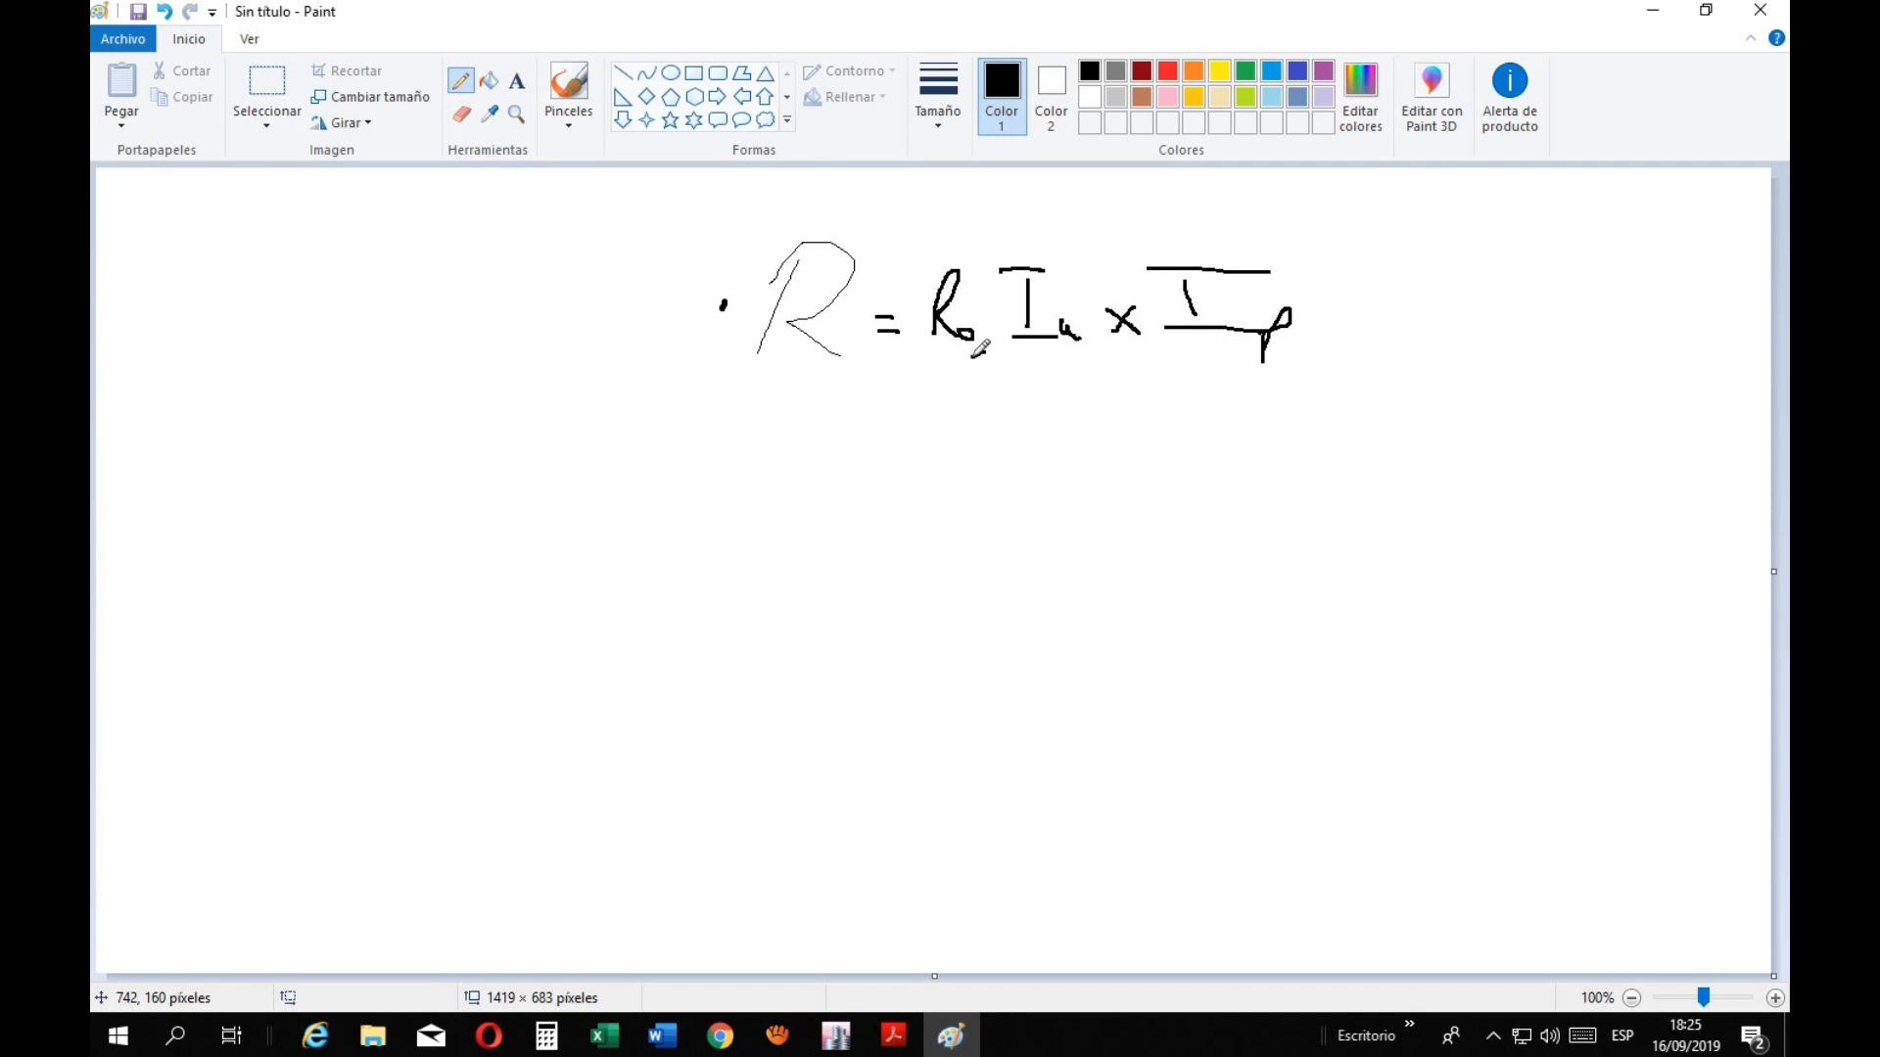
Add a black subscript x to R and R0 in the handwritten formula, and circle R0x in red
left_click_drag(975, 345, 983, 358)
mouse_move(861, 358)
left_mouse_down()
mouse_move(822, 373)
mouse_move(854, 368)
left_mouse_up()
left_click(1167, 70)
mouse_move(926, 259)
left_mouse_down()
mouse_move(918, 342)
mouse_move(969, 369)
mouse_move(995, 357)
mouse_move(1000, 282)
mouse_move(975, 244)
mouse_move(928, 286)
left_mouse_up()
Check the static and dynamic wall-shear analyses in the Metrado_Modelo_Etabs workbook in Excel, and write a red 6 above R0x in Paint
mouse_move(604, 1036)
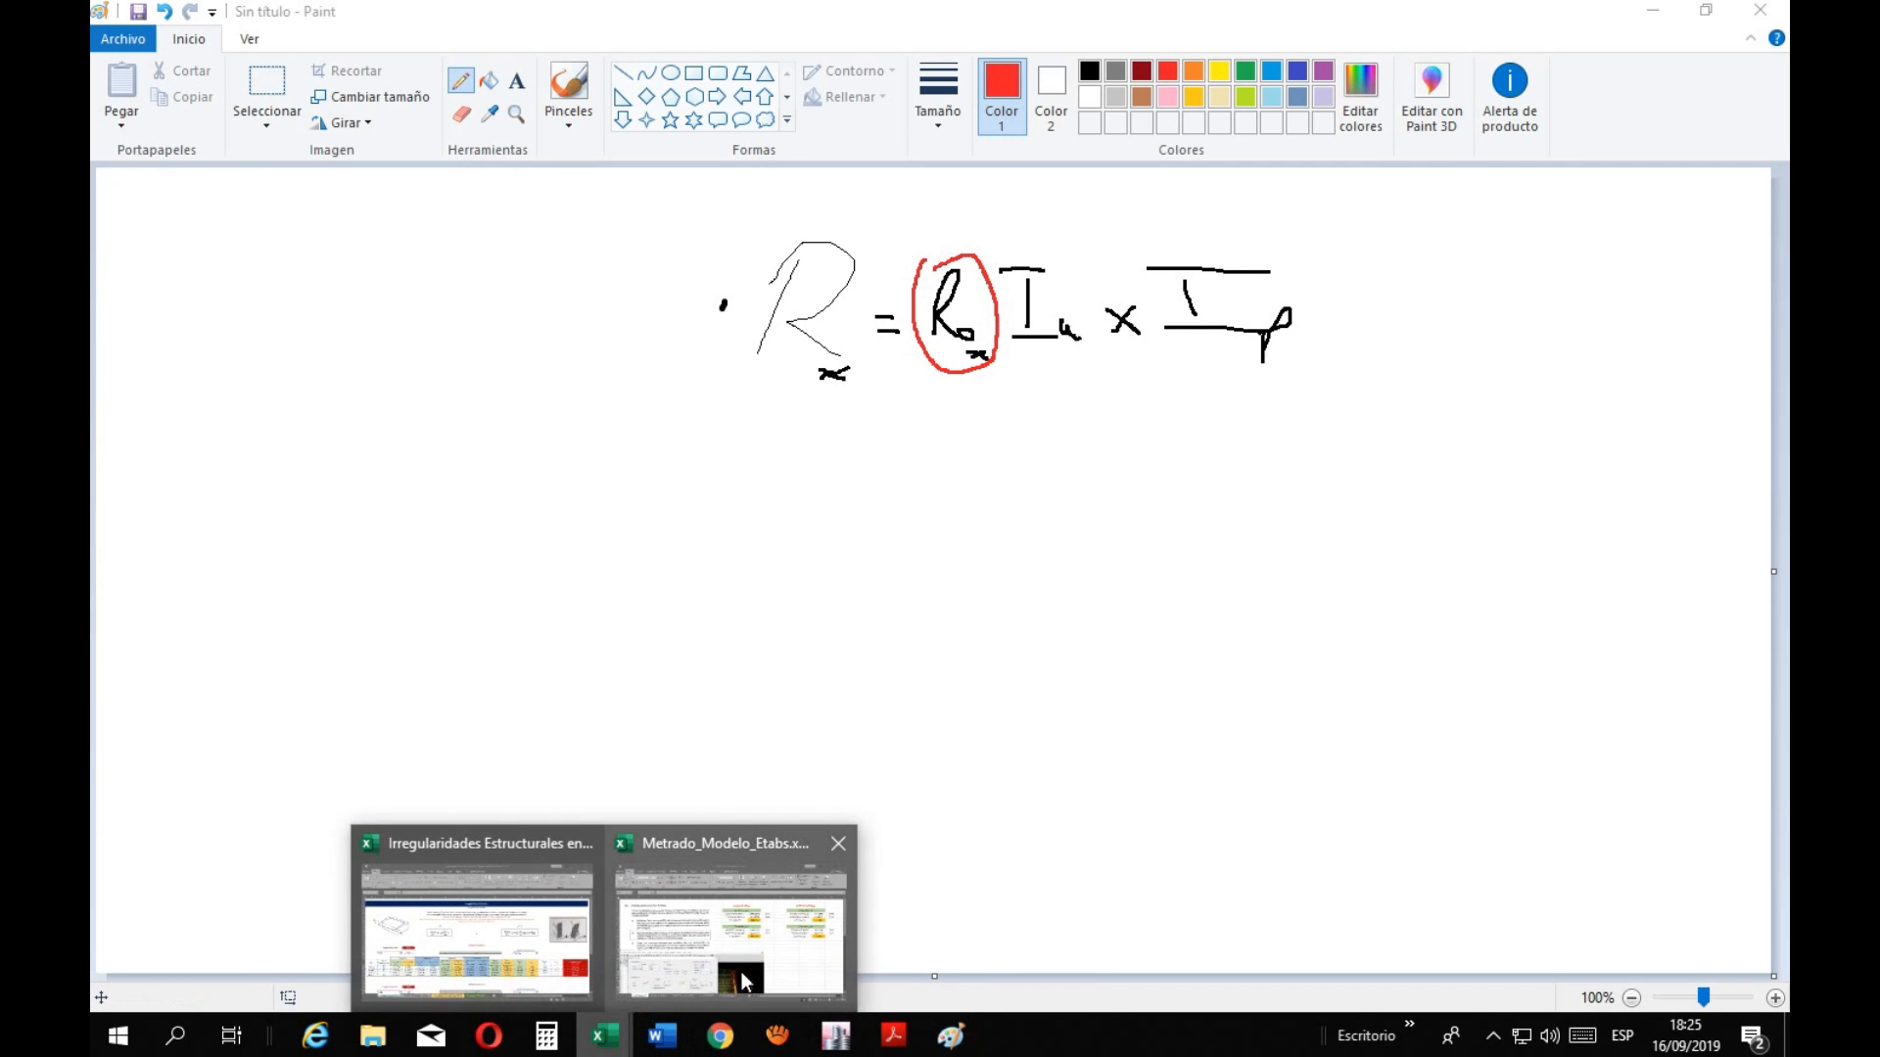
left_click(736, 977)
left_click(1410, 310)
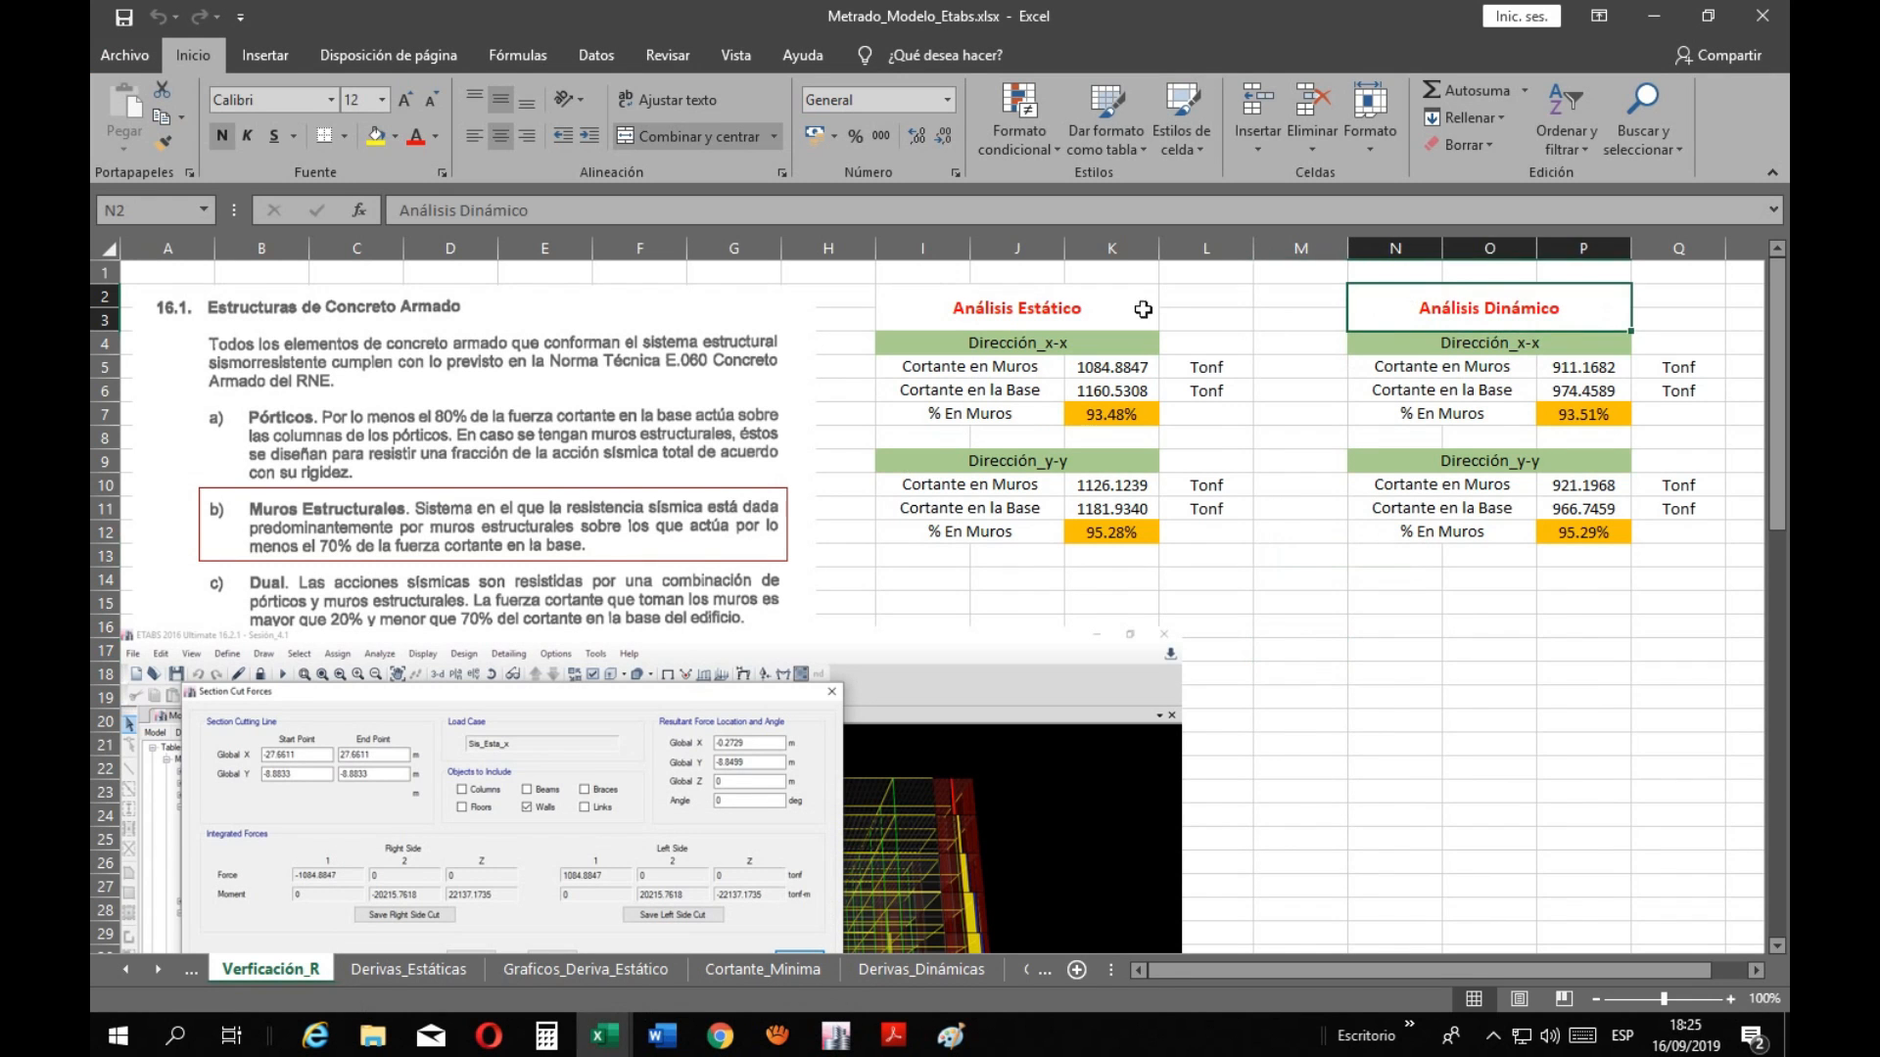
left_click(1087, 316)
left_click(951, 1036)
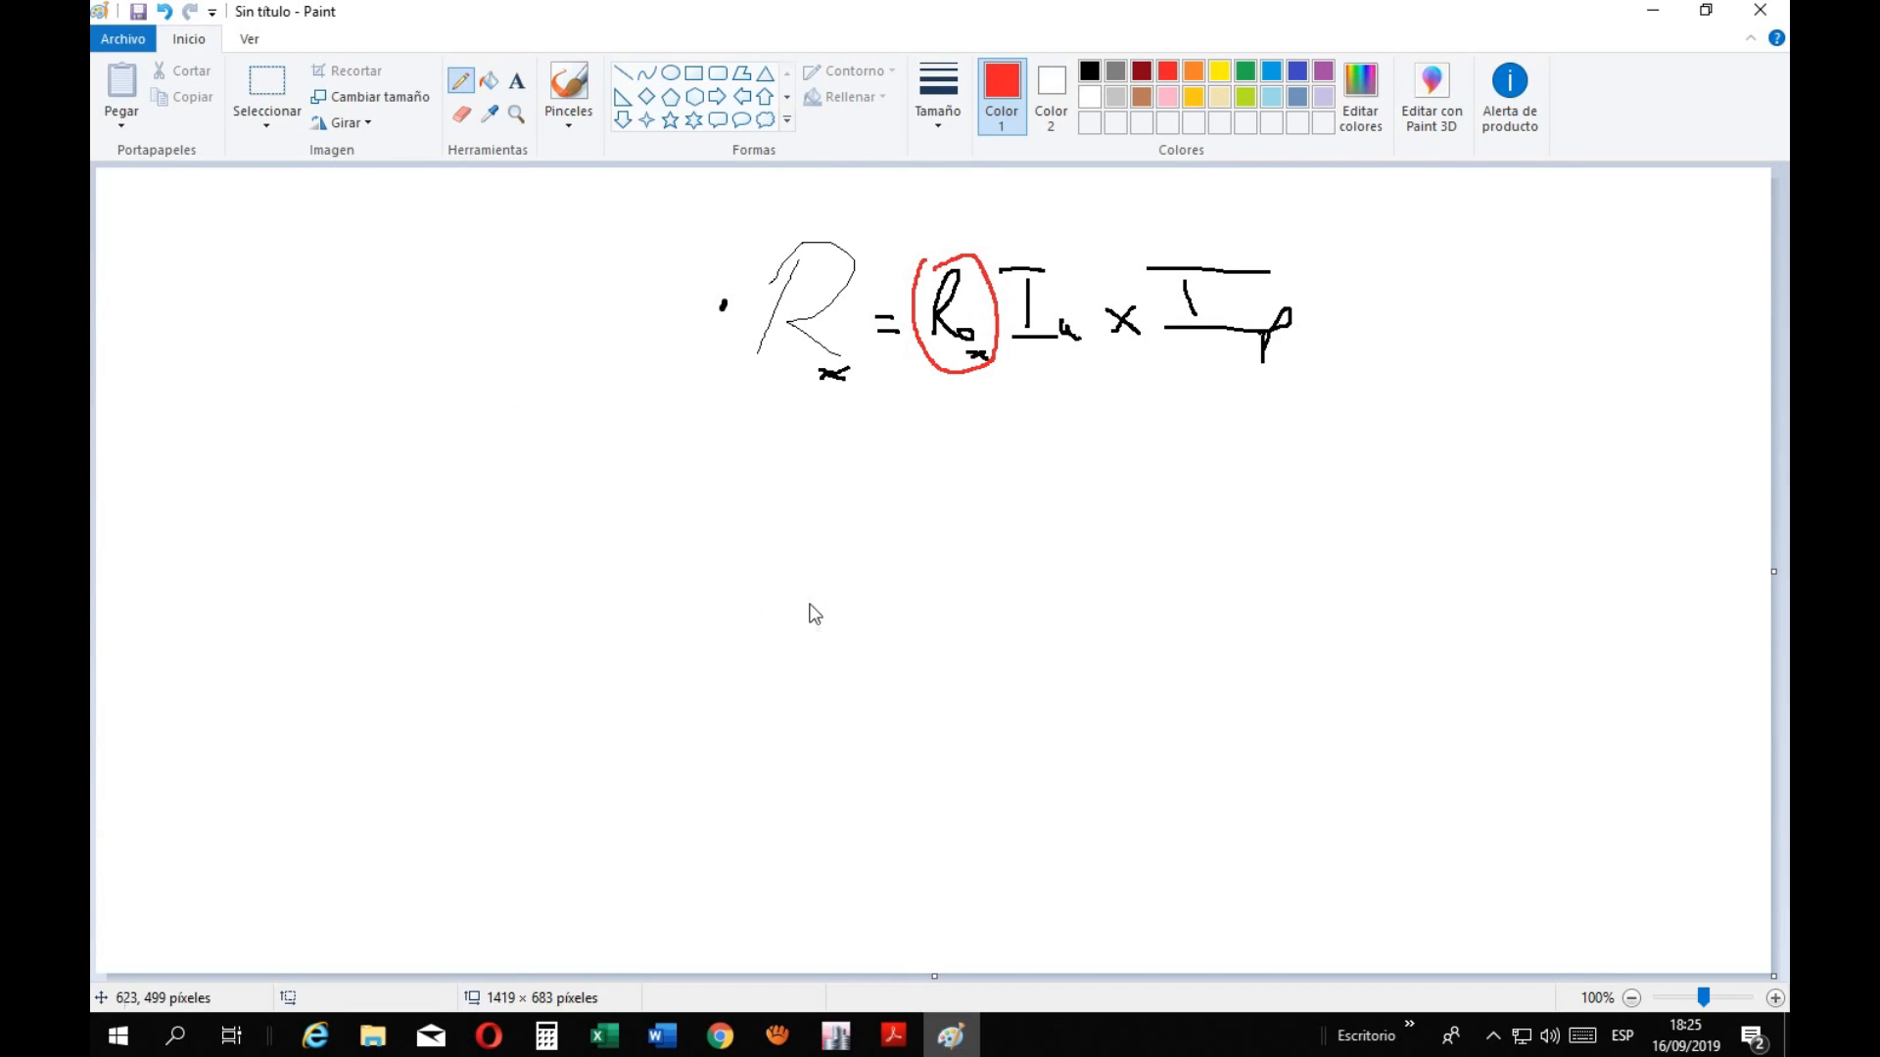
left_click_drag(960, 197, 959, 223)
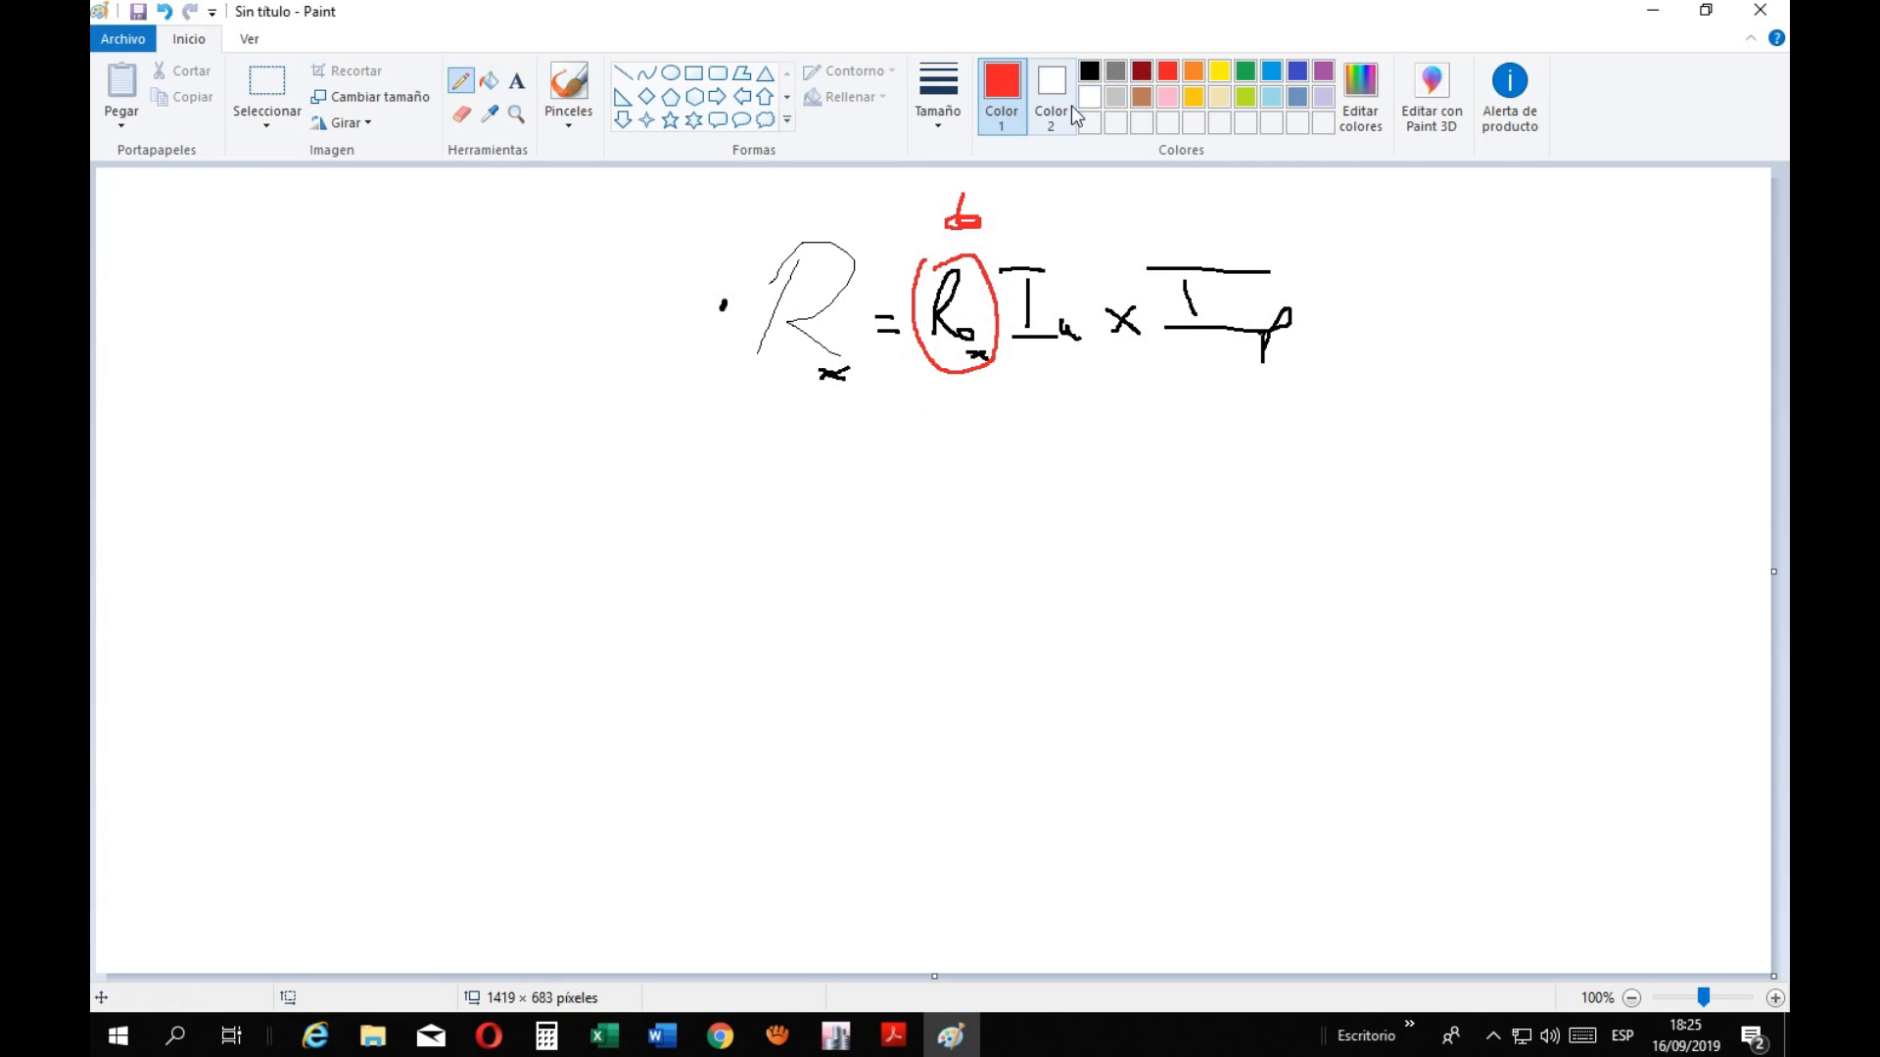
Handwrite the formula Ry = R0y x Ia x Ip in black below the first formula
left_click(1089, 70)
mouse_move(736, 568)
left_mouse_down()
mouse_move(771, 499)
mouse_move(785, 668)
mouse_move(729, 673)
left_mouse_up()
mouse_move(816, 538)
left_mouse_down()
mouse_move(851, 565)
mouse_move(932, 490)
left_mouse_up()
mouse_move(967, 477)
left_mouse_down()
mouse_move(916, 540)
mouse_move(957, 568)
mouse_move(970, 519)
mouse_move(920, 632)
left_mouse_up()
mouse_move(1044, 556)
left_mouse_down()
mouse_move(1130, 554)
mouse_move(1128, 519)
mouse_move(1129, 556)
mouse_move(1265, 558)
left_mouse_up()
mouse_move(1252, 512)
left_mouse_down()
mouse_move(1339, 512)
mouse_move(1310, 558)
mouse_move(1326, 560)
left_mouse_up()
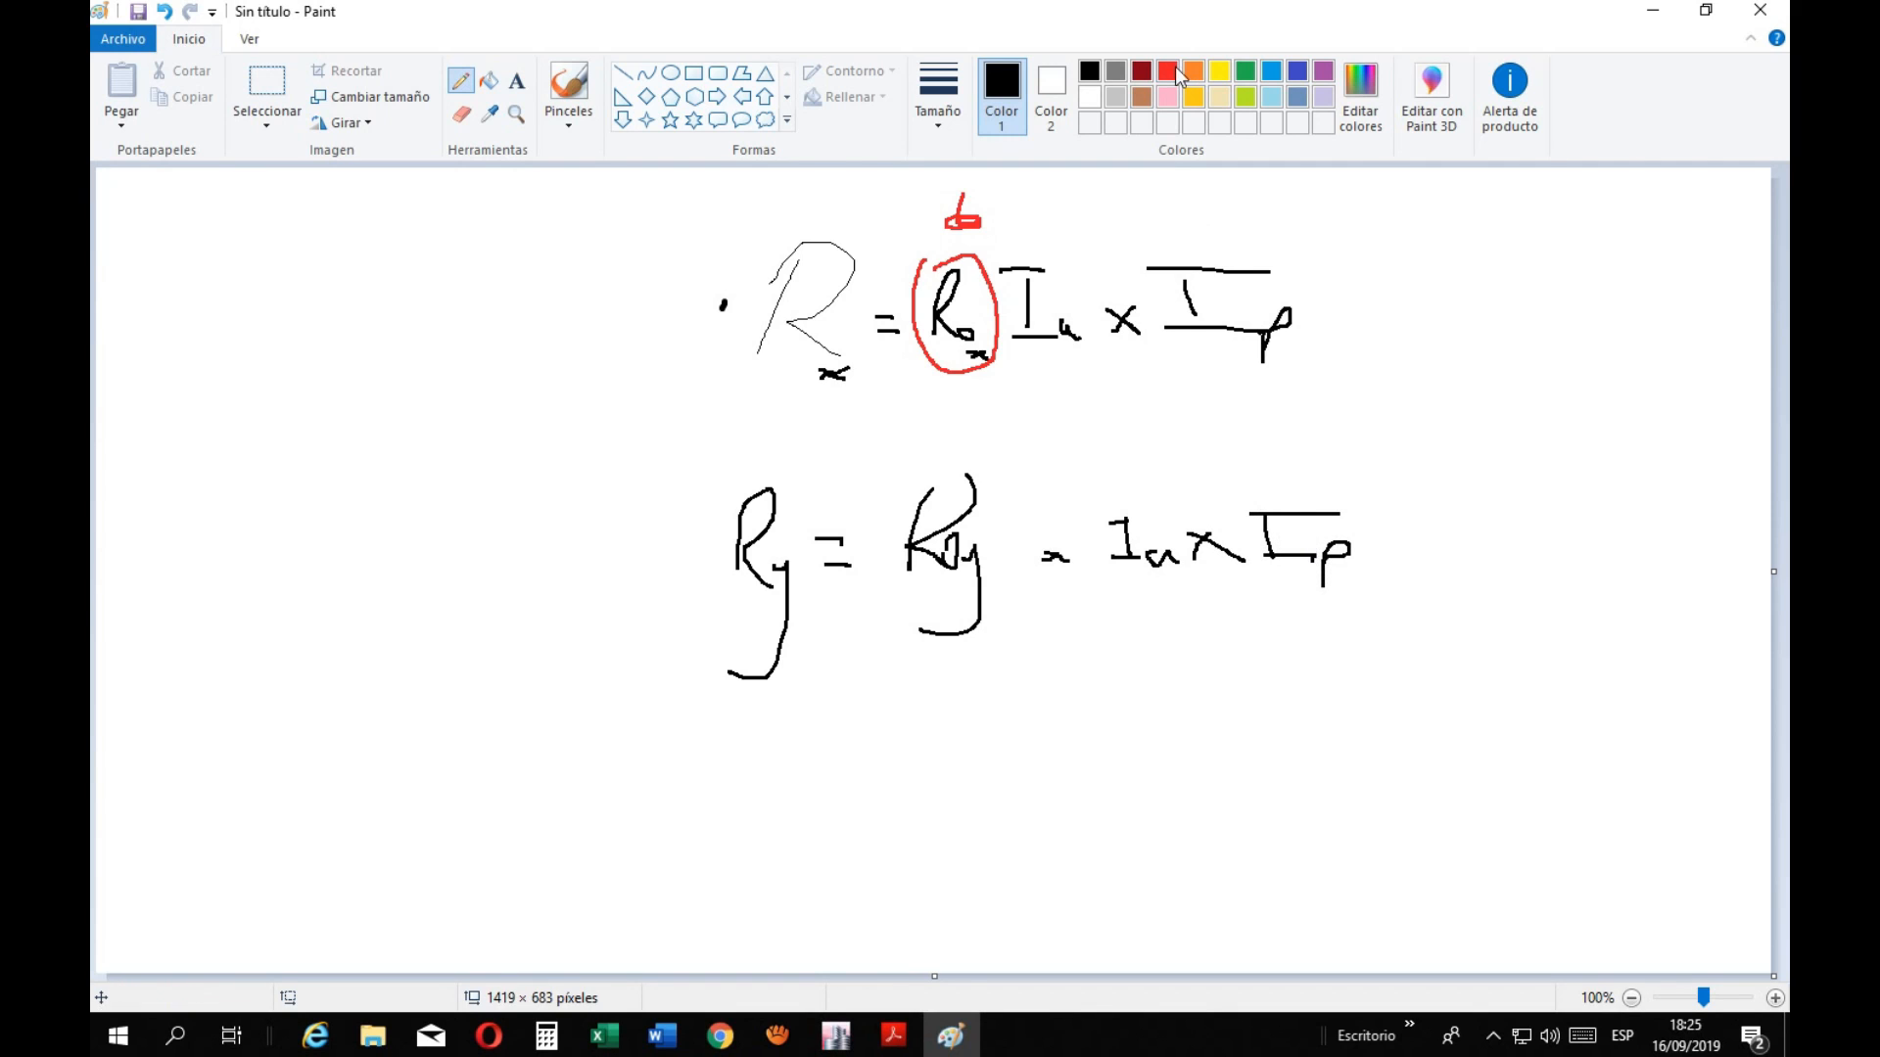
Circle R0y in red in the second formula and write a 6 above it
left_click(1170, 71)
mouse_move(899, 496)
left_mouse_down()
mouse_move(895, 582)
mouse_move(1009, 608)
mouse_move(974, 484)
mouse_move(862, 494)
left_mouse_up()
left_click_drag(943, 441, 947, 453)
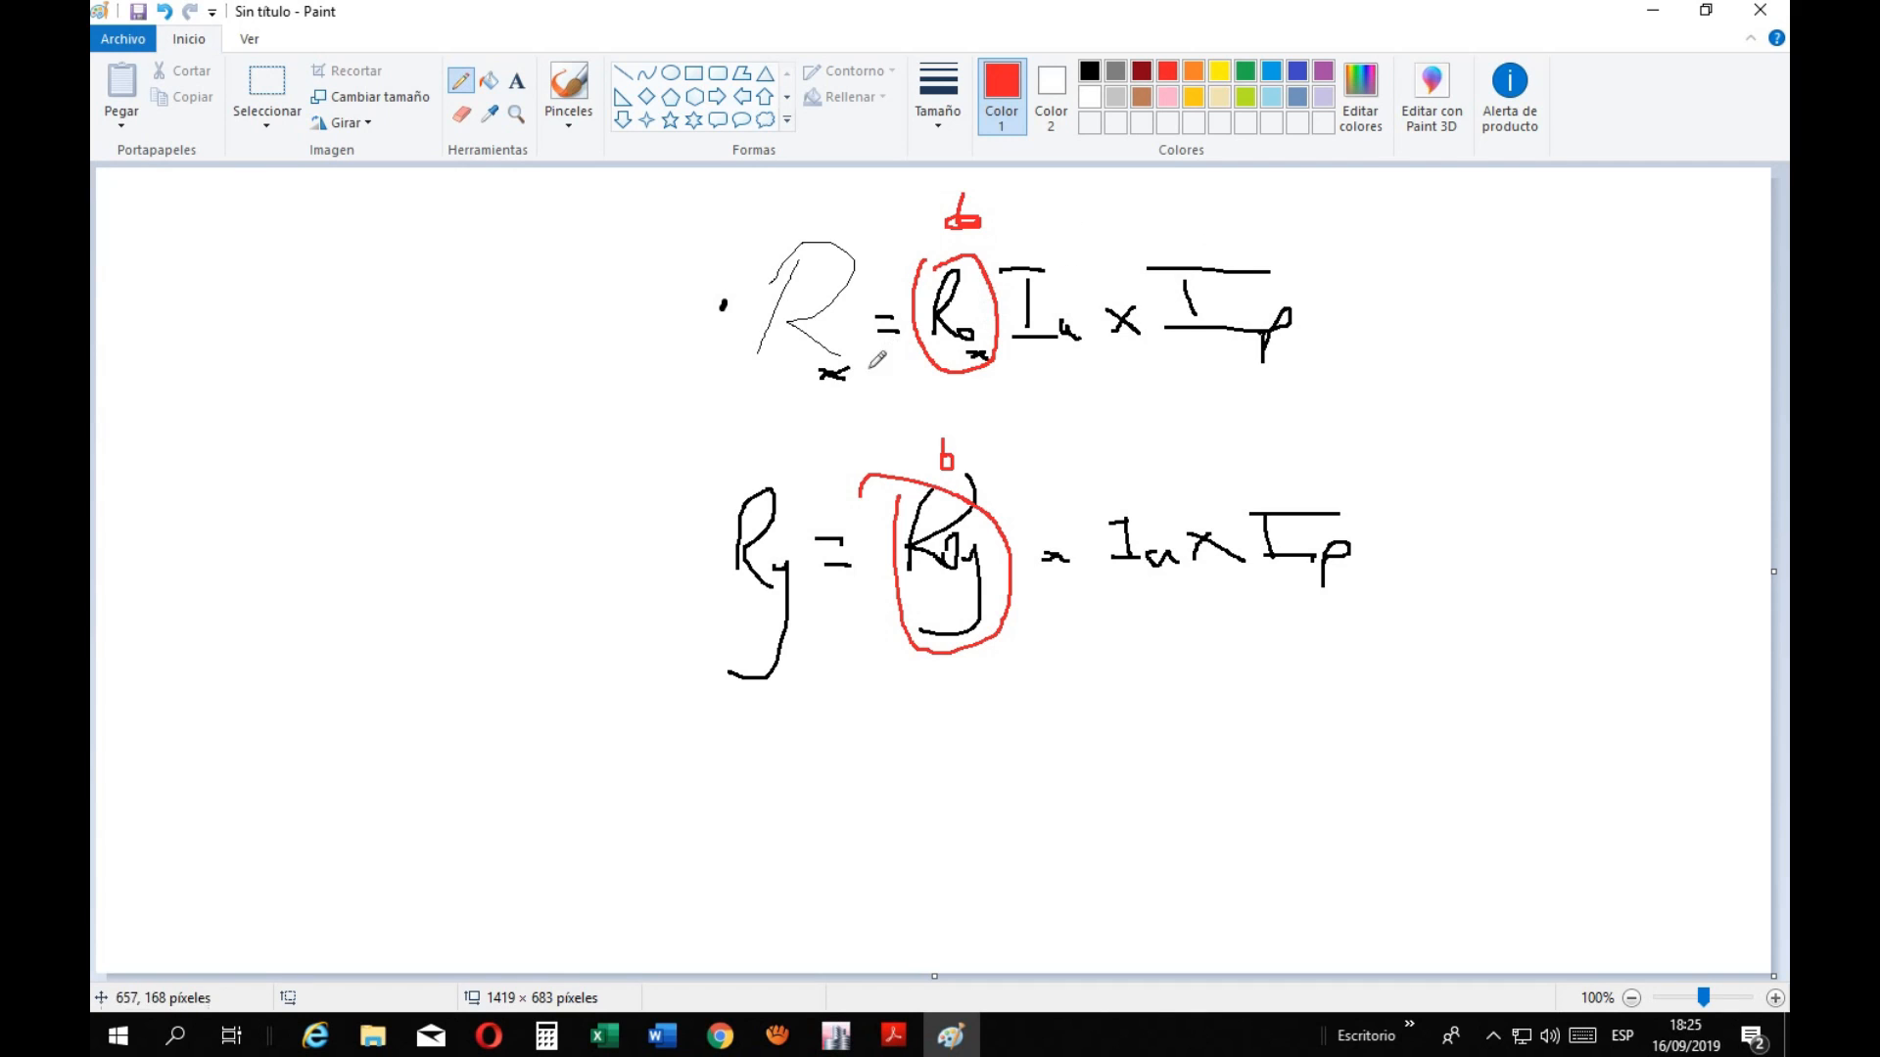
Add small red marks in front of Rx and Ry, and circle the factor Ia in both formulas in red
left_click_drag(741, 305, 725, 307)
left_click_drag(721, 510, 708, 511)
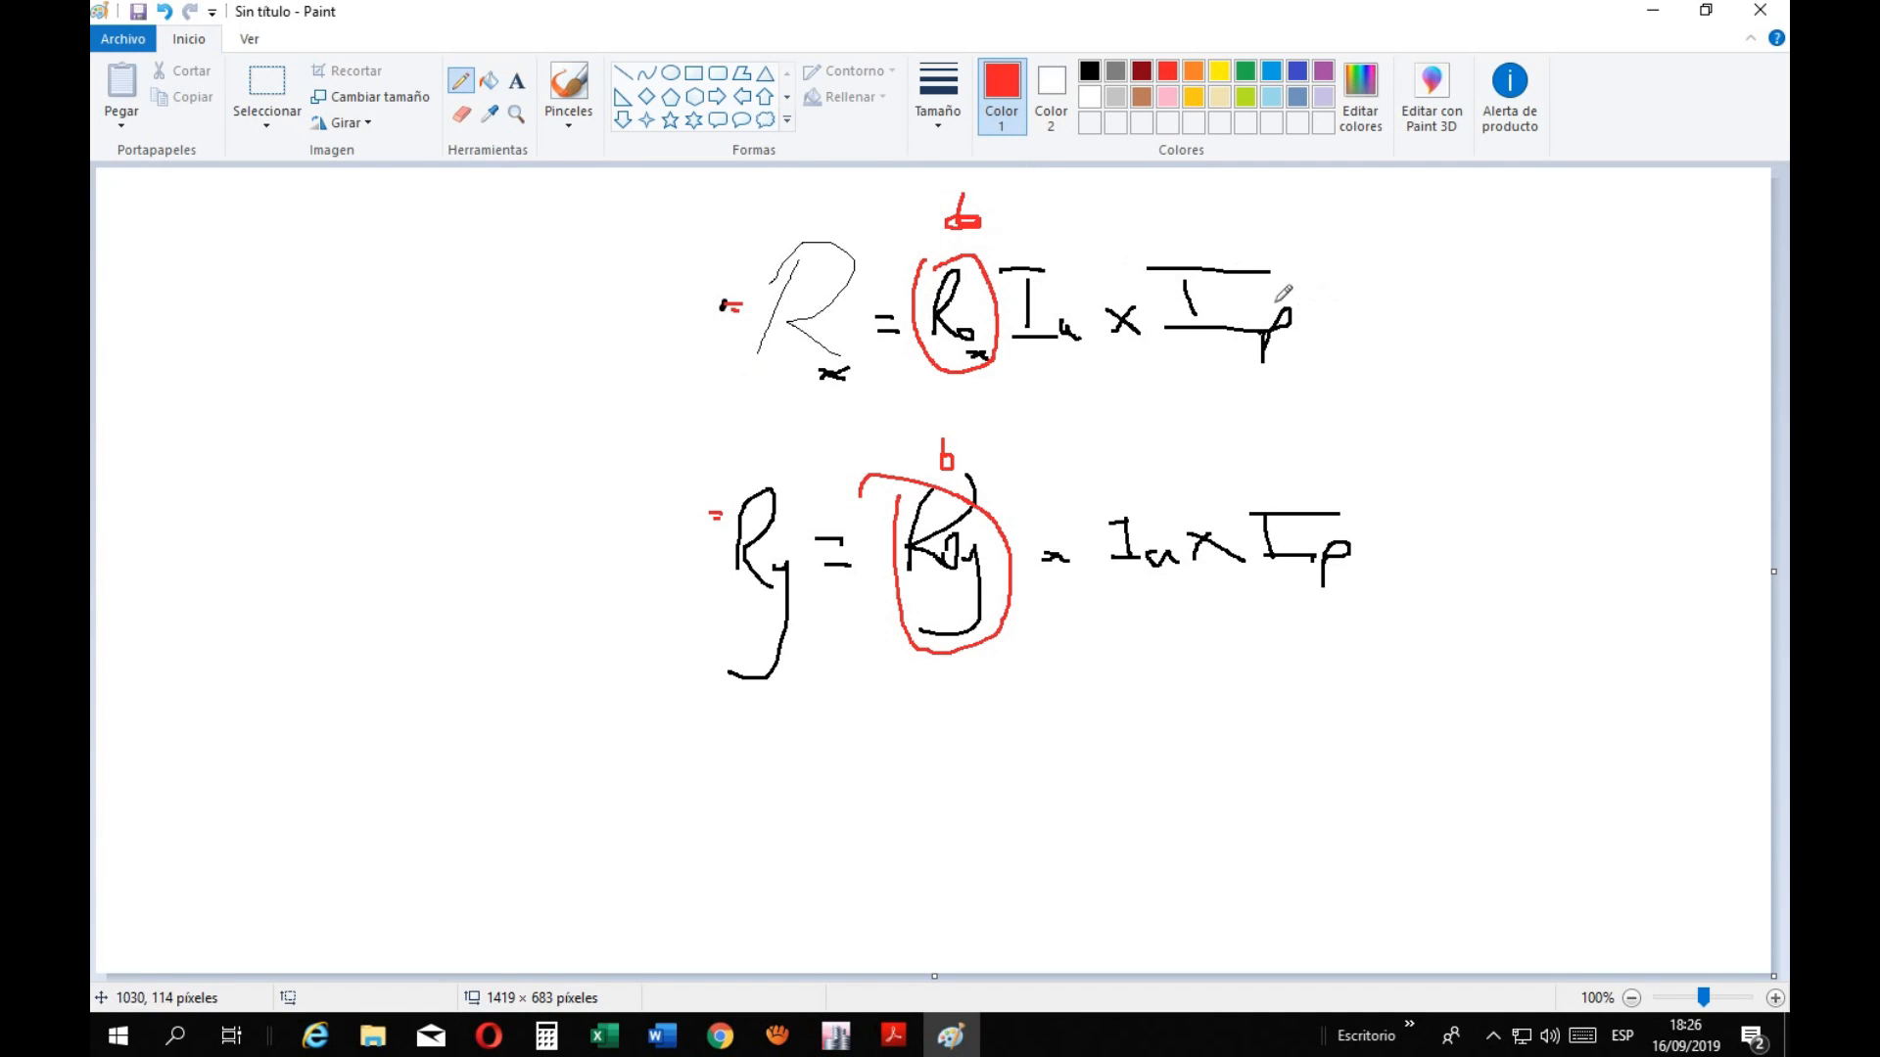
mouse_move(1076, 239)
left_mouse_down()
mouse_move(1043, 235)
mouse_move(1106, 315)
mouse_move(1067, 237)
left_mouse_up()
mouse_move(1133, 481)
left_mouse_down()
mouse_move(1086, 611)
mouse_move(1141, 455)
left_mouse_up()
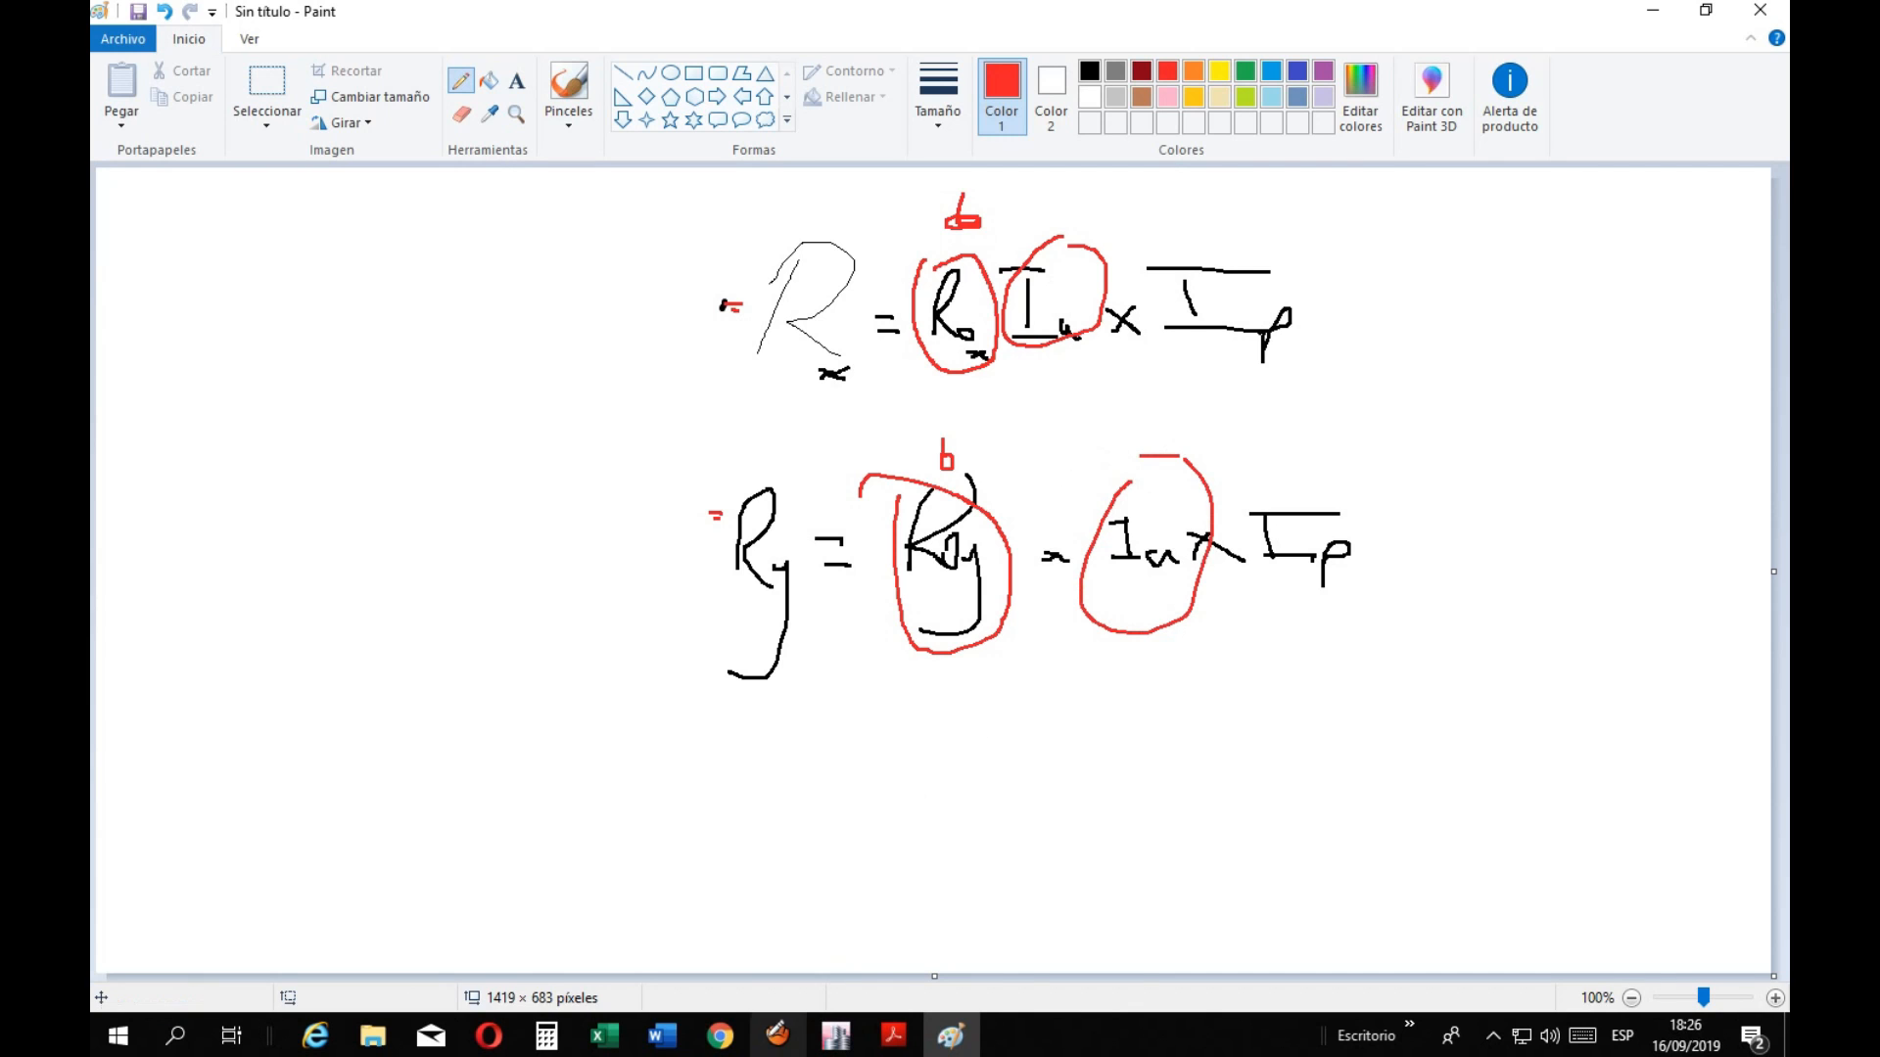
Switch to the Metrado_Modelo_Etabs workbook in Excel and view the Irregularidad_Altura sheet
left_click(604, 1035)
mouse_move(704, 983)
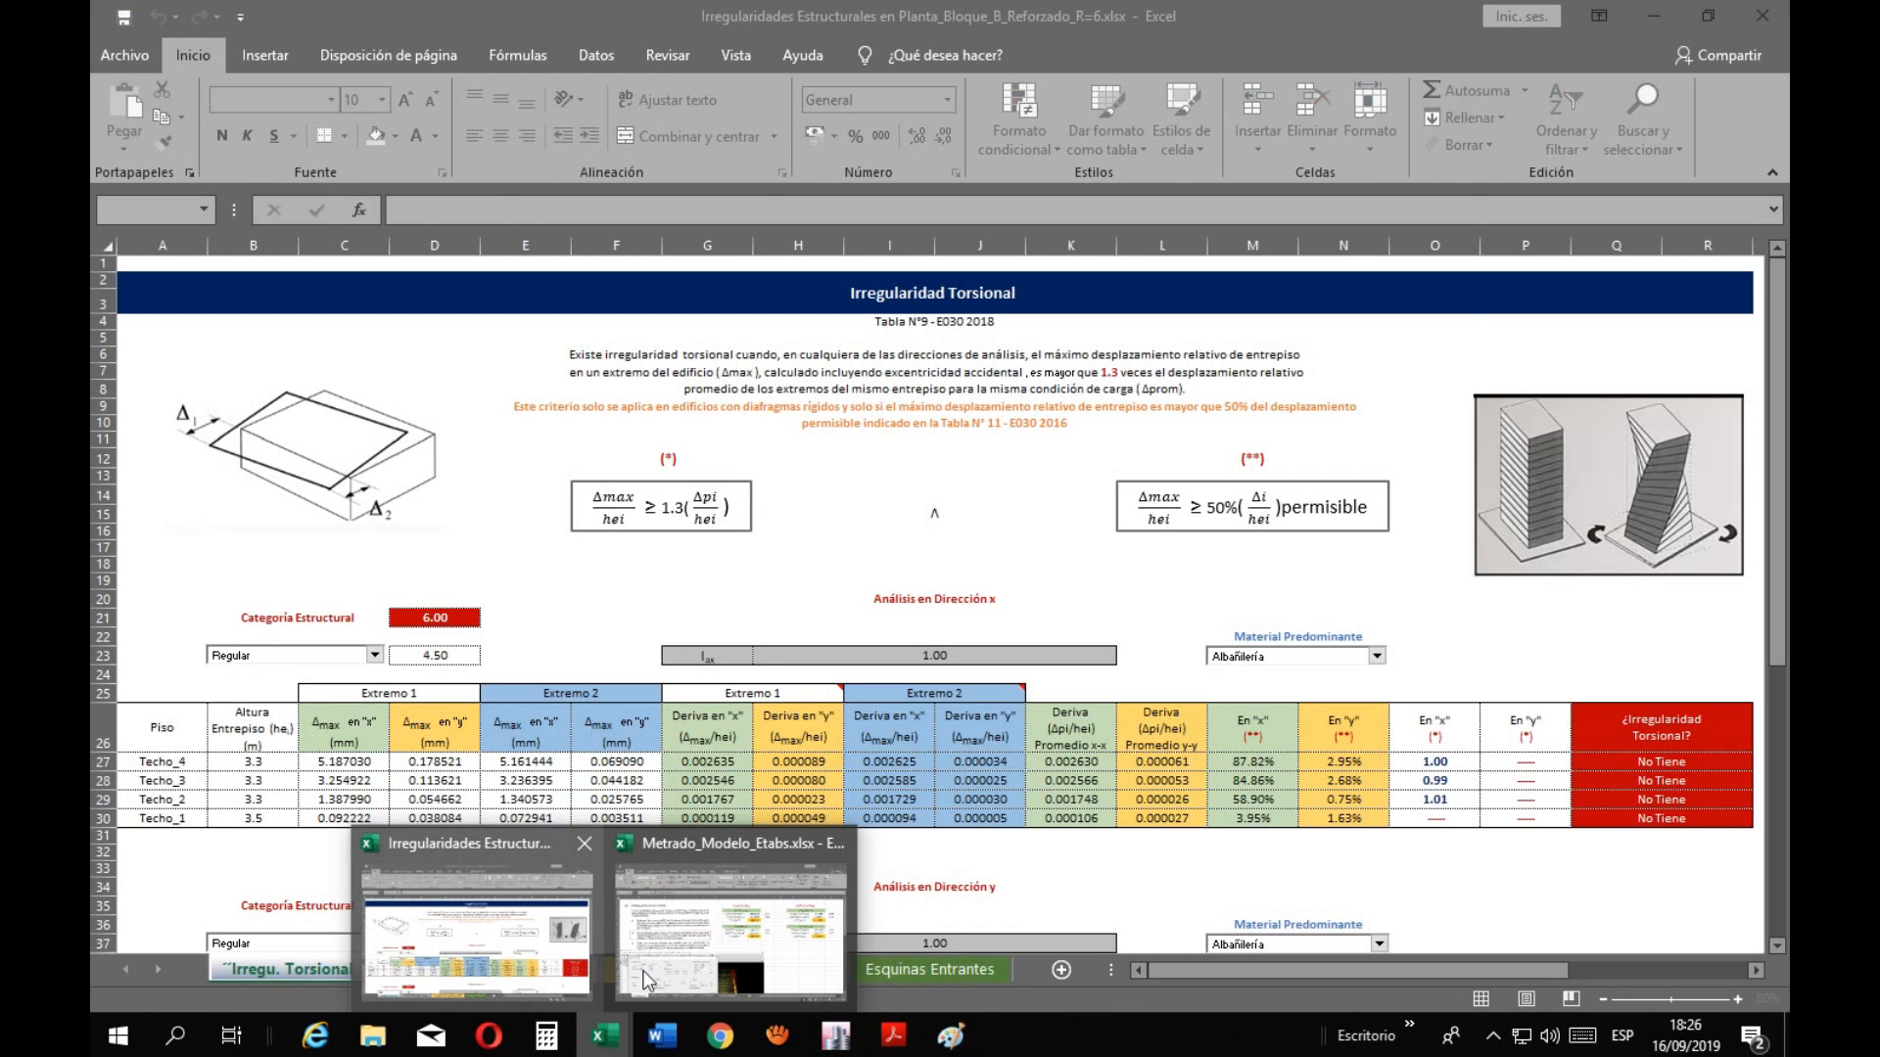
left_click(649, 979)
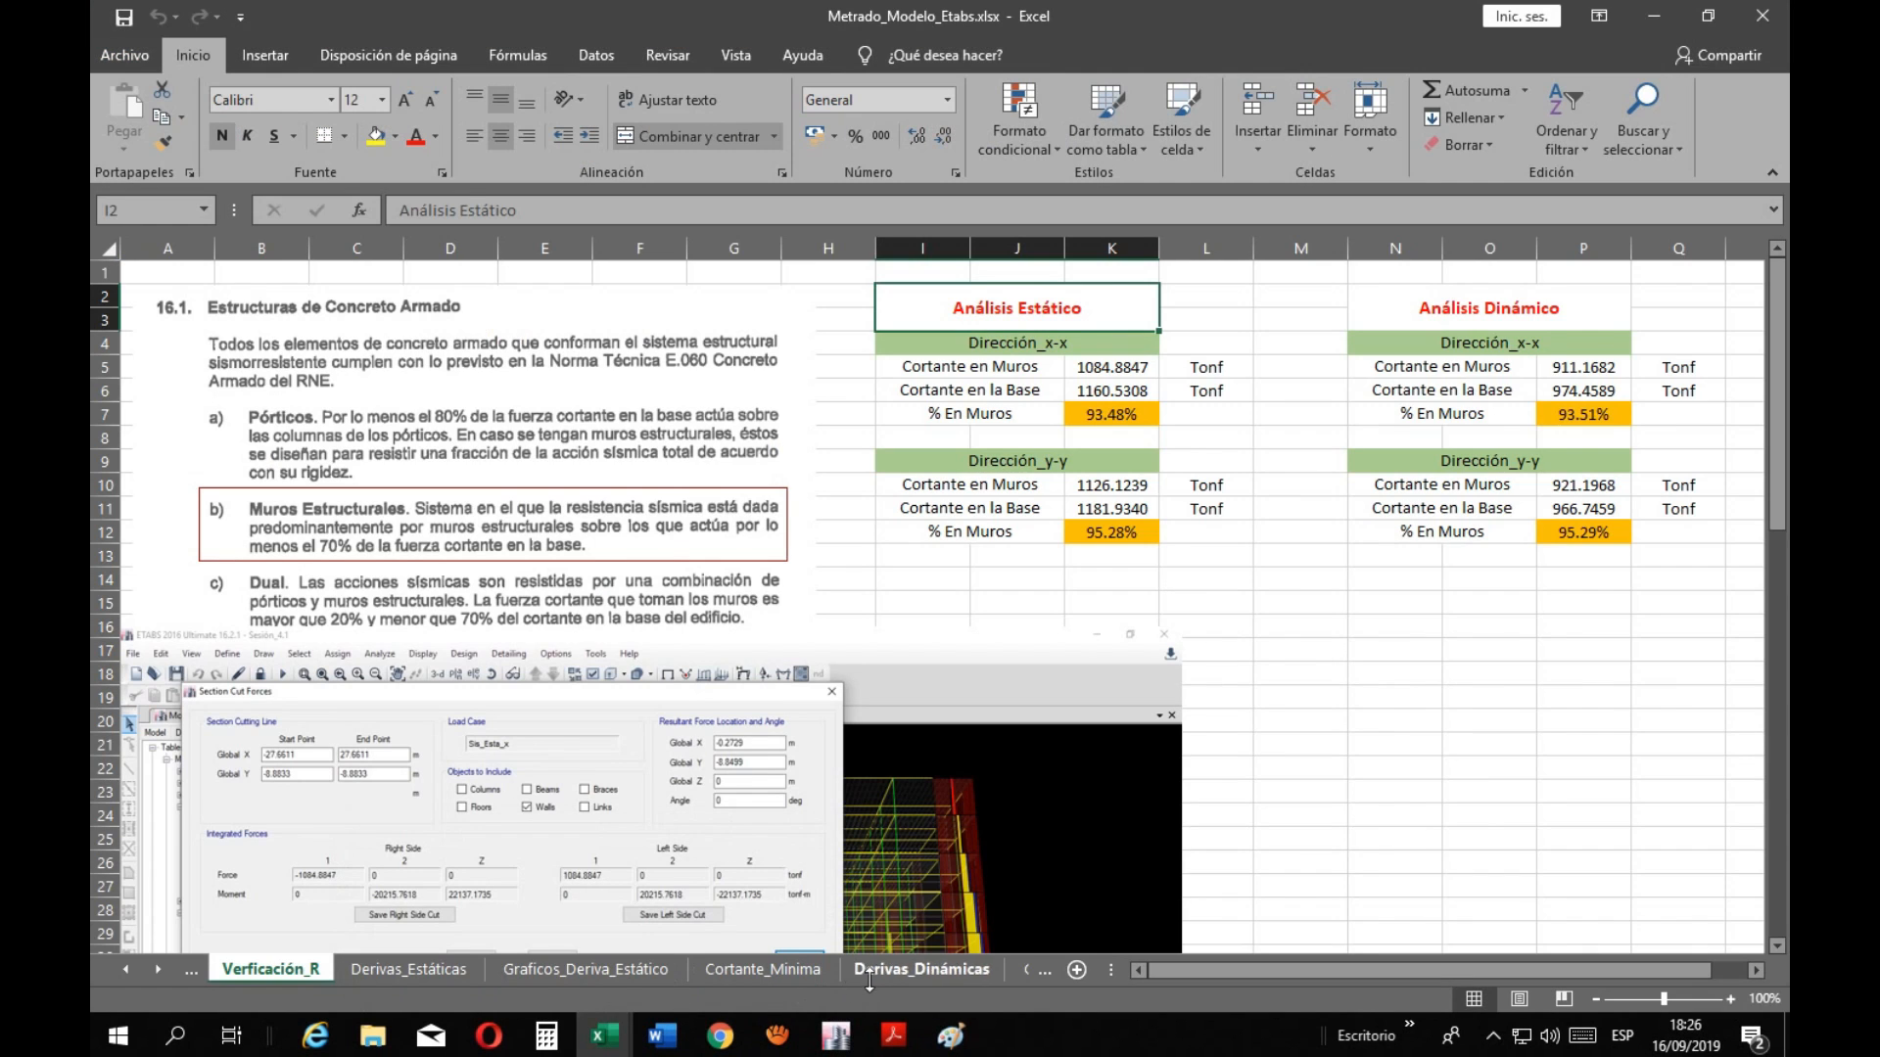
left_click(871, 974)
left_click(1010, 975)
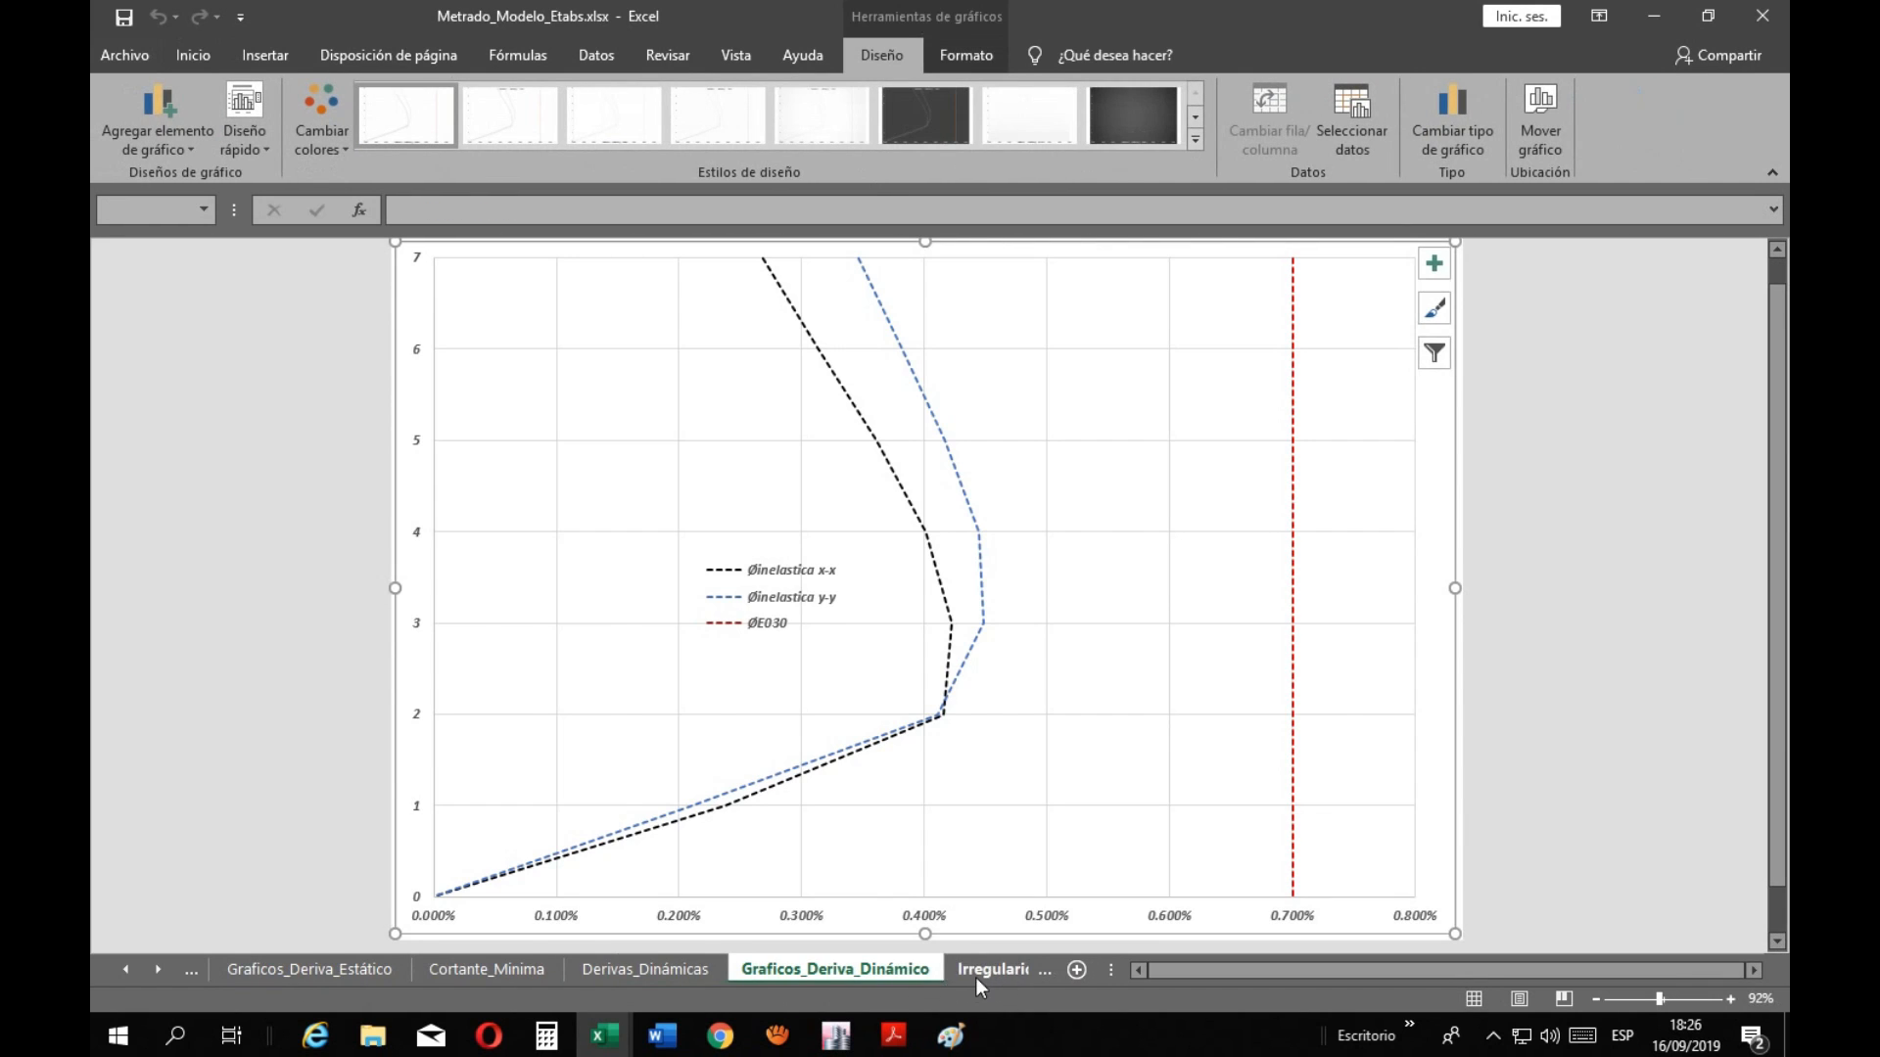
left_click(979, 977)
left_click(752, 827)
scroll(749, 830, "down", 3)
scroll(750, 831, "up", 3)
Switch to E030_2018-VIVIENDA.pdf in Acrobat Reader and find Tabla N° 8 on structural irregularities in height
left_click(949, 1035)
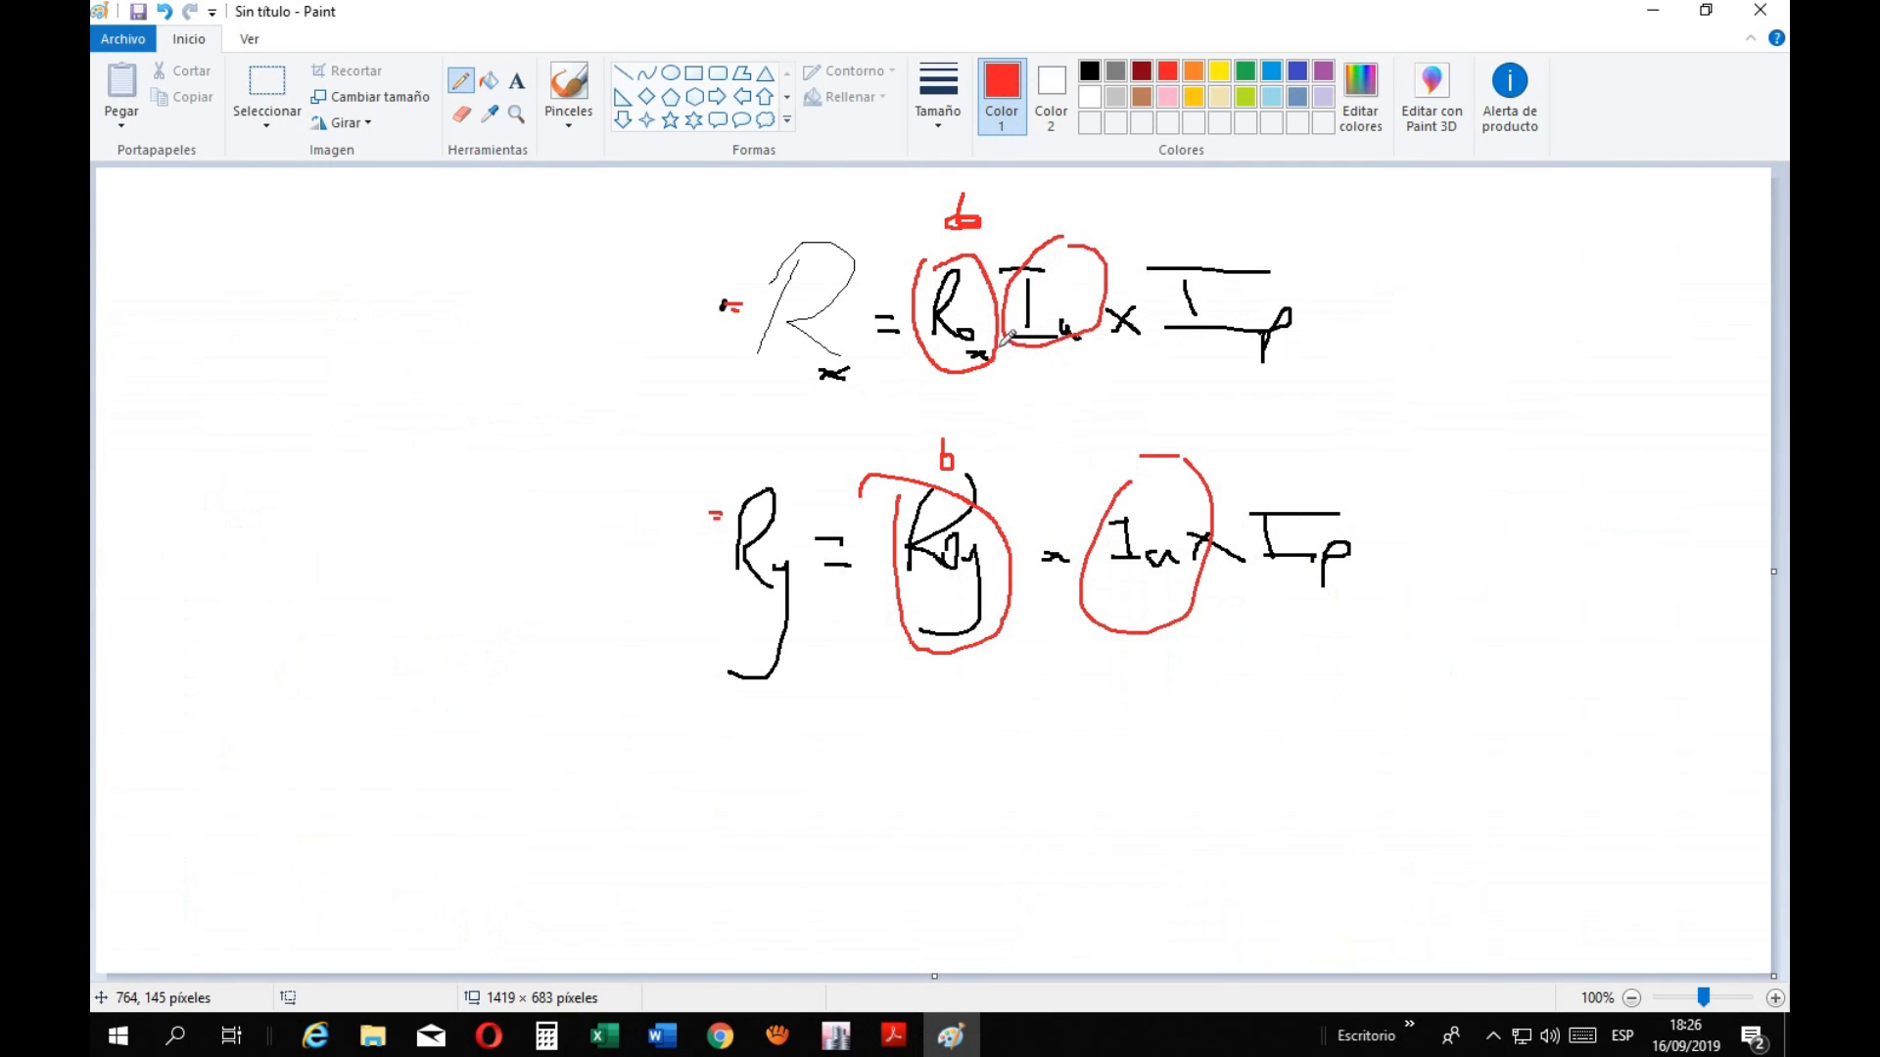
left_click(892, 1036)
left_click(874, 970)
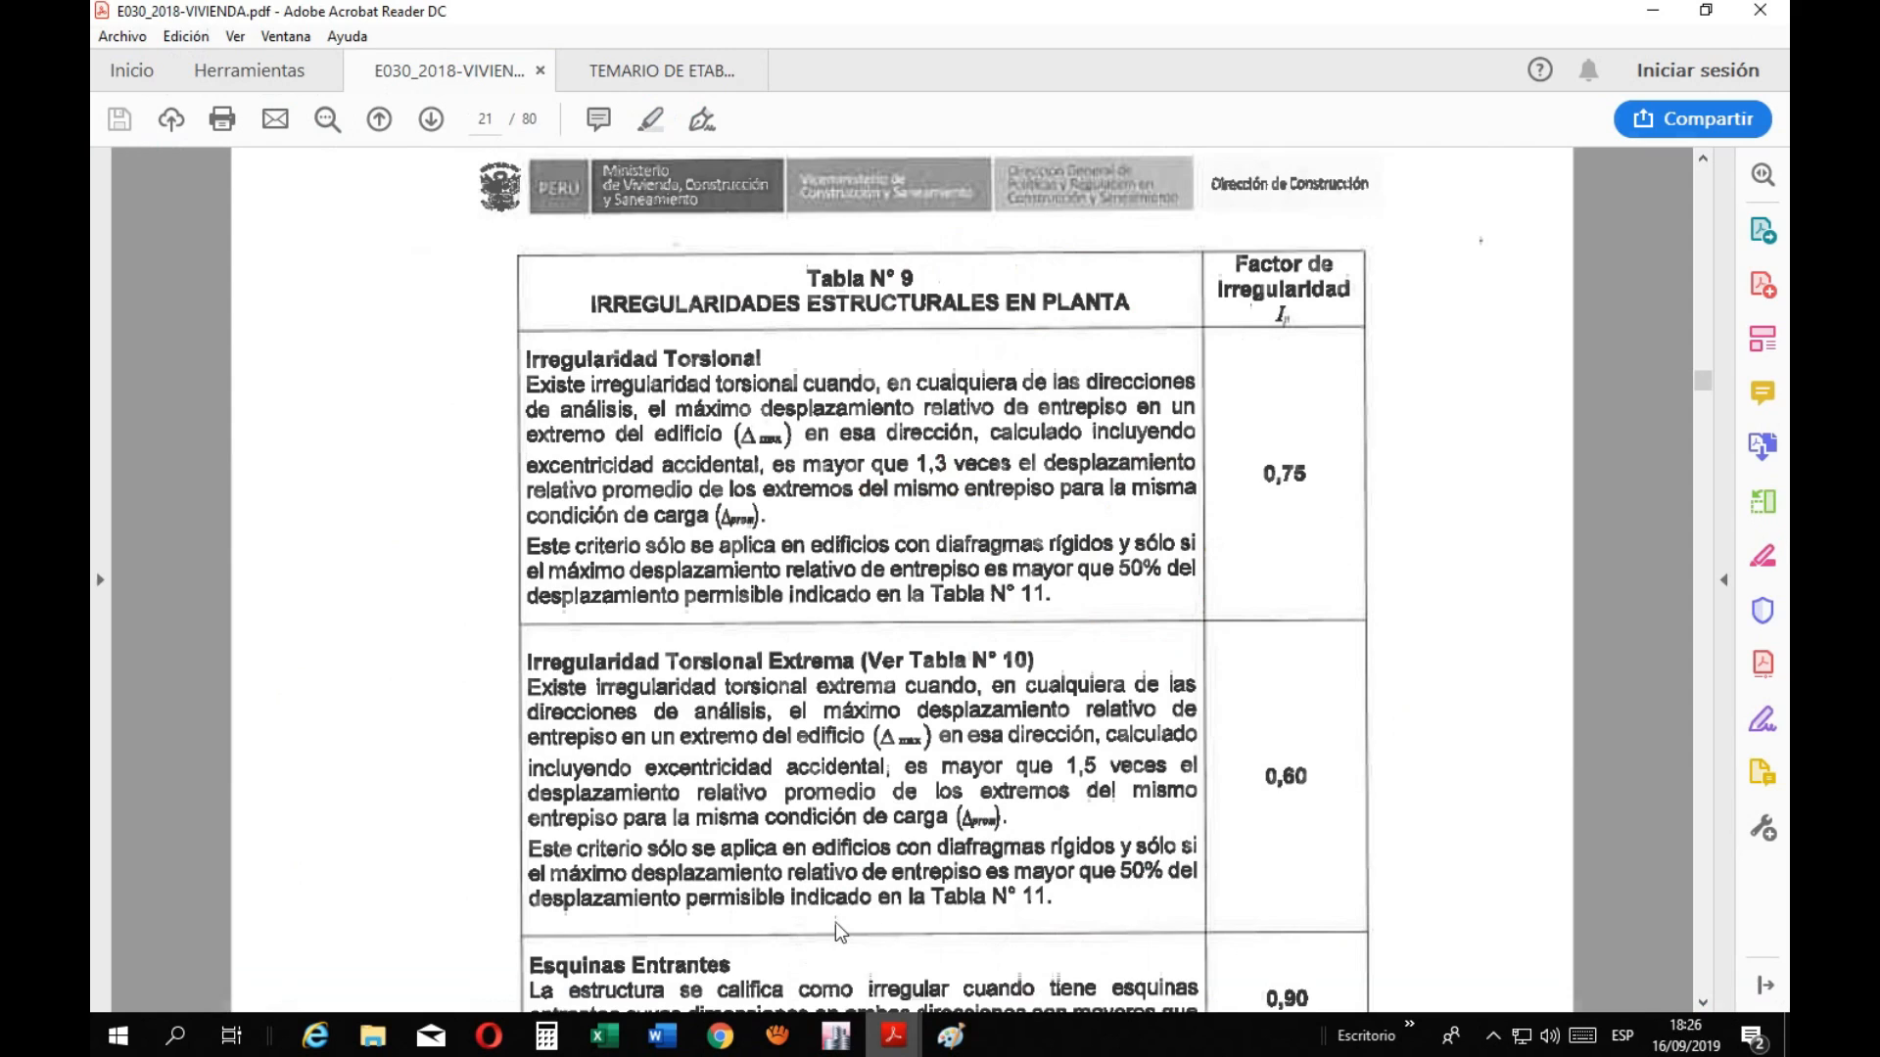
scroll(1009, 697, "up", 10)
scroll(1009, 697, "up", 15)
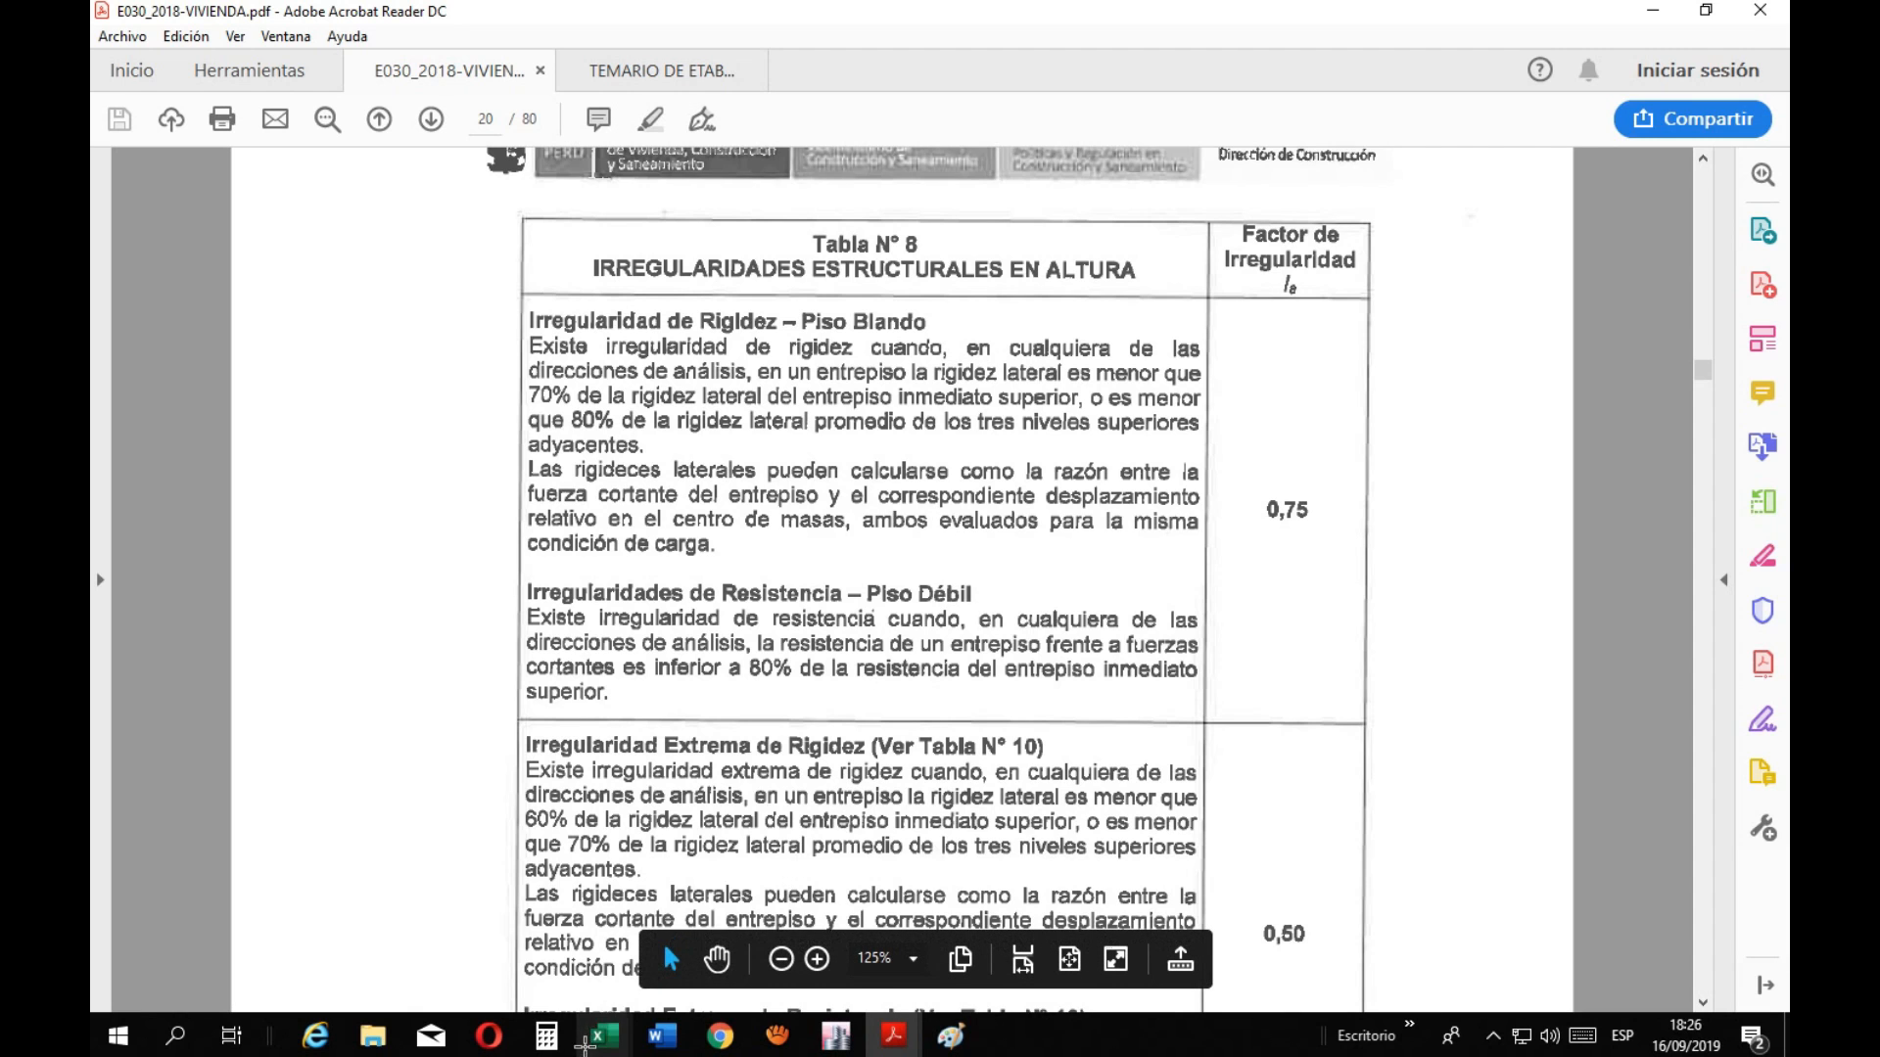
Return to the Irregularidad_Altura sheet in Excel and review the soft-storey and extreme stiffness checks for both x-x and y-y
mouse_move(593, 1036)
left_click(726, 985)
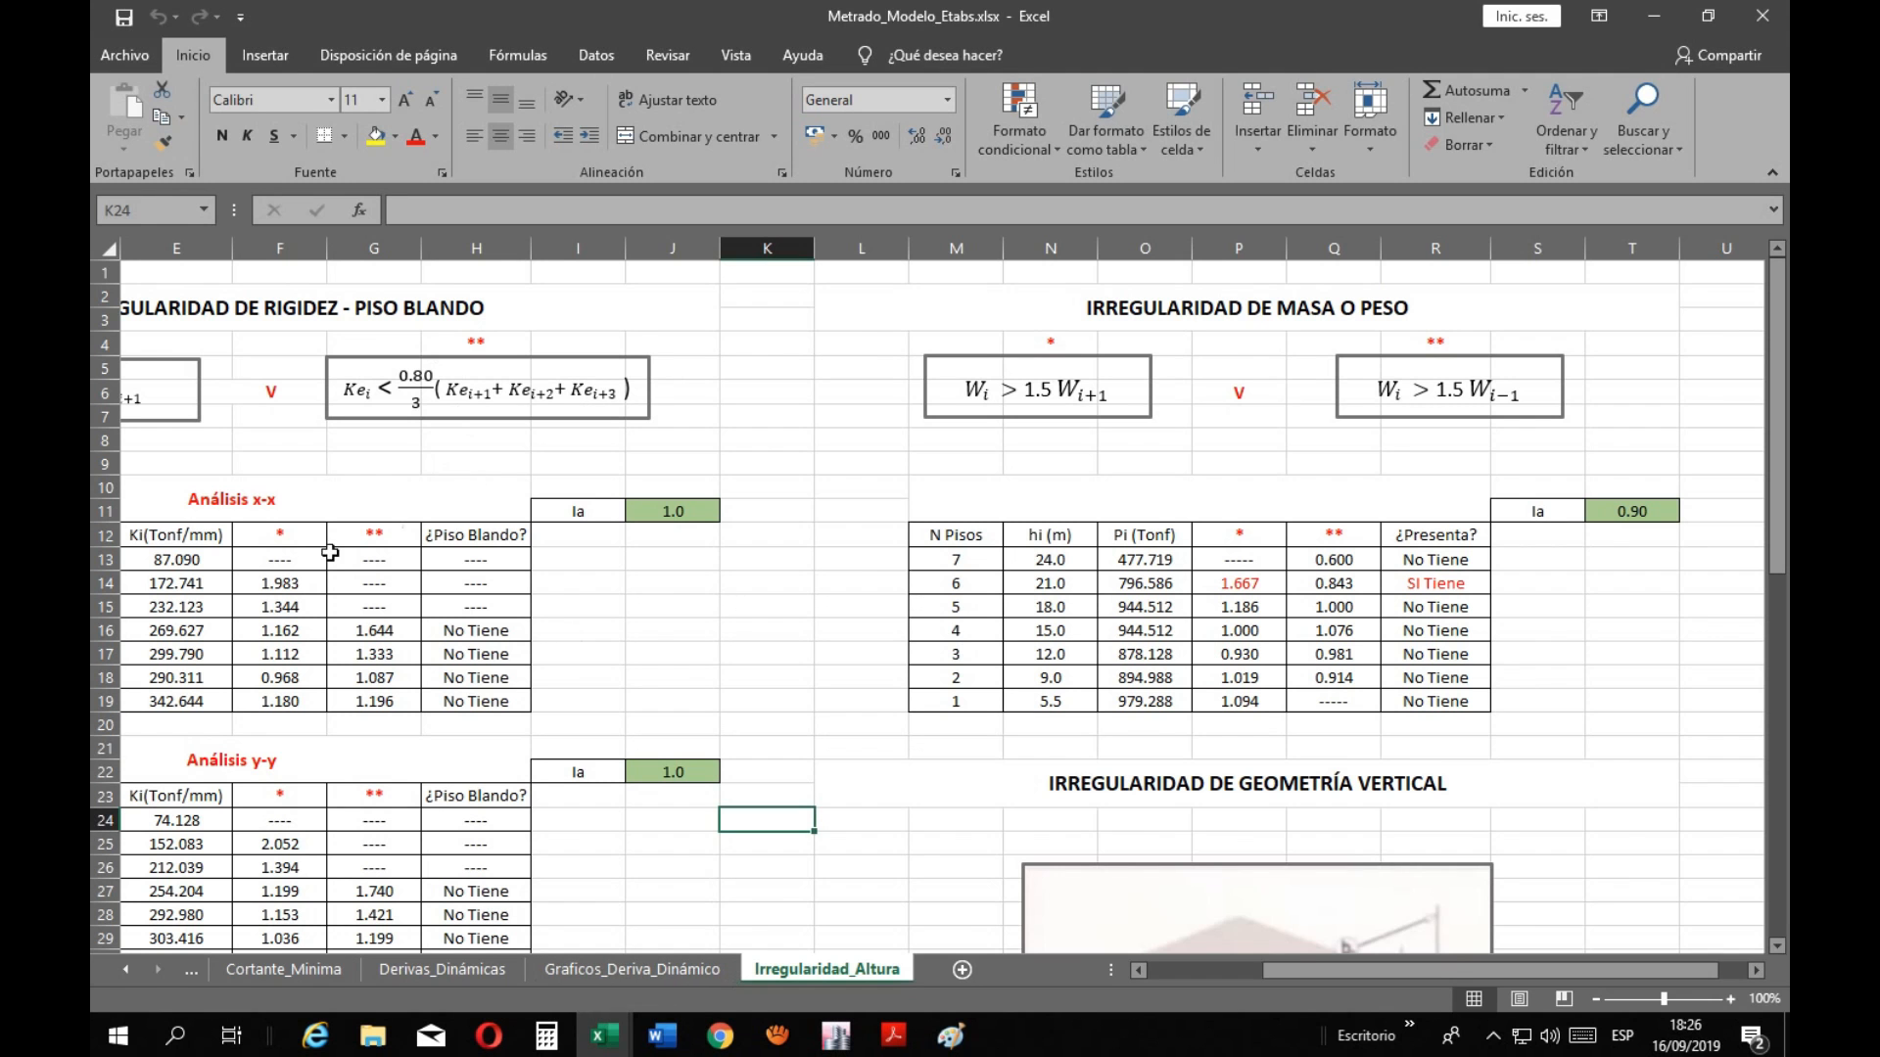
left_click(275, 500)
left_click(286, 750)
scroll(344, 612, "down", 9)
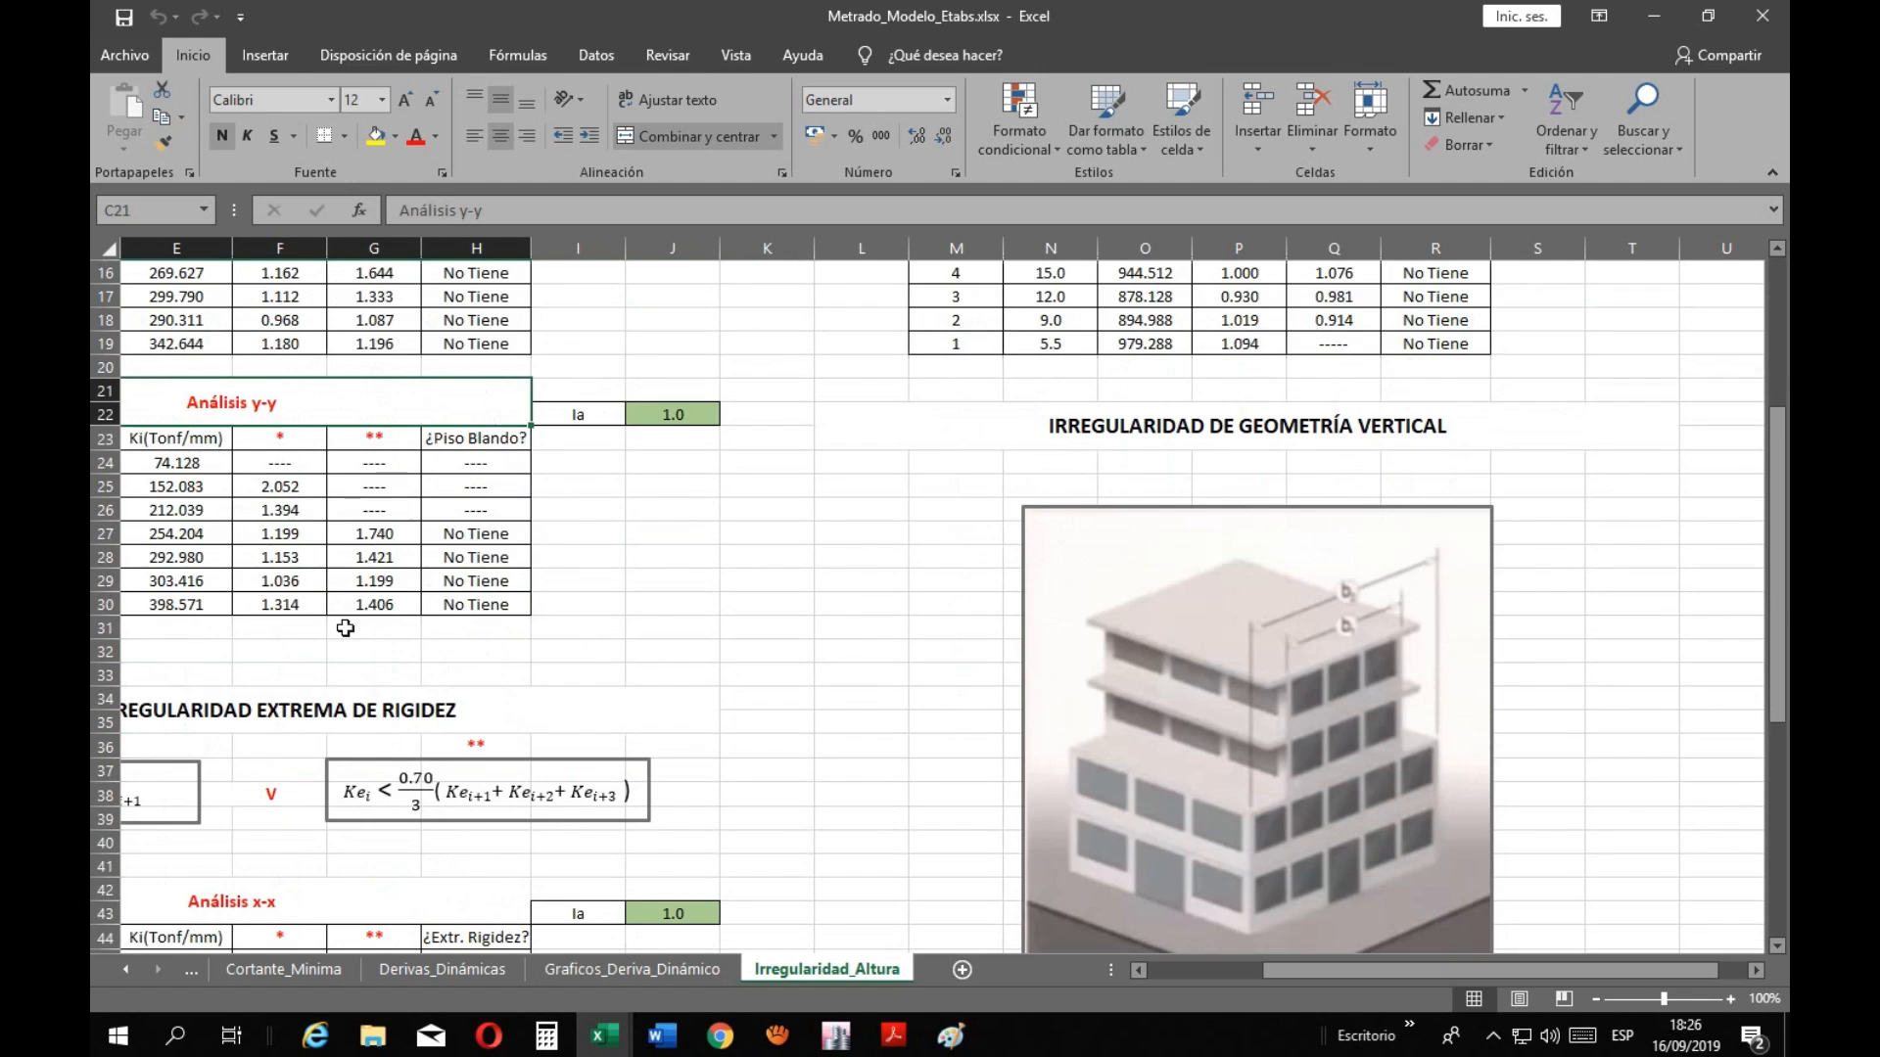
left_click(294, 619)
left_click(318, 874)
scroll(323, 764, "up", 9)
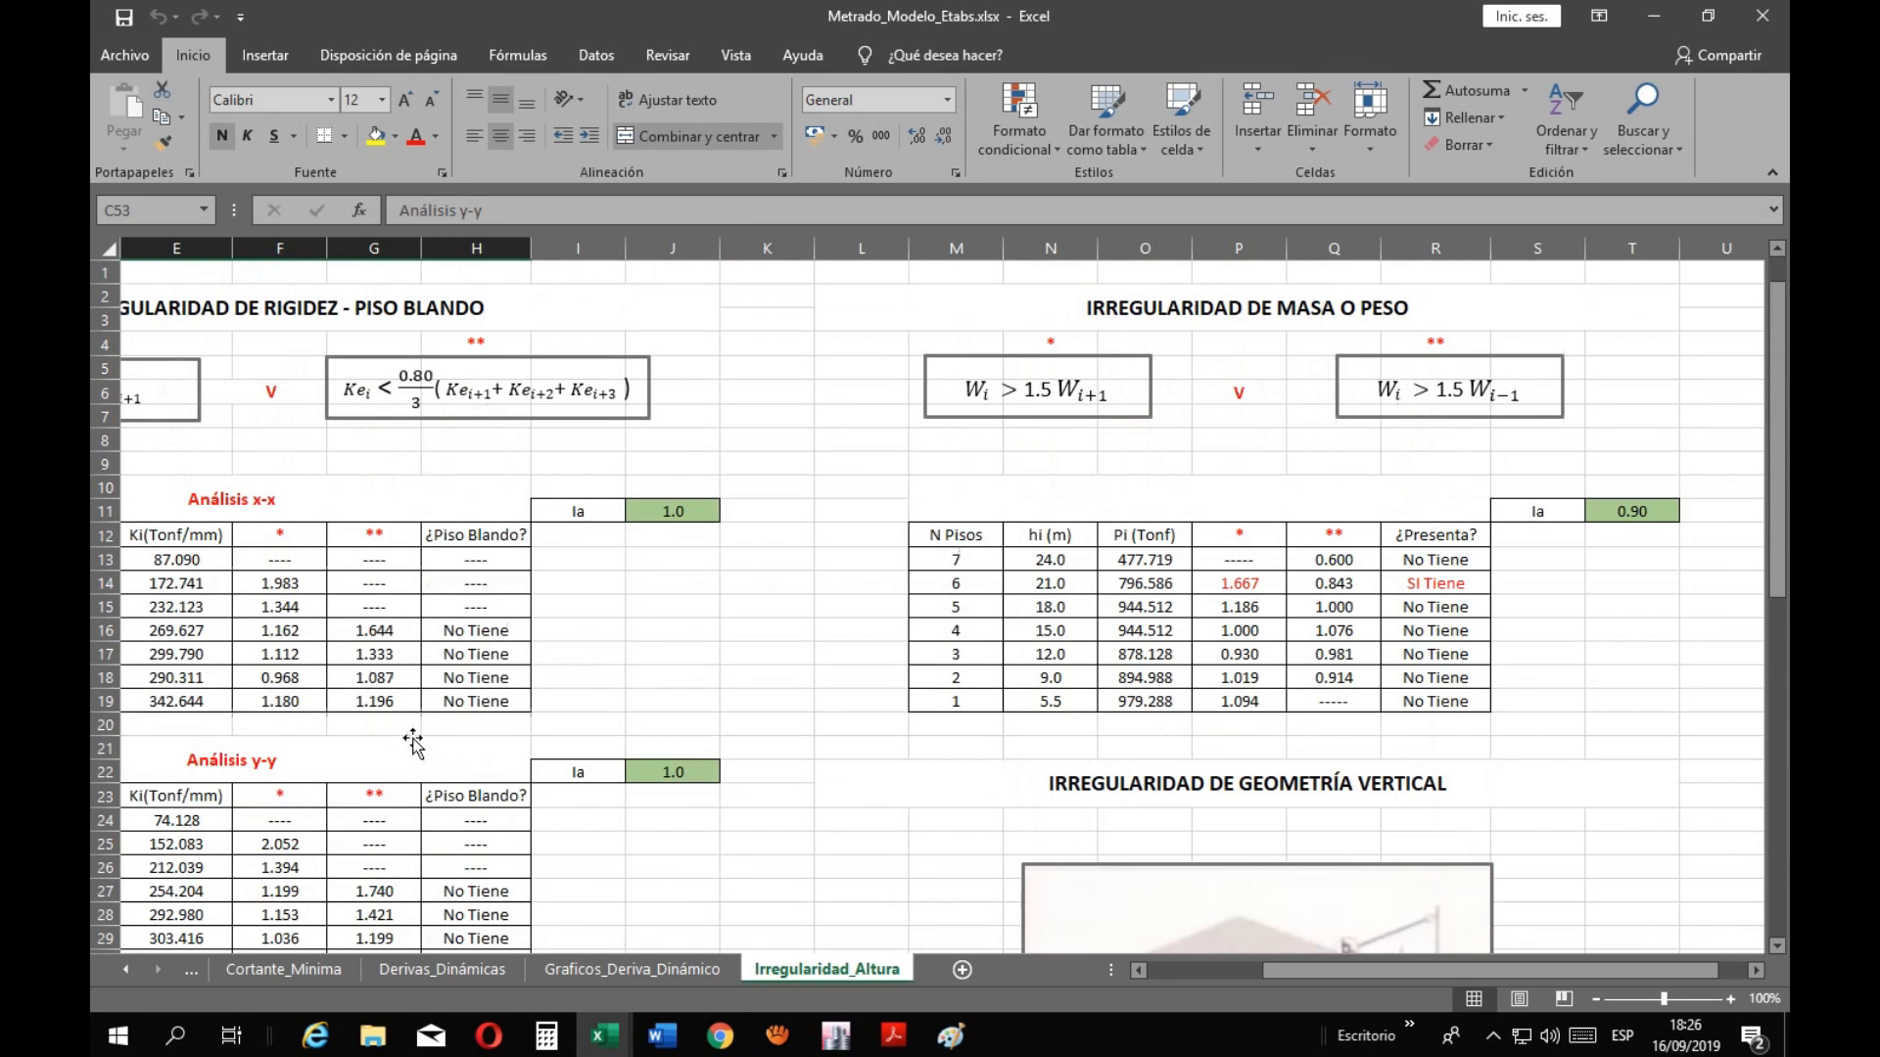
Examine the Ia factors of the stiffness irregularity checks in both directions and of the mass irregularity check
scroll(686, 621, "down", 2)
scroll(709, 647, "up", 2)
left_click(673, 507)
left_click(662, 763)
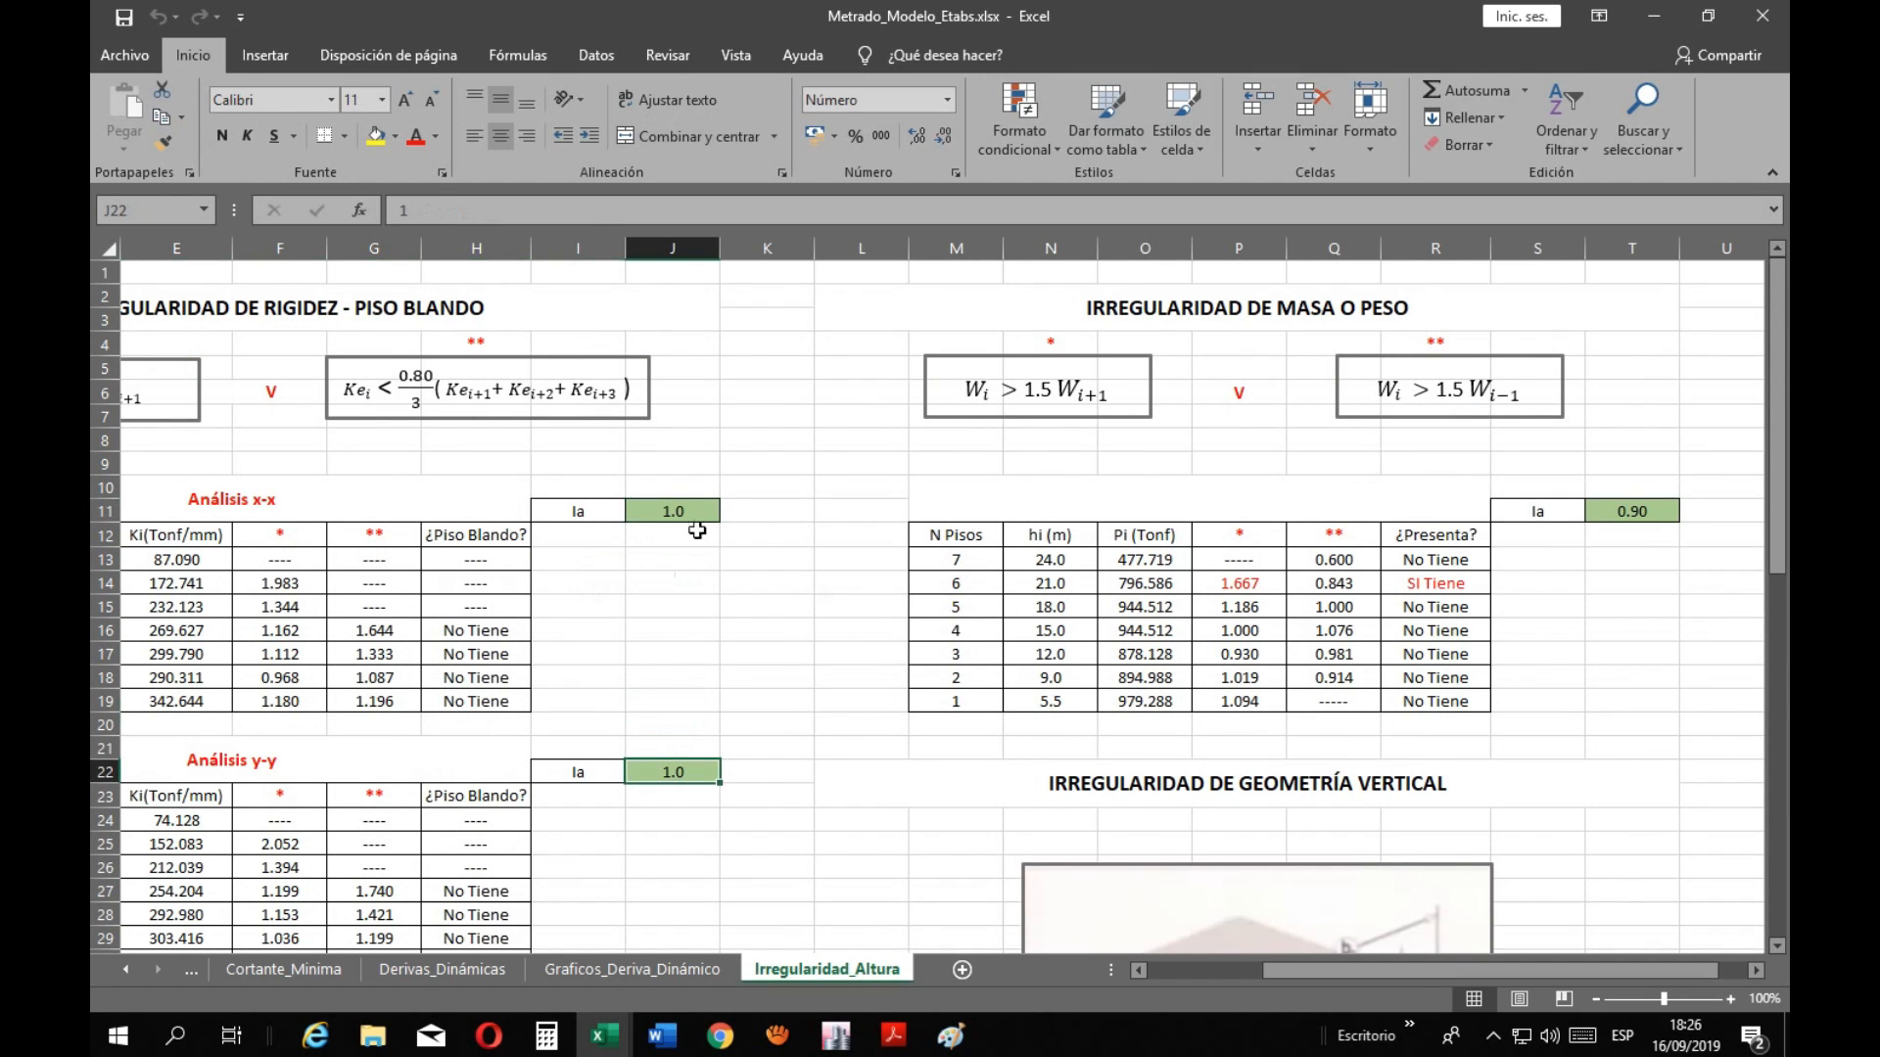
scroll(687, 611, "down", 12)
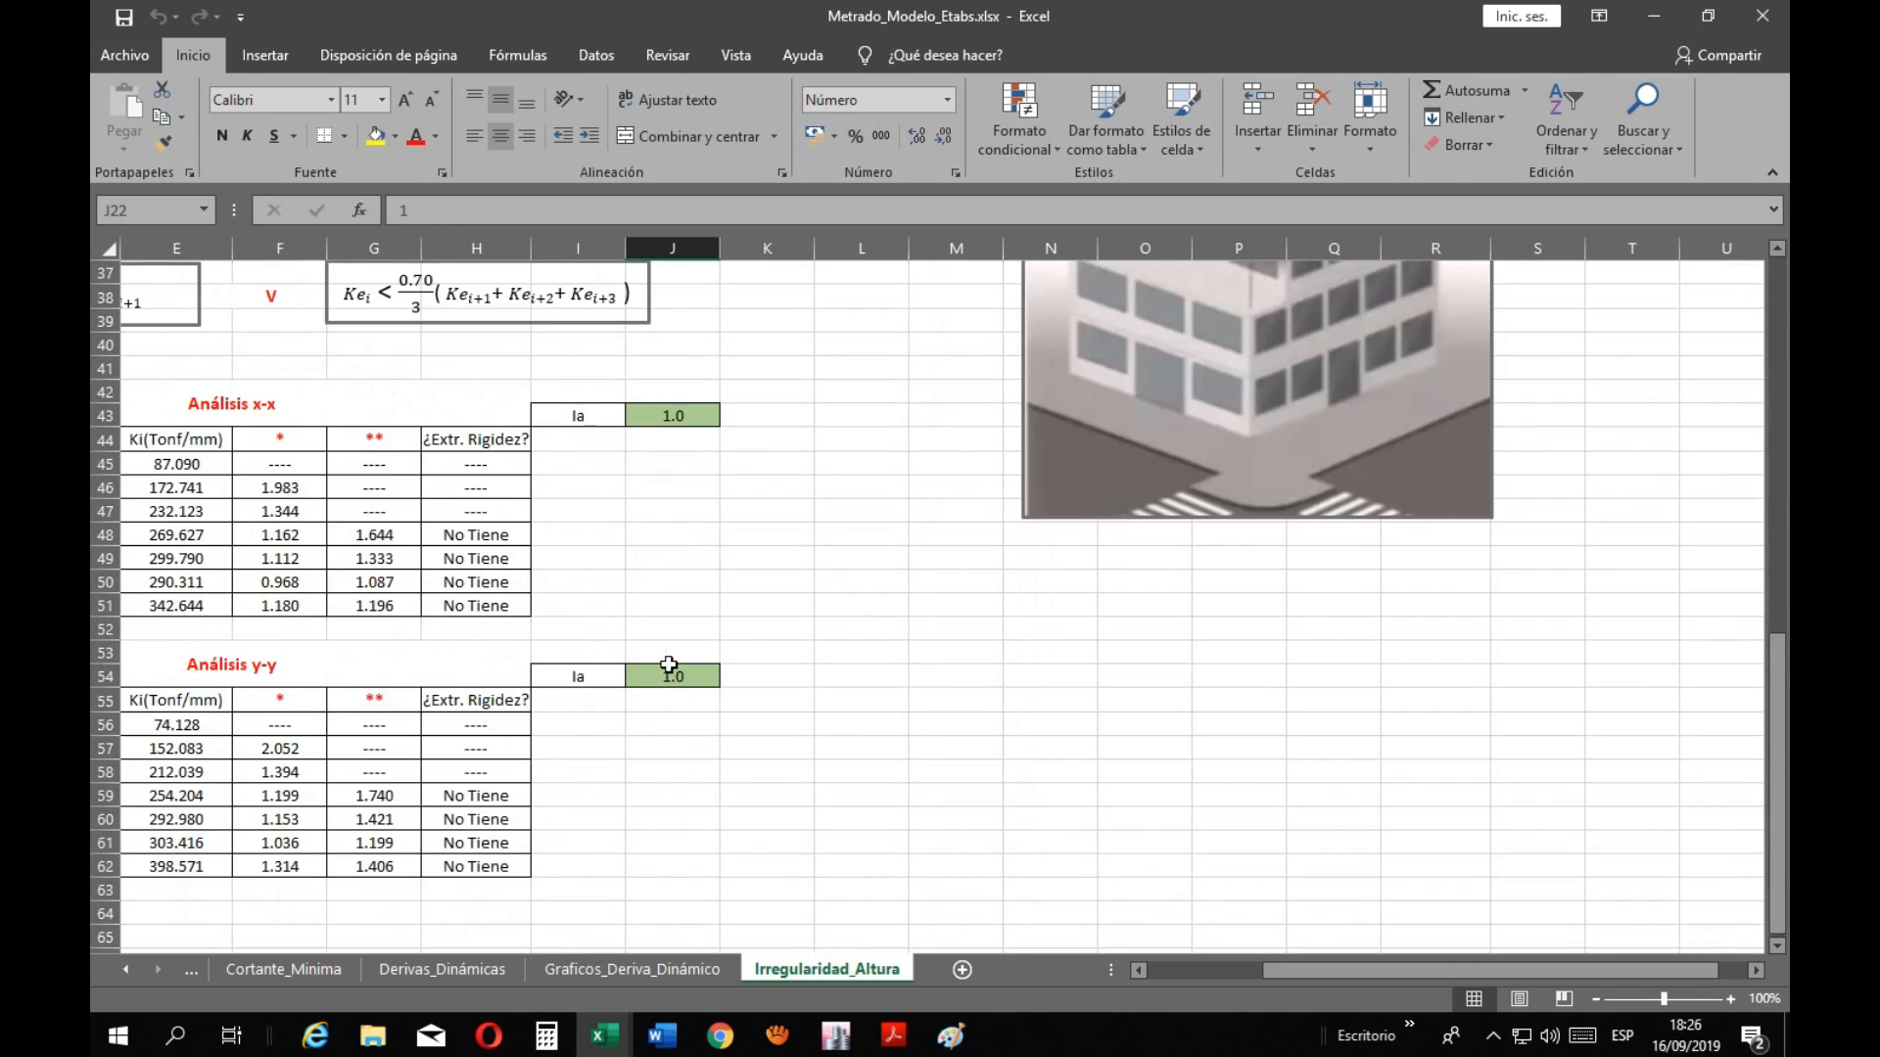
scroll(675, 670, "up", 7)
scroll(675, 669, "up", 5)
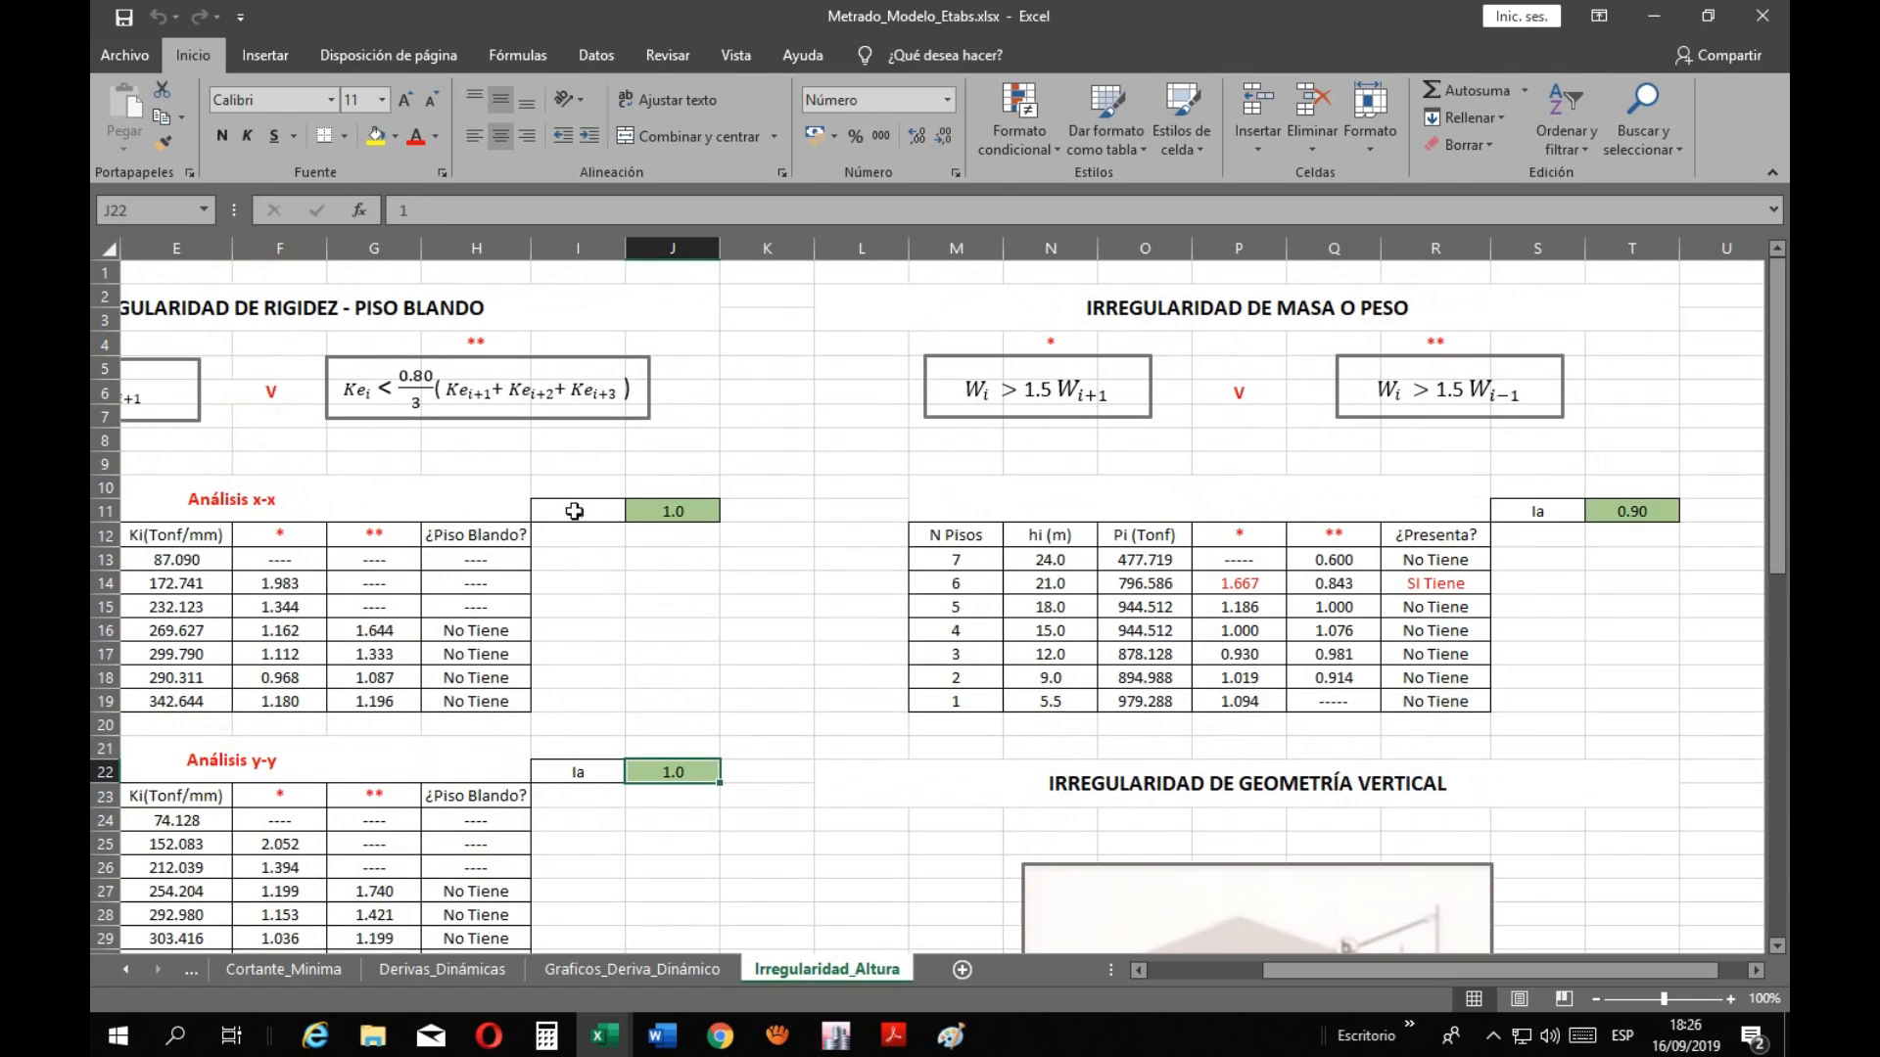
left_click(1652, 517)
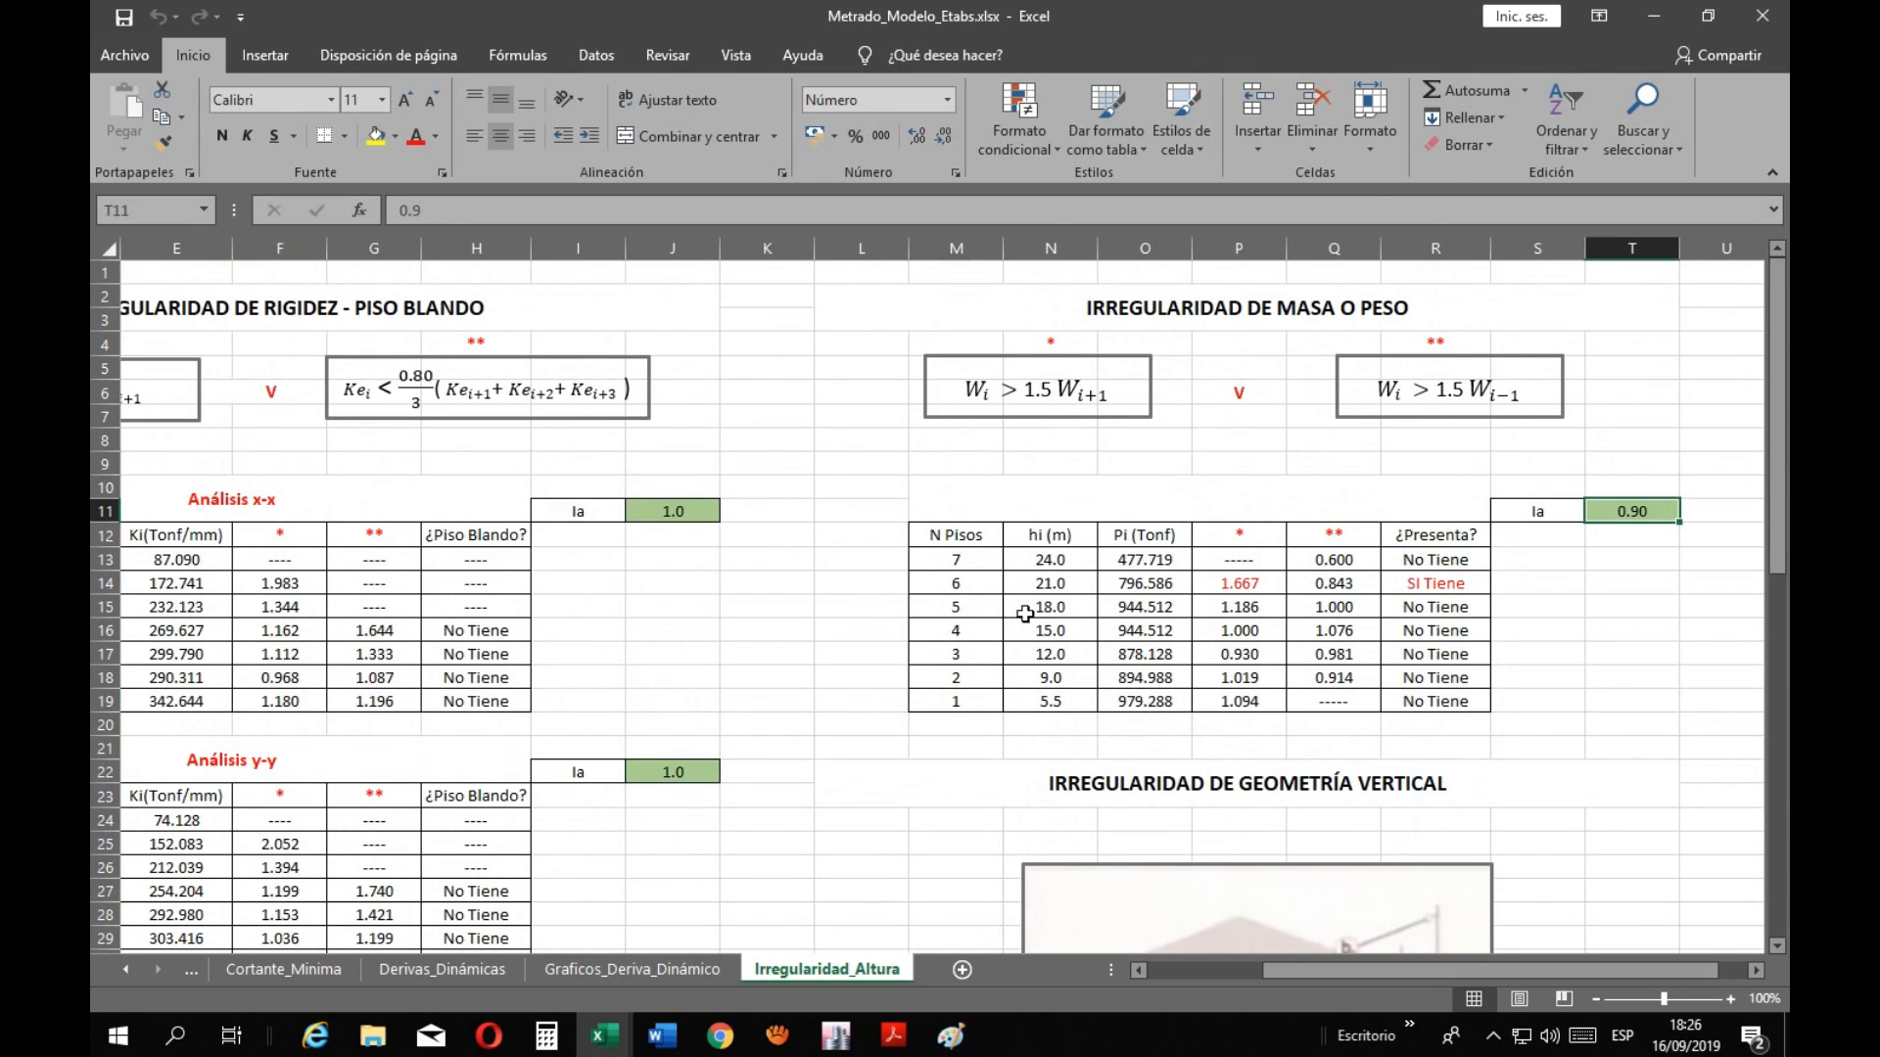
Write 0.9 in green with ditto-like marks above the factor Ia in both formulas in Paint
left_click(951, 1036)
left_click(1246, 70)
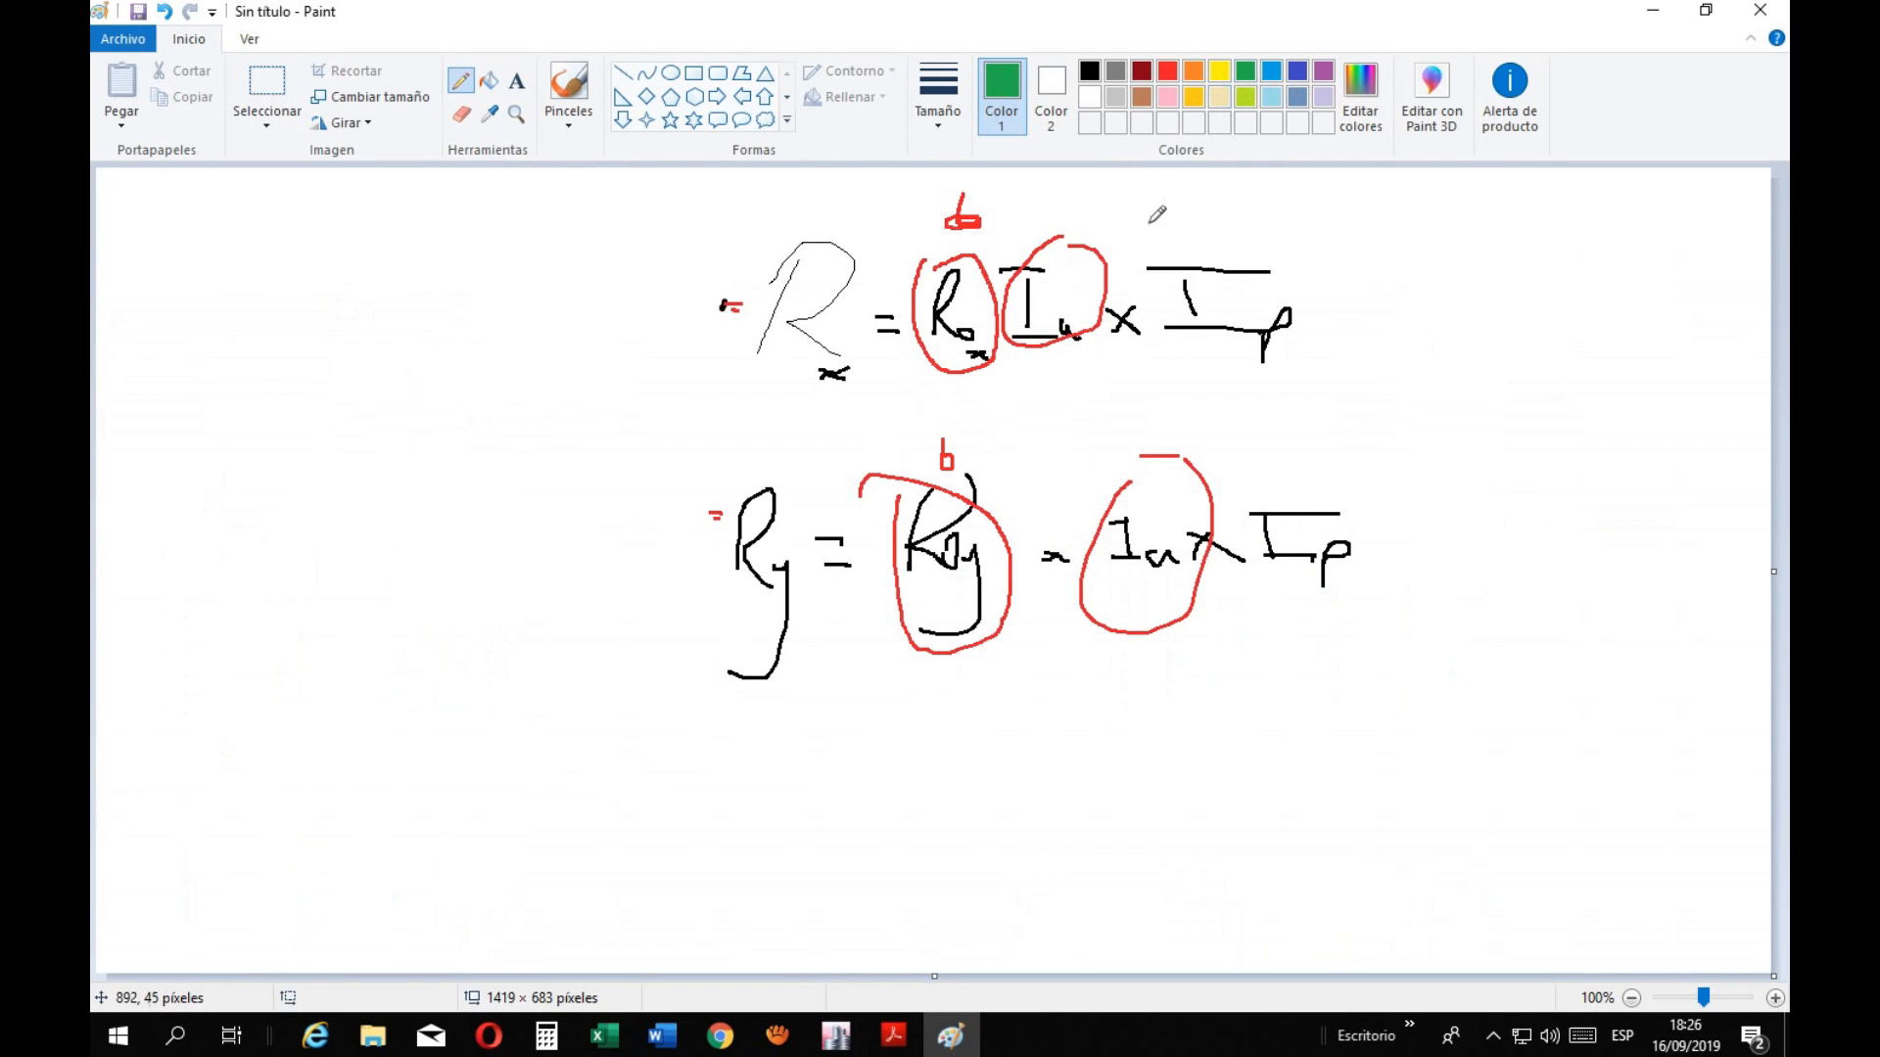
mouse_move(1123, 232)
left_mouse_down()
mouse_move(1170, 202)
mouse_move(1150, 204)
mouse_move(1197, 196)
mouse_move(1201, 217)
left_mouse_up()
mouse_move(1188, 411)
left_mouse_down()
mouse_move(1176, 437)
mouse_move(1251, 407)
mouse_move(1243, 447)
left_mouse_up()
left_click(1236, 432)
Mark the factor Ip in both formulas as unknown with blue double strokes and a question mark
left_click(1297, 71)
left_click_drag(1307, 312, 1337, 295)
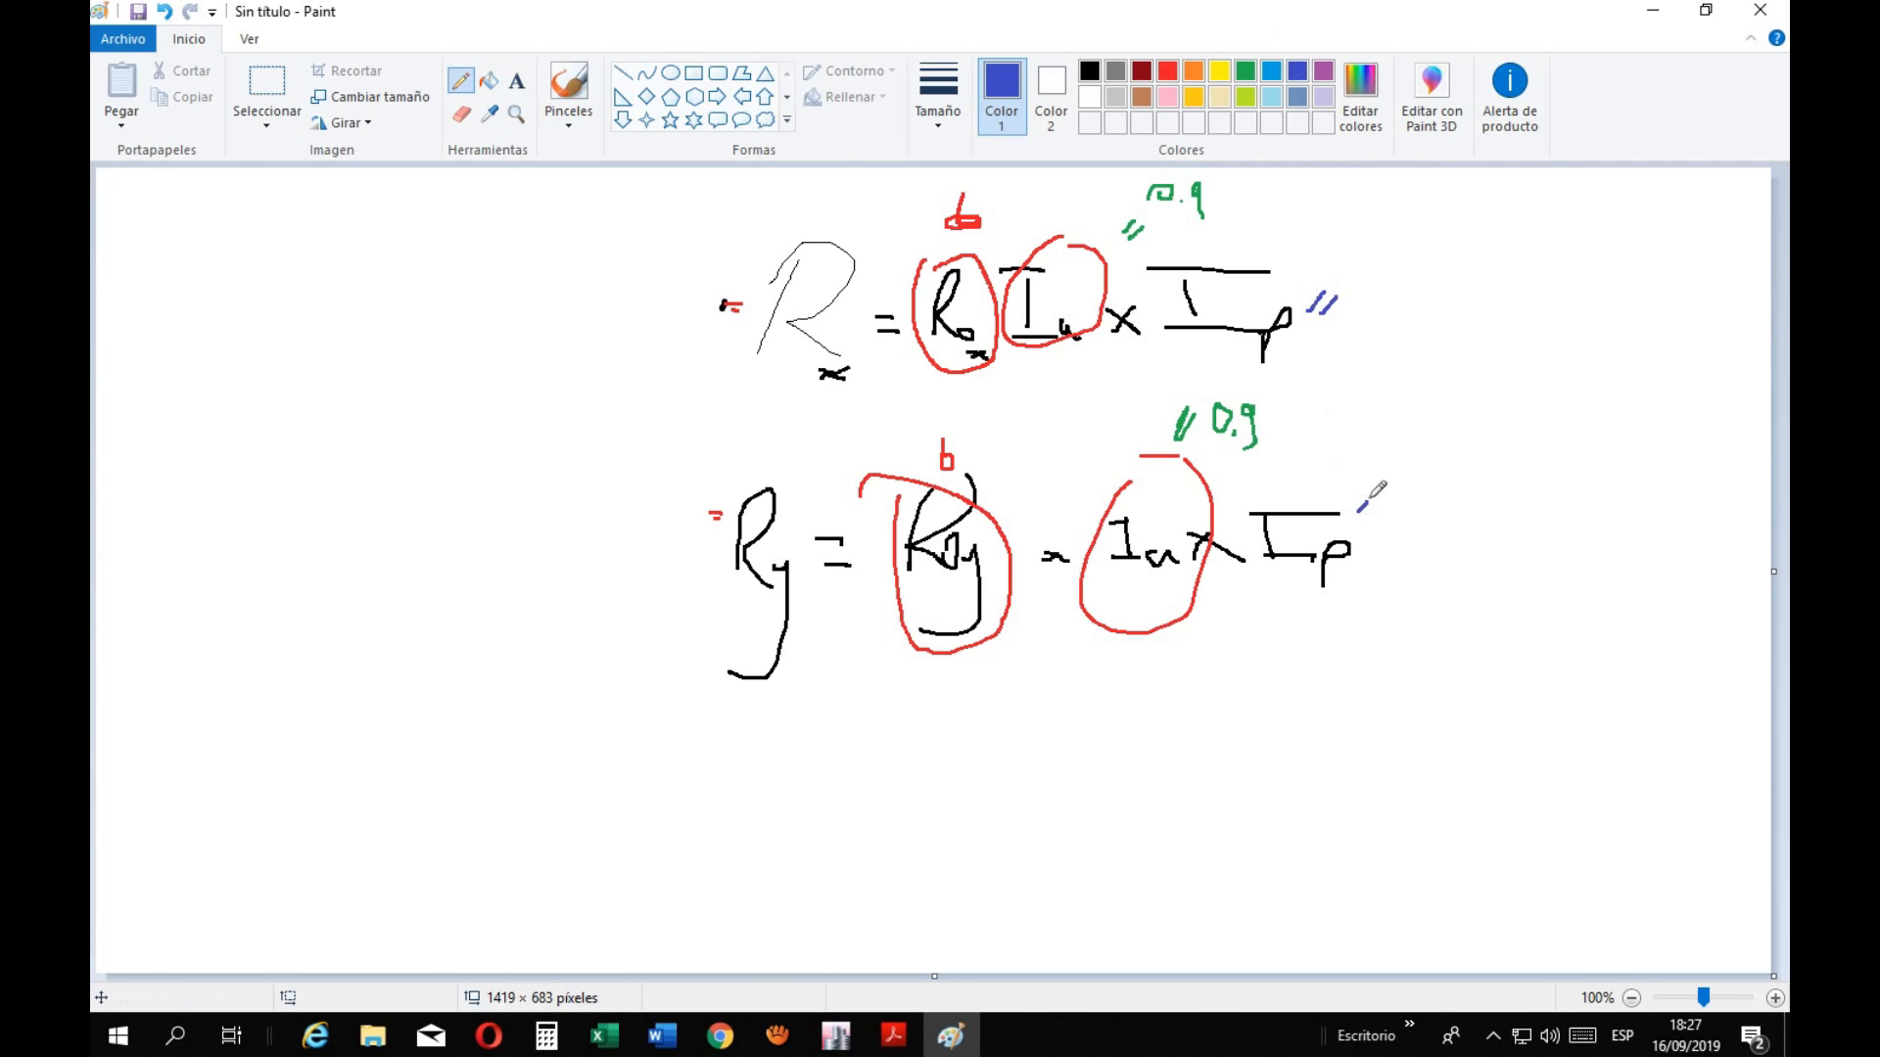
left_click_drag(1350, 262, 1358, 290)
left_click(1359, 328)
mouse_move(1387, 476)
left_mouse_down()
mouse_move(1406, 416)
mouse_move(1406, 488)
left_mouse_up()
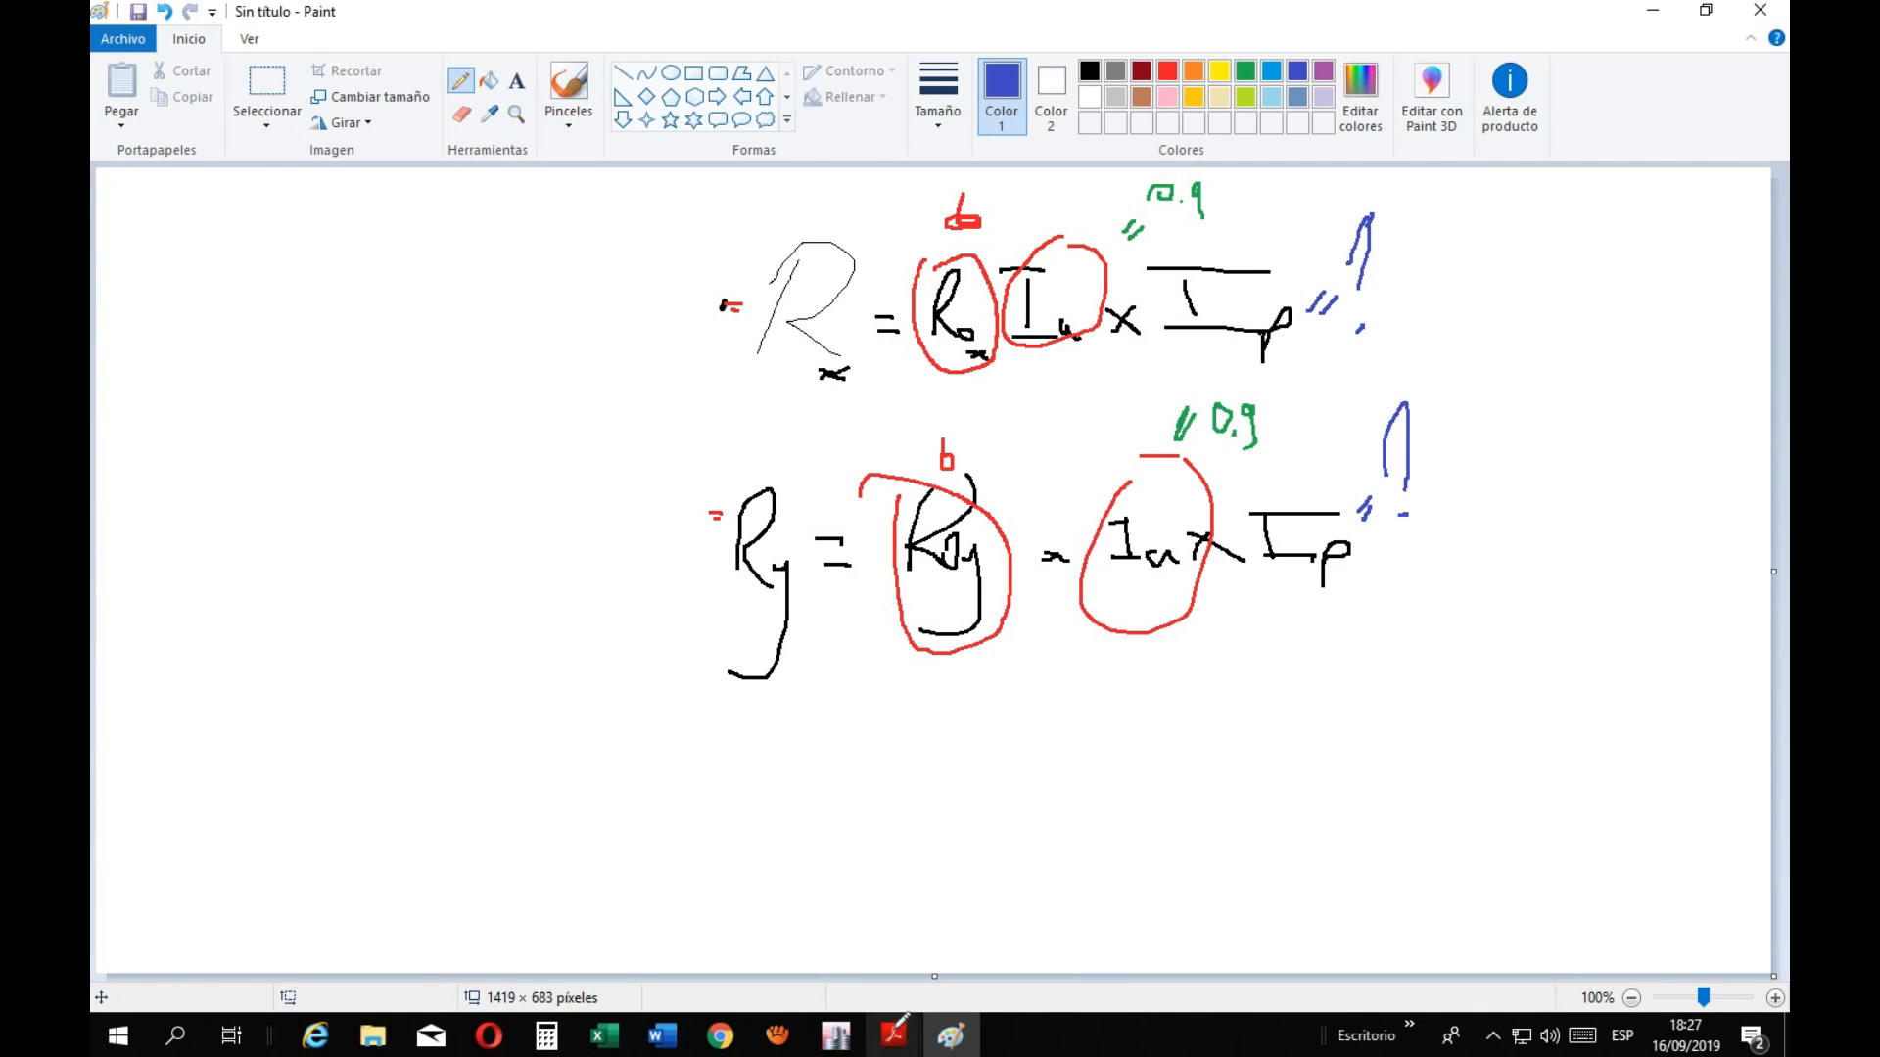
Switch to ETABS to view the building's 3-D model and close the save reminder
mouse_move(835, 1036)
left_click(802, 977)
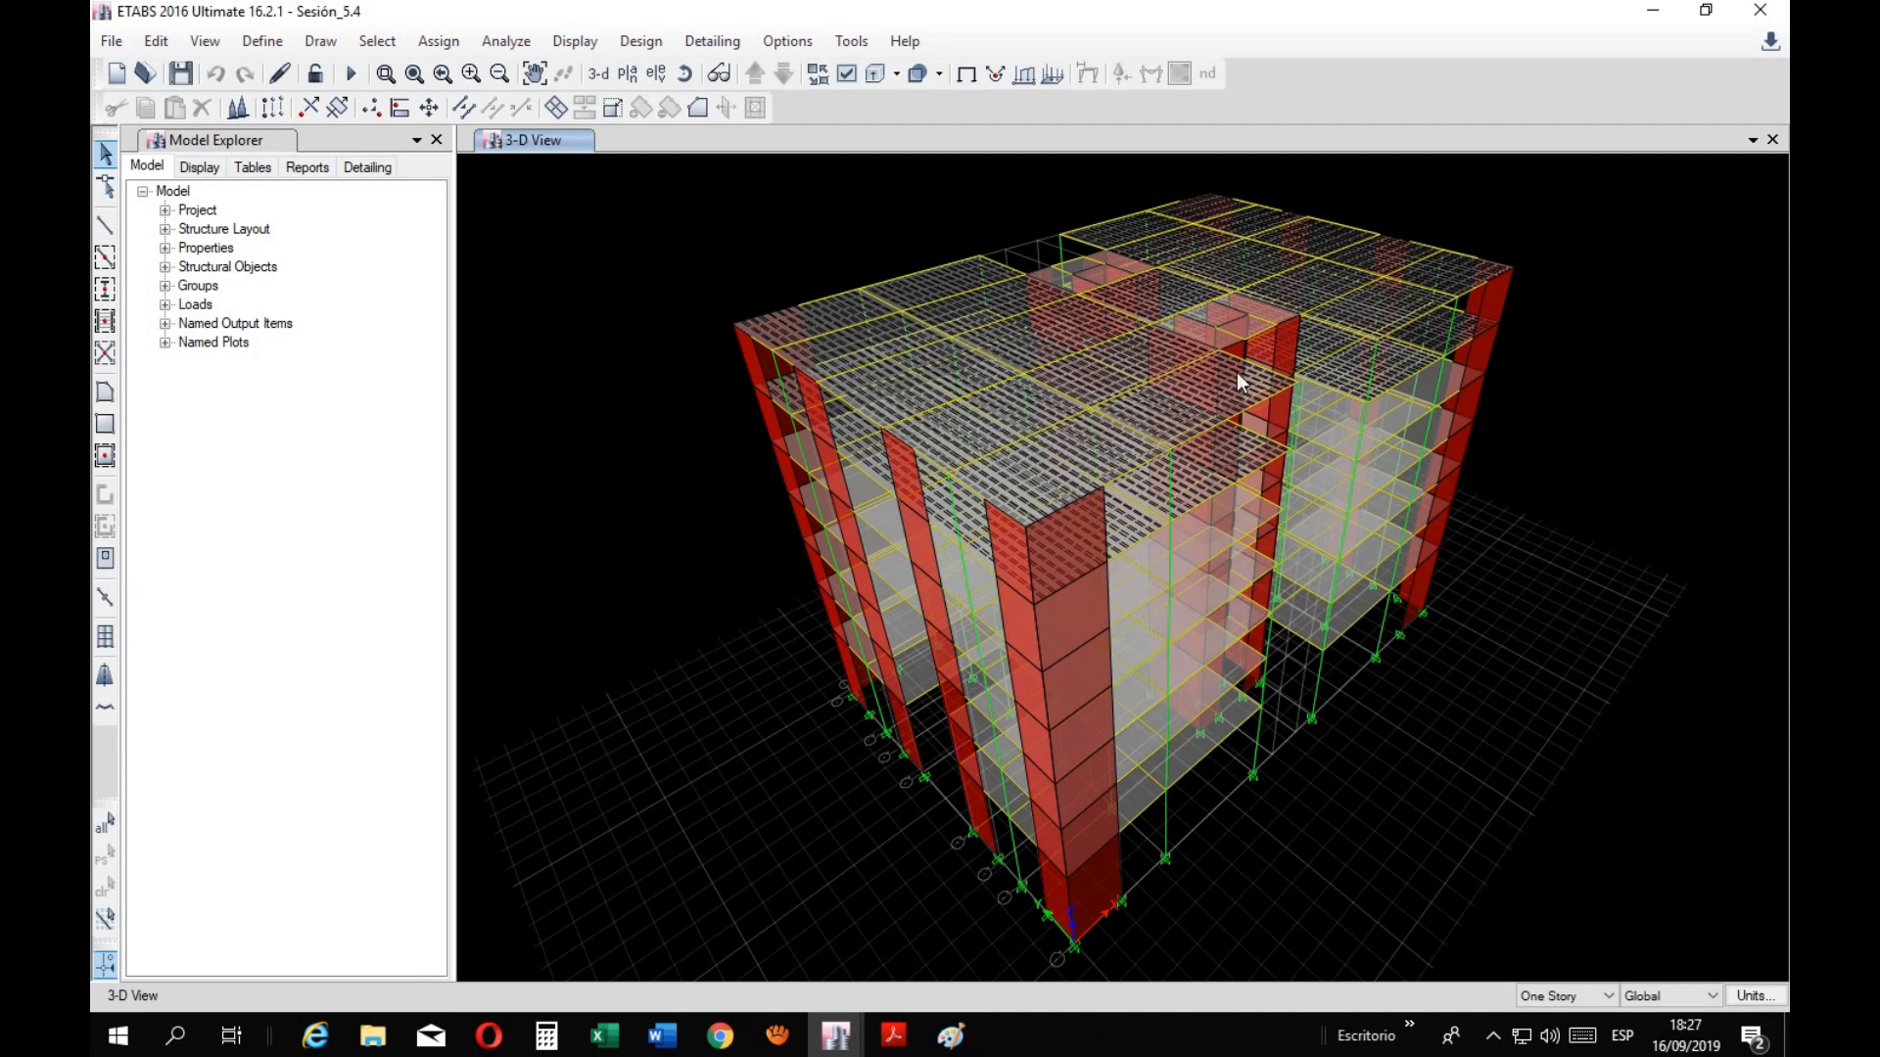
left_click(838, 1034)
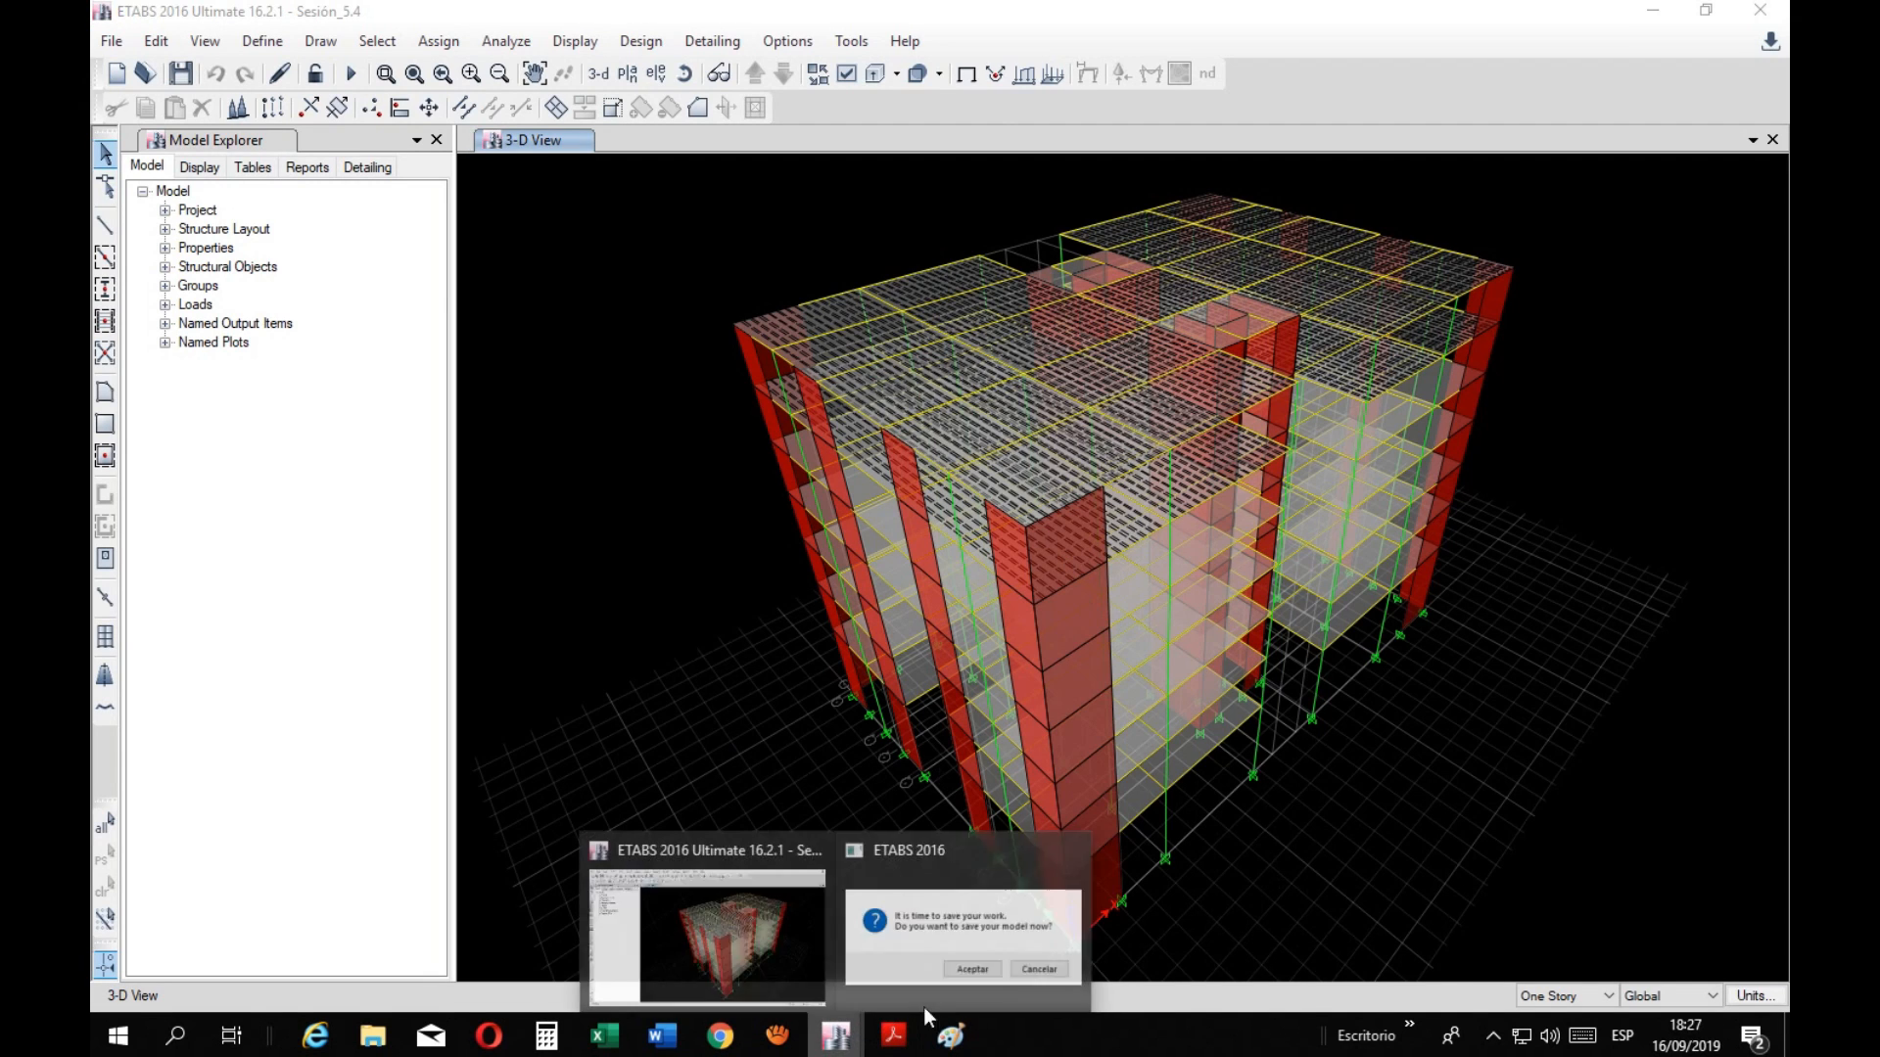
left_click(942, 930)
left_click(1048, 601)
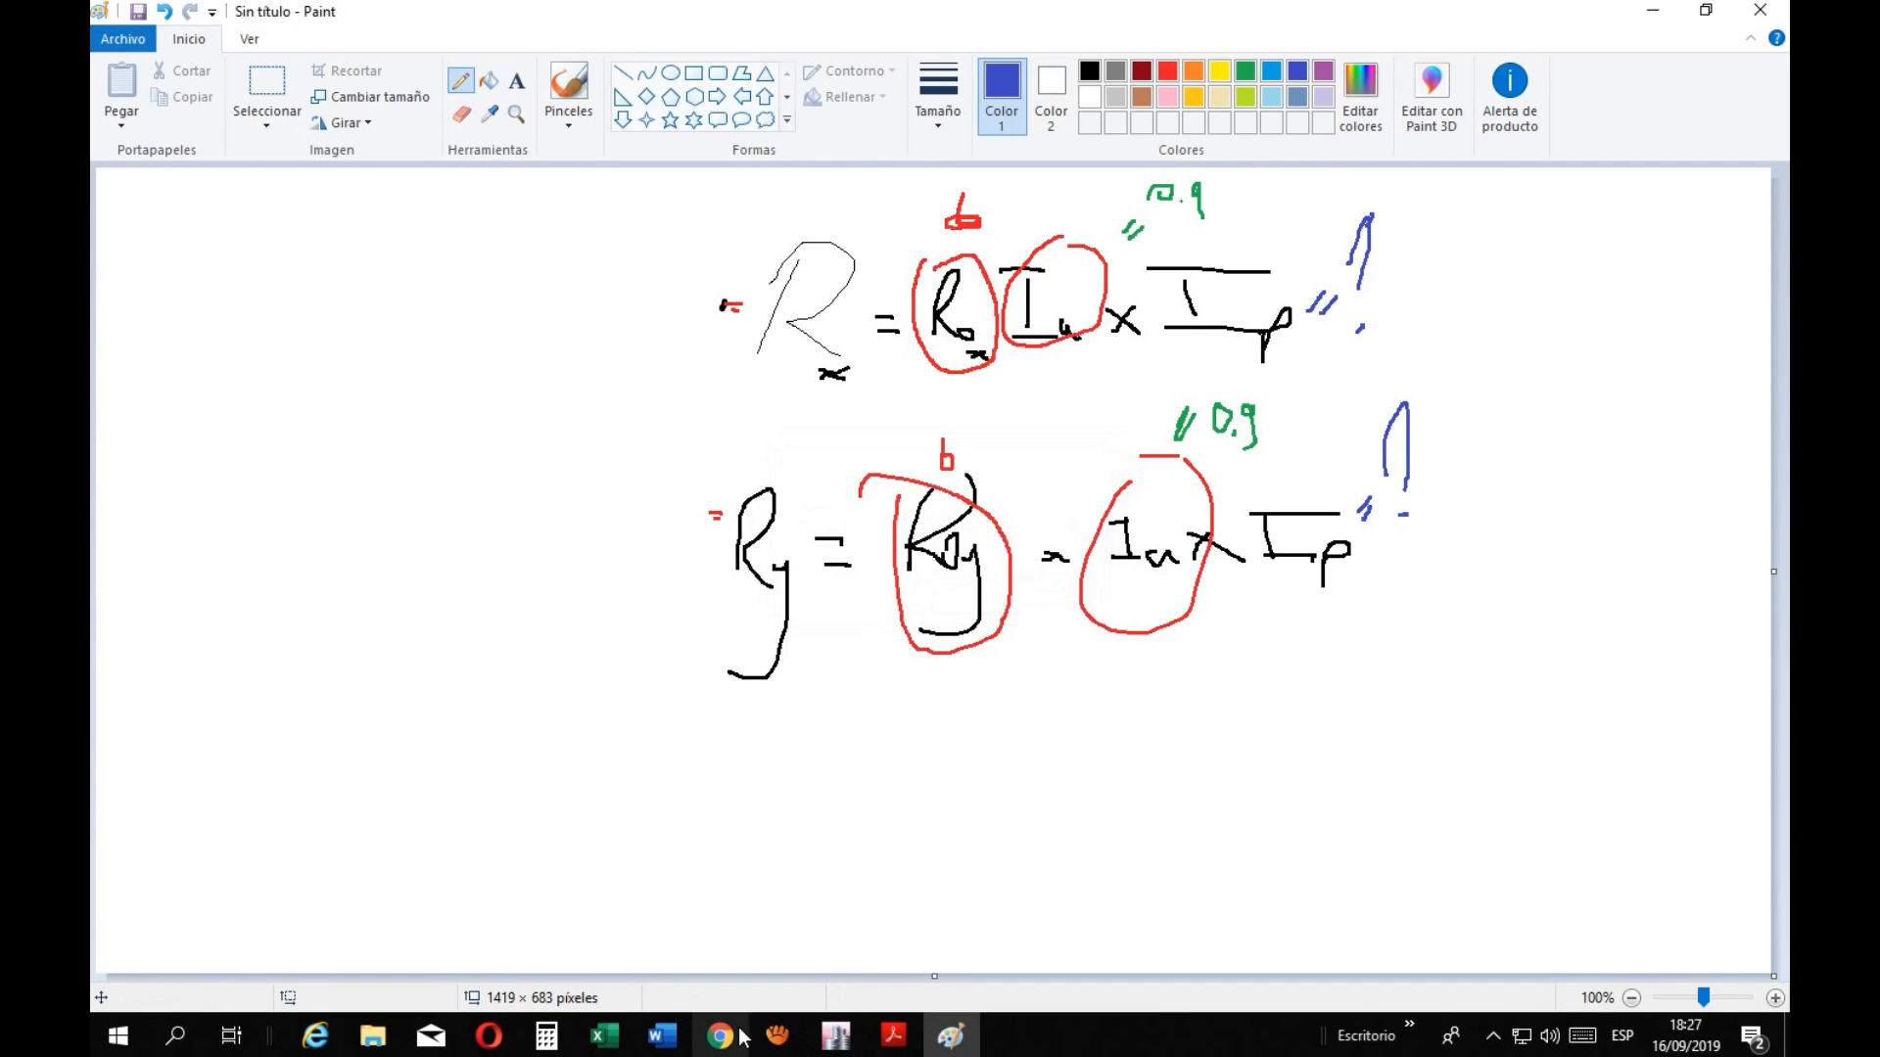
Switch to E030_2018-VIVIENDA.pdf and examine the rest of Tabla N° 8 and the plan irregularity criteria and Ip factors in Tabla N° 9
left_click(887, 1030)
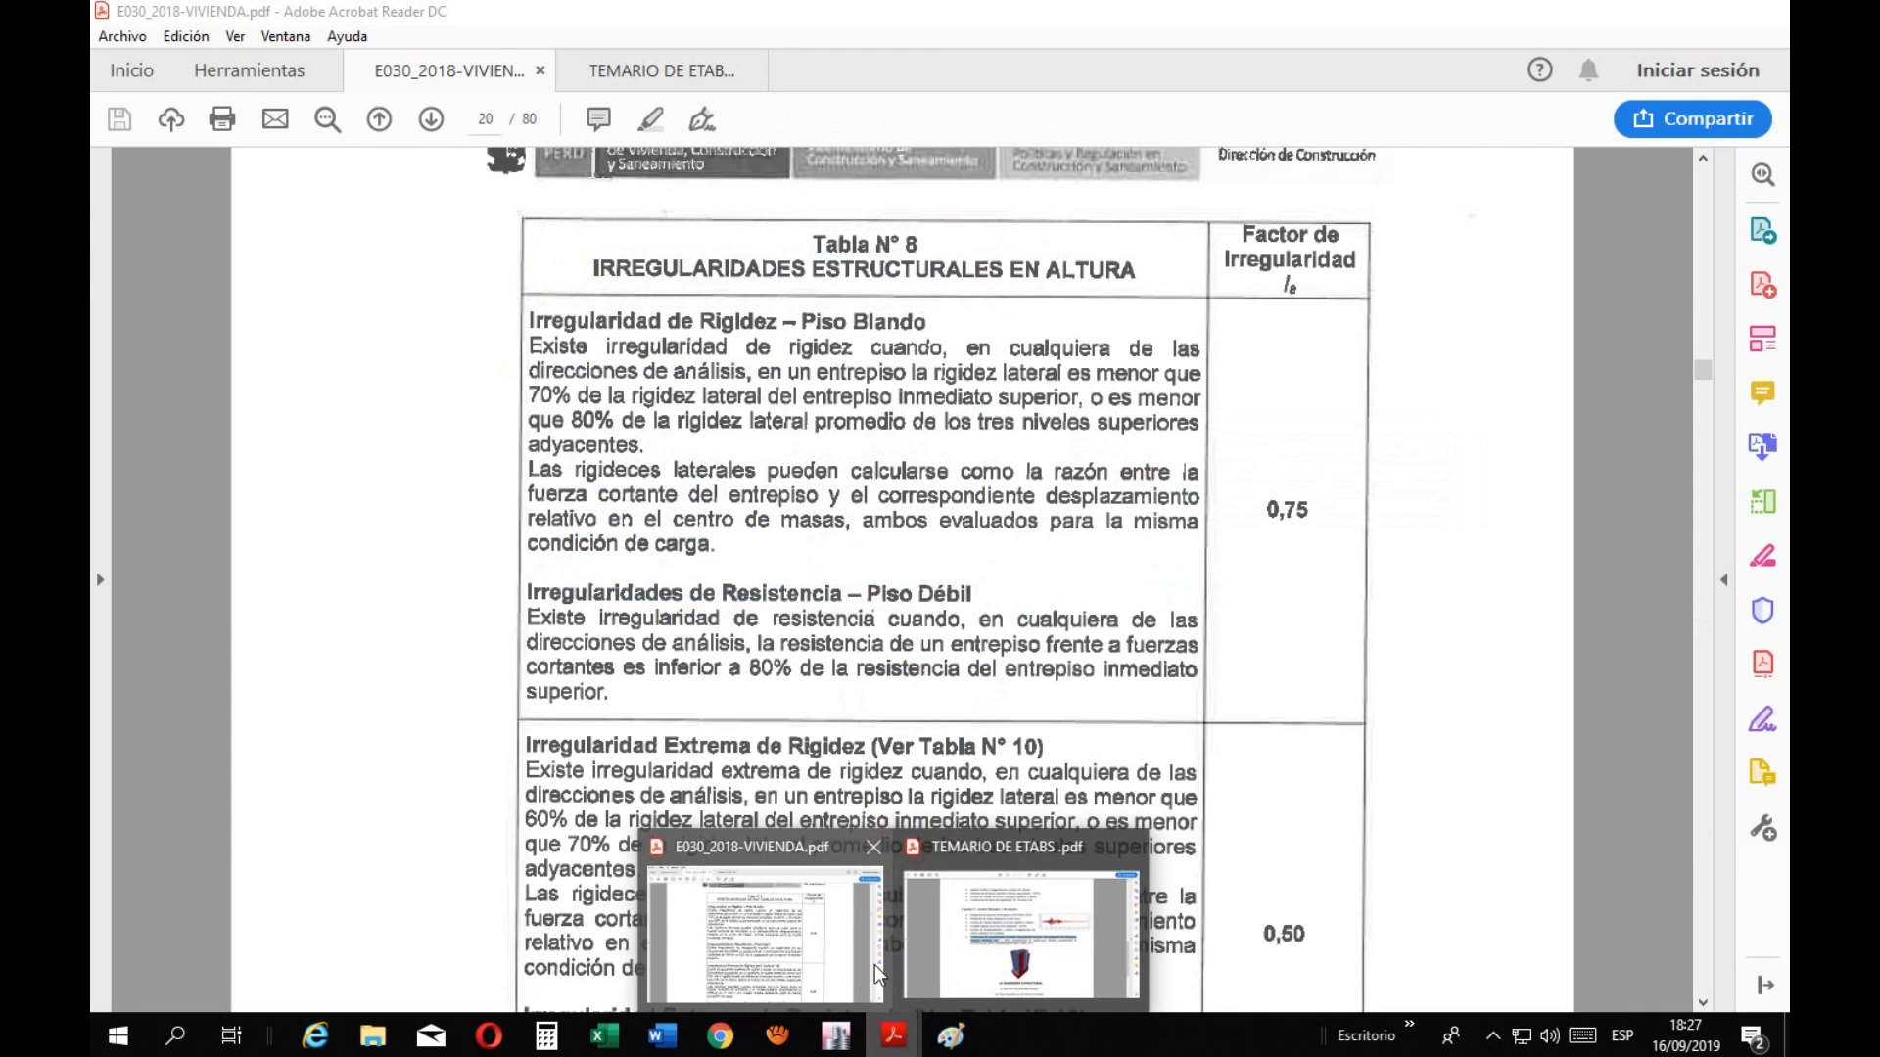
left_click(874, 965)
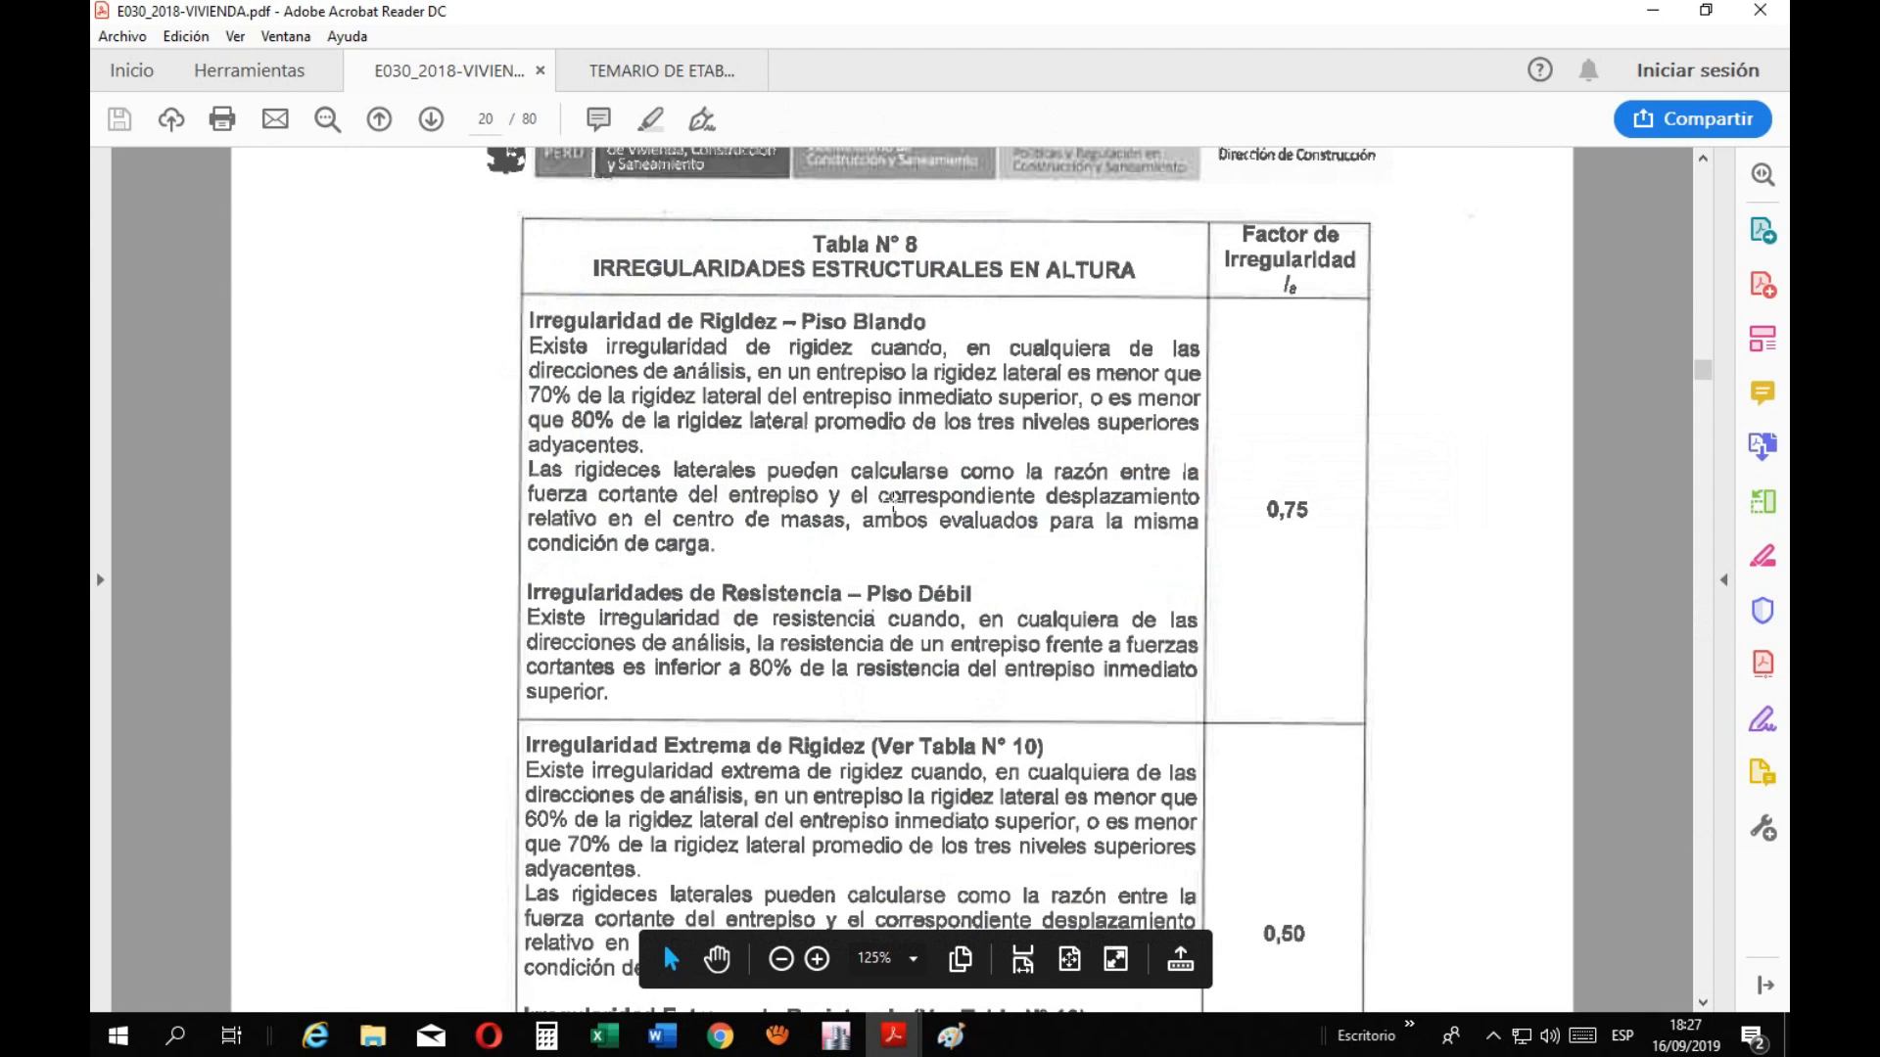
scroll(892, 504, "down", 15)
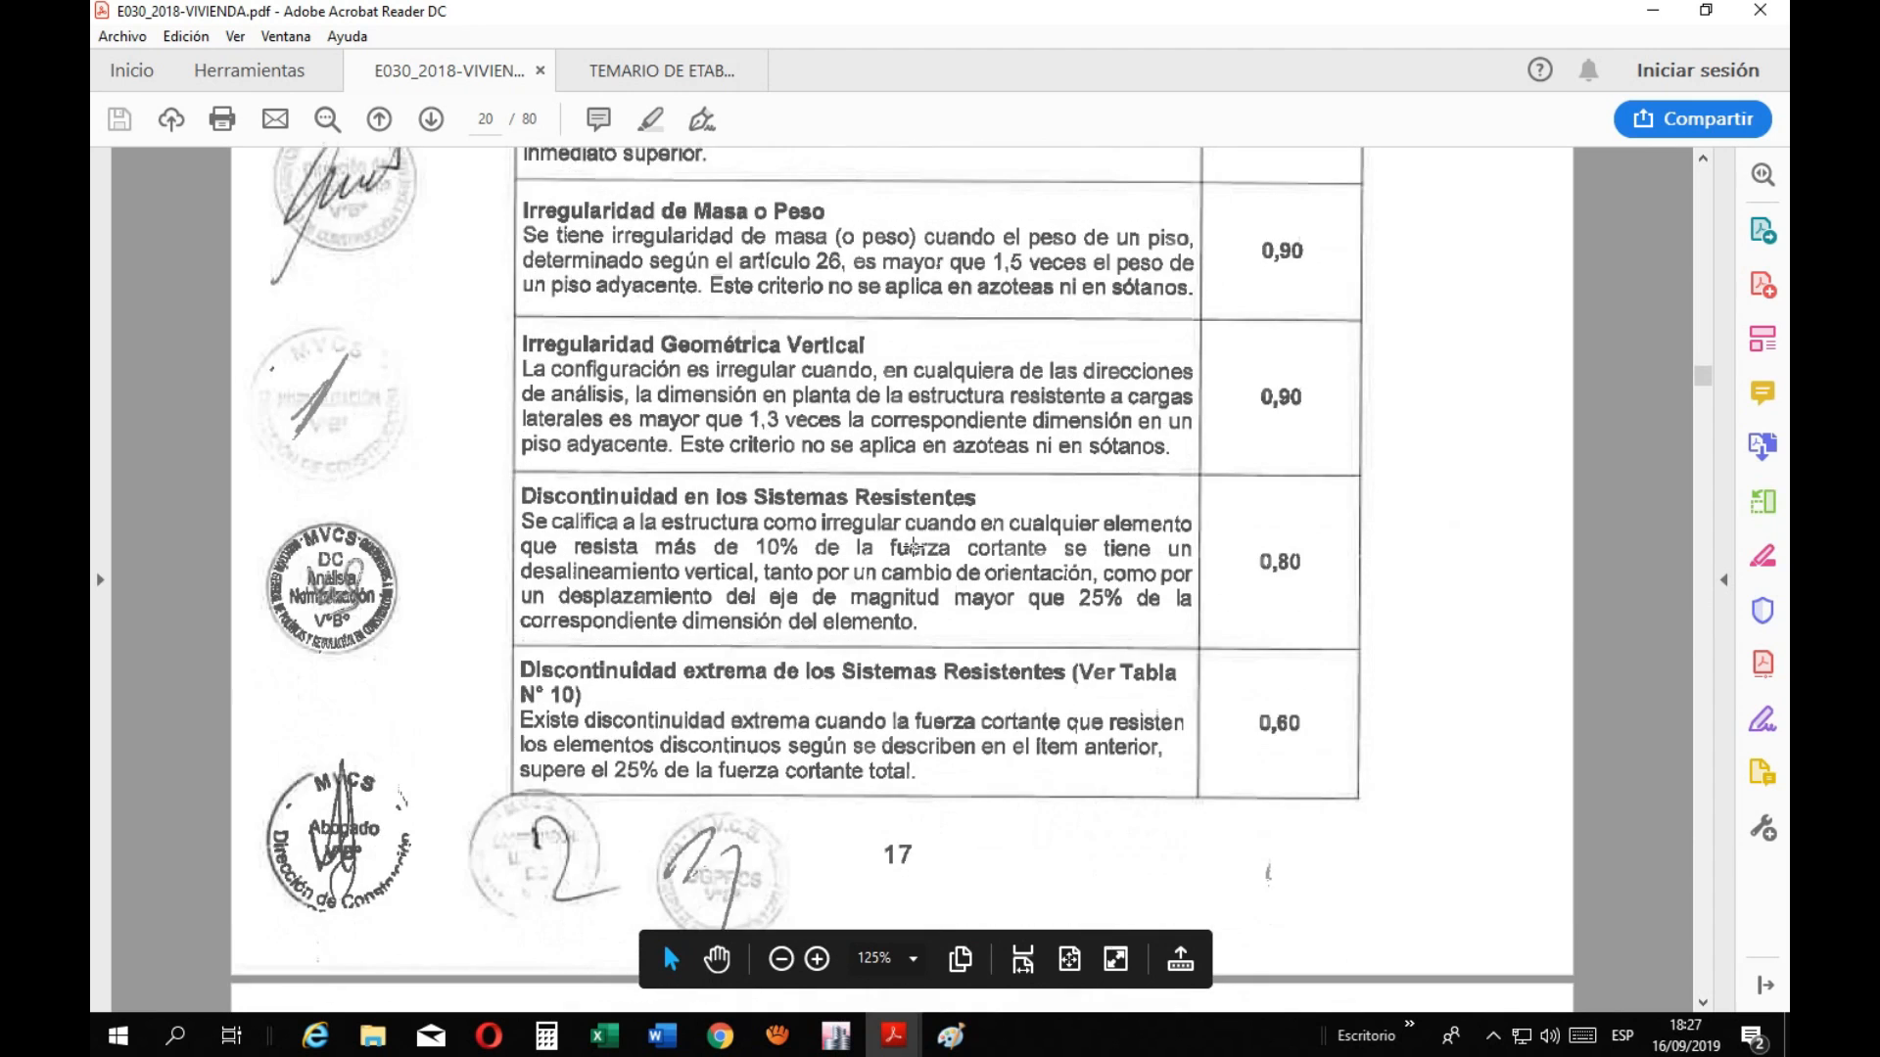
scroll(913, 549, "down", 5)
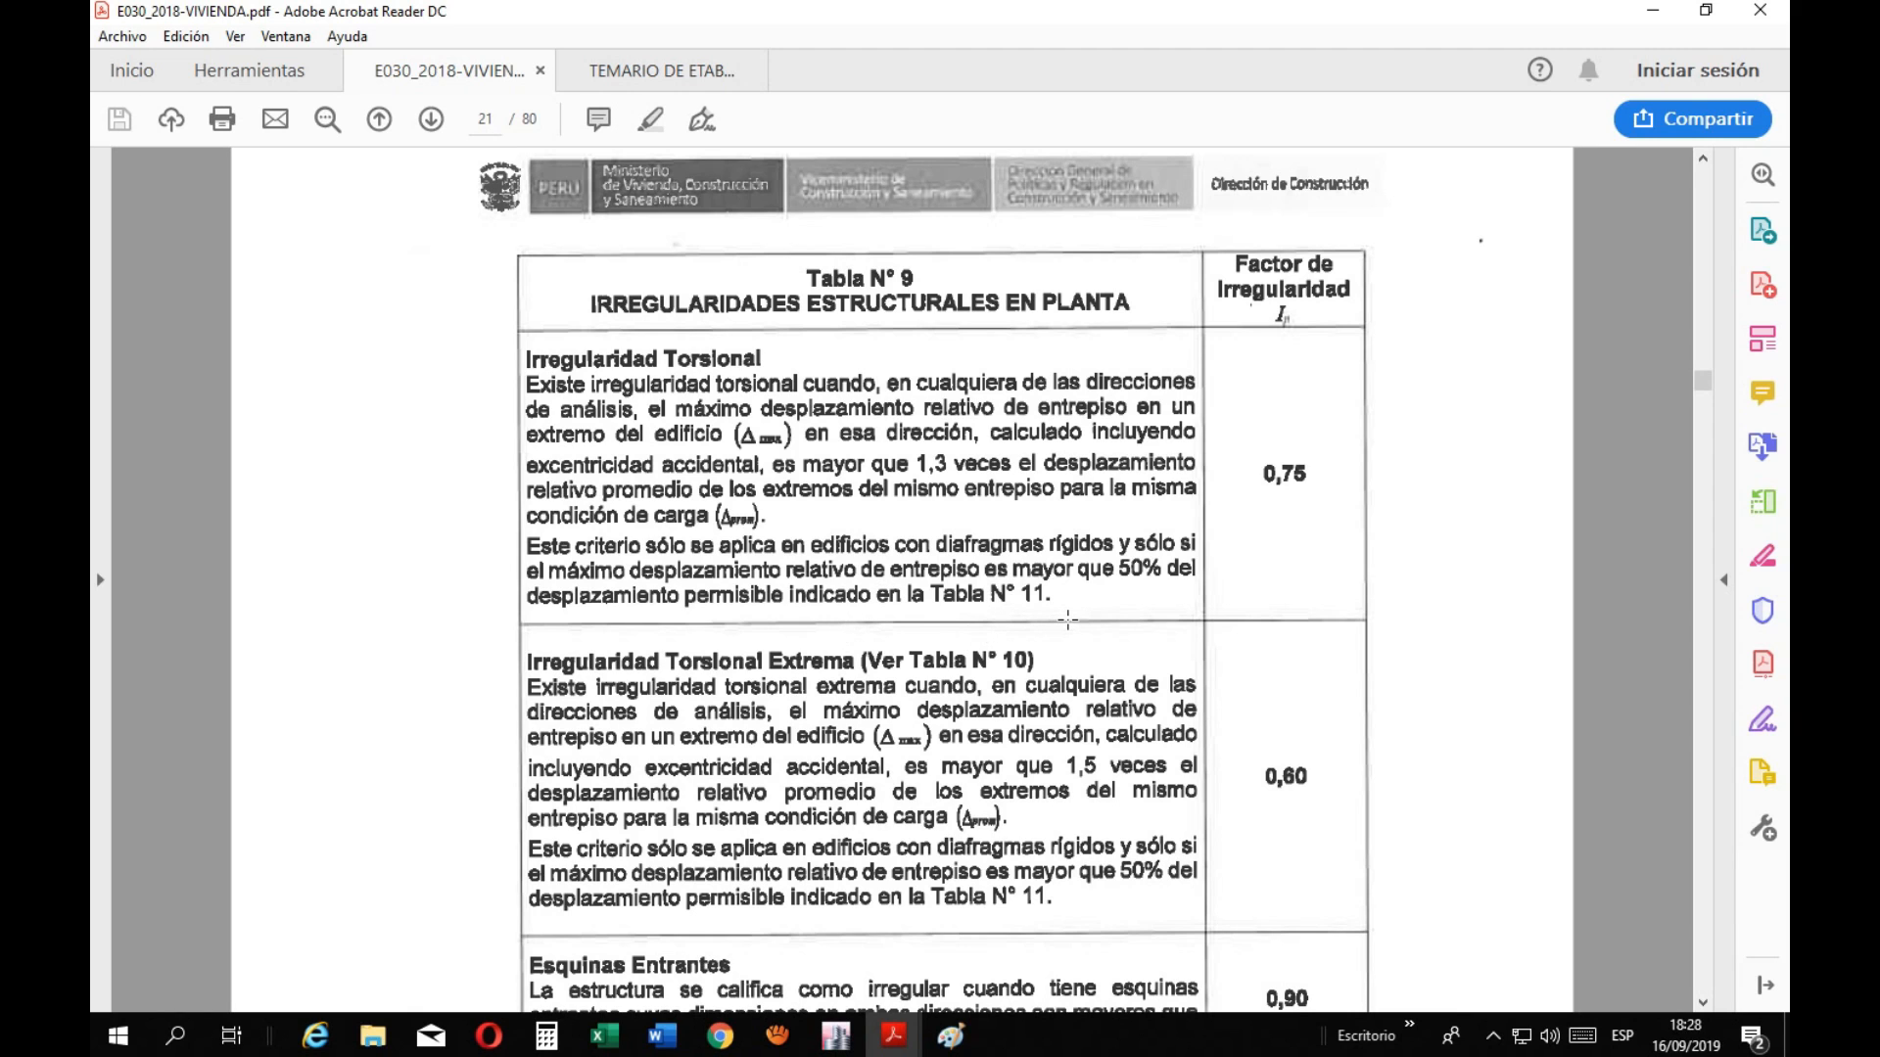
scroll(1067, 619, "down", 2)
scroll(1066, 620, "down", 1)
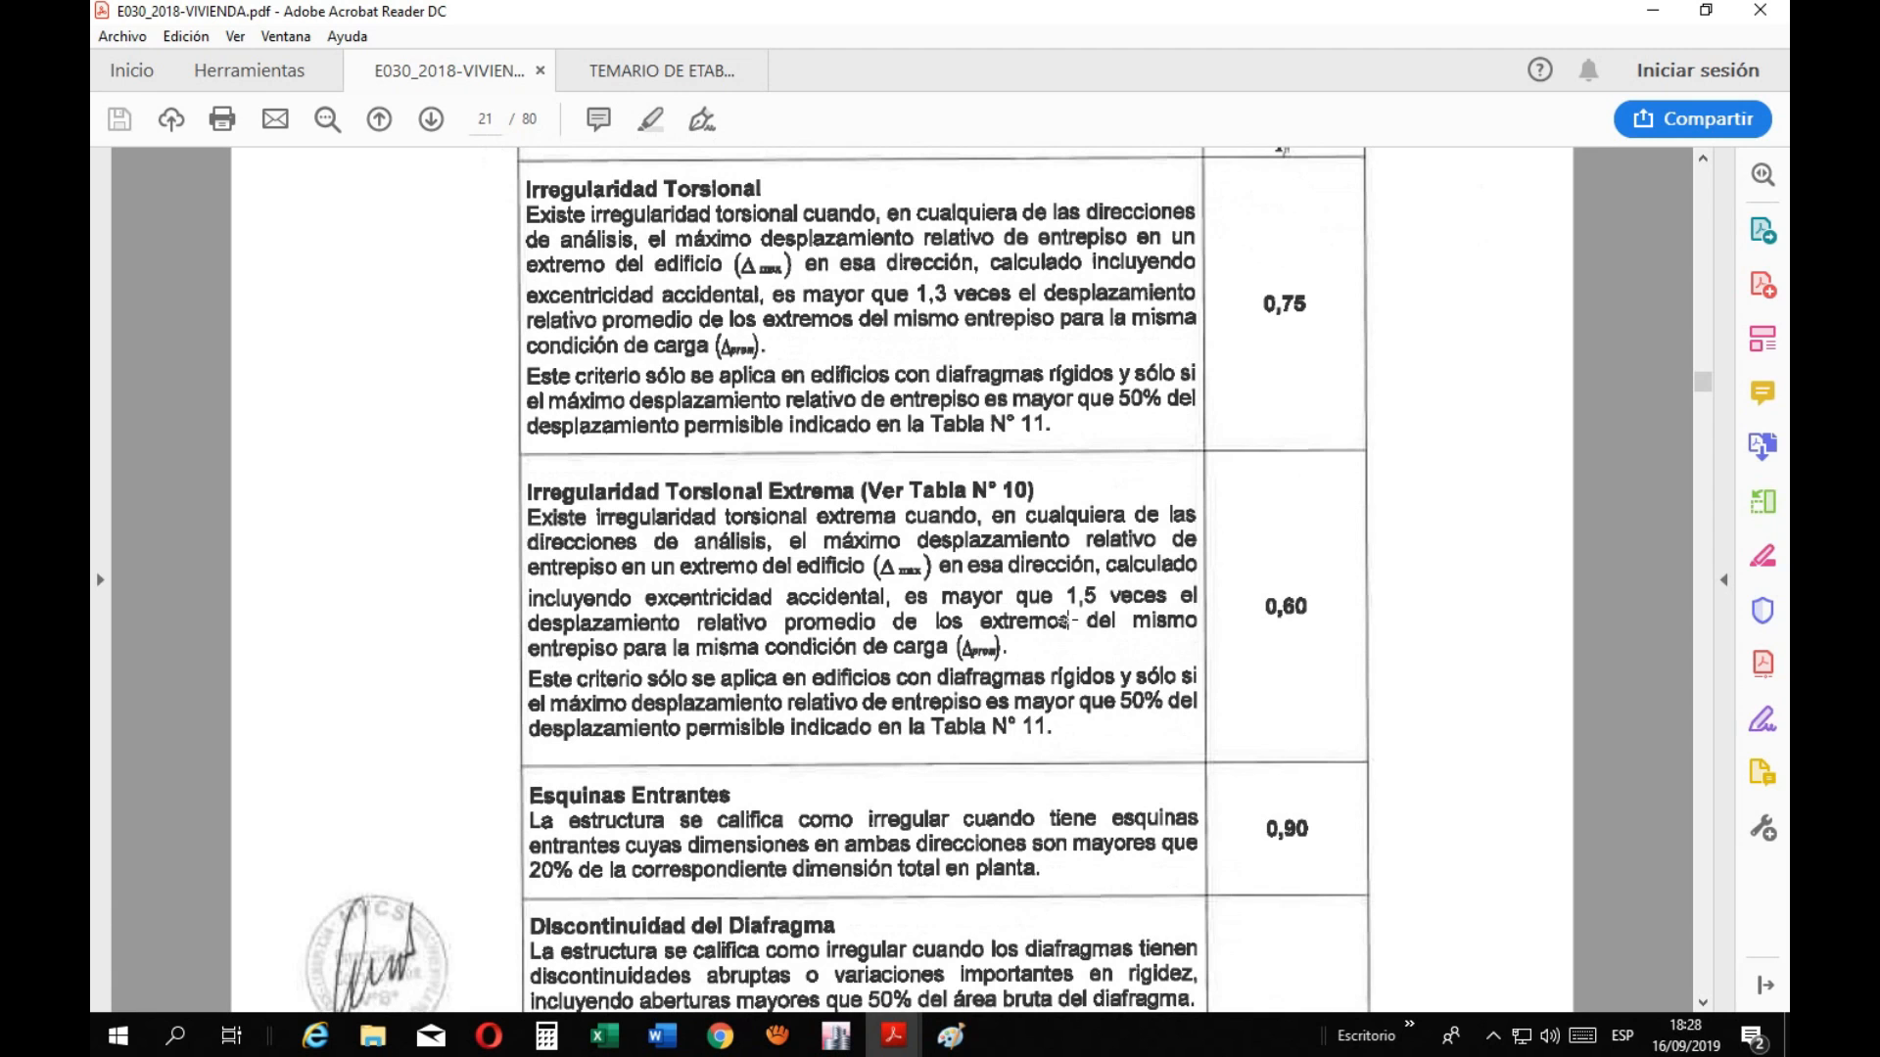
scroll(1067, 620, "down", 3)
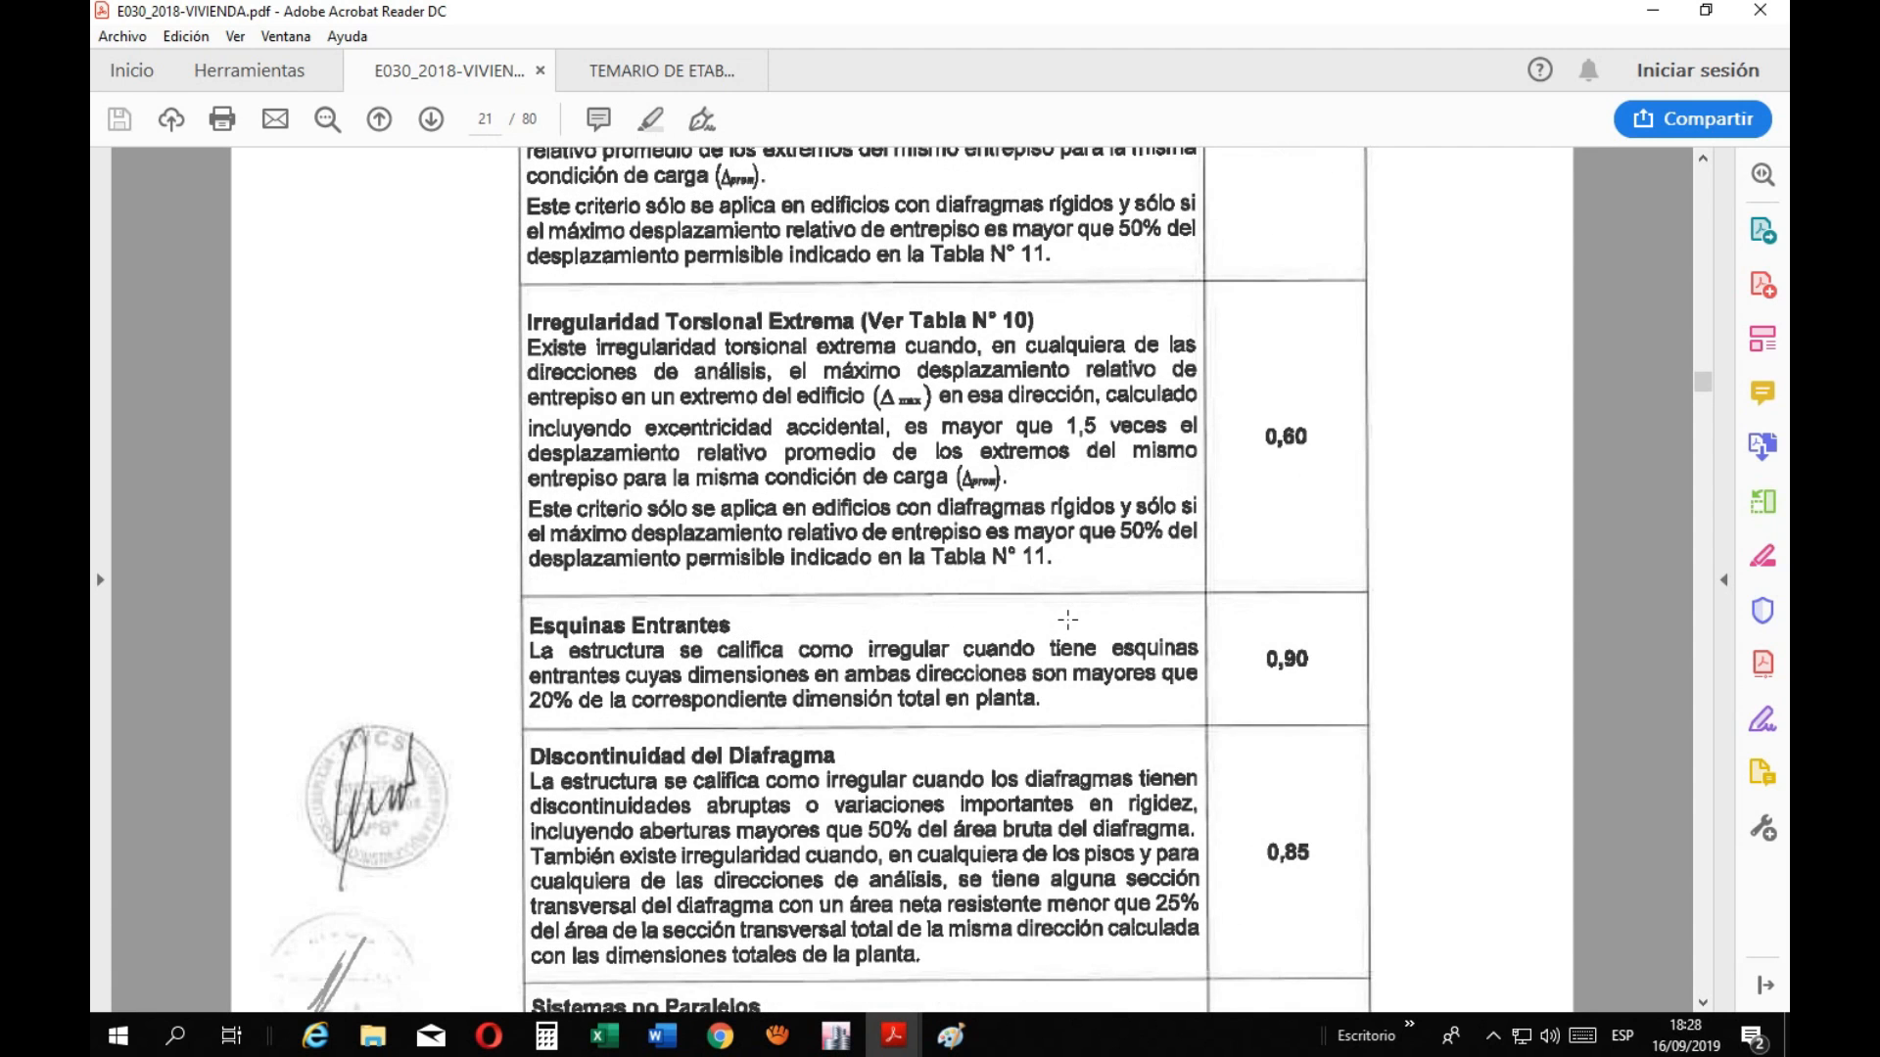
scroll(1067, 619, "down", 2)
scroll(1068, 620, "up", 5)
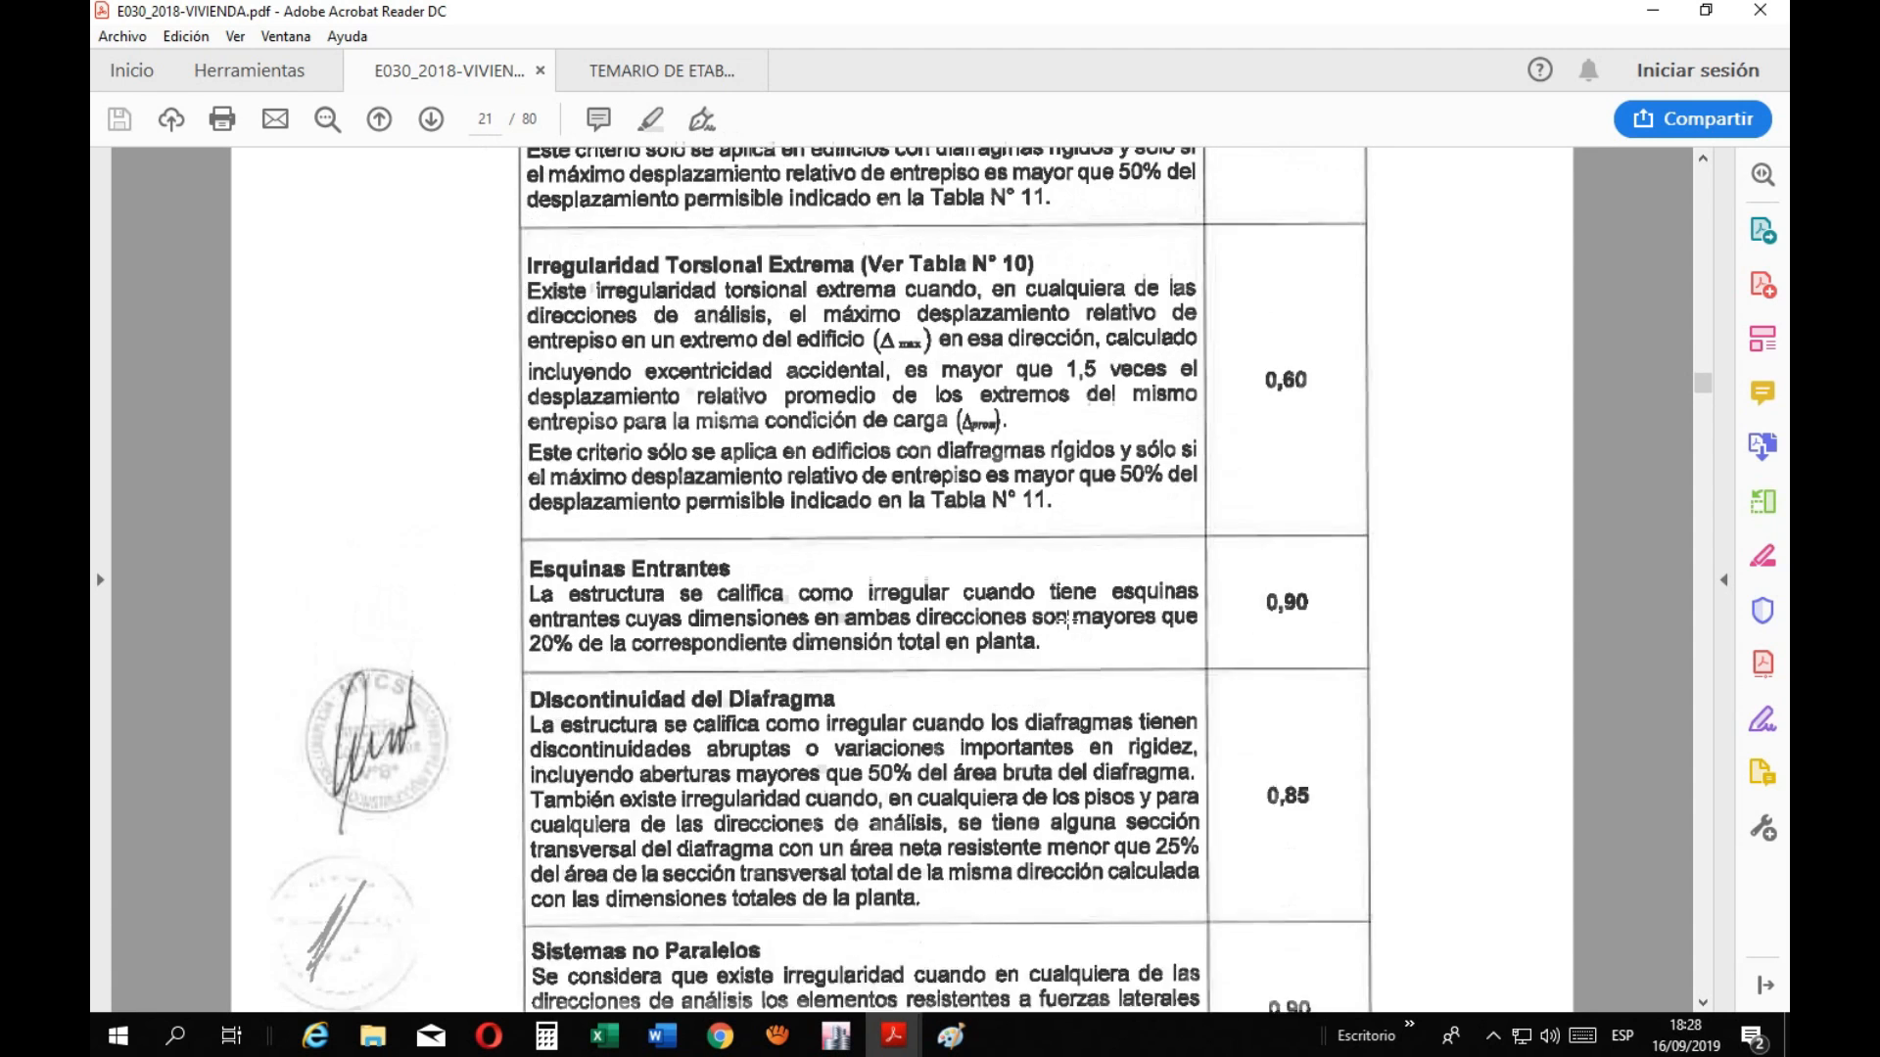
scroll(1067, 621, "down", 1)
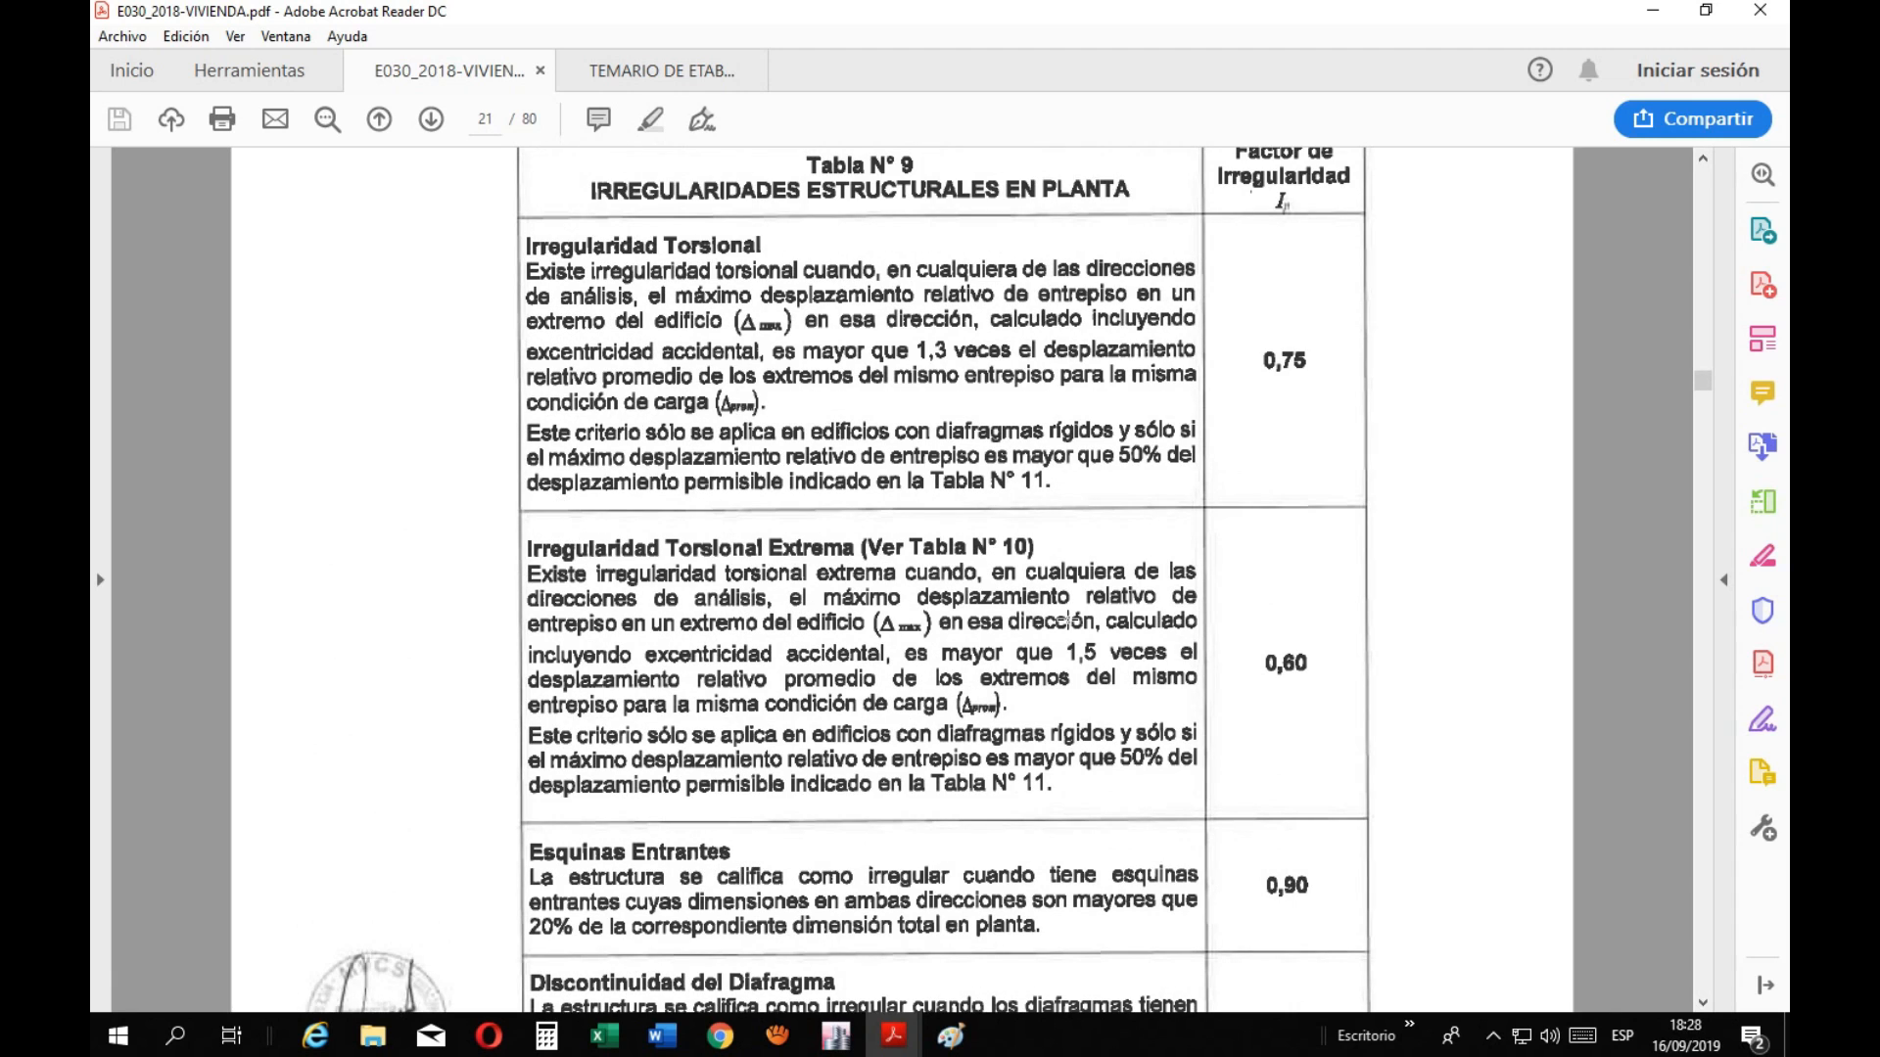
Switch from the E030 PDF to Paint and draw a blue floor-plan rectangle beside the Rx and Ry formulas
scroll(1067, 619, "up", 1)
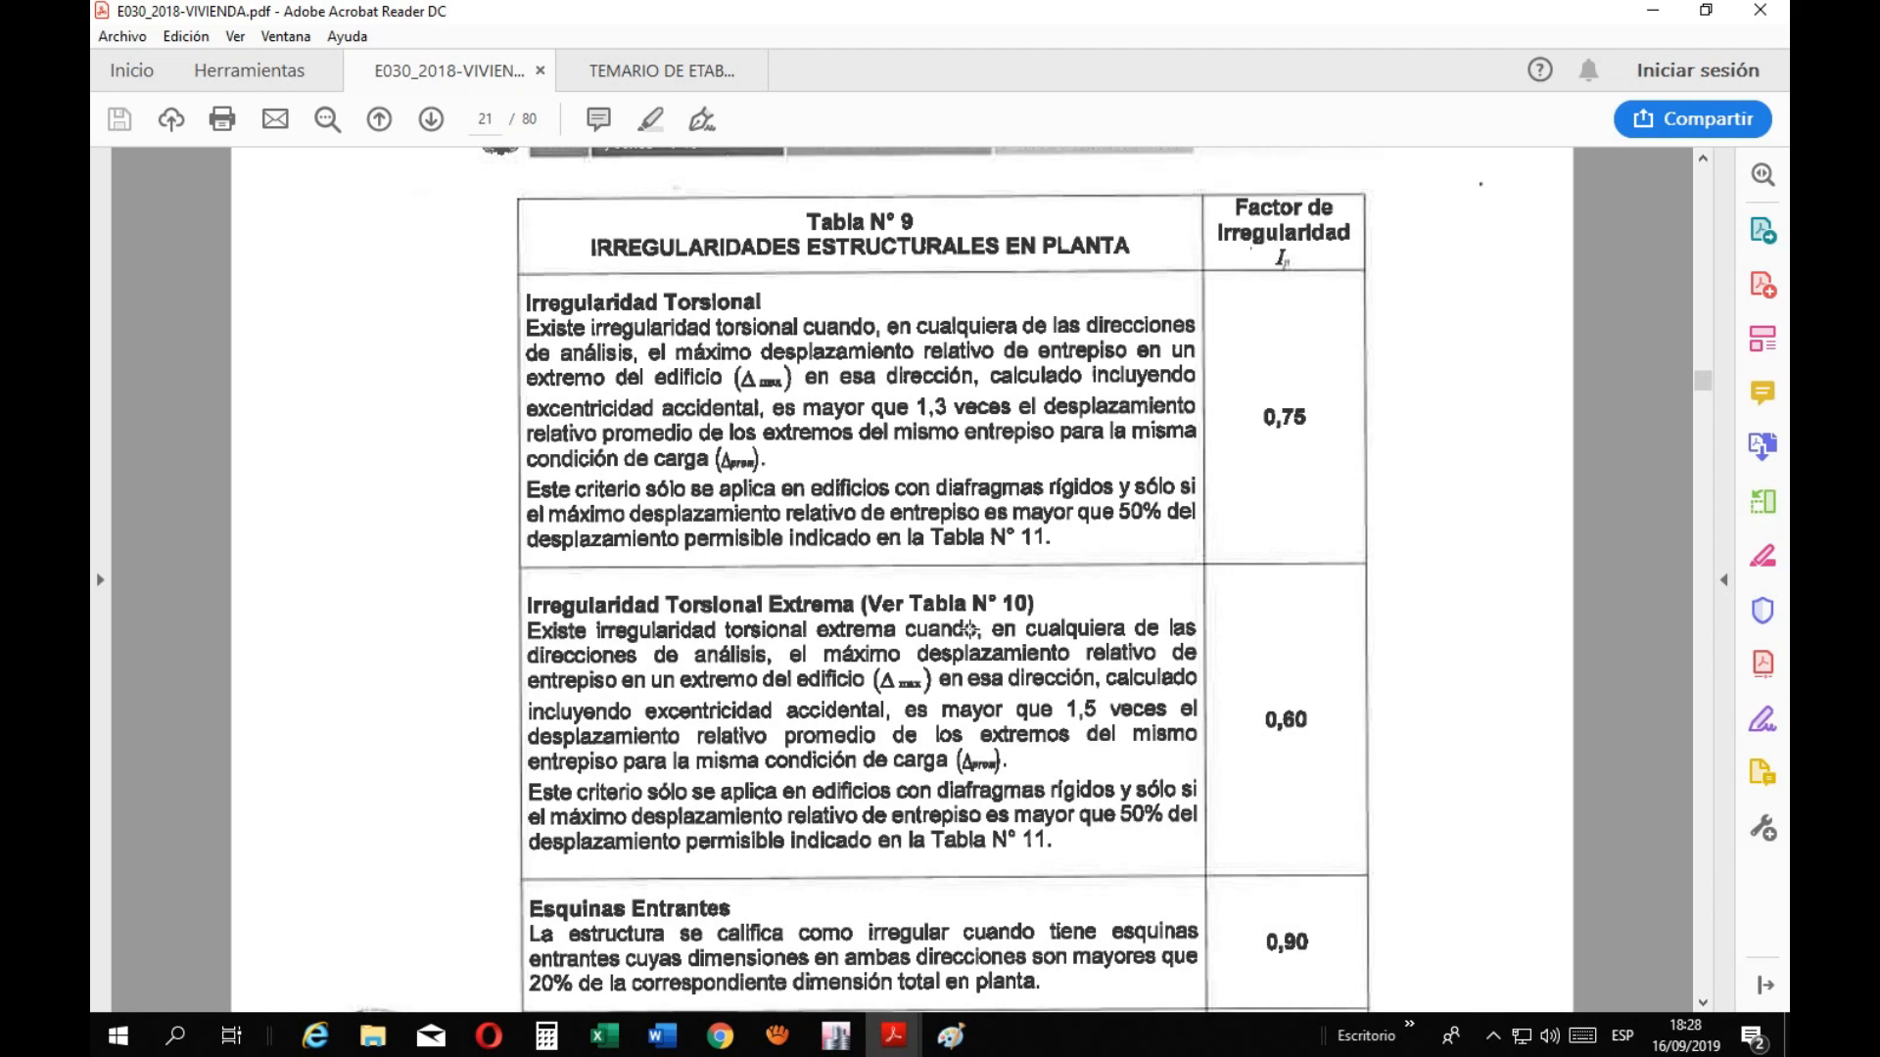
left_click(951, 1036)
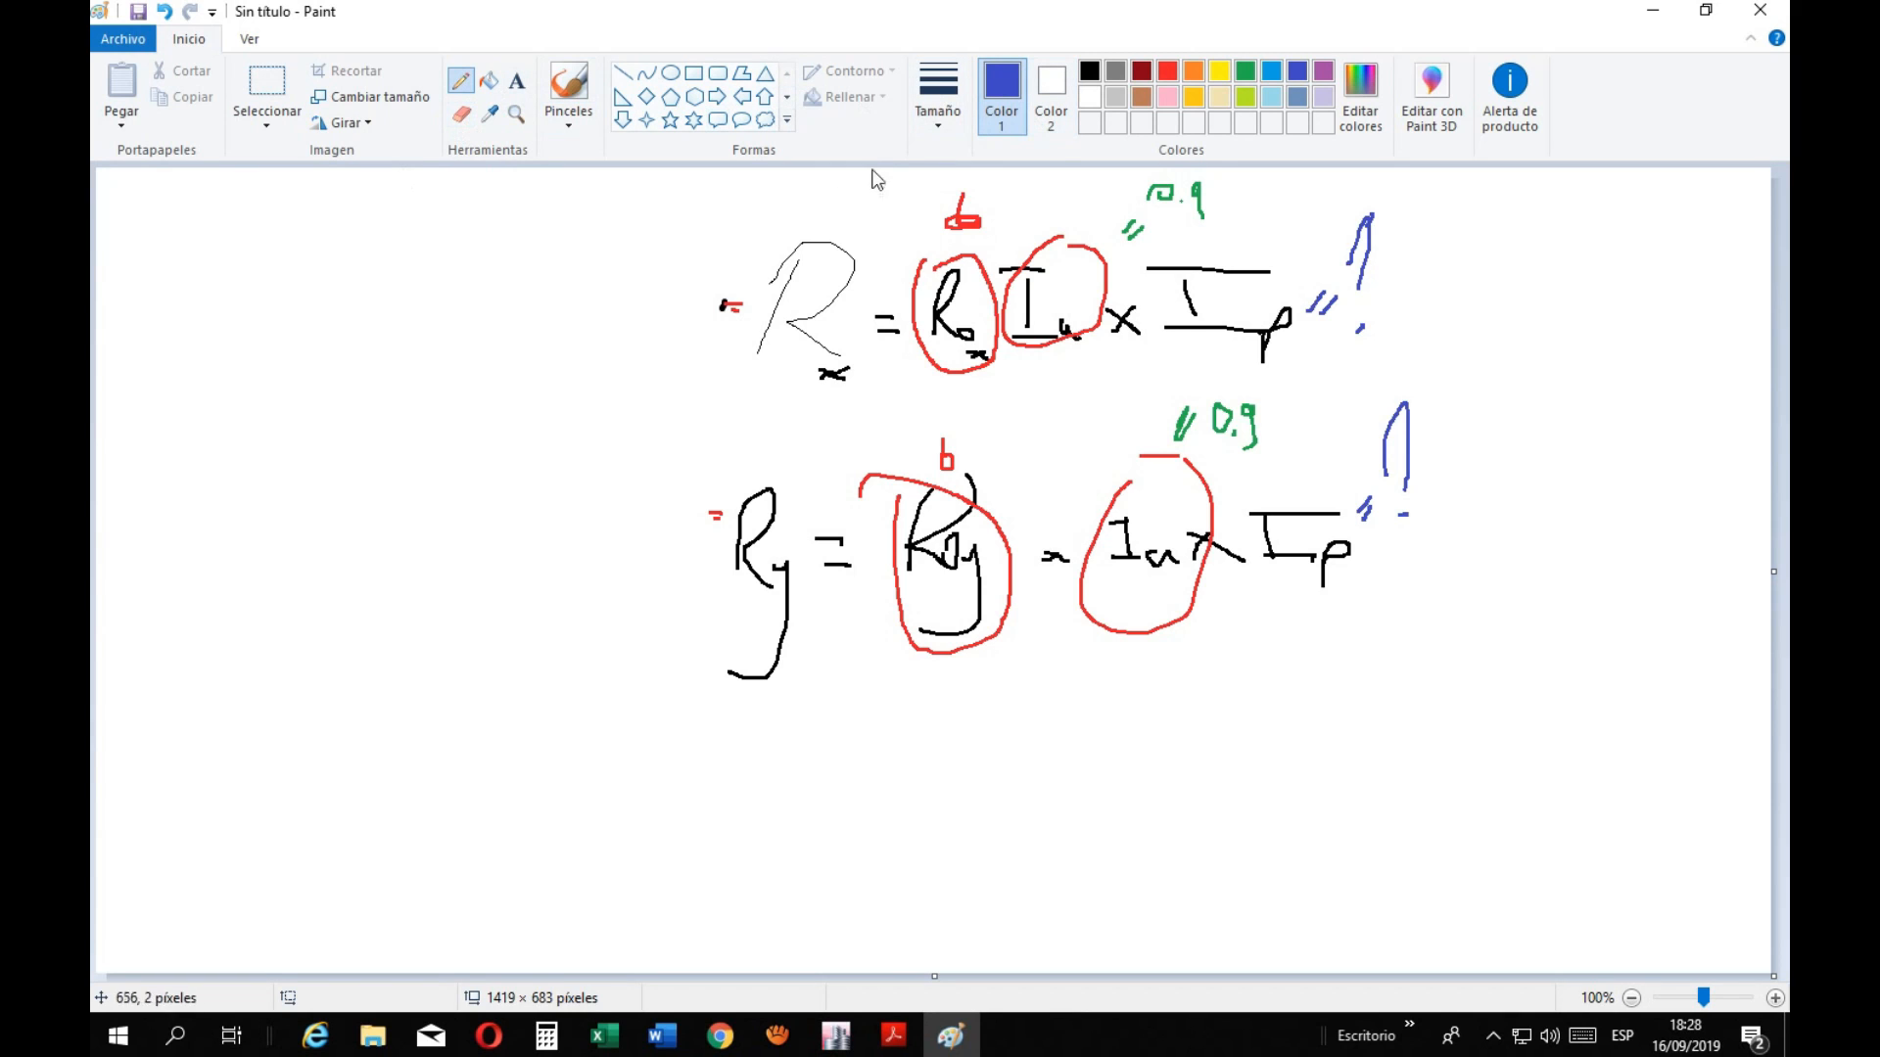
left_click(937, 103)
left_click(955, 239)
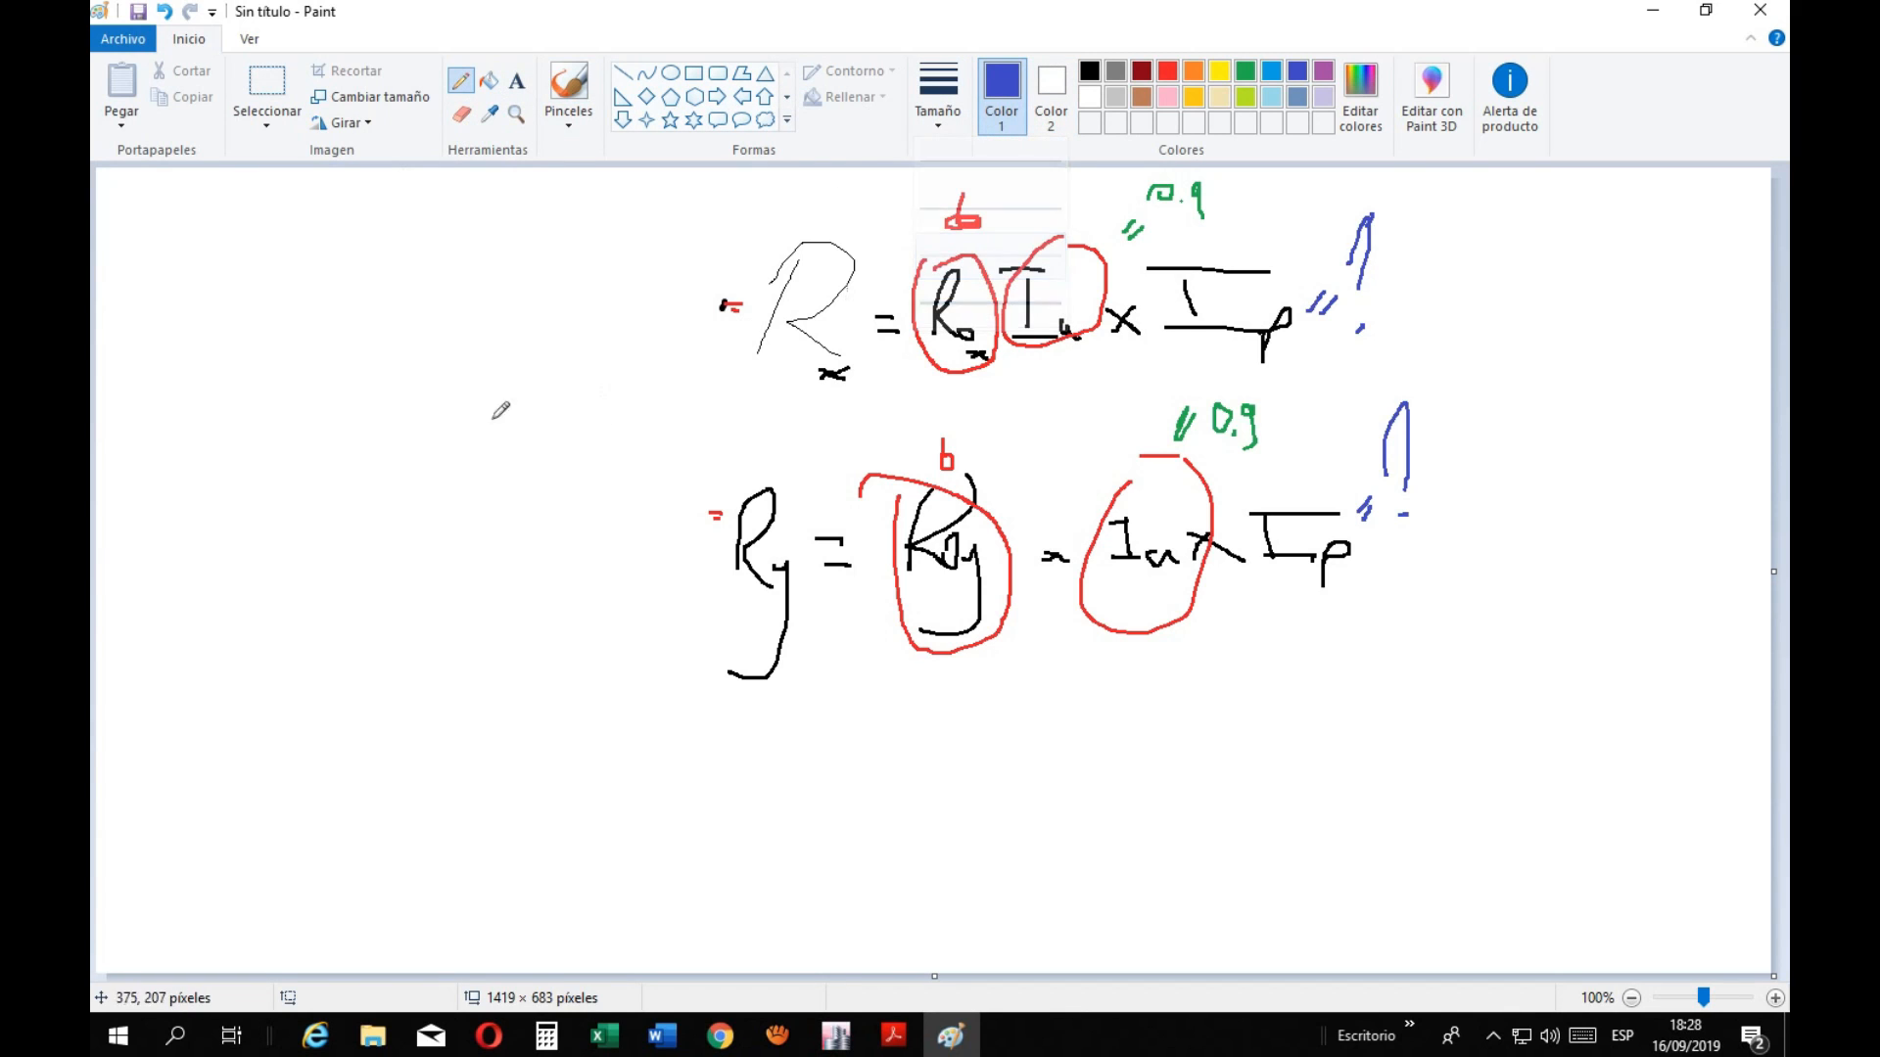
mouse_move(277, 383)
left_mouse_down()
mouse_move(270, 526)
mouse_move(297, 381)
mouse_move(504, 403)
left_mouse_up()
left_click_drag(280, 532, 490, 533)
left_click_drag(504, 403, 516, 539)
Draw red coordinate axes labelled x and y above the blue rectangle
left_click(1165, 74)
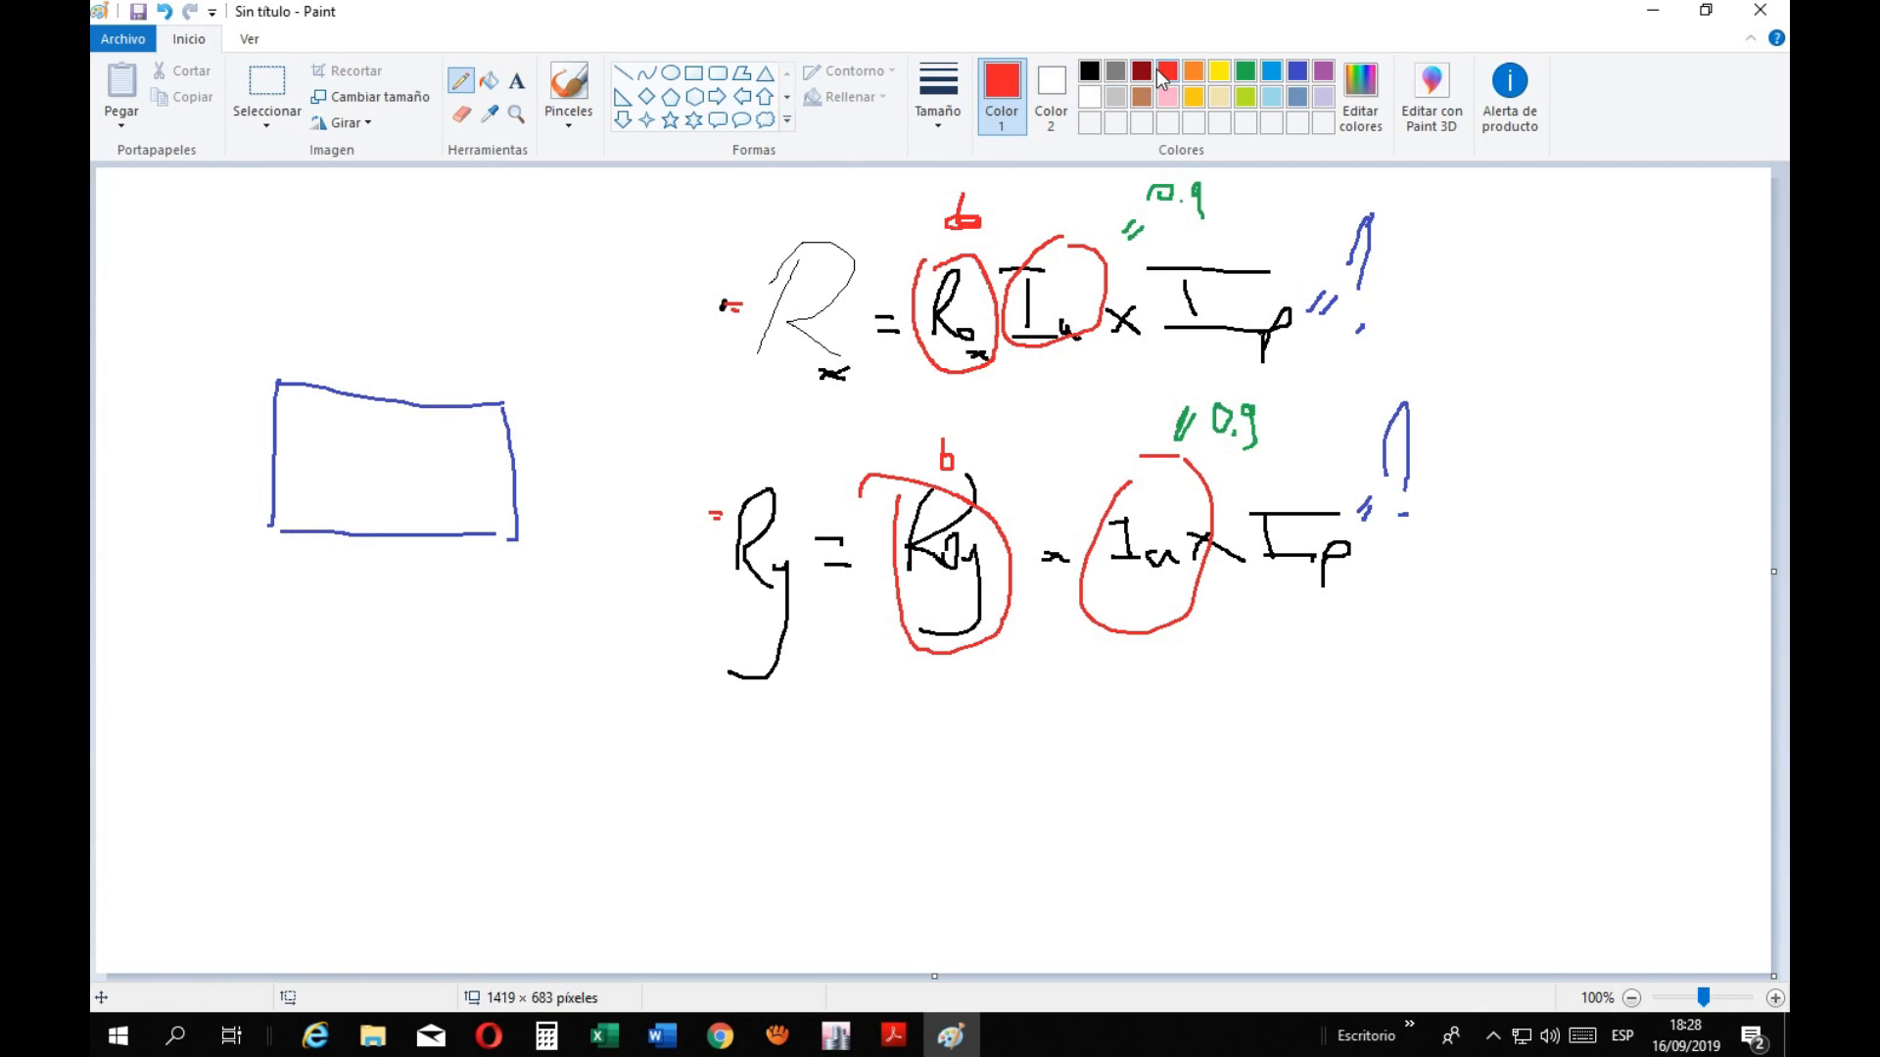
mouse_move(206, 233)
left_mouse_down()
mouse_move(206, 311)
mouse_move(342, 335)
left_mouse_up()
left_click_drag(319, 335, 340, 325)
mouse_move(207, 219)
left_mouse_down()
mouse_move(230, 225)
mouse_move(226, 252)
left_mouse_up()
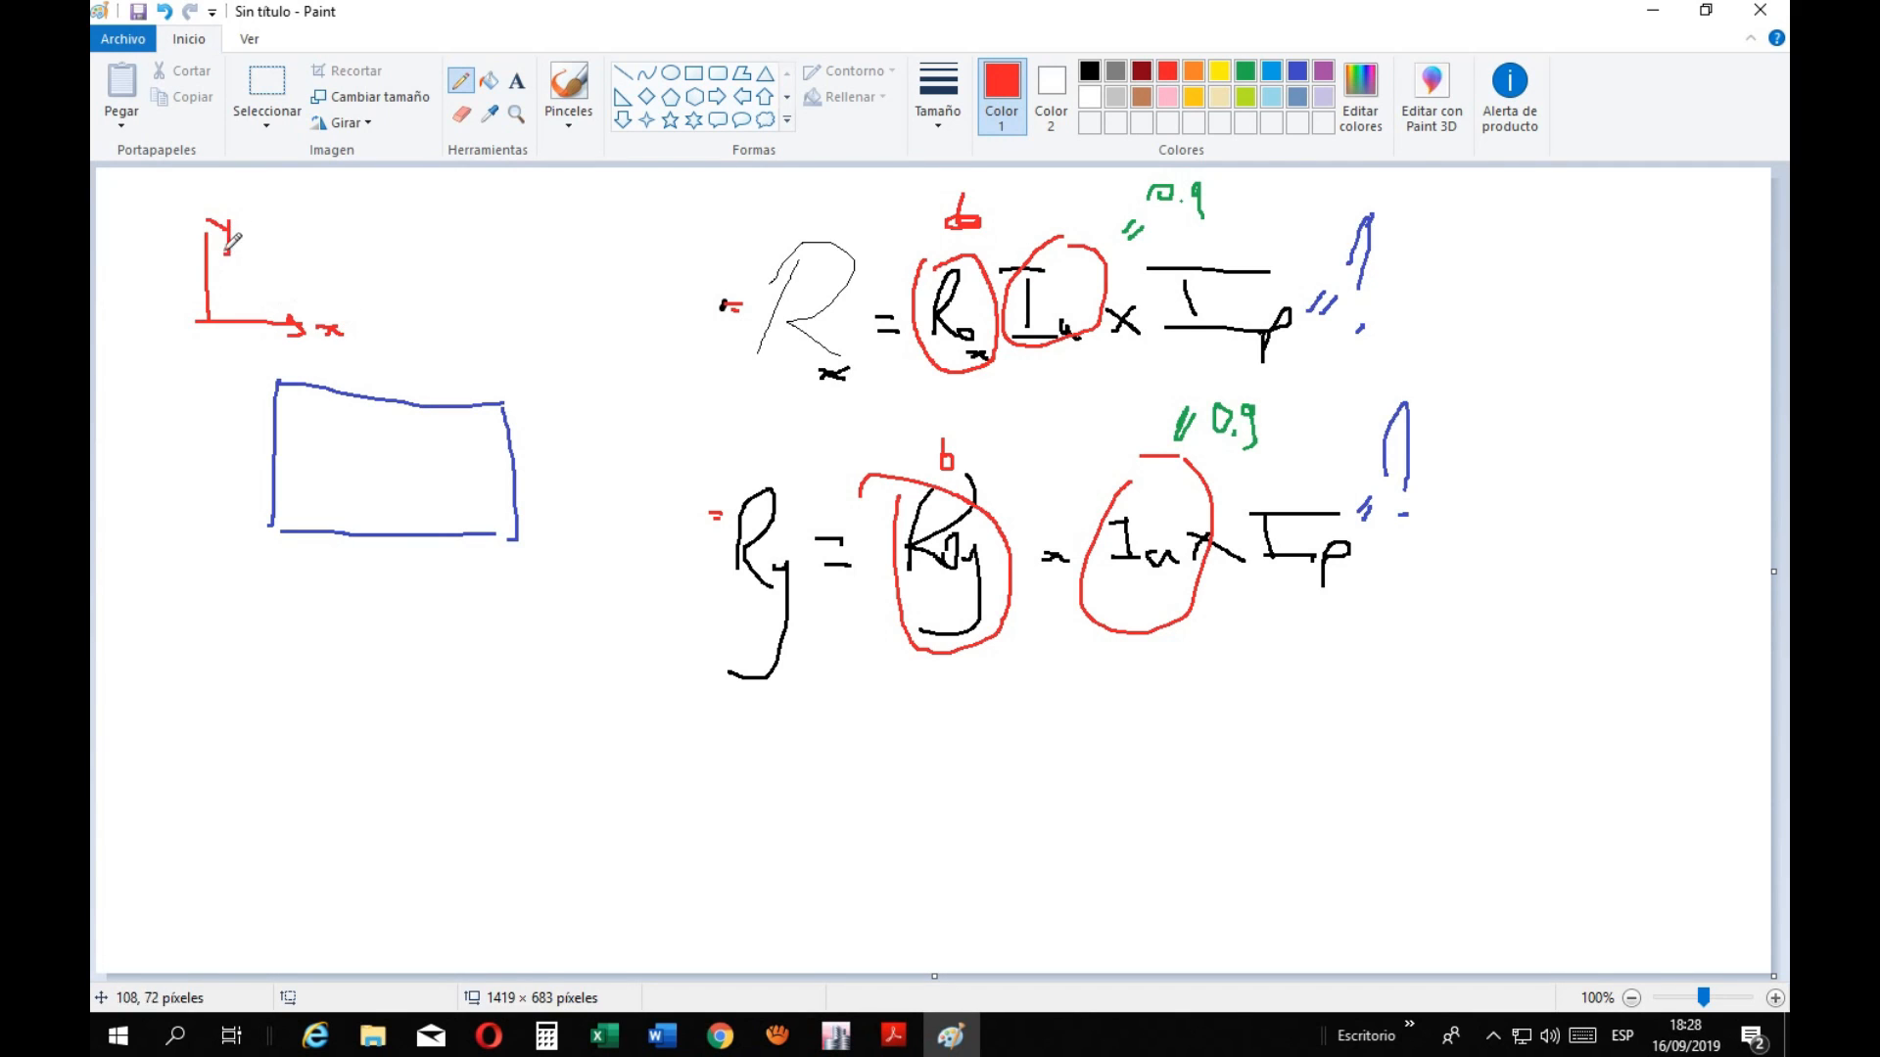
Consult the Irregularidad Torsional criterion in the E030 PDF and draw a green Sx arrow in Paint pointing at the rectangle along x
left_click(1246, 70)
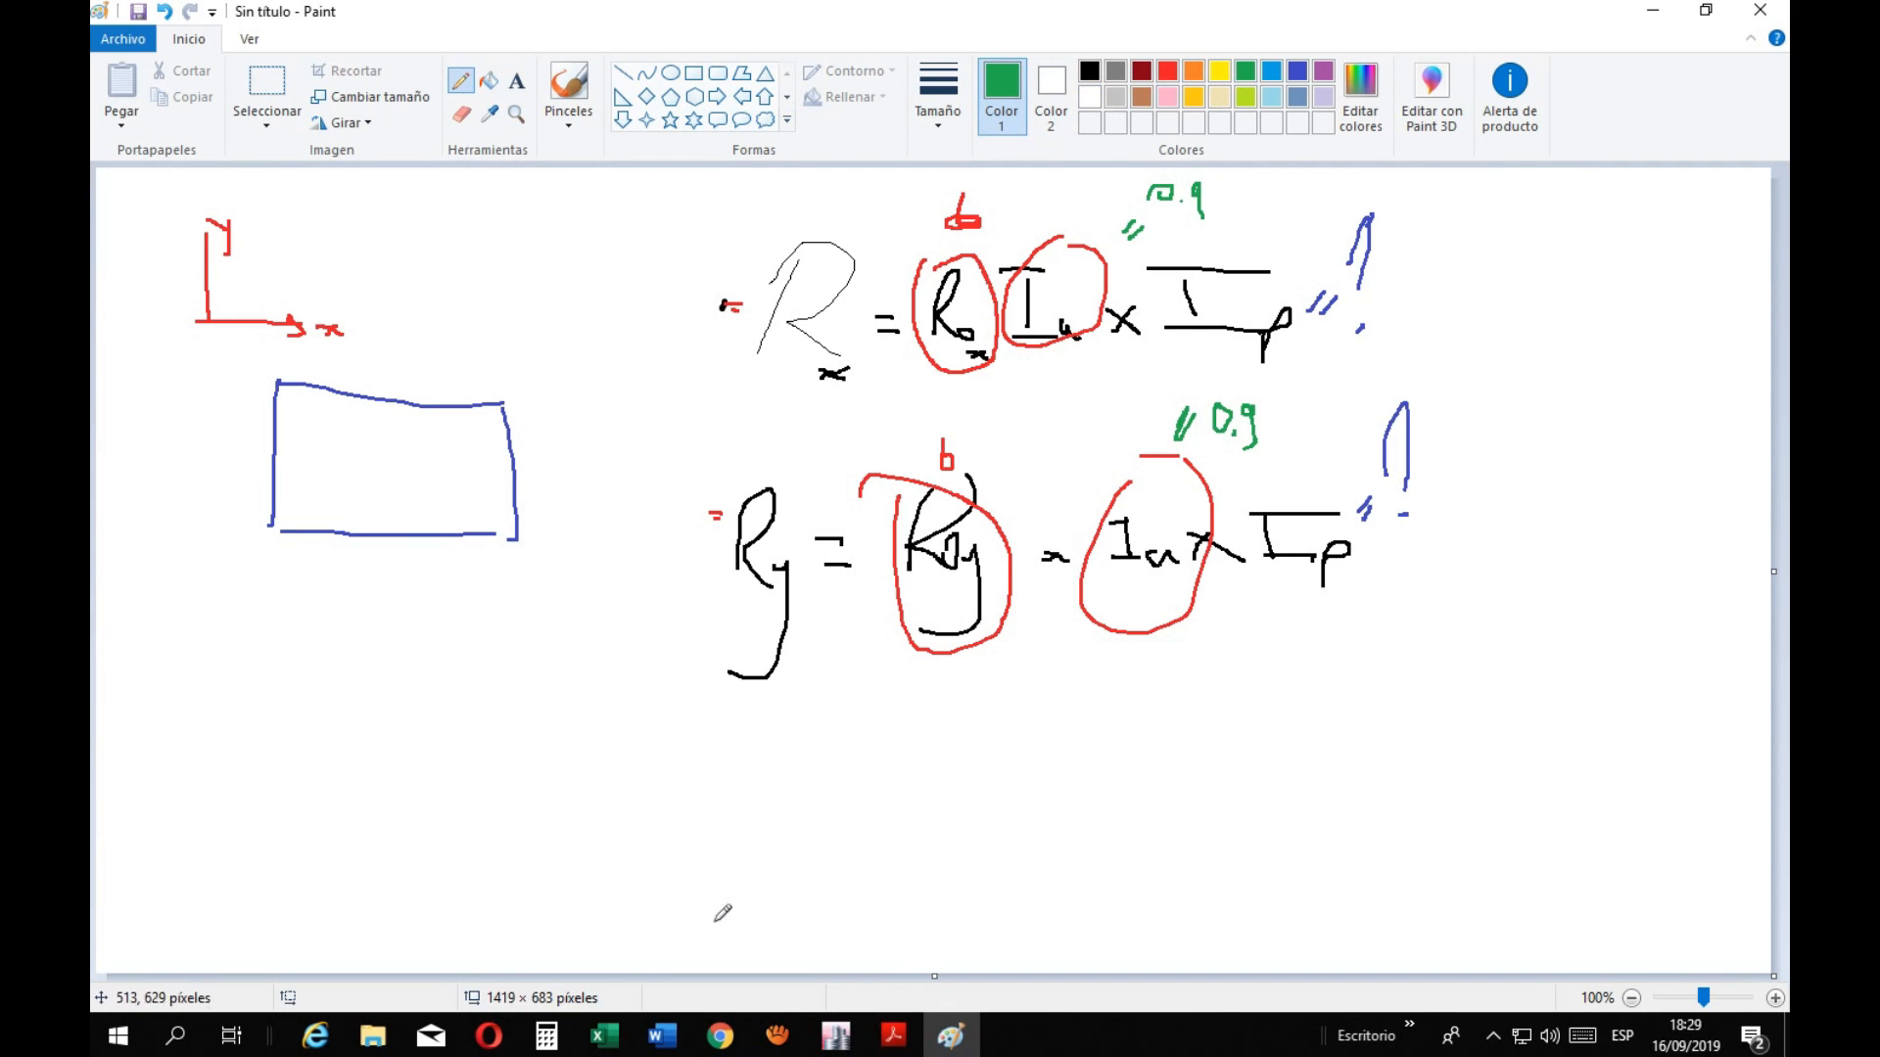
mouse_move(893, 1035)
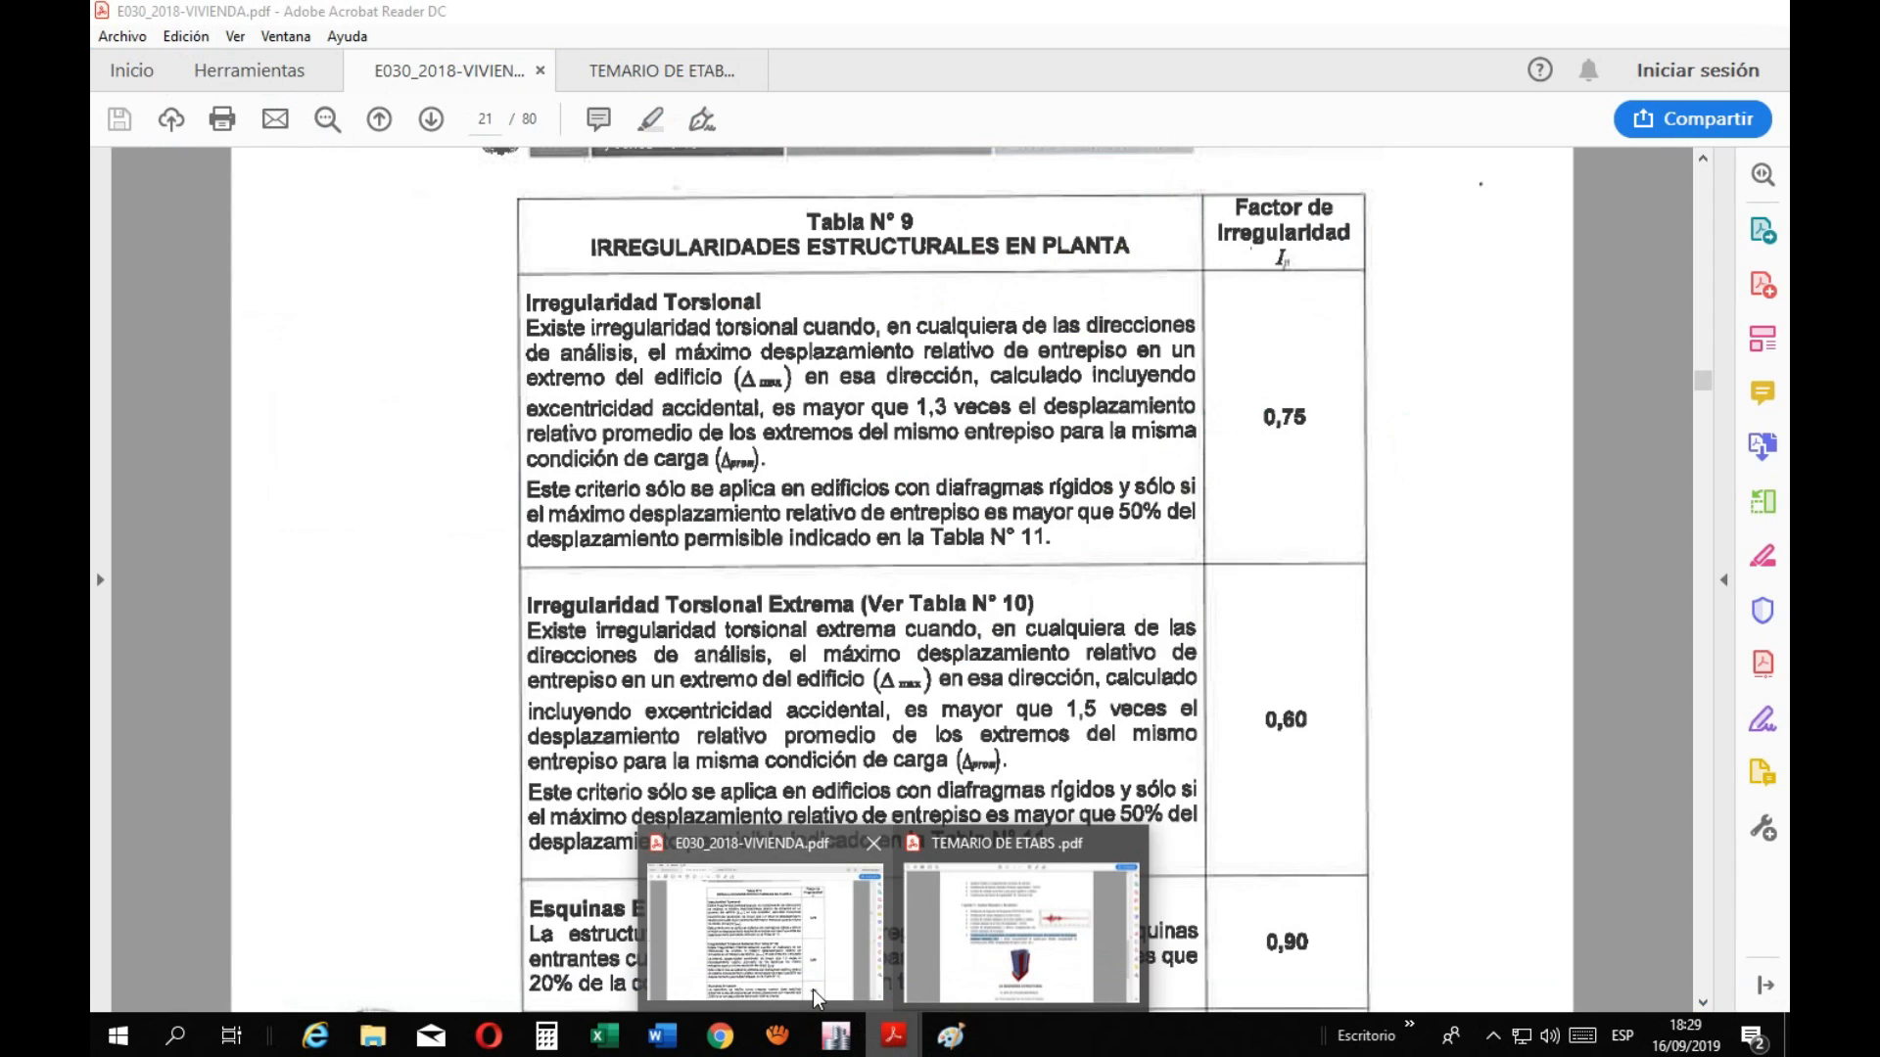
left_click(812, 989)
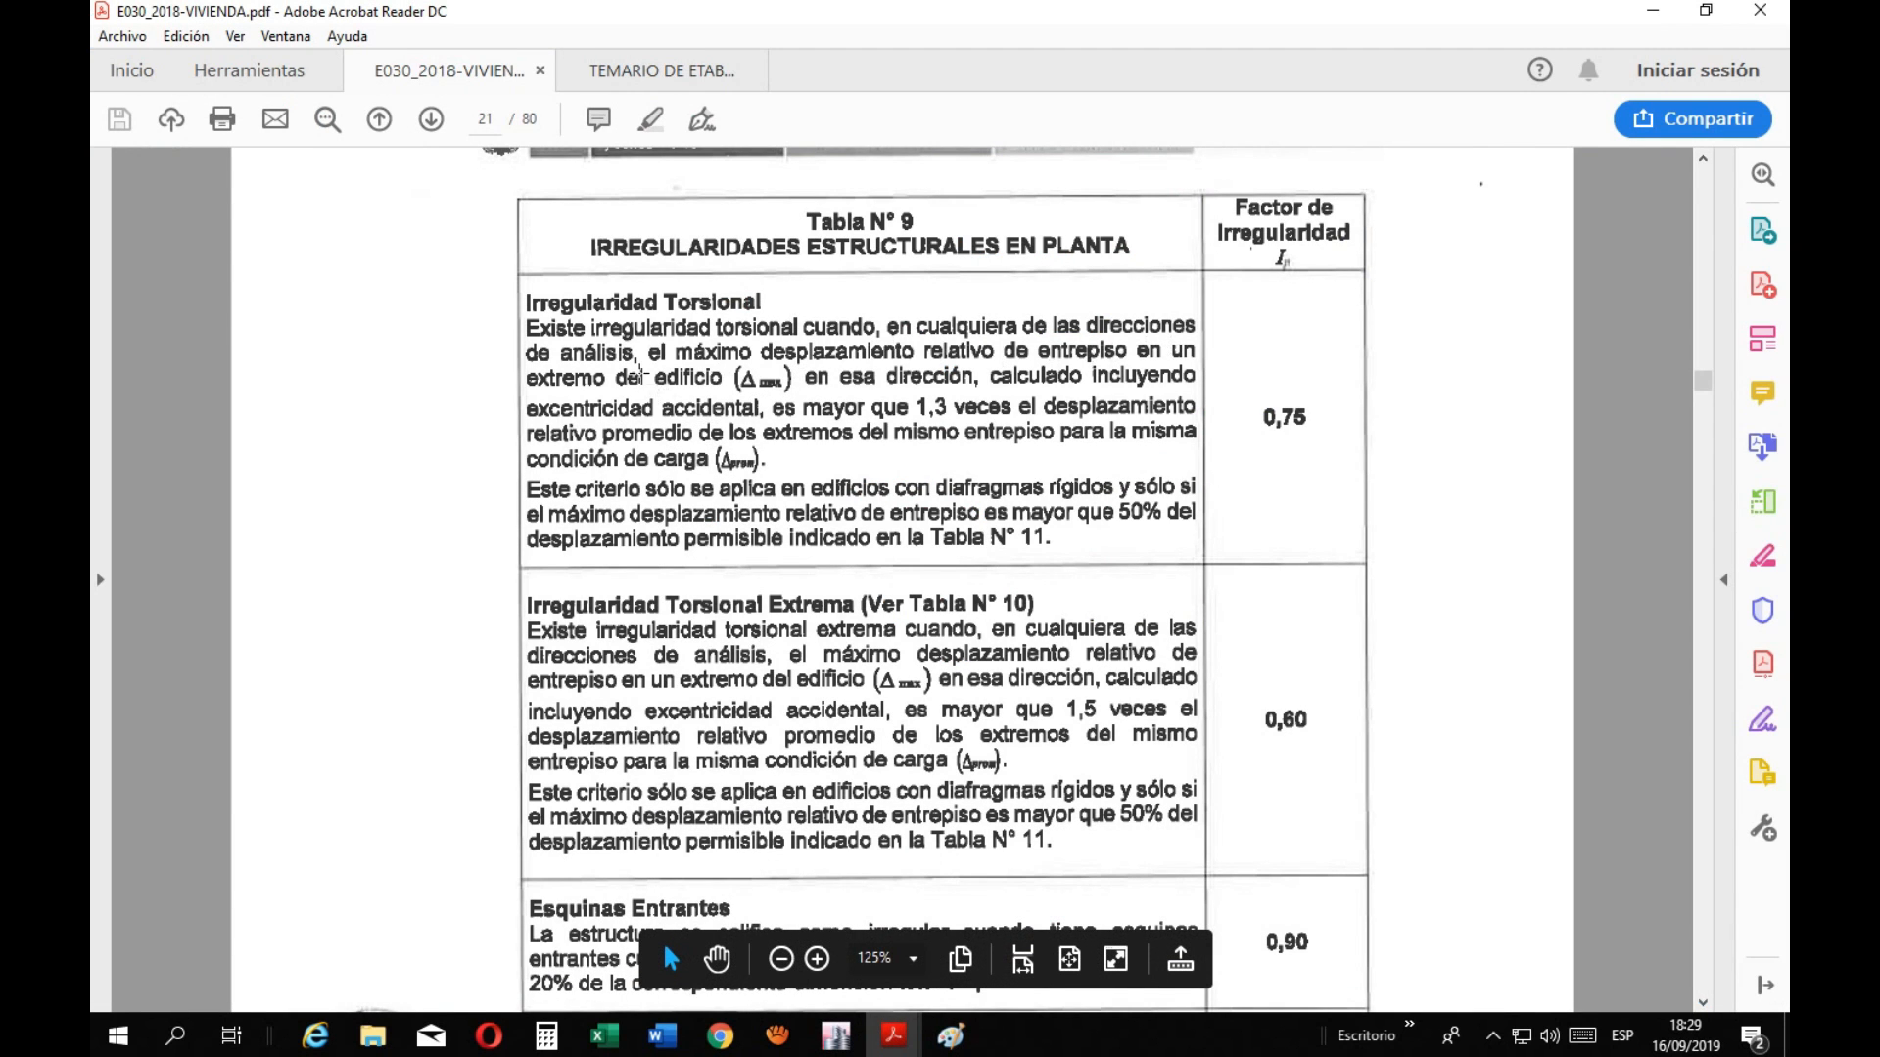
left_click(951, 1035)
mouse_move(115, 477)
left_mouse_down()
mouse_move(188, 479)
mouse_move(178, 493)
left_mouse_up()
mouse_move(135, 431)
left_mouse_down()
mouse_move(148, 411)
mouse_move(122, 453)
mouse_move(172, 435)
mouse_move(180, 461)
left_mouse_up()
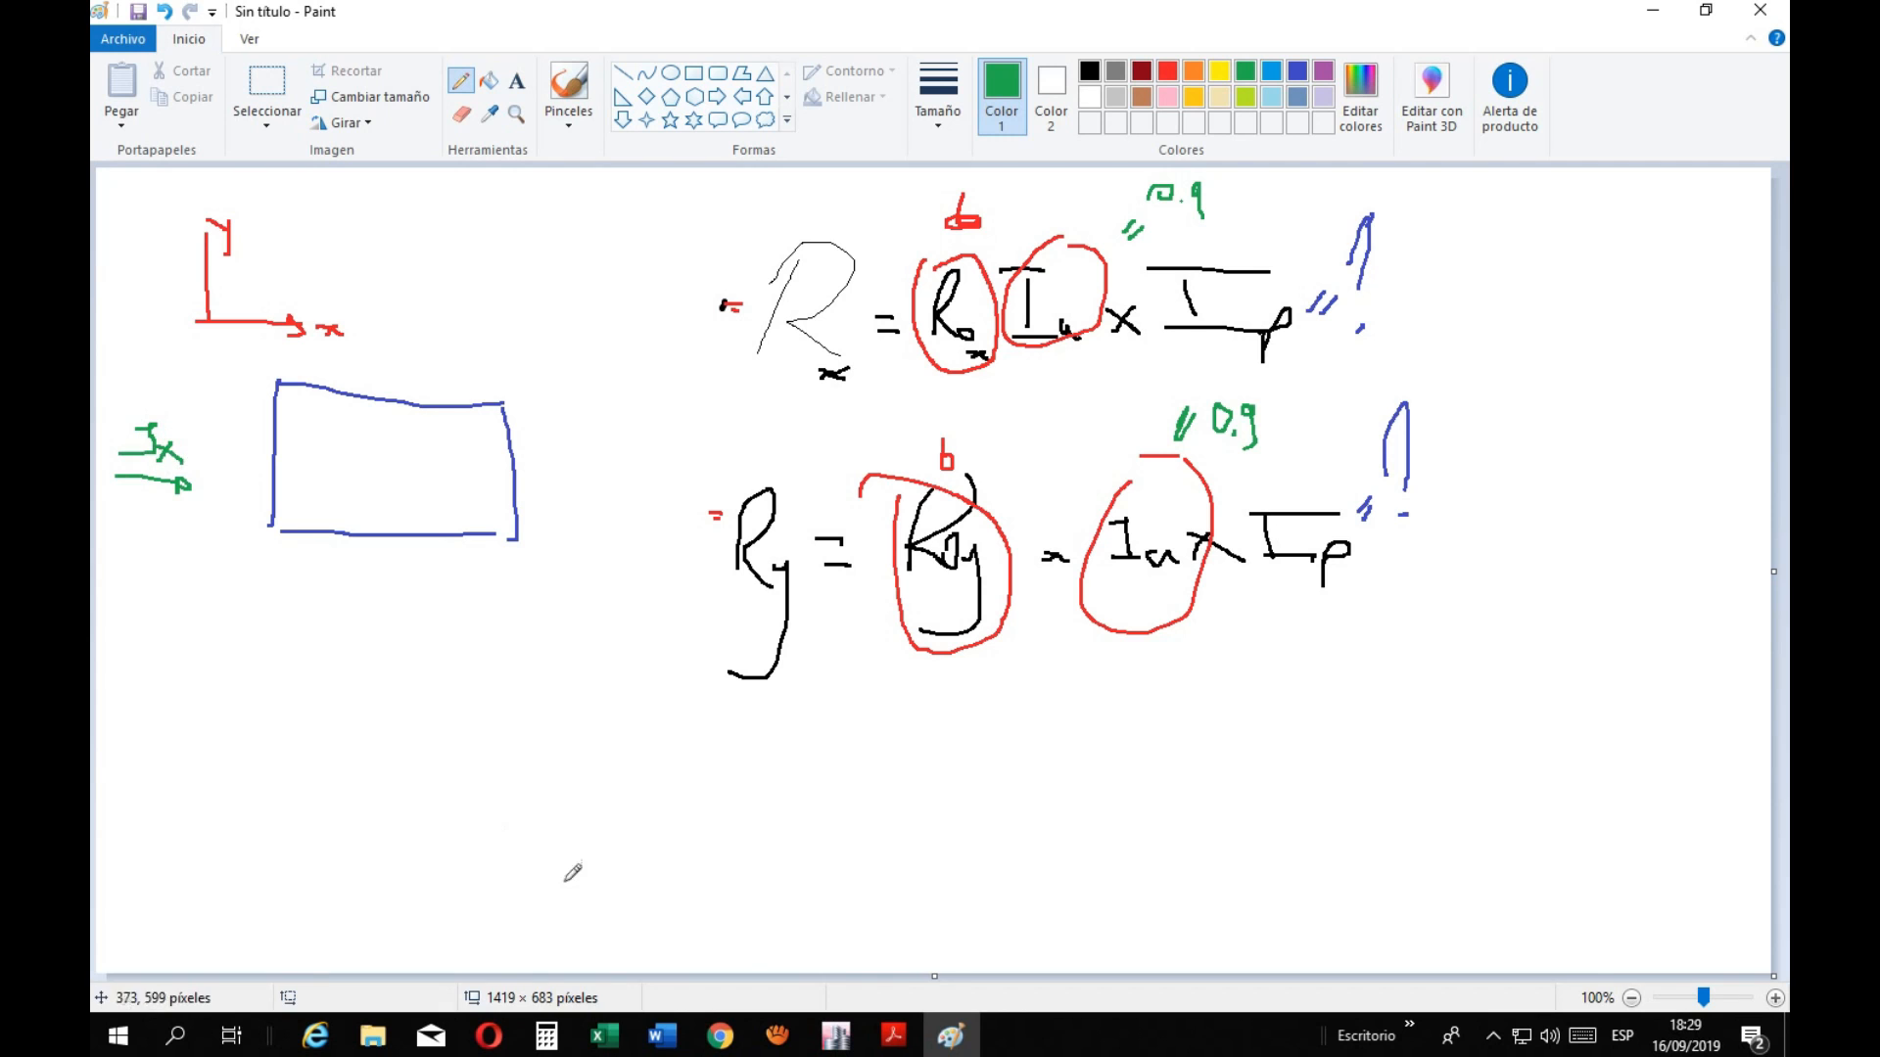
Reread the Irregularidad Torsional criterion in the E030 PDF and sketch a yellow dashed rotated outline over the blue rectangle in Paint
left_click(893, 1035)
left_click(822, 979)
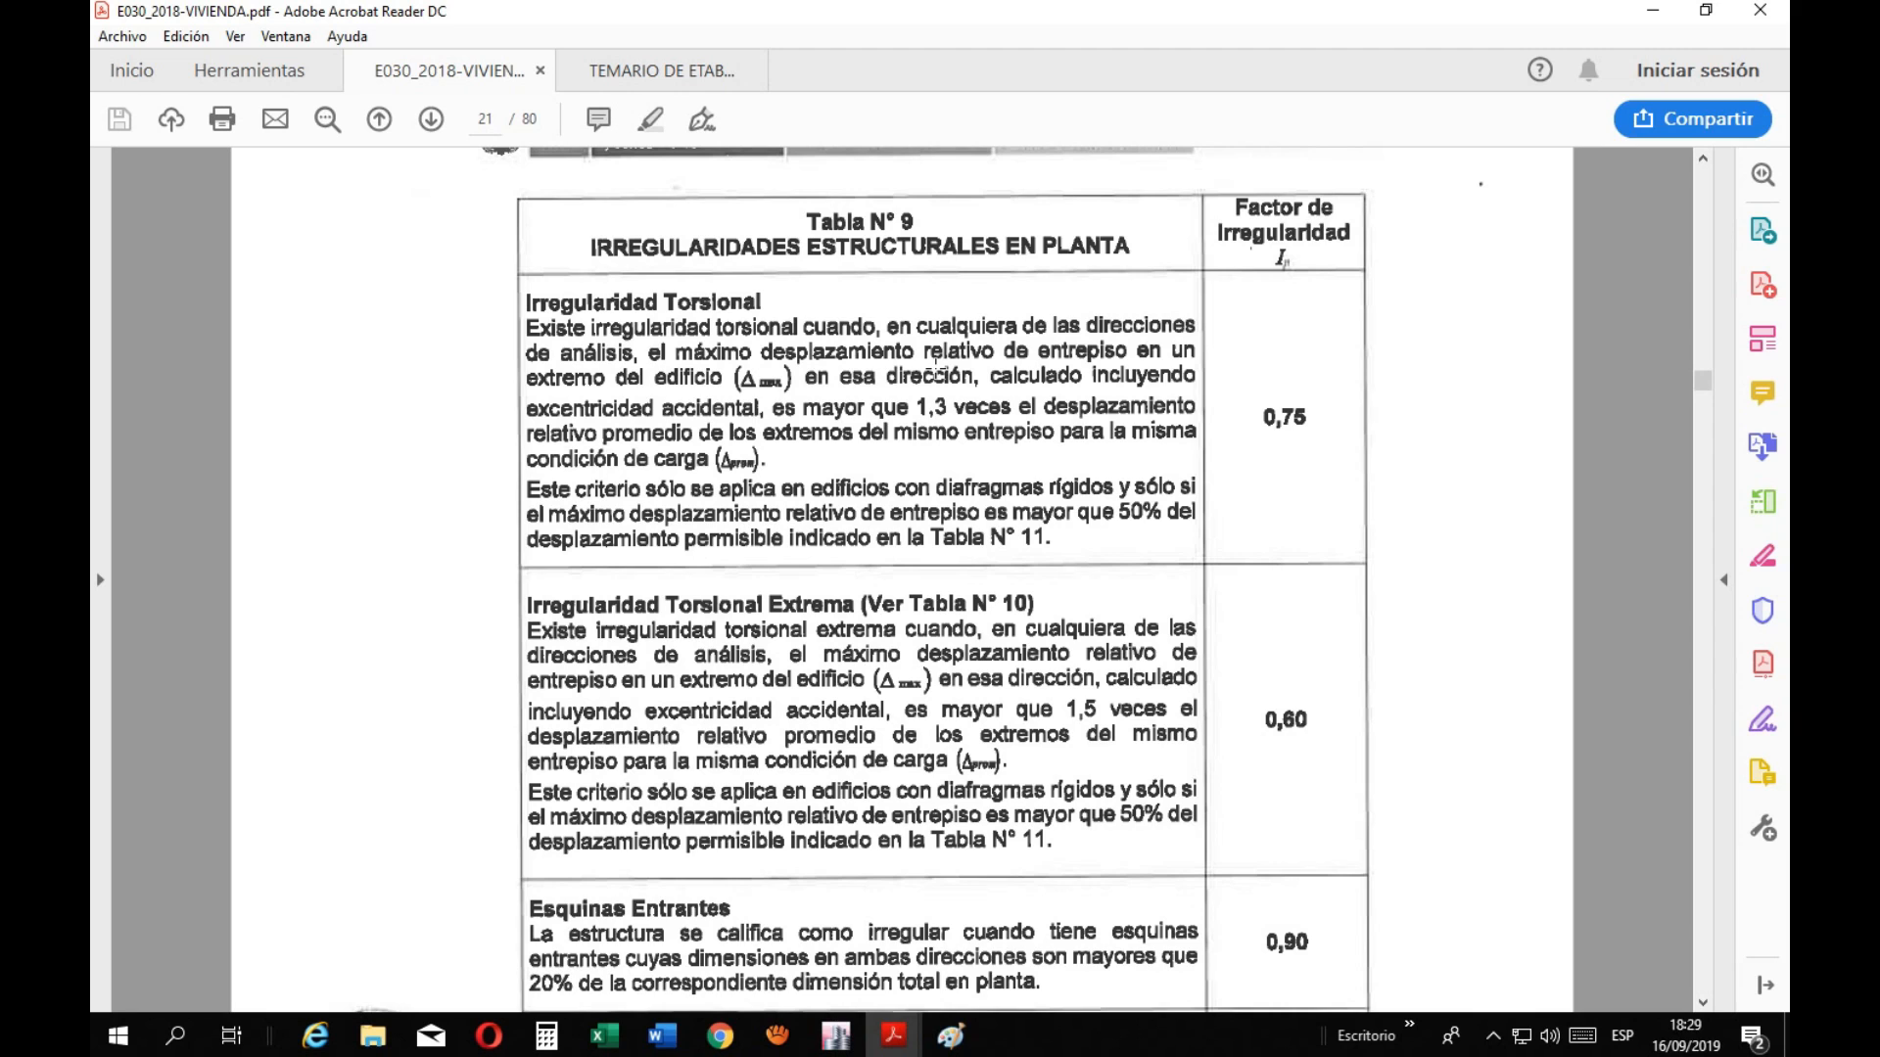
left_click(950, 1036)
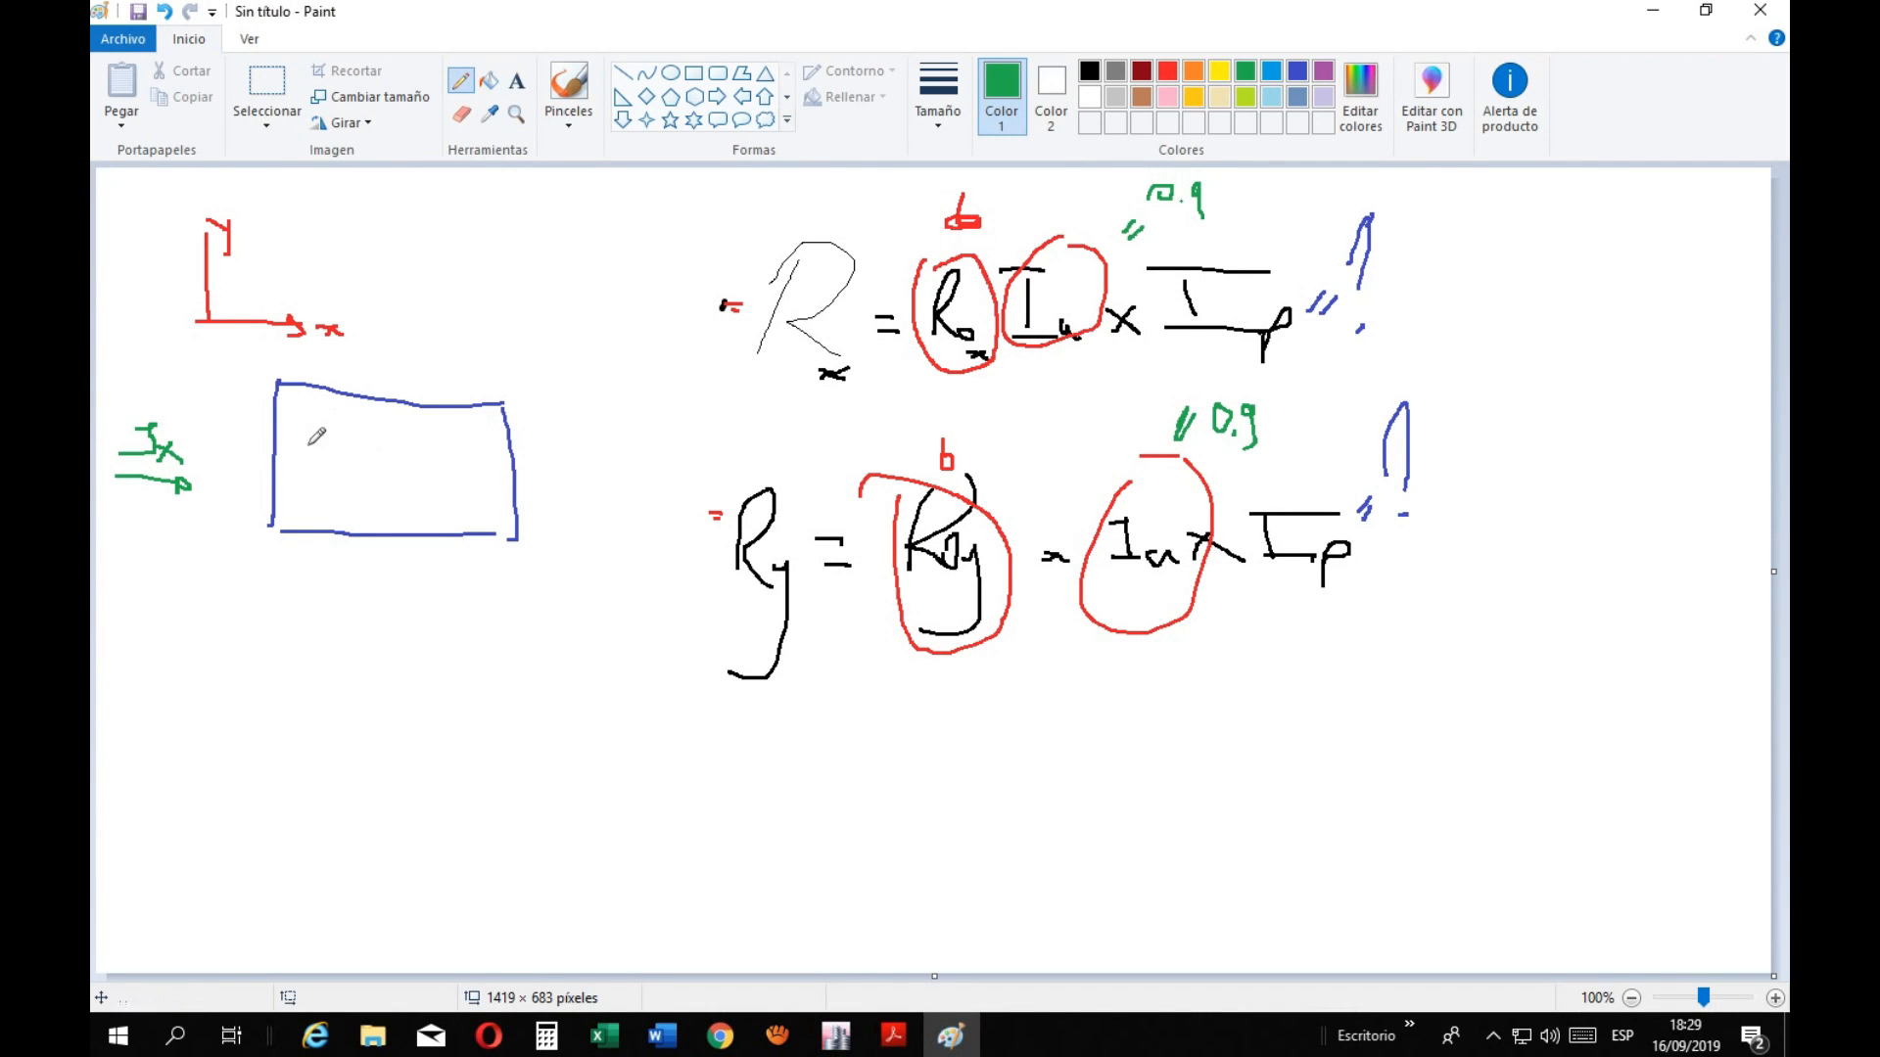
left_click(1194, 97)
left_click_drag(324, 401, 294, 499)
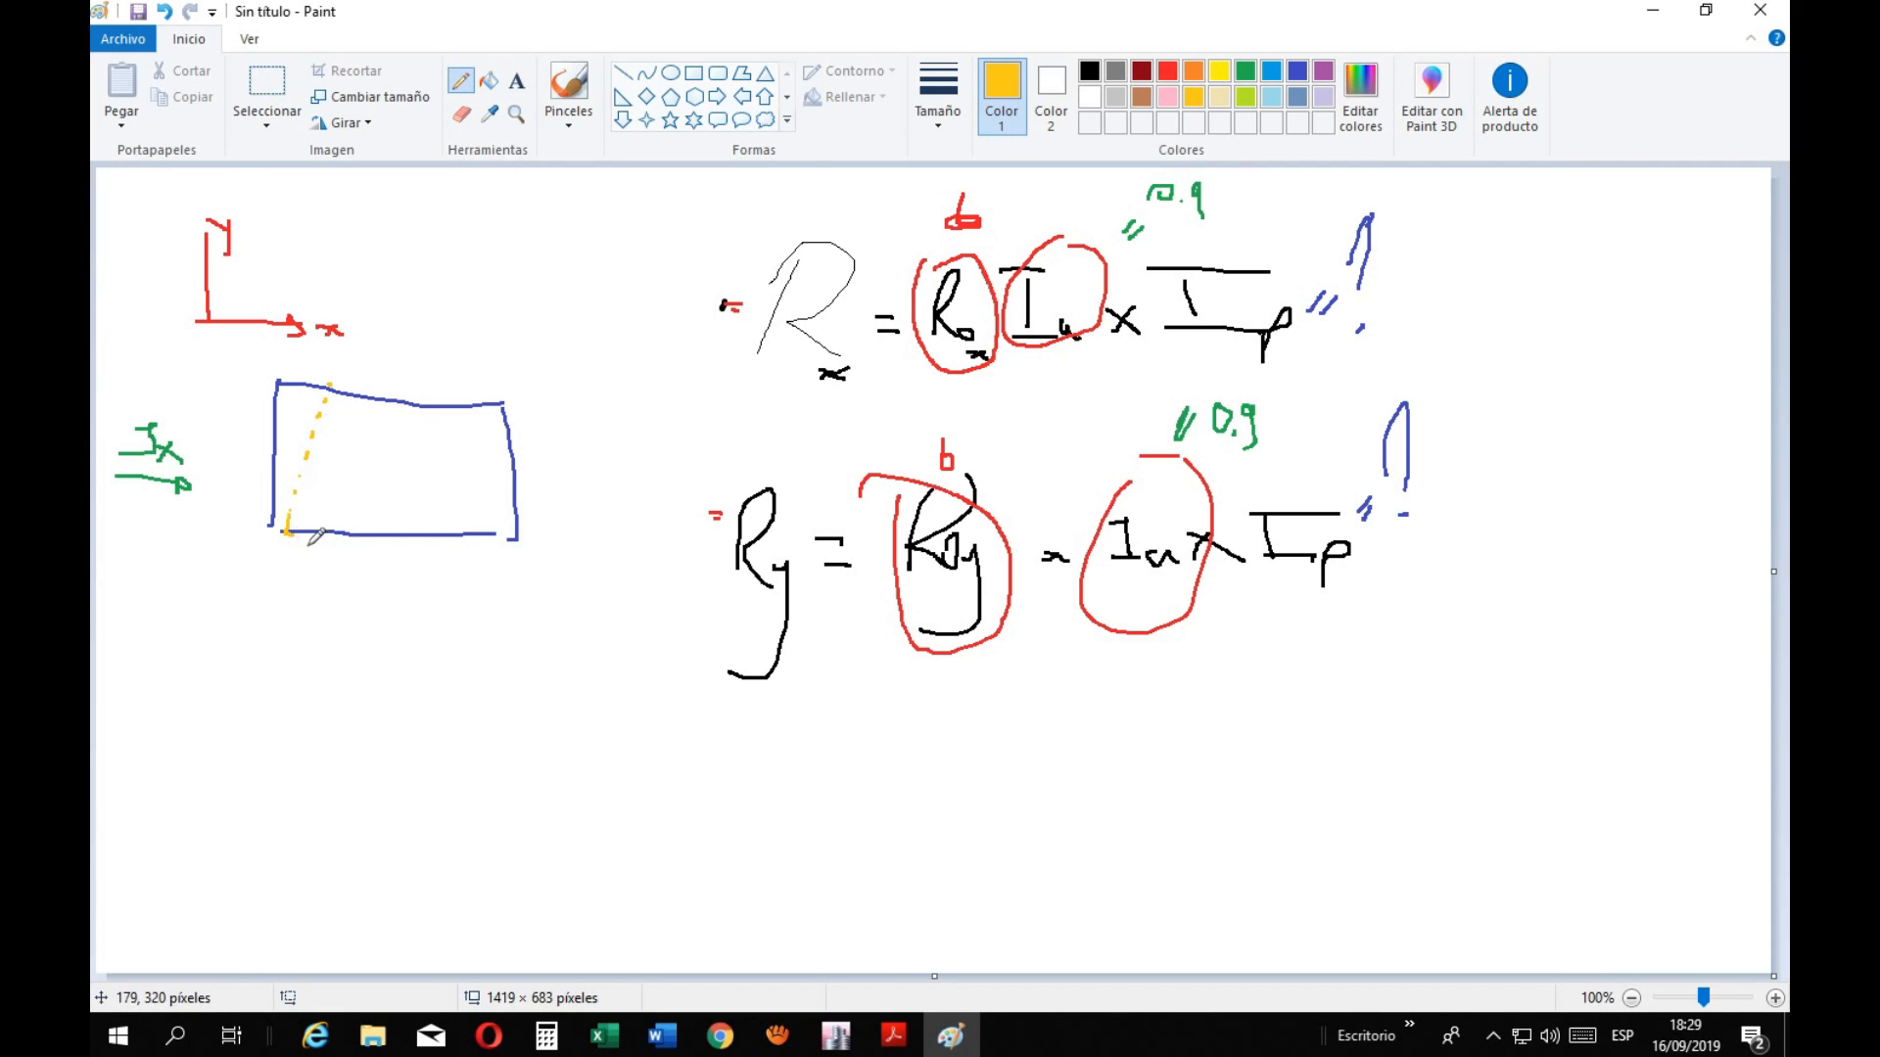
left_click_drag(361, 555, 470, 607)
mouse_move(334, 382)
left_mouse_down()
mouse_move(573, 475)
mouse_move(520, 594)
mouse_move(478, 618)
left_mouse_up()
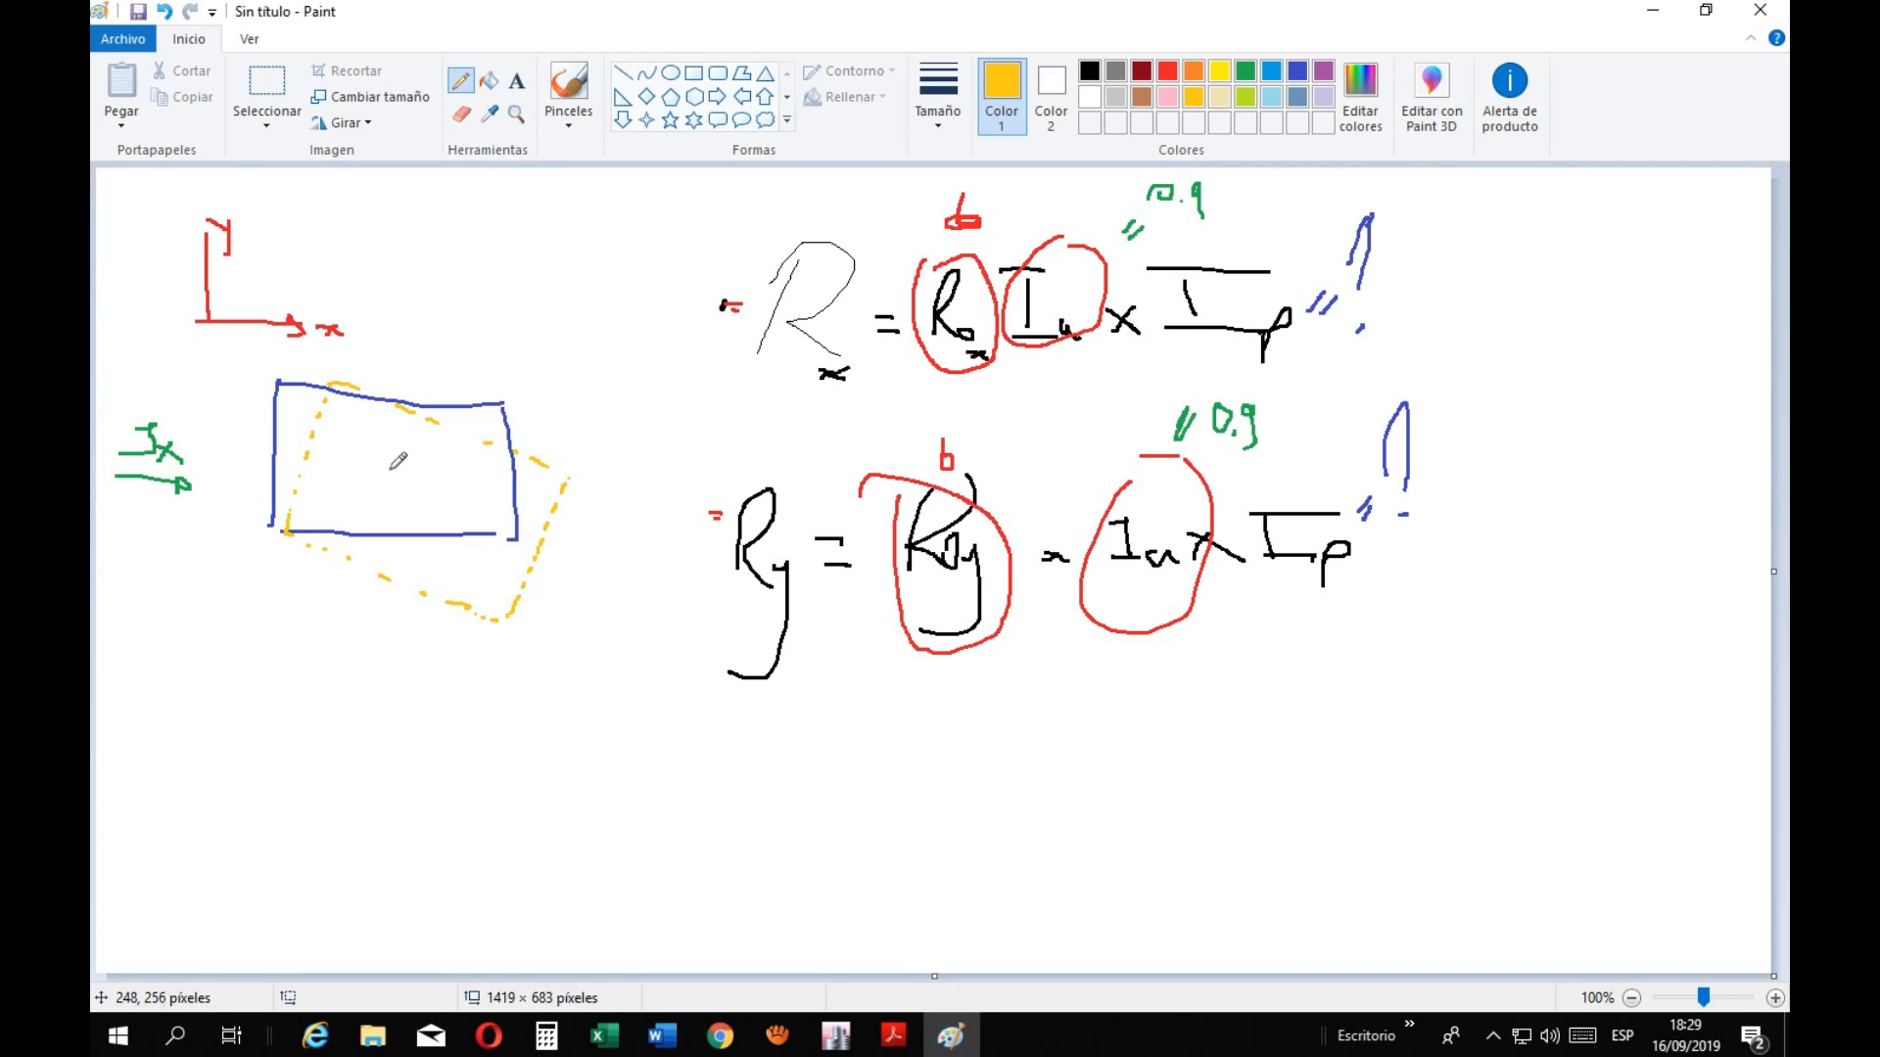
Mark the blue rectangle's centre with a blue dot and add a yellow x near its lower edge
left_click(1297, 71)
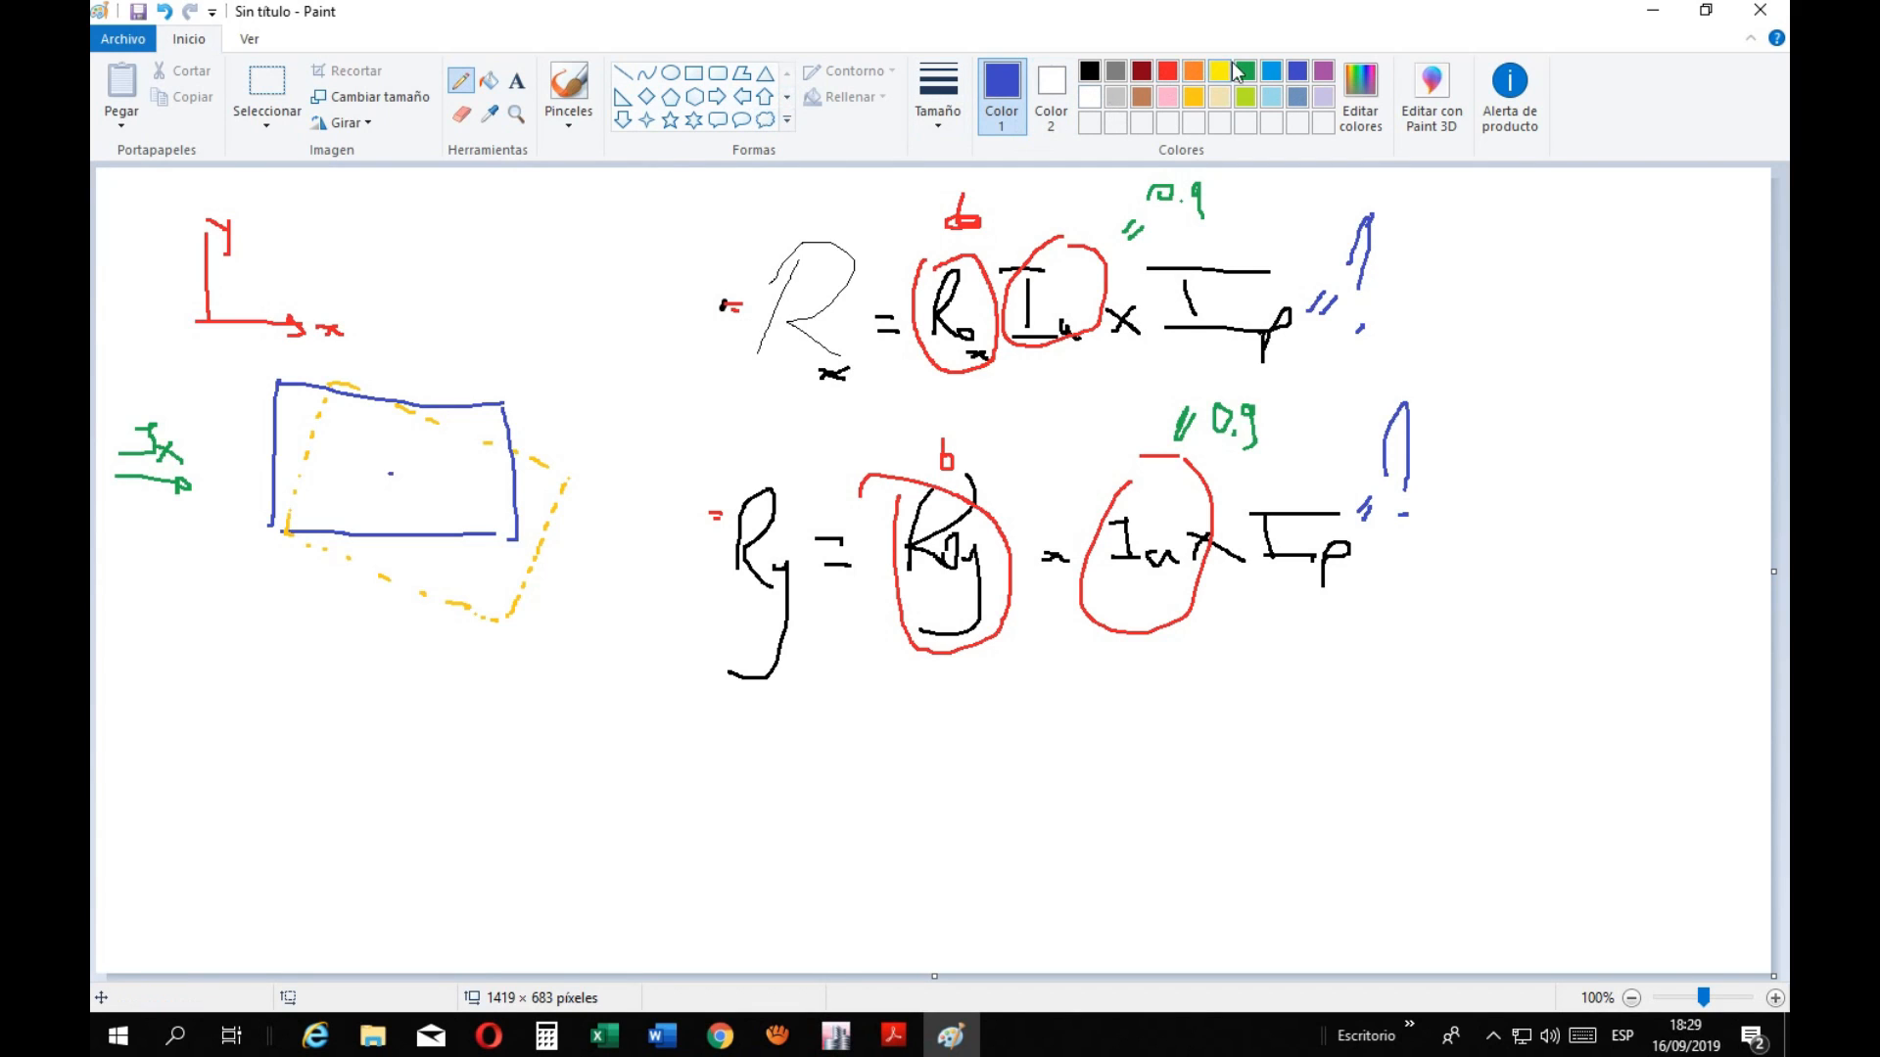
left_click(1193, 96)
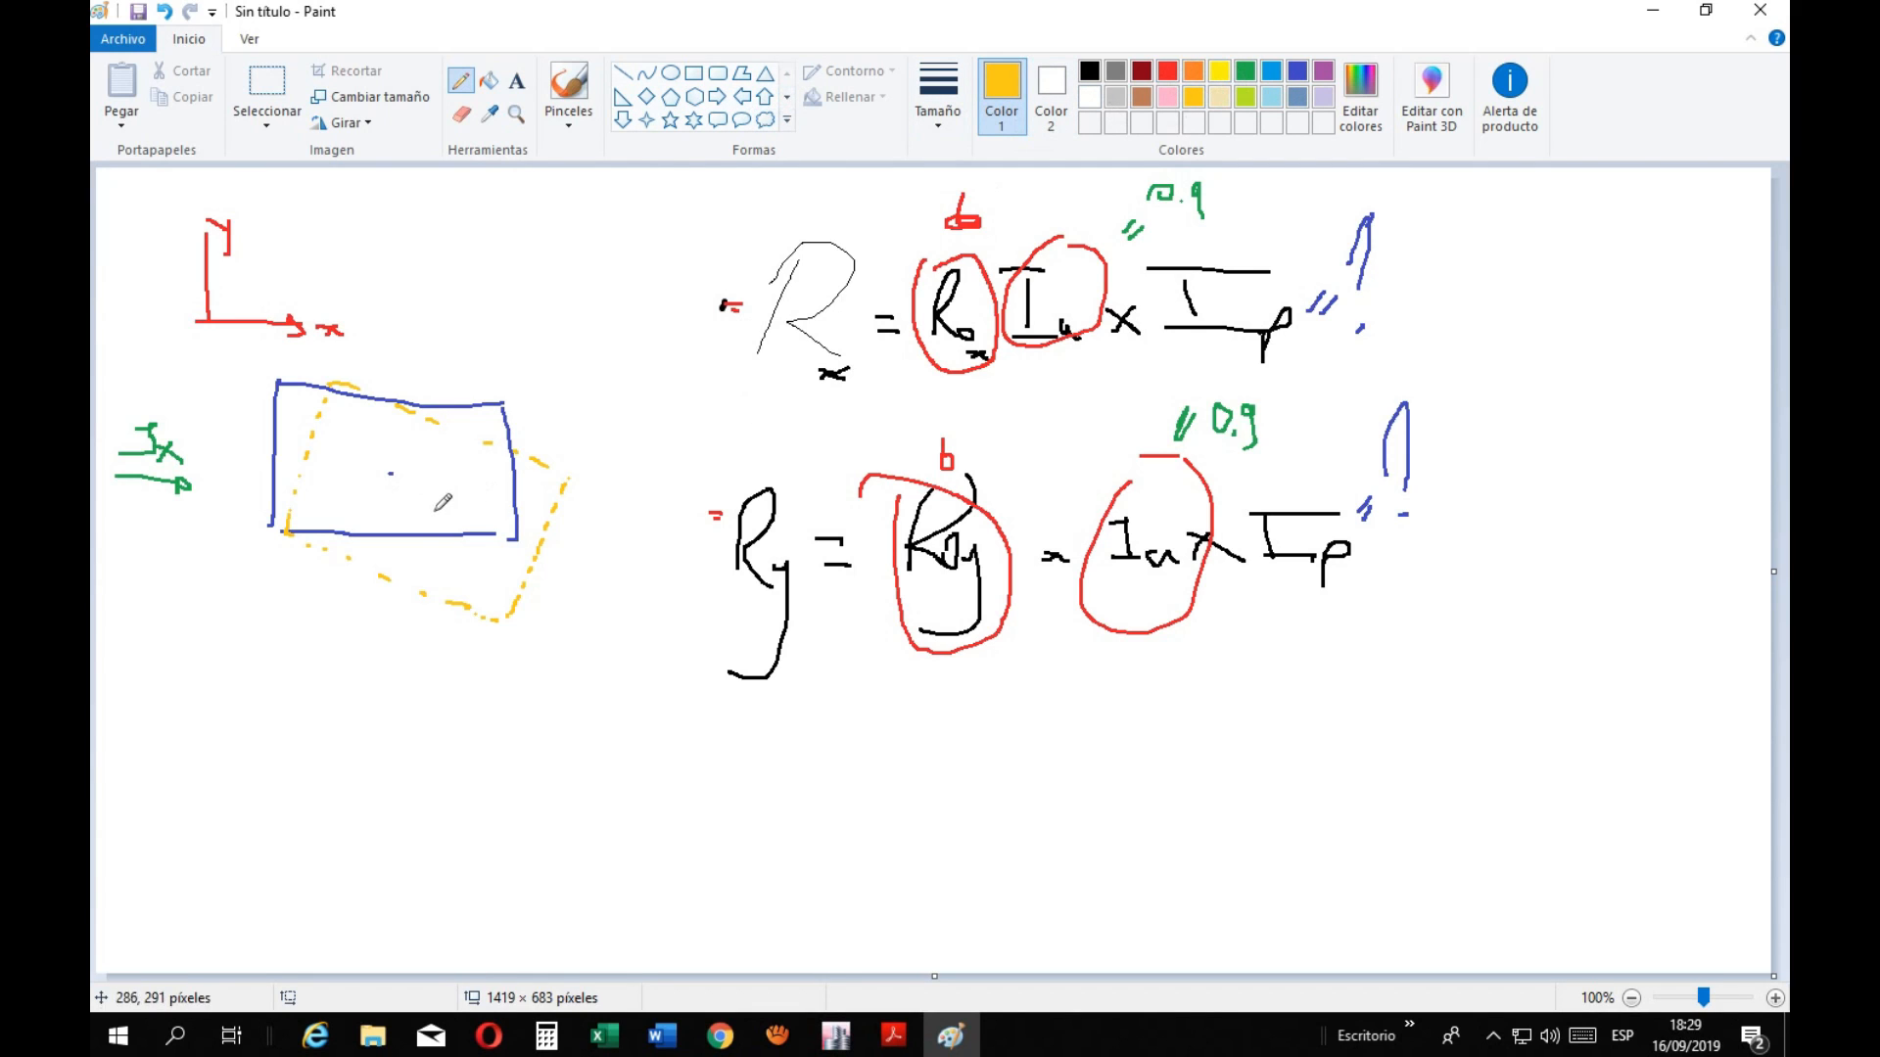
left_click_drag(425, 513, 440, 516)
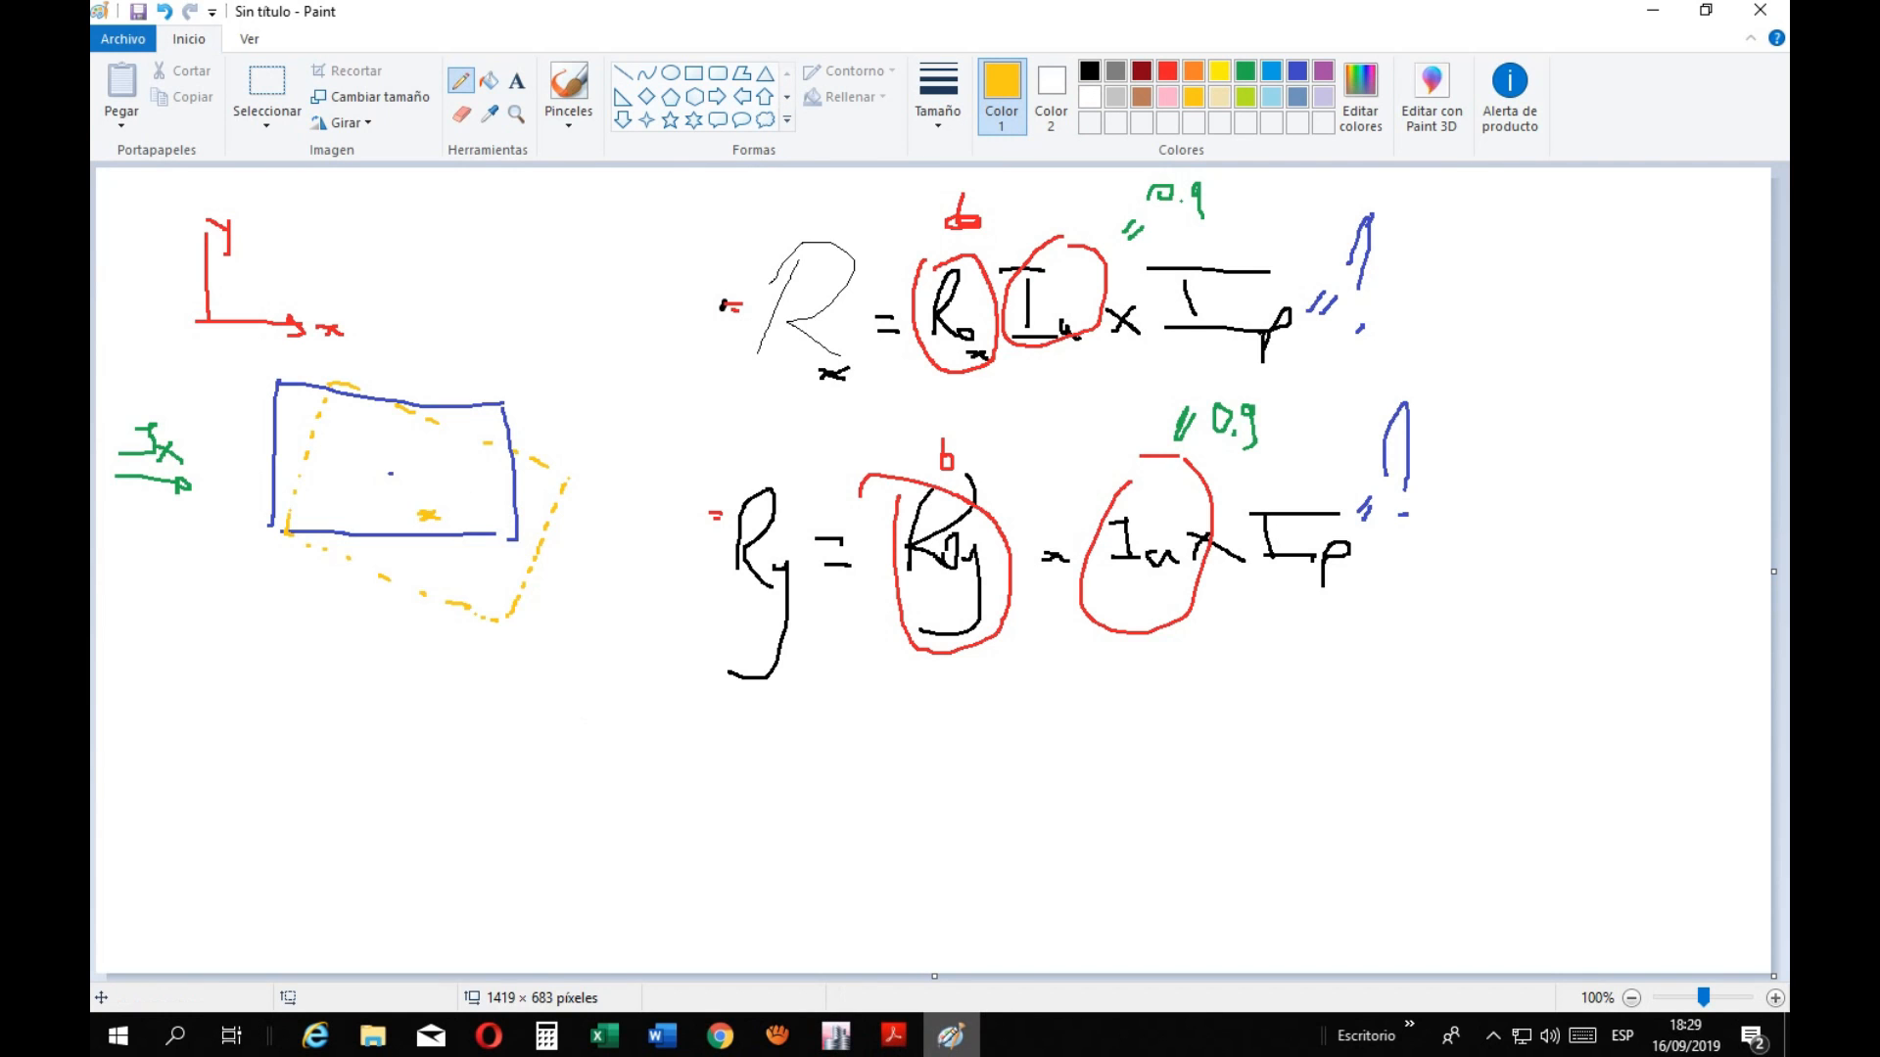
Reread the Irregularidad Torsional text in the E030 PDF and sketch a yellow multi-storey building elevation beside the formulas in Paint
left_click(944, 1046)
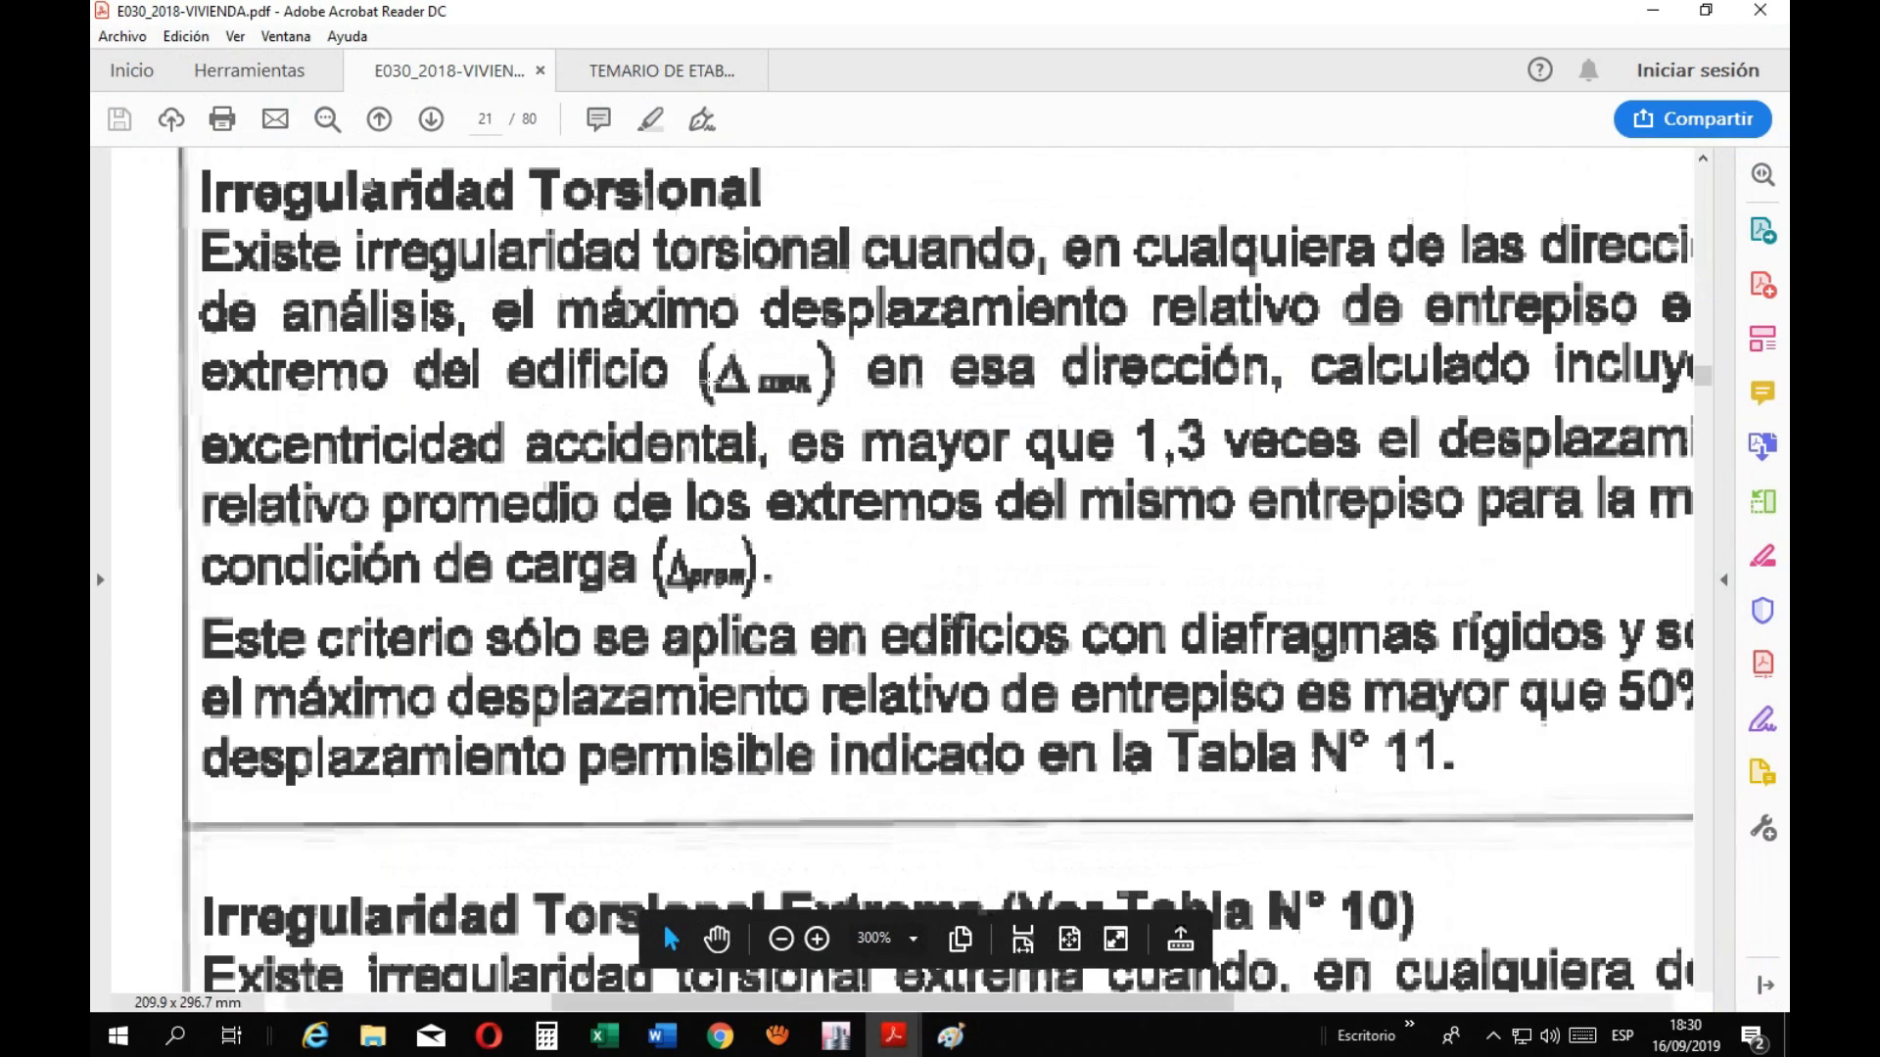
scroll(772, 410, "up", 1)
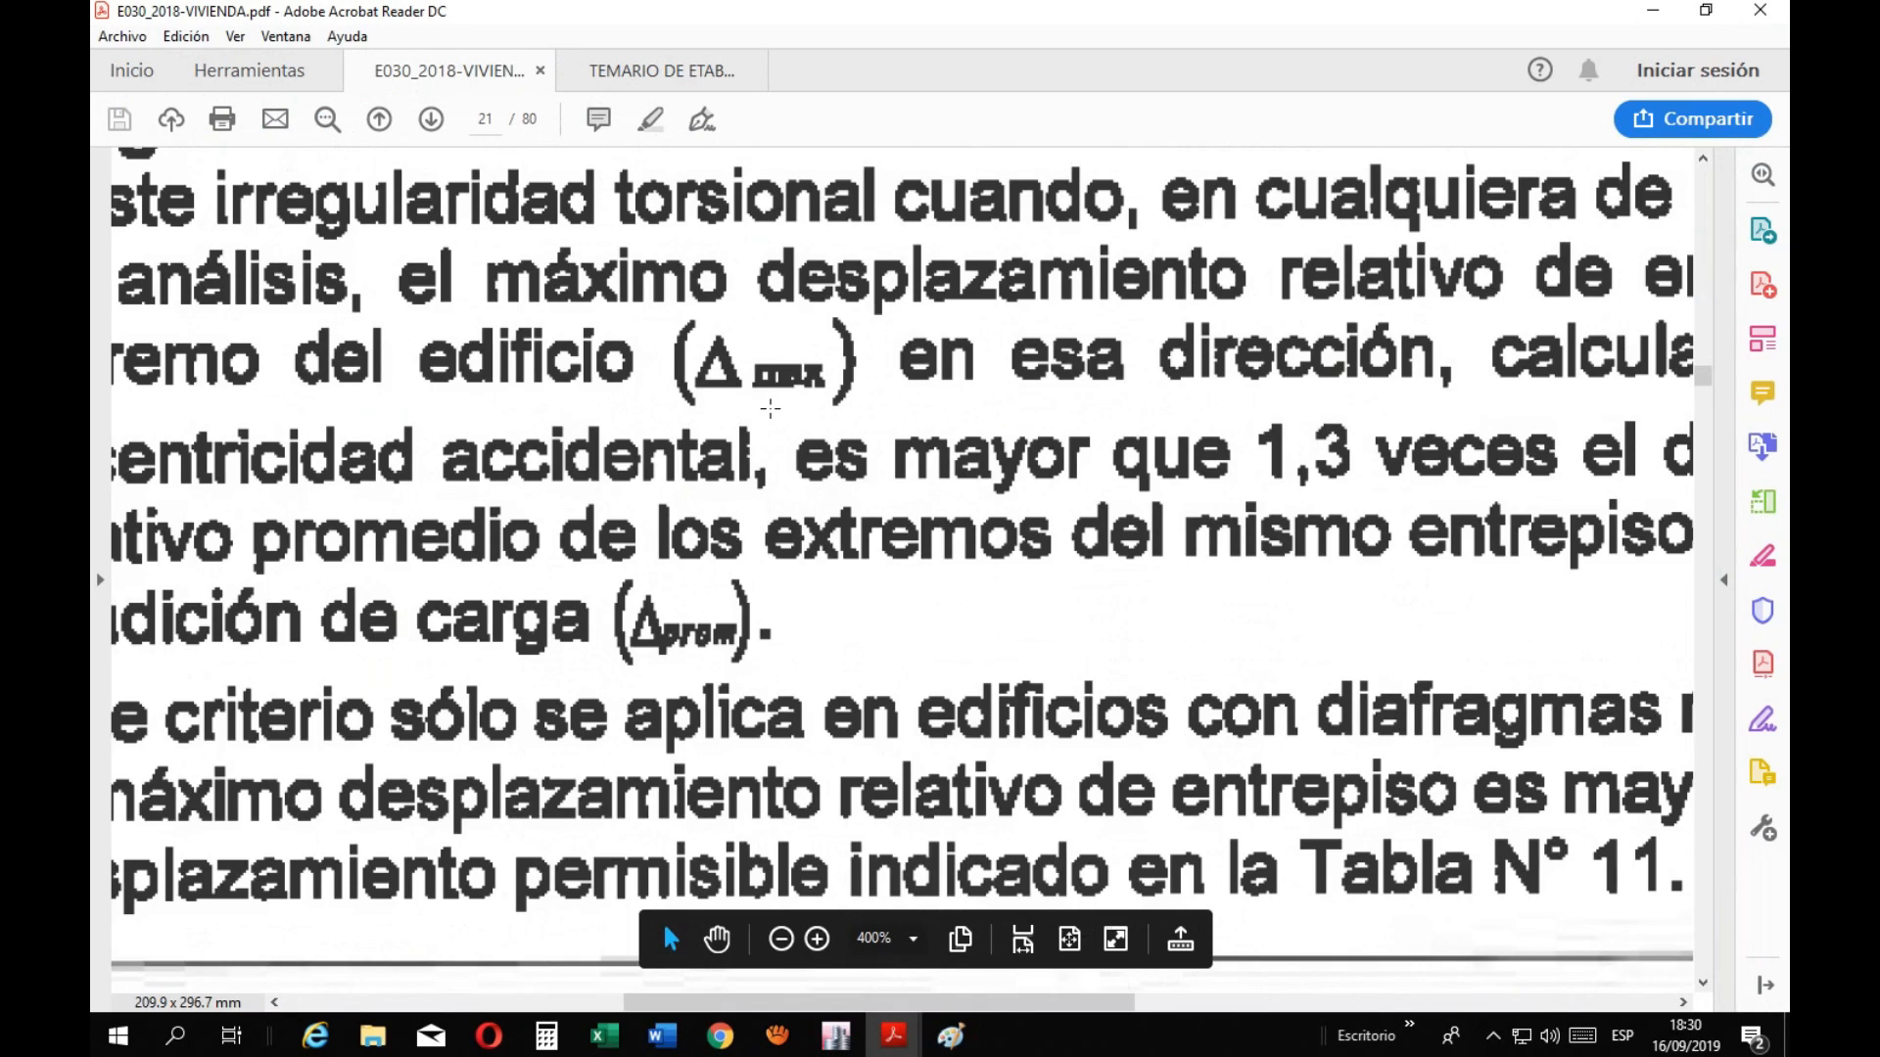
scroll(770, 409, "down", 3)
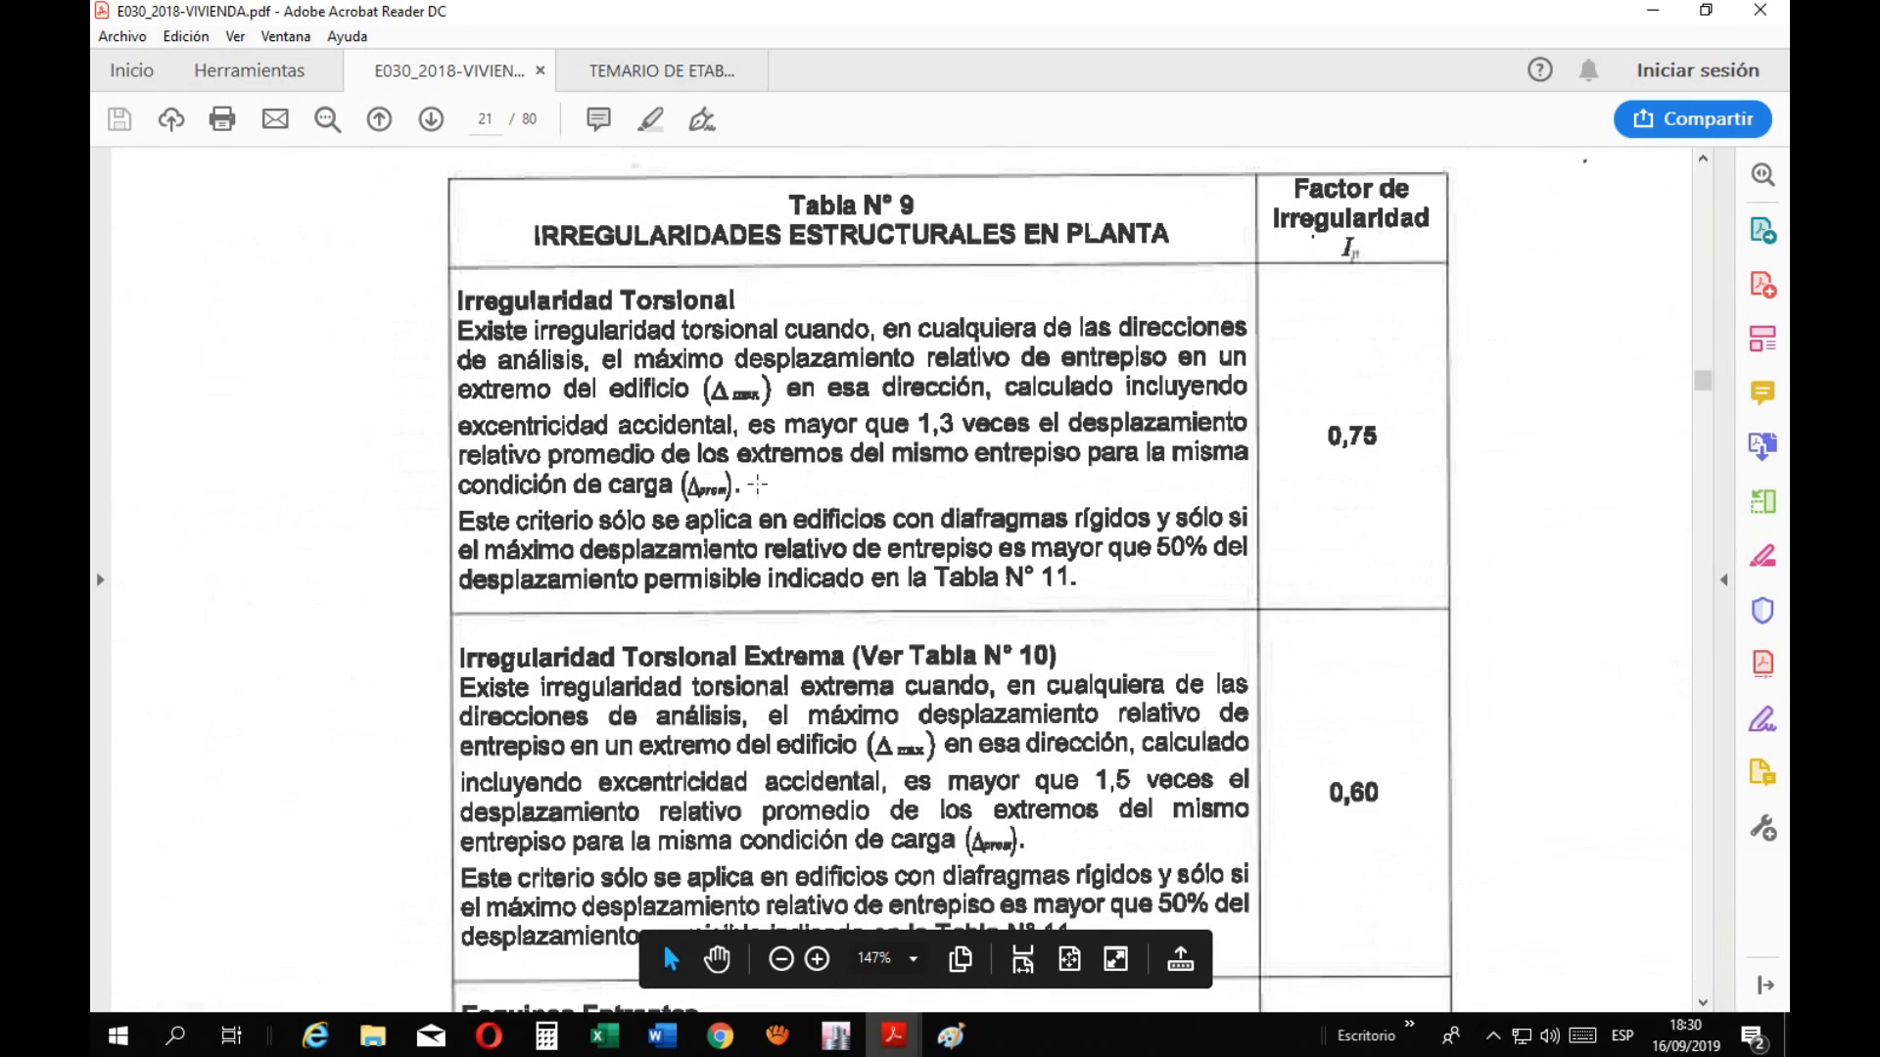
scroll(775, 513, "up", 1)
left_click(949, 1036)
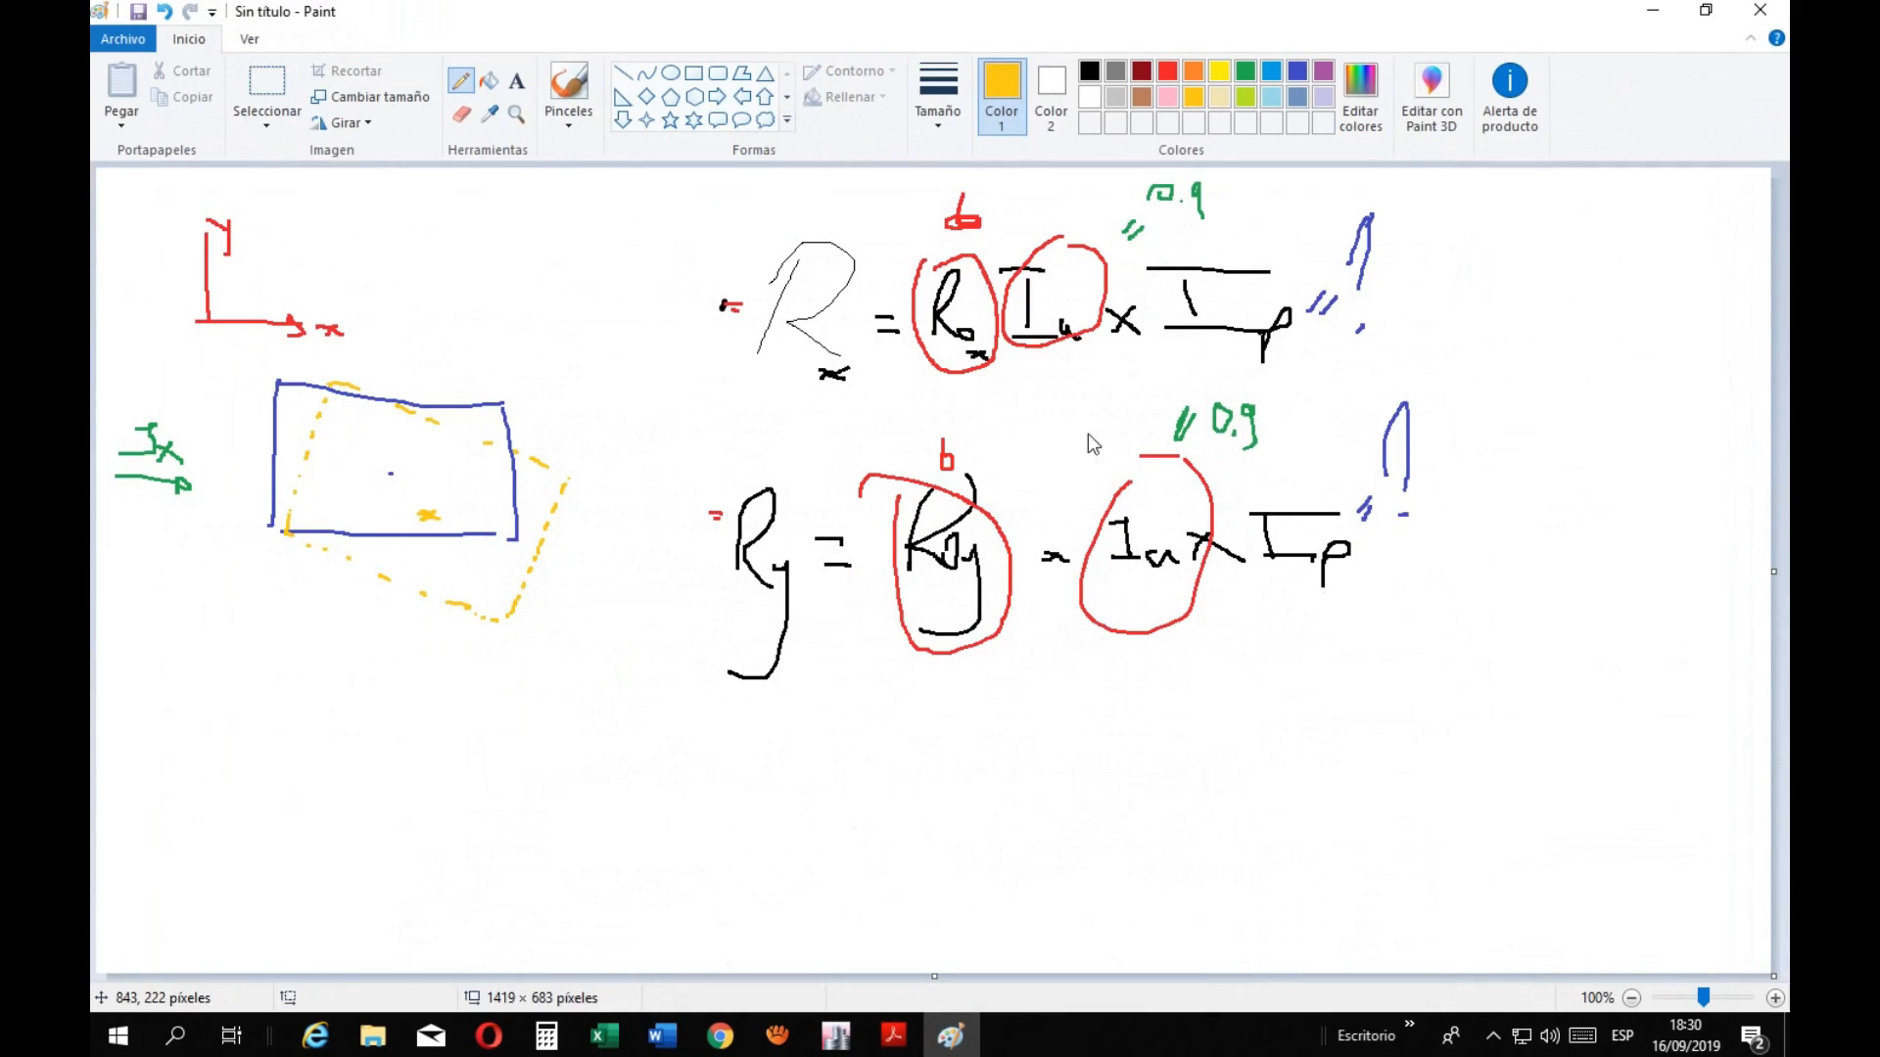
left_click_drag(1532, 311, 1522, 451)
mouse_move(1533, 313)
left_mouse_down()
mouse_move(1583, 519)
mouse_move(1610, 530)
left_mouse_up()
left_click_drag(1536, 481, 1598, 481)
left_click_drag(1520, 433, 1607, 434)
left_click_drag(1513, 372, 1566, 368)
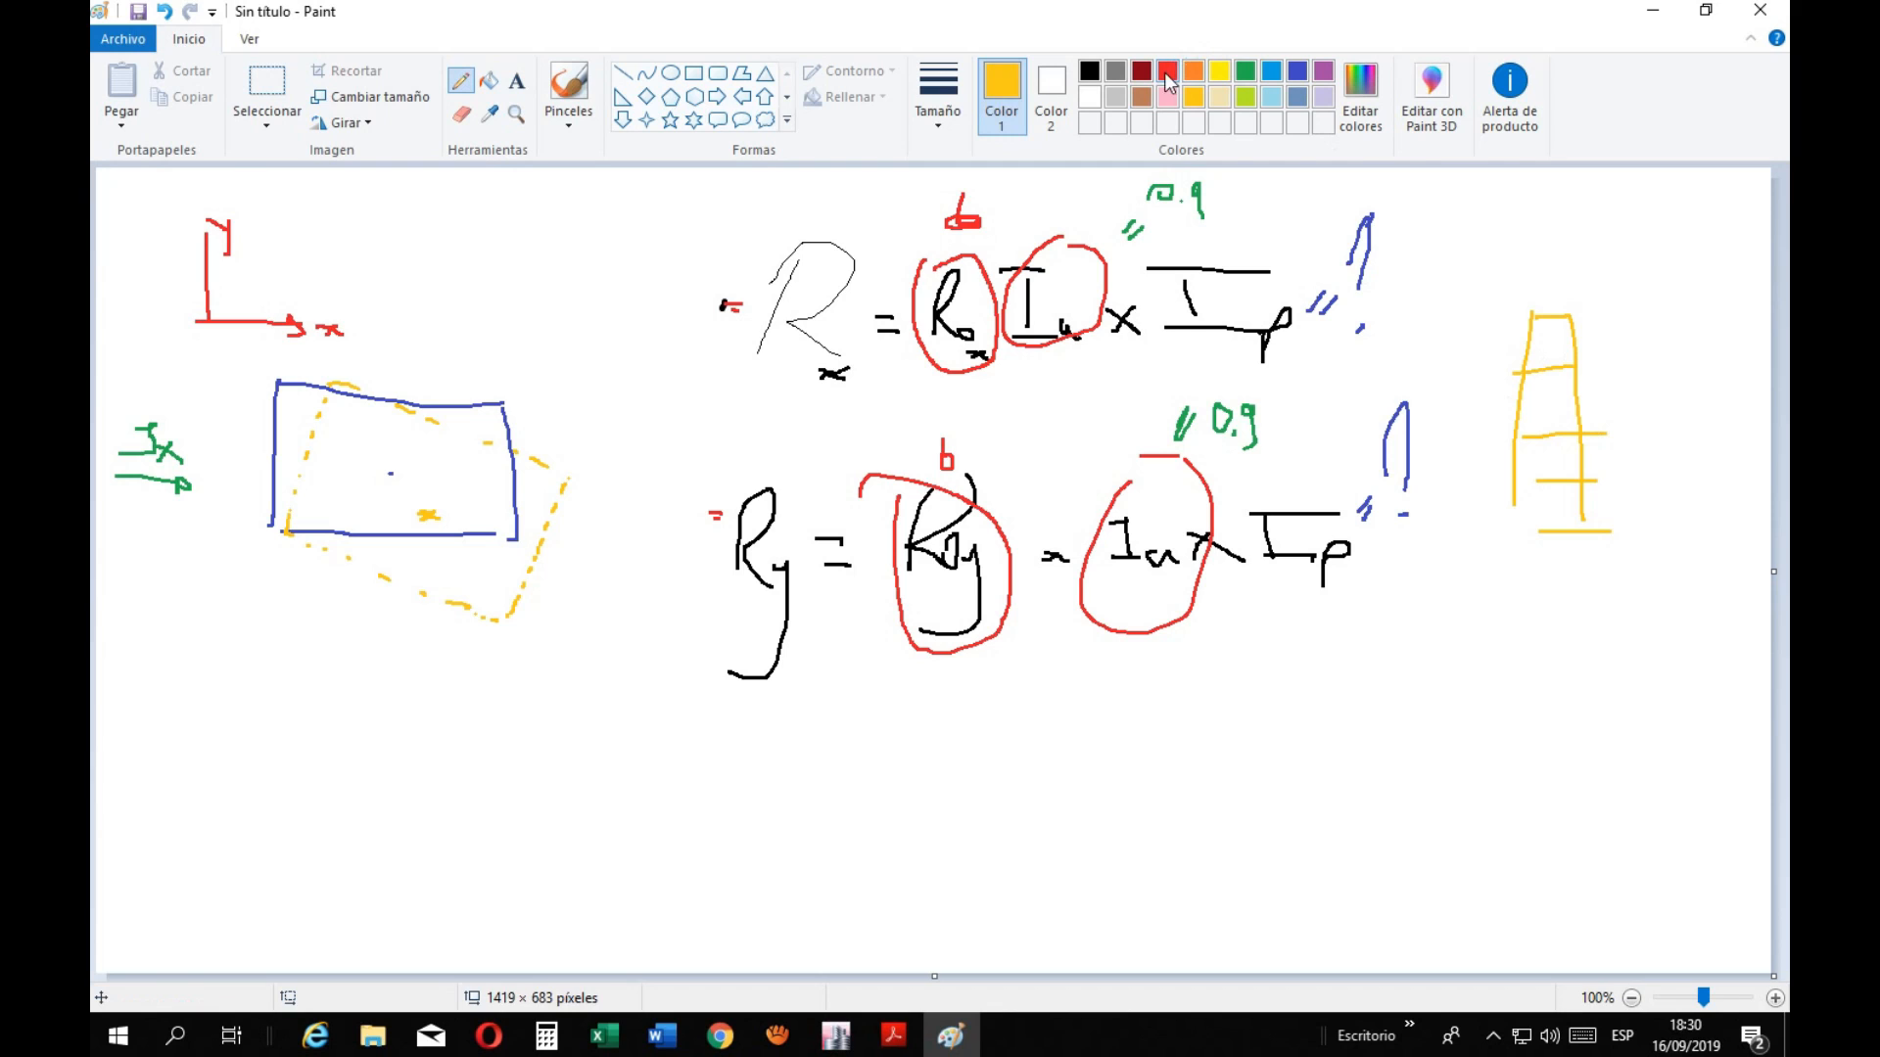
Draw a red lateral displacement curve beside the yellow elevation with a horizontal line at each storey level
left_click(1167, 75)
mouse_move(1593, 535)
left_mouse_down()
mouse_move(1593, 501)
mouse_move(1723, 305)
left_mouse_up()
left_click_drag(1557, 311, 1743, 312)
left_click_drag(1557, 365, 1660, 364)
mouse_move(1590, 427)
left_mouse_down()
mouse_move(1620, 431)
mouse_move(1620, 461)
left_mouse_up()
left_click_drag(1602, 483, 1653, 490)
Check the E030 PDF and write the drift ratio Δi − Δi-1 over hi in red above the elevation, labelling the top storey height h
left_click(893, 1034)
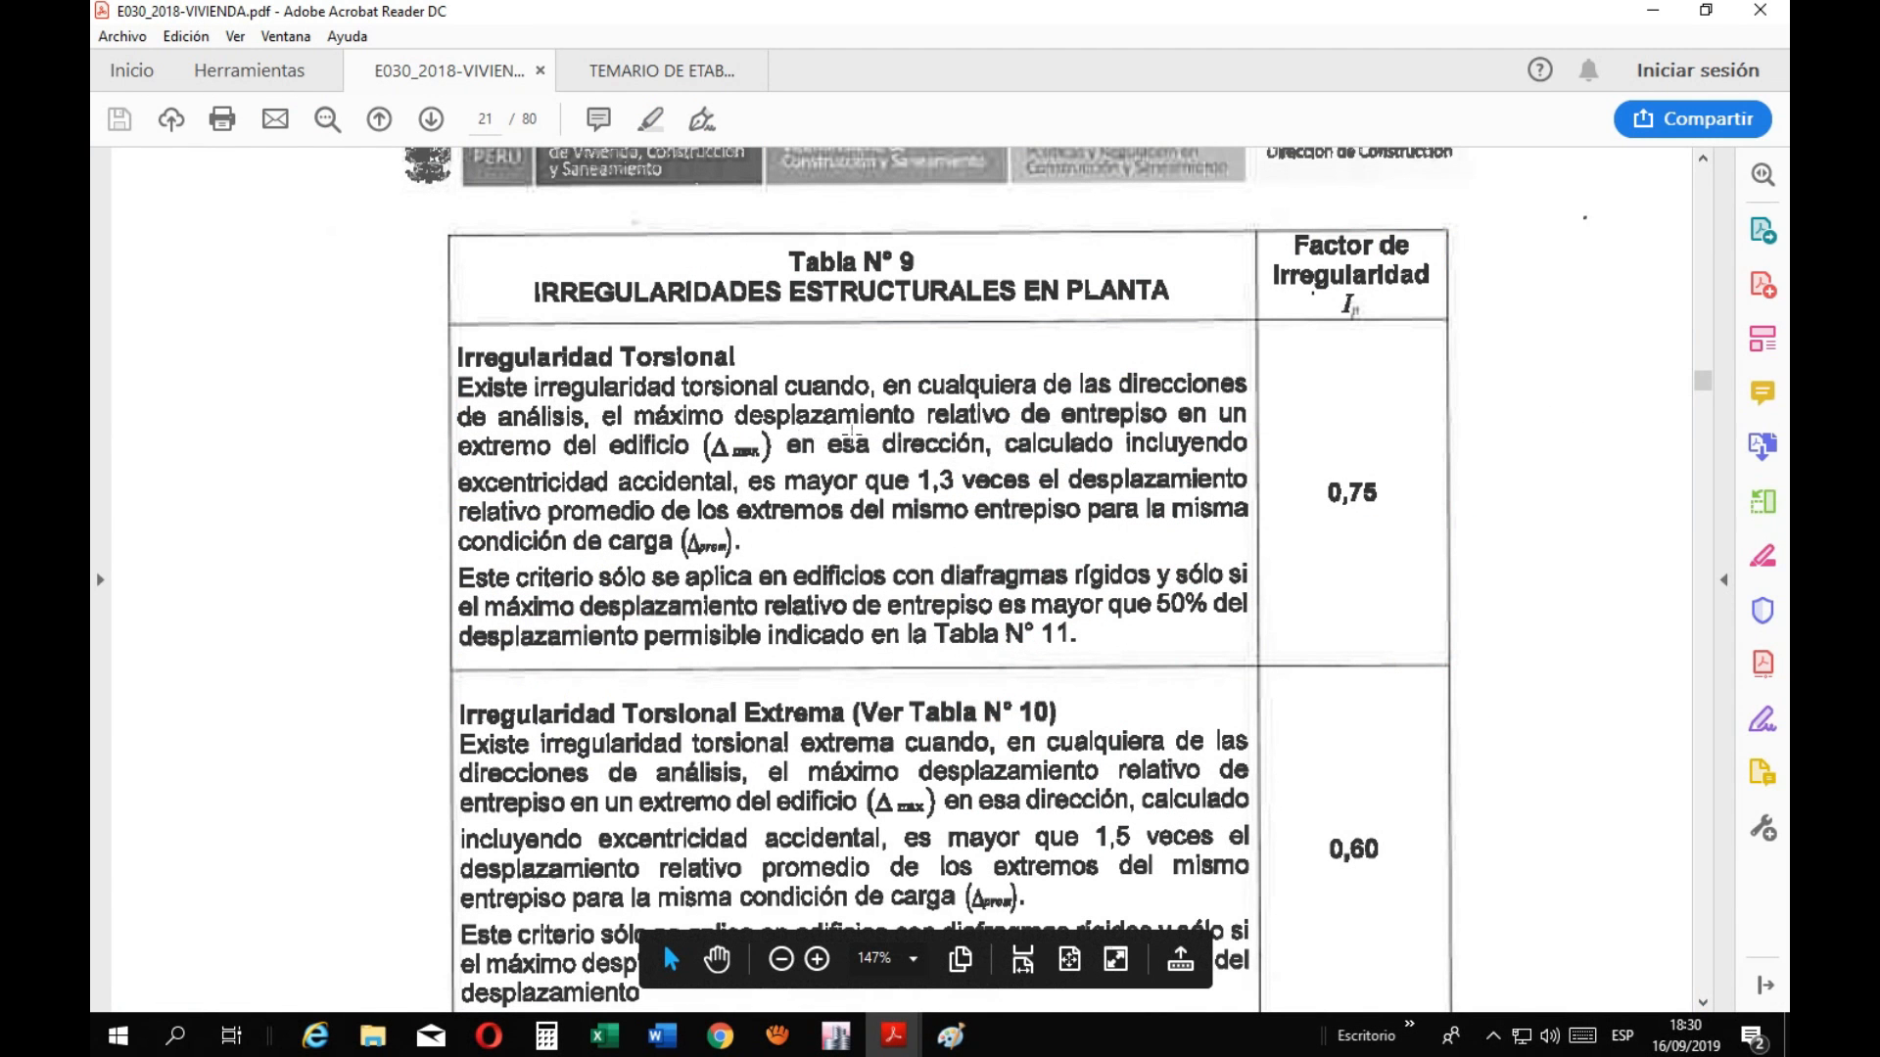
left_click(950, 1035)
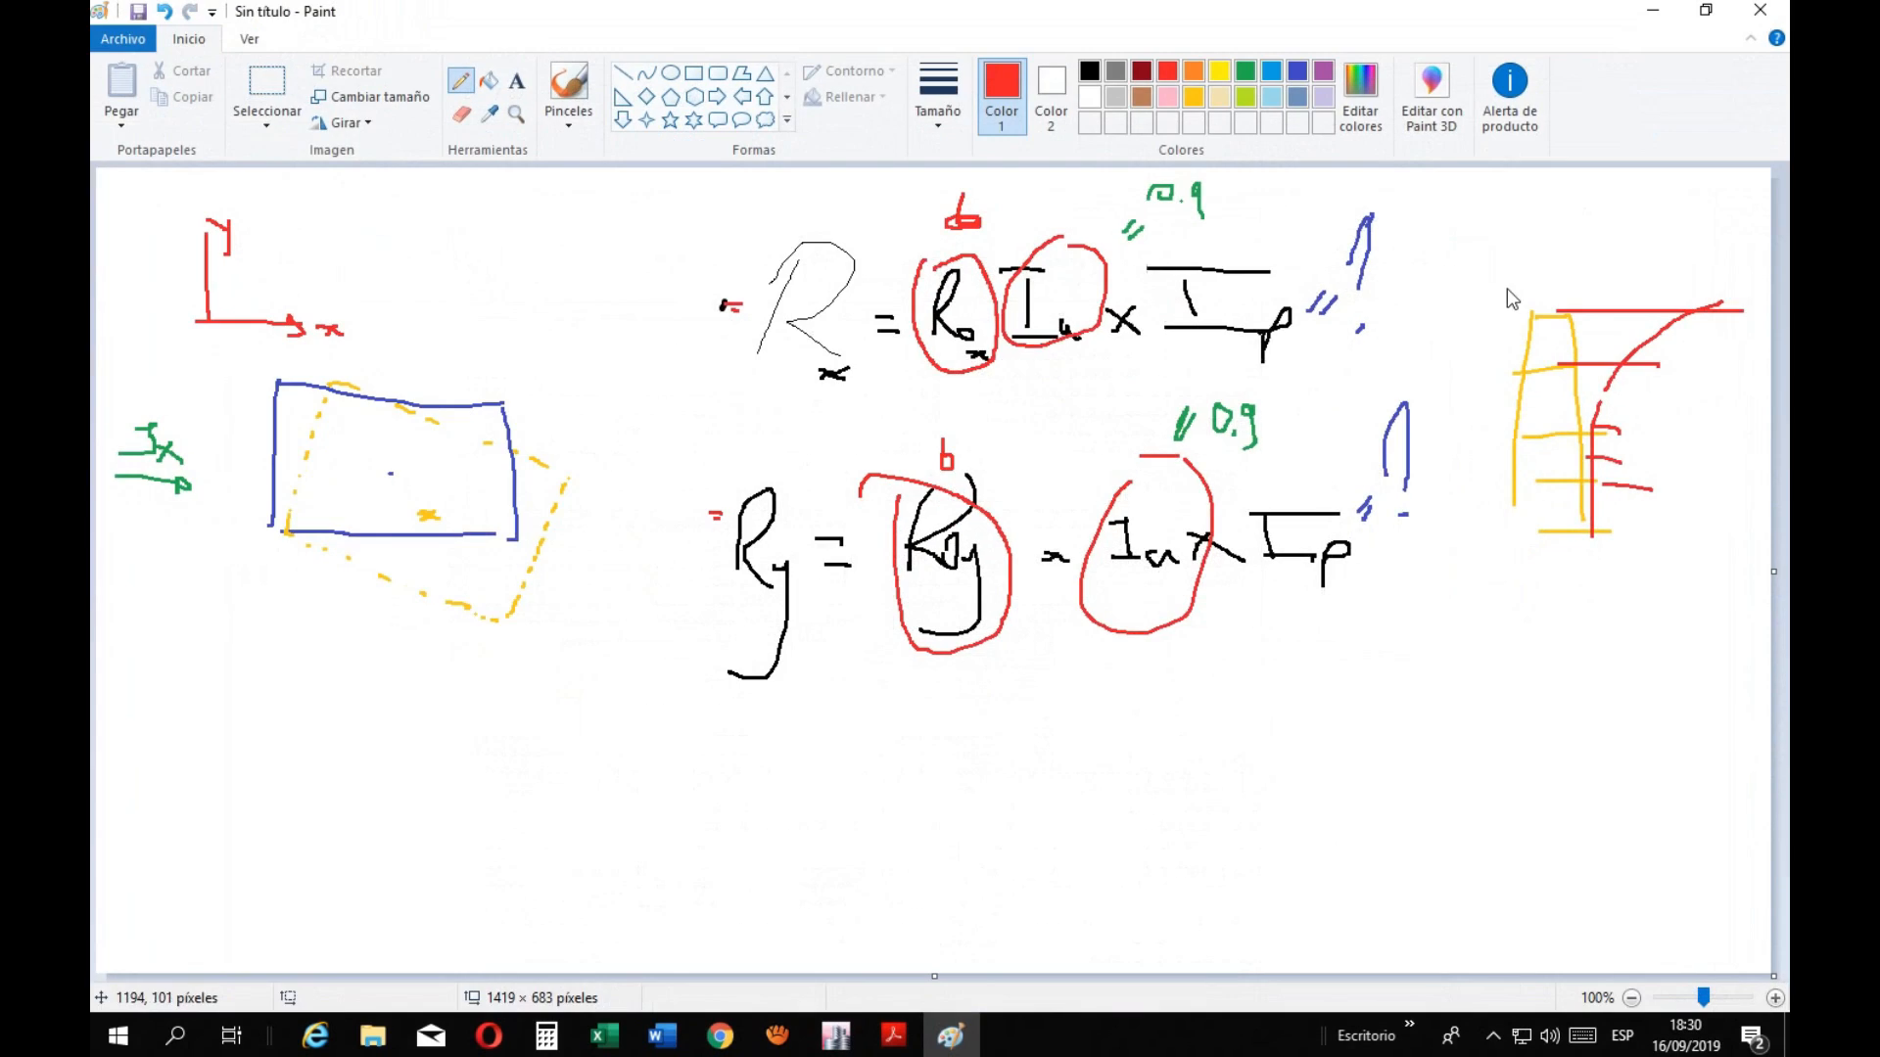
mouse_move(1613, 262)
left_mouse_down()
mouse_move(1630, 227)
mouse_move(1622, 250)
mouse_move(1755, 245)
mouse_move(1746, 277)
left_mouse_up()
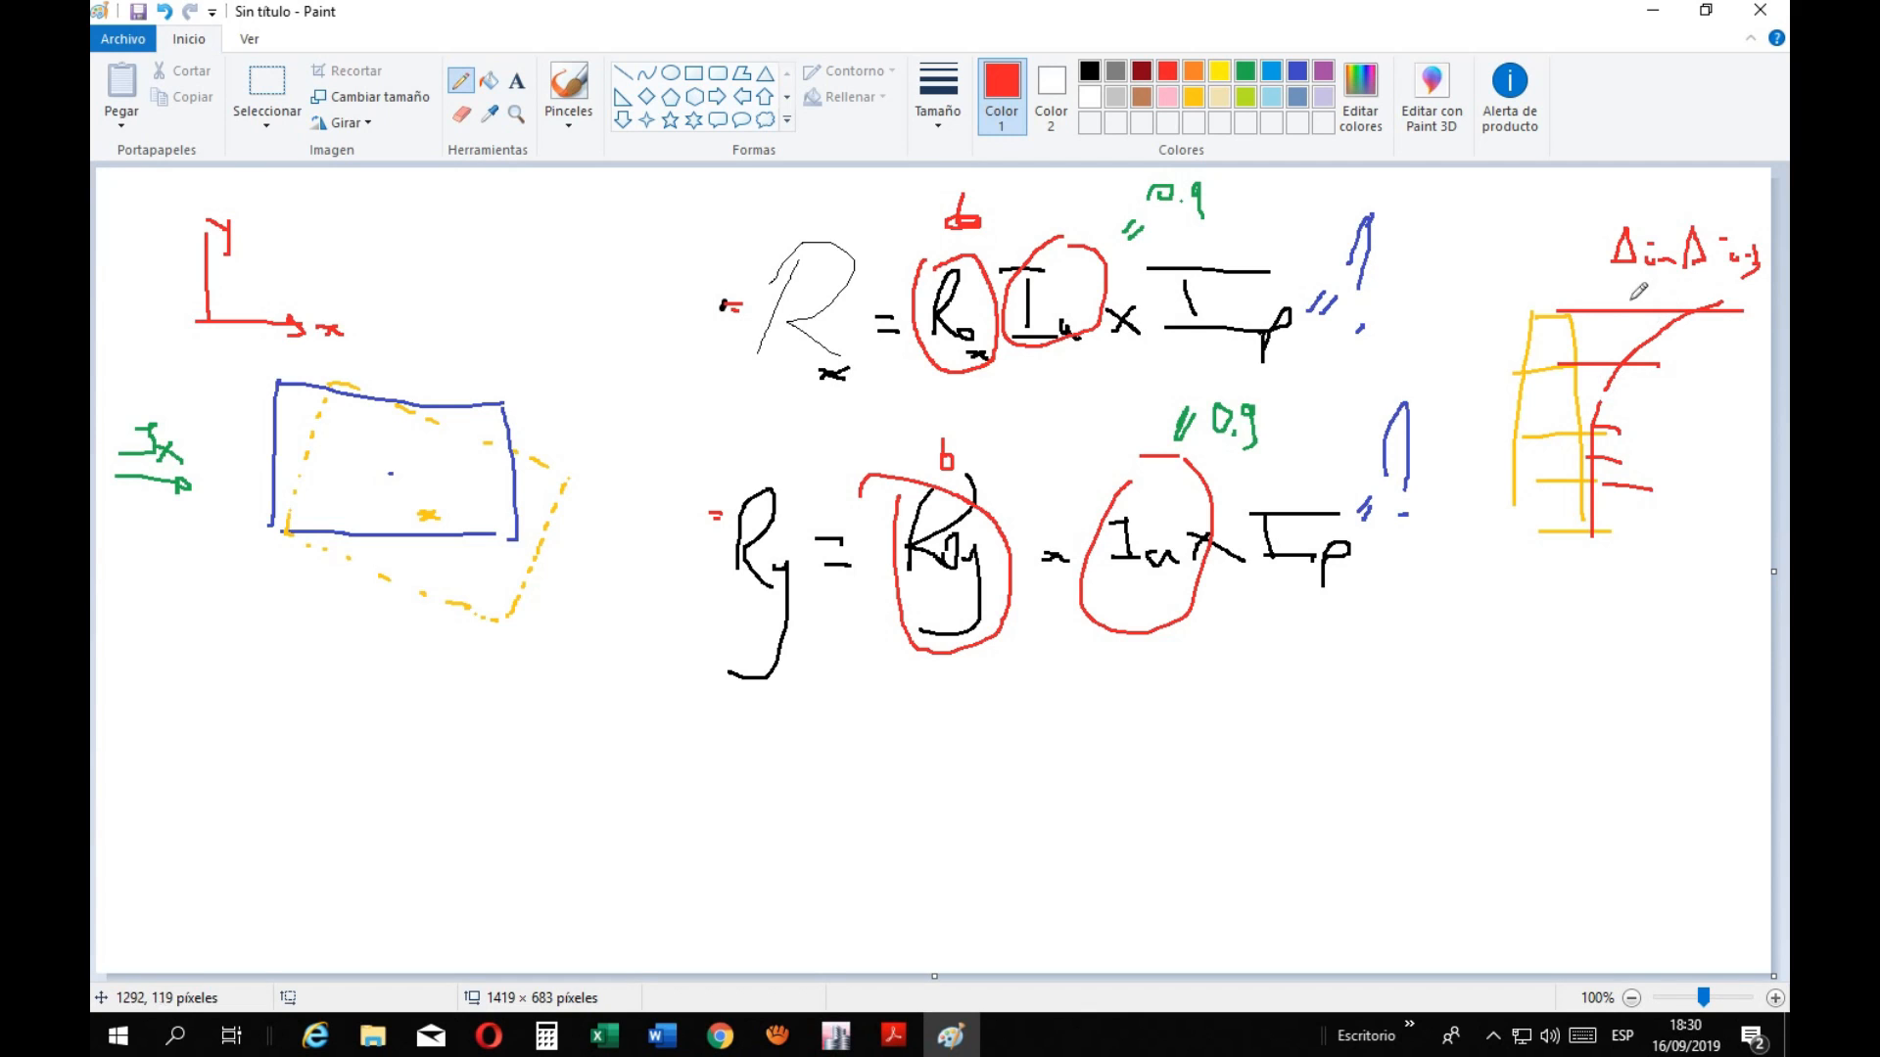
left_click_drag(1596, 271, 1752, 271)
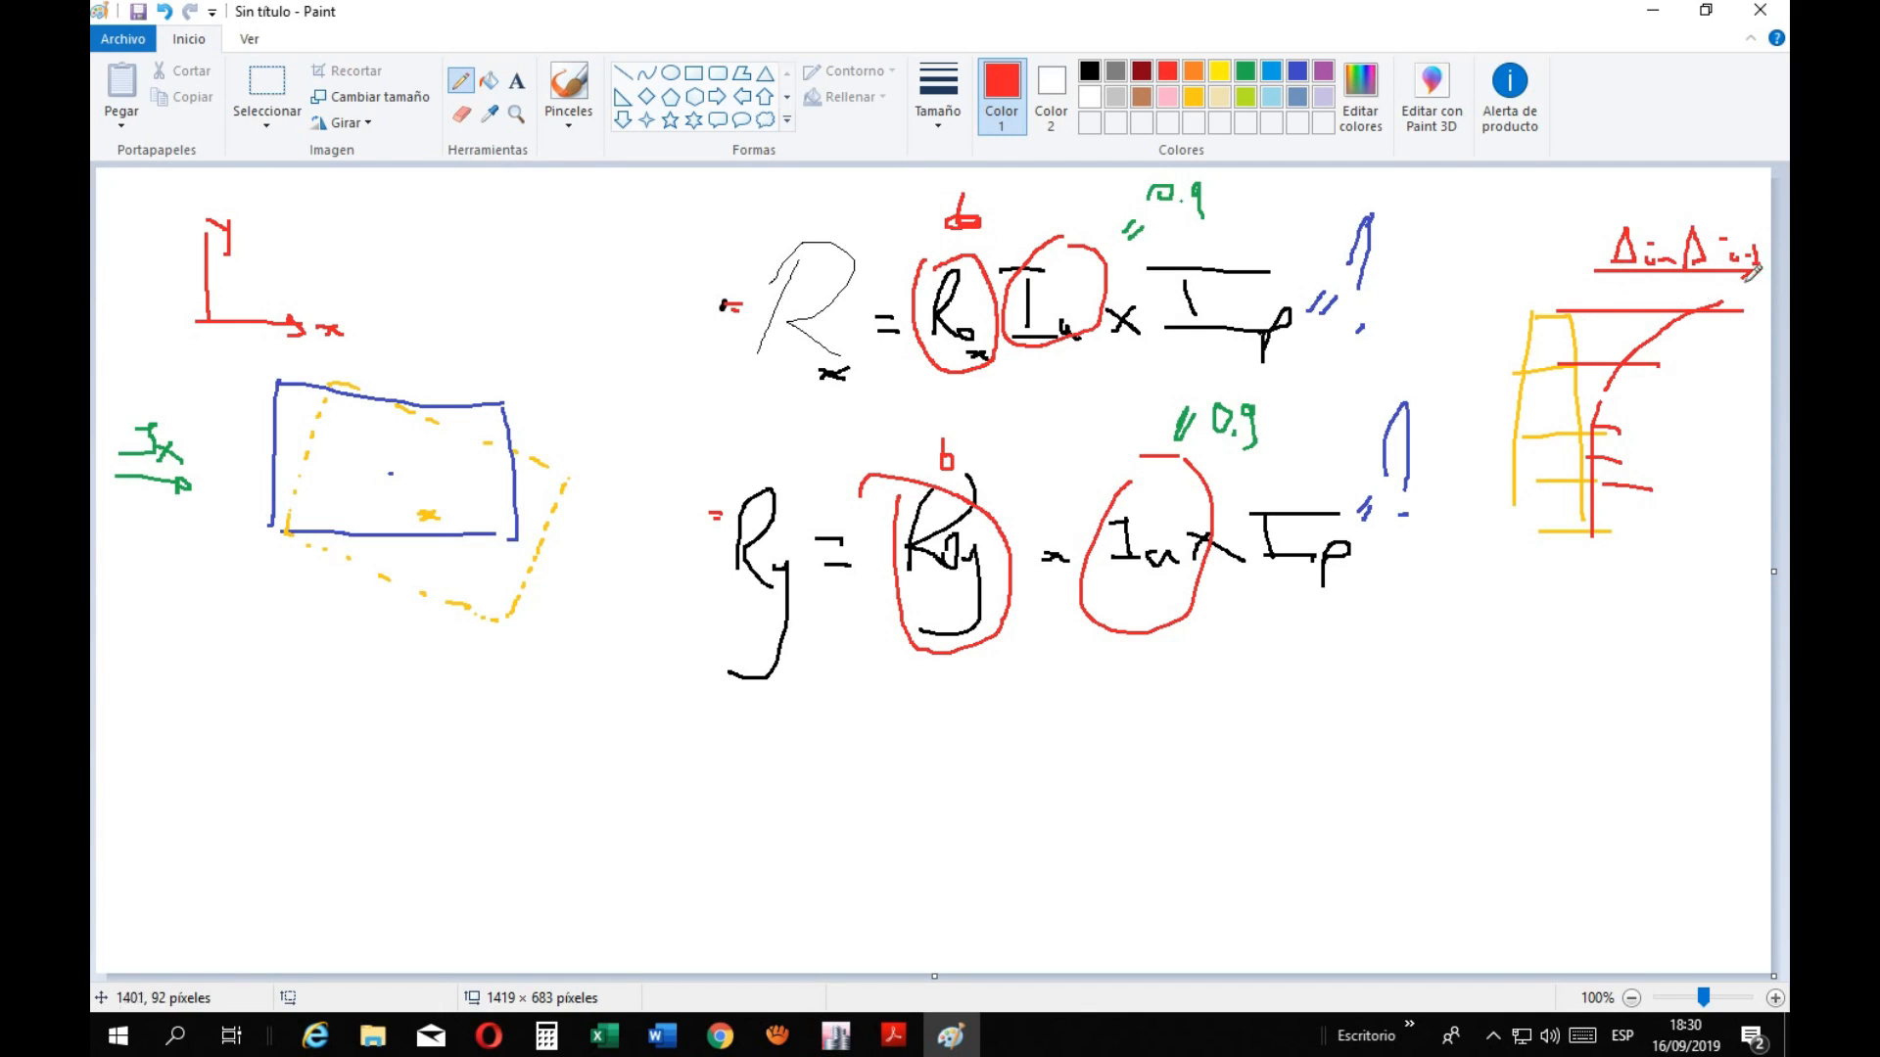
left_click_drag(1559, 335, 1580, 360)
left_click_drag(1665, 251, 1668, 301)
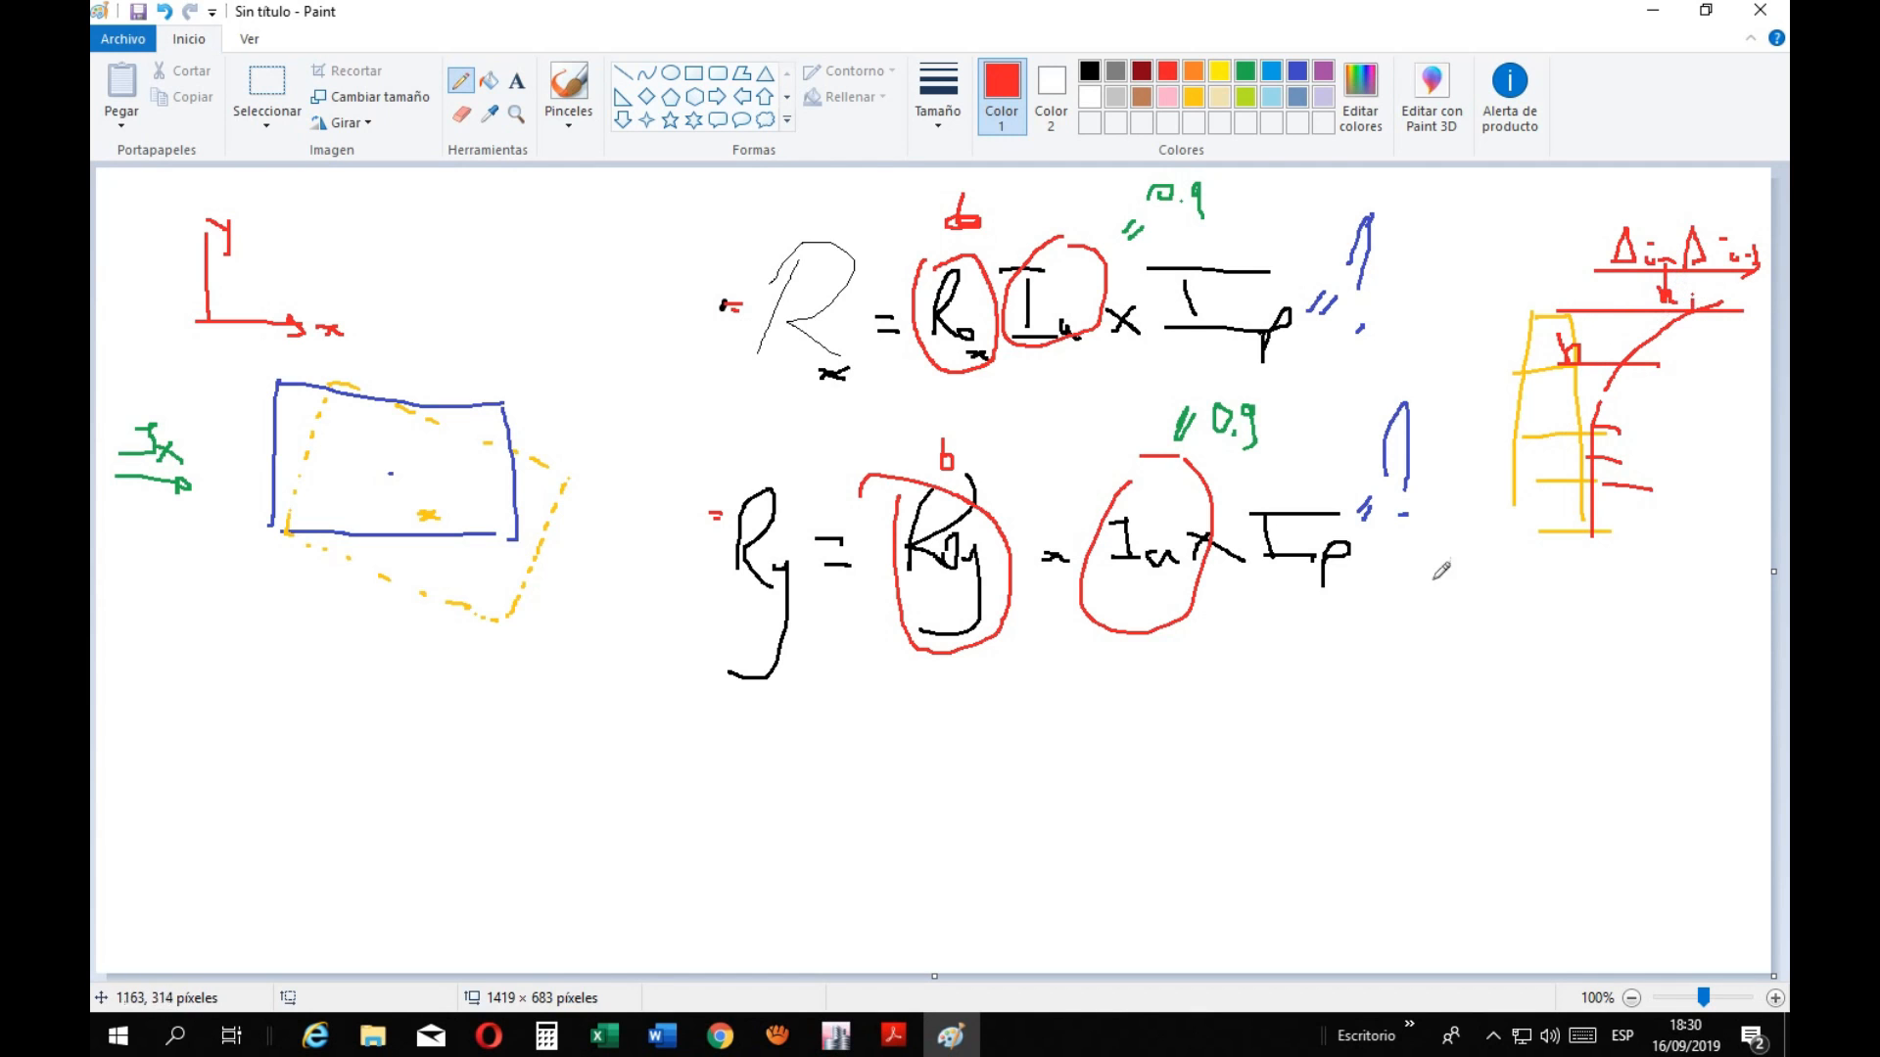
Label the far displaced corner of the yellow outline as Δmax in red, consulting the torsional criterion in the E030 PDF
left_click(893, 1035)
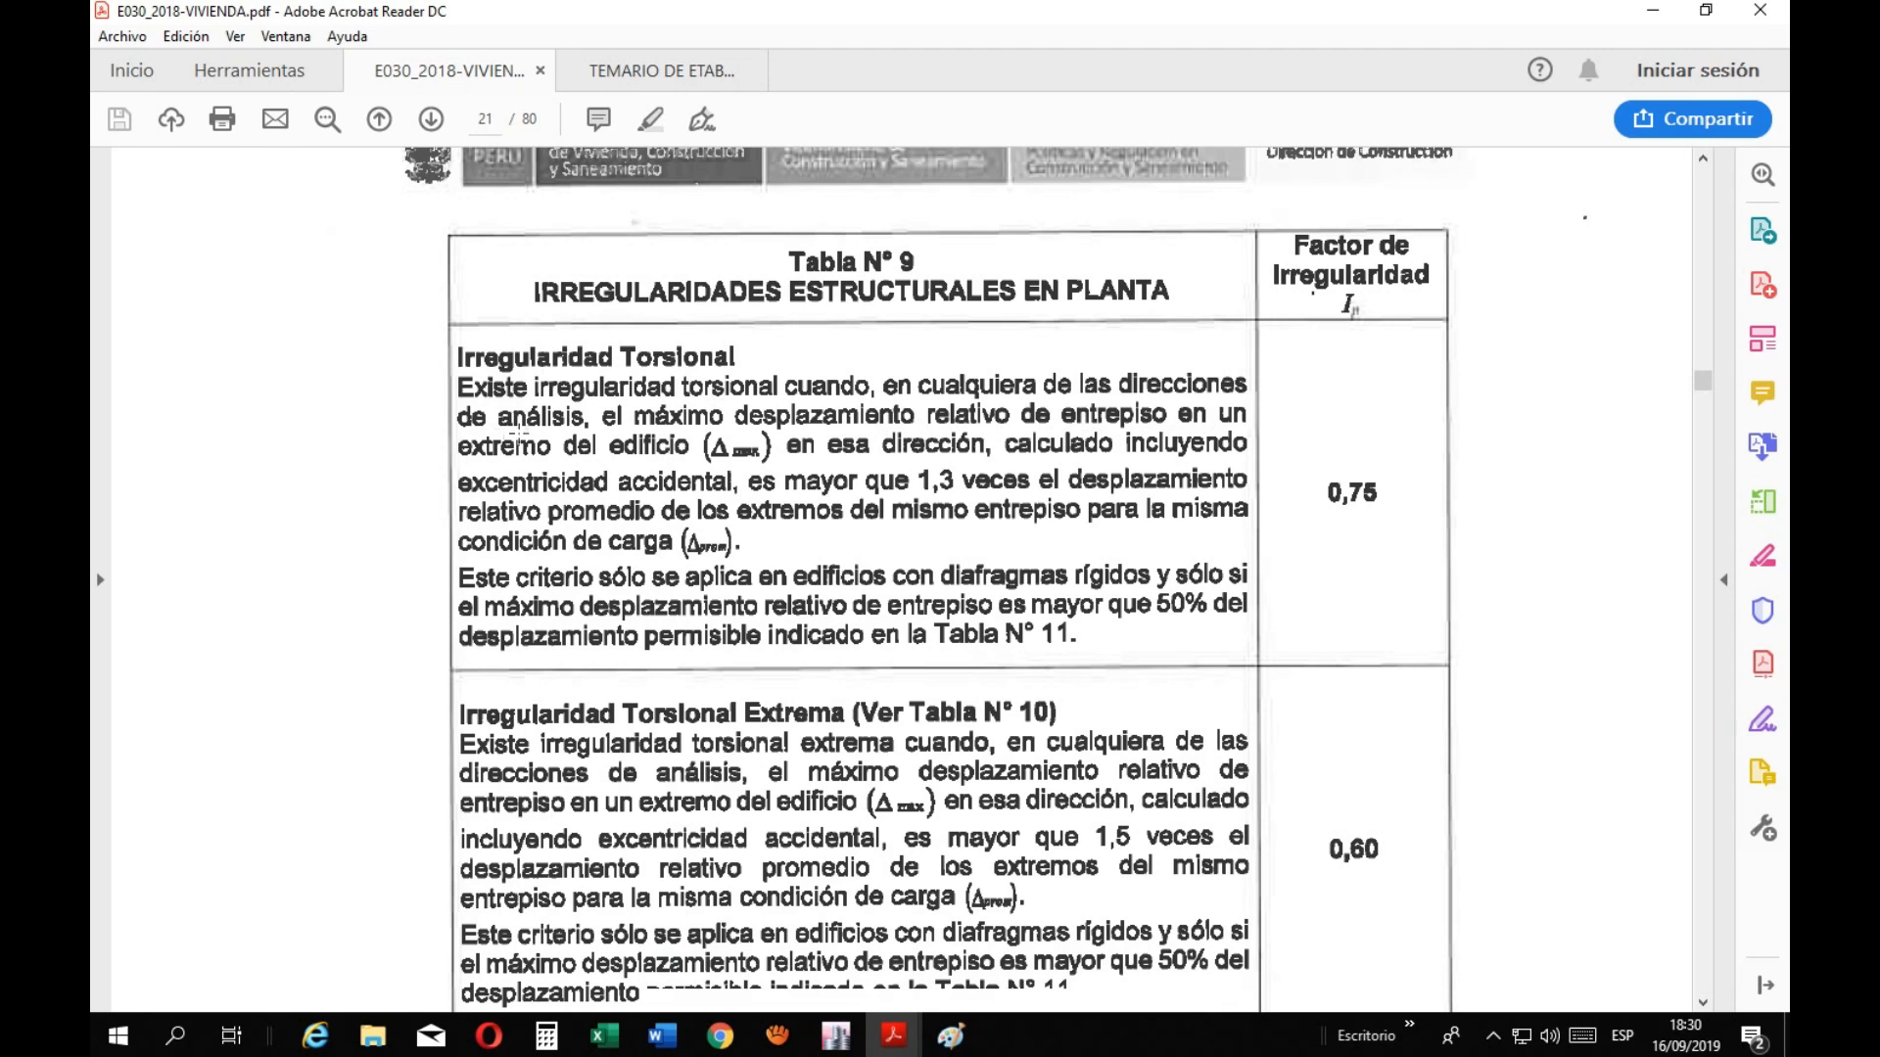
left_click(951, 1035)
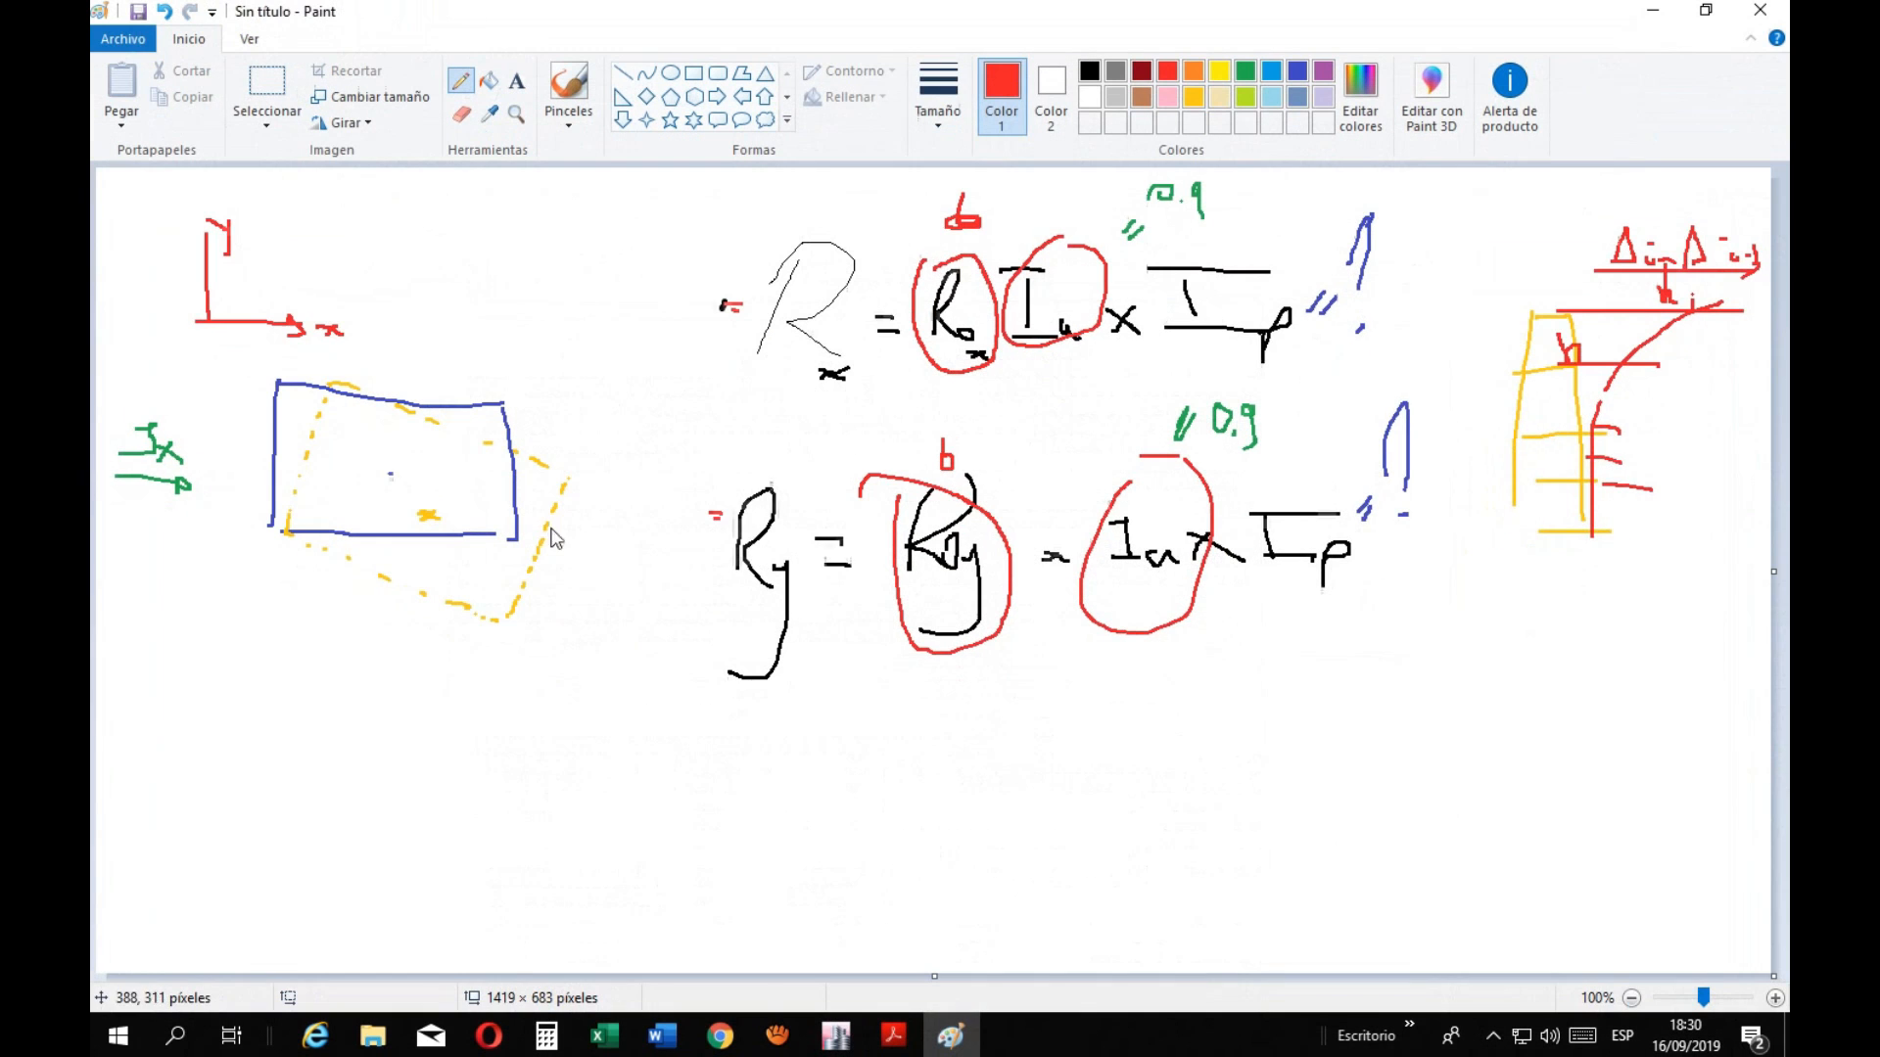
mouse_move(557, 475)
left_mouse_down()
mouse_move(597, 458)
mouse_move(603, 478)
mouse_move(579, 478)
mouse_move(646, 477)
mouse_move(653, 541)
left_mouse_up()
left_click(974, 1018)
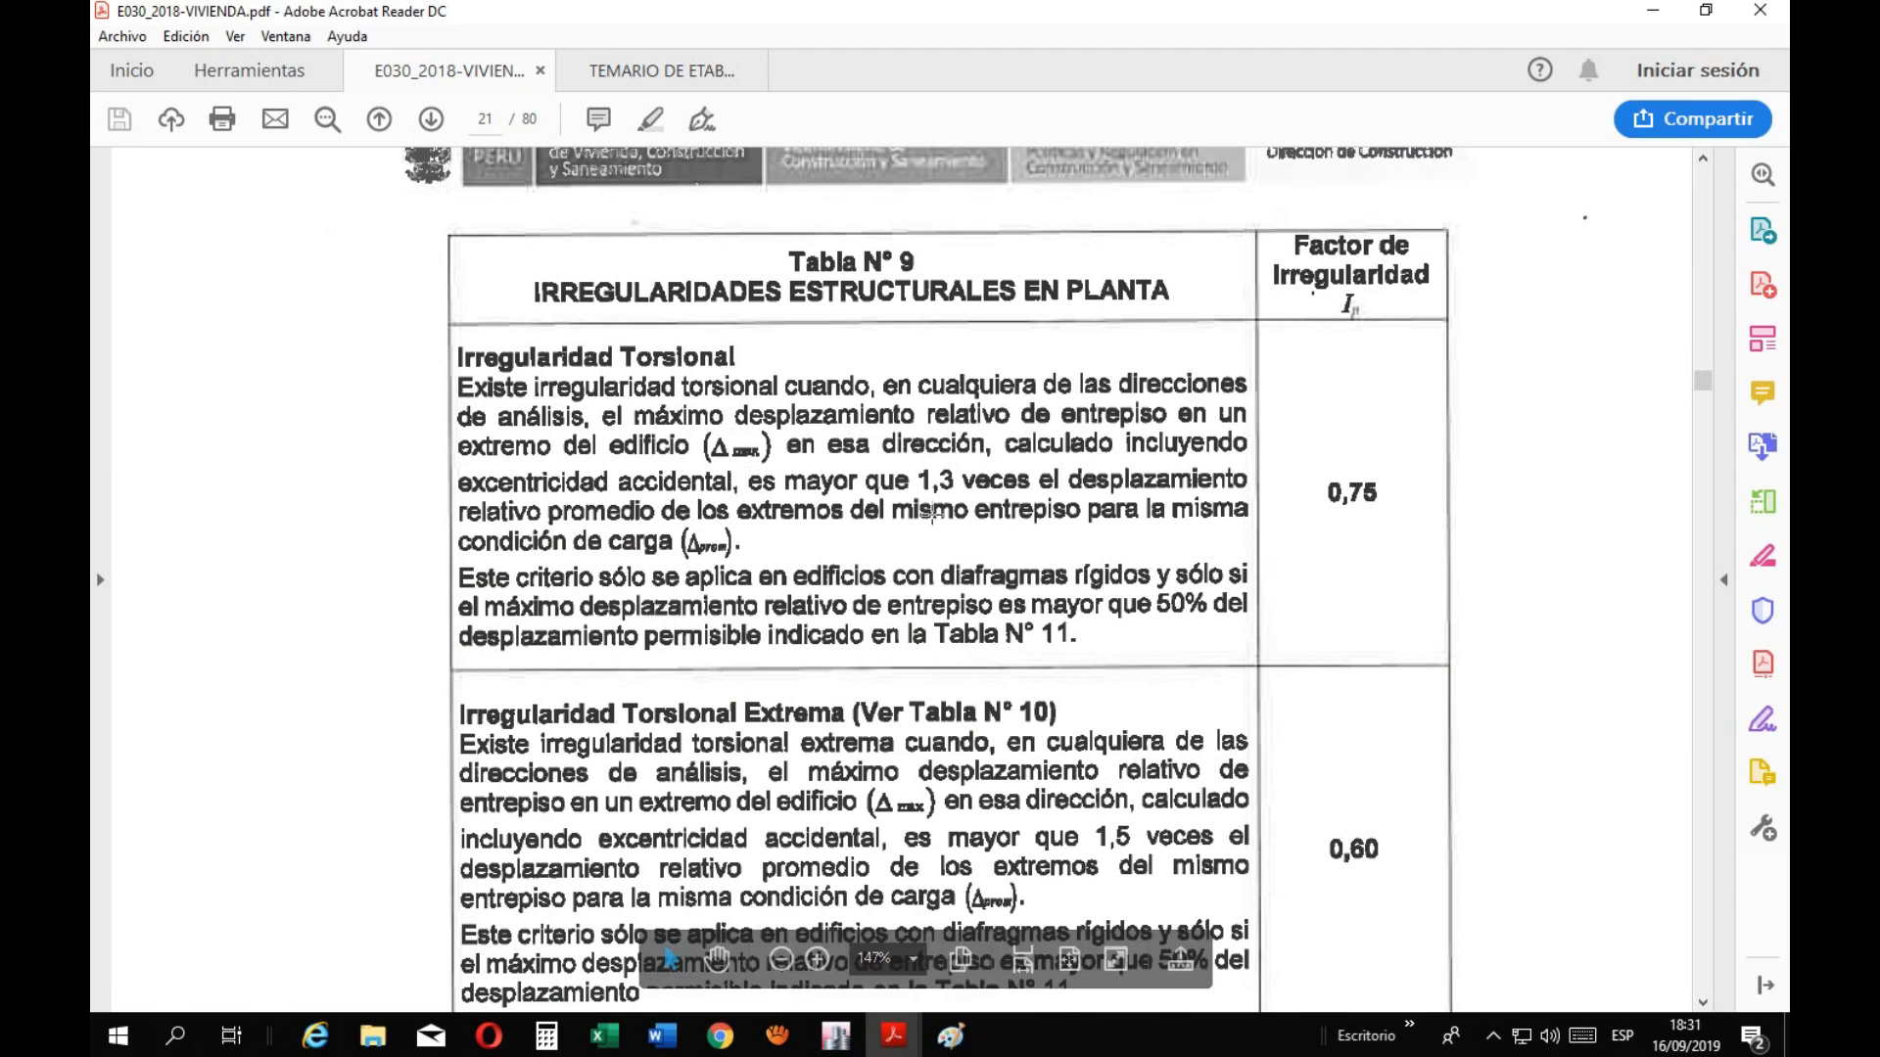
left_click(951, 1036)
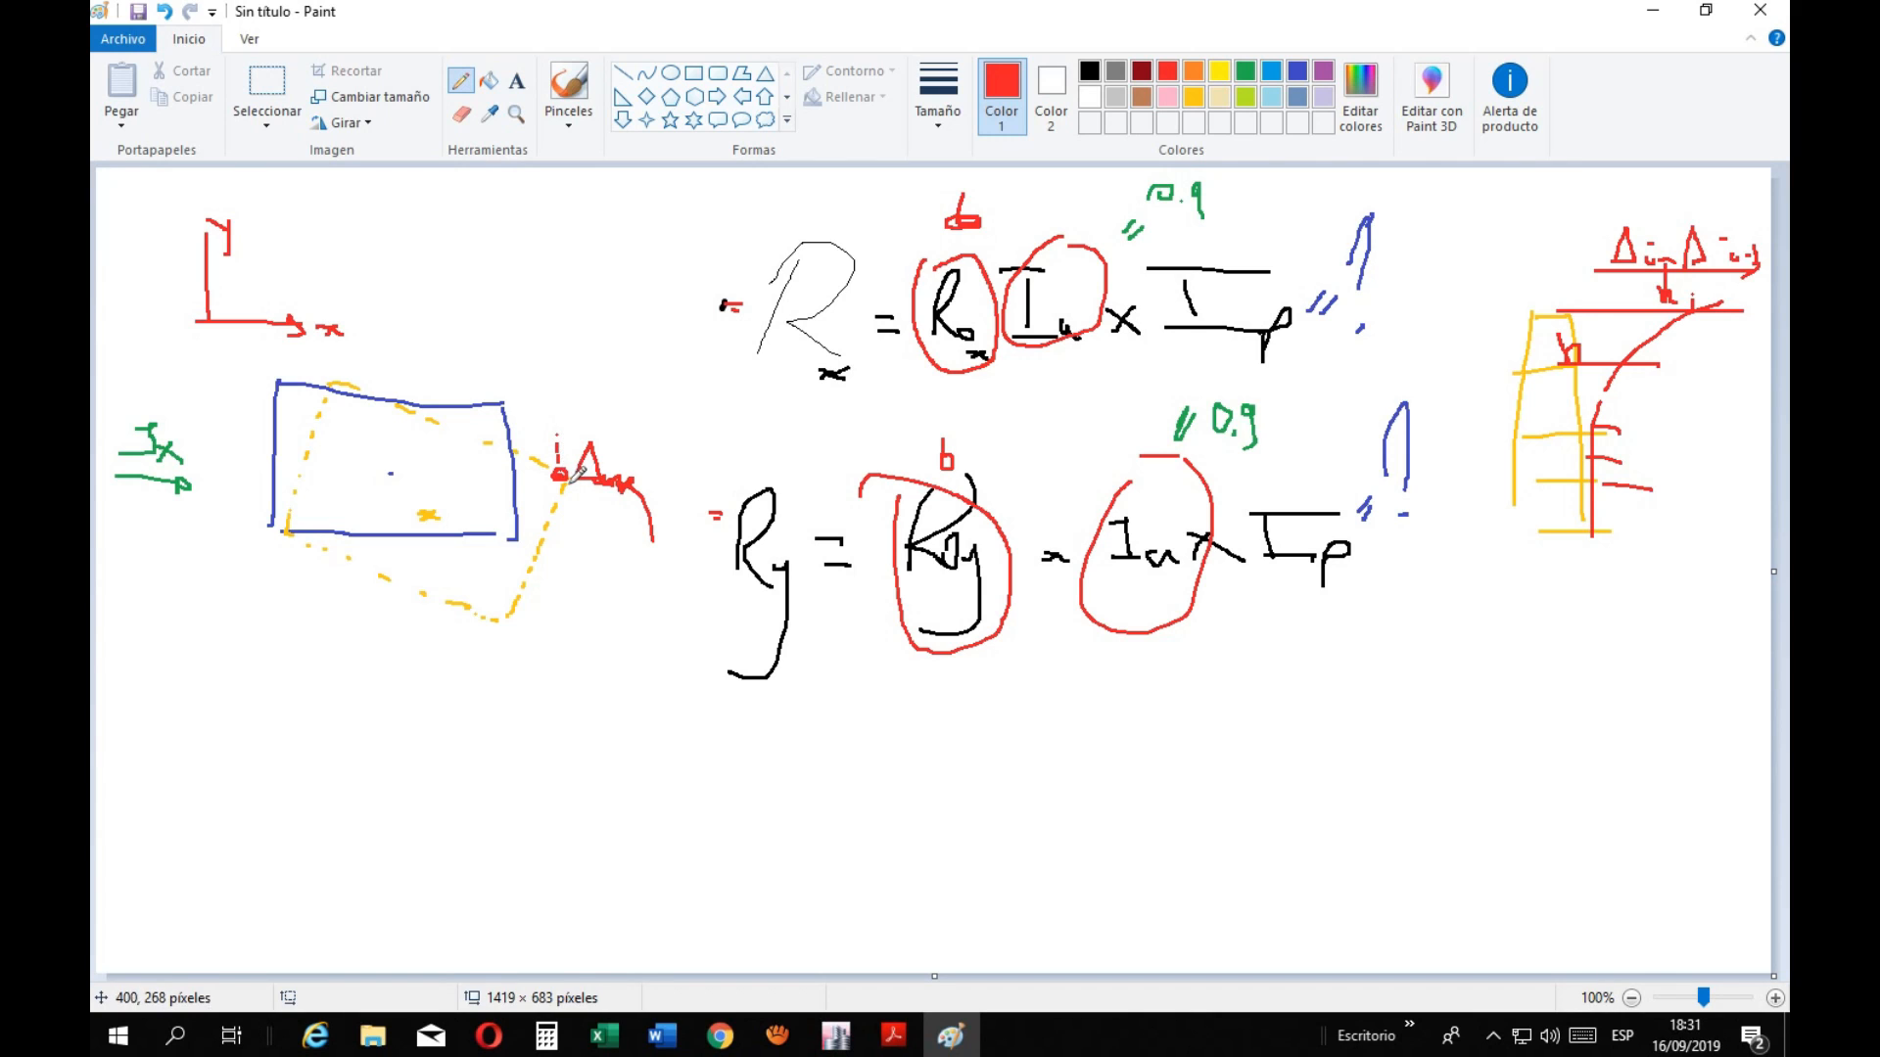
left_click_drag(567, 484, 574, 488)
left_click_drag(589, 500, 593, 504)
Consult the E030 PDF and write the condition Δmax > 1.3 in red below the plan sketch in Paint
left_click(949, 1038)
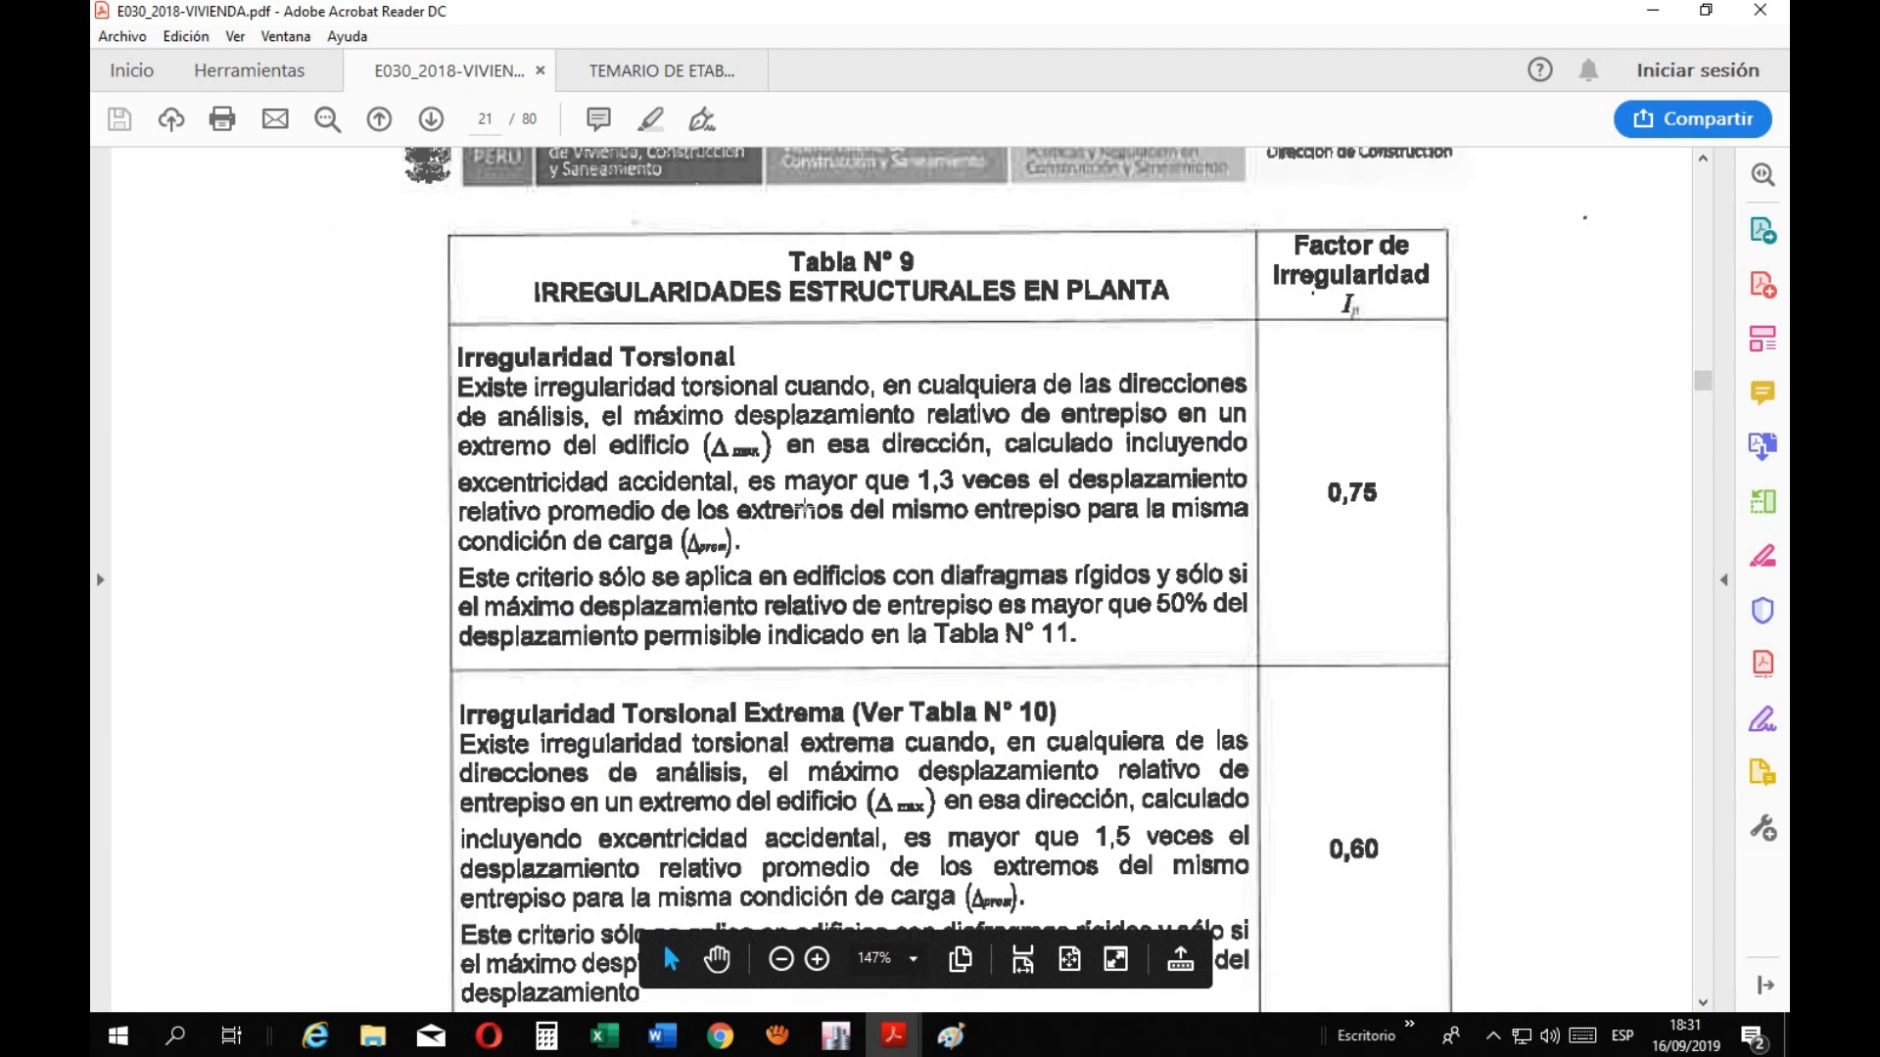
left_click(949, 1036)
left_click(950, 1036)
left_click(949, 1036)
mouse_move(372, 700)
left_mouse_down()
mouse_move(360, 761)
mouse_move(397, 779)
mouse_move(357, 779)
mouse_move(440, 776)
mouse_move(458, 754)
mouse_move(461, 788)
mouse_move(485, 750)
mouse_move(477, 796)
left_mouse_up()
mouse_move(543, 741)
left_mouse_down()
mouse_move(542, 797)
mouse_move(599, 768)
mouse_move(575, 798)
left_mouse_up()
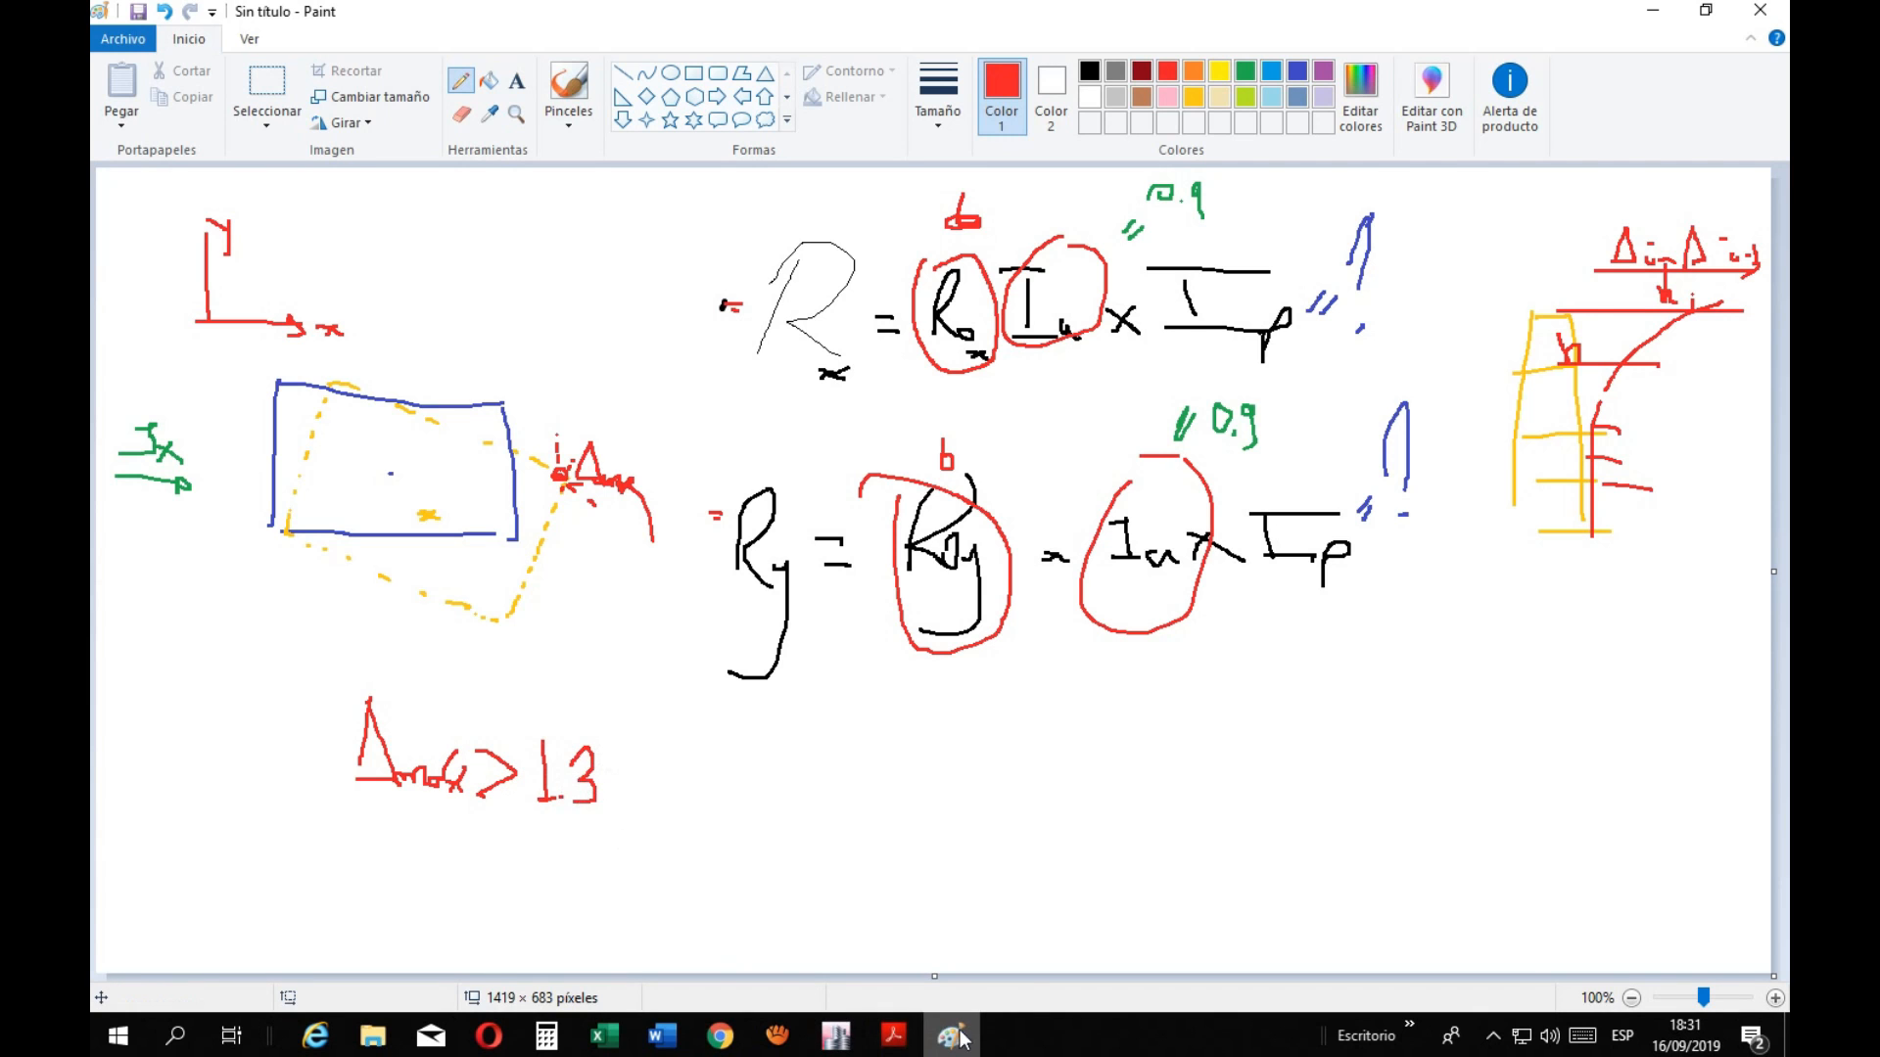
Check Δprom in the E030 PDF and number the yellow outline's corners in red, with 1 at the Δmax corner and 3 at the lowest
left_click(893, 1035)
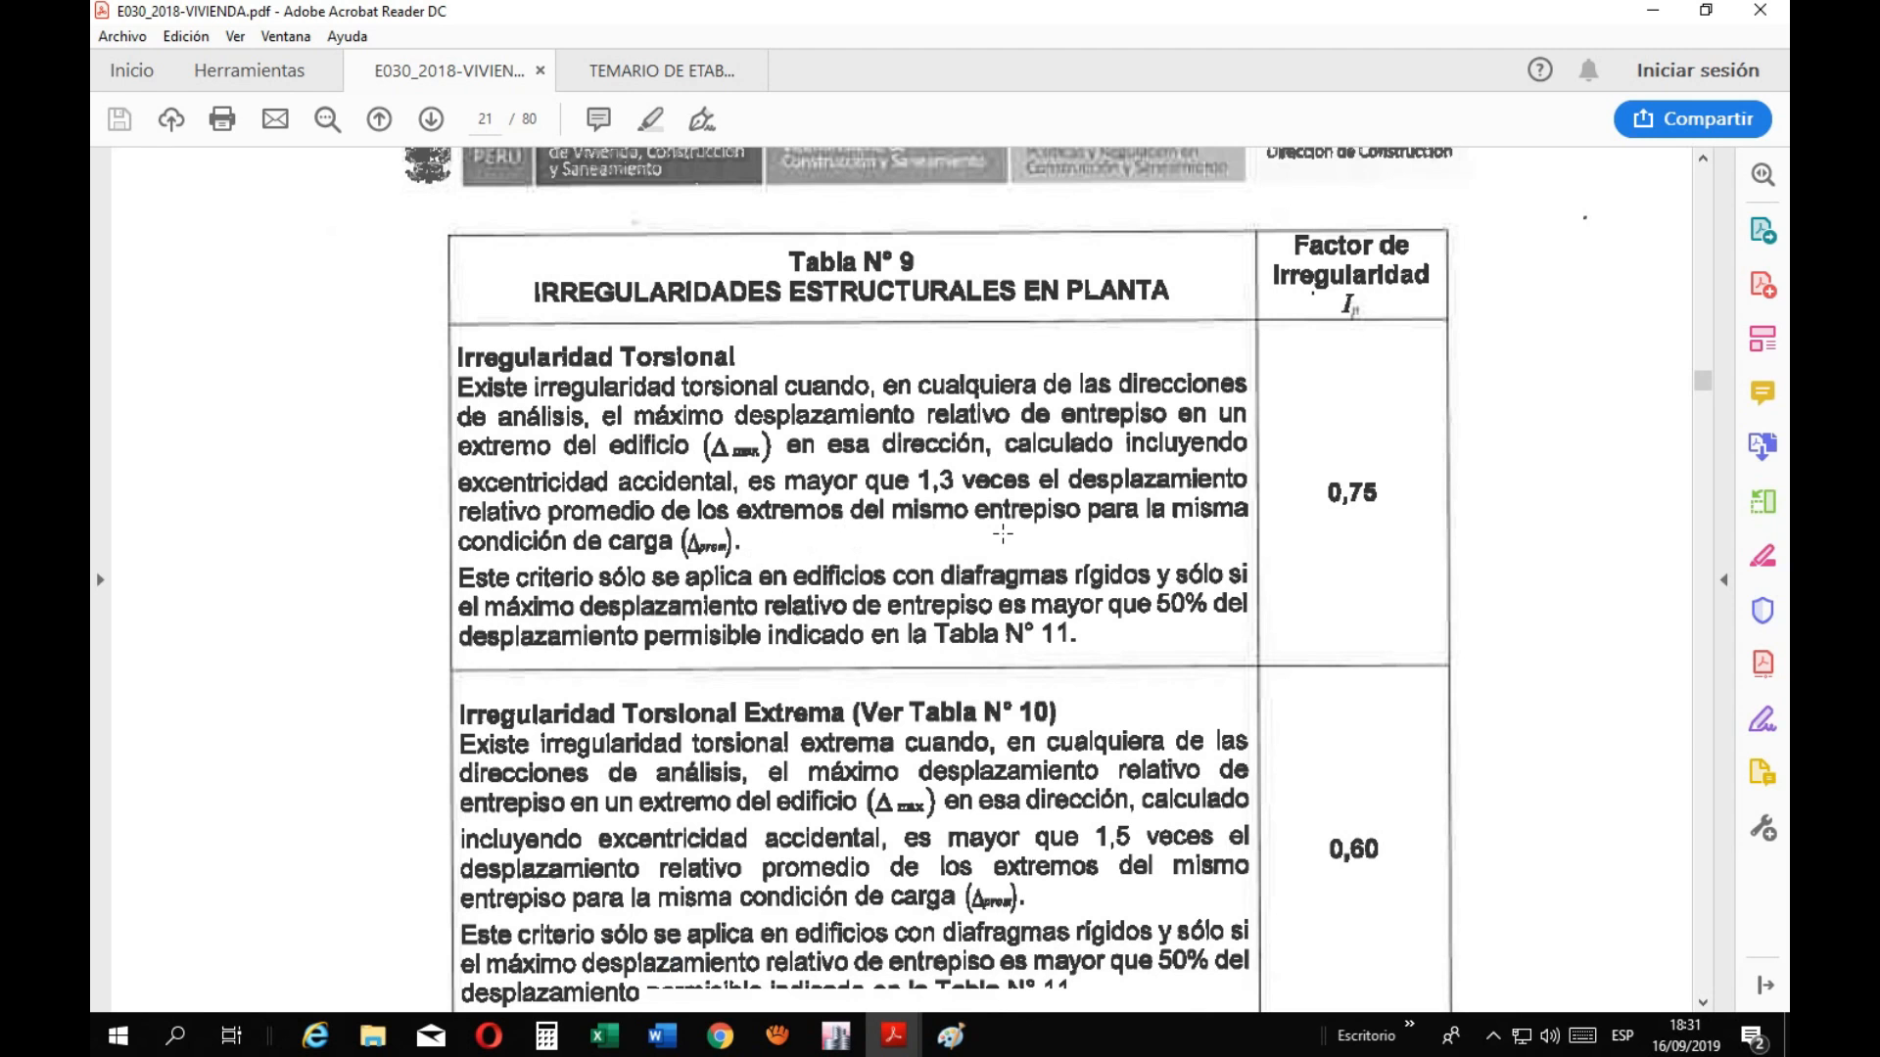
left_click(951, 1036)
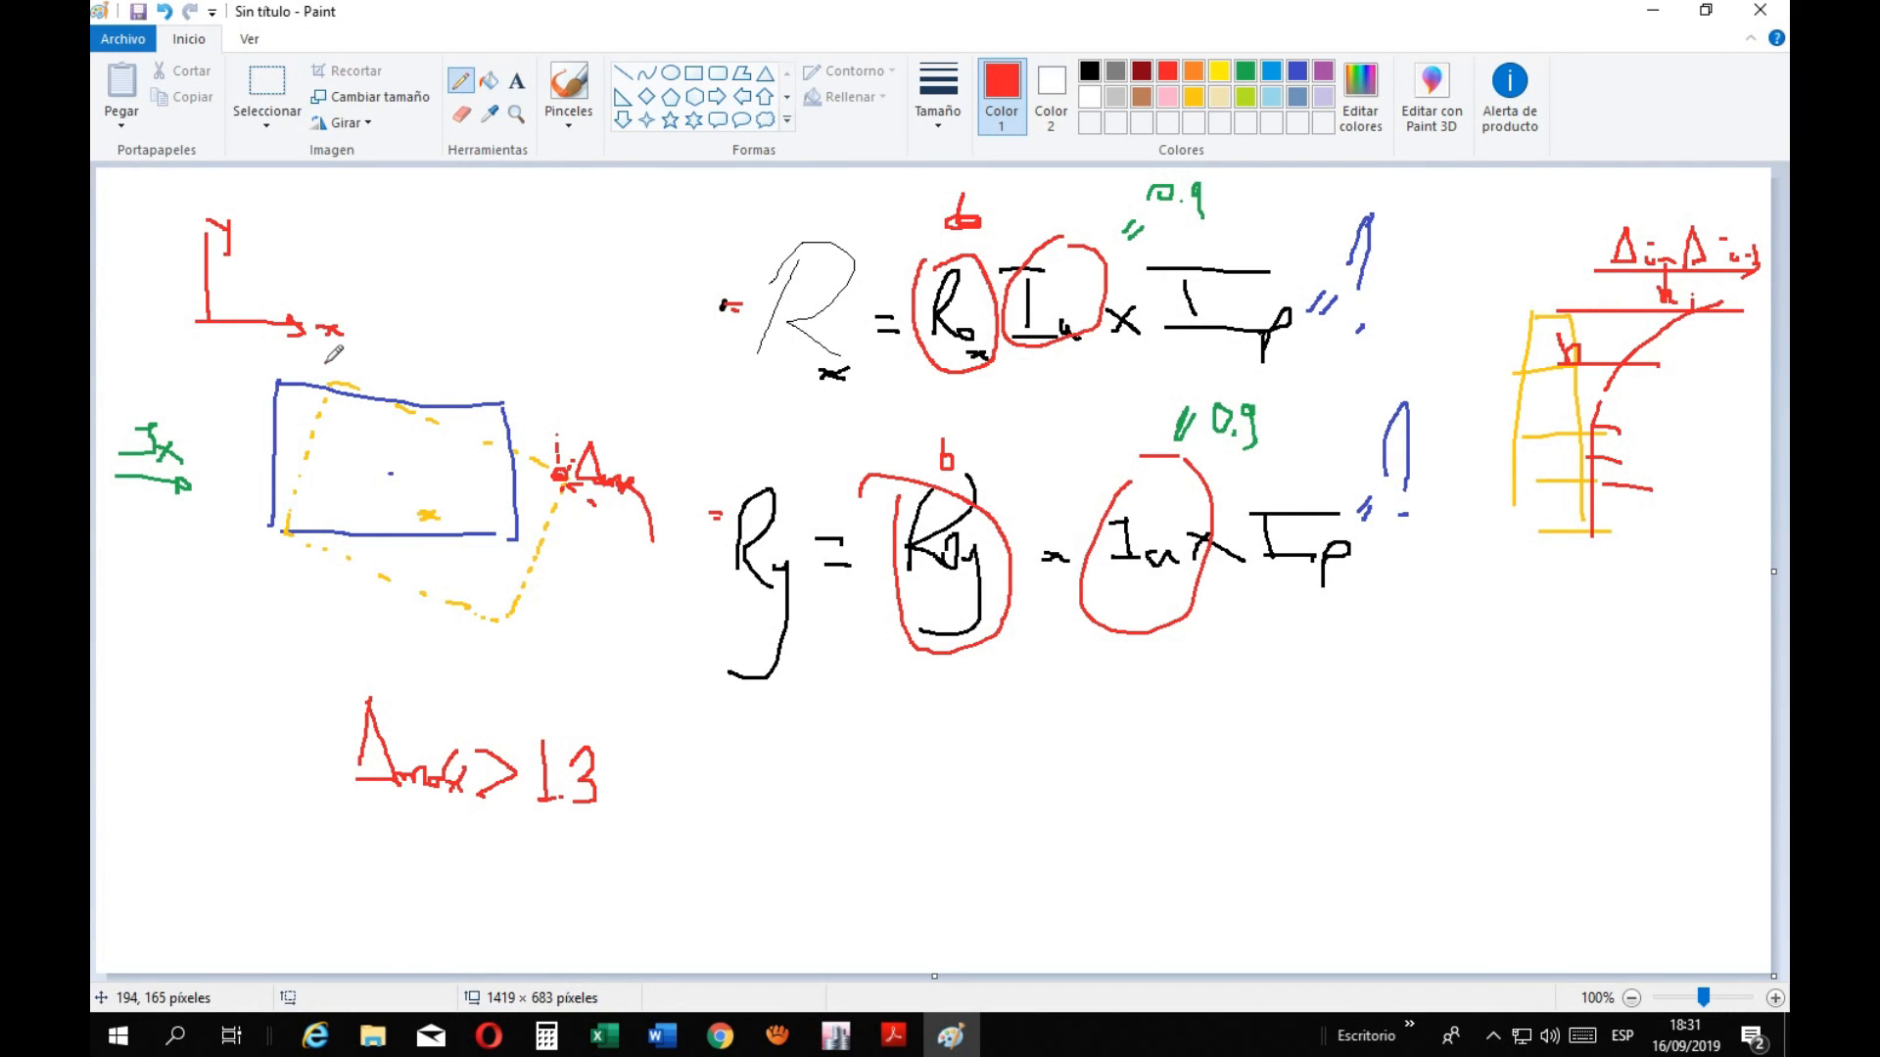
left_click_drag(268, 539, 282, 554)
left_click_drag(485, 635, 501, 653)
left_click_drag(564, 419, 579, 440)
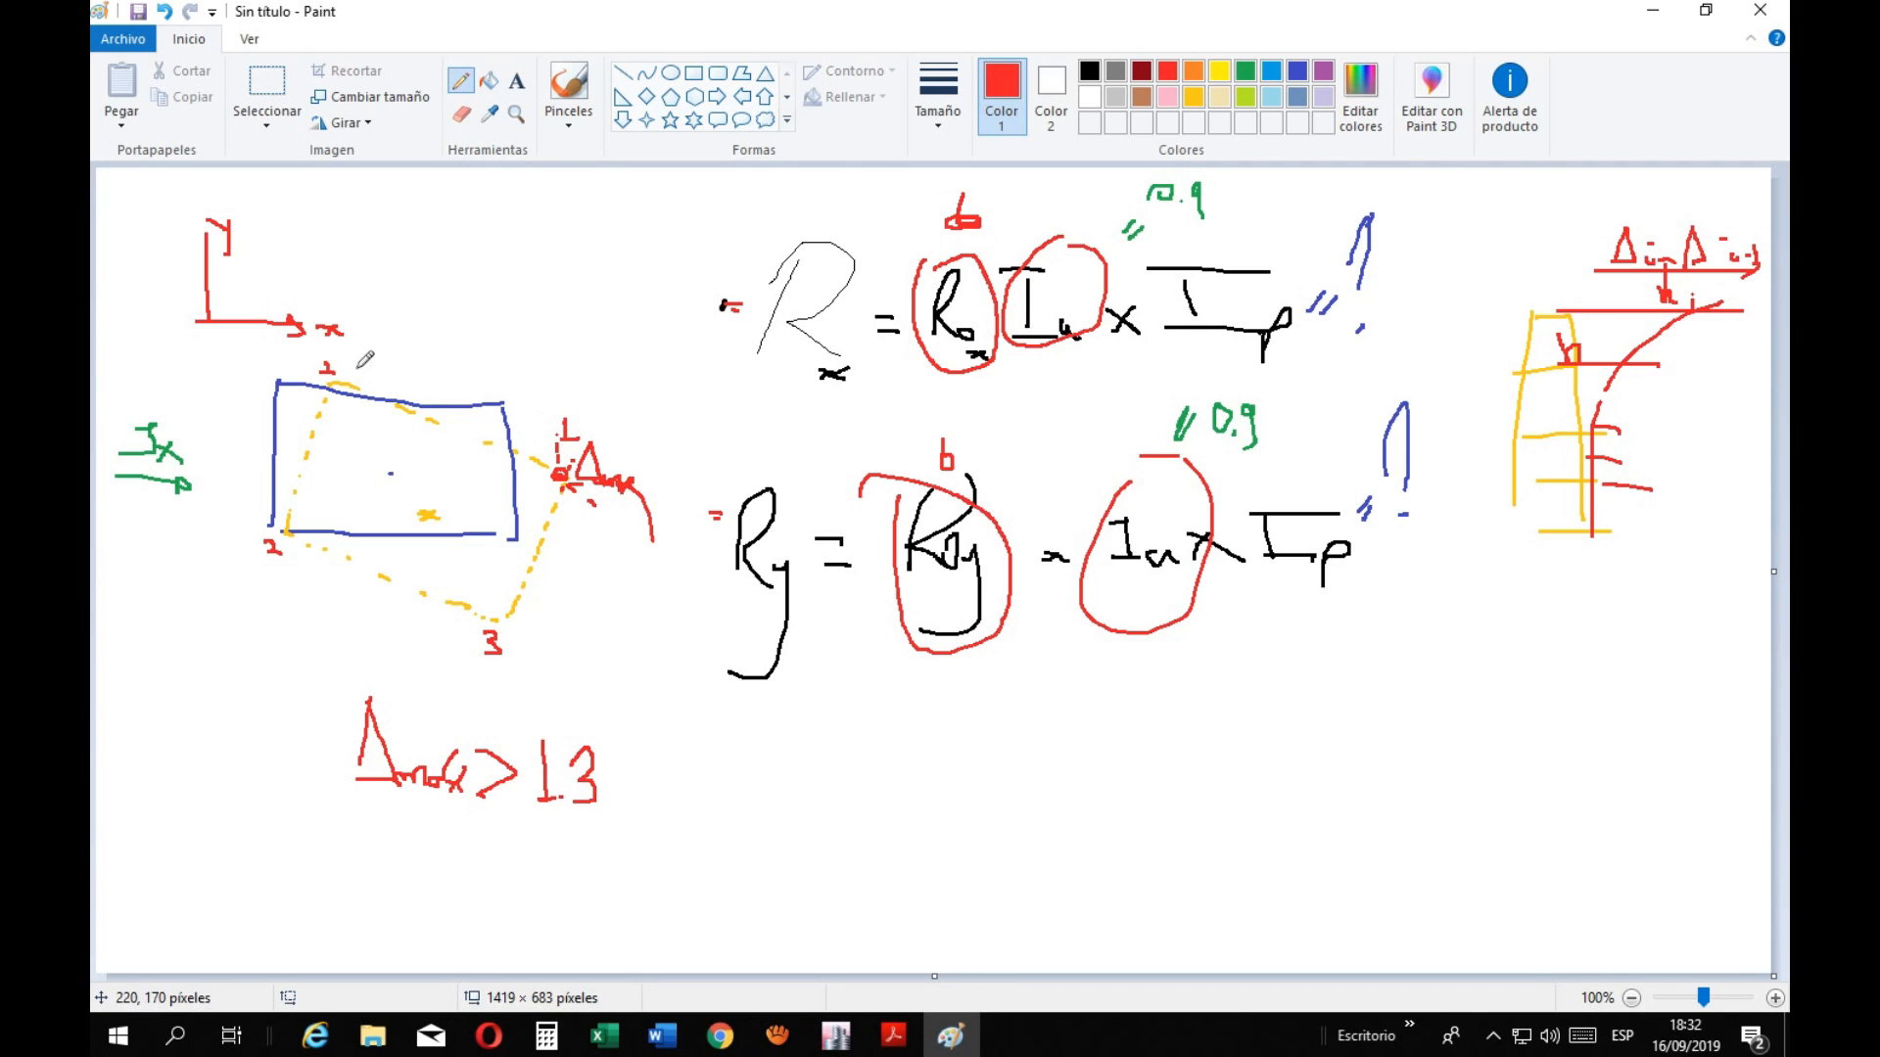
Overwrite the red numbers at the yellow outline's other three corners, making the lower-left one 3
left_click_drag(314, 367, 339, 394)
left_click_drag(264, 541, 270, 563)
left_click_drag(481, 629, 495, 653)
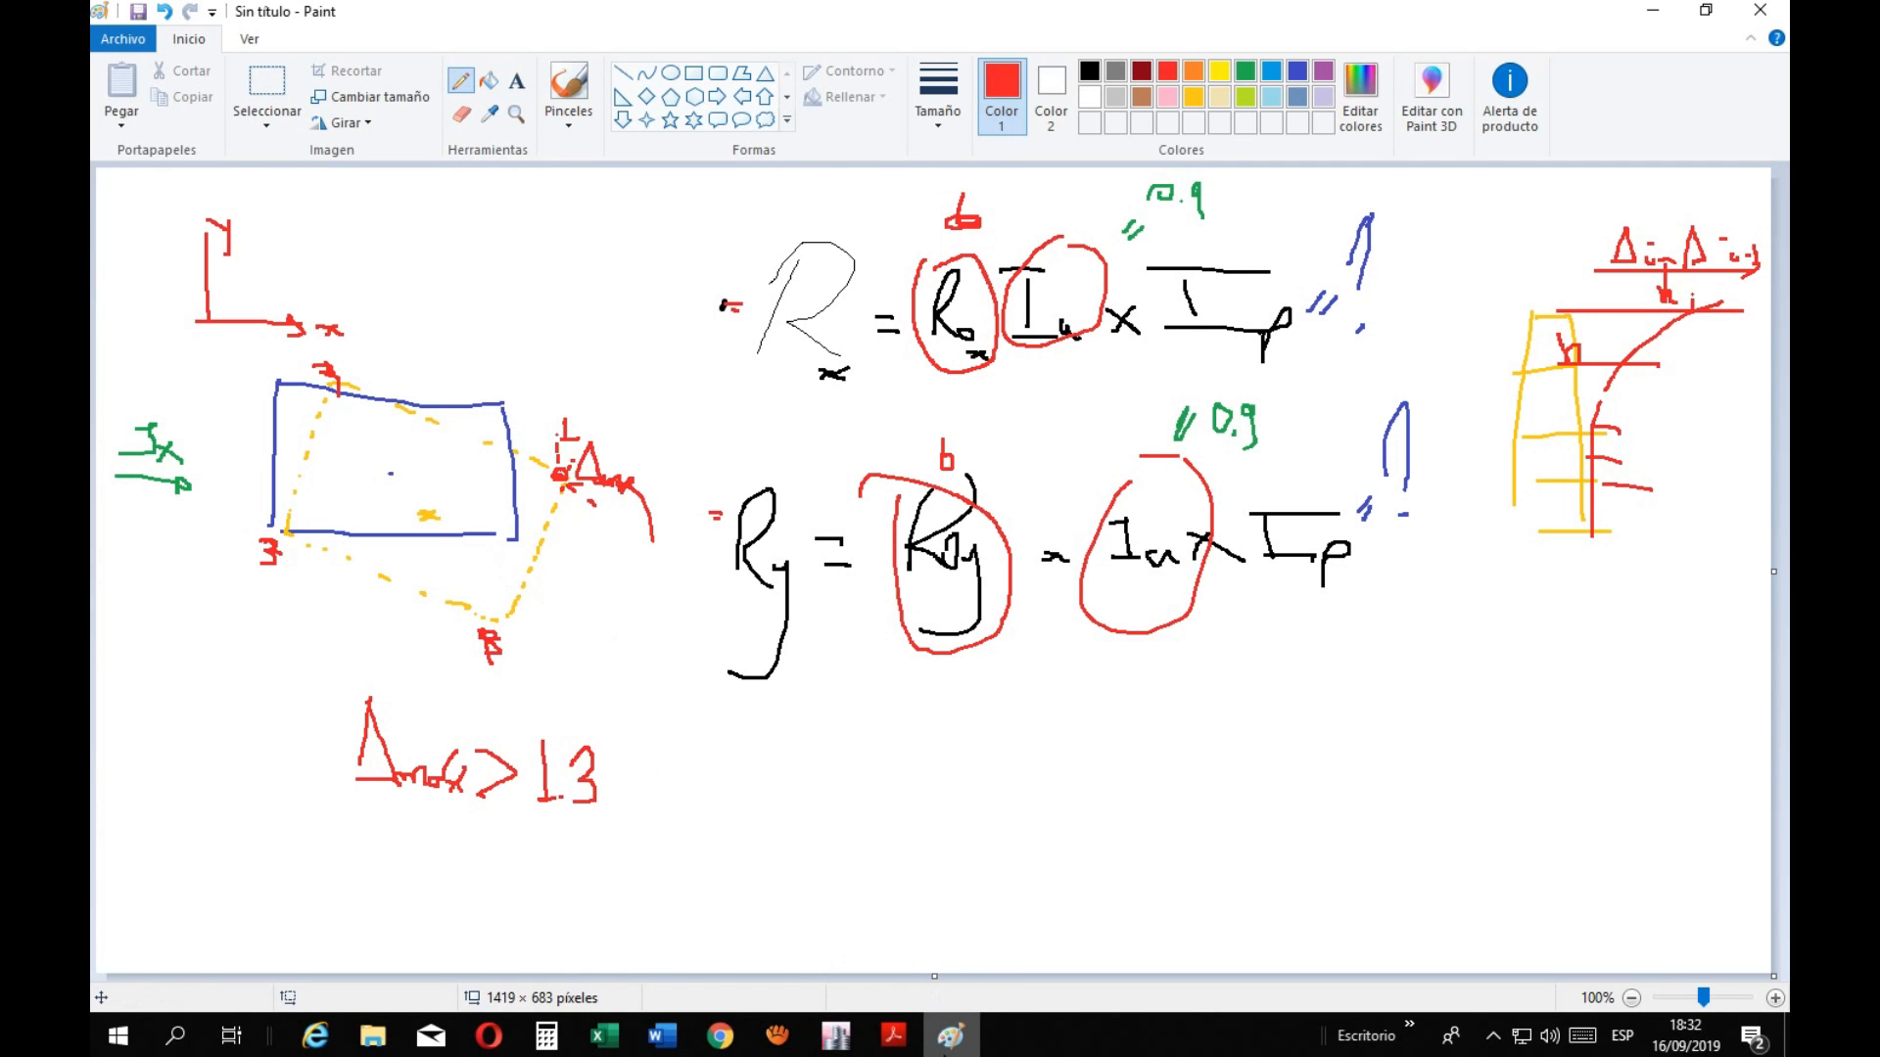
Check the average displacement term in the E030 PDF and complete the red condition in Paint as Δmax > 1.3 Δprom
left_click(950, 1035)
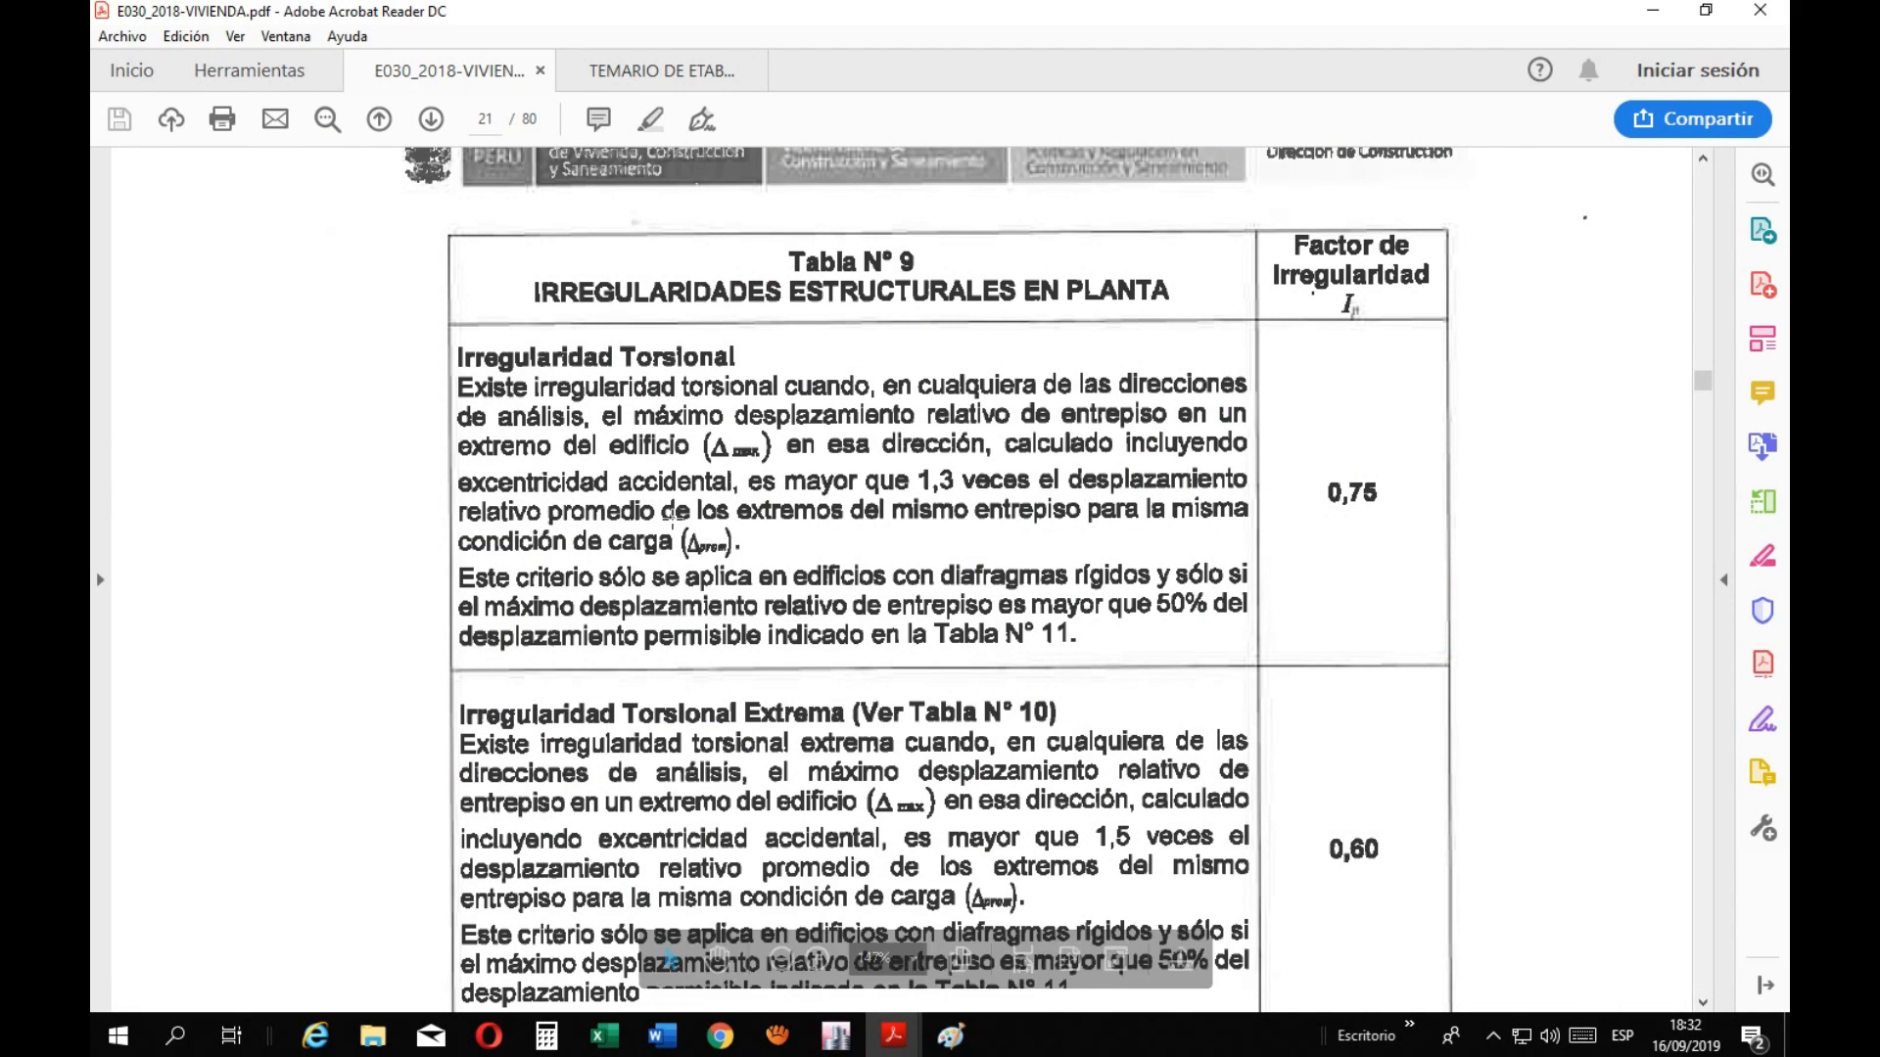
left_click(950, 1036)
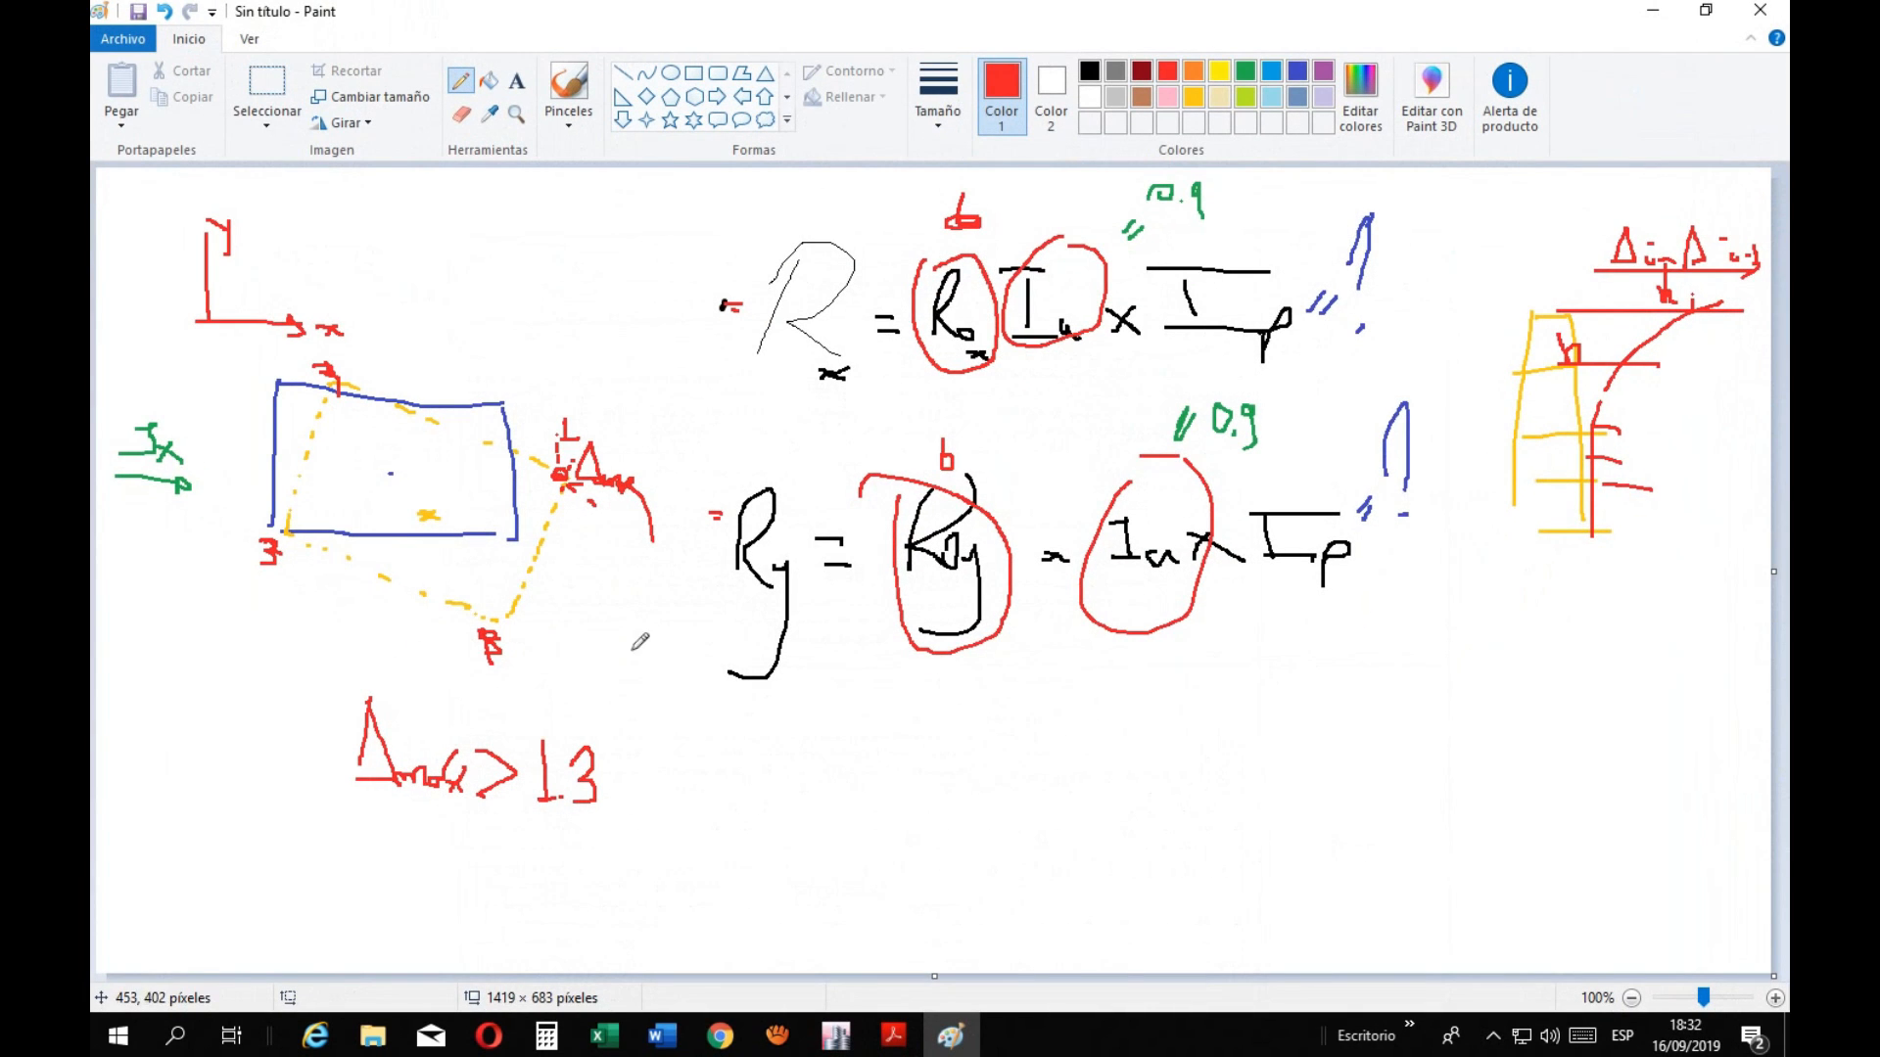
mouse_move(629, 784)
left_mouse_down()
mouse_move(640, 729)
mouse_move(660, 798)
mouse_move(710, 783)
mouse_move(746, 825)
left_mouse_up()
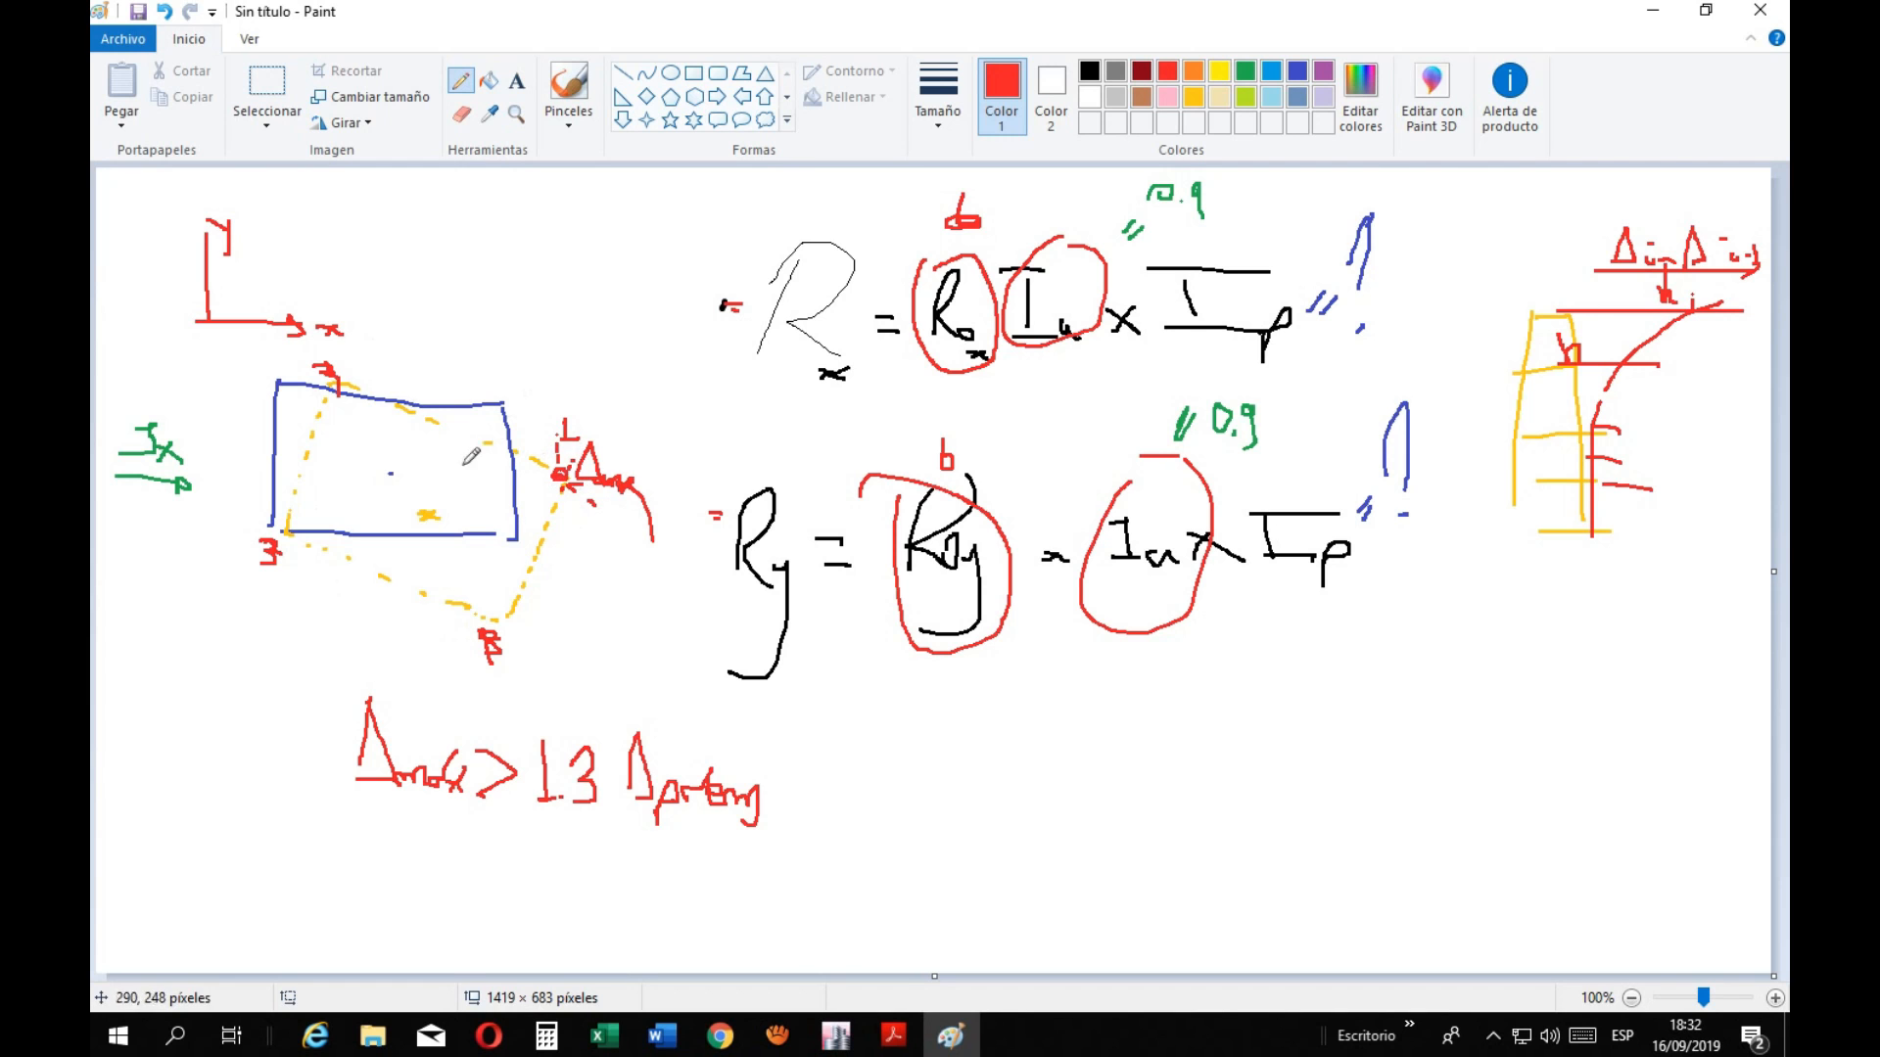
Review the torsional criterion in the E030 PDF, and extend the condition in Paint with = (Δ1 + Δ2 + Δ3)/3 in red
left_click(893, 1035)
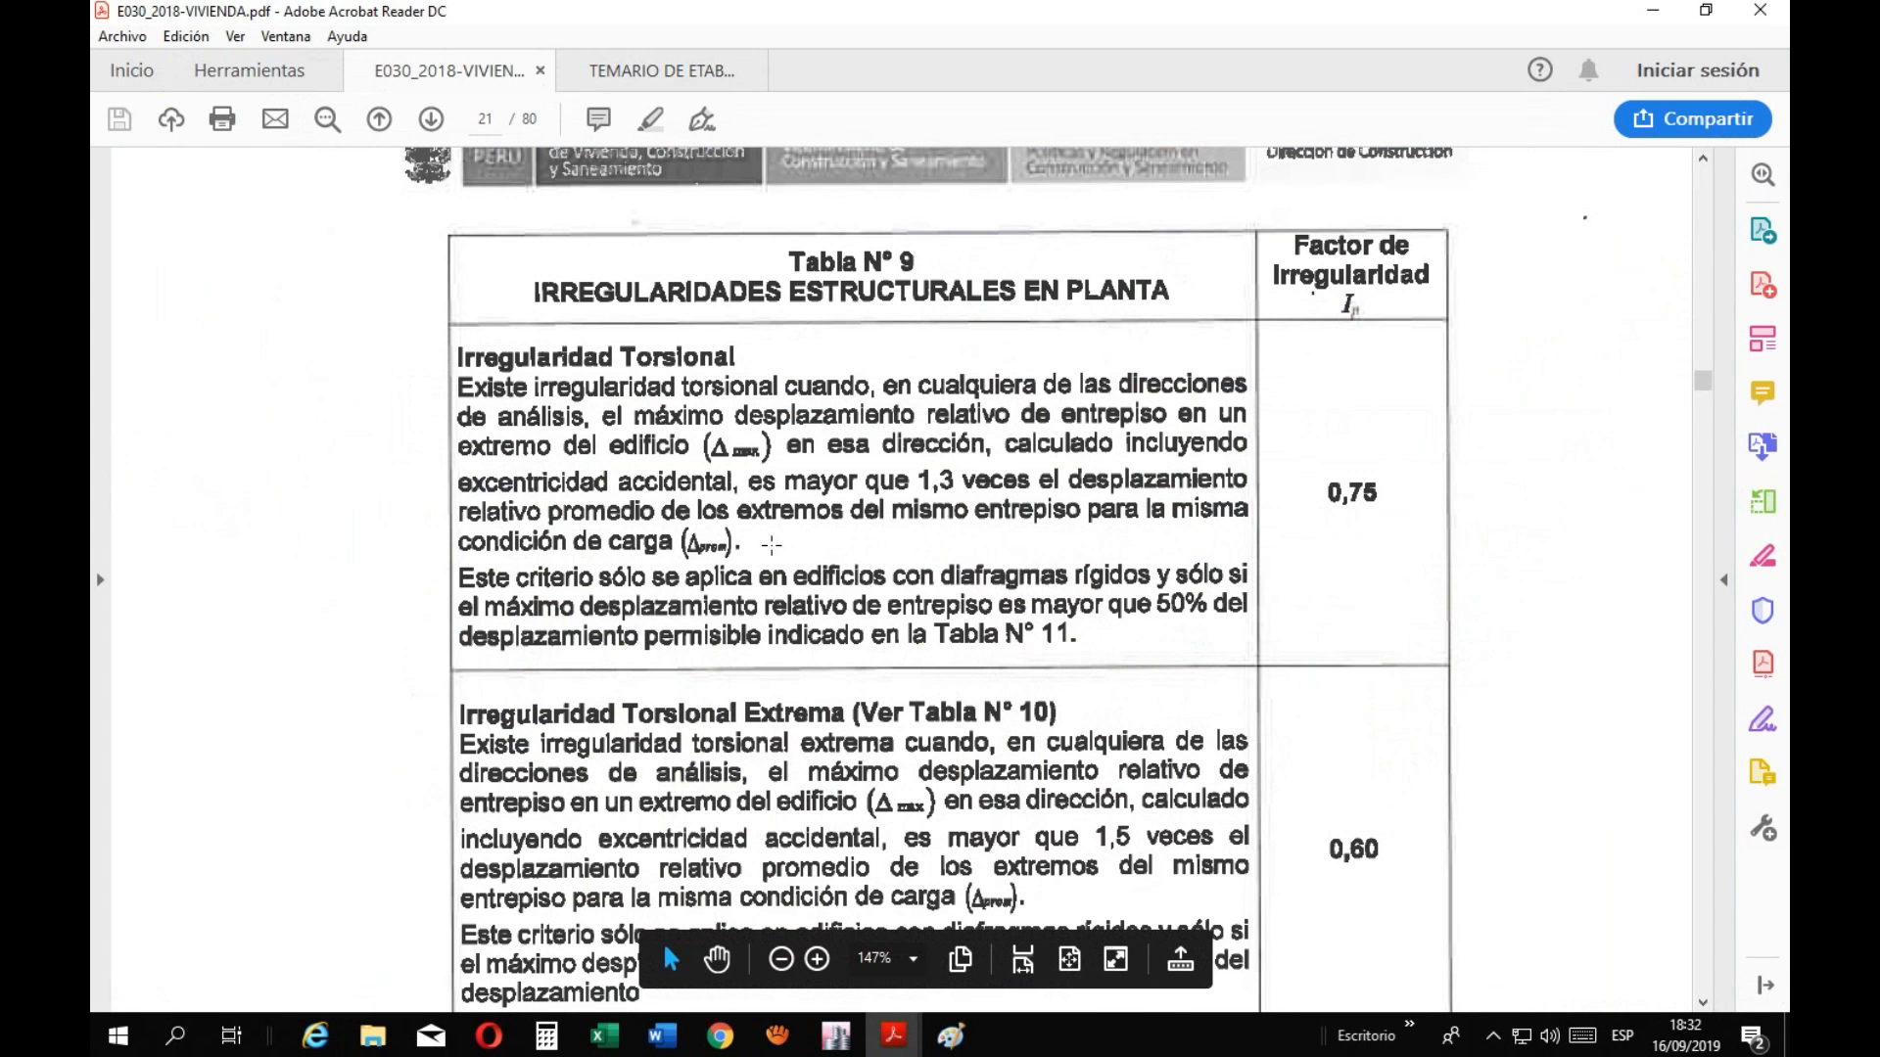
left_click(950, 1035)
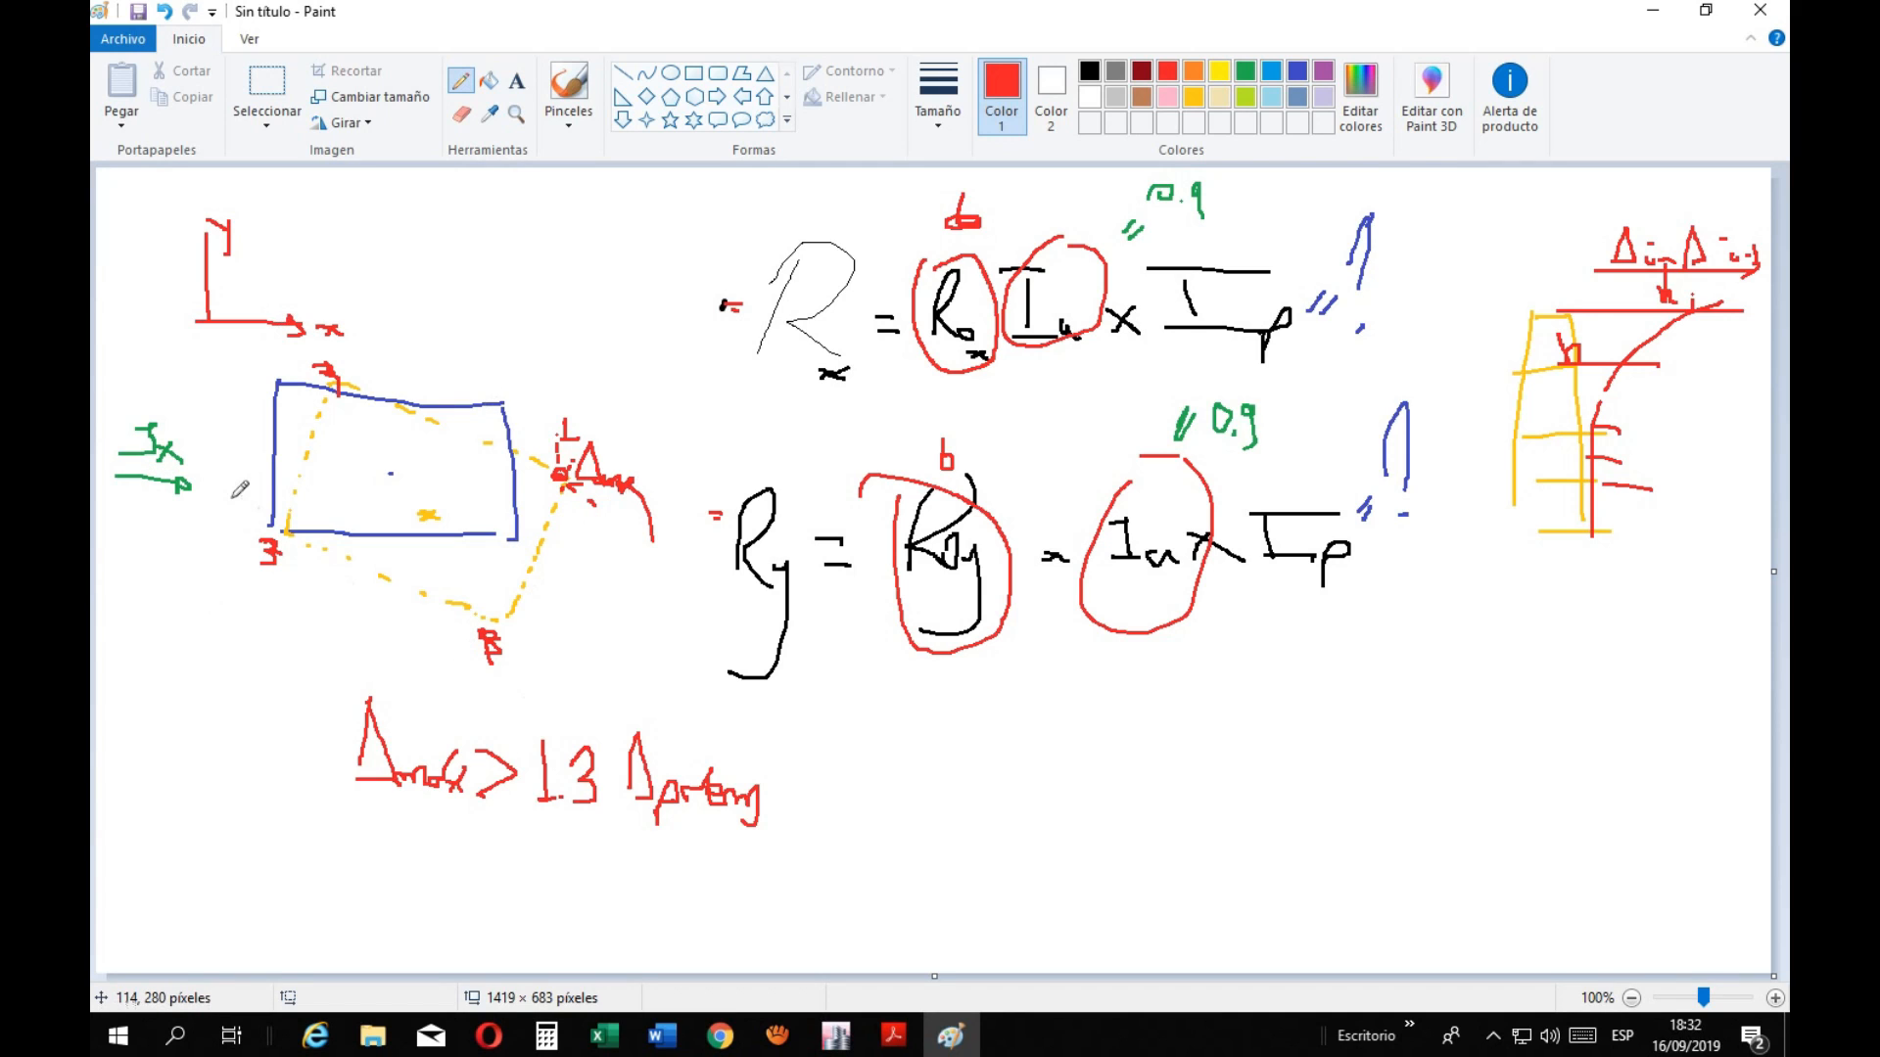
left_click_drag(772, 798, 790, 808)
mouse_move(824, 741)
left_mouse_down()
mouse_move(826, 832)
mouse_move(852, 754)
mouse_move(863, 791)
mouse_move(920, 781)
left_mouse_up()
mouse_move(930, 789)
left_mouse_down()
mouse_move(942, 759)
mouse_move(952, 787)
mouse_move(995, 784)
mouse_move(1018, 752)
mouse_move(1040, 786)
left_mouse_up()
mouse_move(860, 816)
left_mouse_down()
mouse_move(1012, 813)
mouse_move(984, 848)
mouse_move(938, 858)
left_mouse_up()
left_click_drag(1067, 727, 1040, 858)
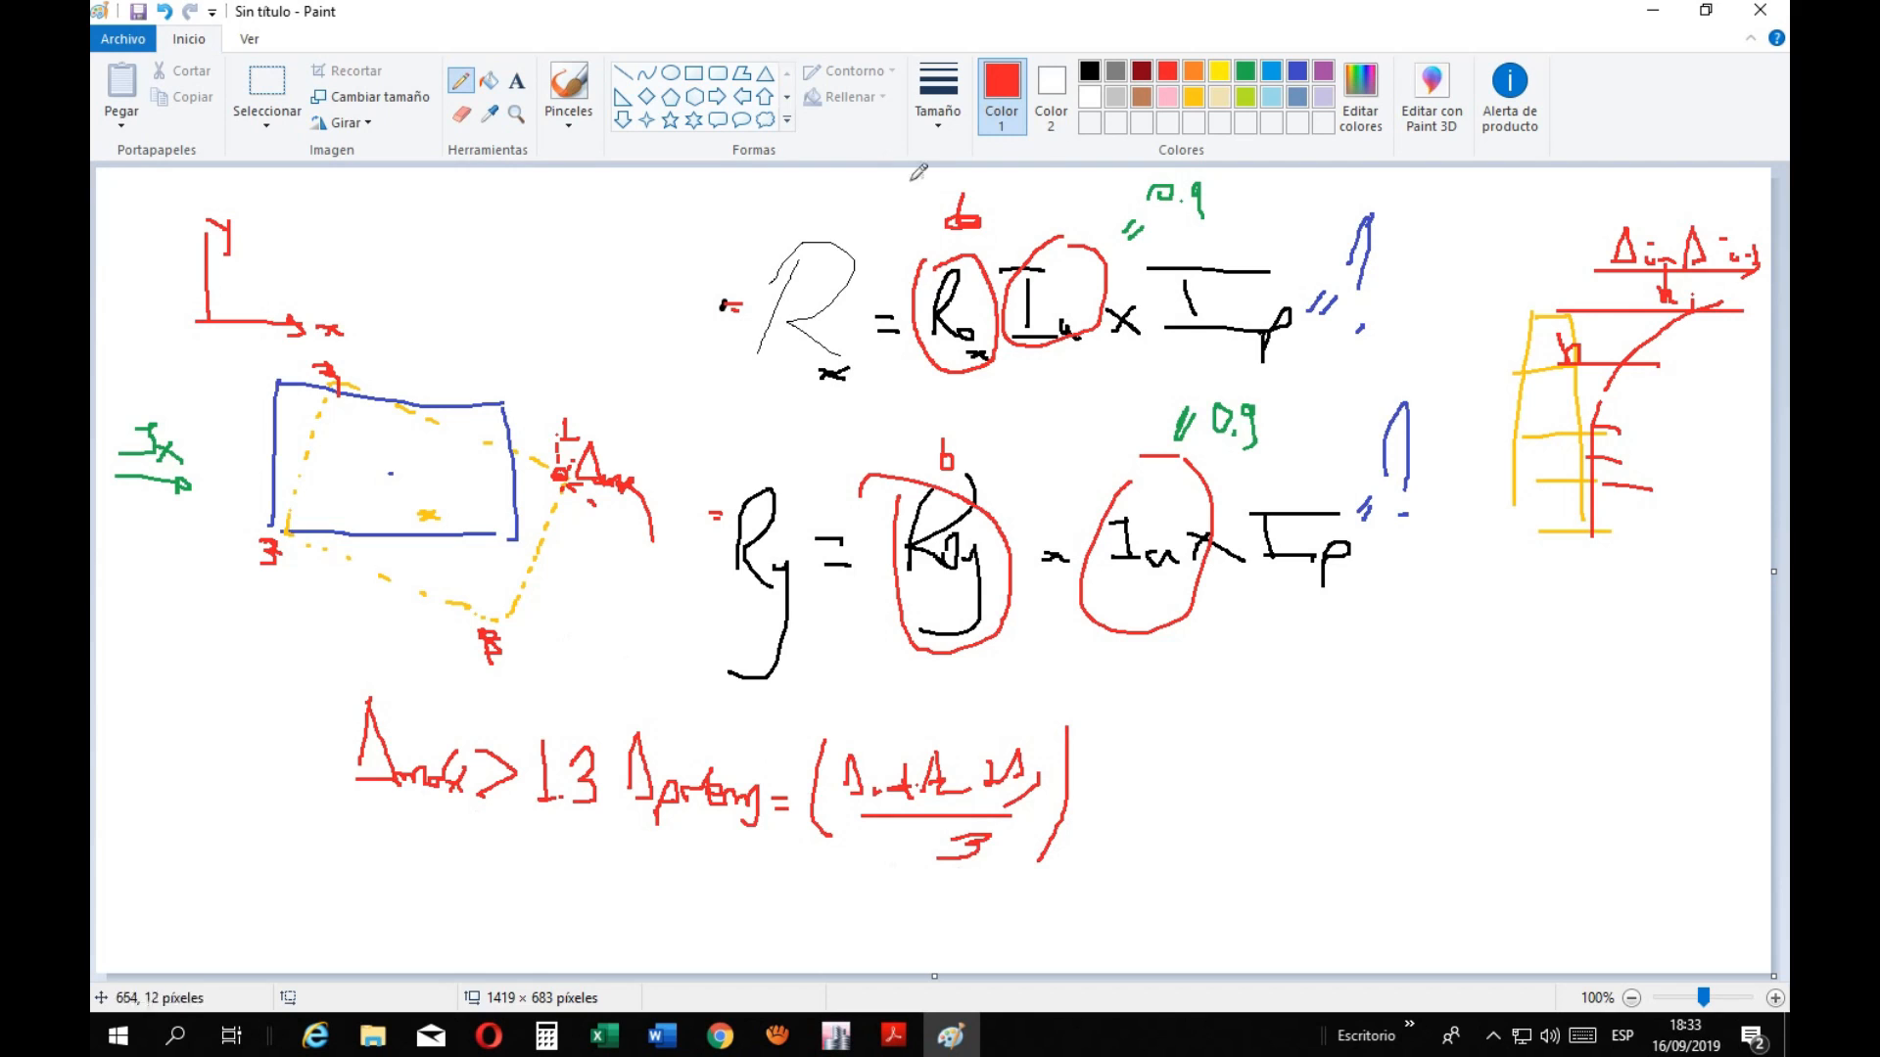
Frame the whole torsional condition below the plan sketch with a yellow hand-drawn box
left_click(1218, 72)
left_click_drag(323, 691, 318, 852)
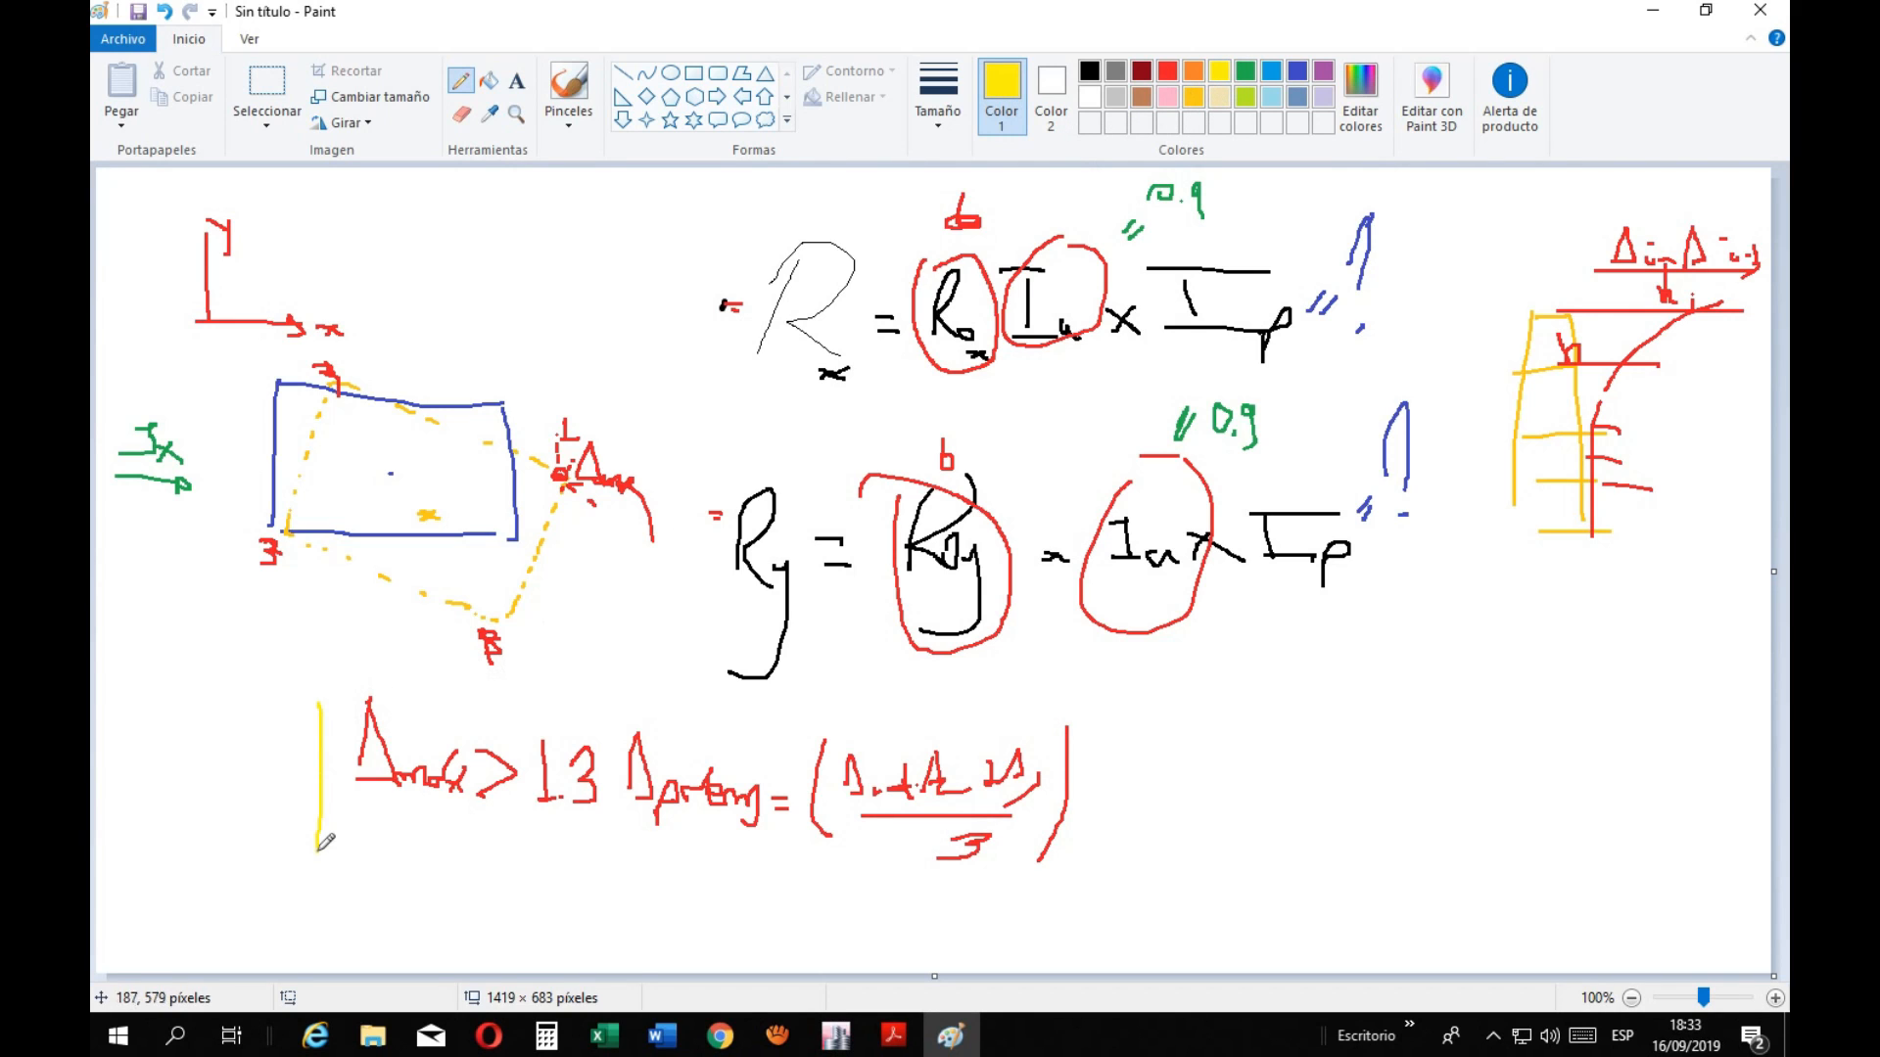
mouse_move(326, 691)
left_mouse_down()
mouse_move(941, 699)
mouse_move(1109, 763)
mouse_move(694, 908)
mouse_move(333, 907)
mouse_move(323, 830)
left_mouse_up()
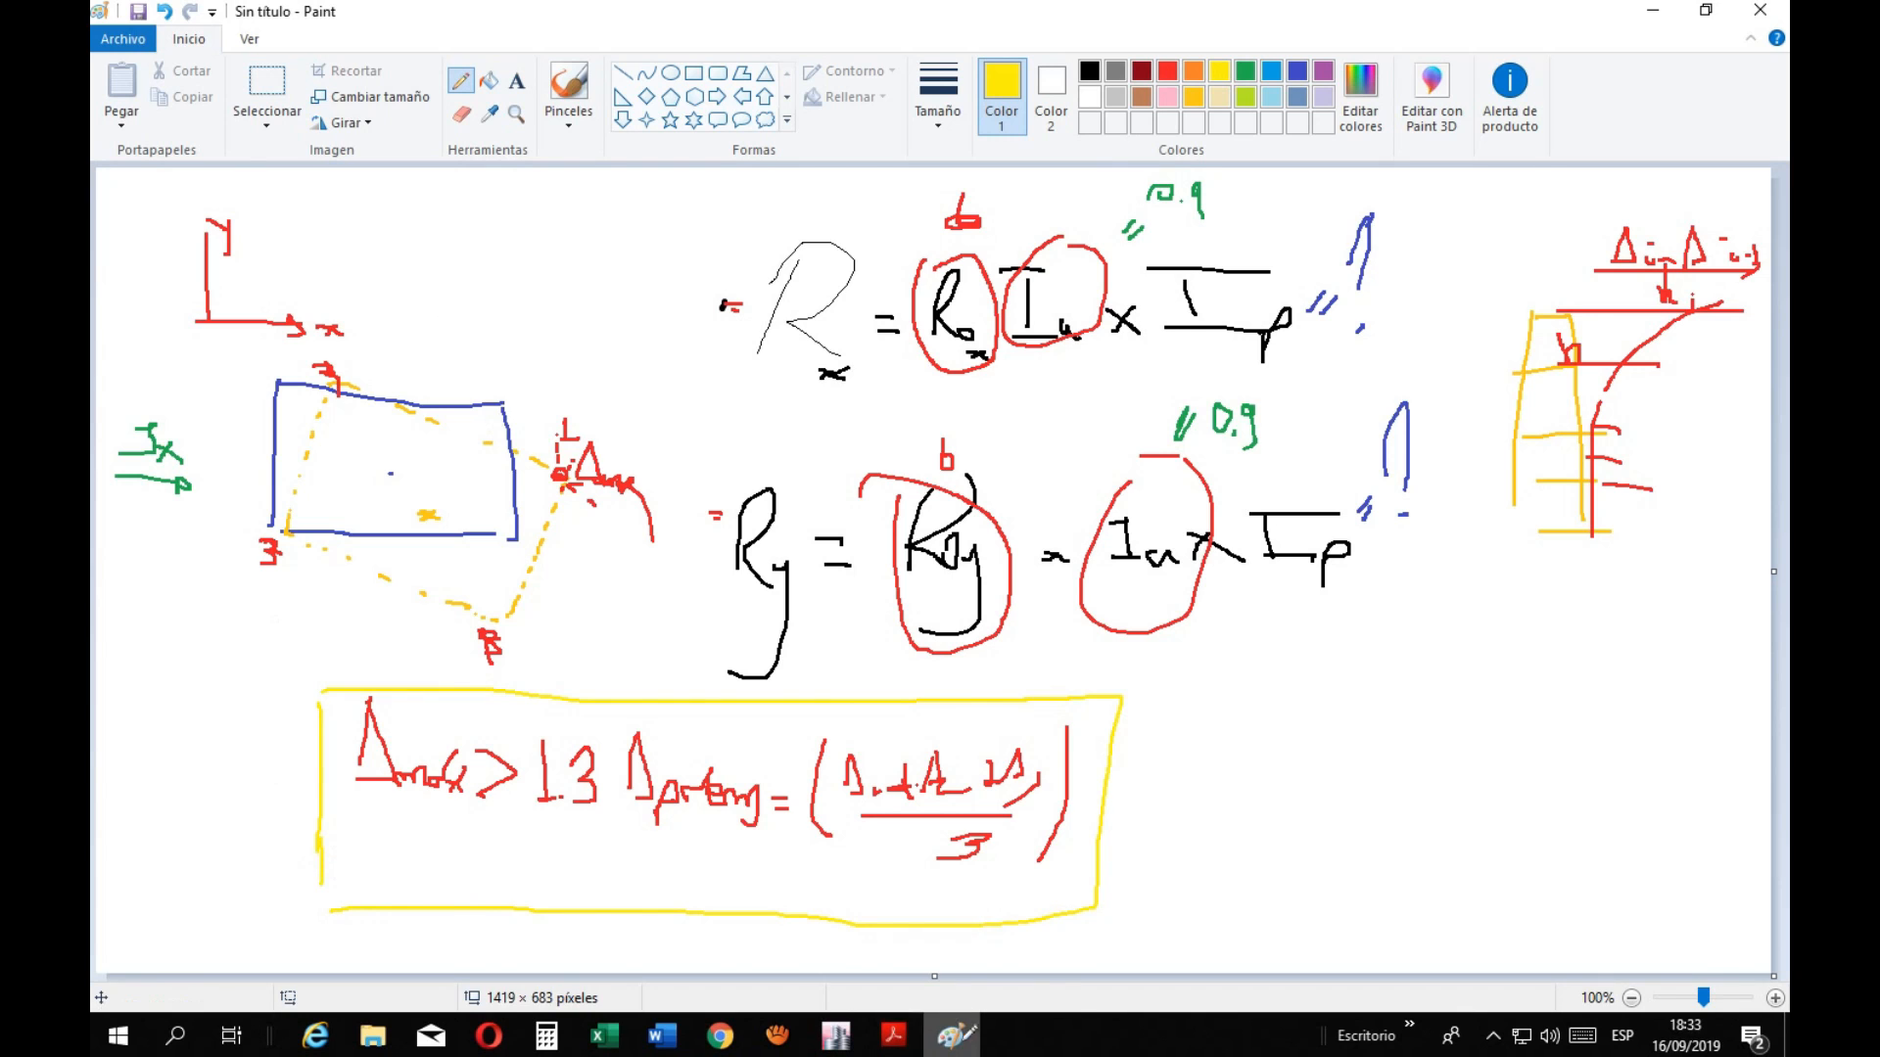
Examine the rigid-diaphragm and 50% displacement requirement in the E030 PDF against the 3-D building model in ETABS, and return to Paint
left_click(893, 1035)
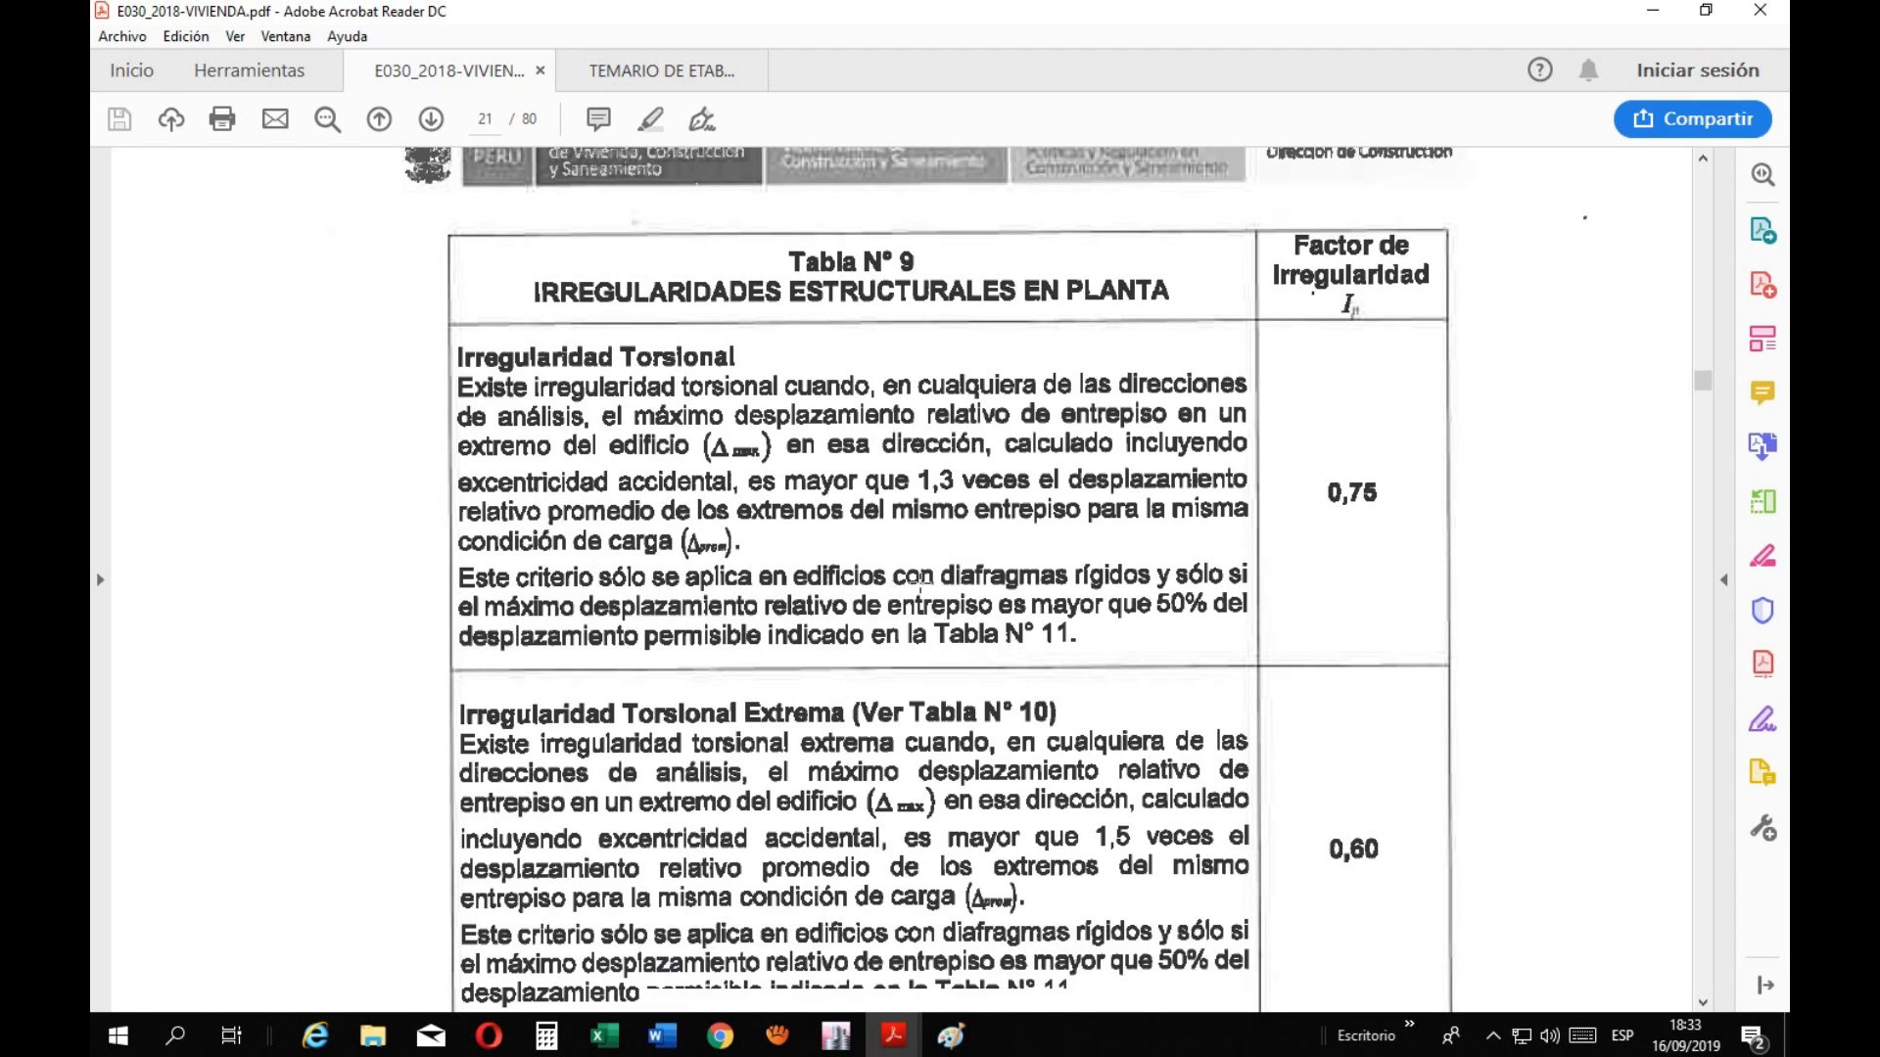
left_click(835, 1035)
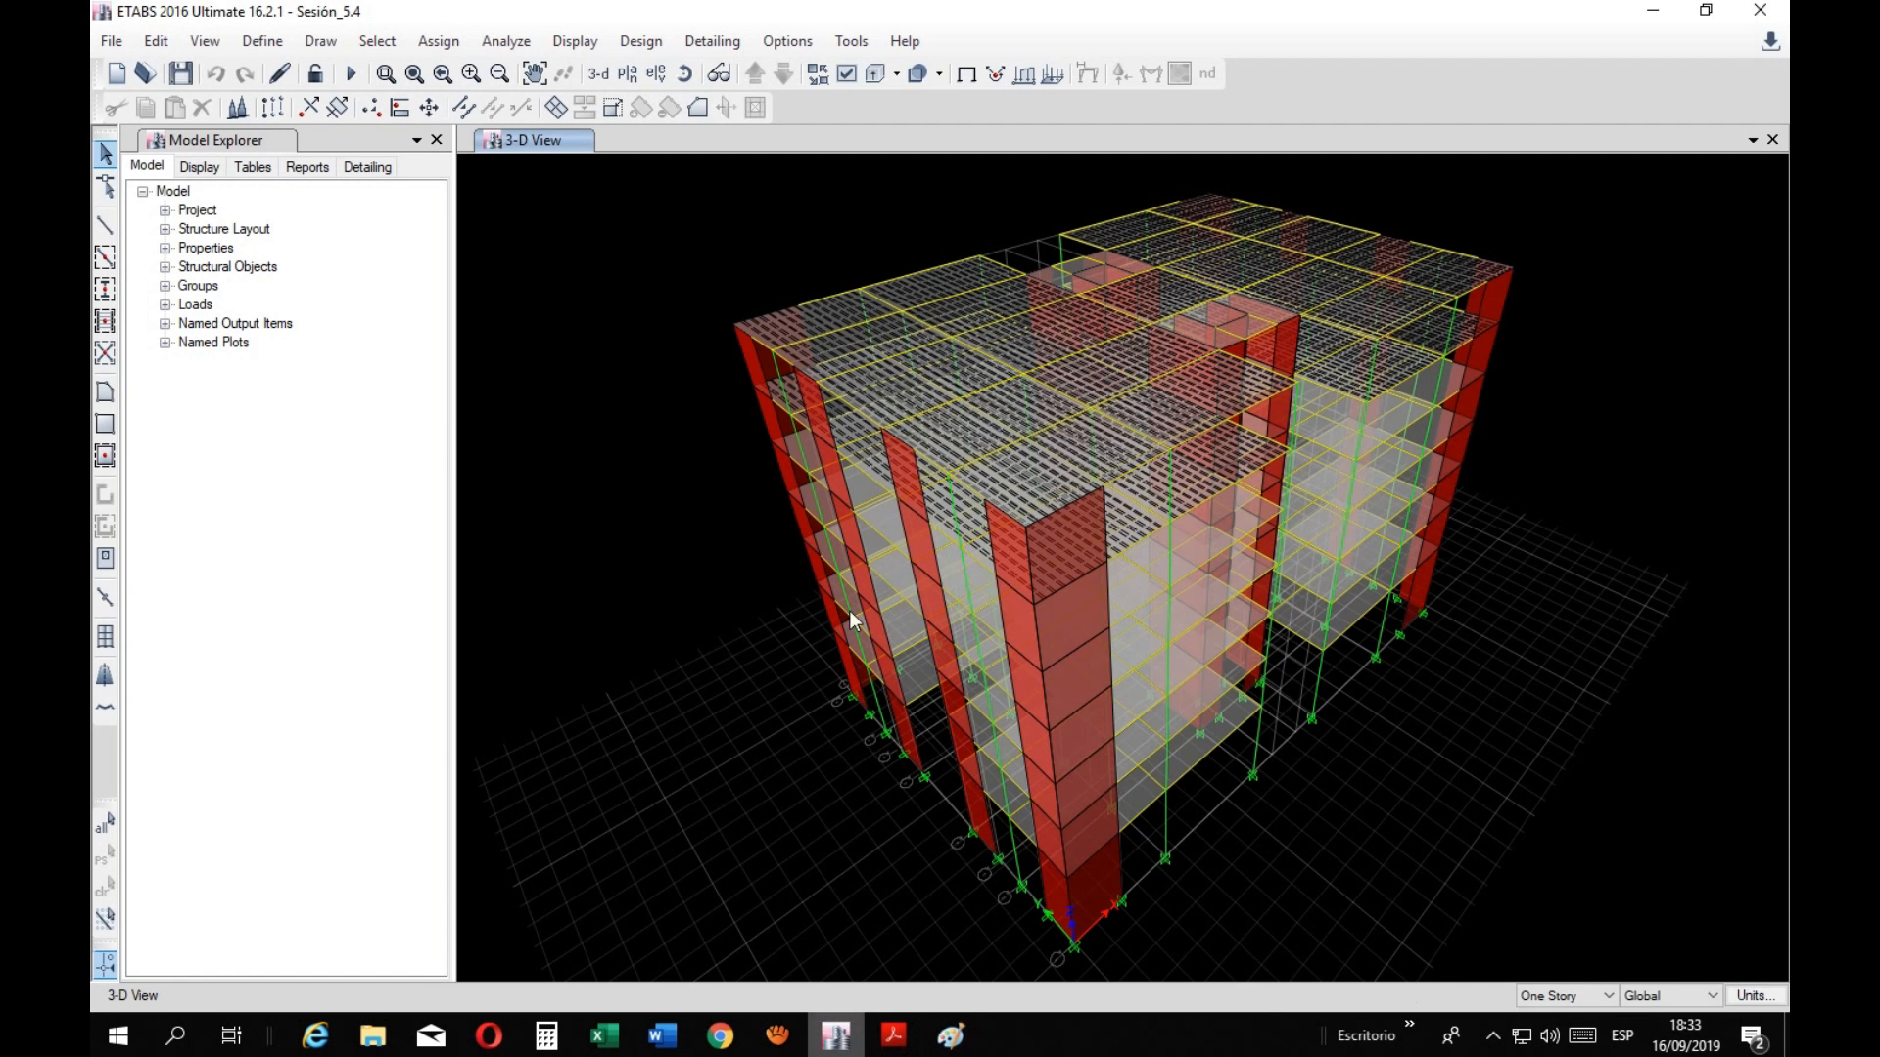
left_click(893, 1035)
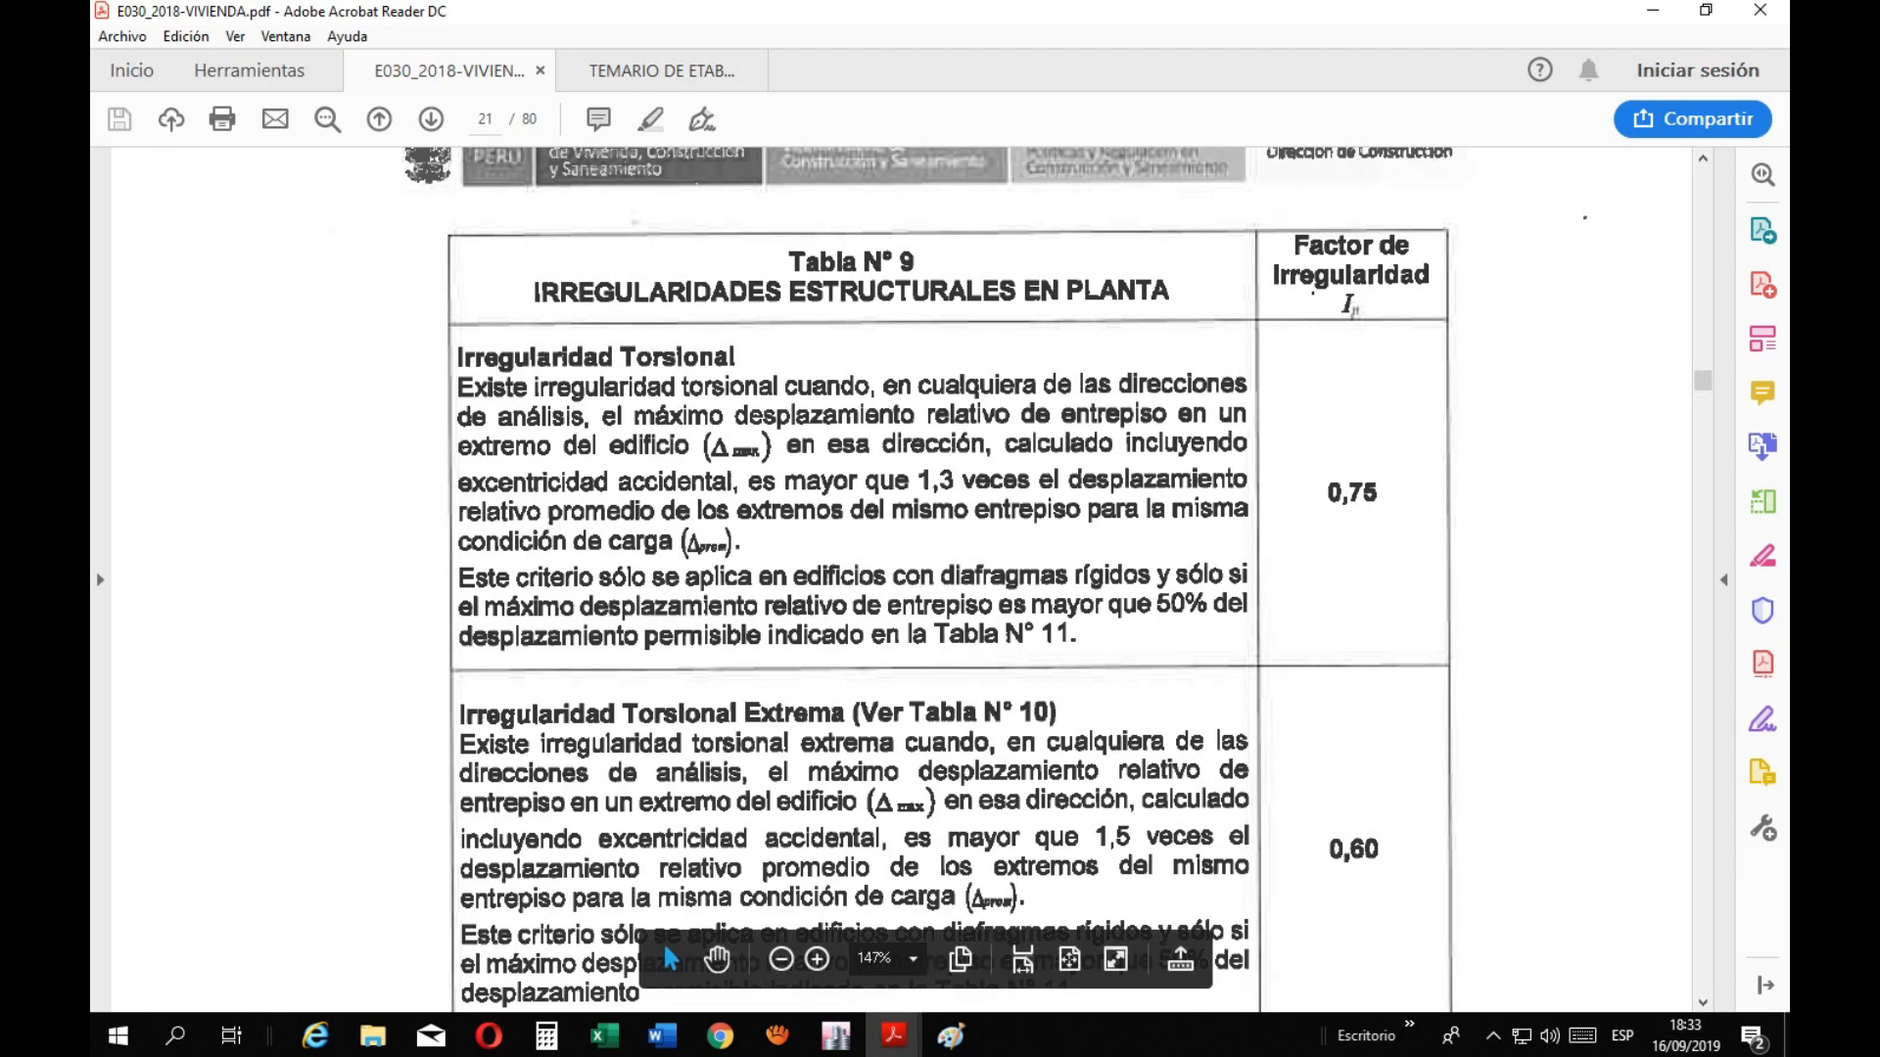
left_click(950, 1035)
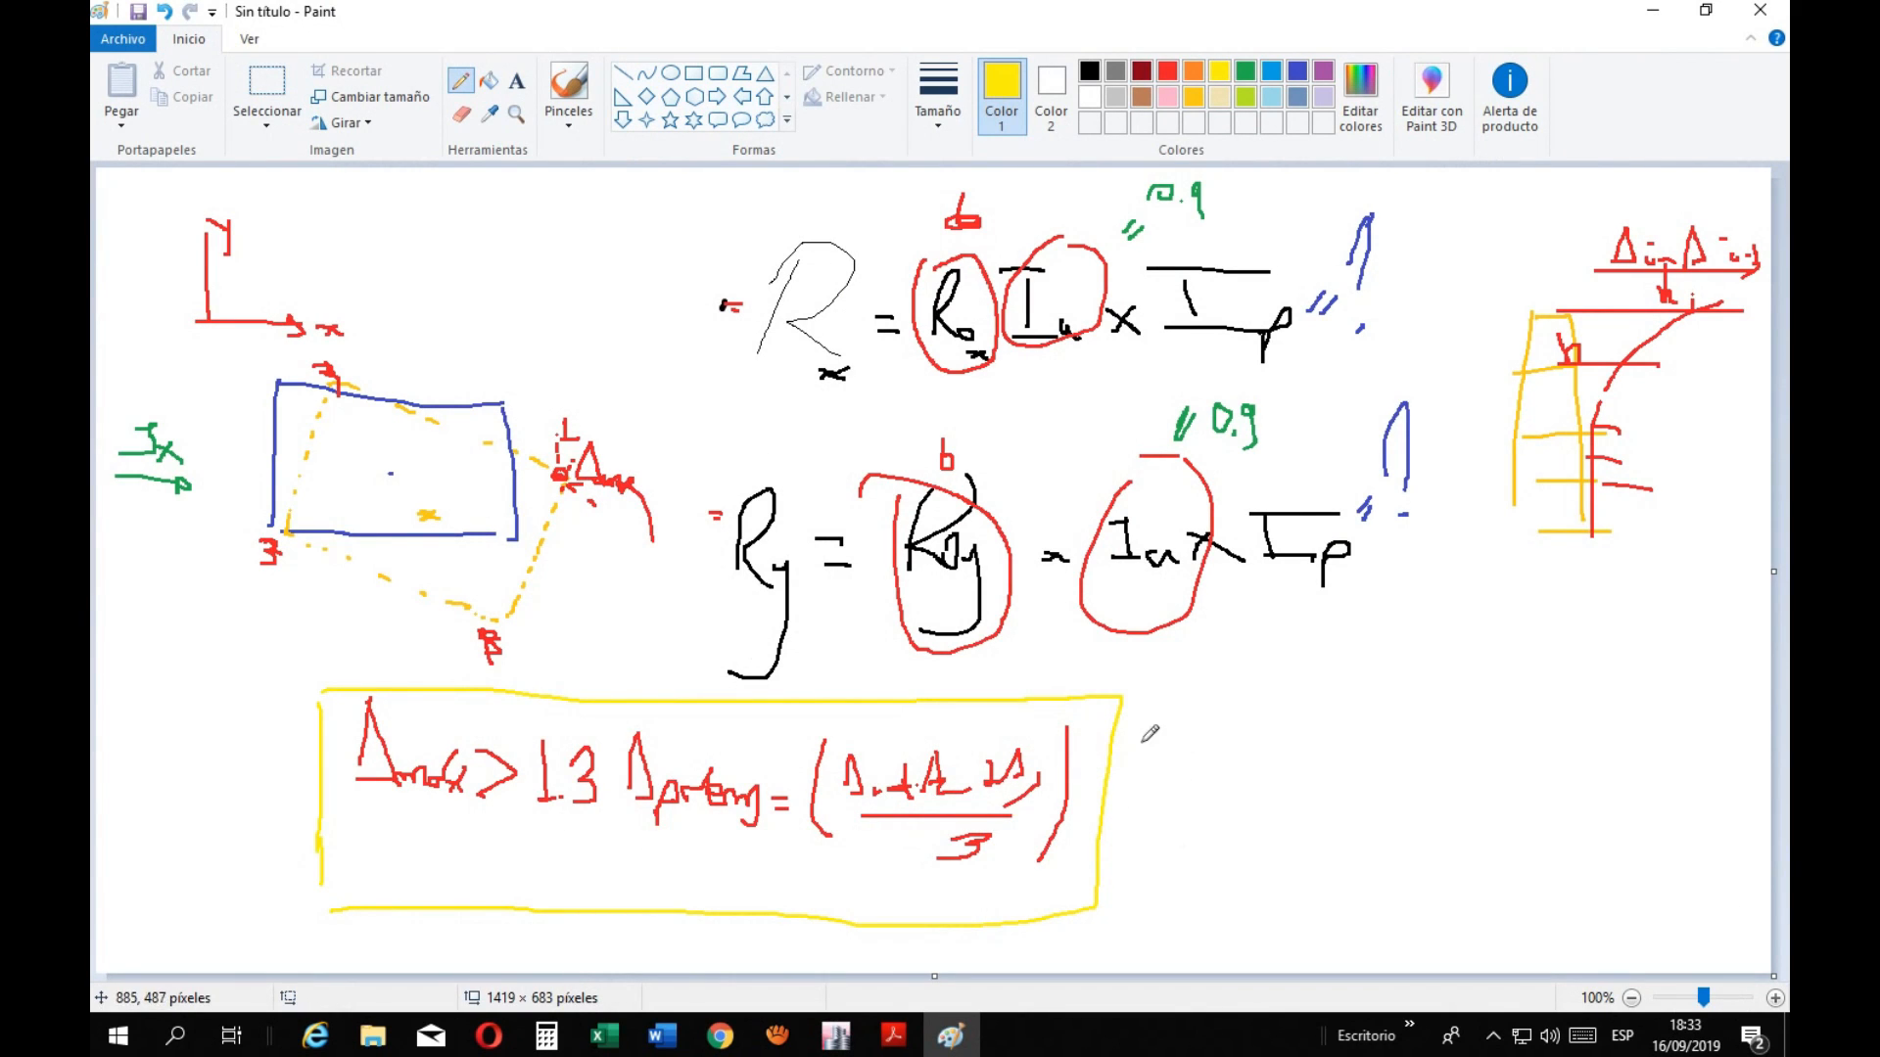
Write the second condition Δmax > 0.5 Δ tab 11 in red beside the yellow box, consulting the E030 PDF
mouse_move(1298, 750)
left_mouse_down()
mouse_move(1313, 669)
mouse_move(1326, 751)
left_mouse_up()
left_click(1167, 70)
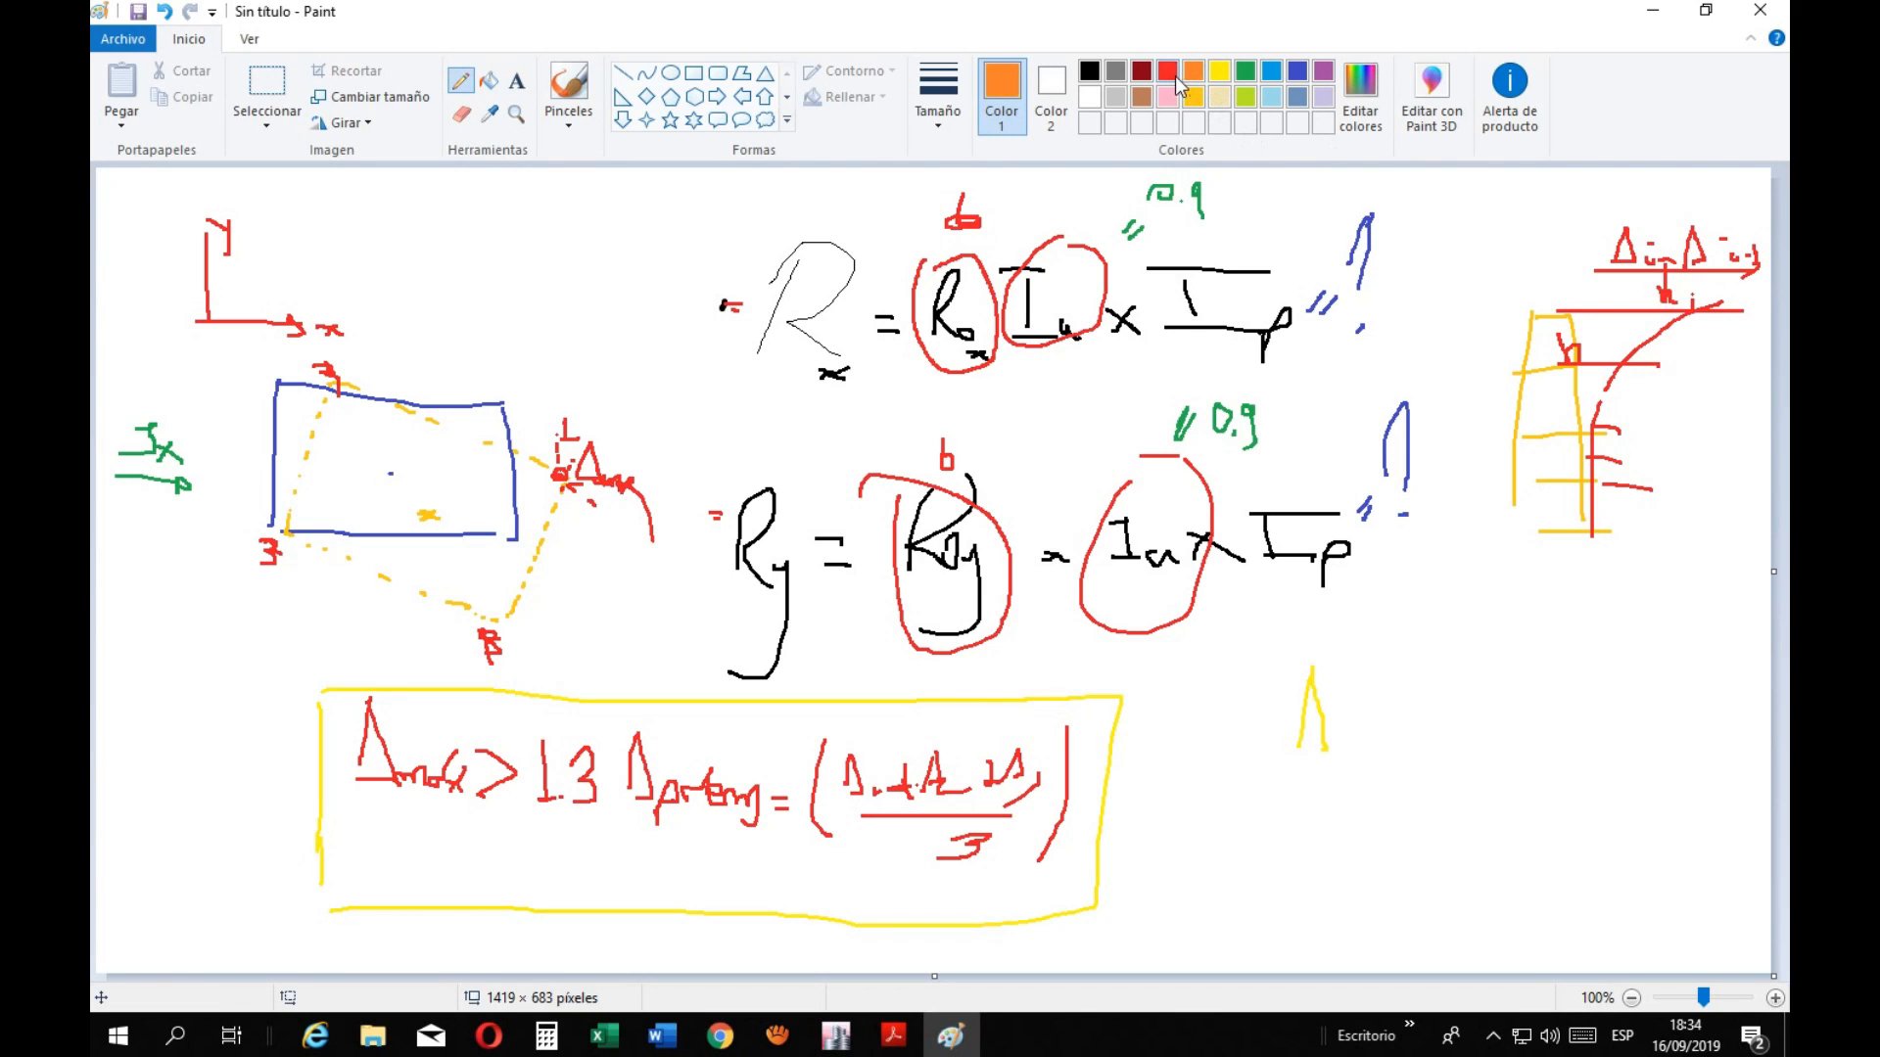
left_click_drag(1315, 685, 1346, 762)
mouse_move(1313, 680)
left_mouse_down()
mouse_move(1313, 753)
mouse_move(1355, 766)
mouse_move(1396, 744)
left_mouse_up()
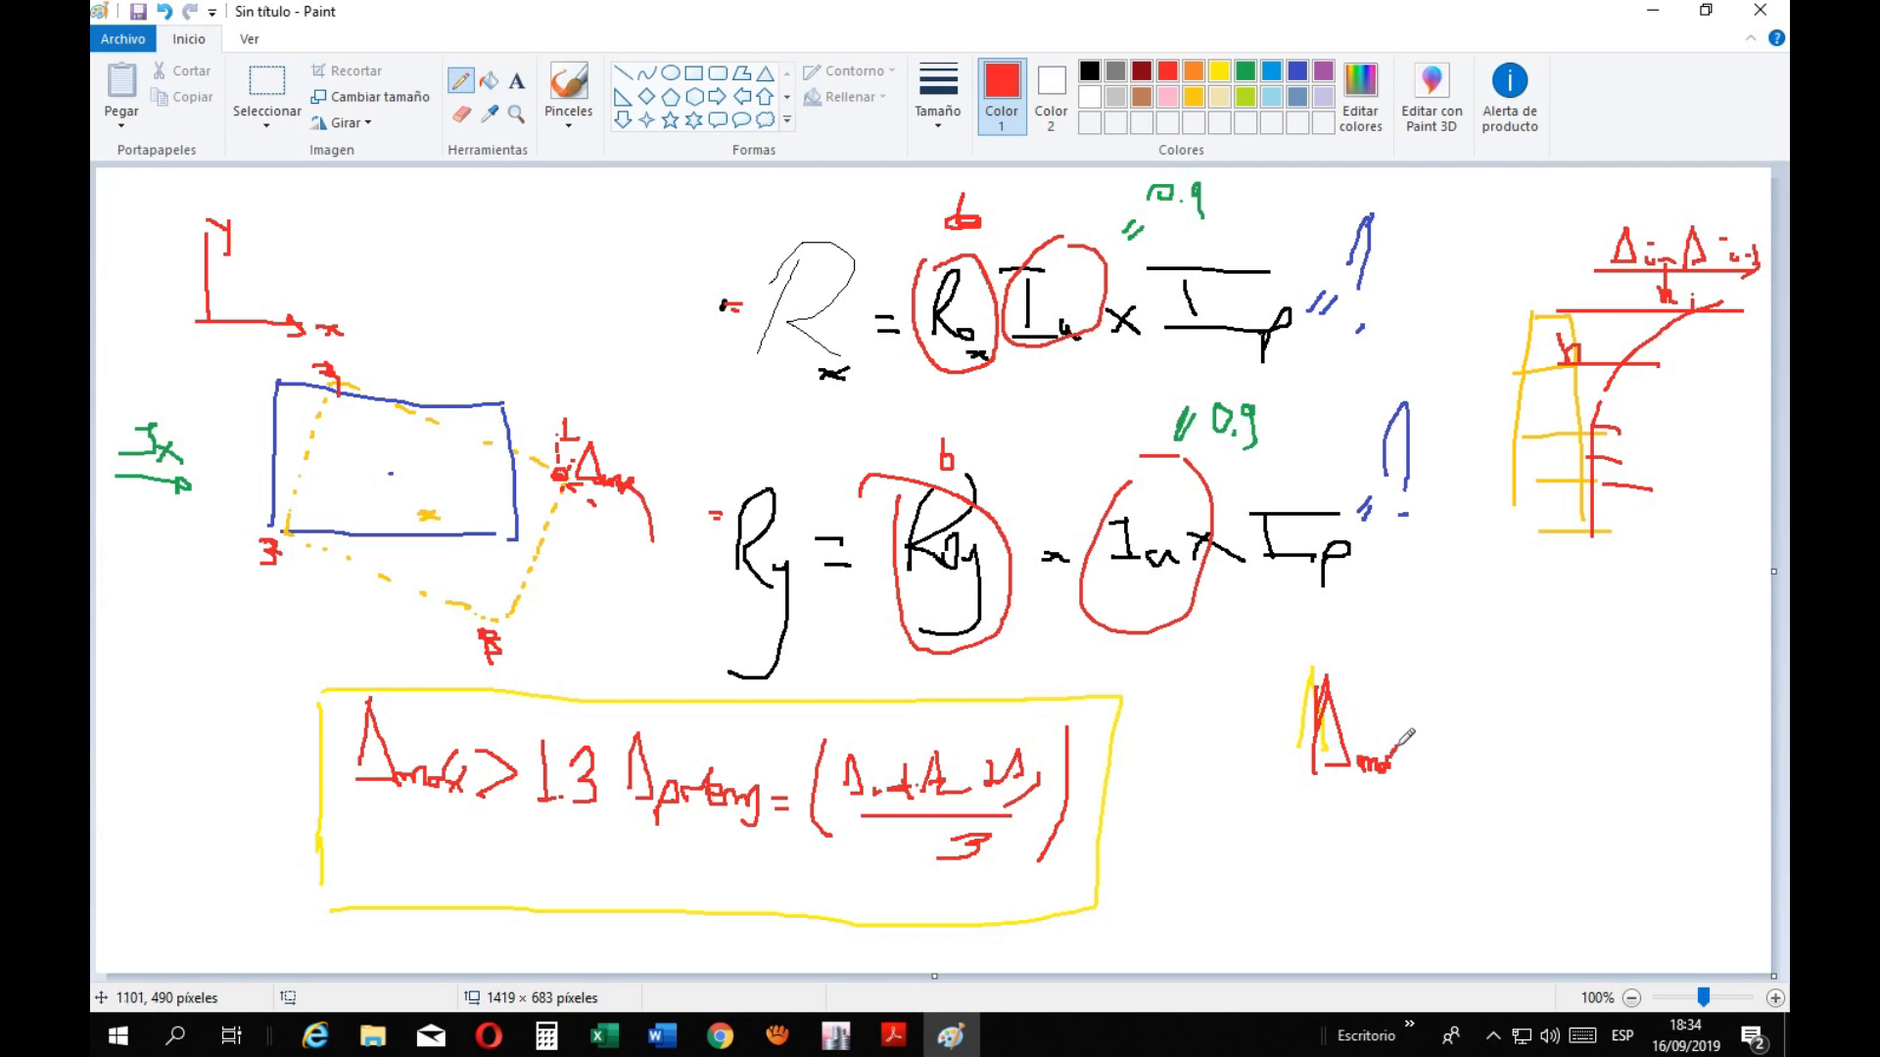
left_click(951, 1036)
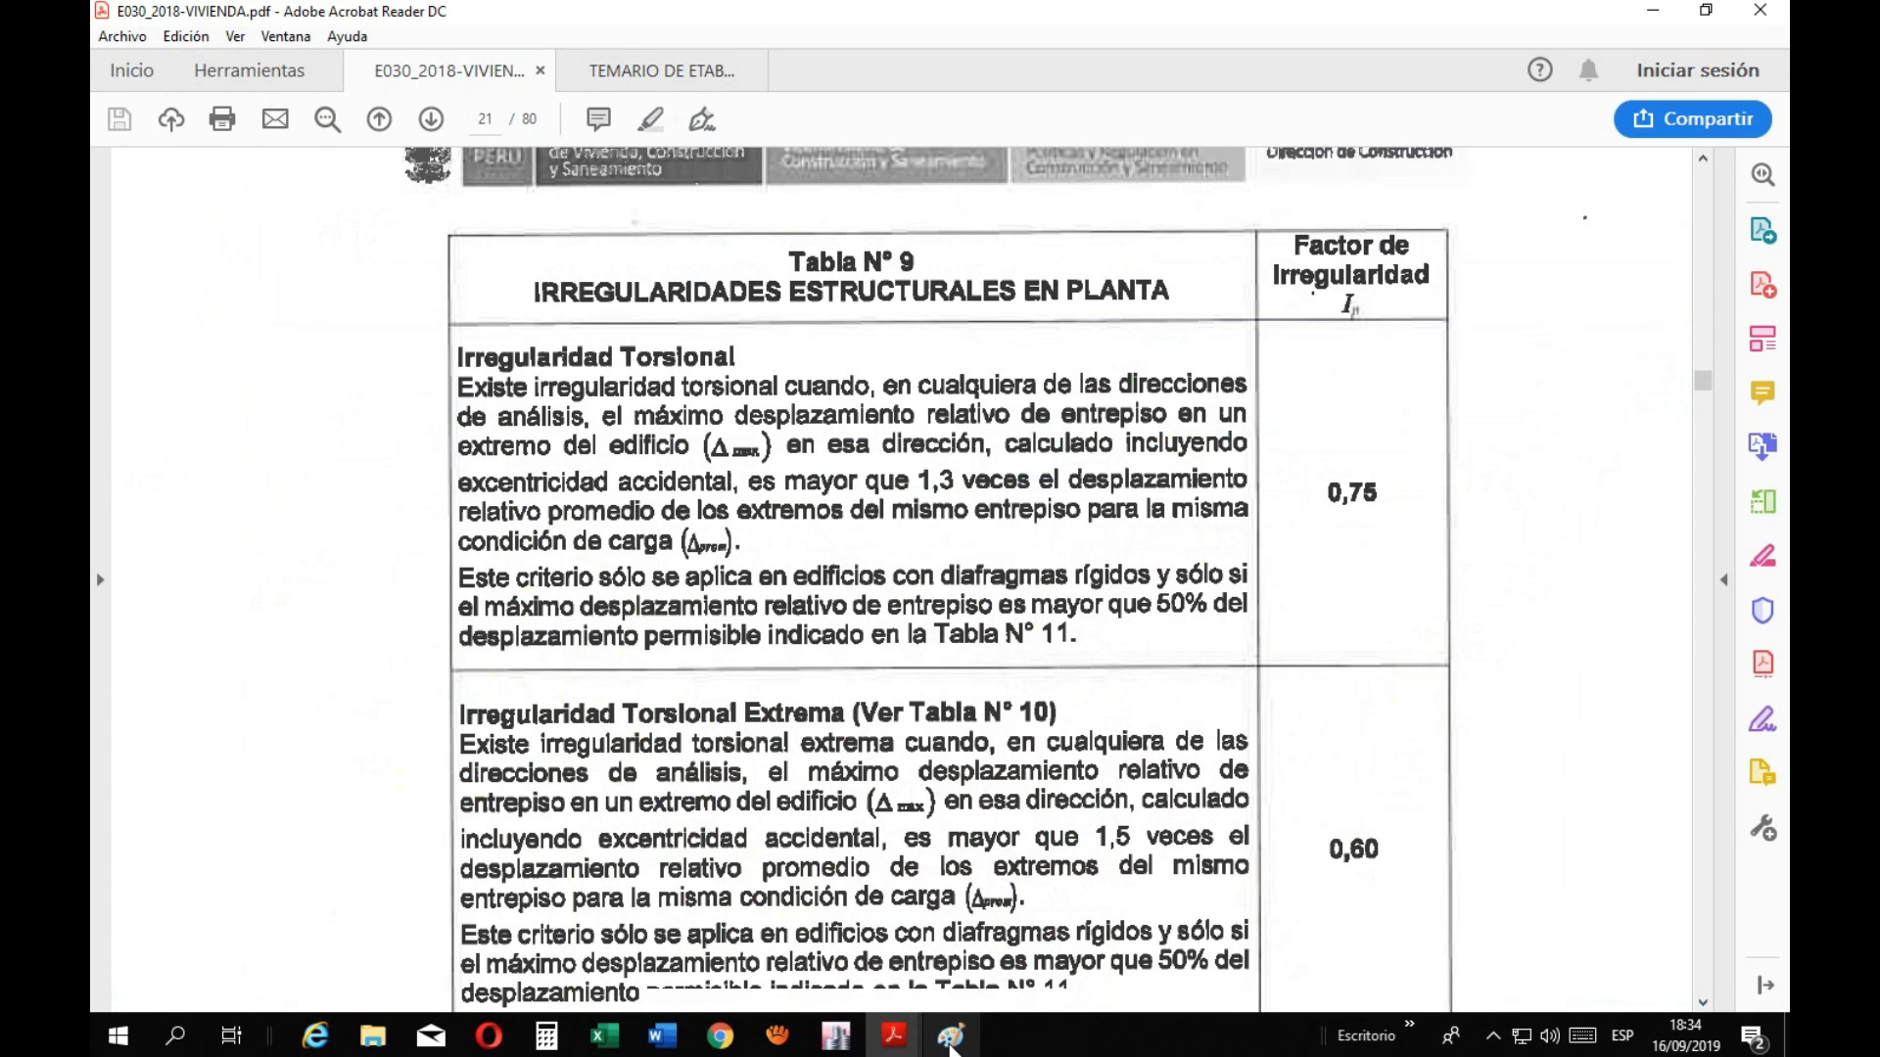
left_click(951, 1036)
mouse_move(1469, 719)
left_mouse_down()
mouse_move(1466, 760)
mouse_move(1524, 722)
mouse_move(1541, 744)
mouse_move(1635, 730)
mouse_move(1613, 795)
mouse_move(1668, 781)
mouse_move(1664, 797)
left_mouse_up()
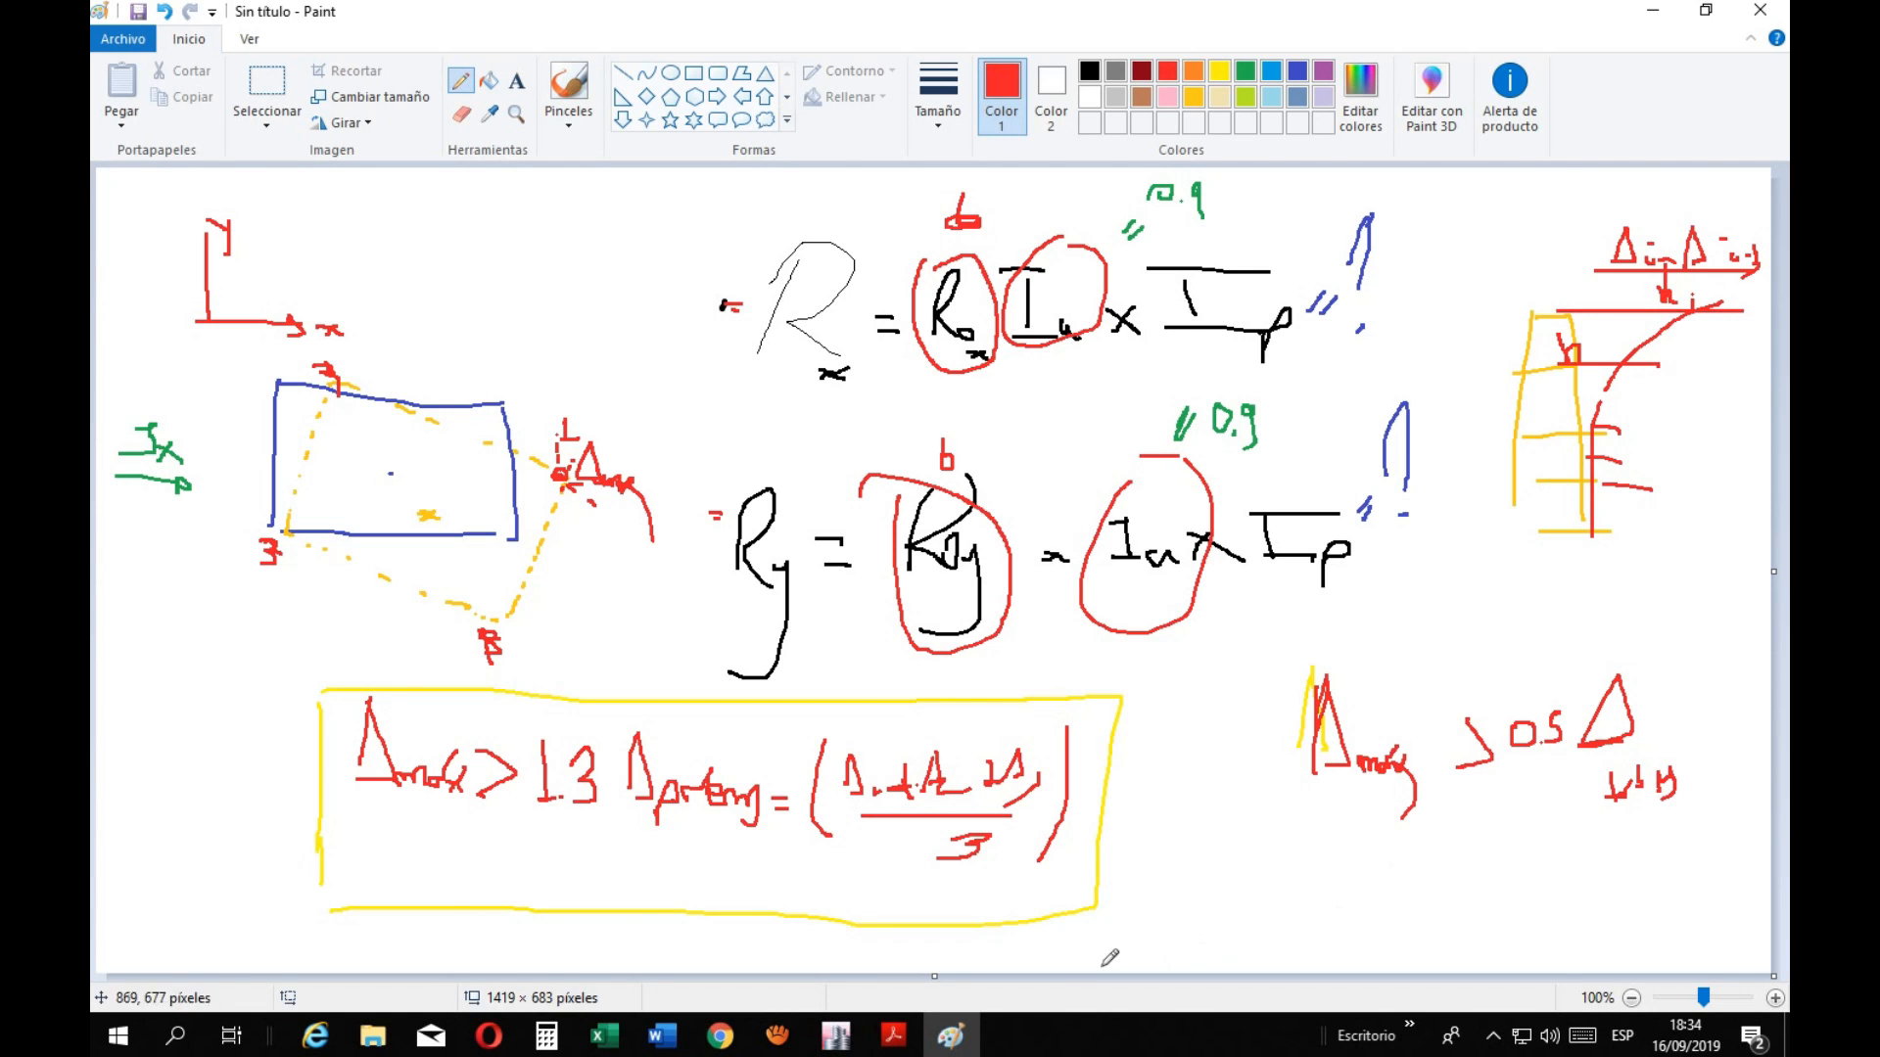
Search the E030 PDF pages following Tabla N° 9 for Tabla N° 11 with the permissible displacements
left_click(967, 1046)
scroll(1100, 751, "down", 15)
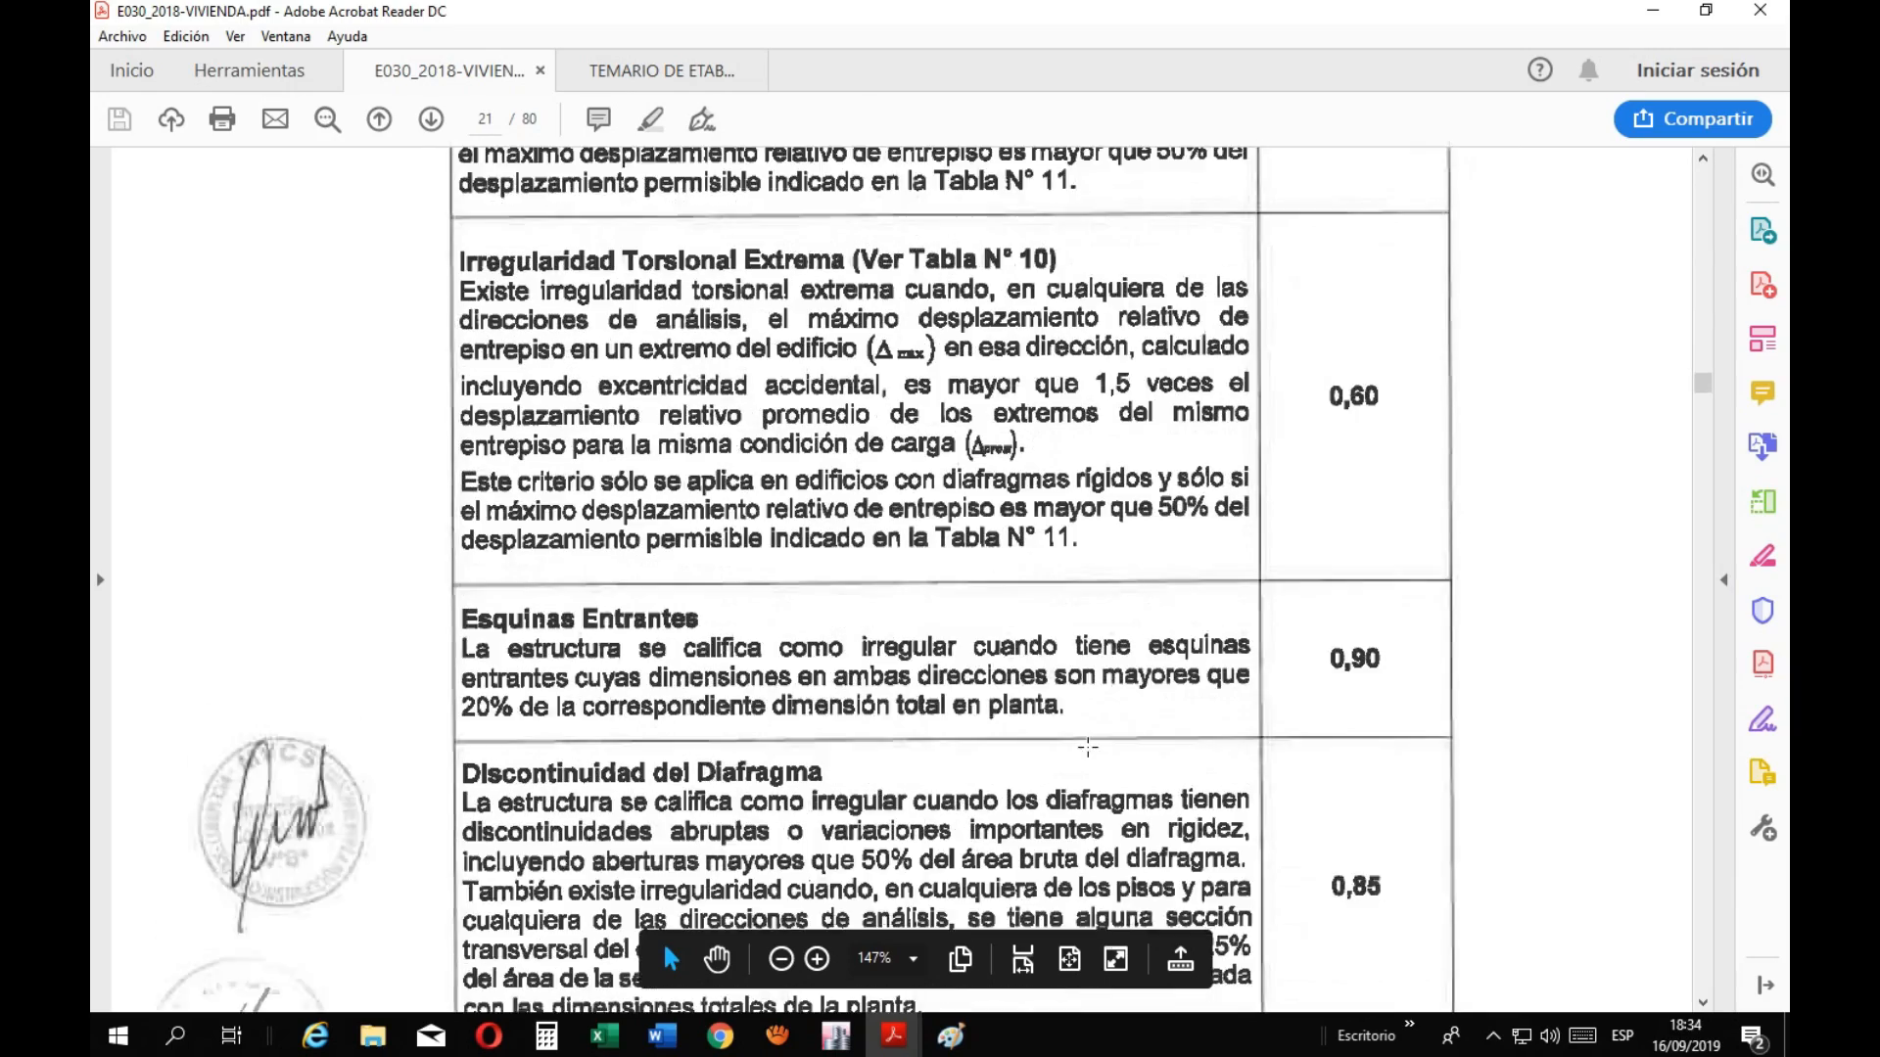
scroll(1099, 751, "down", 20)
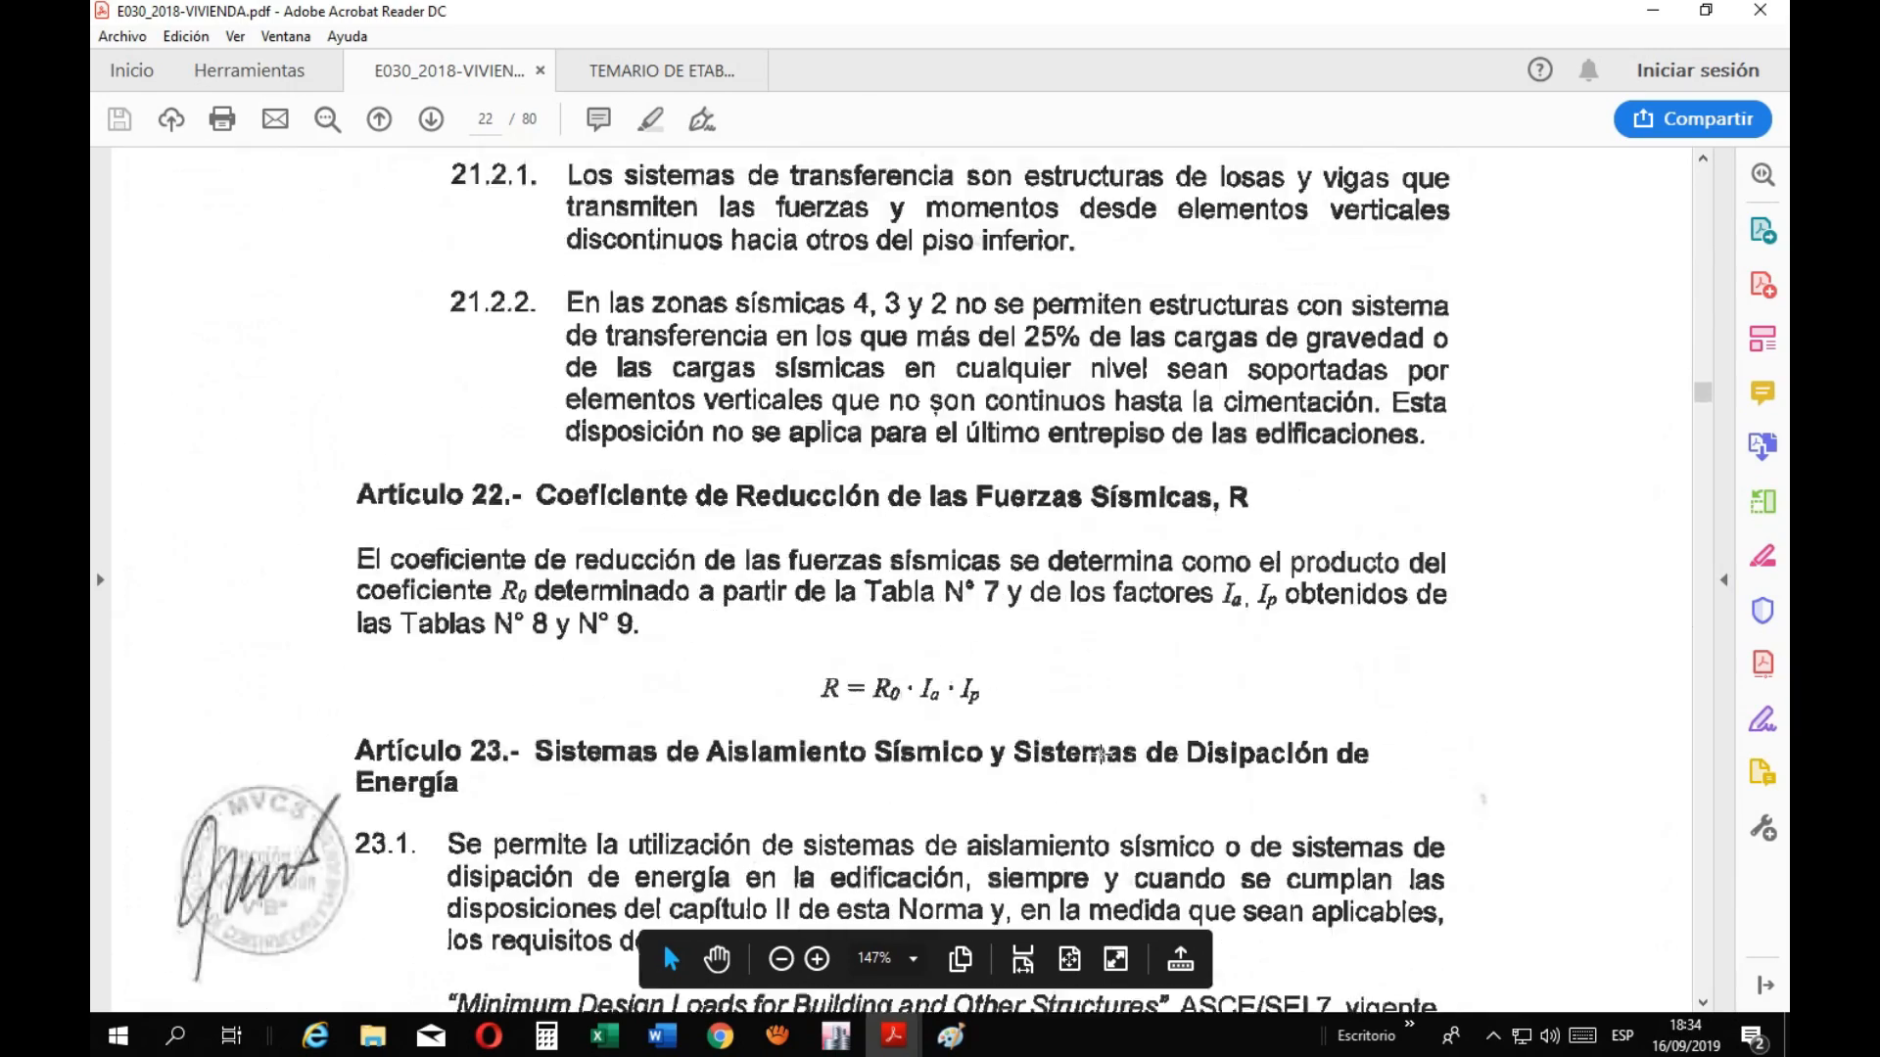
scroll(1100, 754, "down", 20)
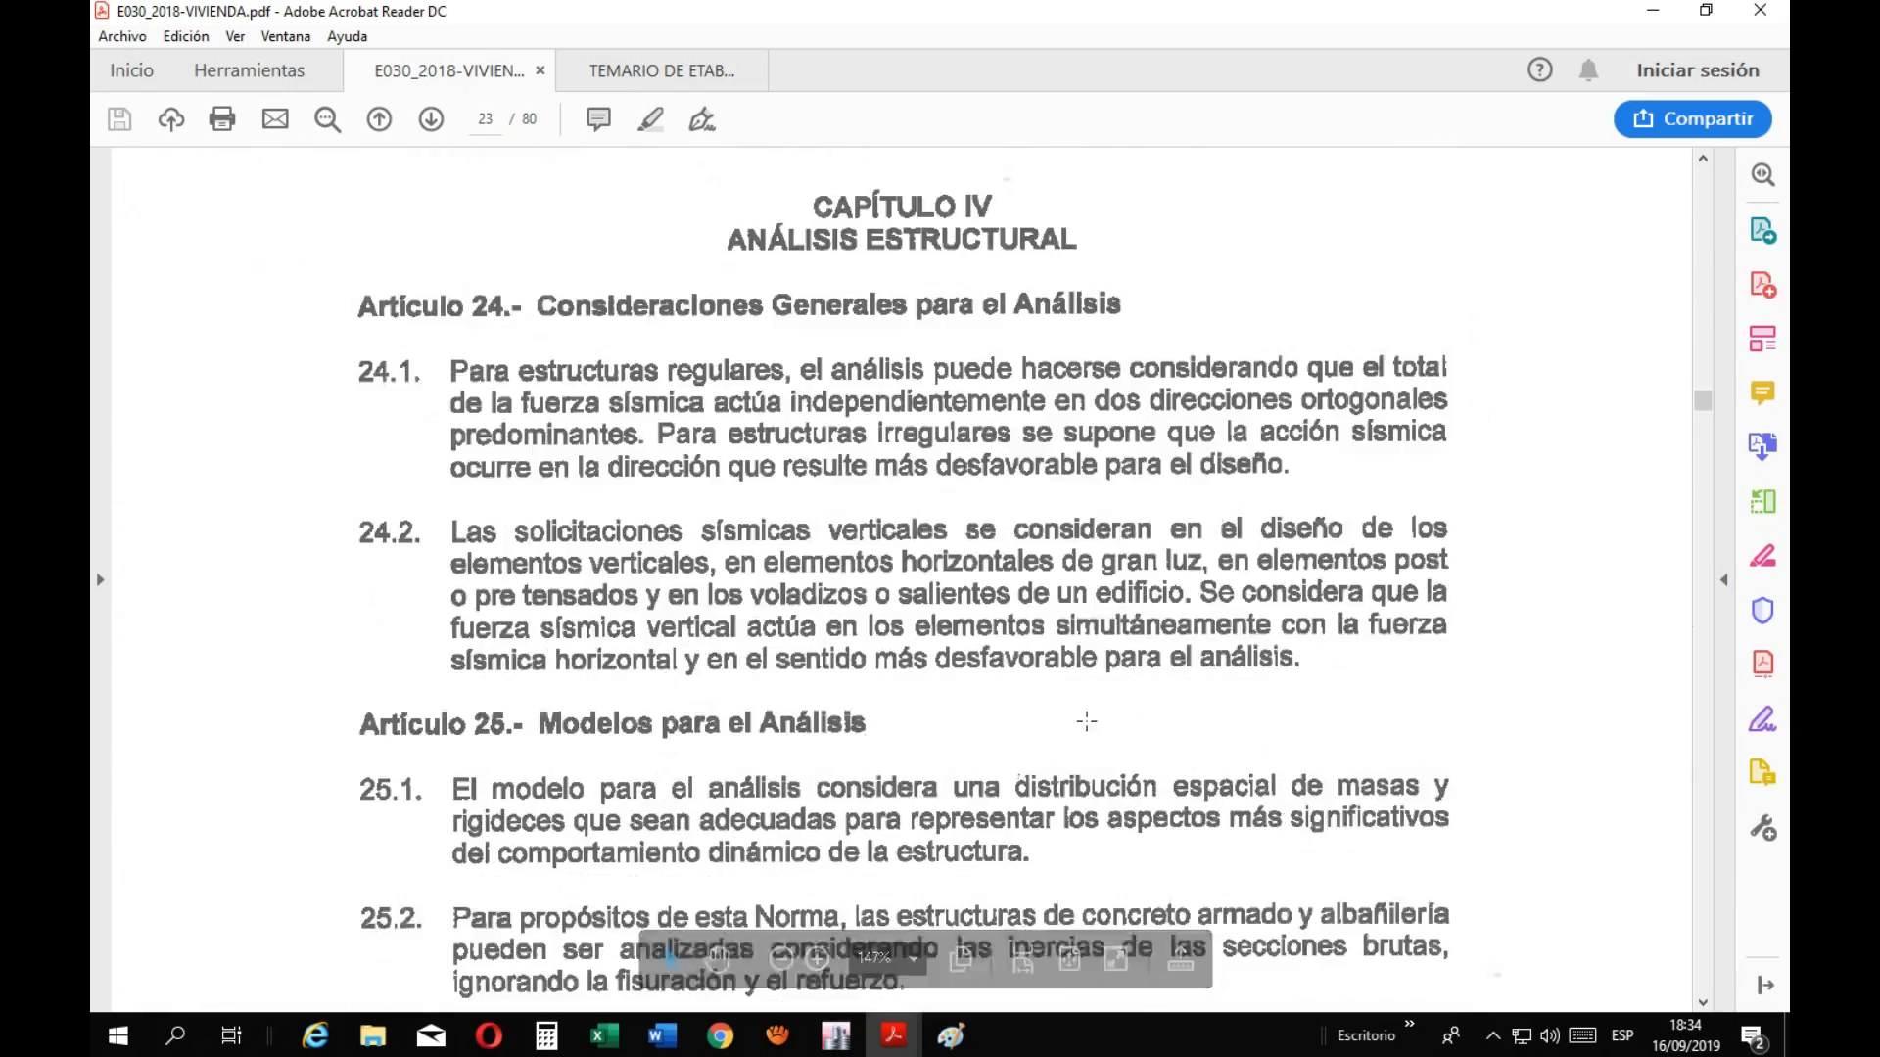
scroll(1085, 712, "down", 20)
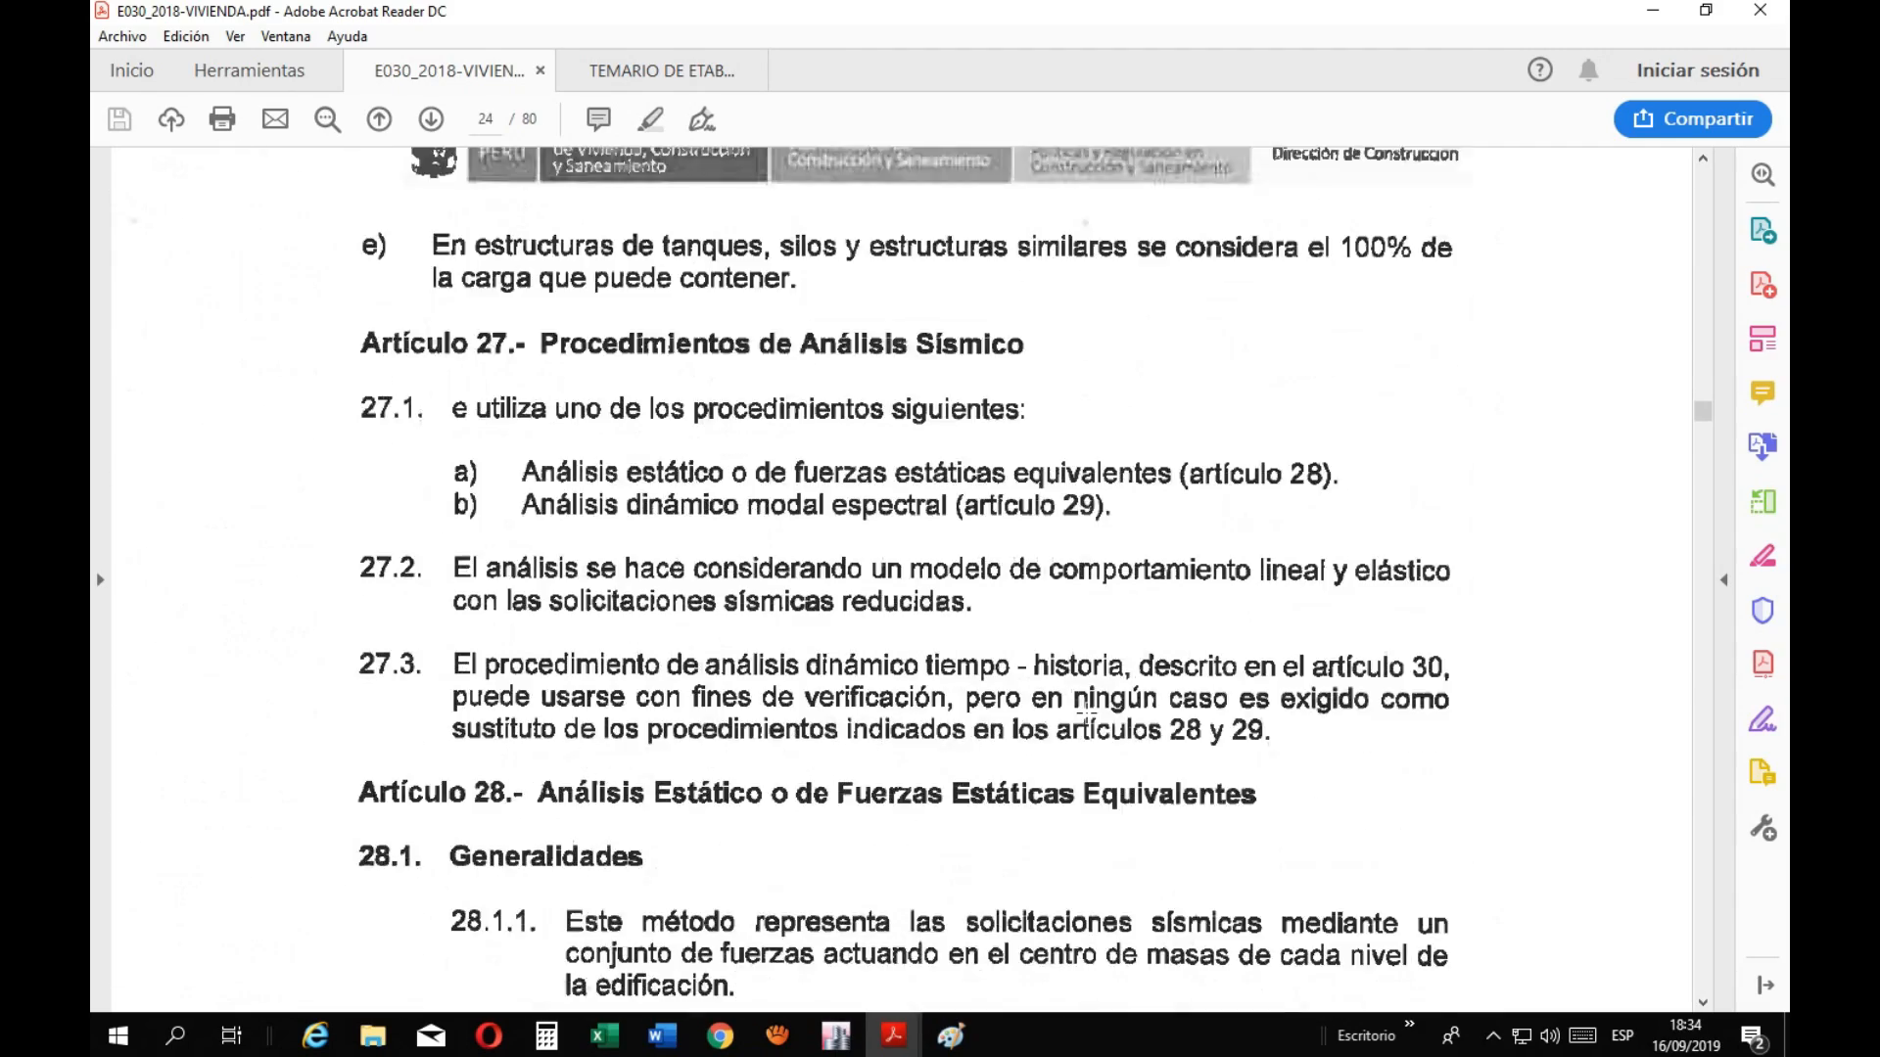
scroll(1086, 712, "down", 20)
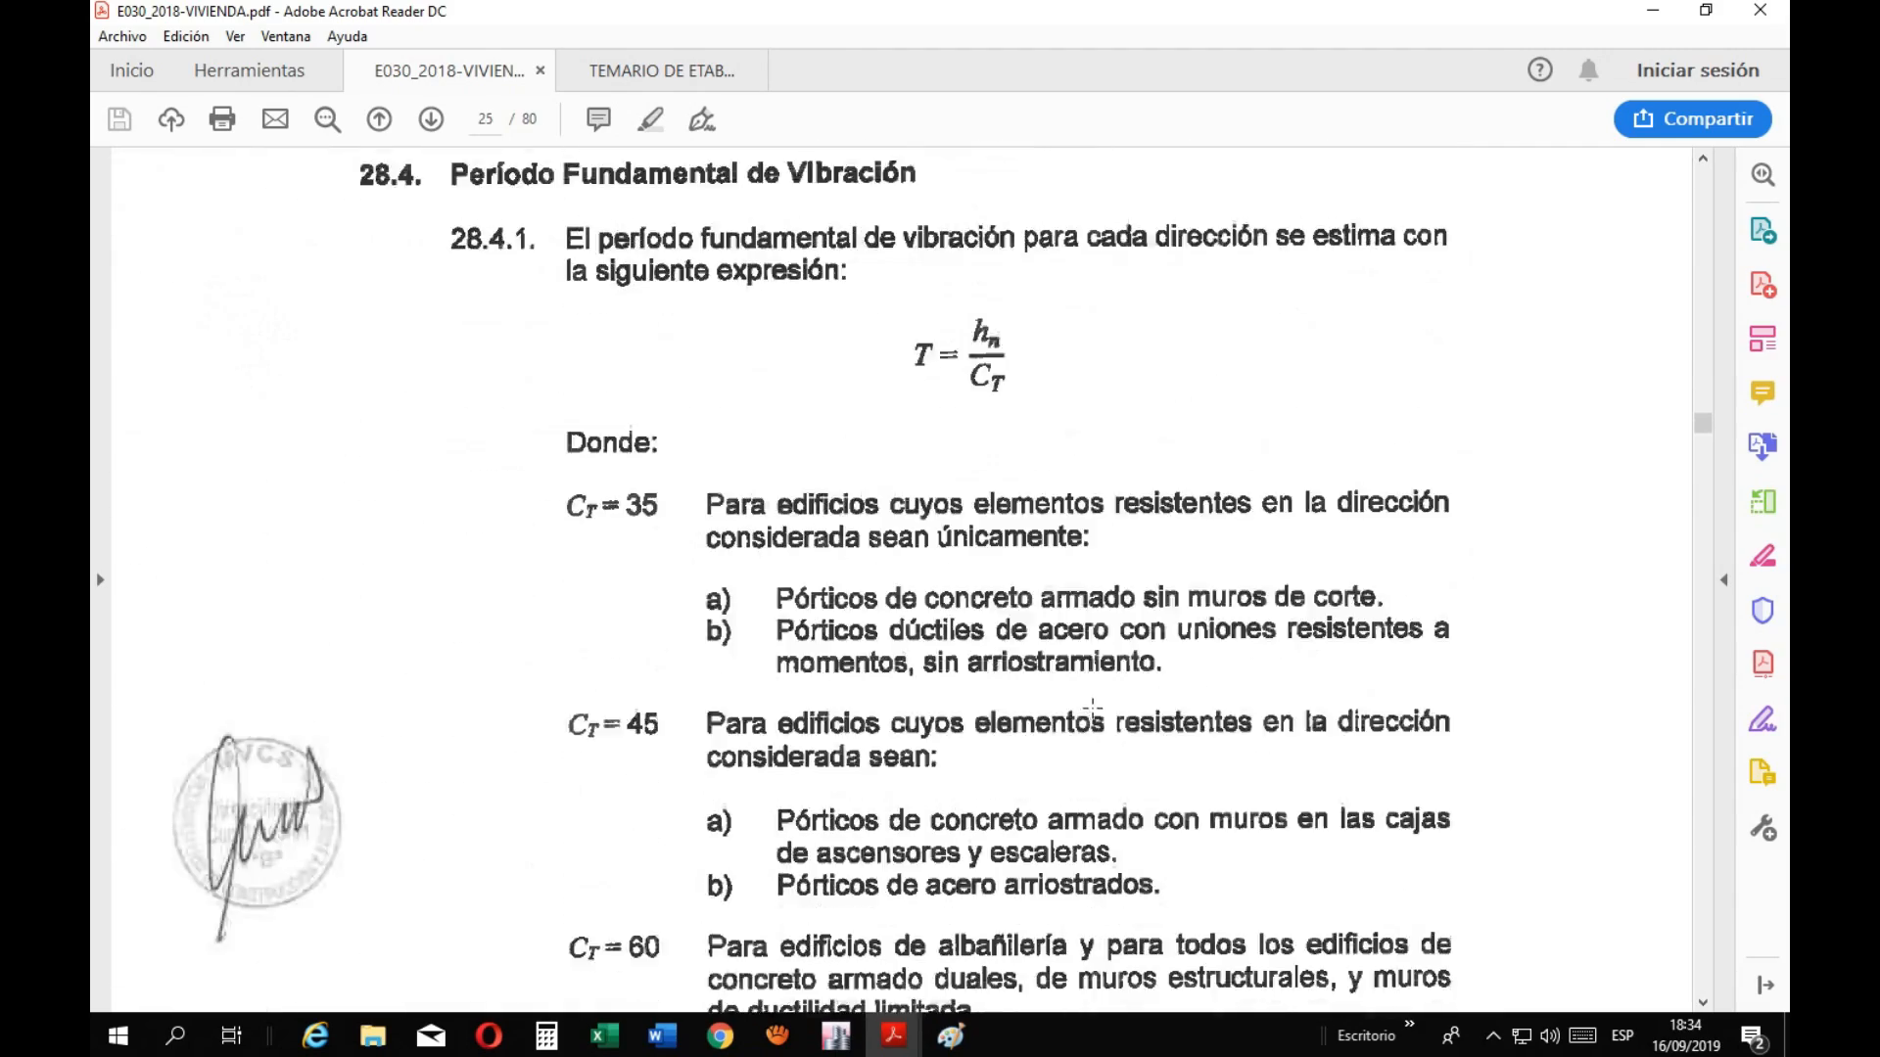
scroll(1096, 707, "down", 20)
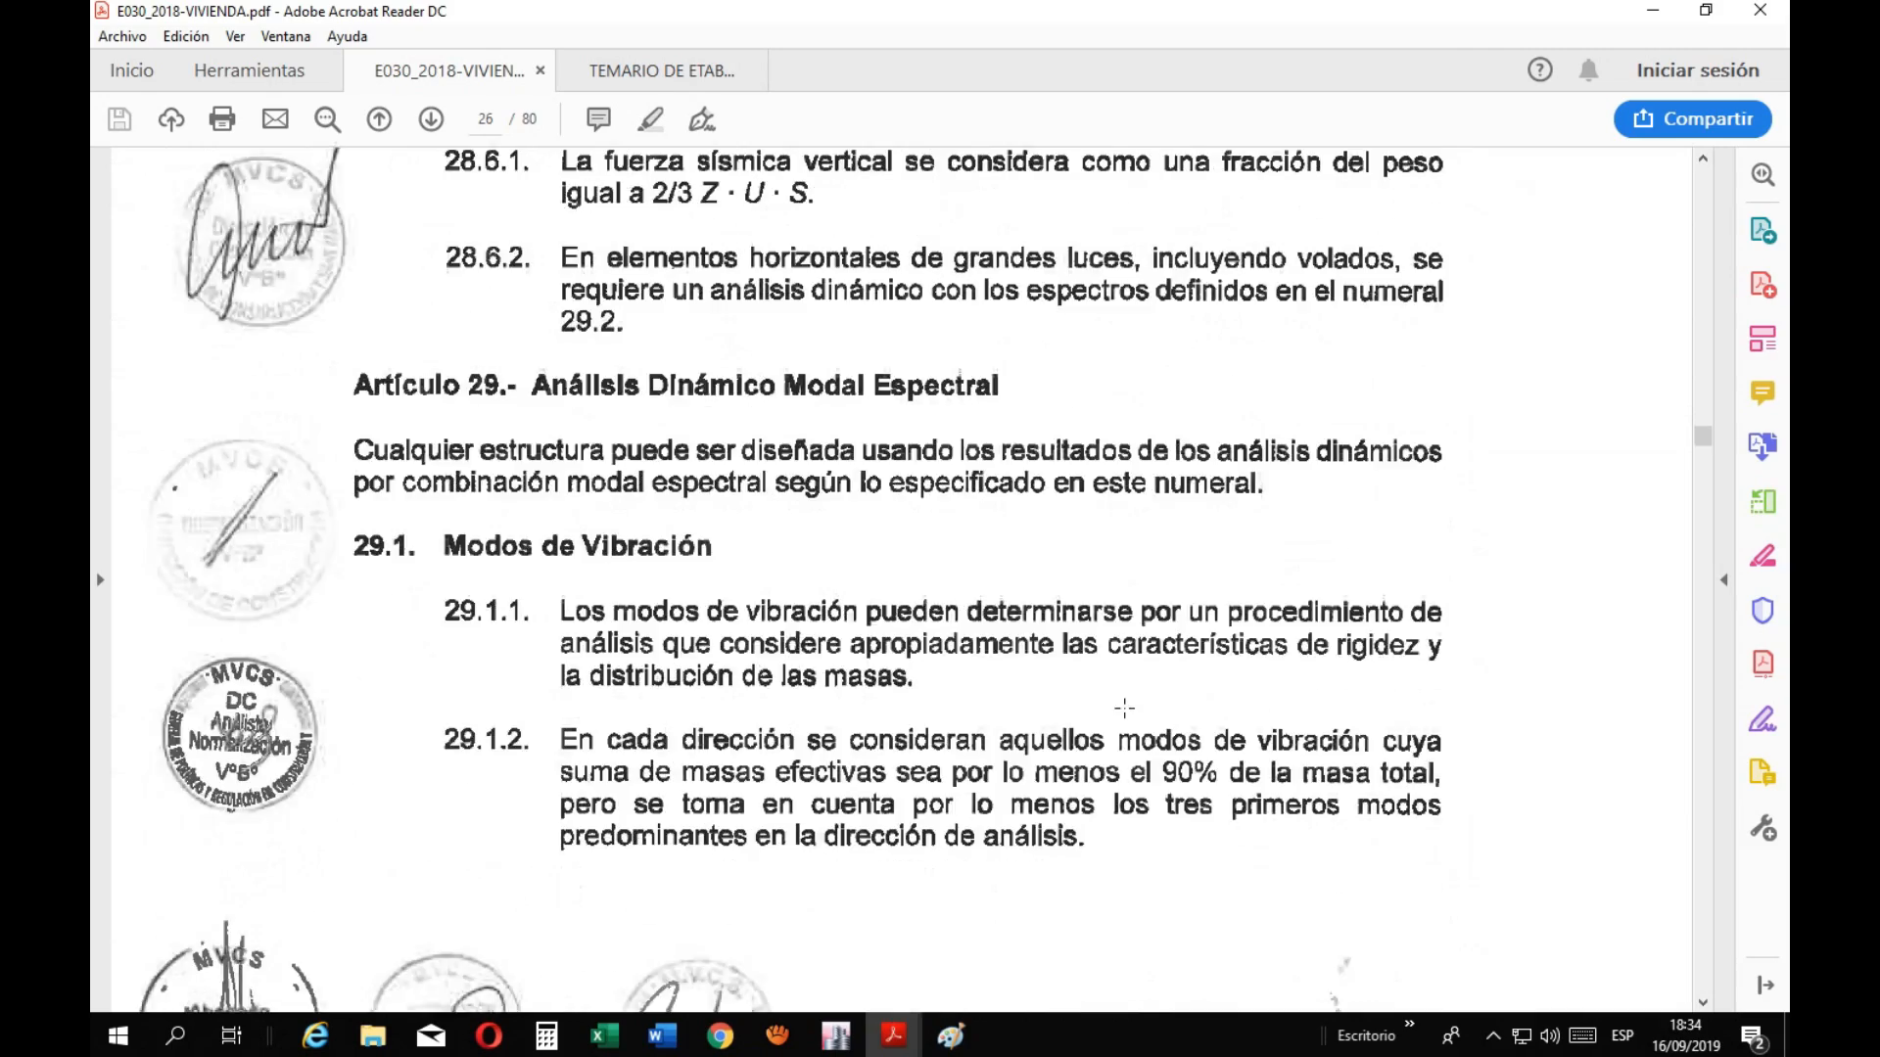
scroll(1125, 714, "down", 20)
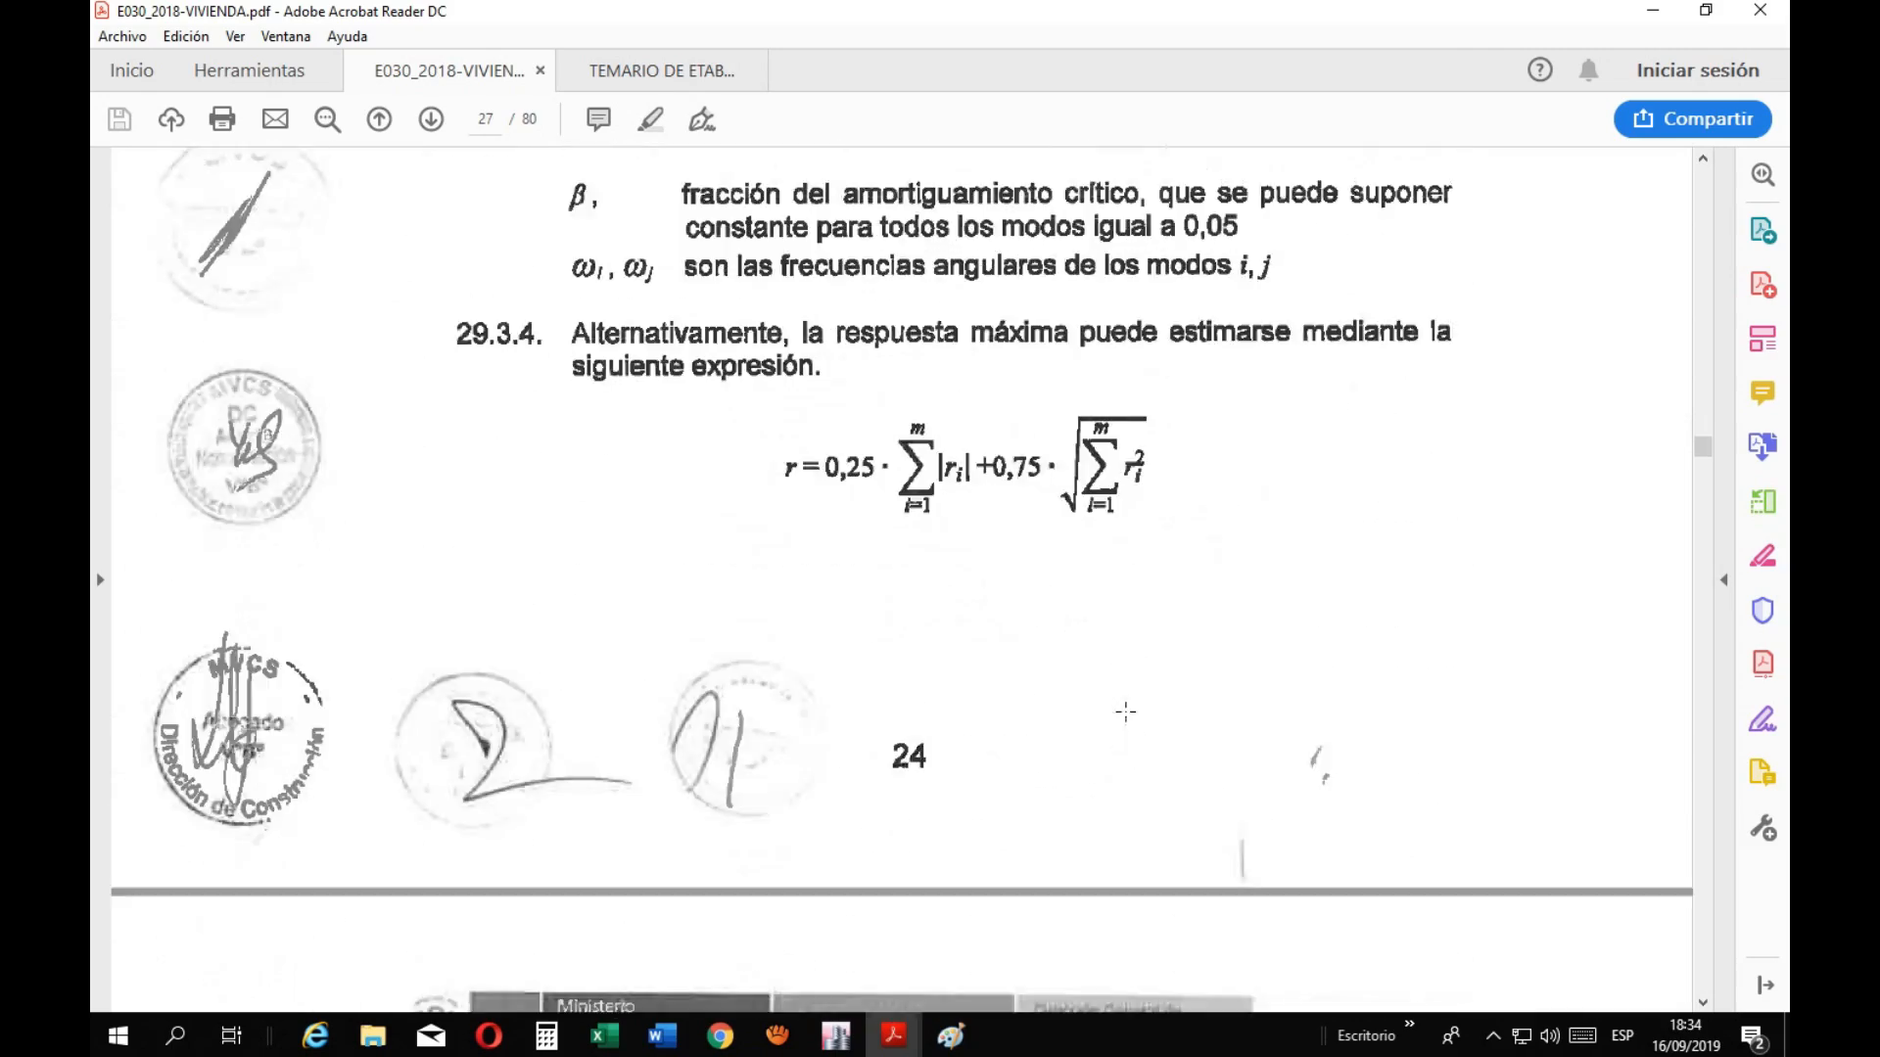
scroll(1129, 711, "down", 15)
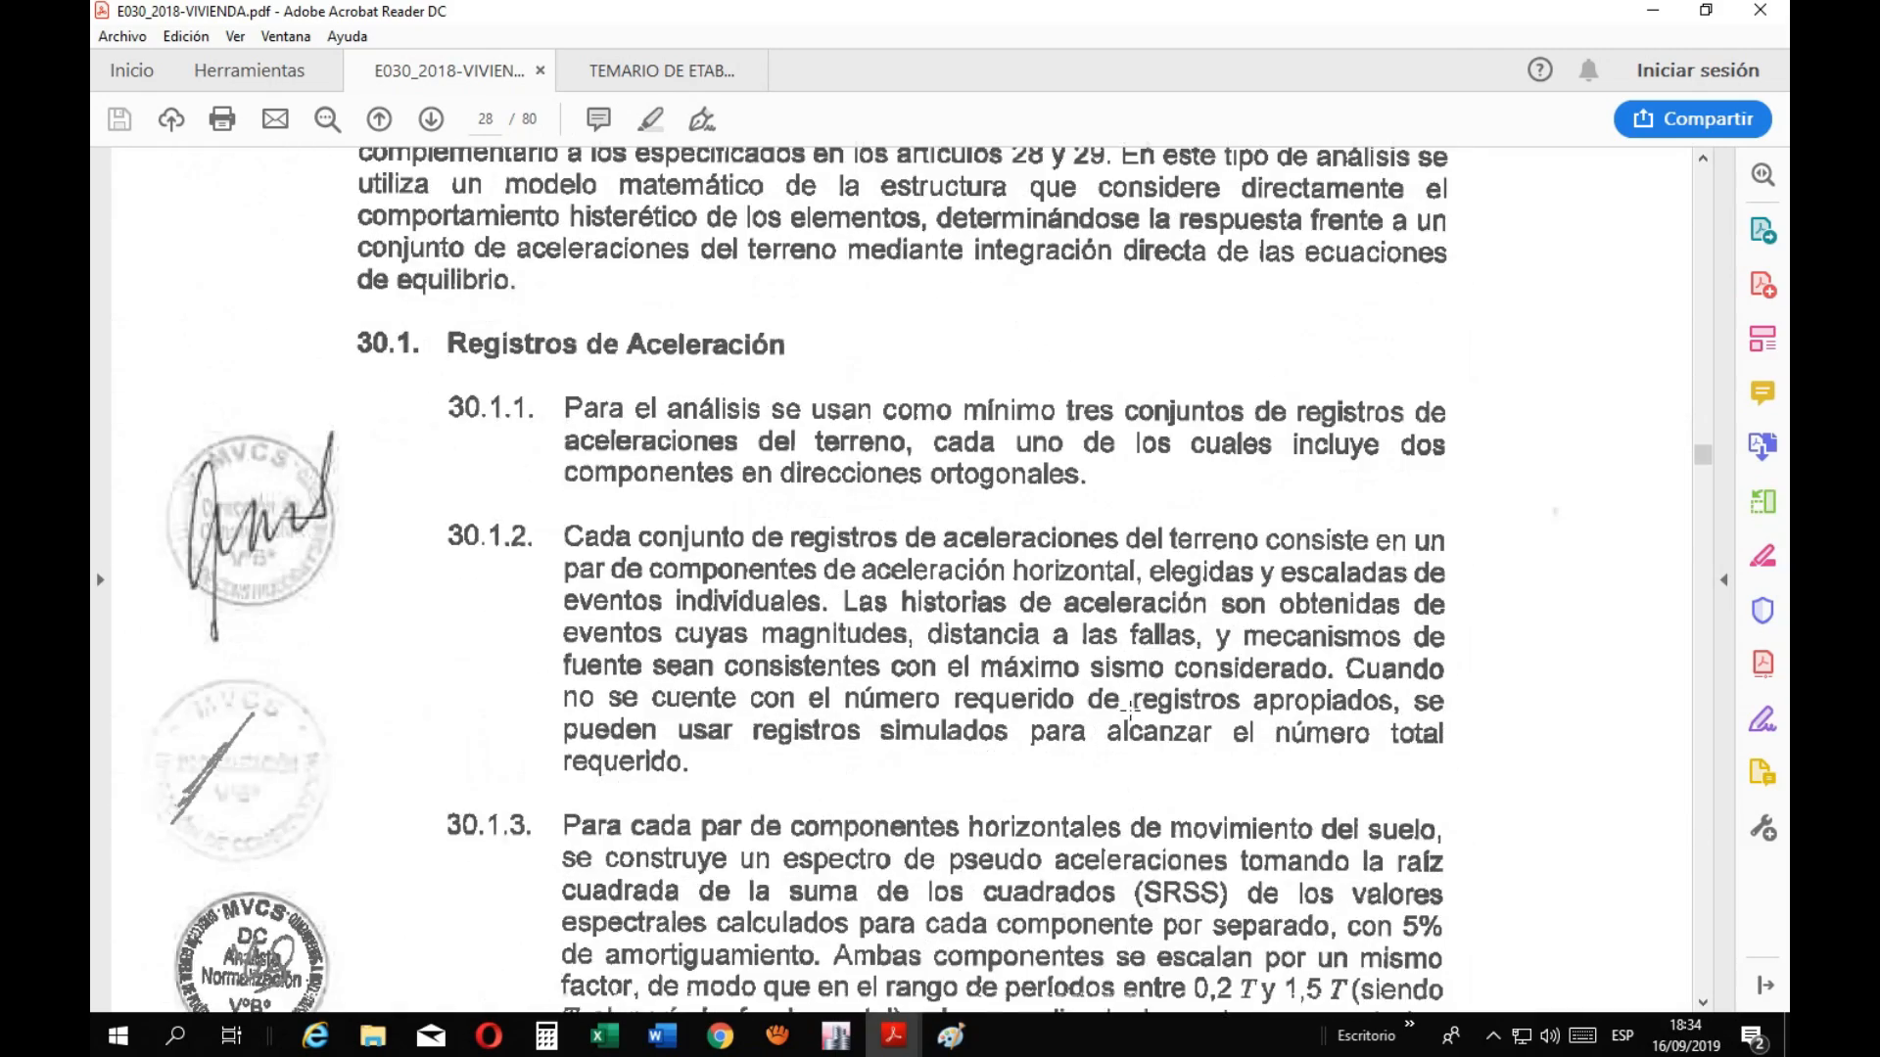
scroll(1131, 706, "up", 15)
scroll(1136, 580, "up", 5, "ctrl")
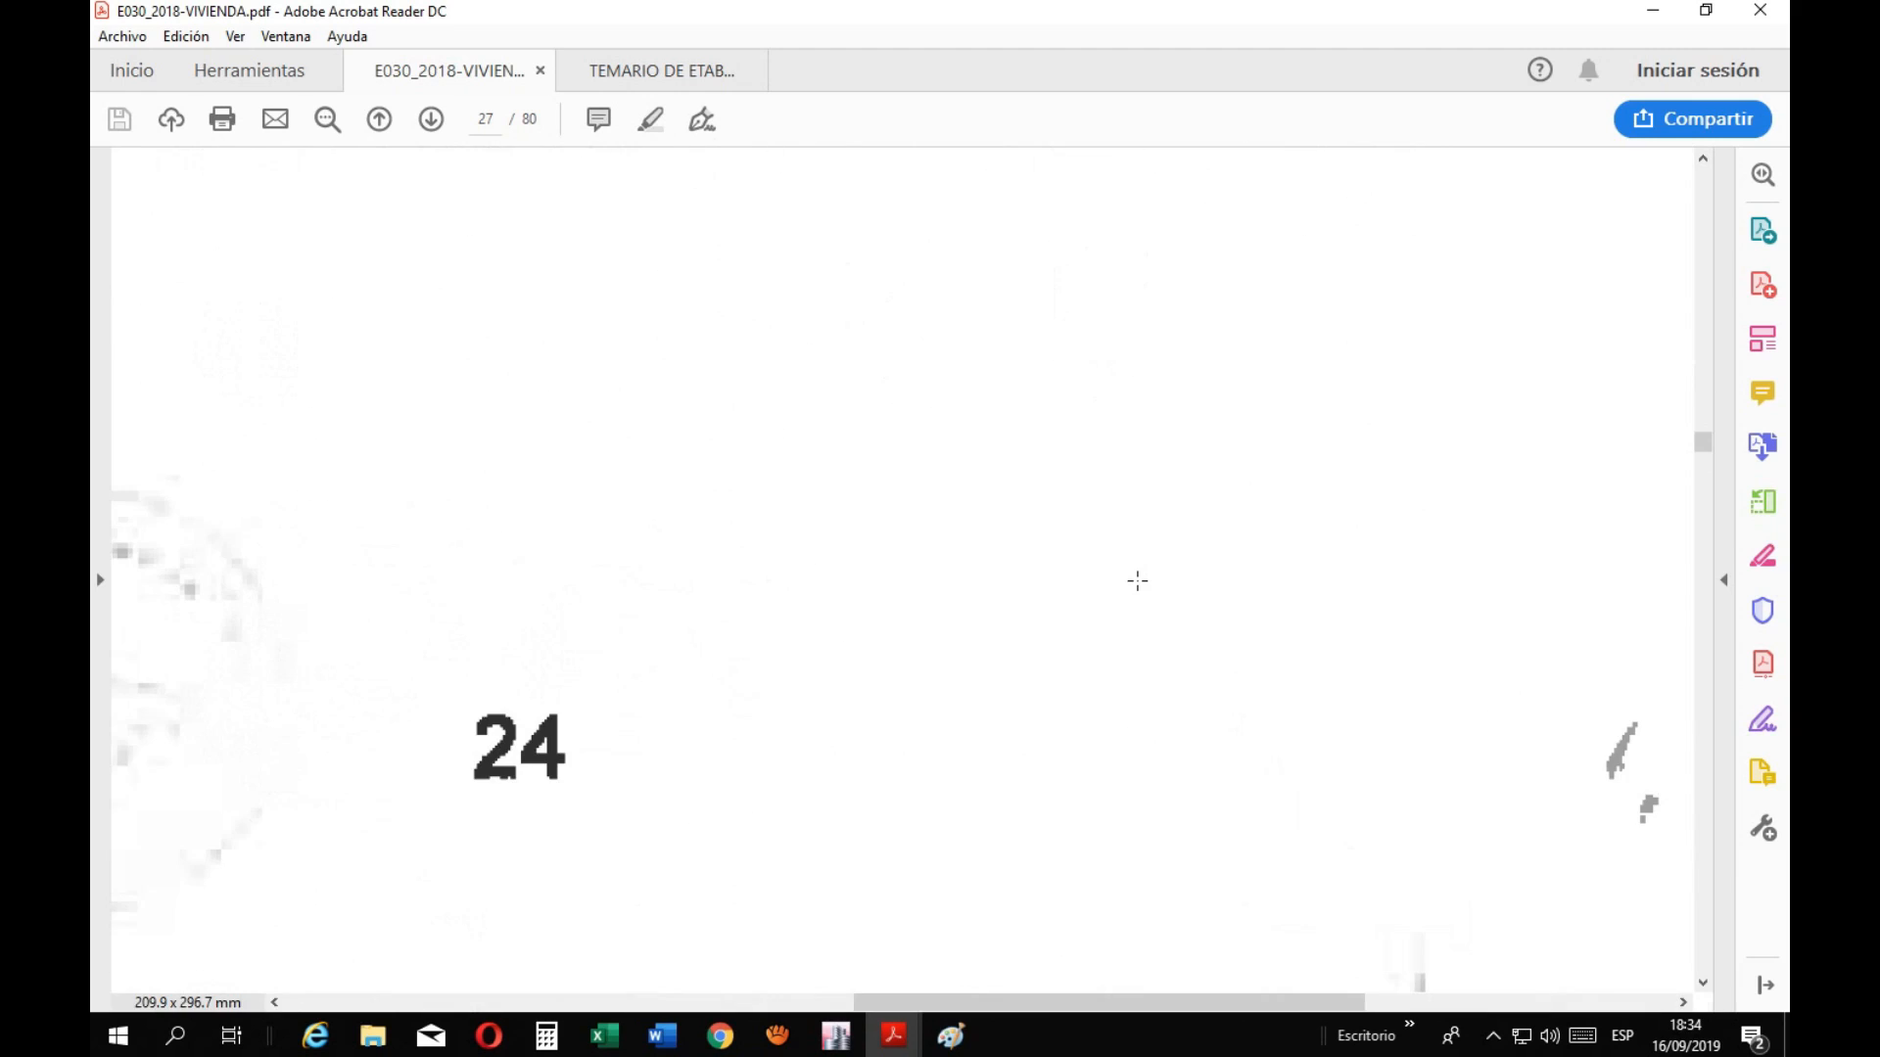
scroll(1137, 585, "down", 5, "ctrl")
scroll(1137, 585, "up", 15)
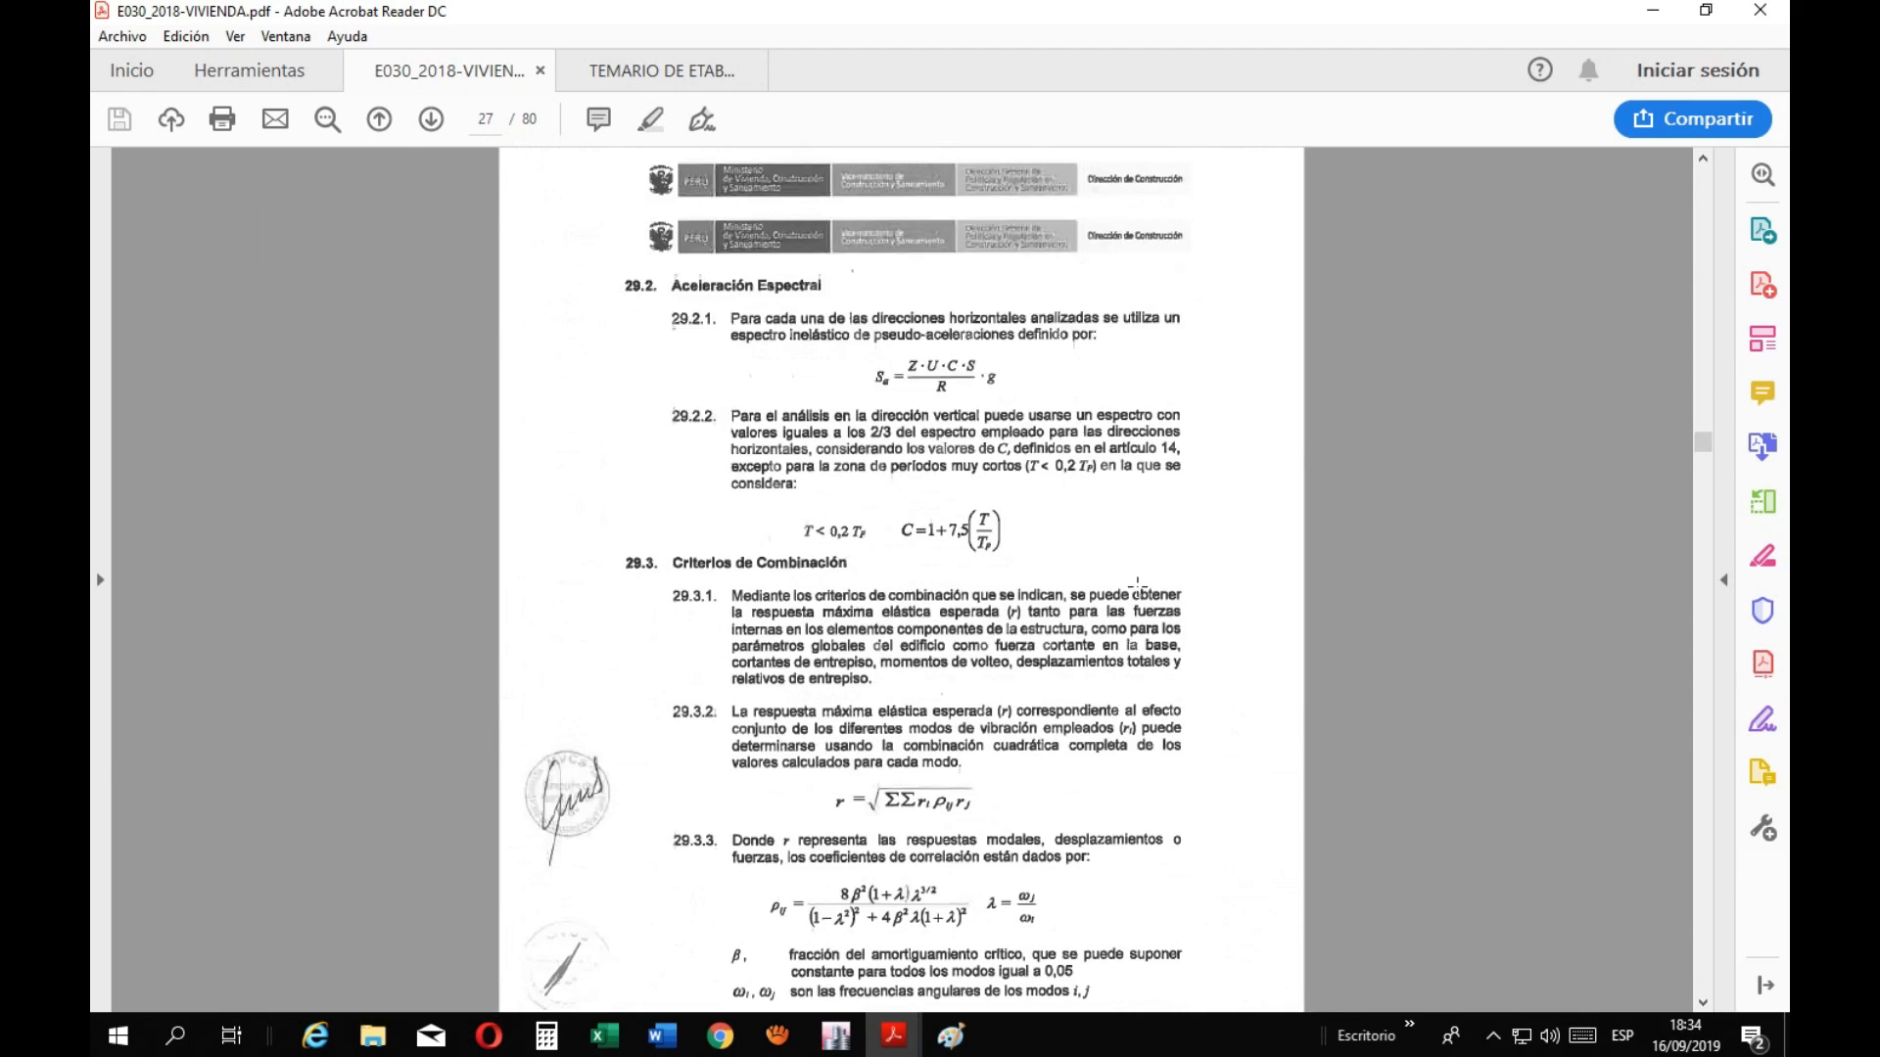
scroll(1137, 589, "up", 15)
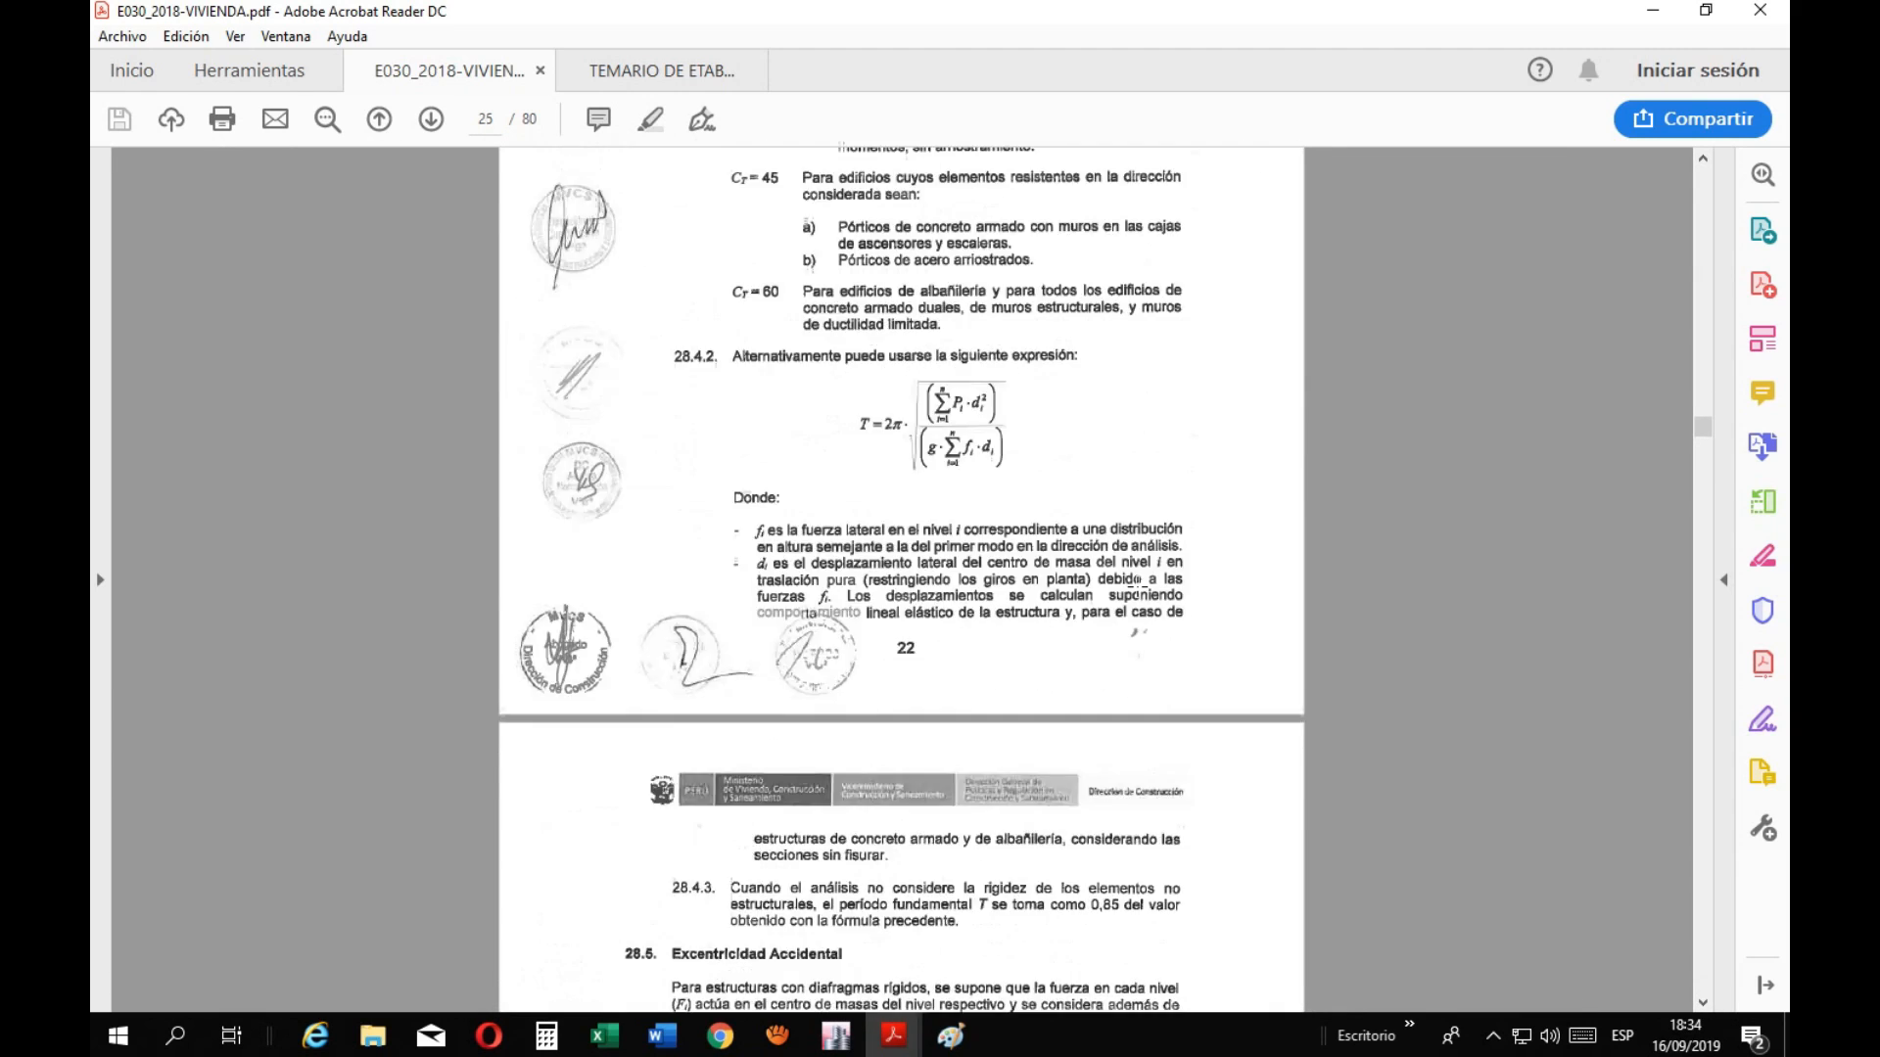
scroll(1136, 586, "up", 15)
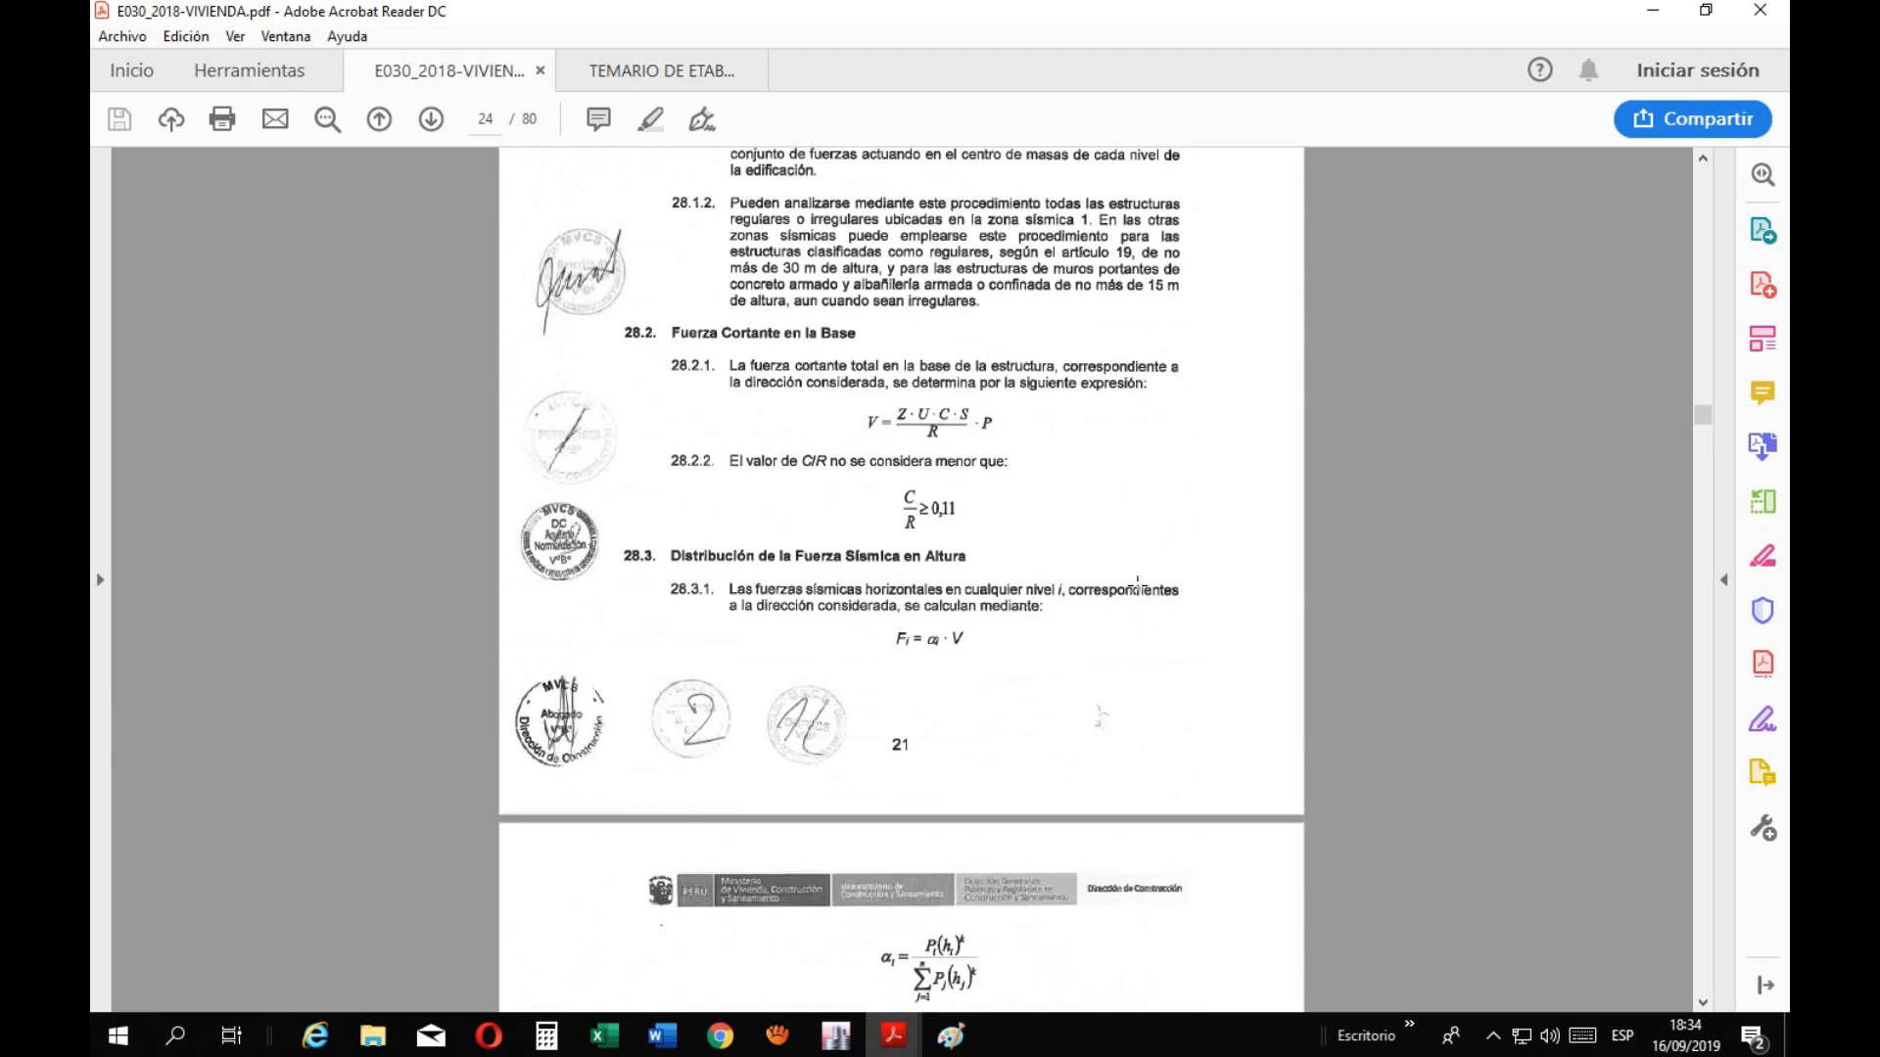
scroll(1137, 587, "up", 15)
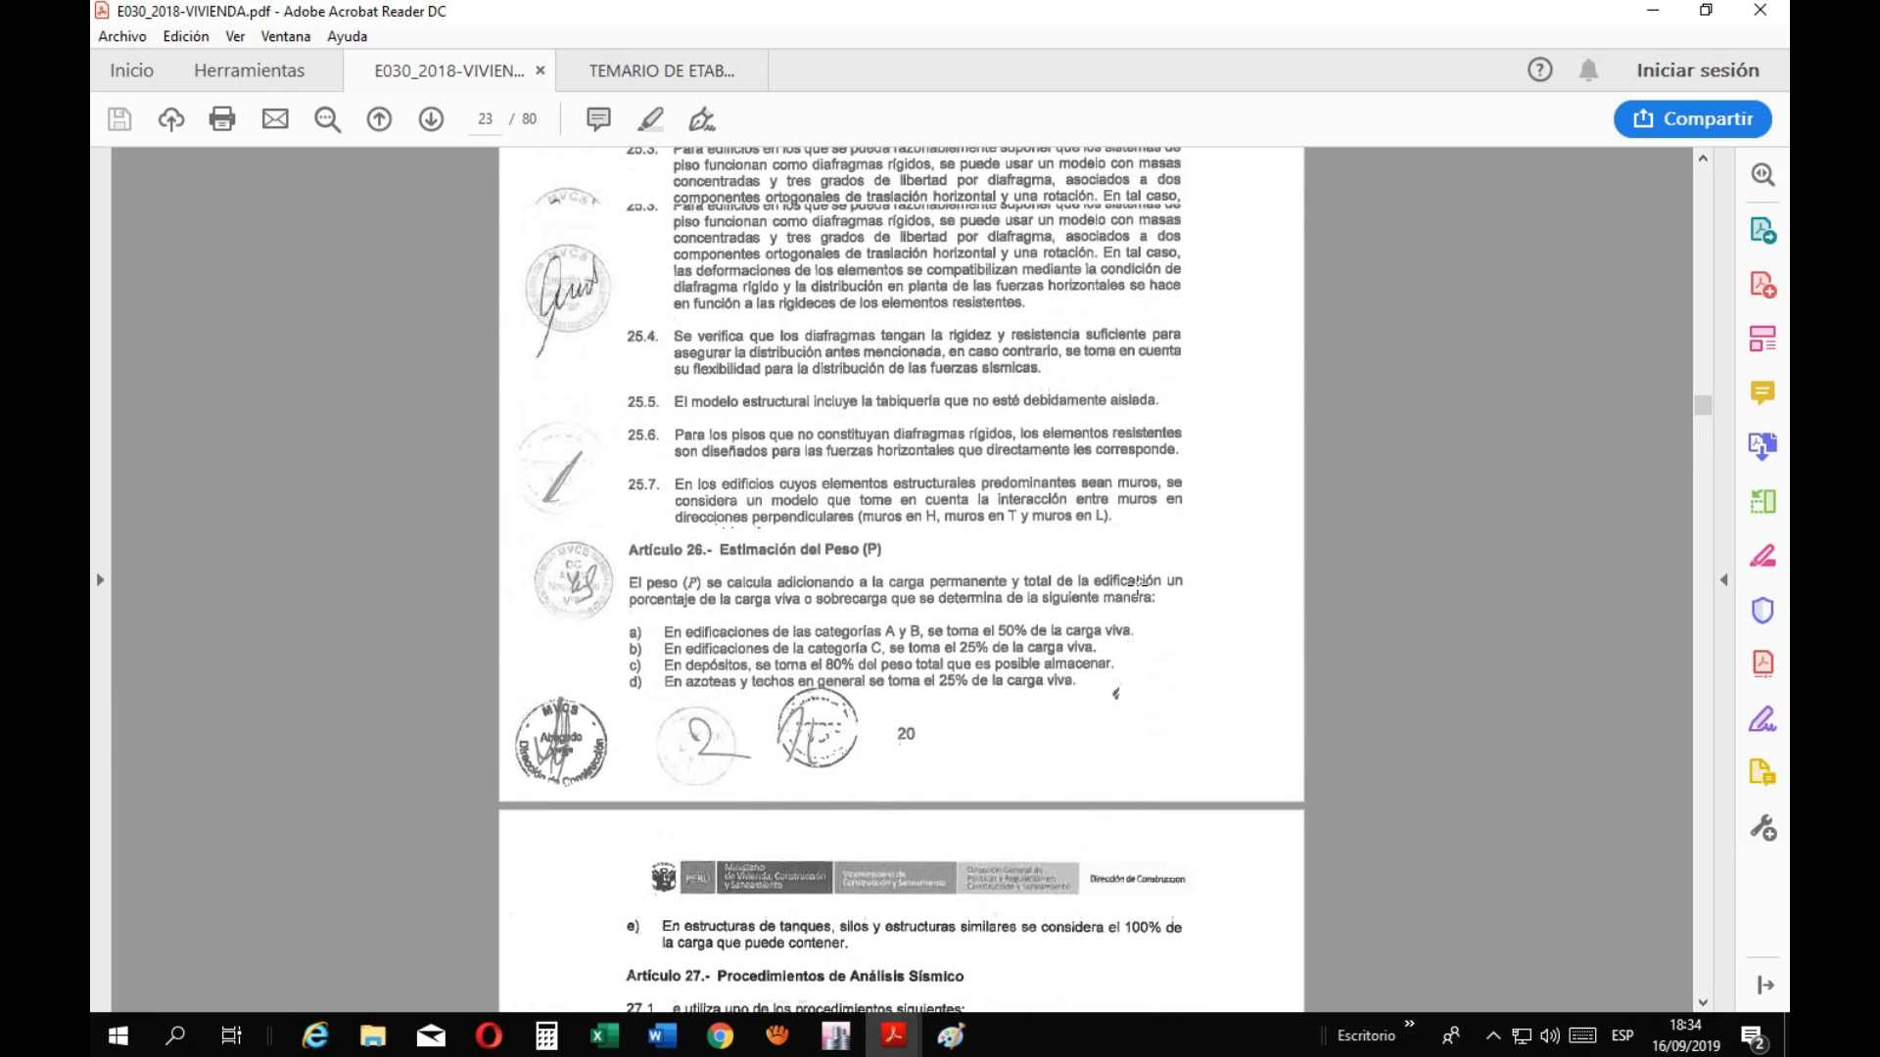
scroll(1136, 586, "up", 15)
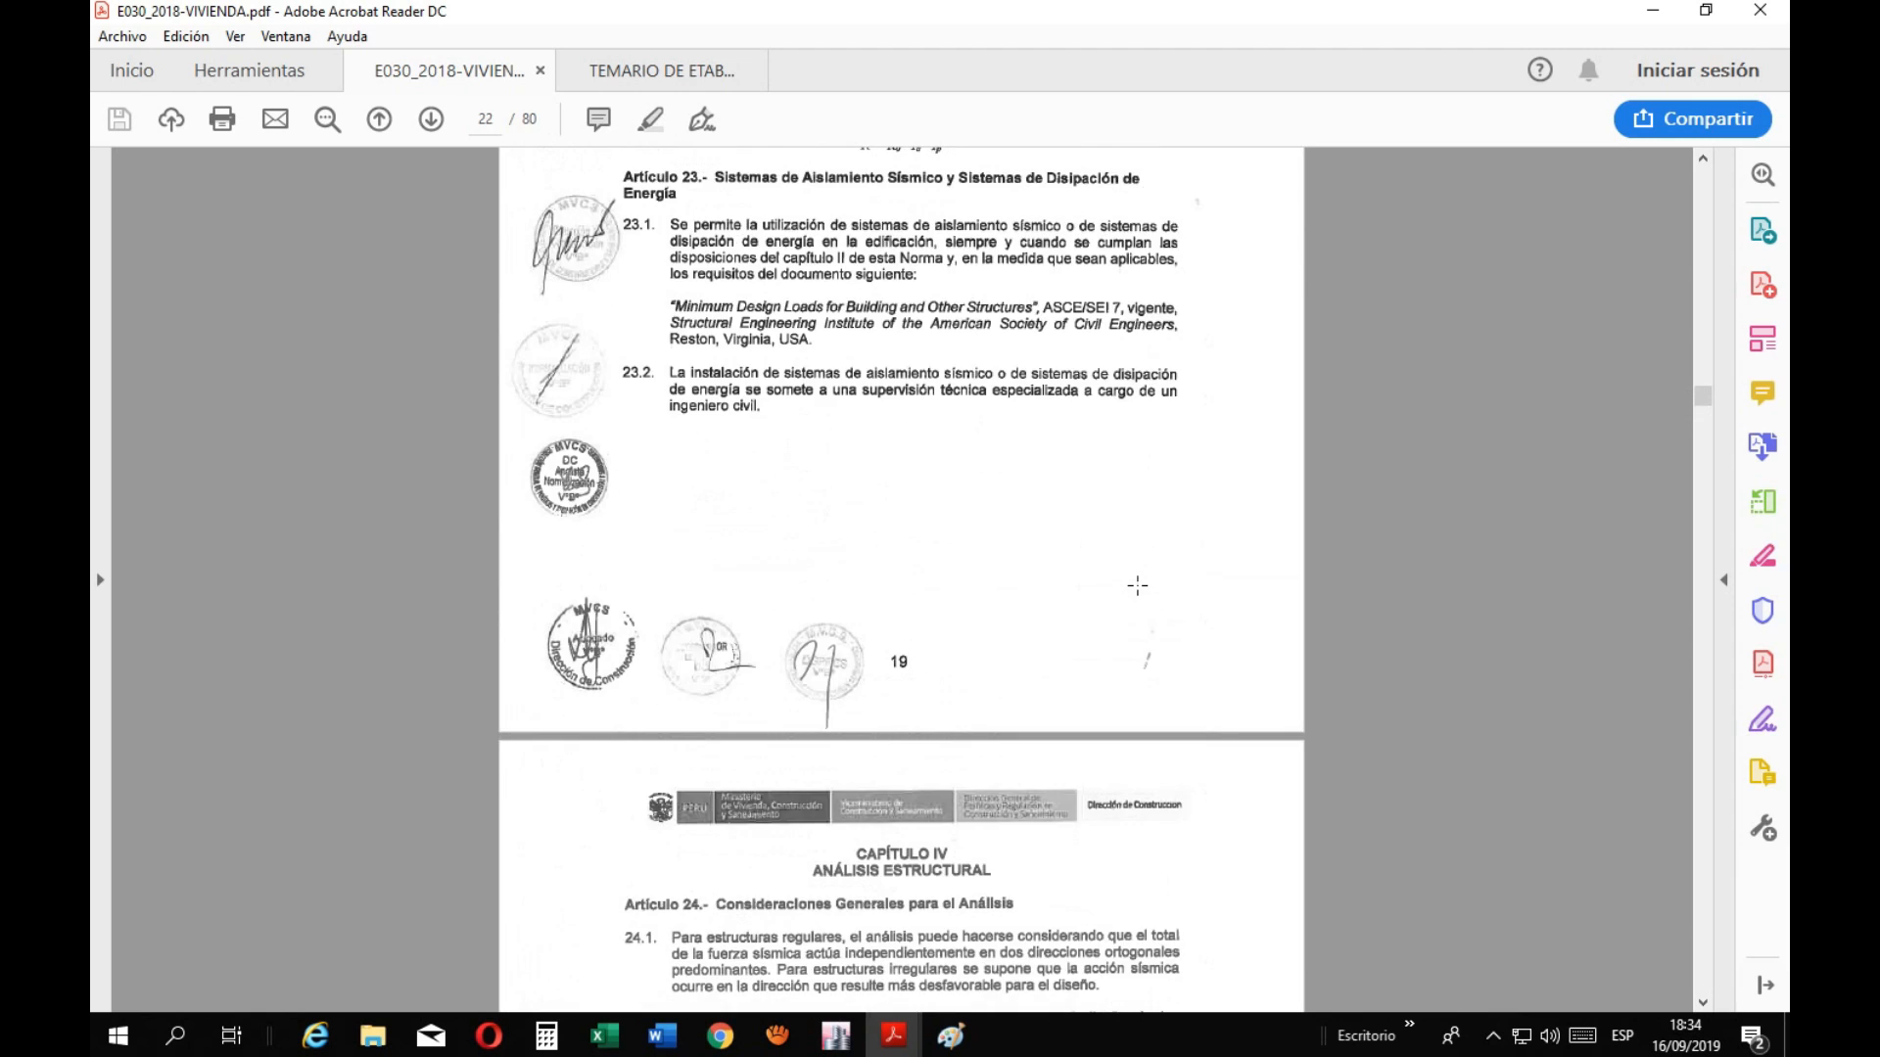
scroll(1137, 586, "up", 10)
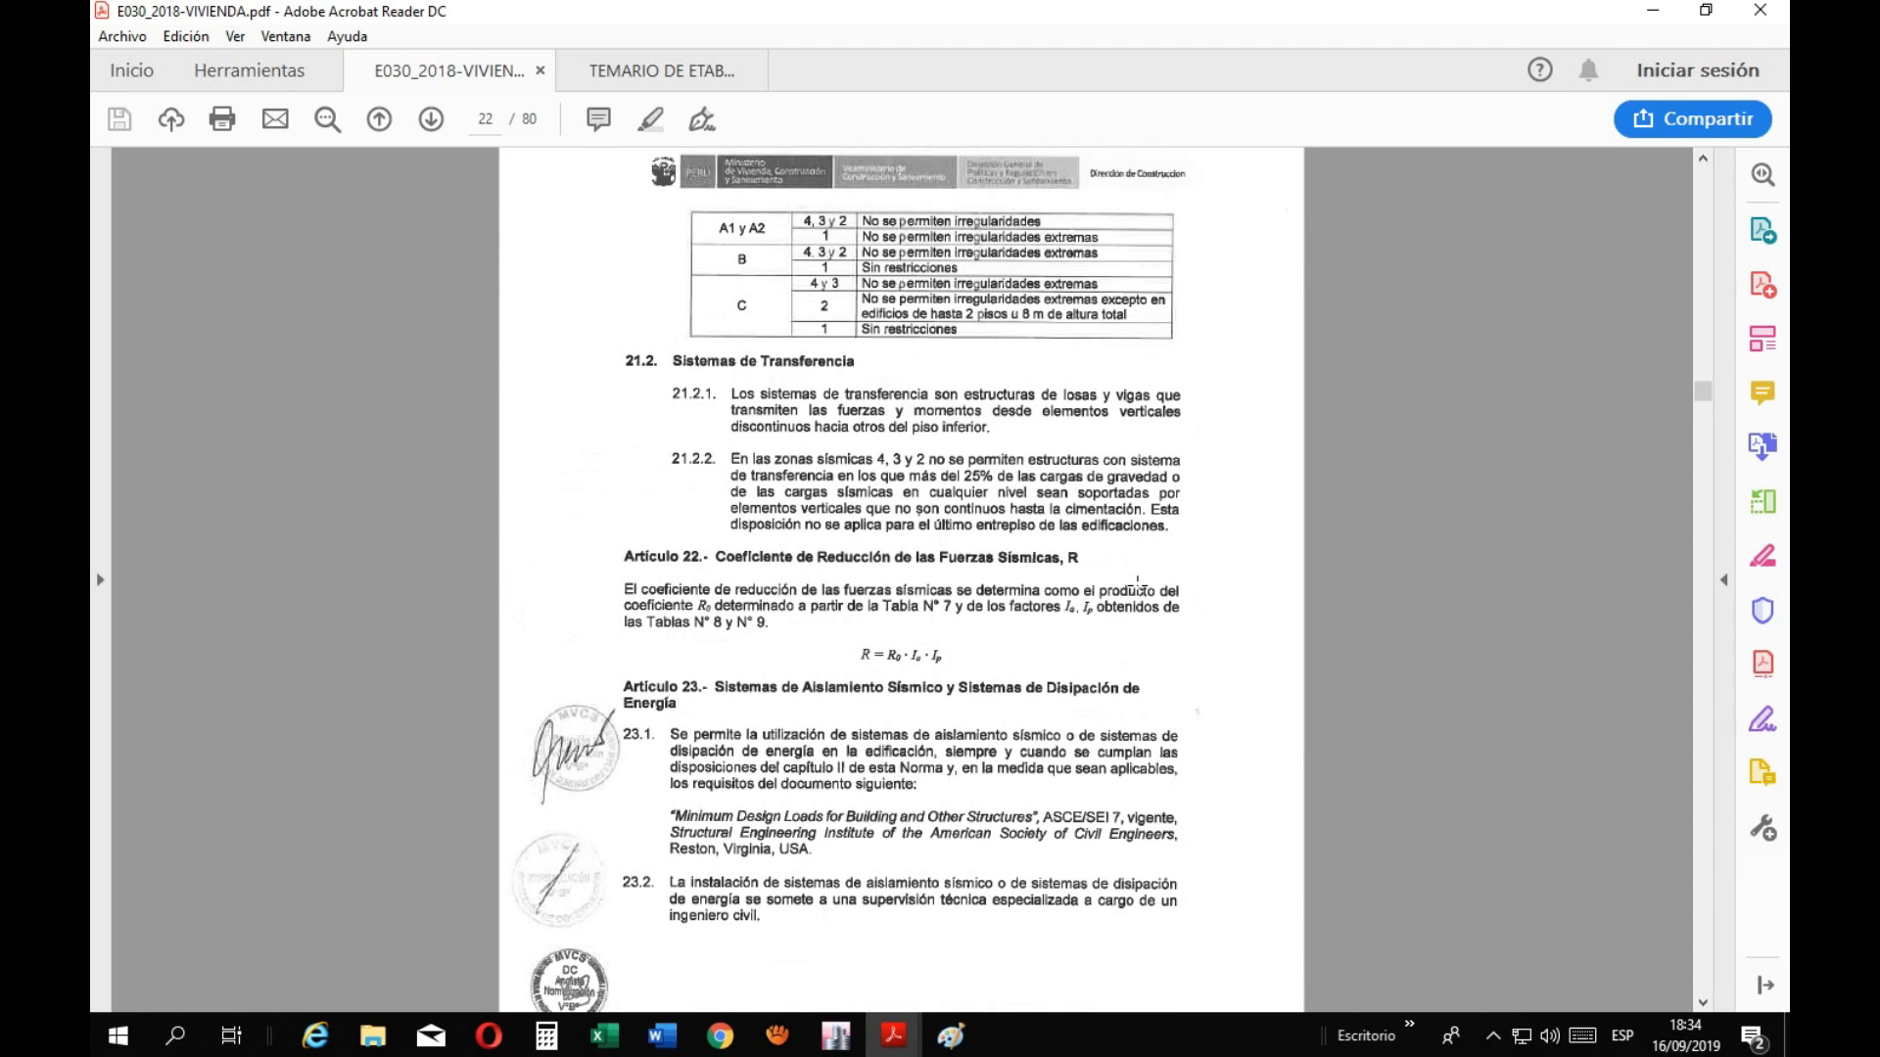
scroll(1136, 586, "up", 3)
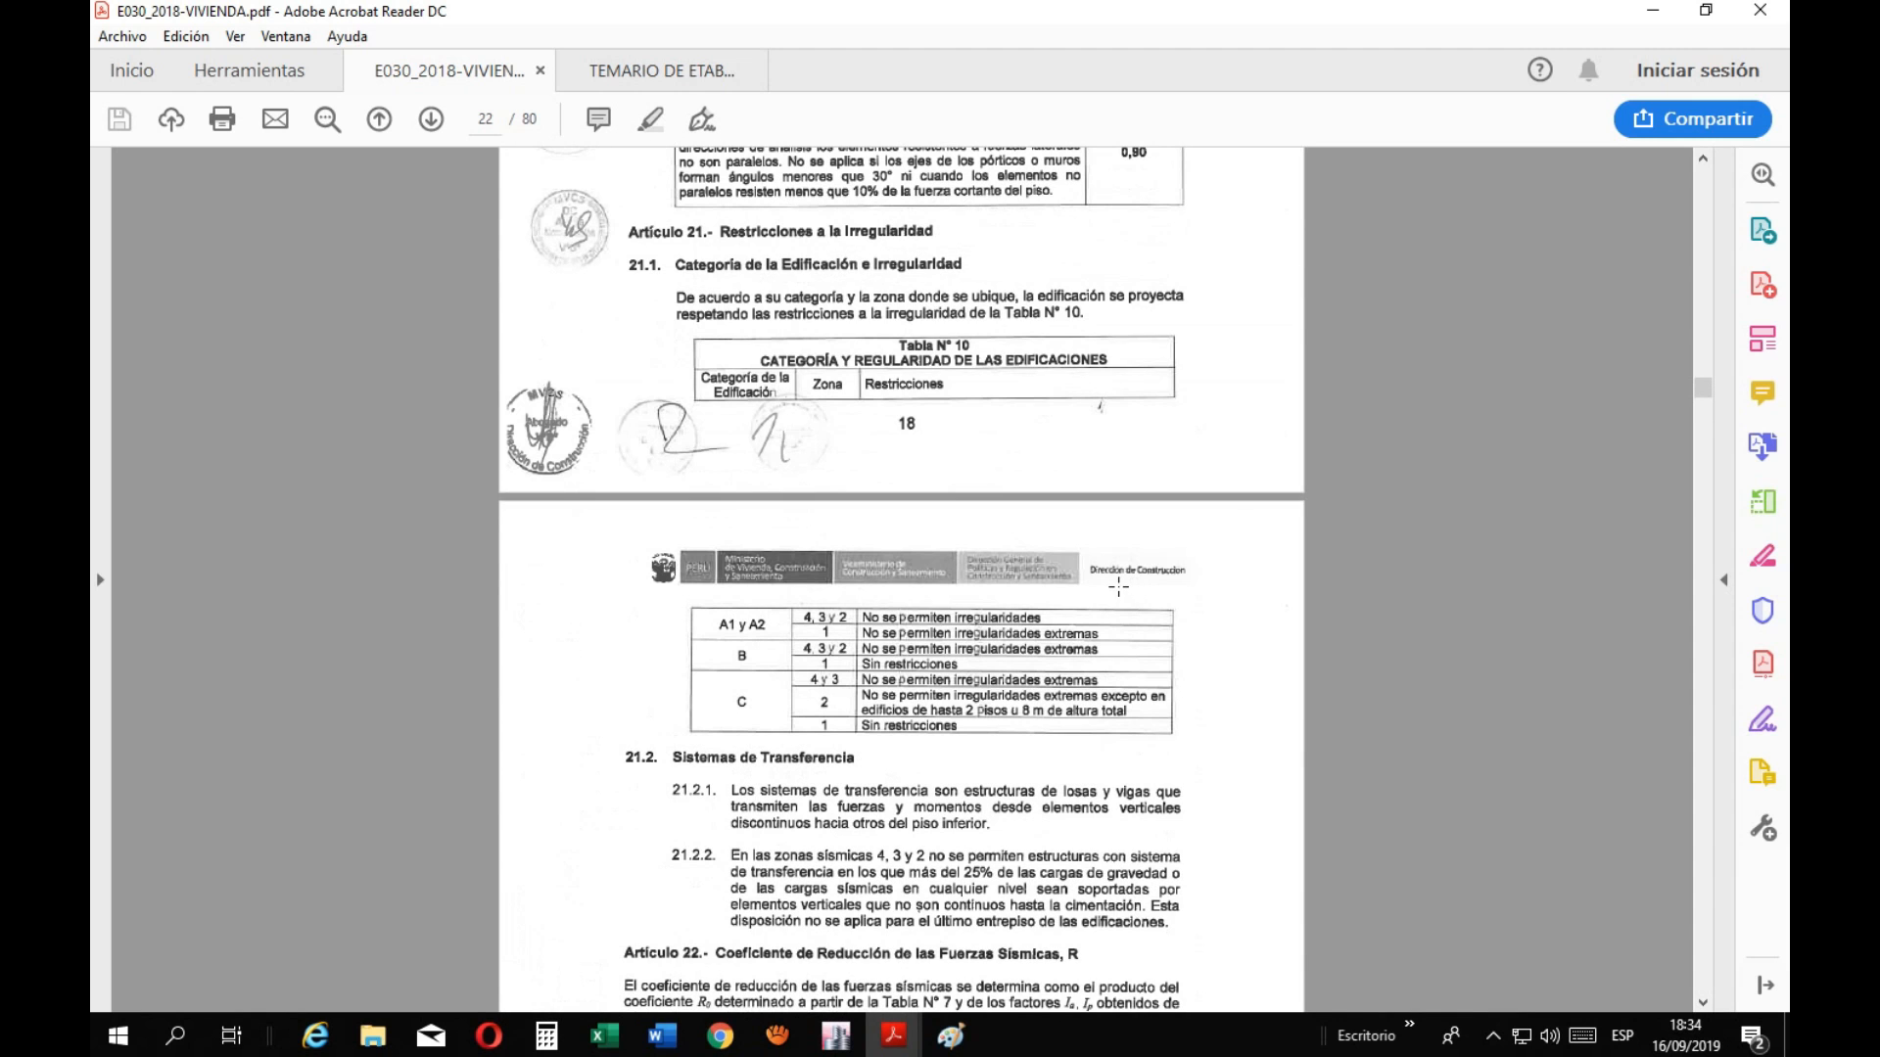
Go to Tabla N° 11 on page 30 of the PDF and enlarge it to examine the storey distortion limits
left_click_drag(1705, 401, 1707, 478)
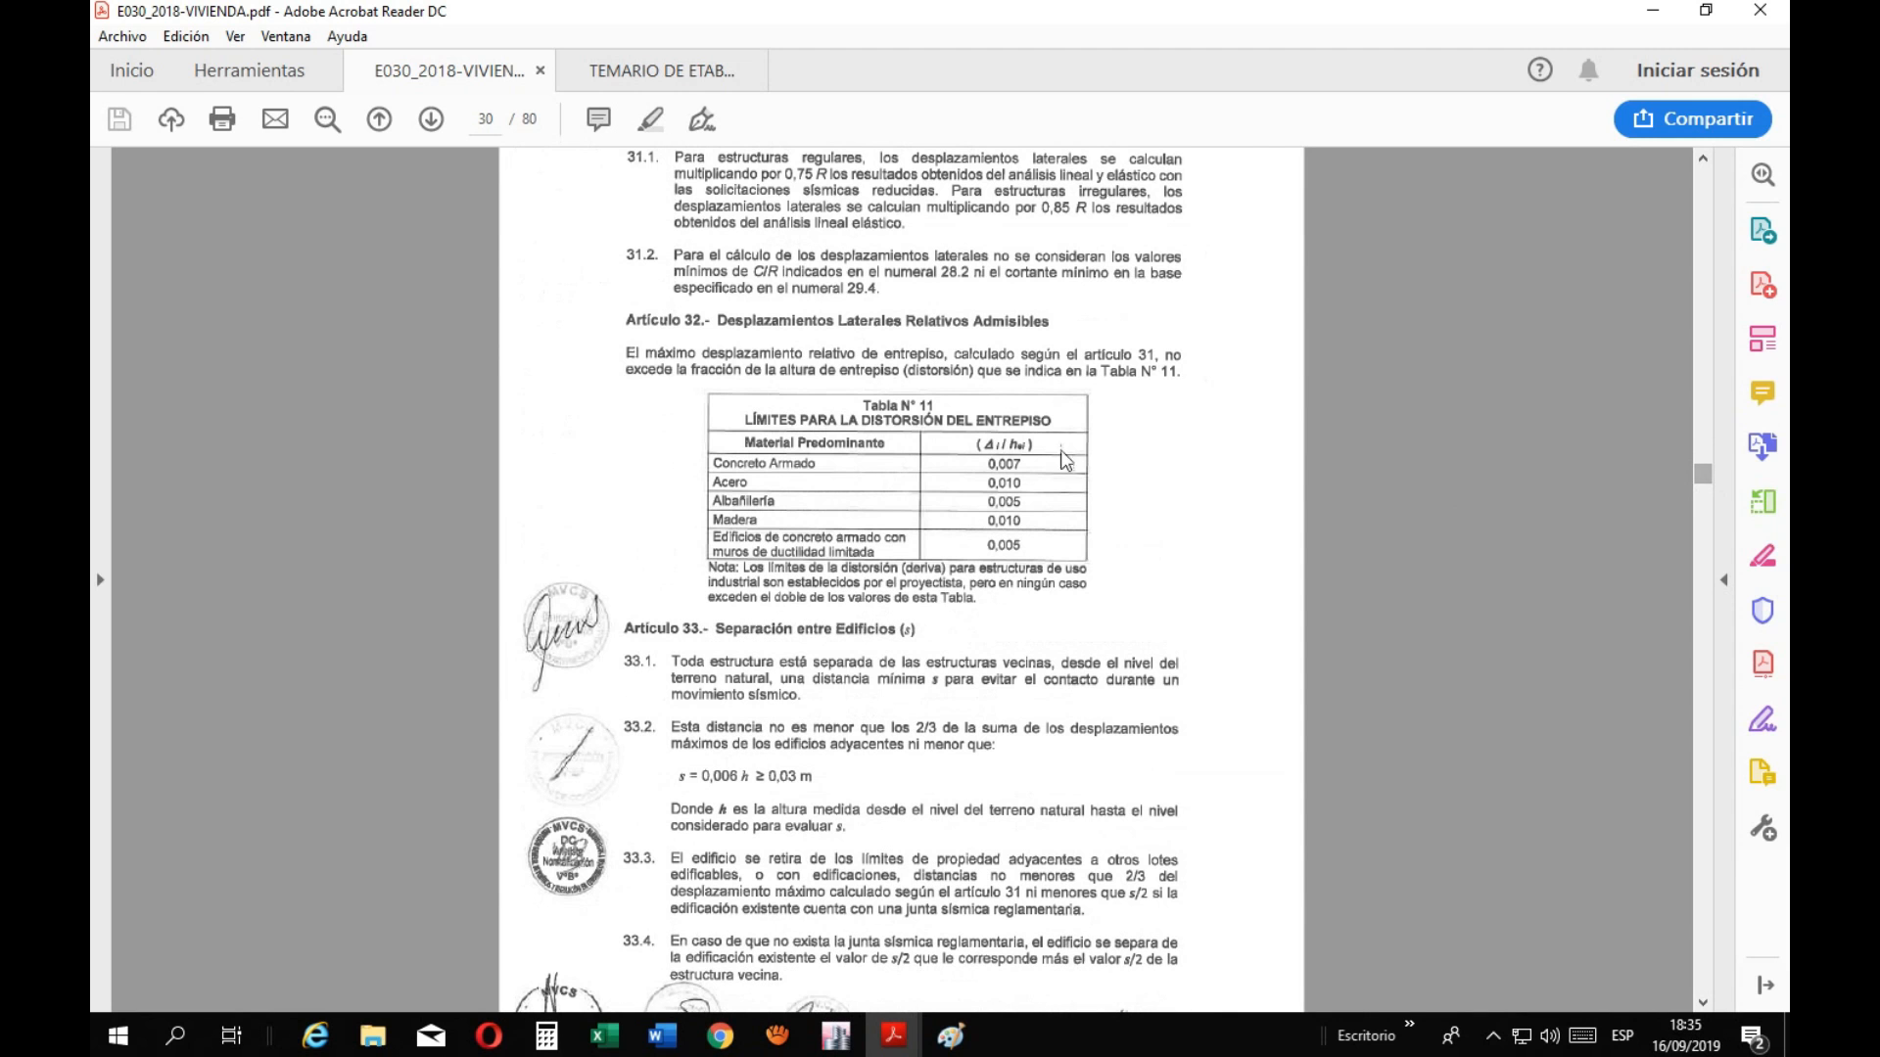
scroll(831, 474, "up", 3)
scroll(907, 416, "up", 1)
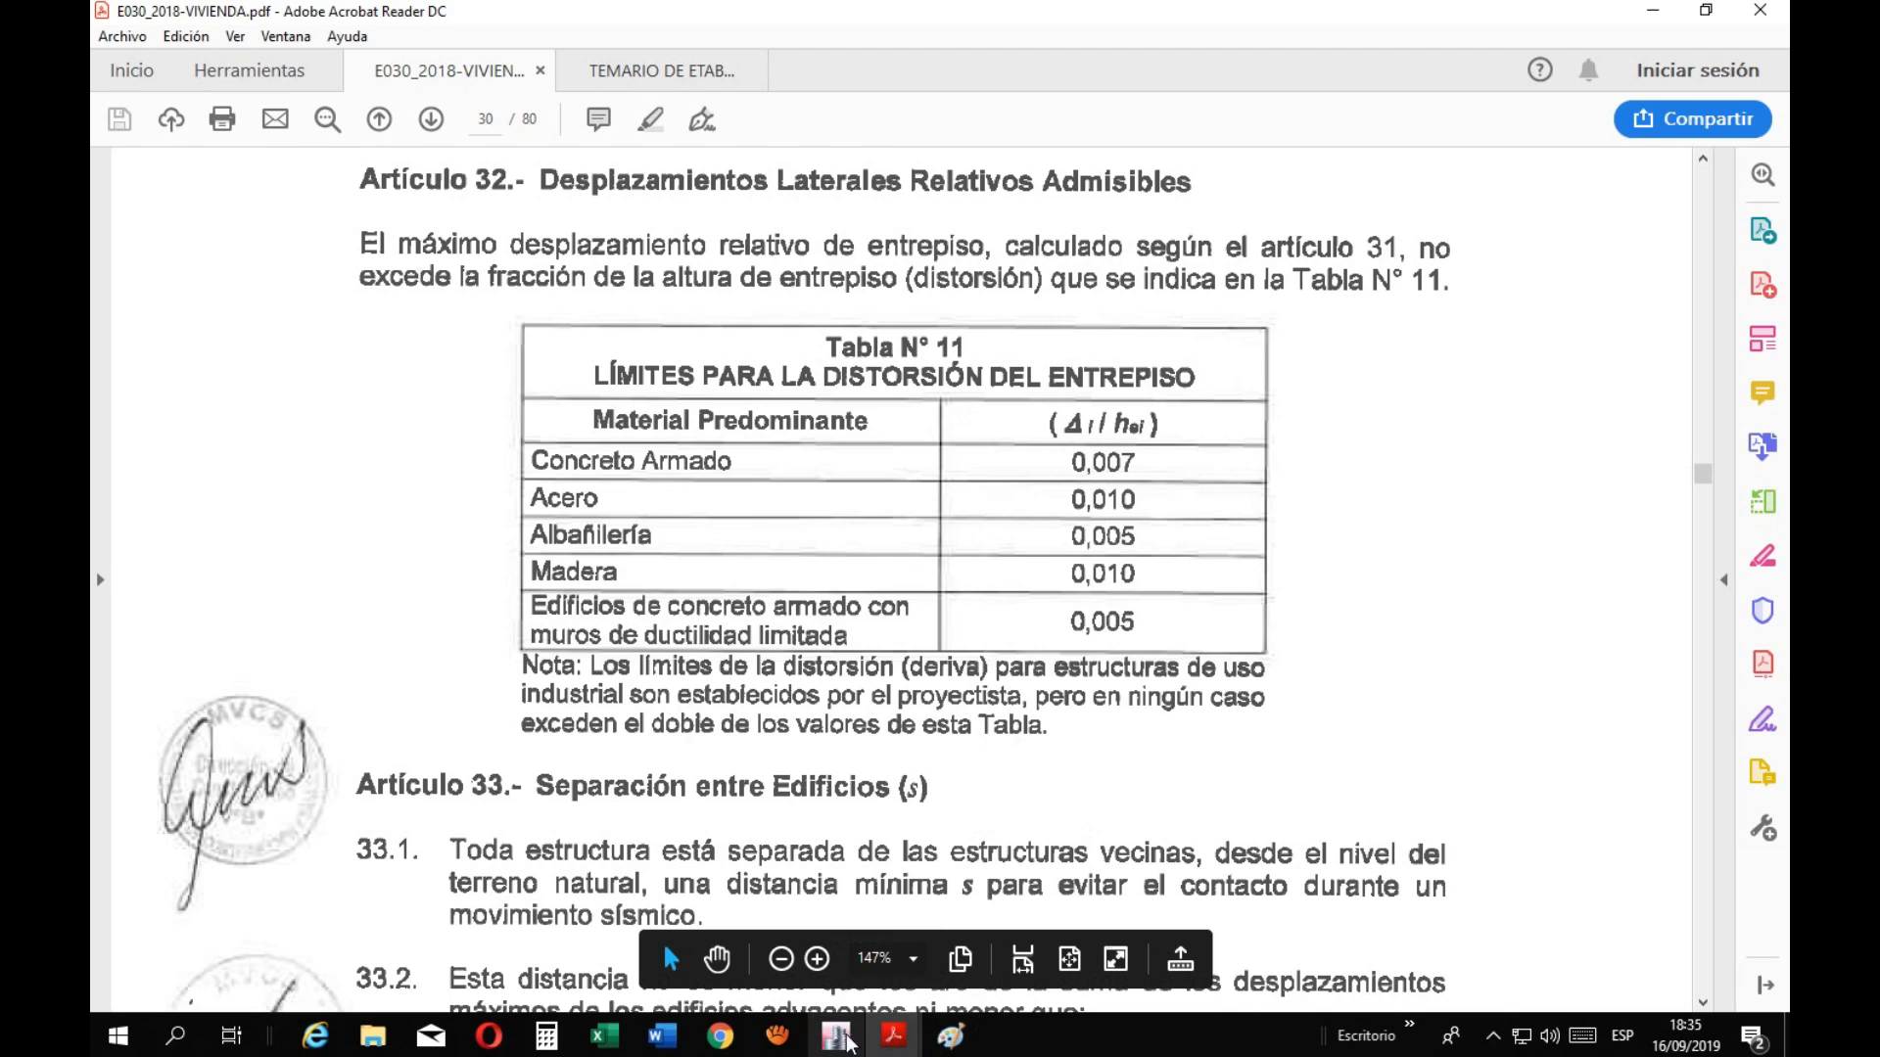
Switch to Paint and write hi in red as the divisor under both Δmax and the Δ tab 11 term
left_click(950, 1036)
mouse_move(1300, 803)
left_mouse_down()
mouse_move(1403, 801)
mouse_move(1357, 872)
mouse_move(1375, 873)
left_mouse_up()
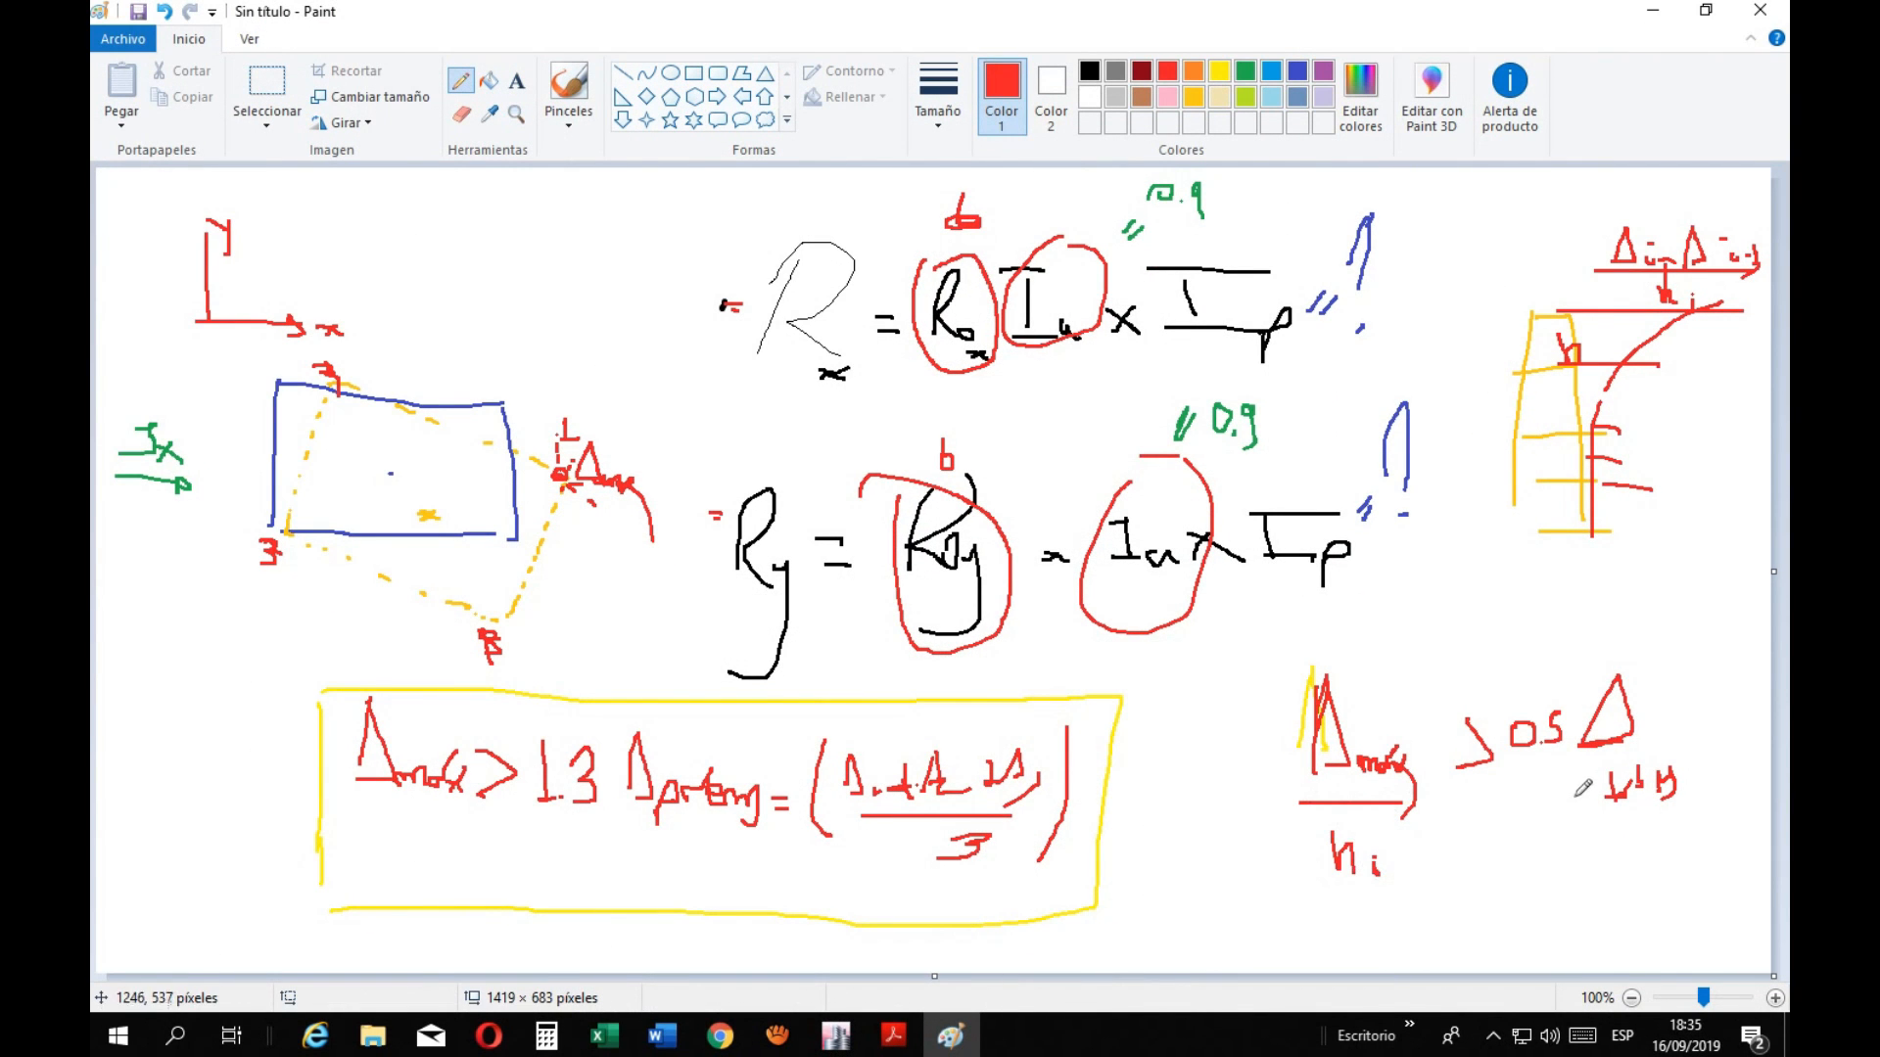
left_click_drag(1576, 782, 1698, 761)
left_click_drag(1644, 832, 1681, 871)
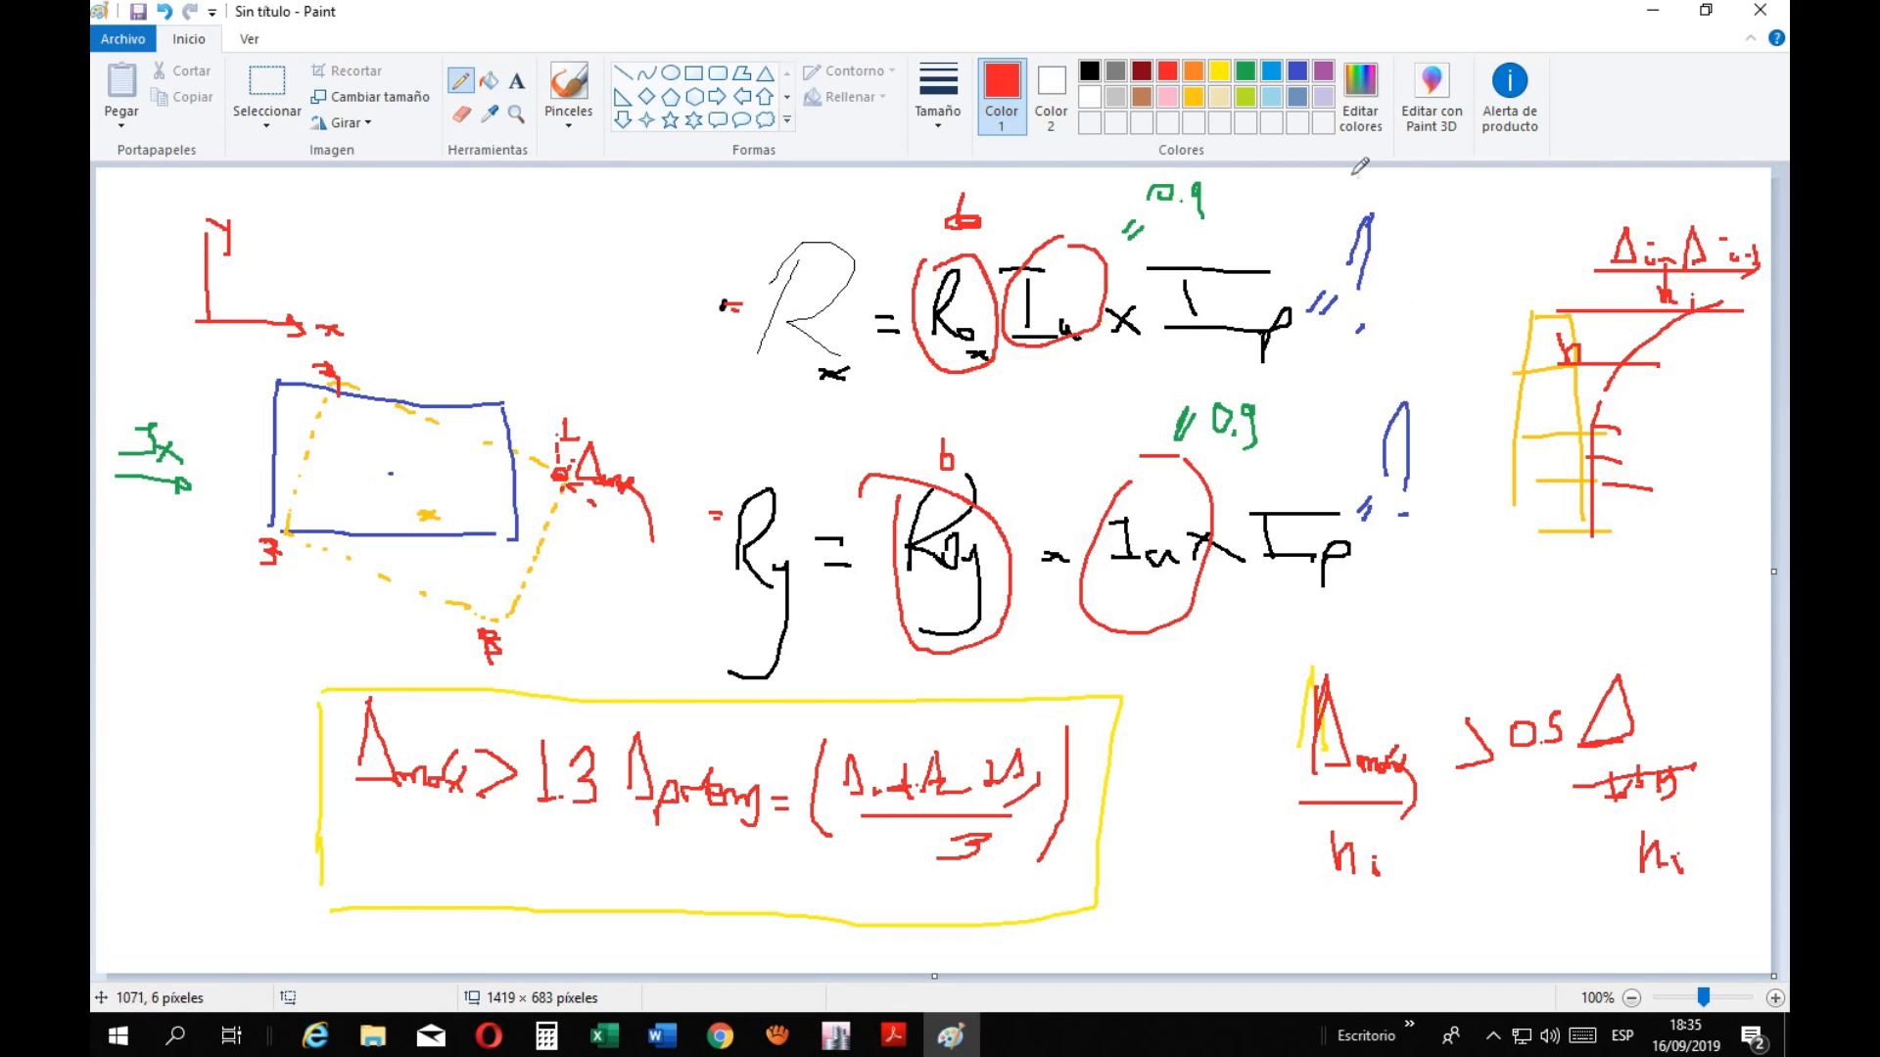
Bracket the Δ tab 11 / hi term in green and write the distortion limit 0.007 above it
left_click(1246, 72)
left_click_drag(1583, 663, 1633, 908)
left_click_drag(1655, 662, 1683, 910)
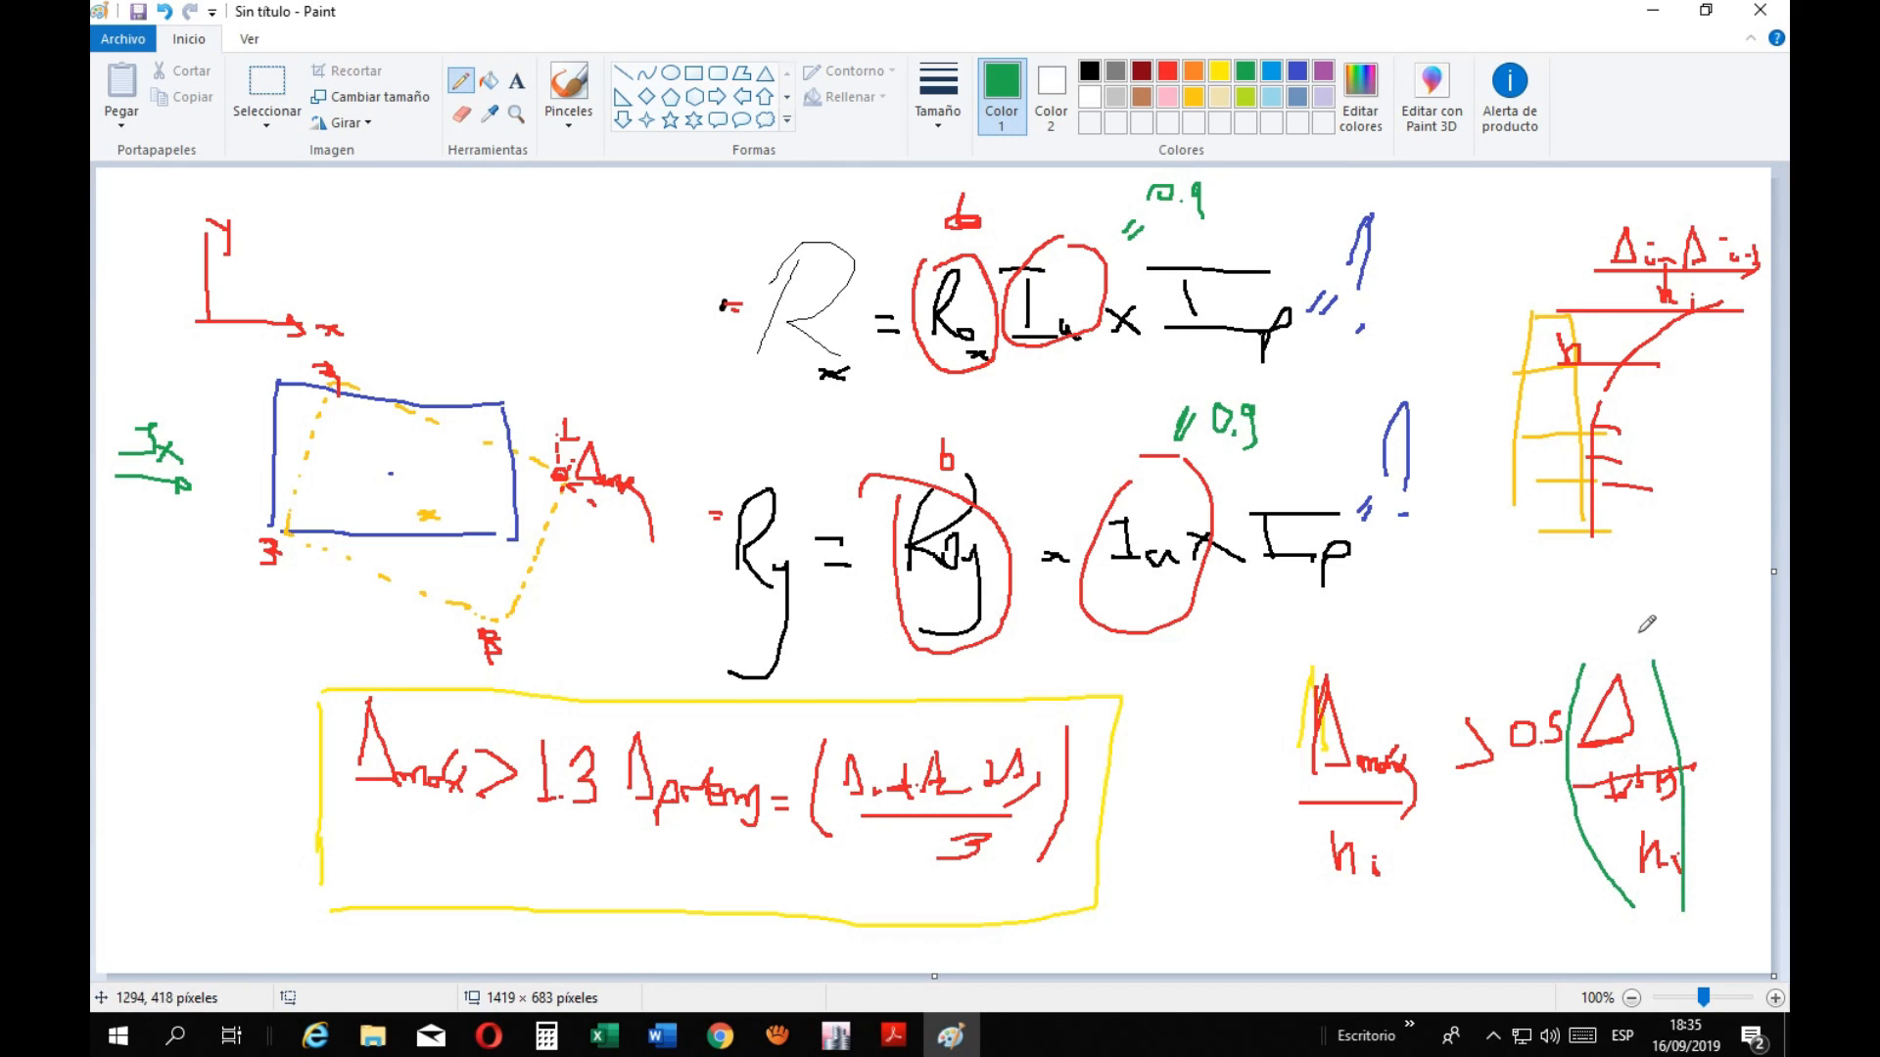
left_click_drag(1656, 596, 1705, 604)
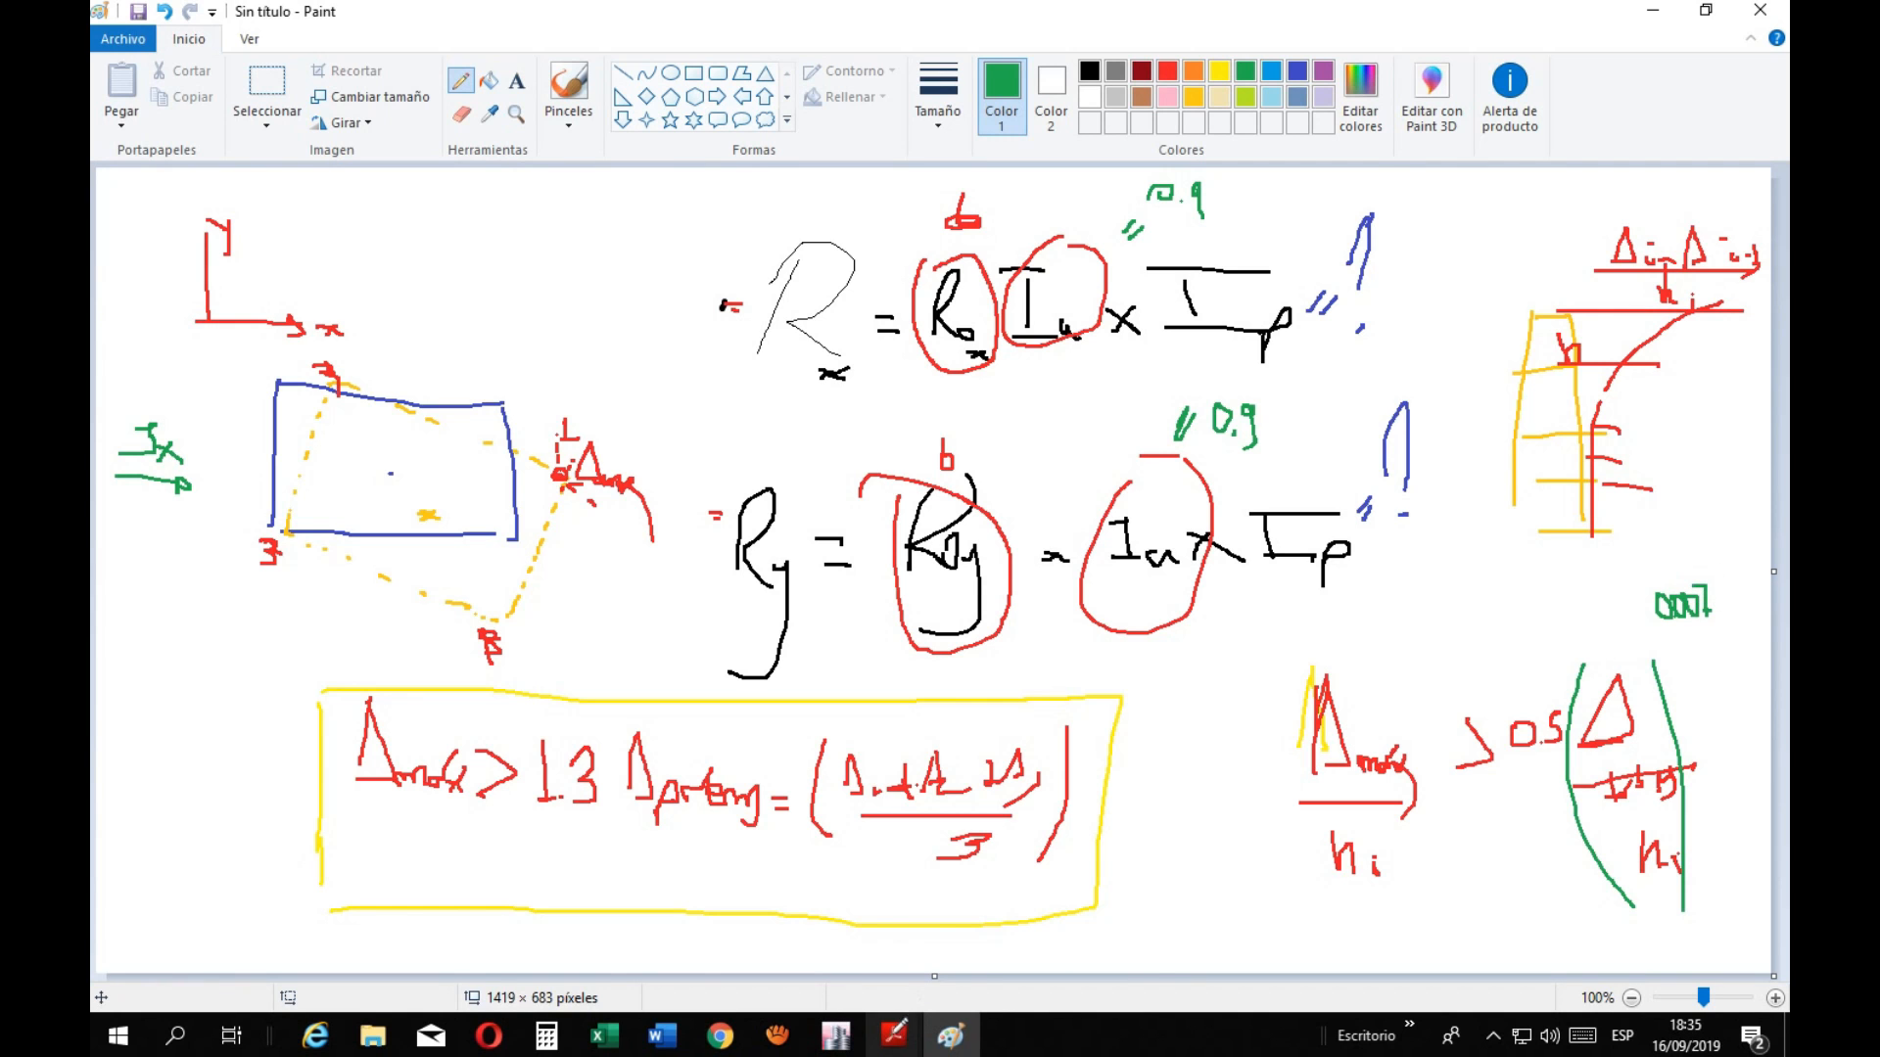
Check Tabla N° 11 in the E030 PDF, return to Paint and circle the Δmax / hi term in green
left_click(896, 1033)
left_click(827, 954)
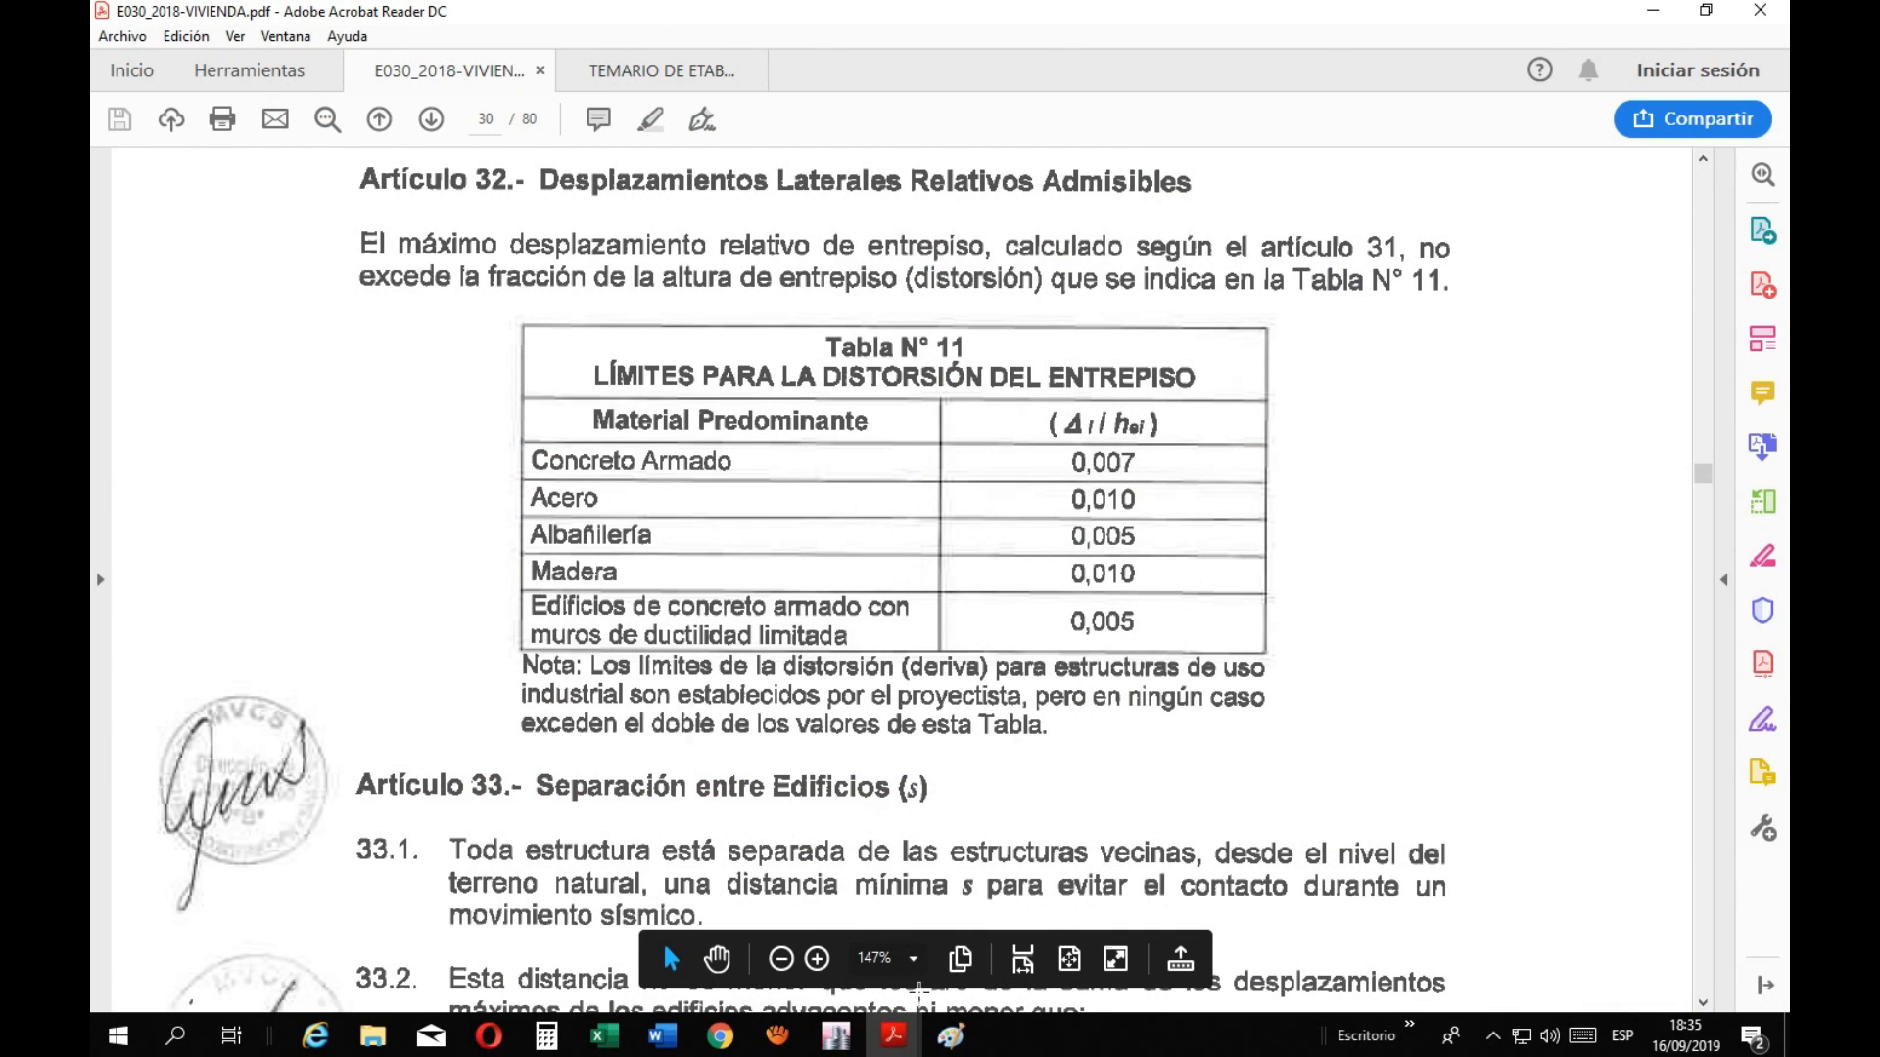
left_click(951, 1035)
mouse_move(1287, 670)
left_mouse_down()
mouse_move(1363, 932)
mouse_move(1409, 795)
mouse_move(1343, 688)
left_mouse_up()
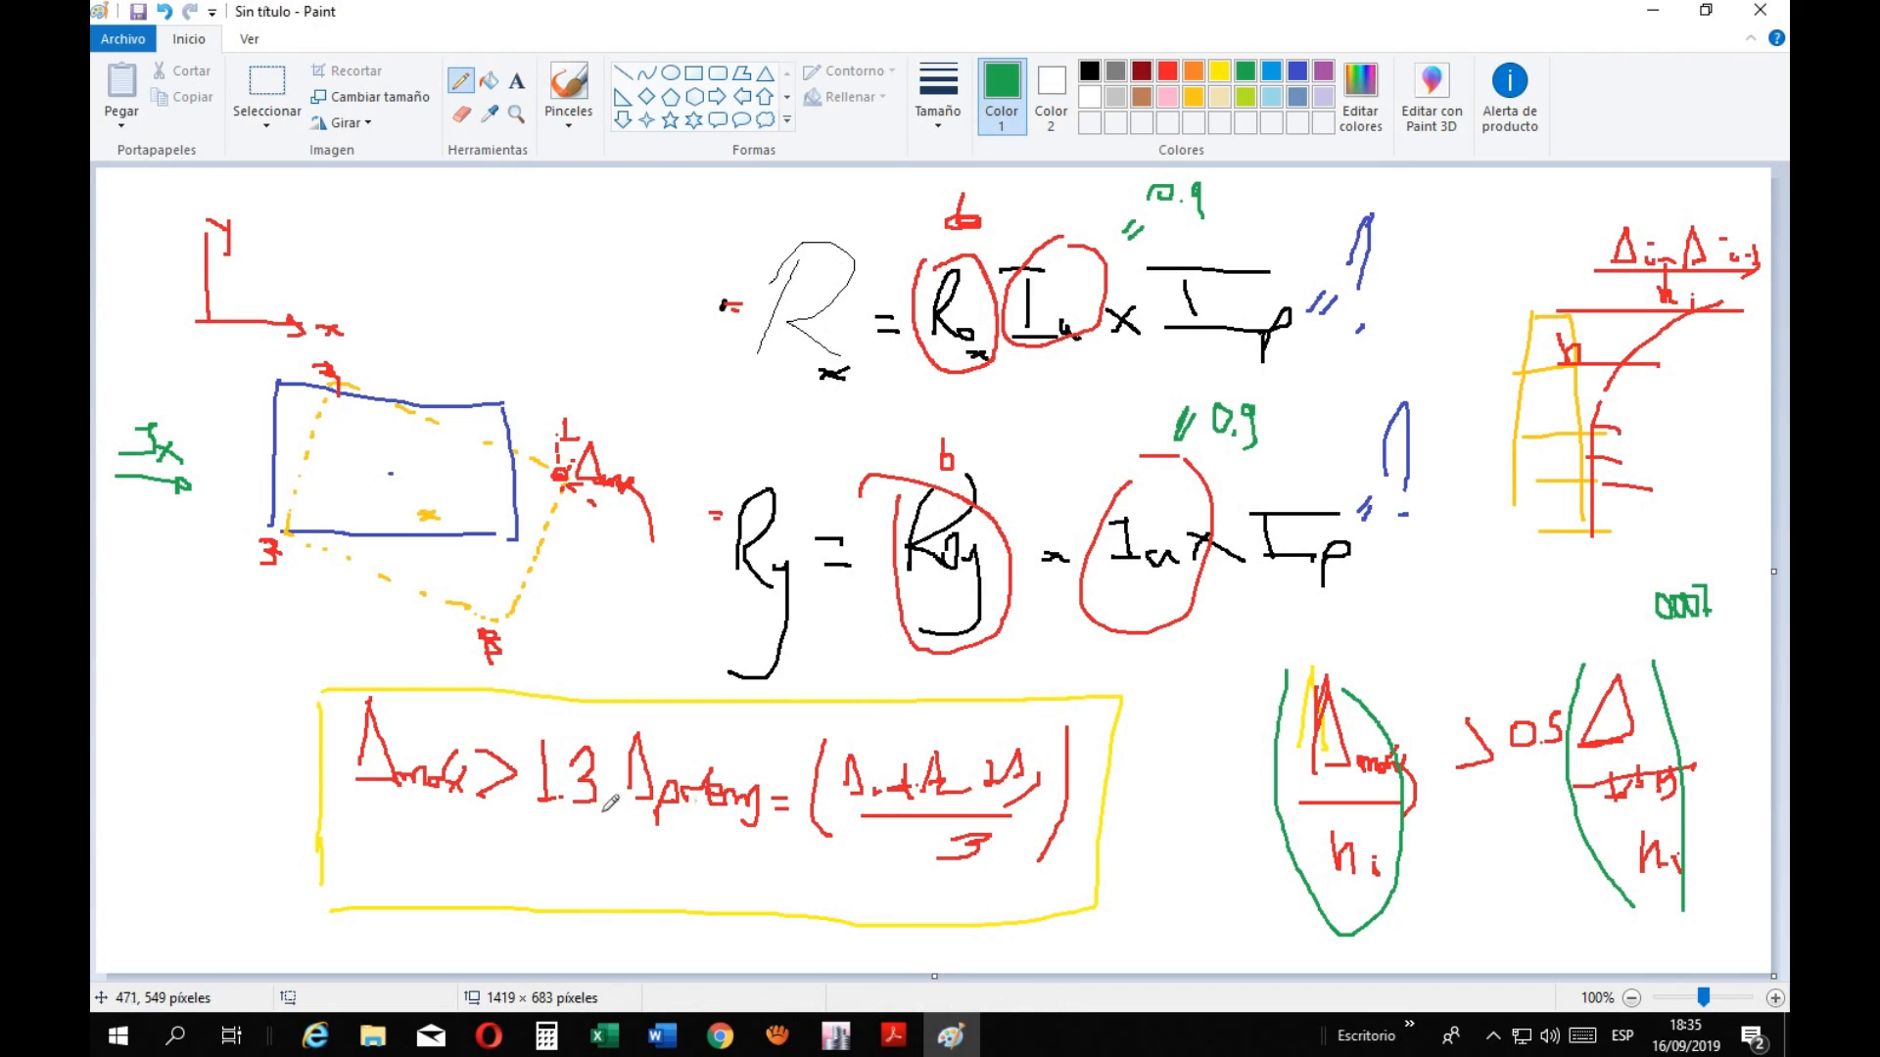
Add the divisor h in green to each displacement term in the yellow box and draw a double-headed arrow linking the box to the second condition
mouse_move(376, 804)
left_mouse_down()
mouse_move(460, 811)
mouse_move(425, 874)
mouse_move(452, 877)
left_mouse_up()
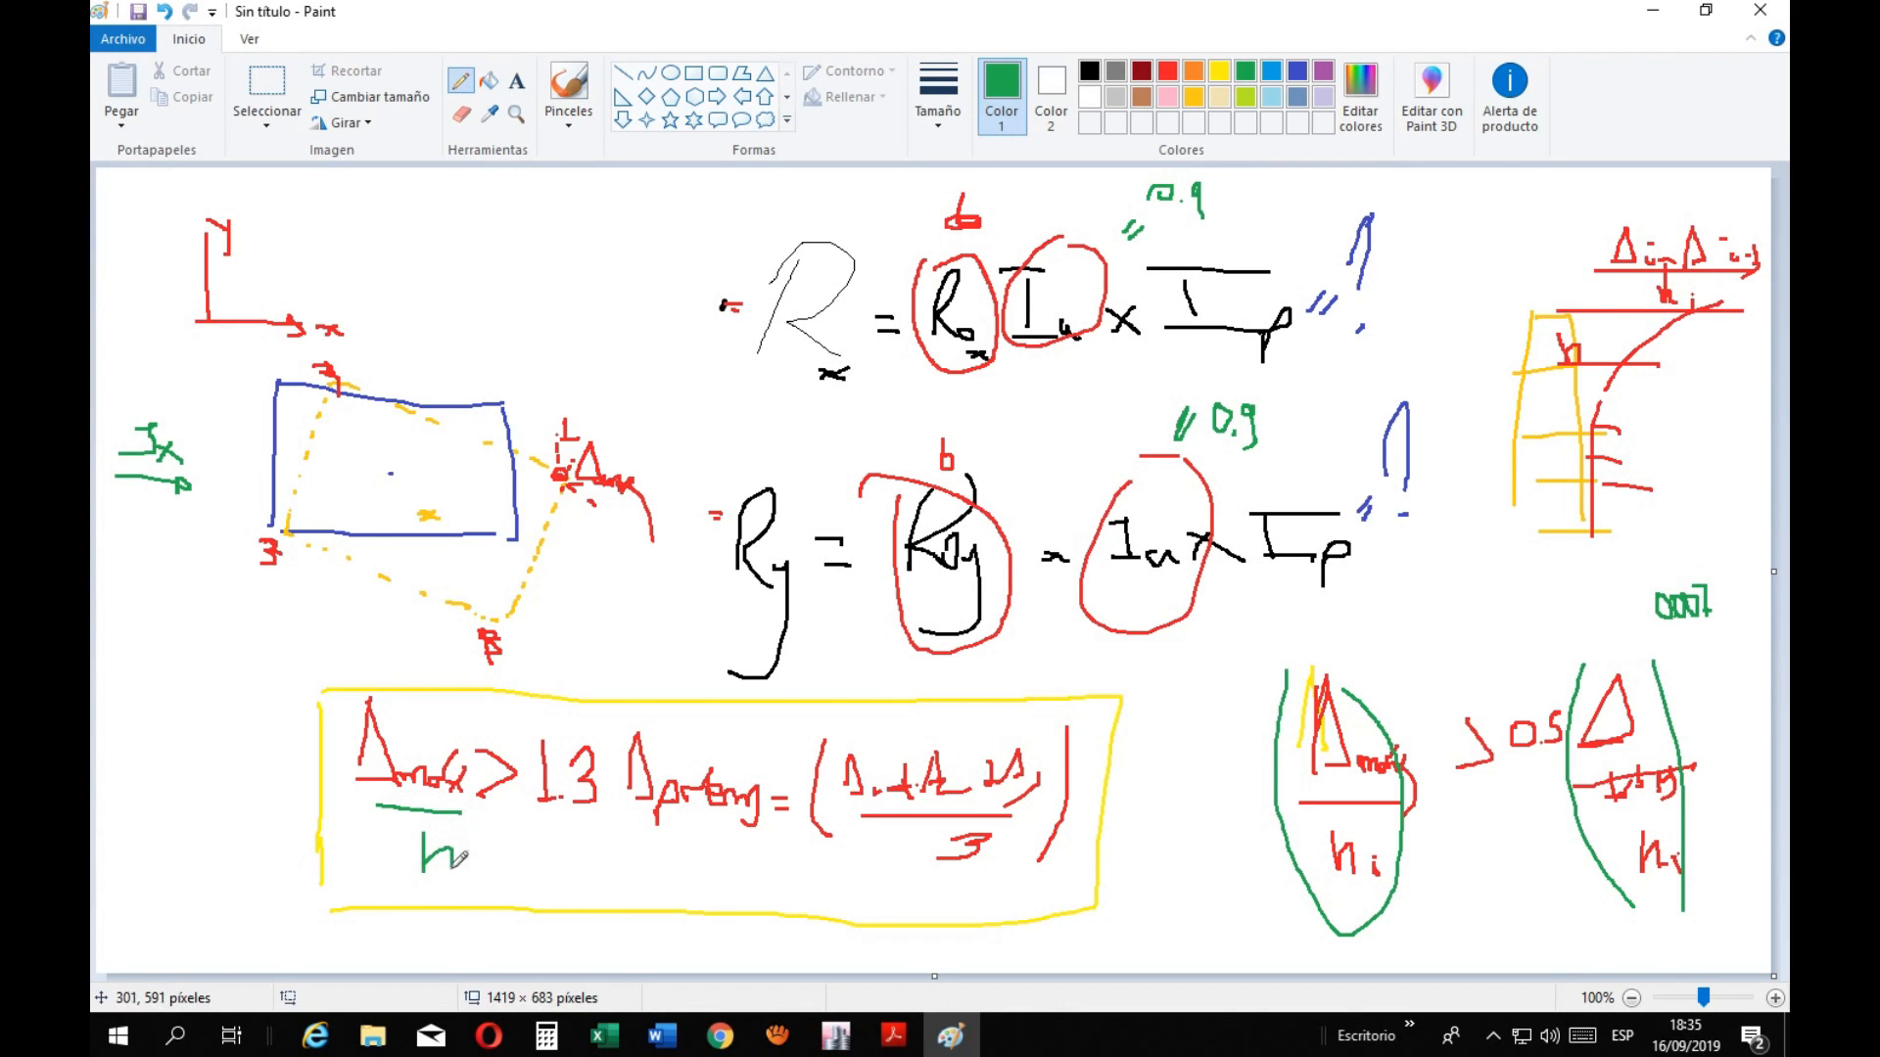
mouse_move(620, 829)
left_mouse_down()
mouse_move(744, 828)
mouse_move(681, 896)
mouse_move(714, 887)
left_mouse_up()
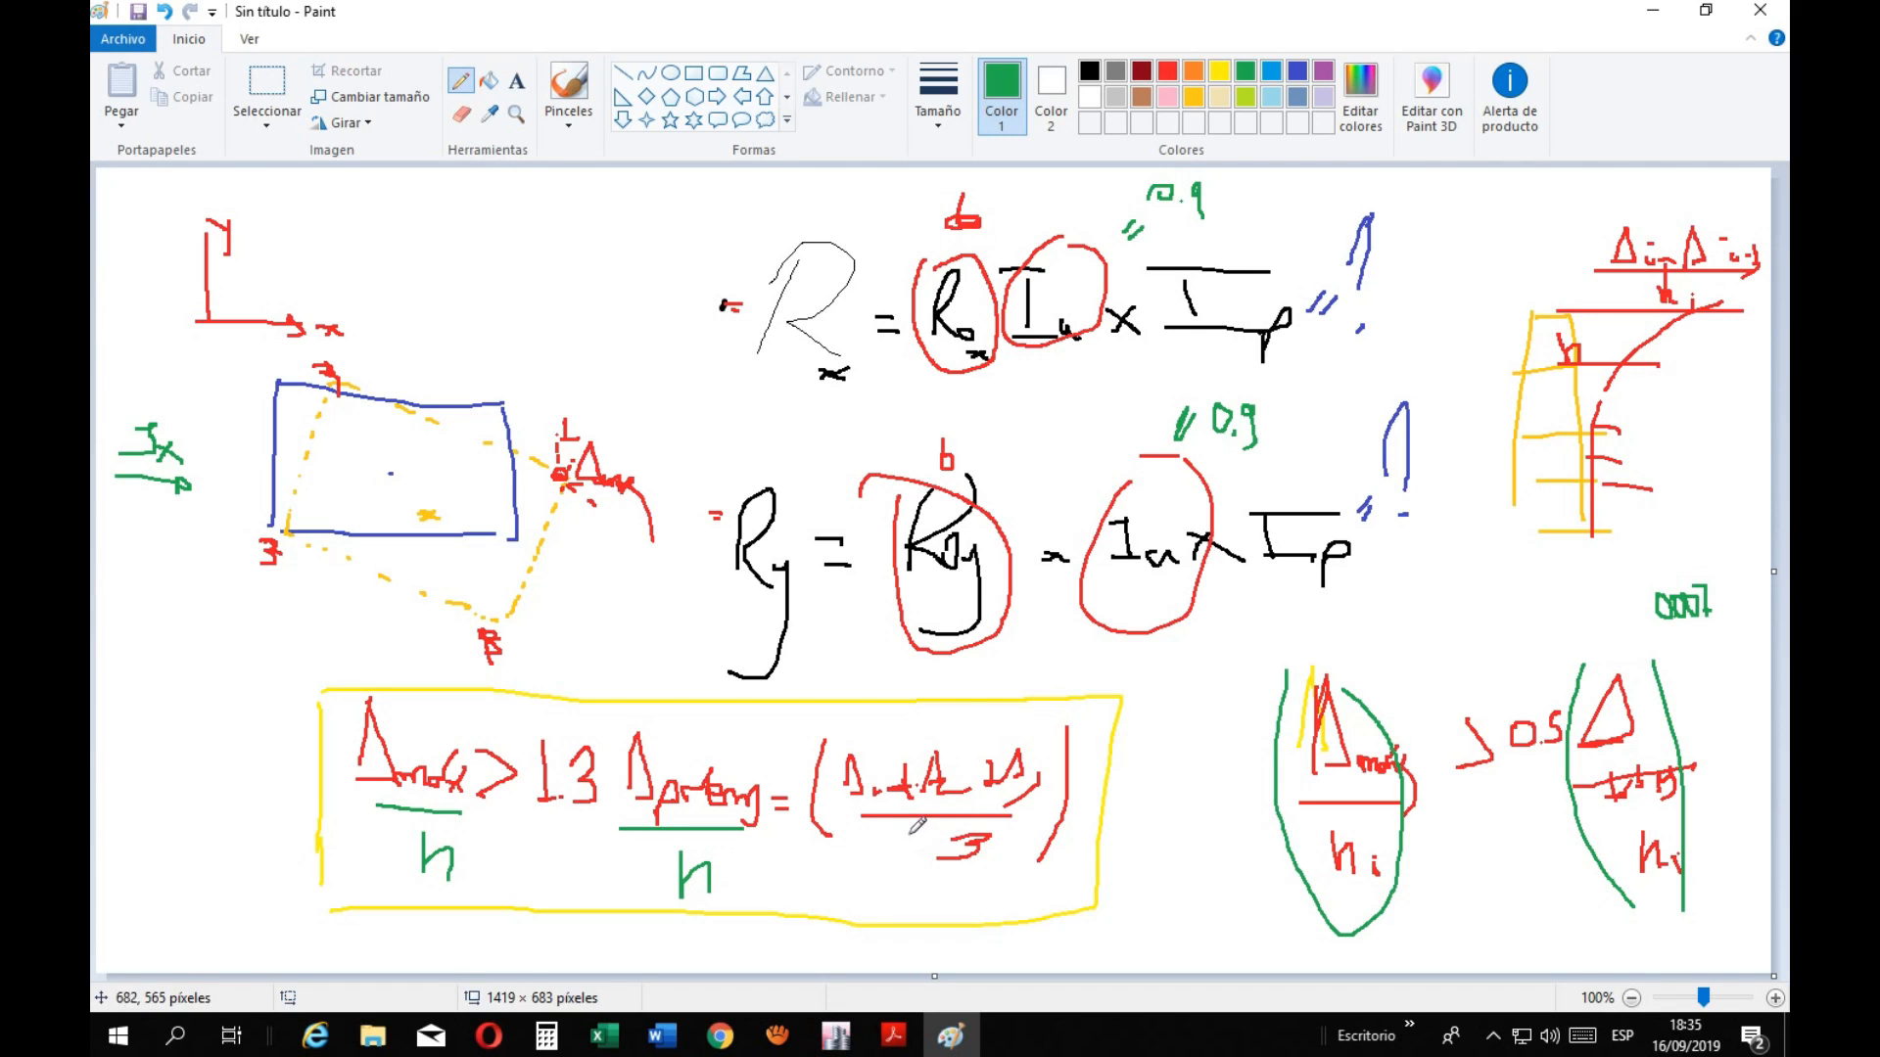
left_click_drag(1009, 832, 1015, 864)
mouse_move(1133, 769)
left_mouse_down()
mouse_move(1246, 798)
mouse_move(1223, 820)
left_mouse_up()
mouse_move(1160, 752)
left_mouse_down()
mouse_move(1116, 798)
mouse_move(1187, 809)
left_mouse_up()
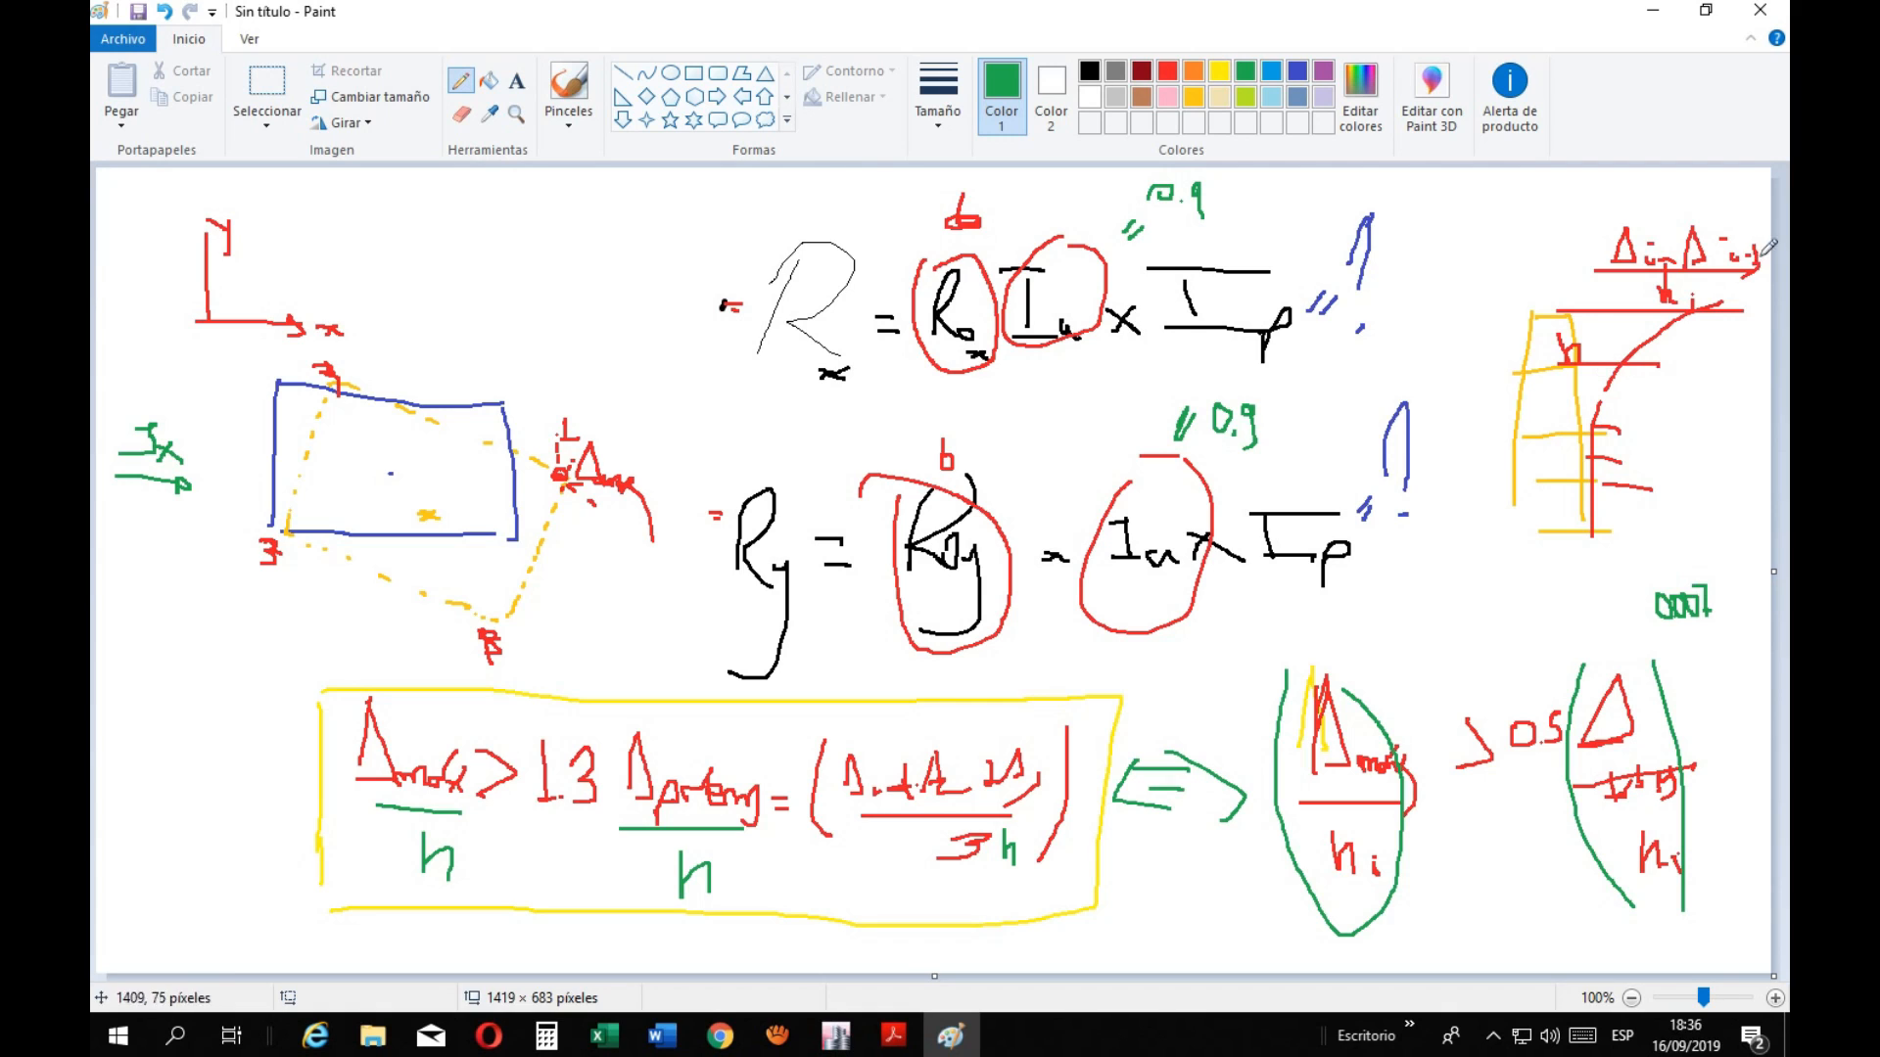
Draw a green vertical limit line with an arrow from 0.007 beside the drift sketch, and compare it with the Graficos_Deriva_Dinámico chart in Excel
mouse_move(1750, 196)
left_mouse_down()
mouse_move(1762, 549)
mouse_move(1733, 559)
left_mouse_up()
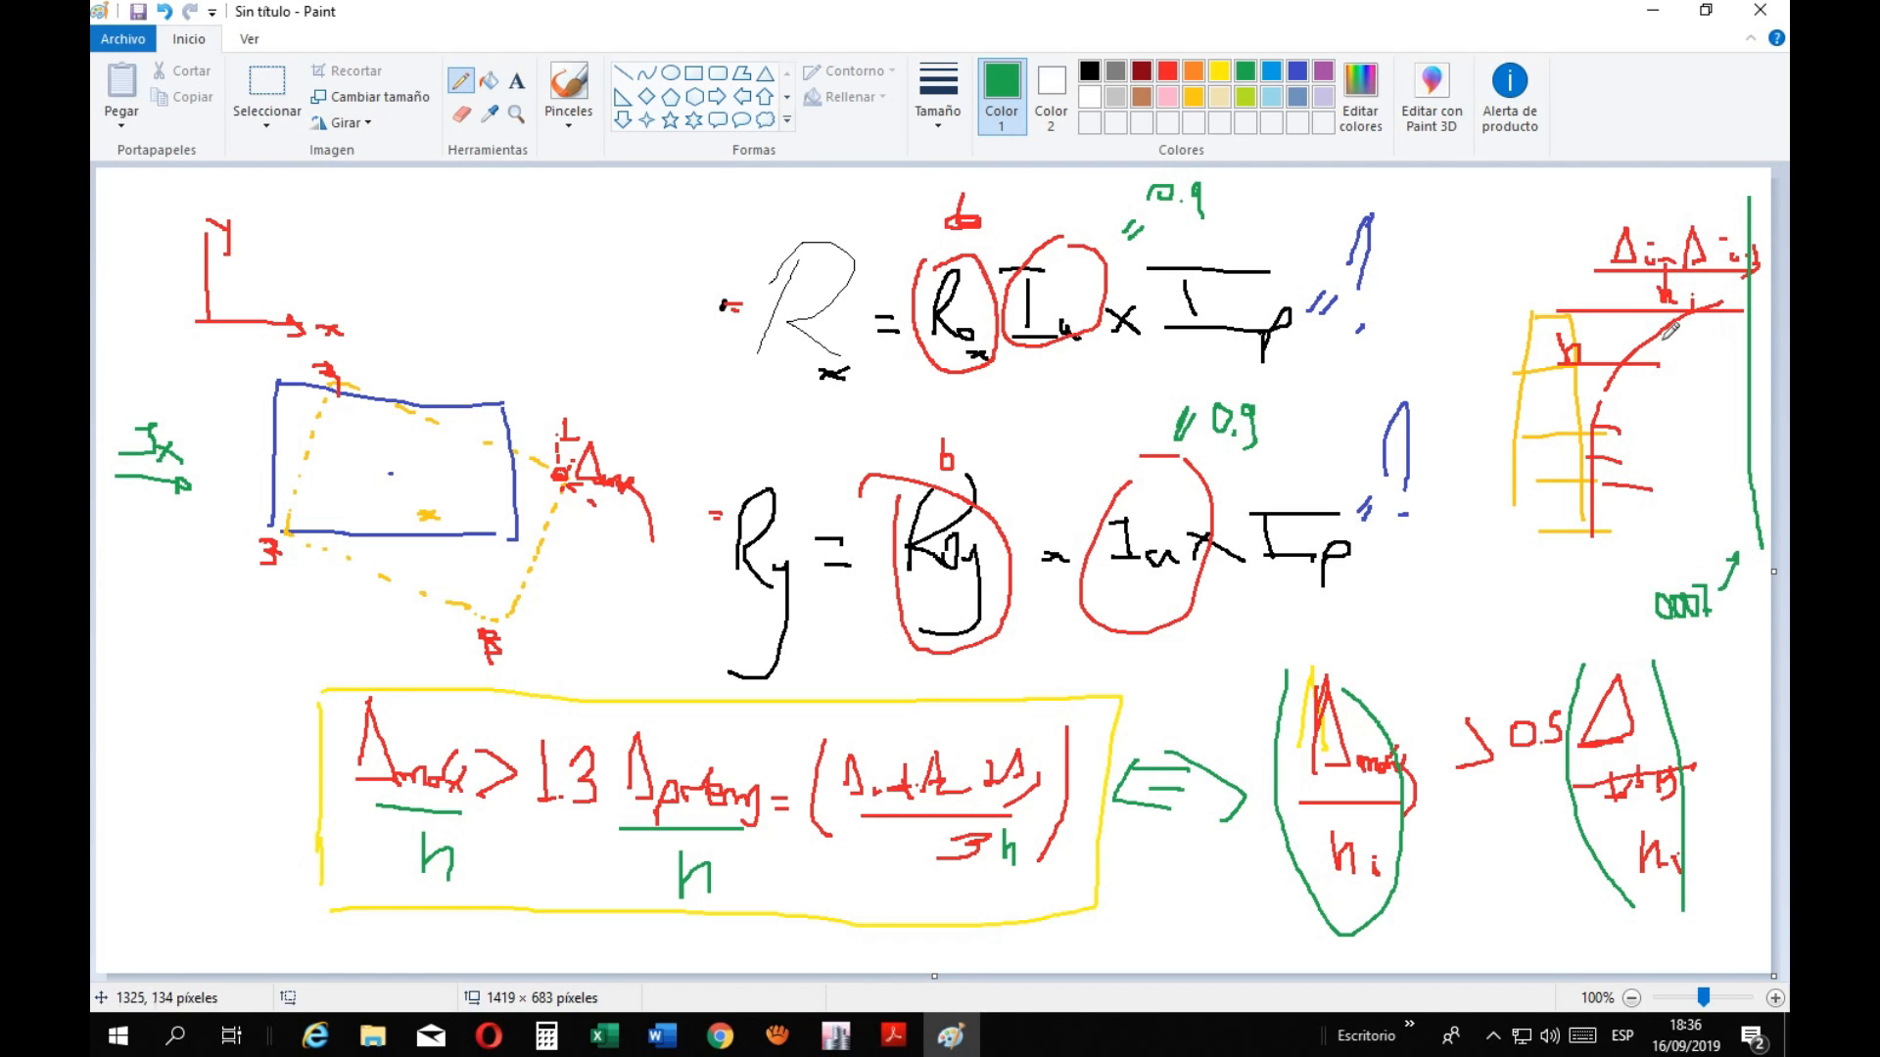
mouse_move(604, 1034)
left_click(676, 983)
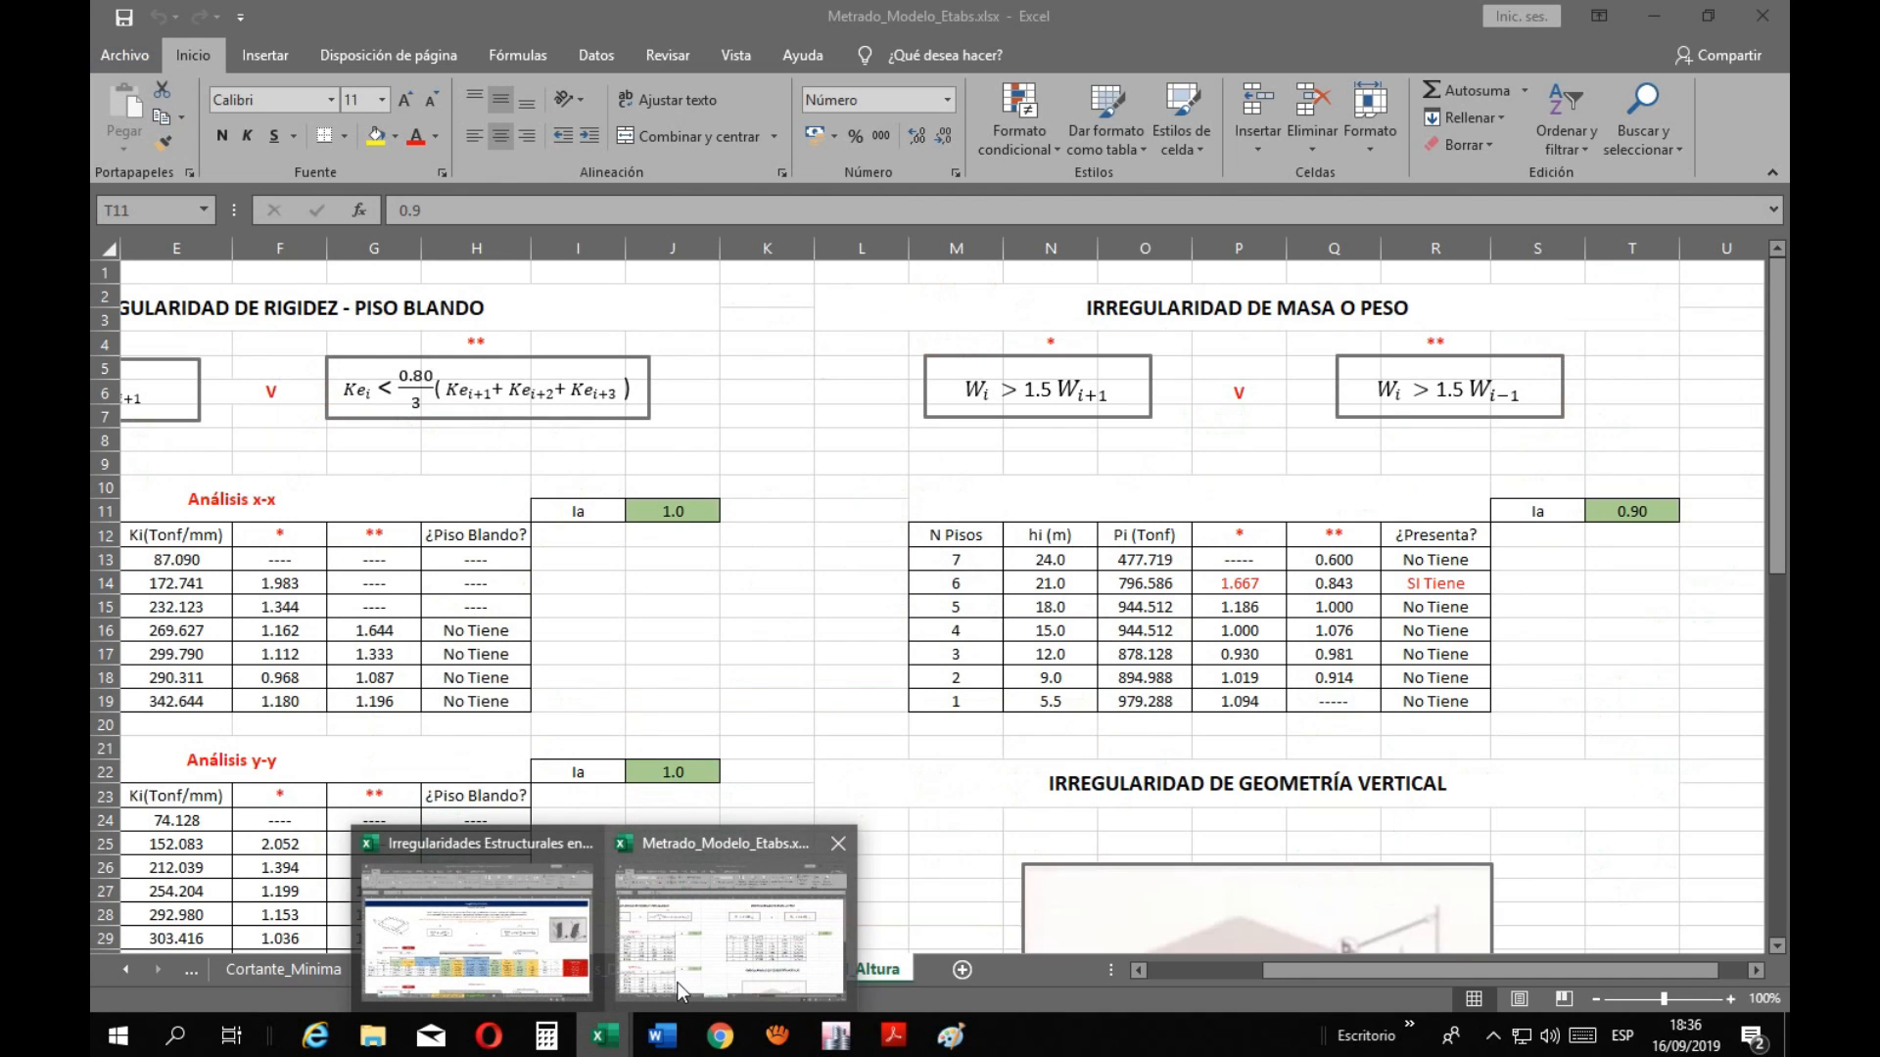
left_click(562, 976)
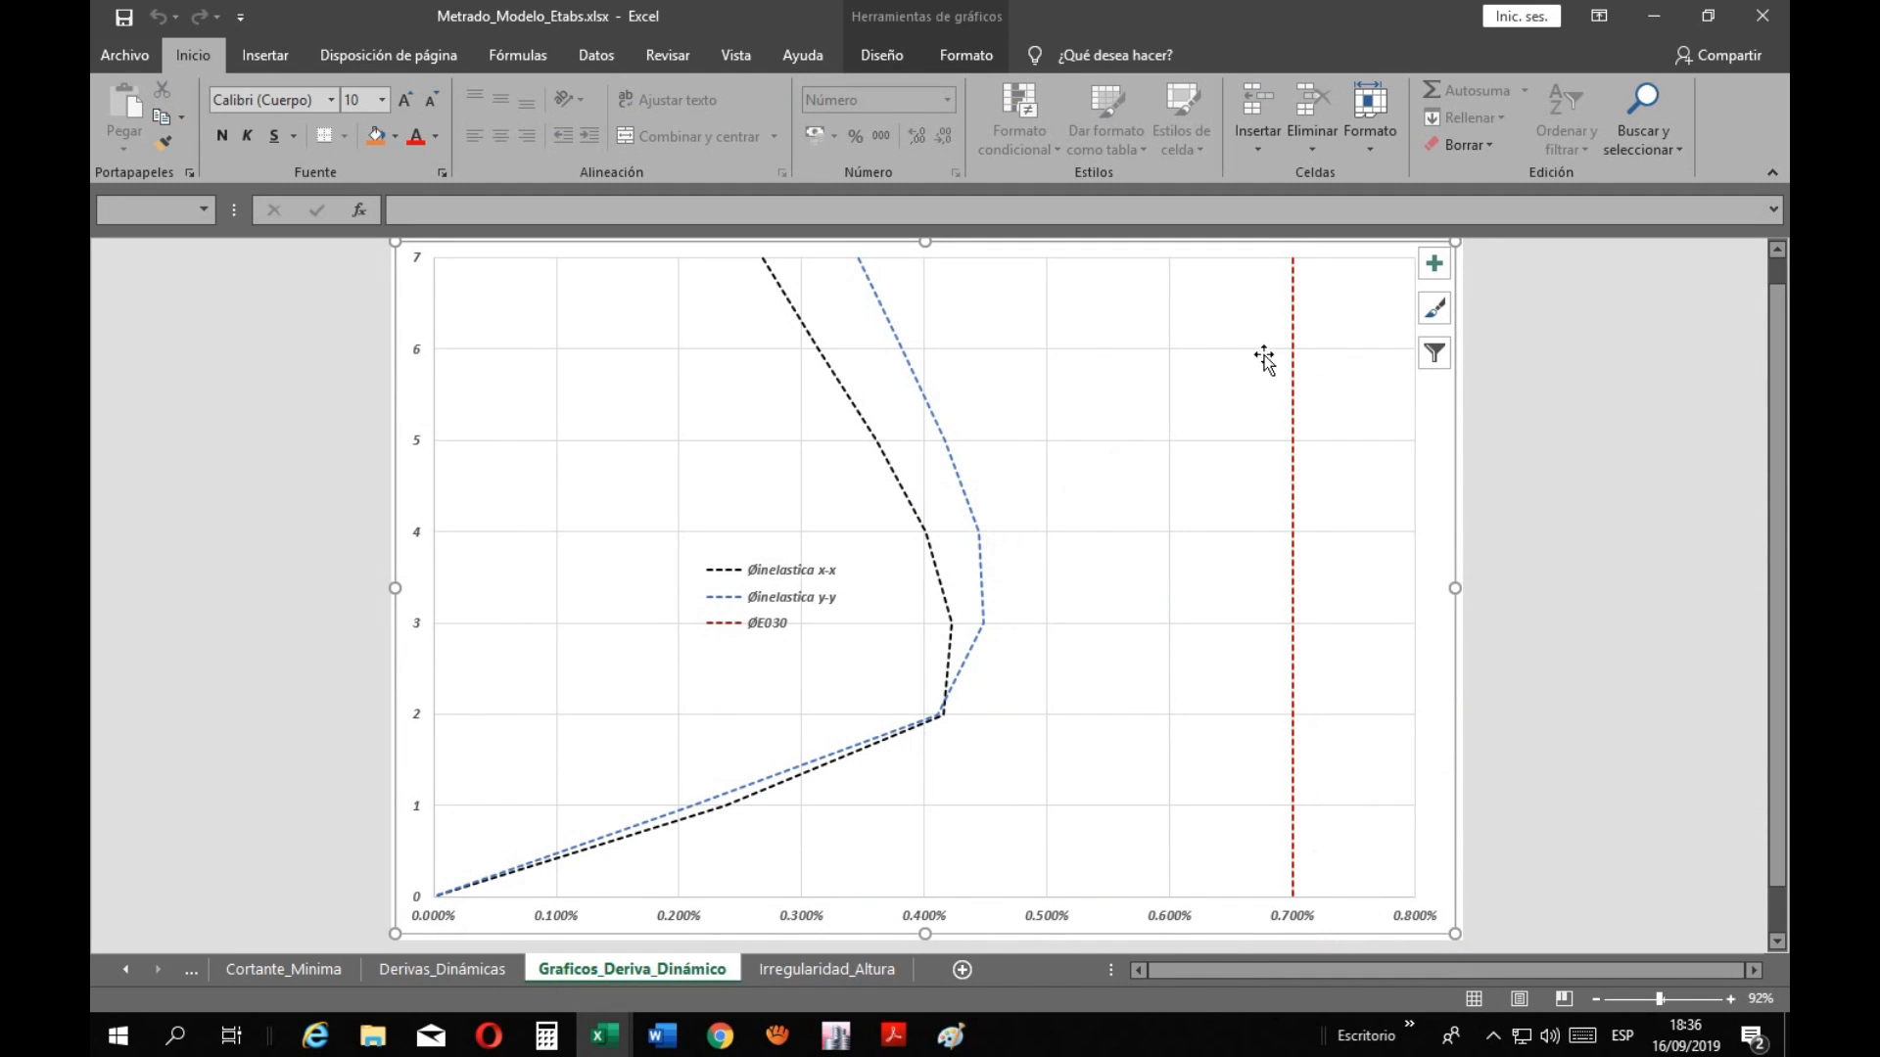
left_click(290, 425)
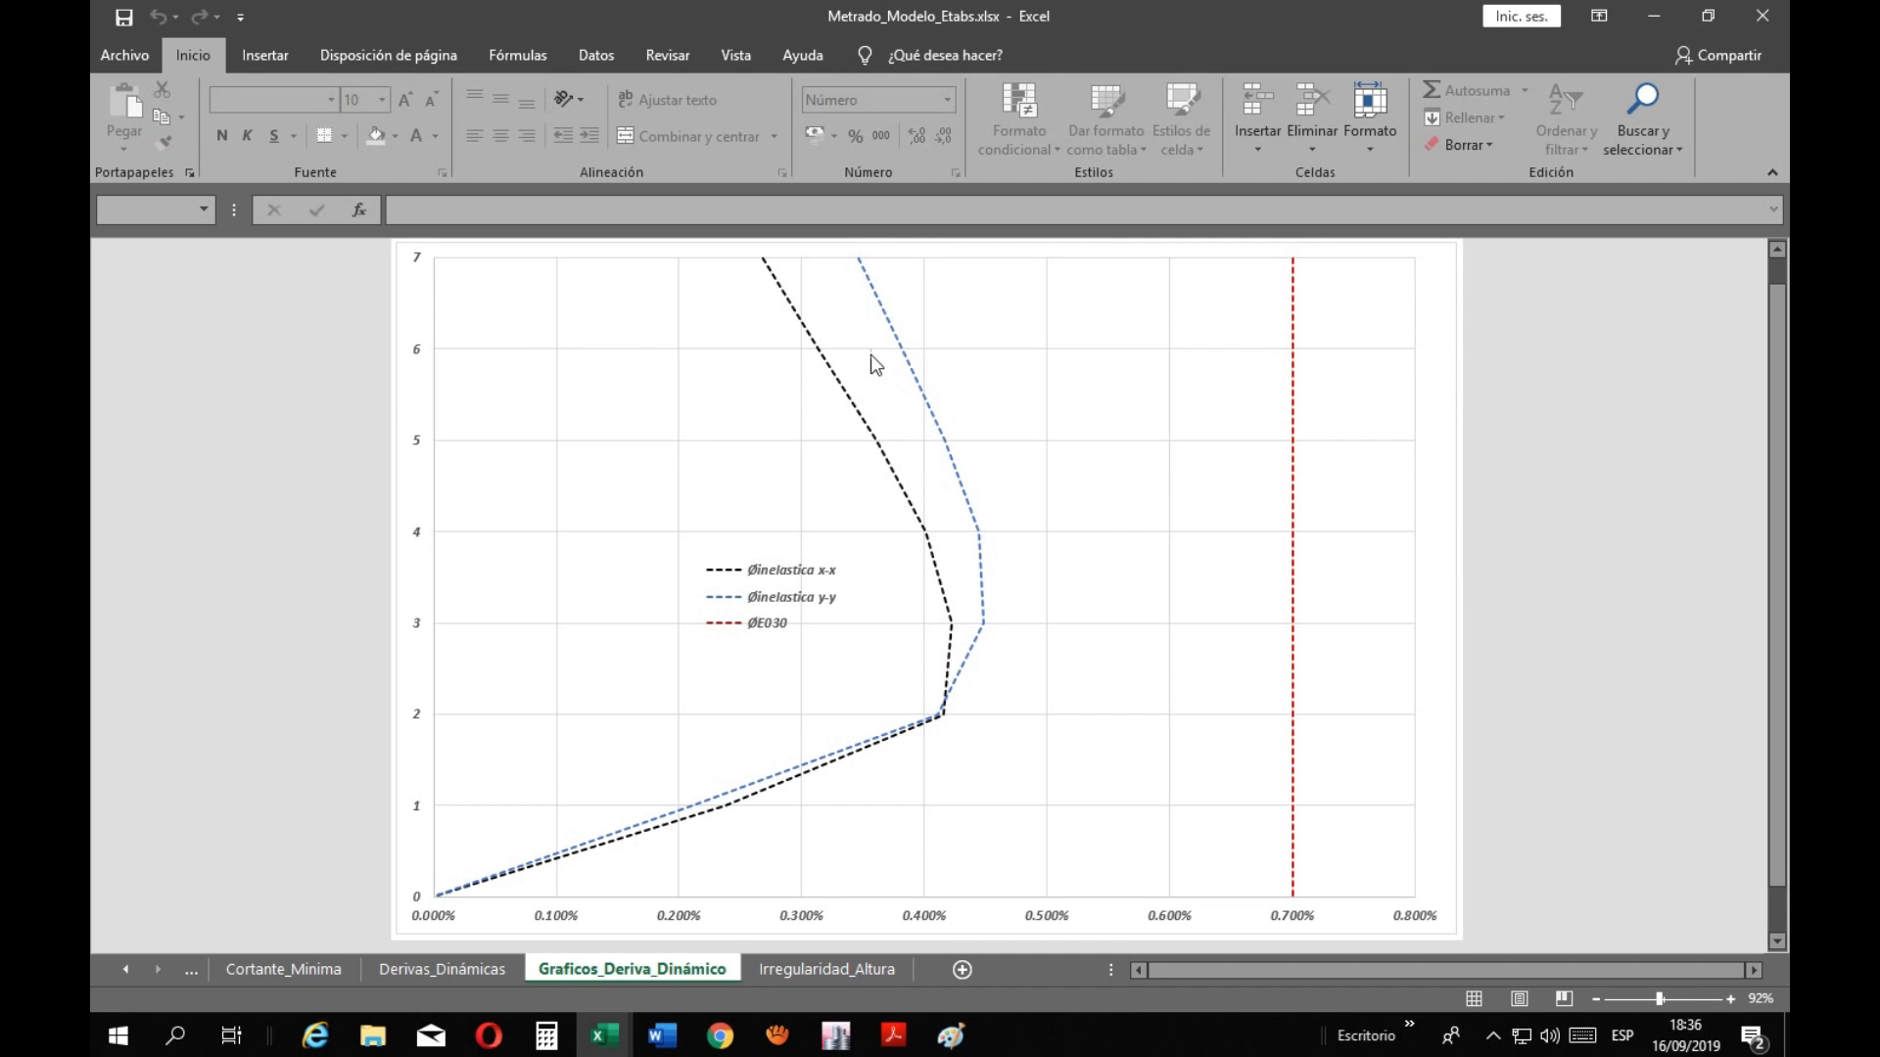
left_click(951, 1036)
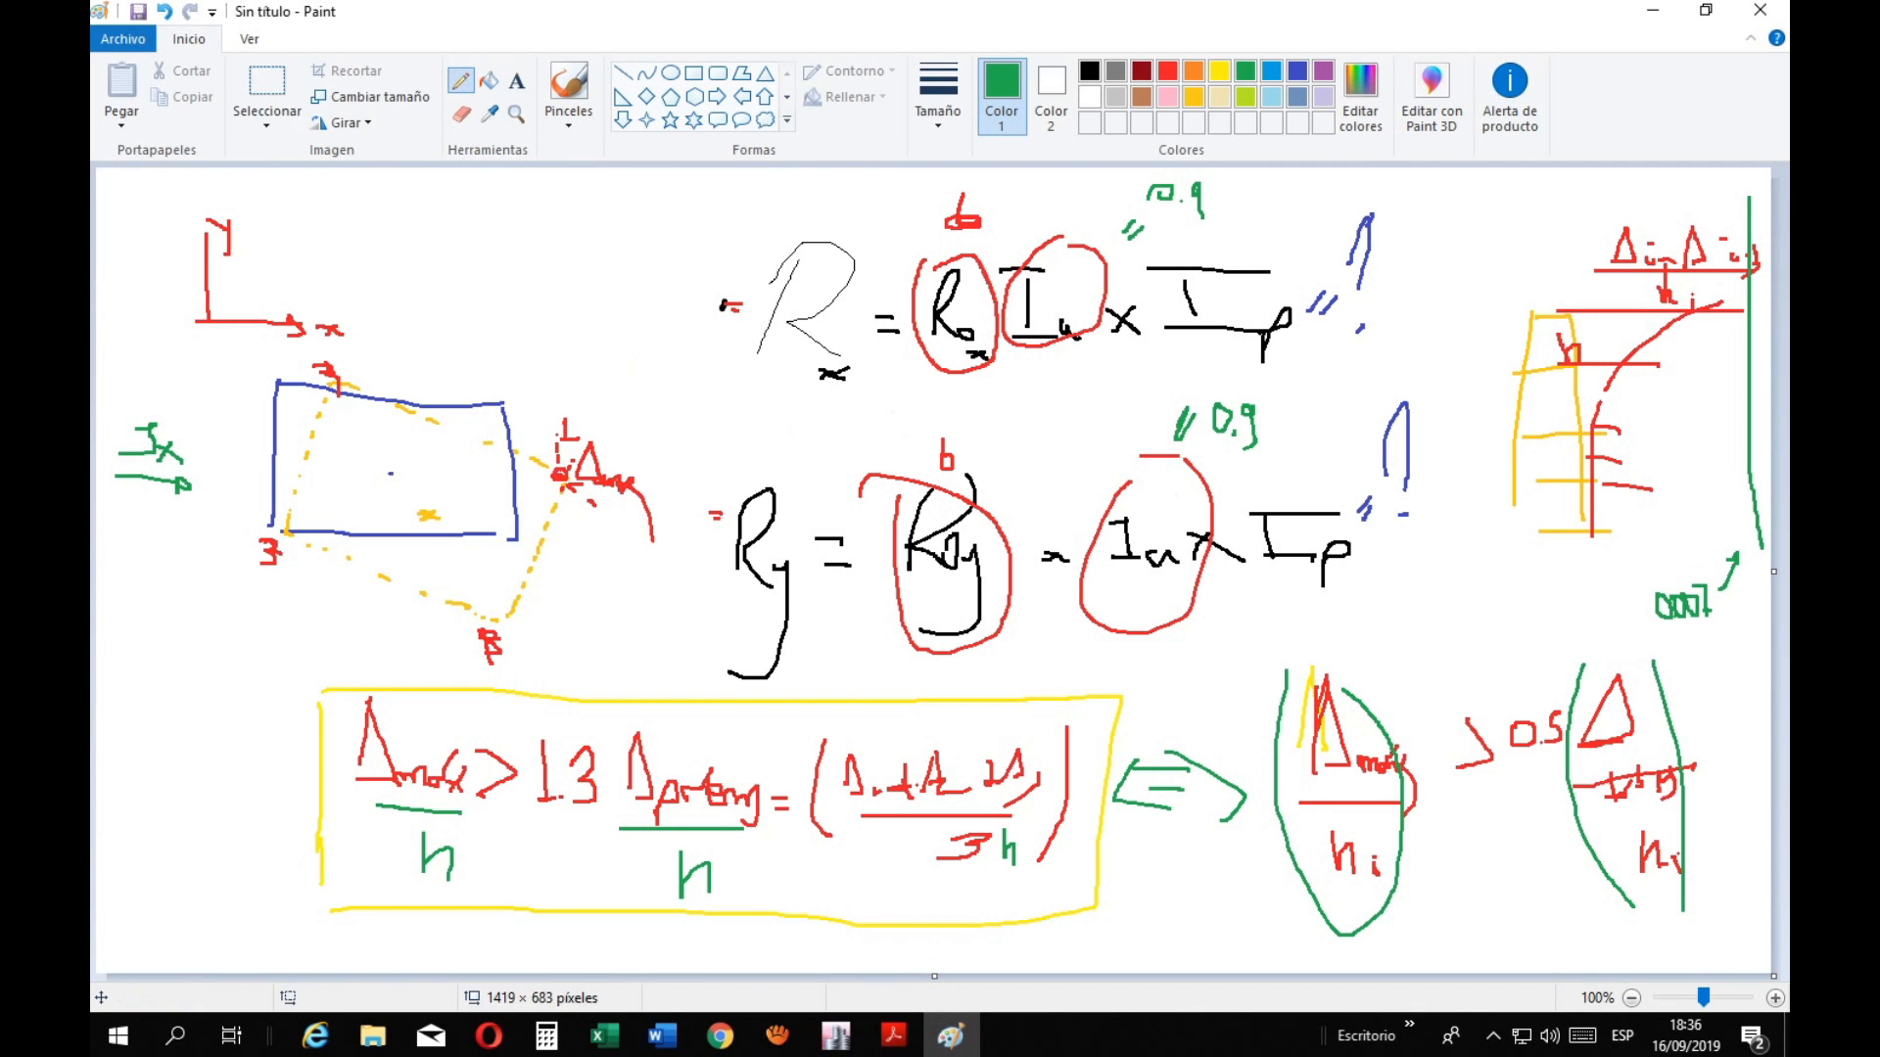
Examine the inelastic x-x and y-y drift curves against the E030 limit in the Metrado_Modelo_Etabs workbook, and return to Paint
mouse_move(631, 1030)
left_click(779, 963)
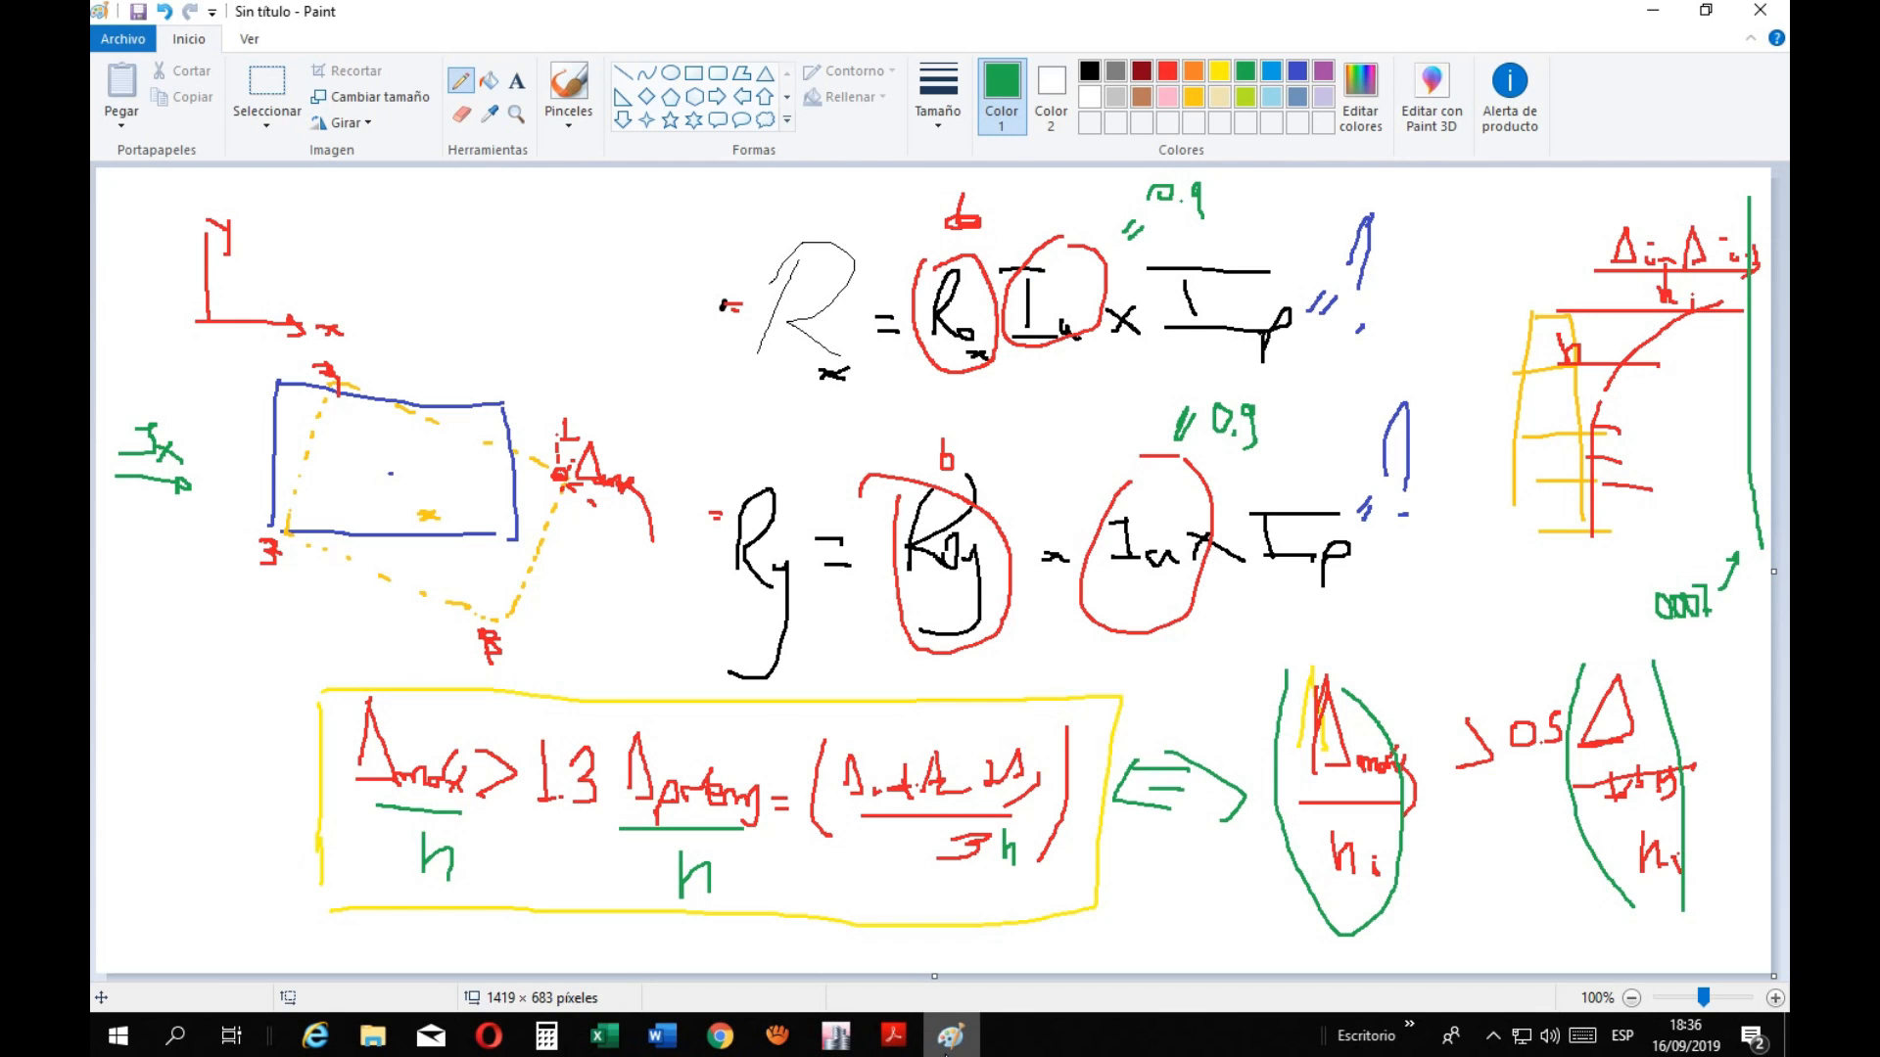
left_click(951, 1036)
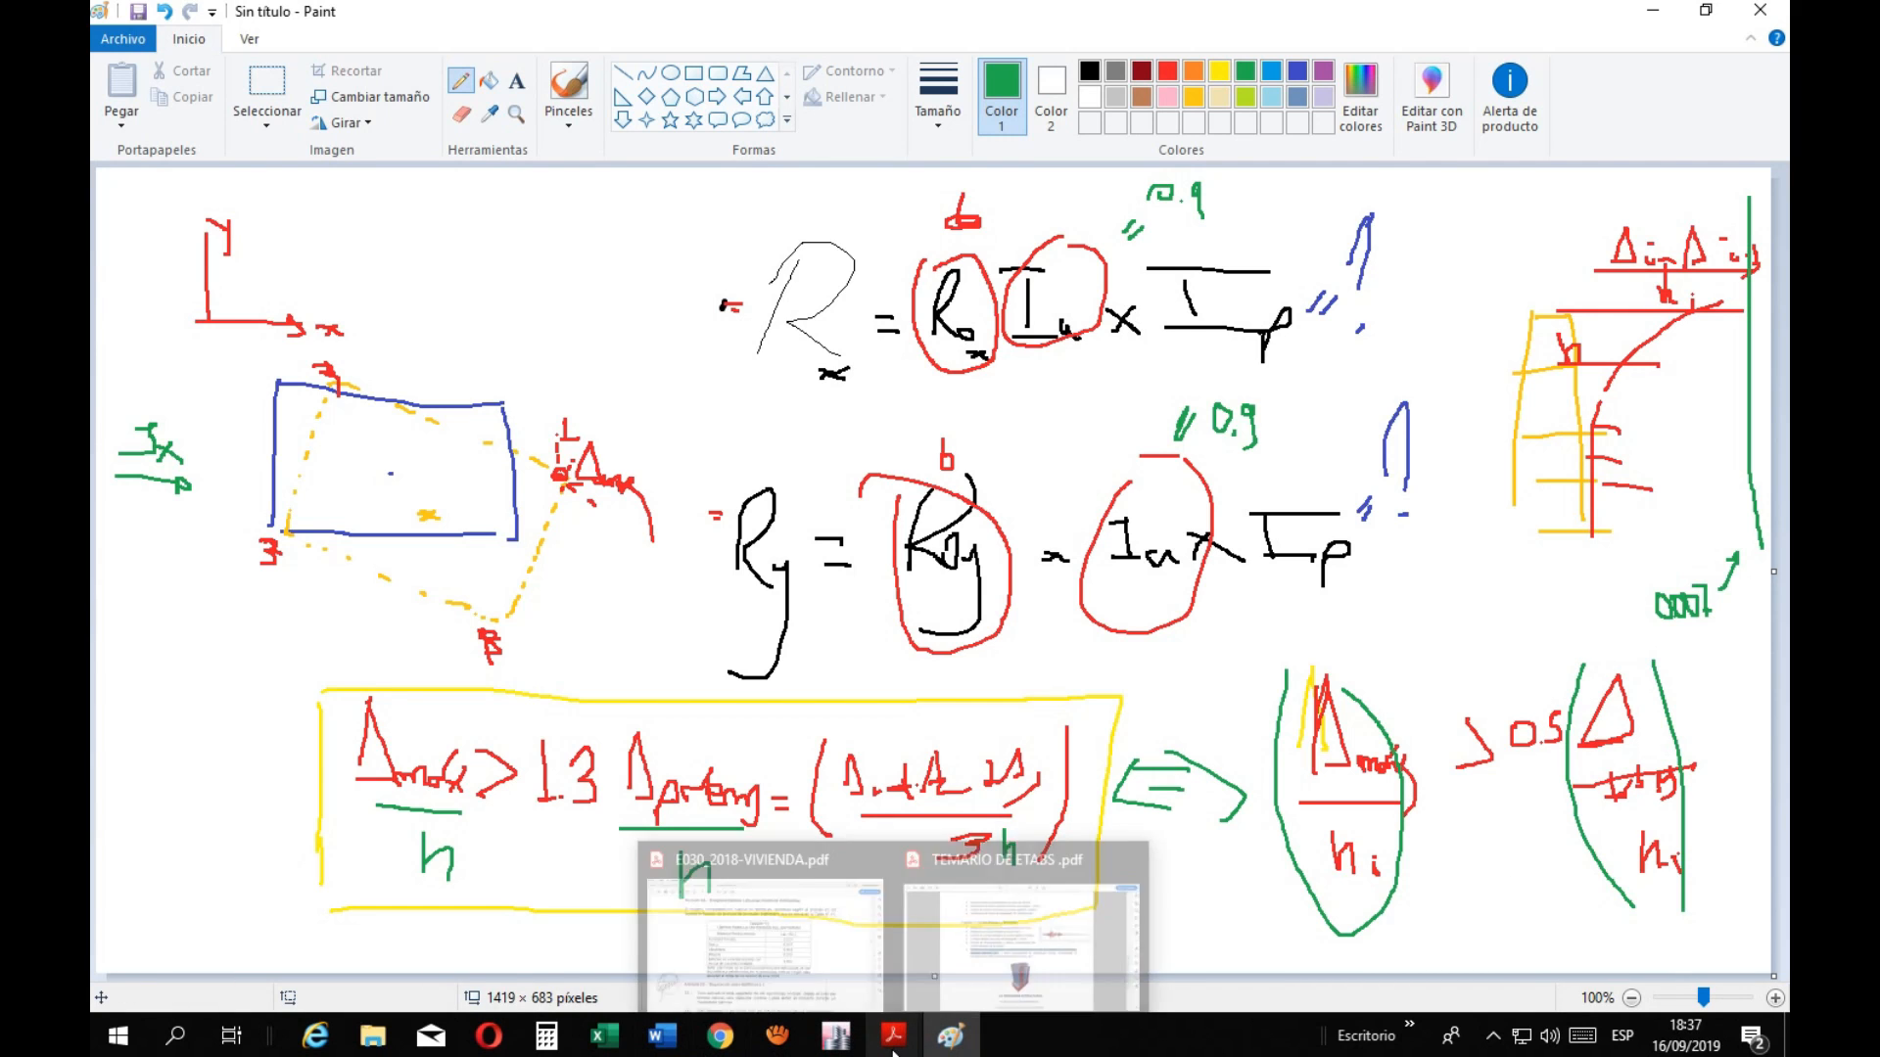
mouse_move(624, 1036)
left_click(676, 876)
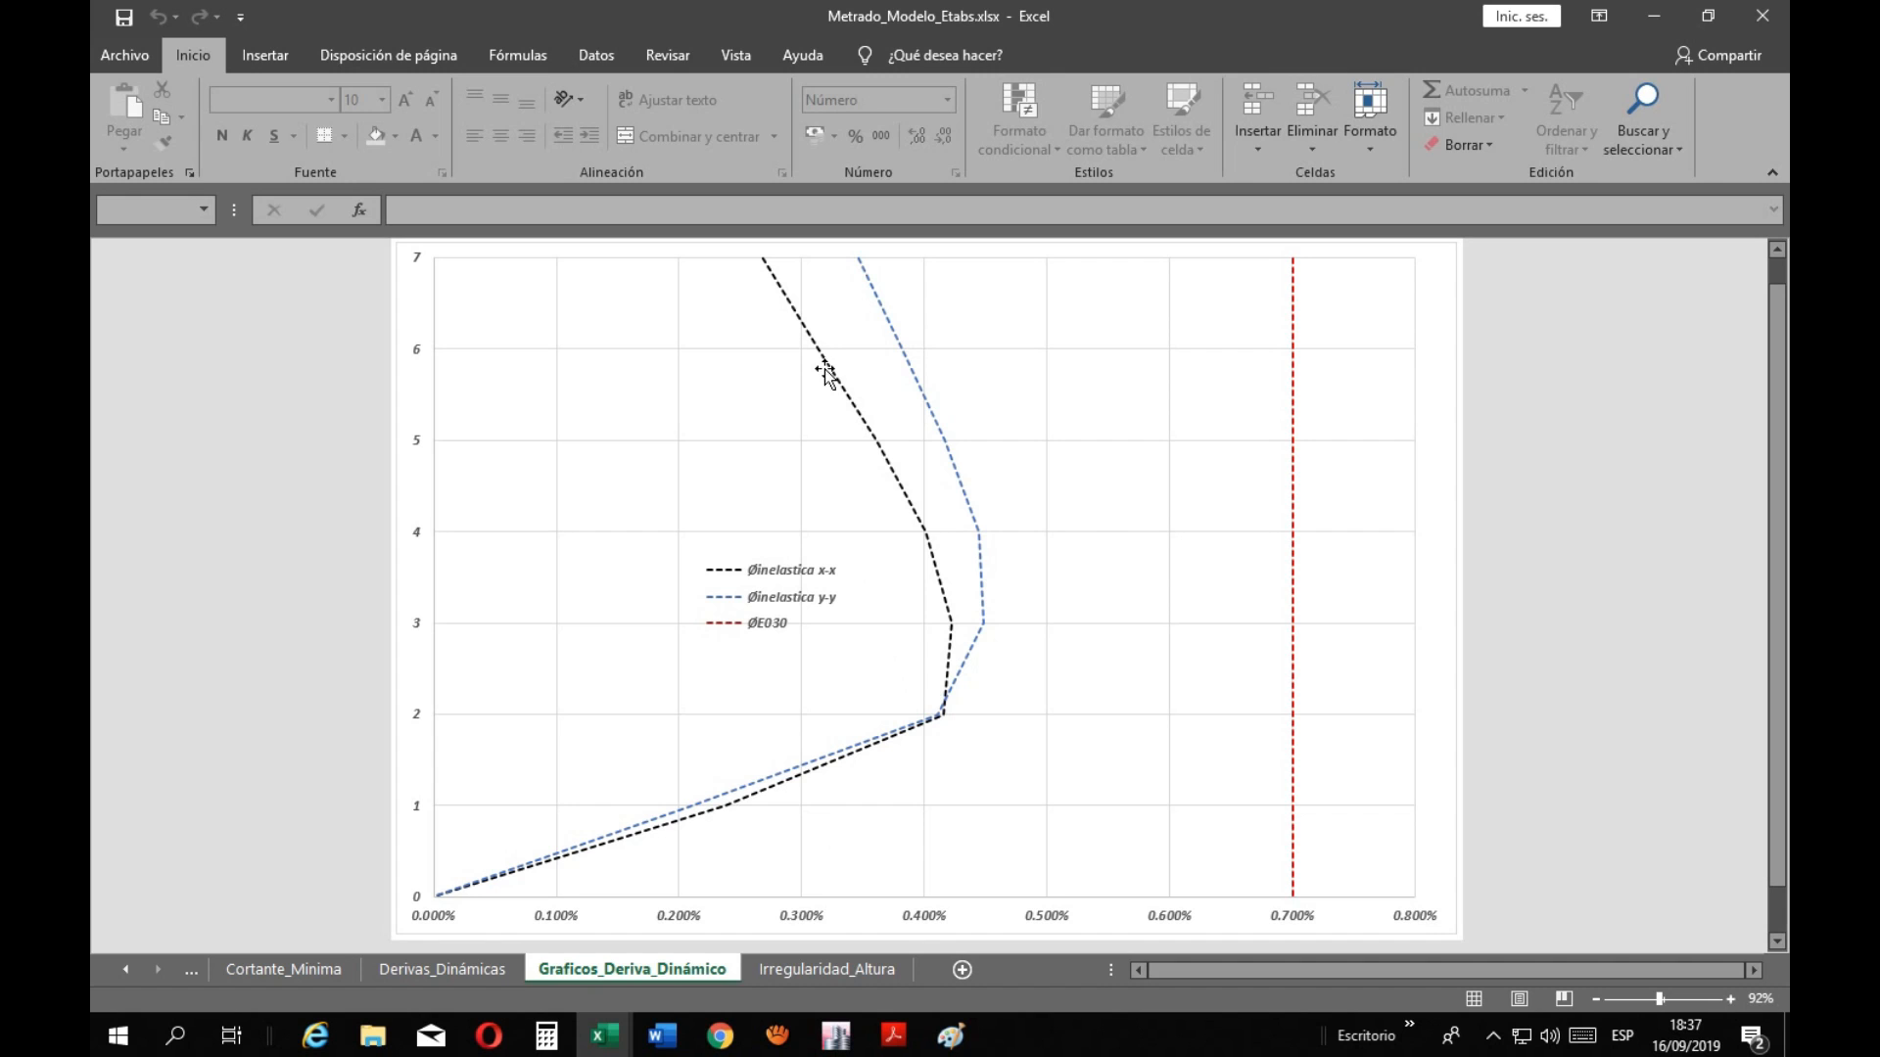
left_click(951, 1035)
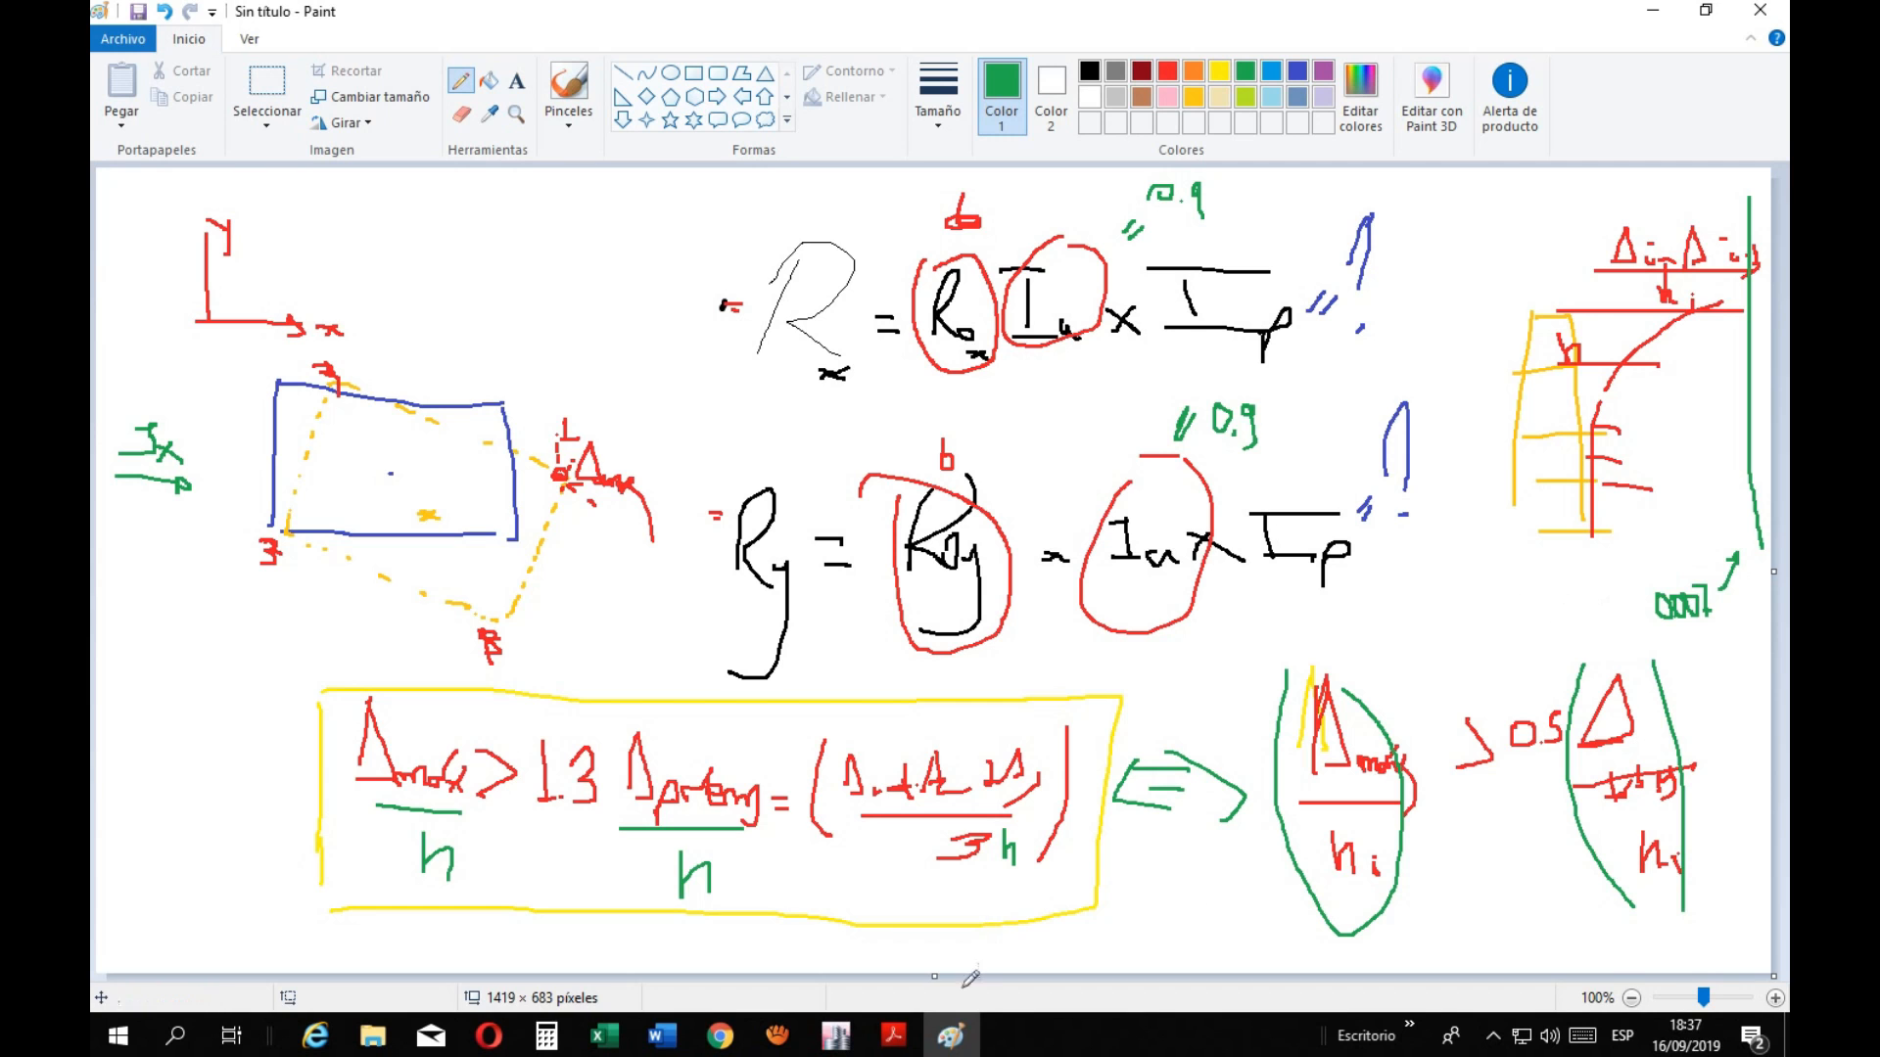
Go back through the E030 PDF from Tabla N° 11 to the plan irregularities of Tabla N° 9 on page 21
left_click(893, 1035)
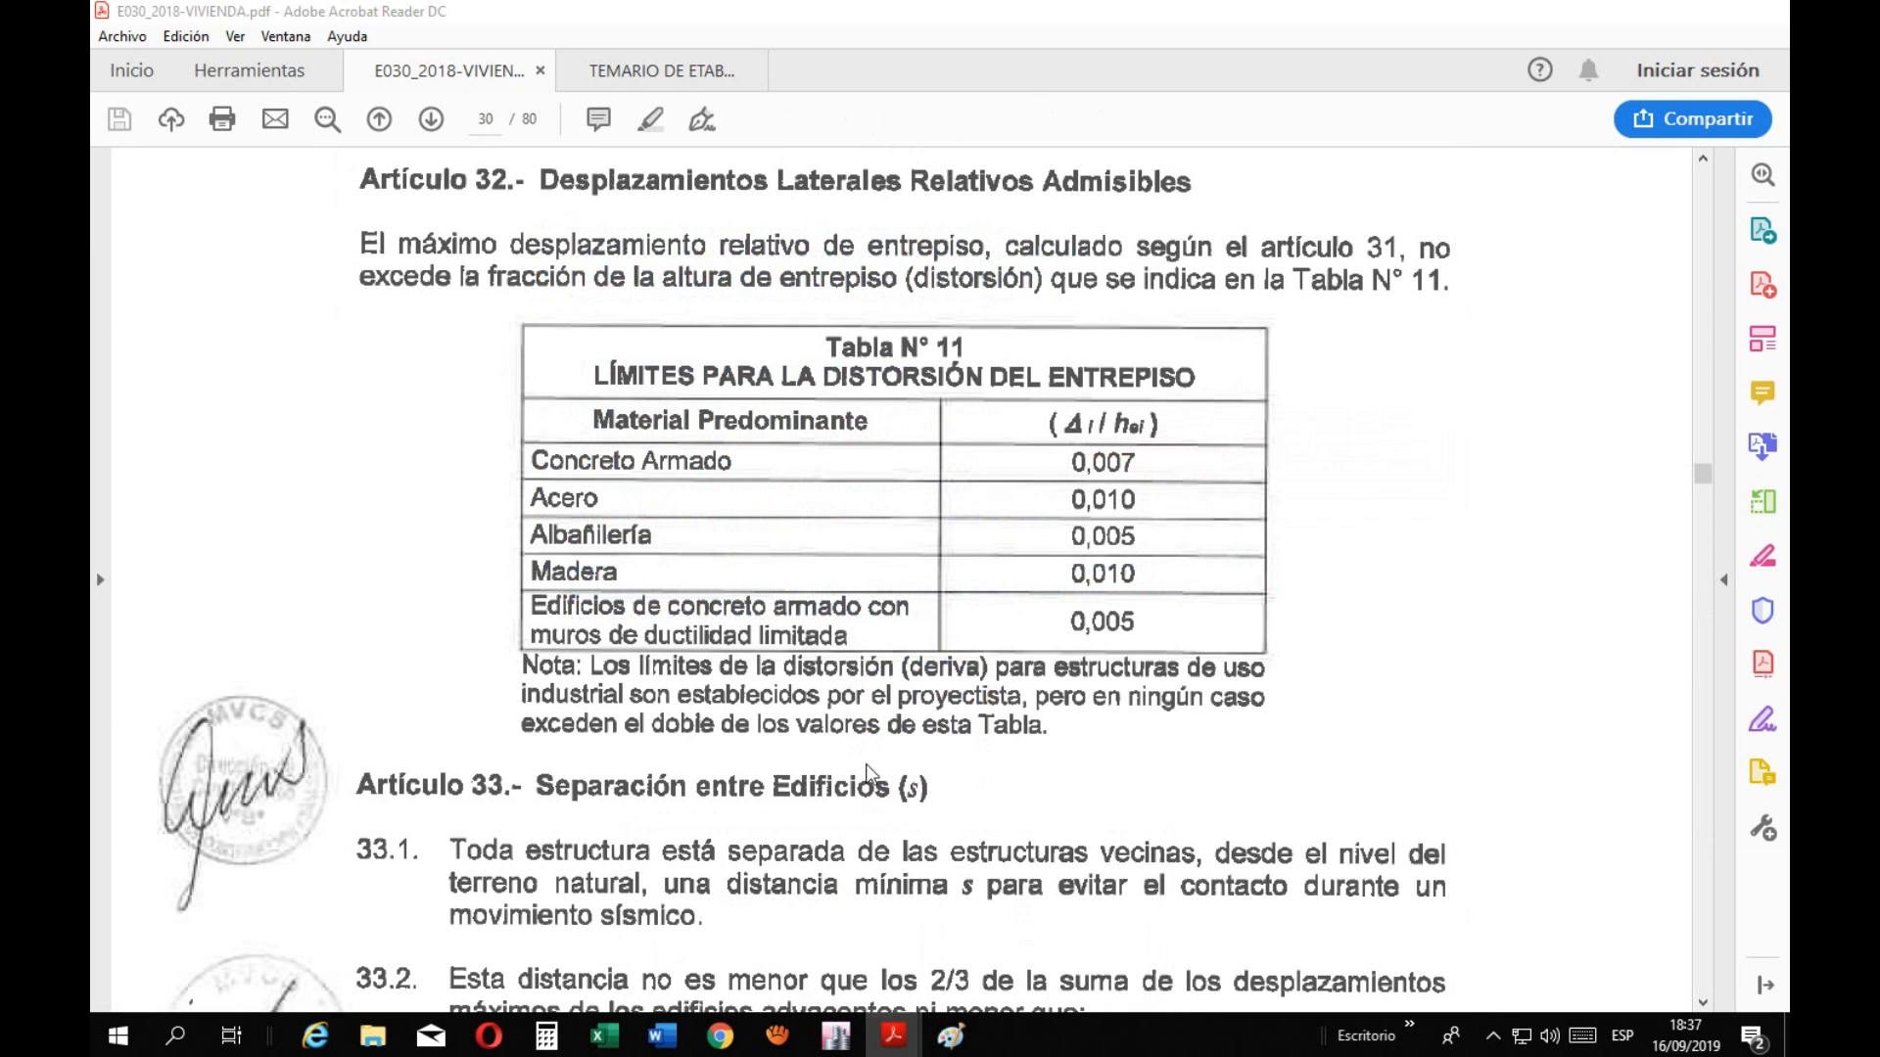
left_click(764, 930)
key("ctrl+1")
scroll(1100, 724, "up", 15)
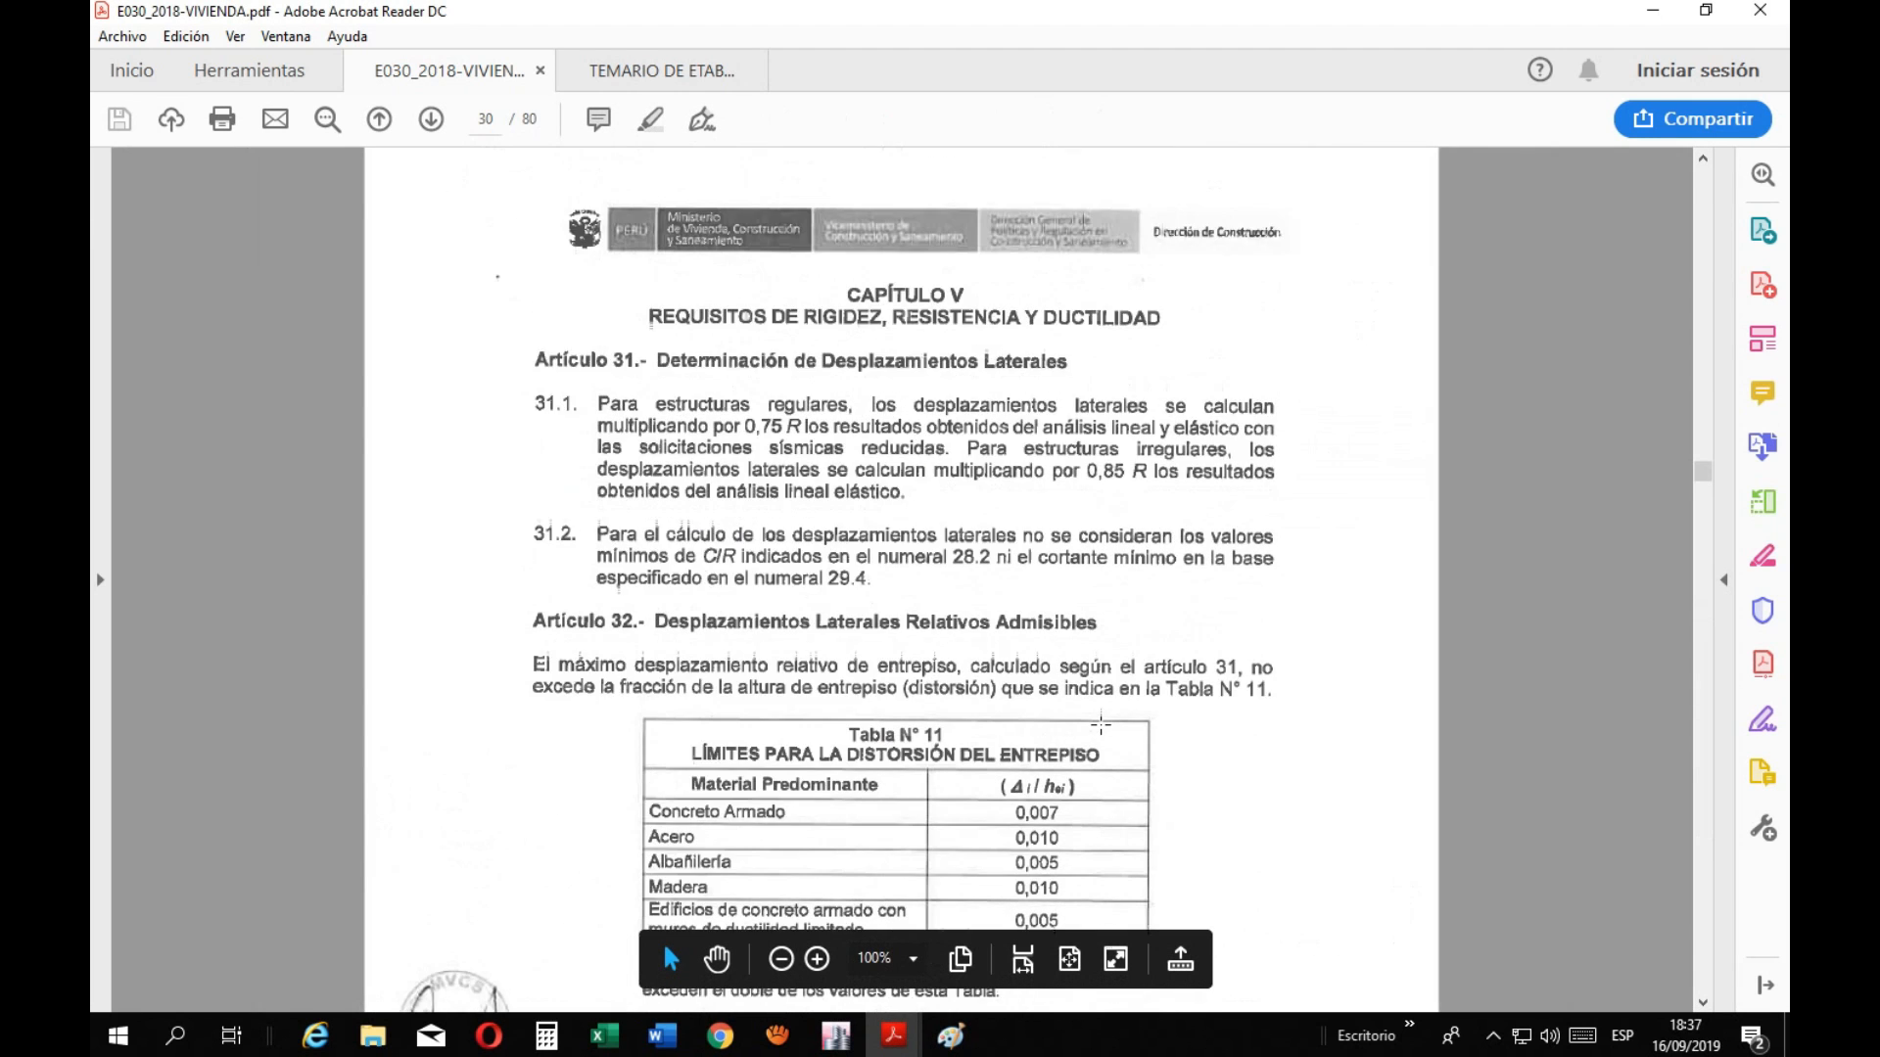
scroll(1100, 724, "up", 15)
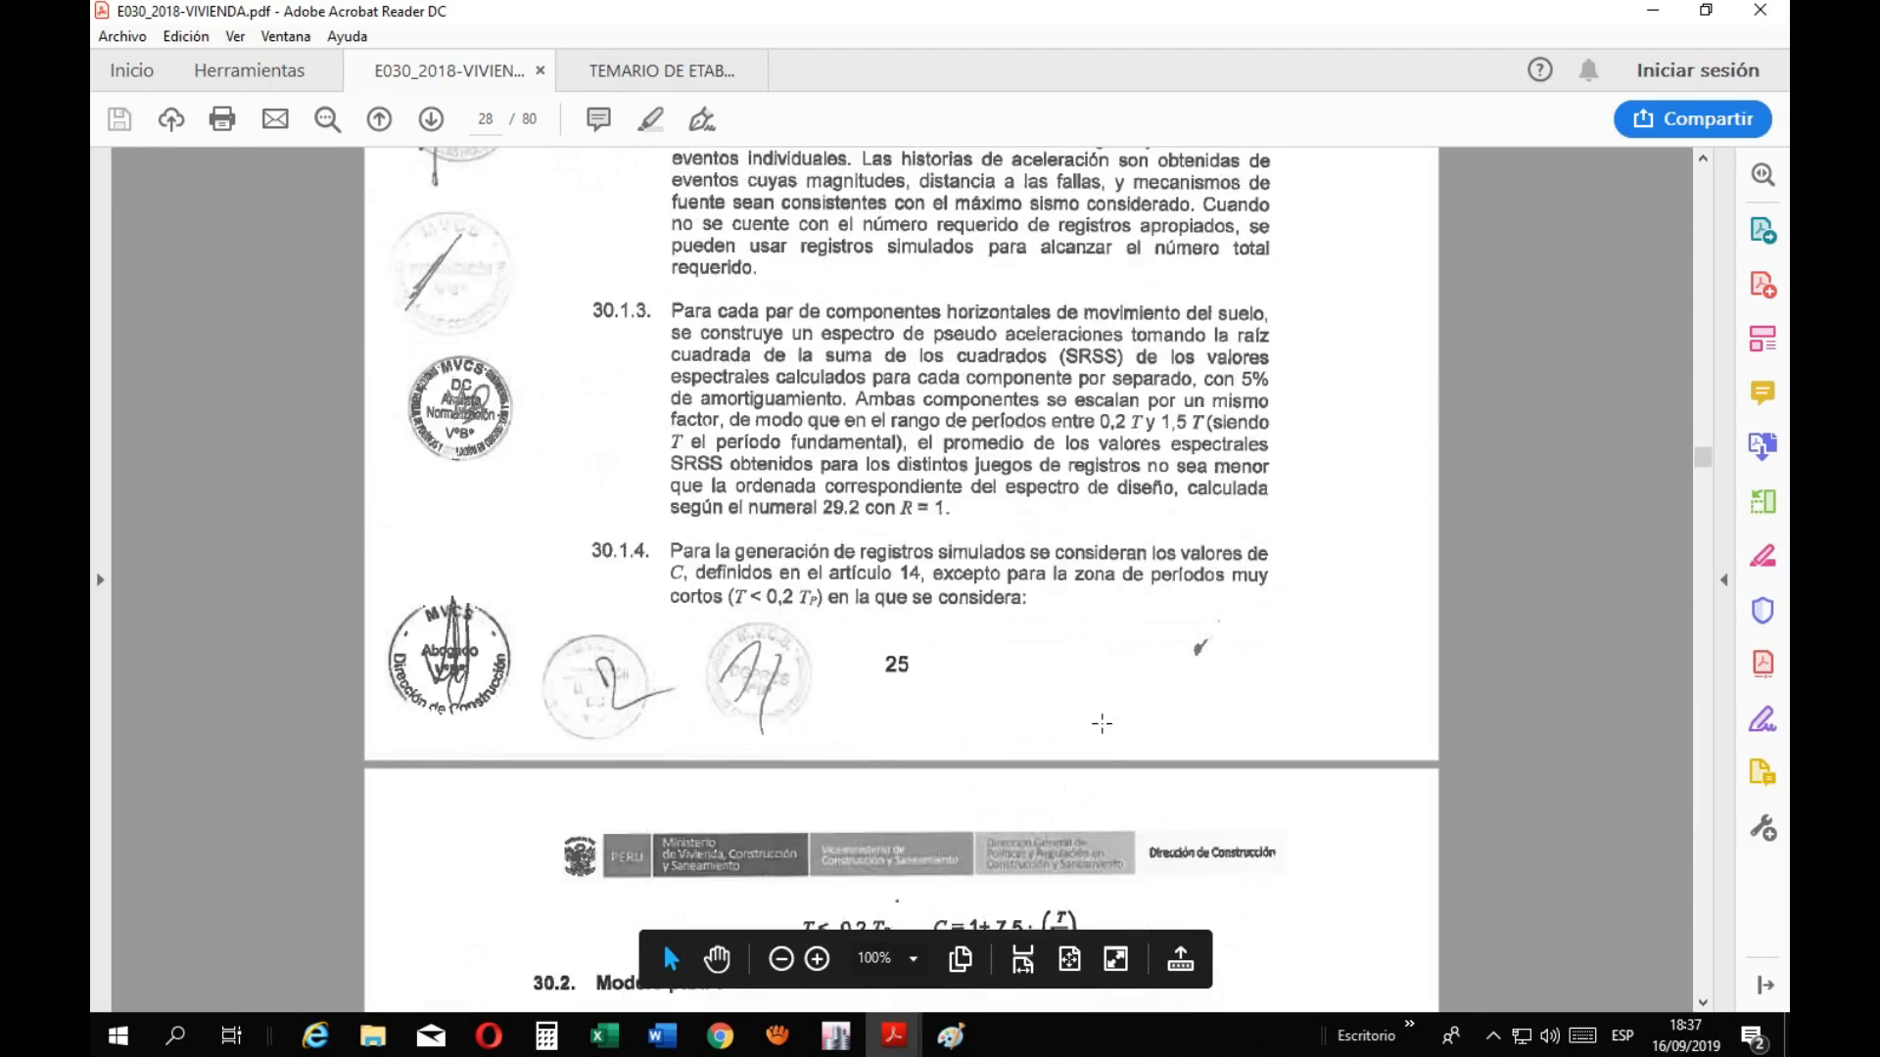
scroll(1105, 723, "up", 5)
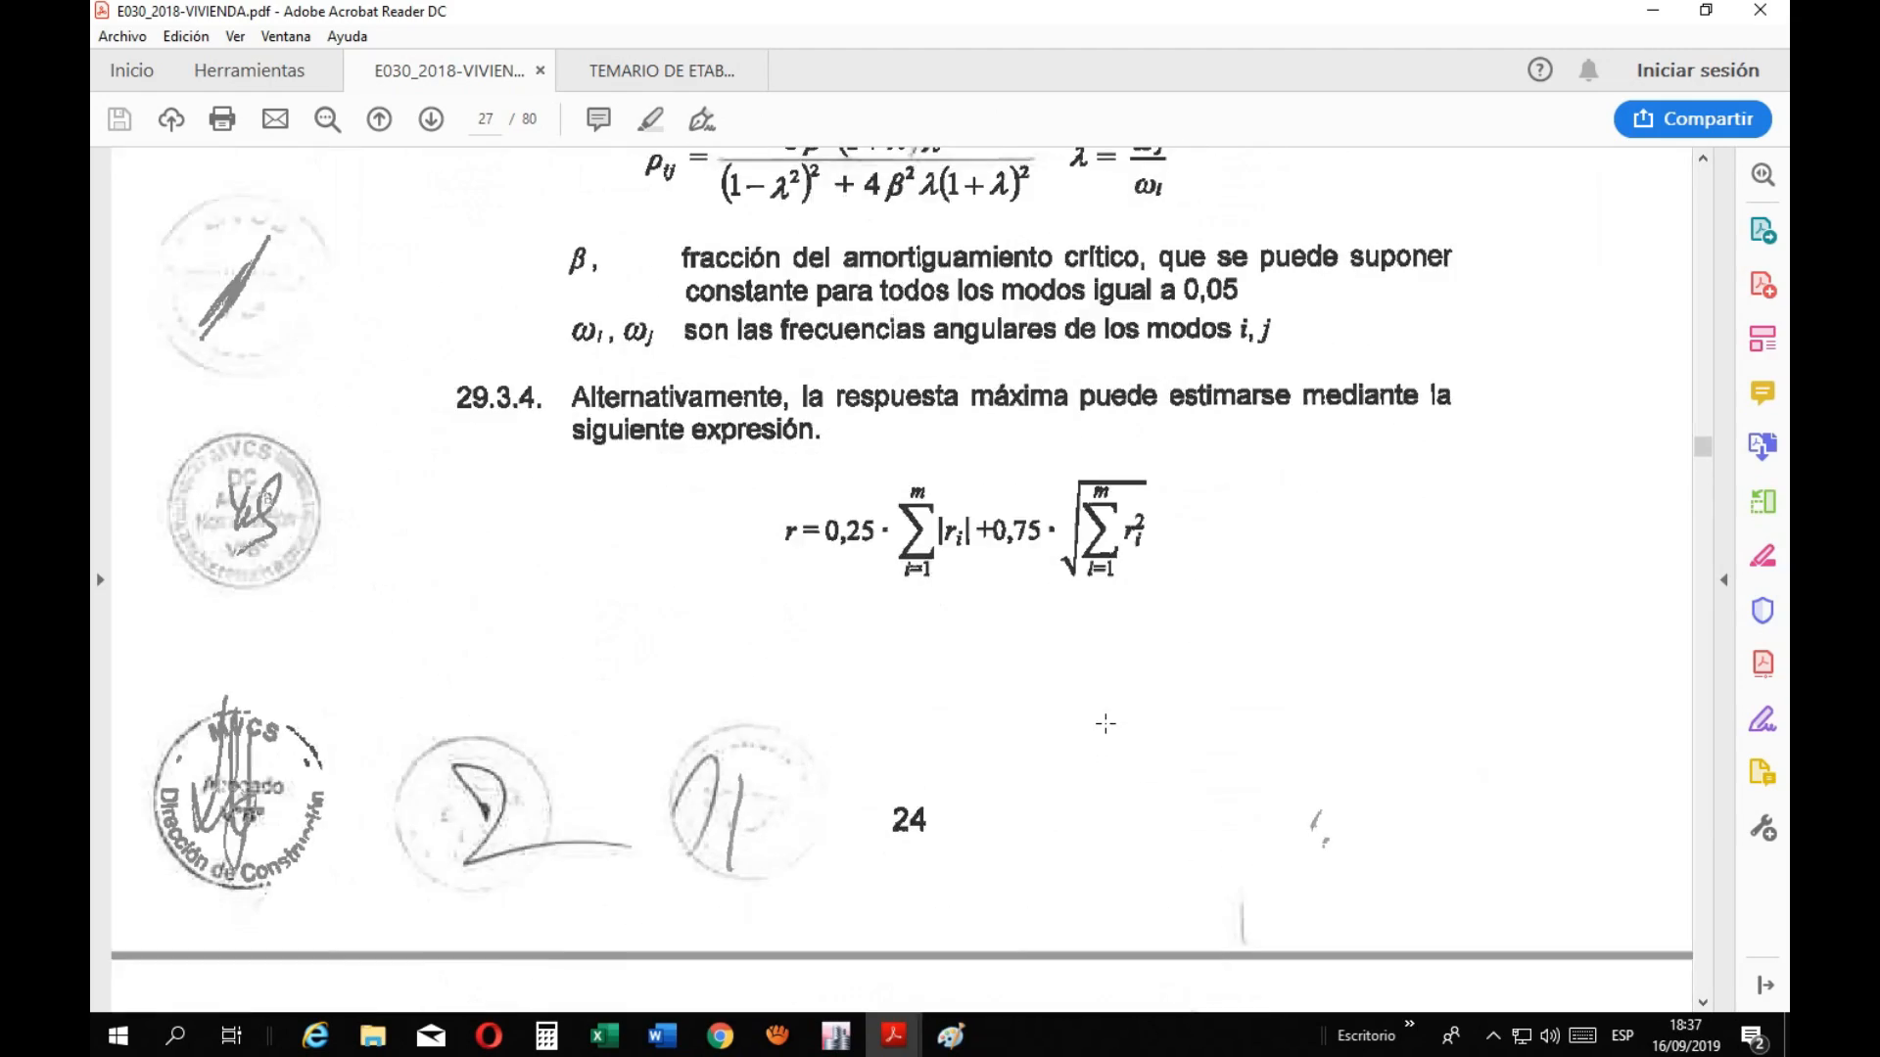
key("ctrl+minus")
scroll(1105, 723, "up", 10)
scroll(1105, 723, "up", 20)
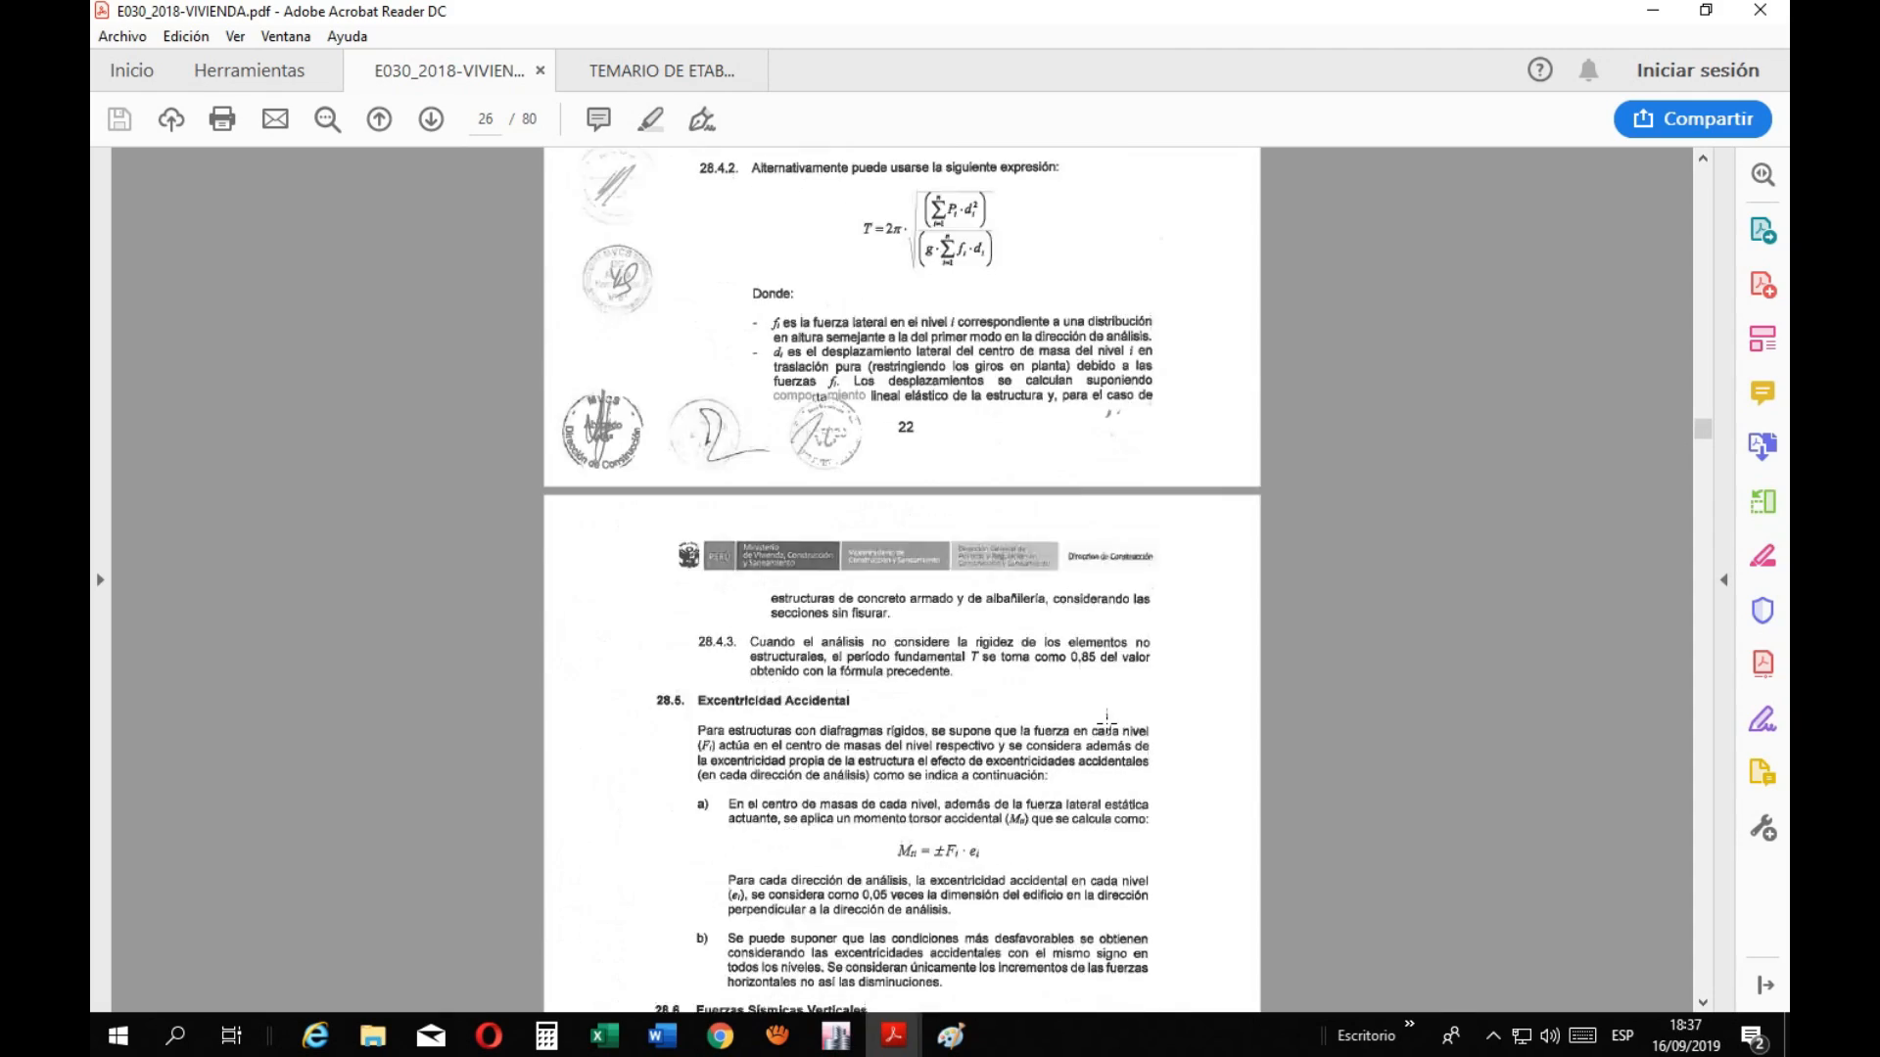
scroll(1107, 723, "up", 20)
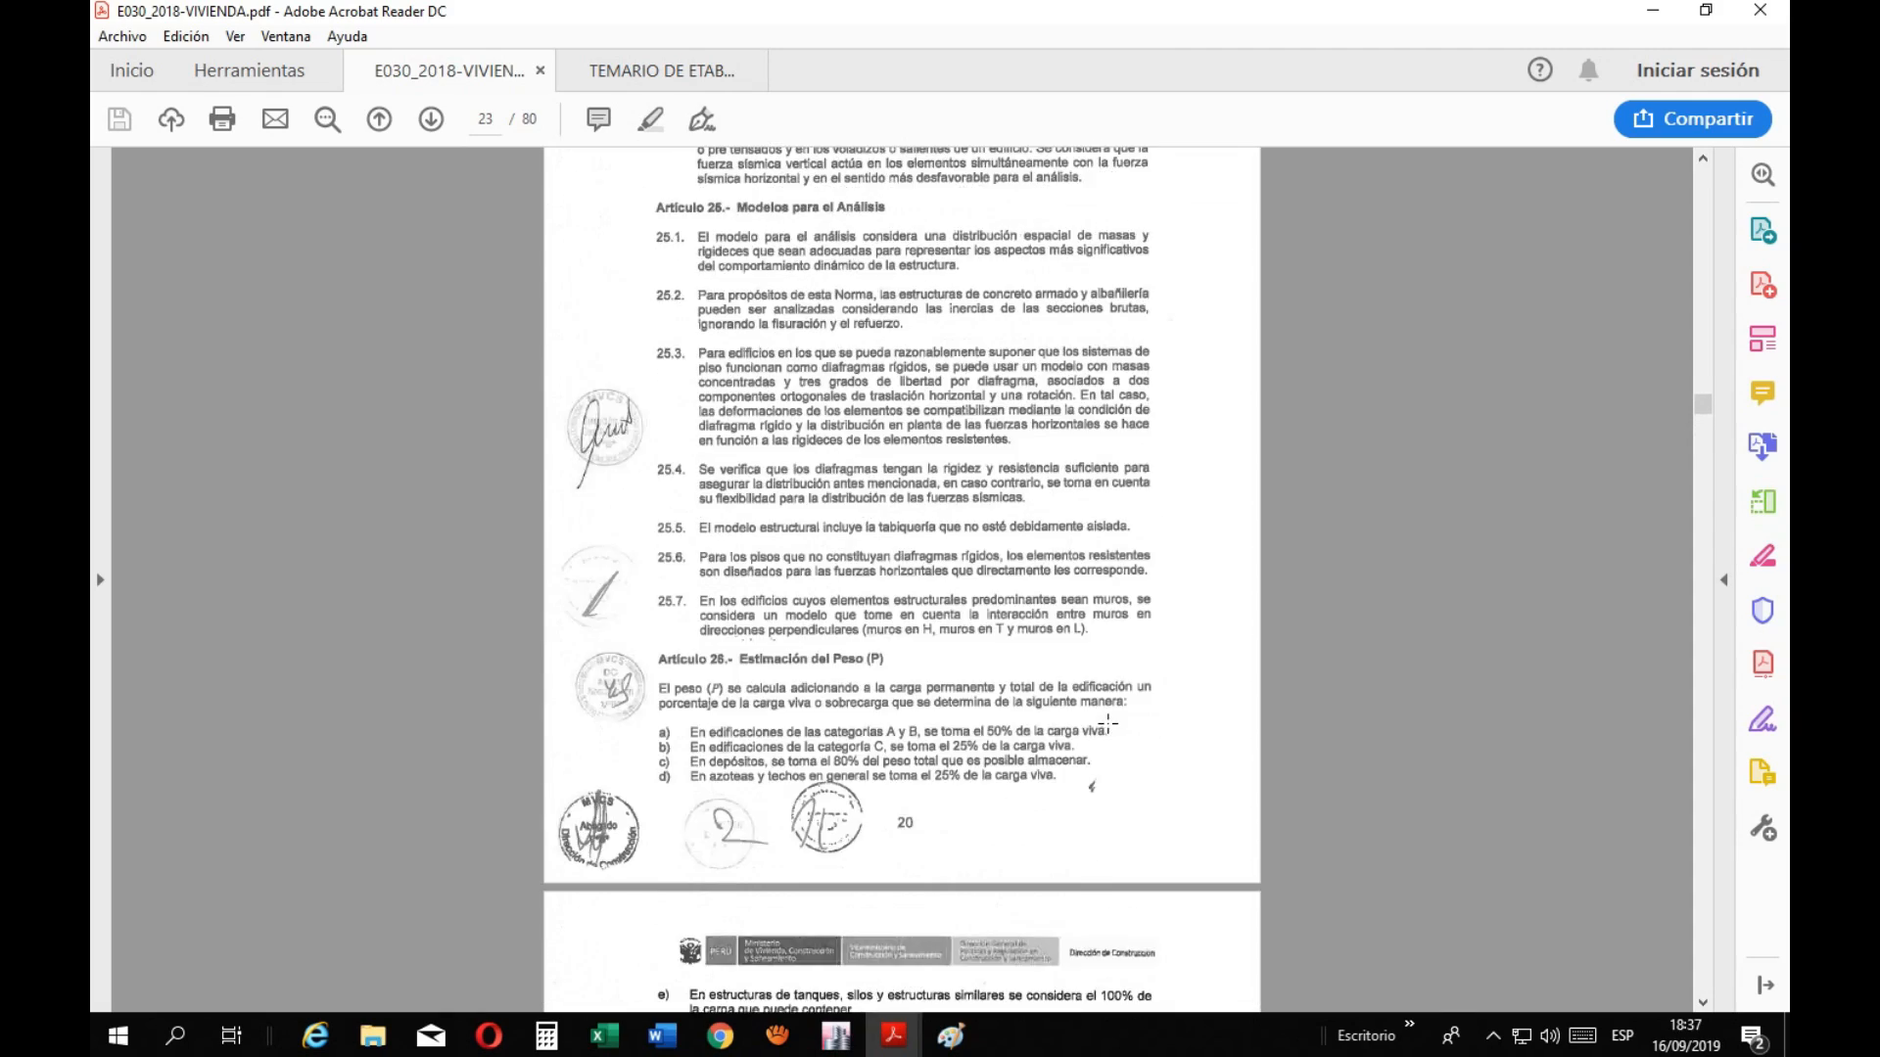
scroll(1108, 724, "up", 5)
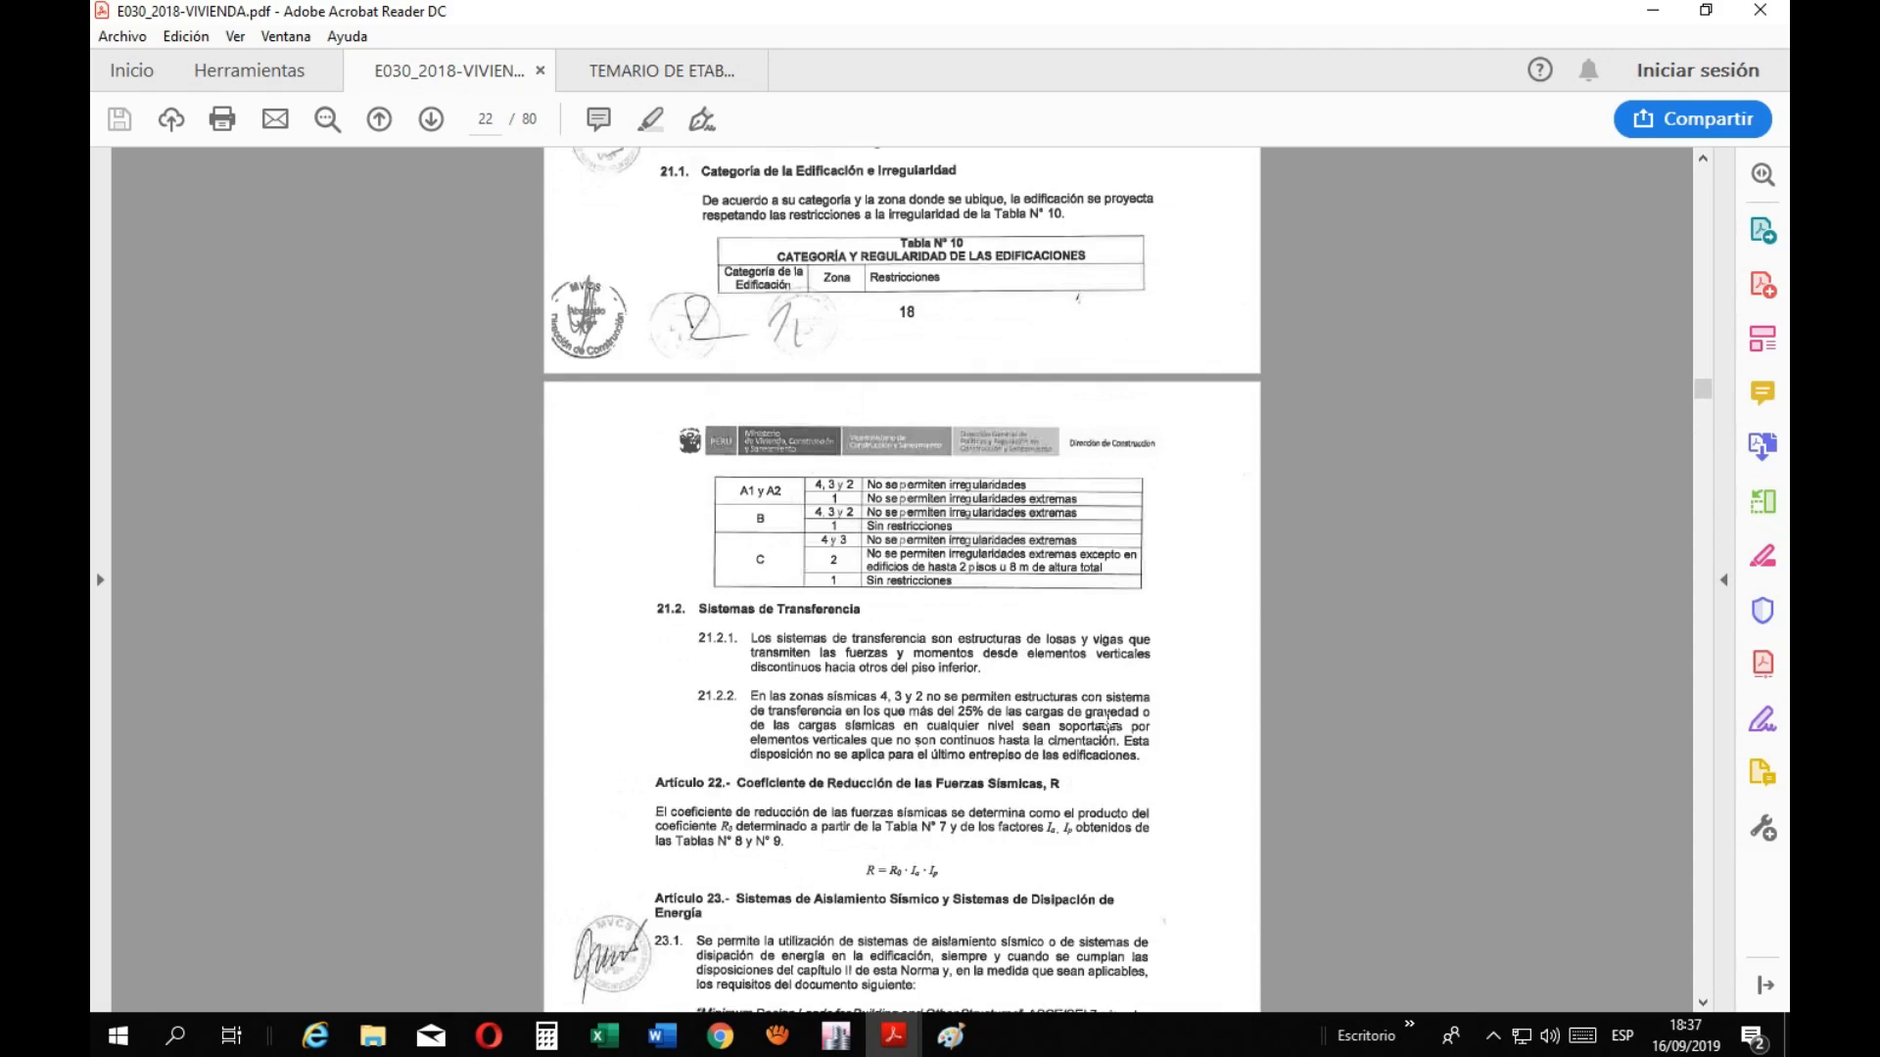
scroll(1107, 726, "up", 10)
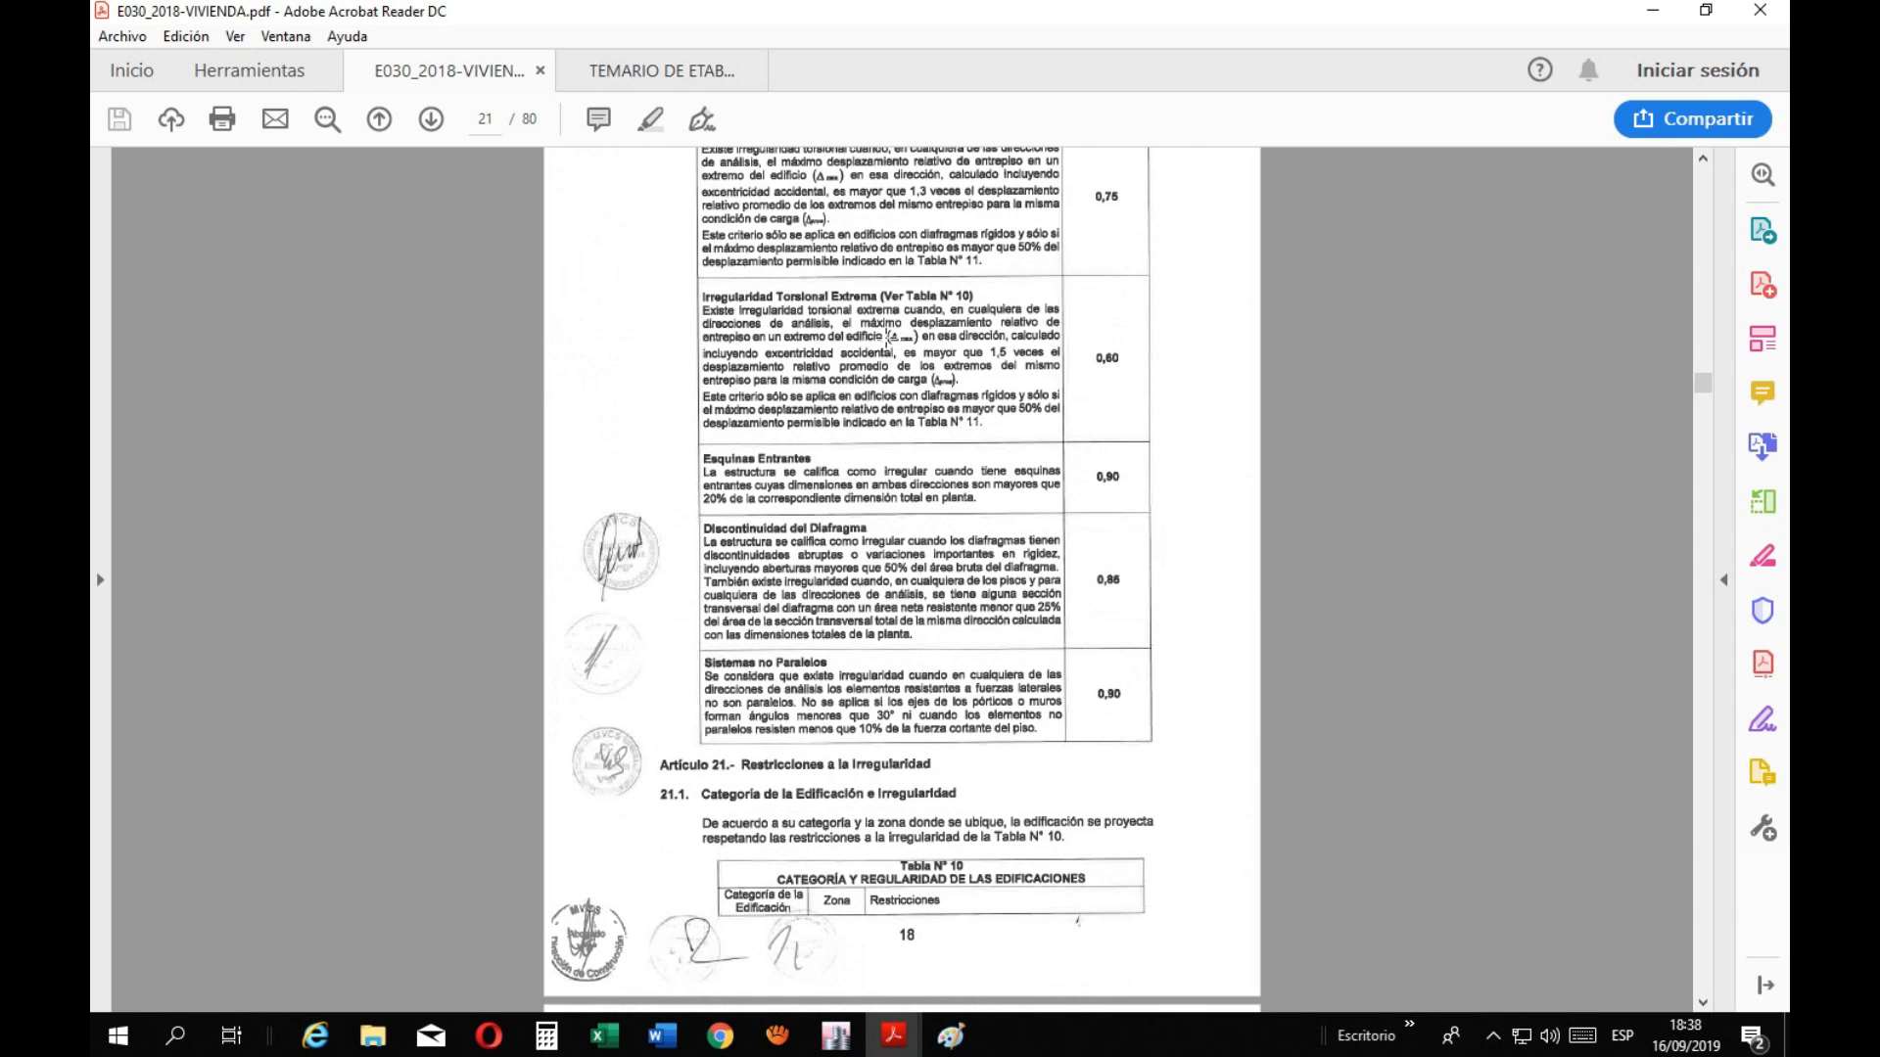
Enlarge and read the Irregularidad Torsional Extrema criterion in Tabla N° 9, and switch to the formulas in Paint
scroll(888, 337, "up", 3)
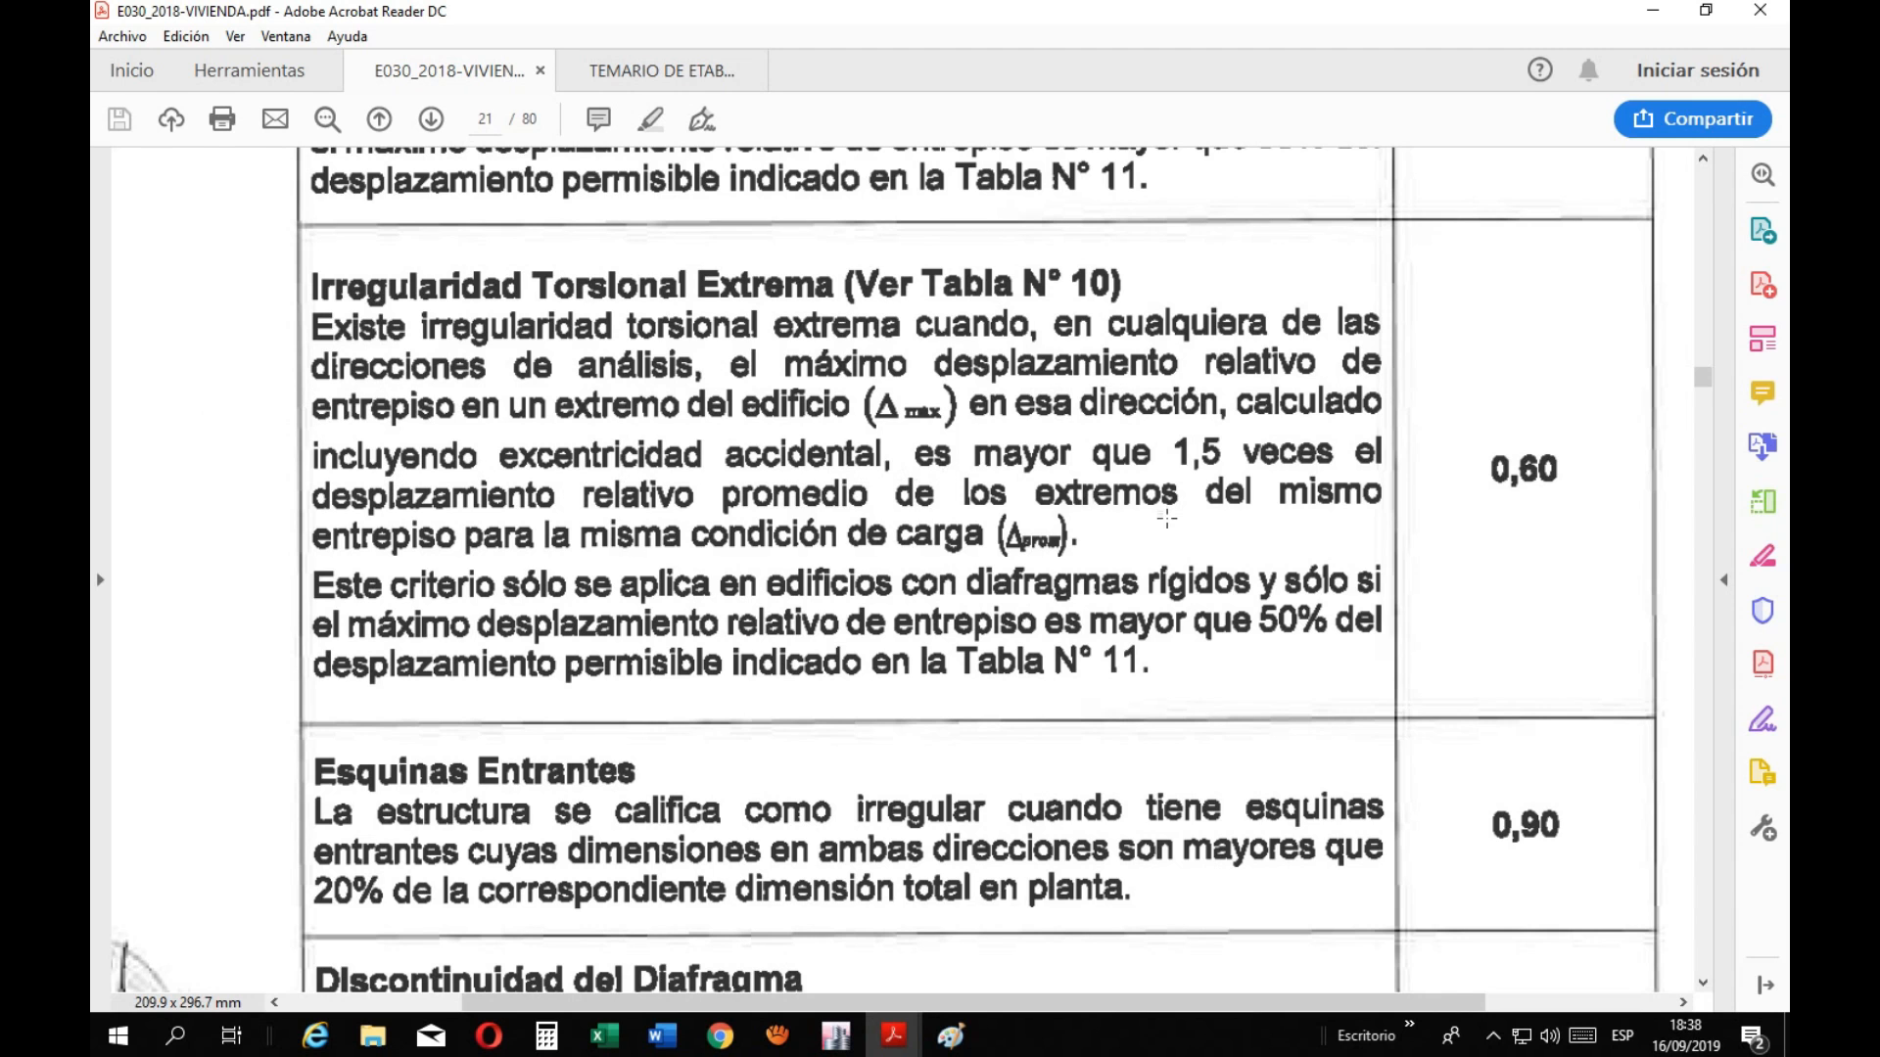
scroll(1139, 587, "down", 2)
scroll(940, 385, "up", 1)
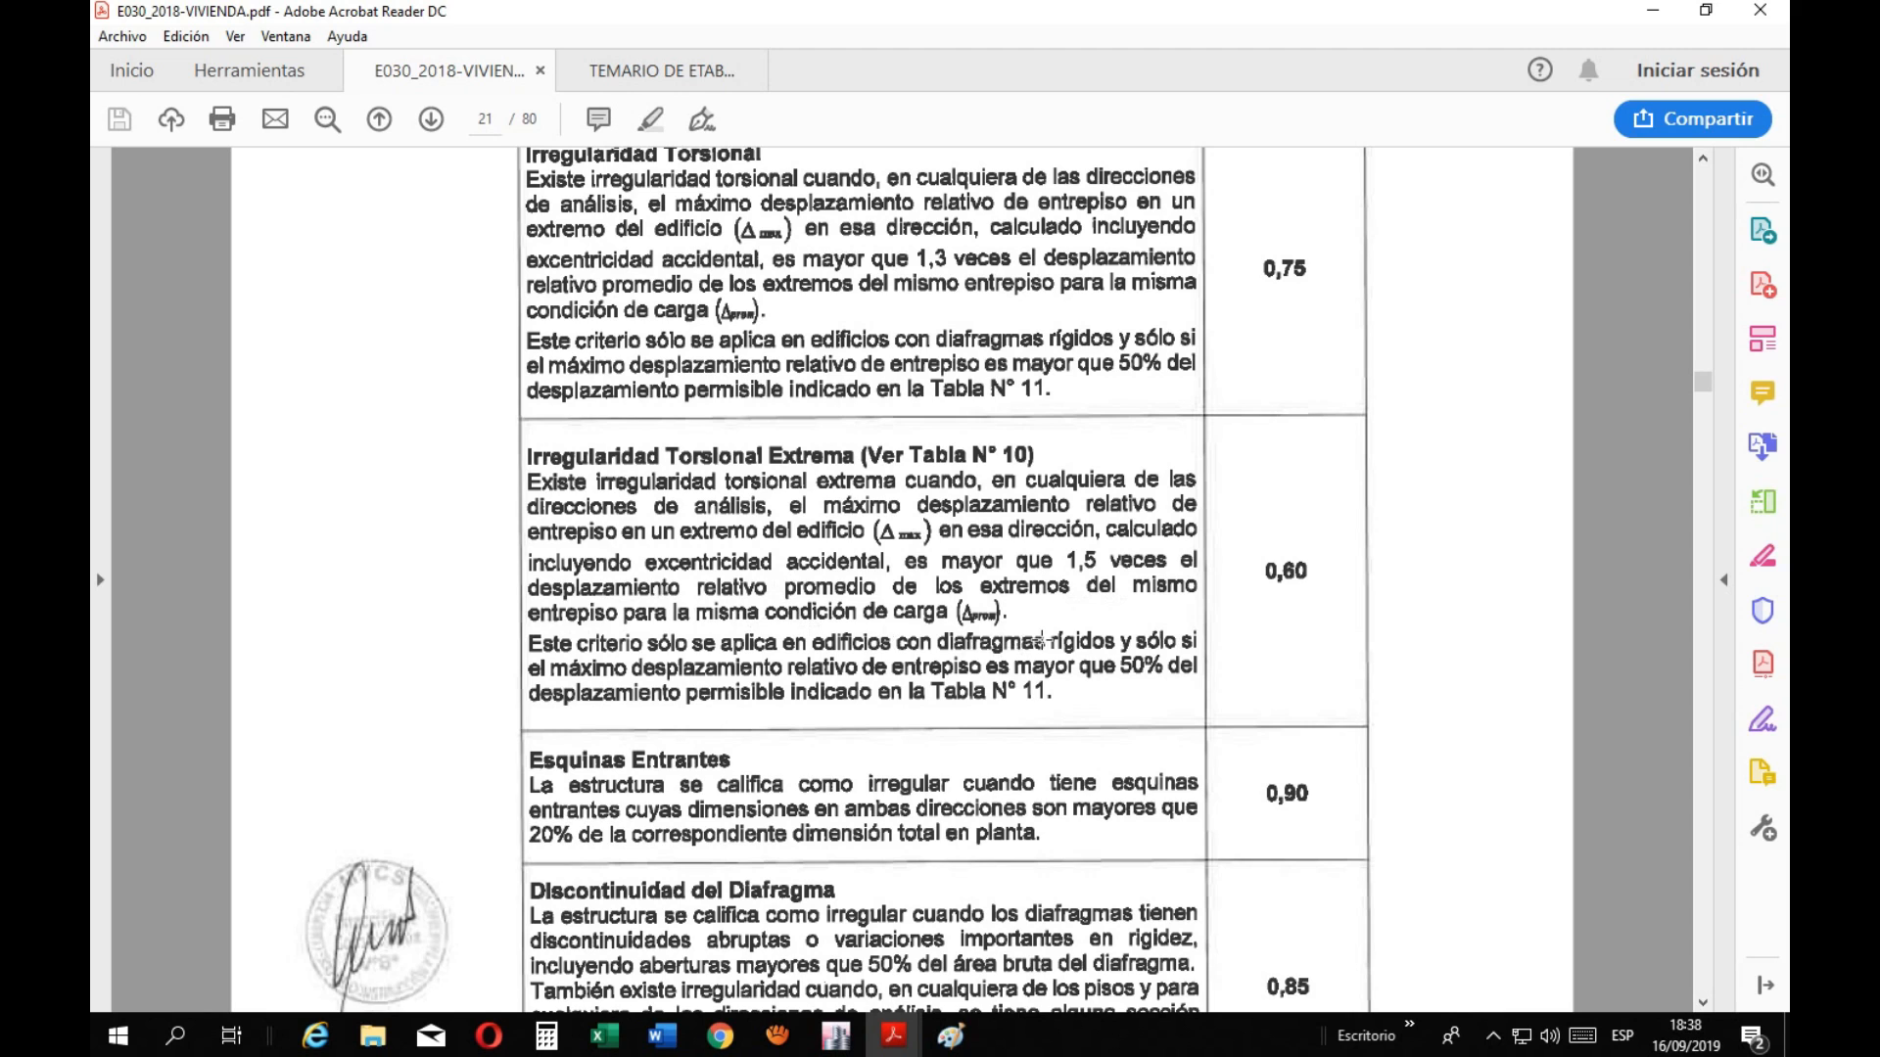
scroll(1042, 641, "up", 2)
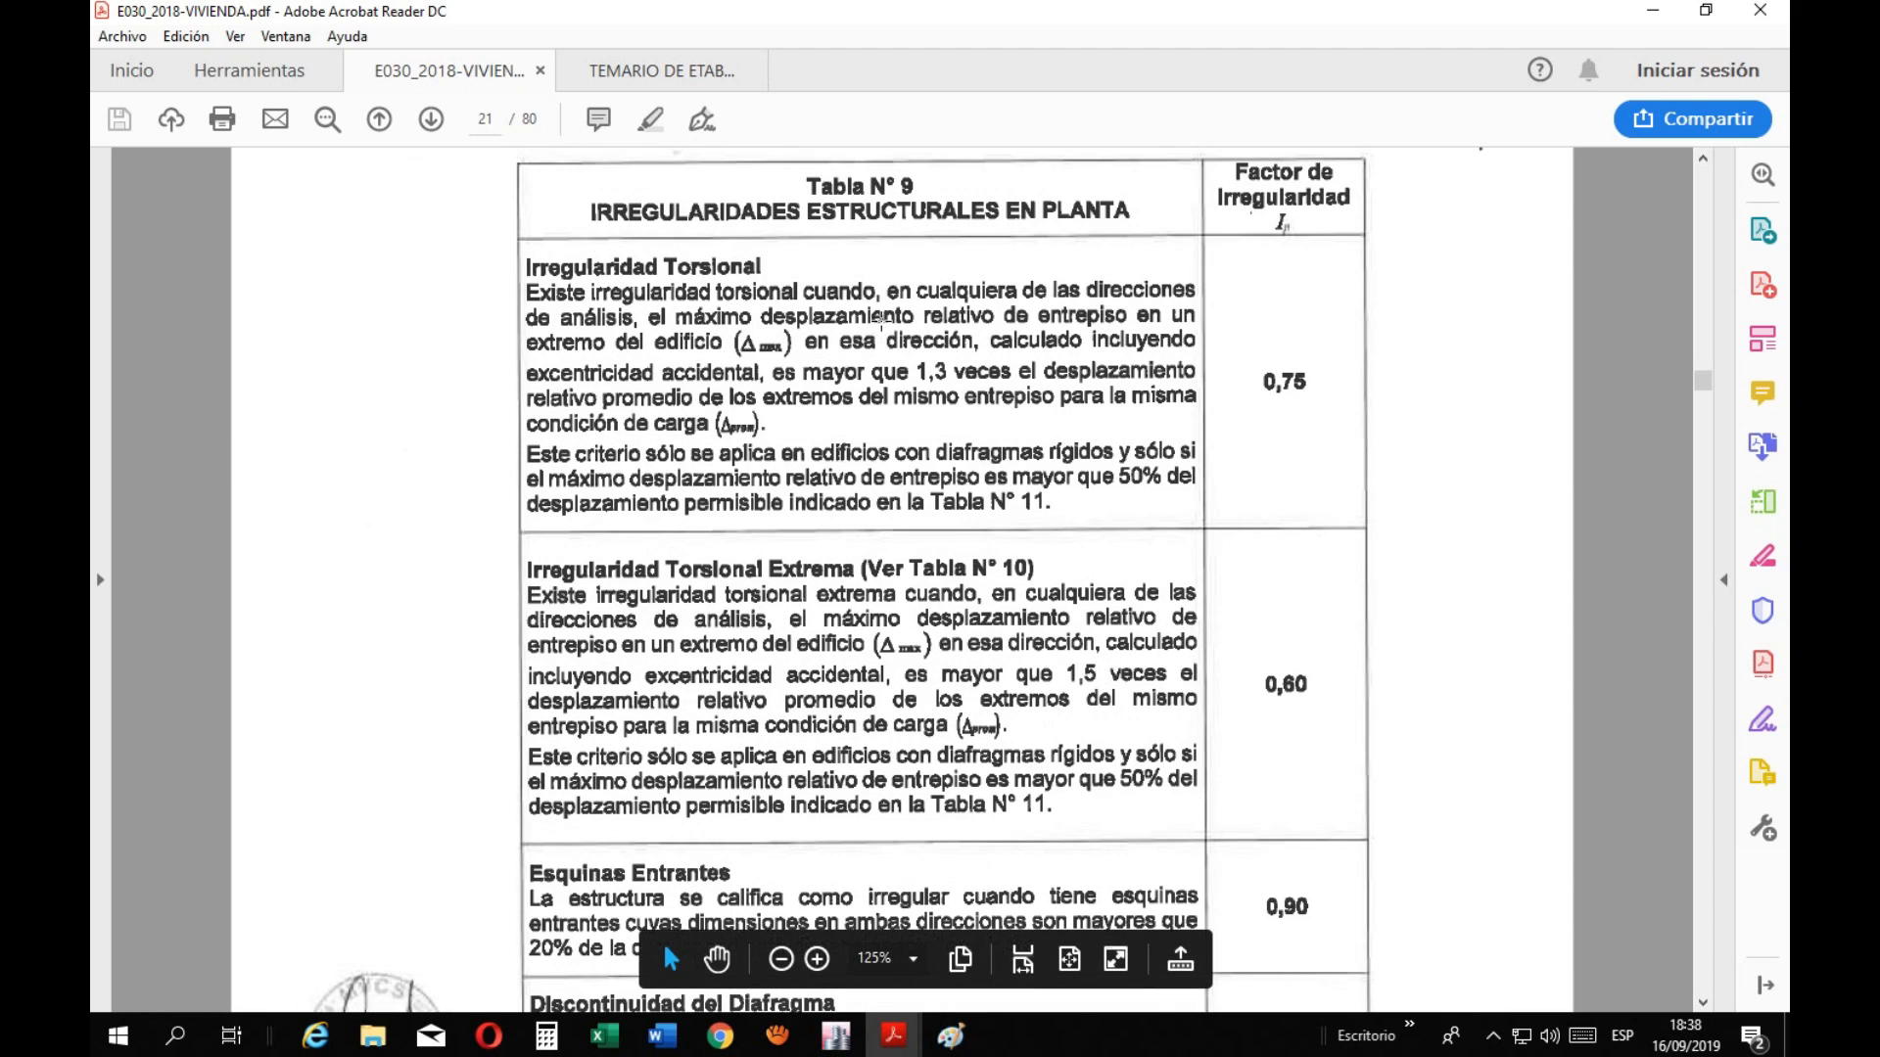
left_click(962, 1043)
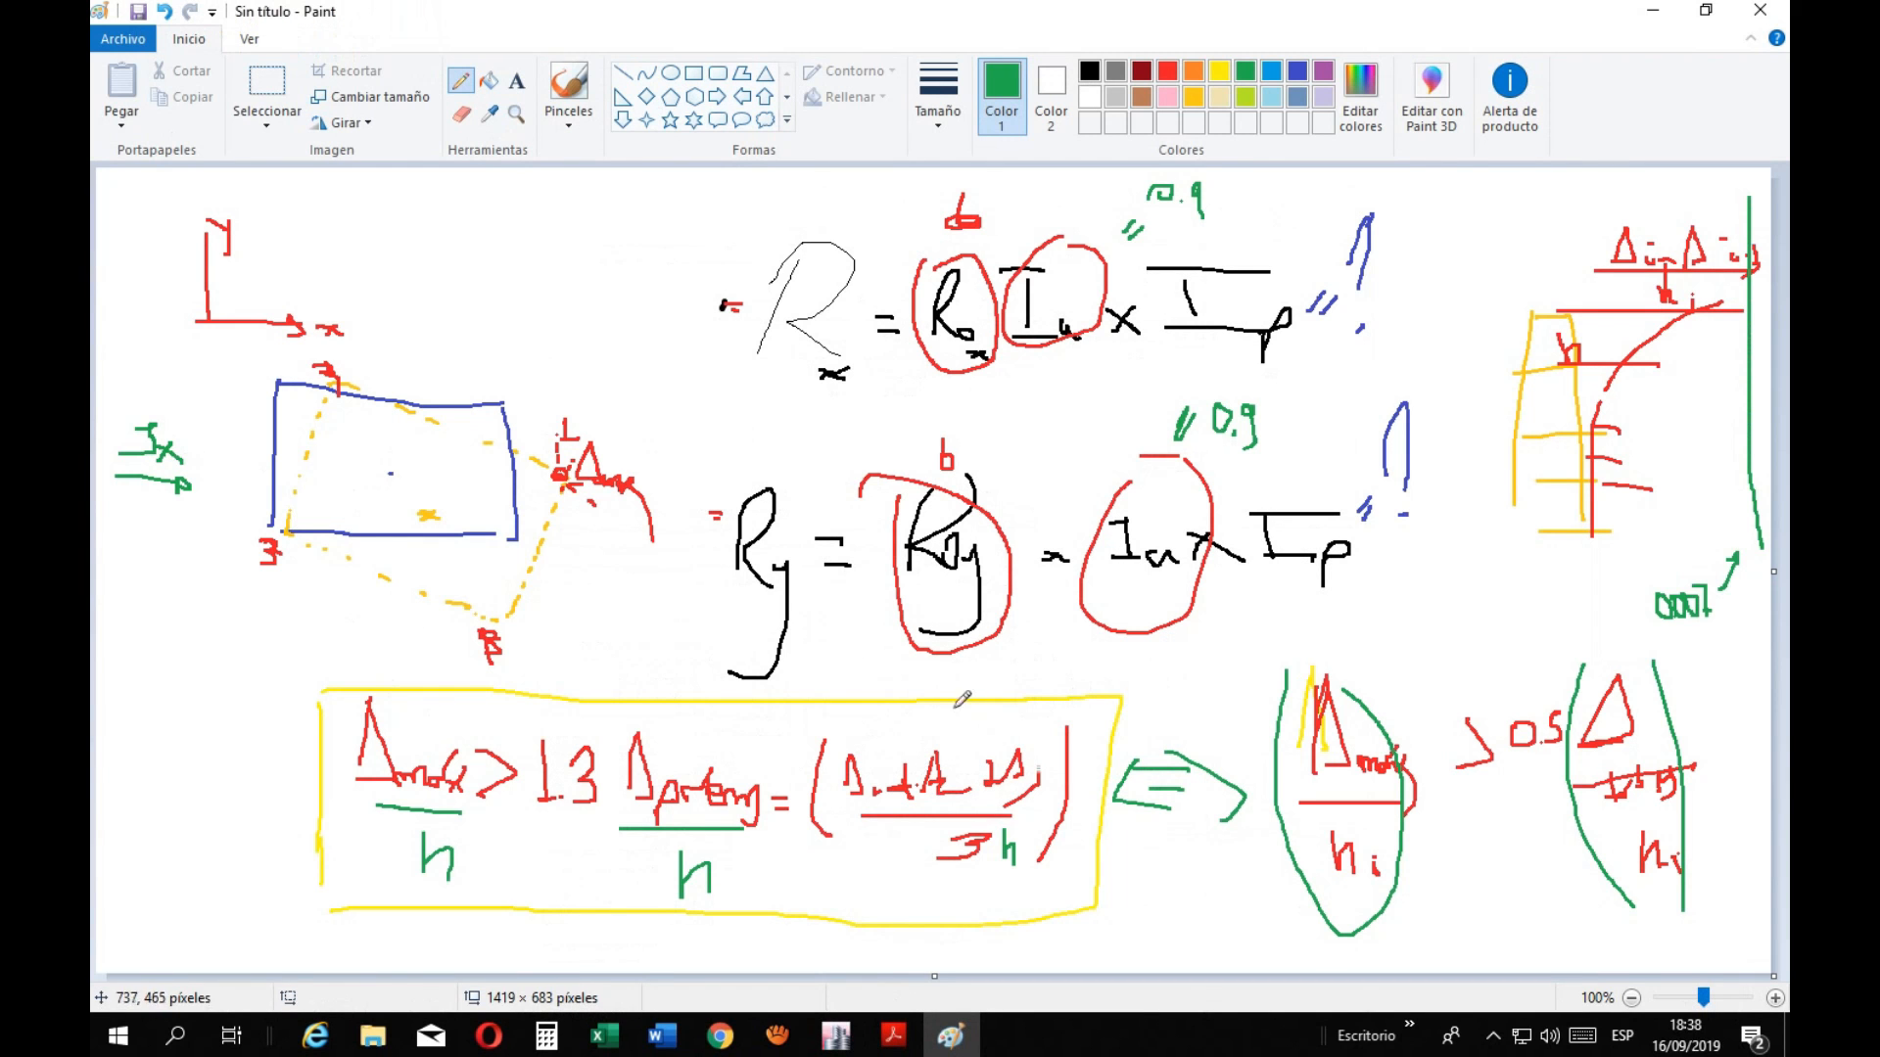
Return to Tabla N° 9 in the E030 PDF and compare the Irregularidad Torsional and Irregularidad Torsional Extrema criteria
left_click(947, 1044)
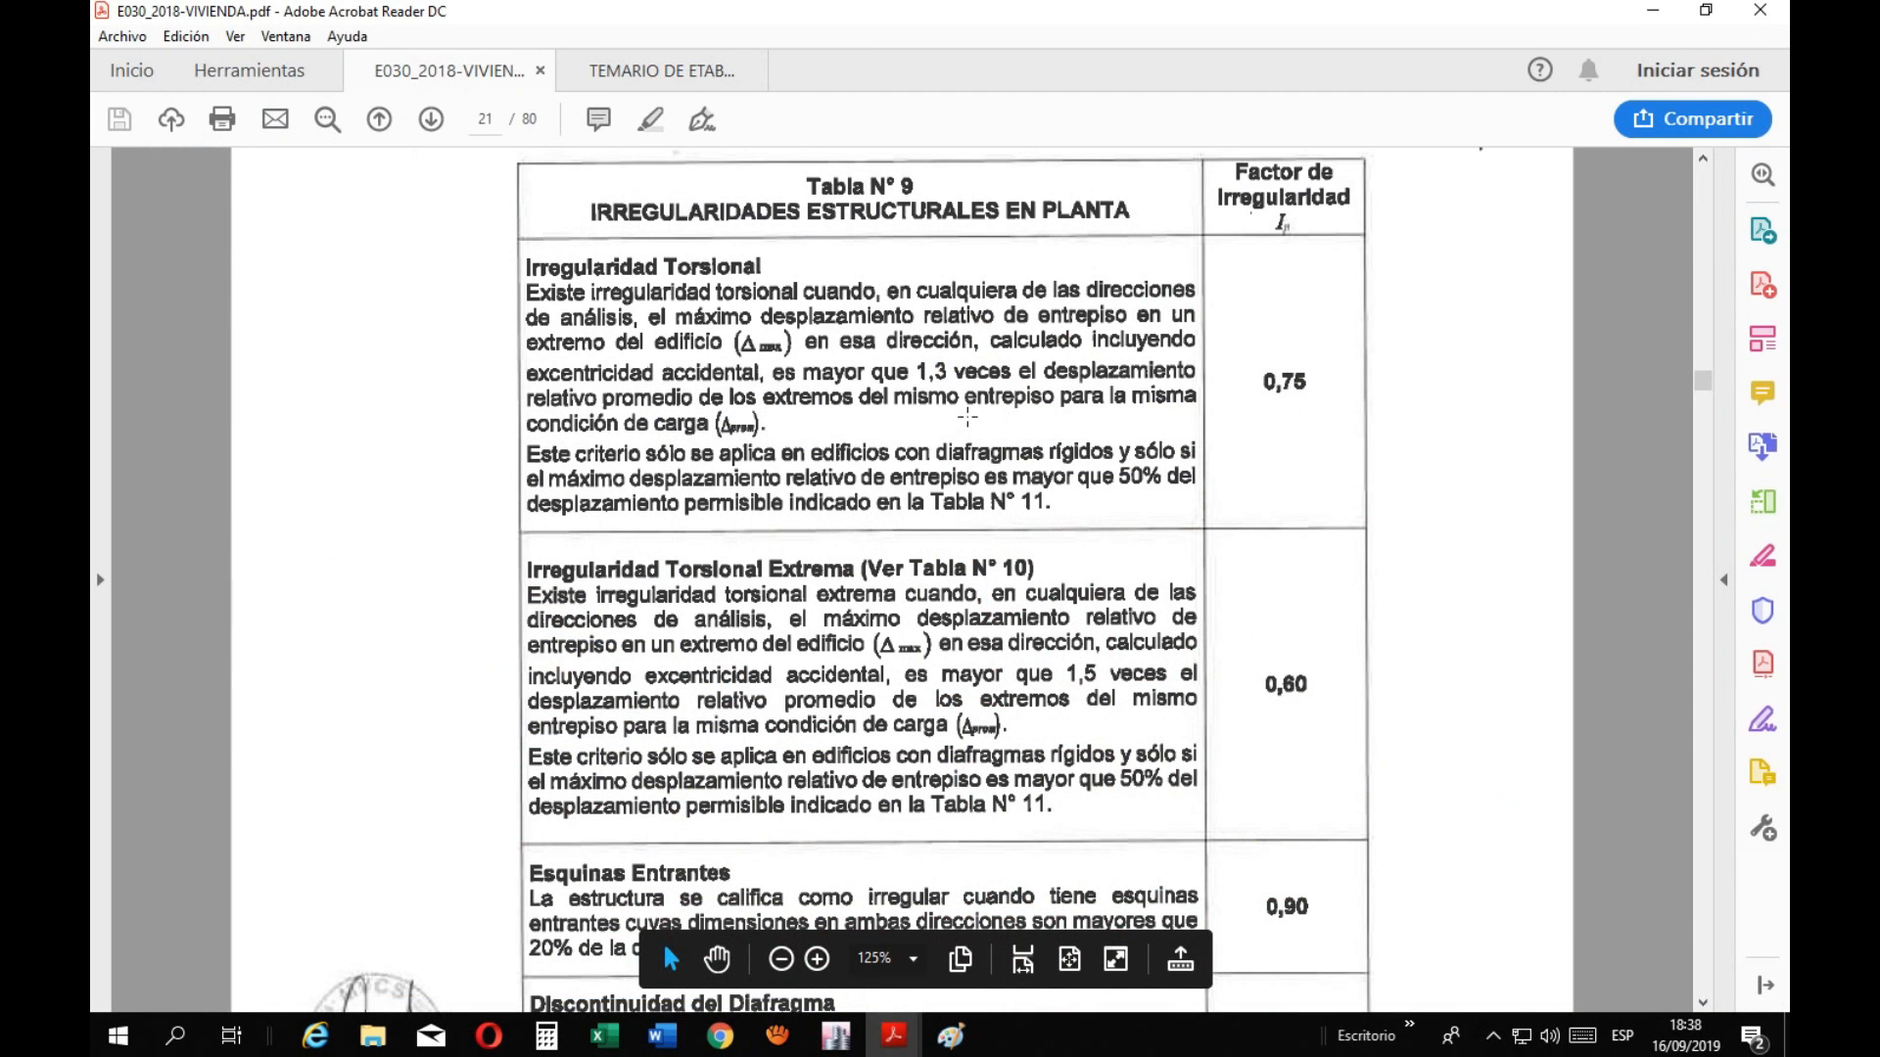
scroll(967, 617, "down", 1)
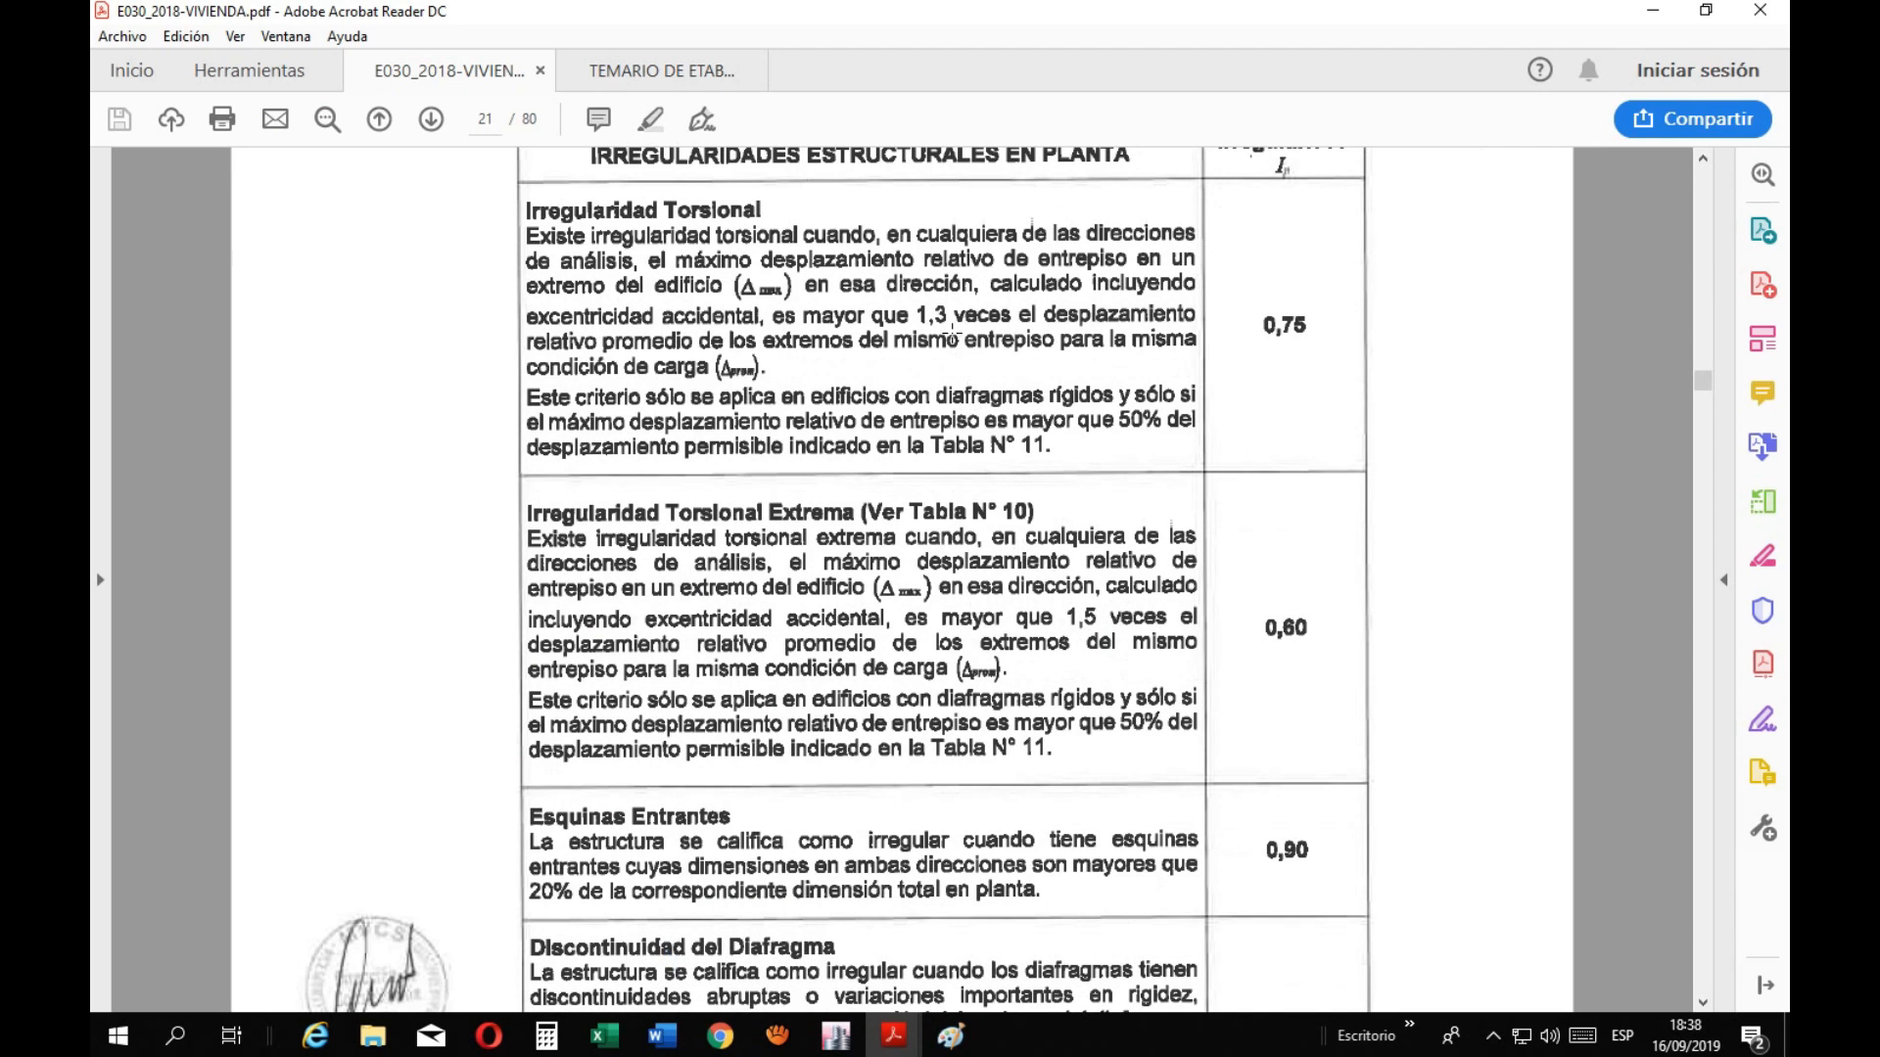
scroll(1113, 658, "down", 1)
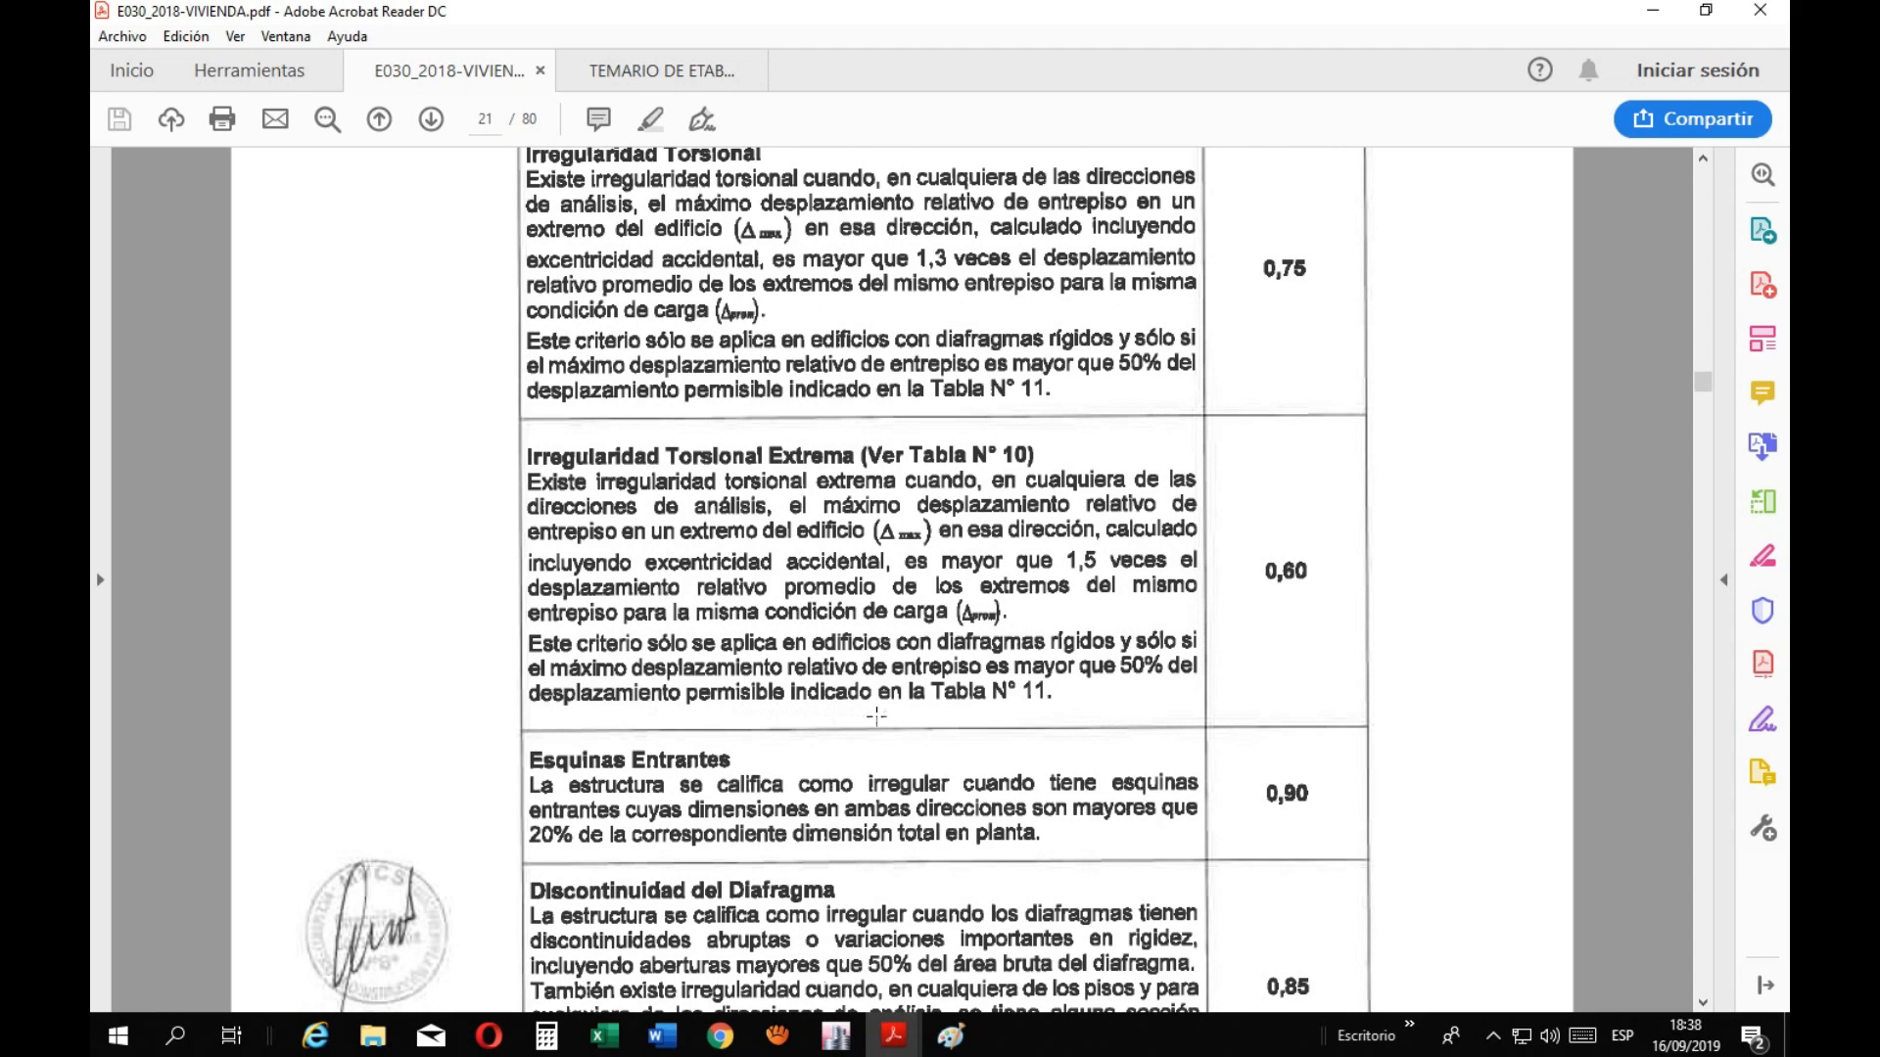
scroll(1042, 688, "up", 3)
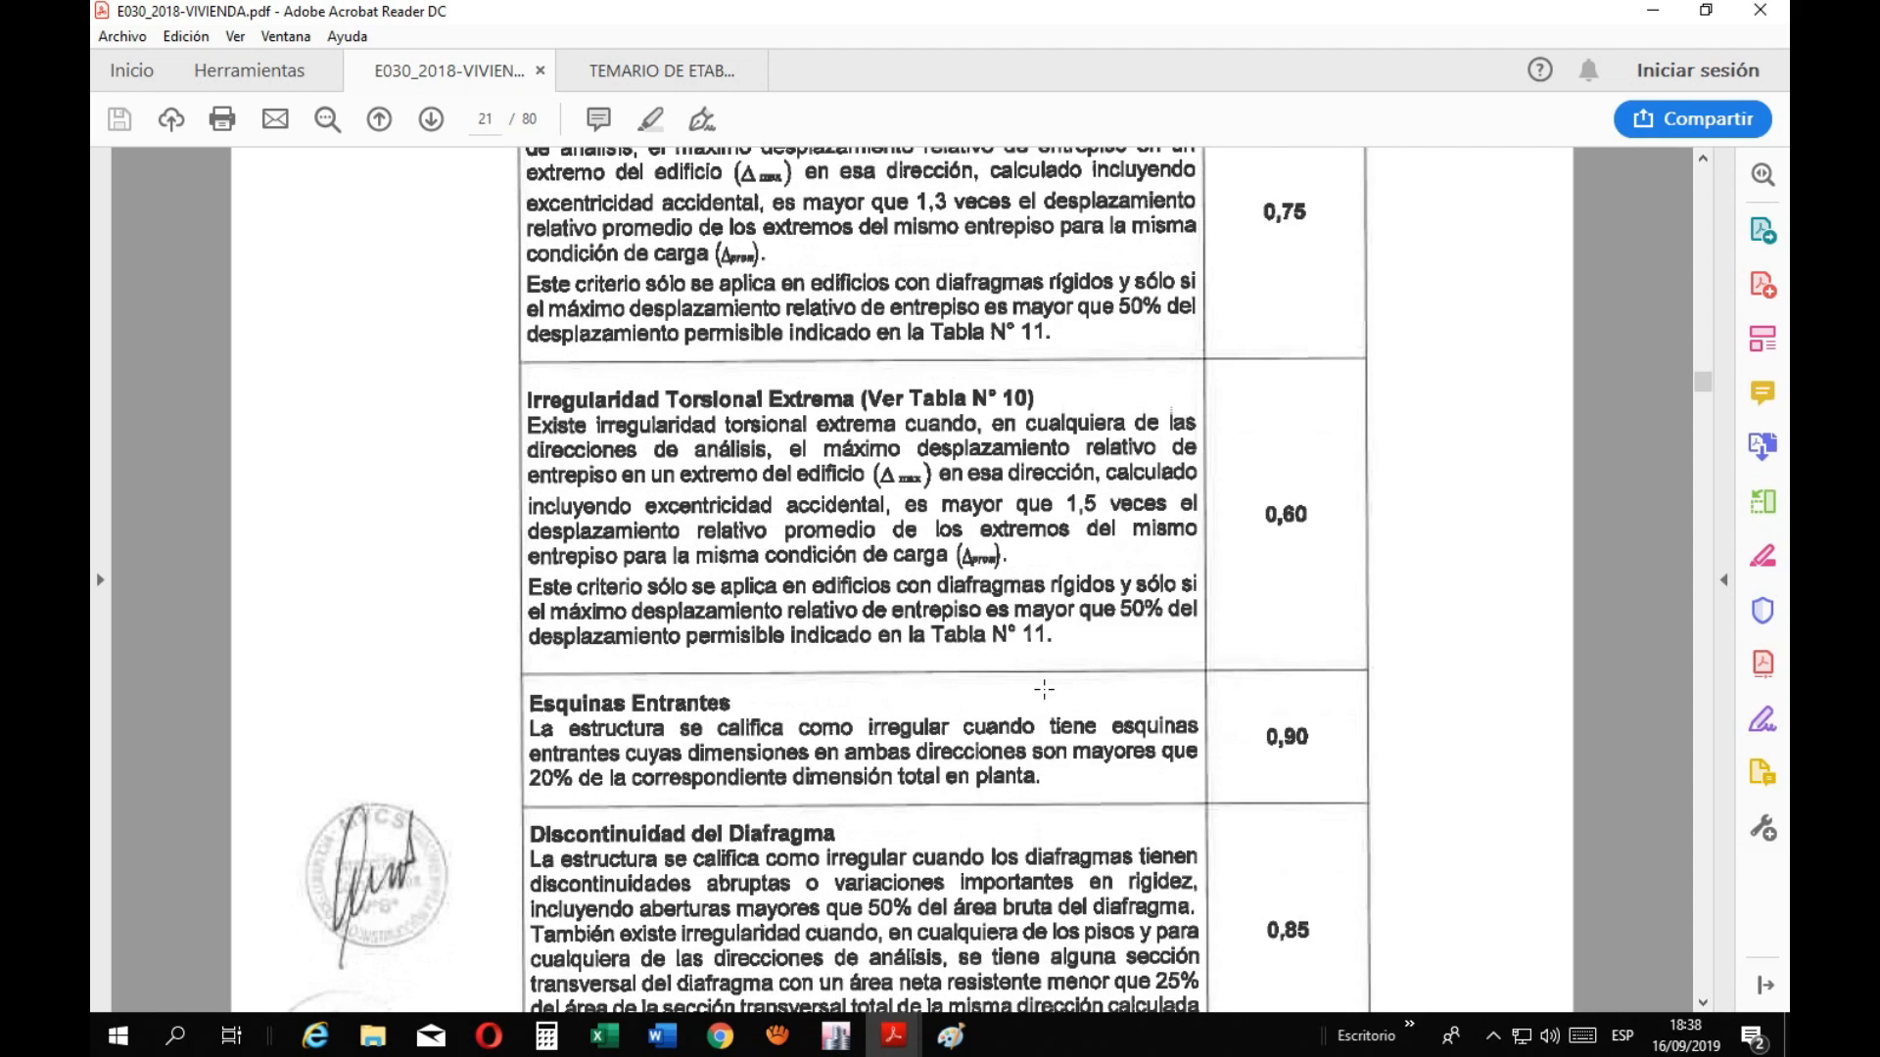
scroll(903, 395, "down", 1)
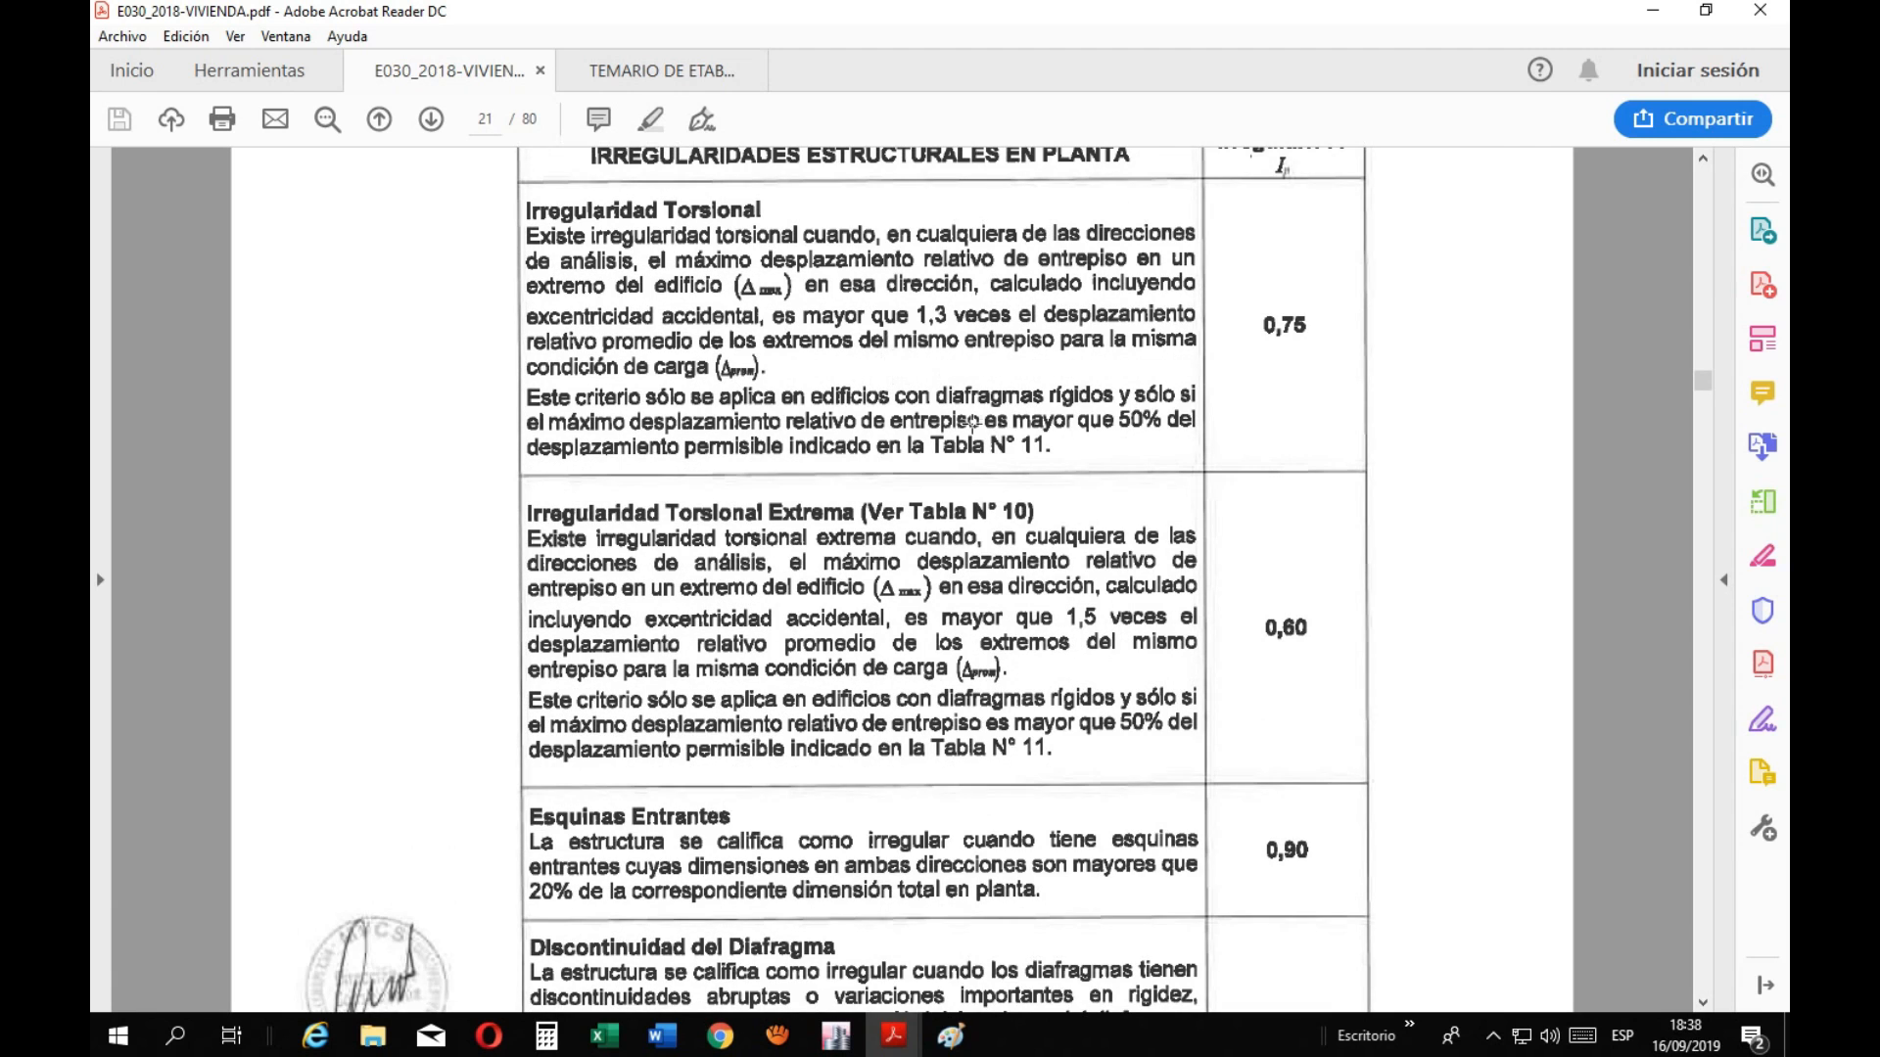
Review the remaining plan irregularities in Tabla N° 9, and switch to the Irregularidad_Altura sheet of the Metrado_Modelo_Etabs workbook
scroll(967, 535, "down", 5)
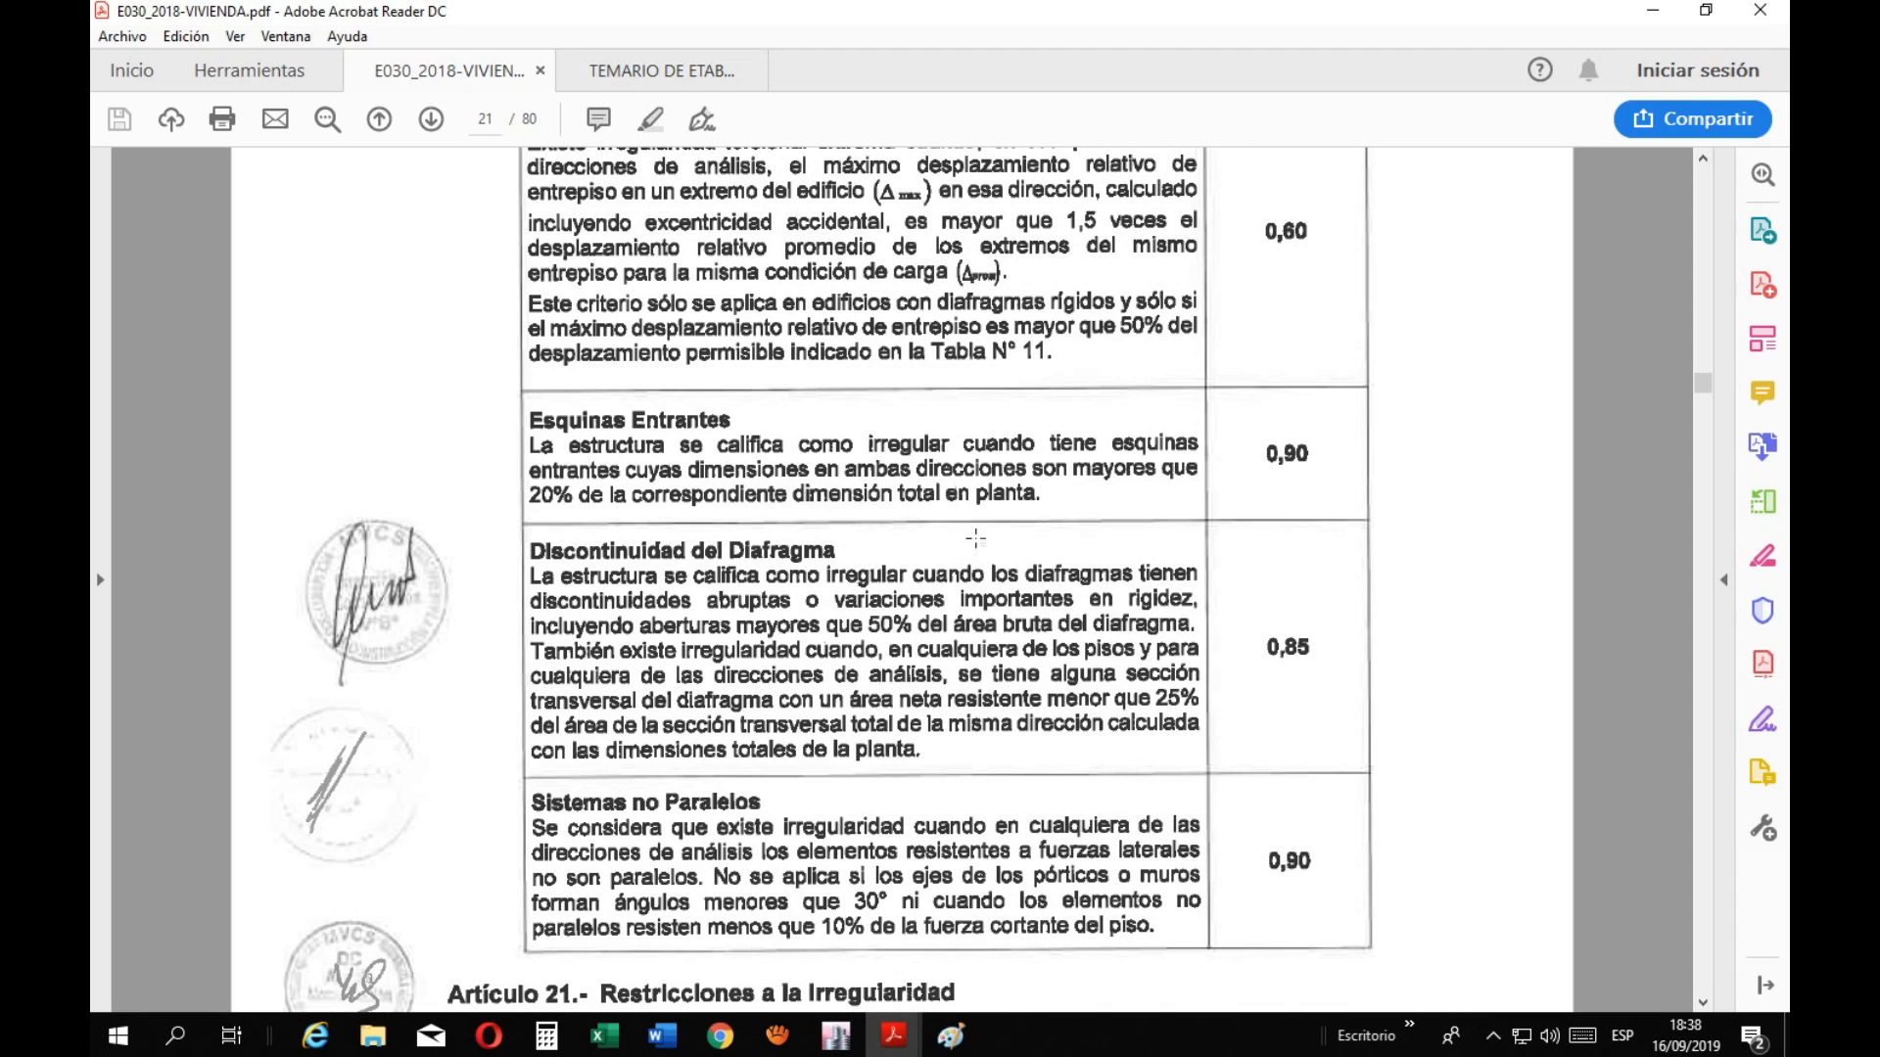
scroll(1026, 697, "up", 6)
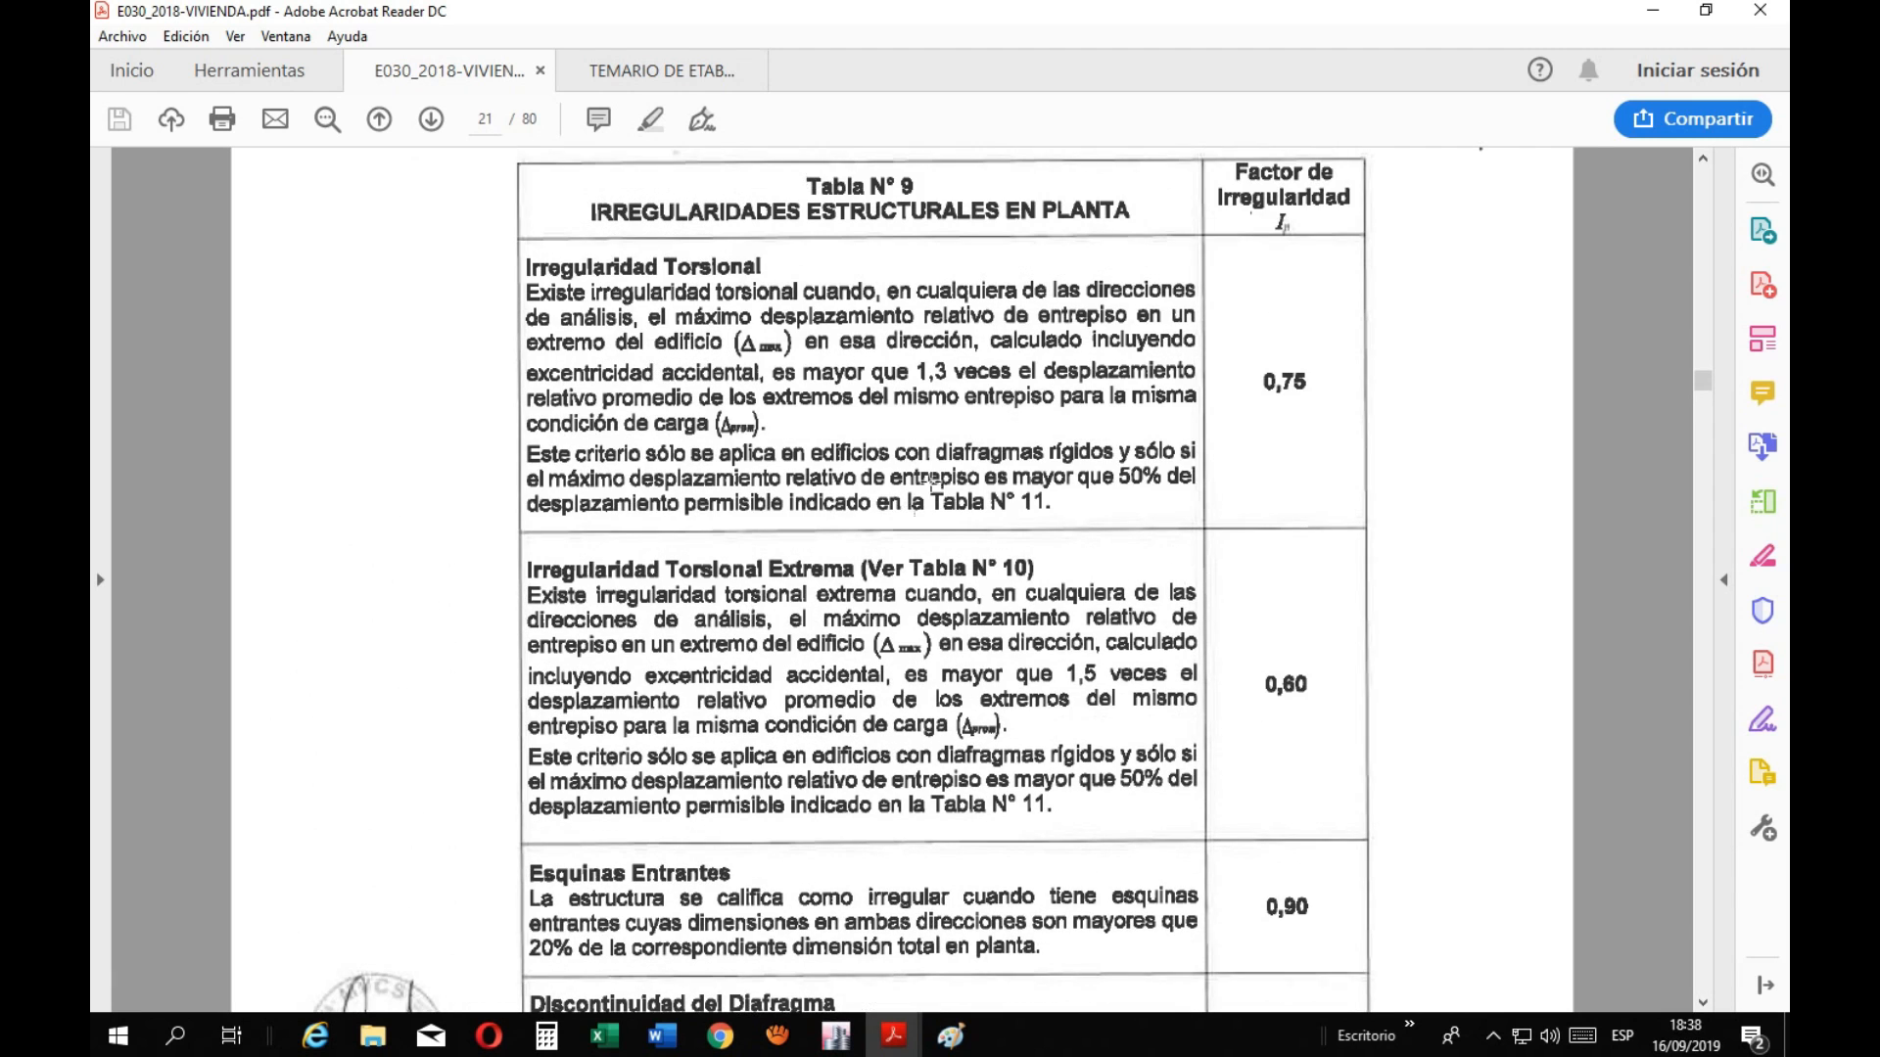
mouse_move(604, 1035)
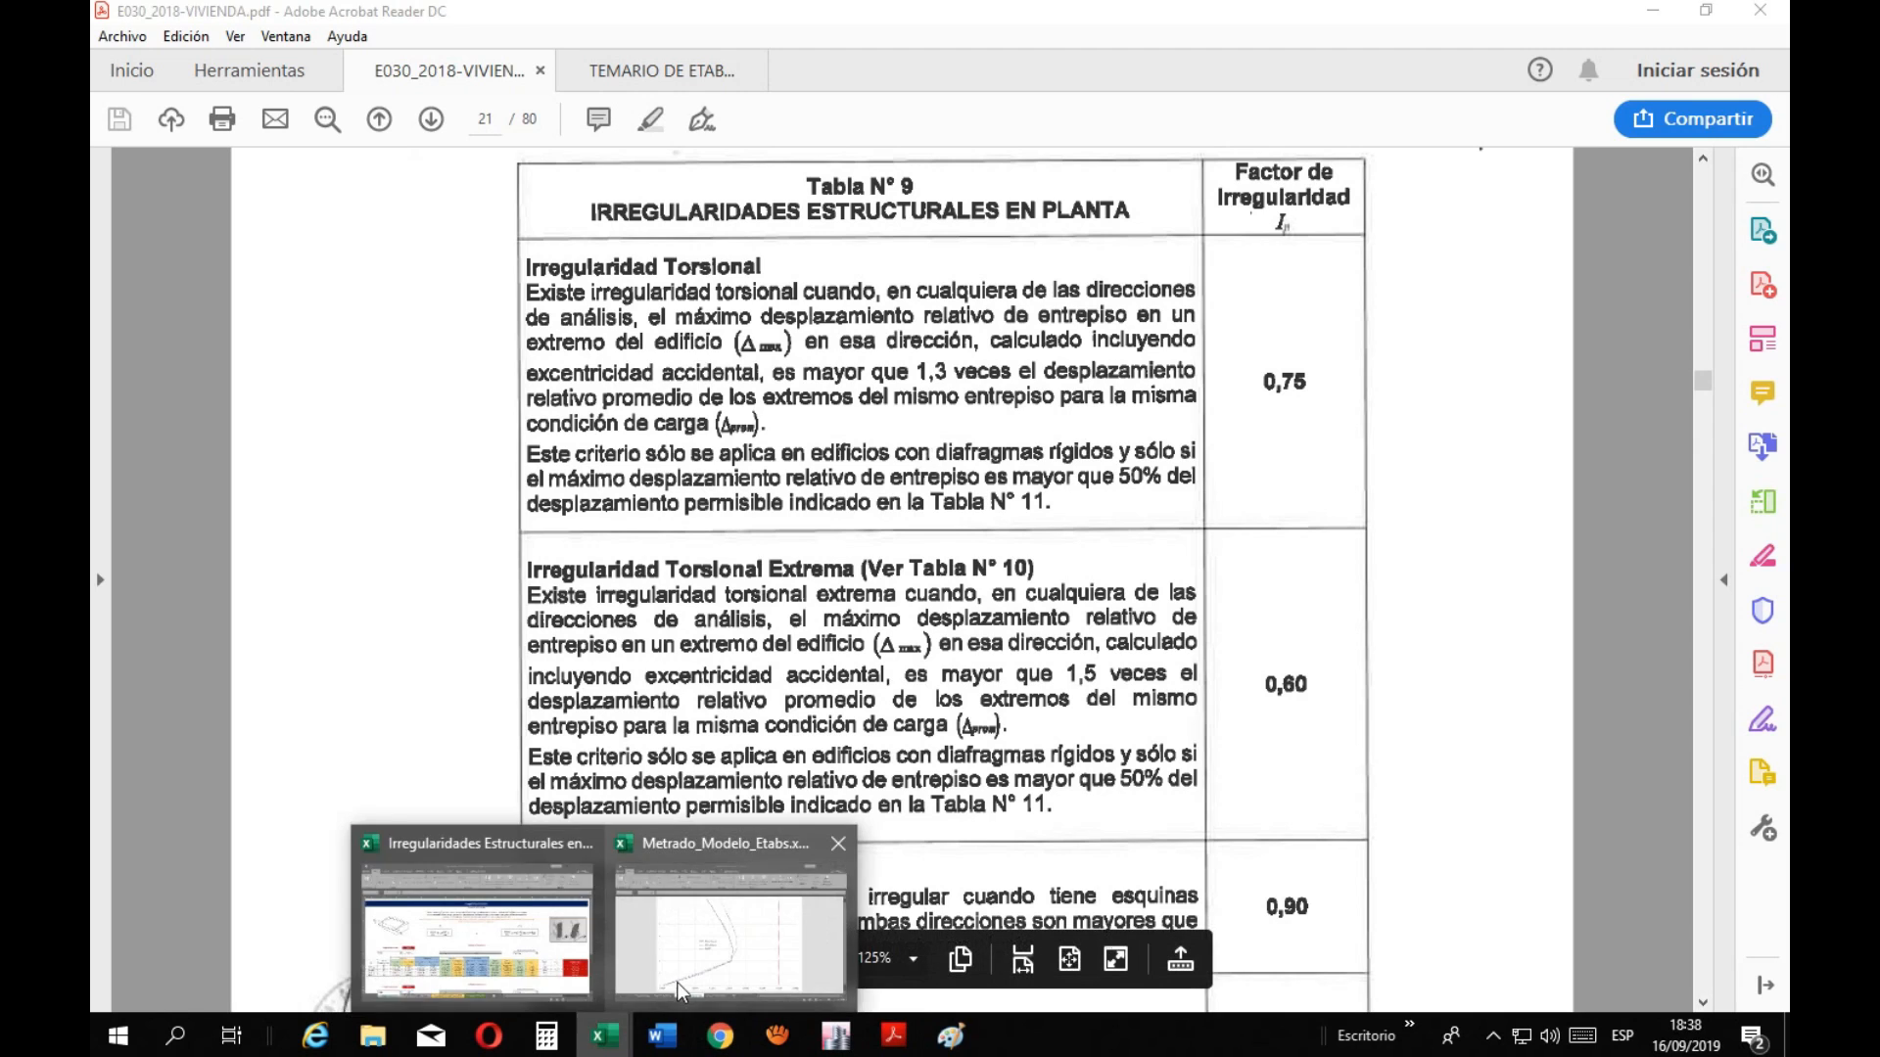
left_click(677, 982)
left_click(831, 969)
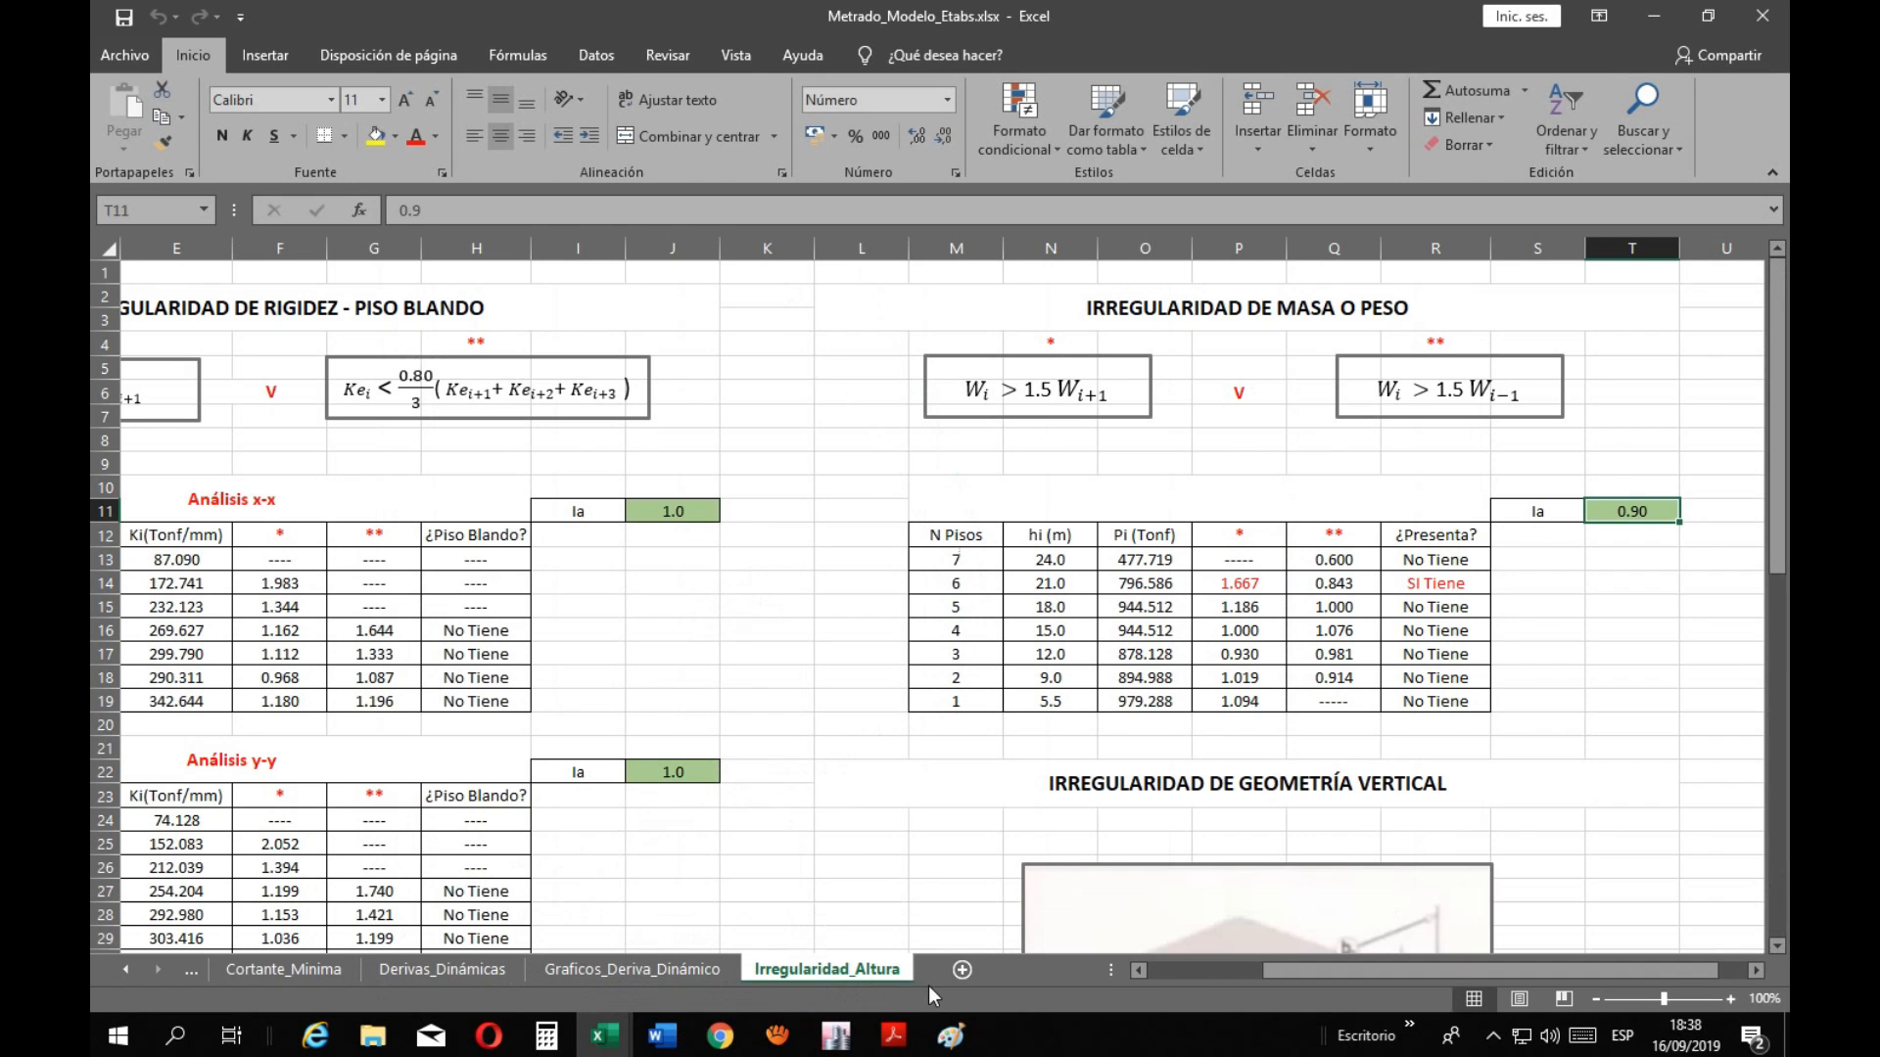
Add a new sheet to the workbook and center all its cells horizontally and vertically
left_click(963, 969)
left_click(110, 248)
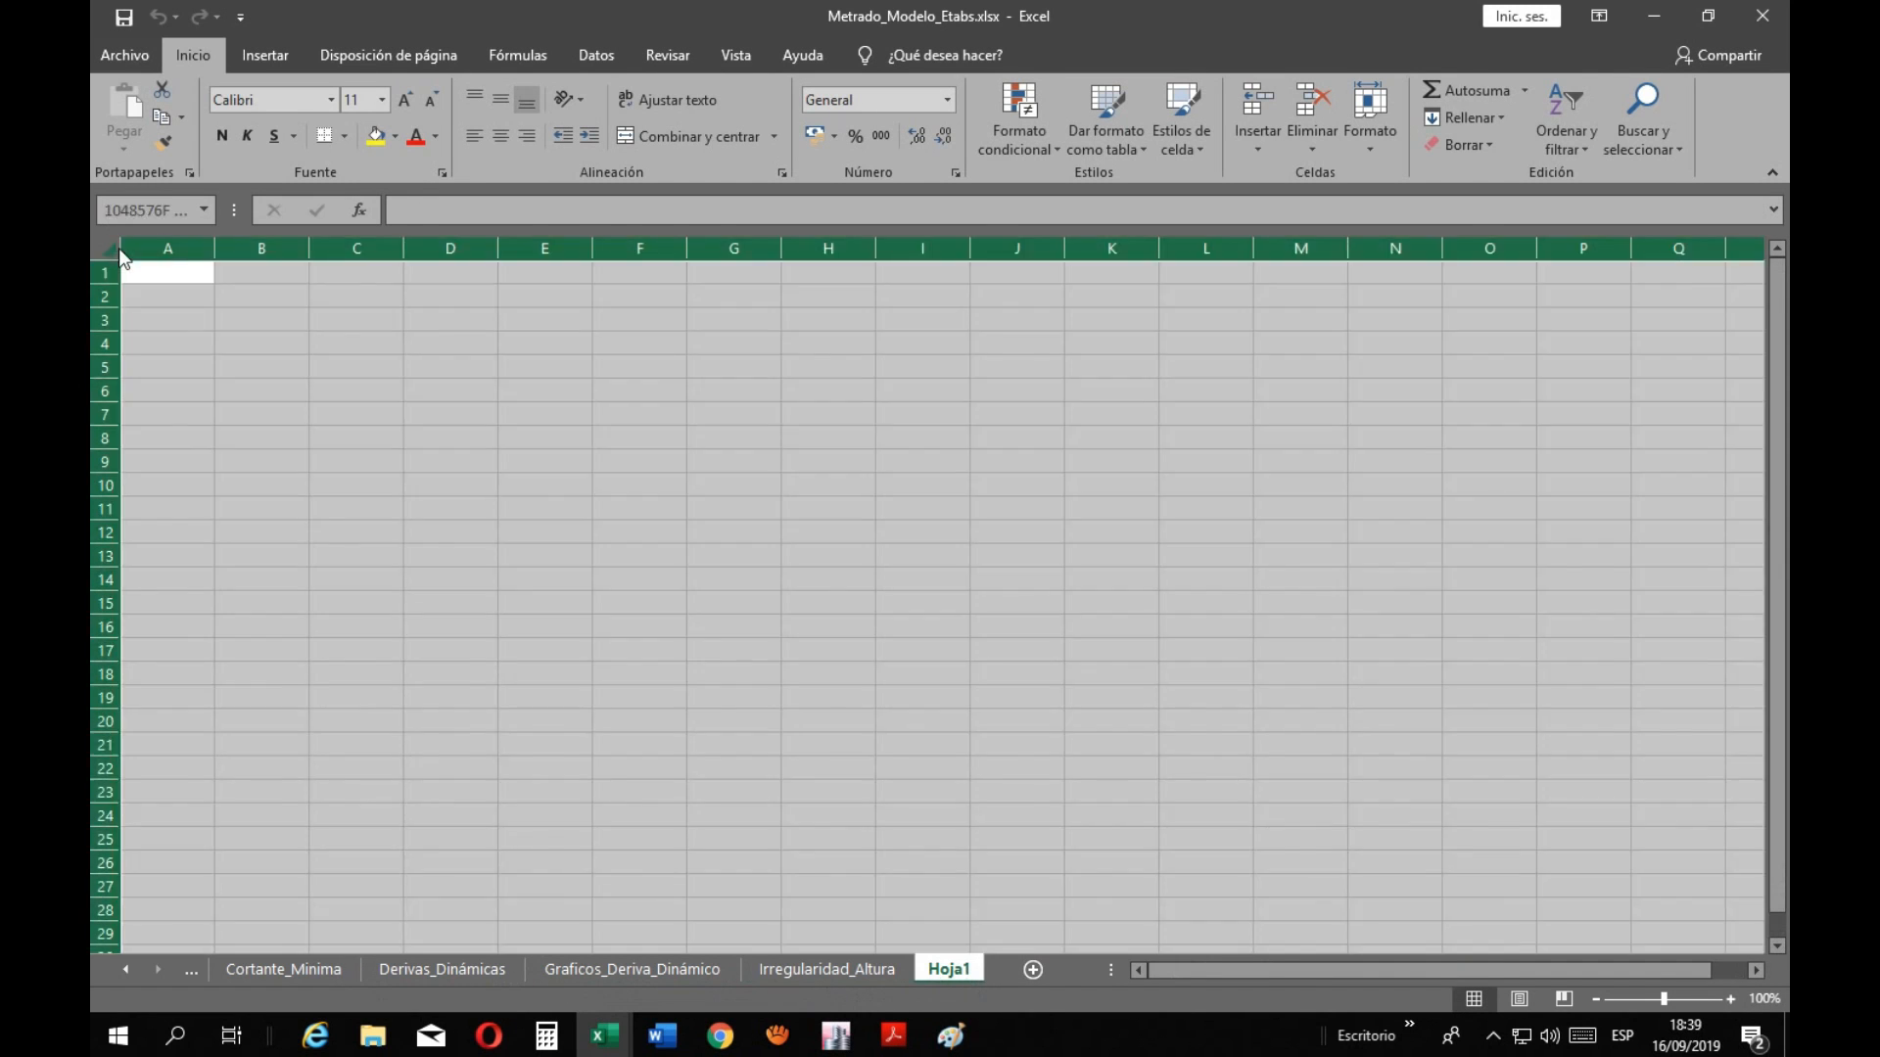
left_click(499, 136)
left_click(499, 99)
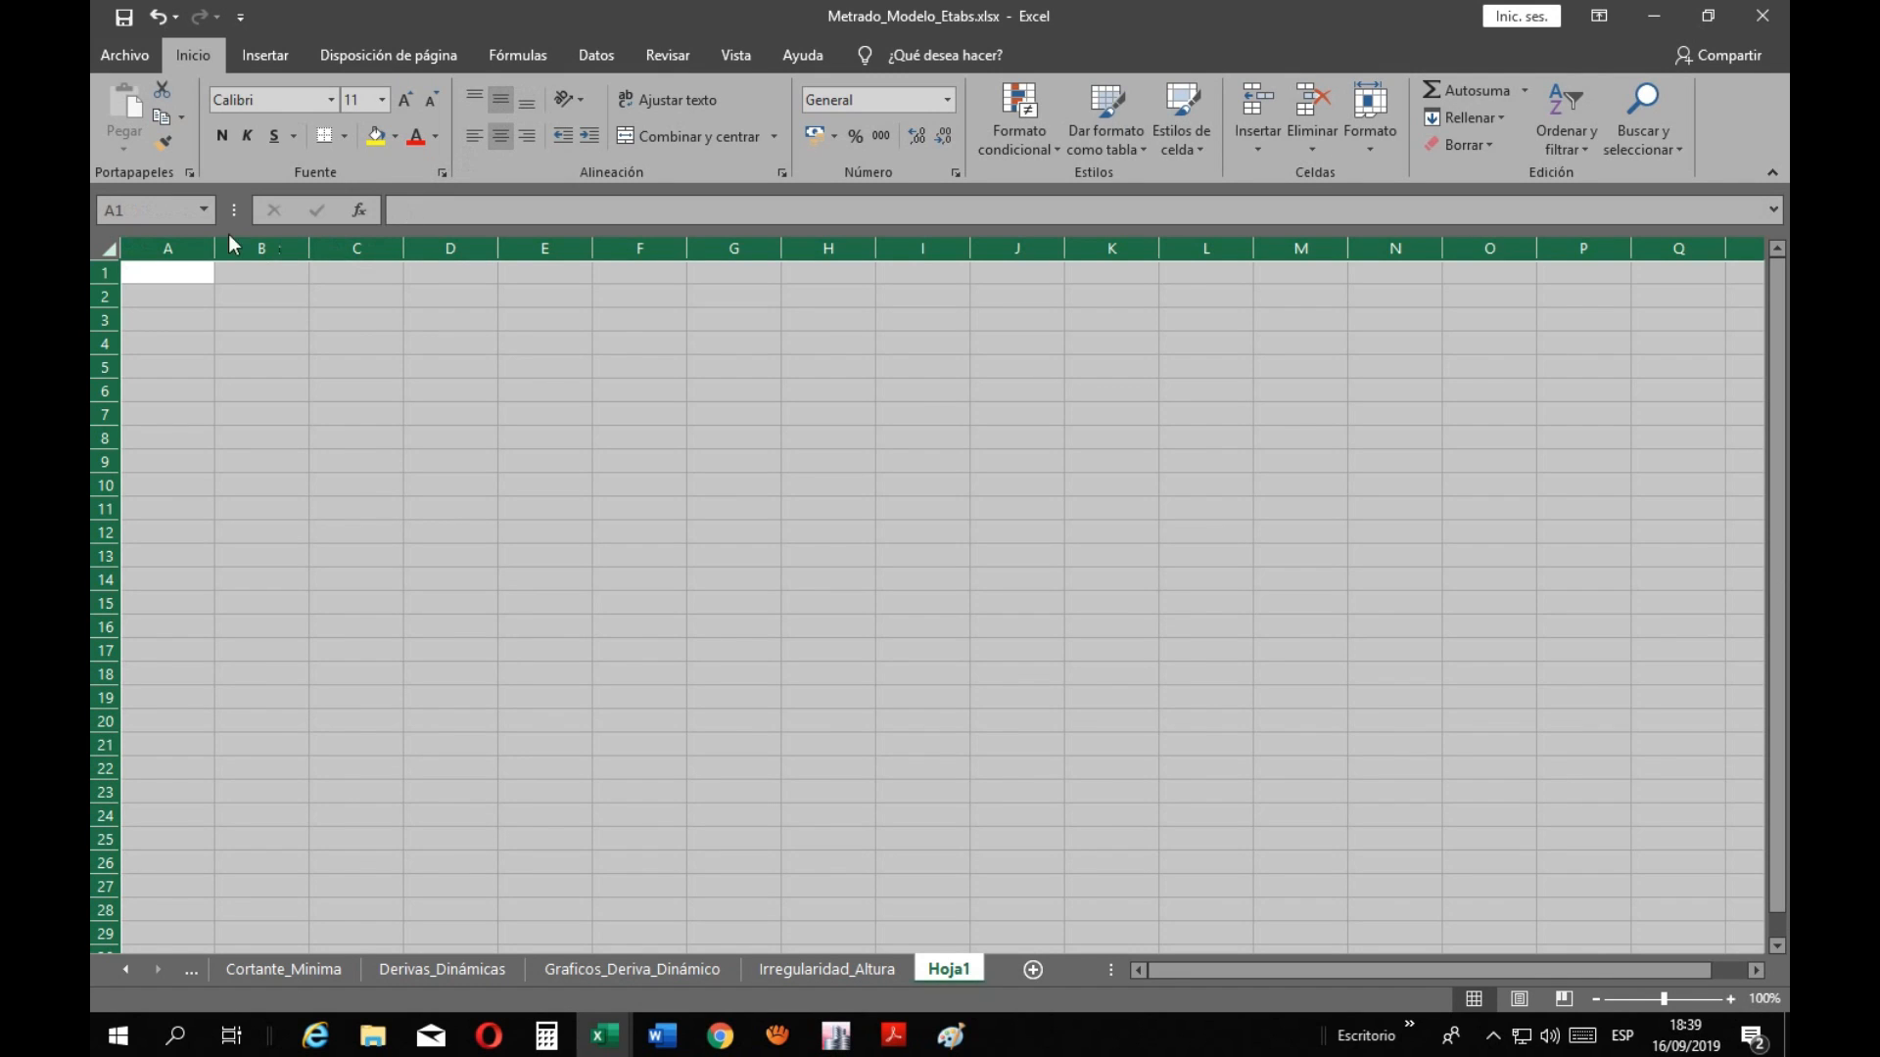
right_click(112, 254)
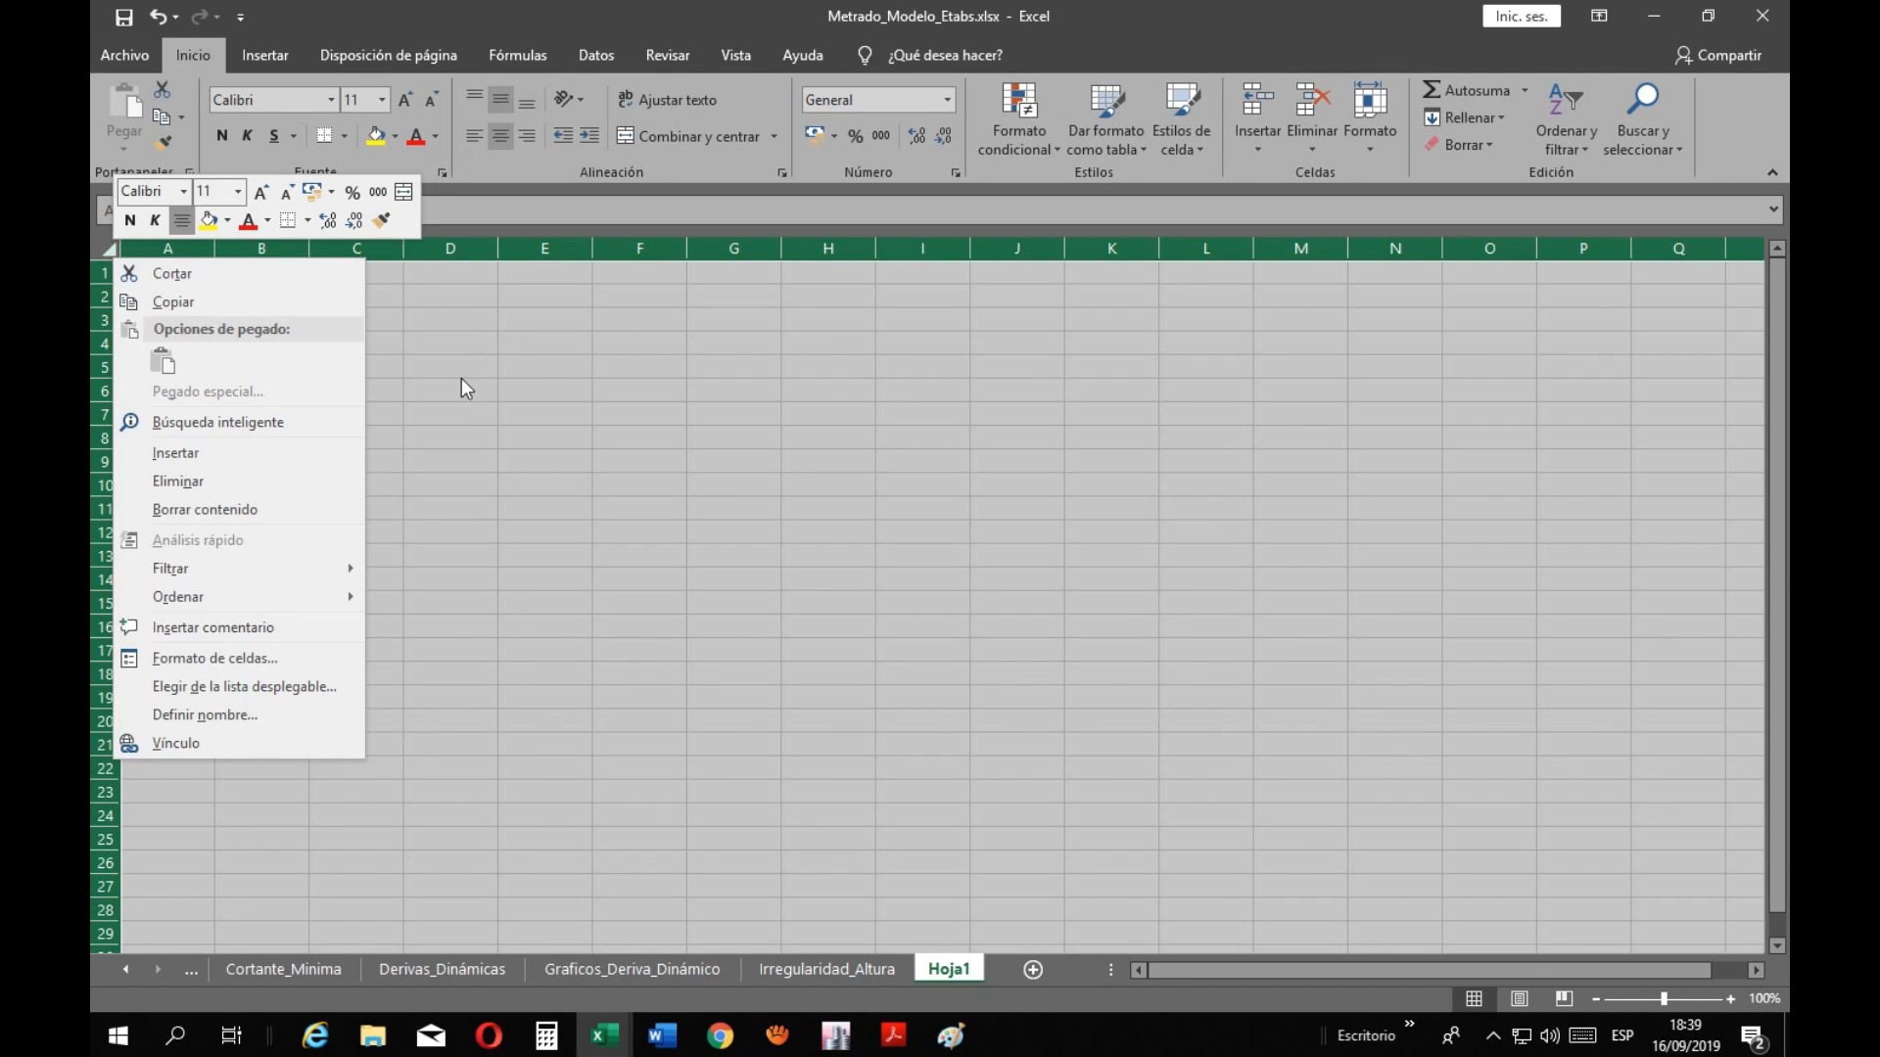
key("Escape")
Return to the first columns of the Irregularidad_Altura sheet to view its piso blando layout
left_click(837, 969)
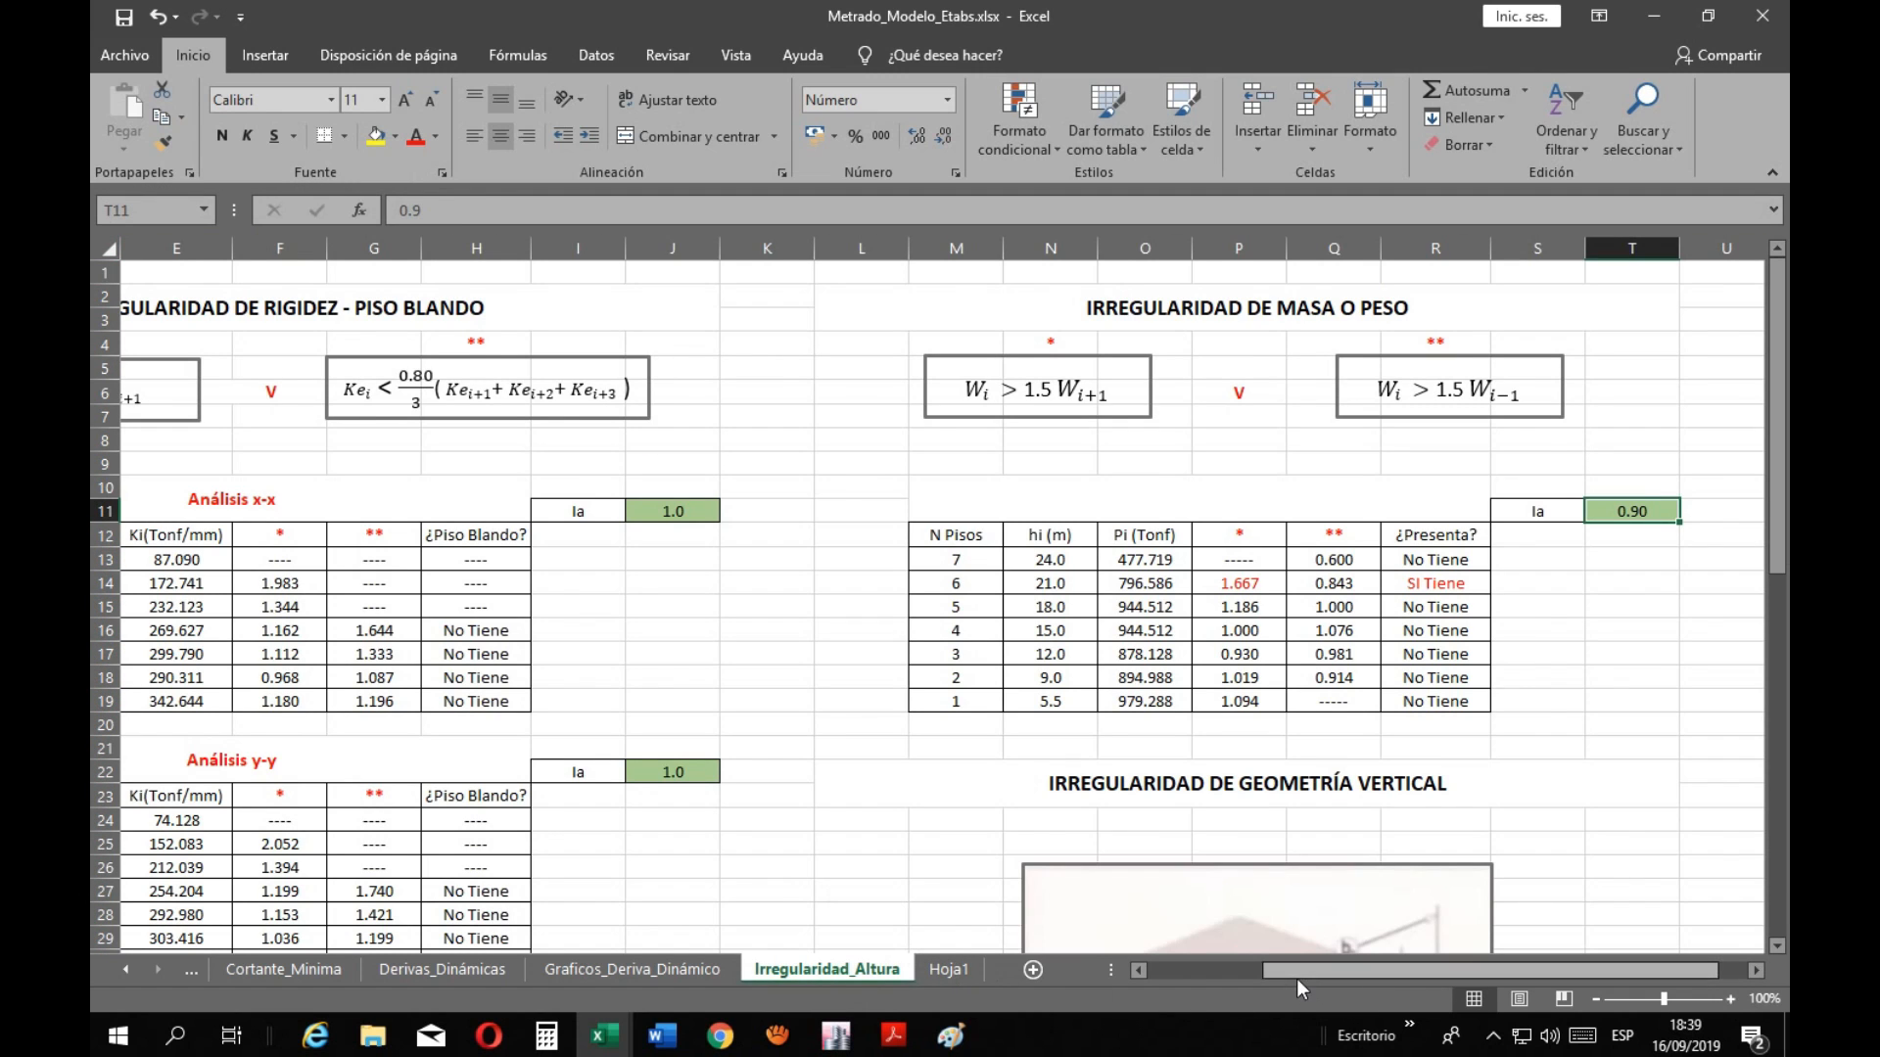
left_click_drag(1296, 978, 1155, 975)
left_click(1143, 771)
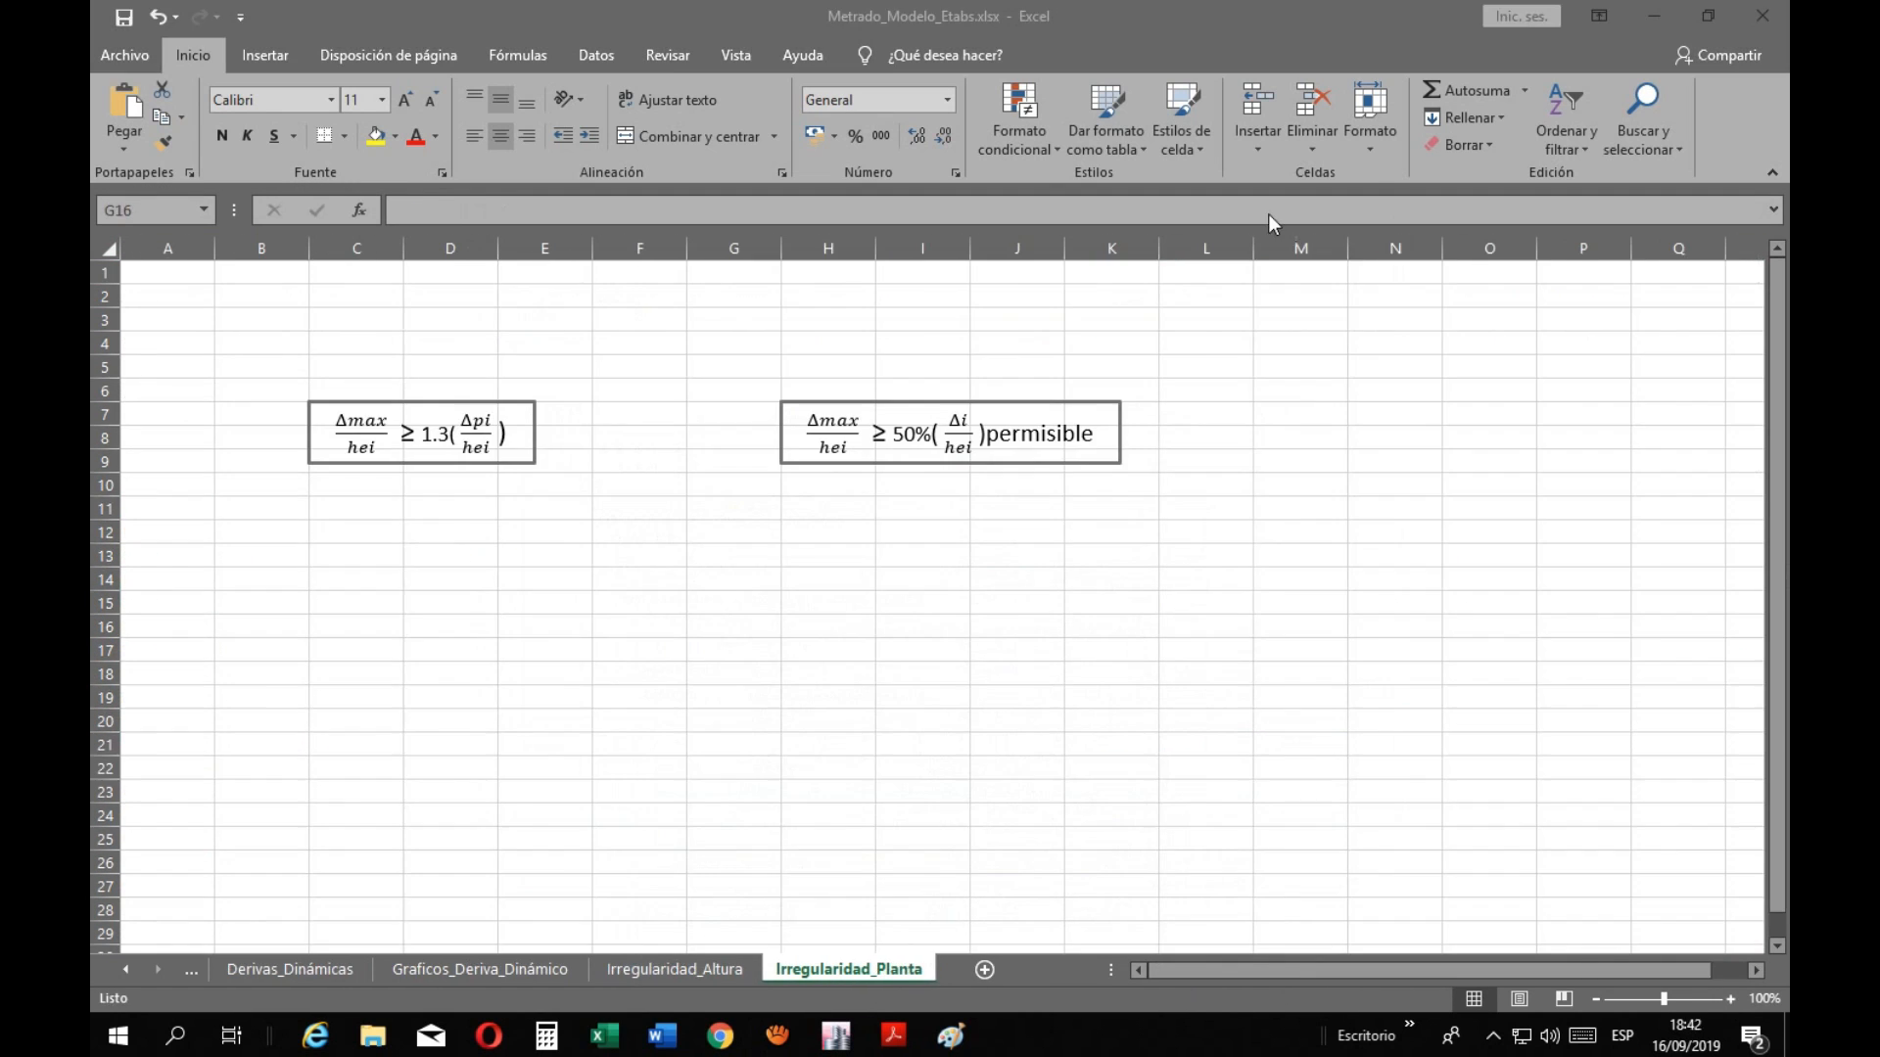
Review the 1.3 and 50% torsional drift formulas on the Irregularidad_Planta sheet against Tabla N° 9 in the E030 PDF
left_click(776, 466)
left_click(532, 460)
left_click(790, 533)
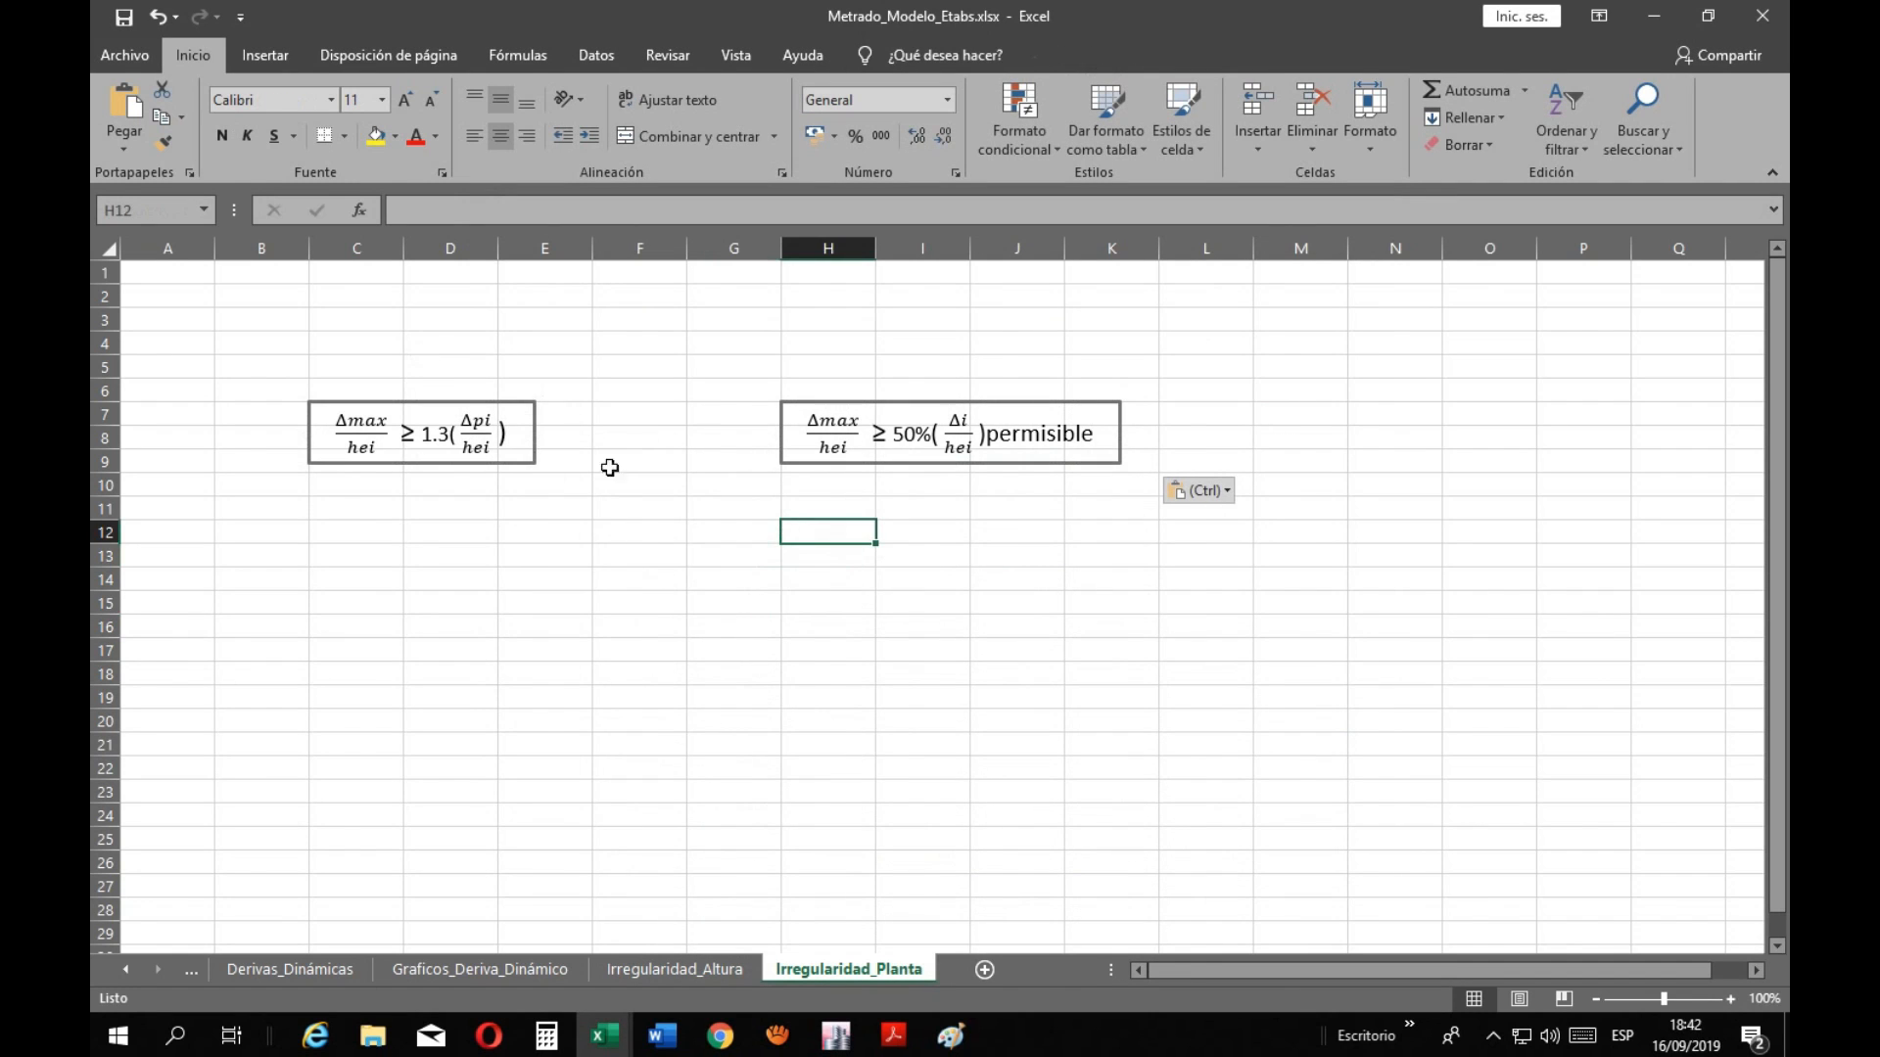
left_click(603, 565)
left_click(894, 1037)
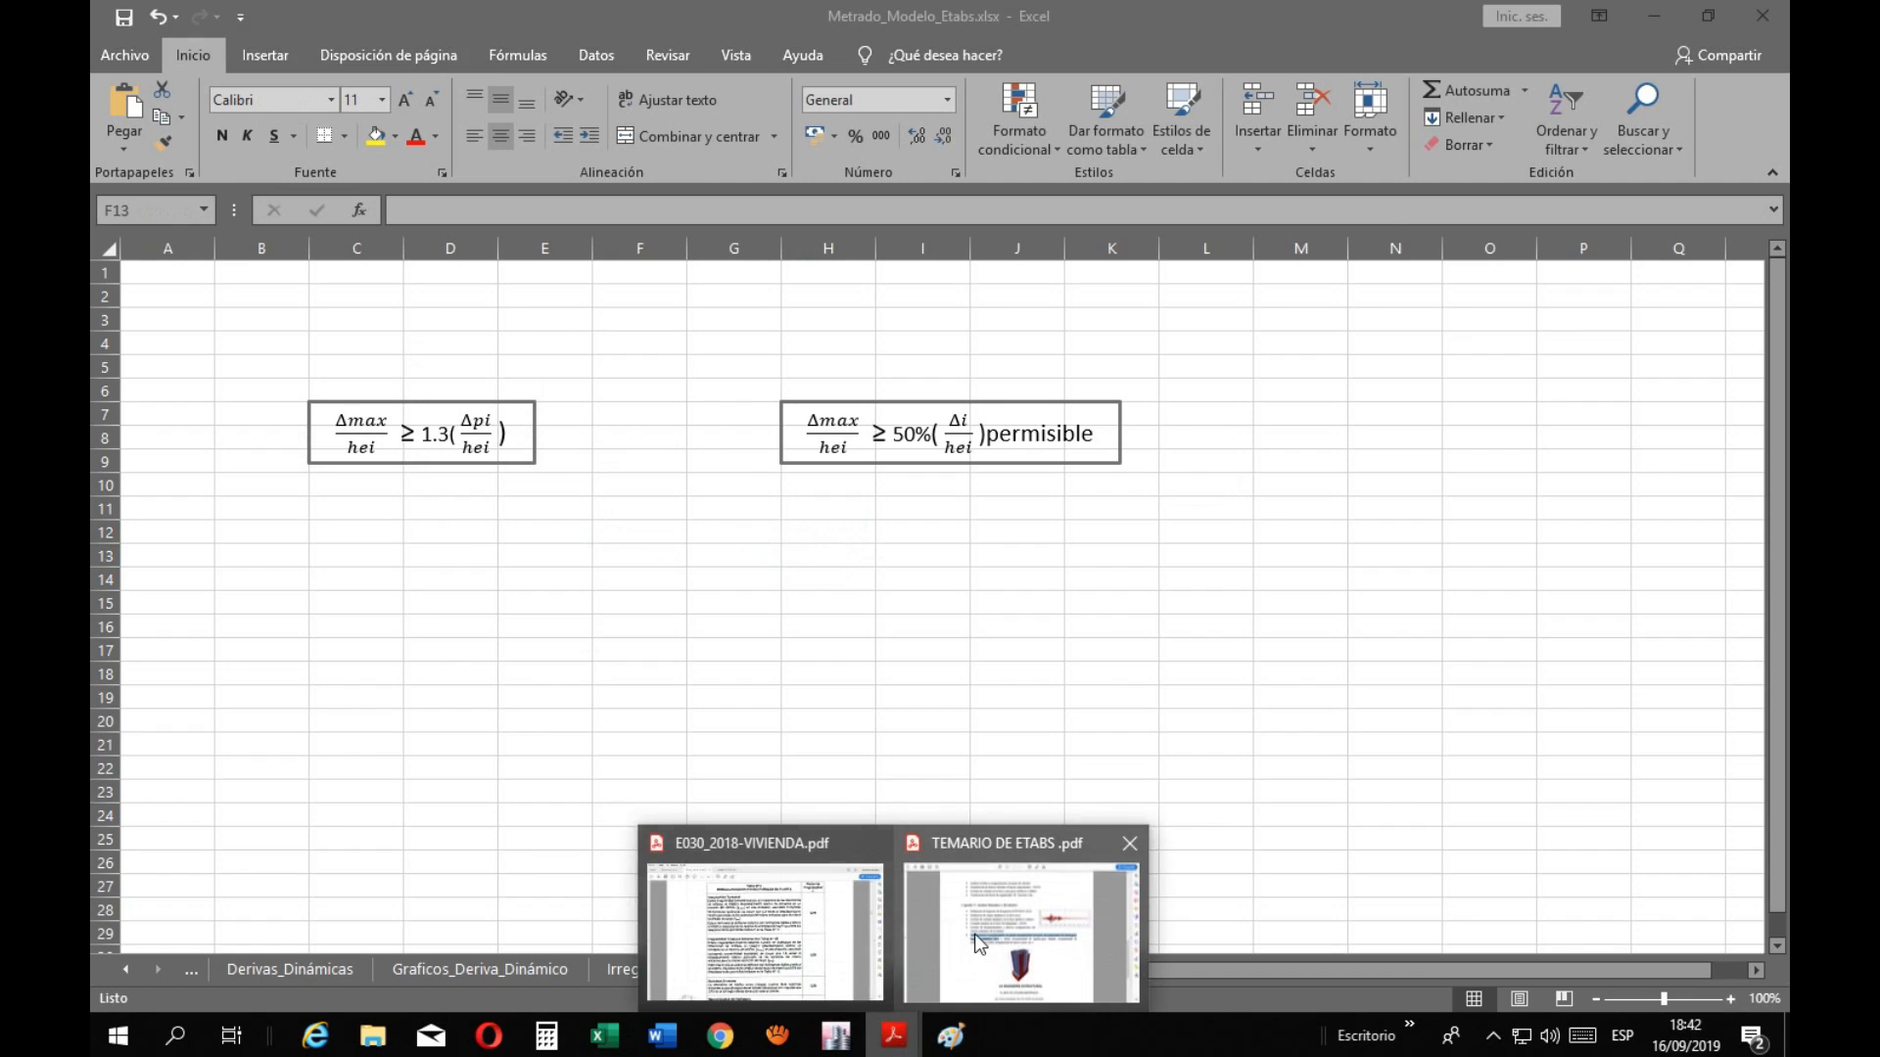
left_click(800, 942)
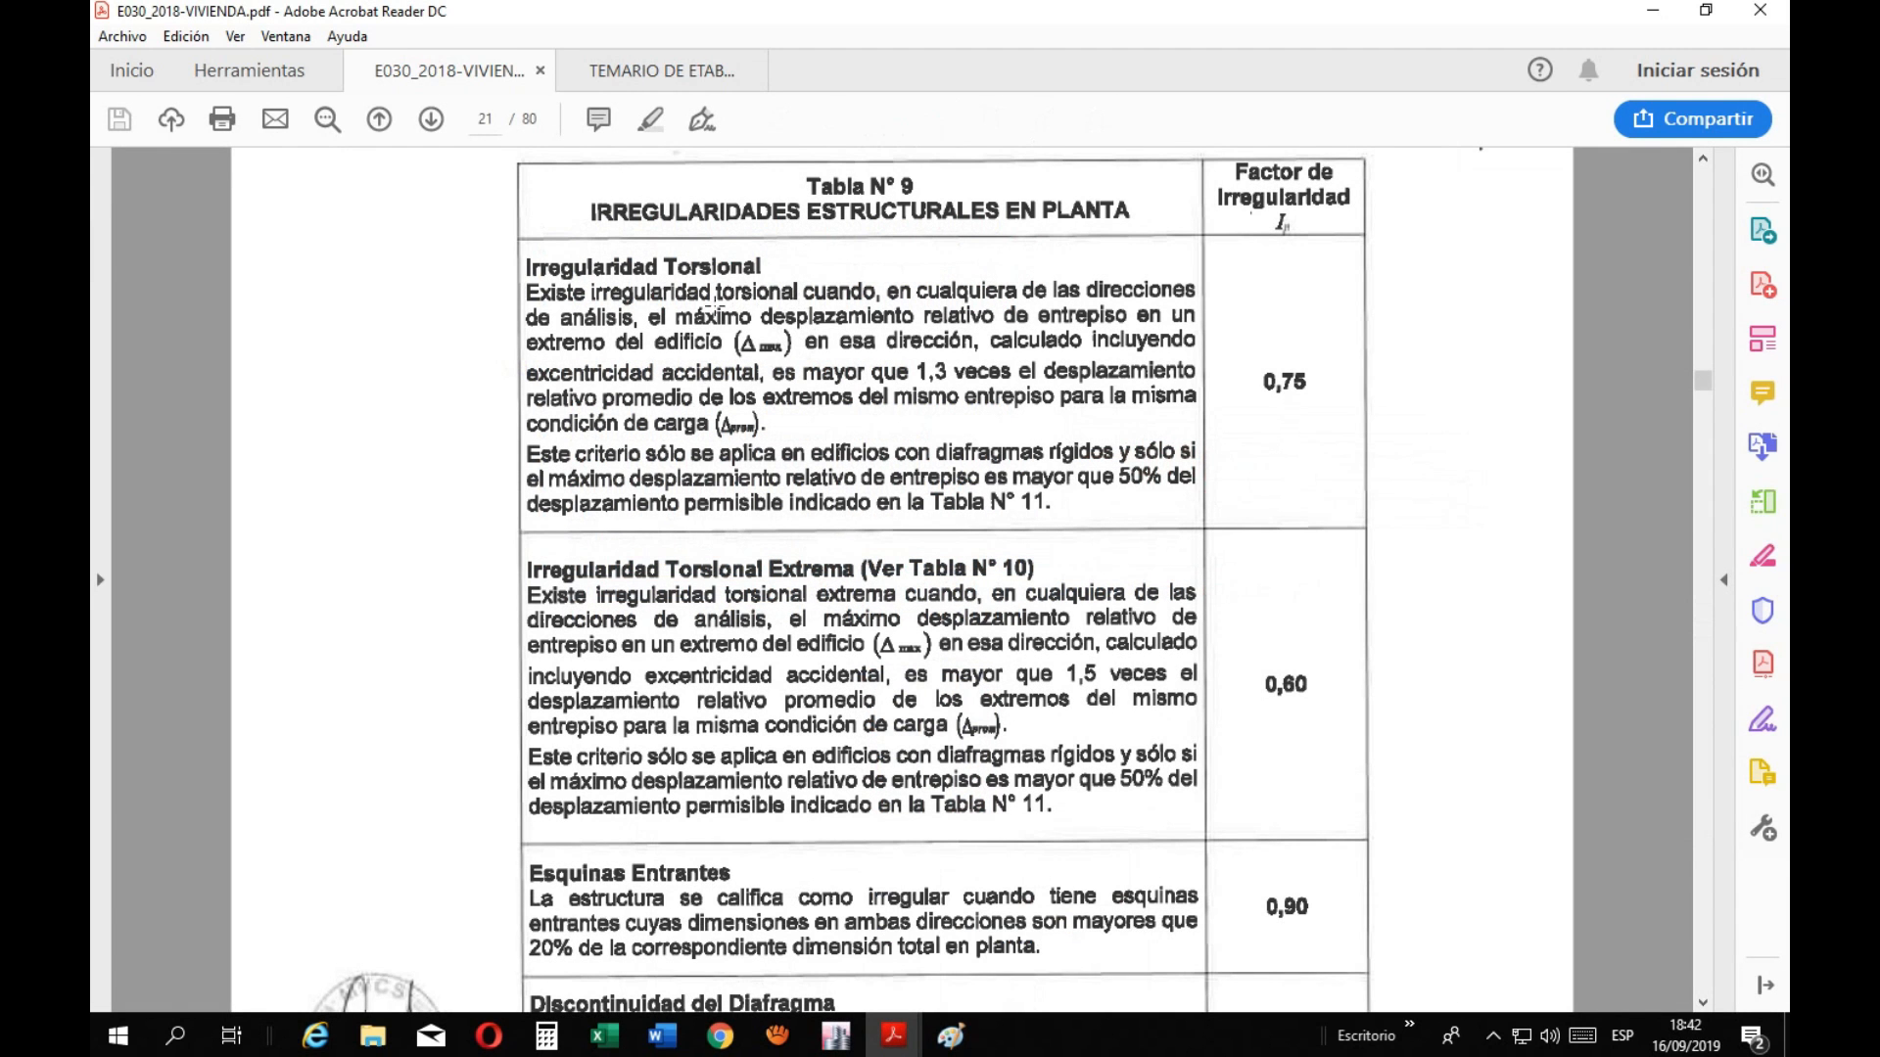
Switch back to Metrado_Modelo_Etabs and copy the title IRREGULARIDAD DE RIGIDEZ - PISO BLANDO from Irregularidad_Altura to B2 of Irregularidad_Planta
left_click(607, 1036)
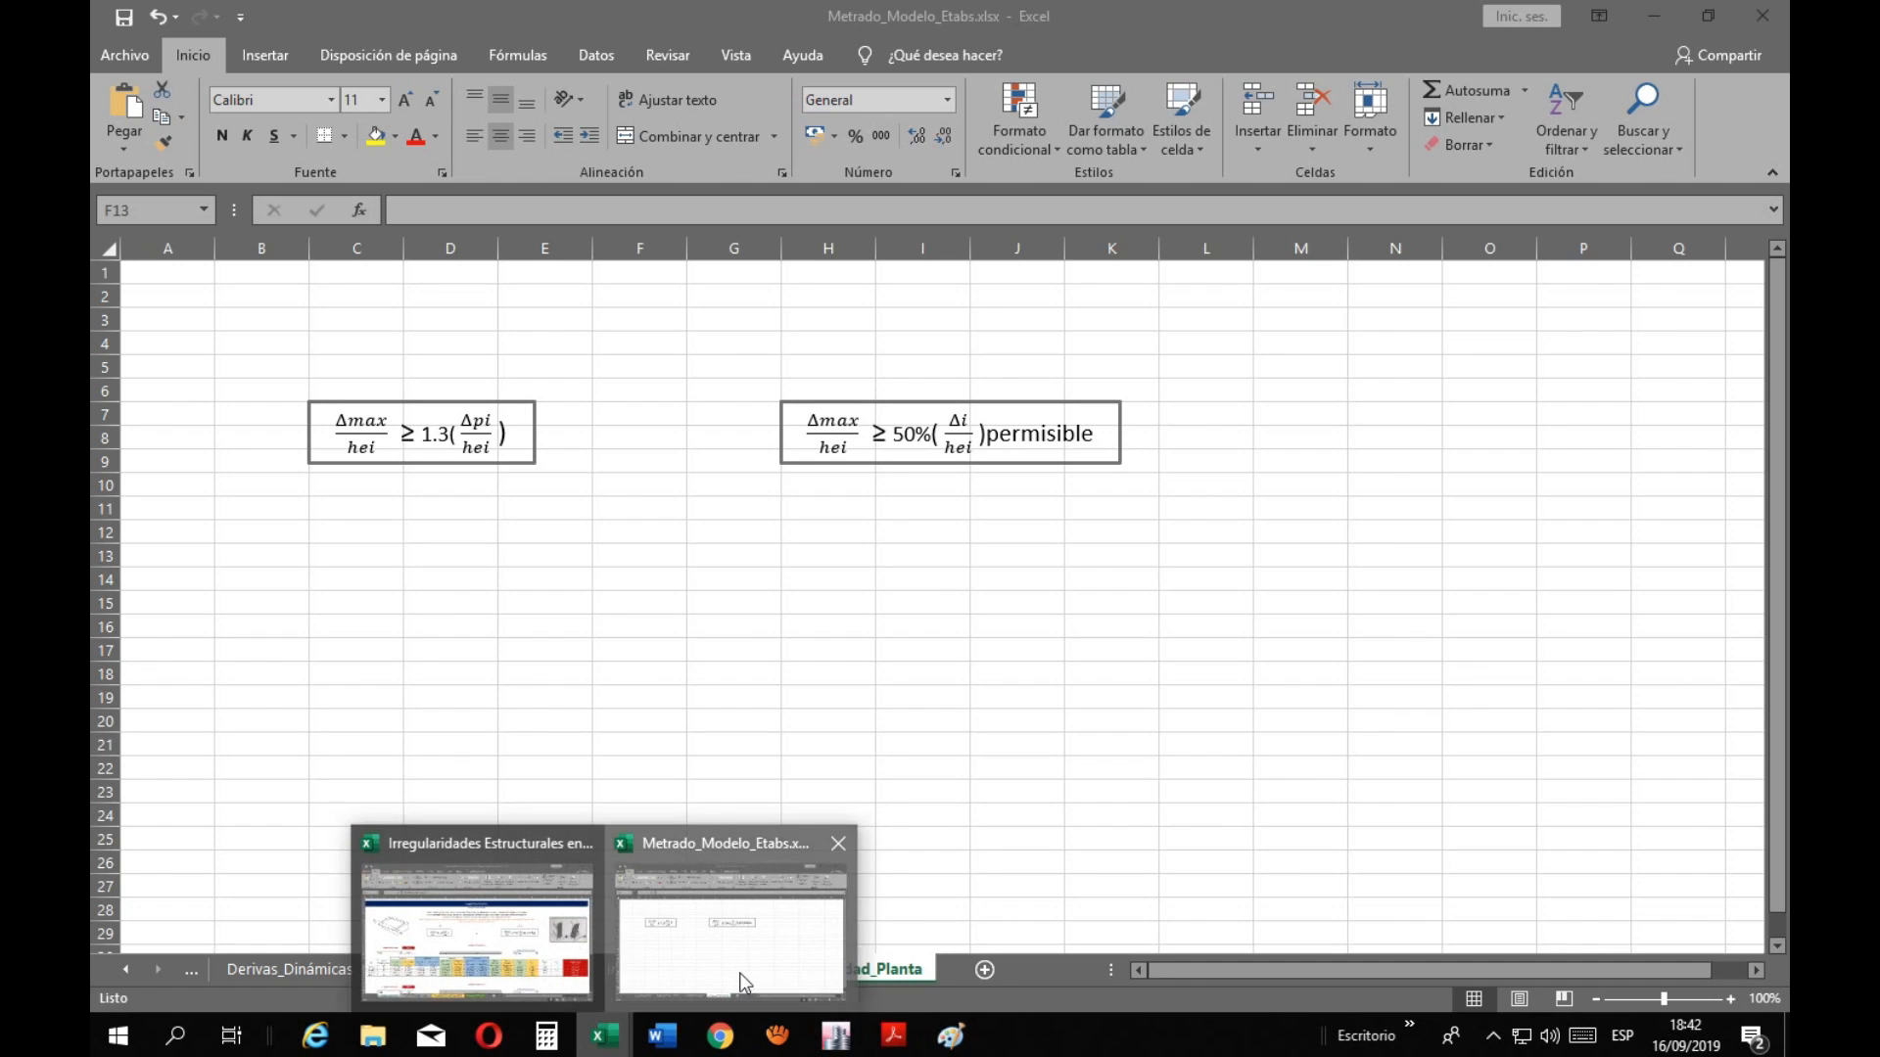
left_click(744, 982)
left_click(678, 972)
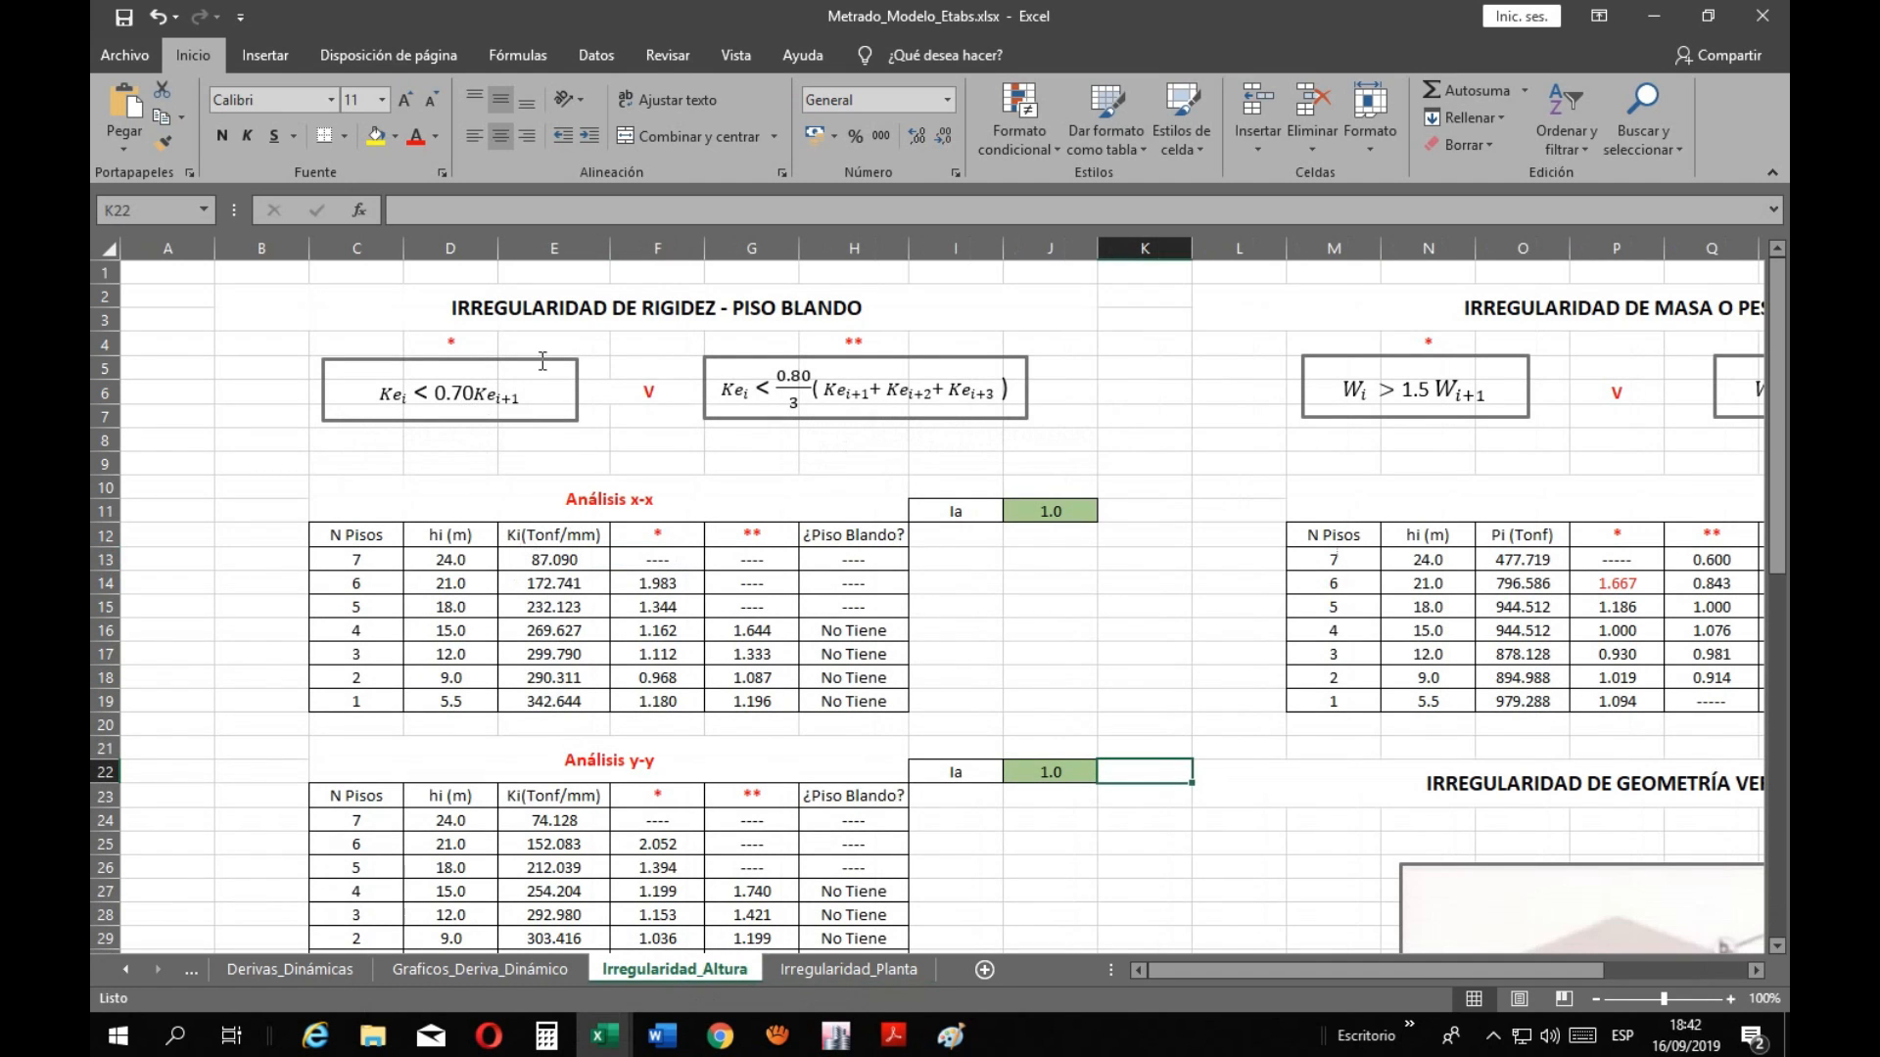
left_click(574, 309)
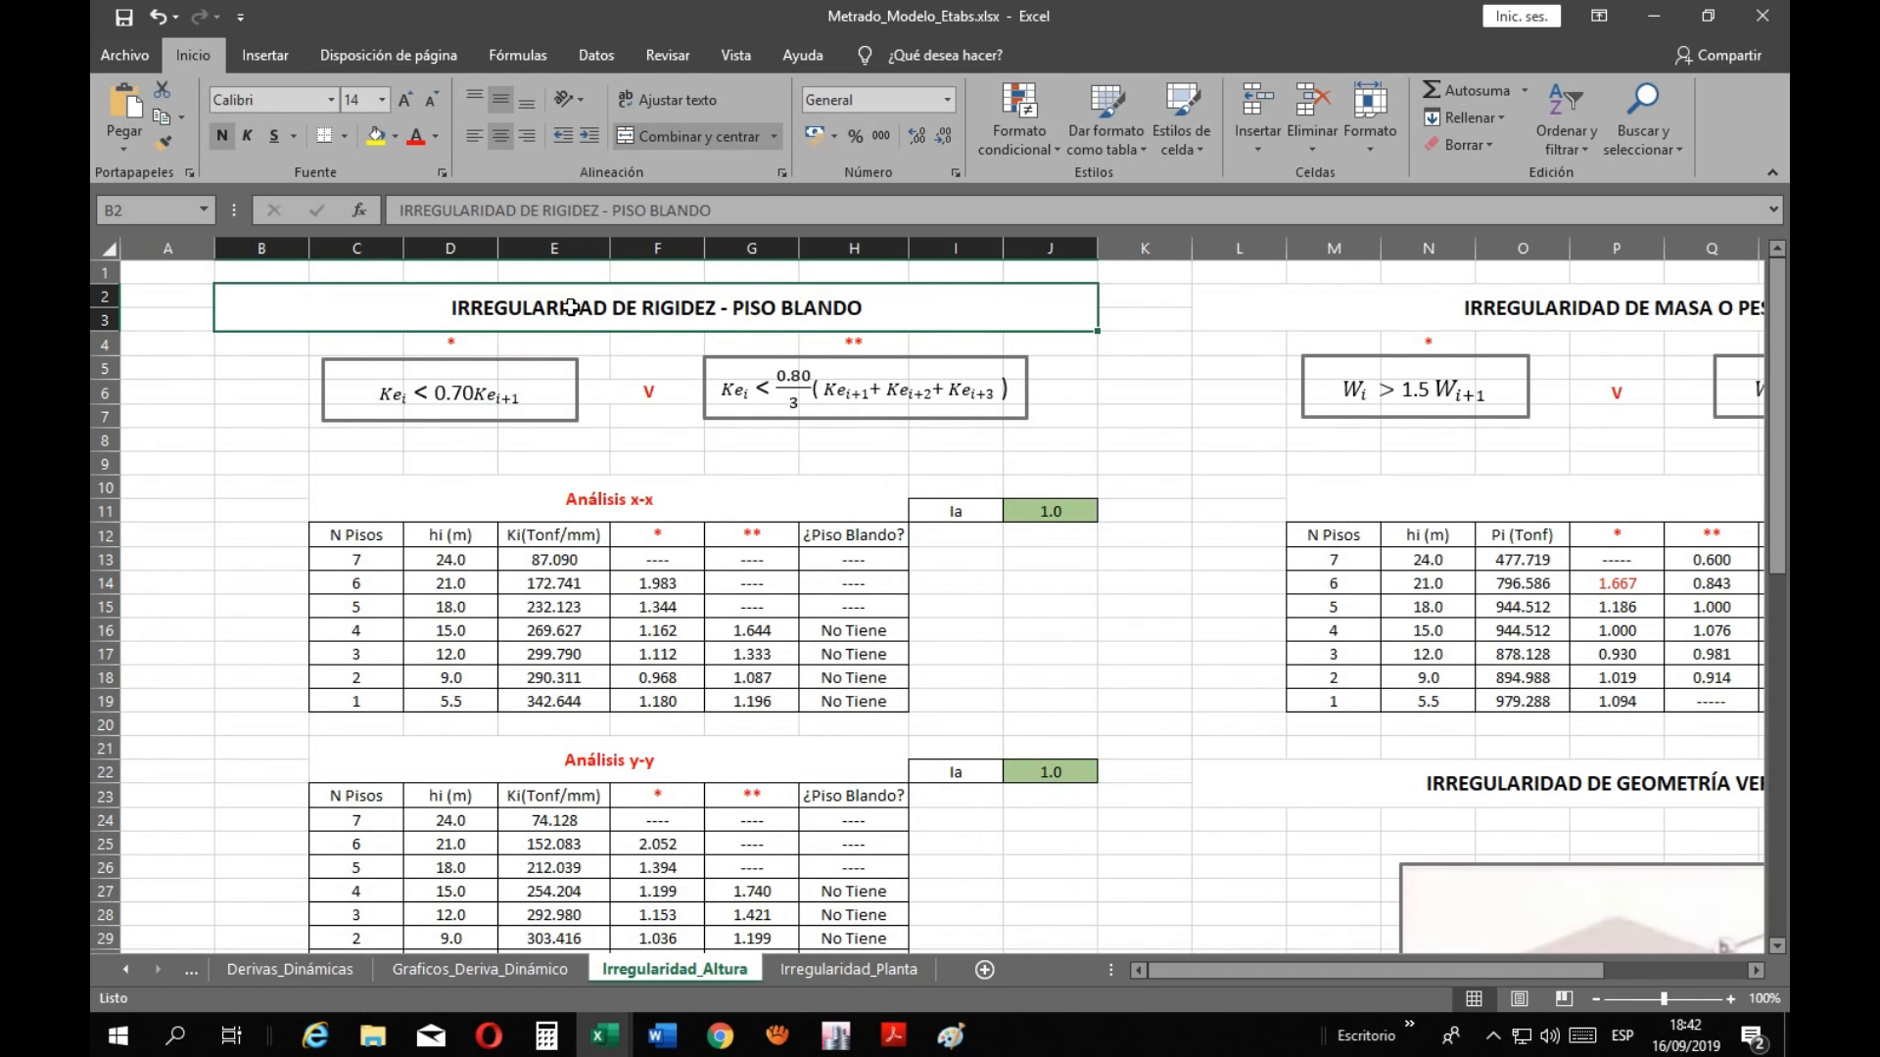
key("ctrl+c")
left_click(848, 969)
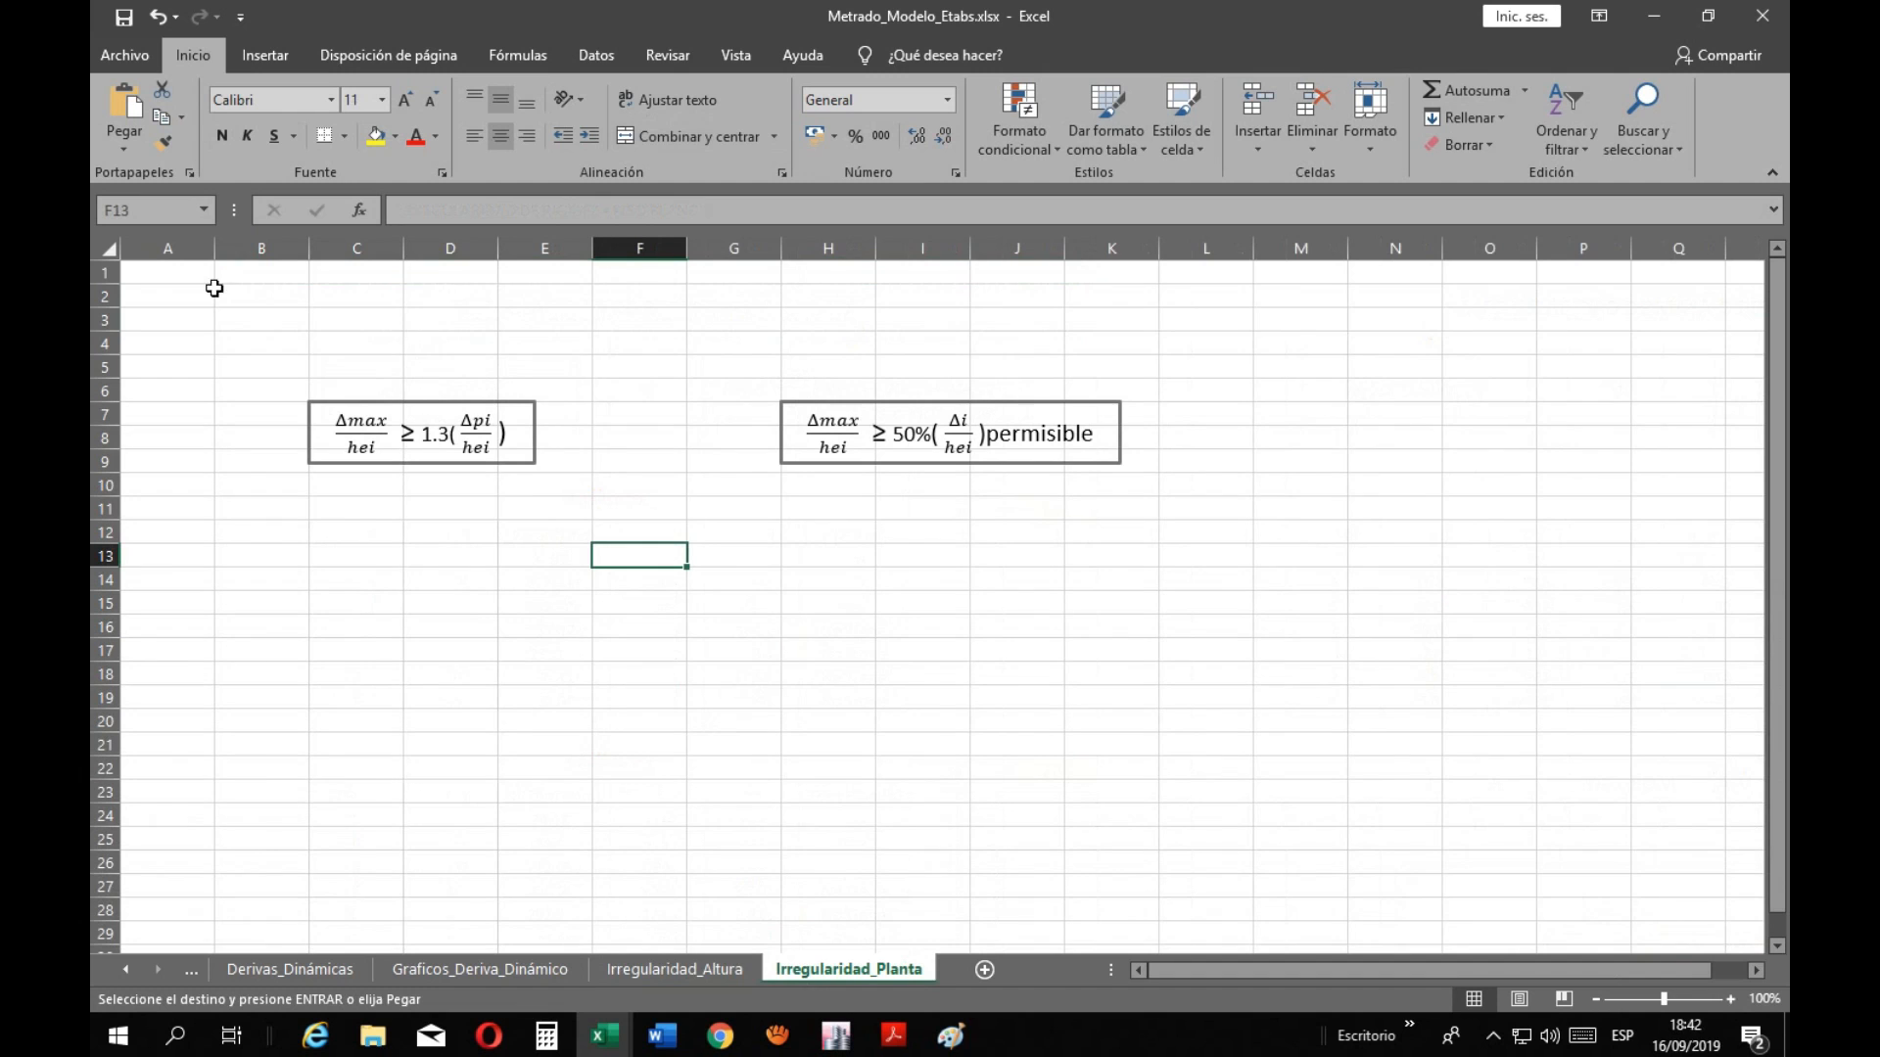
left_click(695, 971)
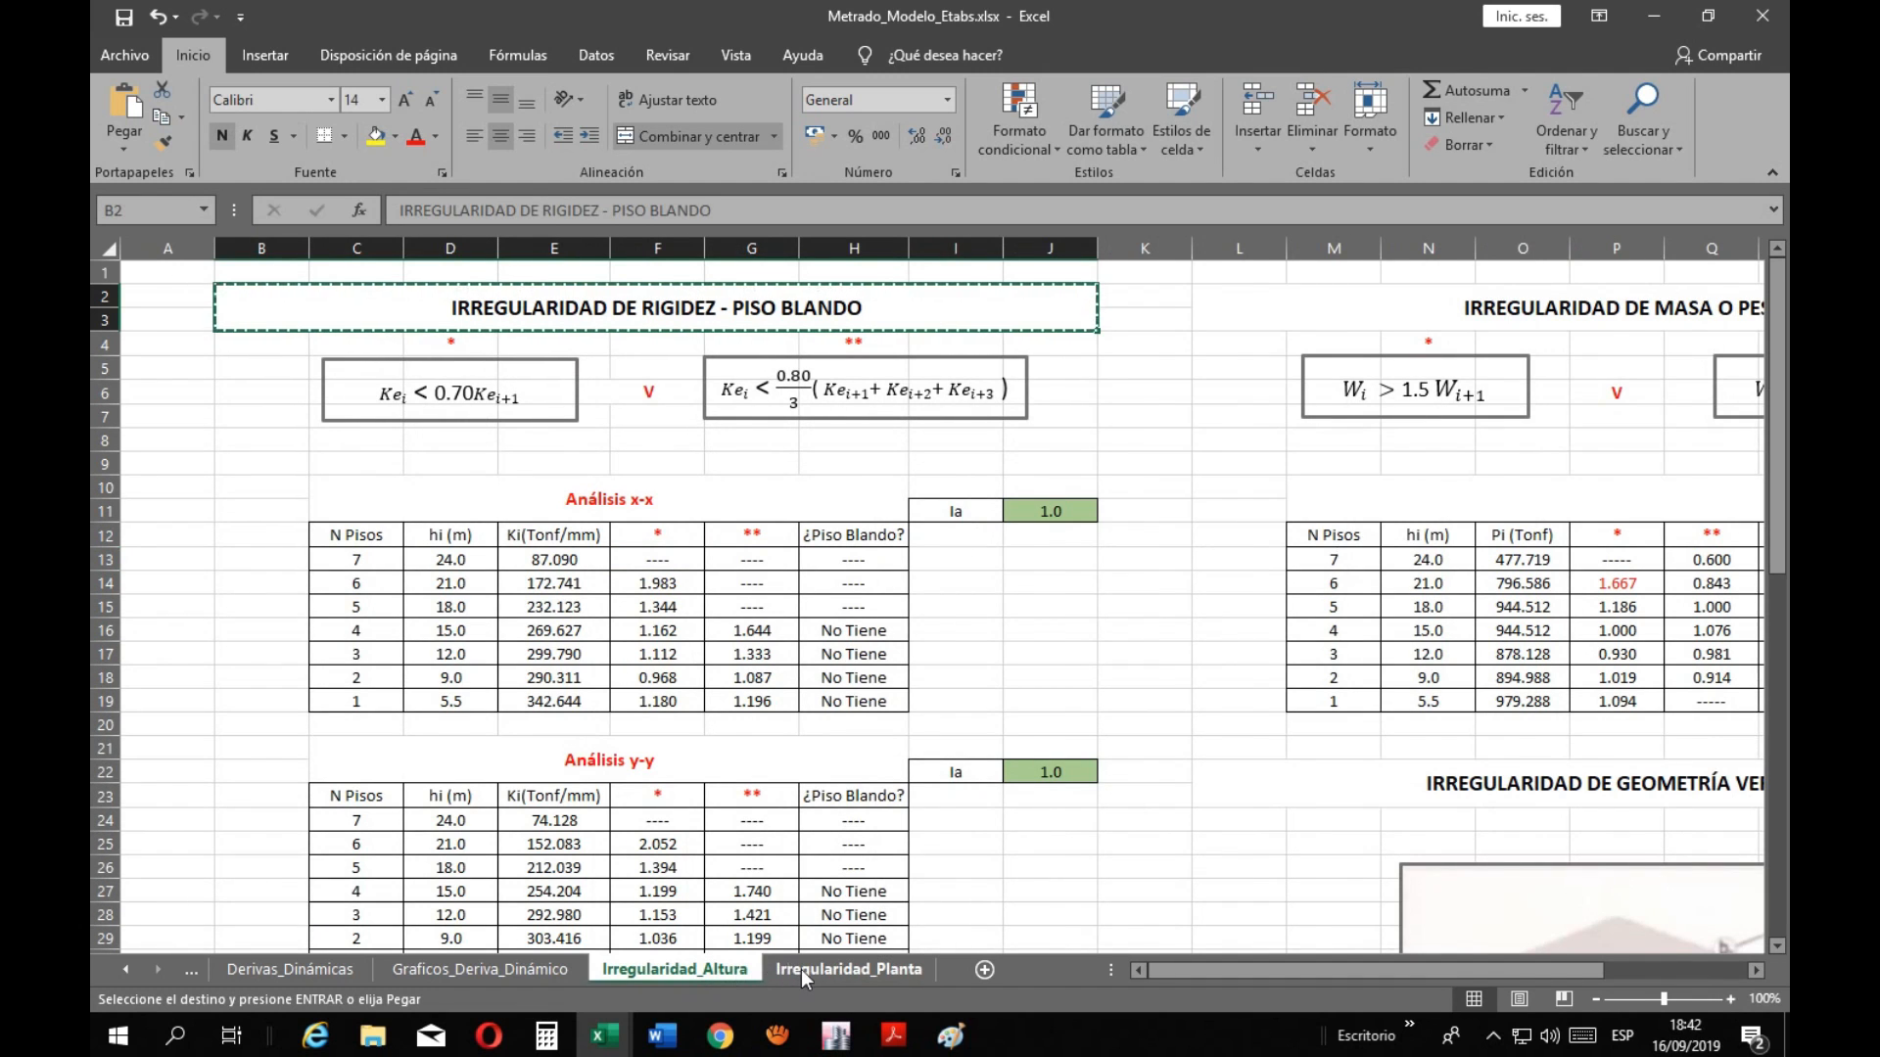
left_click(801, 969)
left_click(265, 305)
key("ctrl+v")
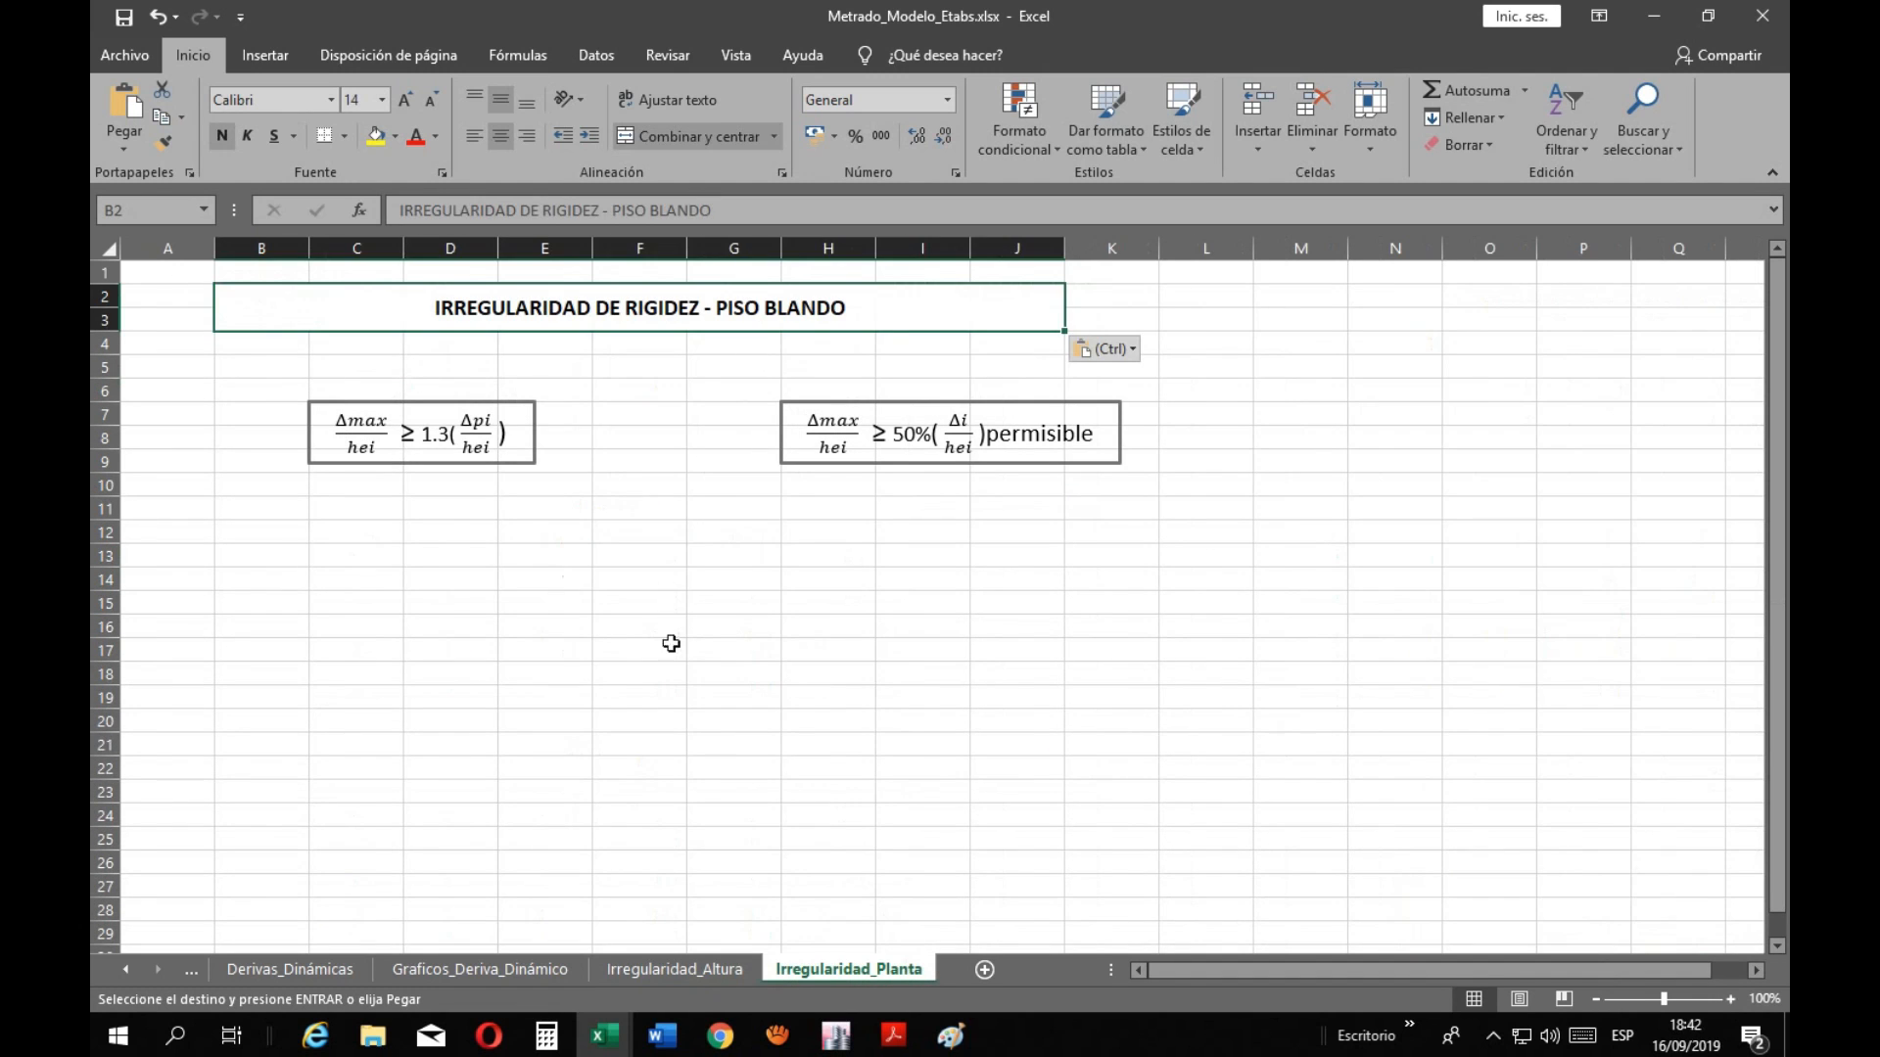
left_click(672, 642)
Copy the red * marker from D4 of Irregularidad_Altura into D4 of Irregularidad_Planta
left_click(674, 969)
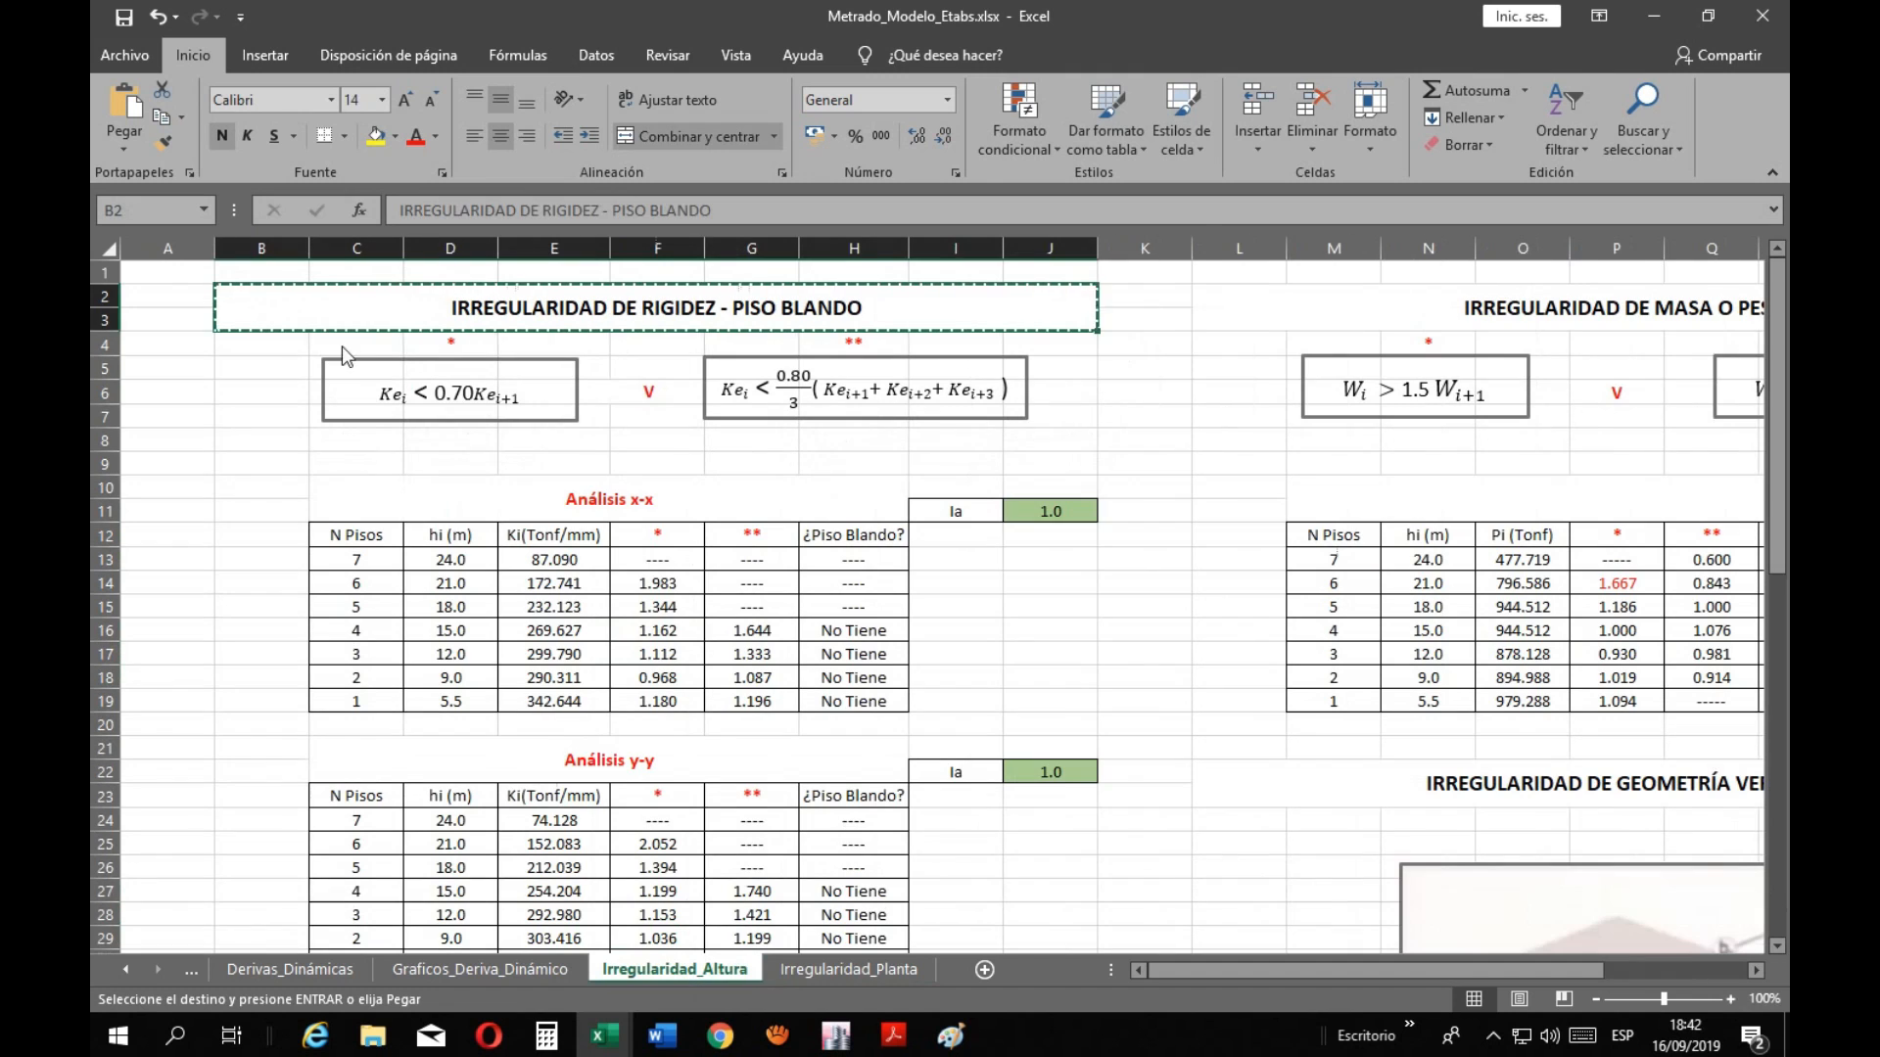
key("Escape")
left_click(439, 344)
key("ctrl+c")
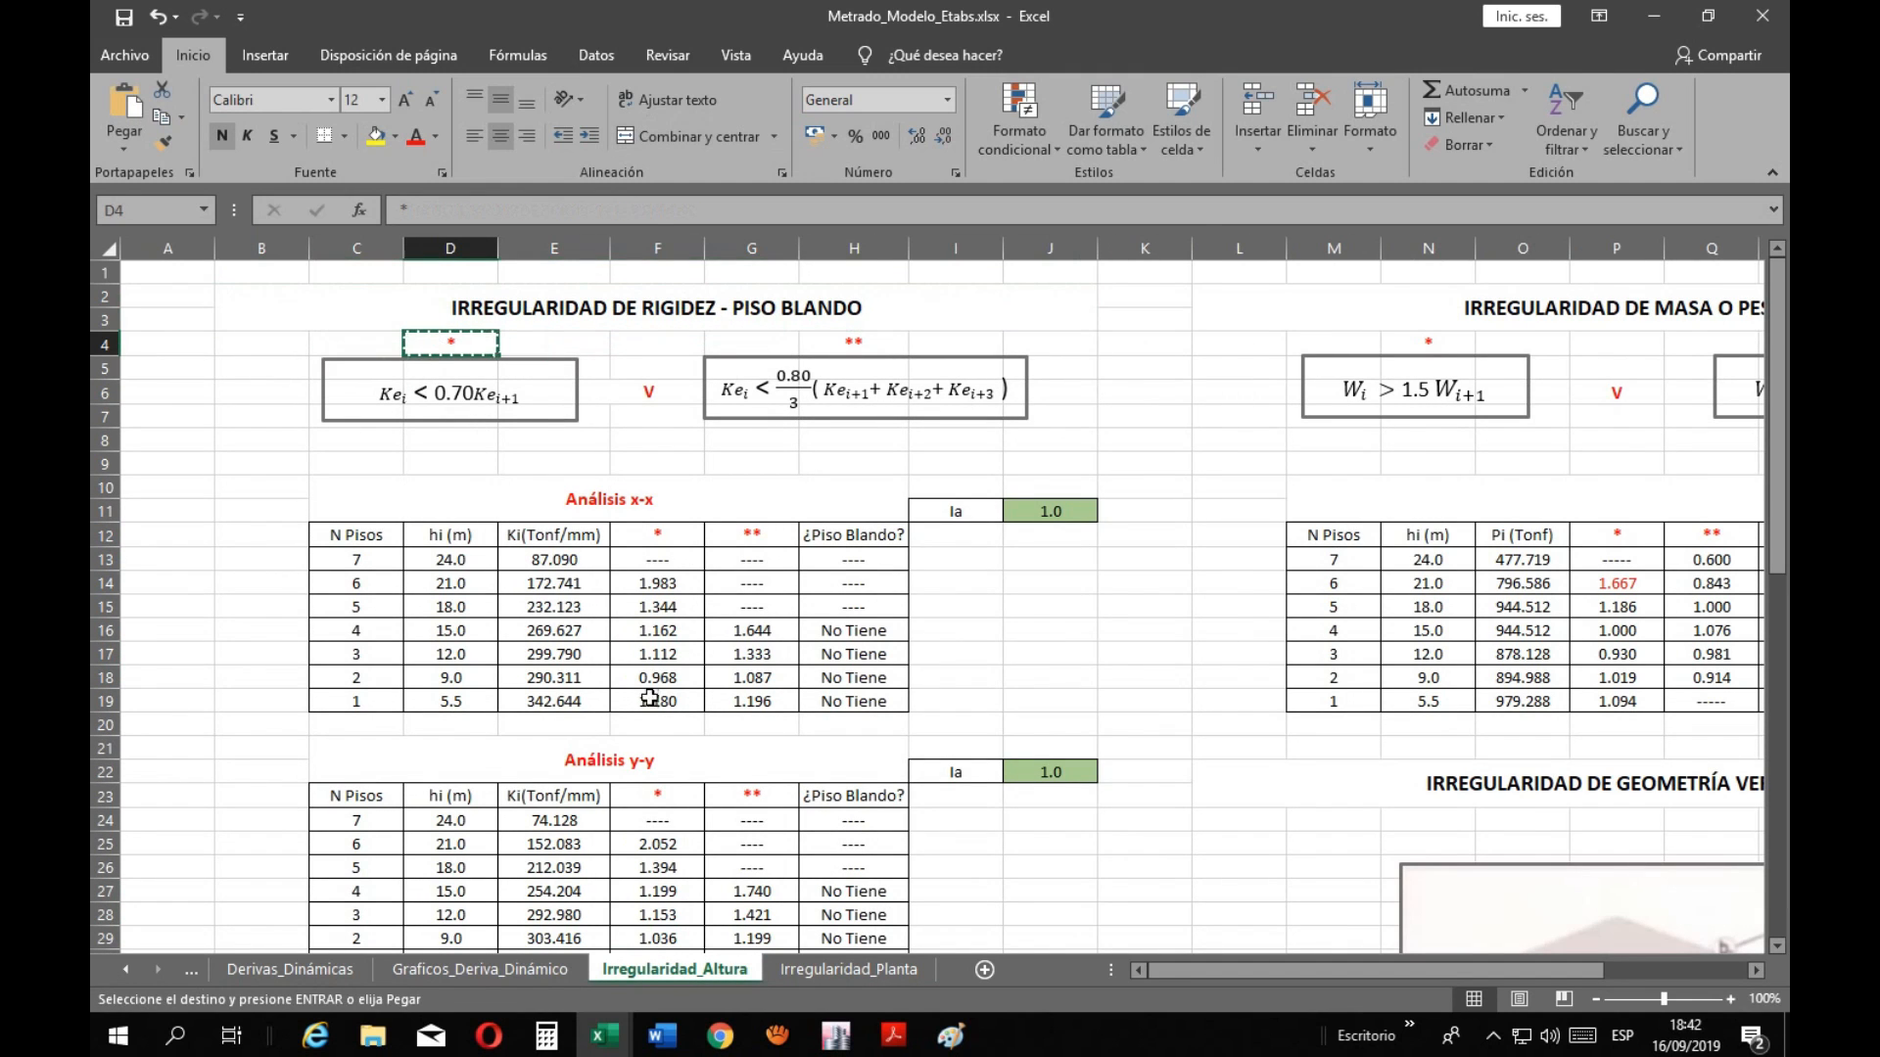
left_click(848, 969)
left_click(451, 348)
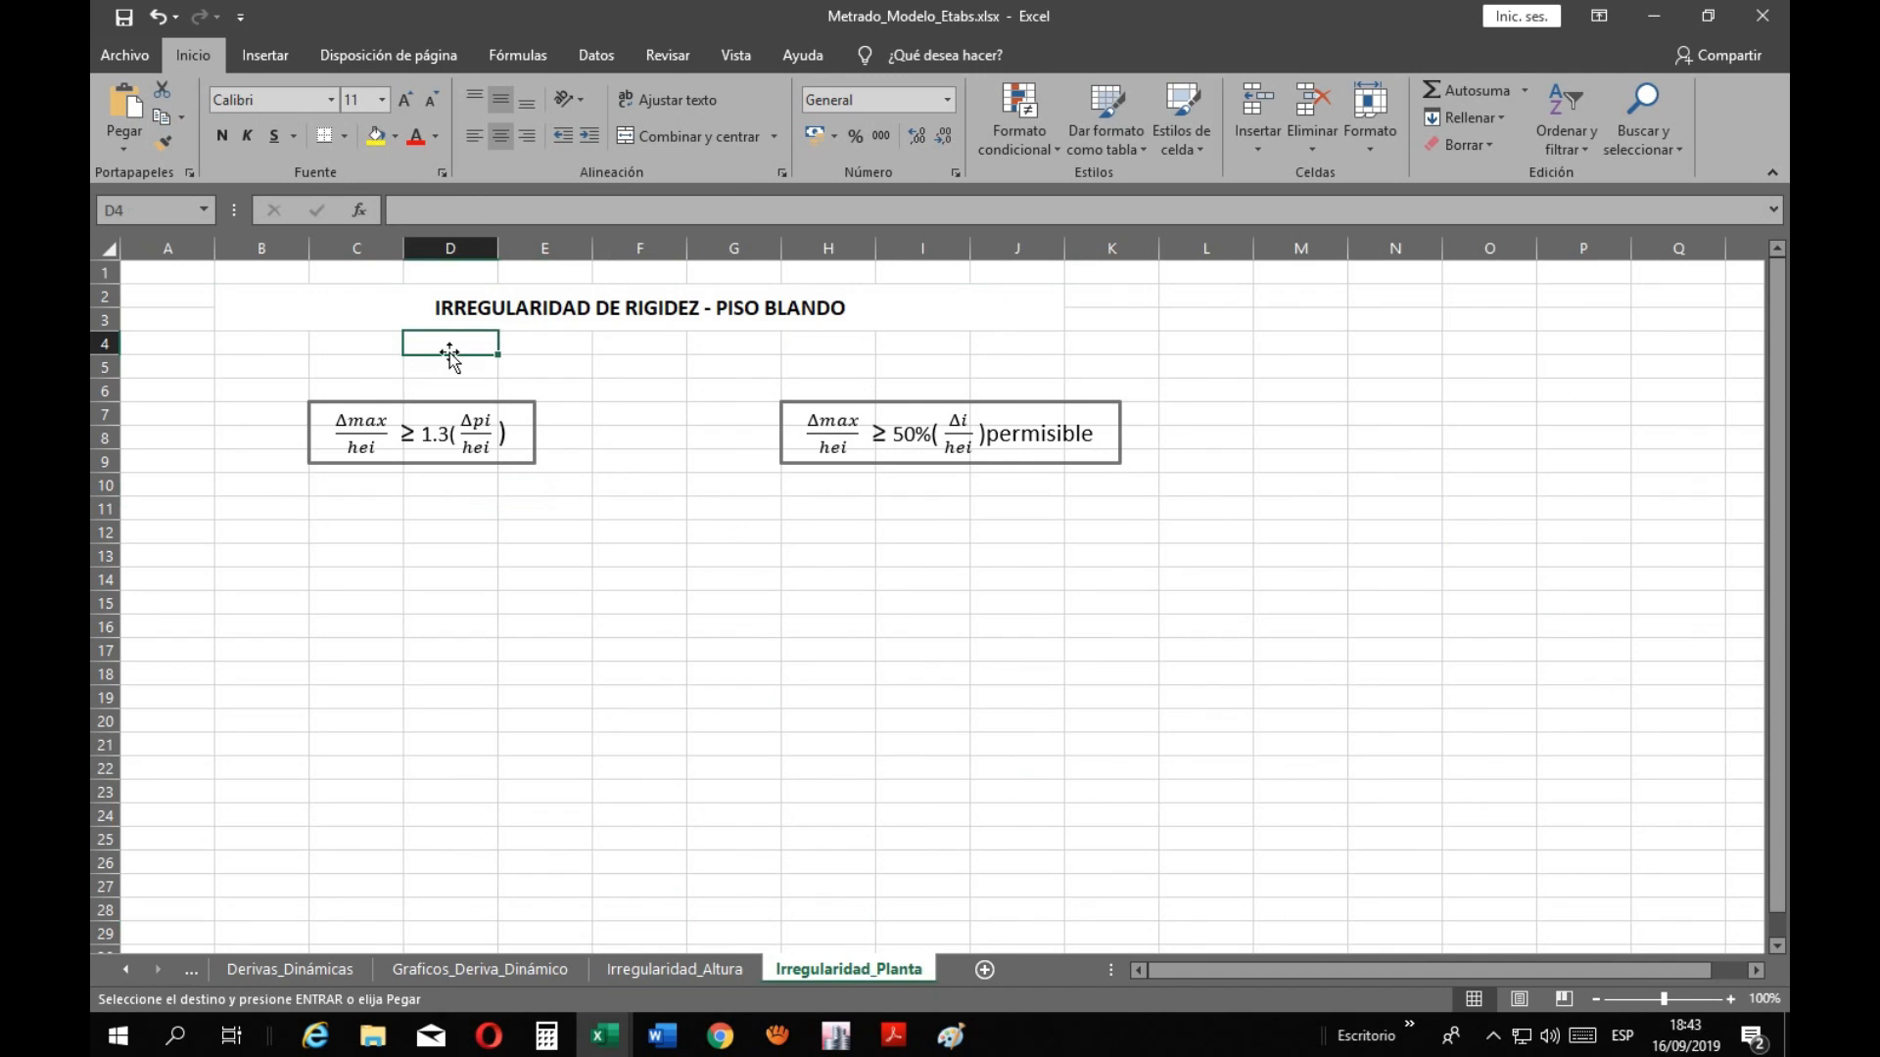
left_click(674, 969)
left_click(787, 970)
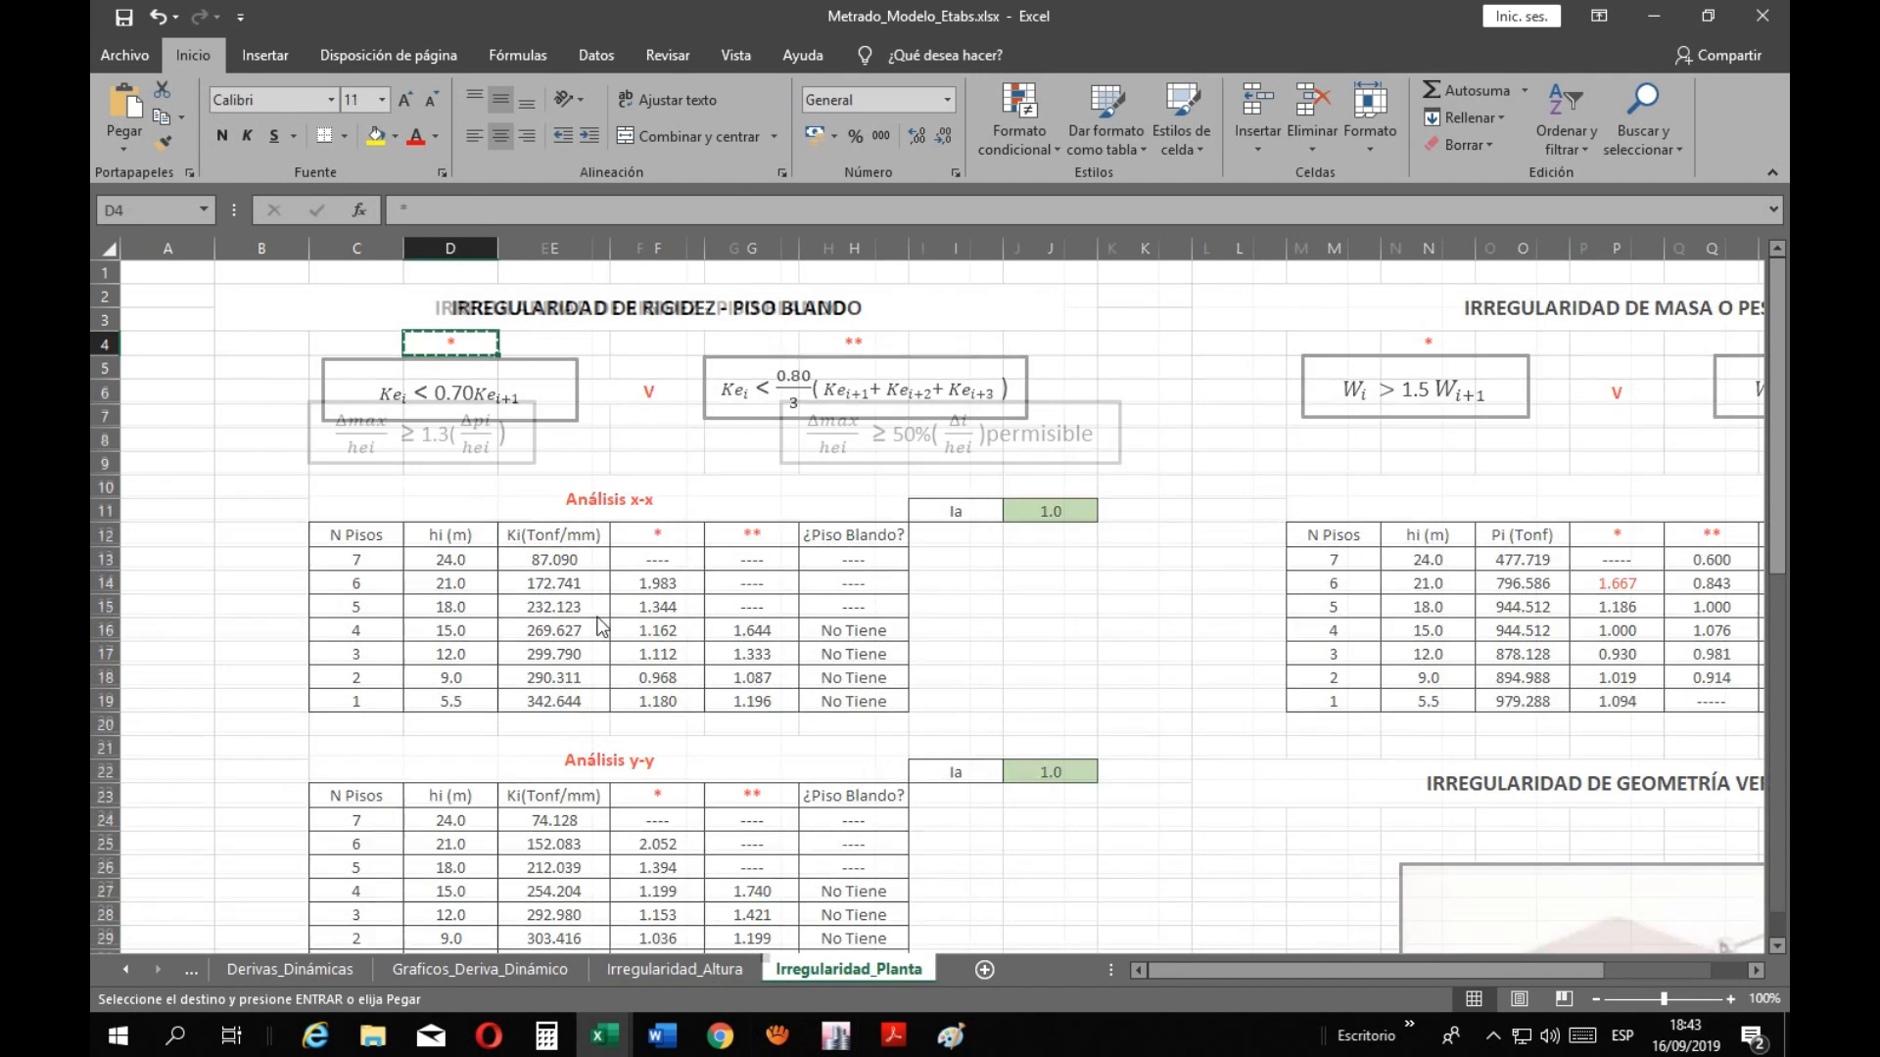
key("ctrl+v")
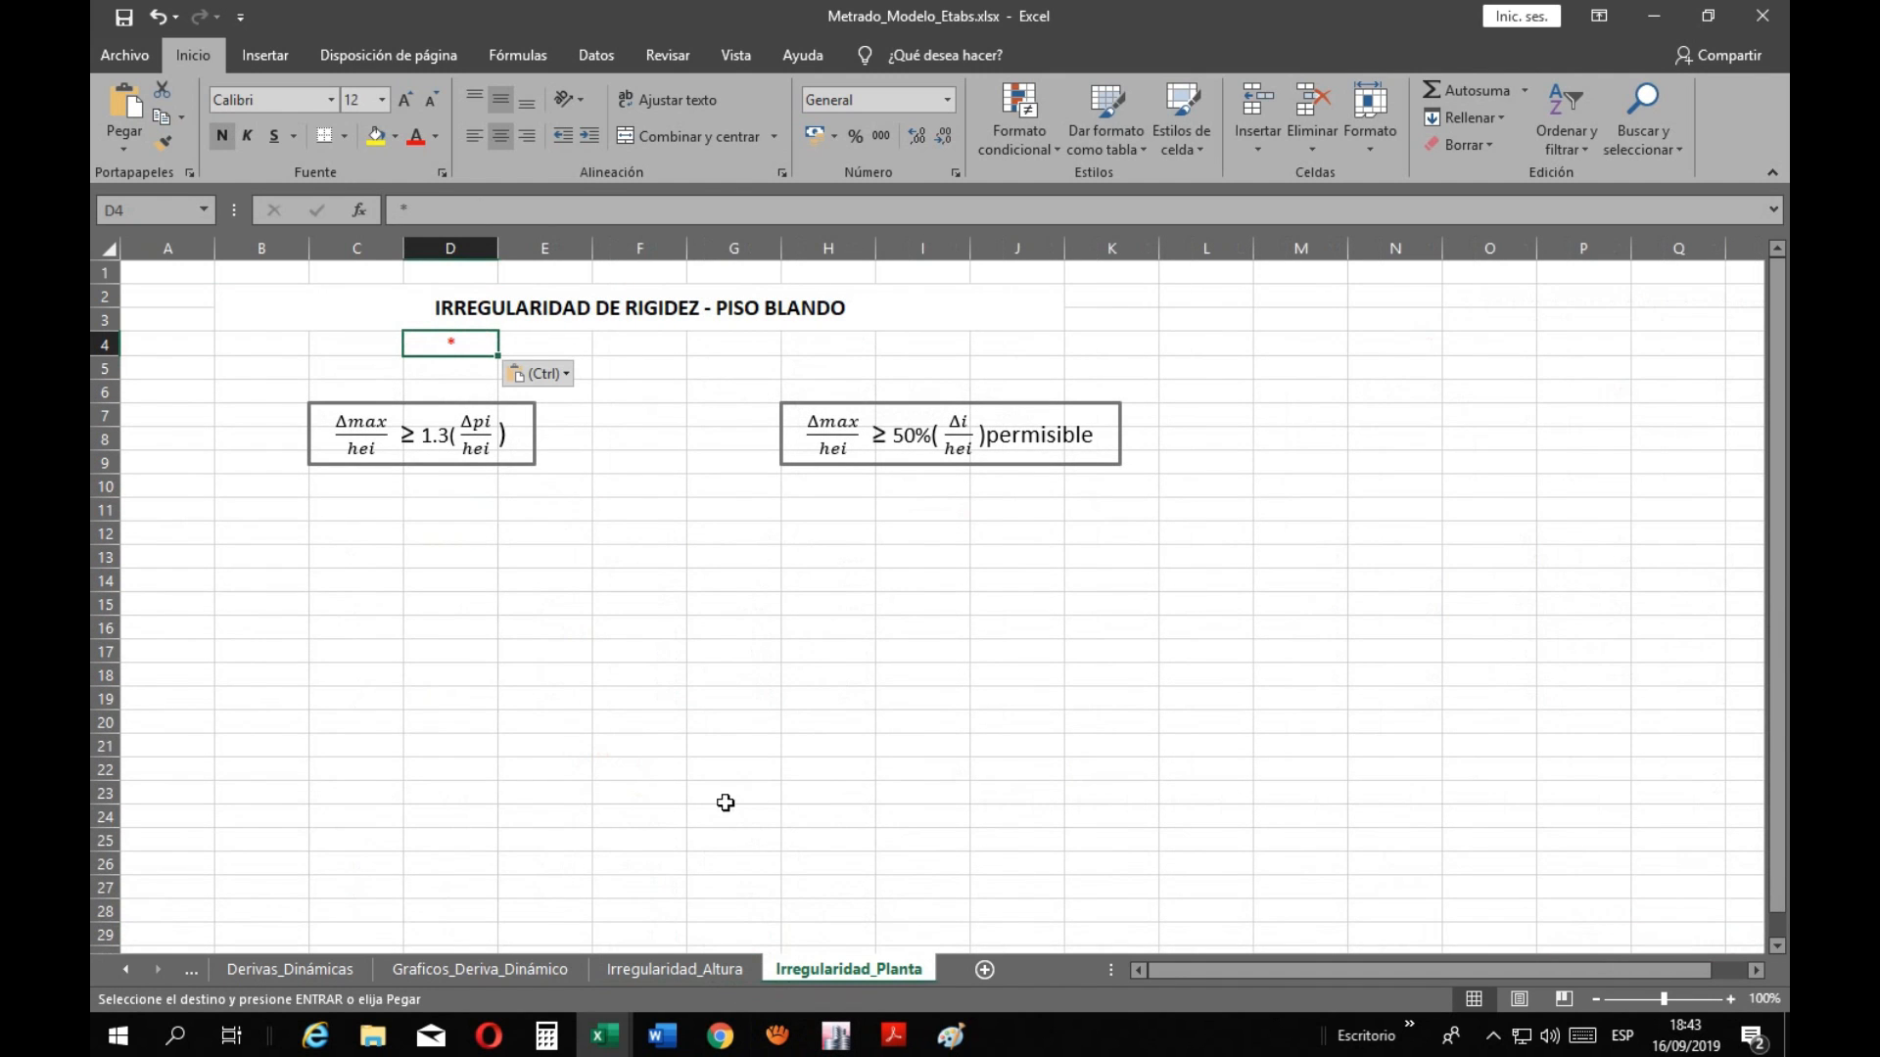
Copy the red ** marker from H4 of Irregularidad_Altura into H4 of Irregularidad_Planta
left_click(705, 969)
left_click(852, 349)
key("Escape")
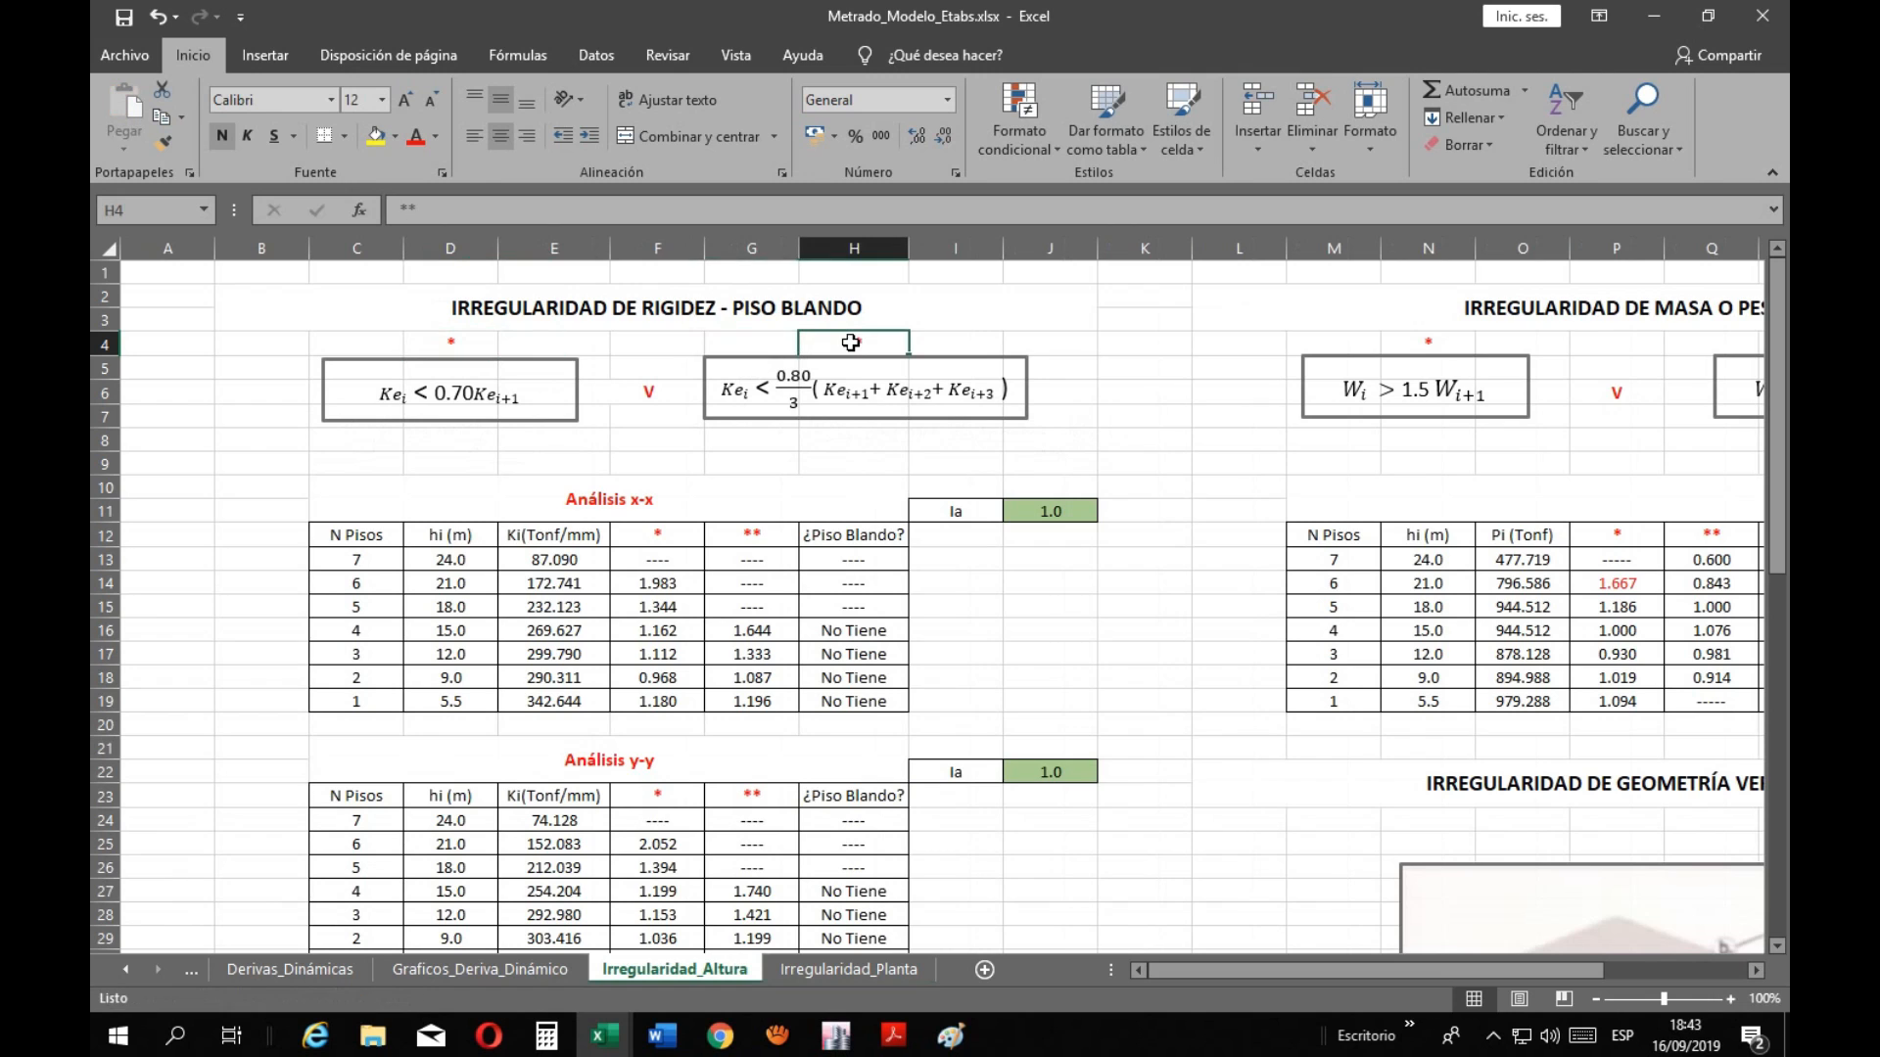
key("ctrl+c")
left_click(832, 969)
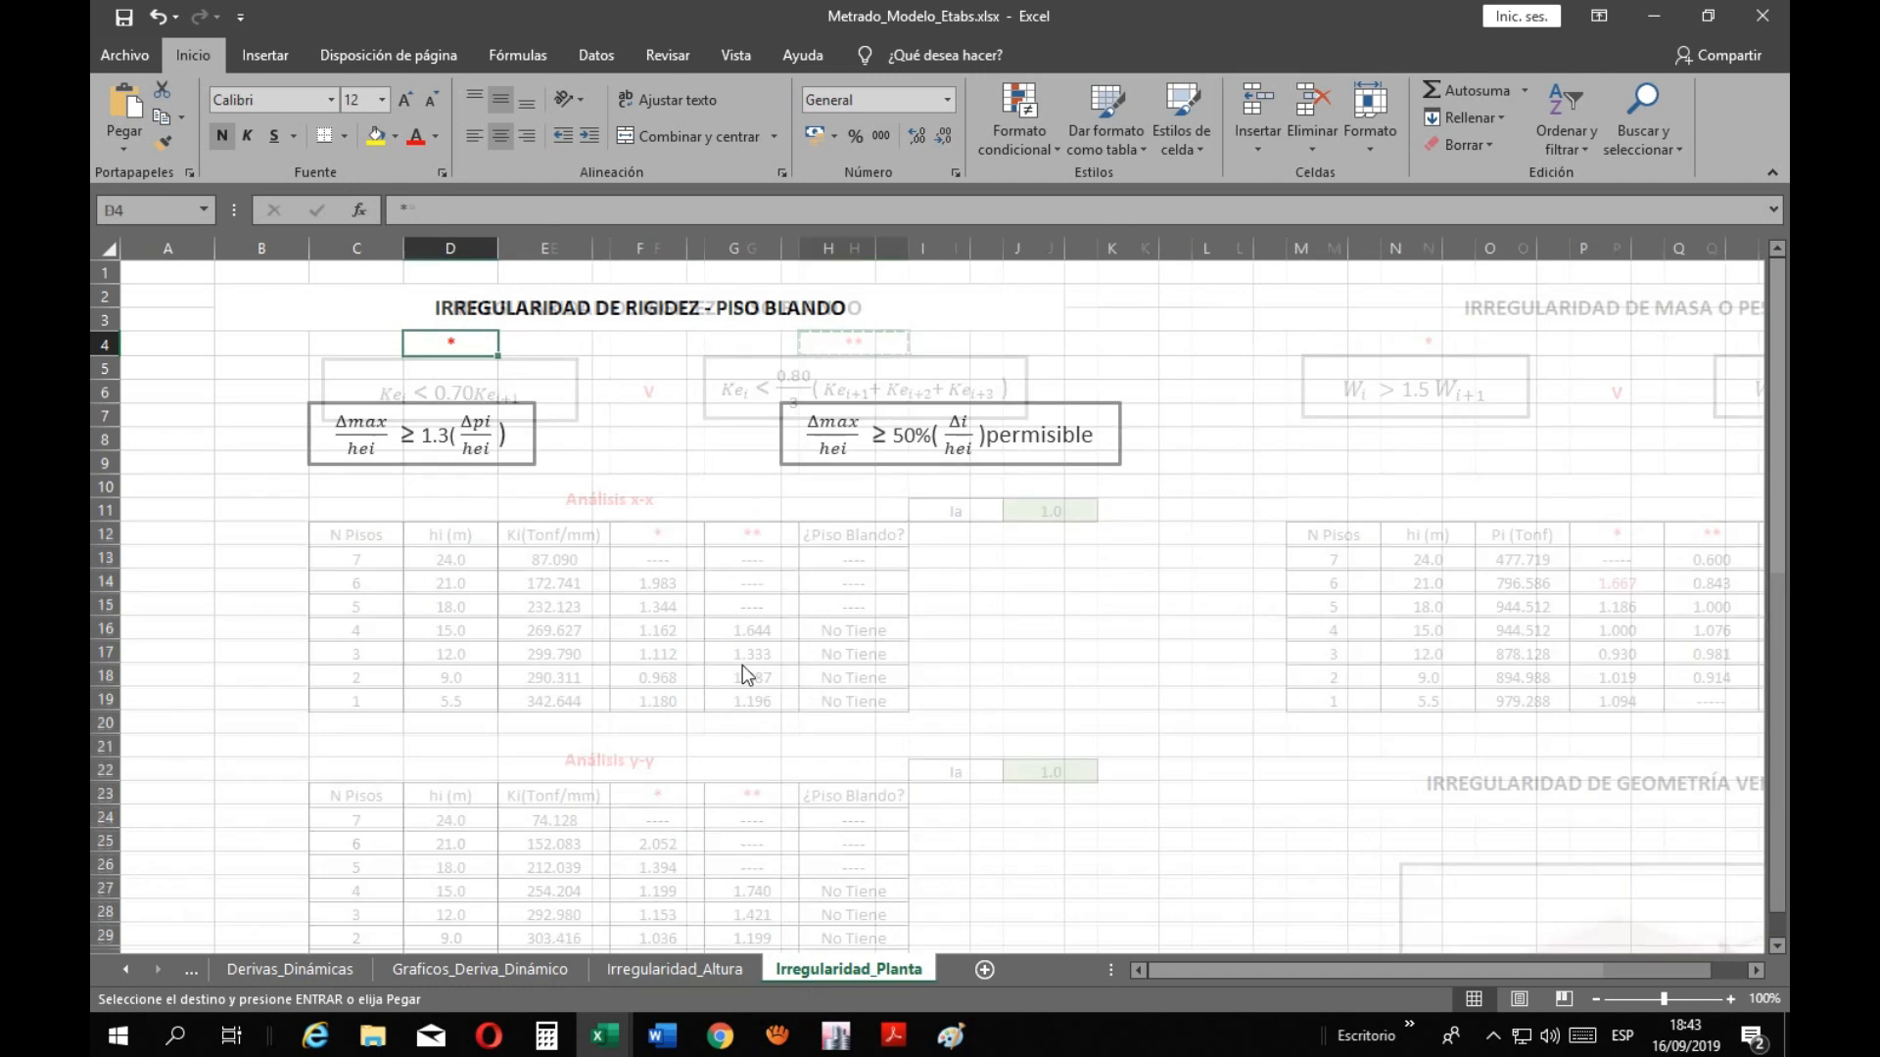
left_click(841, 350)
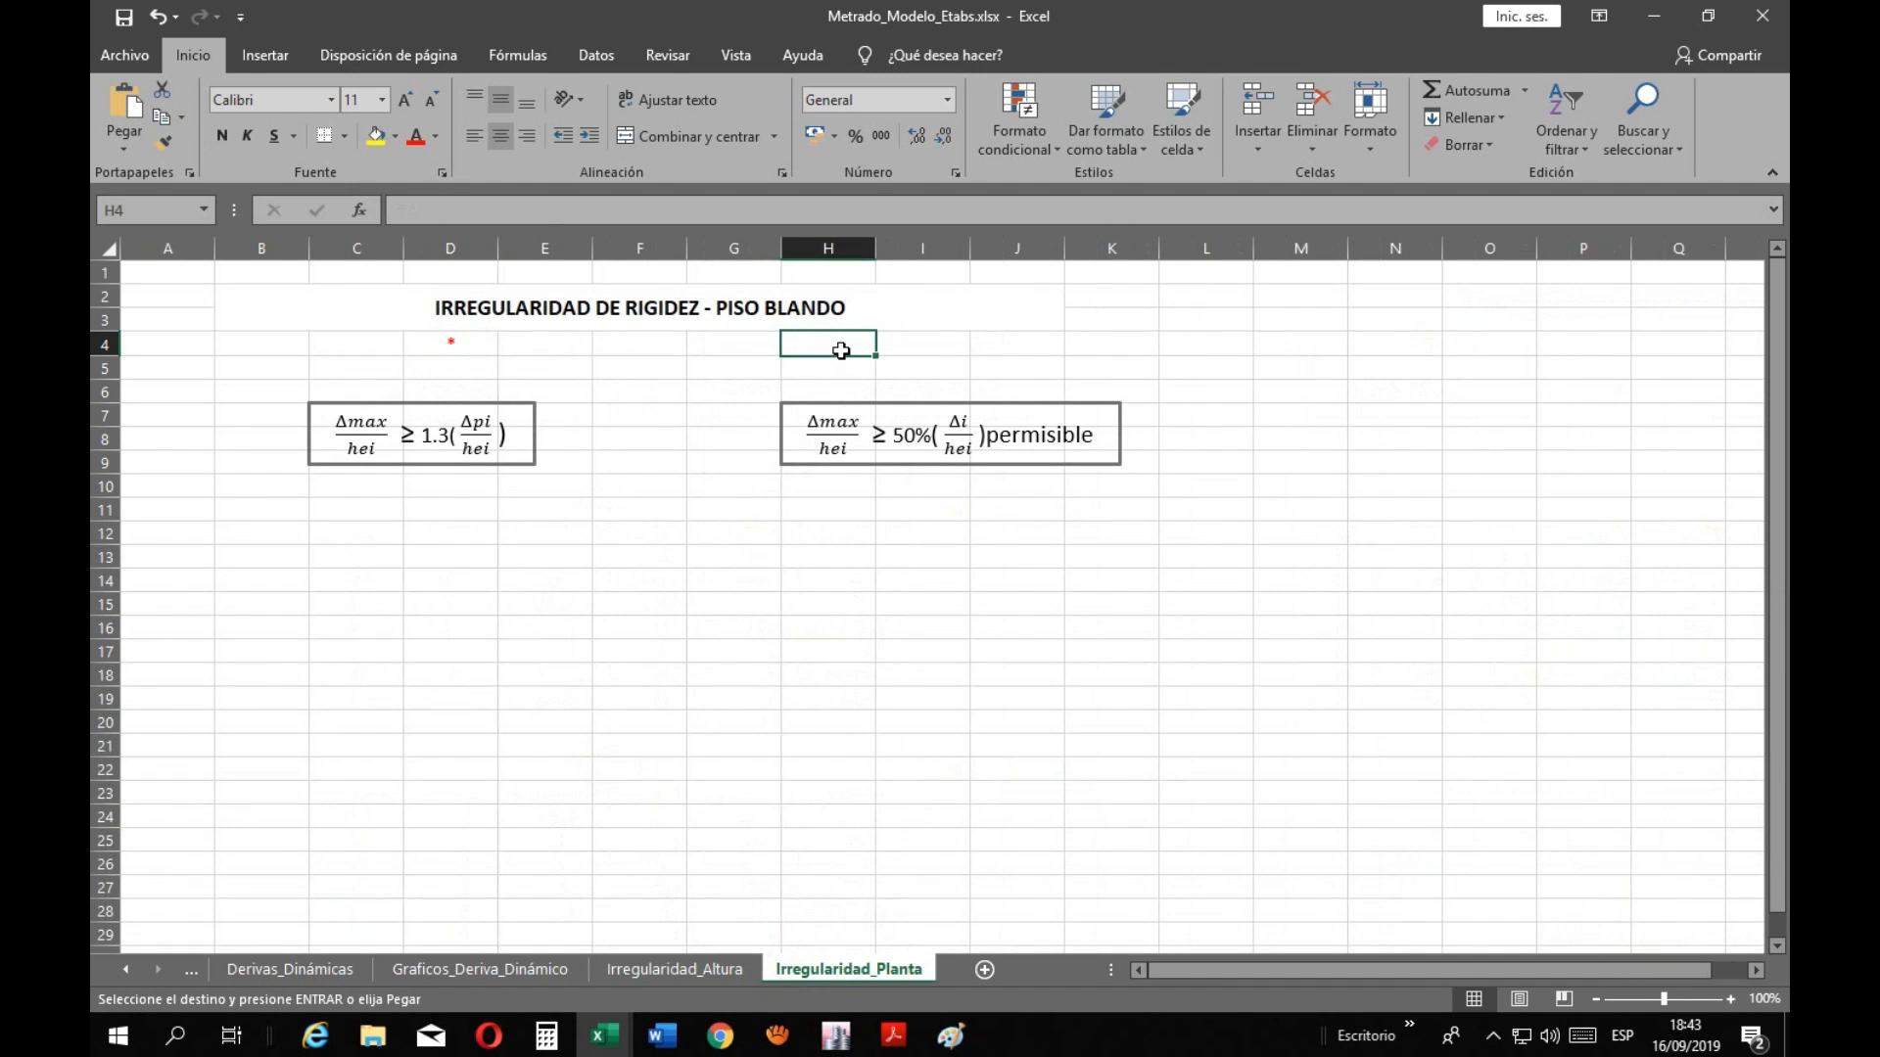
left_click(912, 345)
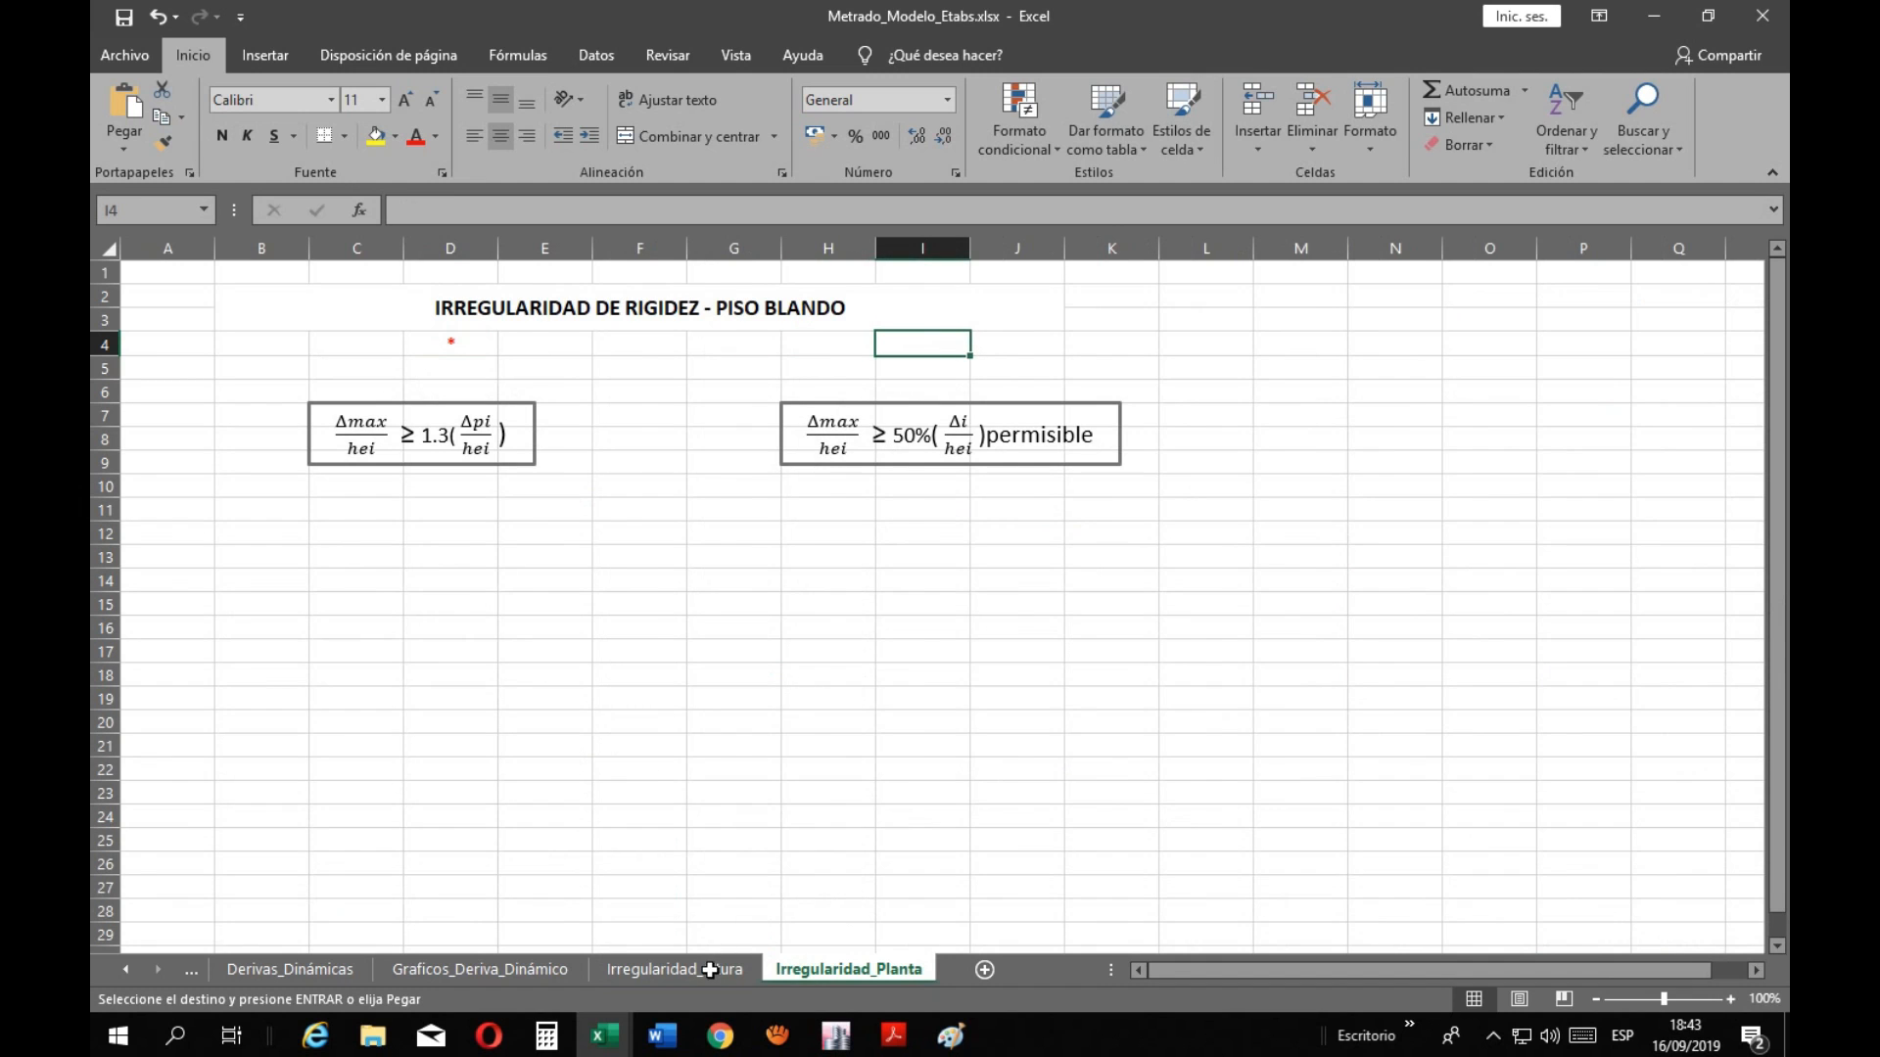
left_click(710, 970)
left_click(795, 973)
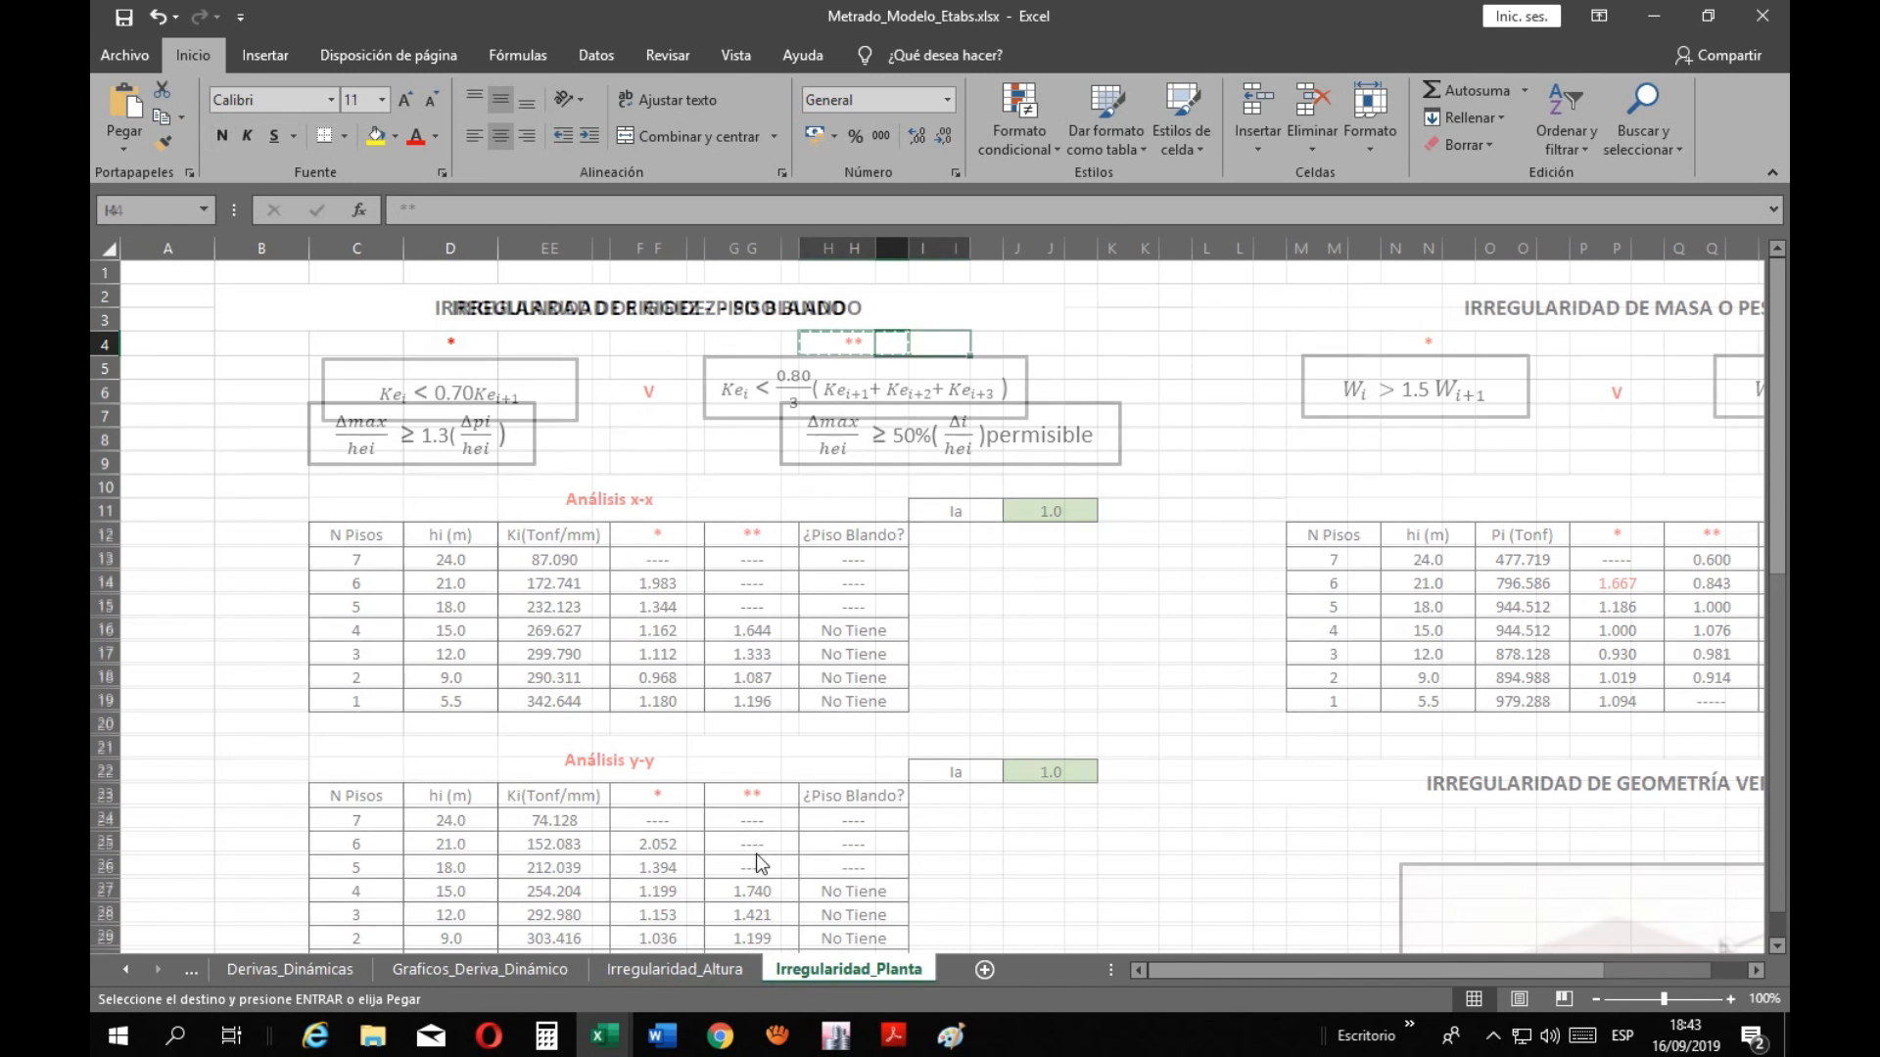
key("ctrl+v")
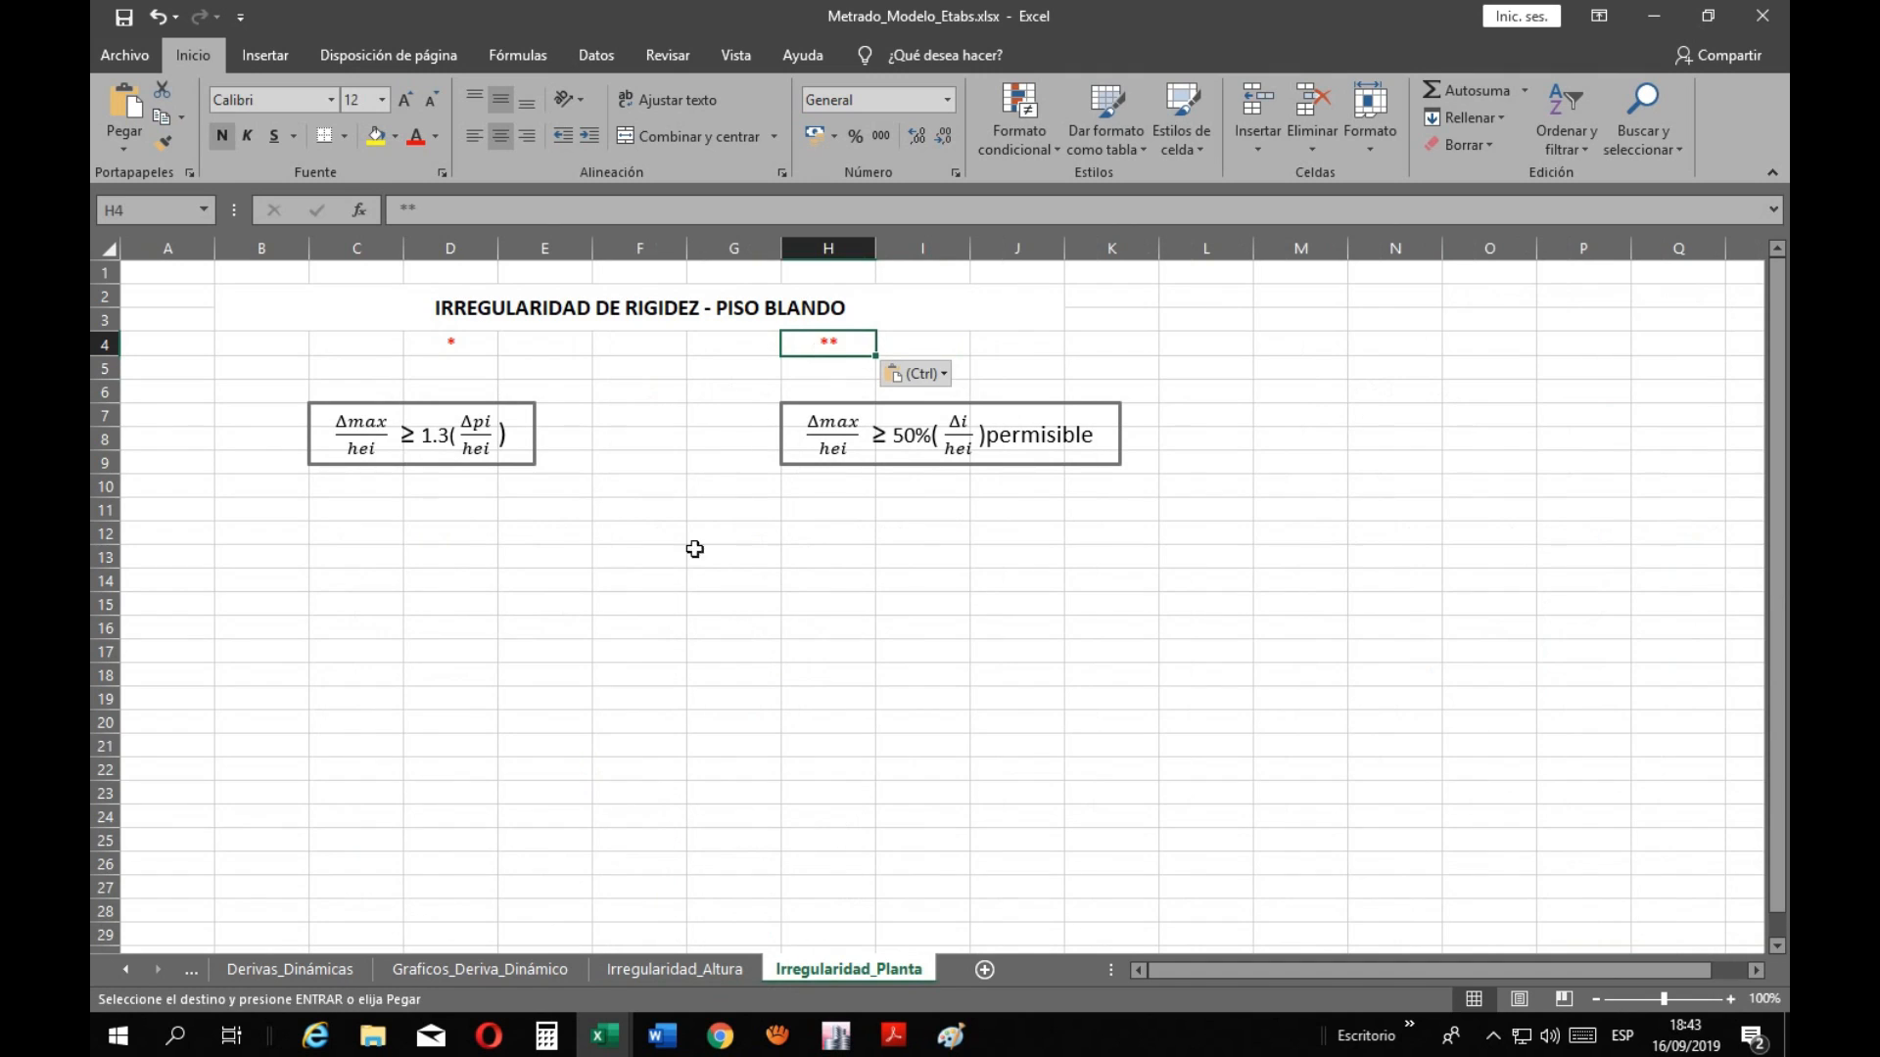
Move the 1.3 formula box directly beneath the * marker and the 50% permisible formula box beneath the ** marker
left_click(680, 550)
left_click_drag(447, 400, 479, 359)
left_click(865, 415)
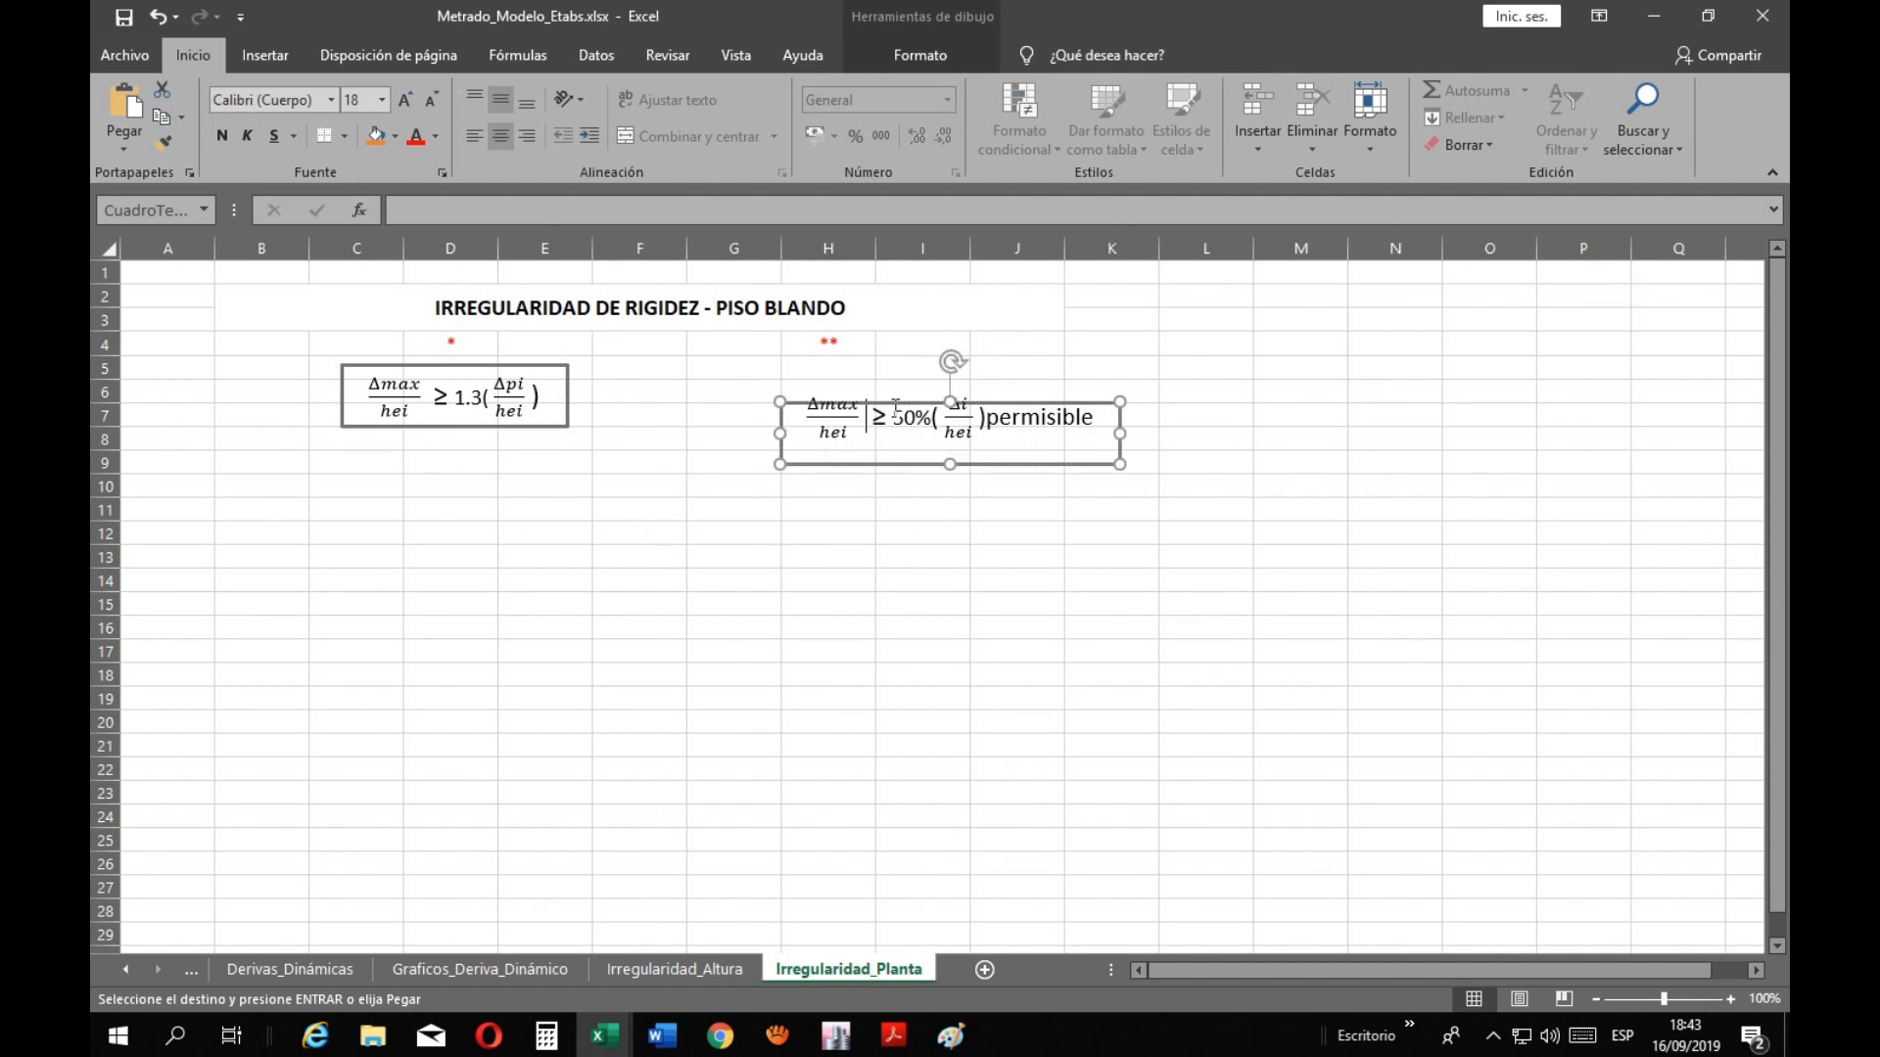
left_click(921, 511)
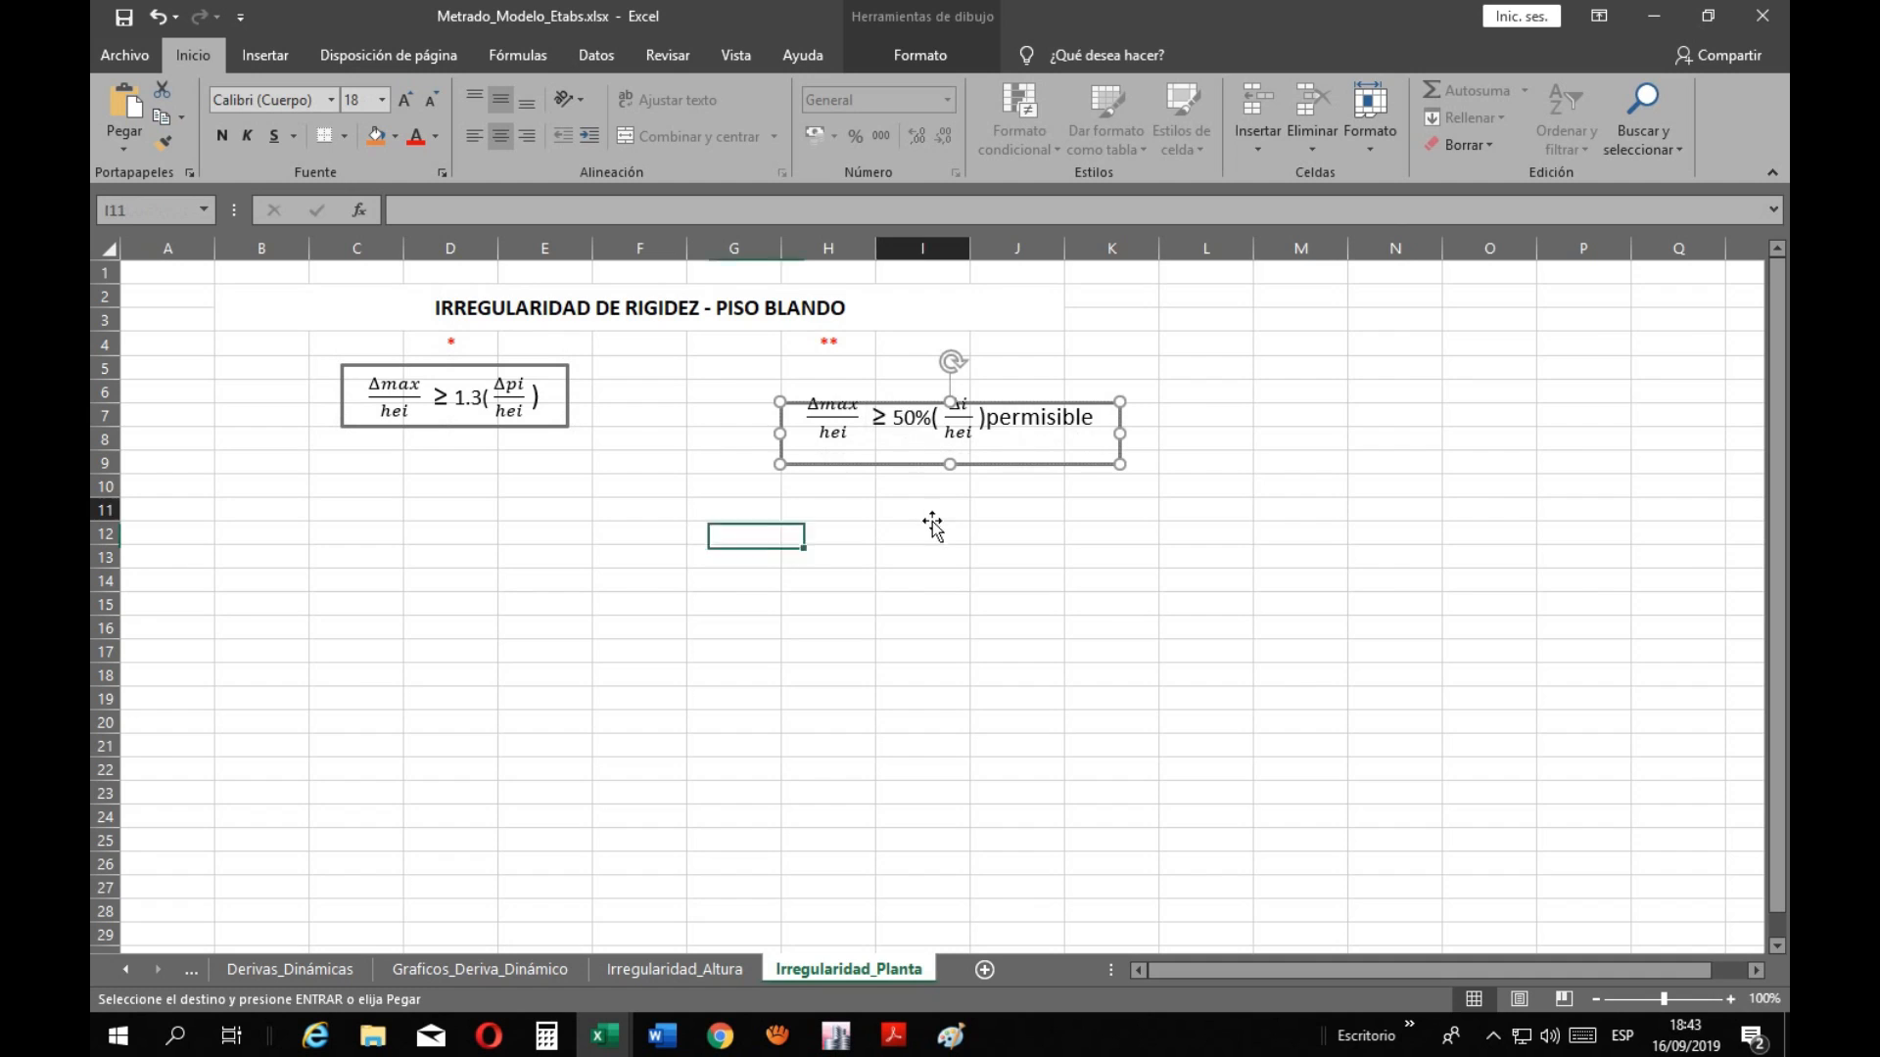
left_click(919, 407)
left_click(1023, 417)
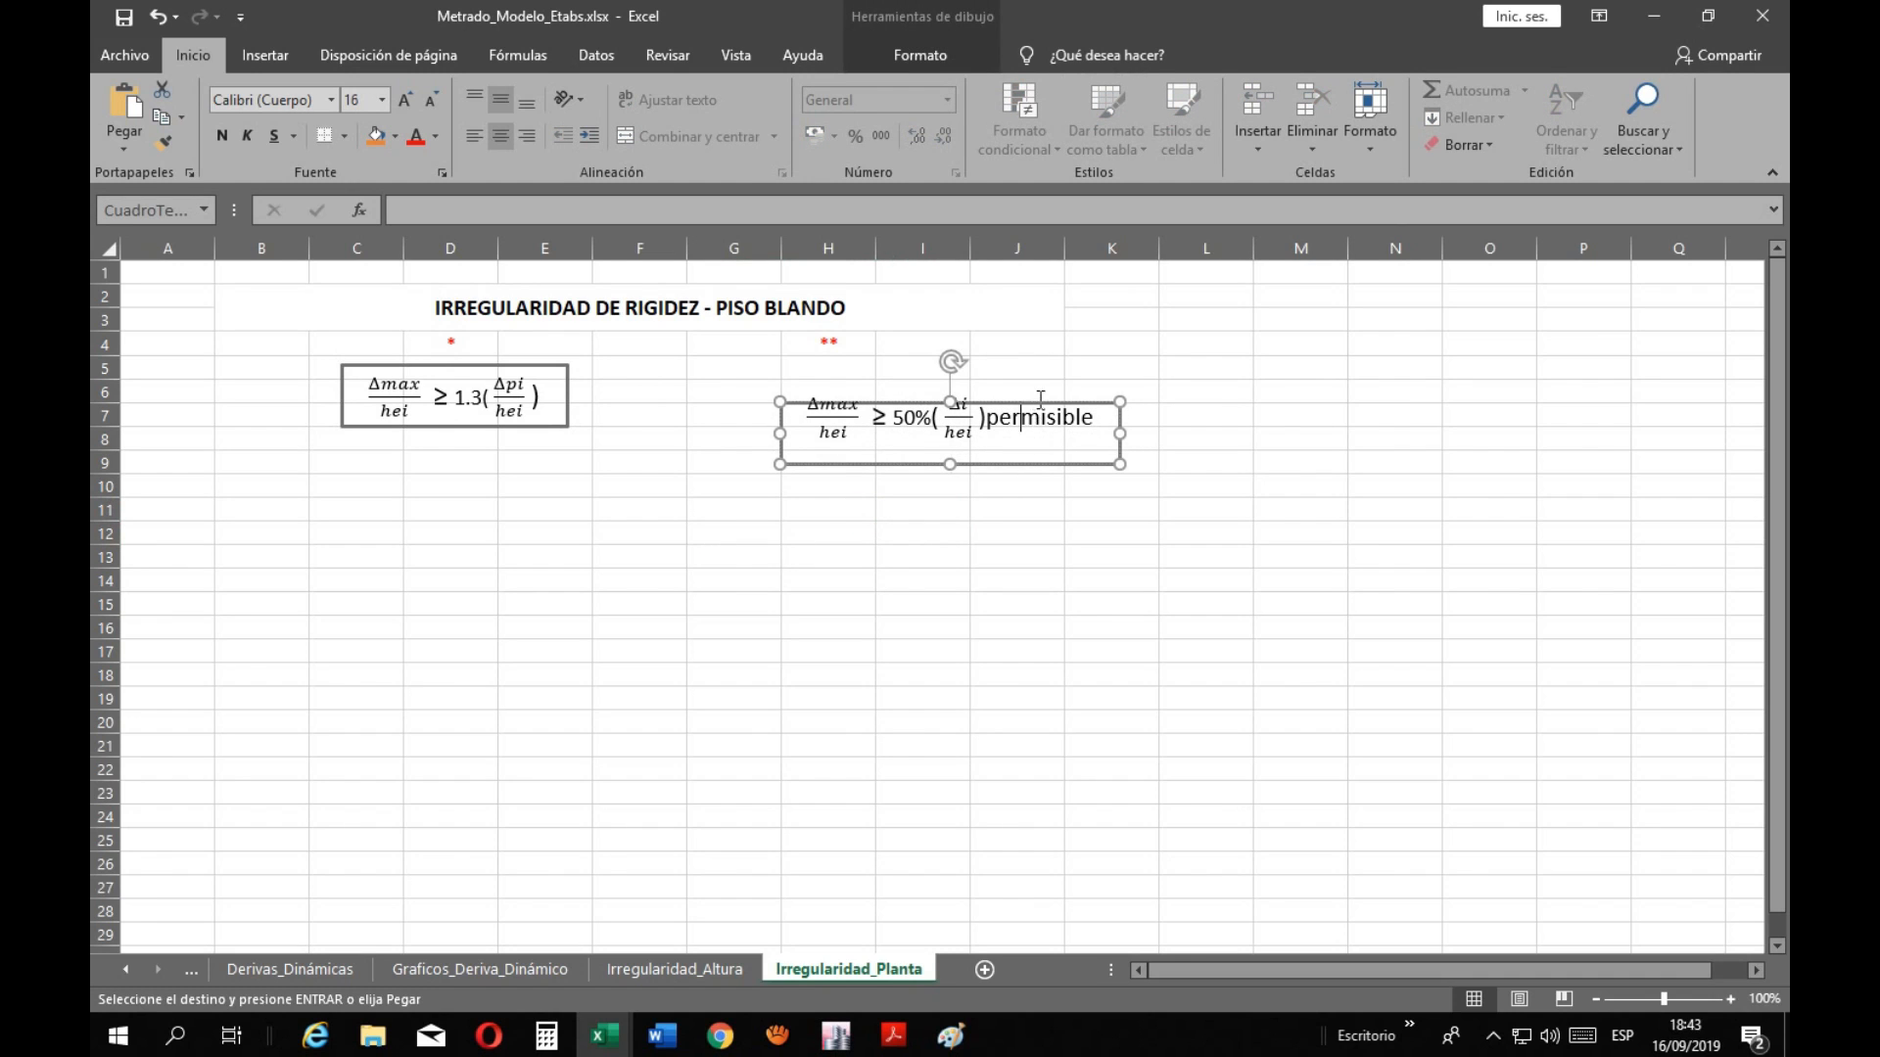
left_click(1151, 410)
left_click(1119, 466)
left_click_drag(1055, 401, 938, 361)
left_click(873, 654)
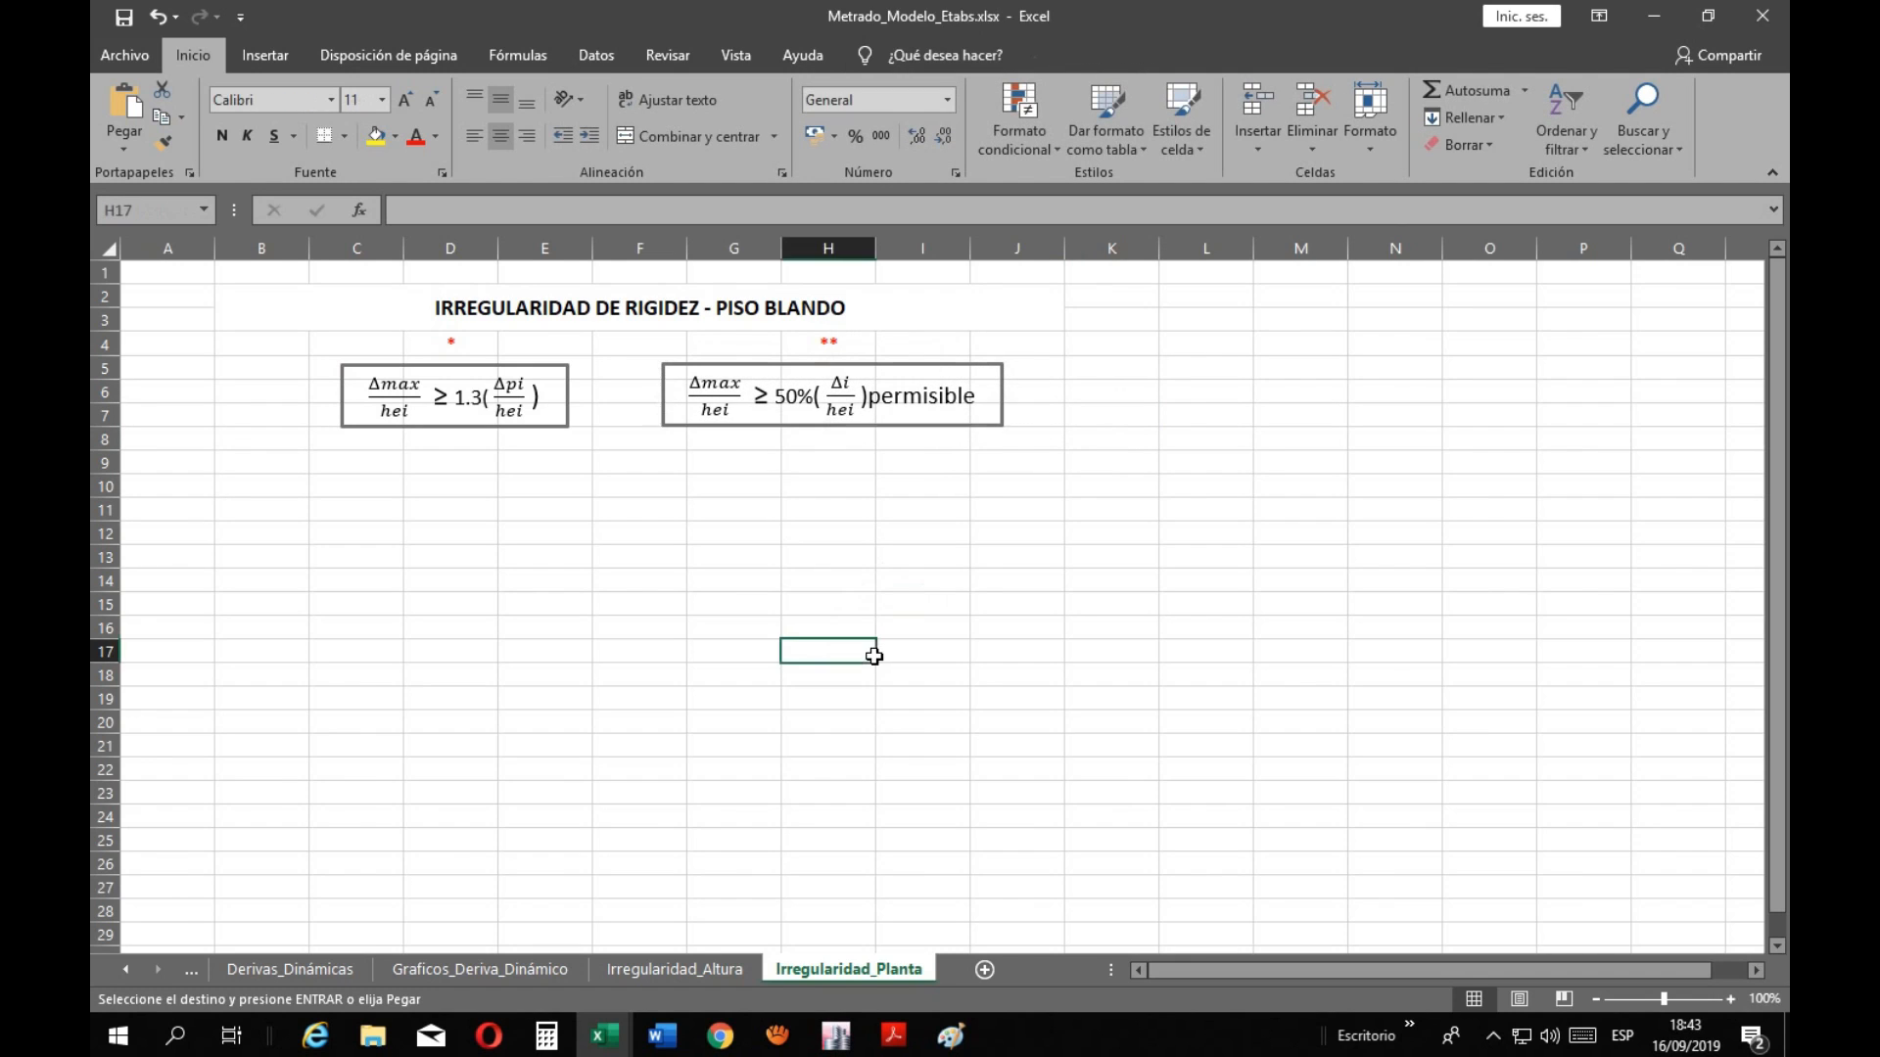
Return to the Irregularidad_Altura sheet
left_click(484, 575)
left_click(648, 970)
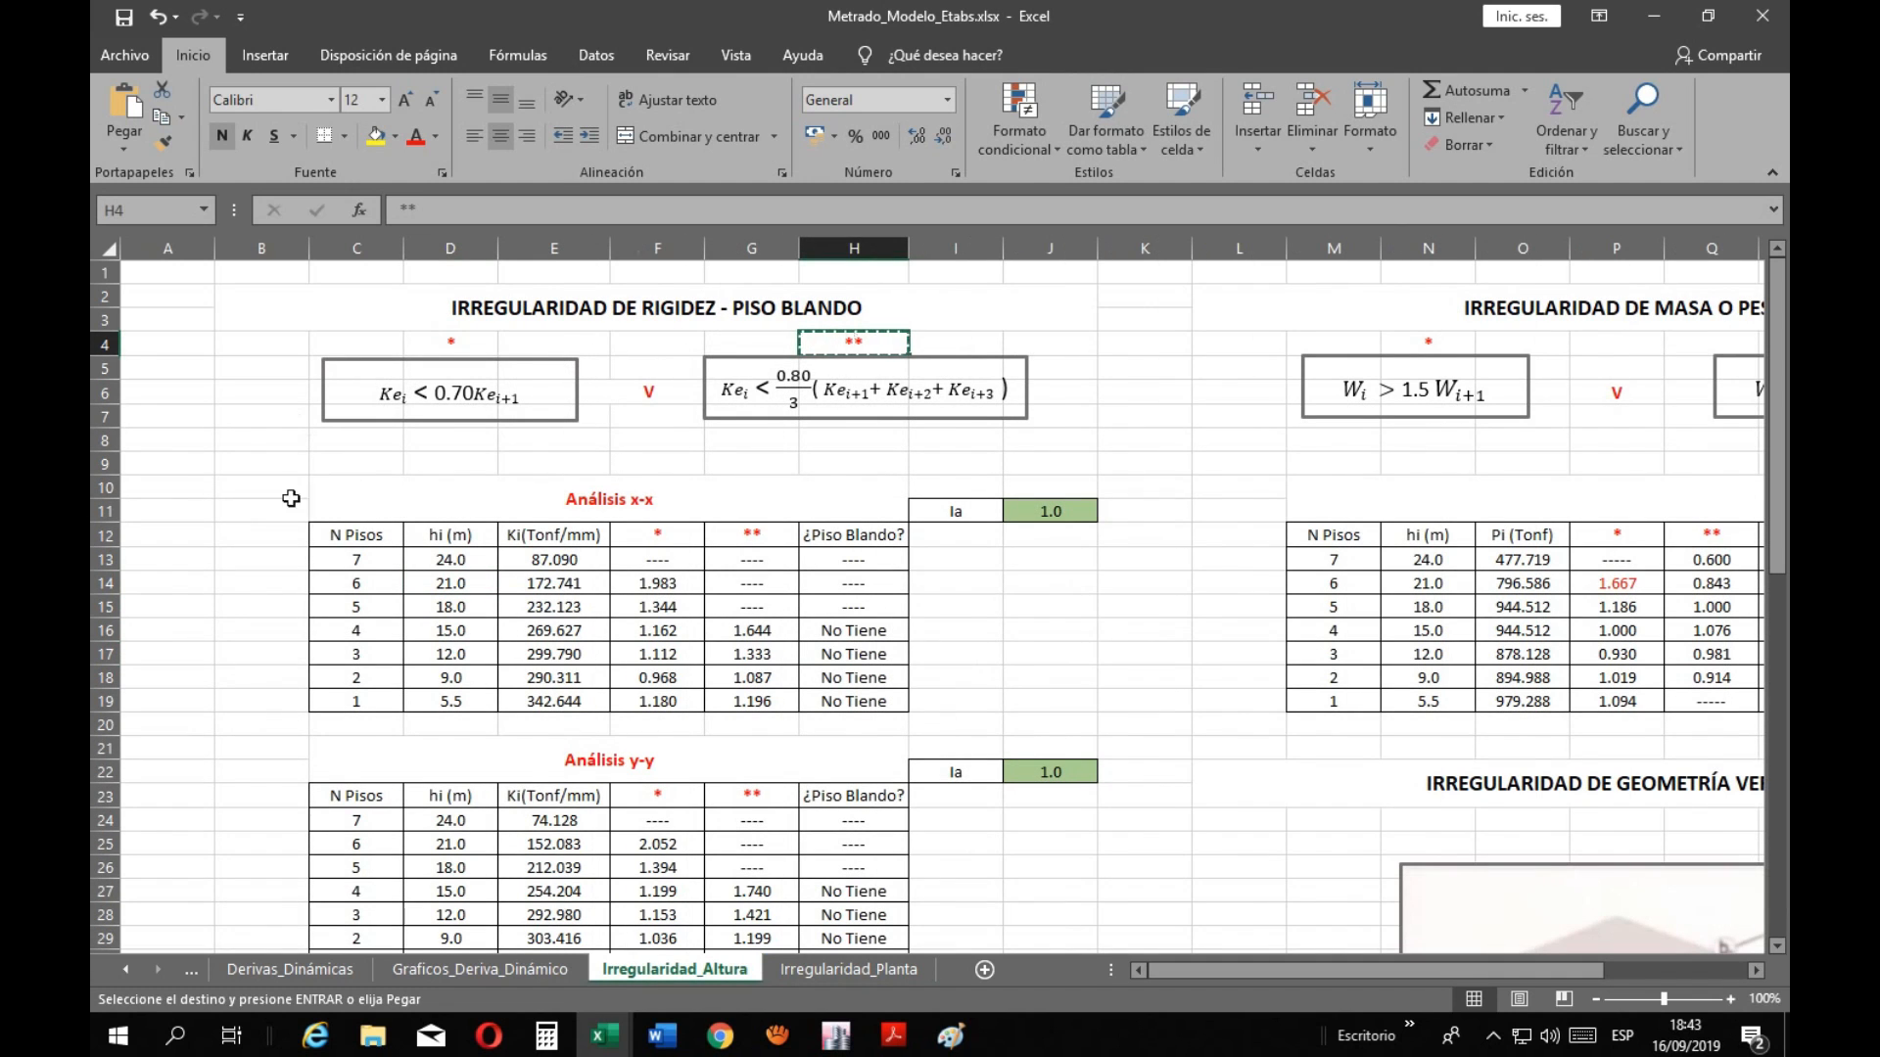
left_click_drag(340, 538, 451, 701)
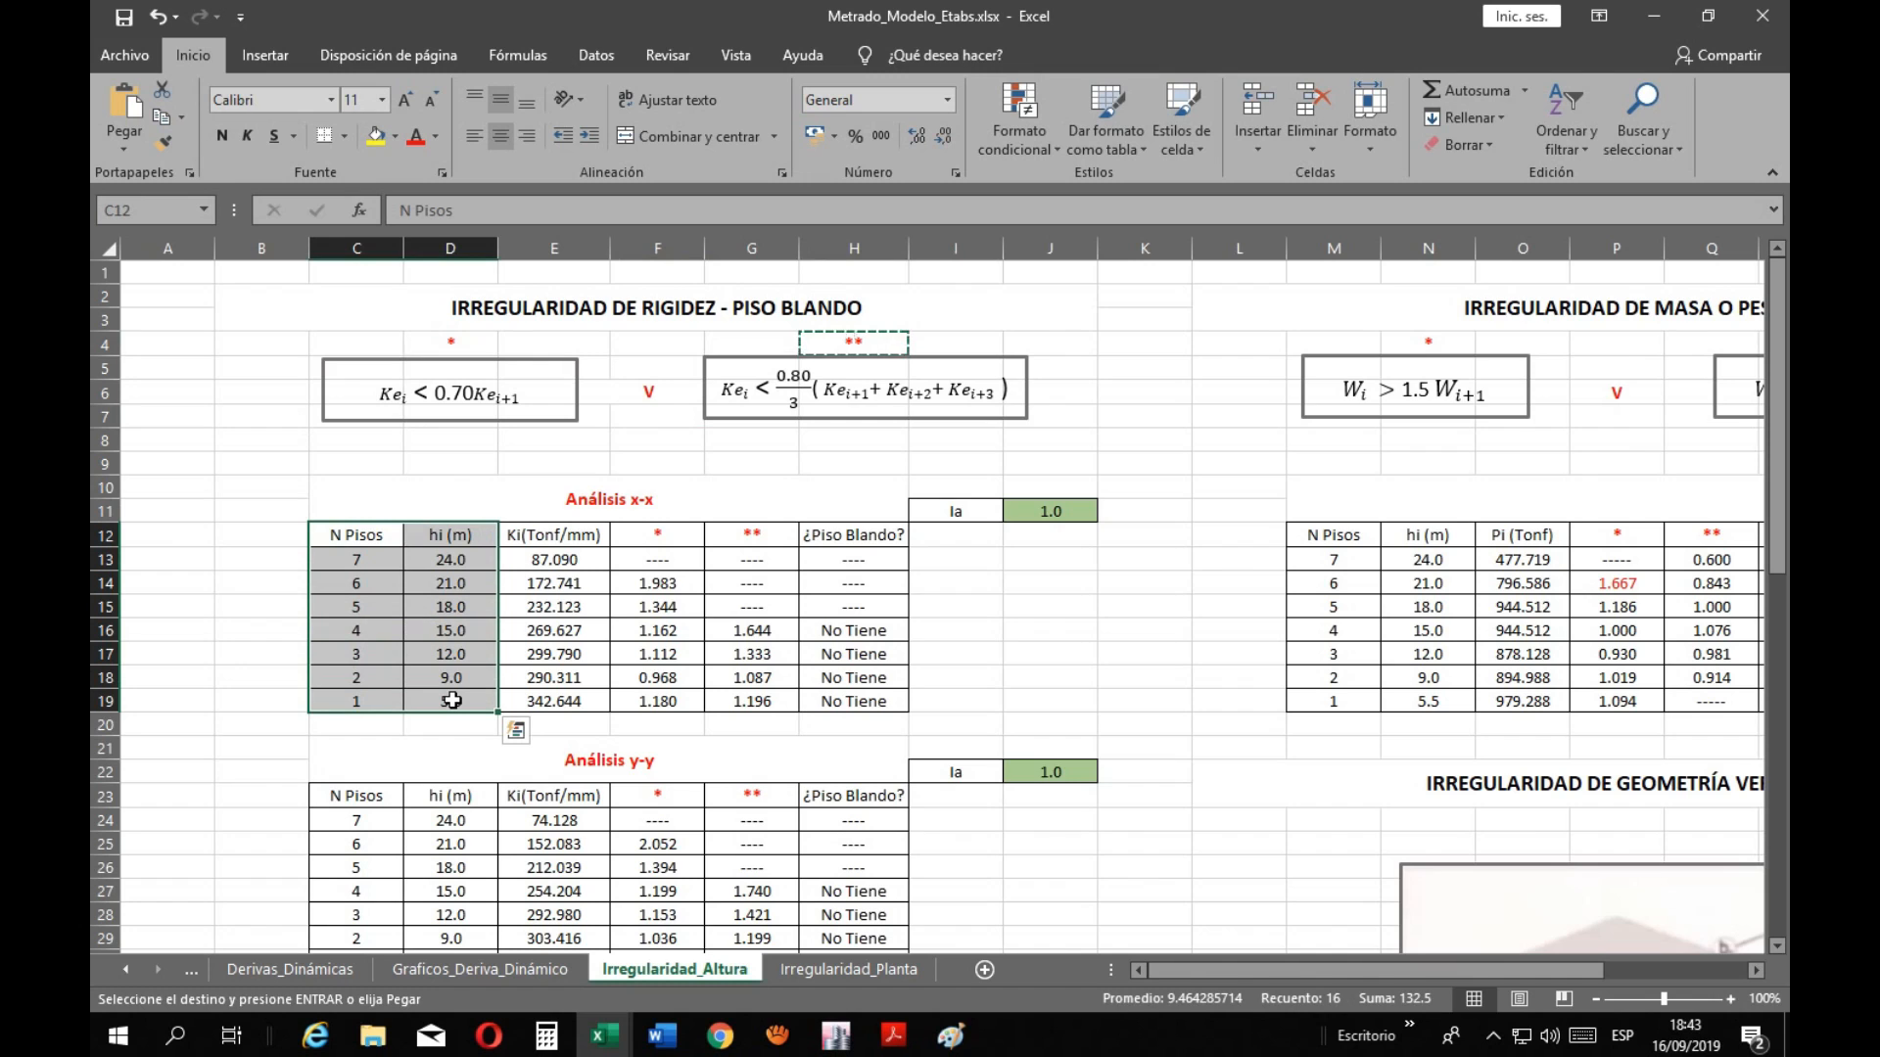
key("Escape")
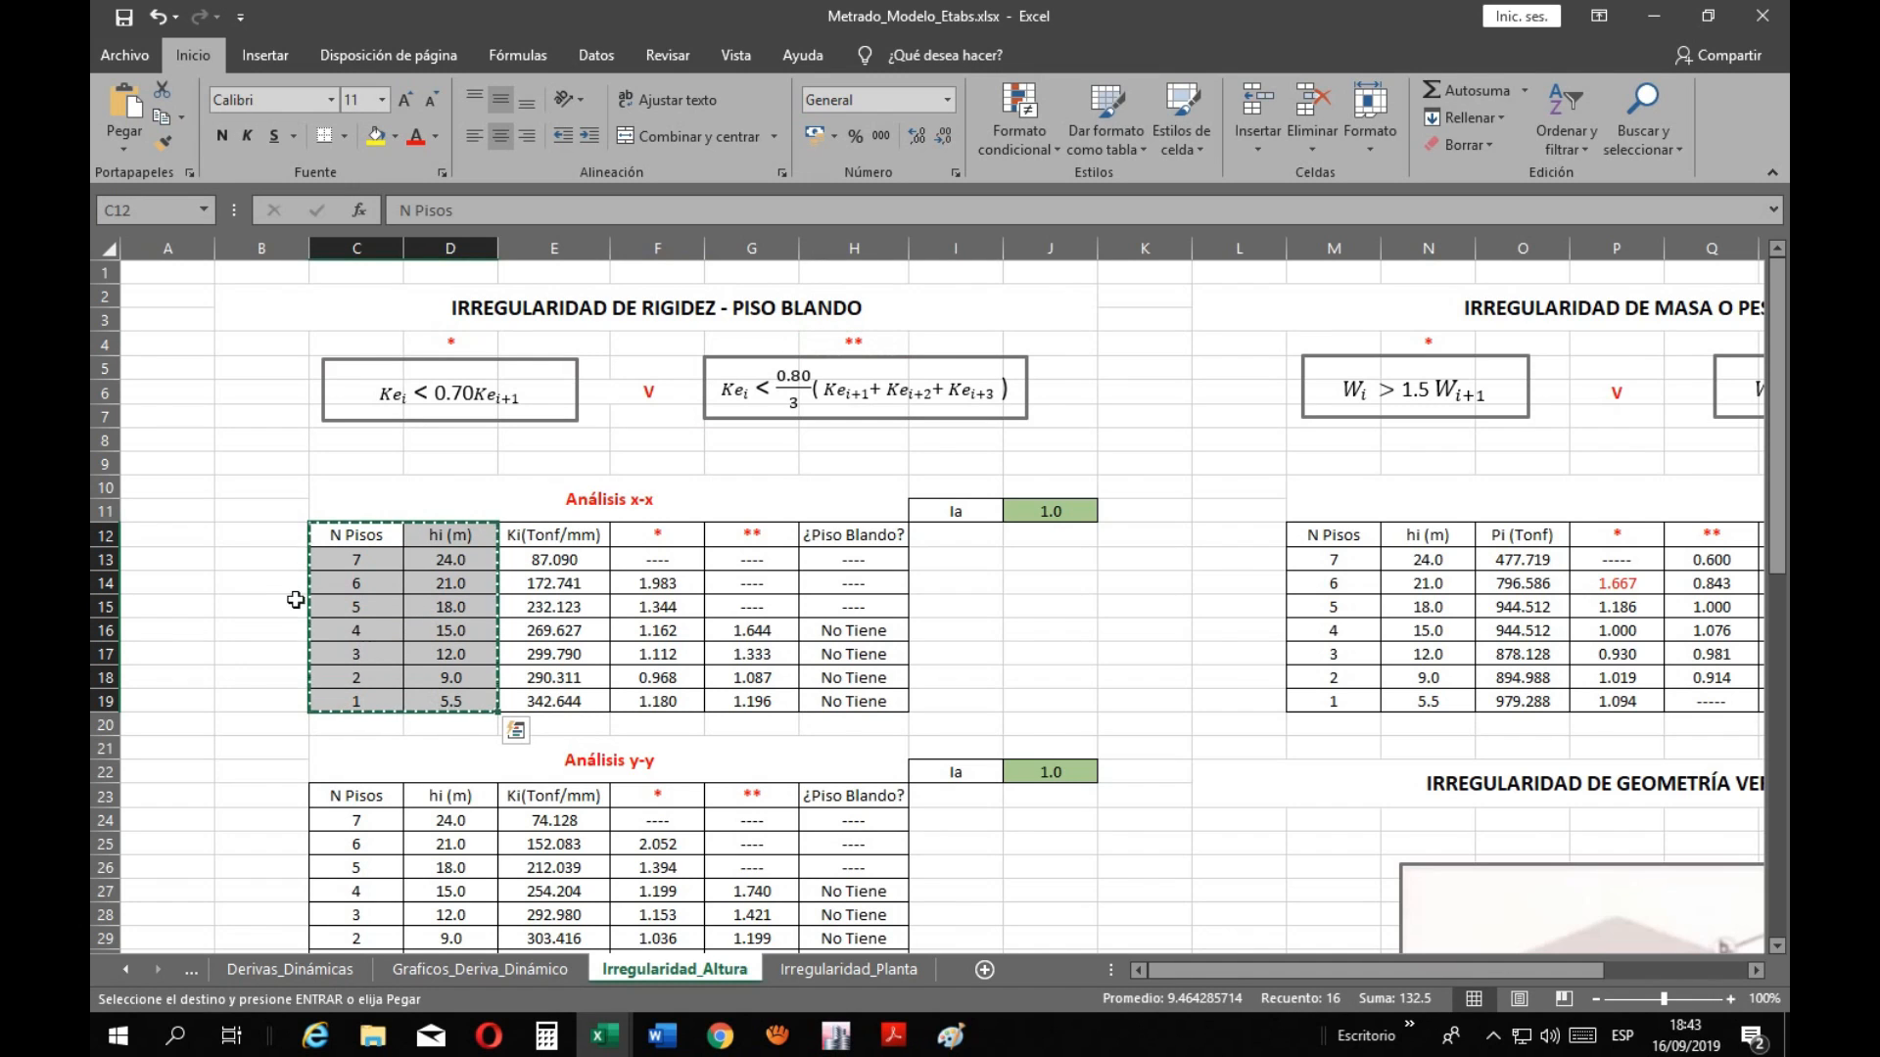
left_click_drag(496, 496, 651, 696)
key("ctrl+c")
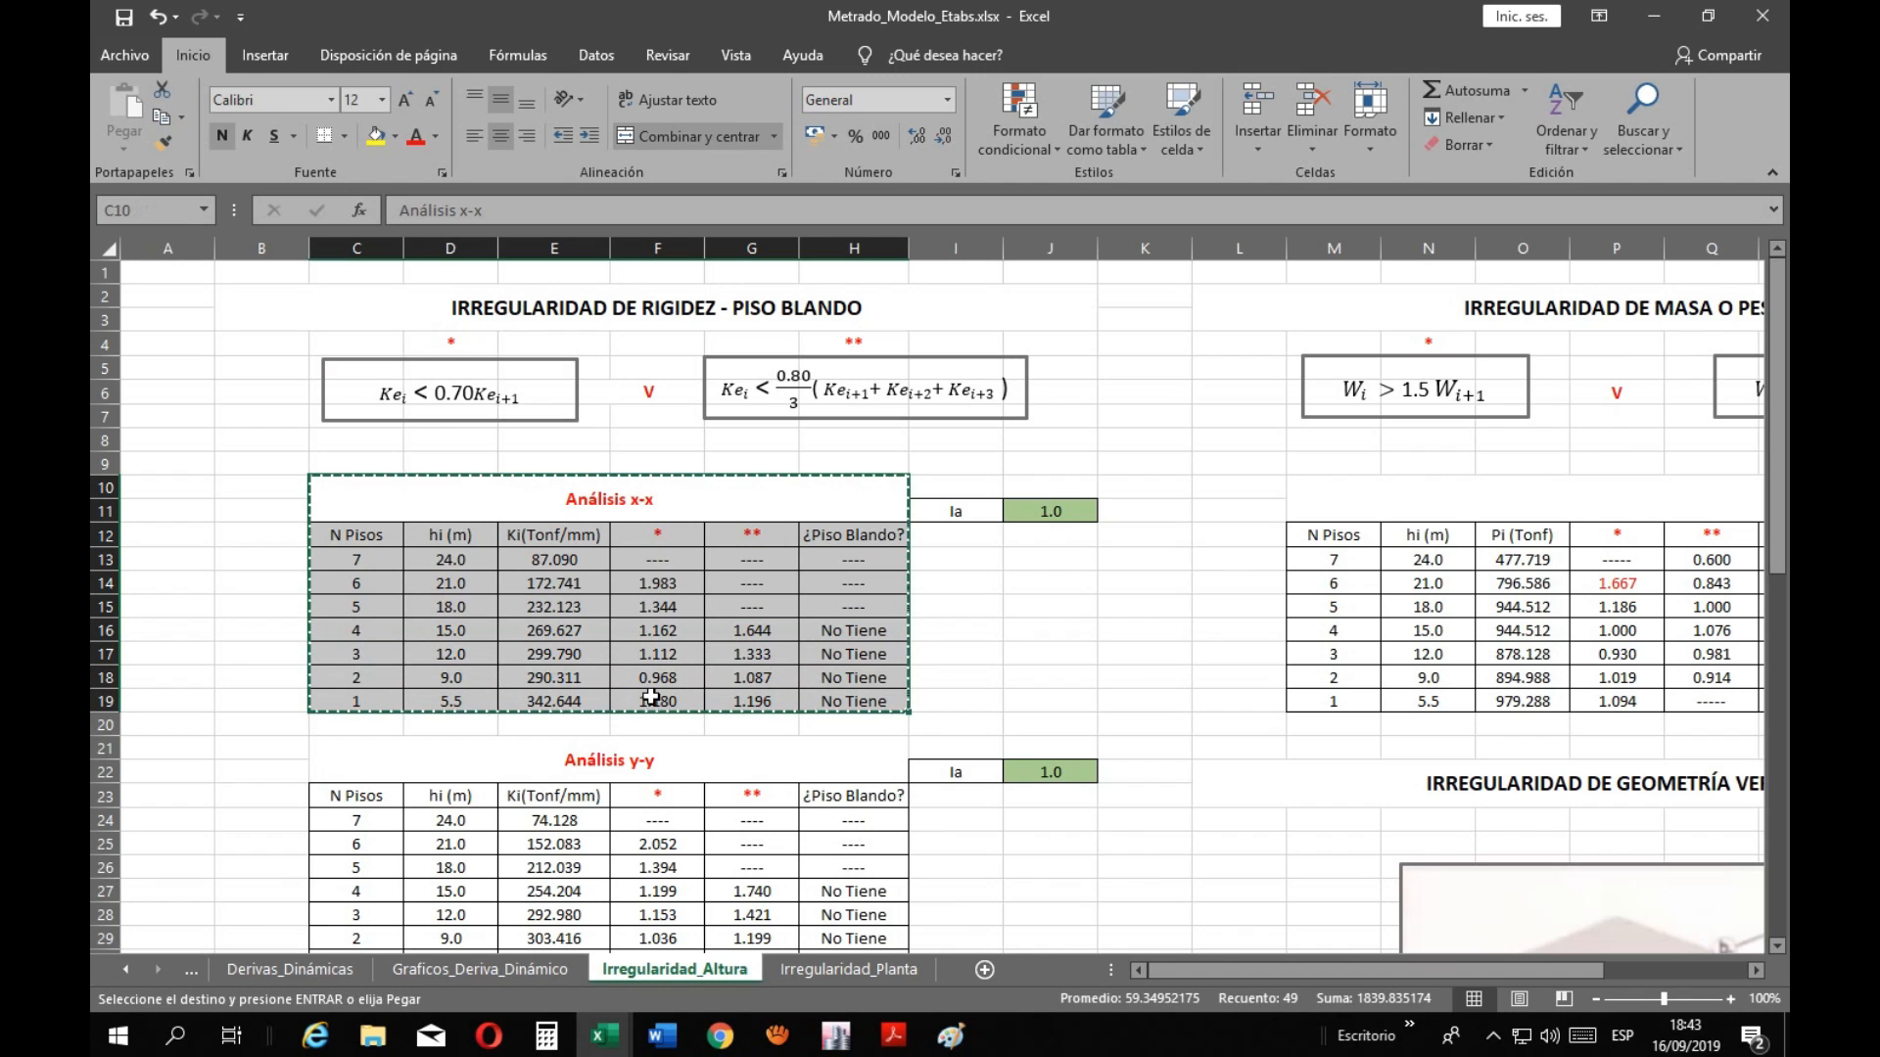
key("Escape")
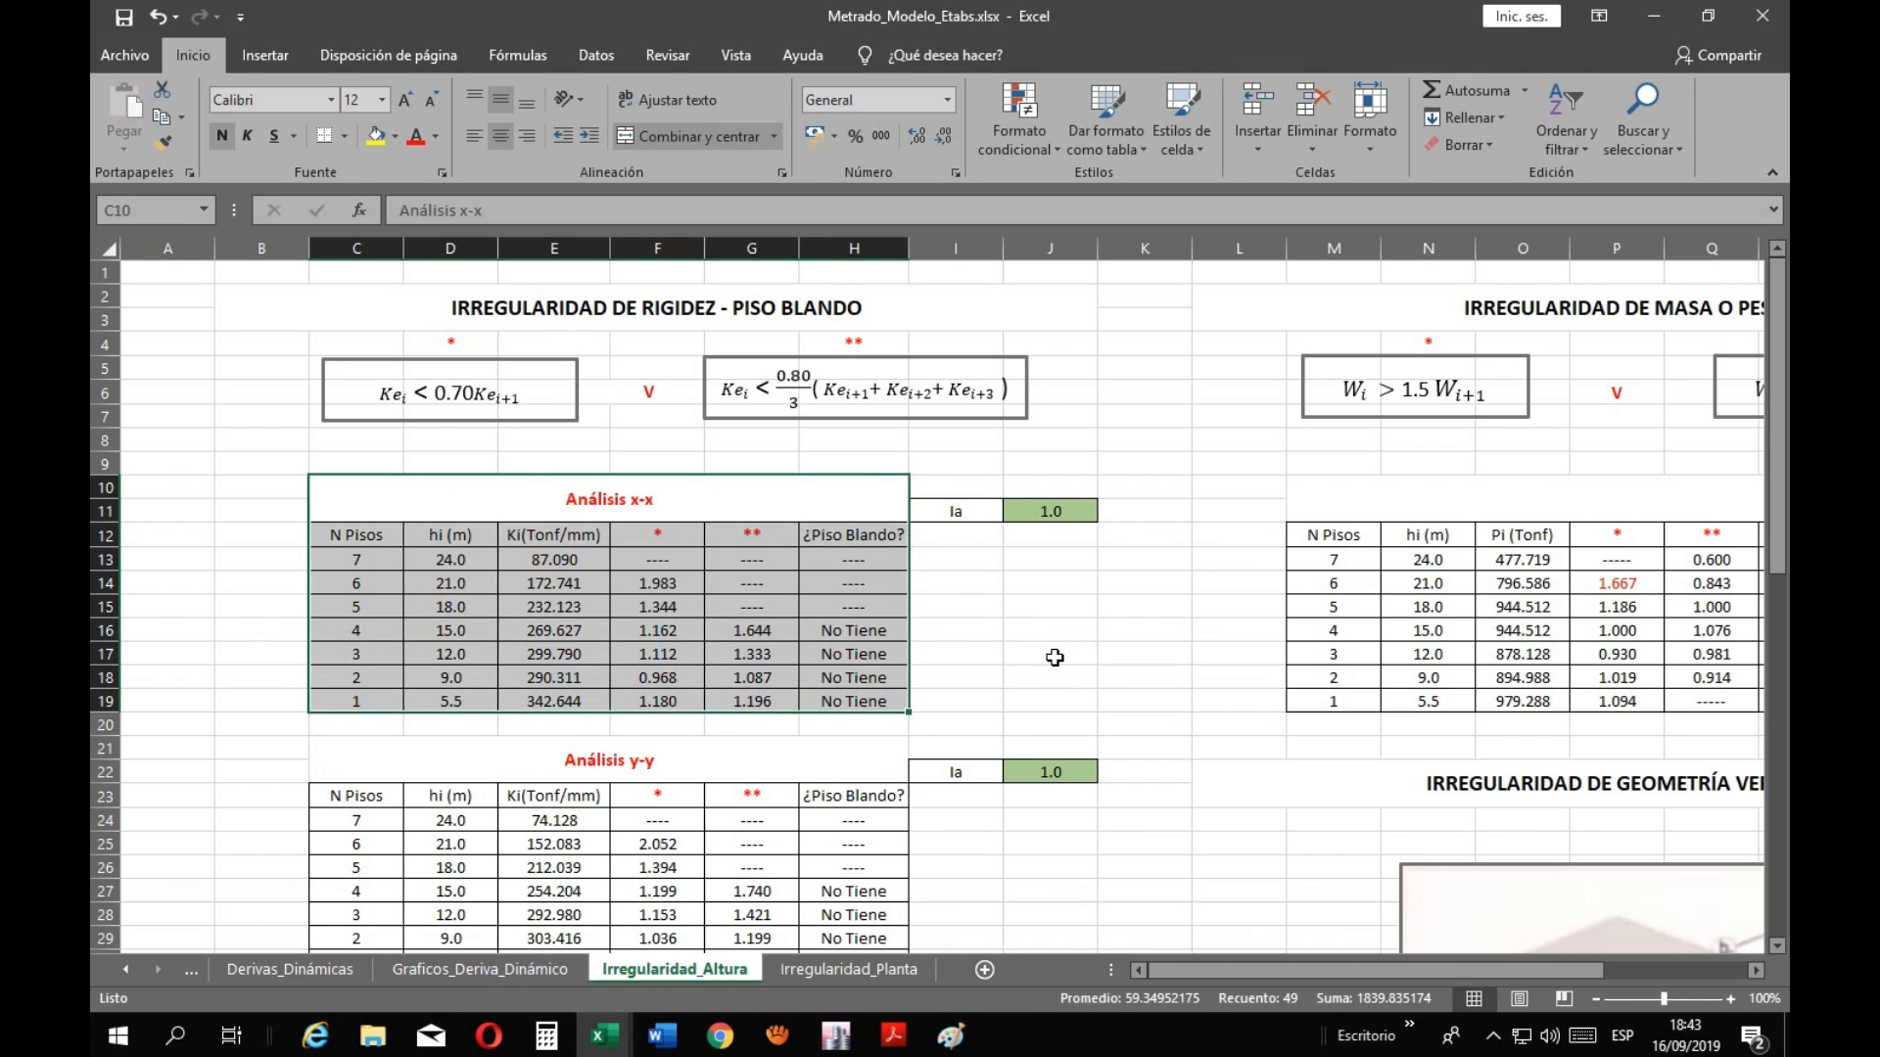
left_click(1065, 670)
Copy the N Pisos and hi (m) columns of the Análisis x-x table from Irregularidad_Altura to B10 of Irregularidad_Planta
left_click_drag(387, 536, 485, 697)
key("ctrl+c")
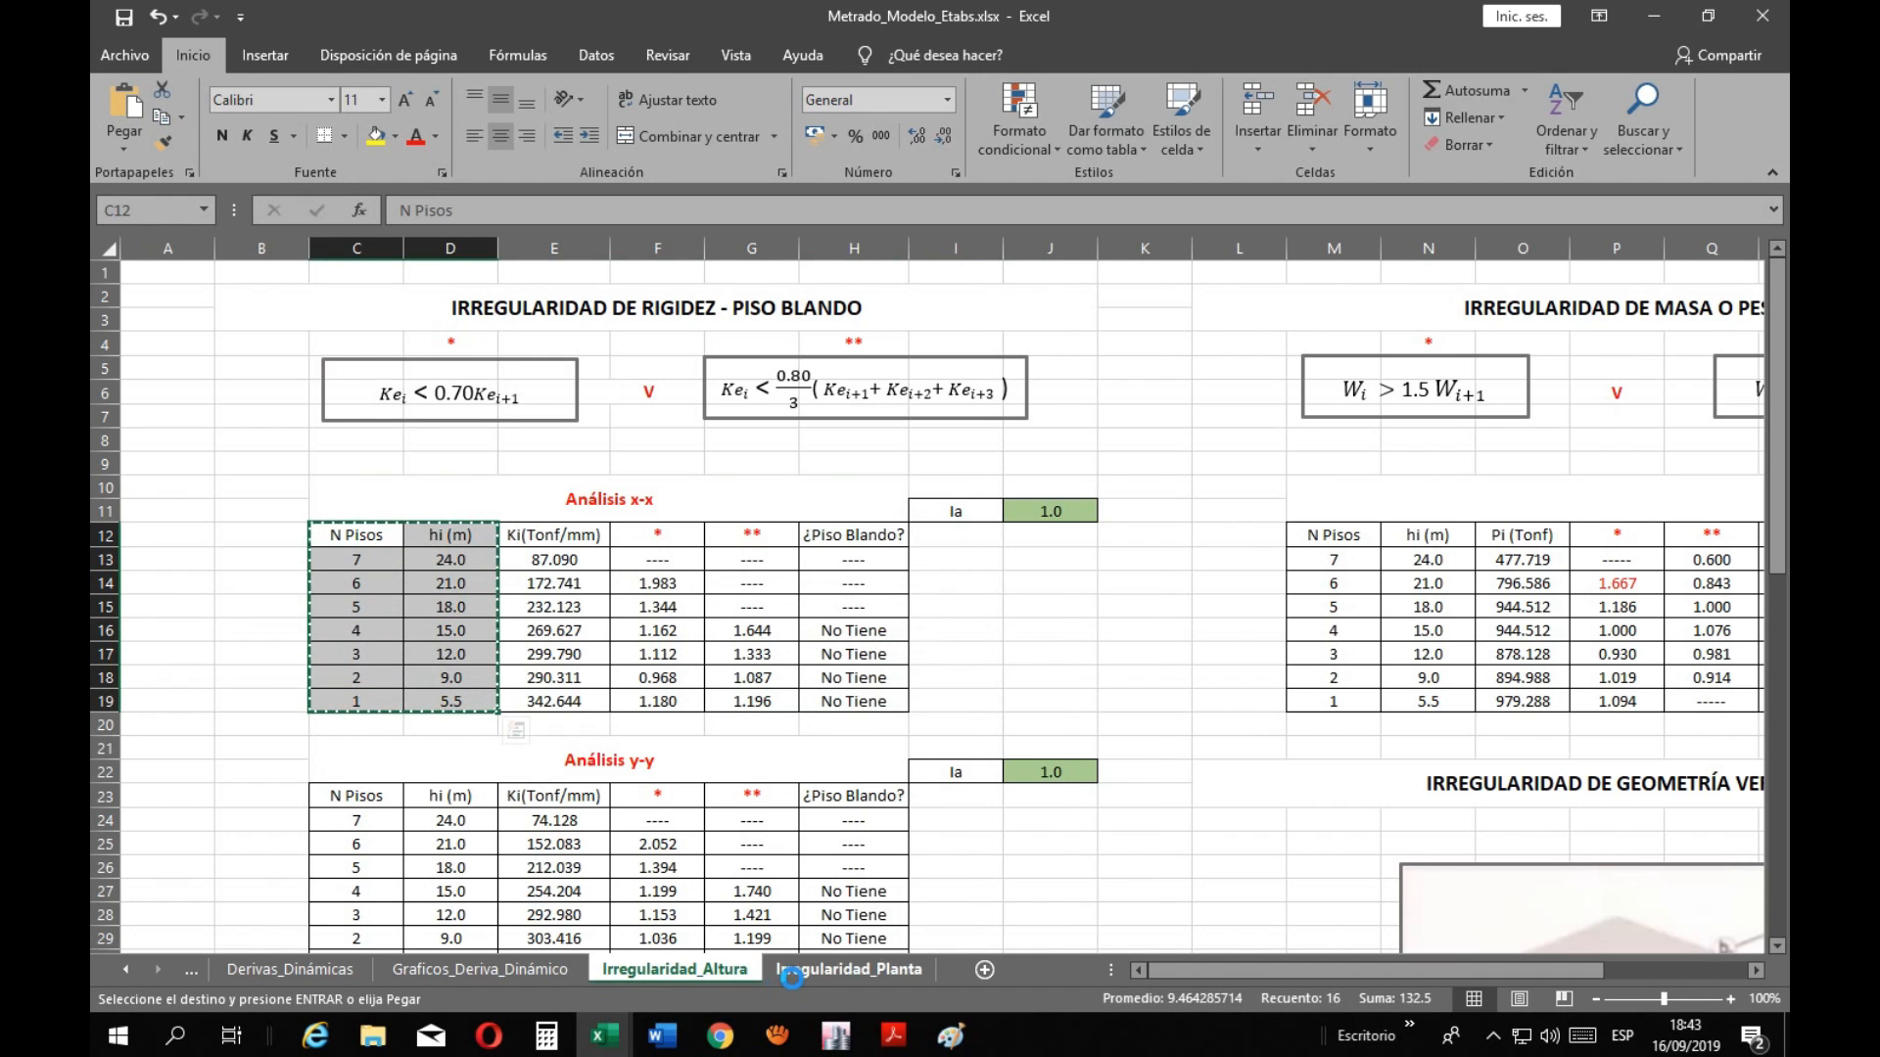
left_click(803, 969)
left_click(281, 495)
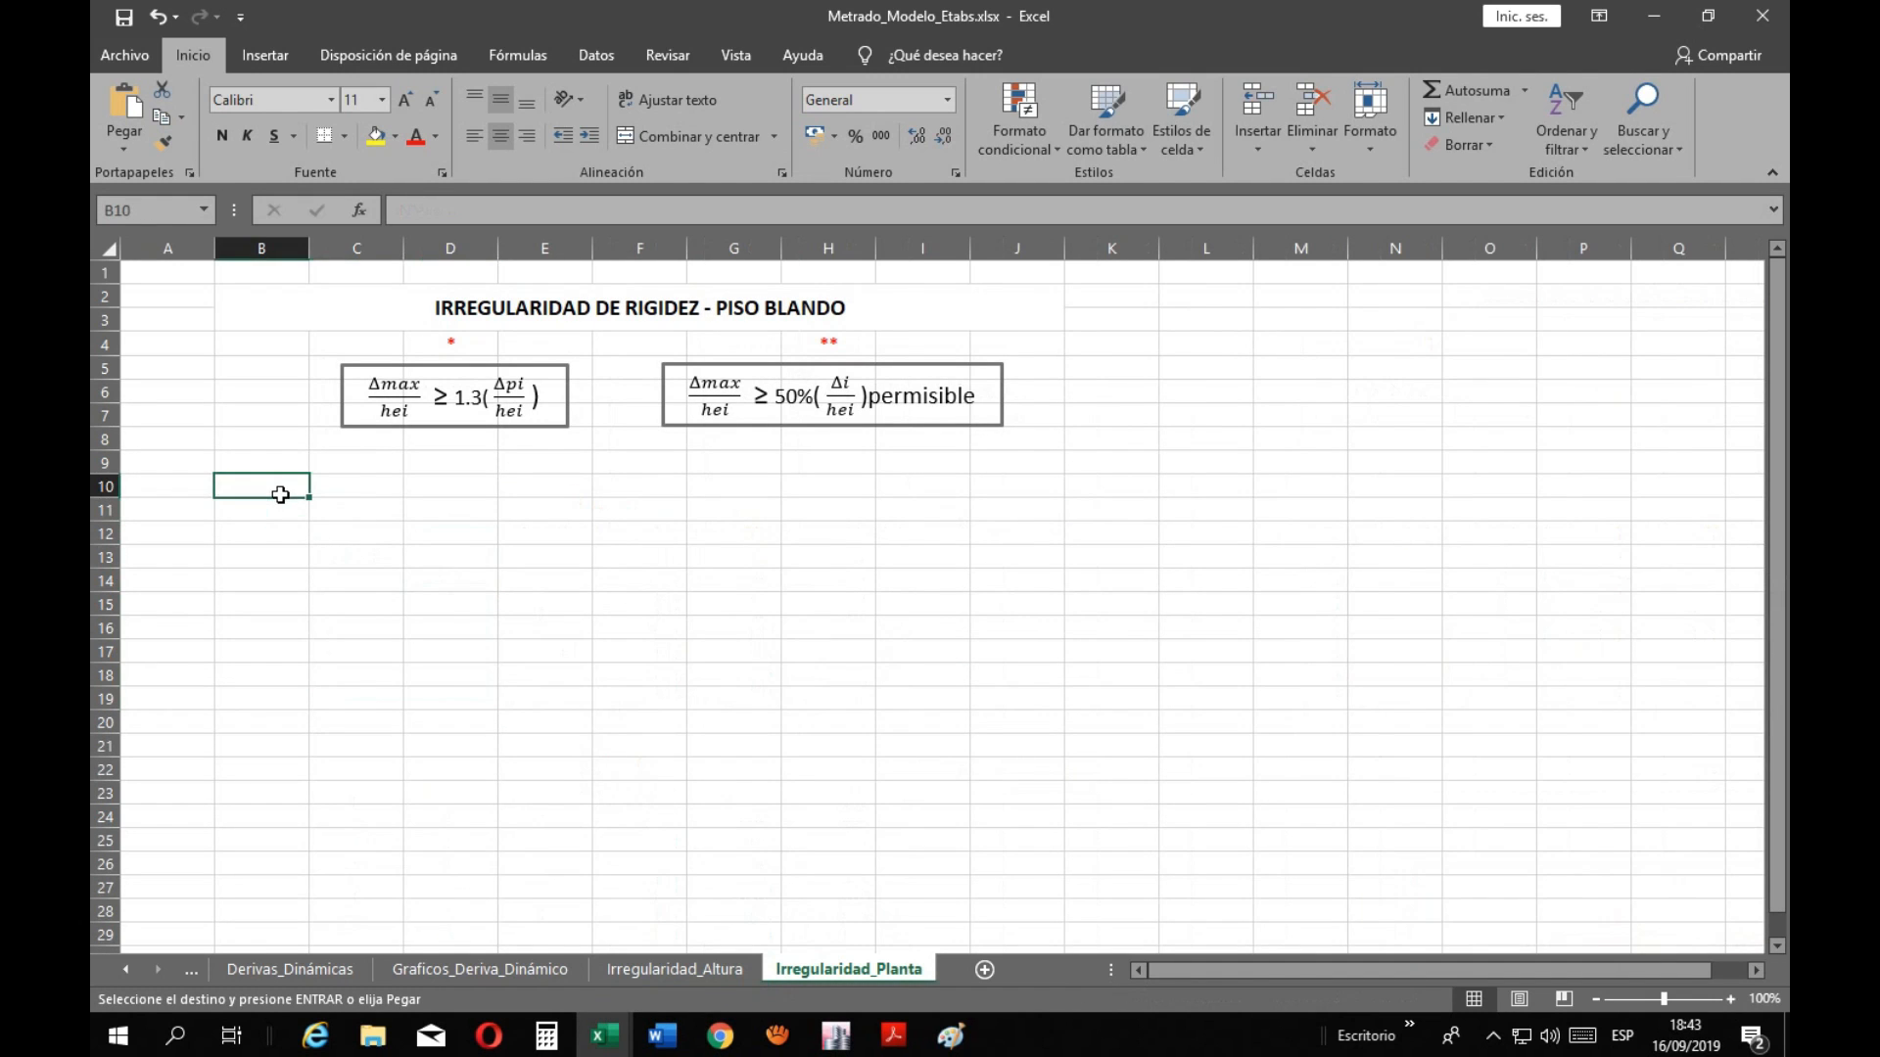
key("ctrl+v")
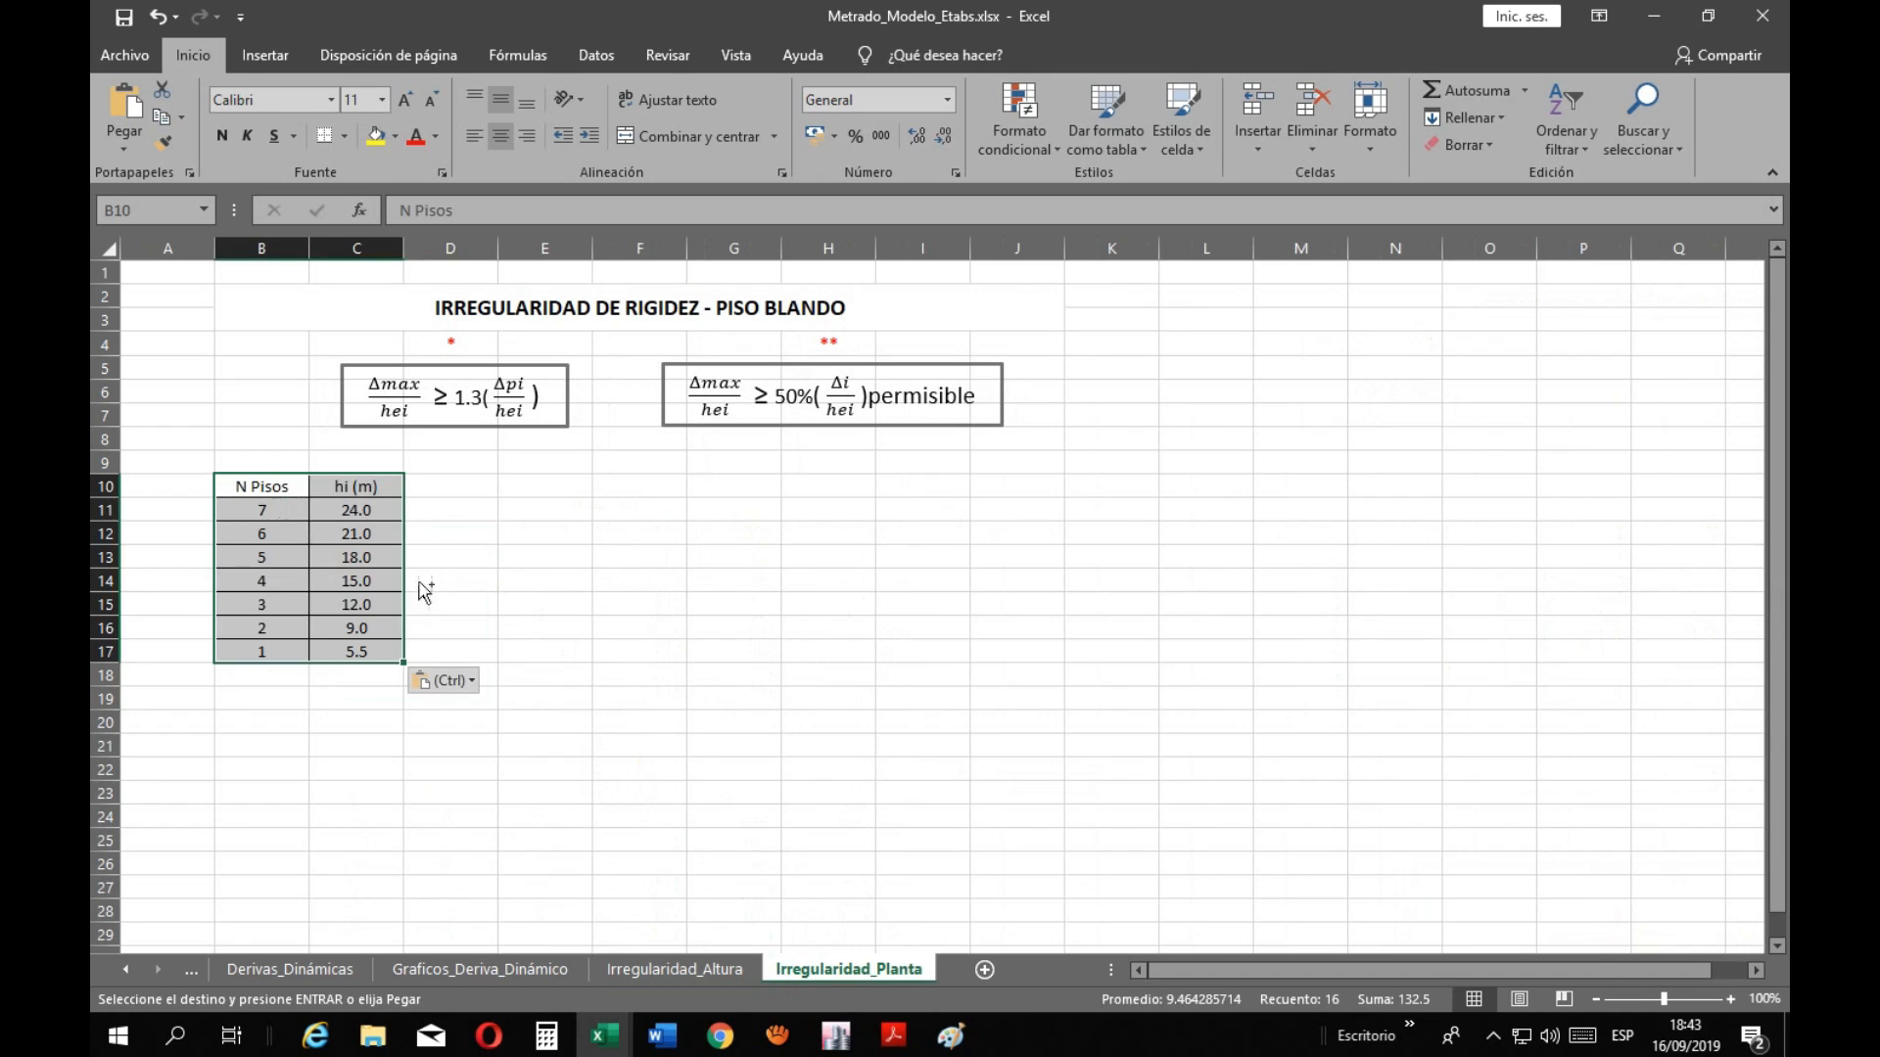
left_click(566, 631)
key("Escape")
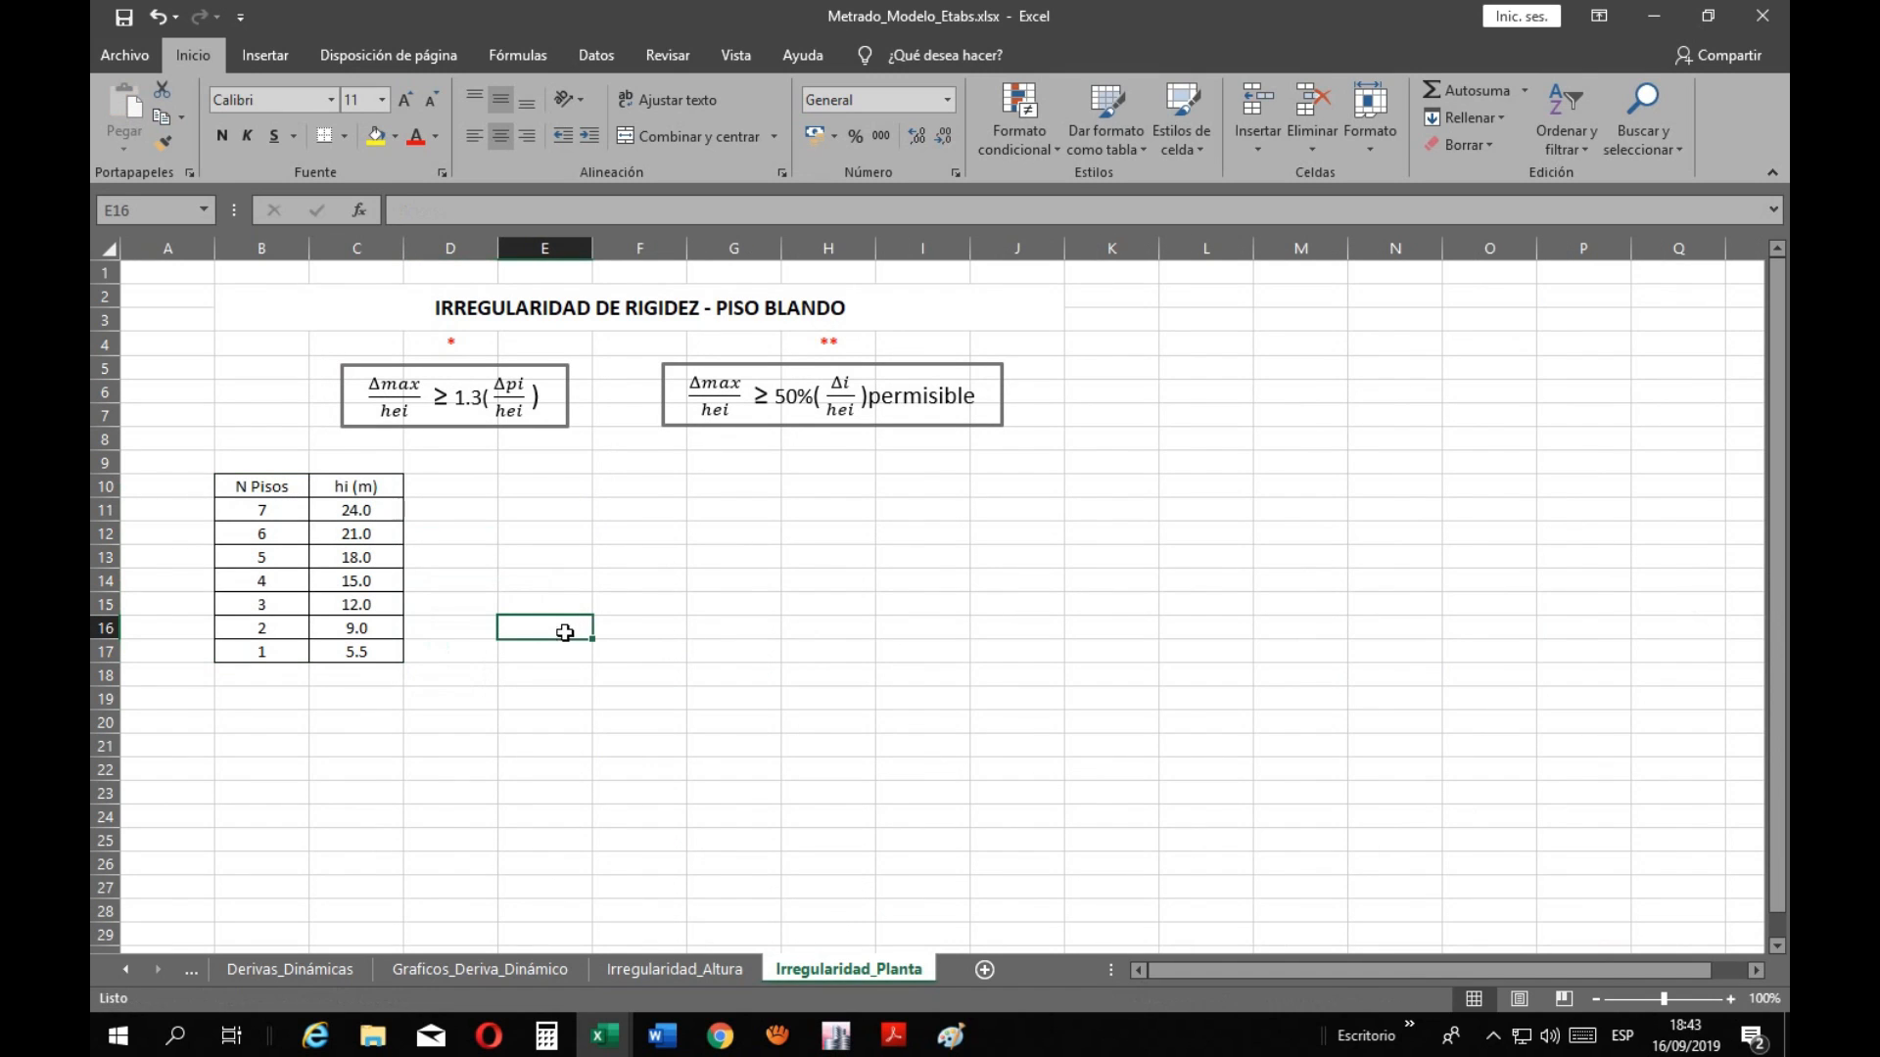
left_click(771, 649)
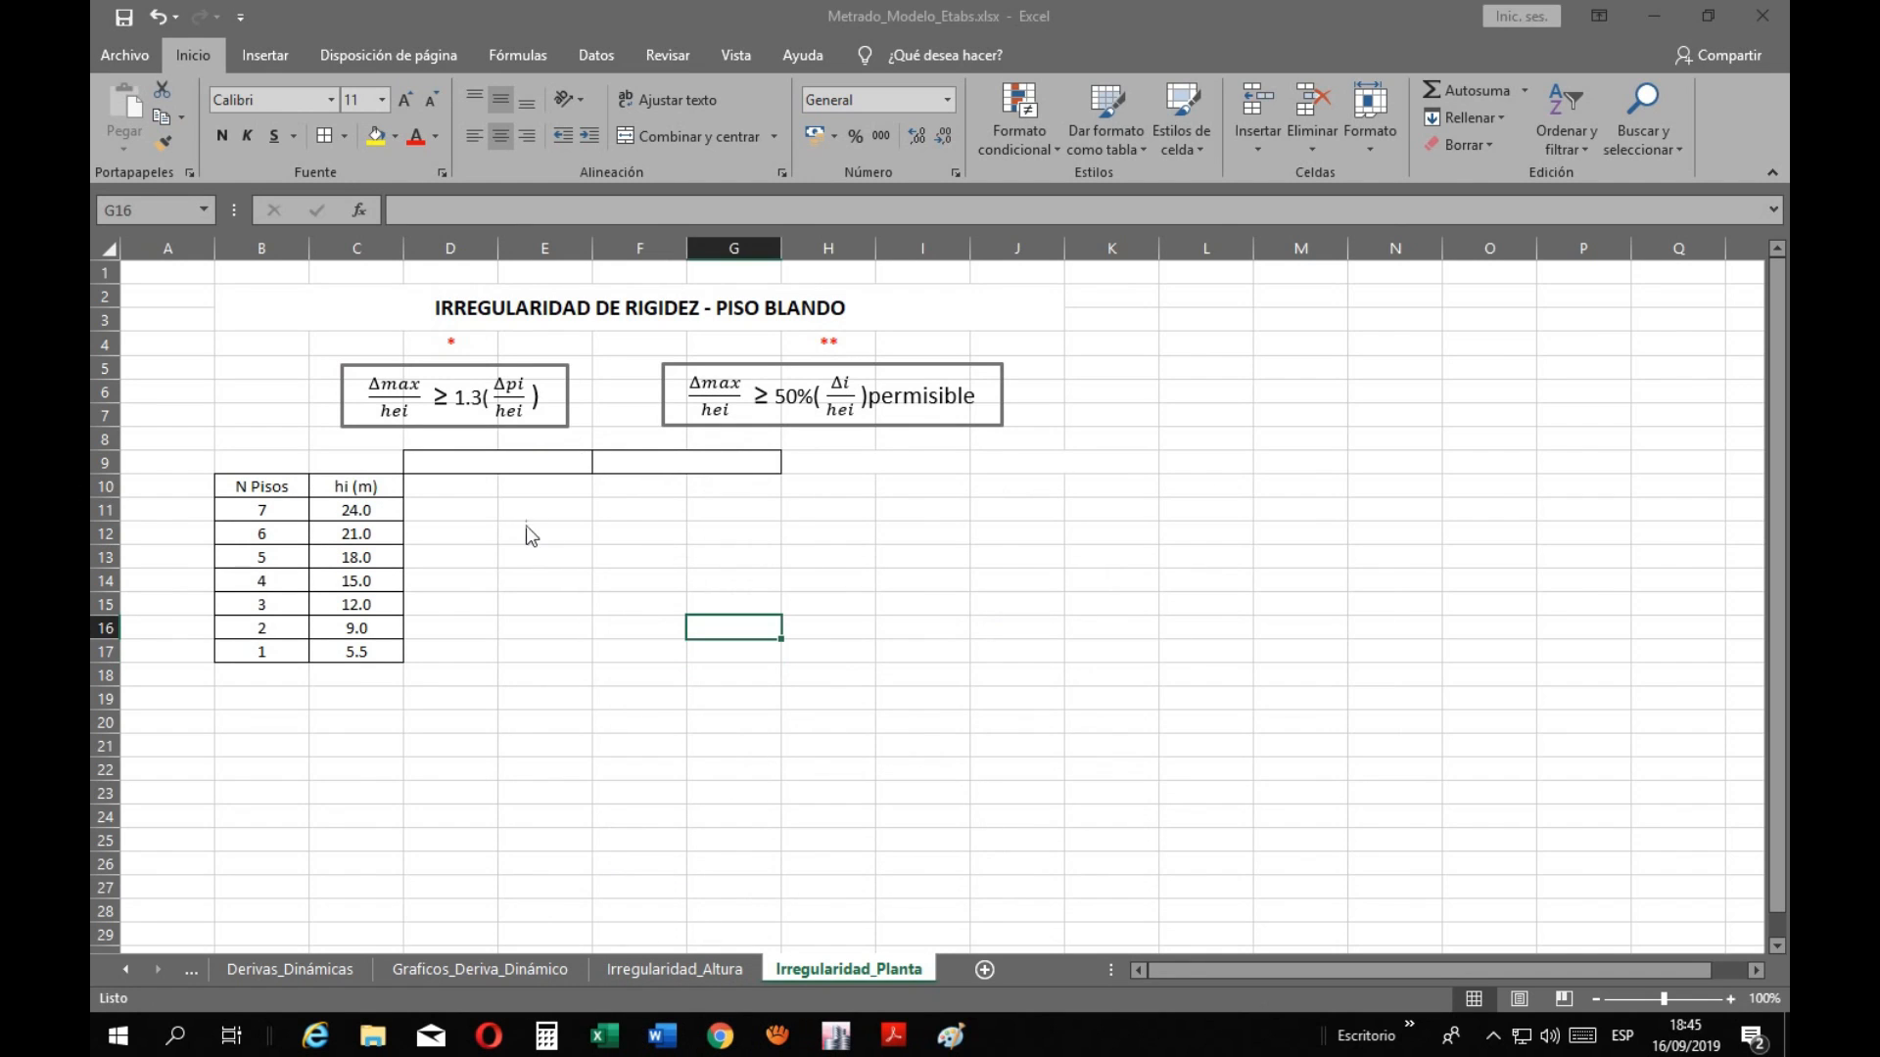
left_click(519, 508)
left_click(596, 641)
left_click(485, 554)
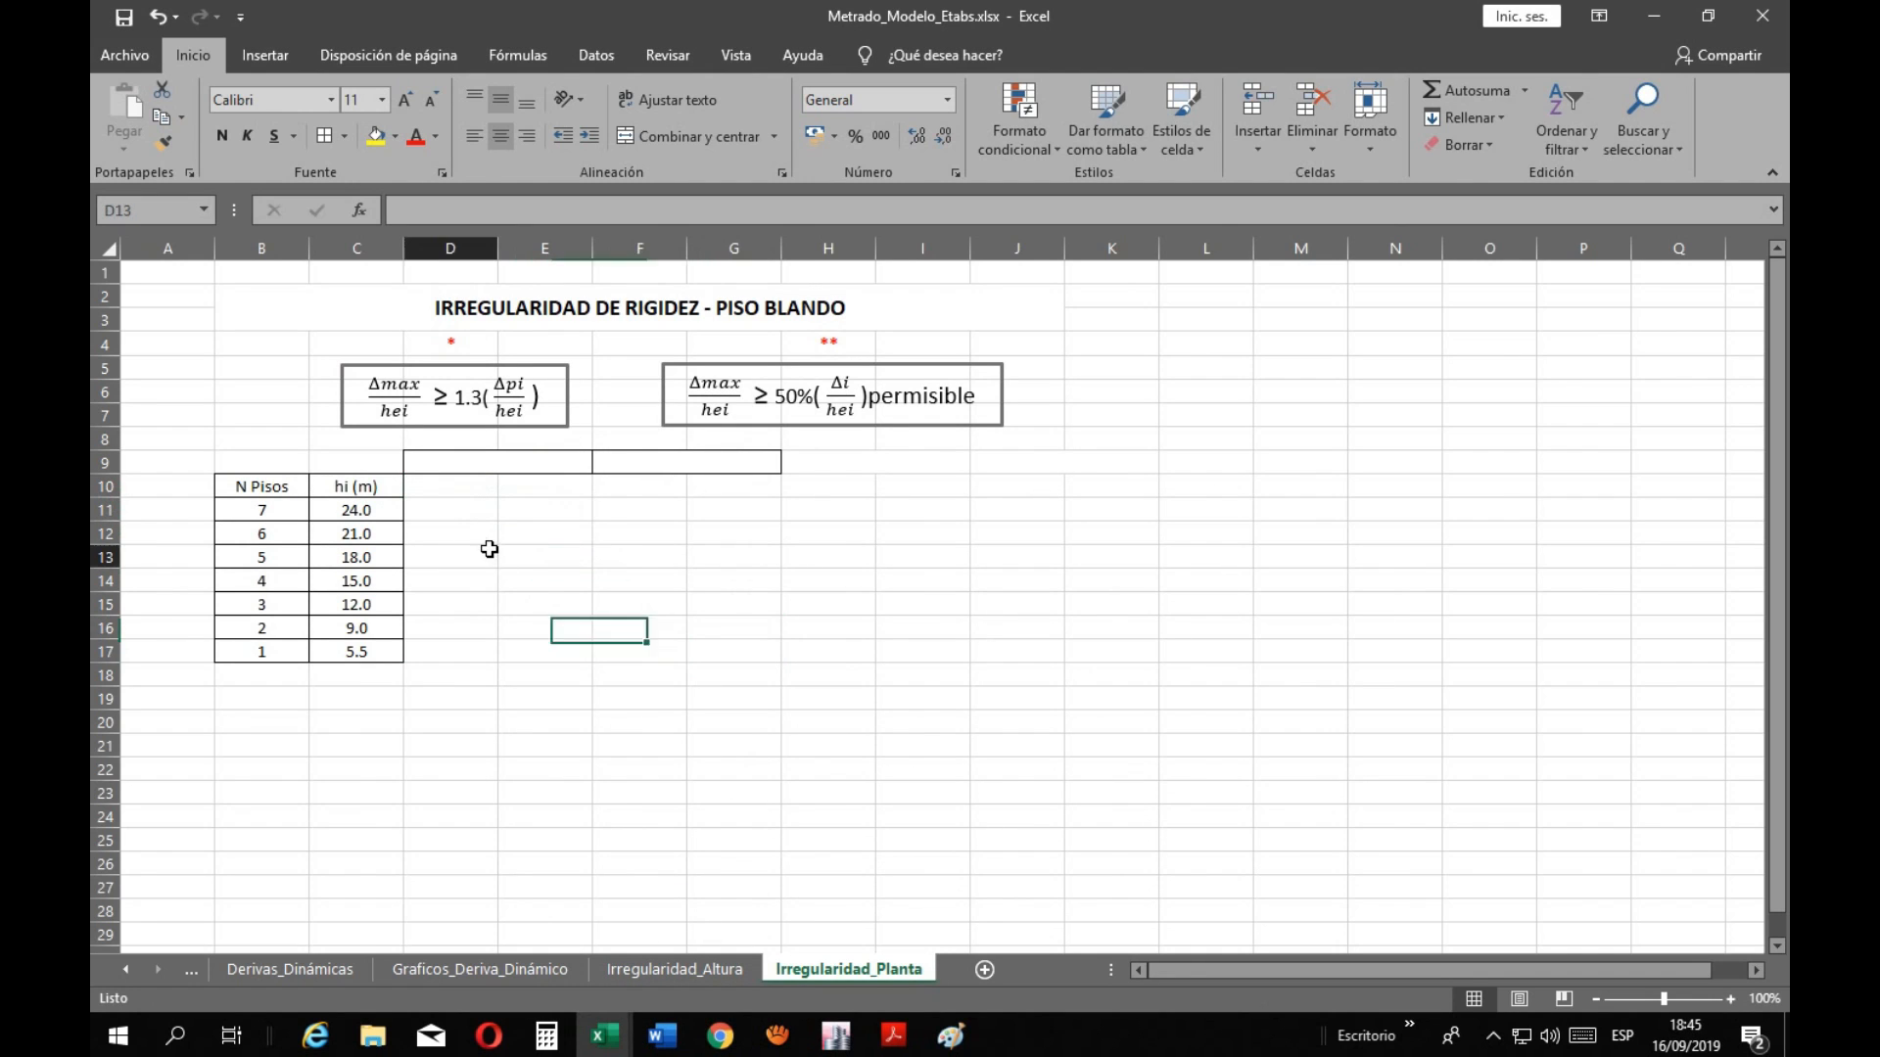
left_click(536, 671)
Switch to ETABS, dealing with its save reminder, and run the analysis of the Sesión_5.4 model
left_click(950, 1035)
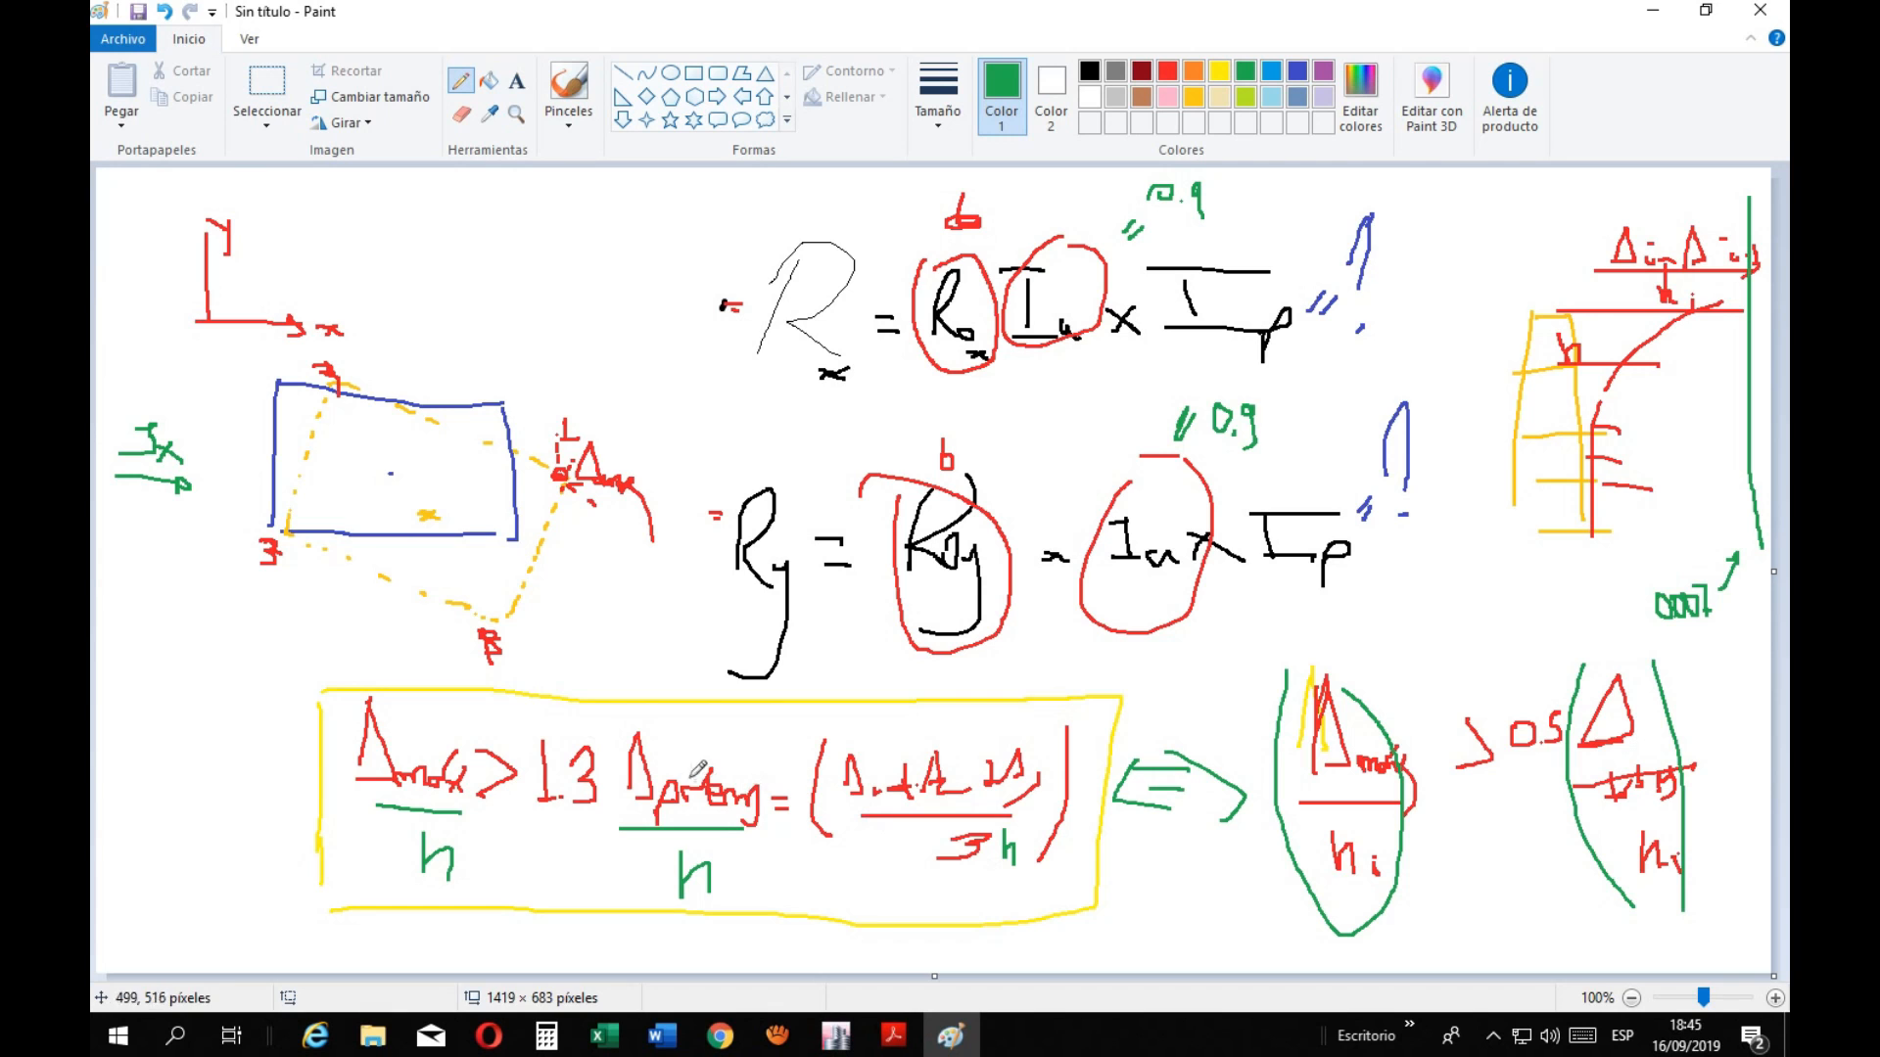
left_click(835, 1036)
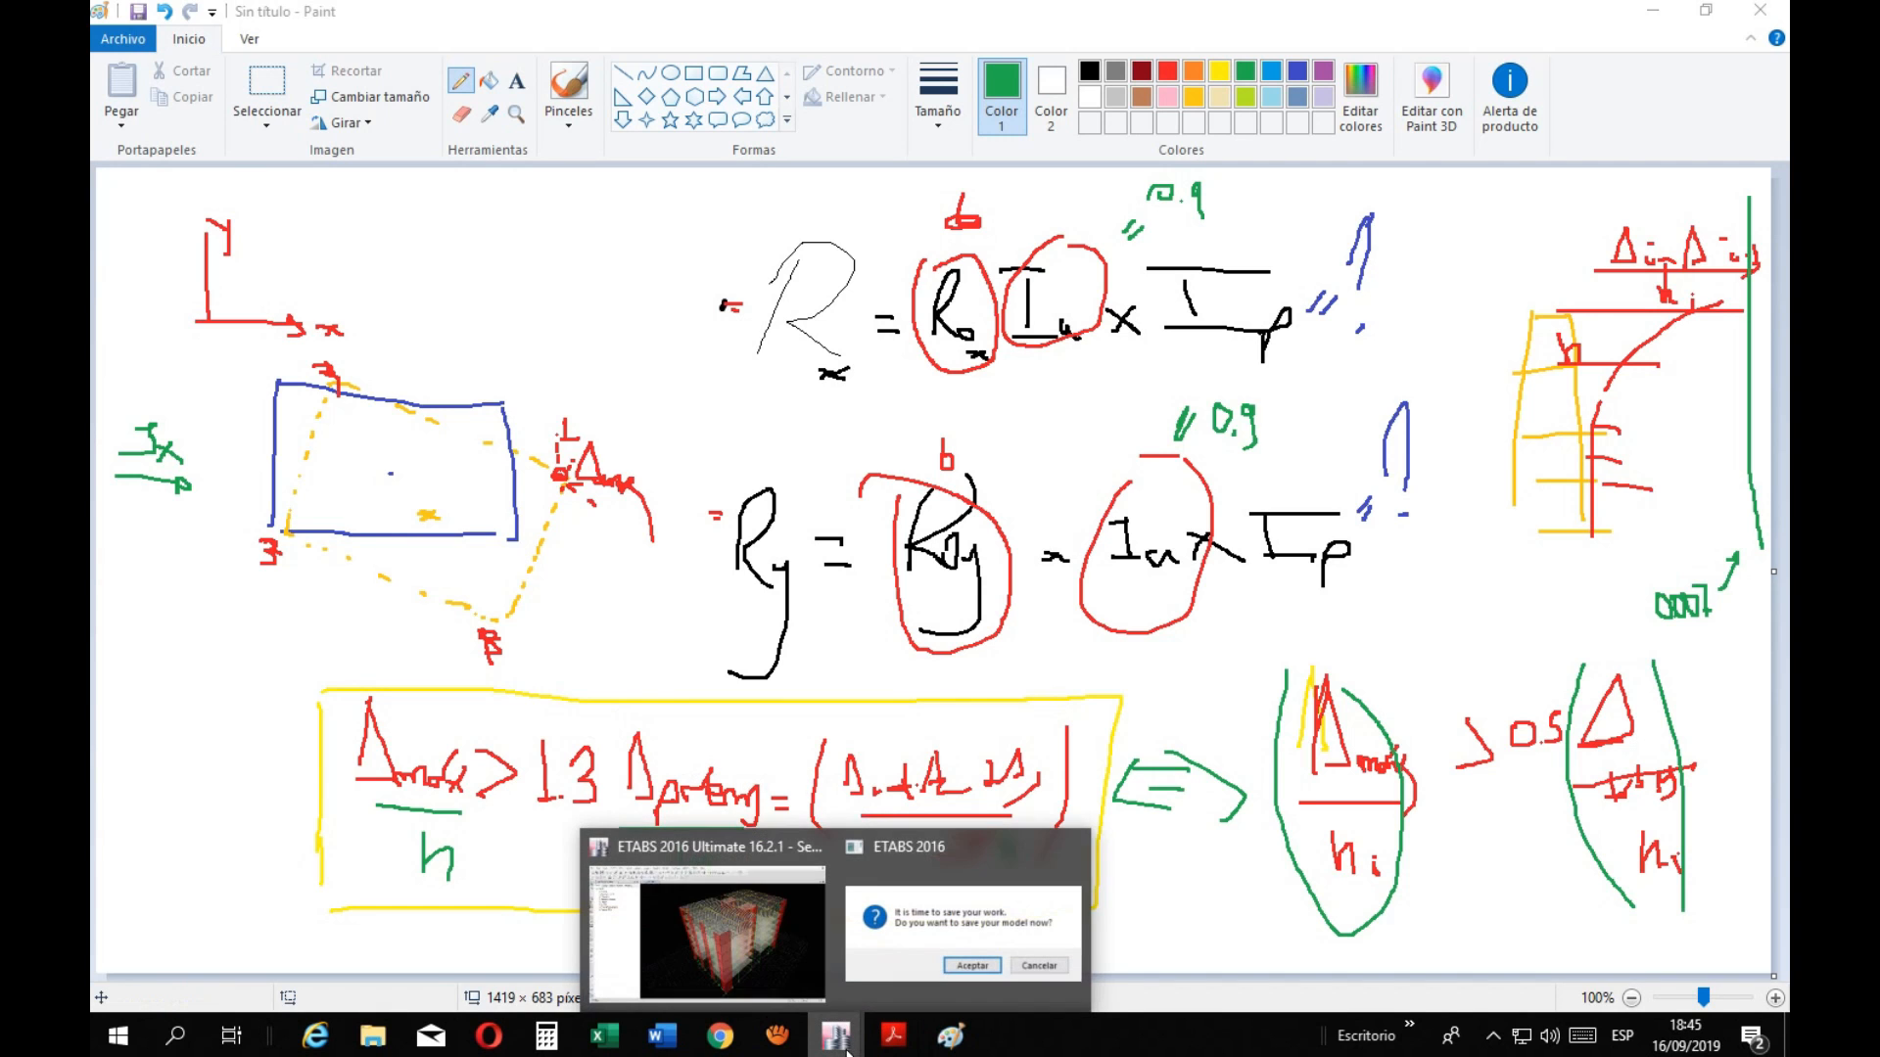
left_click(920, 969)
left_click(974, 597)
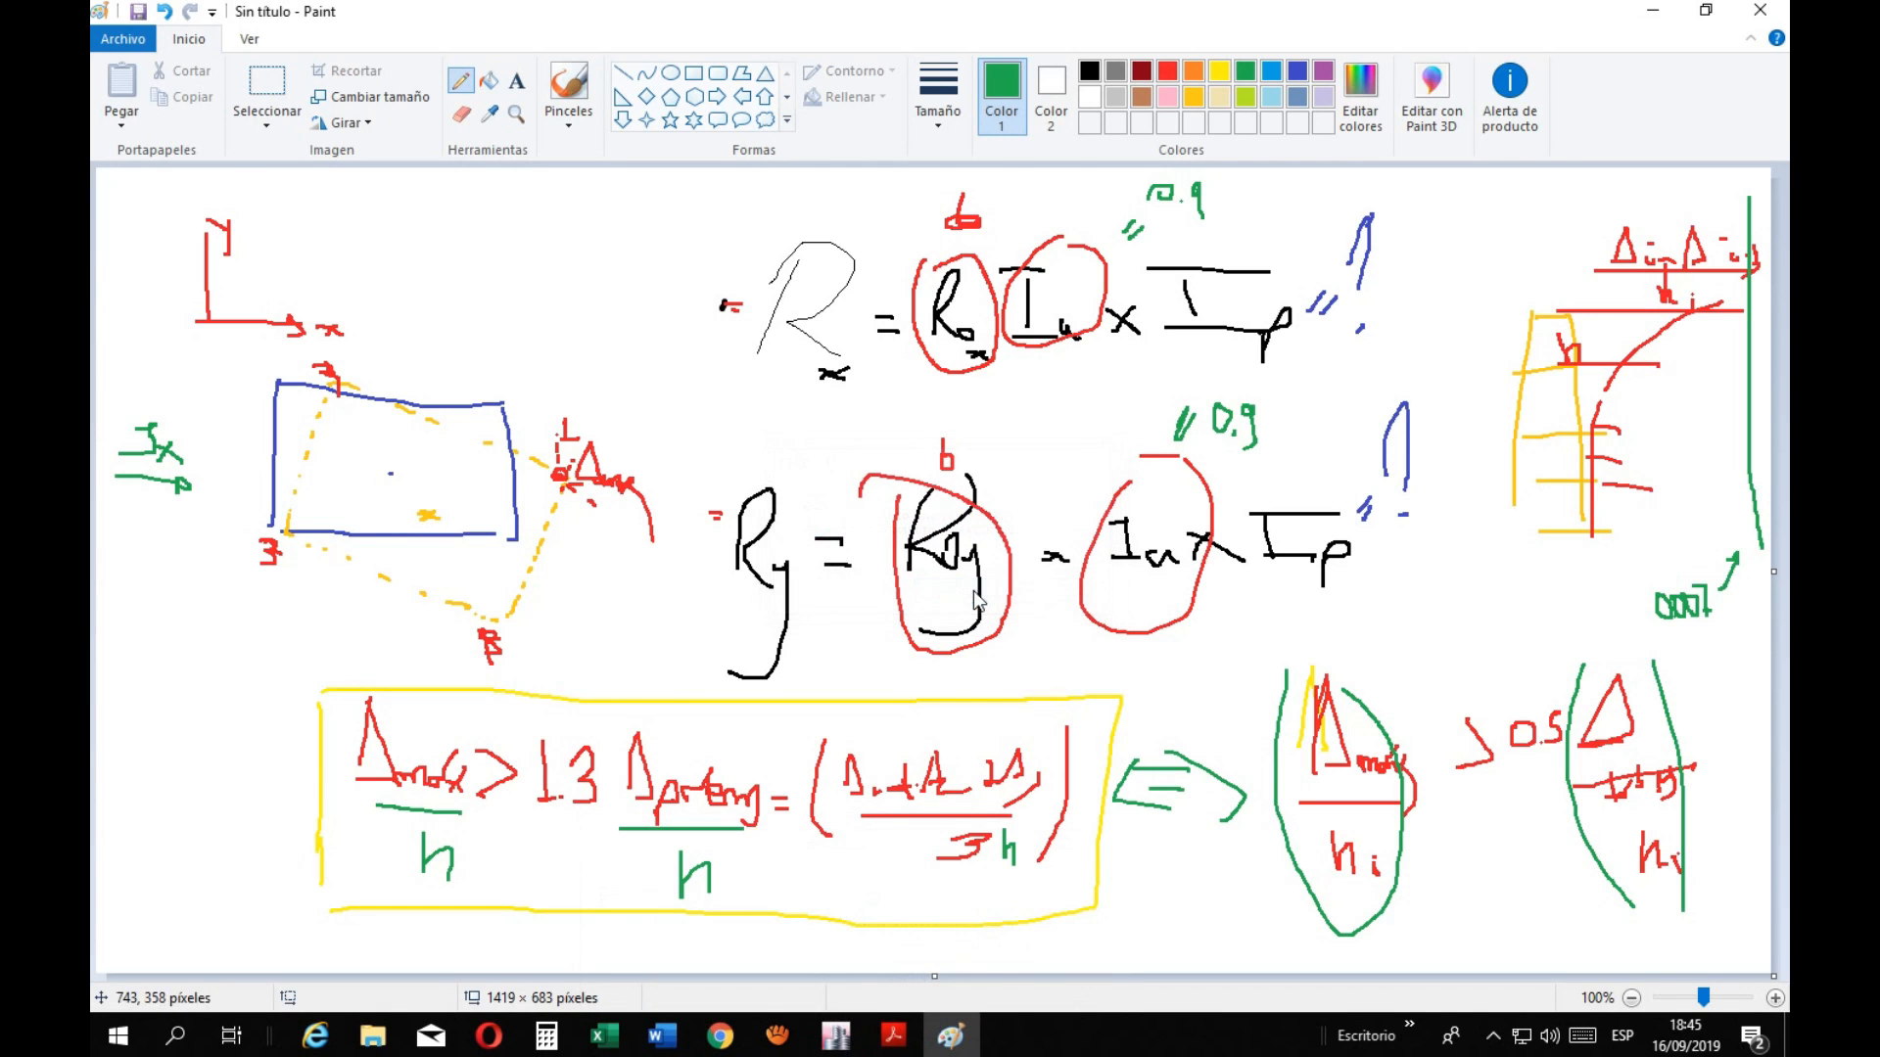
left_click(850, 1040)
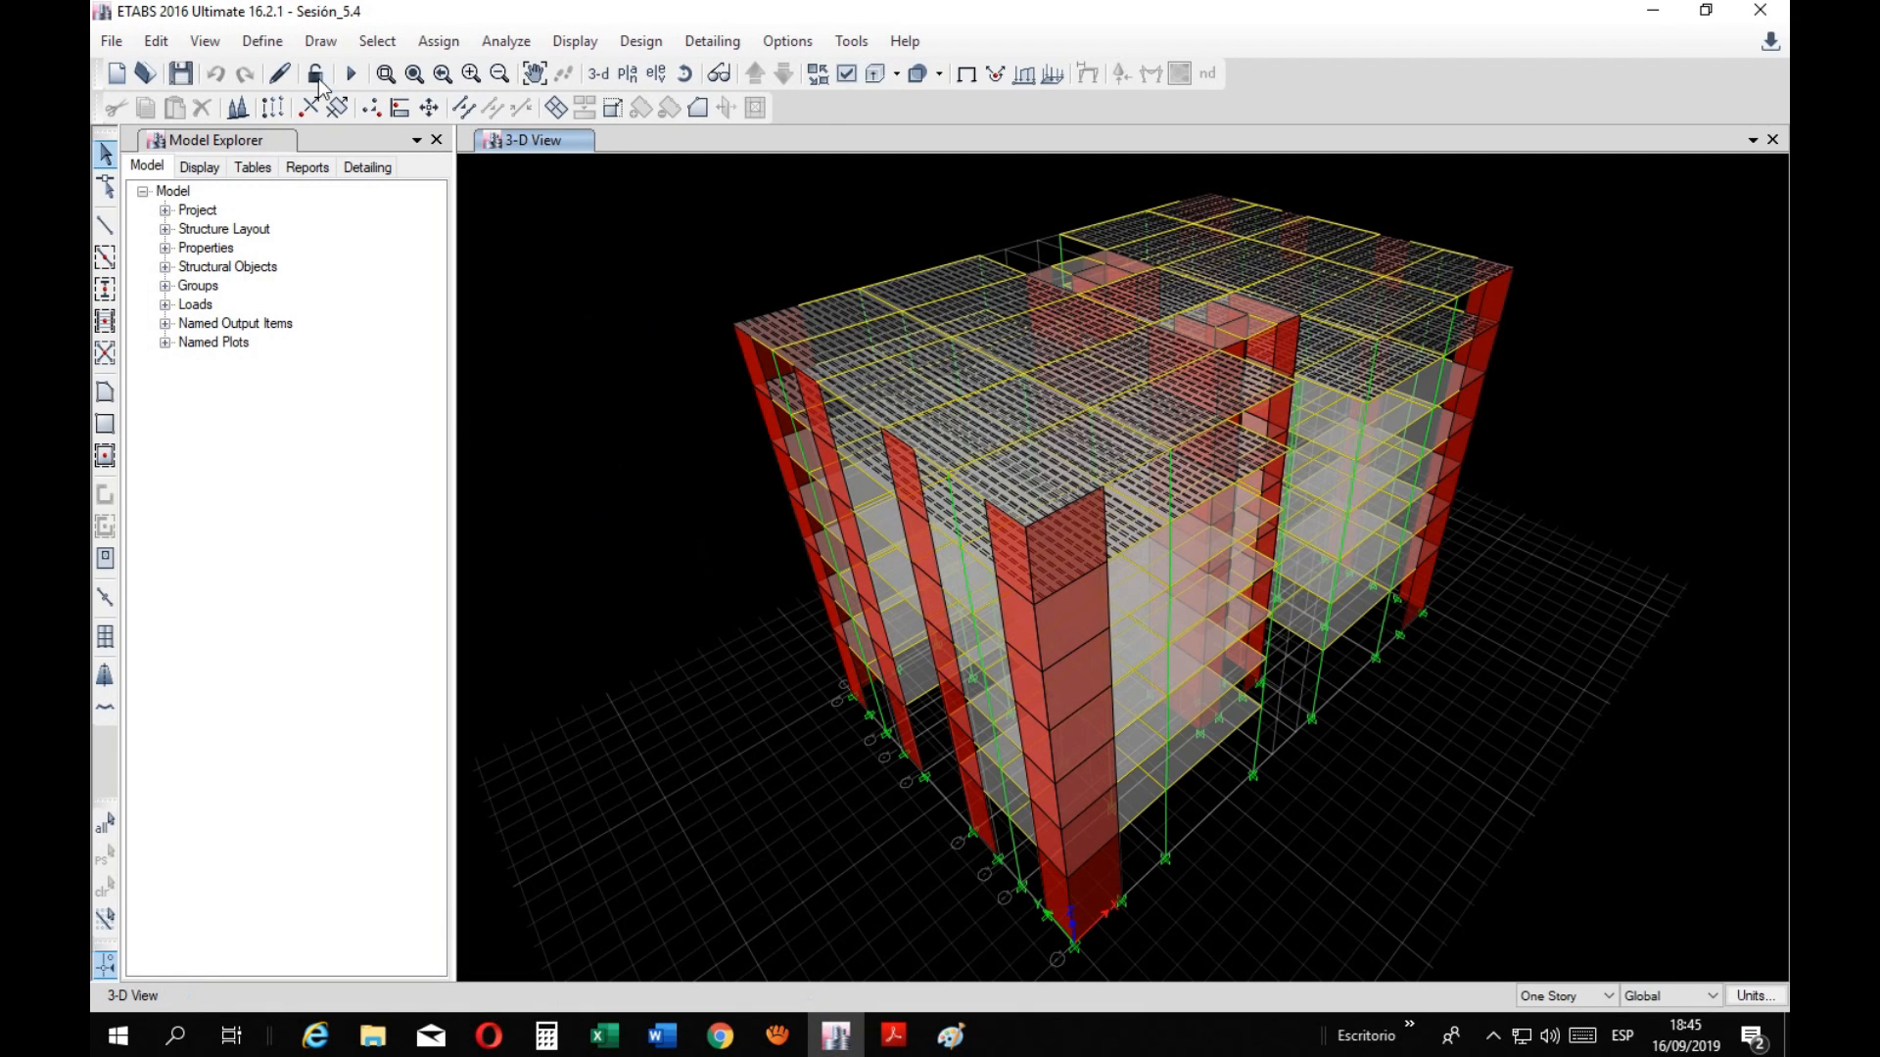
left_click(350, 75)
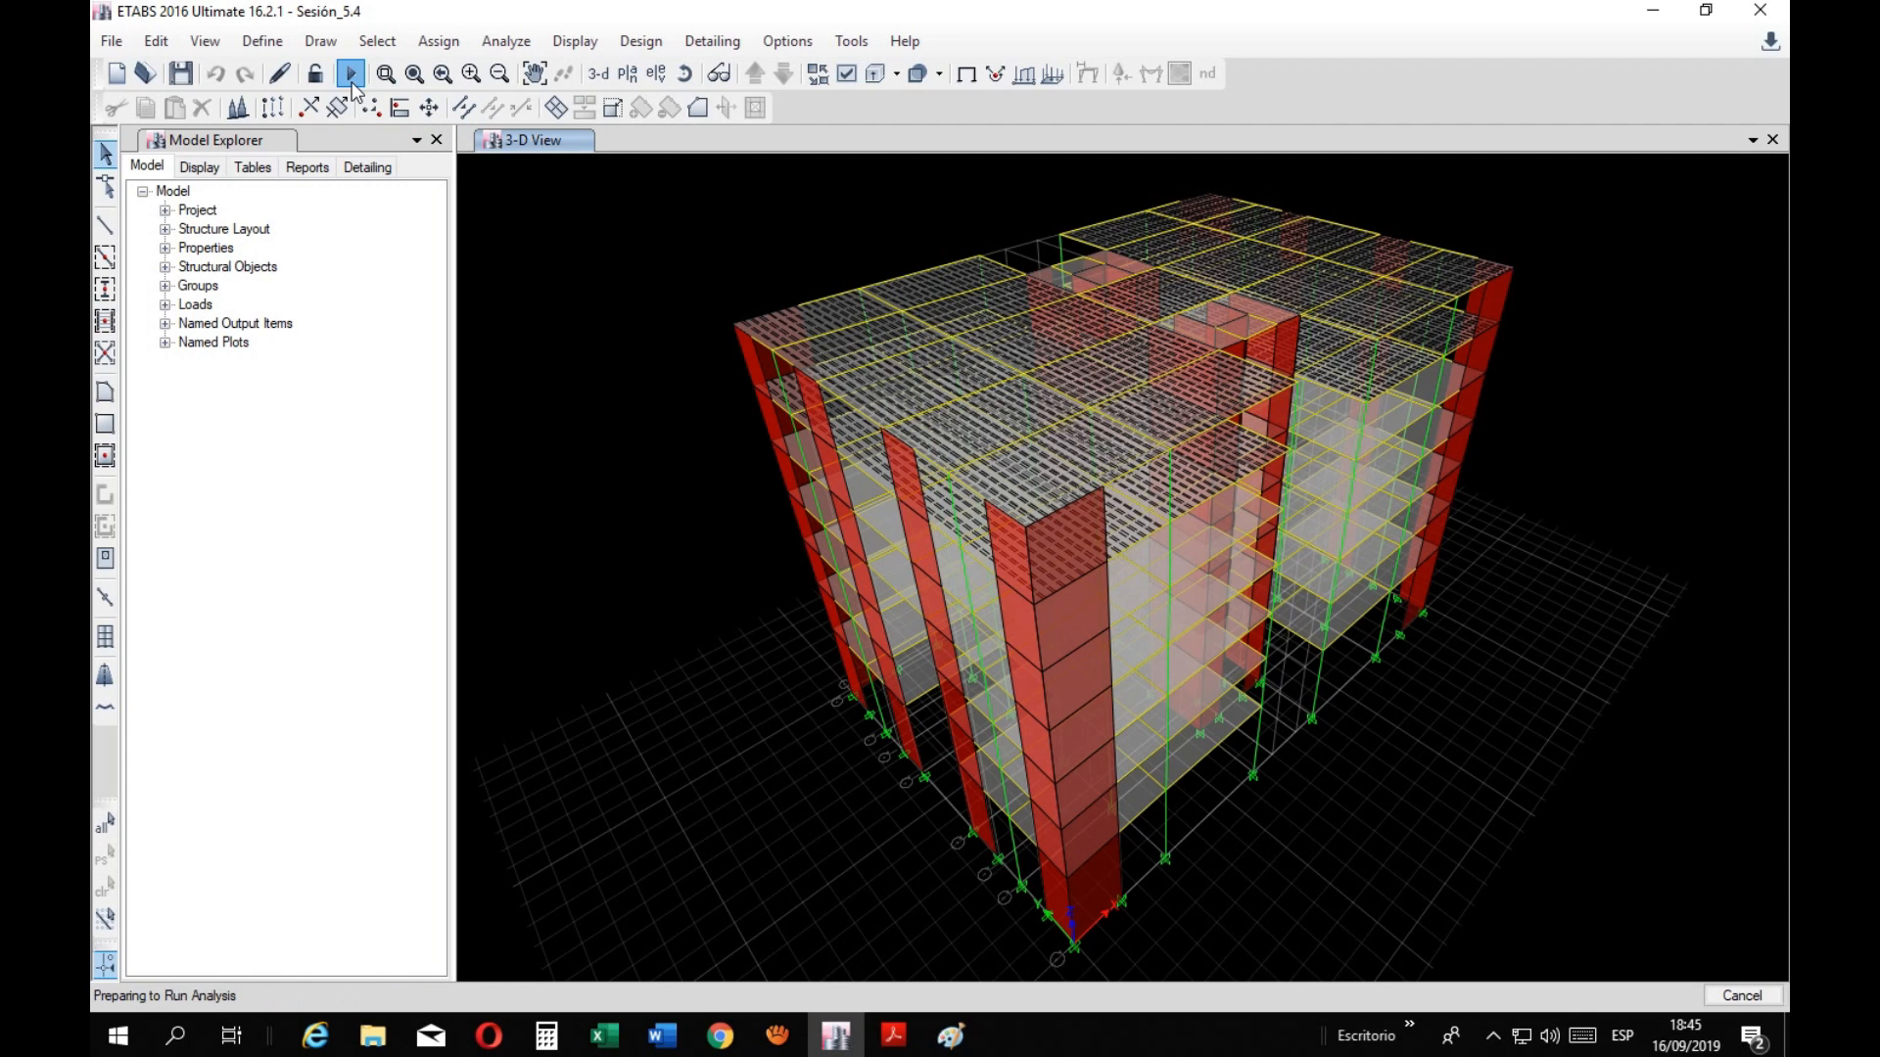
left_click(352, 84)
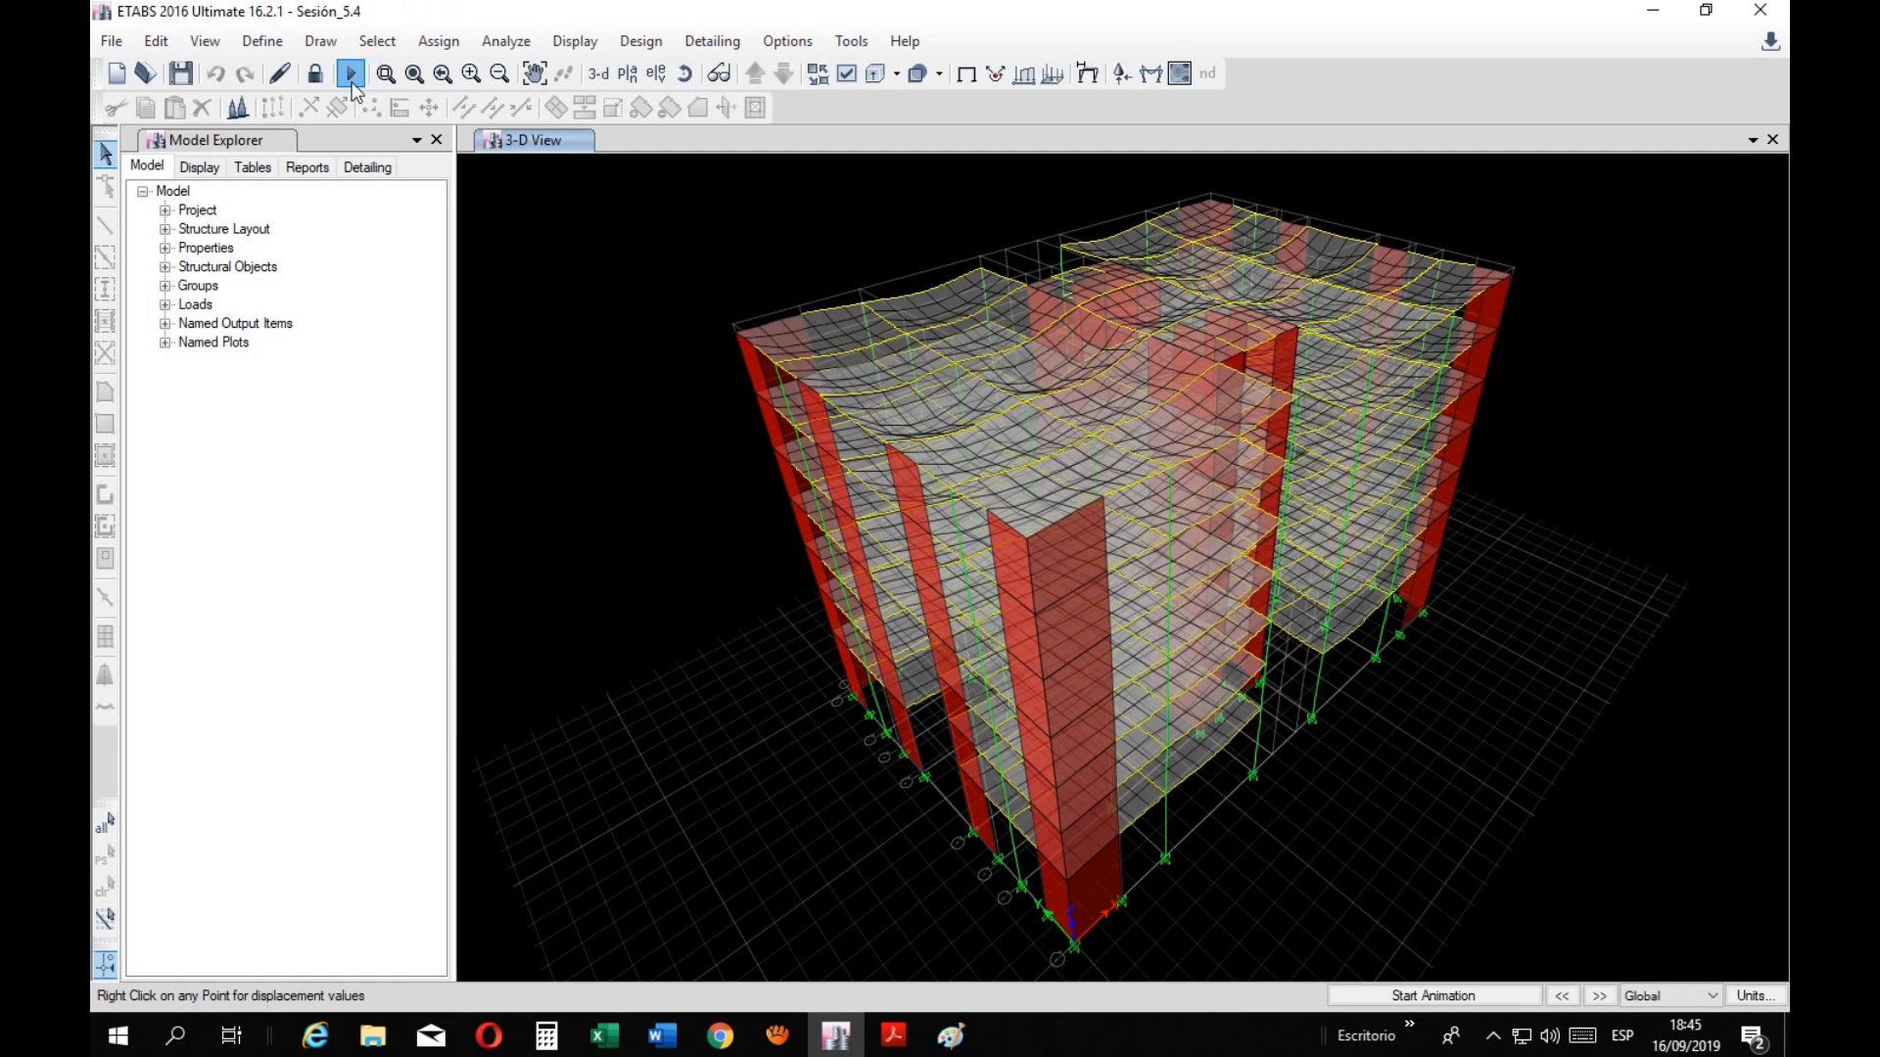
Show the undeformed model and open the plan view of story Techo_7
left_click(965, 74)
left_click(628, 74)
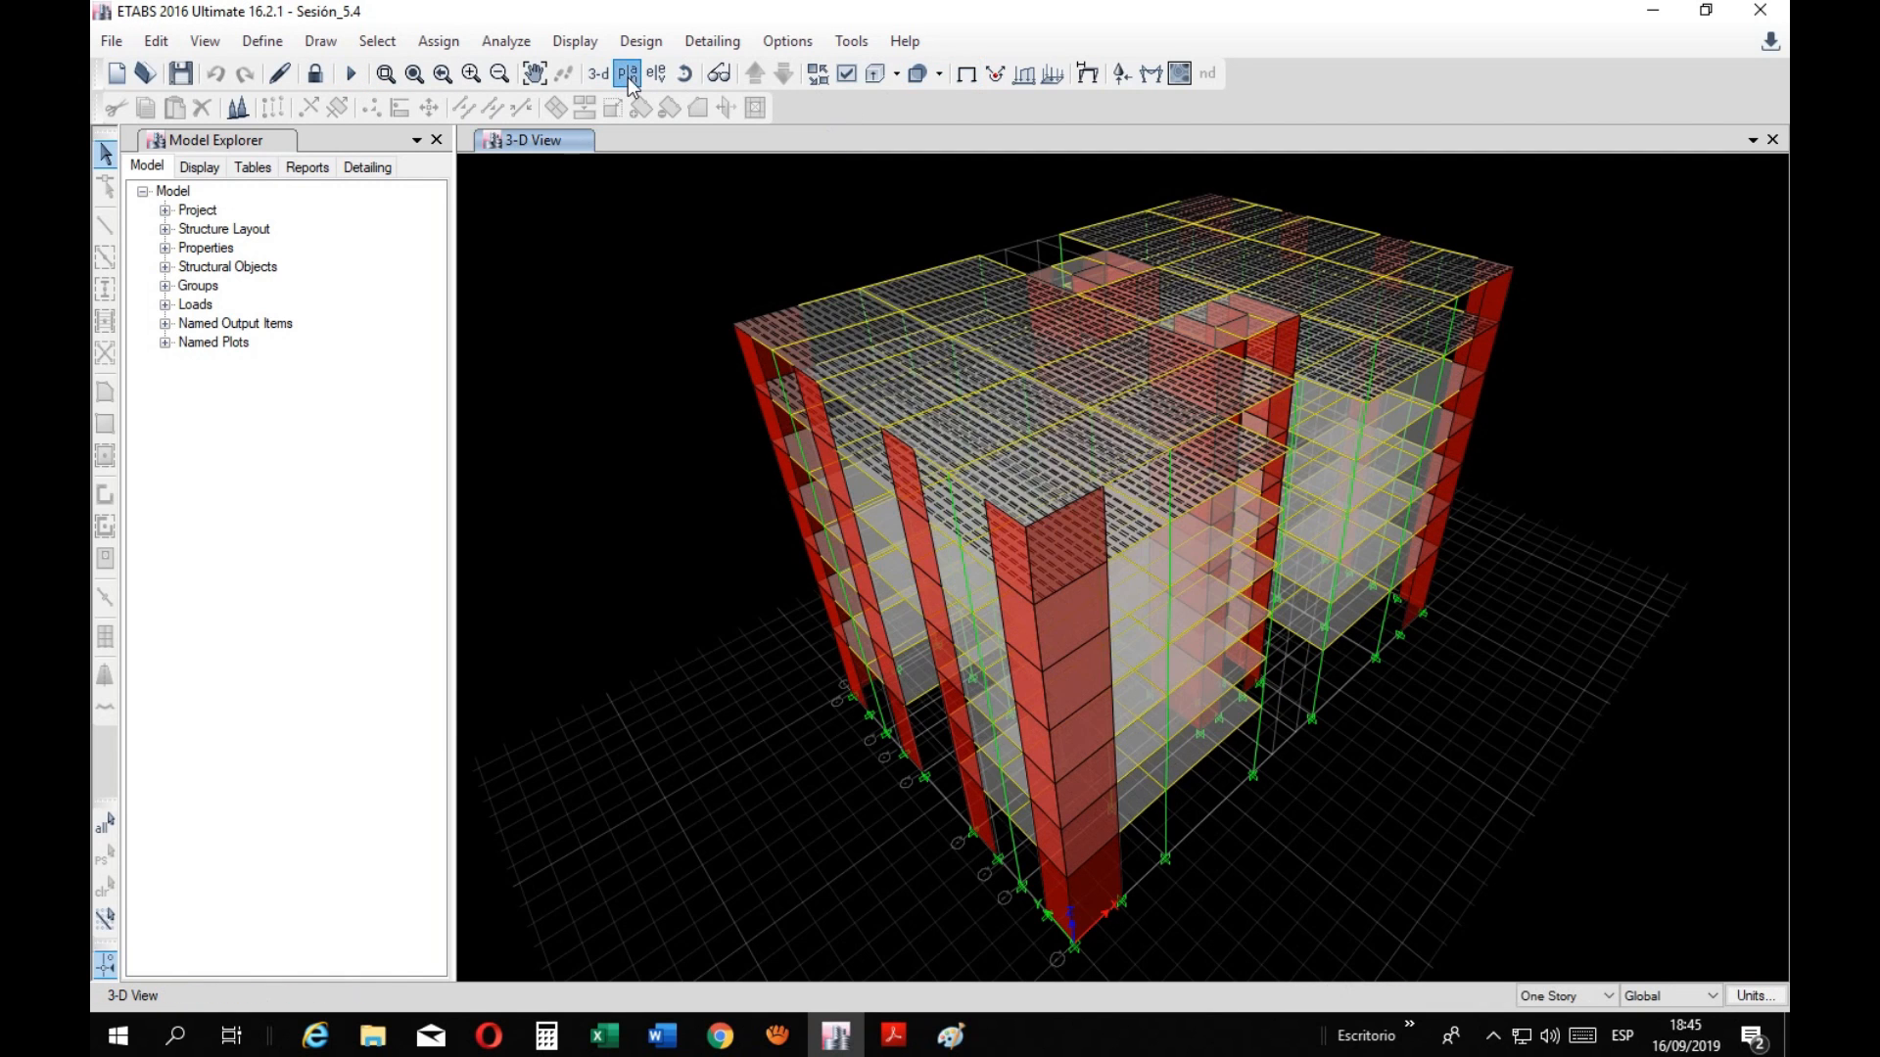
left_click(1028, 799)
left_click(932, 799)
left_click_drag(1255, 276, 1285, 238)
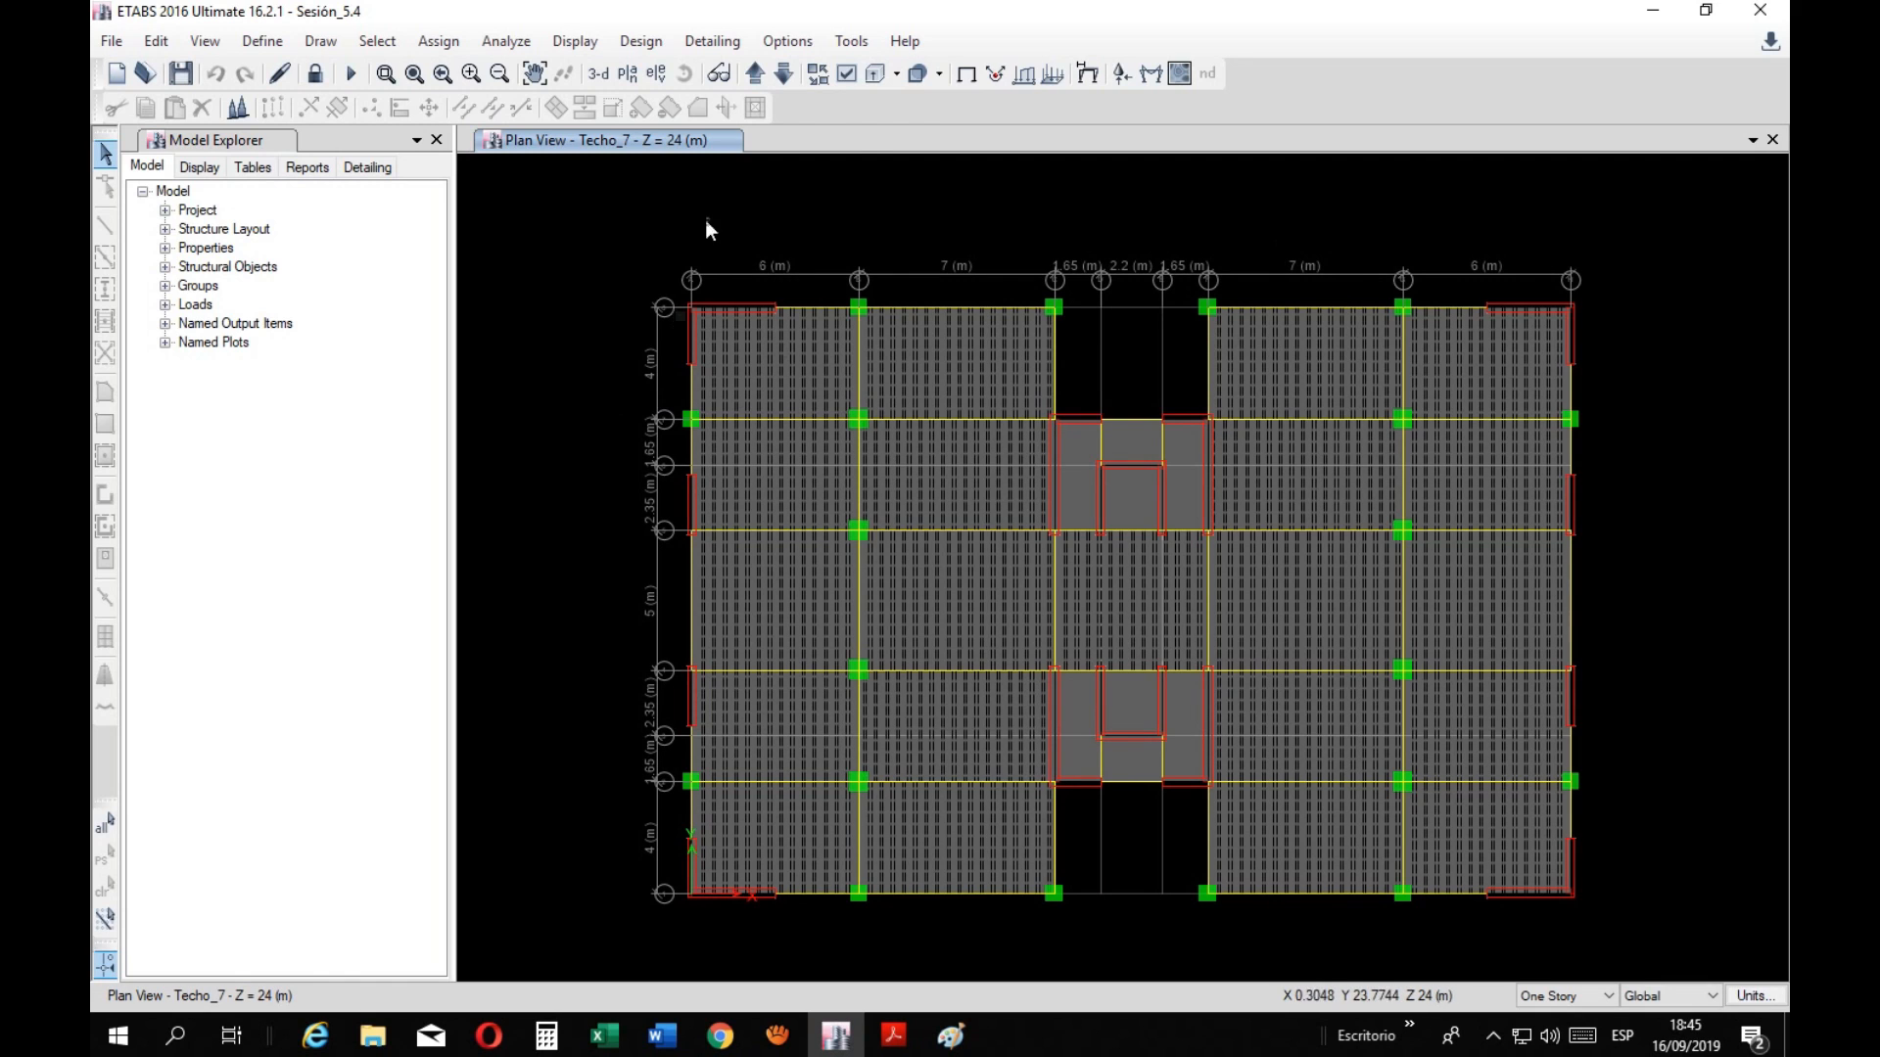
Display the deformed shape of the Techo_7 plan for the load case Sismo_Dina_x with automatic scaling
left_click(1092, 85)
left_click(890, 266)
left_click(871, 296)
left_click(865, 297)
left_click(759, 266)
left_click(814, 295)
left_click(844, 440)
left_click(1057, 838)
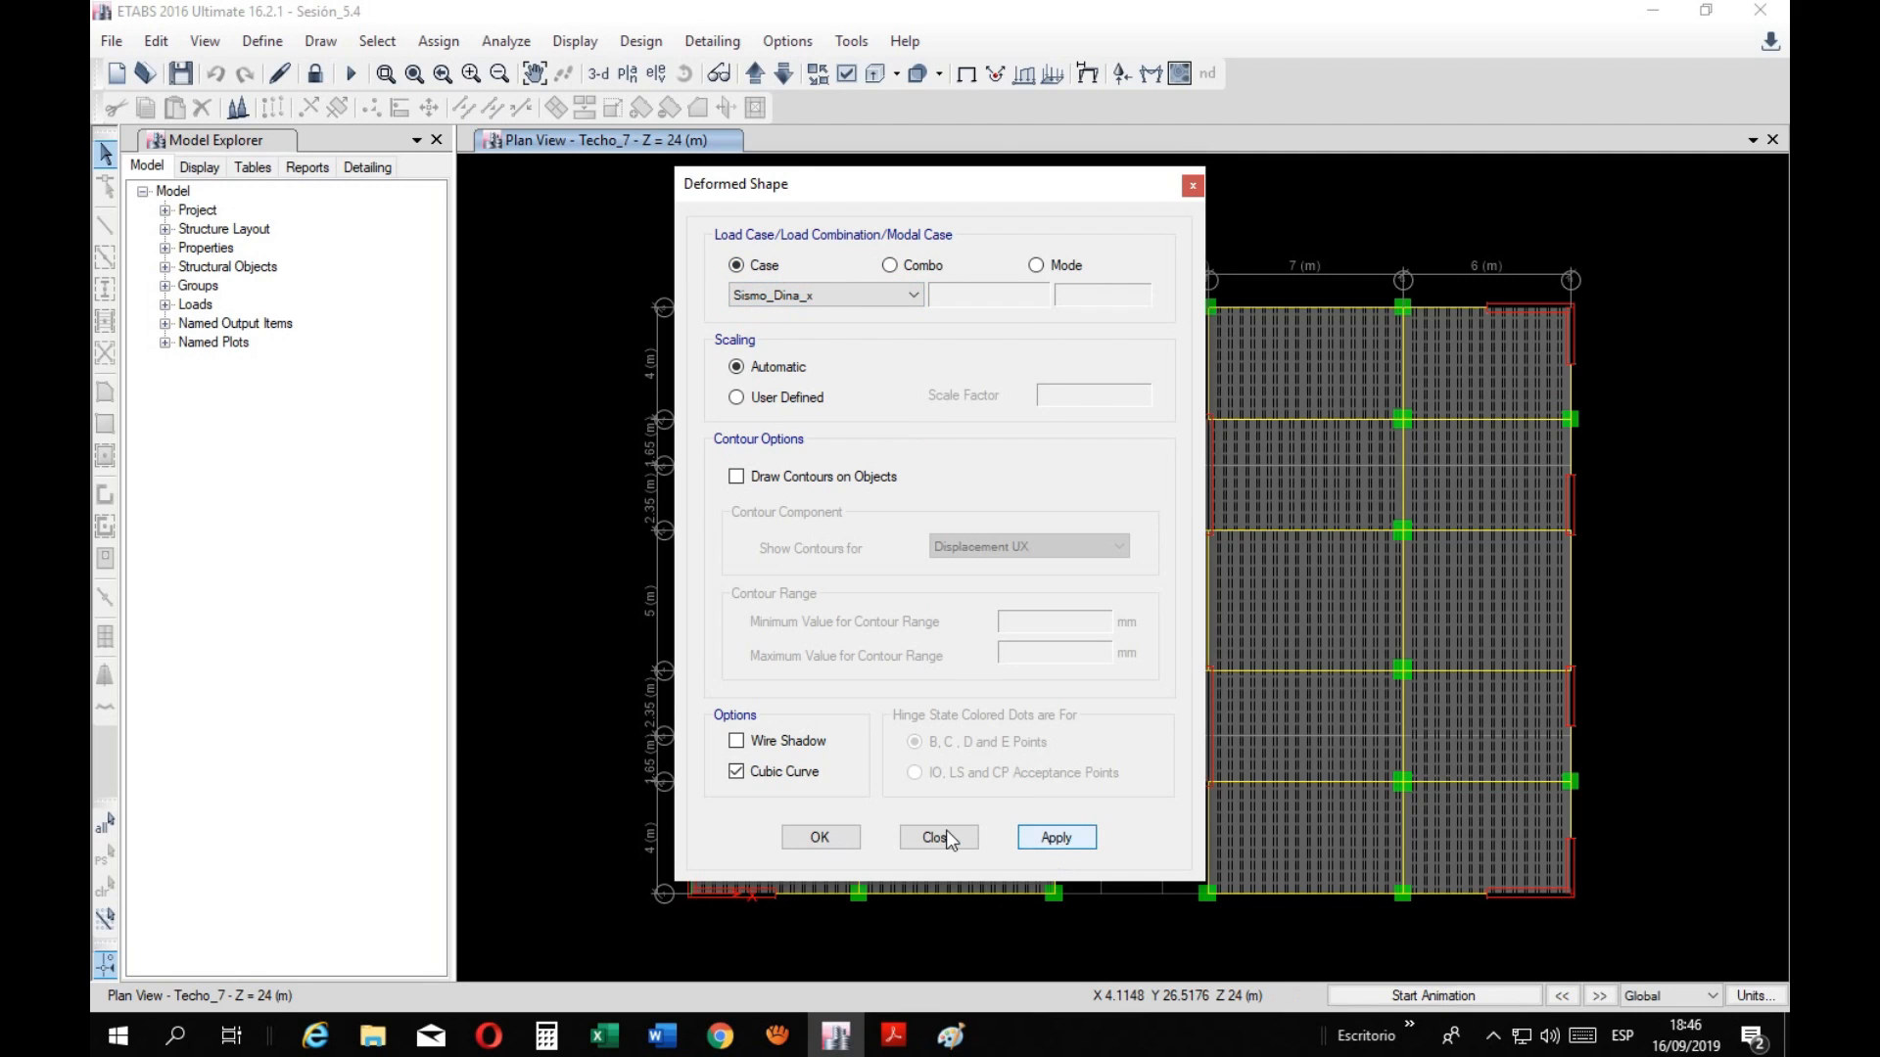
left_click(938, 835)
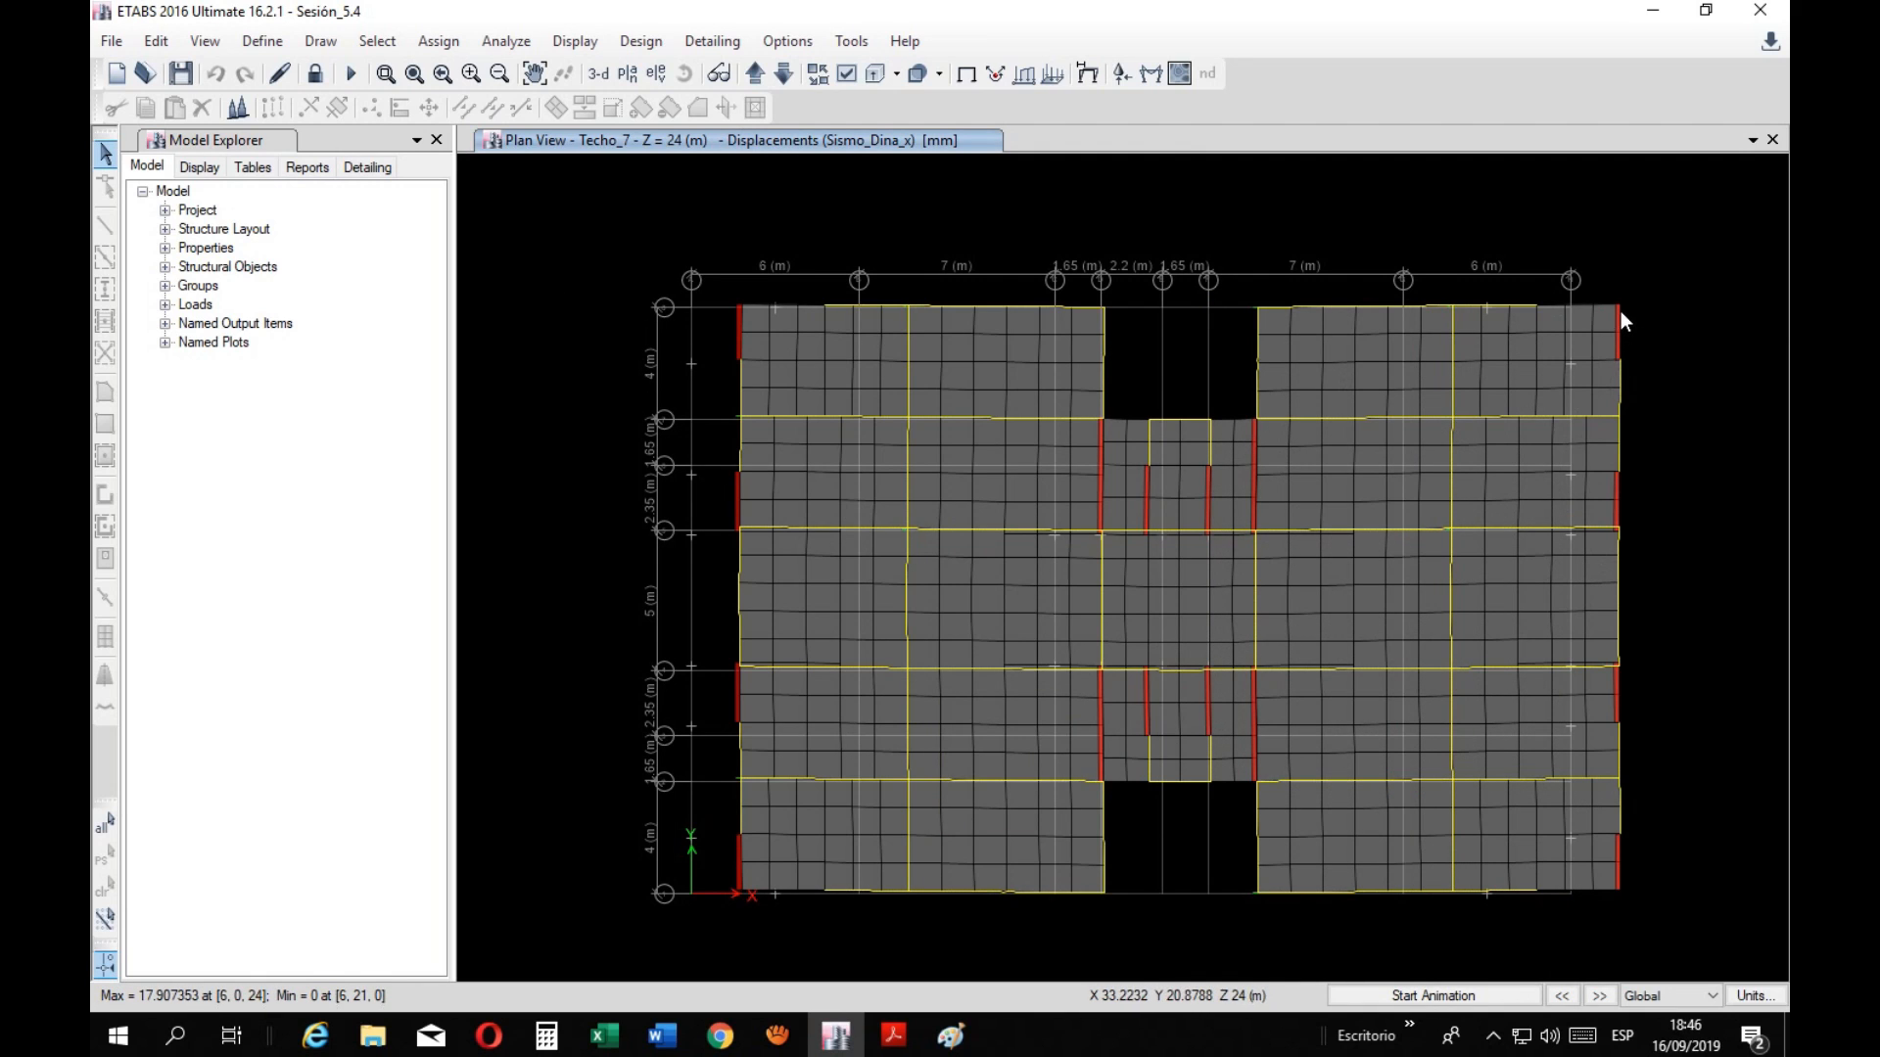
Check the point displacements and drifts at the upper right and upper left corner joints of the Techo_7 plan
mouse_move(1619, 309)
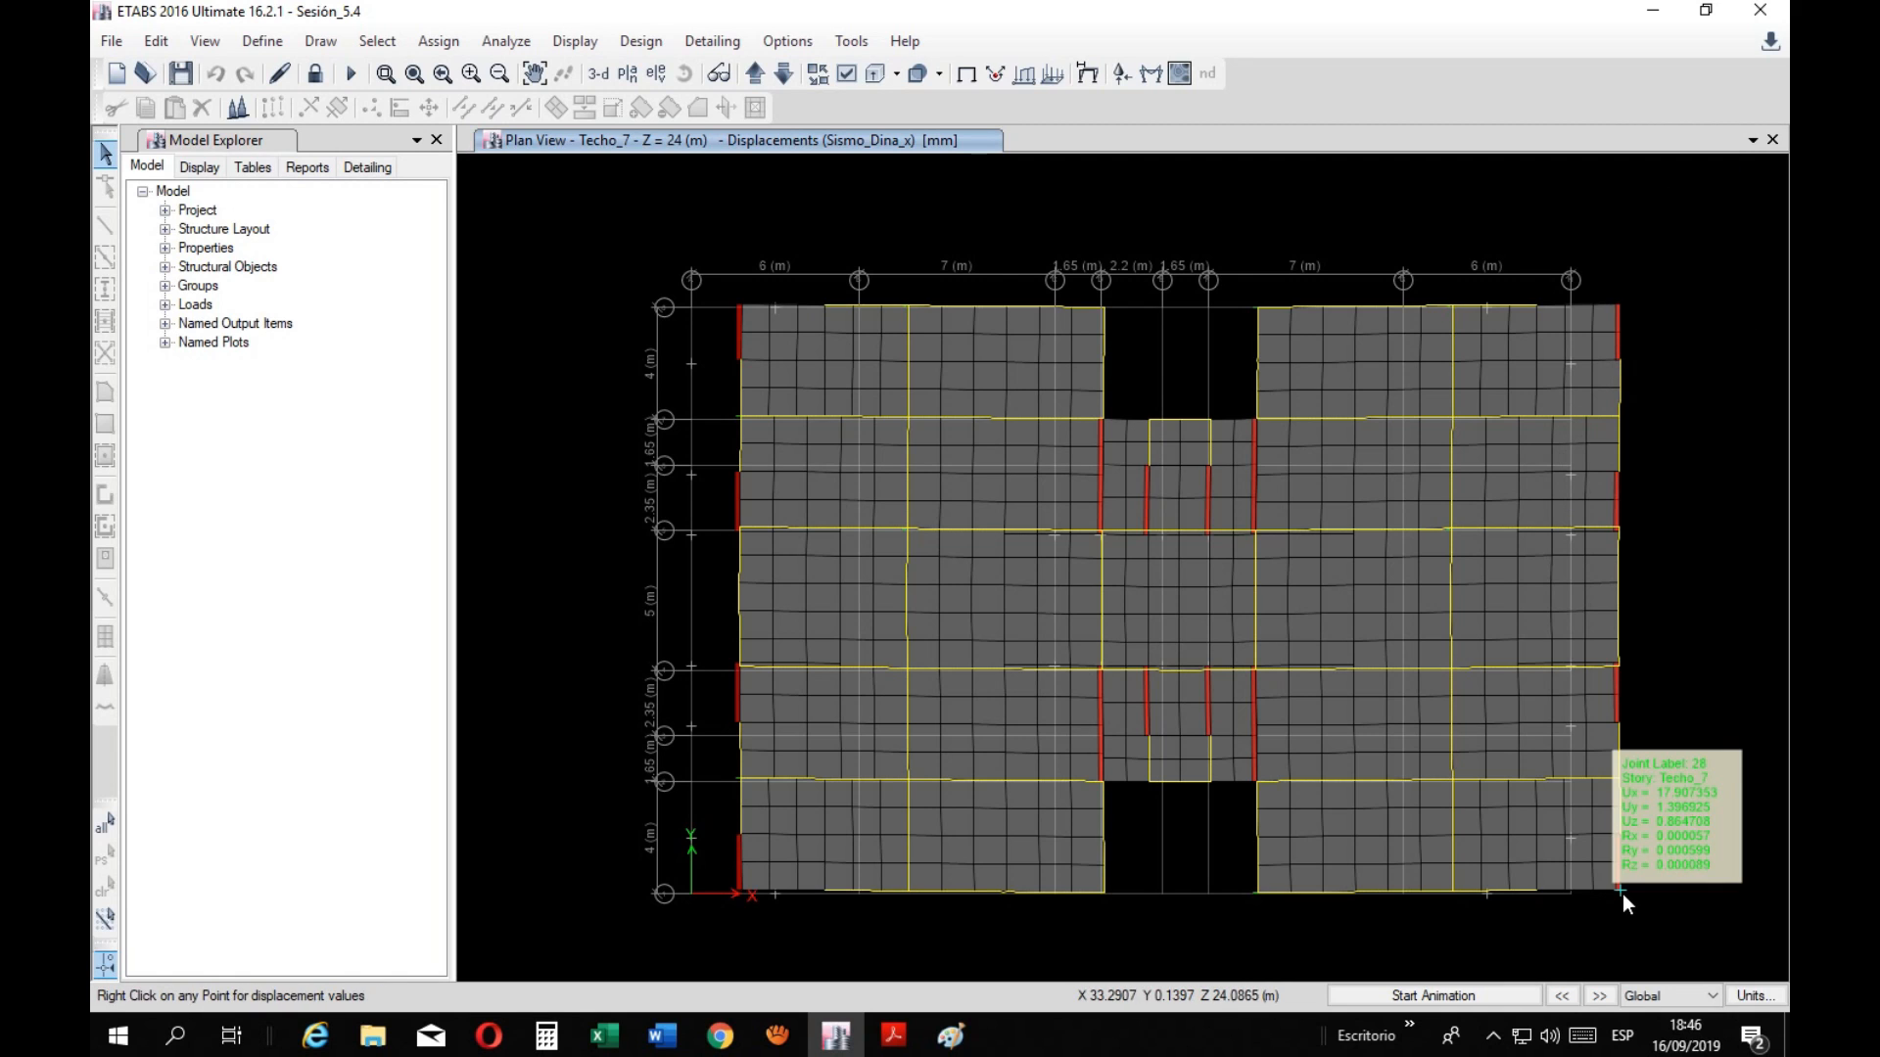
mouse_move(1619, 308)
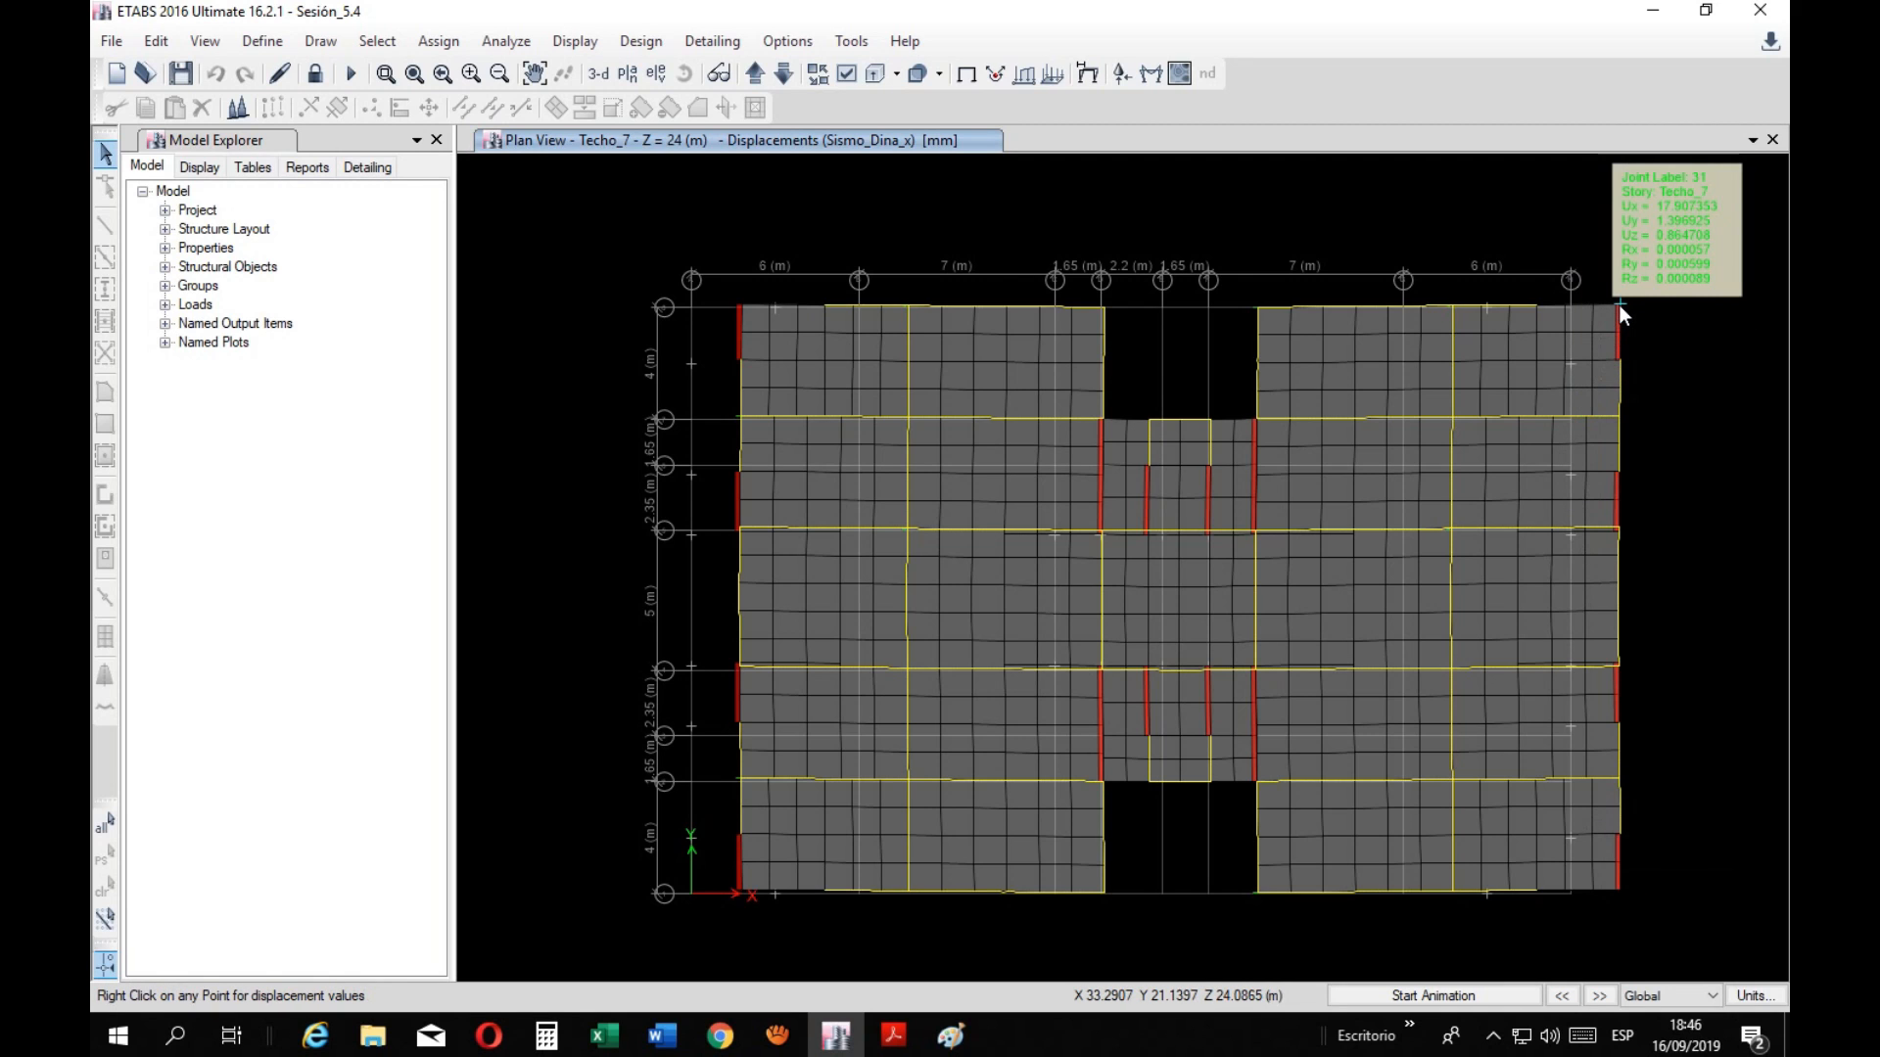
right_click(1618, 304)
left_click_drag(1071, 258, 1430, 406)
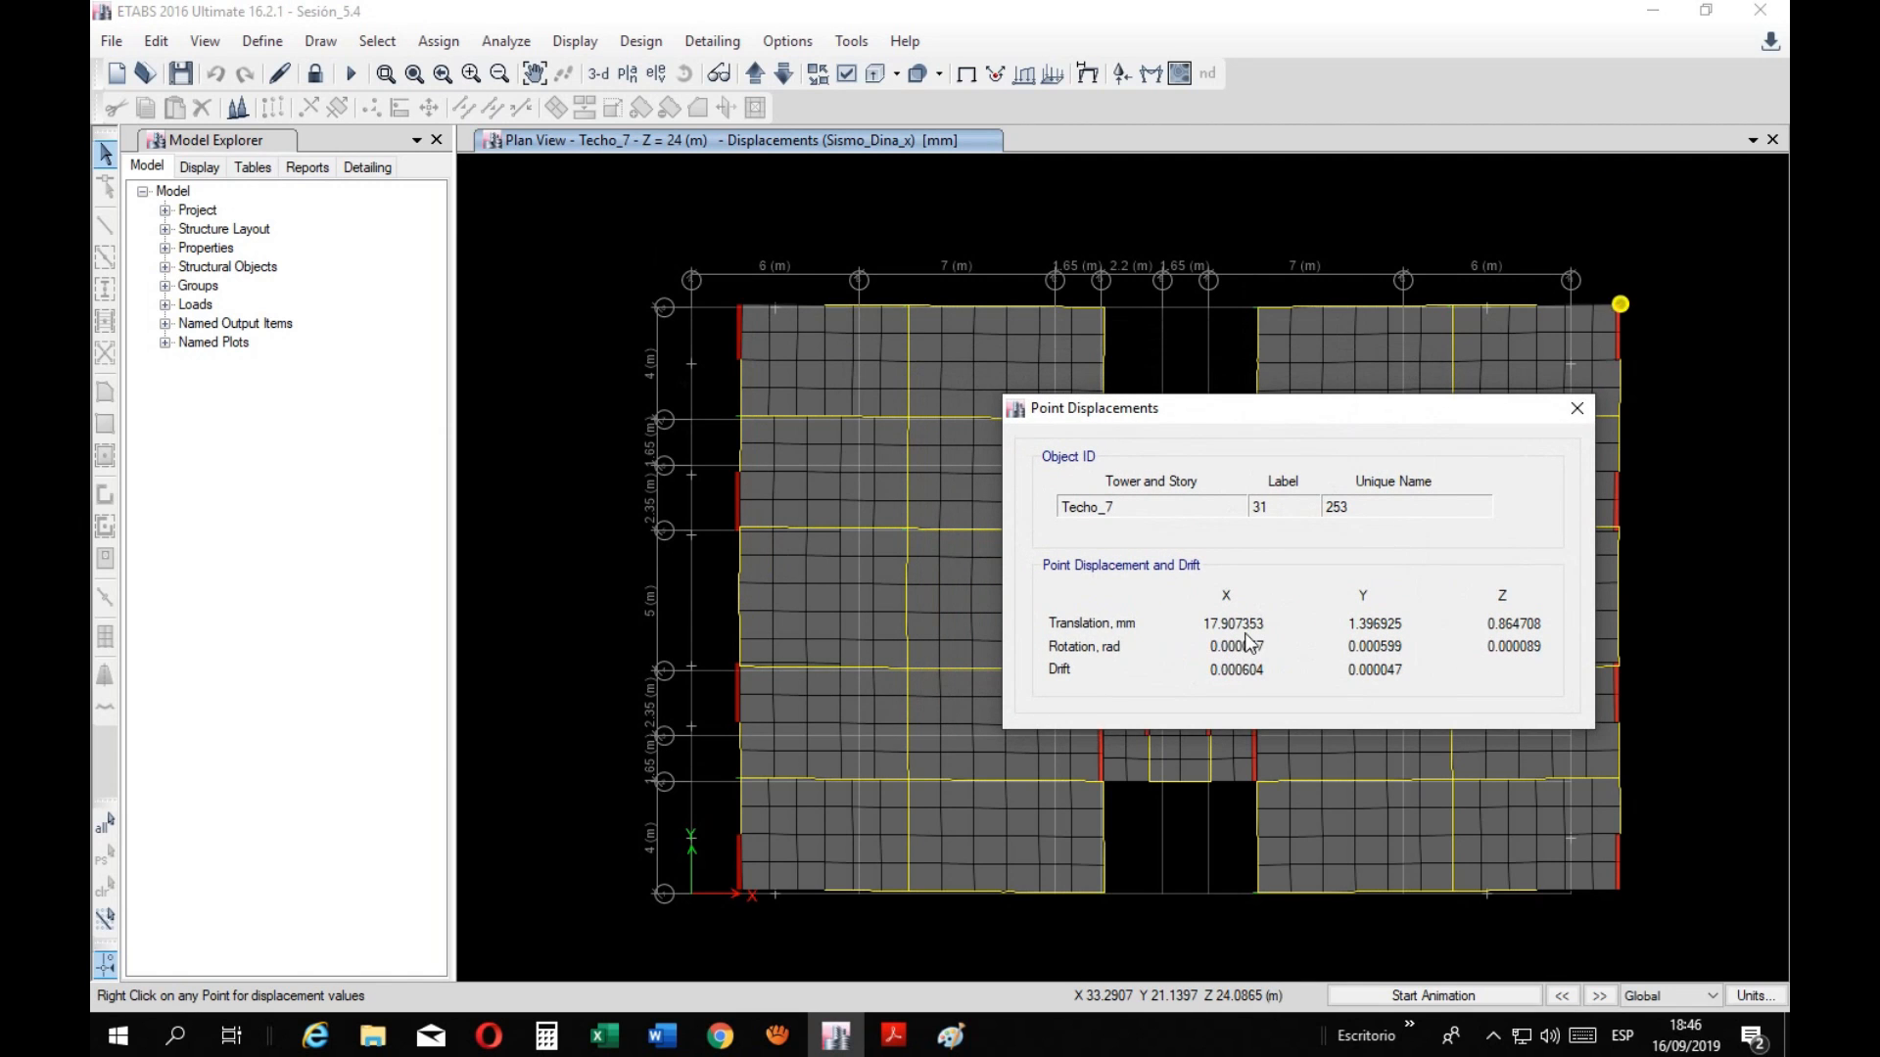
left_click(1577, 409)
mouse_move(738, 305)
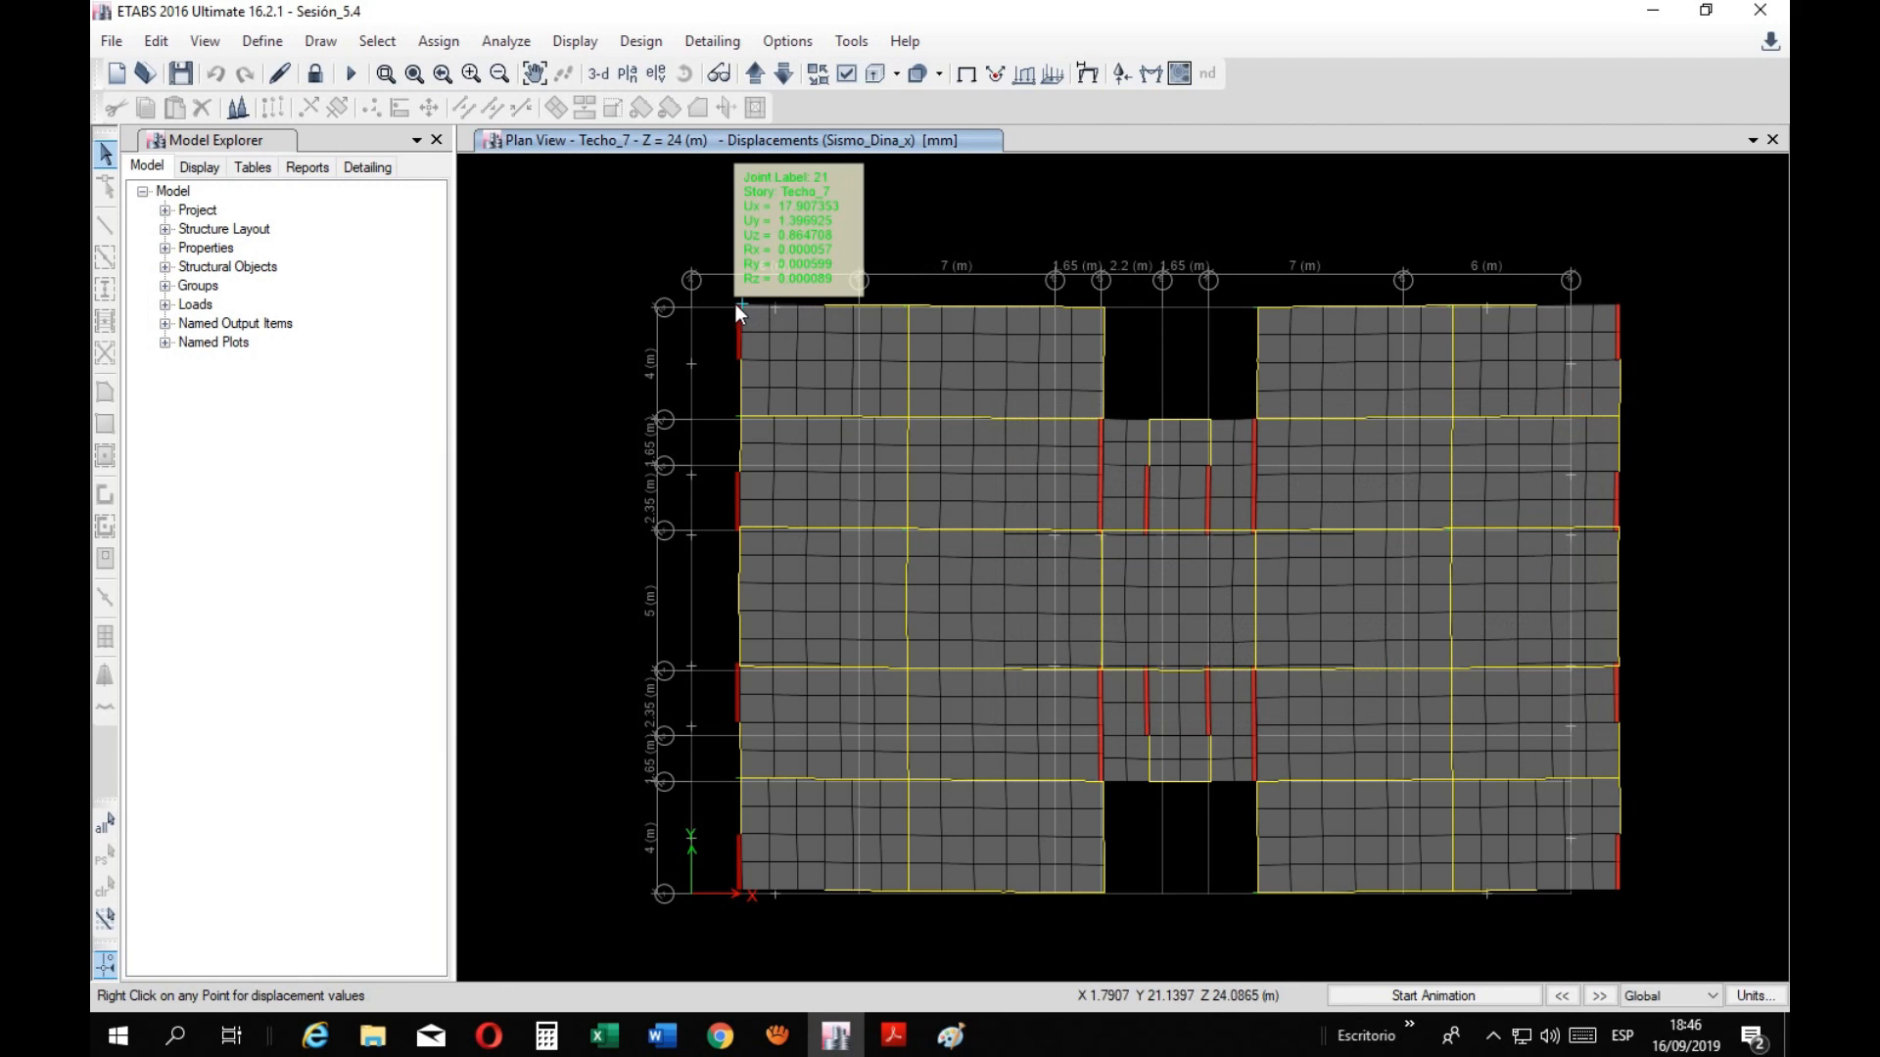
right_click(738, 305)
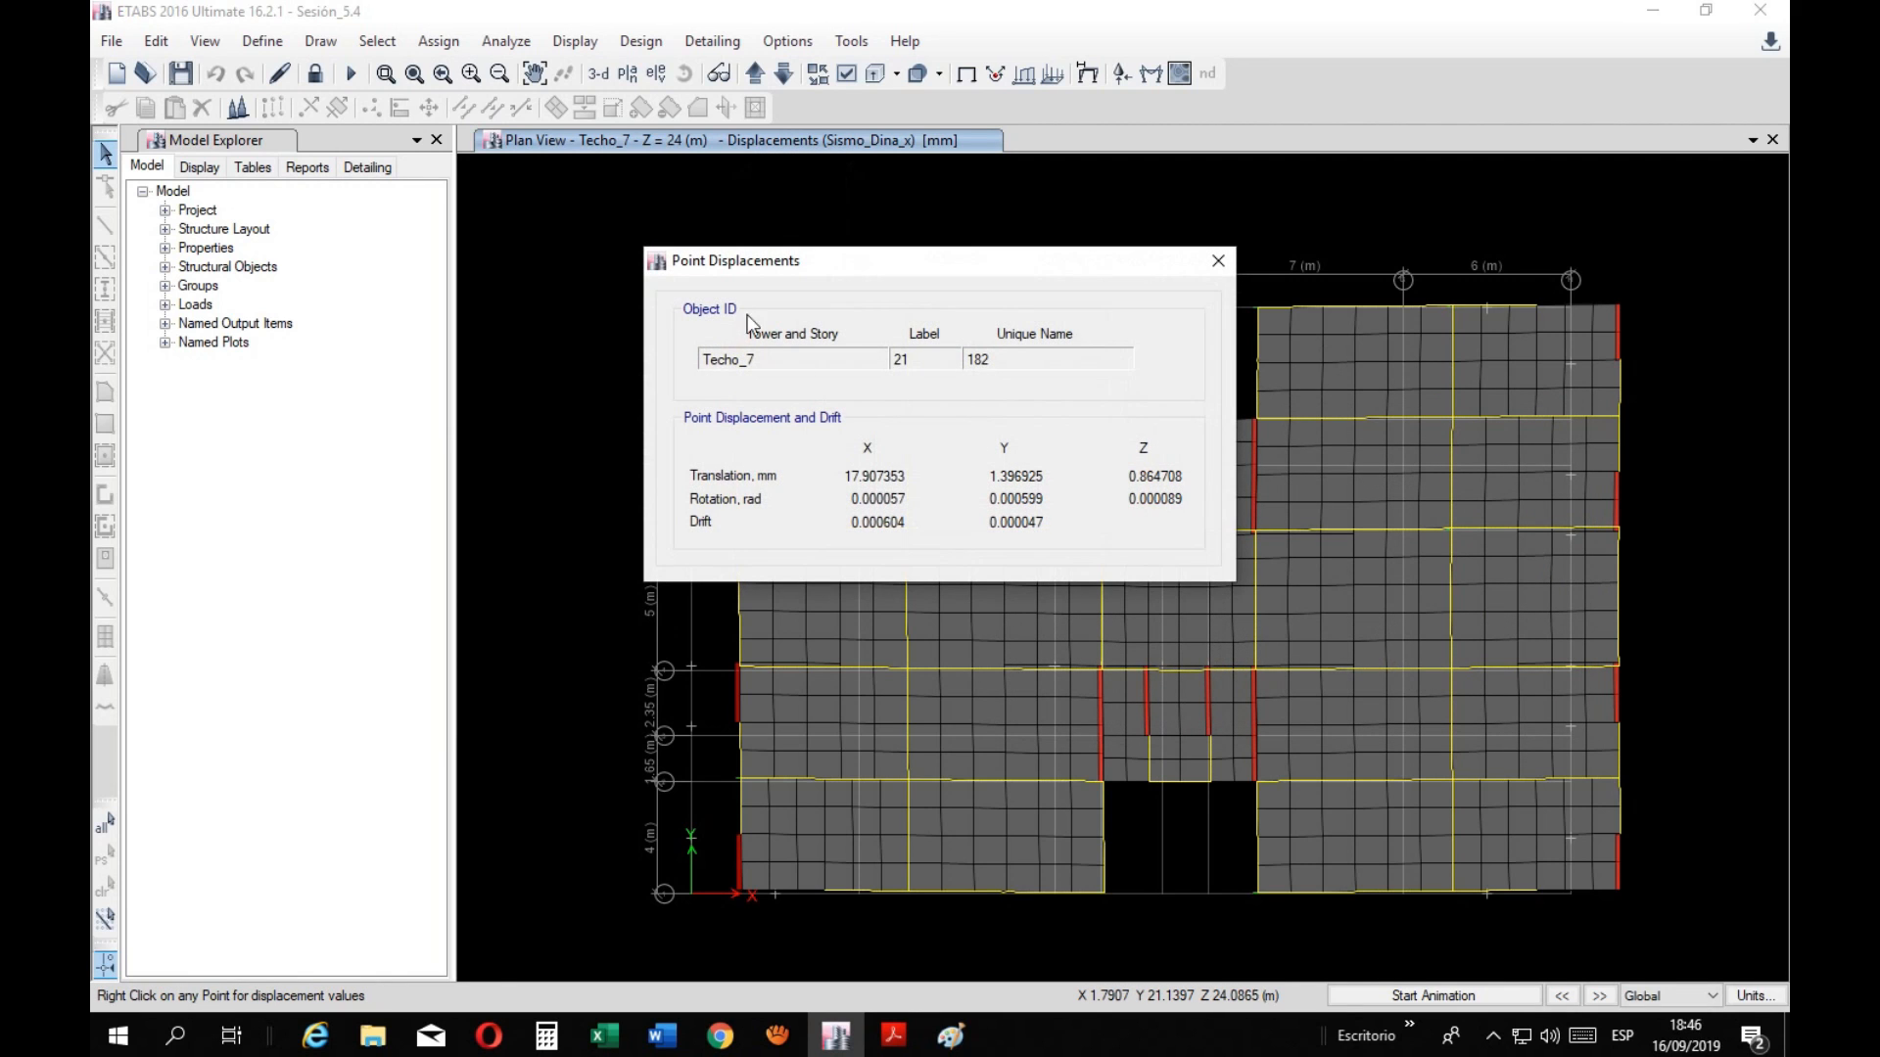
left_click(1218, 261)
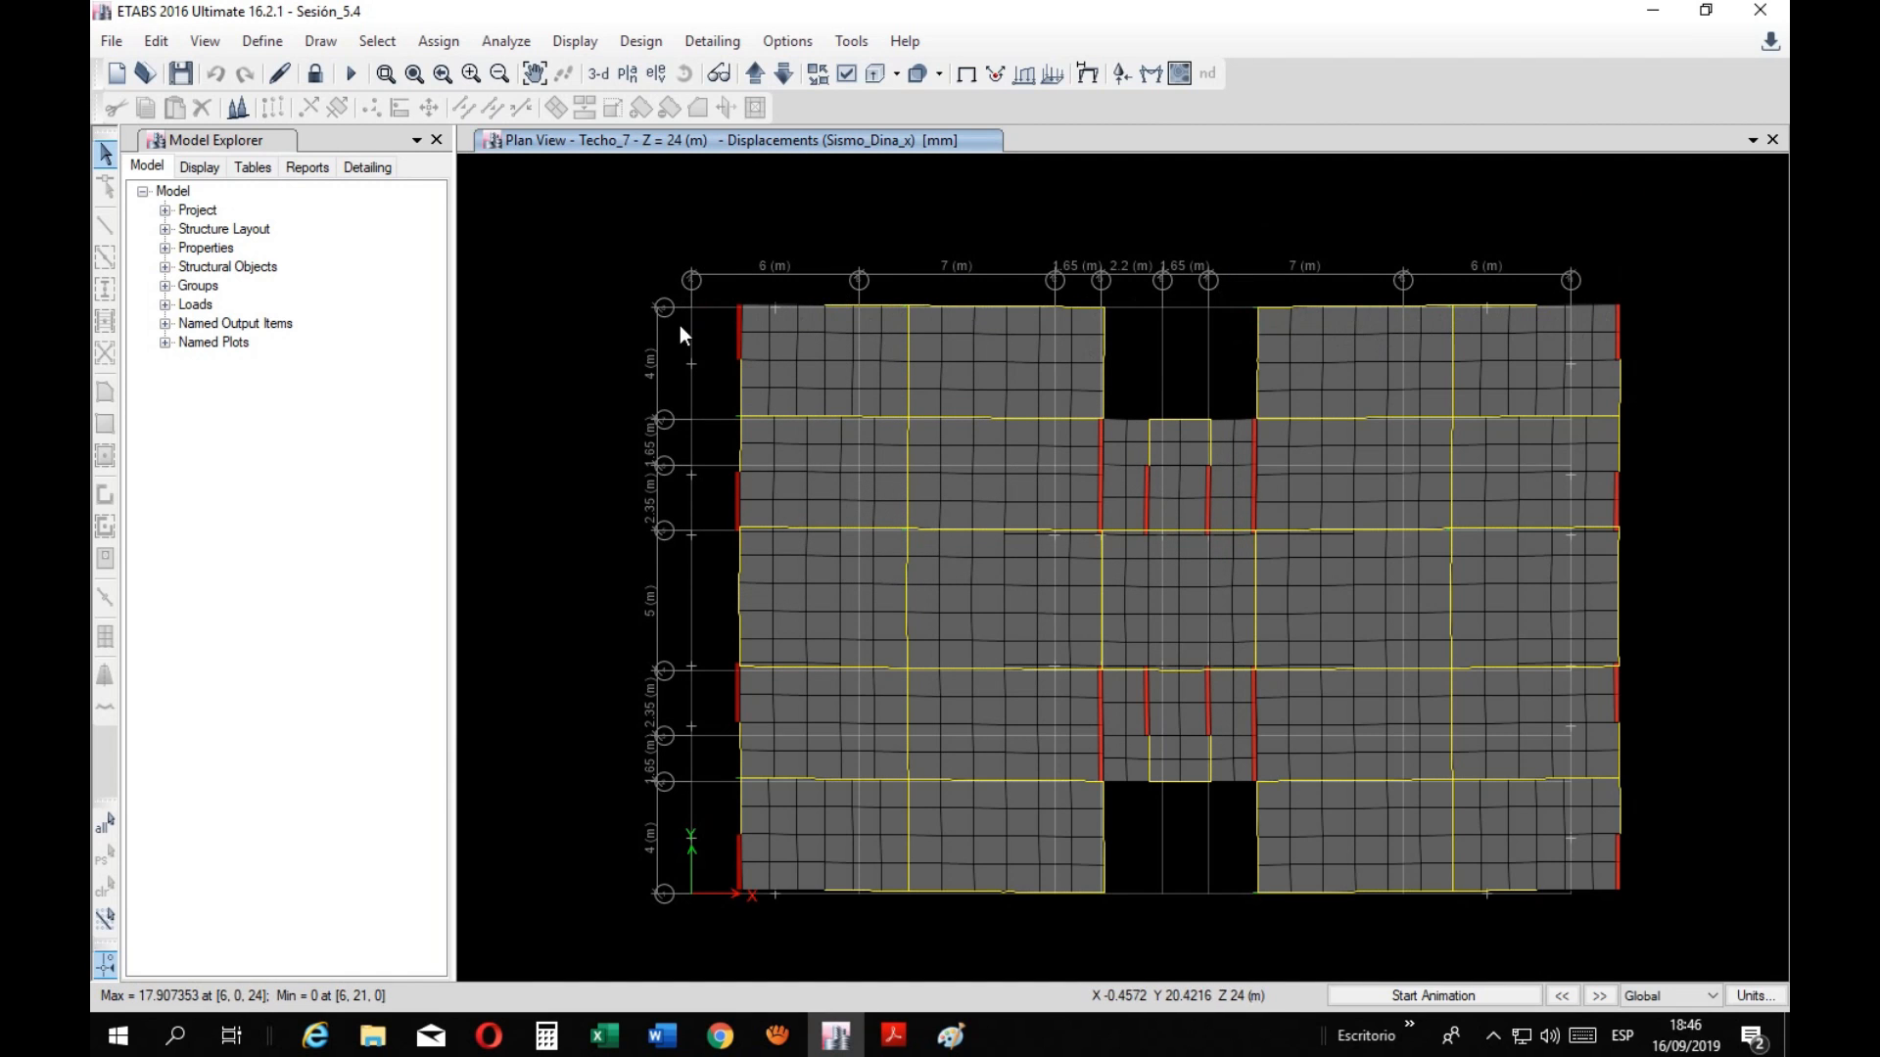
Compare the displacements and drifts of the two edge joints 4 m below the upper corners, rechecking the upper left corner
right_click(741, 418)
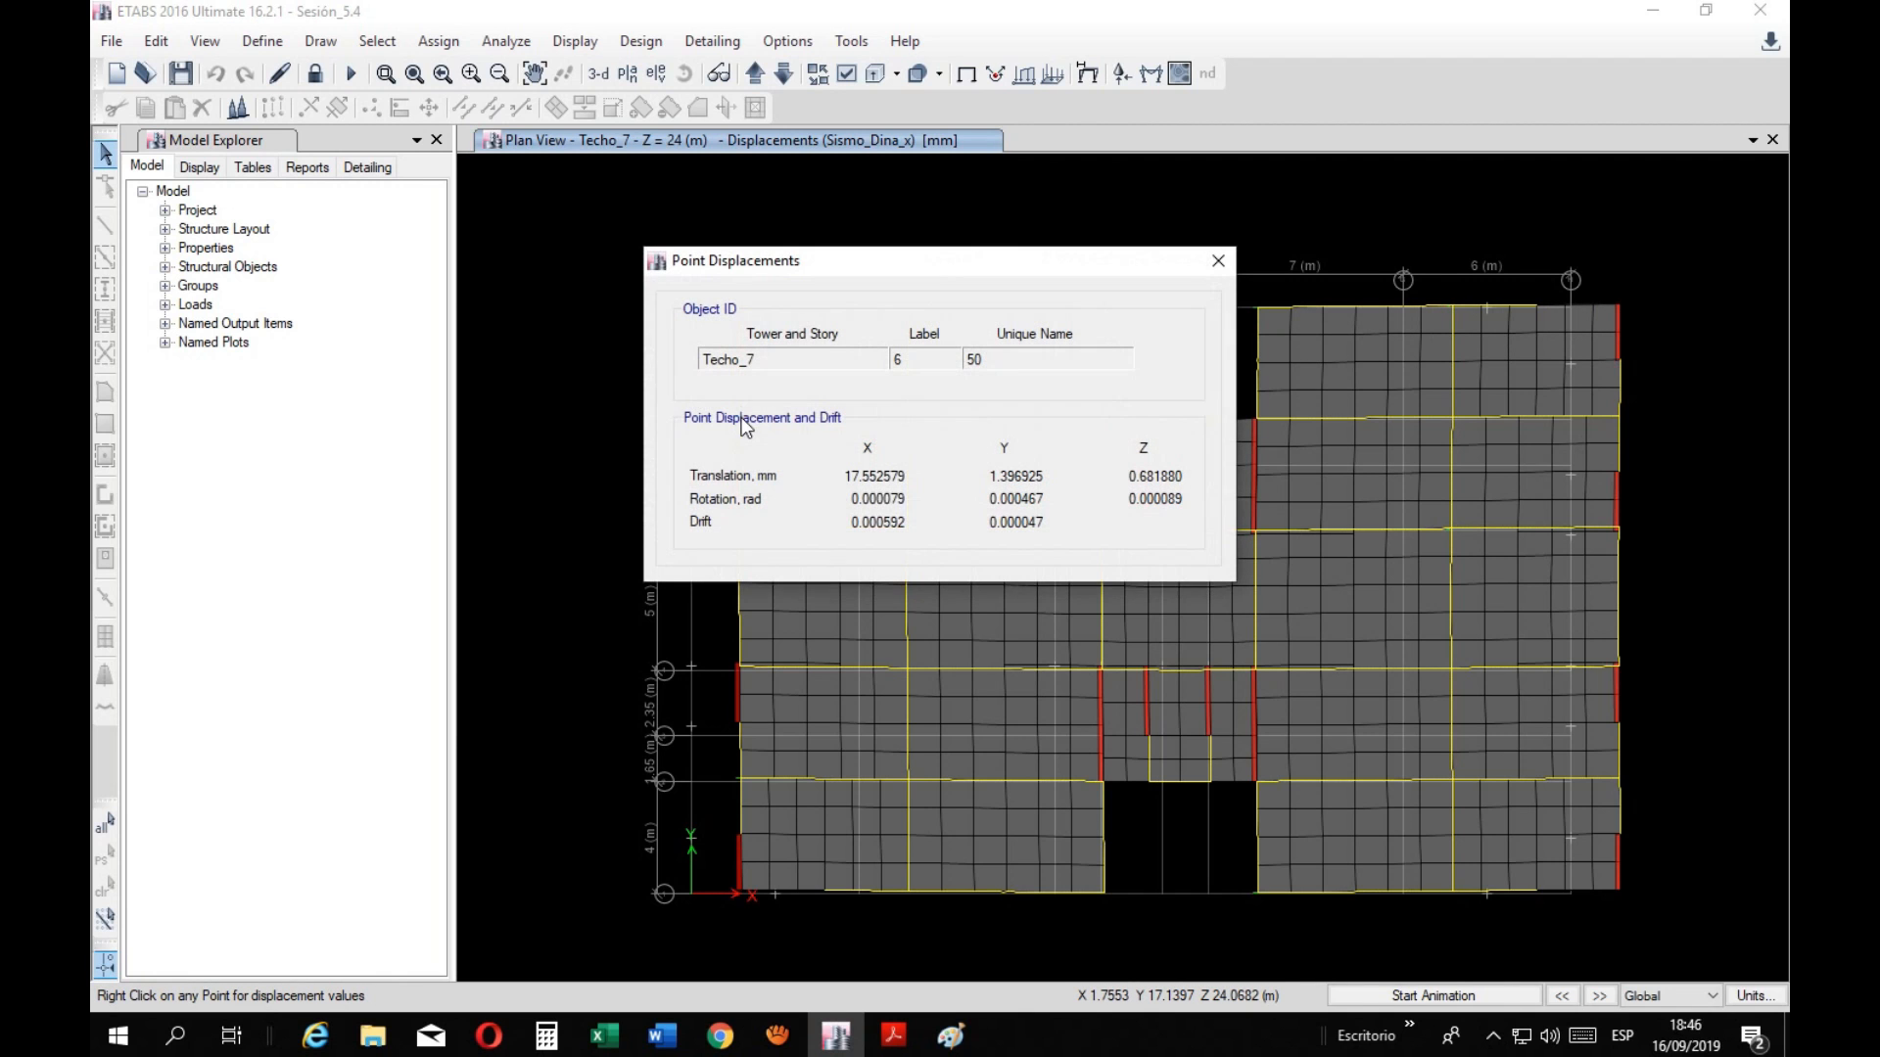
left_click(1216, 262)
right_click(743, 304)
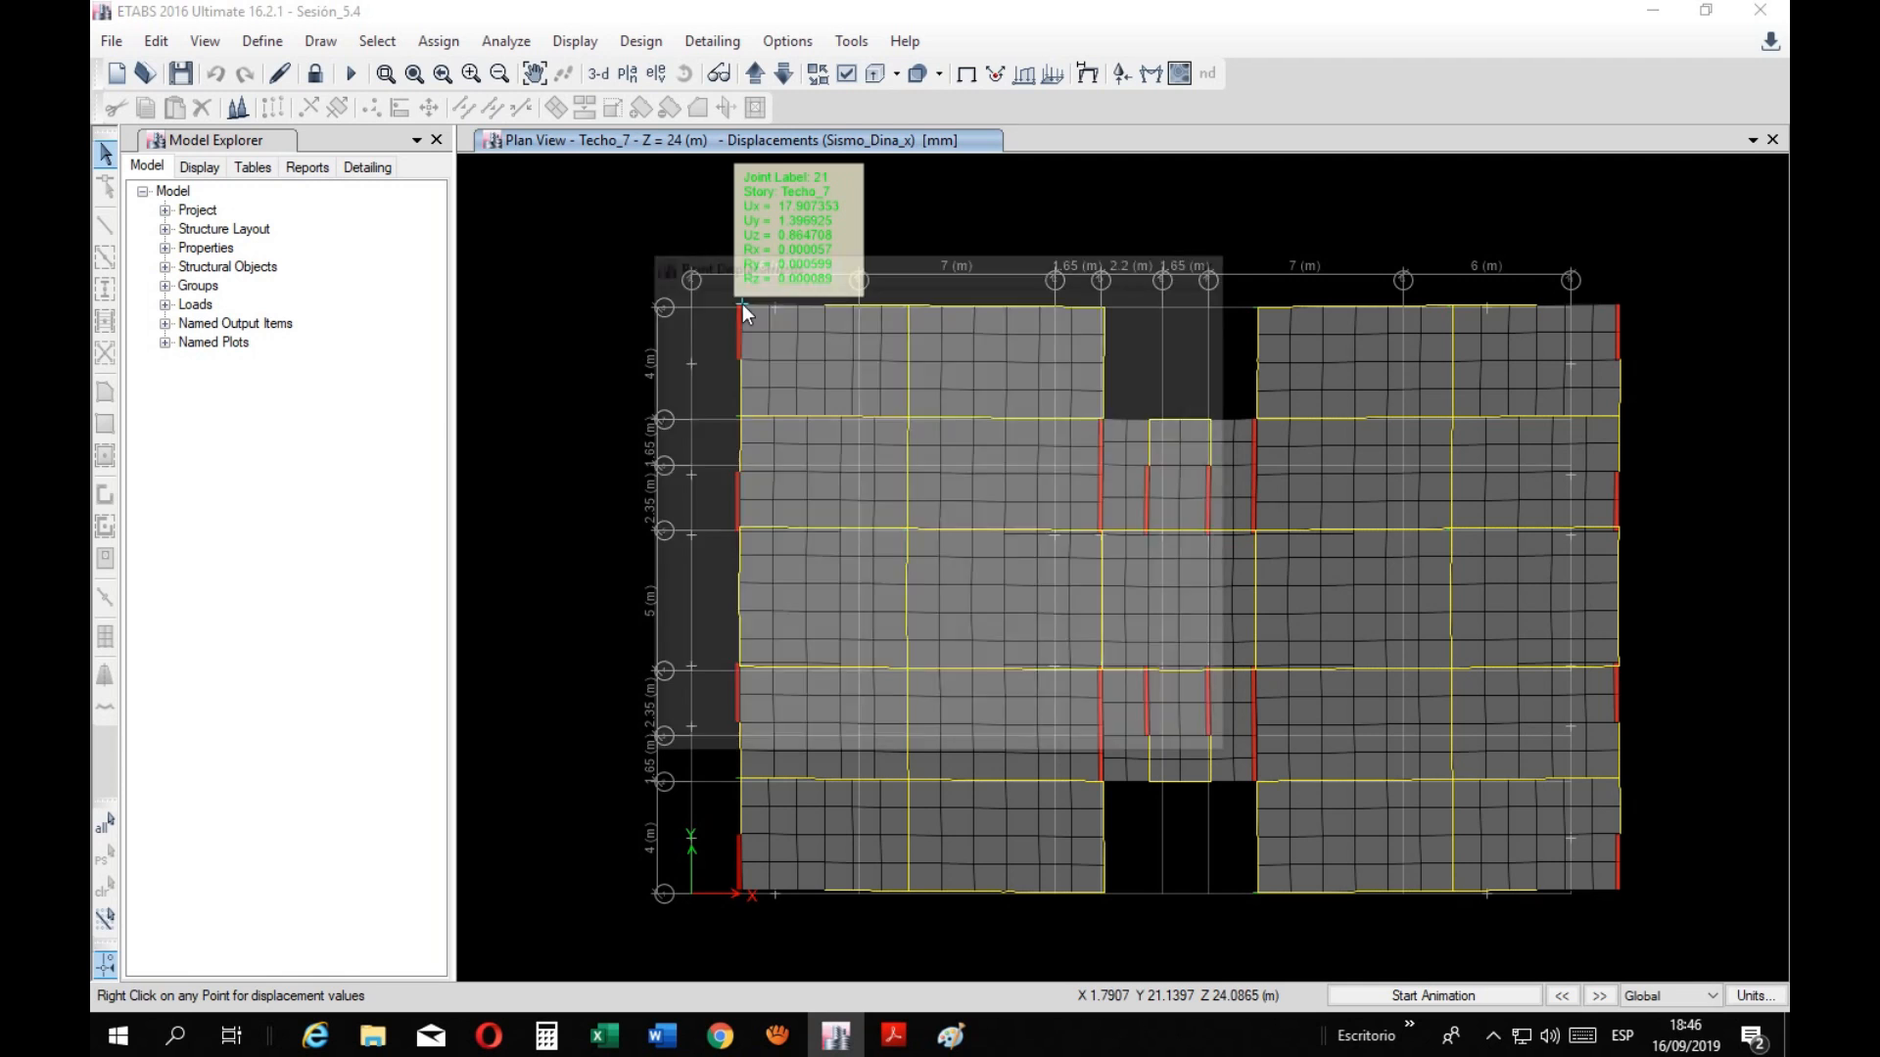
left_click(1216, 264)
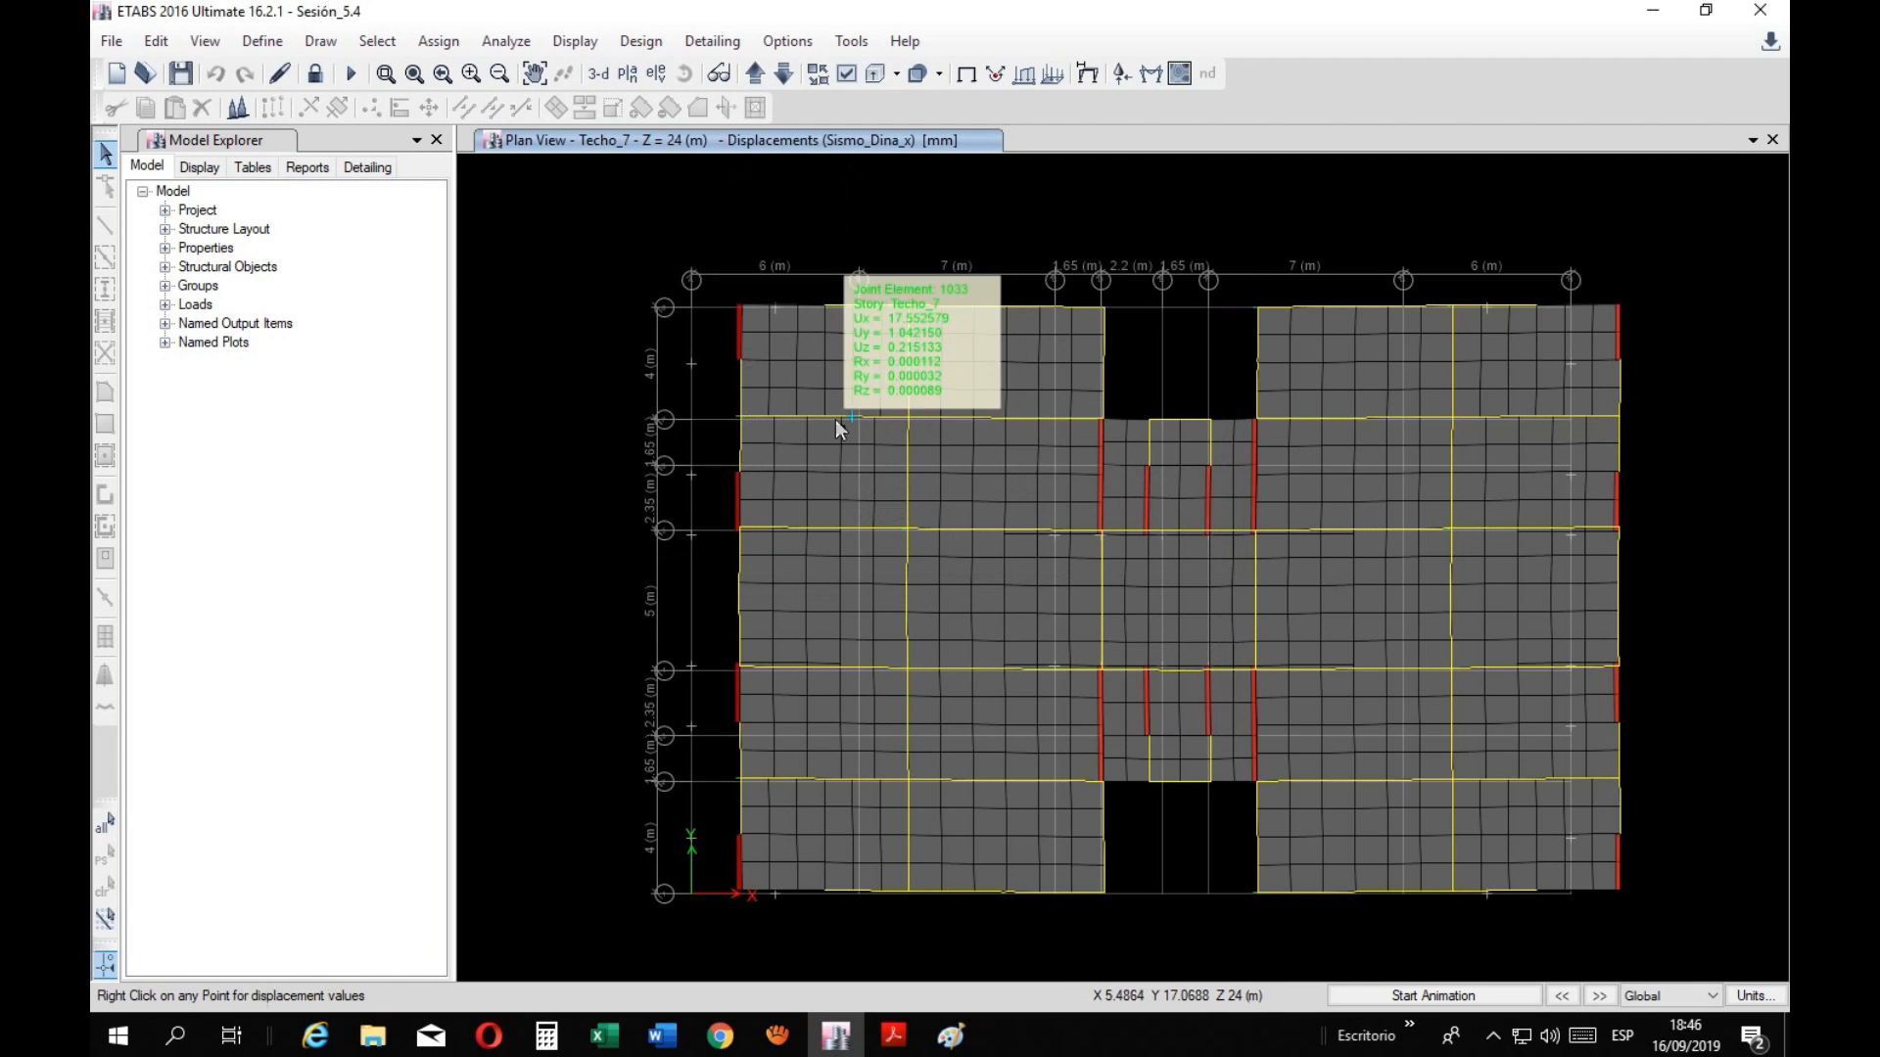
right_click(1617, 414)
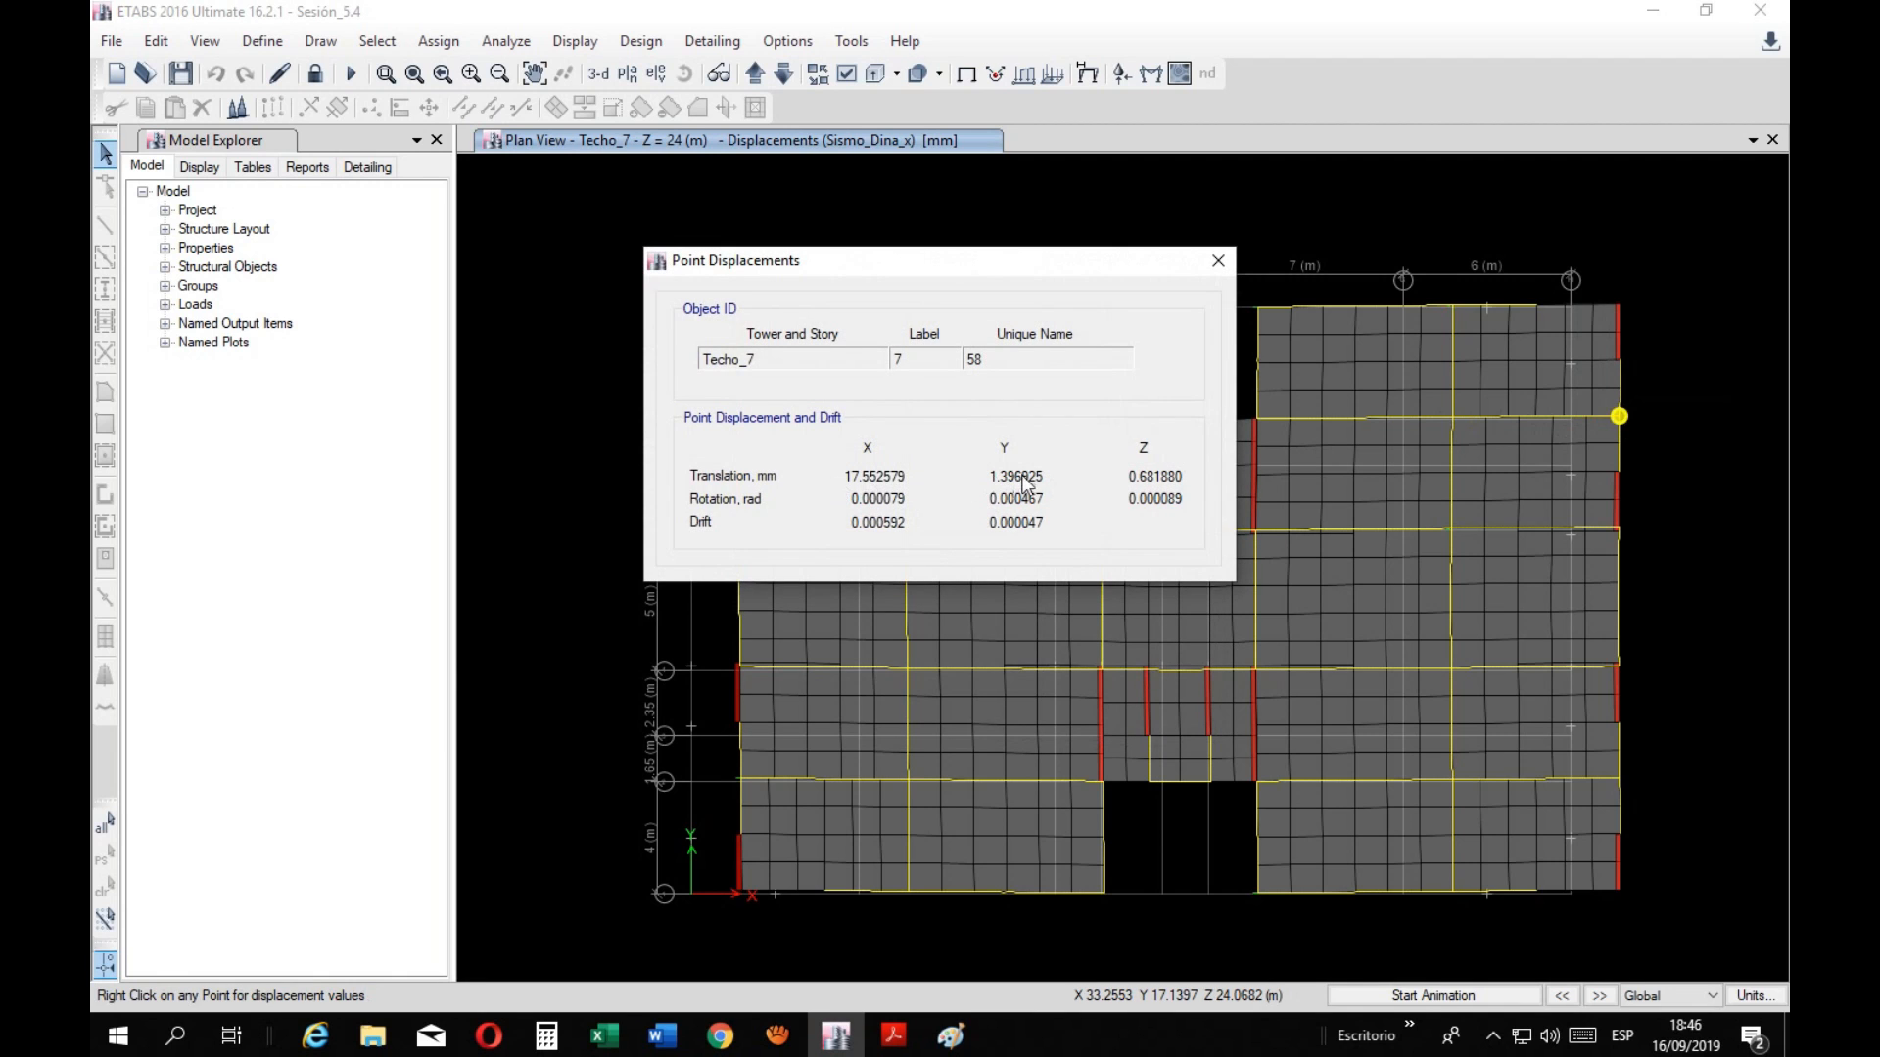
left_click(1218, 260)
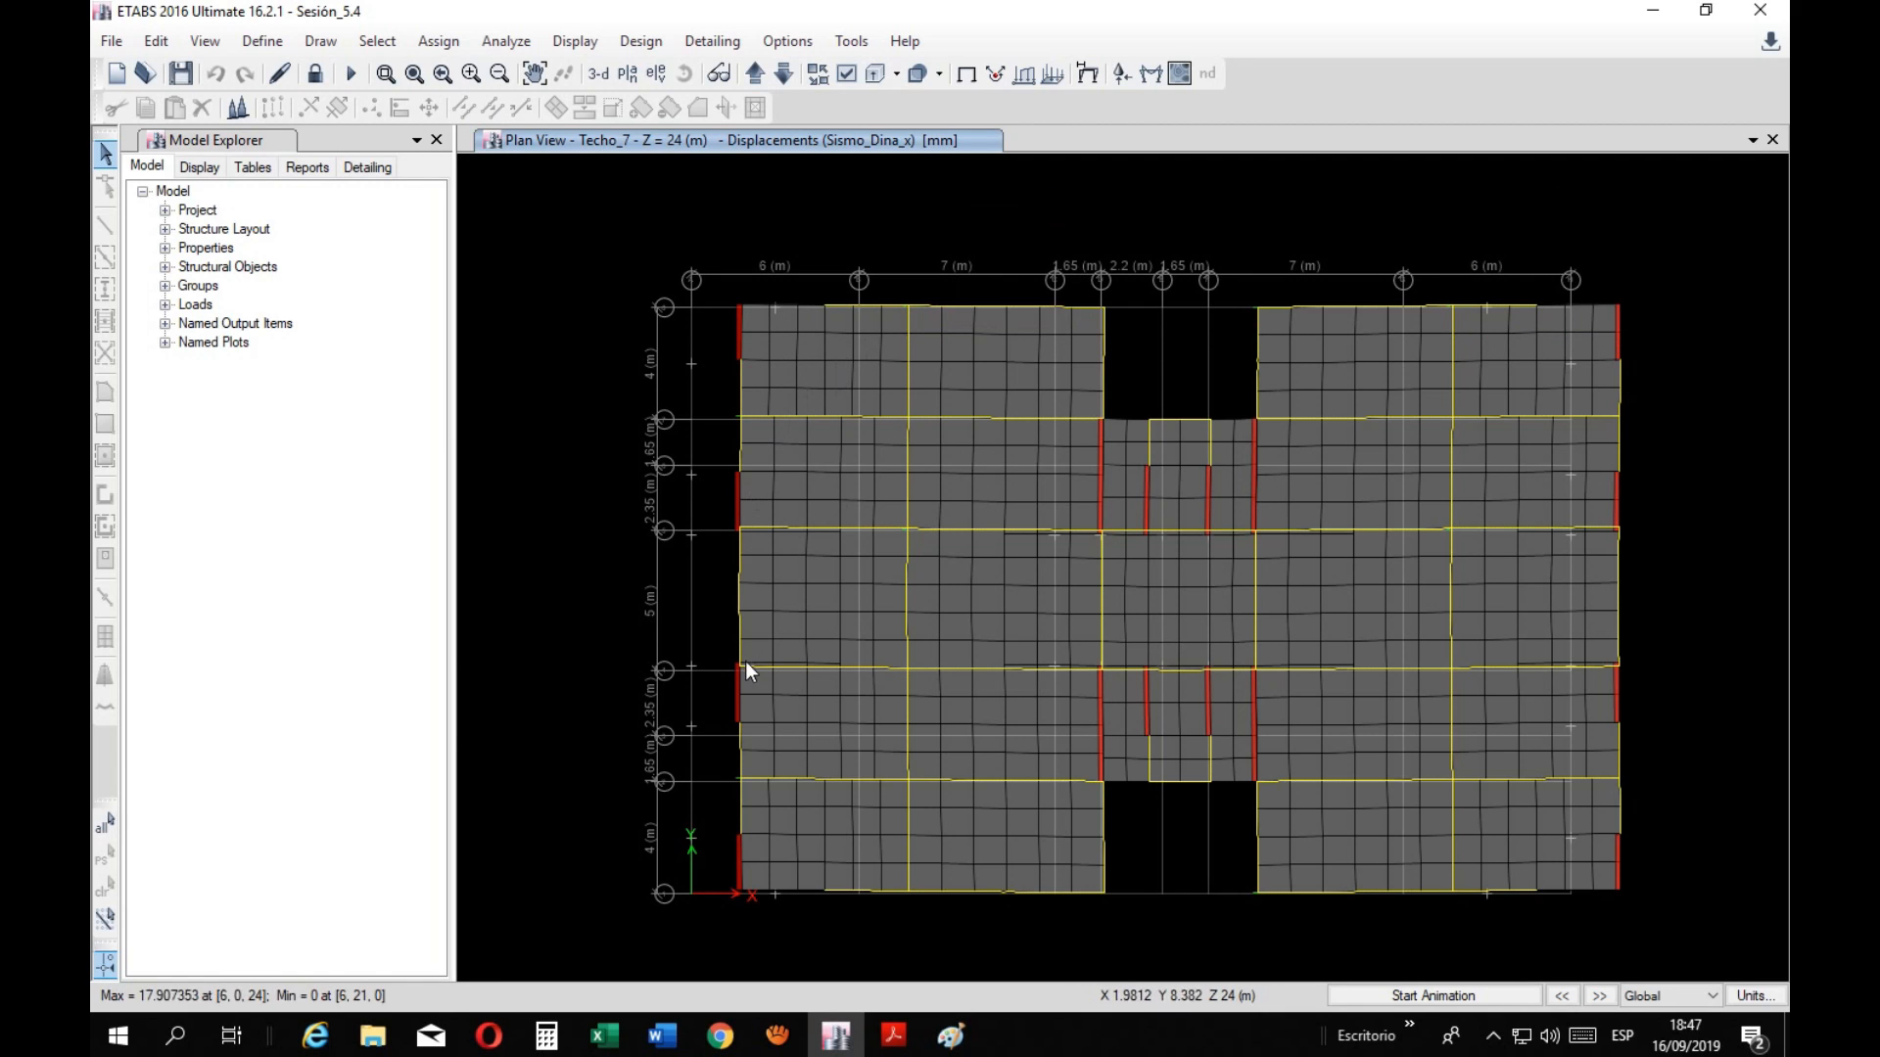
Check the displacements and drifts of the left and right edge joints 4 m above the lower corners
right_click(738, 779)
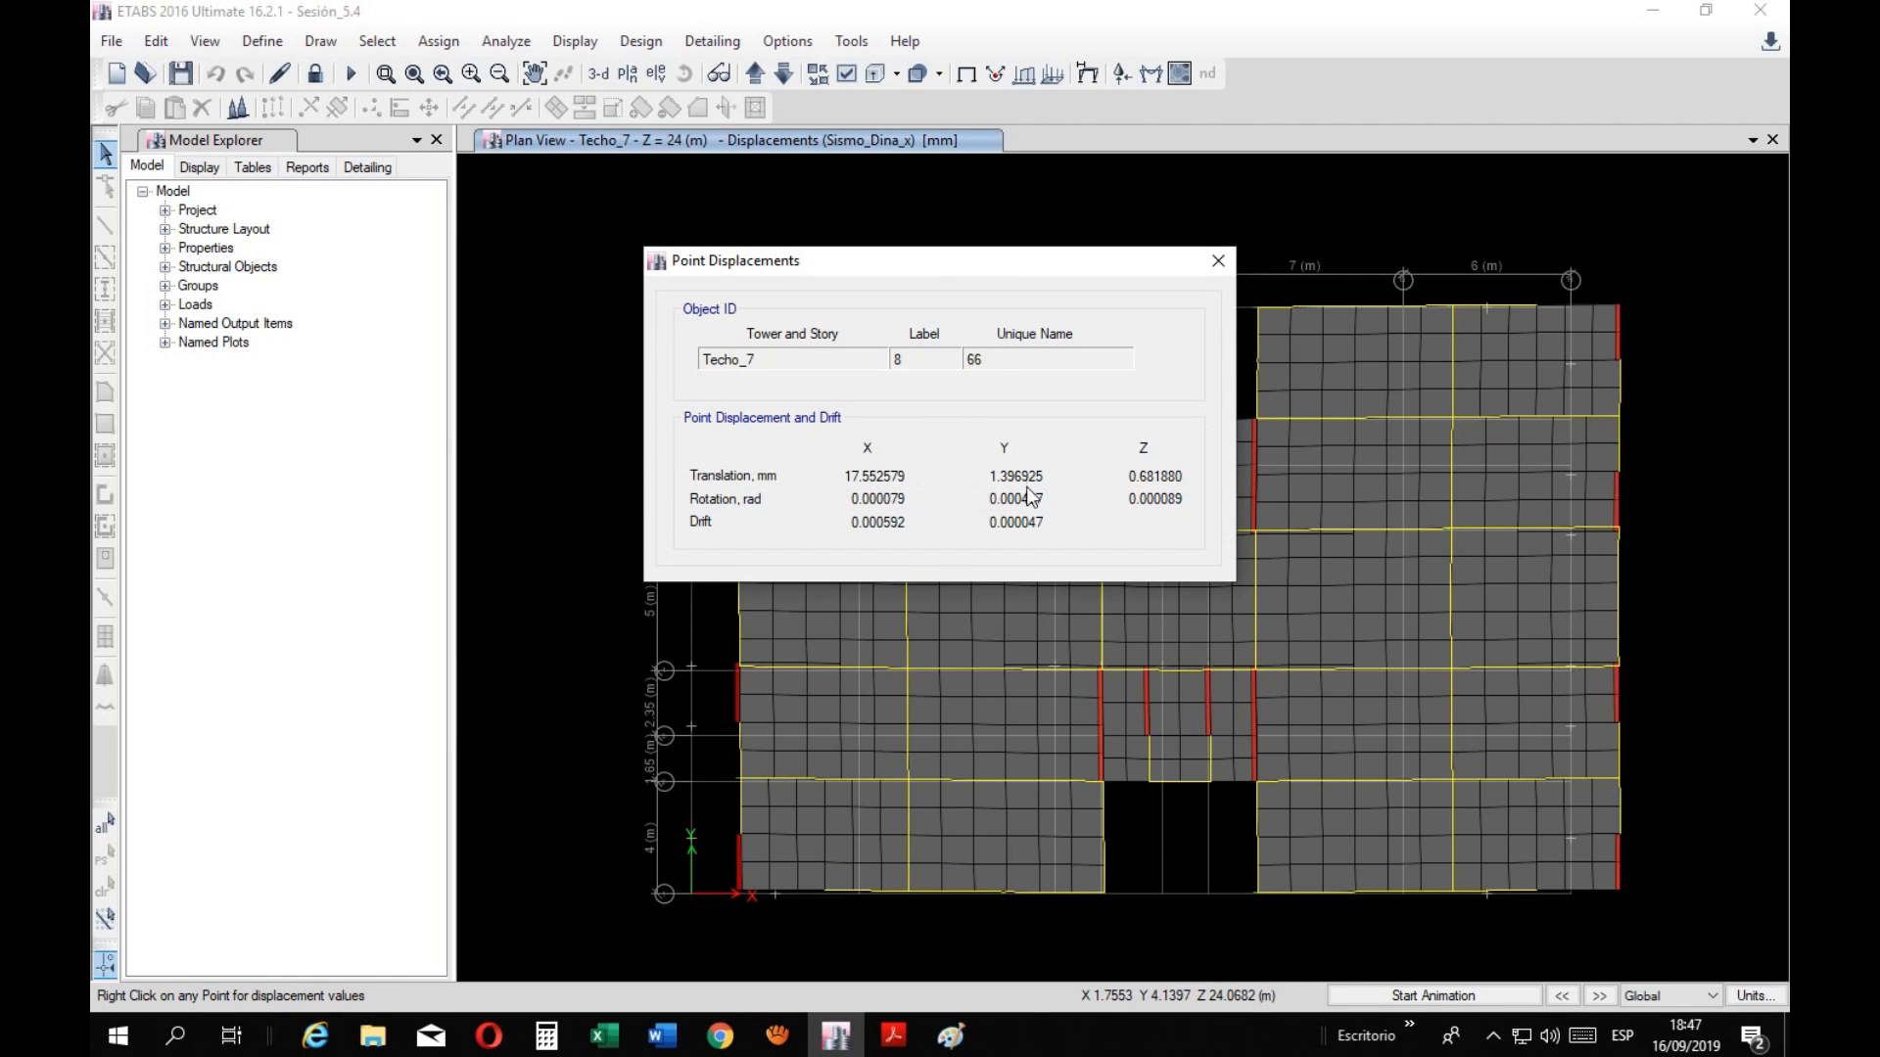
left_click(1216, 272)
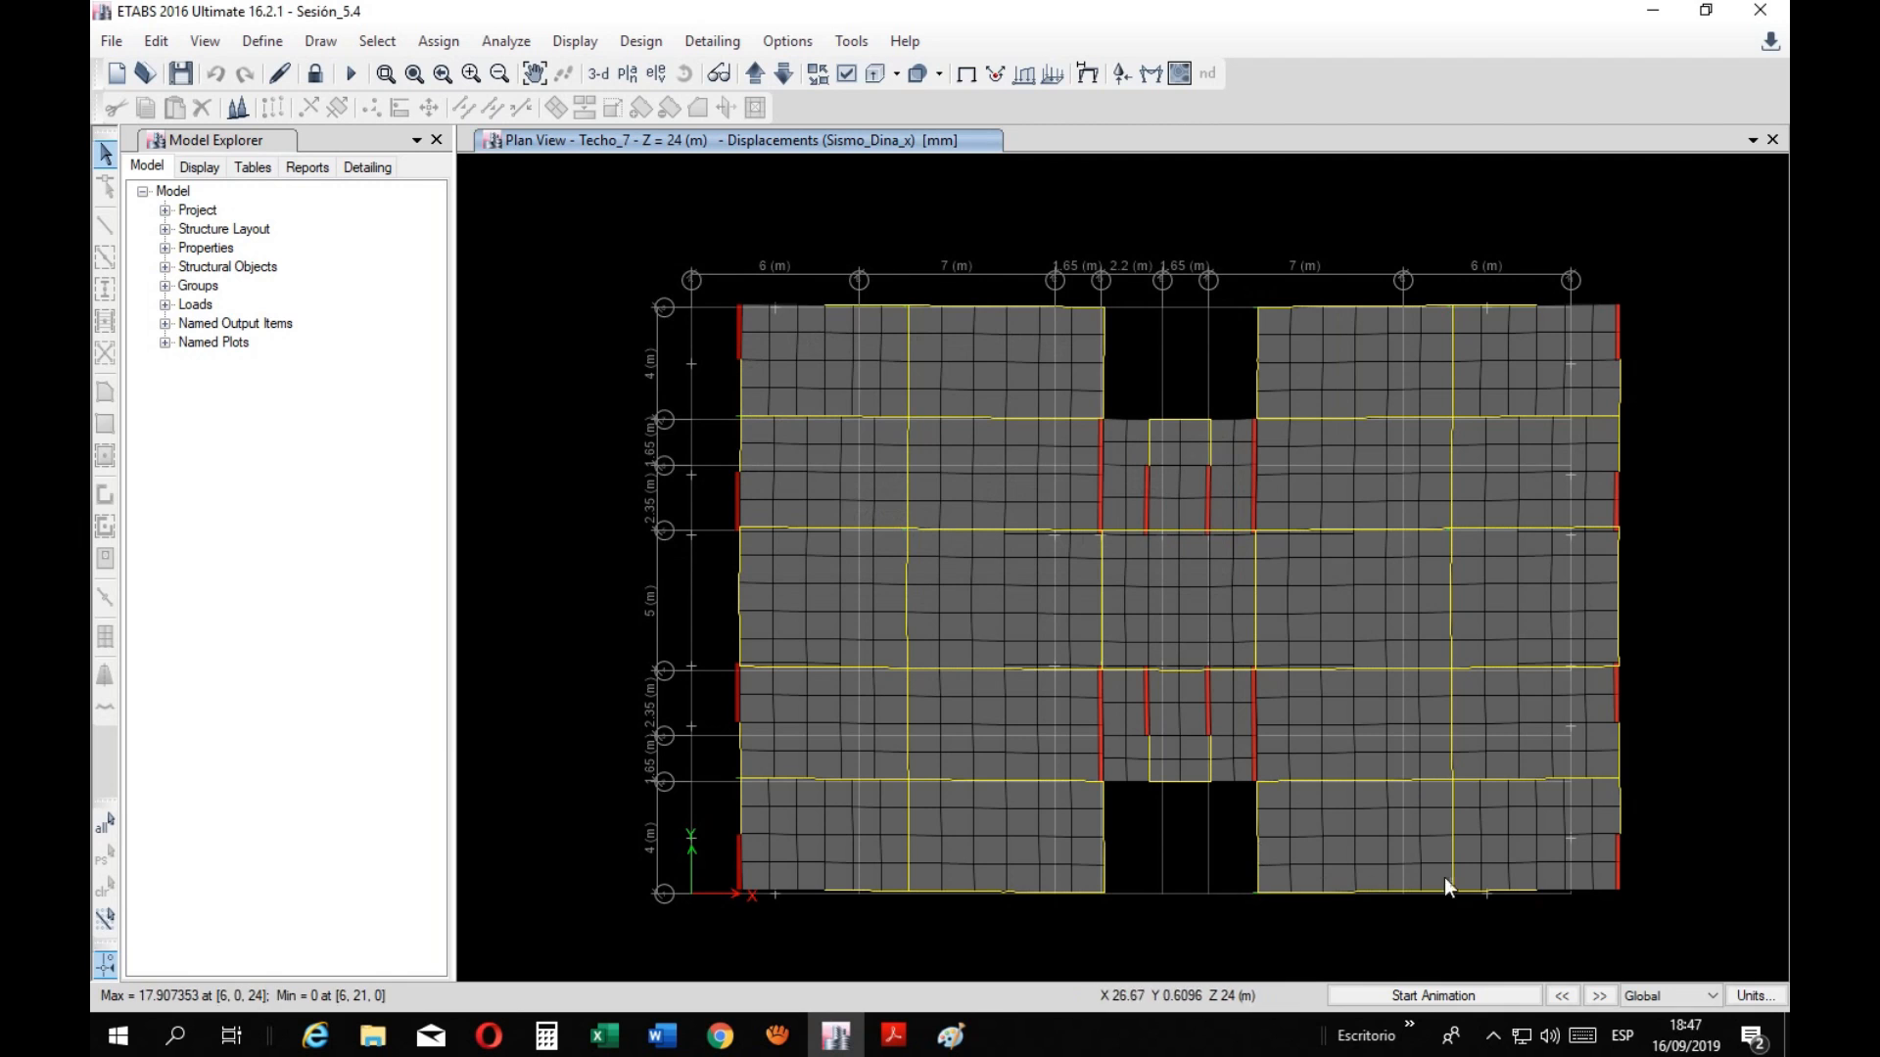
right_click(1619, 779)
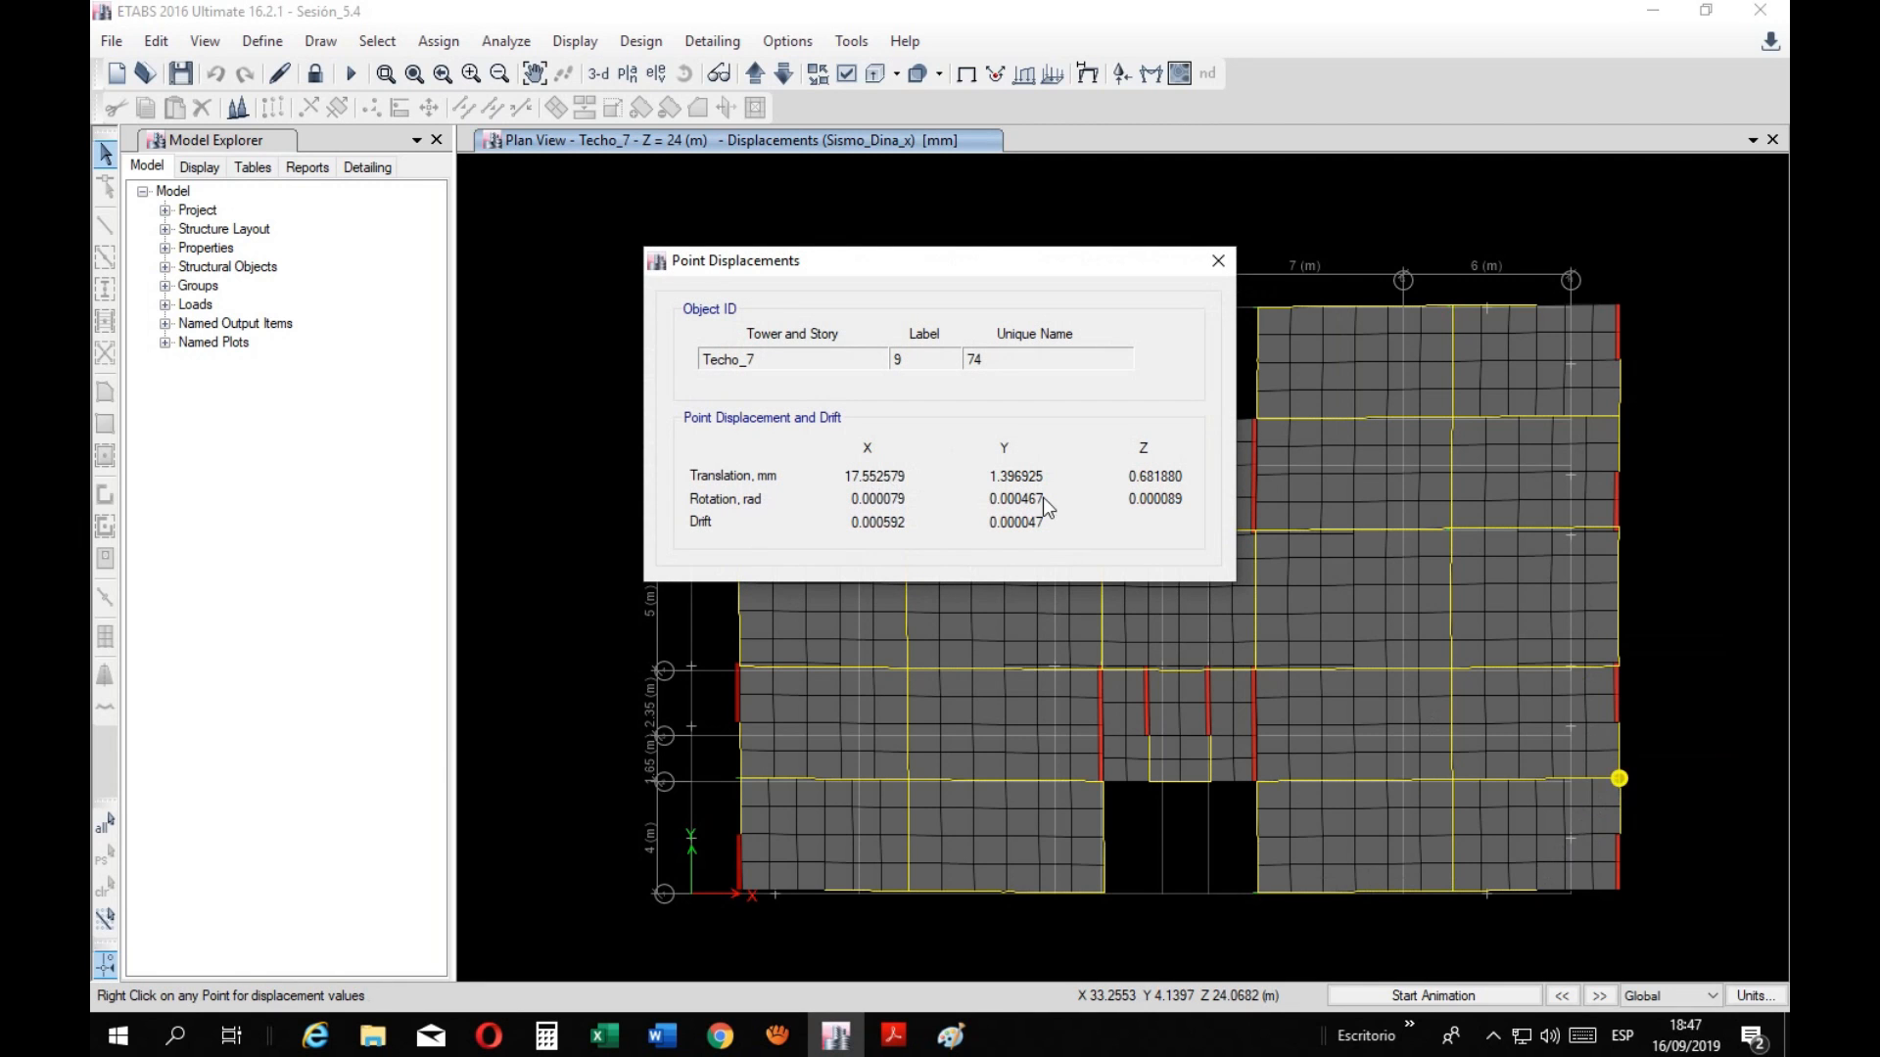
Check the point displacements and drifts at the lower right and lower left corner joints of the Techo_7 plan
left_click(1214, 262)
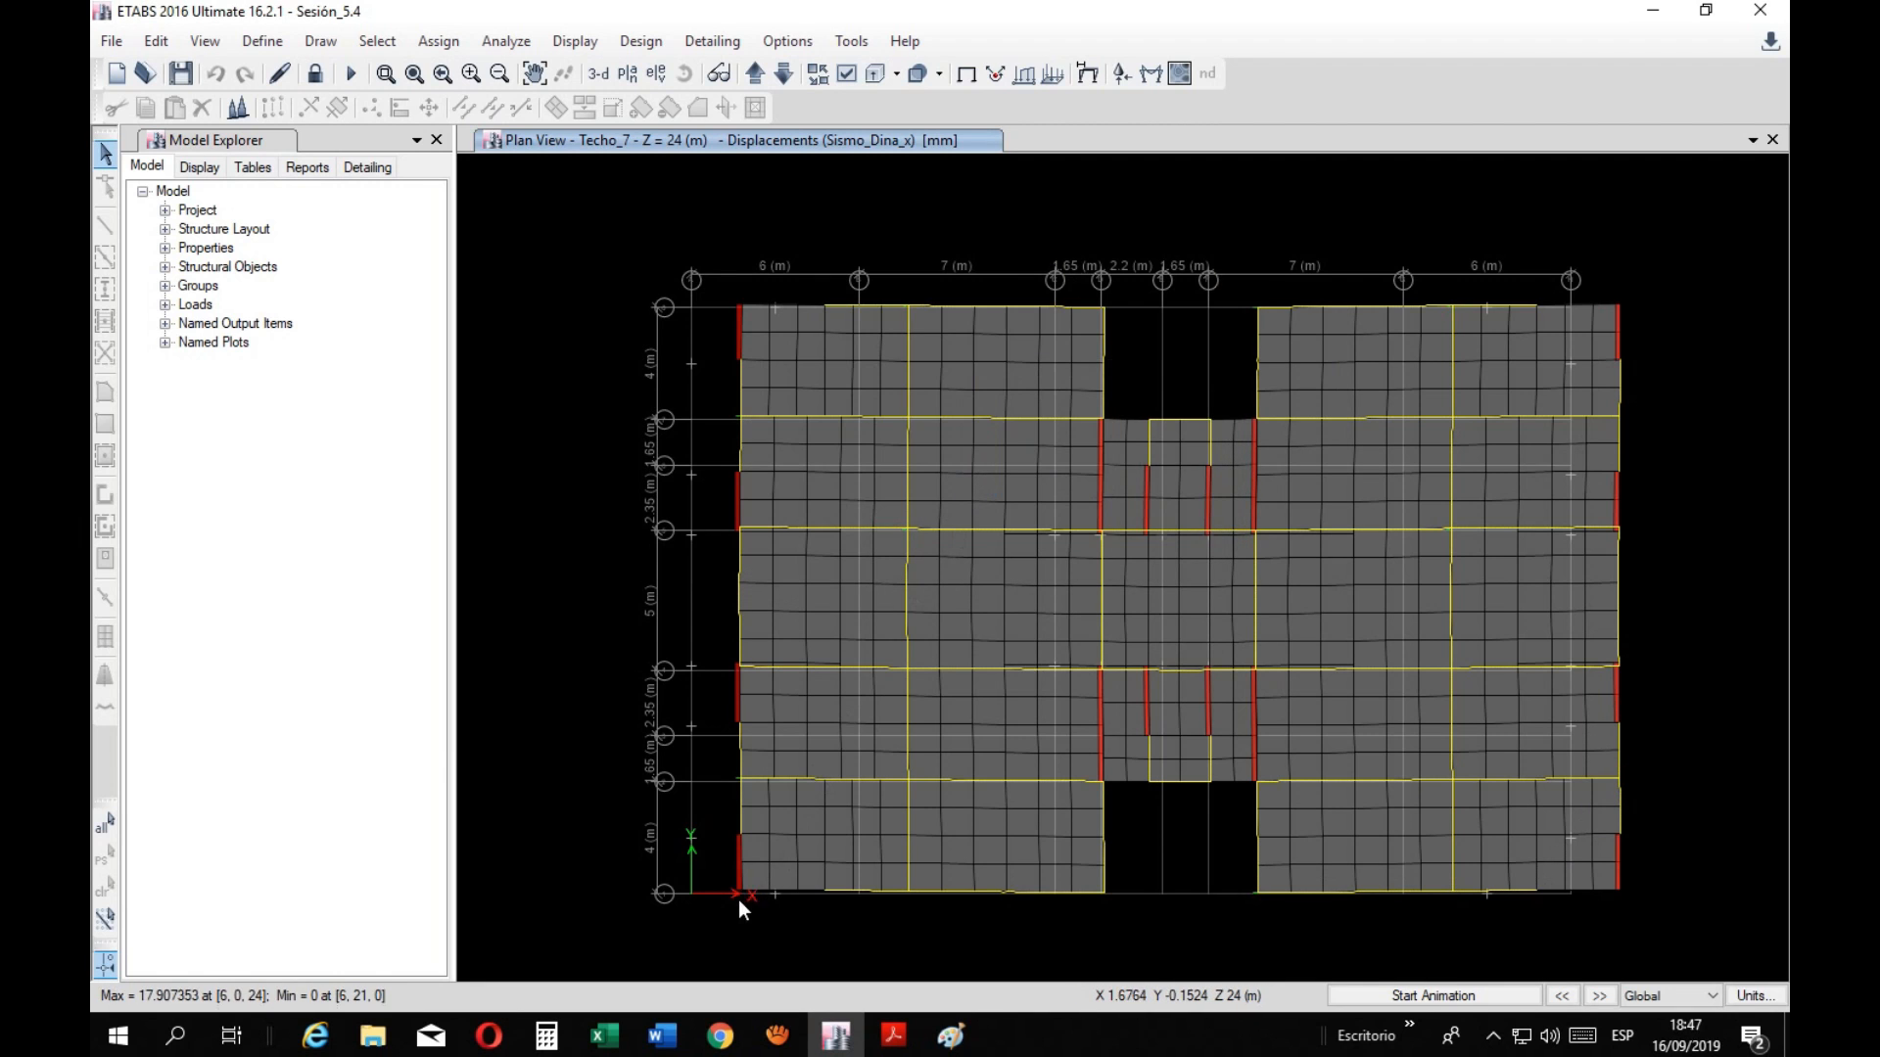
right_click(1619, 334)
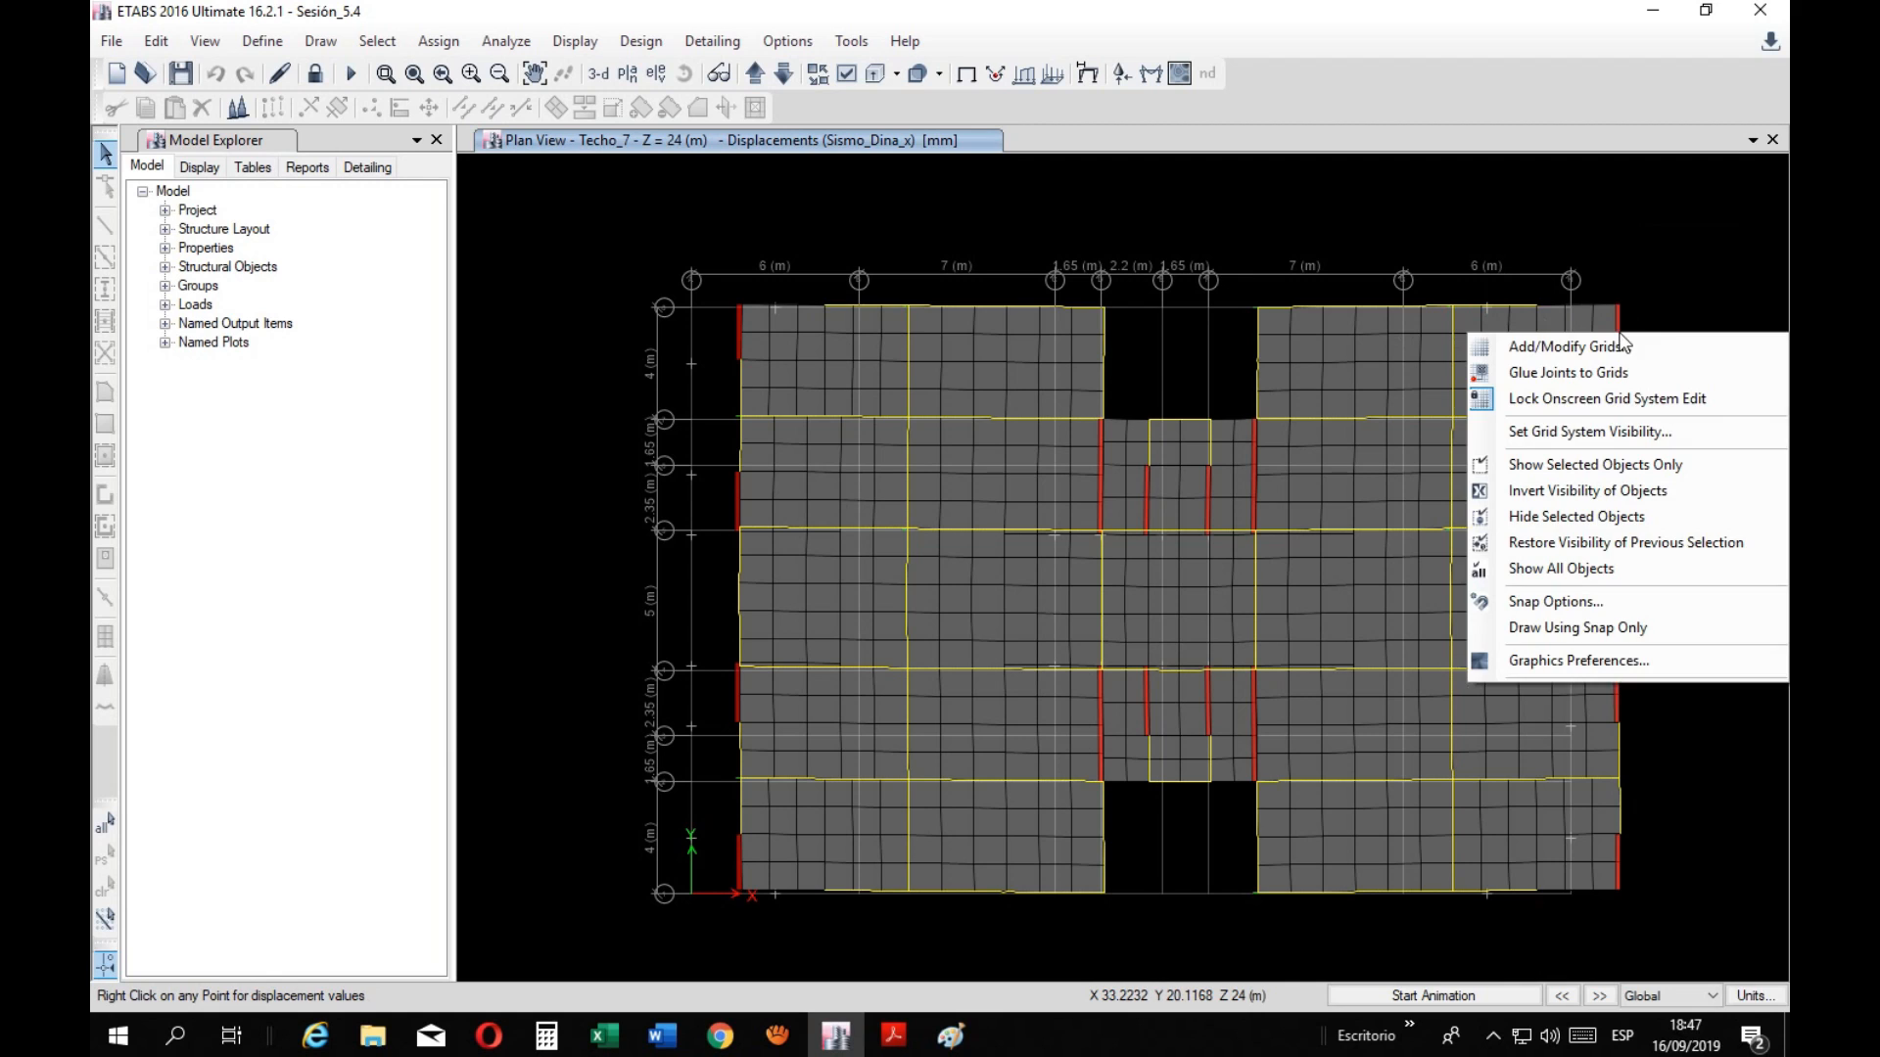
left_click(1674, 263)
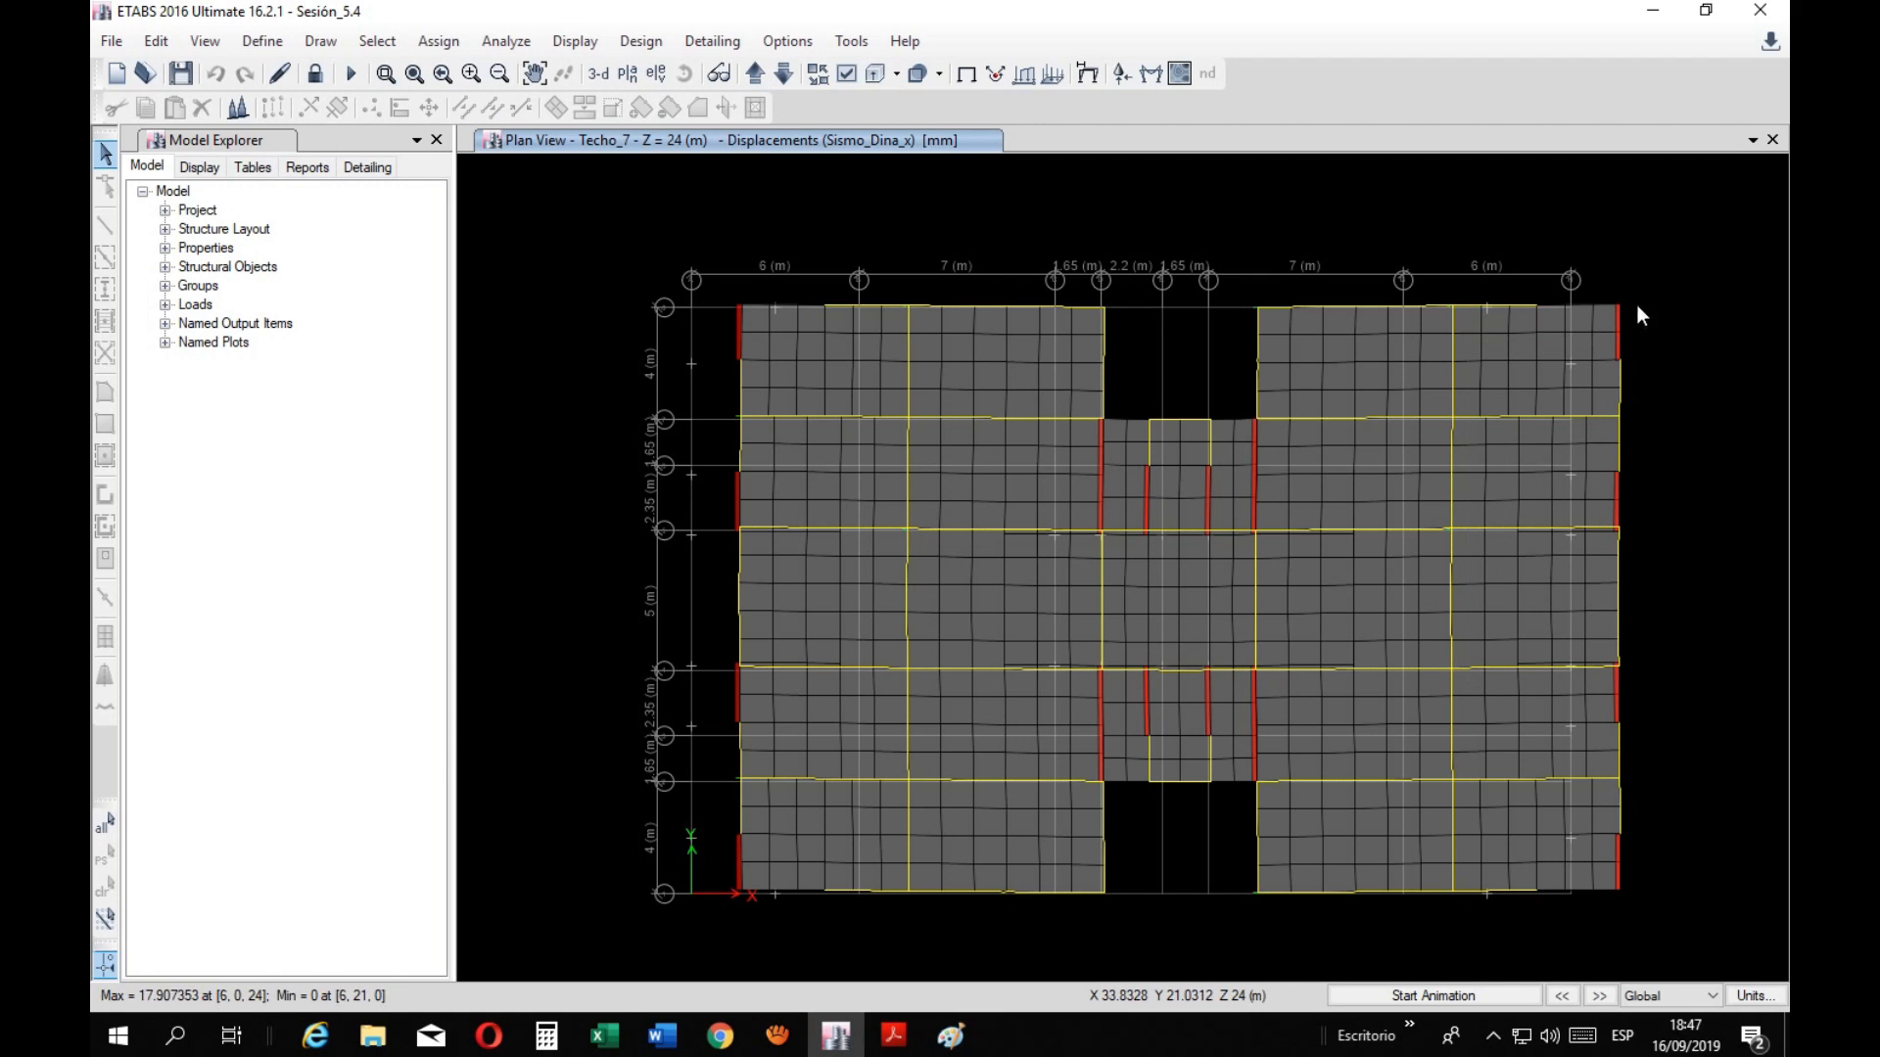
mouse_move(1624, 887)
mouse_move(1621, 311)
right_click(1618, 889)
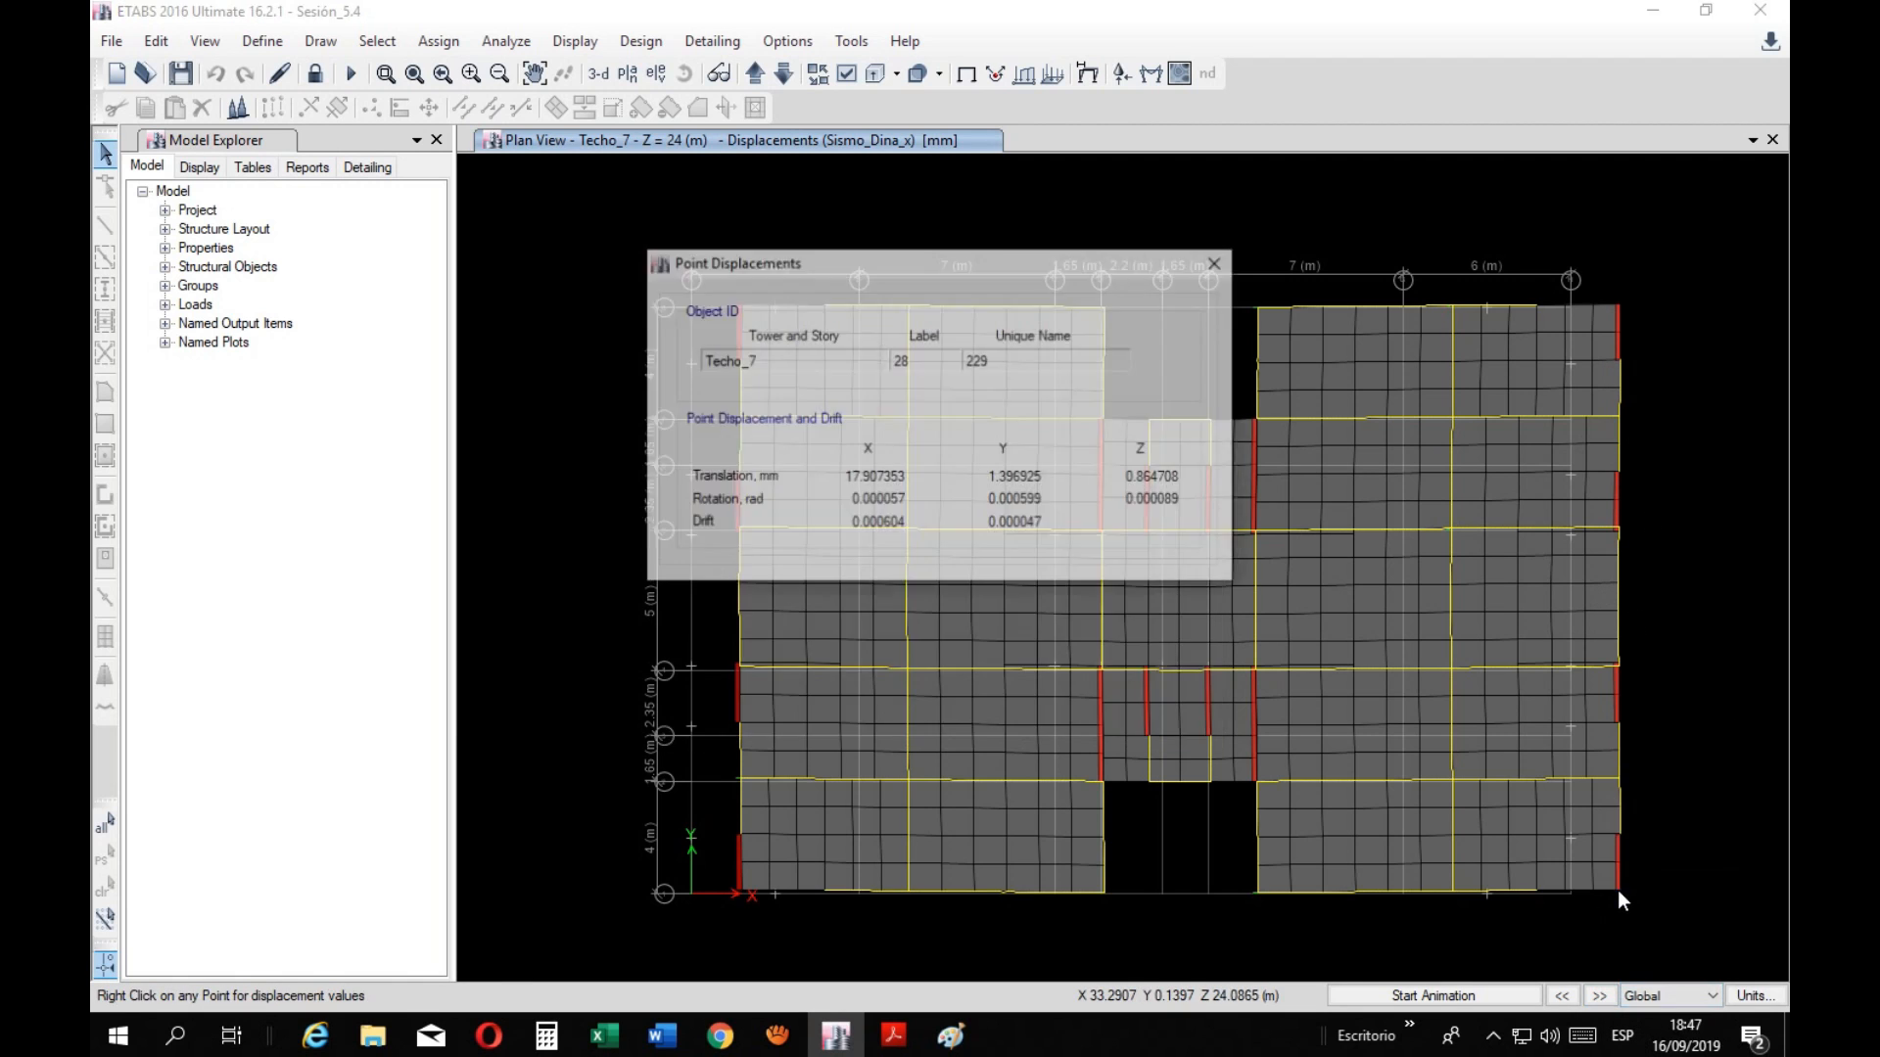
left_click(1214, 262)
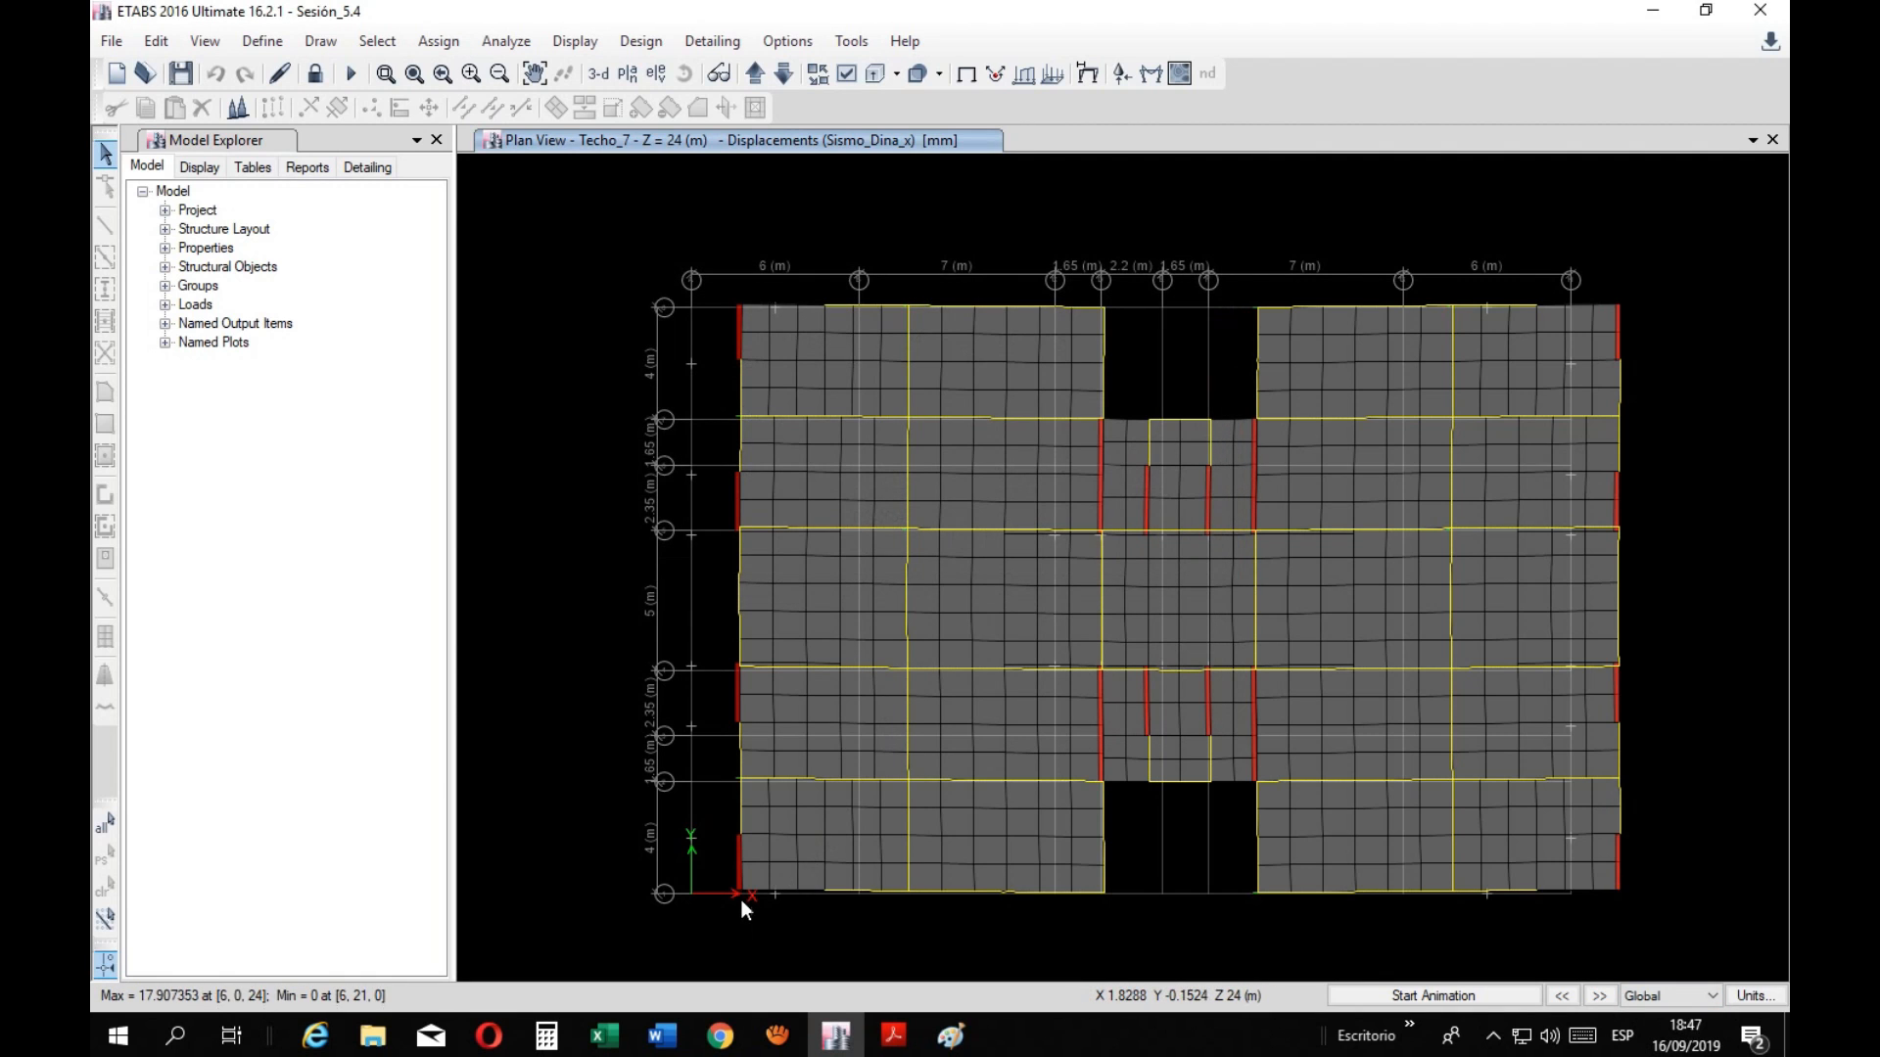
right_click(737, 893)
key("Escape")
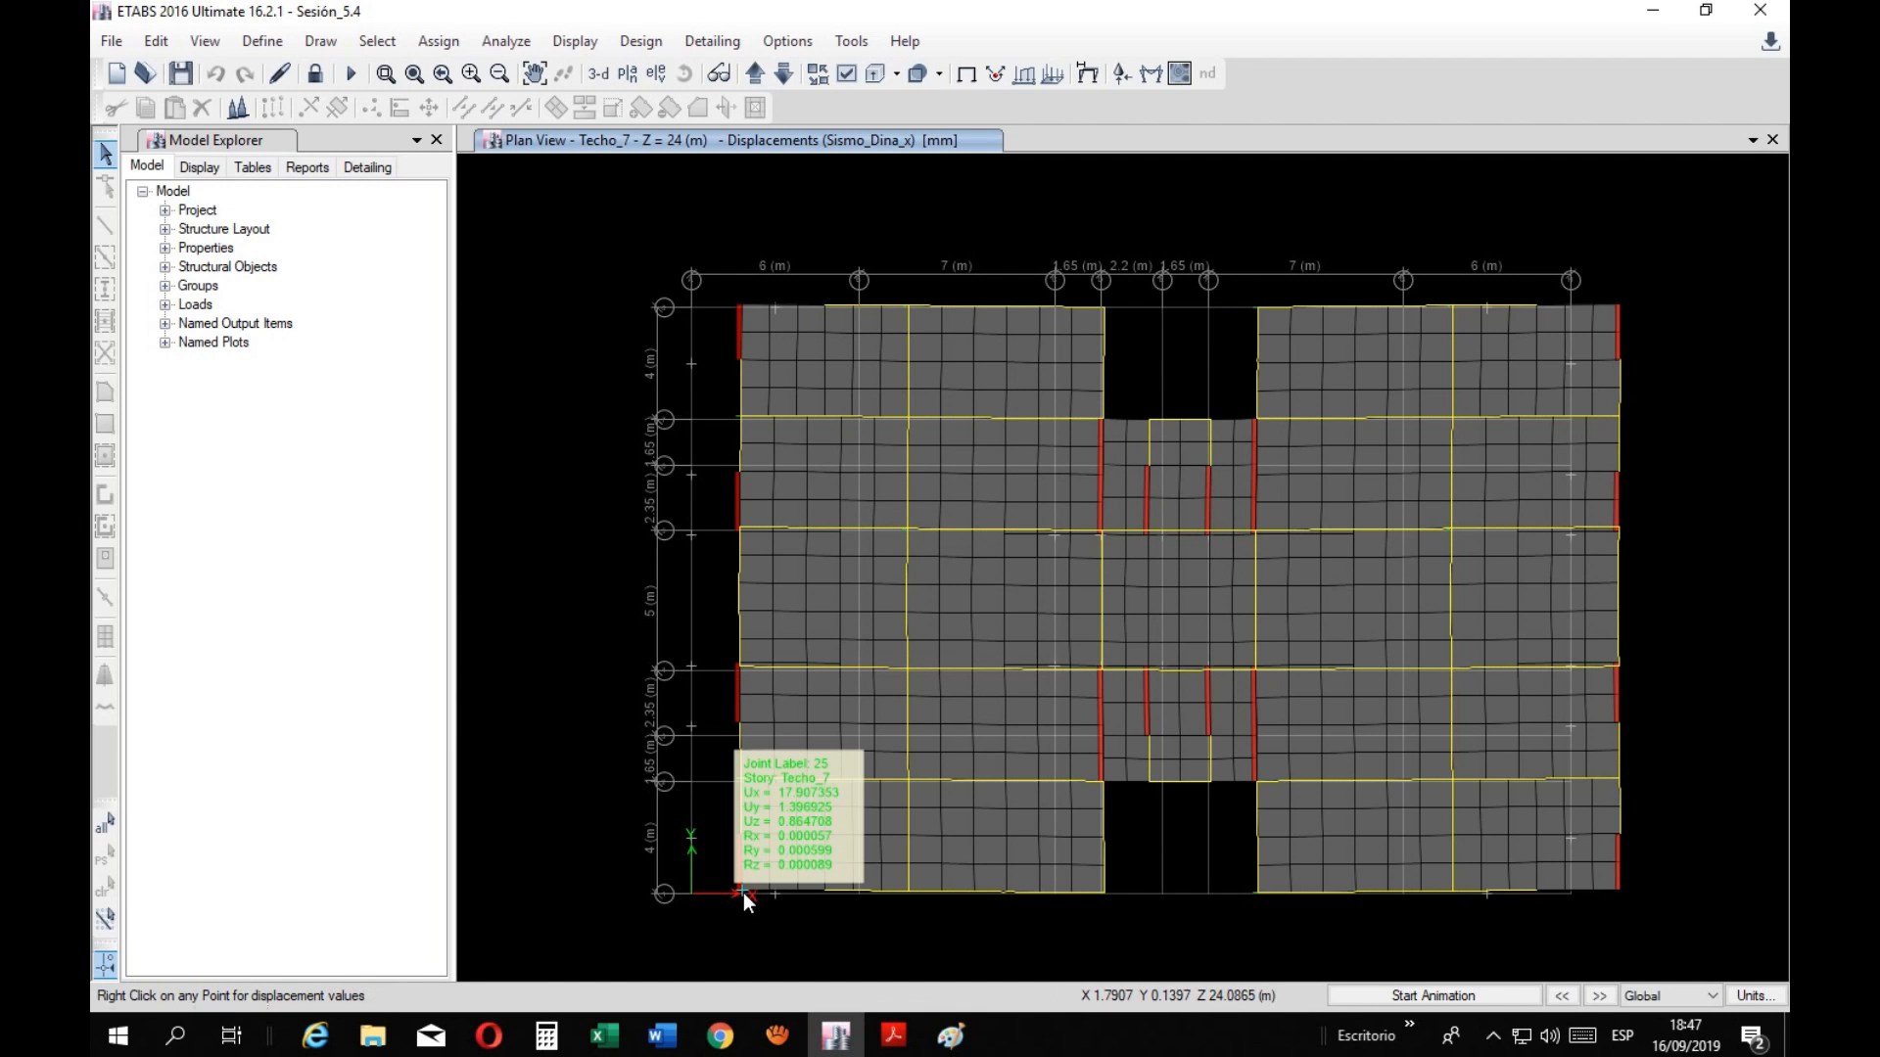
right_click(743, 891)
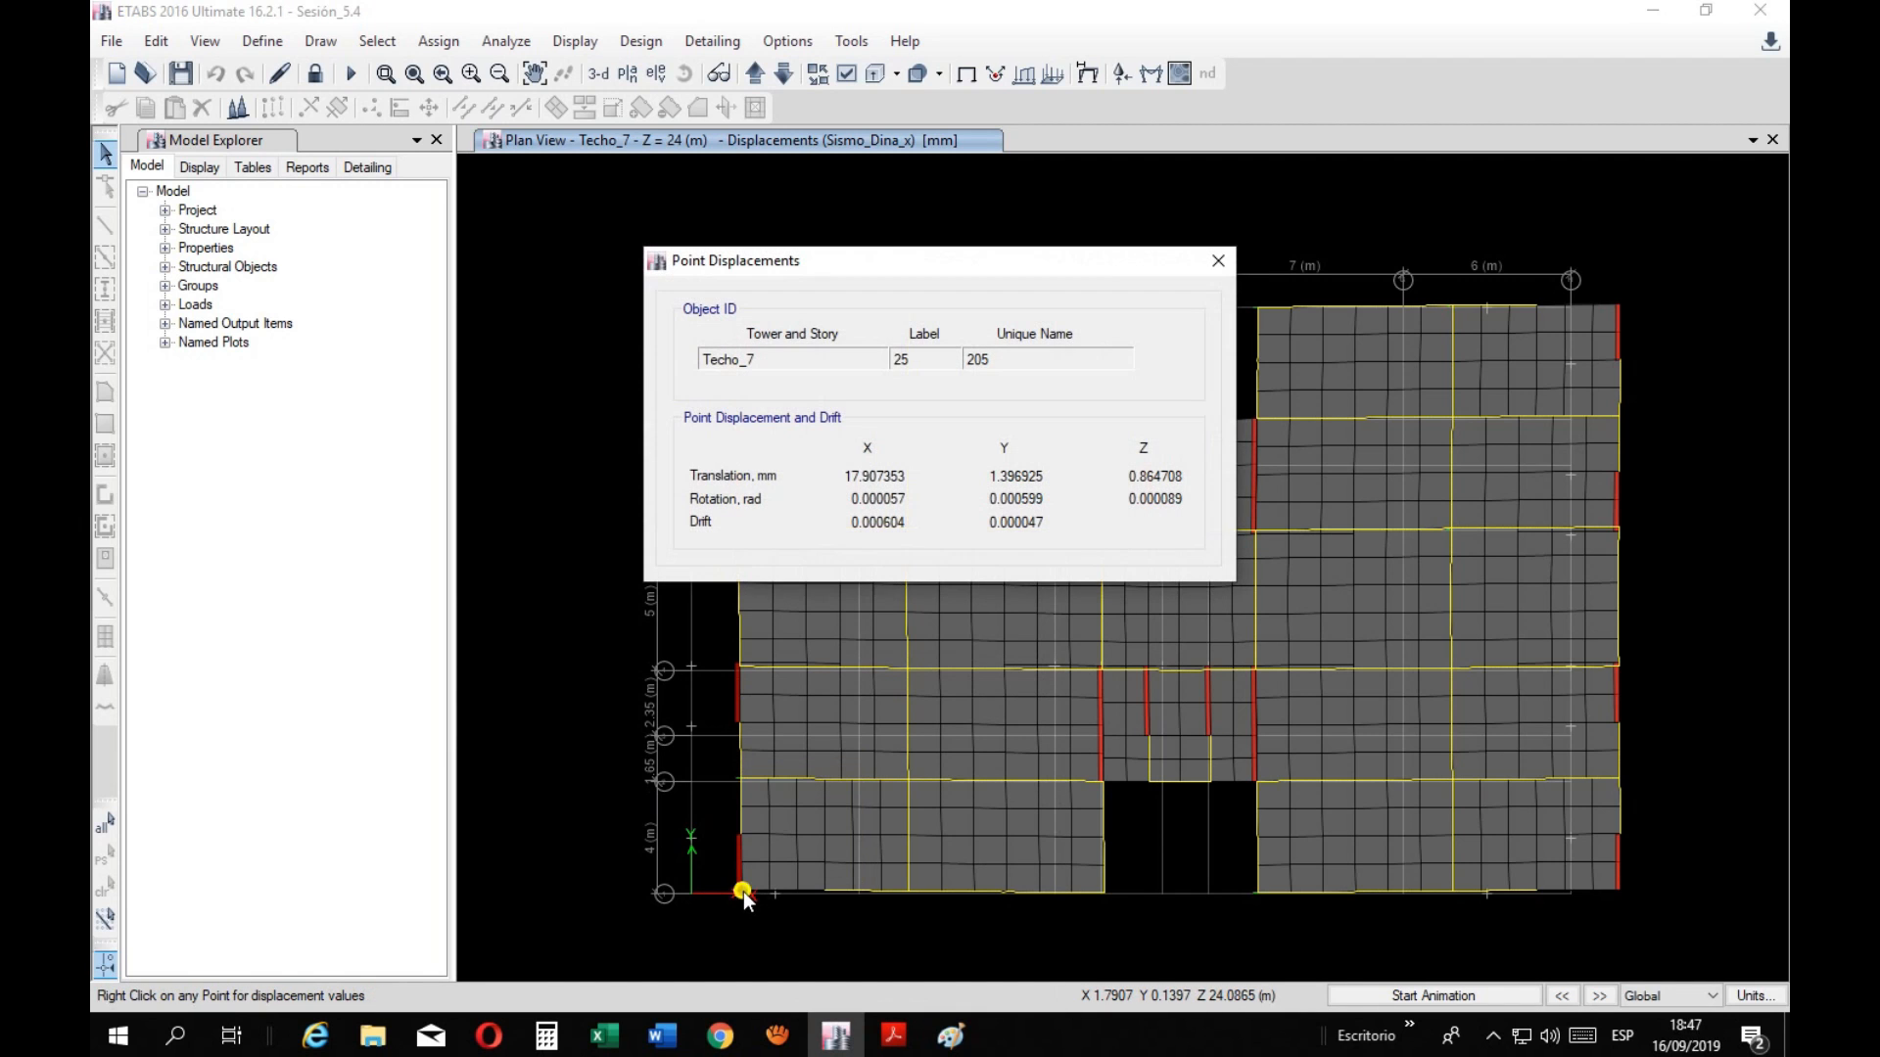
left_click(1217, 261)
Switch to the Metrado_Modelo_Etabs workbook in Excel and paste the copied torsion diagram over columns L to O, beside the two formulas
mouse_move(1490, 331)
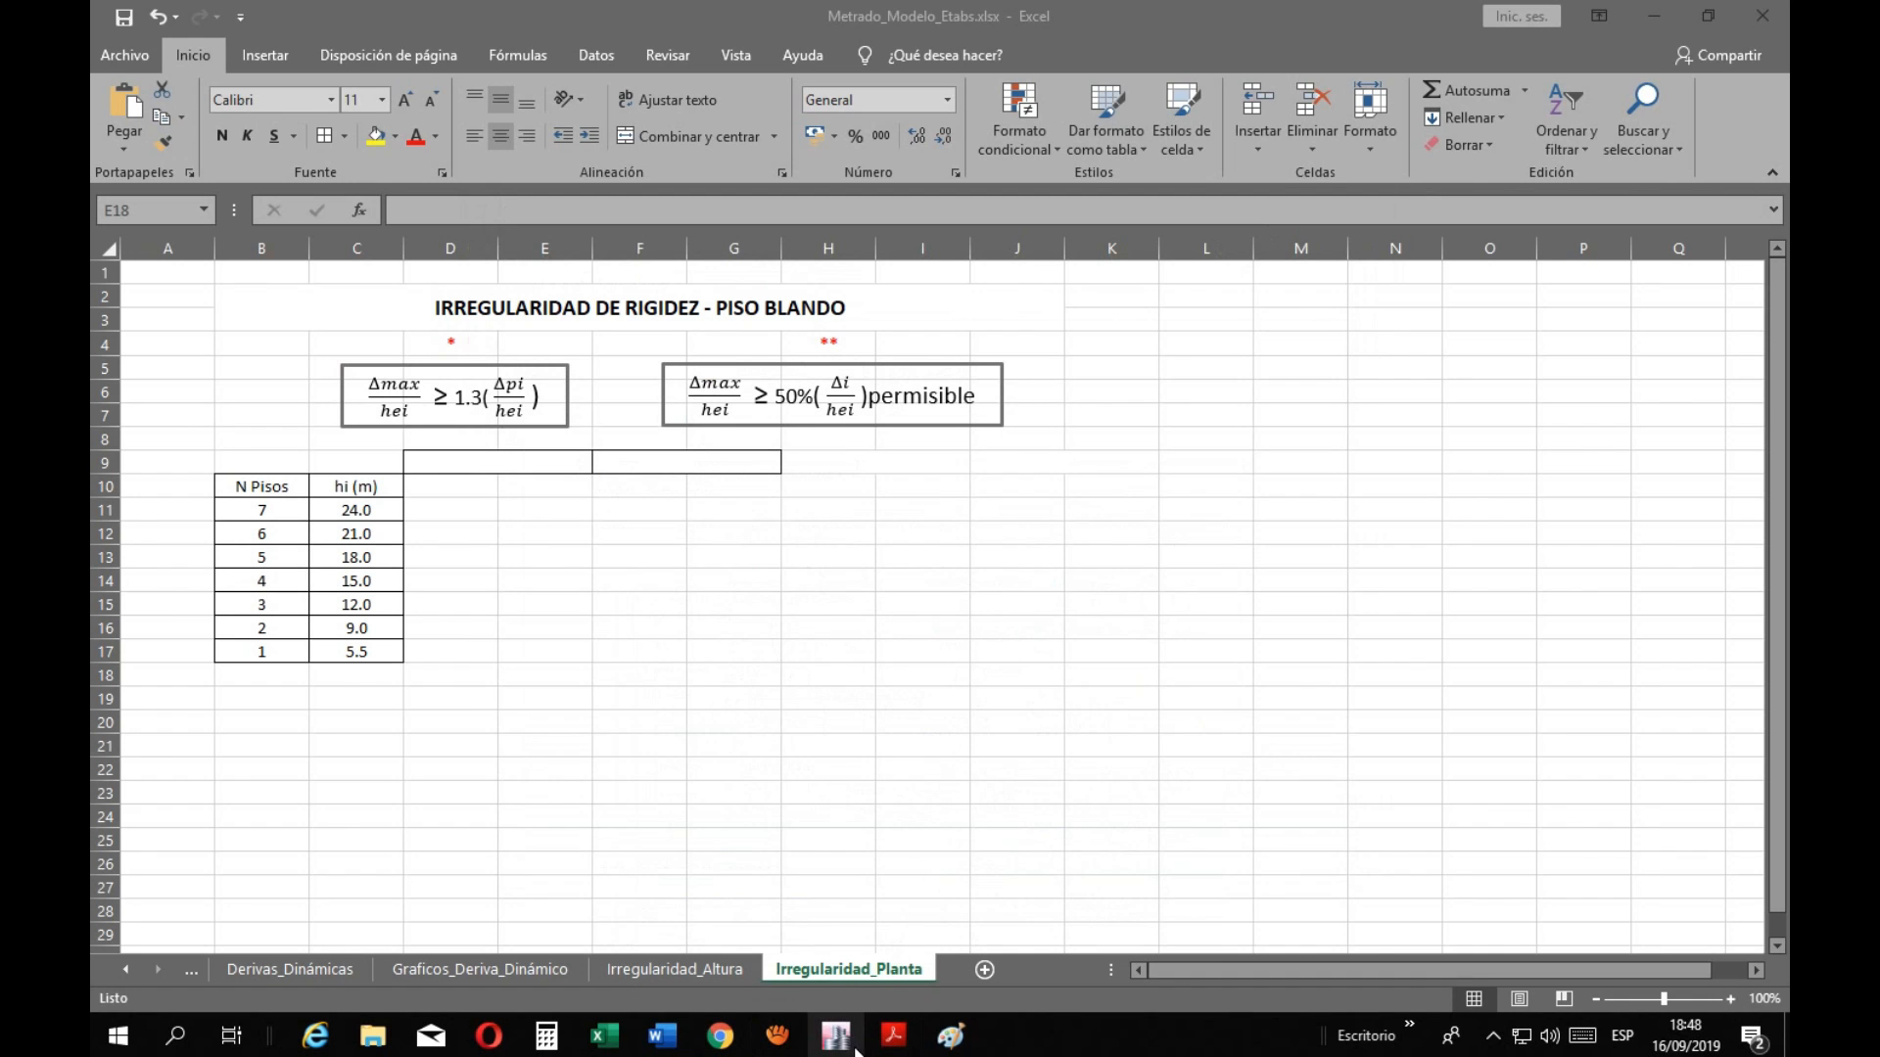
left_click(1273, 376)
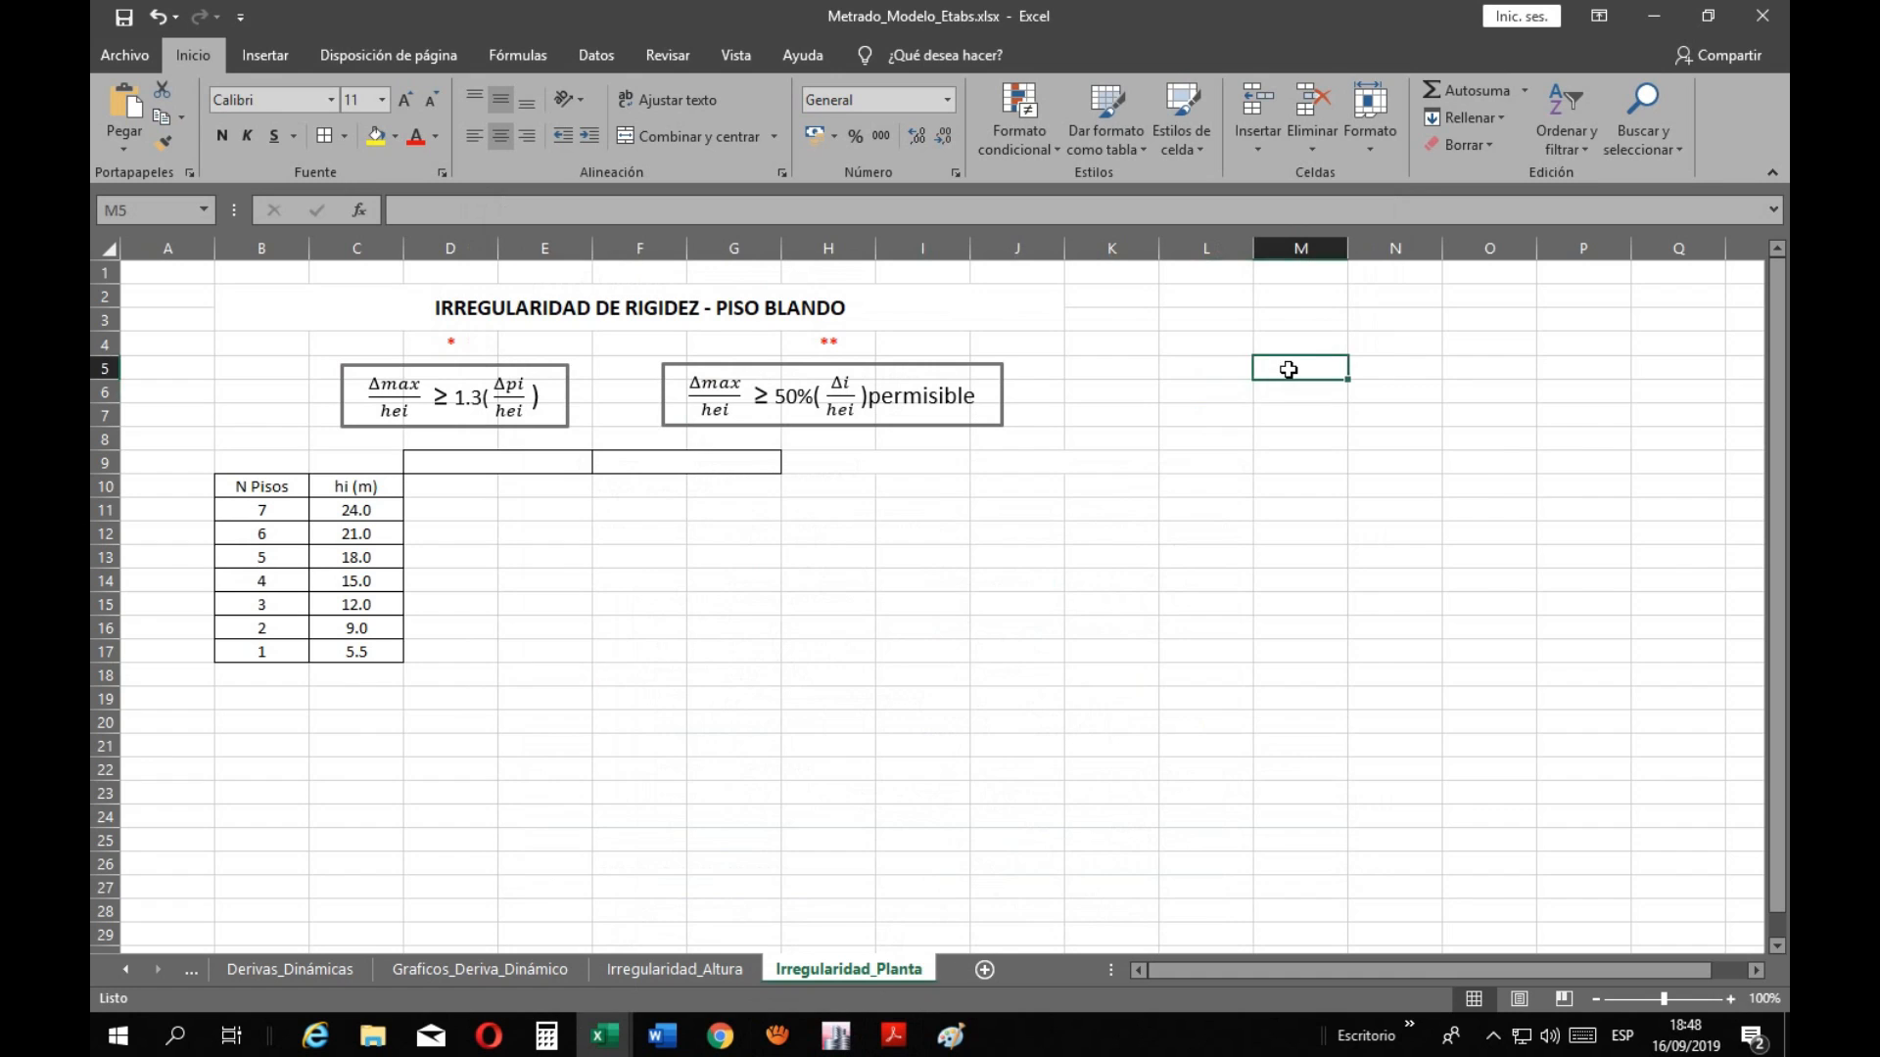
key("ctrl+v")
left_click_drag(1339, 456, 1305, 383)
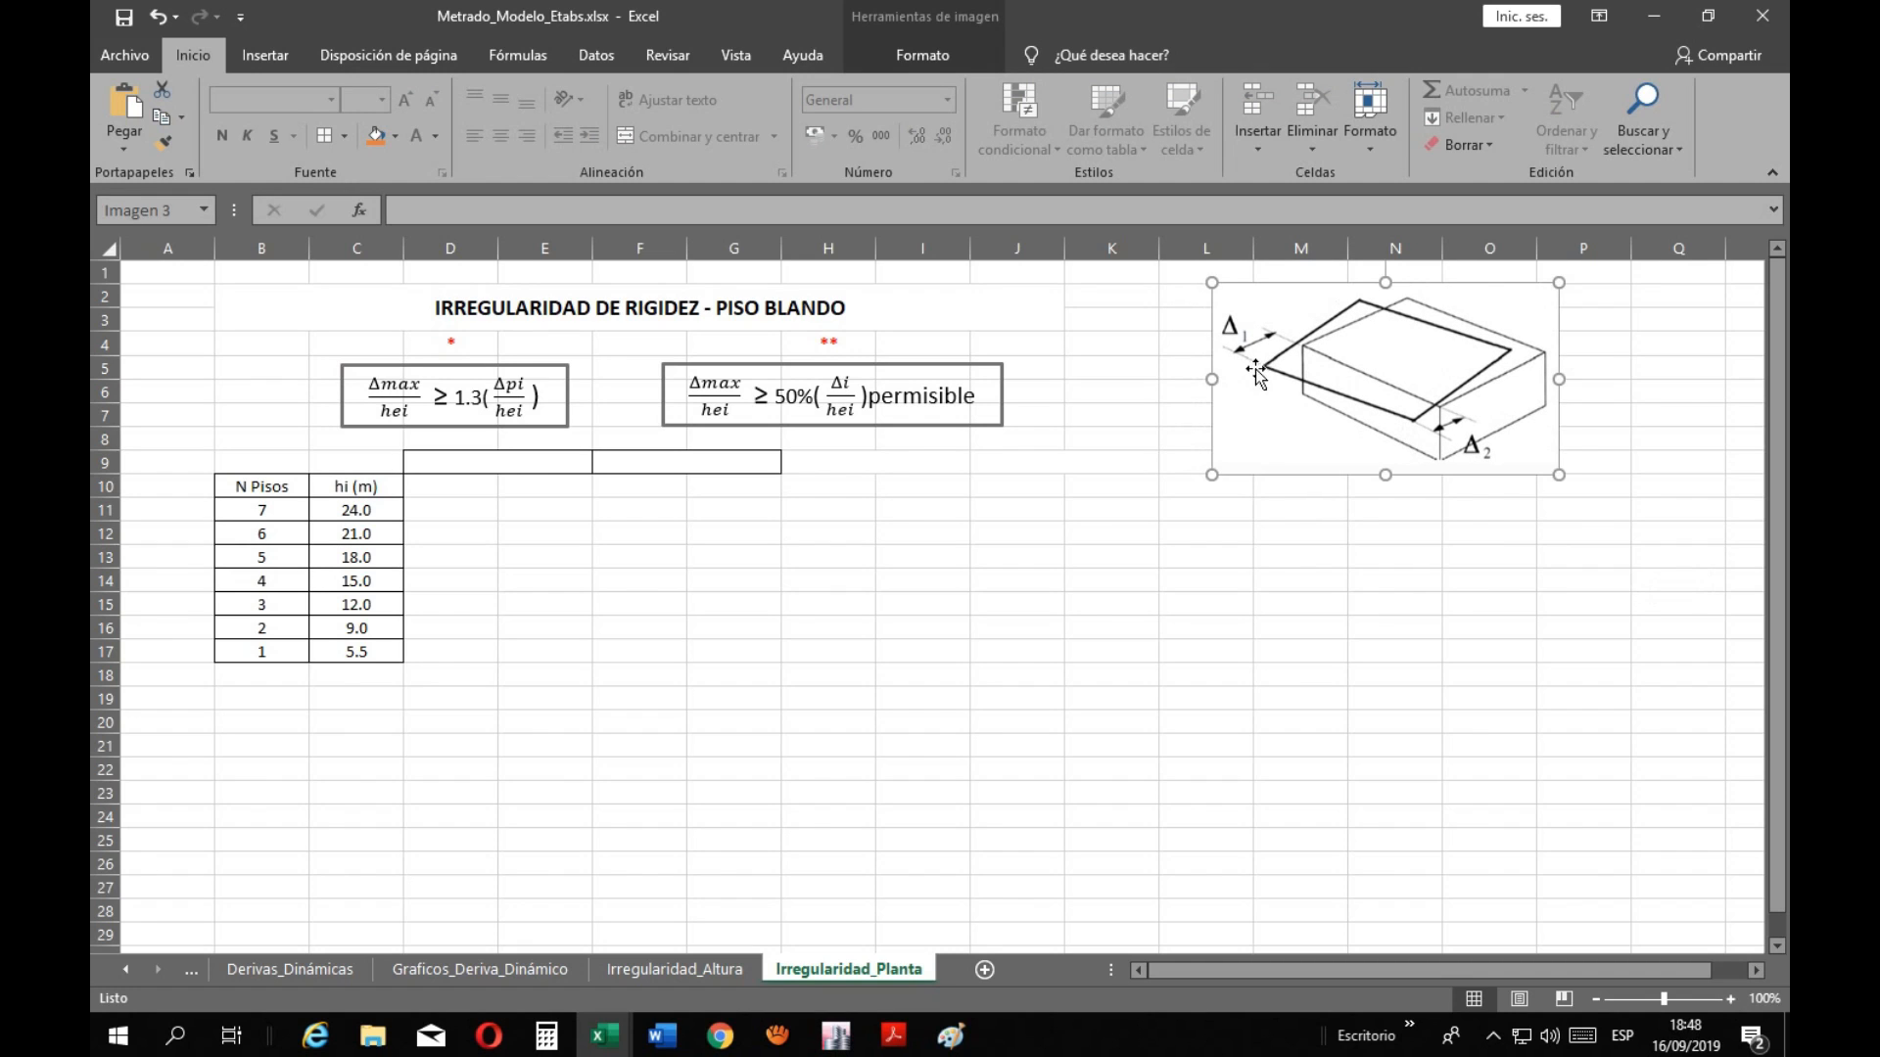
left_click(1282, 536)
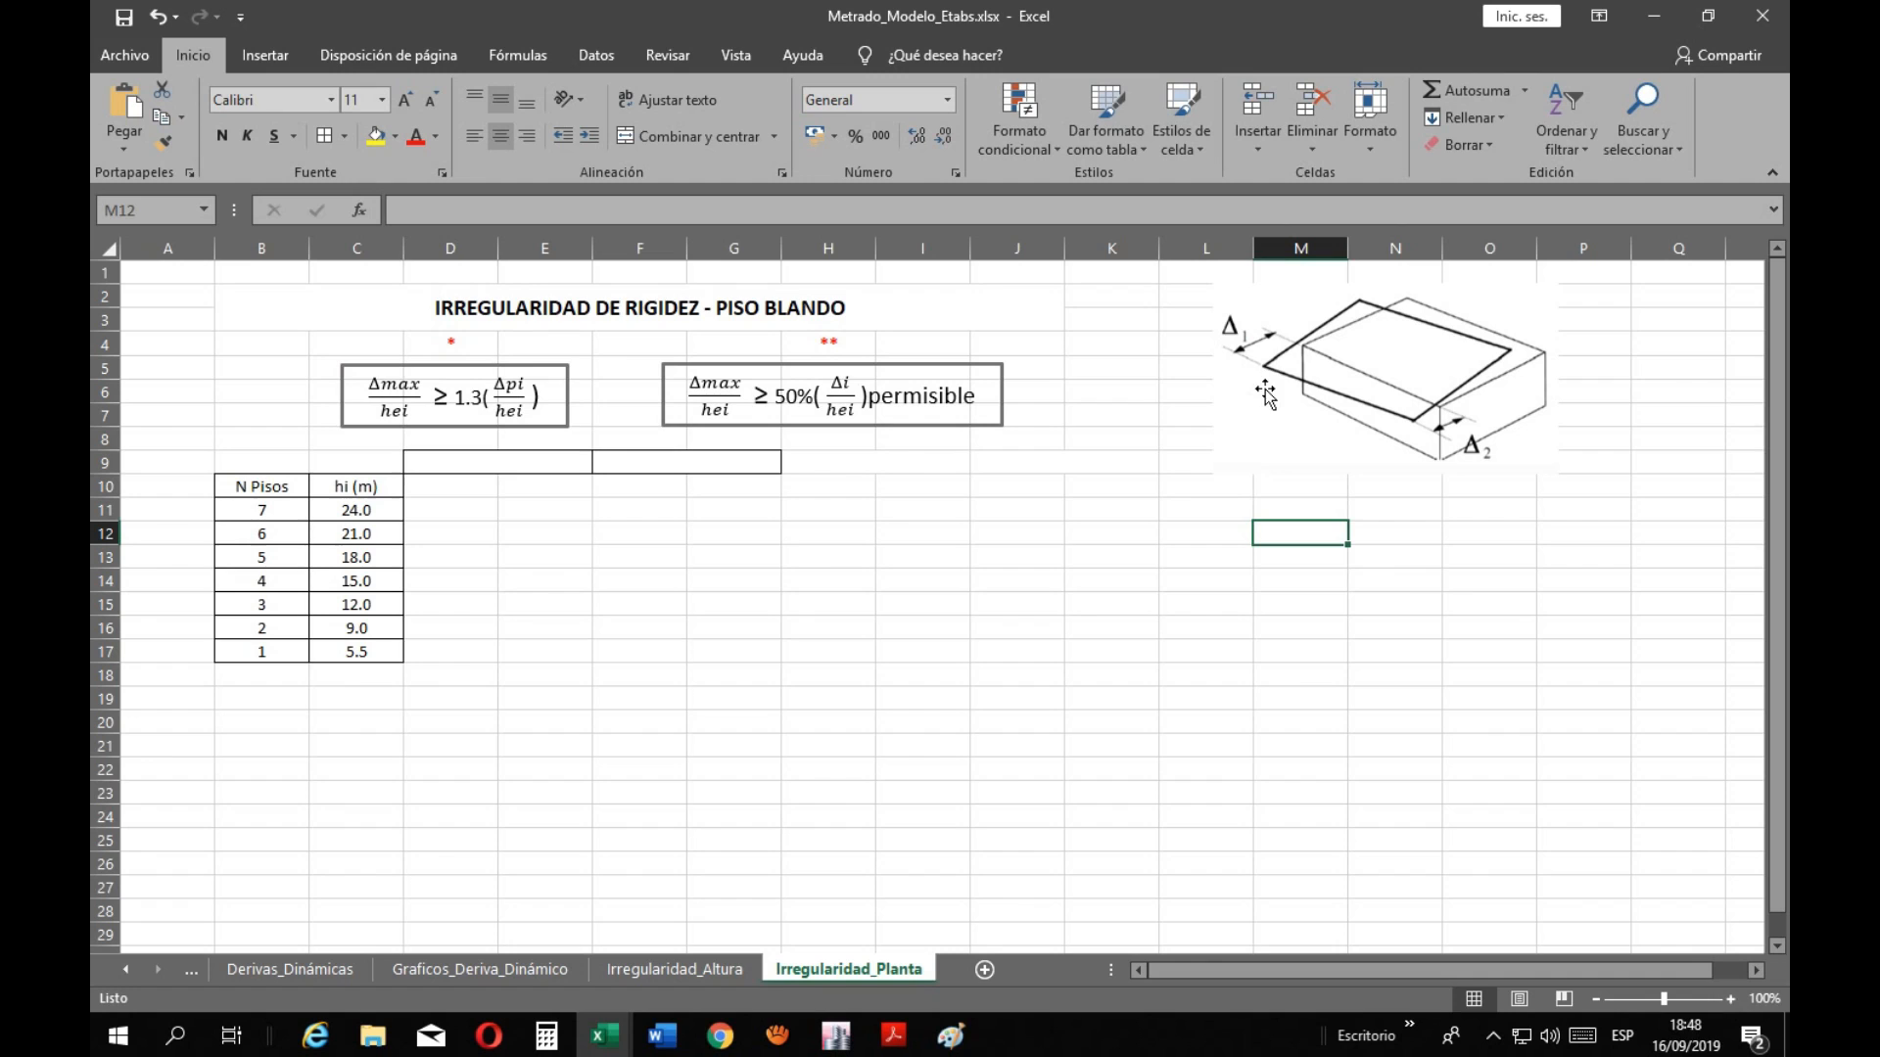
Enter the headers "Extremo 1" in merged cell D9 and "Extremo 2" in merged cell F9
left_click(619, 671)
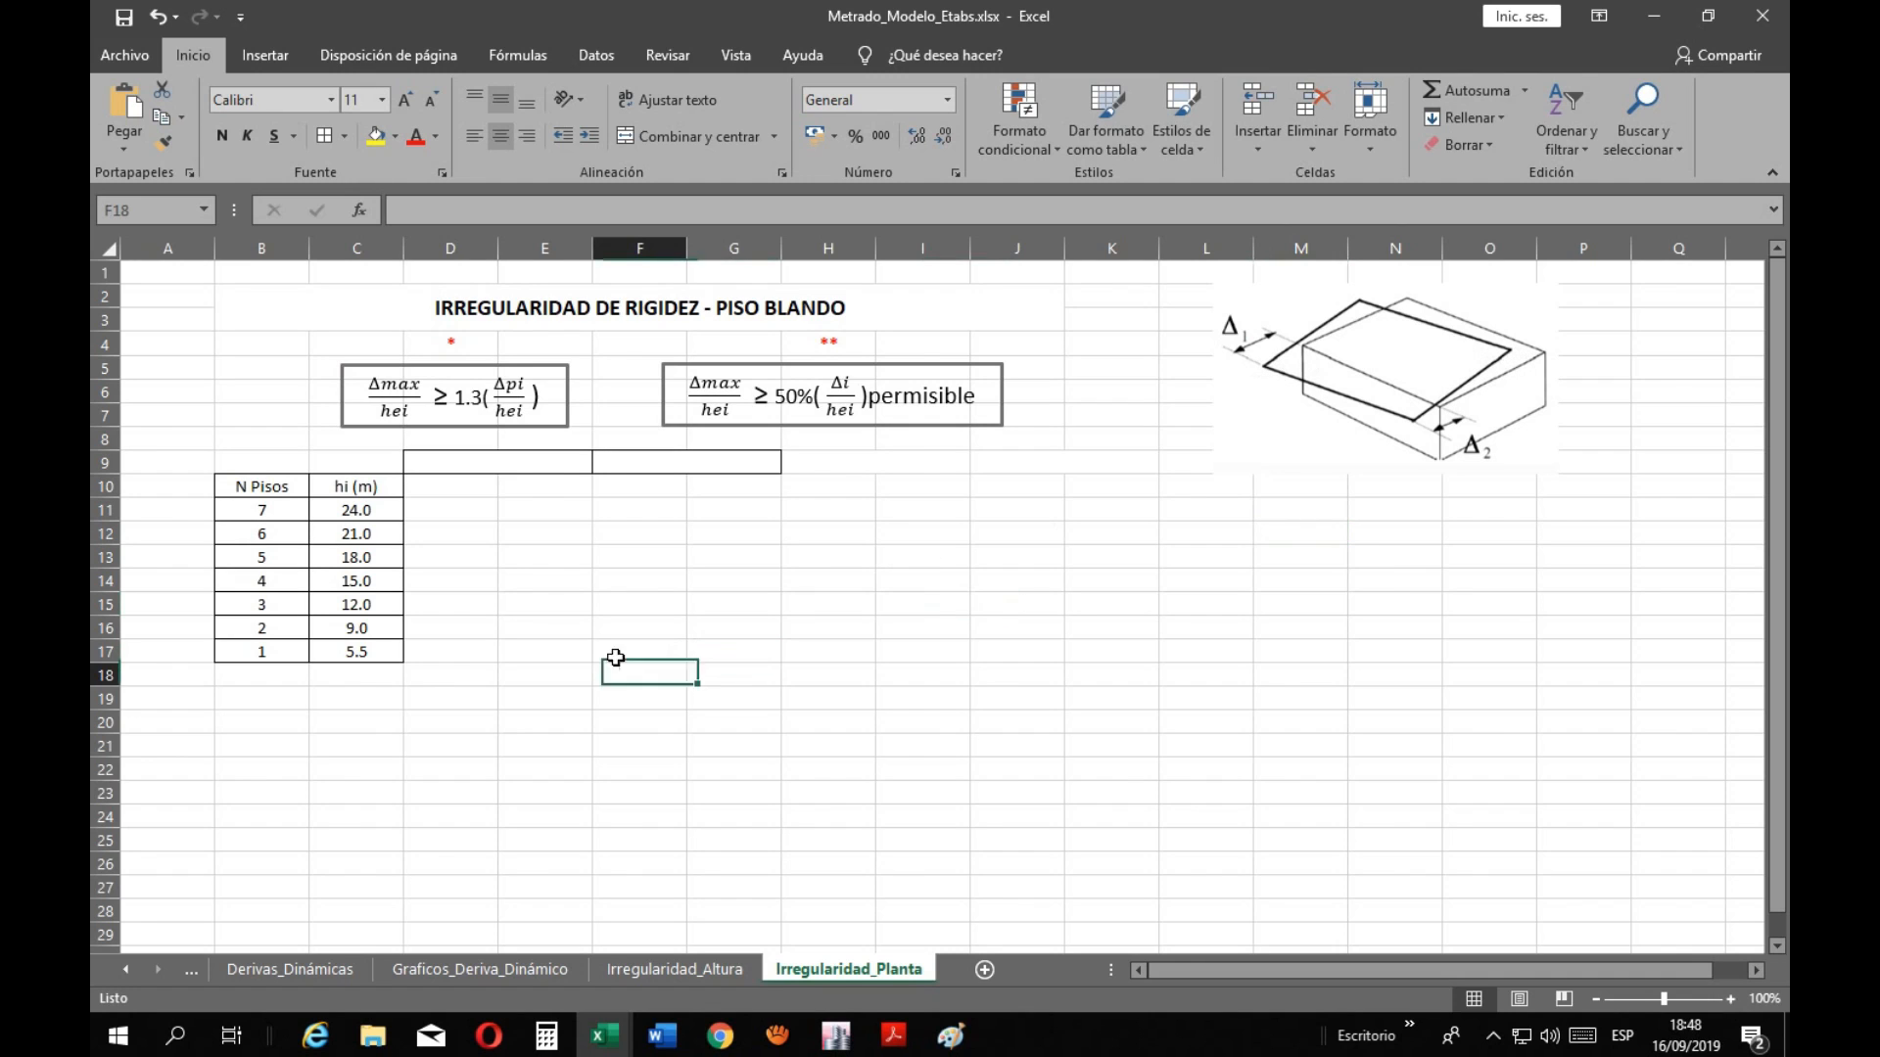
left_click(516, 465)
type("Ex")
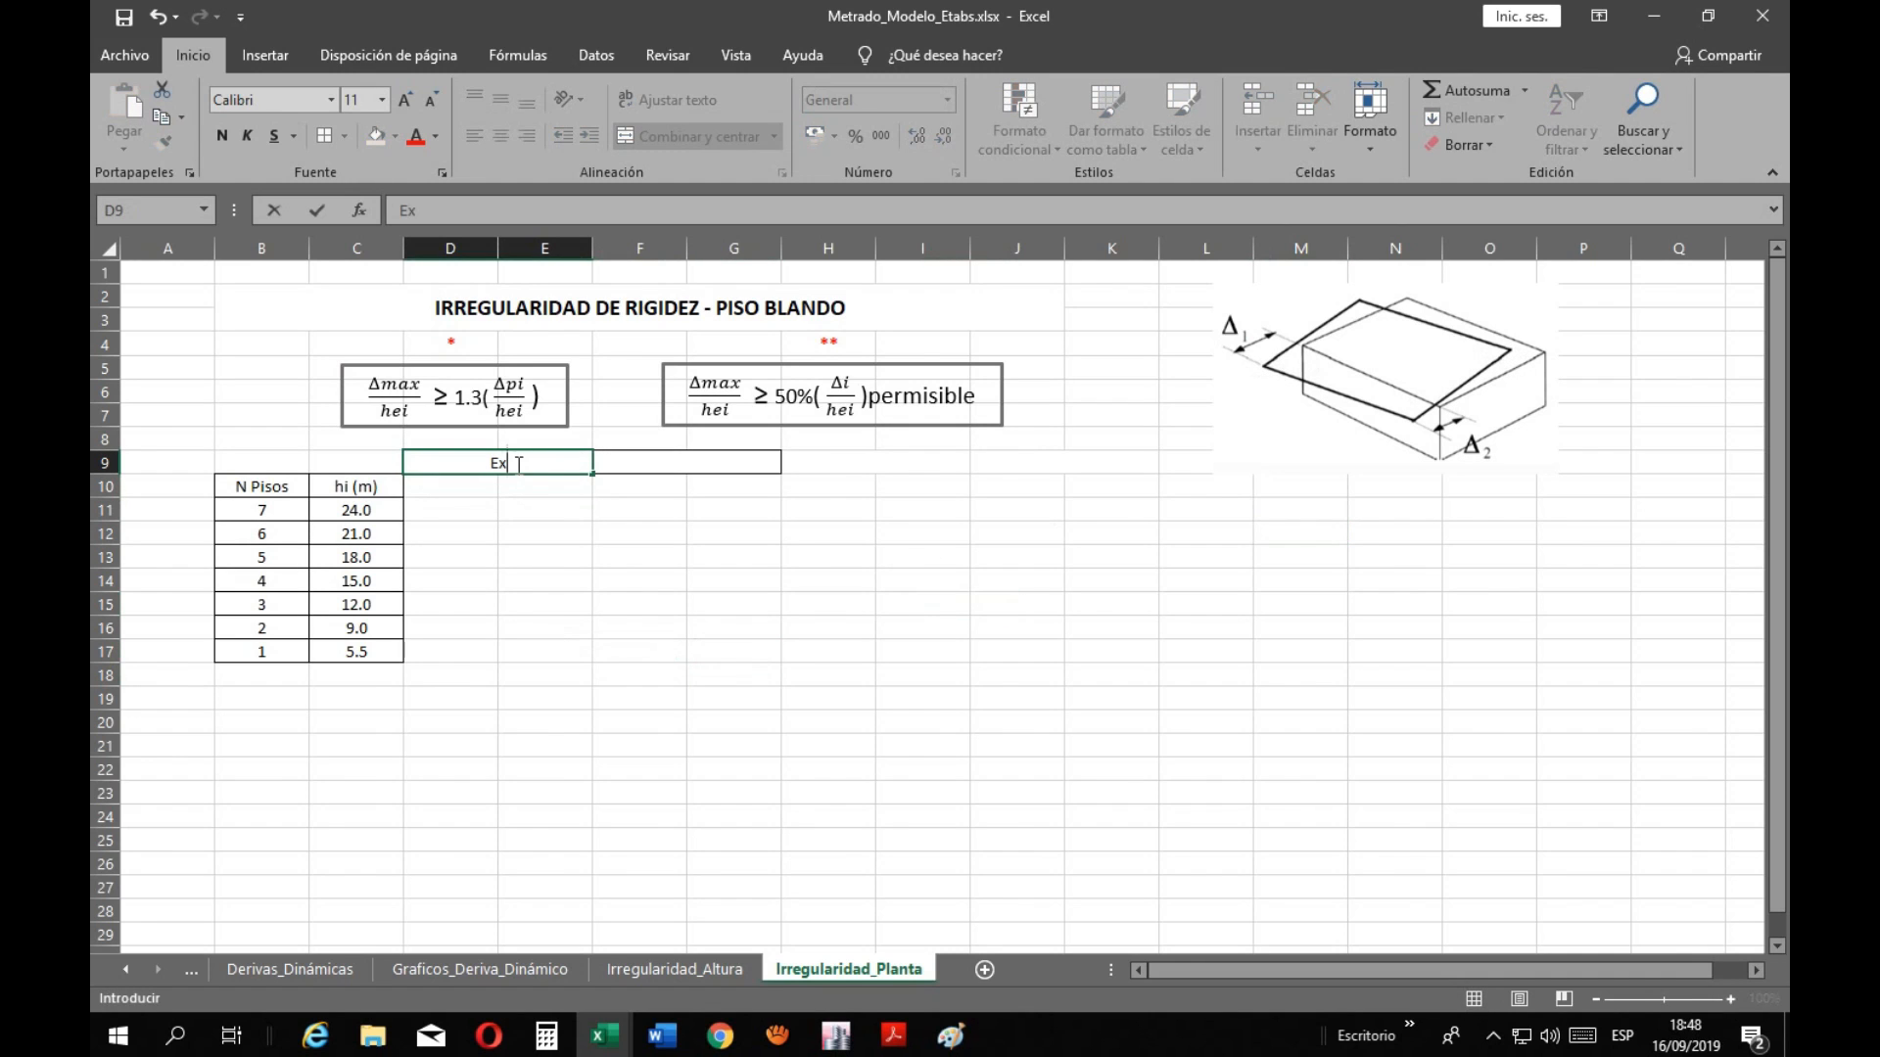
type("tremo 1")
key("Return")
left_click(654, 470)
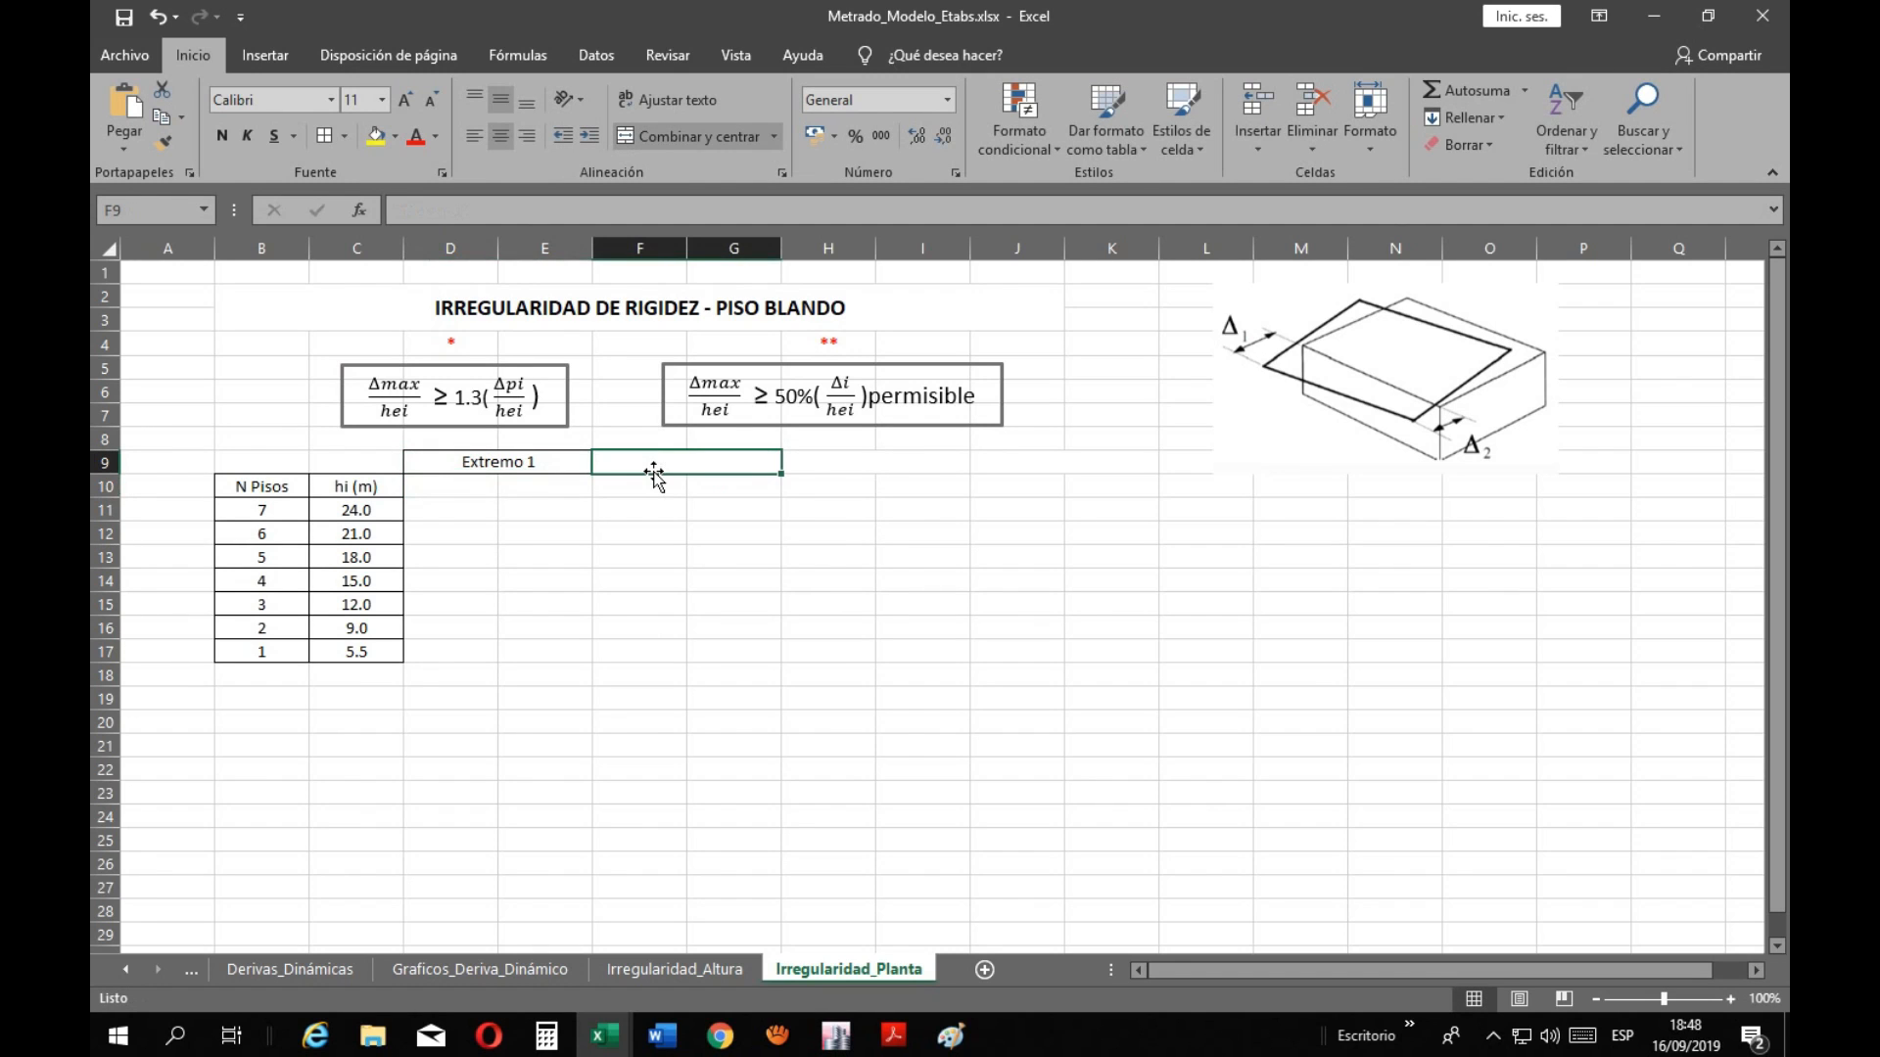
type("Extre")
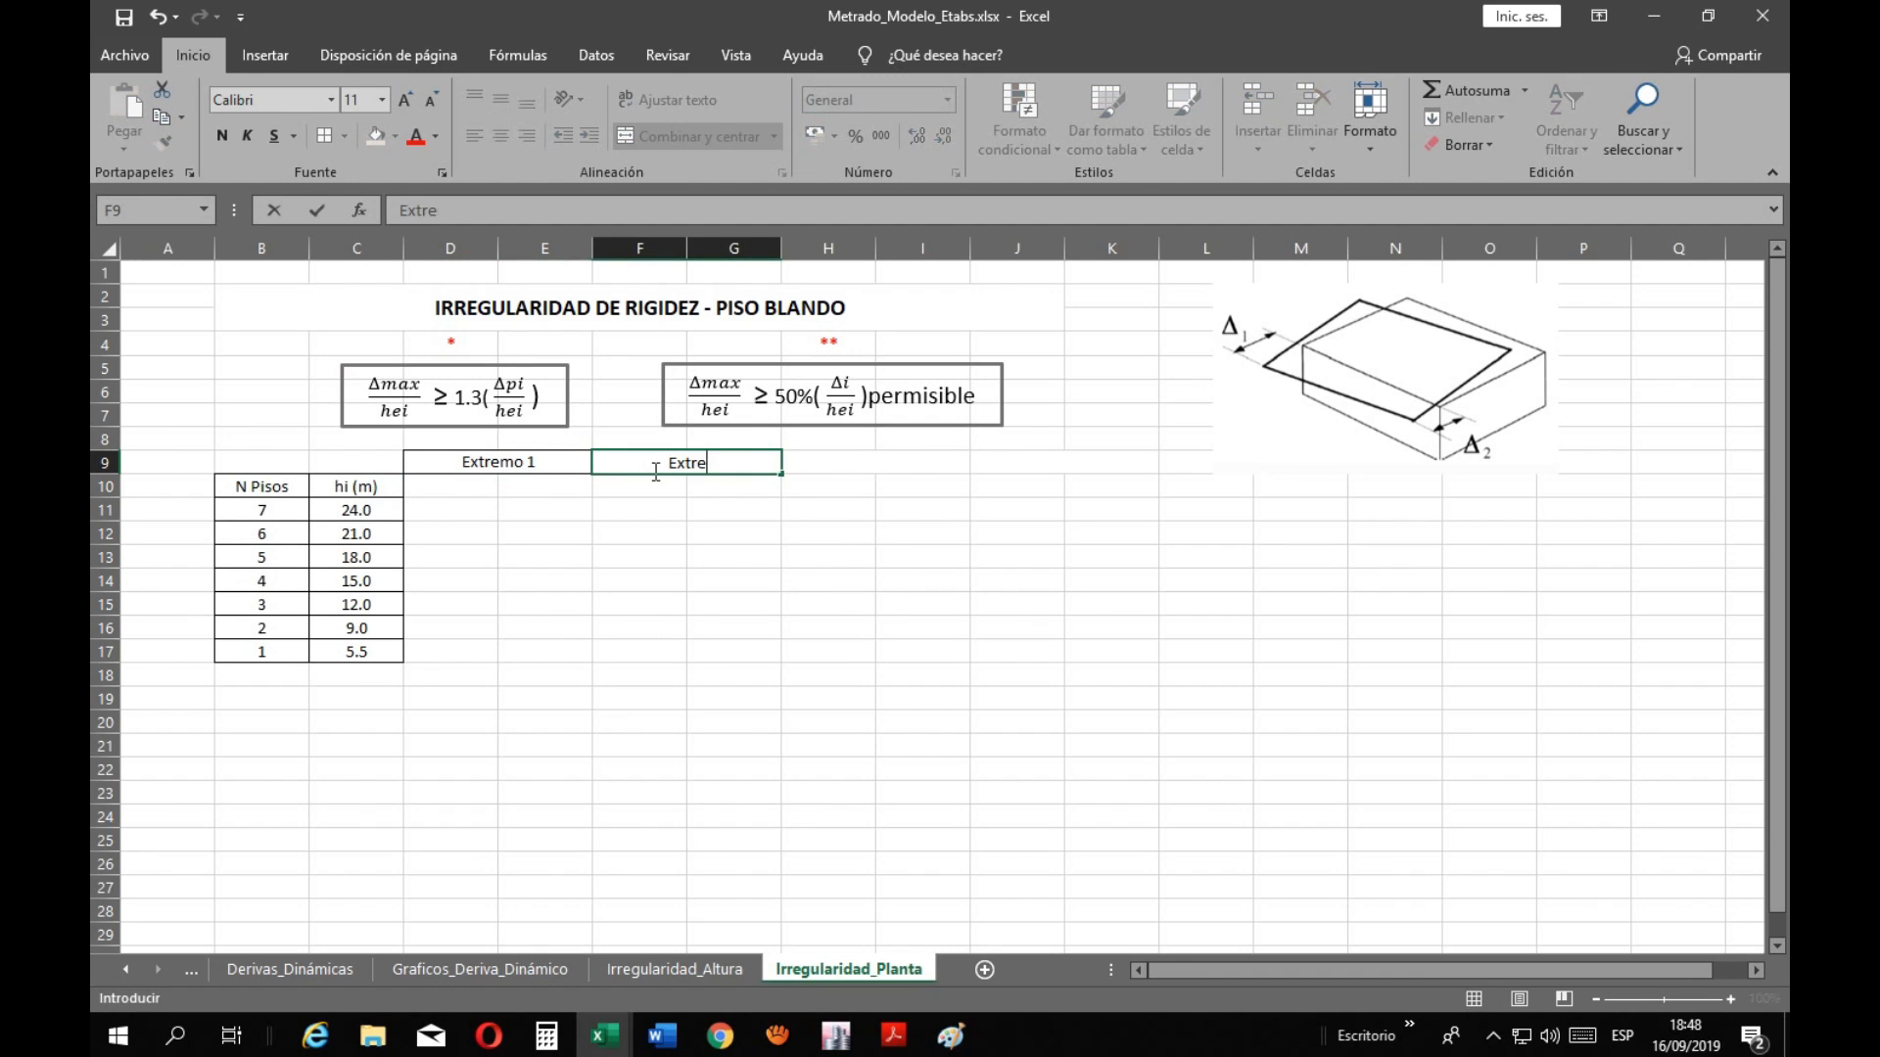
type("mo 2")
key("Return")
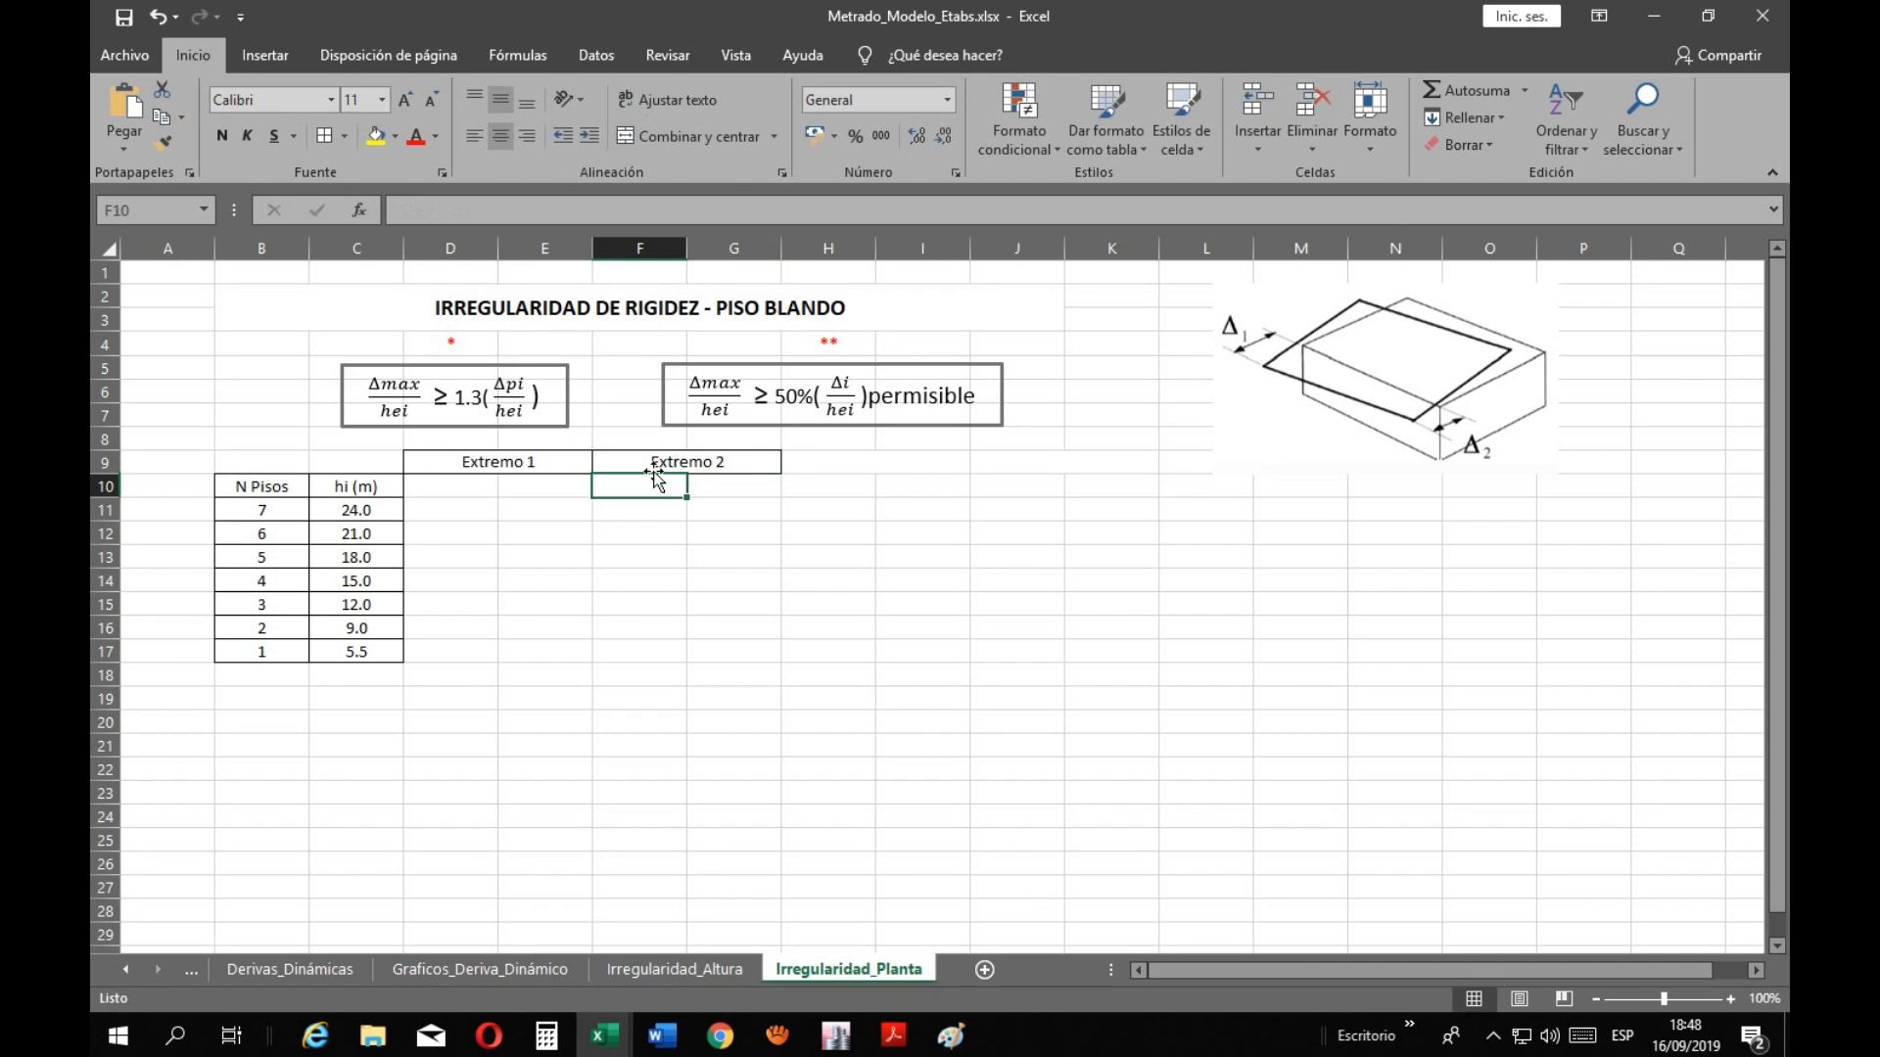
left_click(521, 472)
left_click(490, 485)
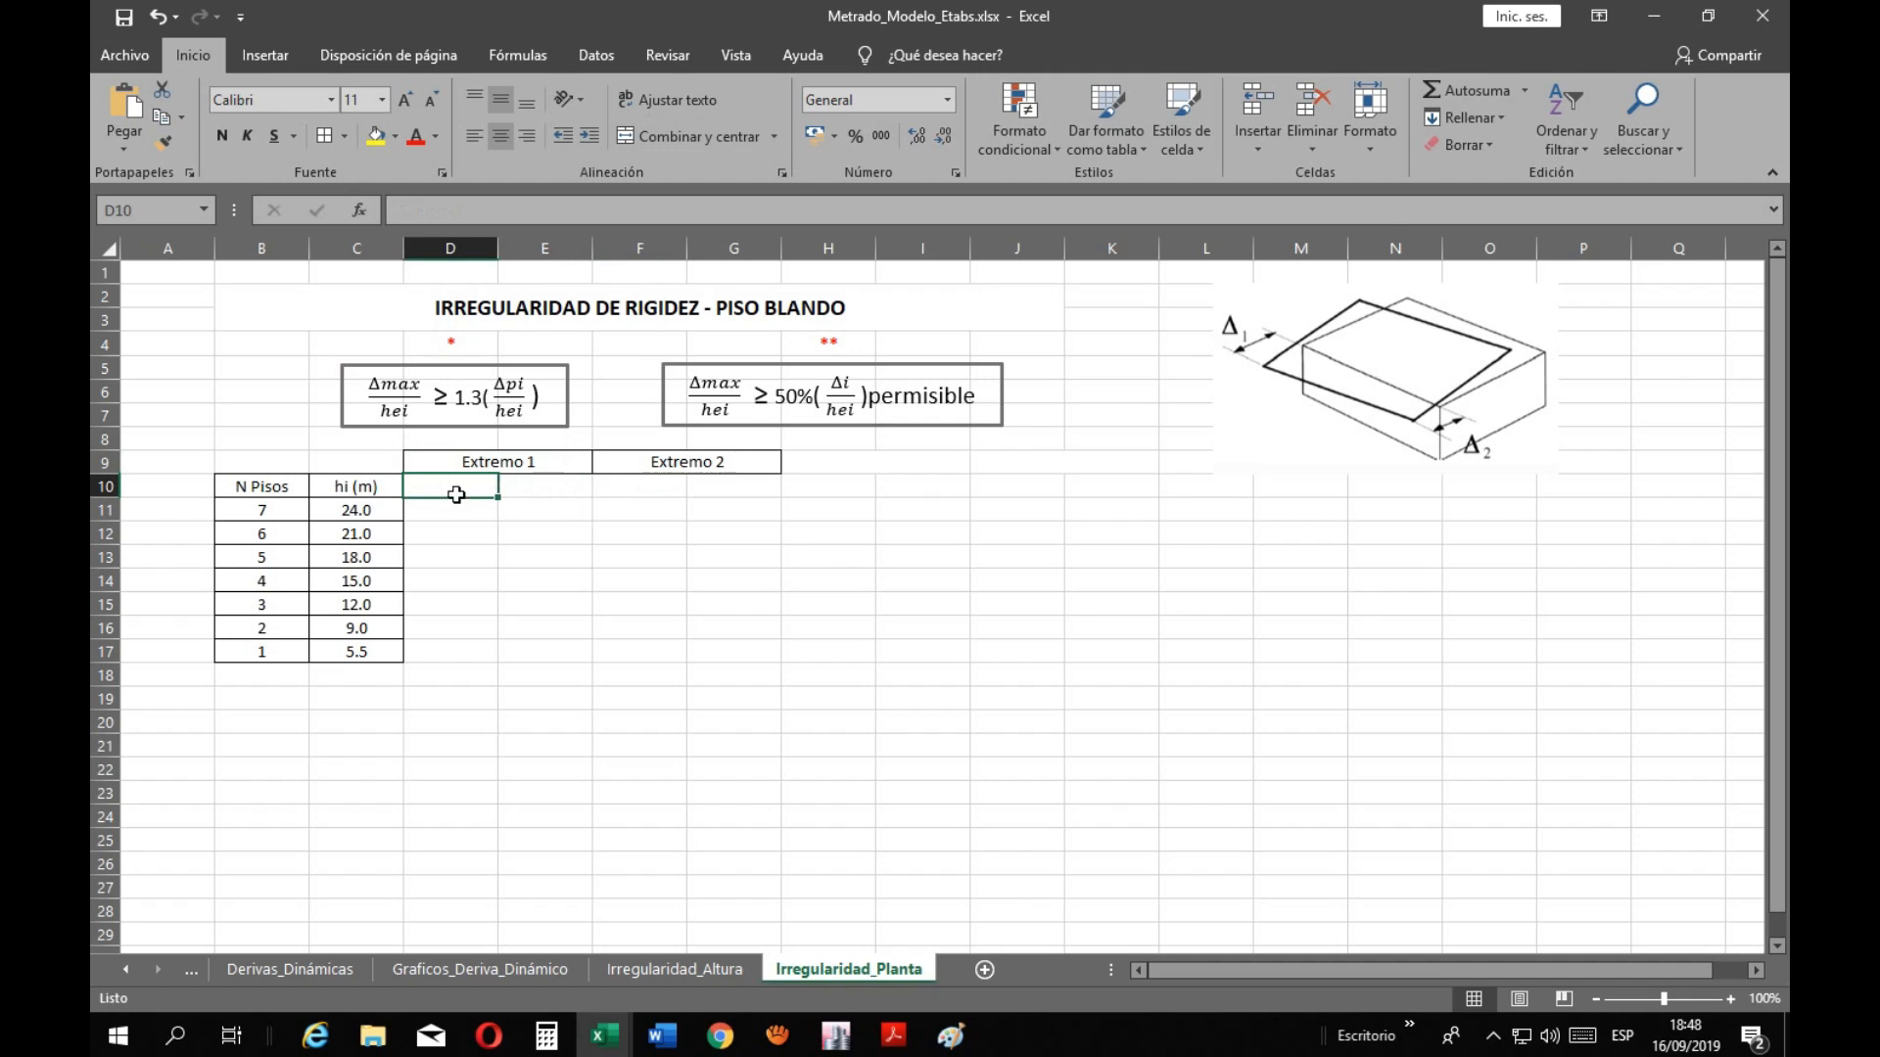
left_click(540, 495)
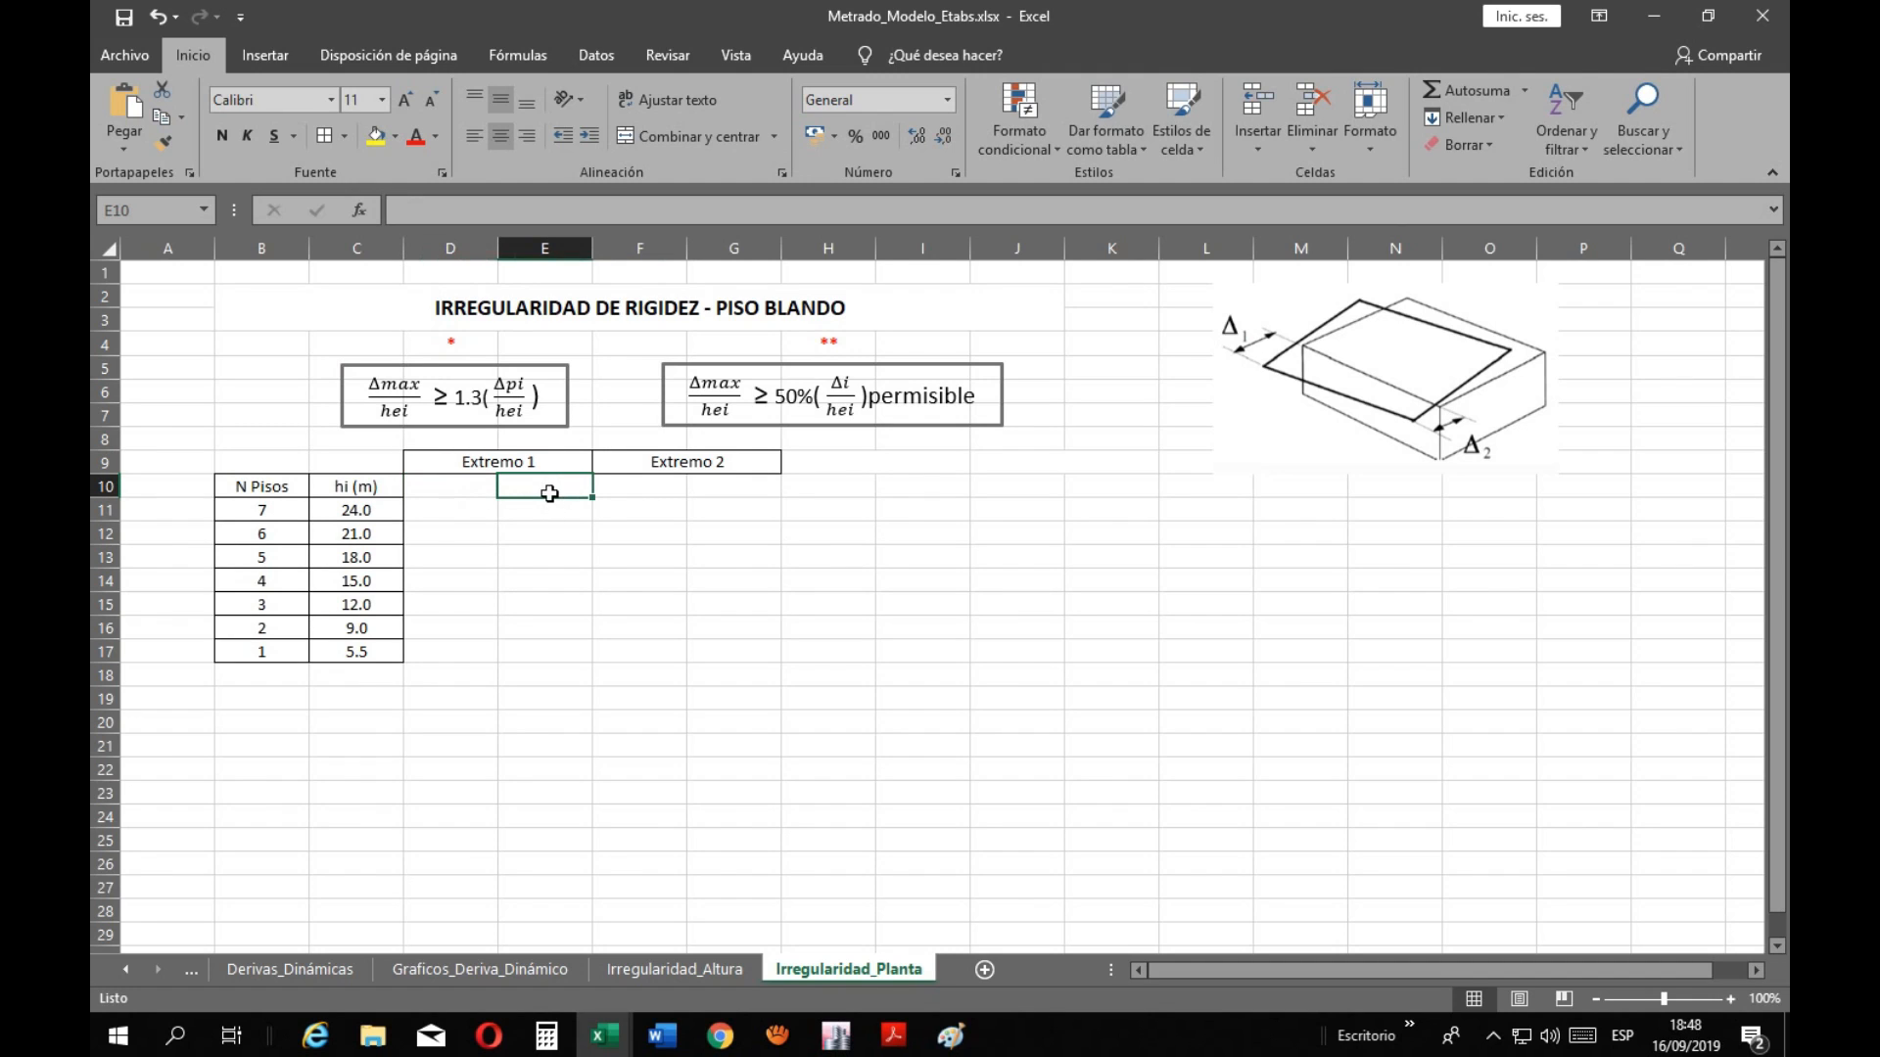
left_click(652, 491)
left_click(710, 488)
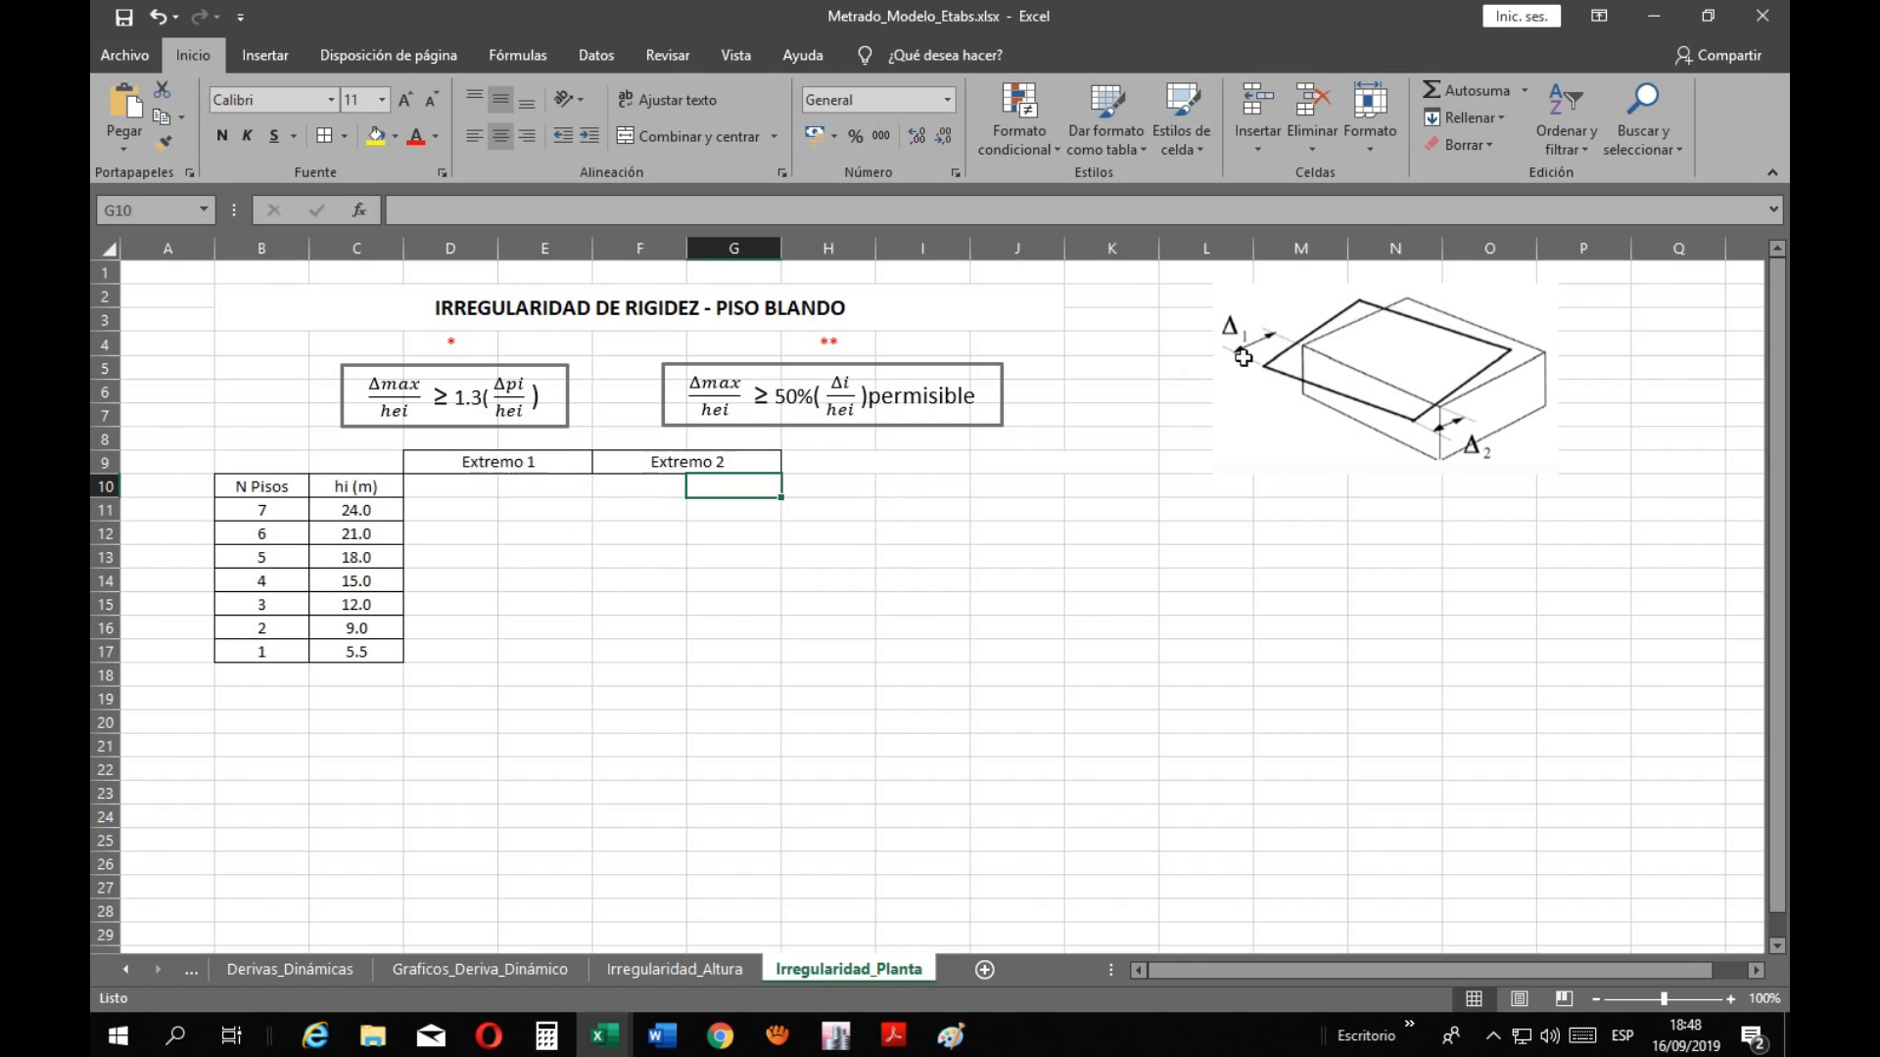
left_click(534, 489)
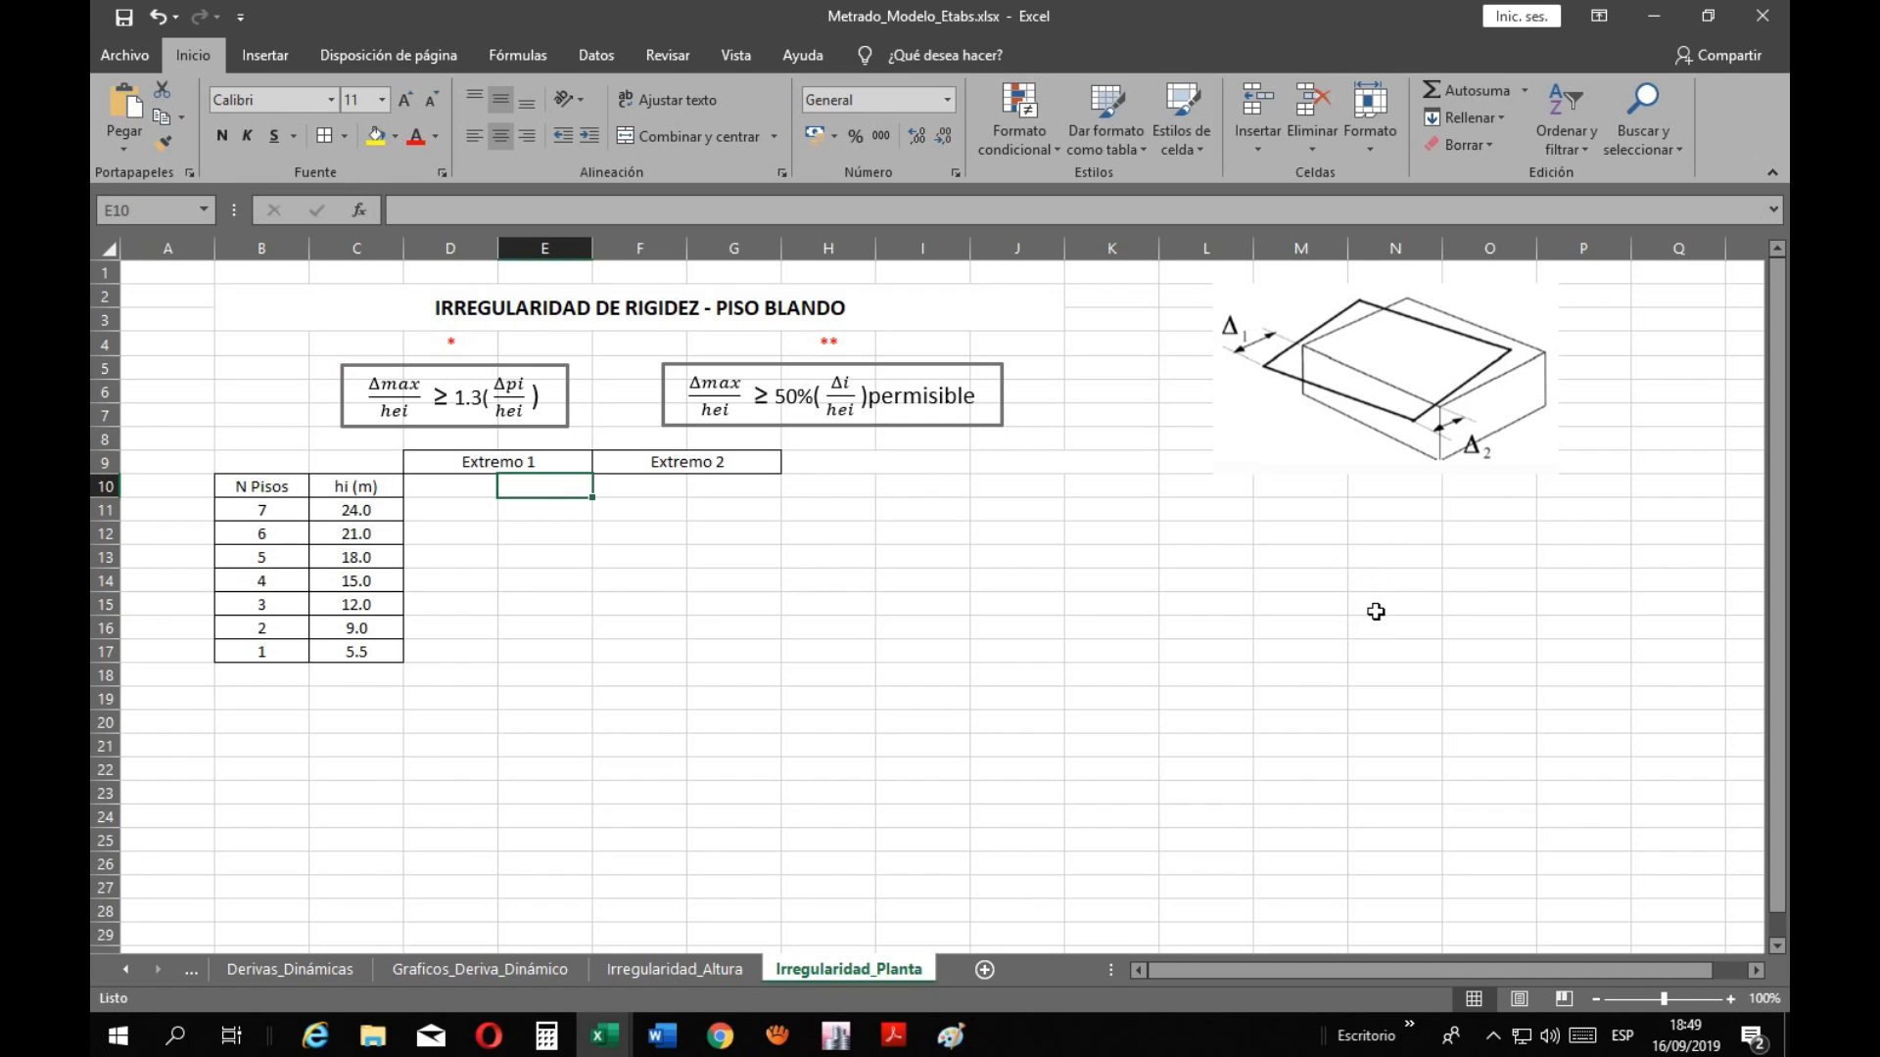
Switch to the Paint sketch and handwrite "2Δ1 + 2Δ2" in green above the plan drawing
left_click(950, 1034)
mouse_move(489, 242)
left_mouse_down()
mouse_move(497, 222)
mouse_move(490, 256)
mouse_move(477, 233)
mouse_move(486, 258)
mouse_move(552, 262)
left_mouse_up()
mouse_move(537, 247)
left_mouse_down()
mouse_move(599, 254)
mouse_move(614, 232)
mouse_move(616, 260)
mouse_move(650, 273)
left_mouse_up()
Recheck the drifts at the upper right and upper left corner joints in ETABS and compare them with the workbook's torsion diagram
left_click(835, 1036)
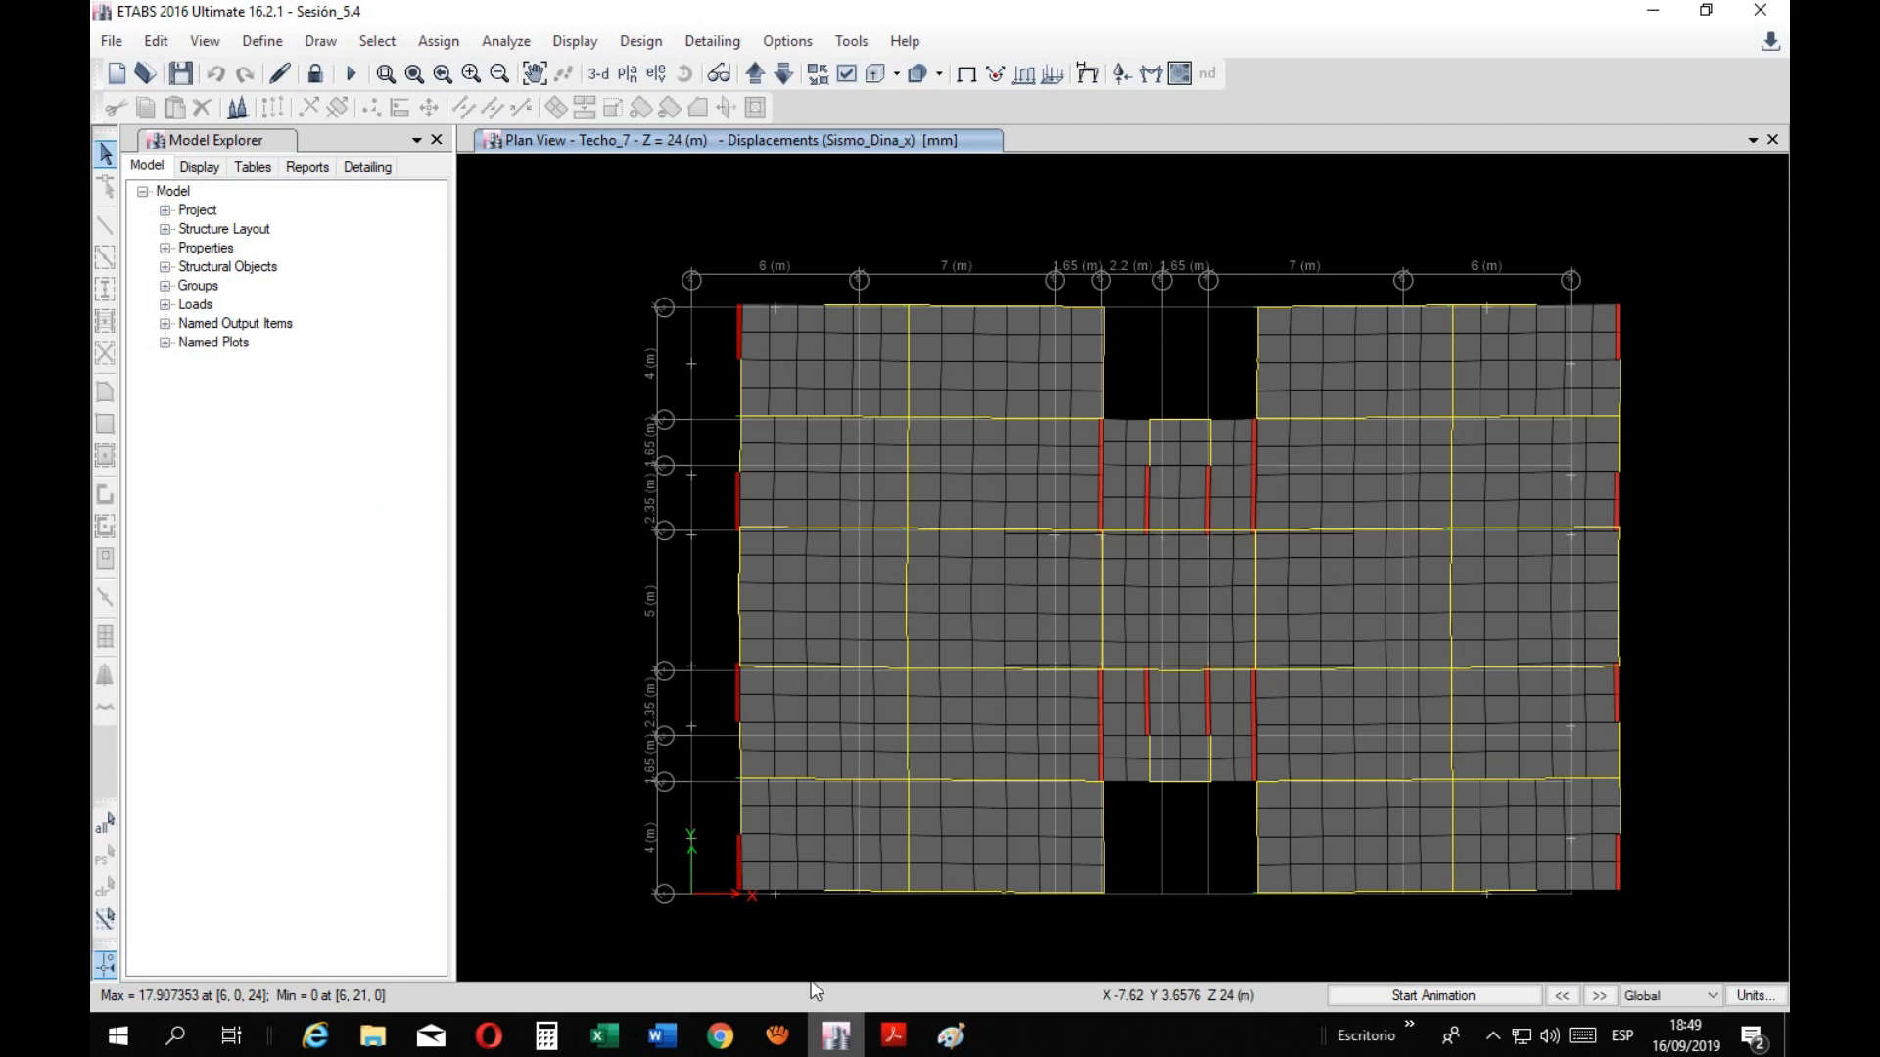
right_click(1617, 305)
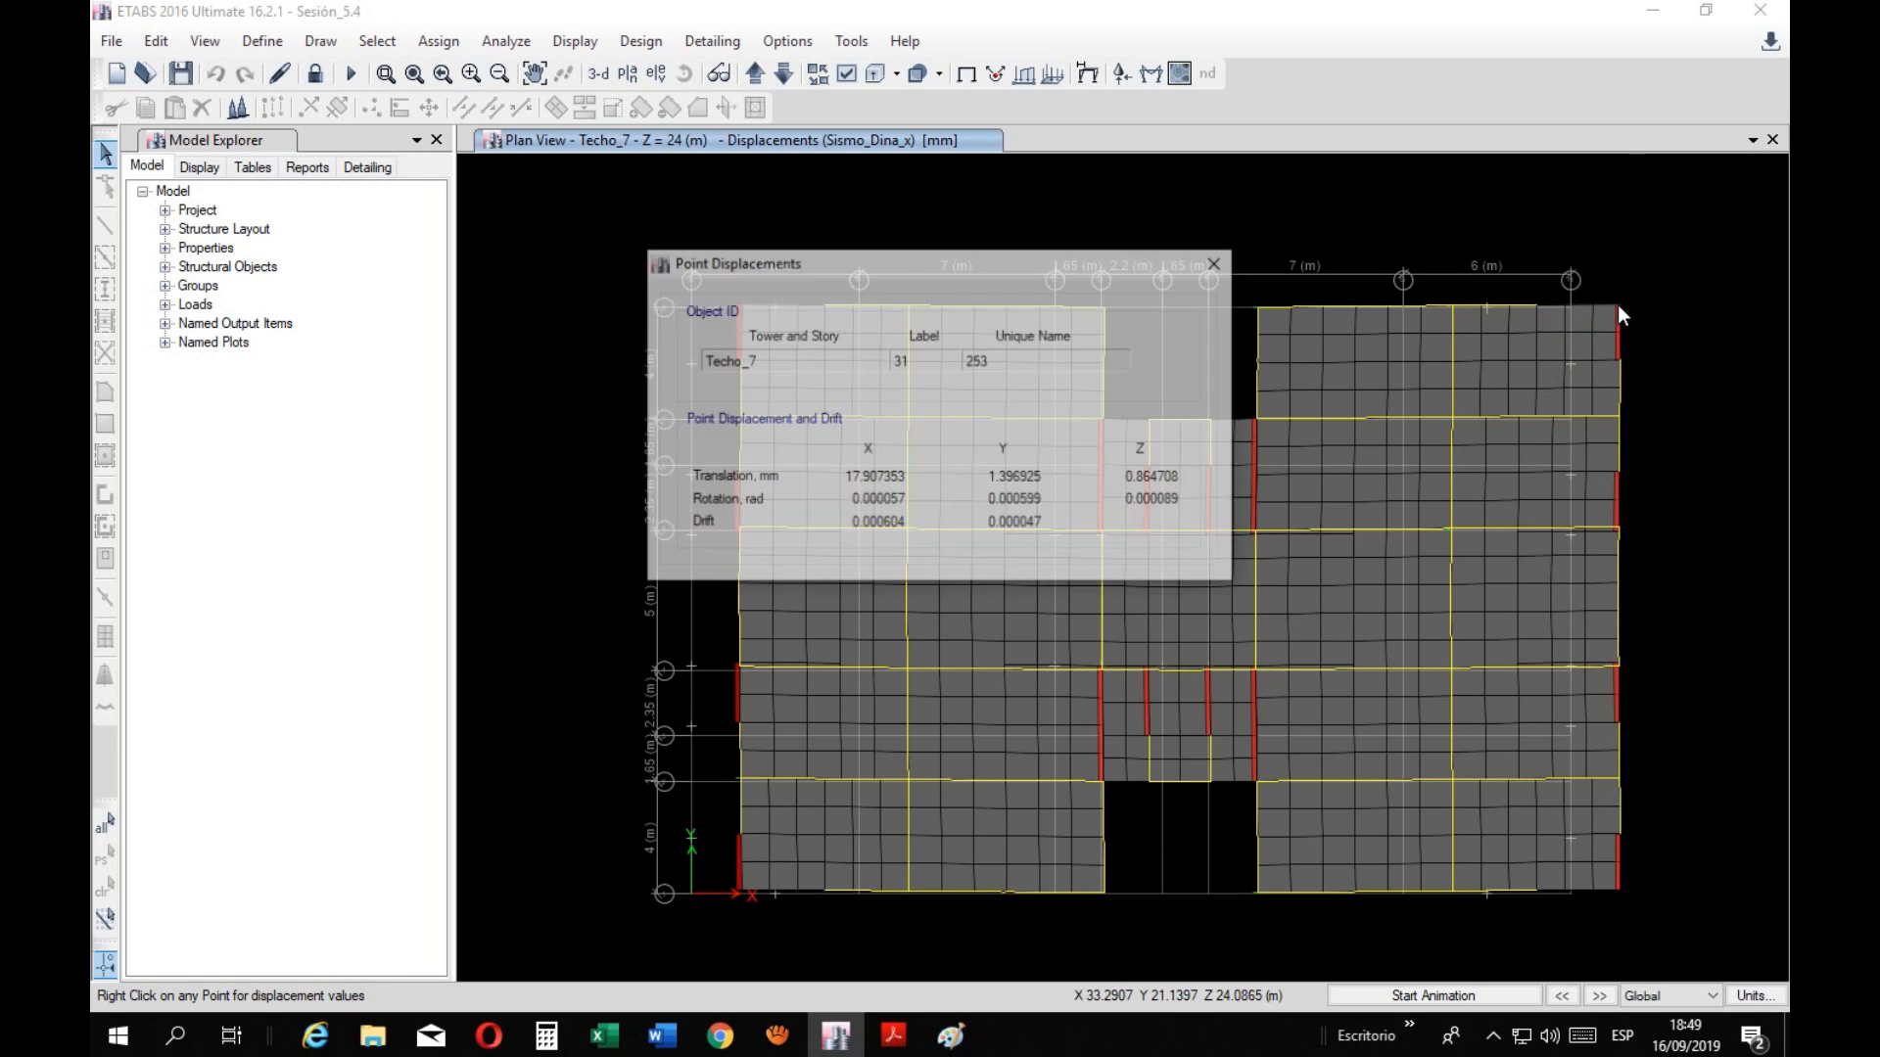
left_click(1220, 262)
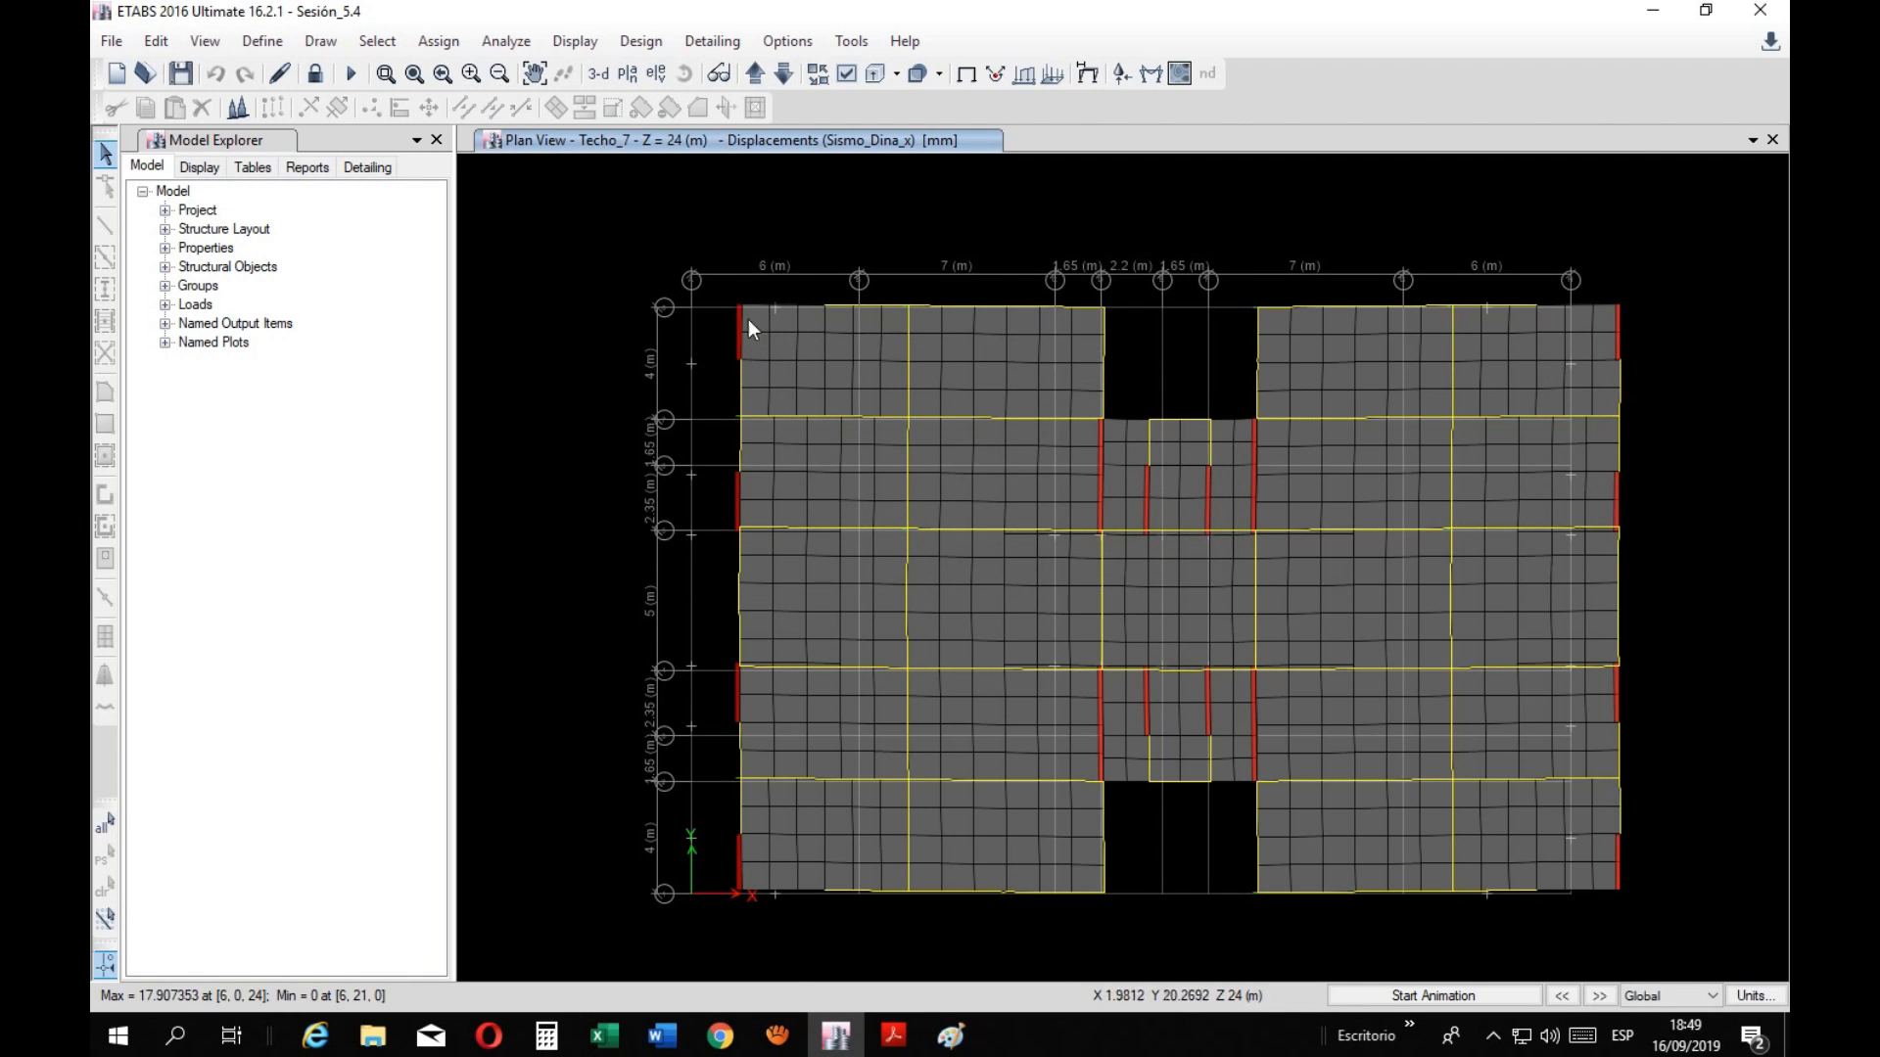
right_click(742, 303)
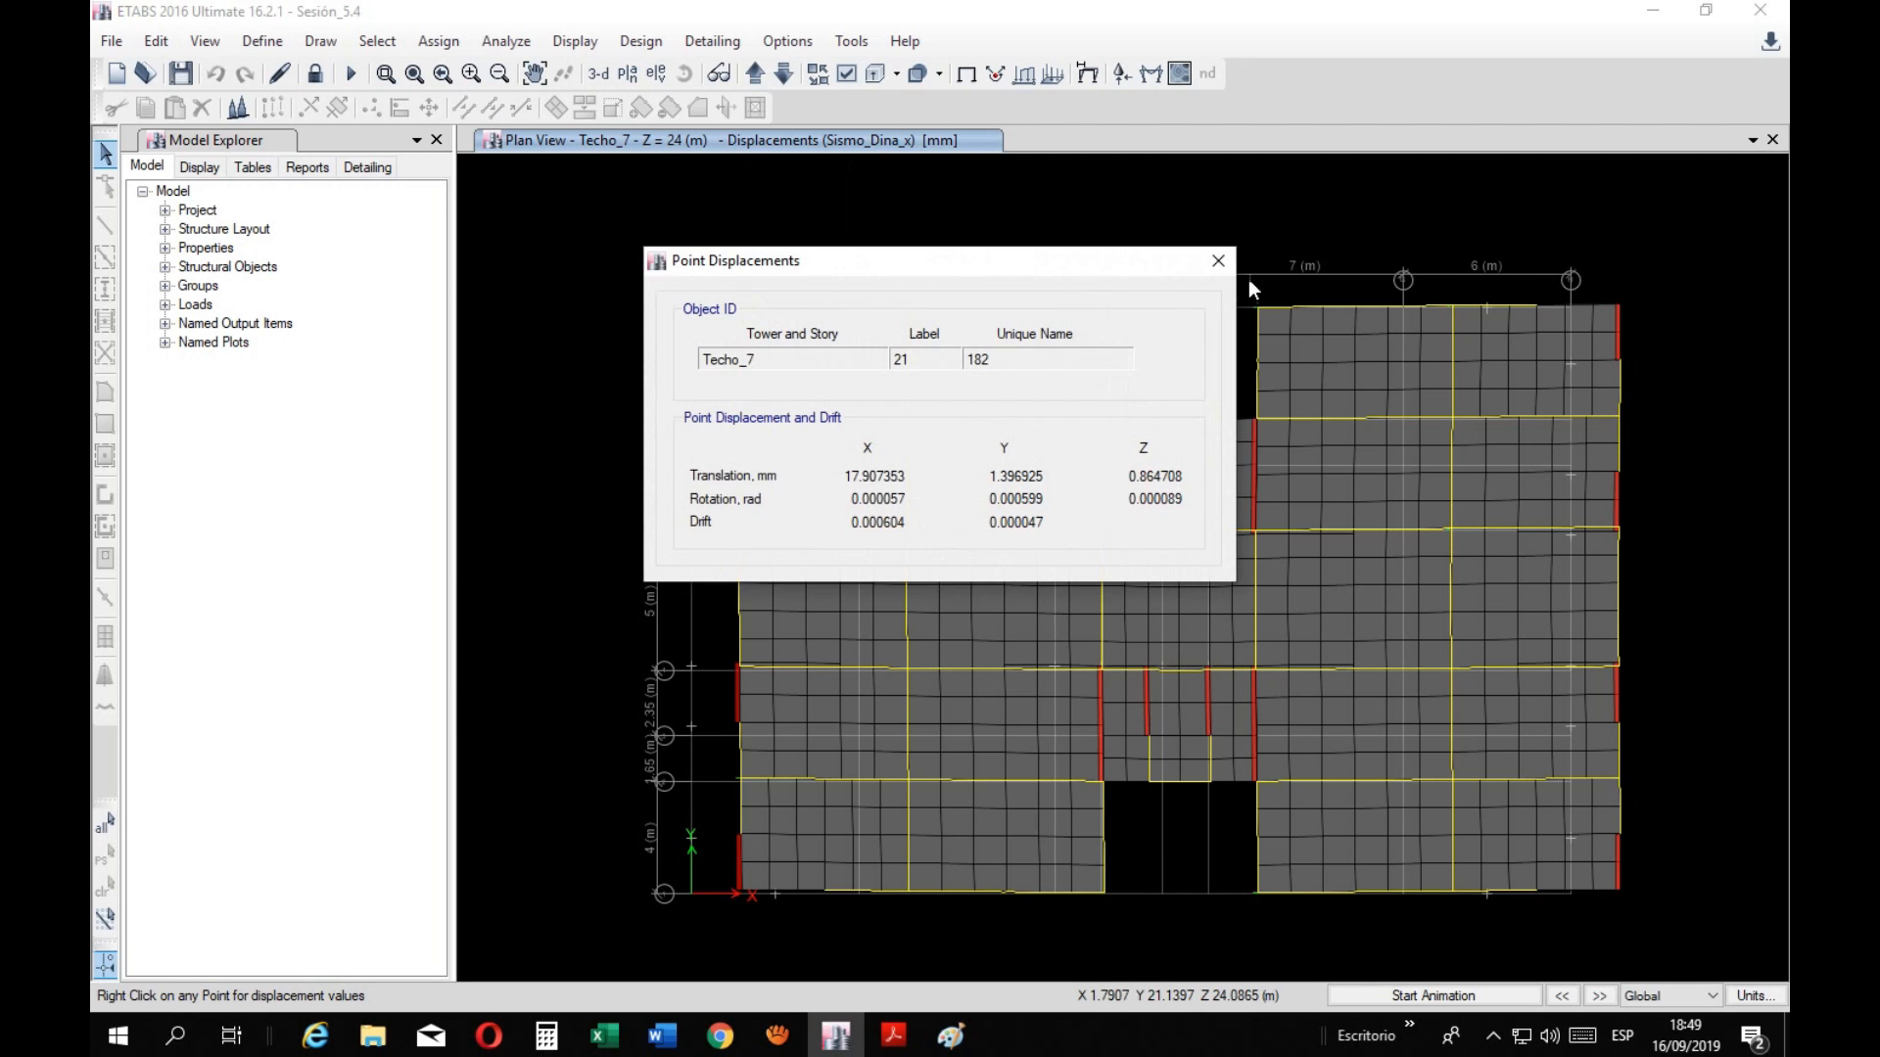
left_click(1226, 258)
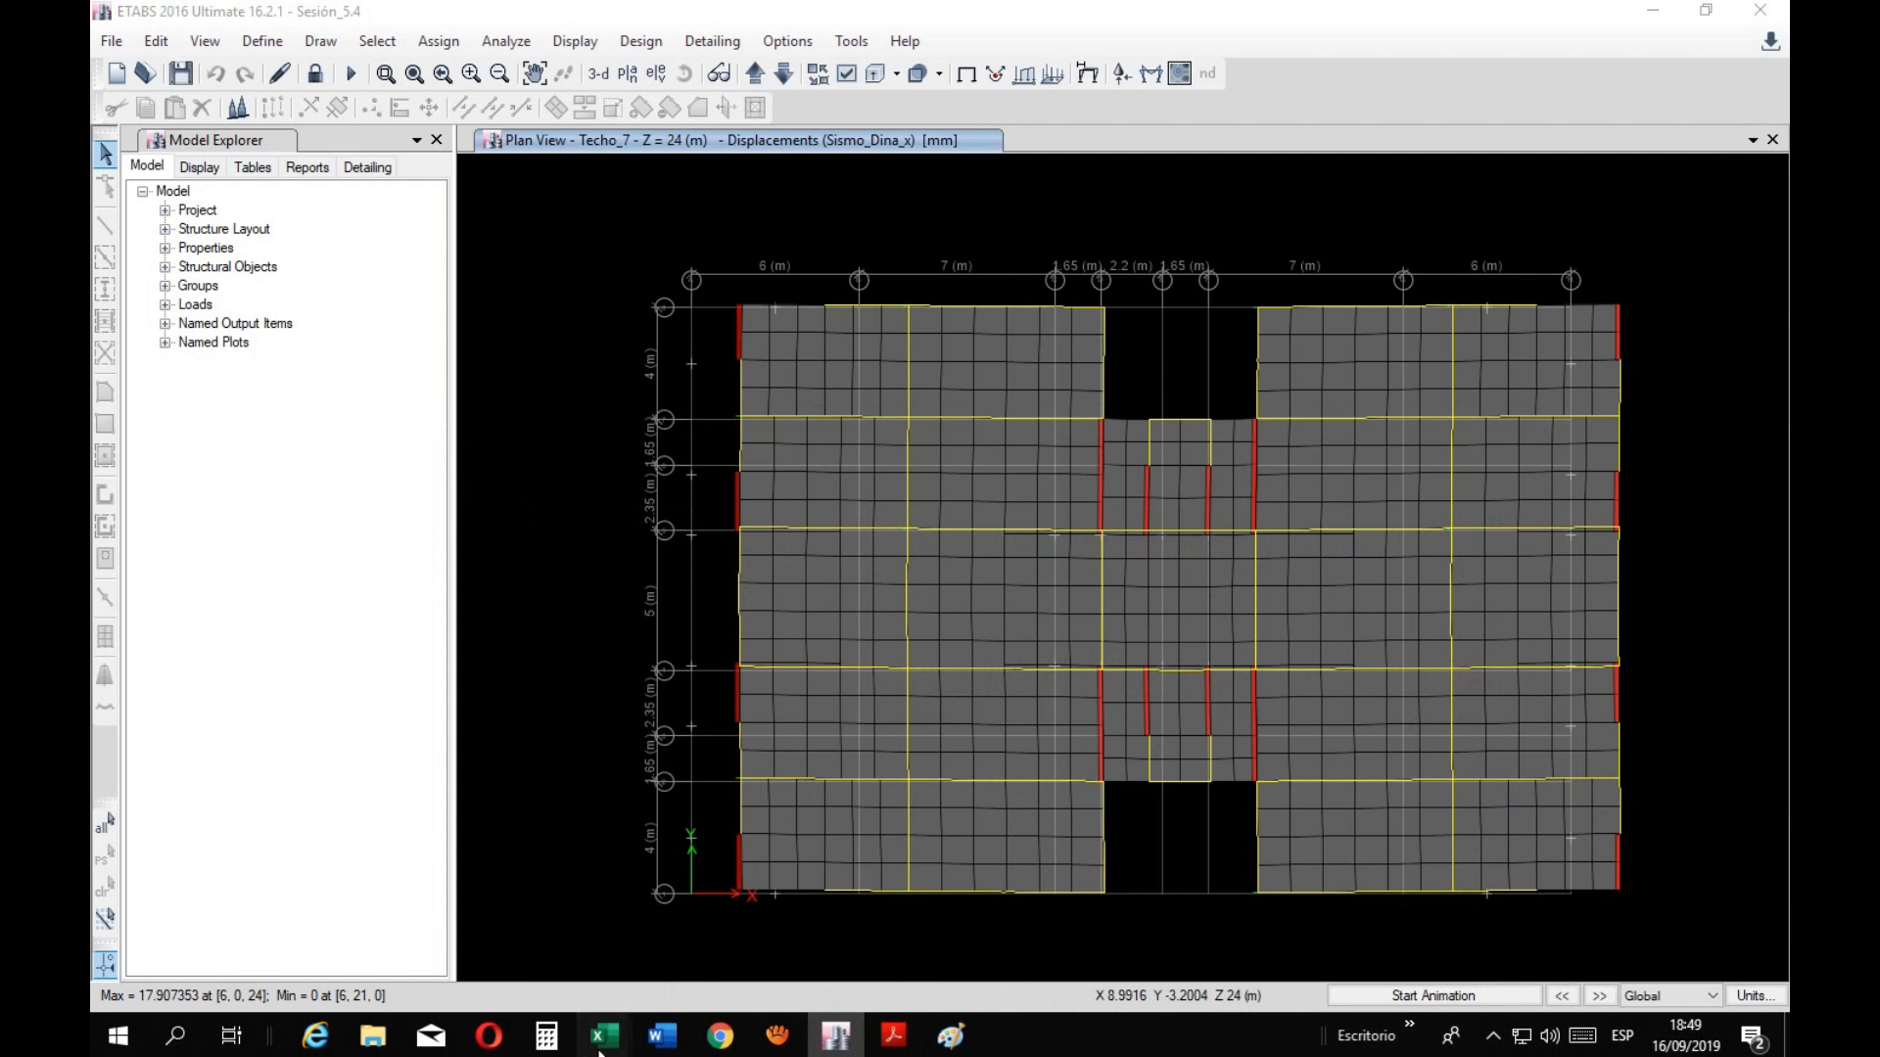
mouse_move(604, 1036)
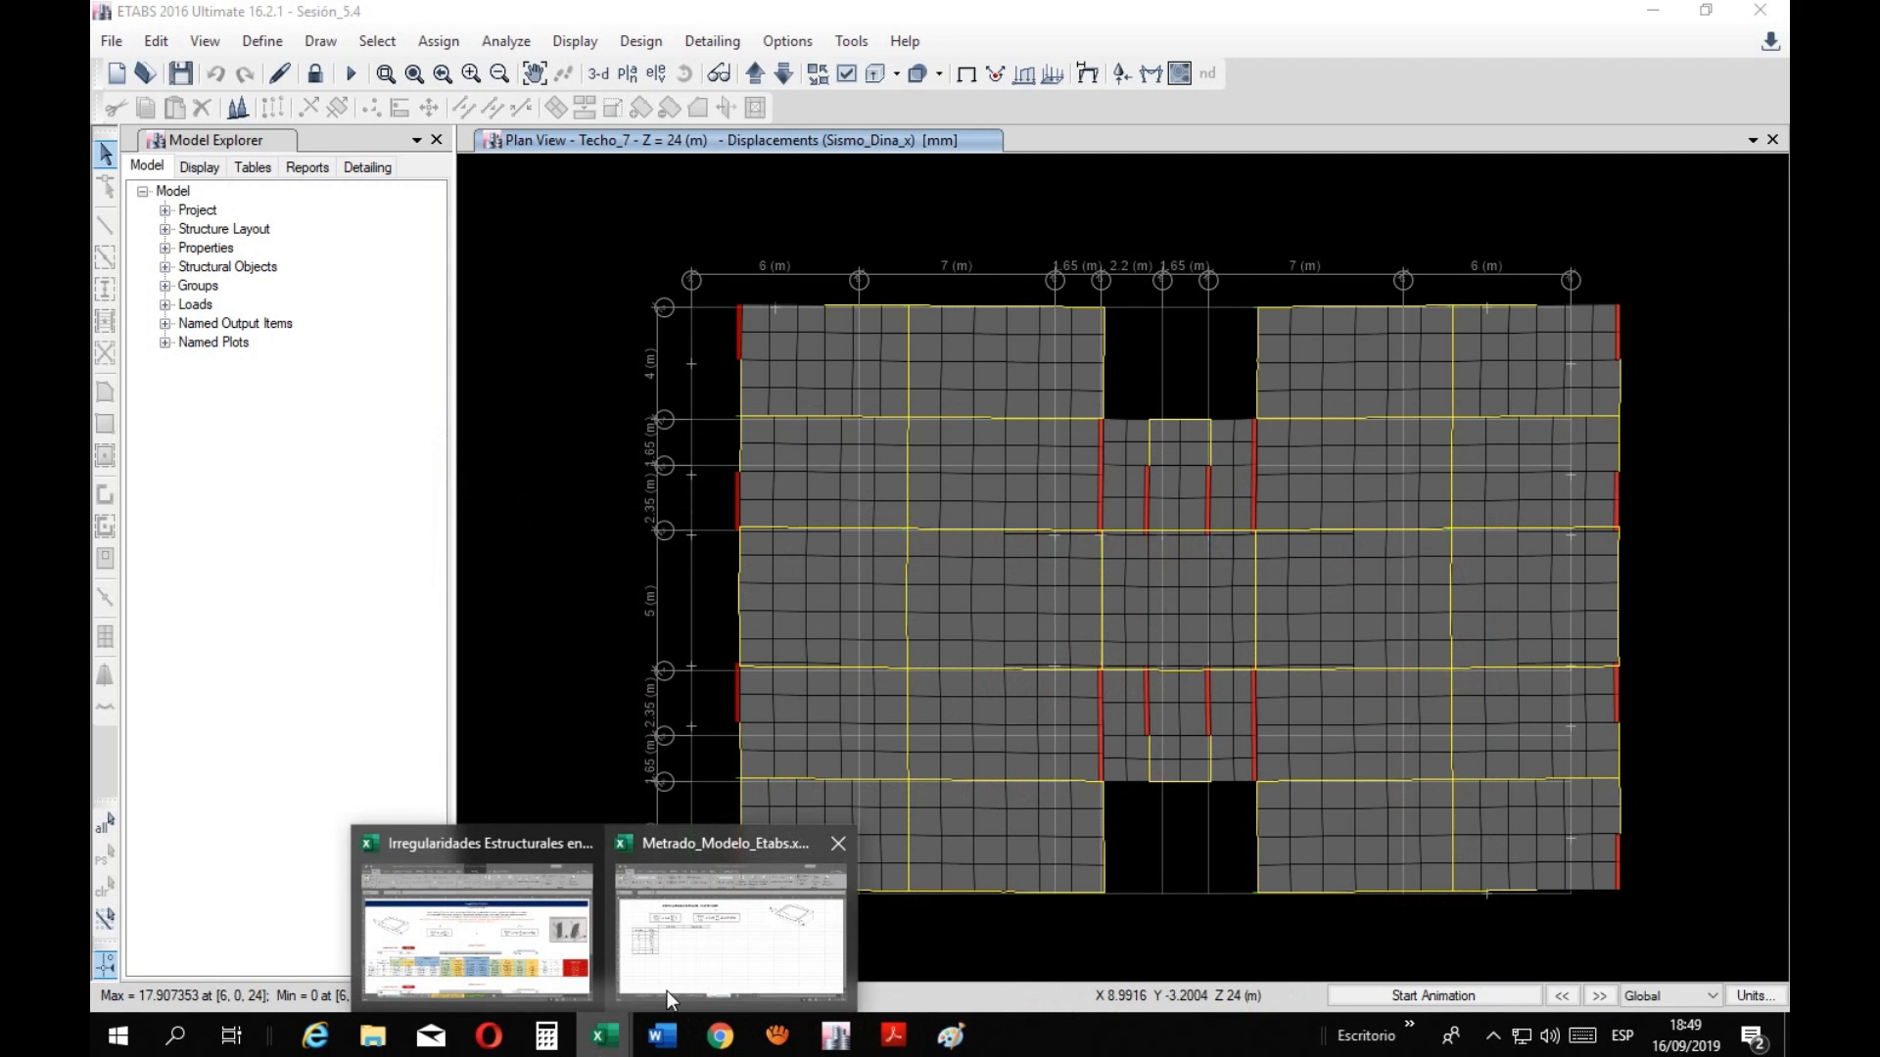
left_click(734, 920)
left_click(1269, 374)
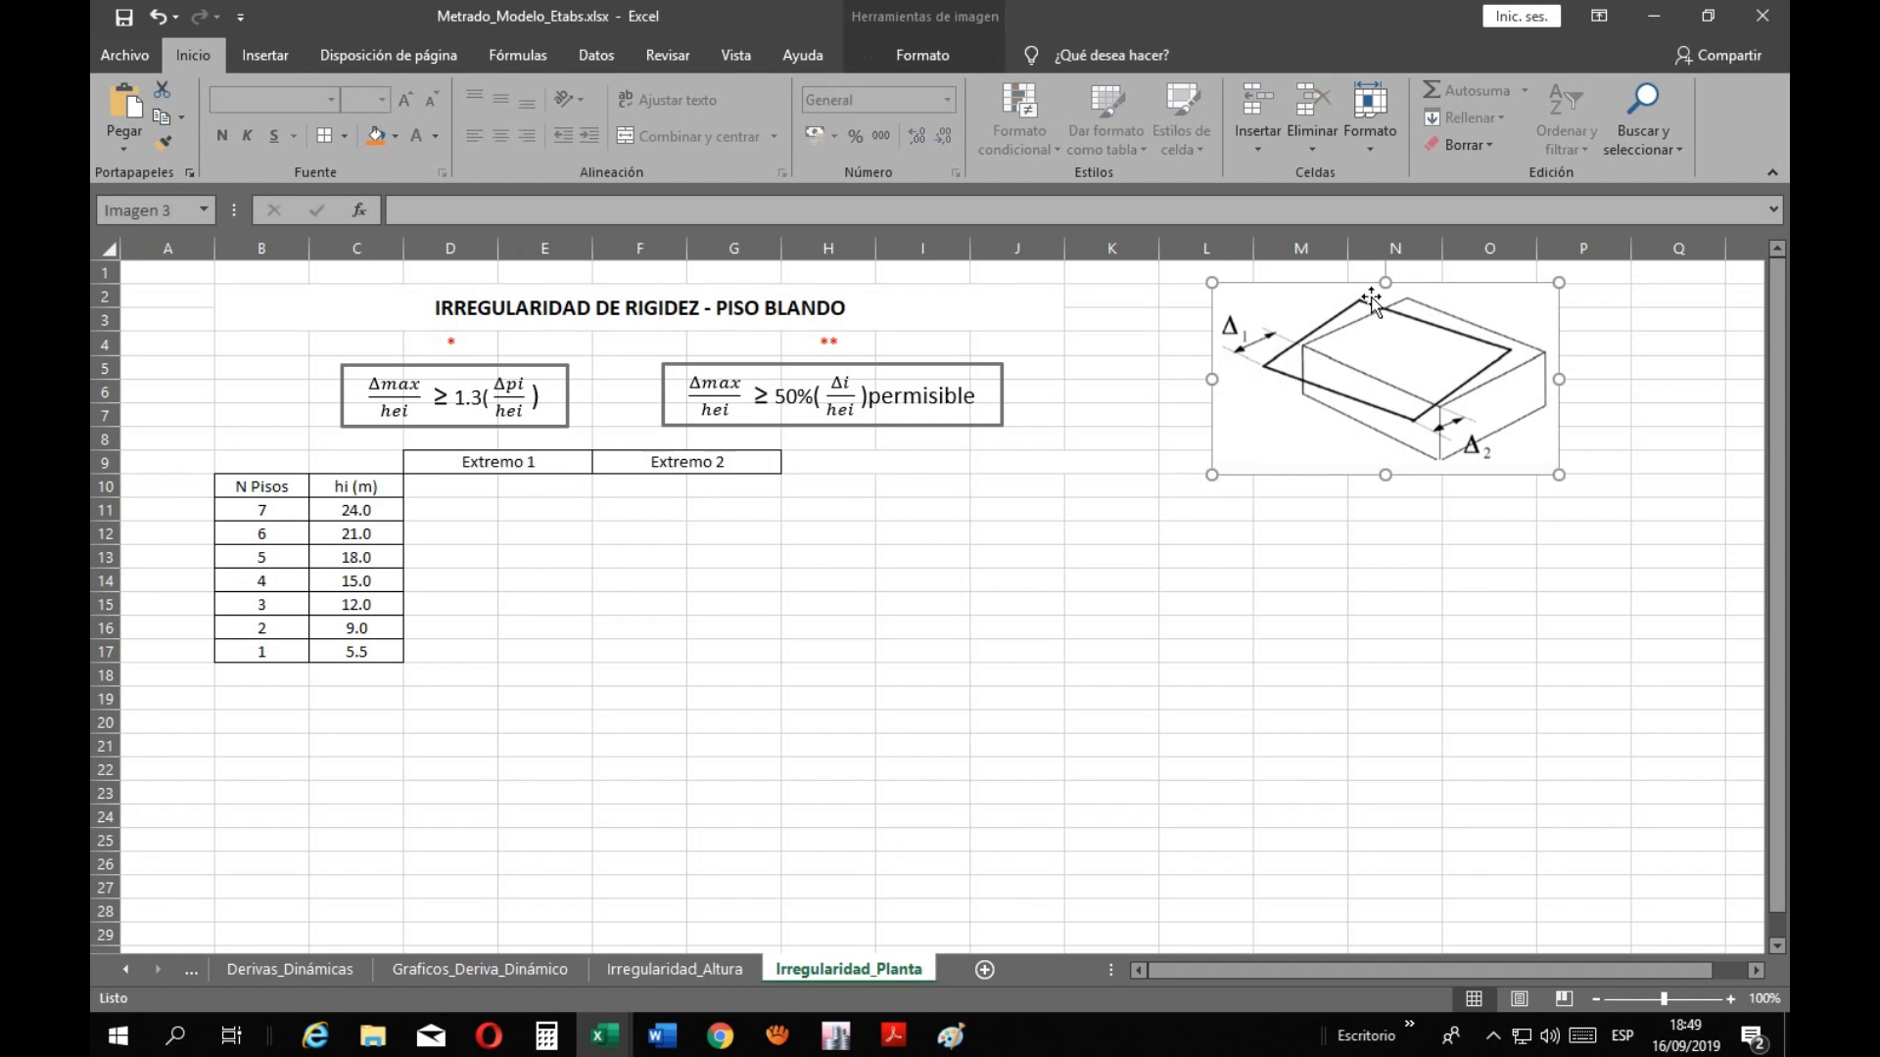
key("Escape")
Divide the handwritten Paint expression 2Δ1 + 2Δ2 by 4 and write its simplified form (Δ1 + Δ2)/2 beside it
left_click(952, 1039)
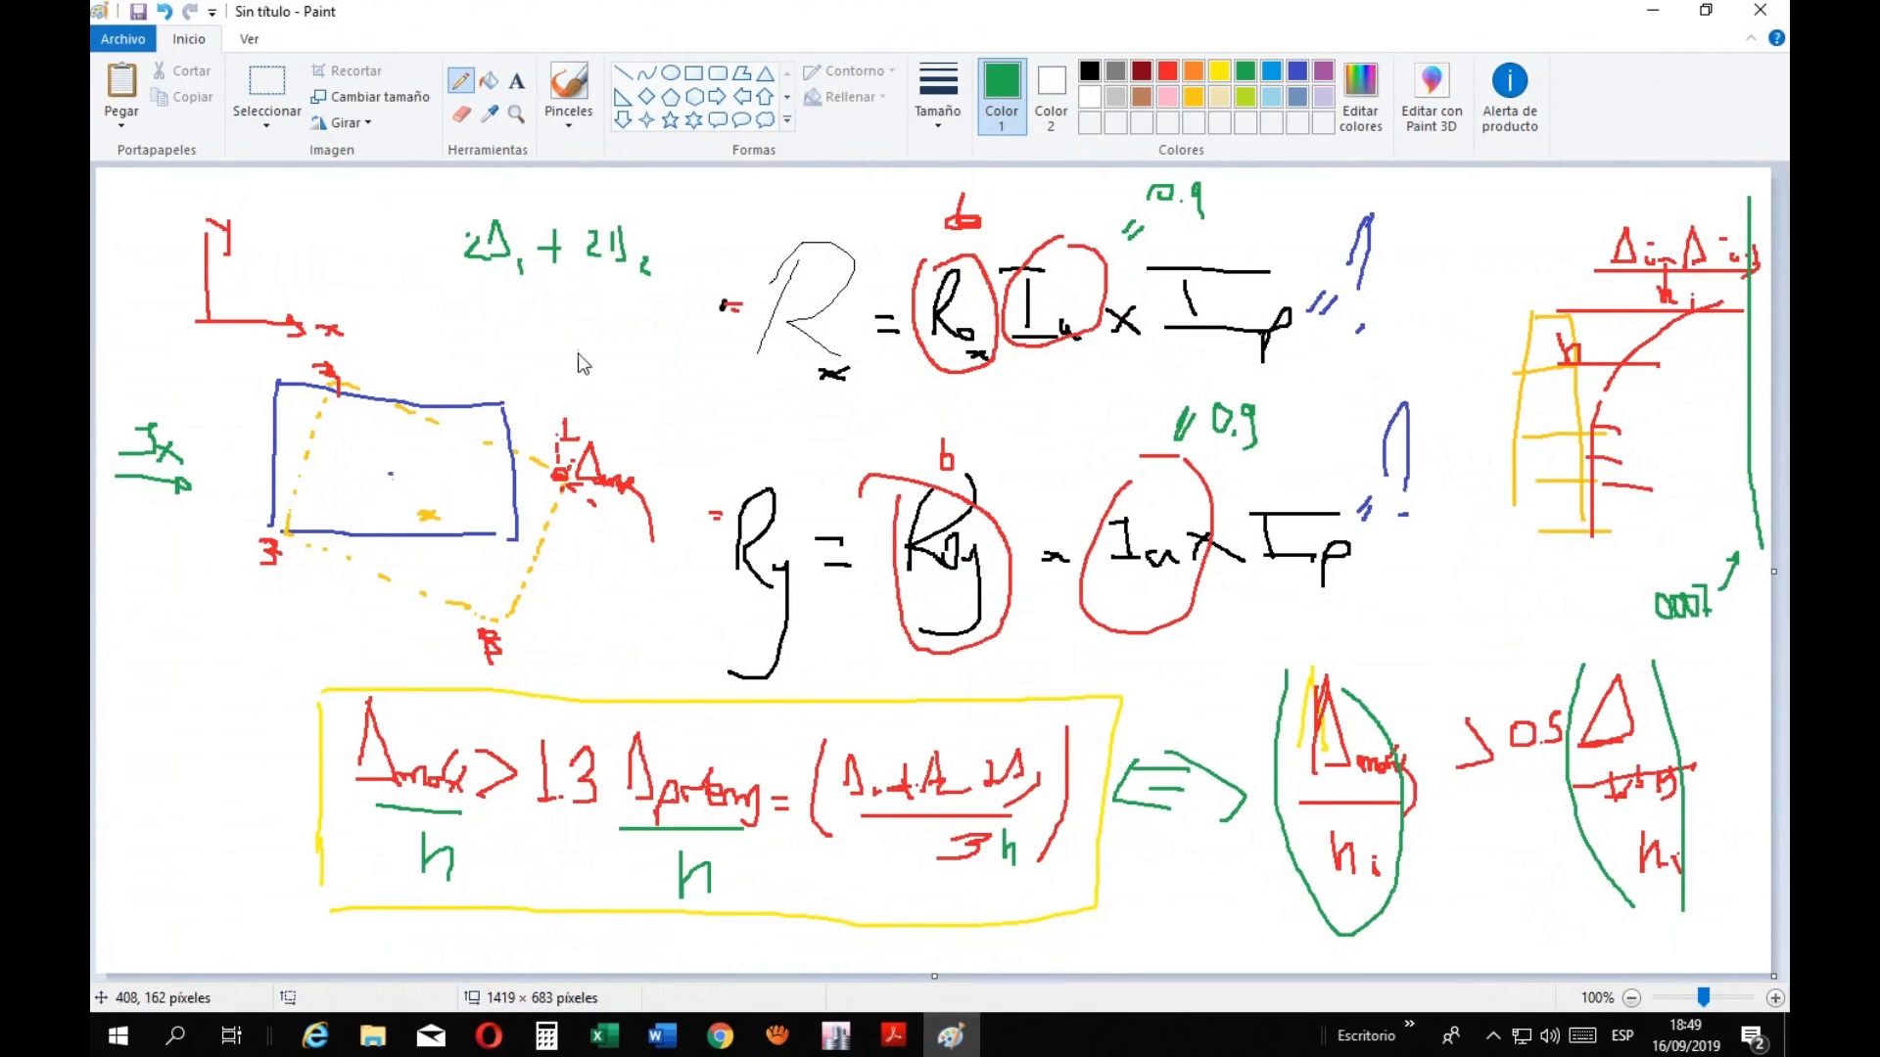
left_click_drag(464, 291, 668, 293)
left_click_drag(557, 315, 594, 360)
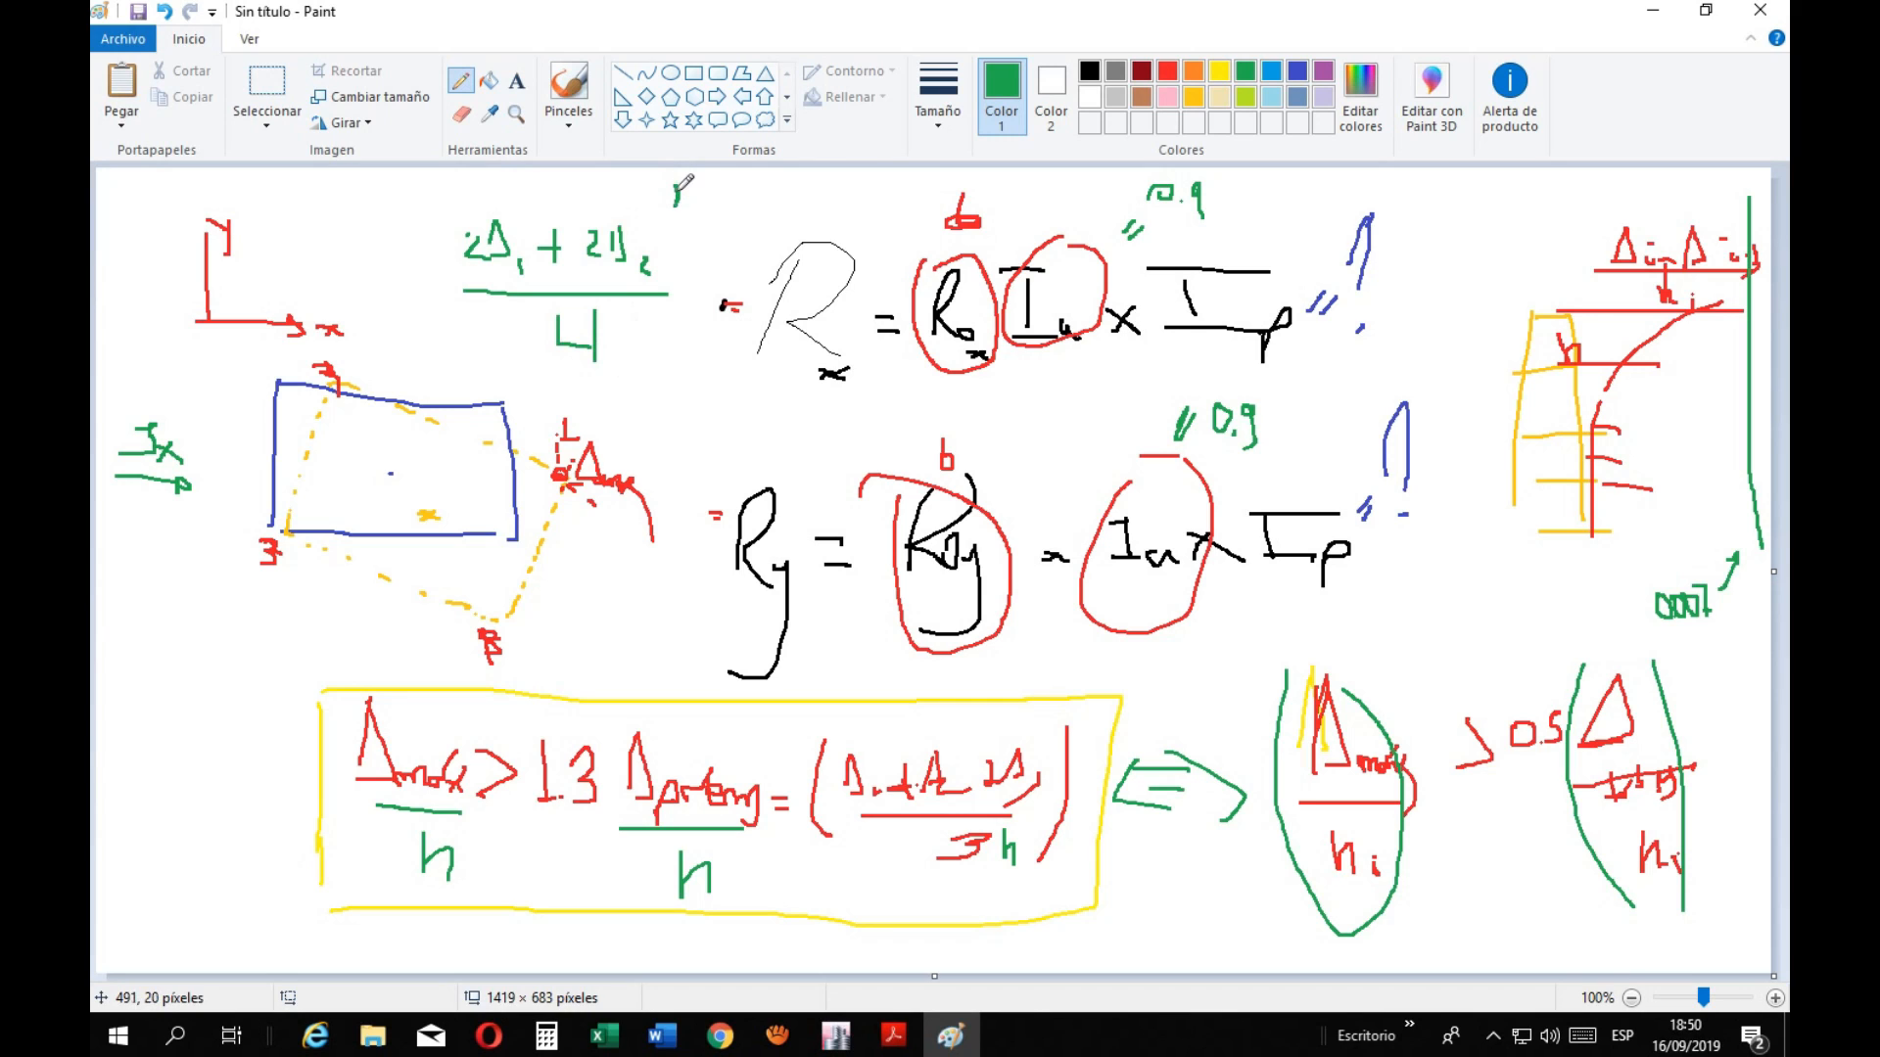
left_click_drag(675, 212, 668, 214)
left_click_drag(696, 213, 696, 223)
left_click_drag(729, 190, 729, 221)
mouse_move(722, 213)
left_mouse_down()
mouse_move(757, 217)
mouse_move(702, 232)
mouse_move(780, 233)
mouse_move(751, 263)
left_mouse_up()
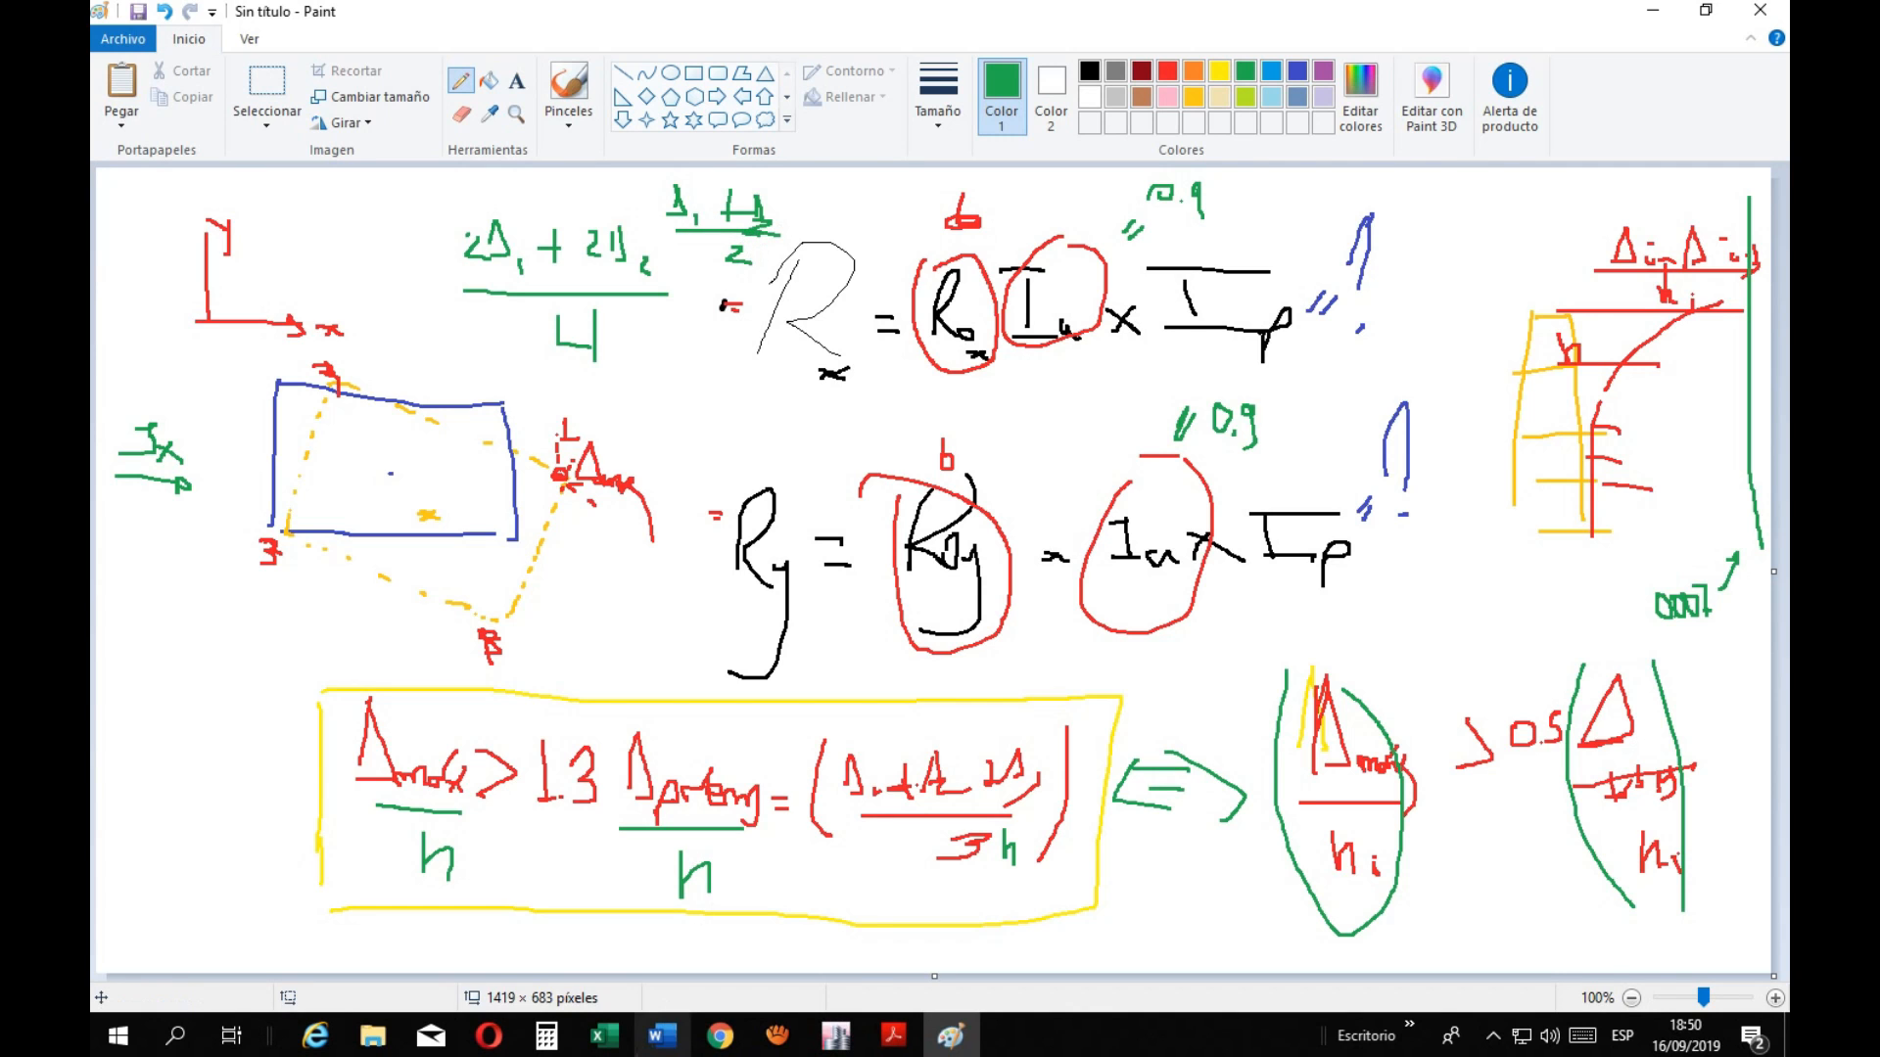
Switch to the Irregularidad_Planta sheet in Excel and insert the increment symbol Δ in cell D10
mouse_move(604, 1035)
left_click(679, 999)
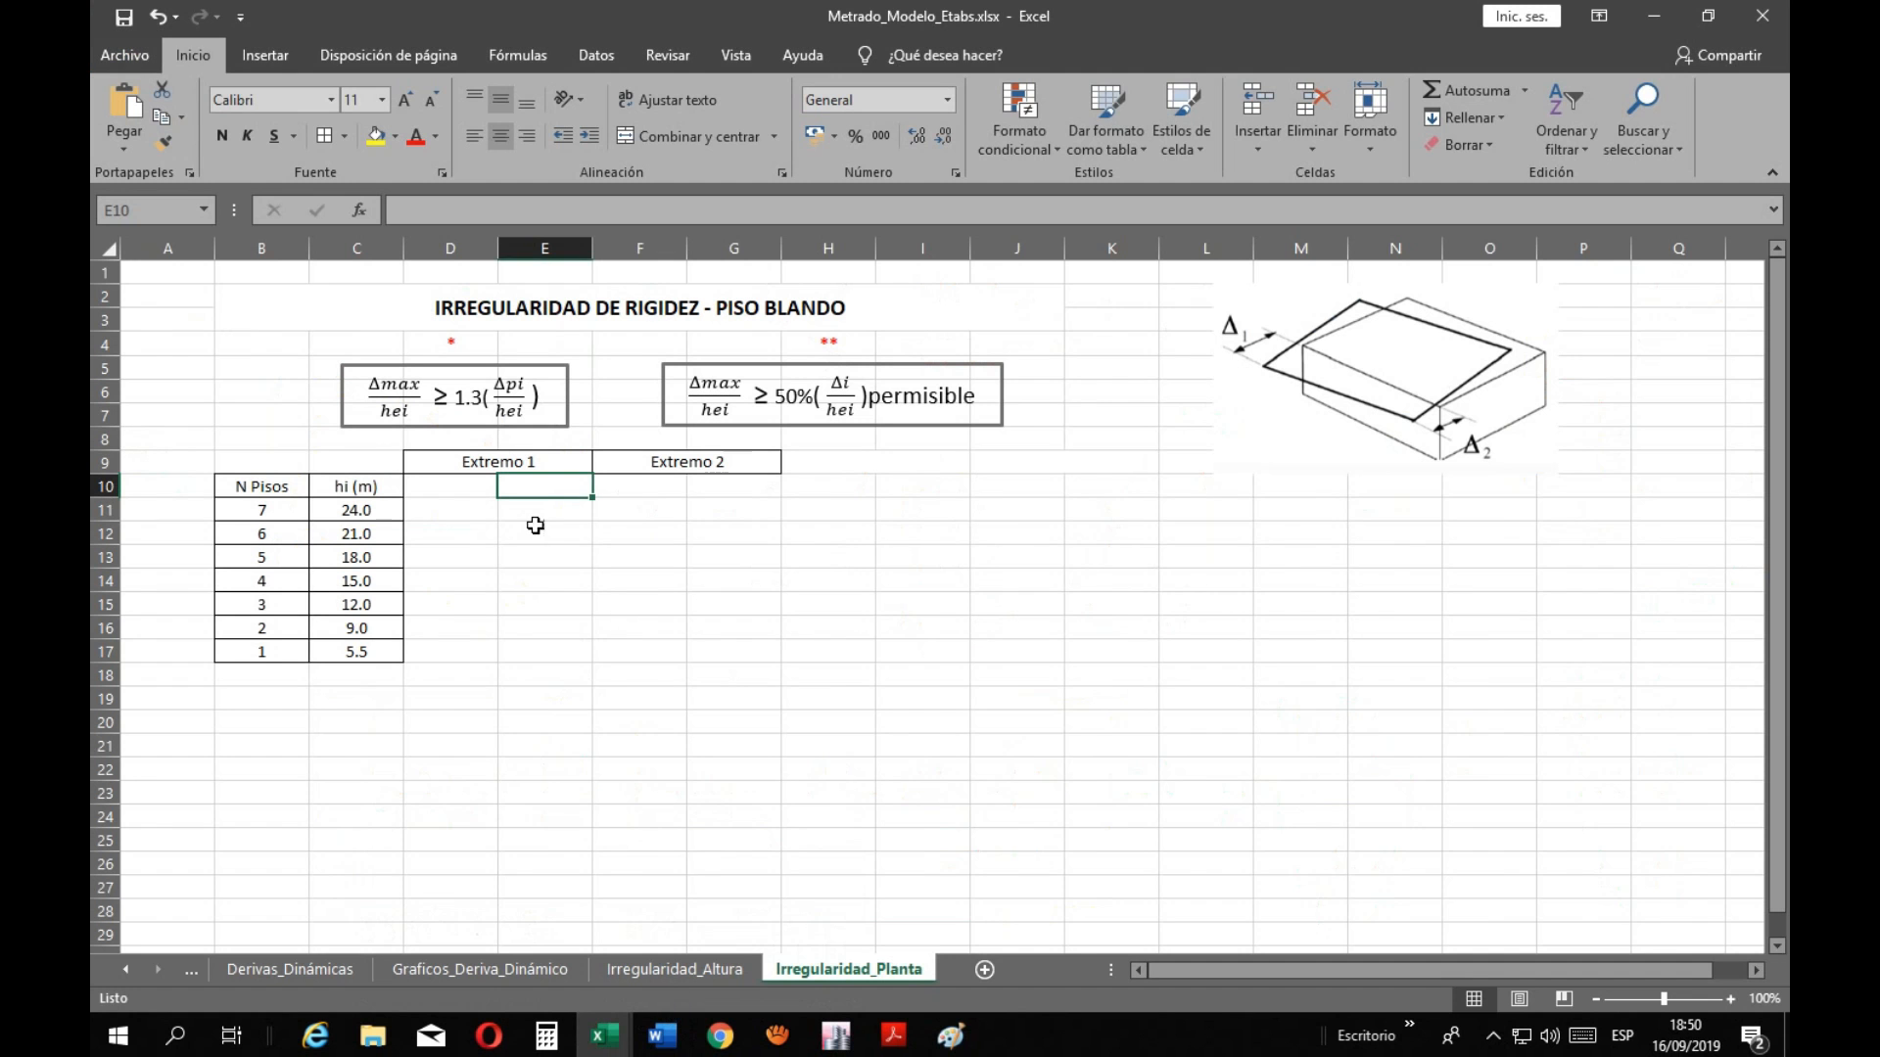
left_click(493, 495)
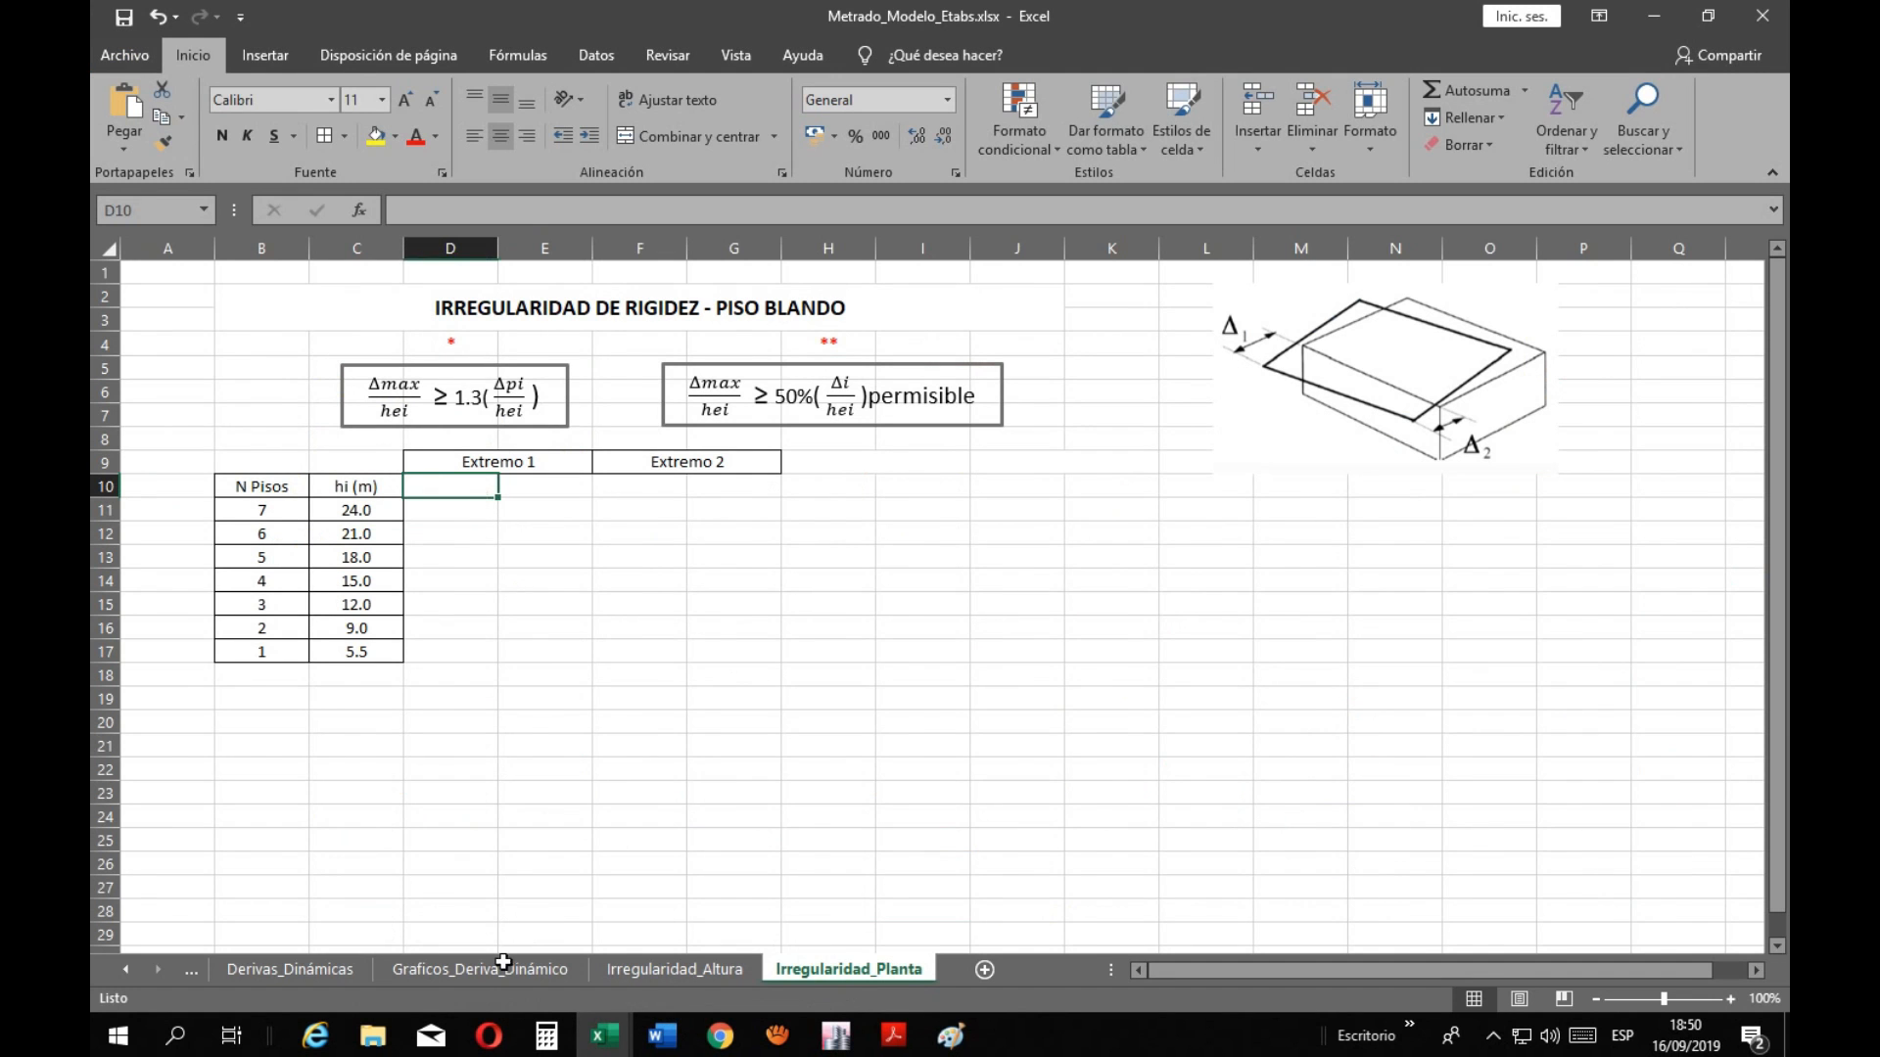
left_click(266, 54)
left_click(1610, 149)
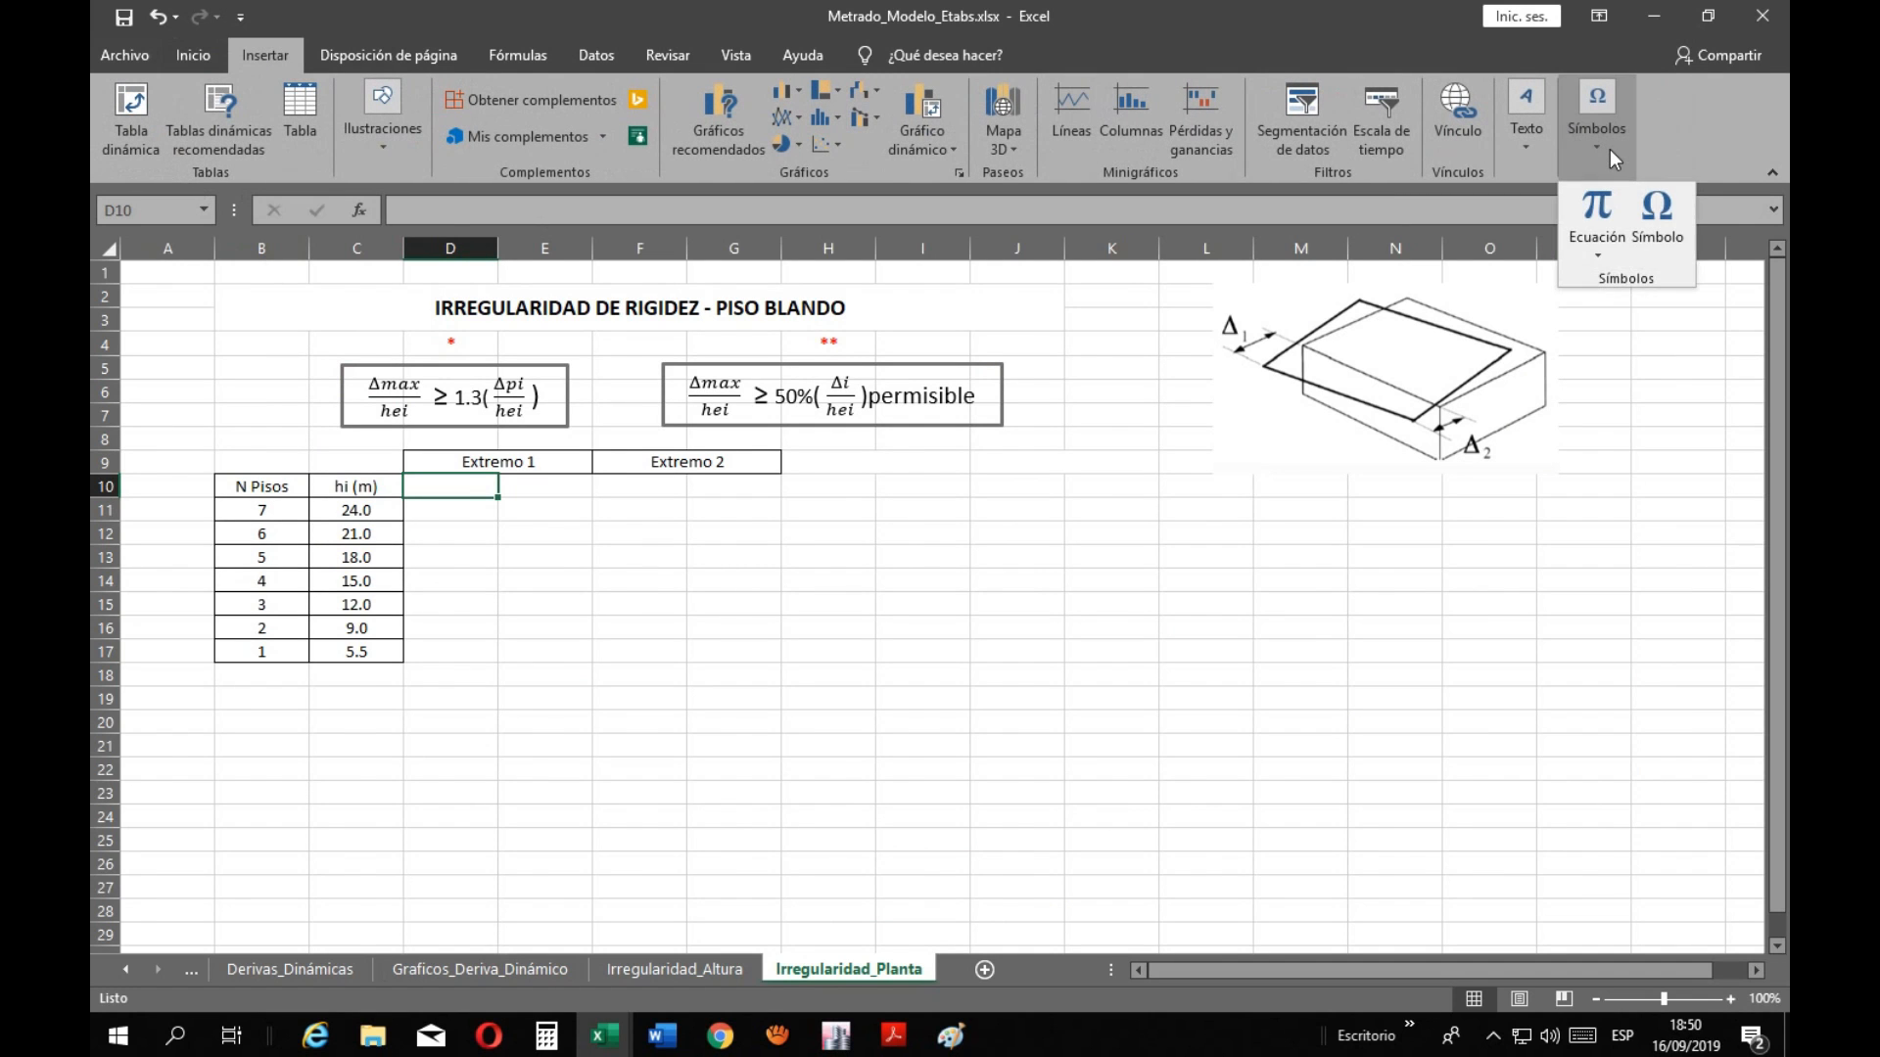
left_click(1661, 239)
left_click(1007, 644)
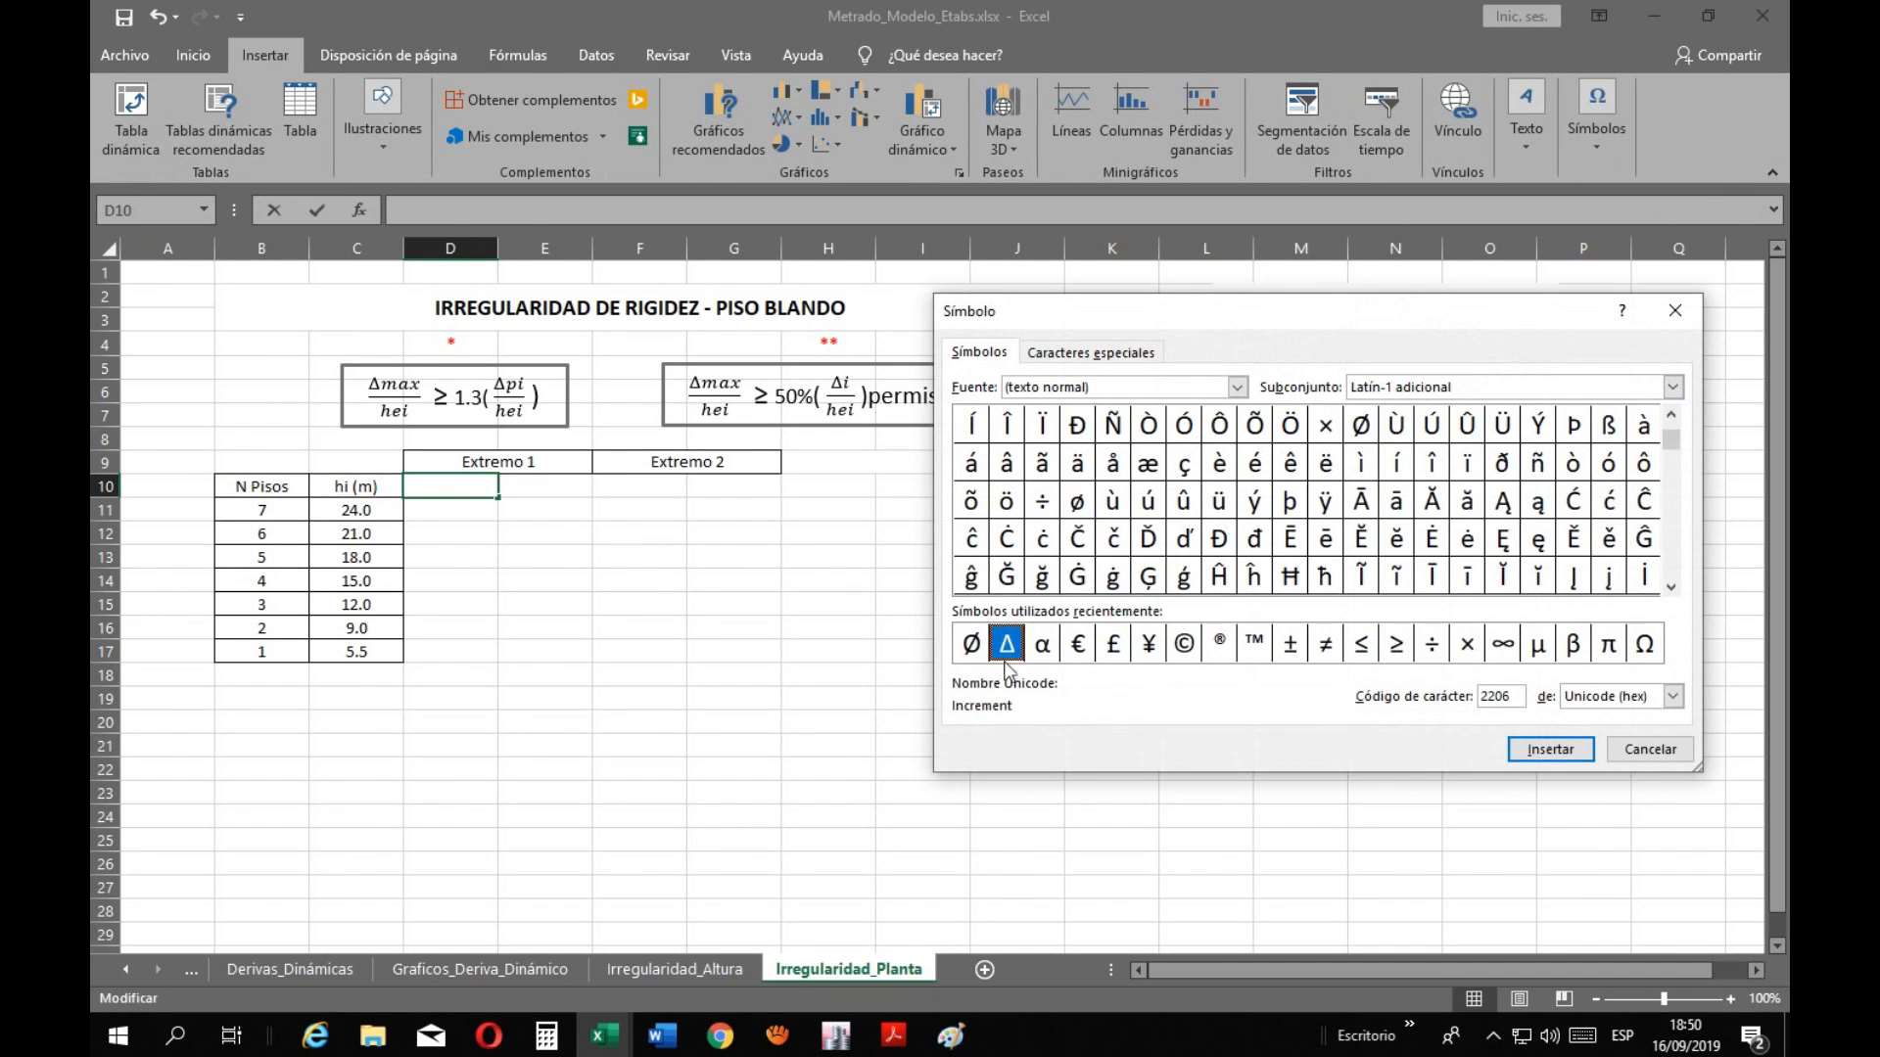
left_click(1548, 749)
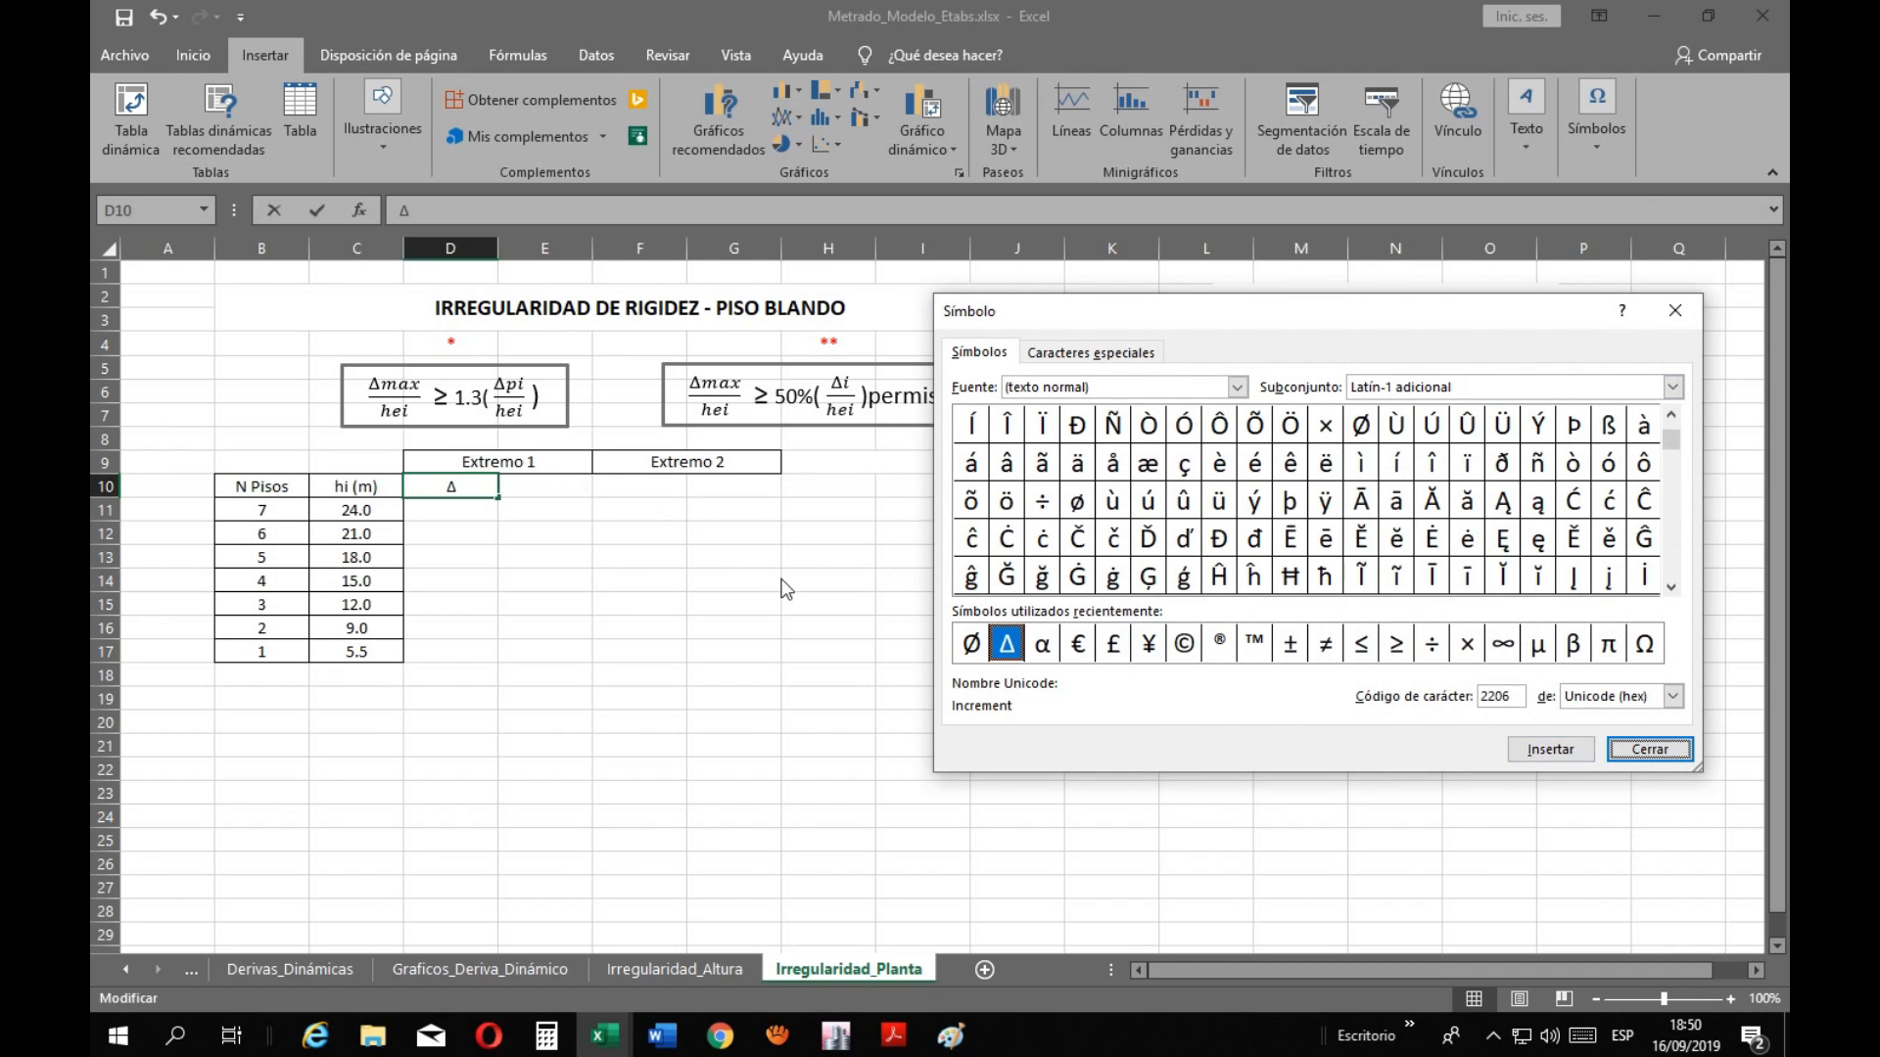
left_click(1649, 750)
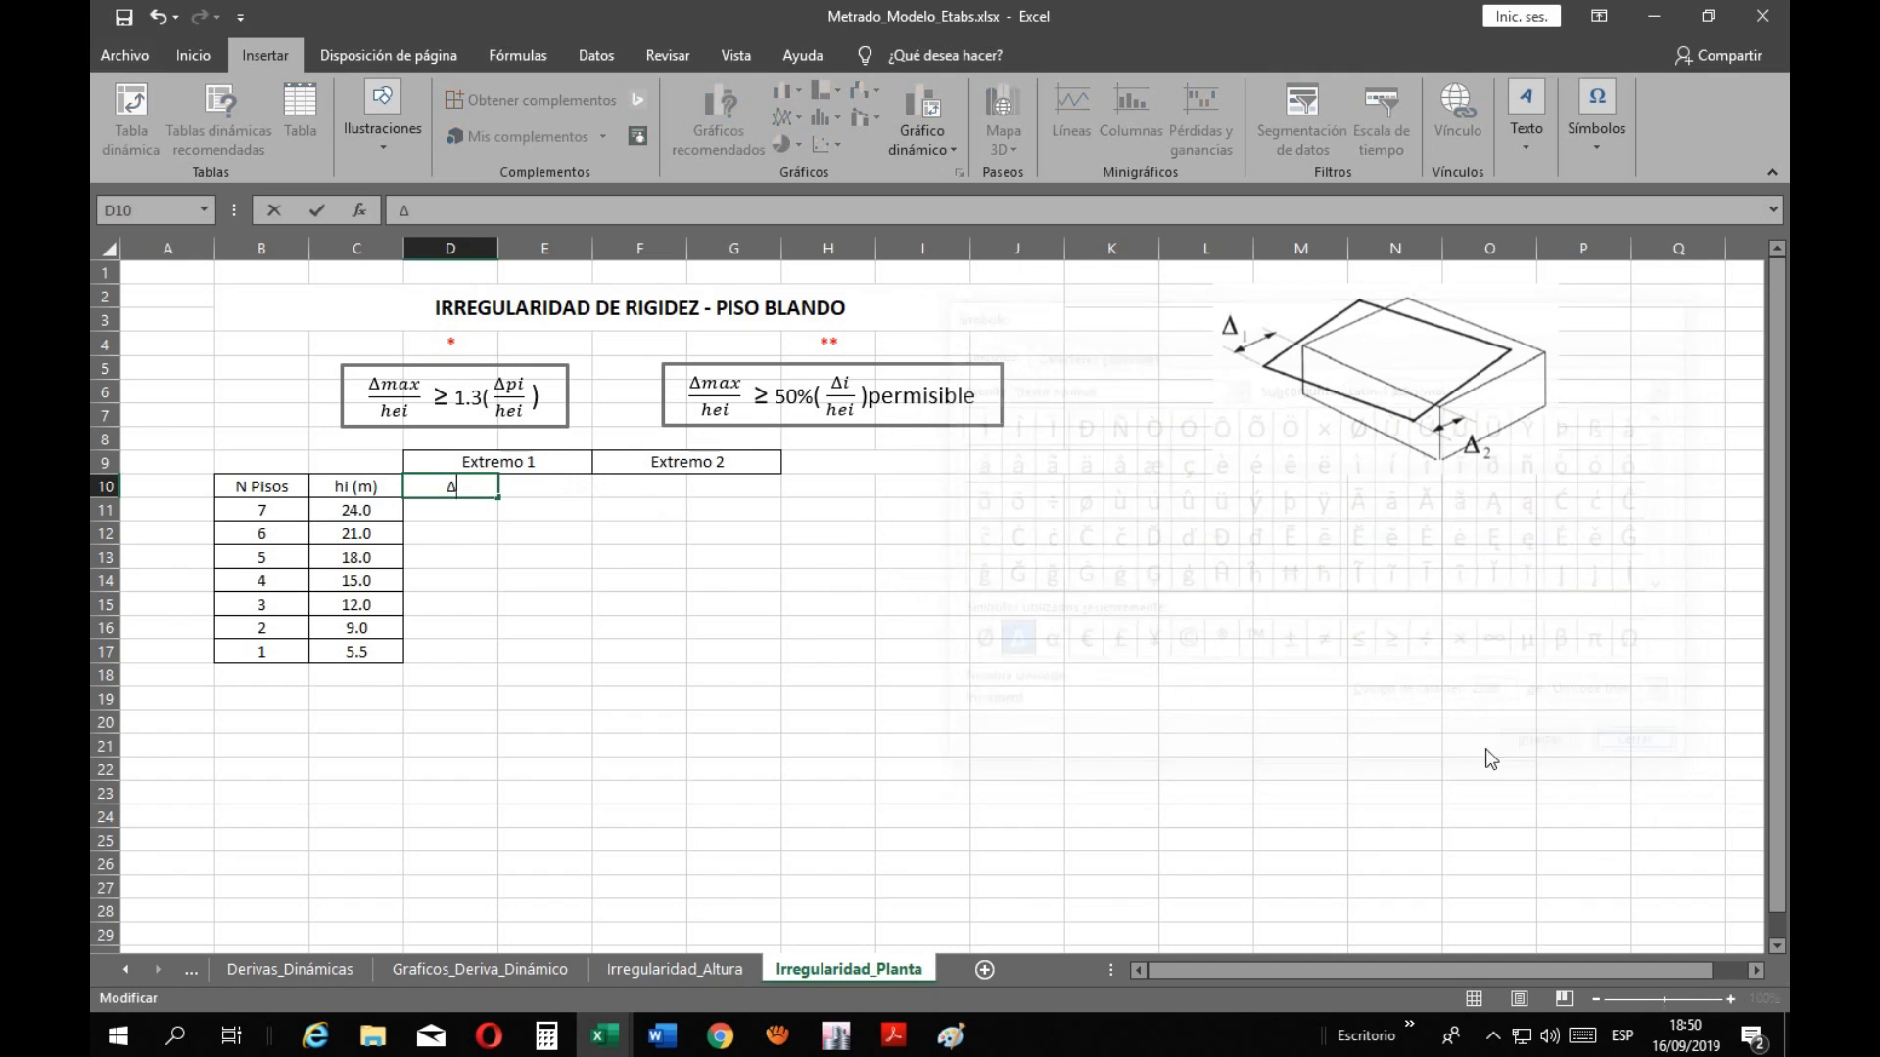
Complete the header in D10 so that it reads "Δmax - x"
left_click(734, 604)
double_click(465, 485)
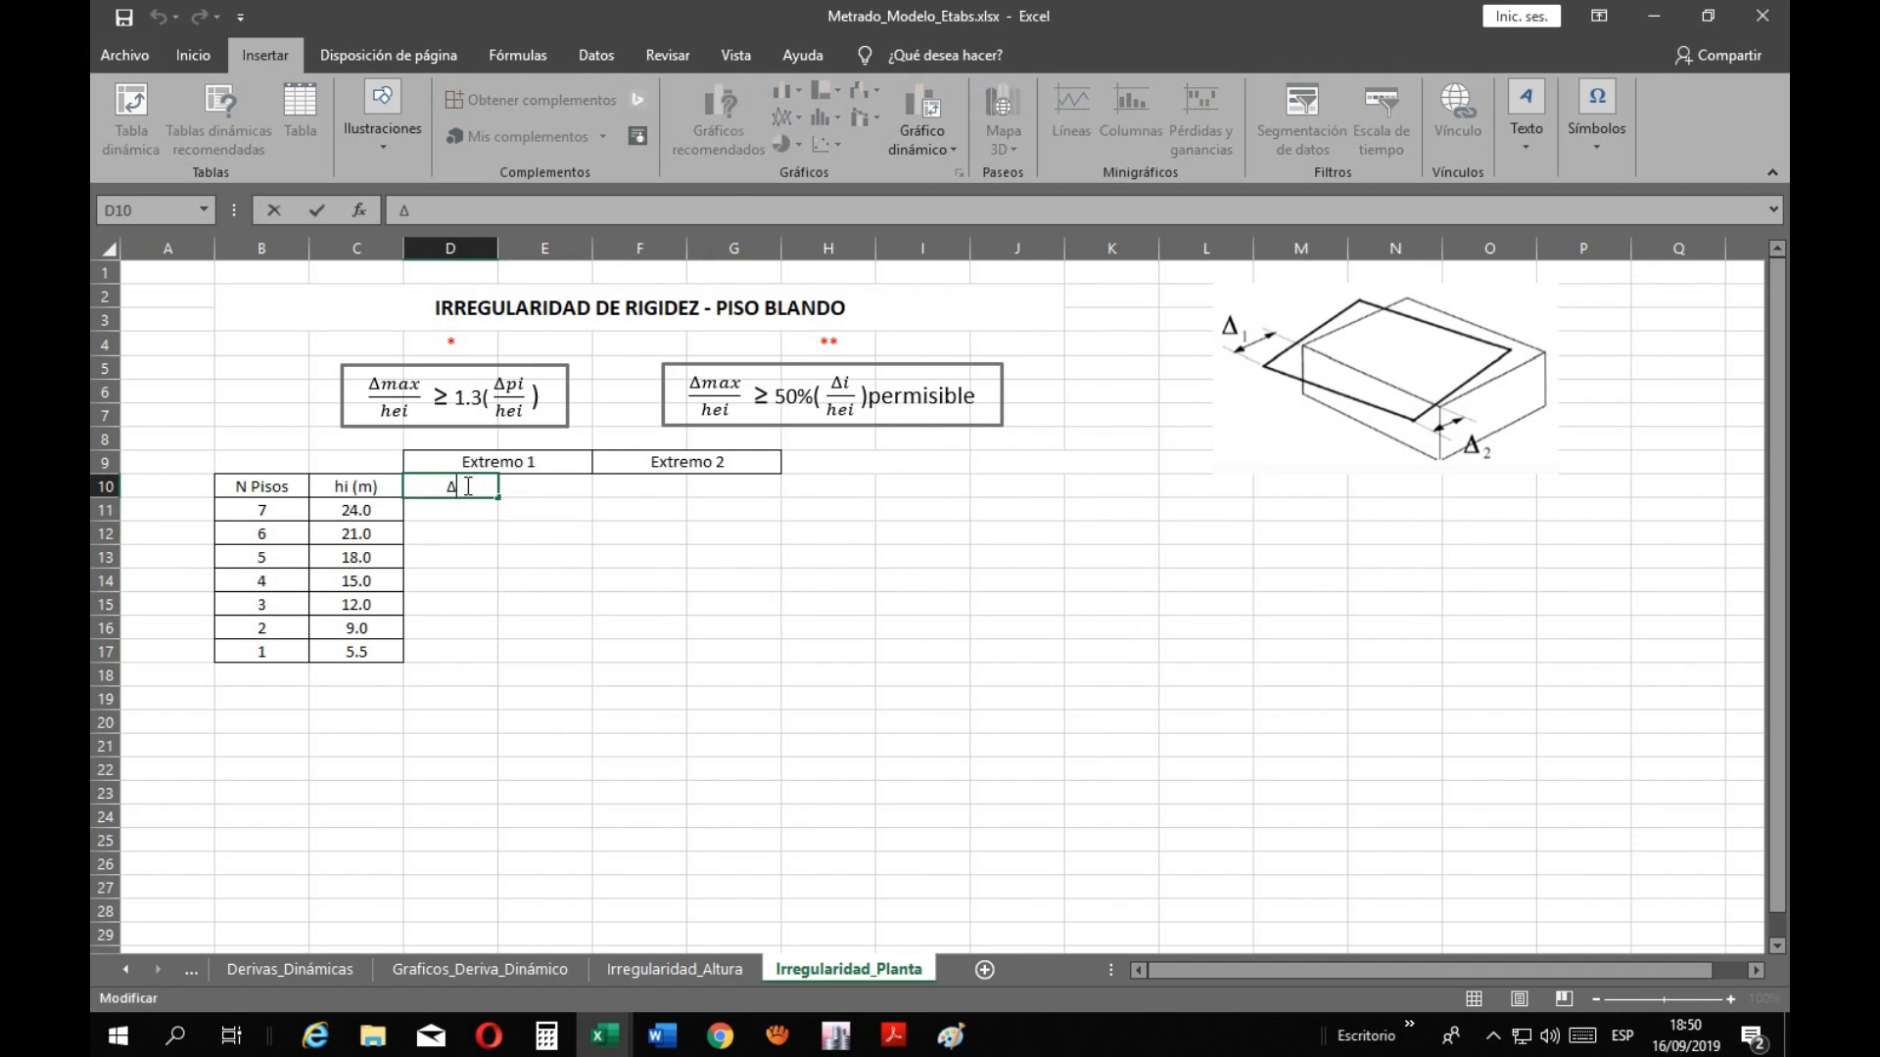
type("mx x")
key("Return")
left_click(467, 487)
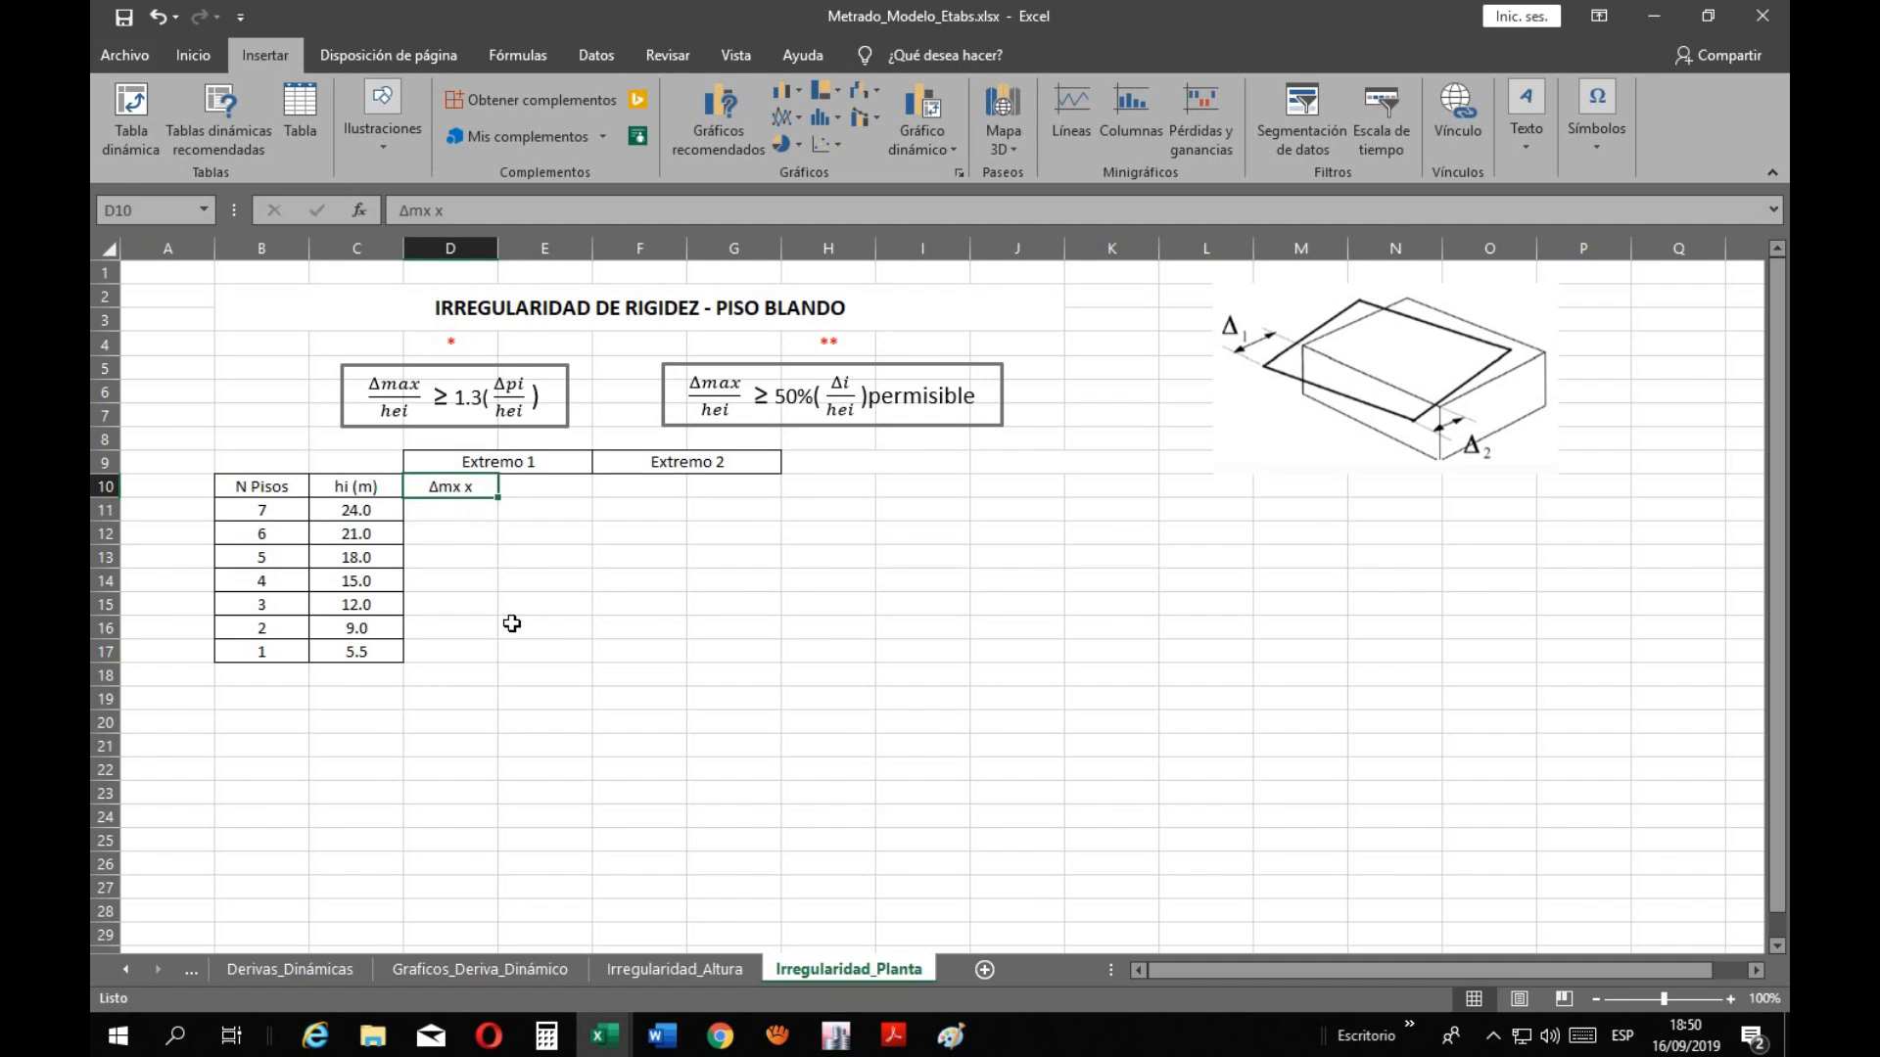
double_click(458, 488)
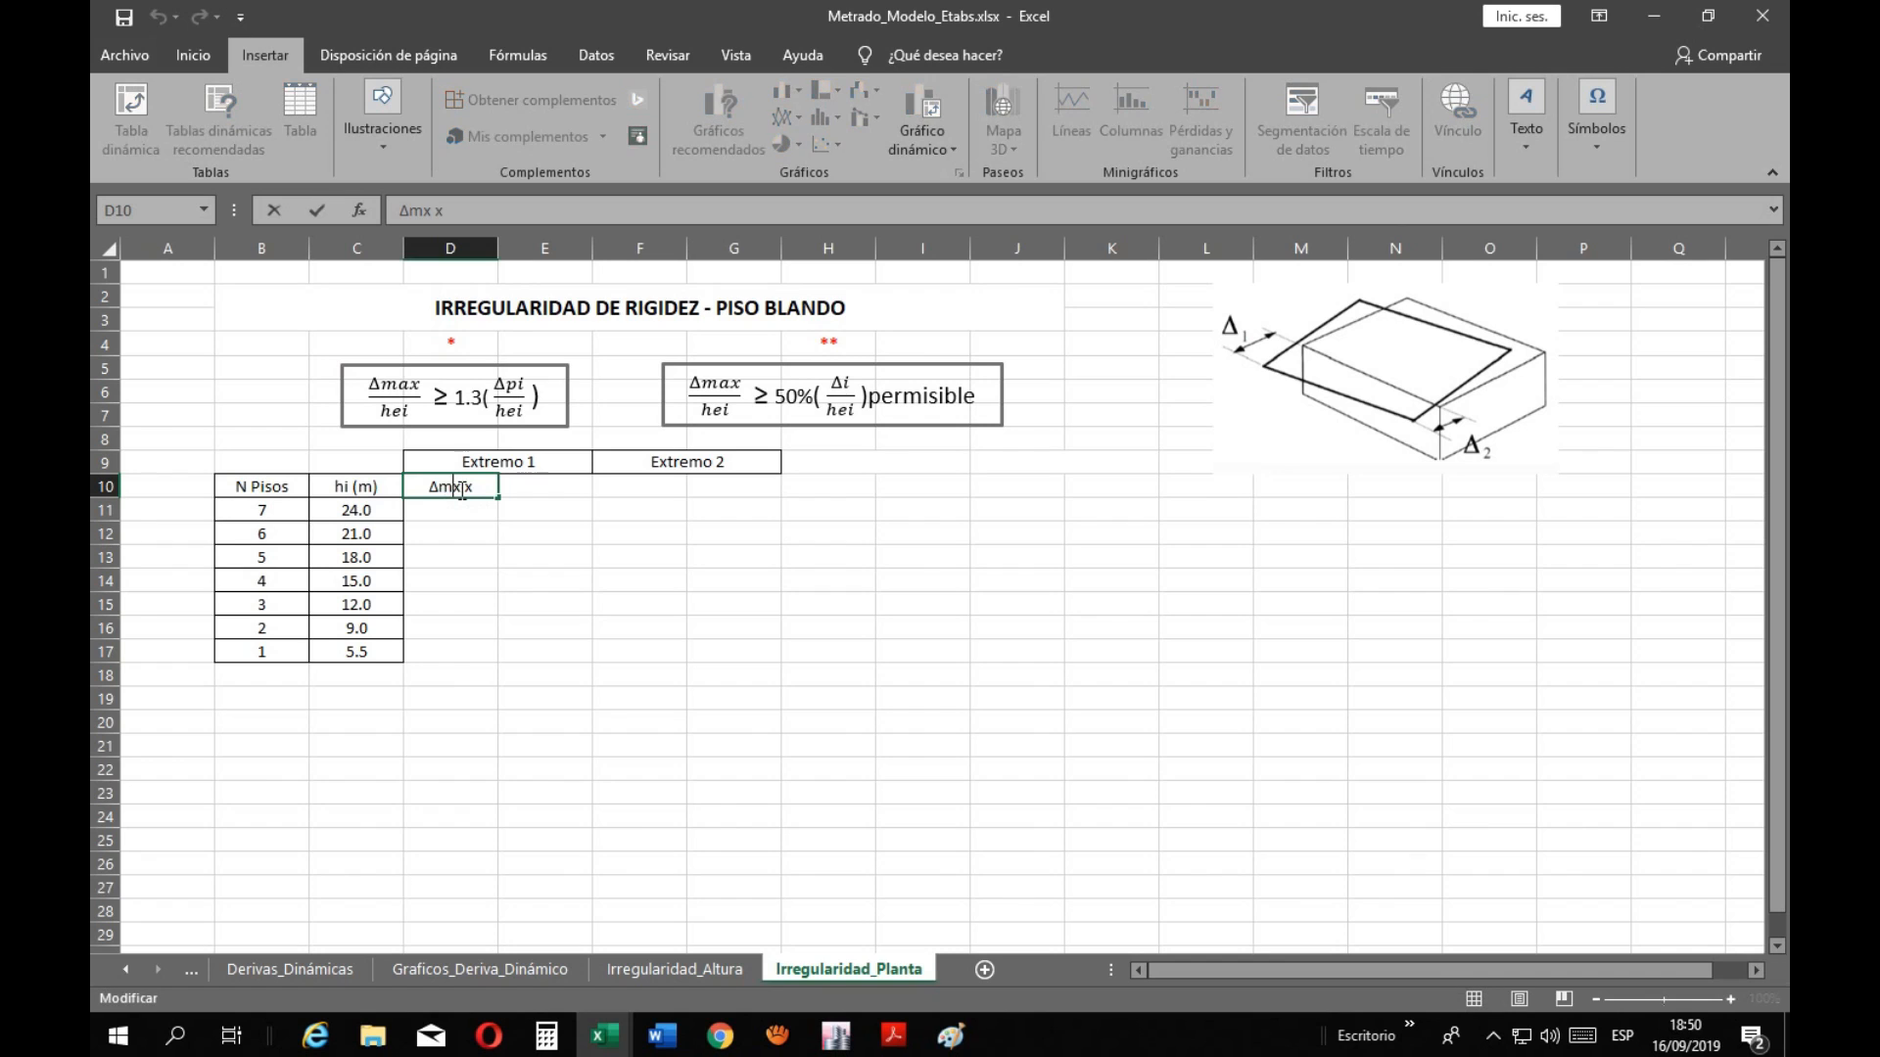
type("a")
left_click(486, 536)
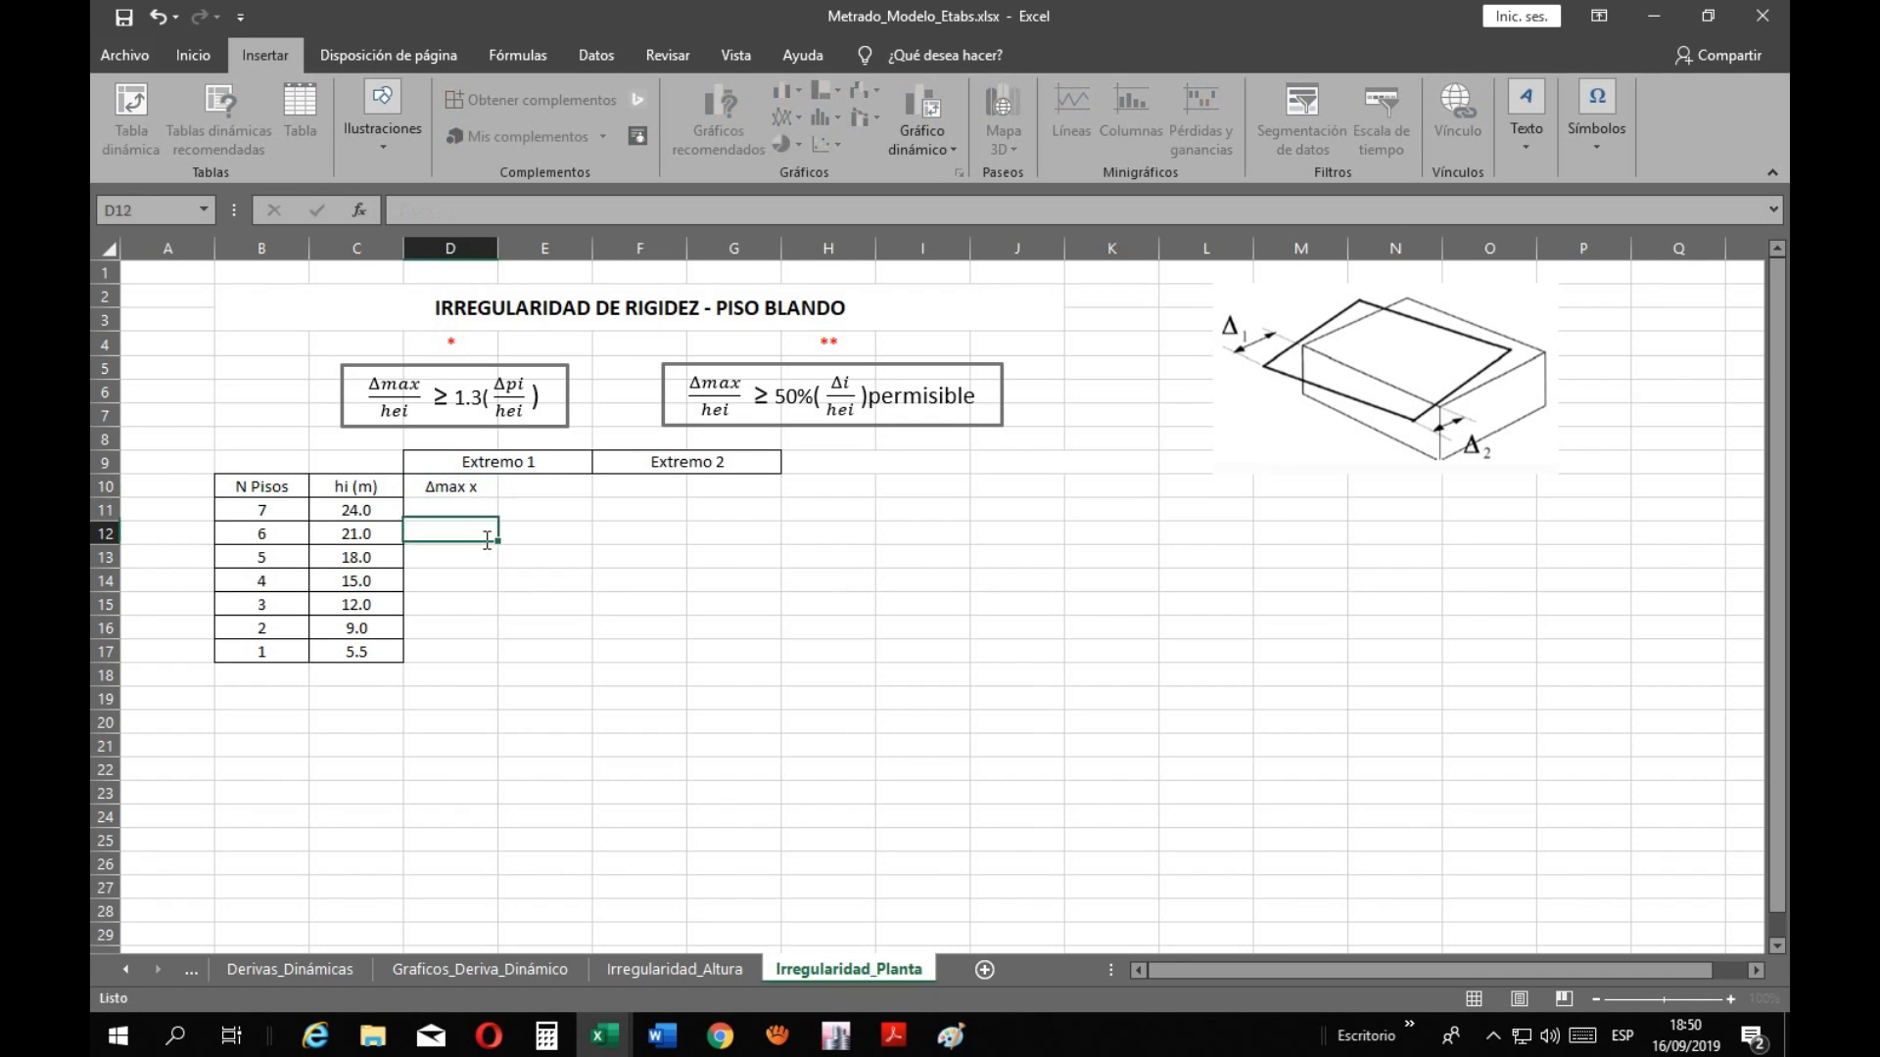
double_click(468, 487)
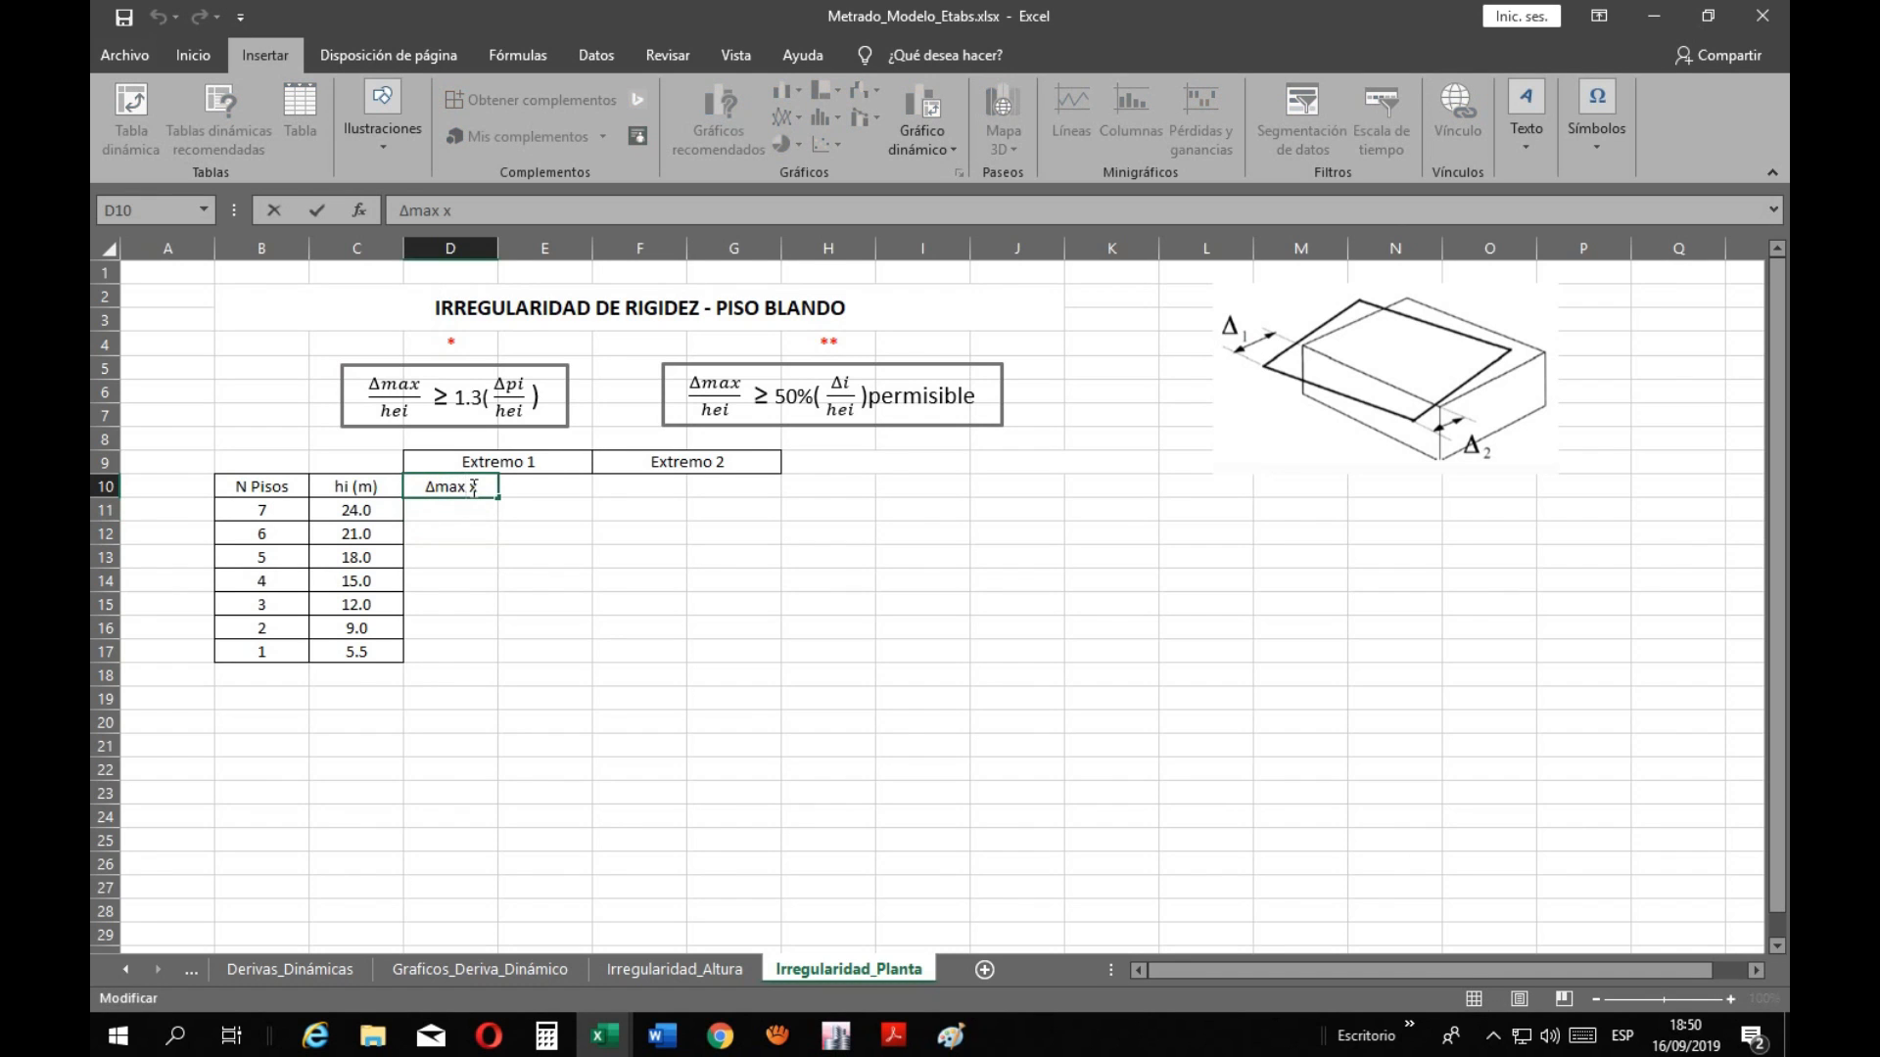
type("-")
left_click(509, 538)
Copy the "Δmax - x" header from D10 into E10, F10 and G10
left_click(469, 490)
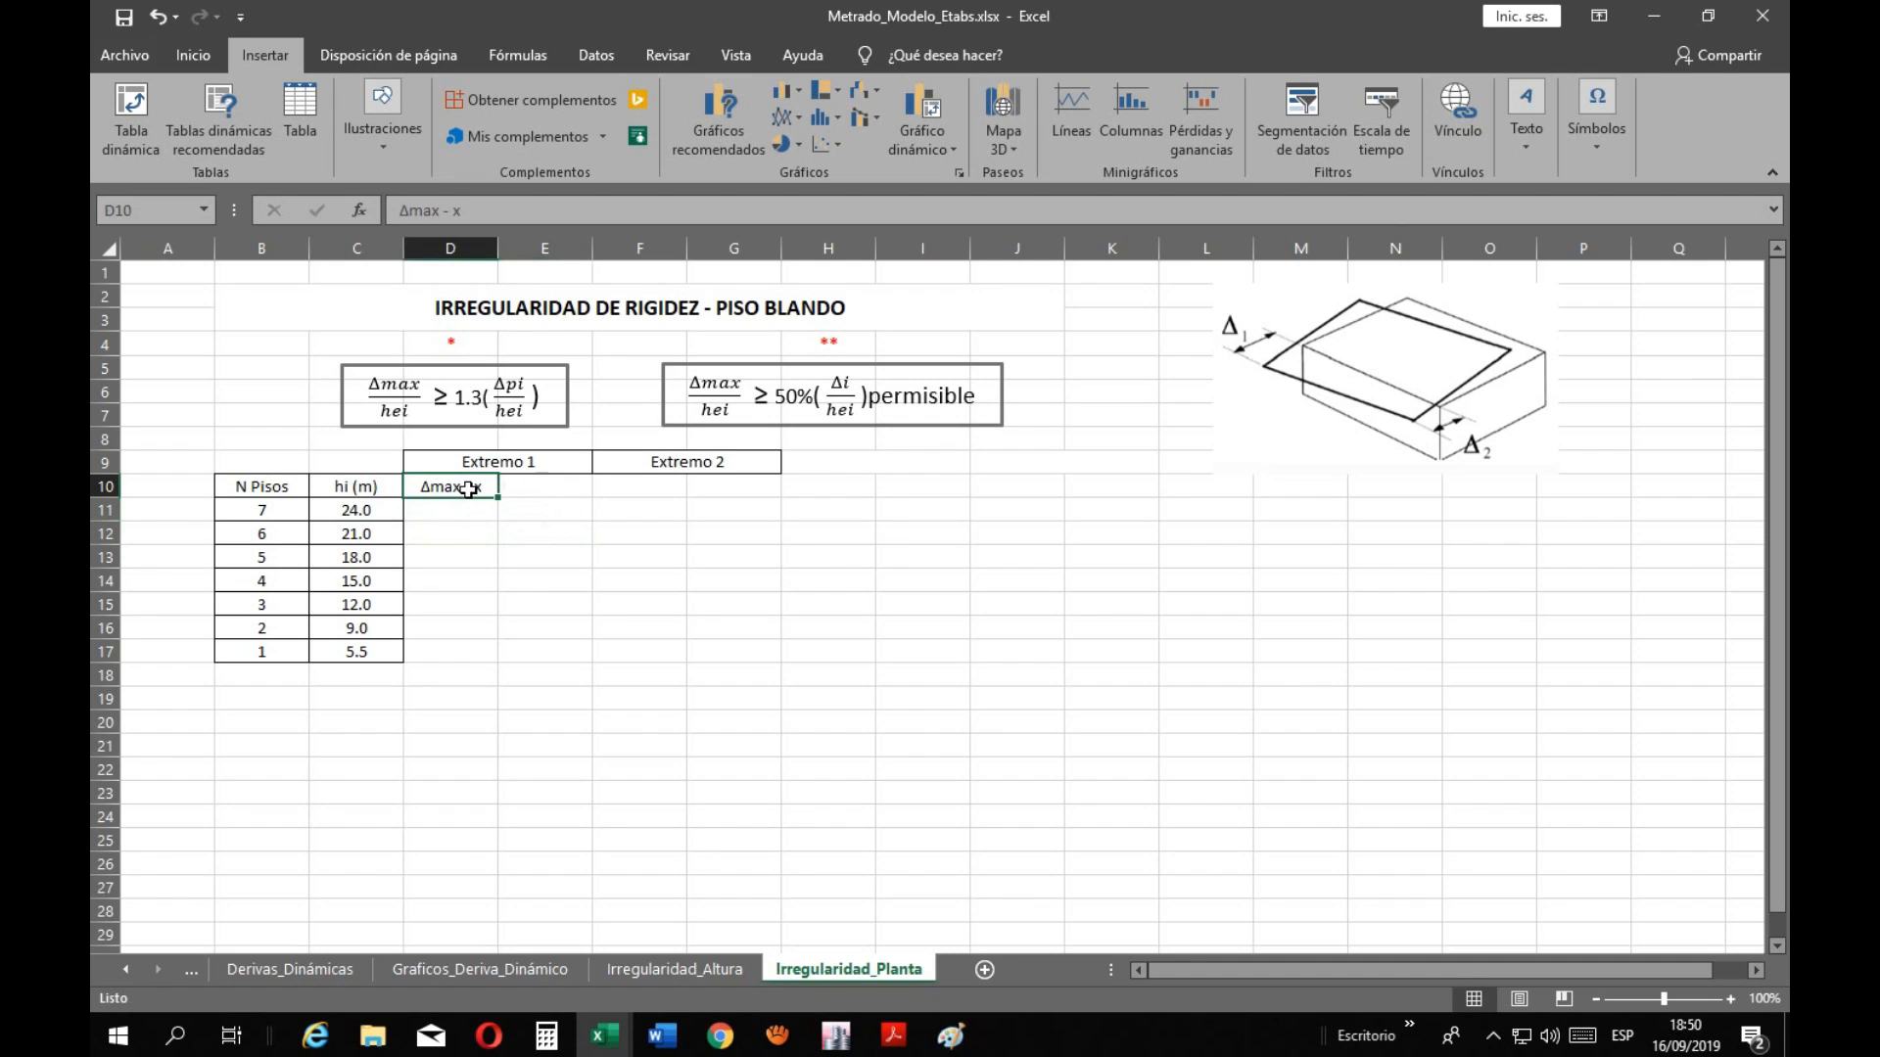
key("ctrl+c")
left_click(545, 491)
key("ctrl+v")
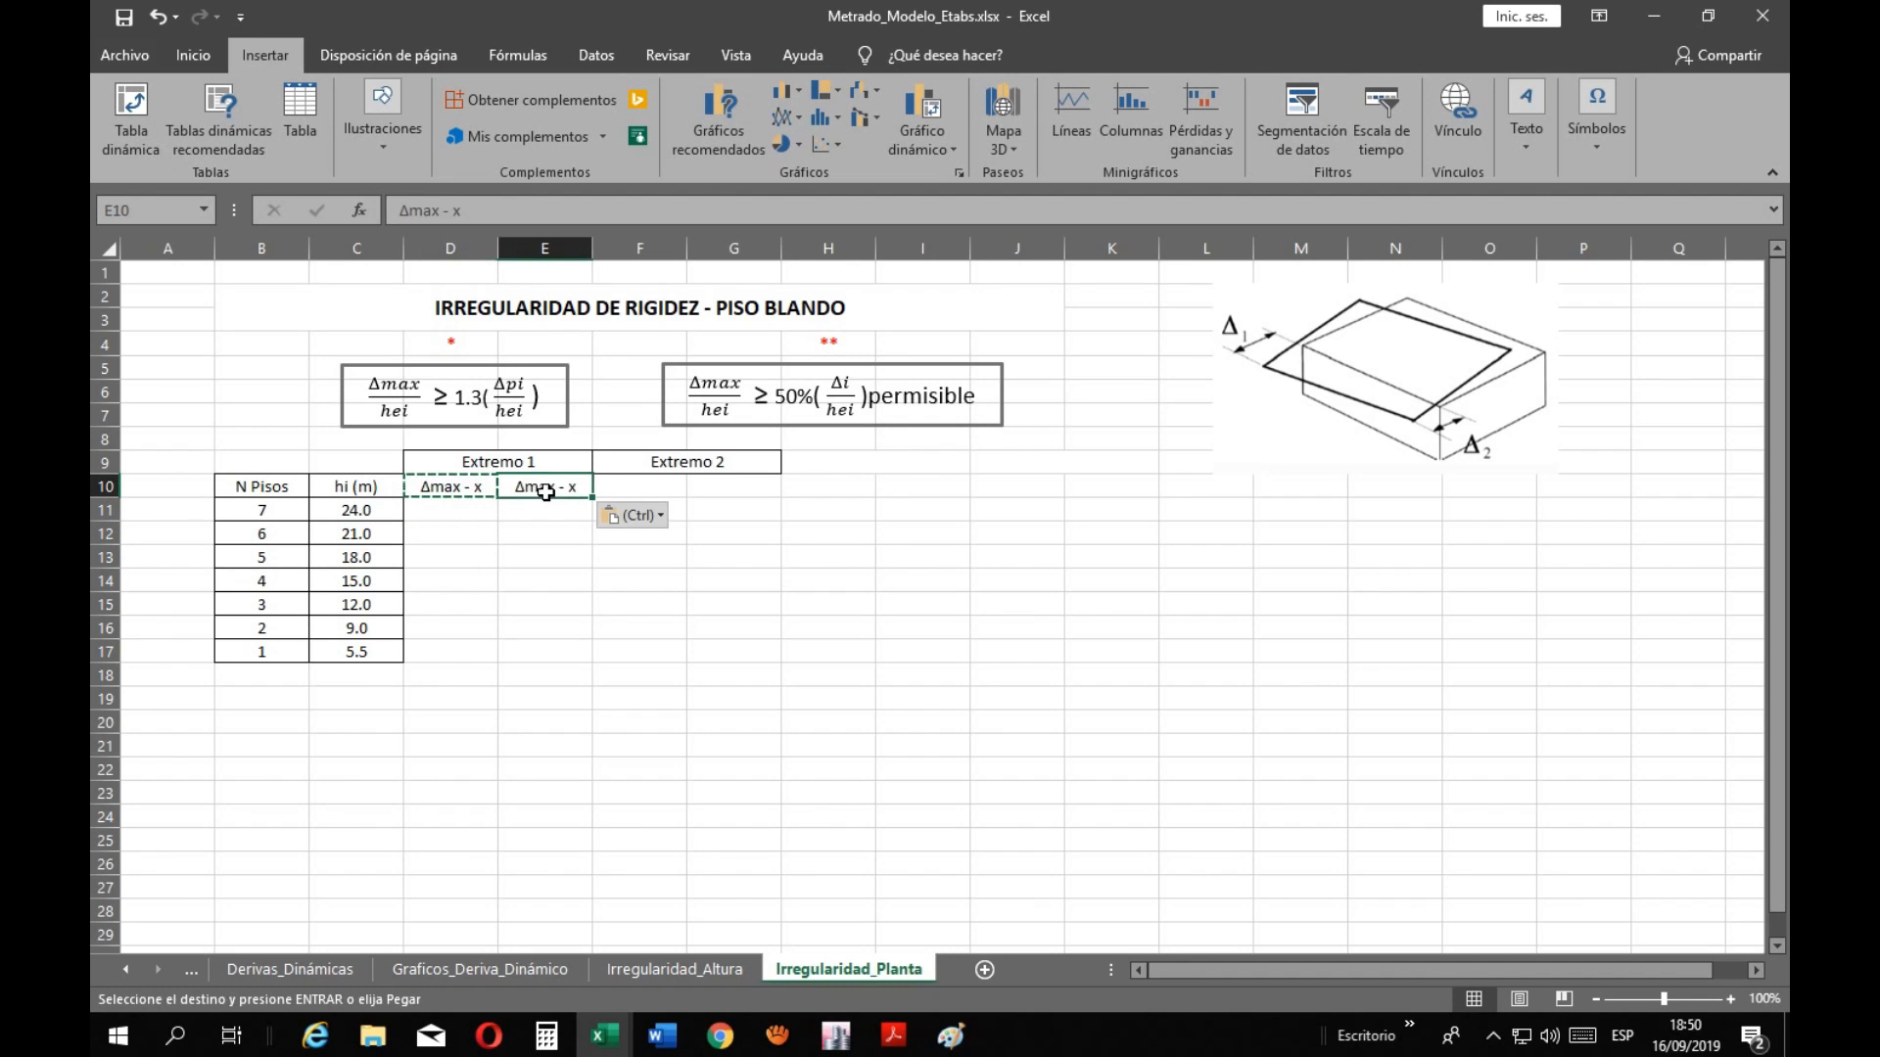
left_click(637, 490)
key("ctrl+c")
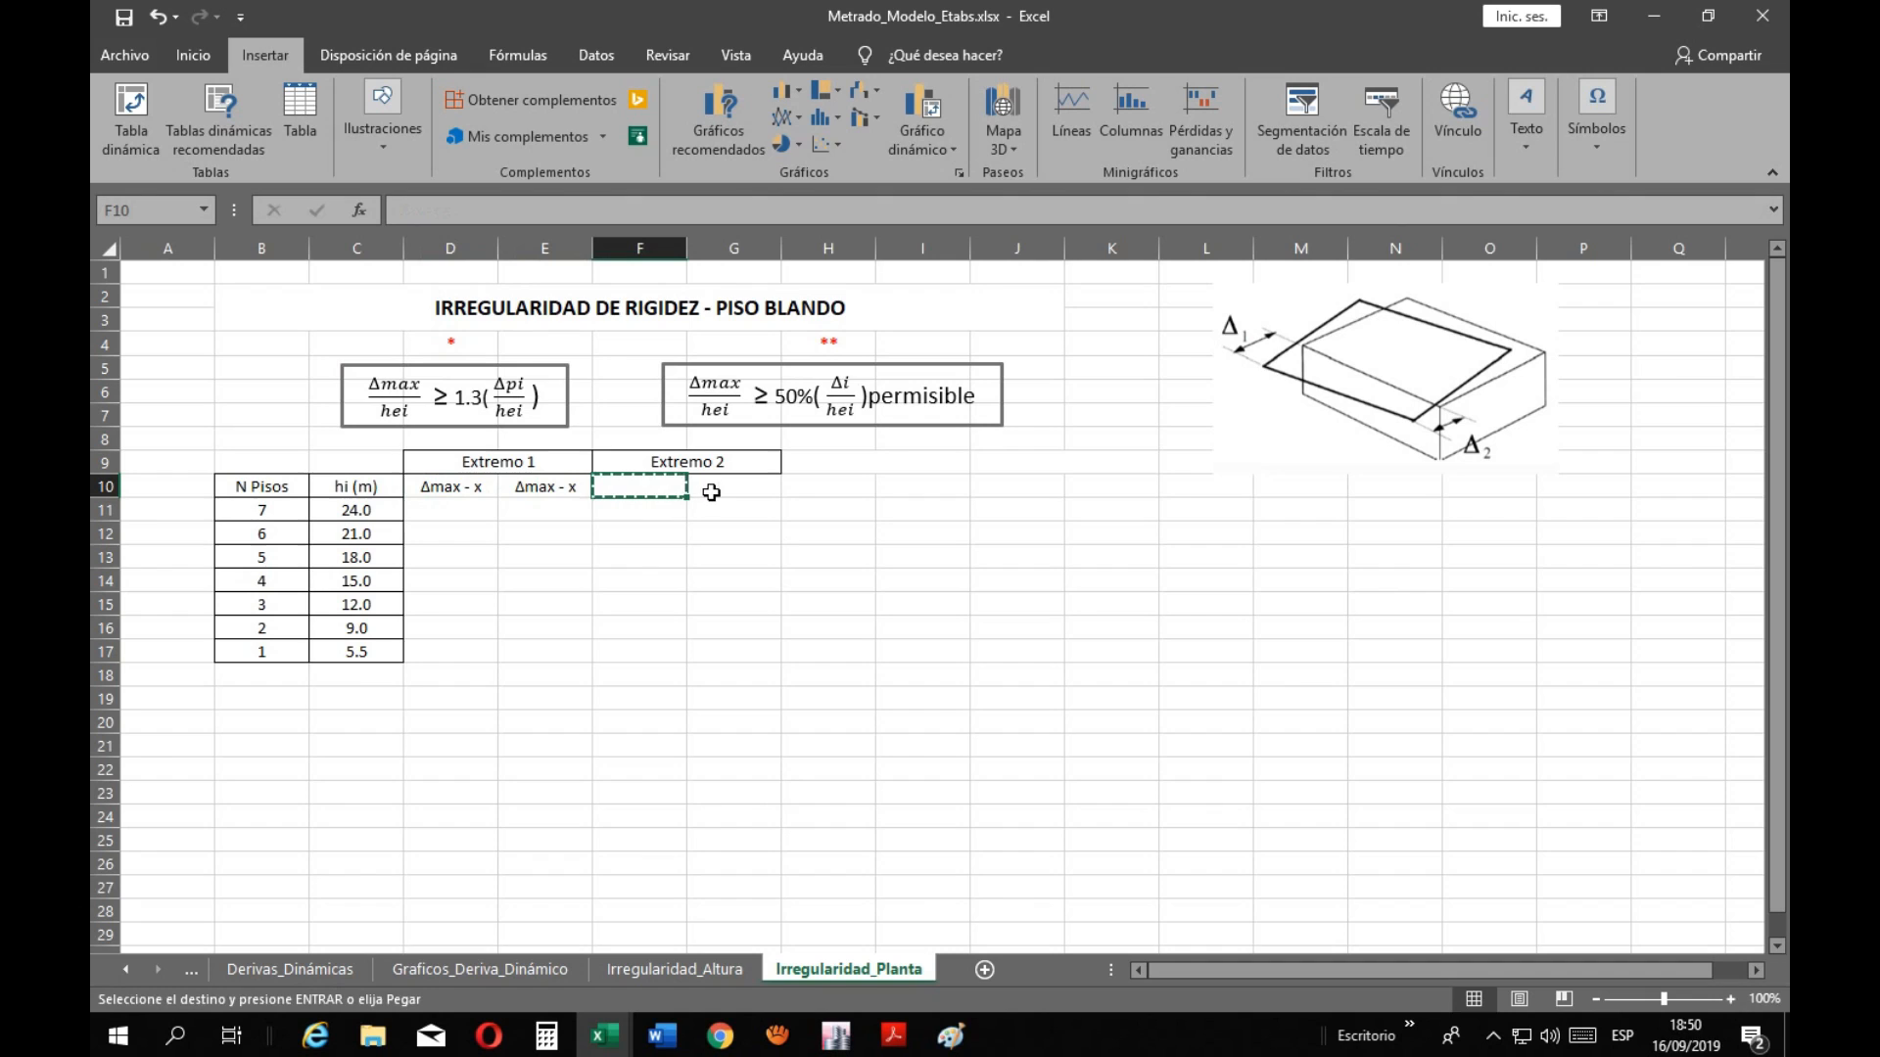
left_click(582, 491)
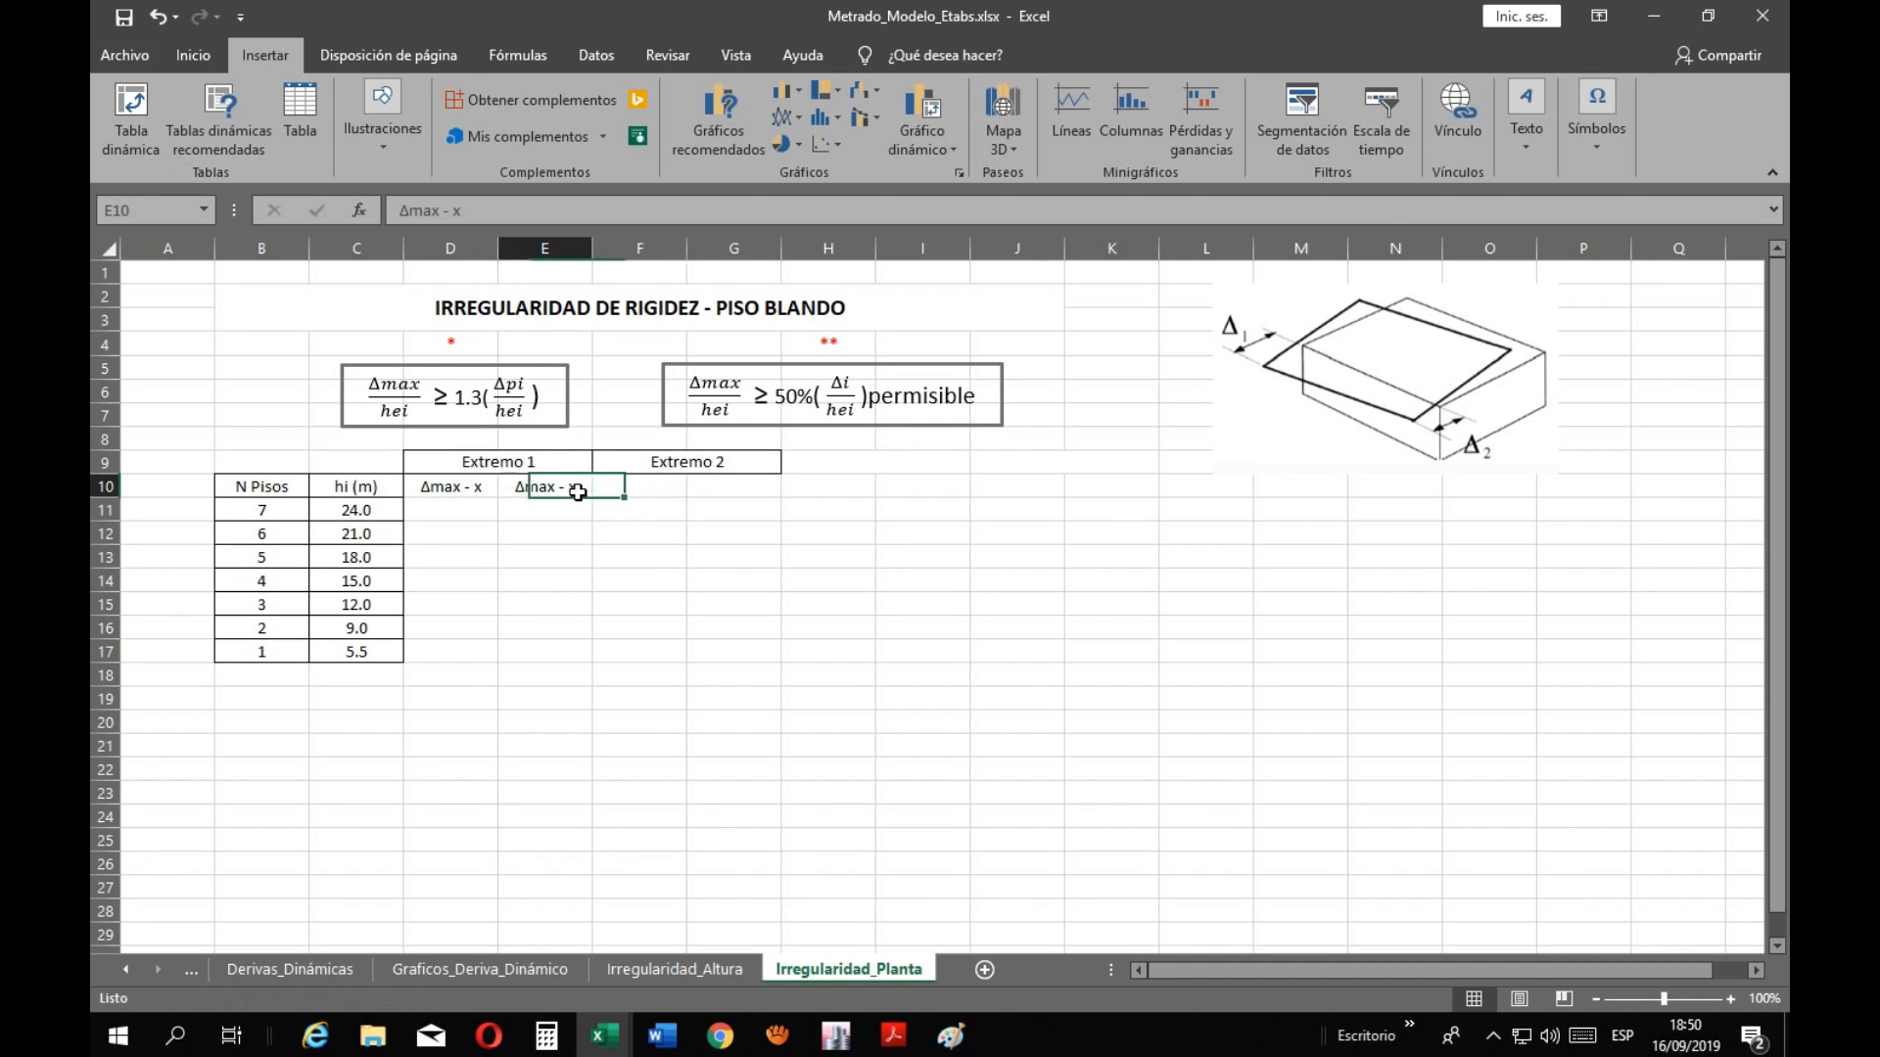
key("ctrl+c")
left_click(640, 493)
key("ctrl+v")
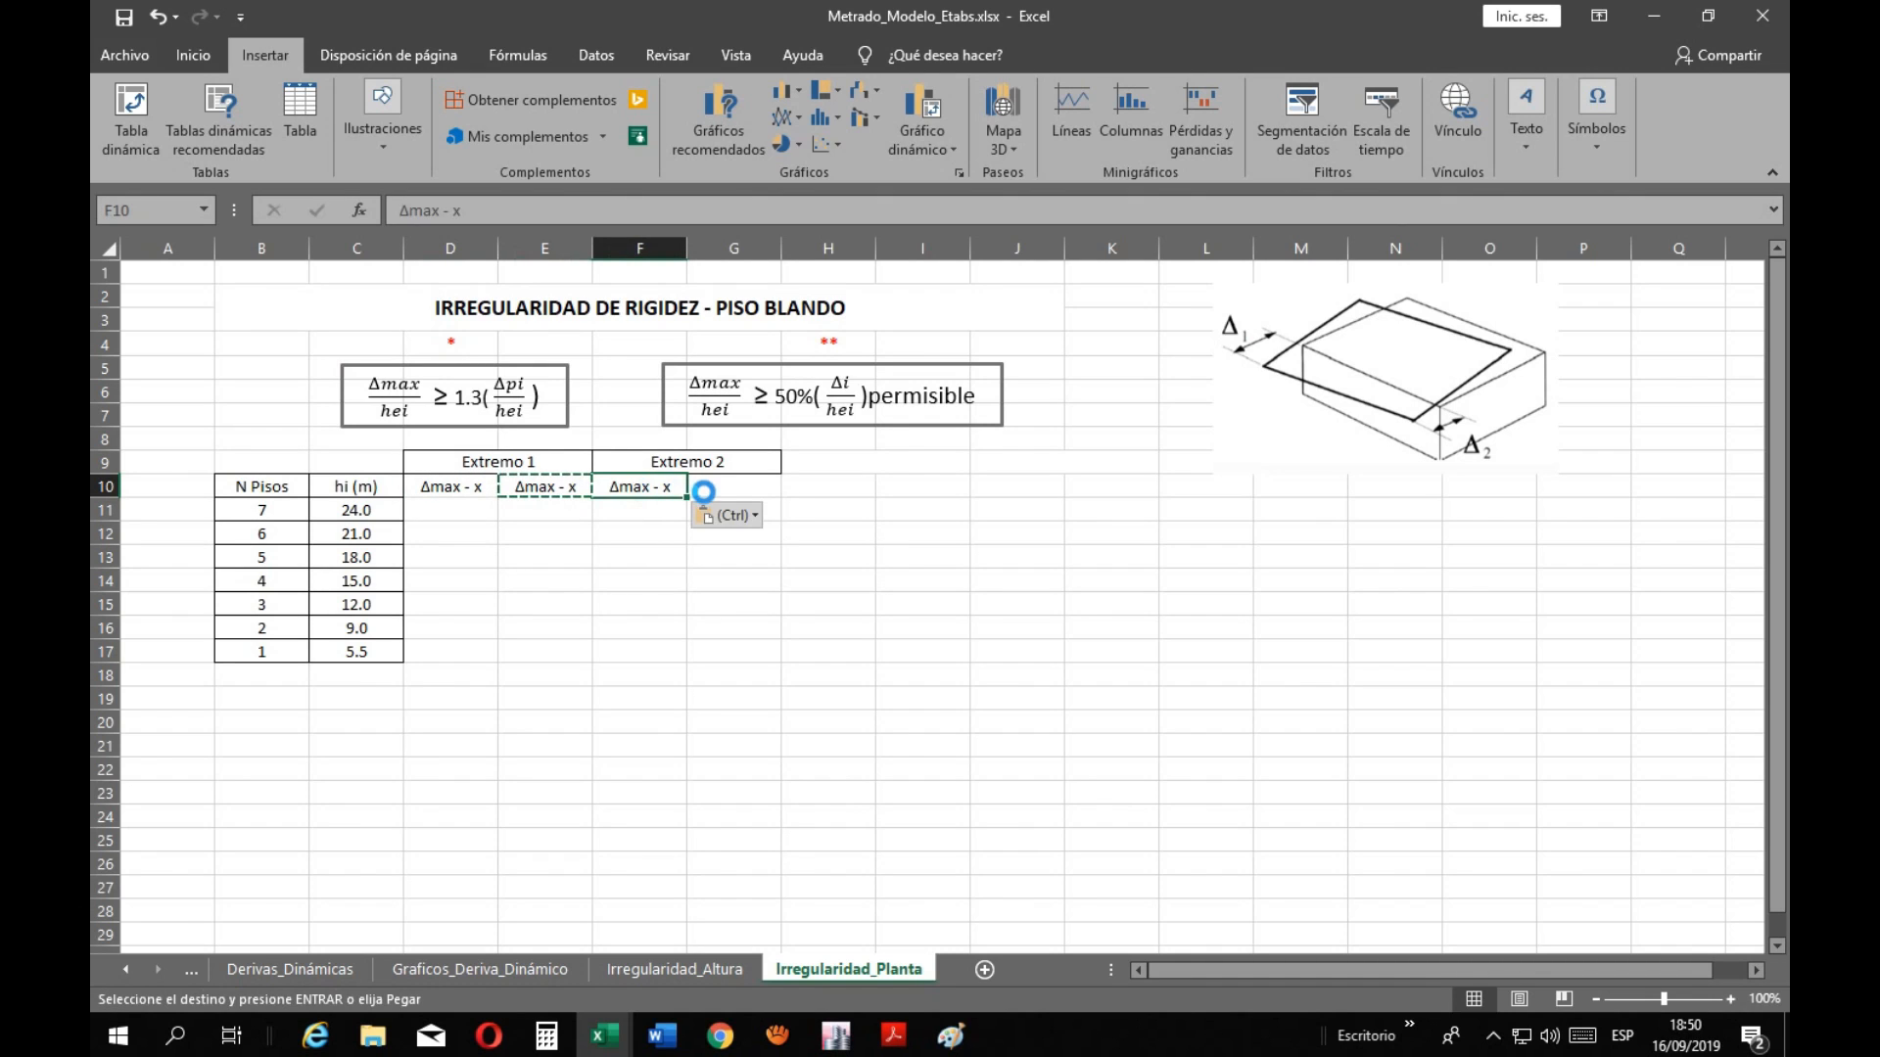
left_click(733, 490)
key("ctrl+v")
left_click(662, 574)
key("Escape")
Change the second header under Extremo 1, in E10, to "Δmax - y"
left_click(575, 488)
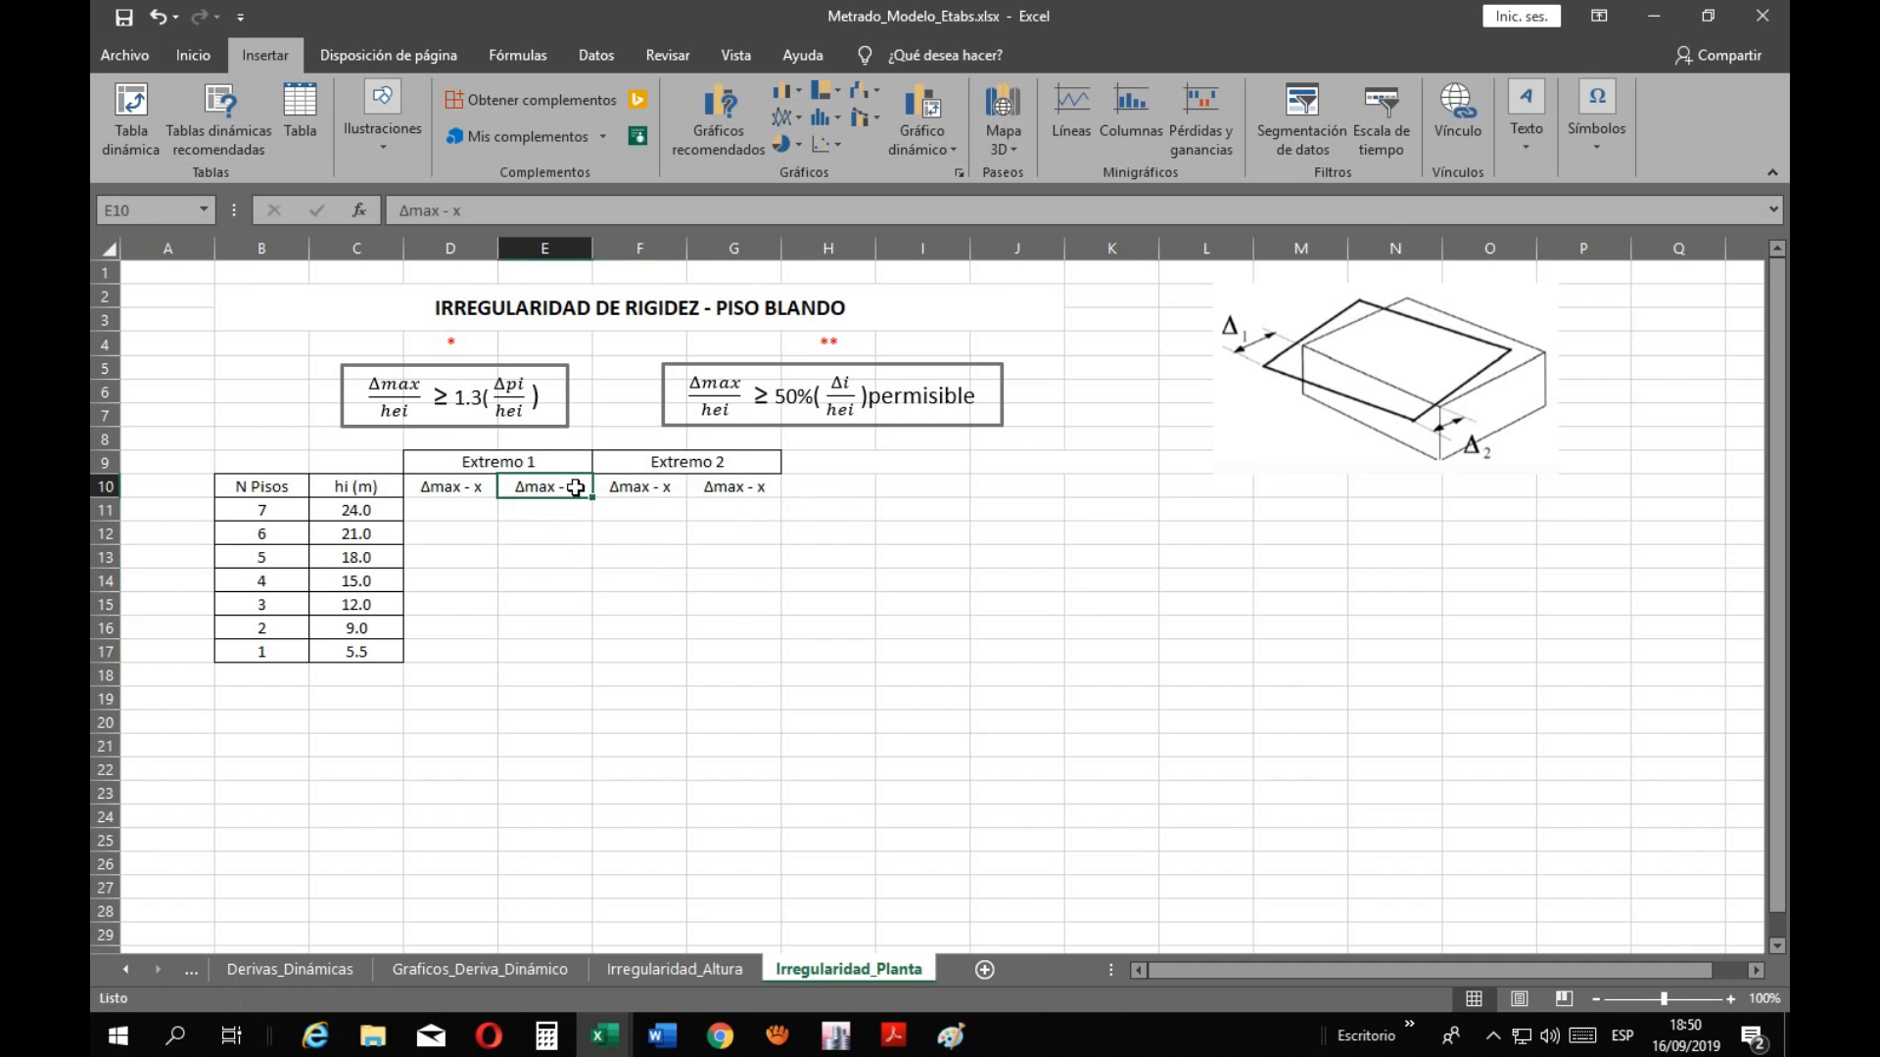
double_click(577, 489)
key("BackSpace")
type("y")
key("Return")
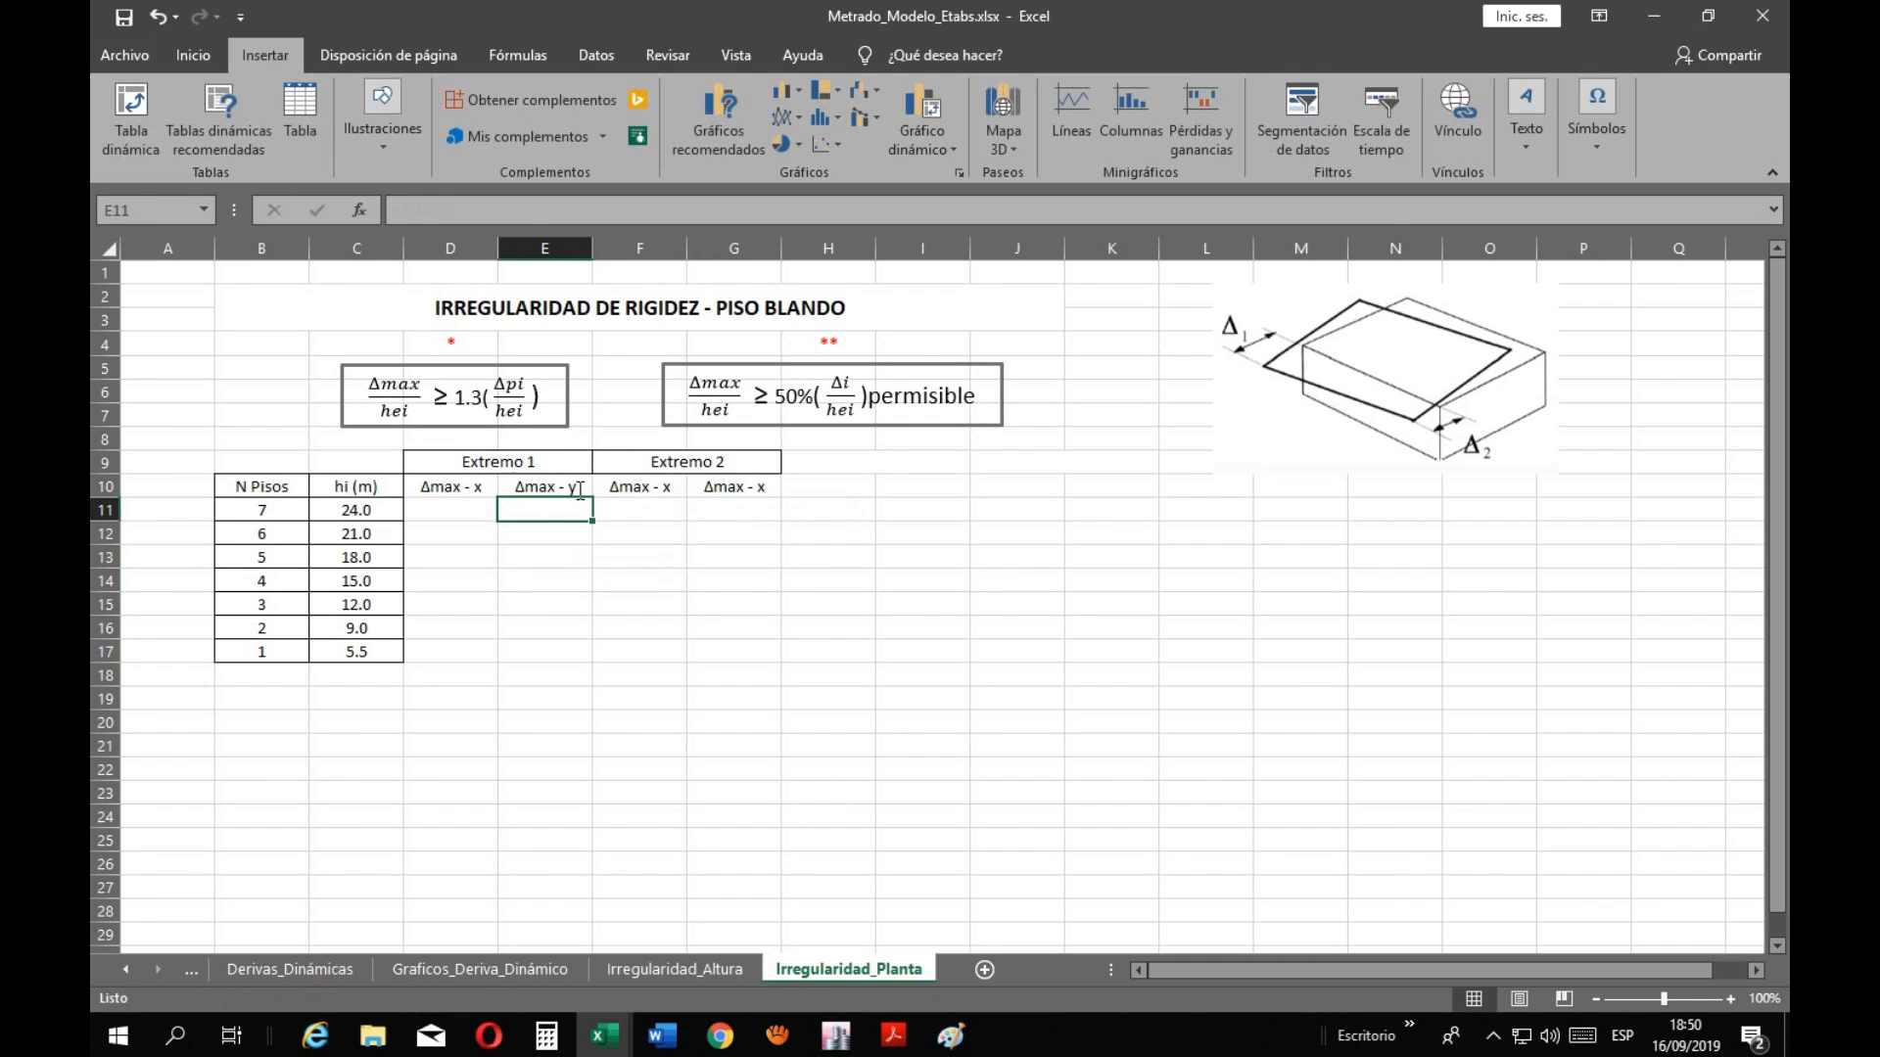
Change the Extremo 2 headers to "Δmax - x-x" in F10 and "Δmax - y-y" in G10
double_click(677, 489)
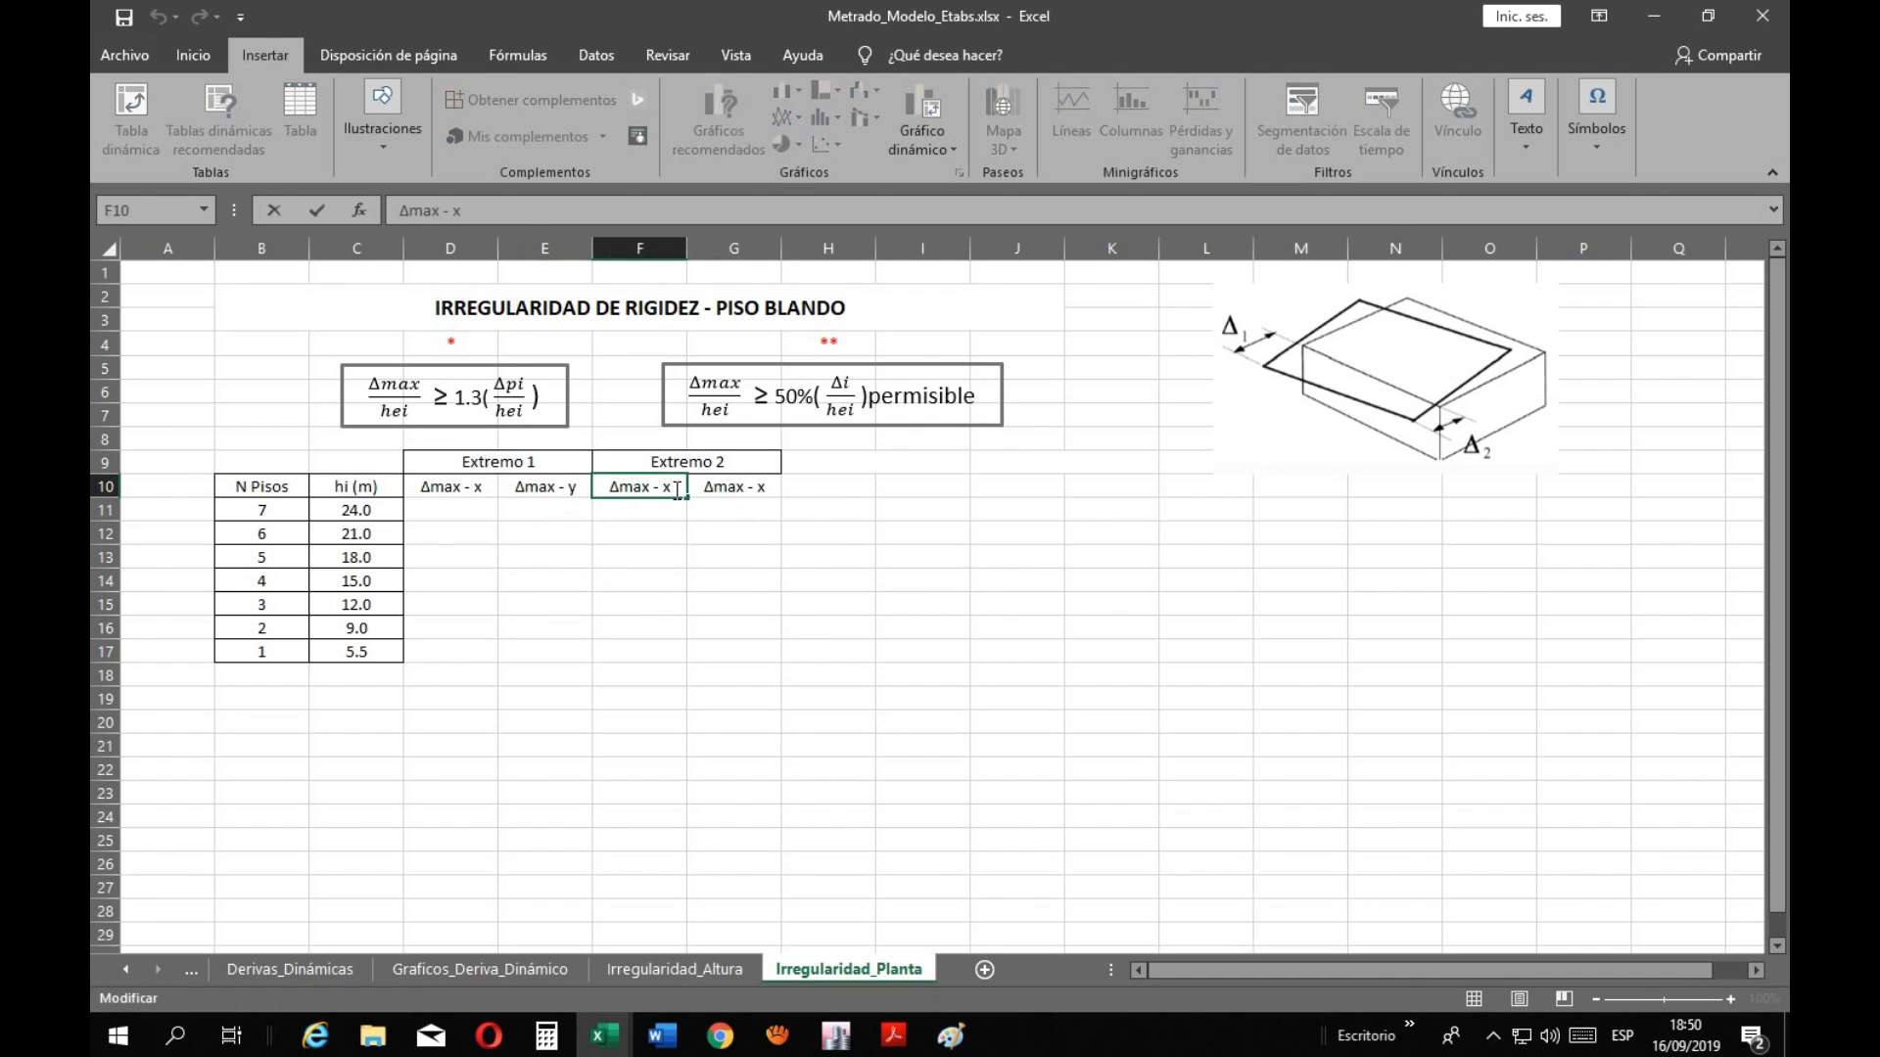
type("-x")
key("Return")
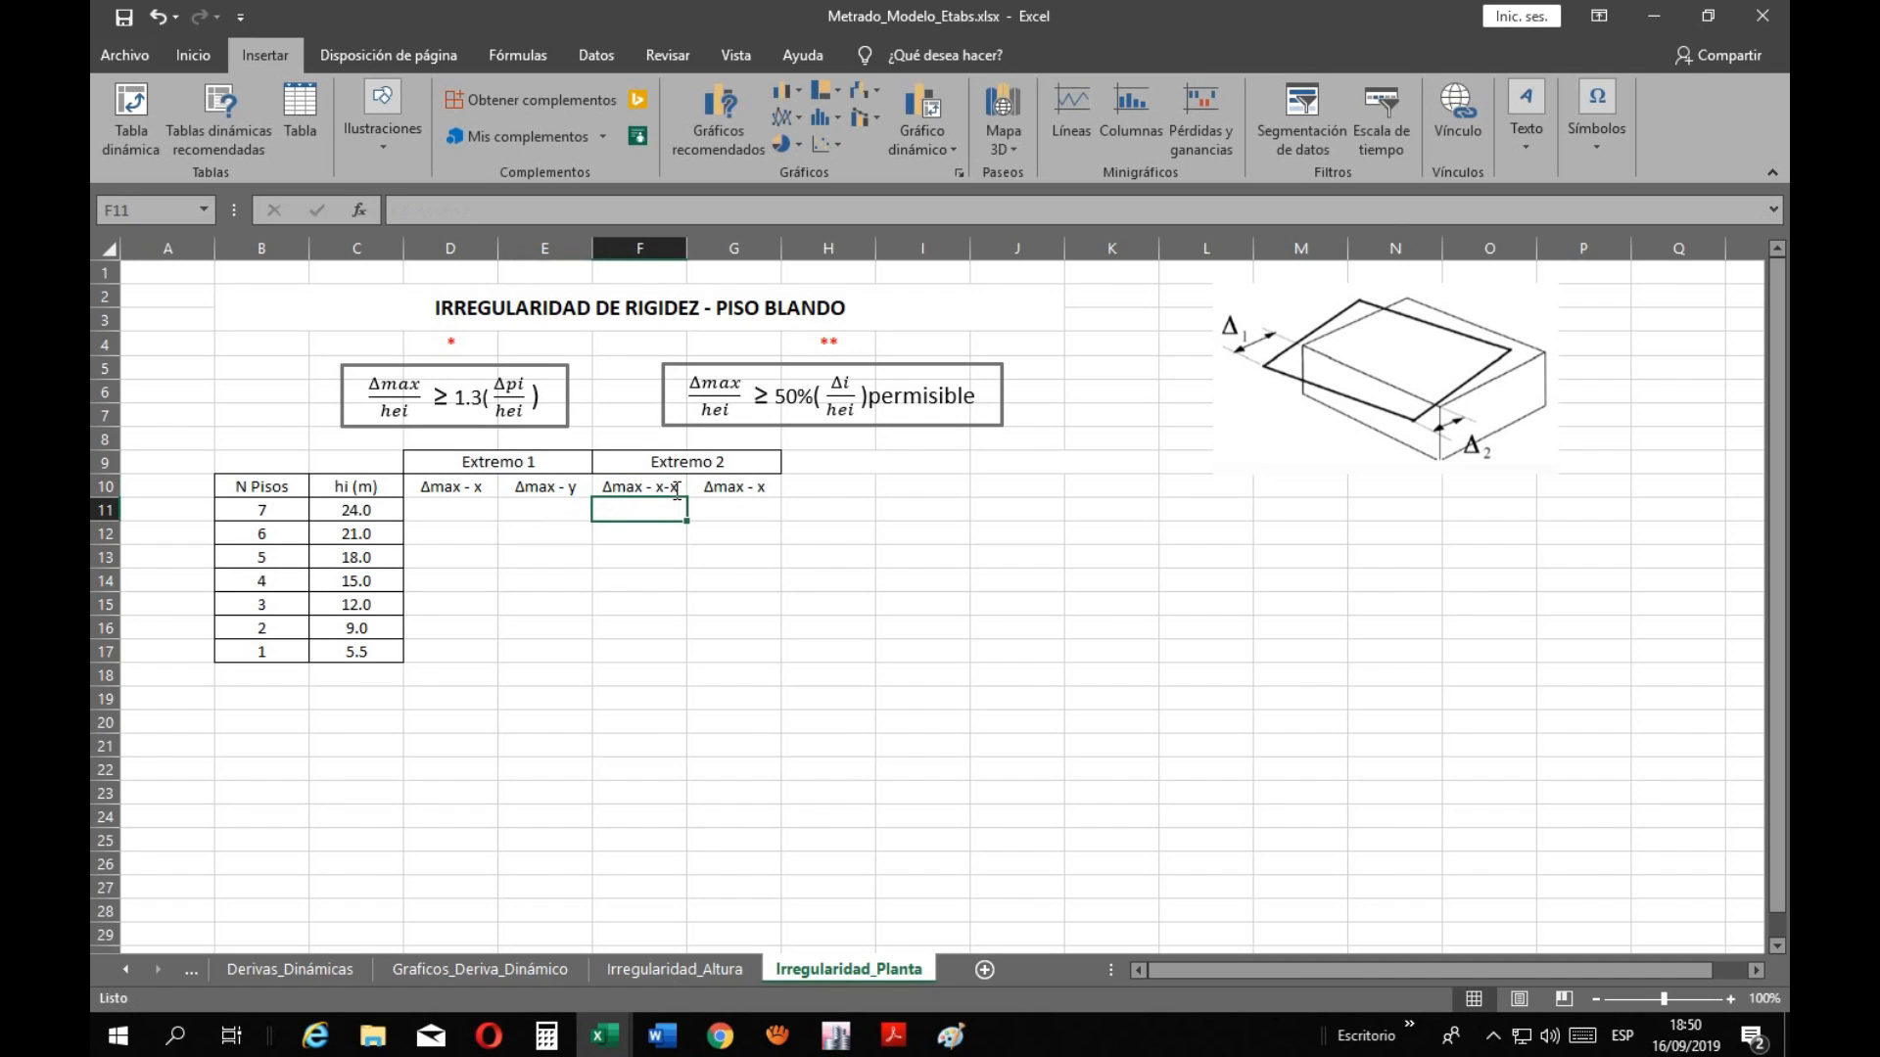
double_click(764, 491)
key("BackSpace")
type("y-y")
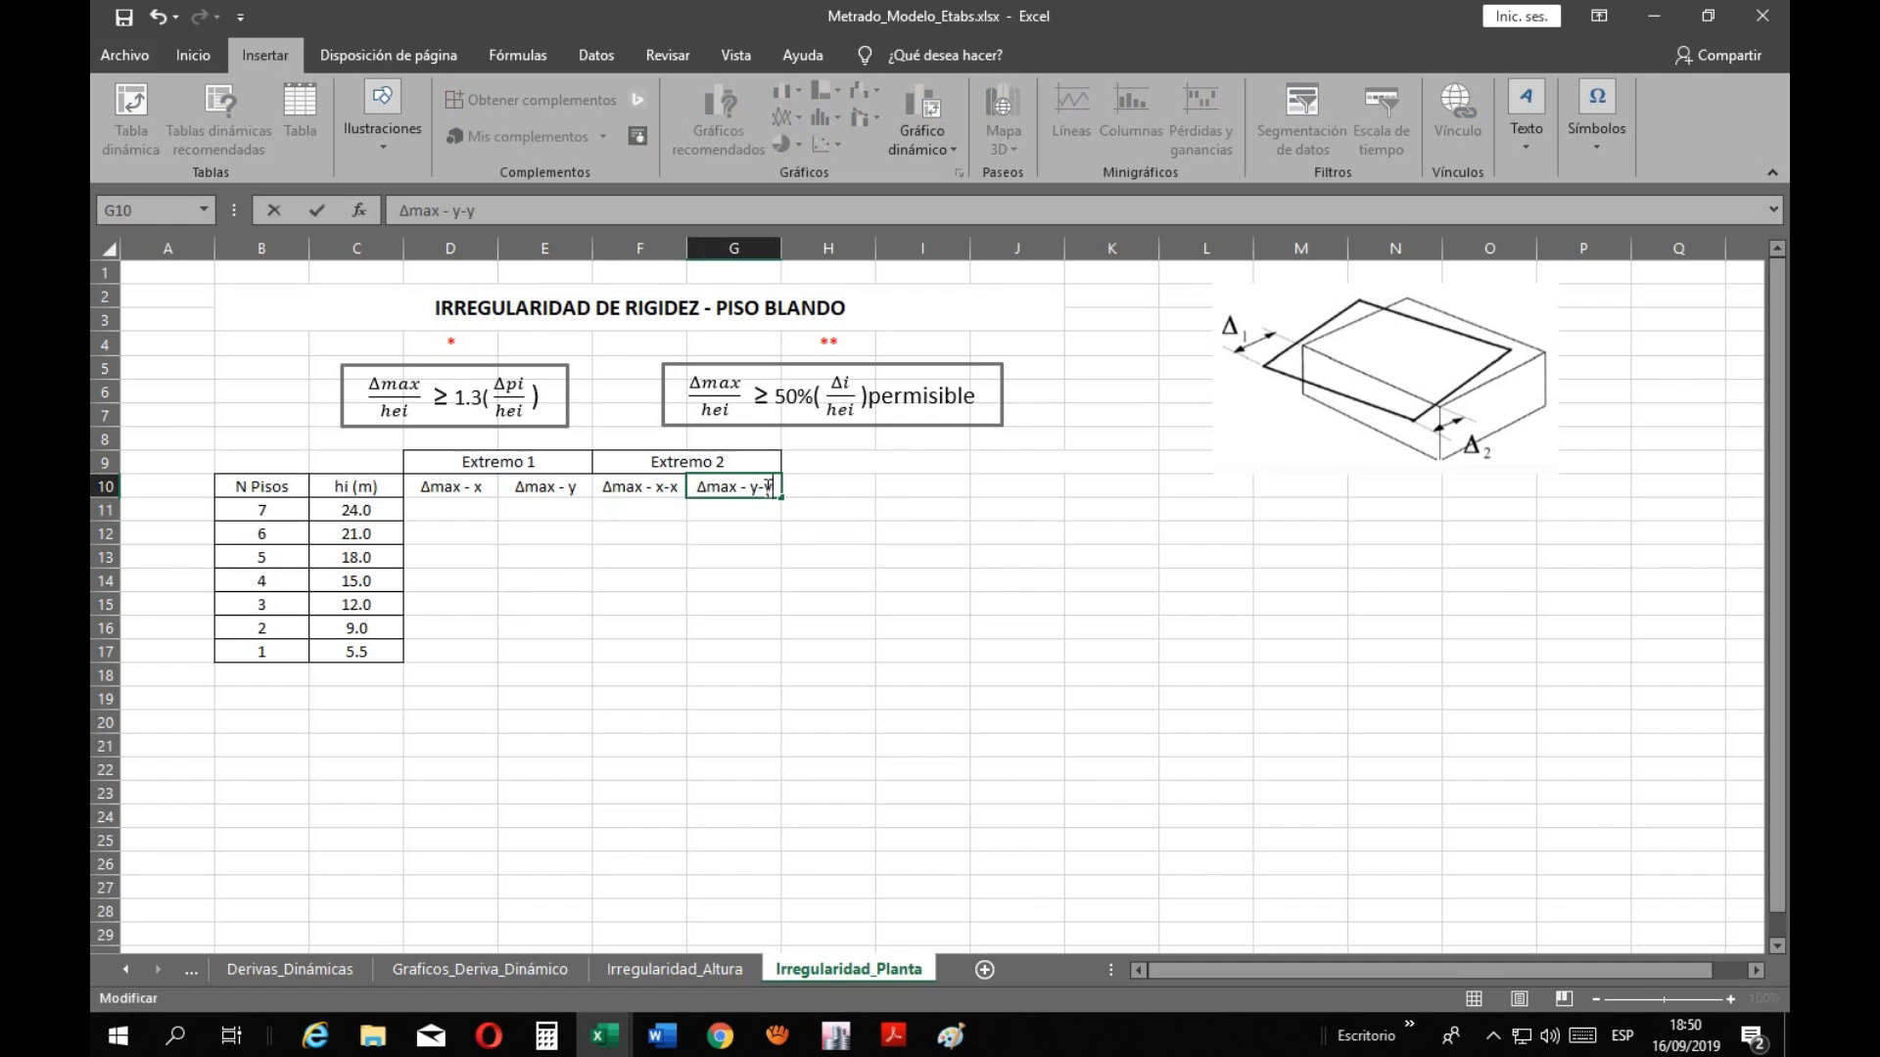
key("Return")
Extend the header in E10 so that it reads "Δmax - y-y"
double_click(581, 493)
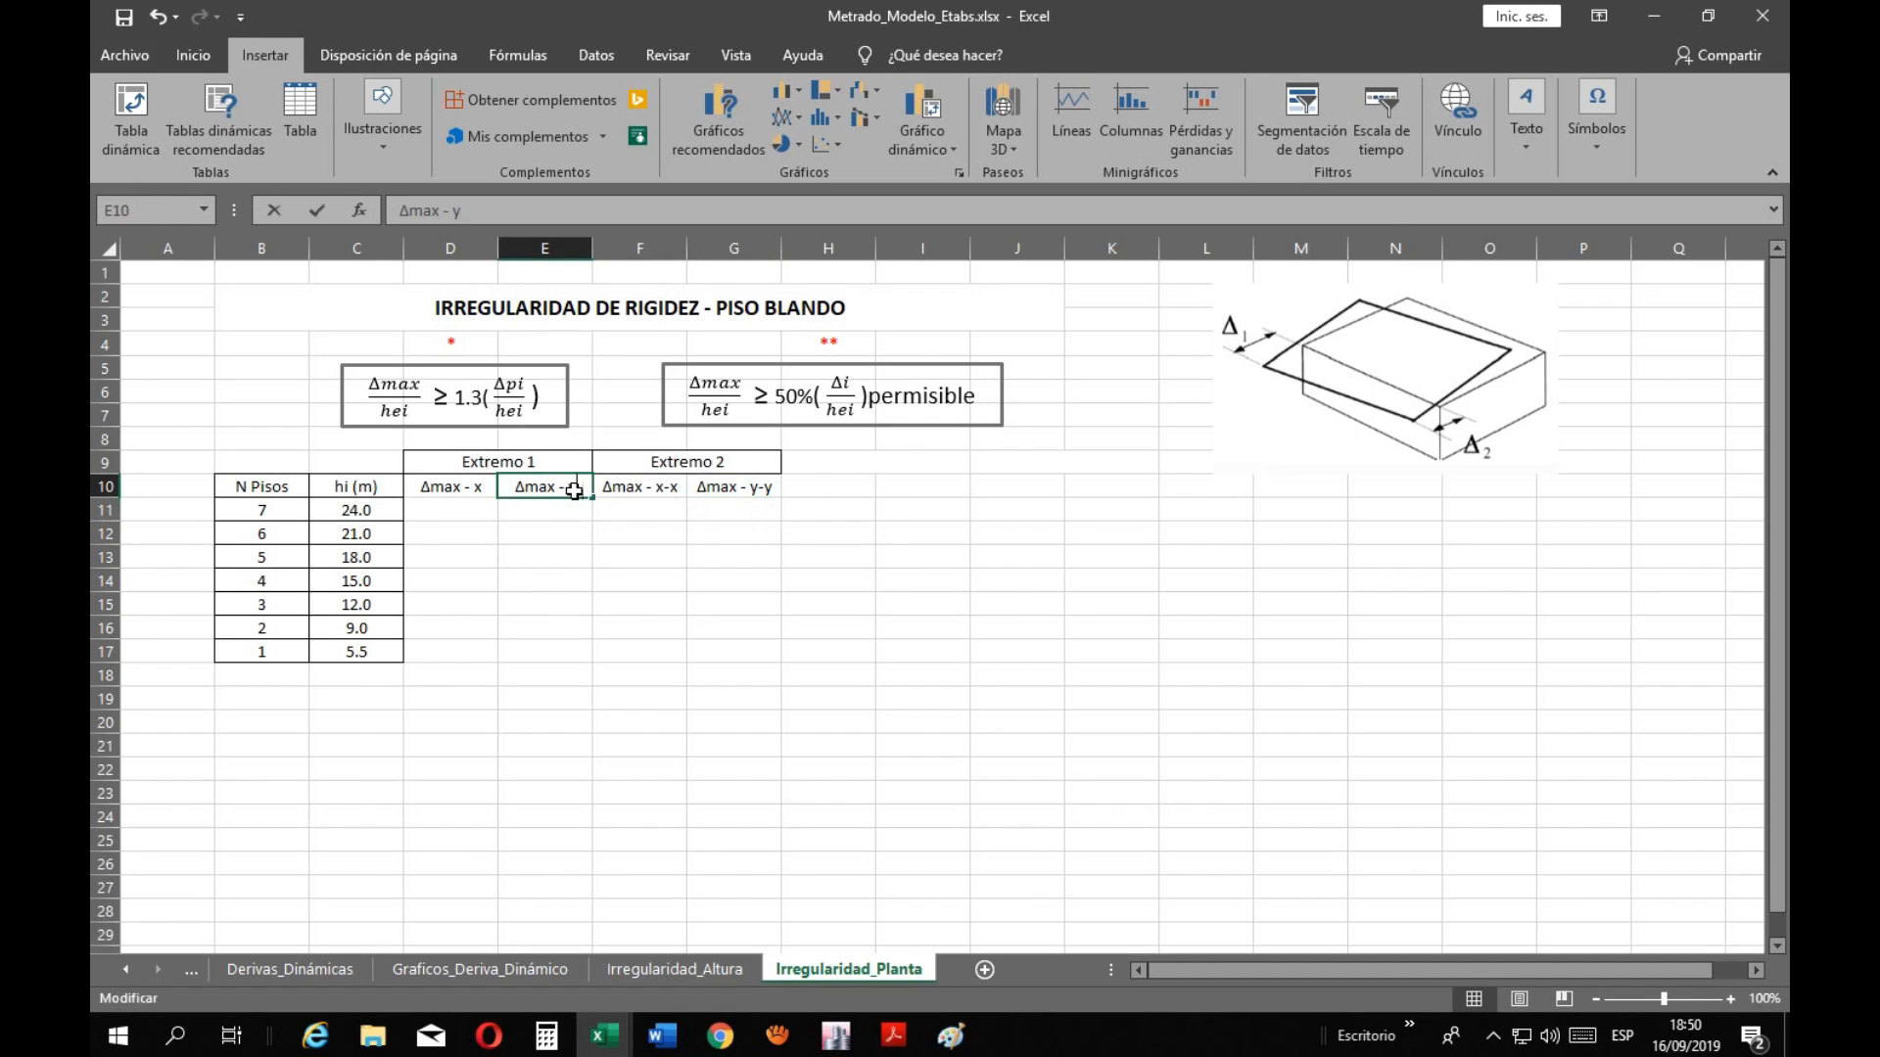
type("-y")
key("Return")
Try to append "-x" to the header in D10
left_click(486, 488)
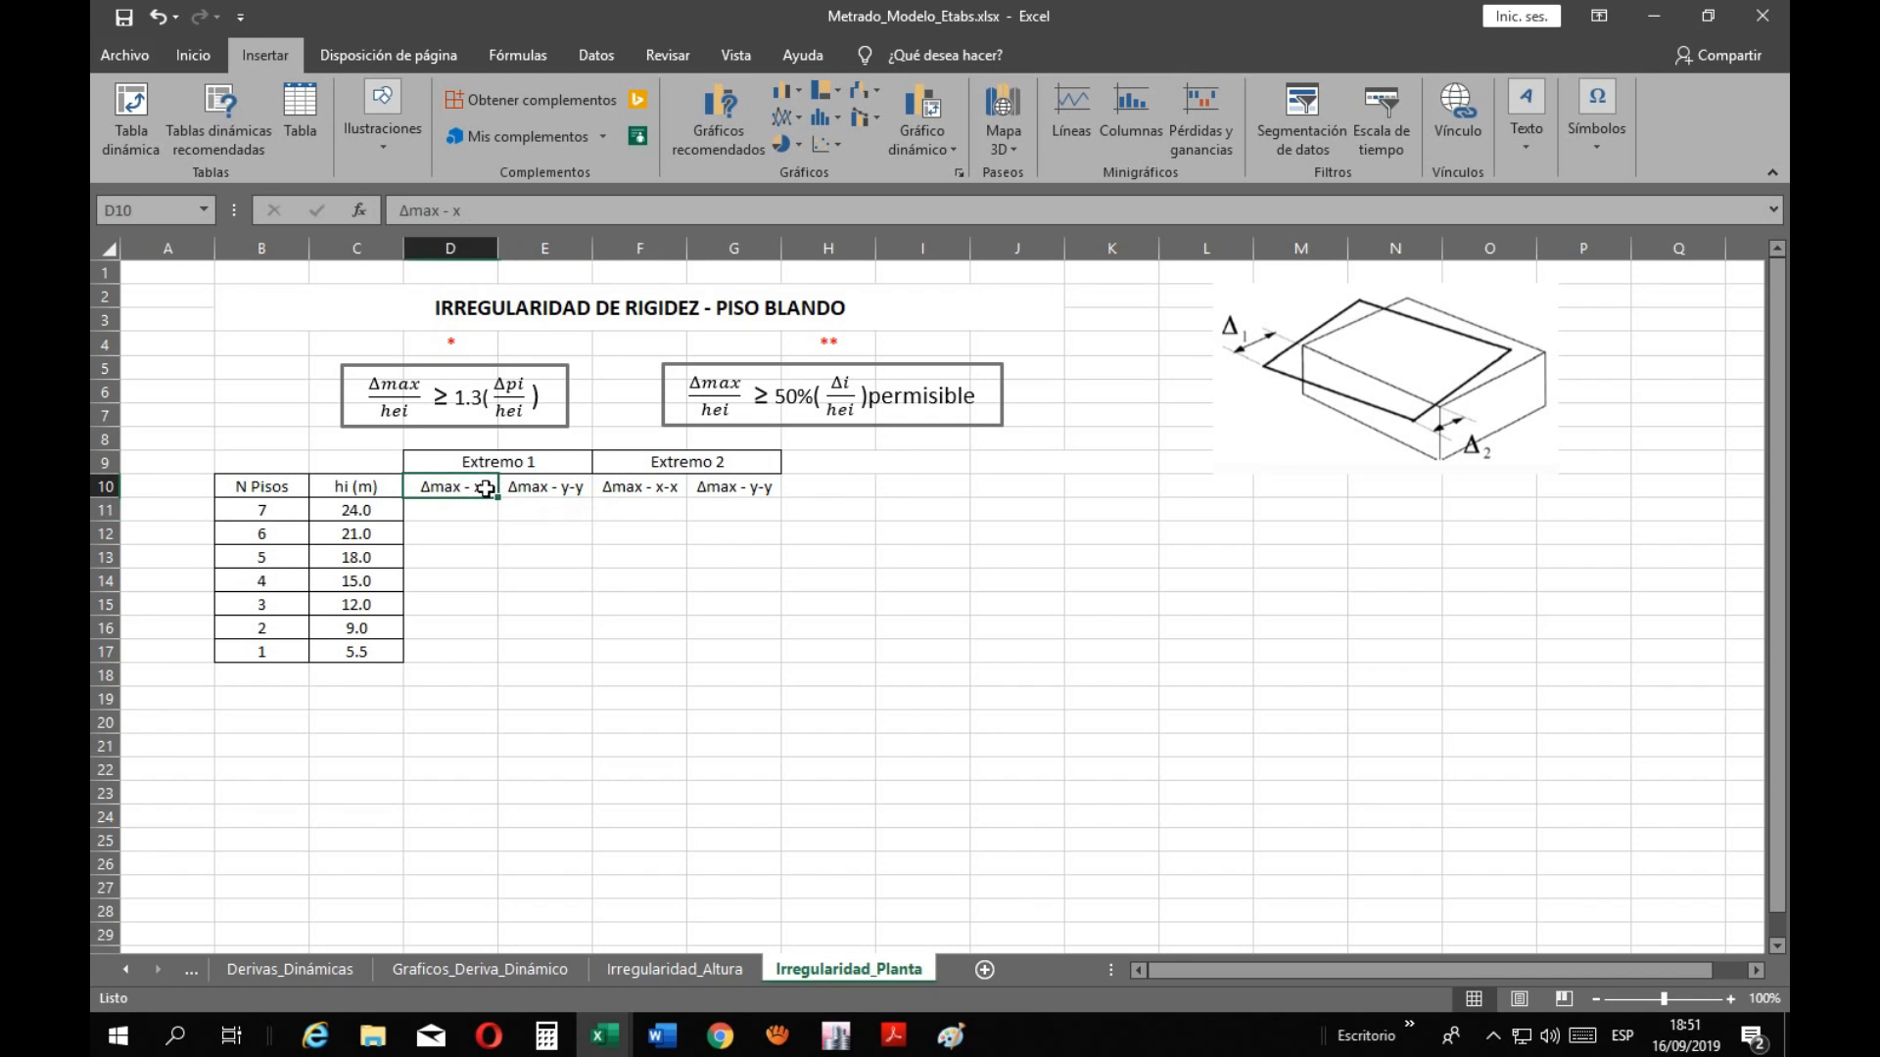
type("-x")
key("Return")
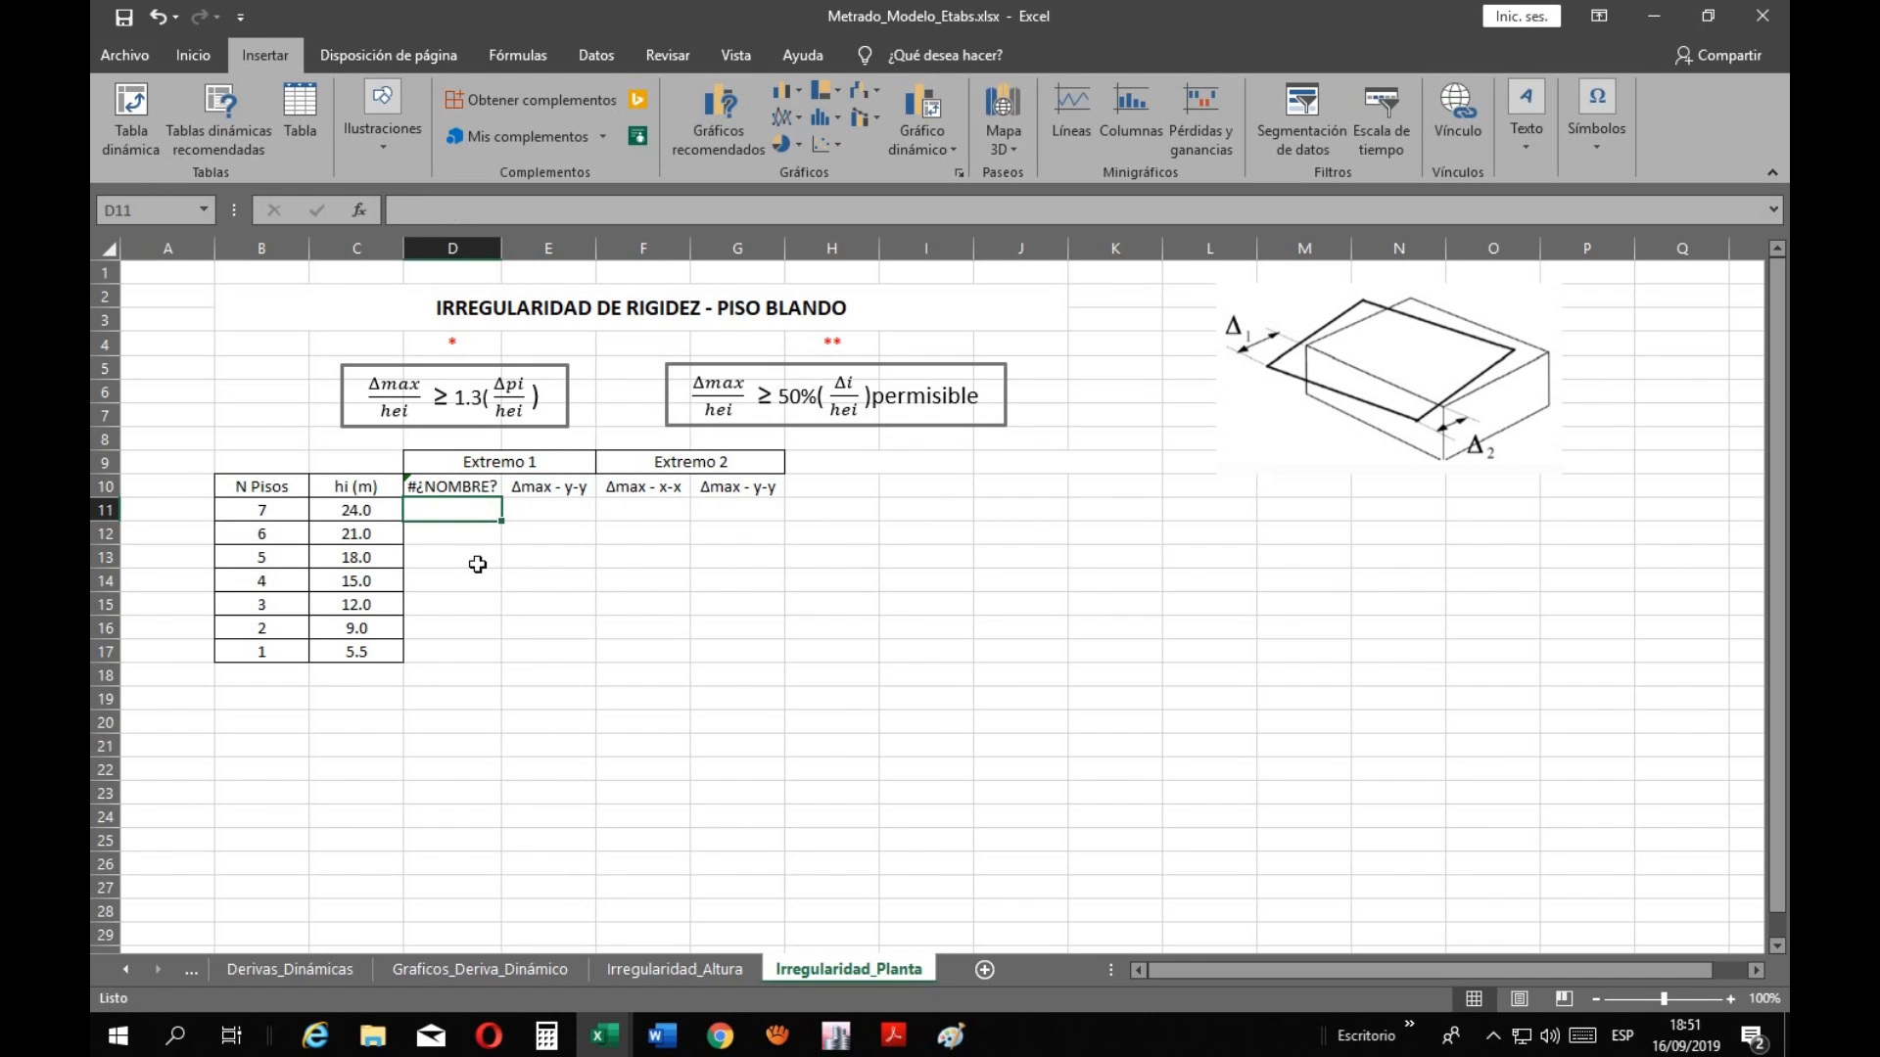
key("Up")
key("Up")
left_click(483, 487)
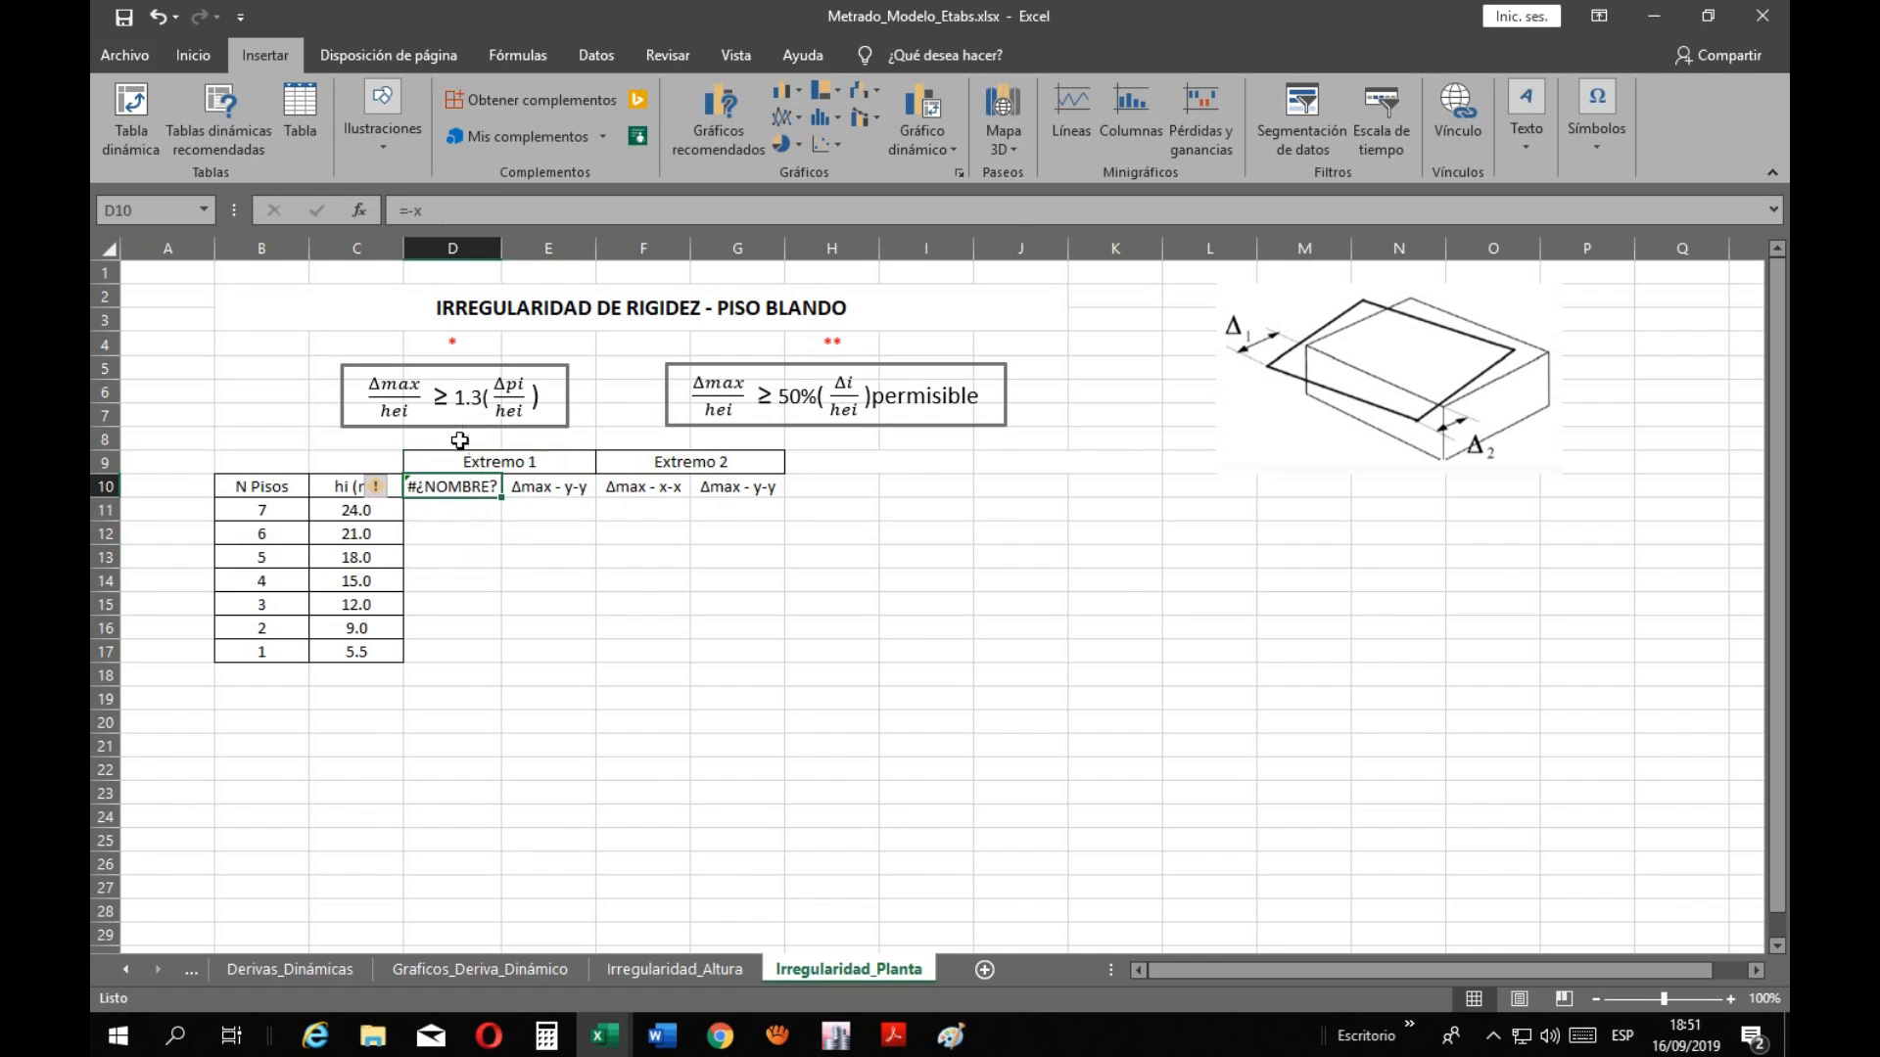
Copy the "Δmax - x-x" header from F10 into D10, replacing its content
left_click(551, 489)
left_click(624, 487)
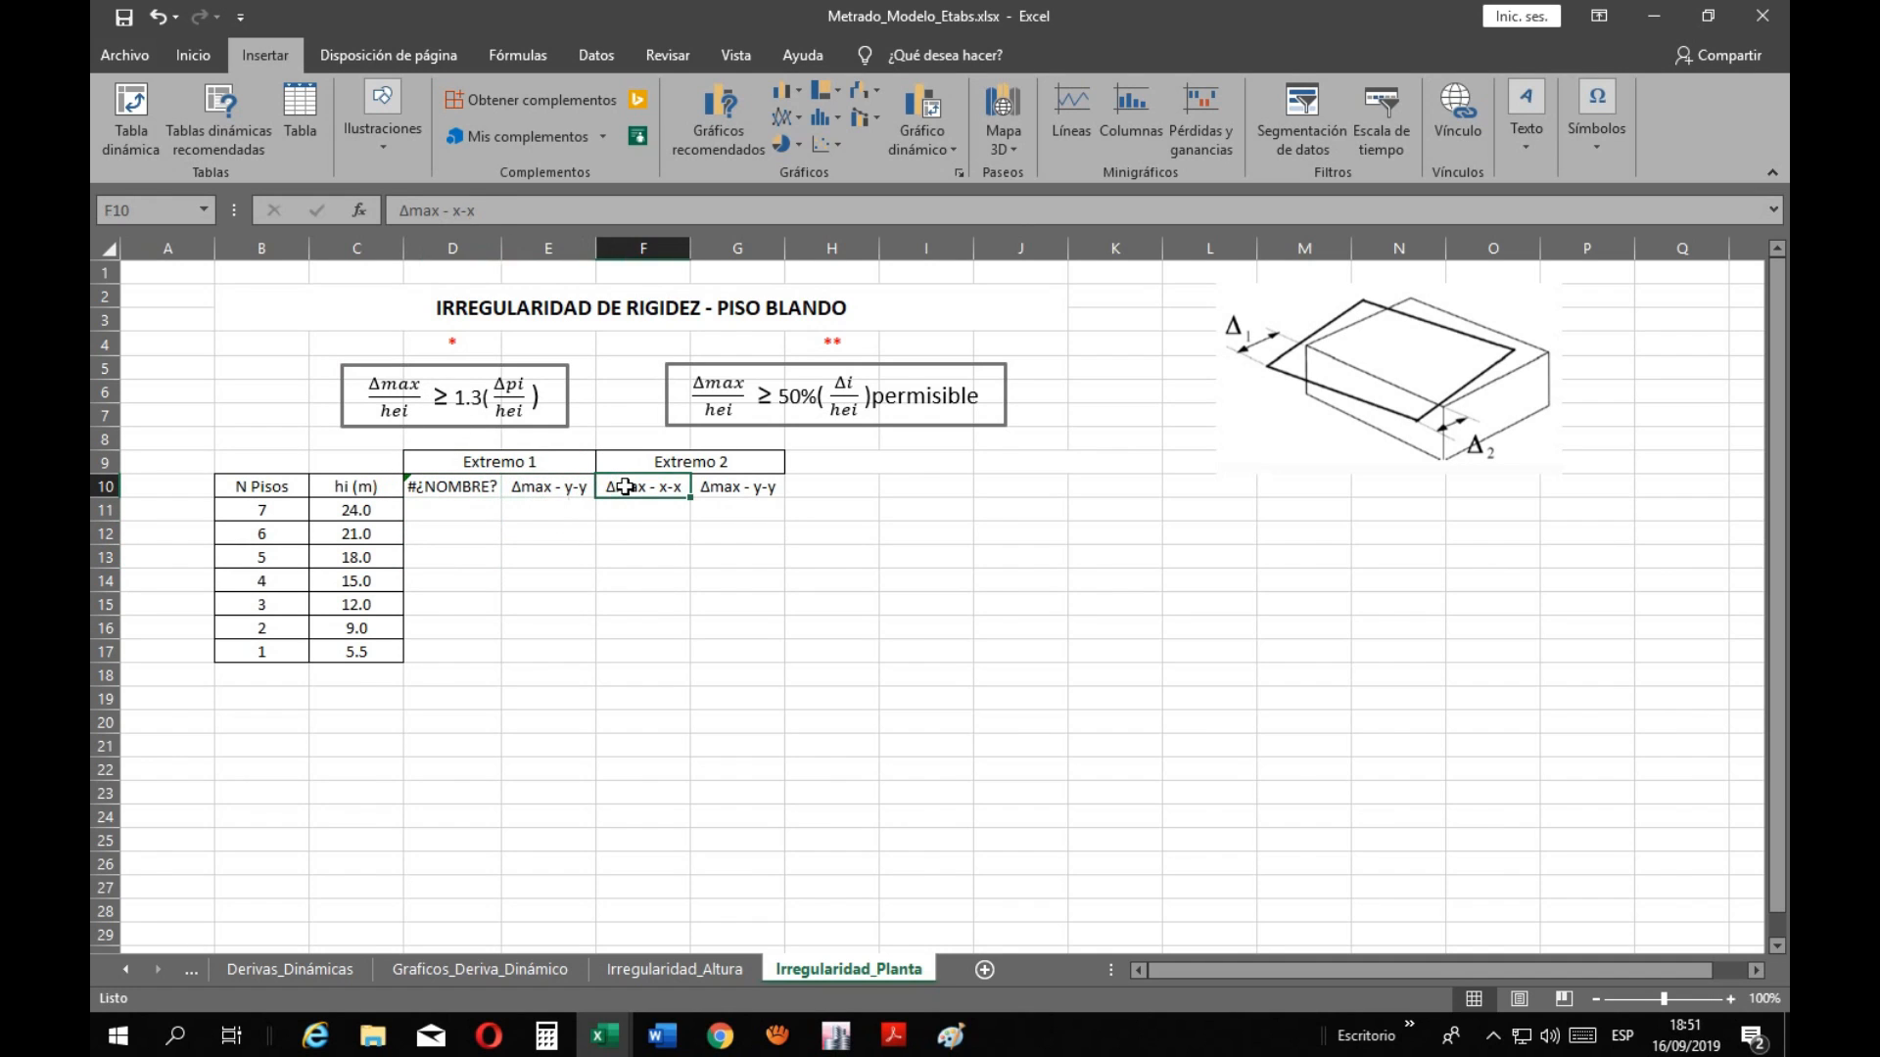
key("ctrl+c")
left_click(460, 486)
key("ctrl+v")
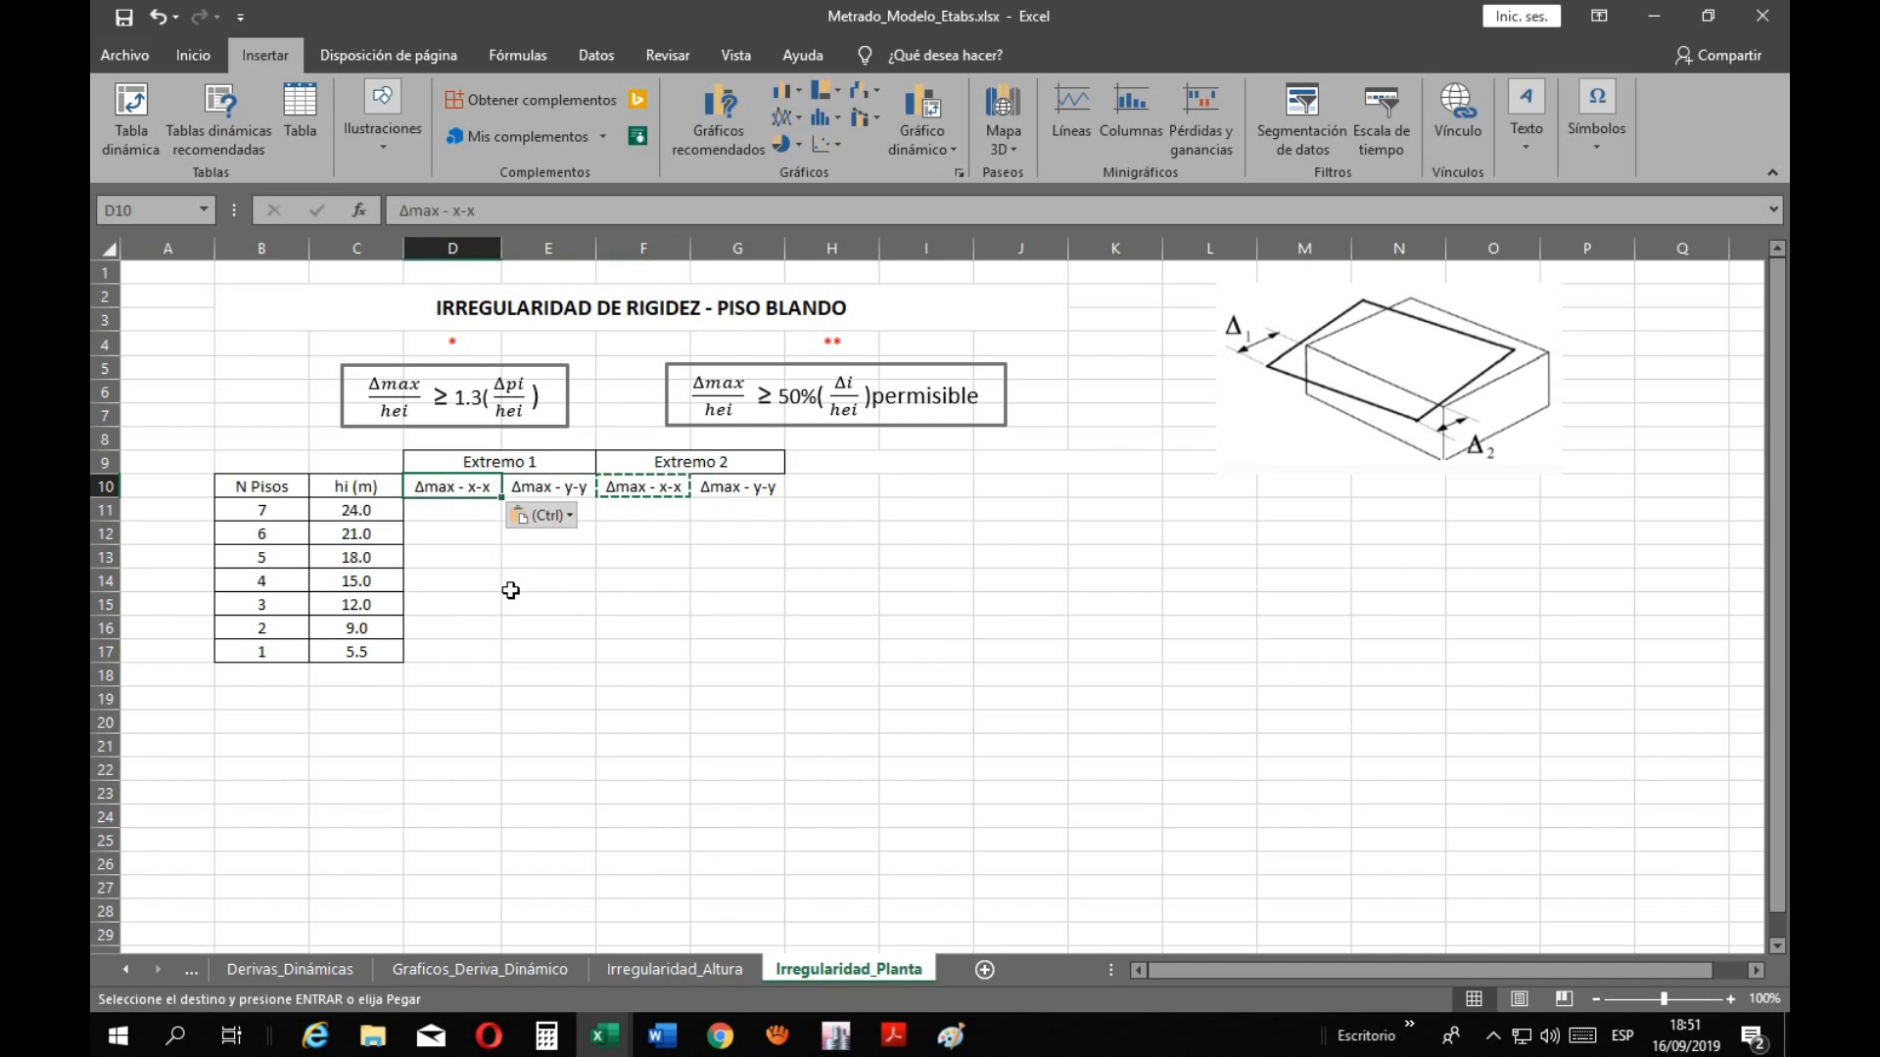
left_click(510, 589)
left_click(711, 620)
Apply all borders to the empty drift cells D11:G17 below the Extremo 1 and Extremo 2 headers
left_click_drag(409, 515, 721, 650)
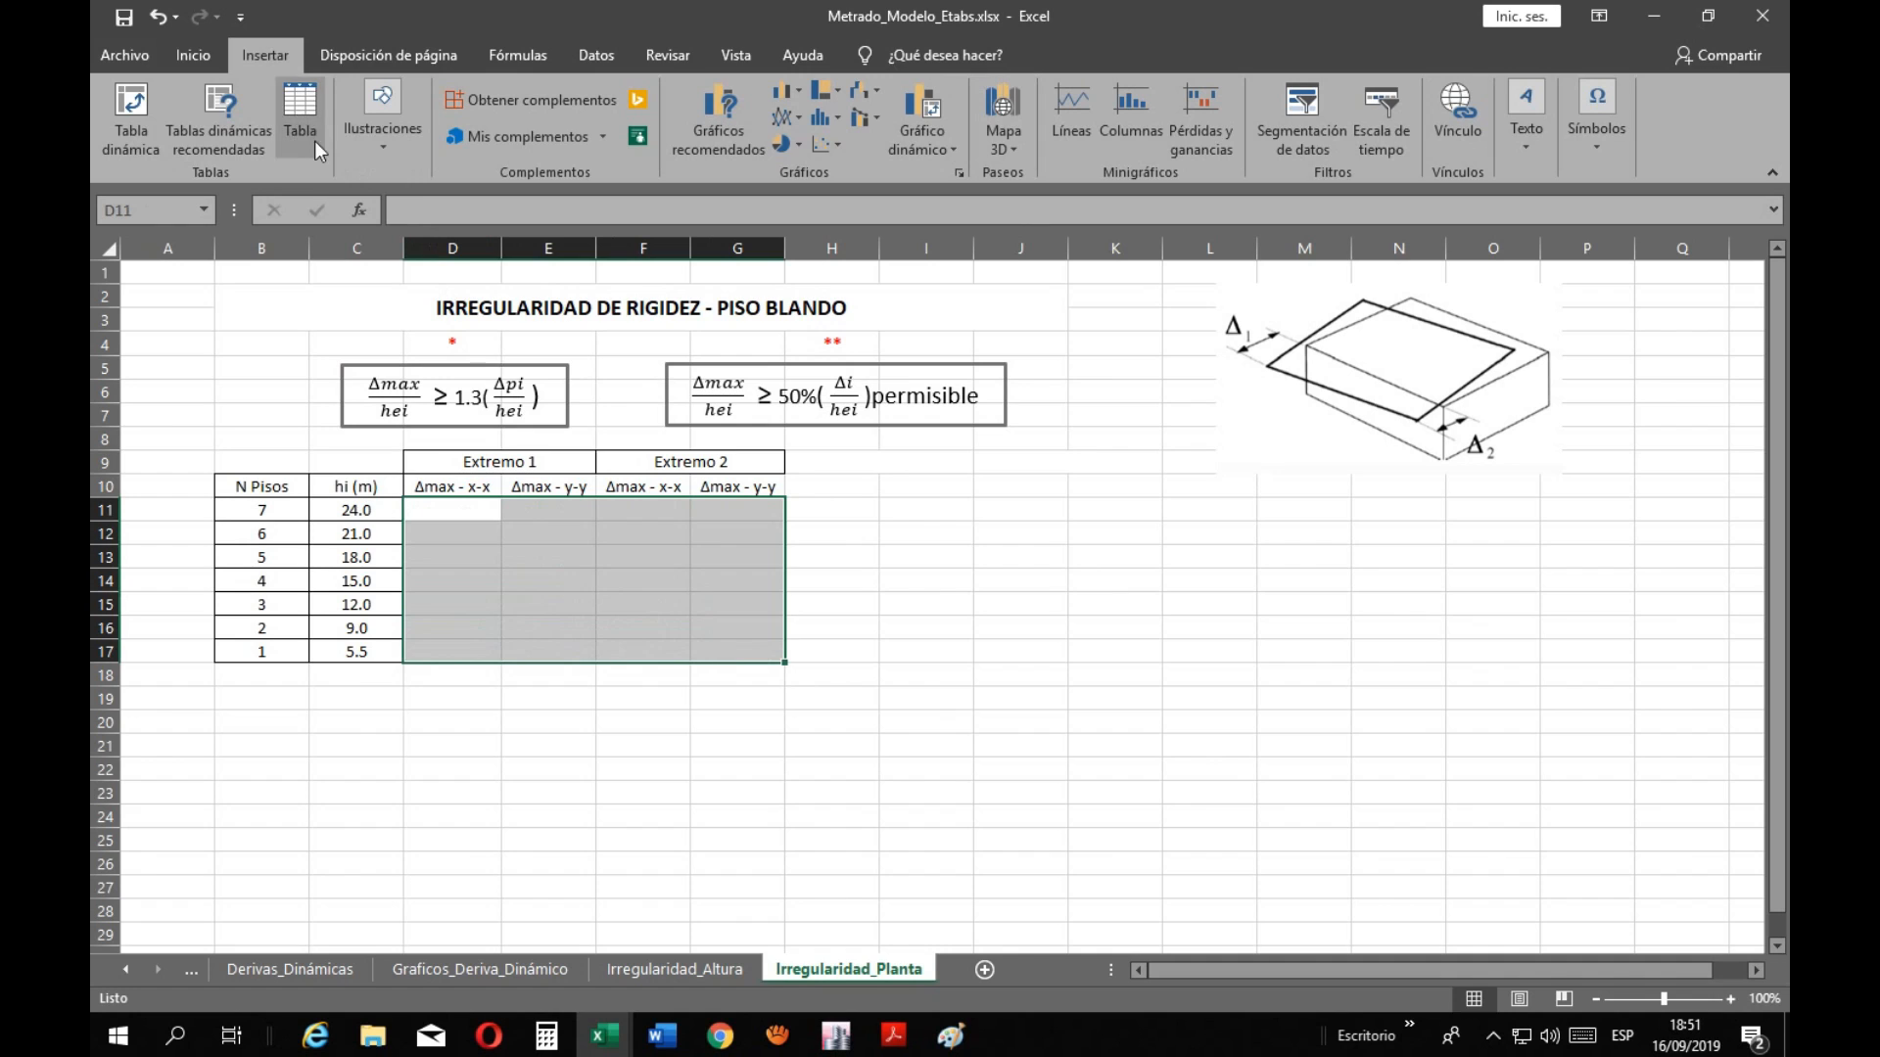
left_click(194, 57)
left_click(329, 140)
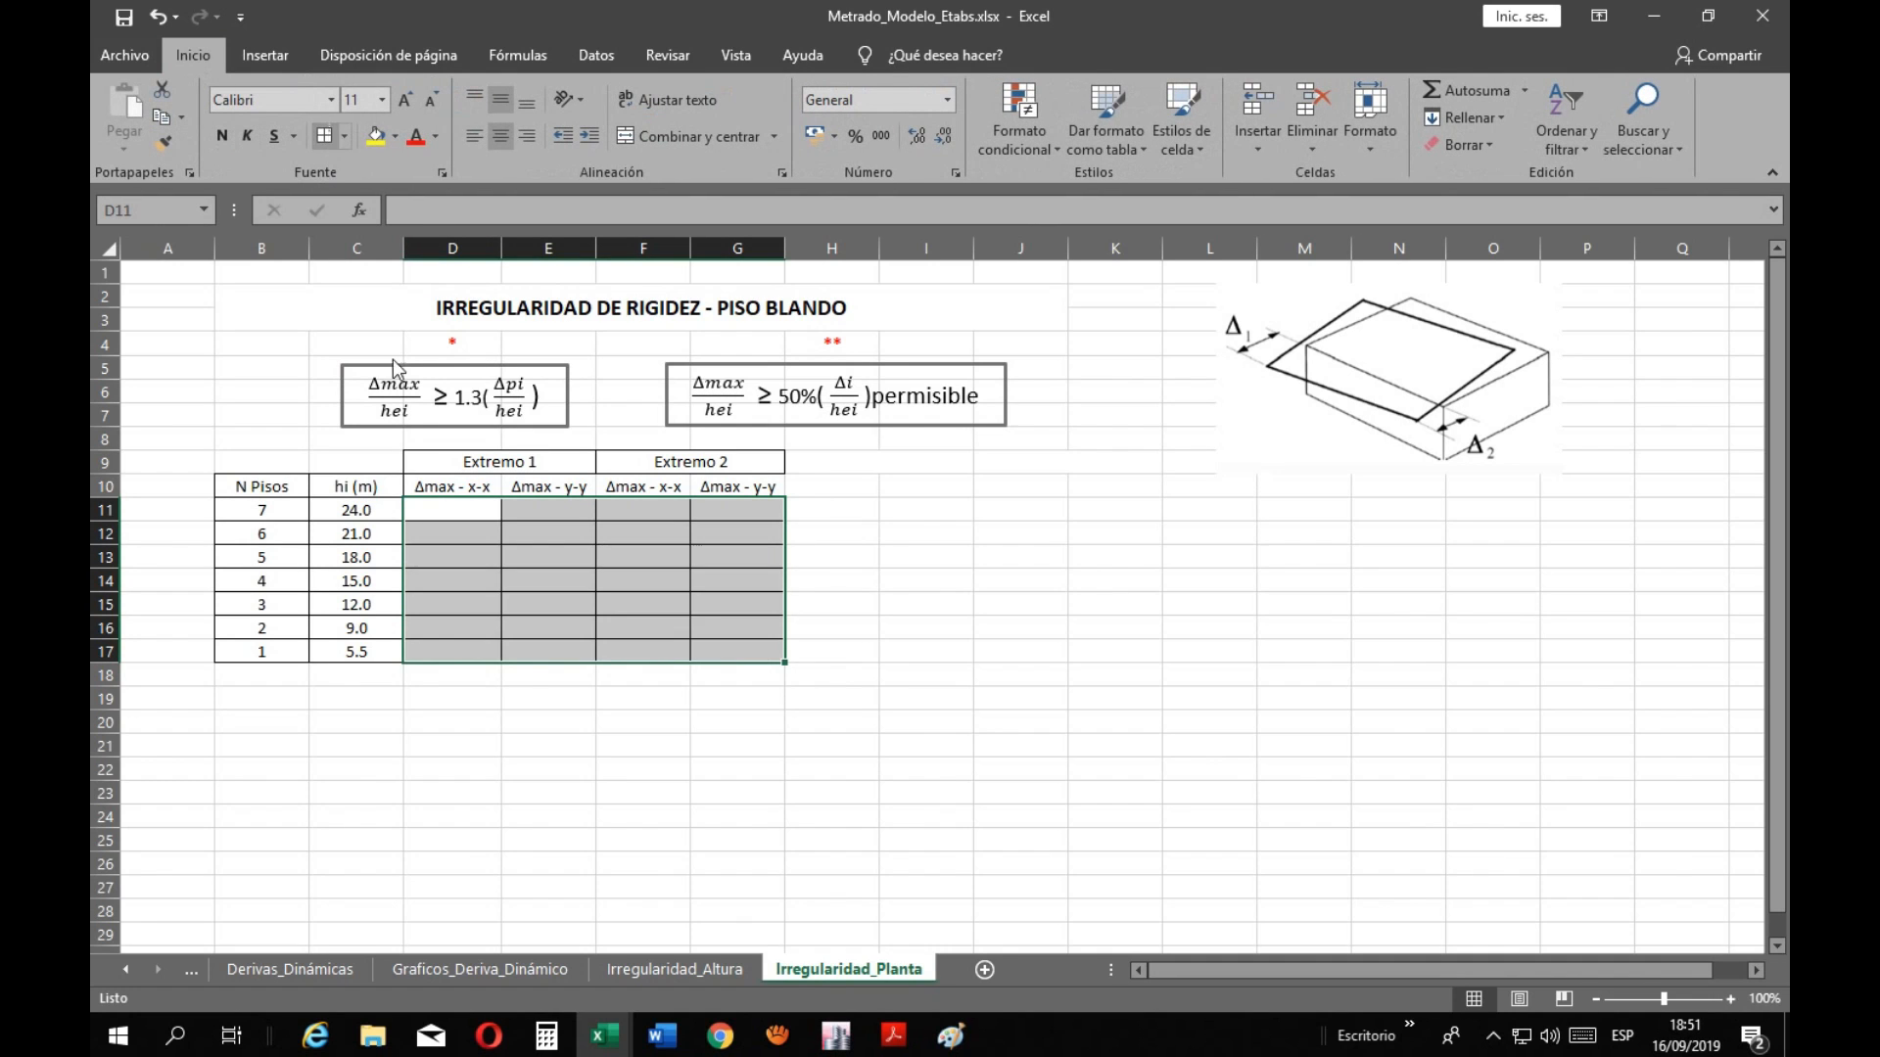
left_click(591, 789)
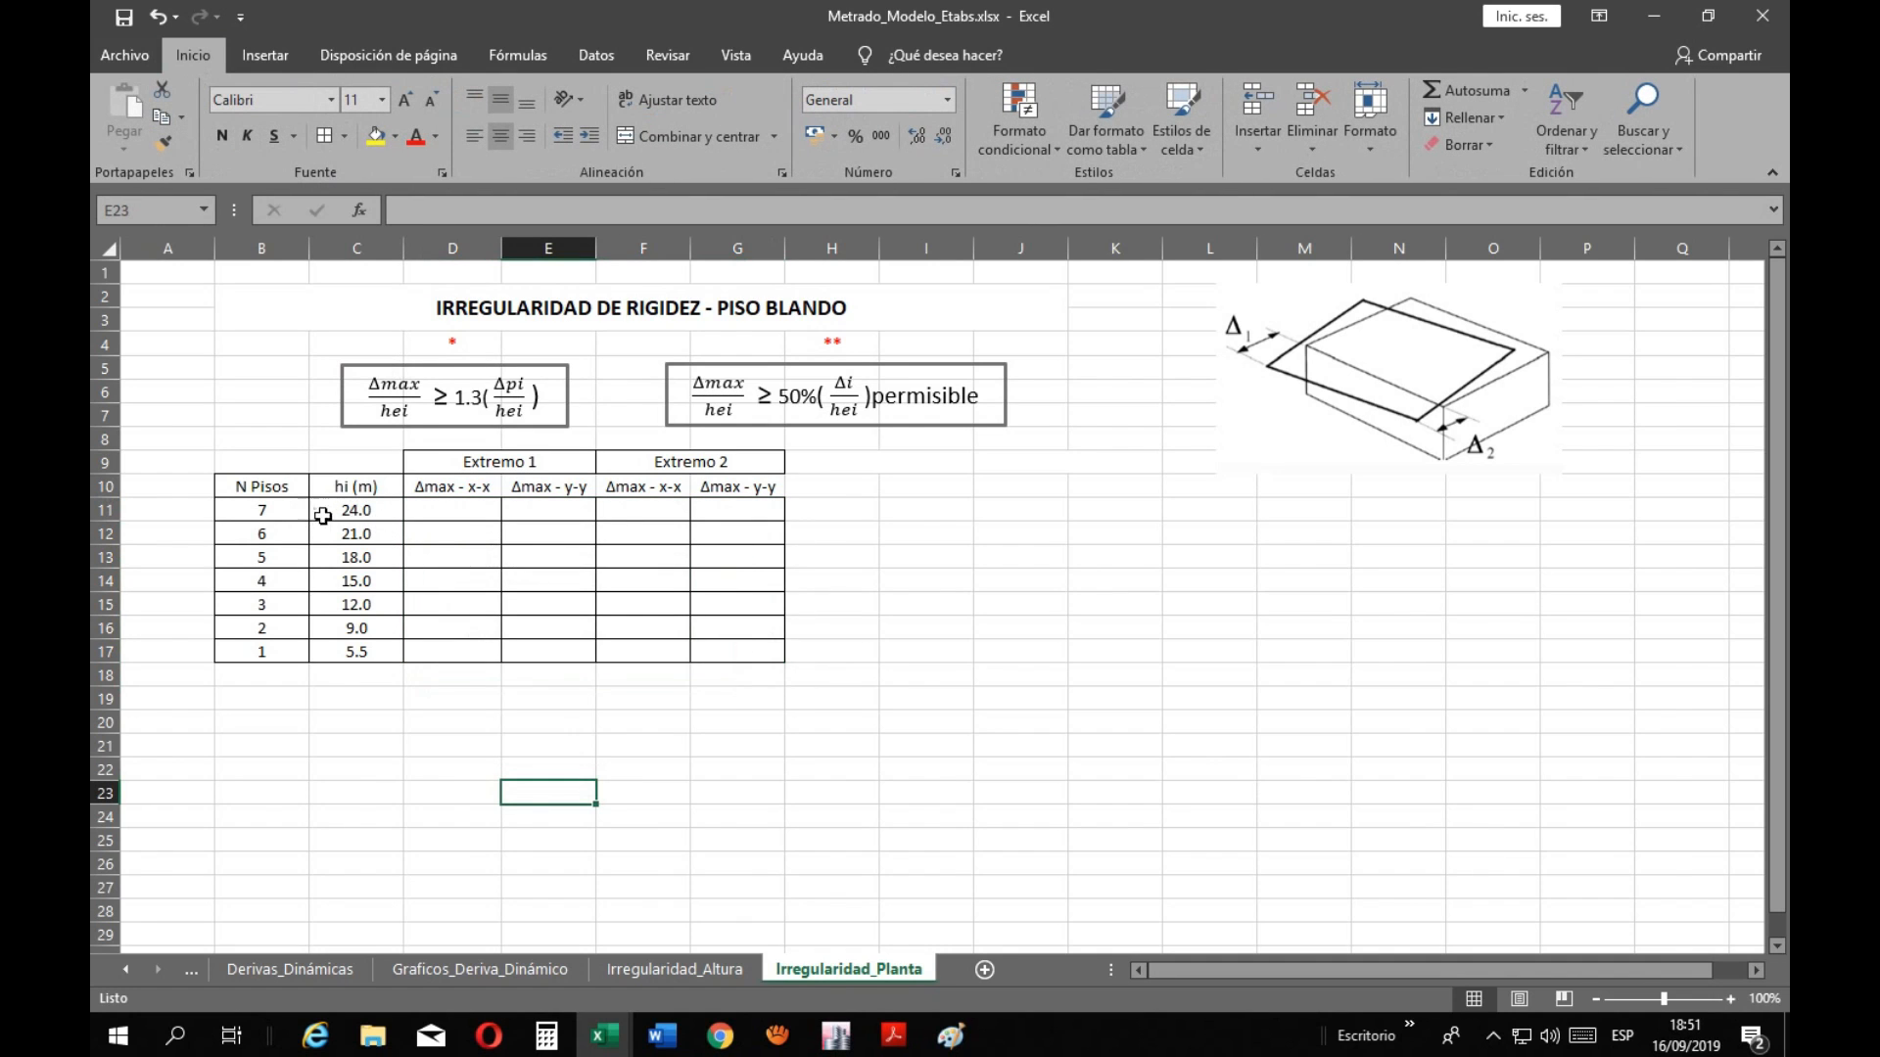
left_click(983, 649)
Review the Extremo 1 cells, then switch to the E030 PDF to read the torsional irregularity criteria in Tabla N° 9
left_click(451, 494)
left_click(514, 527)
left_click(427, 525)
left_click(481, 516)
left_click(533, 516)
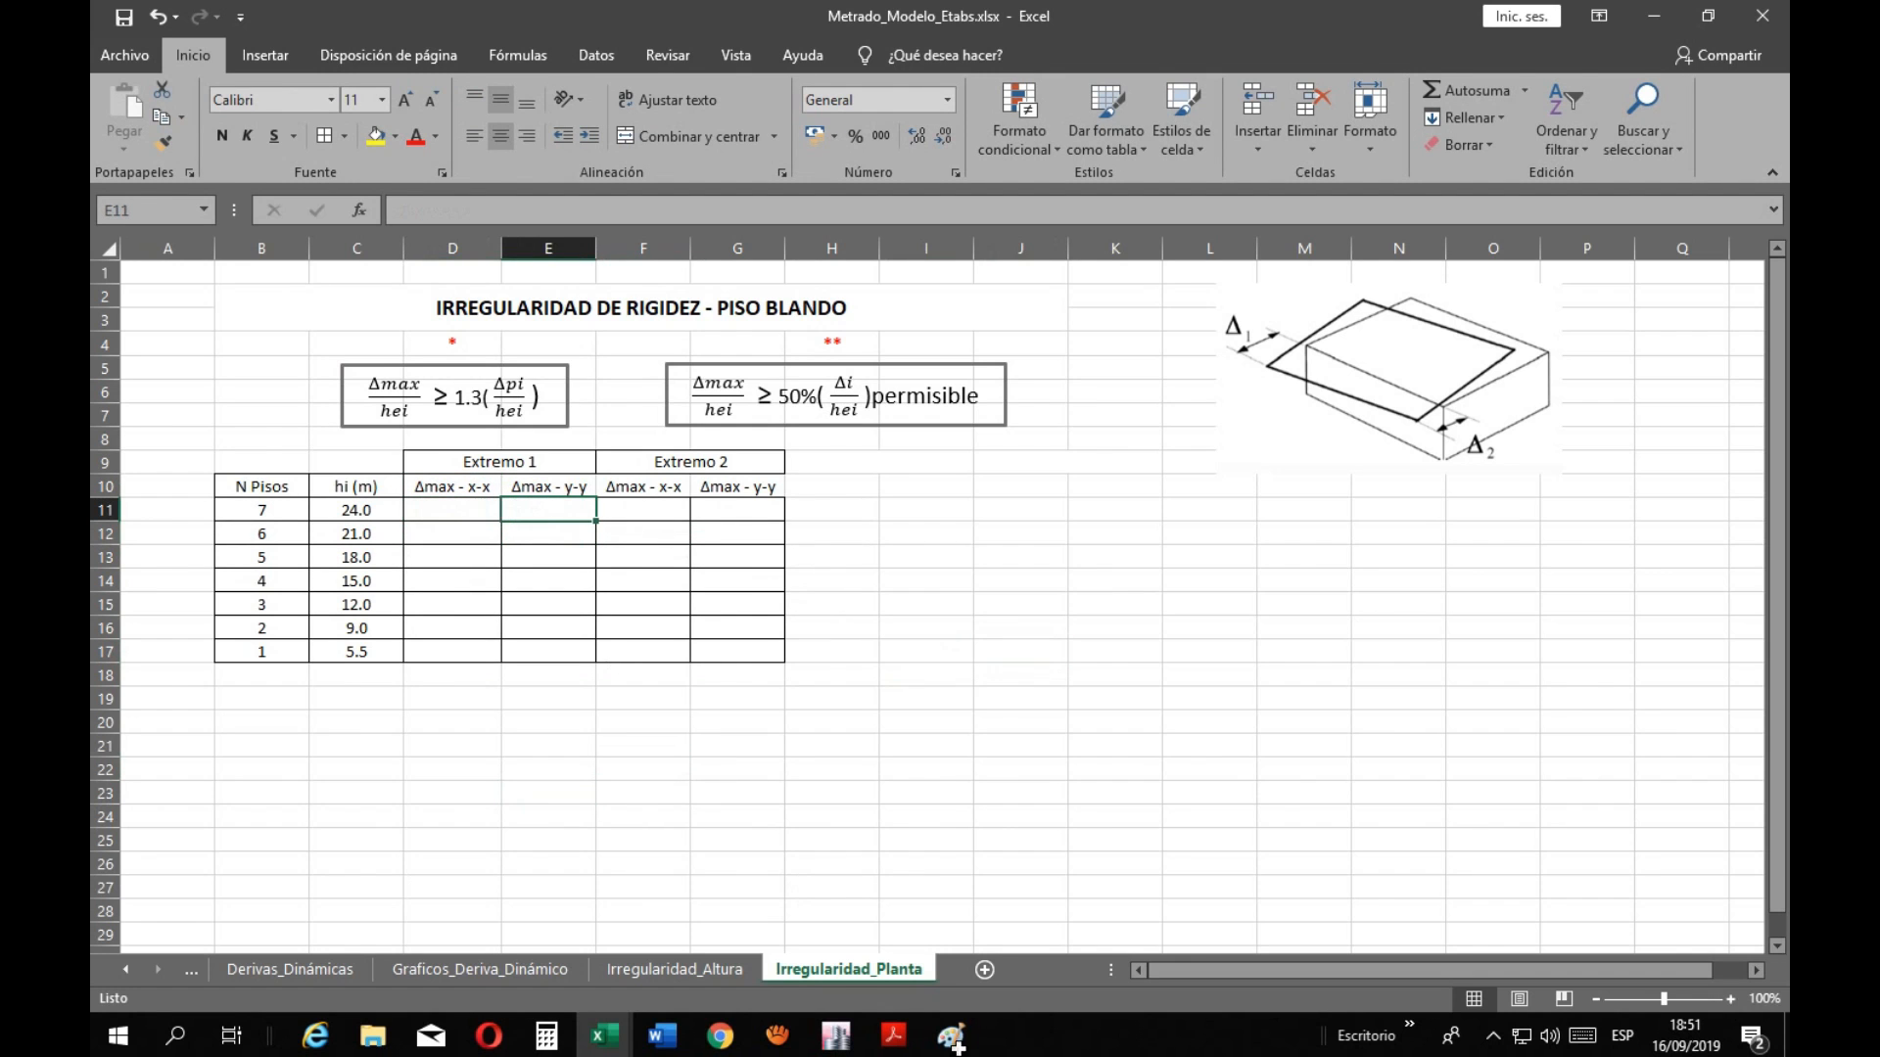
left_click(893, 1036)
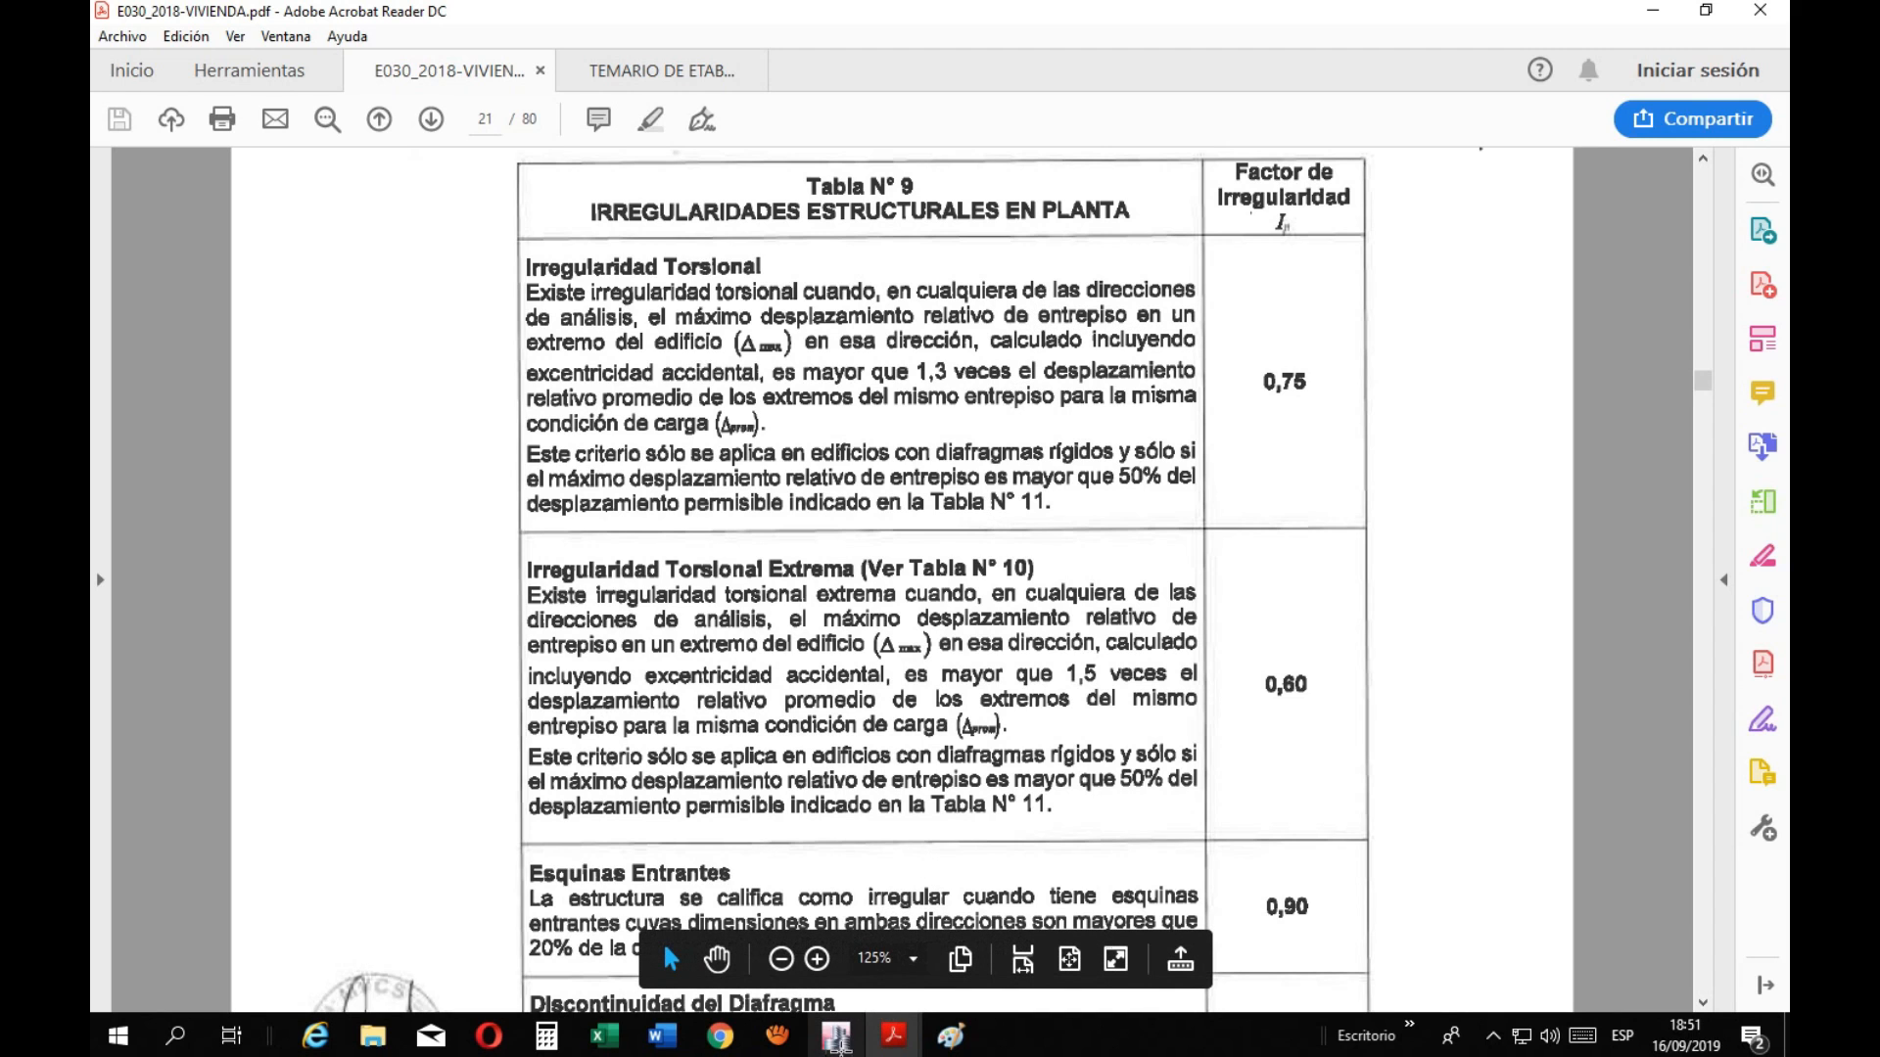
Switch to ETABS and inspect the upper right and lower right corner joints in the Techo_7 displacement plan
left_click(847, 1052)
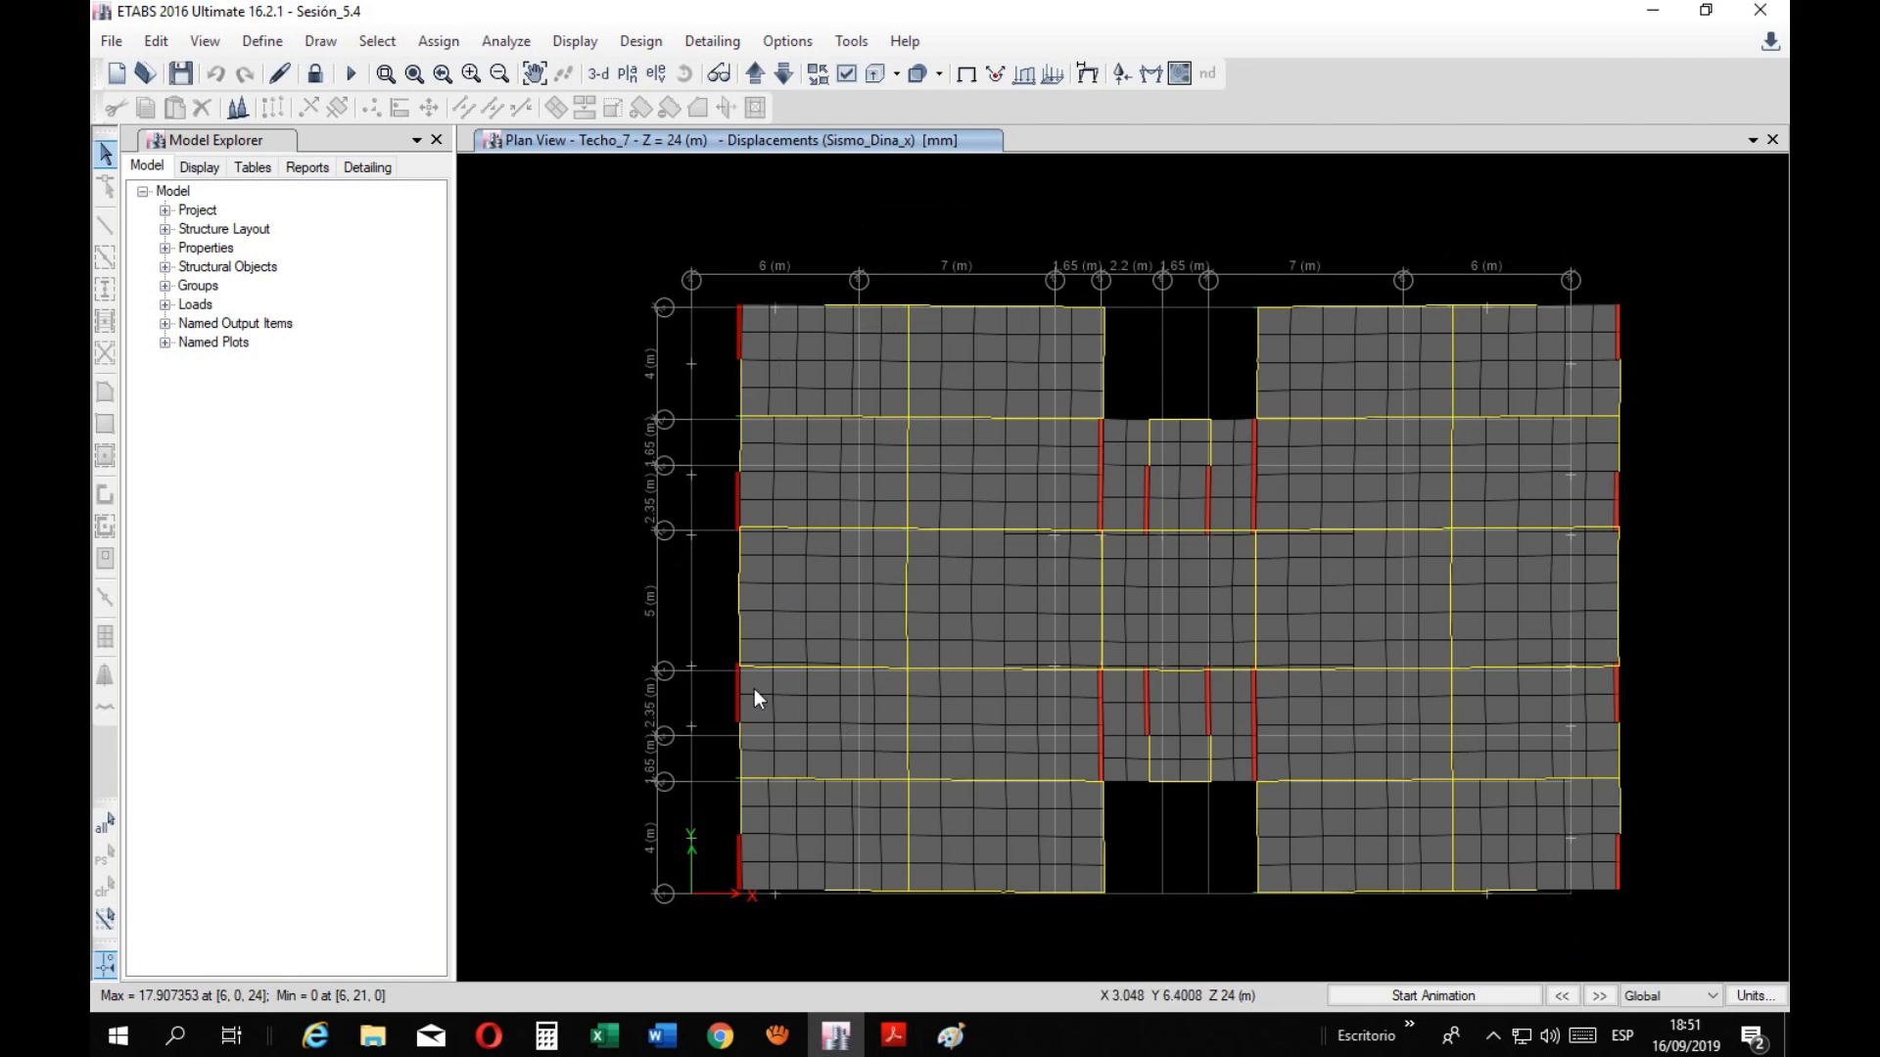
mouse_move(1617, 304)
mouse_move(1622, 891)
mouse_move(605, 1036)
Review the empty Extremo 1 cells in Excel and inspect the displacement of the upper right corner joint in ETABS's Techo_7 plan
left_click(724, 999)
left_click(446, 521)
left_click(524, 519)
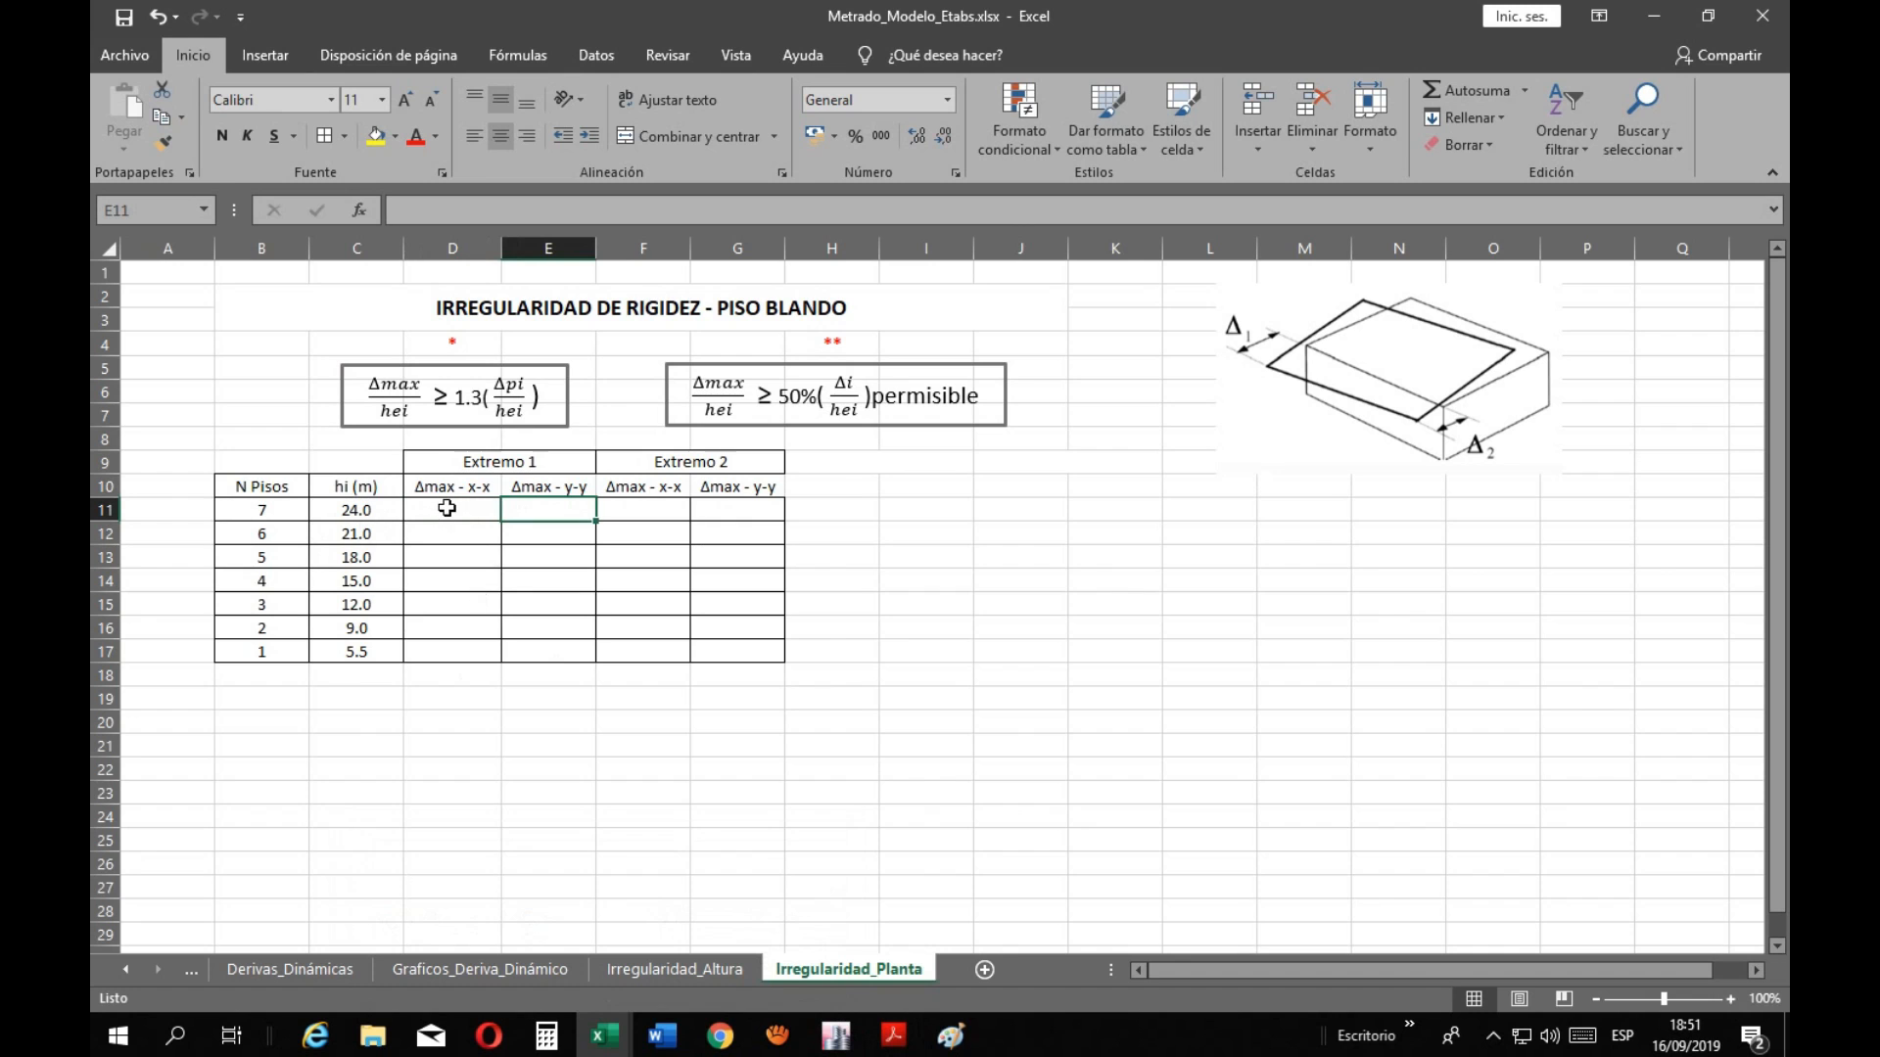
left_click(835, 1035)
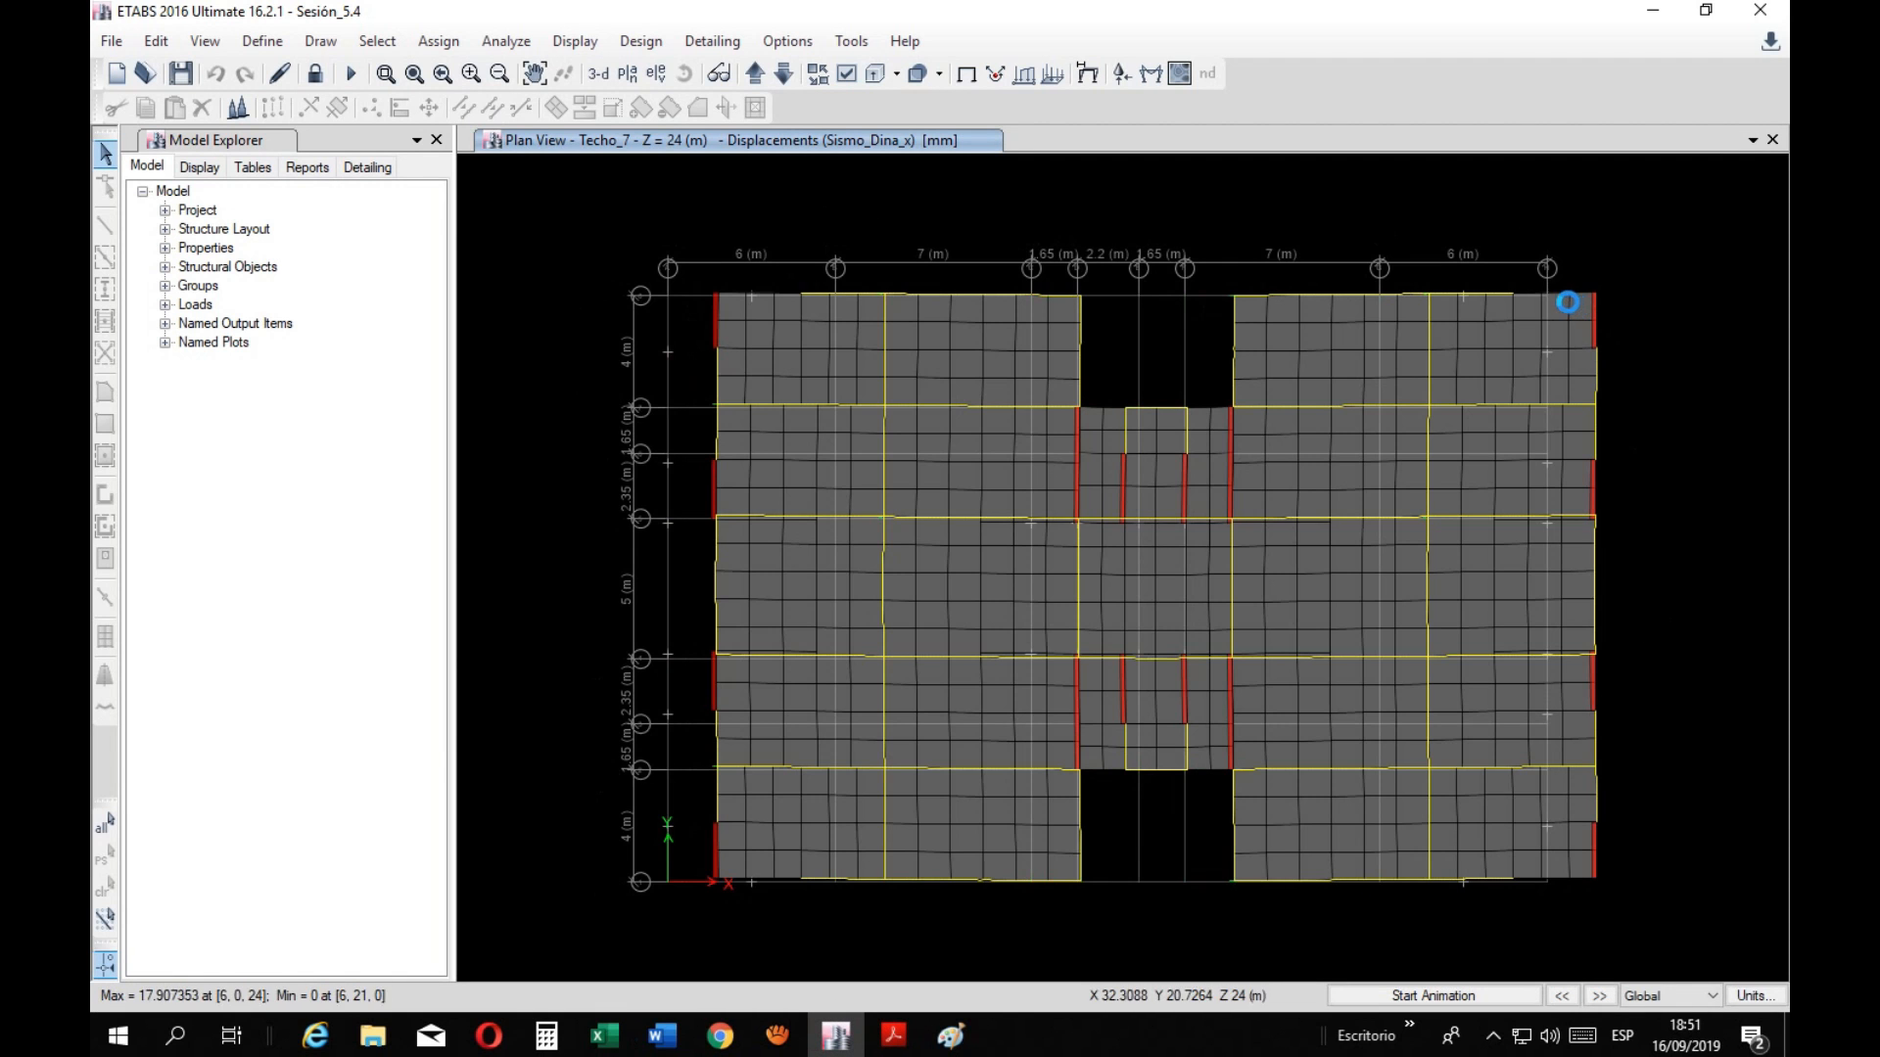
right_click(1596, 290)
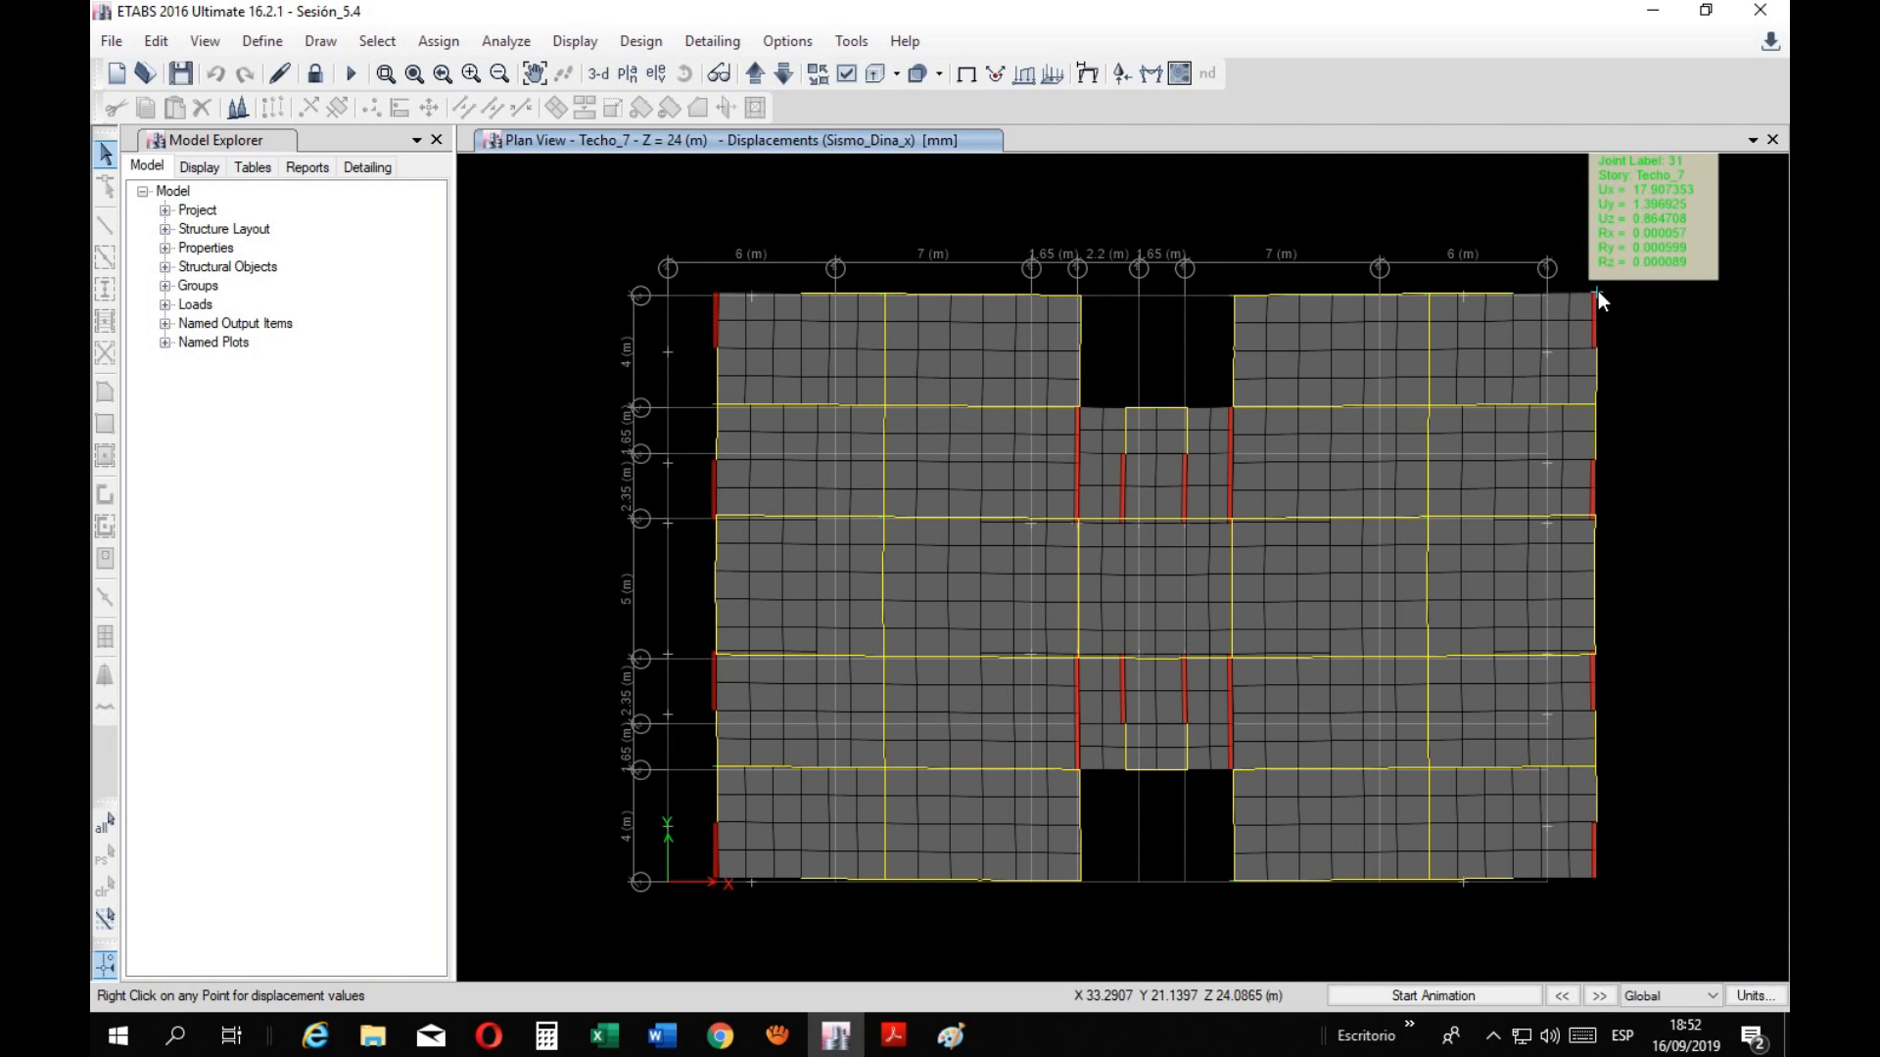
mouse_move(605, 1035)
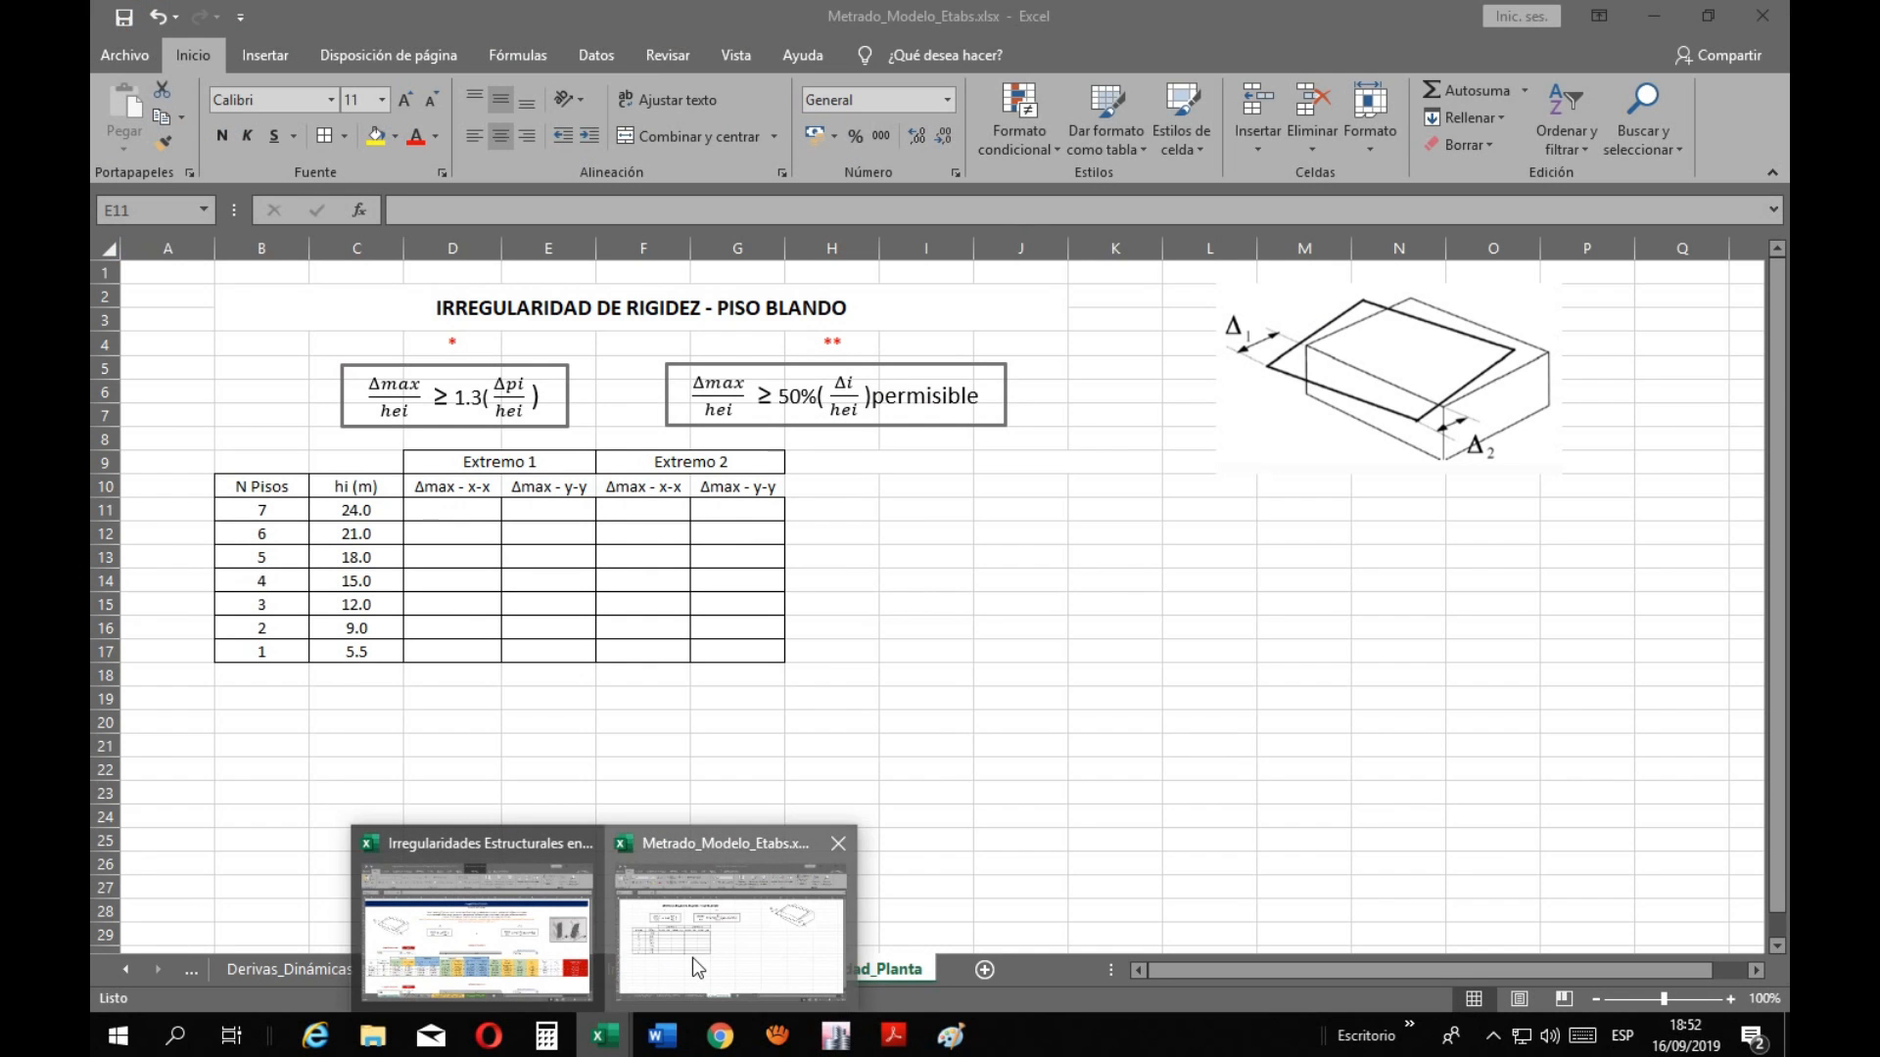
left_click(691, 958)
left_click(541, 472)
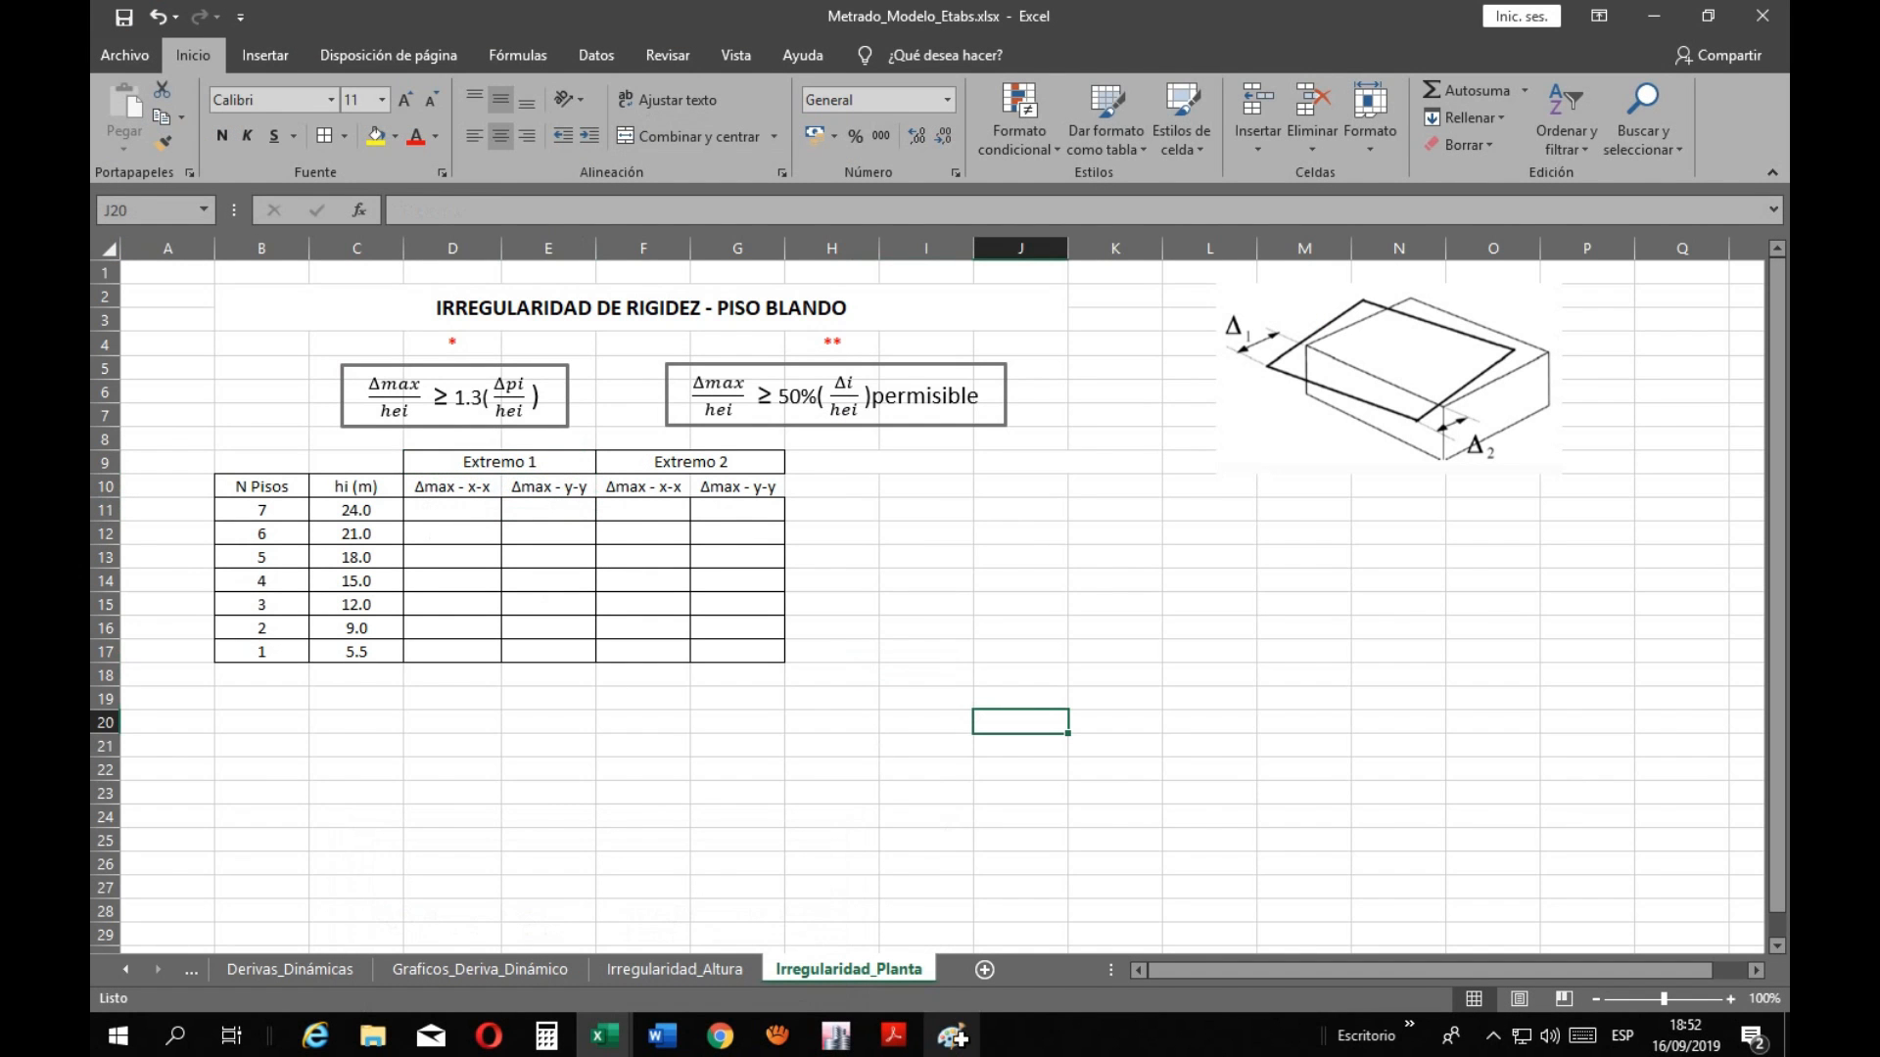
left_click(836, 1036)
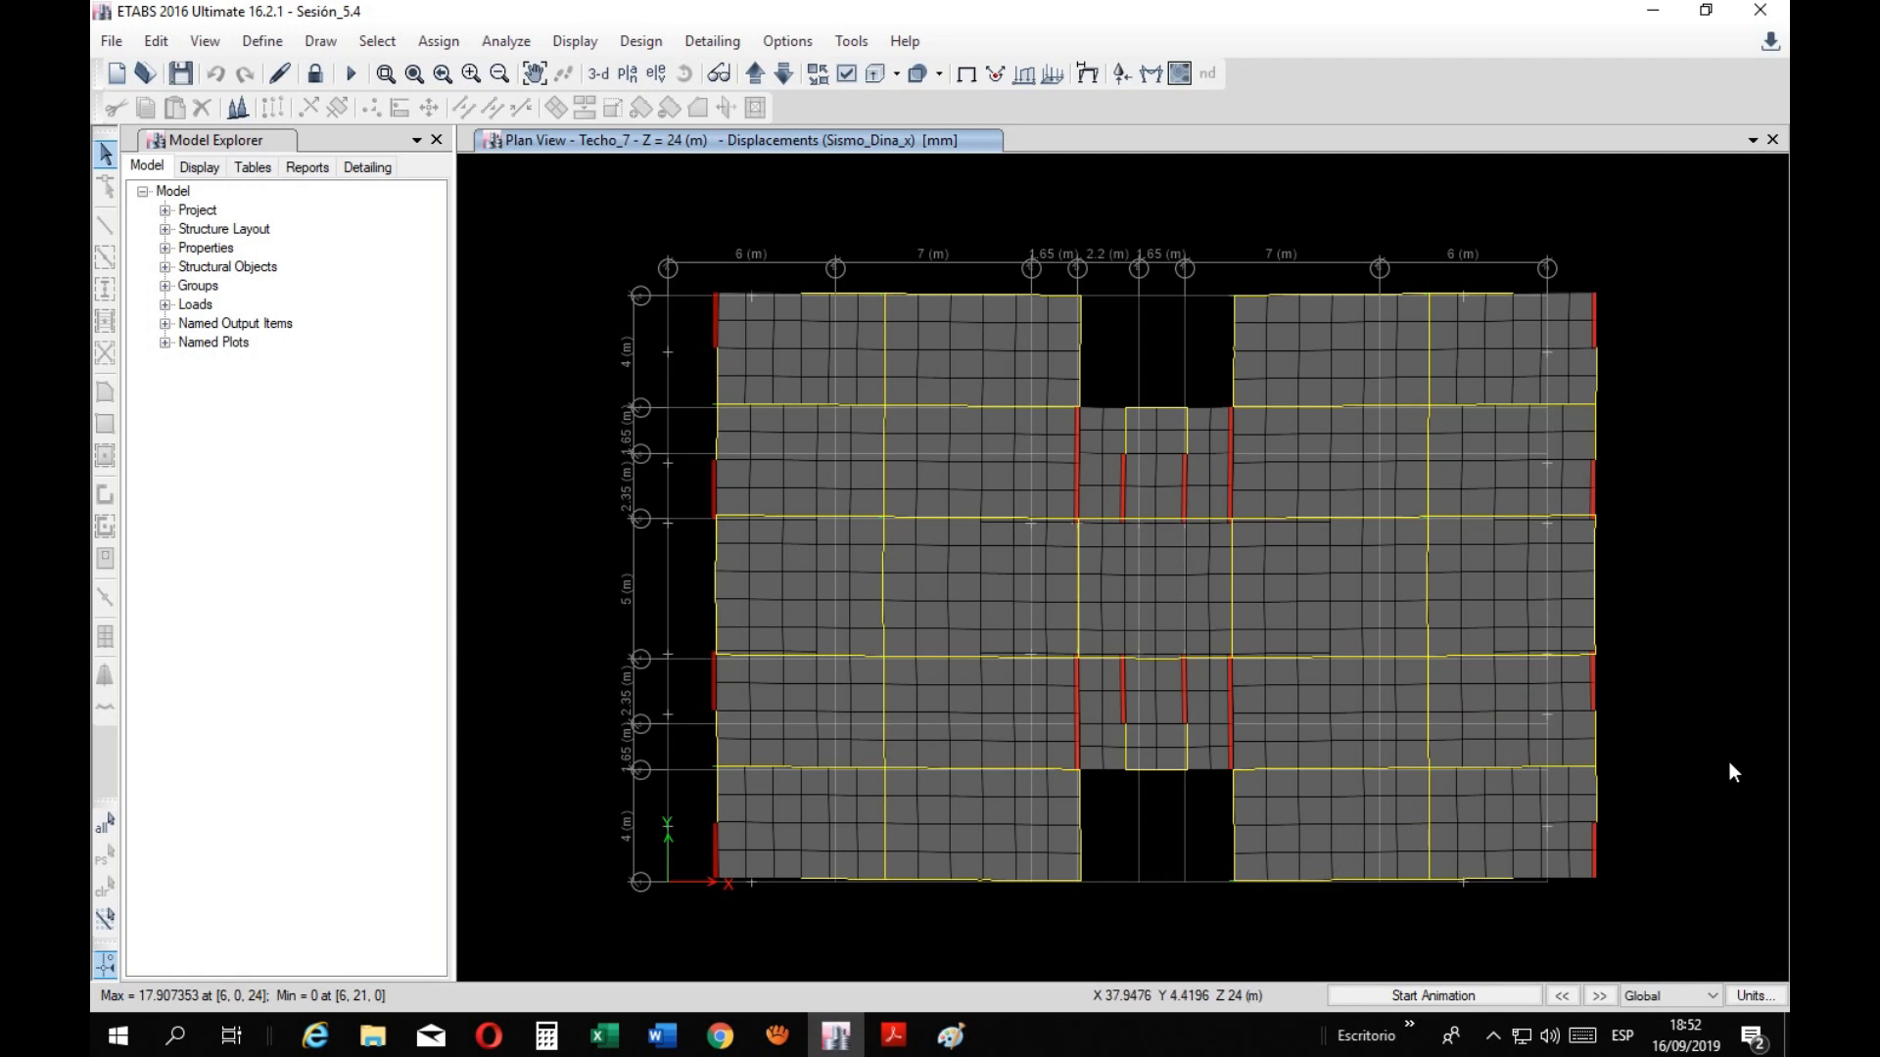
left_click_drag(1723, 760, 1696, 752)
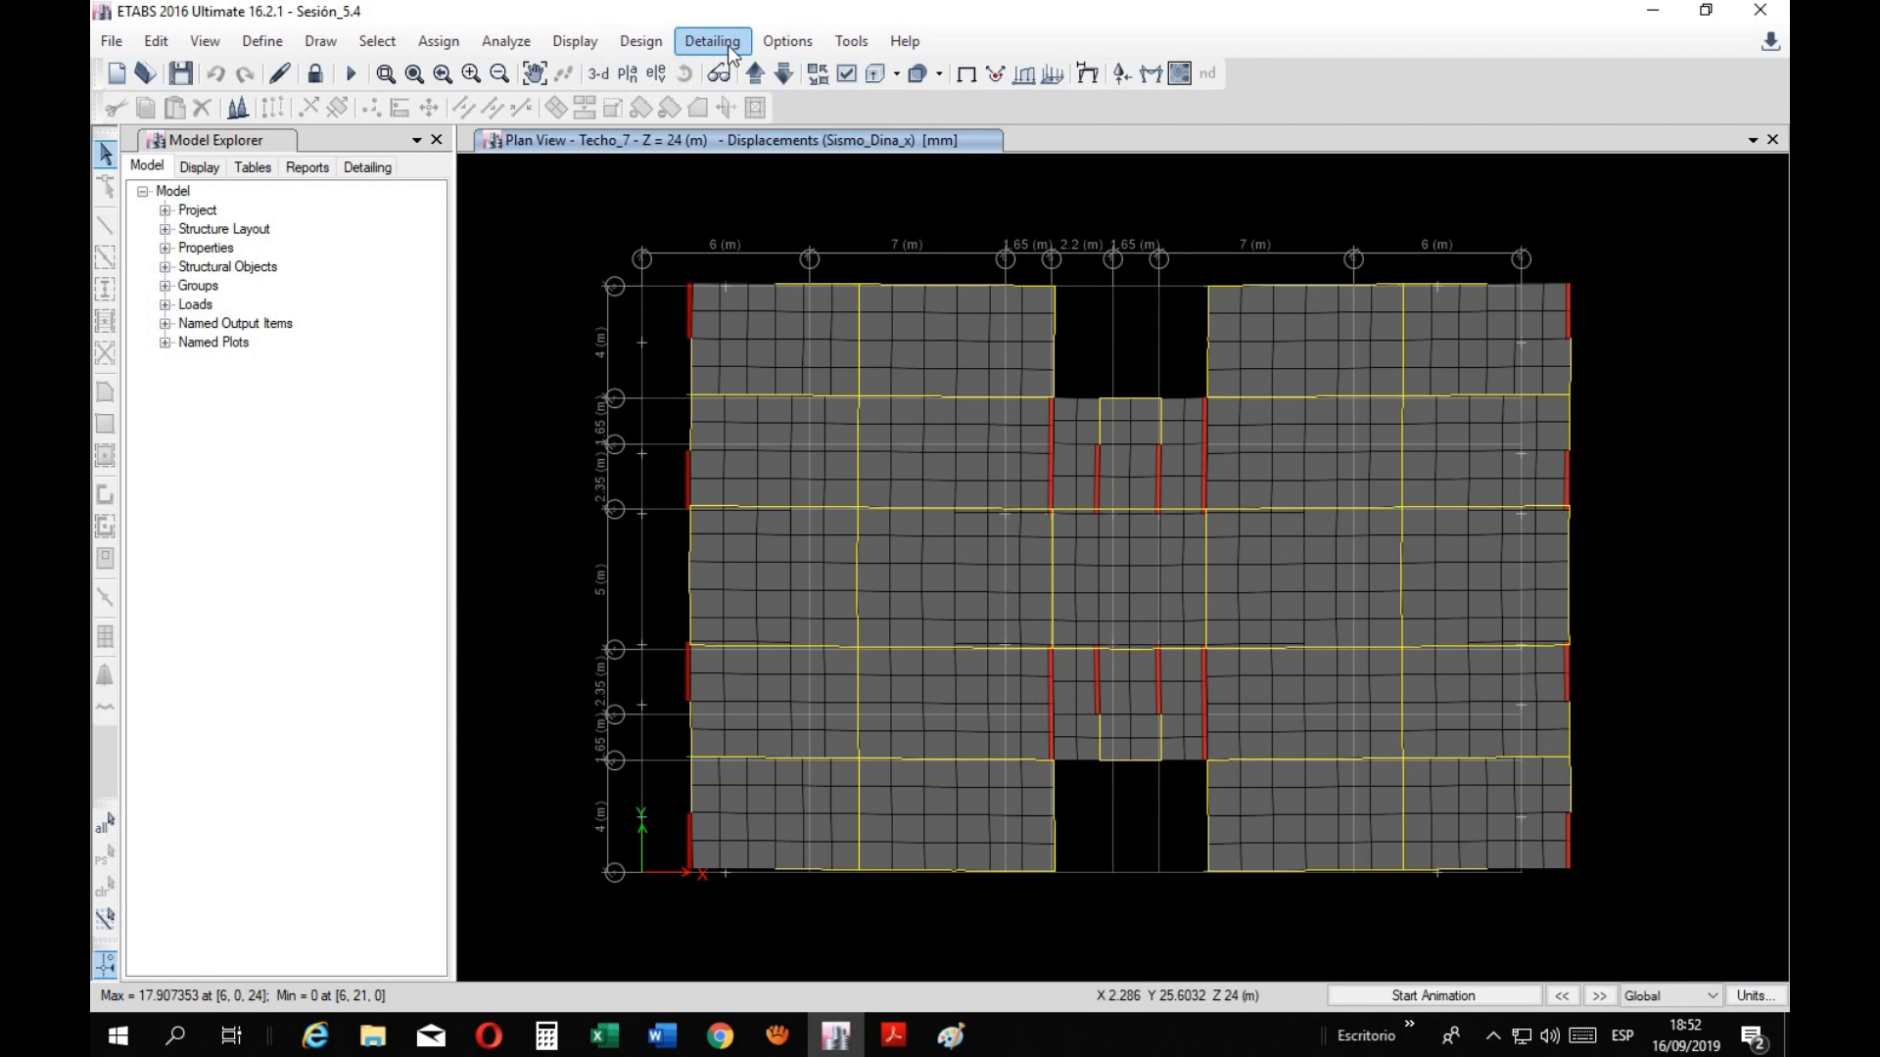
Plot the maximum story displacements for the Sismo_Dina_x load case as a story response
left_click(556, 44)
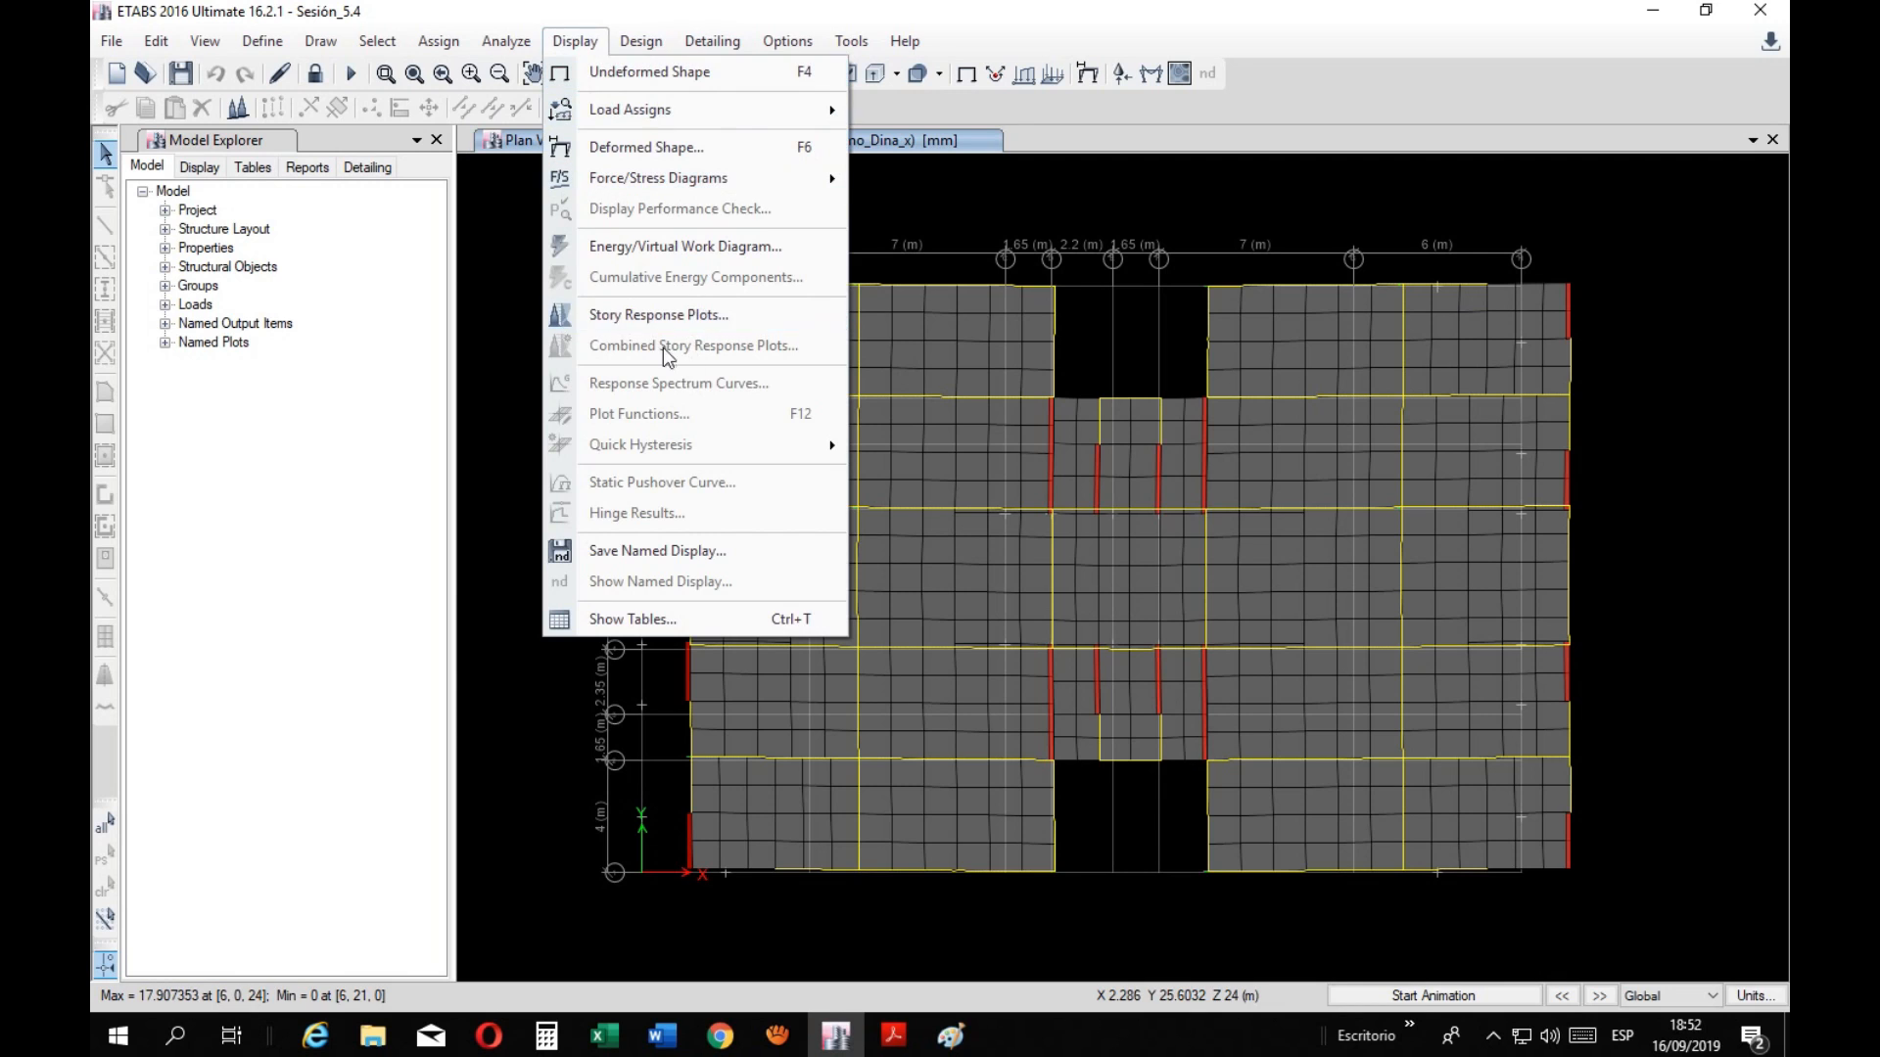
left_click(650, 316)
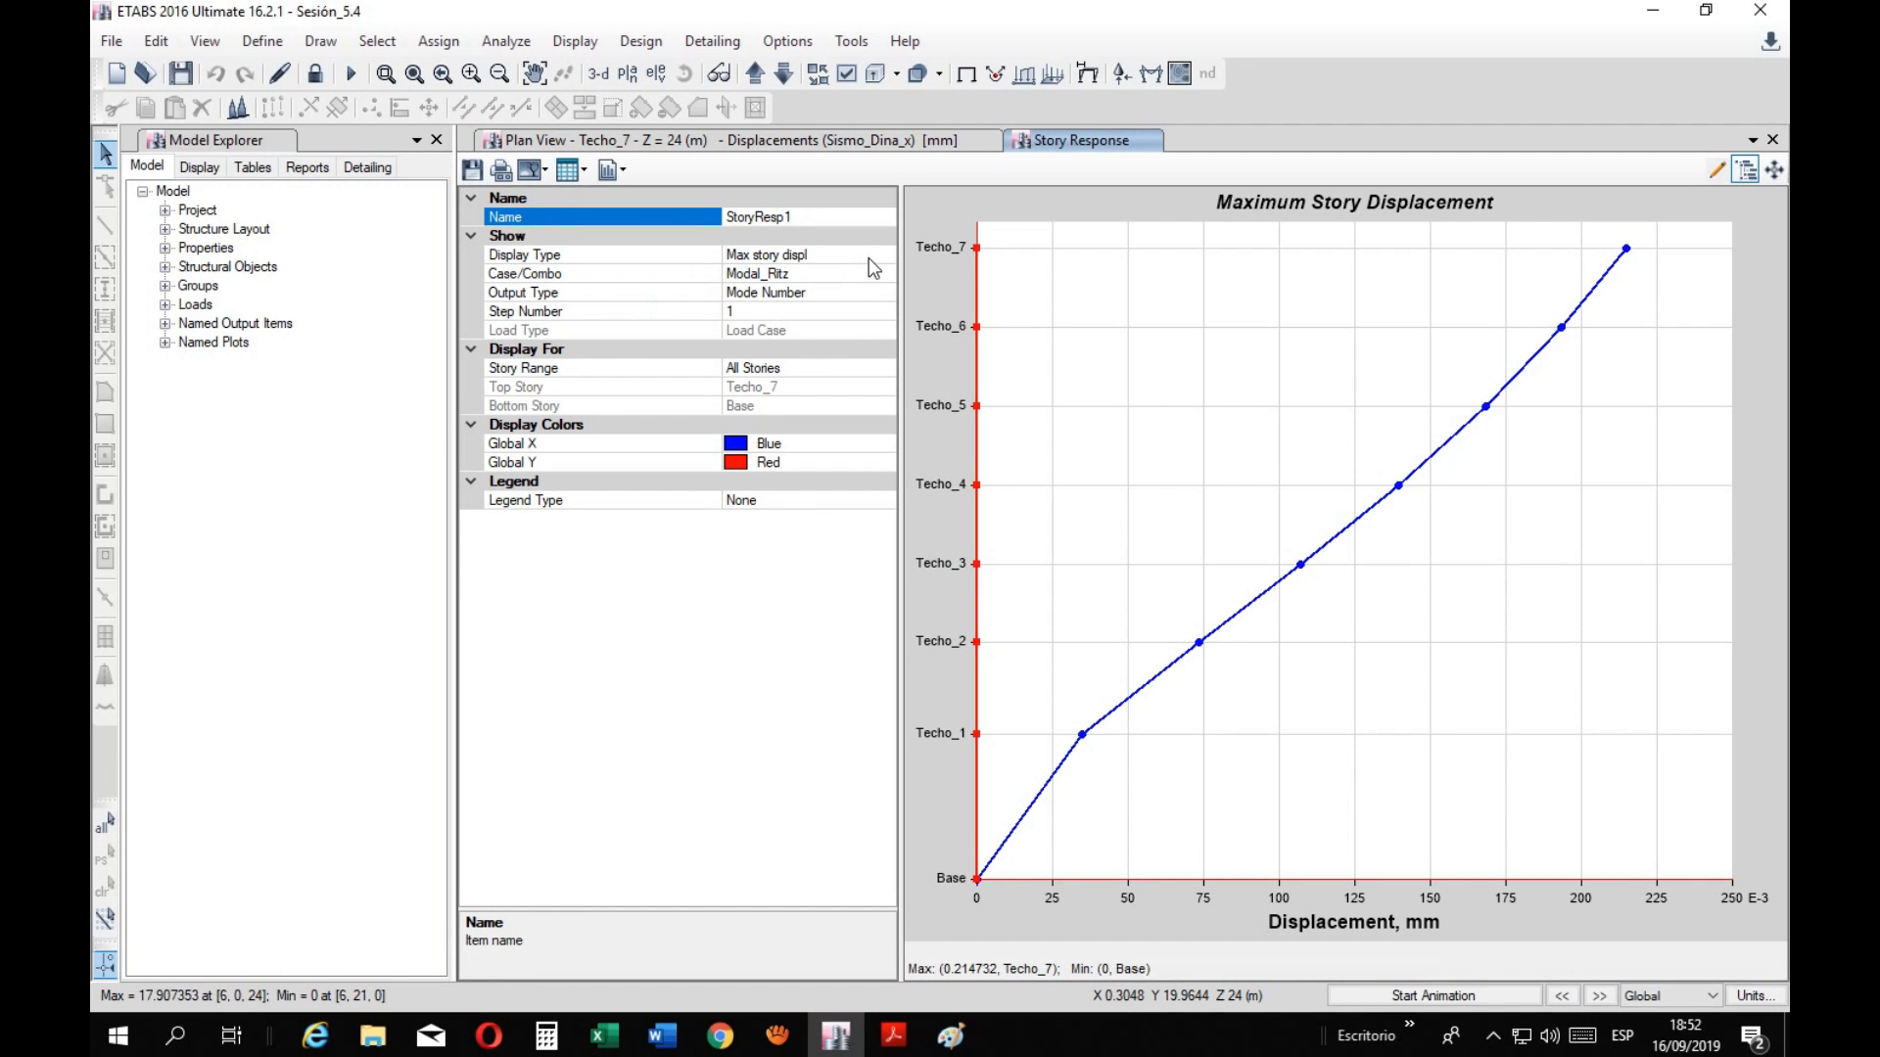
left_click(875, 273)
left_click(885, 275)
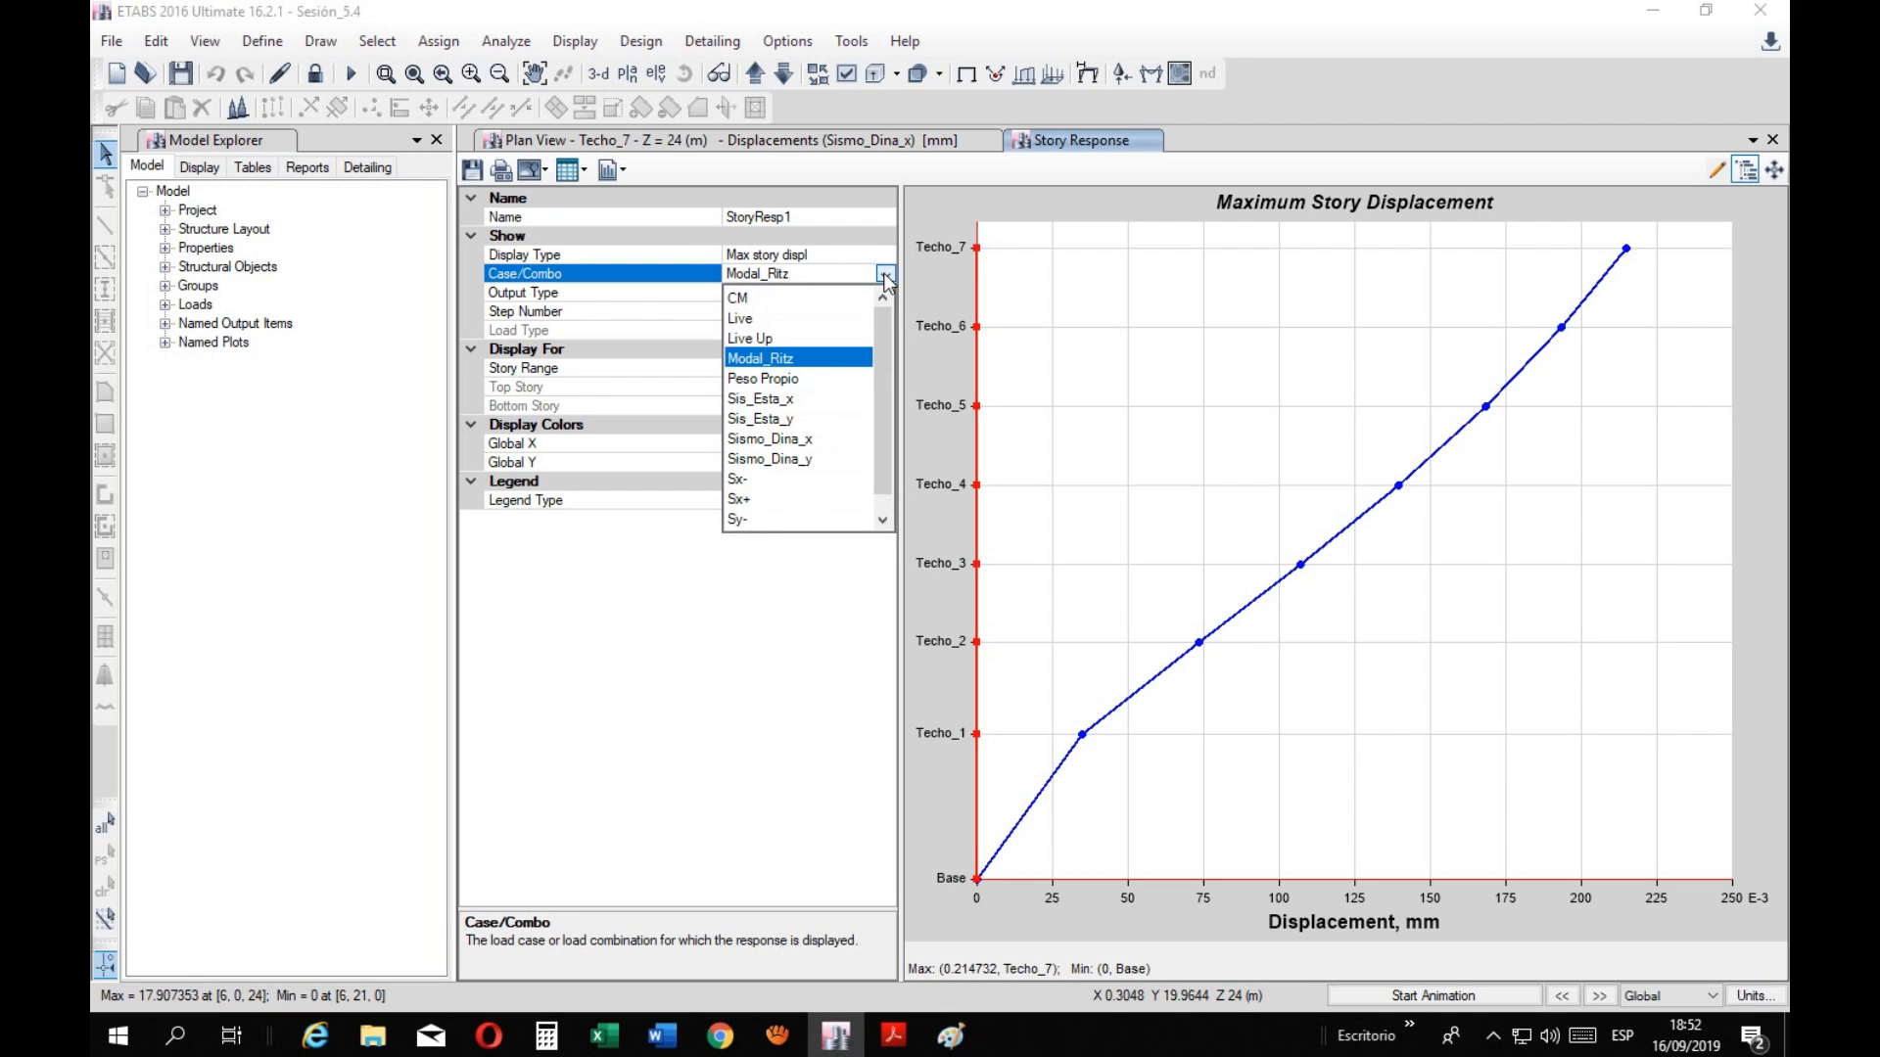
left_click(837, 438)
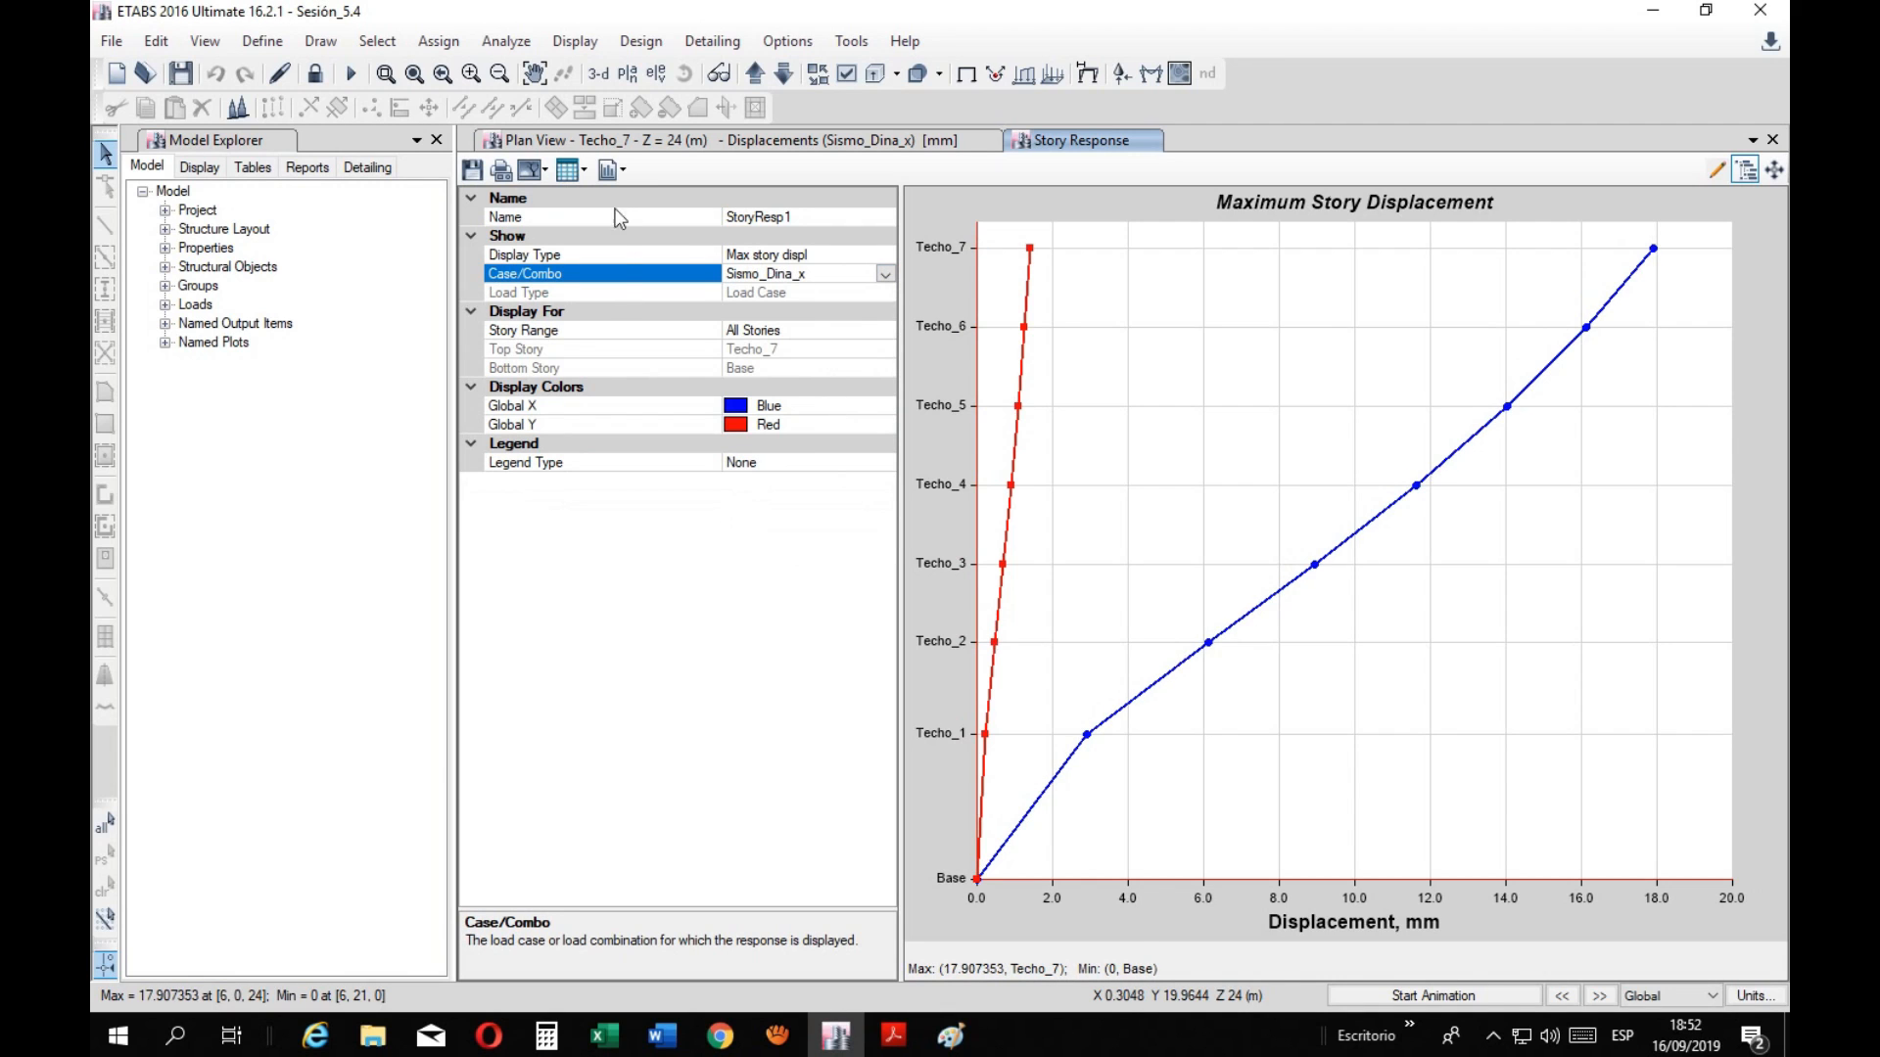
Show the formatted story response table and examine its X-Dir displacements story by story
left_click(584, 170)
left_click(597, 197)
left_click(584, 171)
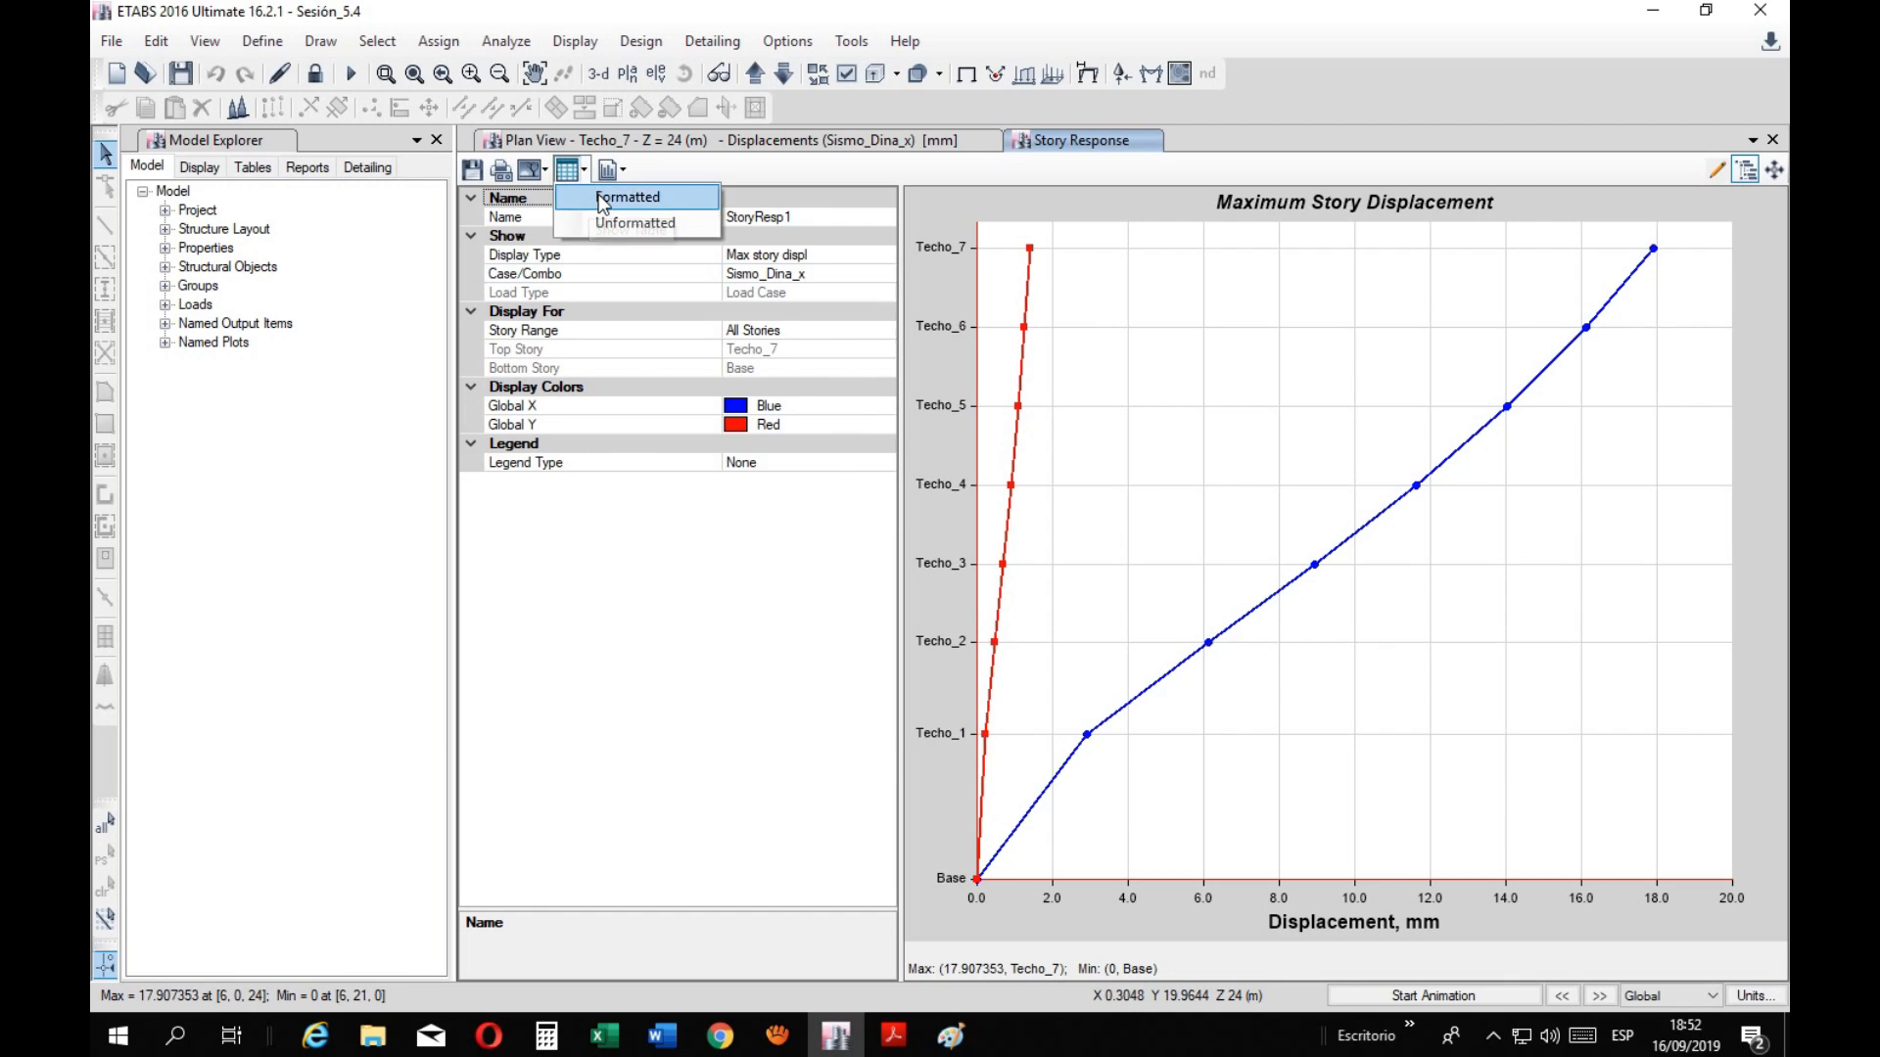
left_click(603, 203)
left_click_drag(1219, 743, 1325, 679)
left_click(1196, 368)
left_click(1187, 401)
left_click_drag(1198, 468, 1148, 469)
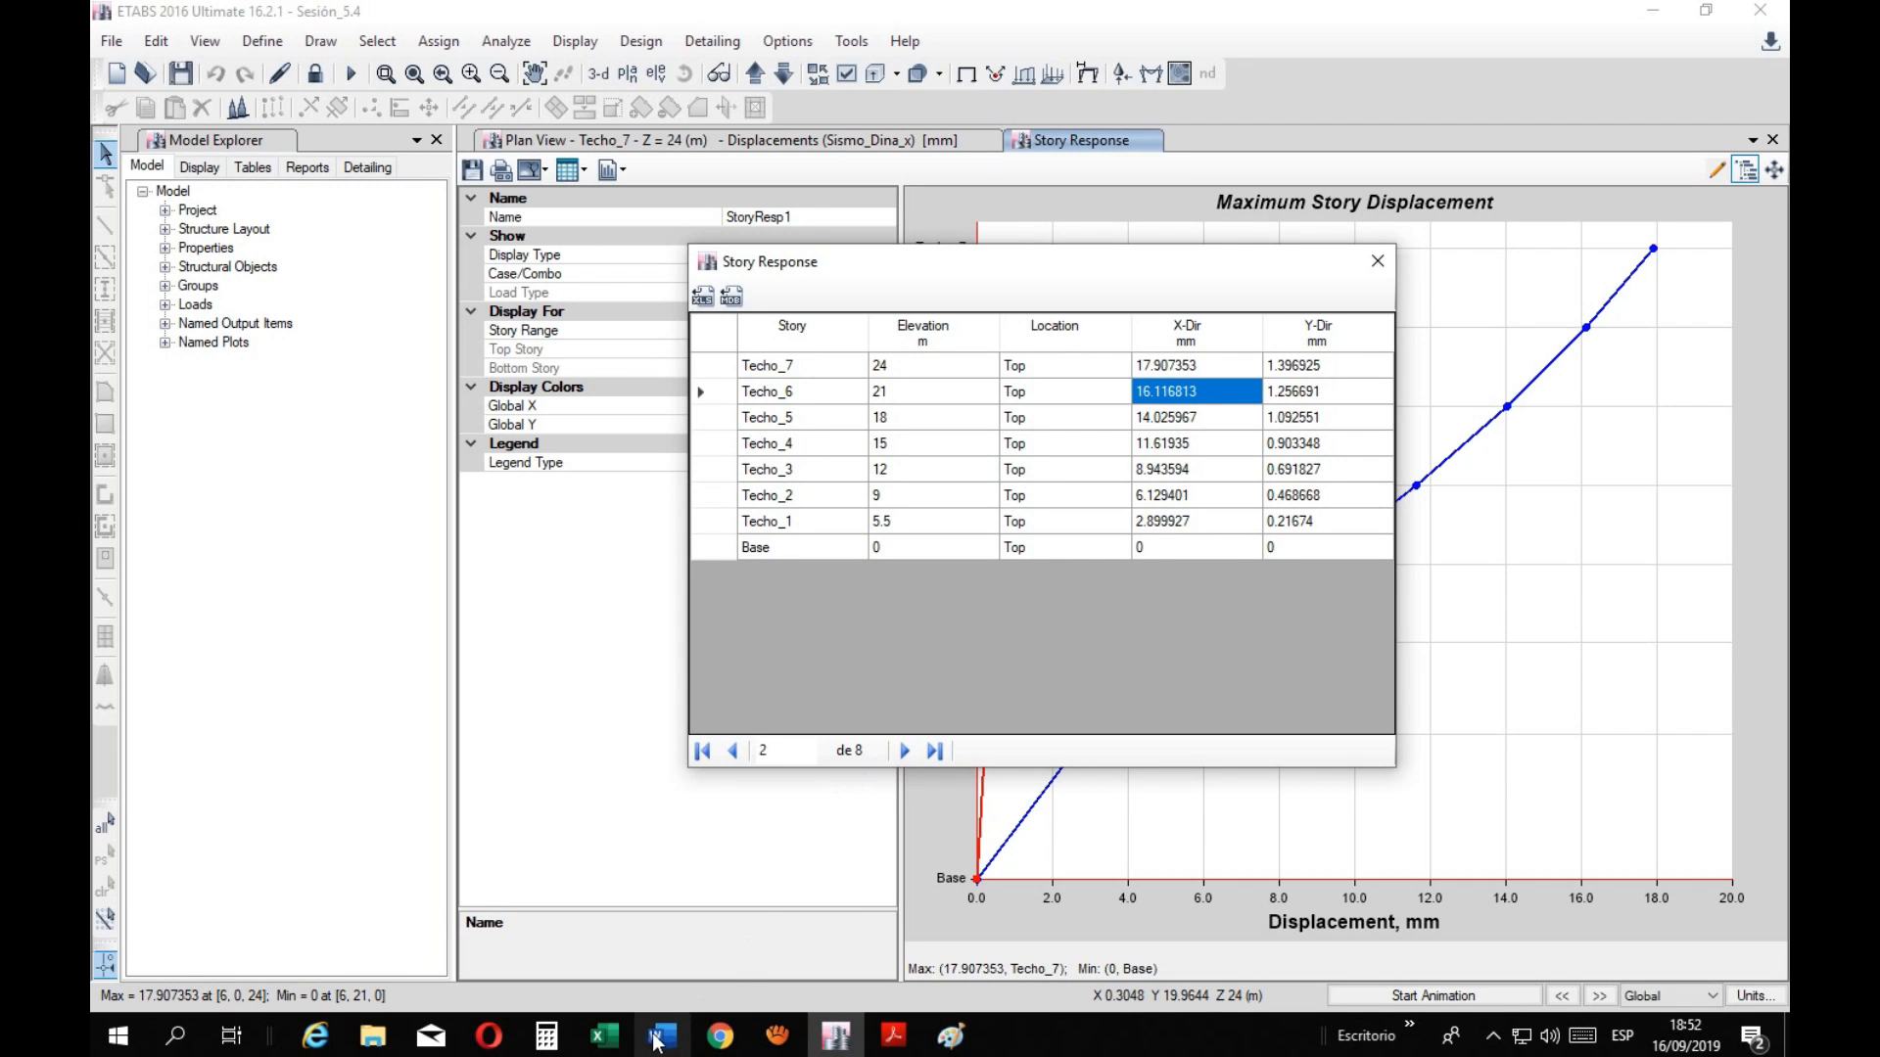
Compare the Extremo 1 headers in Excel with the ETABS table's X-Dir and Y-Dir columns, then close the table and view the Techo_7 plan
mouse_move(604, 1036)
left_click(699, 992)
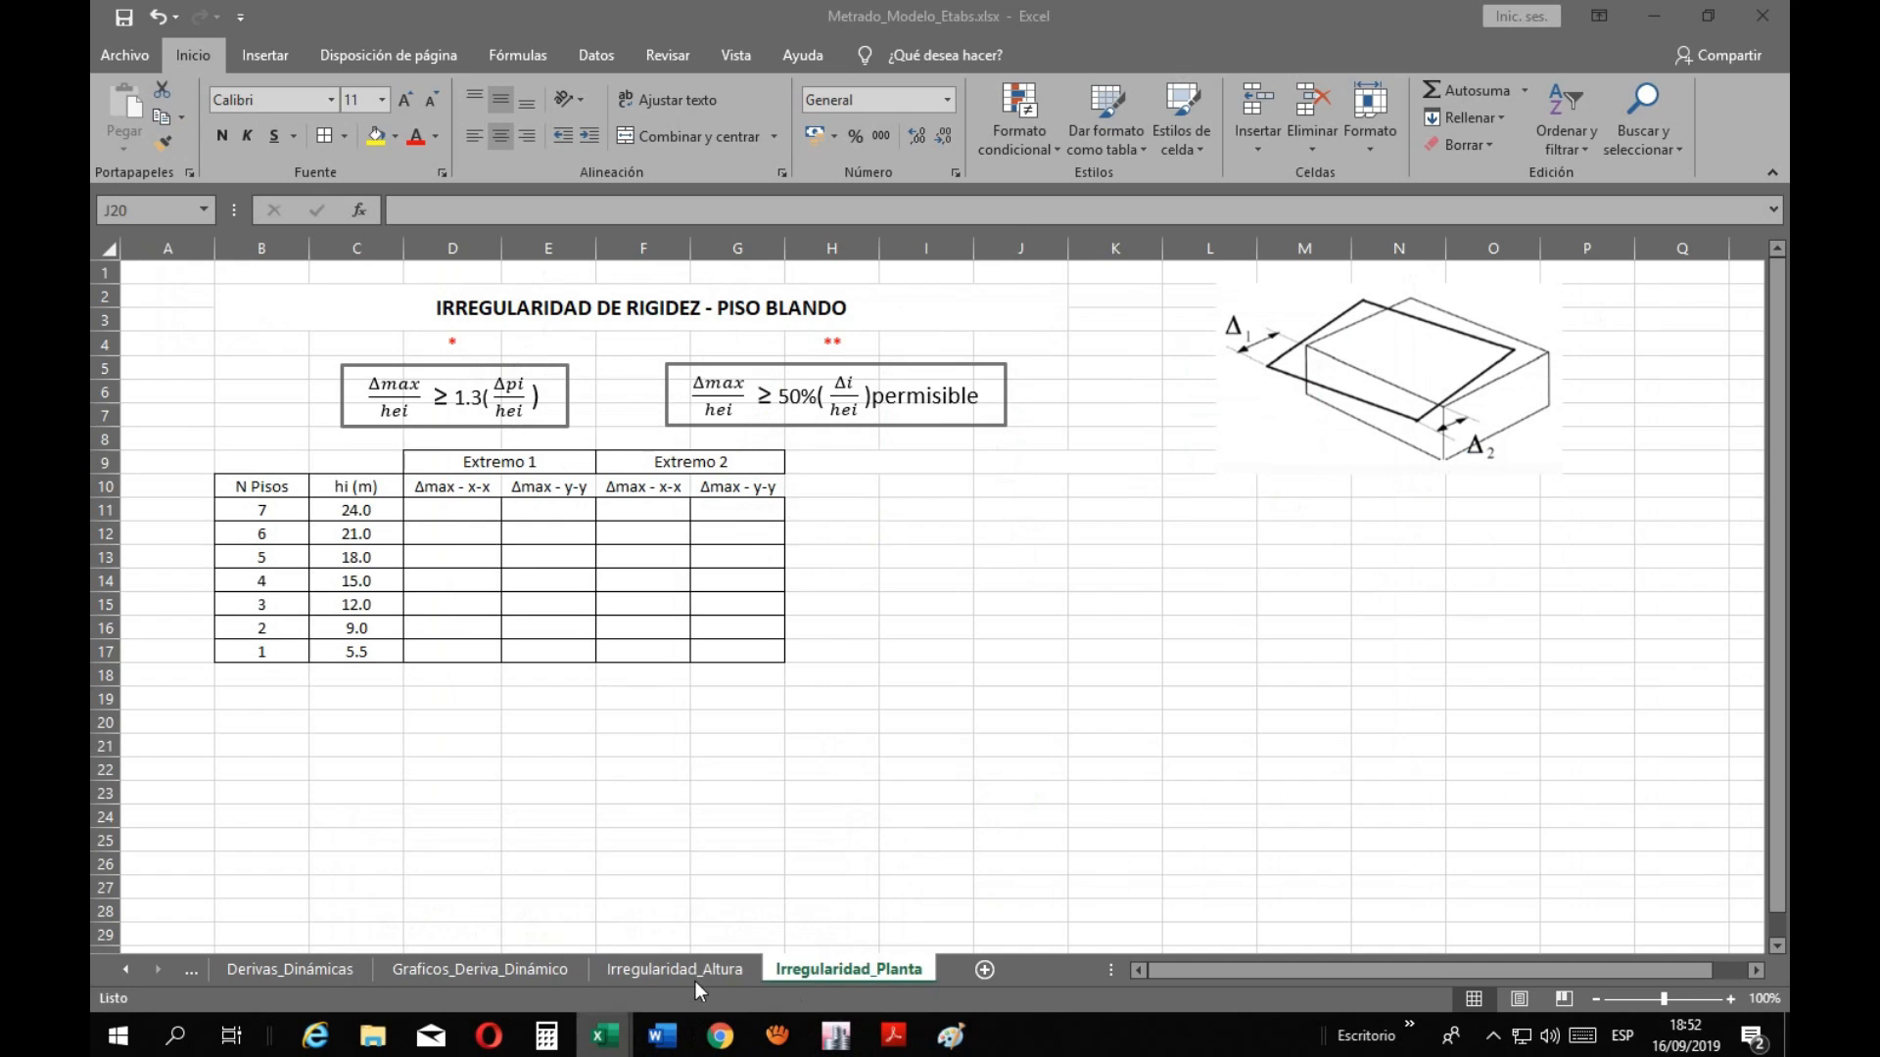
left_click(475, 506)
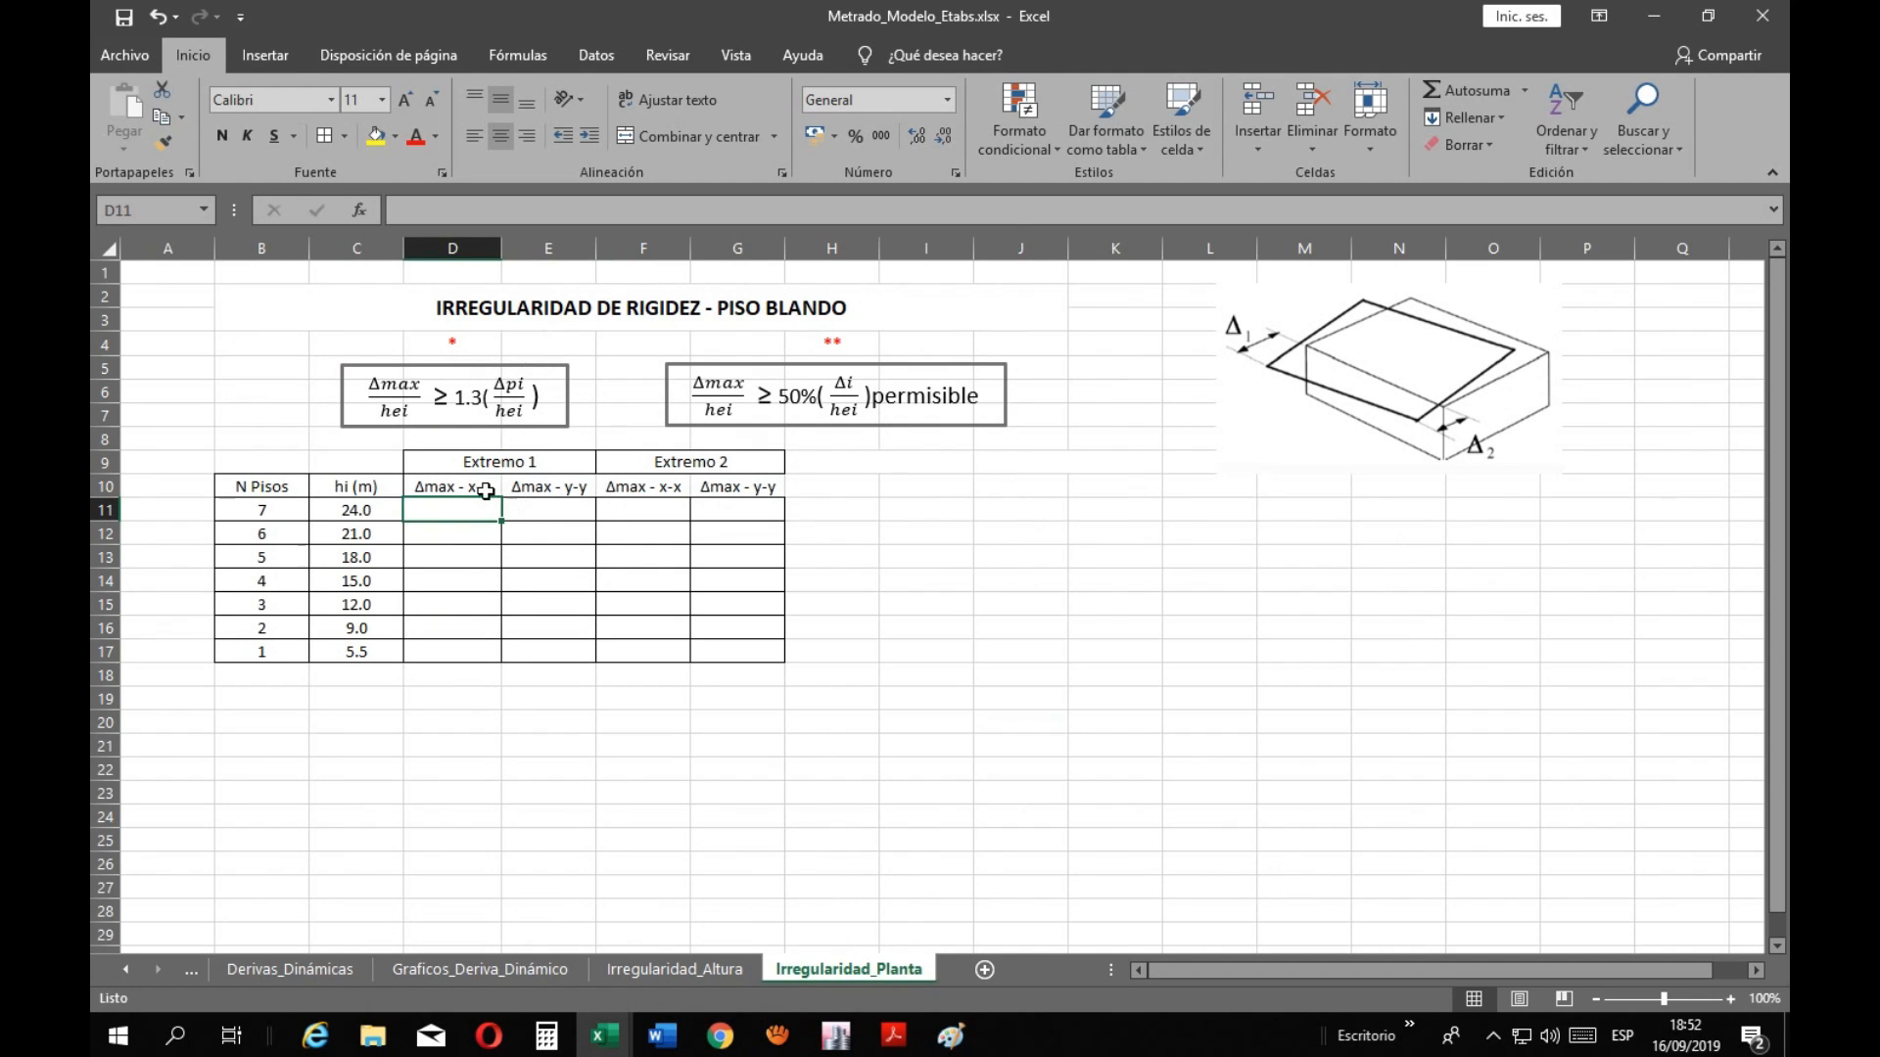
left_click(486, 490)
left_click(521, 489)
left_click(456, 488)
left_click(550, 493)
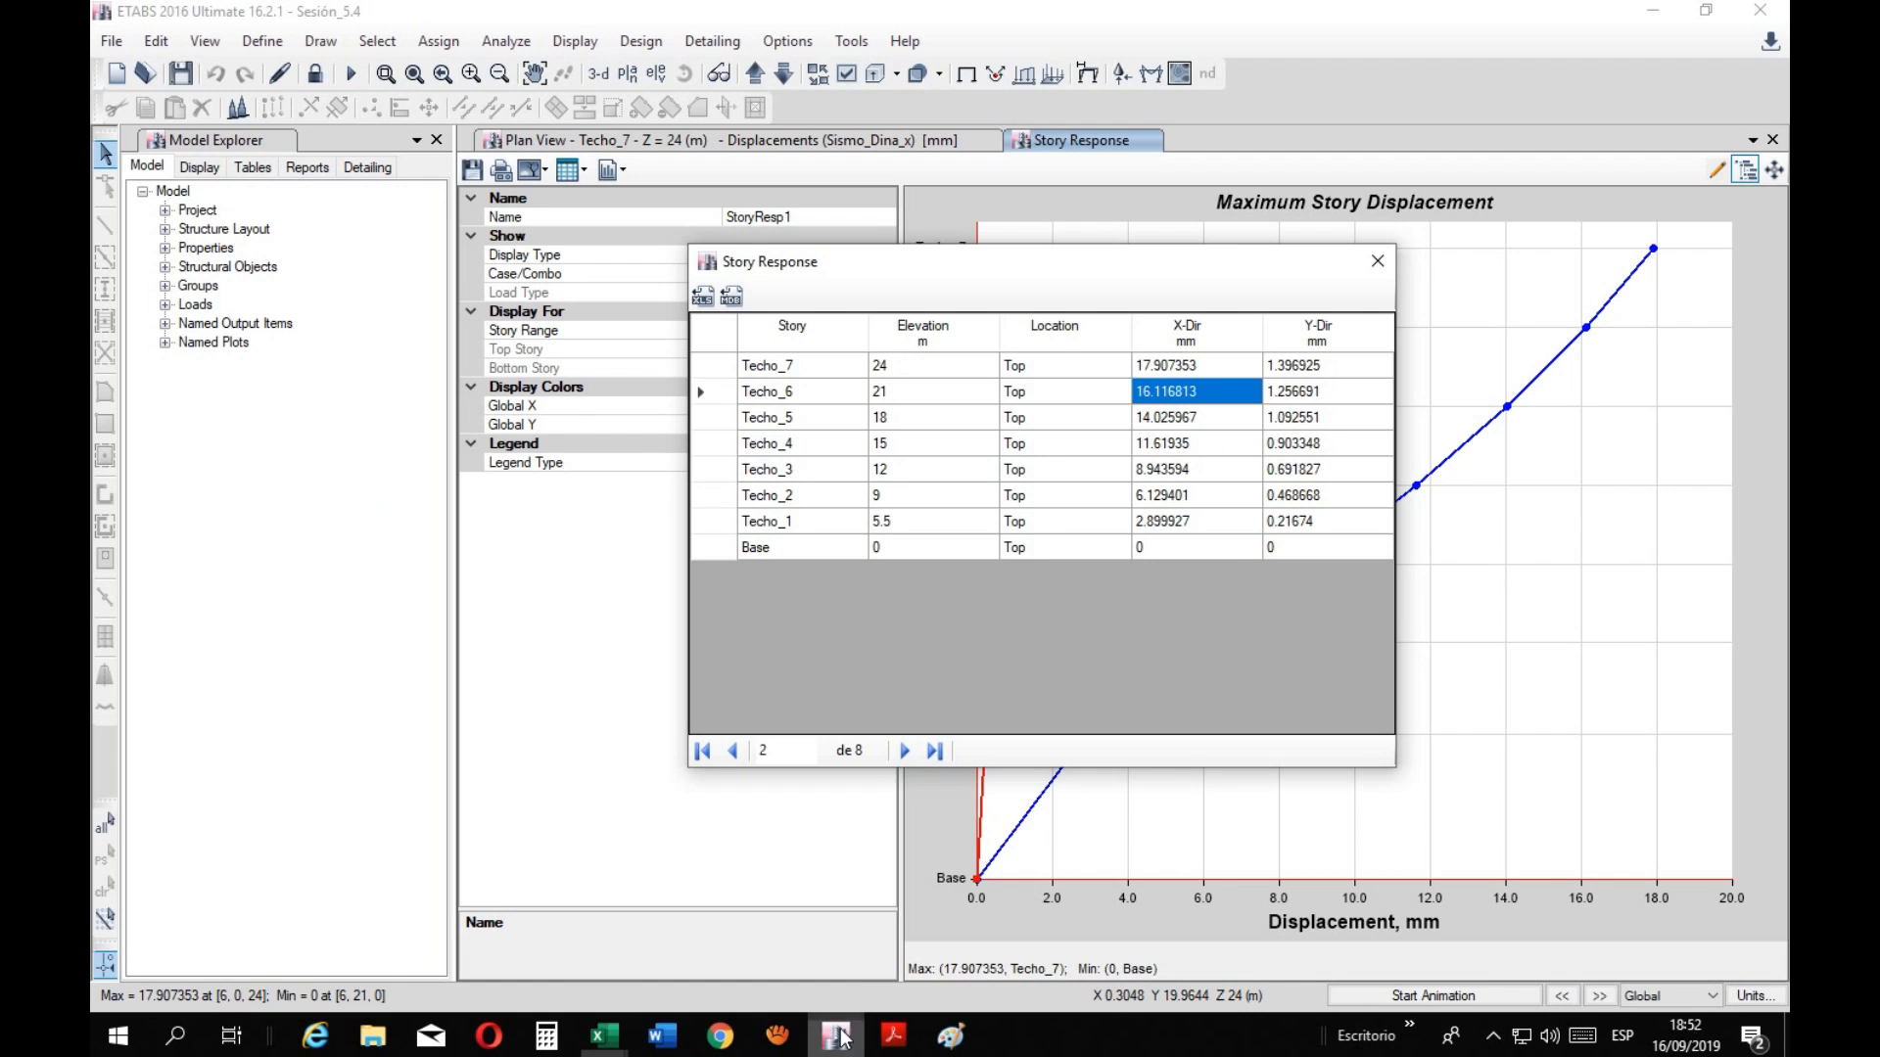
left_click(835, 1035)
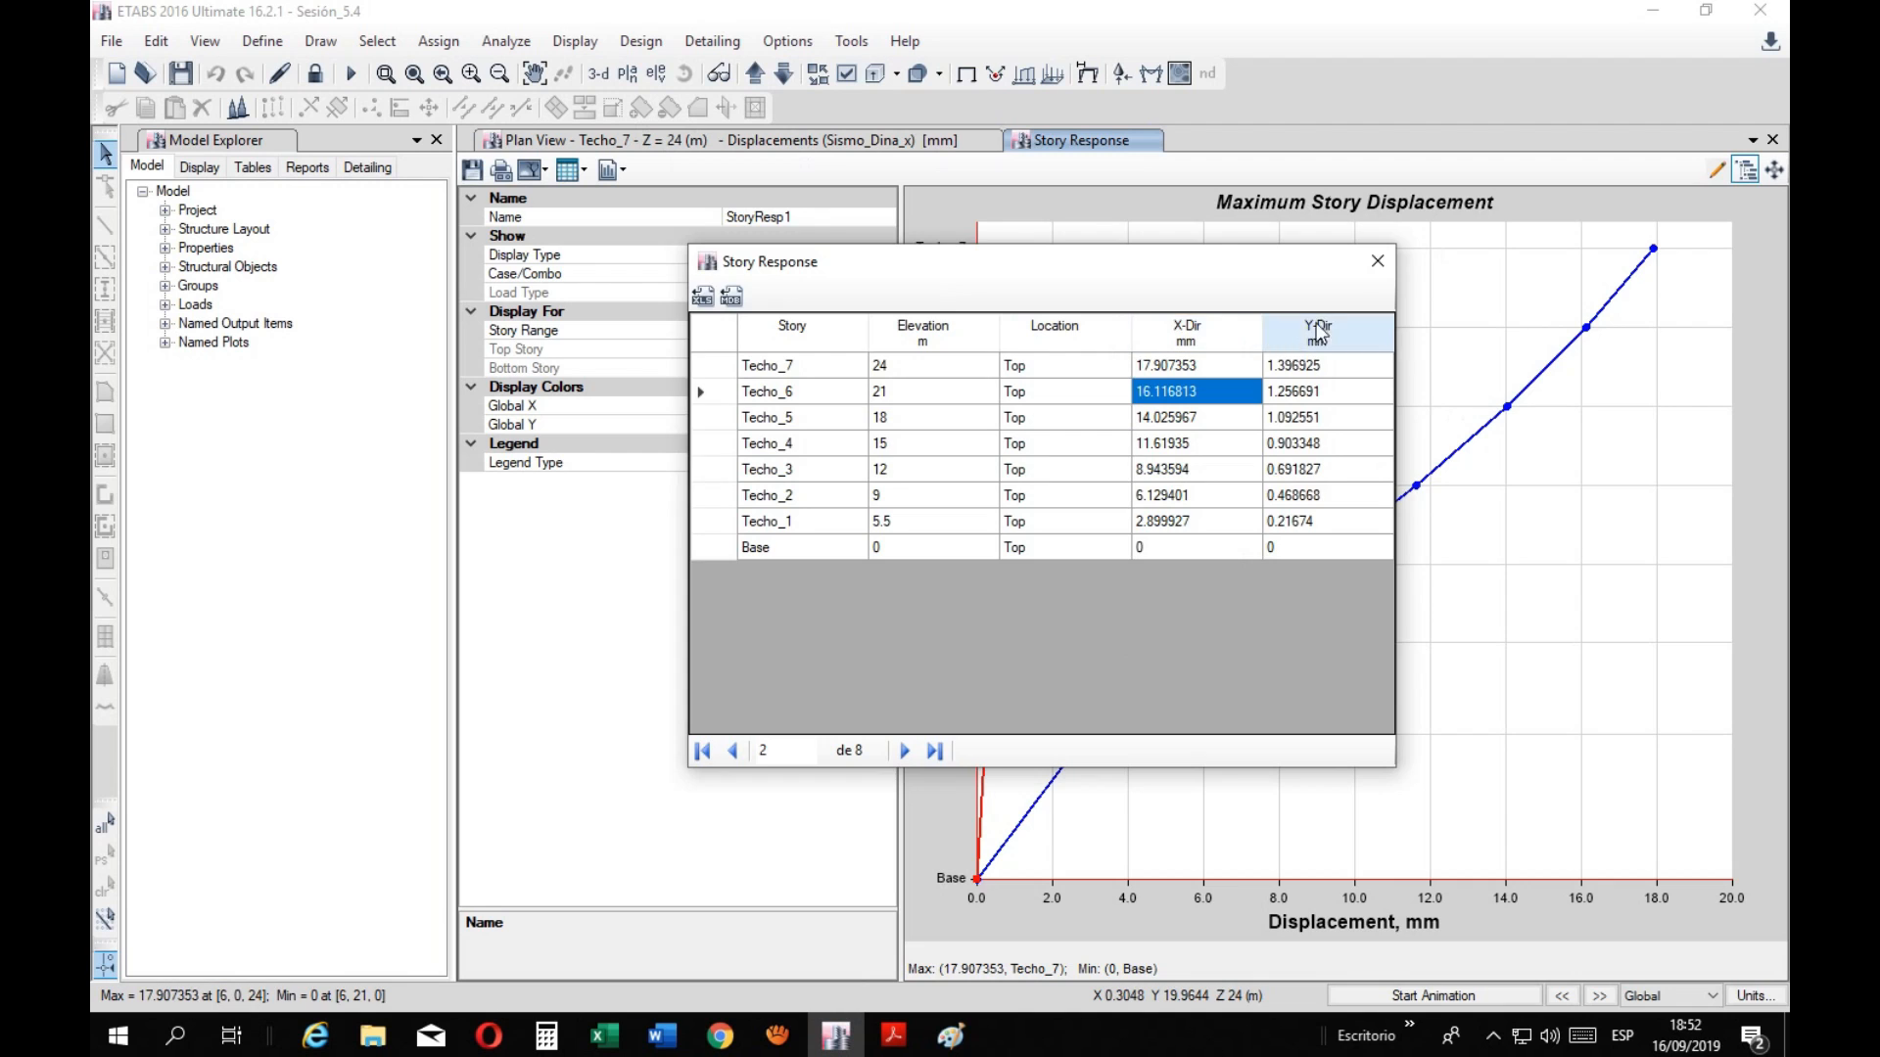
left_click(1377, 261)
left_click(788, 140)
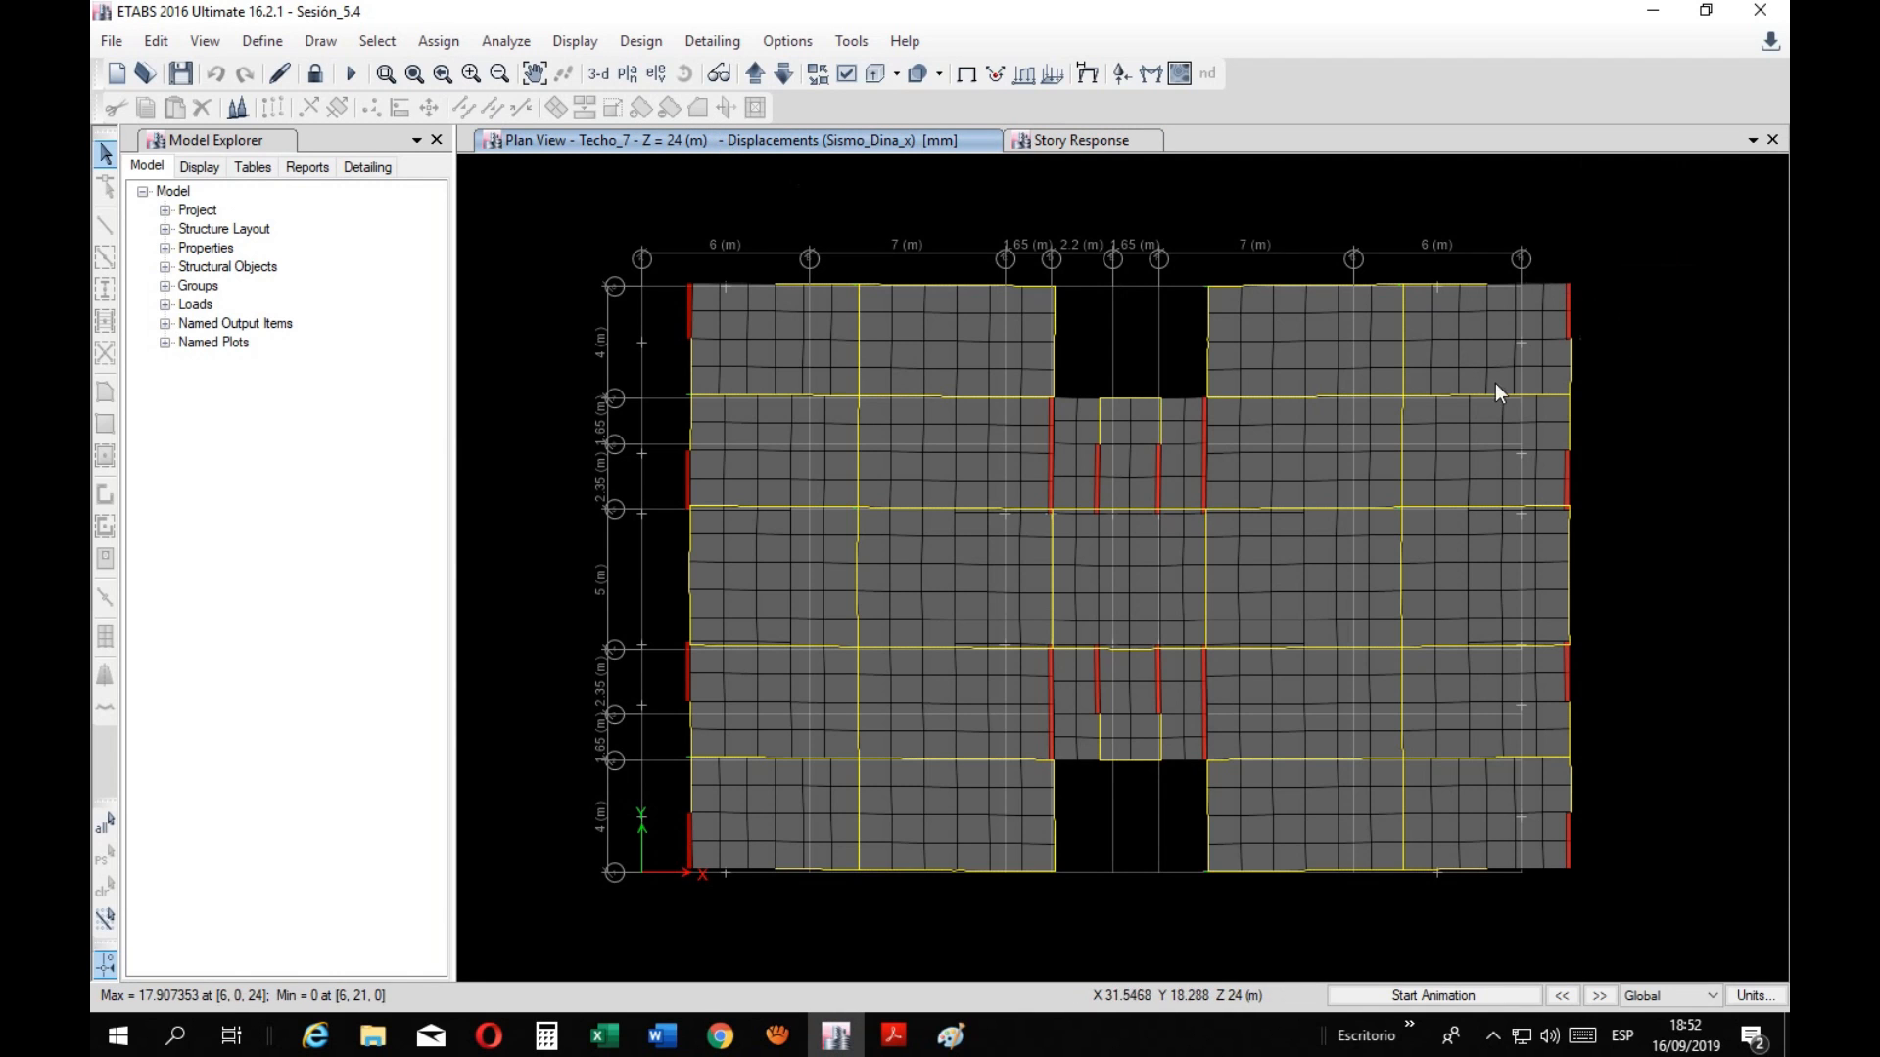
left_click(835, 1036)
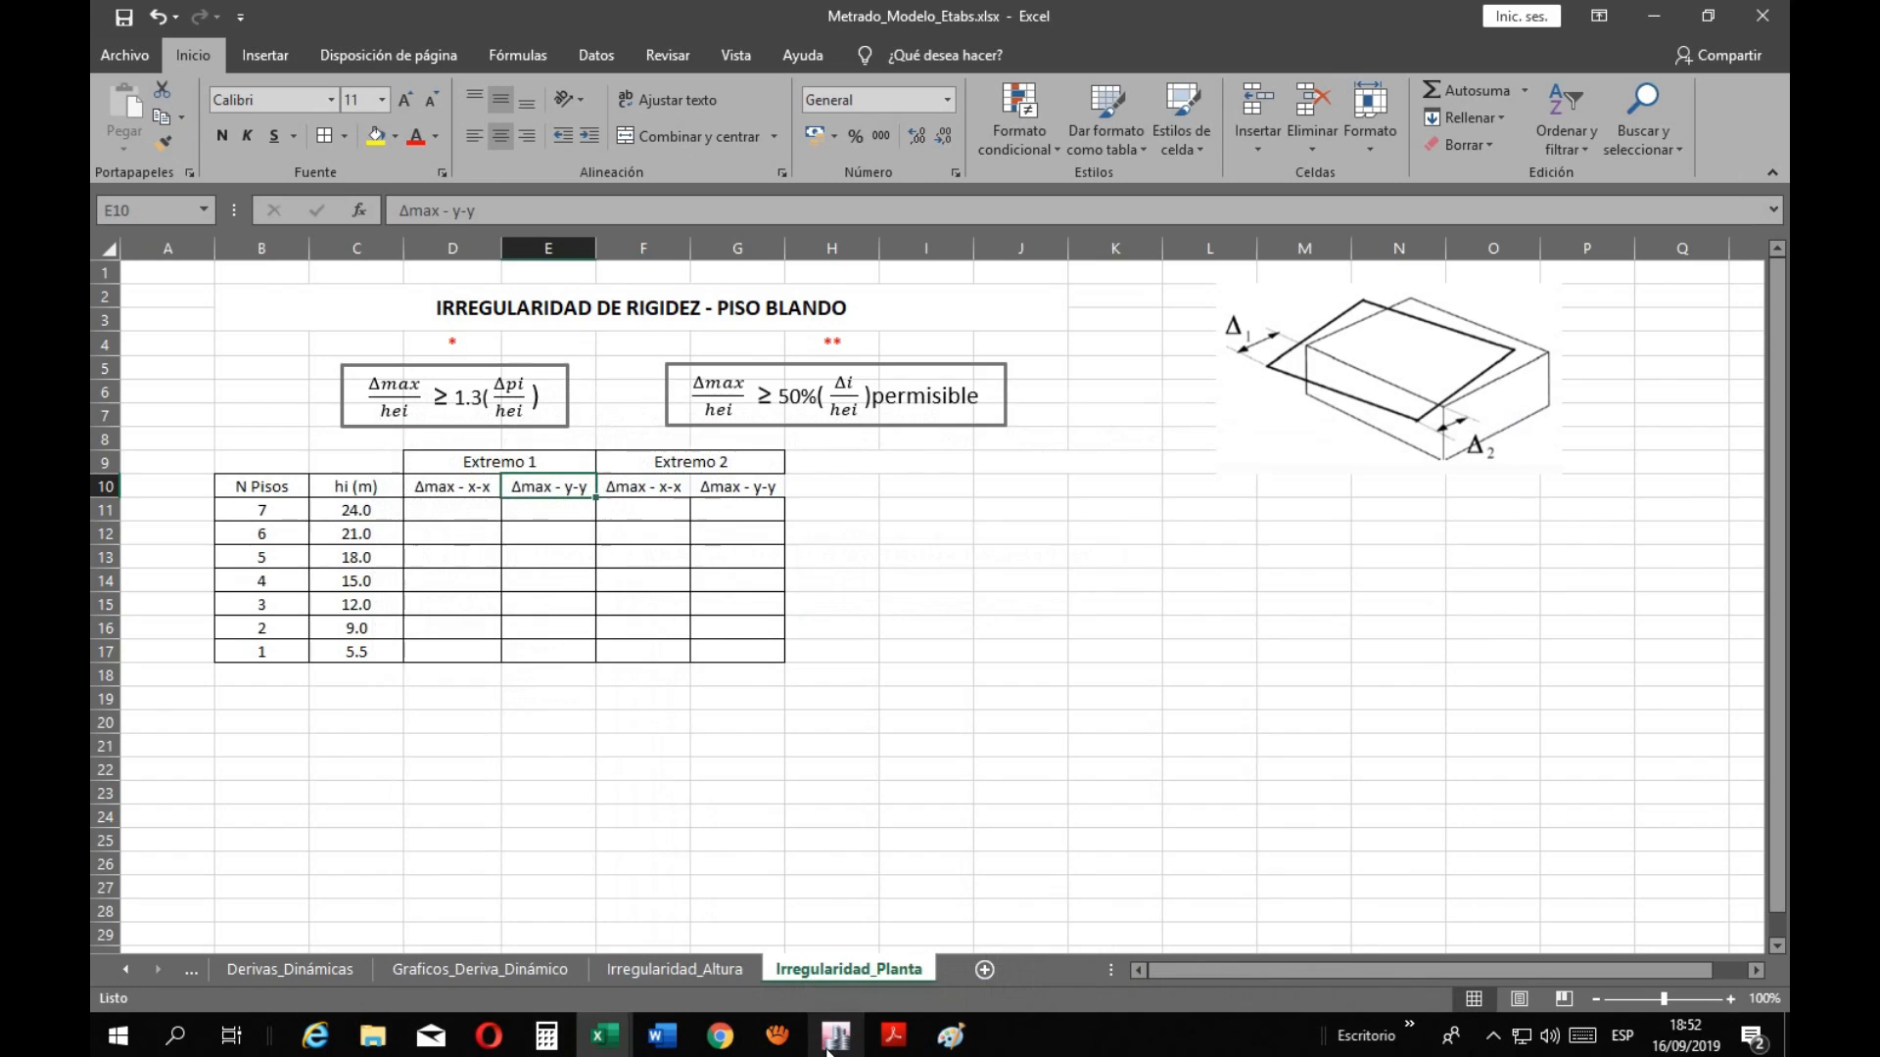
left_click(835, 1036)
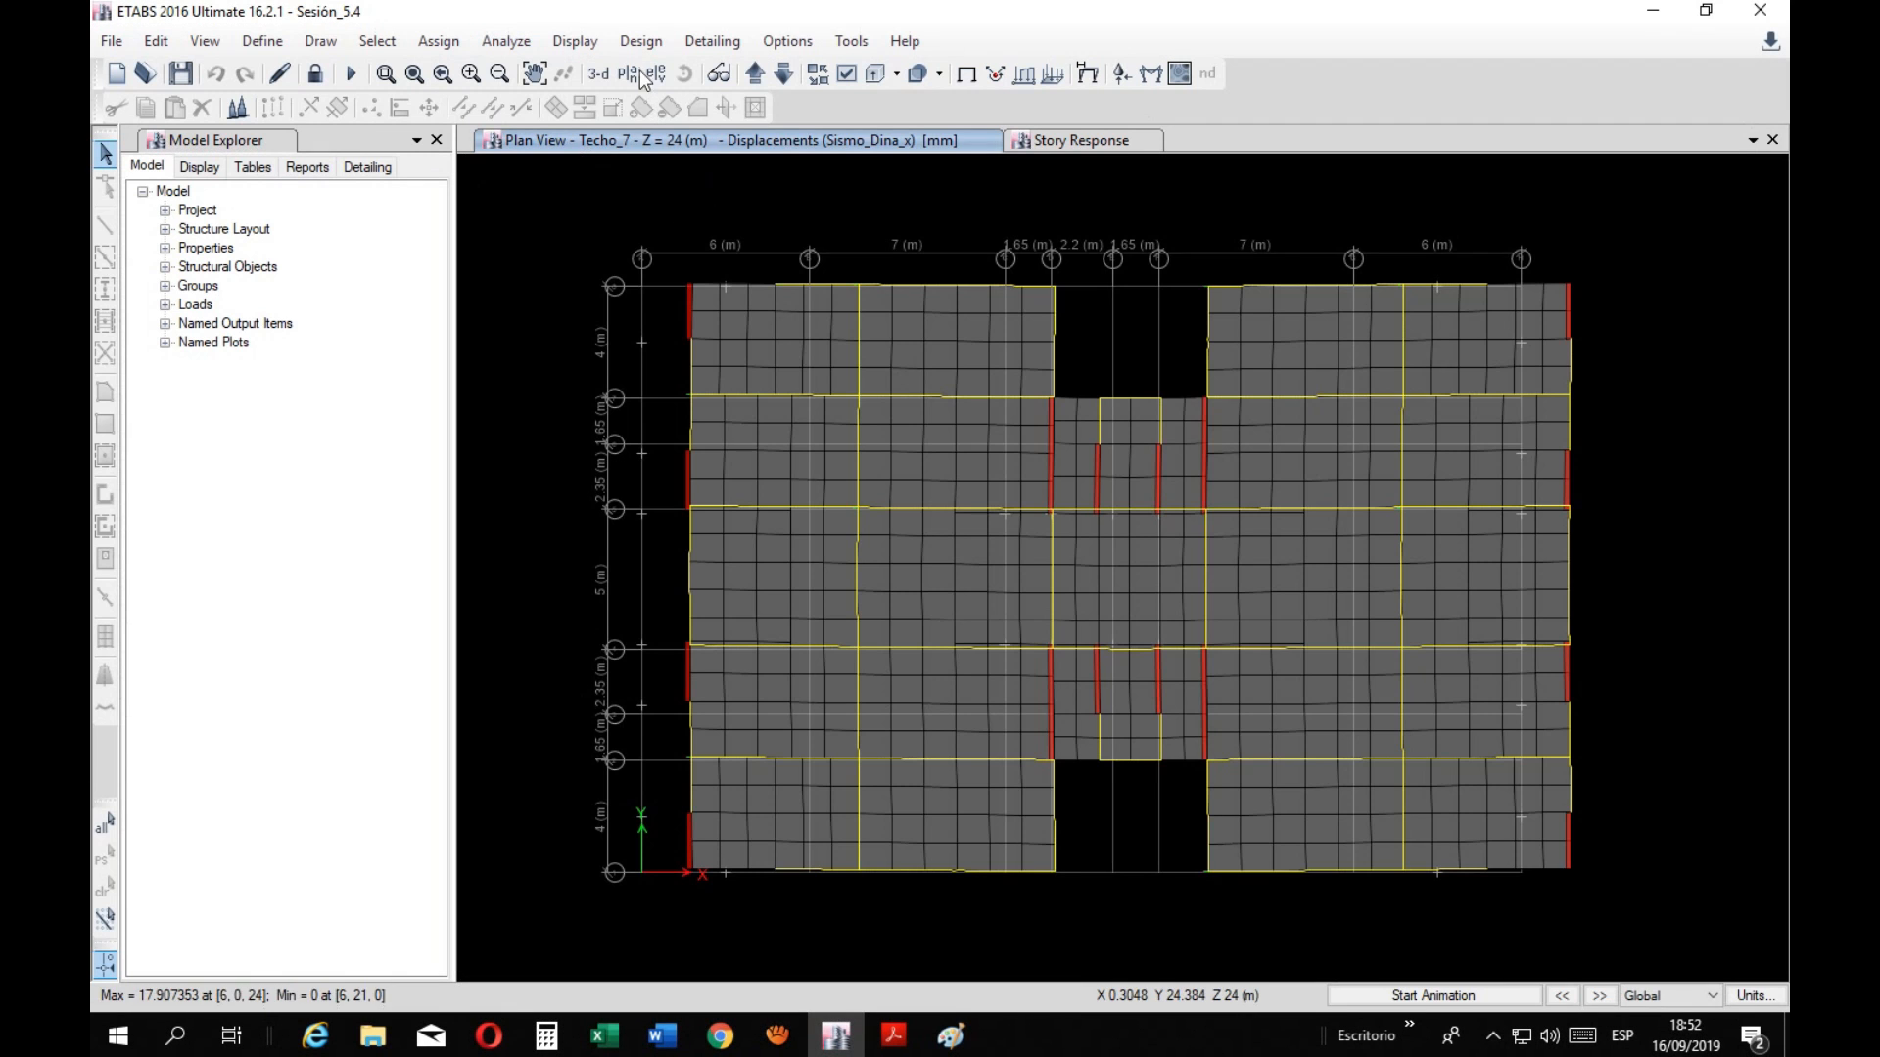
Reopen the formatted story response table and copy the X-Dir and Y-Dir values for Techo_7 through Techo_1
left_click(1030, 138)
left_click(610, 170)
left_click(631, 182)
left_click_drag(1045, 387, 1132, 530)
key("ctrl+c")
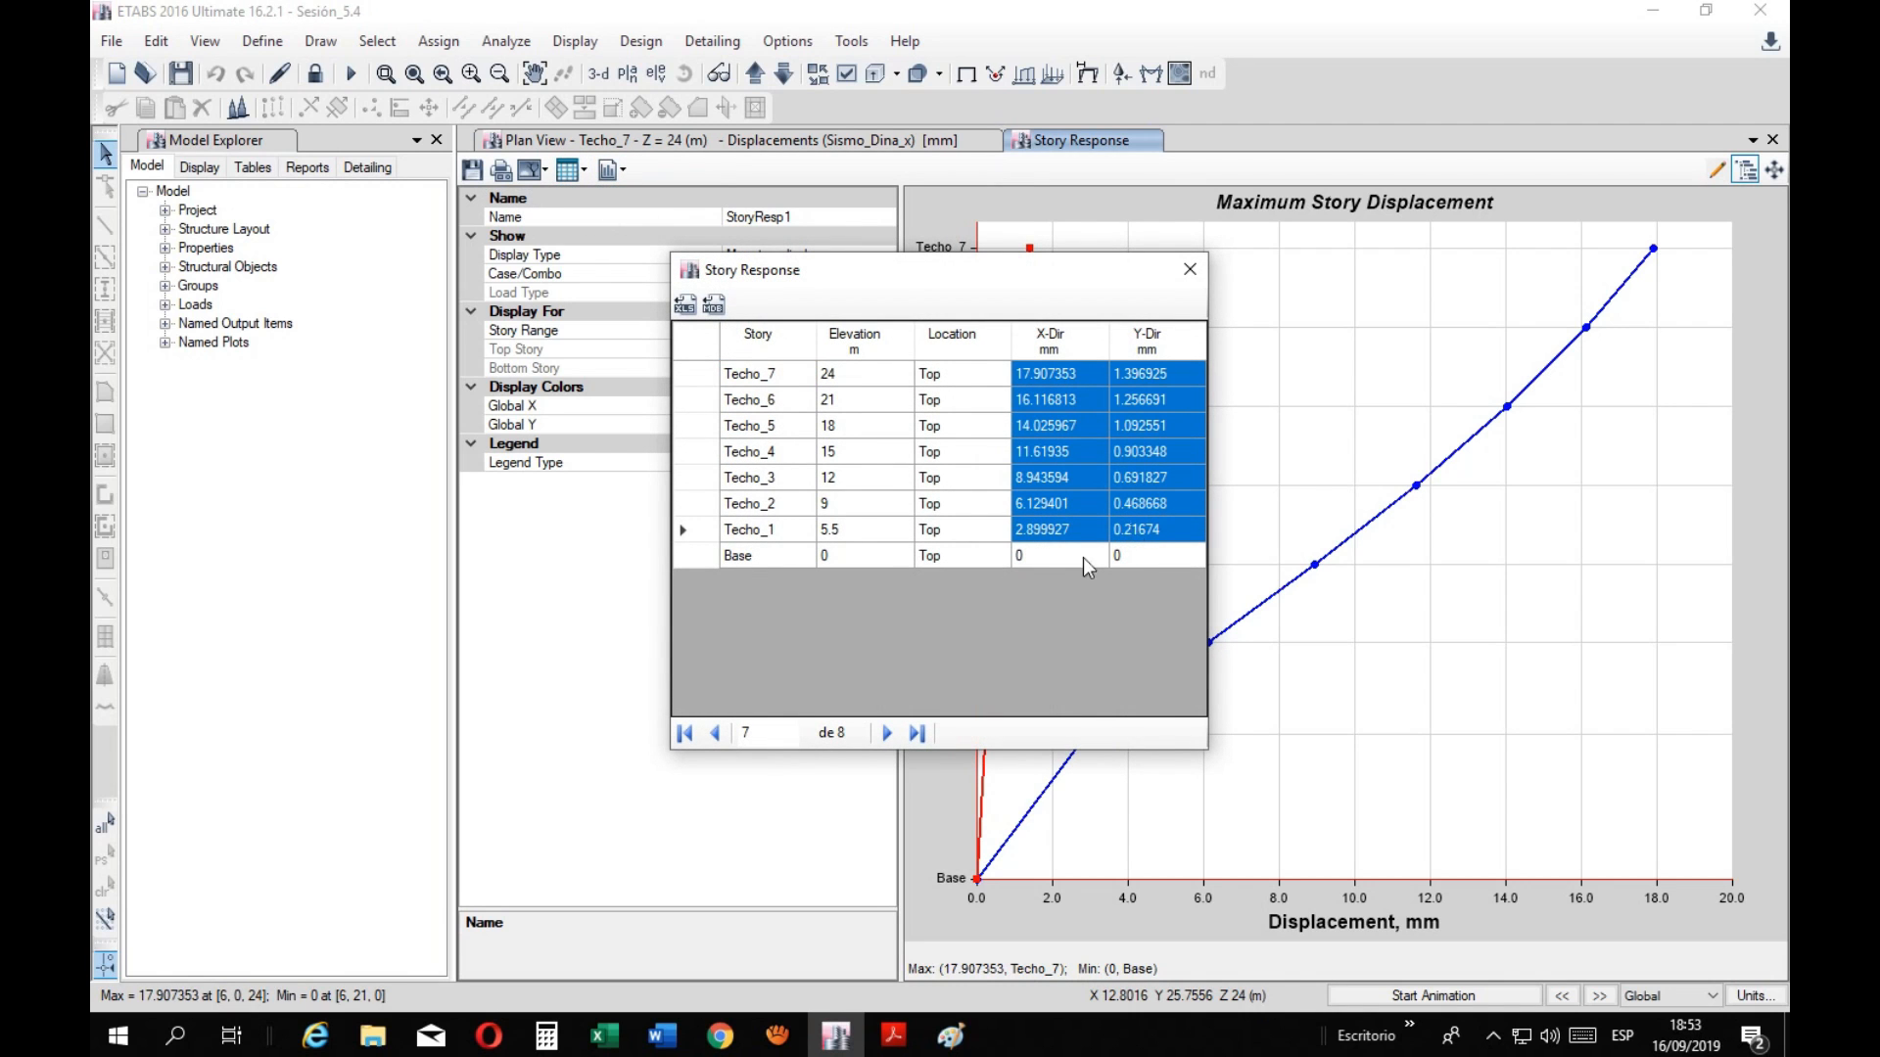
Switch to the Metrado_Modelo_Etabs workbook in Excel and paste the copied displacements into the Extremo 1 cells D11:E17
mouse_move(604, 1036)
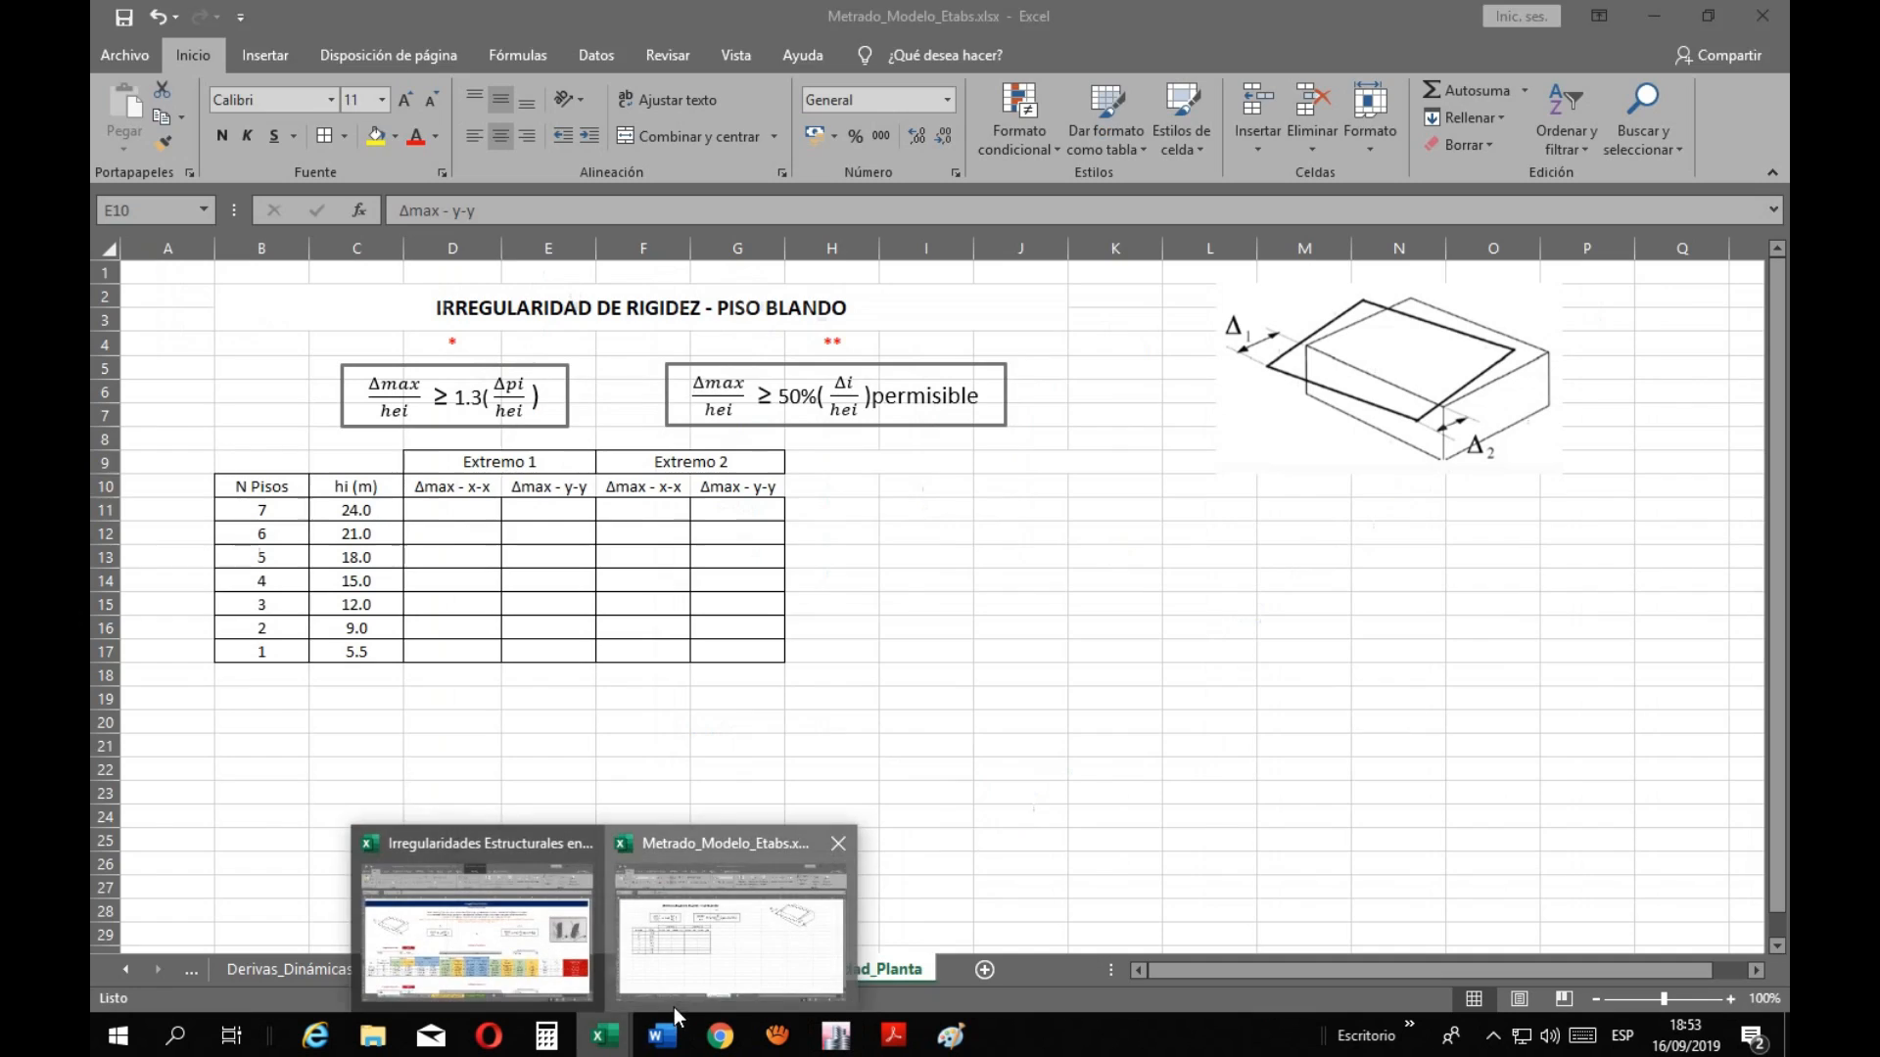
left_click(734, 906)
left_click(450, 518)
left_click_drag(492, 537, 545, 642)
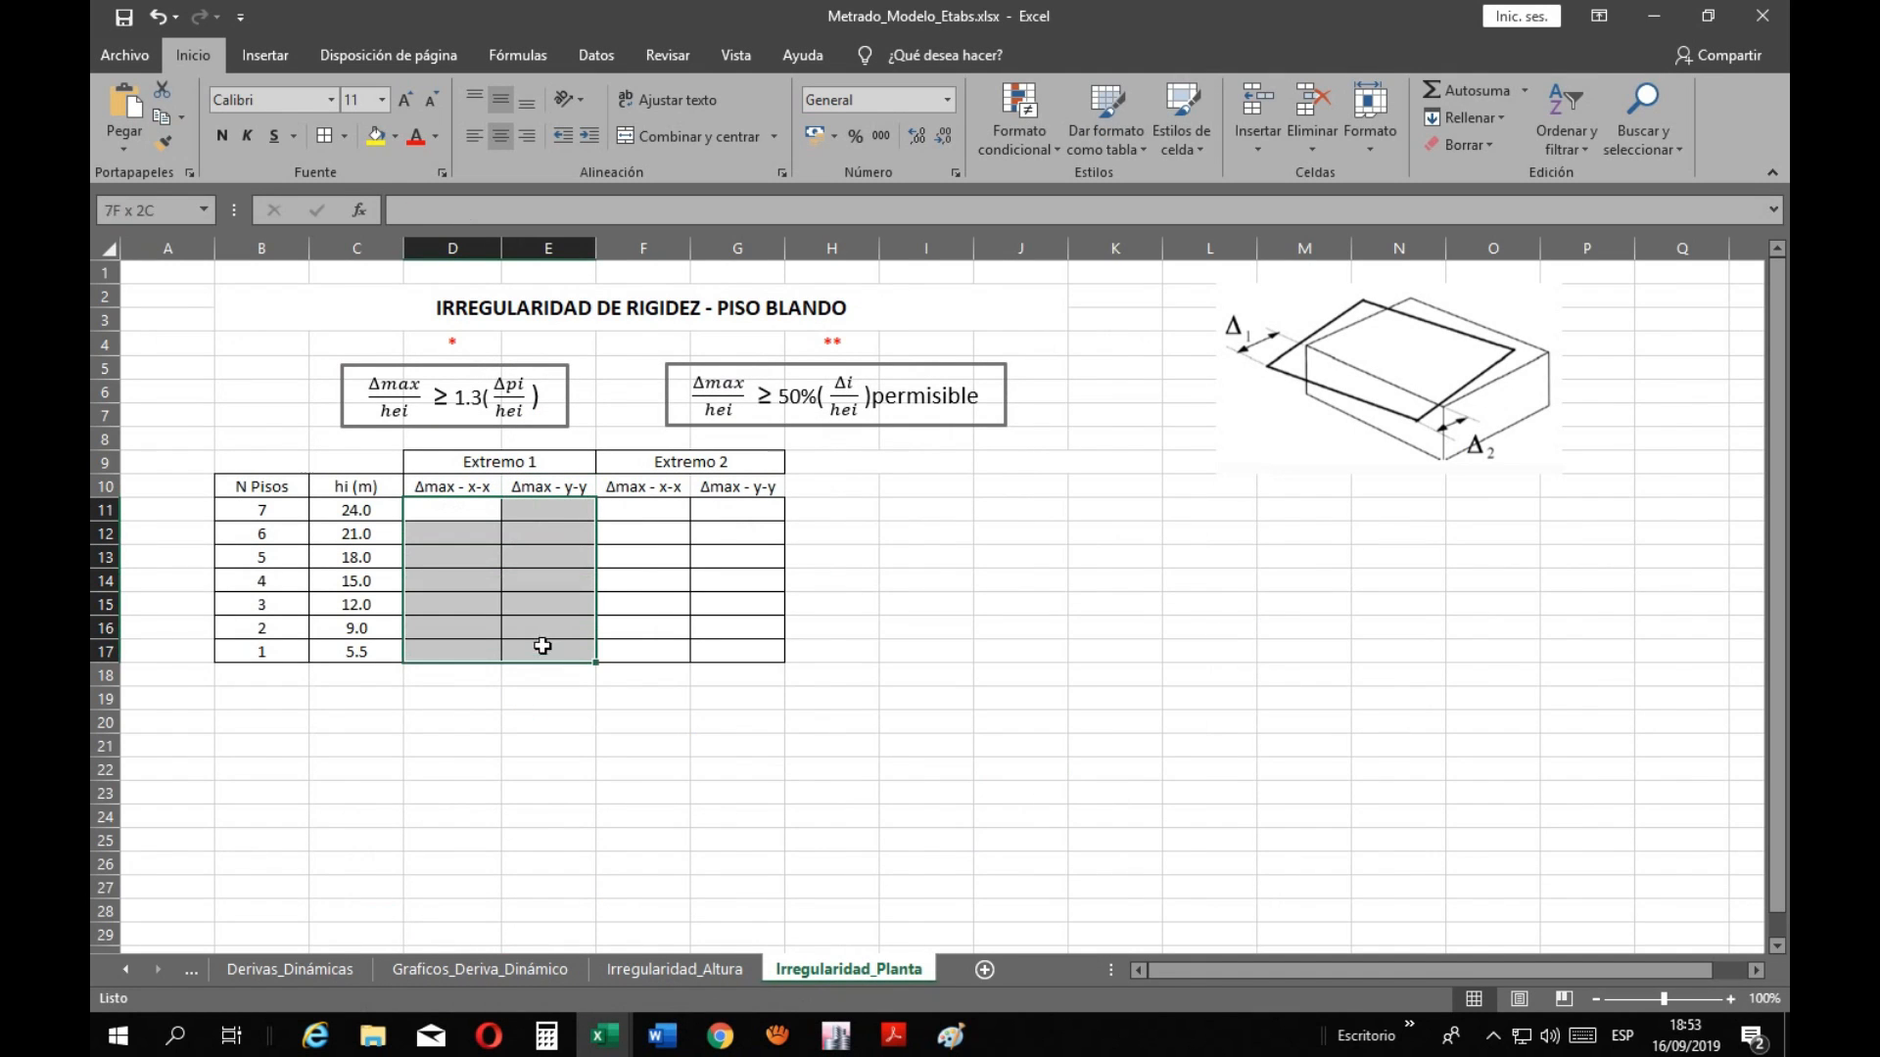
left_click(124, 147)
left_click(124, 203)
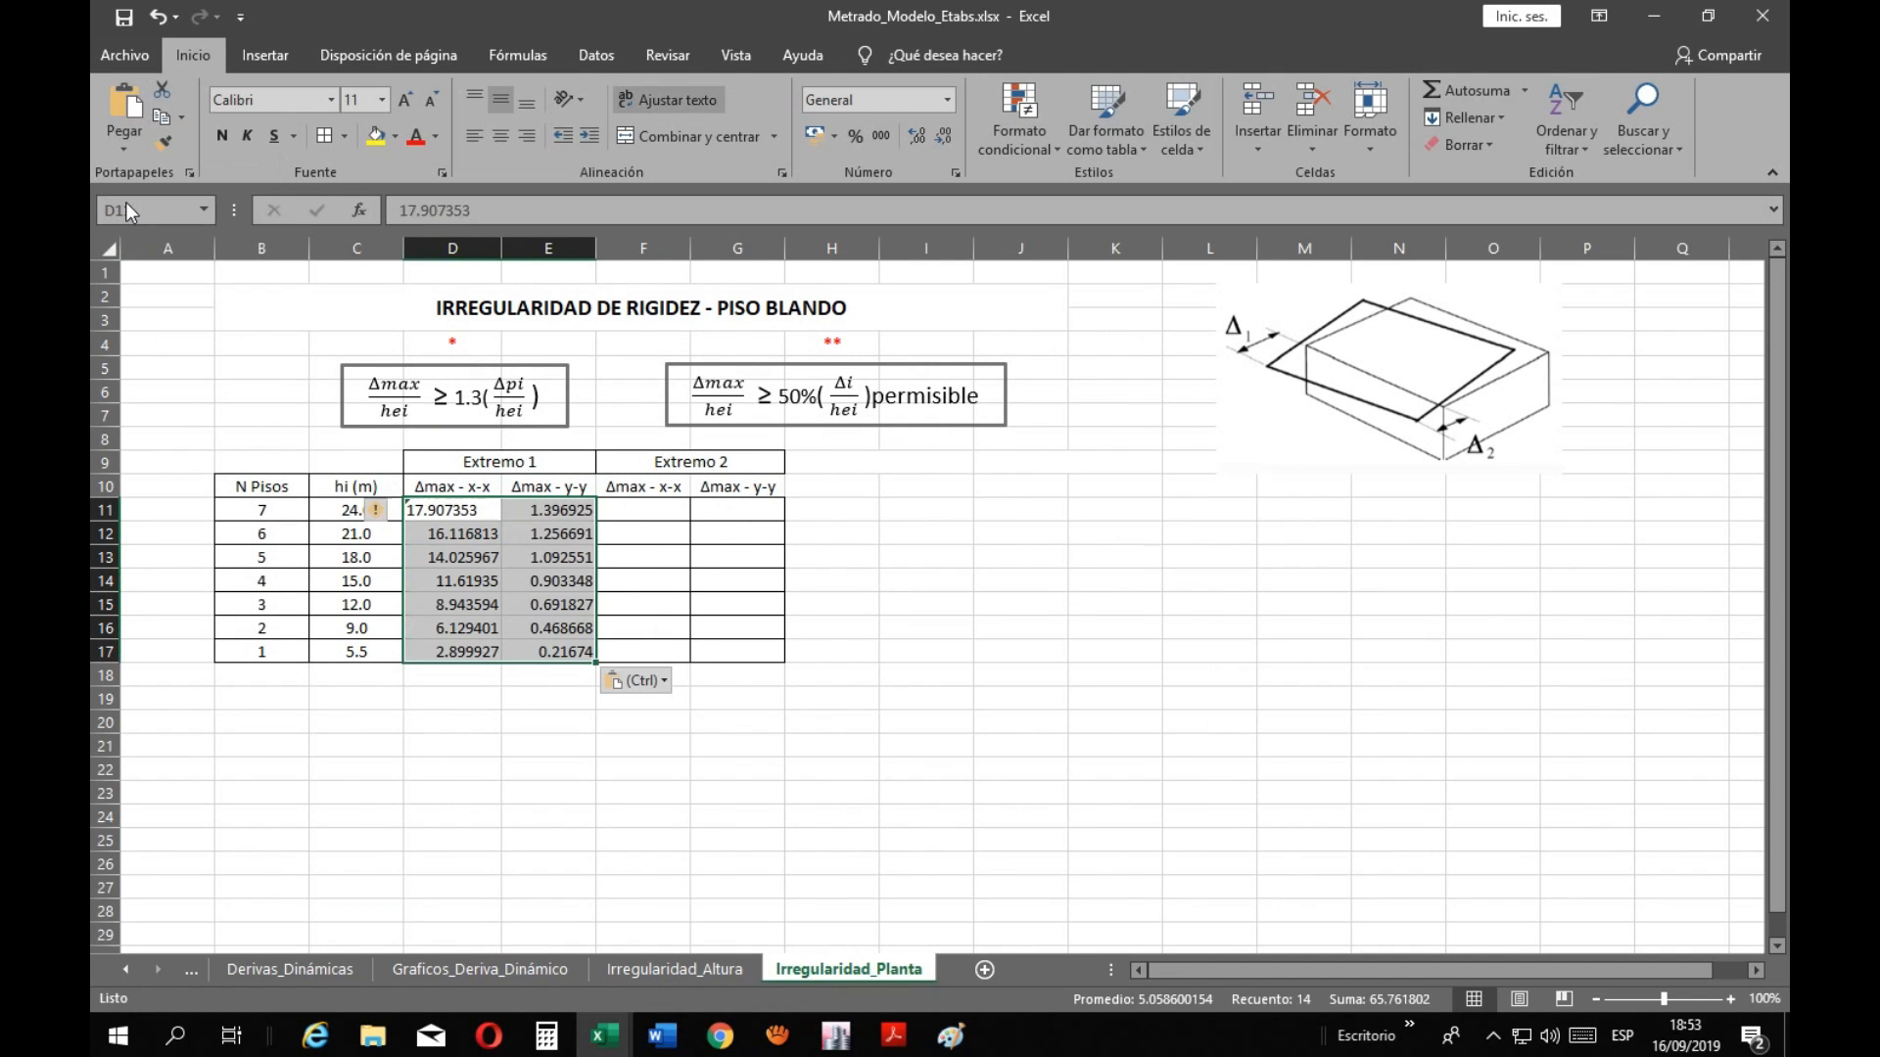
left_click(520, 791)
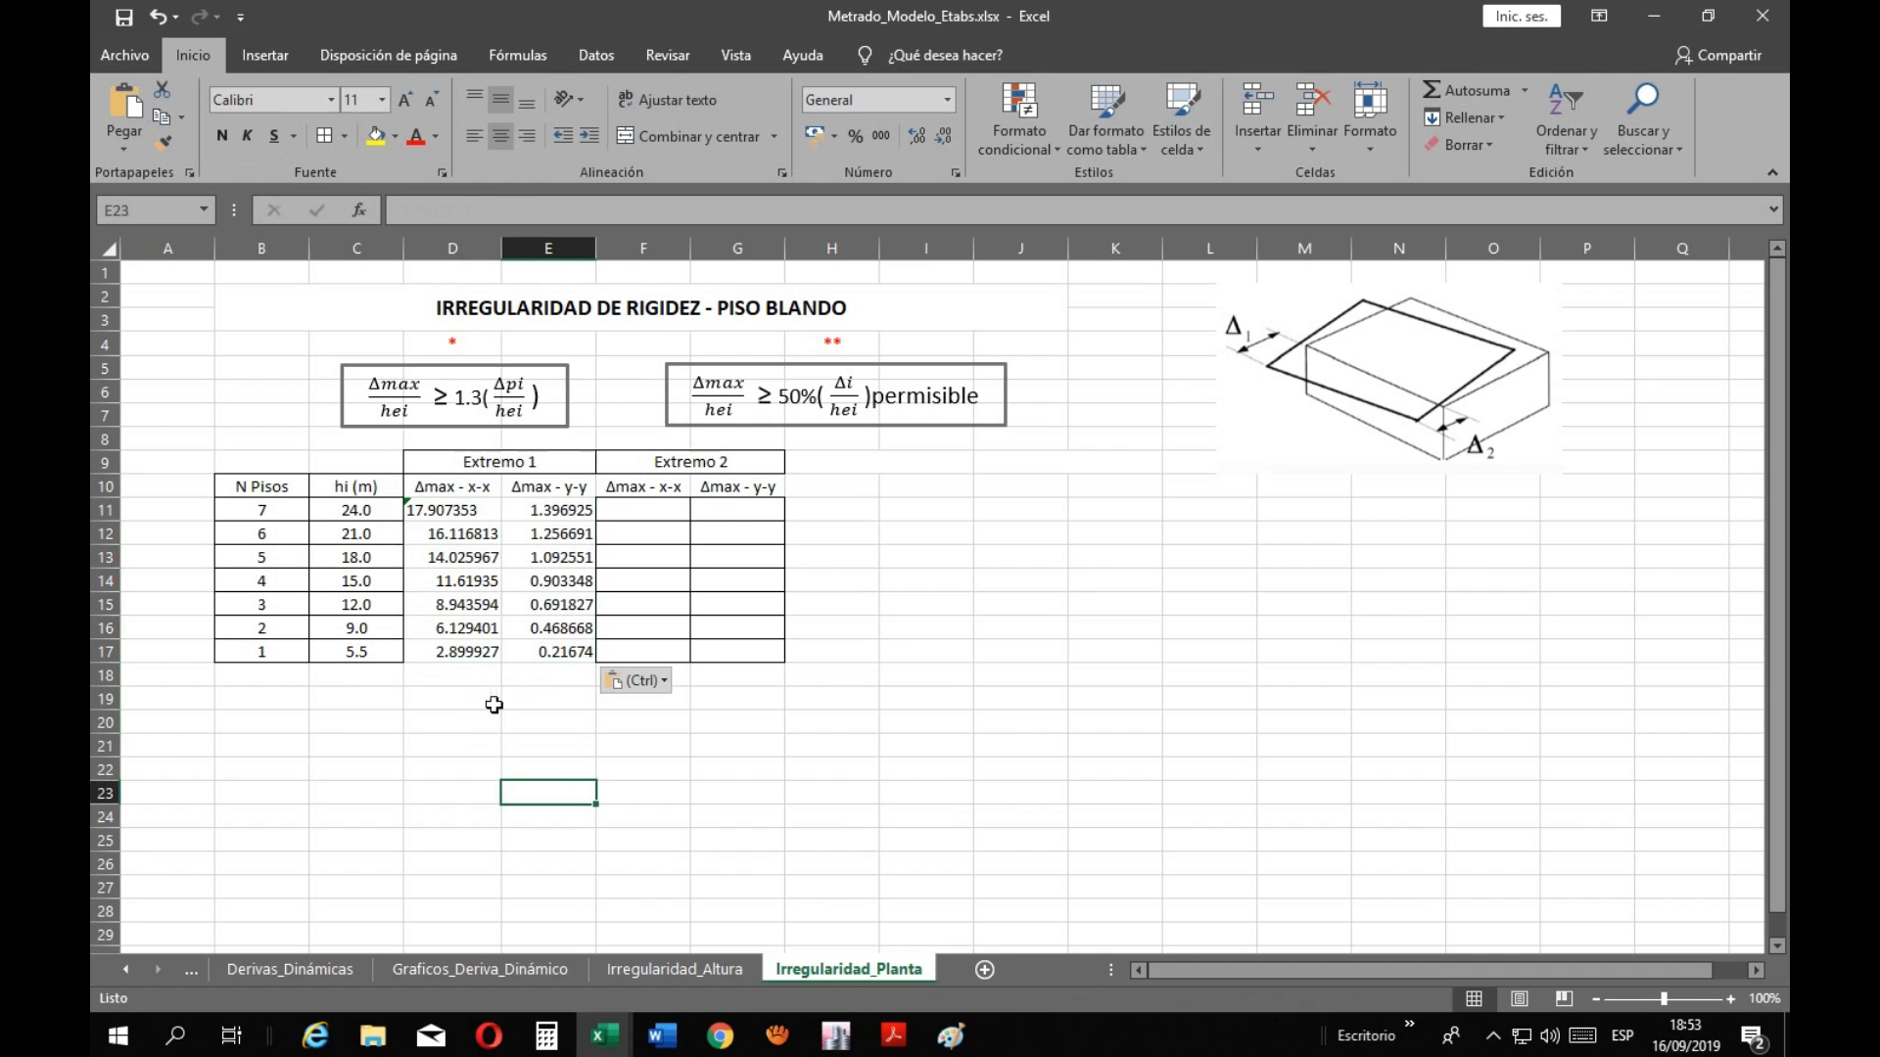
Center the pasted Extremo 1 displacements in D11:E17
left_click(458, 512)
left_click_drag(456, 510, 548, 651)
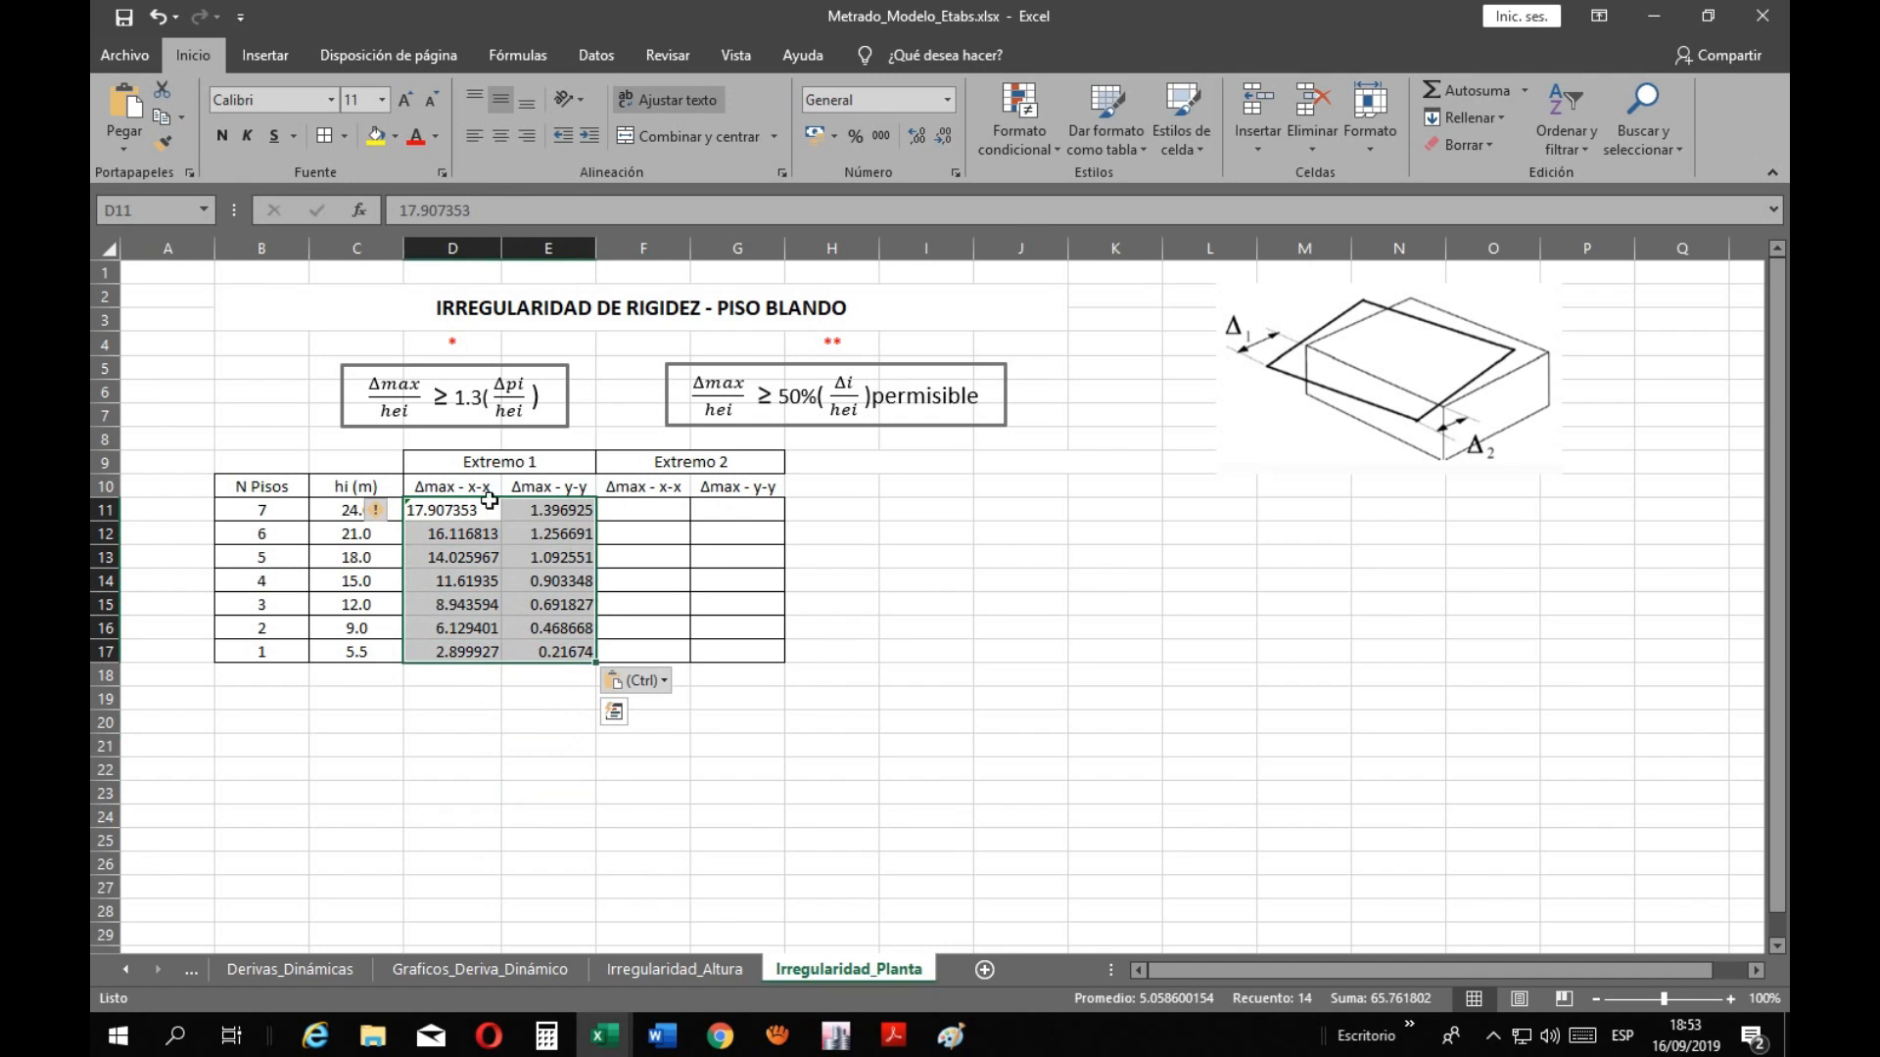
left_click(508, 135)
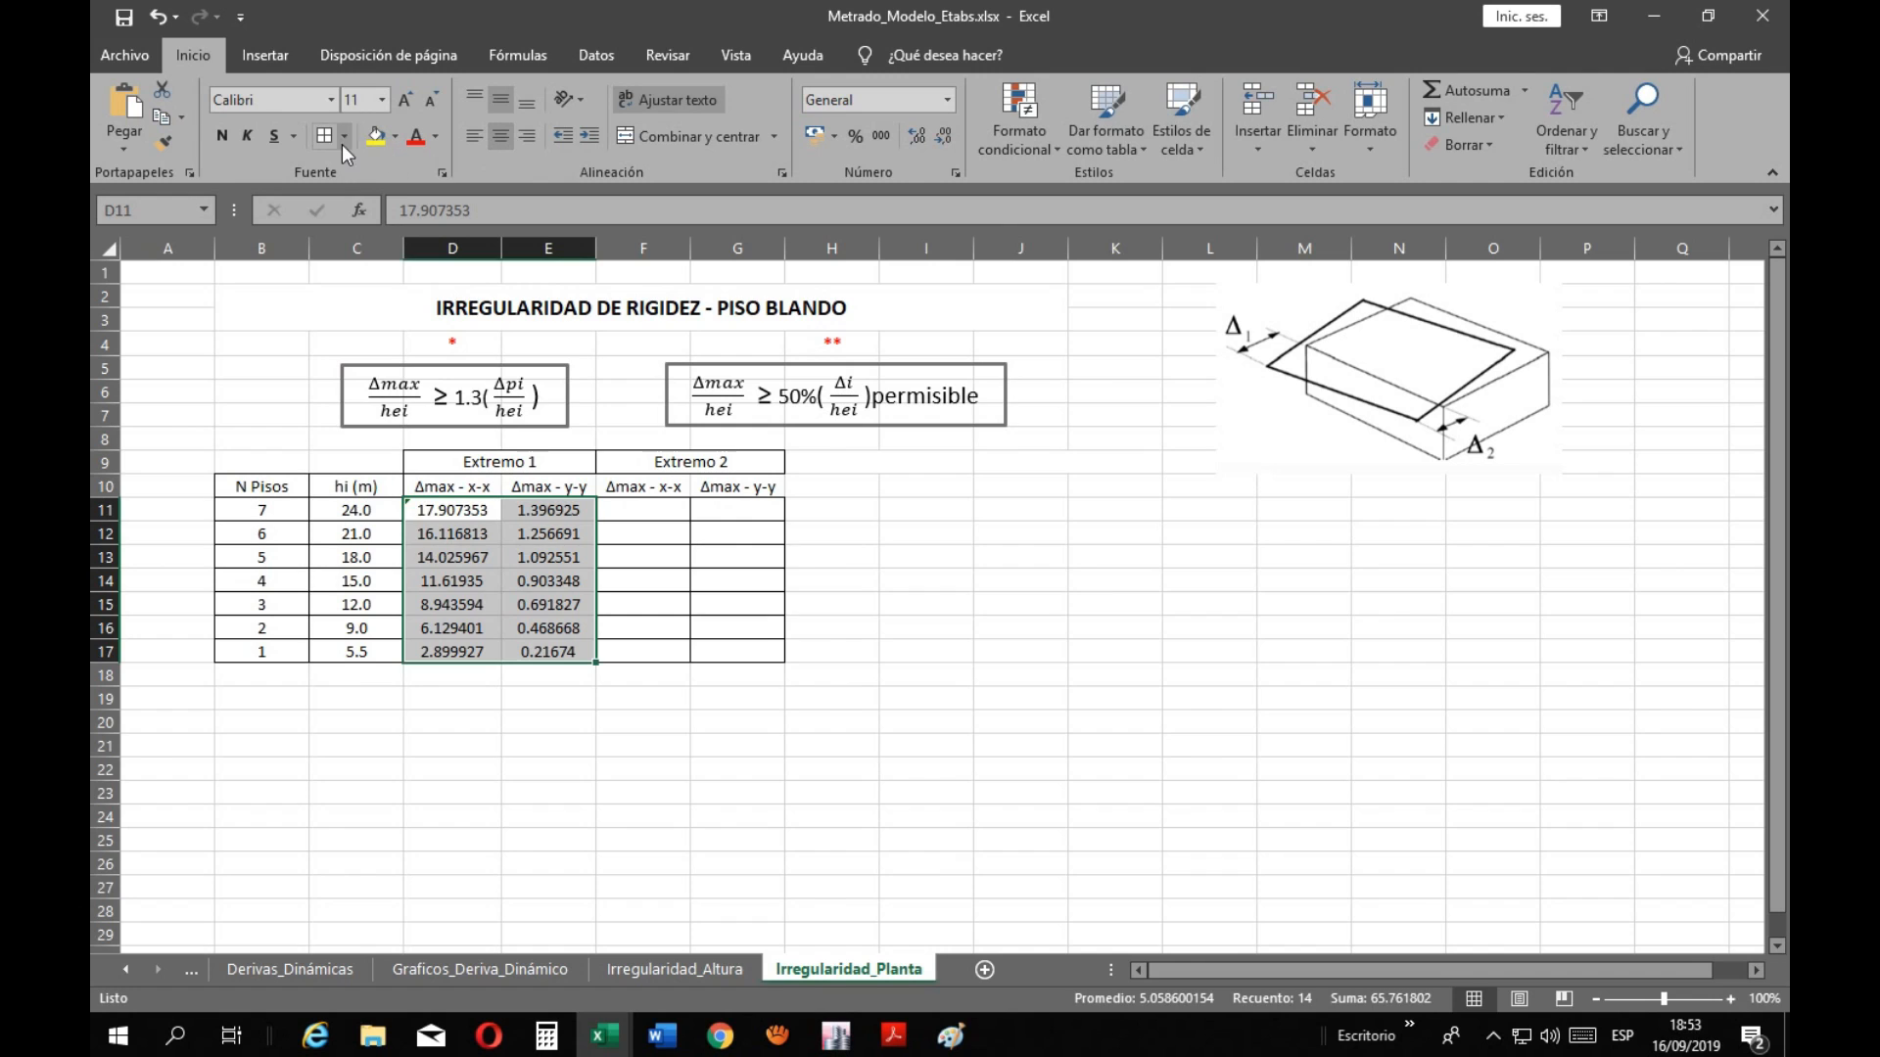
left_click(510, 732)
left_click(523, 793)
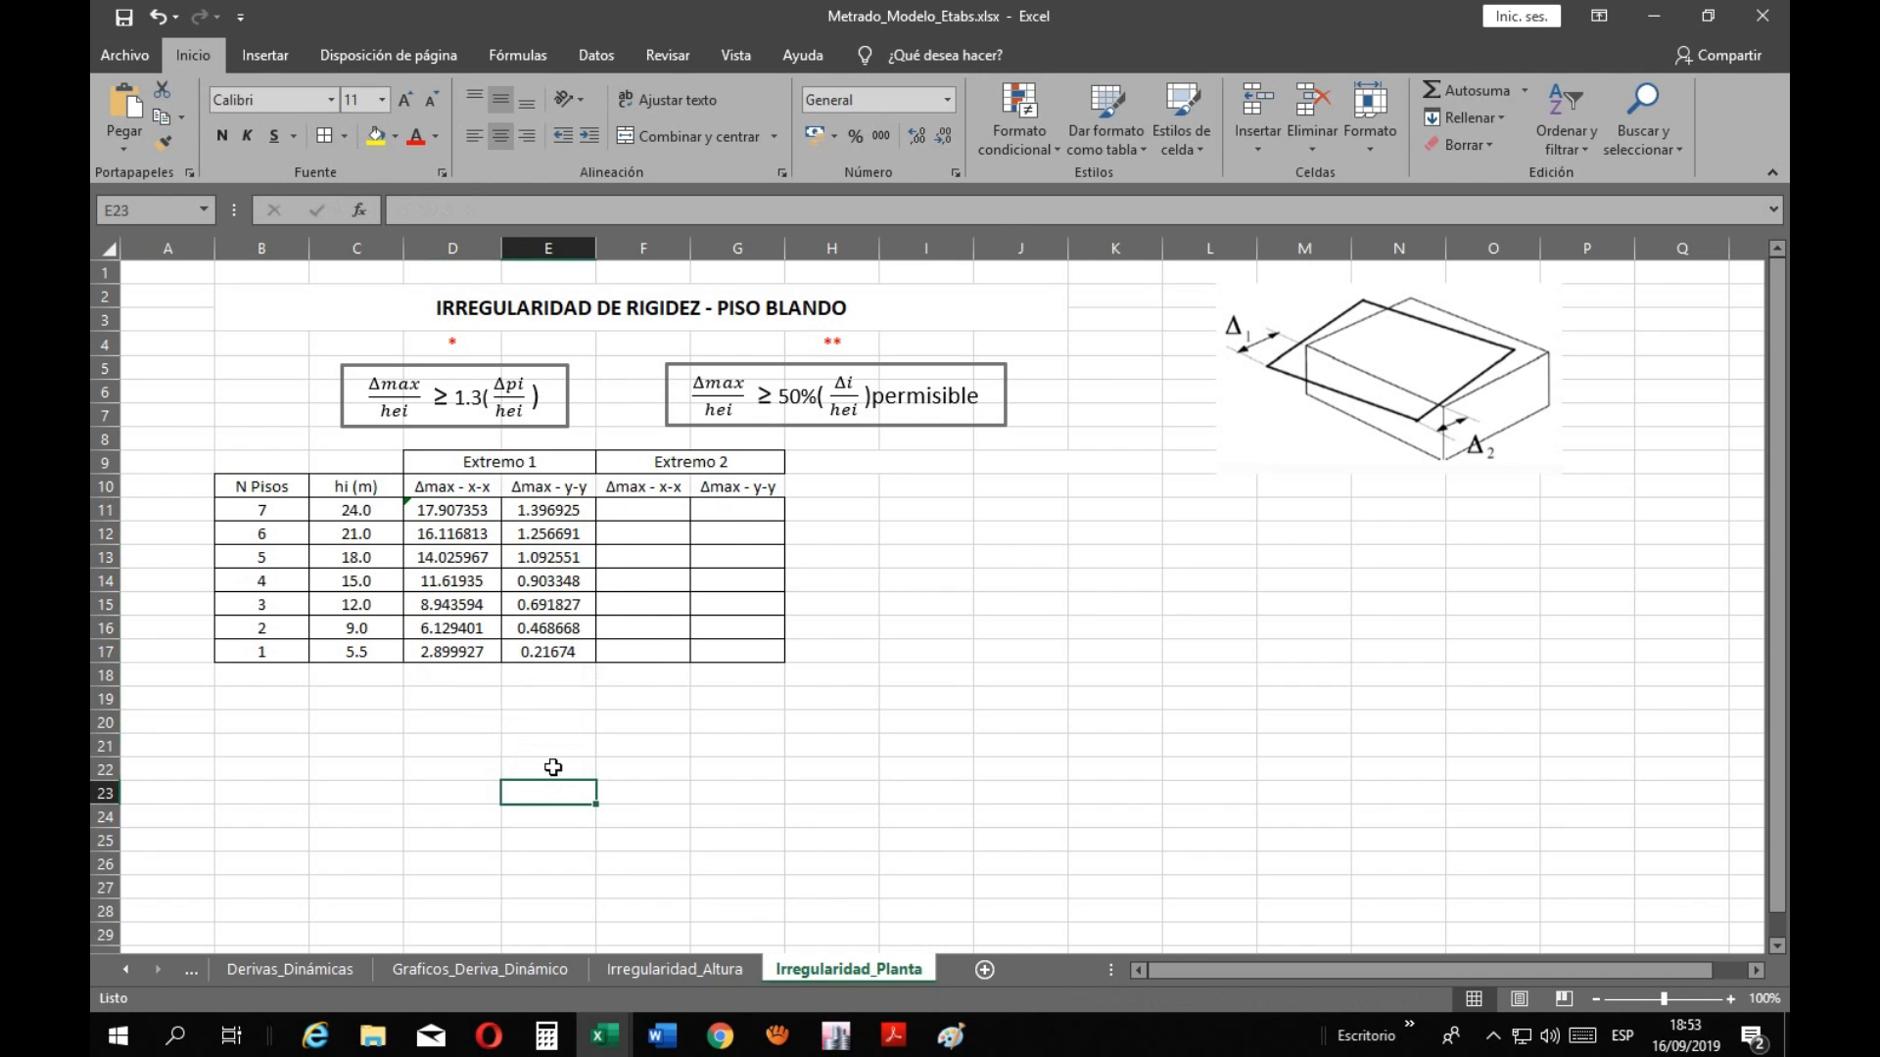
Review the Extremo 1 values, then switch to ETABS, close the response table and inspect the upper corner joints in the Techo_7 plan
left_click(468, 509)
left_click(539, 512)
left_click(443, 511)
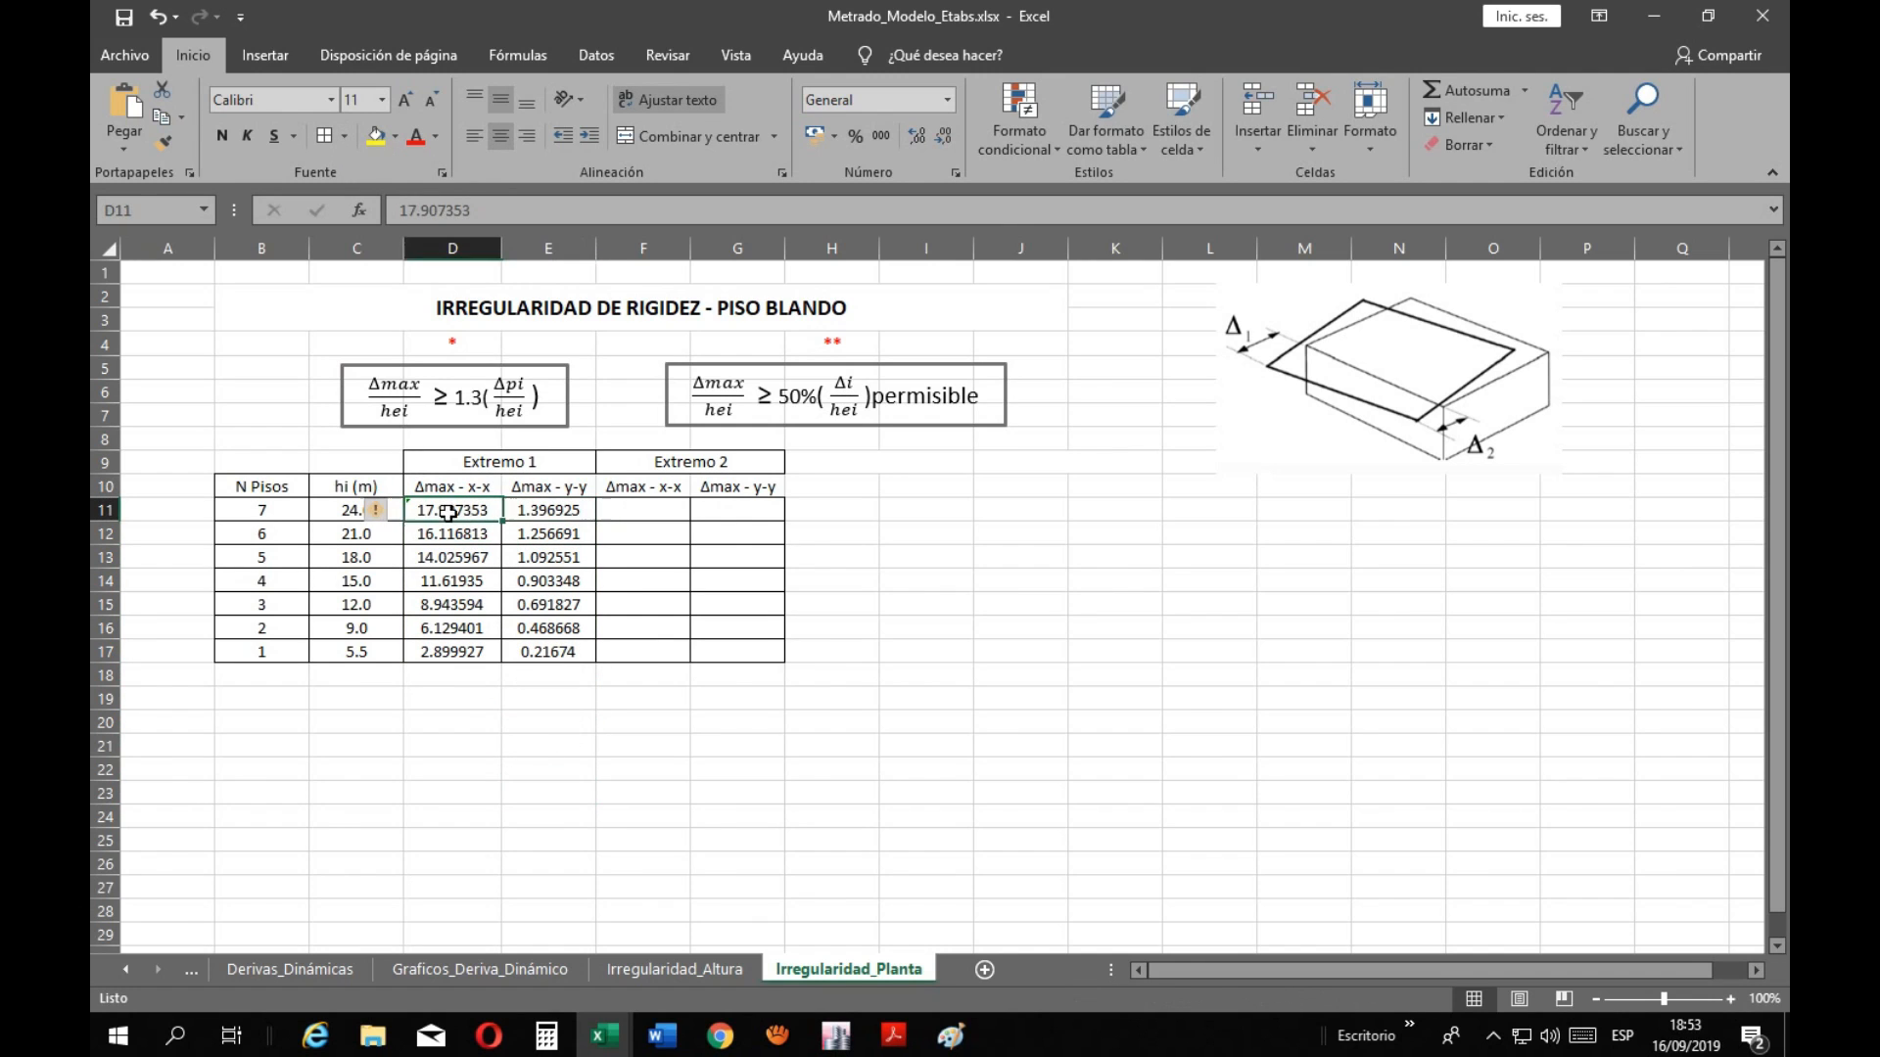
left_click(560, 527)
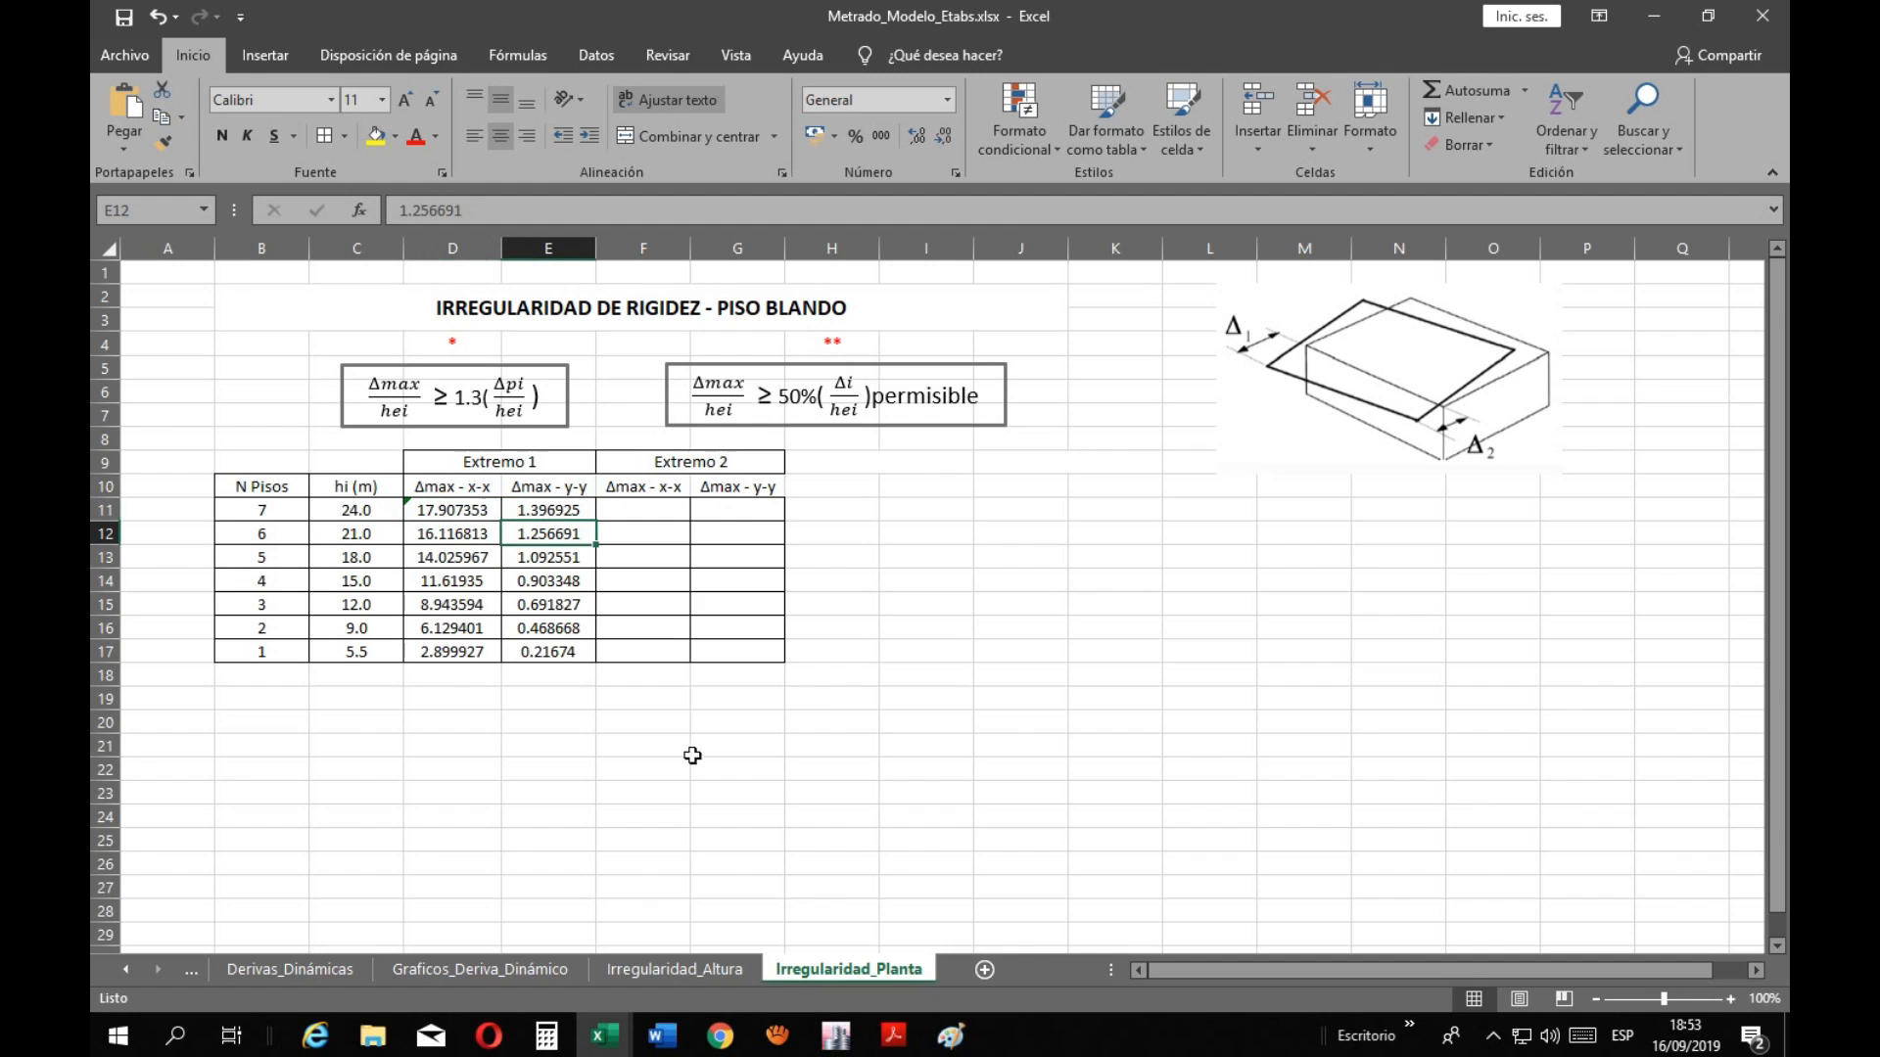
left_click(835, 1035)
left_click(1189, 273)
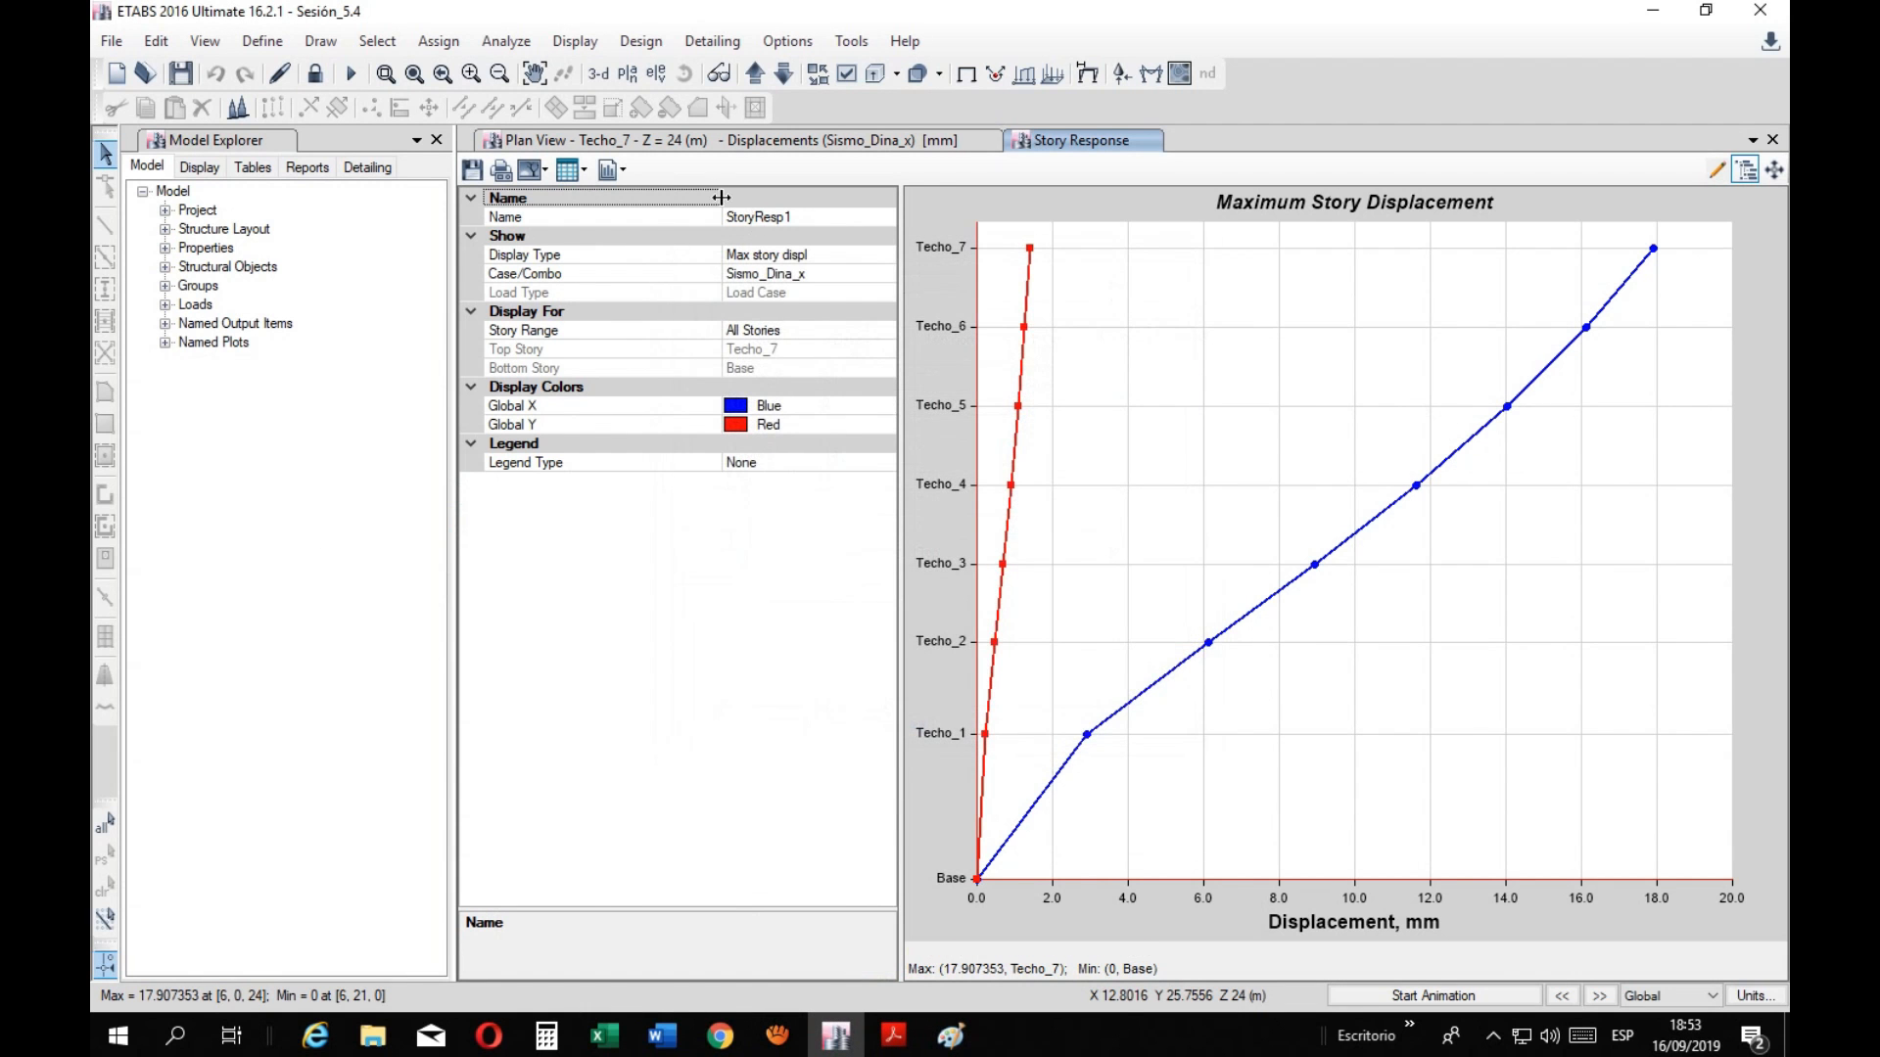
left_click(754, 145)
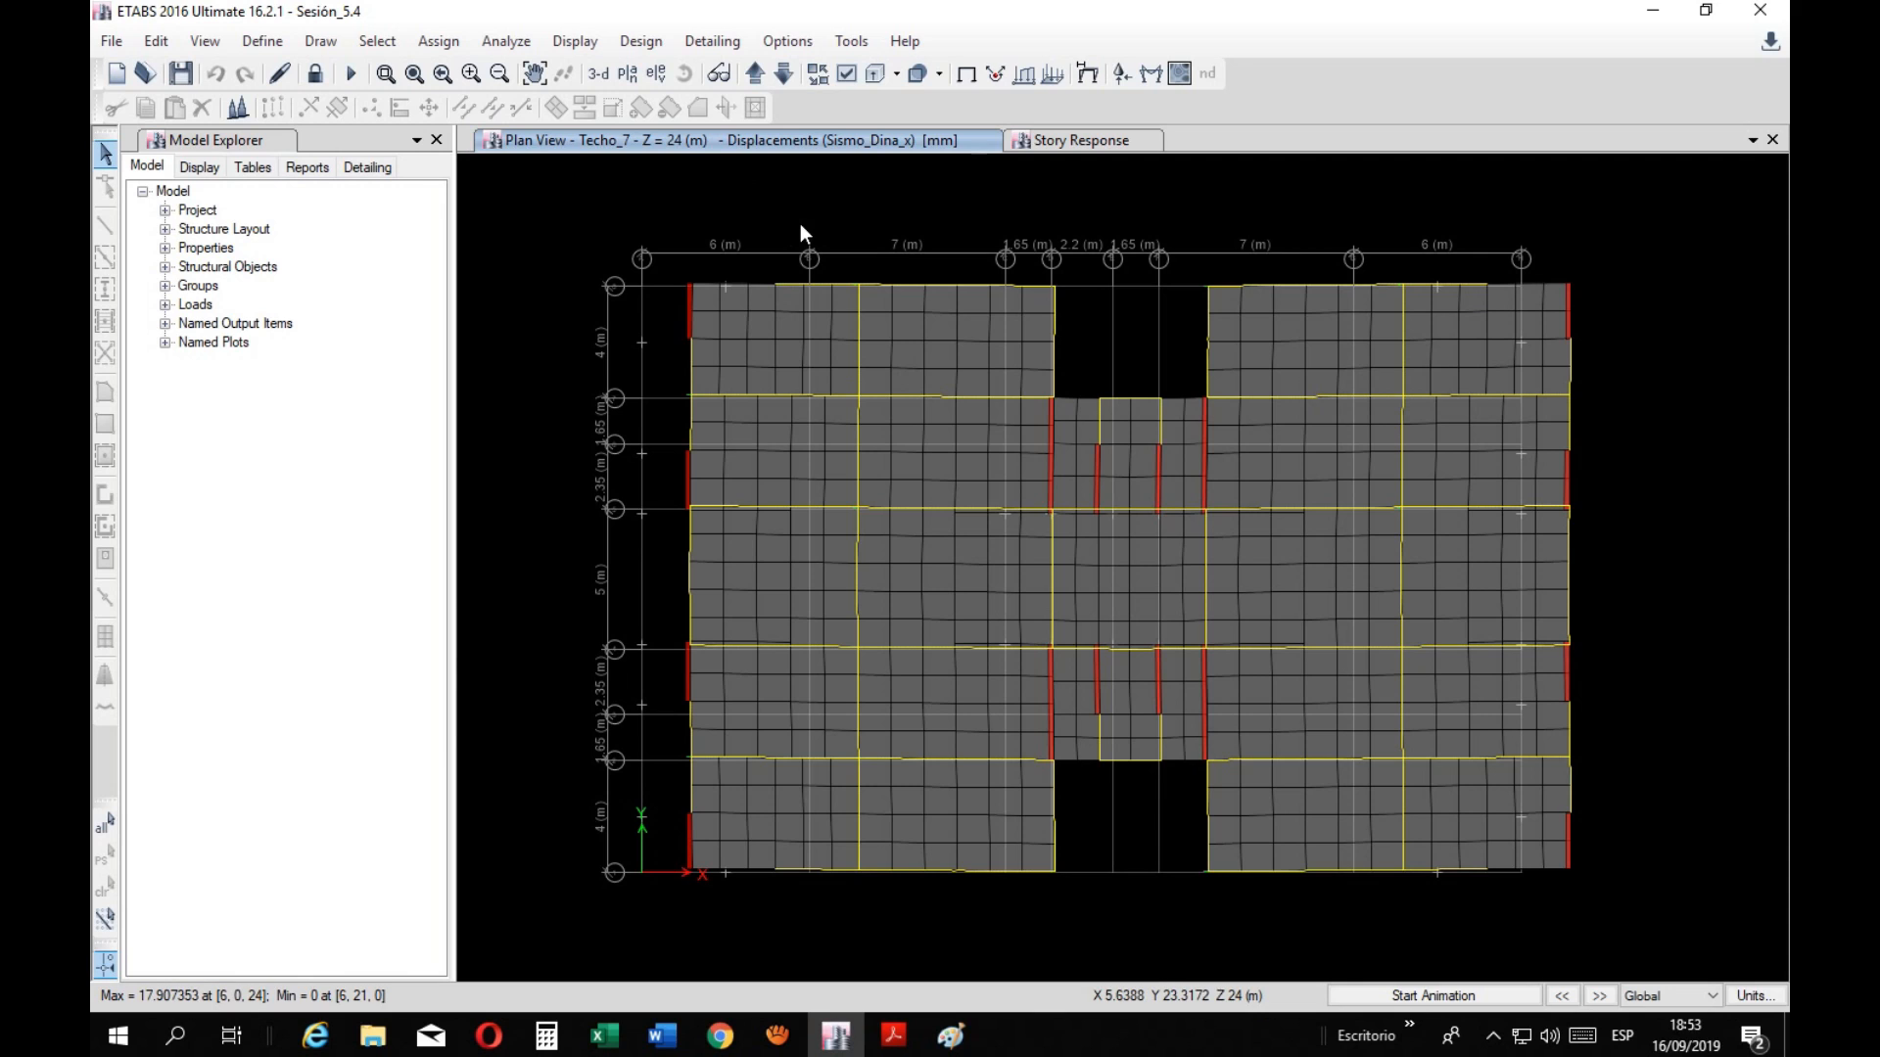
right_click(1576, 285)
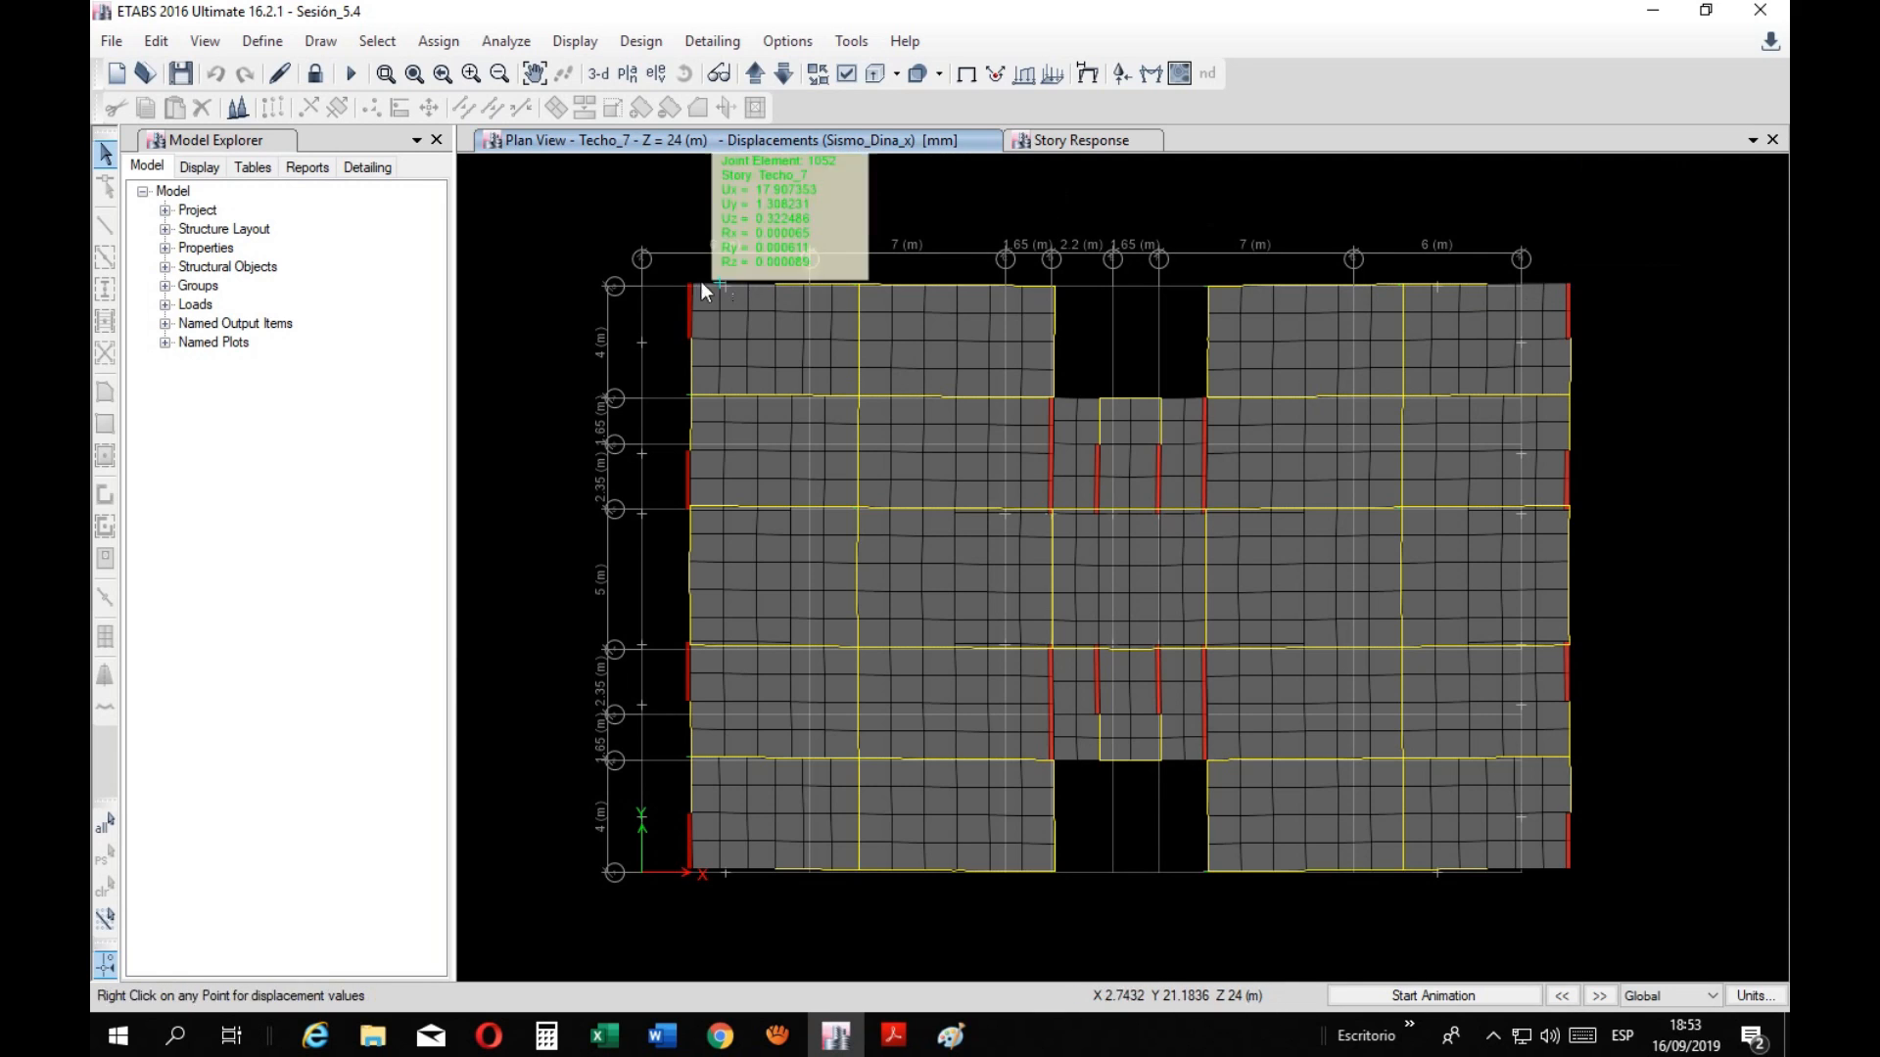
Display the seismic displacements in the elevation view along grid line 1
scroll(620, 272, "up", 4)
scroll(635, 294, "down", 4)
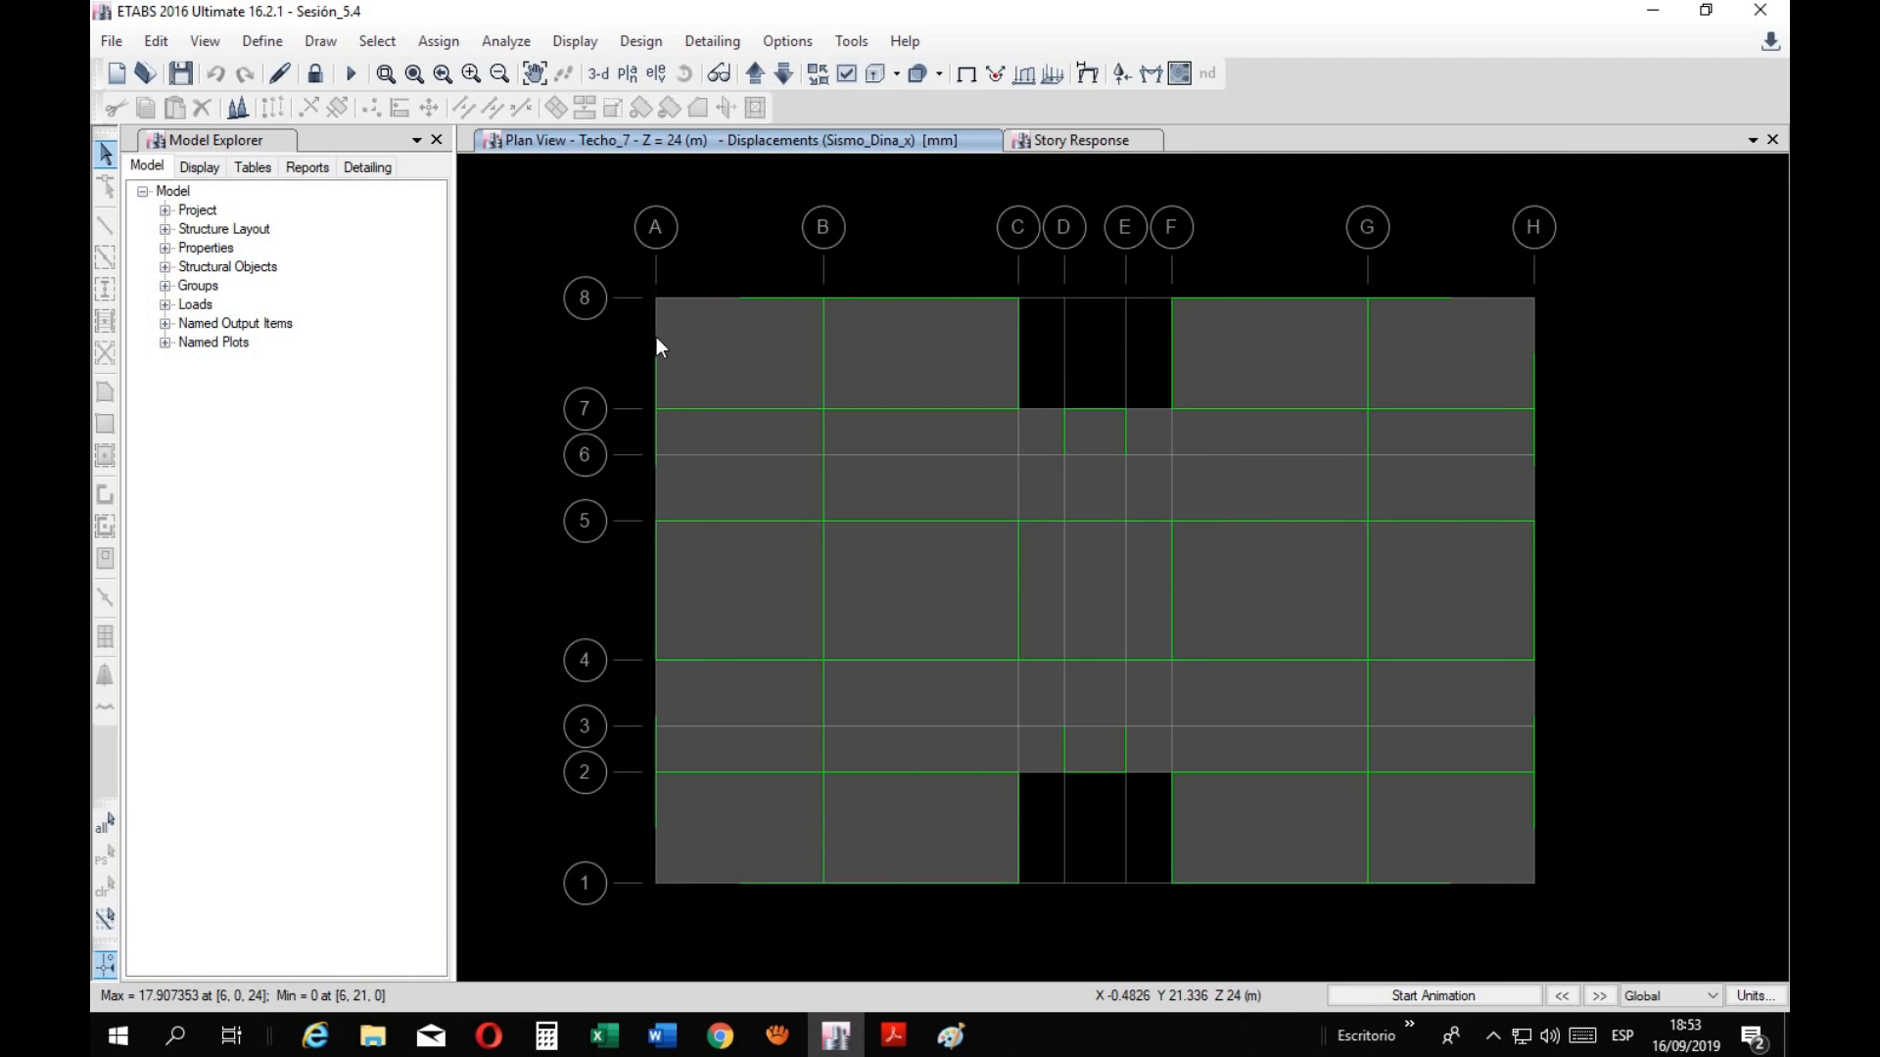
left_click(650, 76)
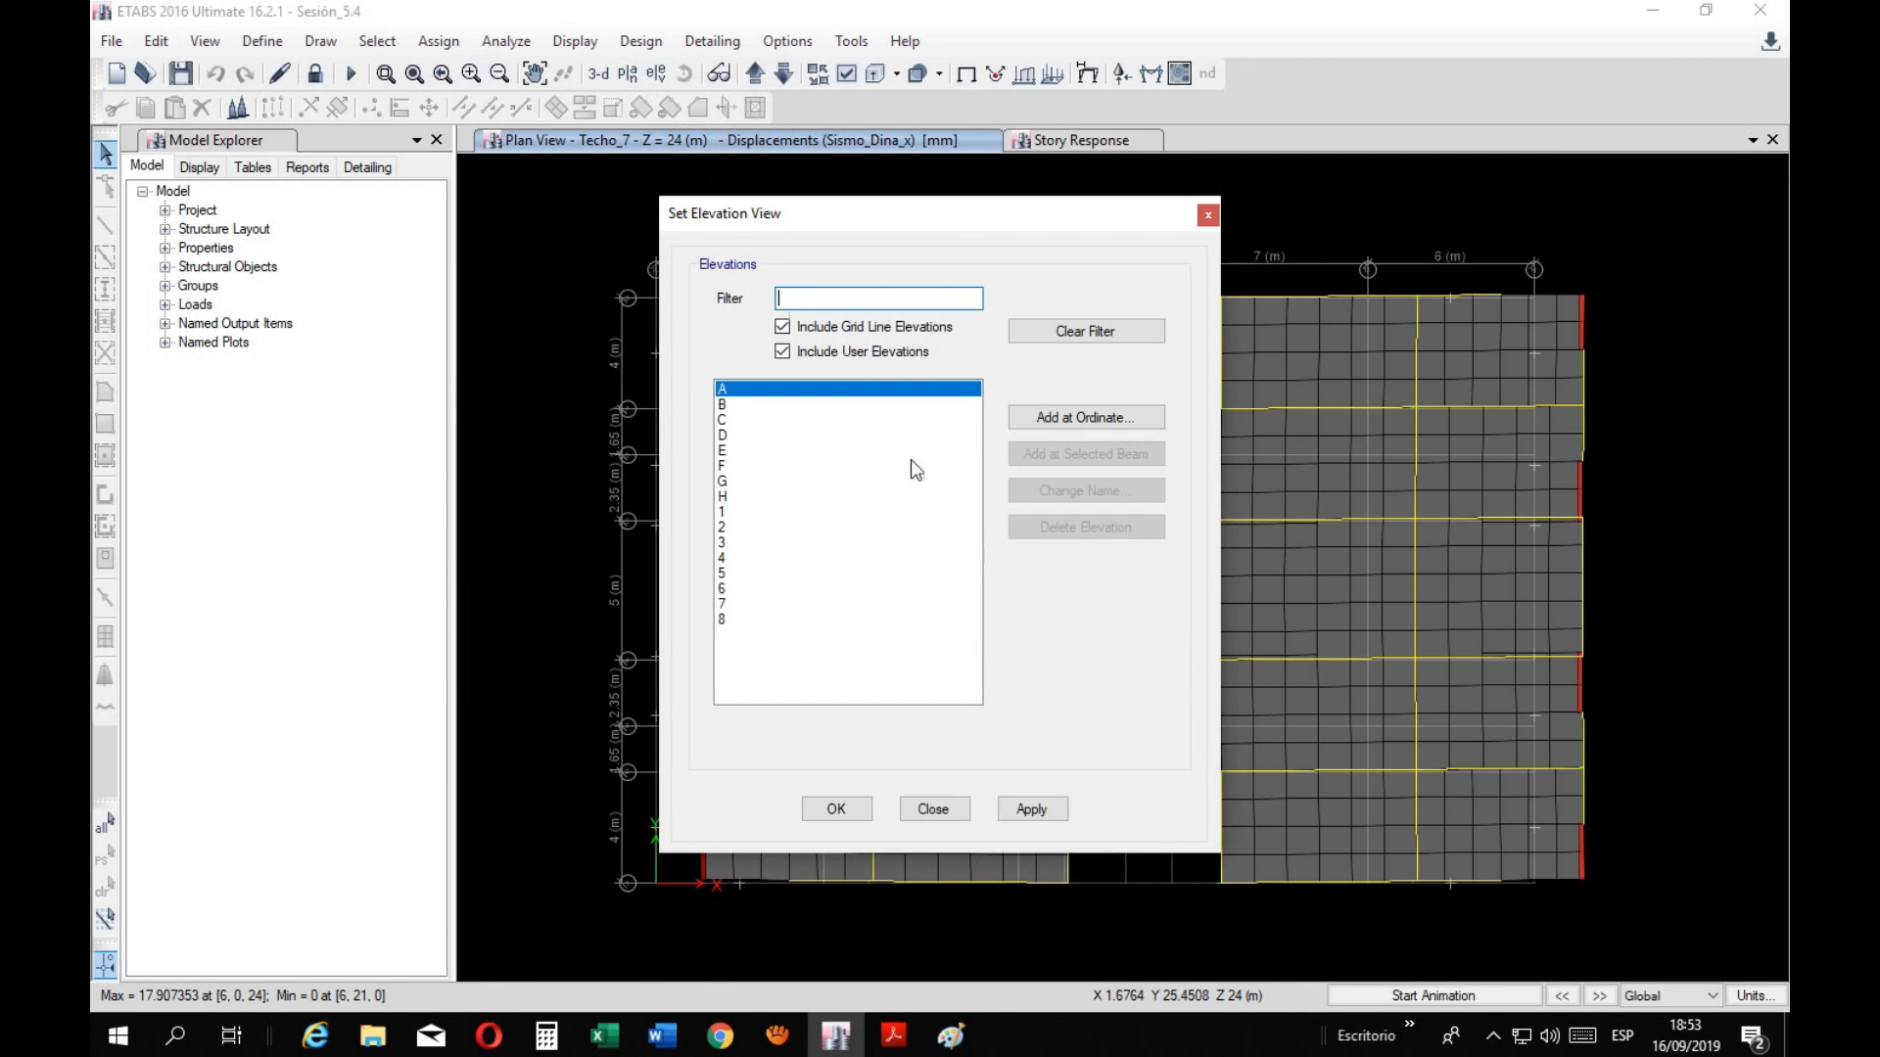
left_click(737, 527)
left_click(738, 511)
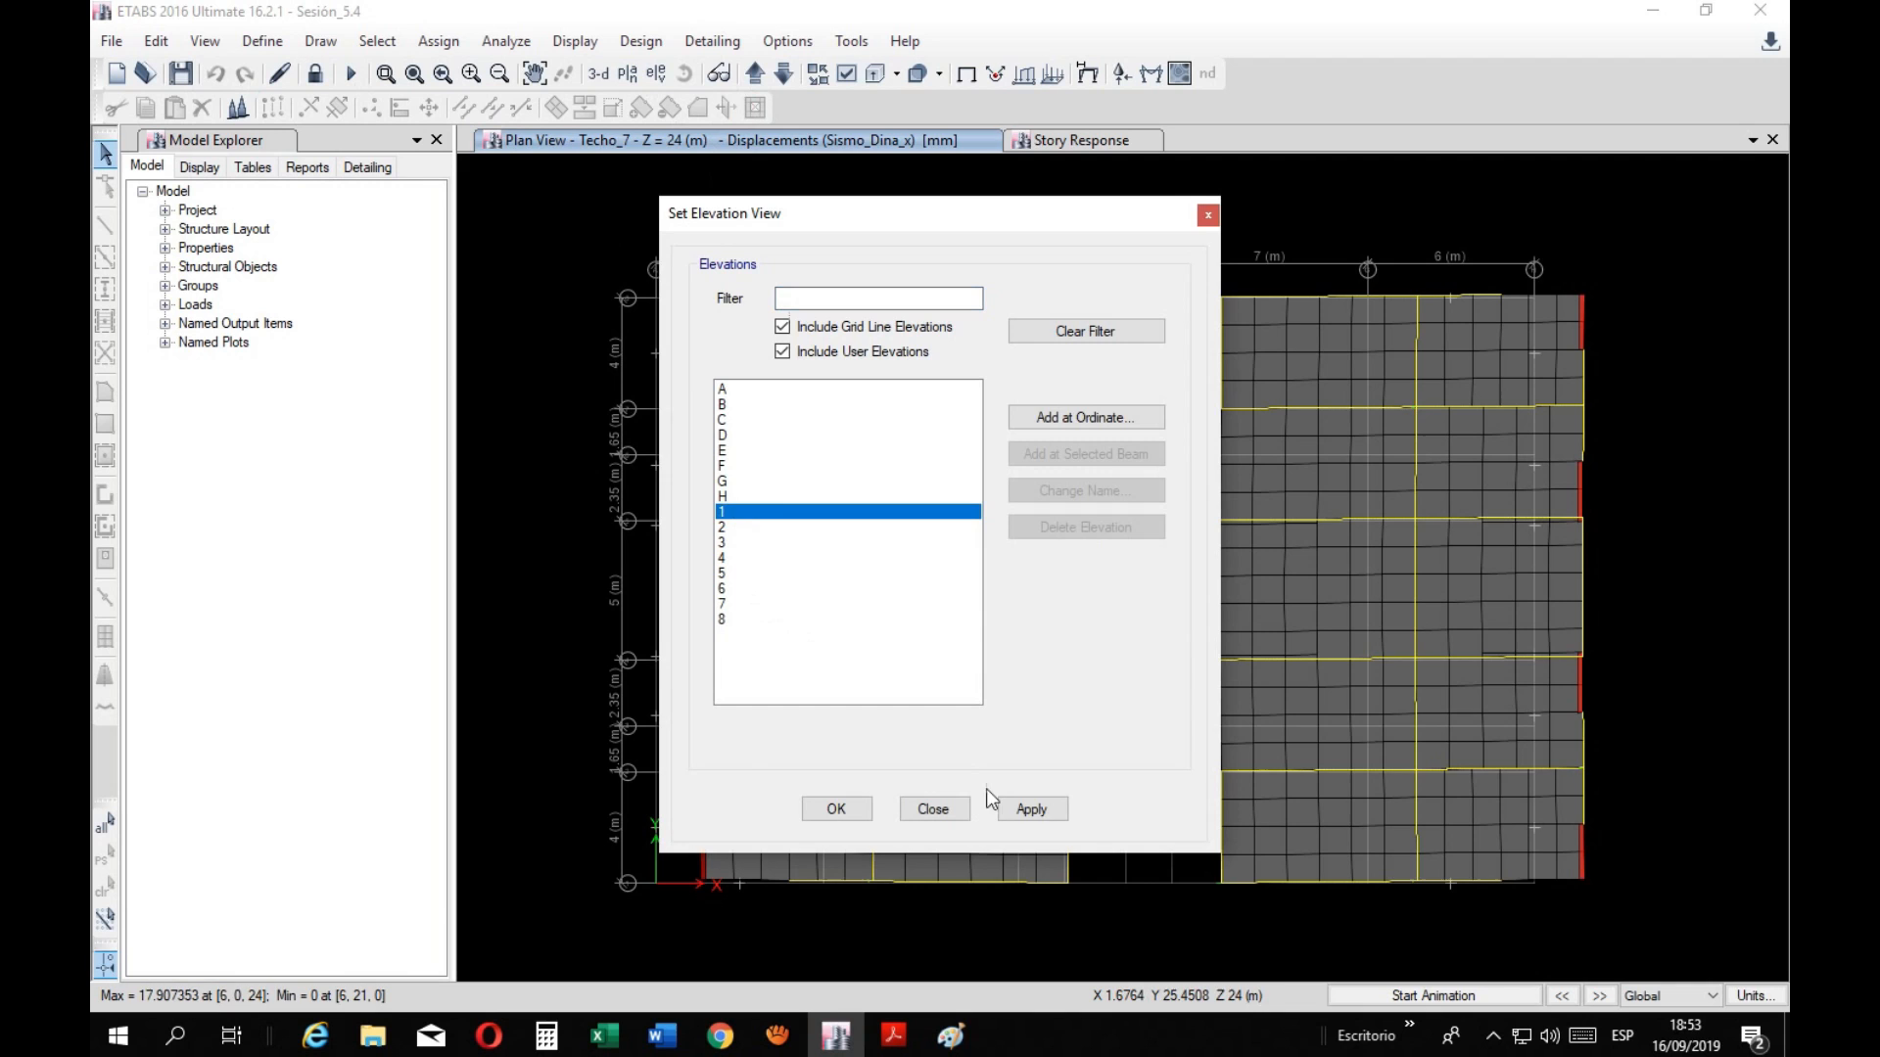
left_click(1021, 807)
left_click(948, 814)
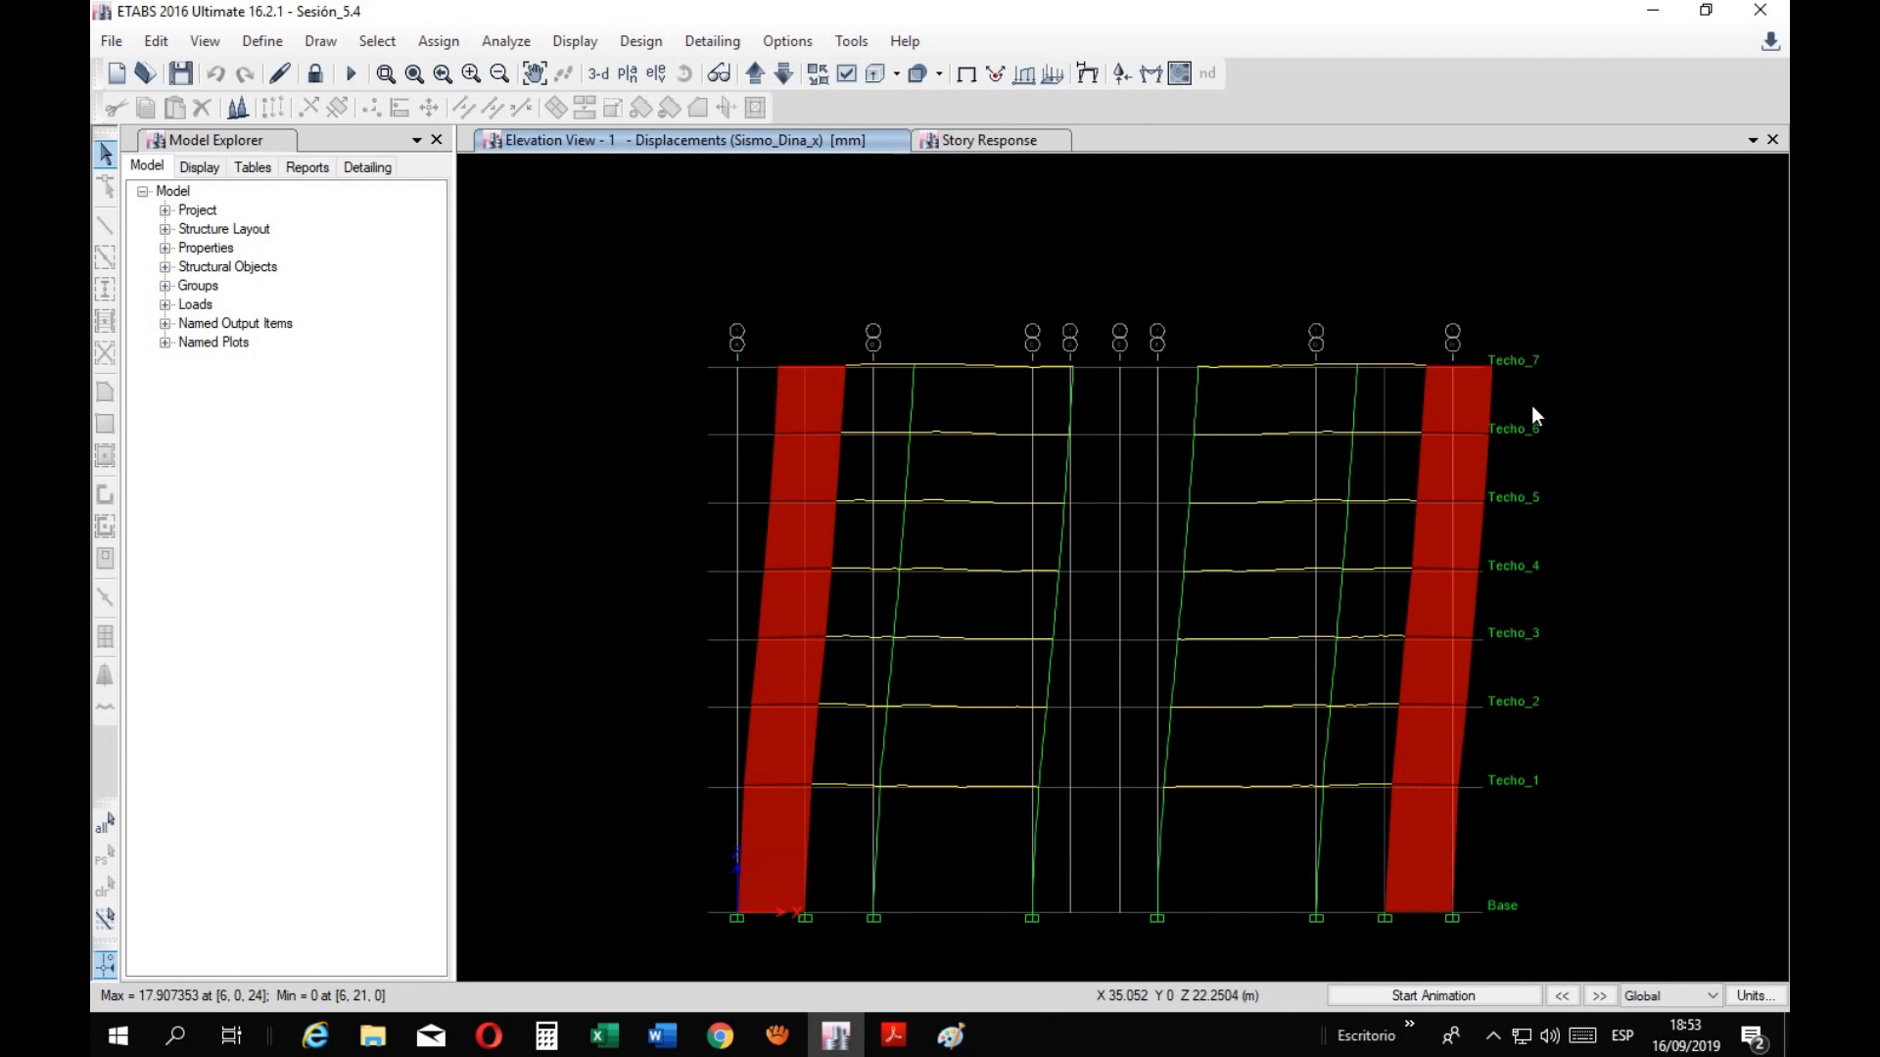
Inspect the point displacements of joint 28 at Techo_7 and Techo_6 in elevation 1
right_click(1490, 367)
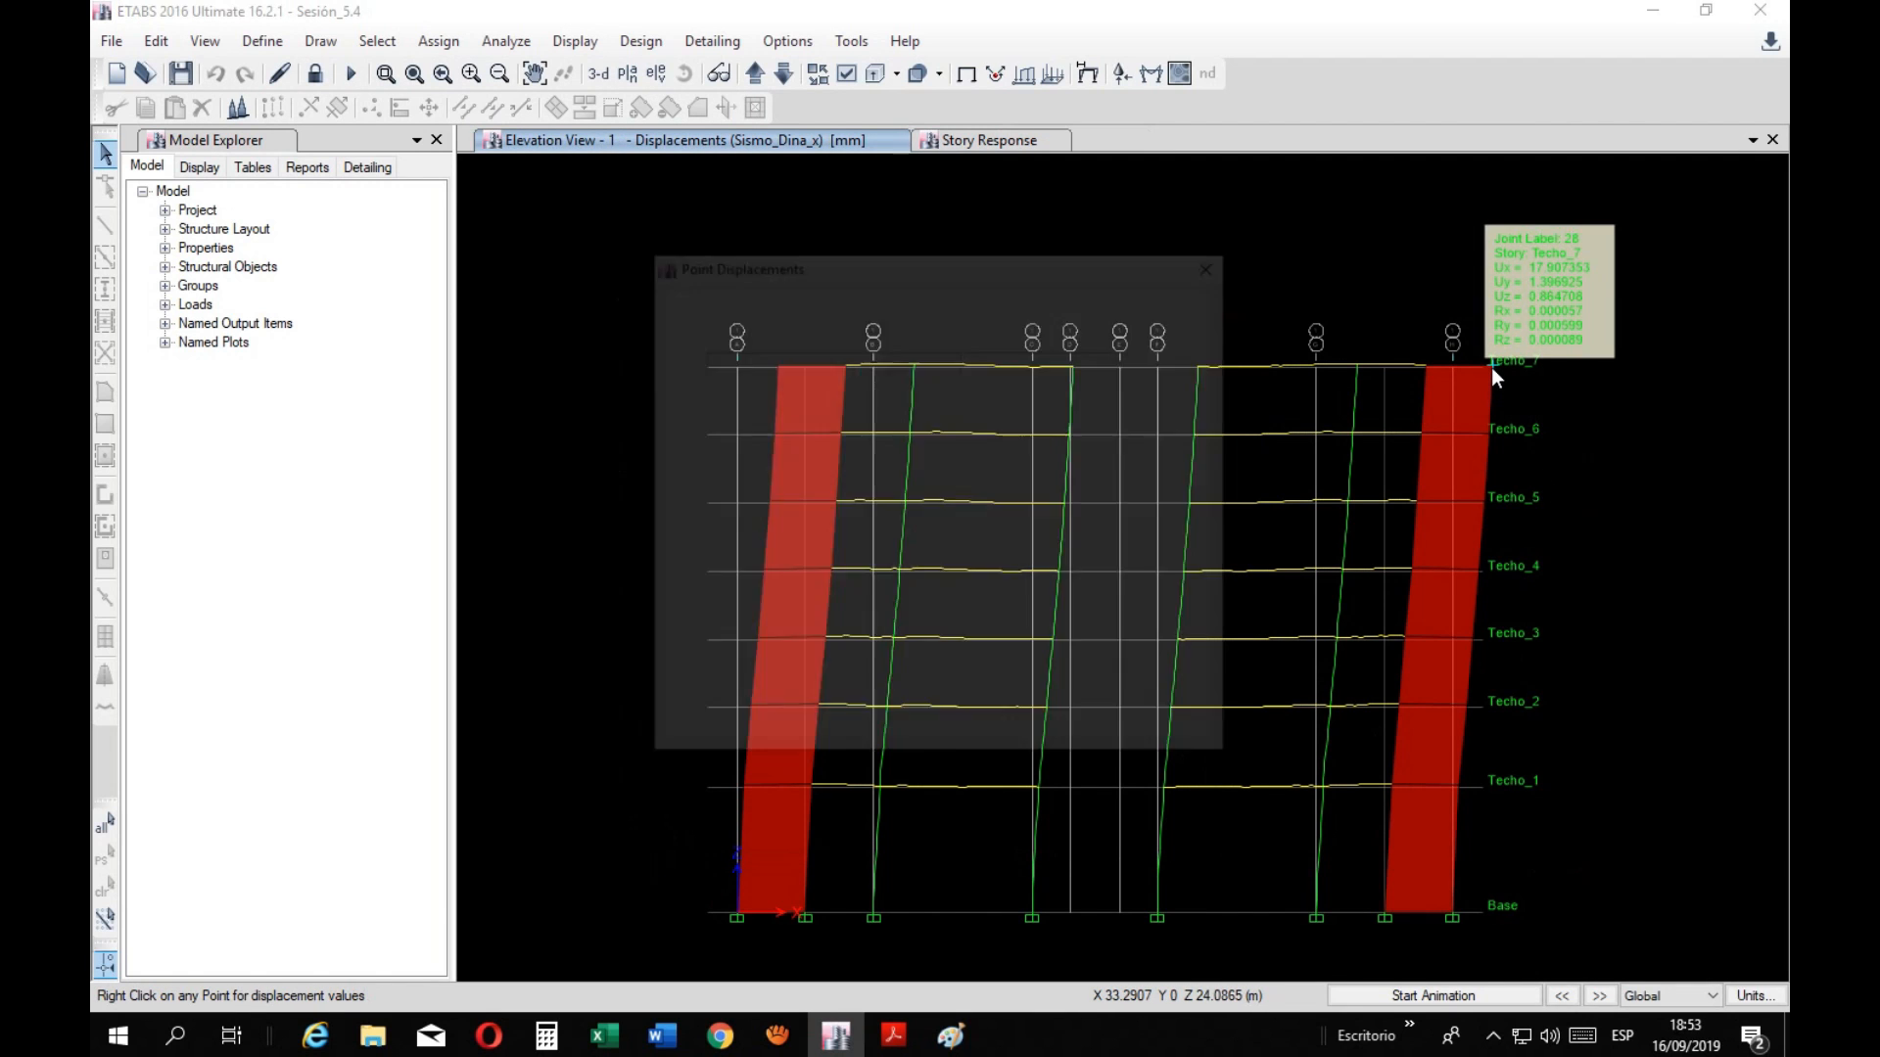
left_click(615, 1039)
mouse_move(720, 995)
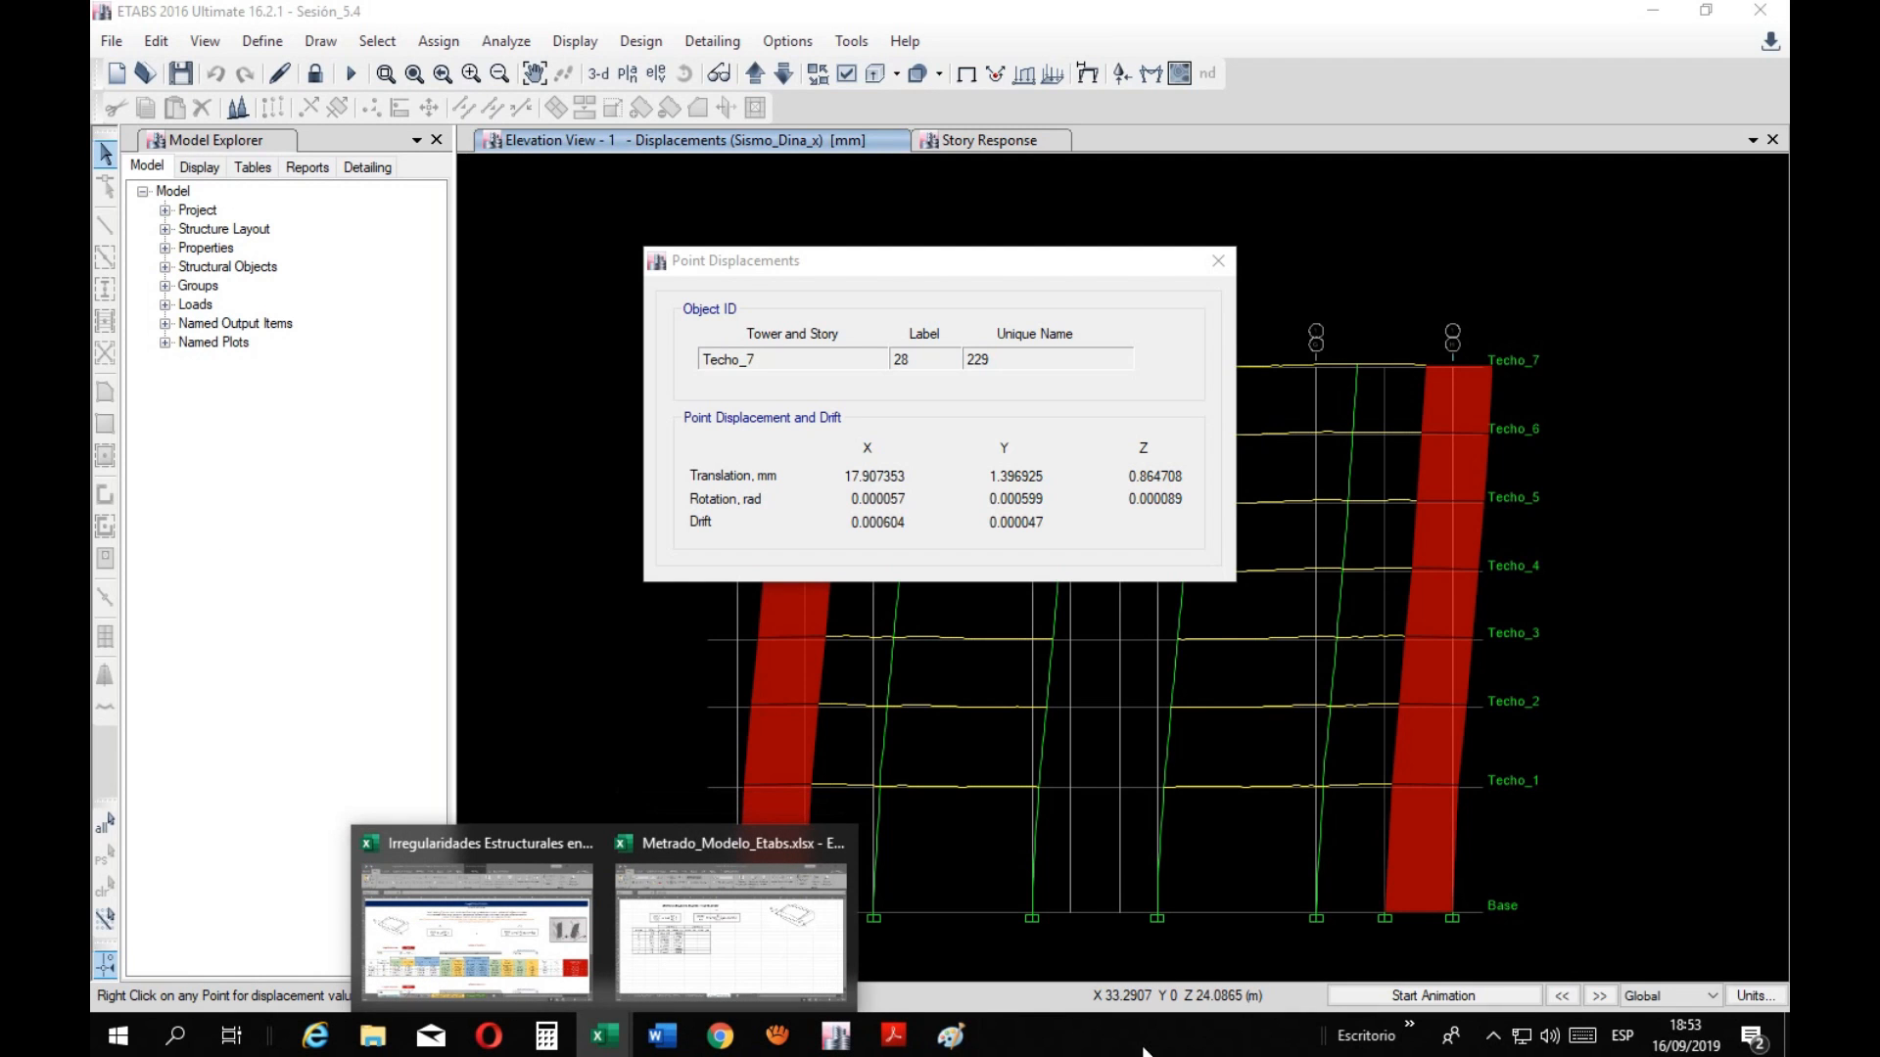
left_click(1219, 262)
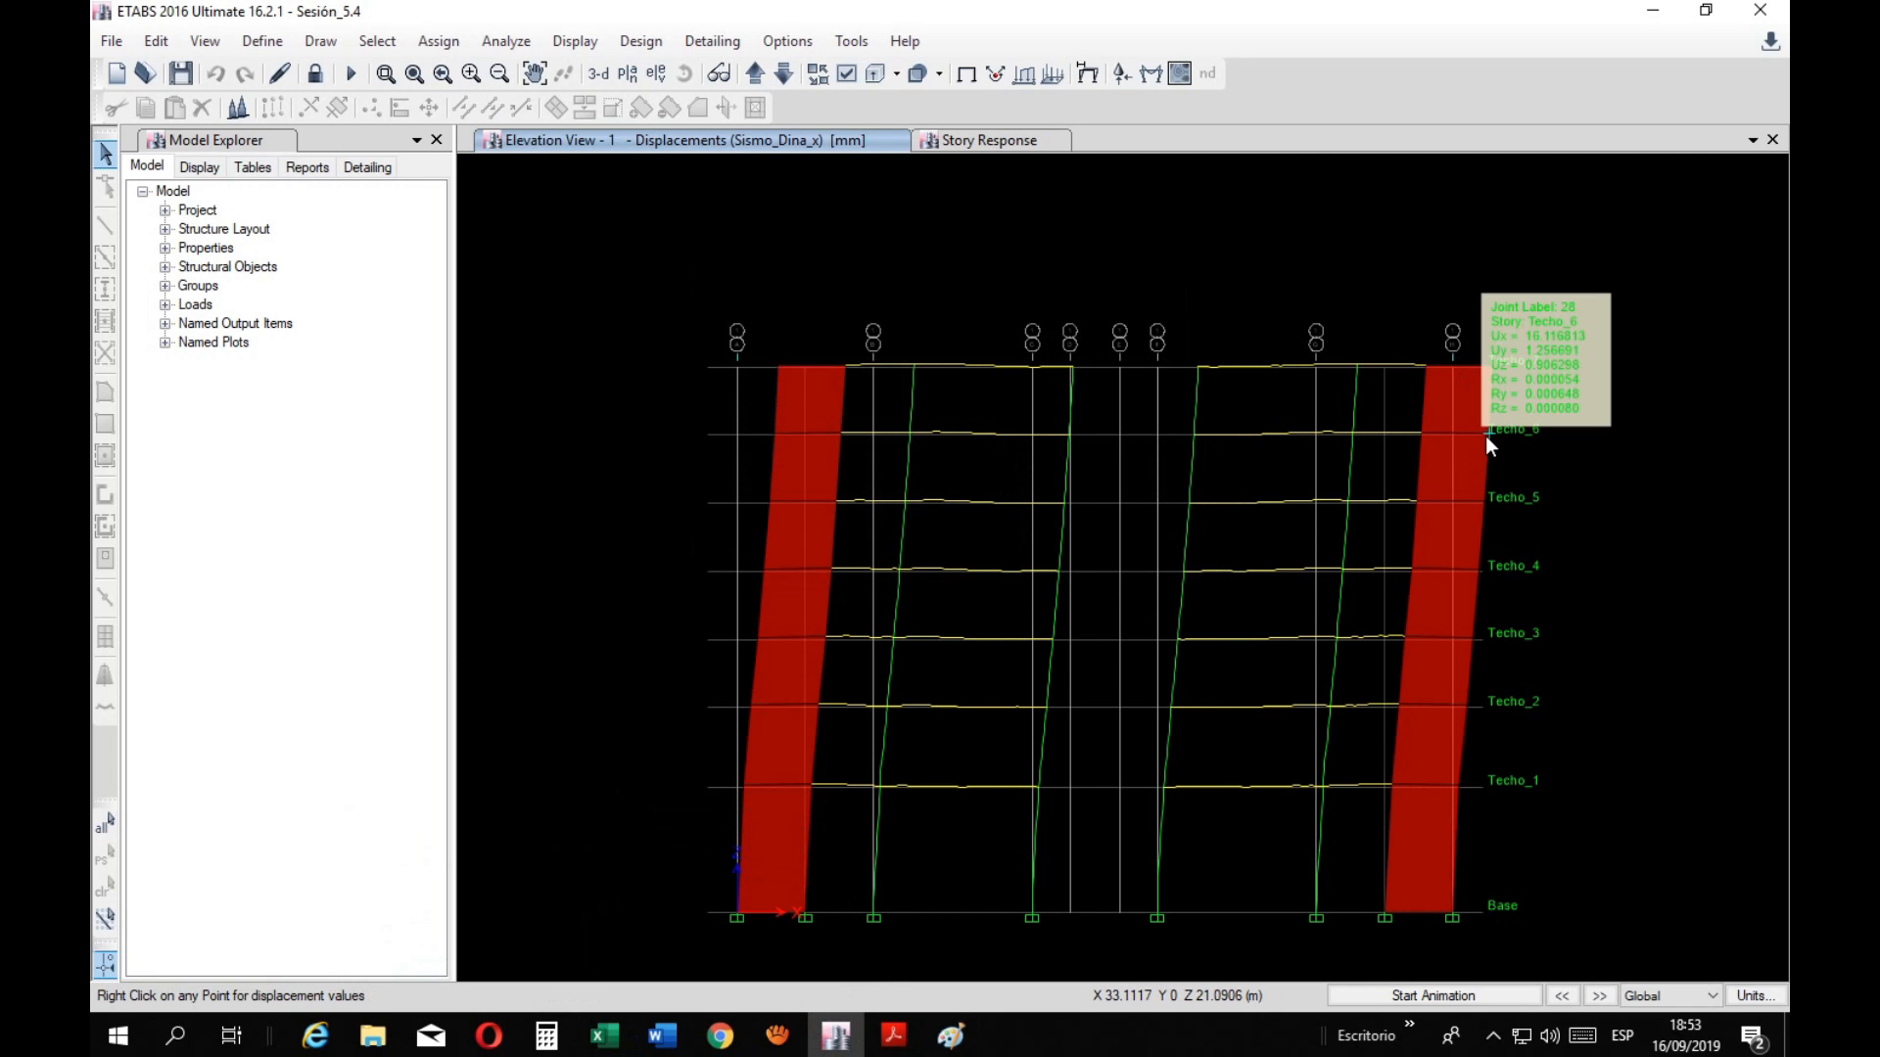
right_click(1490, 435)
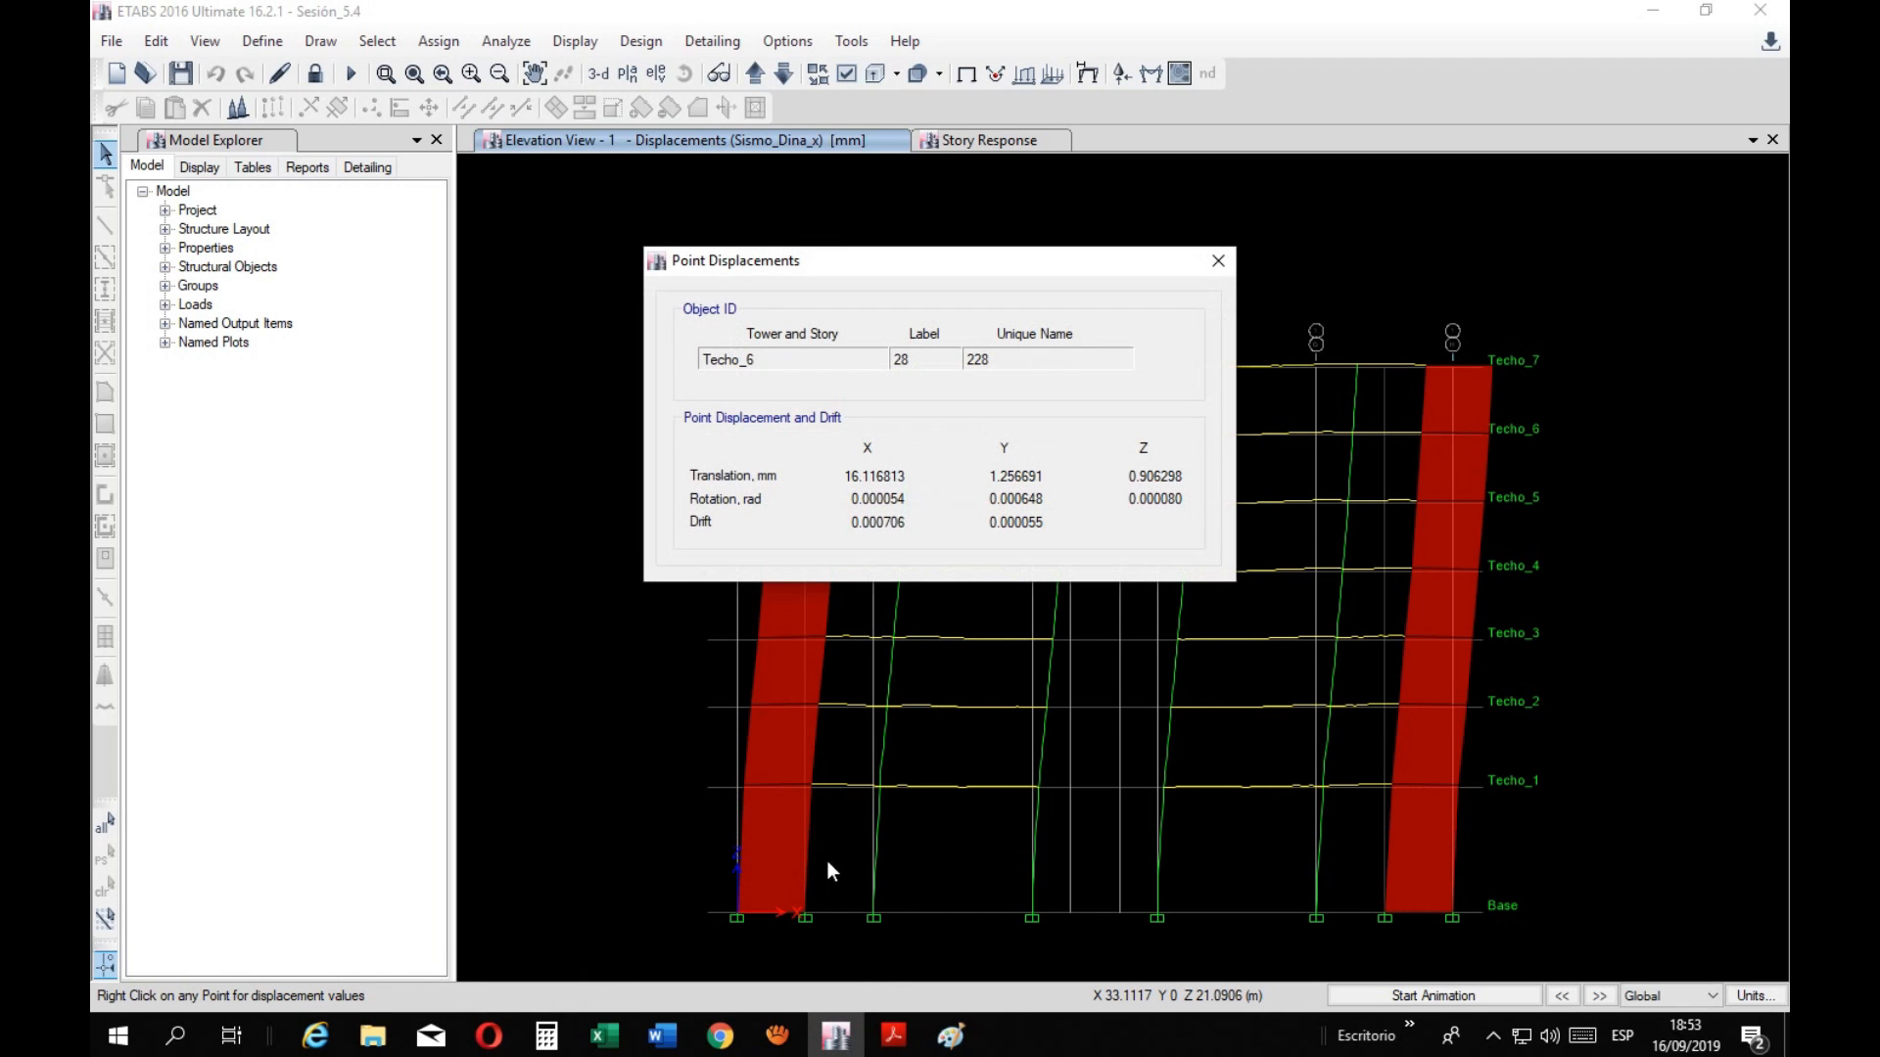
mouse_move(605, 1039)
mouse_move(730, 915)
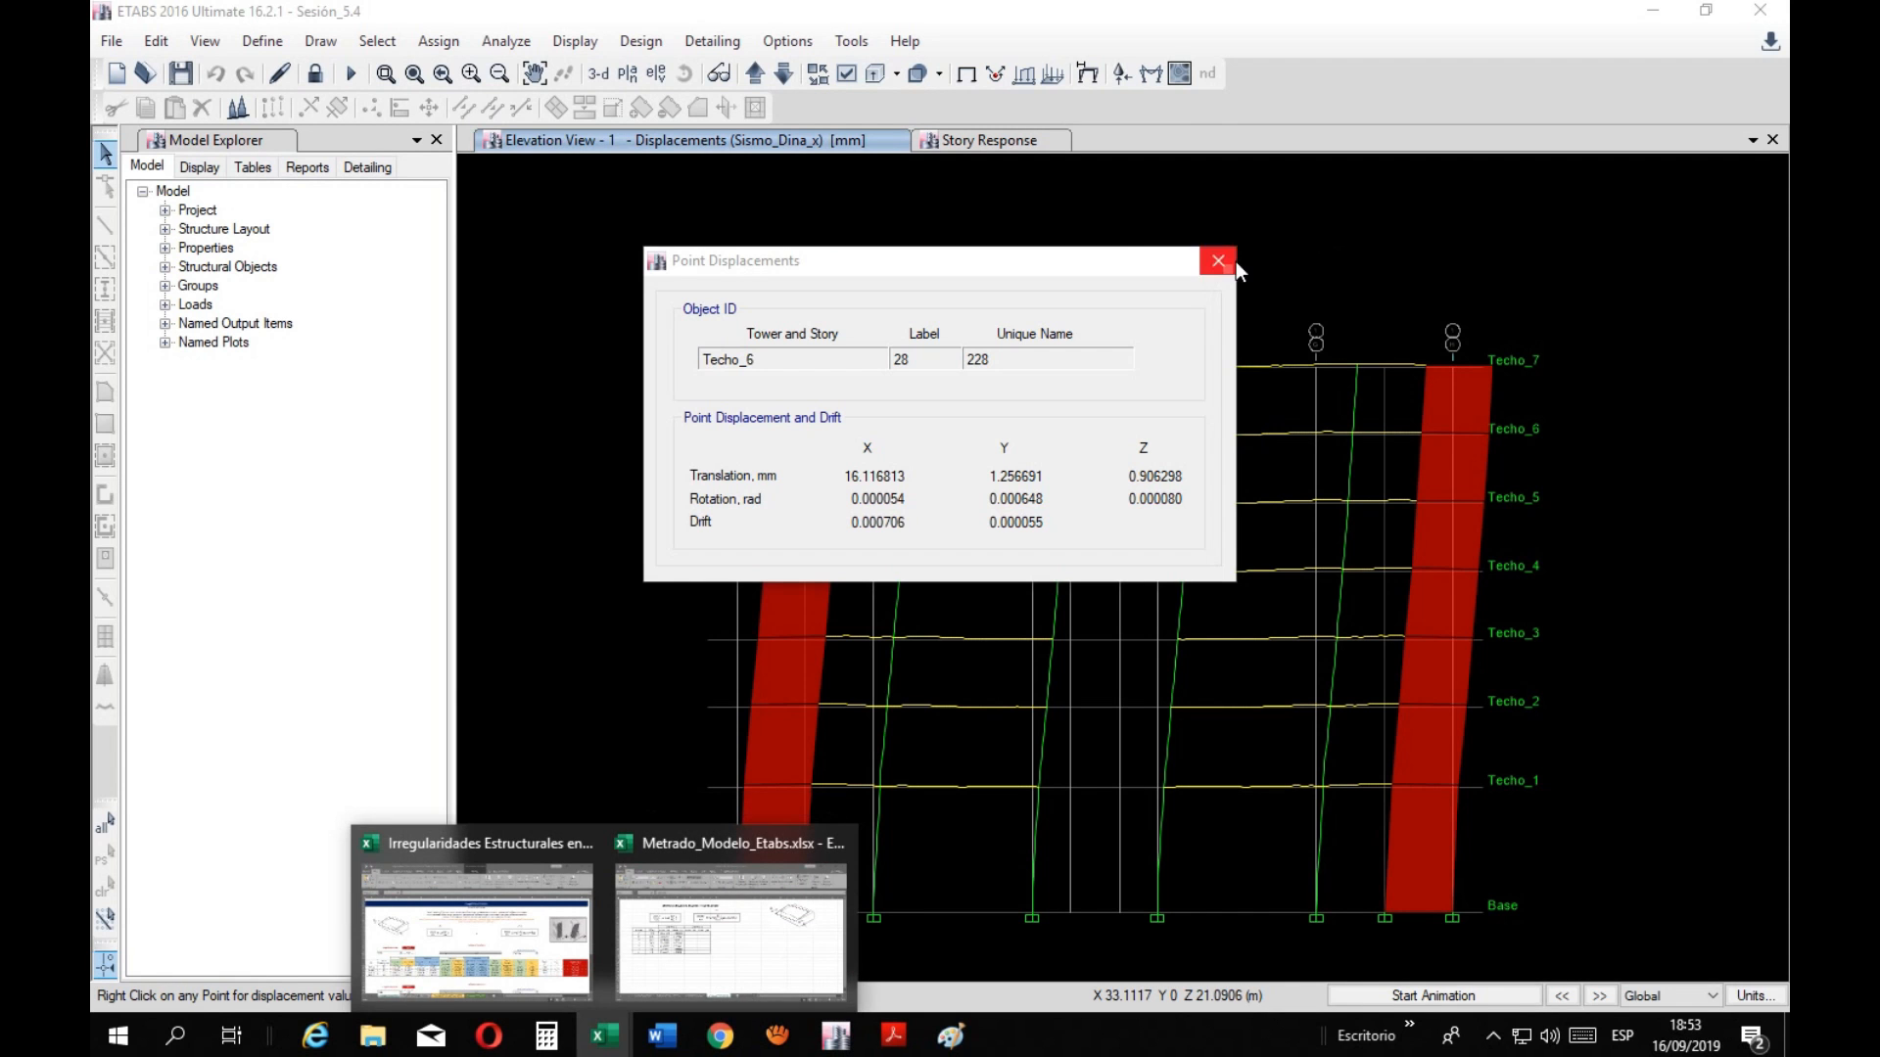
left_click(1218, 260)
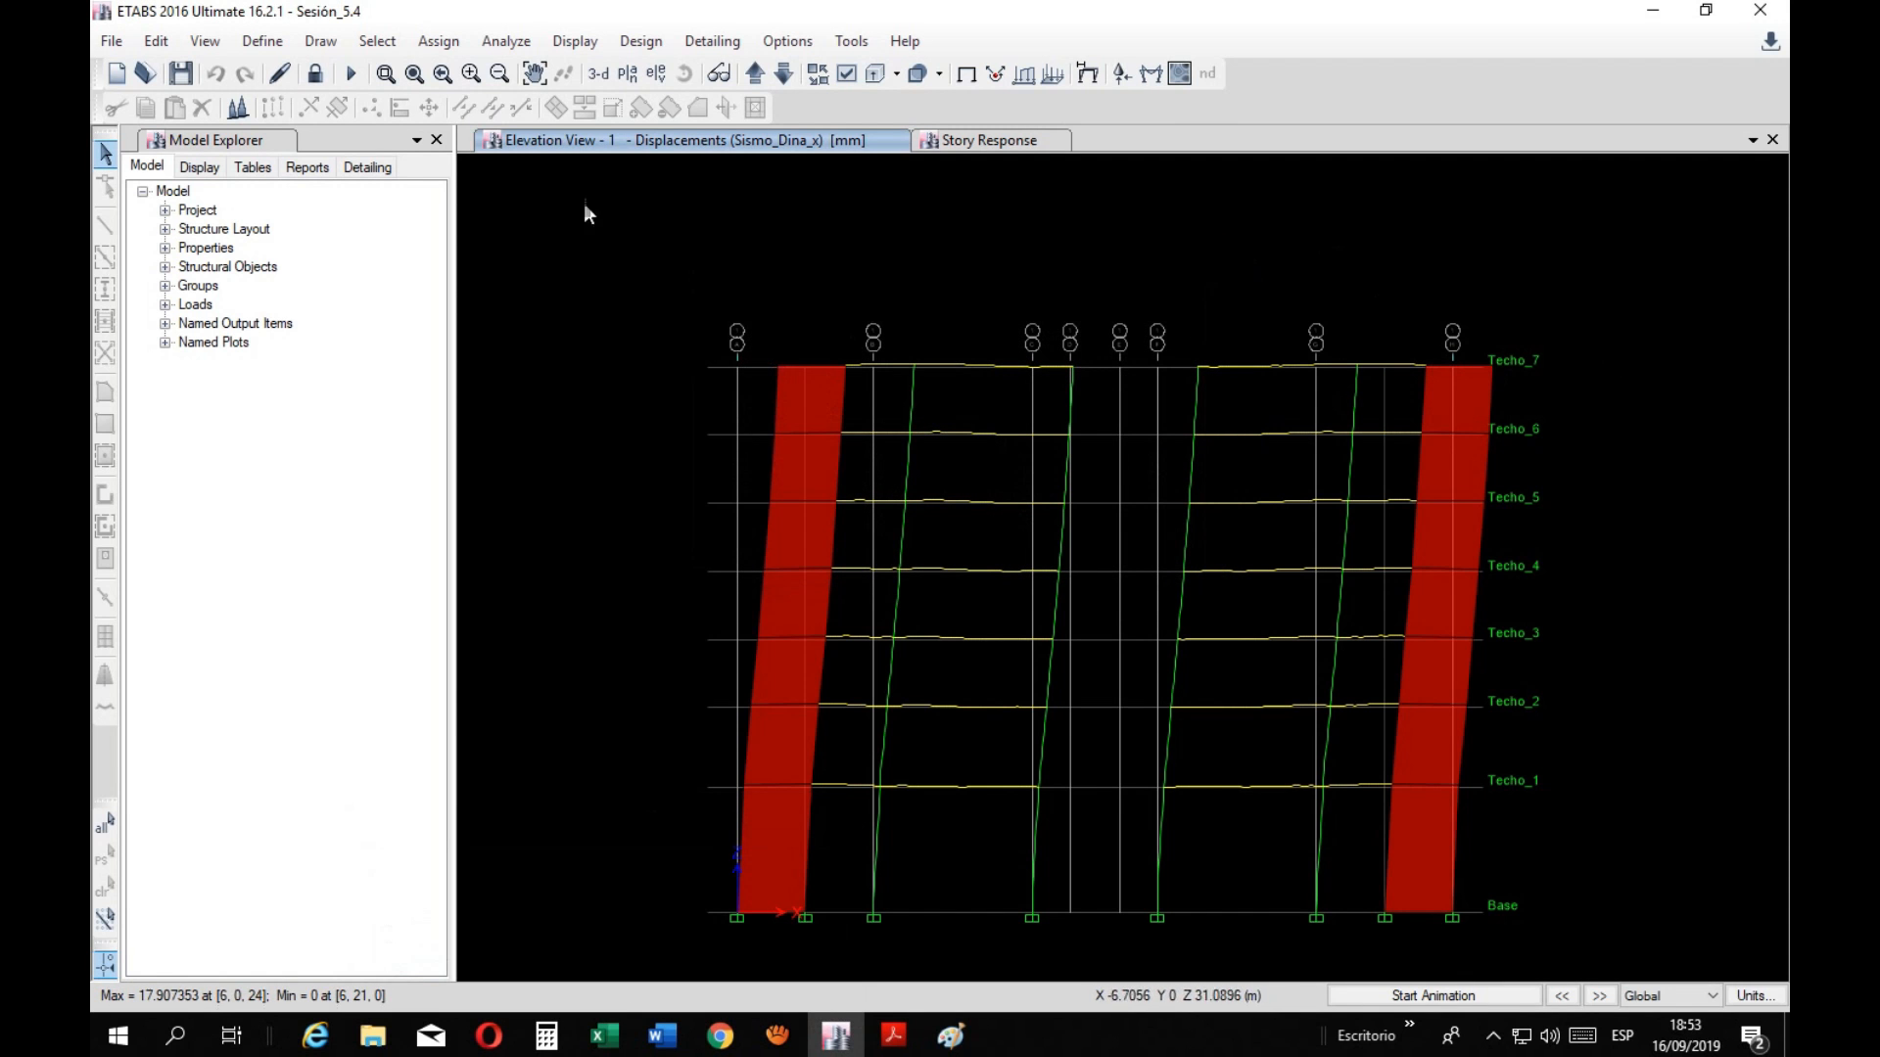
Return to the Techo_7 plan view and inspect the point displacements of corner joint 28
left_click(628, 74)
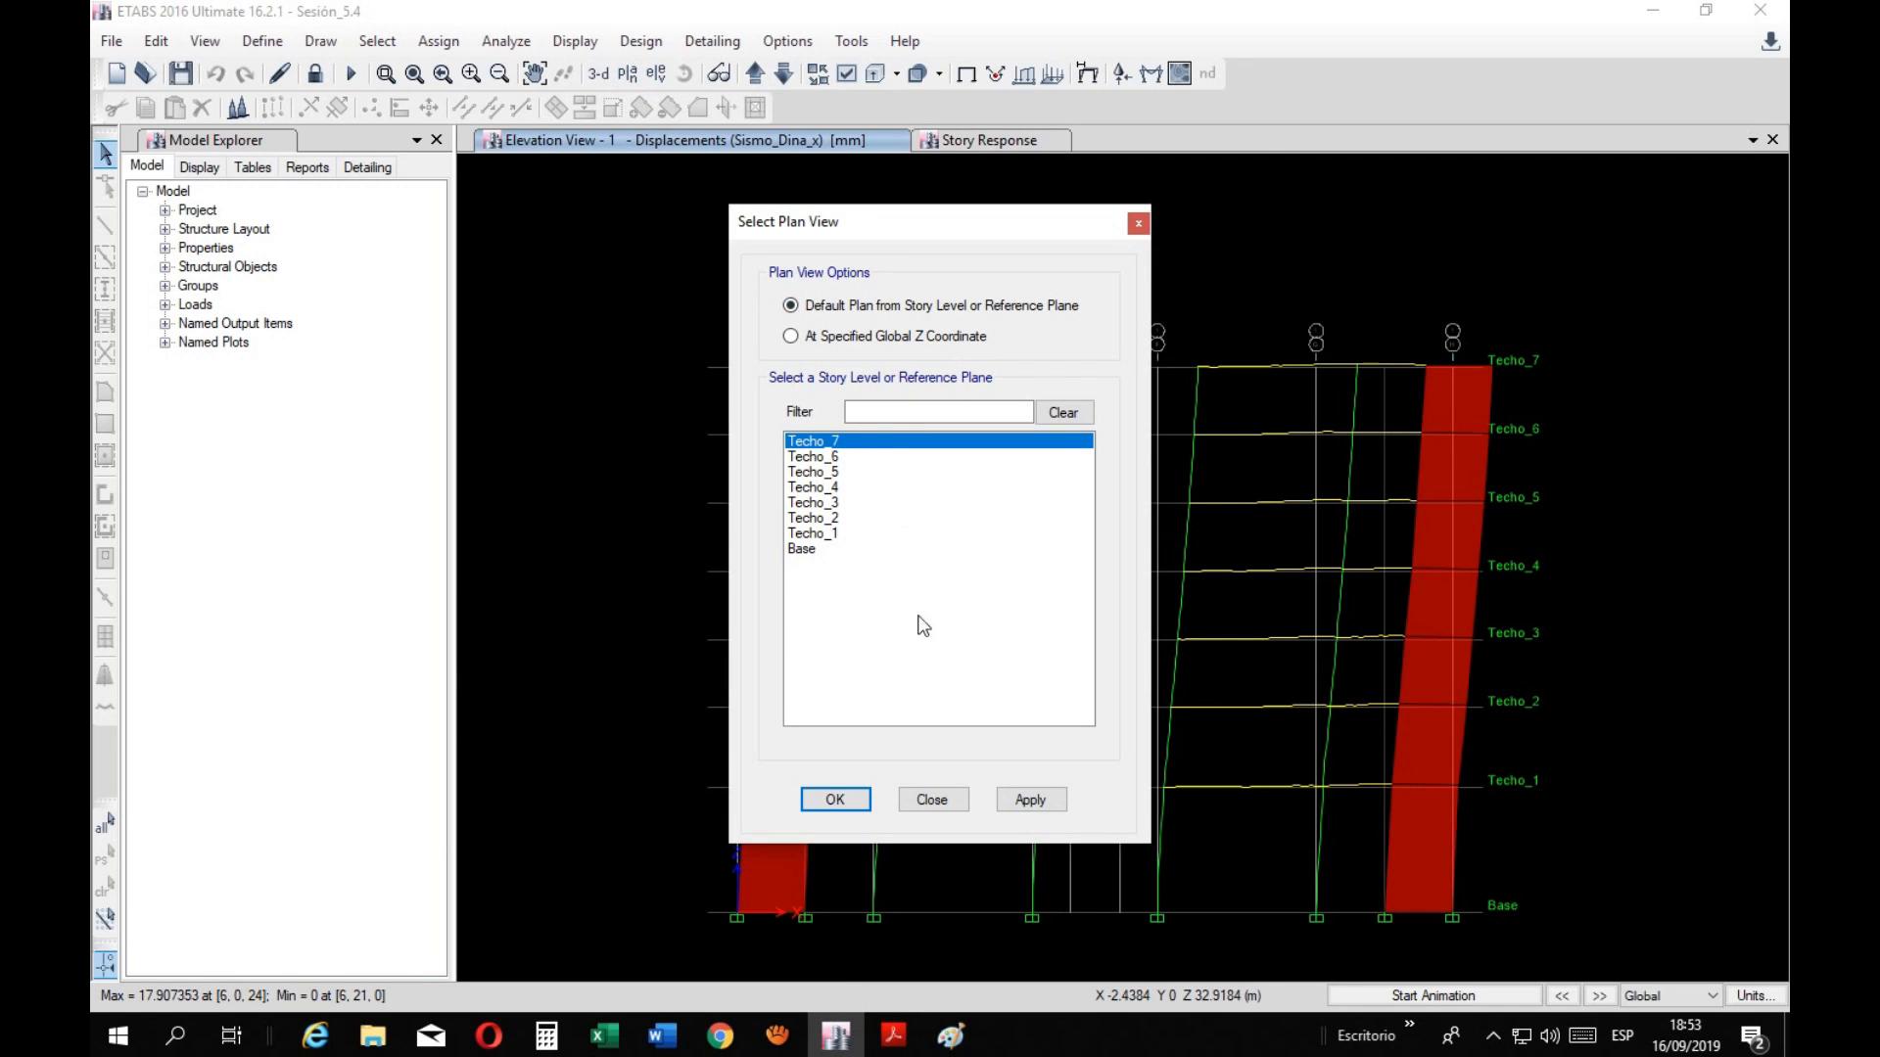
left_click(1013, 813)
left_click(932, 797)
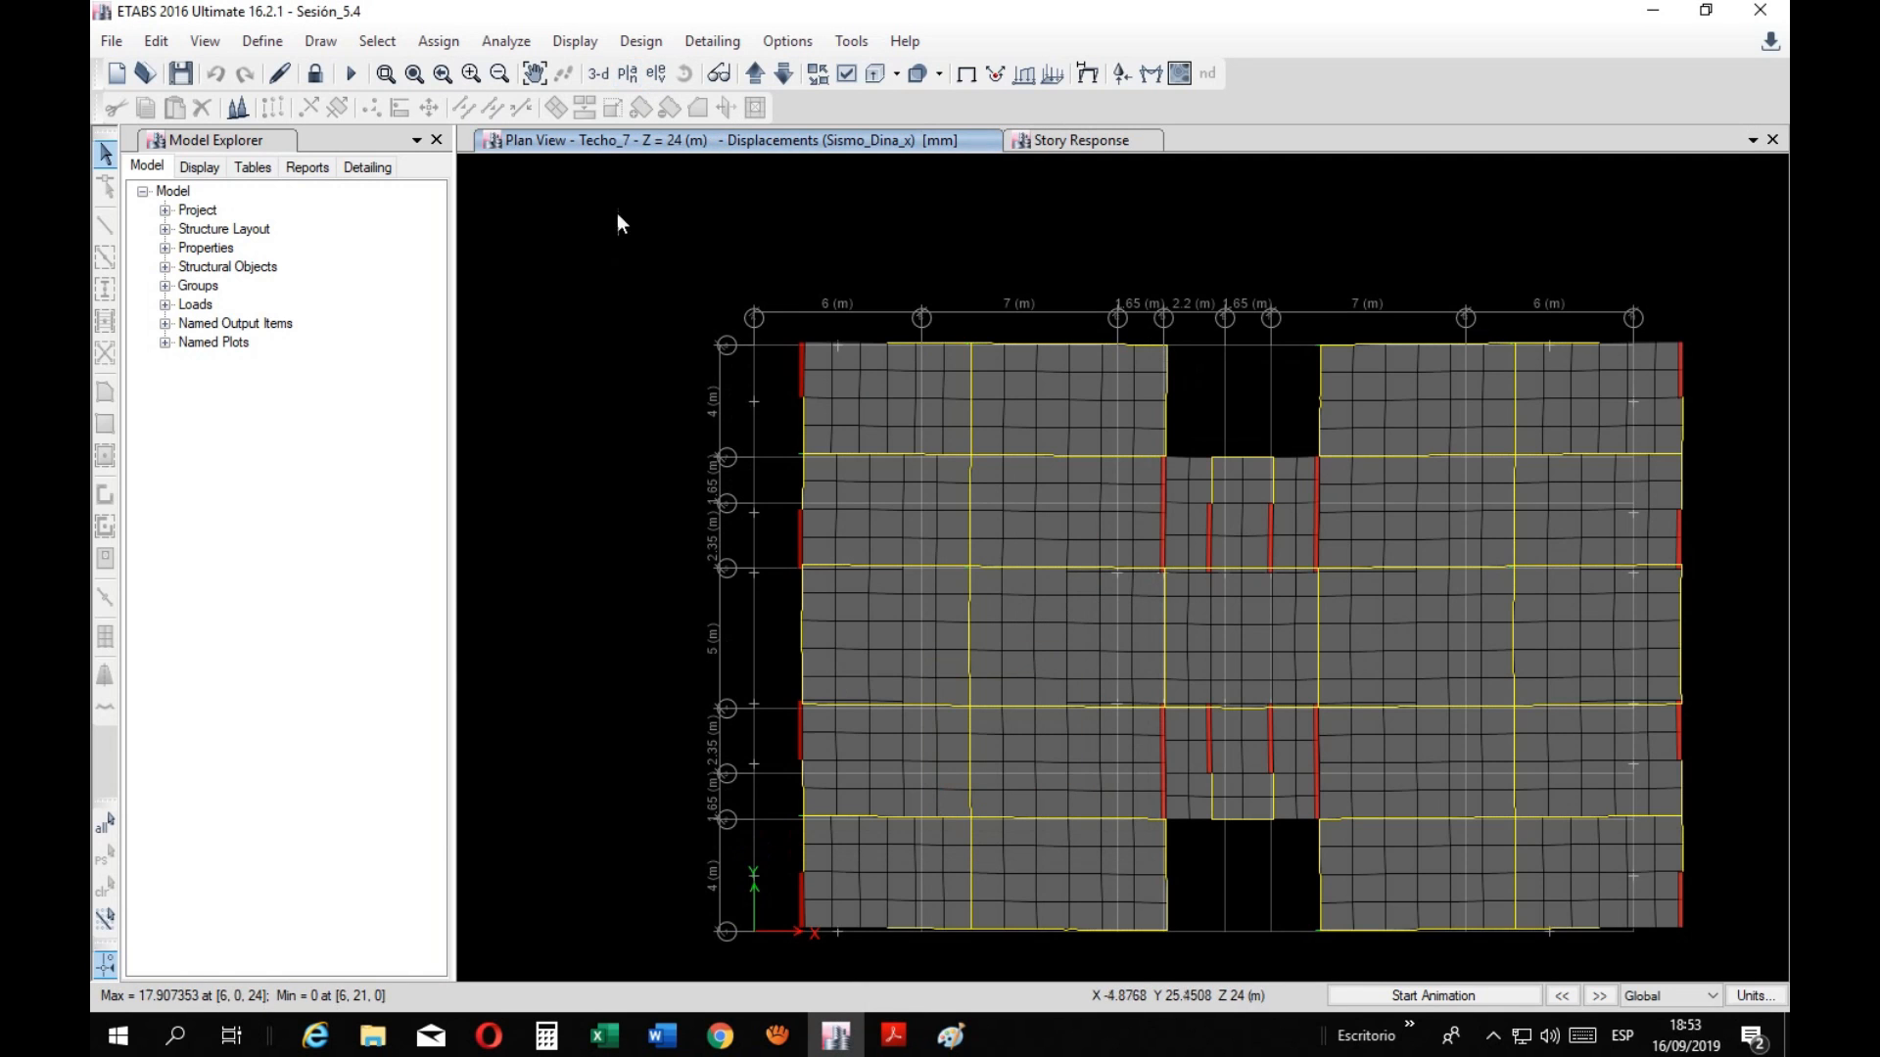
left_click_drag(1637, 749, 1561, 657)
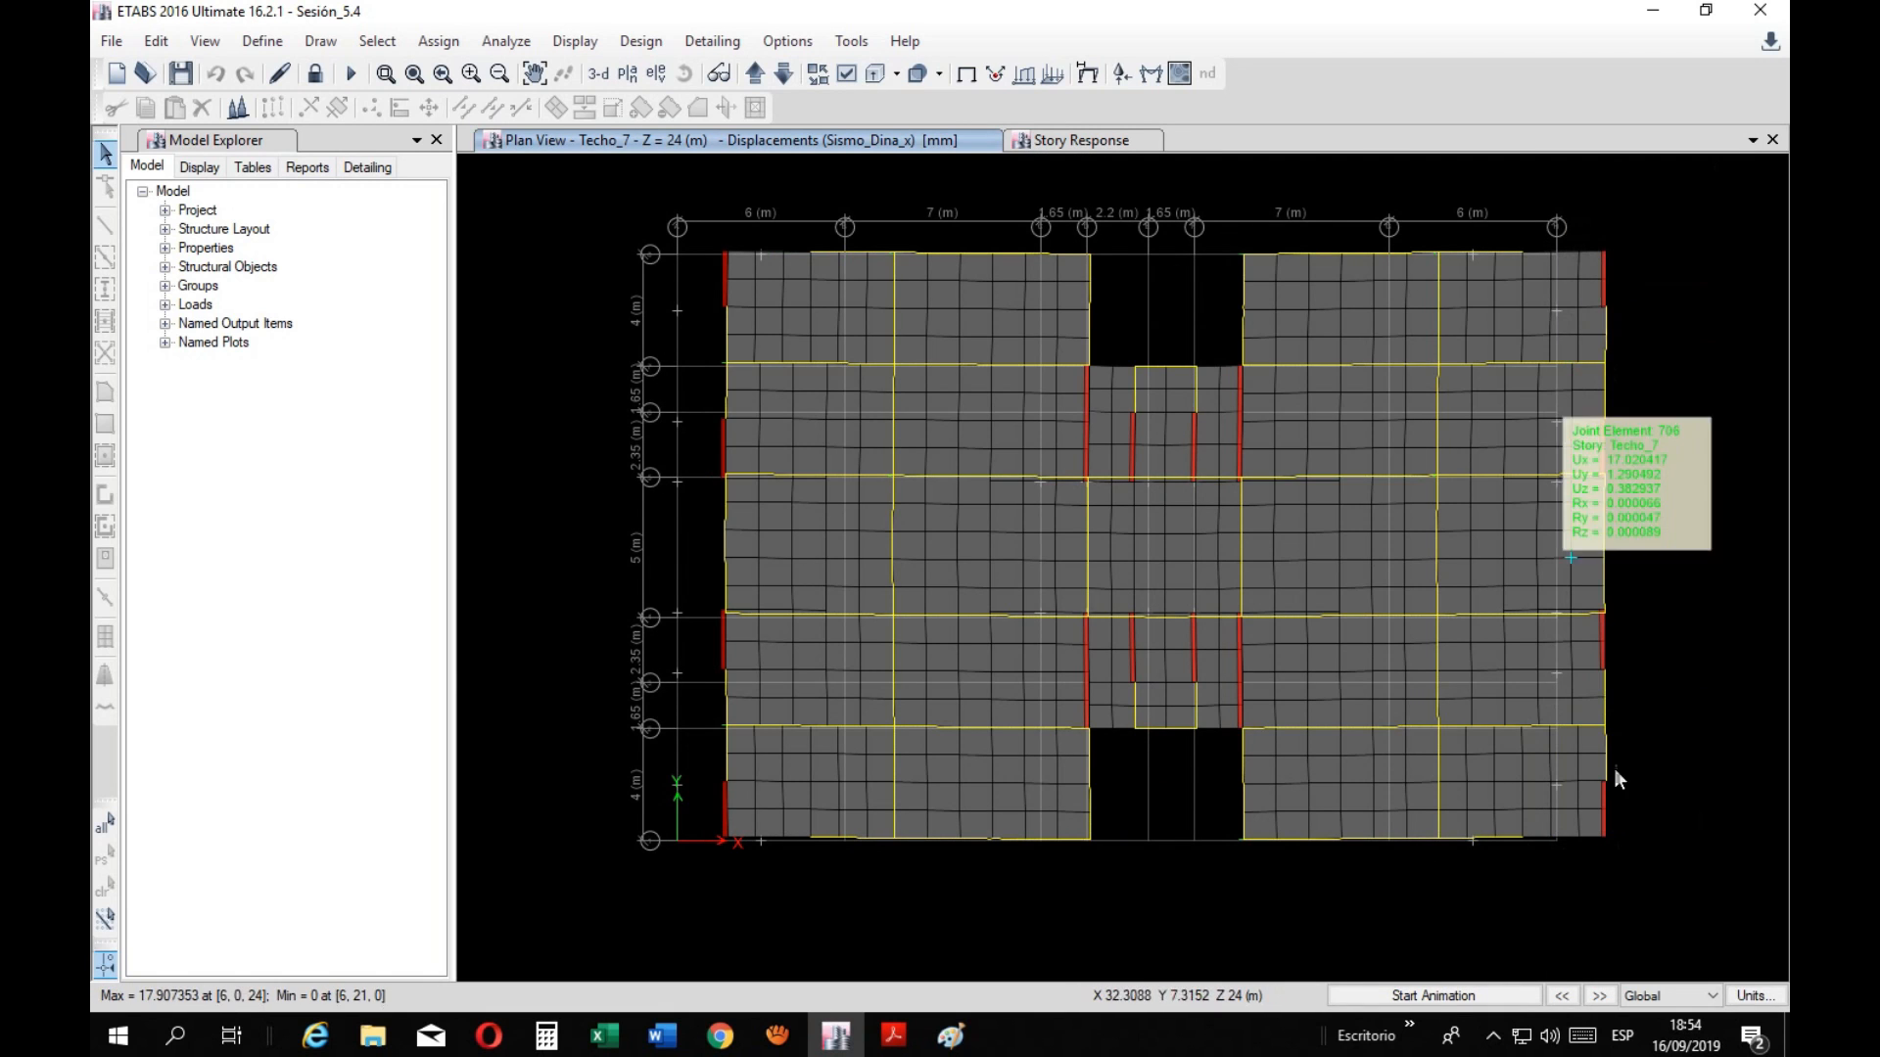
right_click(1607, 834)
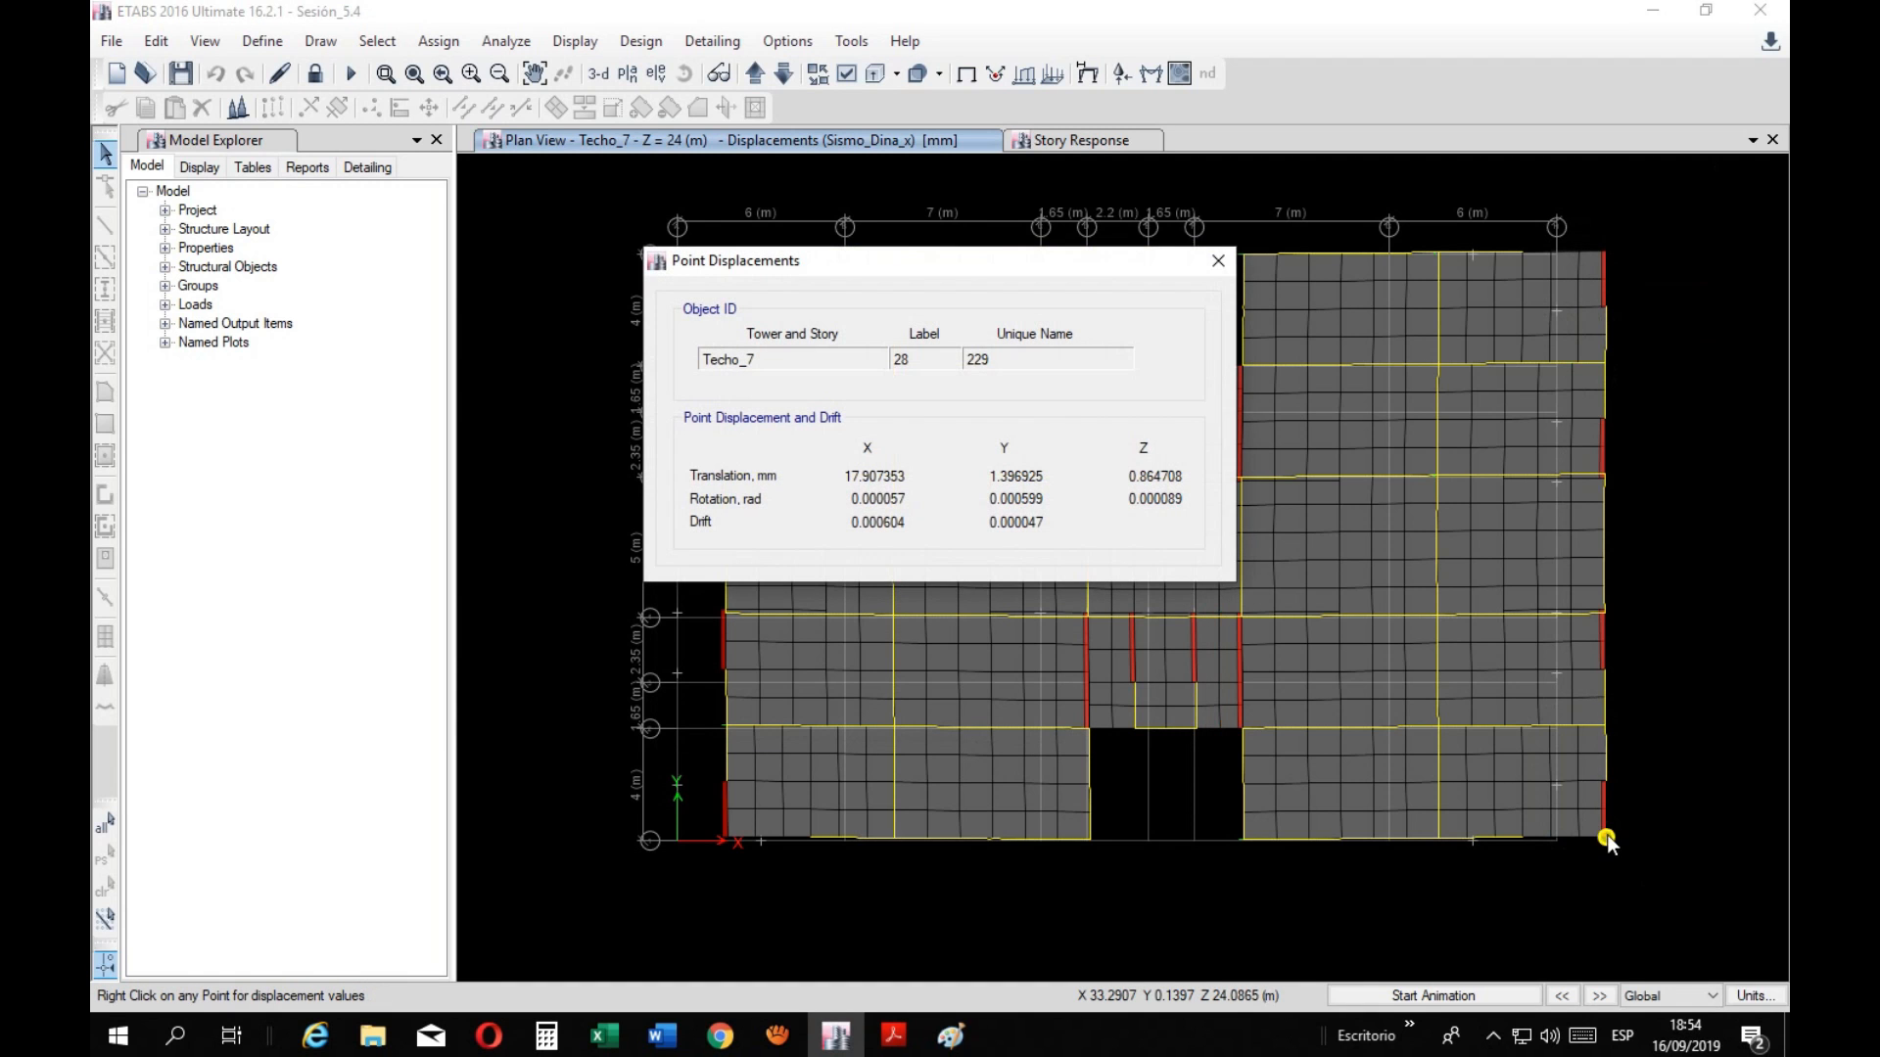
left_click(1218, 262)
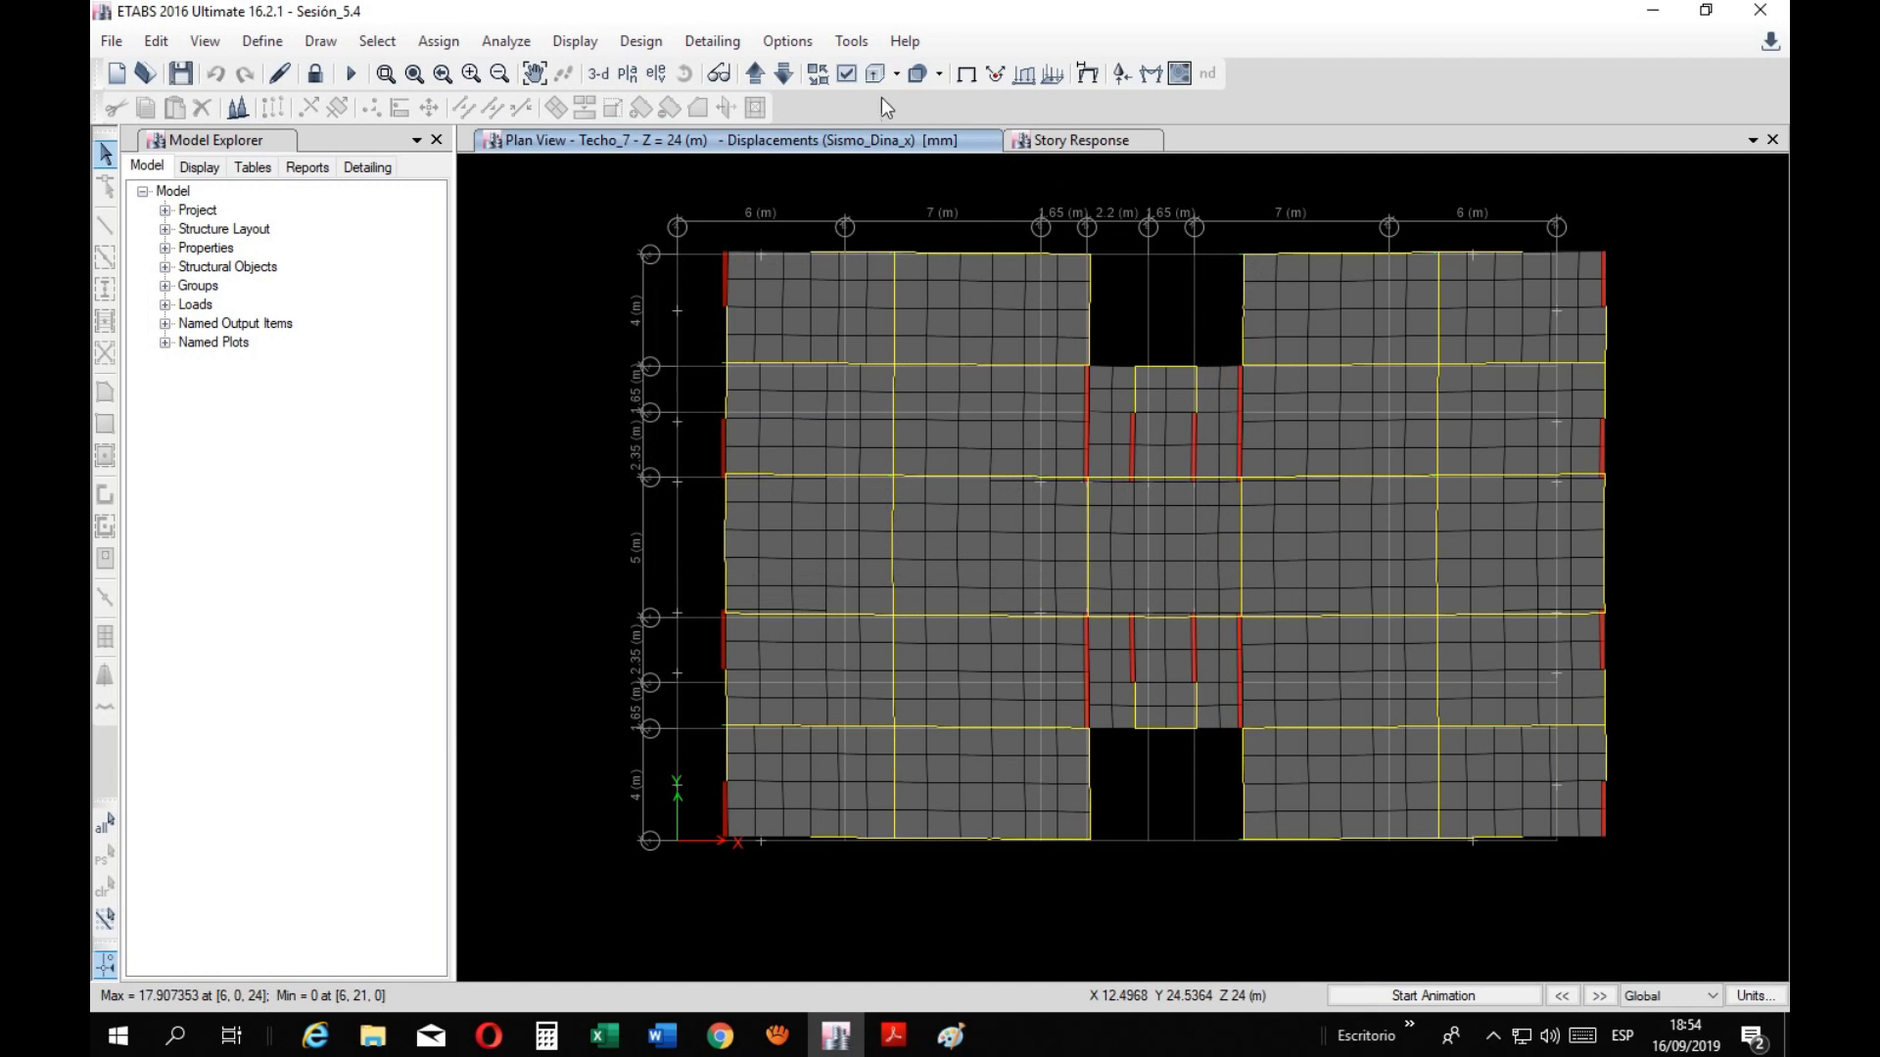
Check joint 28's displacements in the Techo_6 plan against the Extremo 1 values in the Metrado_Modelo_Etabs workbook in Excel
left_click(792, 76)
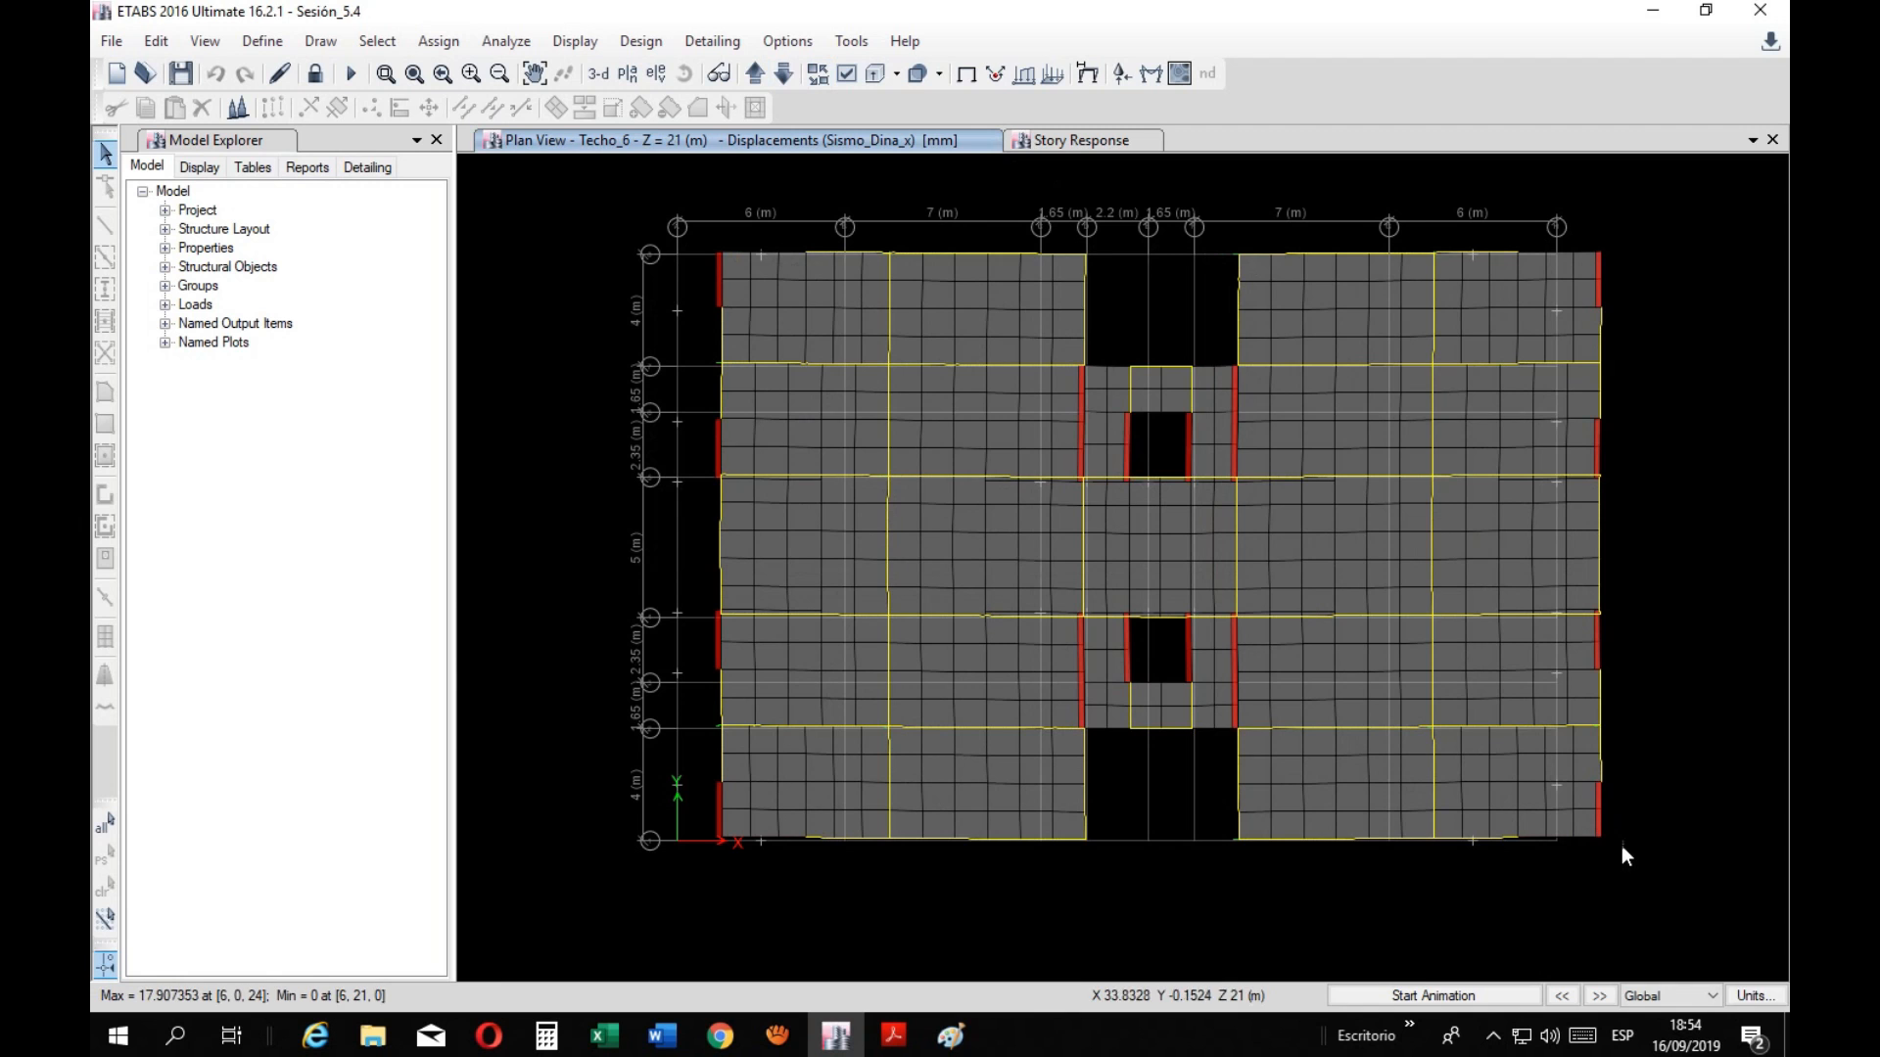
right_click(1602, 838)
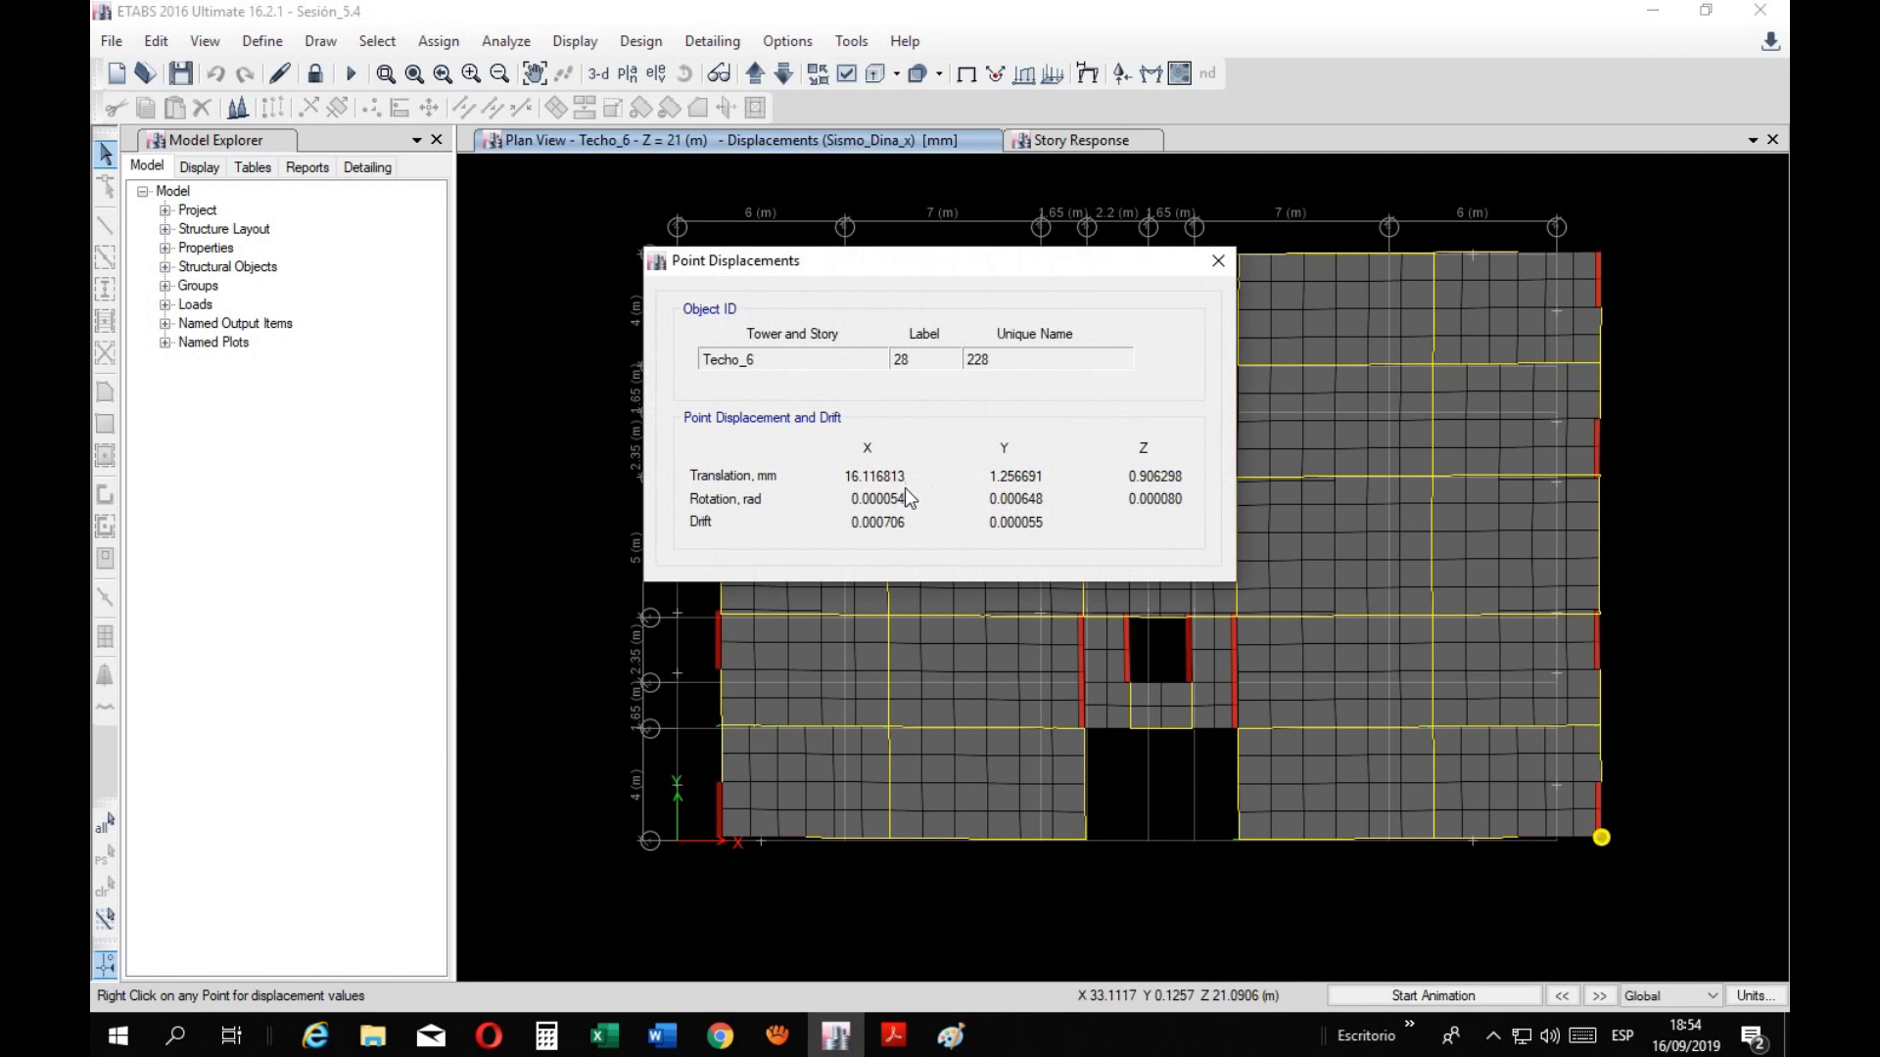
mouse_move(605, 1036)
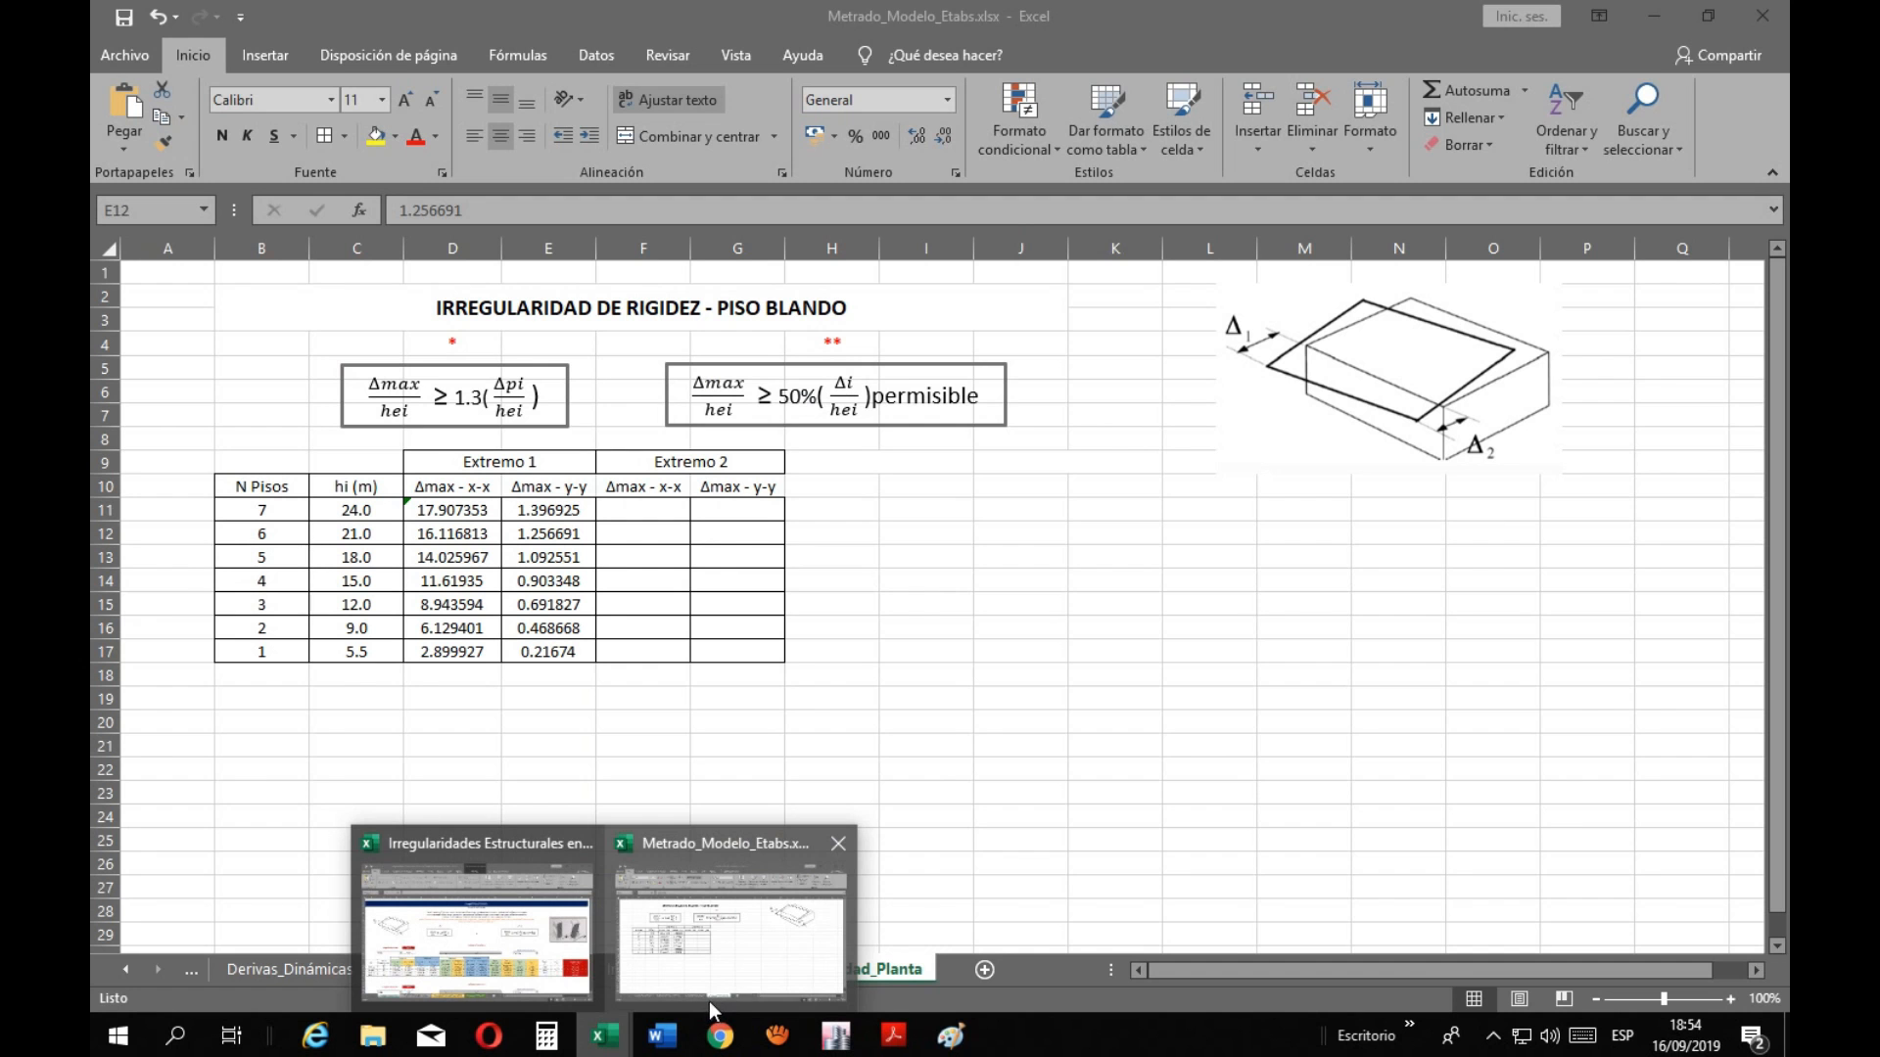
left_click(714, 1012)
left_click(441, 519)
left_click(395, 512)
left_click(475, 632)
left_click(567, 815)
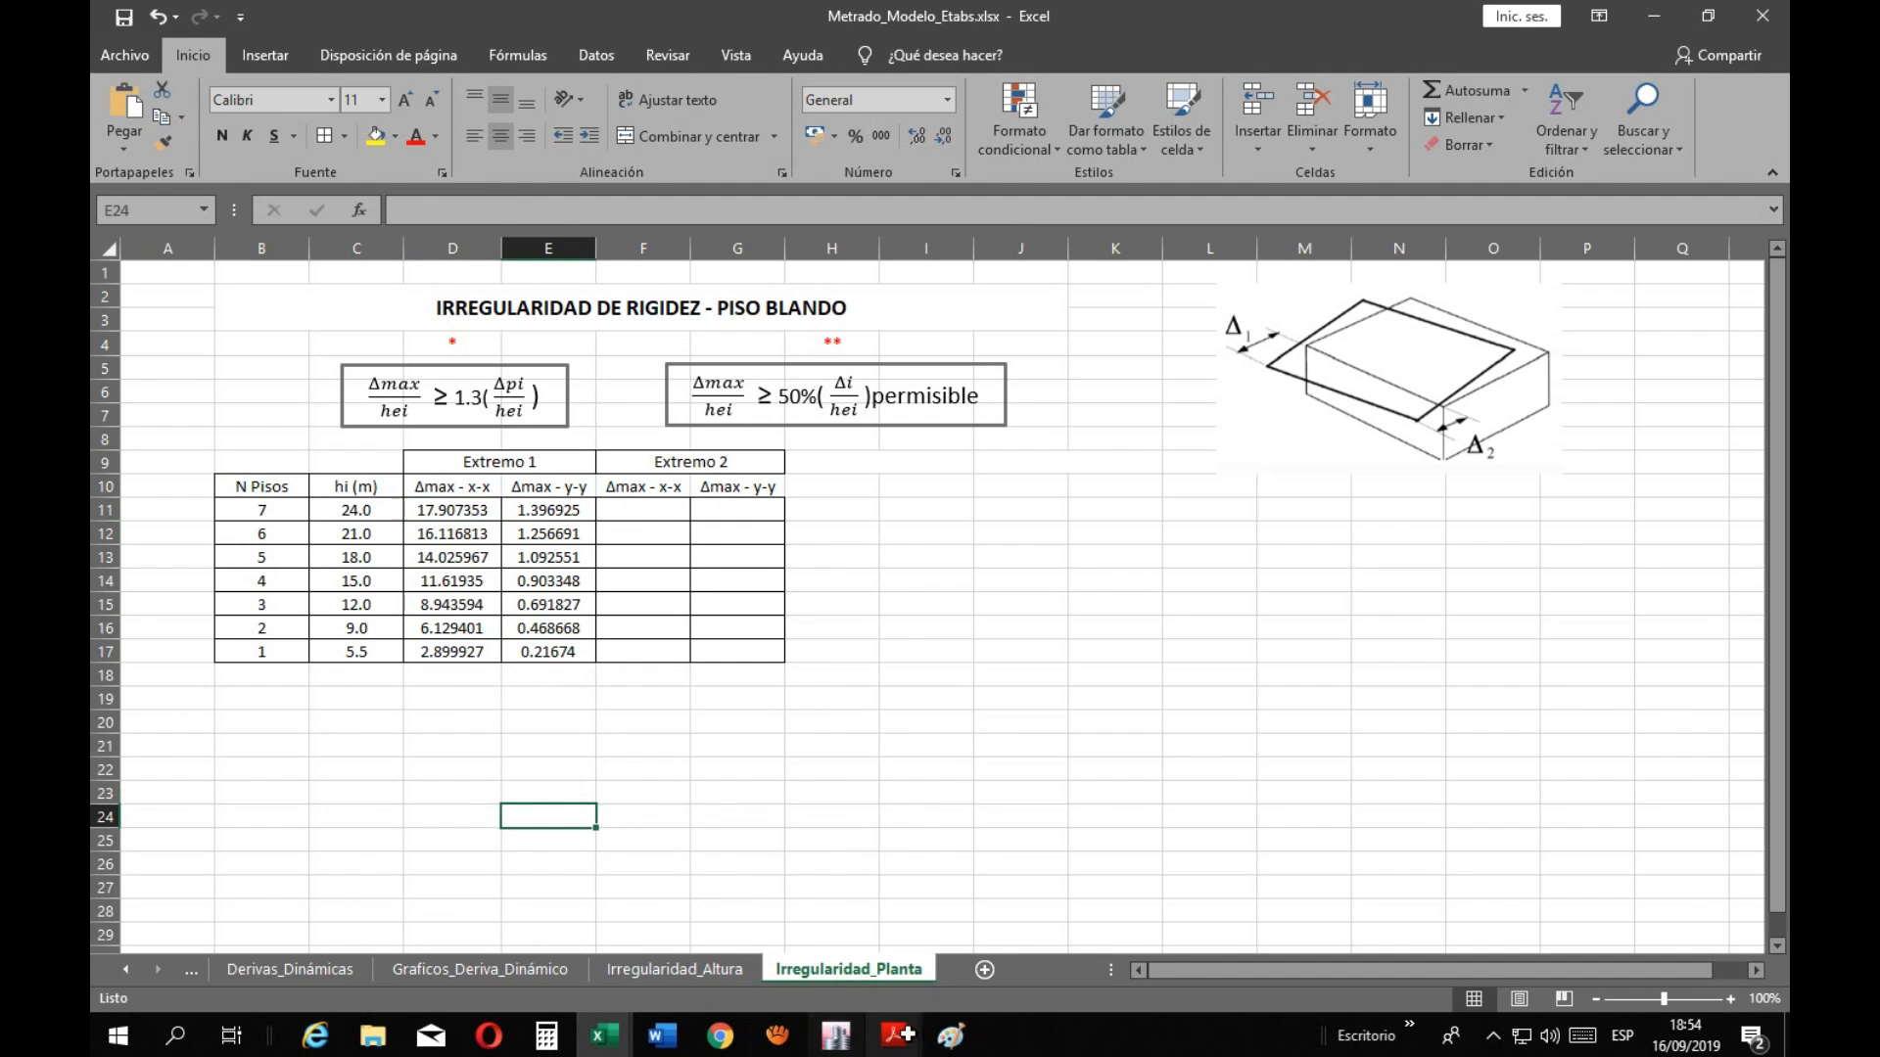
Return to ETABS to close the joint's displacement window, then consult the Irregularidad Torsional criteria in the E030_2018-VIVIENDA PDF in Acrobat Reader
left_click(835, 1035)
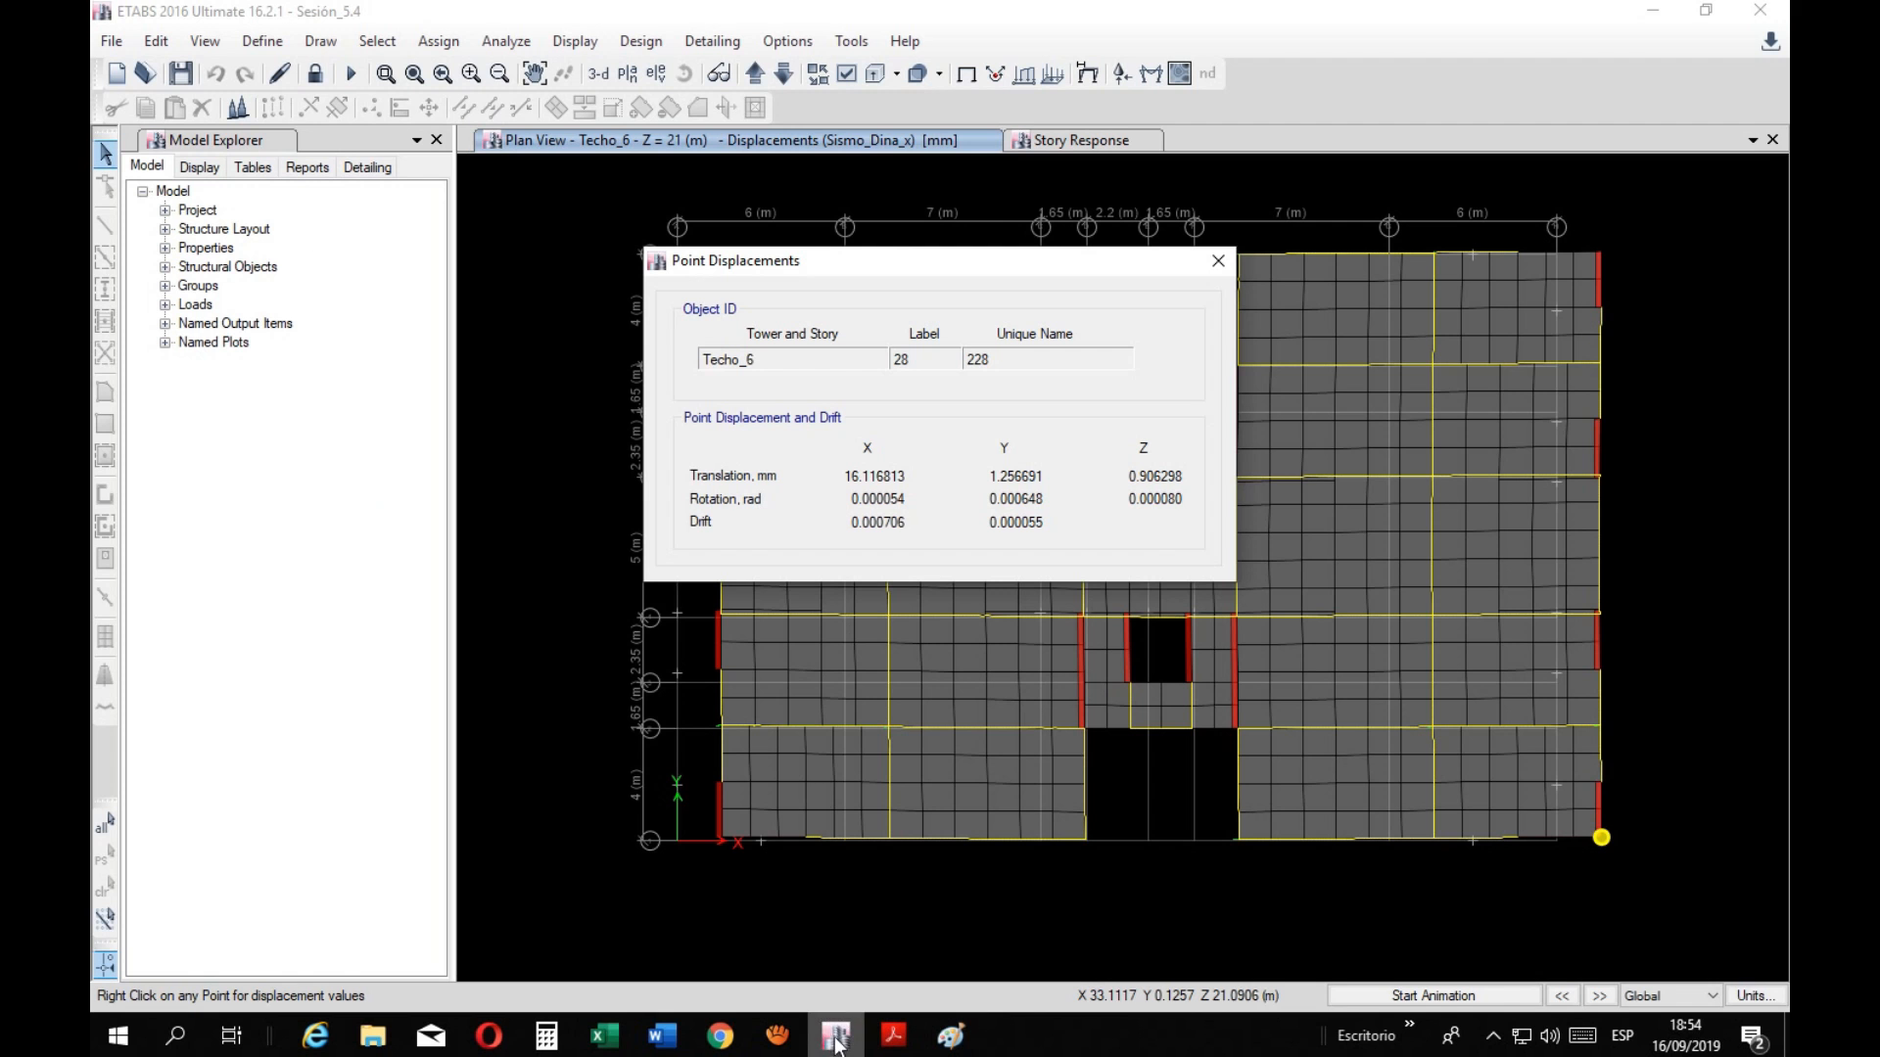
left_click(1218, 259)
mouse_move(1606, 838)
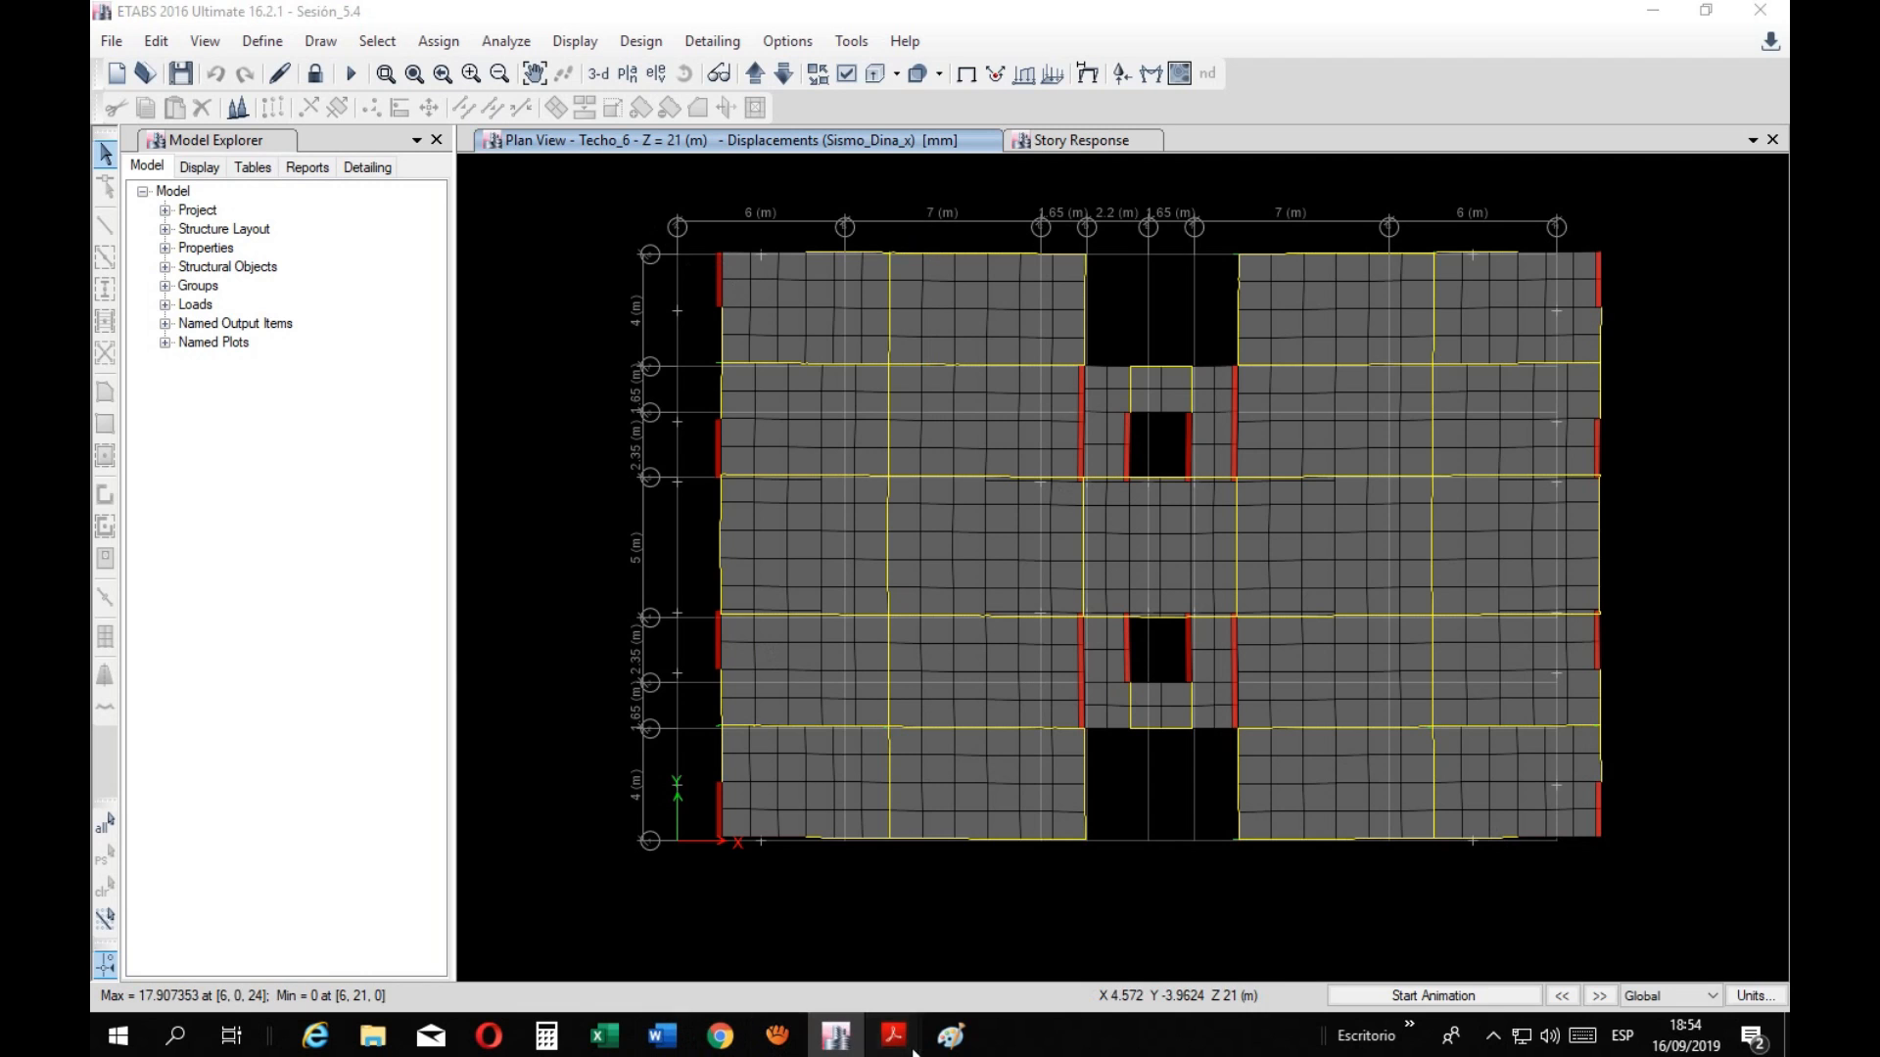
mouse_move(893, 1033)
left_click(763, 930)
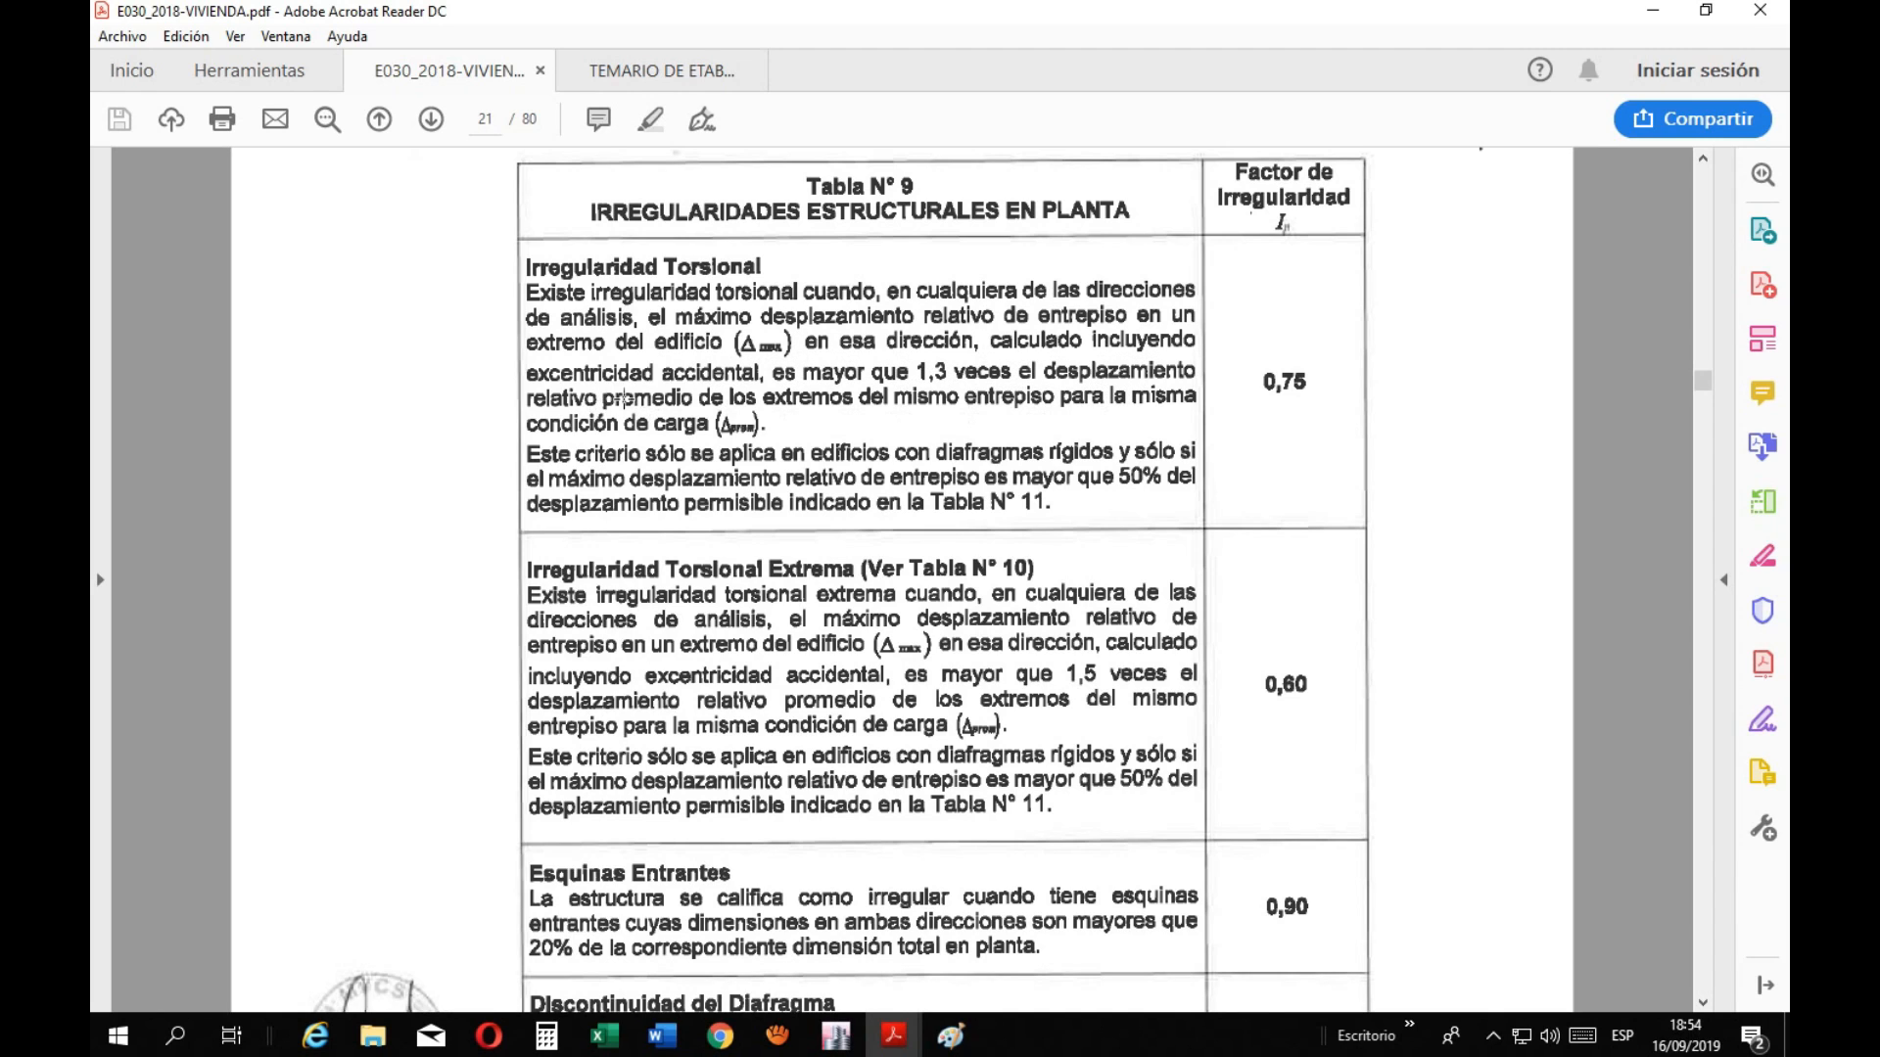
Switch back to ETABS and compare the displacements of the corner joints in the Techo_6 plan, including the details of joint 21
left_click(835, 1036)
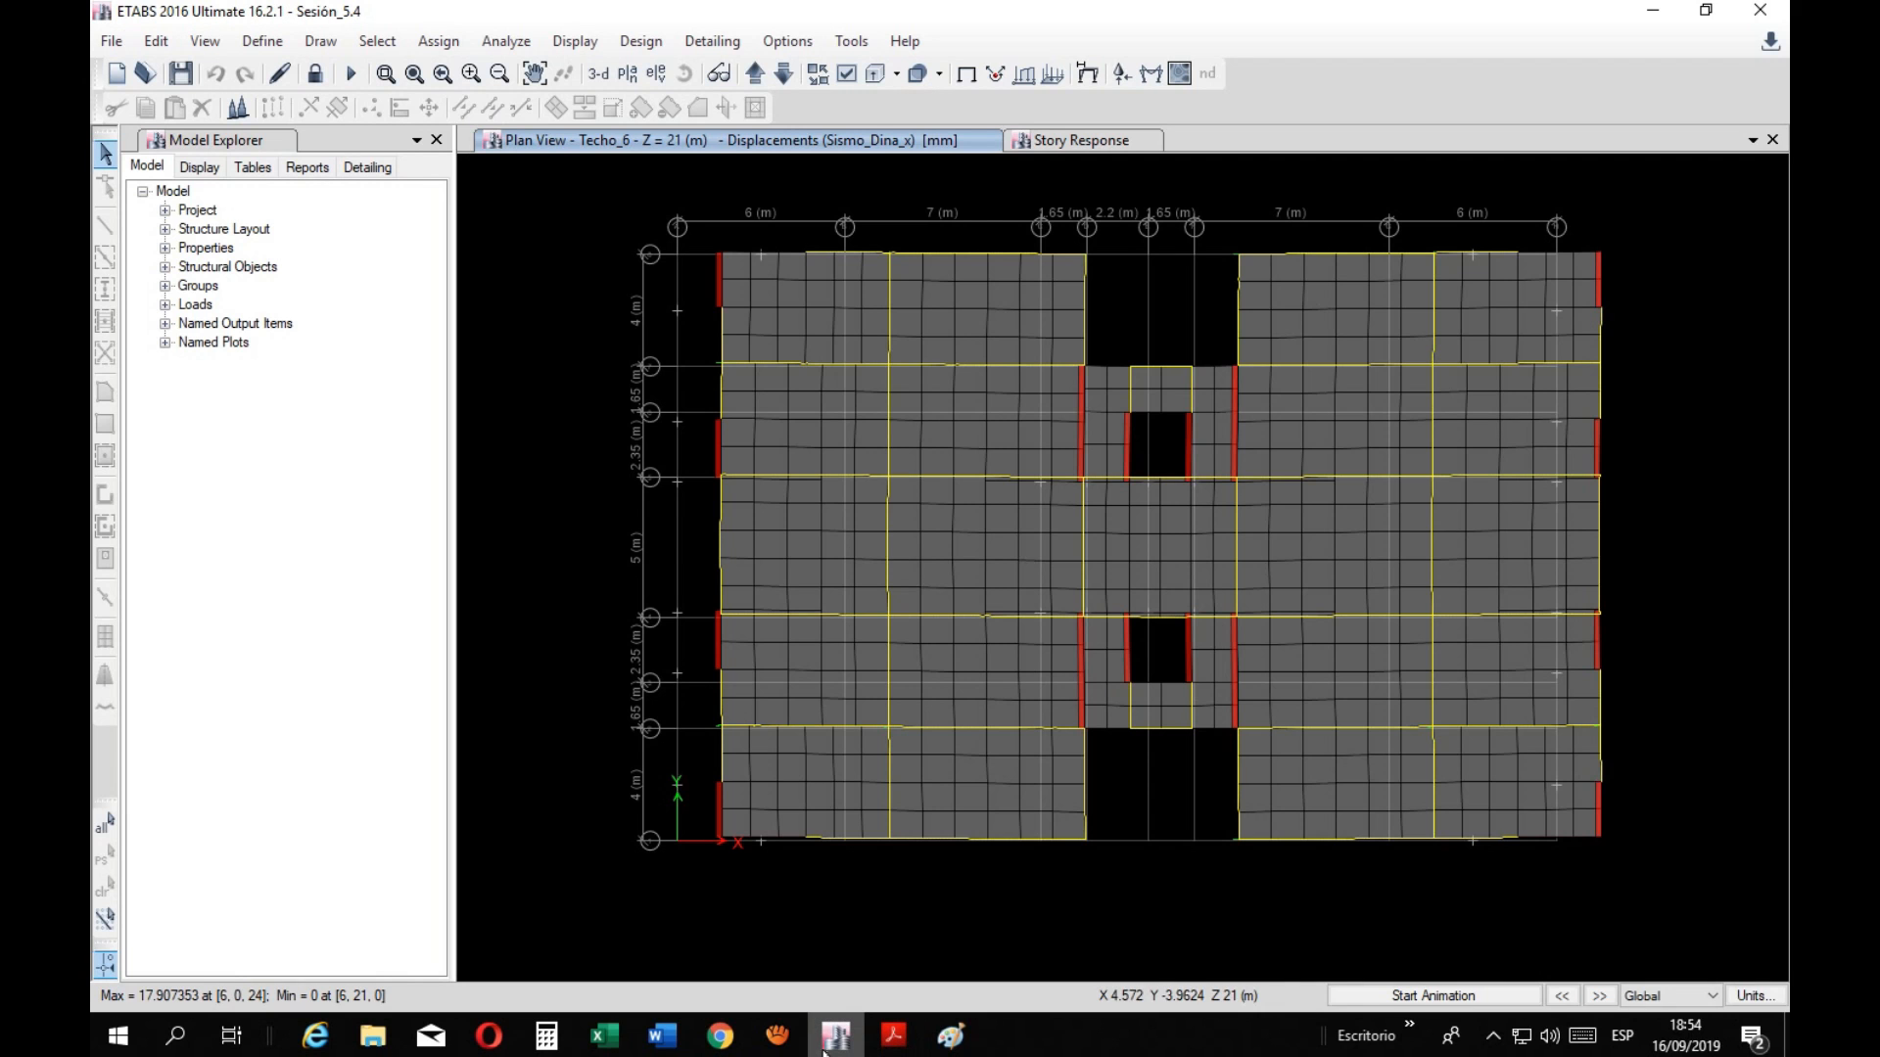
mouse_move(1598, 835)
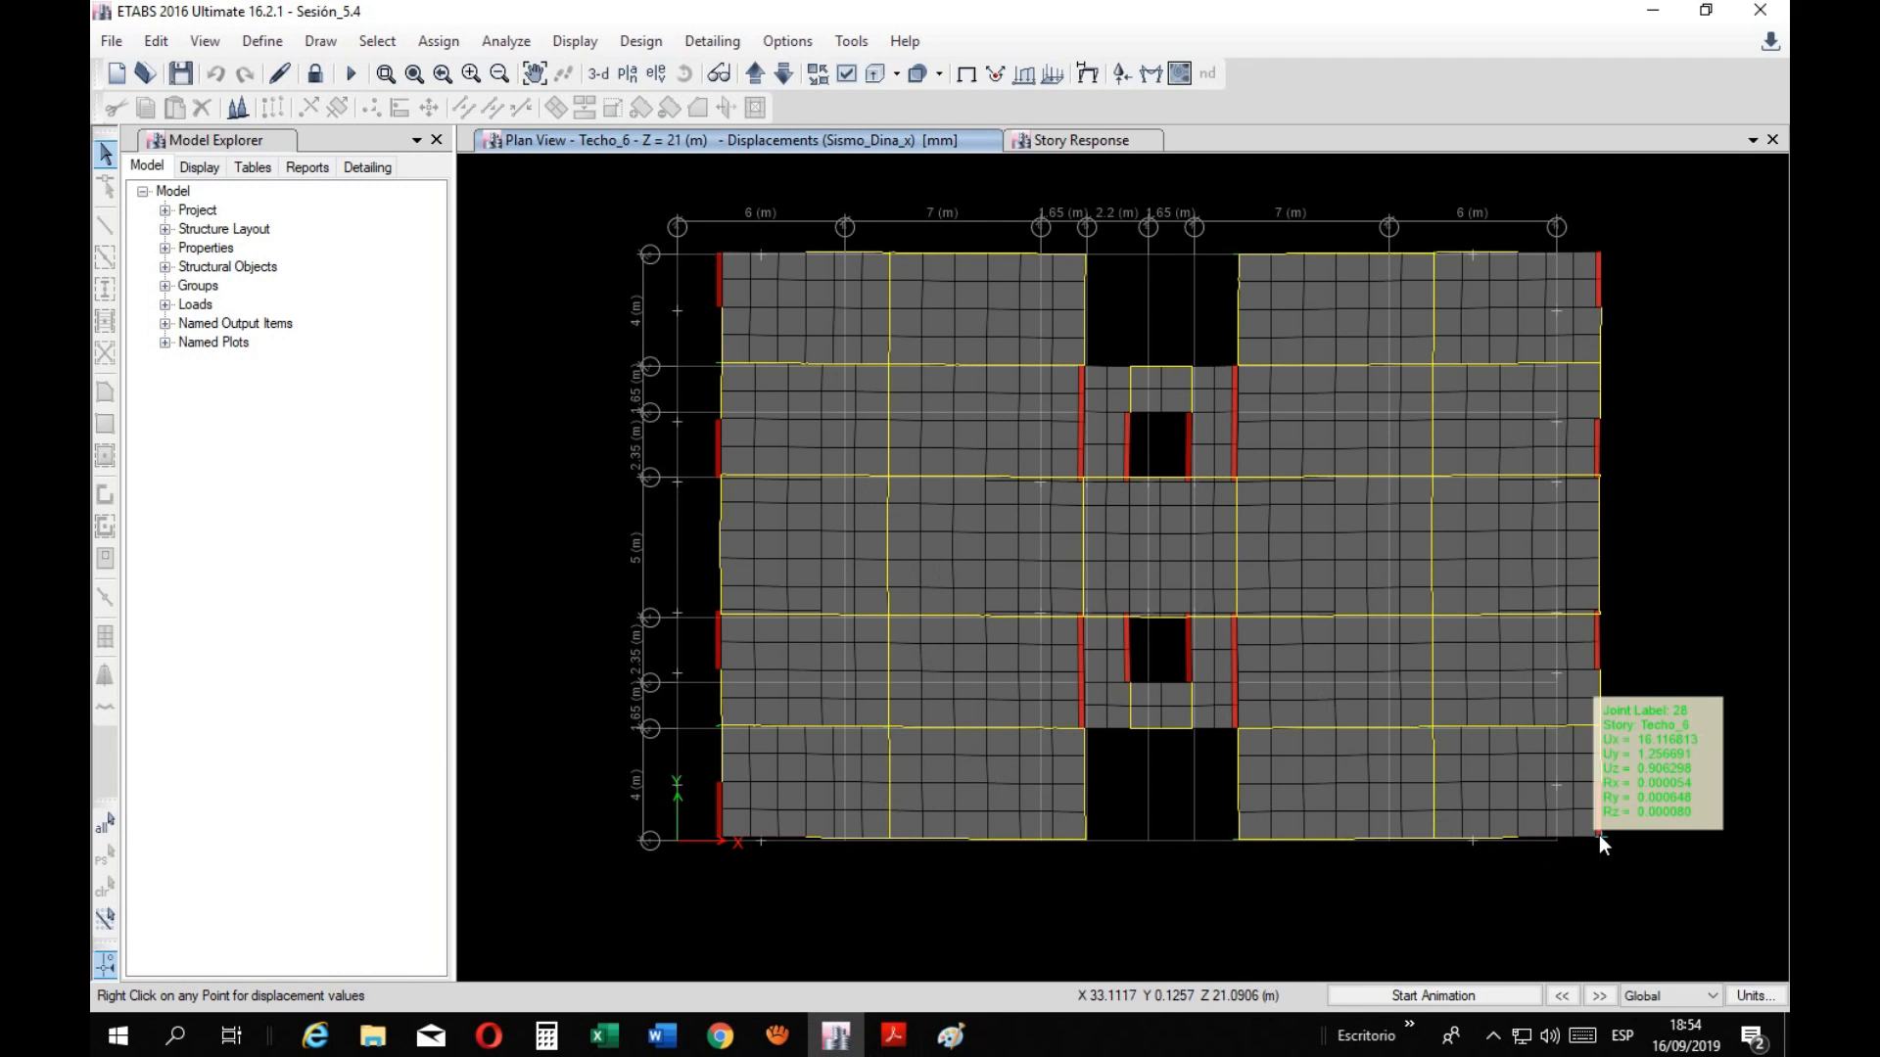
mouse_move(721, 840)
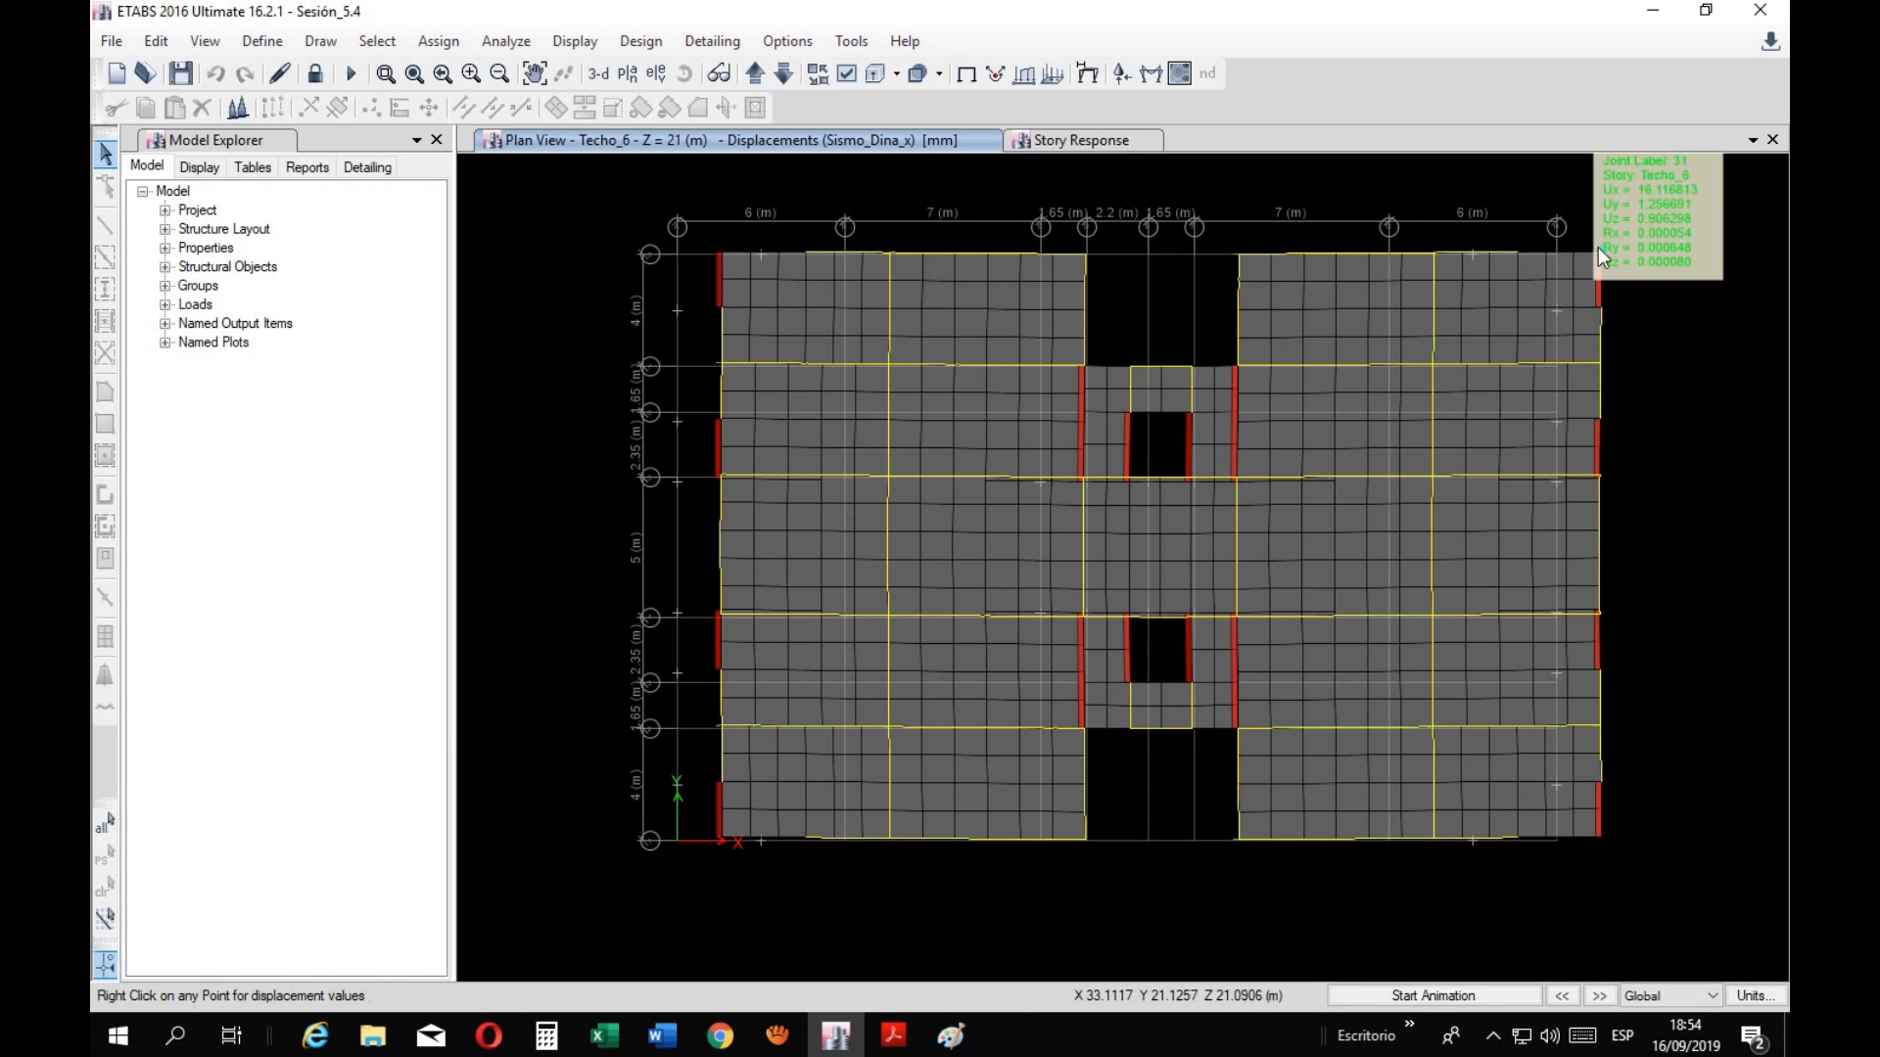
mouse_move(728, 257)
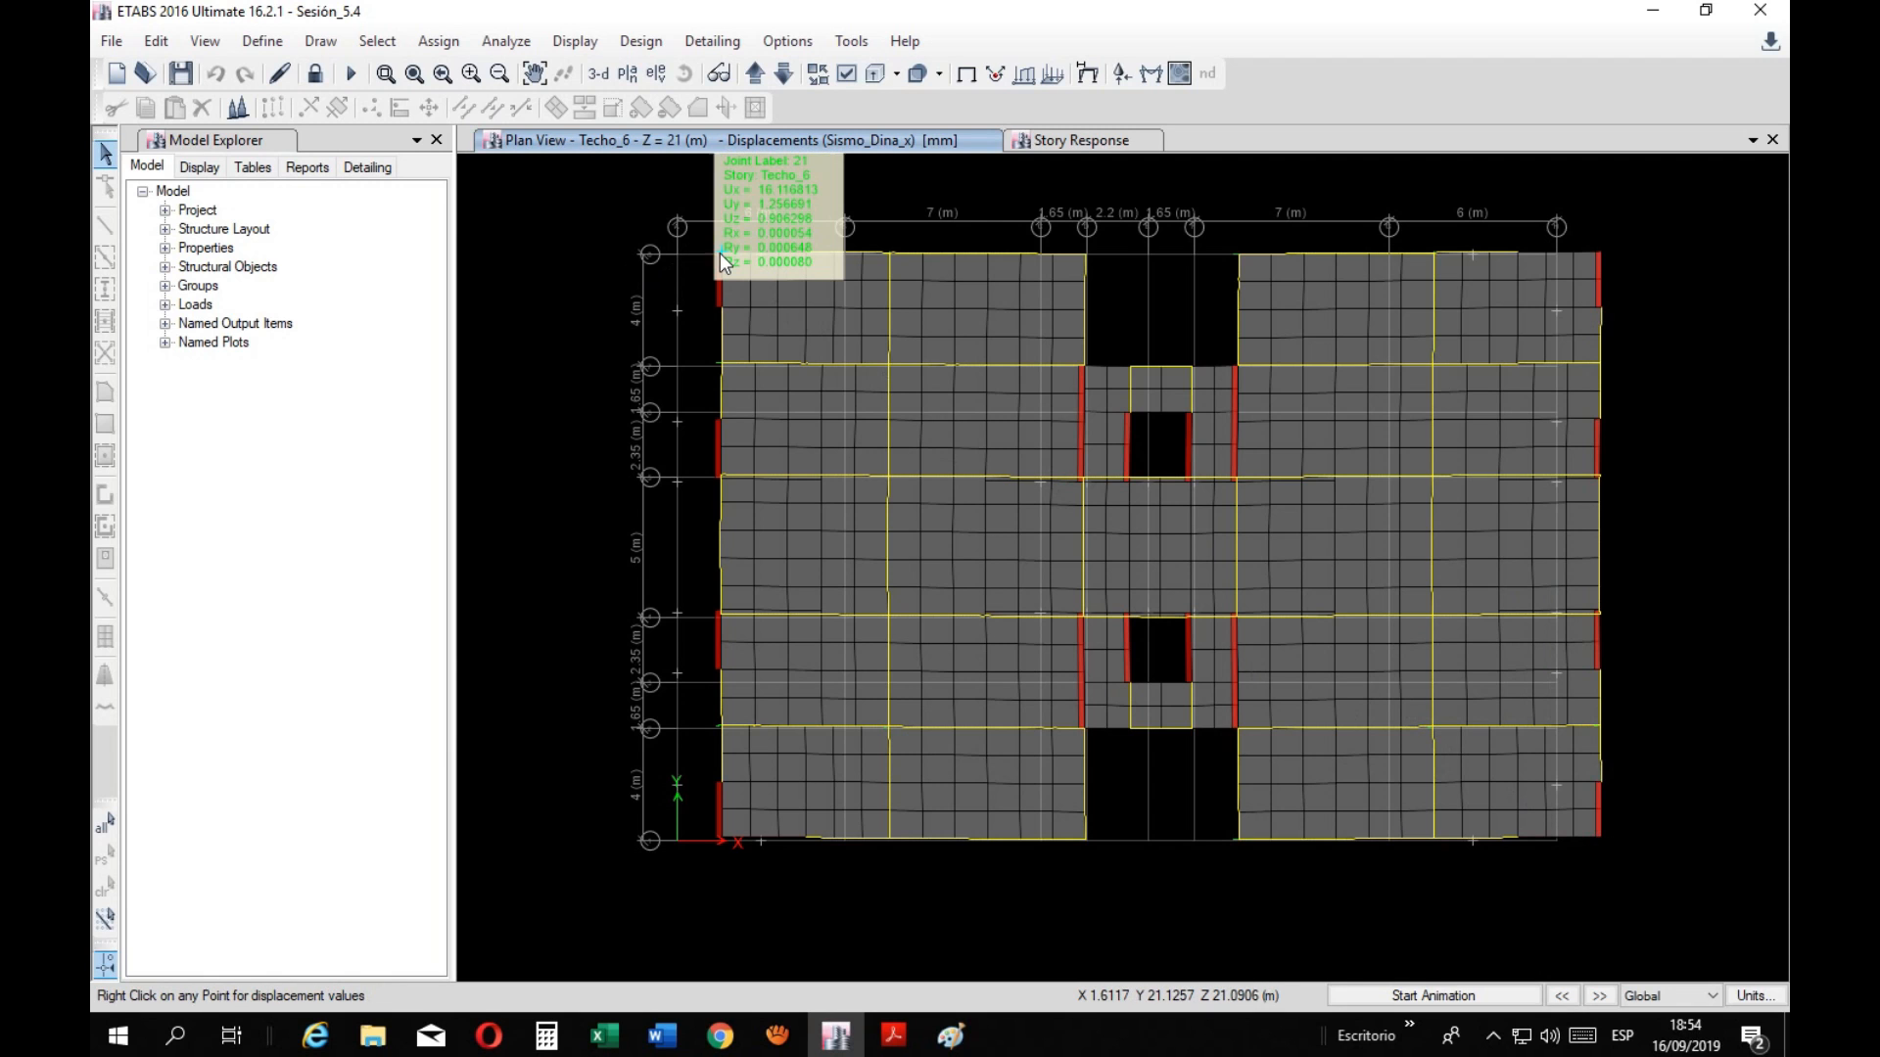
left_click_drag(707, 323, 713, 341)
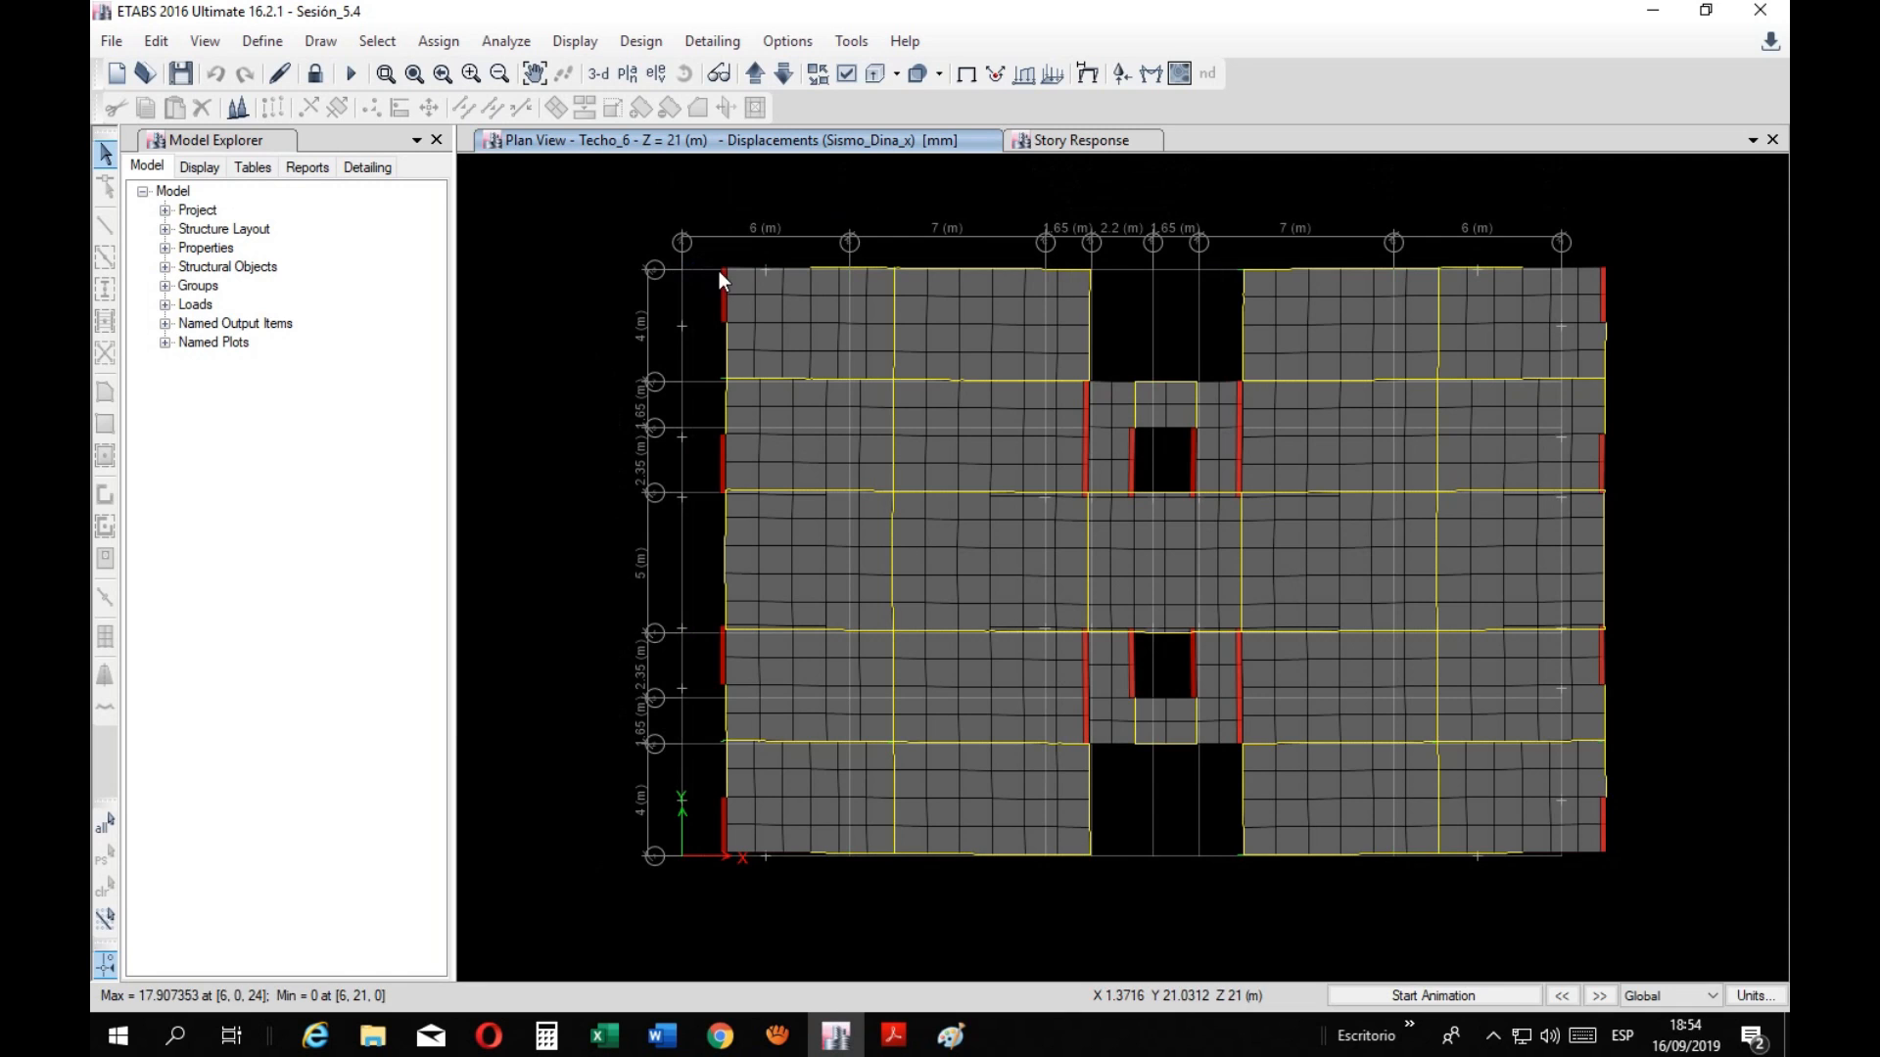
mouse_move(724, 268)
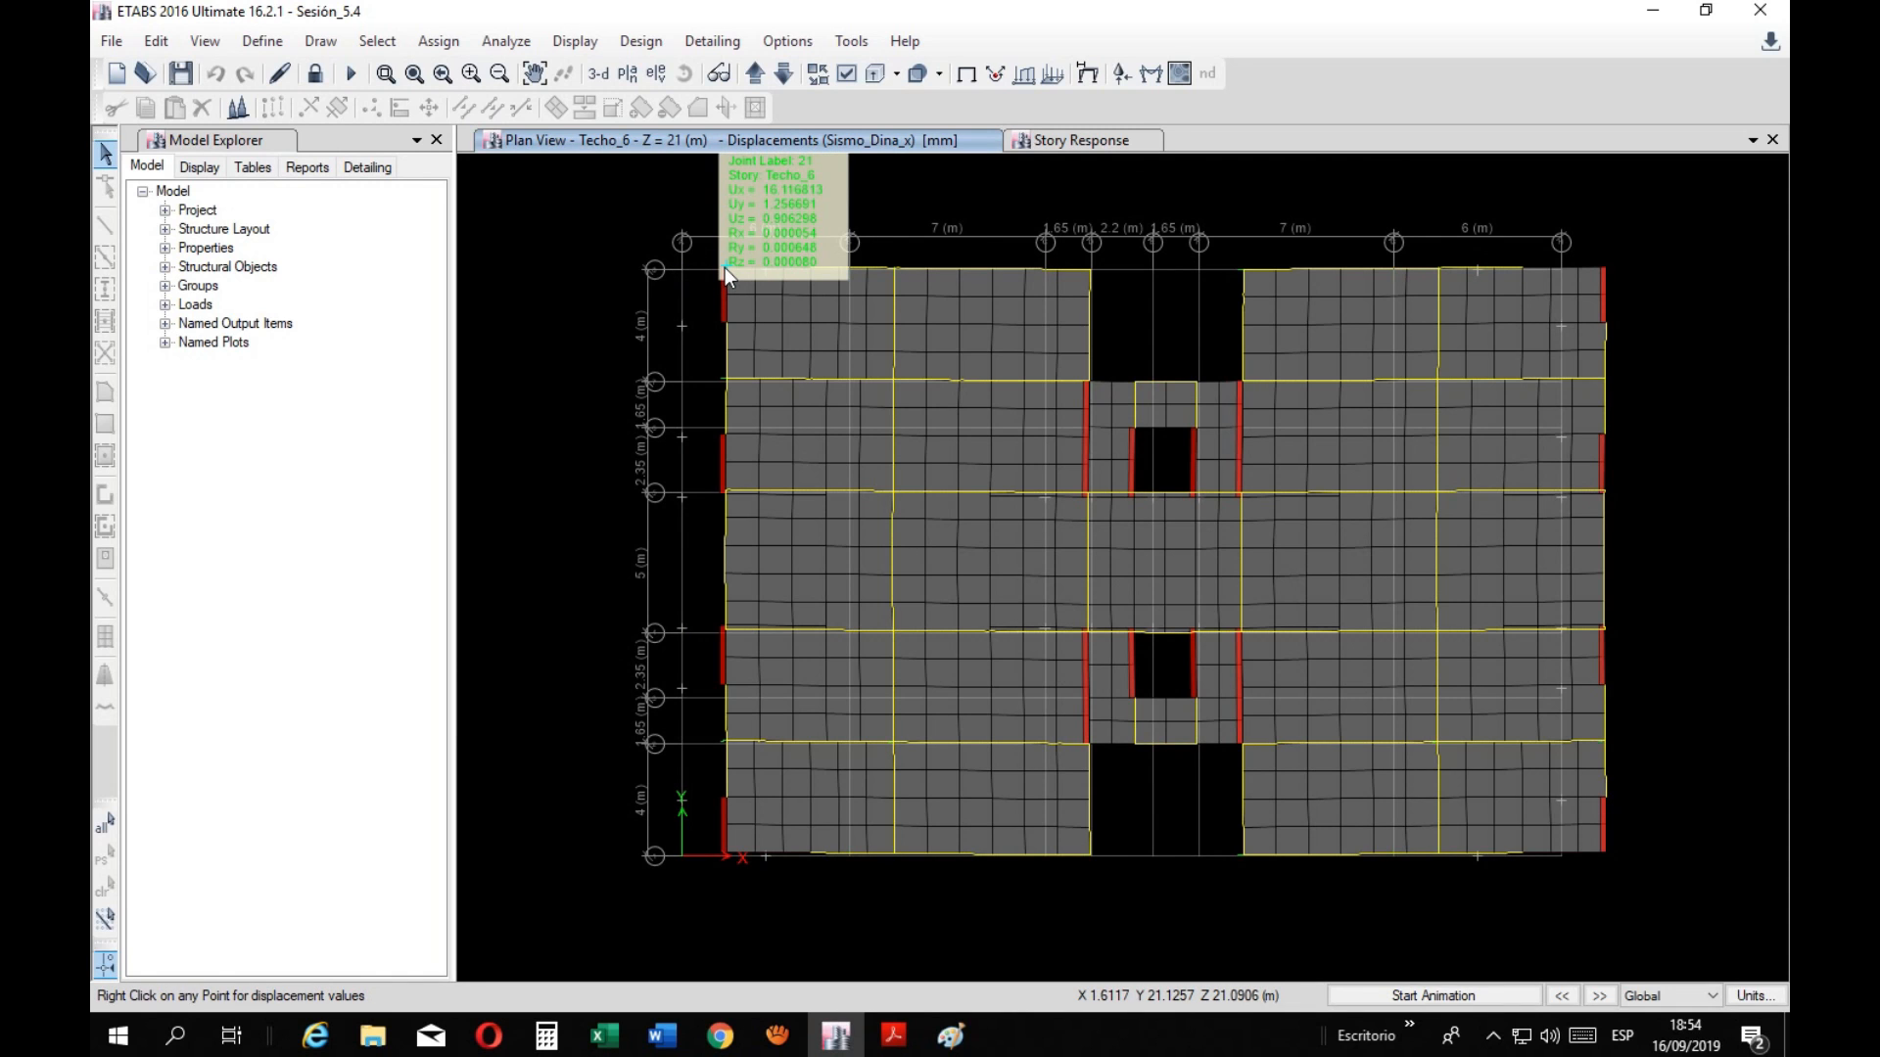
right_click(724, 267)
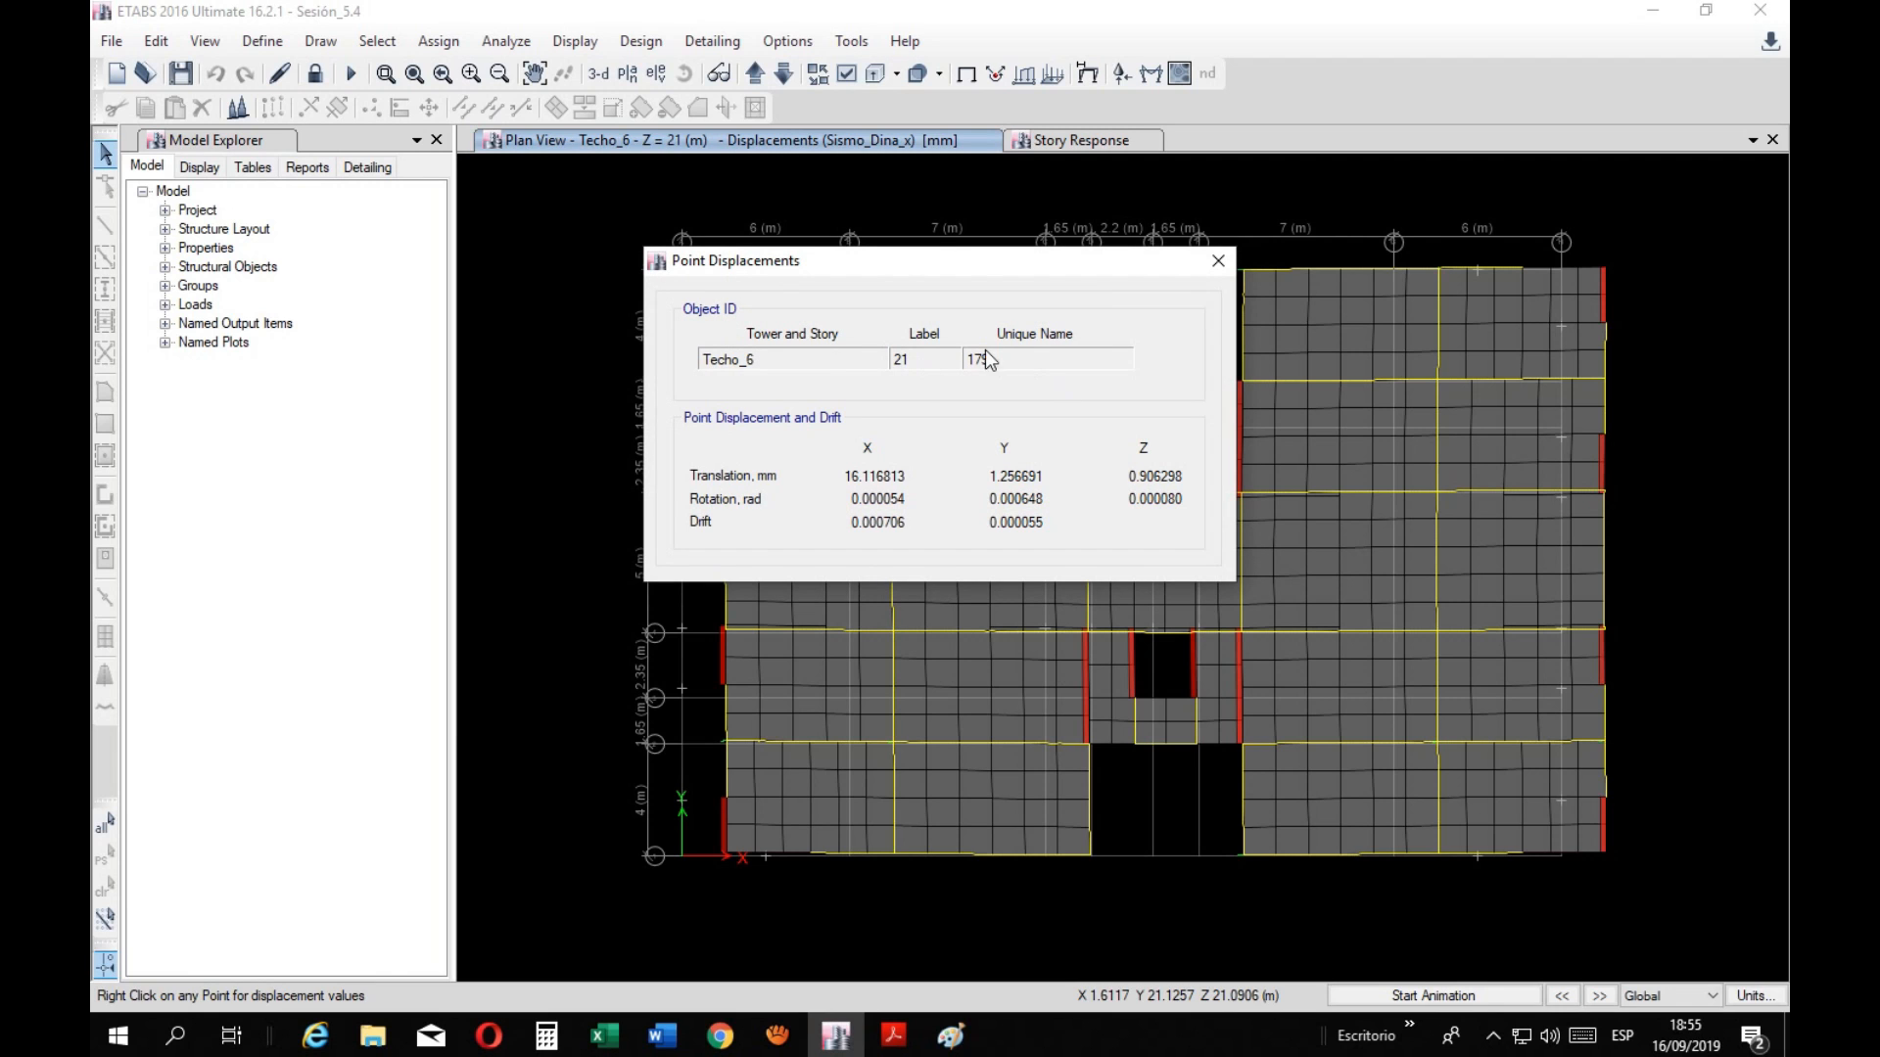
left_click(1218, 262)
Display the seismic displacements in the elevation view along grid line 8
mouse_move(668, 355)
left_mouse_down()
mouse_move(708, 374)
mouse_move(700, 320)
left_mouse_up()
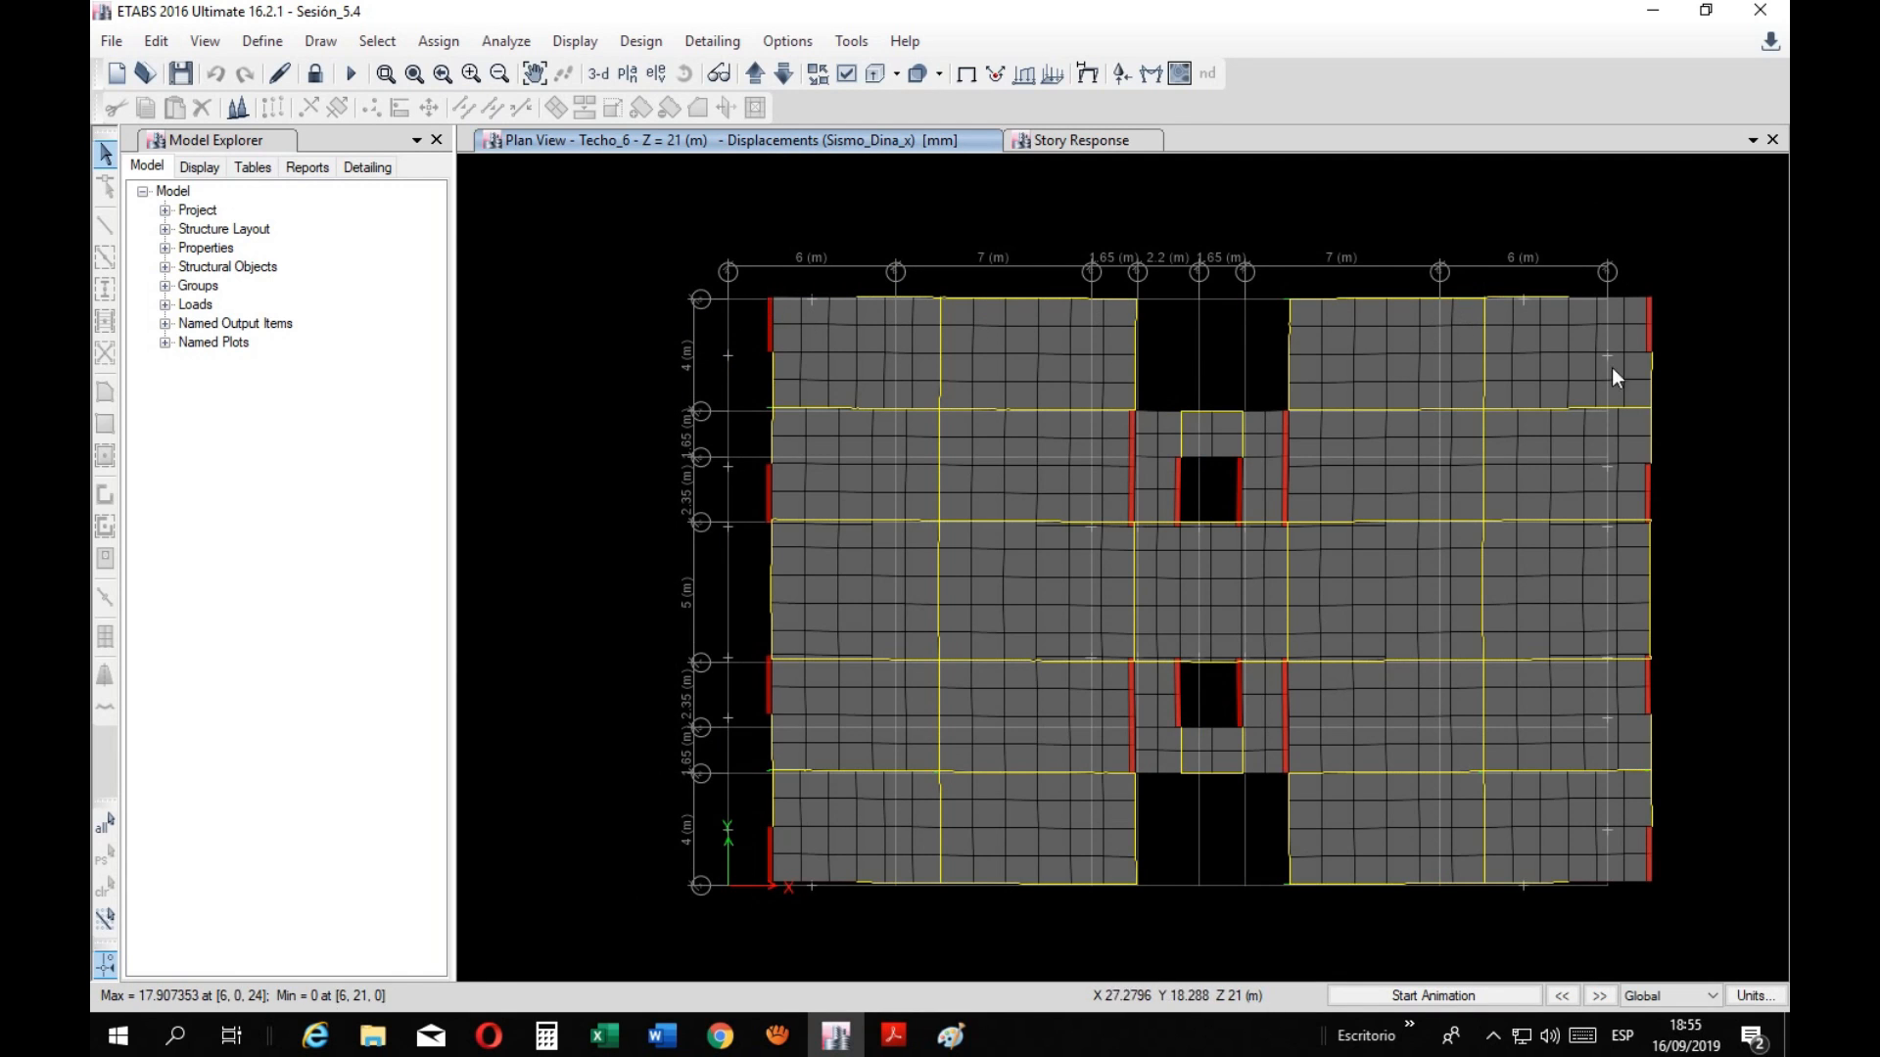
left_click(658, 74)
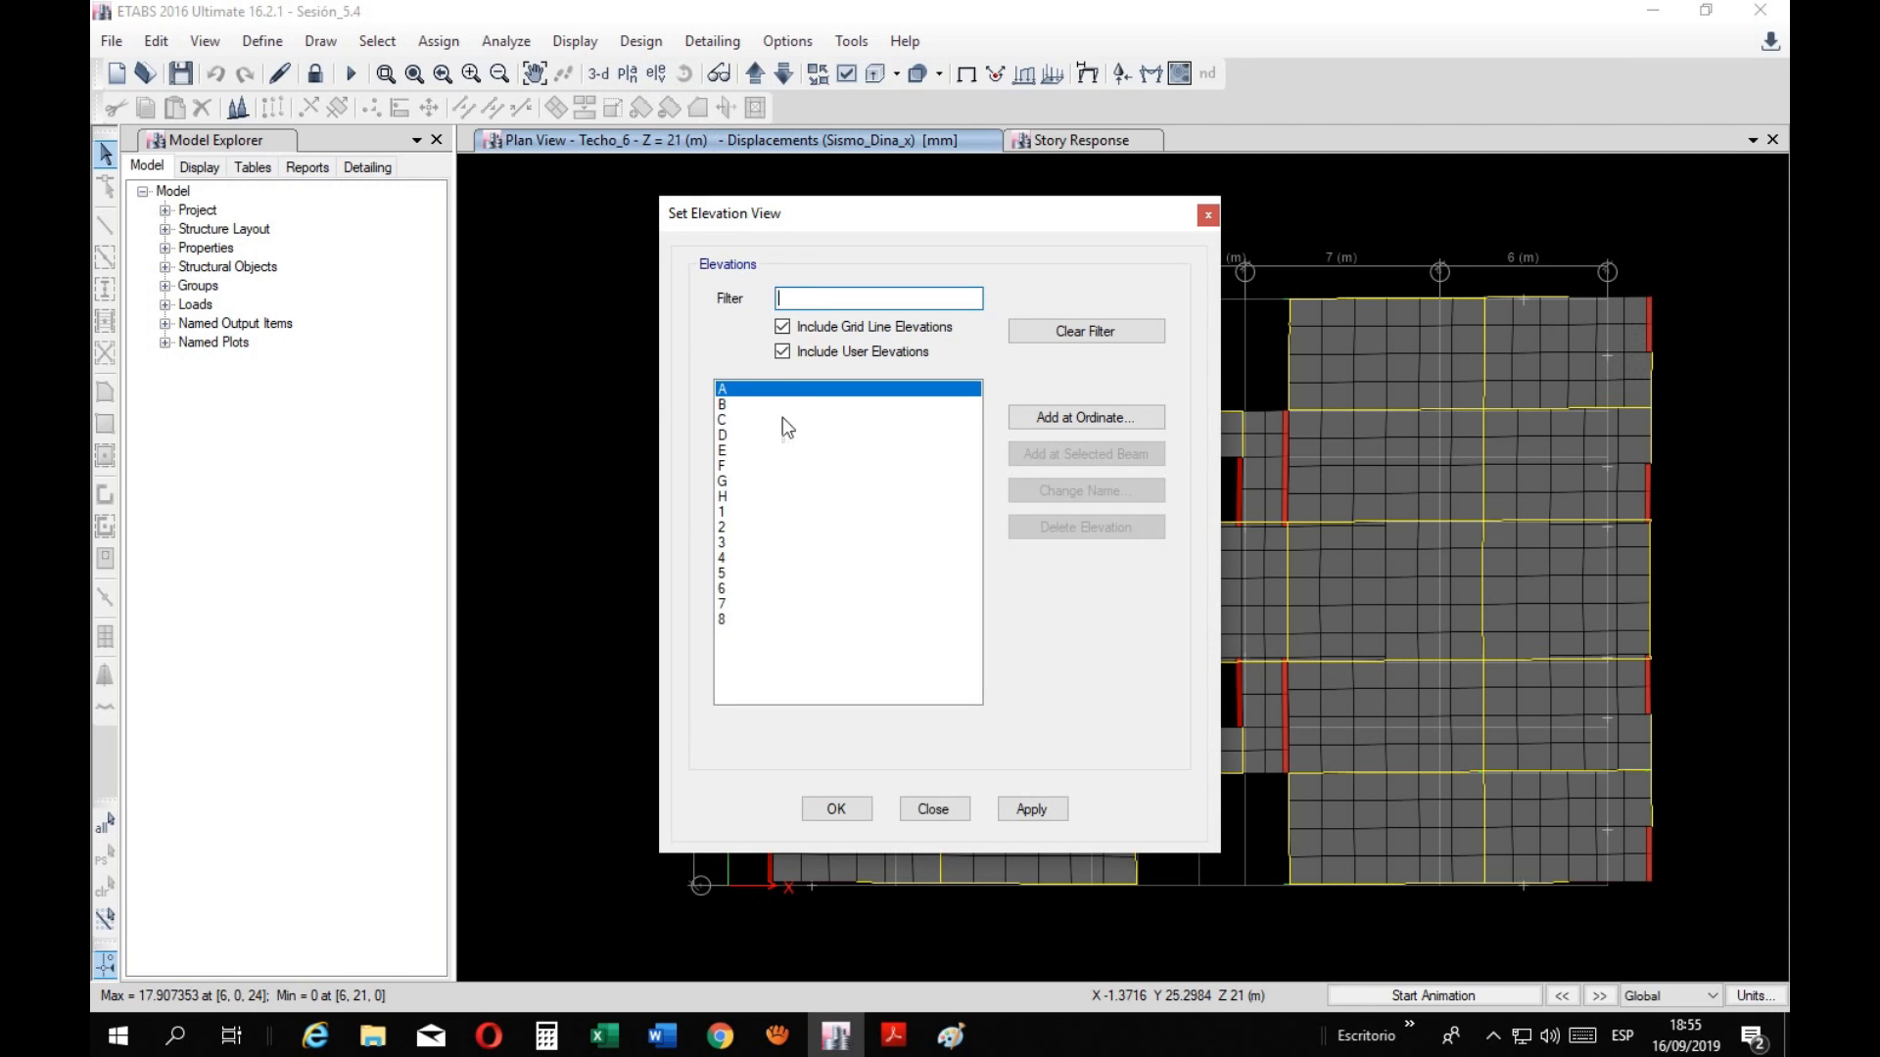
left_click(749, 621)
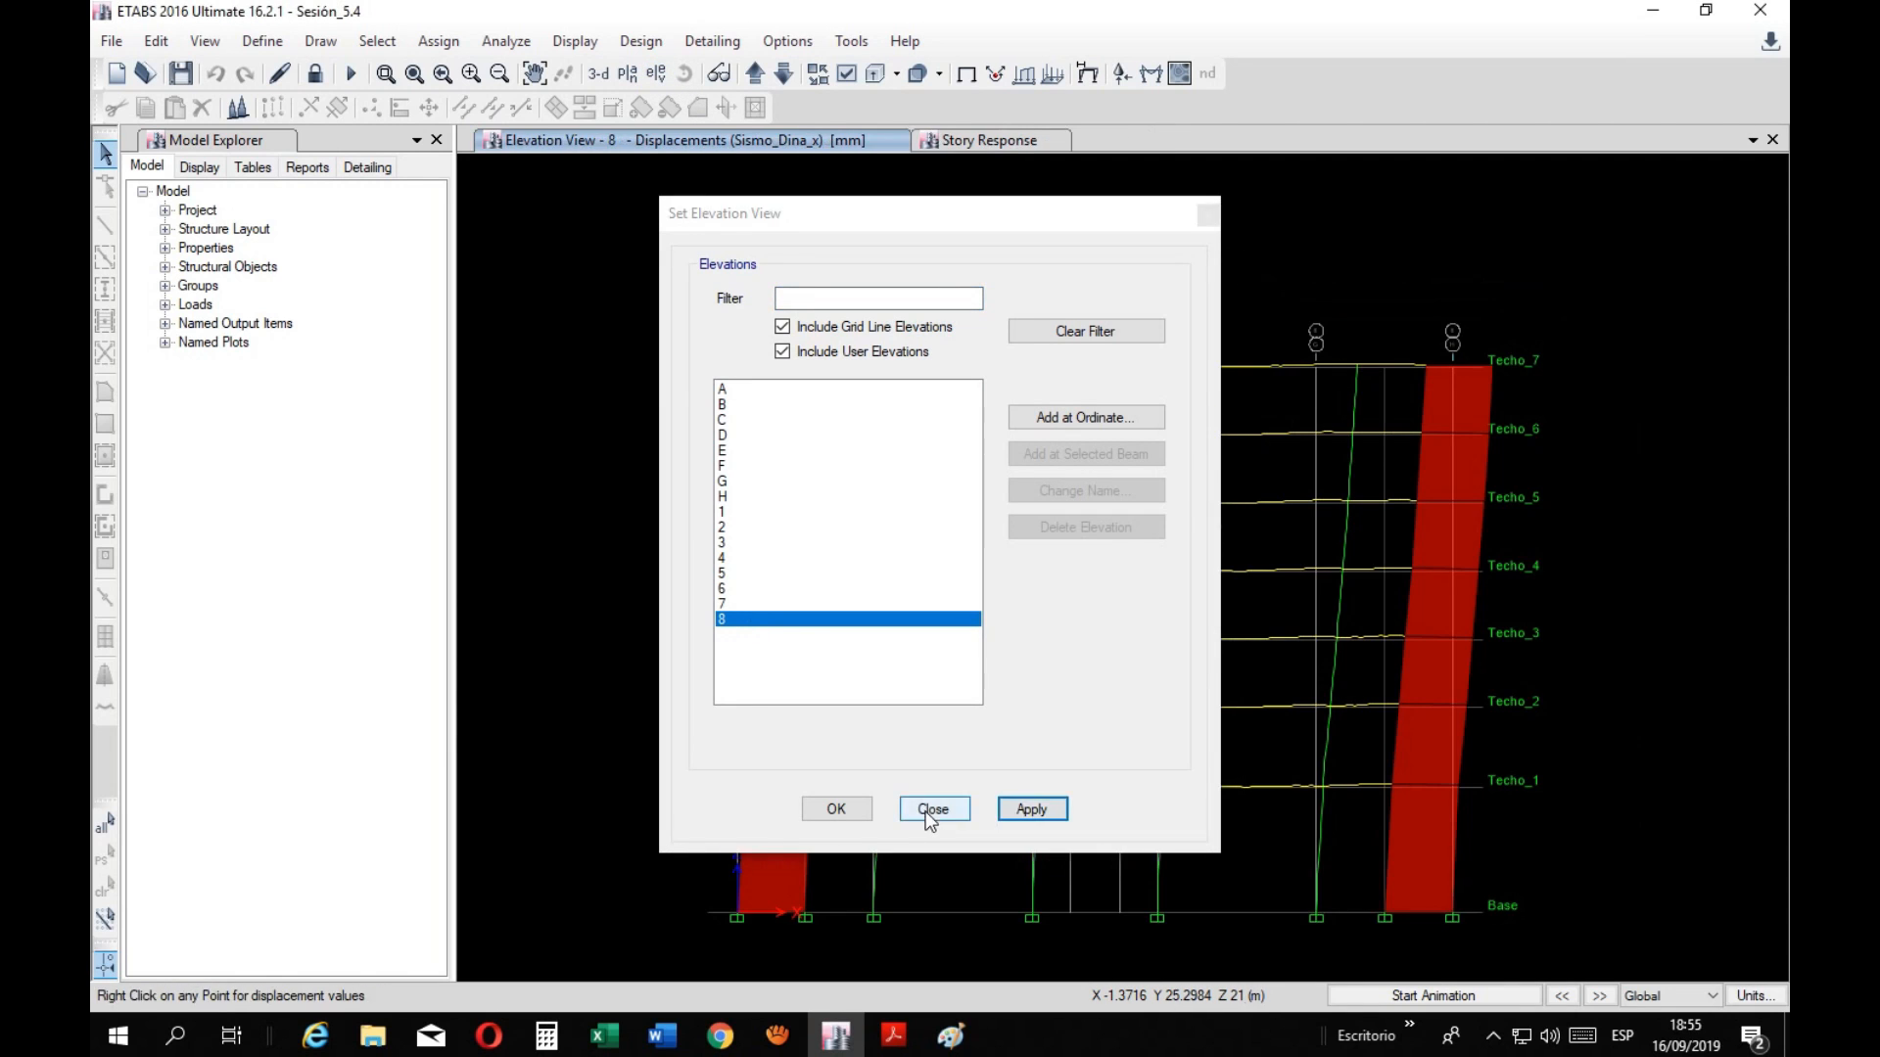
Check the displacements and drift of the outermost Techo_7 joint beside the end wall in elevation 8
left_click(922, 809)
right_click(1494, 368)
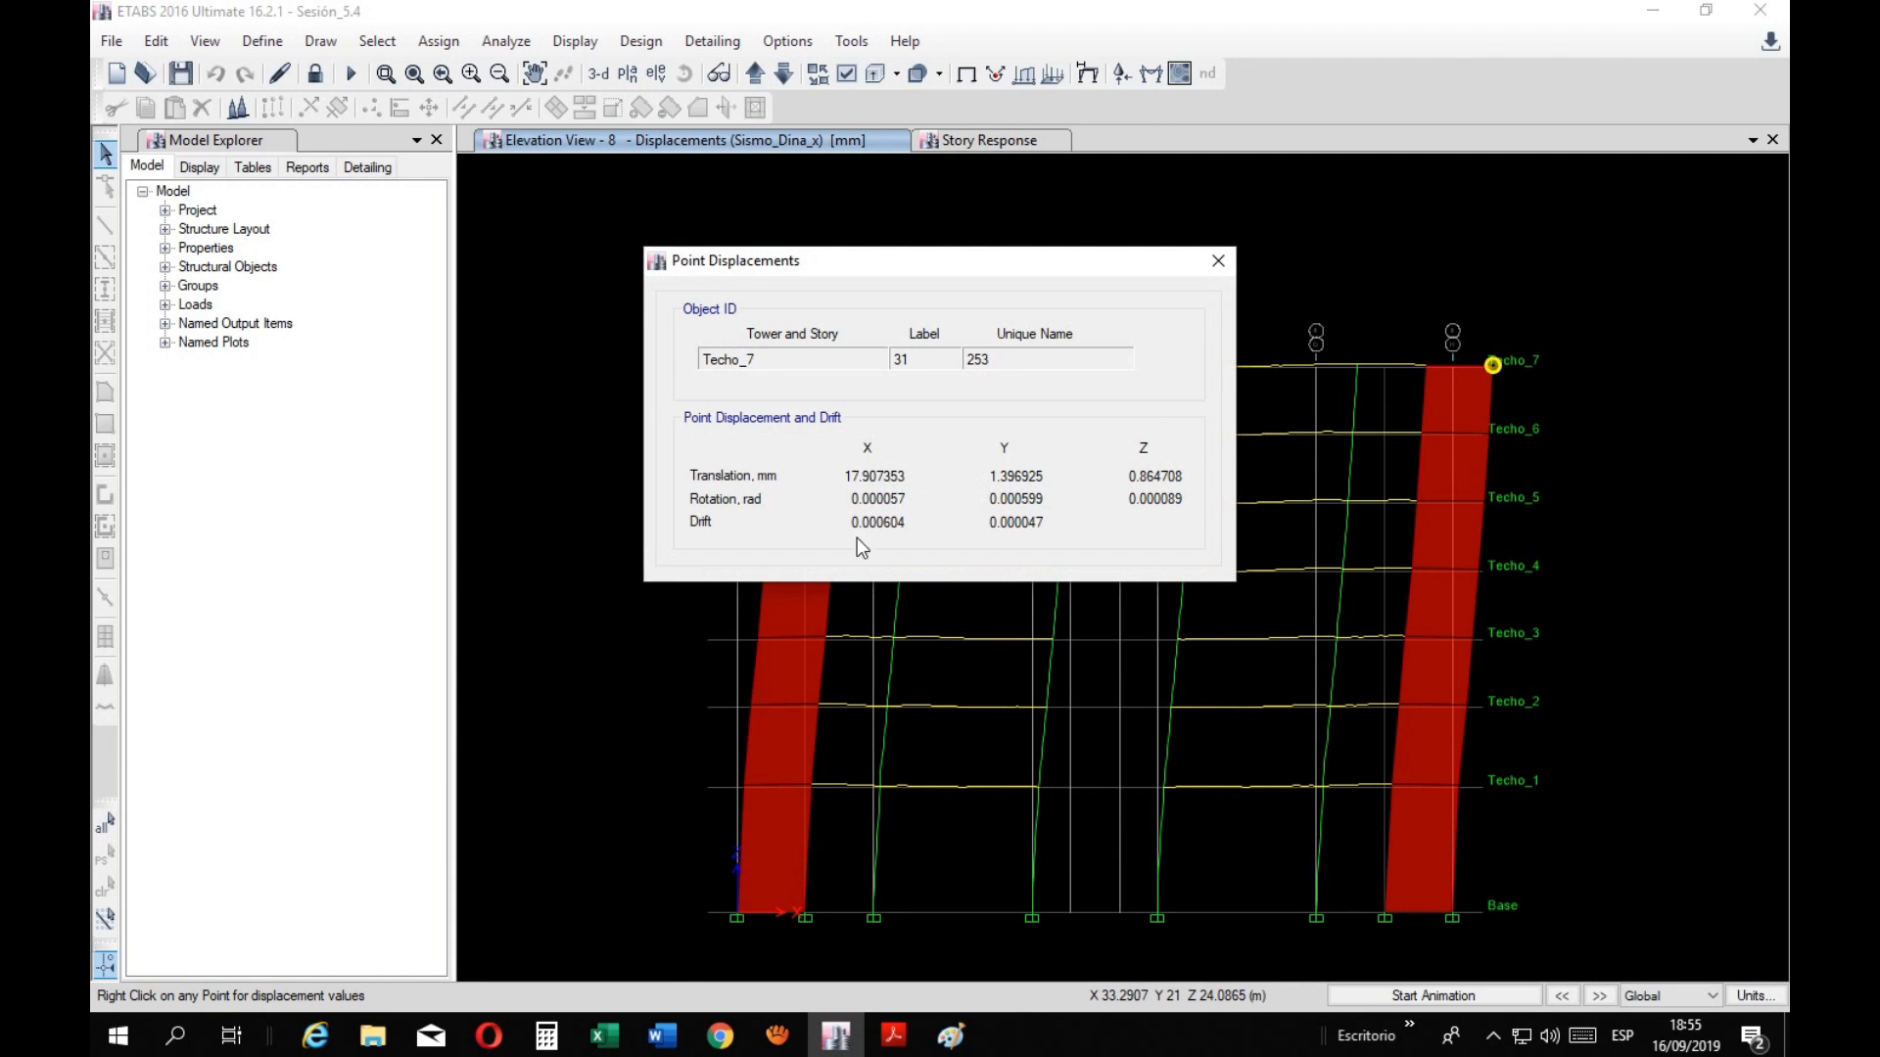
left_click(604, 1036)
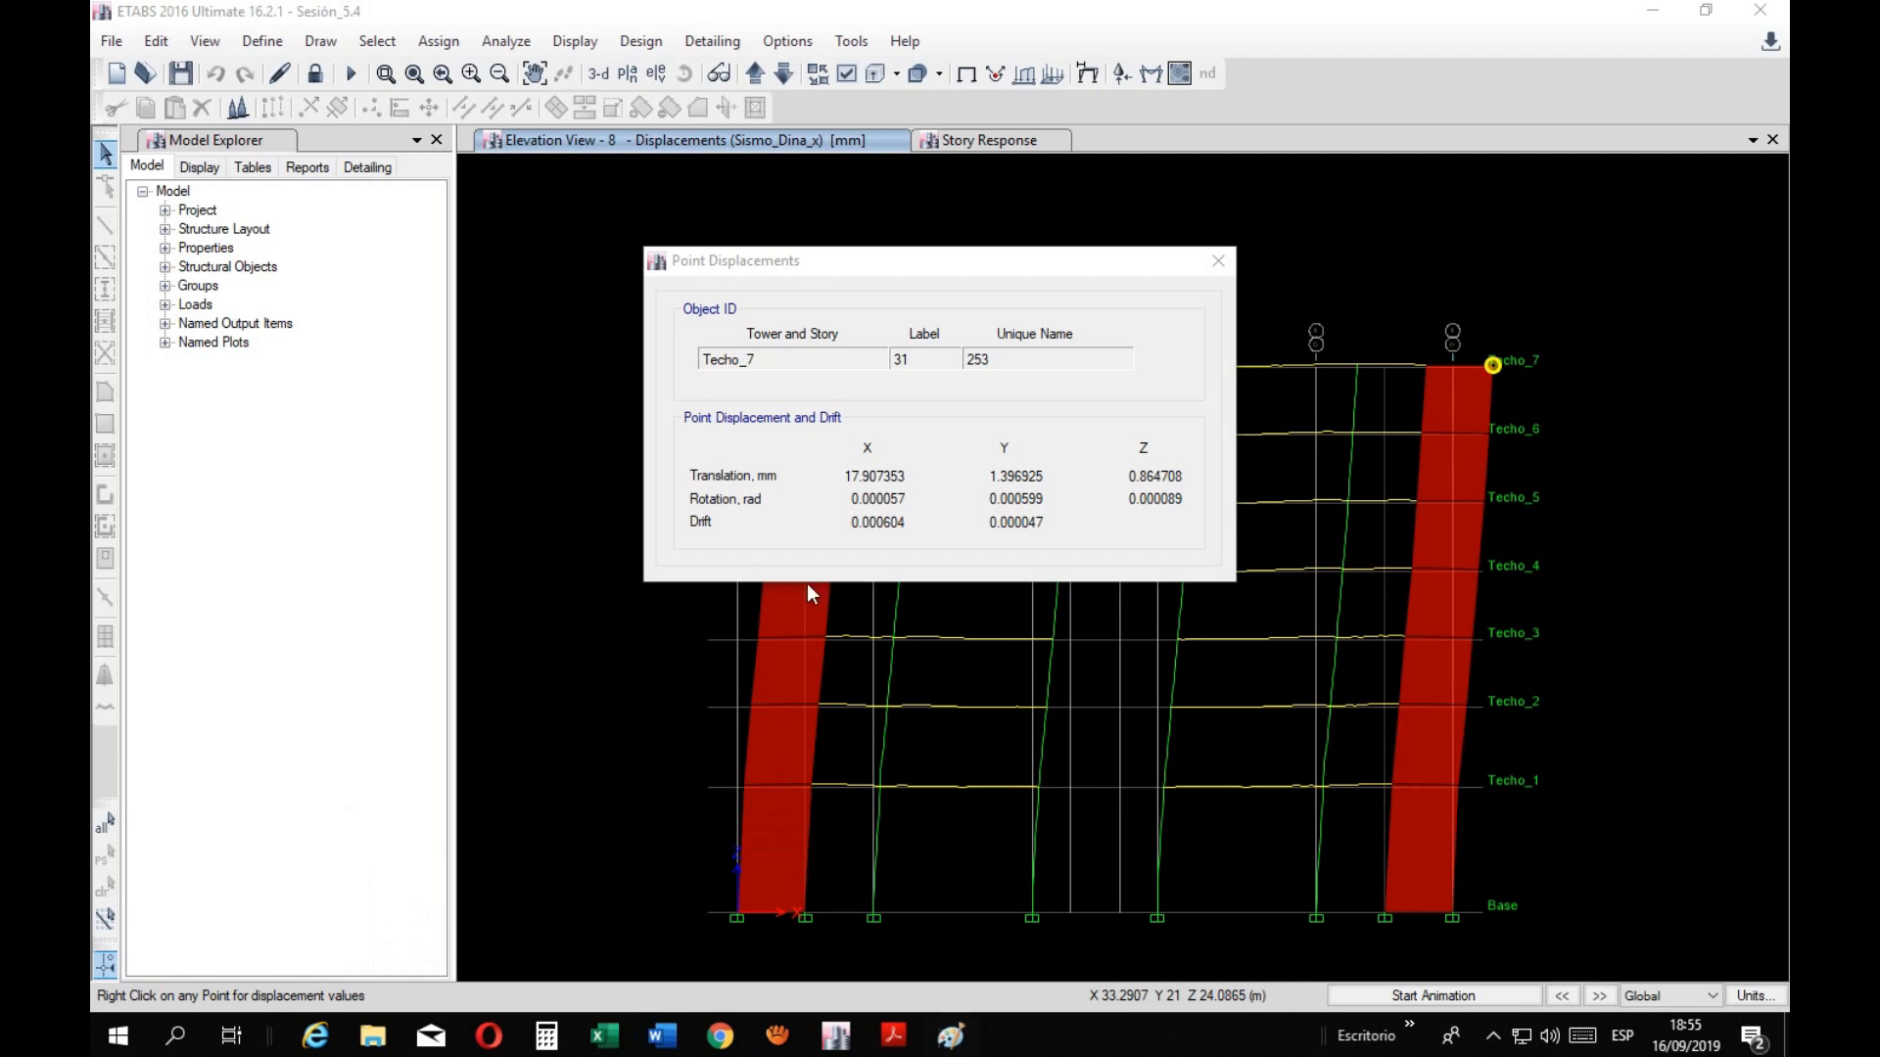
left_click(1020, 483)
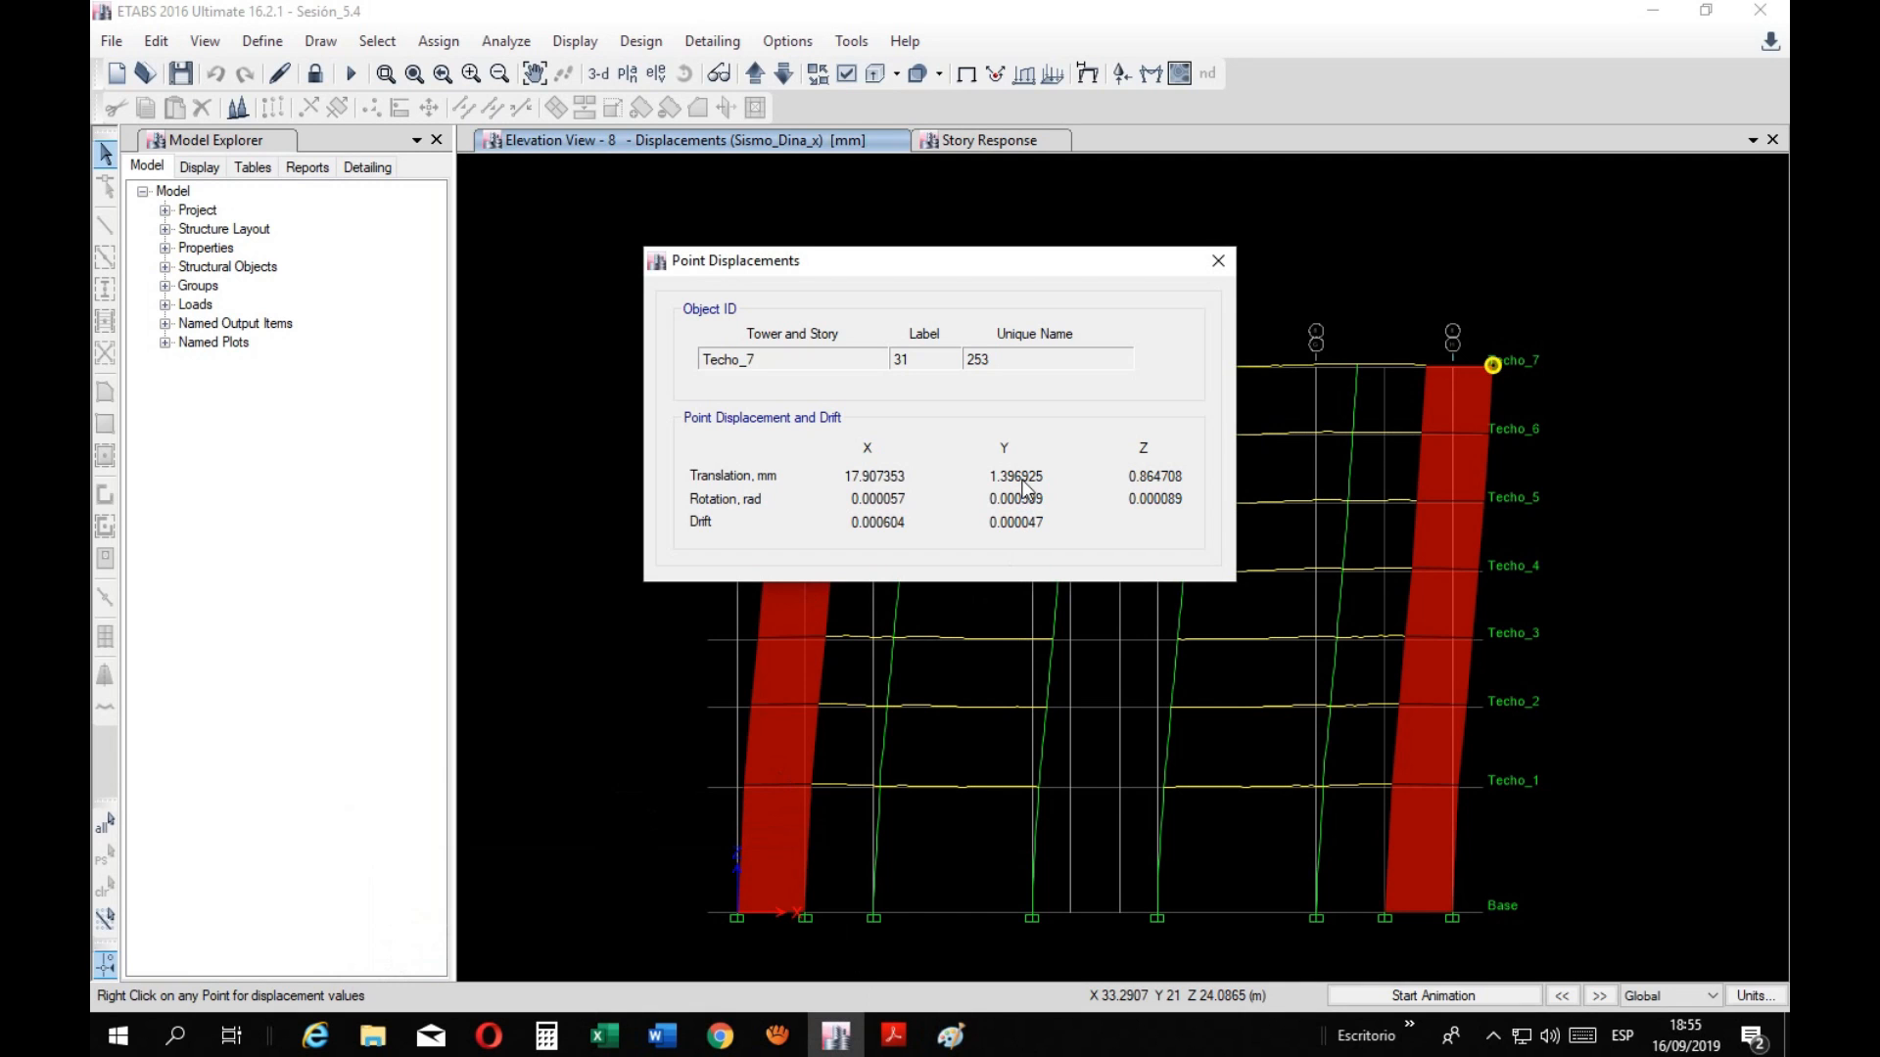
left_click(1218, 262)
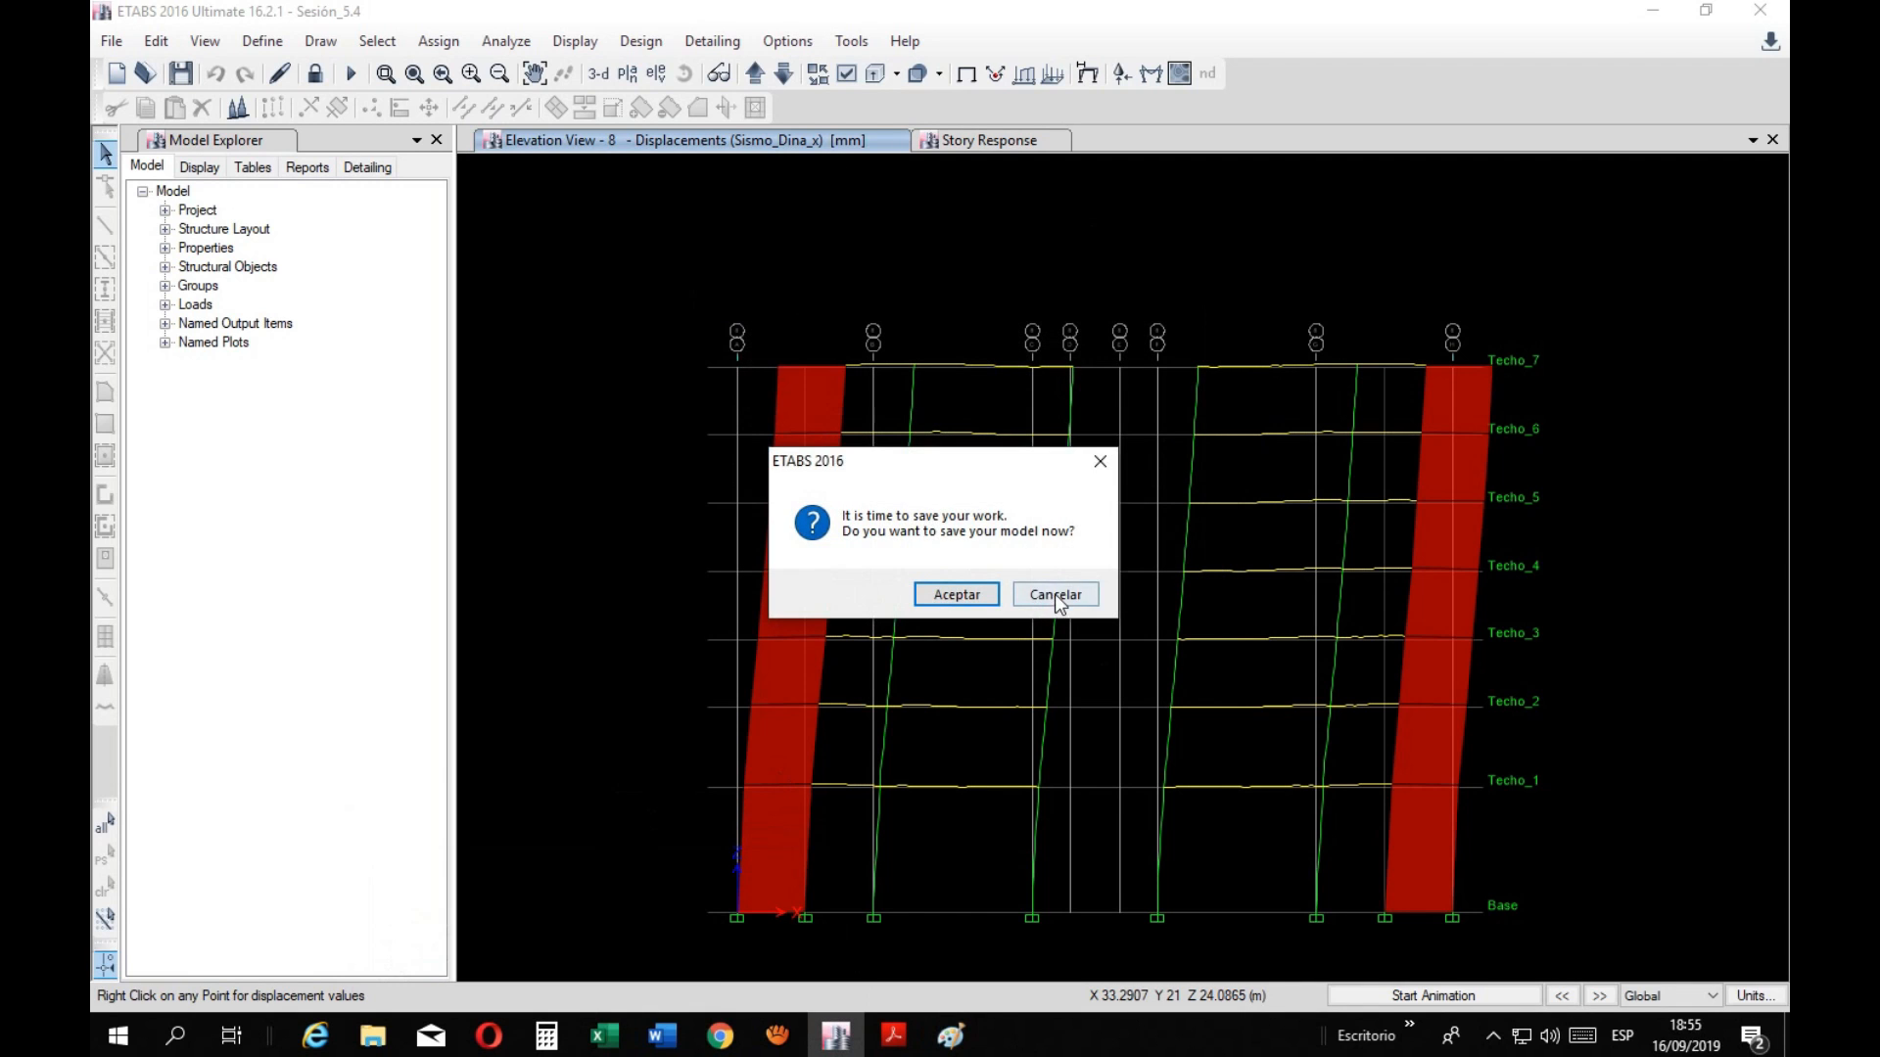
Decline saving the model and display the plan view of story level Techo_7
left_click(1056, 596)
left_click(628, 74)
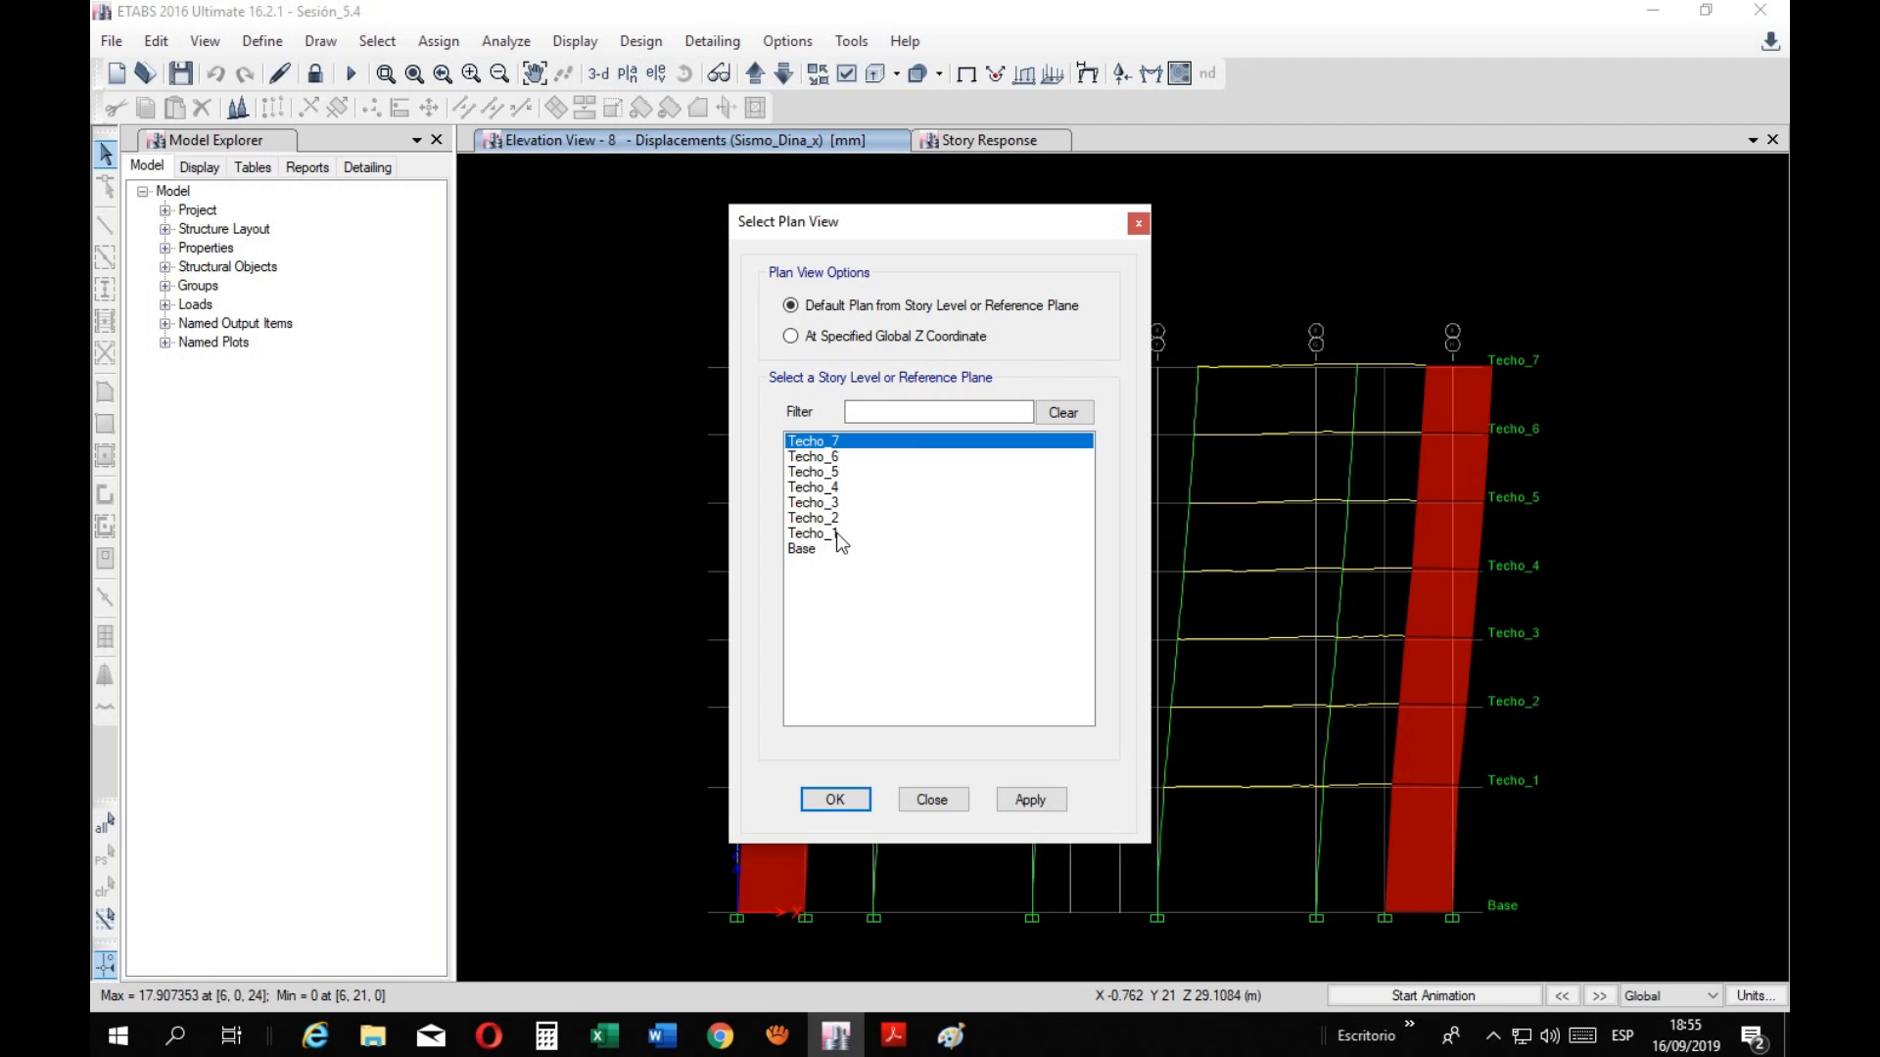
left_click(1009, 801)
left_click(938, 803)
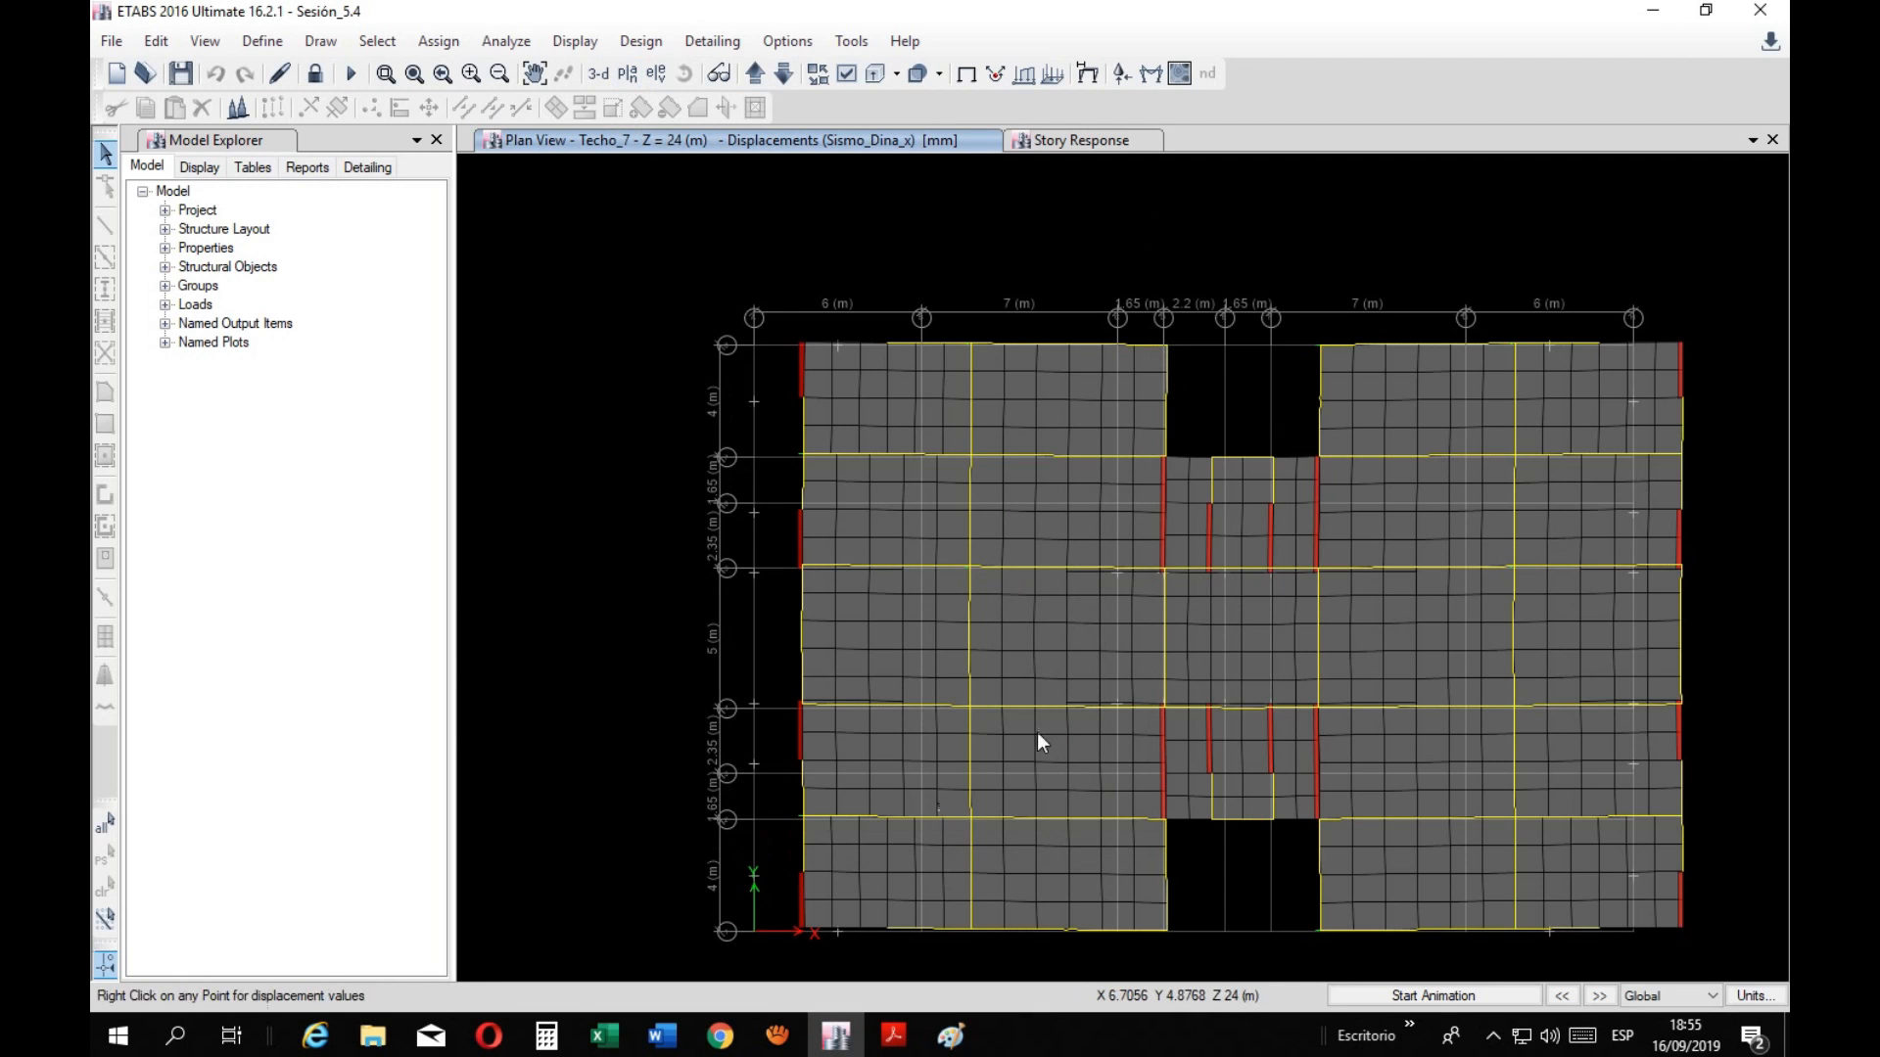
Check the displacements and drifts of the four corner joints of the Techo_7 plan, one by one
left_click_drag(1736, 653, 1686, 601)
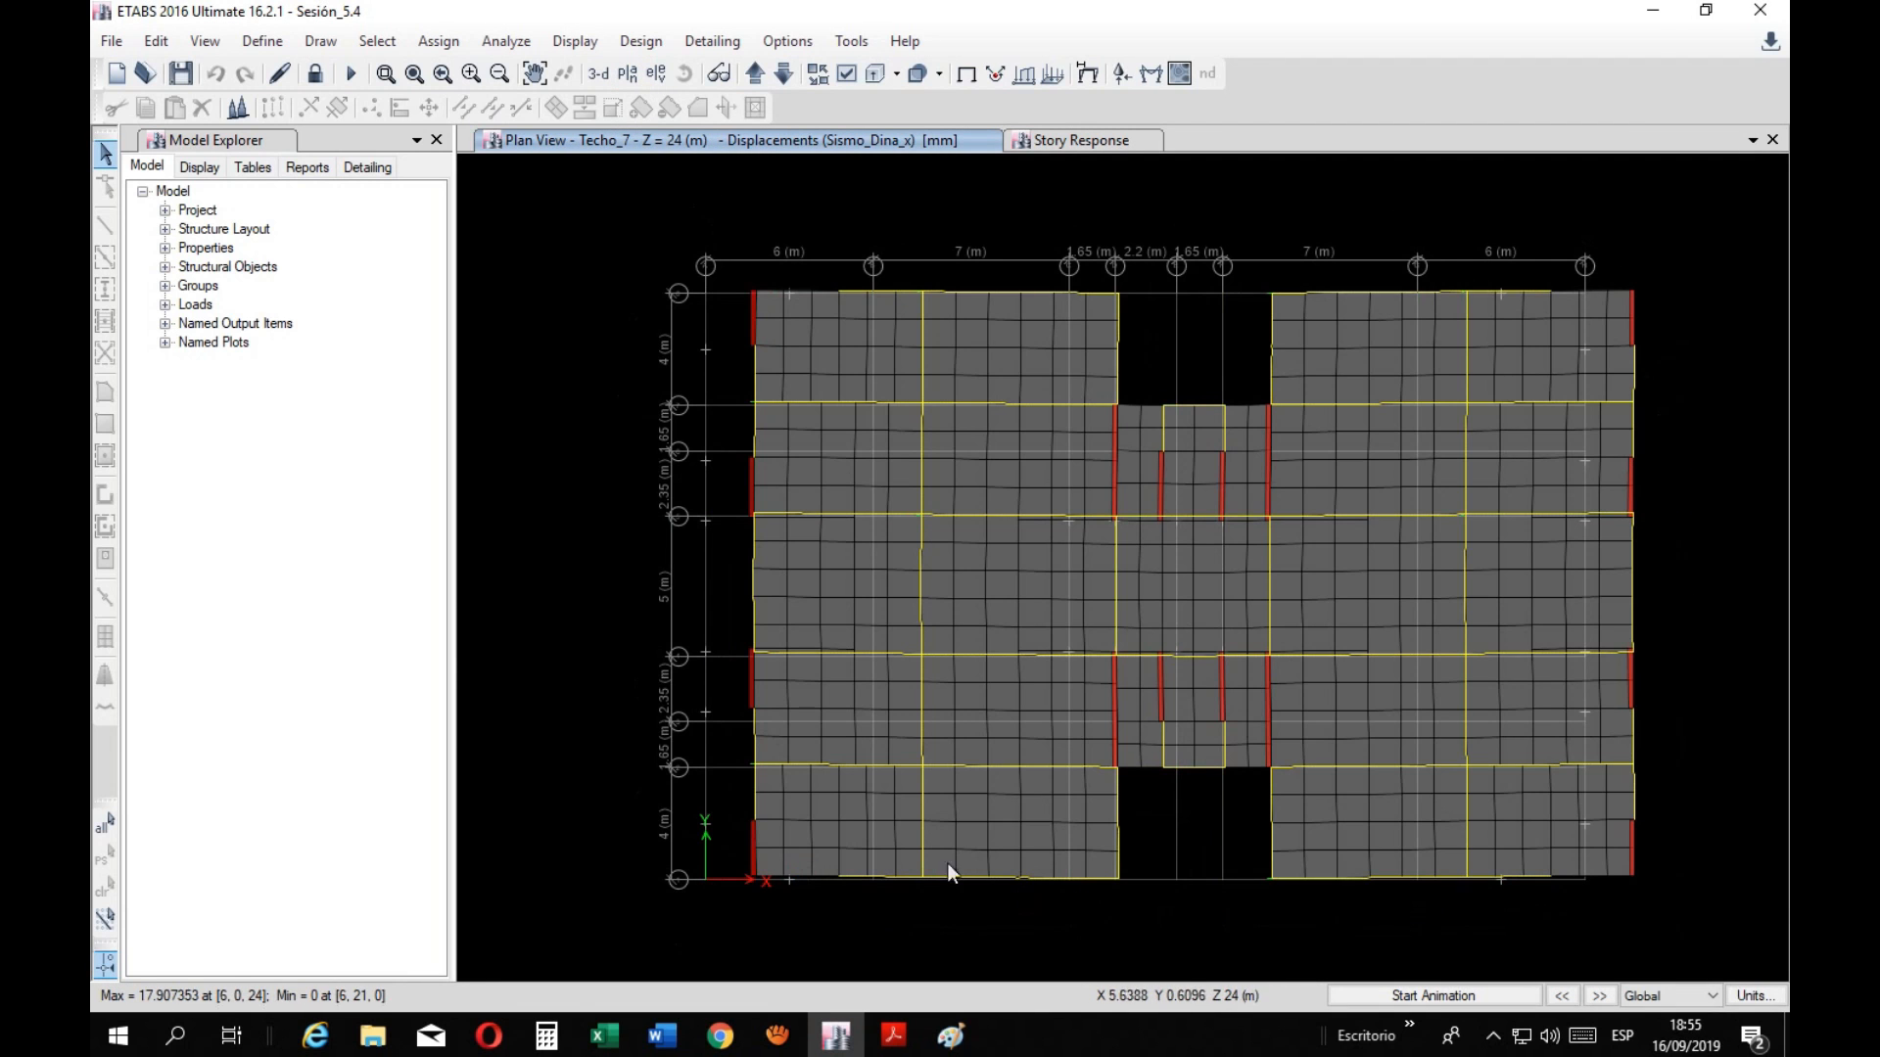
mouse_move(1635, 881)
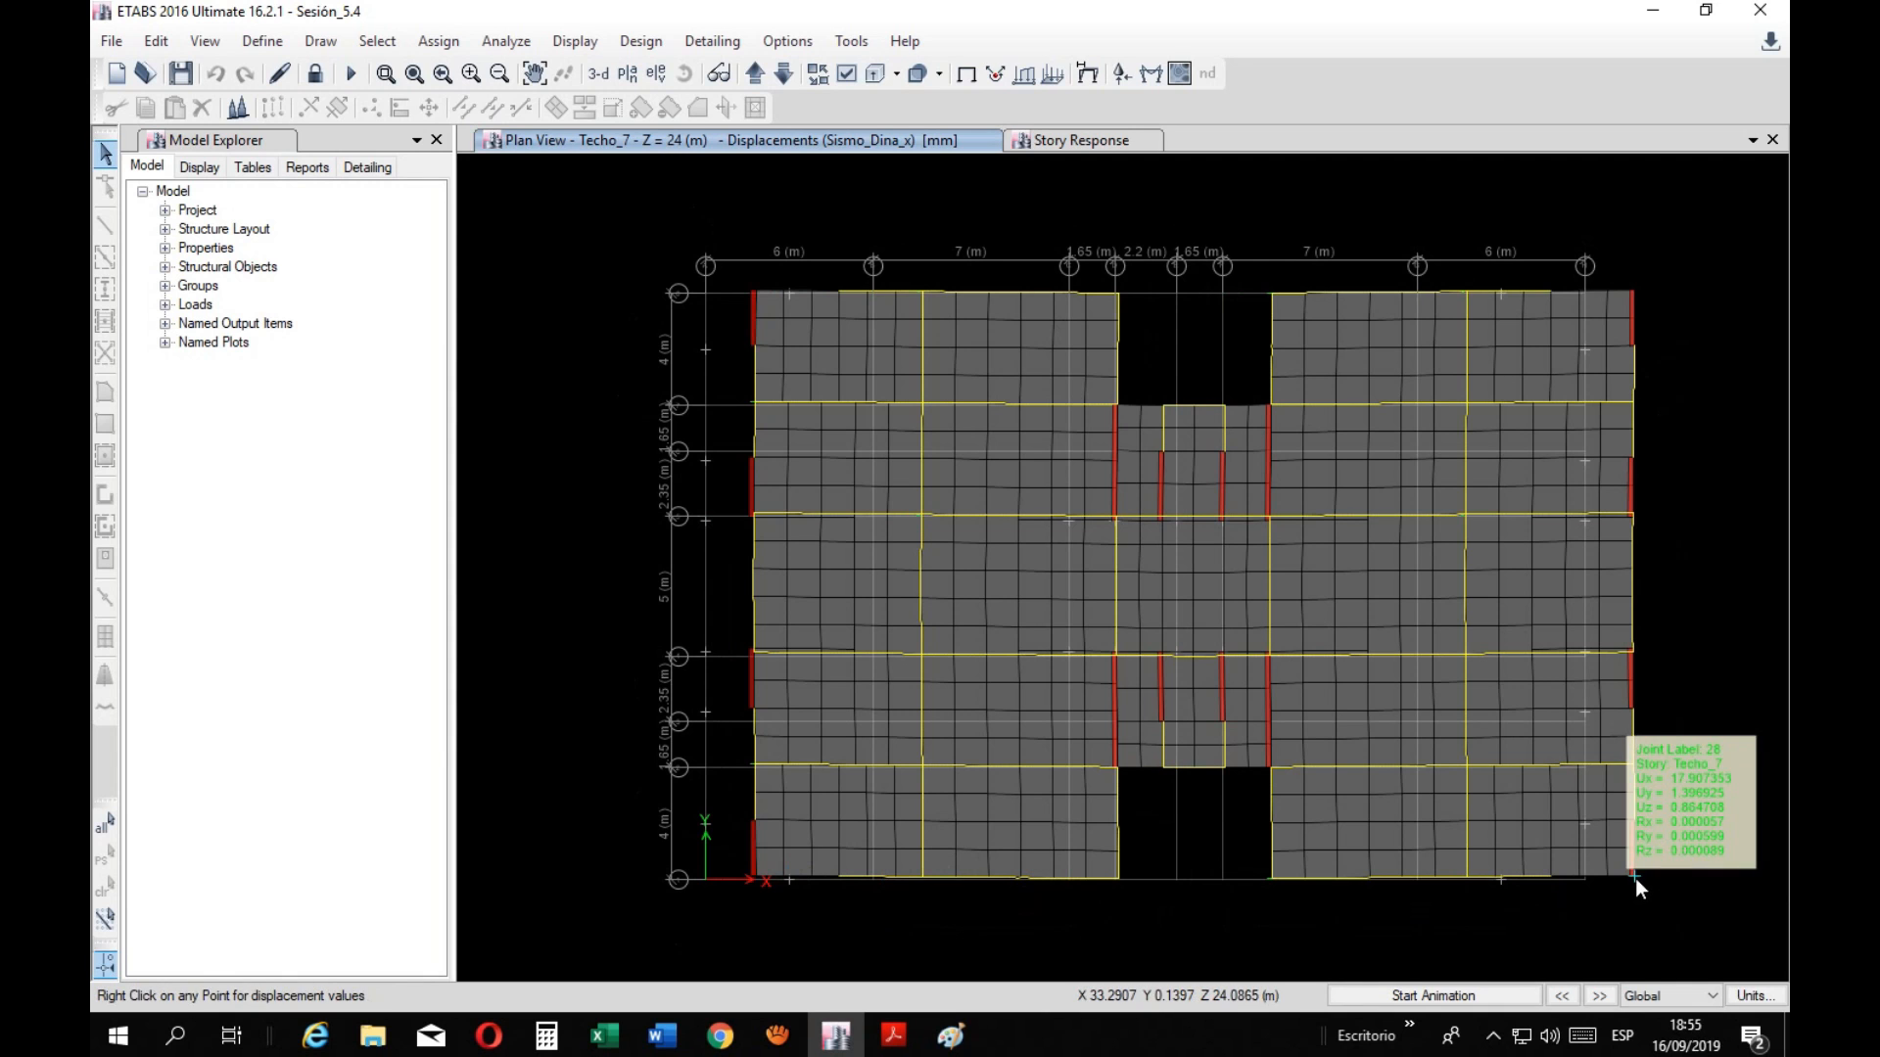
right_click(1637, 292)
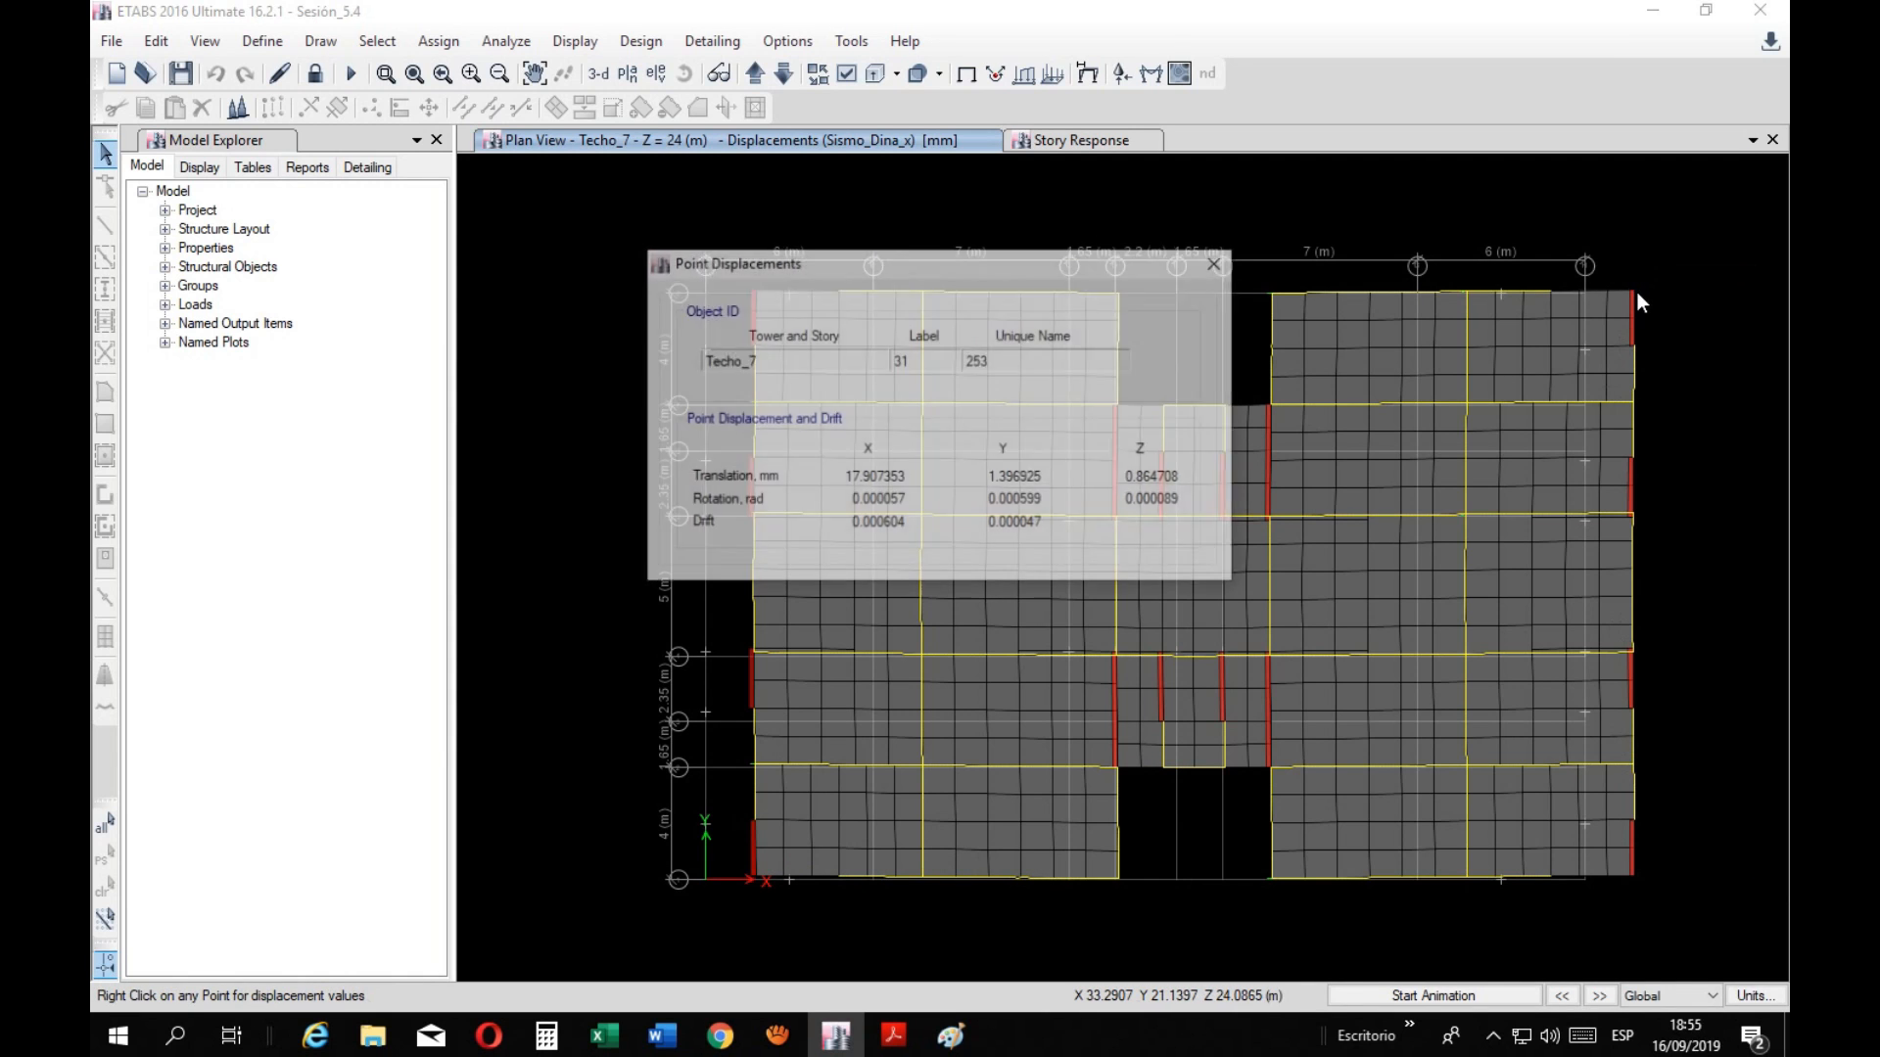
left_click(1213, 264)
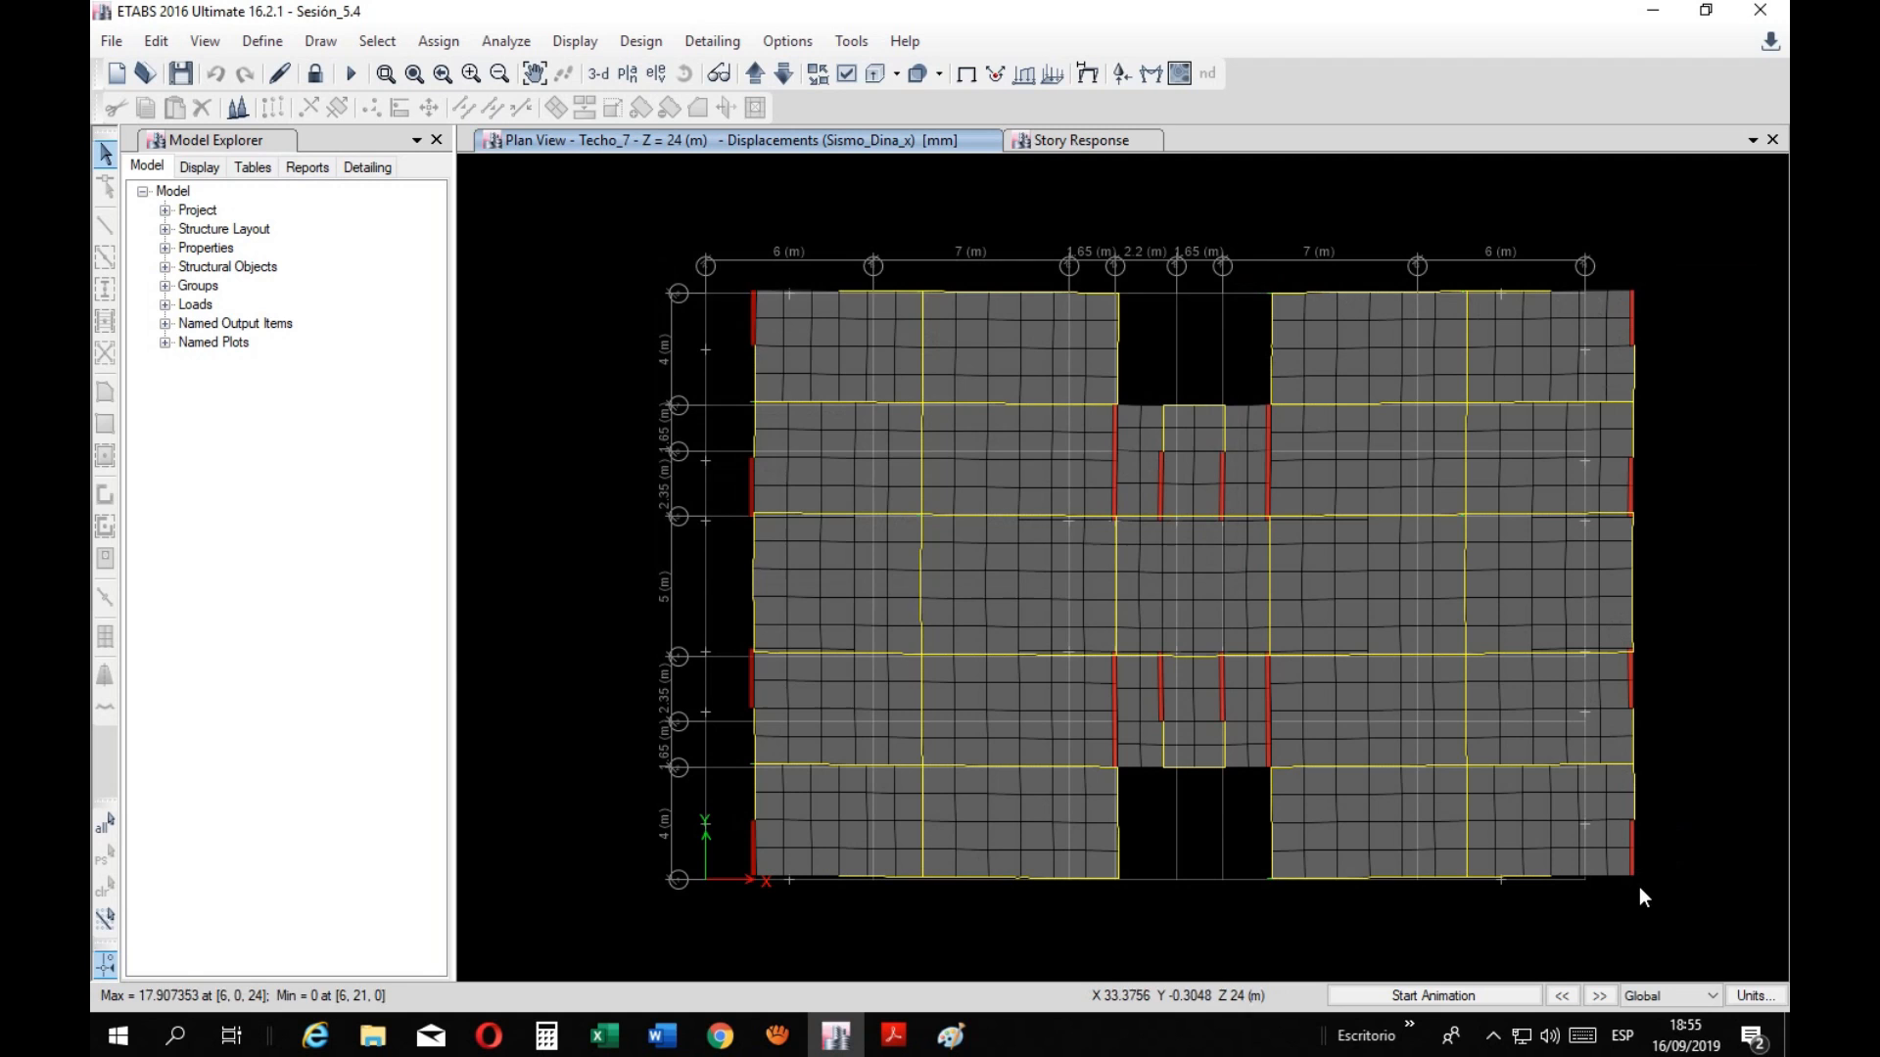
right_click(1635, 877)
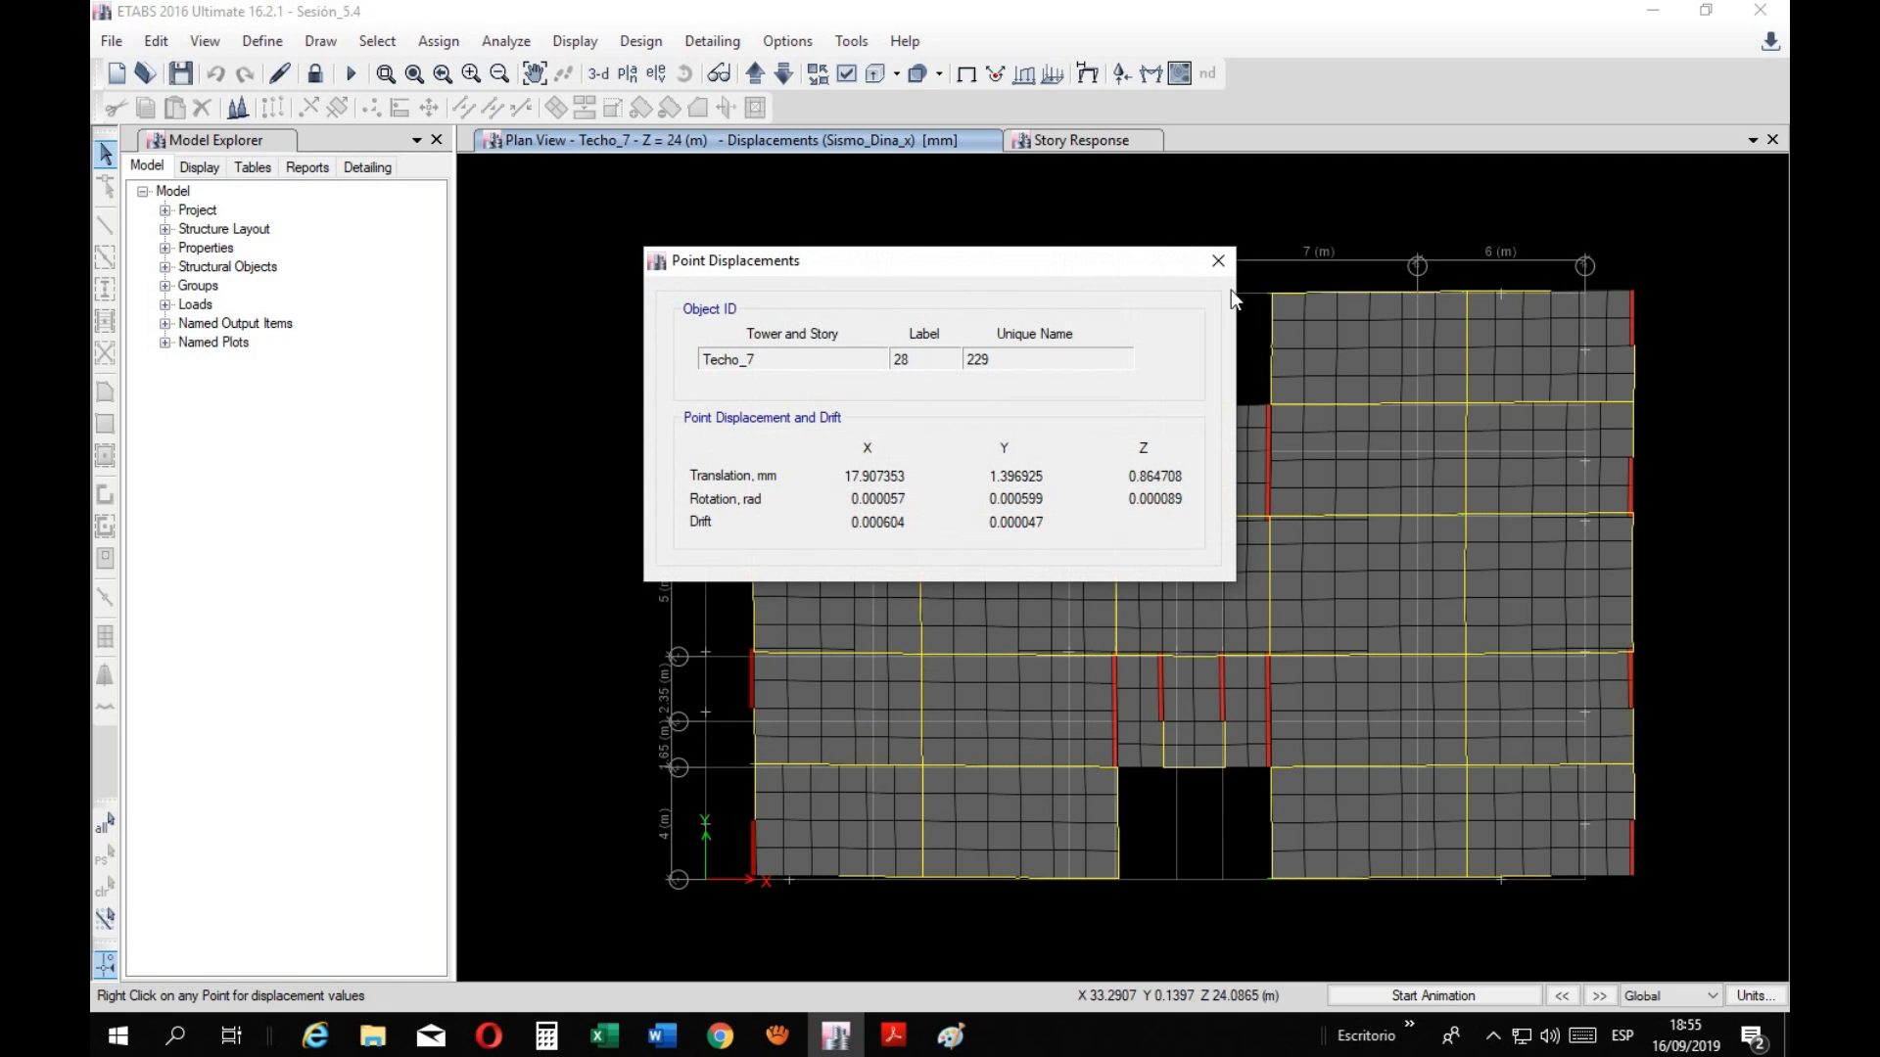
left_click(1218, 261)
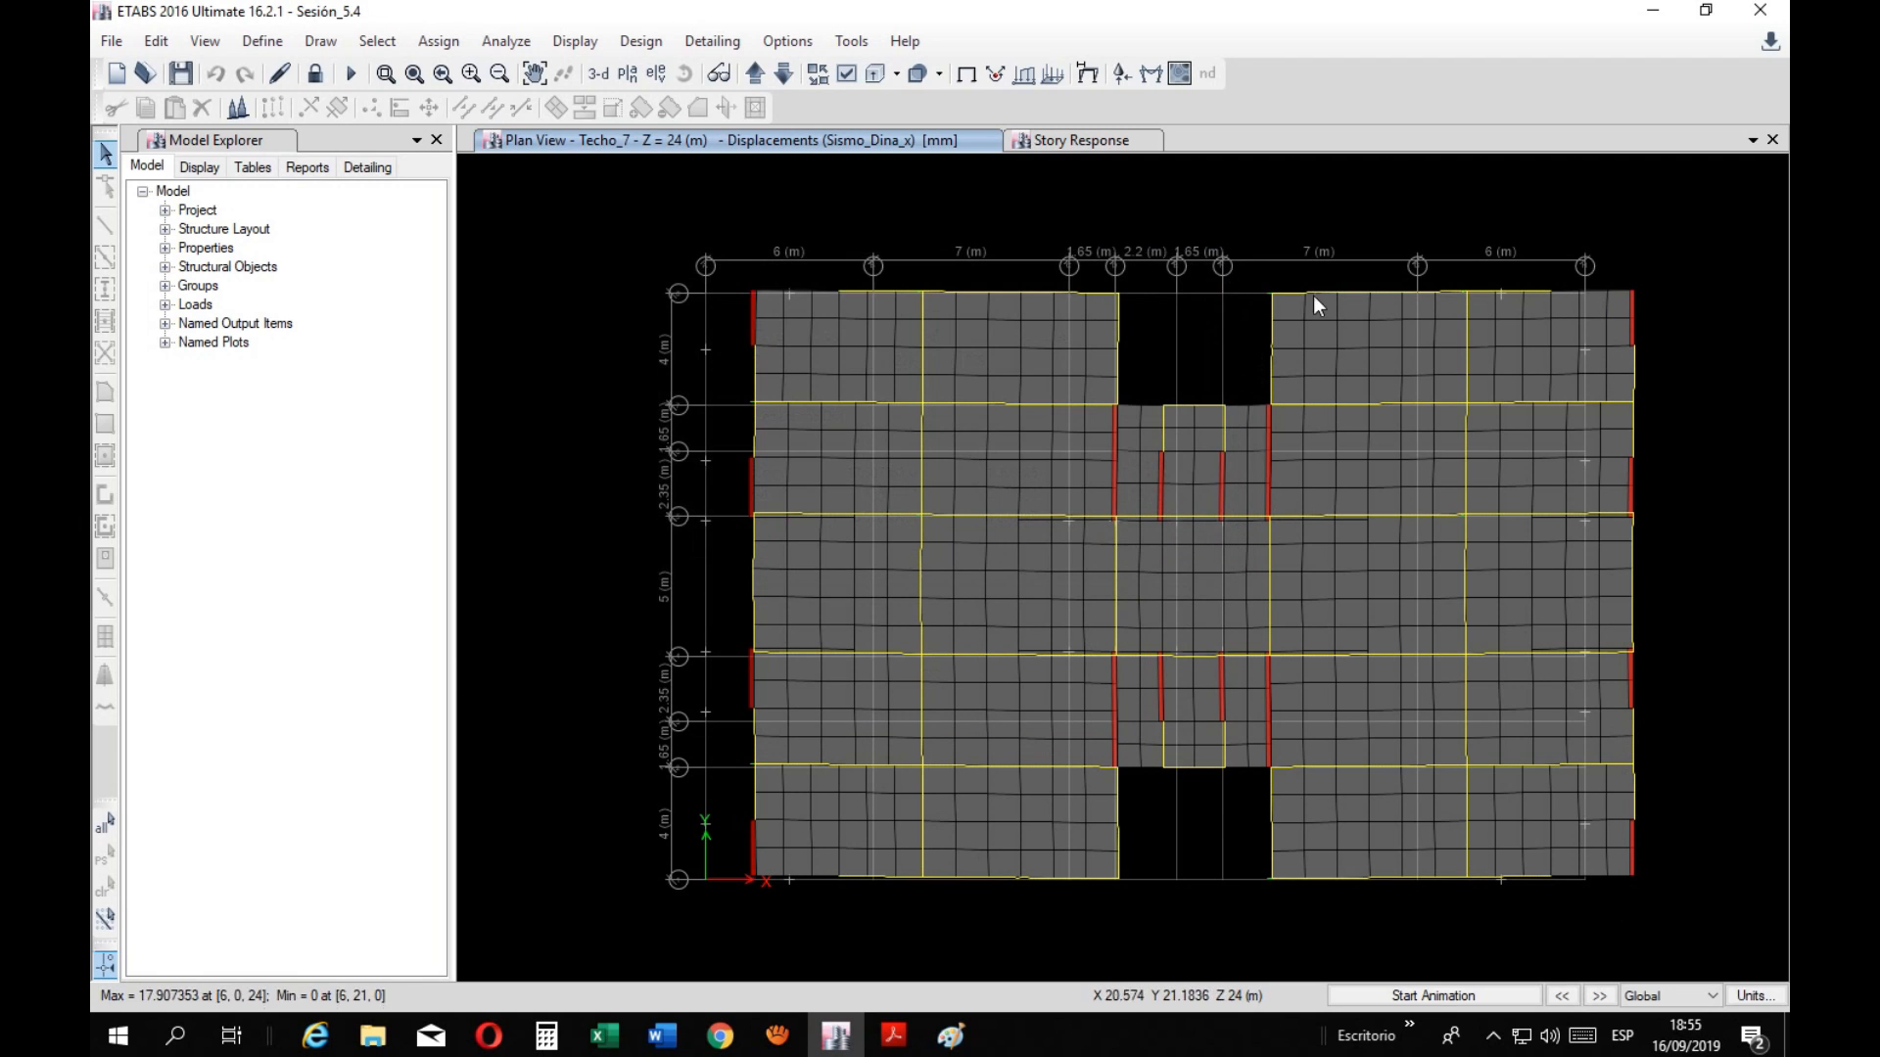
right_click(754, 290)
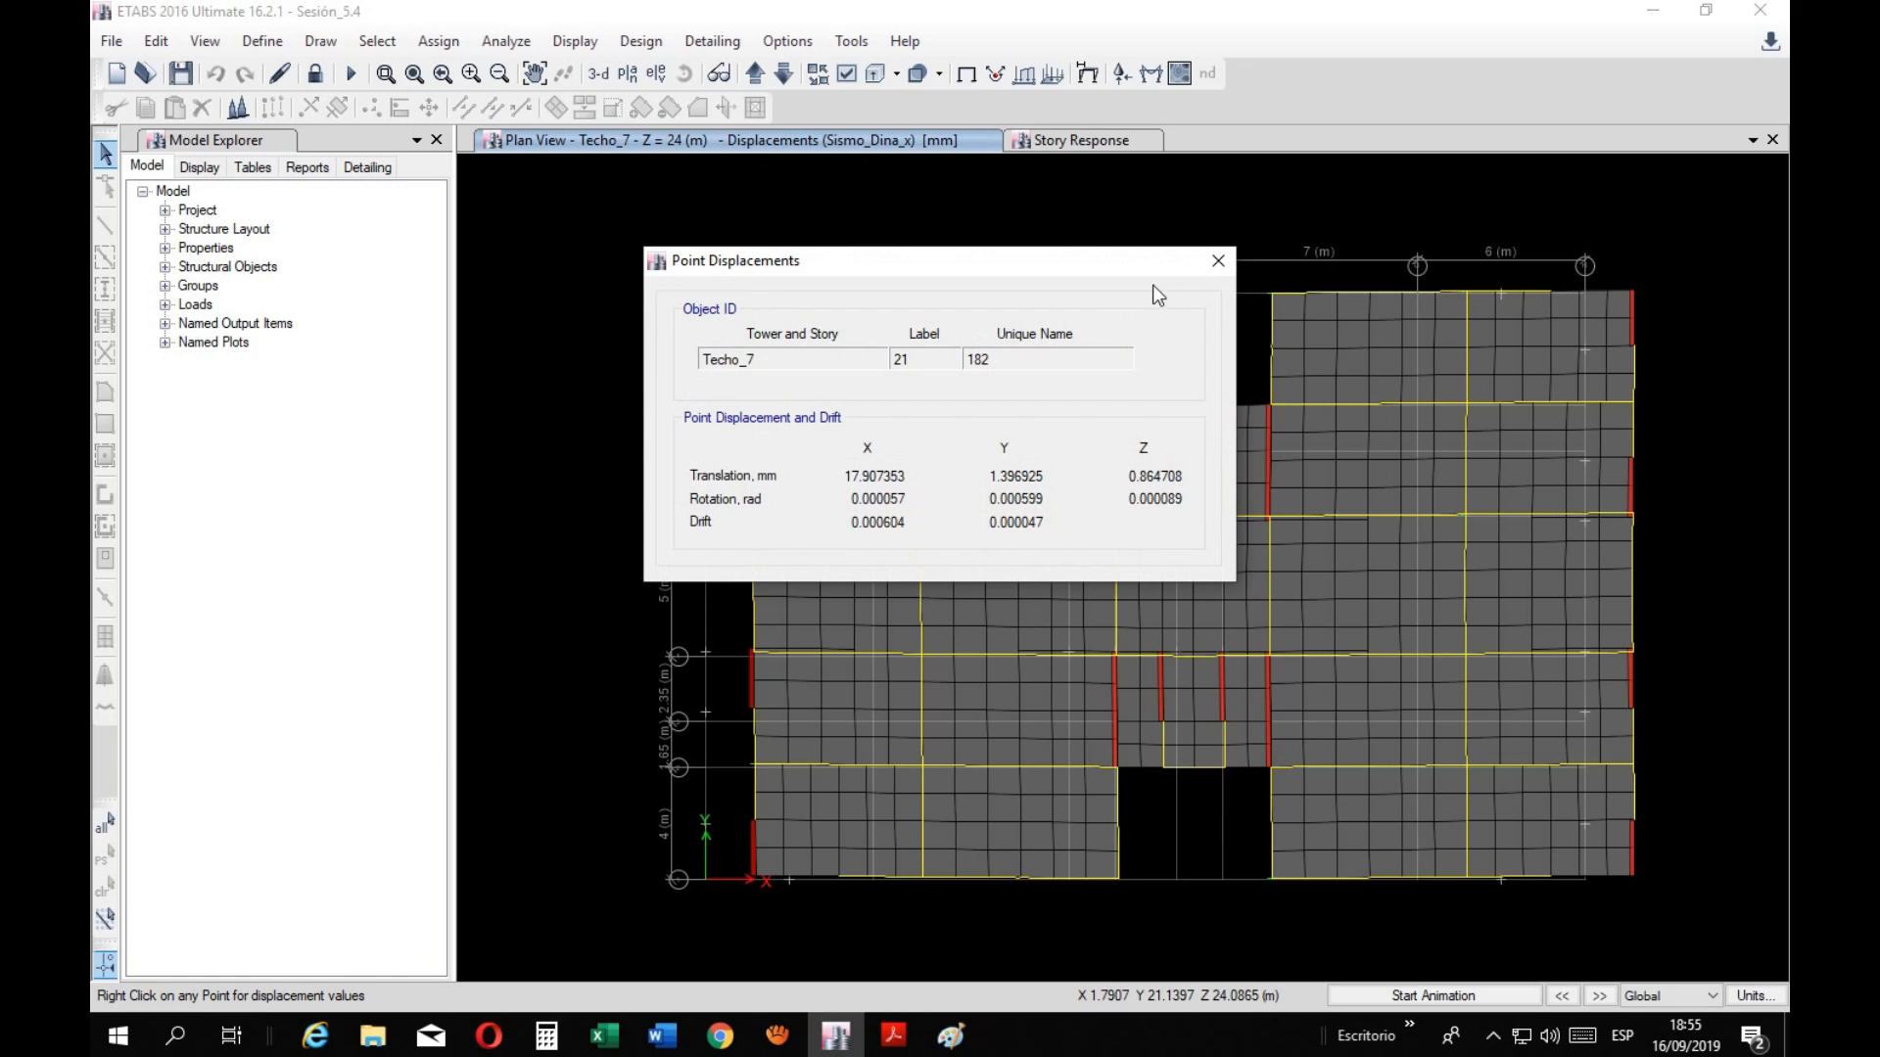
left_click(1218, 260)
mouse_move(615, 1048)
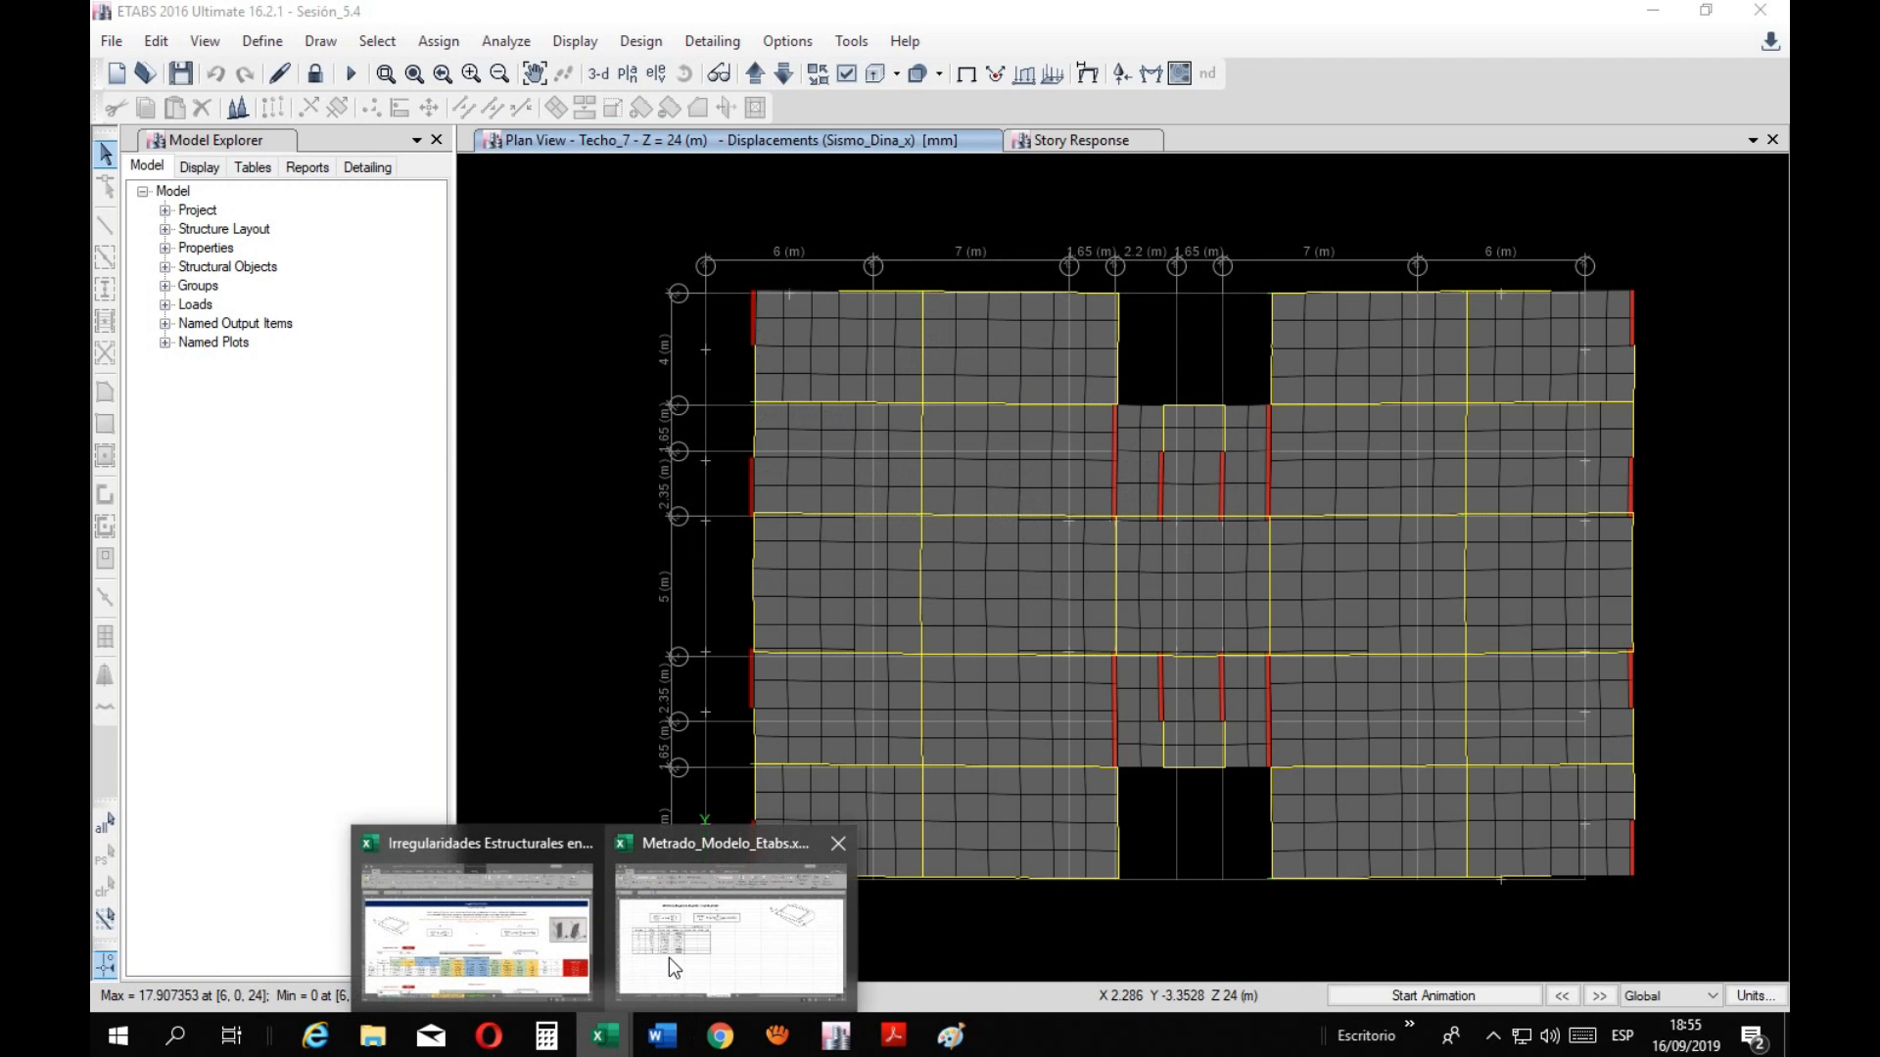
mouse_move(668, 957)
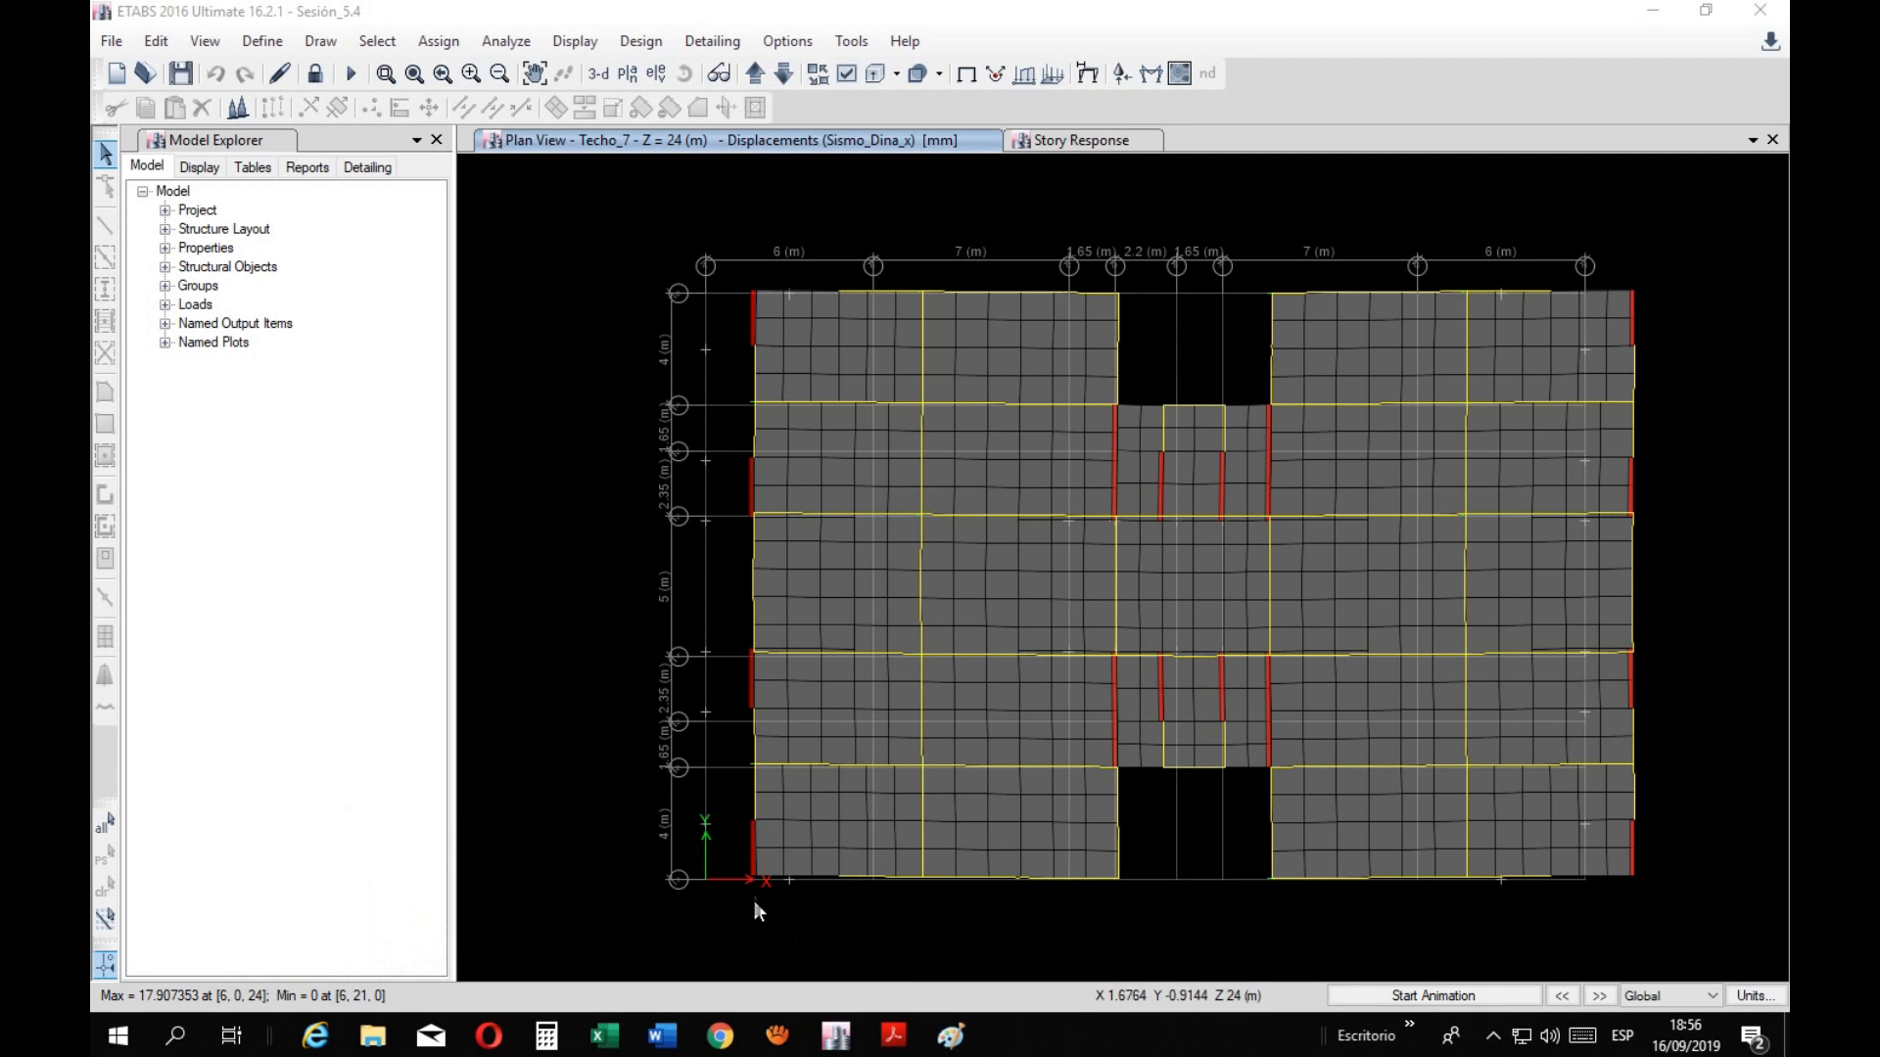
right_click(755, 878)
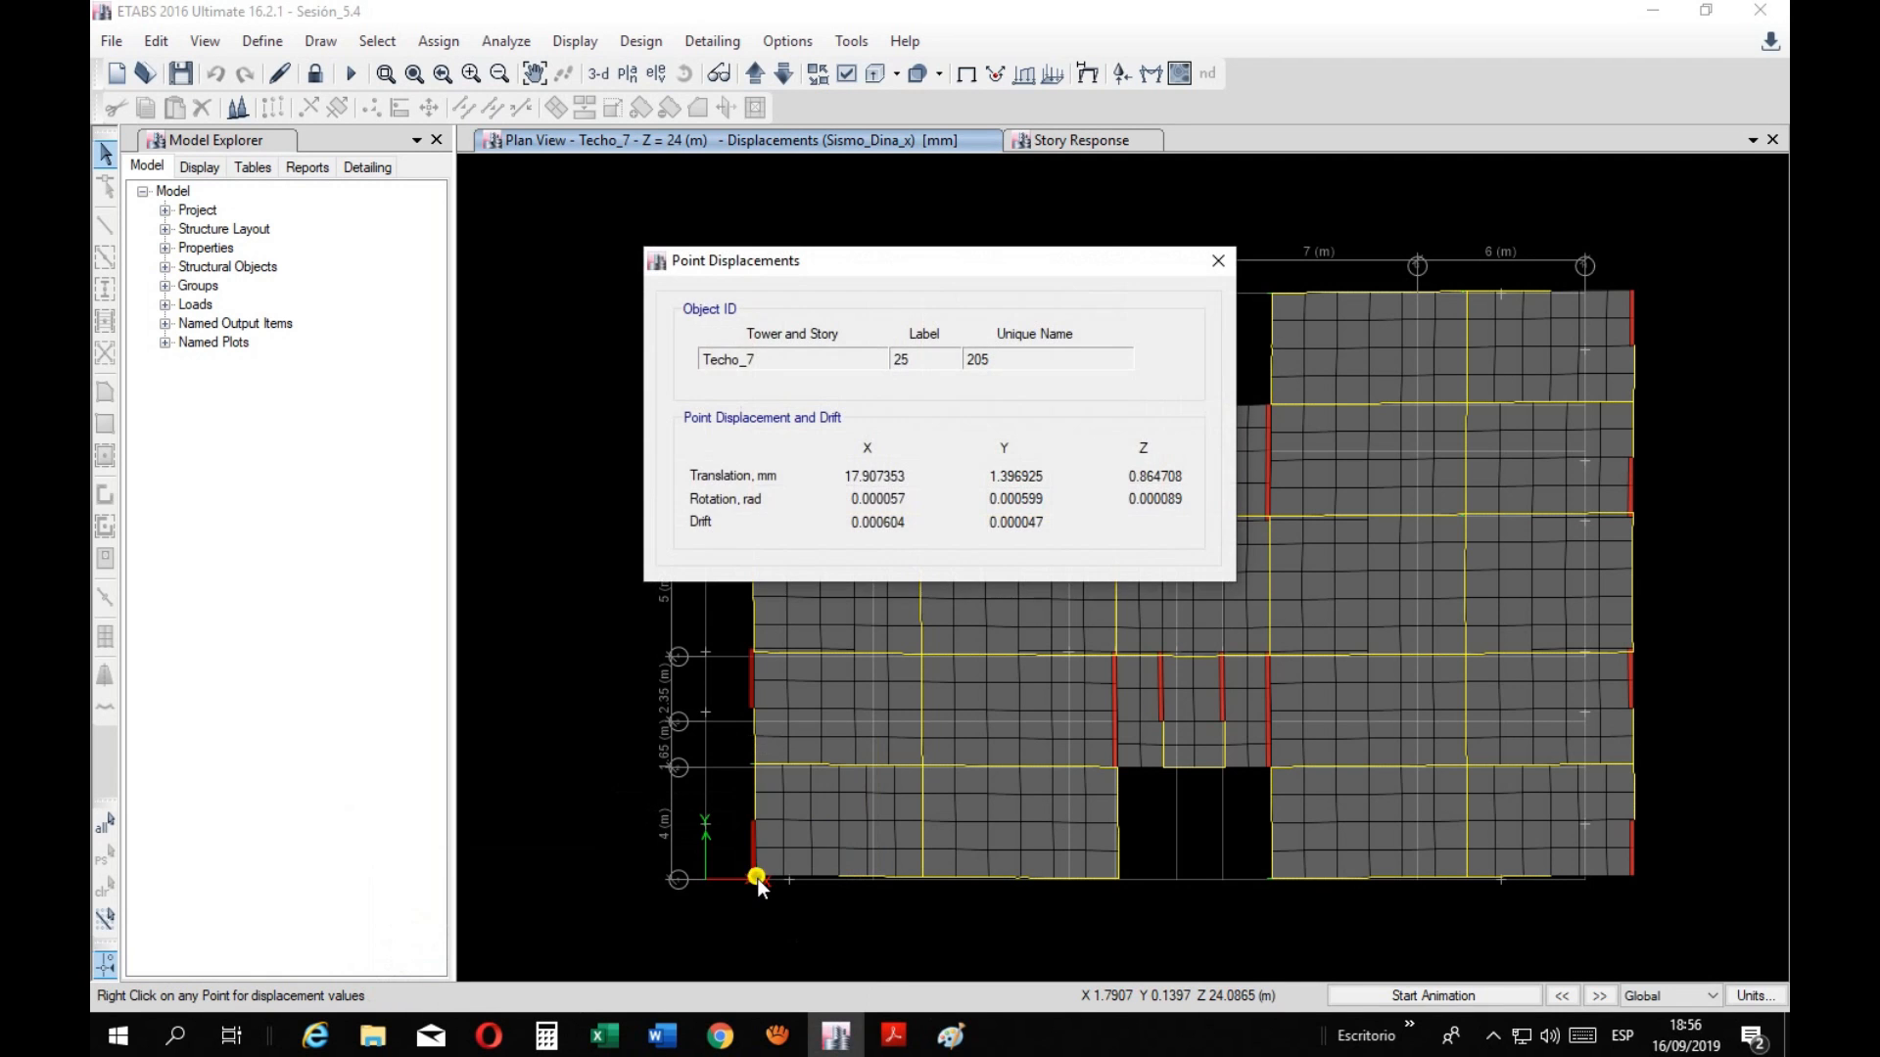
left_click(1219, 260)
Check the displacements and drifts of the remaining grid joints along the plan's right edge, working up to its upper corner
right_click(1633, 763)
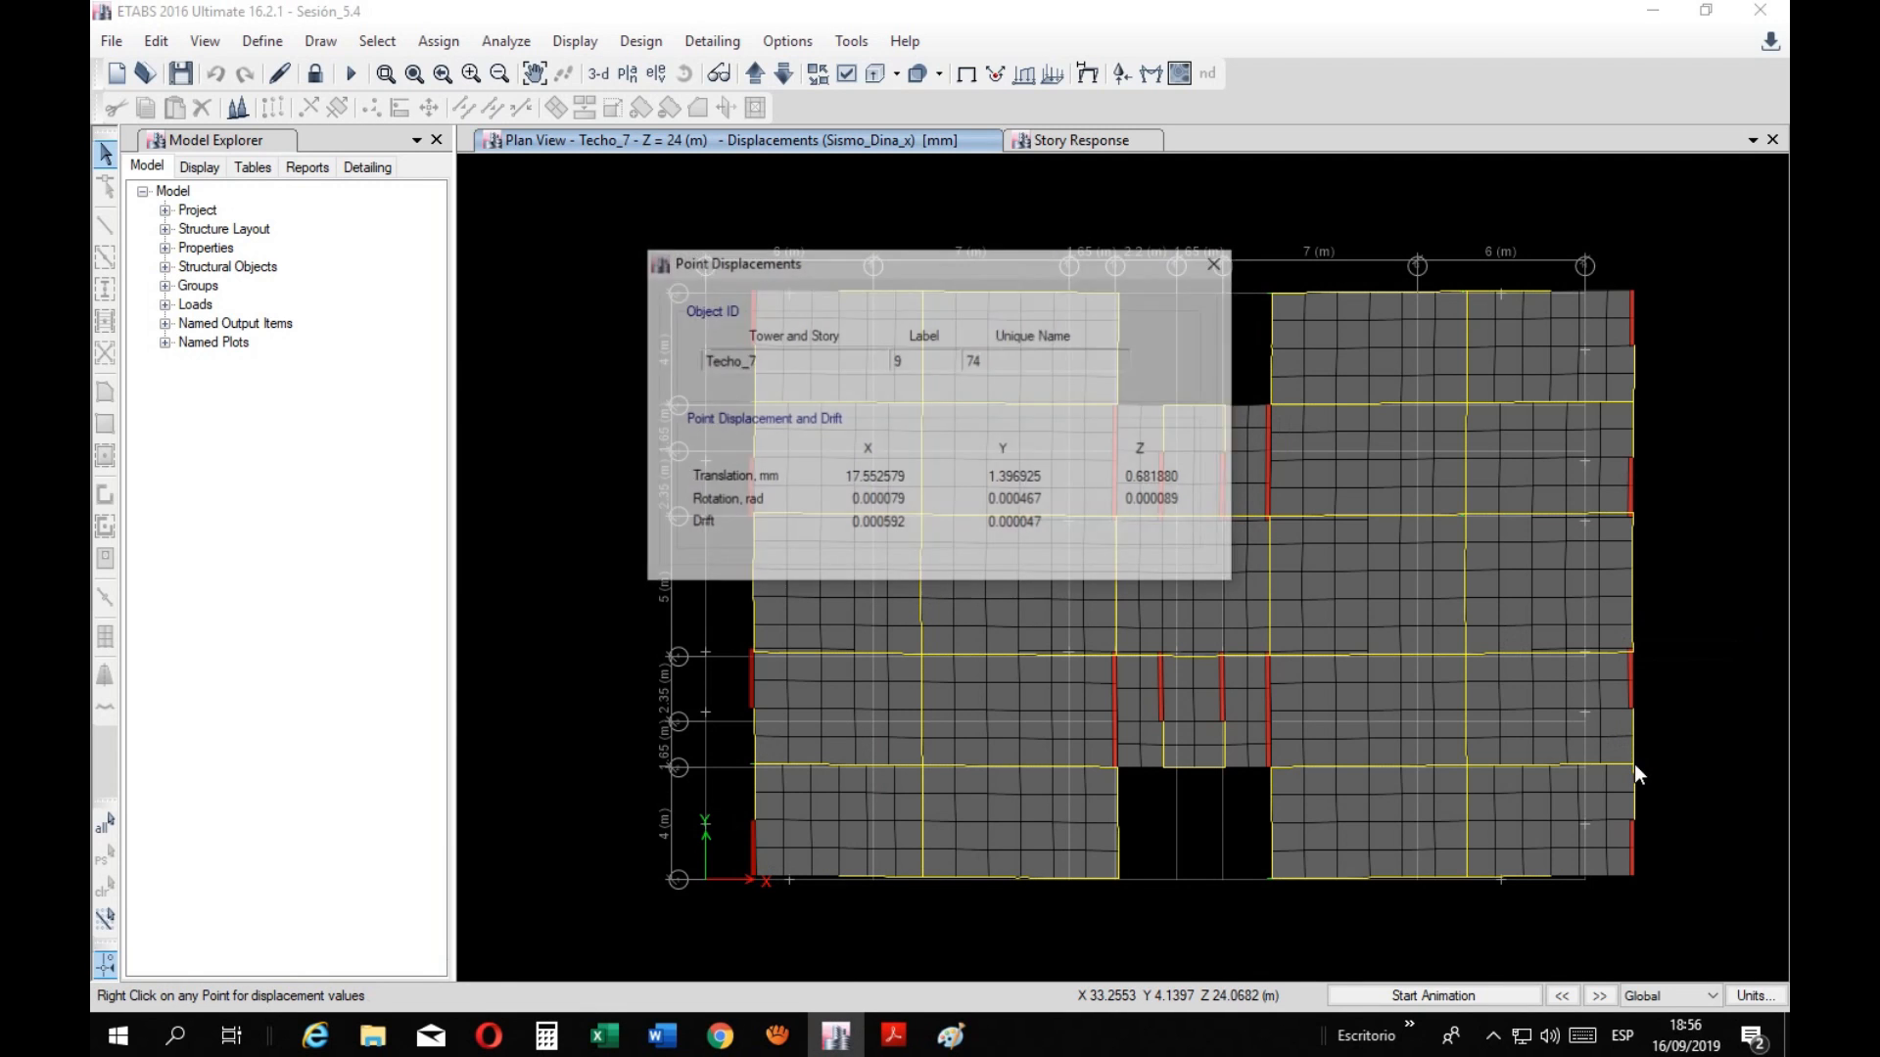
left_click(1219, 261)
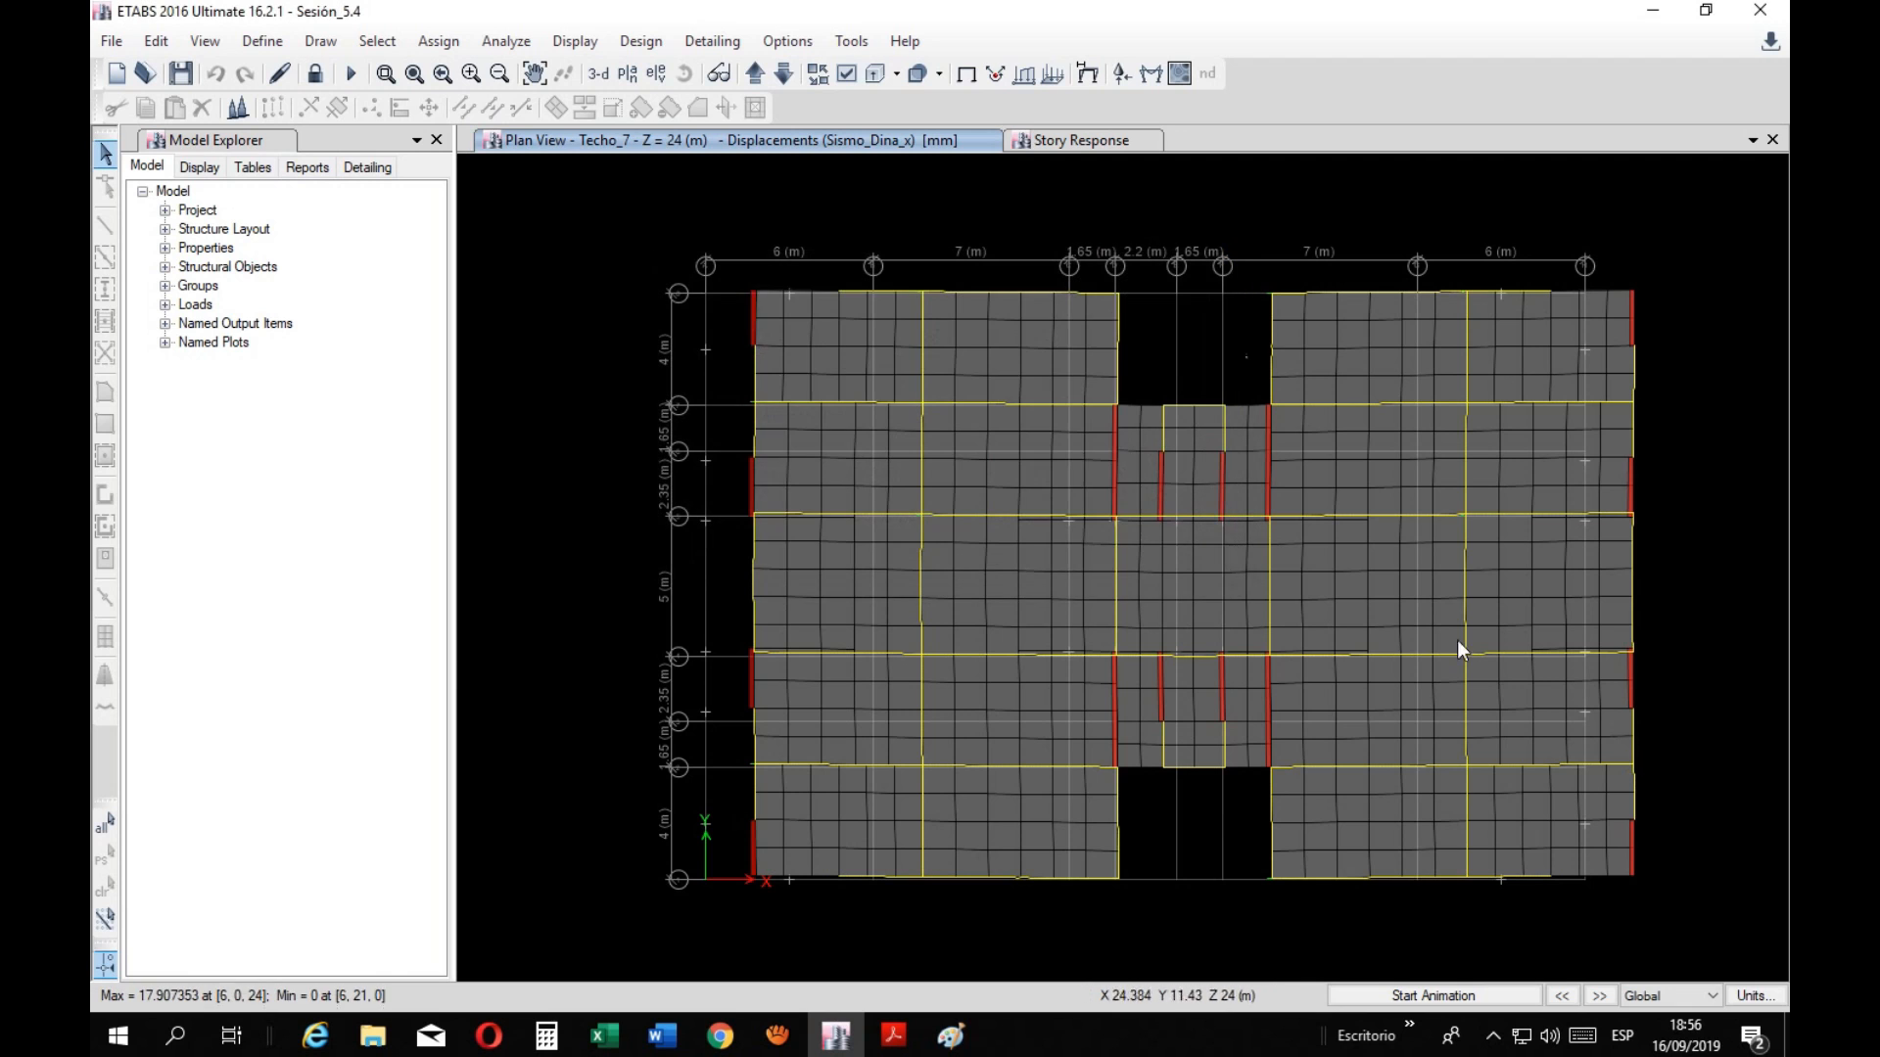
right_click(1635, 650)
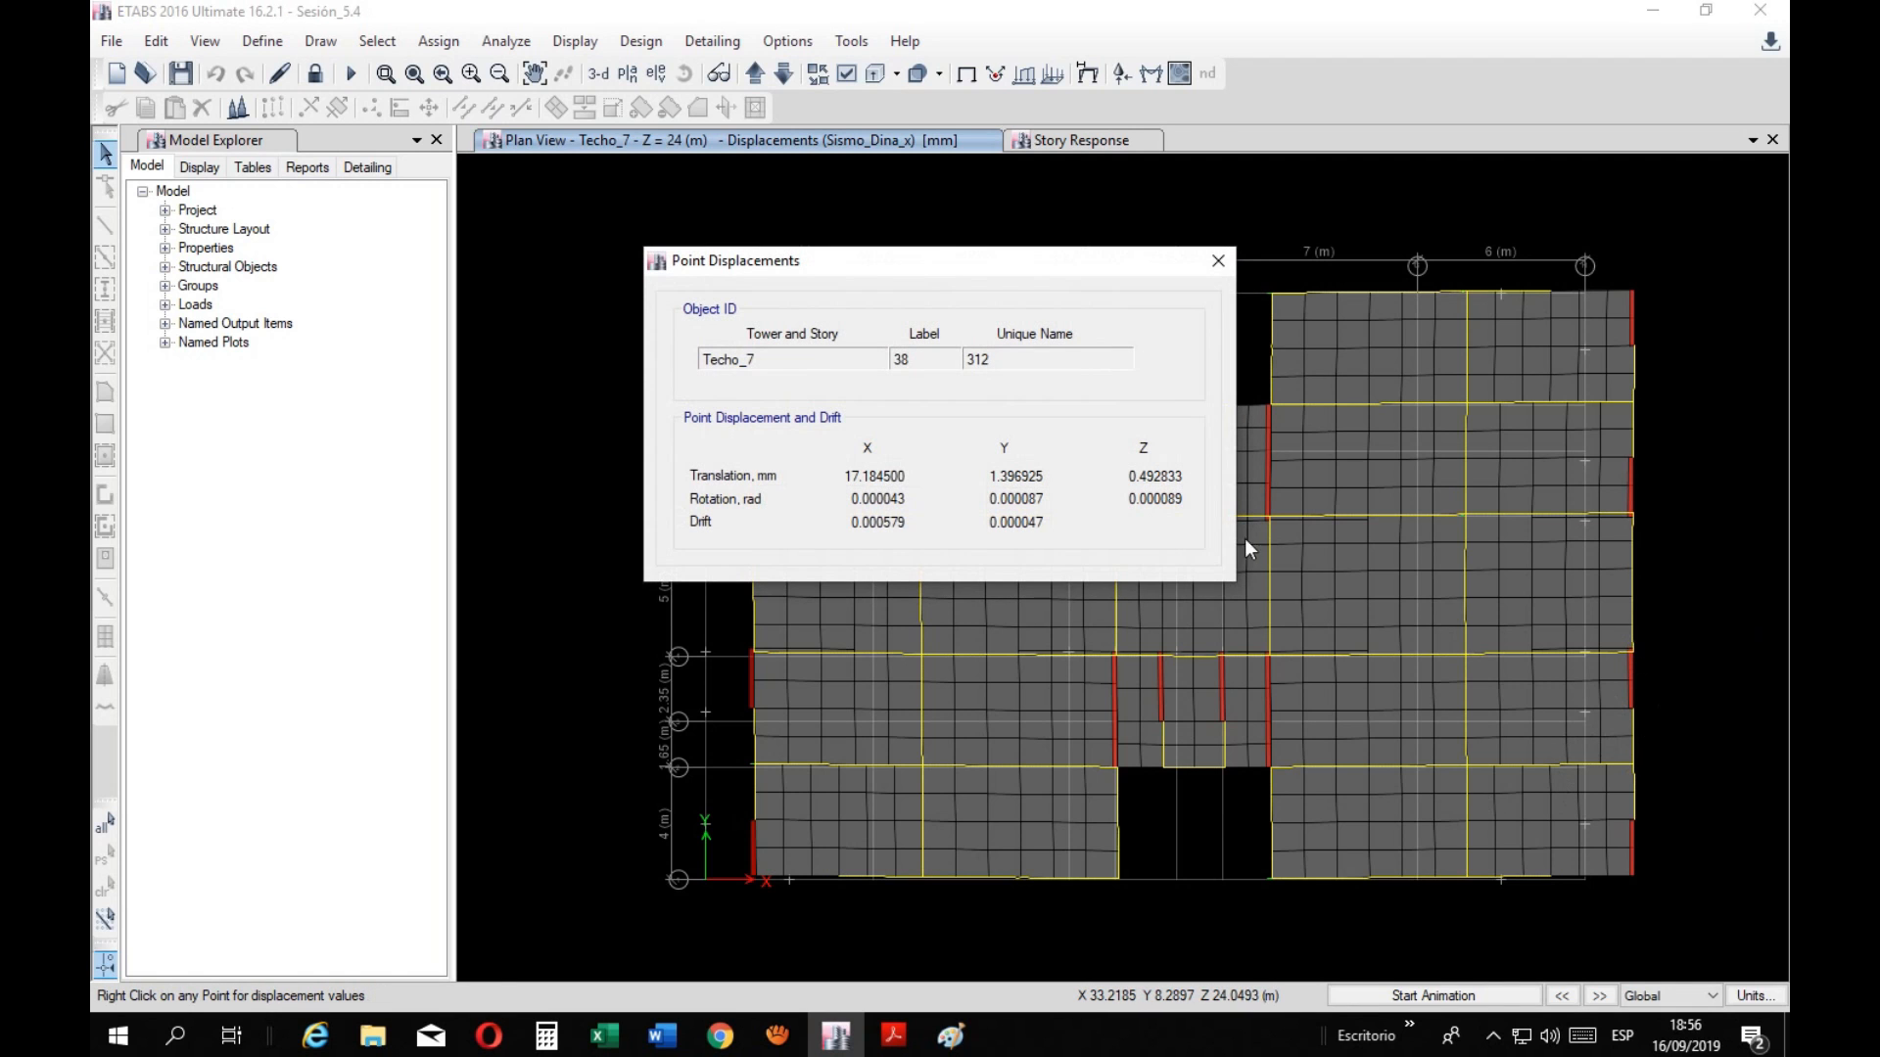
left_click(1224, 256)
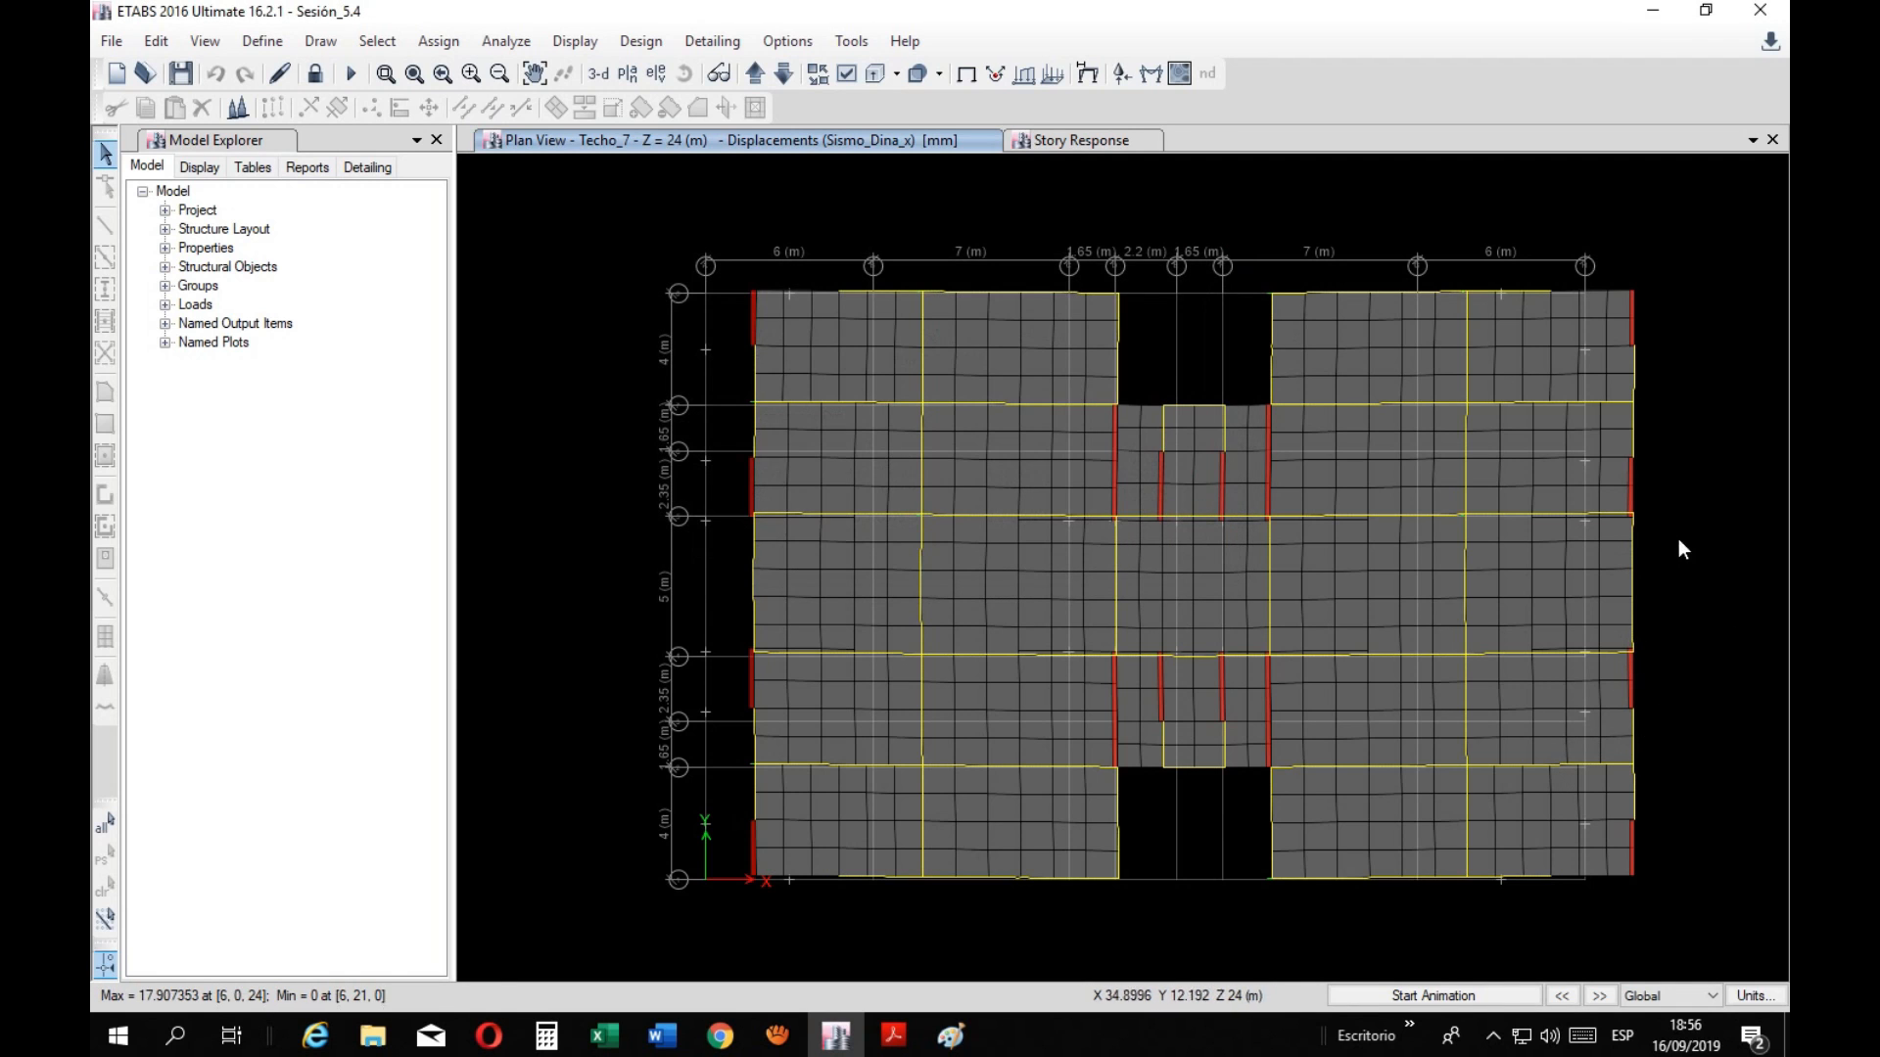
right_click(1631, 515)
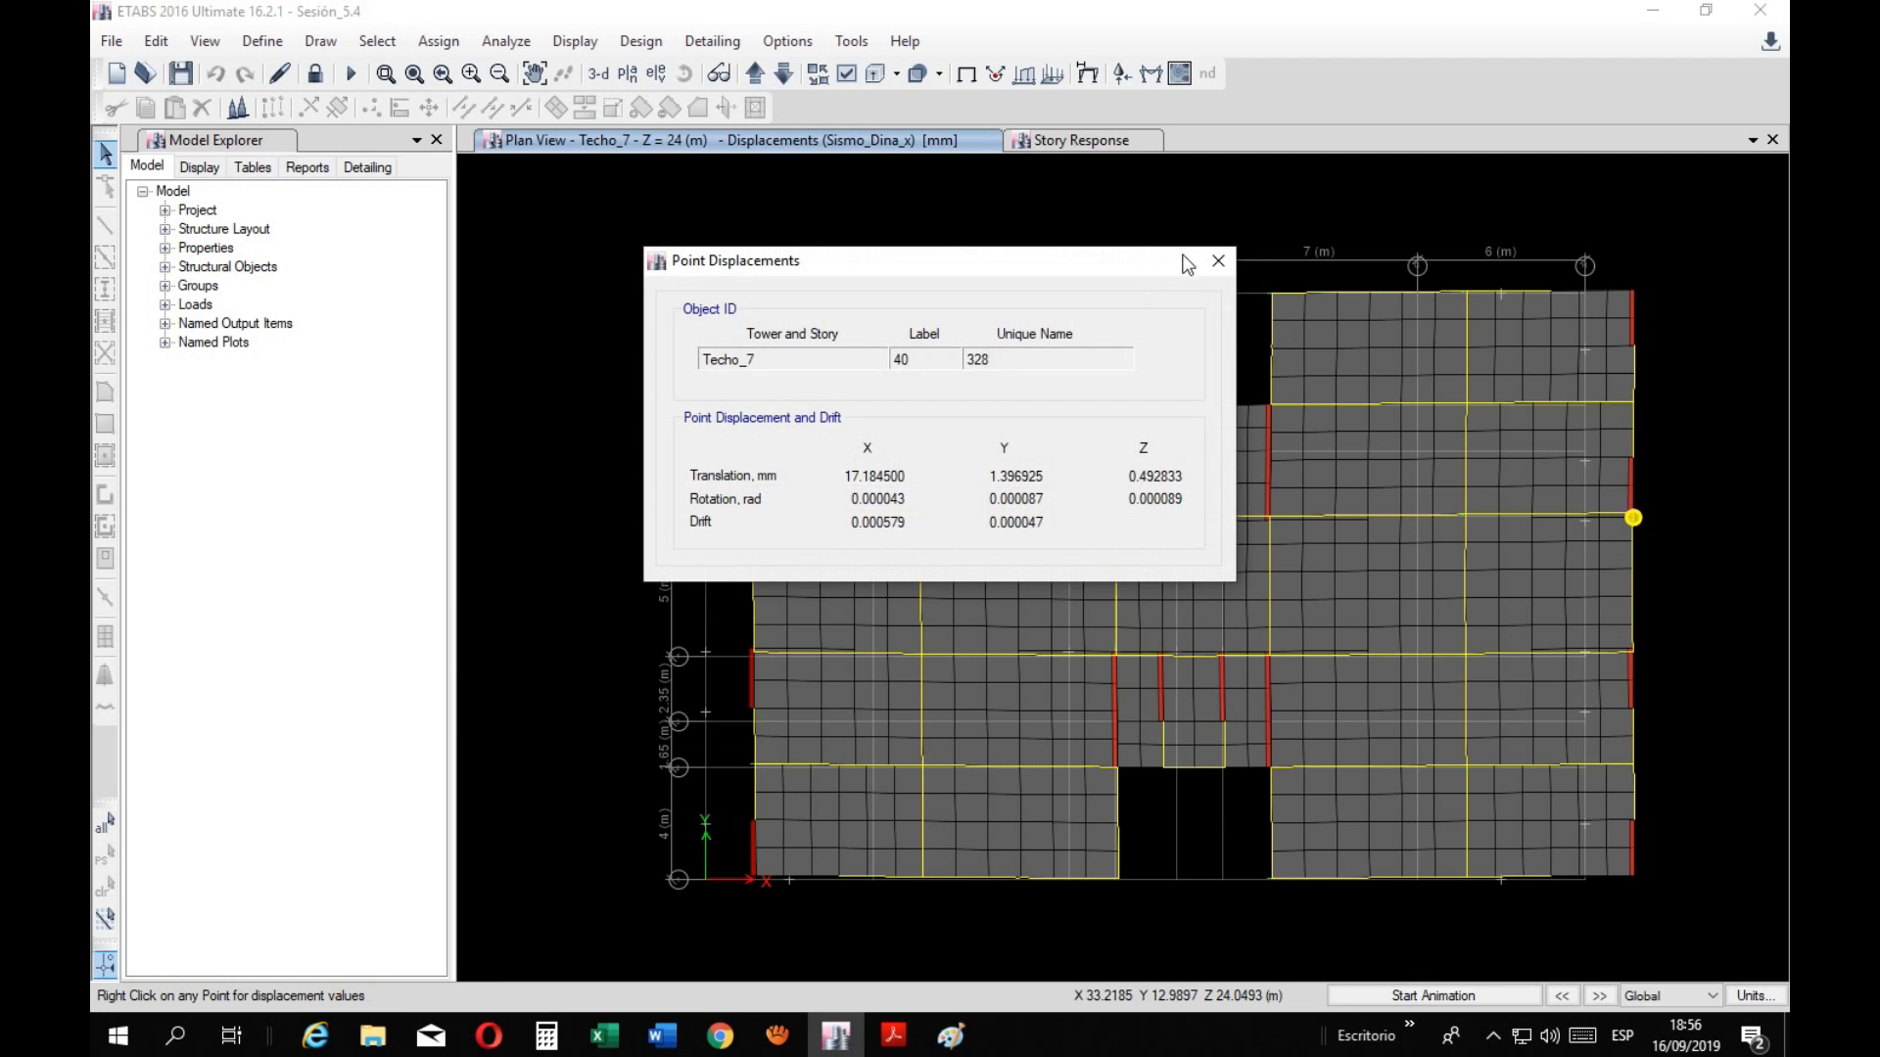
left_click(1225, 256)
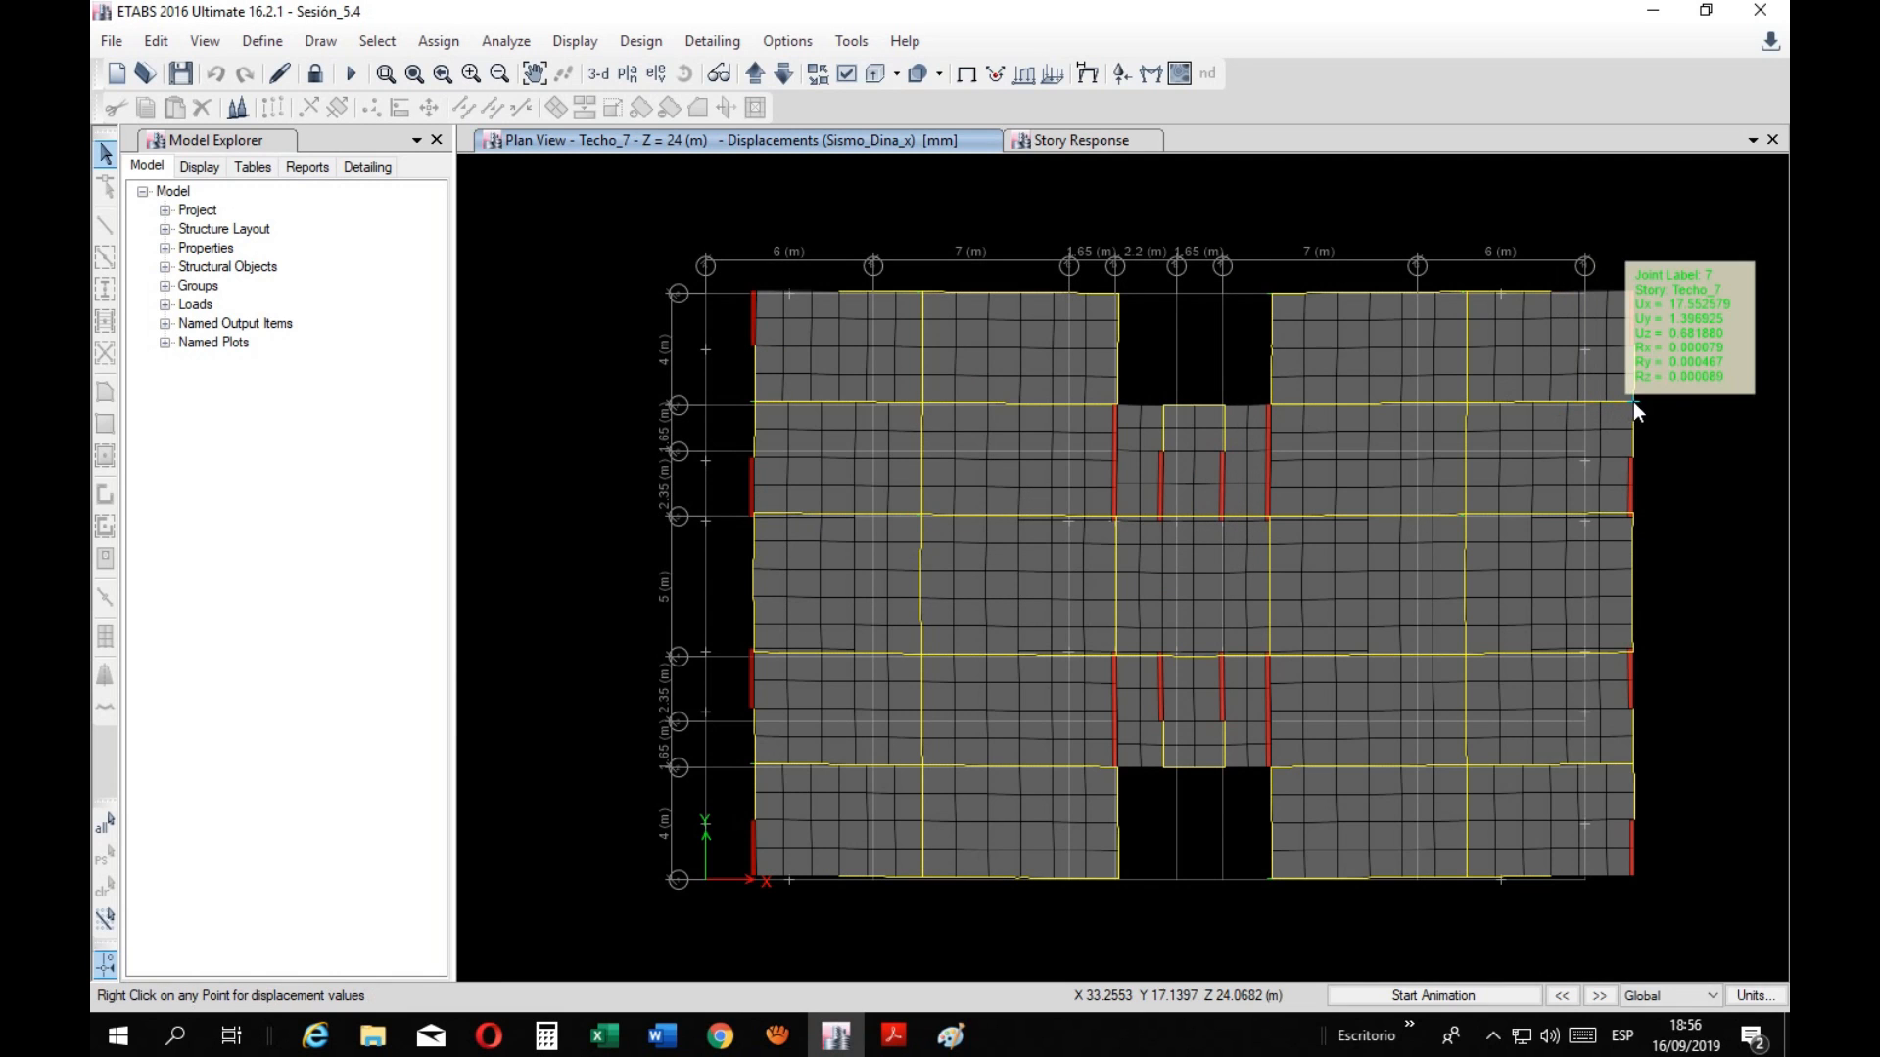
right_click(1633, 401)
left_click(1218, 260)
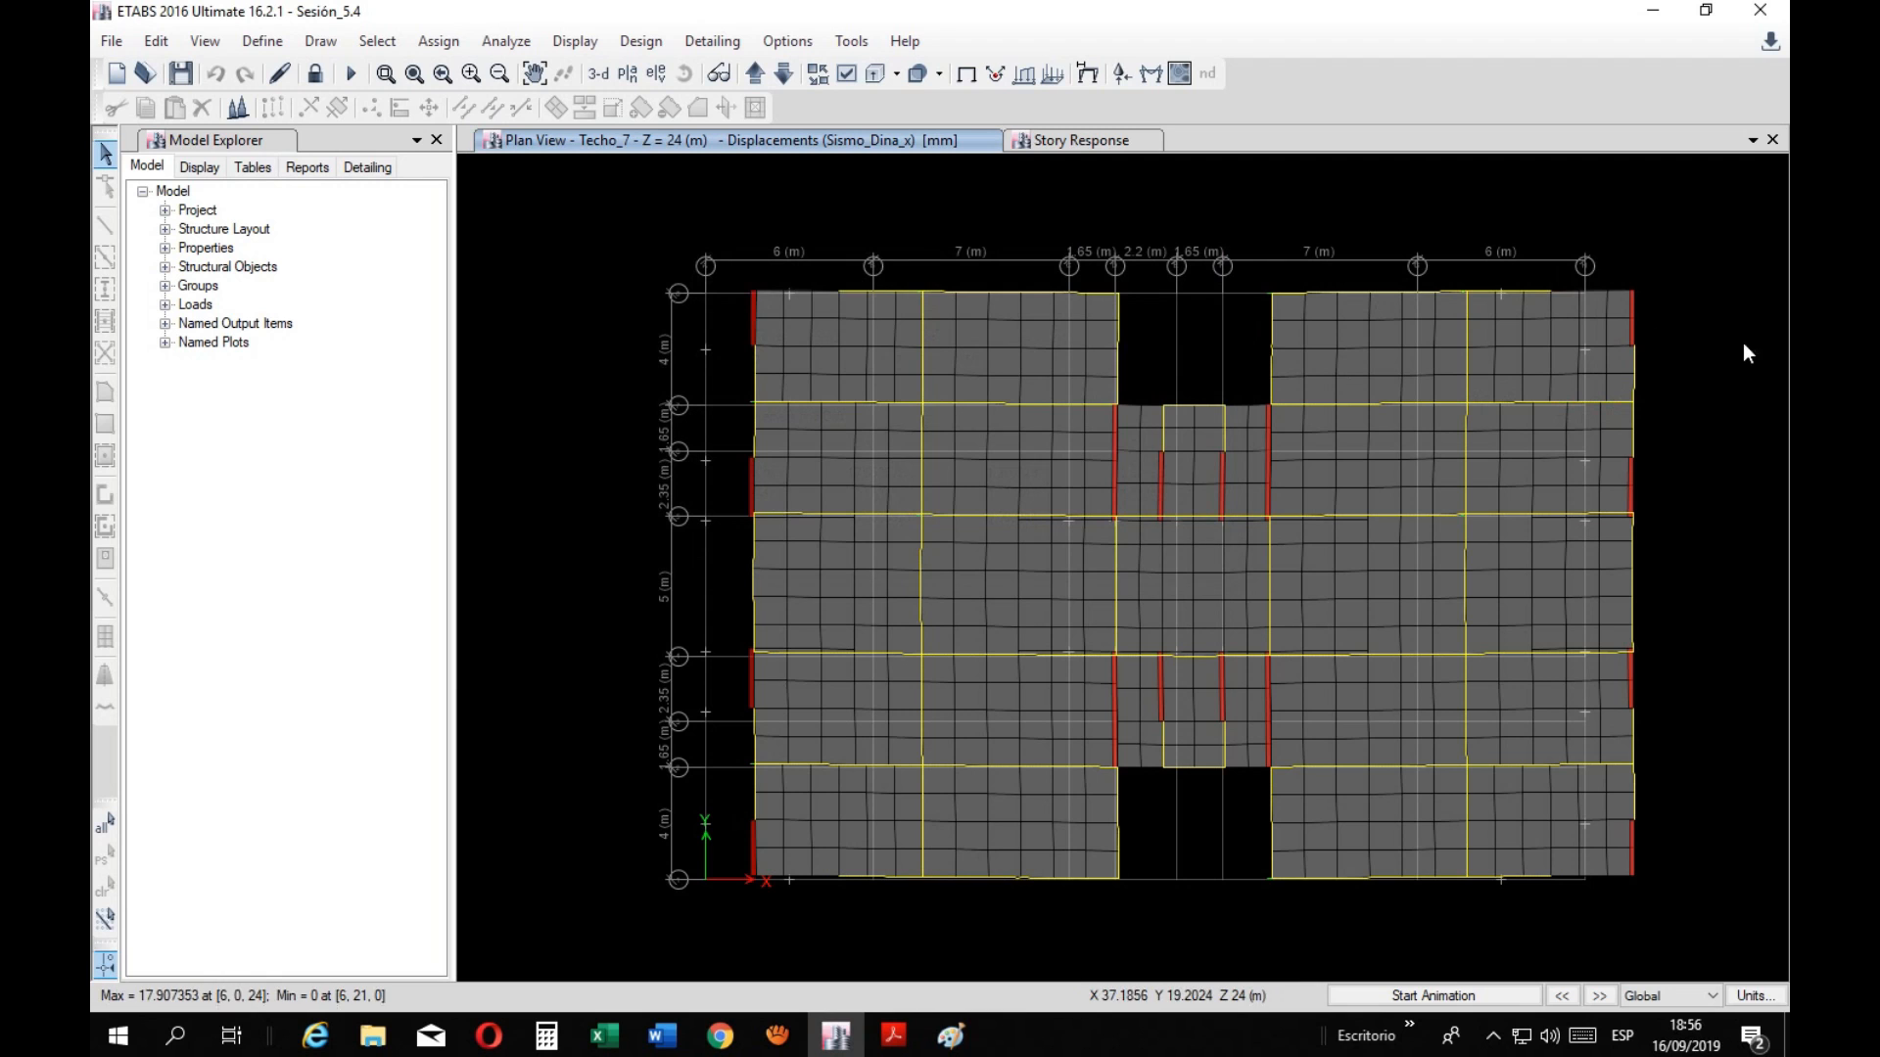
right_click(1635, 292)
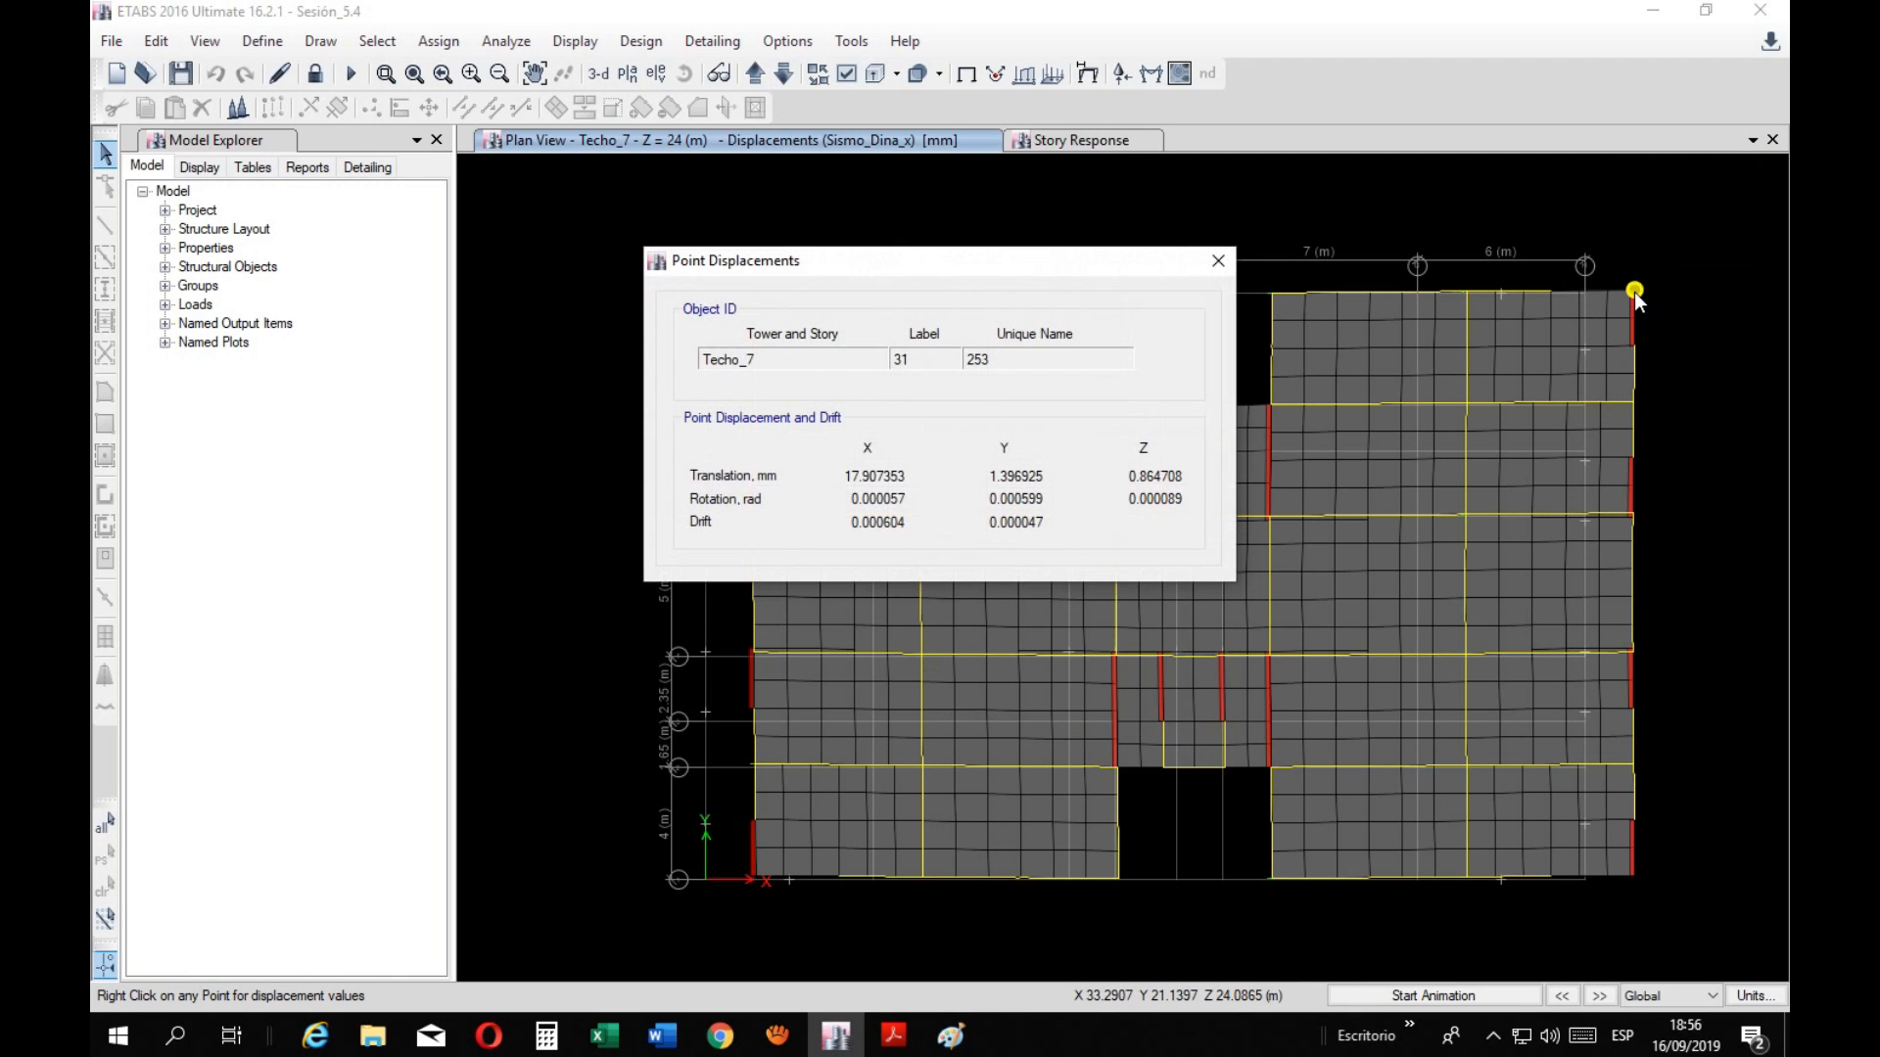
left_click(1218, 260)
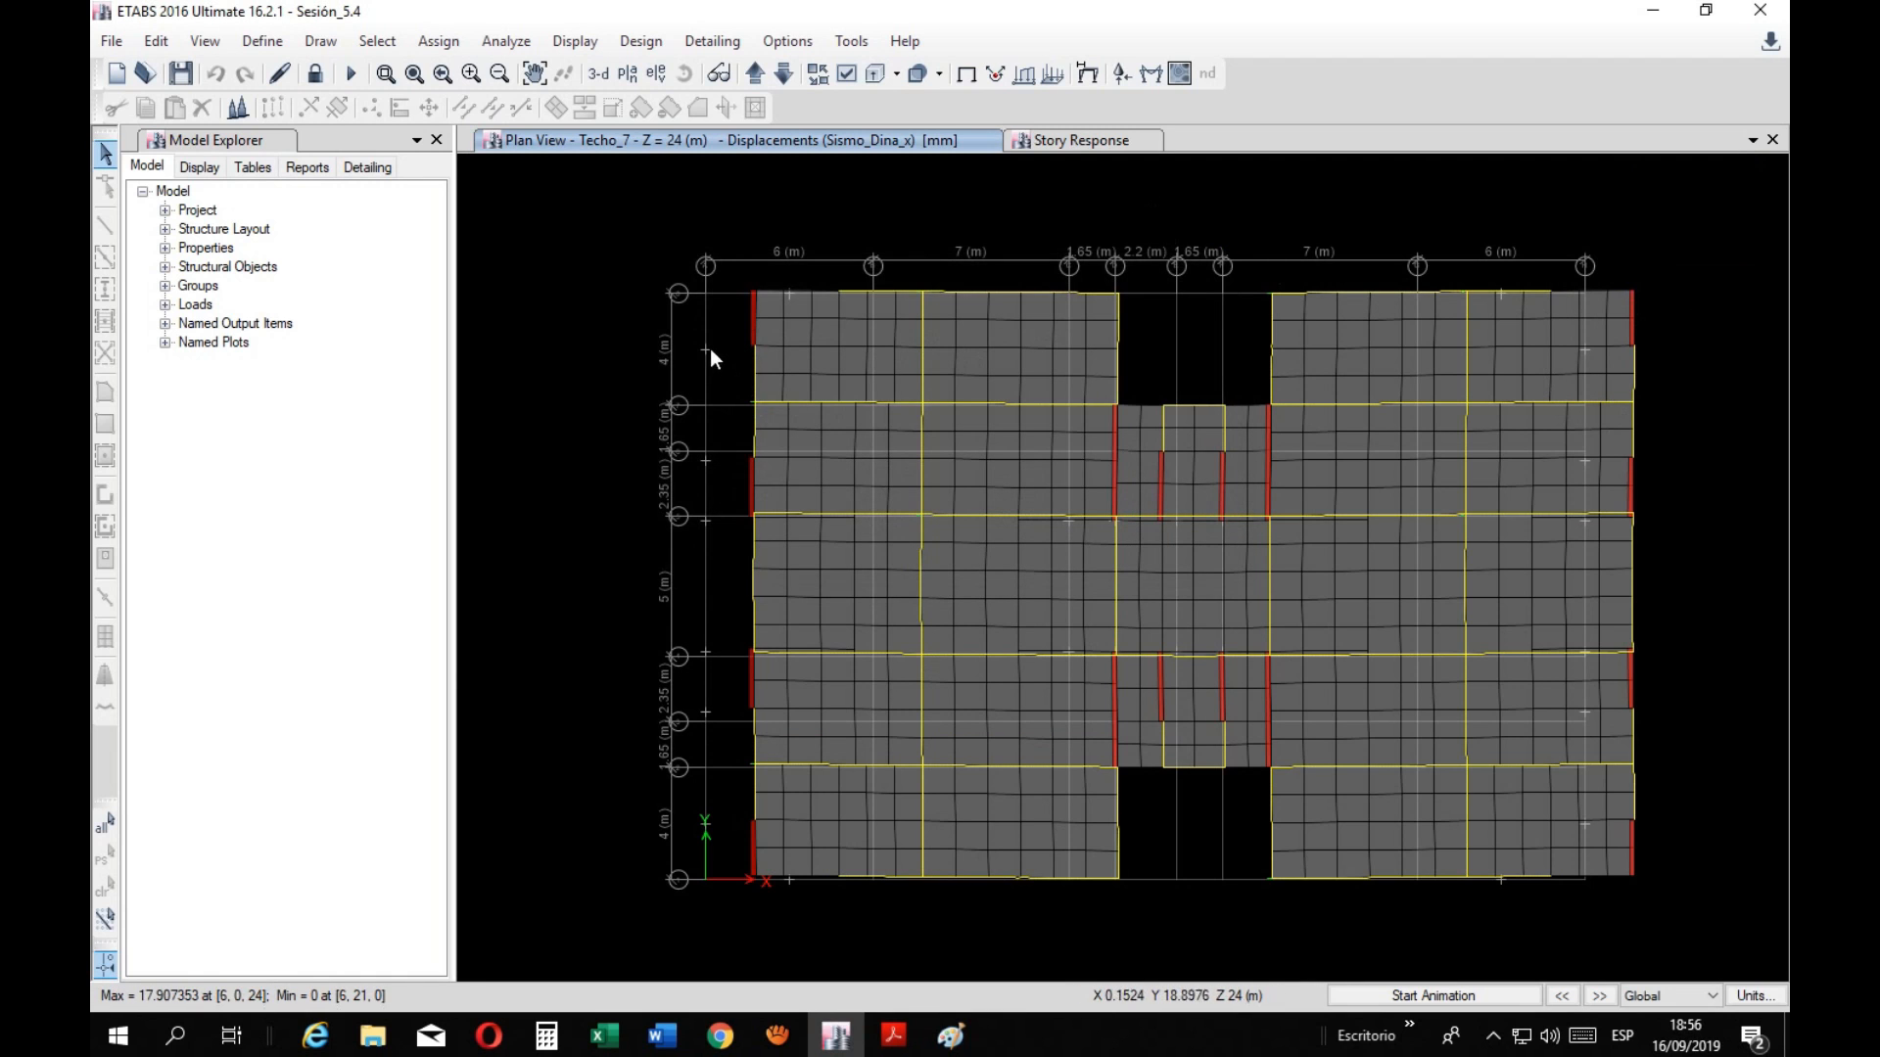
Compare the displacements of the upper-left and lower-right corner joints of the Techo_7 plan
mouse_move(754, 292)
mouse_move(756, 293)
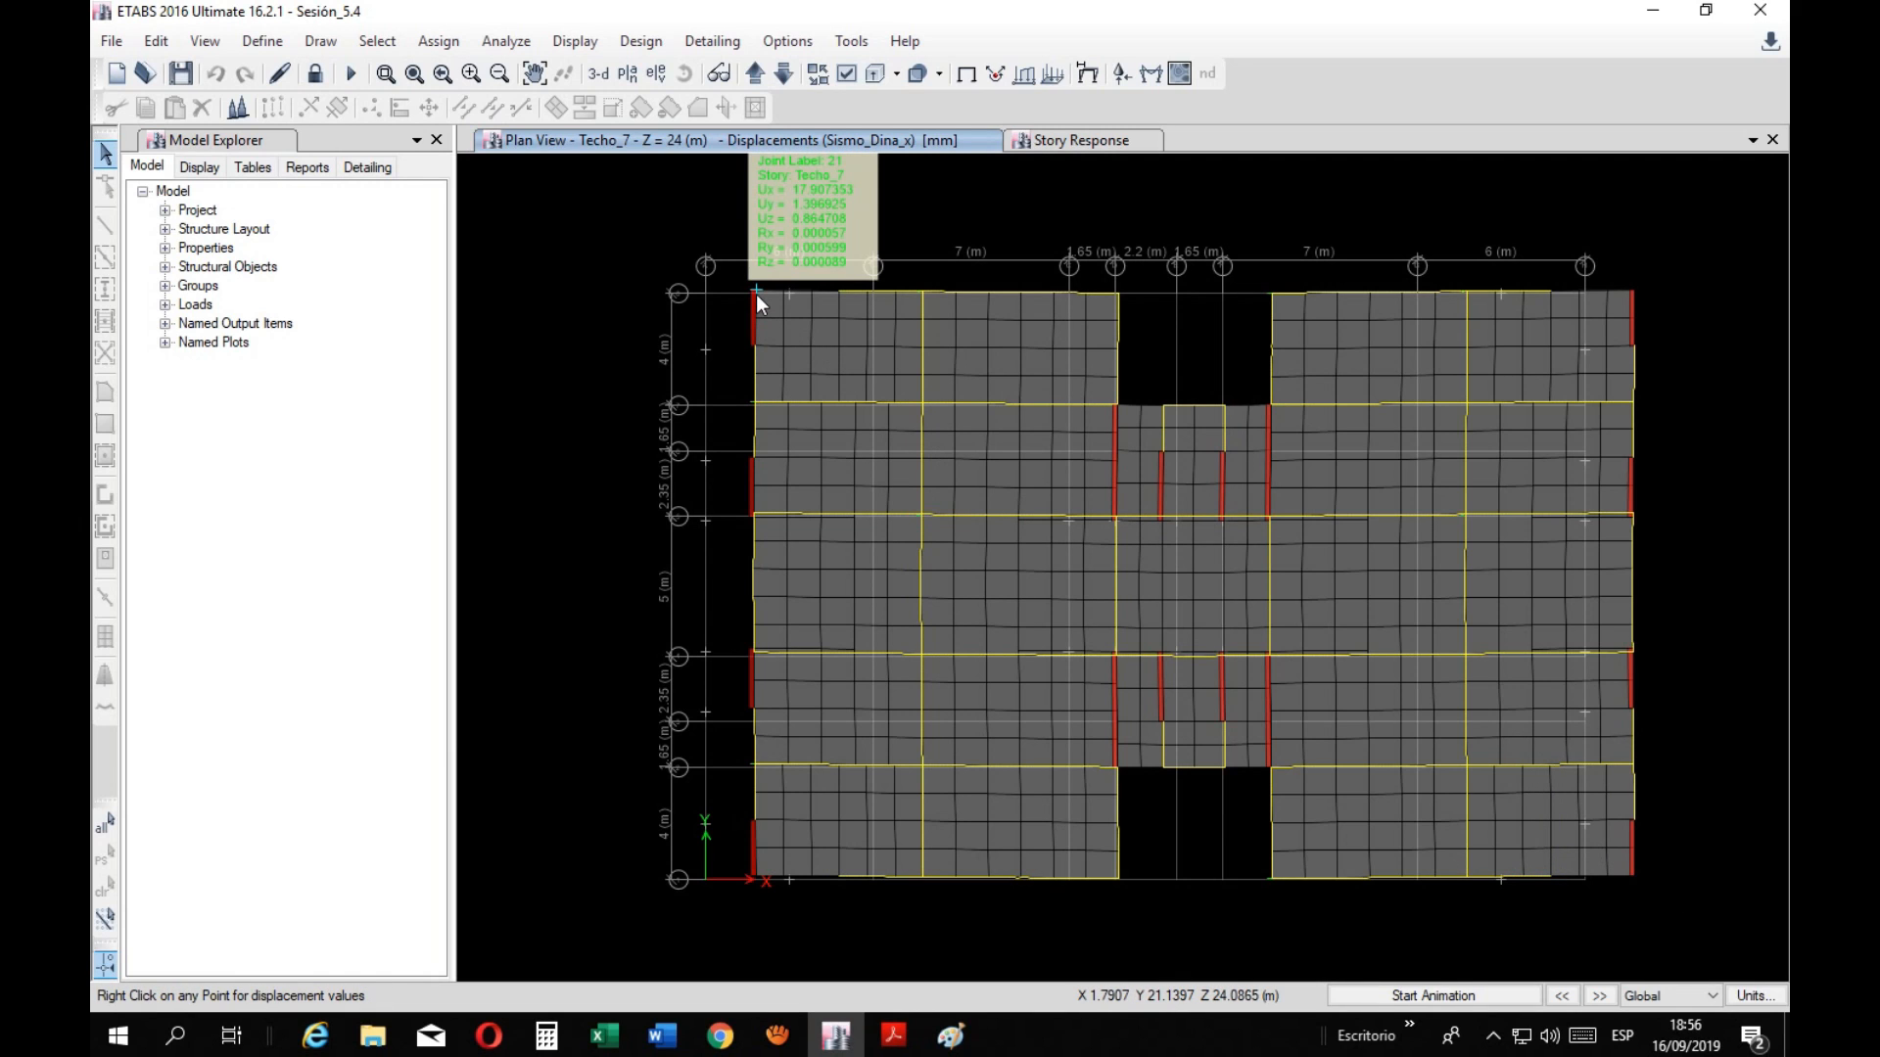
mouse_move(920, 286)
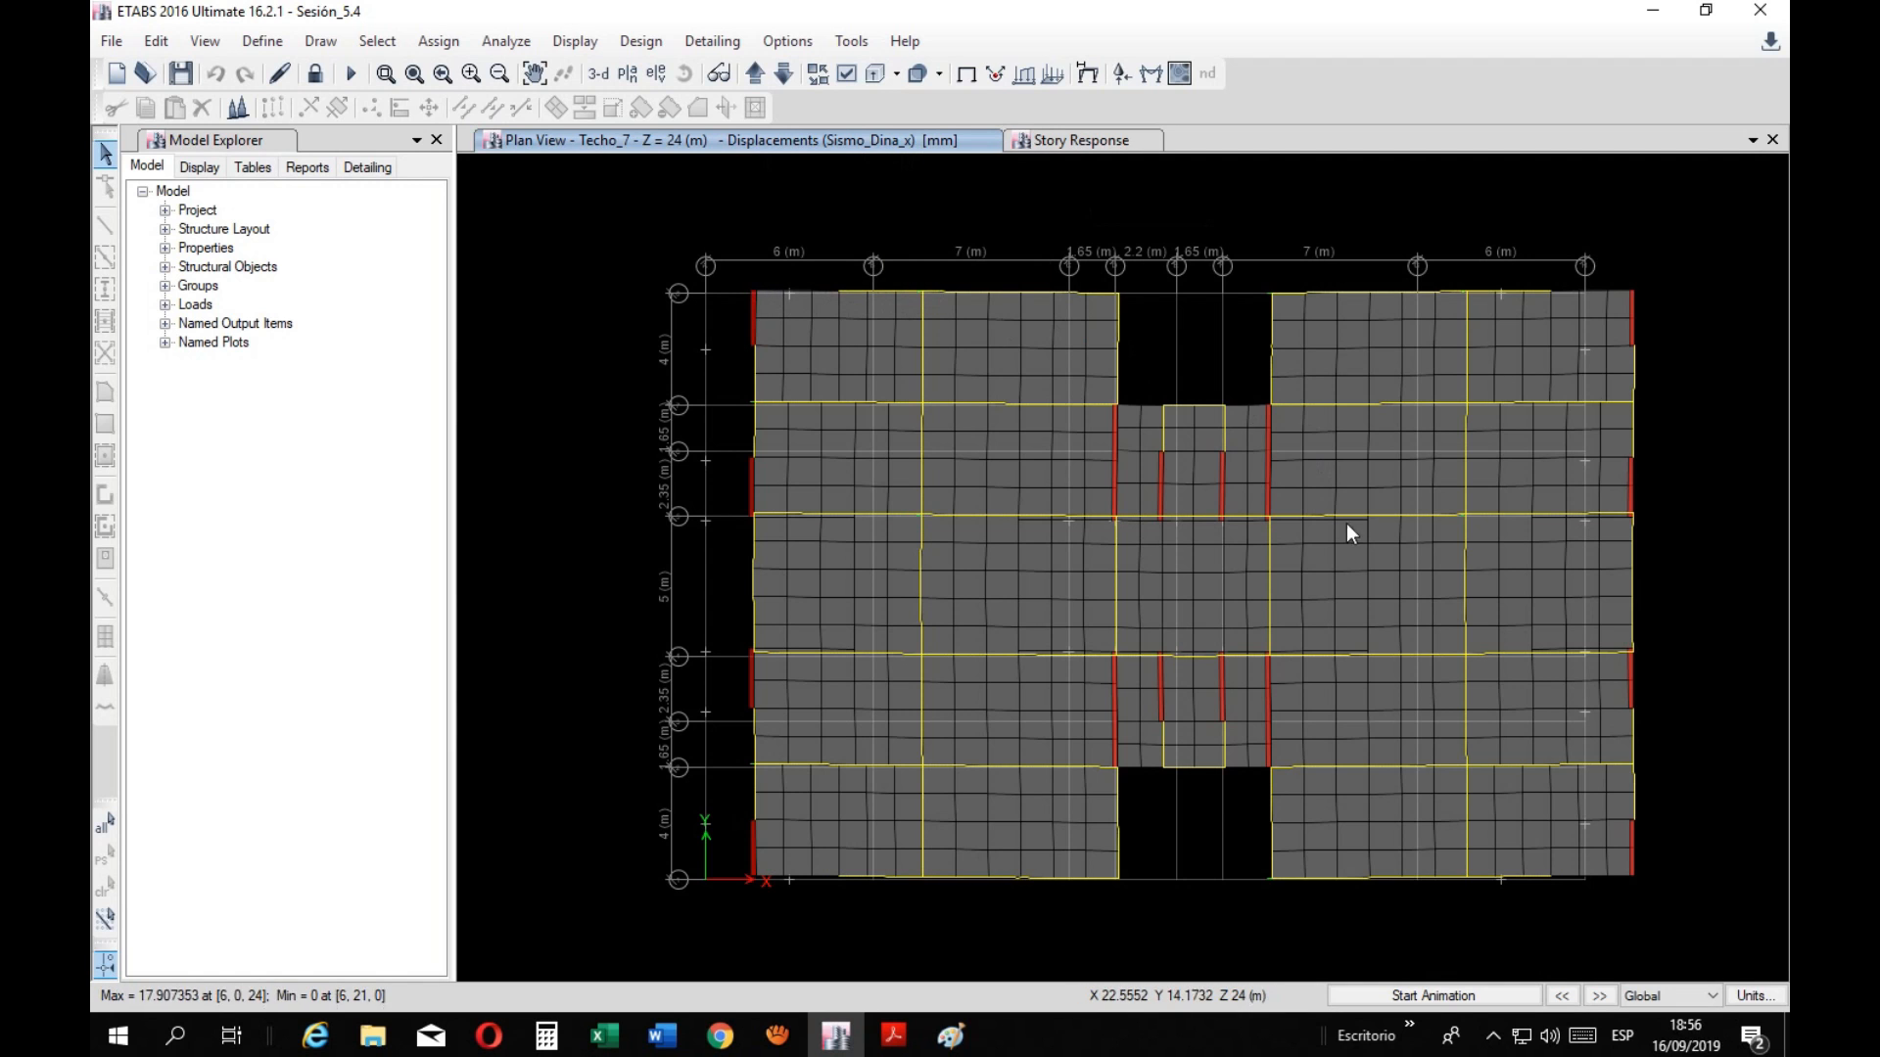
left_click_drag(1715, 748, 1678, 736)
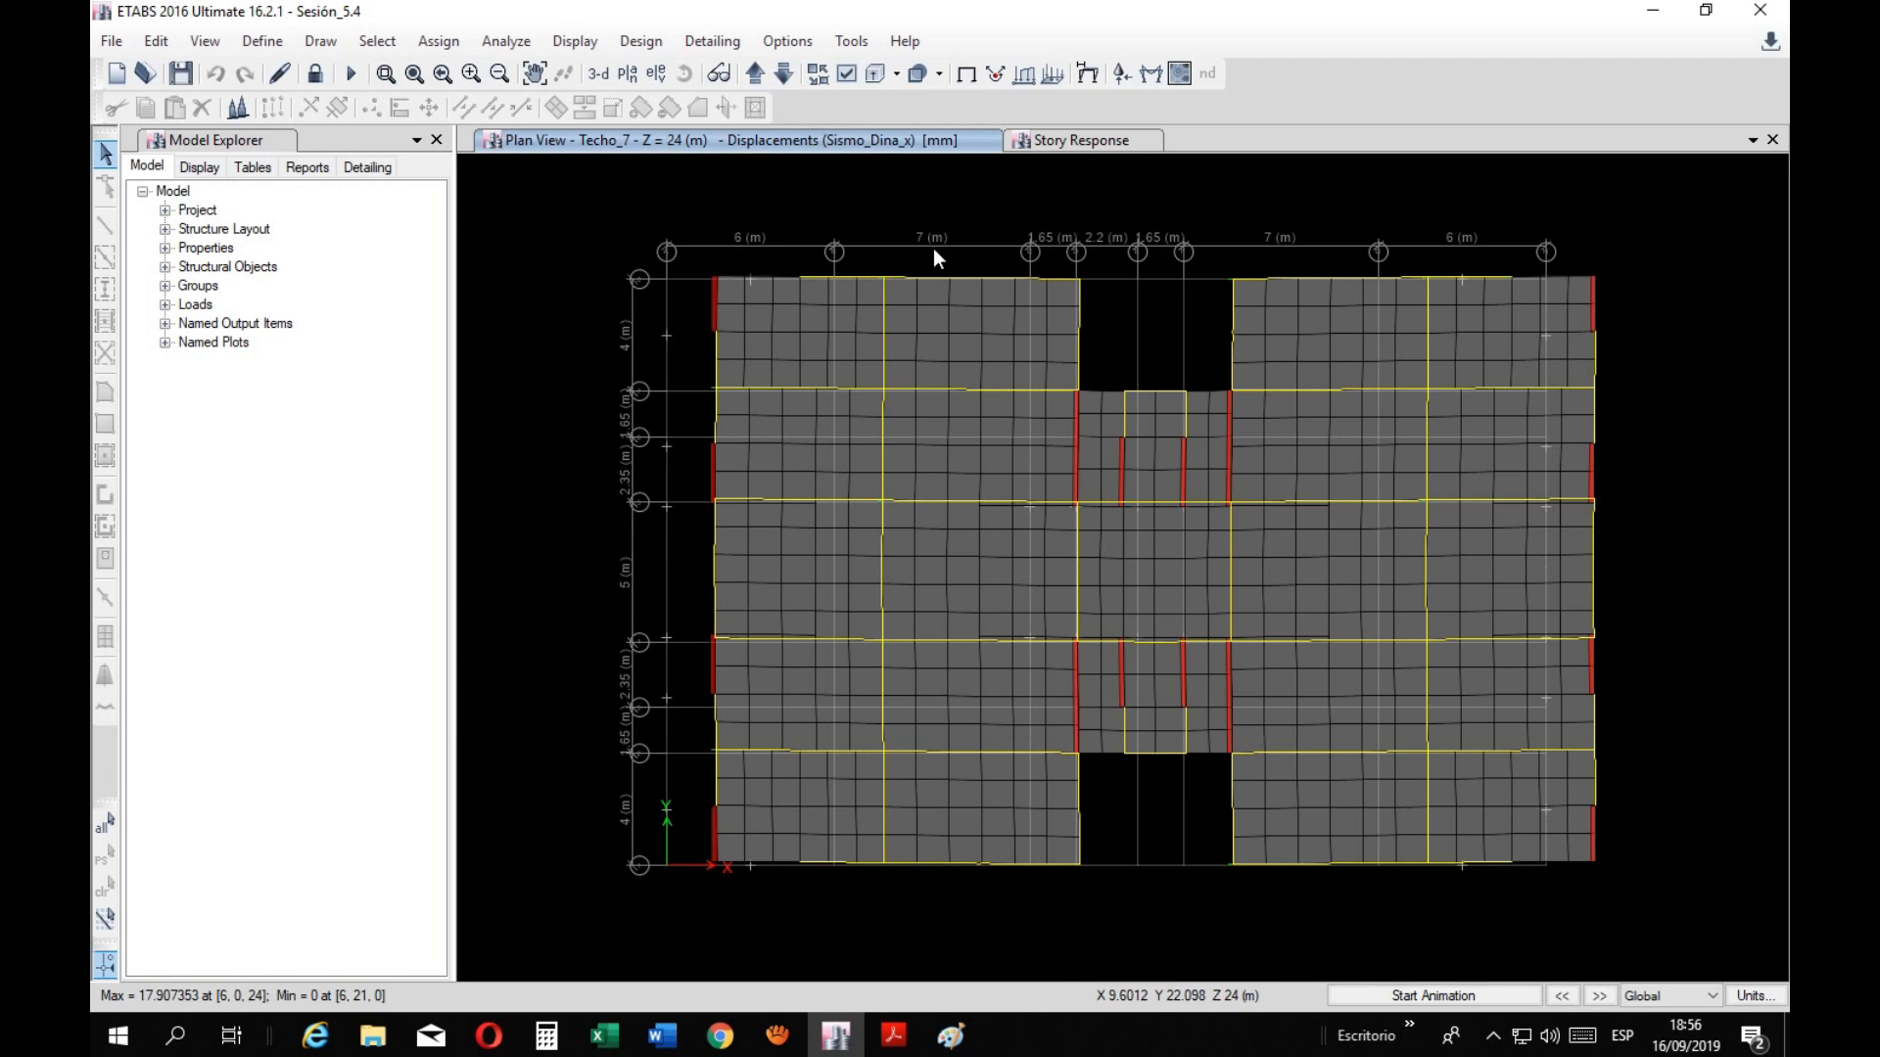
left_click_drag(1699, 805, 1668, 796)
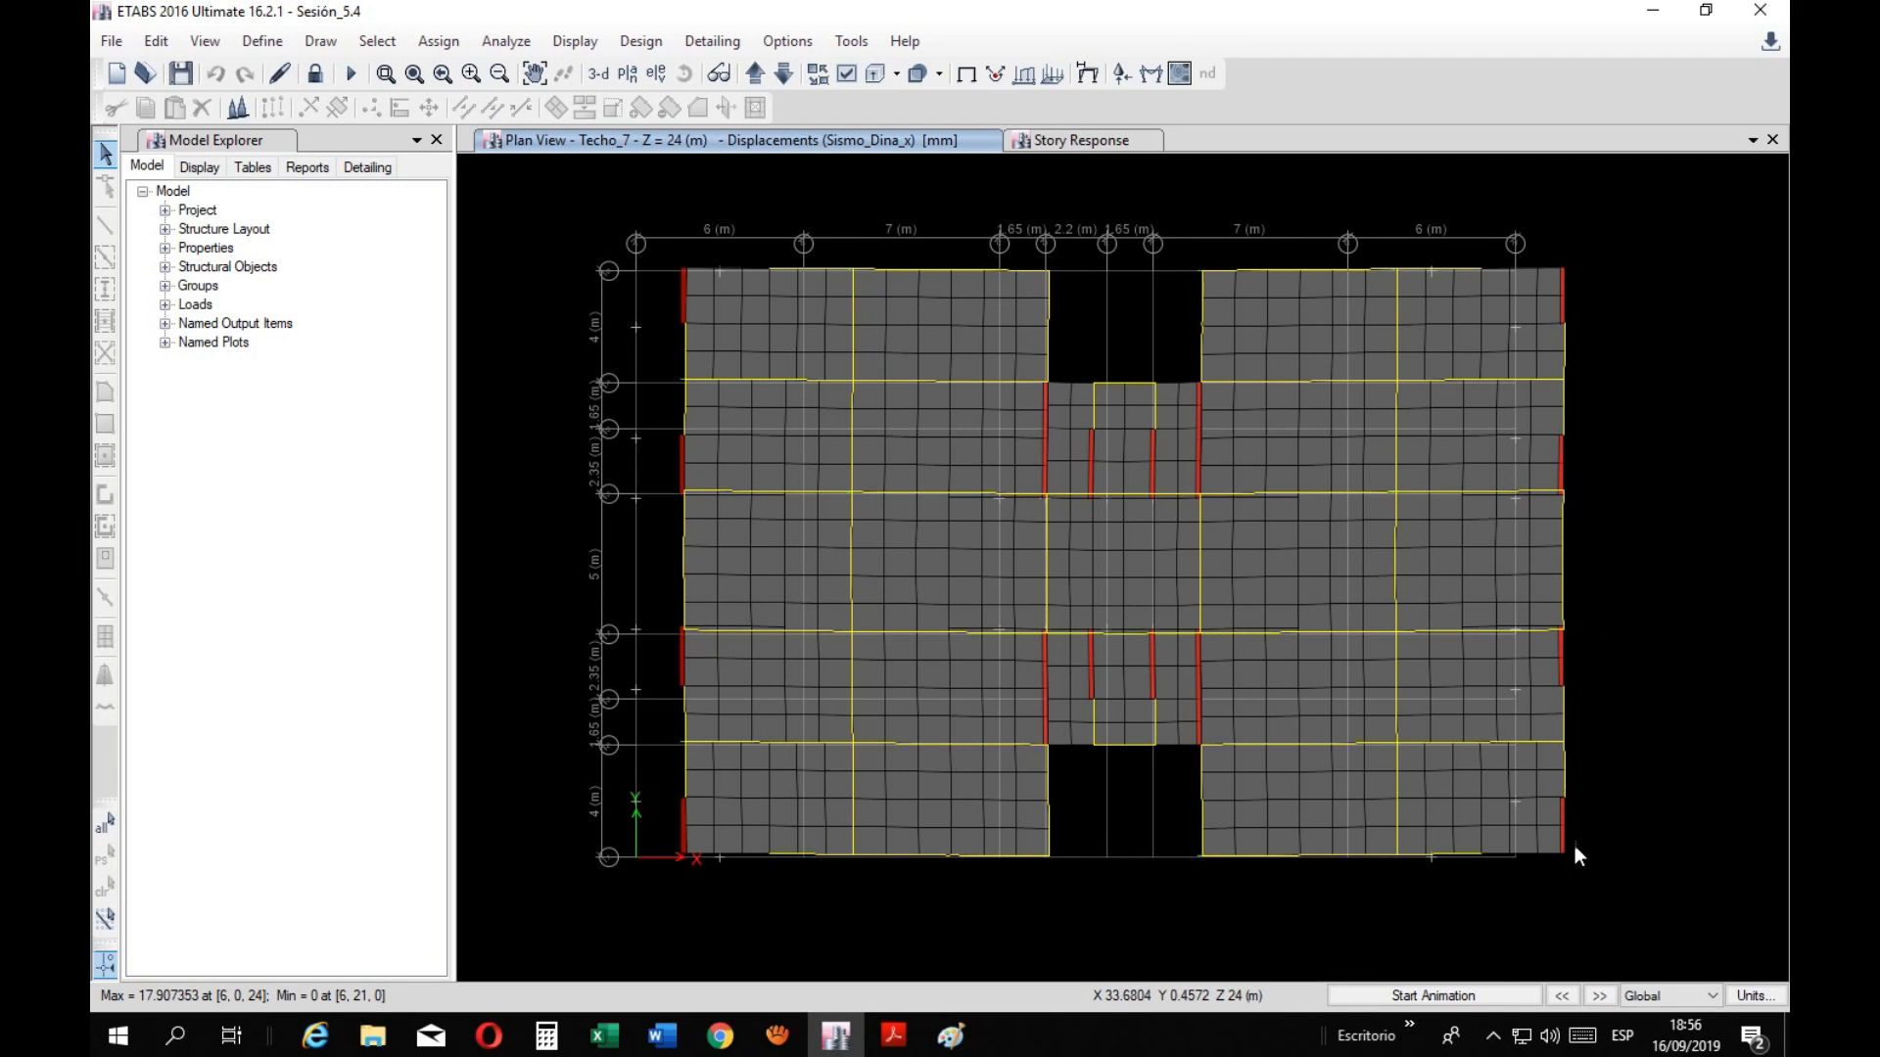
mouse_move(1564, 854)
mouse_move(686, 269)
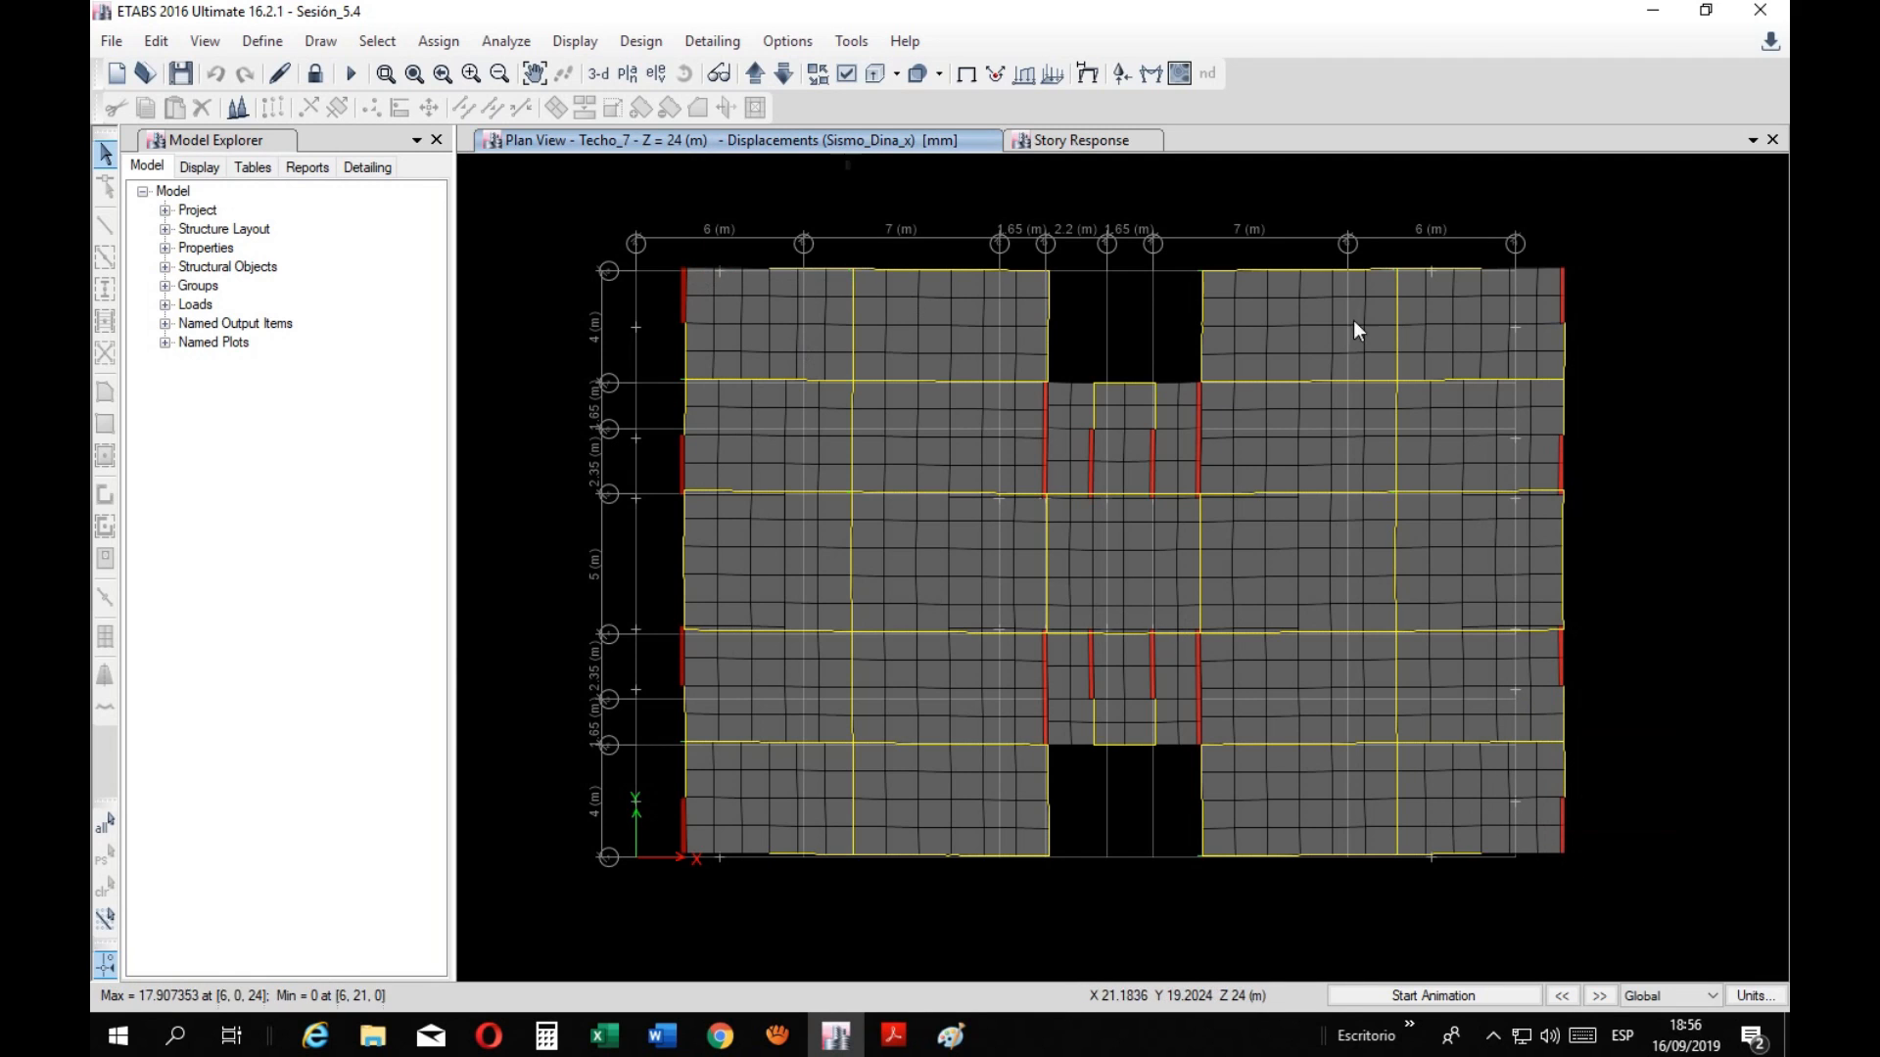
Switch to Paint to review the sketched torsional irregularity formulas, and return to the ETABS plan view
left_click(950, 1036)
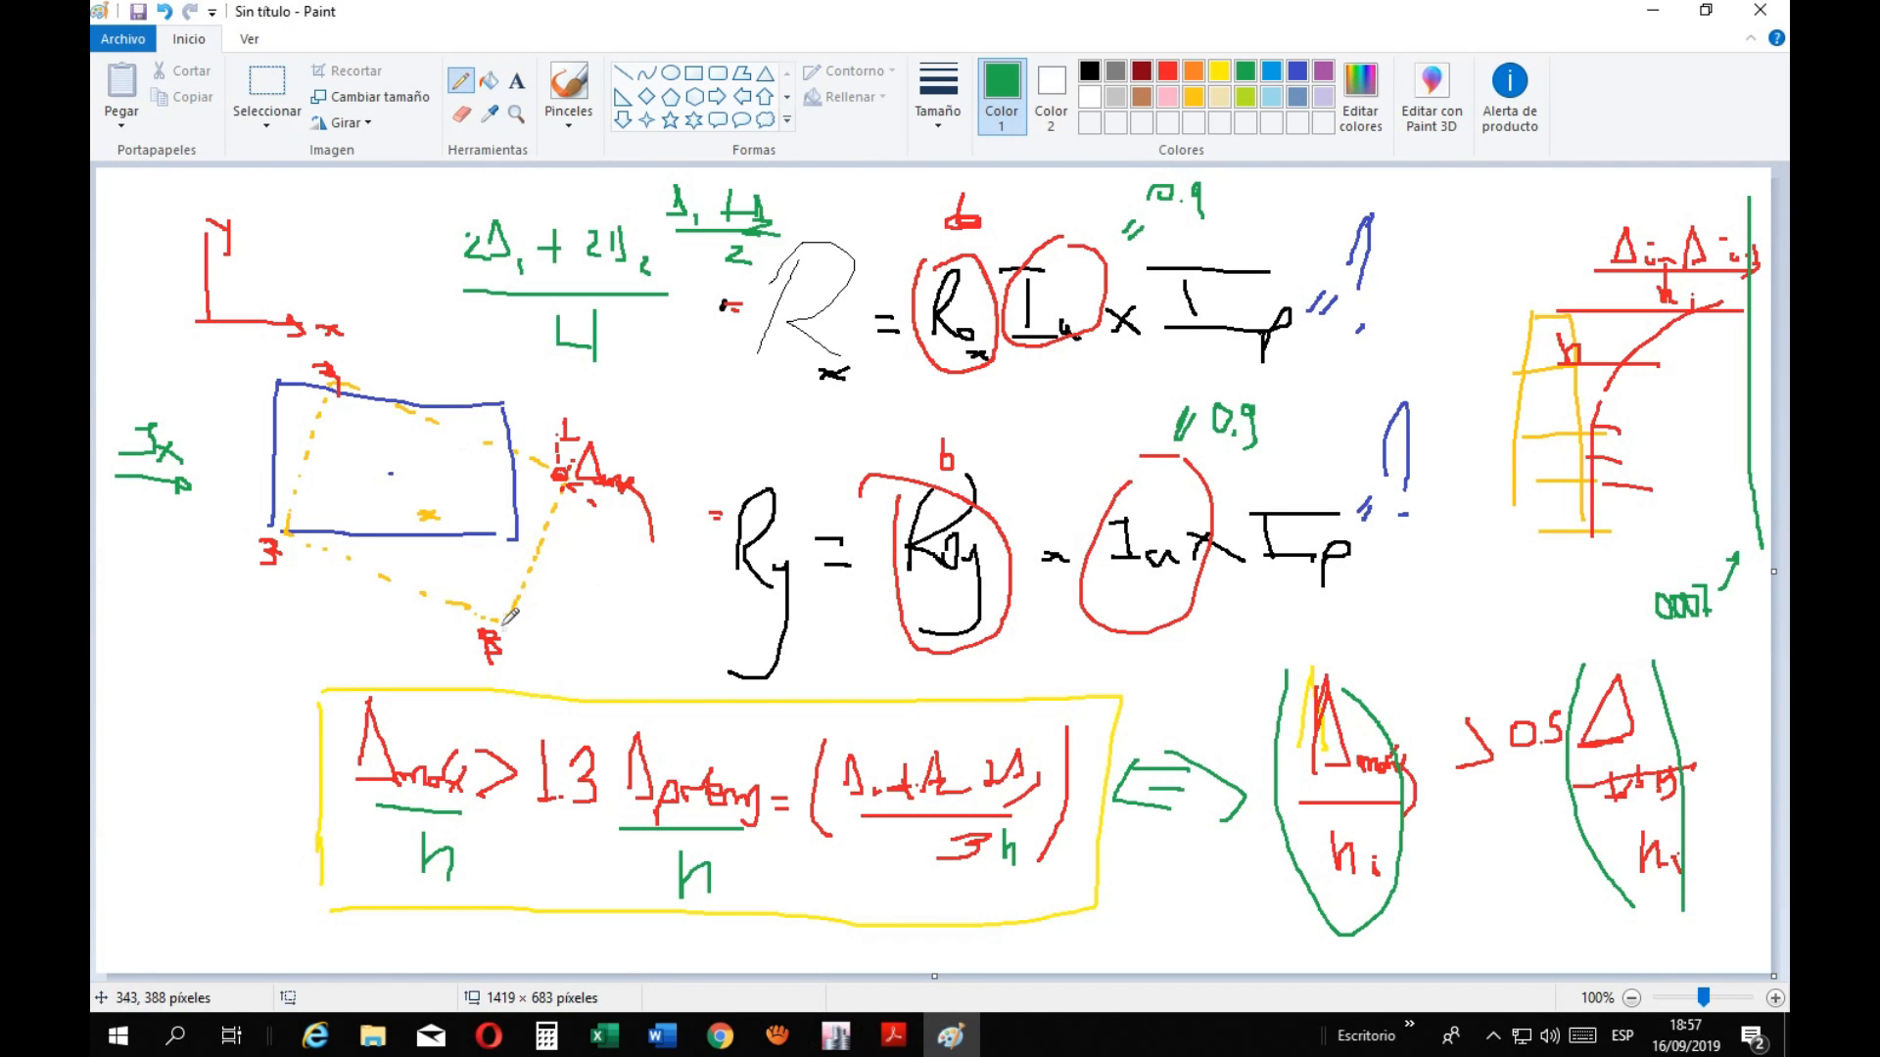
left_click(952, 1035)
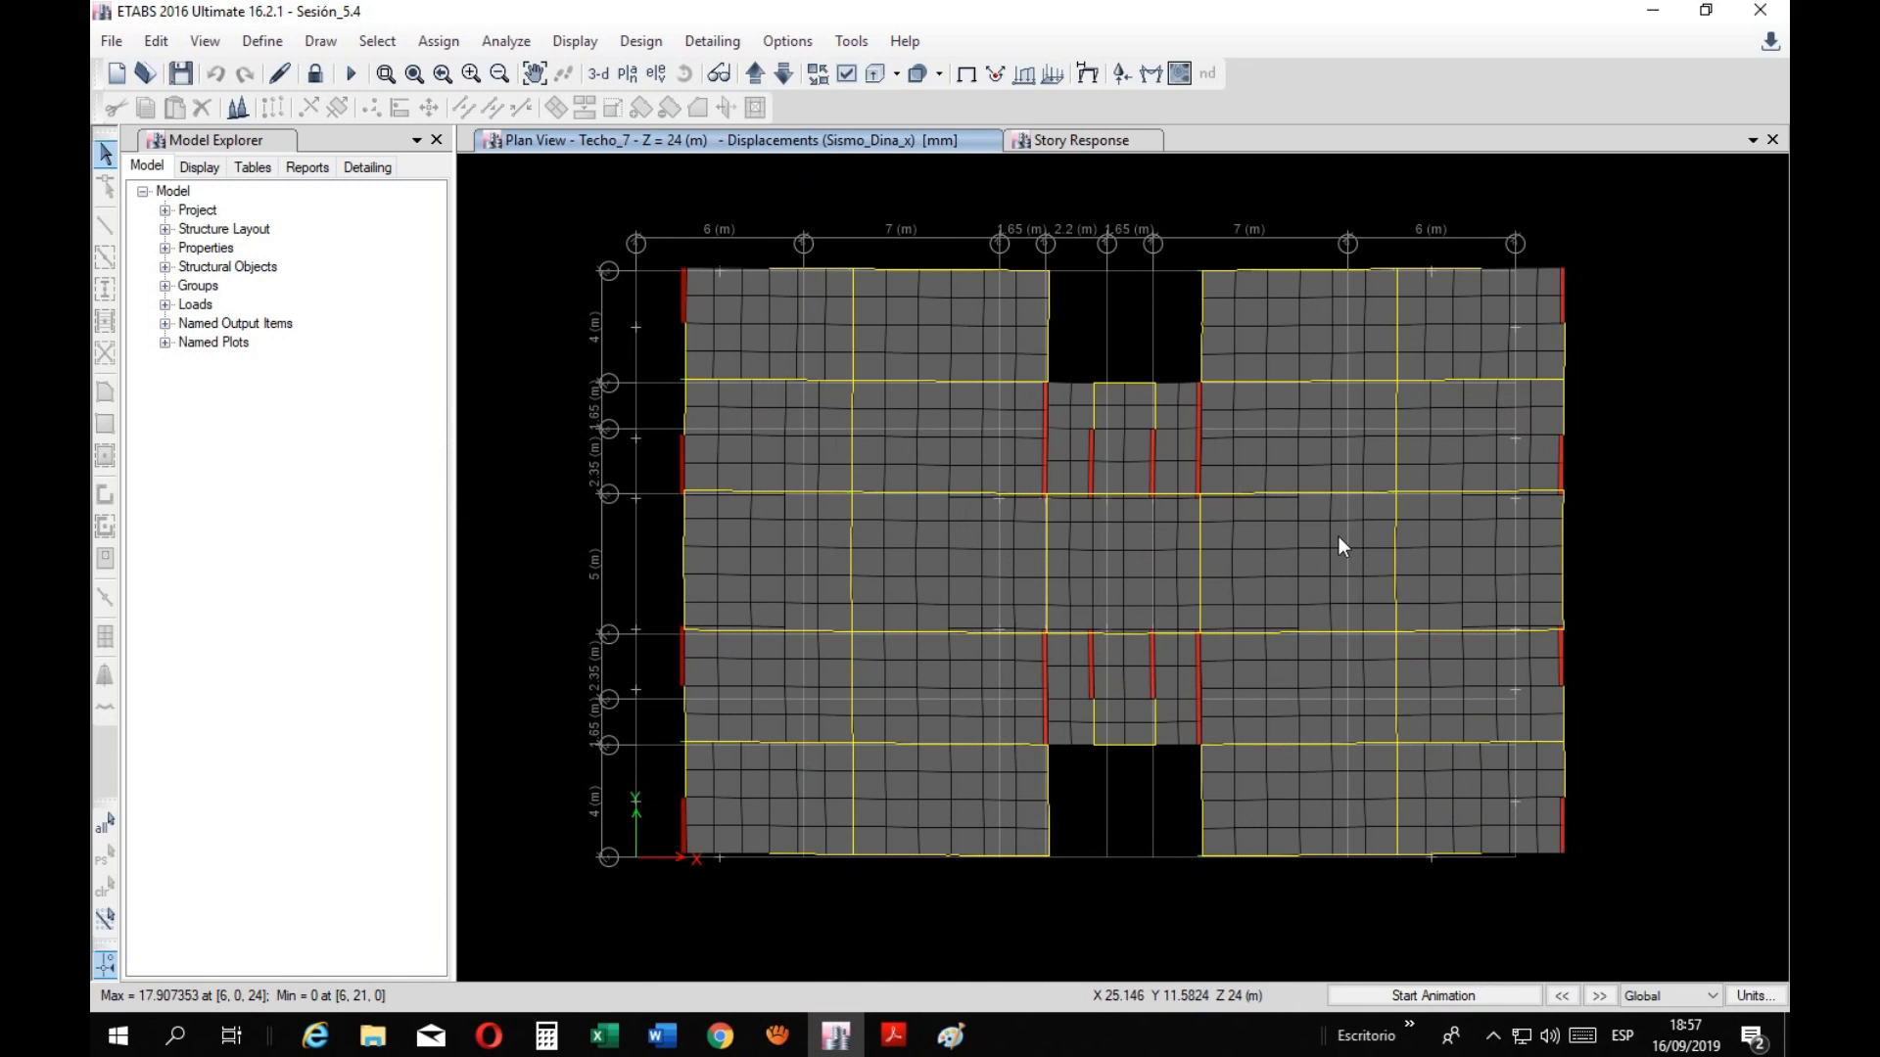
Open the point displacements of joint 21 at the upper-left corner of the Techo_7 plan
key("F4")
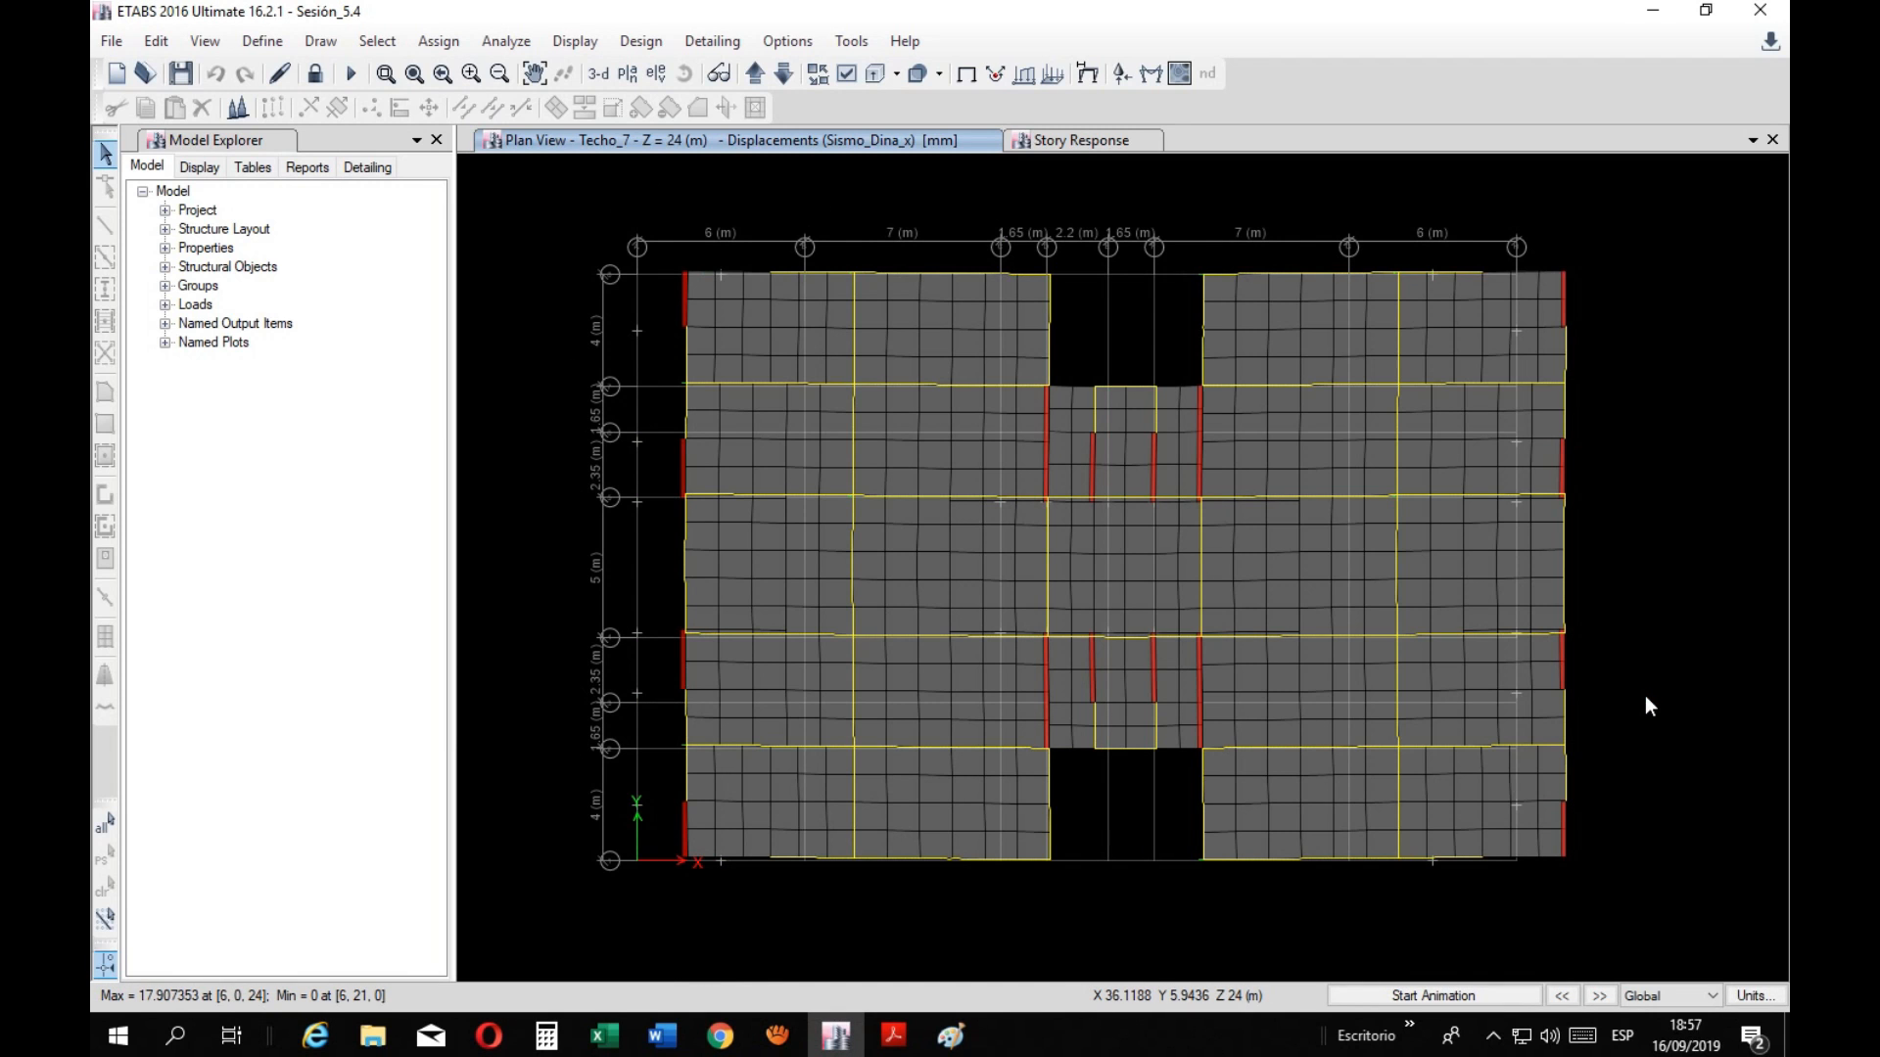
mouse_move(686, 276)
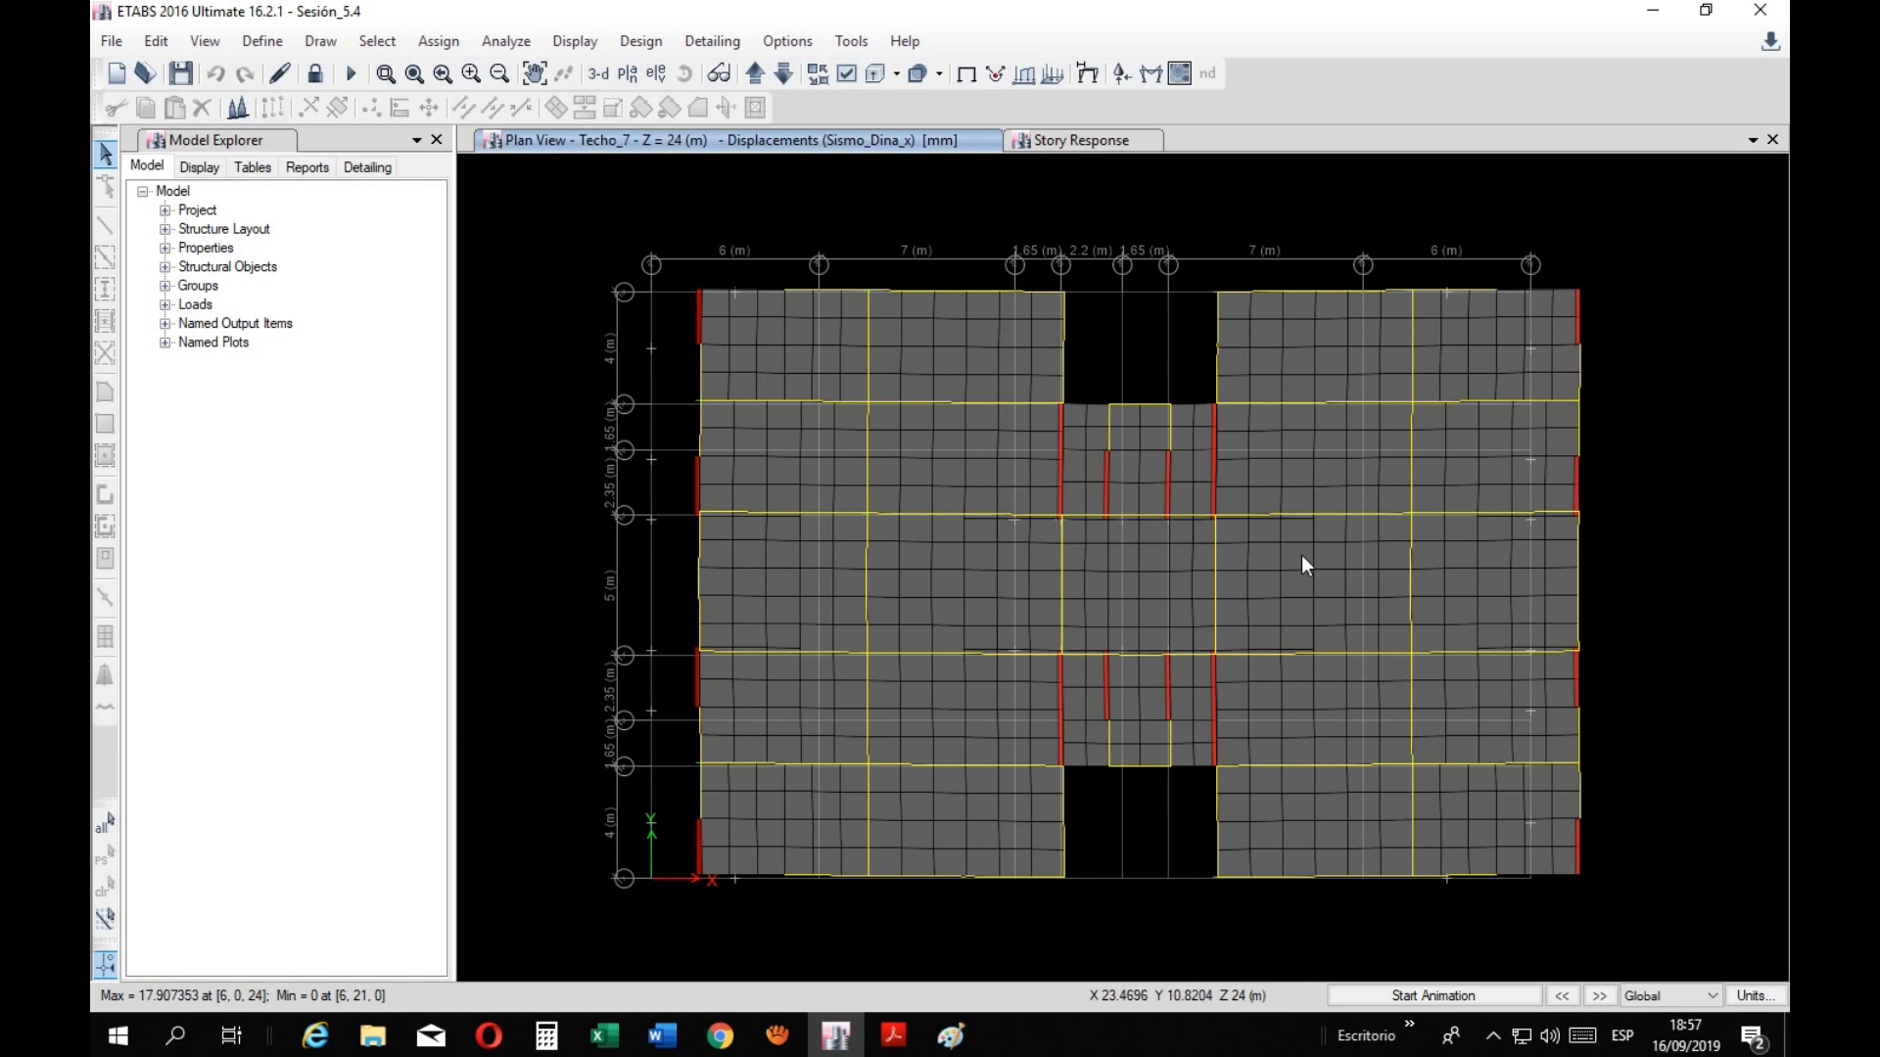
right_click(699, 288)
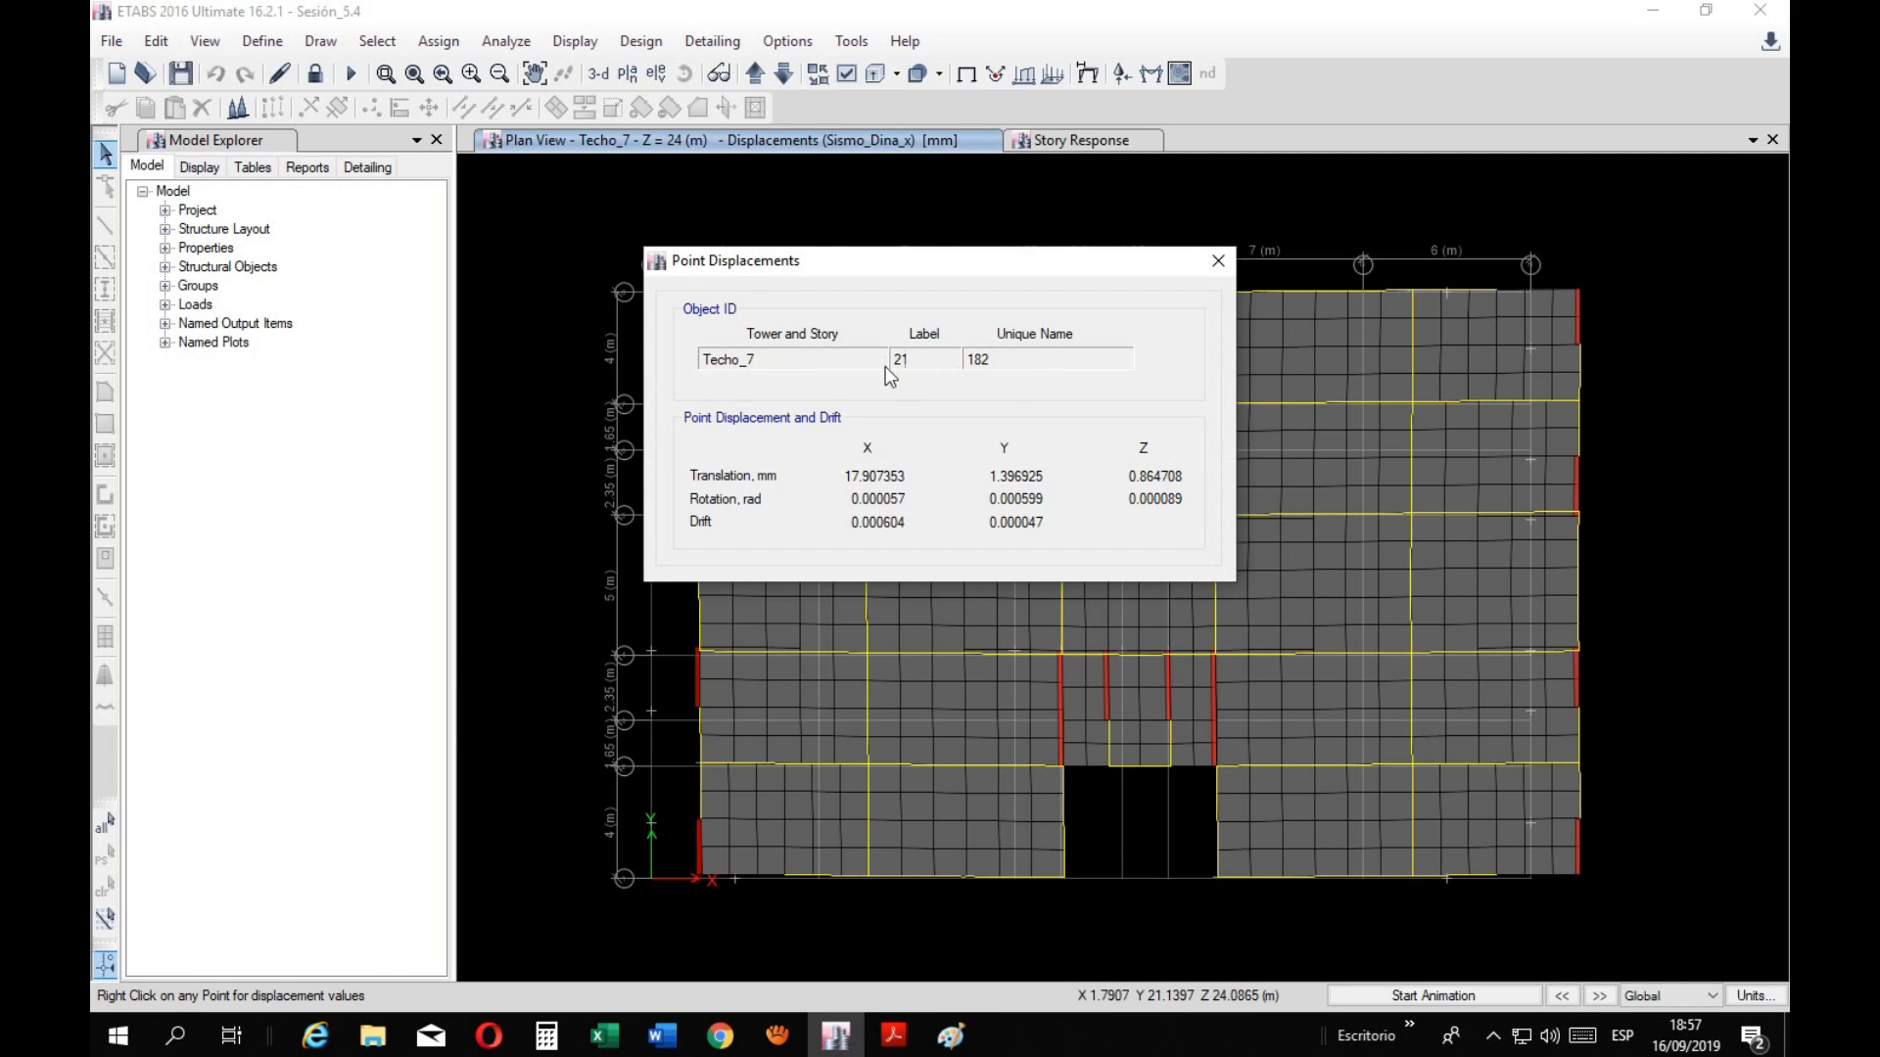
Close the joint 21 displacements and open the Joint Displacements table from the analysis results
left_click(1218, 261)
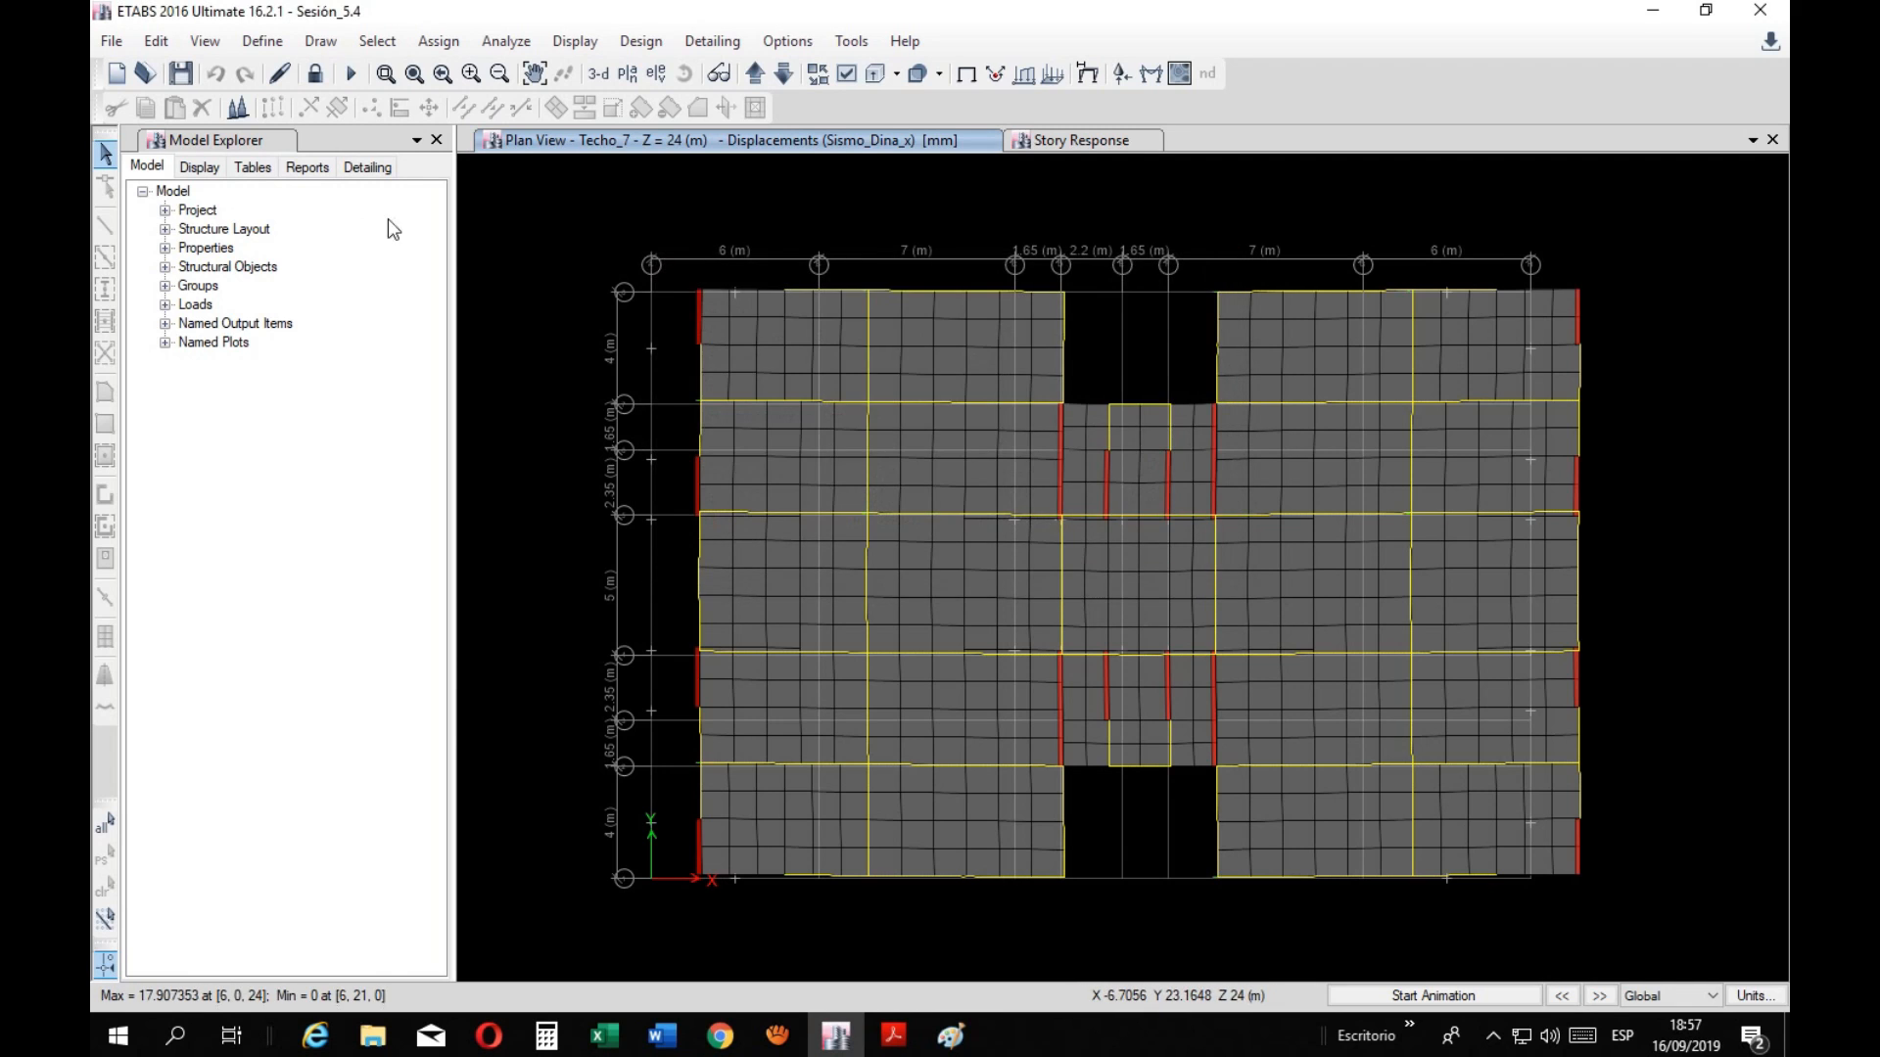
left_click(252, 168)
left_click(164, 230)
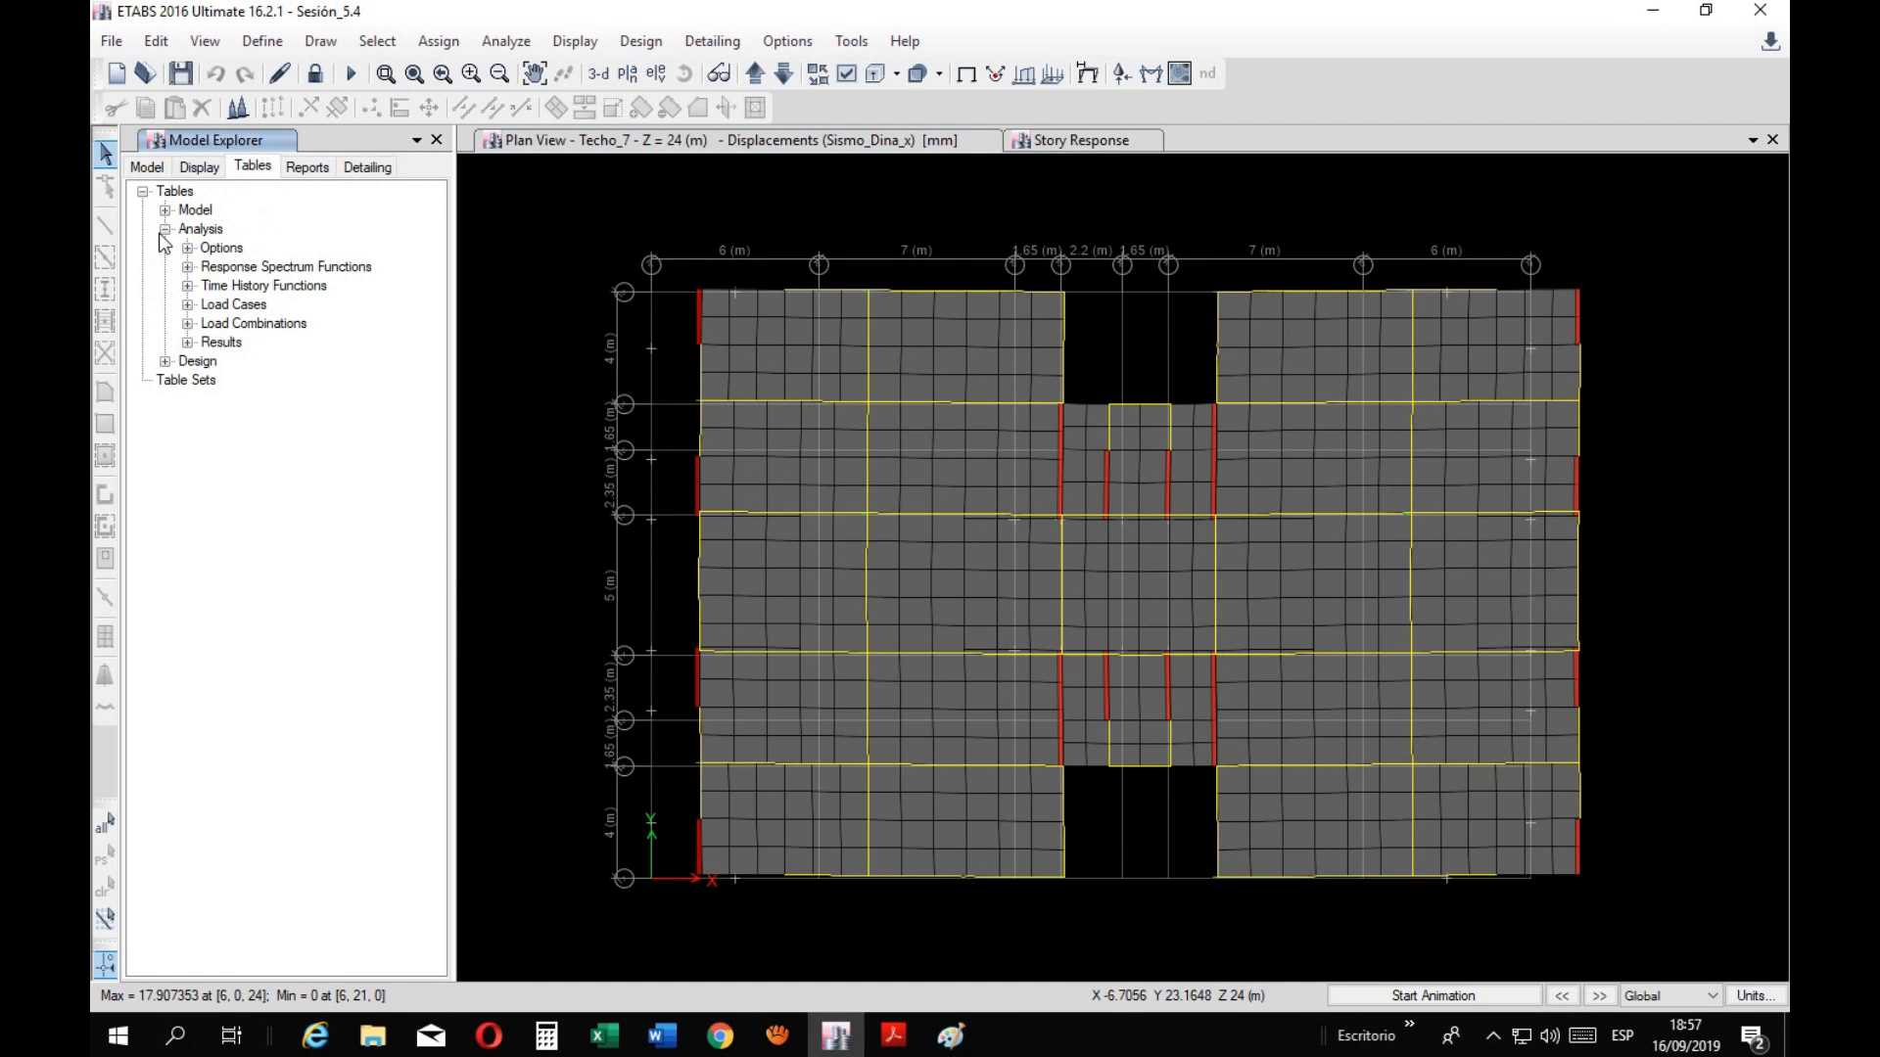
left_click(187, 342)
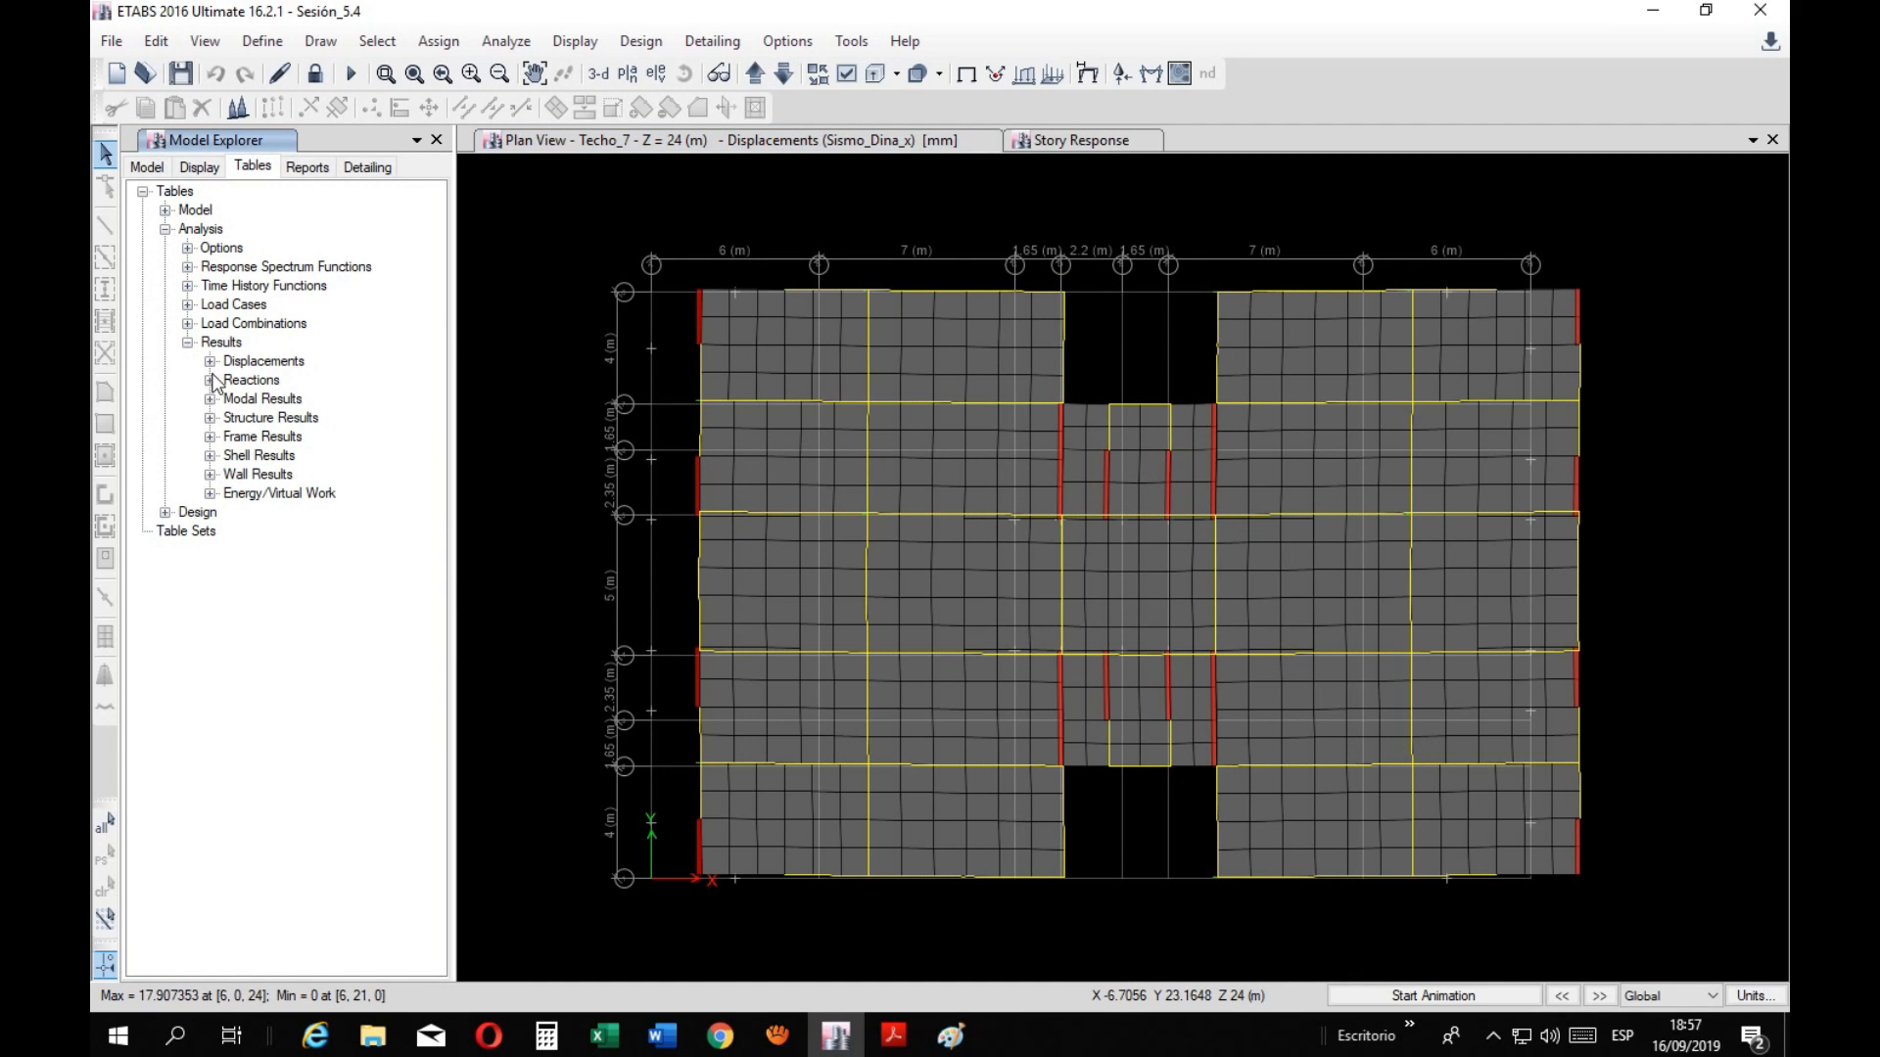
left_click(210, 363)
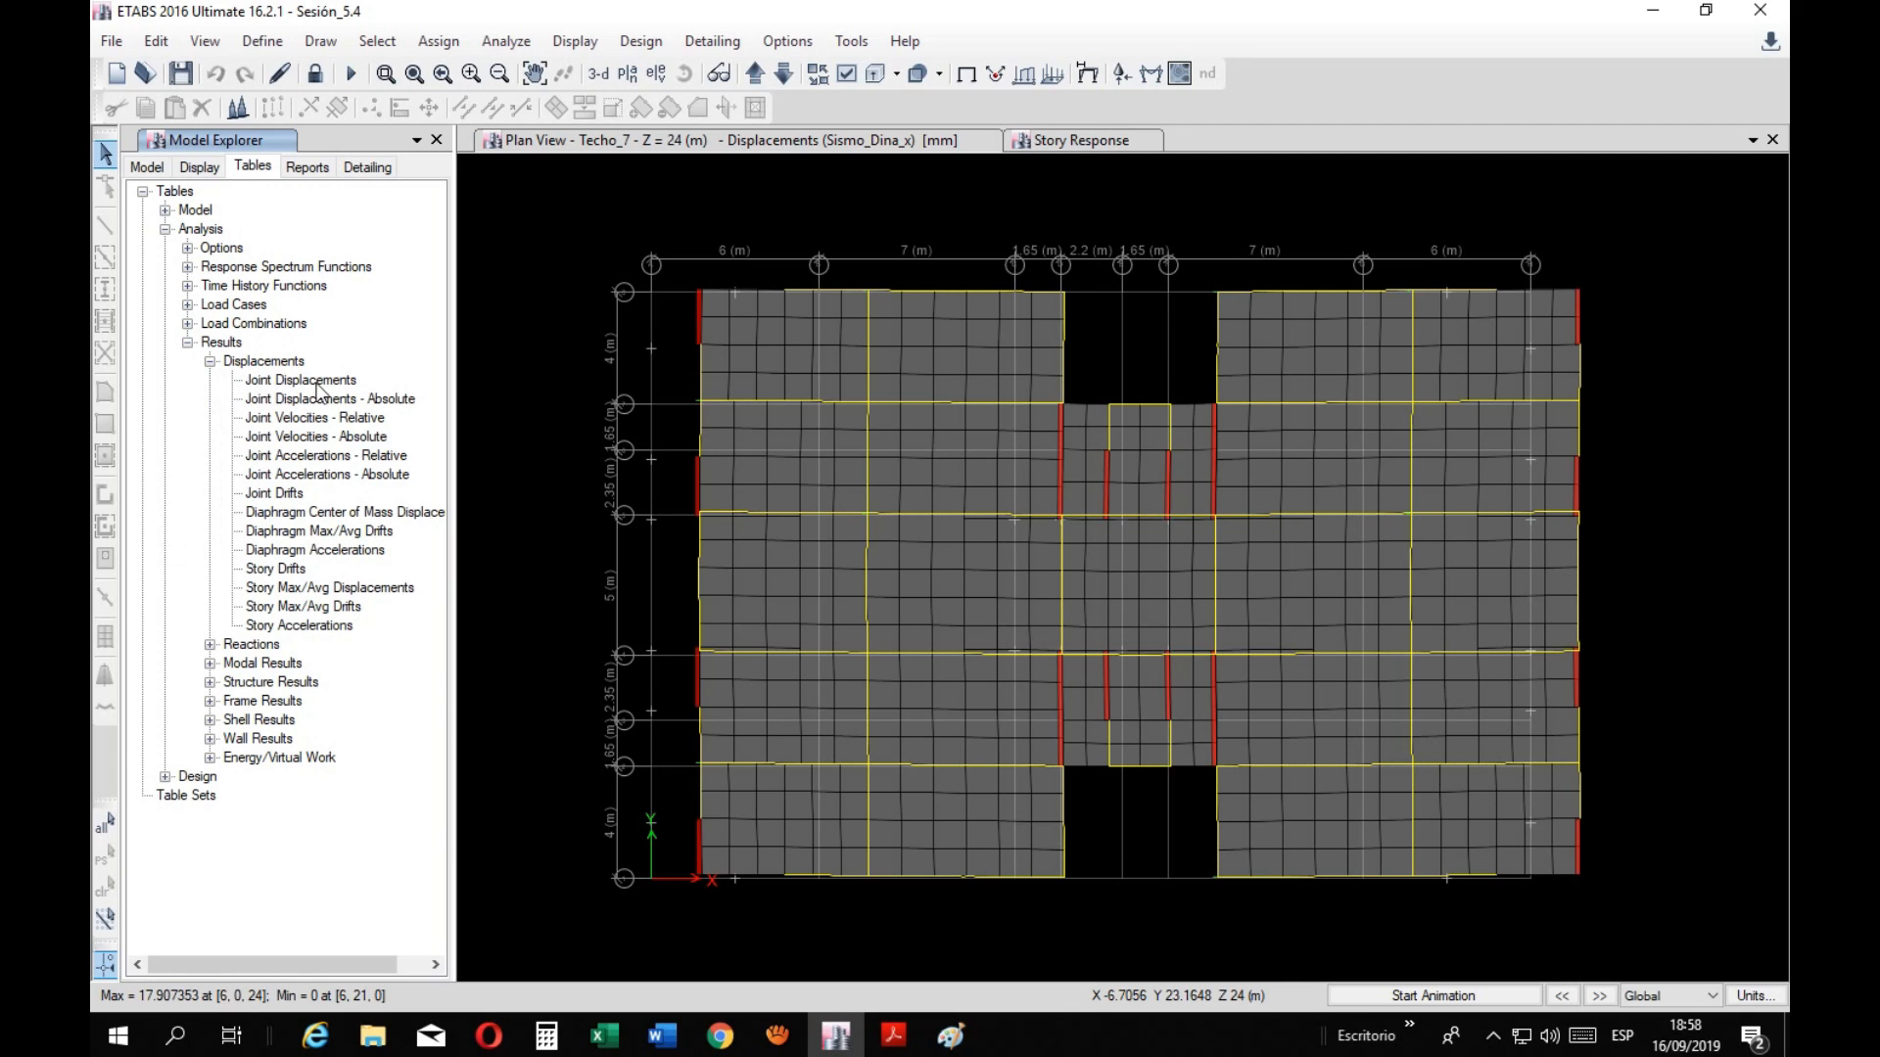
double_click(299, 382)
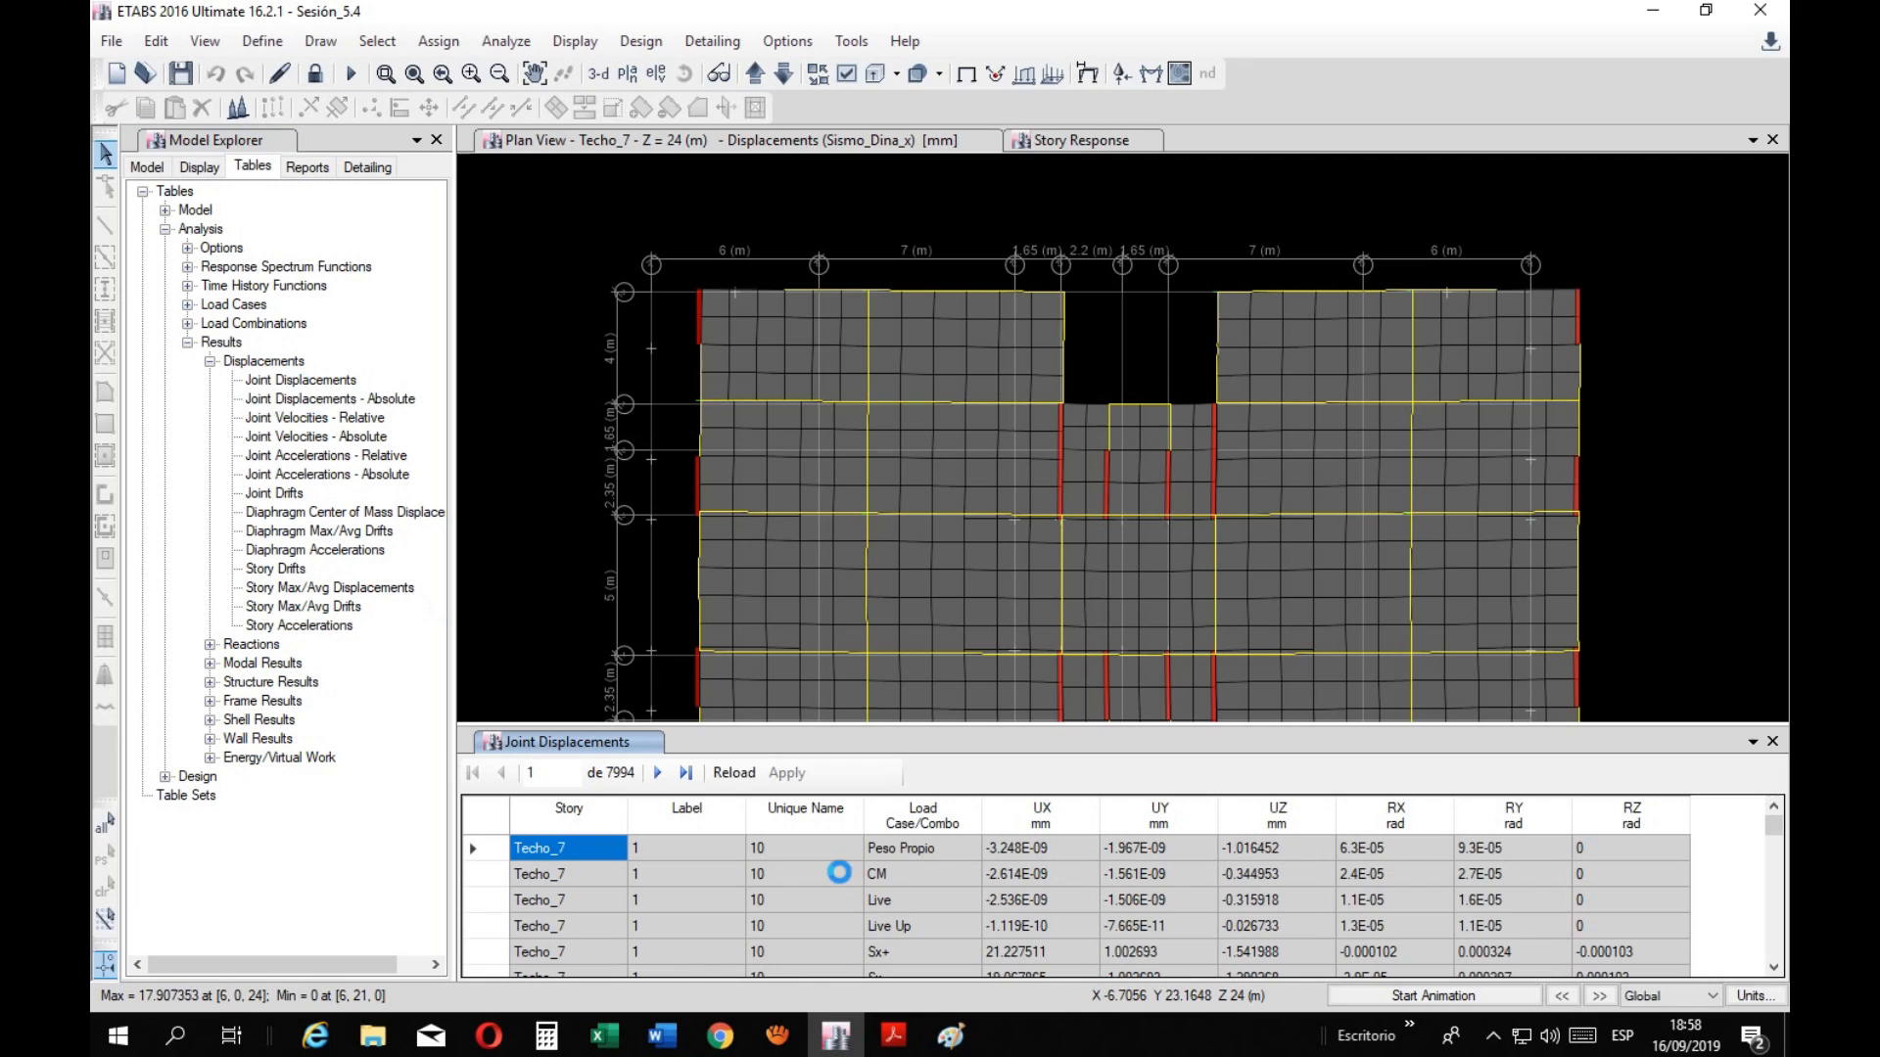
Try to export the Joint Displacements table to Excel after reviewing its label, unique name and load case columns
left_click(685, 827)
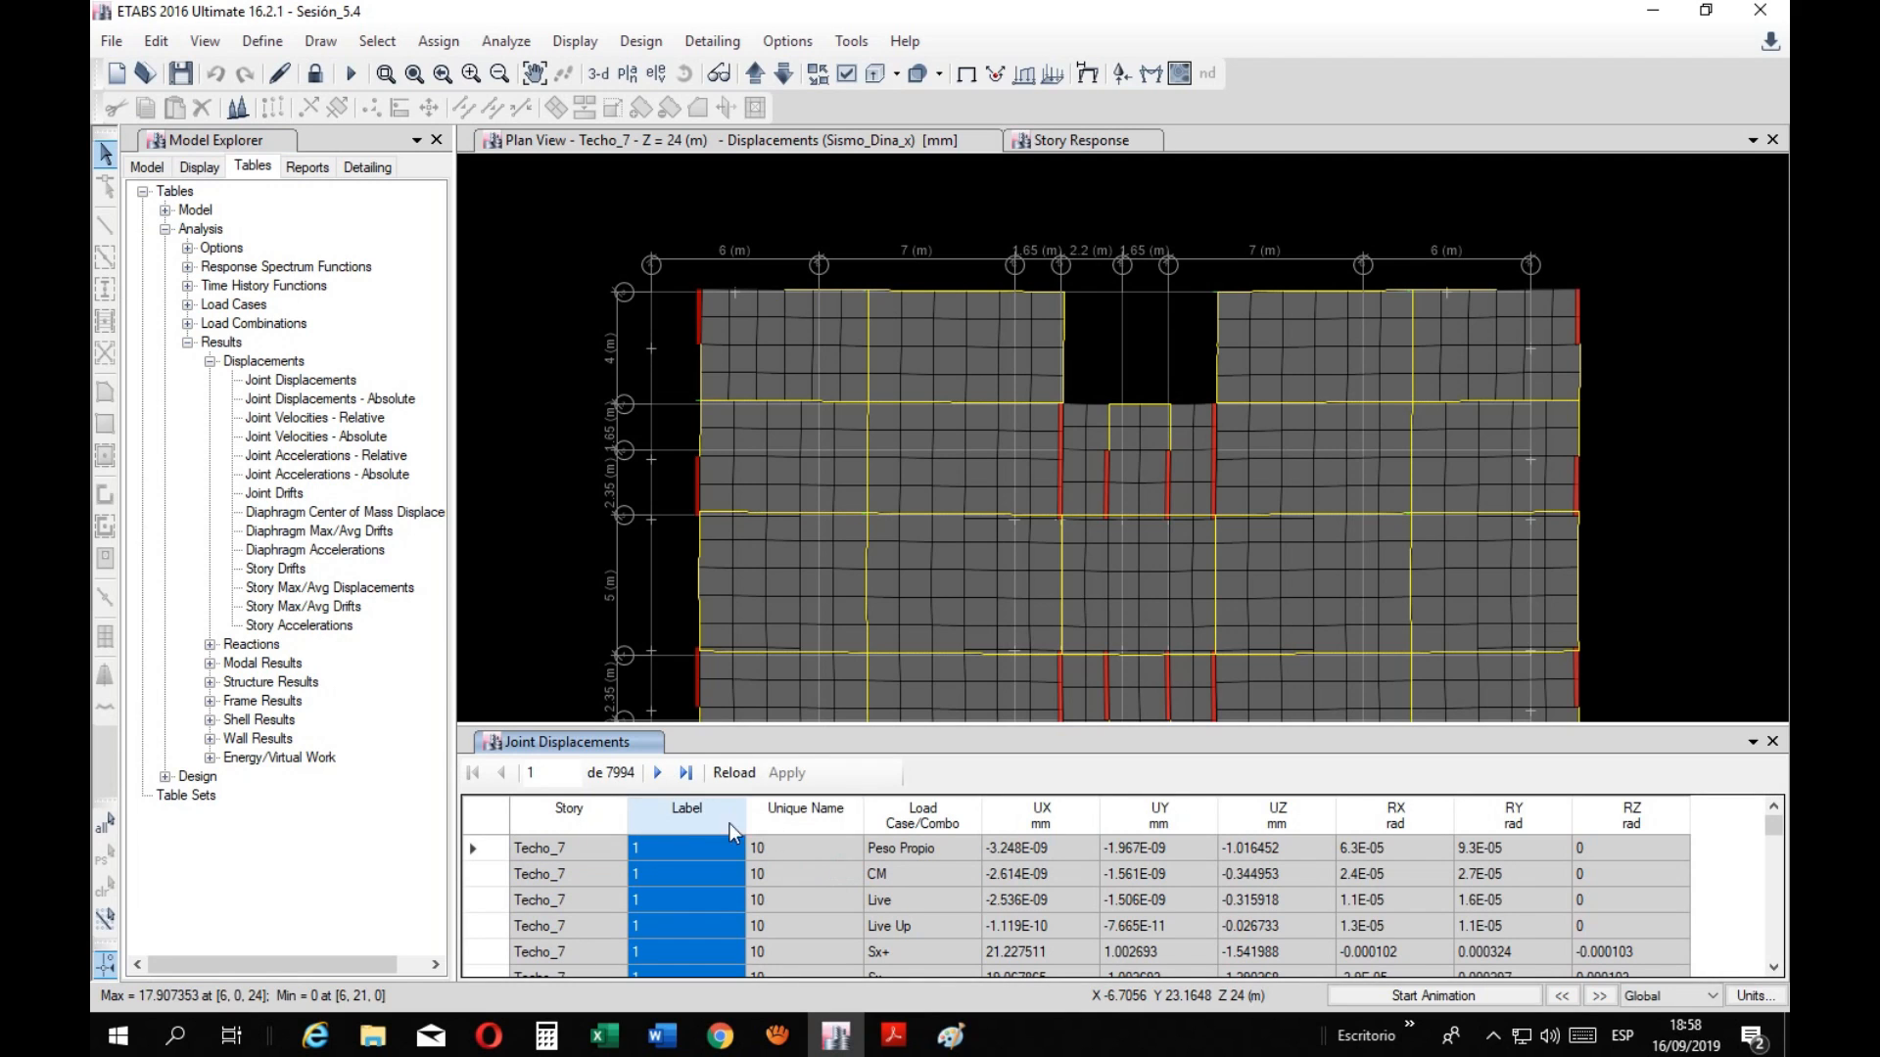
left_click(795, 831)
left_click(893, 833)
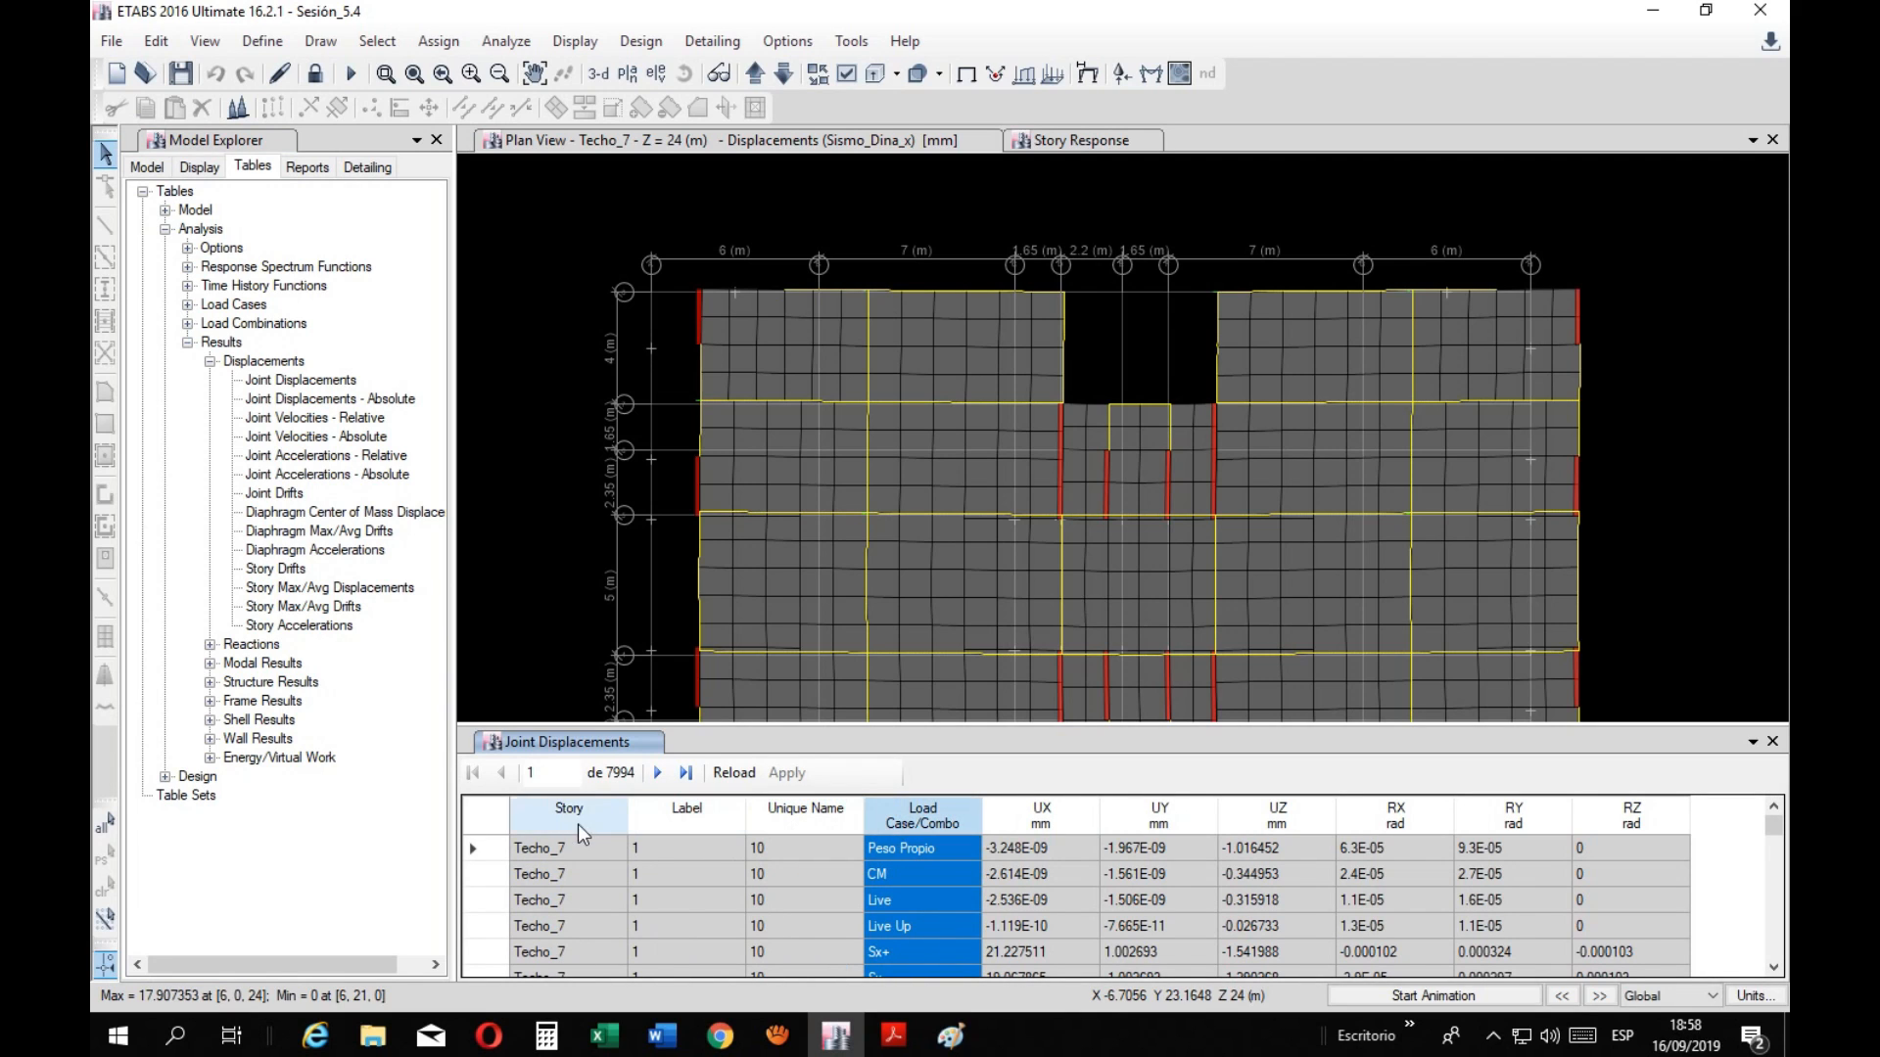
left_click(584, 848)
right_click(591, 852)
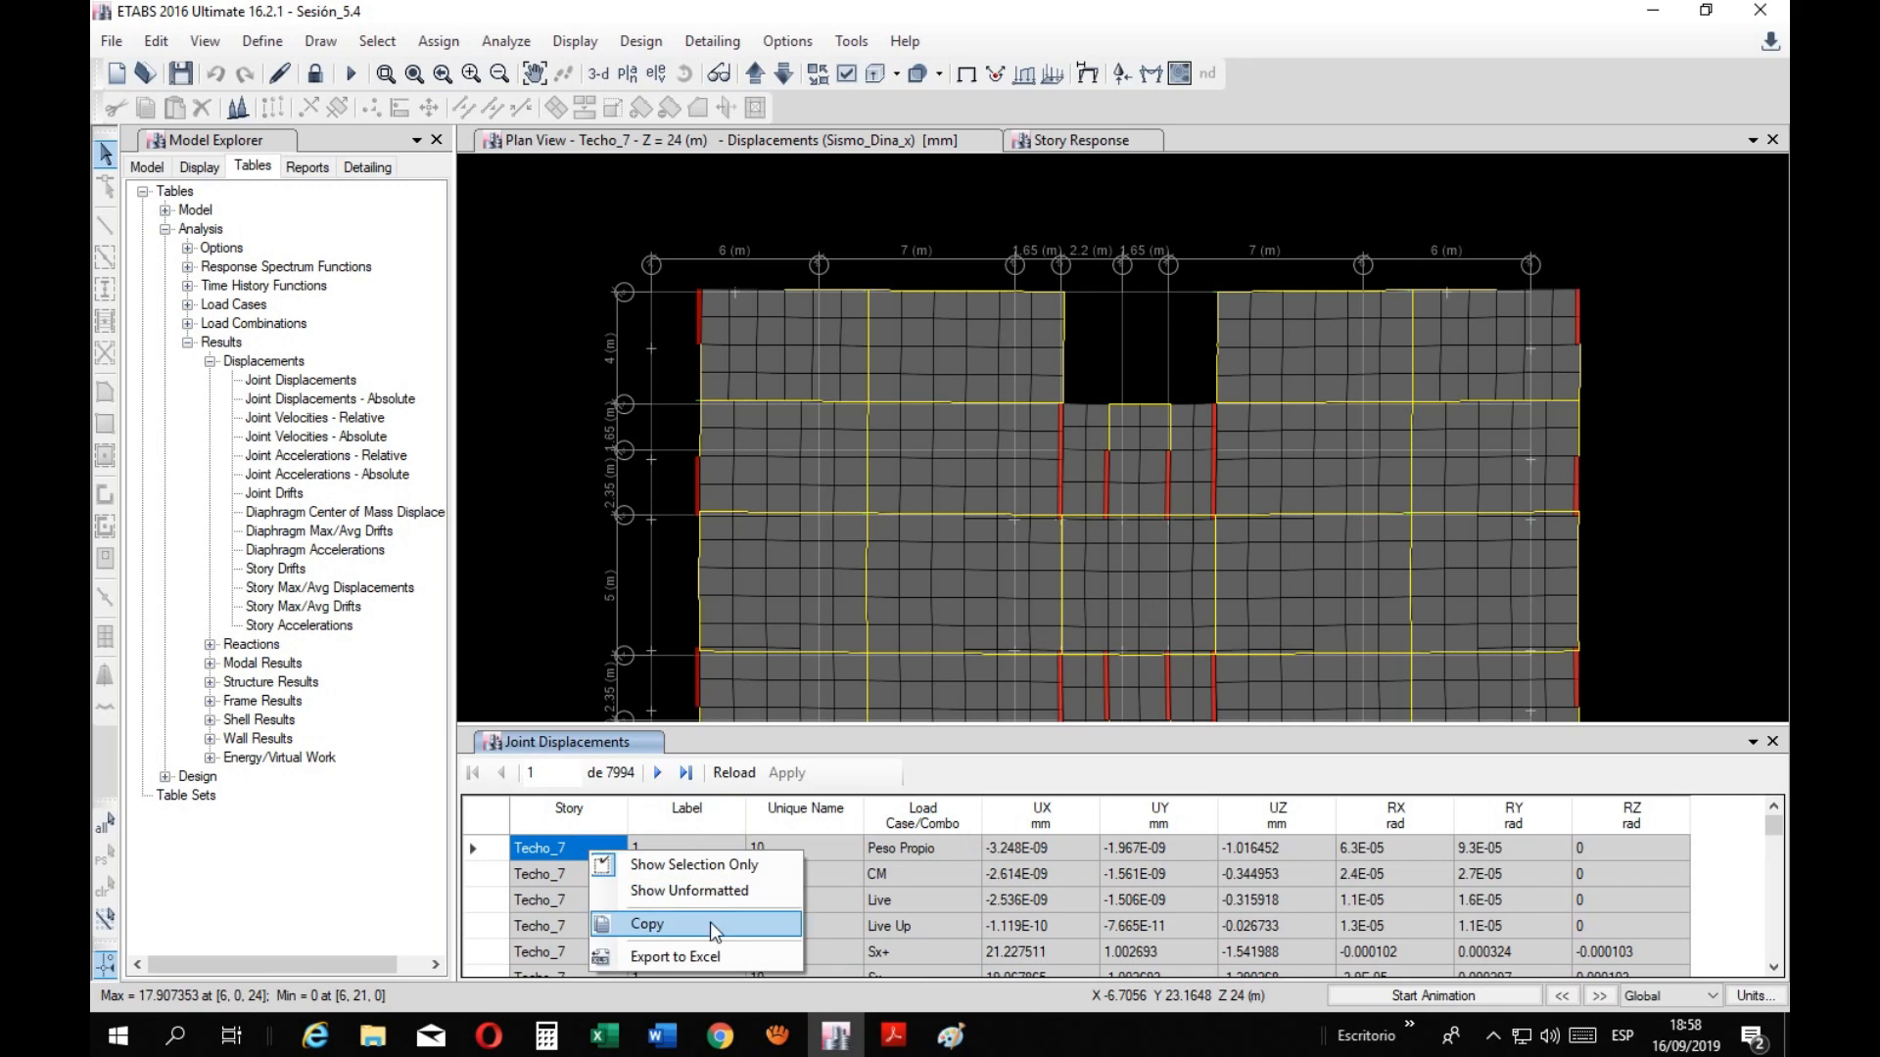
left_click(714, 953)
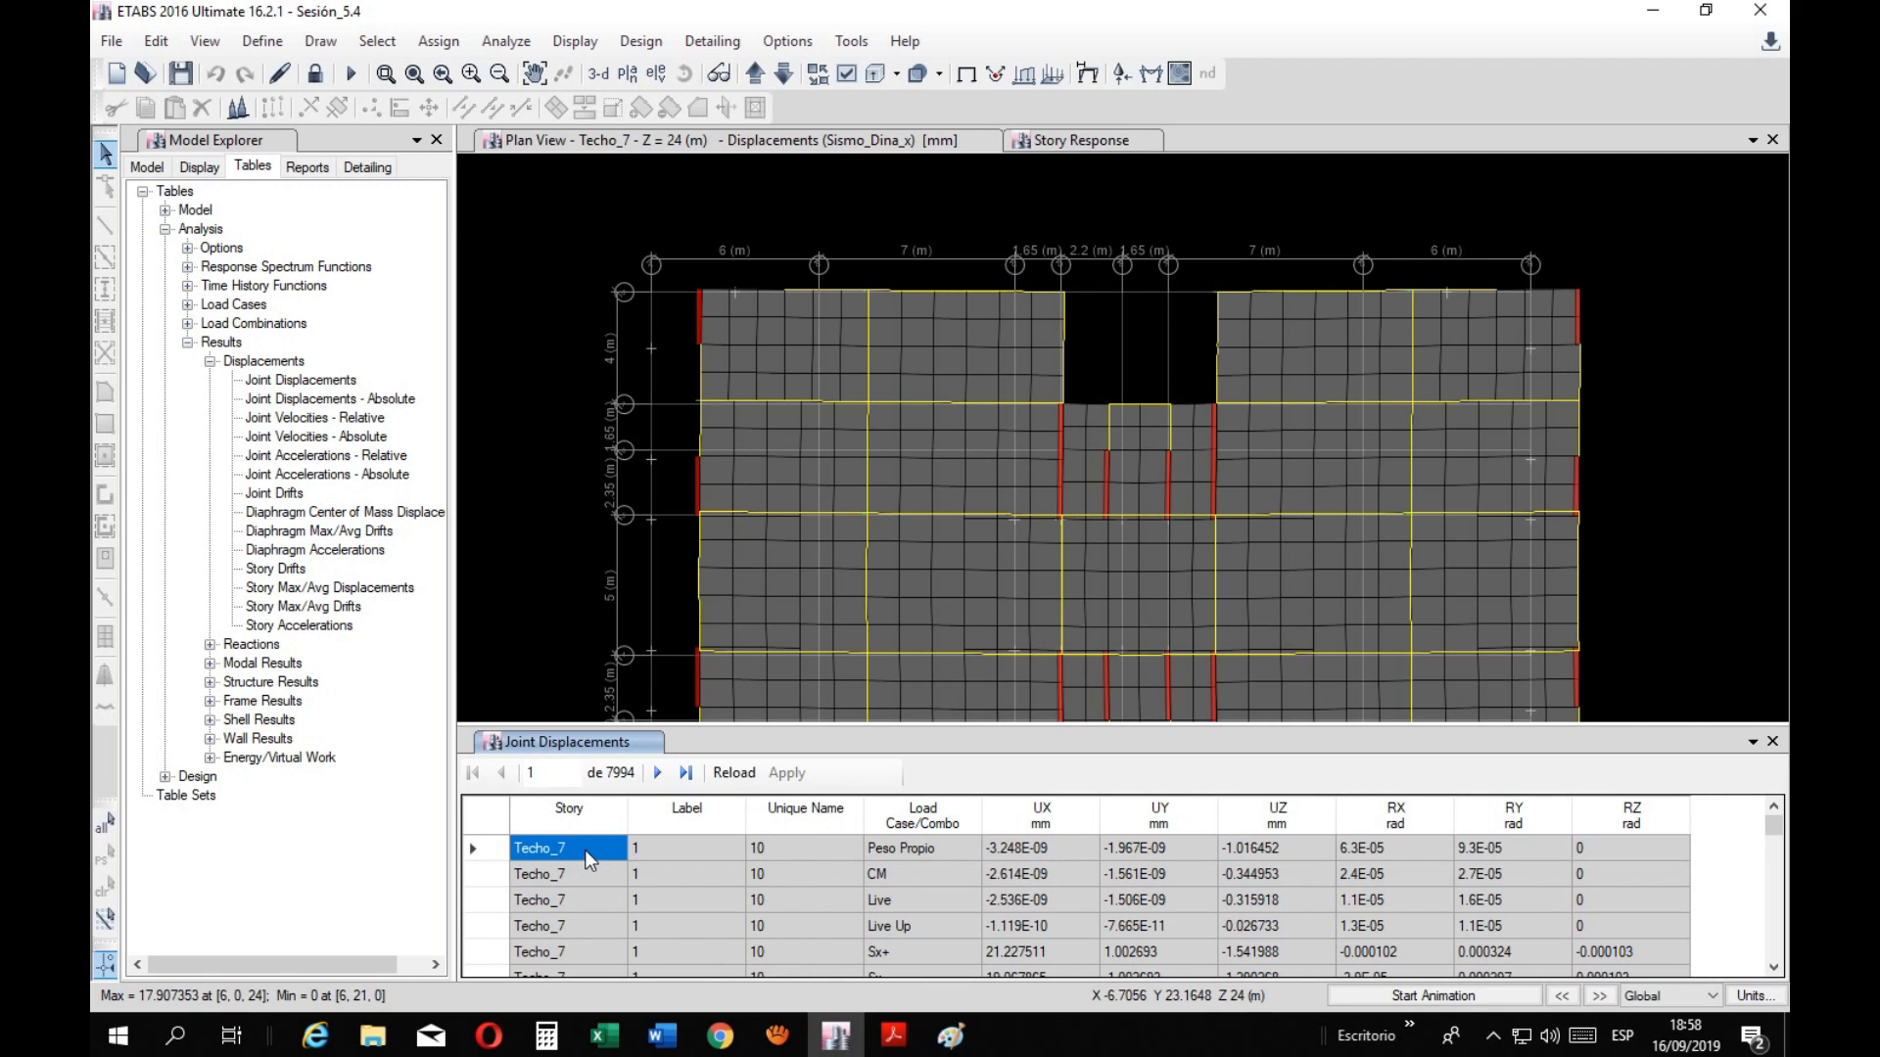
Check the label and unique name of the upper-left corner joint on the Techo_7 plan
right_click(701, 291)
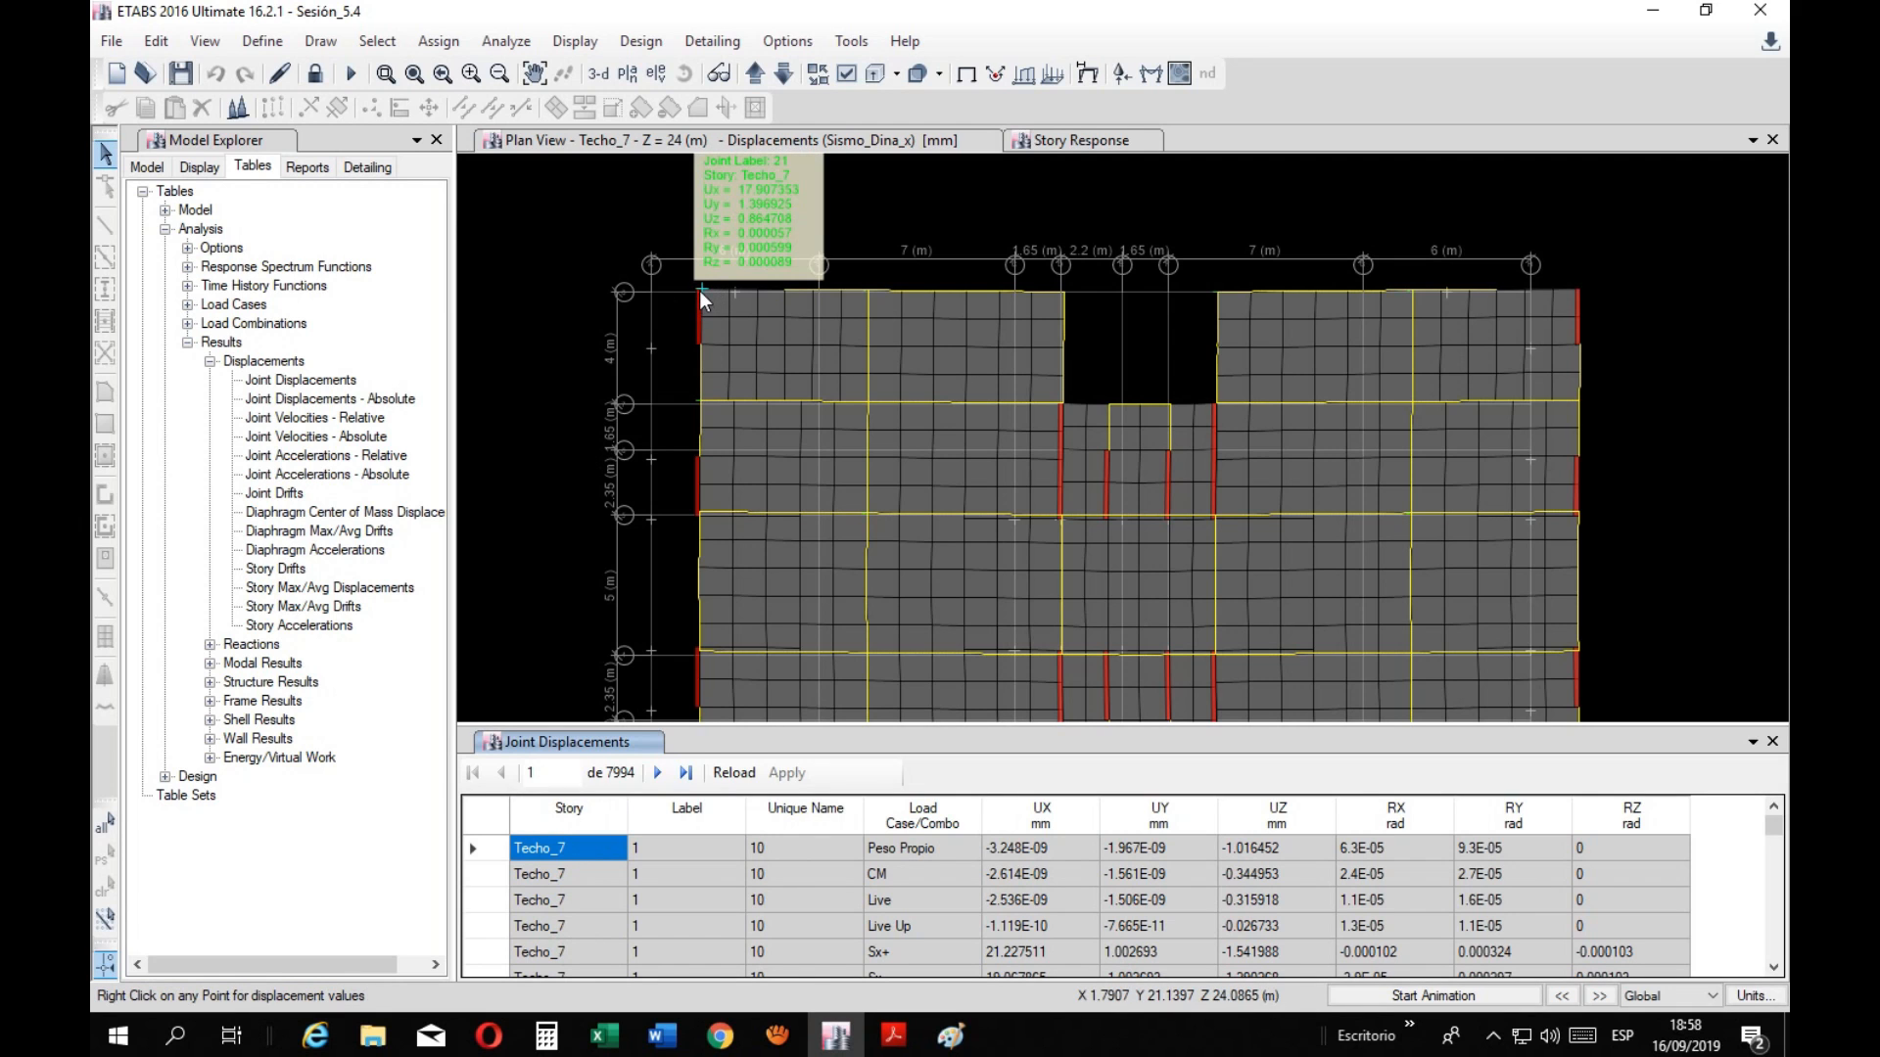
right_click(701, 292)
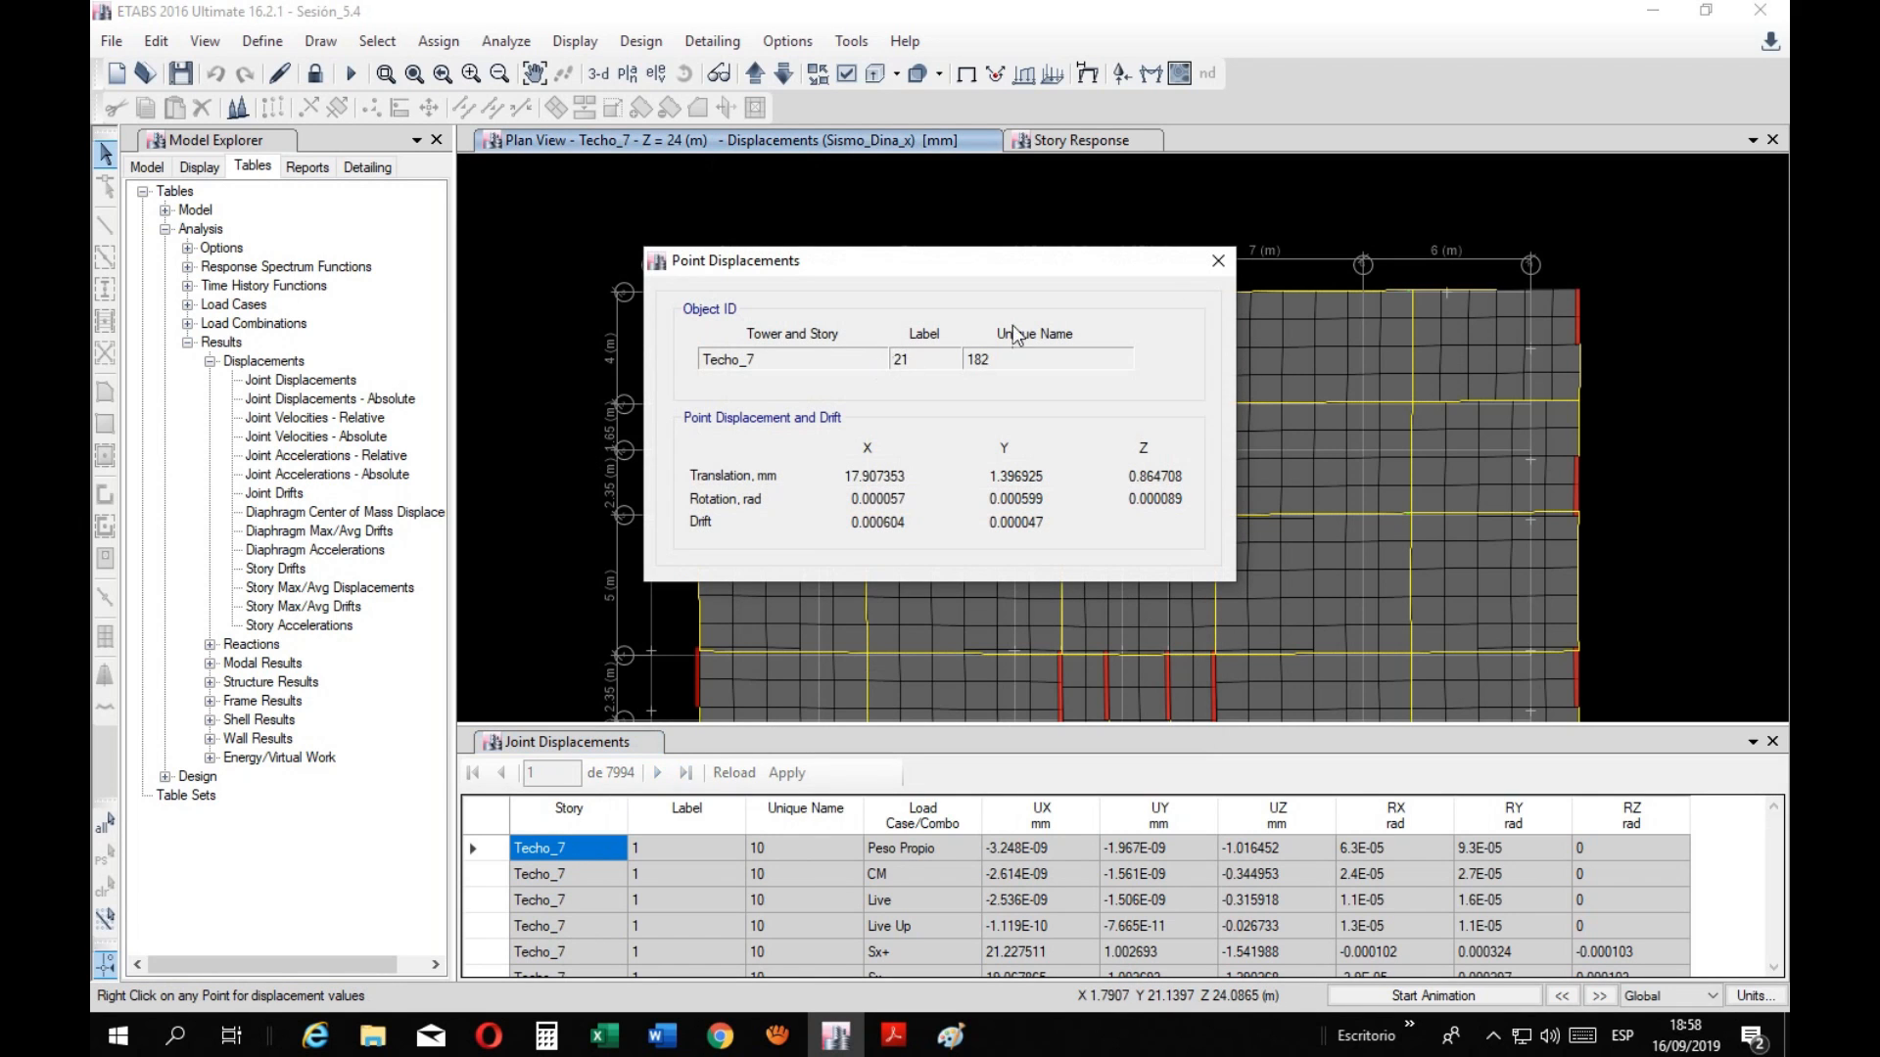
left_click(1218, 260)
Export the Joint Displacements table to Excel and bring up the new workbook in a maximized window
mouse_move(628, 1049)
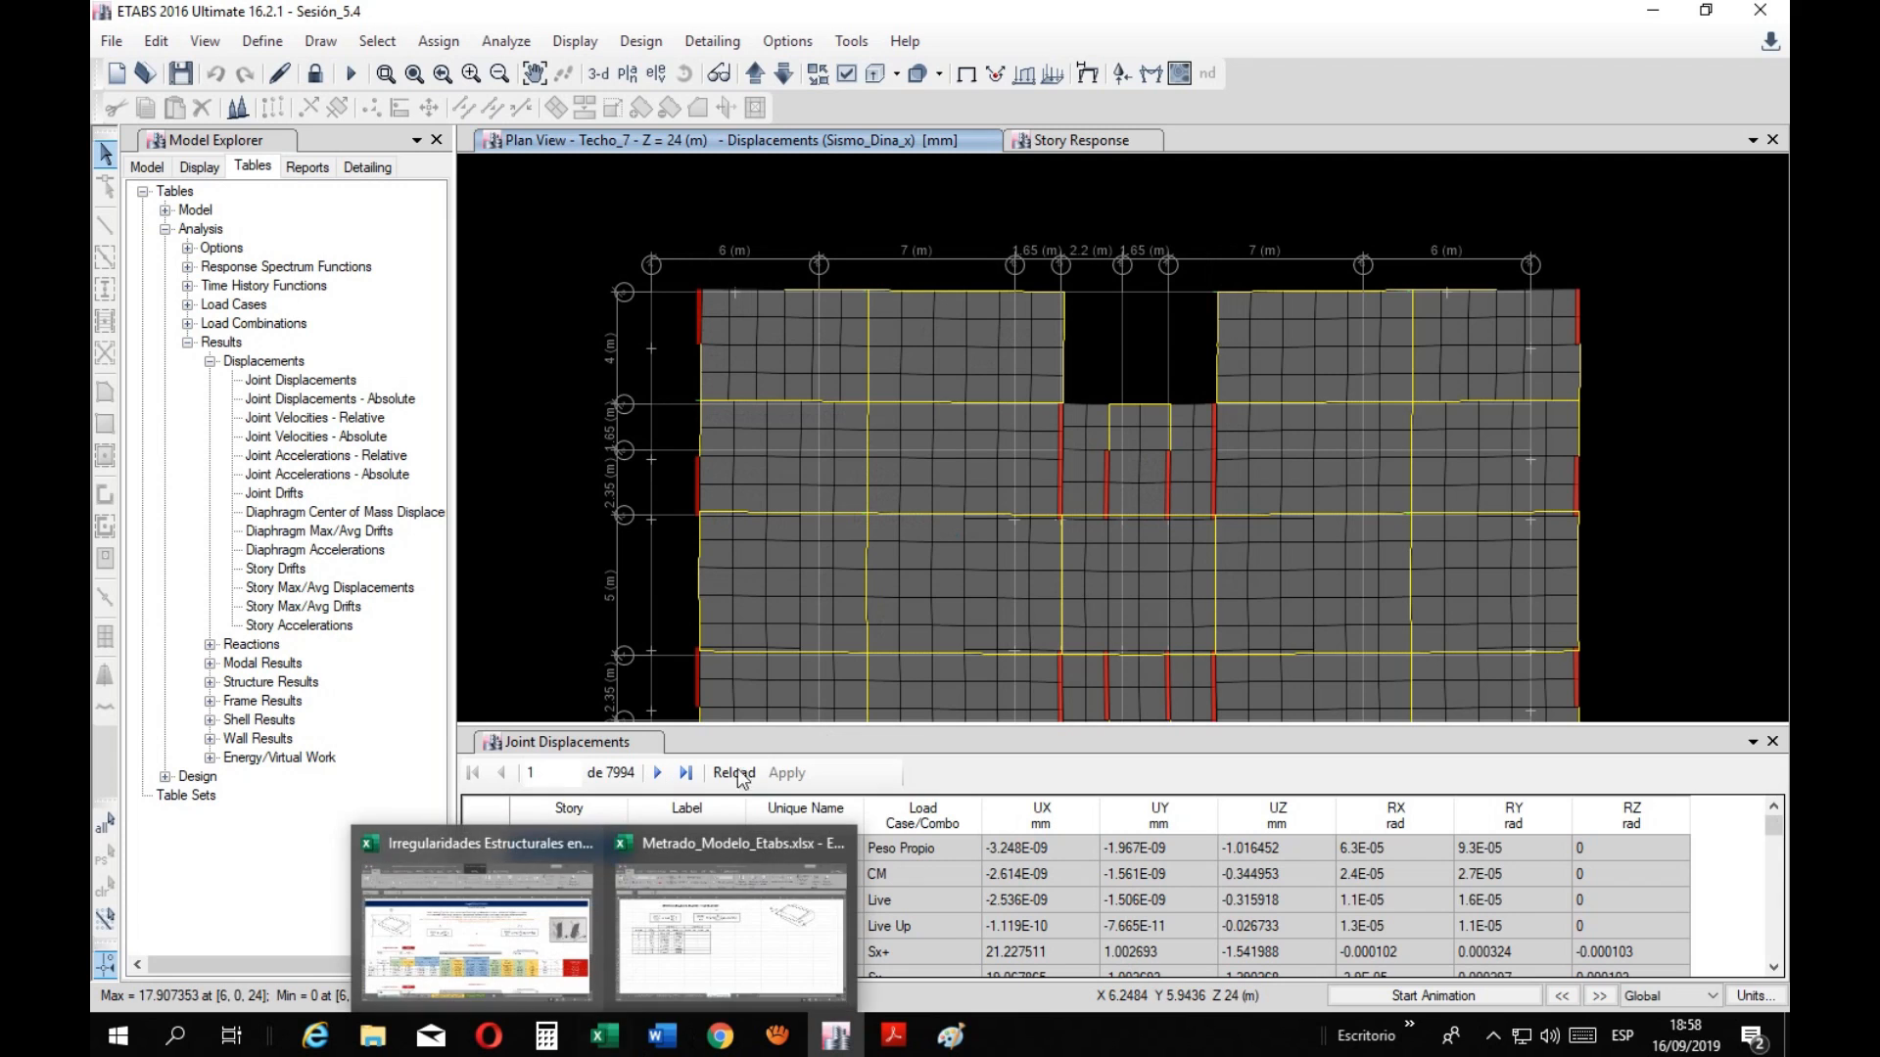
right_click(584, 861)
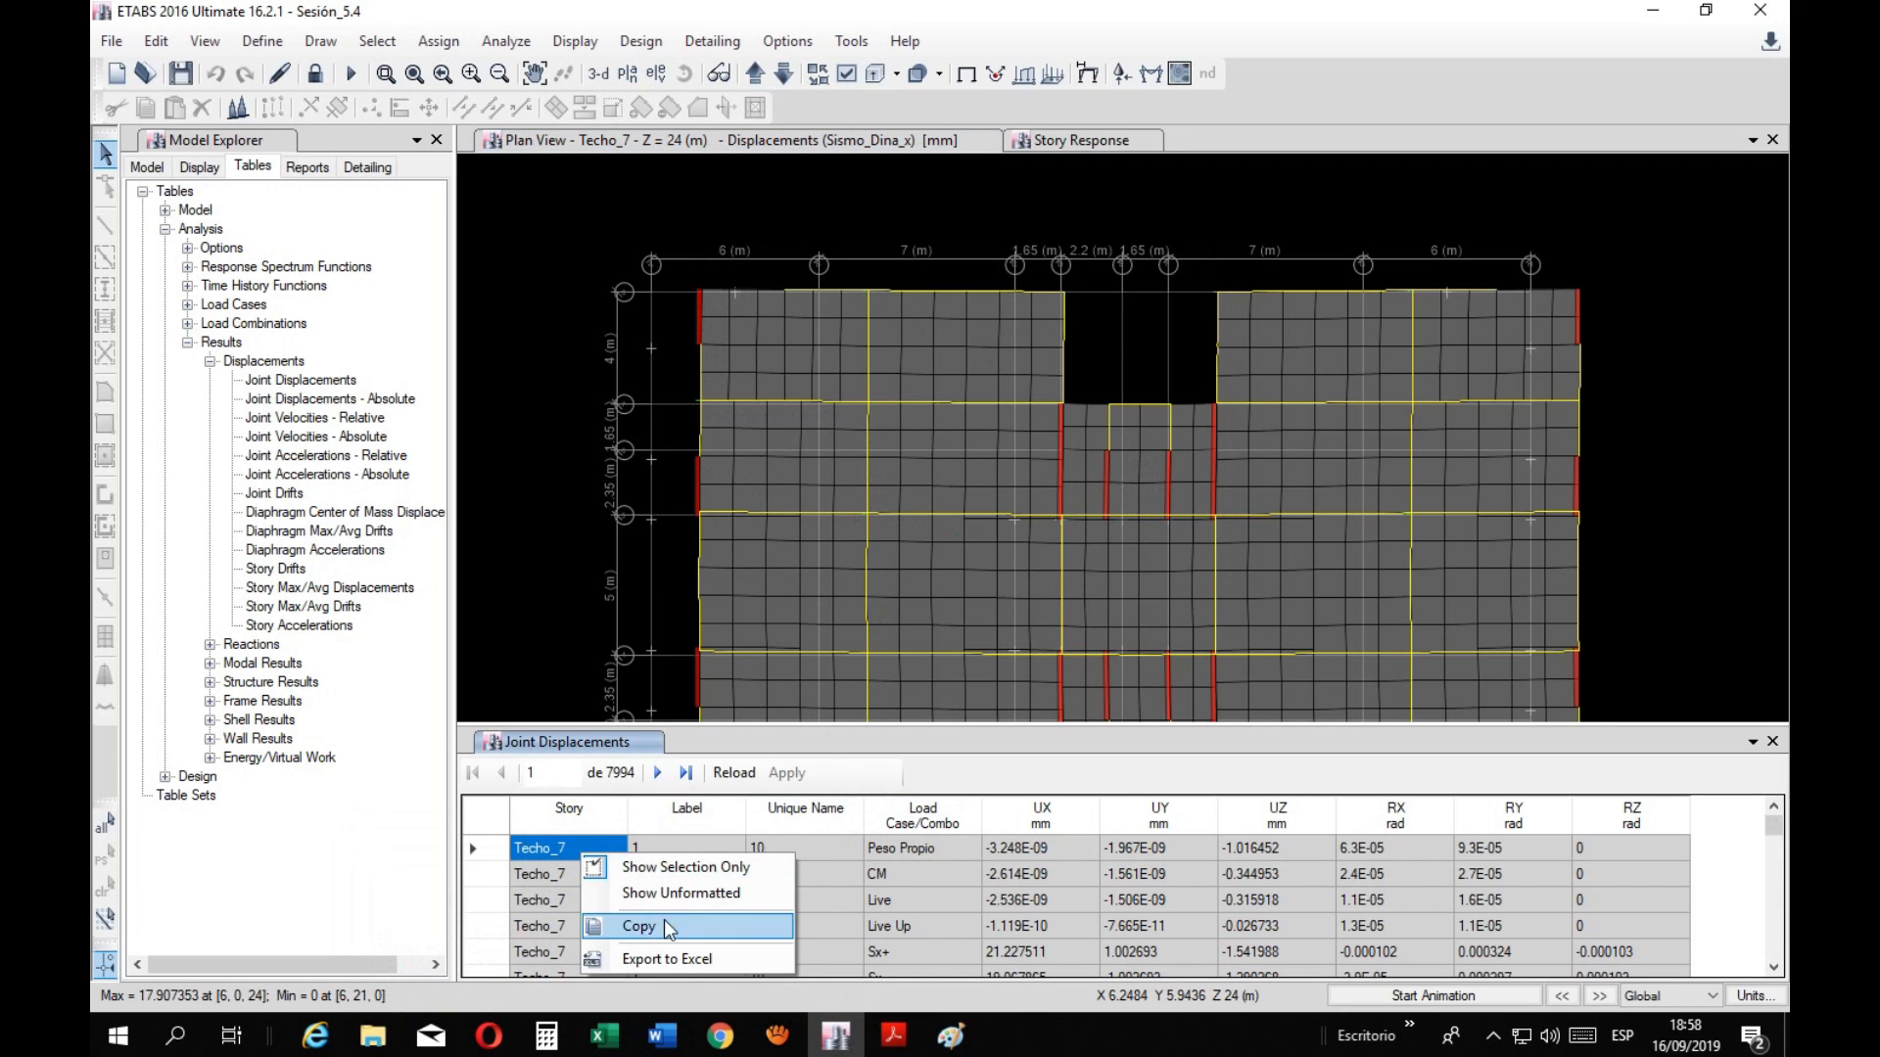
left_click(682, 964)
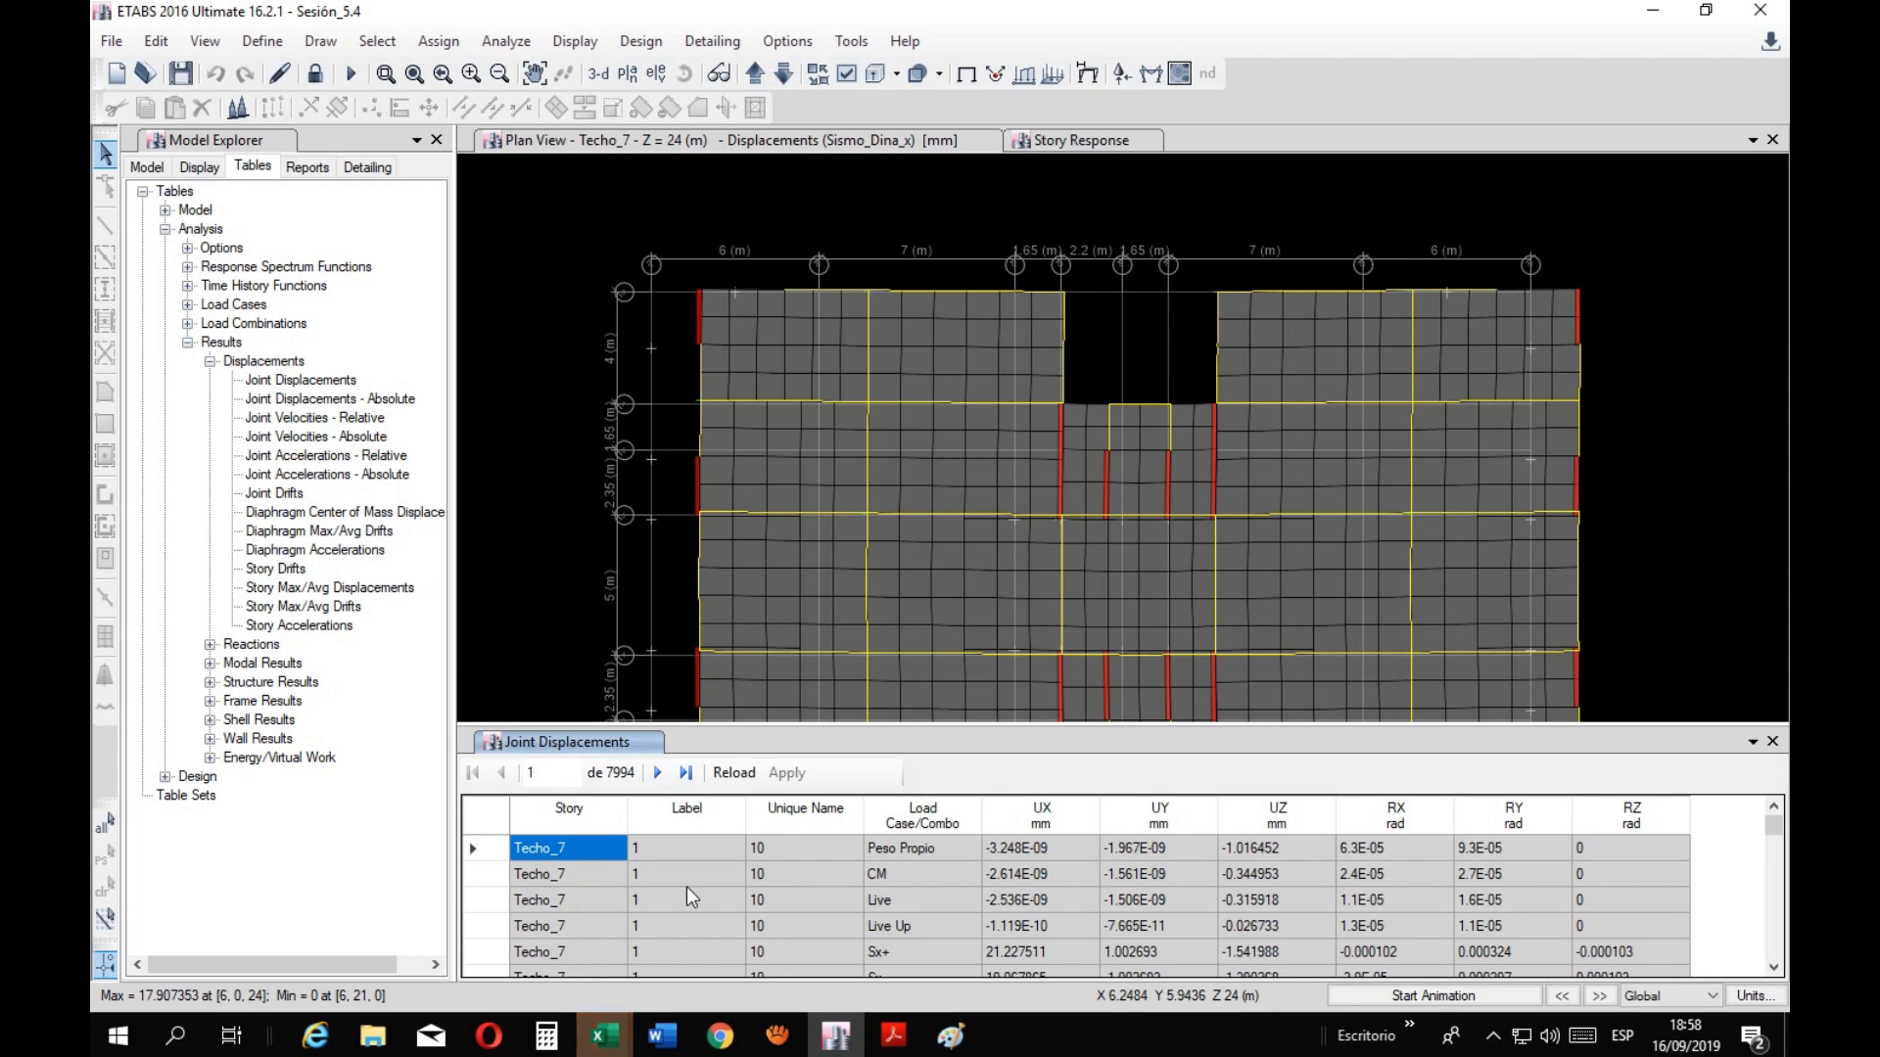
mouse_move(604, 1036)
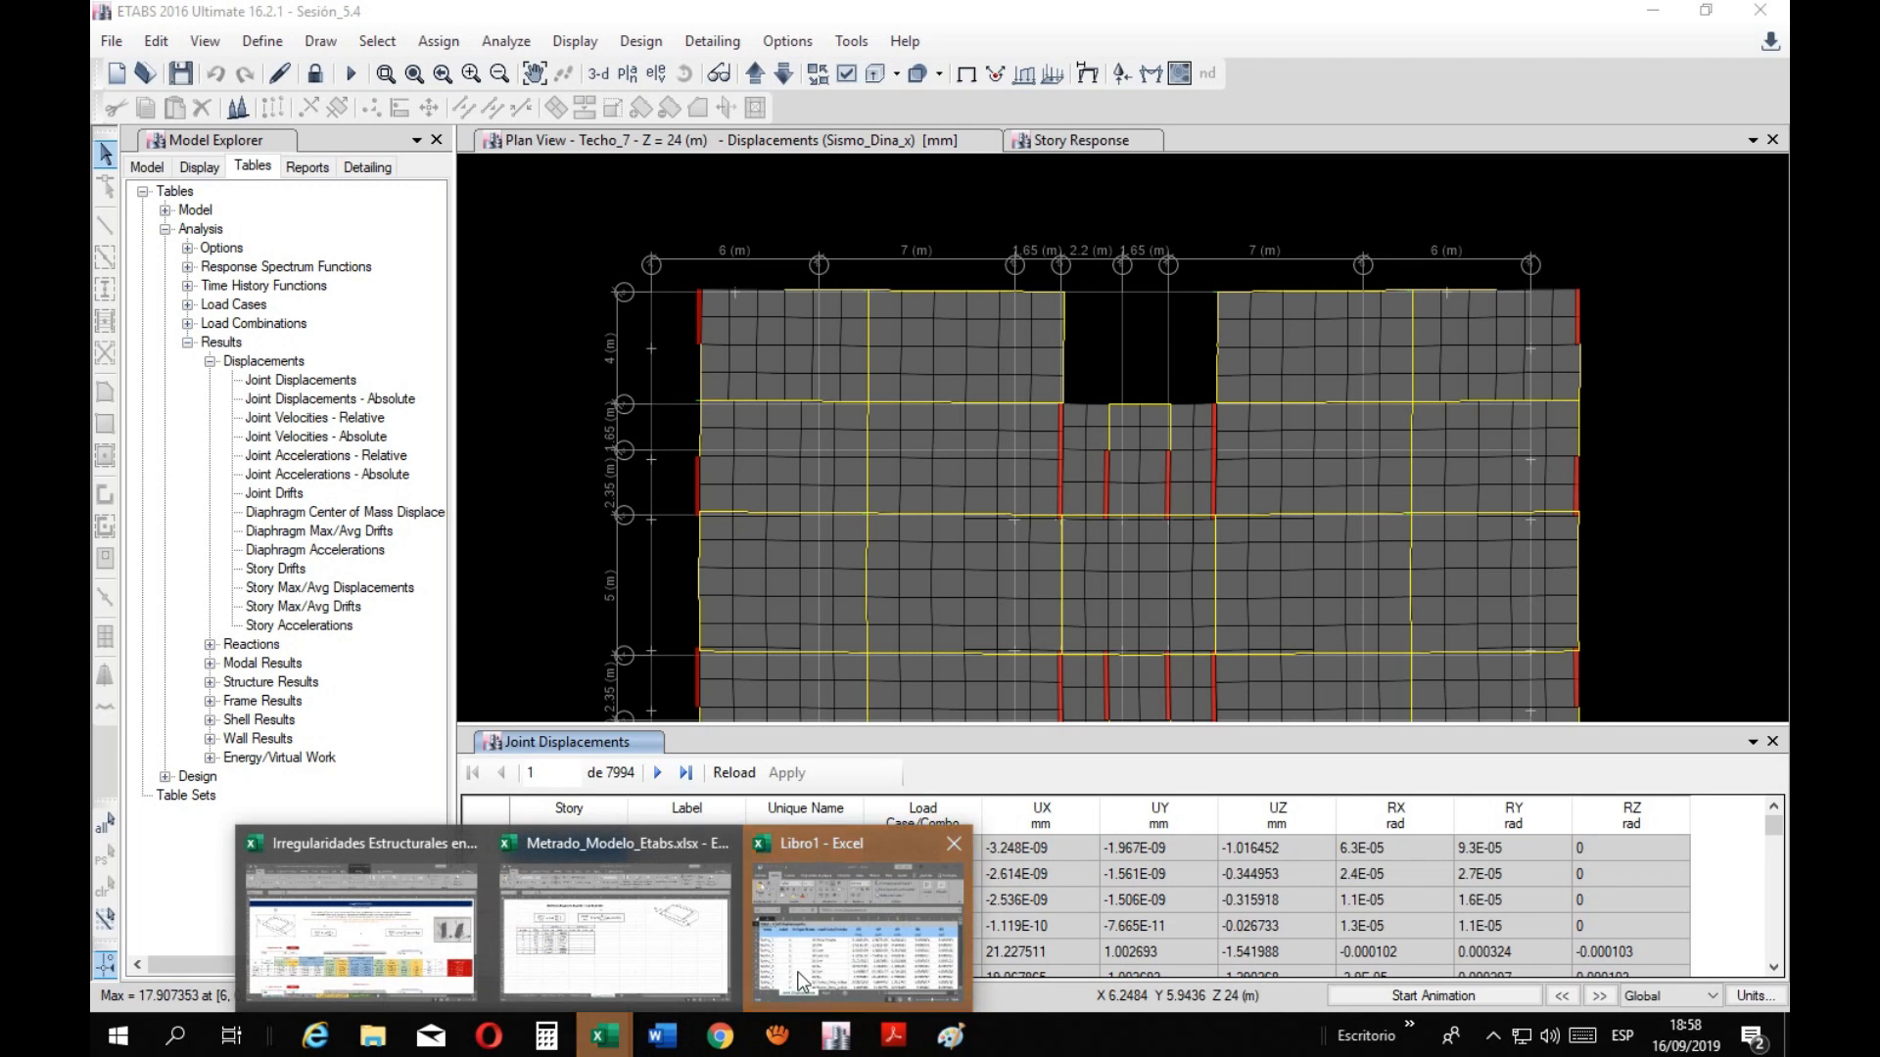
left_click(857, 921)
left_click(949, 16)
Add filters to the header rows A2:J3 of the exported Joint Displacements table
left_click(158, 295)
left_click_drag(158, 295, 1026, 327)
left_click(587, 56)
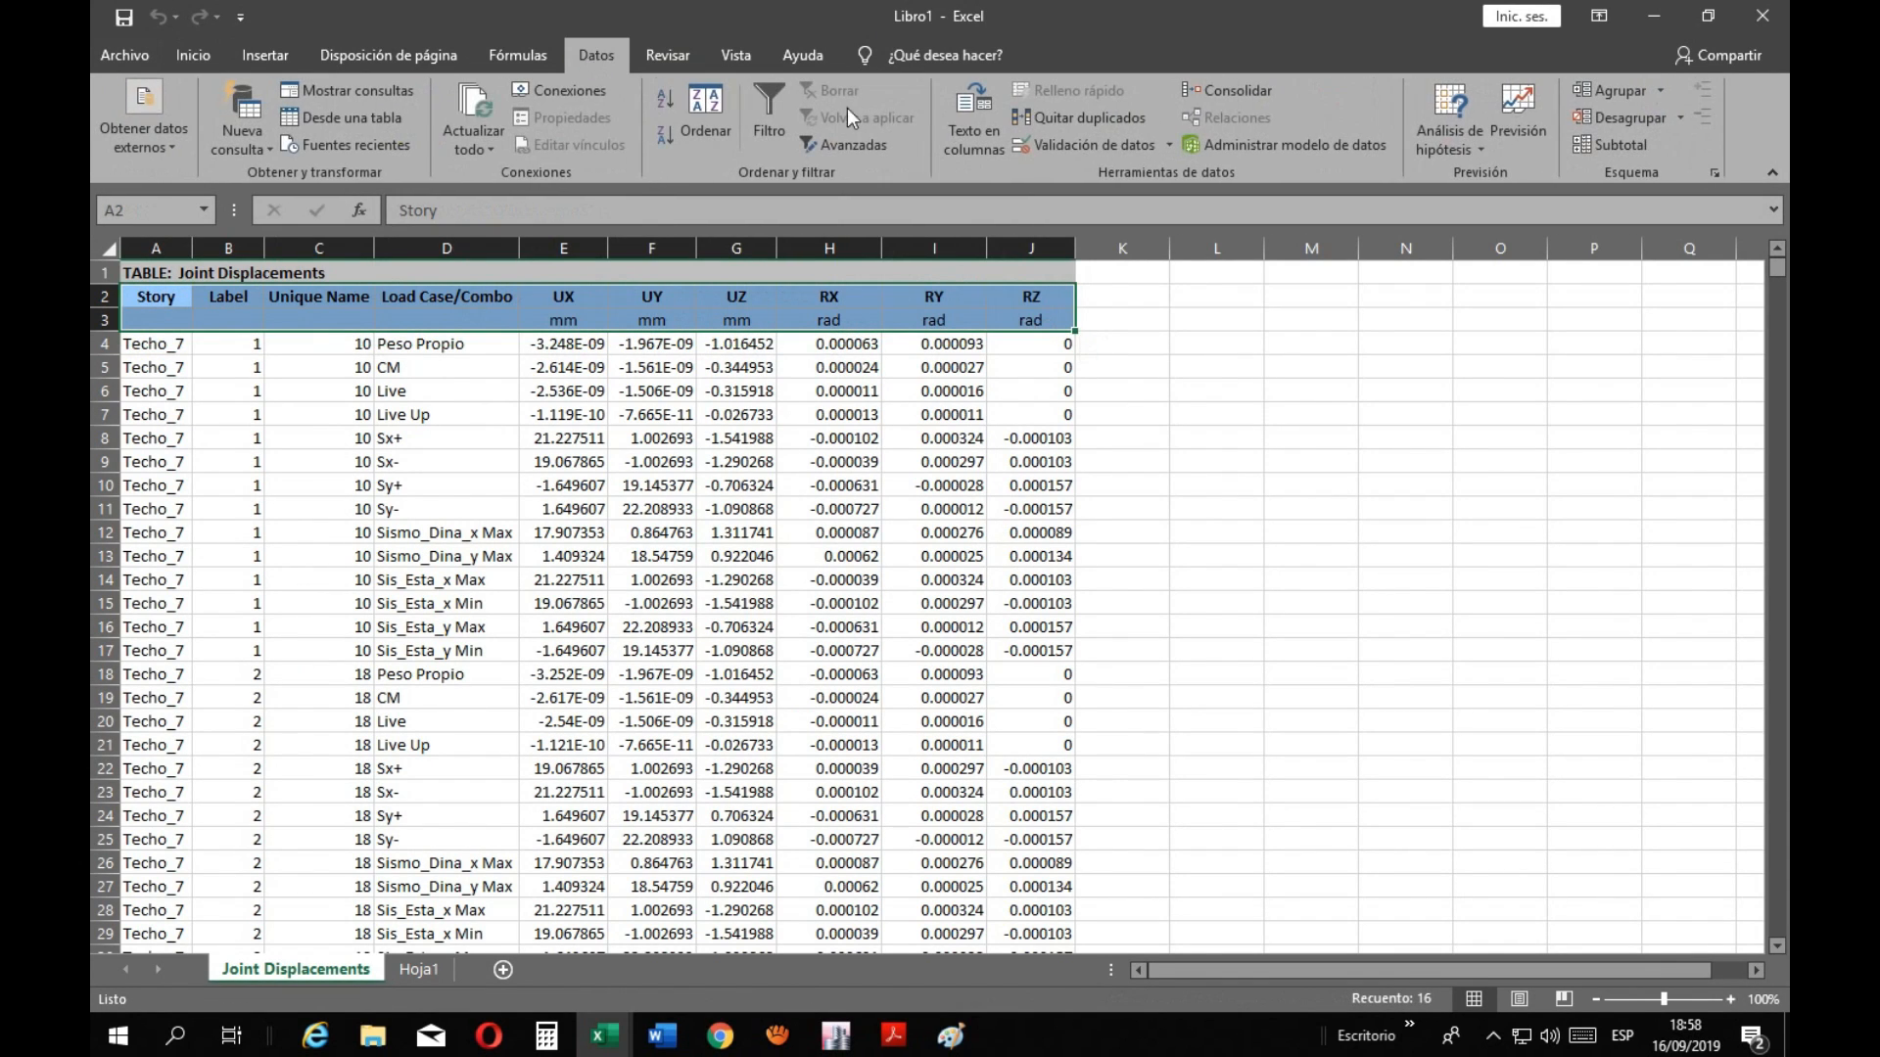
left_click(773, 116)
left_click(1216, 461)
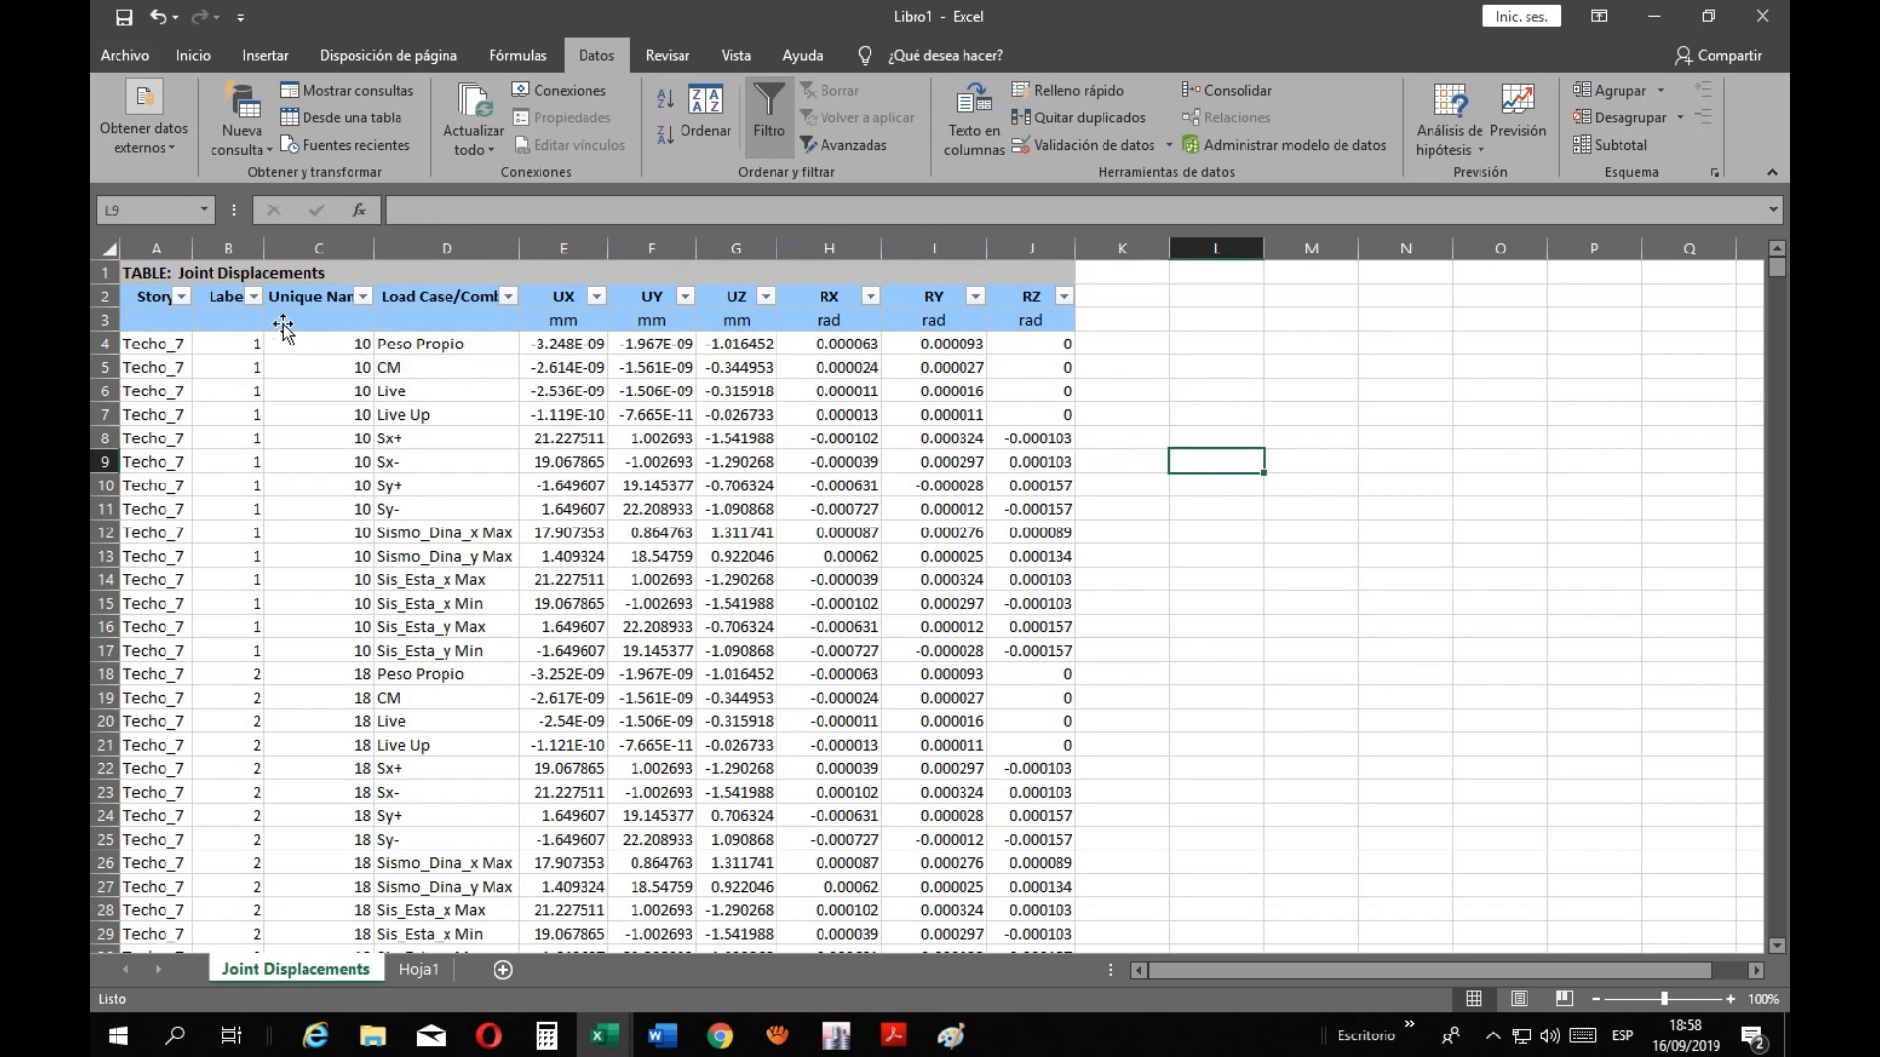
Filter the Label column to show only joint 21
left_click(254, 296)
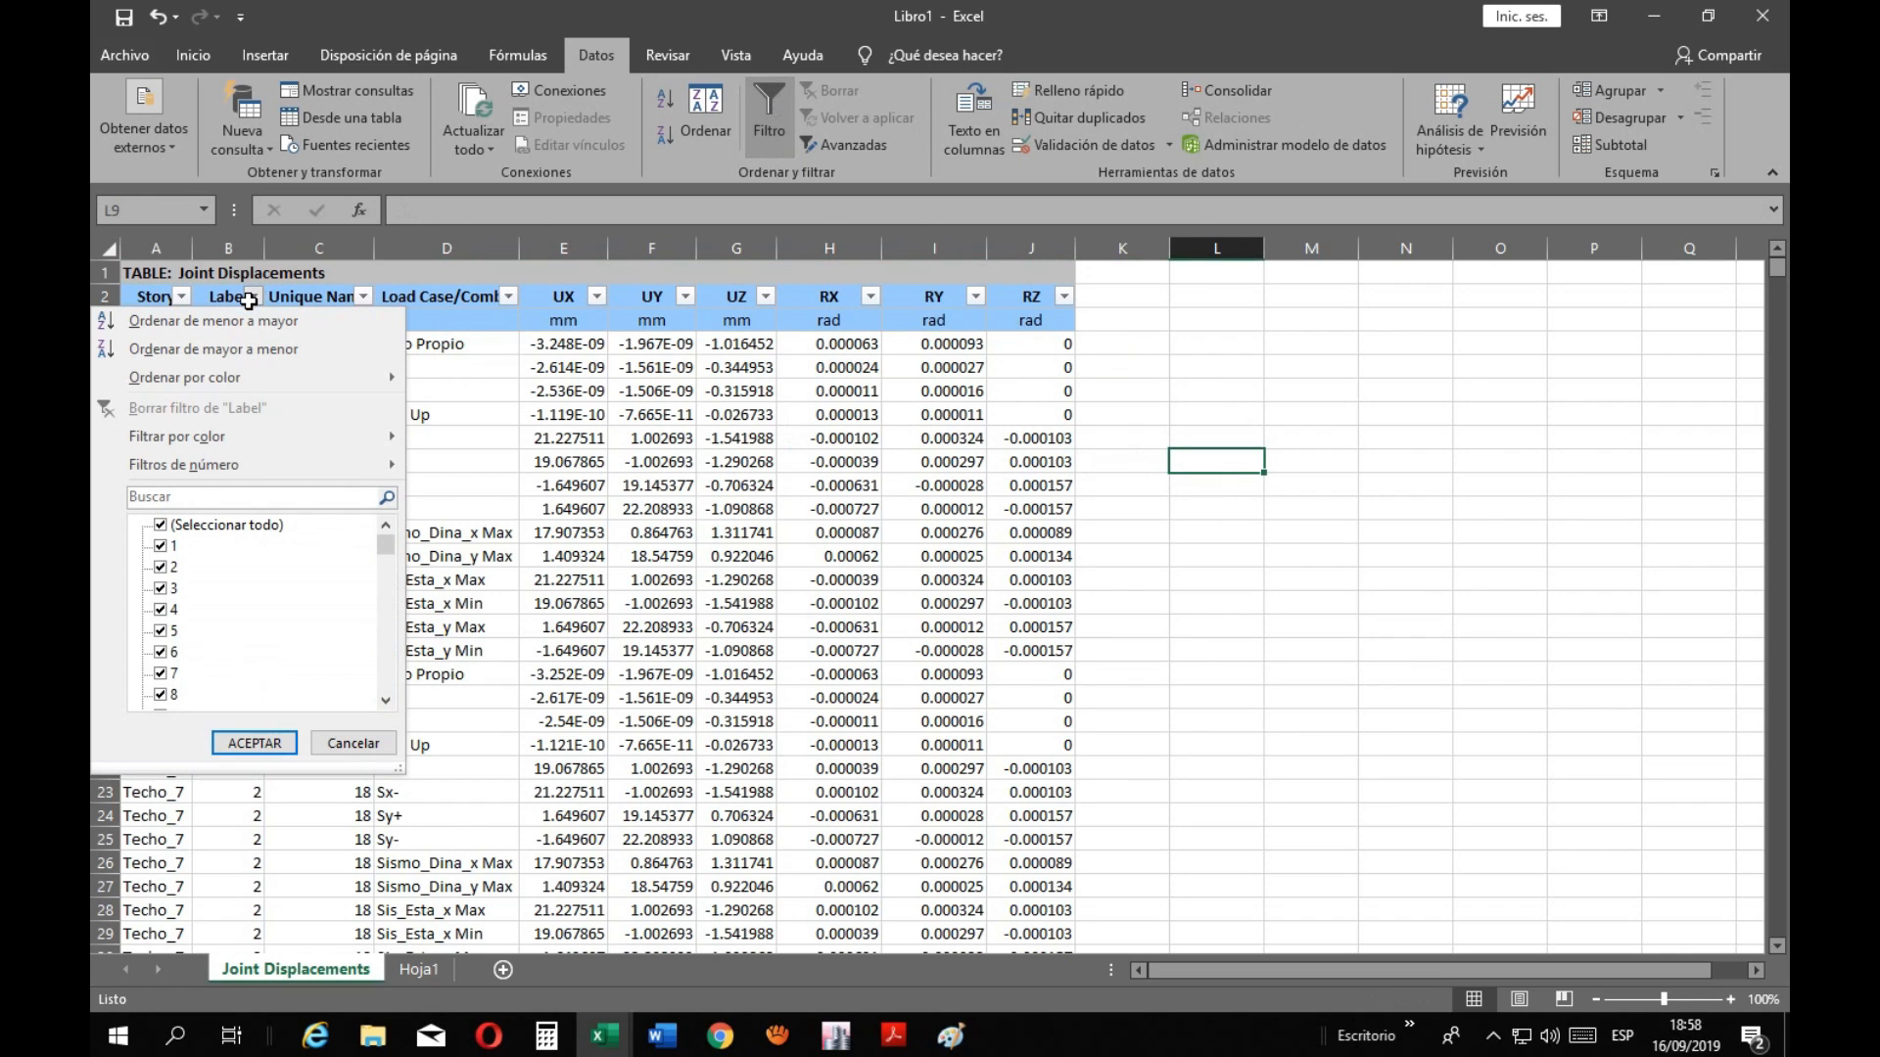
left_click(191, 532)
scroll(181, 661, "down", 6)
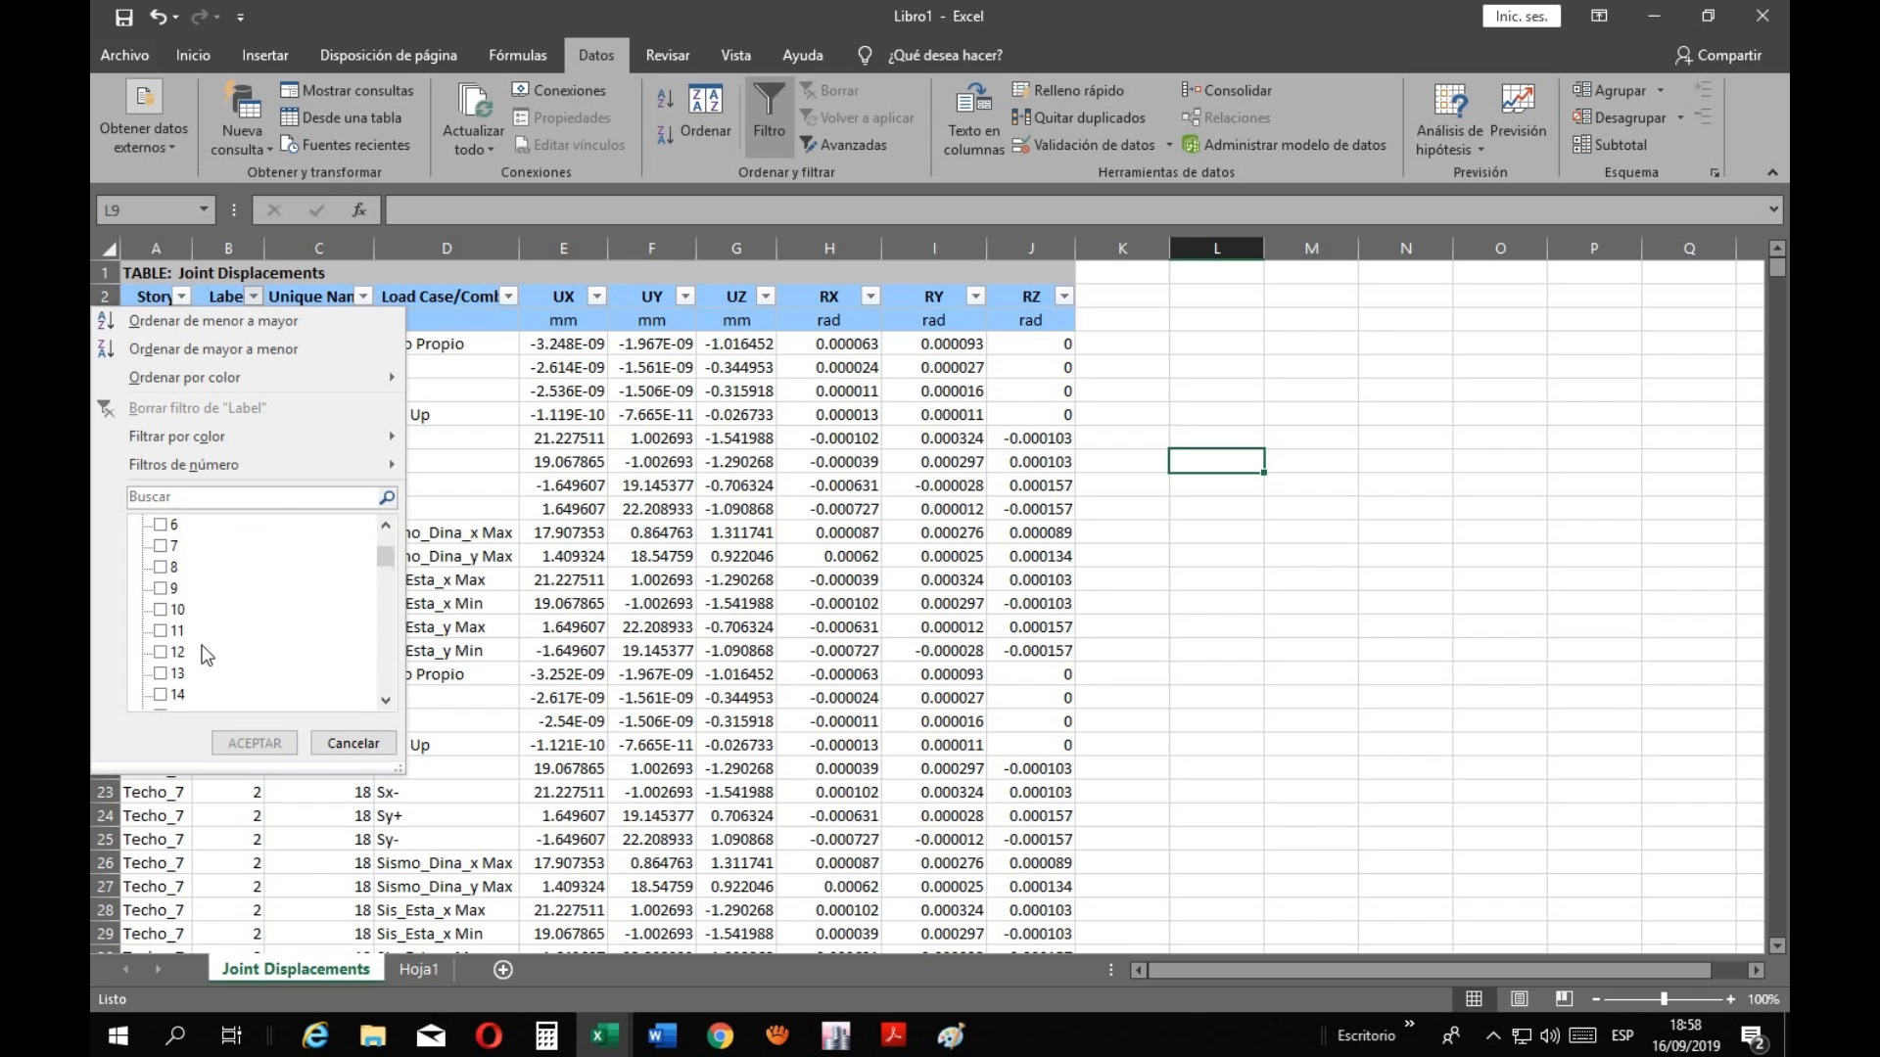
left_click(166, 588)
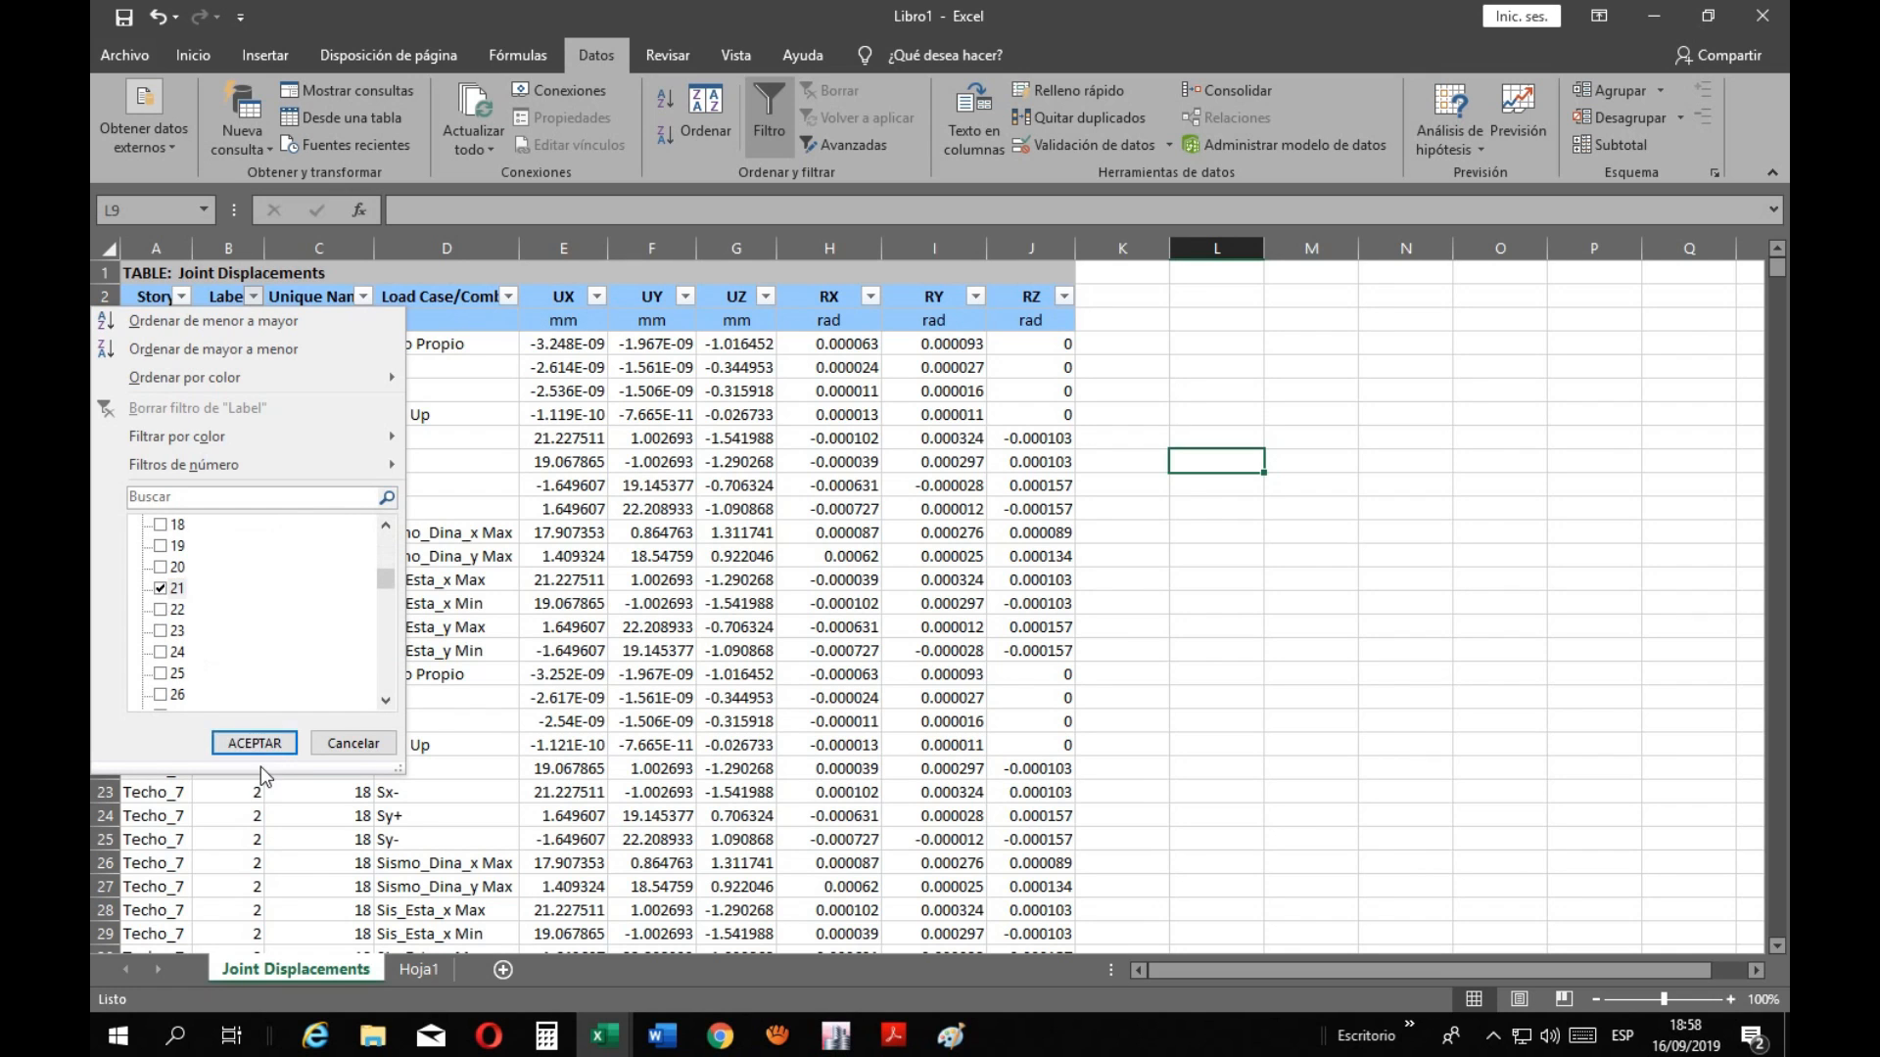
left_click(255, 743)
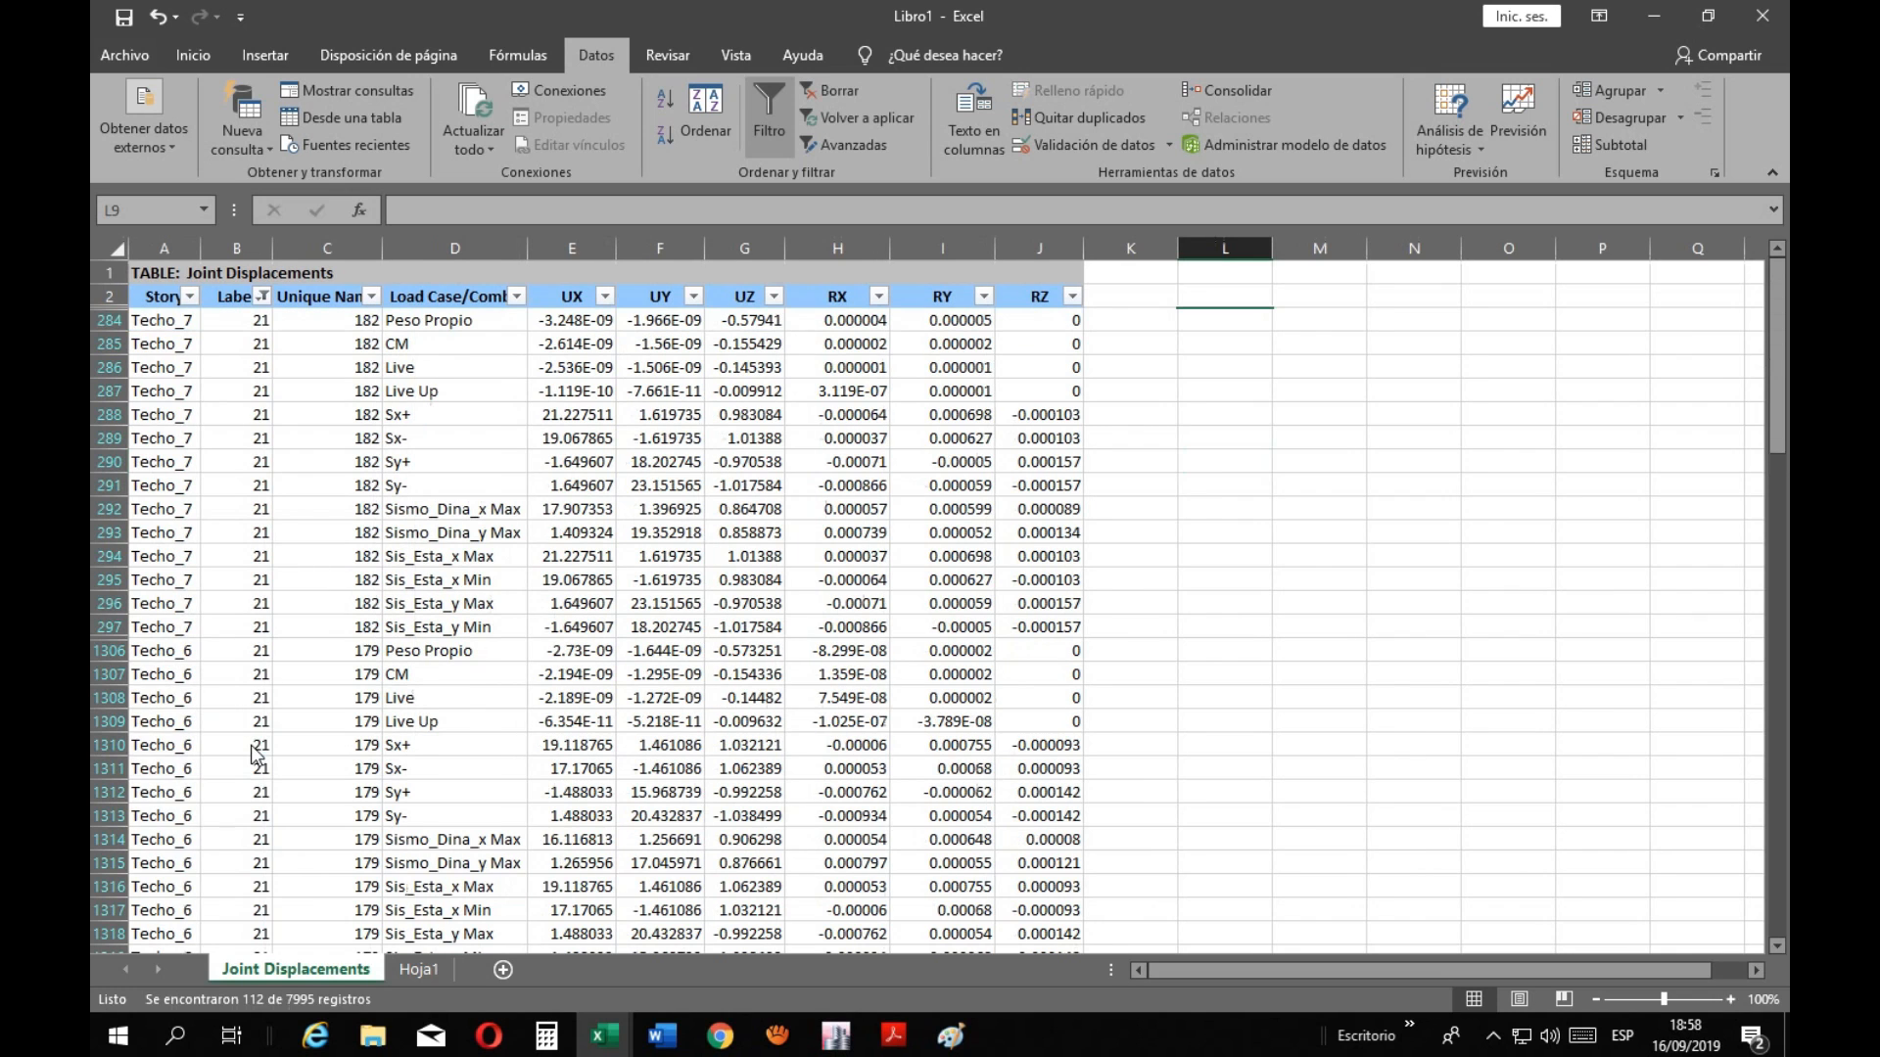
Filter the Load Case/Combo column to show only Sismo_Dina_x Max
left_click(517, 297)
left_click(338, 526)
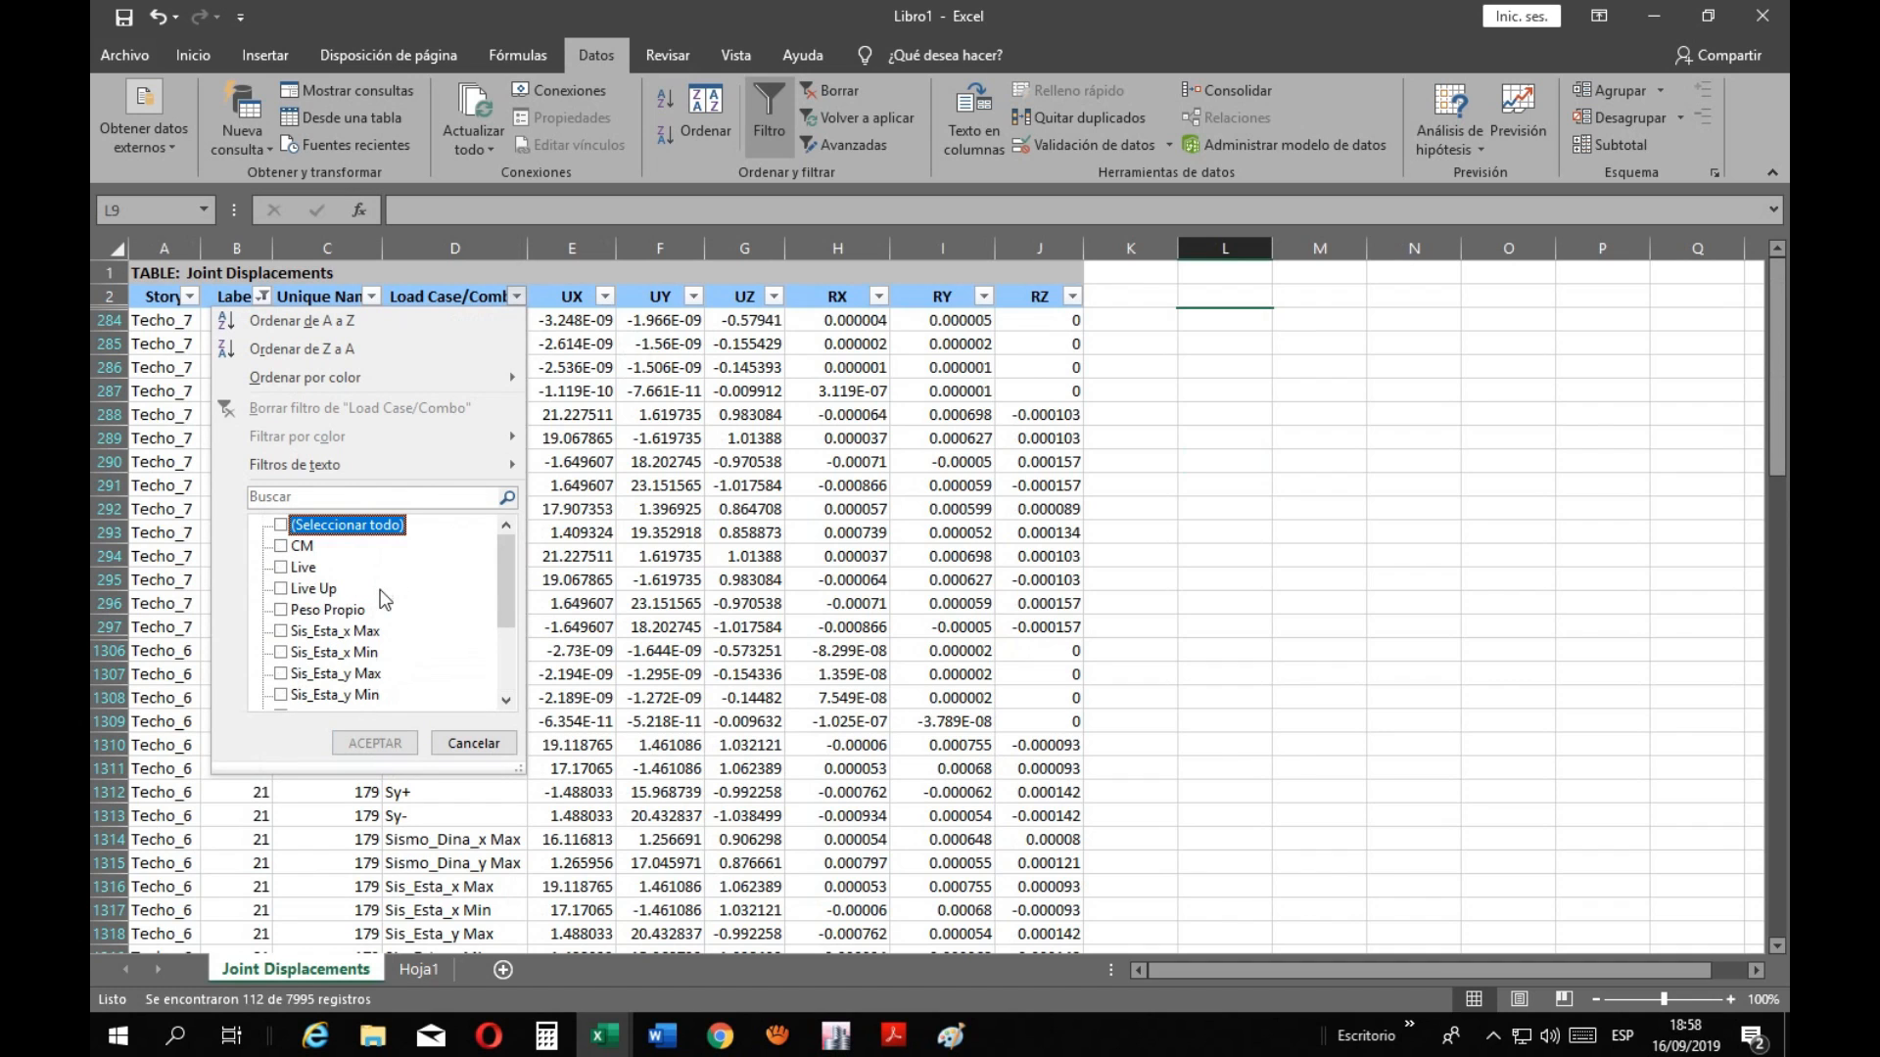
scroll(391, 666, "down", 1)
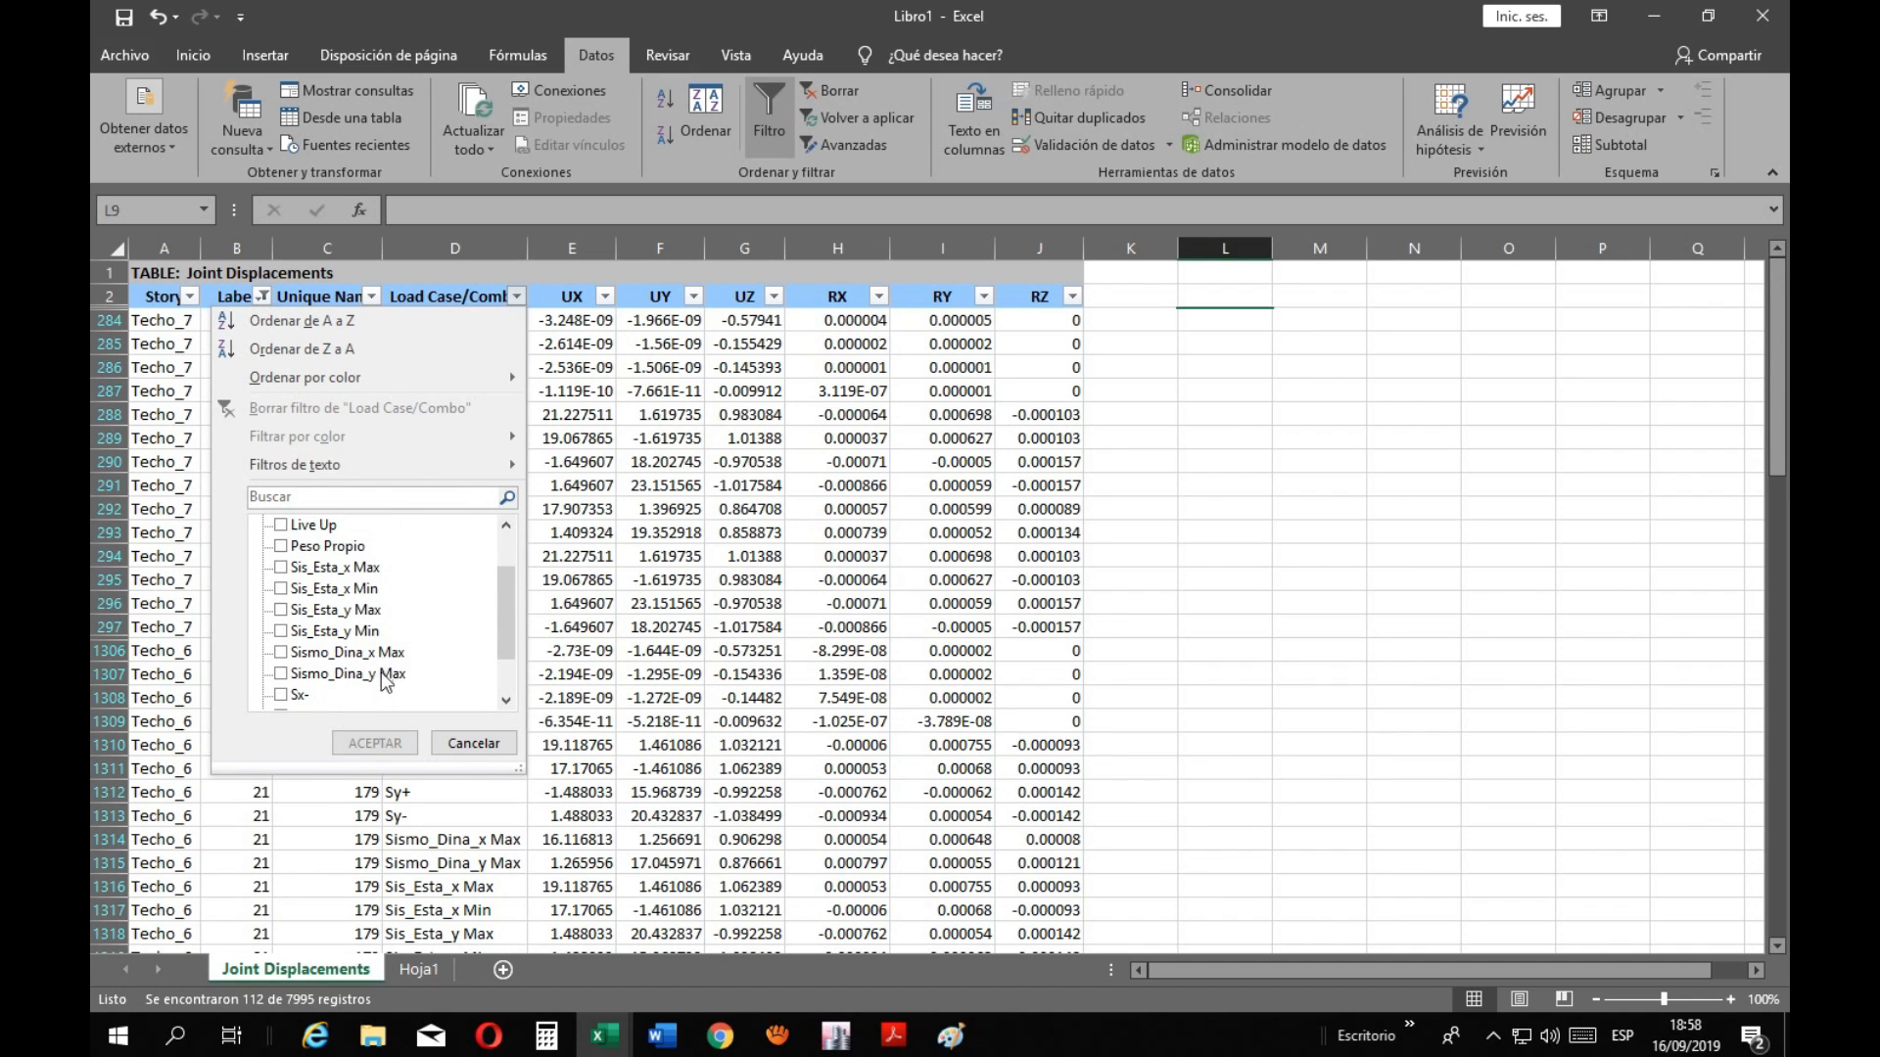
left_click(396, 652)
left_click(405, 746)
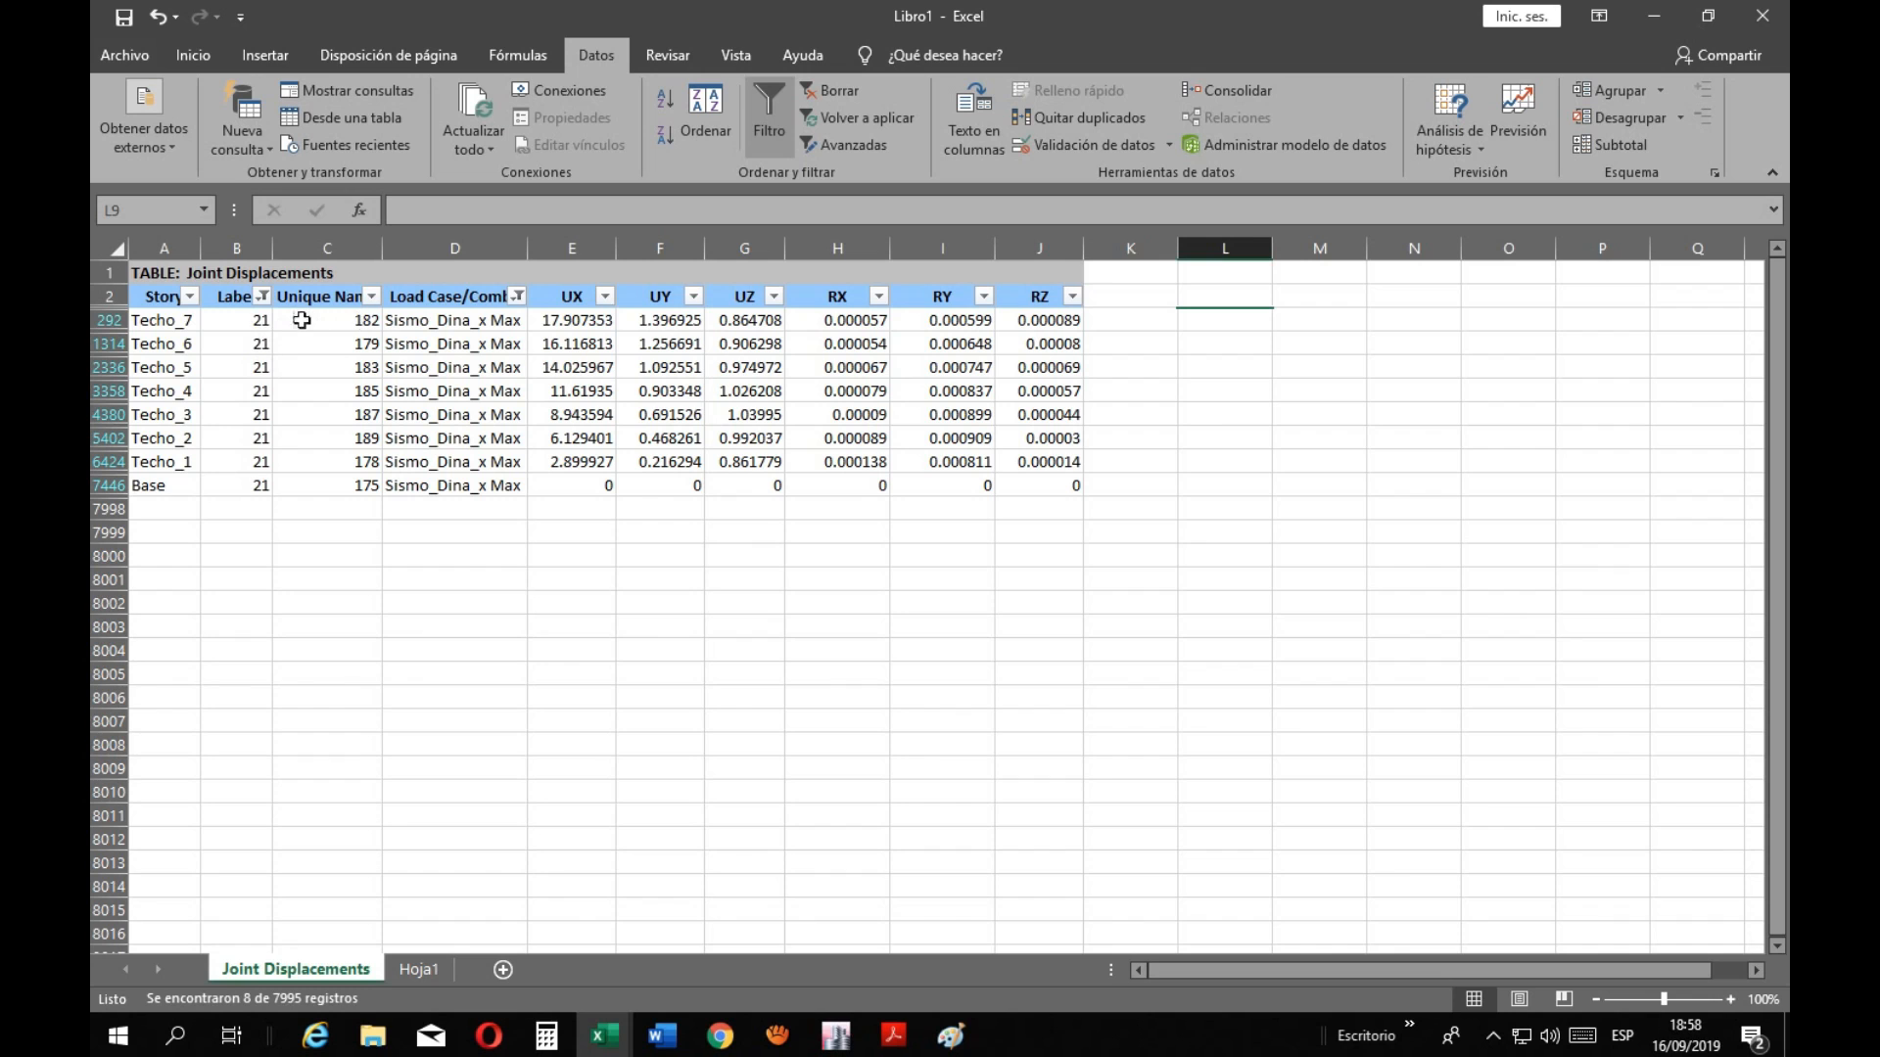
Compare the upper-left corner joint's label and unique name in ETABS with the filtered Techo_7 row in Excel
left_click(835, 1039)
right_click(700, 292)
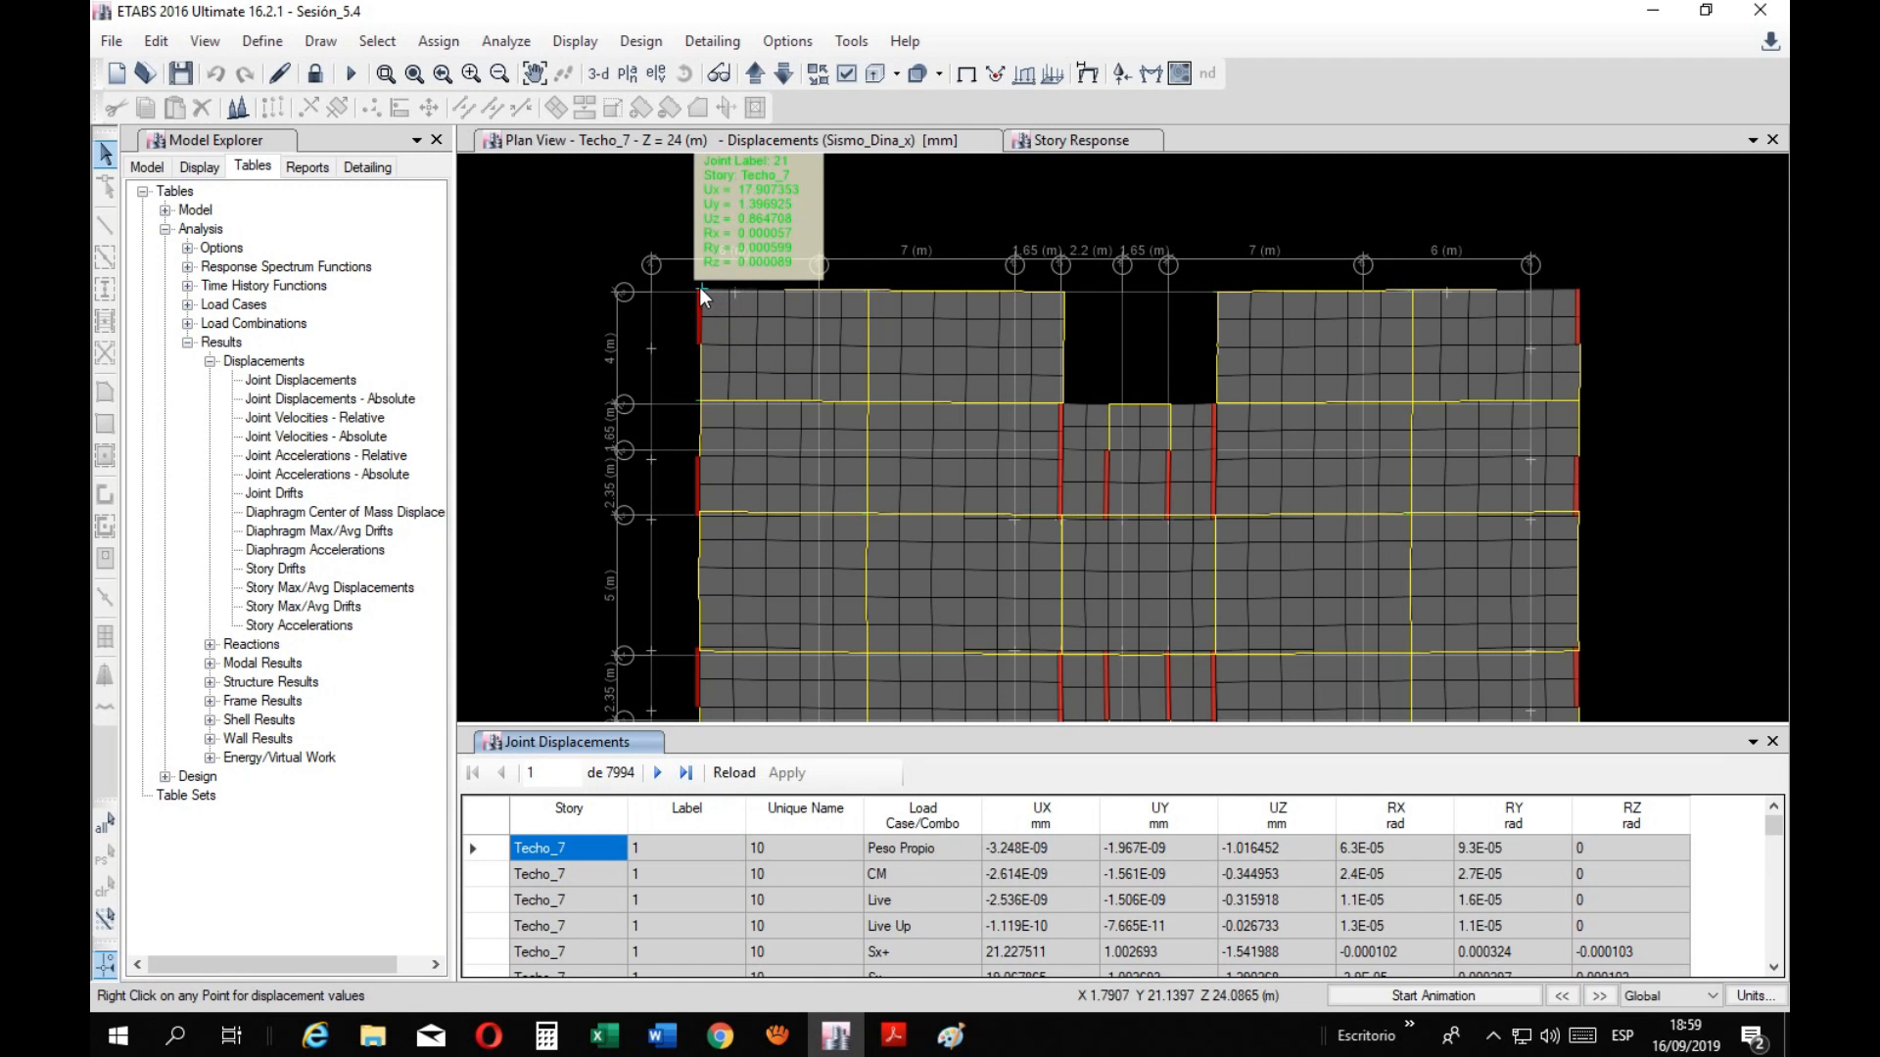
right_click(700, 292)
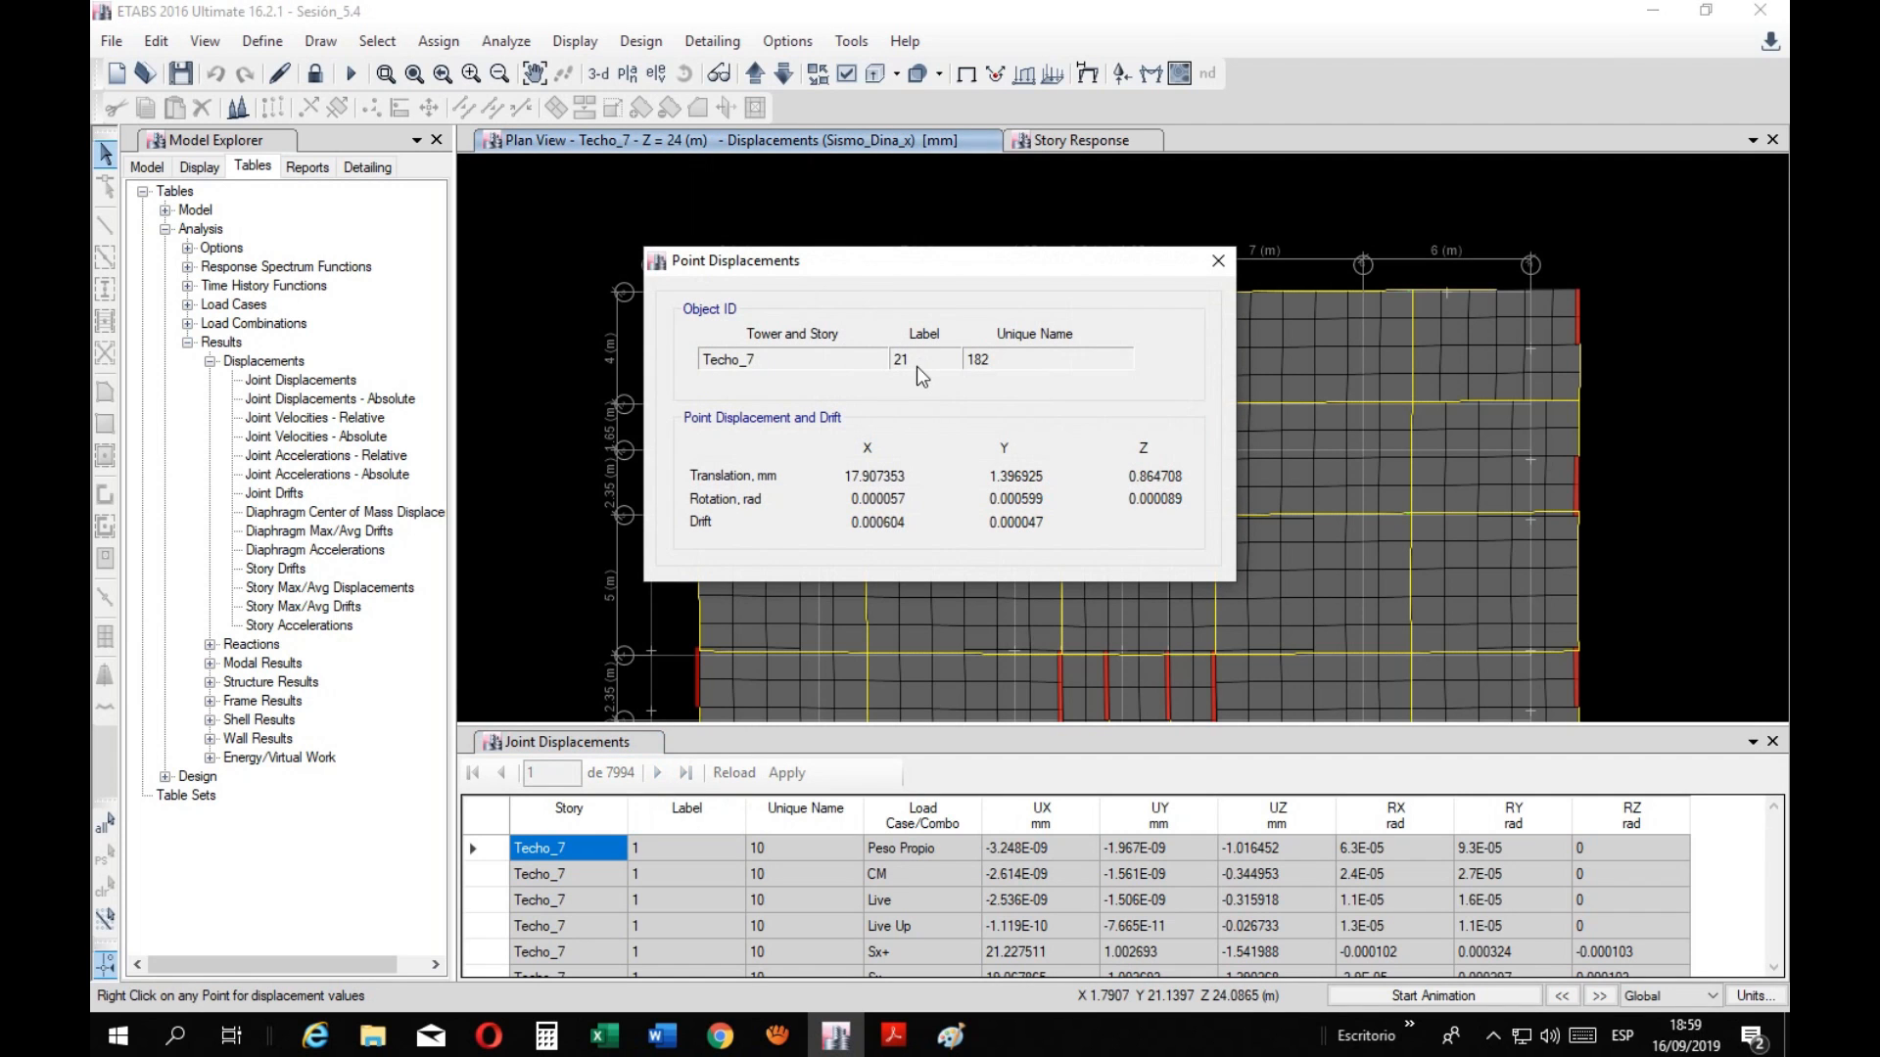
mouse_move(608, 1031)
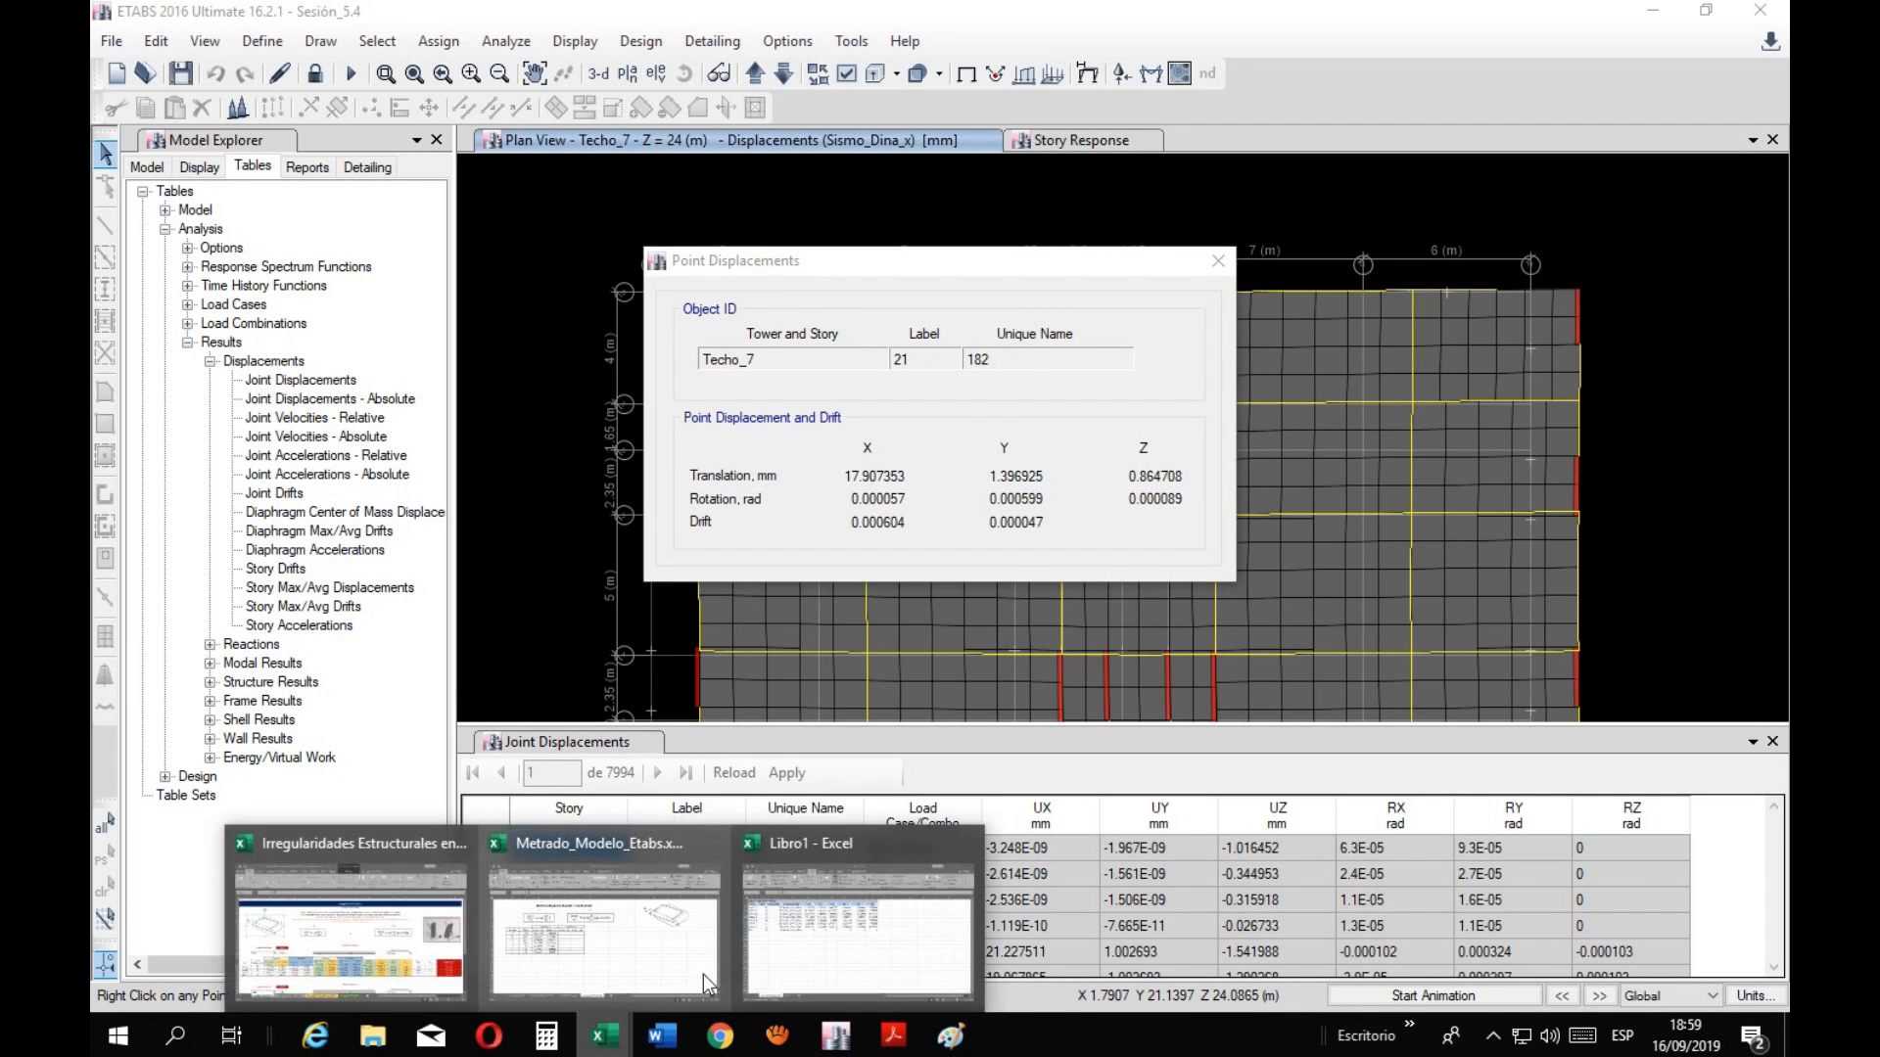
left_click(783, 963)
left_click(363, 323)
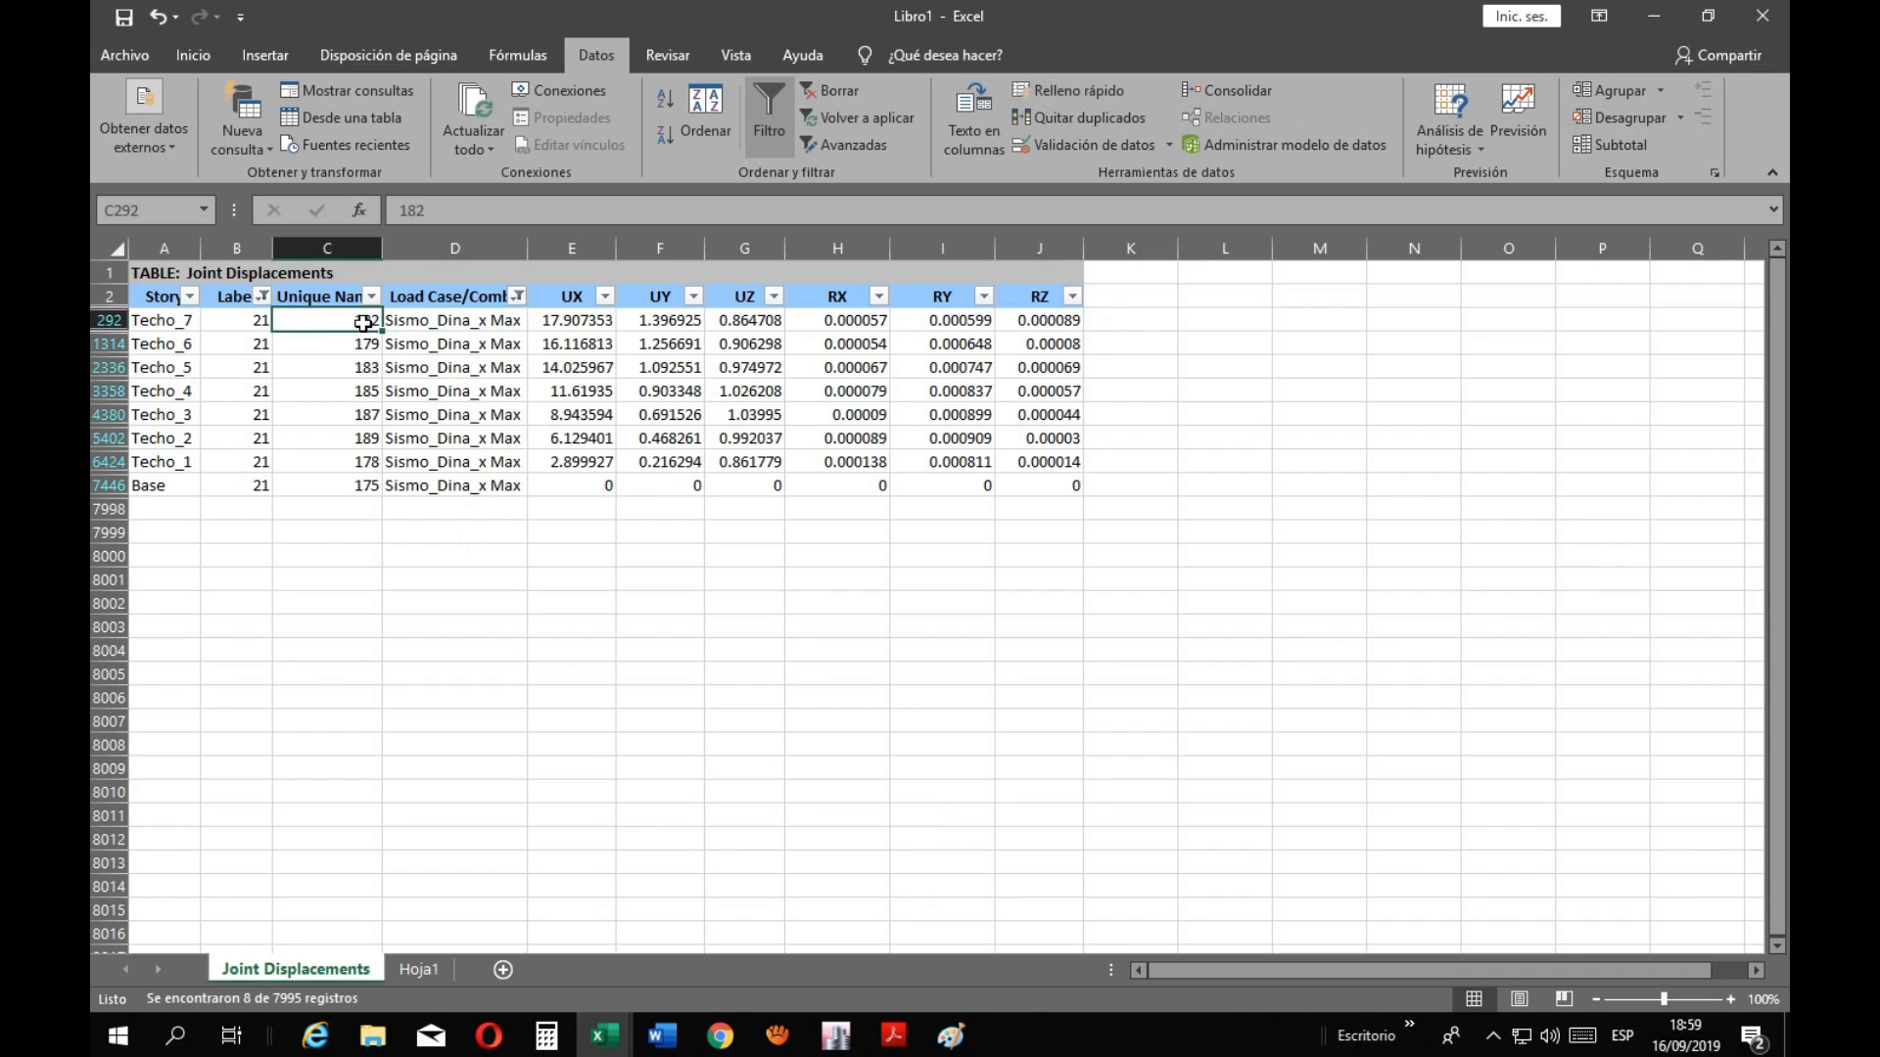
Copy joint 21's UX and UY displacements for Techo_7 through Techo_1 from the filtered Excel table, closing its point displacements in ETABS
left_click(482, 621)
left_click_drag(577, 319, 682, 465)
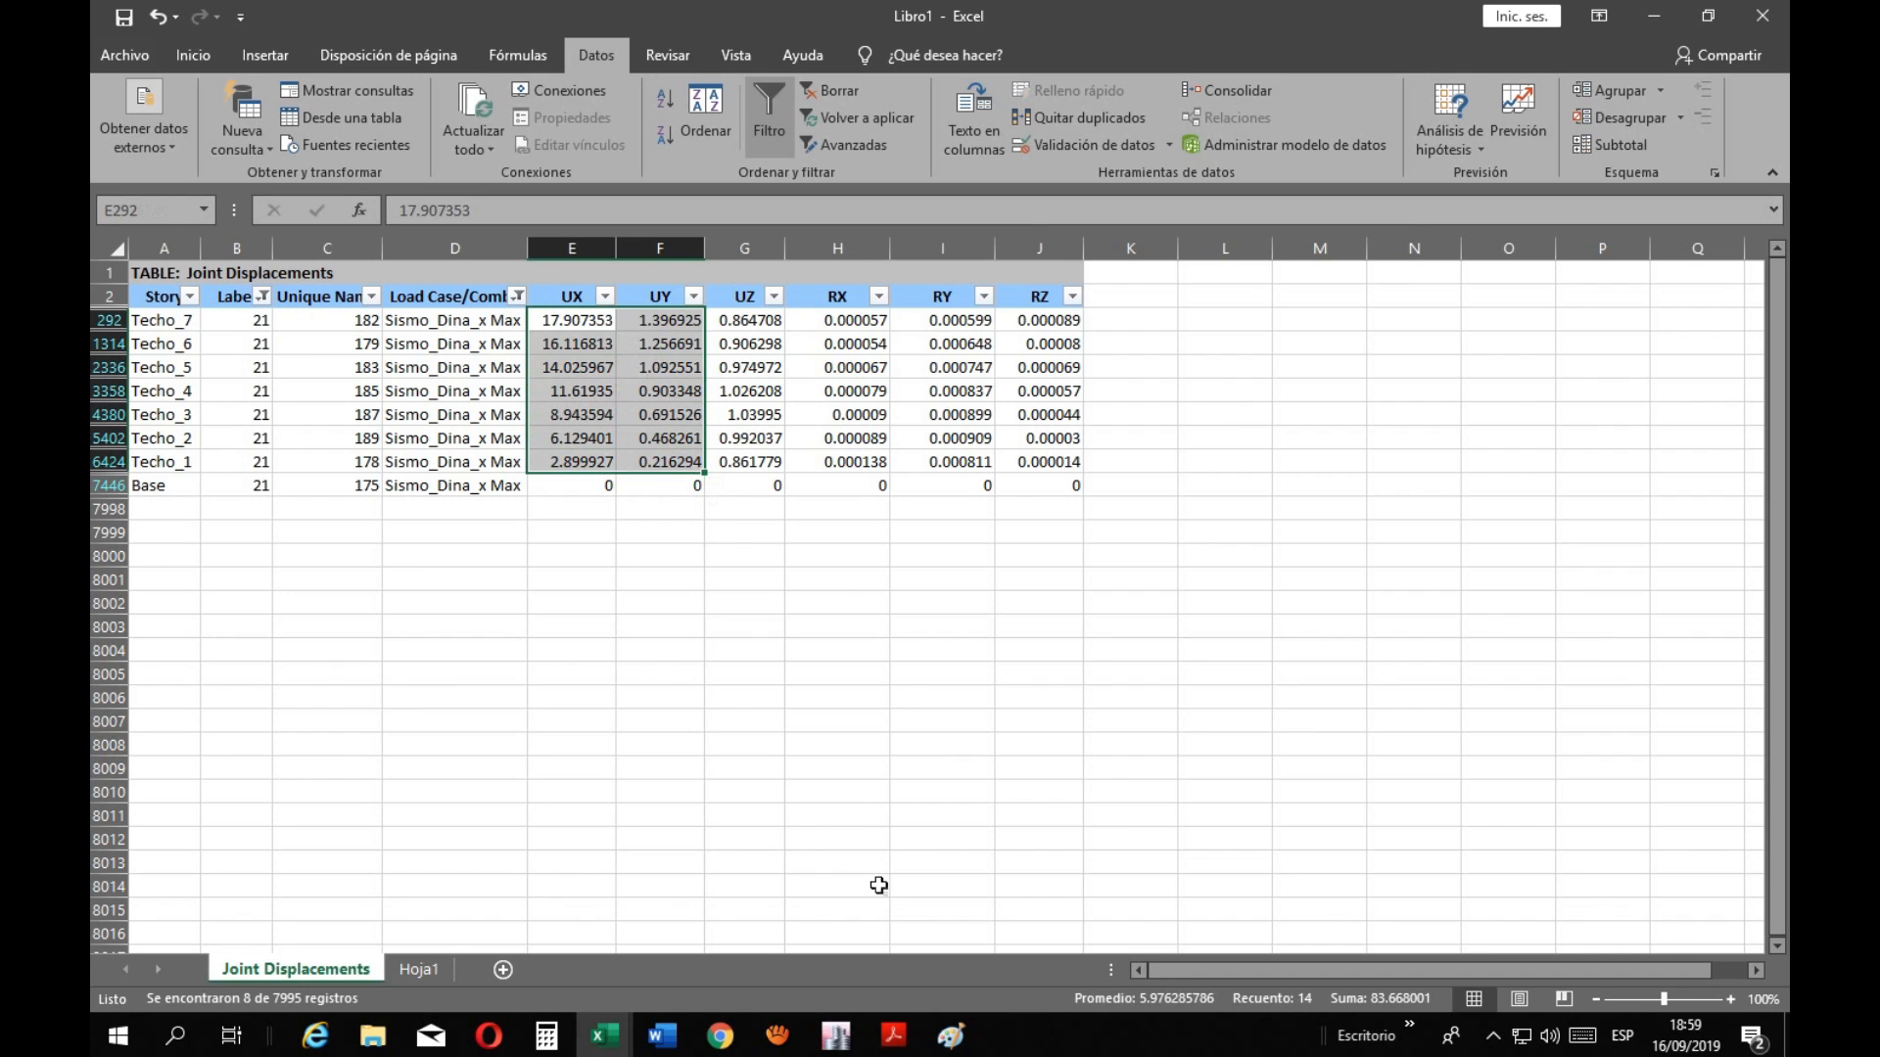
left_click(835, 1036)
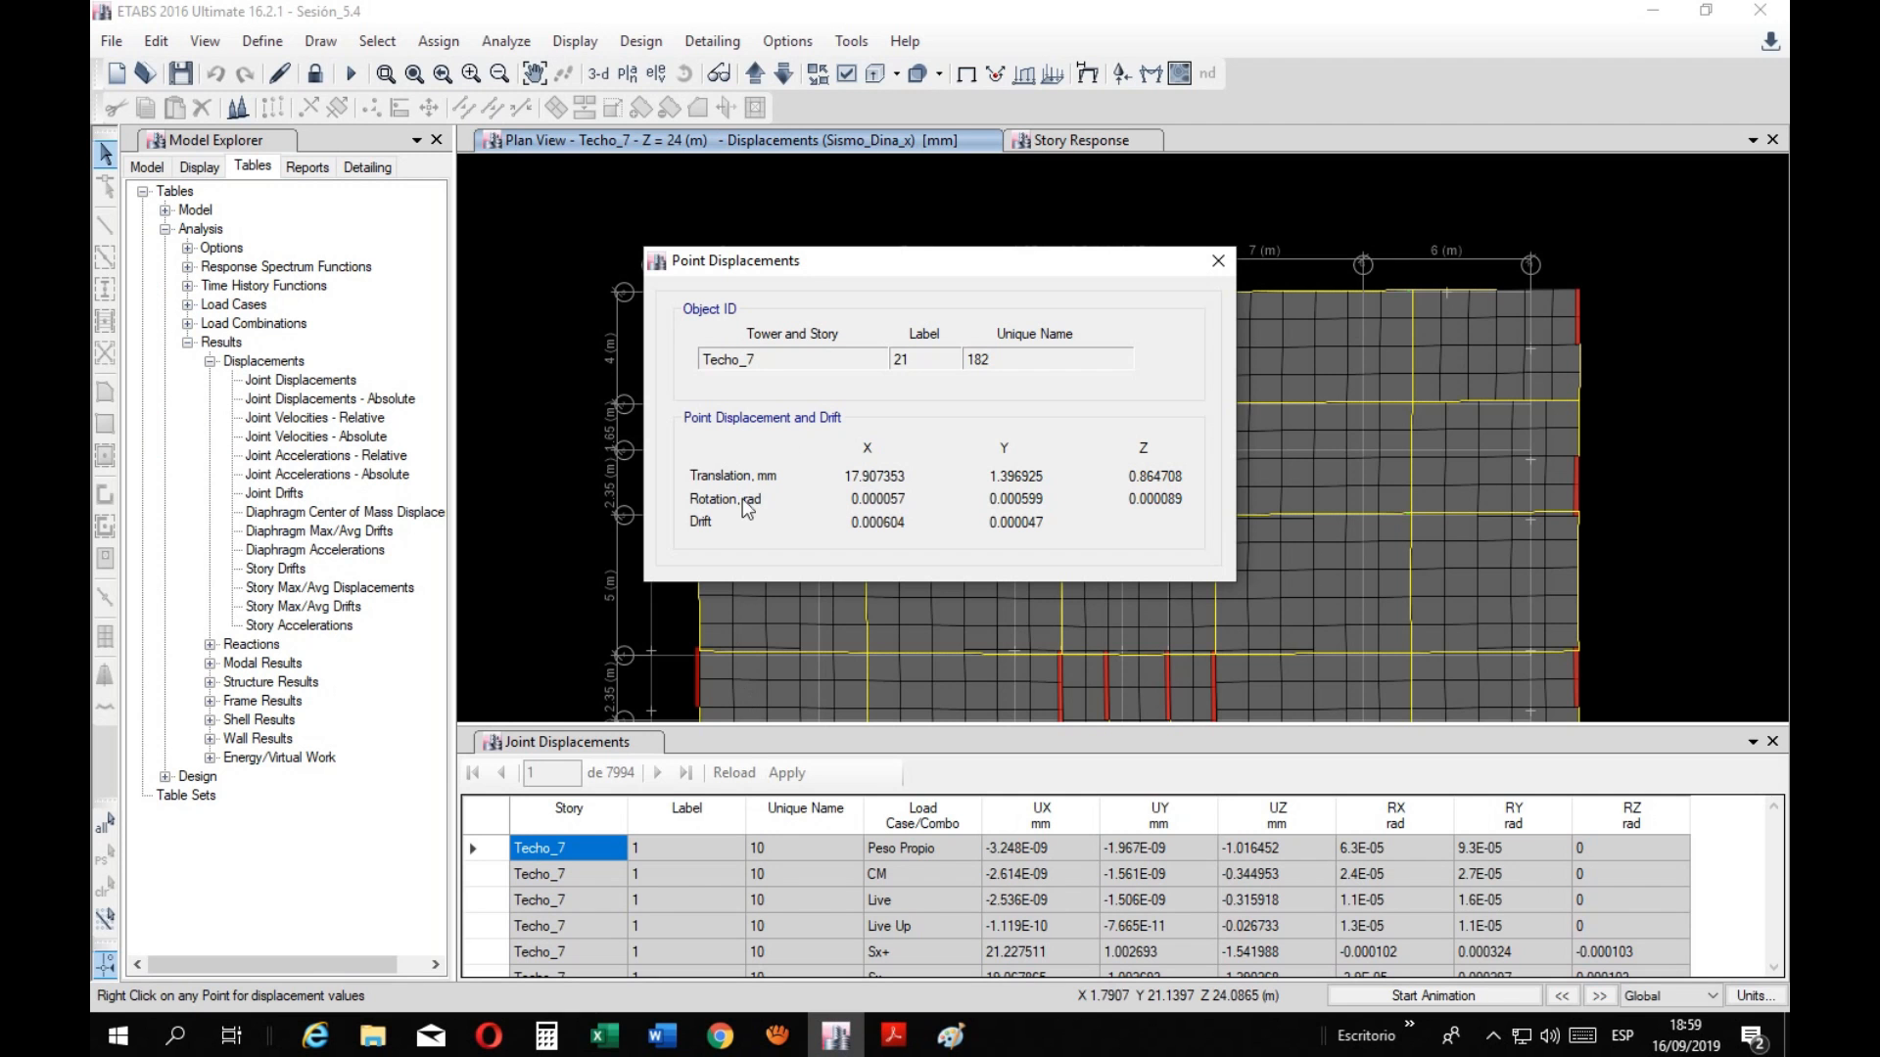
left_click(1218, 260)
mouse_move(701, 293)
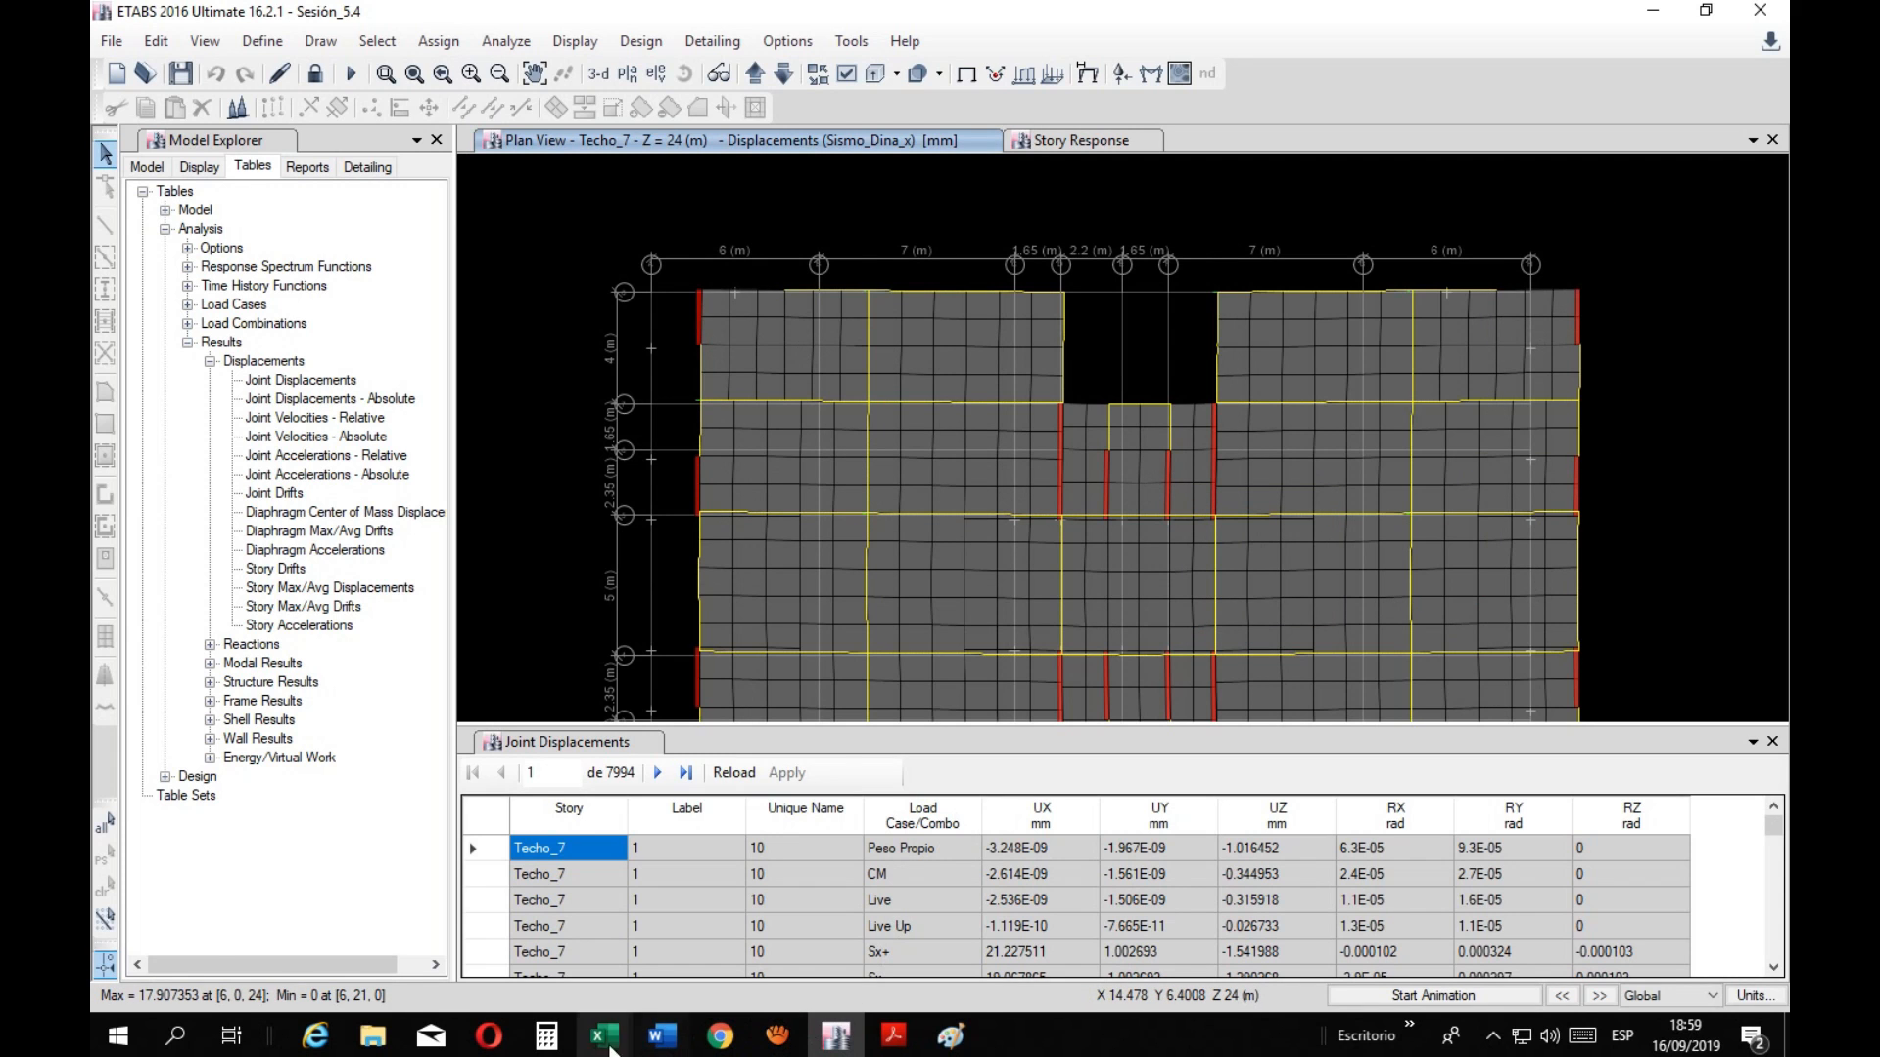
mouse_move(605, 1036)
left_click(808, 951)
key("ctrl+c")
Paste the copied displacements into the Extremo 2 columns, F11:G17, of Irregularidad_Planta in Metrado_Modelo_Etabs.xlsx, keeping the table's formatting
mouse_move(605, 1036)
left_click(604, 945)
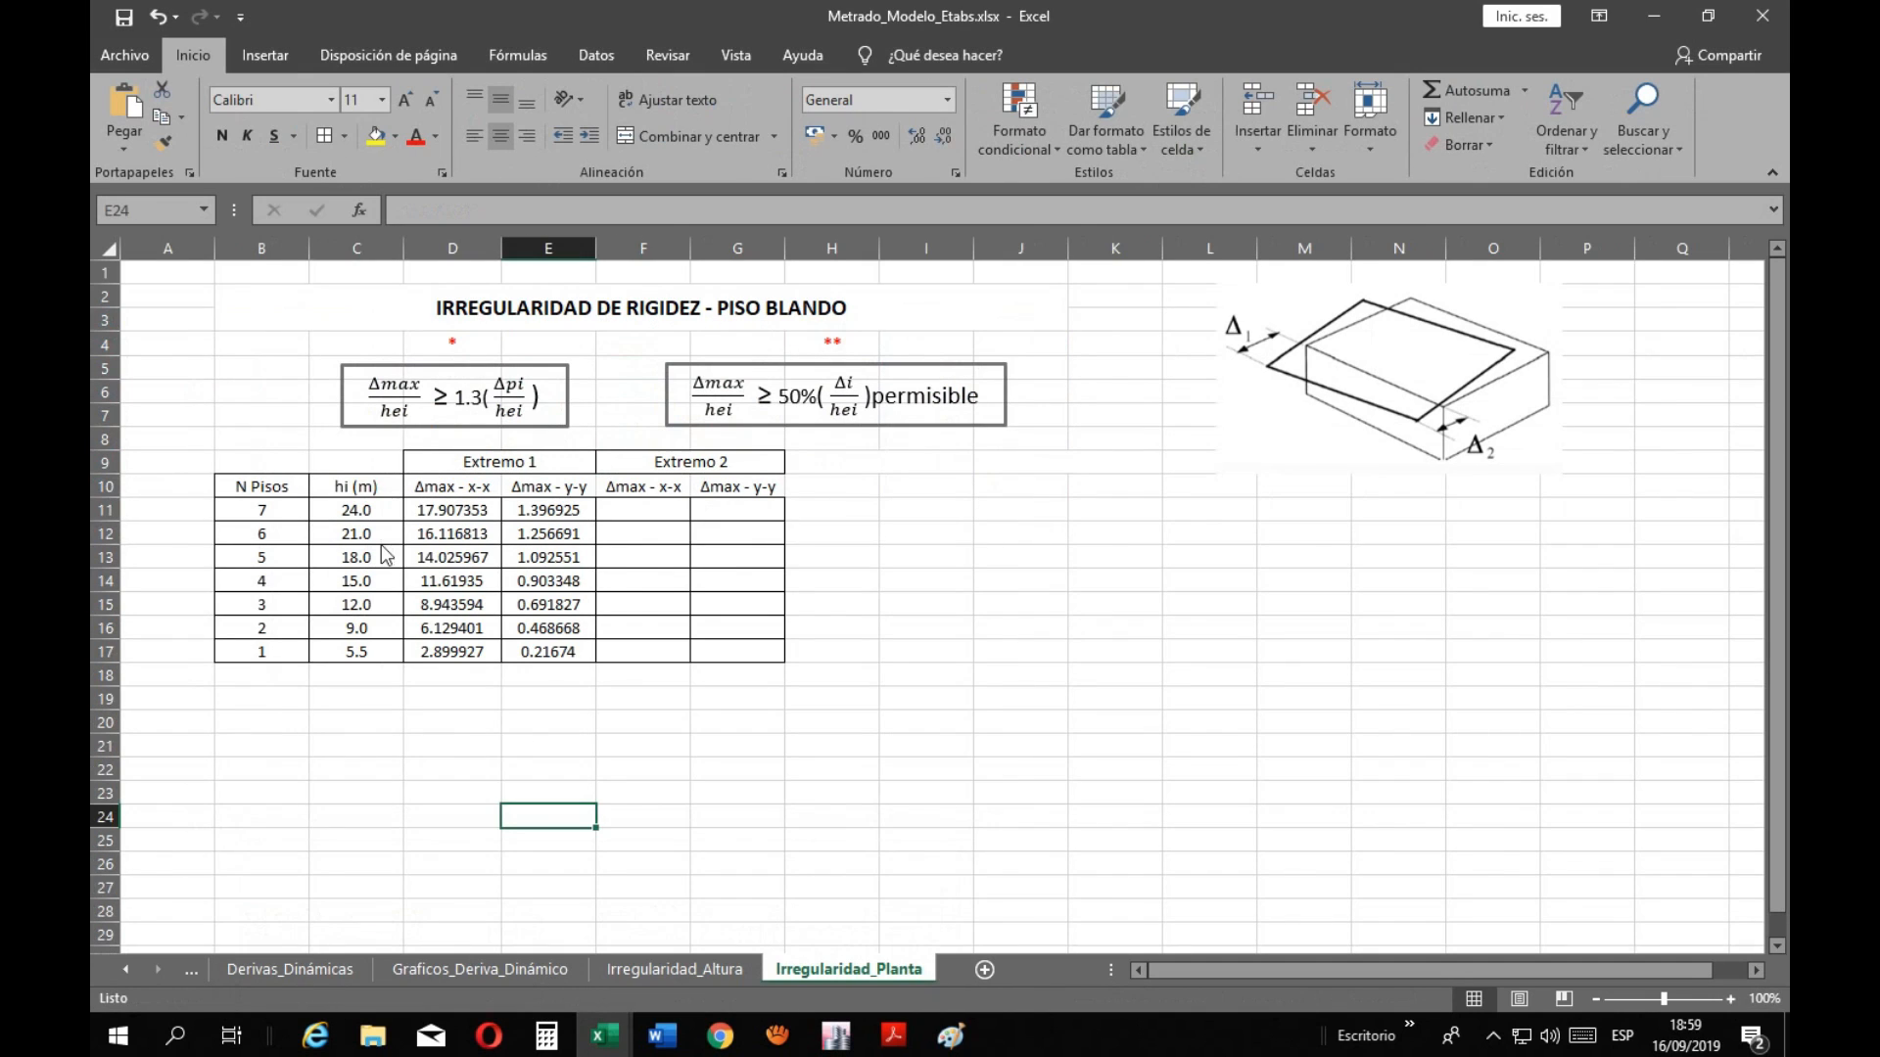
left_click_drag(636, 519, 734, 651)
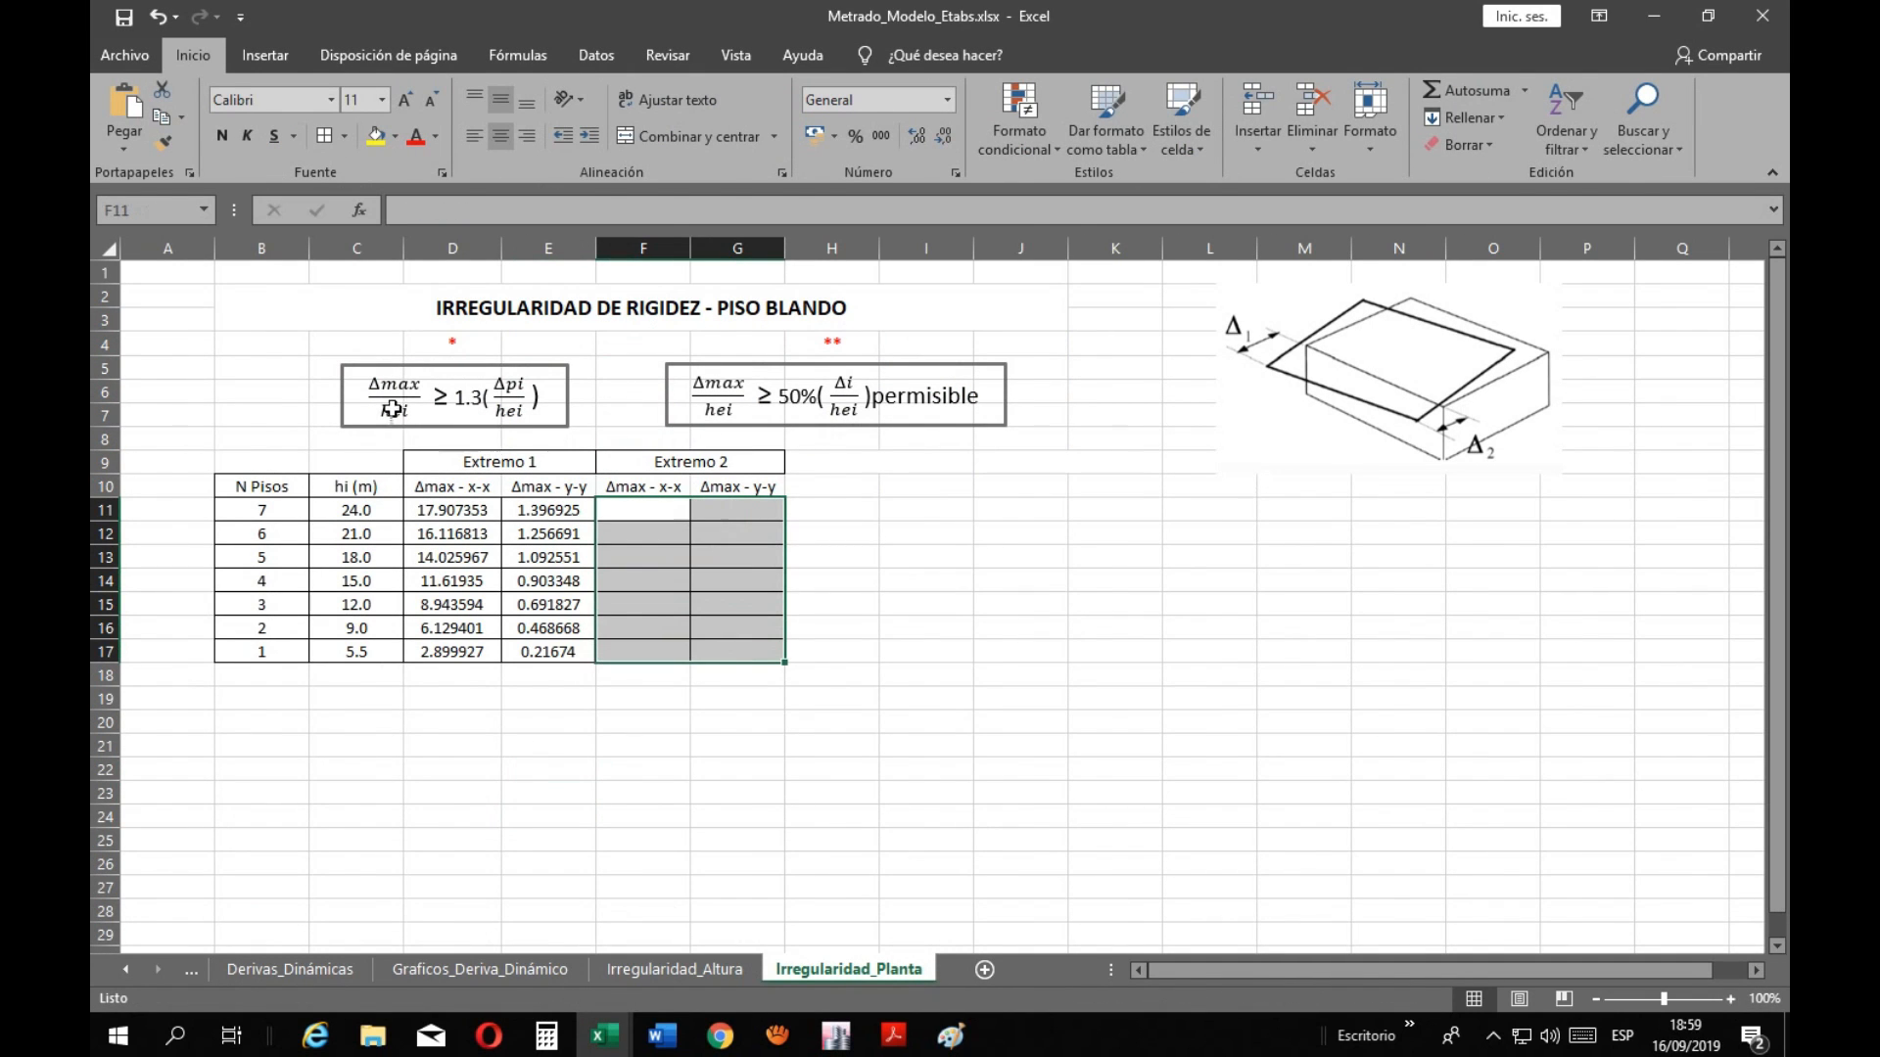
left_click(125, 149)
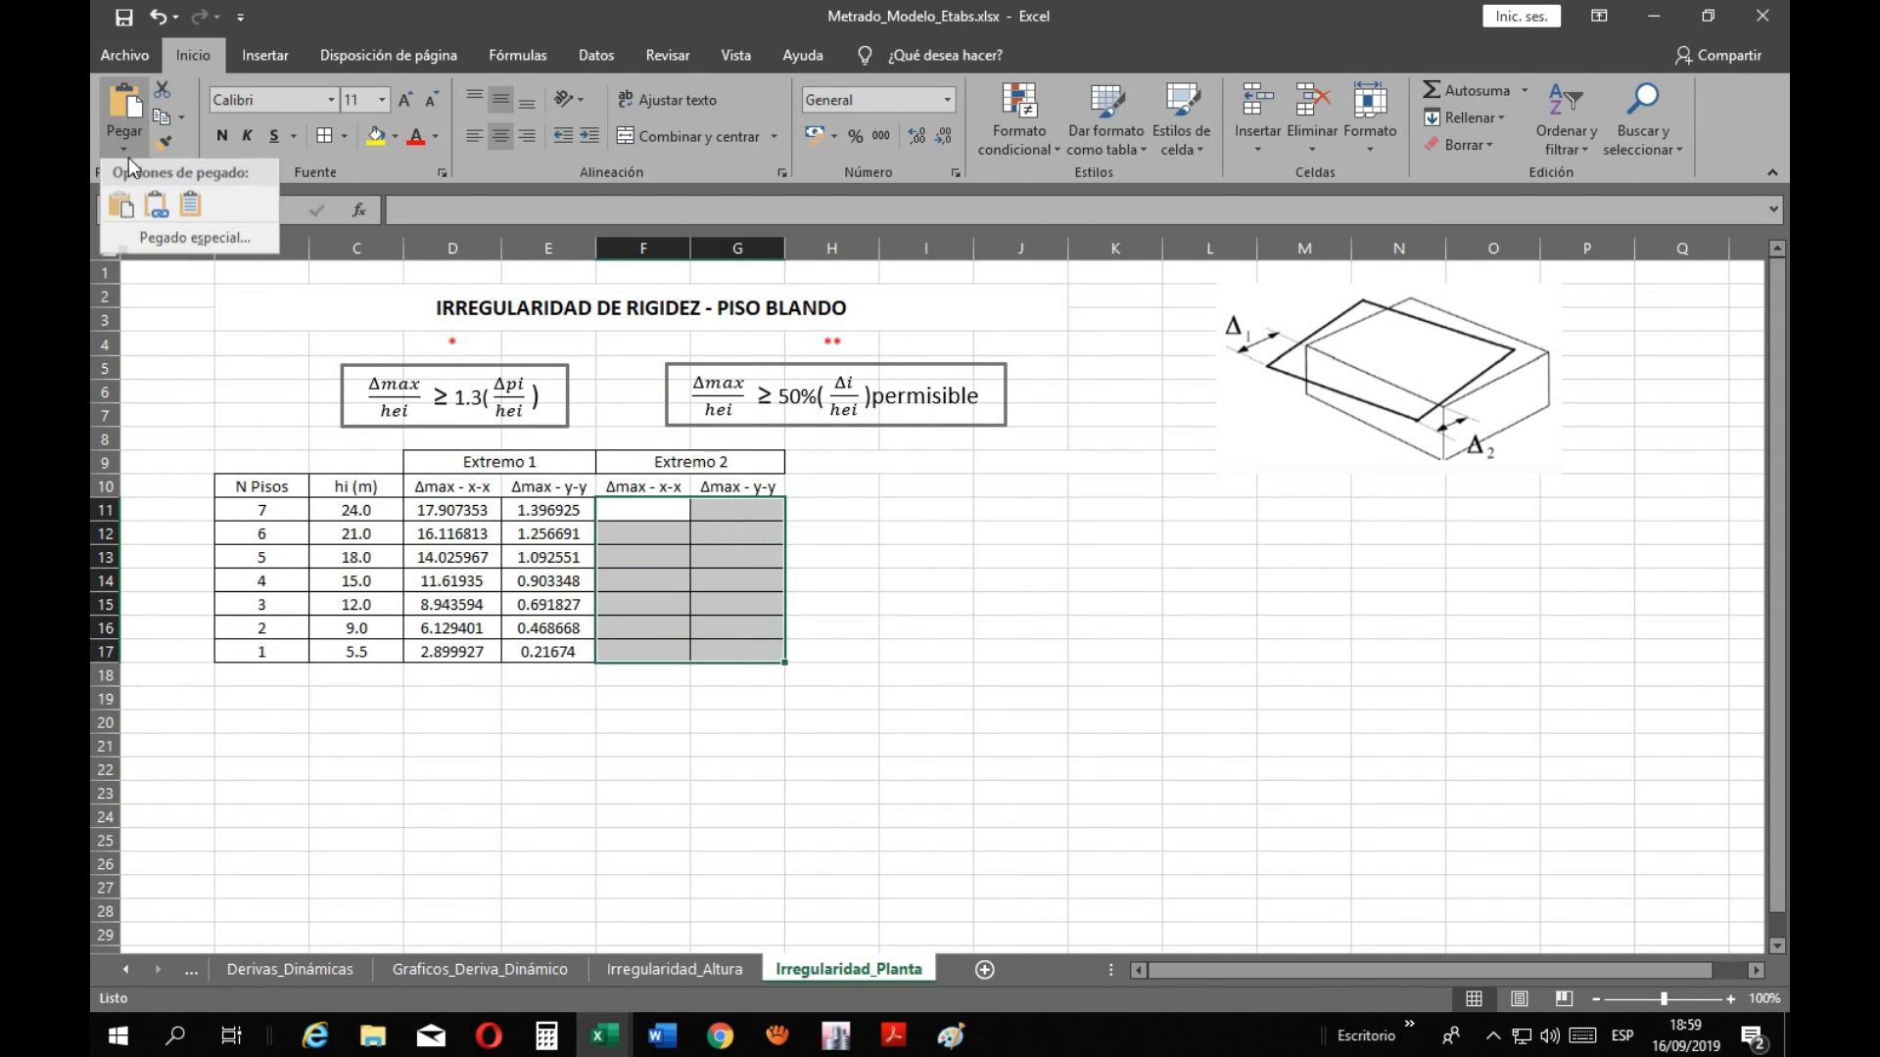
left_click(191, 209)
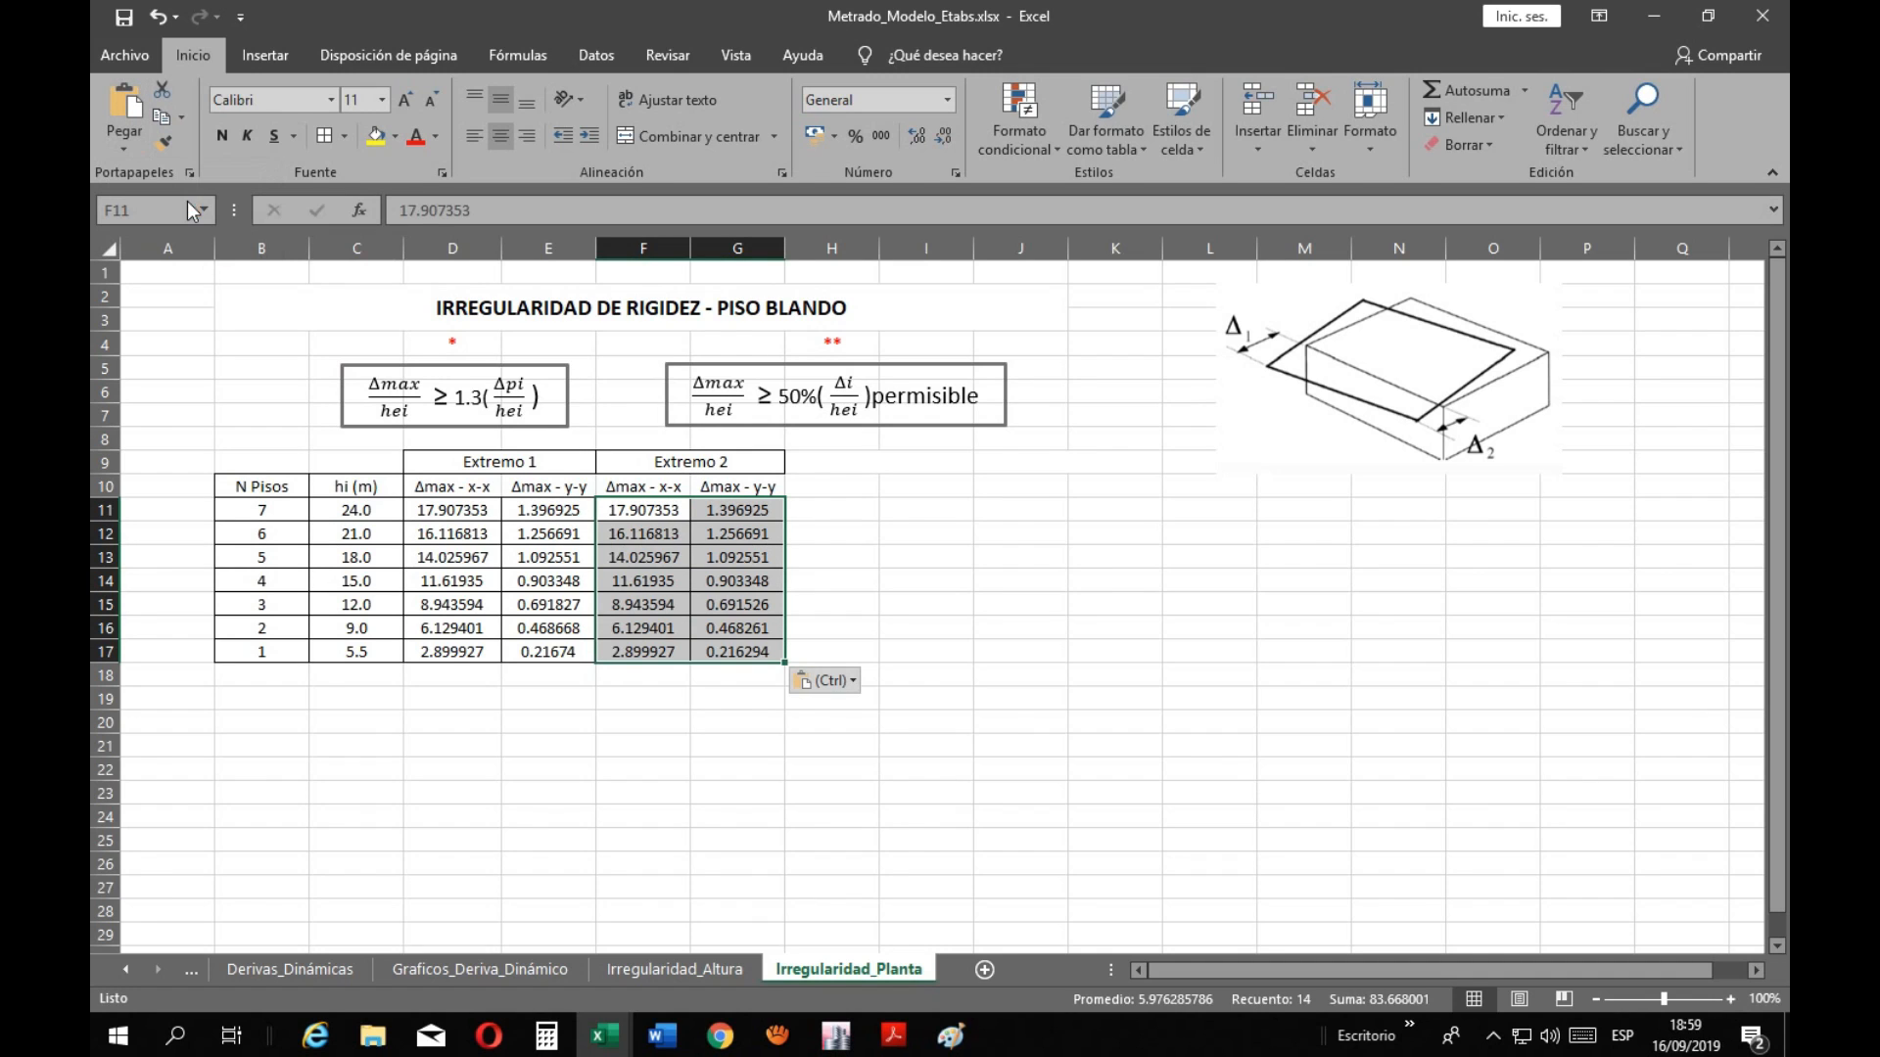
left_click(1014, 678)
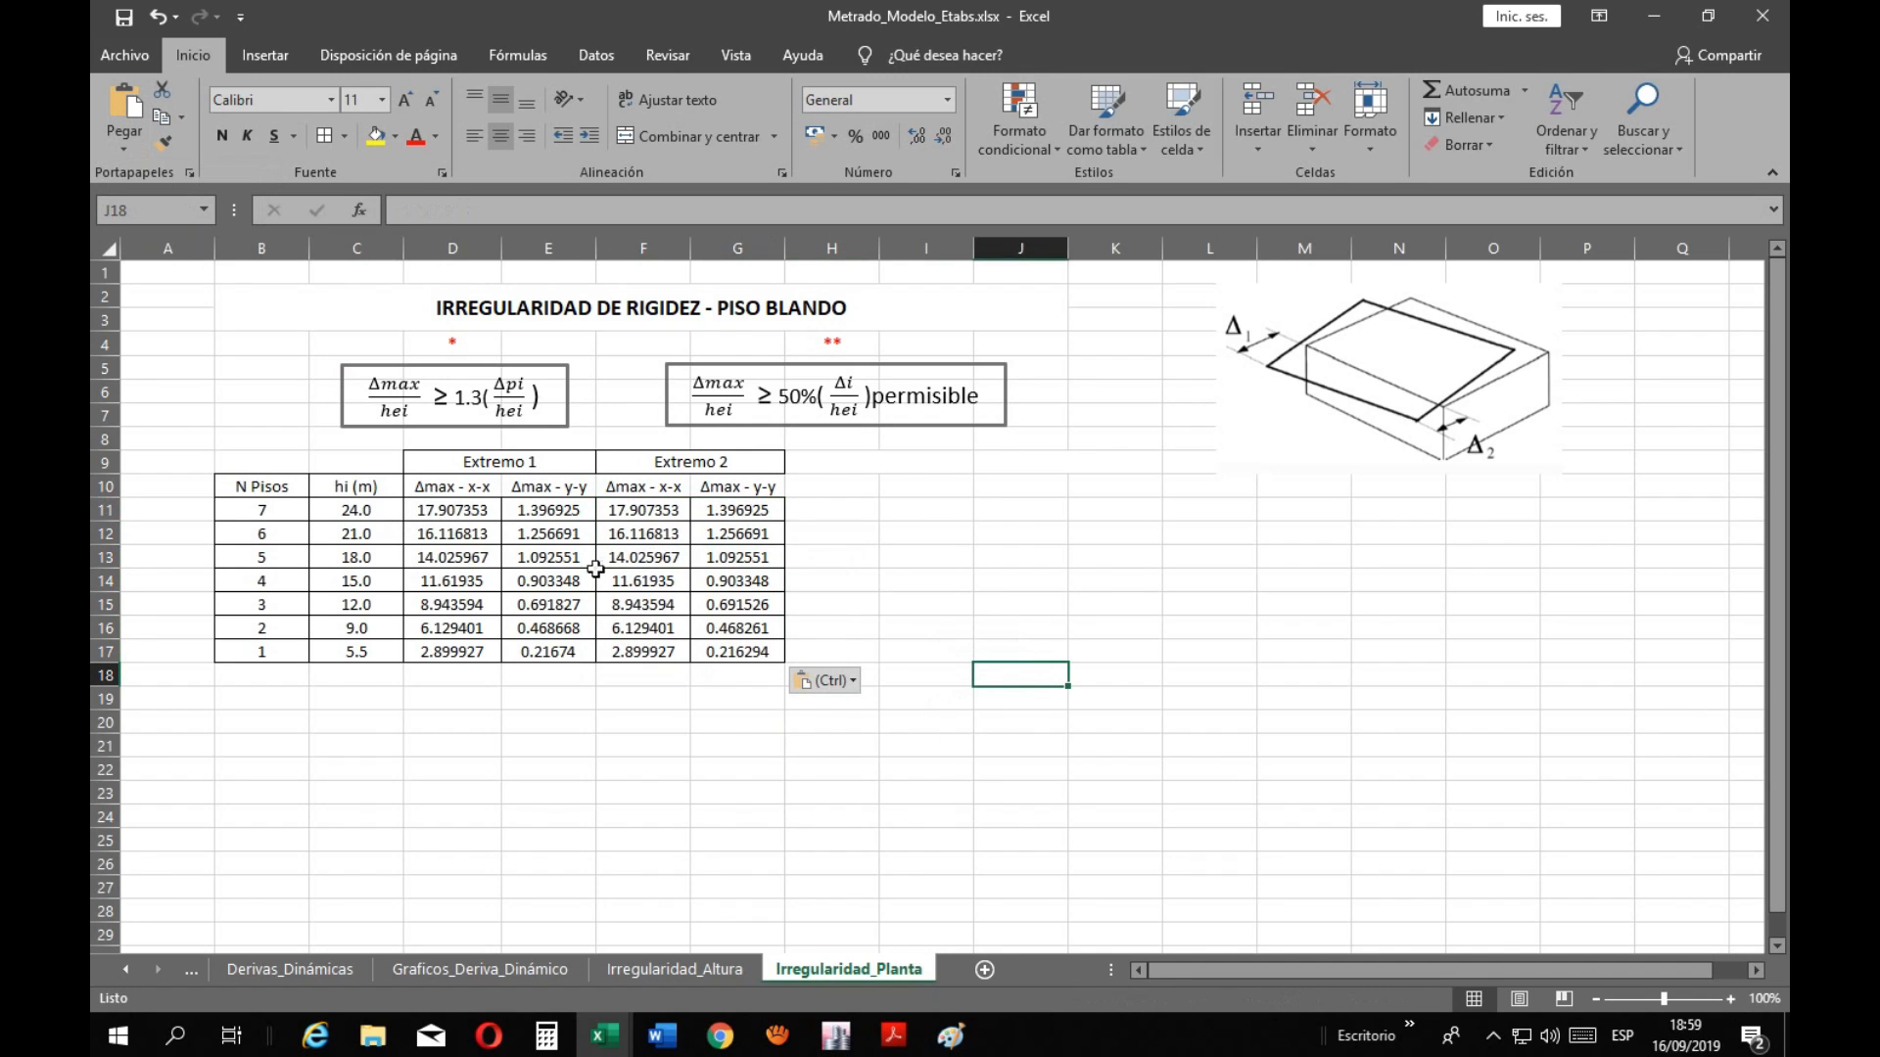
left_click(1151, 609)
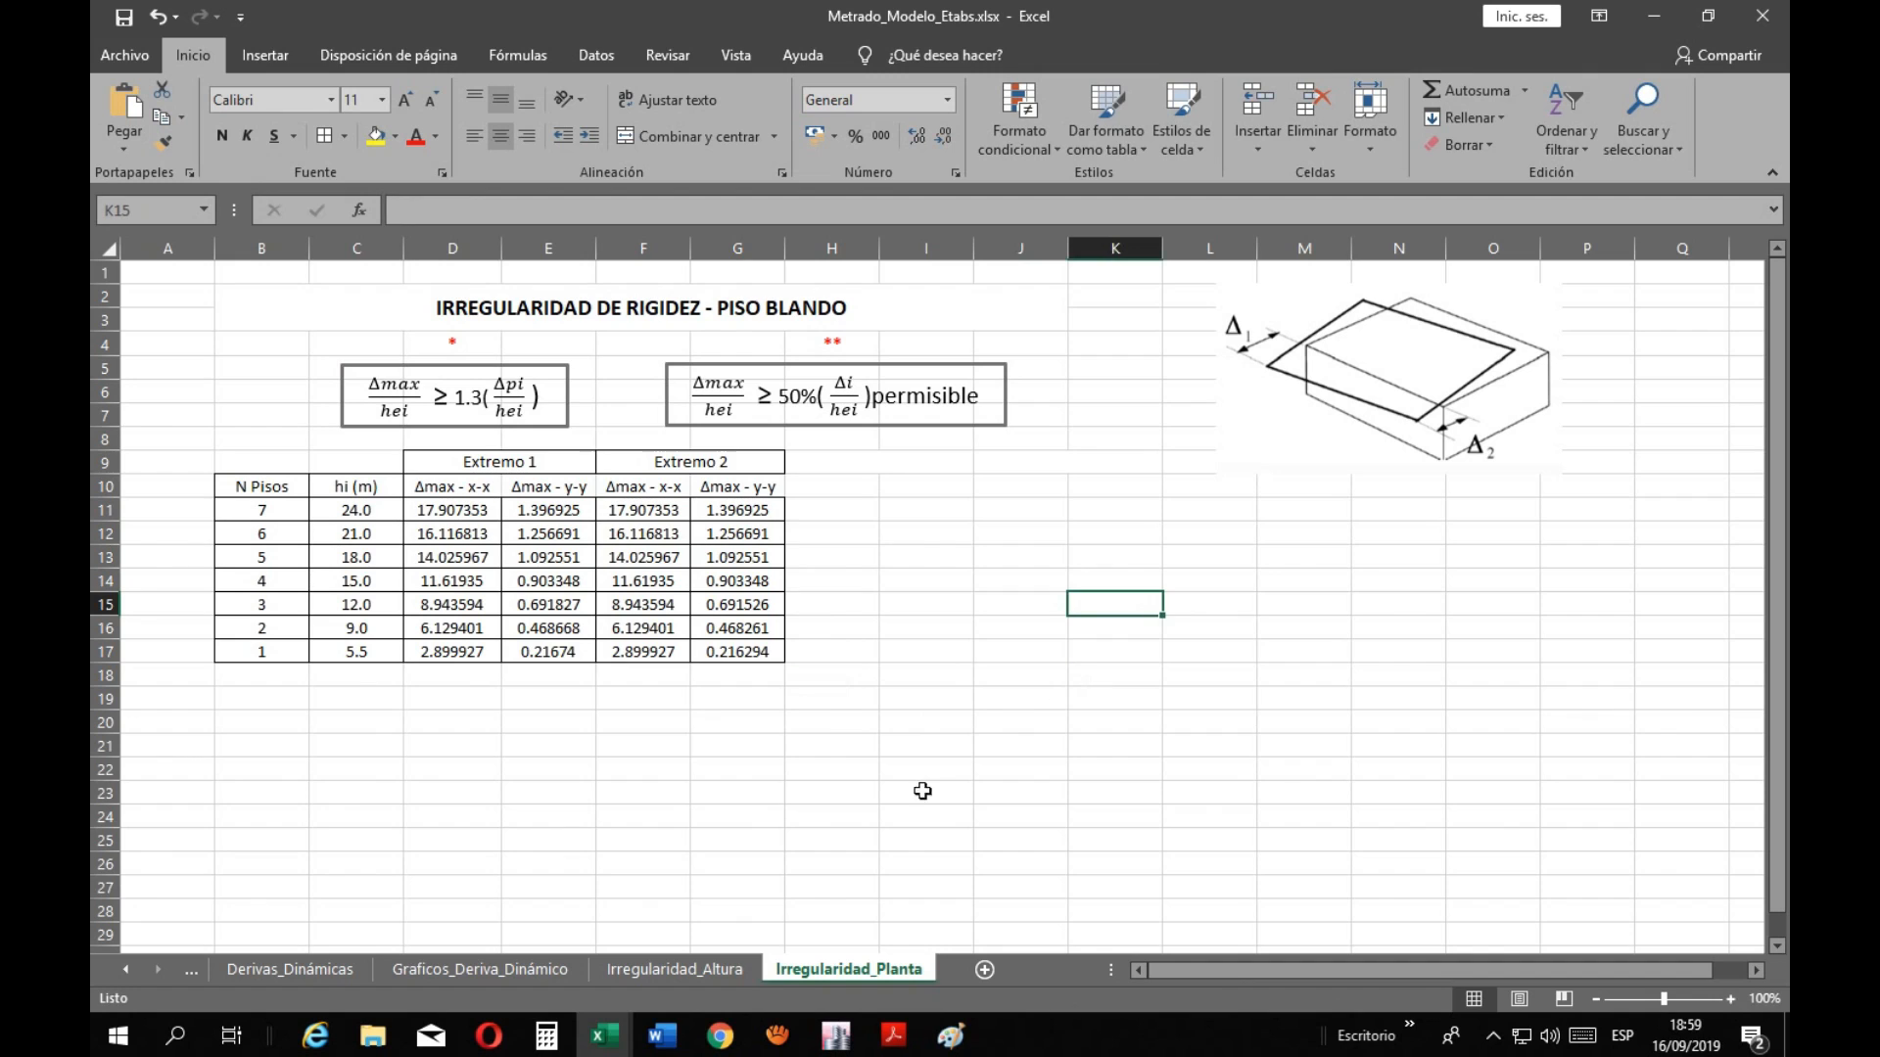
left_click(756, 491)
left_click(1040, 630)
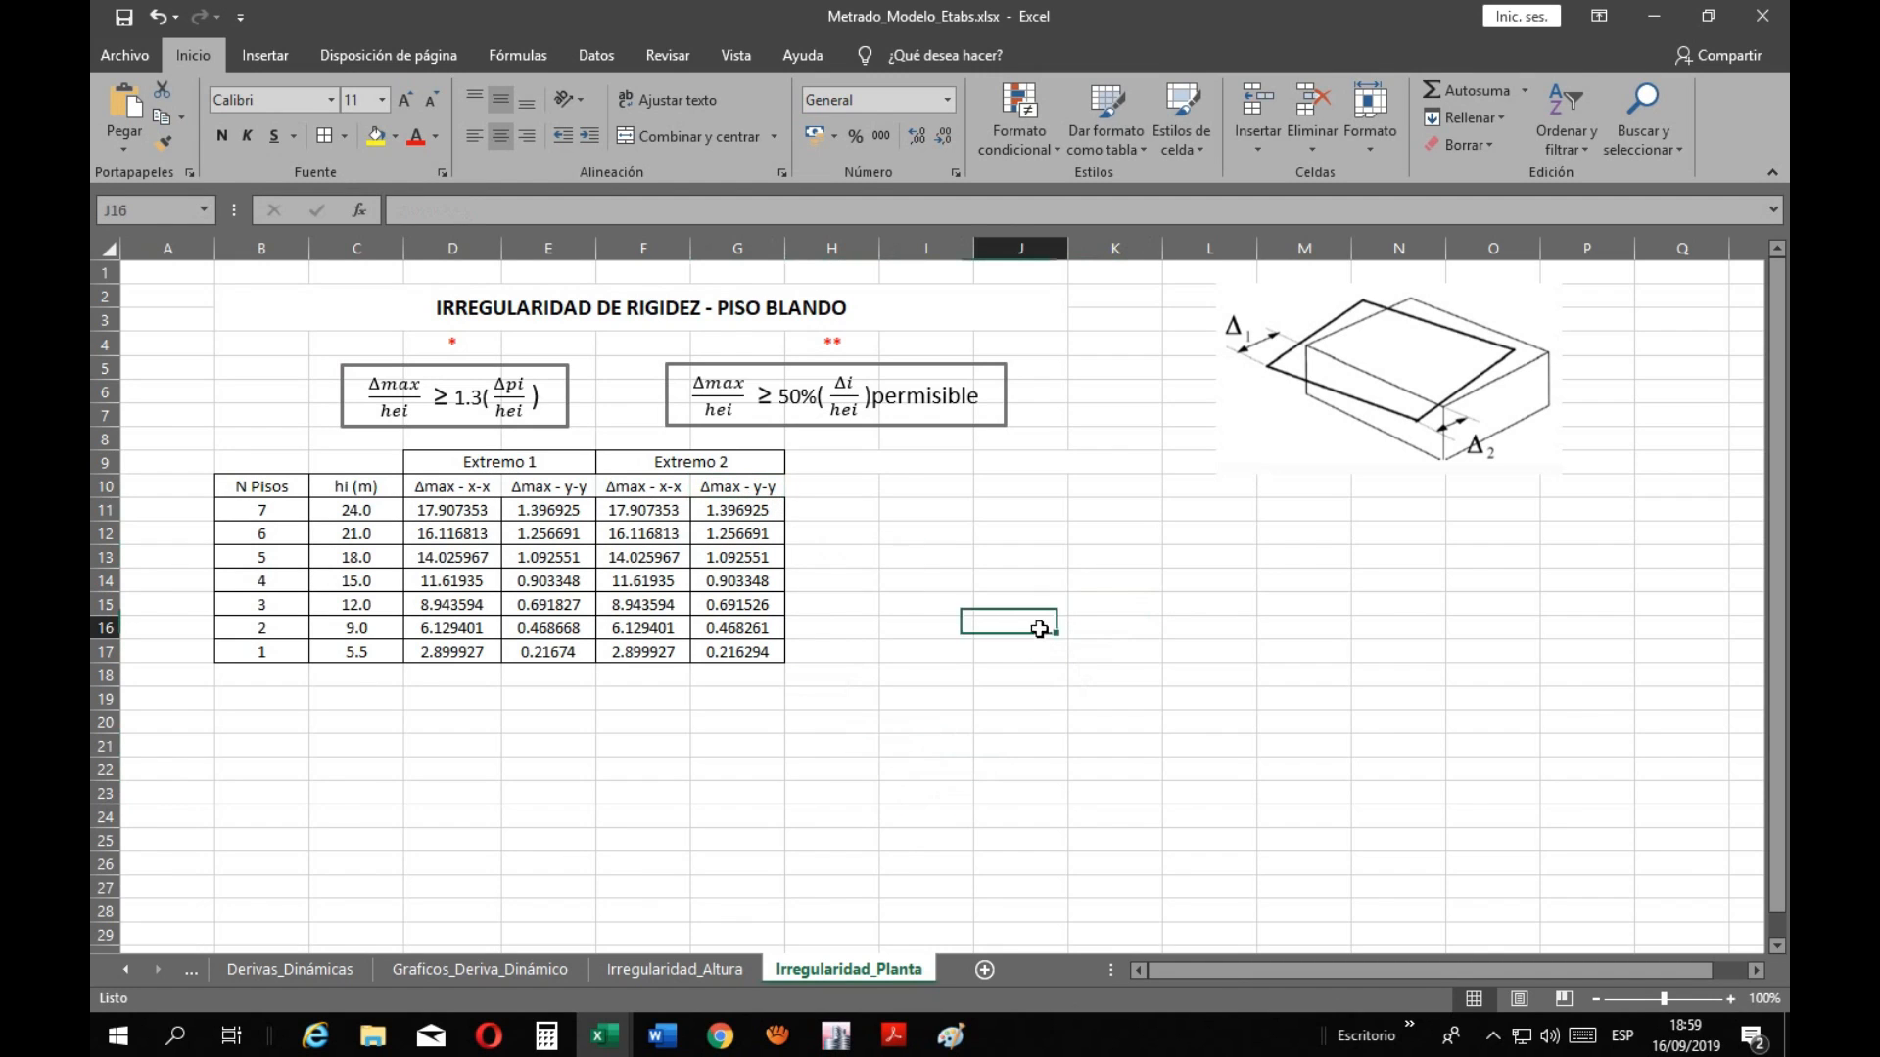
left_click(637, 490)
left_click(474, 487)
left_click_drag(475, 487, 729, 489)
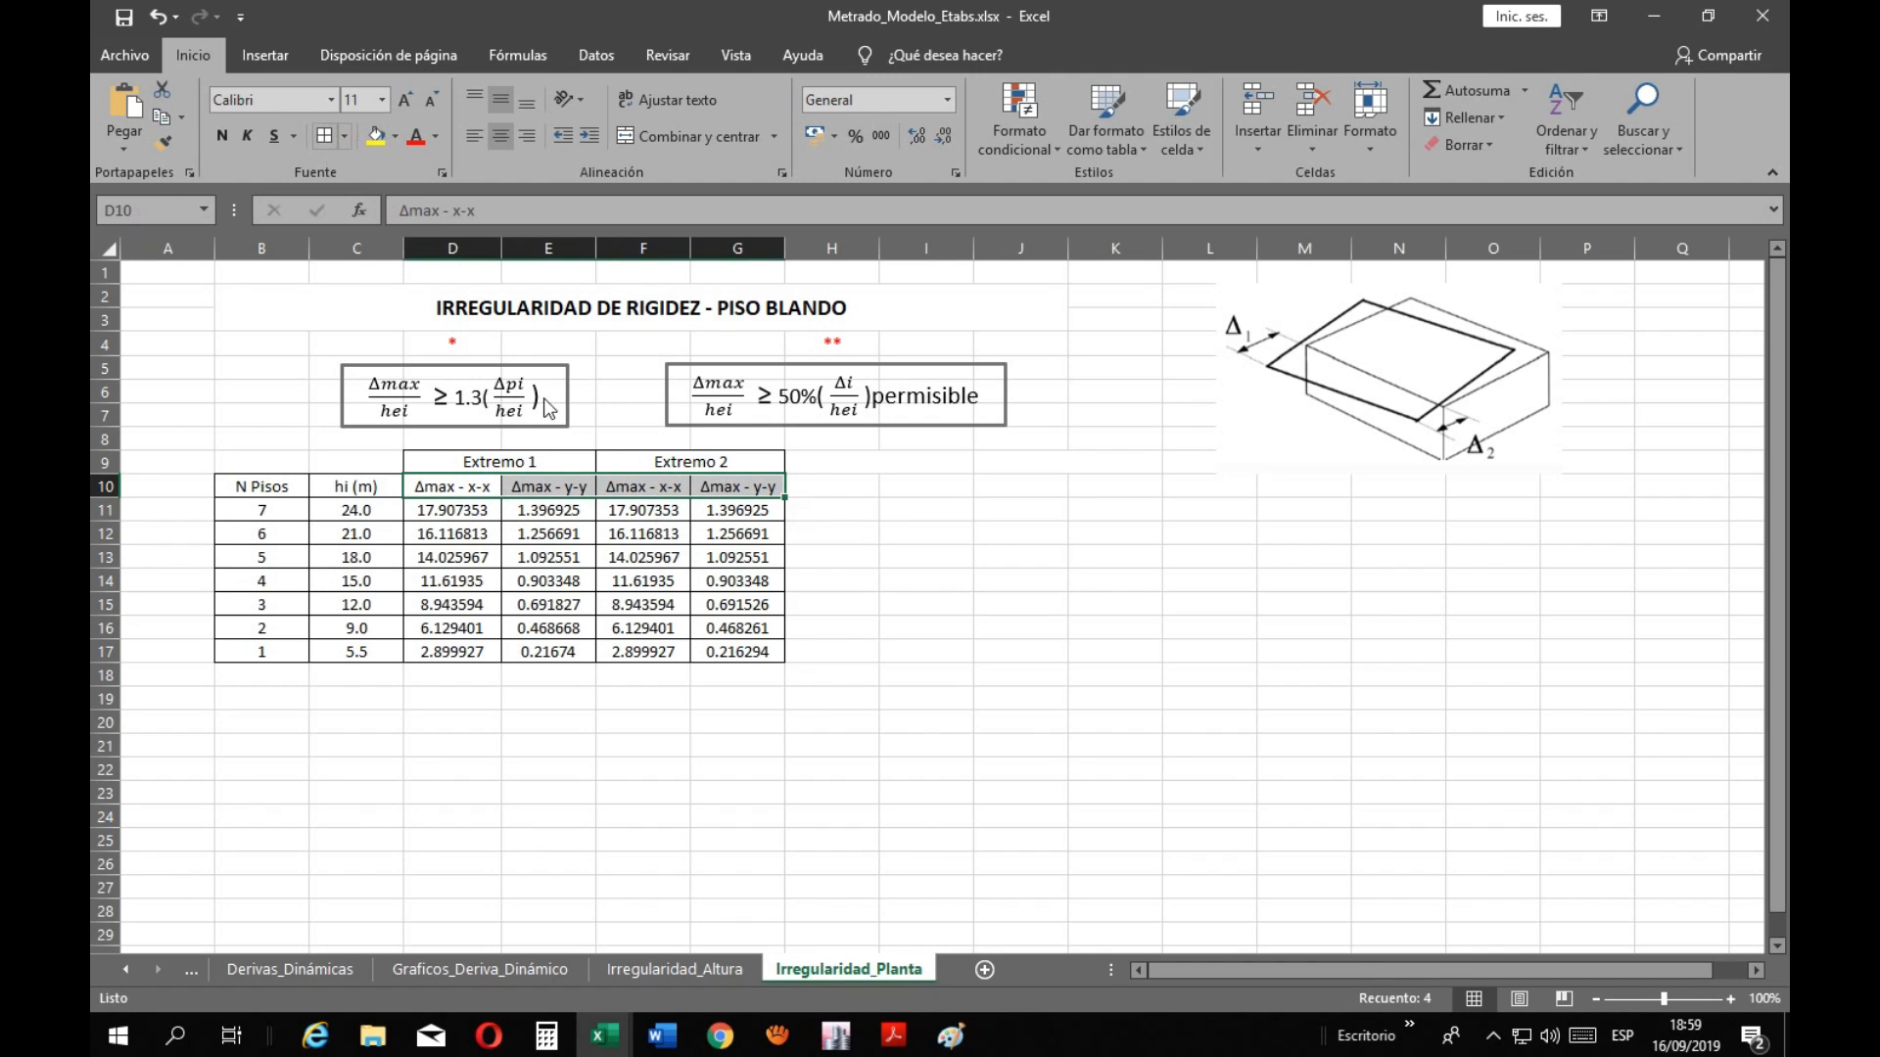
left_click(1074, 746)
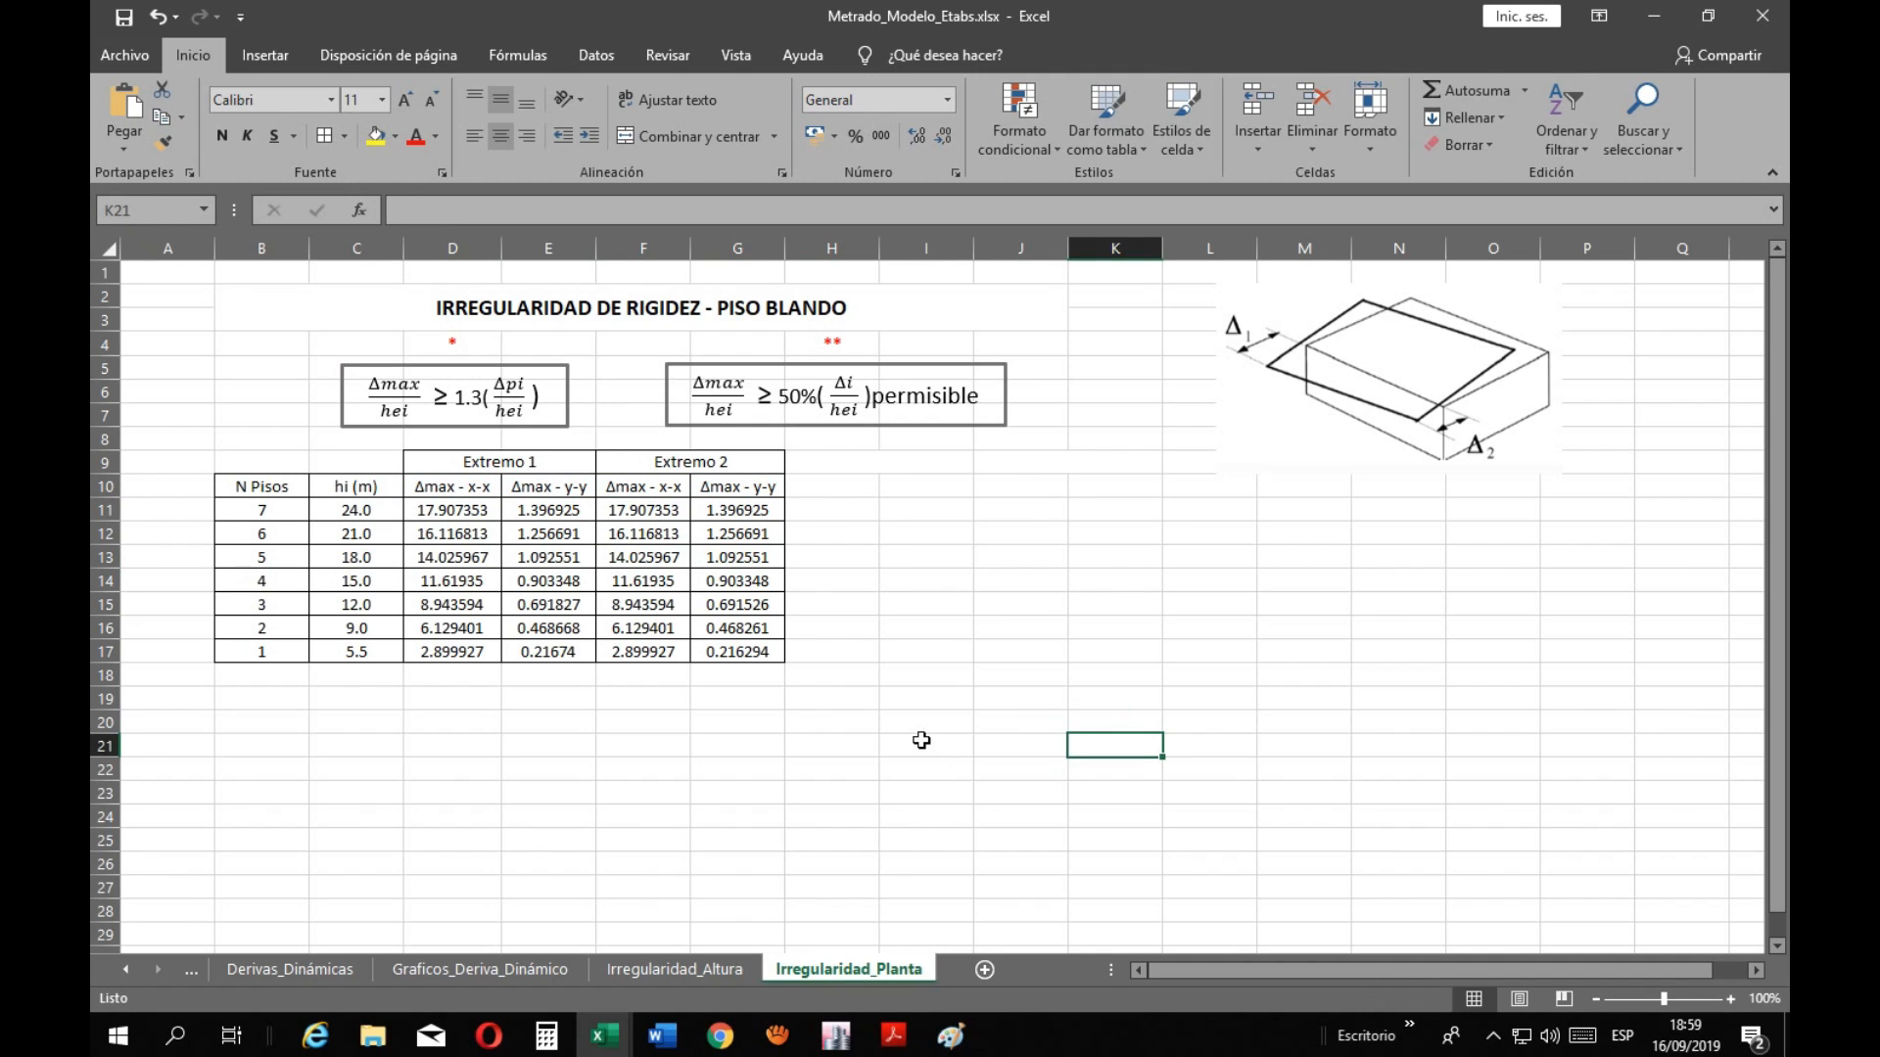
Copy the Extremo 1 and Extremo 2 group headings from D9:G9 to H9:K9
left_click_drag(520, 462, 669, 463)
key("ctrl+c")
left_click_drag(827, 461, 1034, 463)
key("ctrl+v")
key("Escape")
left_click(999, 601)
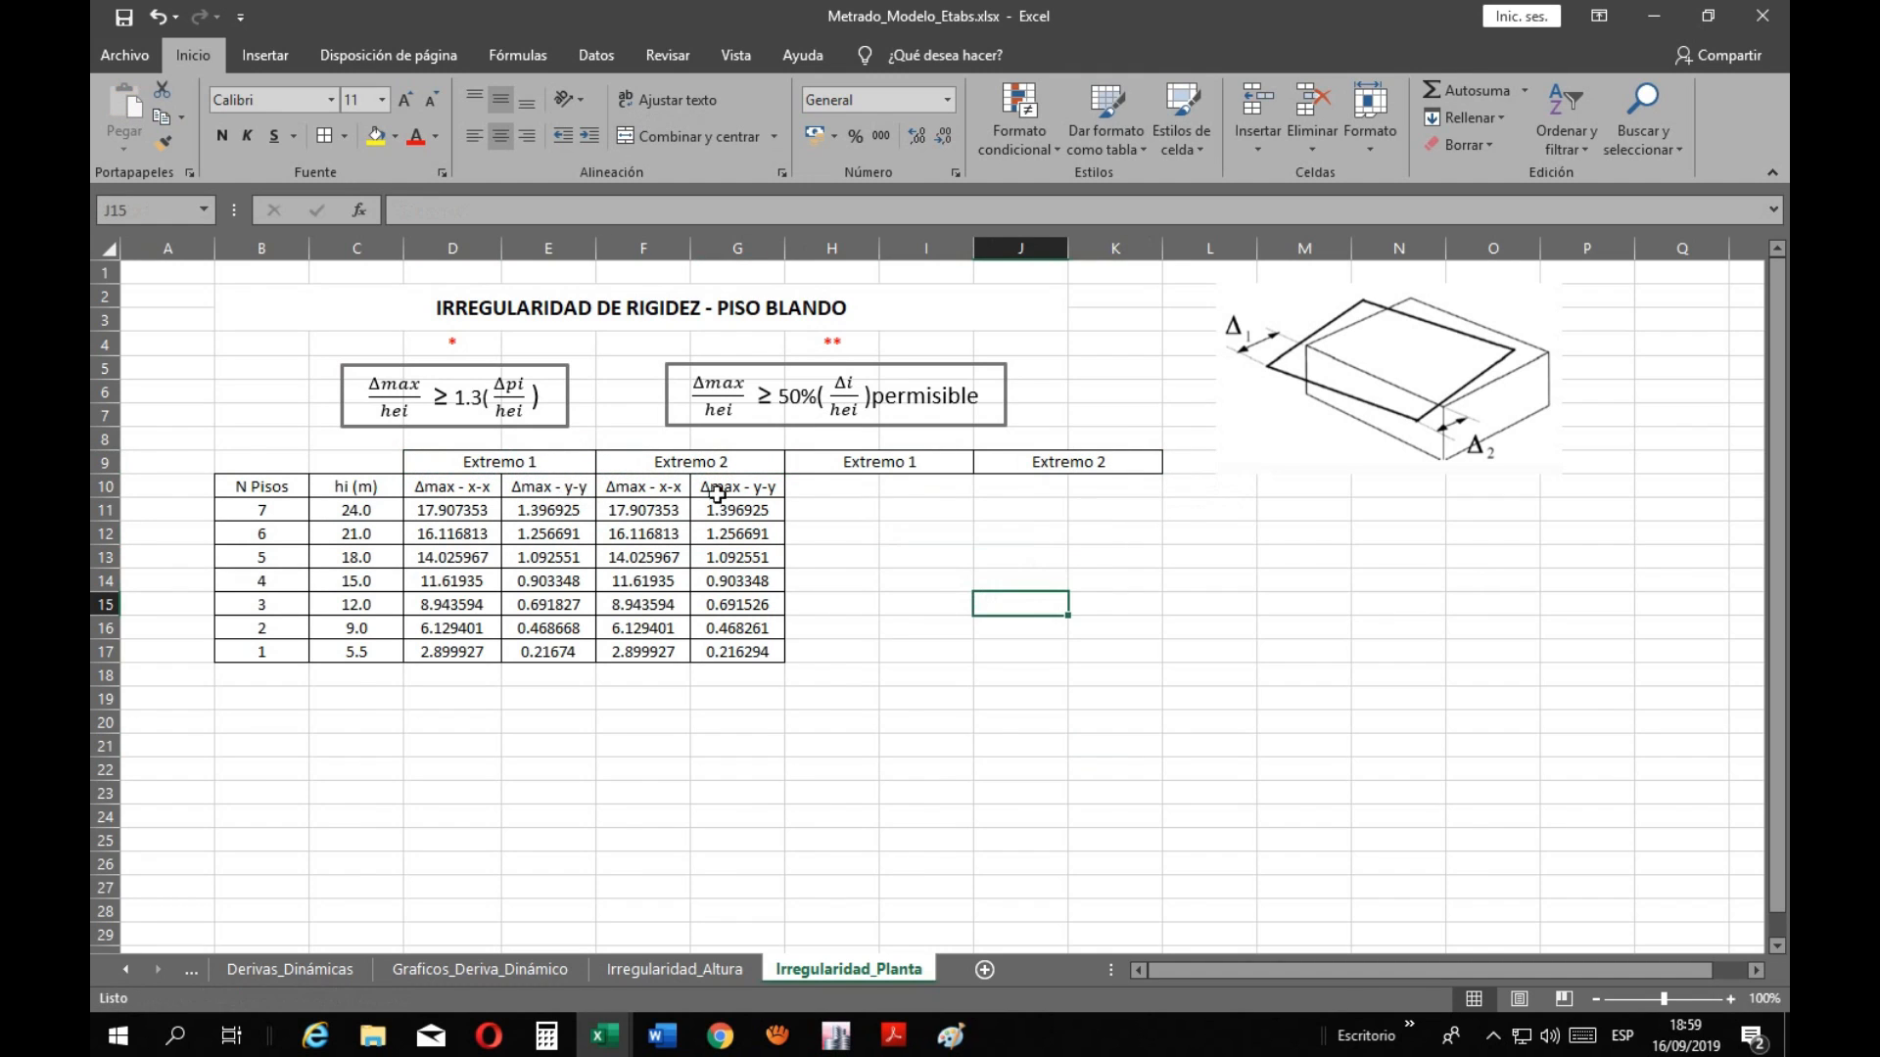
Duplicate the headings and displacement block D10:G17 into H10:K17, clearing the copied values in H11:K17
left_click(797, 495)
left_click_drag(460, 488, 732, 648)
key("ctrl+c")
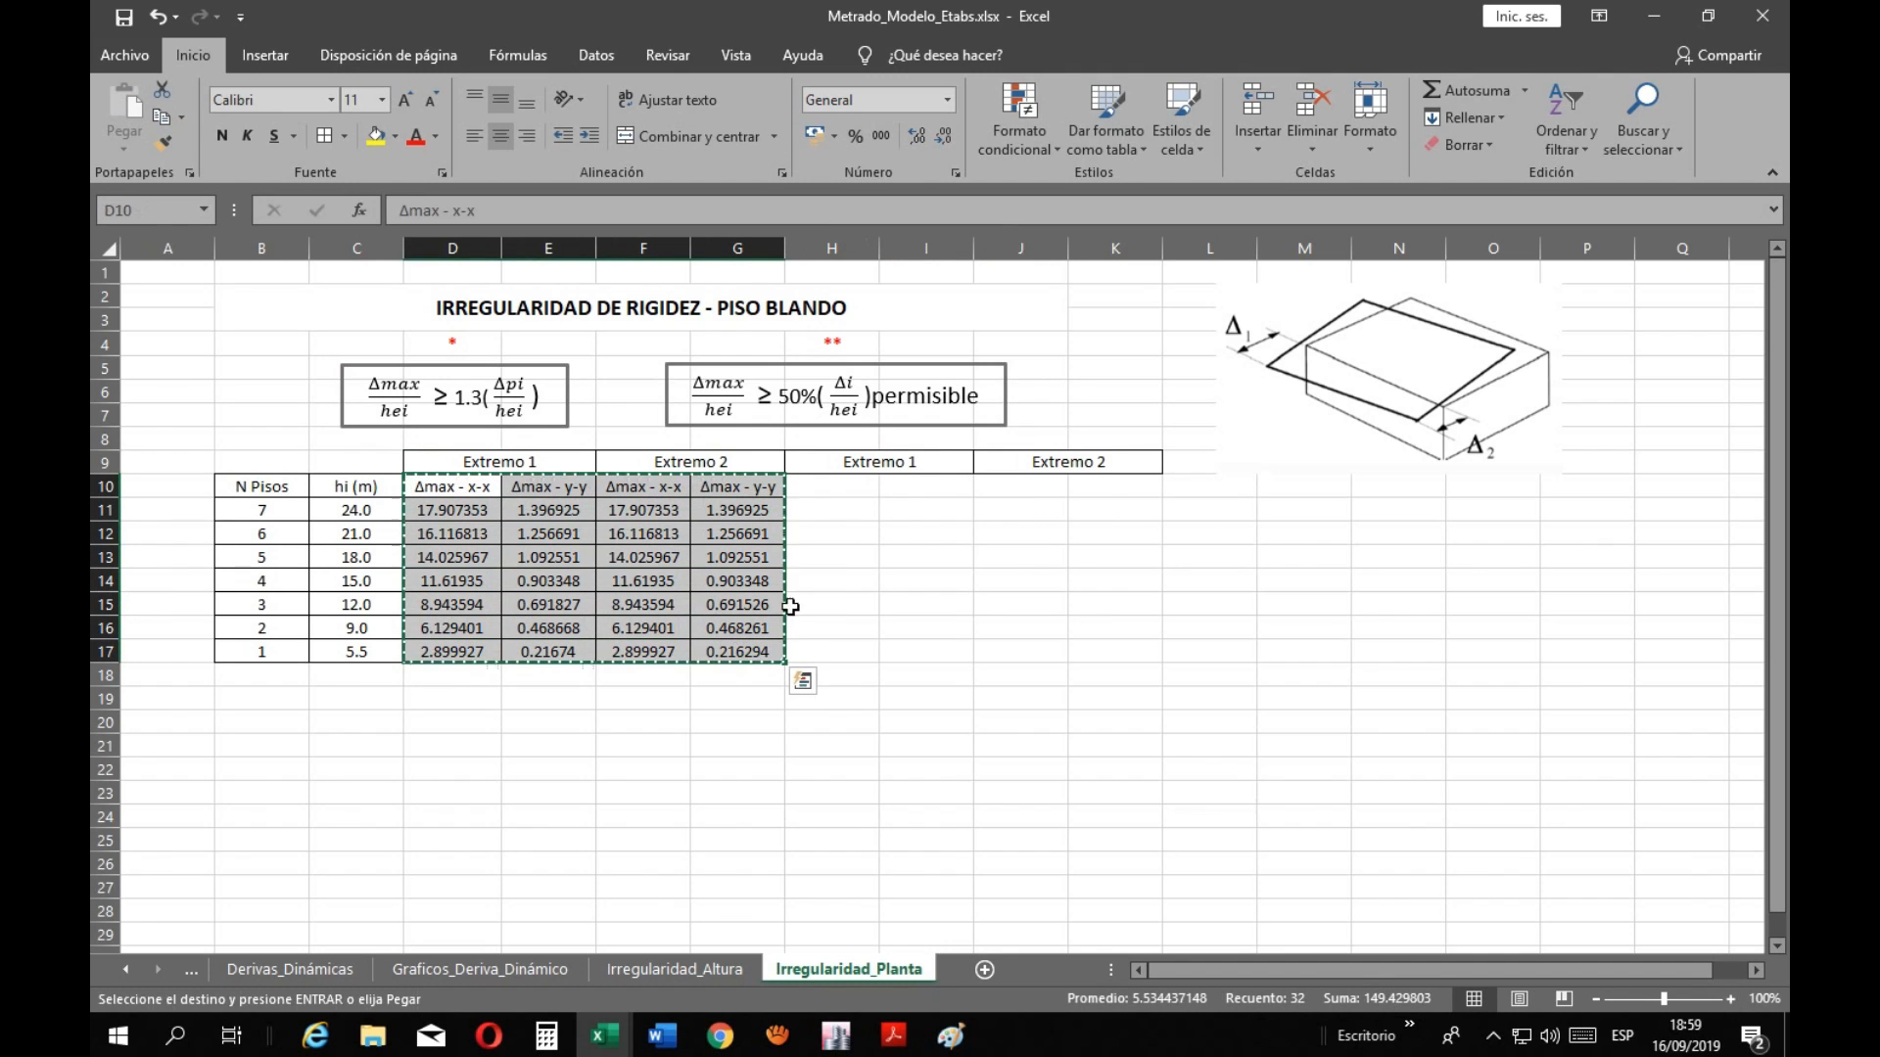
left_click_drag(818, 487, 1076, 649)
key("ctrl+v")
left_click(925, 770)
key("Escape")
left_click_drag(826, 506, 1116, 651)
key("Delete")
left_click(977, 739)
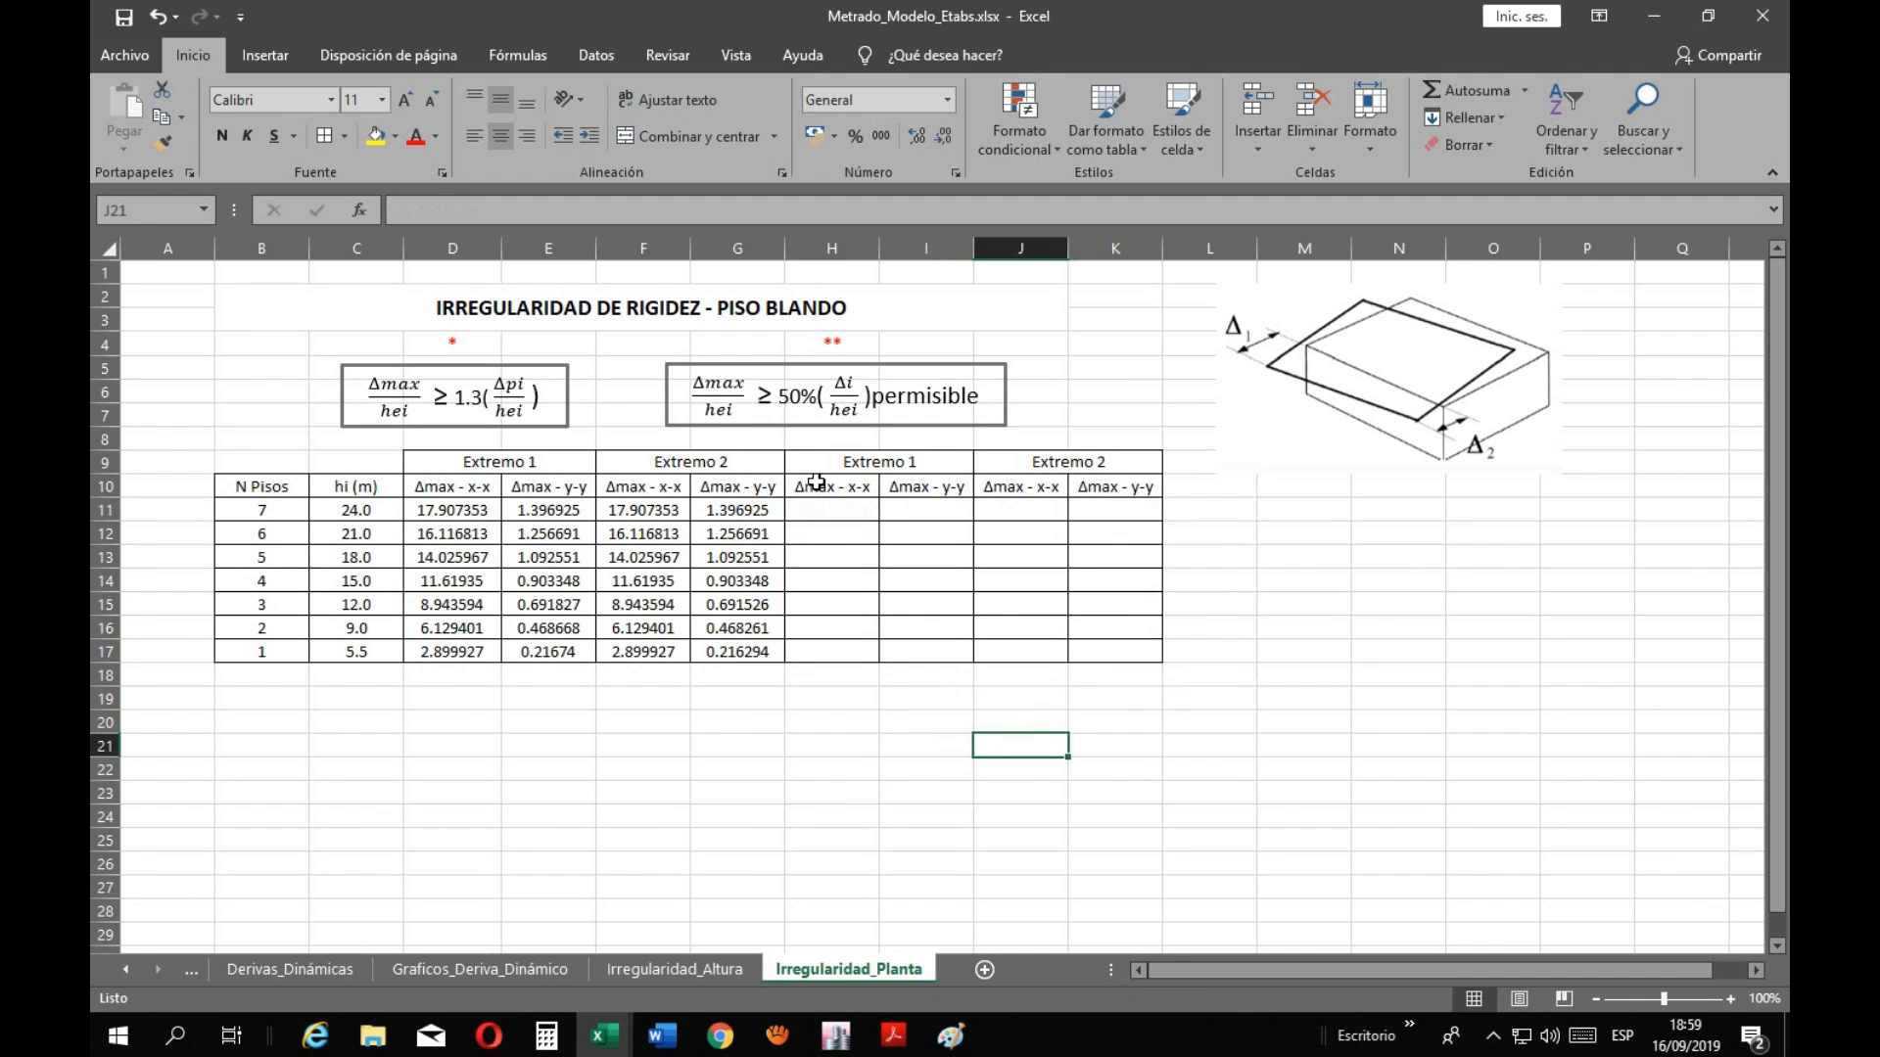
Change the column heading in H10 under the new Extremo 1 group to Deri - x-x
left_click(832, 487)
double_click(839, 487)
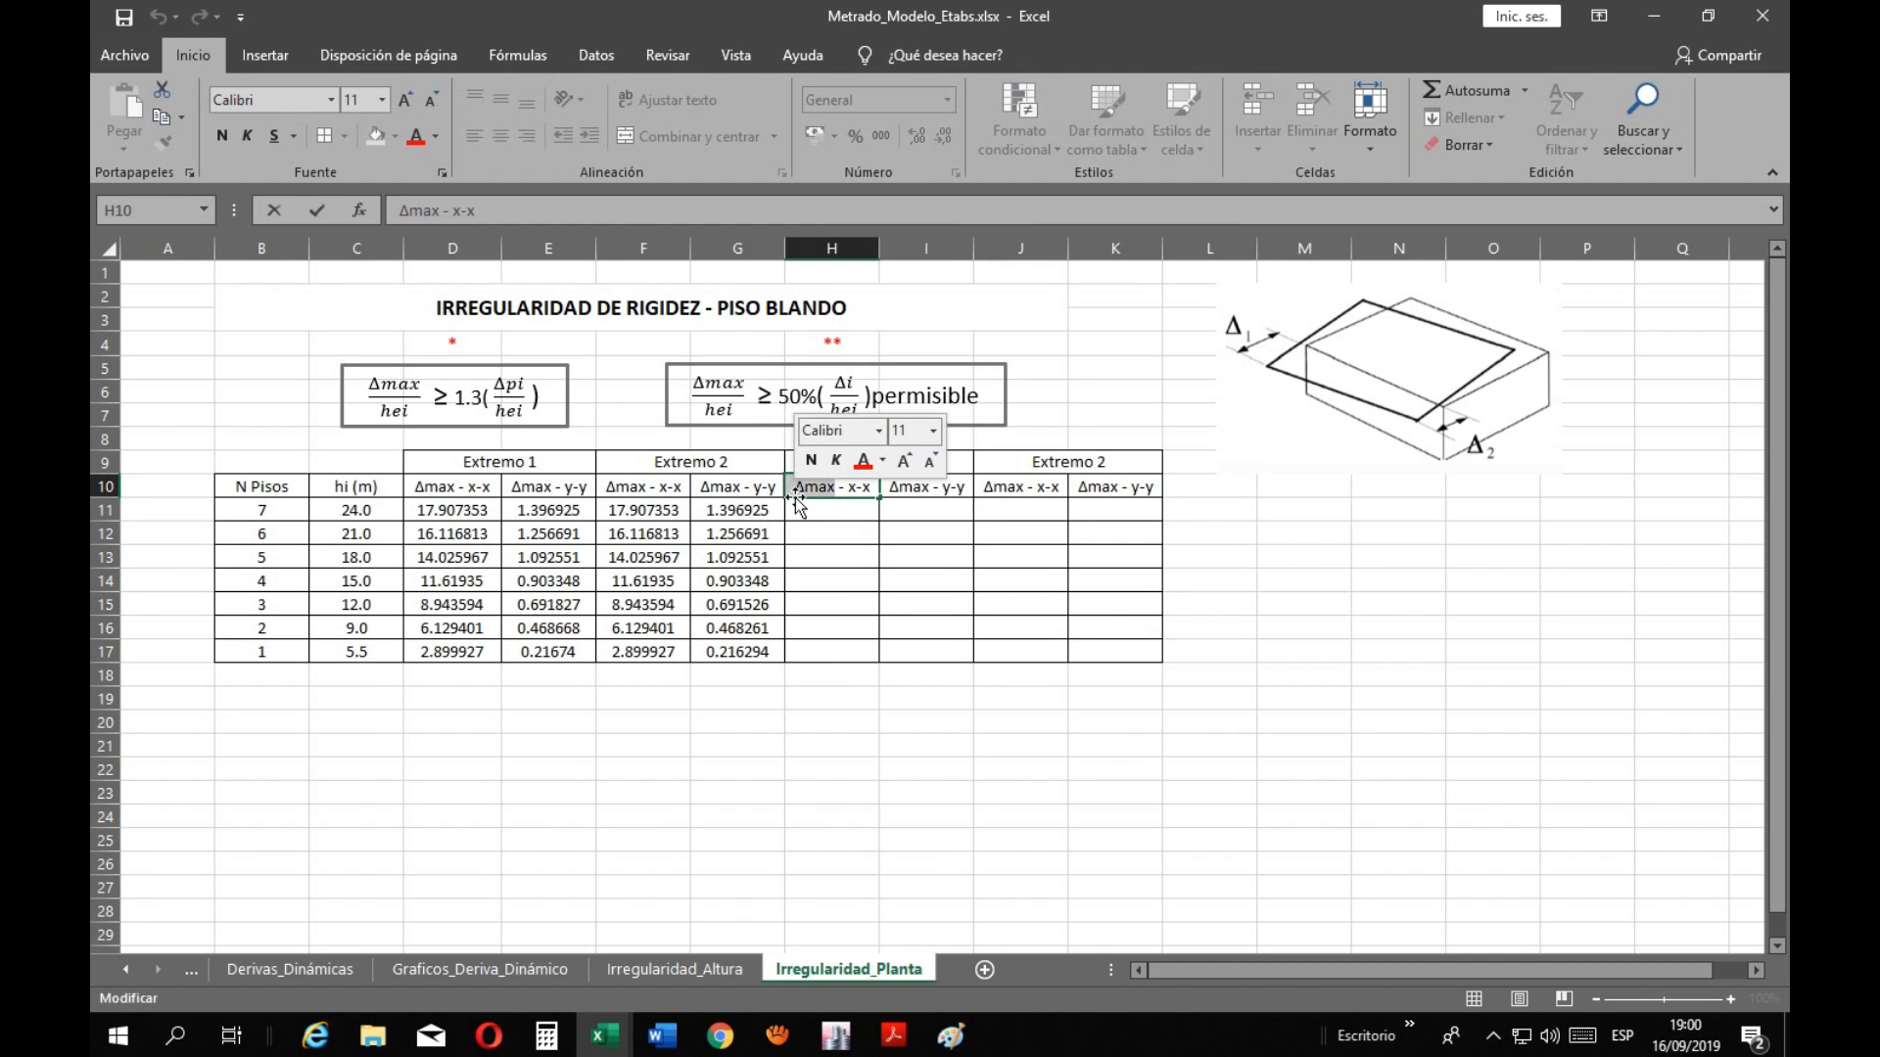
type("Deri")
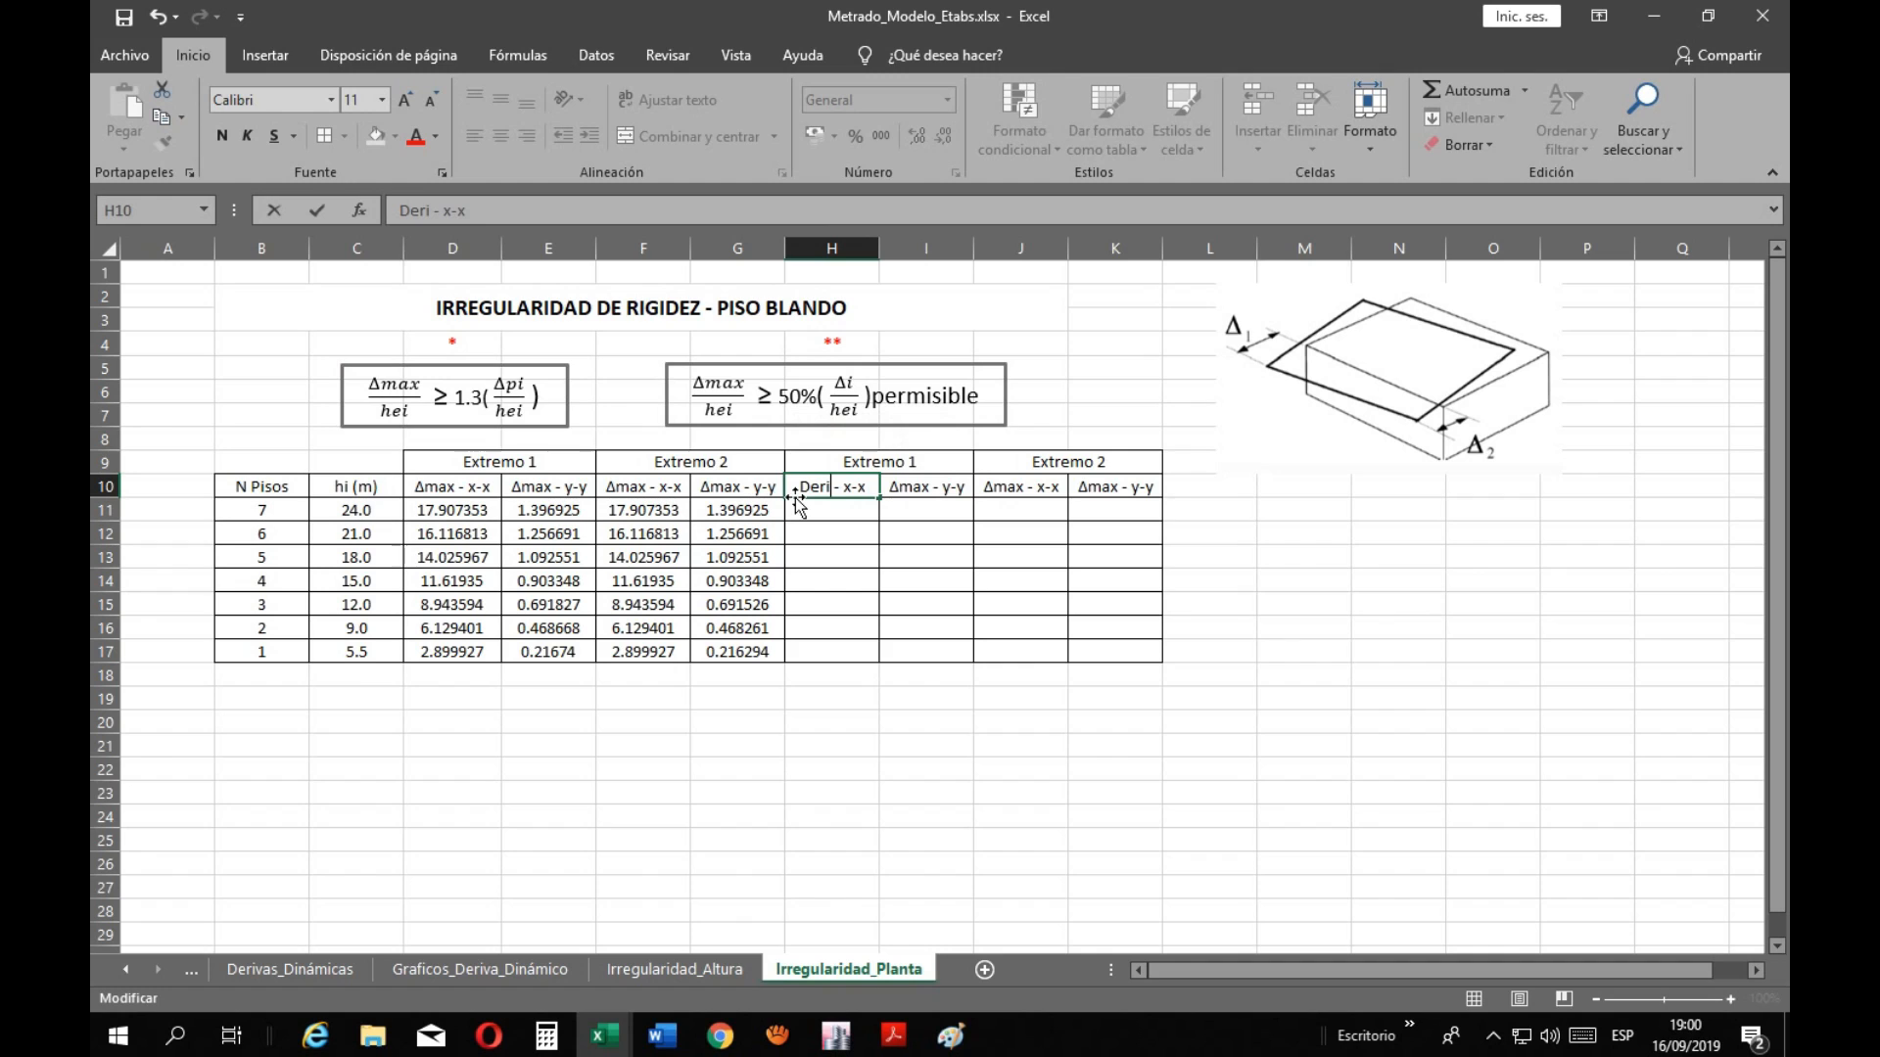
key("Return")
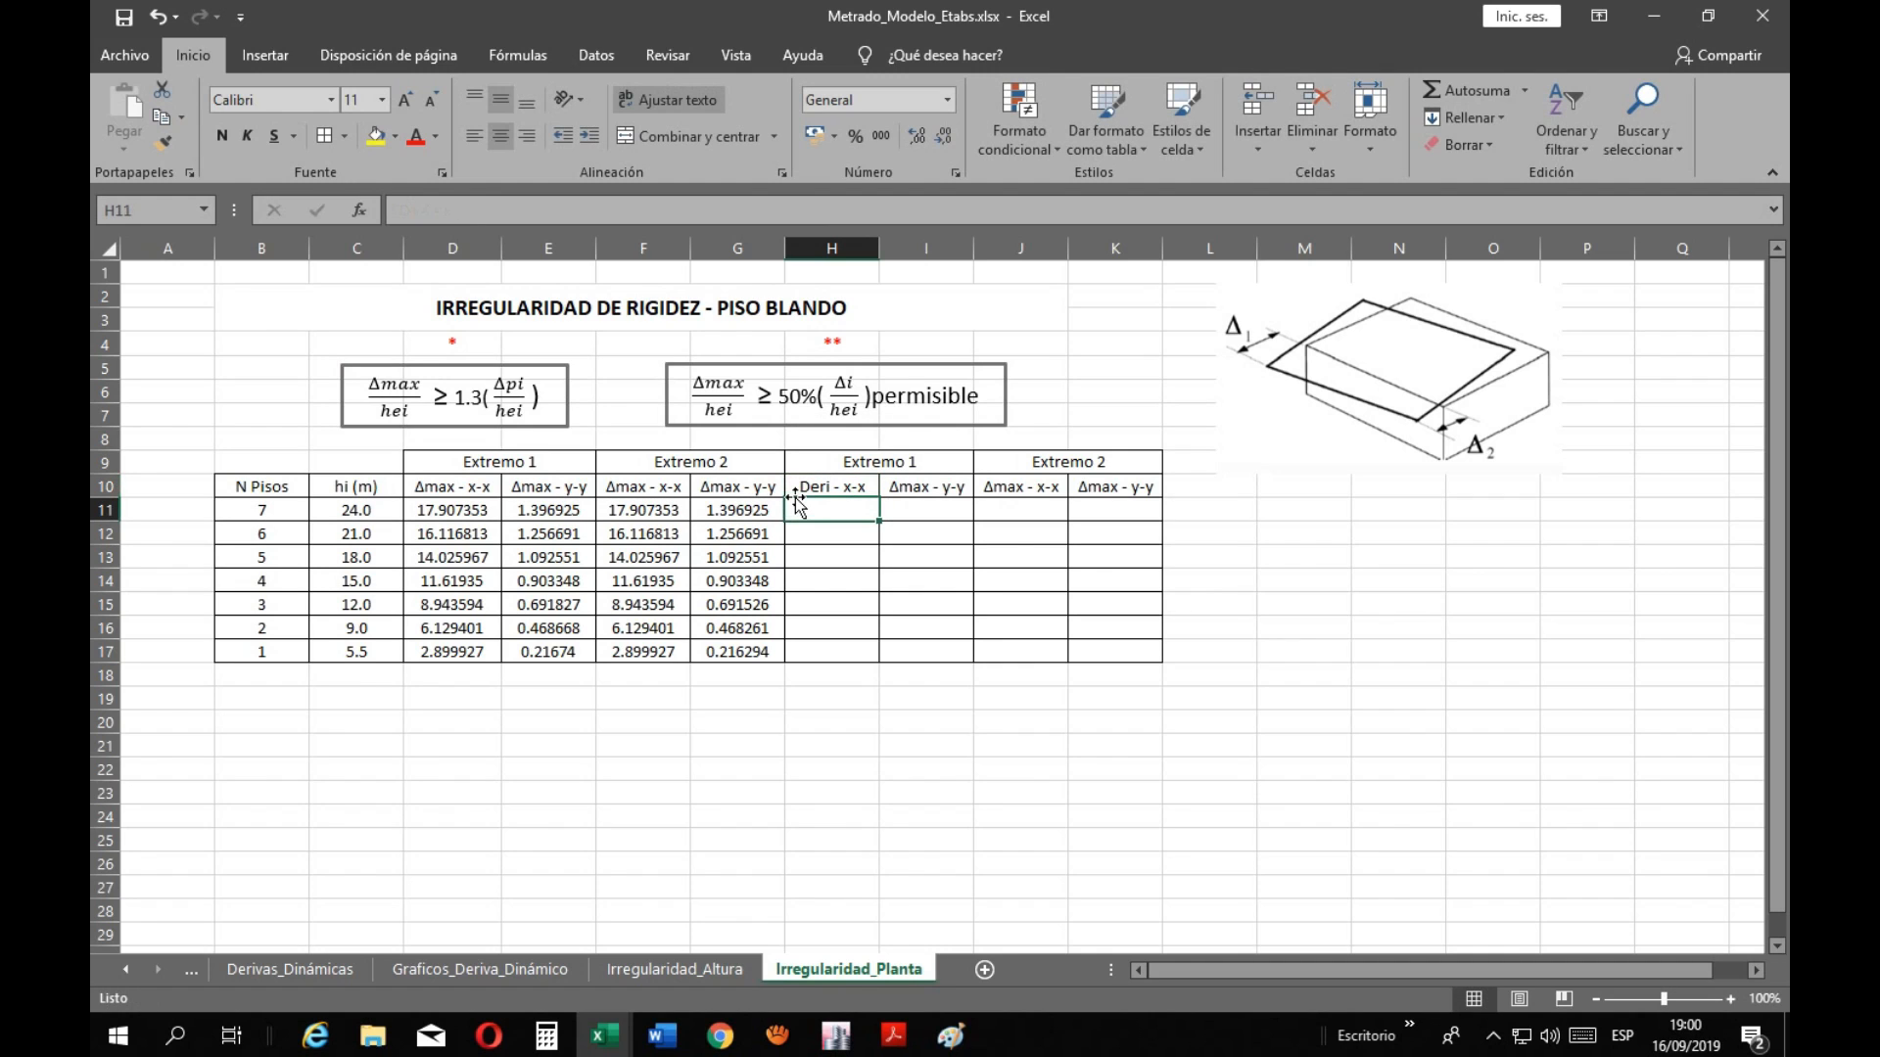
Change the column heading in I10 under the new Extremo 1 group to Deri - y-y
left_click(925, 491)
double_click(925, 490)
key("BackSpace")
key("BackSpace")
key("BackSpace")
key("BackSpace")
type("Deriv")
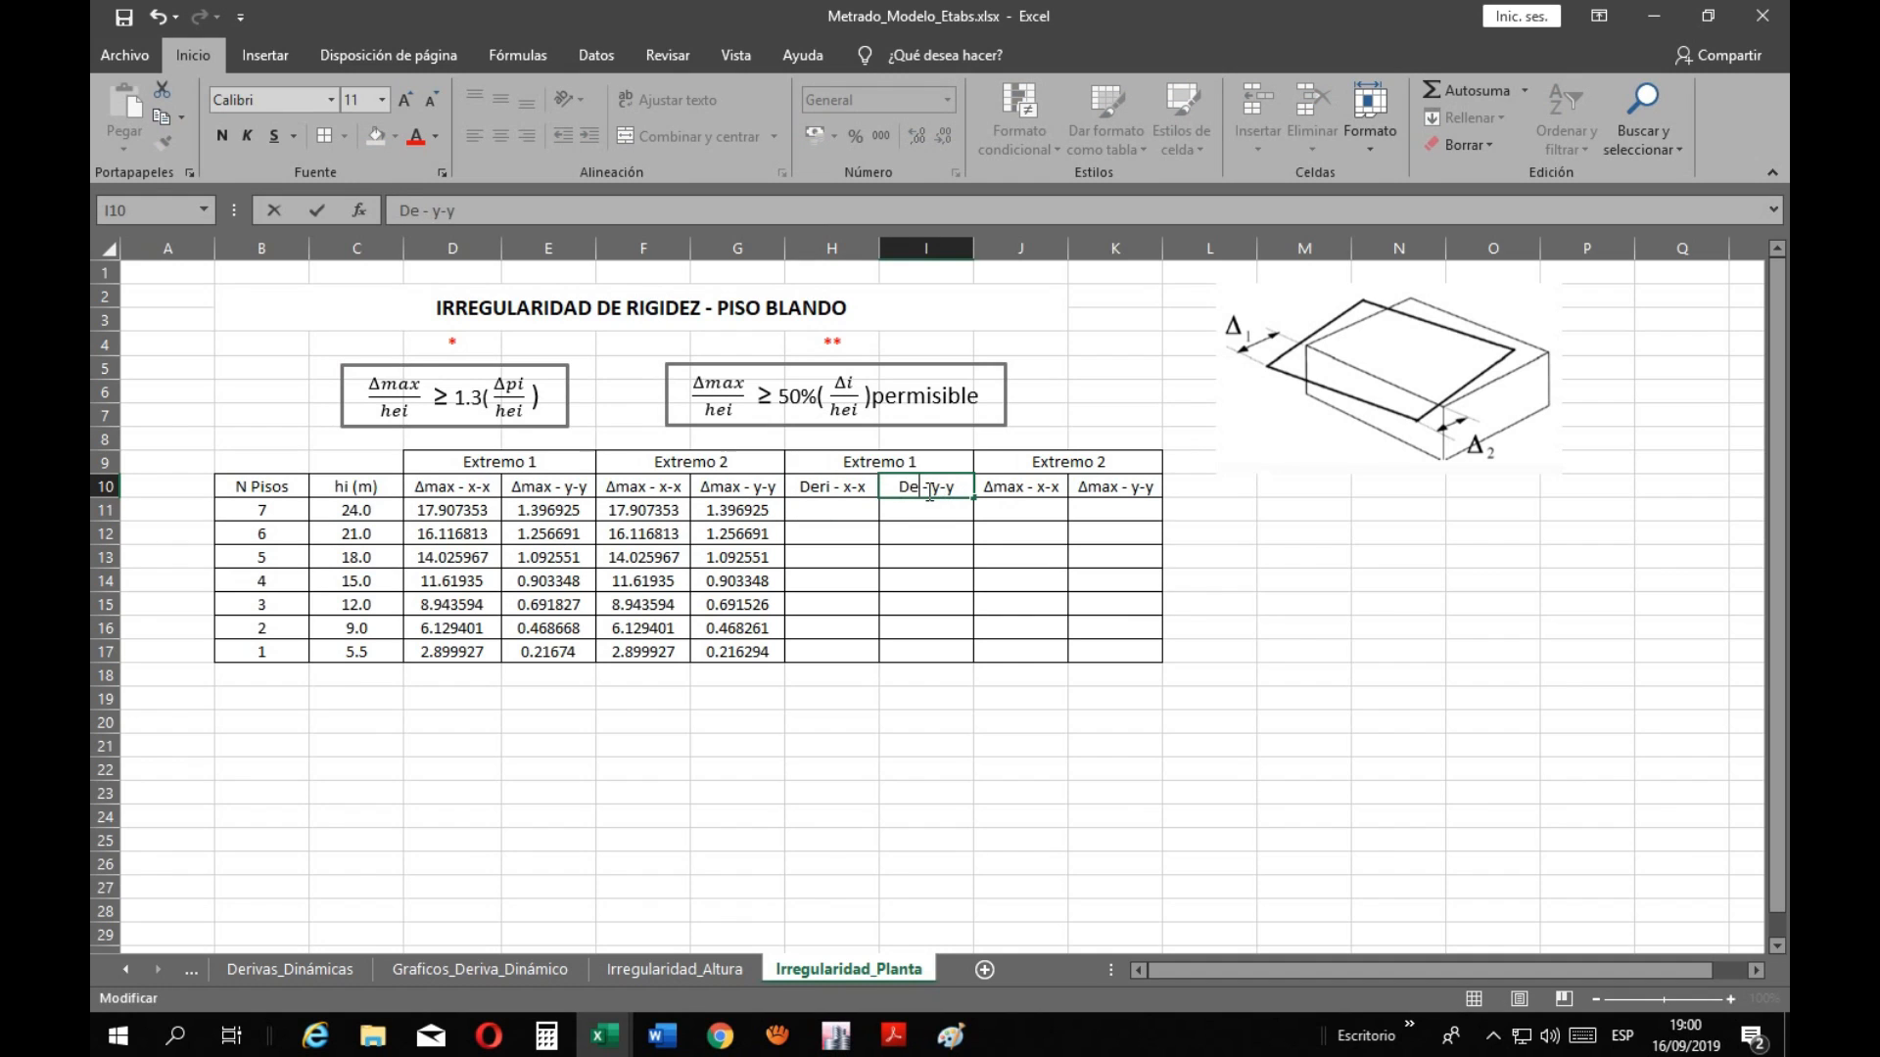
key("Return")
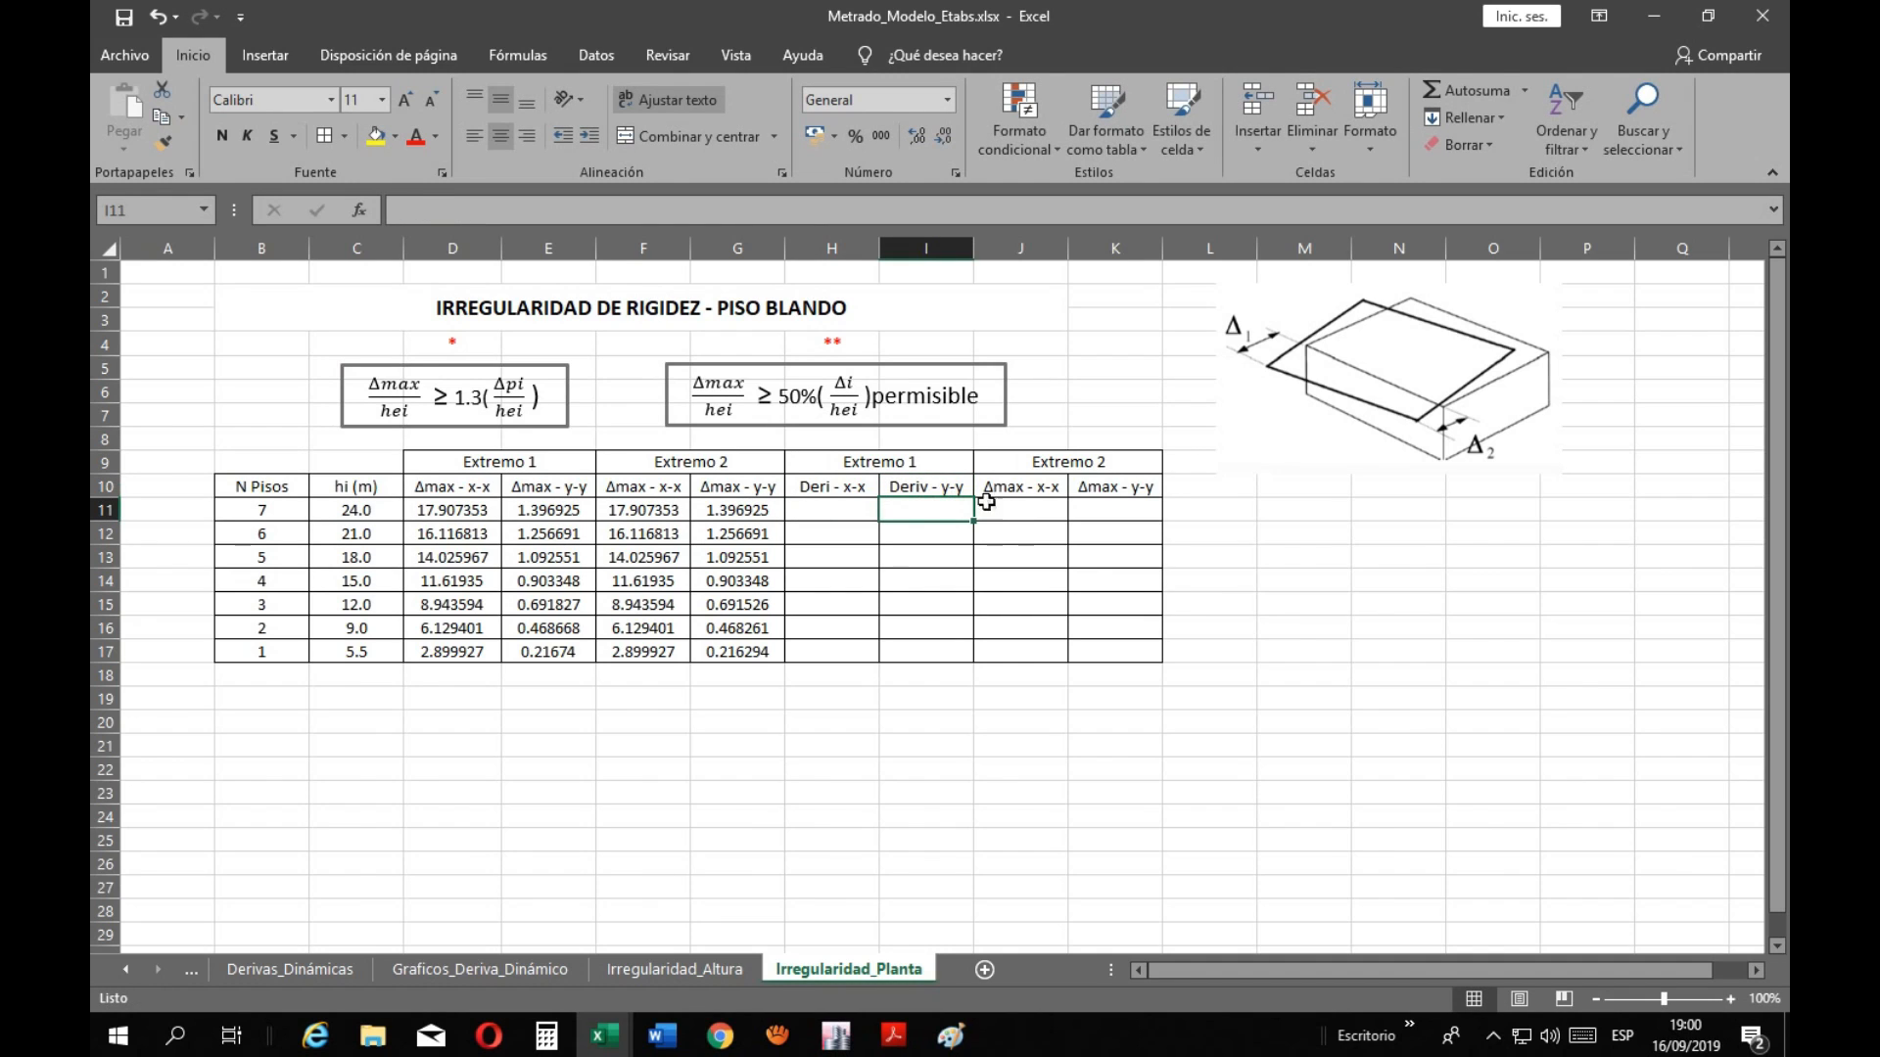
double_click(926, 486)
key("BackSpace")
key("Return")
Copy the Deri - x-x and Deri - y-y headings from H10:I10 to J10:K10 under Extremo 2
left_click_drag(842, 486, 893, 490)
key("ctrl+c")
left_click_drag(1016, 486, 1079, 490)
key("ctrl+v")
left_click(1002, 721)
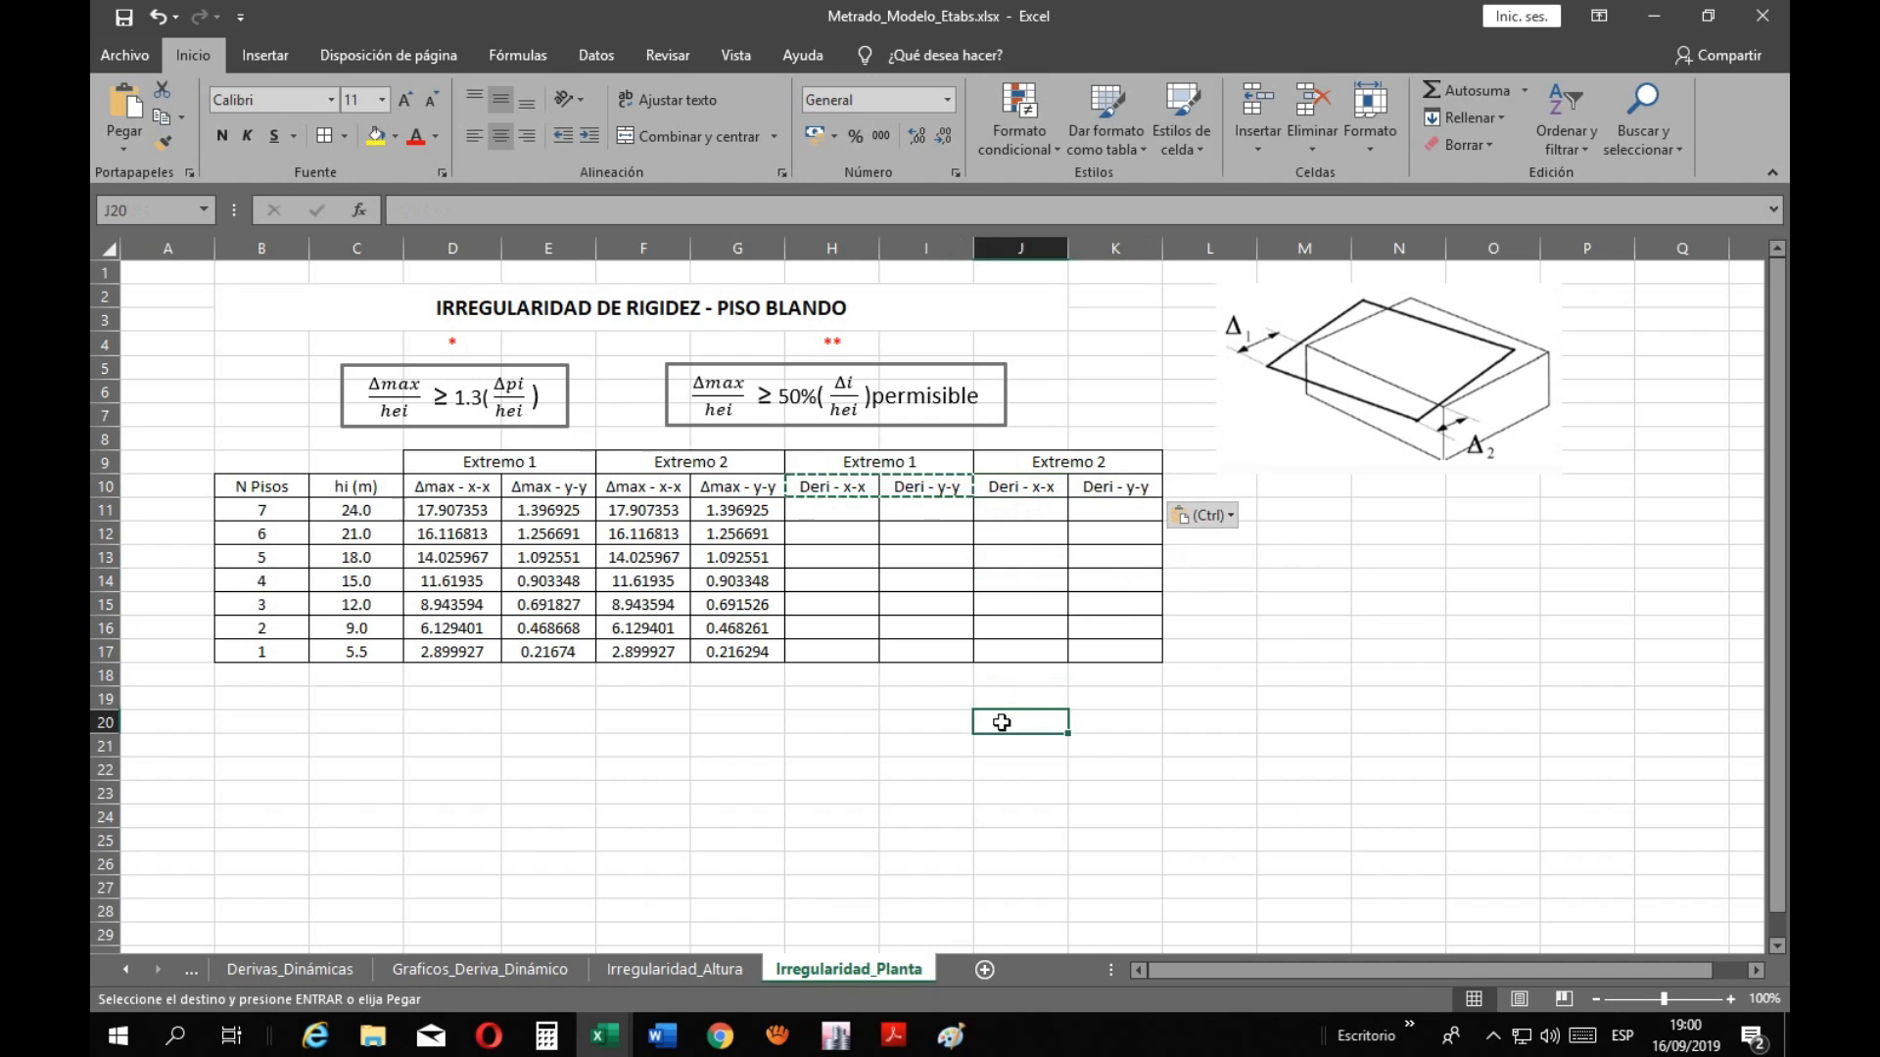
key("Escape")
left_click(962, 731)
left_click(830, 512)
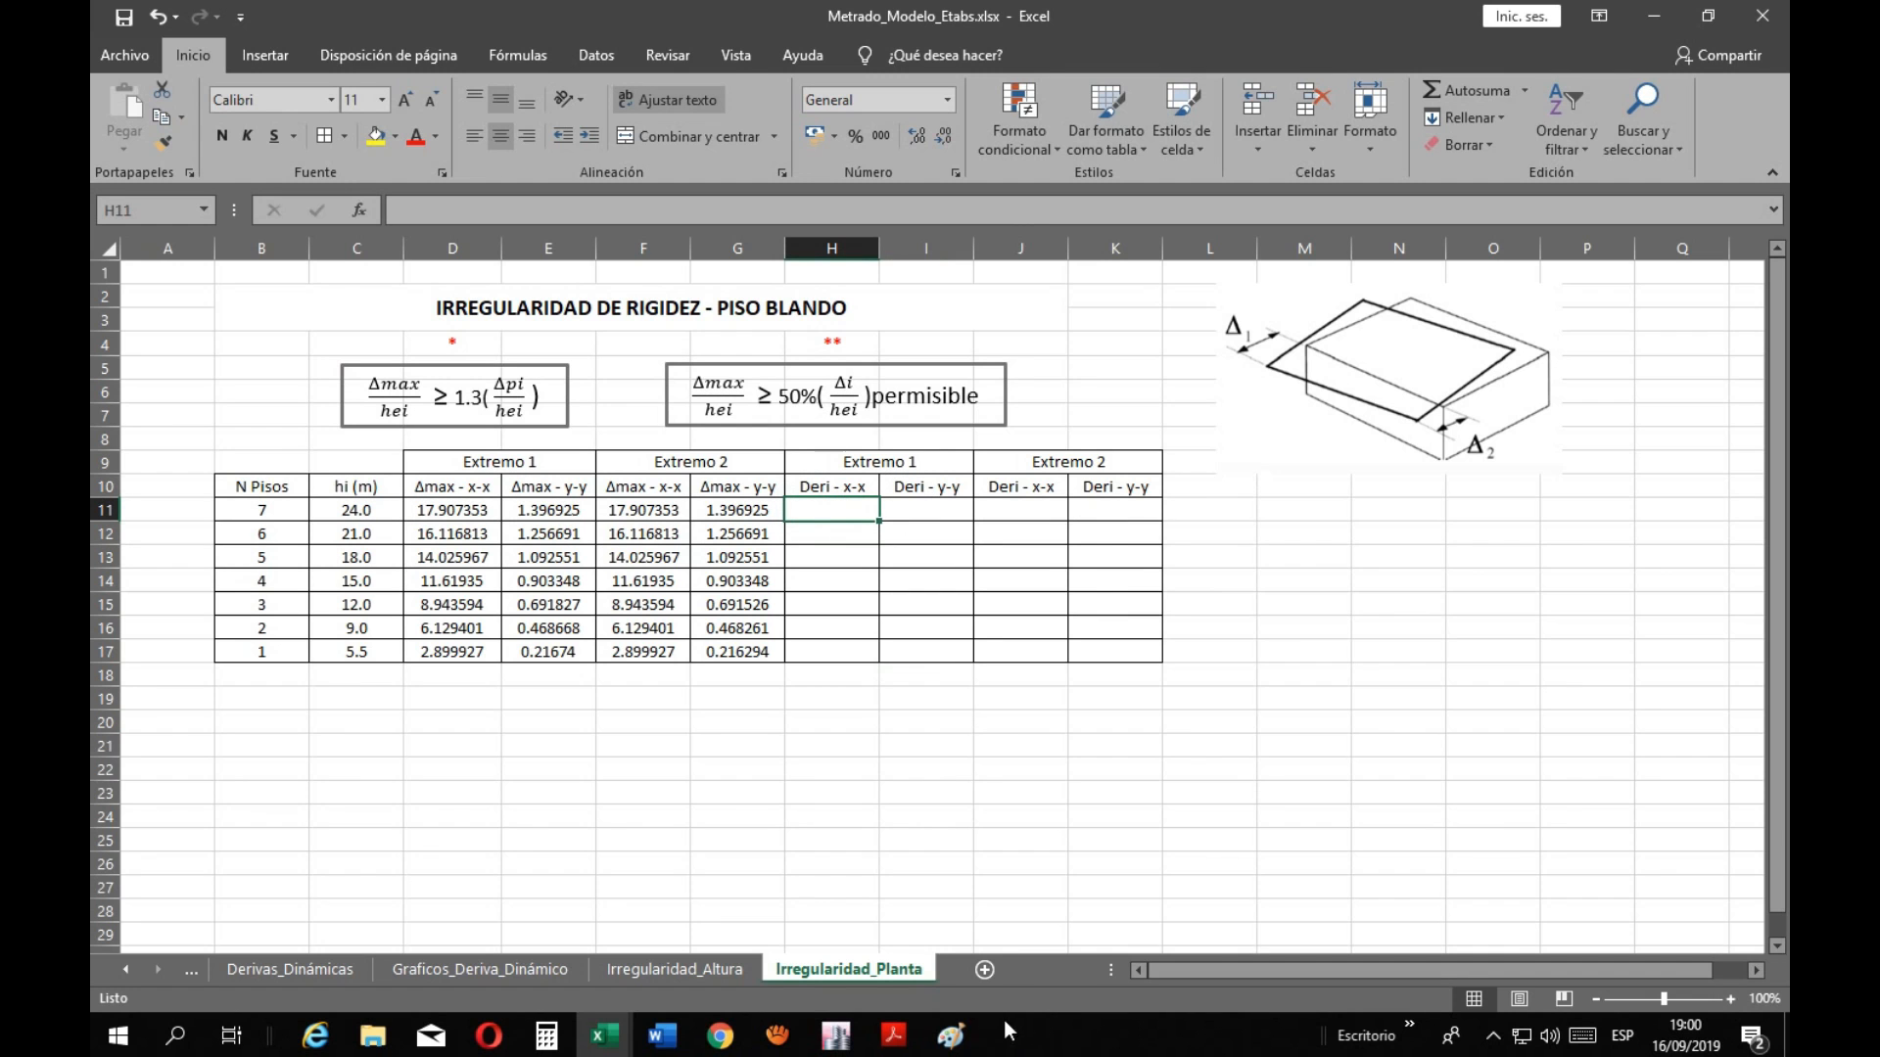
Switch to the Paint sketch and draw a green brace above the Δmax/hi > 0.5 criterion
left_click(950, 1036)
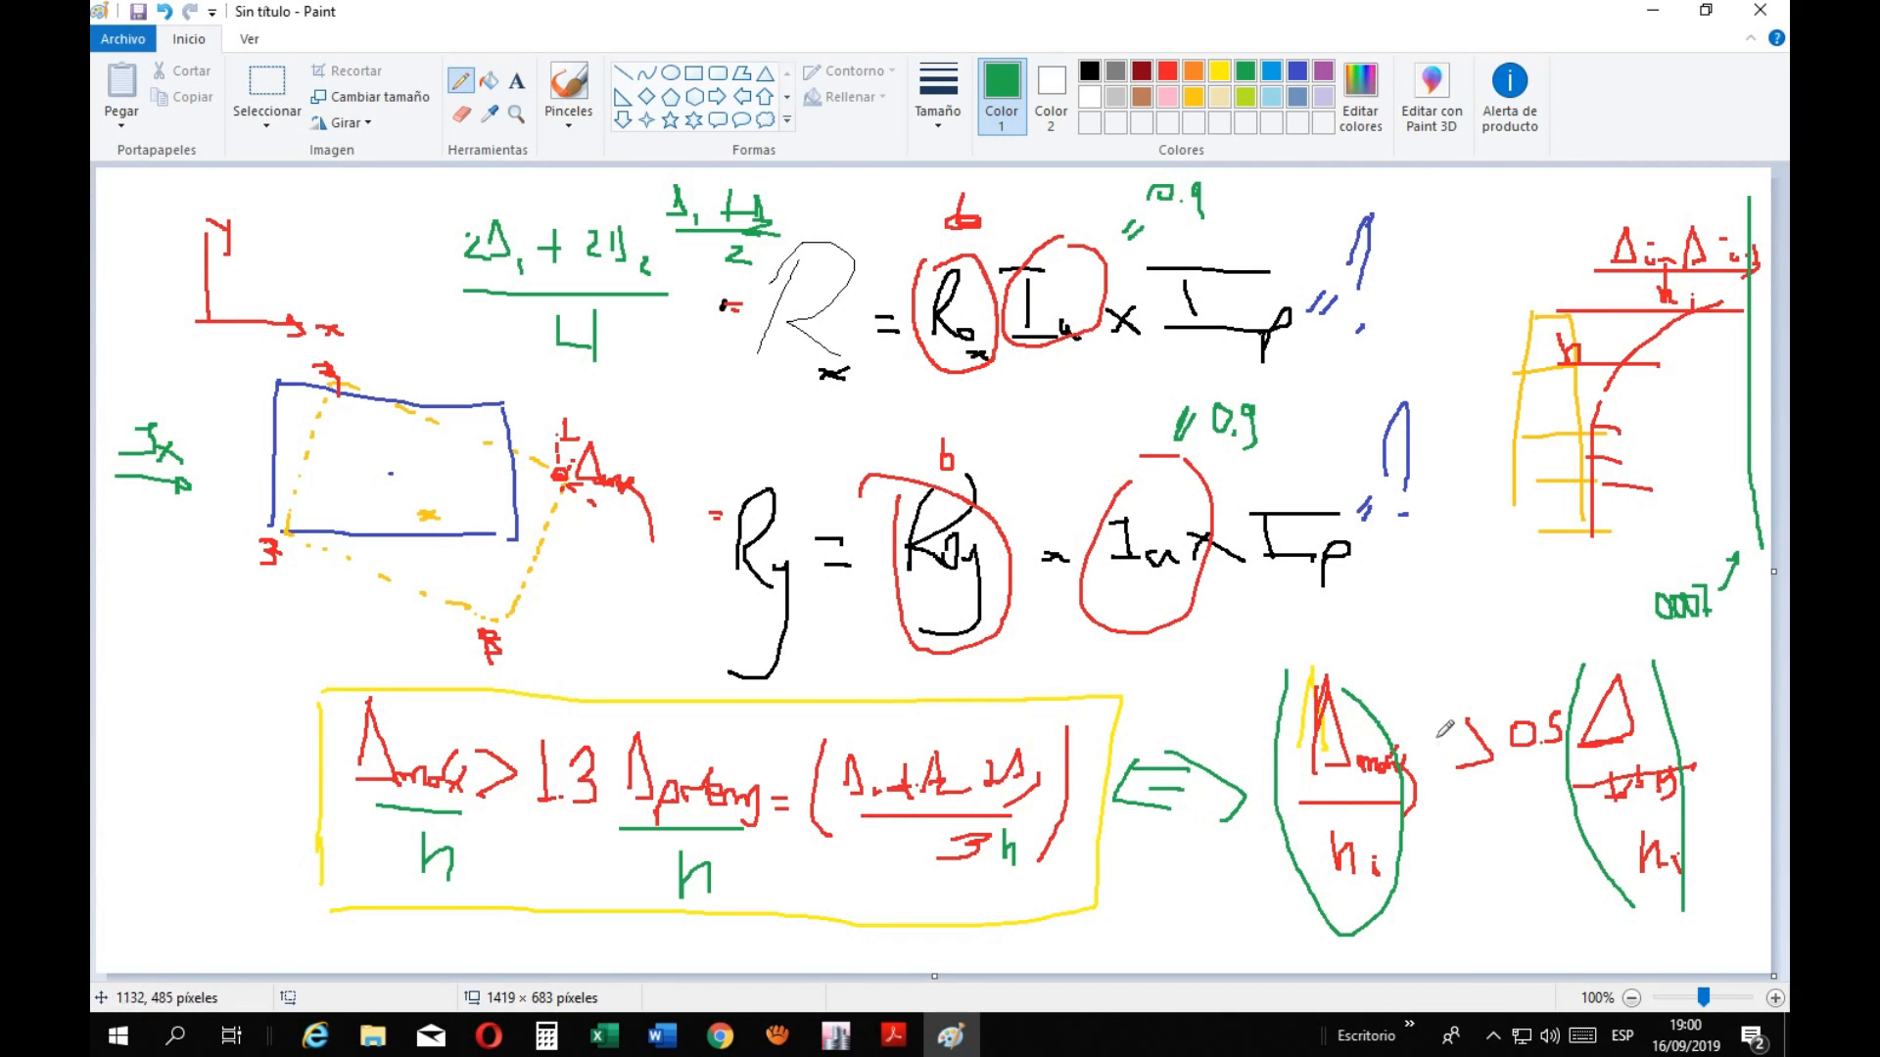
left_click_drag(1333, 643, 1605, 626)
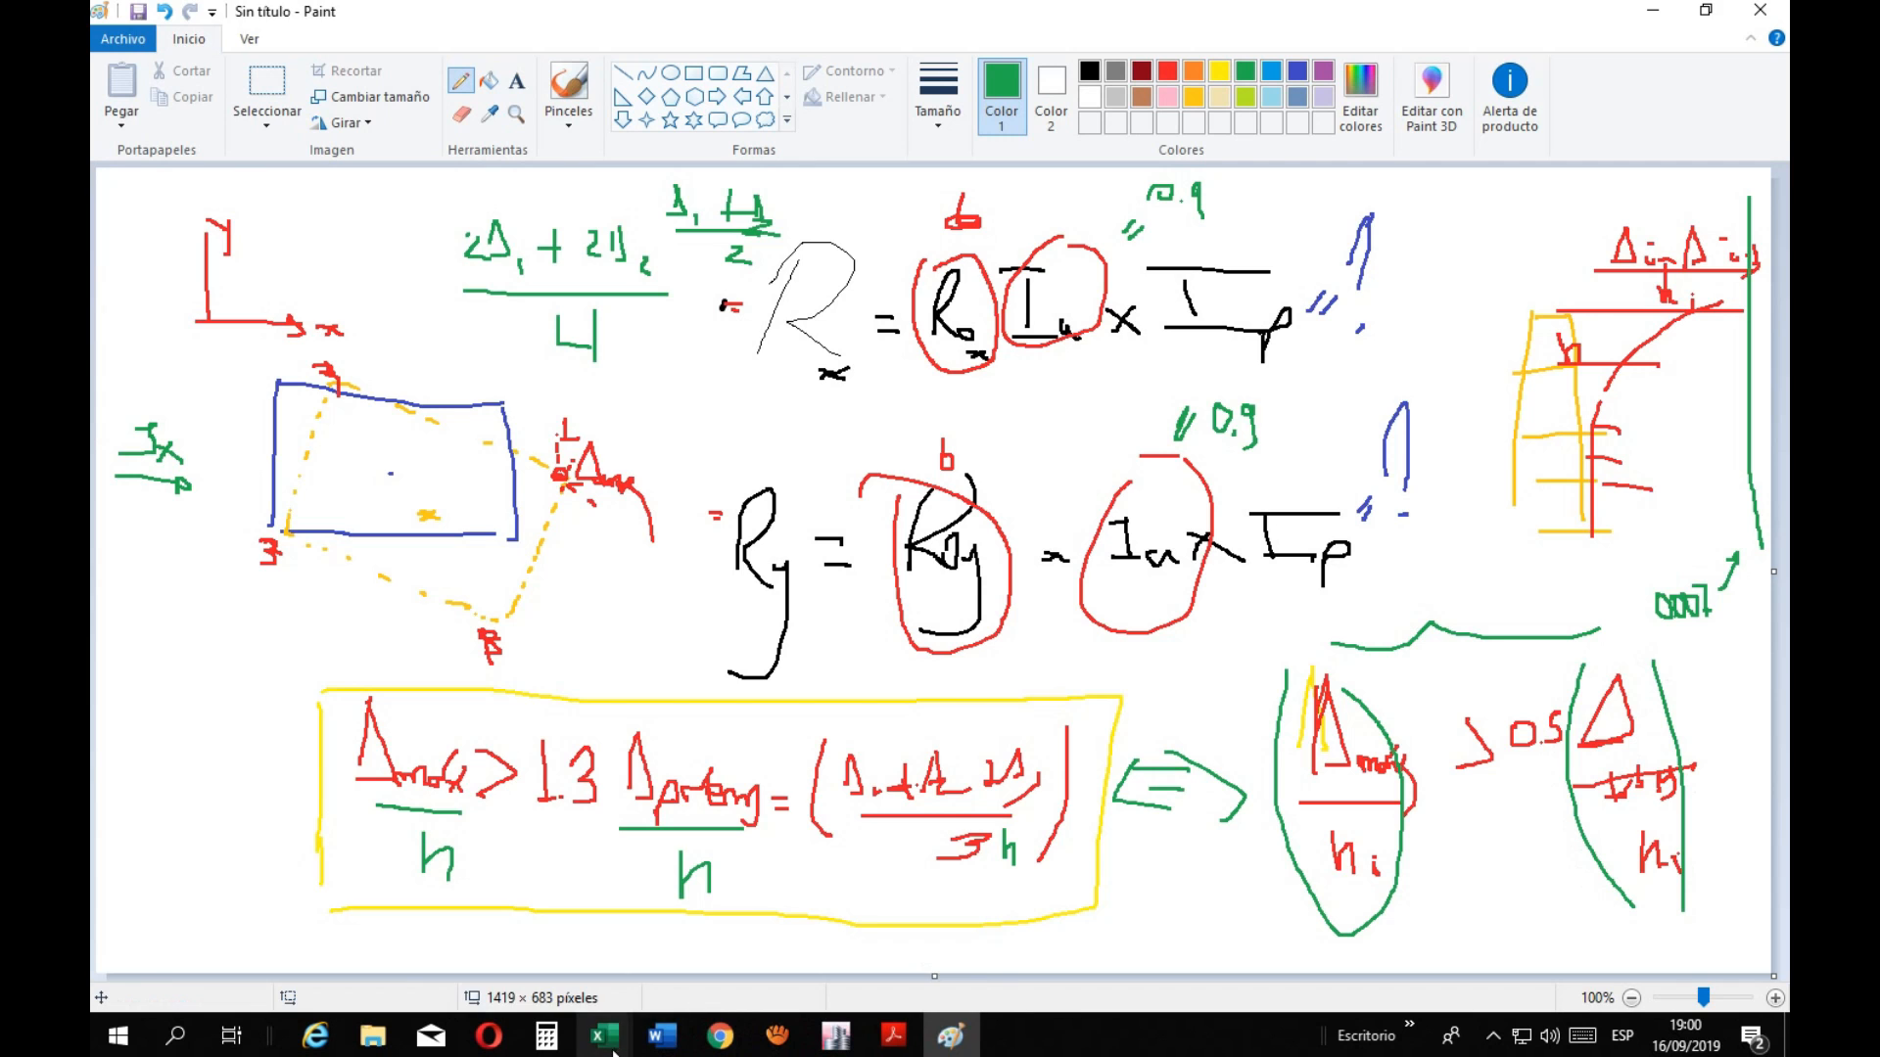
Close the Libro1 workbook of joint displacements and return to Metrado_Modelo_Etabs.xlsx in Excel
mouse_move(604, 1035)
mouse_move(795, 971)
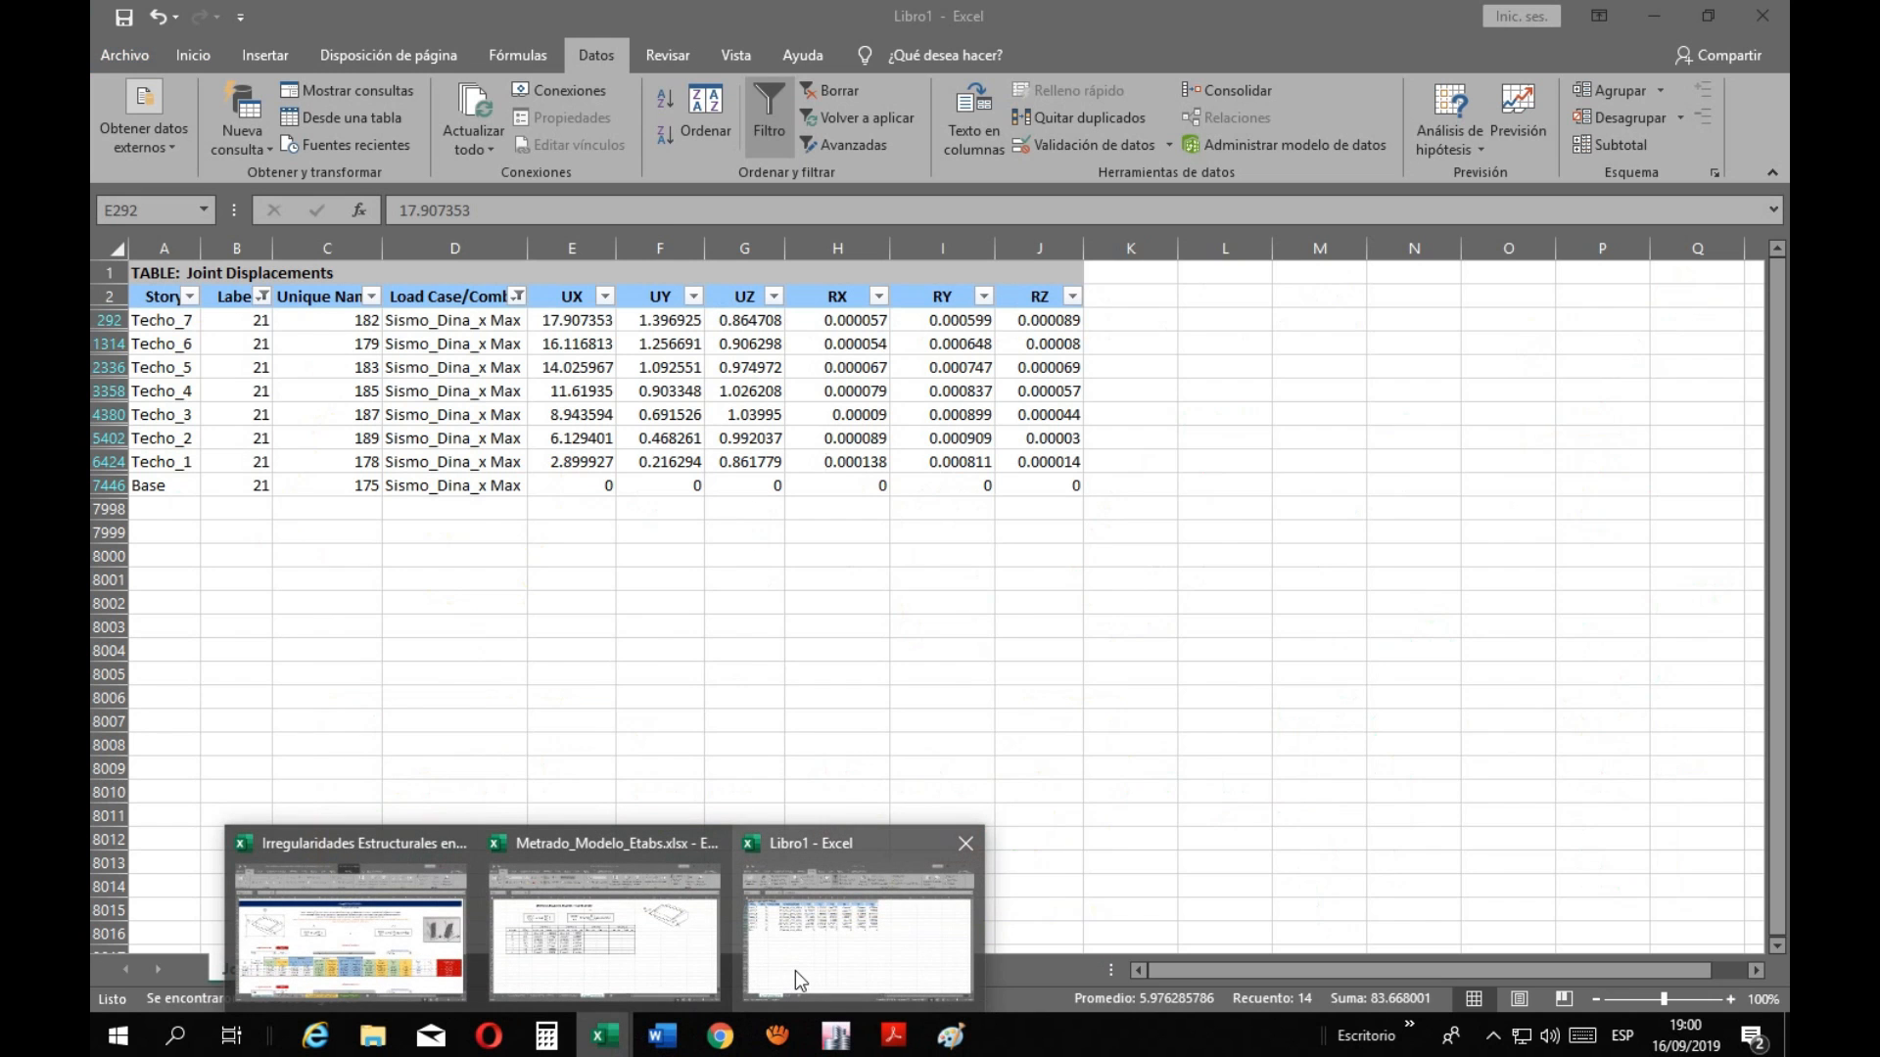
left_click(964, 843)
left_click(953, 540)
mouse_move(604, 1035)
left_click(720, 966)
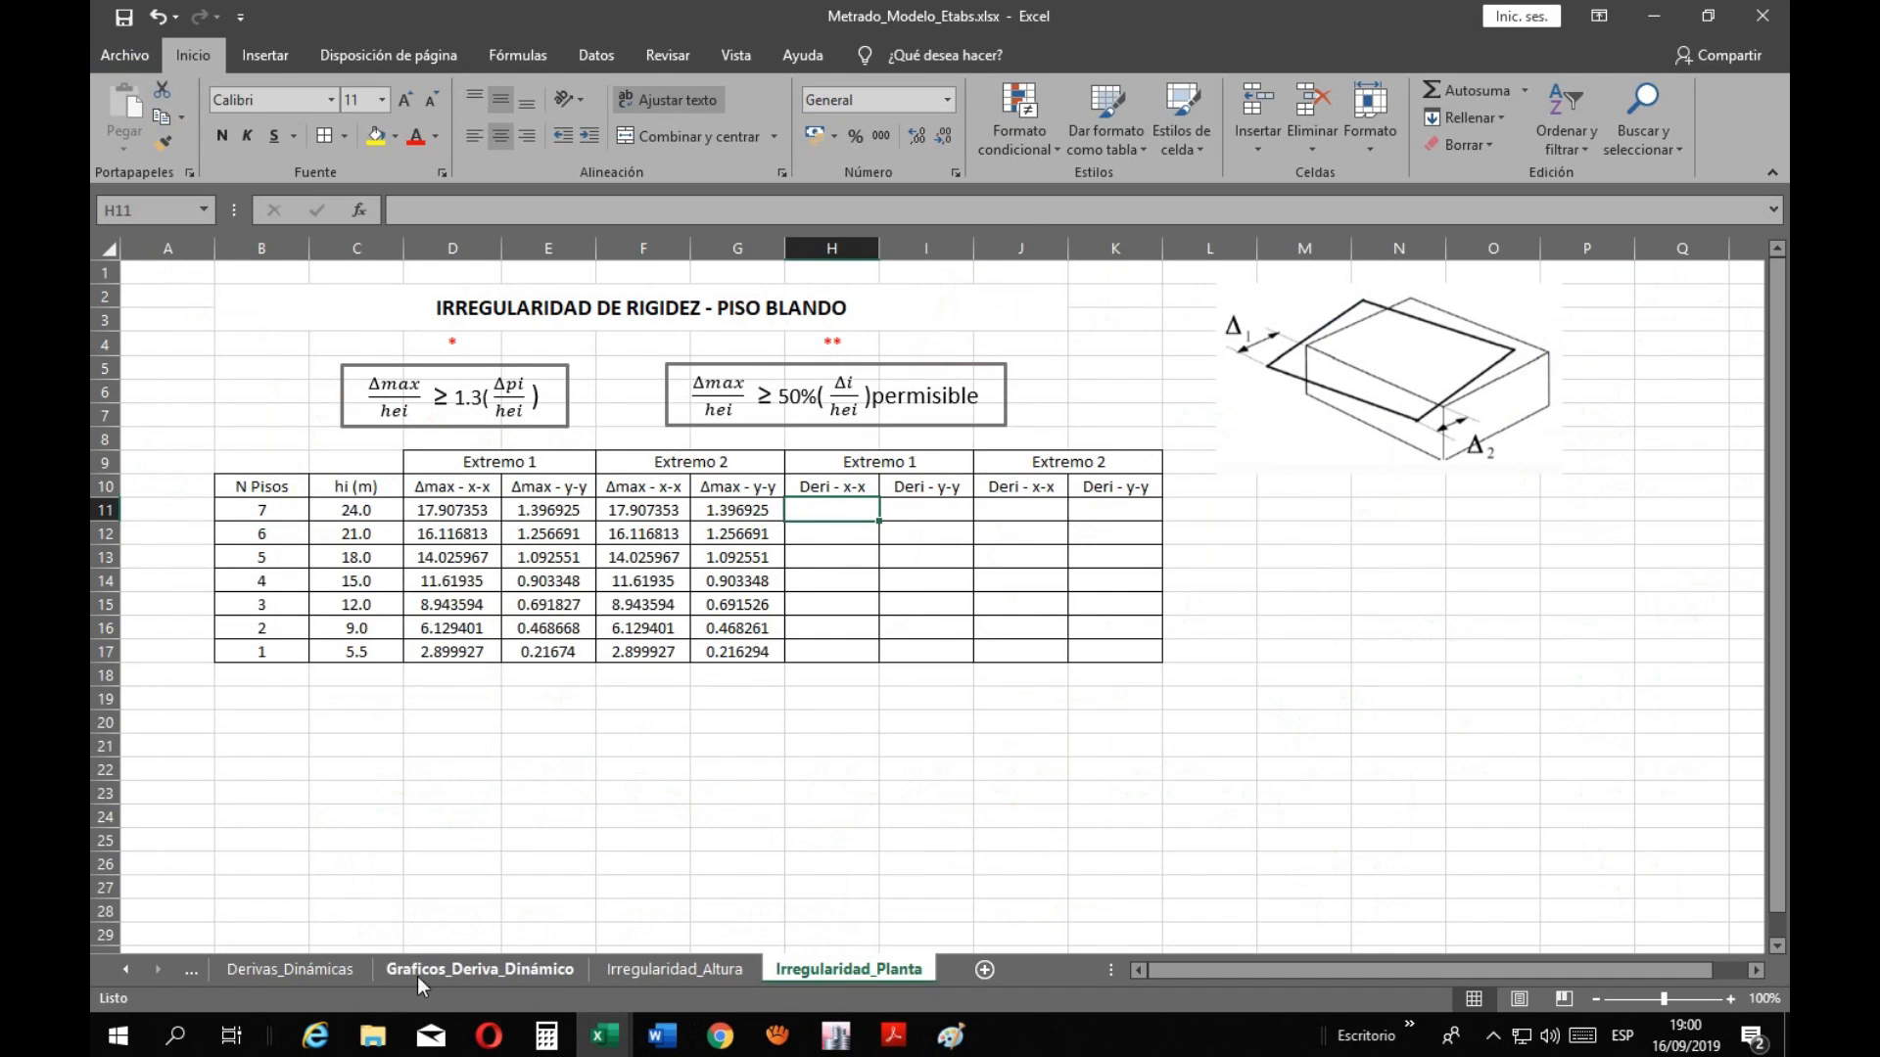
Review the elastic and inelastic drifts and the ØE030 limits in Derivas_Dinámicas, comparing them with the criterion sketched in Paint
left_click(282, 973)
left_click(444, 973)
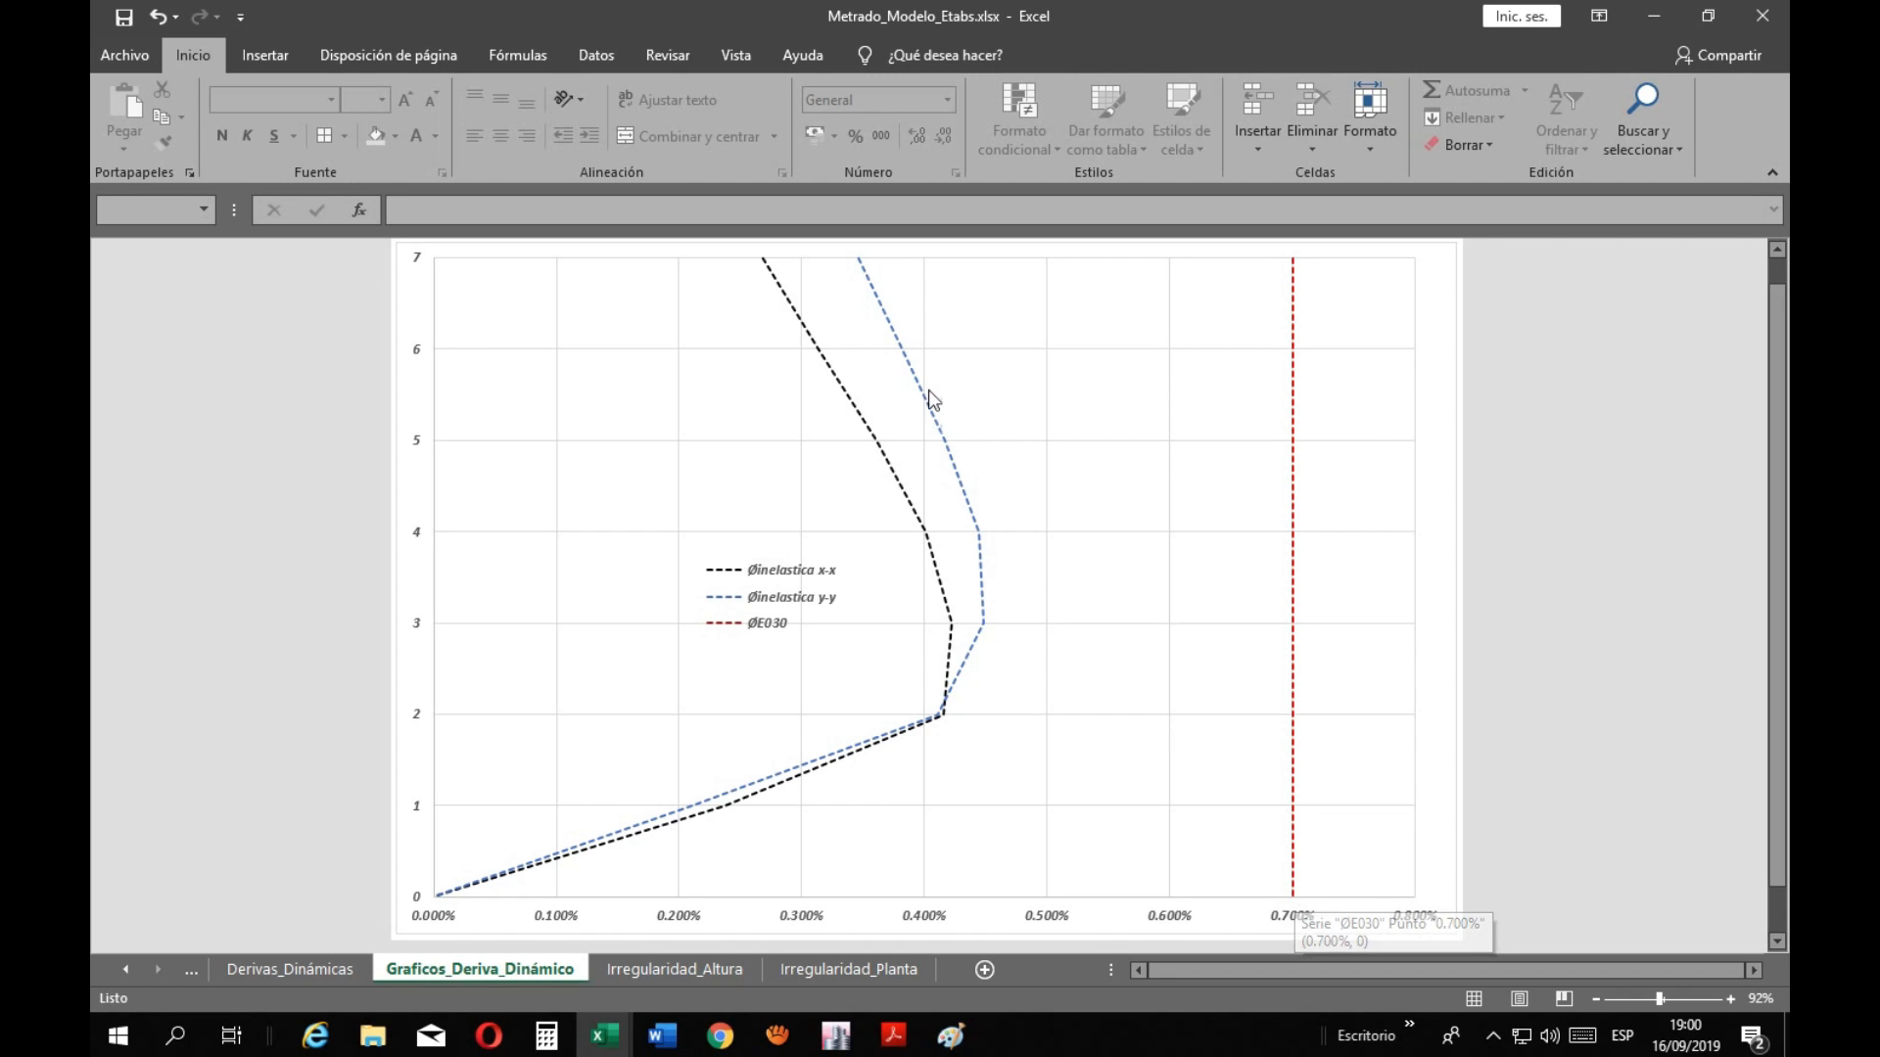
left_click(314, 972)
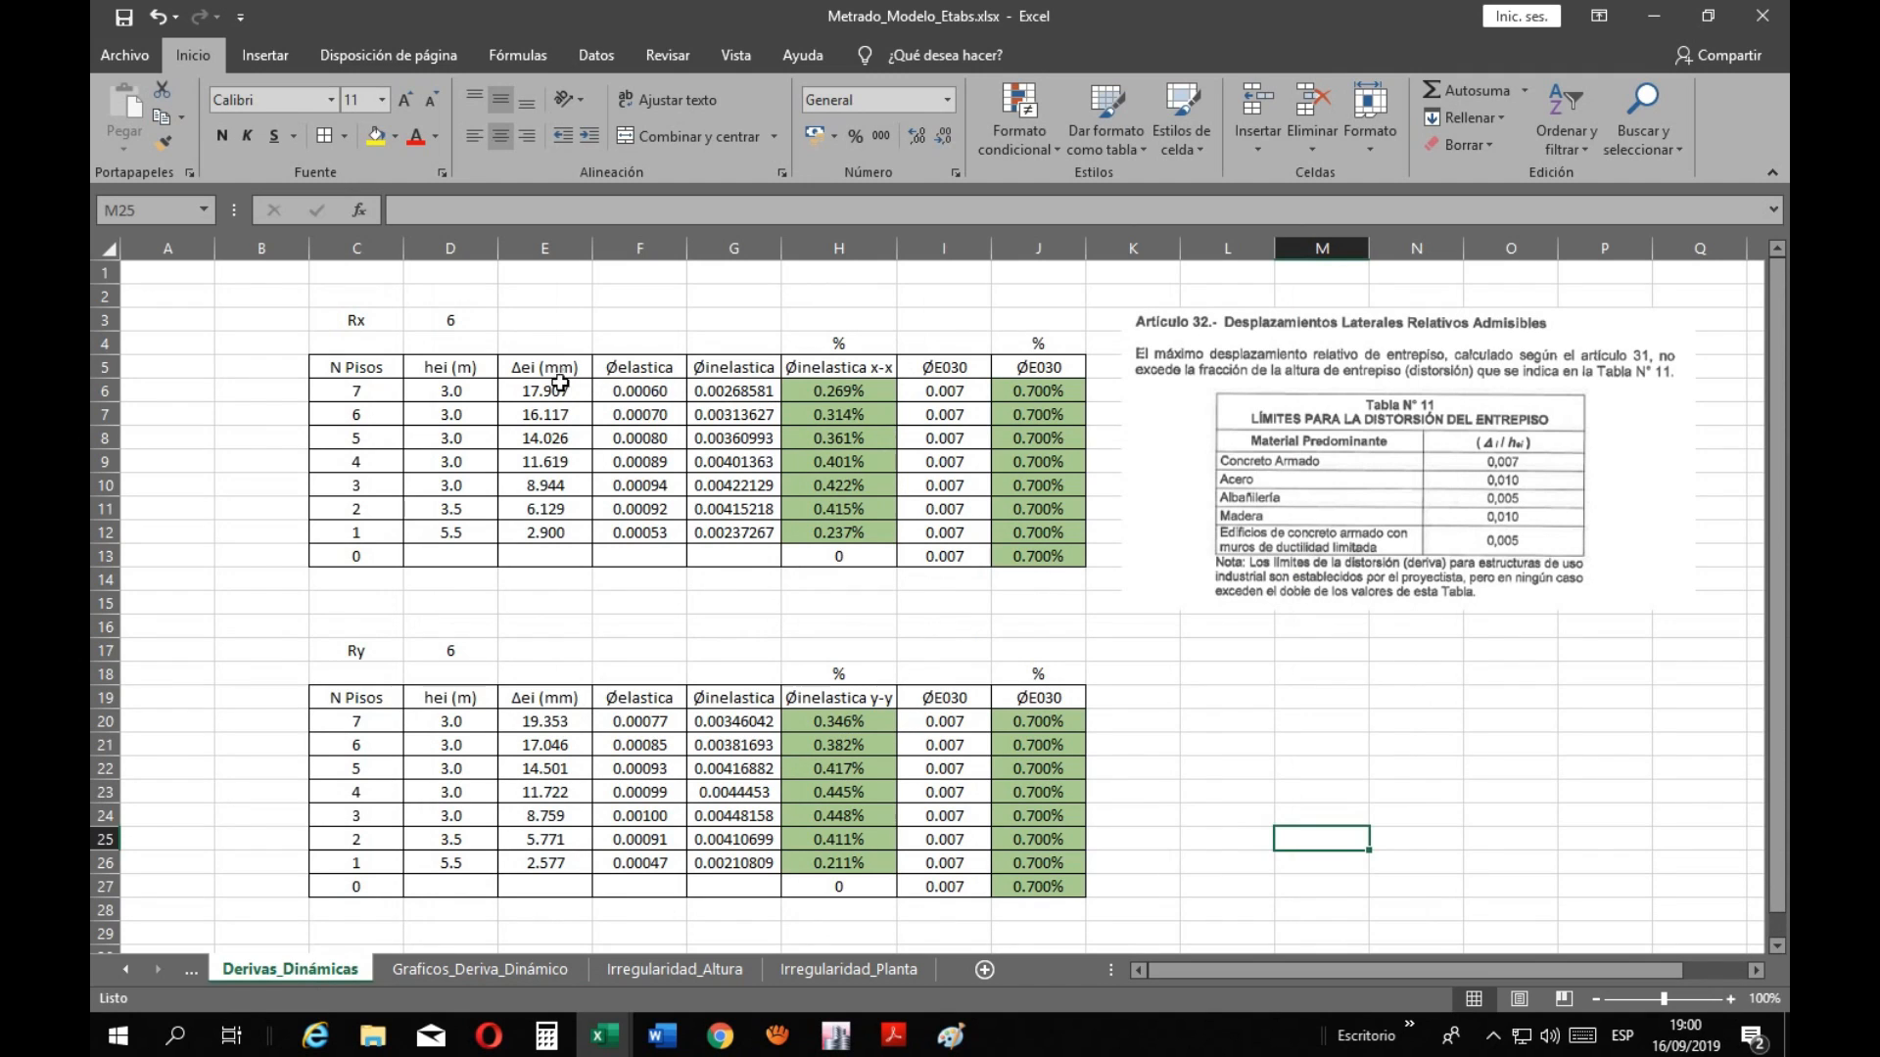
left_click_drag(641, 393, 647, 541)
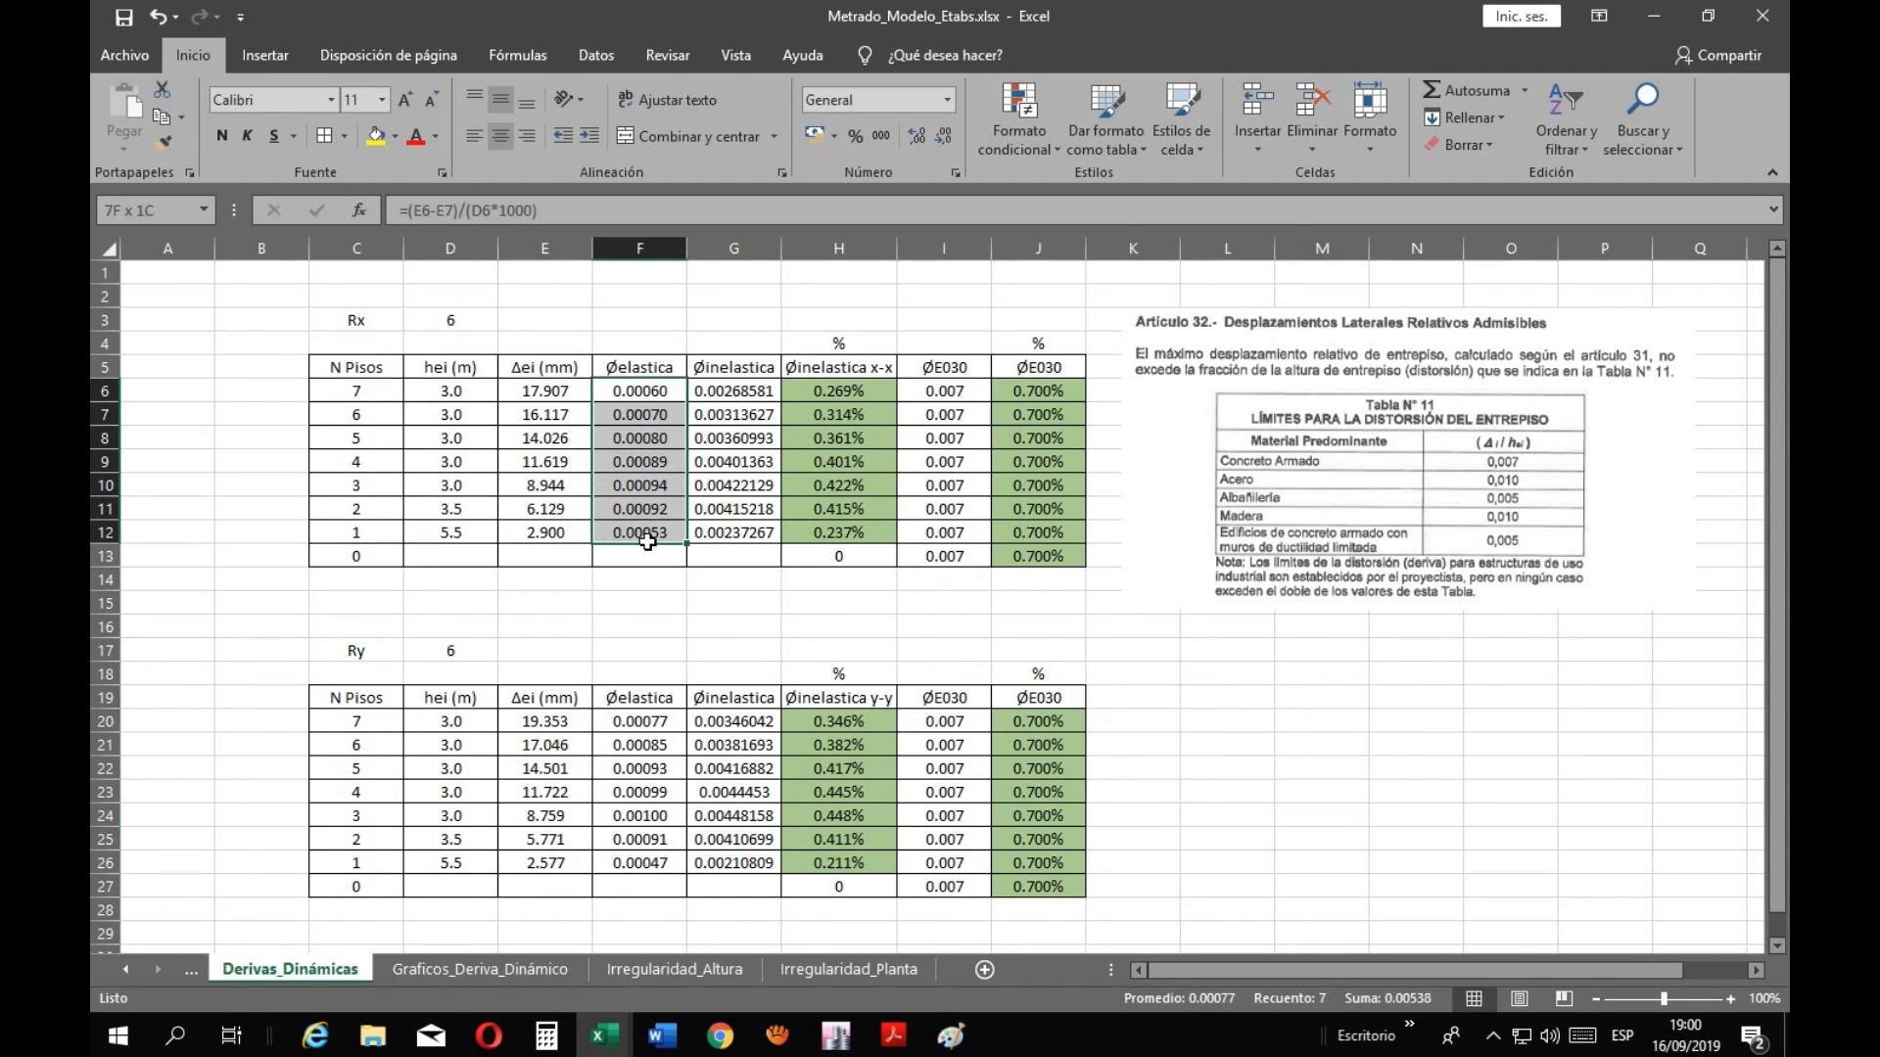
left_click(717, 391)
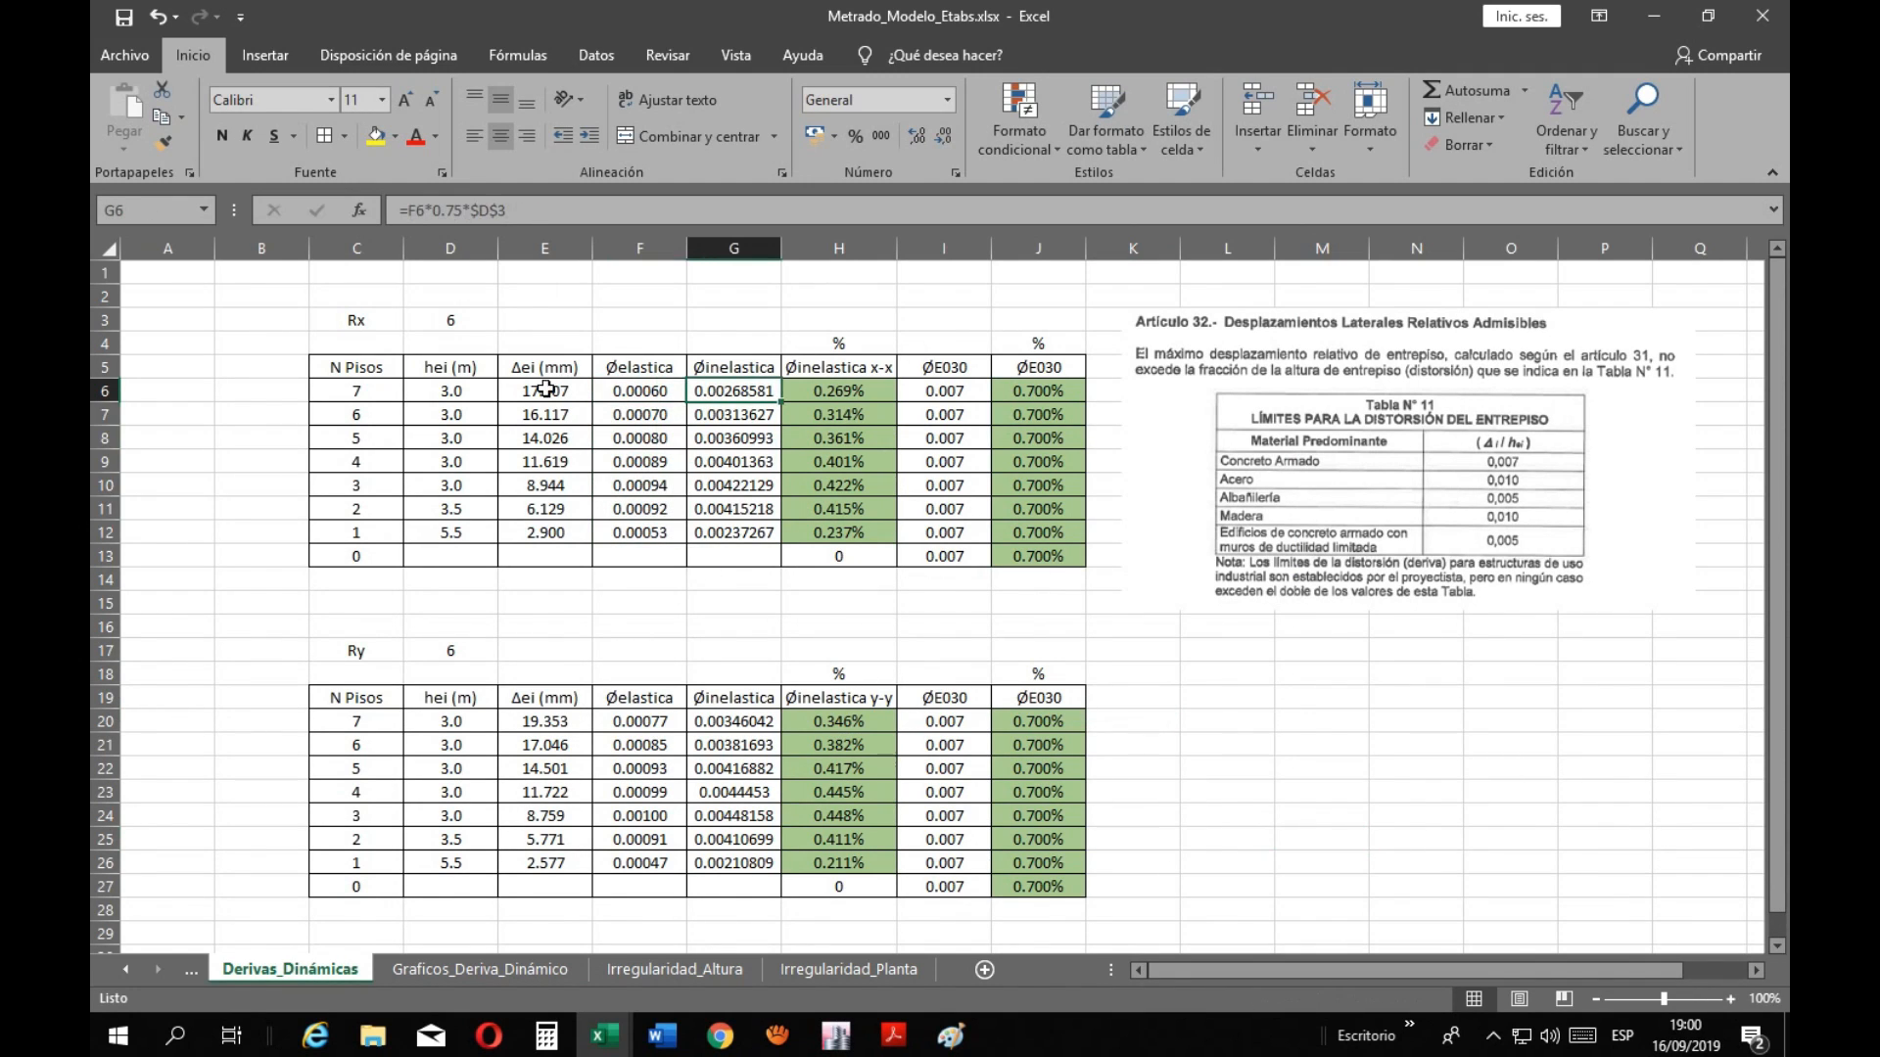
left_click_drag(735, 396, 732, 524)
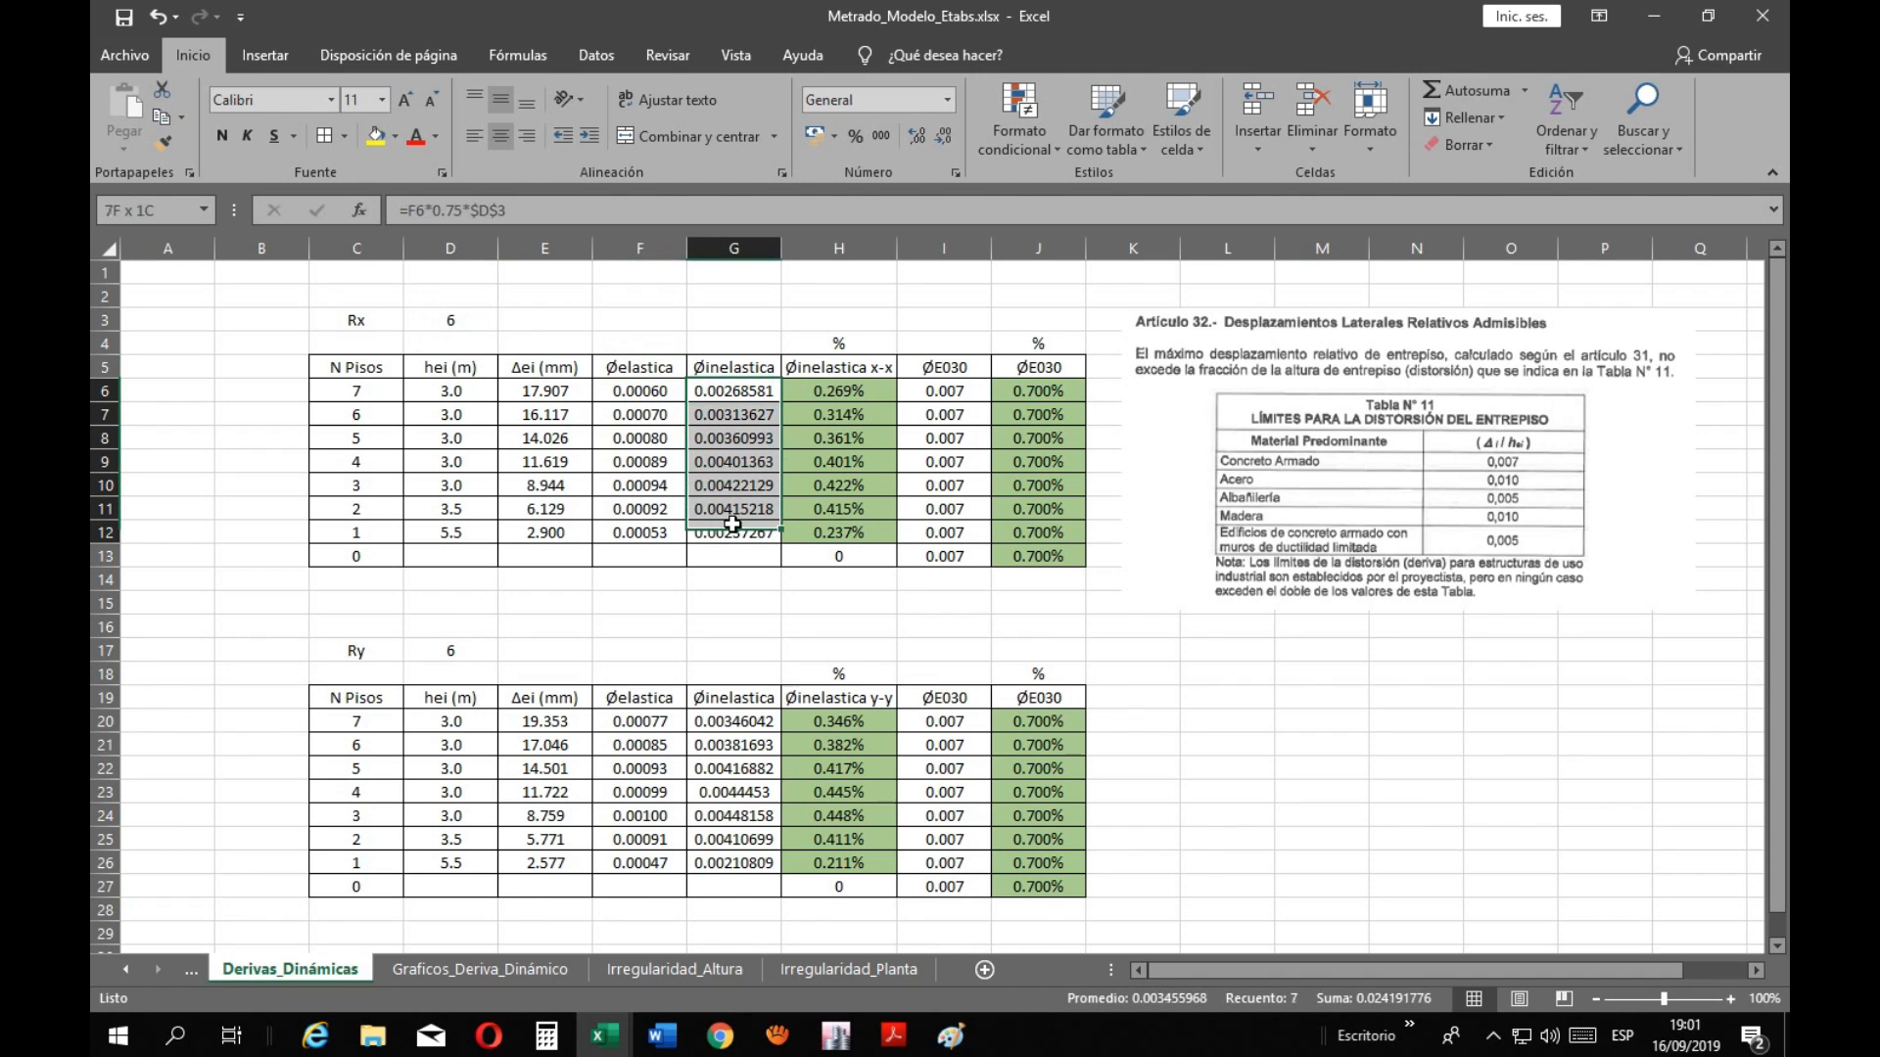
key("ctrl+v")
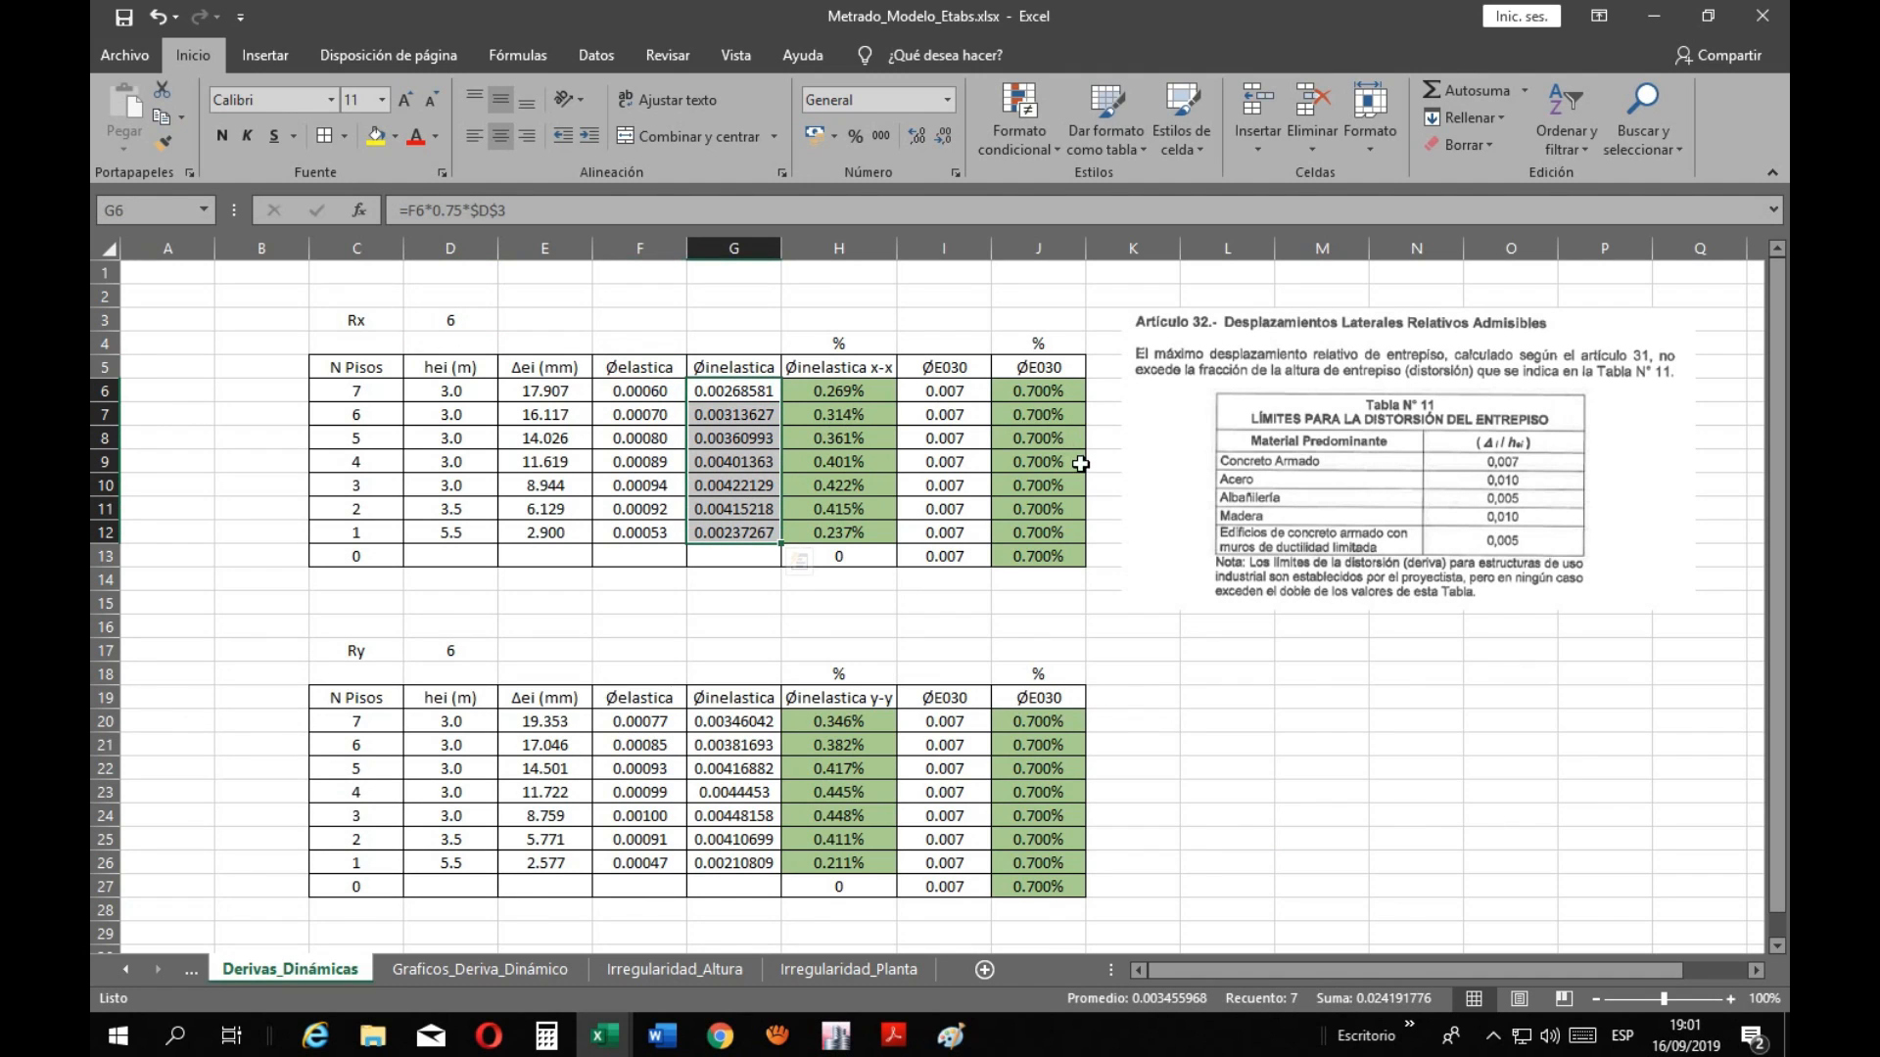
left_click_drag(932, 393, 944, 533)
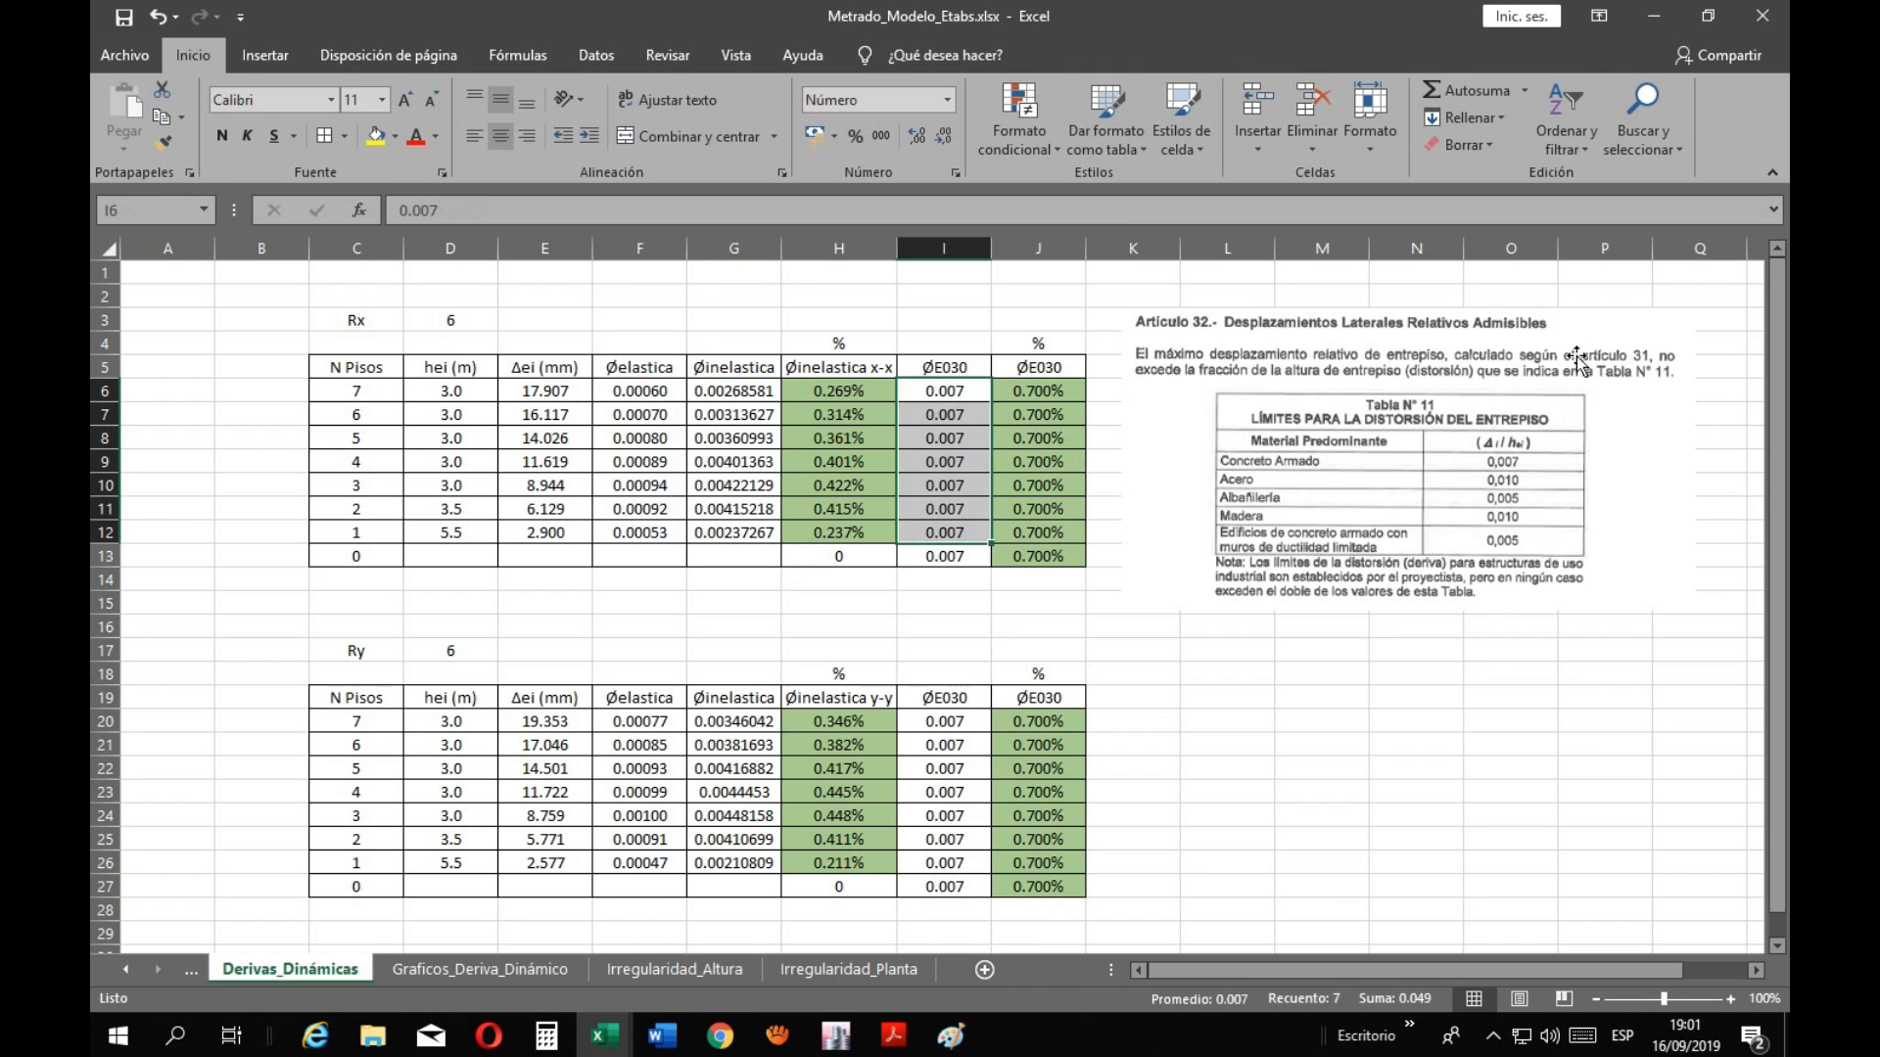
left_click(950, 1036)
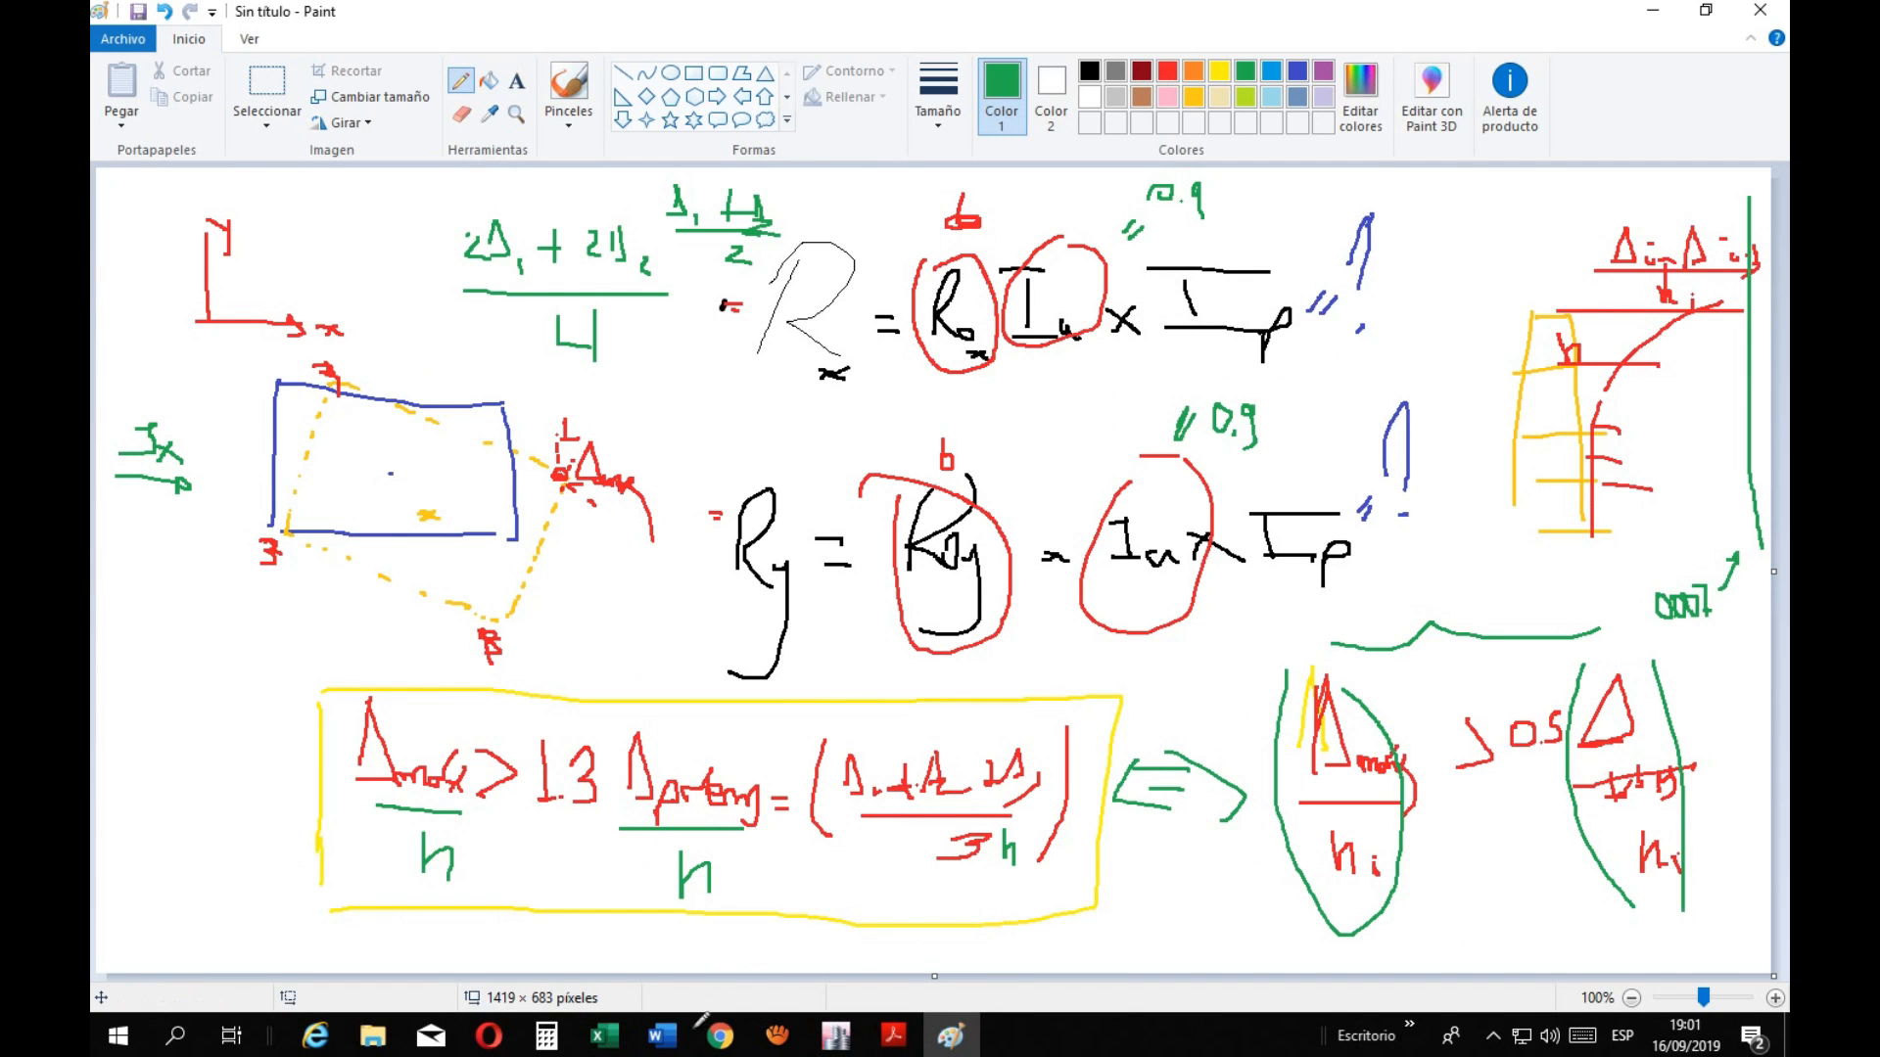
mouse_move(605, 1036)
left_click(795, 979)
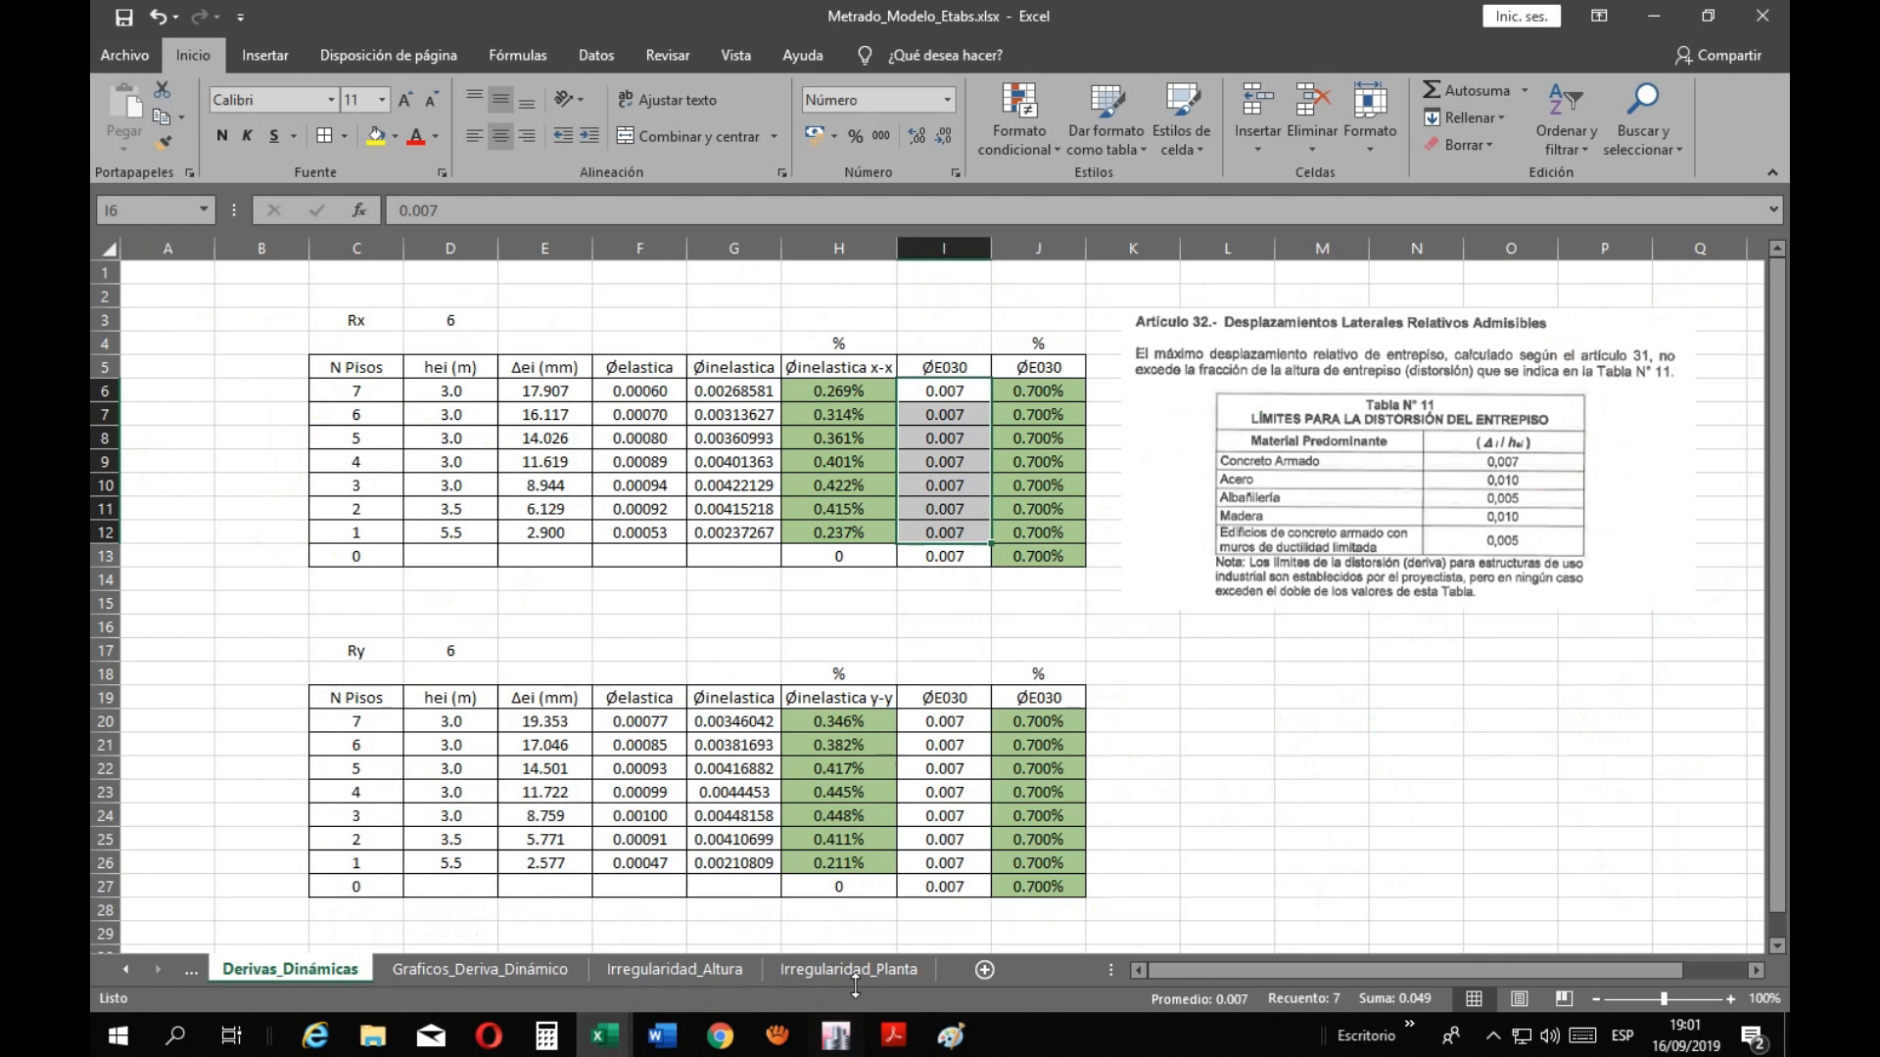
Enter the label R in B4 and the value 6 in C4 of the Irregularidad_Planta sheet
left_click(854, 971)
left_click(978, 790)
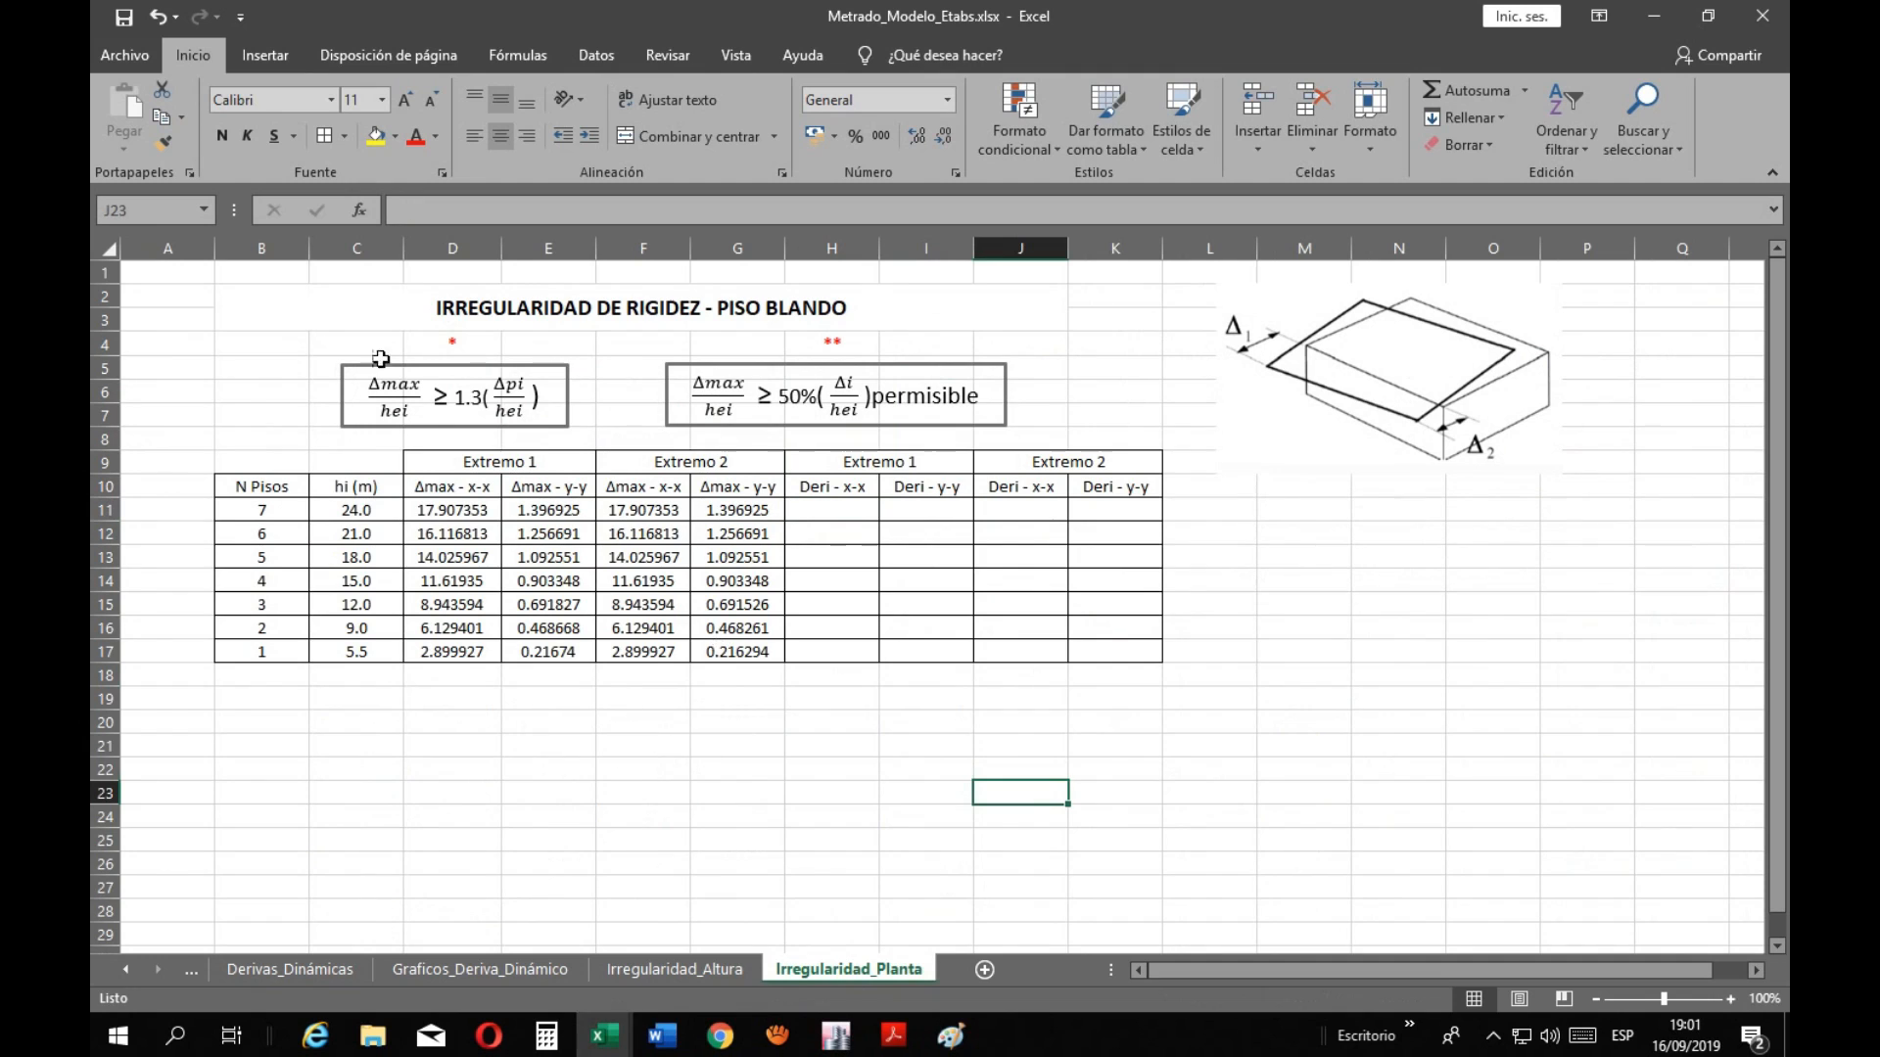
left_click(235, 345)
type("R")
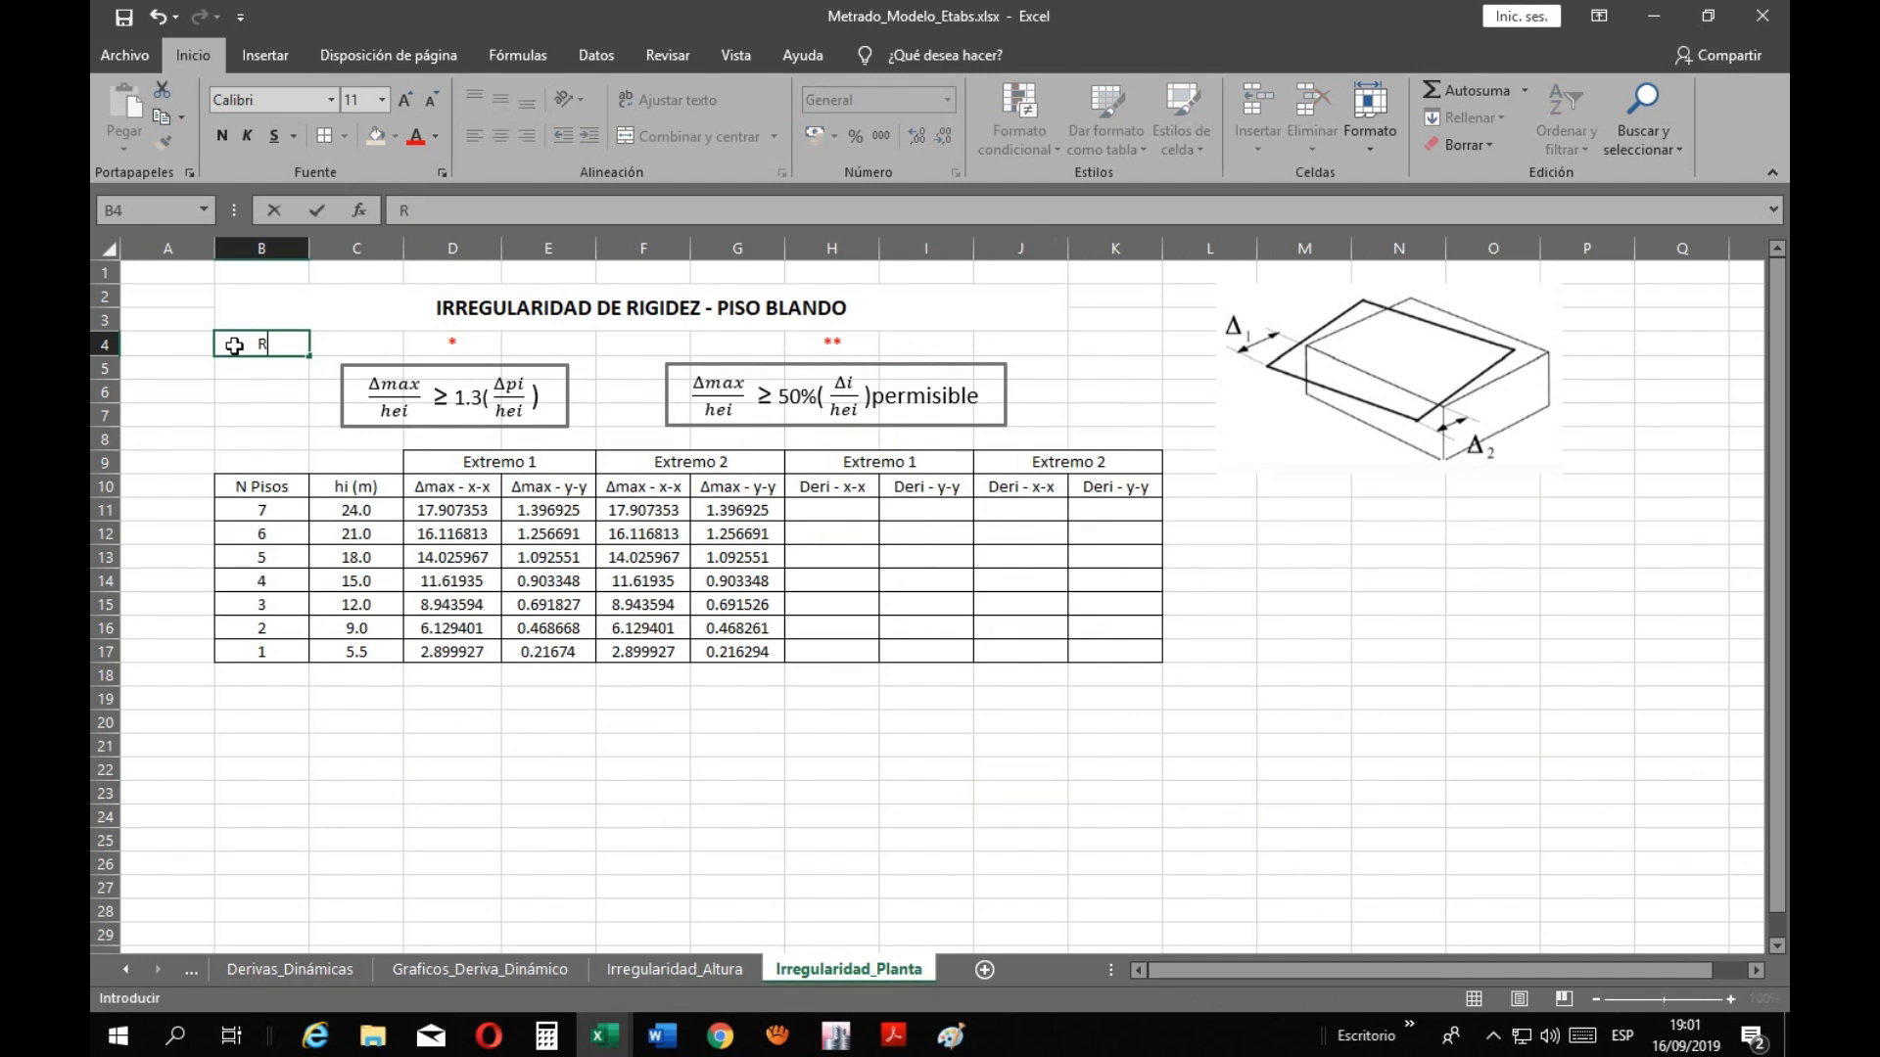
left_click(356, 344)
type("6")
key("Return")
left_click(586, 773)
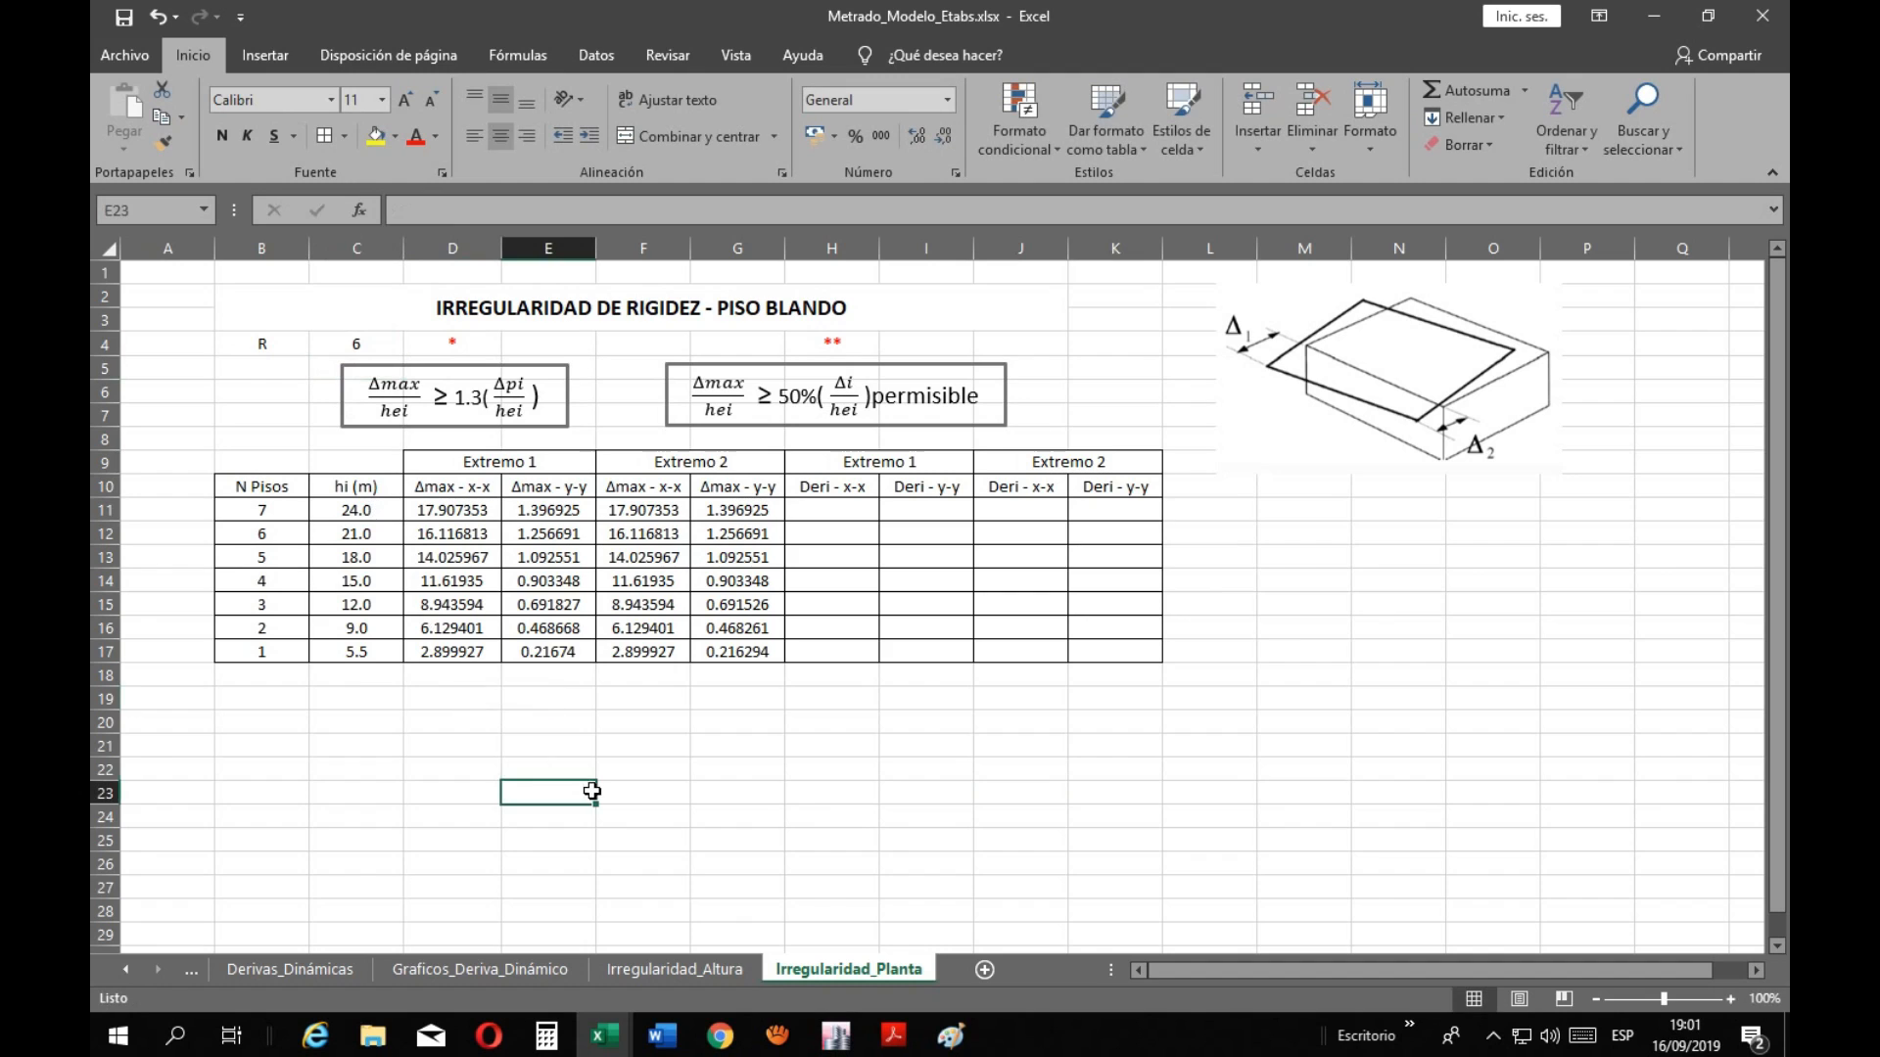
left_click(1048, 773)
Begin the Extremo 1 x-x drift formula in H11 of Irregularidad_Planta as =(D11-D12)/(C11*1000)
left_click(812, 507)
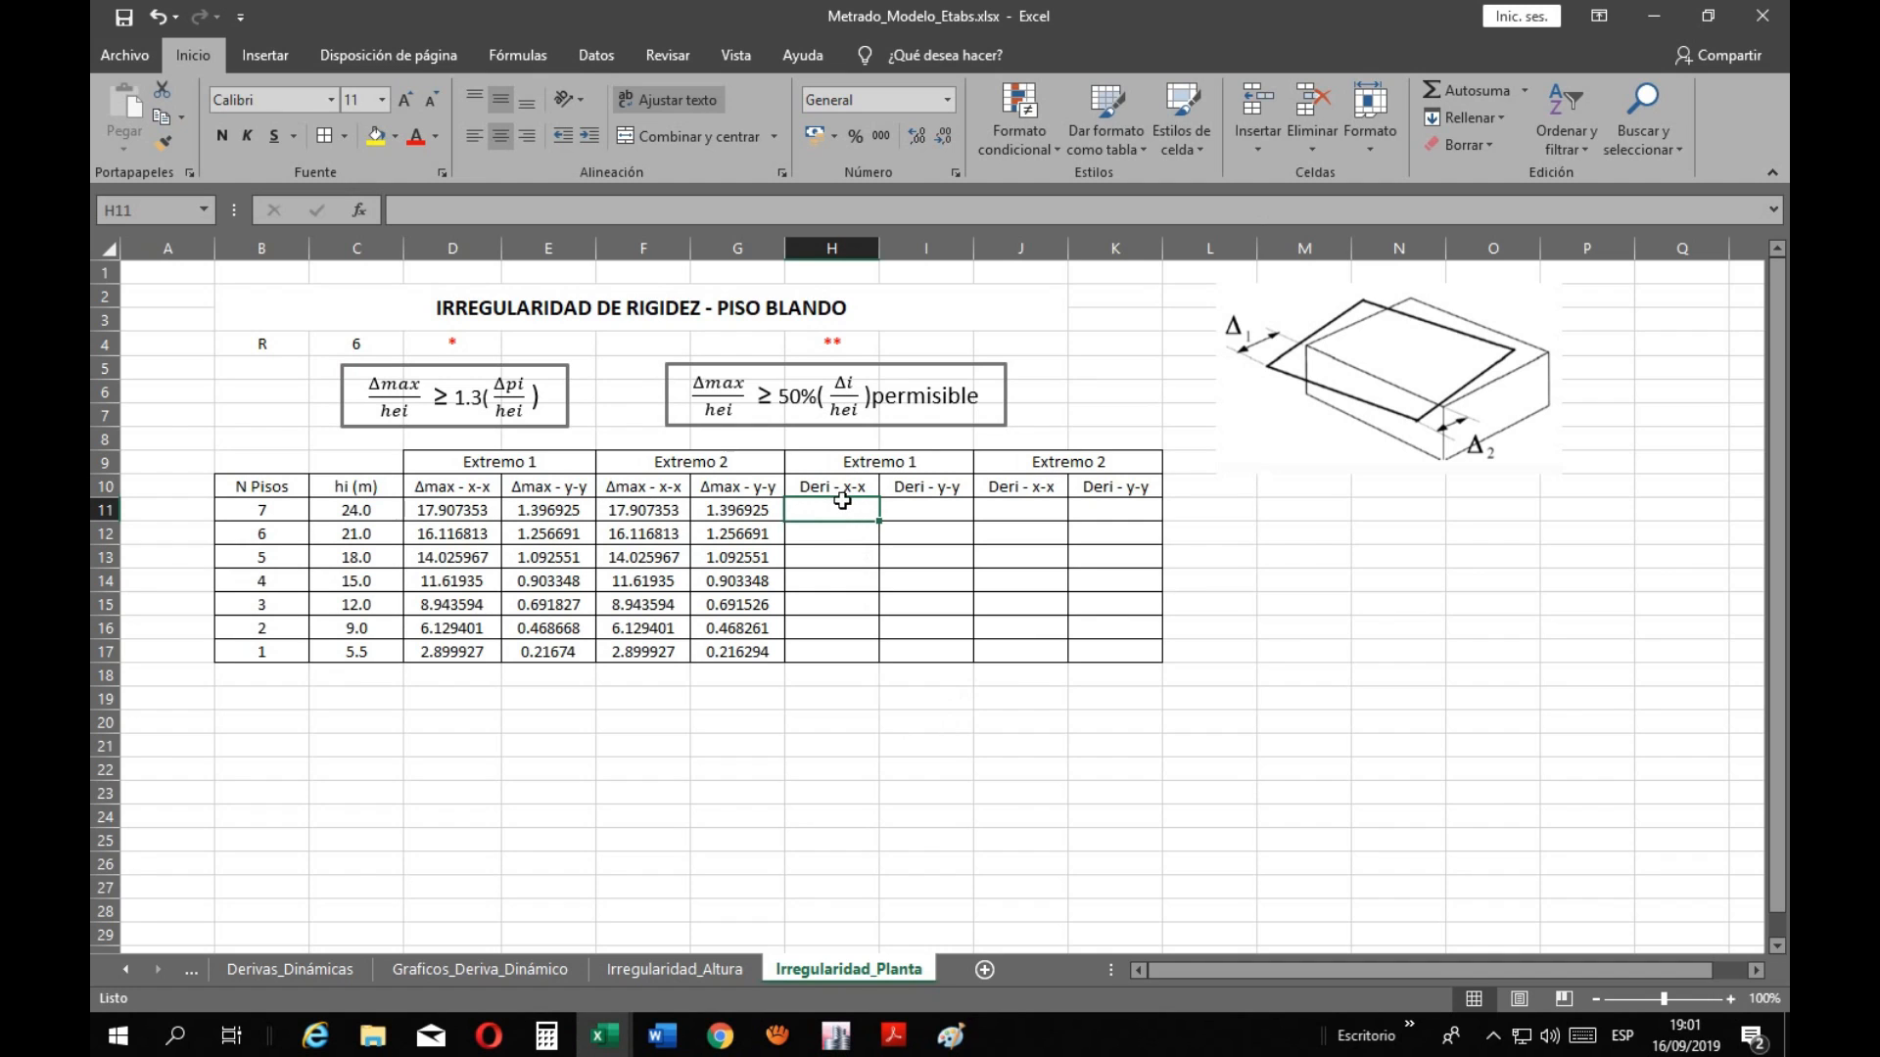
type("=")
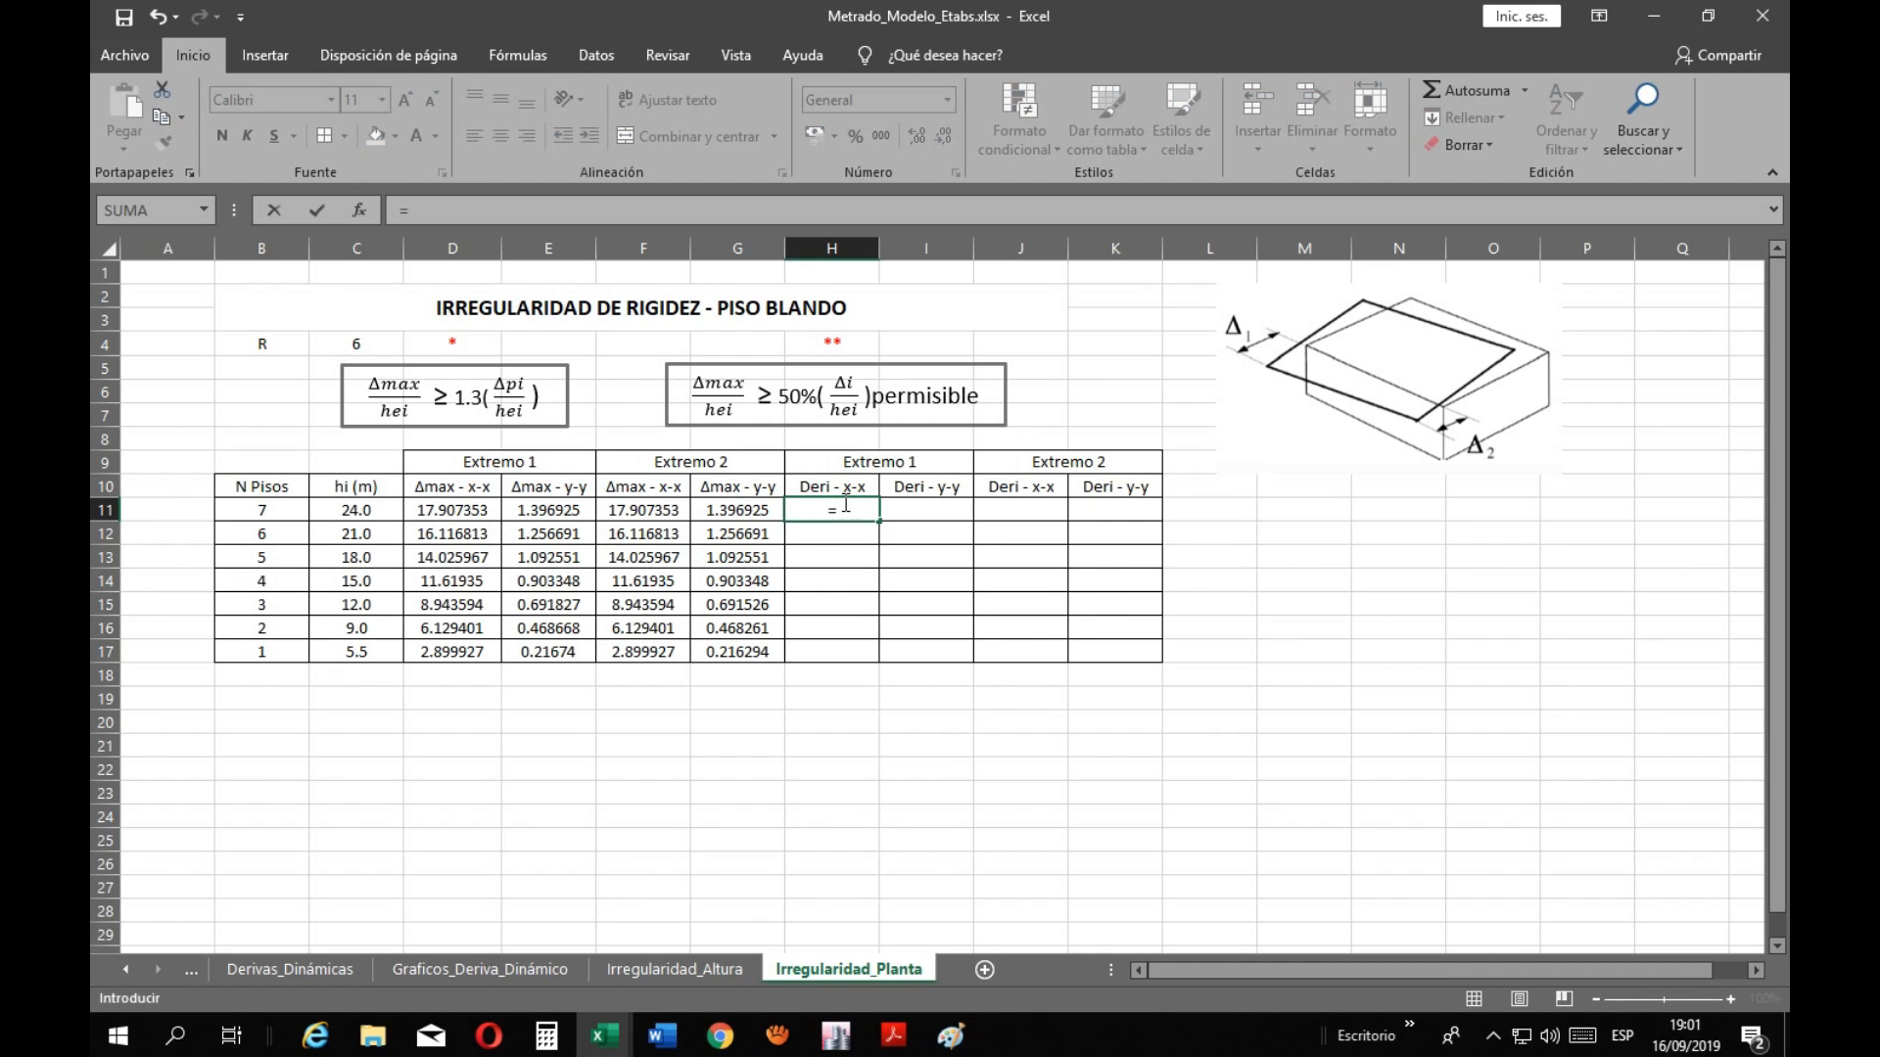
left_click(478, 516)
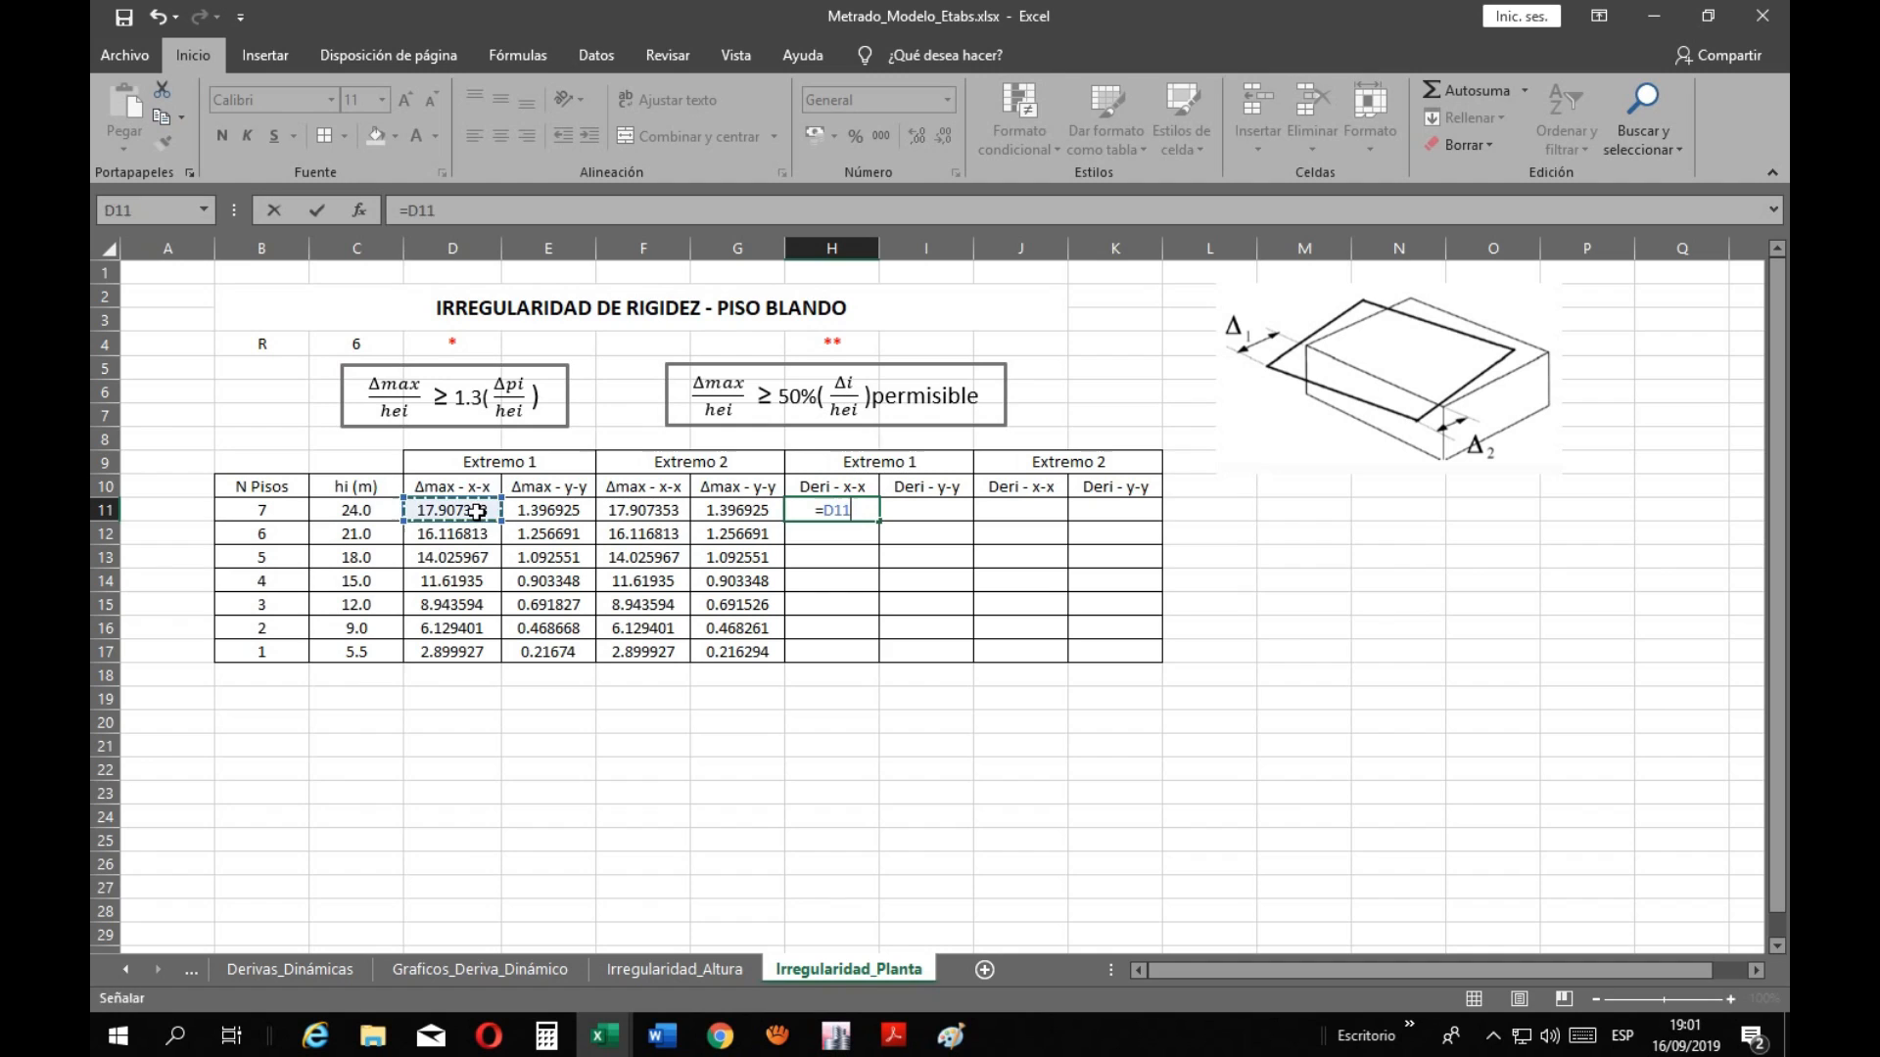
left_click(824, 508)
type("(")
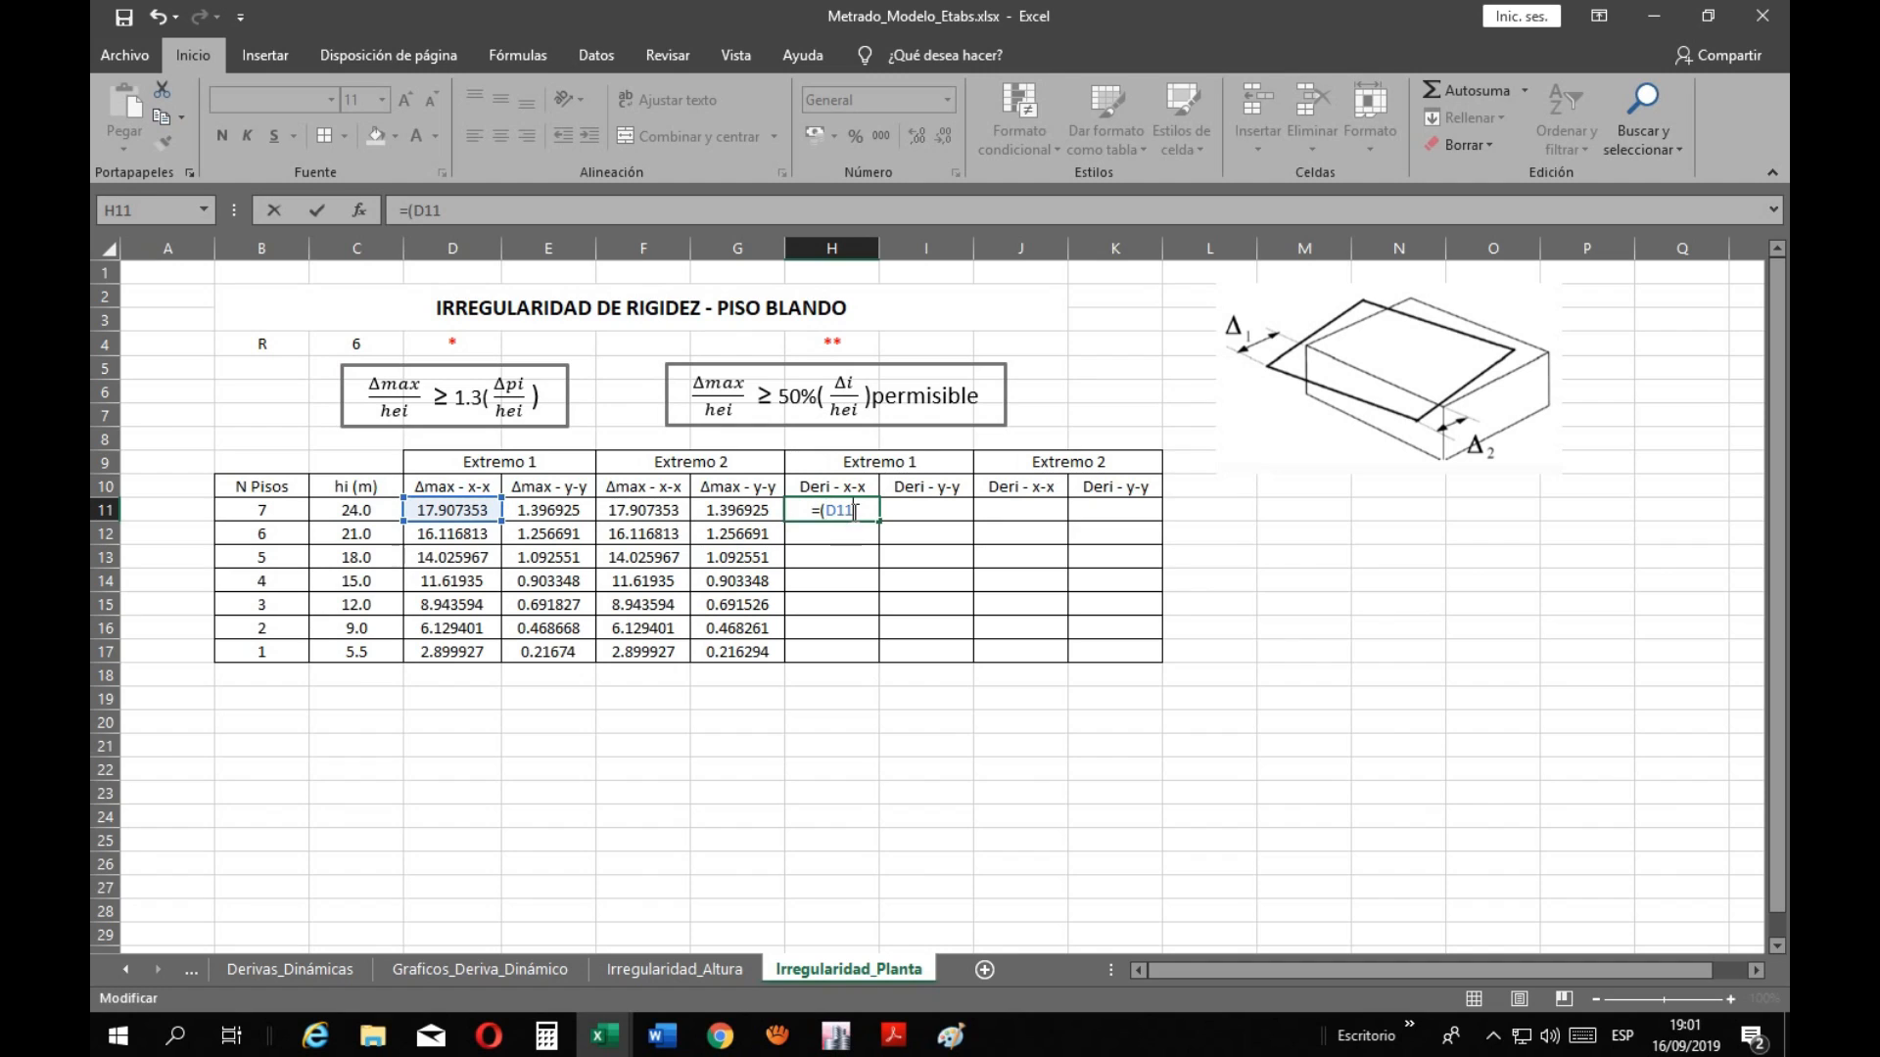
left_click(493, 537)
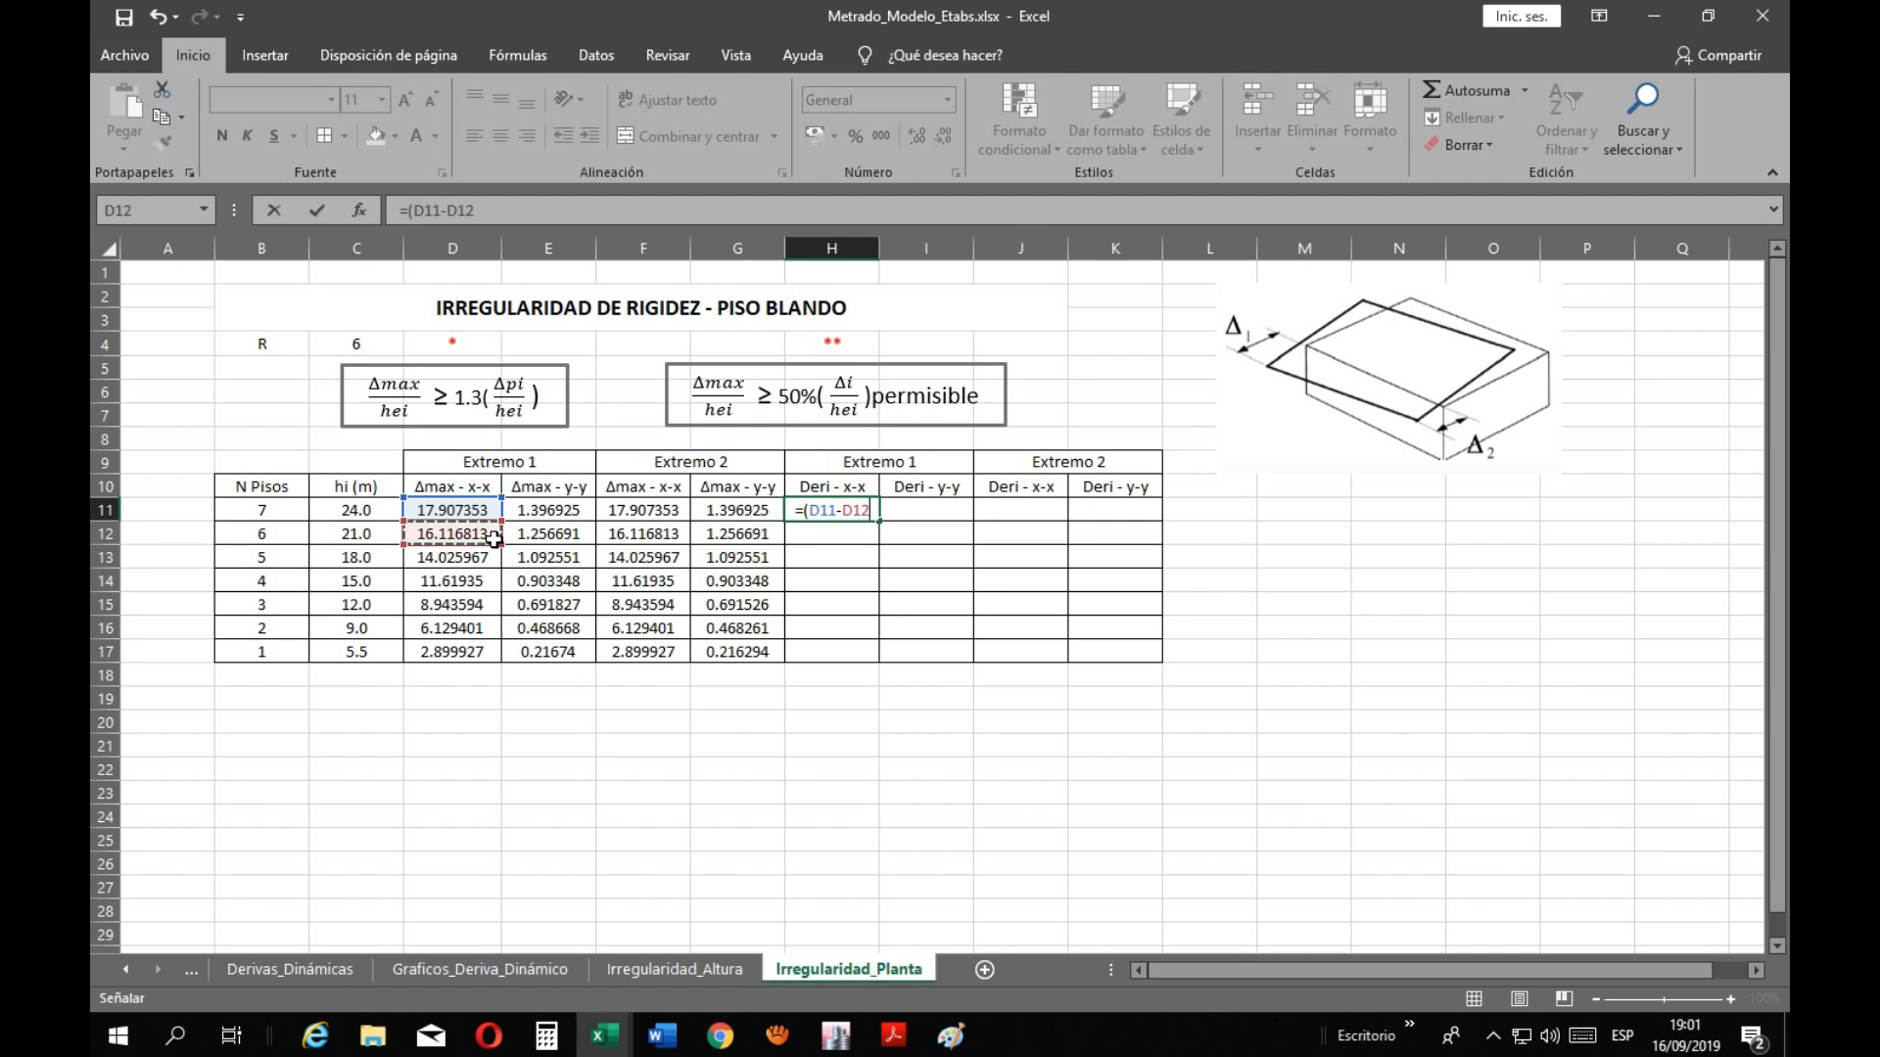
type("(")
key("BackSpace")
type(")/")
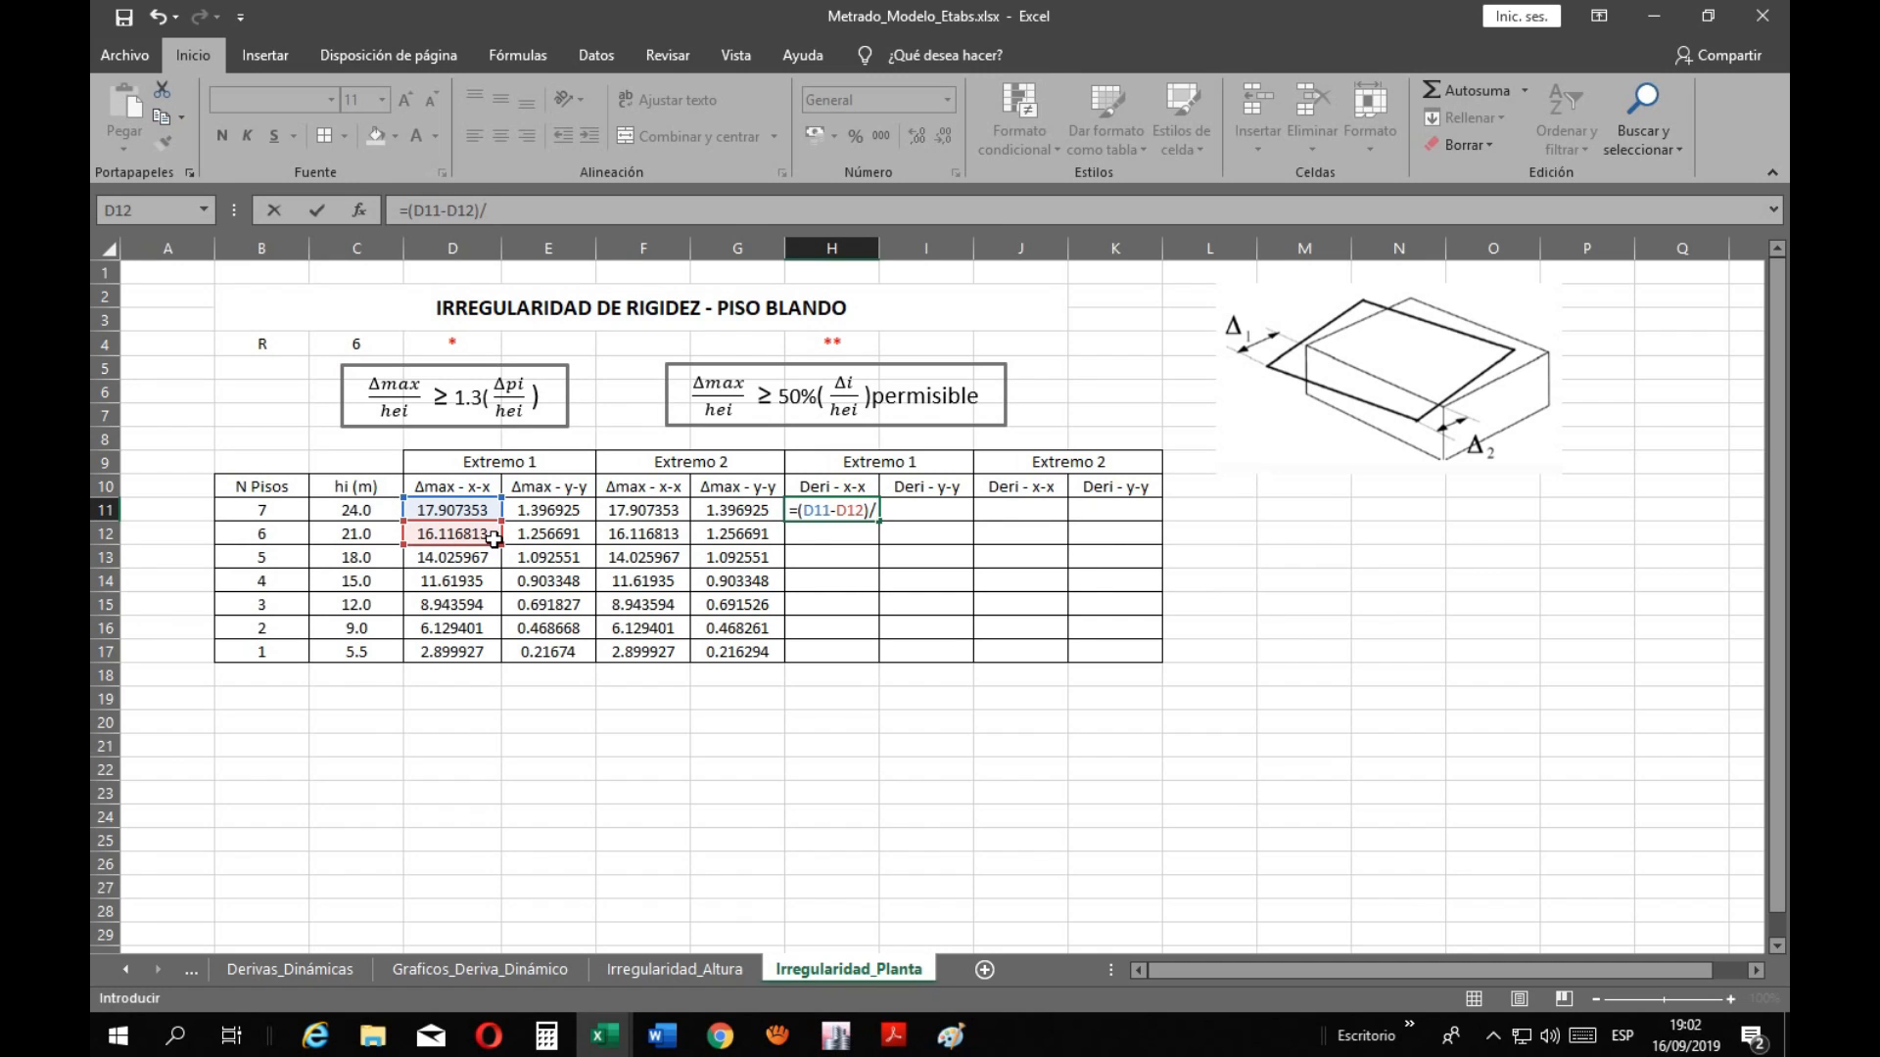
type("(")
left_click(342, 513)
type("*")
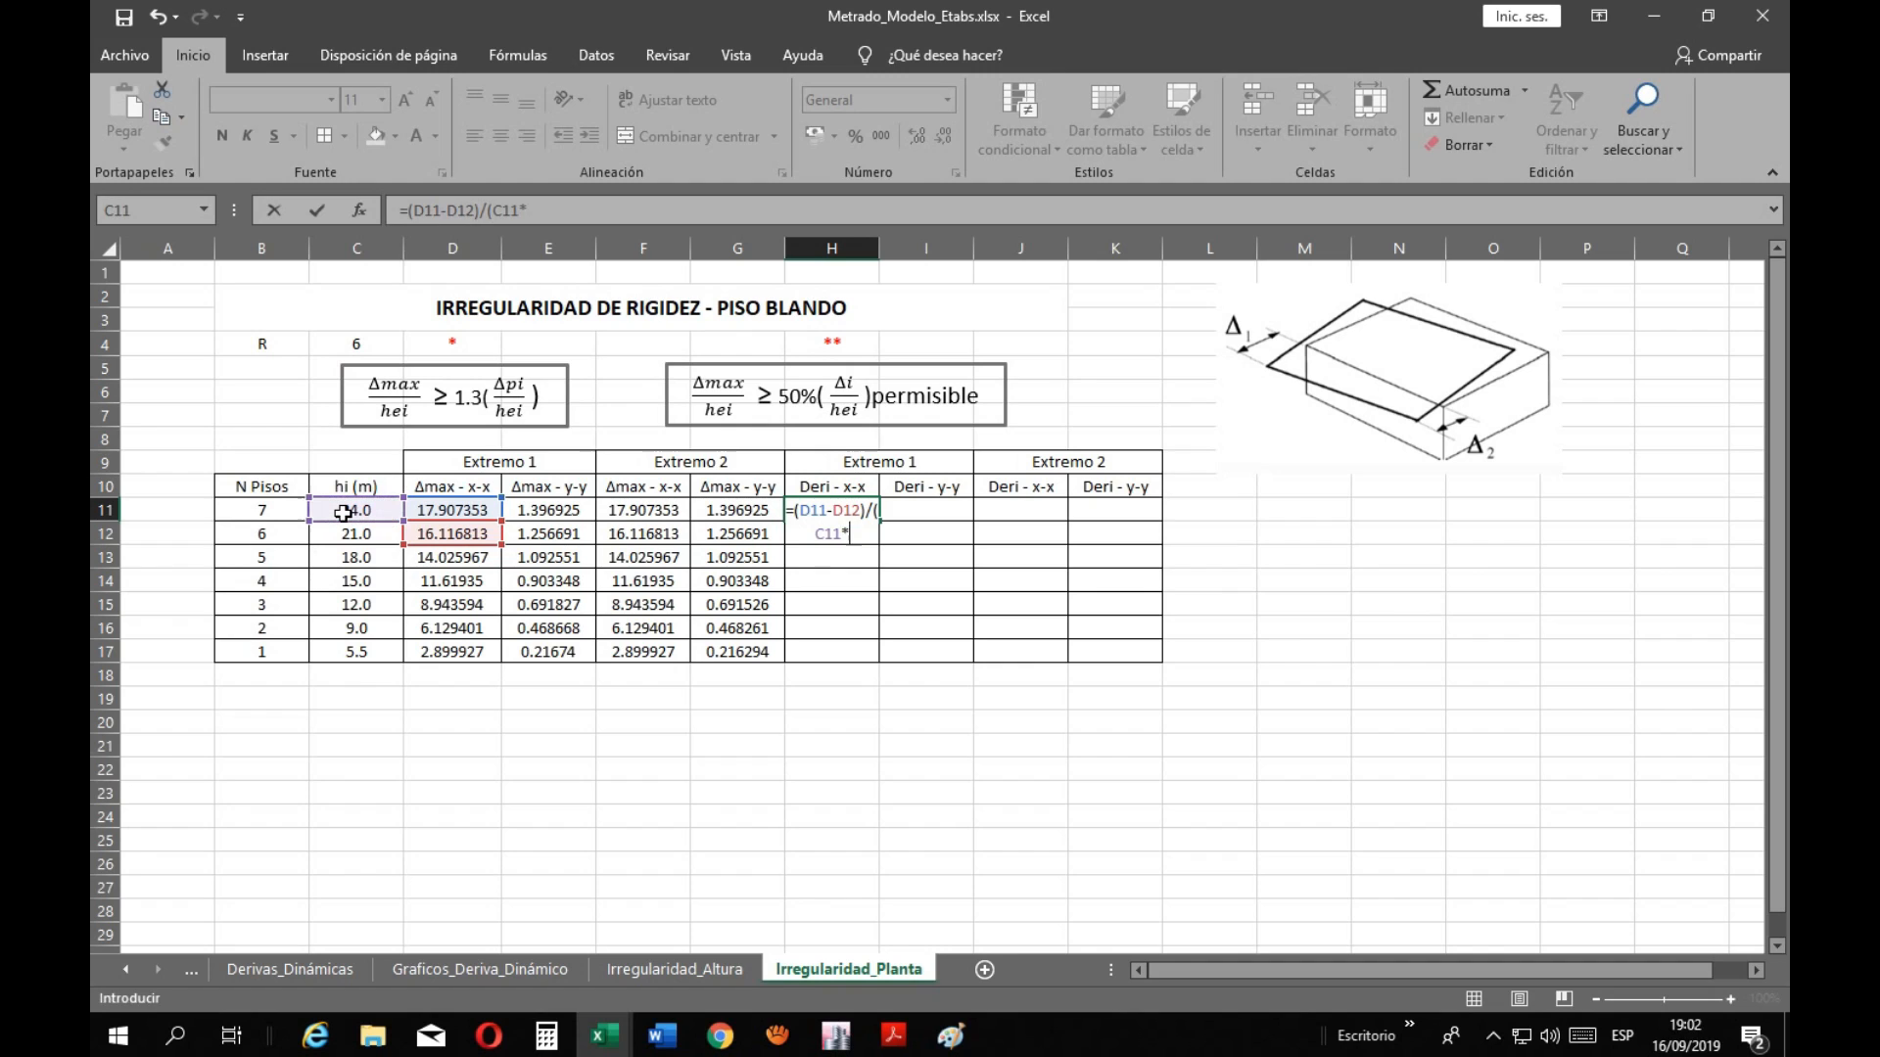
type("1000)")
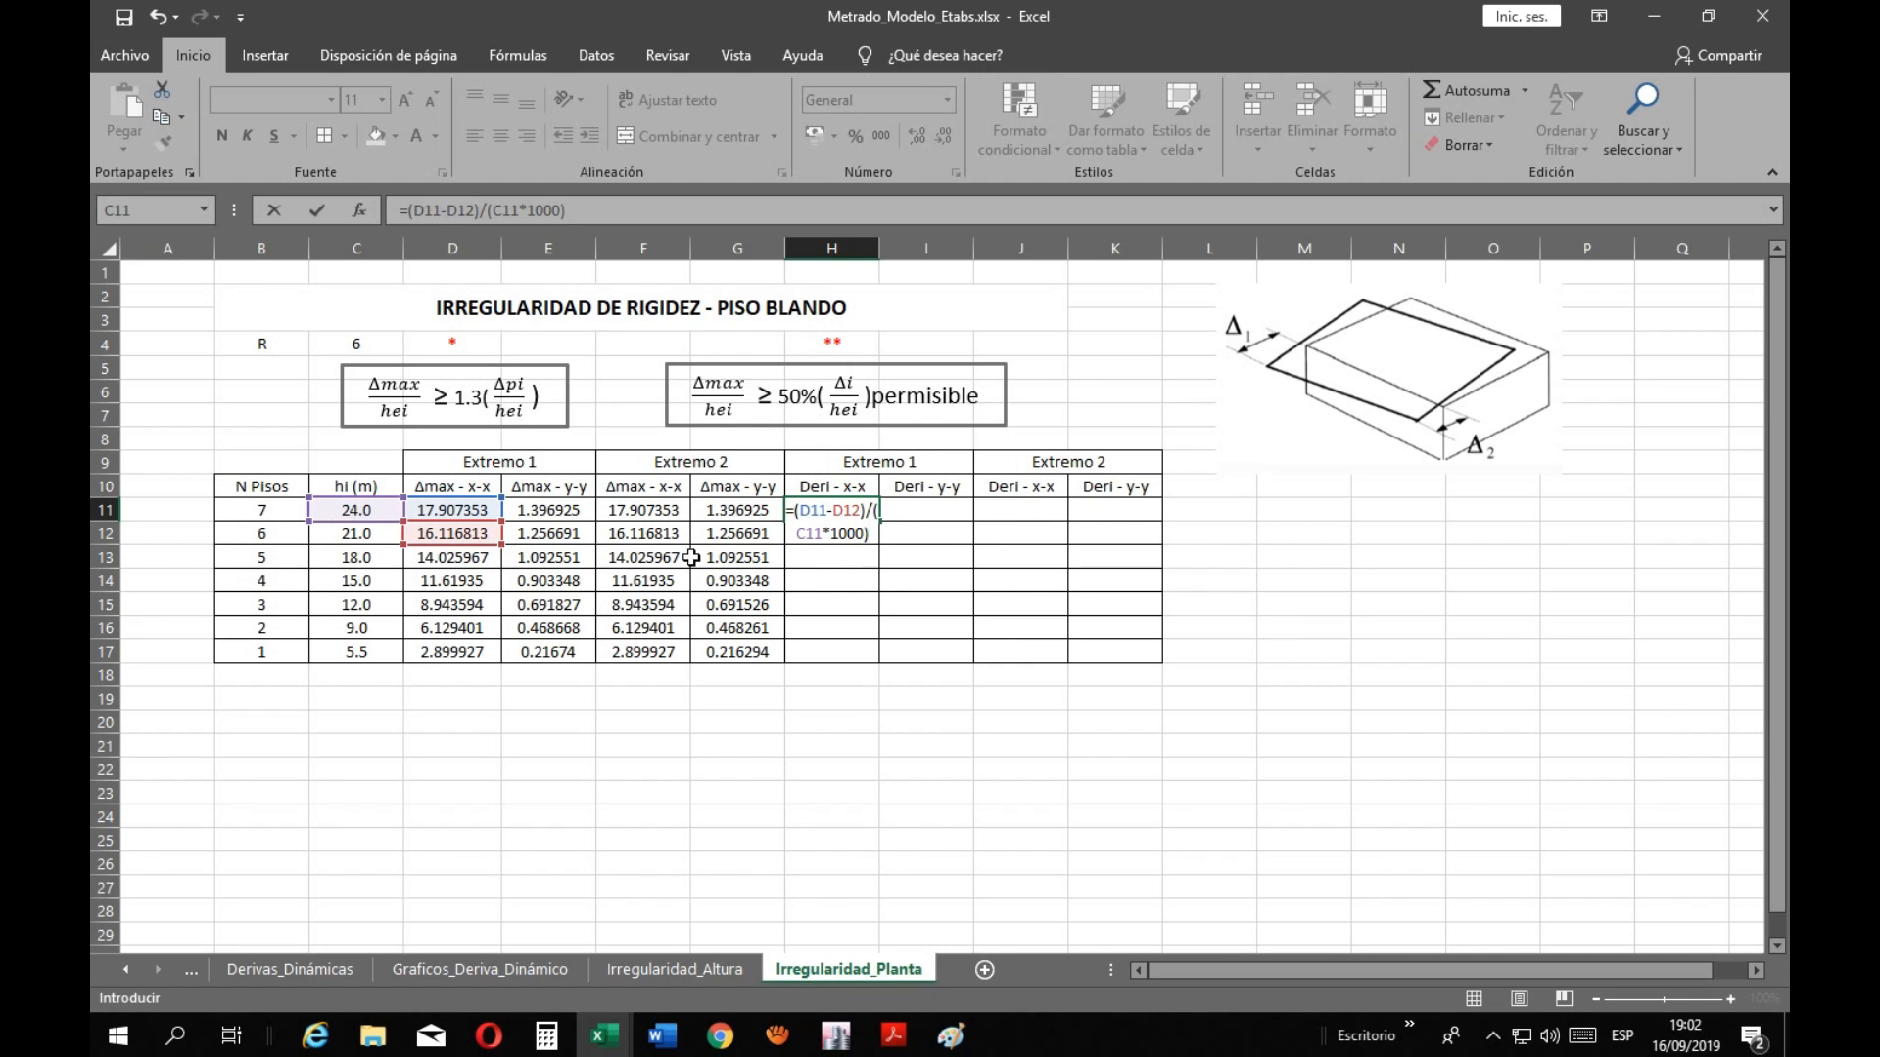
Enclose the H11 ratio in parentheses, multiply it by 0.85 and the fixed reference $C$4, and fill the formula down to H17
left_click(817, 525)
type("(")
left_click(597, 208)
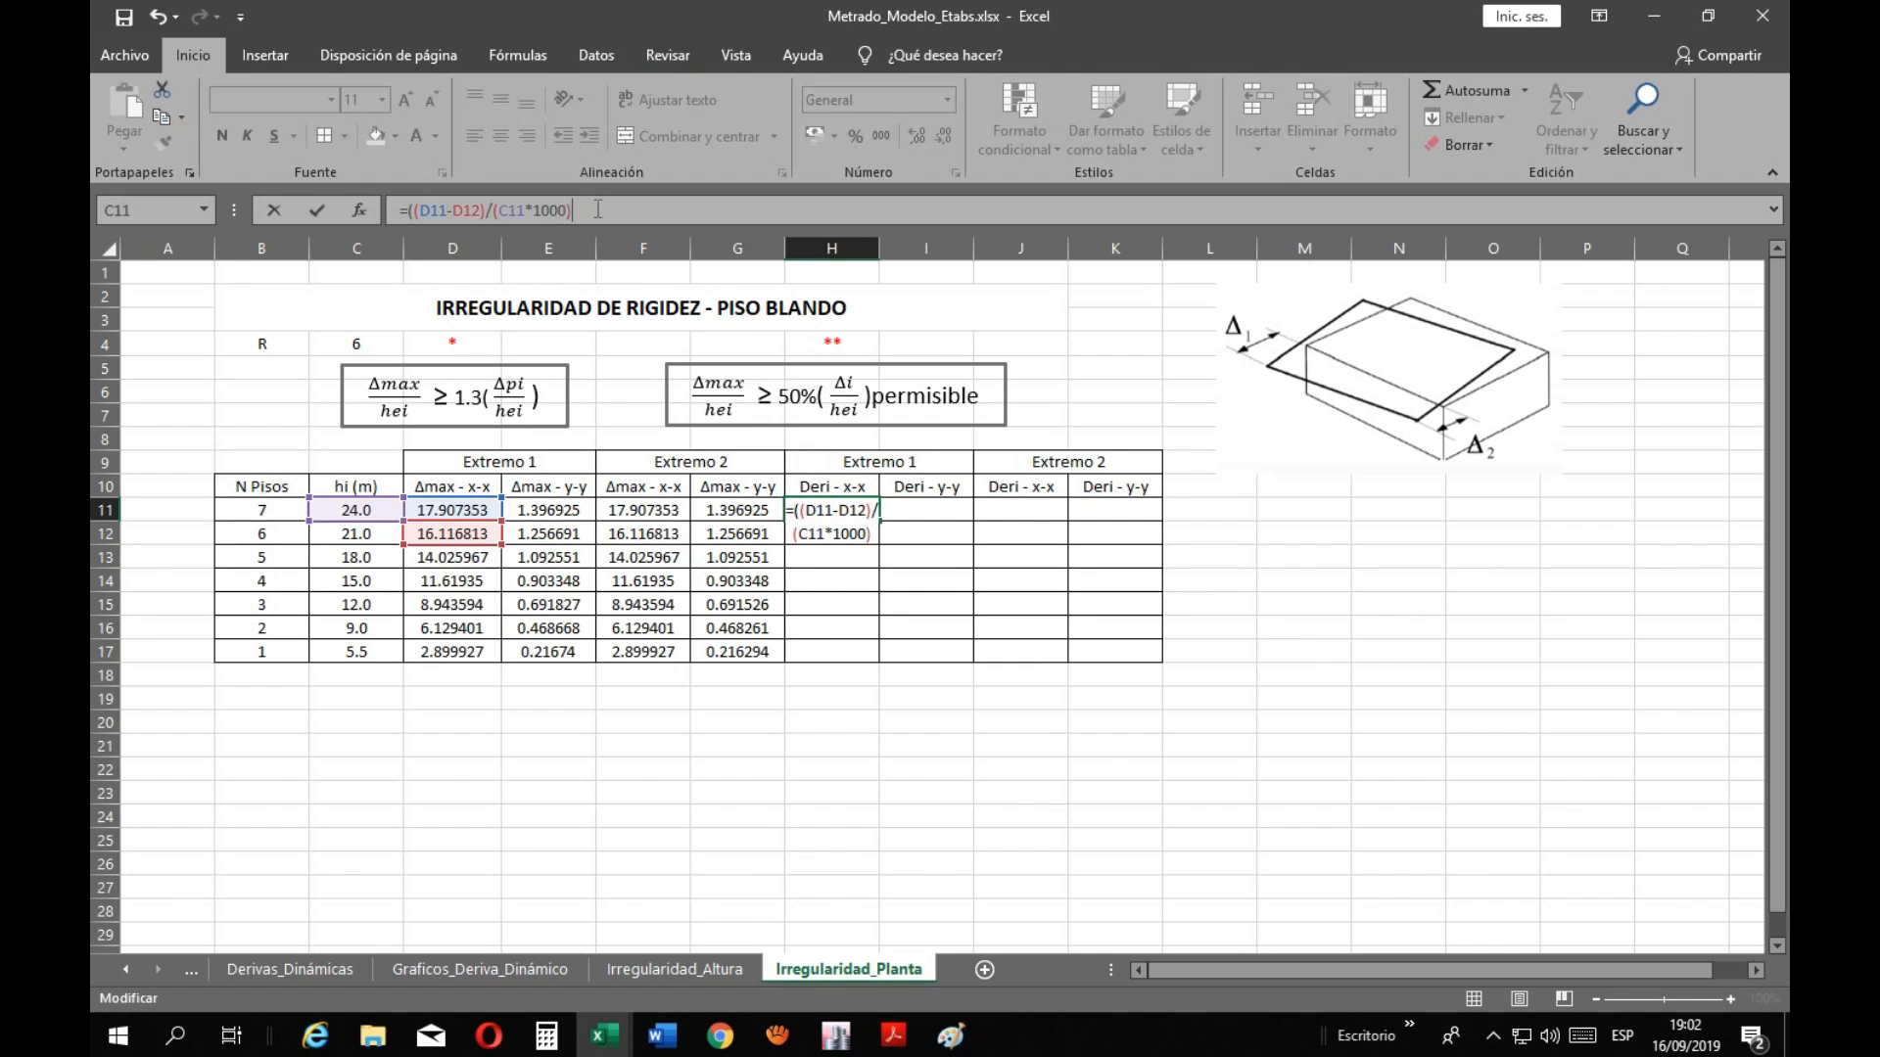
type(")*0.85")
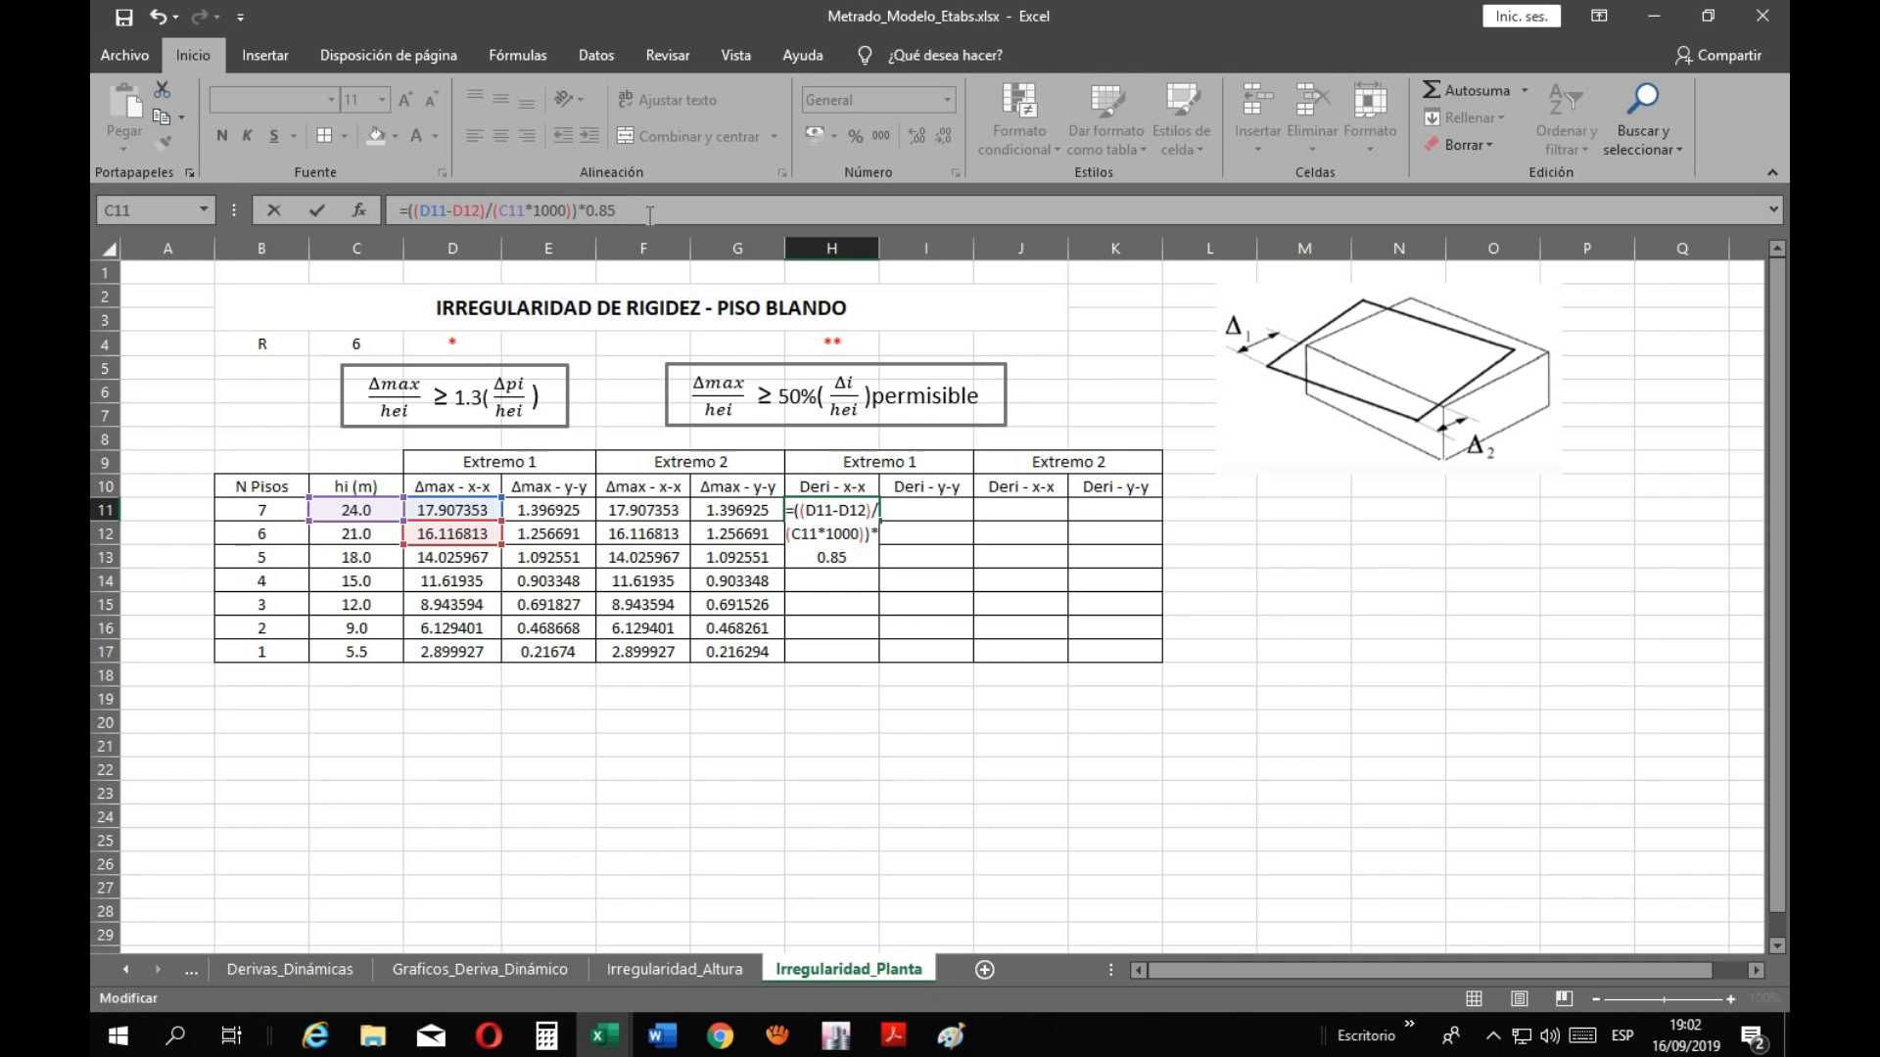
type("*")
left_click(342, 350)
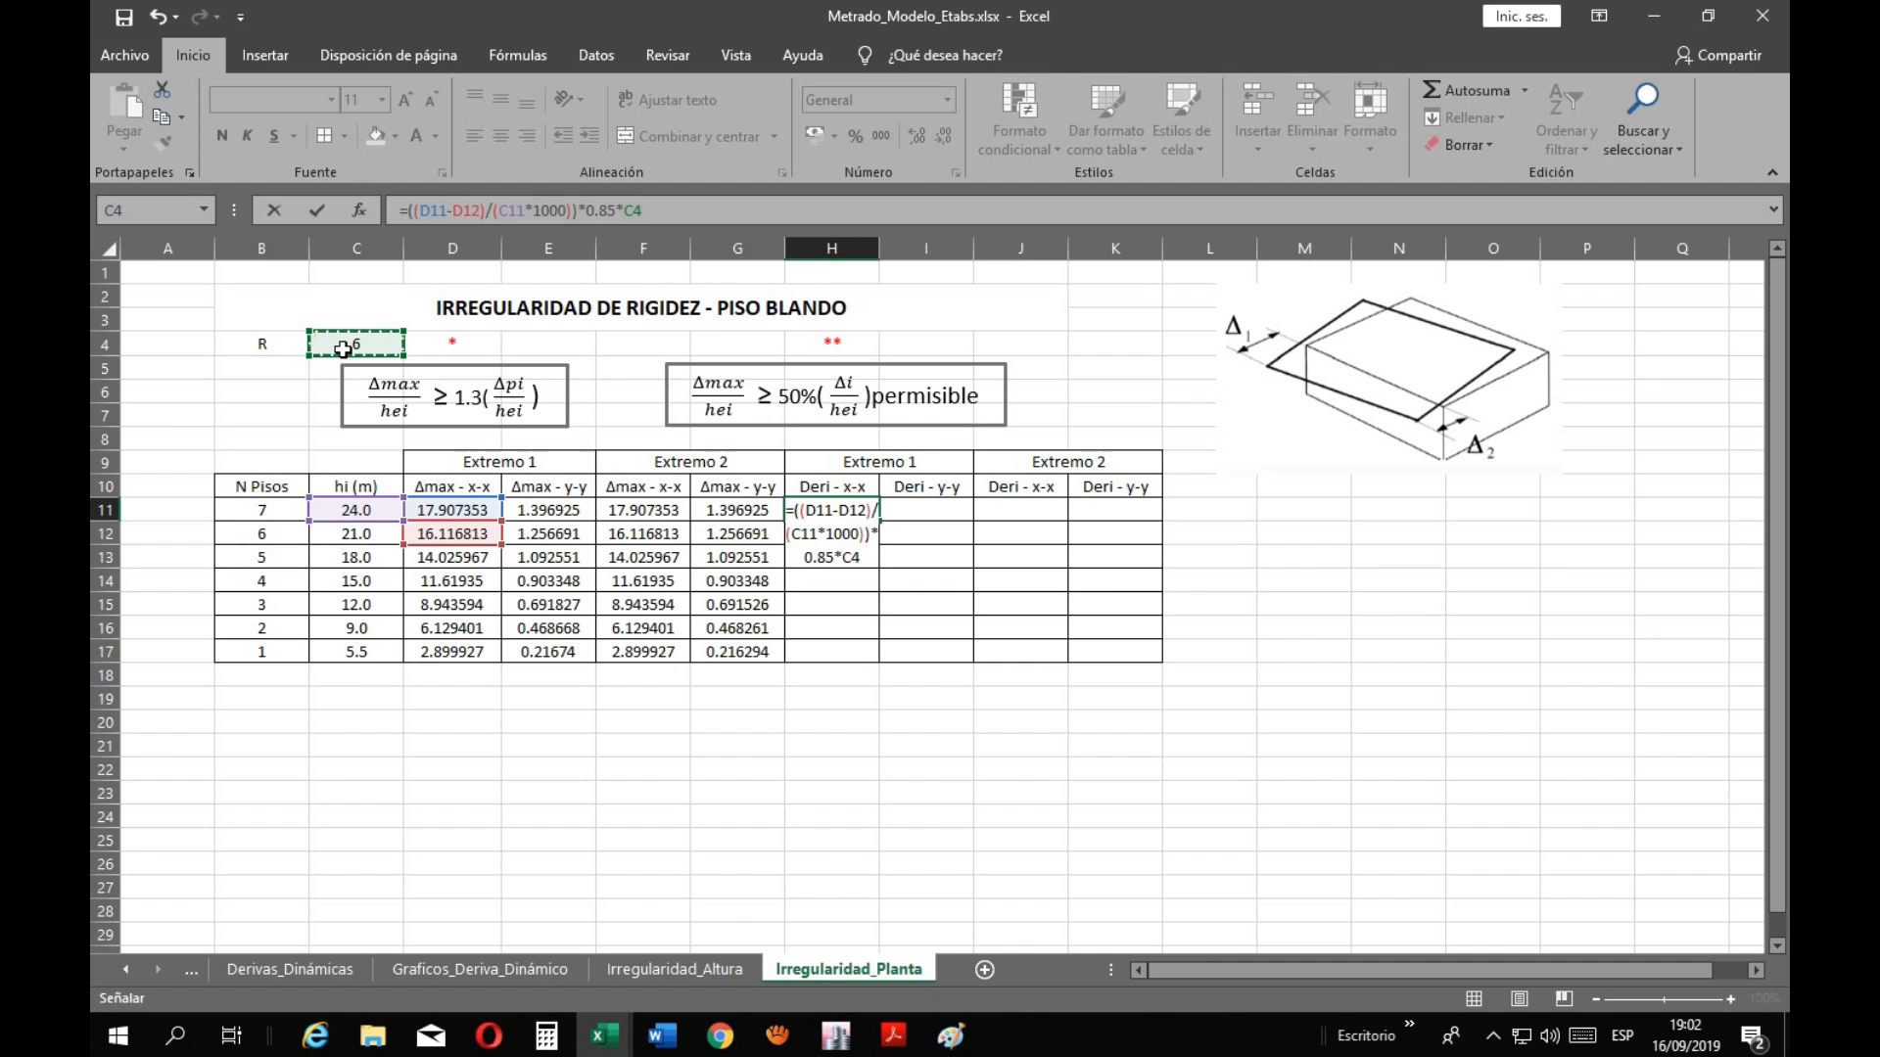
key("Return")
left_click(851, 509)
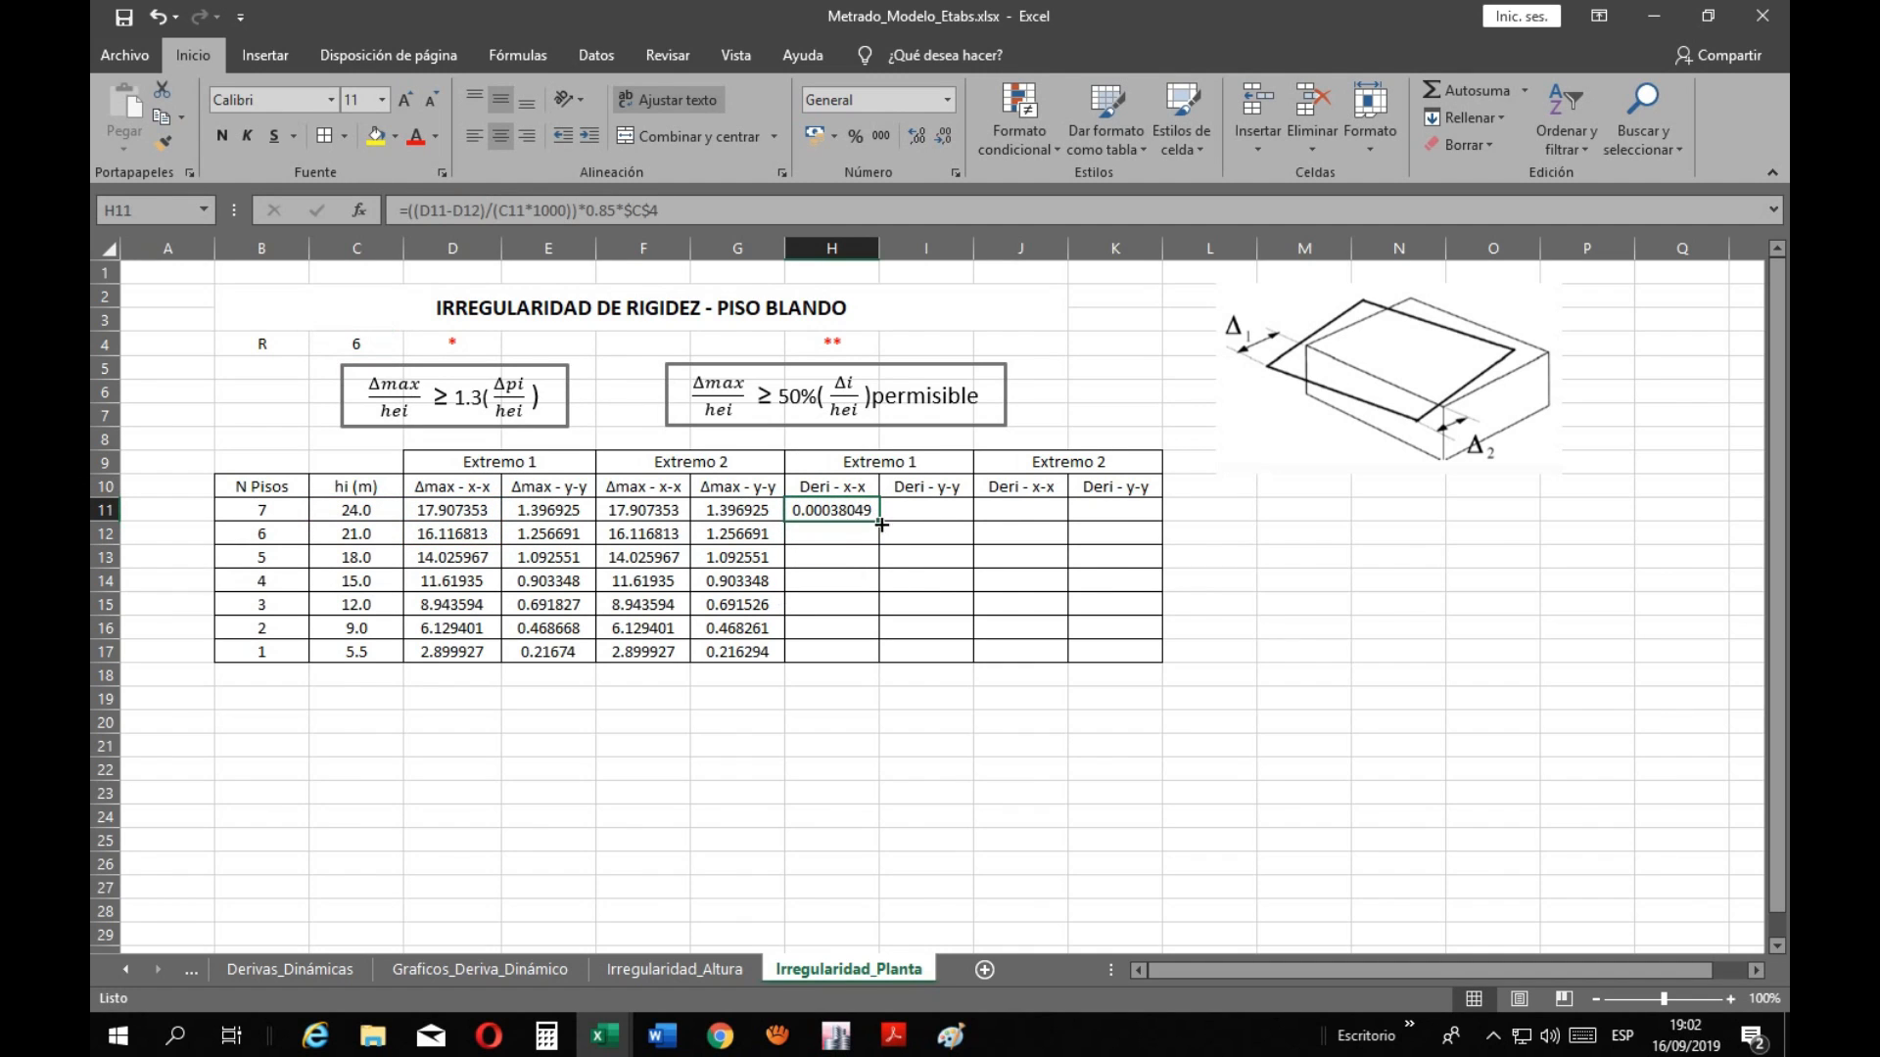
double_click(878, 522)
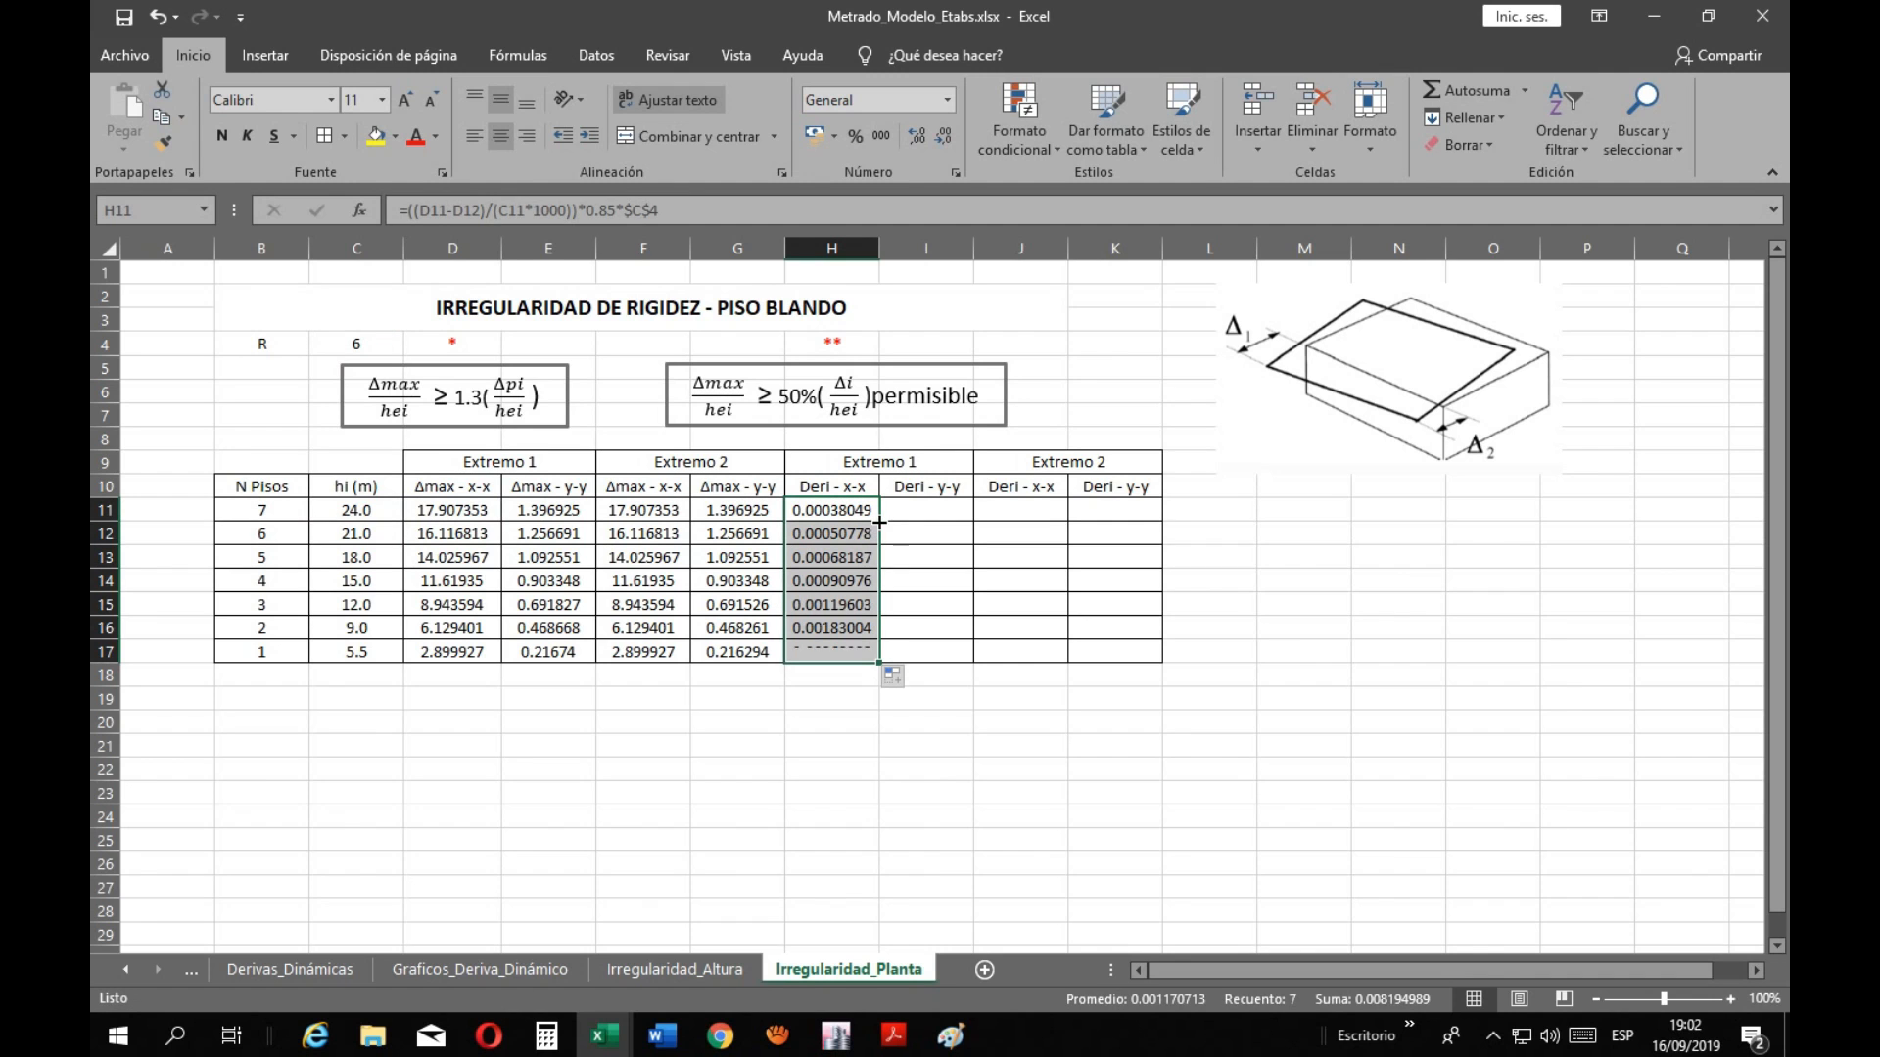
Compare the floor 7 inelastic drift formula in Derivas_Dinámicas with the x-x drifts in H11:H17 of Irregularidad_Planta
left_click(497, 970)
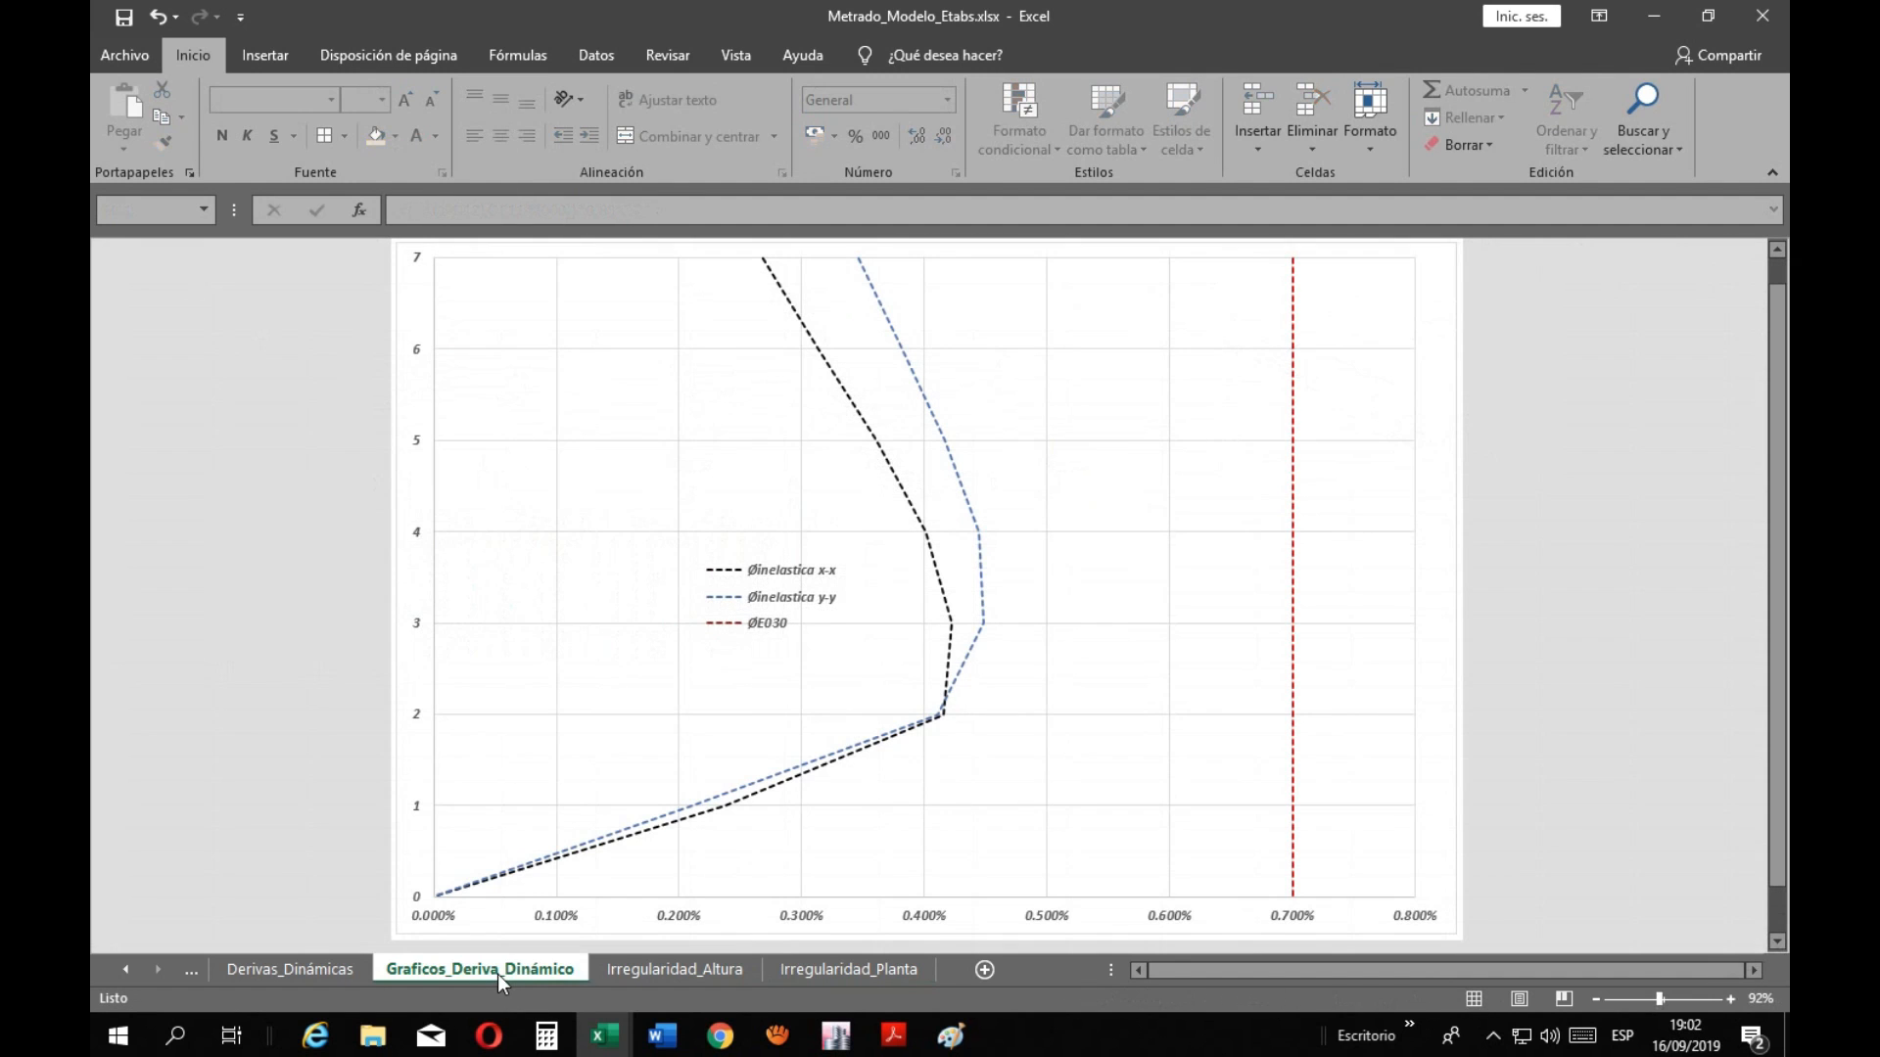
left_click(311, 968)
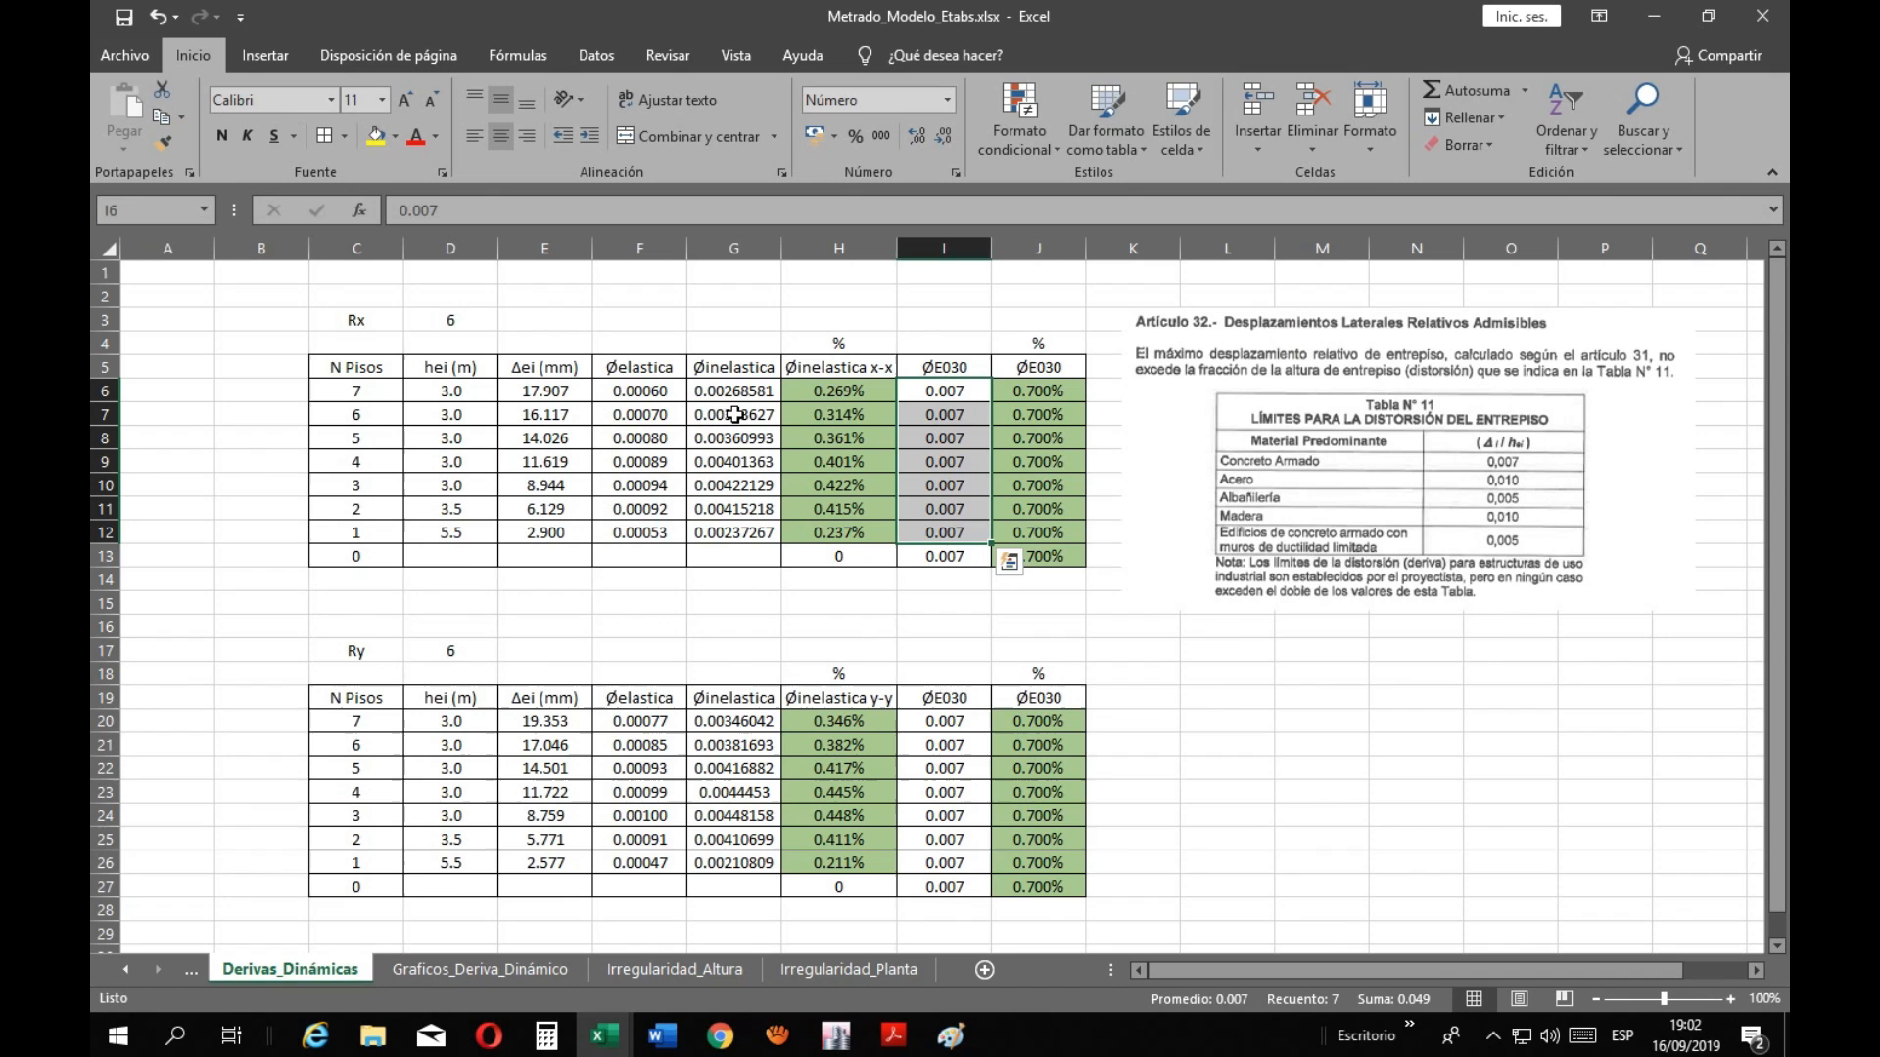
left_click(757, 392)
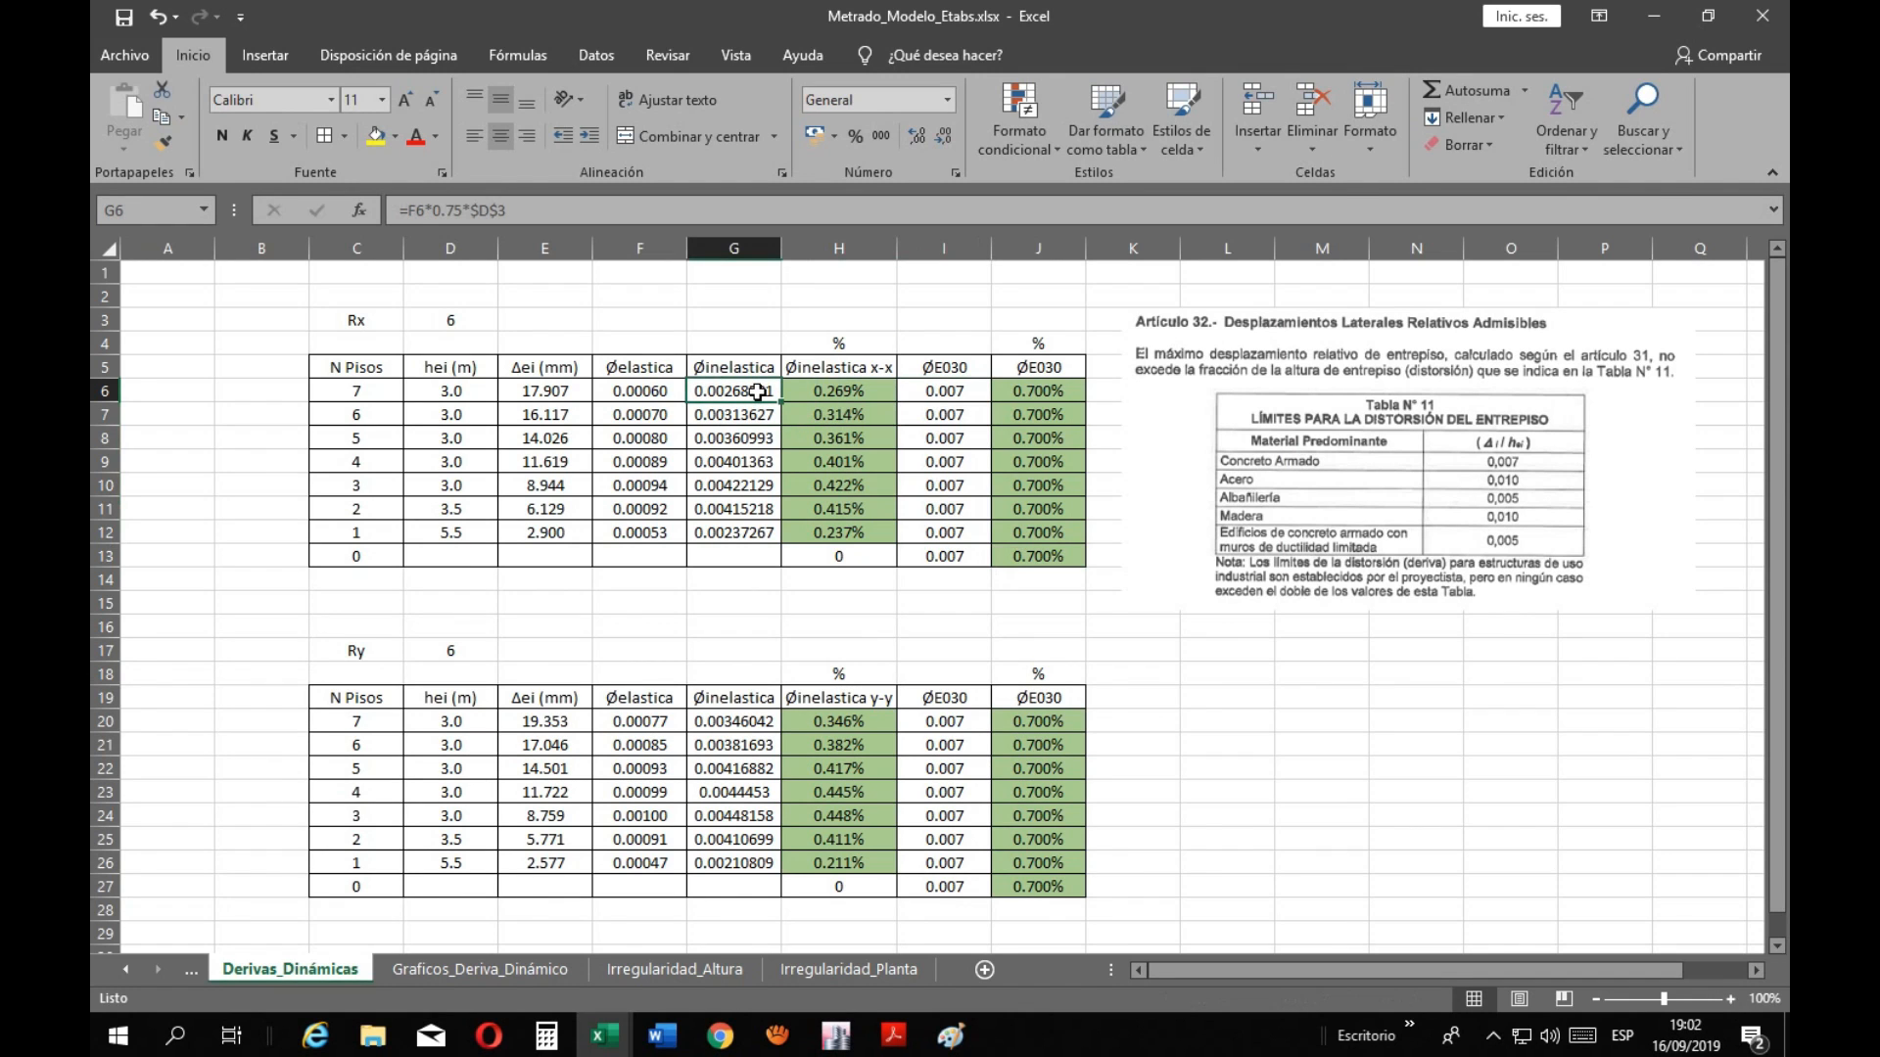
left_click(833, 971)
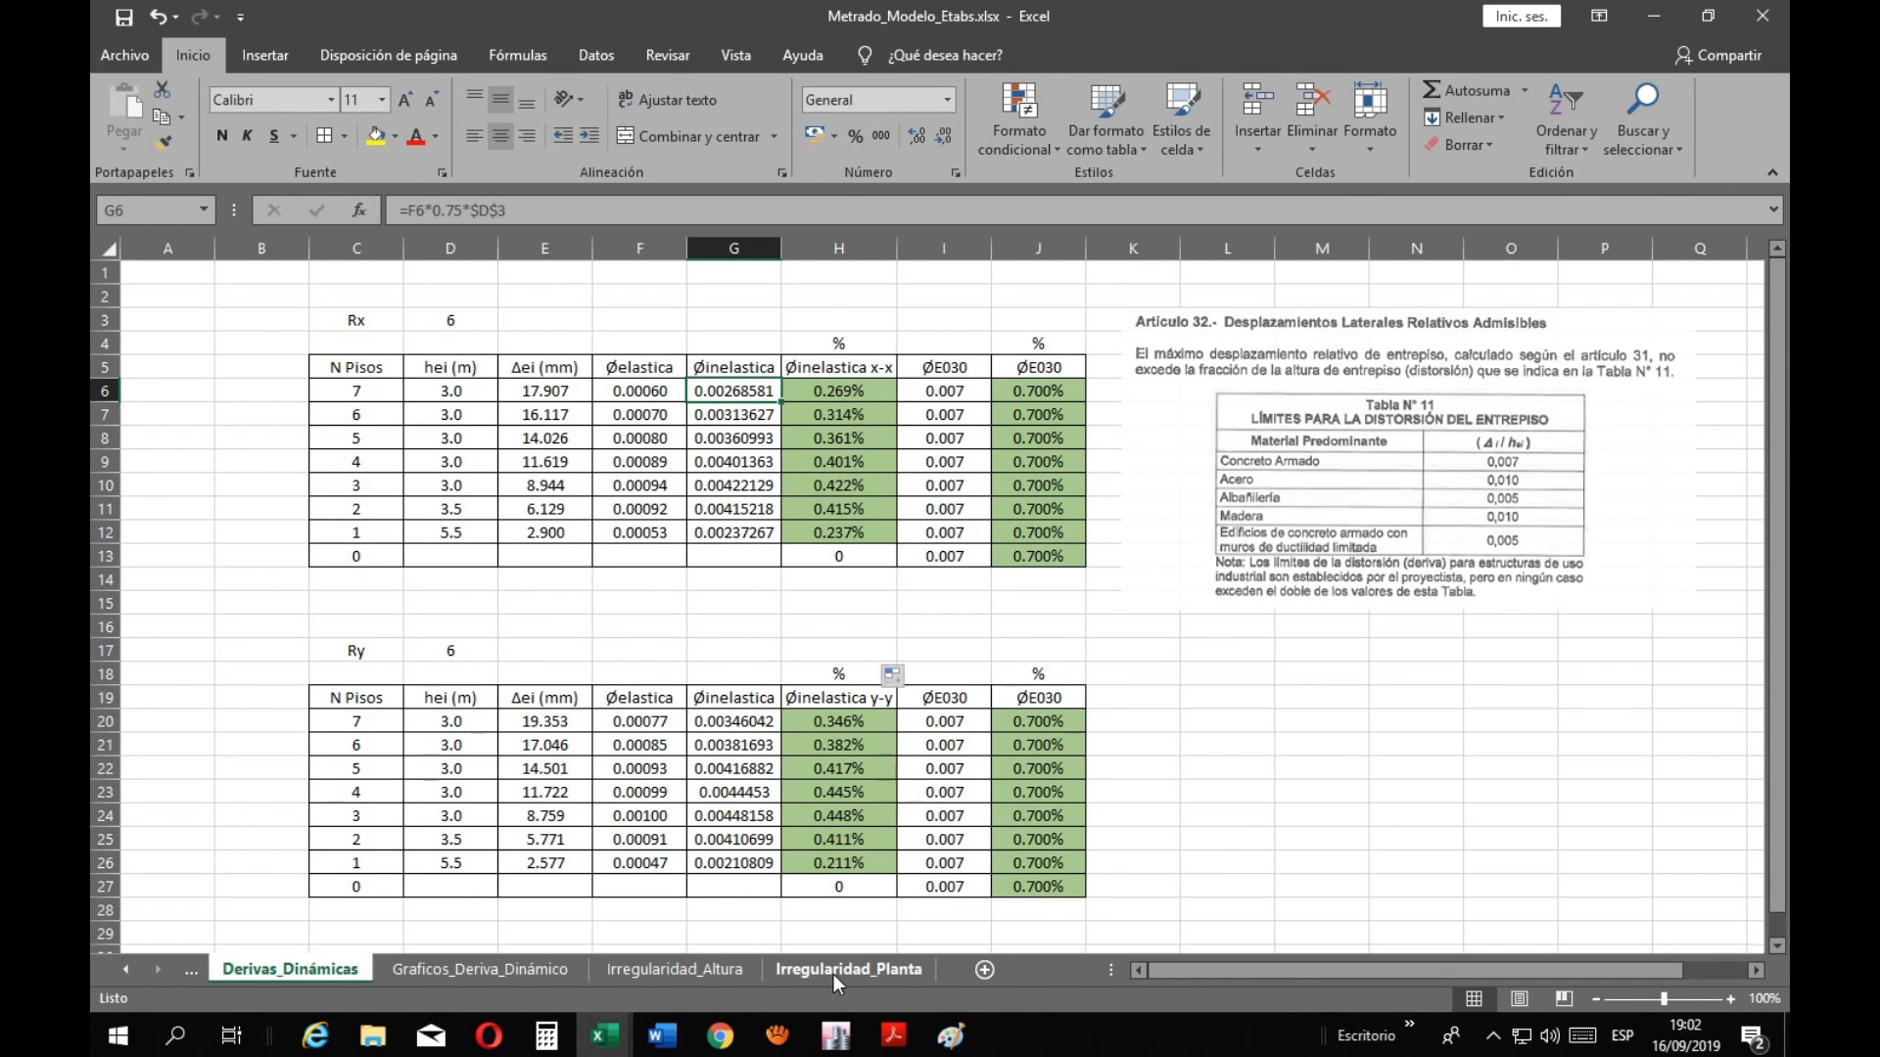
left_click(834, 838)
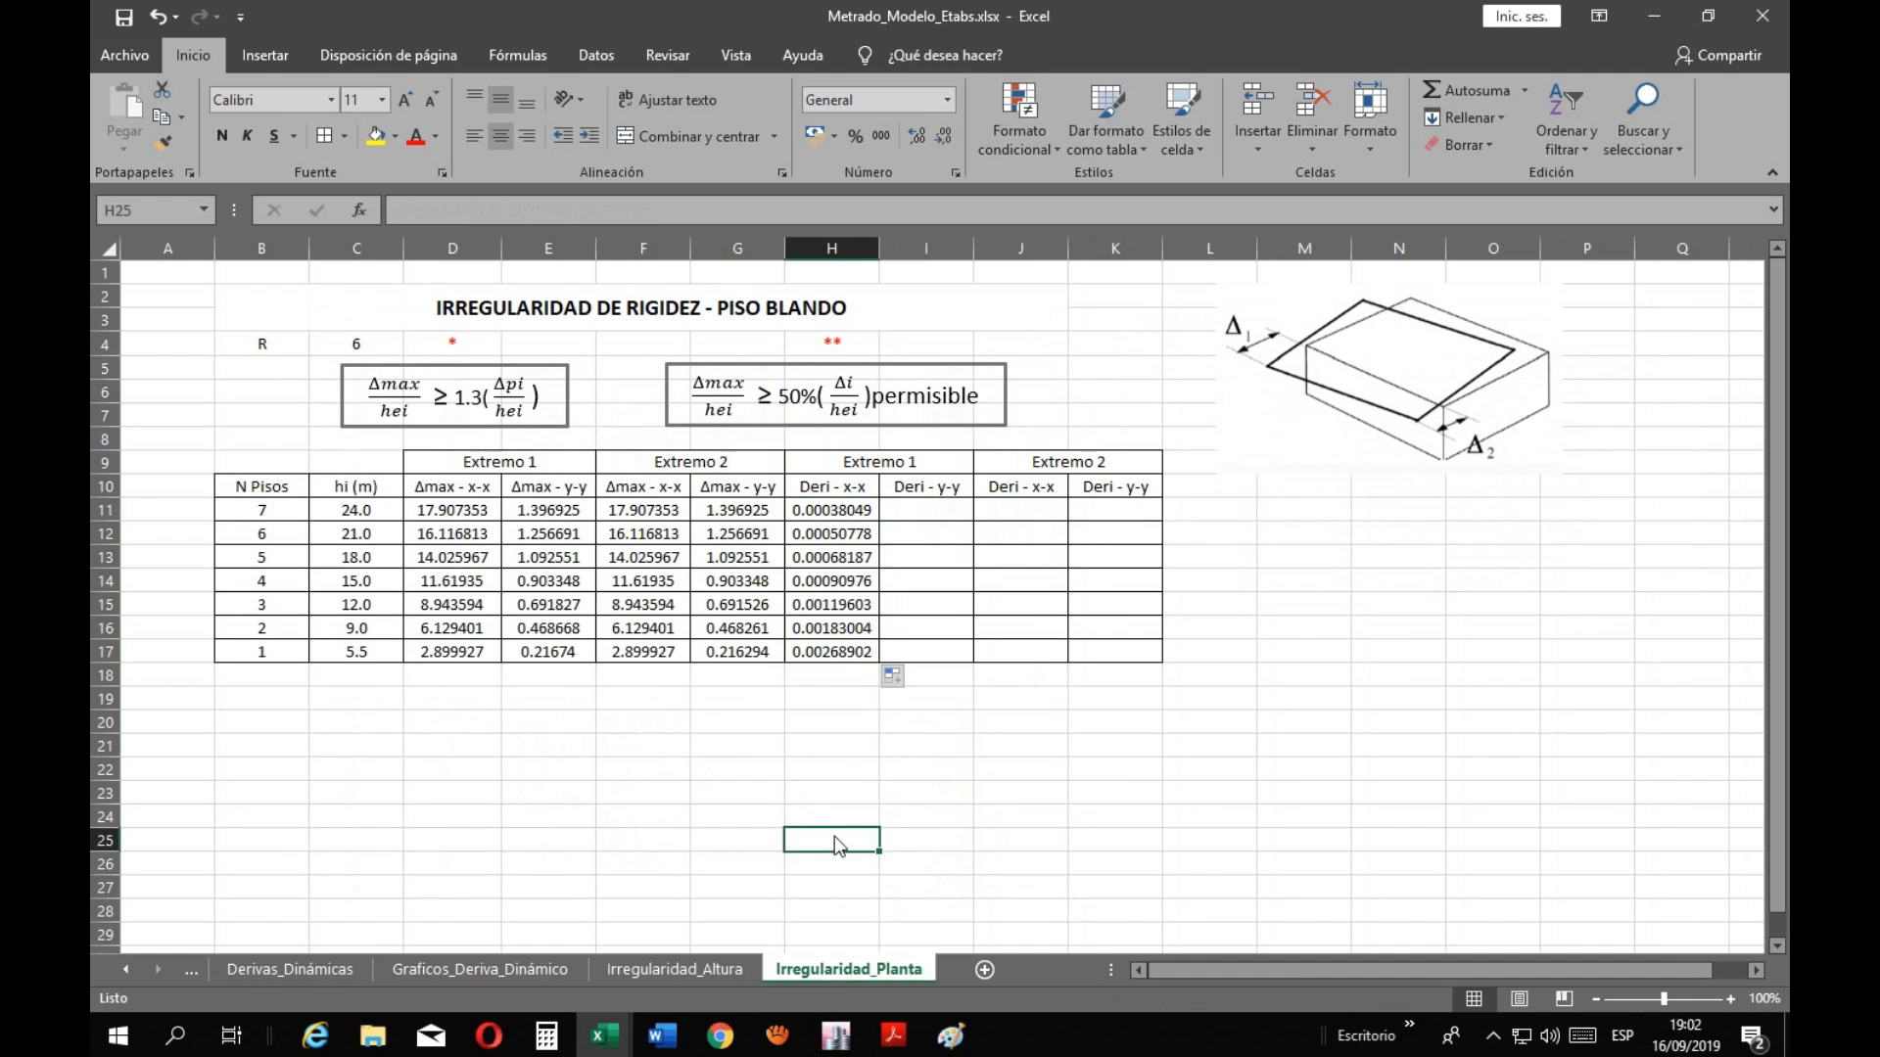
left_click(844, 506)
left_click(836, 632)
left_click(839, 669)
left_click(838, 654)
left_click(832, 622)
left_click(831, 581)
left_click(831, 533)
left_click(831, 509)
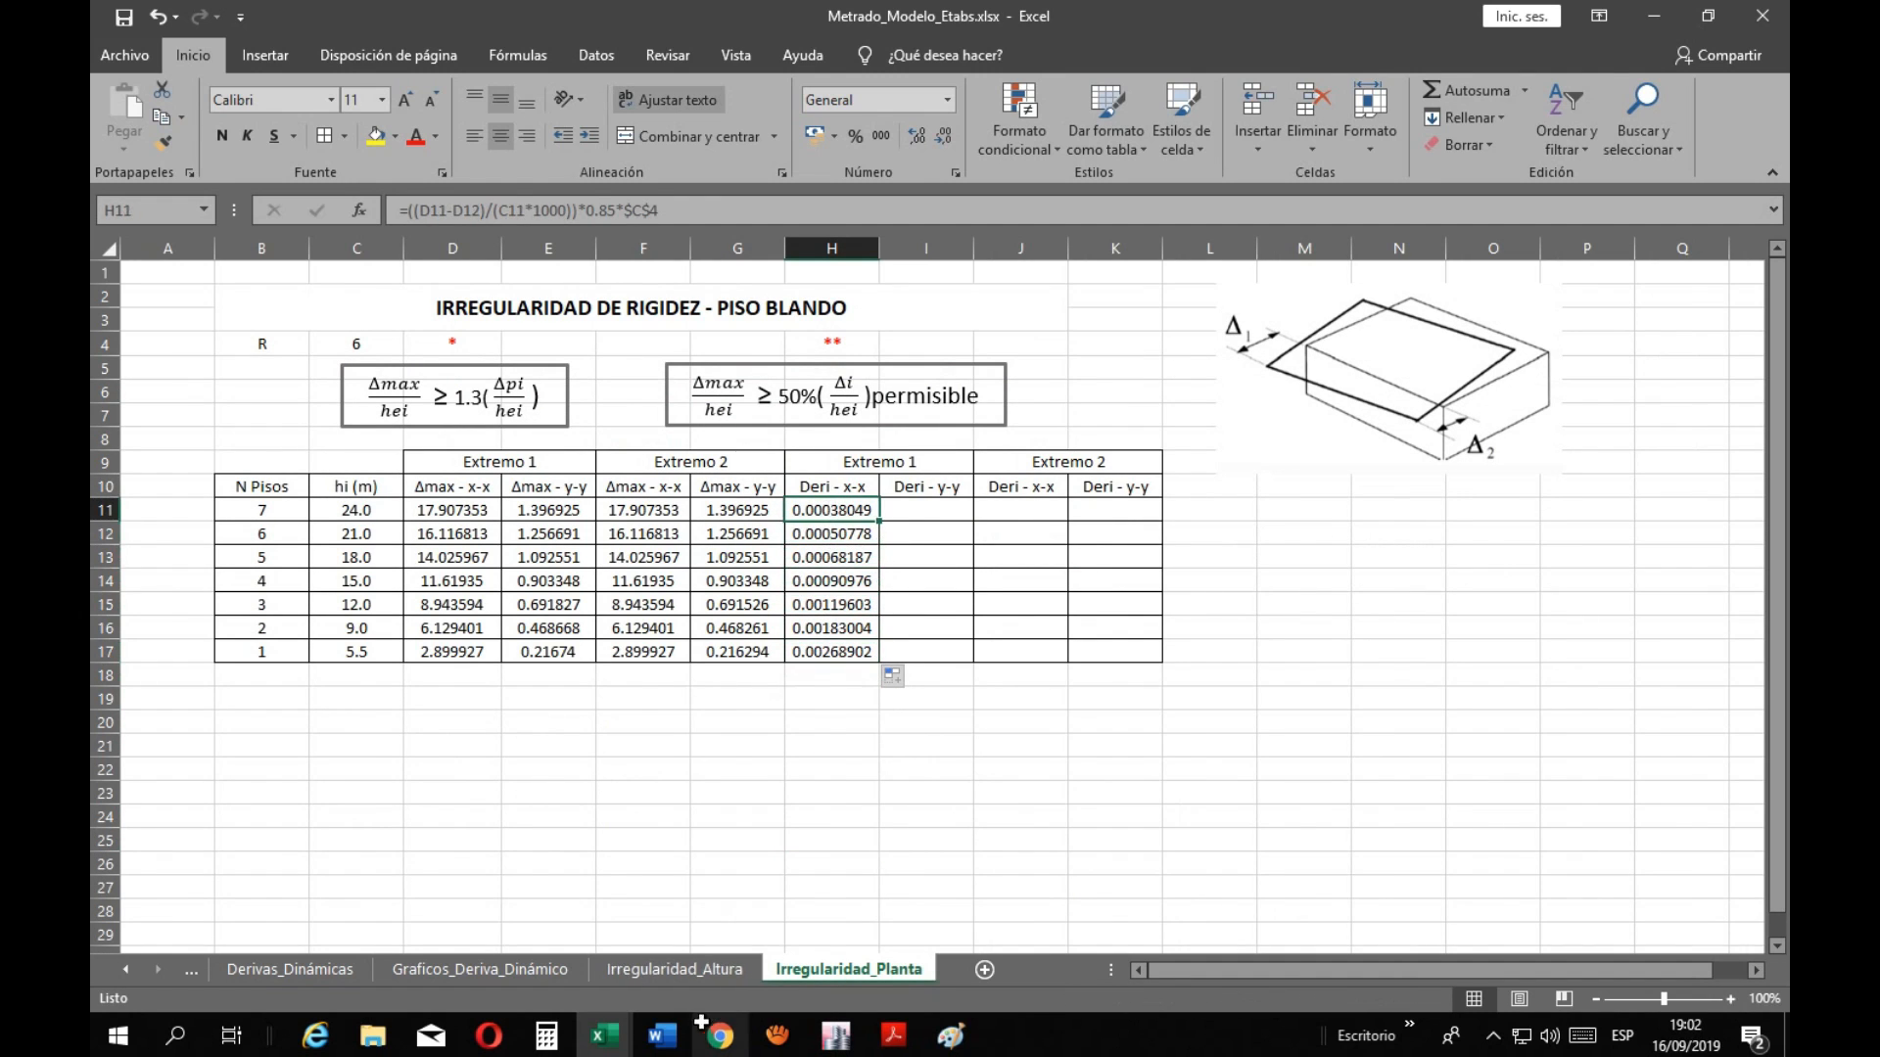
Check the floor 7 displacement in E6 of Derivas_Dinámicas against the H11 drift inputs in Irregularidad_Planta
left_click(537, 972)
left_click(646, 971)
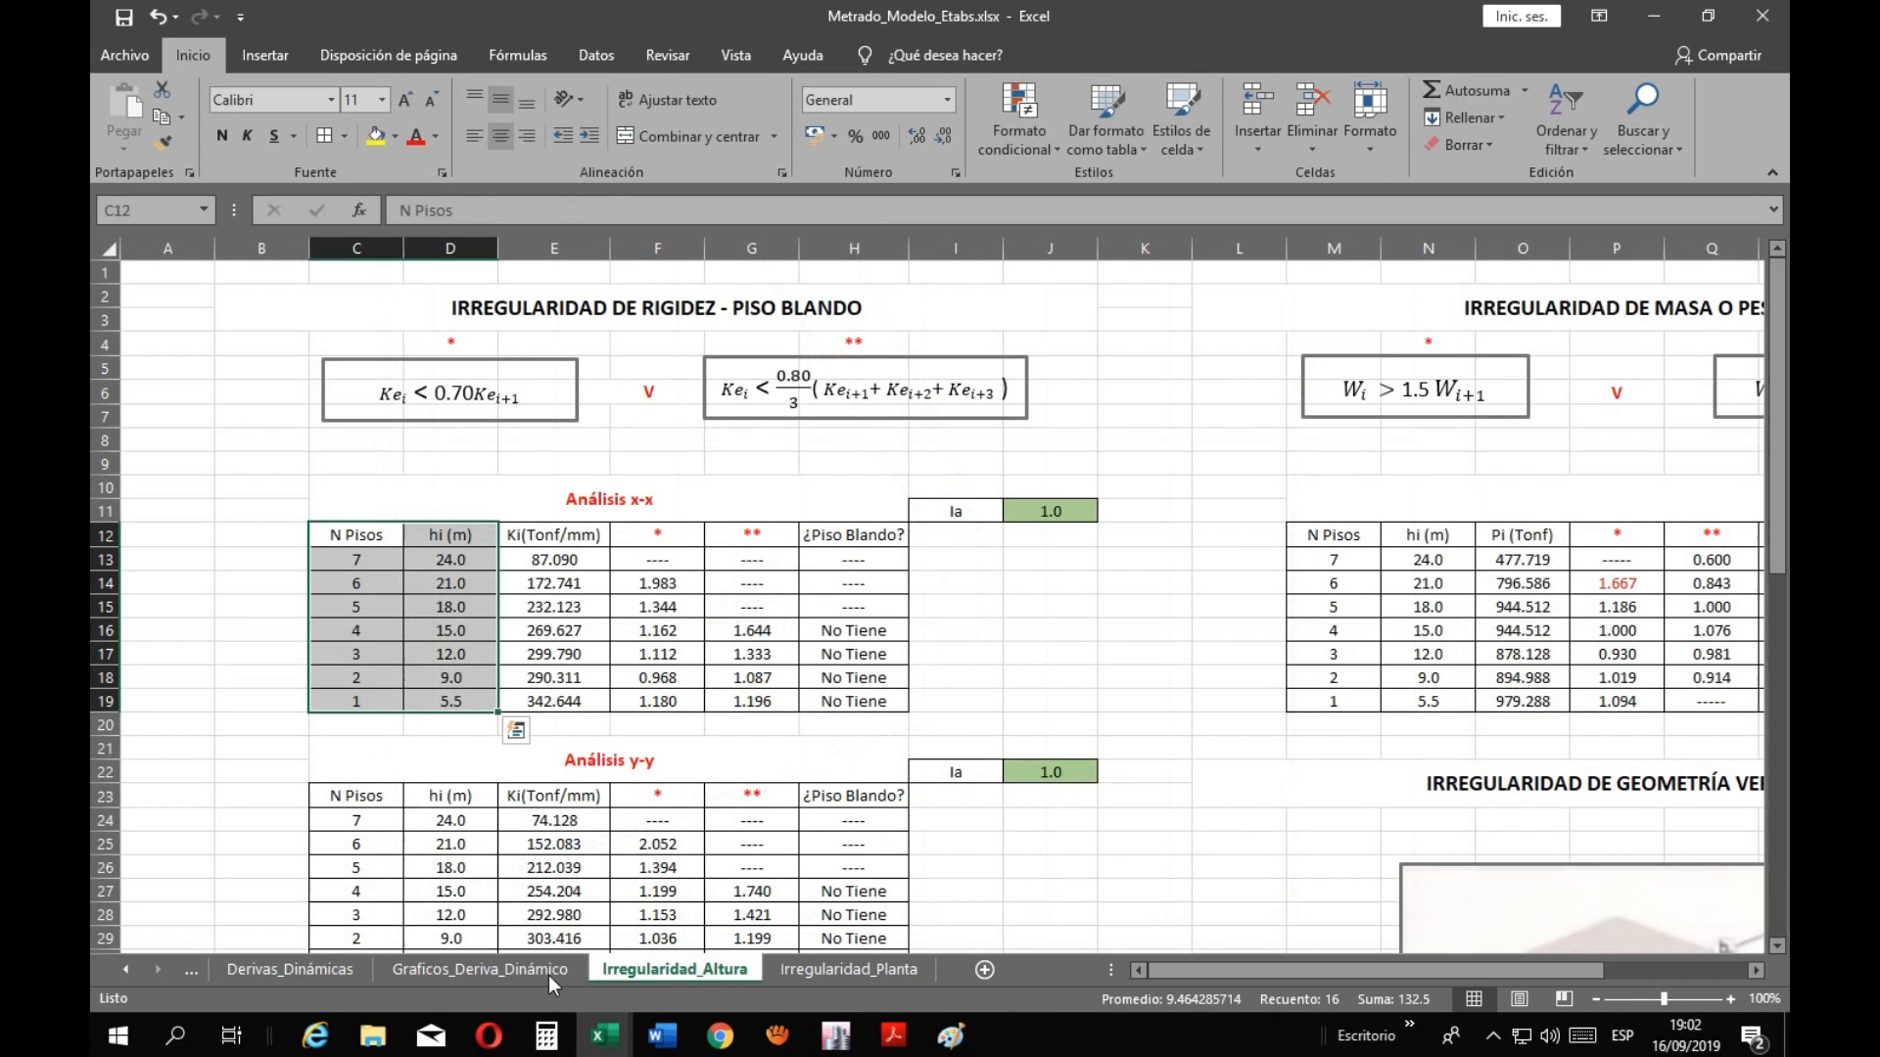
left_click(308, 967)
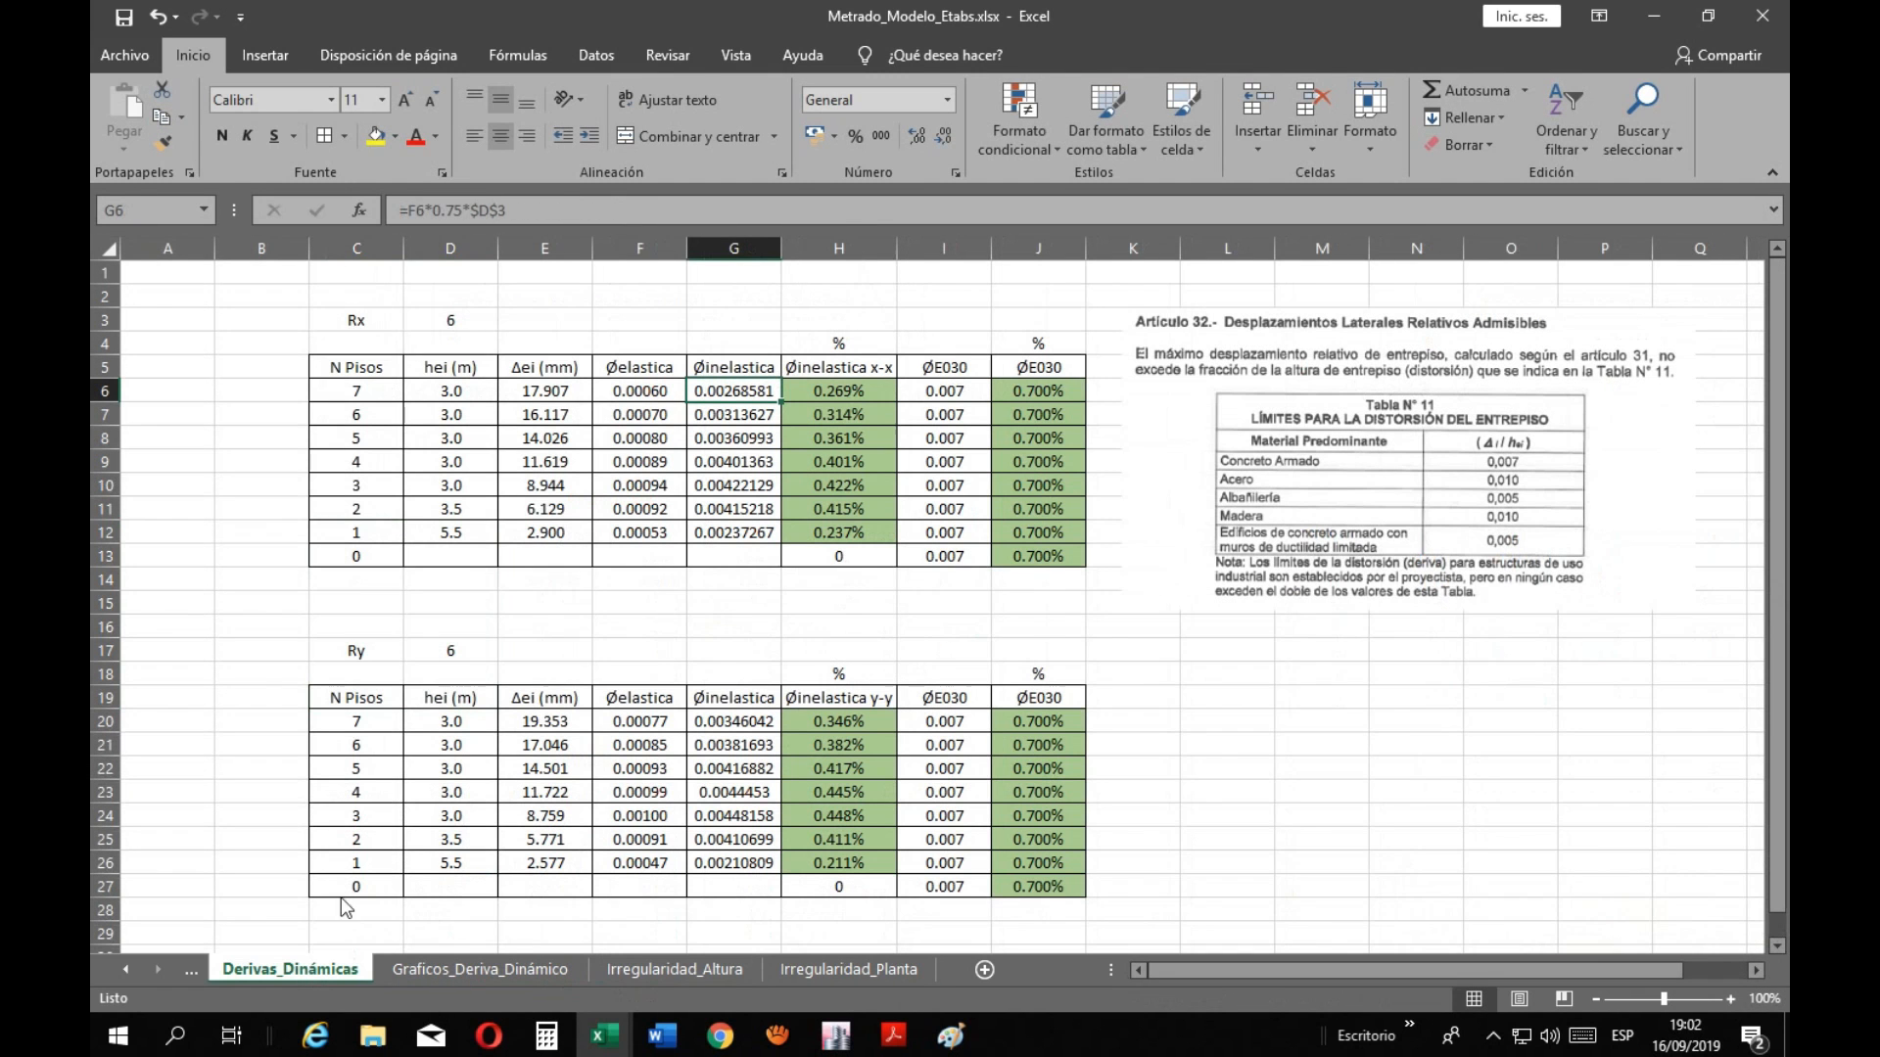
left_click(558, 392)
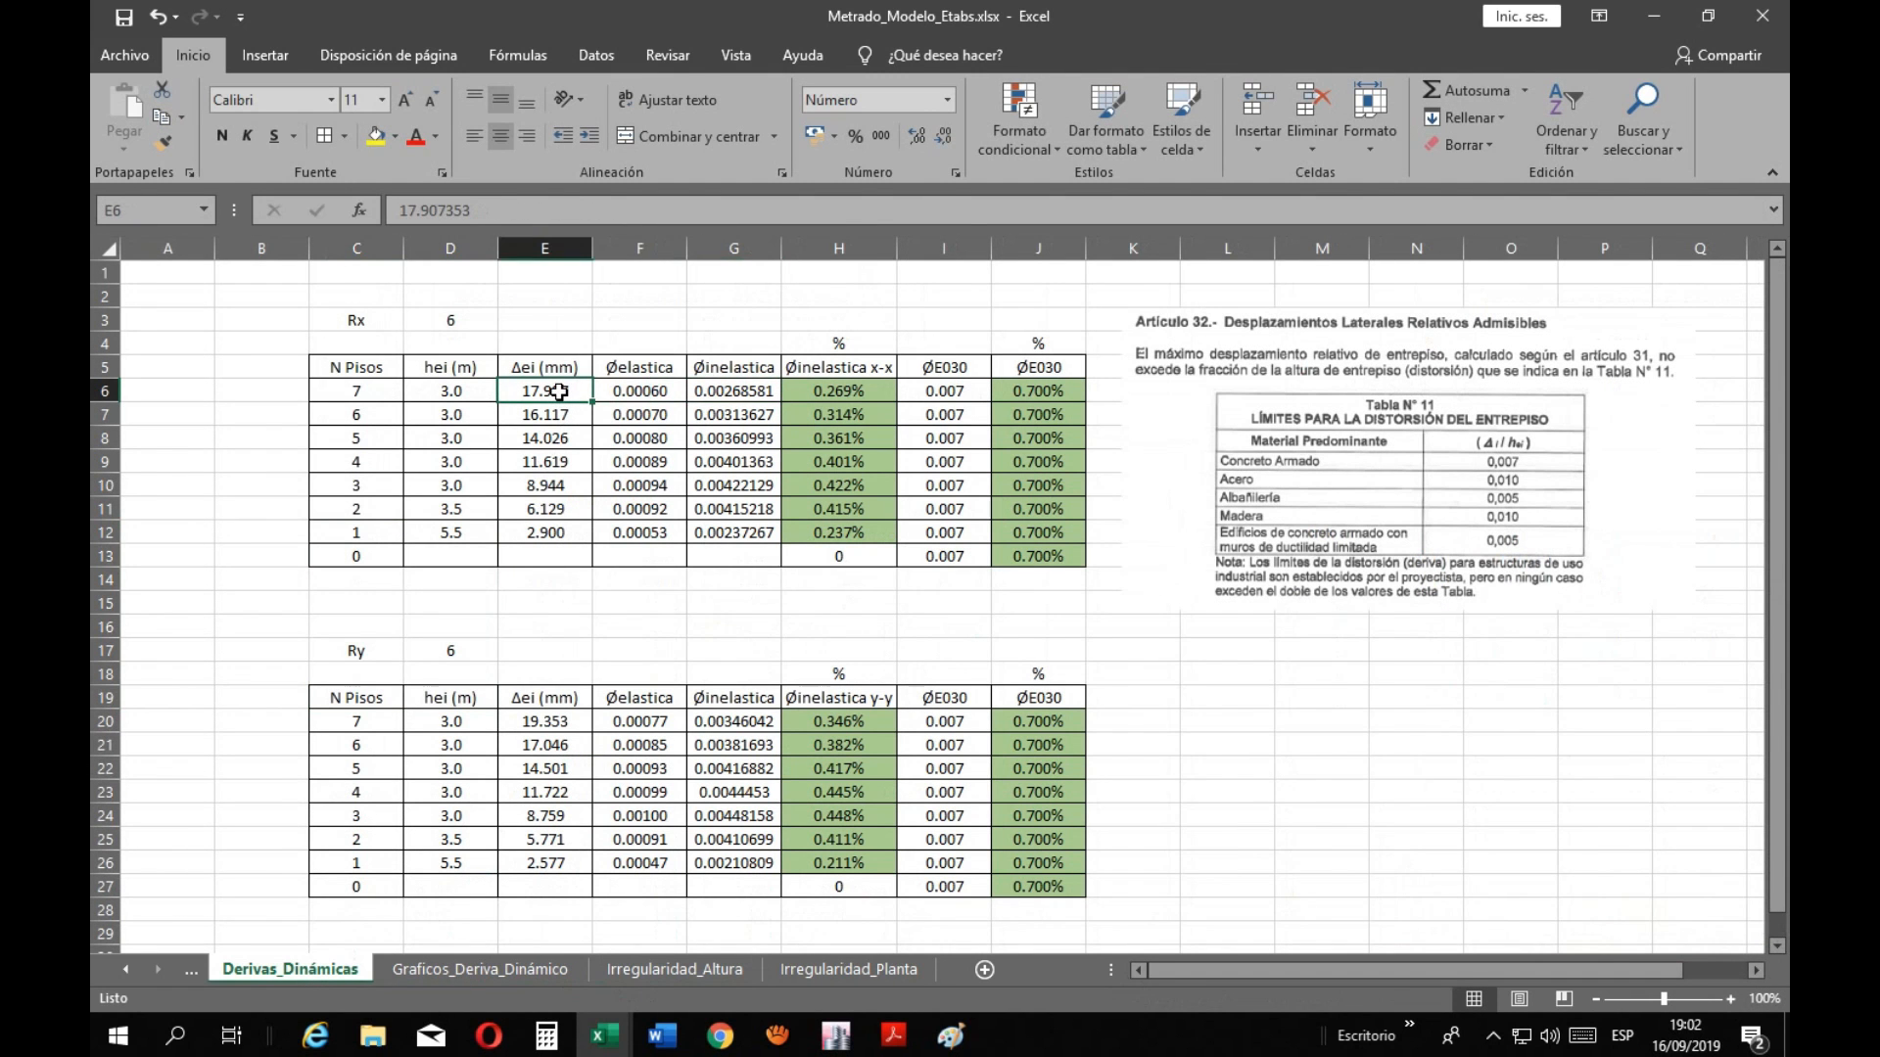
left_click(837, 971)
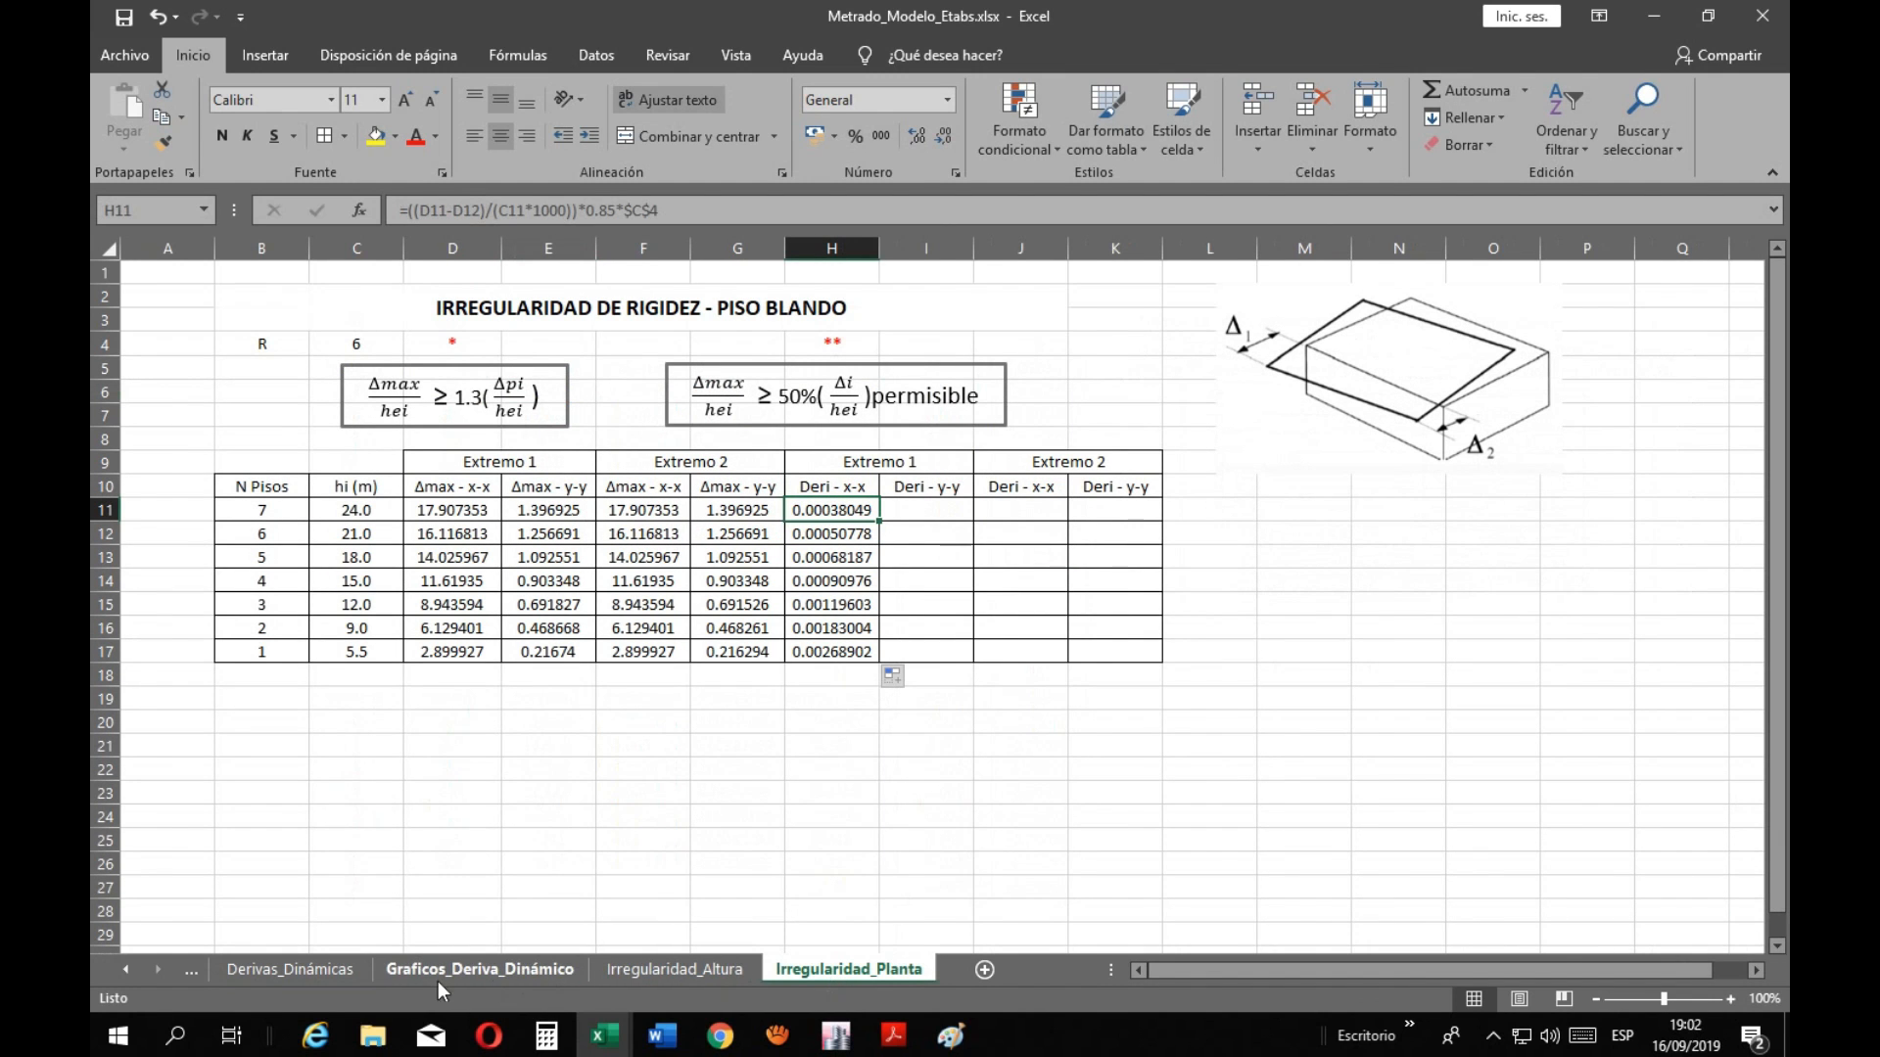
Examine the elastic and inelastic drift formulas in F6 and G6 of Derivas_Dinámicas, leaving them unedited, and return to Irregularidad_Planta
left_click(344, 978)
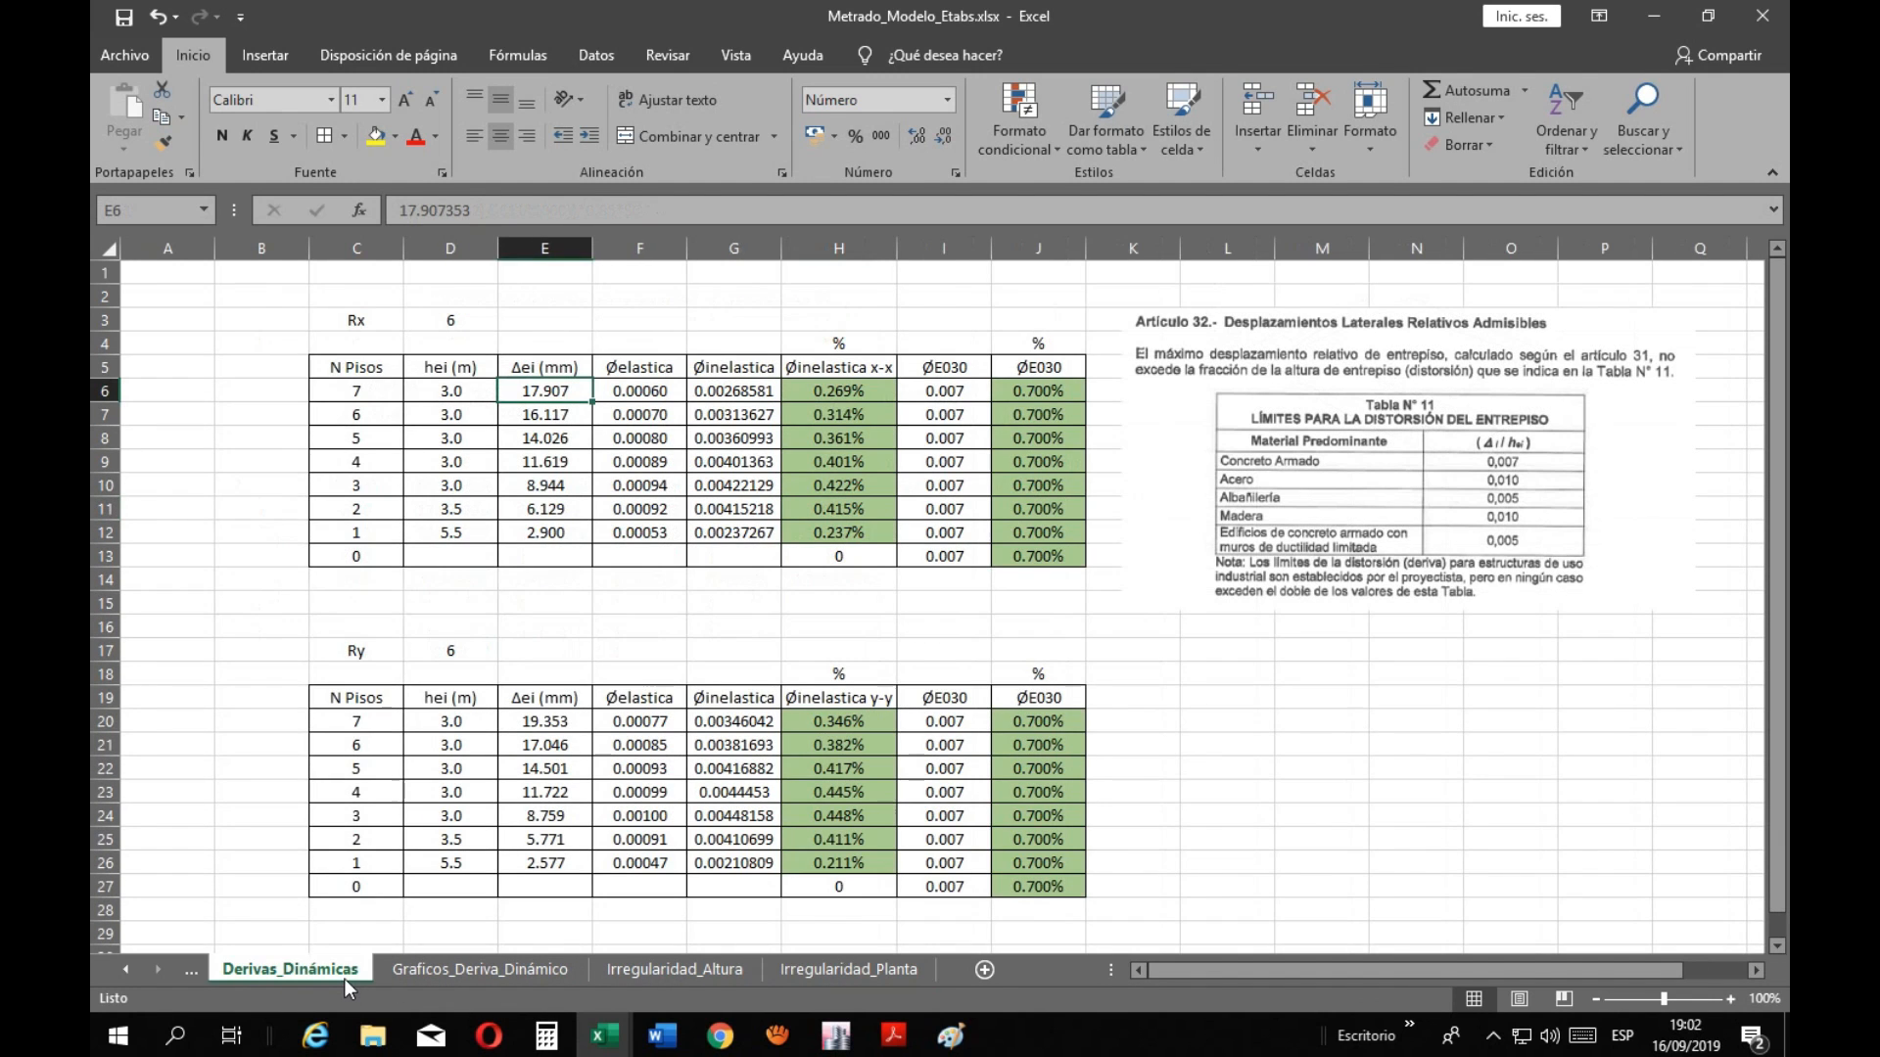
left_click(637, 392)
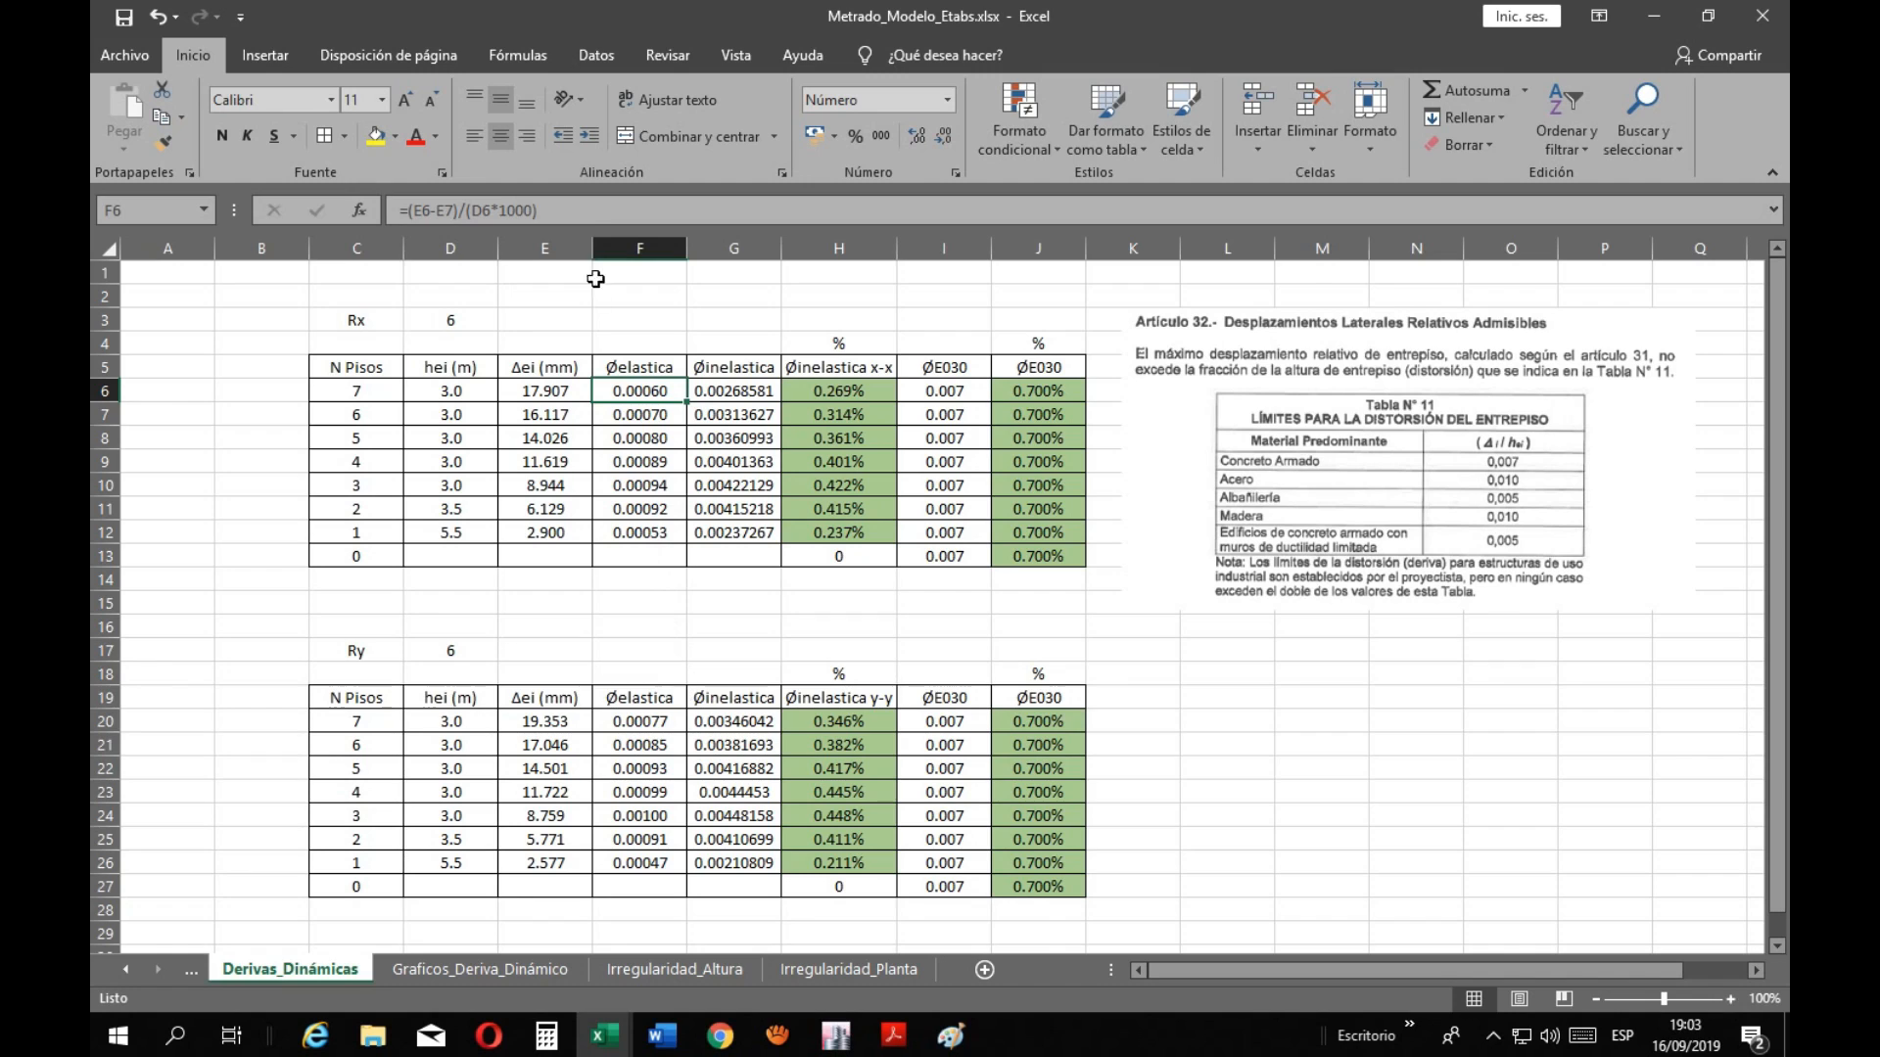
left_click(585, 211)
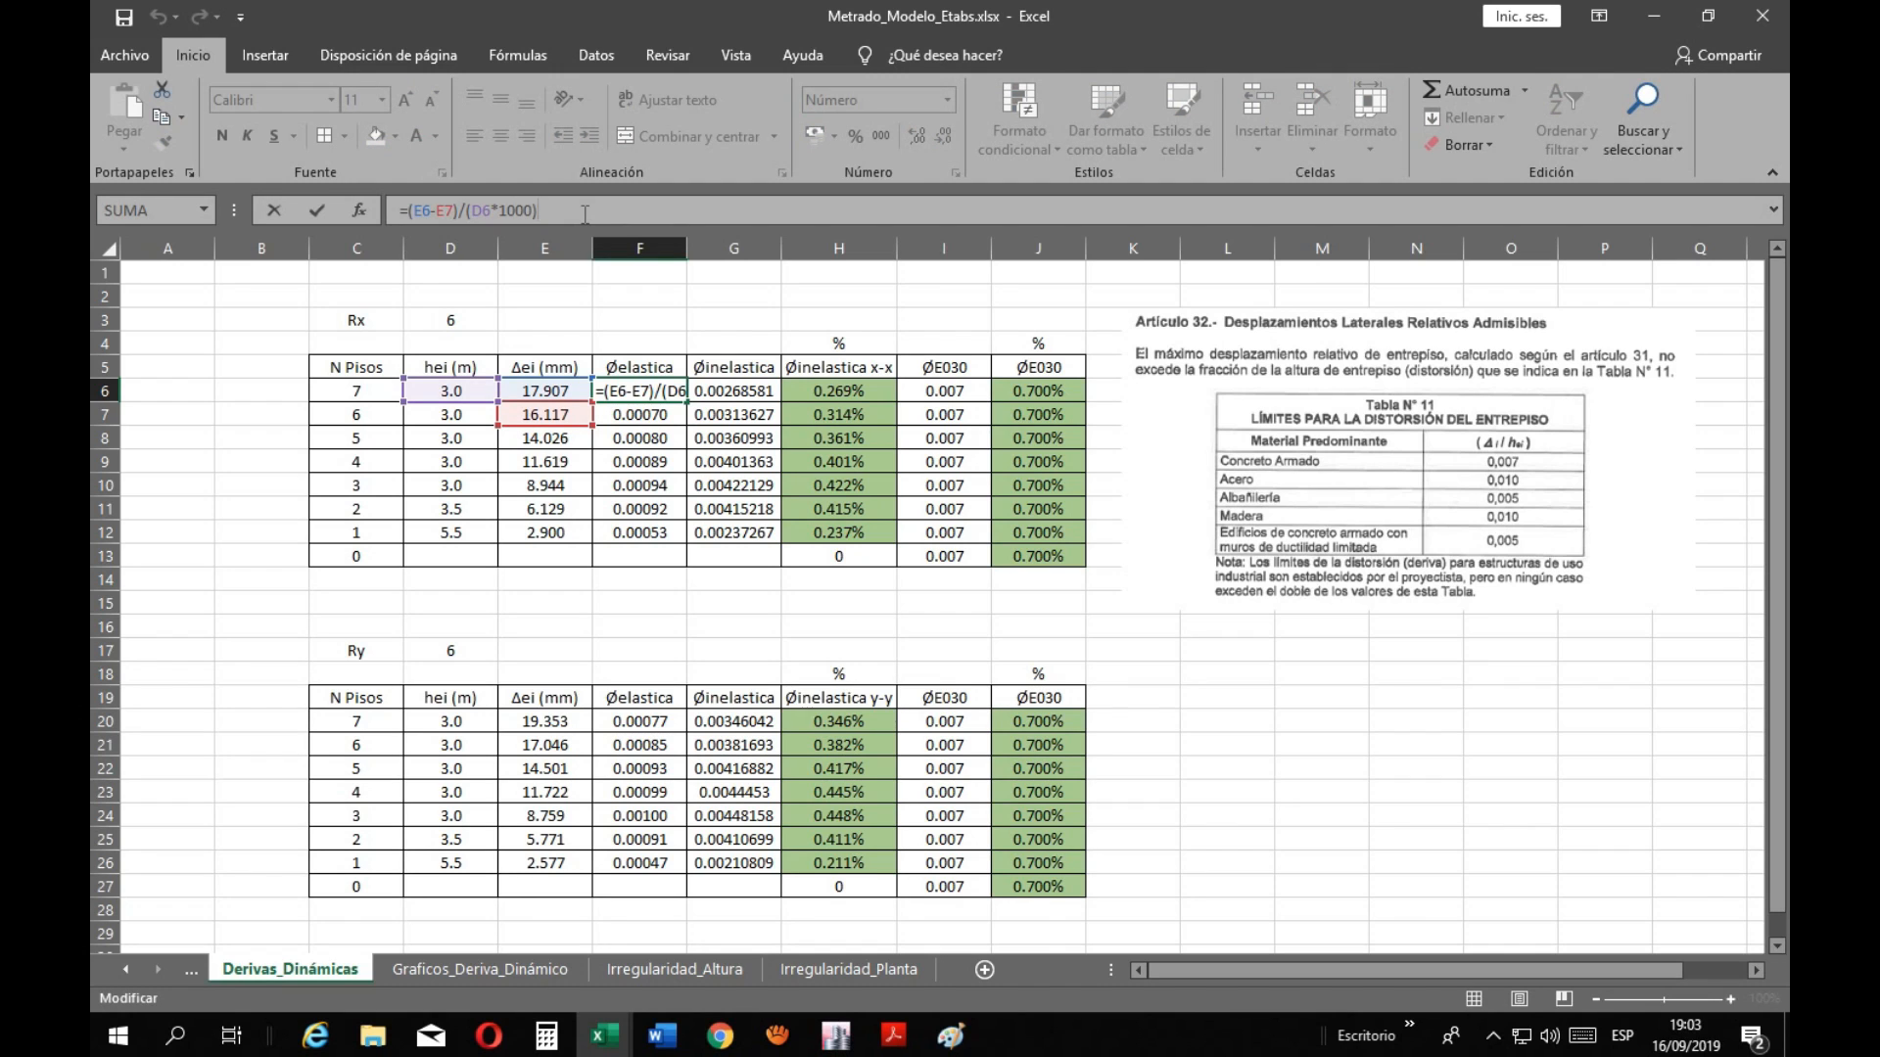
key("Escape")
left_click(728, 394)
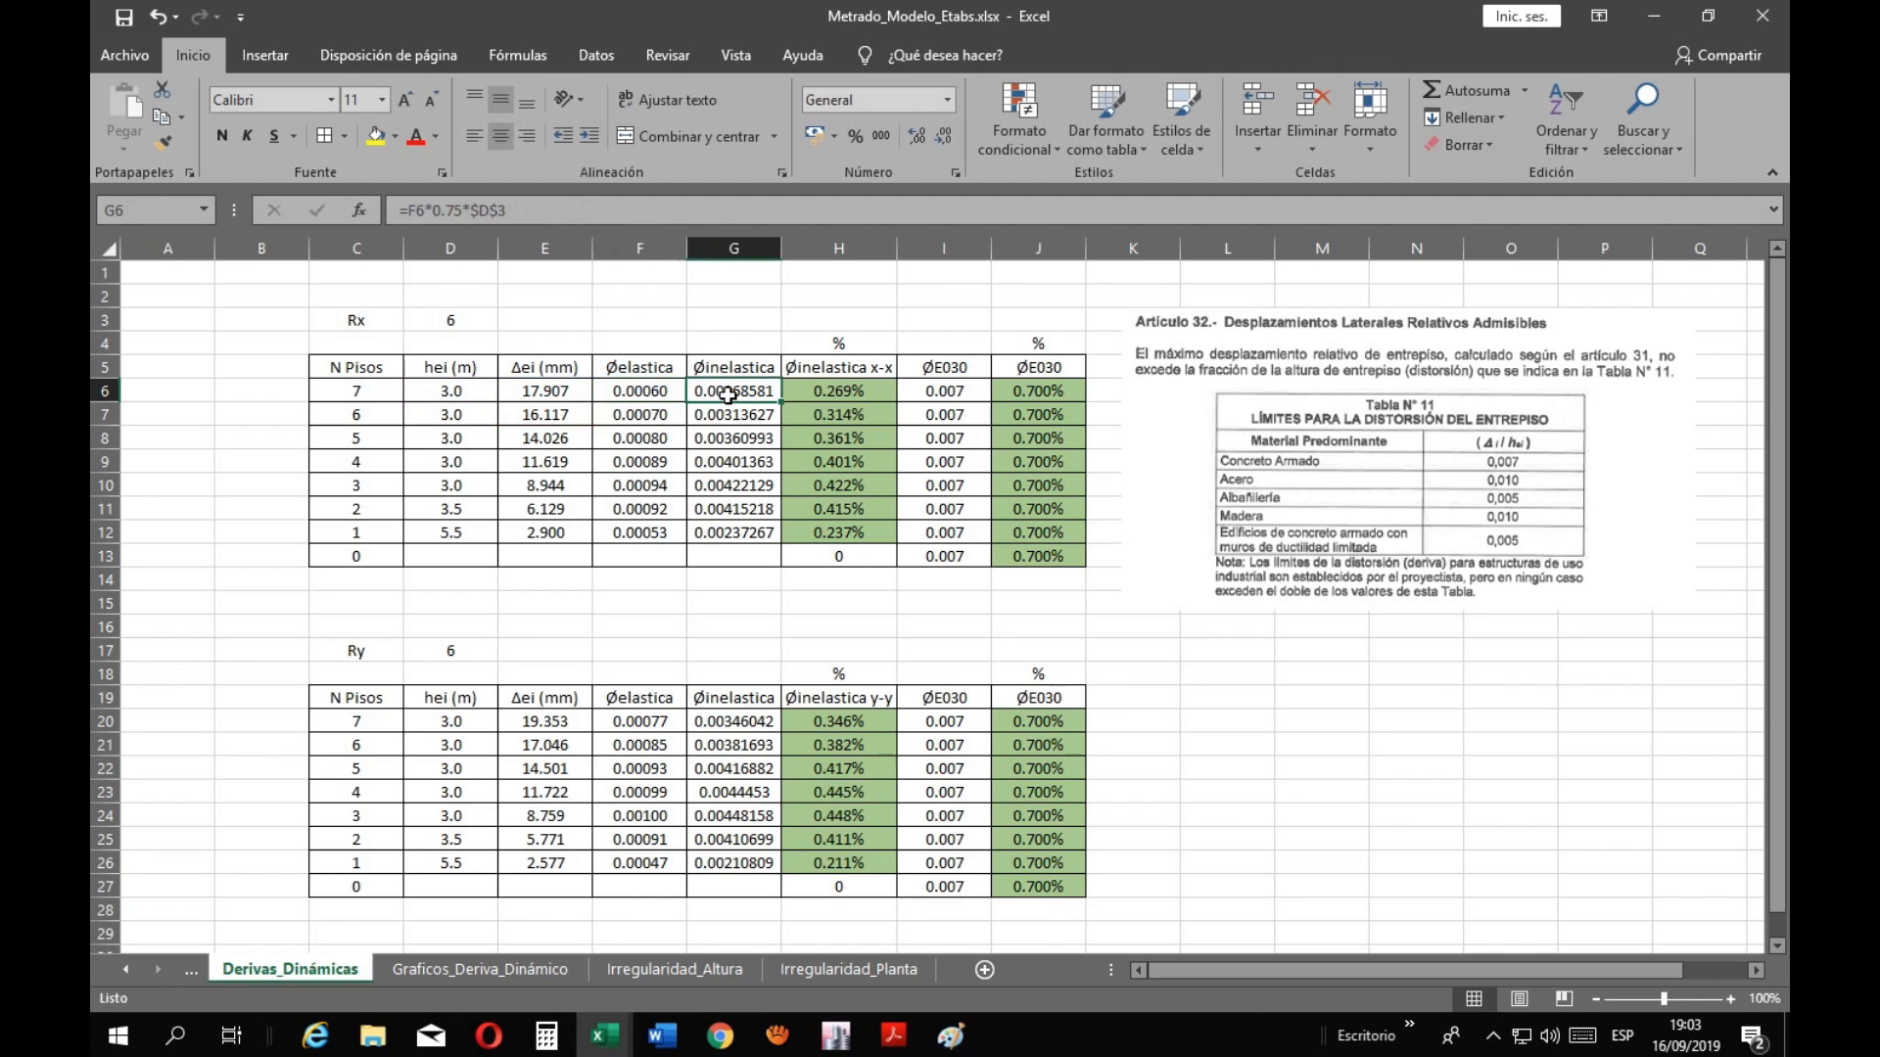
left_click(555, 212)
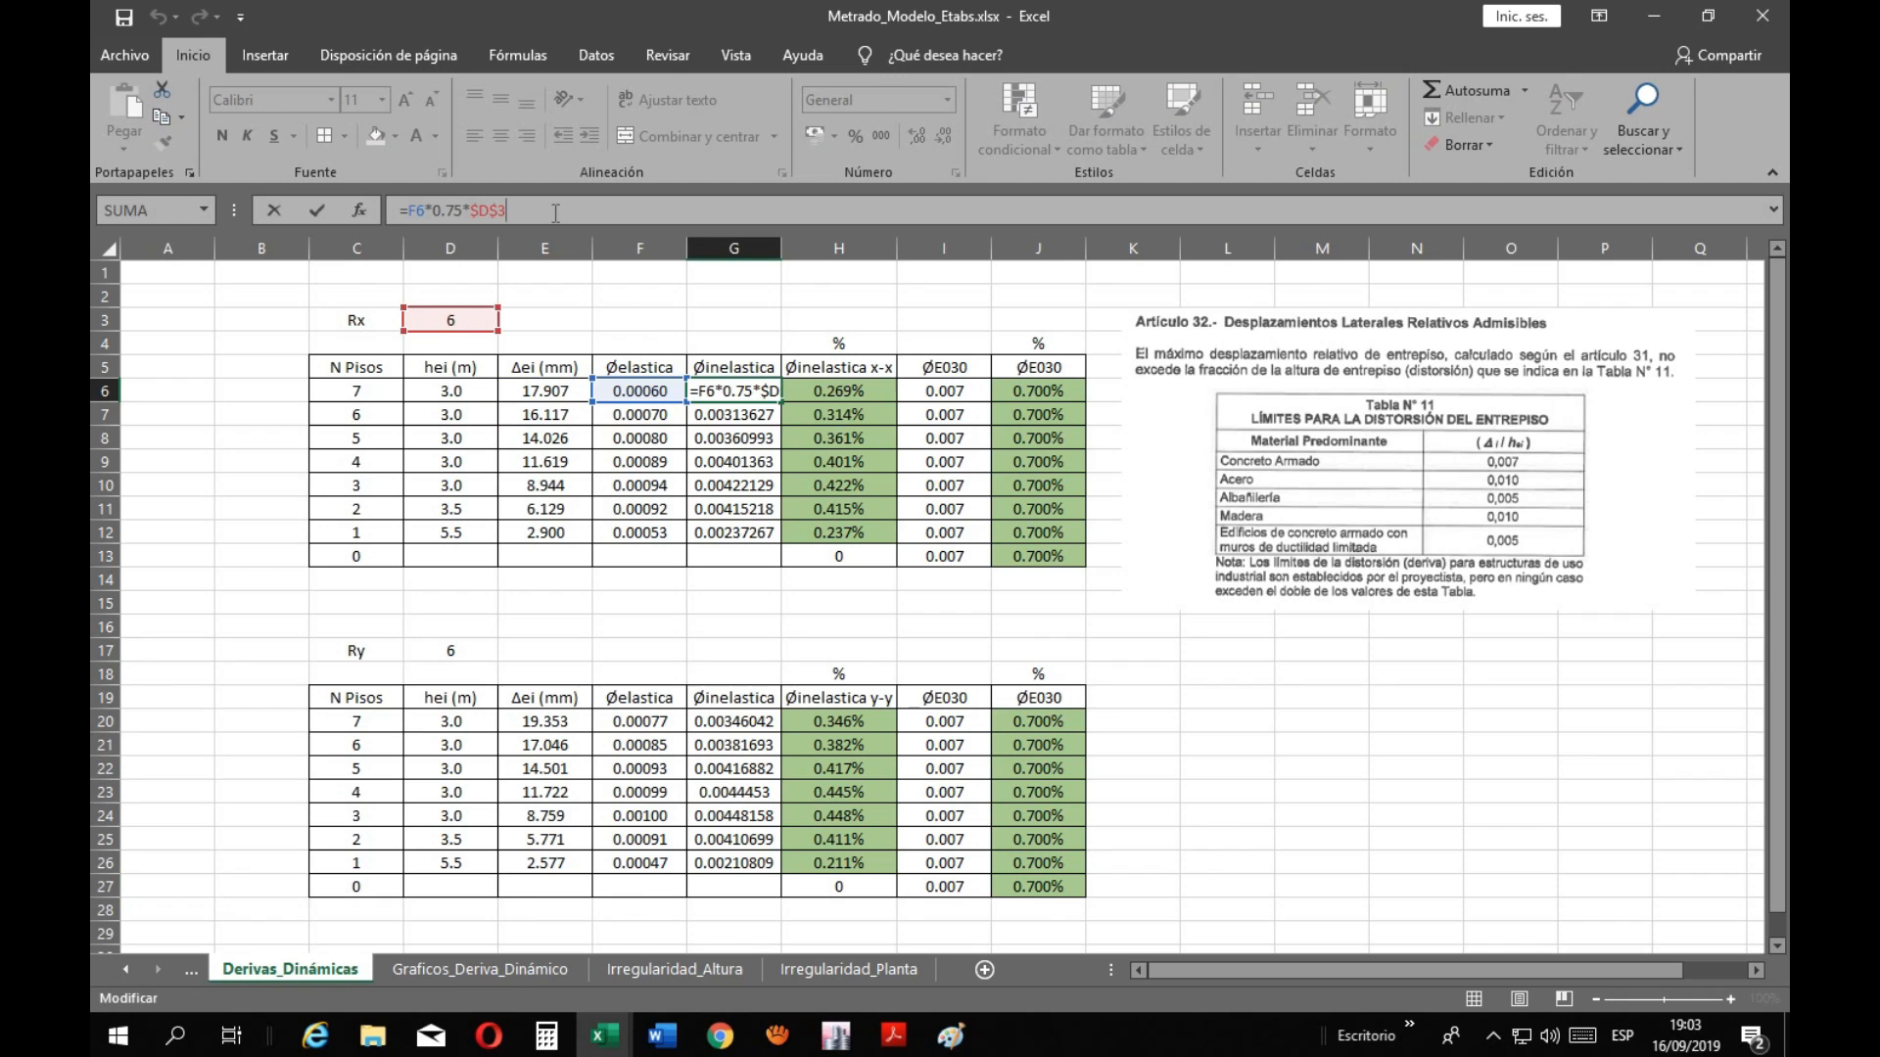
key("Escape")
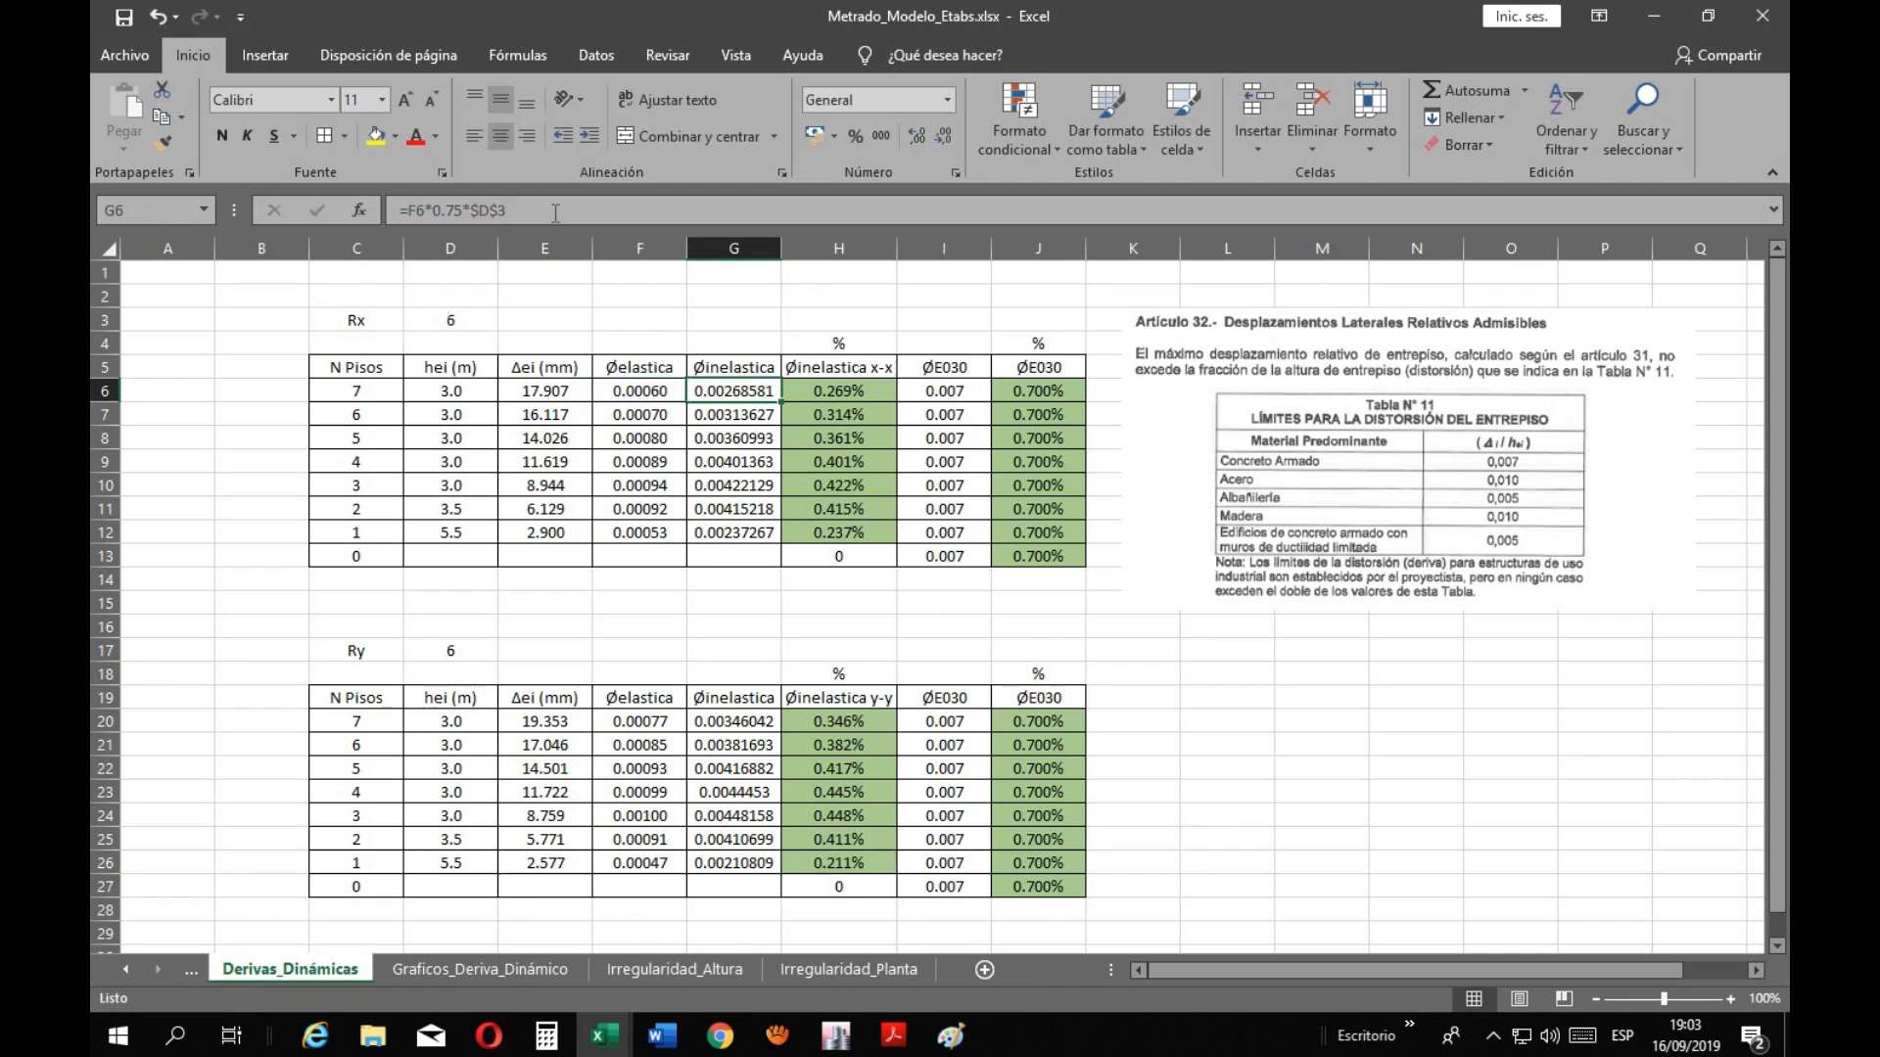
left_click(847, 969)
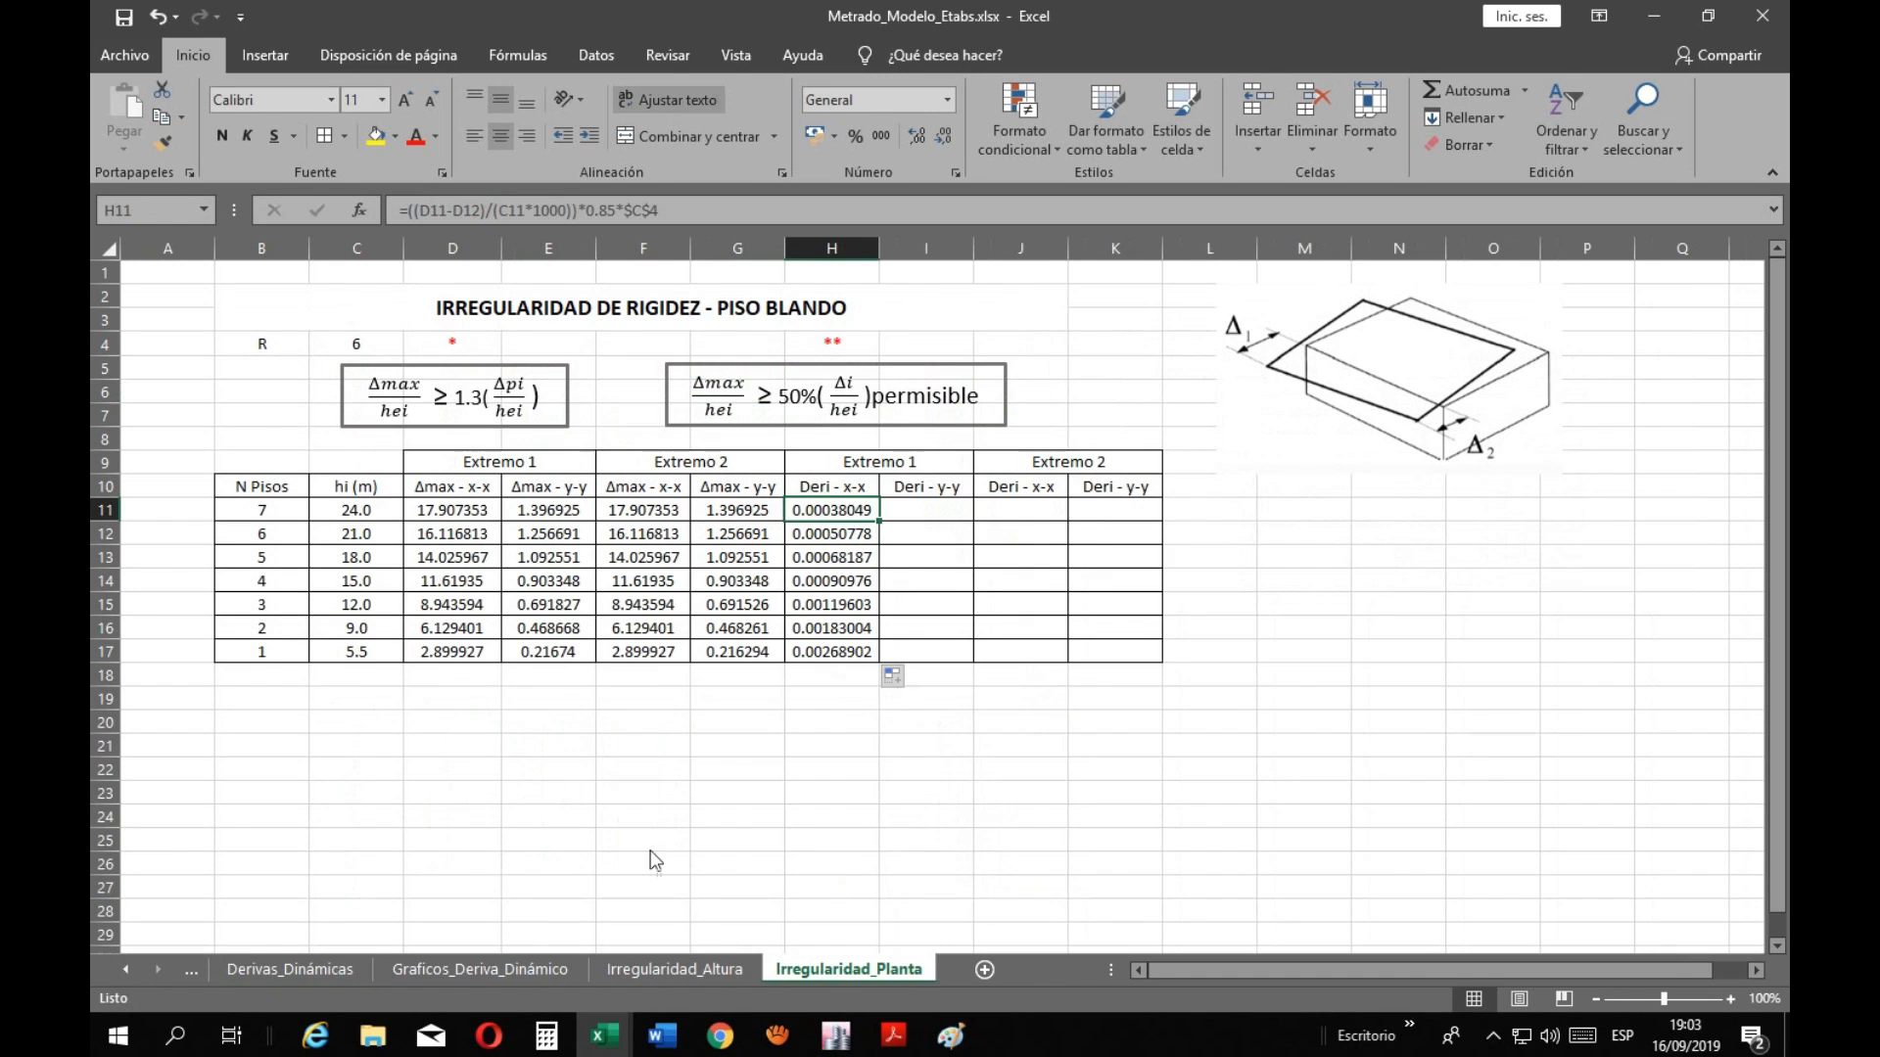
Check the multiplier in the H11 formula of Irregularidad_Planta against the G6 inelastic drift formula in Derivas_Dinámicas
left_click(609, 211)
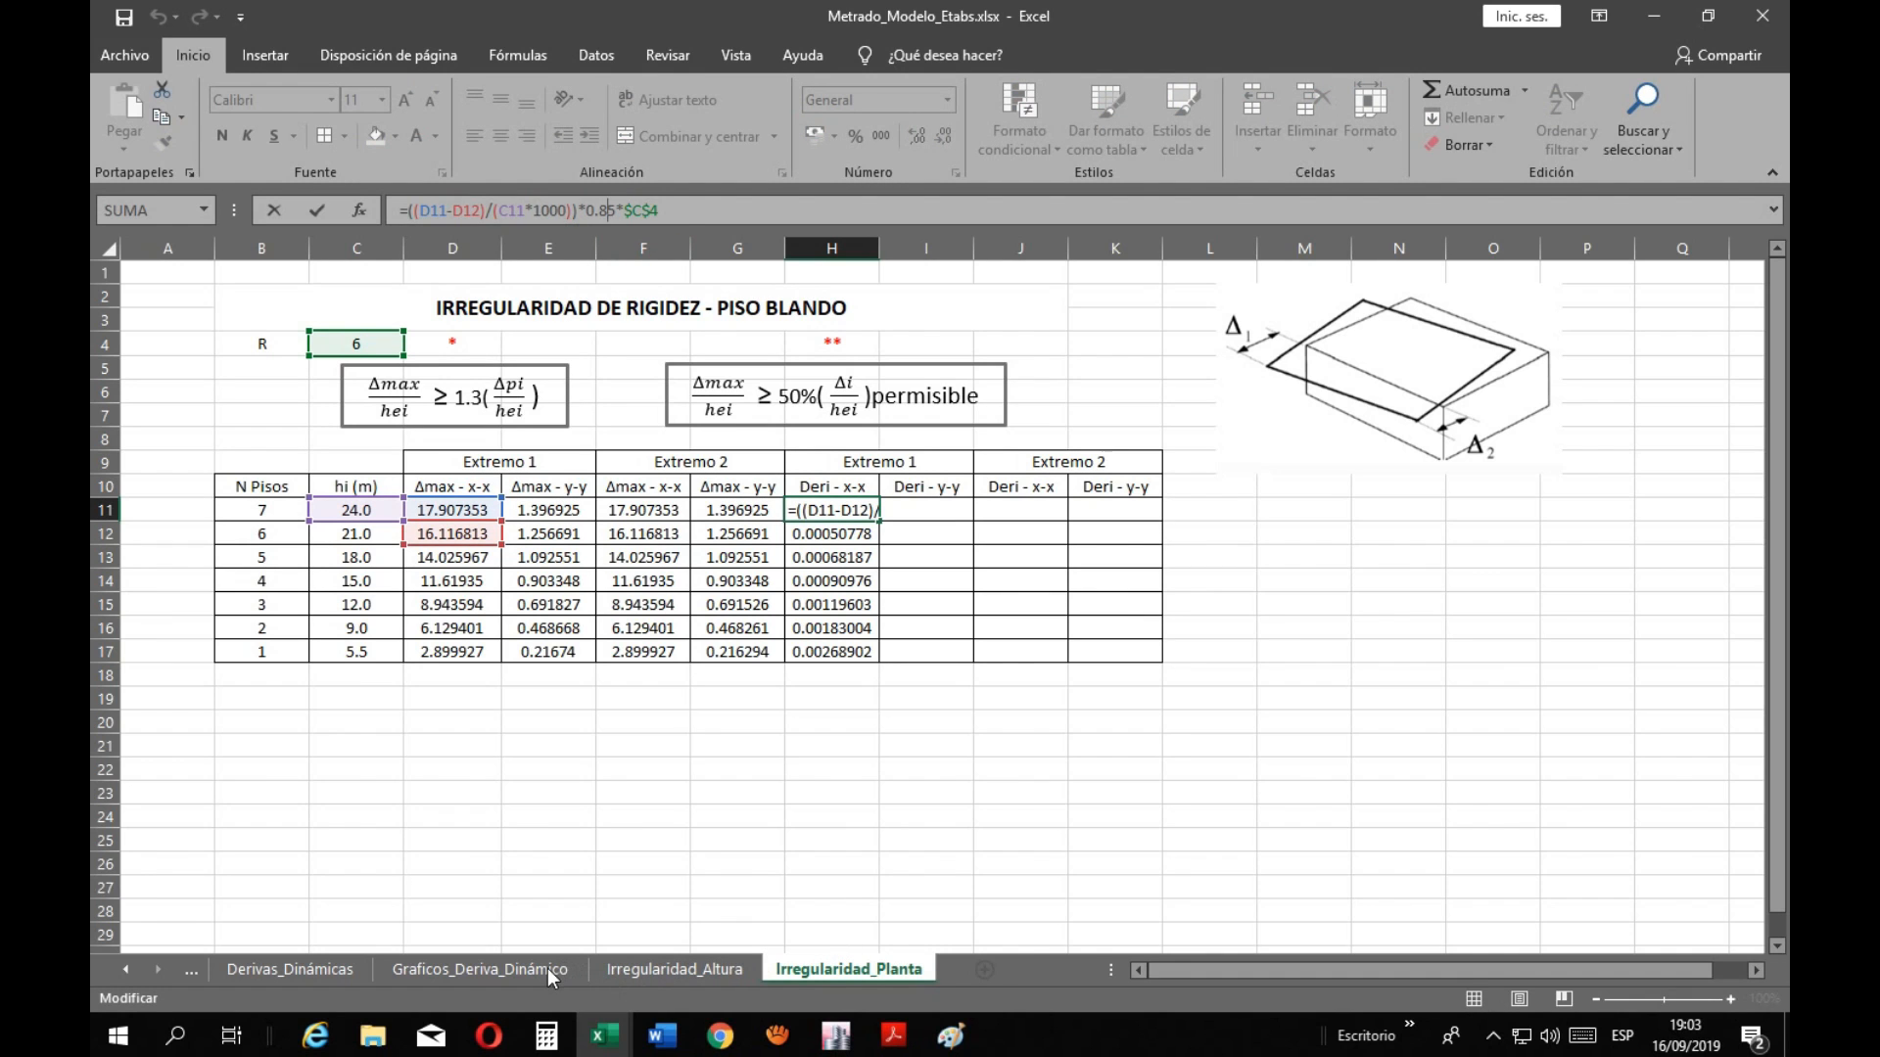
key("Escape")
left_click(428, 968)
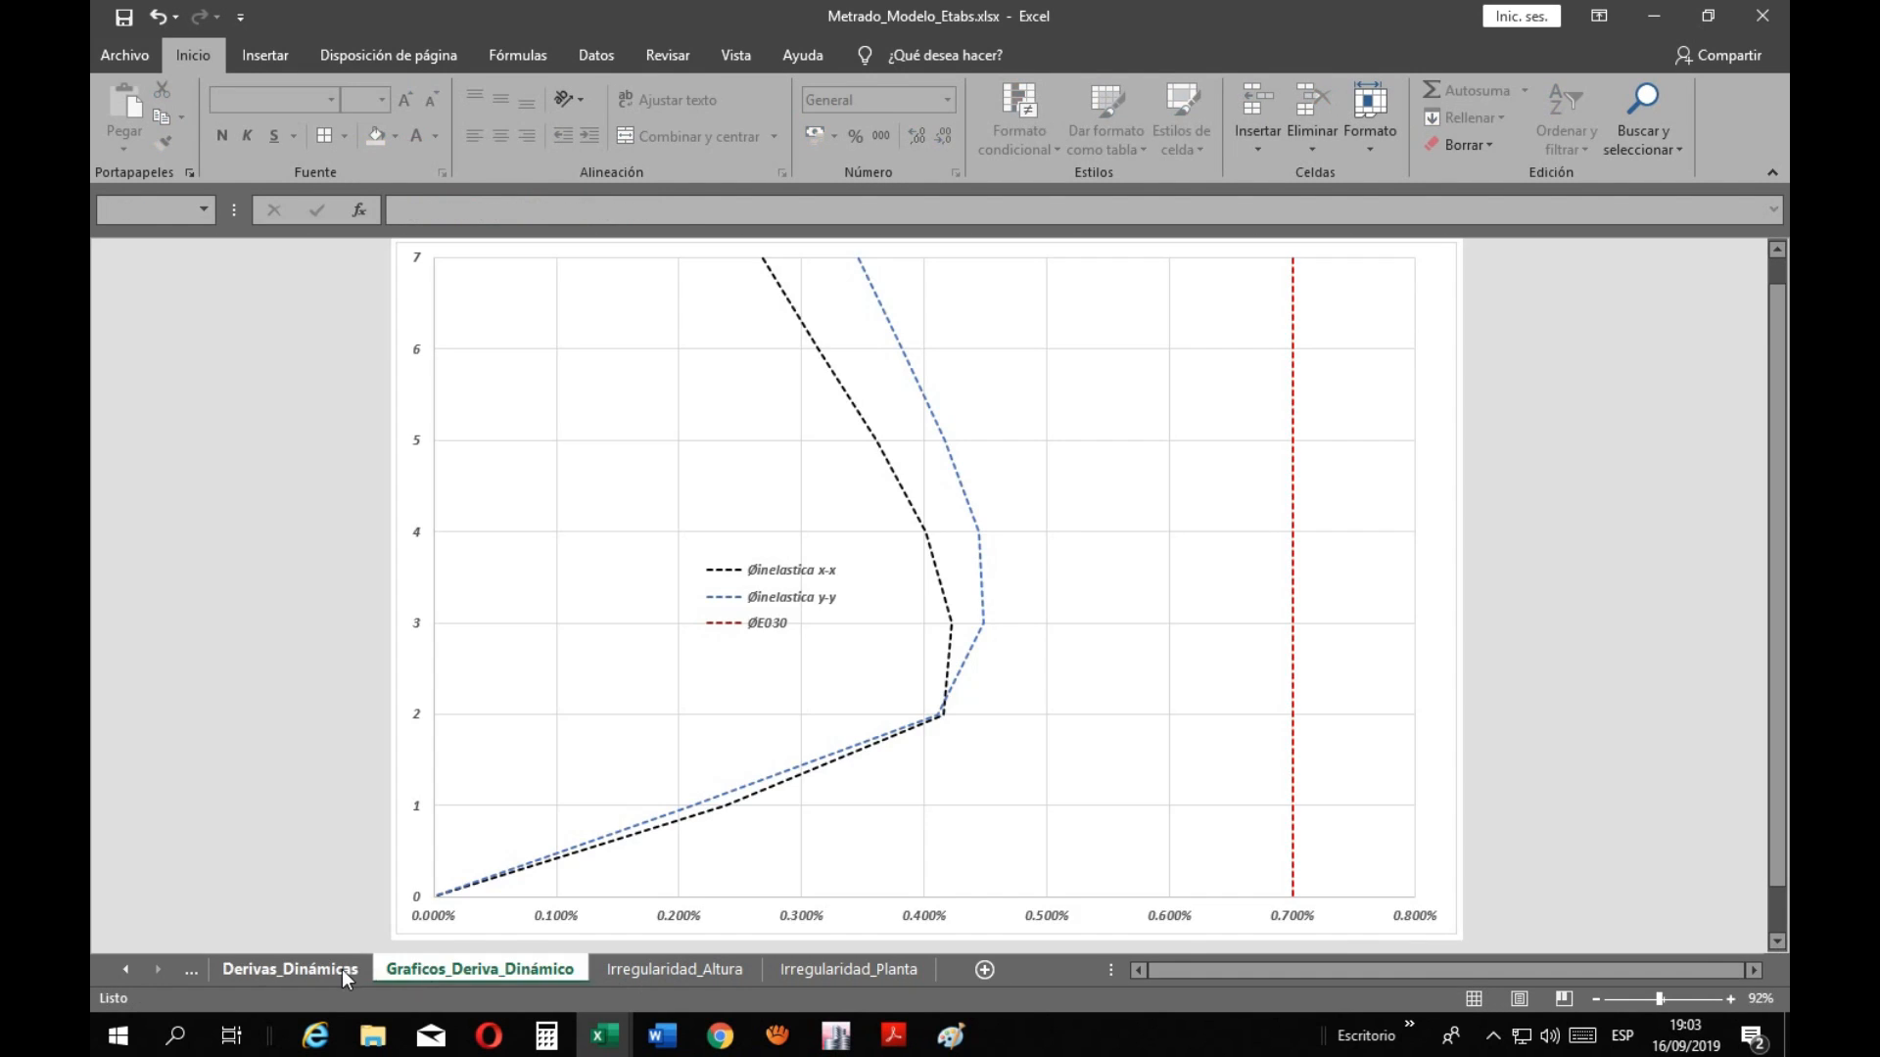
left_click(294, 969)
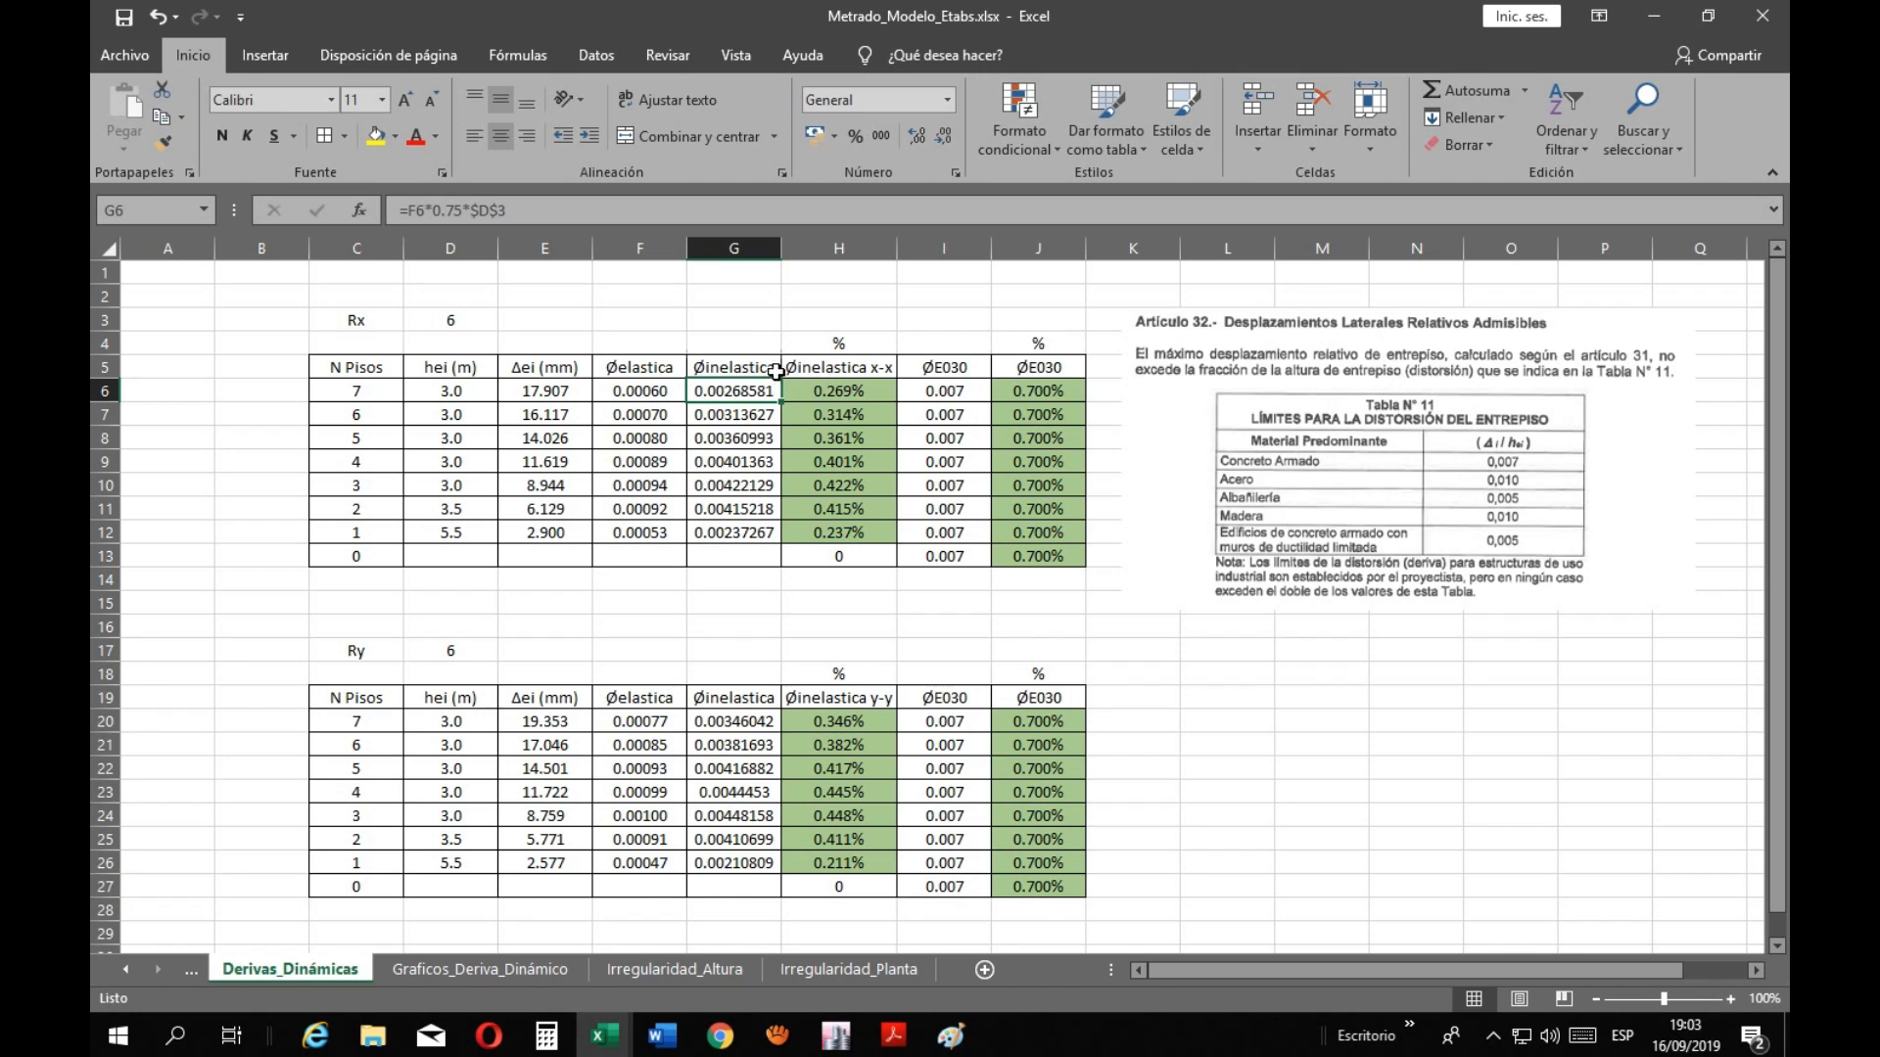
left_click(807, 969)
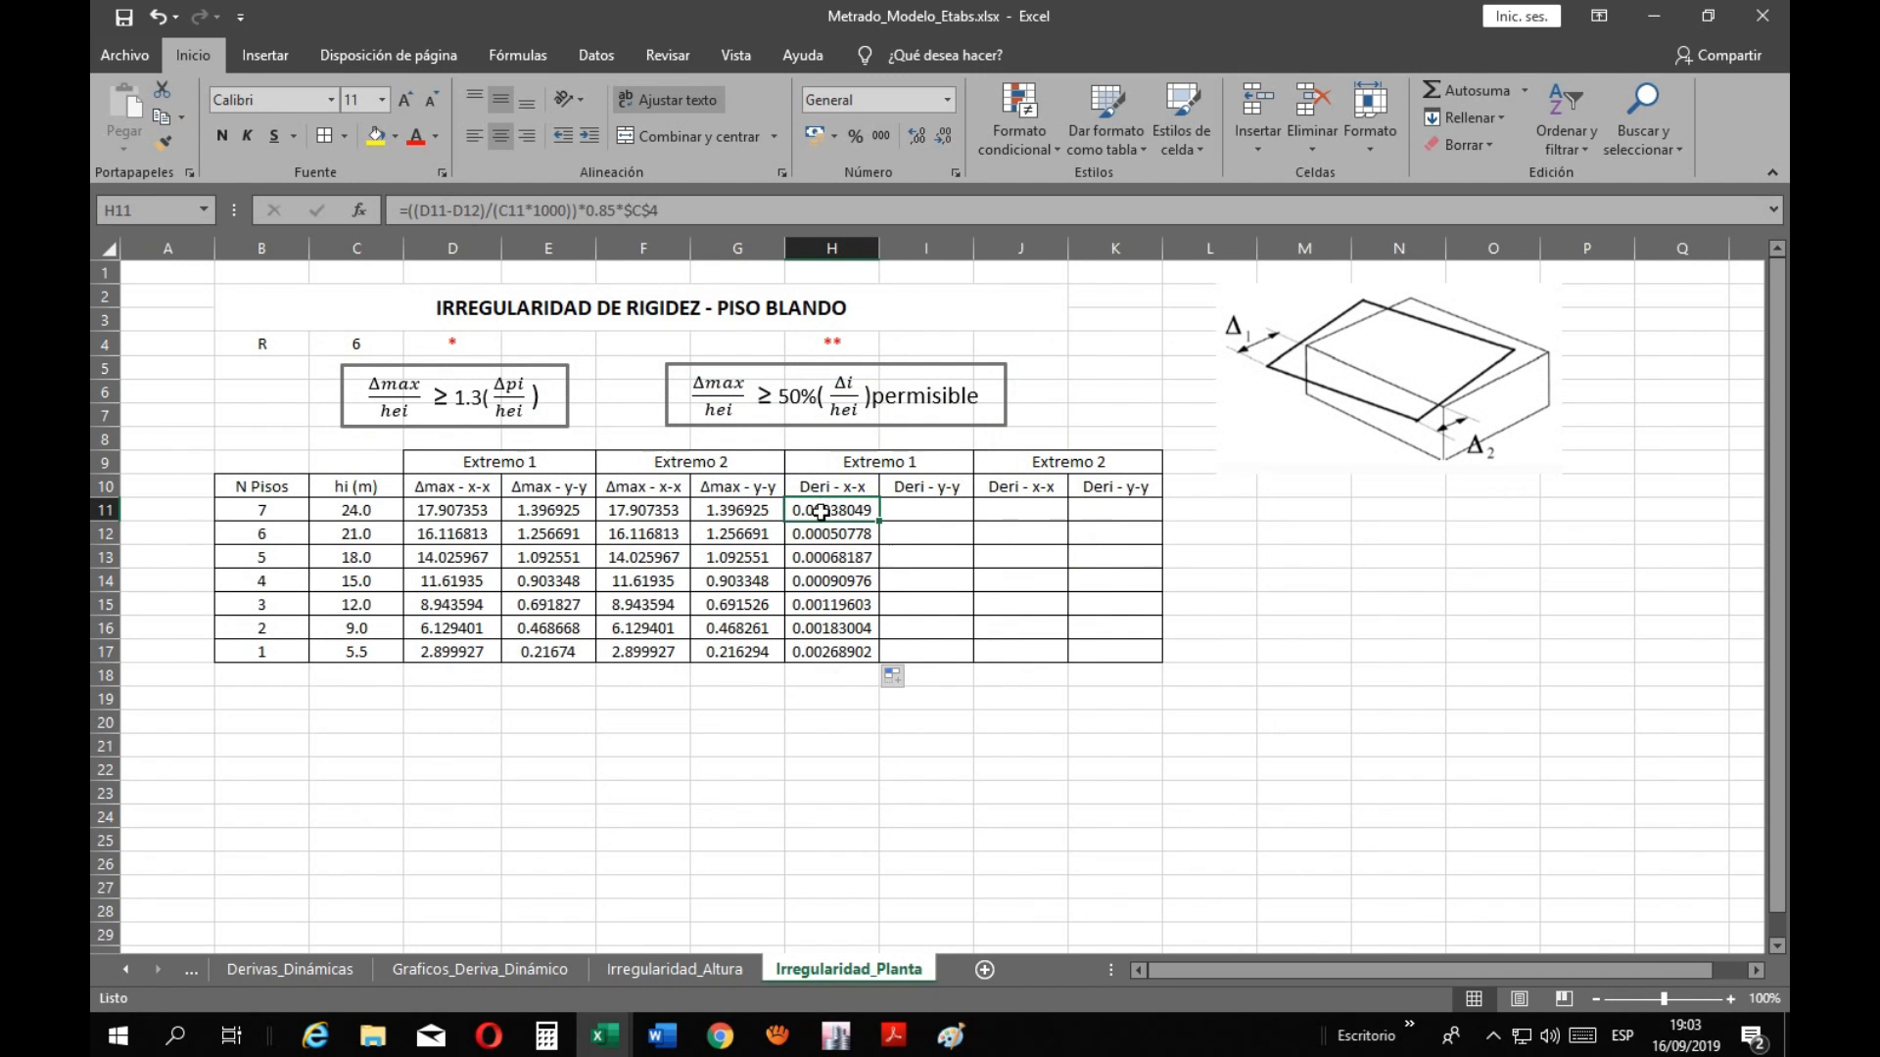
Set the multiplier in the H11 drift formula to 0.75 and fill the formula down to H17
left_click(611, 209)
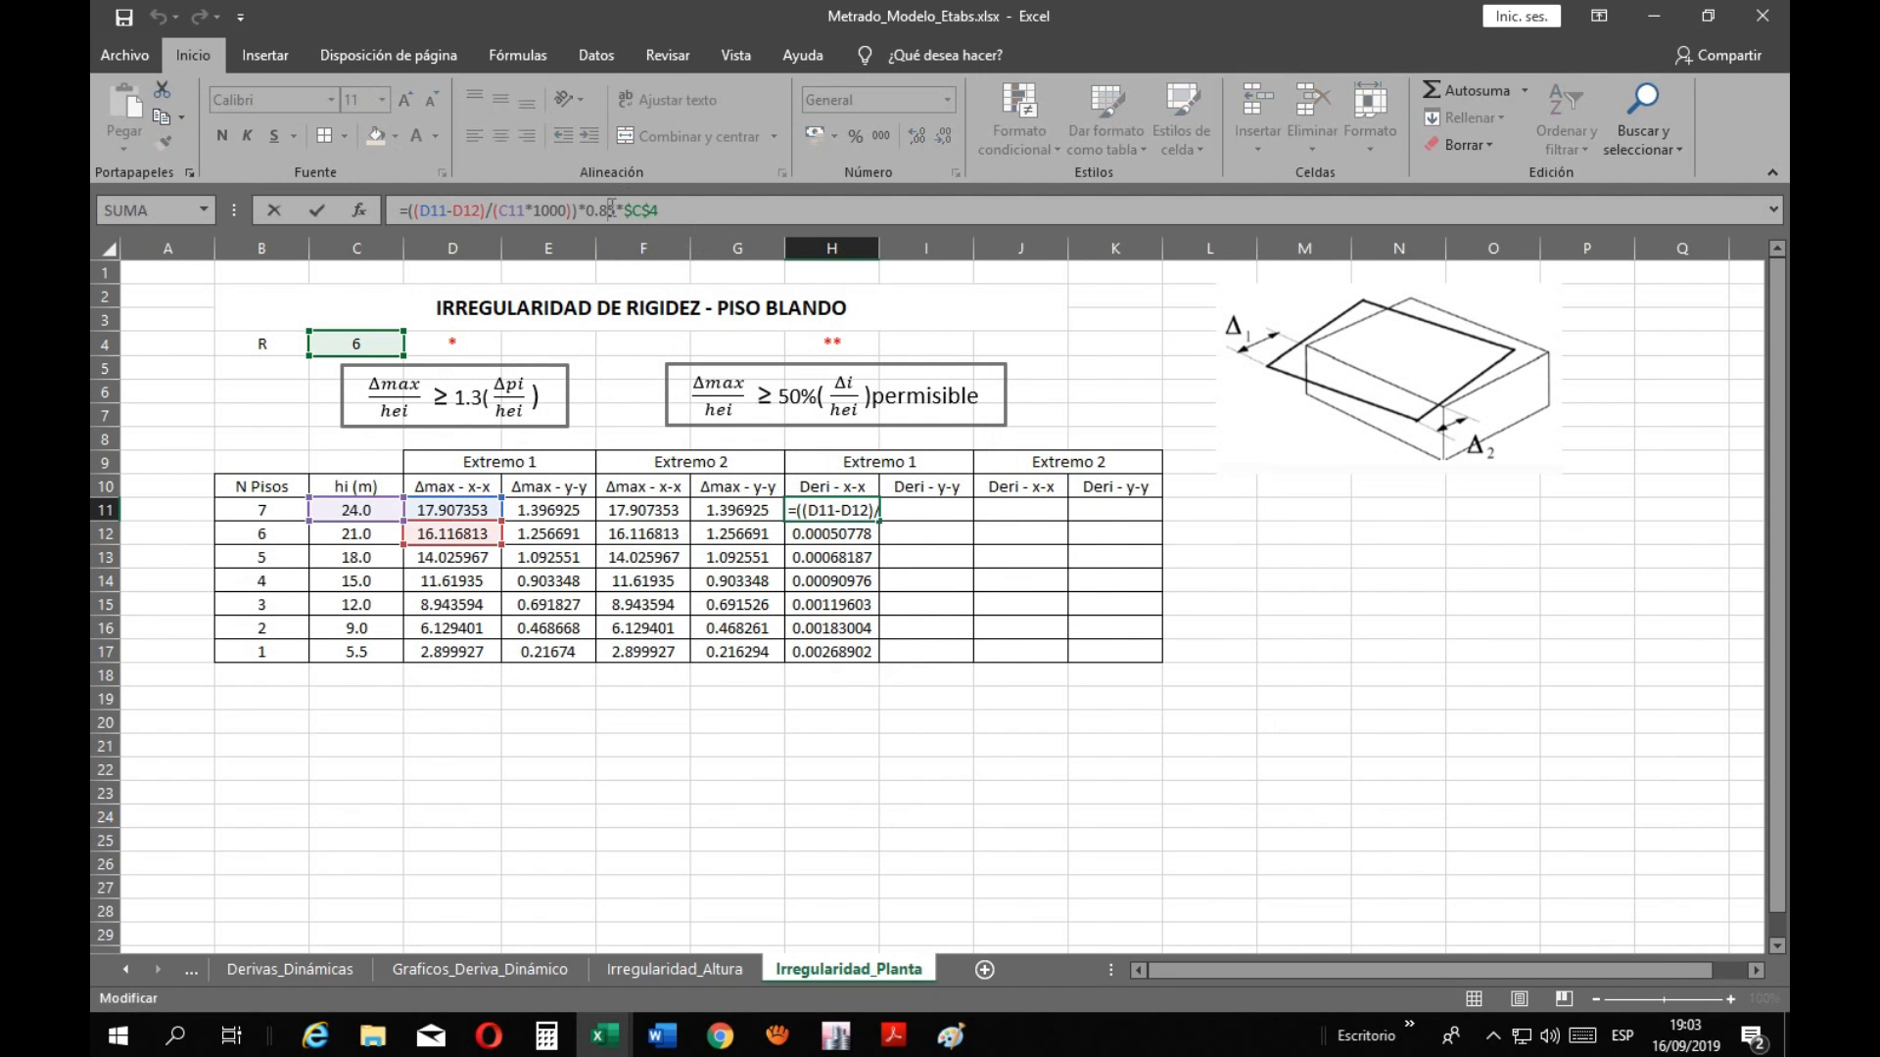
key("BackSpace")
type("7")
key("Return")
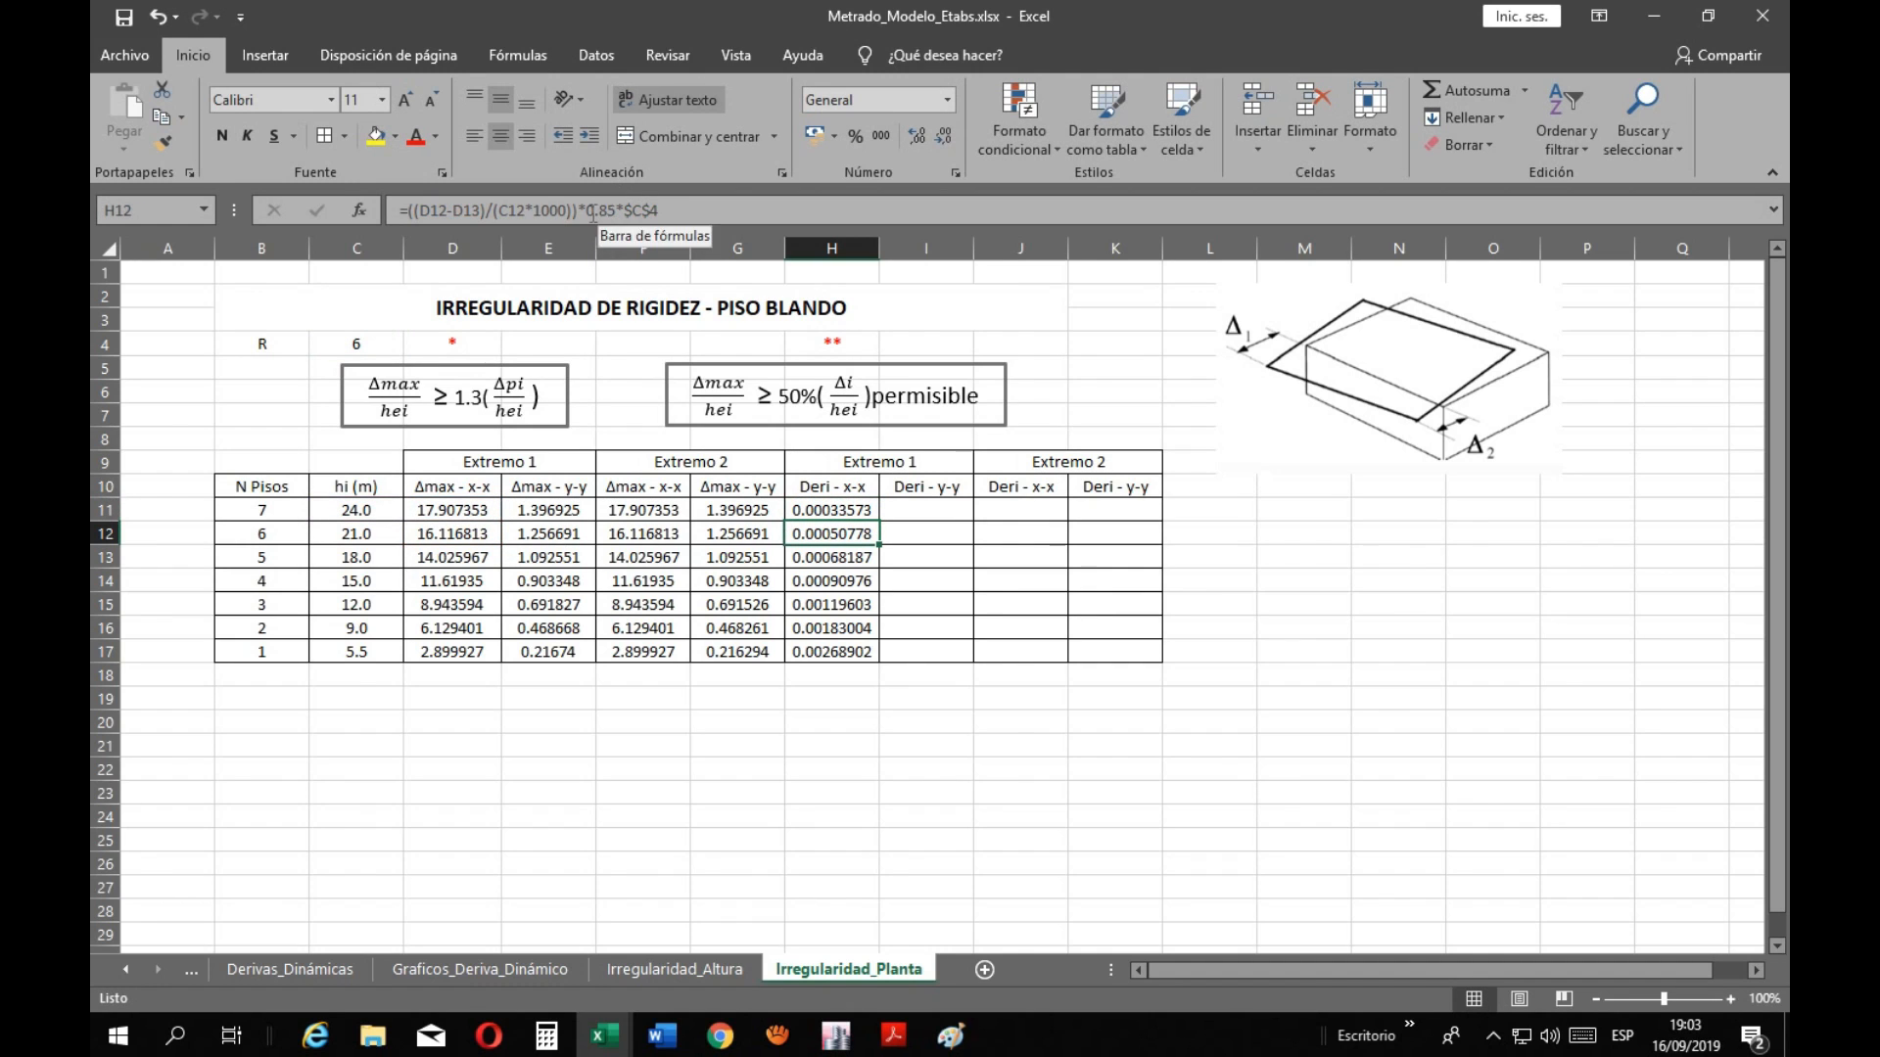
double_click(878, 520)
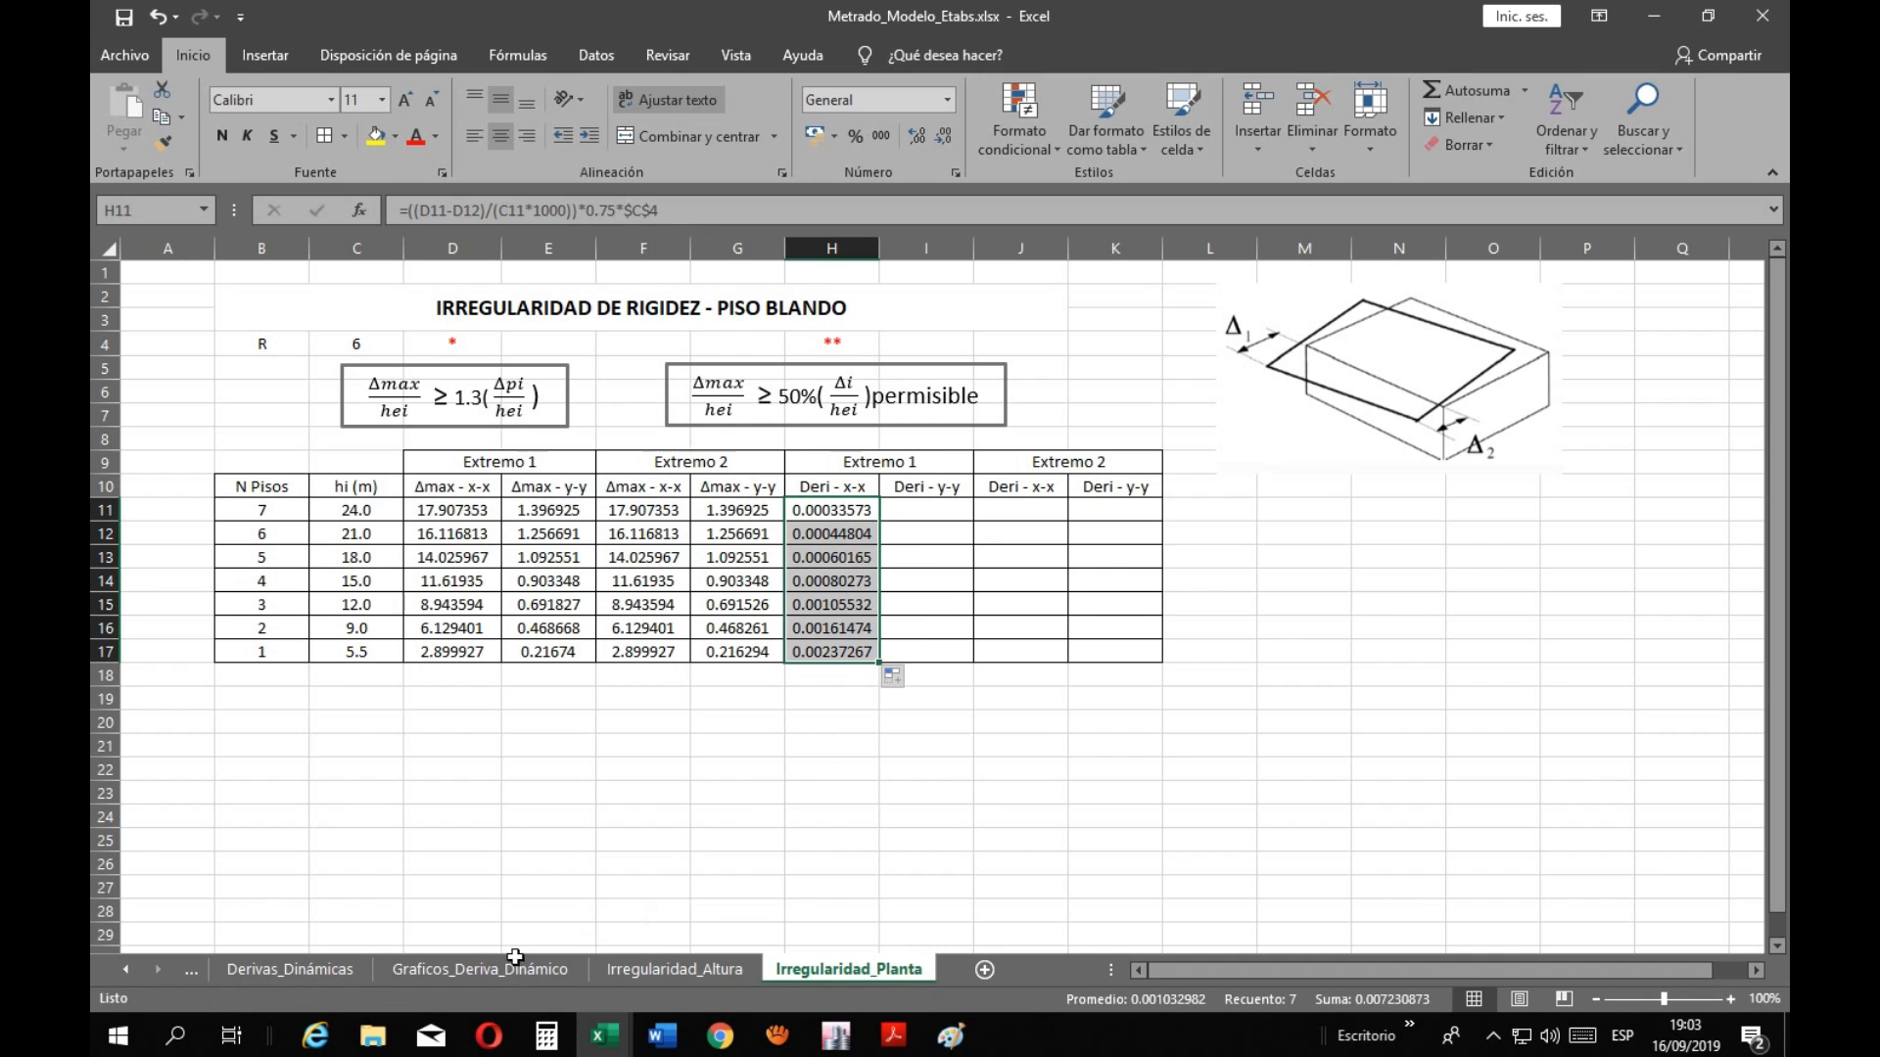
Examine the G6 and F6 drift formulas in Derivas_Dinámicas and compare their terms with the H11 formula in Irregularidad_Planta
left_click(340, 969)
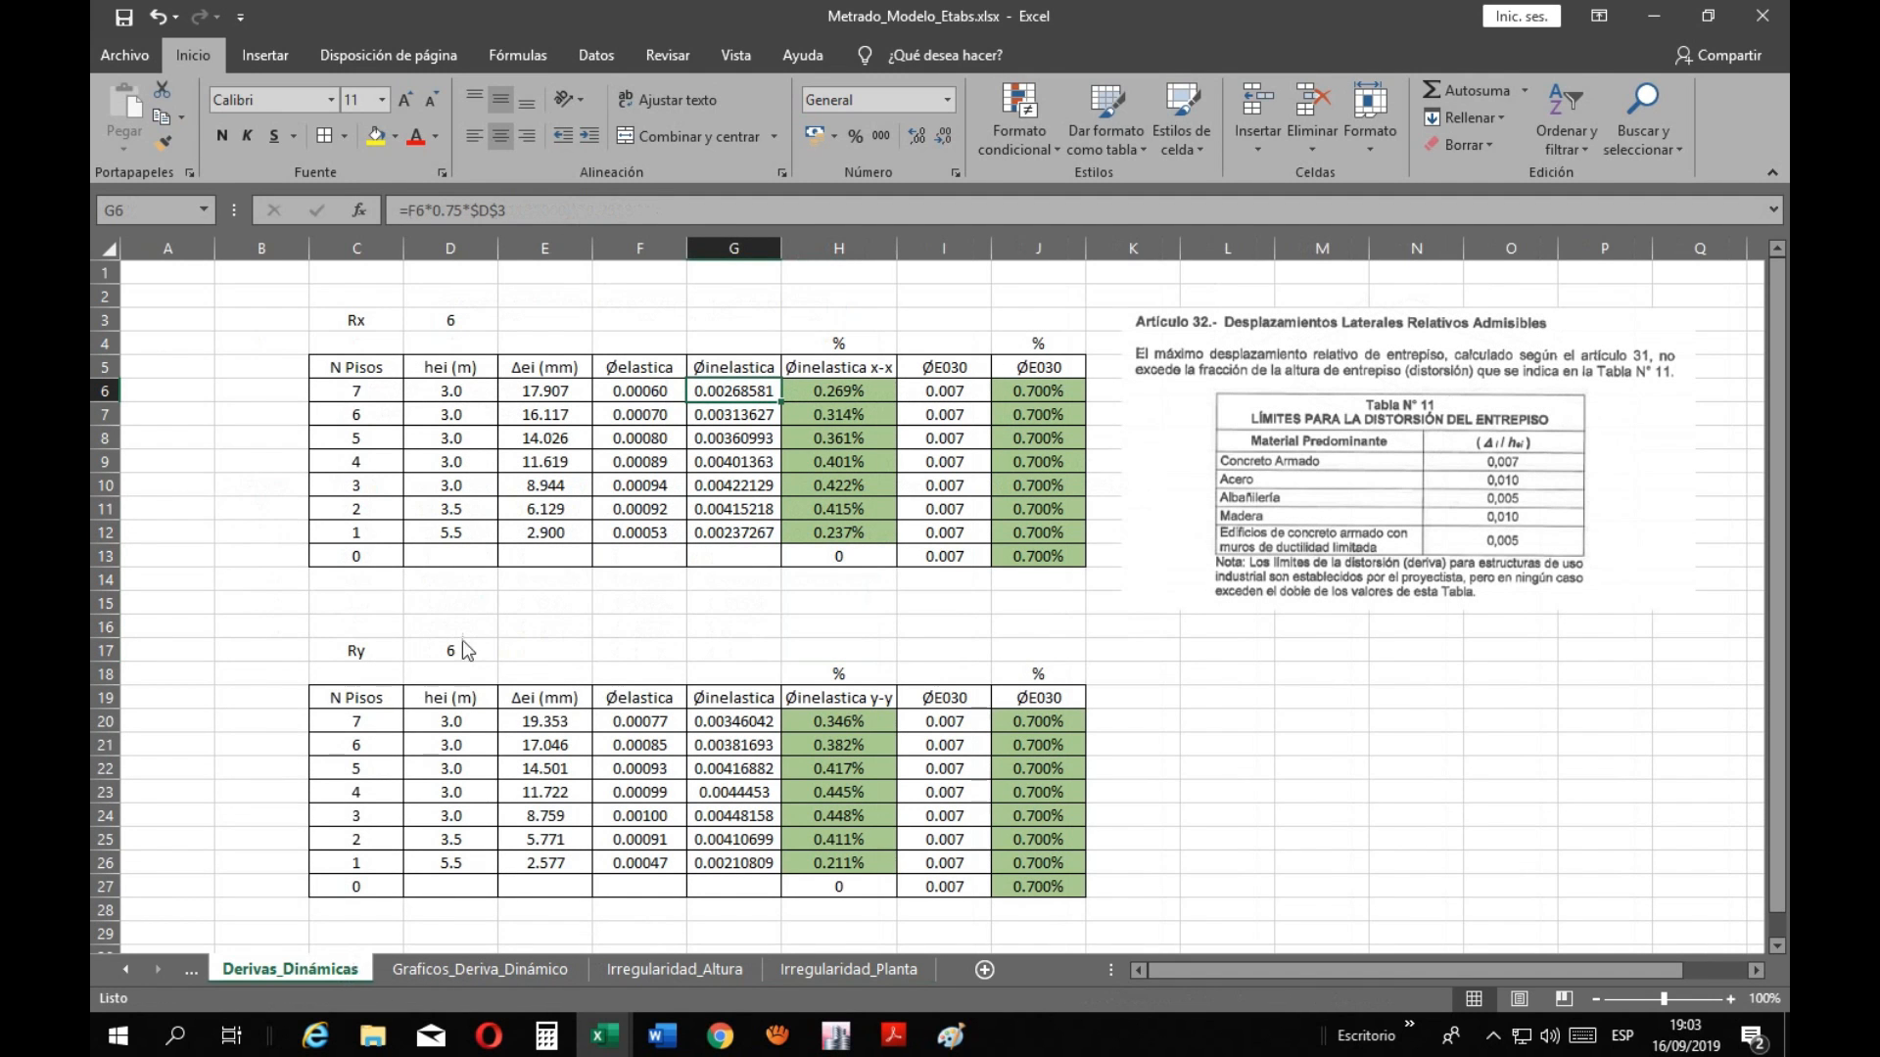
left_click(559, 217)
key("Escape")
left_click(675, 398)
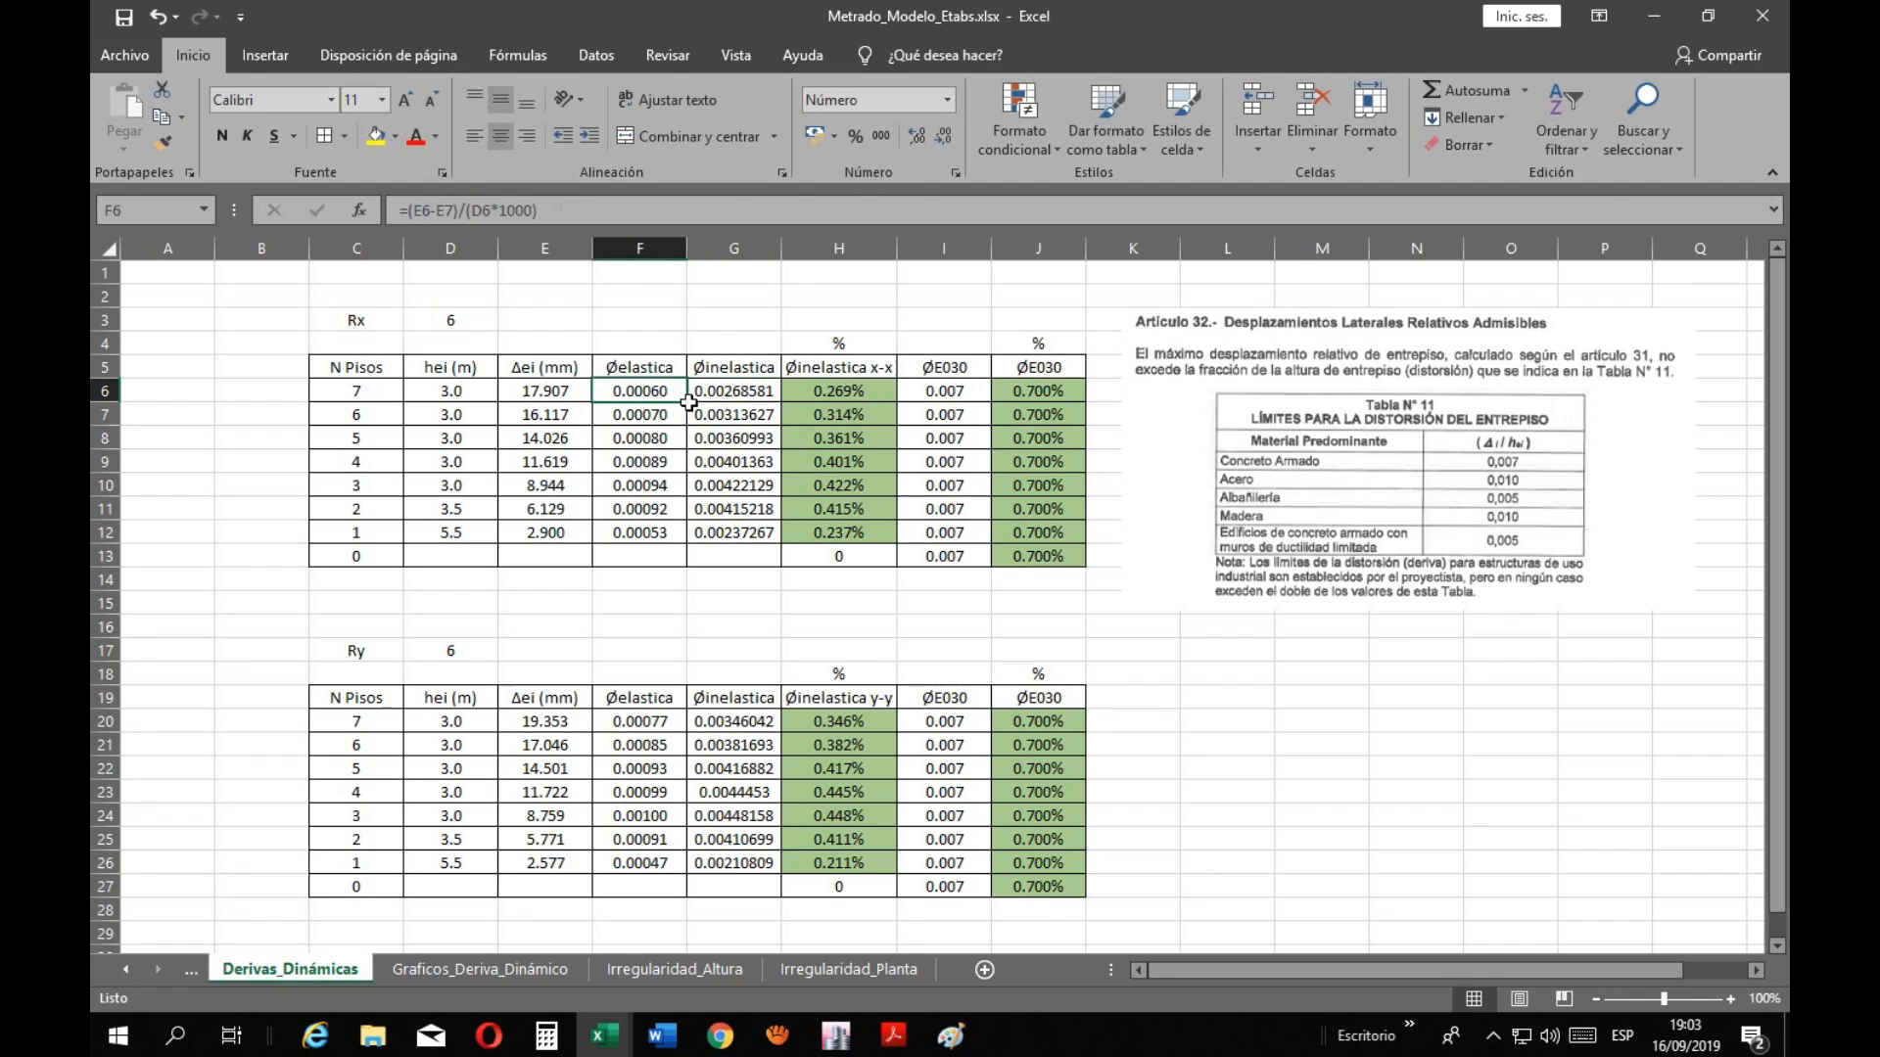
left_click(825, 971)
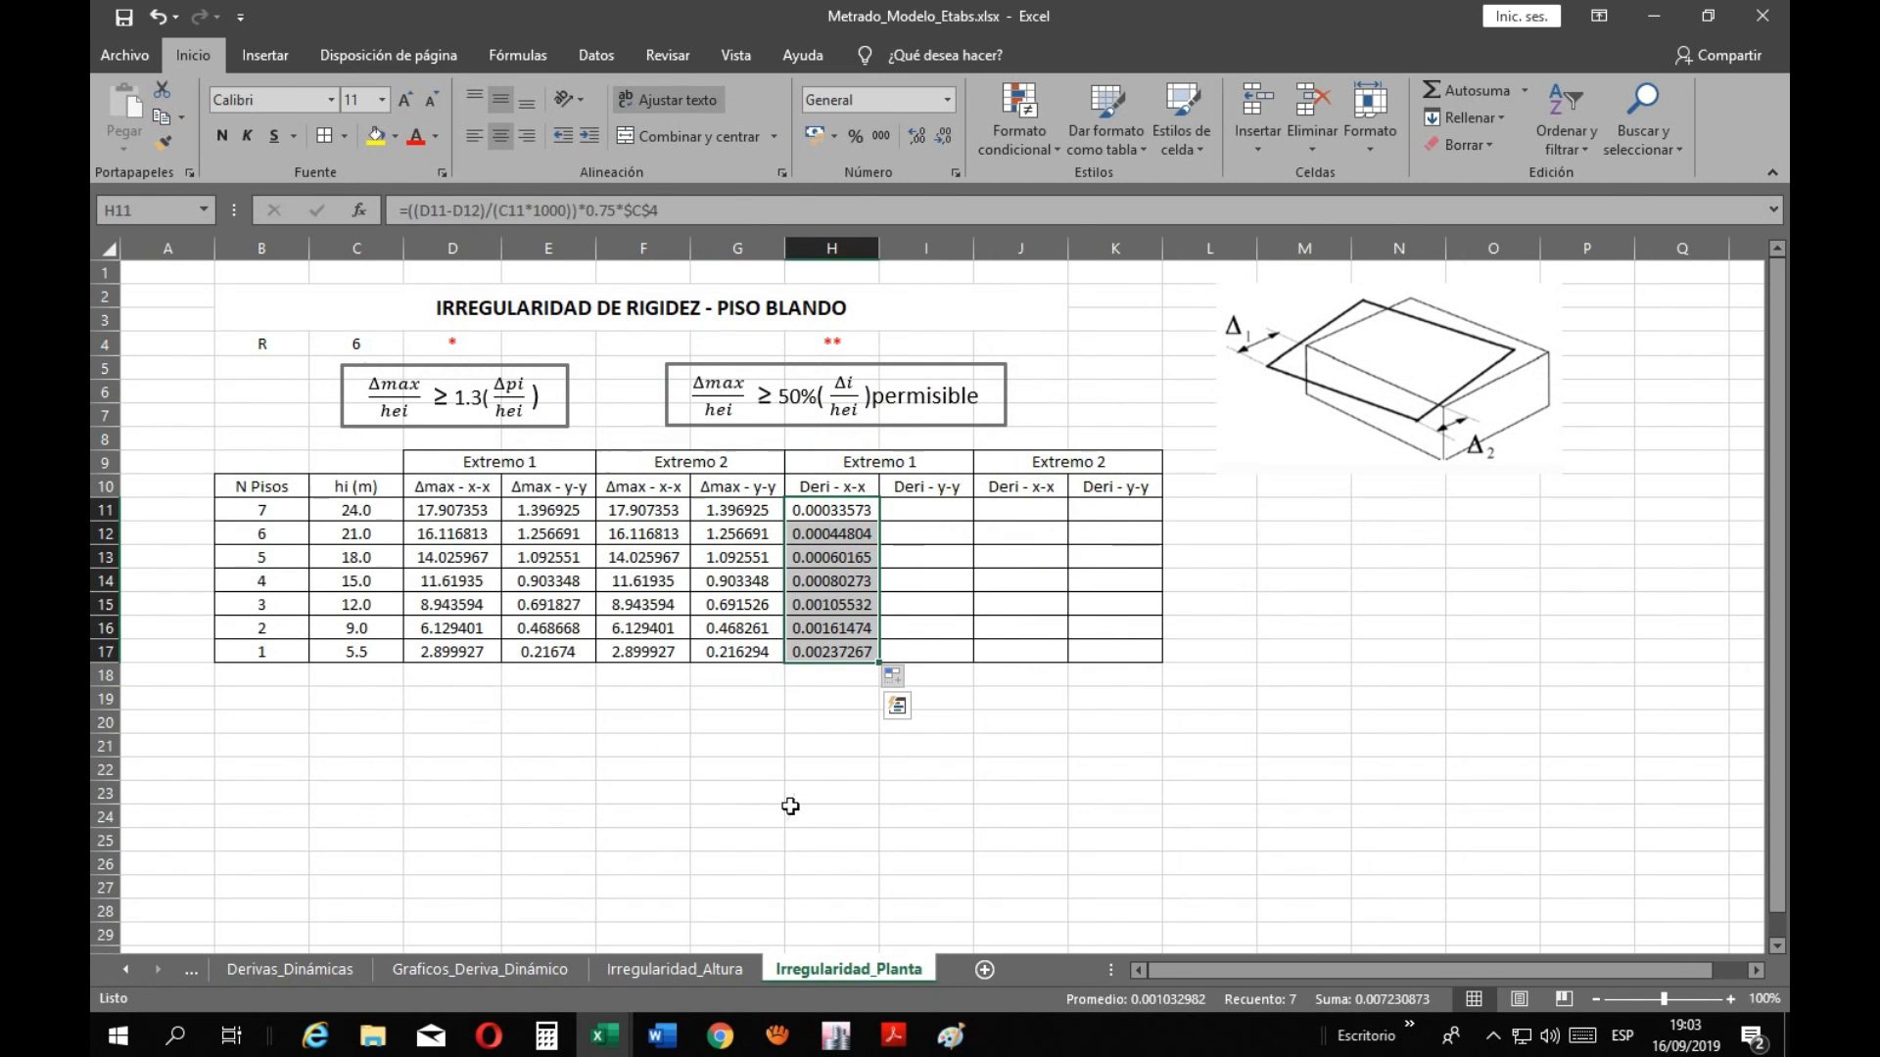
left_click(820, 754)
left_click(820, 513)
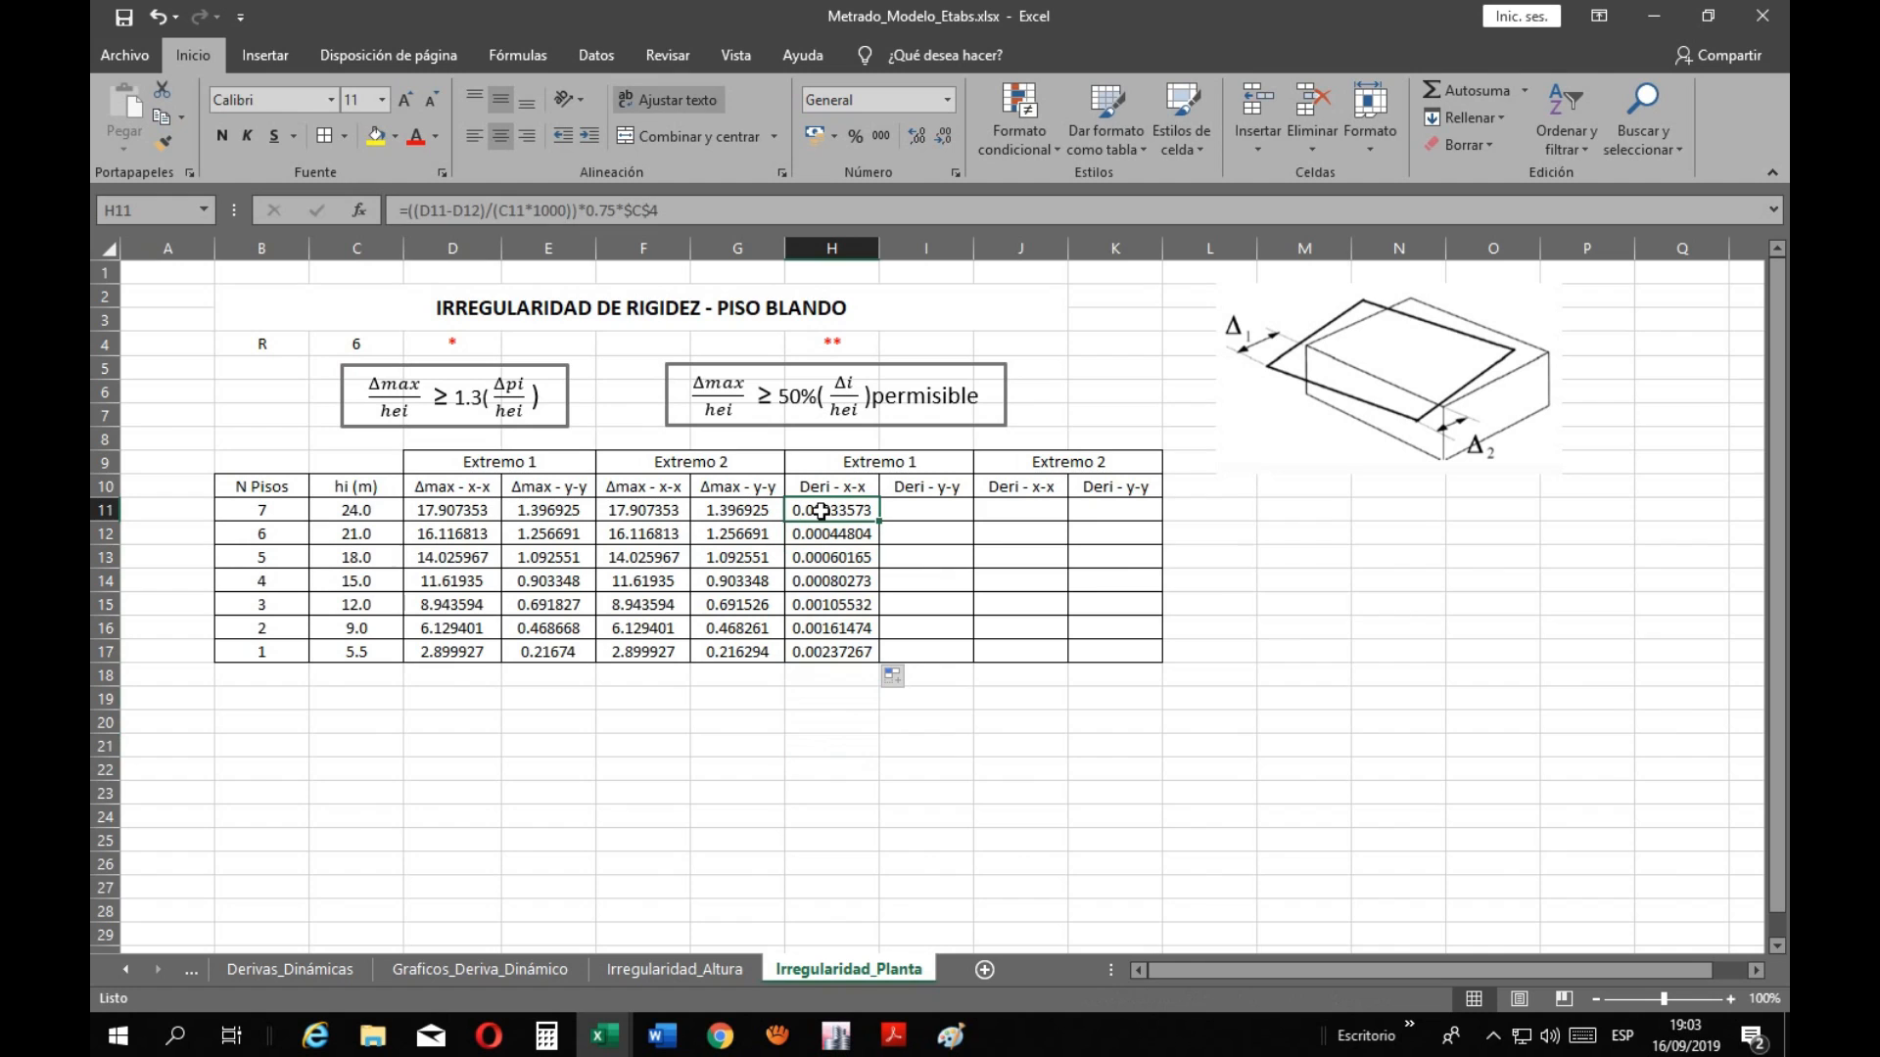
left_click(689, 211)
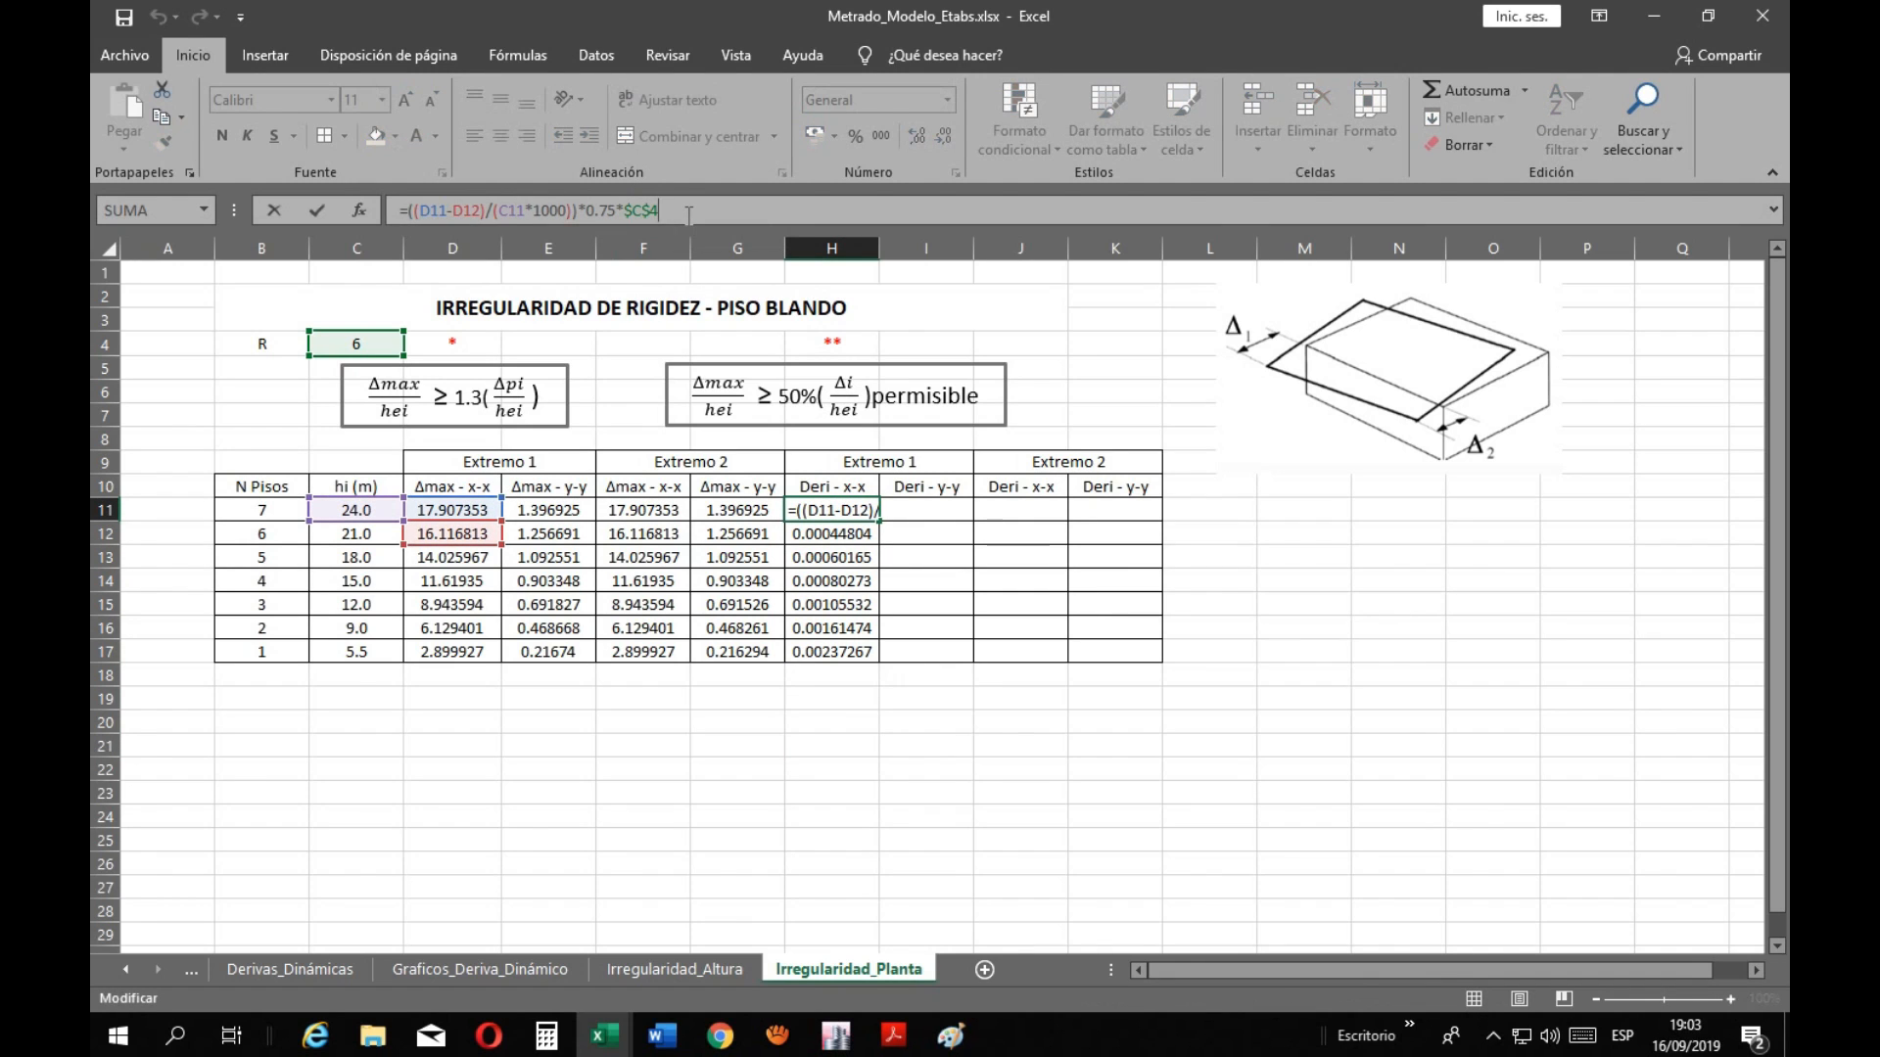
key("ctrl+Return")
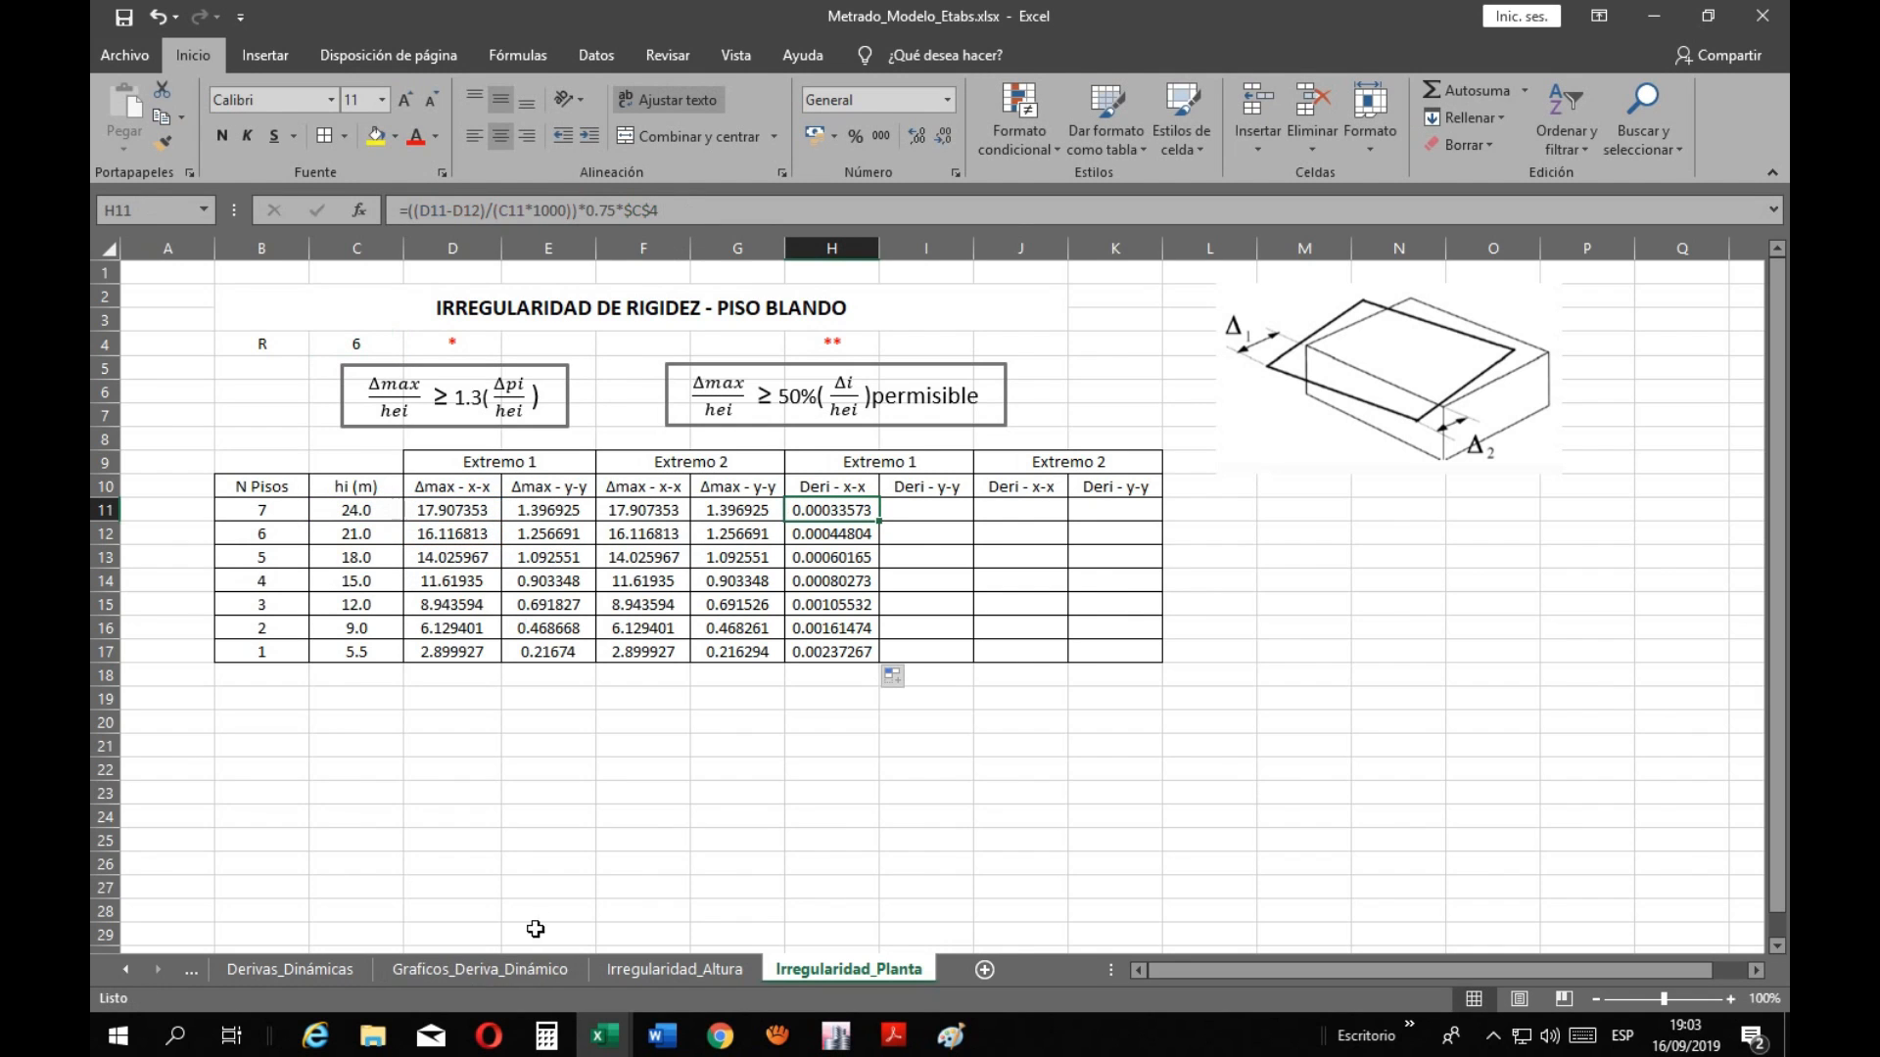
Copy the storey heights D6:D12 from Derivas_Dinámicas over the hi (m) values in C11:C17 of Irregularidad_Planta
left_click(540, 975)
left_click(315, 968)
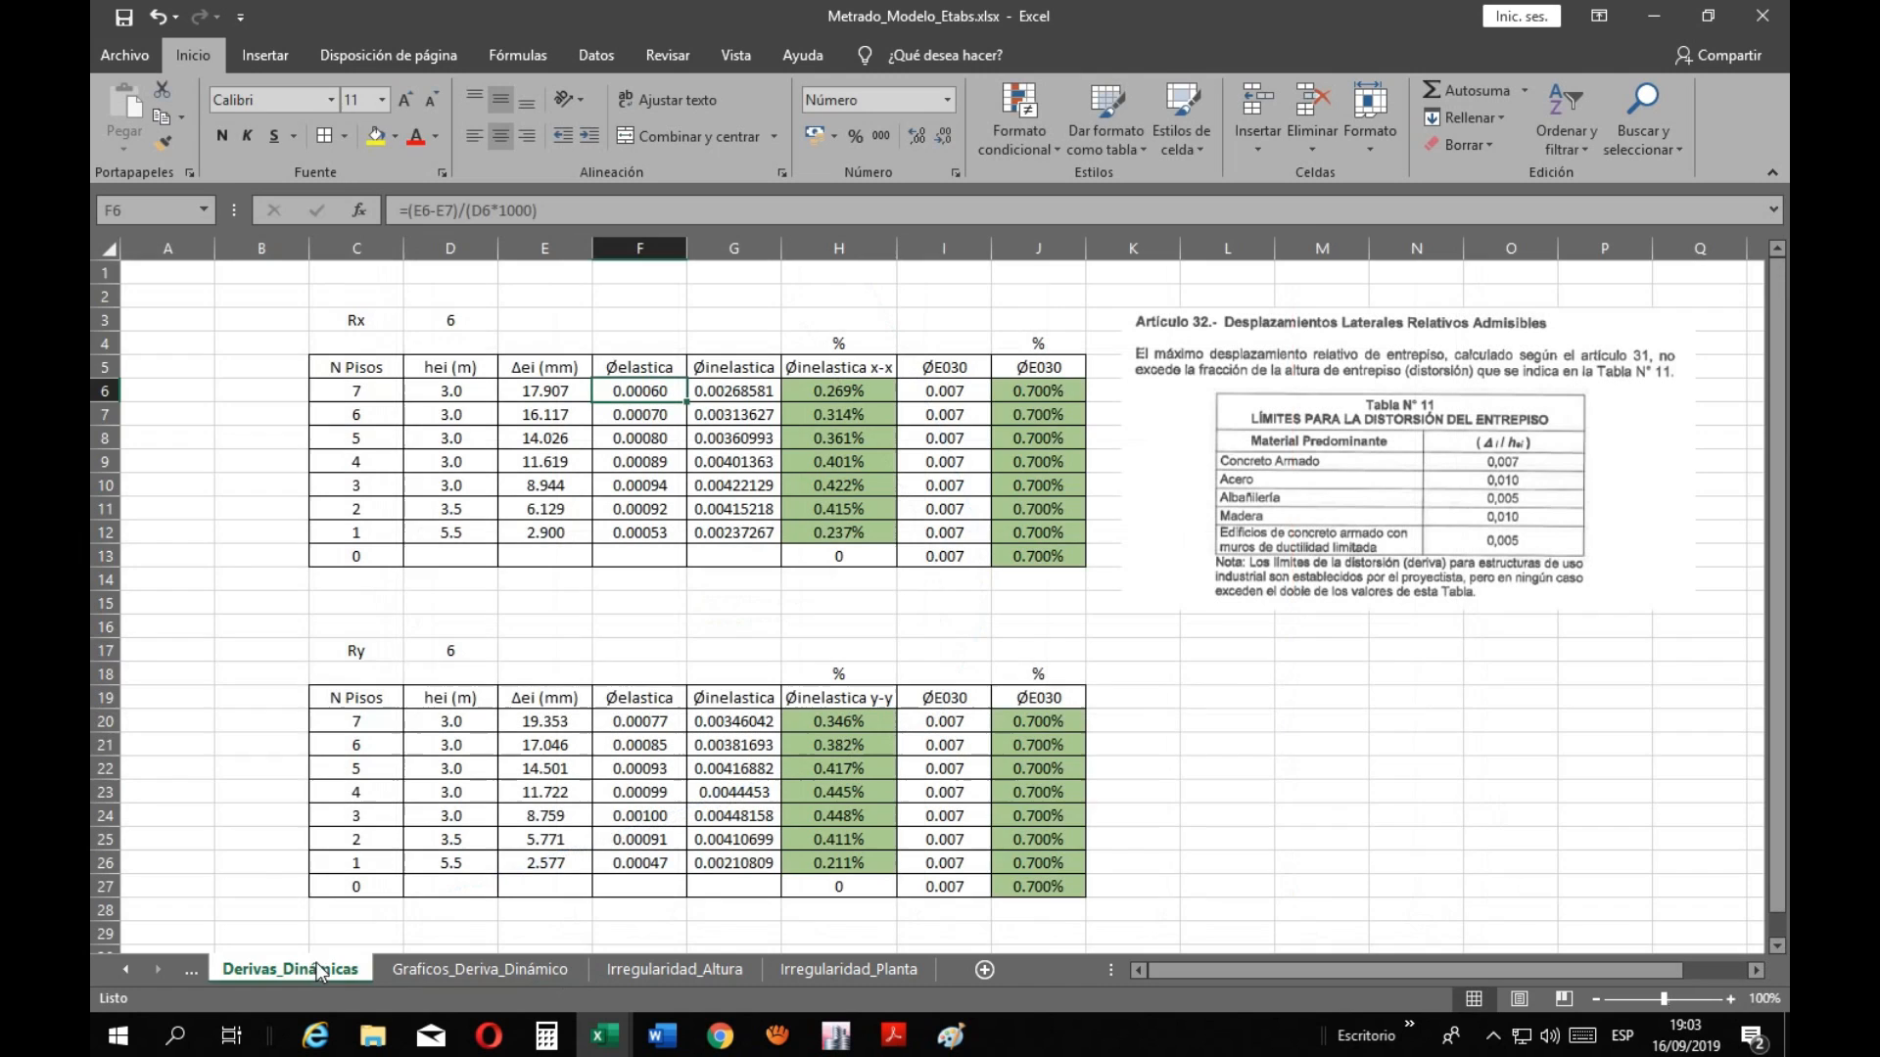
left_click_drag(468, 396, 468, 532)
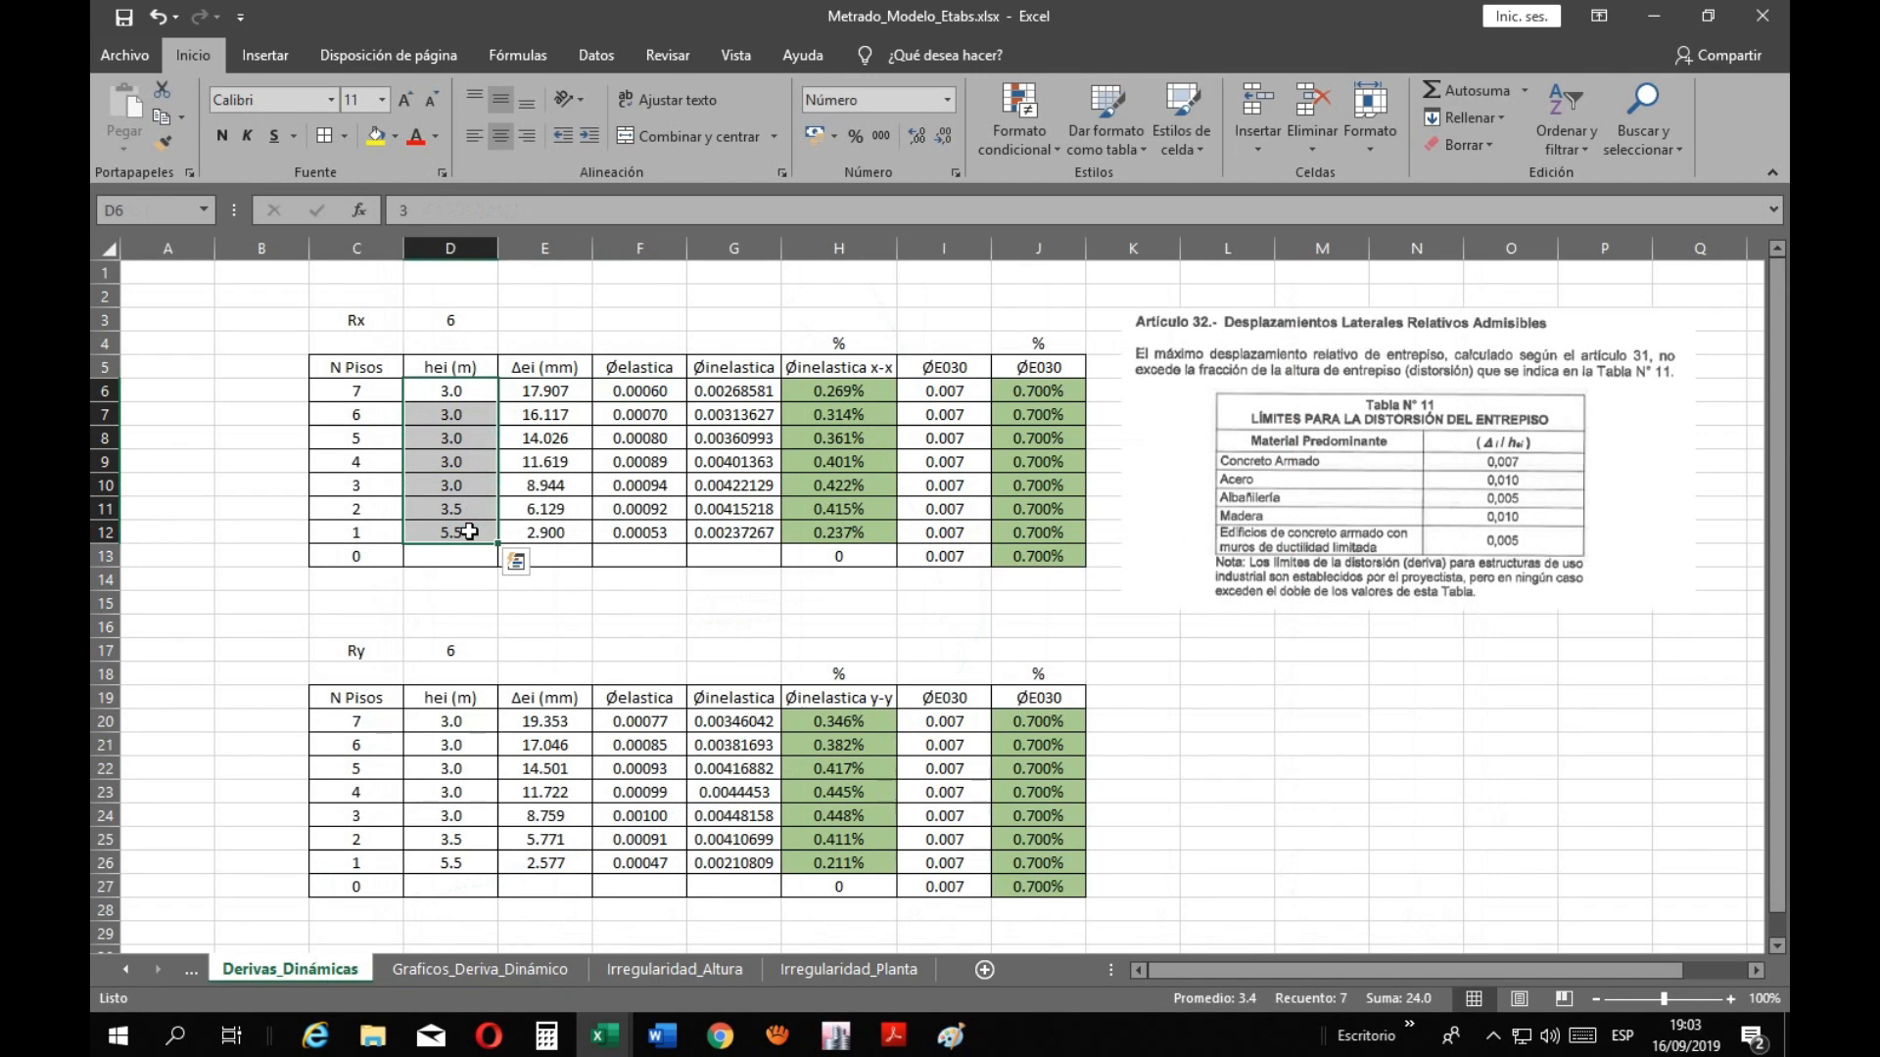
key("ctrl+c")
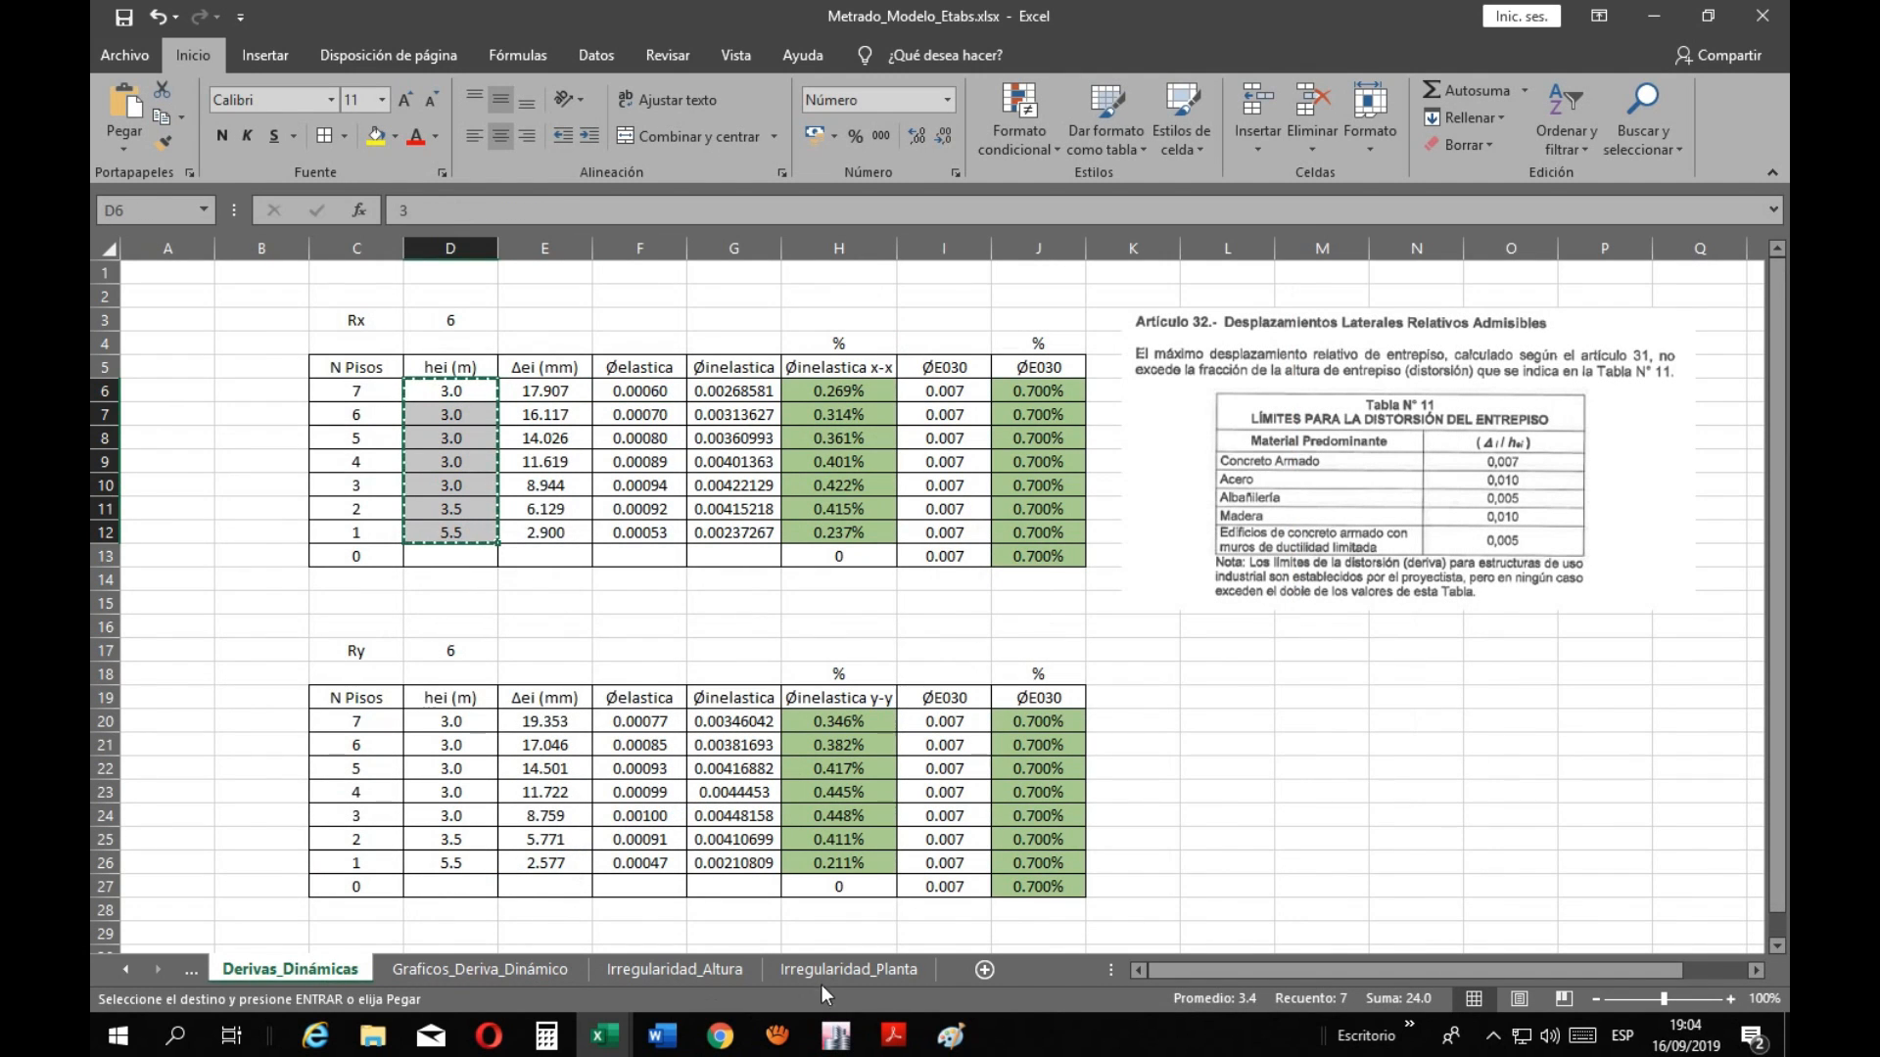
left_click(820, 981)
left_click_drag(356, 510, 362, 648)
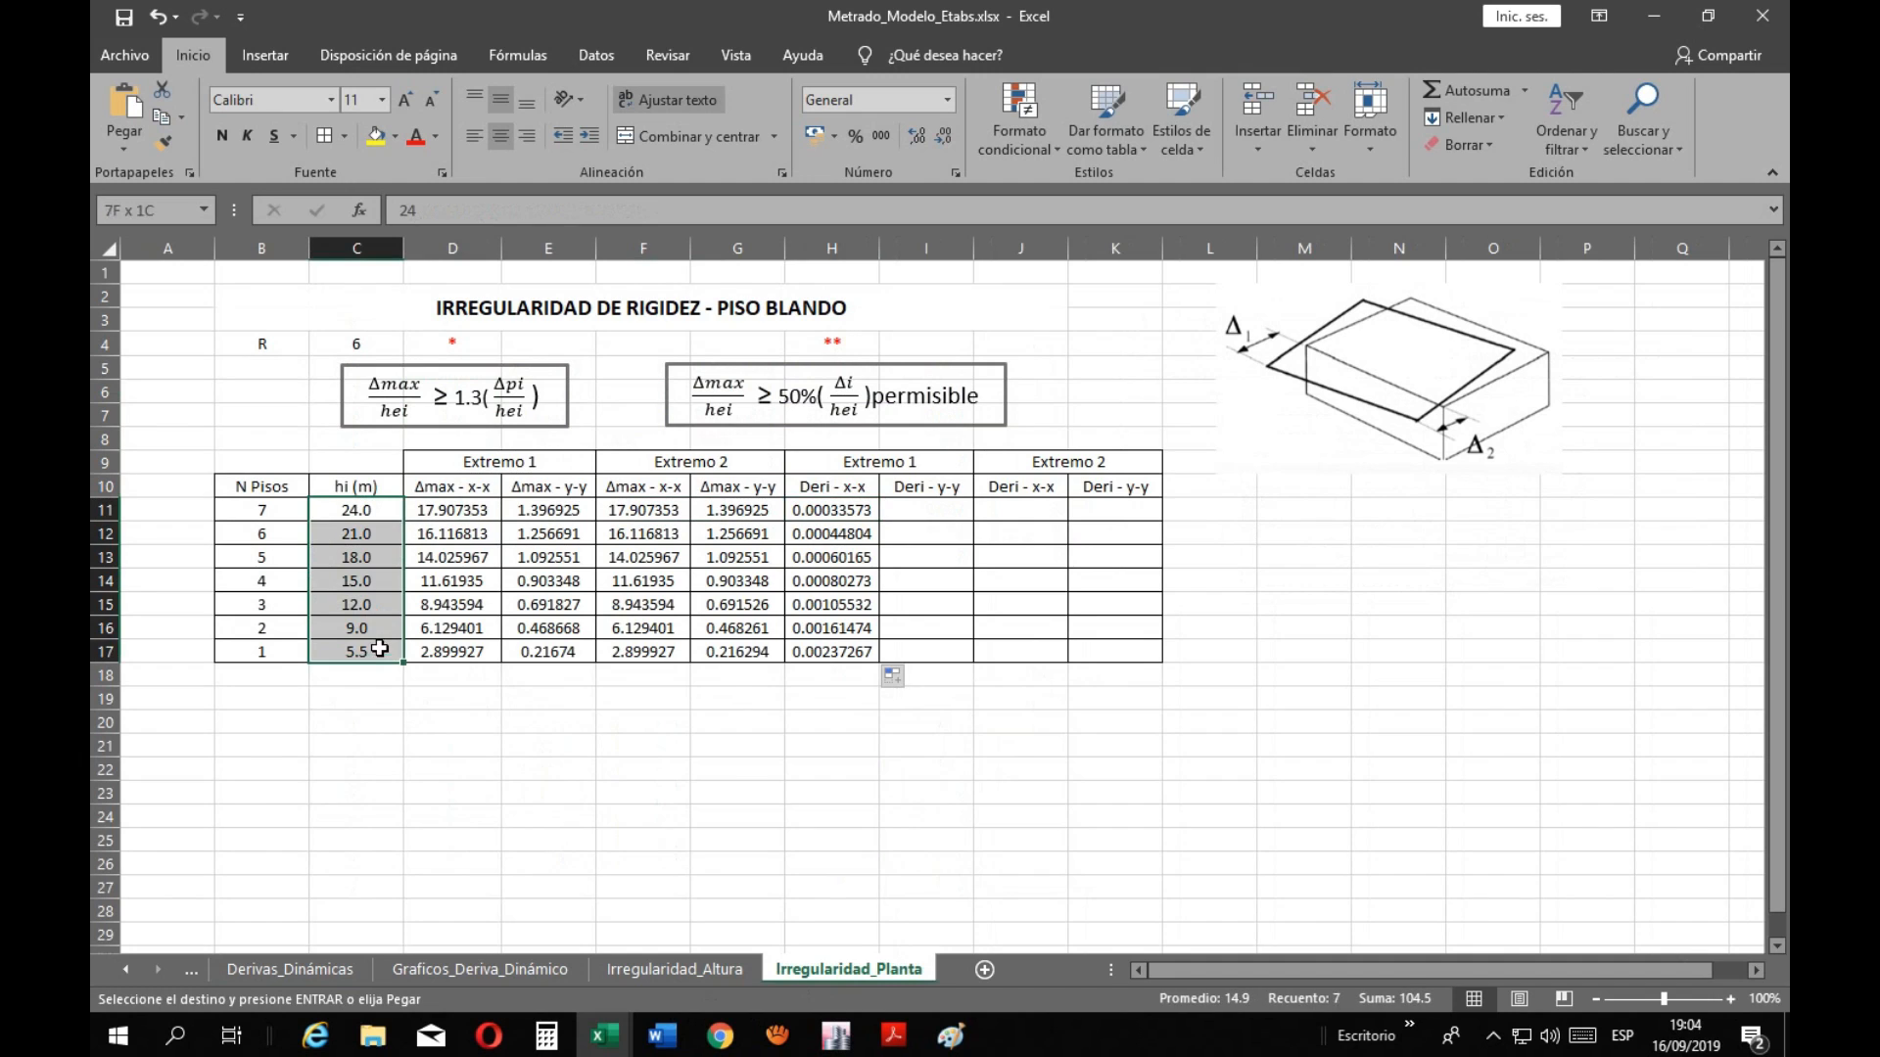
left_click(116, 148)
left_click(192, 289)
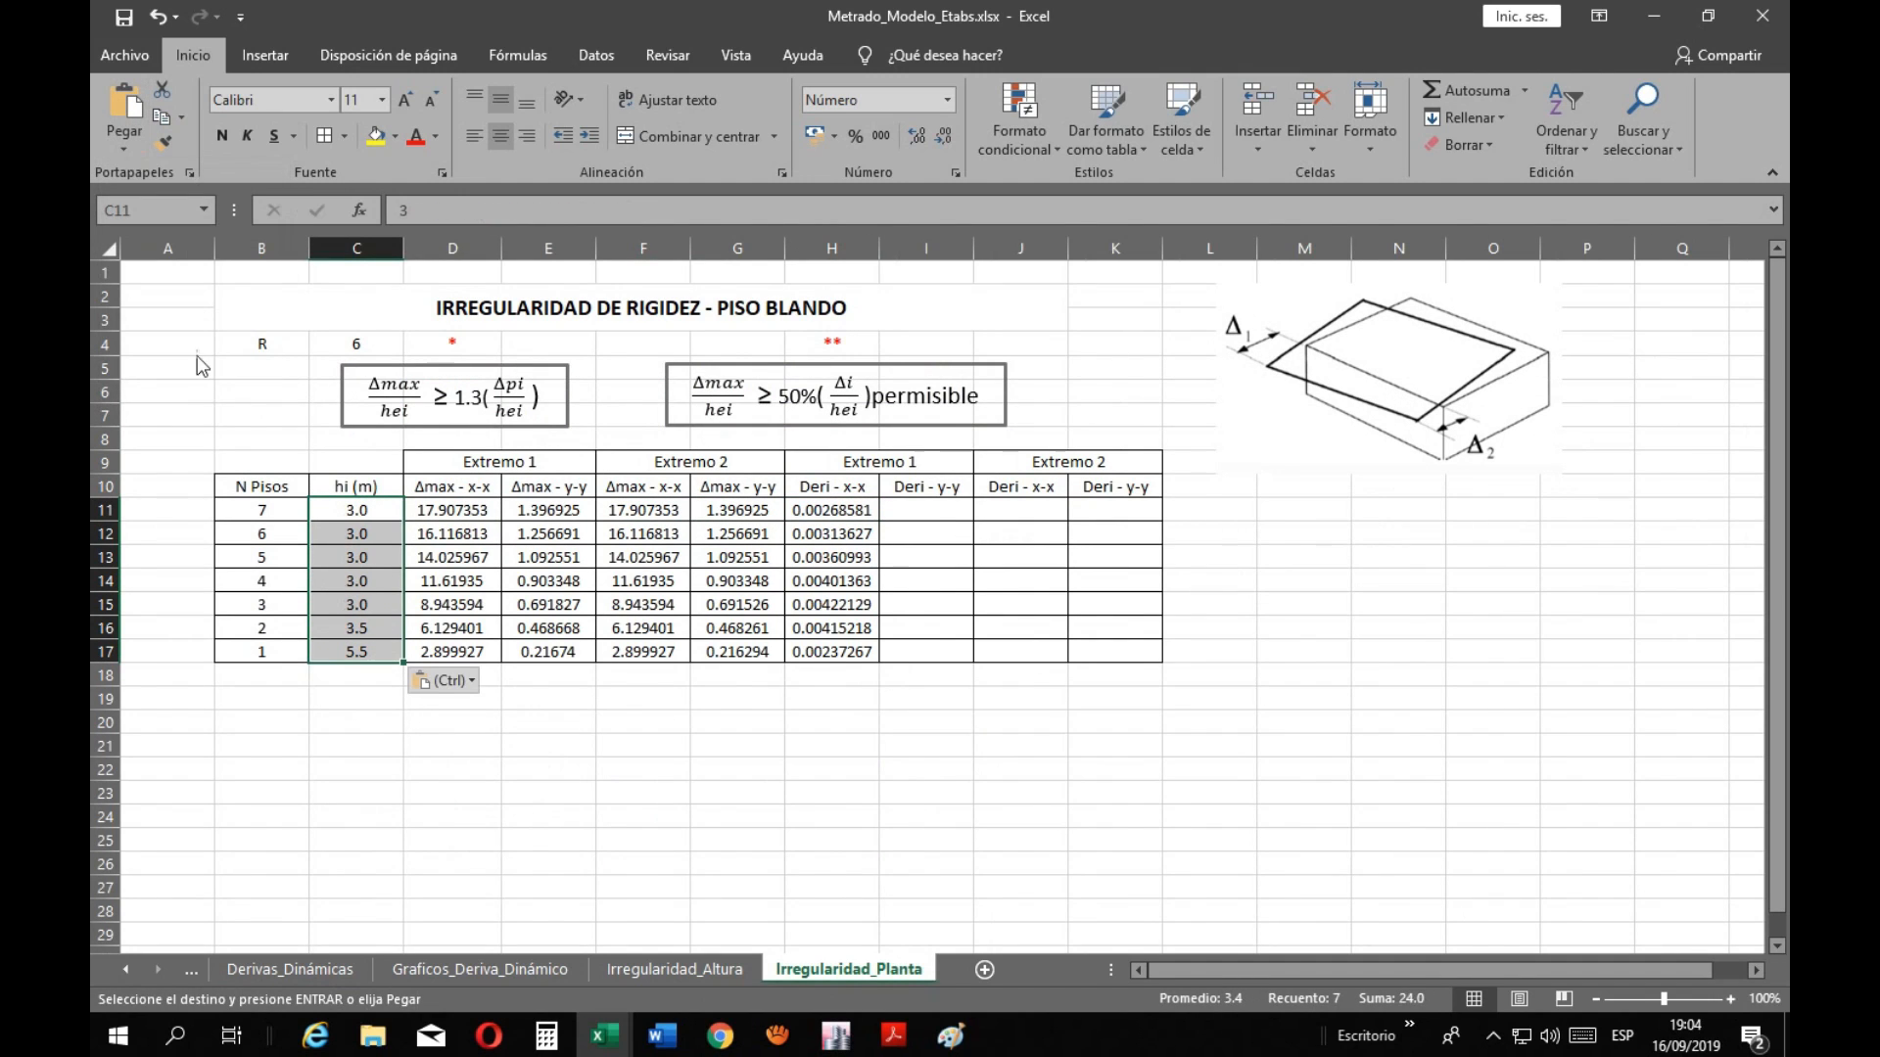
Compare the x-x drifts in H11:H17 with the inelastic drifts in Derivas_Dinámicas and review the storey heights in C11:C17
left_click(570, 785)
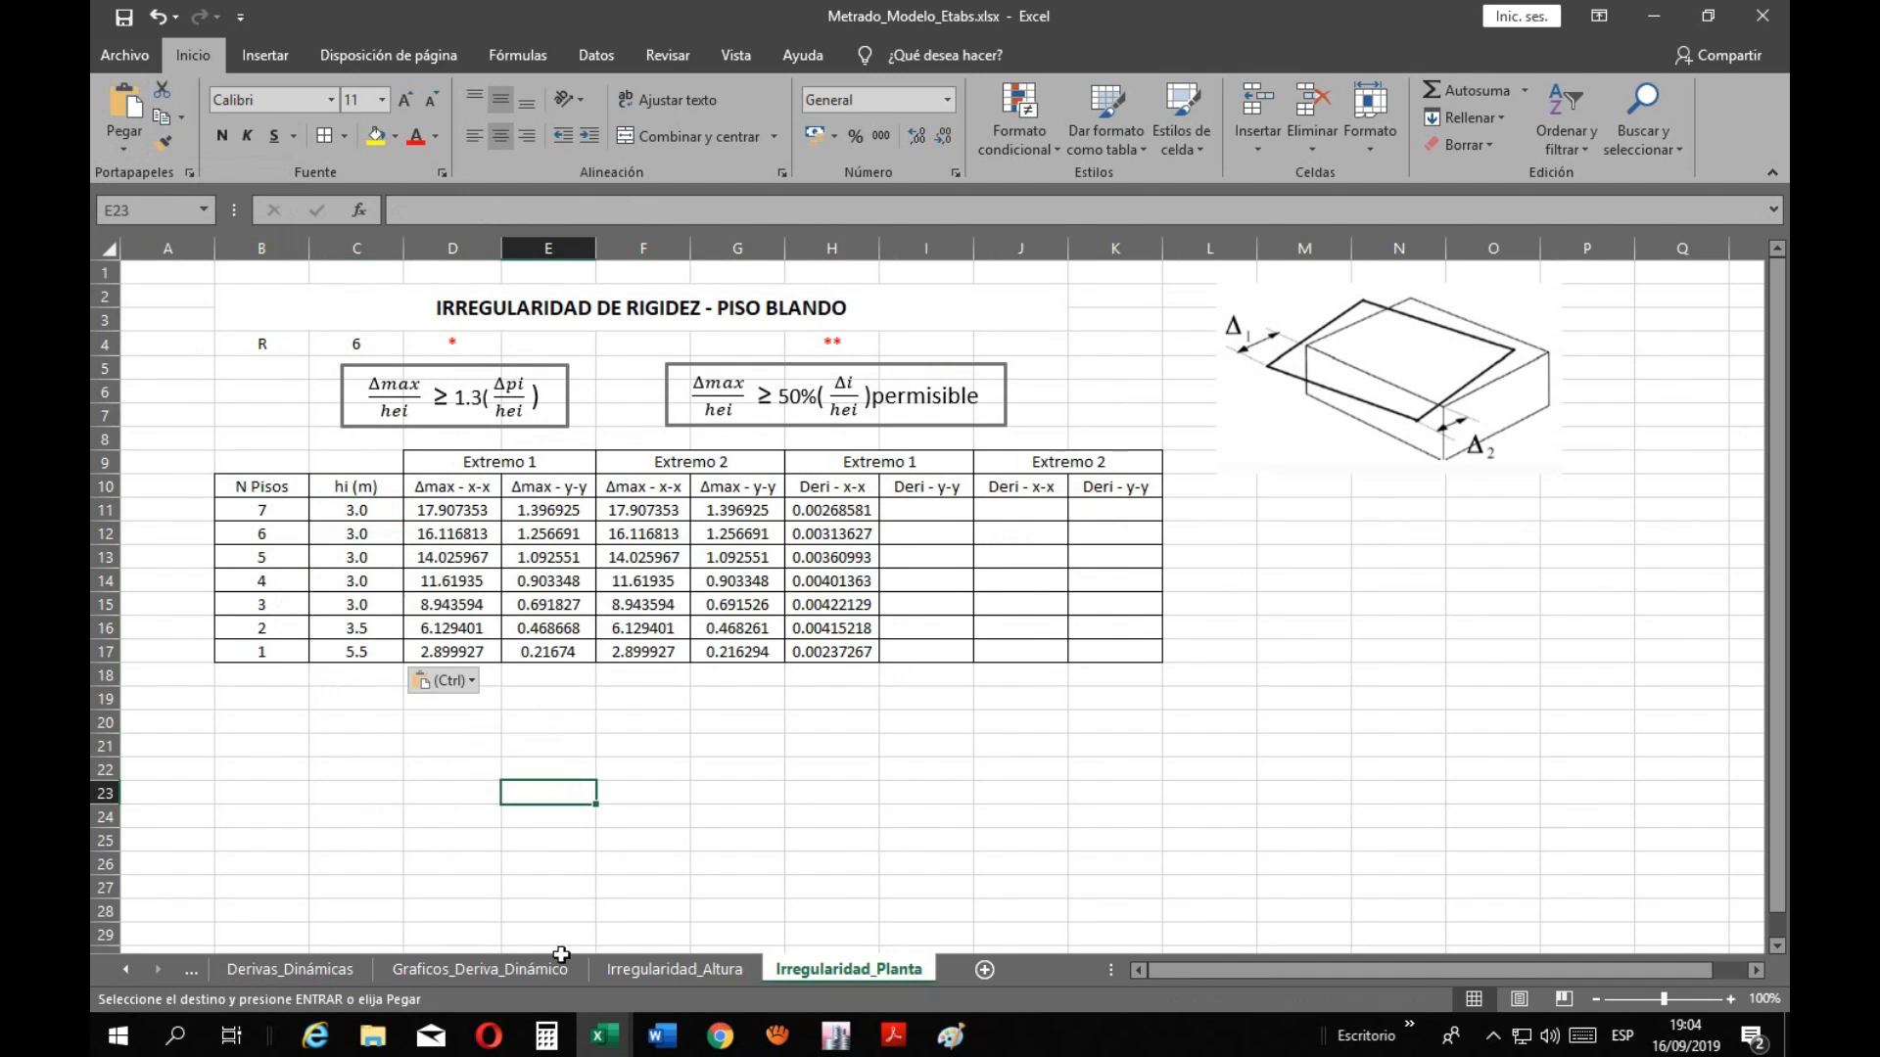
left_click(327, 972)
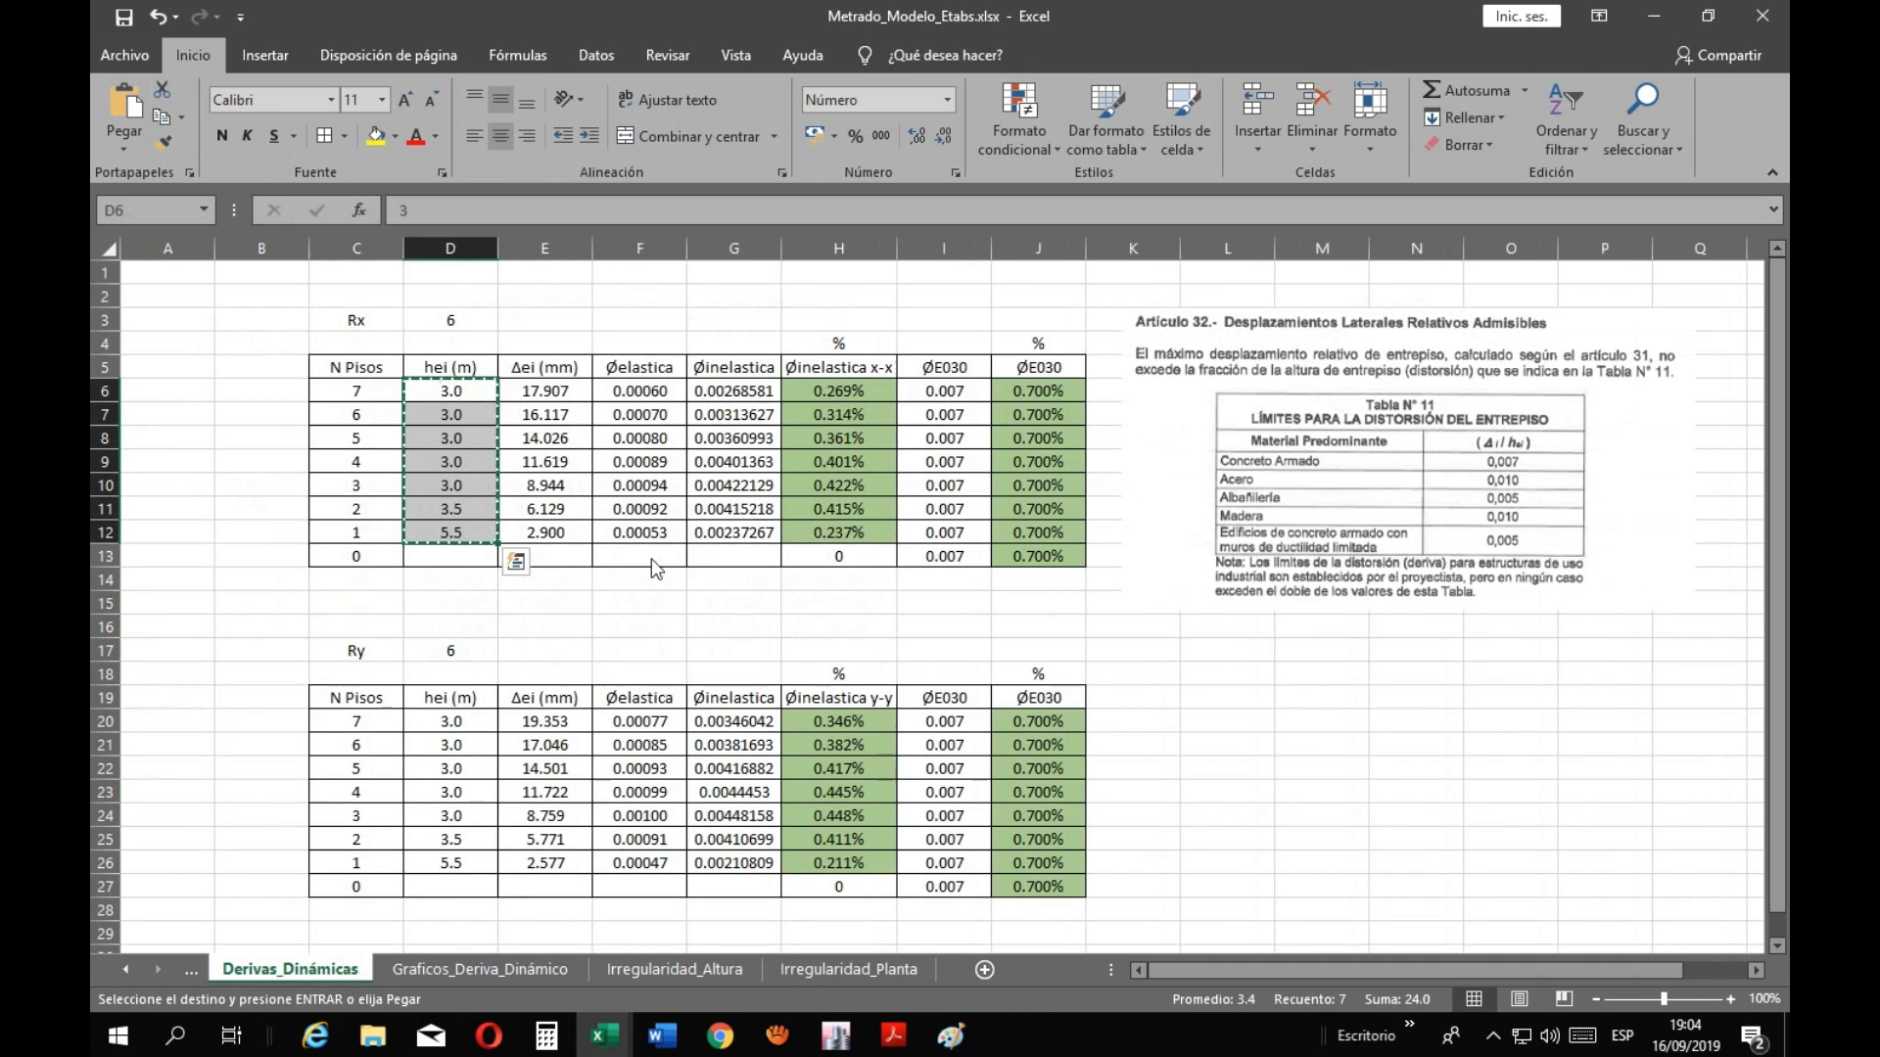
left_click(846, 969)
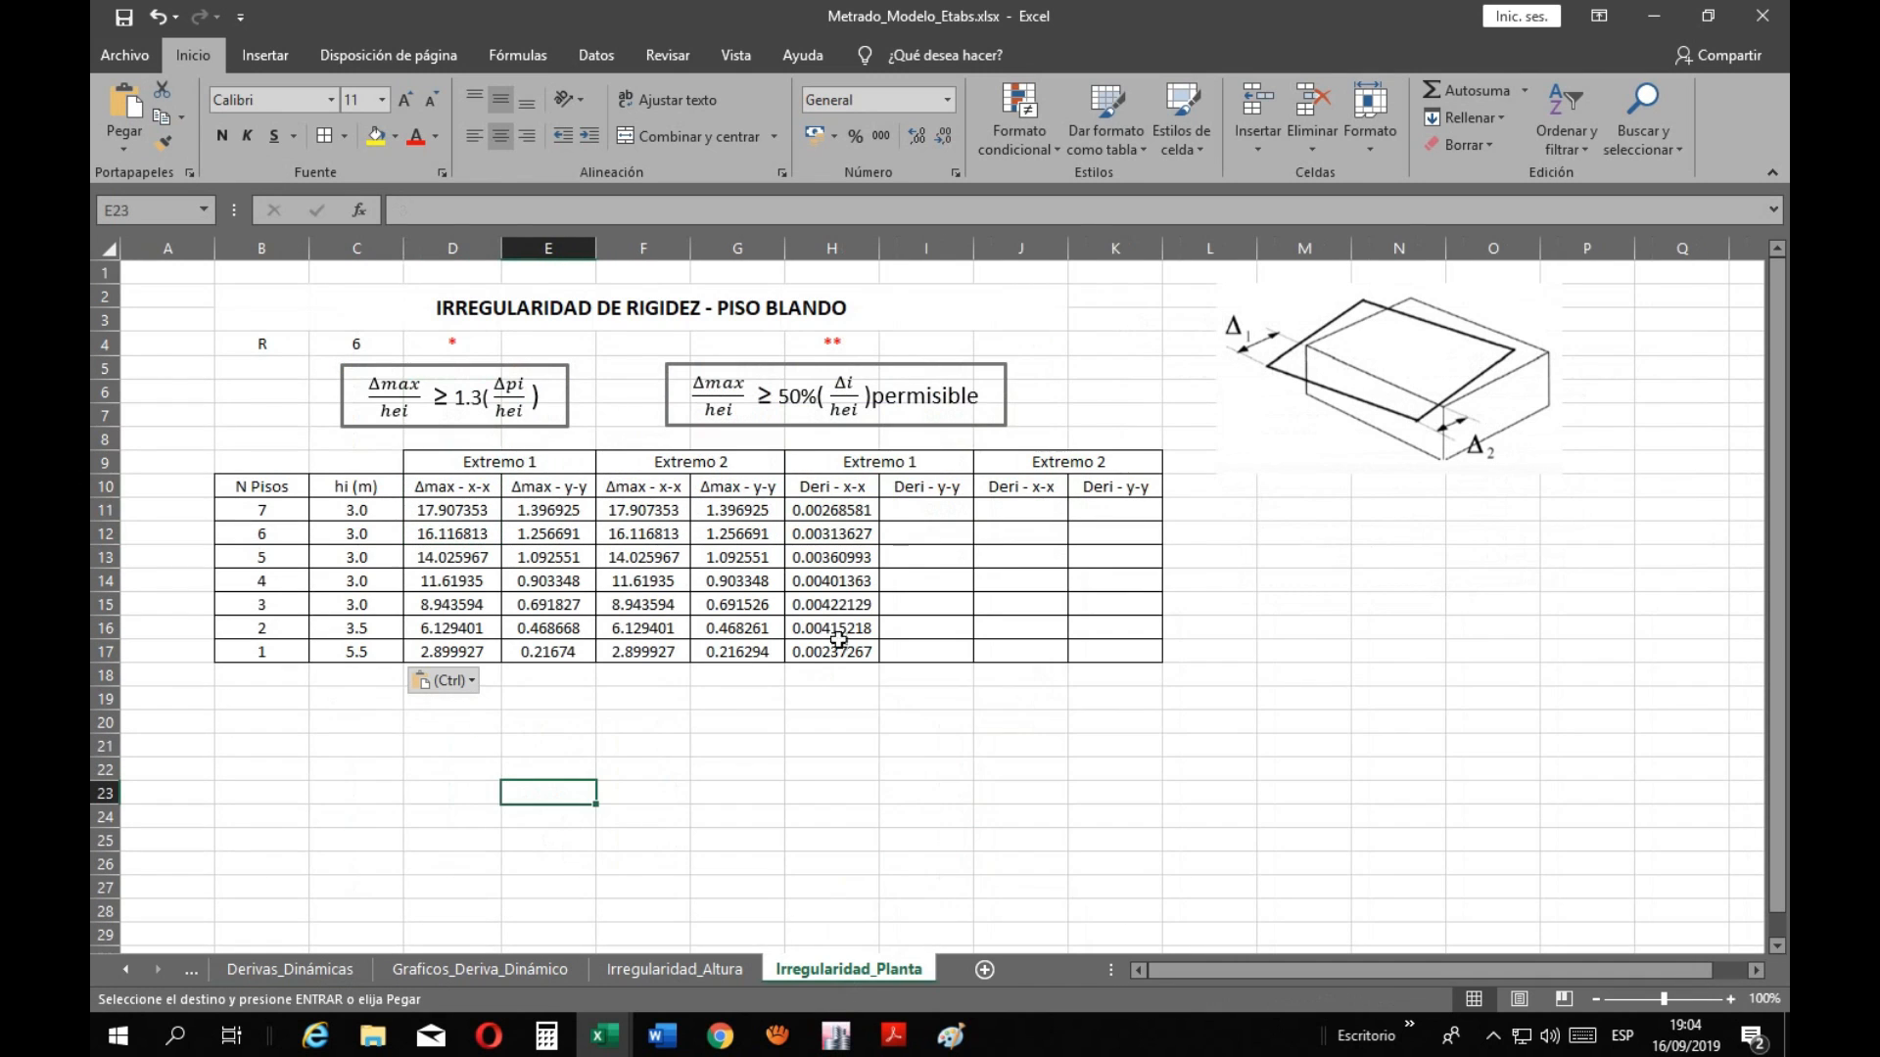
left_click(840, 780)
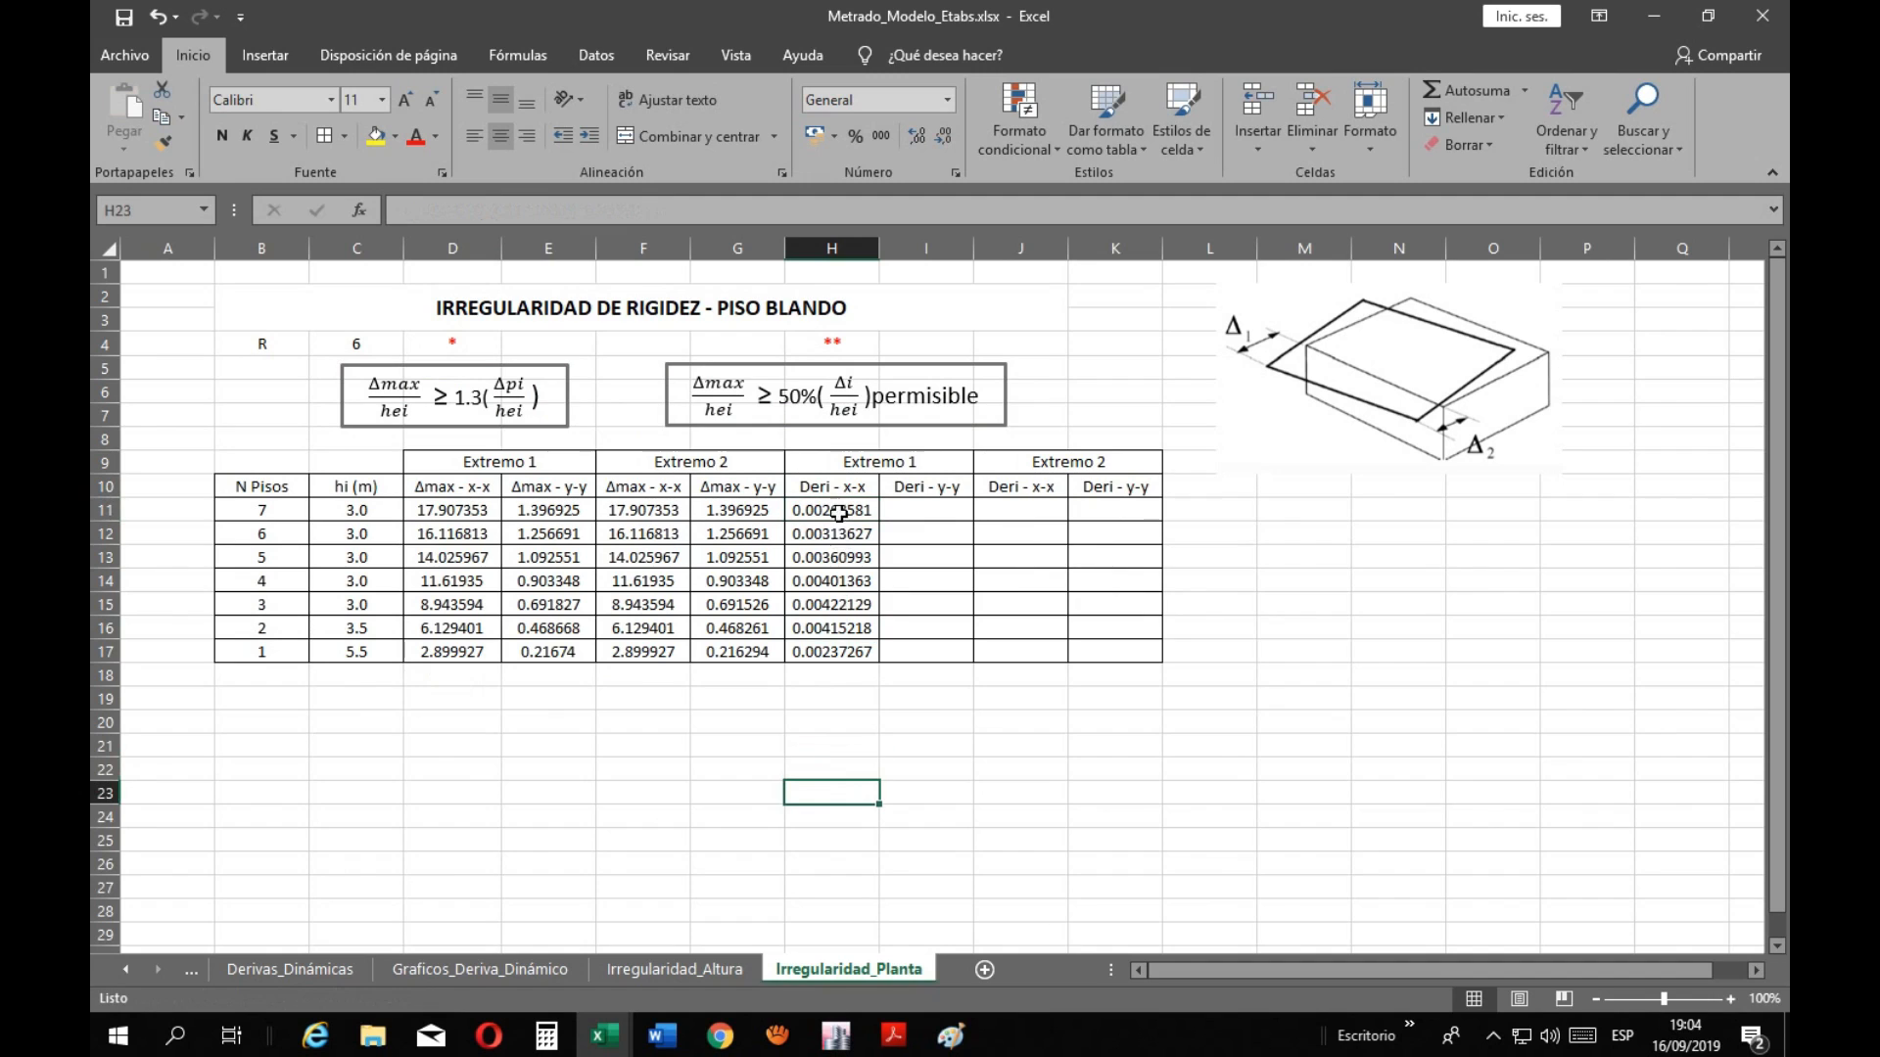
left_click_drag(360, 507, 364, 652)
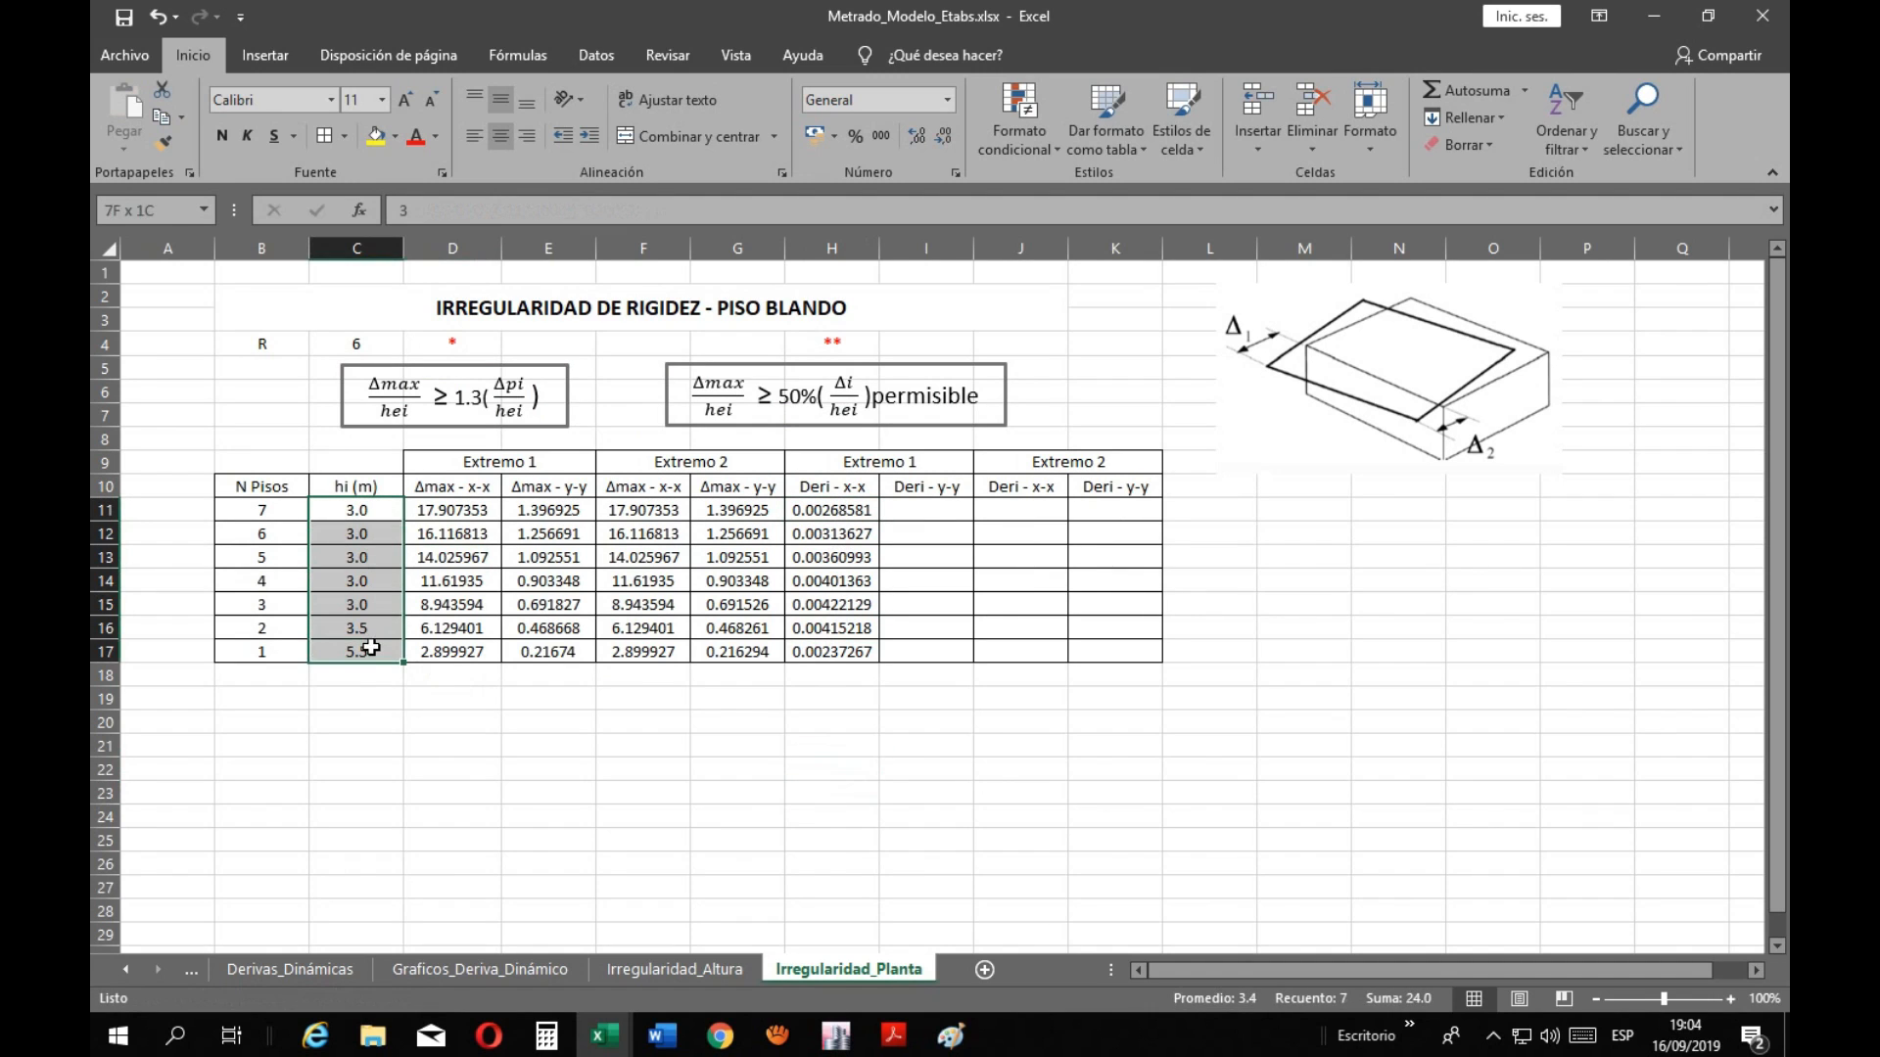
left_click(417, 763)
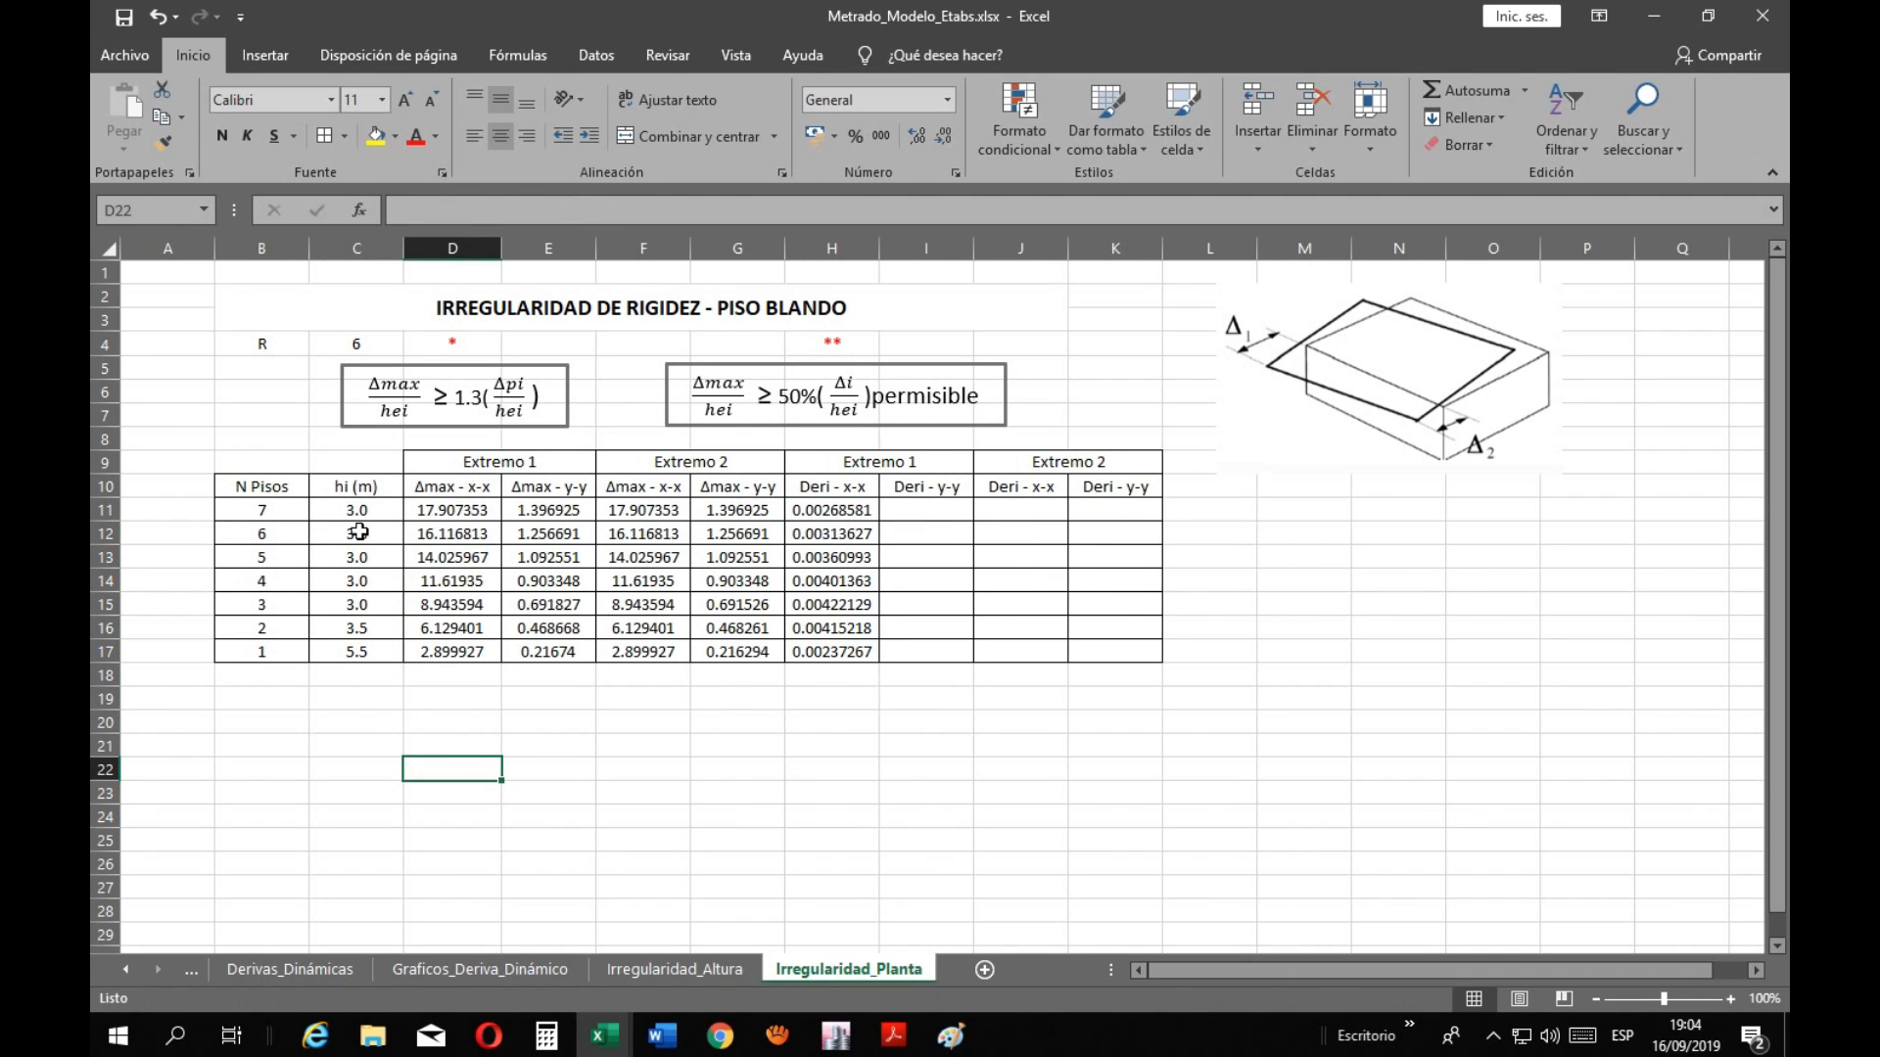
left_click(818, 763)
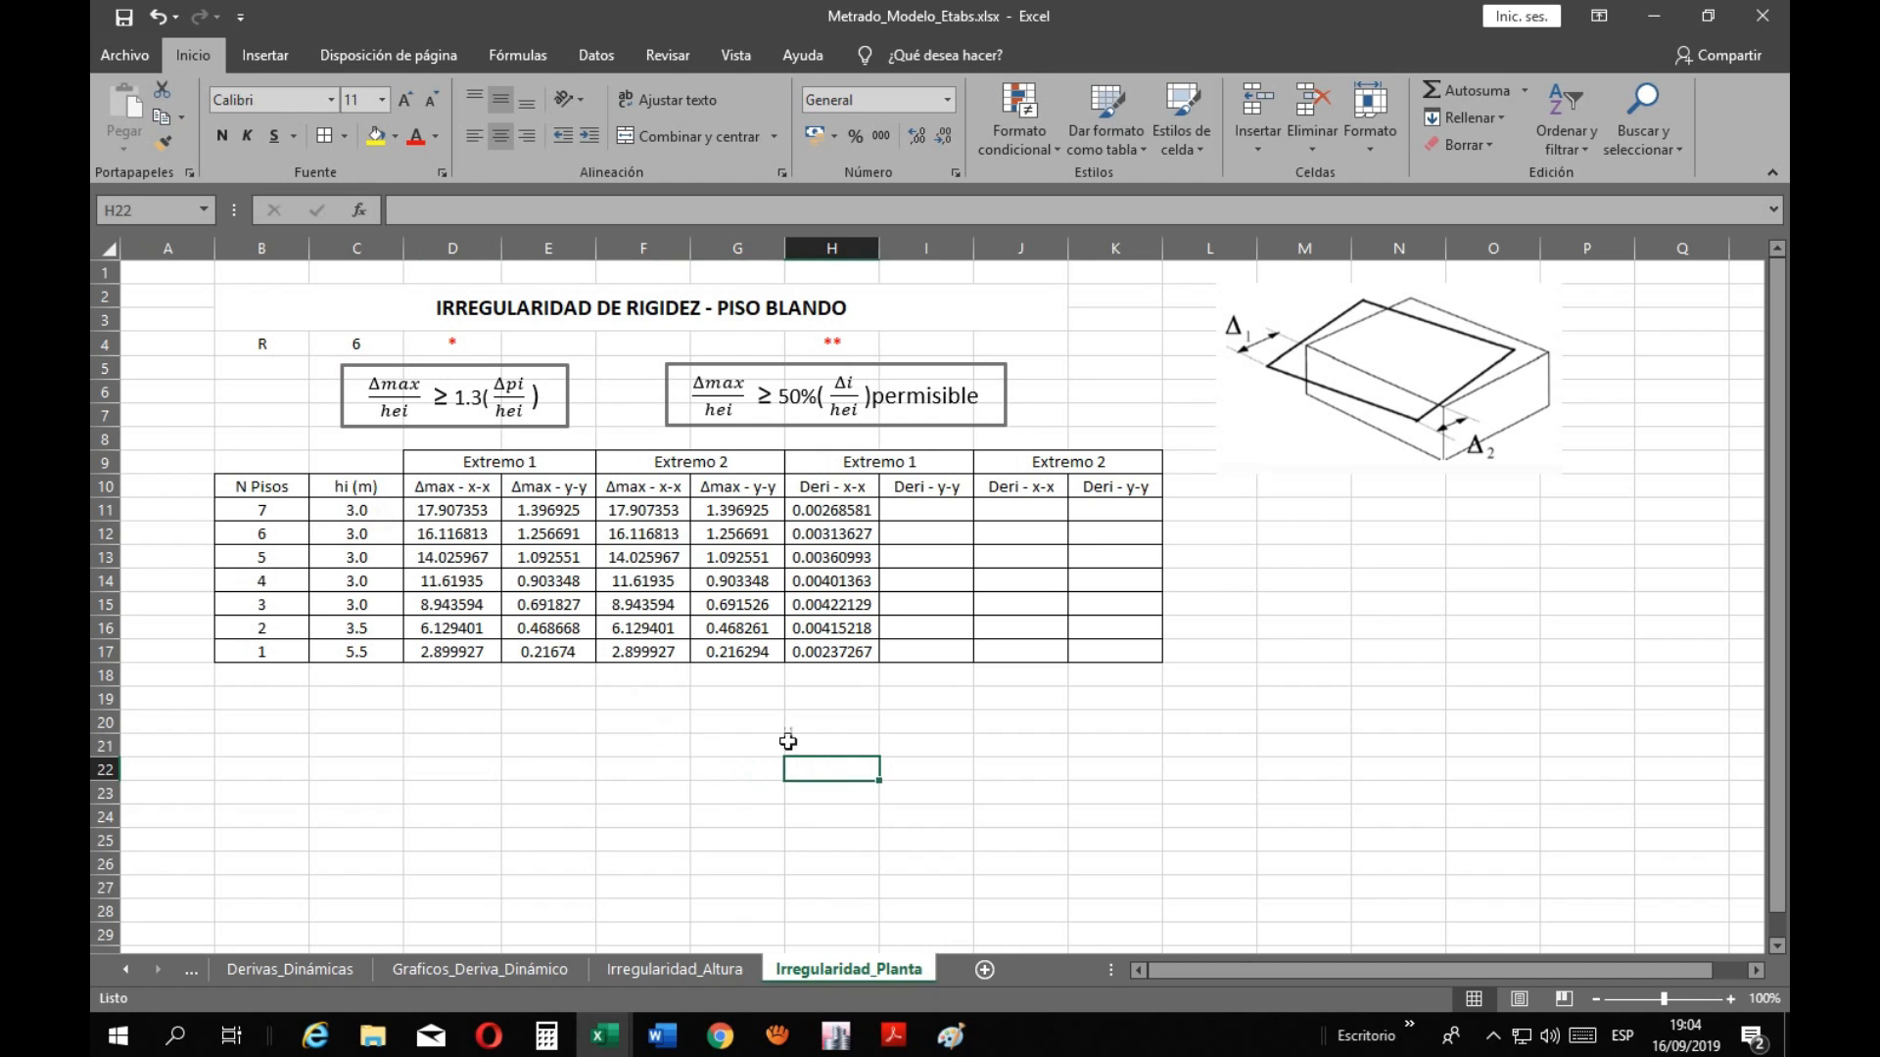
Copy the H11 drift formula to I11 for the Extremo 1 y-y drift and fill it down to I17
left_click(828, 510)
key("ctrl+c")
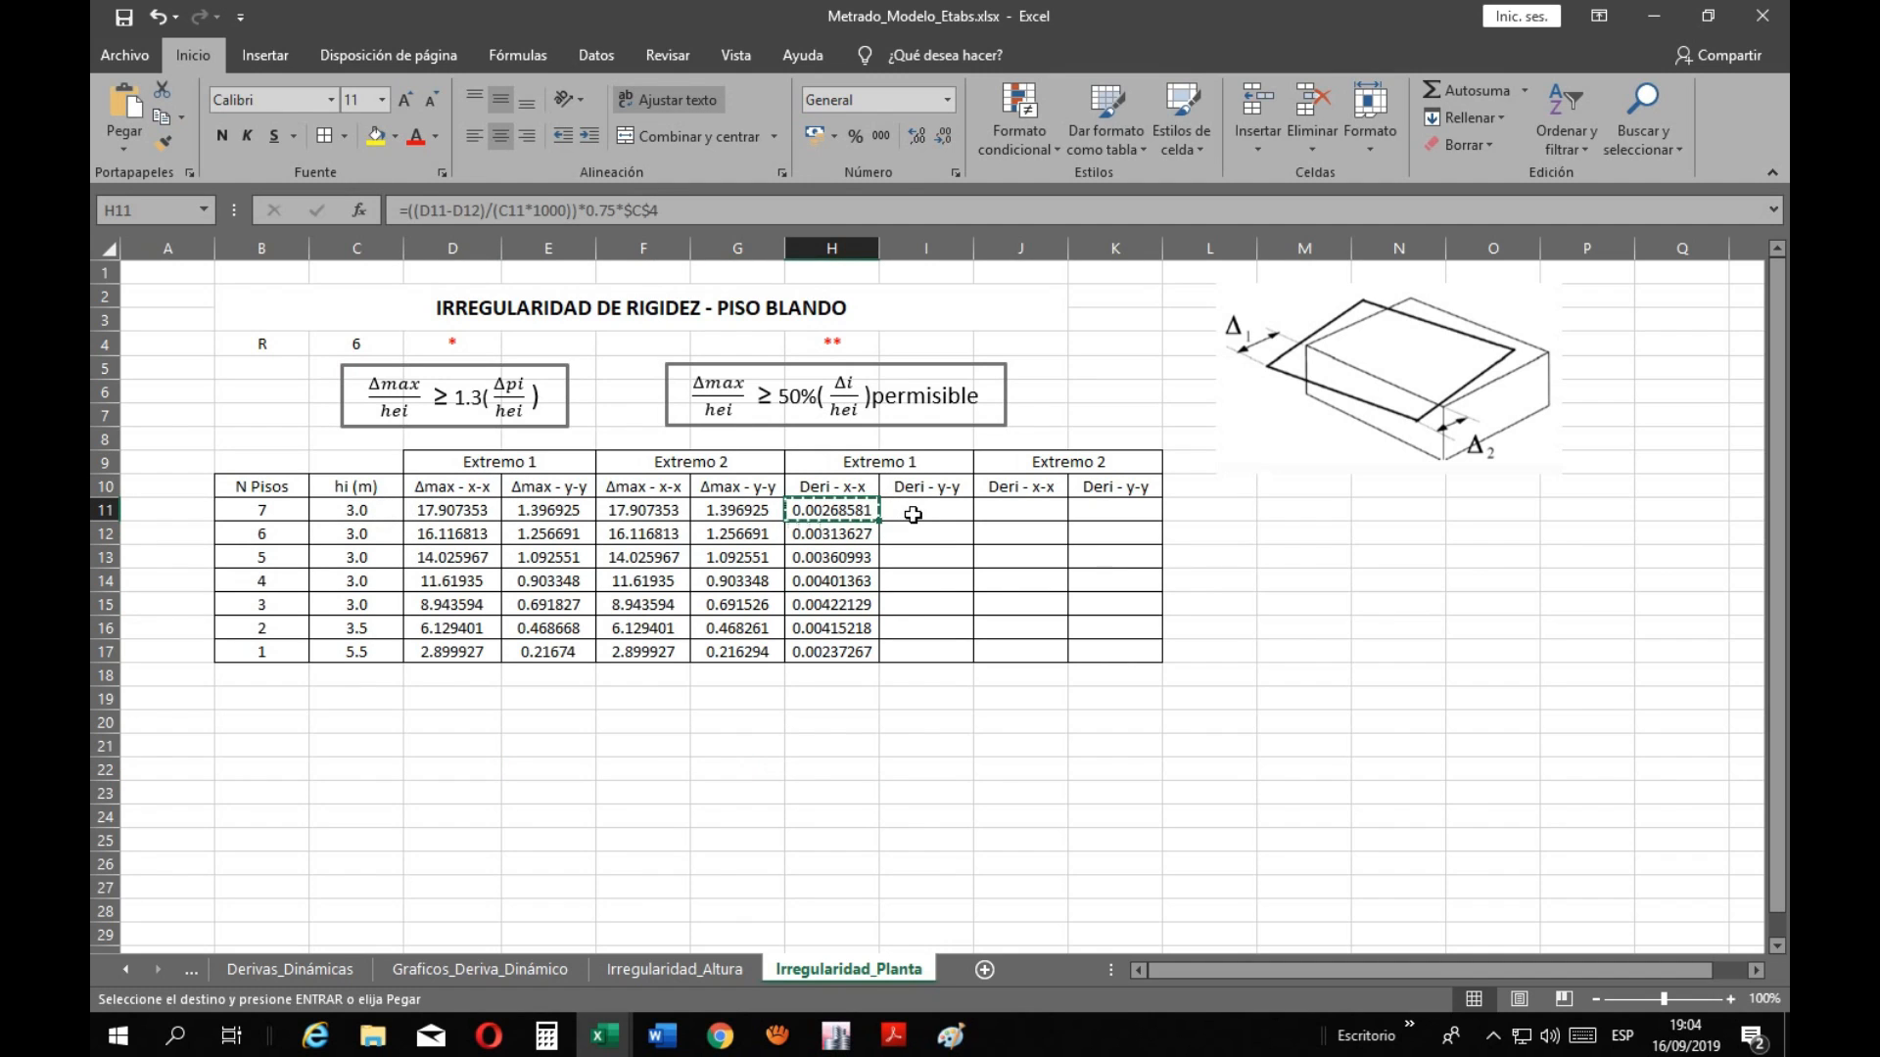
left_click(912, 514)
key("ctrl+v")
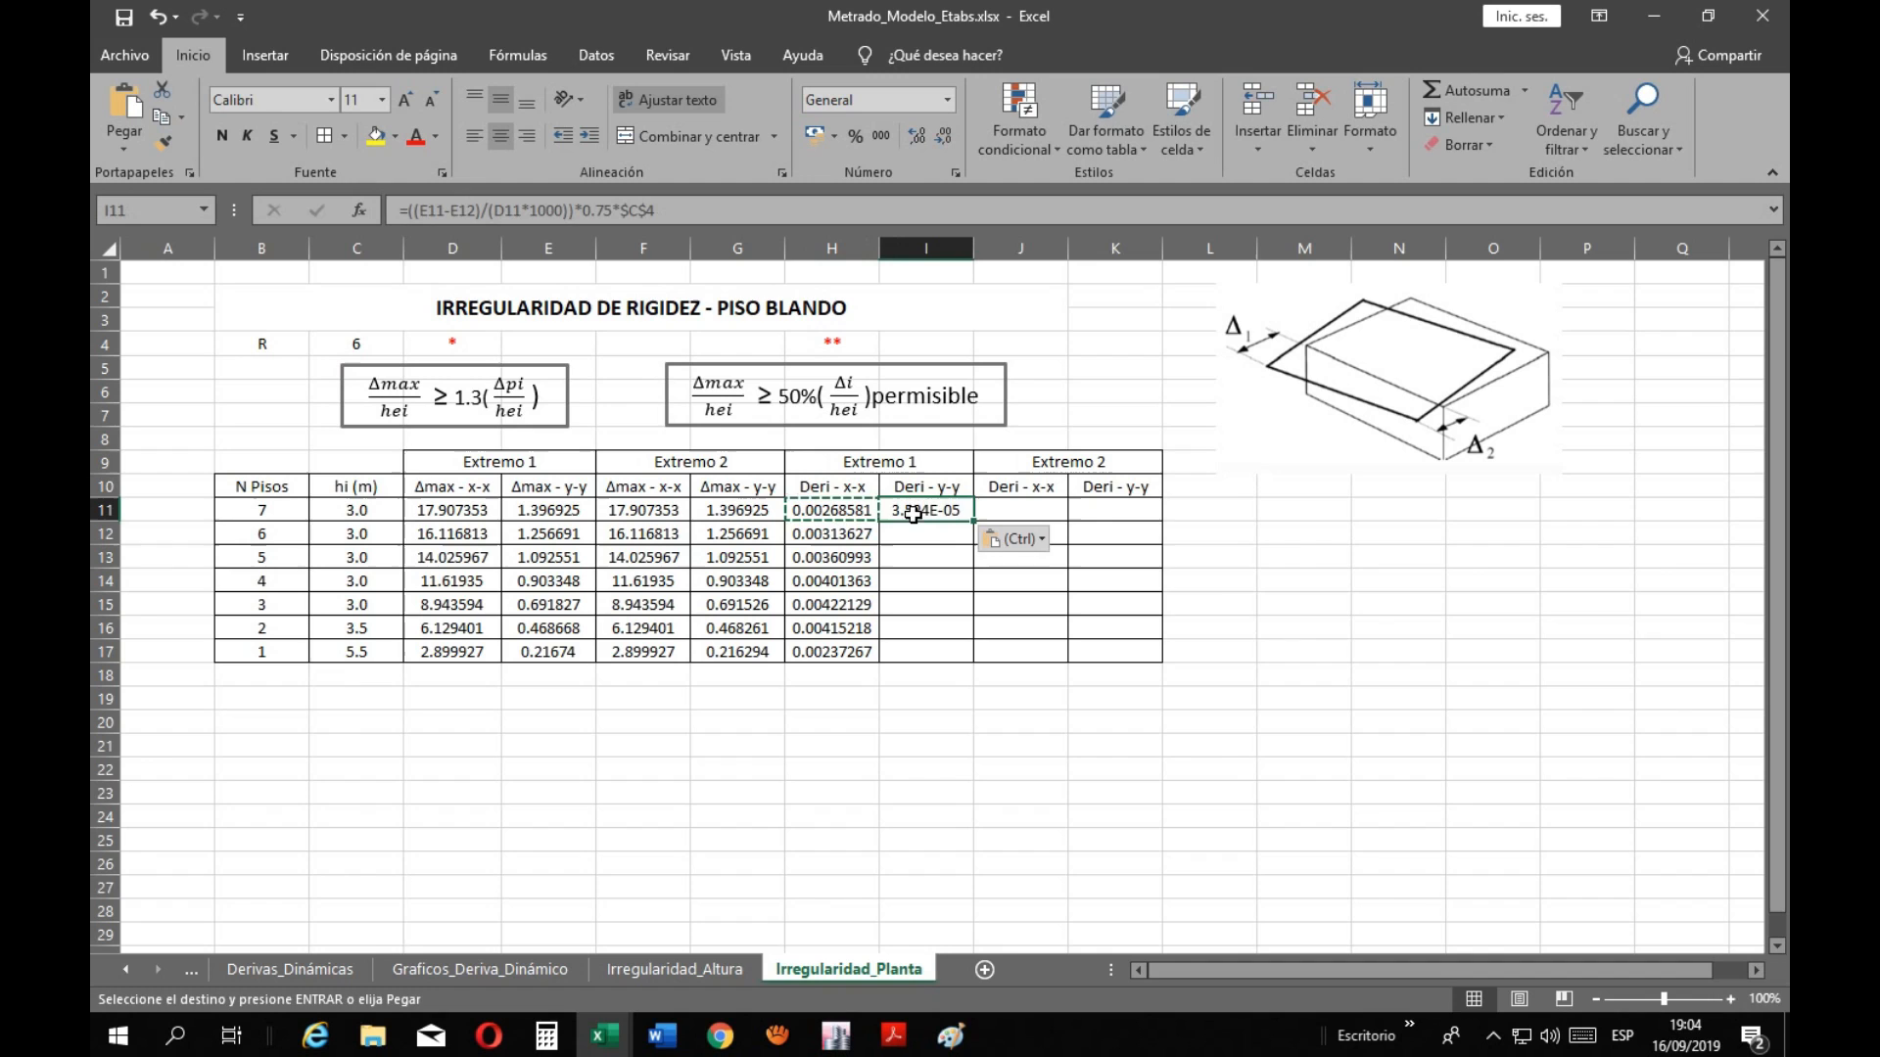
key("Escape")
double_click(976, 523)
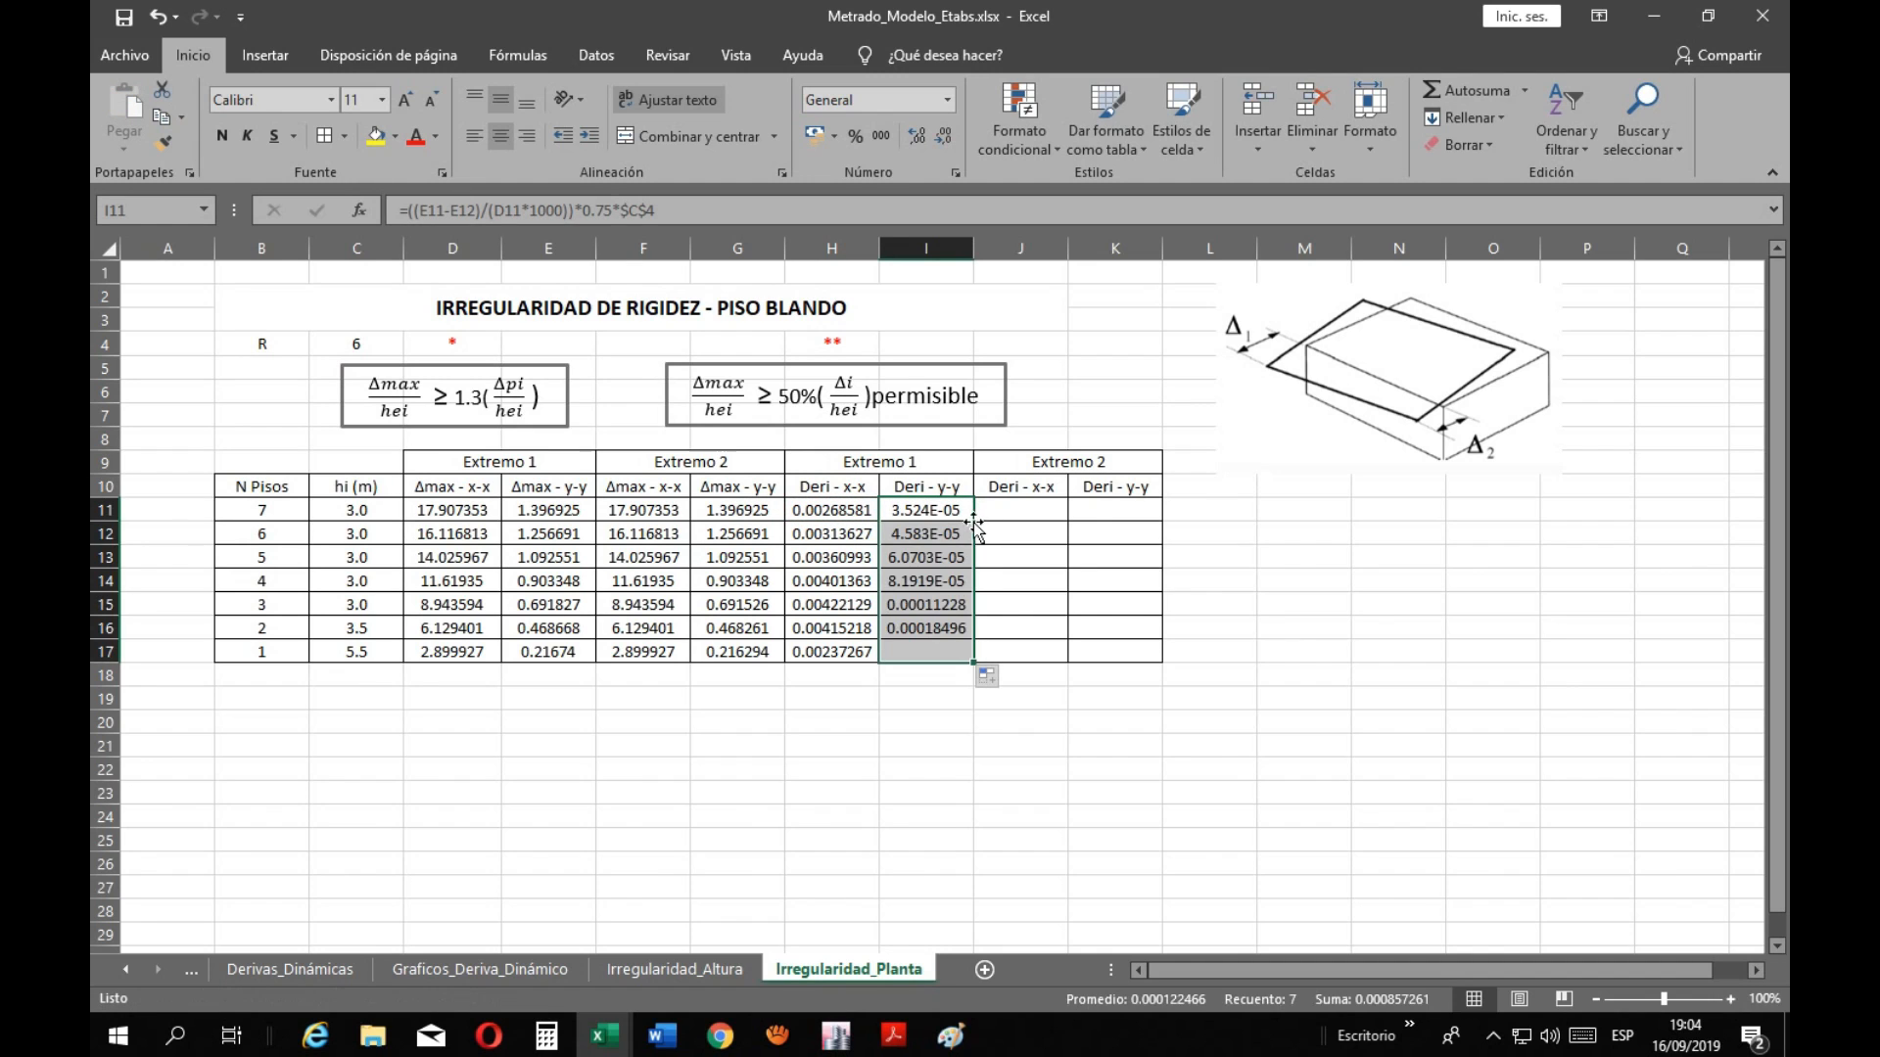
Change the height reference in the I11 formula from D11 to C11 and refill the formula down to I17
left_click(930, 750)
left_click(920, 516)
left_click(681, 212)
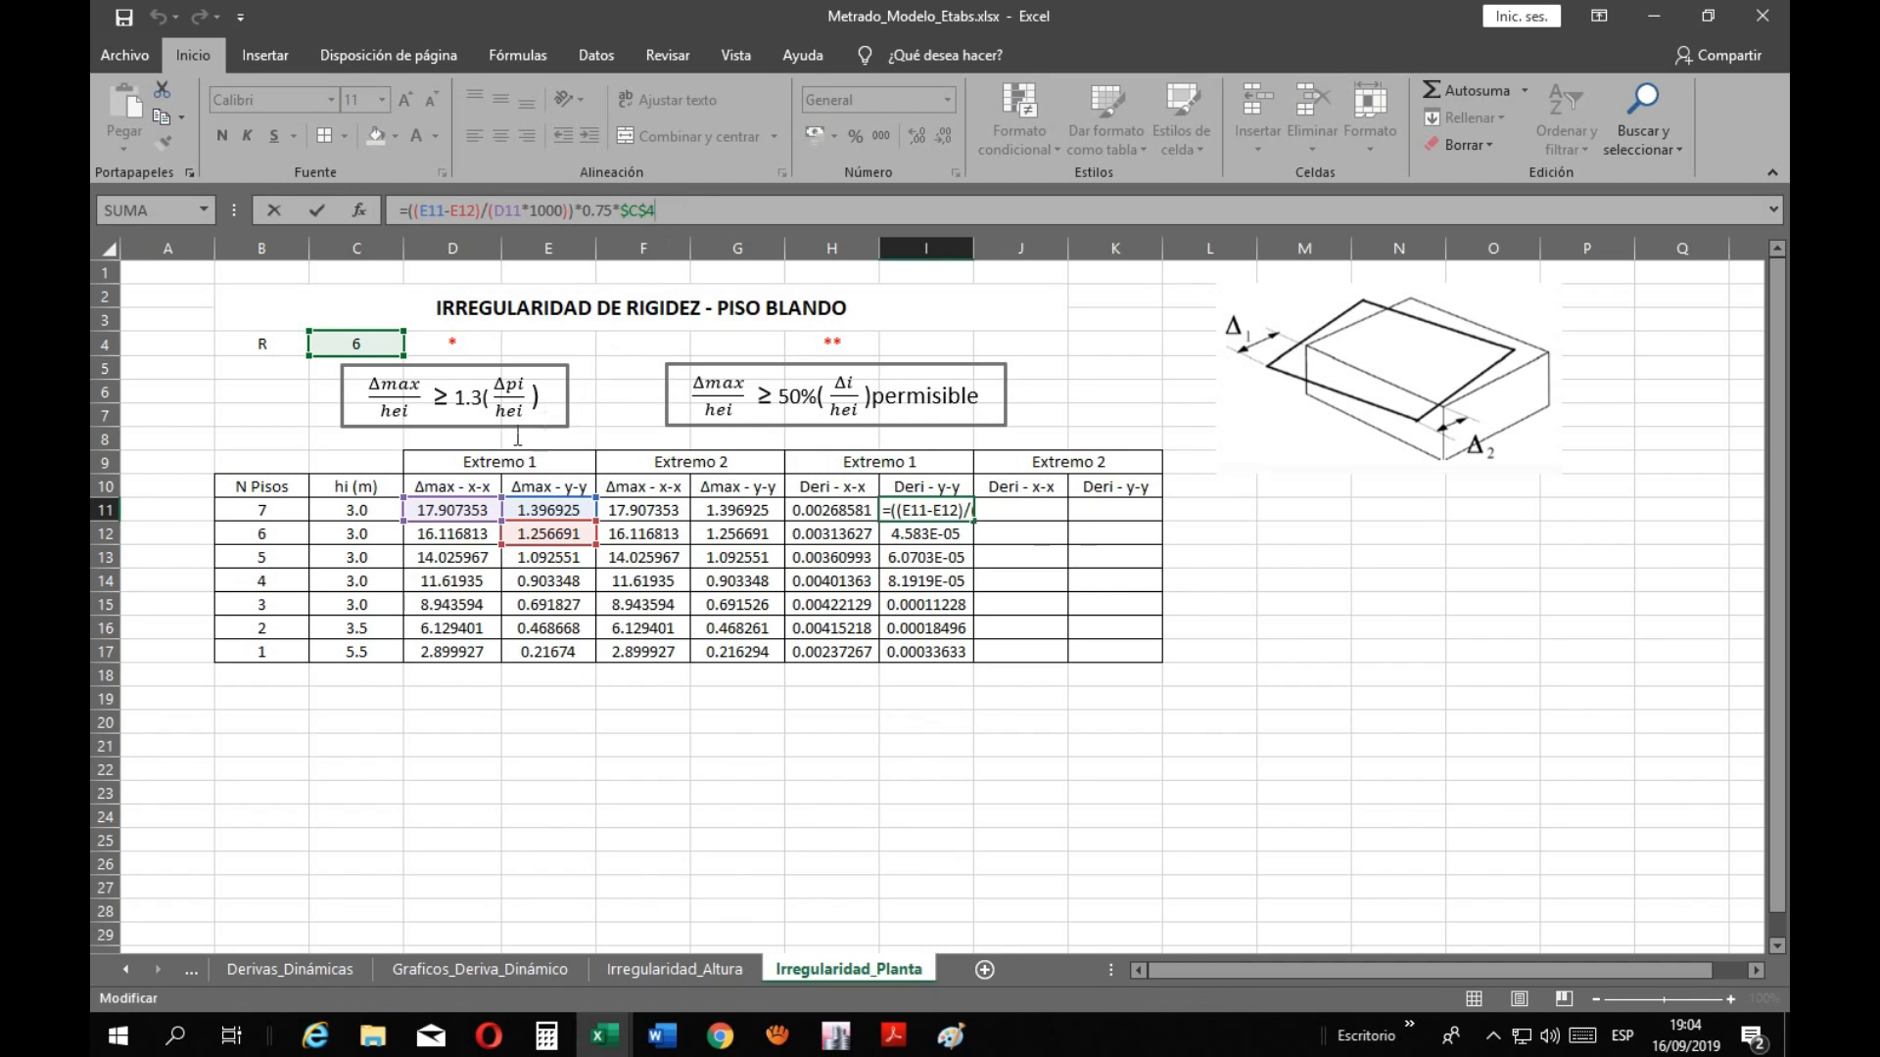
left_click_drag(460, 509, 399, 519)
key("ctrl+Return")
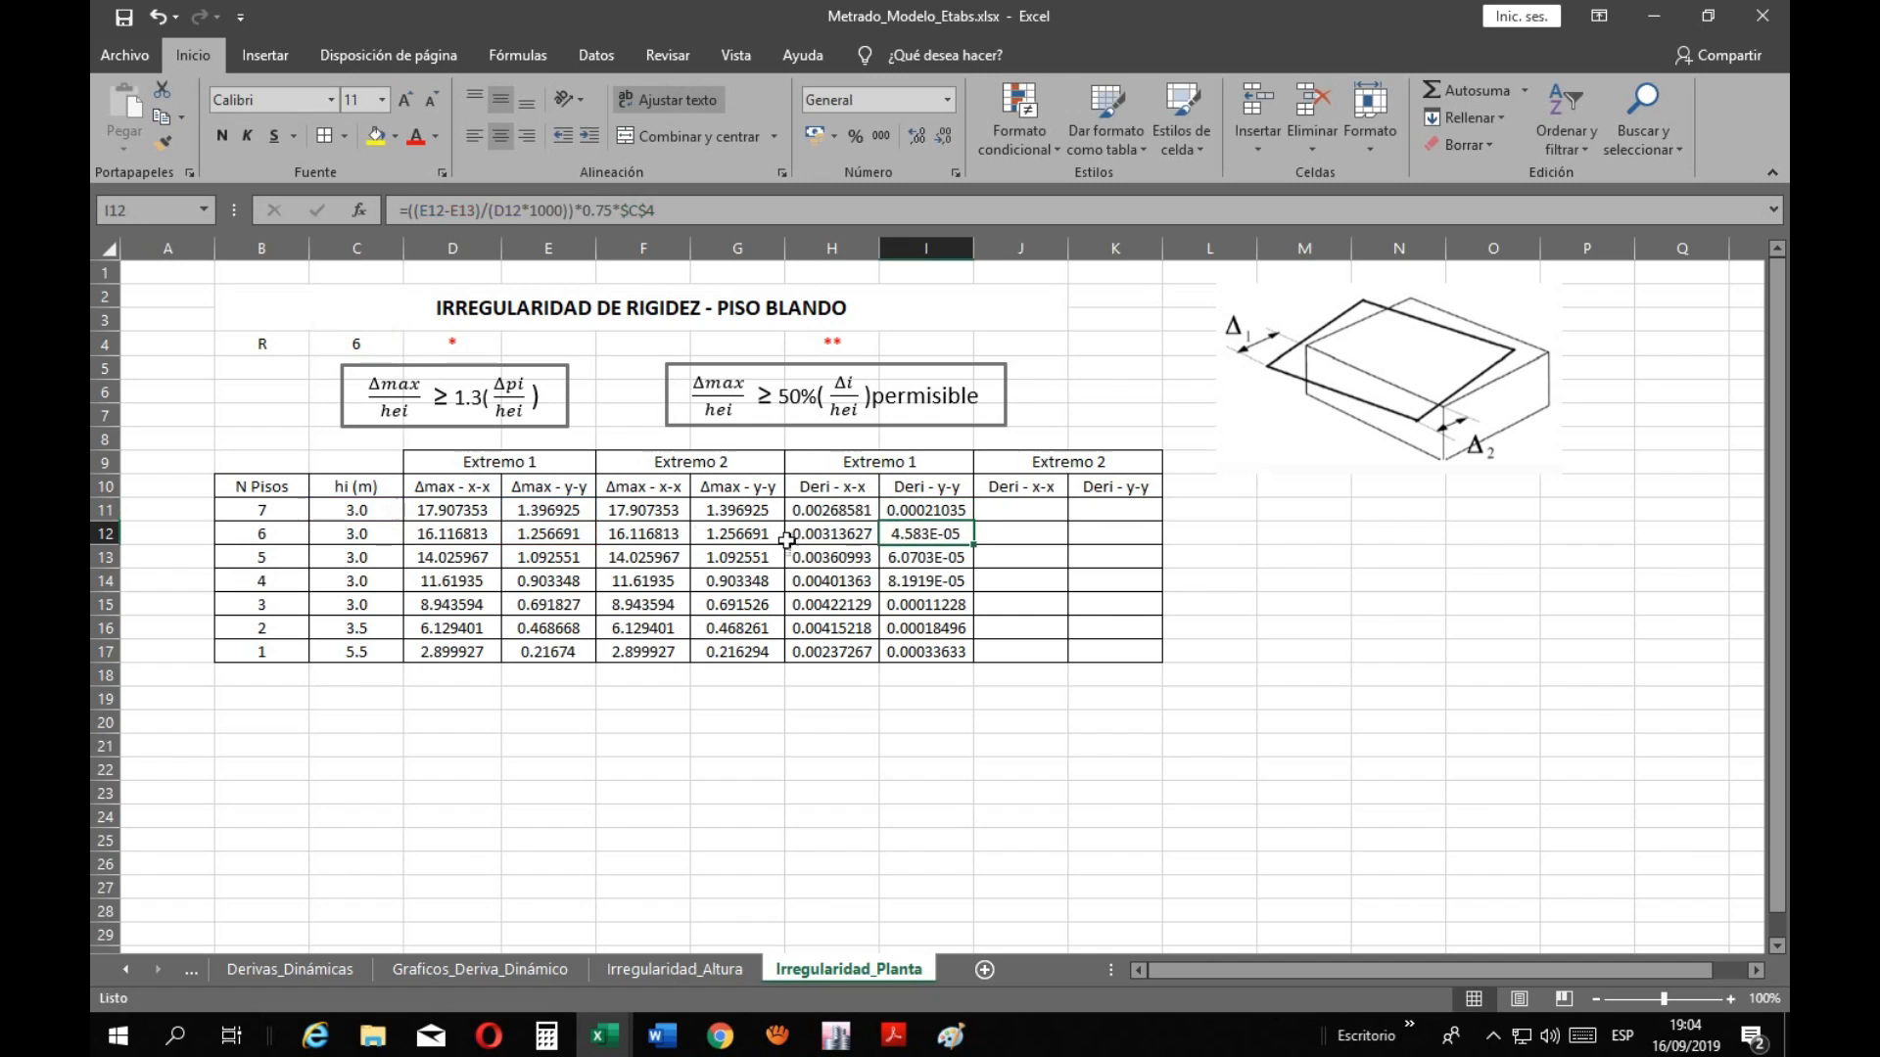
double_click(974, 521)
left_click(946, 779)
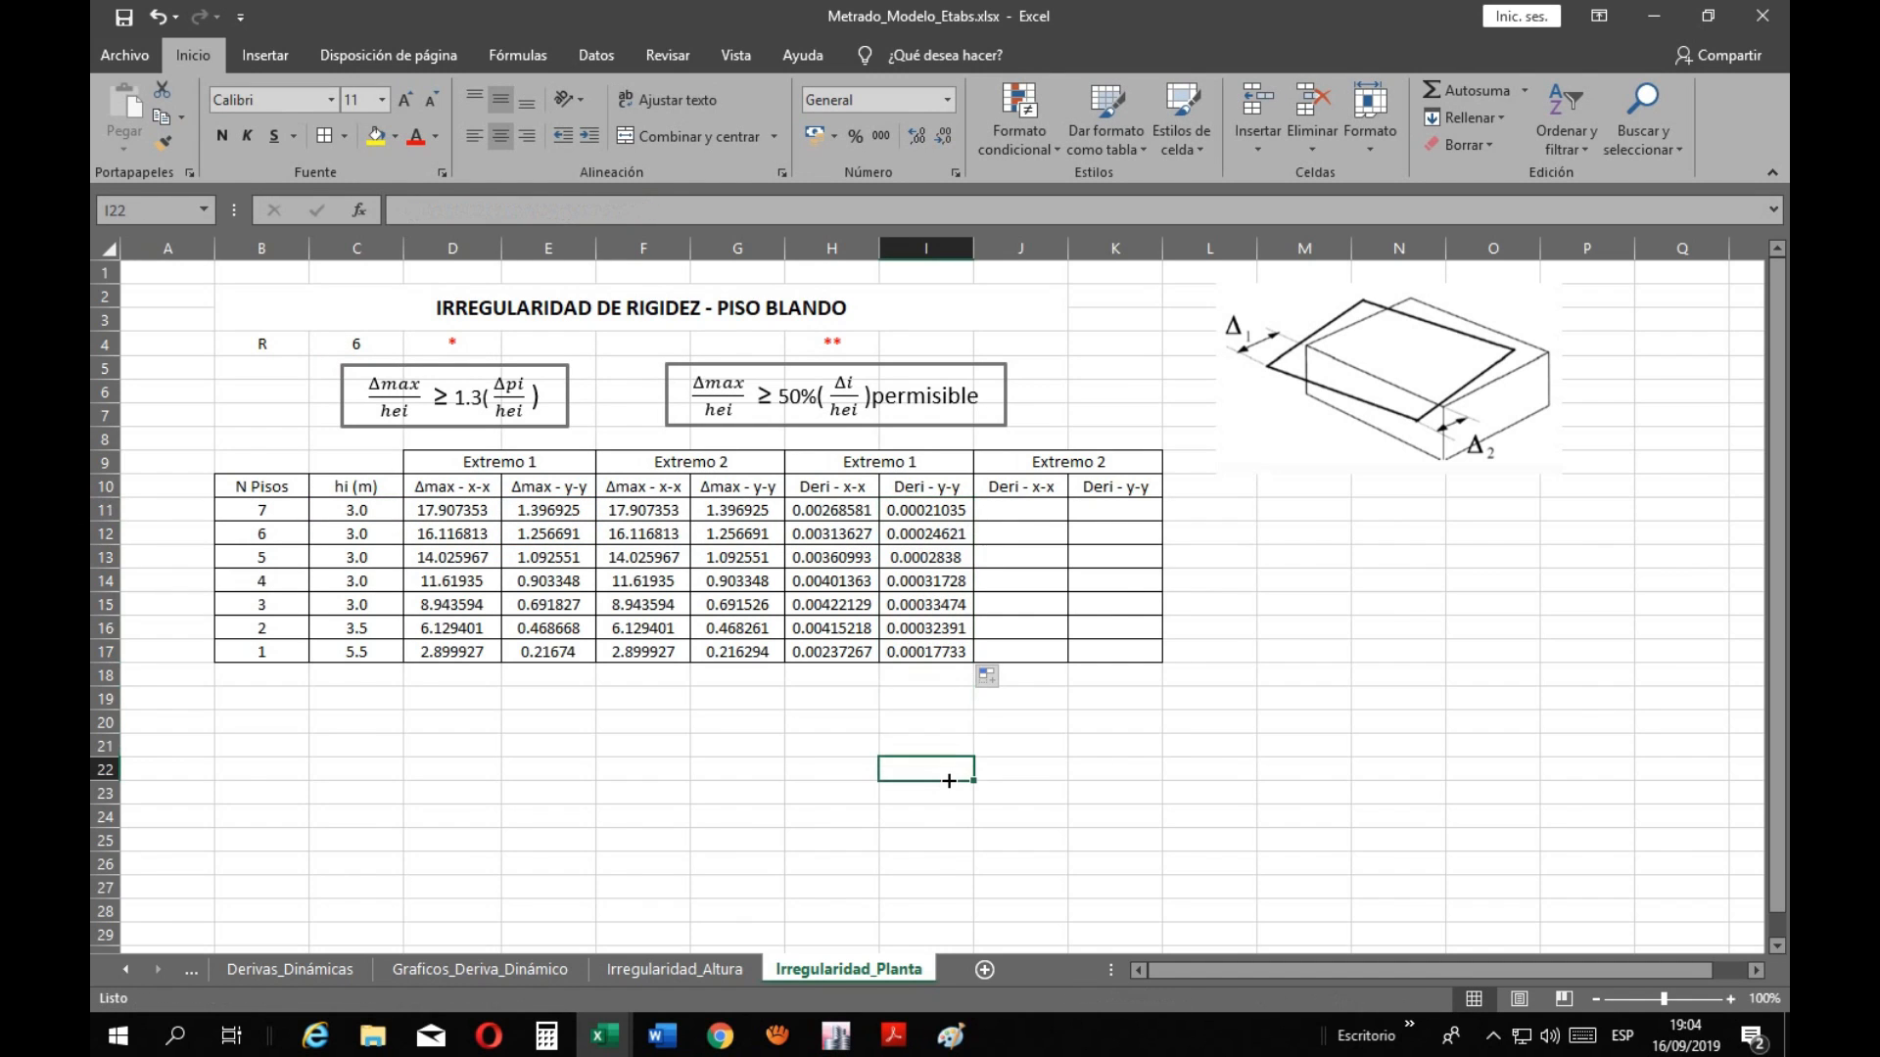
Copy the H11 drift formula to J11 for the Extremo 2 x-x drift and change its height reference to C11
left_click(857, 511)
key("ctrl+c")
left_click(997, 517)
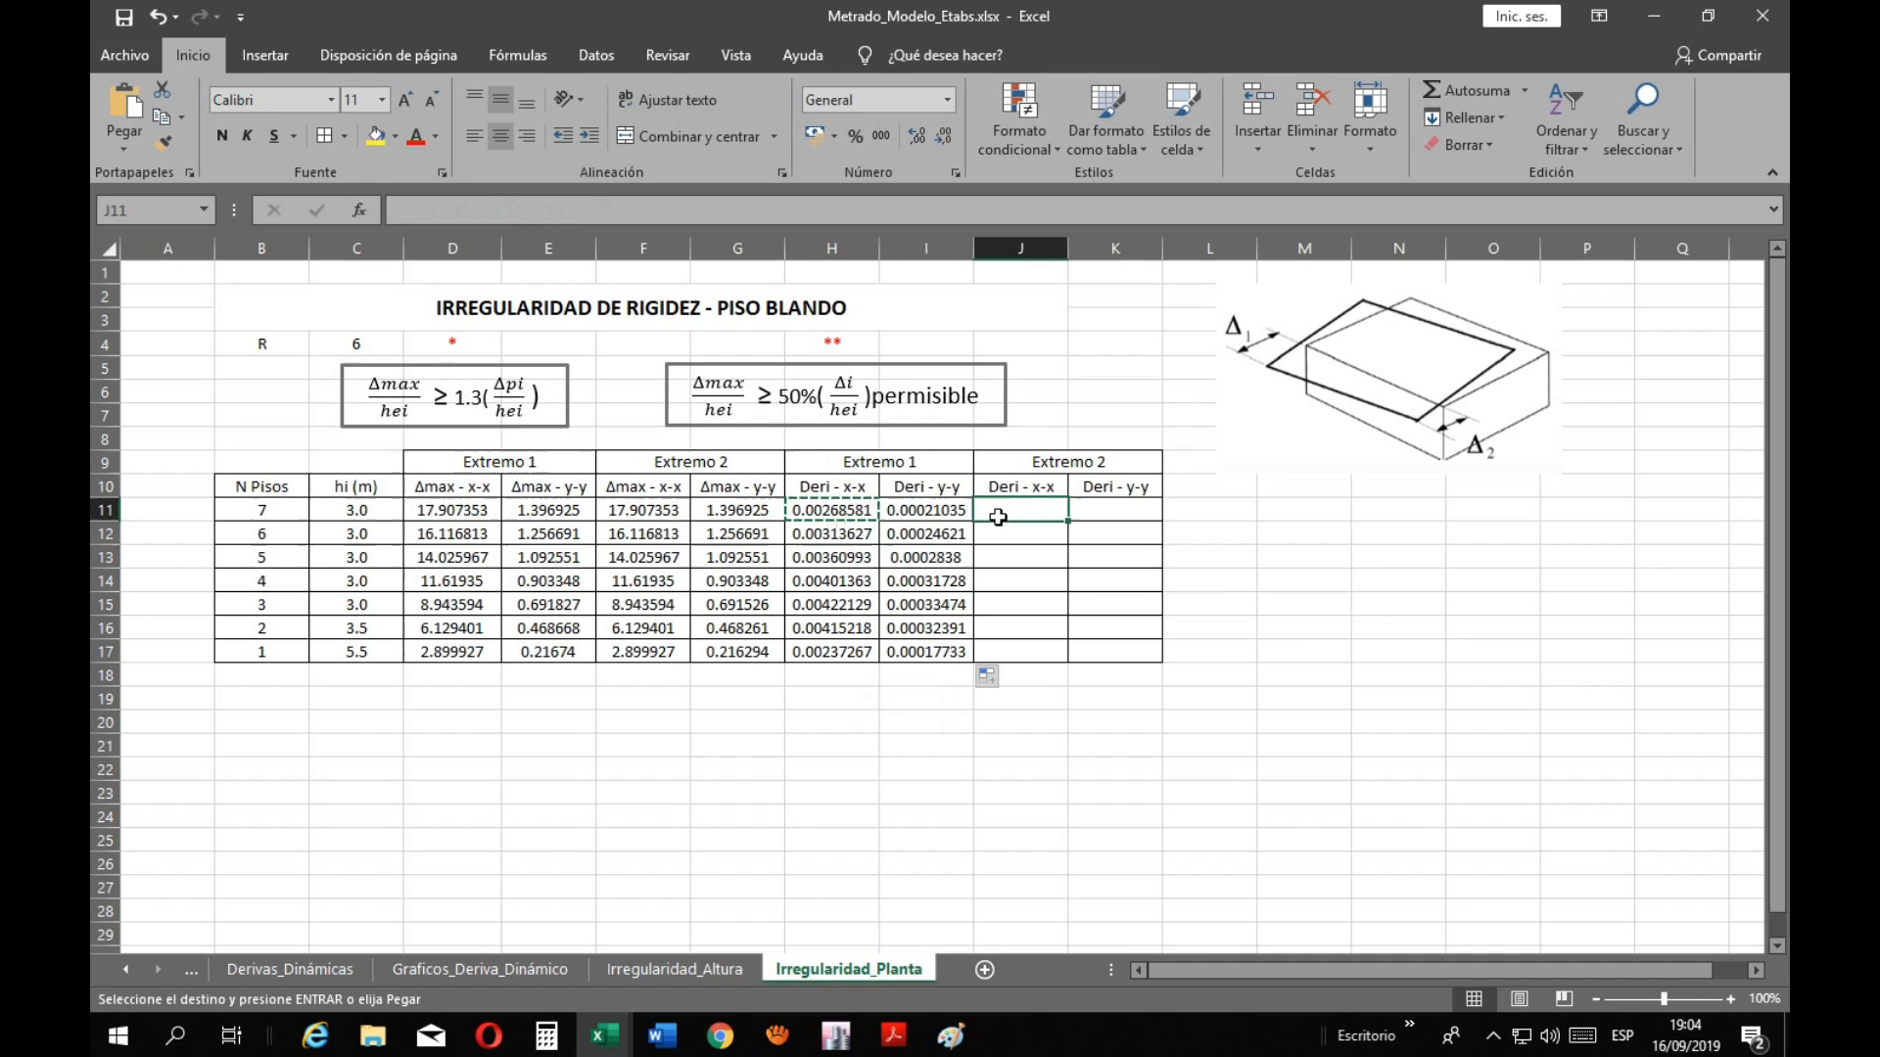
key("ctrl+v")
key("Escape")
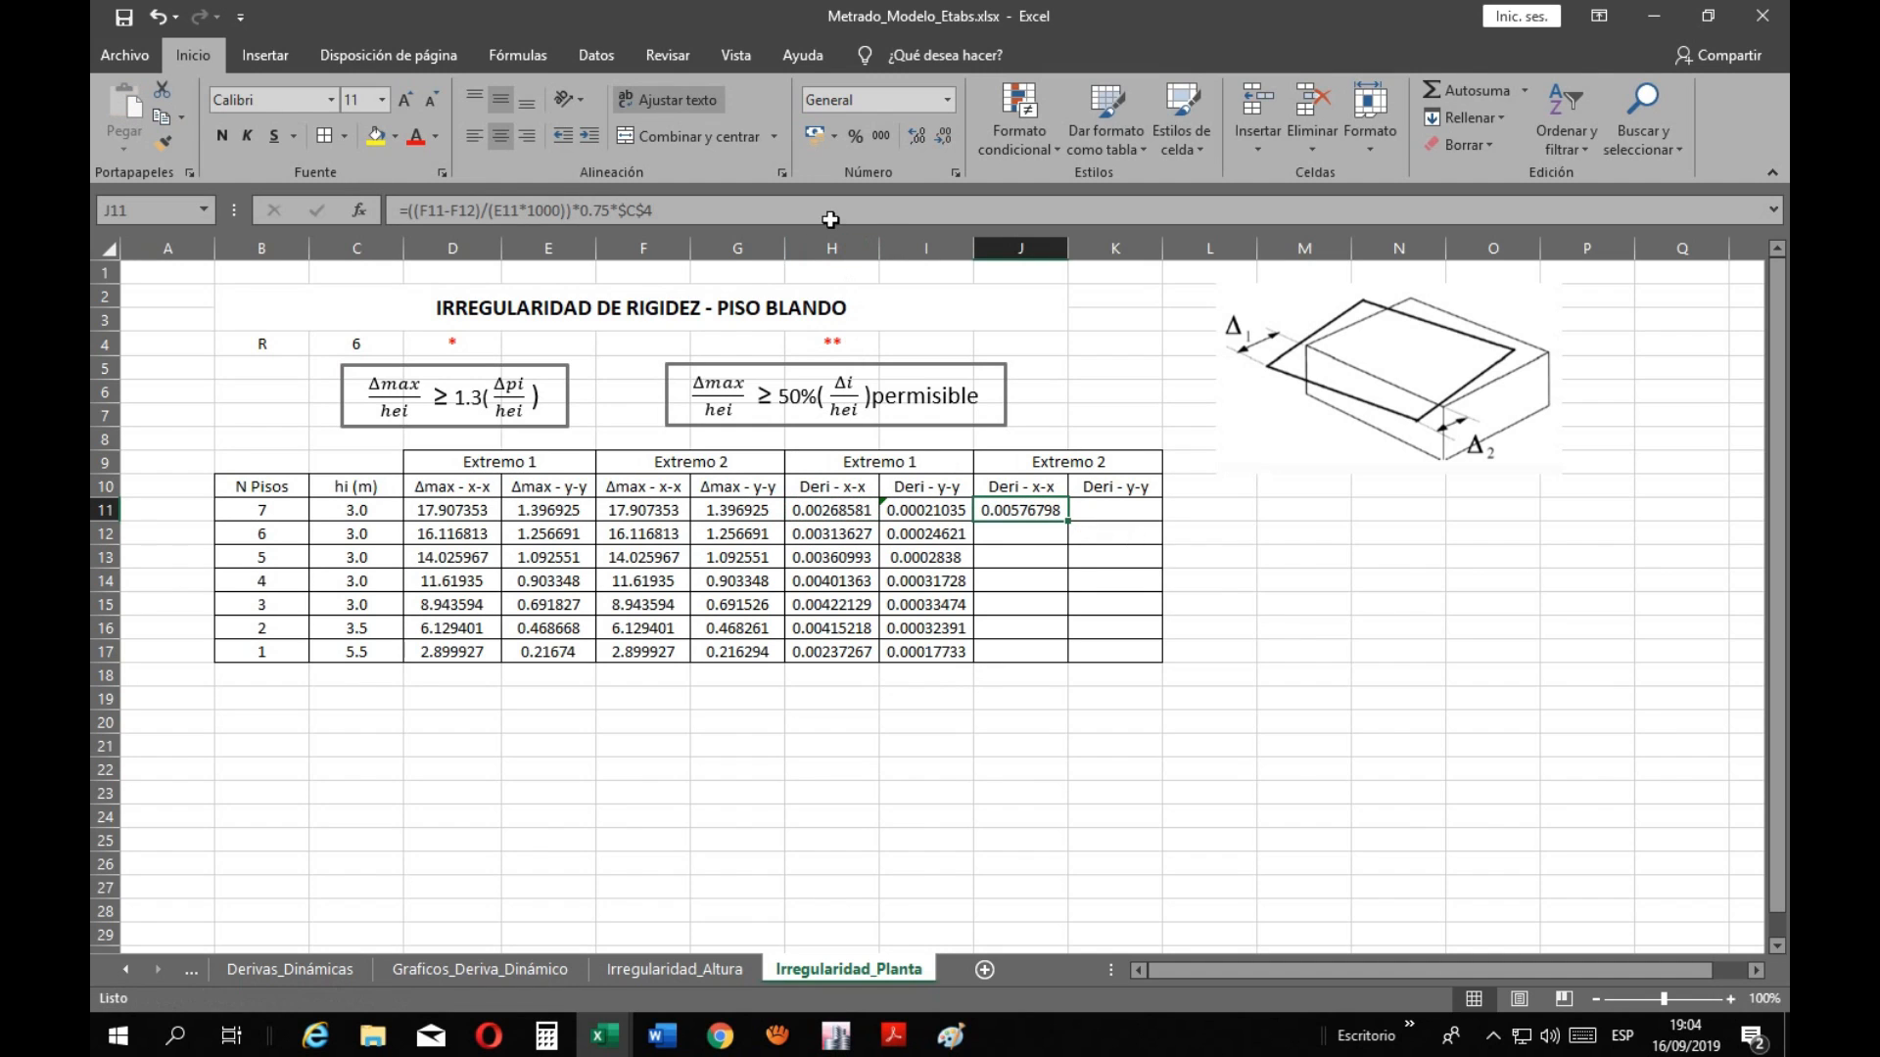
left_click(830, 219)
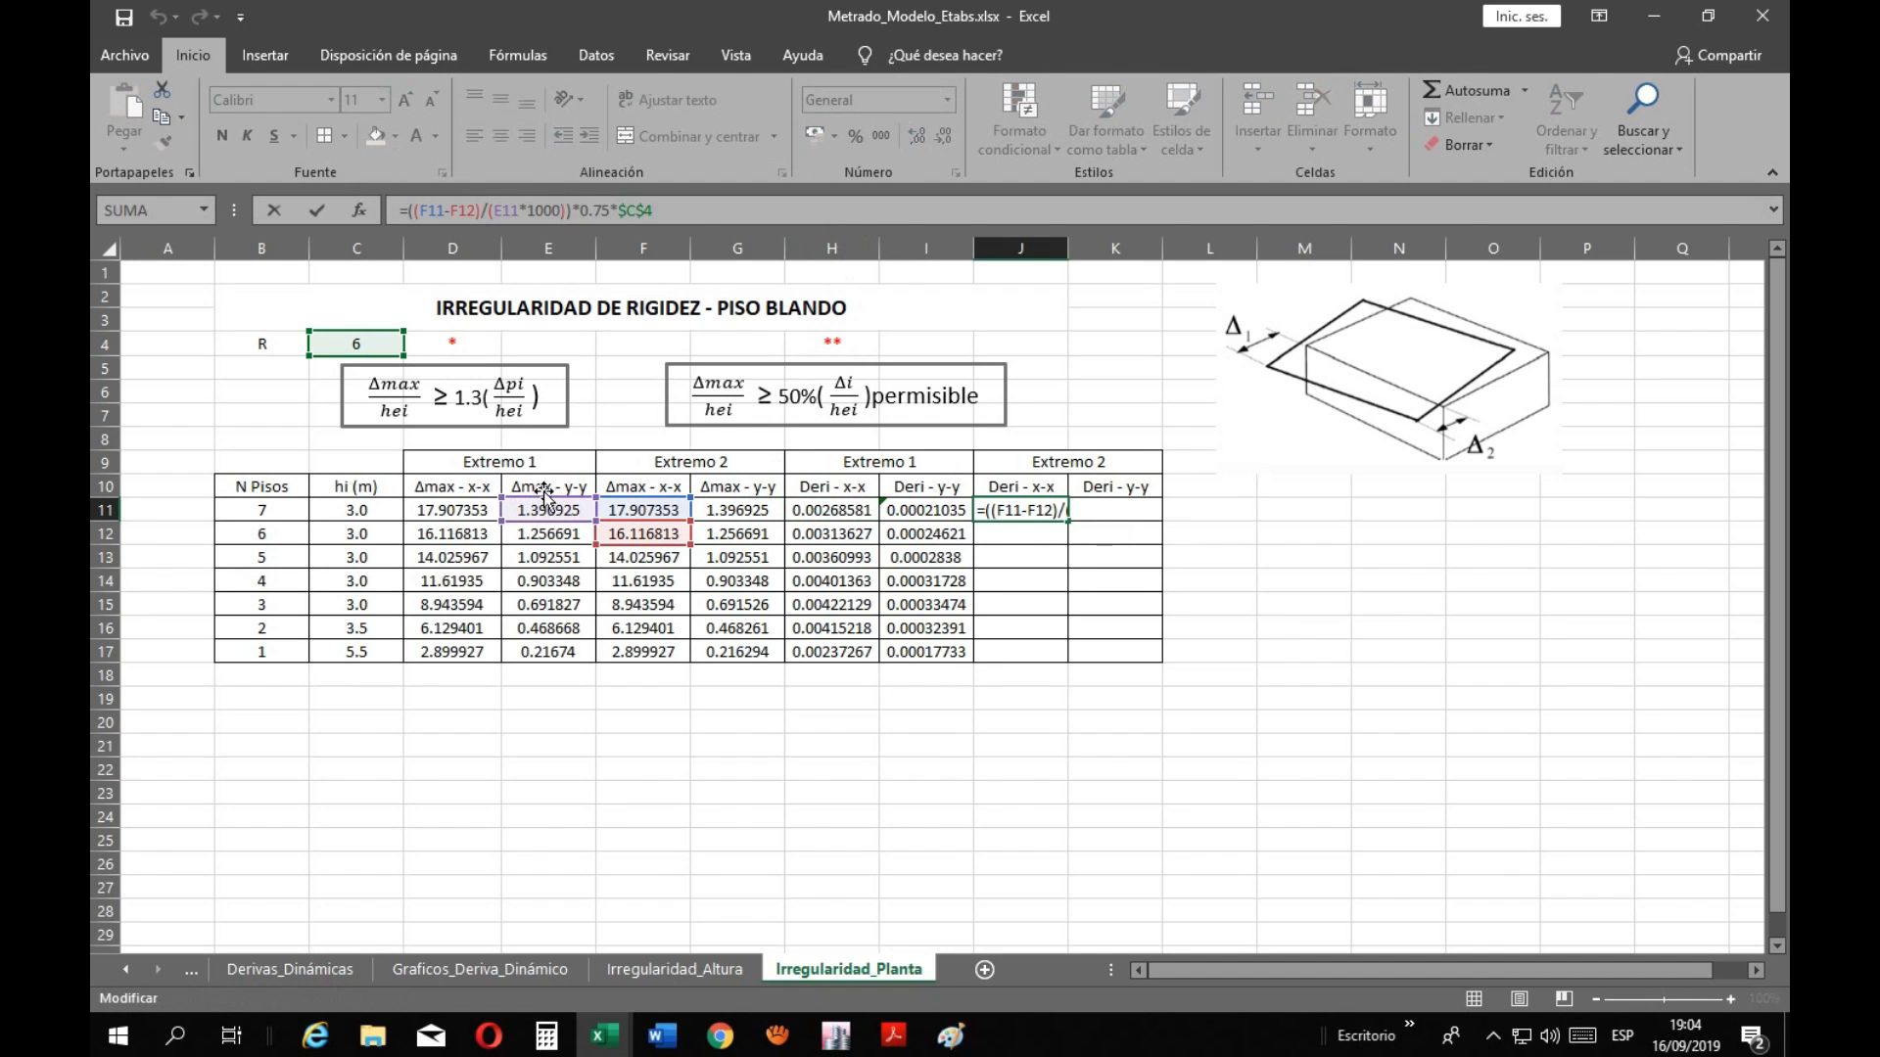
left_click_drag(493, 510, 399, 519)
key("Return")
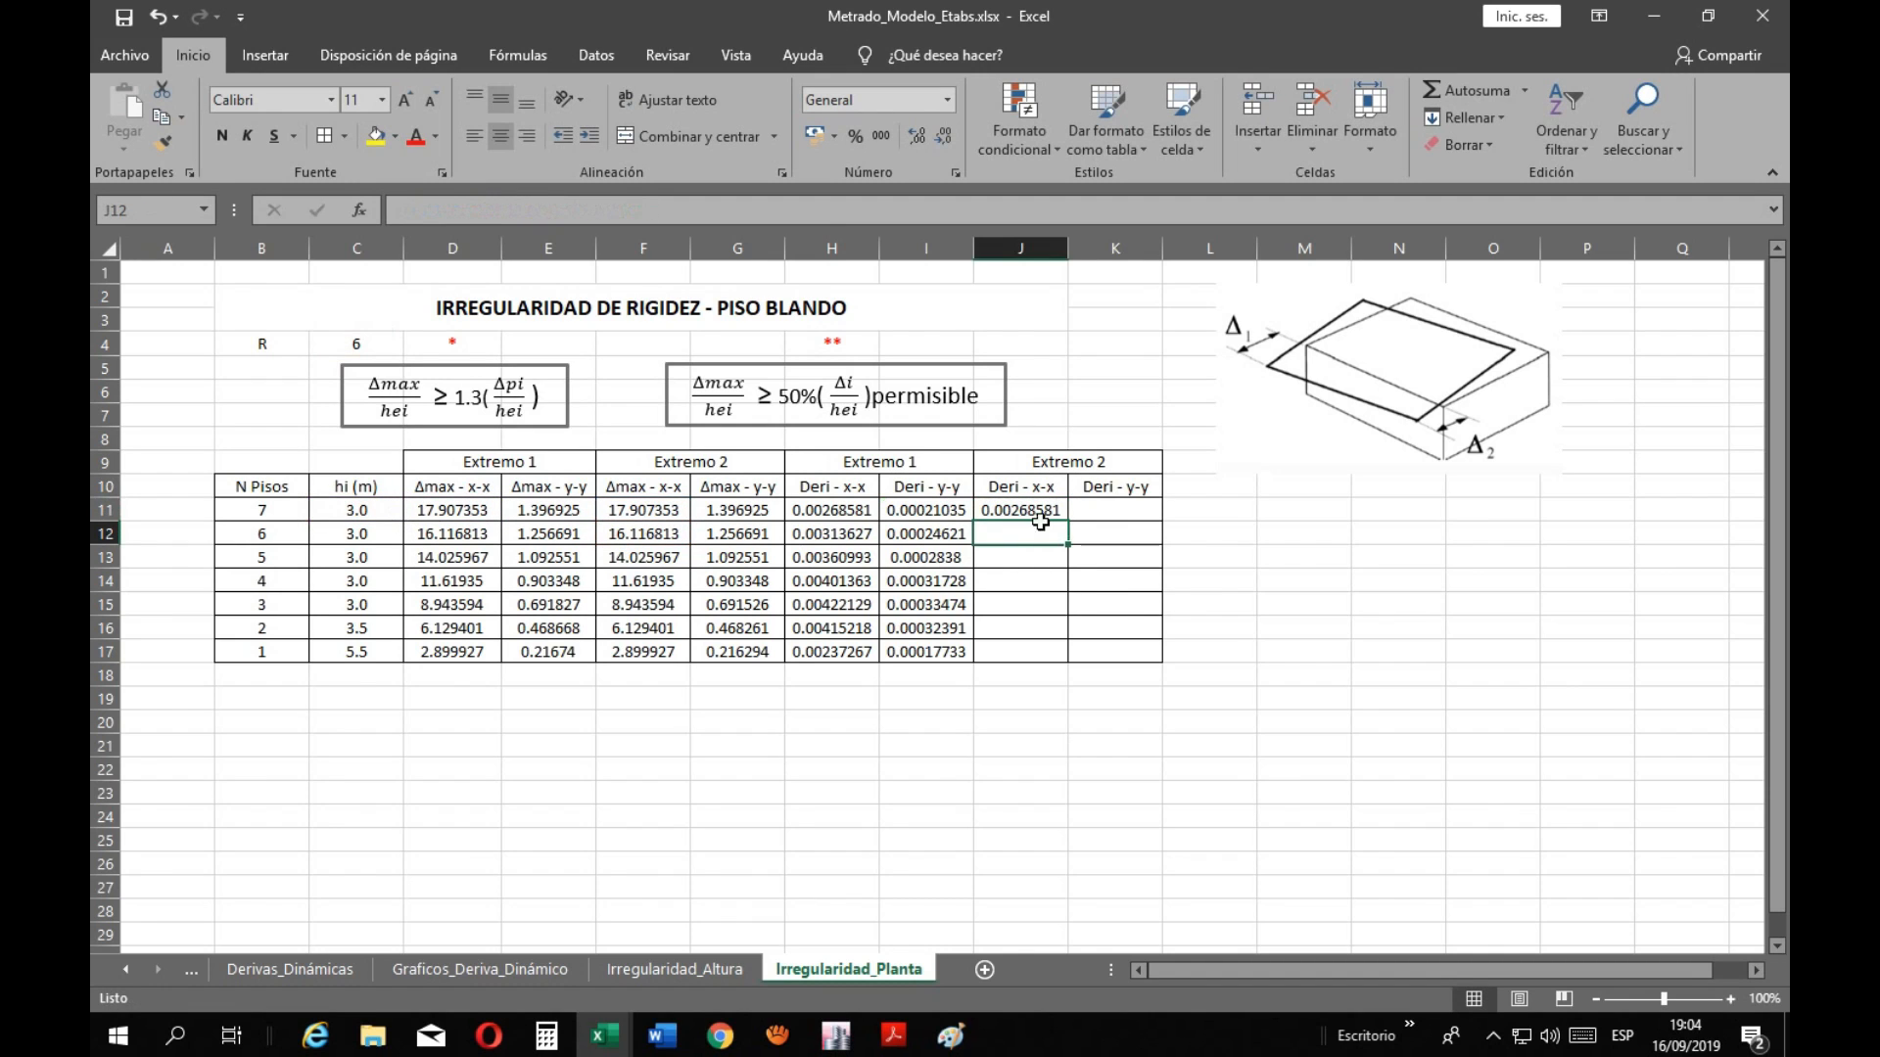
Fill the J11 drift formula down to J17 and copy the Extremo 1 y-y drifts I11:I17 to K11:K17
left_click(1038, 518)
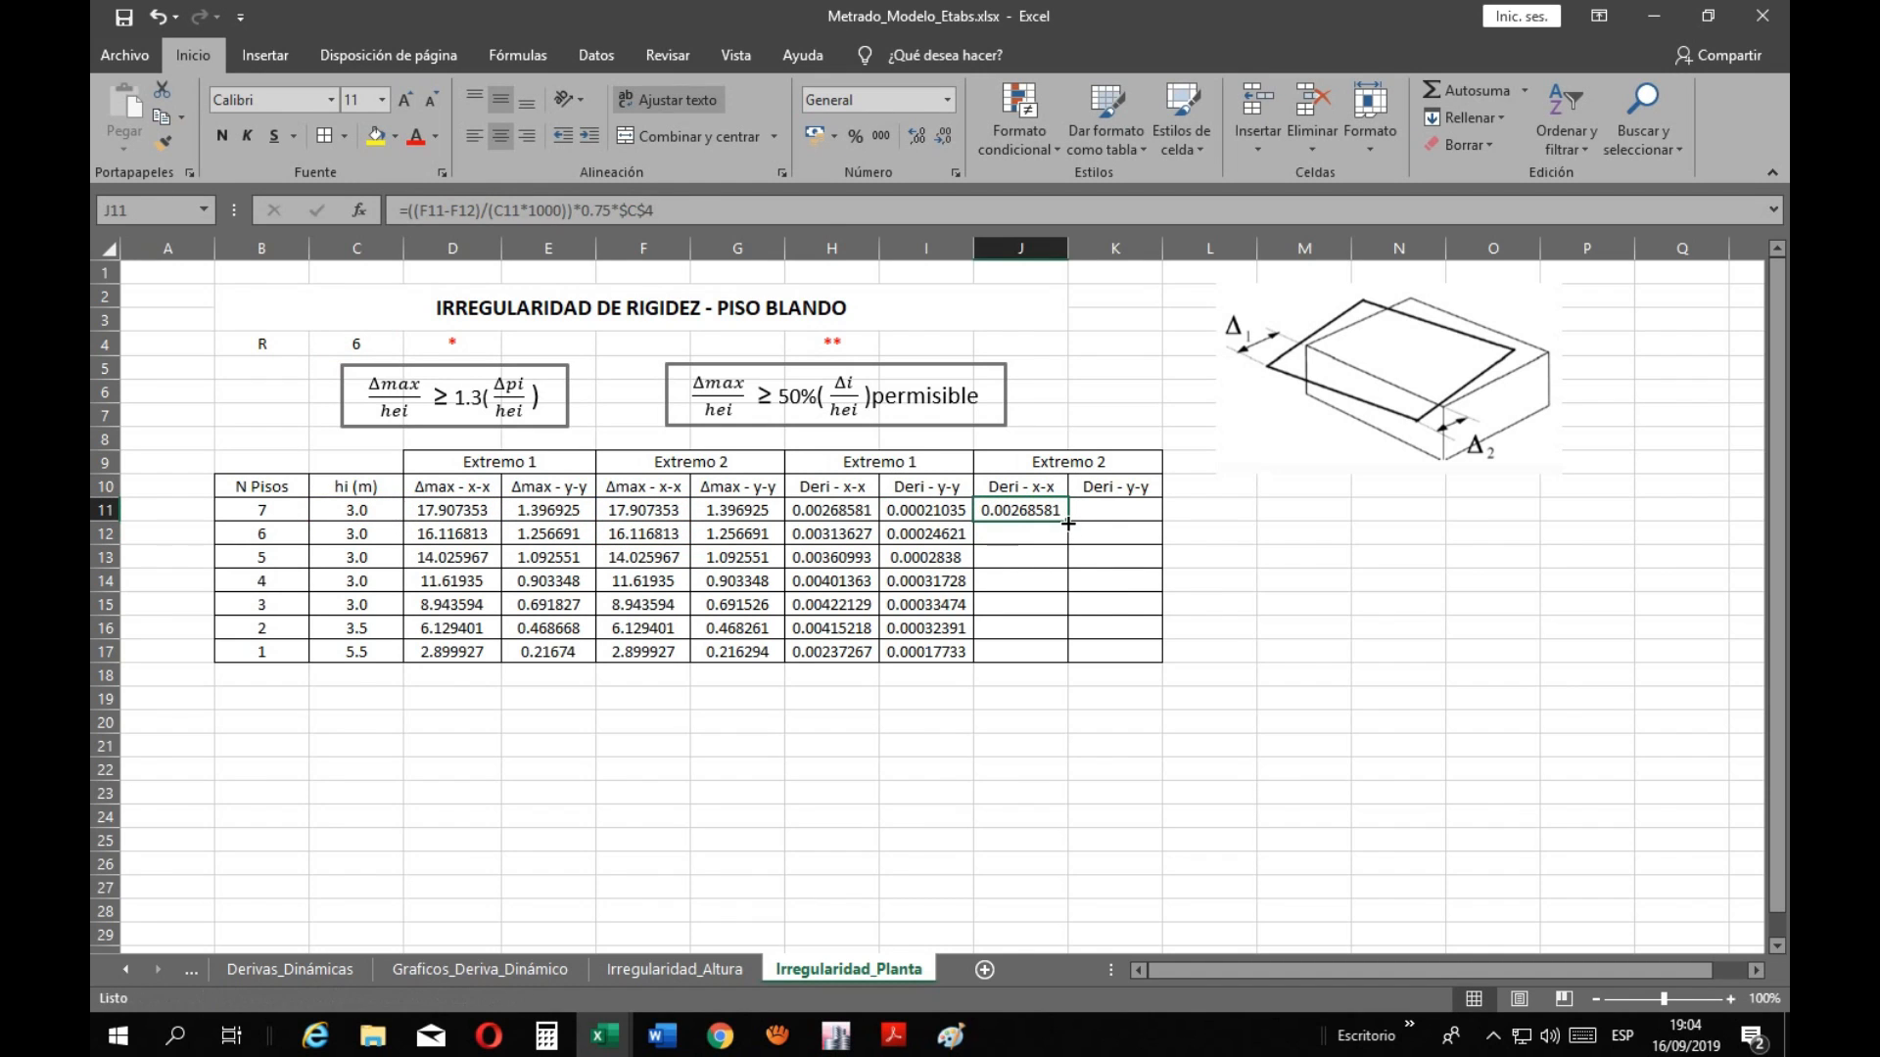
double_click(1067, 524)
left_click(938, 510)
left_click_drag(938, 510, 931, 643)
key("ctrl+c")
left_click(1099, 510)
key("ctrl+v")
key("Escape")
Change the height reference in the K11 formula from E11 to C11 and refill the formula down to K17
key("F2")
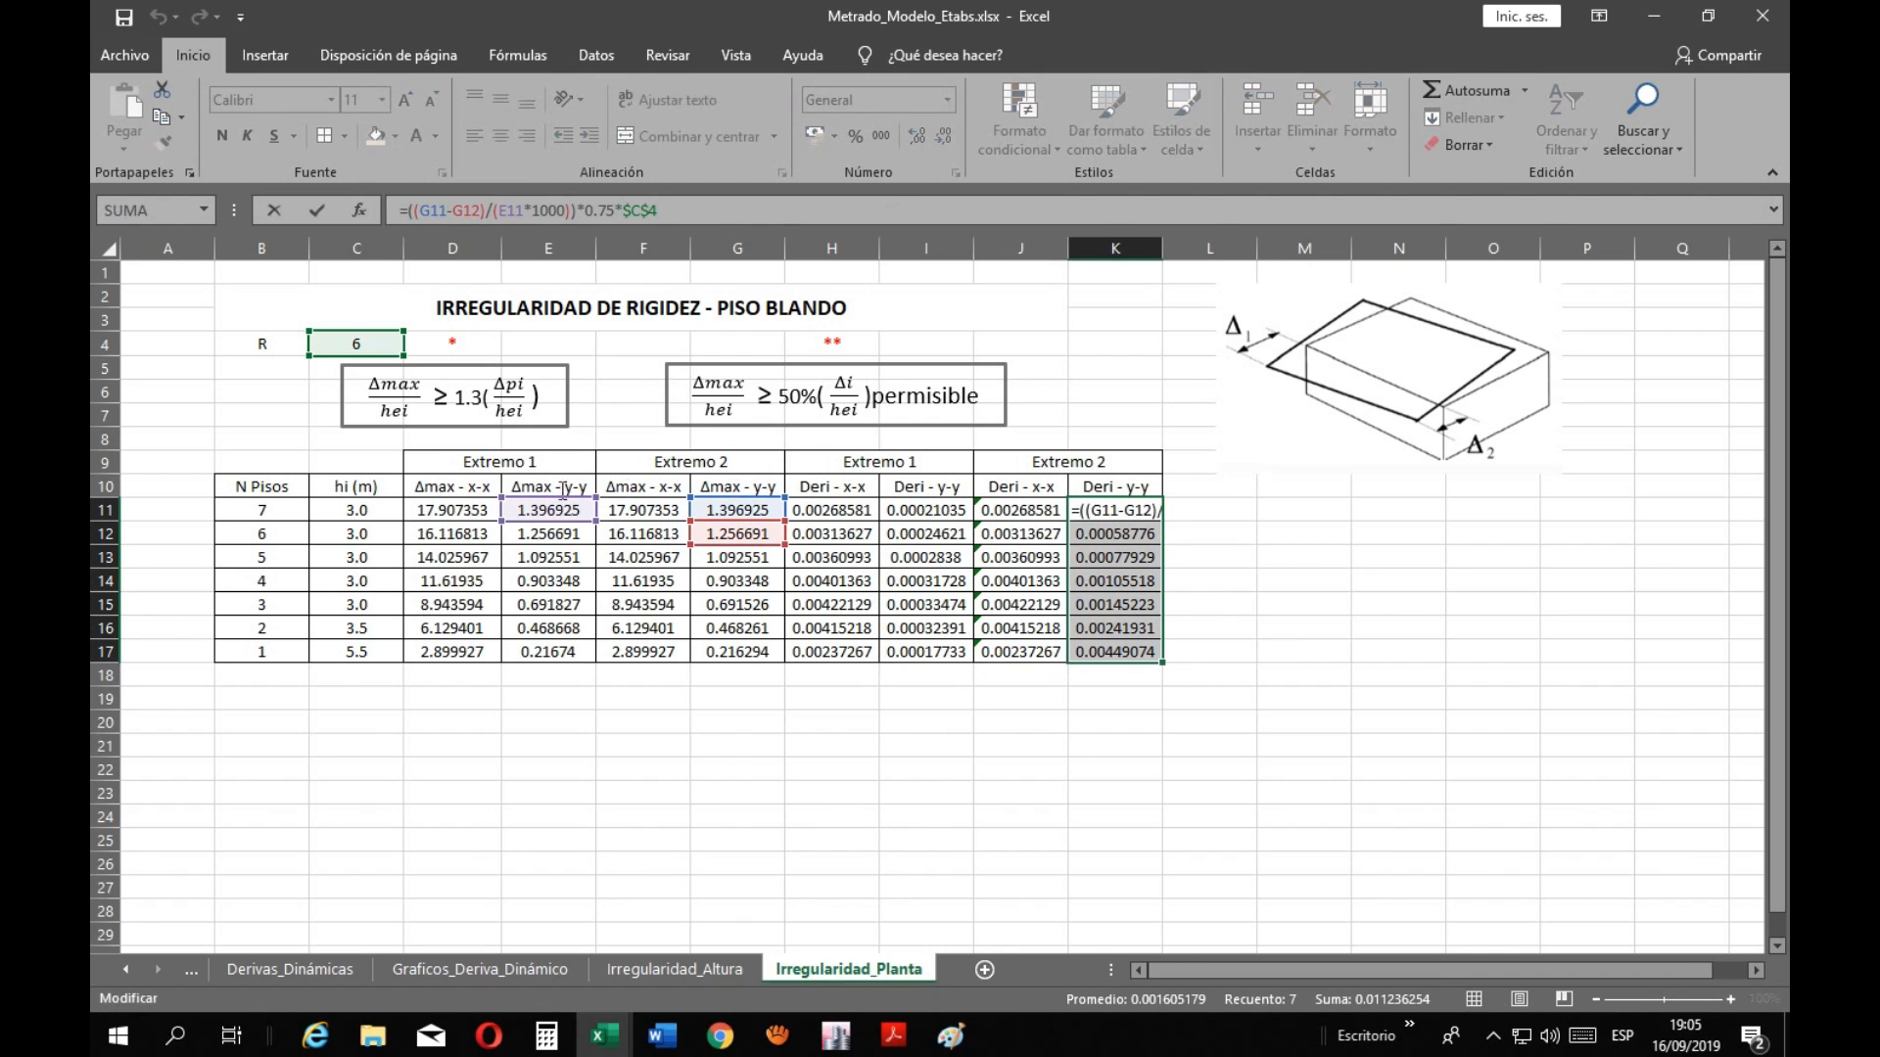
left_click_drag(566, 499, 390, 519)
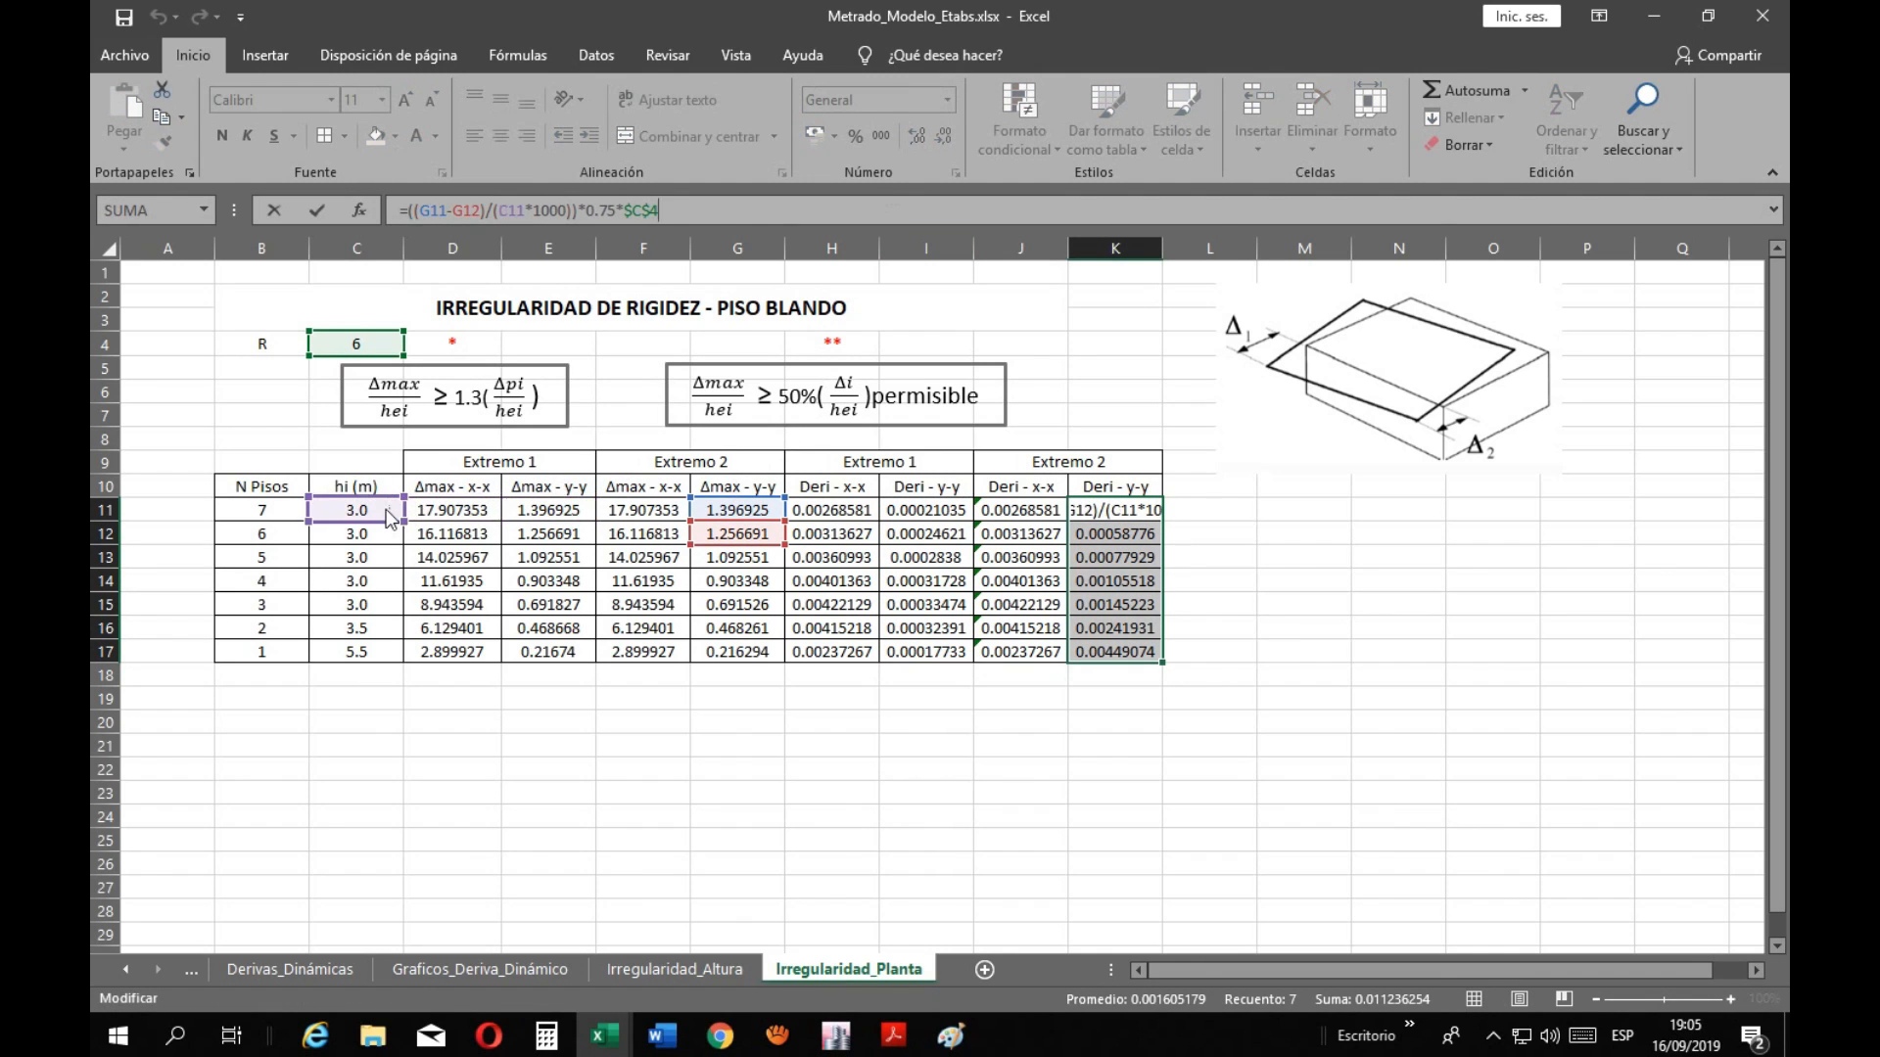
key("Return")
left_click(1140, 511)
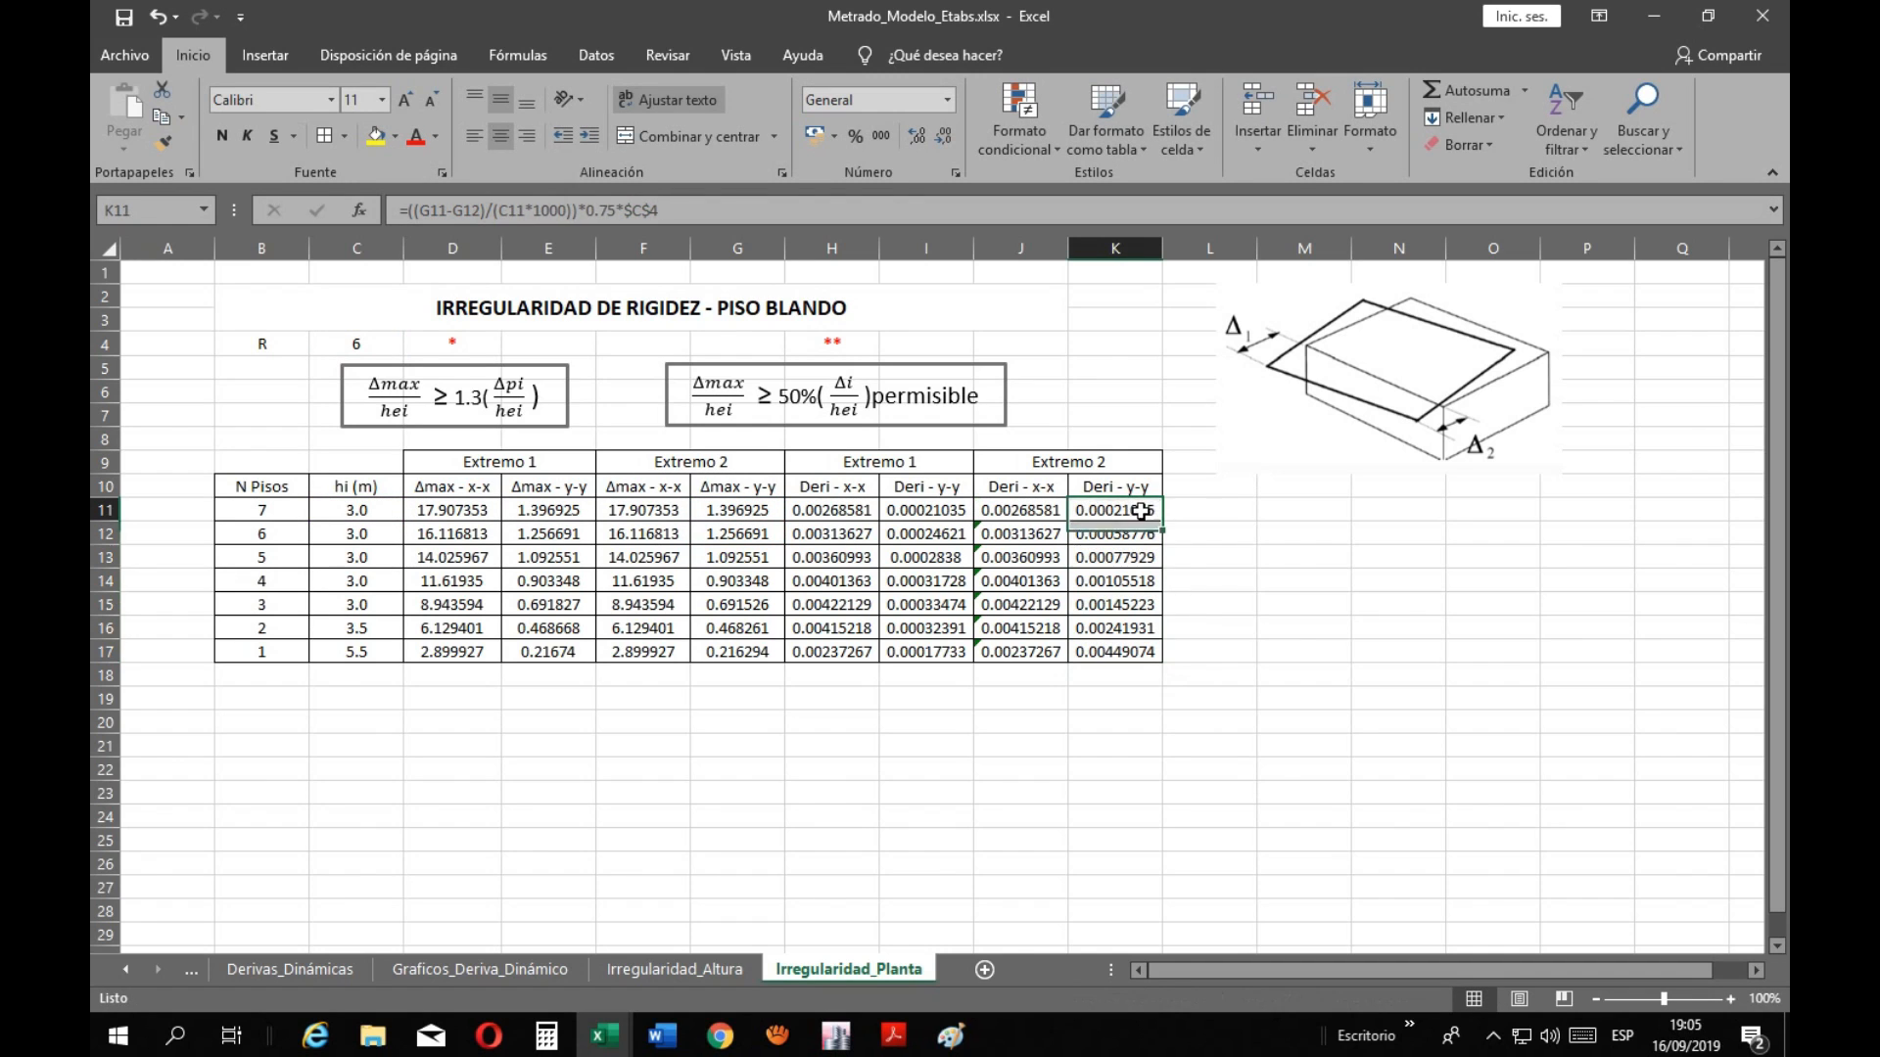
double_click(1164, 522)
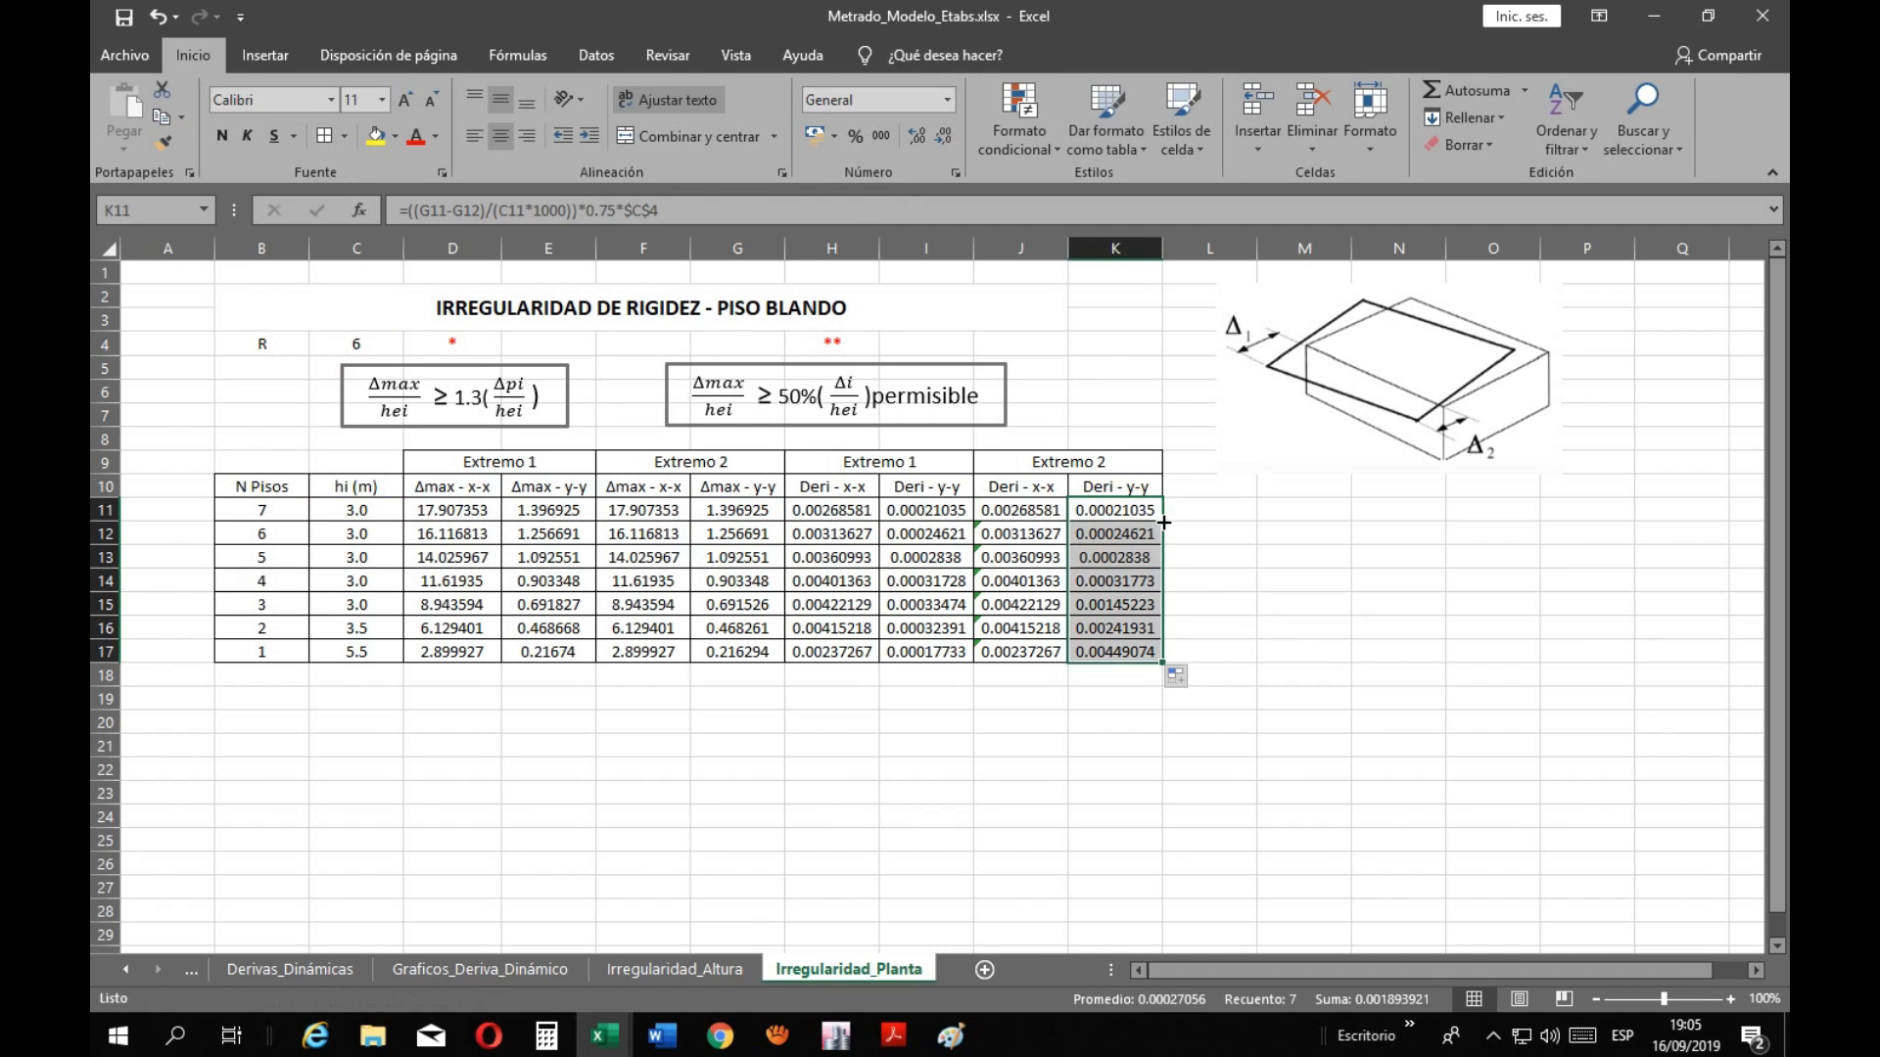
left_click(1115, 768)
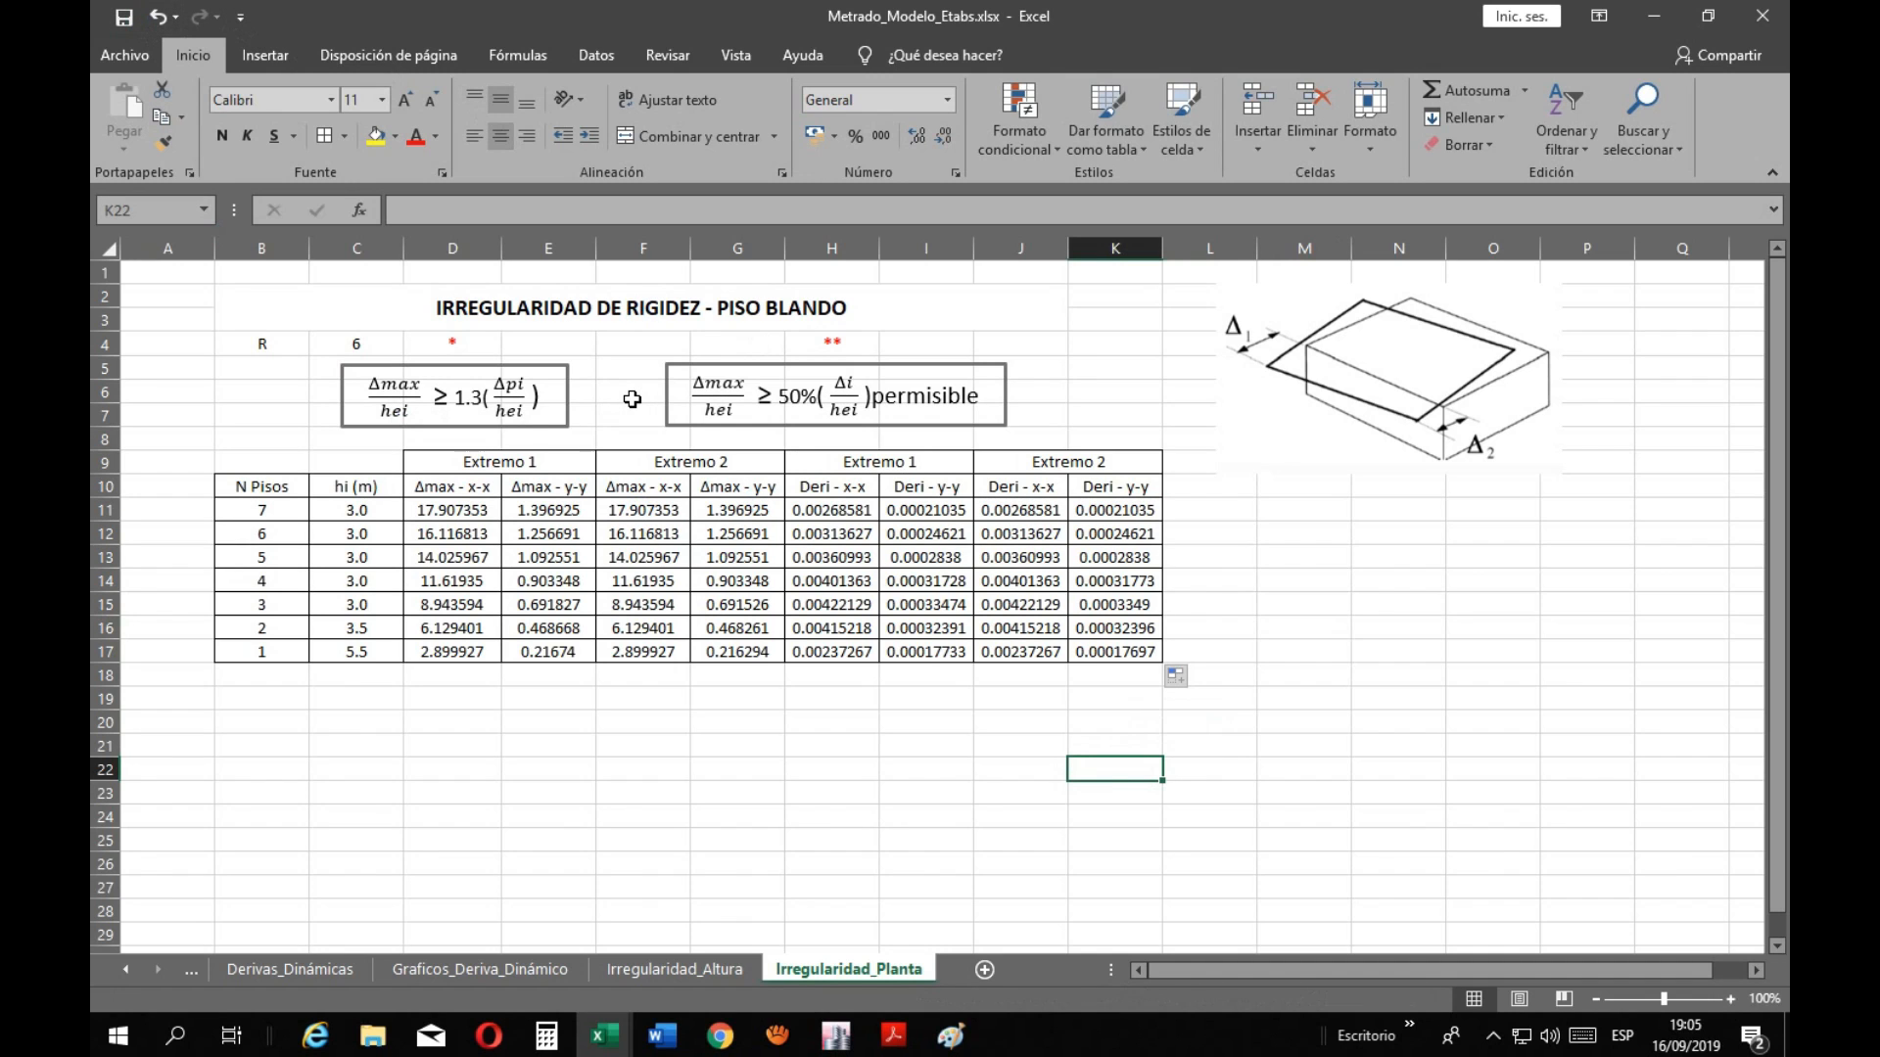
Change the sheet title in B2 to "IRREGULARIDAD TORSIONAL"
left_click(662, 318)
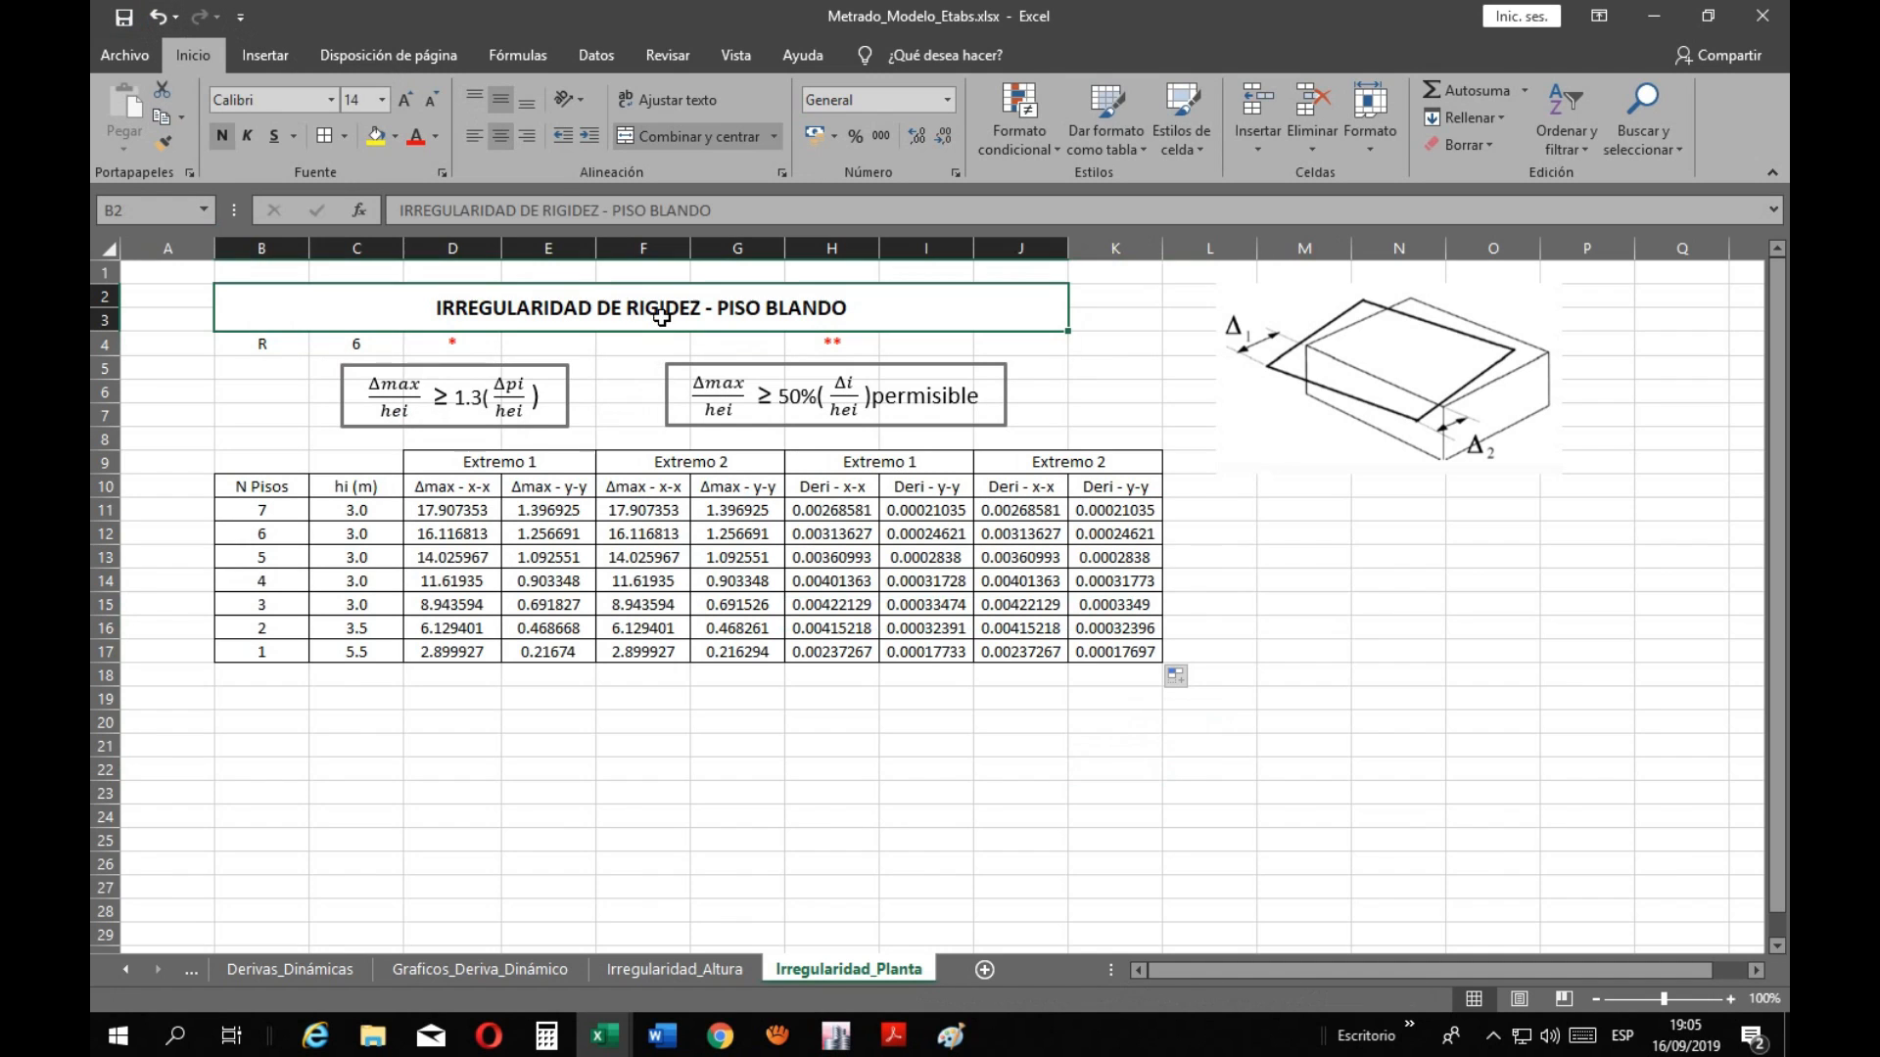
left_click(894, 1035)
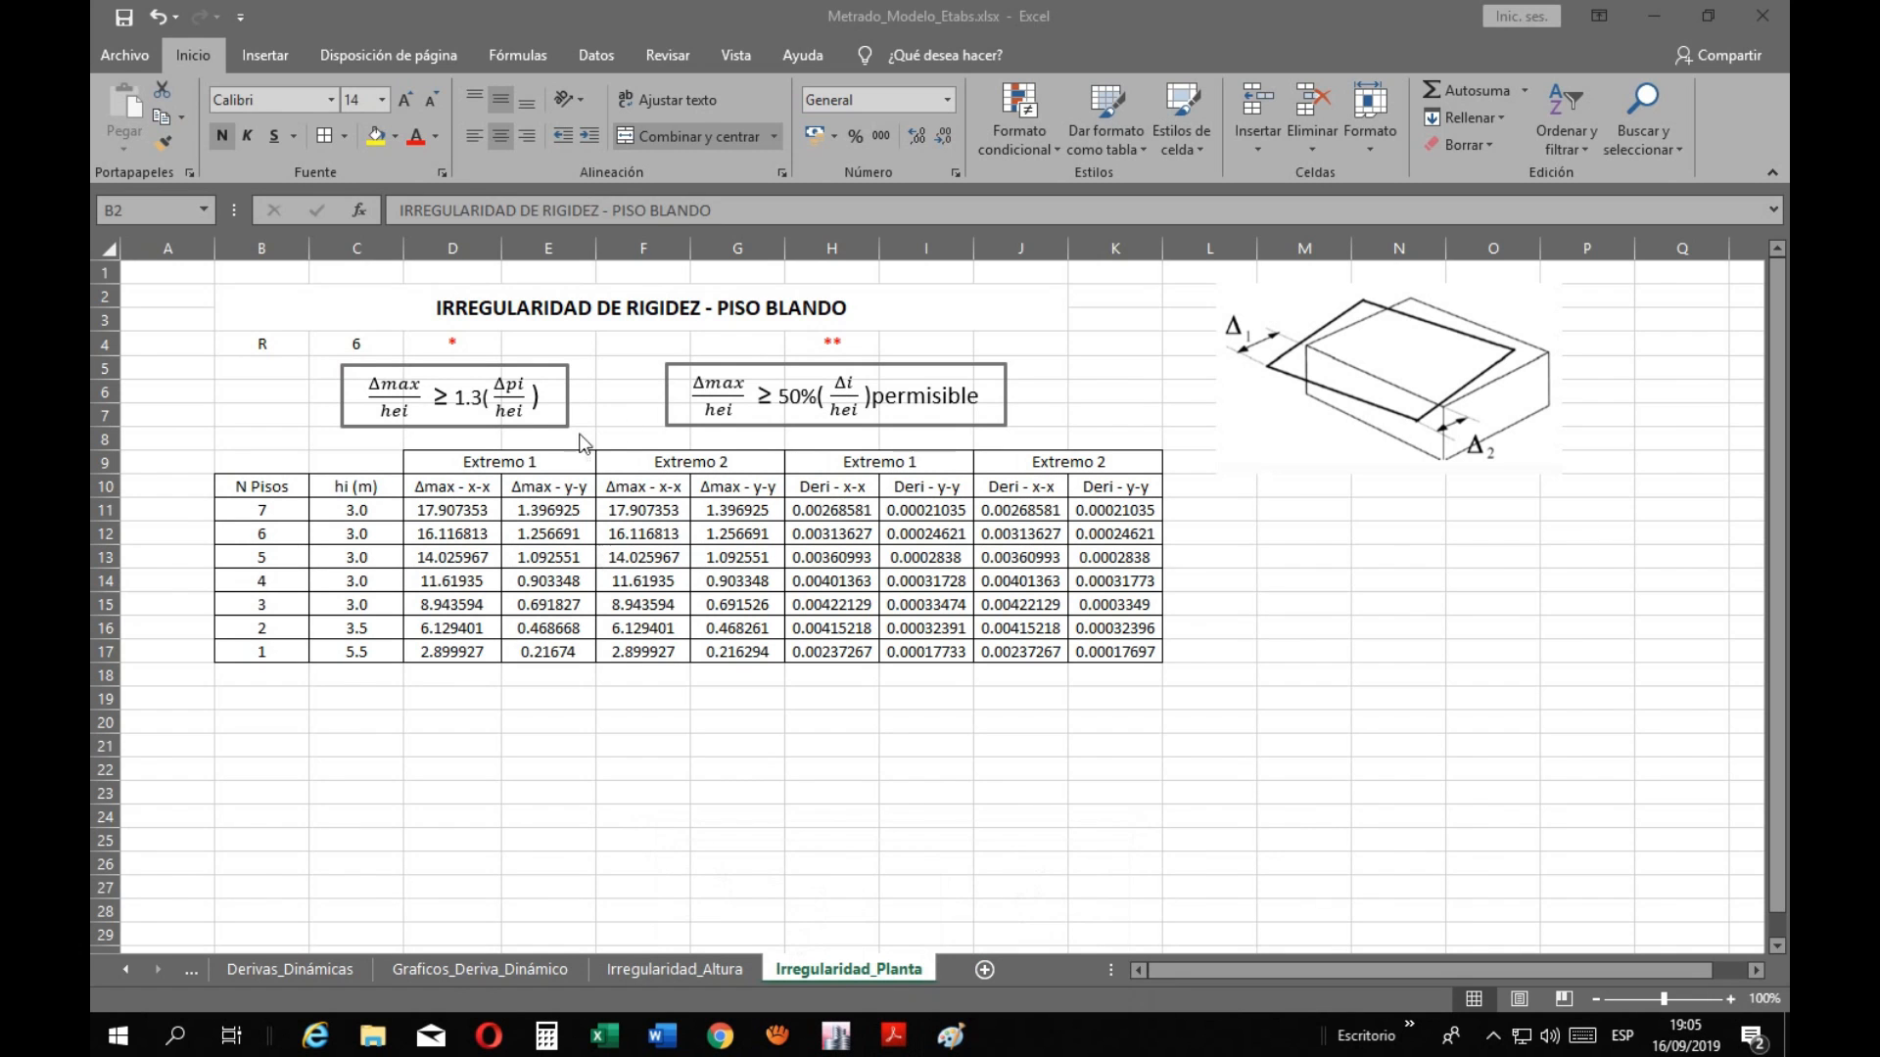
left_click(707, 310)
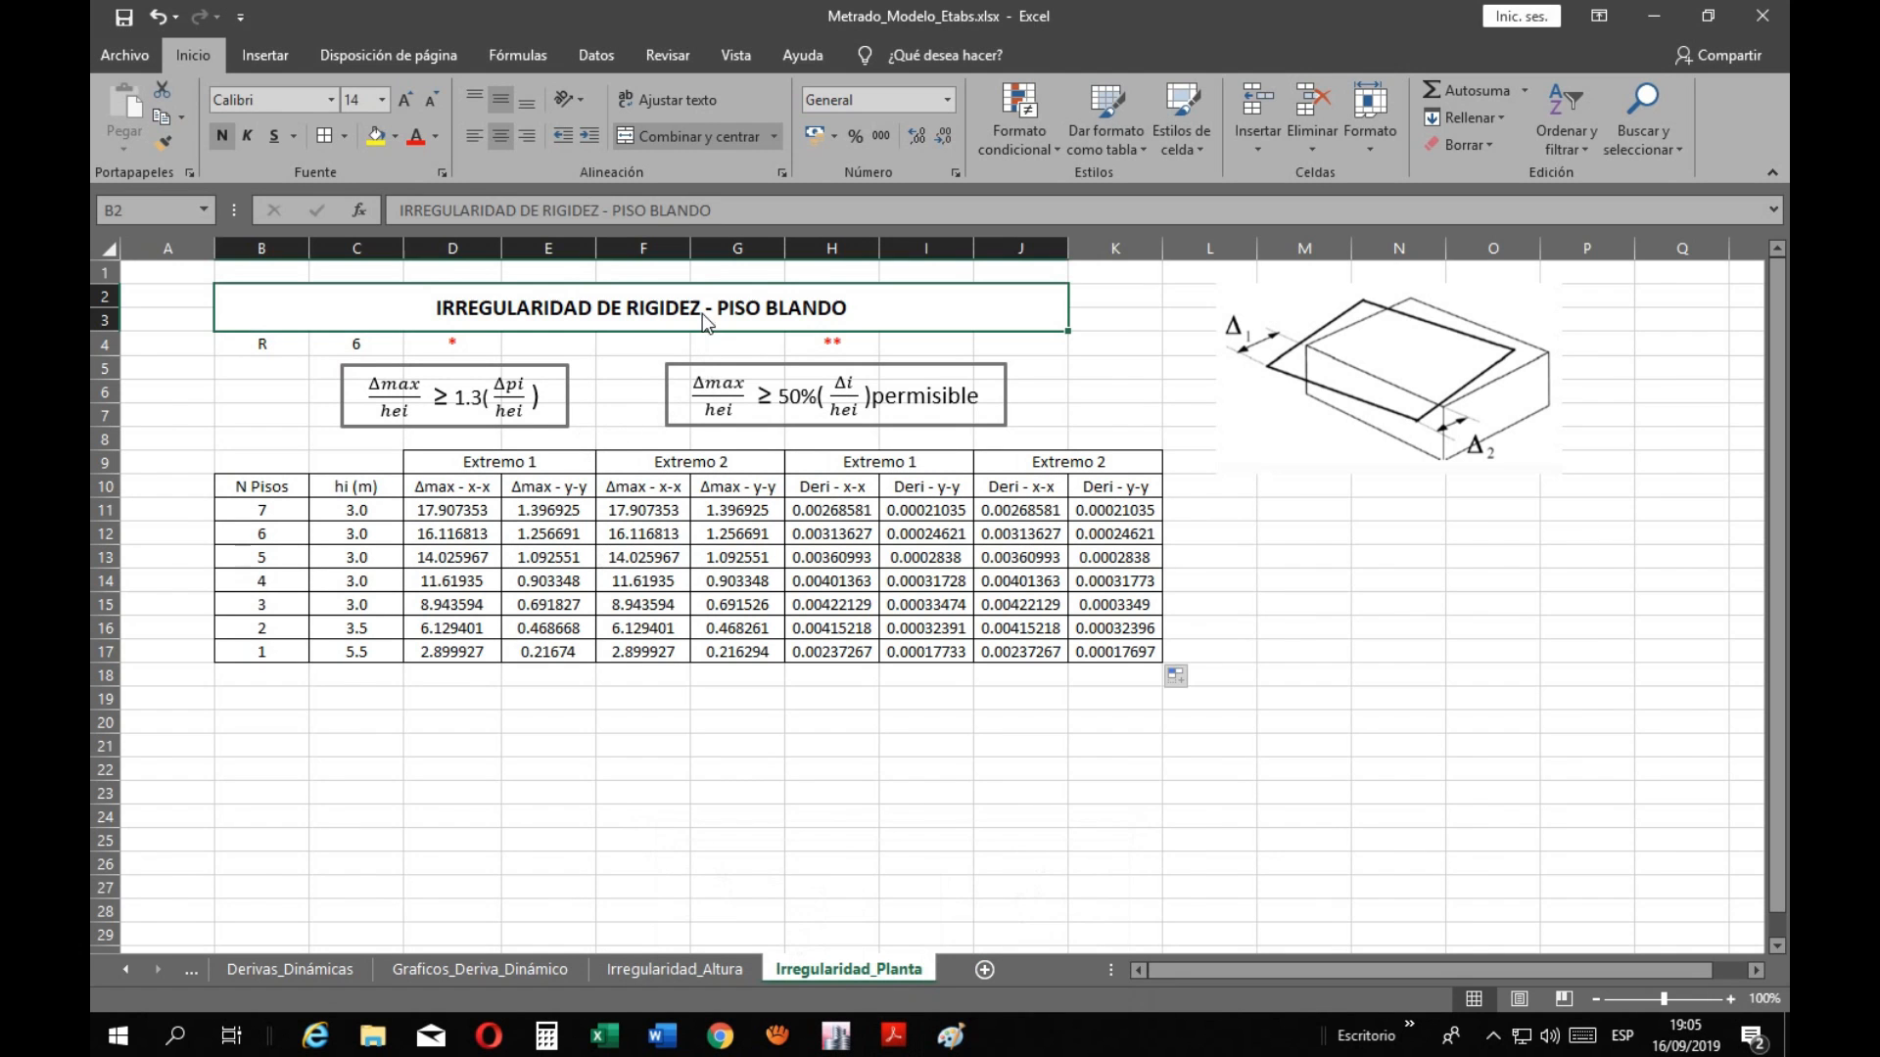
double_click(850, 318)
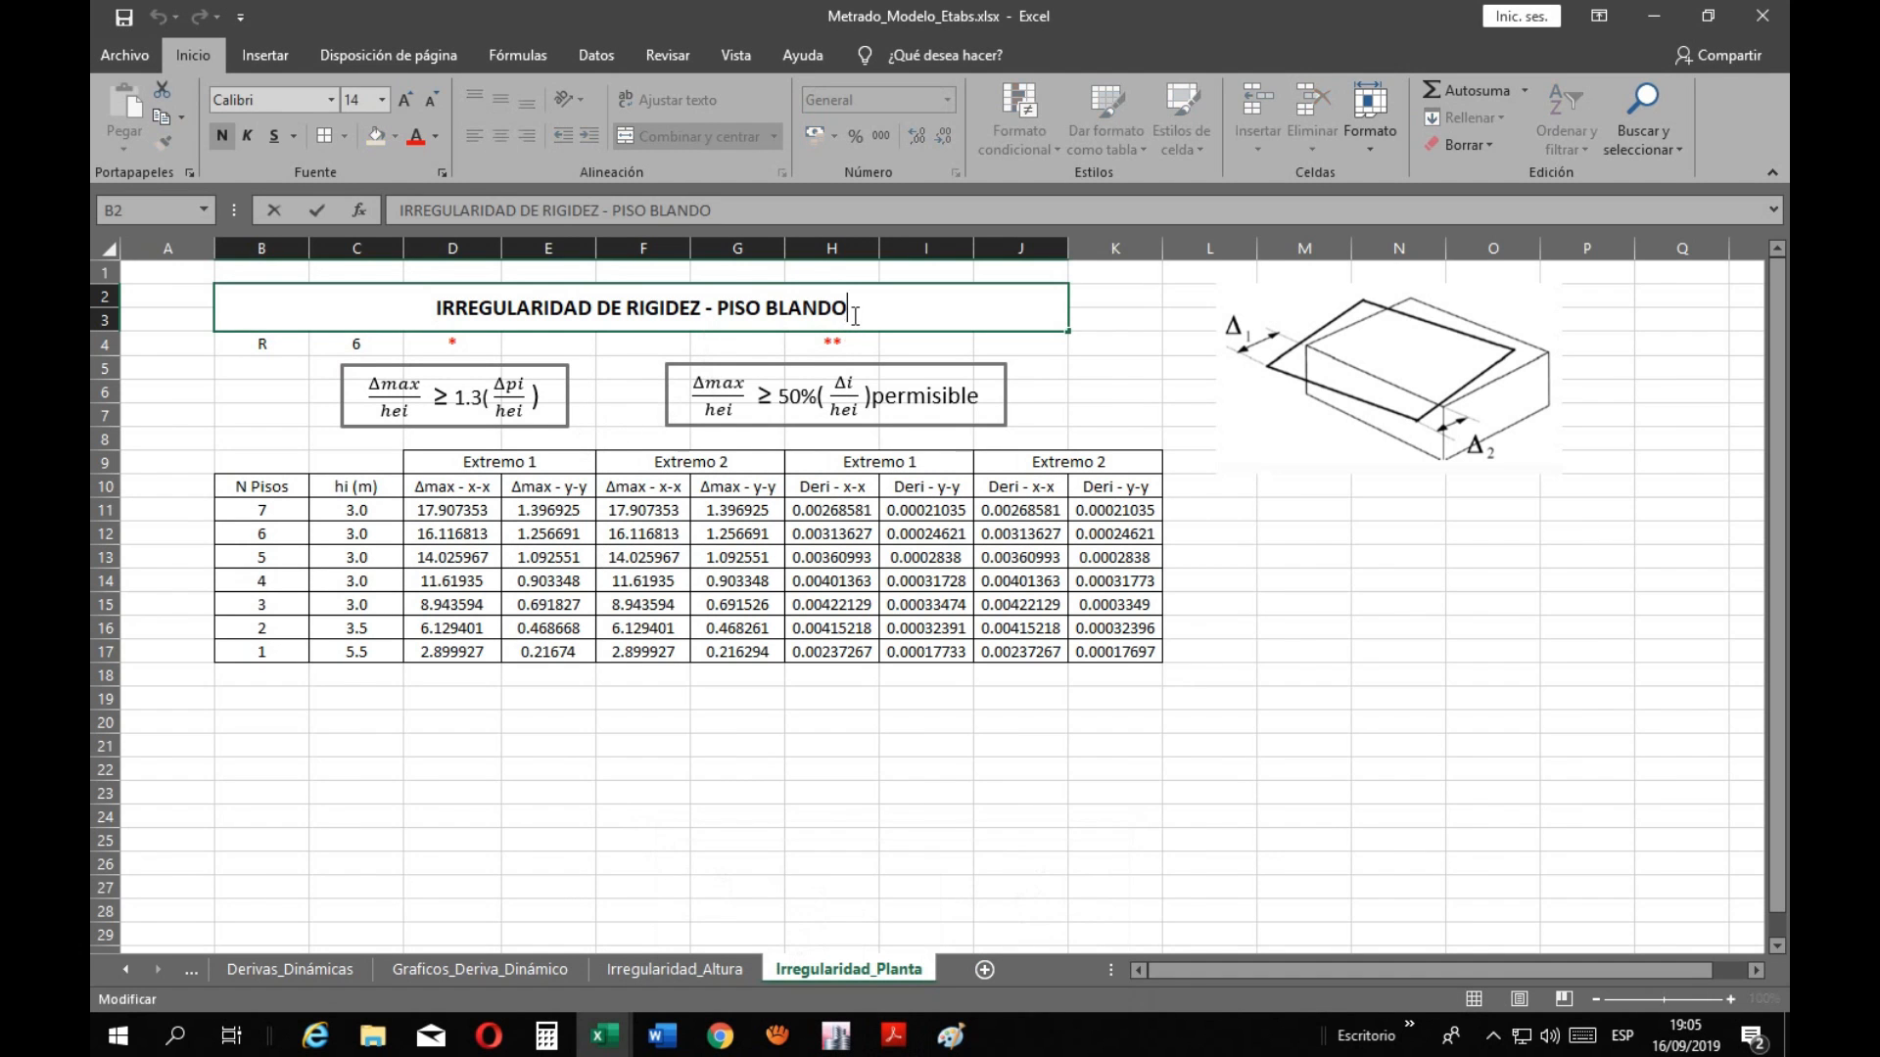
left_click(601, 313, "shift")
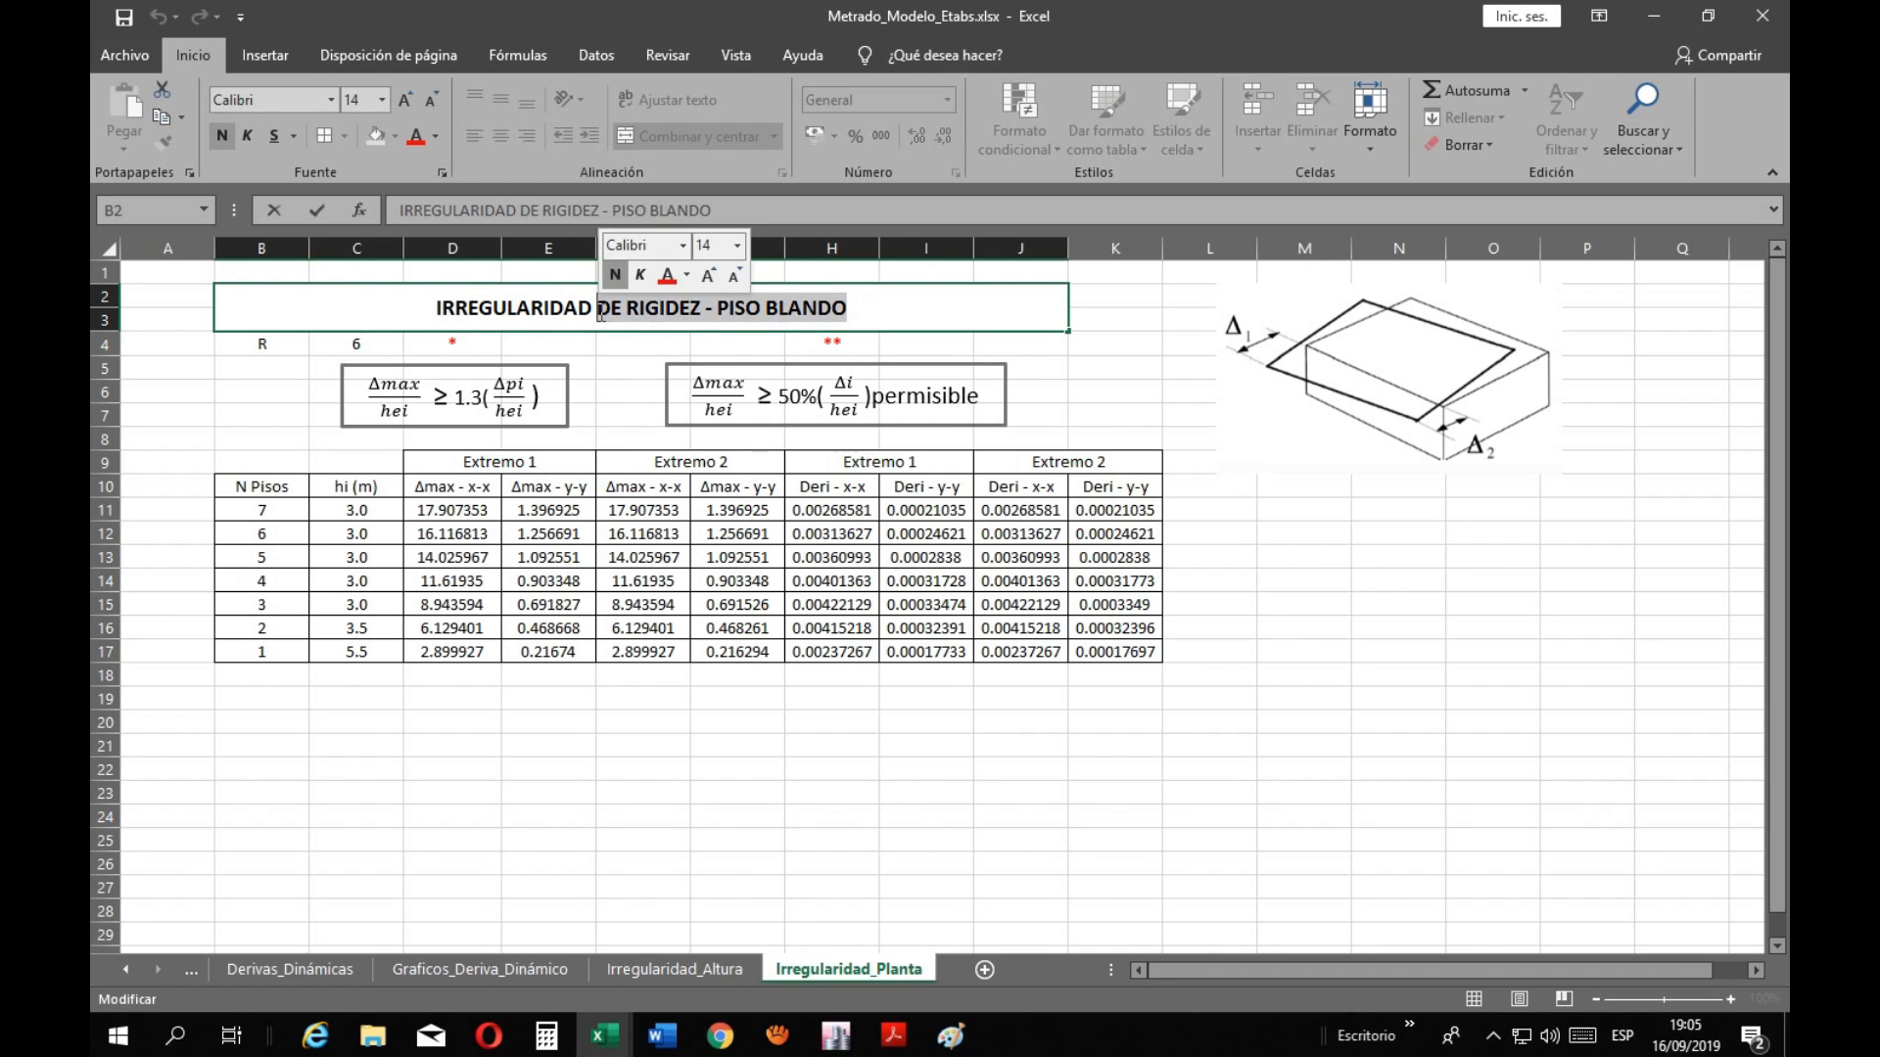
type("TORSIONAL")
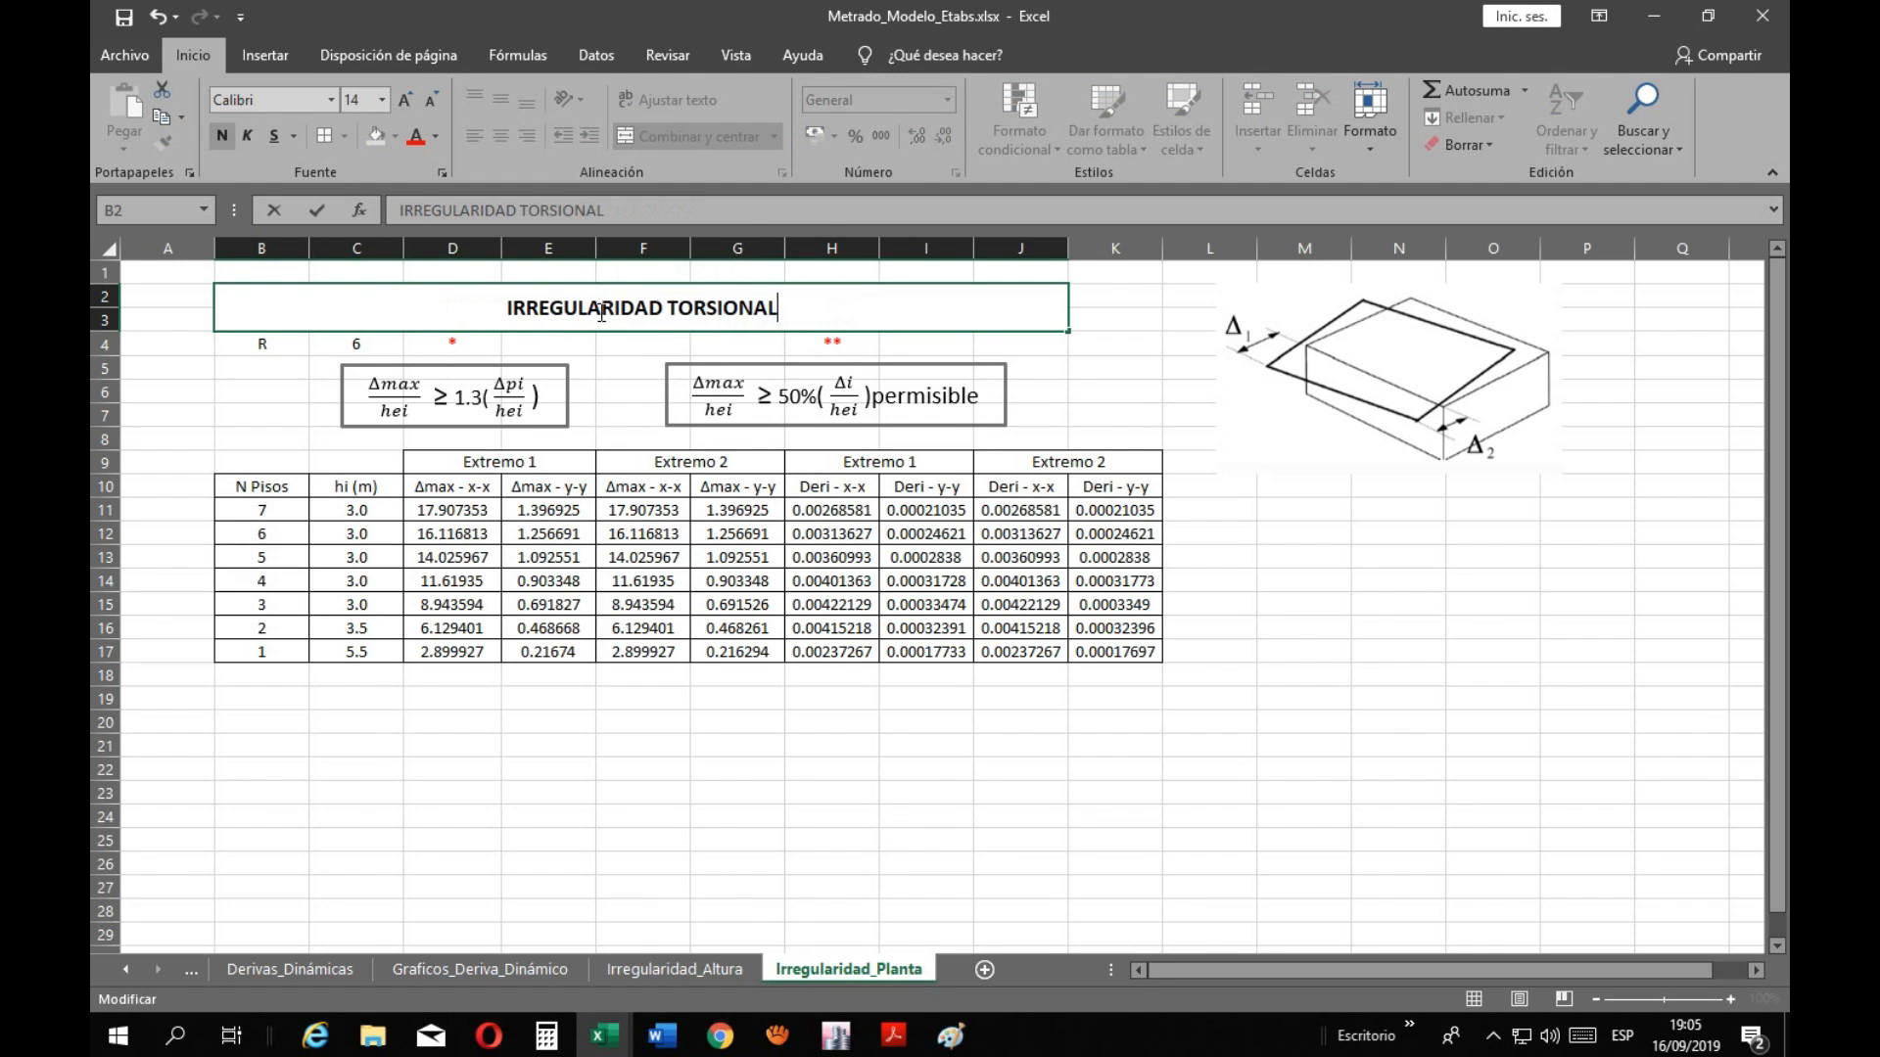
key("Return")
left_click(600, 312)
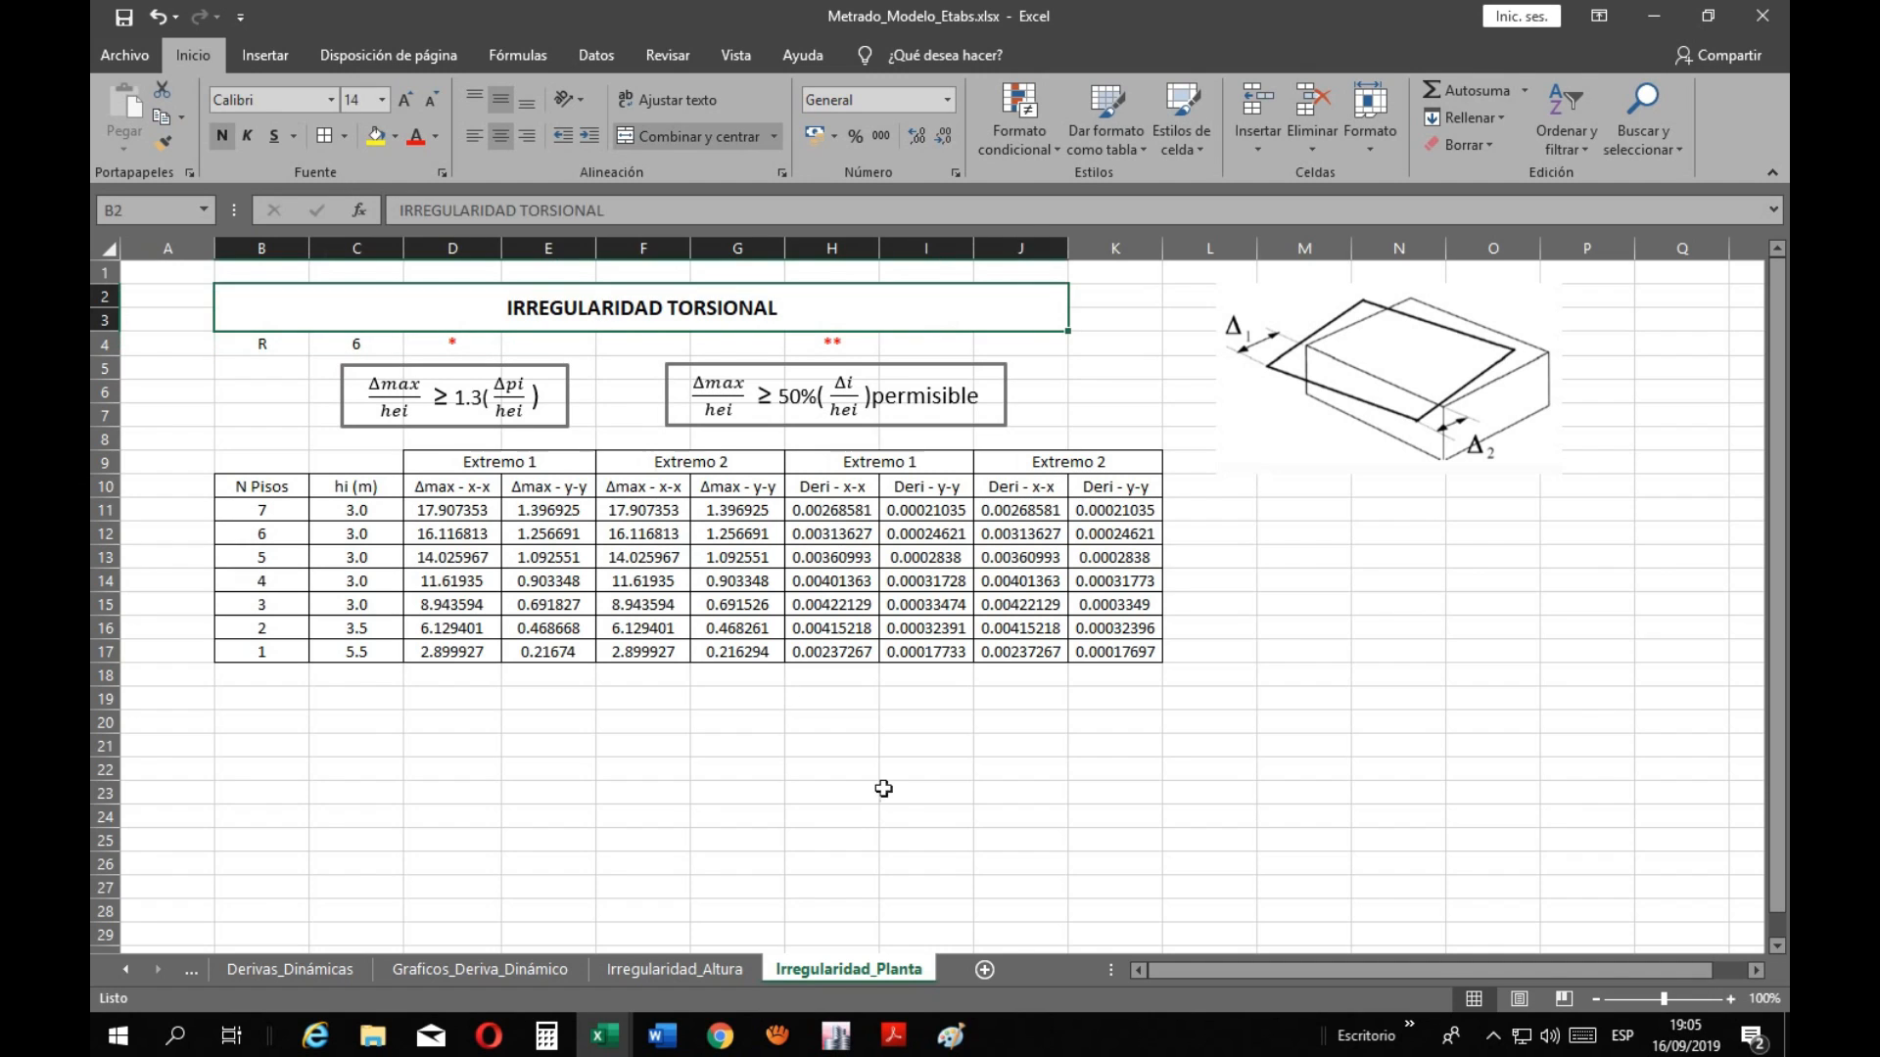
Move the building displacement diagram below the table, to about rows 20 to 28 under columns B to E
left_click(935, 846)
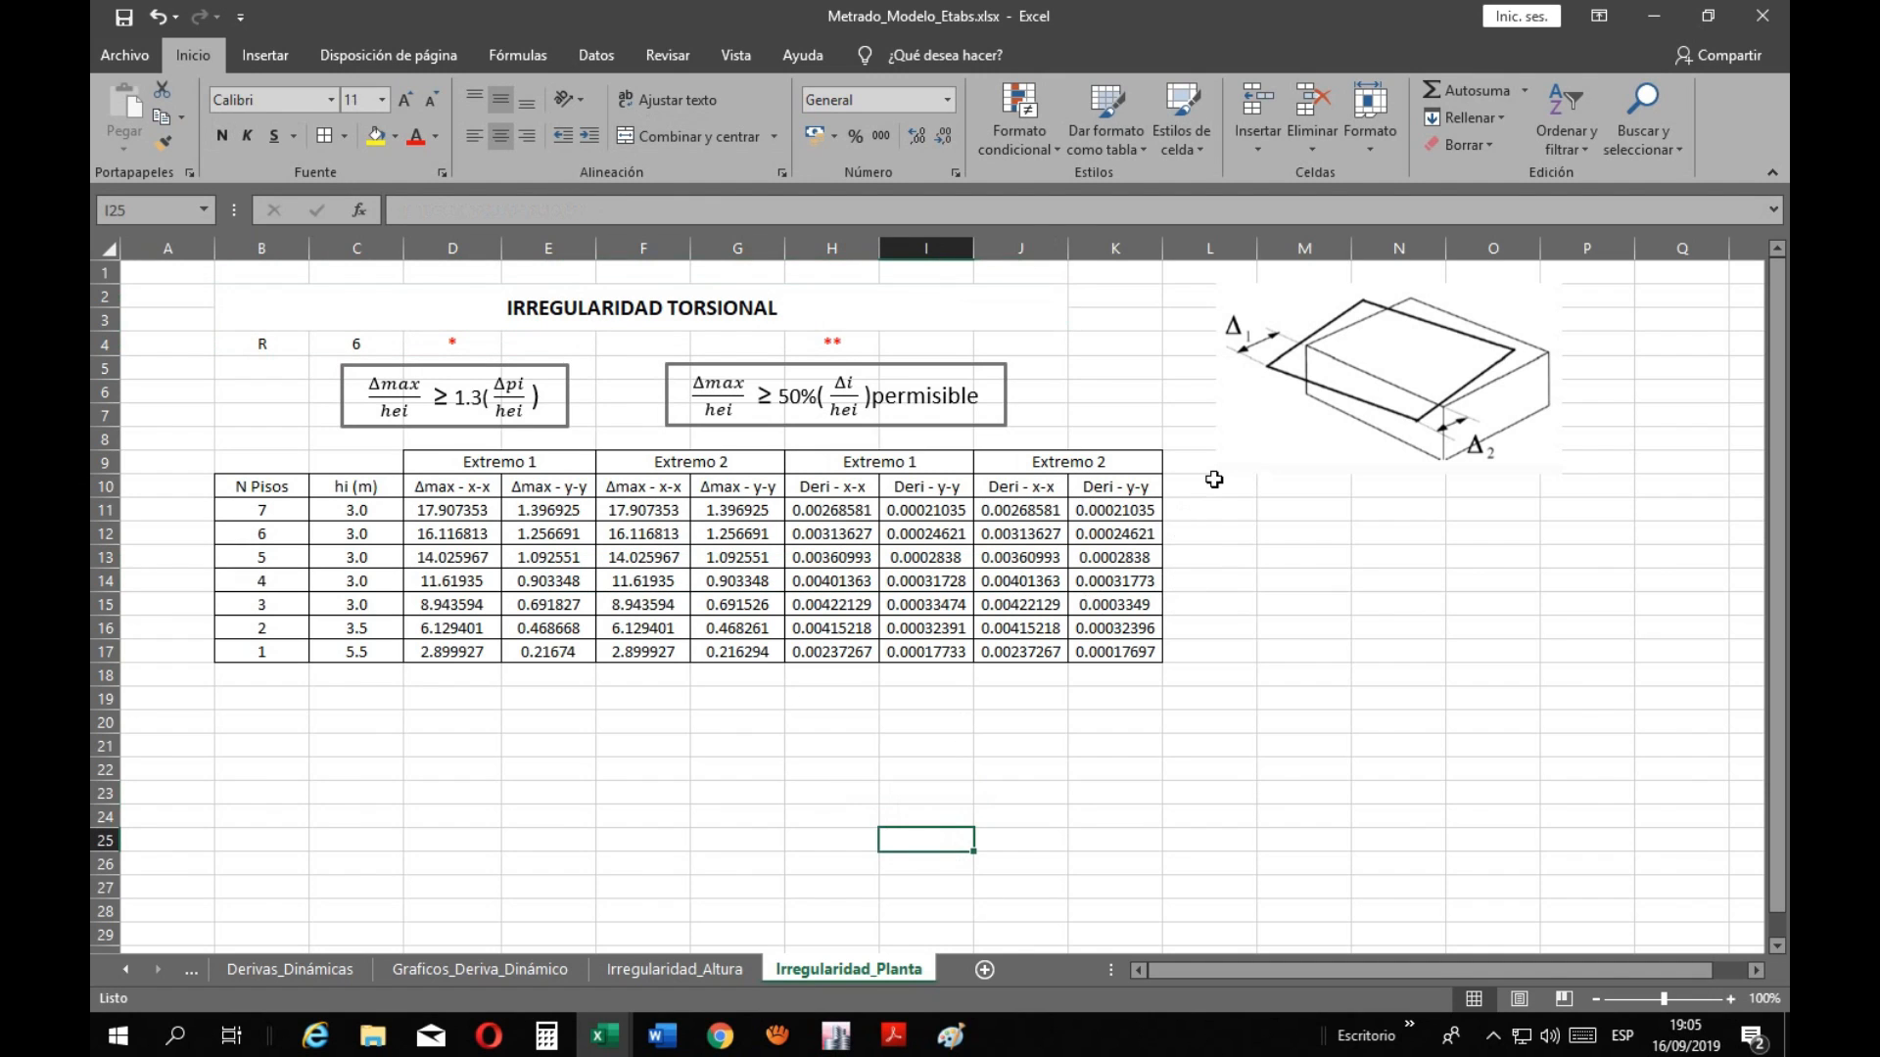
left_click_drag(1217, 474, 206, 913)
left_click(998, 809)
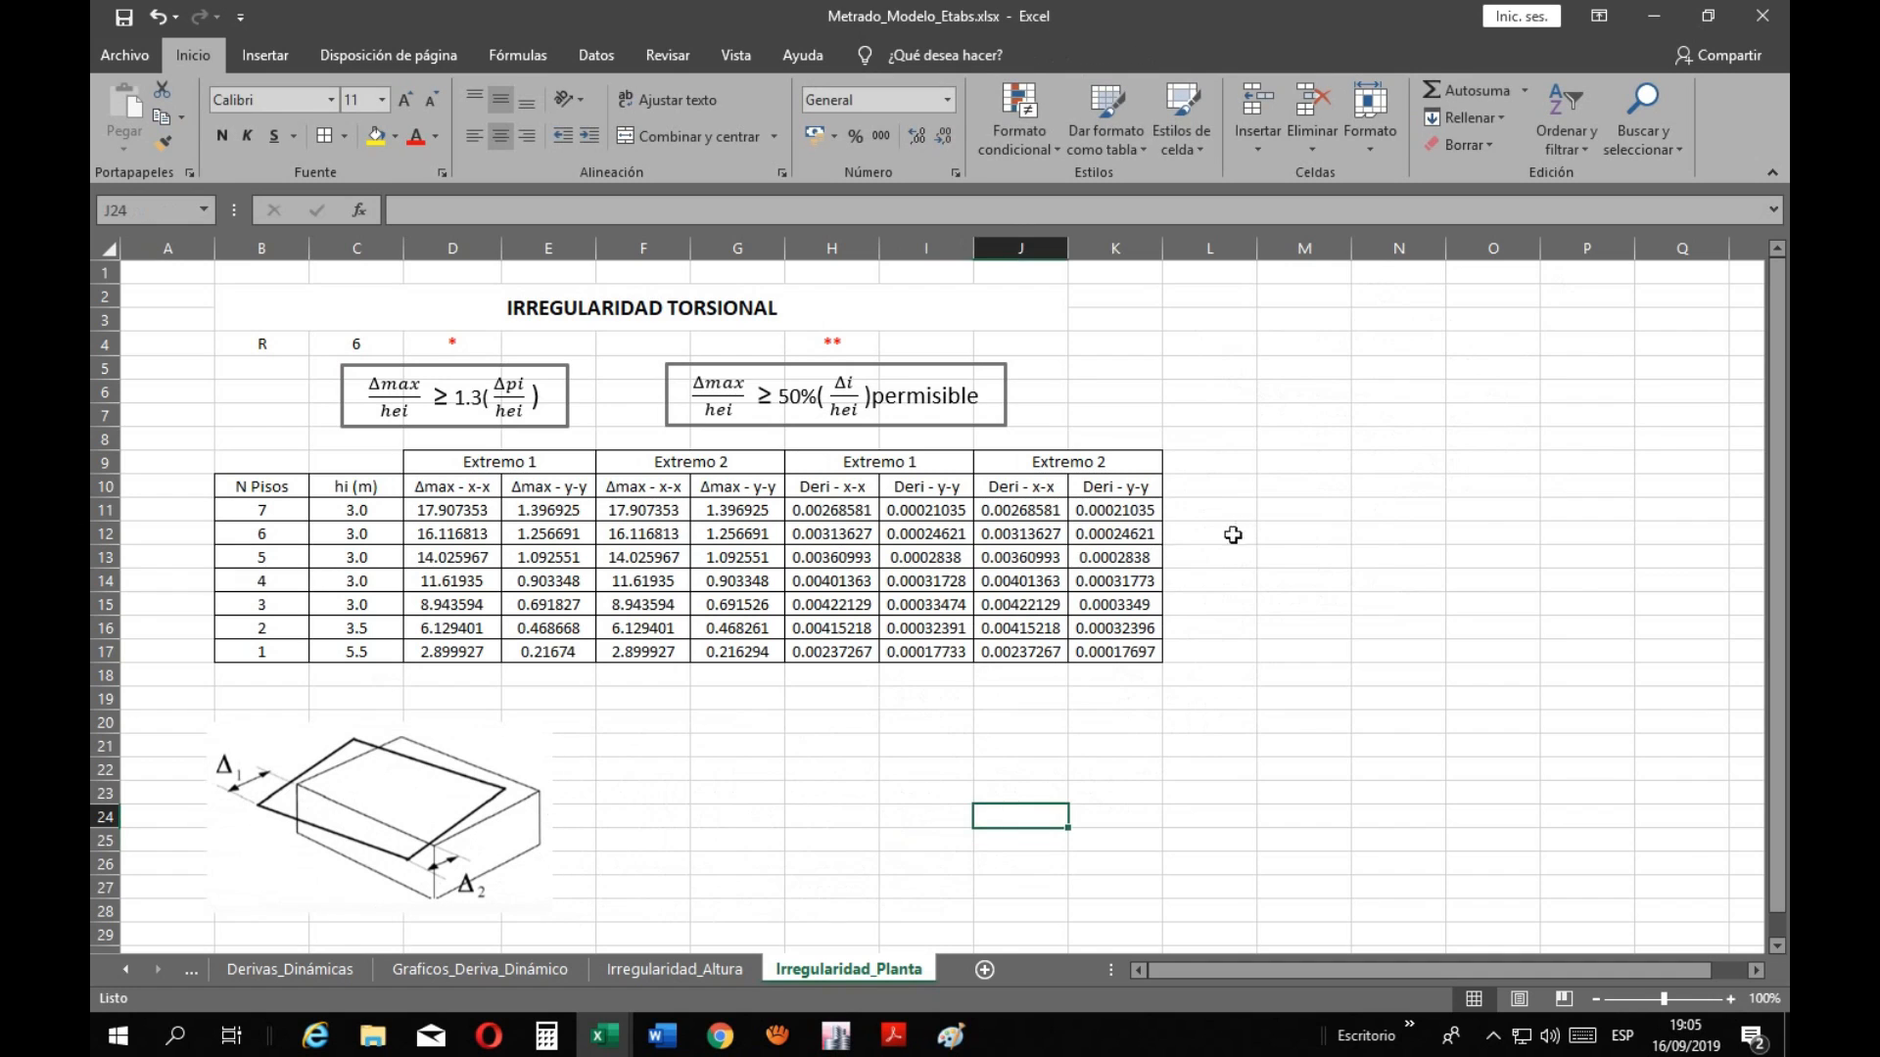
Fill the Extremo 1 header in D9 with yellow and the Extremo 2 header in F9 with light blue
left_click(525, 464)
left_click(691, 464)
left_click(480, 458)
left_click(380, 136)
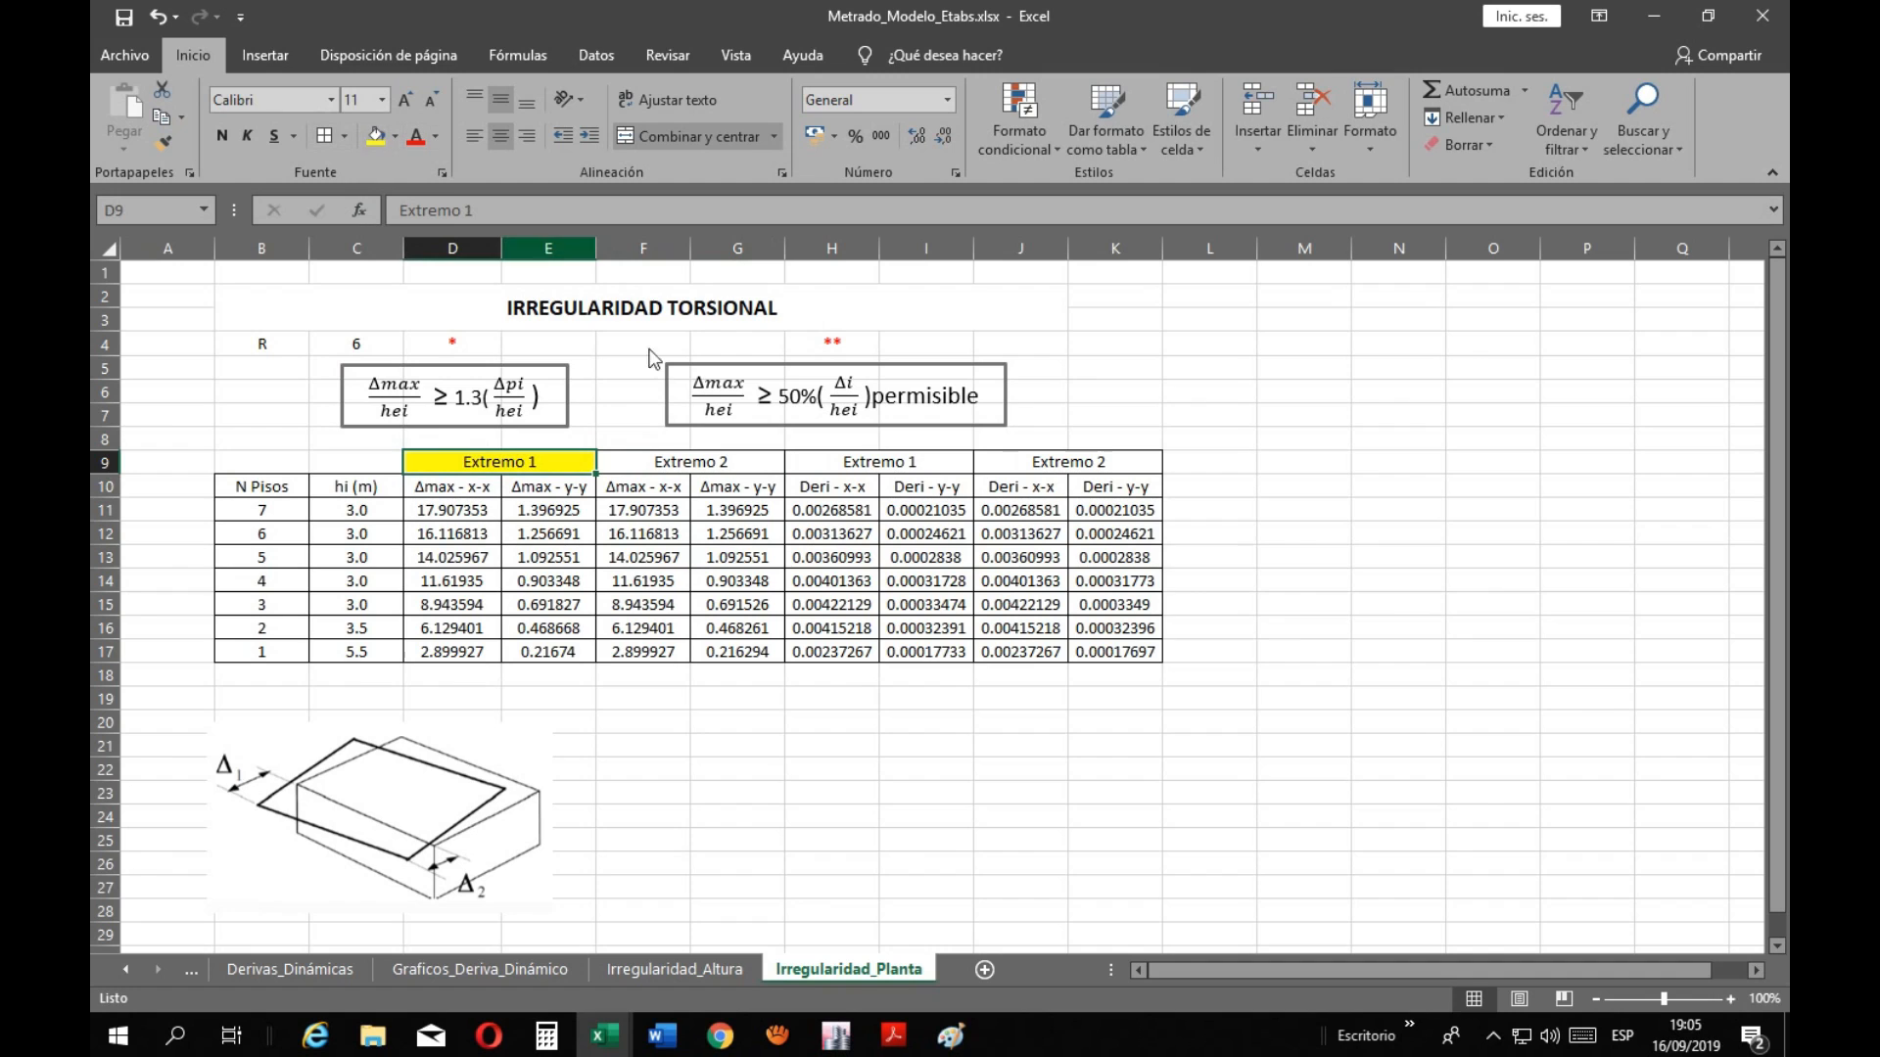
left_click(686, 462)
left_click(400, 139)
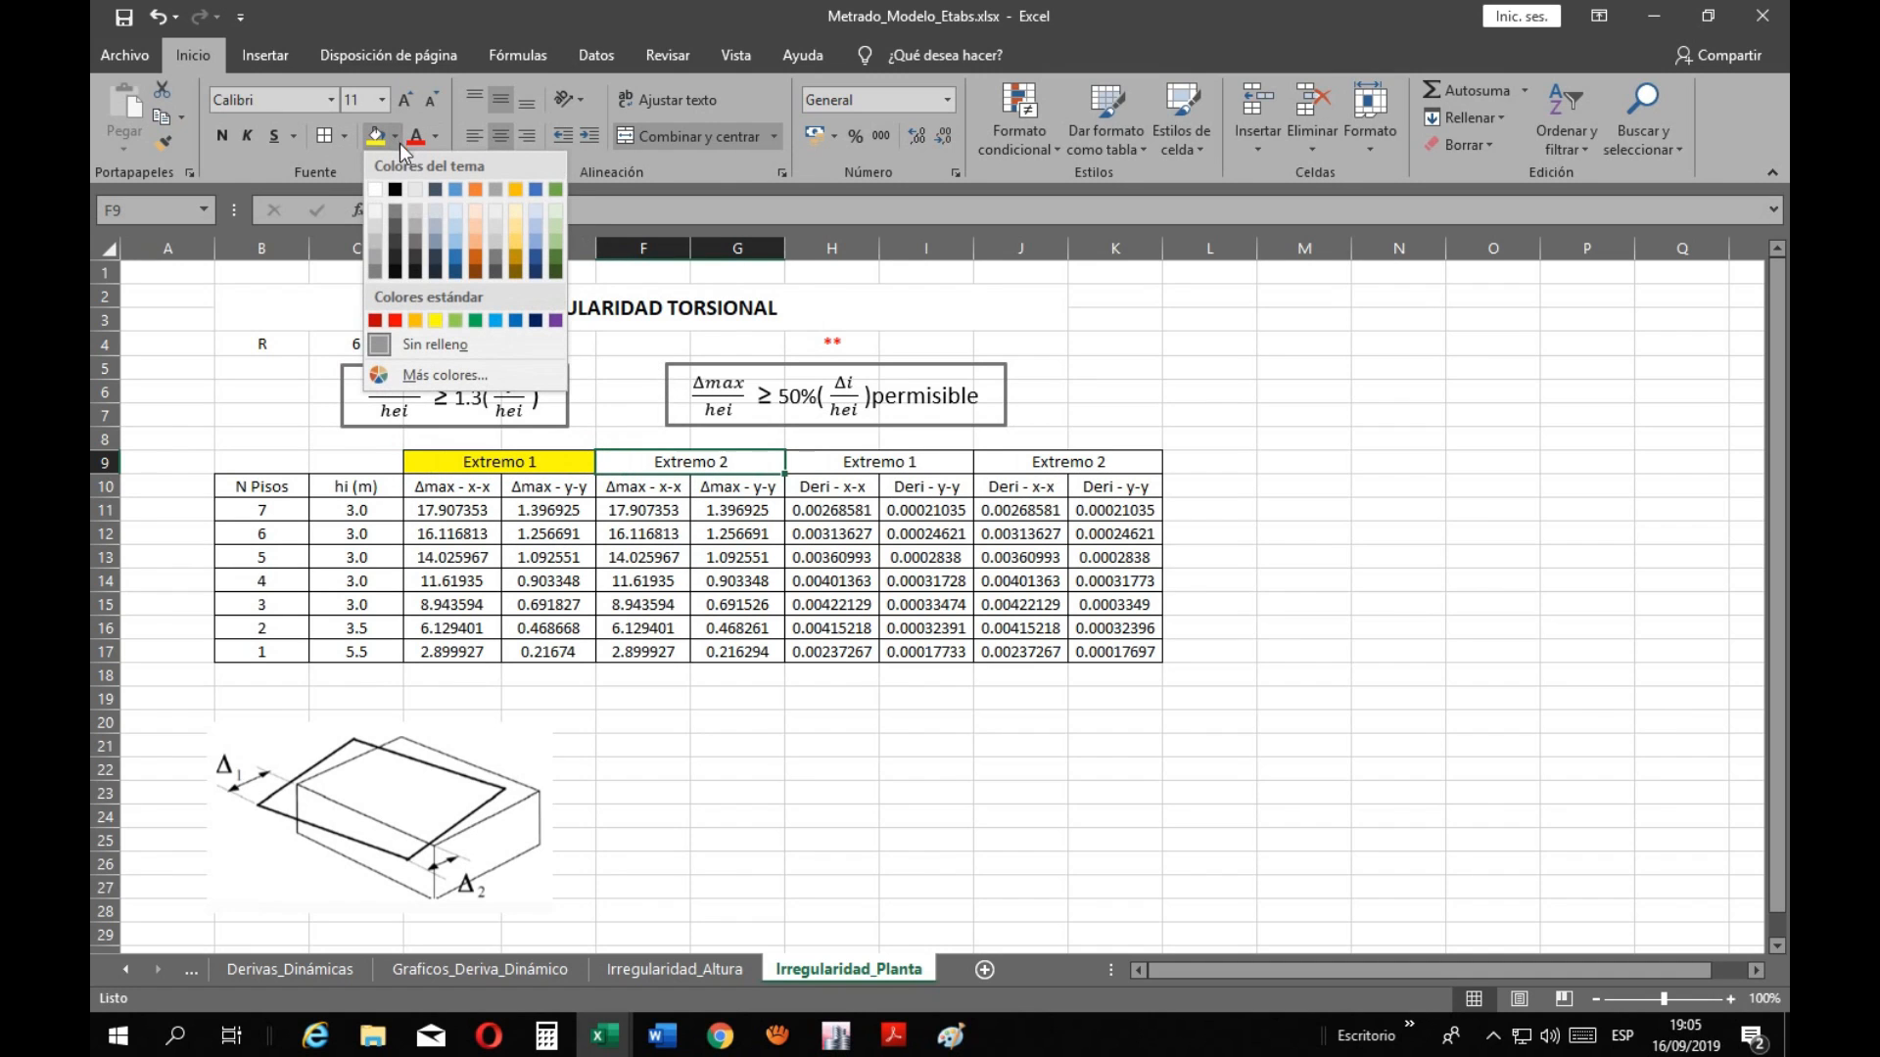
left_click(457, 253)
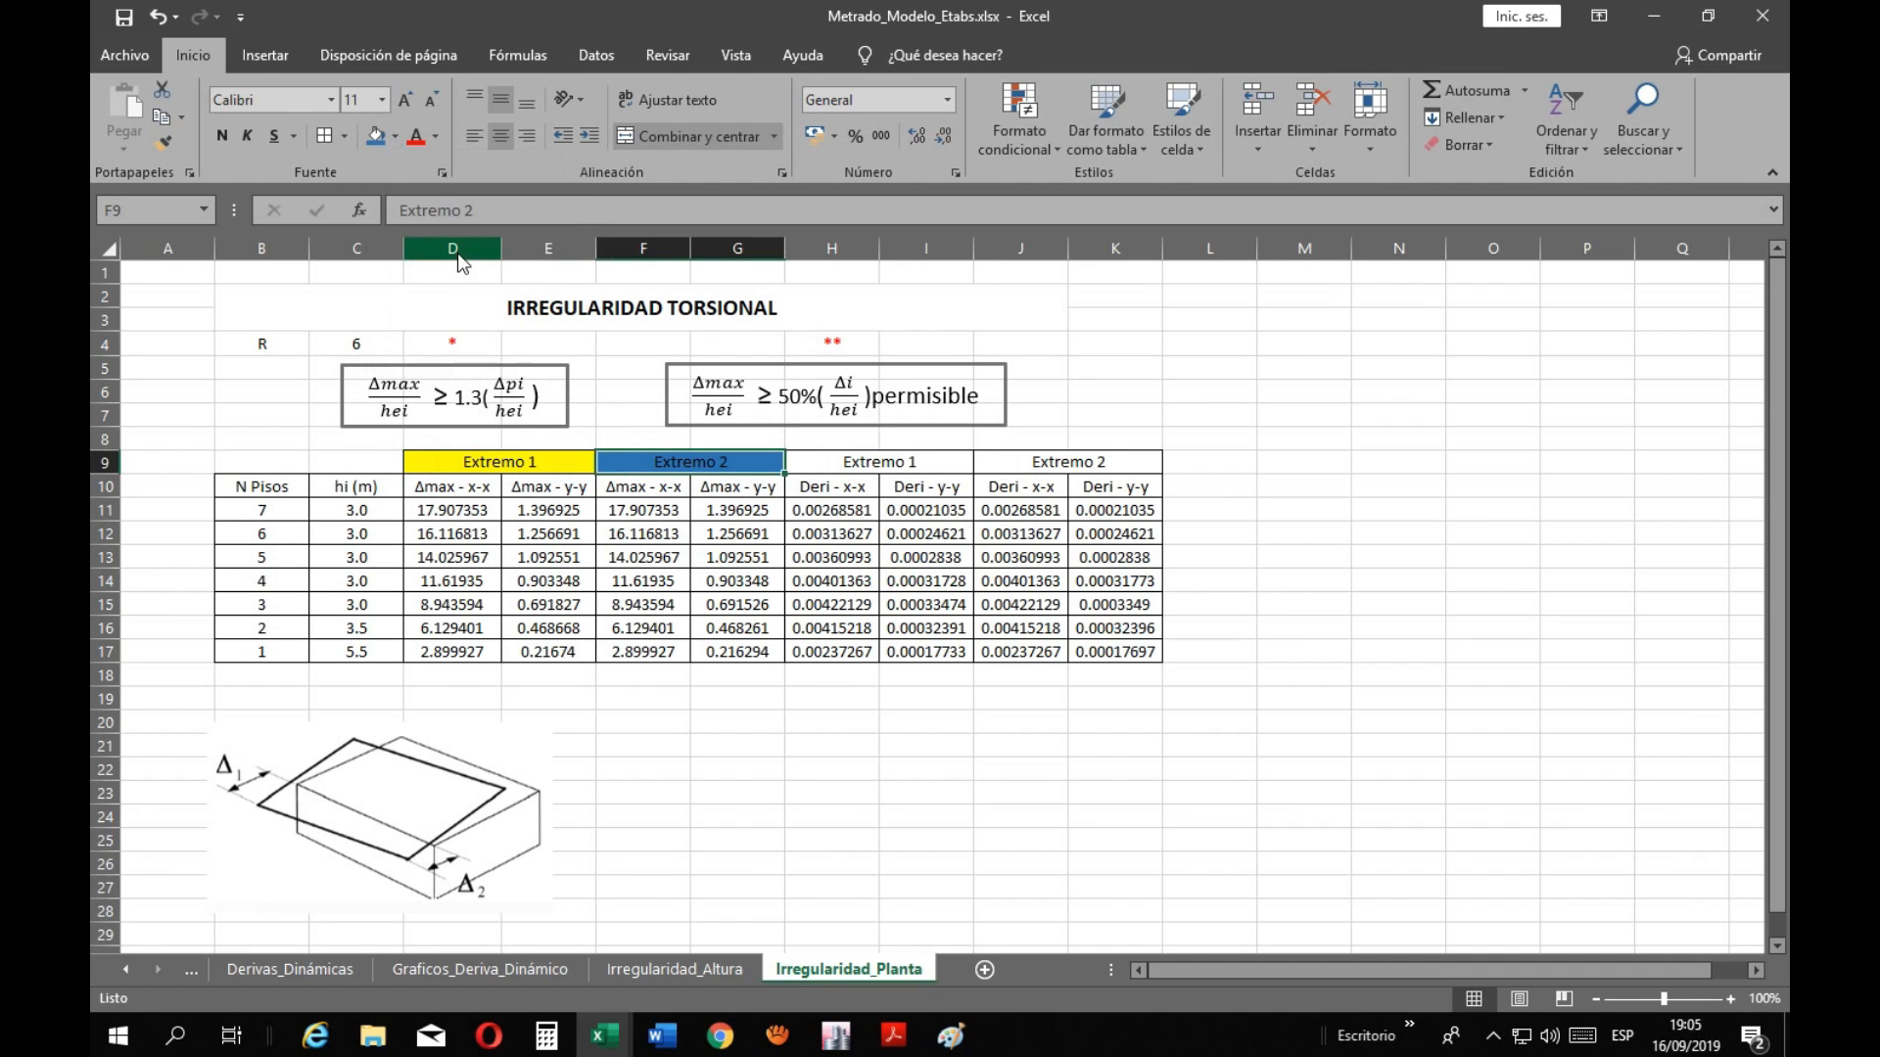
left_click(398, 139)
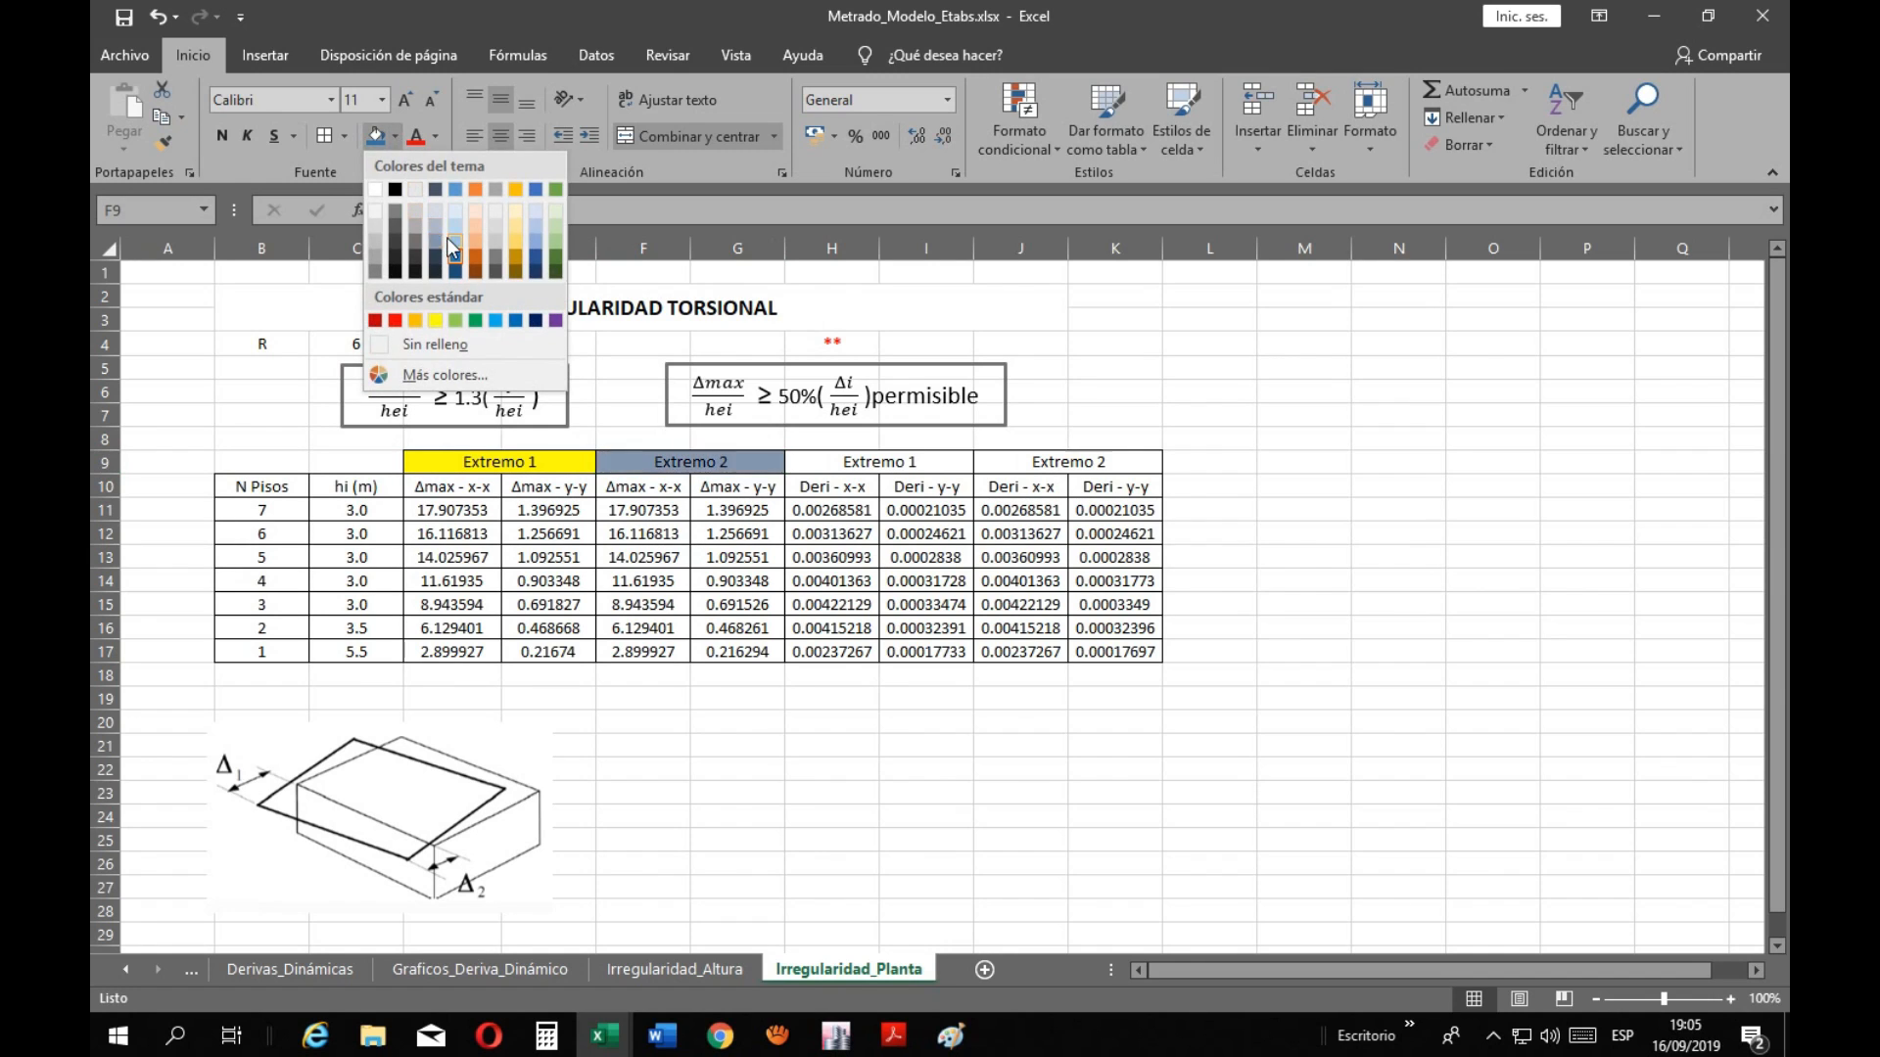
key("Escape")
Fill the Extremo 1 drift header in H9 with yellow and copy the F9 format to the Extremo 2 header in J9
left_click(862, 462)
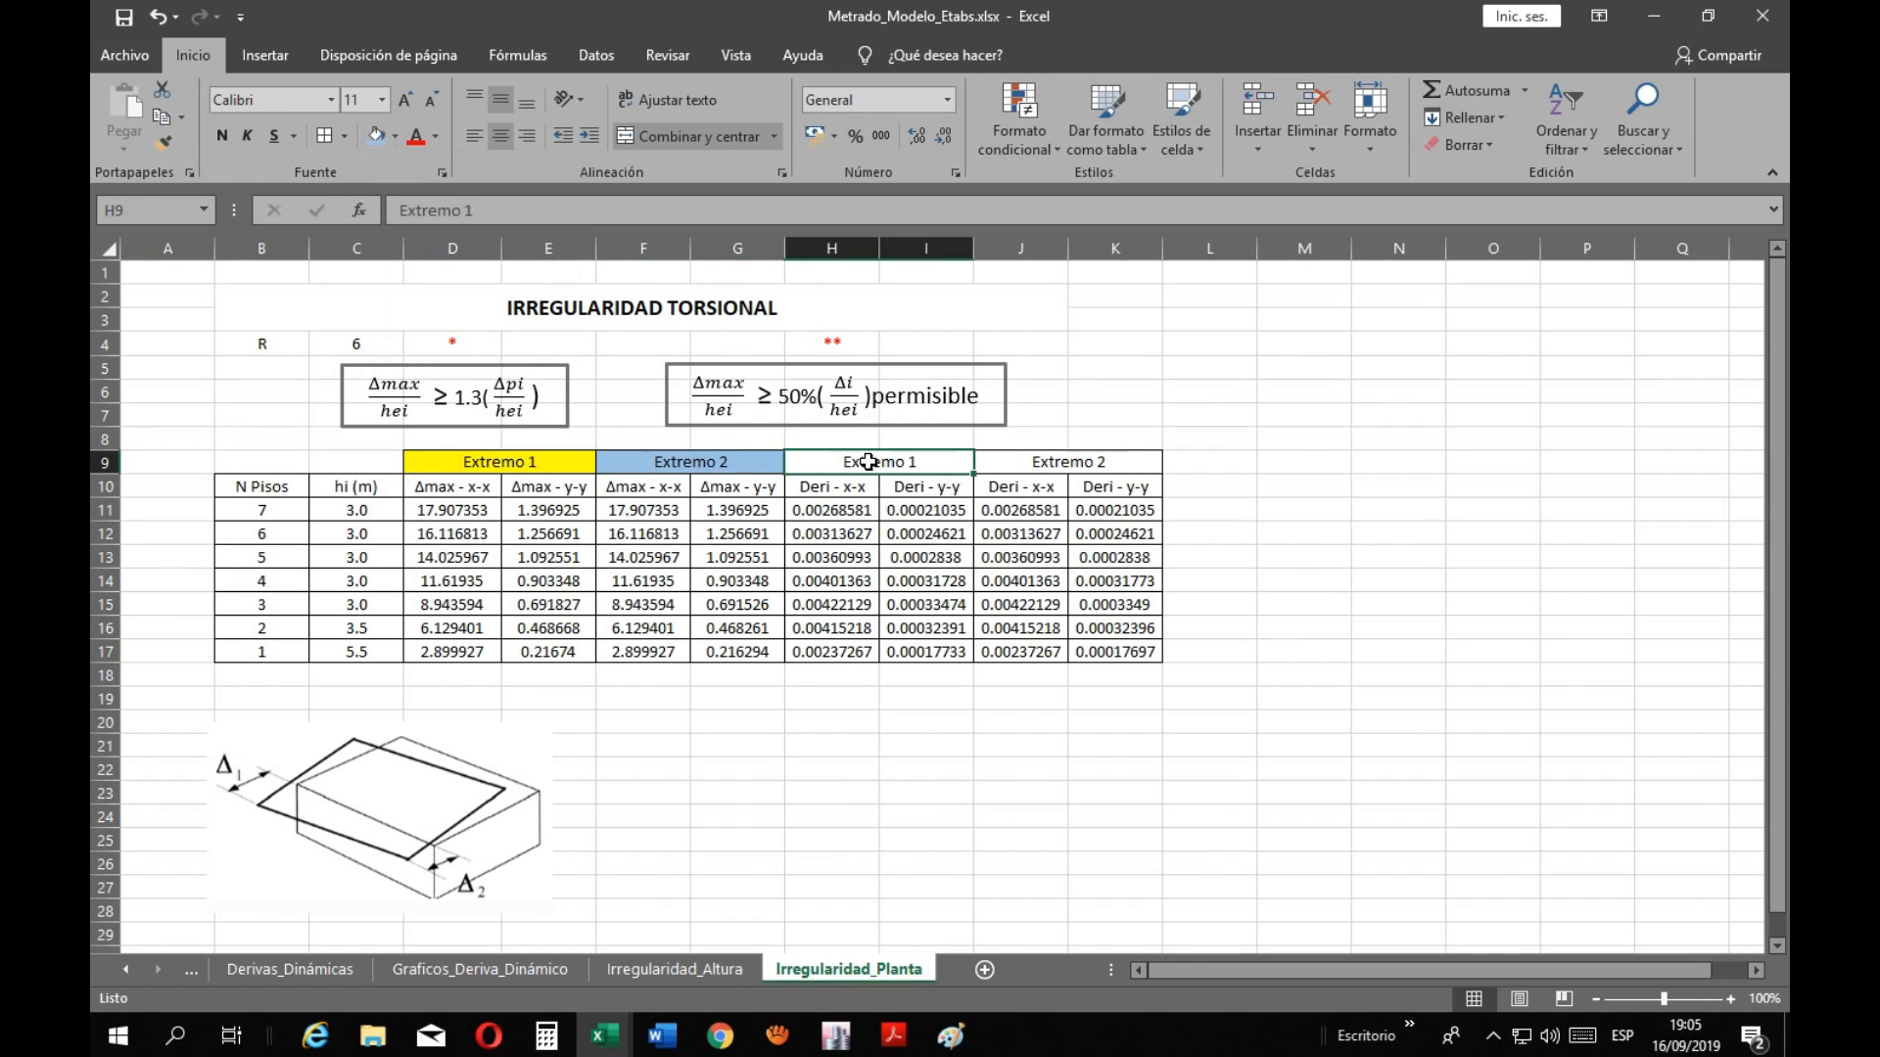
left_click(398, 138)
left_click(437, 319)
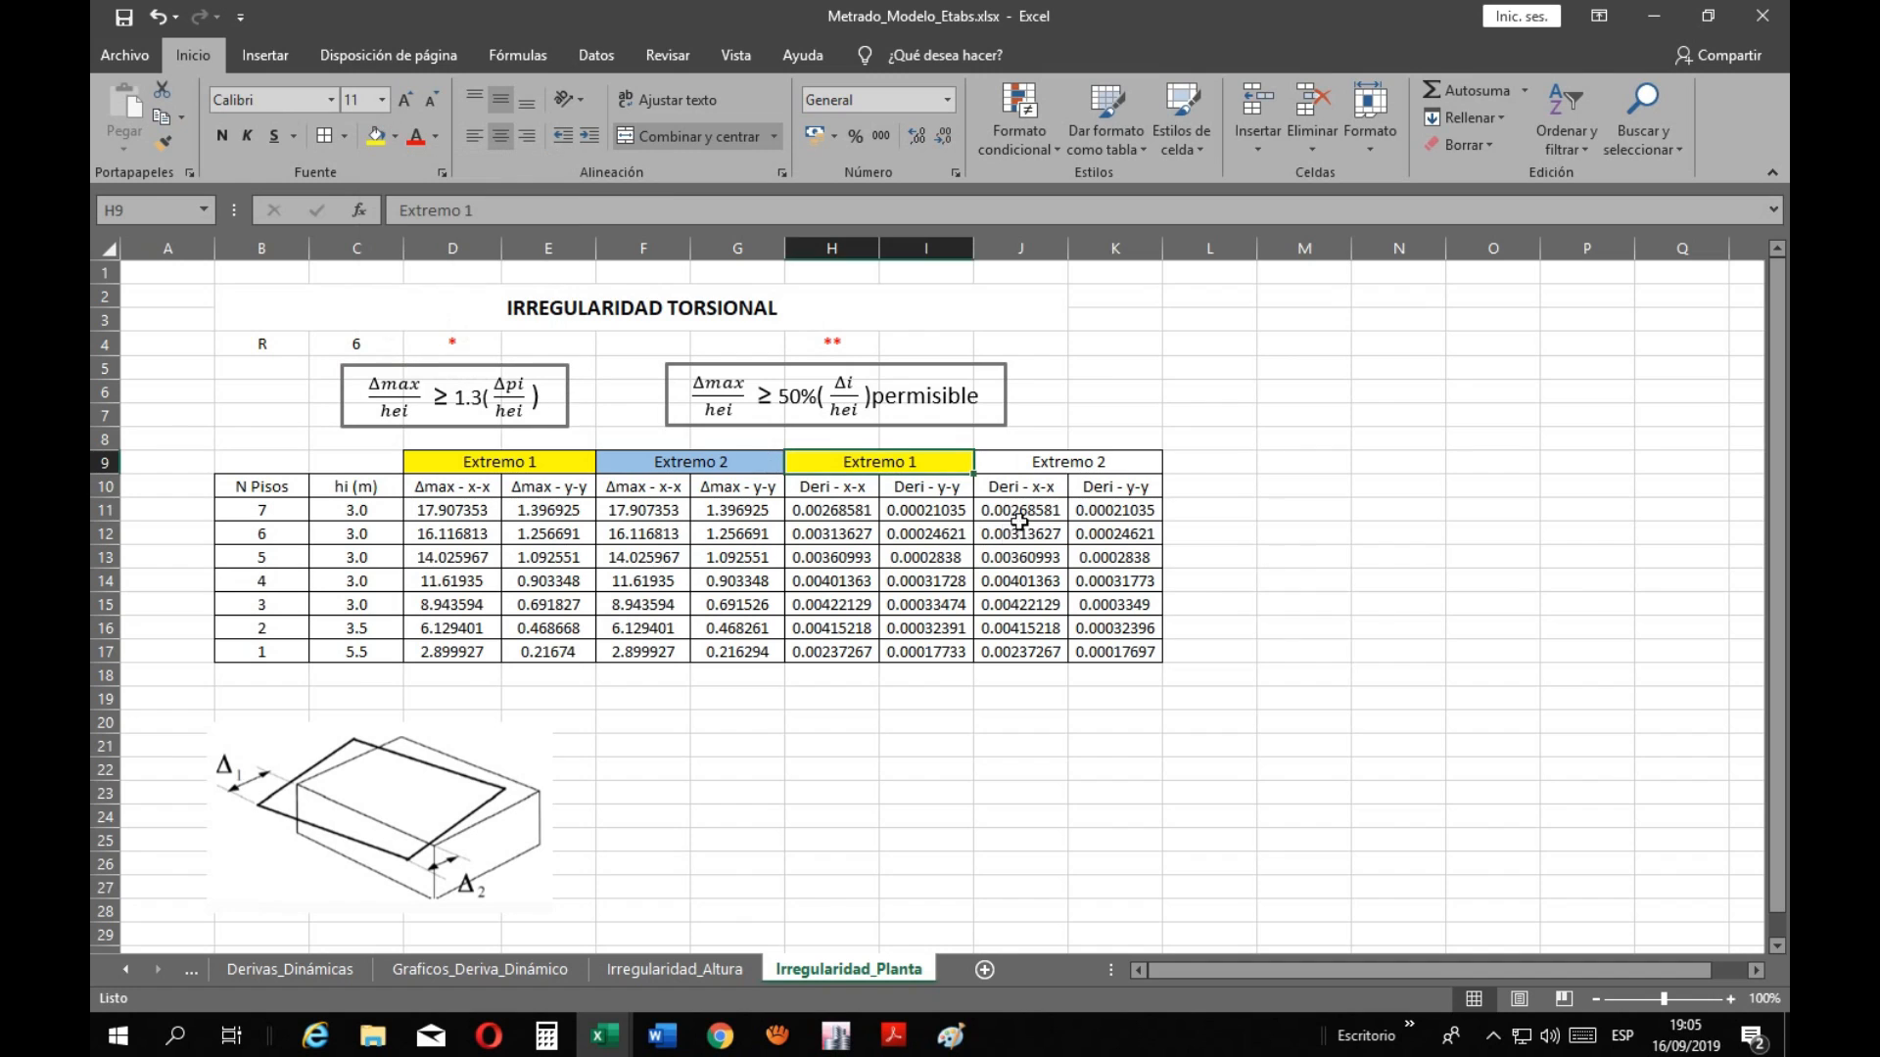
left_click(710, 453)
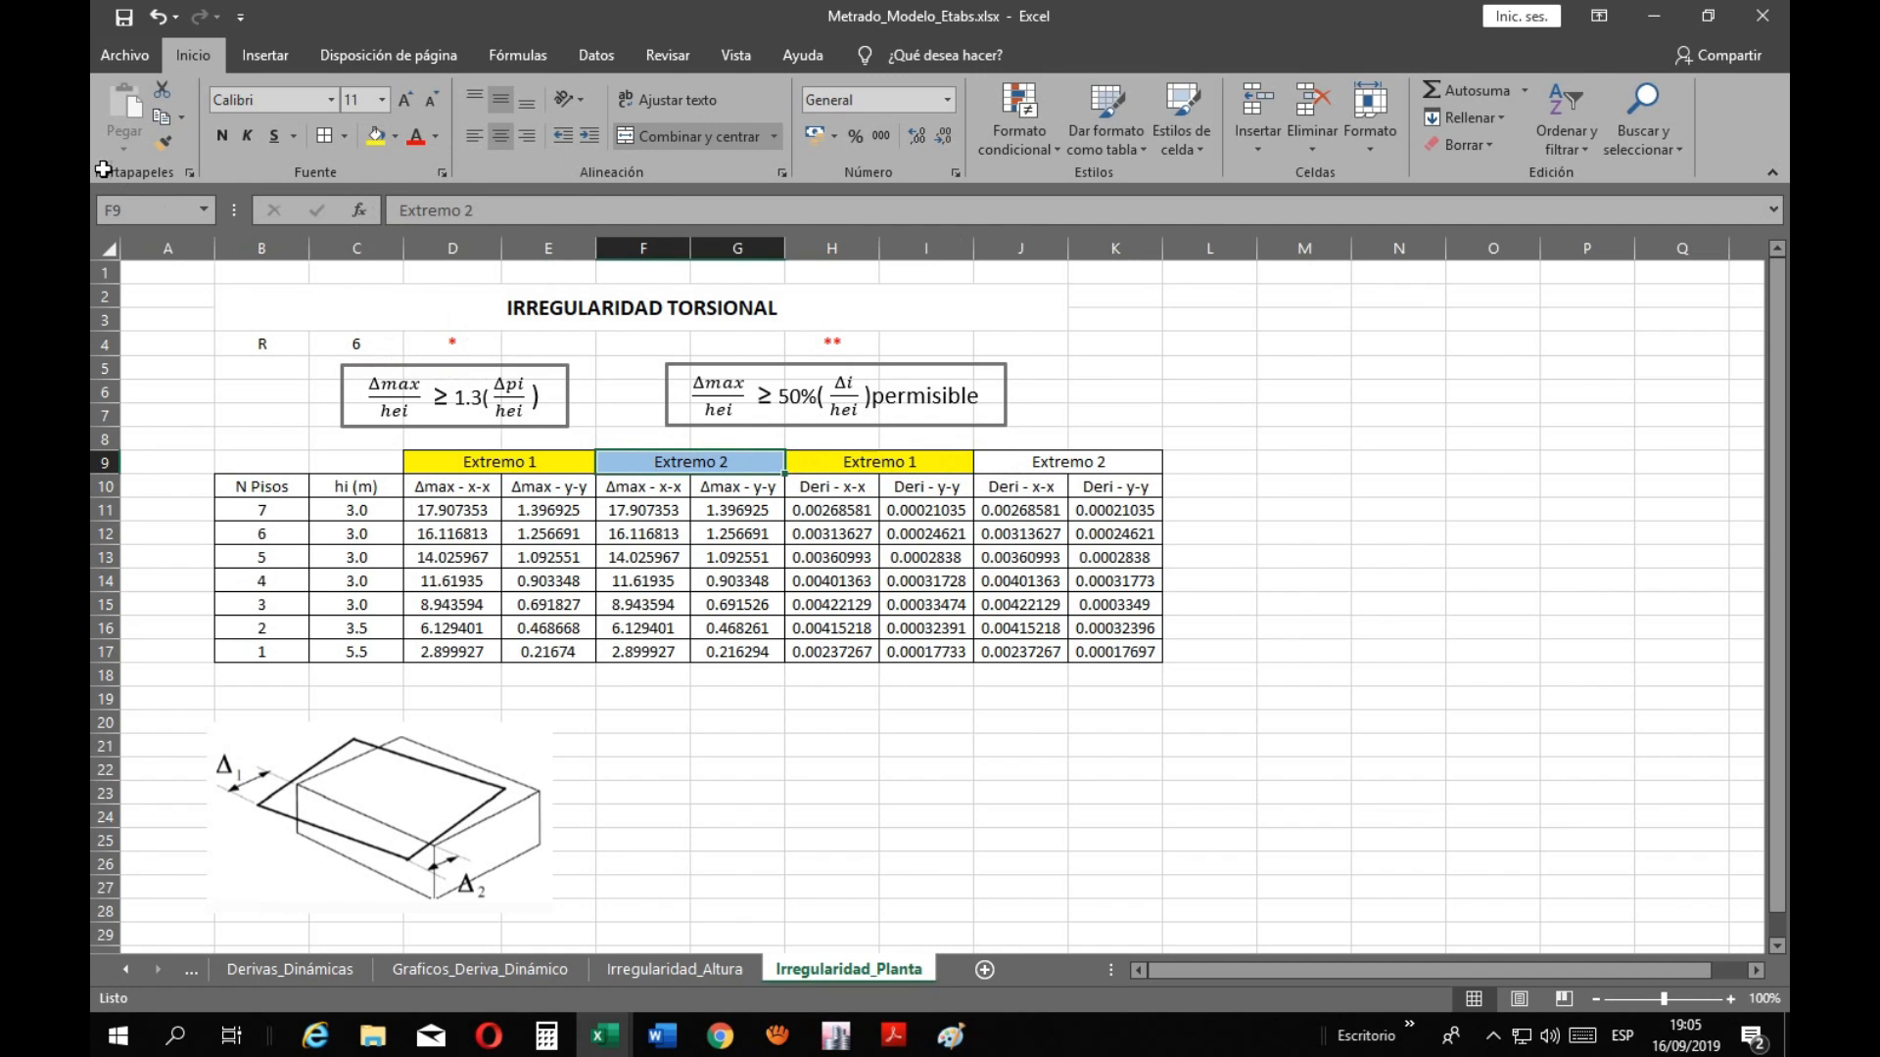
left_click(163, 147)
left_click(1023, 462)
left_click(1527, 514)
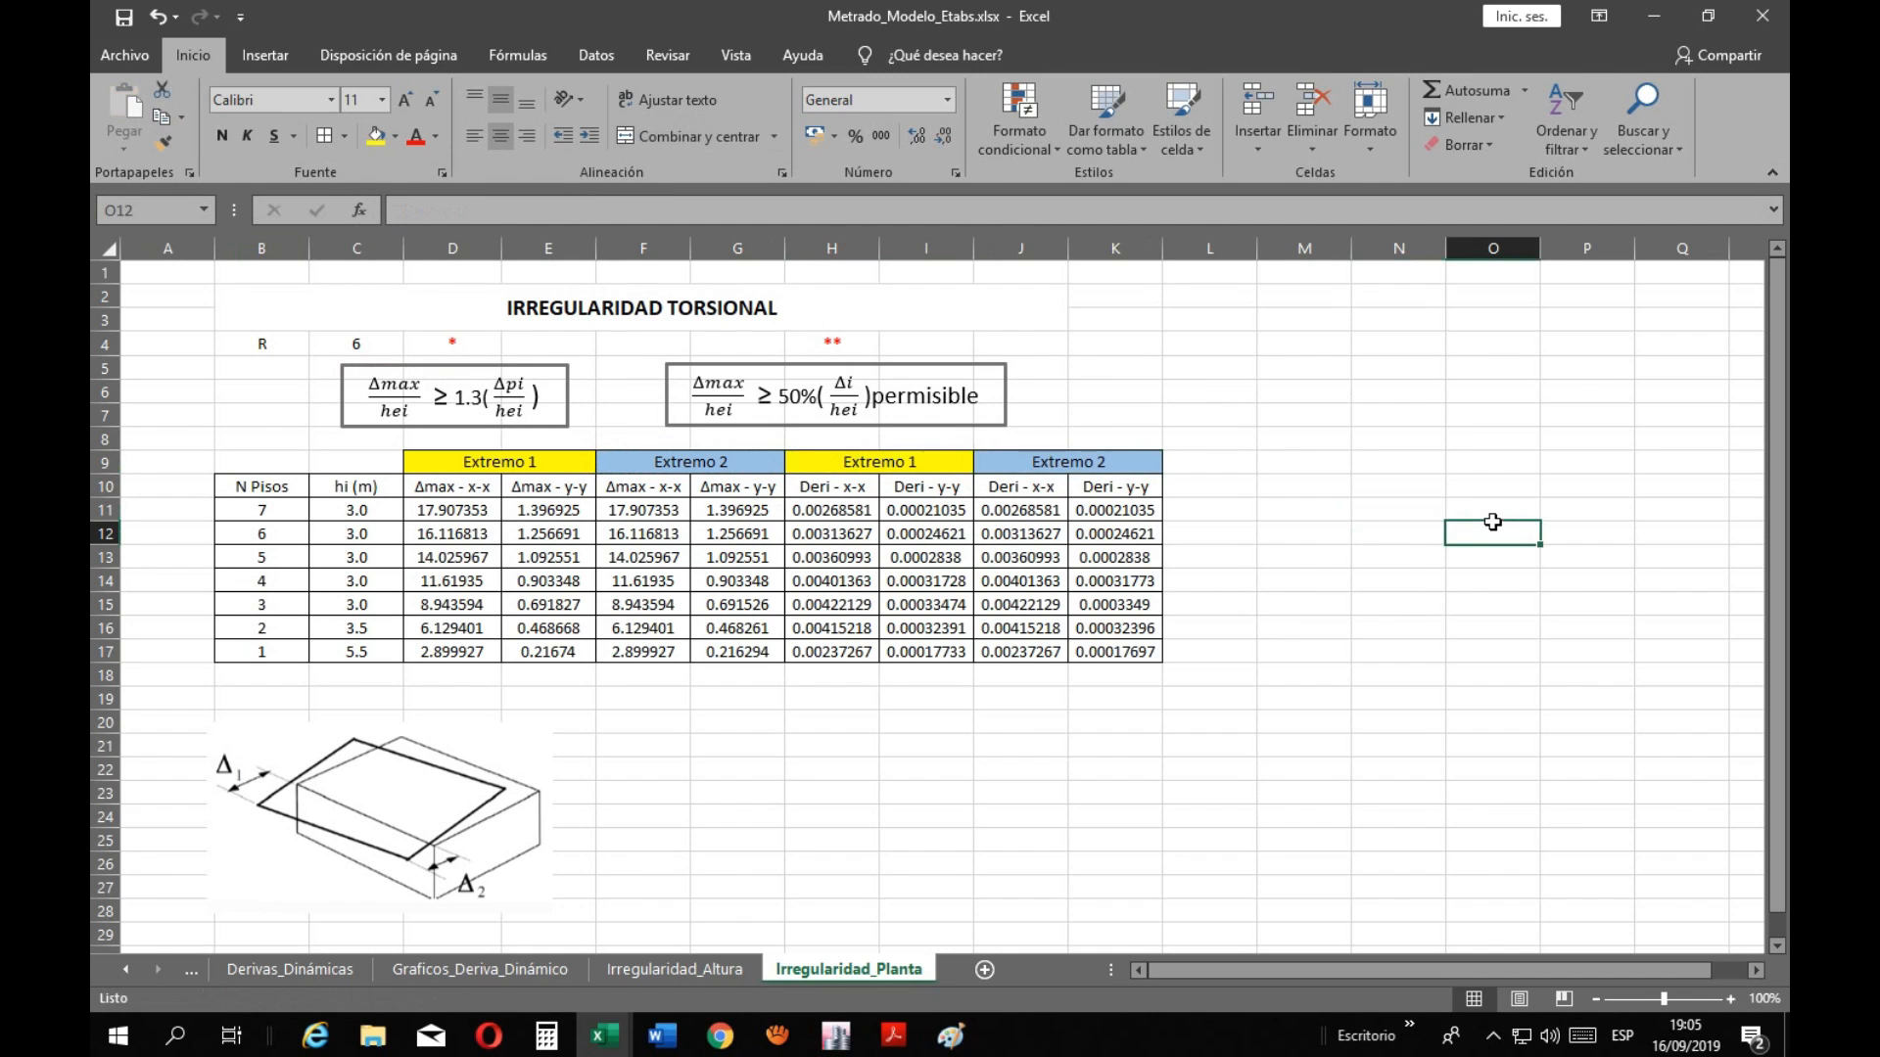
left_click(1328, 691)
left_click(1105, 742)
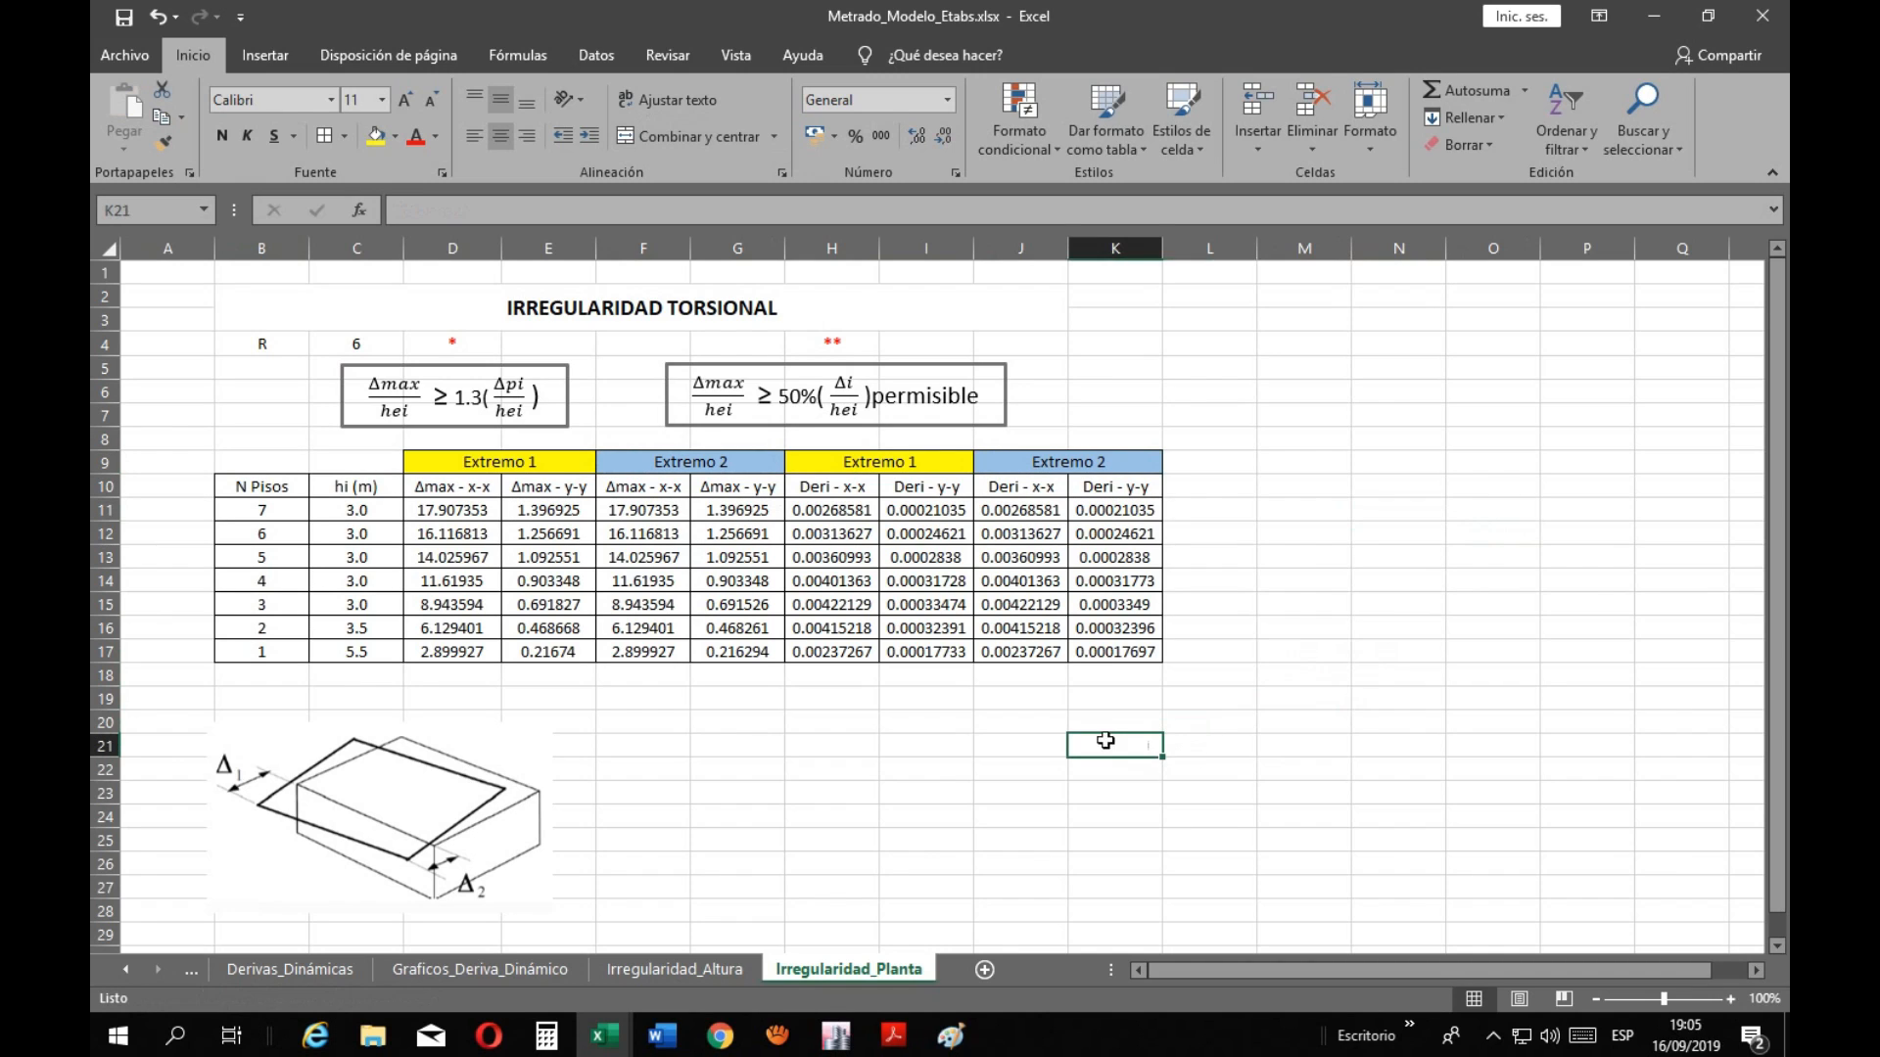
left_click(1184, 466)
left_click(1285, 476)
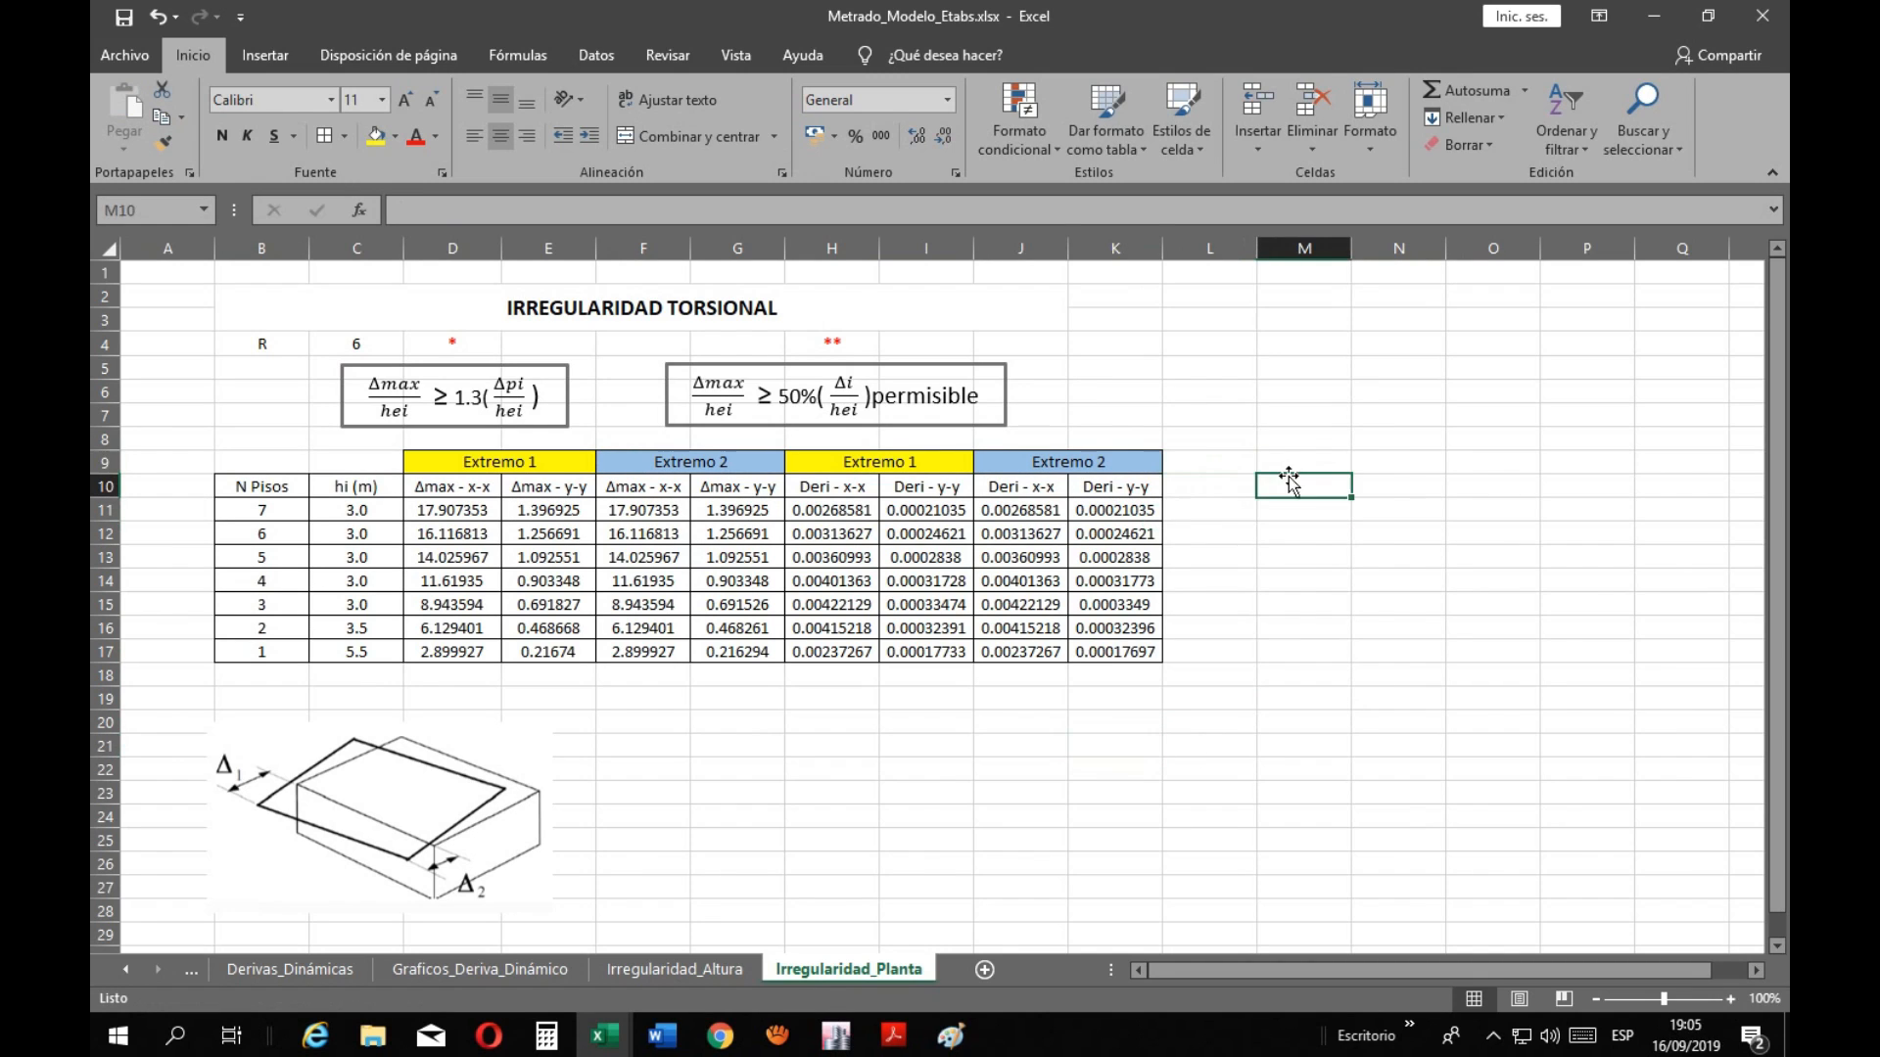
left_click_drag(1219, 464, 1290, 462)
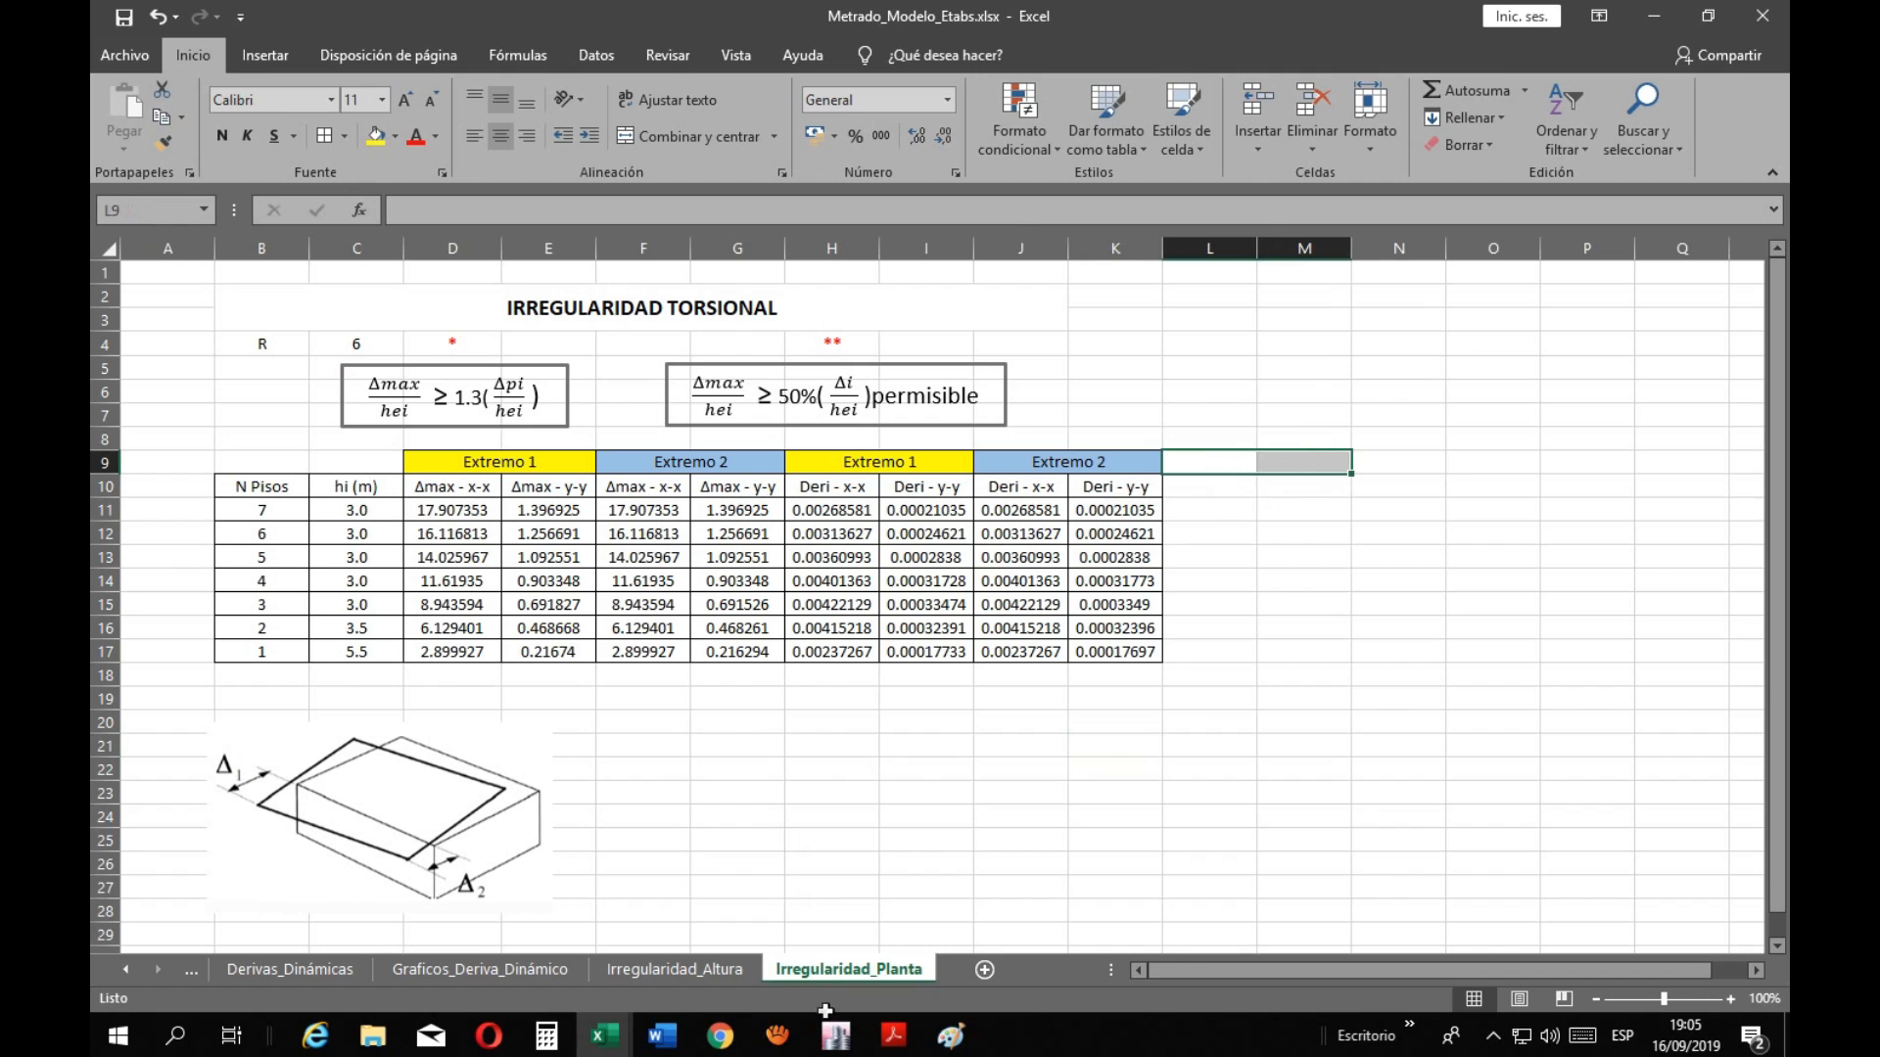
left_click(1205, 460)
left_click(1240, 559)
left_click(1208, 459)
left_click(1215, 437)
left_click_drag(1215, 437, 1273, 436)
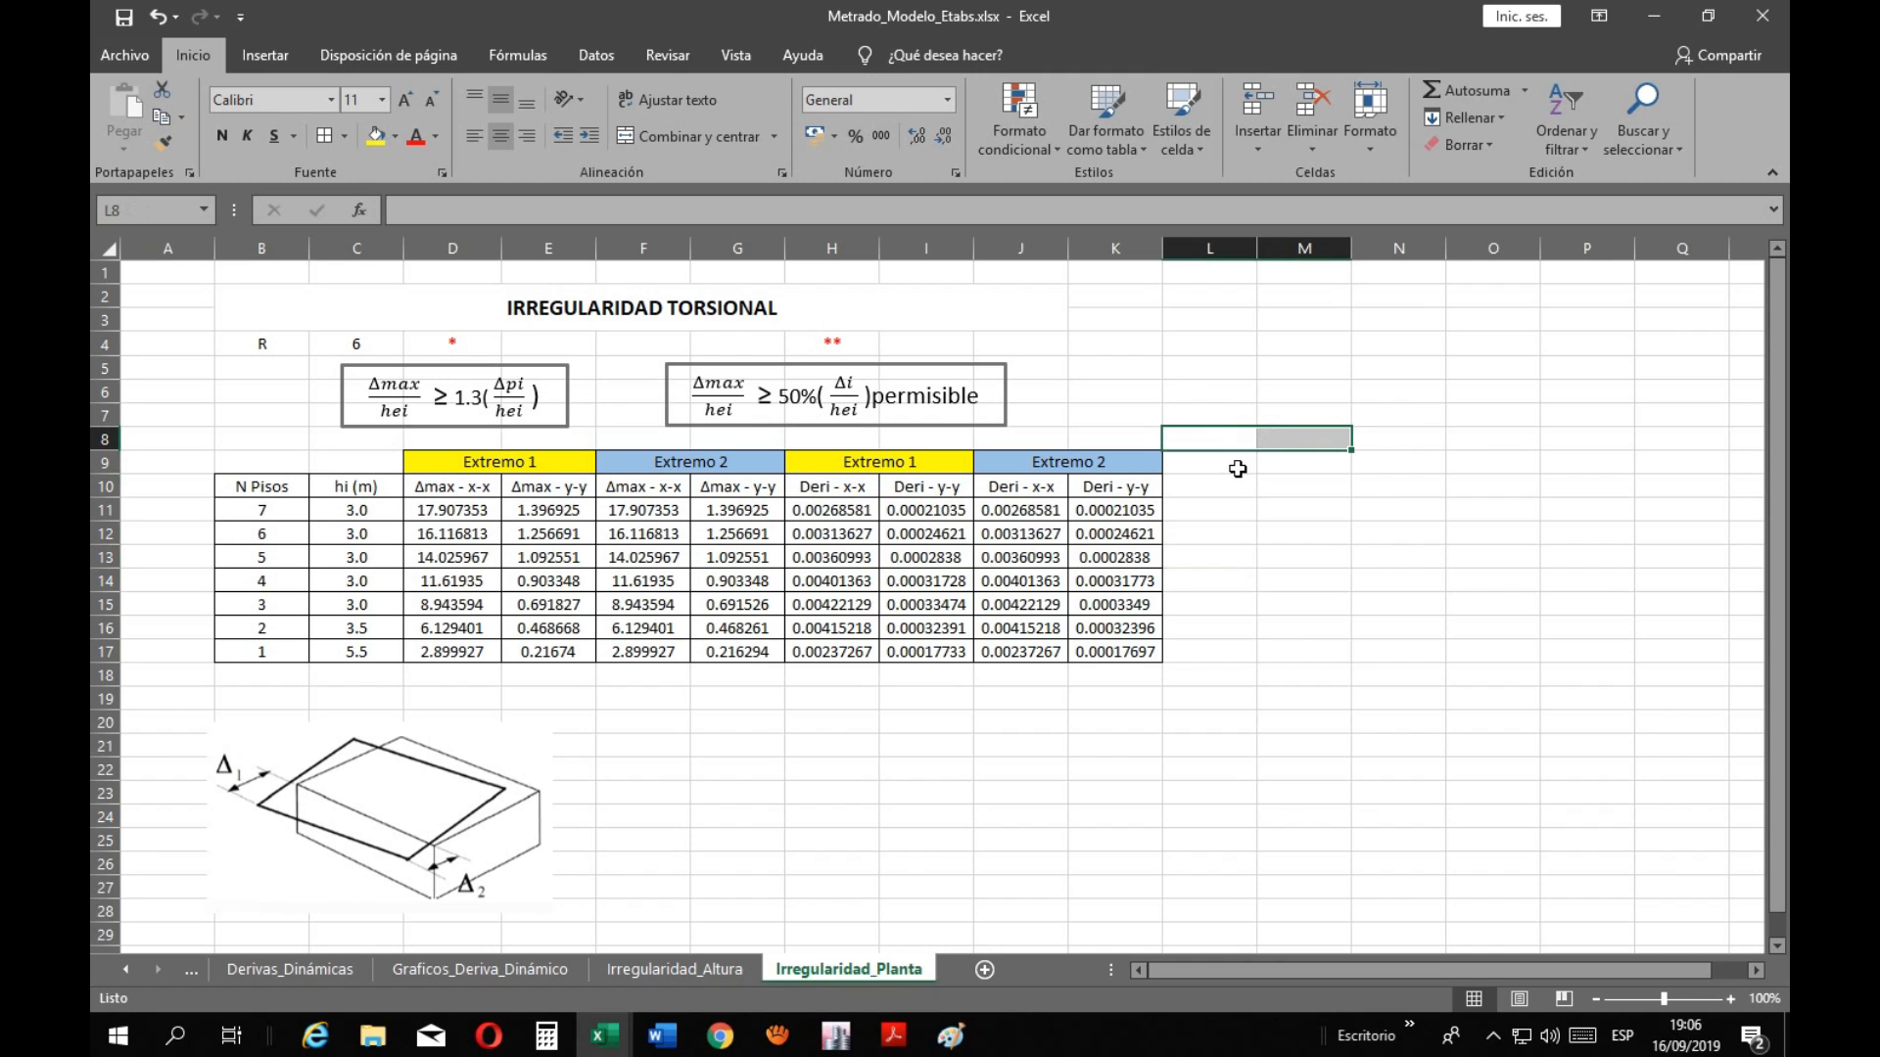
left_click(1290, 468)
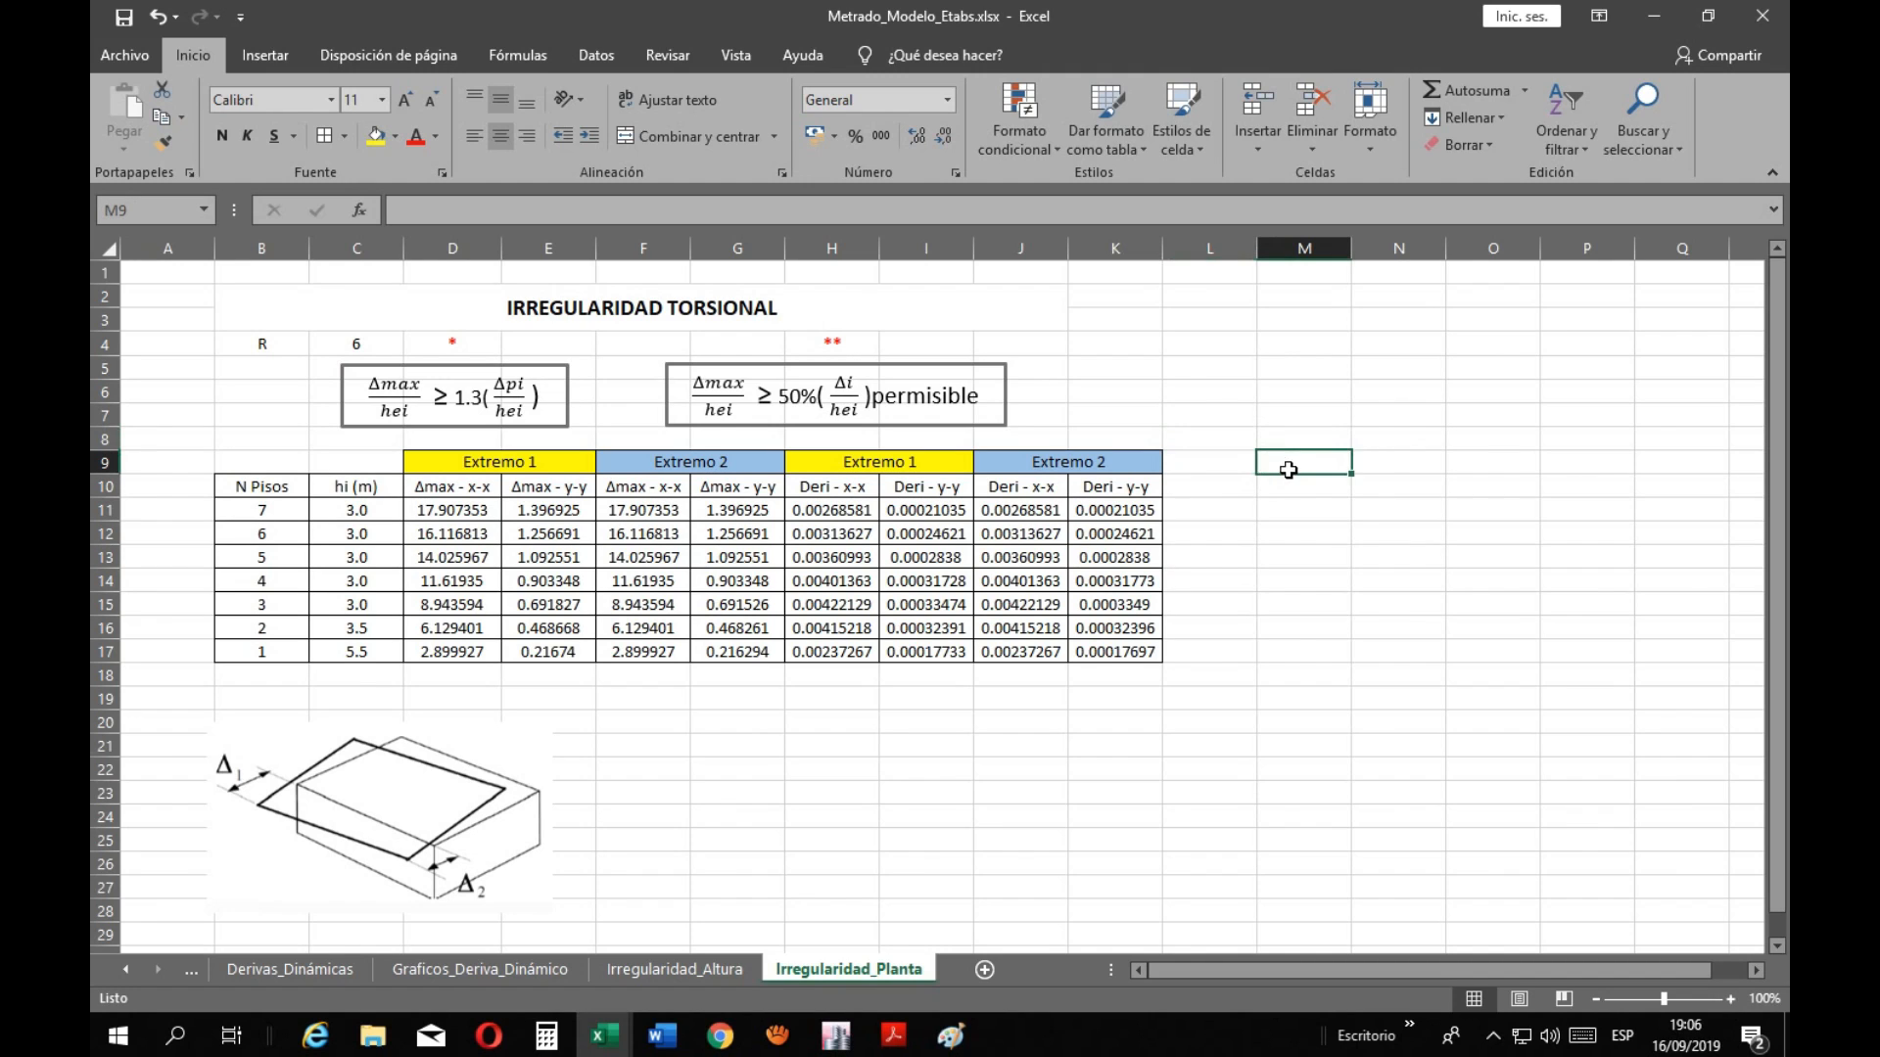
left_click(1235, 473)
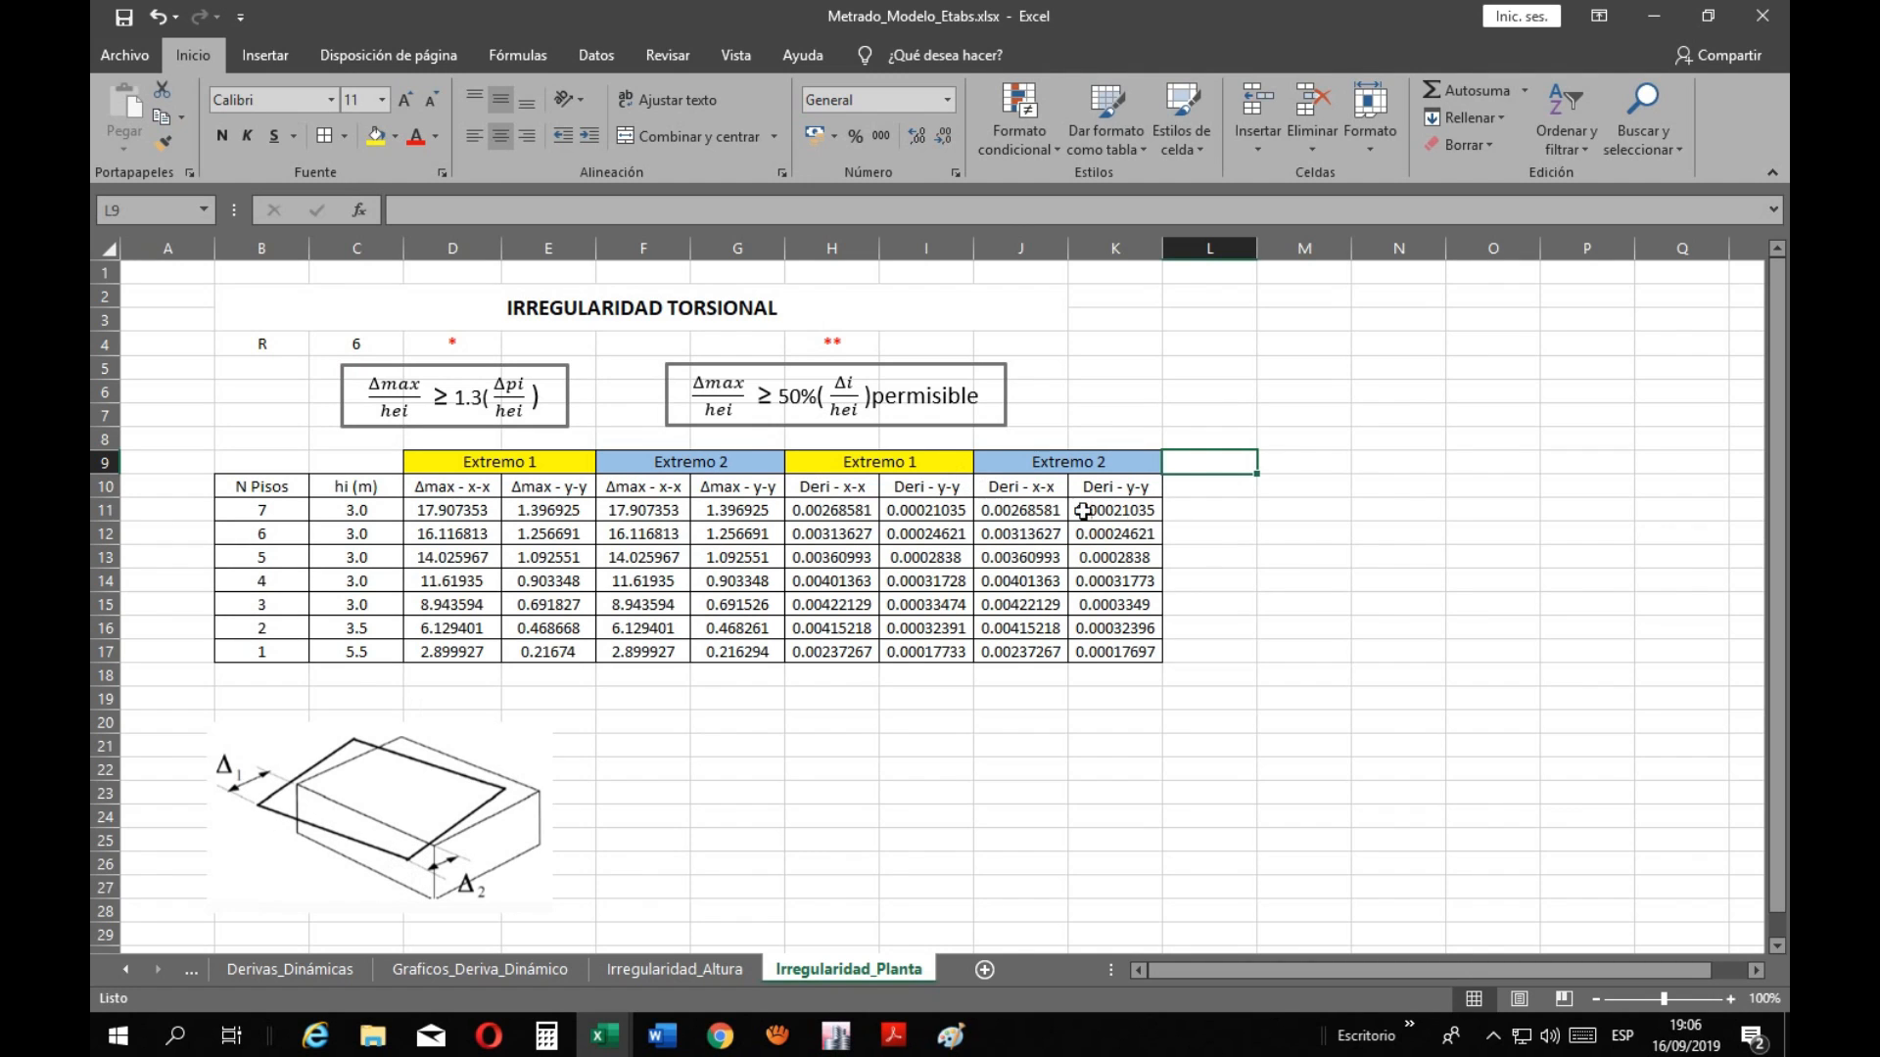
left_click(777, 1035)
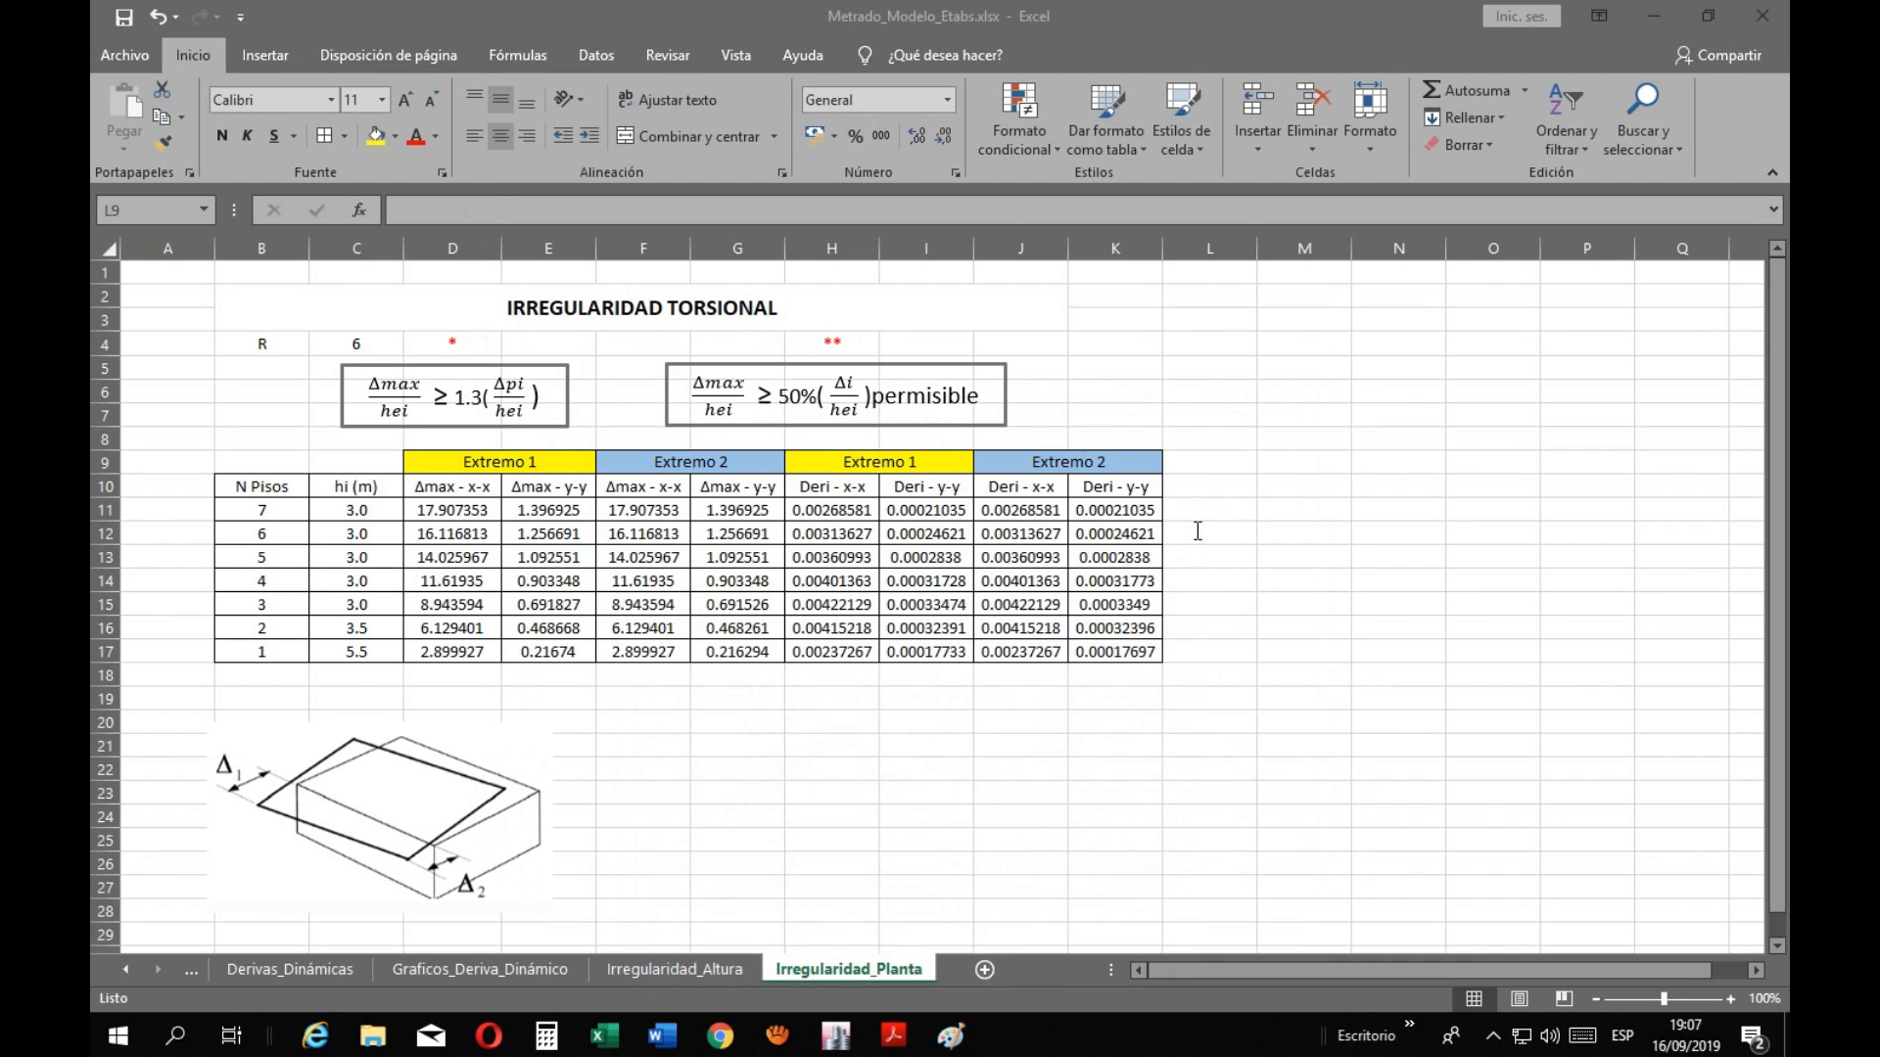
left_click(1204, 490)
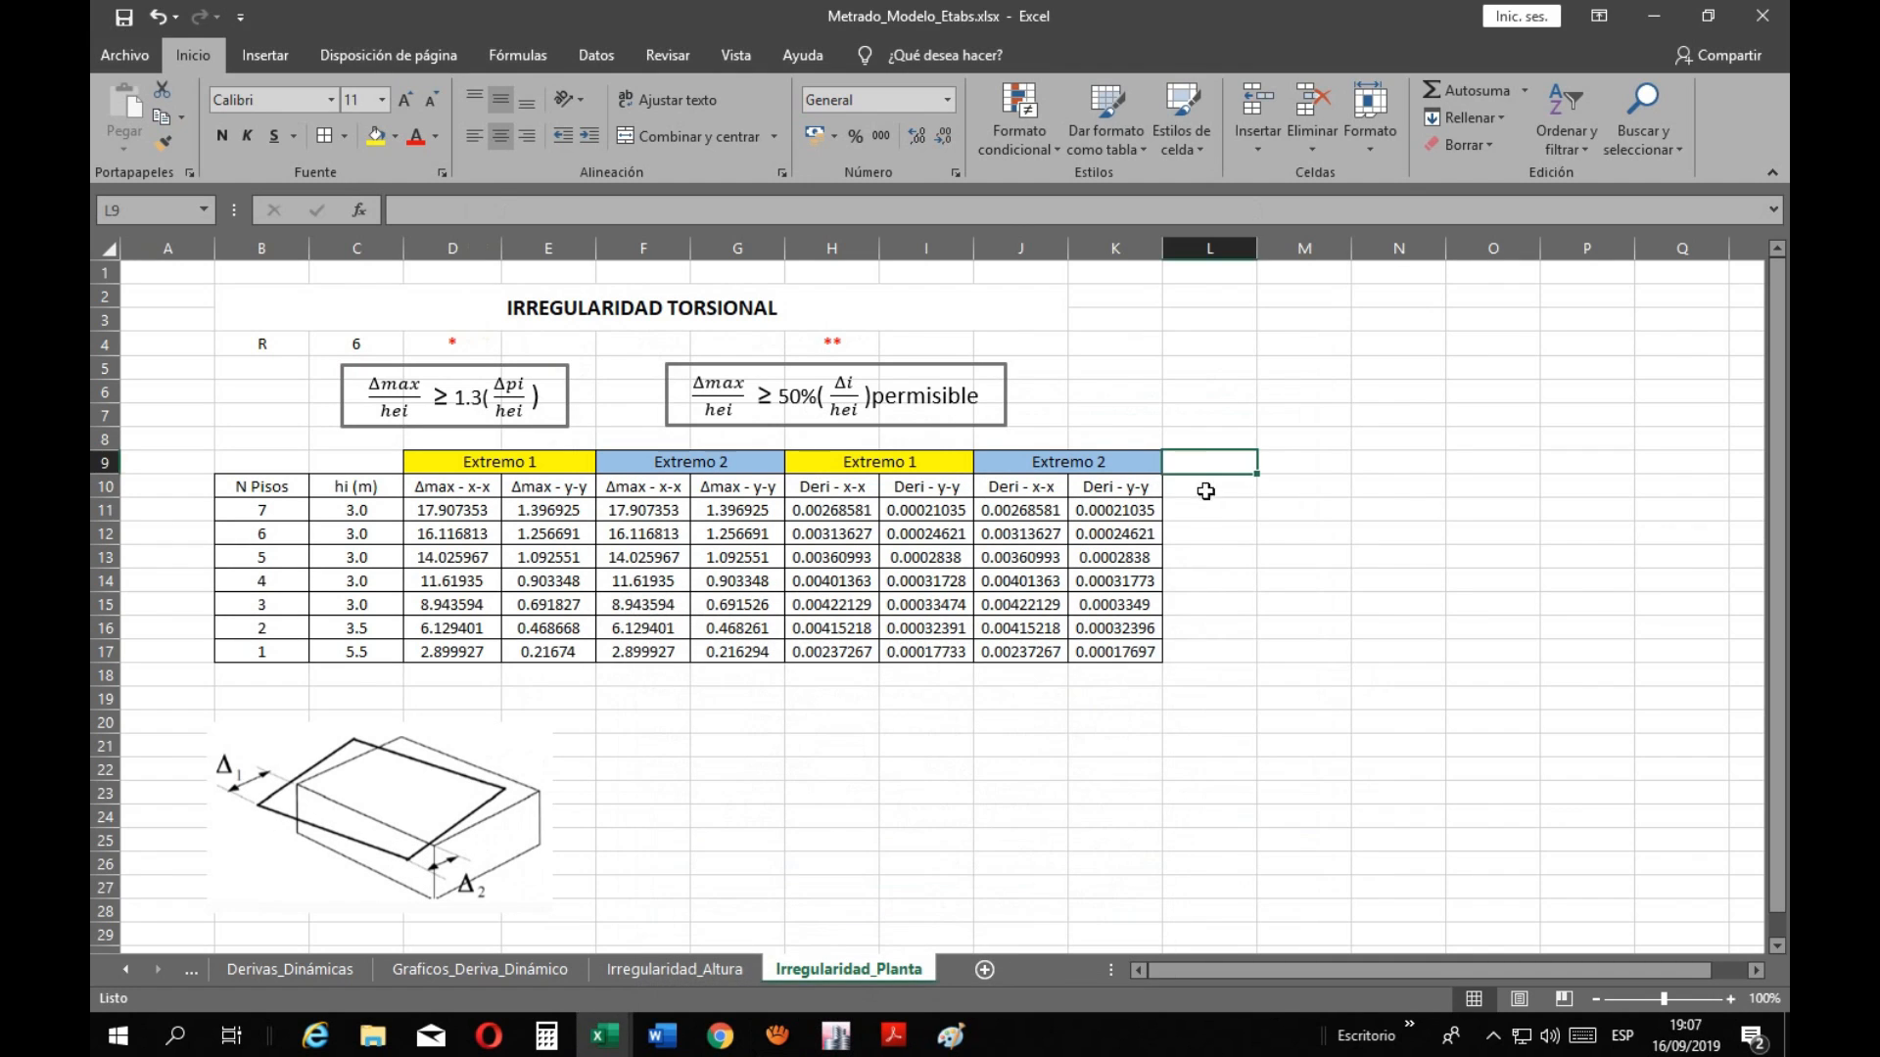
left_click(1216, 469)
left_click(1308, 471)
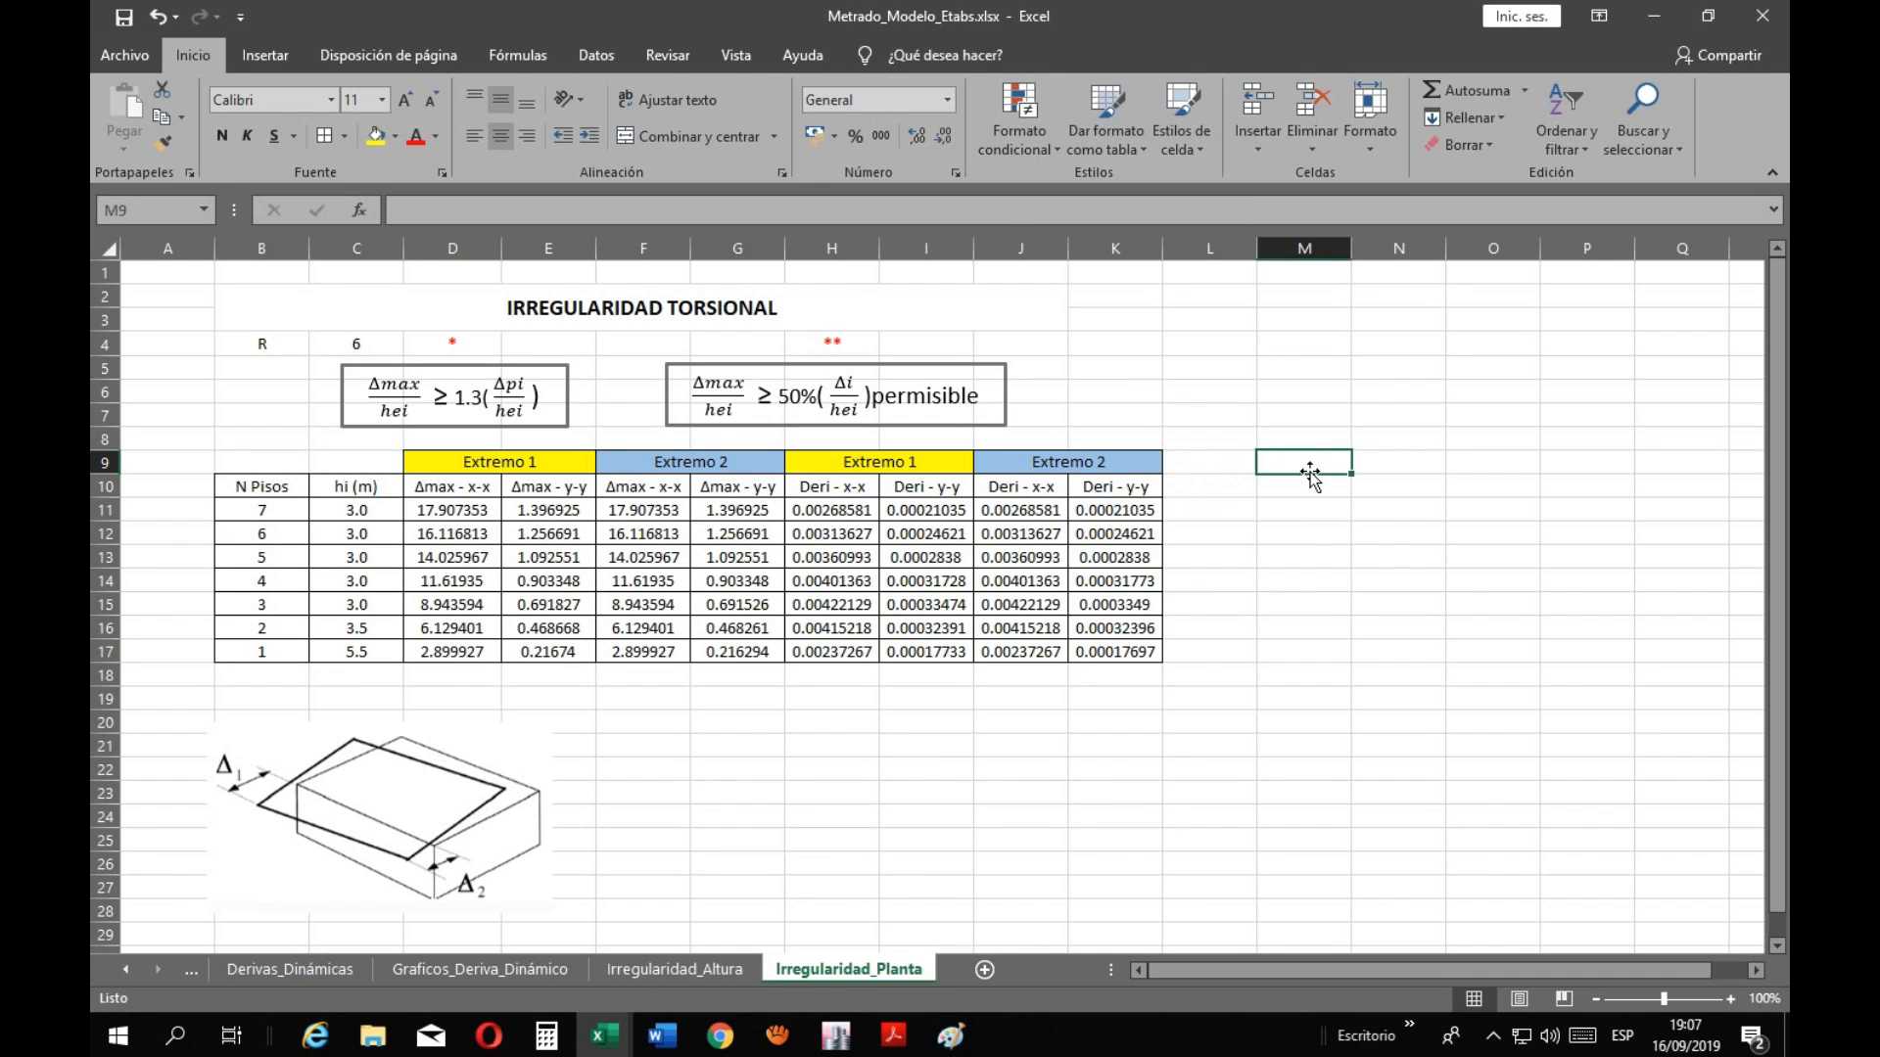
left_click(1225, 474)
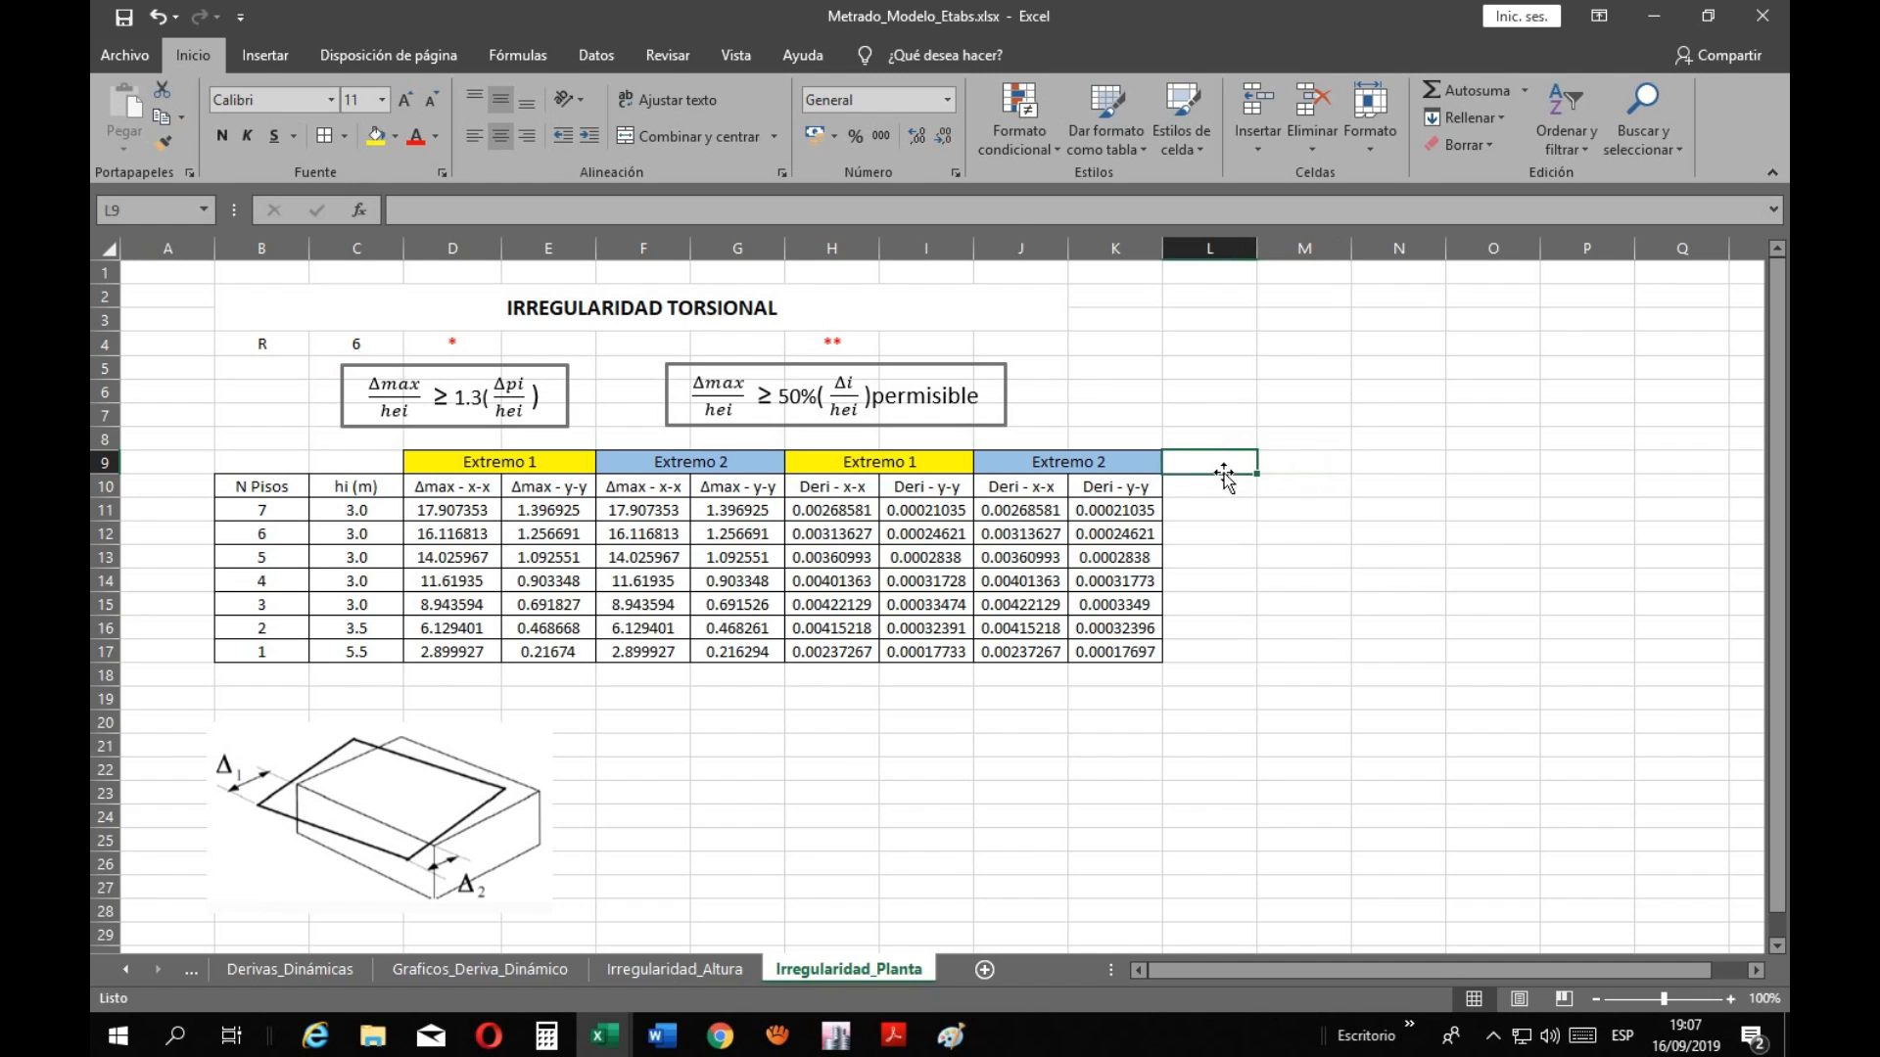
left_click(1279, 467)
left_click(1211, 460)
Copy the "Deri - x-x" header from H10 to L10 to start a new column beside the table
left_click(872, 486)
key("ctrl+c")
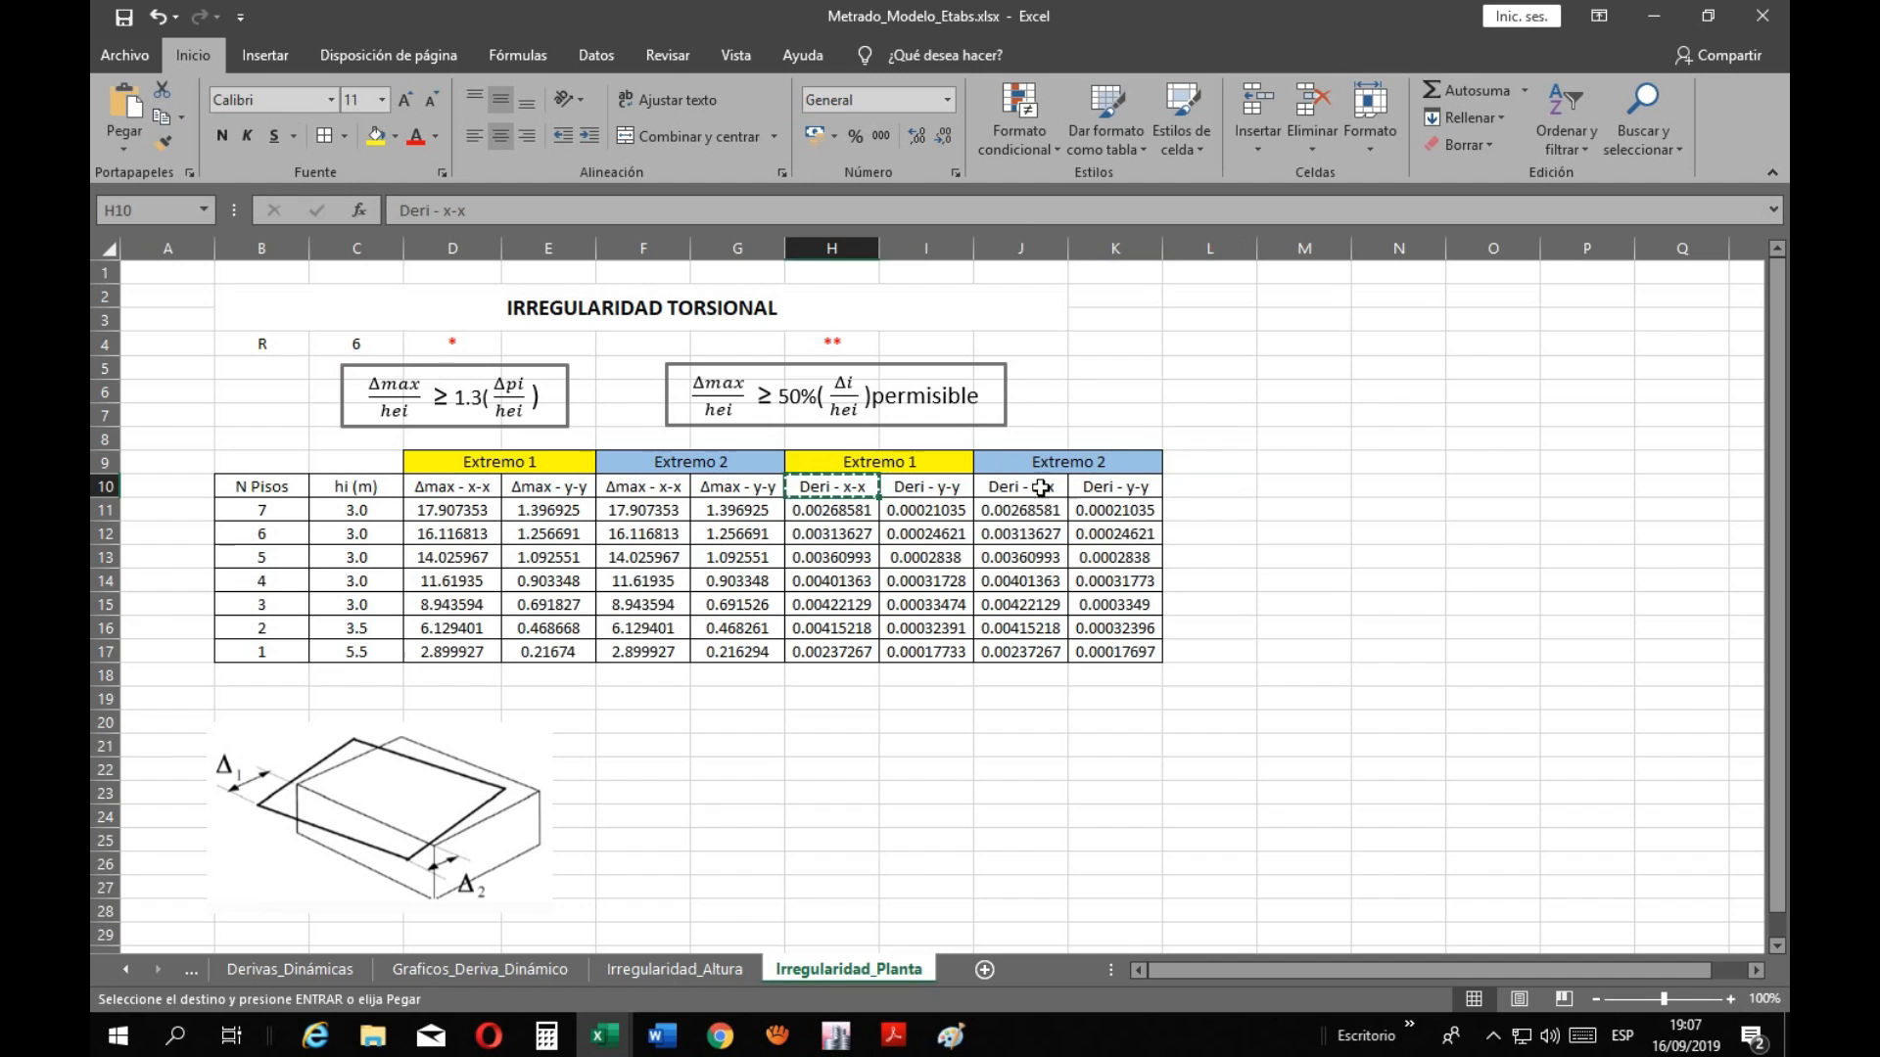
left_click(1213, 487)
key("ctrl+v")
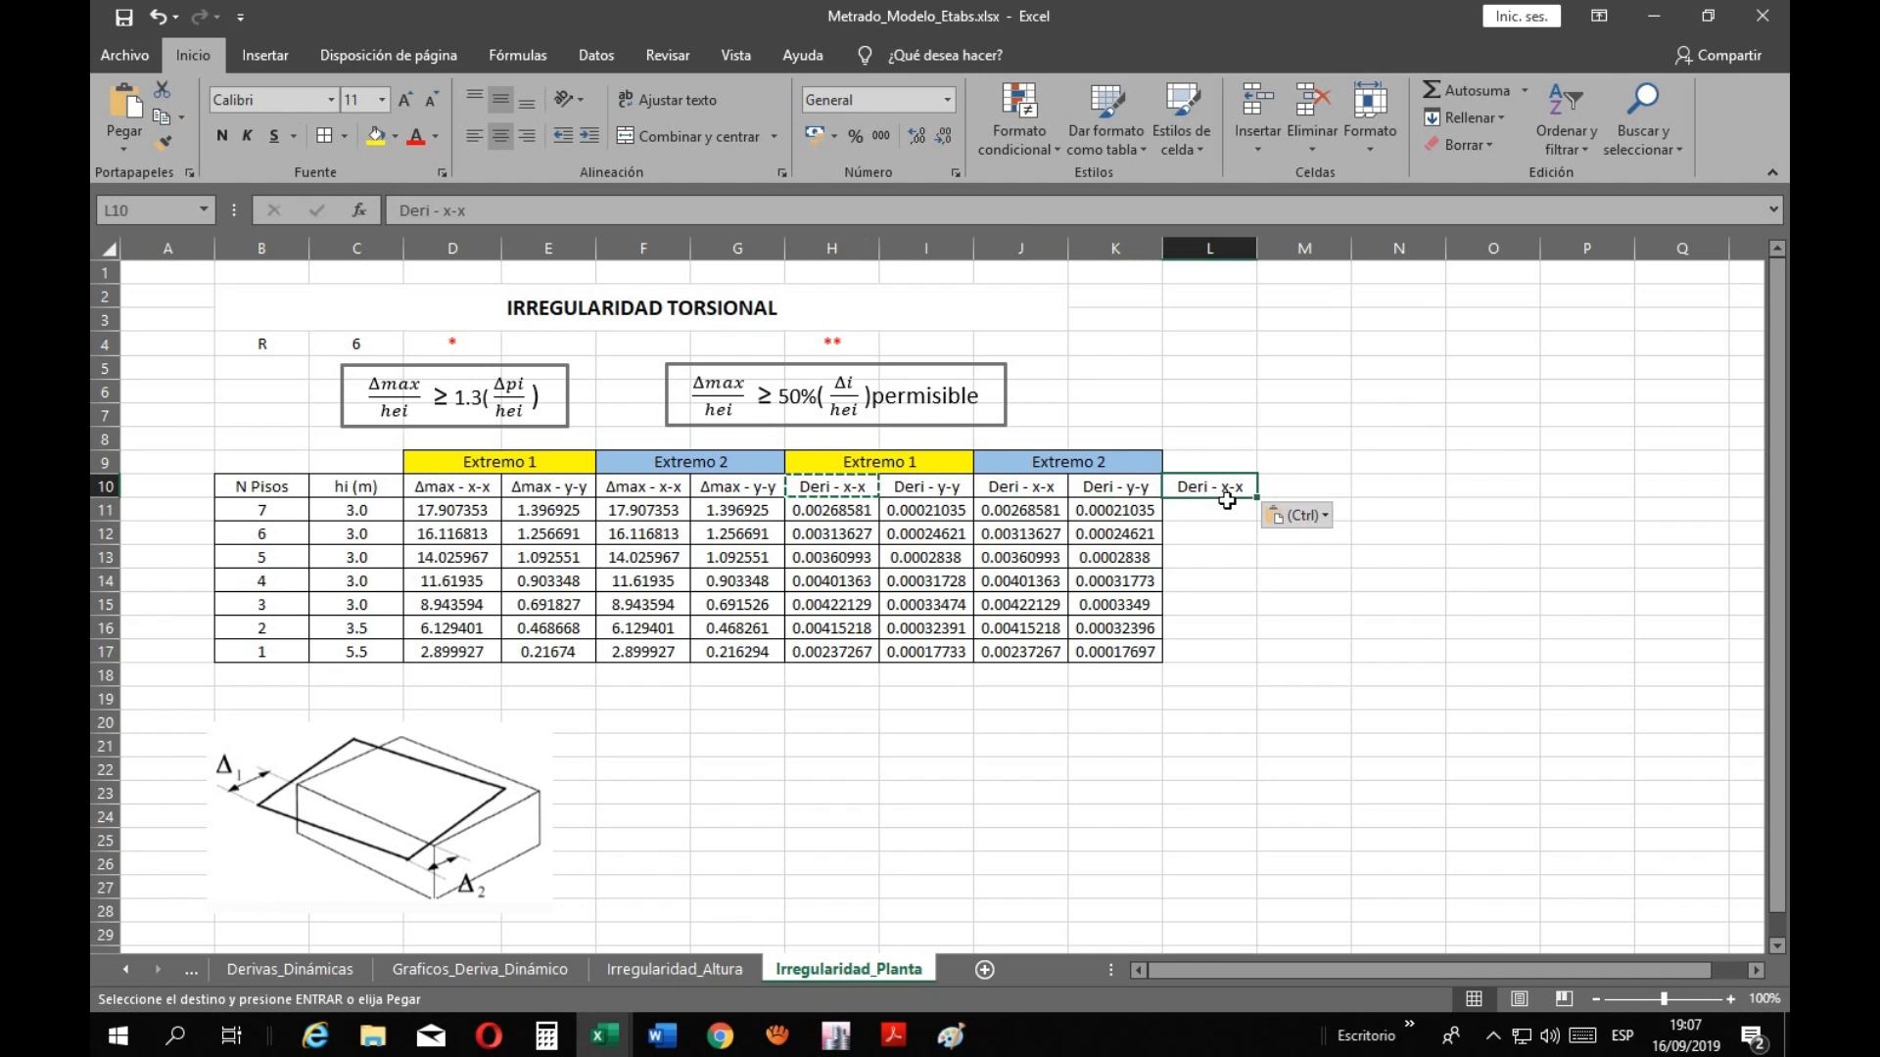
Change the header in L10 to "Deri-Prome - x-x" and auto-fit column L to it
double_click(1210, 486)
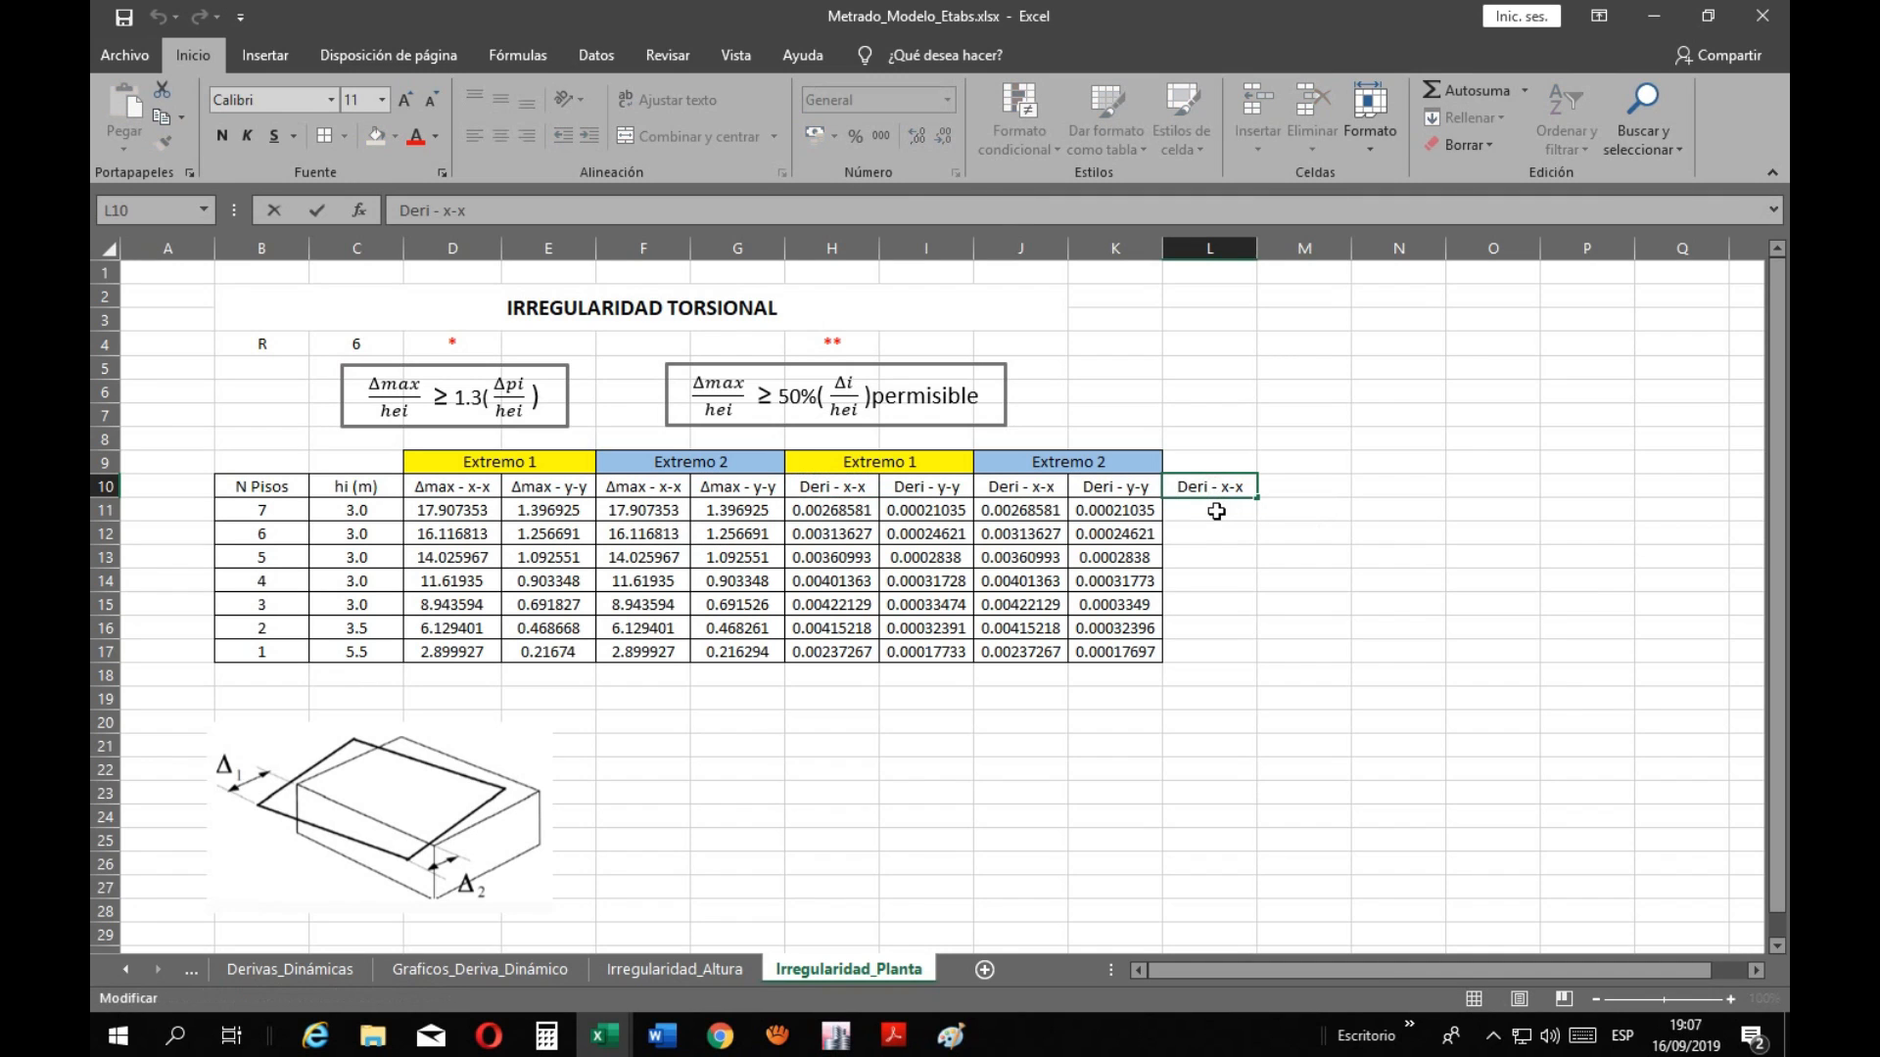
type("-Prome")
key("Return")
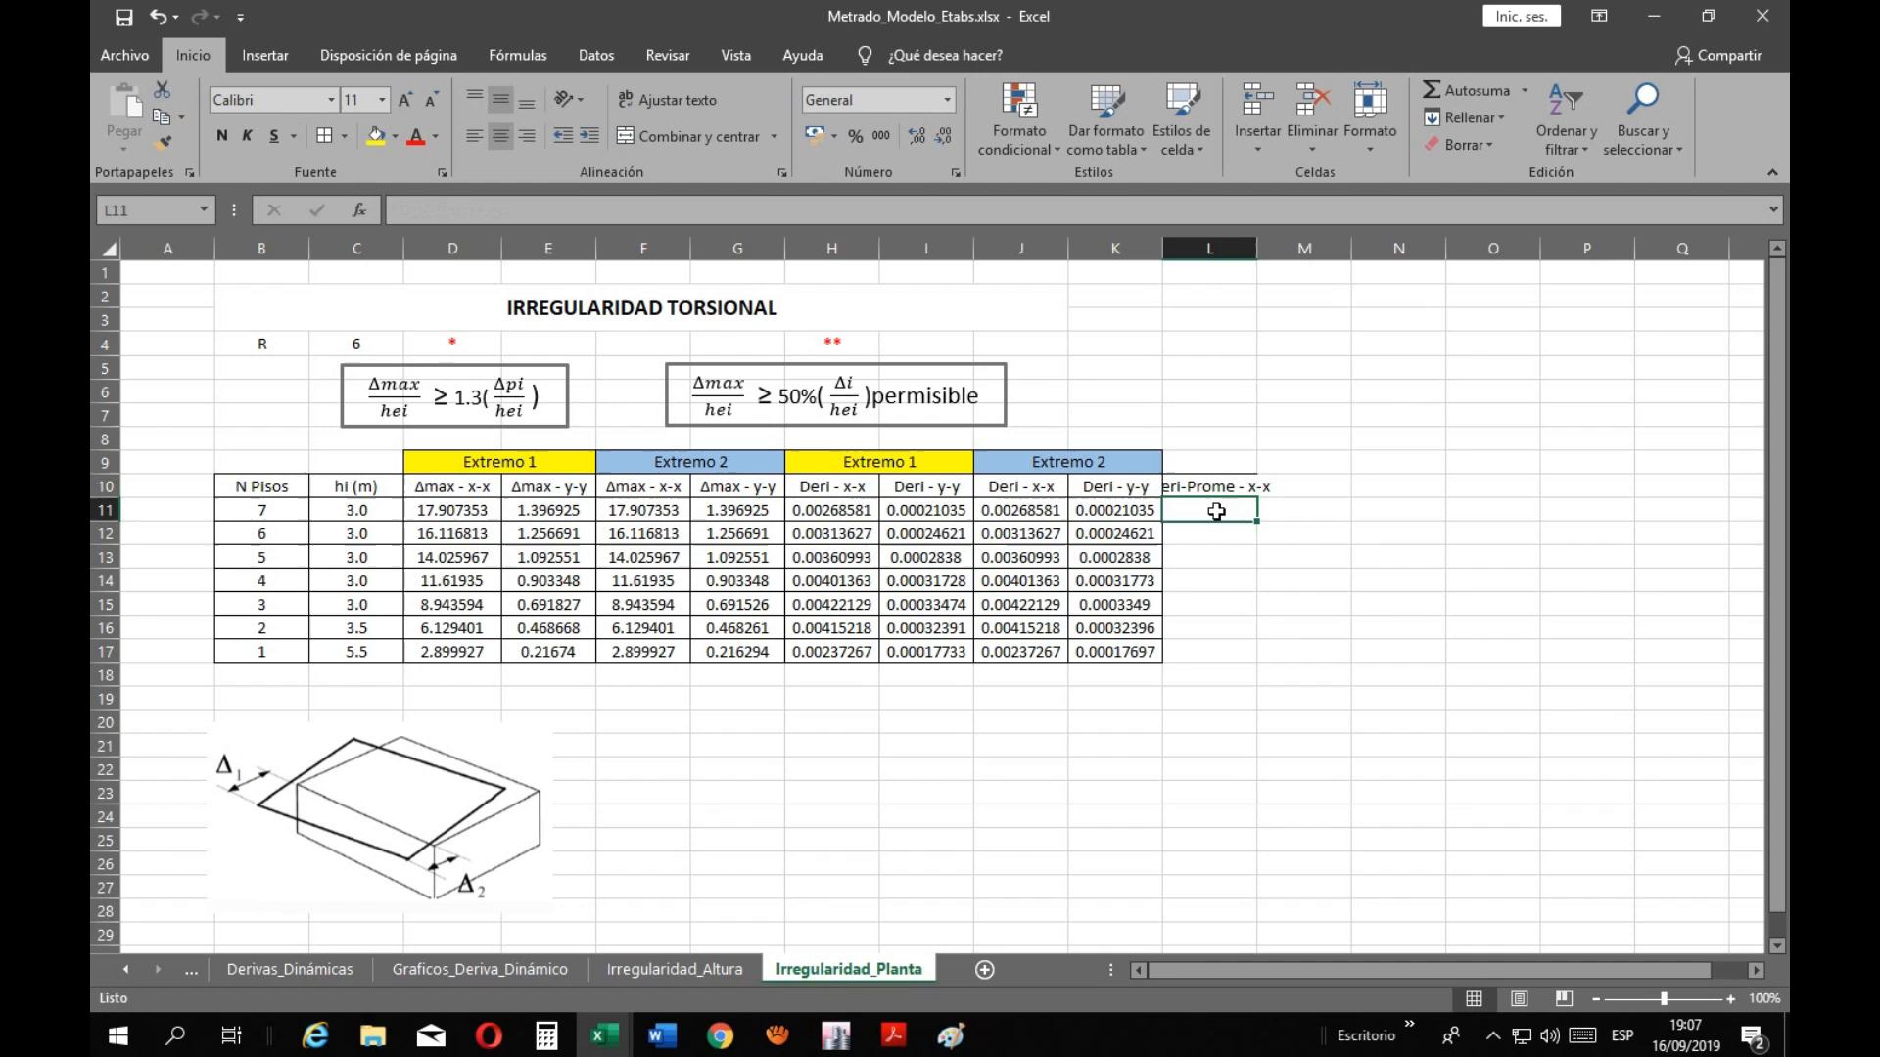
double_click(1256, 248)
left_click(1275, 557)
Copy the L10 header to M10, auto-fit column M, and change the copied text to "Deri-Prome - y-y"
left_click(1252, 487)
left_click(1315, 491)
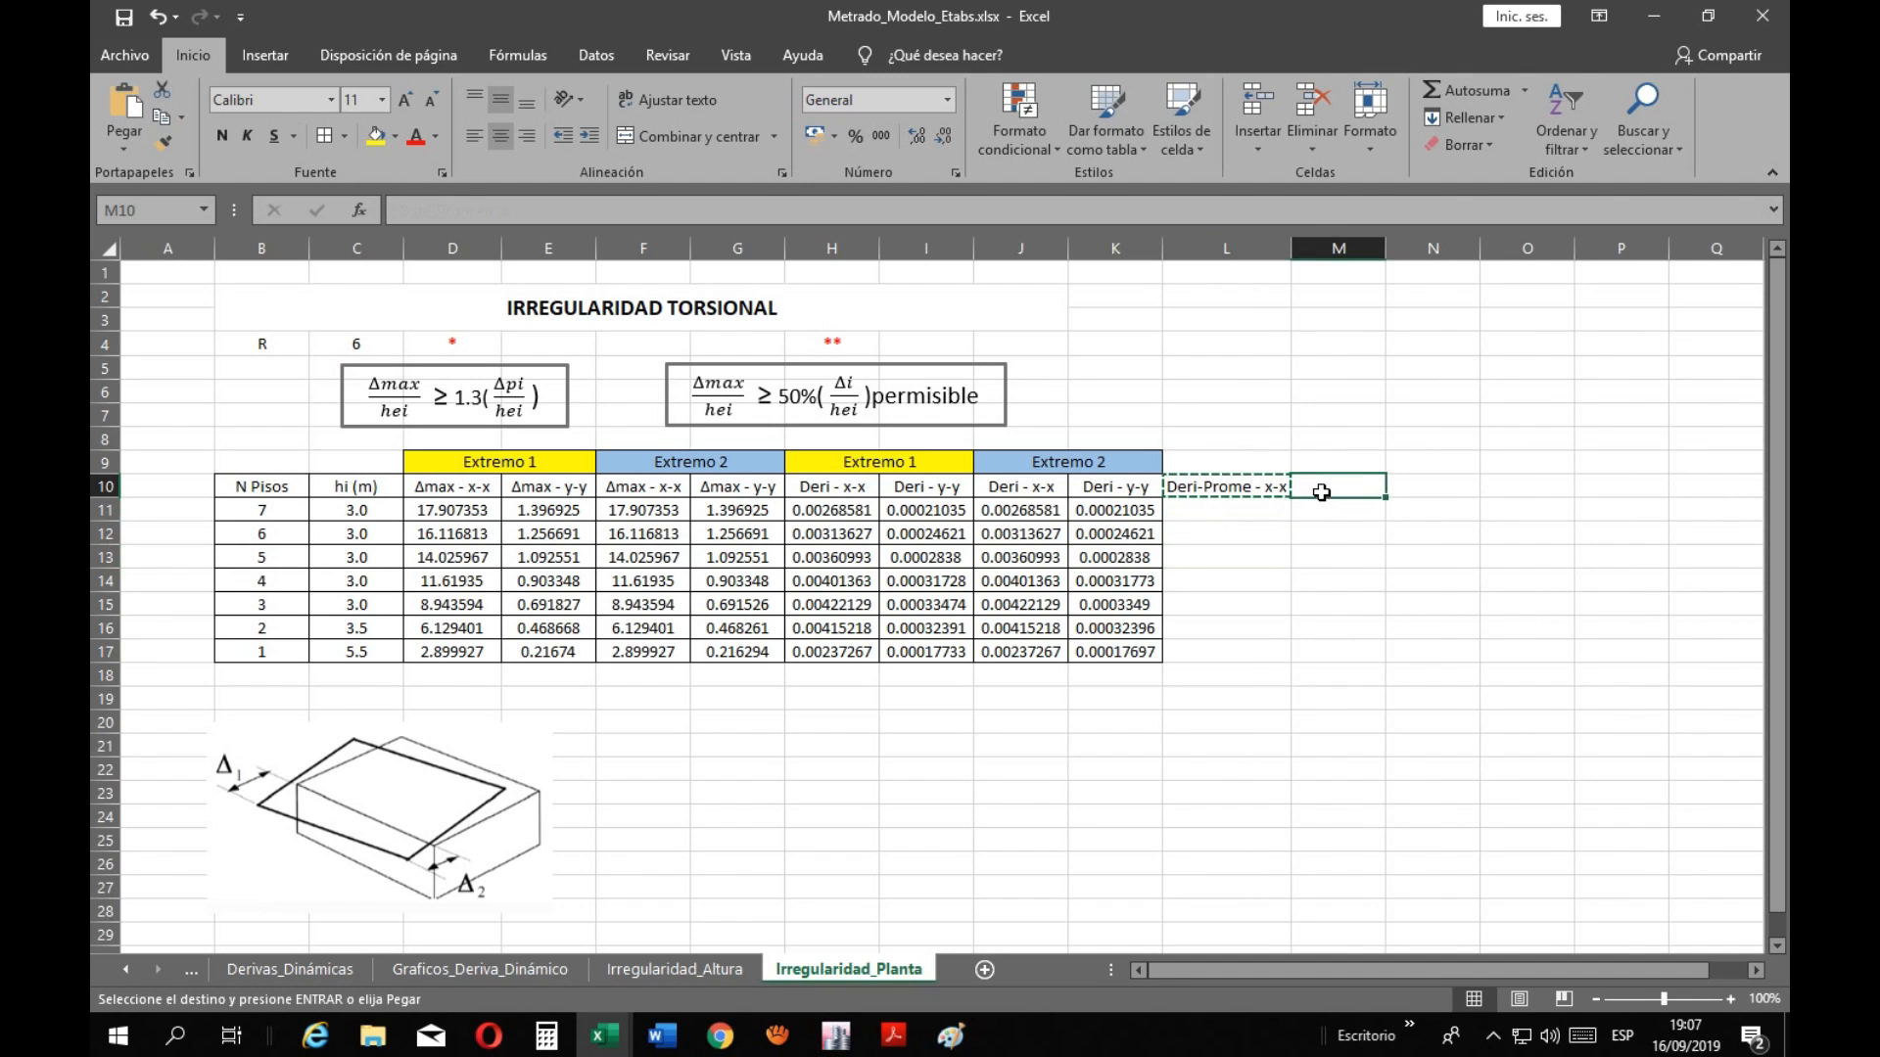
key("ctrl+v")
double_click(1388, 241)
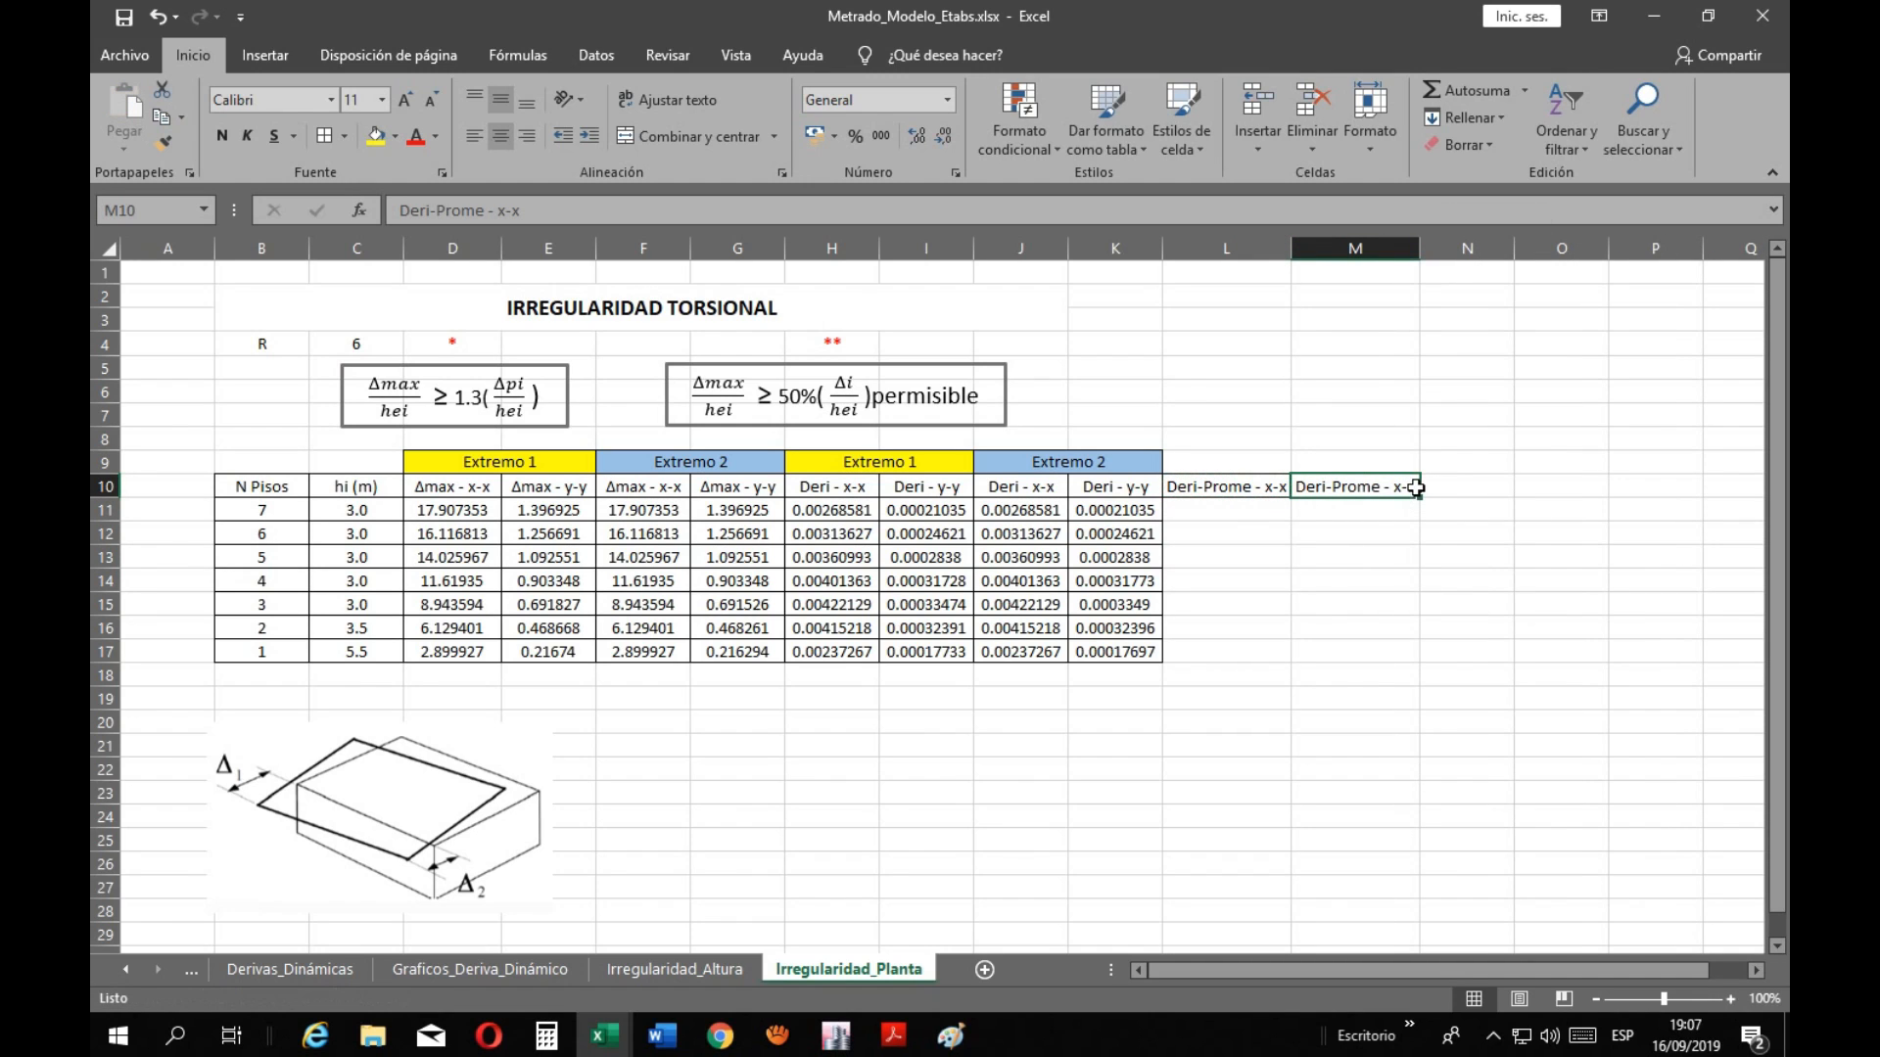
key("F2")
key("BackSpace")
key("BackSpace")
key("BackSpace")
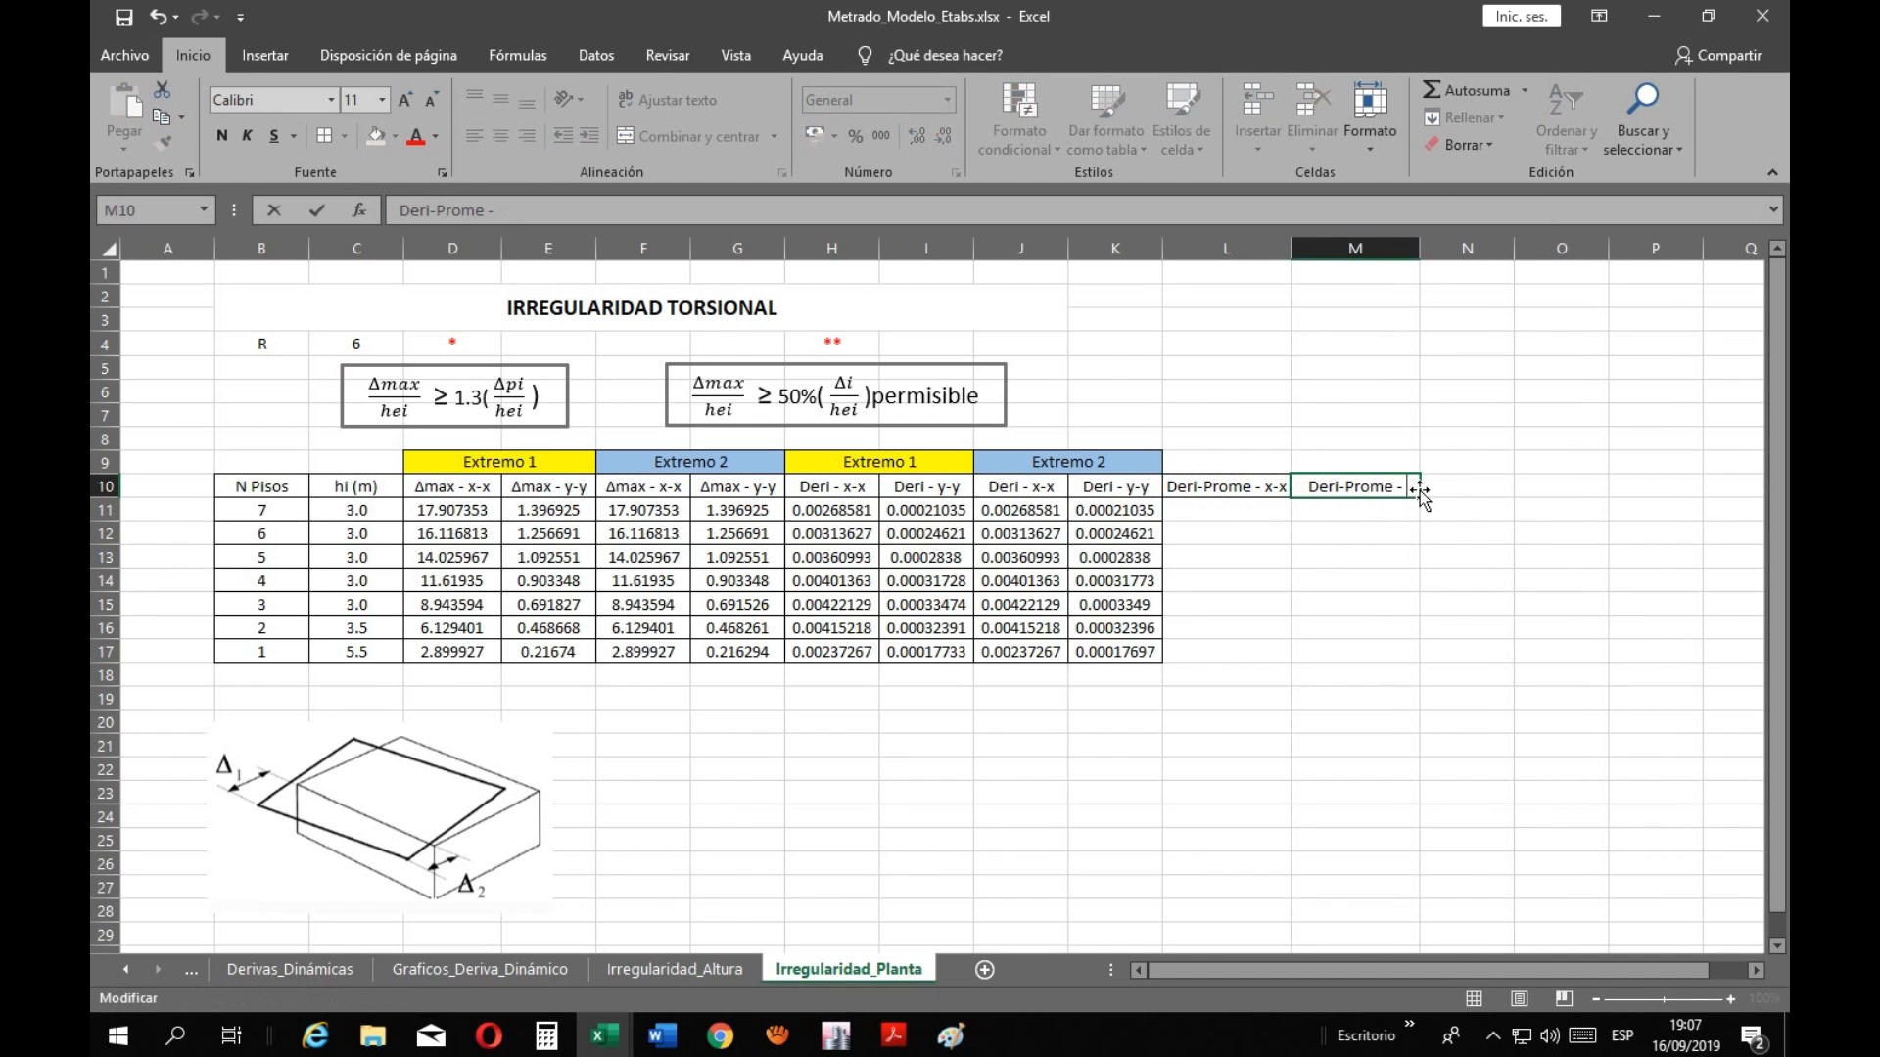
type("y-y")
key("Return")
Enter =PROMEDIO(H11,J11) in L11 to average both extremes' x-x drifts and fill it down to L17
left_click(1239, 512)
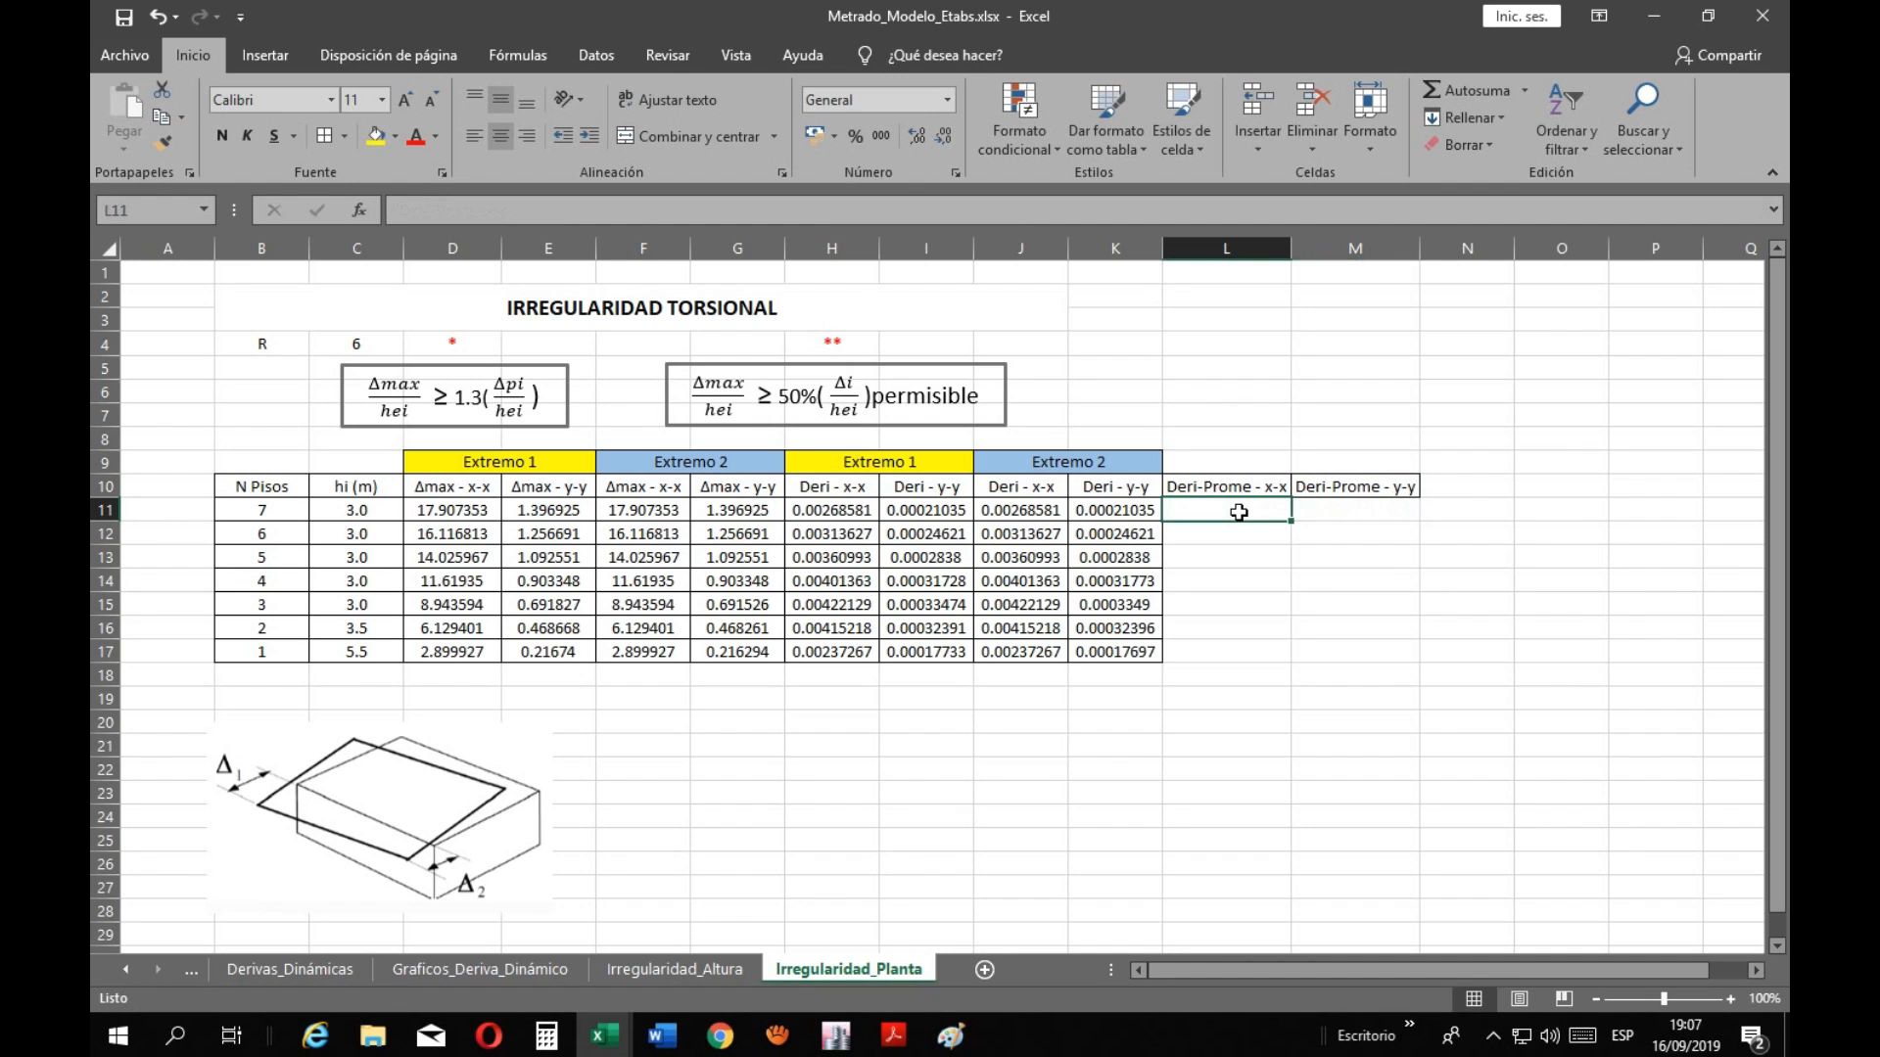
type("=")
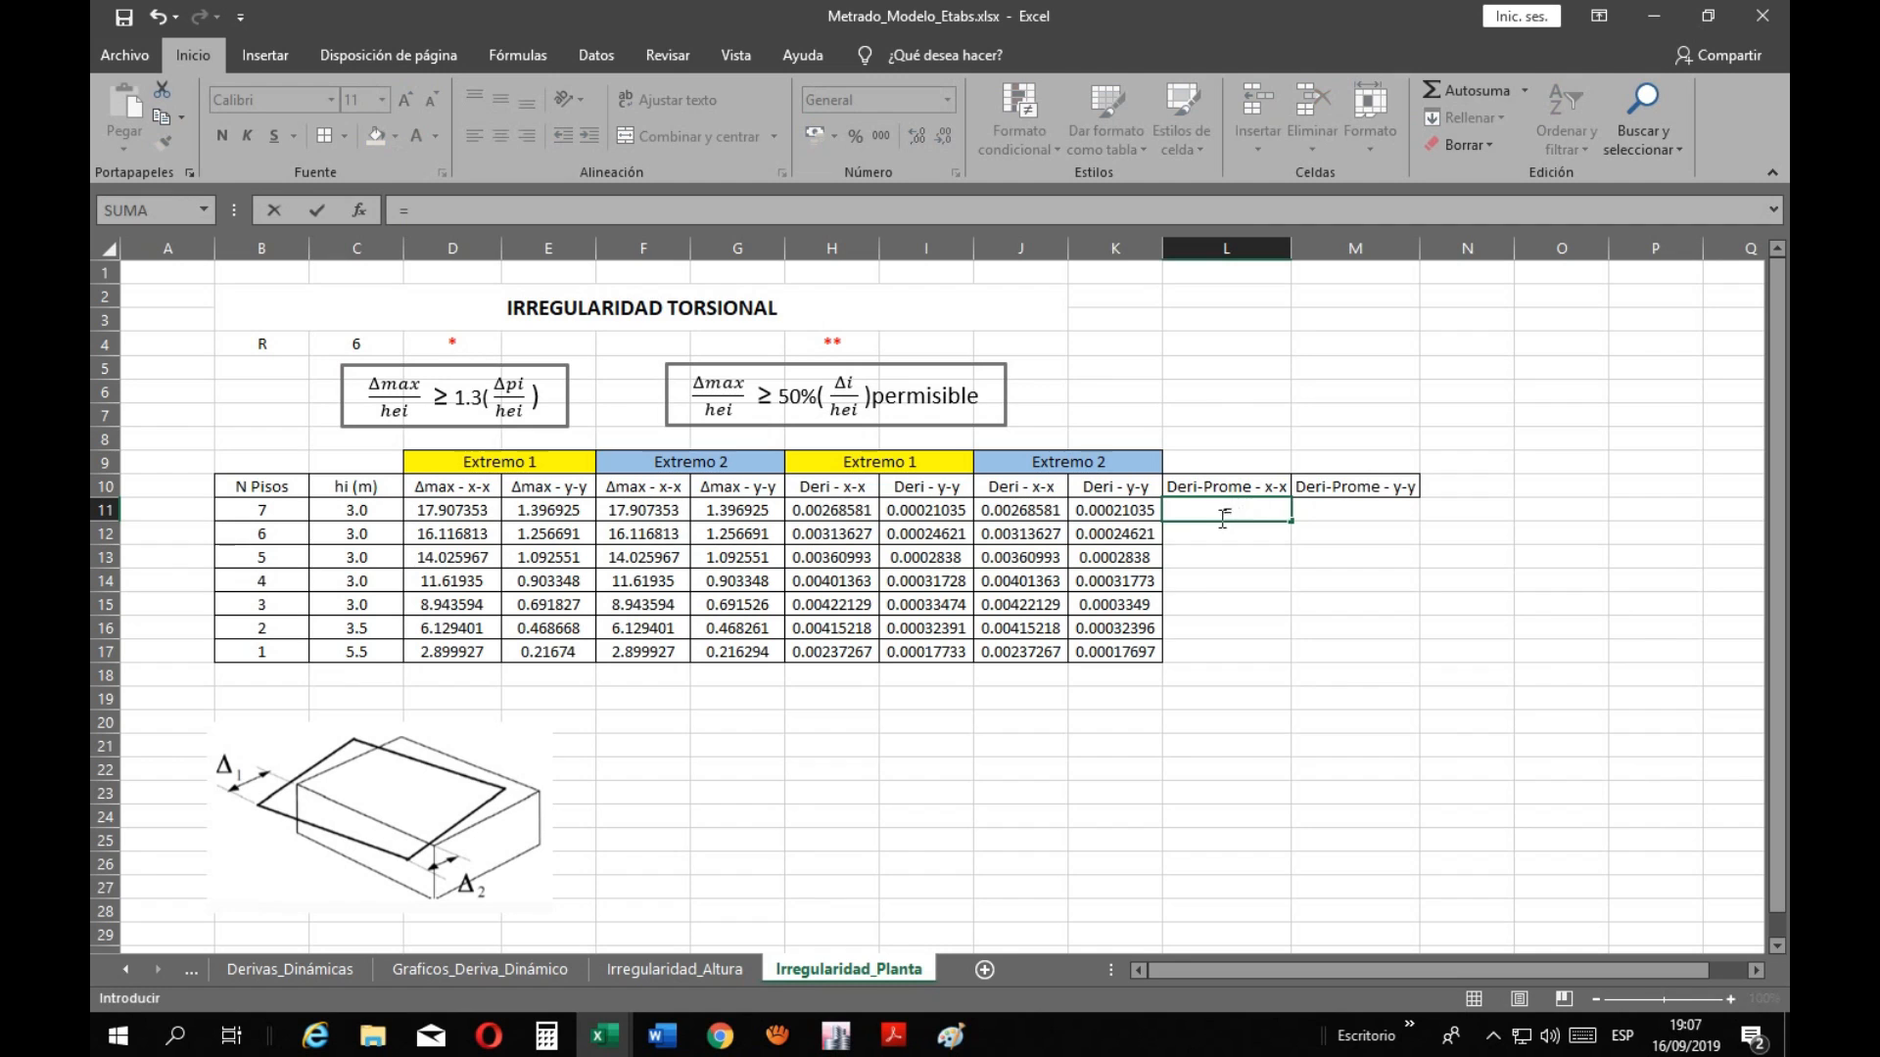
left_click(848, 513)
key("BackSpace")
key("BackSpace")
key("BackSpace")
type("pro")
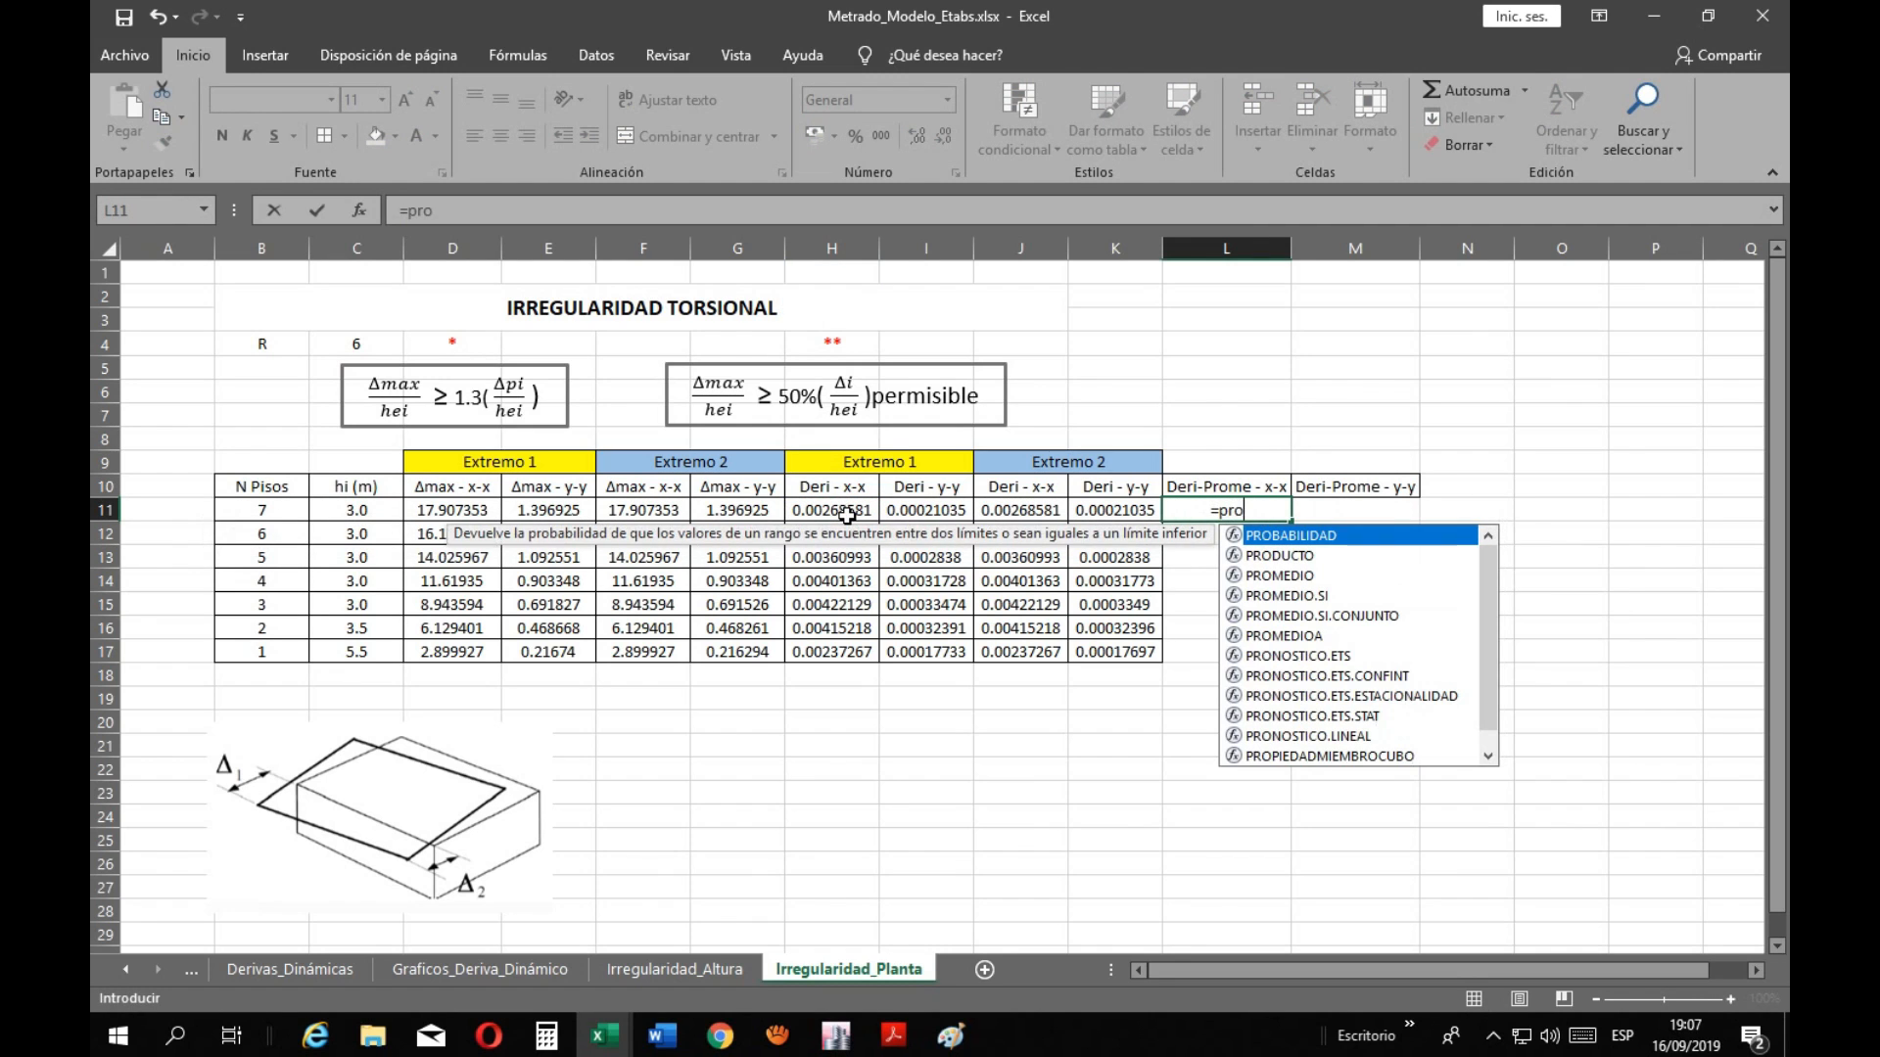
type("m")
key("Tab")
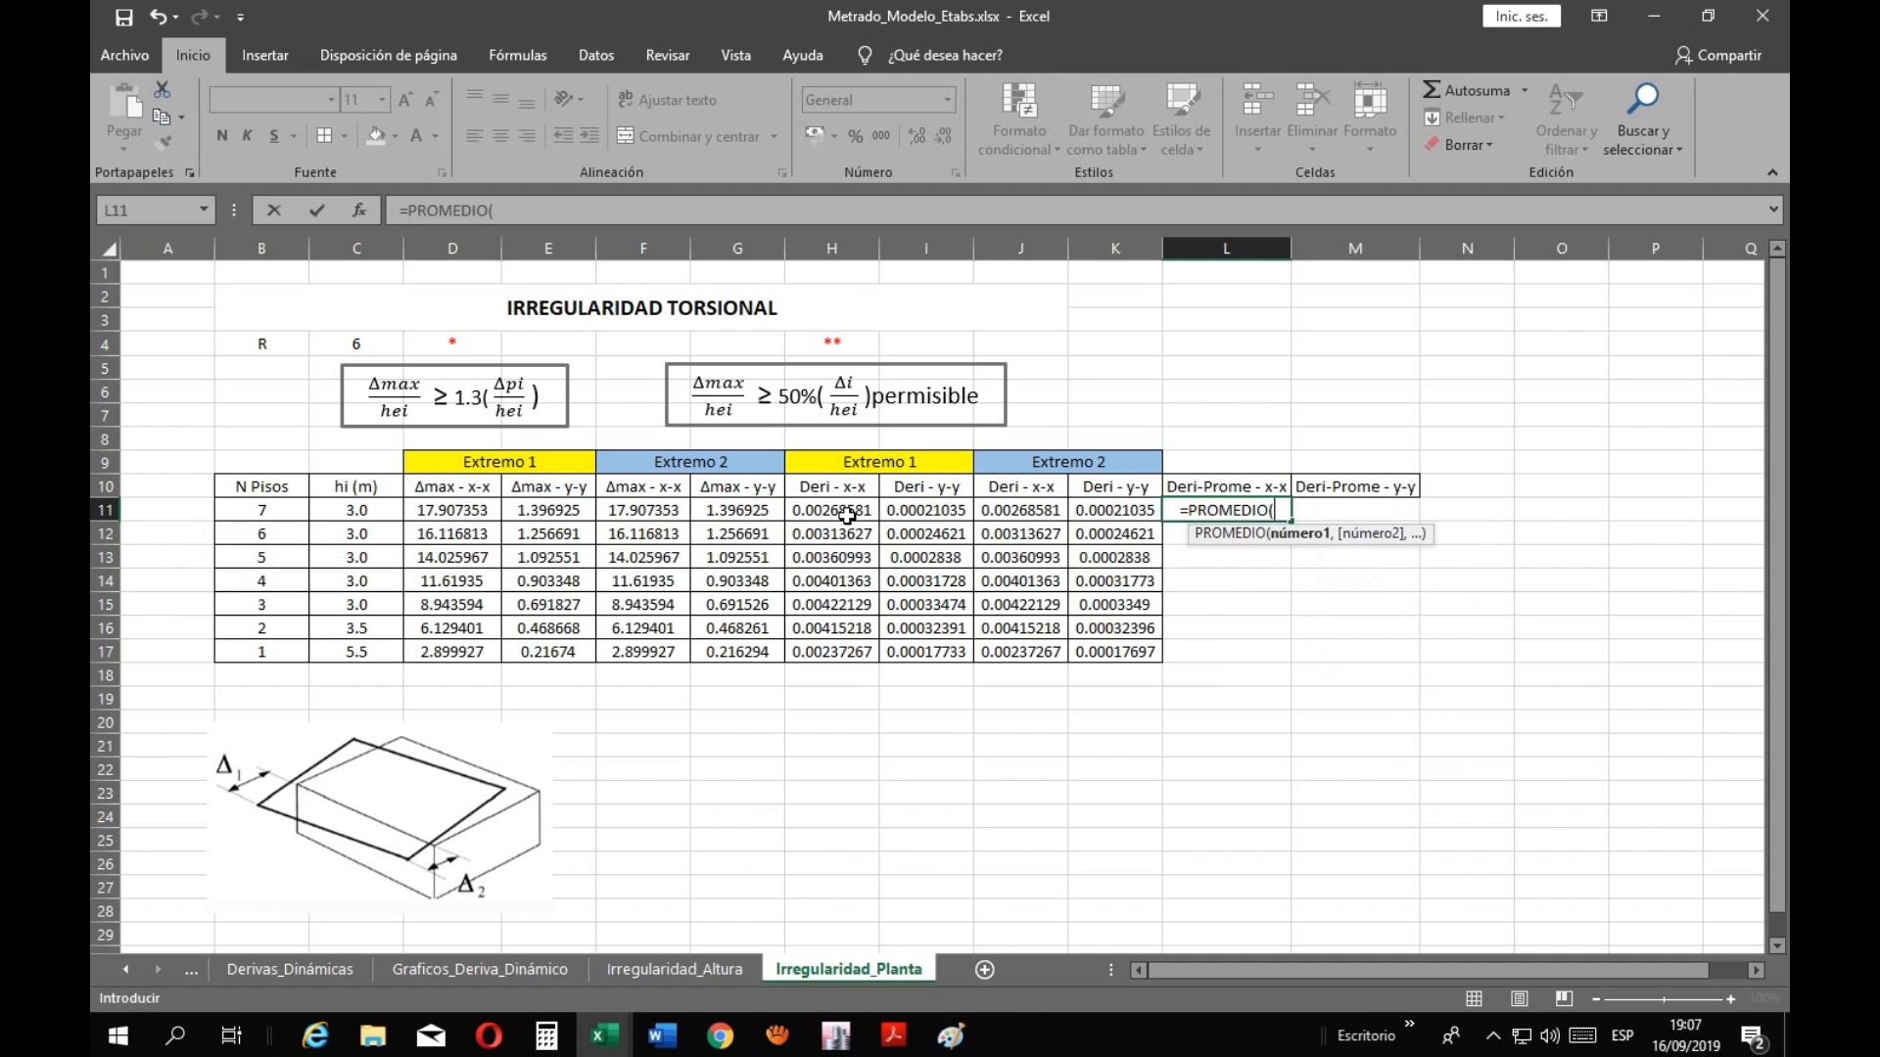
left_click(827, 512)
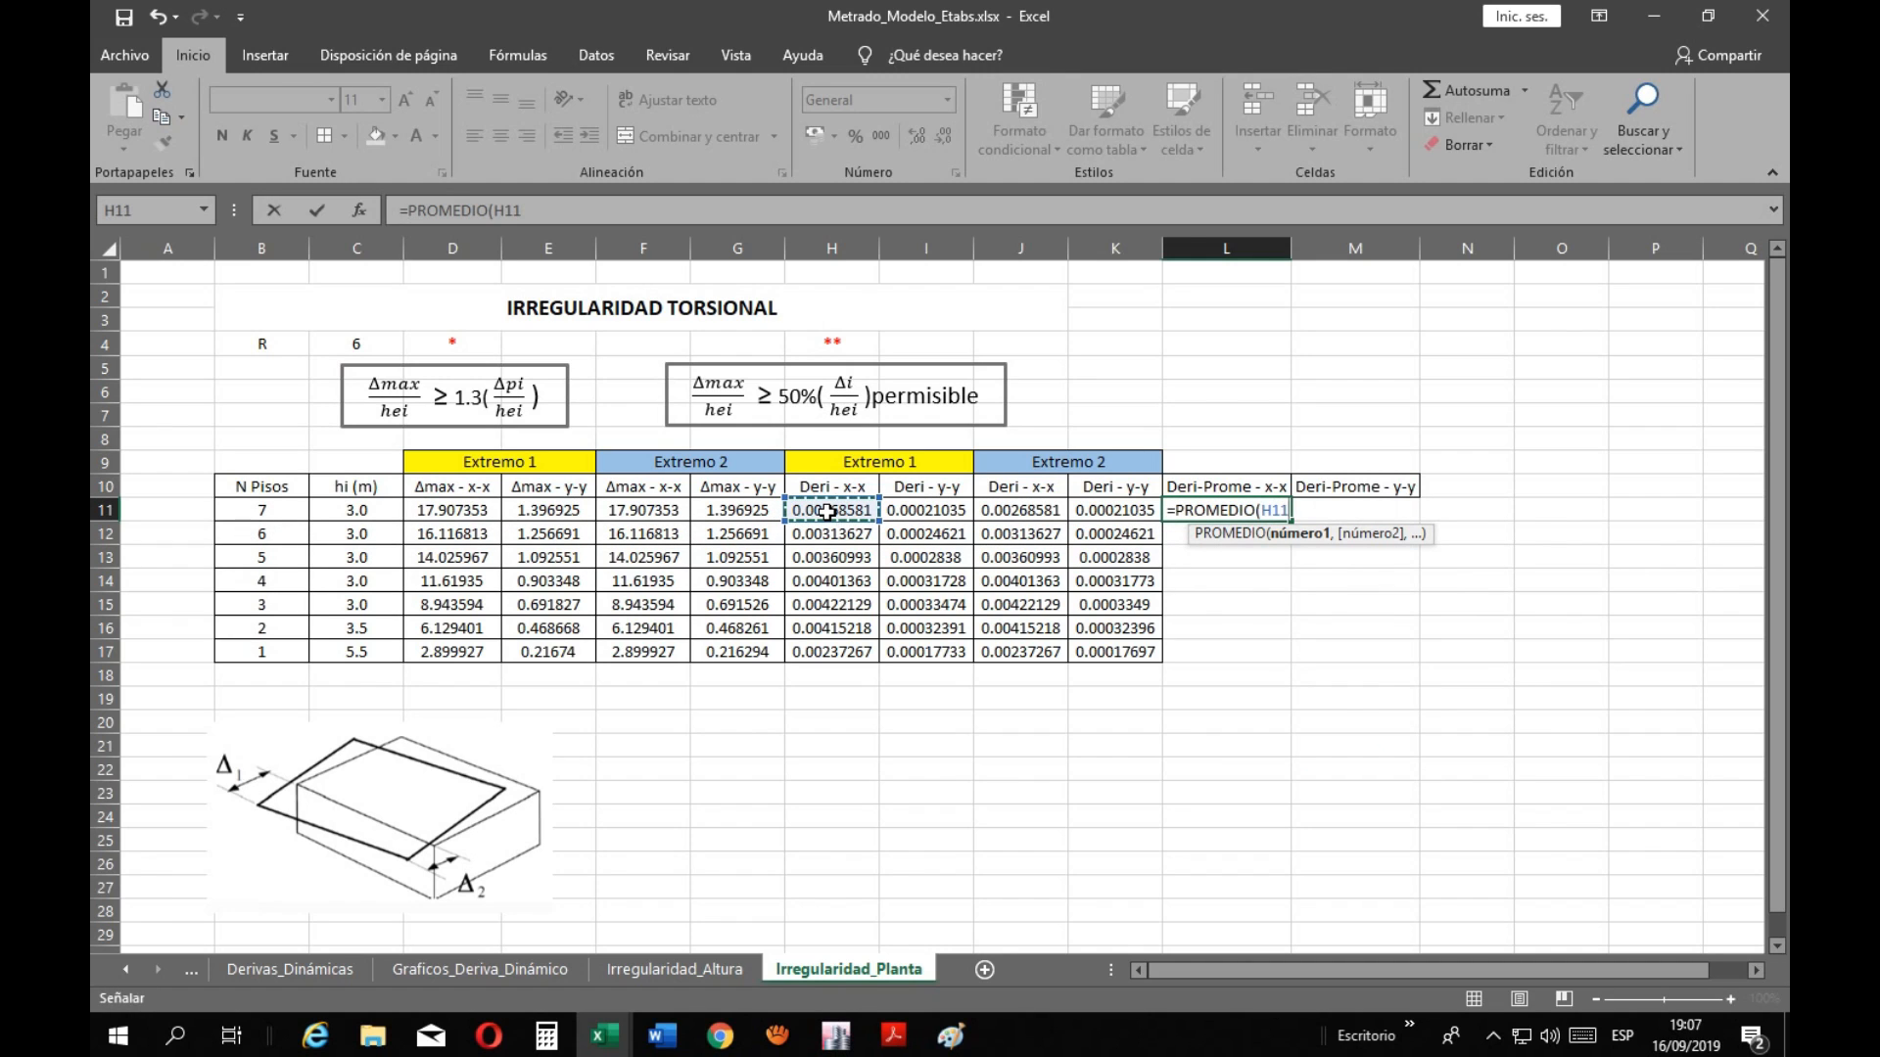
type(",")
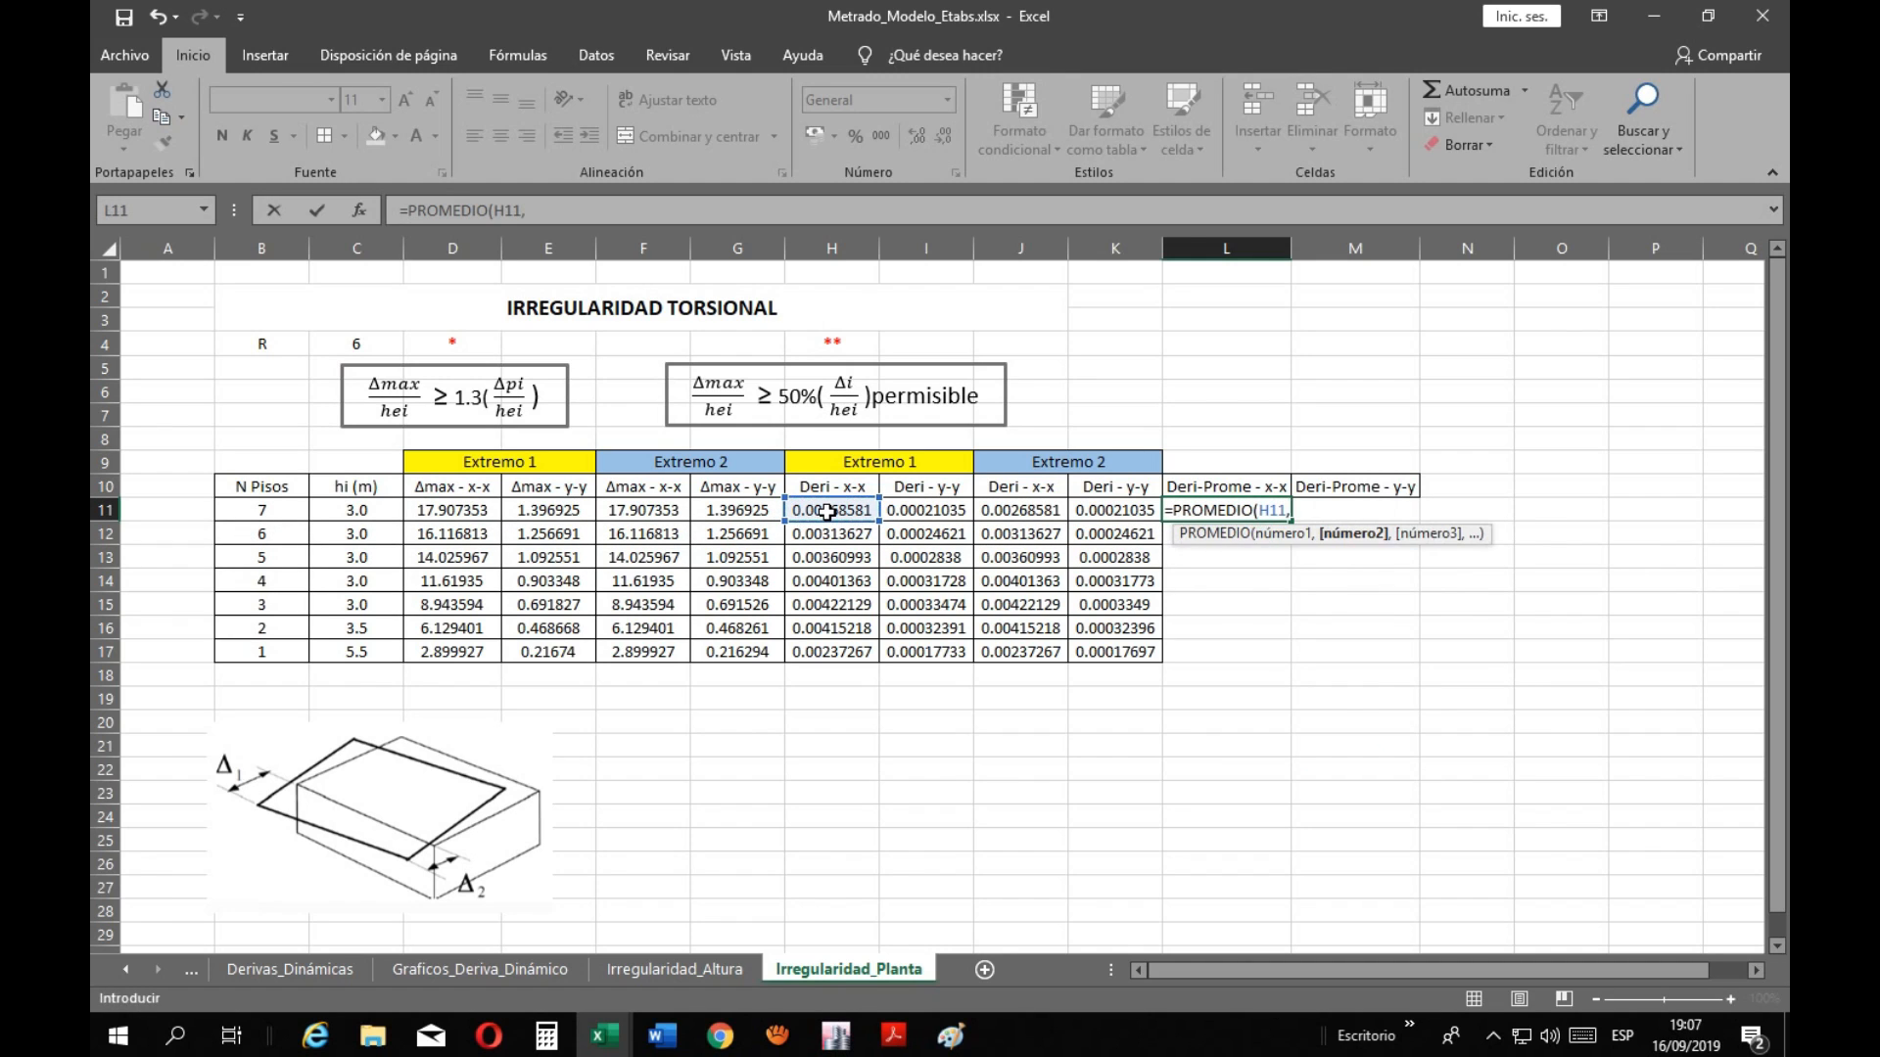
left_click(1014, 516)
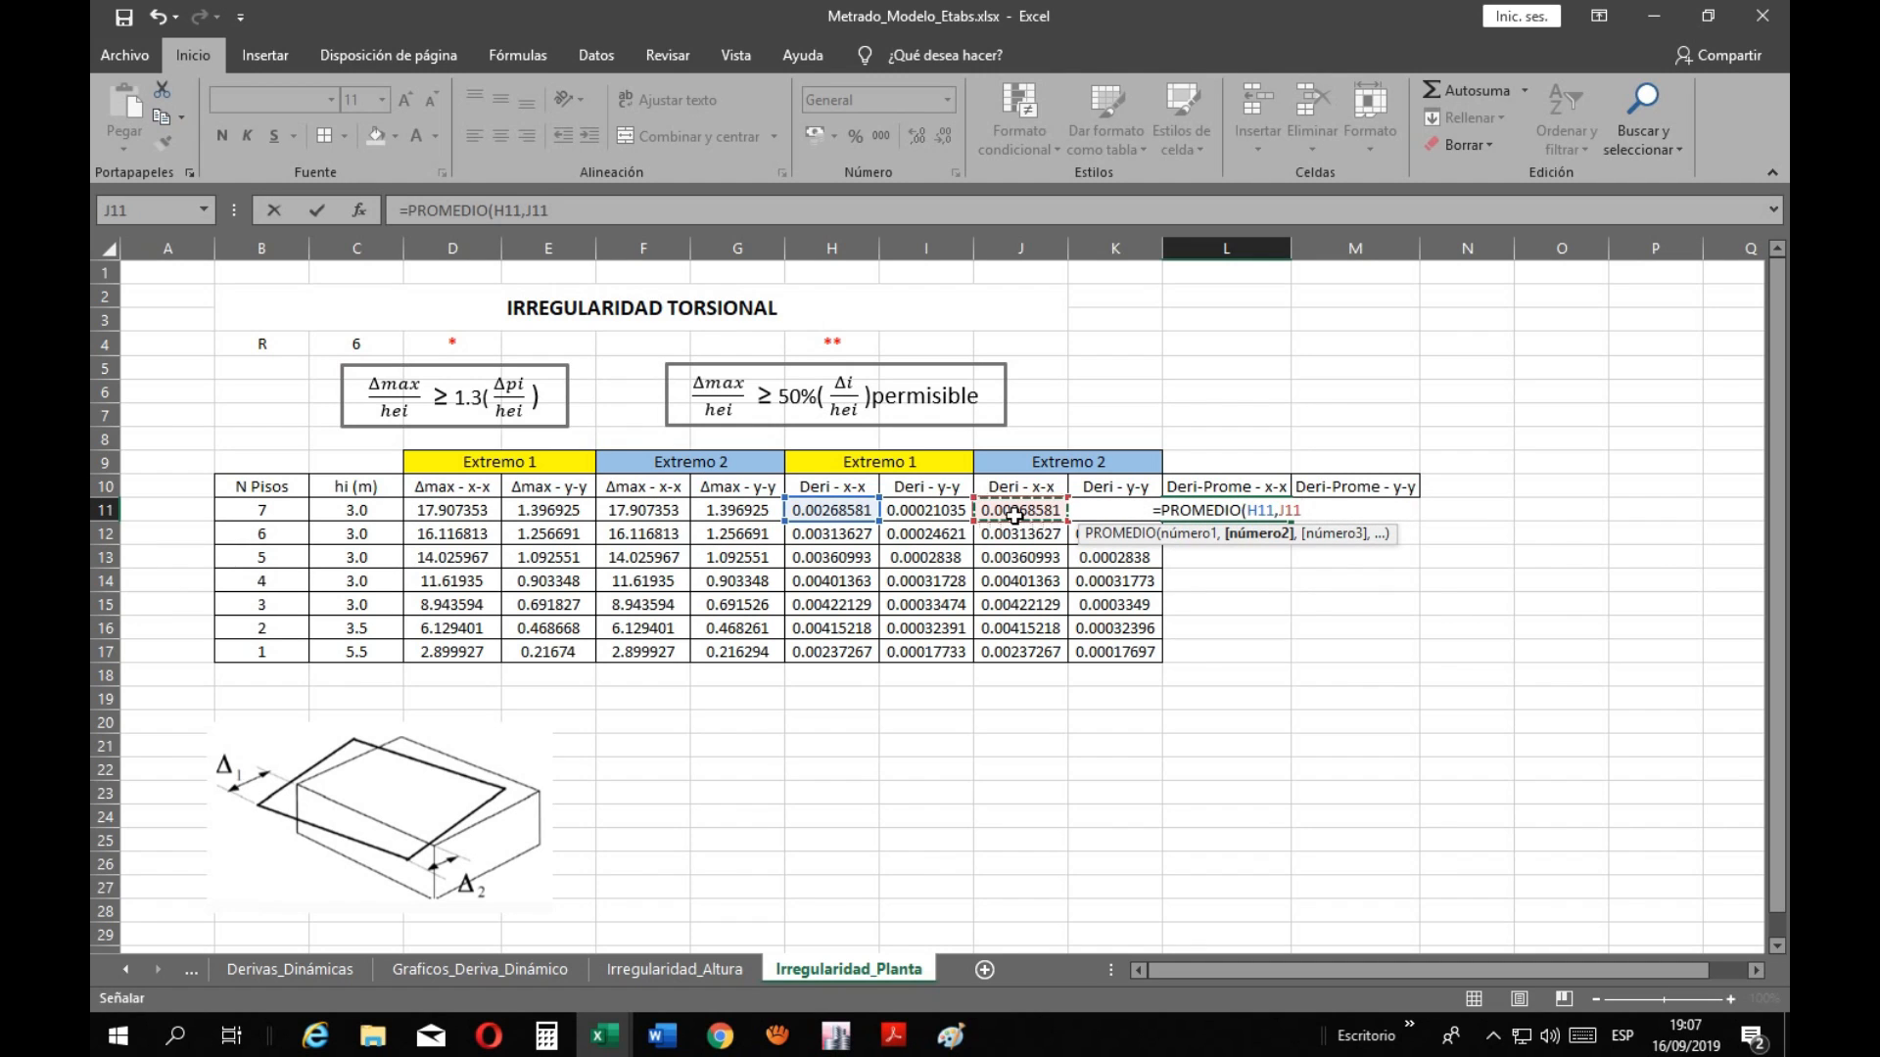
key("Return")
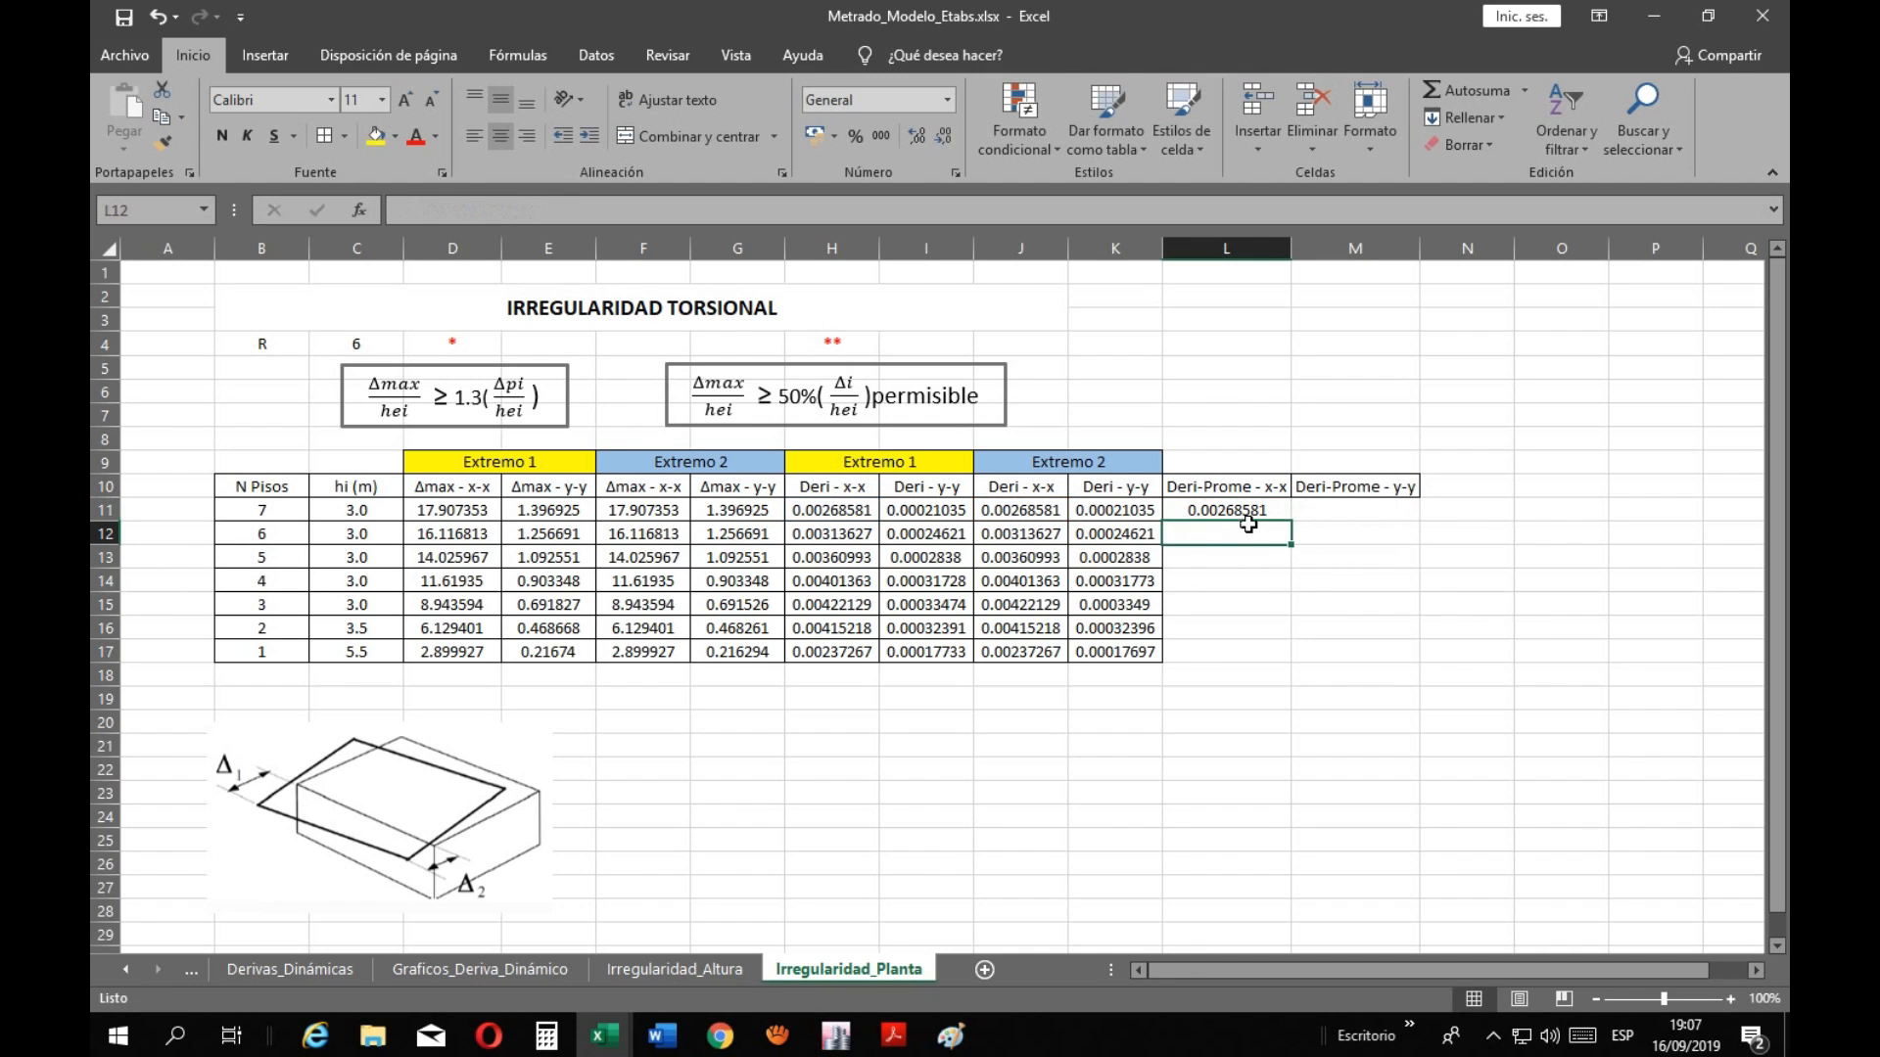
left_click(1238, 514)
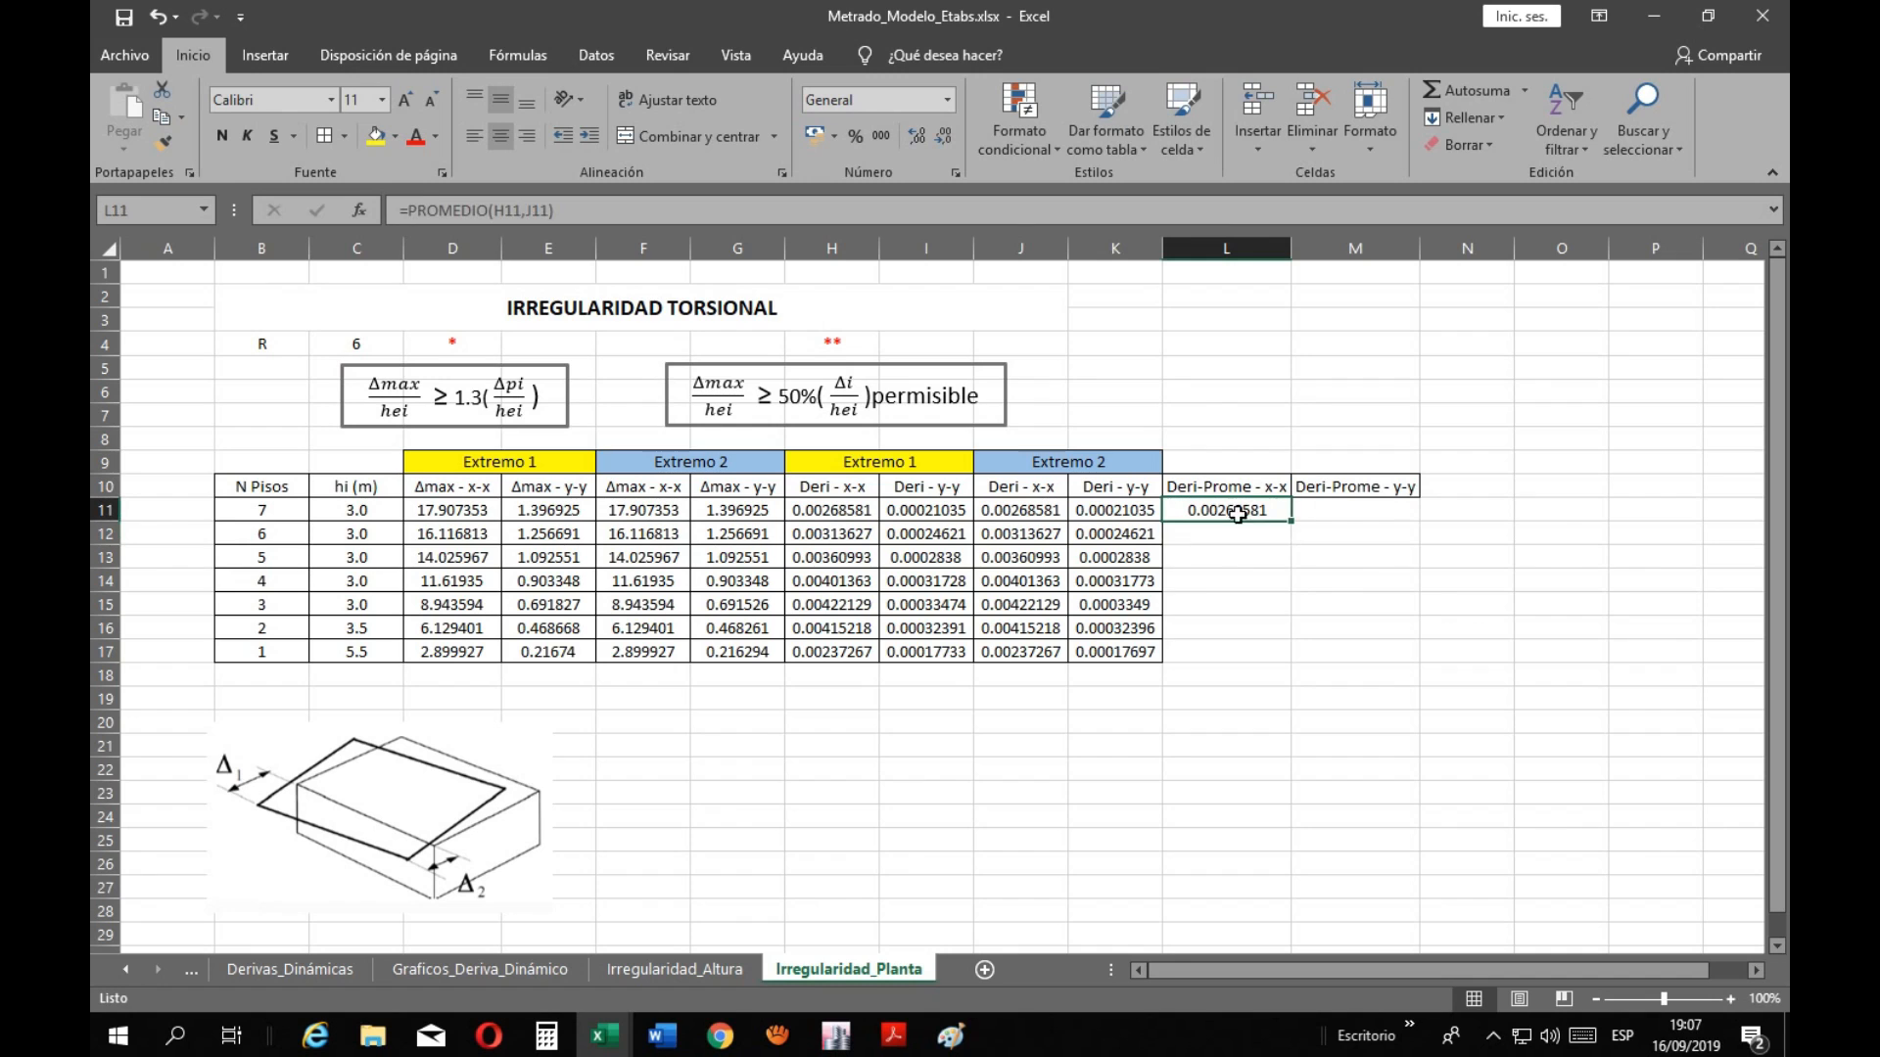
double_click(1291, 522)
Enter =PROMEDIO(I11,K11) in M11 to average both extremes' y-y drifts and fill it down to M17
left_click(1335, 515)
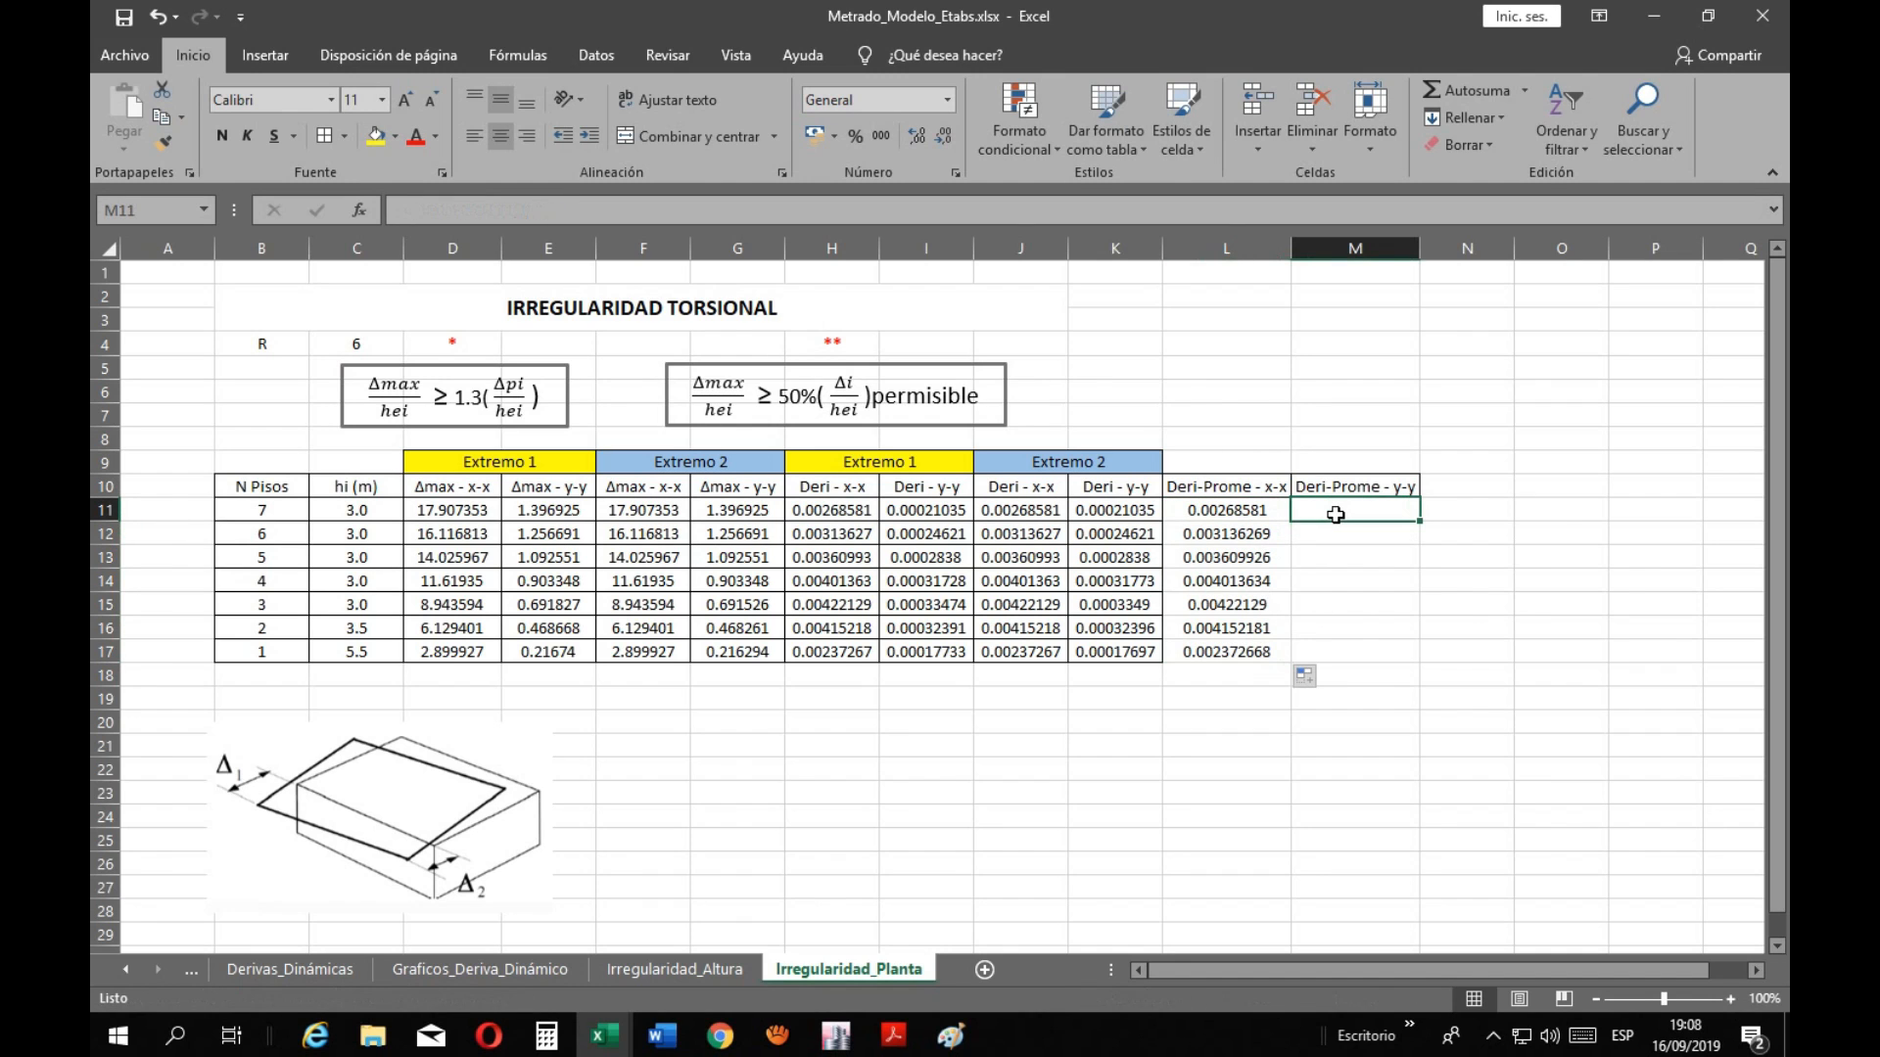
type("=prome")
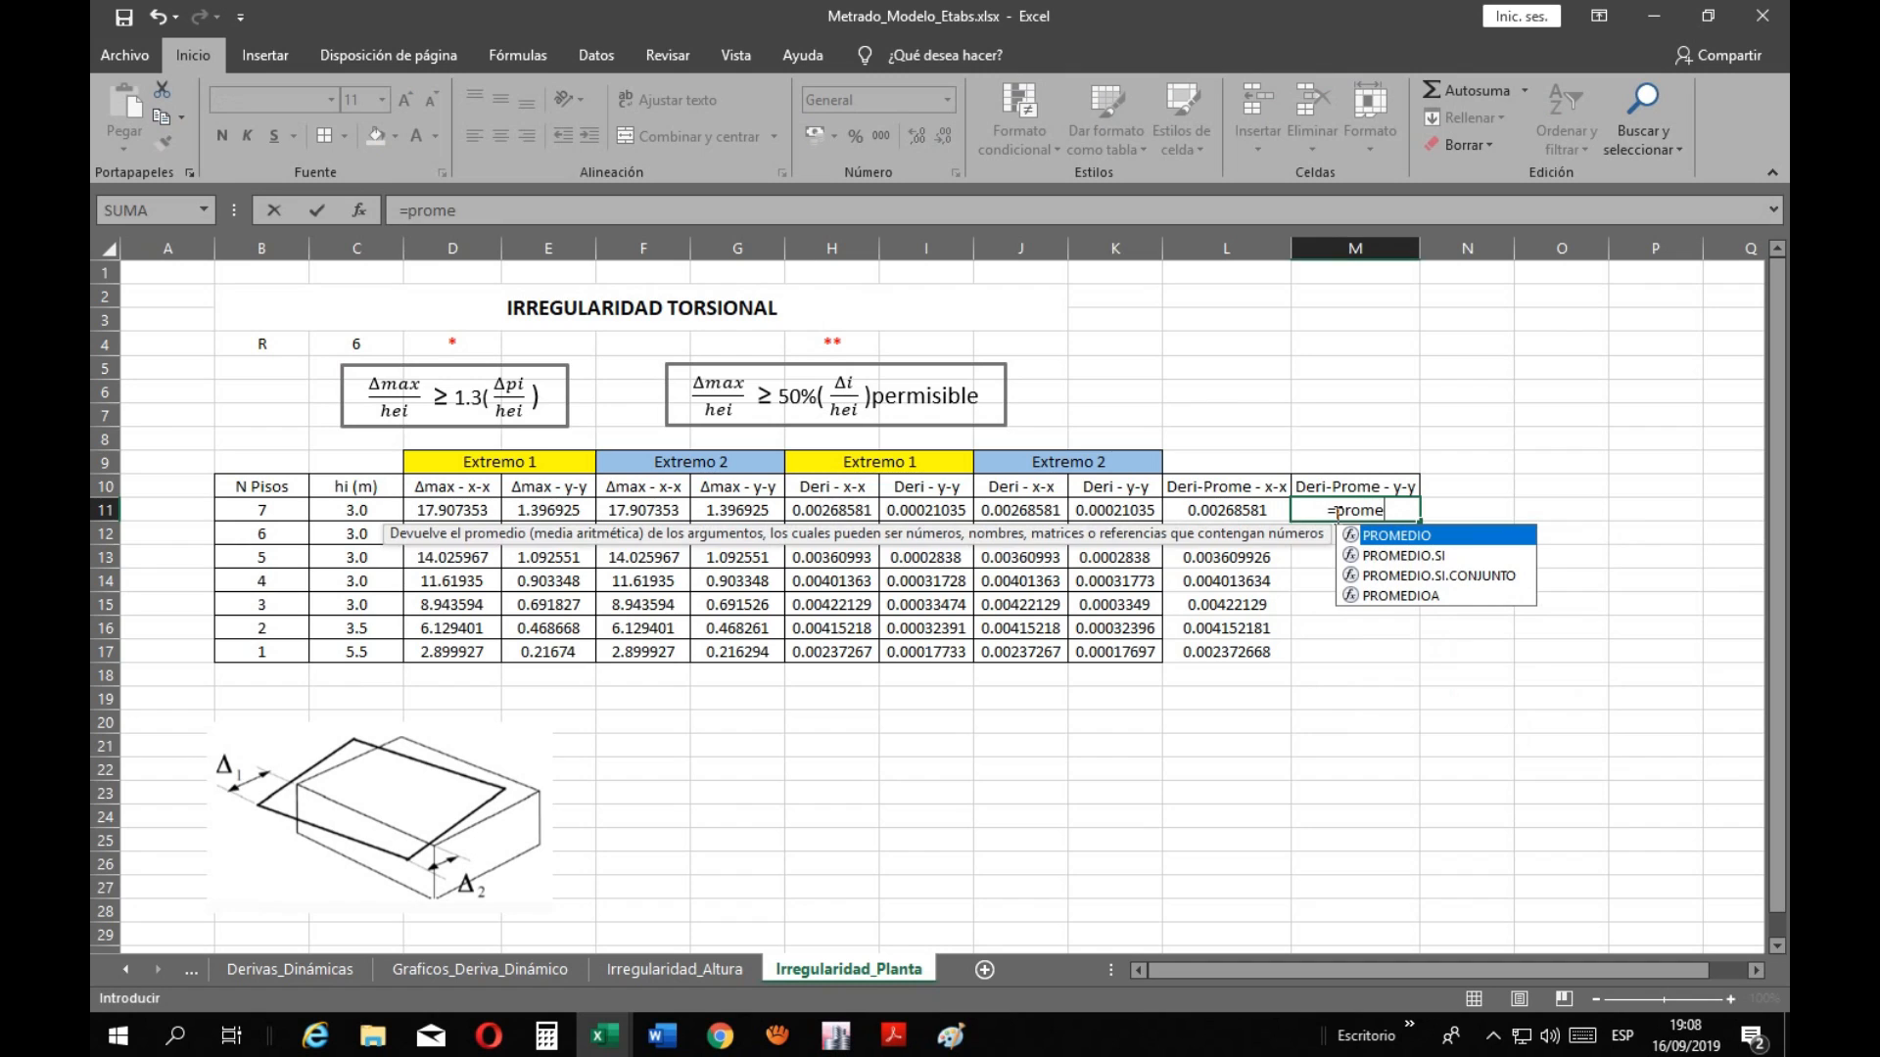
key("Tab")
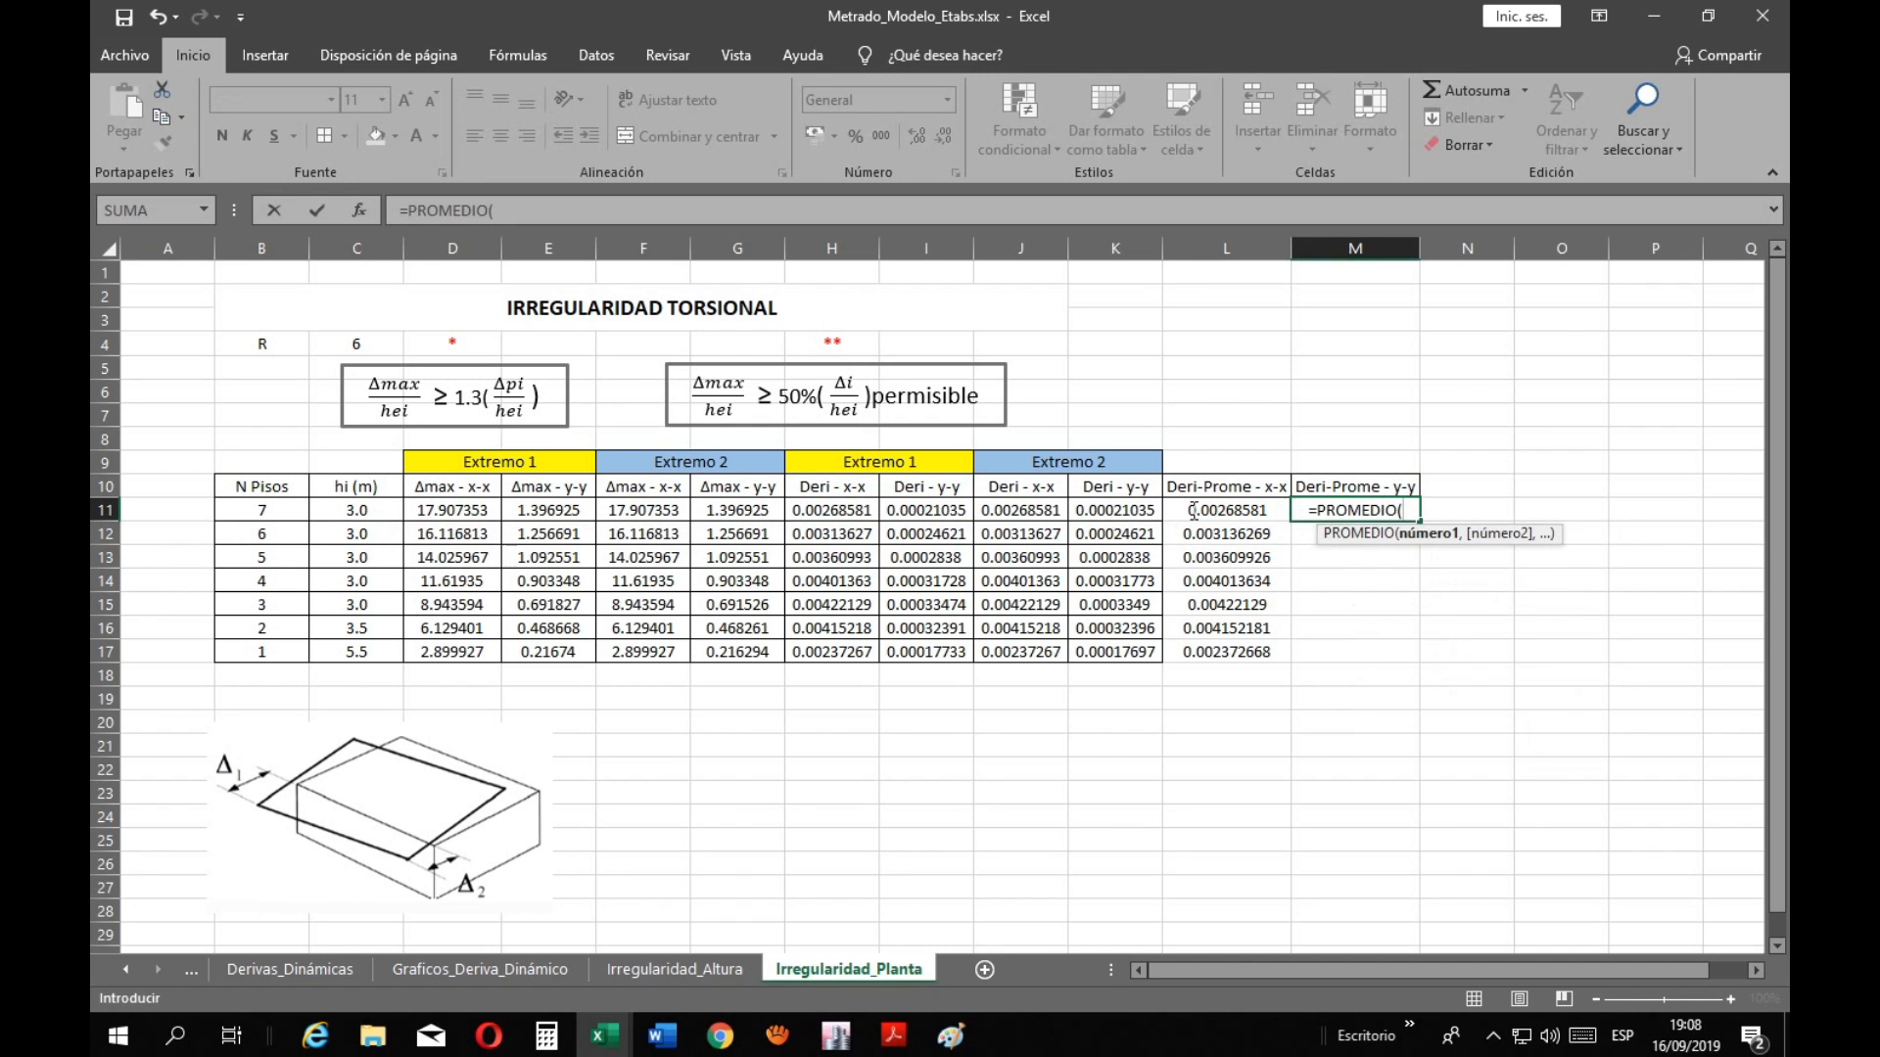
left_click(955, 510)
type(",")
left_click(1101, 511)
key("Return")
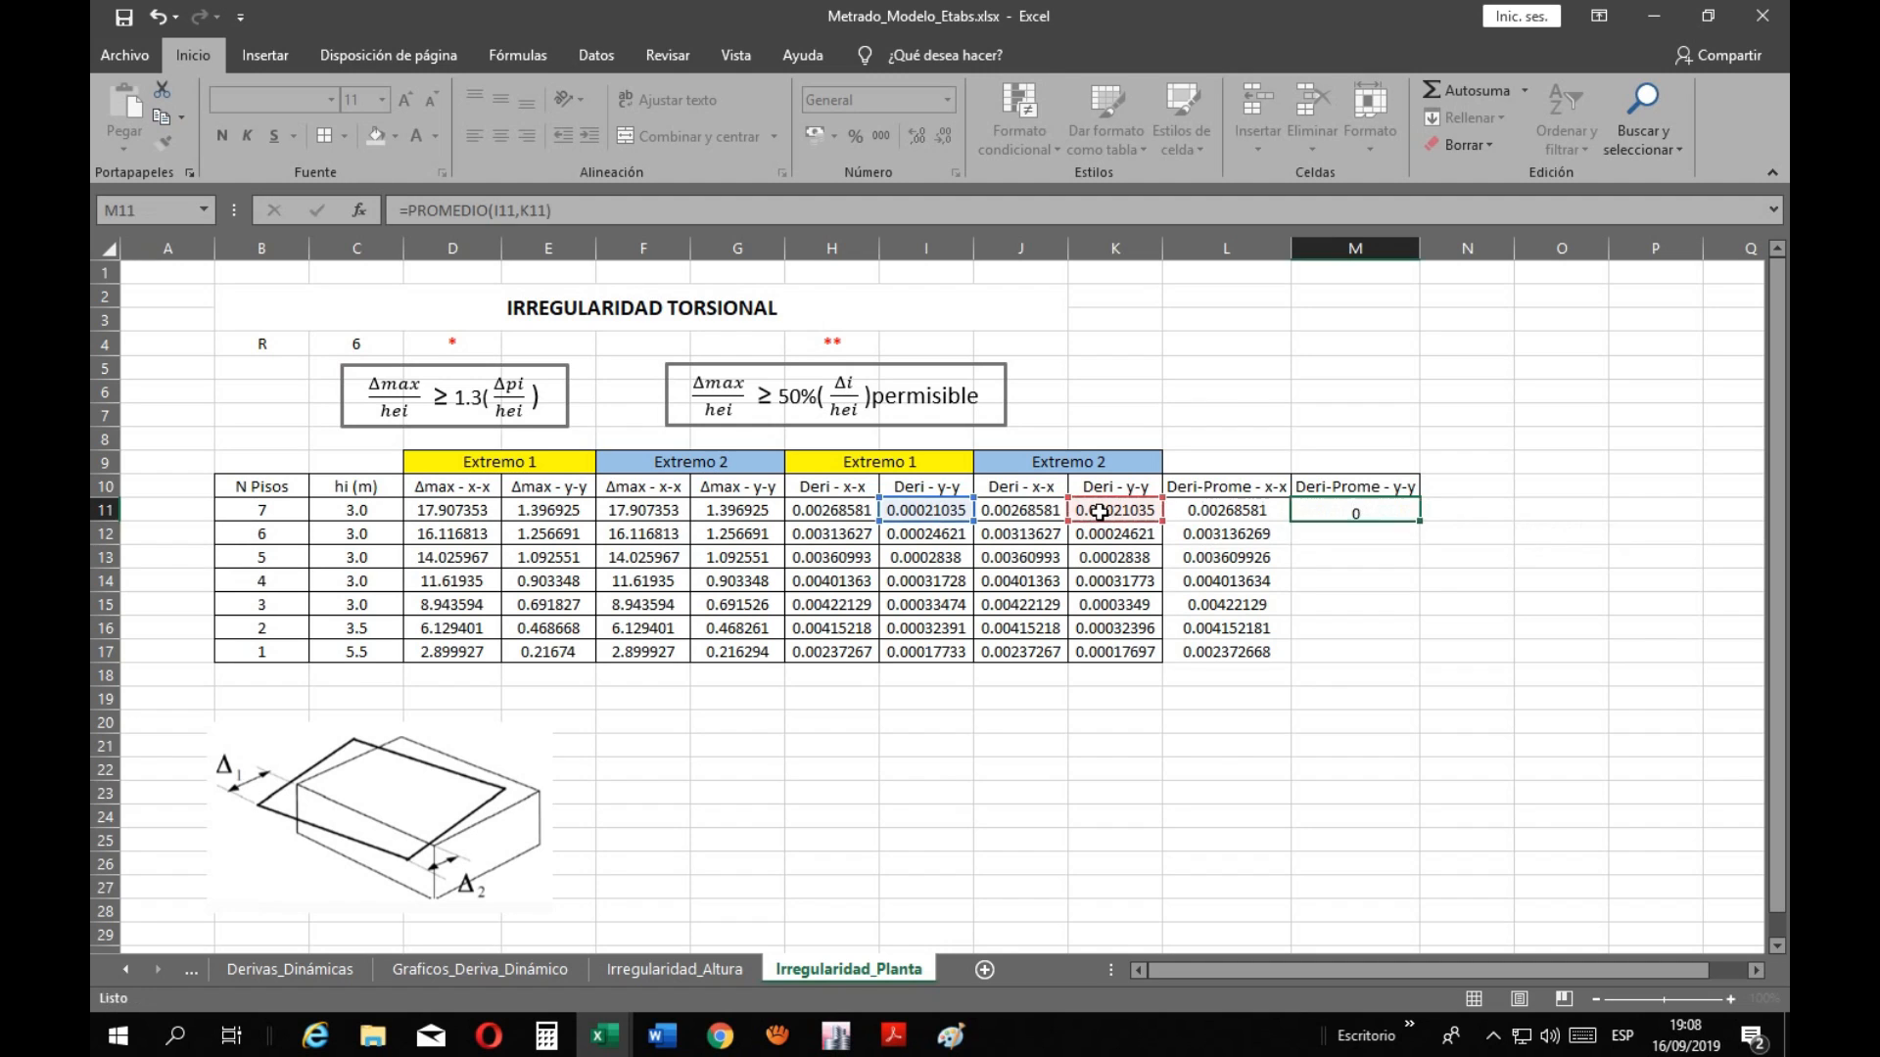
left_click(1367, 513)
double_click(1417, 522)
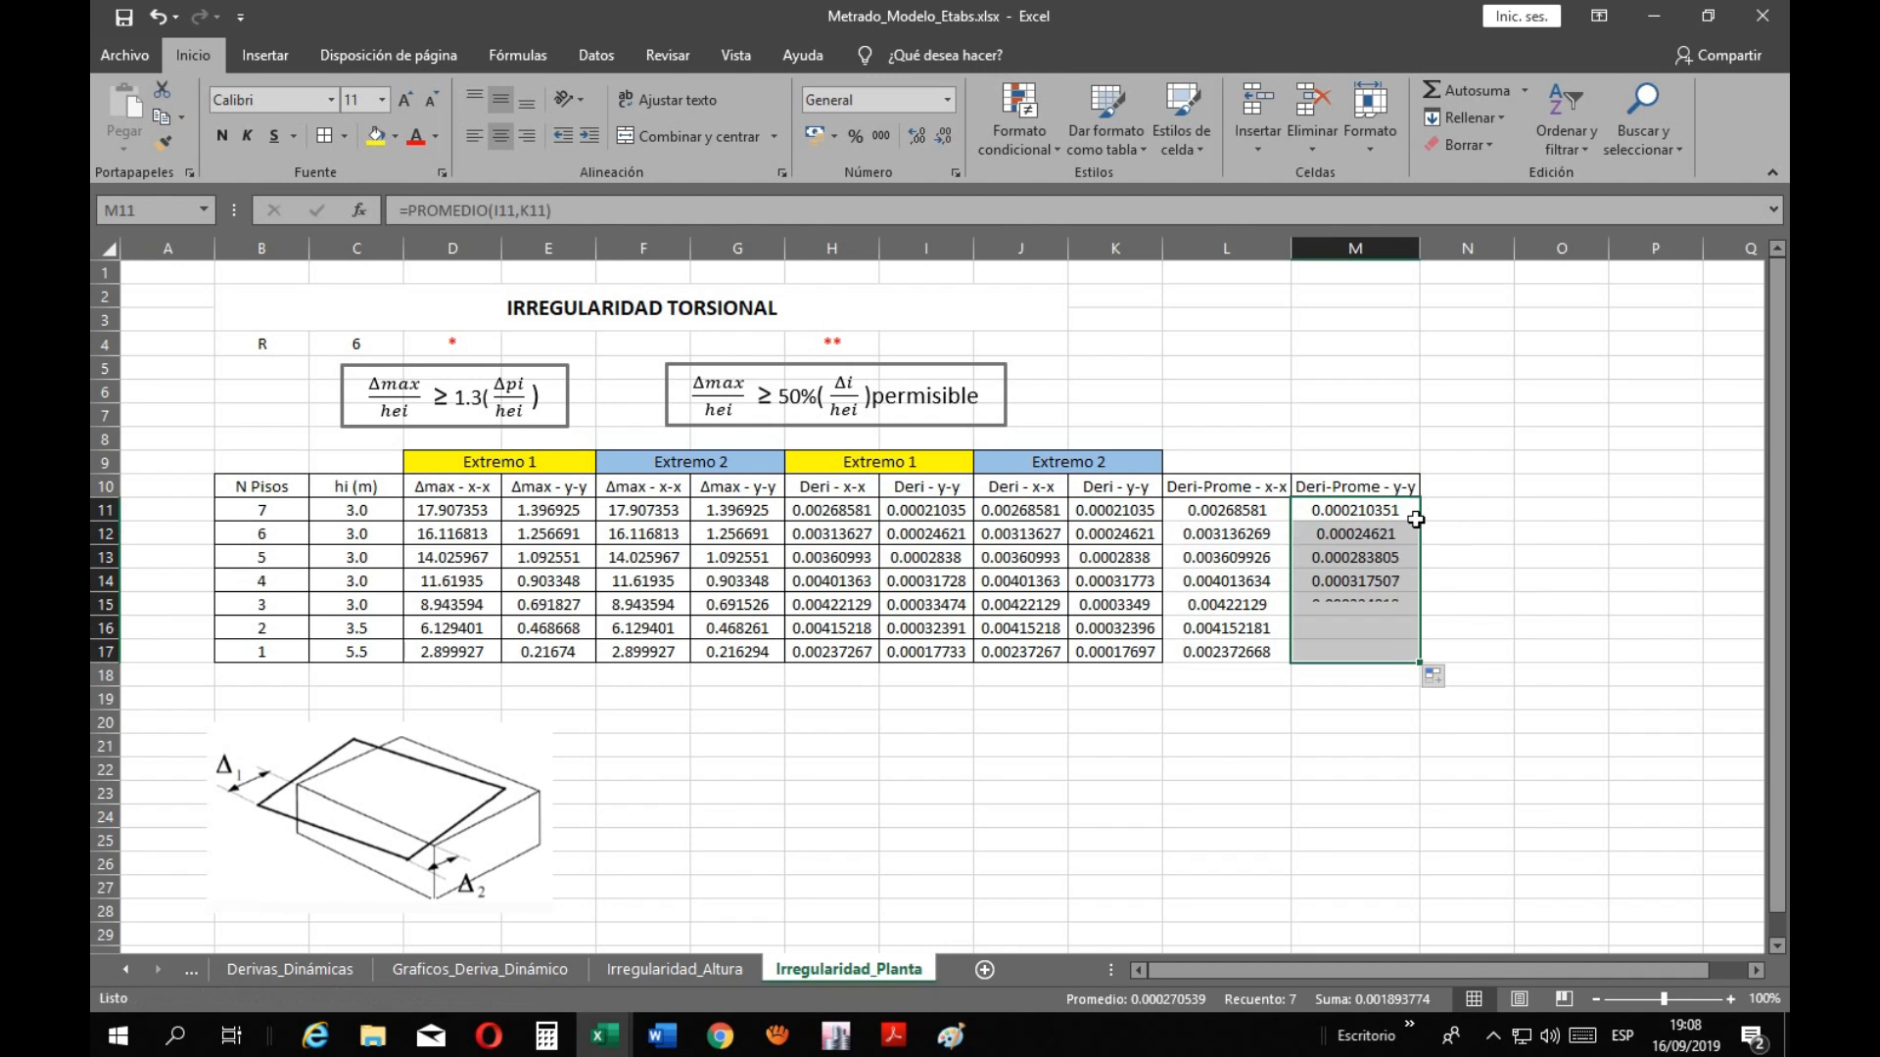
Add cell borders to the average drift values in L11:M17
left_click(1520, 649)
left_click_drag(1188, 510, 1336, 648)
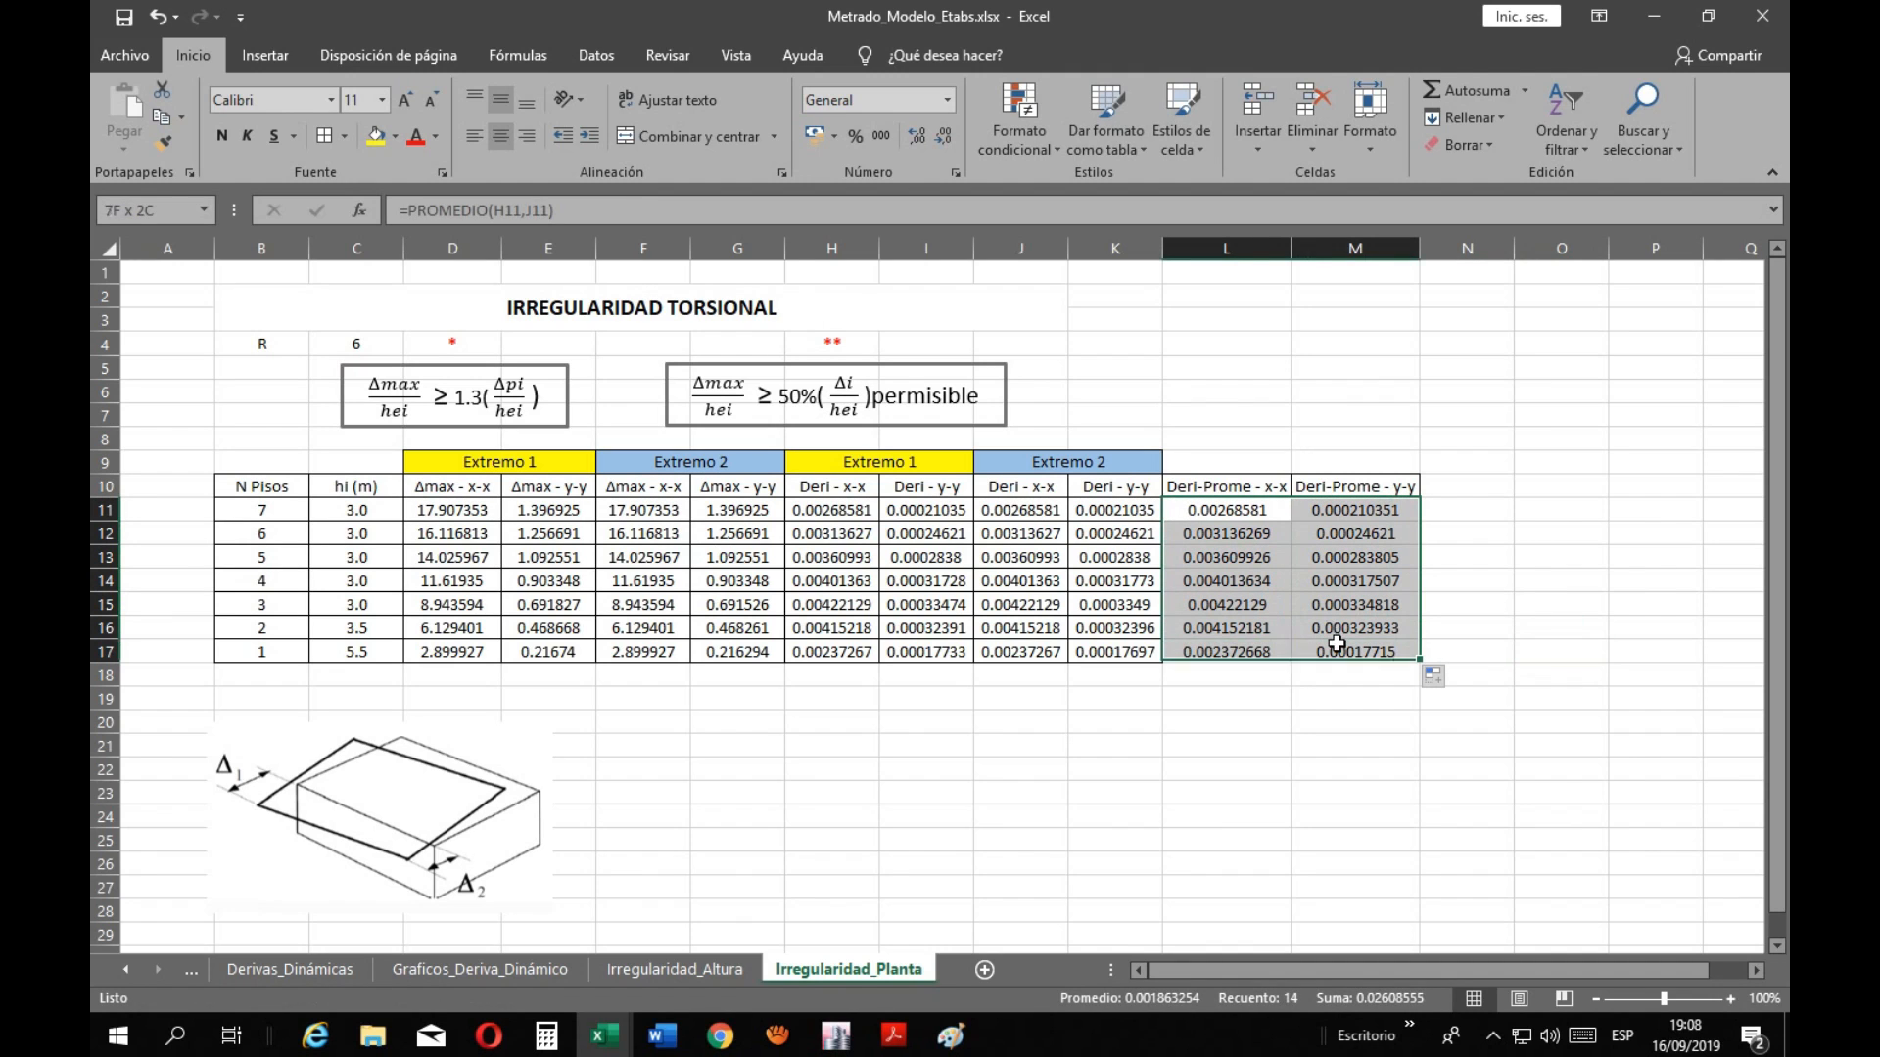
left_click(320, 137)
left_click(1102, 818)
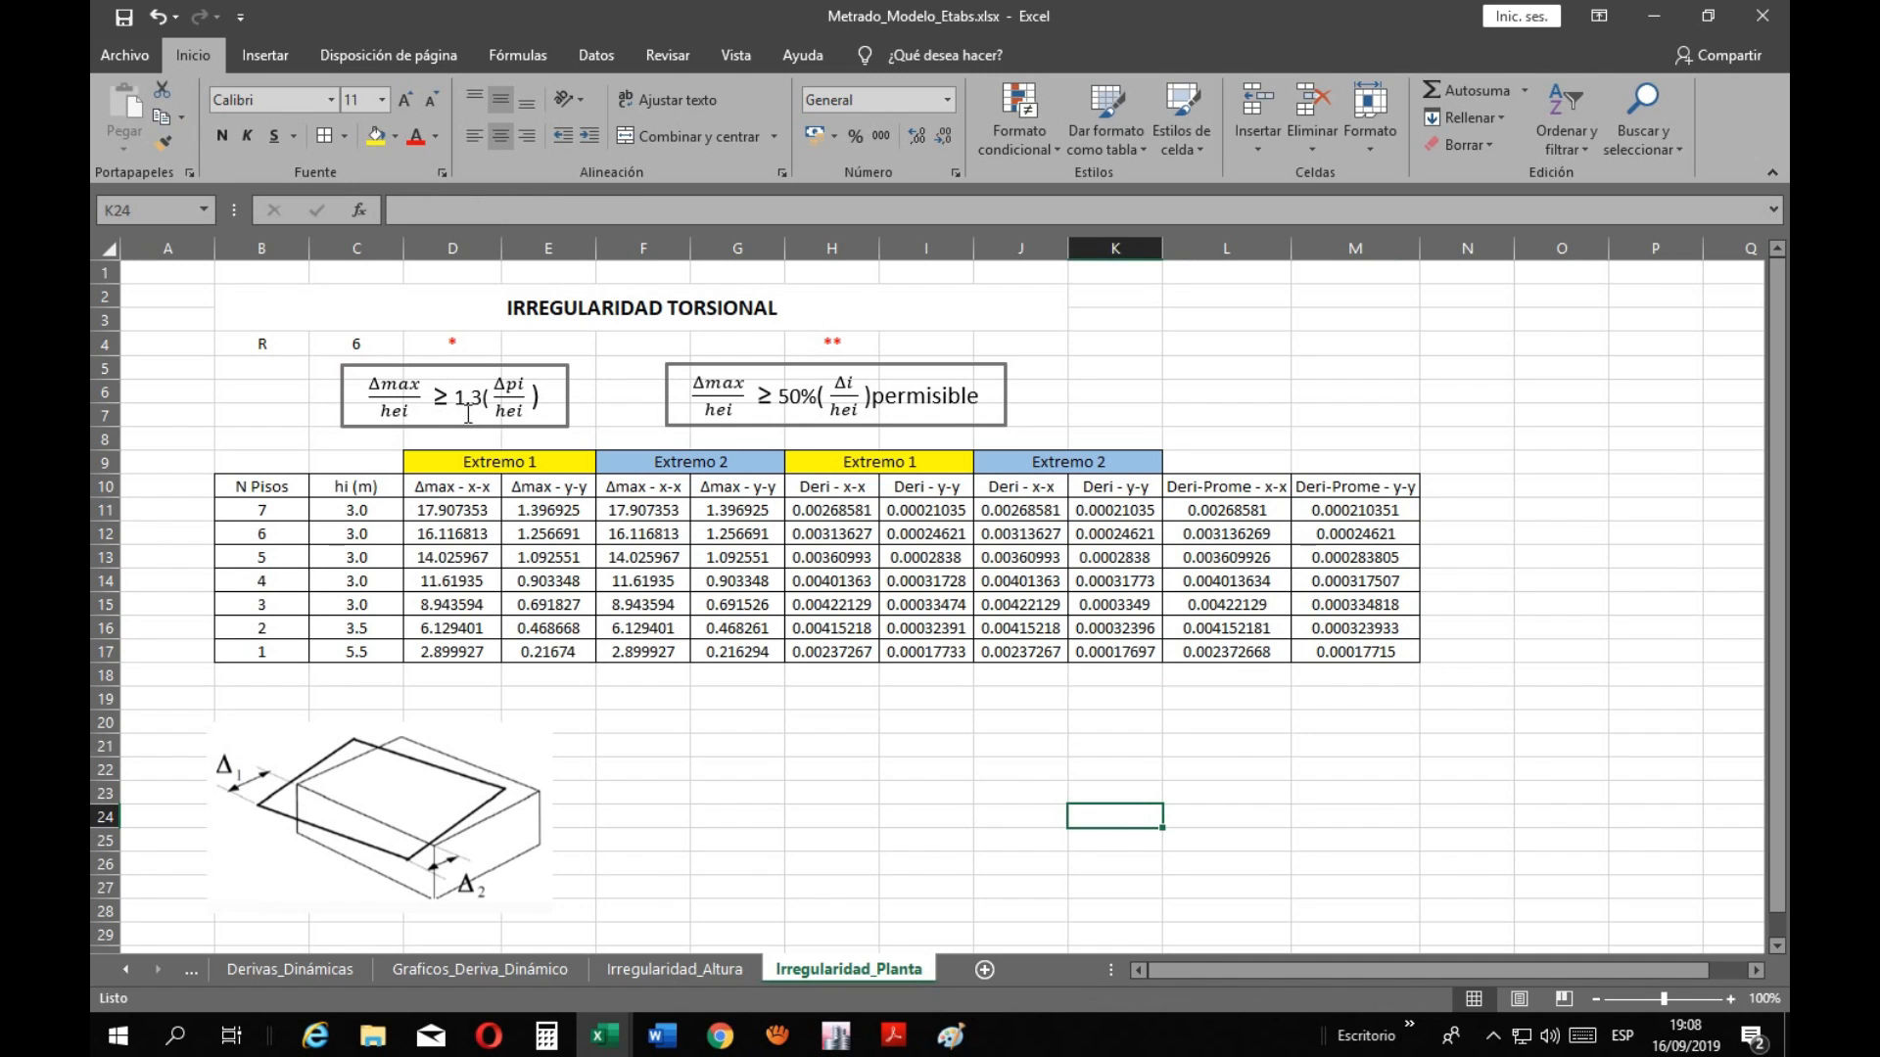
Insert a blank row at row 8, above the drift table
left_click(1212, 513)
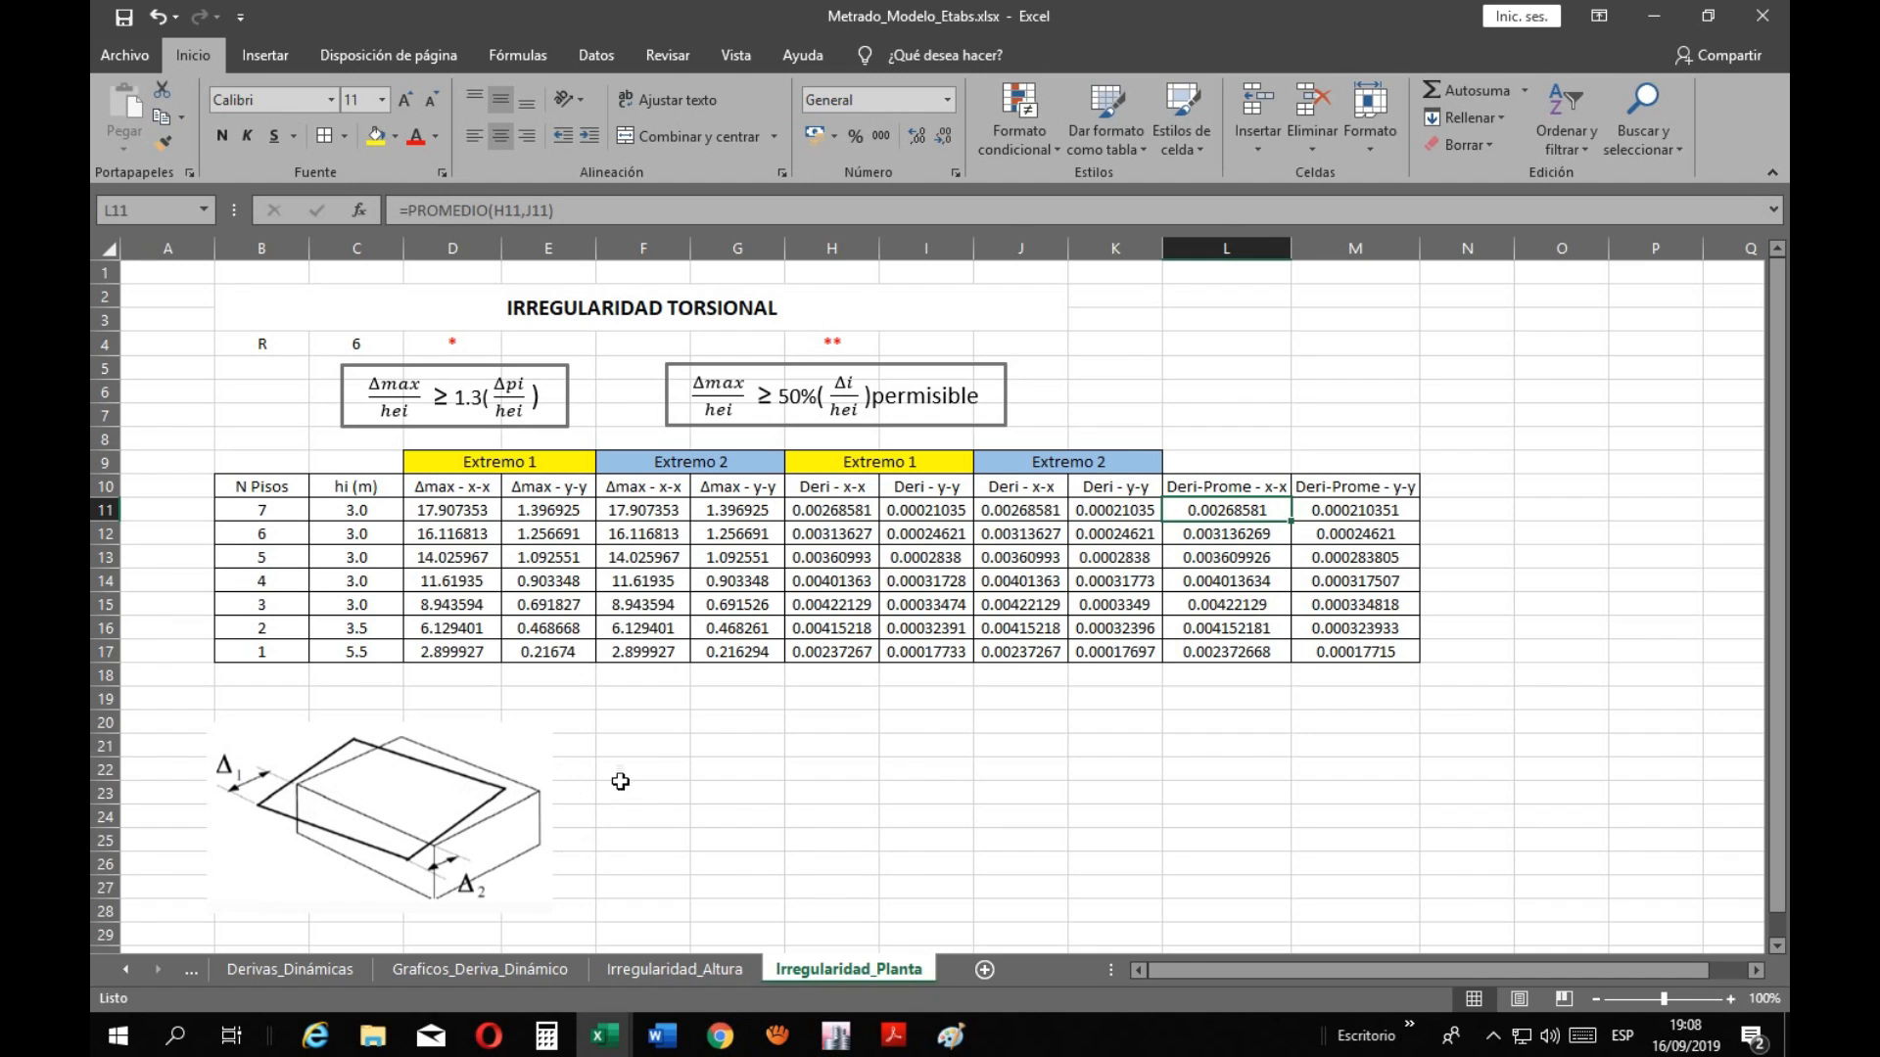
right_click(107, 439)
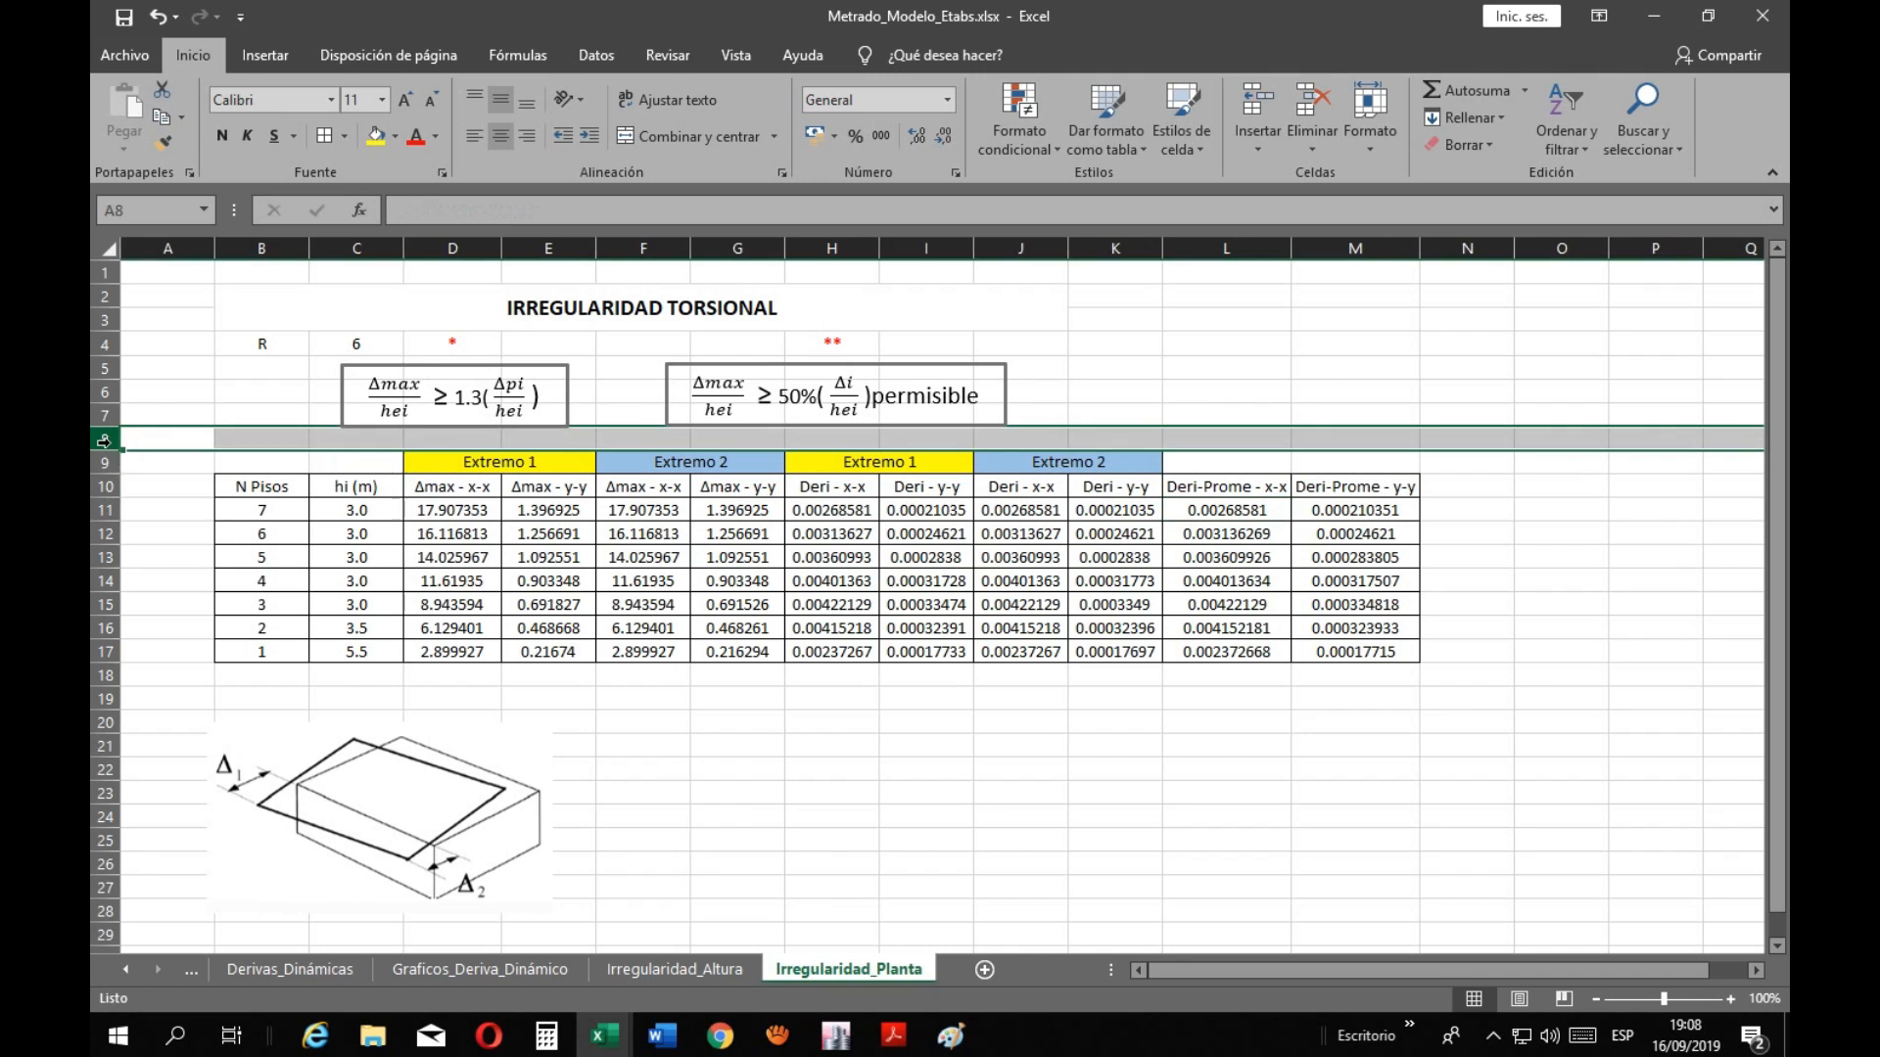
left_click(196, 607)
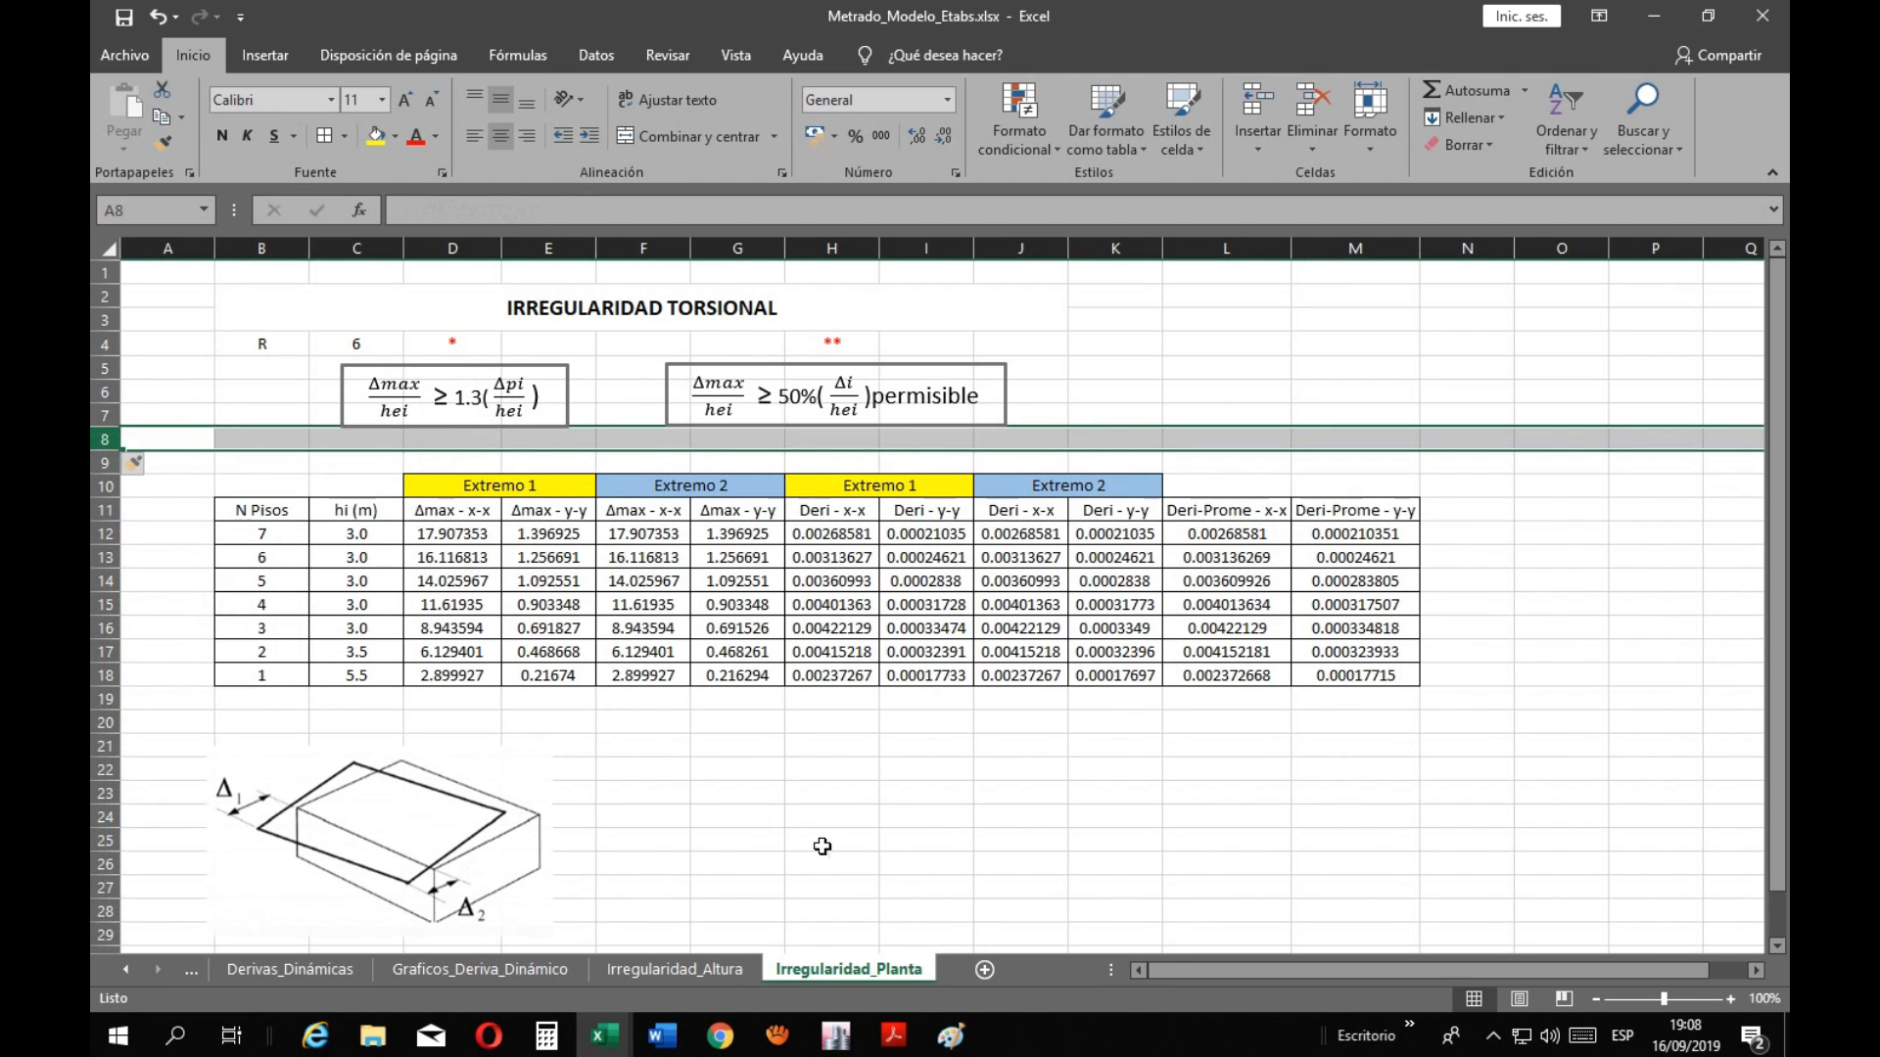
left_click(827, 842)
Merge and center D8:I9 above the table and enter the title "Analisis en X-X"
left_click_drag(418, 445, 925, 460)
left_click(696, 136)
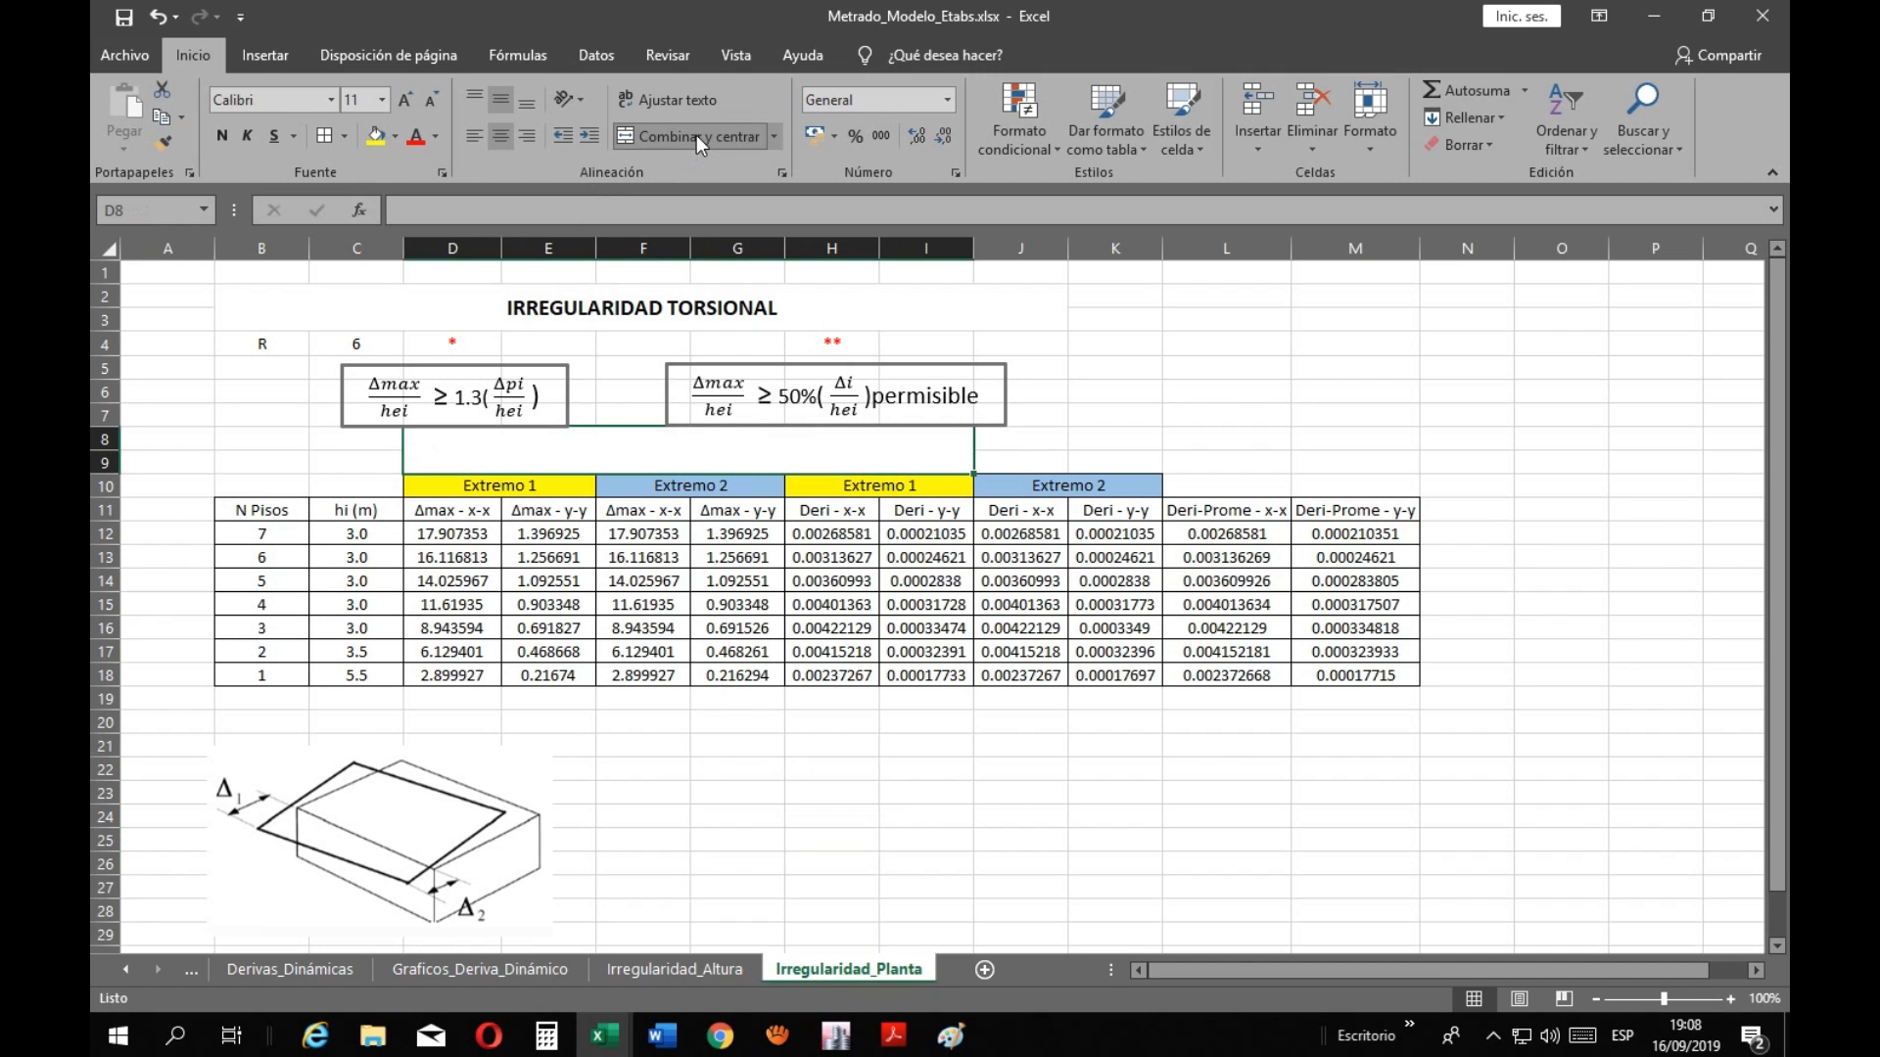
double_click(670, 457)
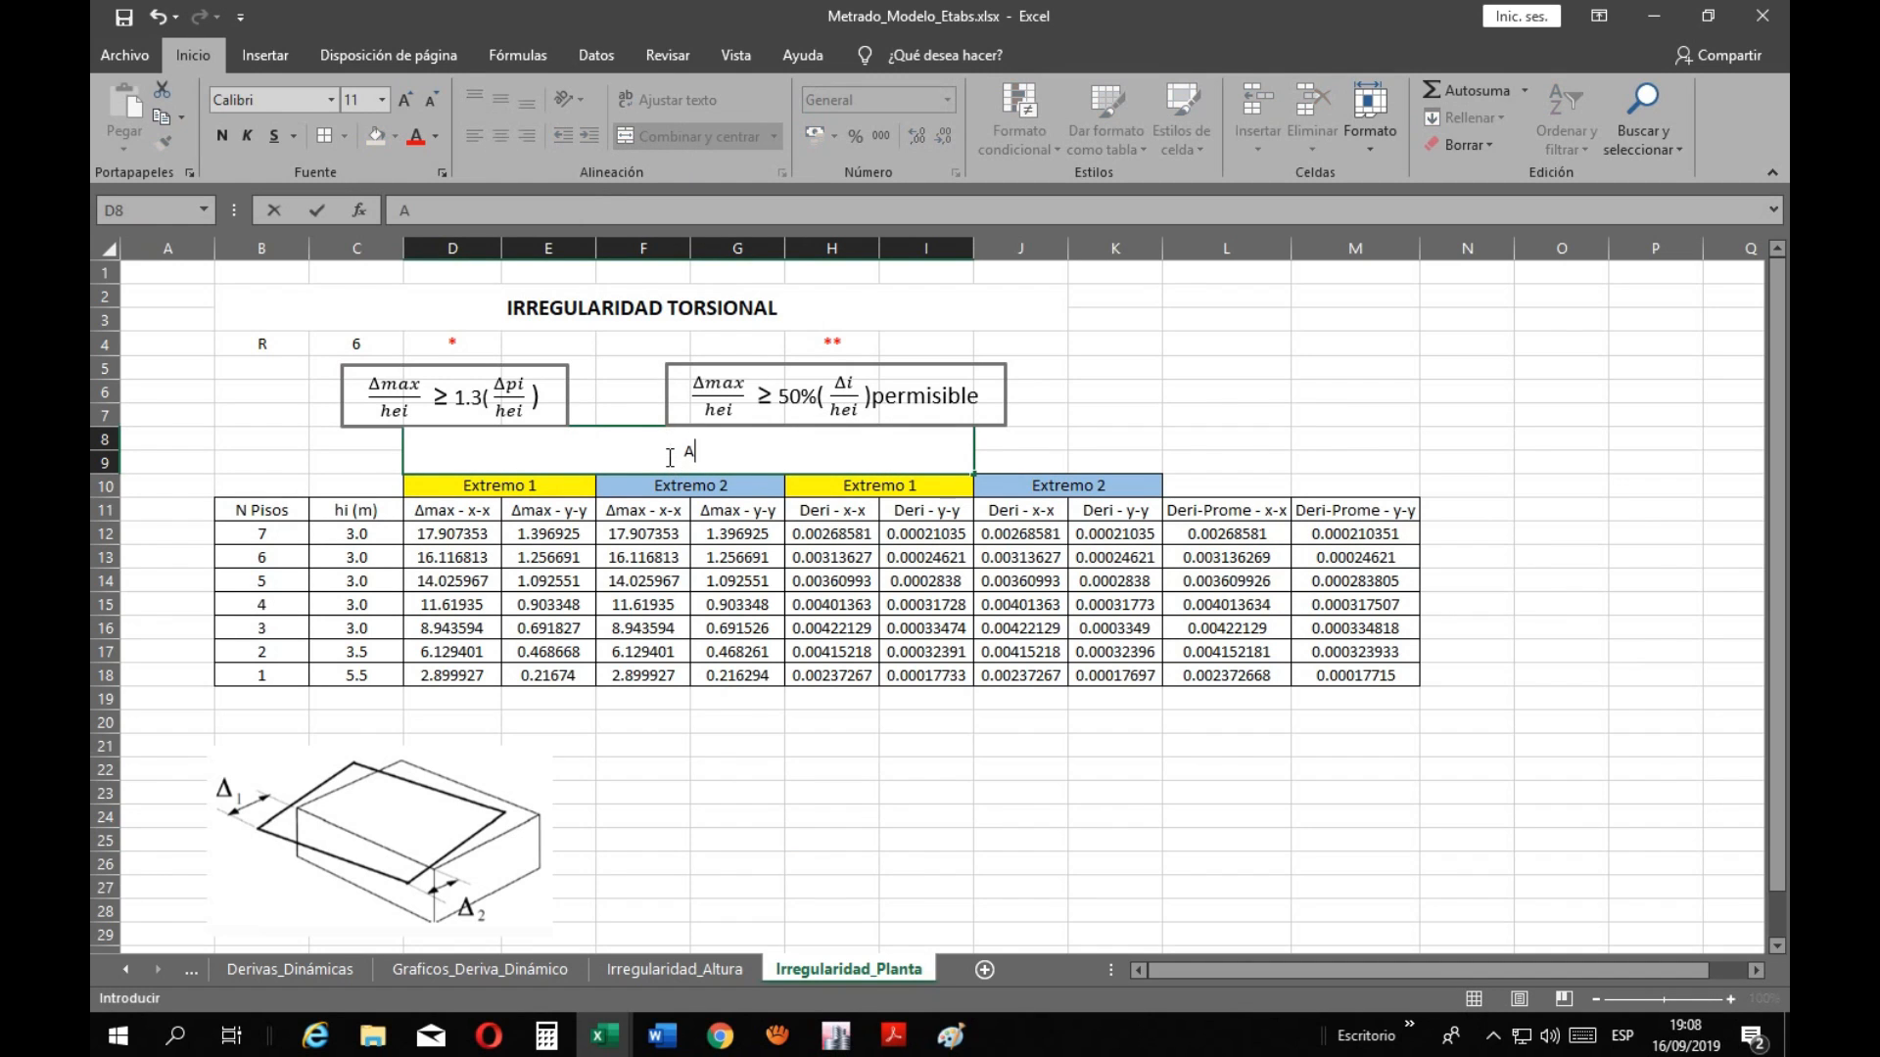
type("Analisis en X-X")
key("Return")
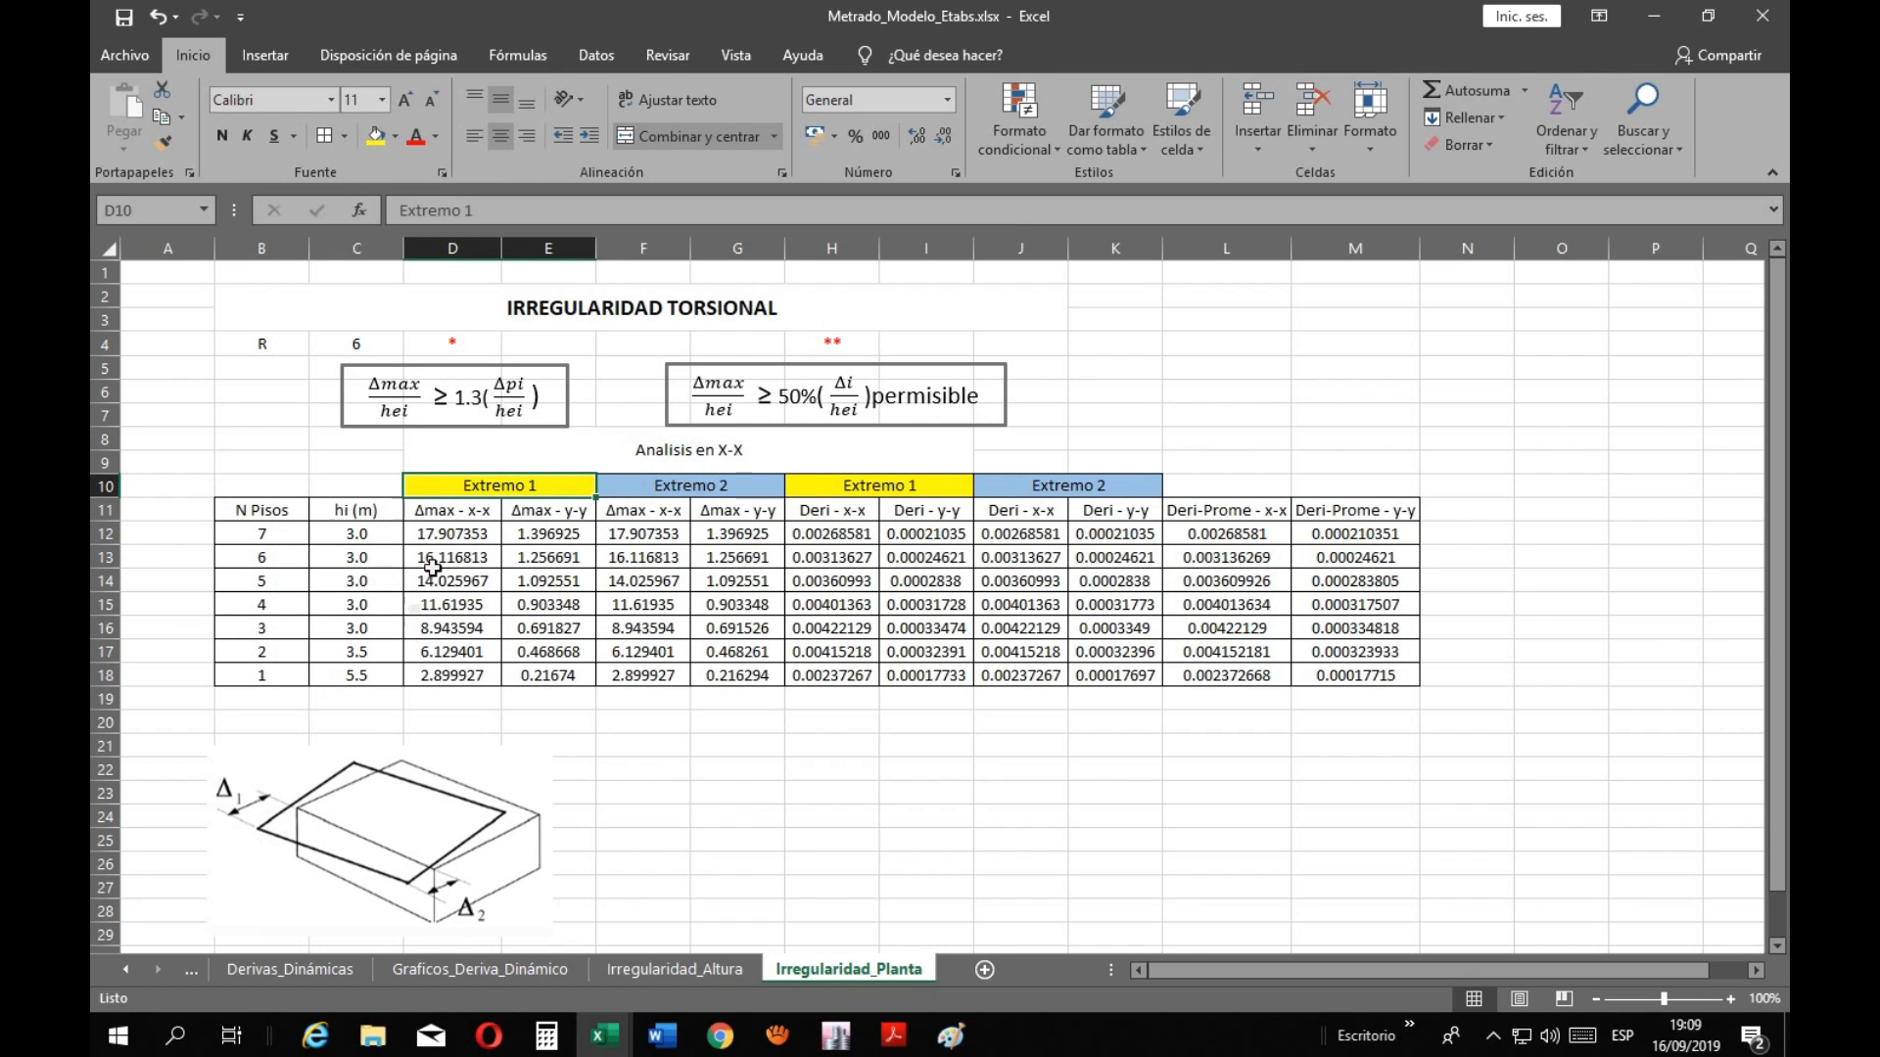
Examine the story 7 displacements, drifts and average drift of both extremes in the x-x and y-y directions
left_click(446, 516)
left_click(538, 516)
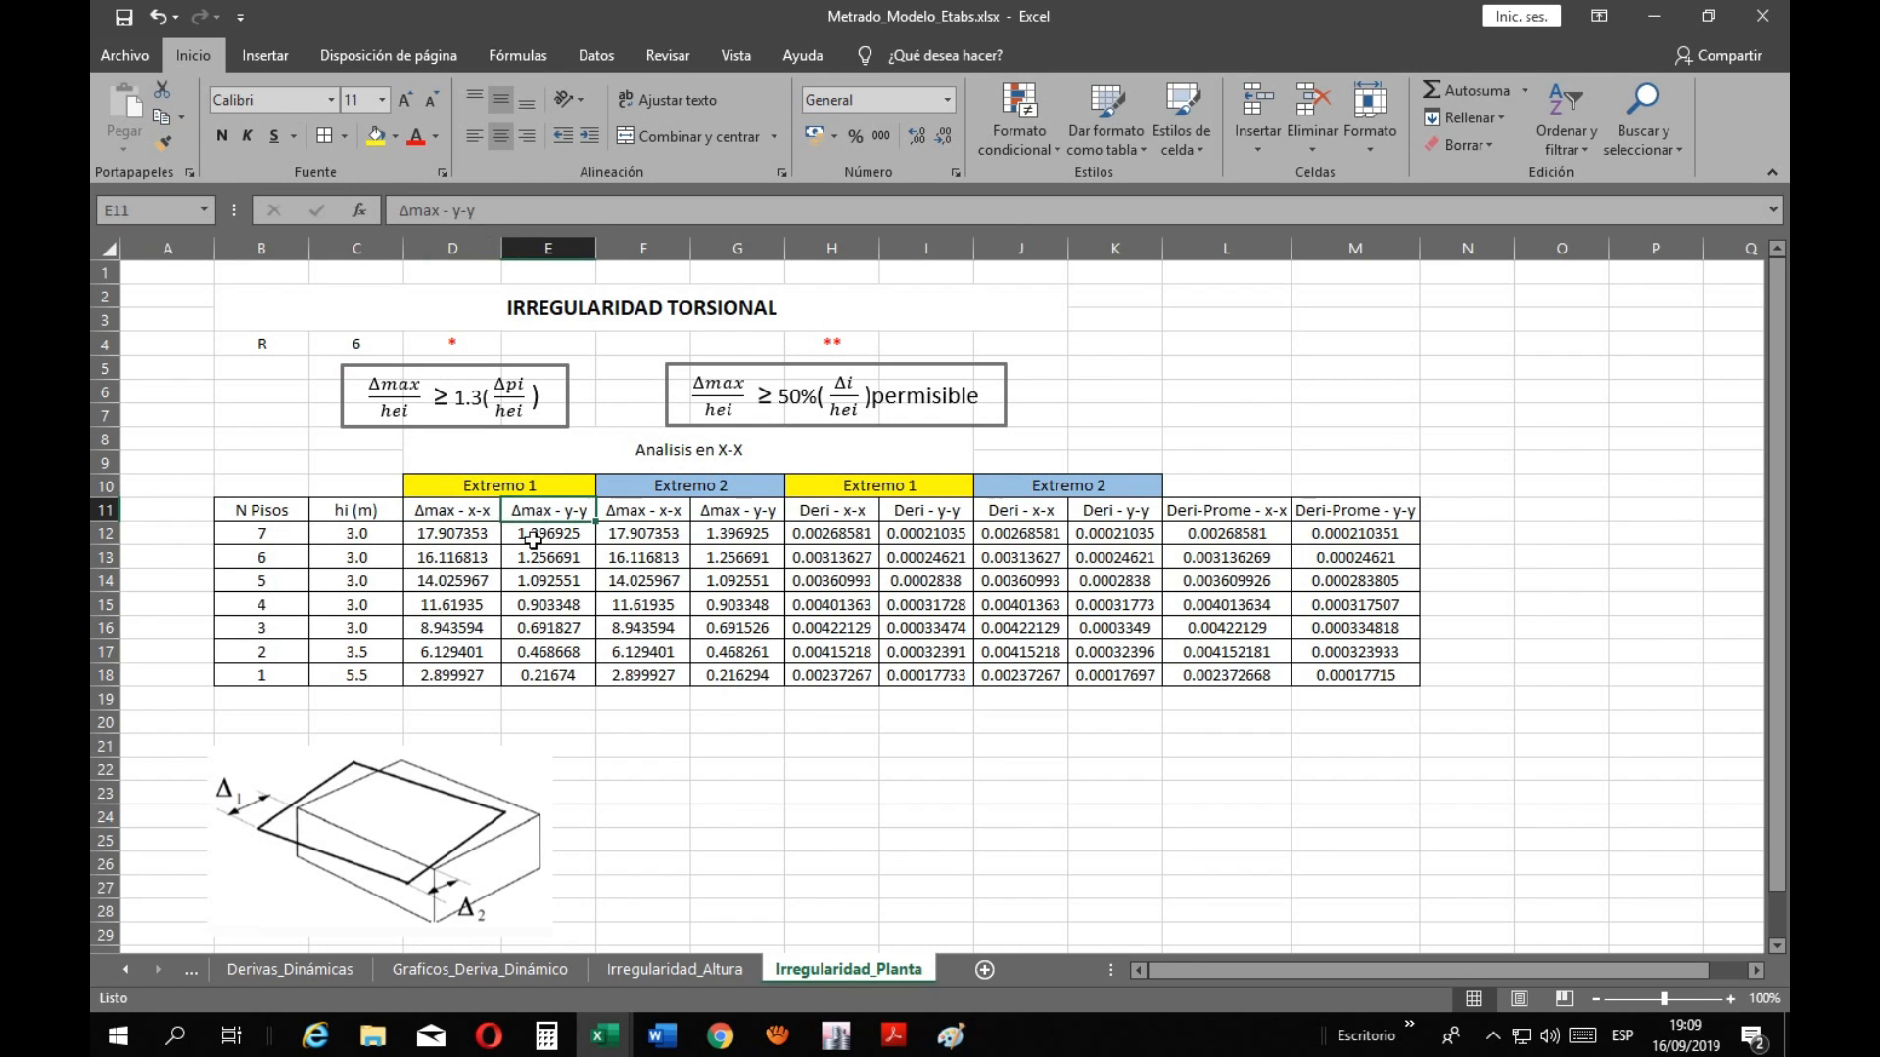
left_click(533, 540)
left_click(450, 535)
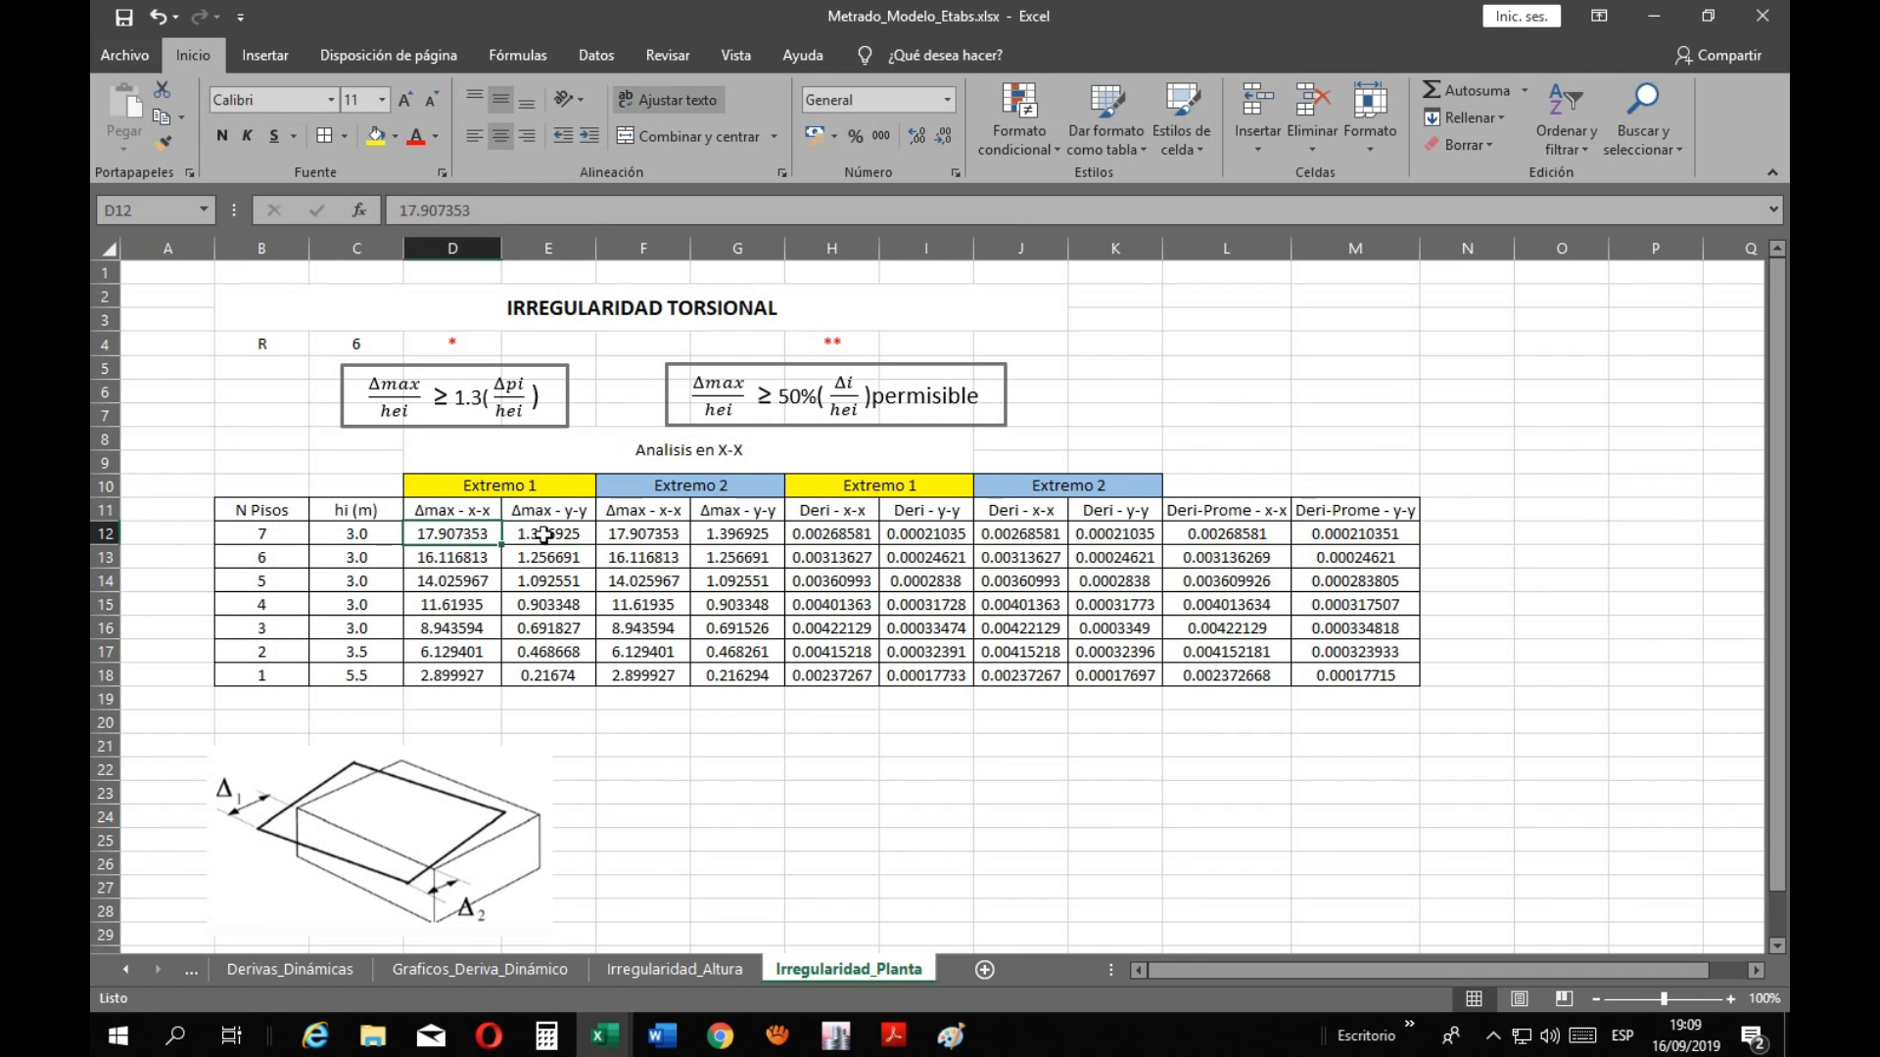
left_click(443, 516)
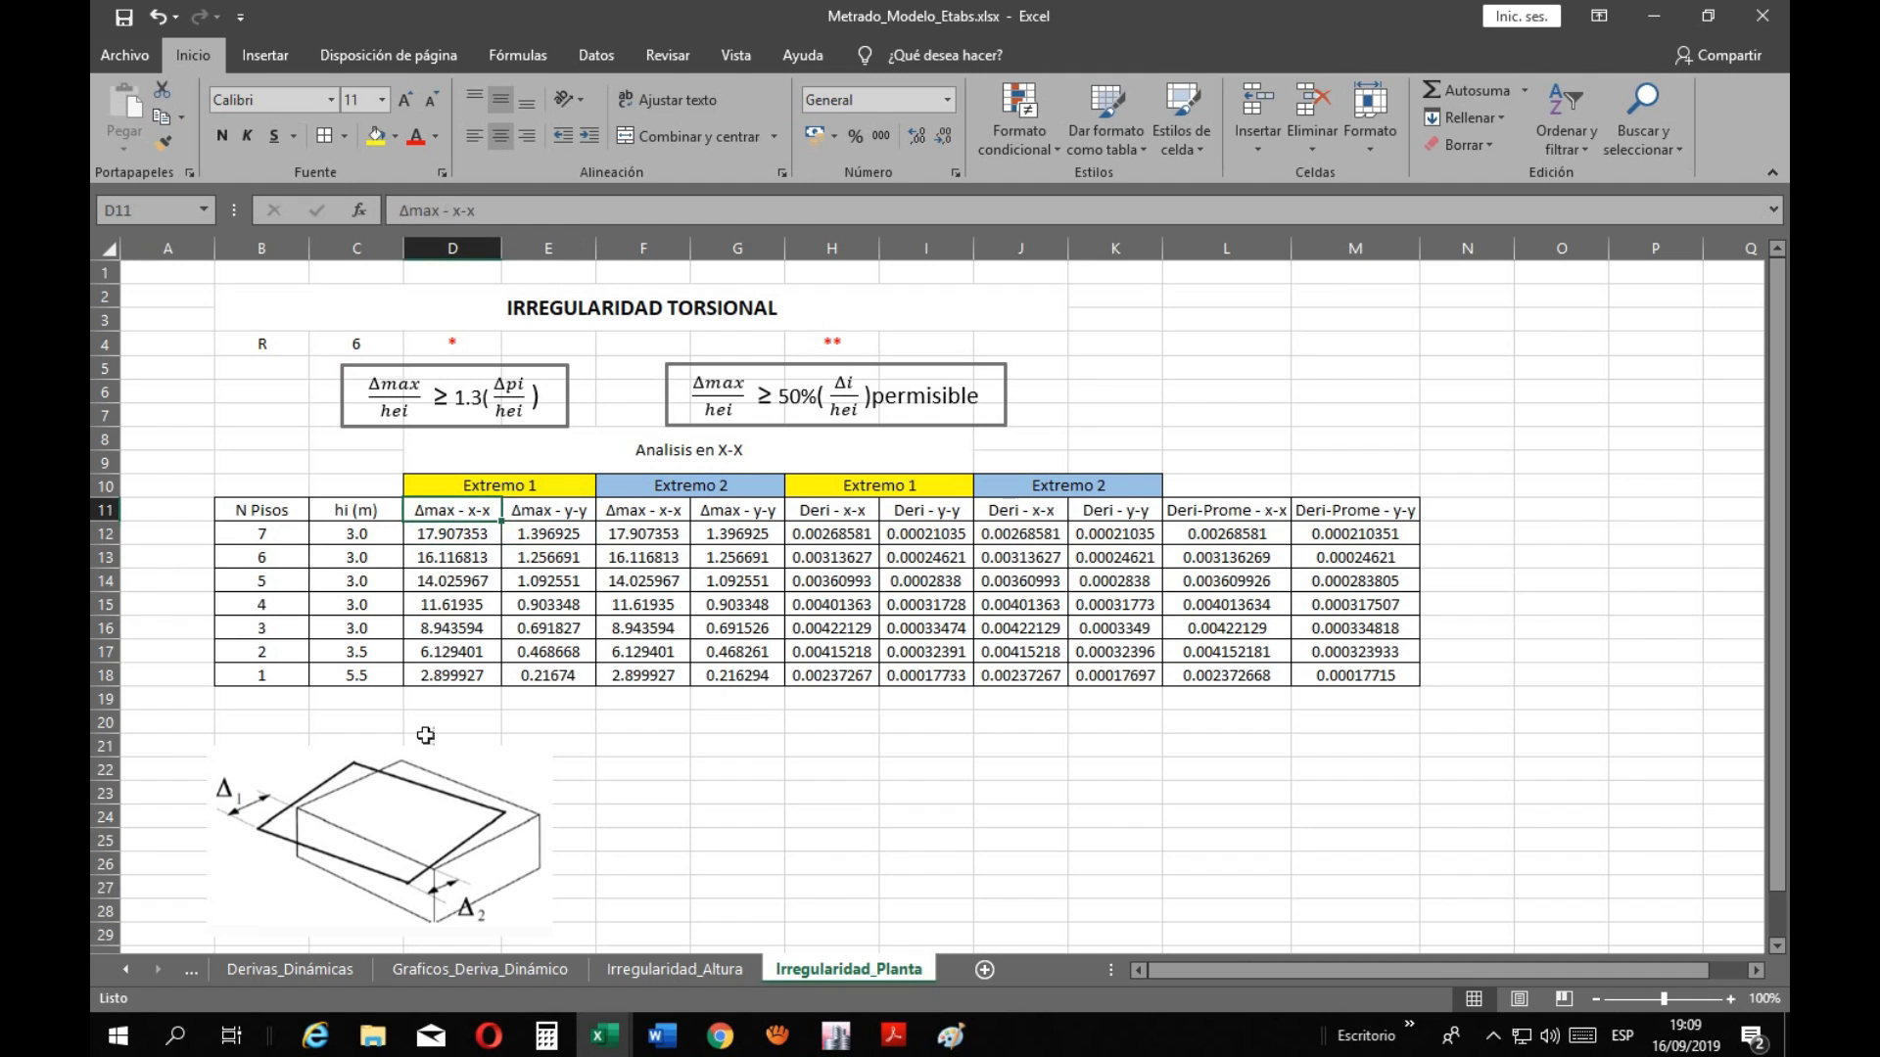
left_click(644, 541)
left_click(716, 531)
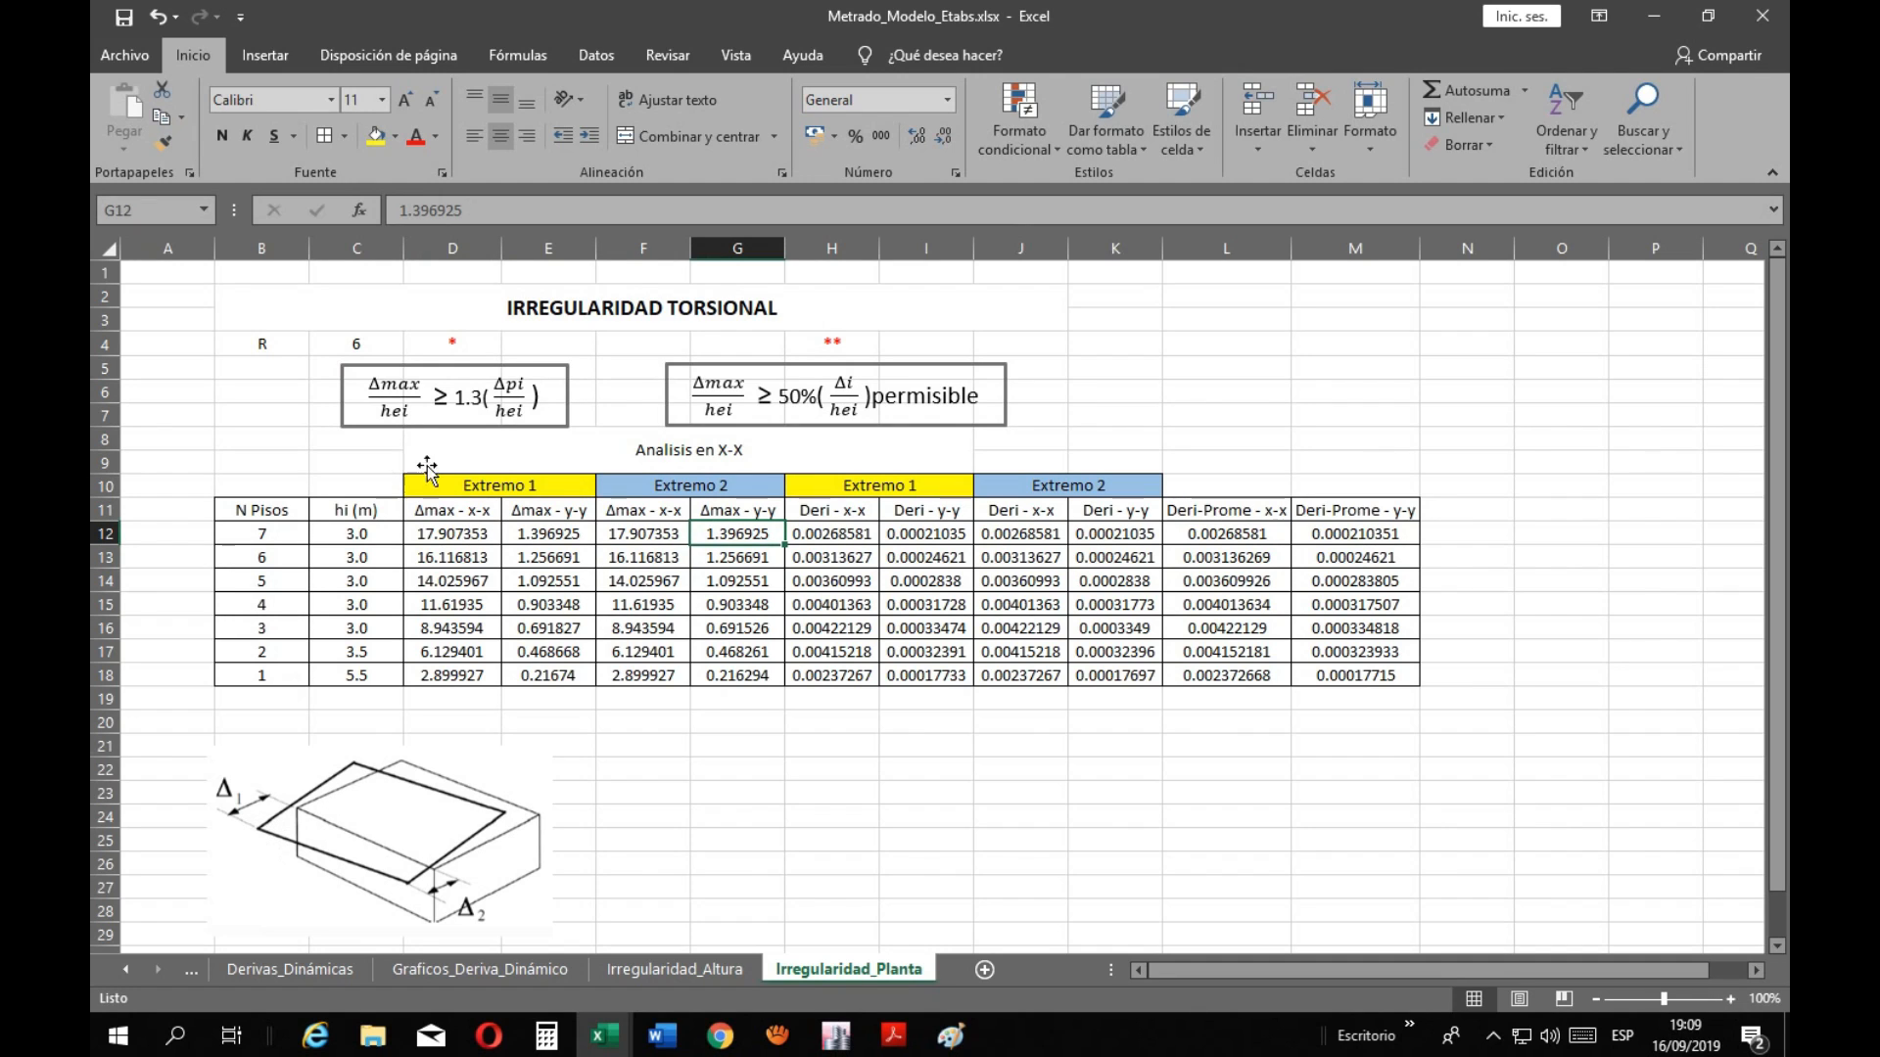
left_click(447, 535)
left_click(542, 535)
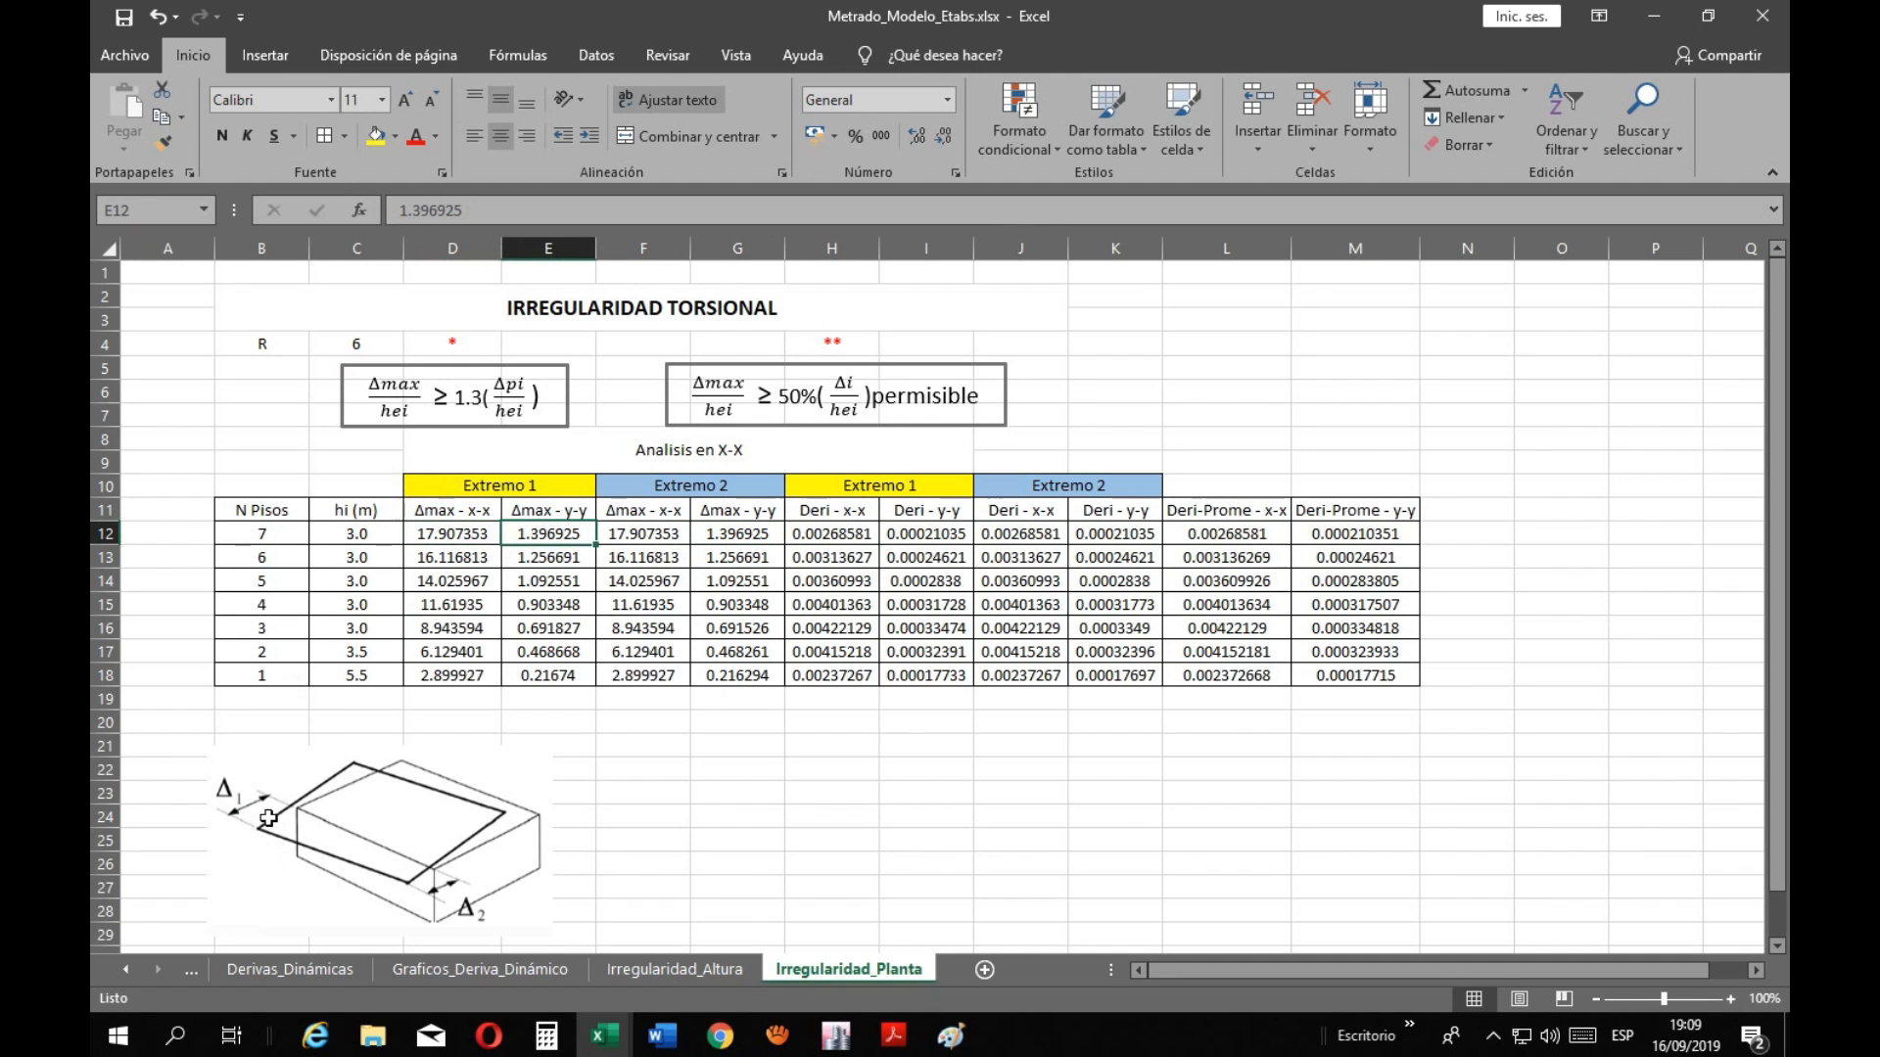
left_click(829, 539)
left_click(929, 536)
left_click(860, 533)
left_click(921, 532)
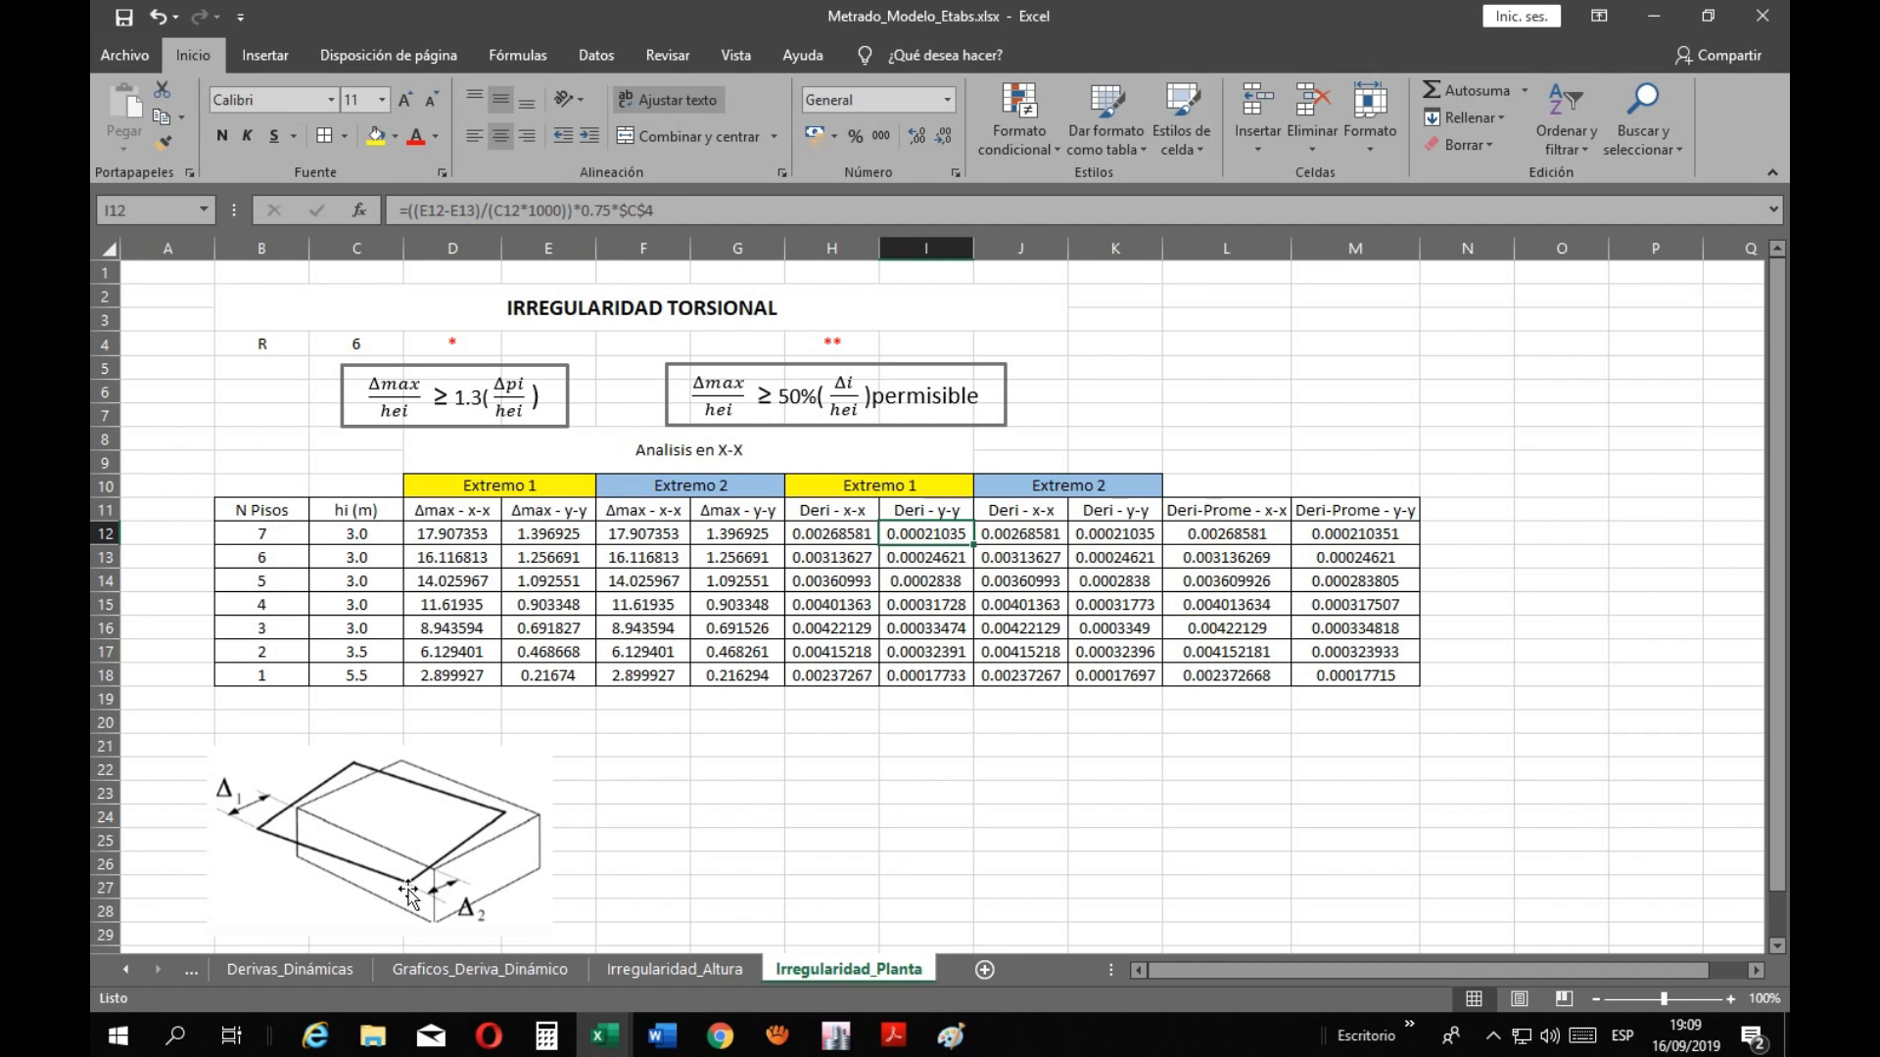
left_click(1019, 534)
left_click(1092, 538)
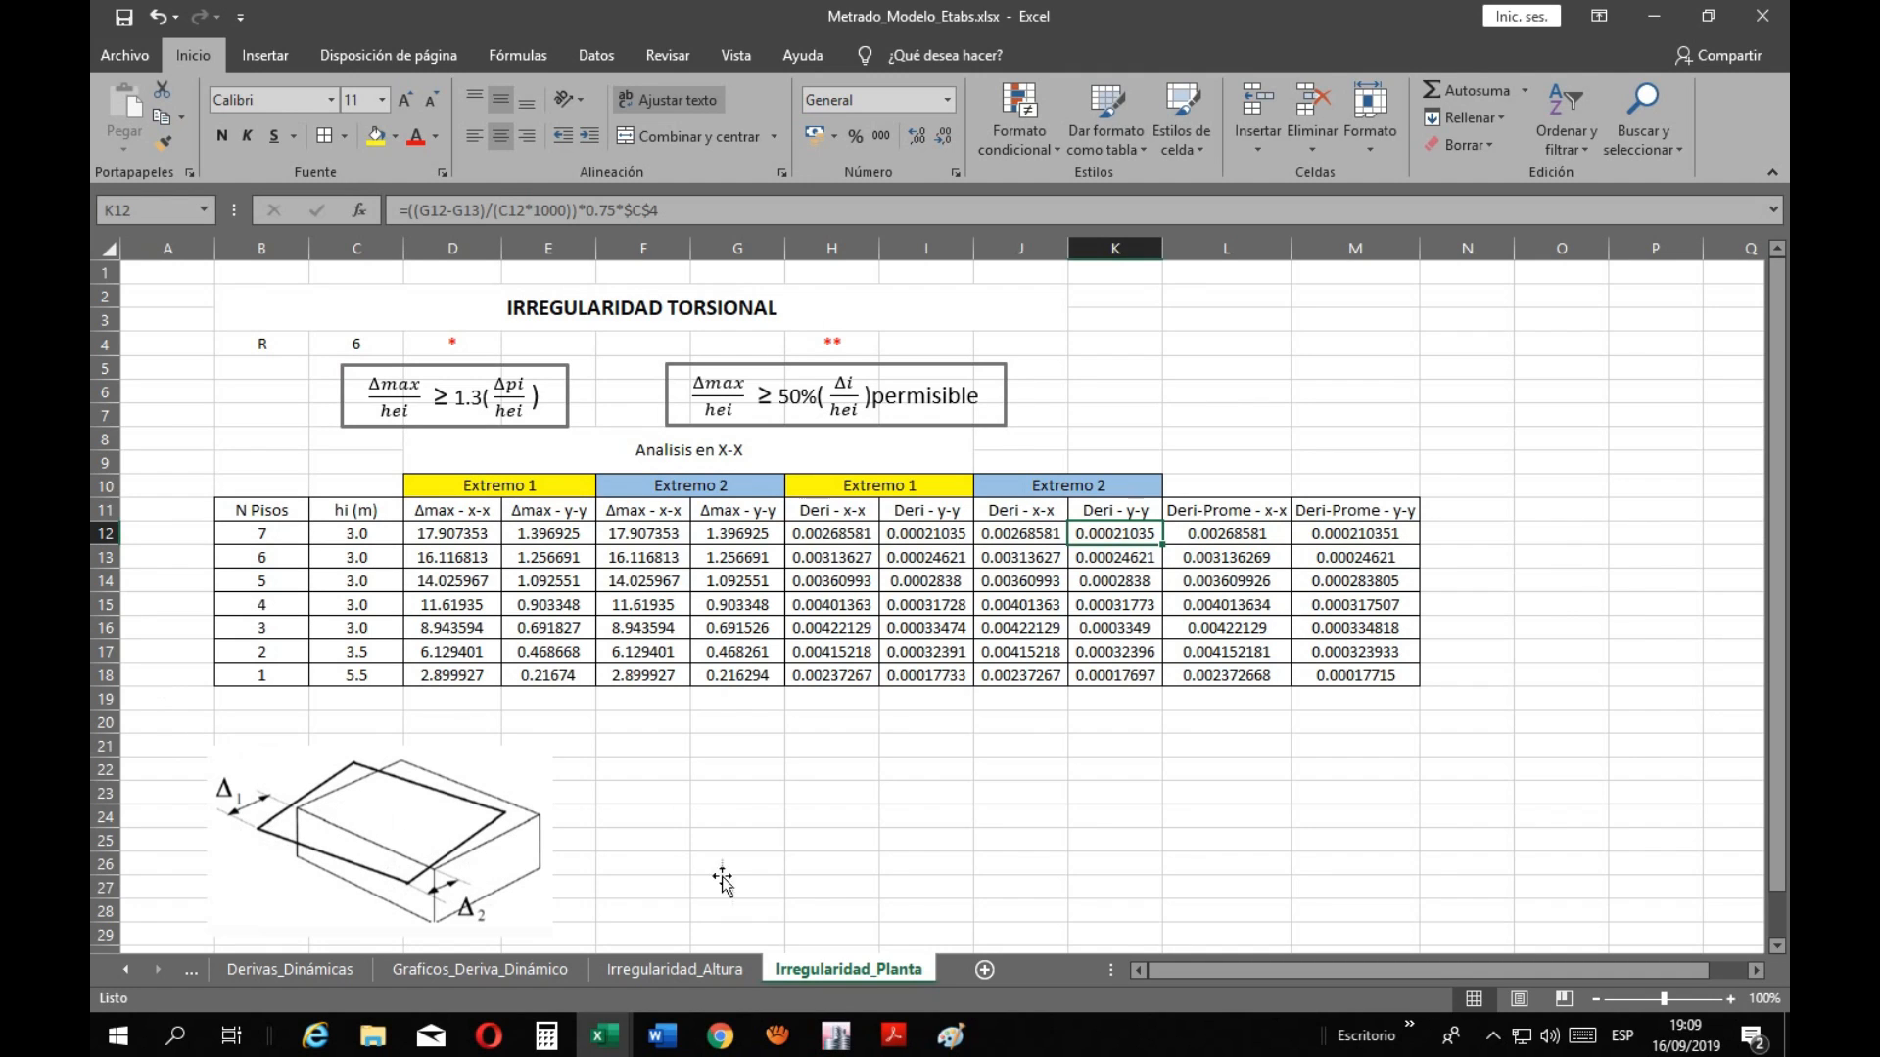
left_click(1200, 548)
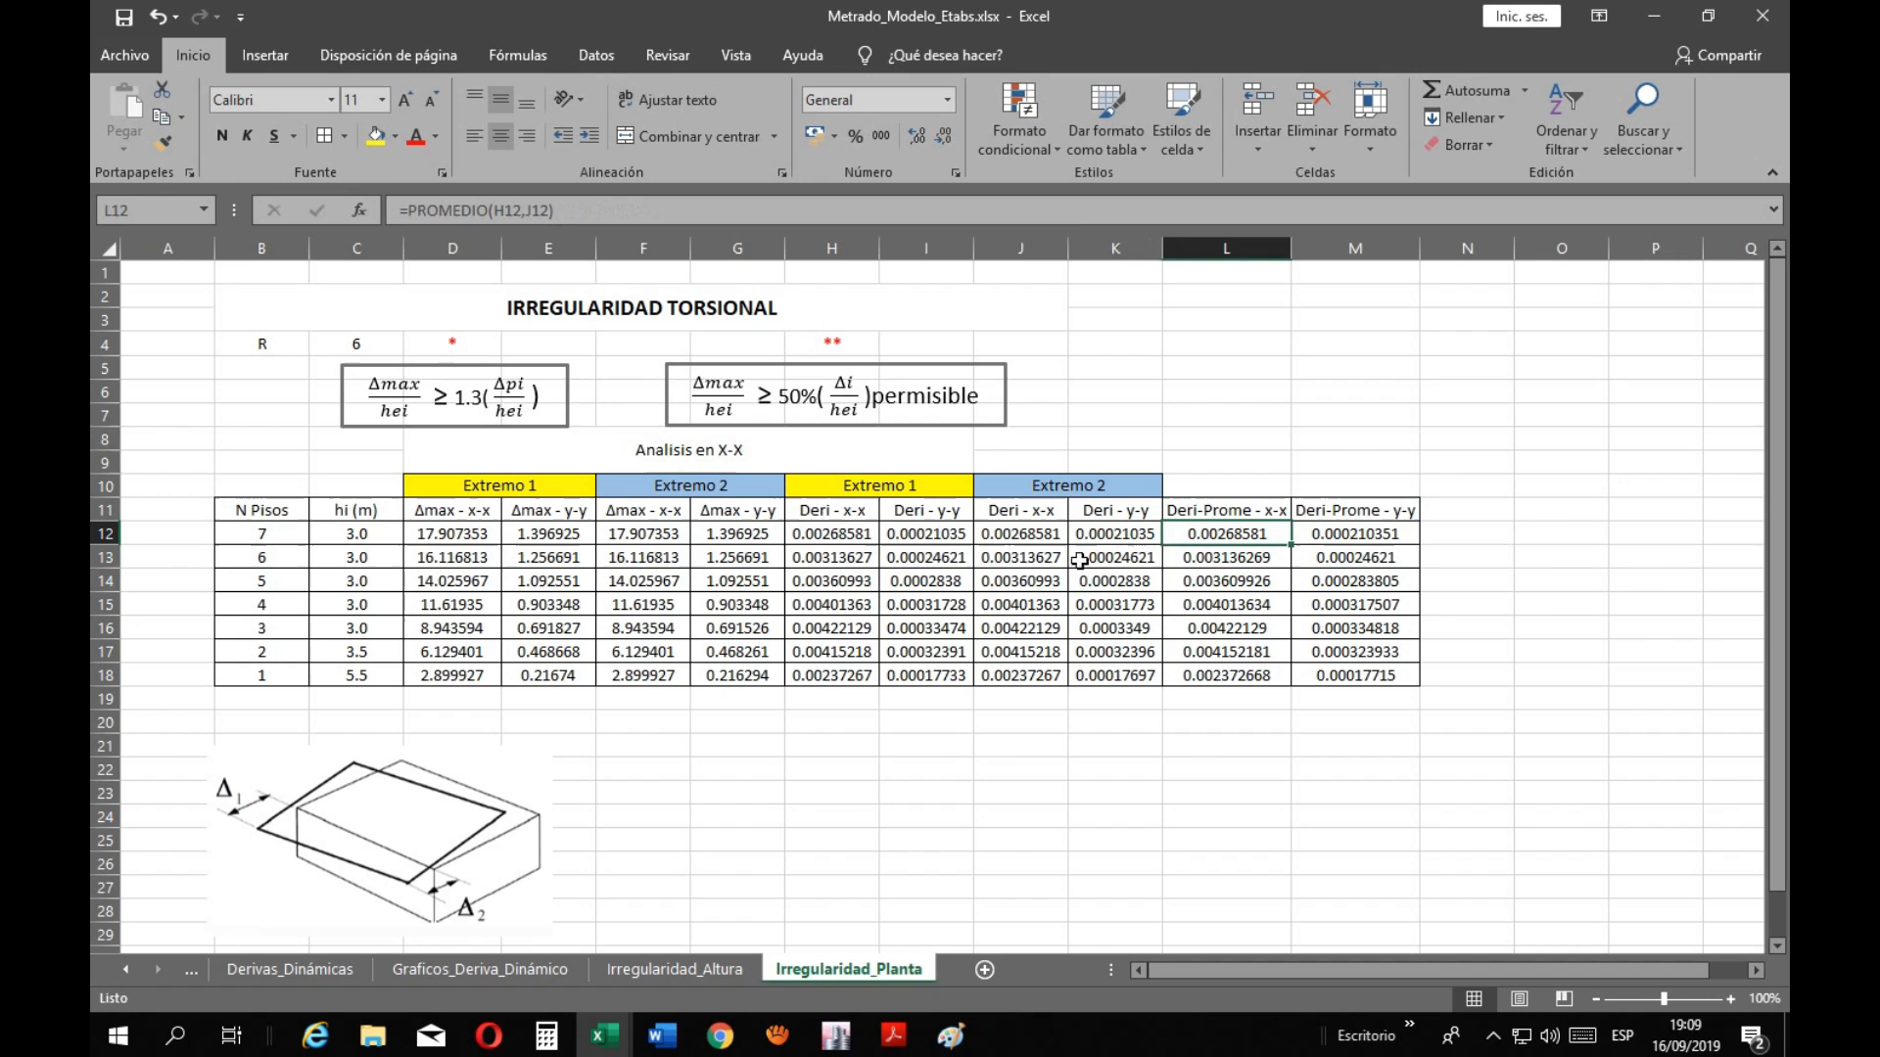
Copy the red ** mark from H4 into N11 and O11 as headings beside the average drift columns
left_click(1317, 541)
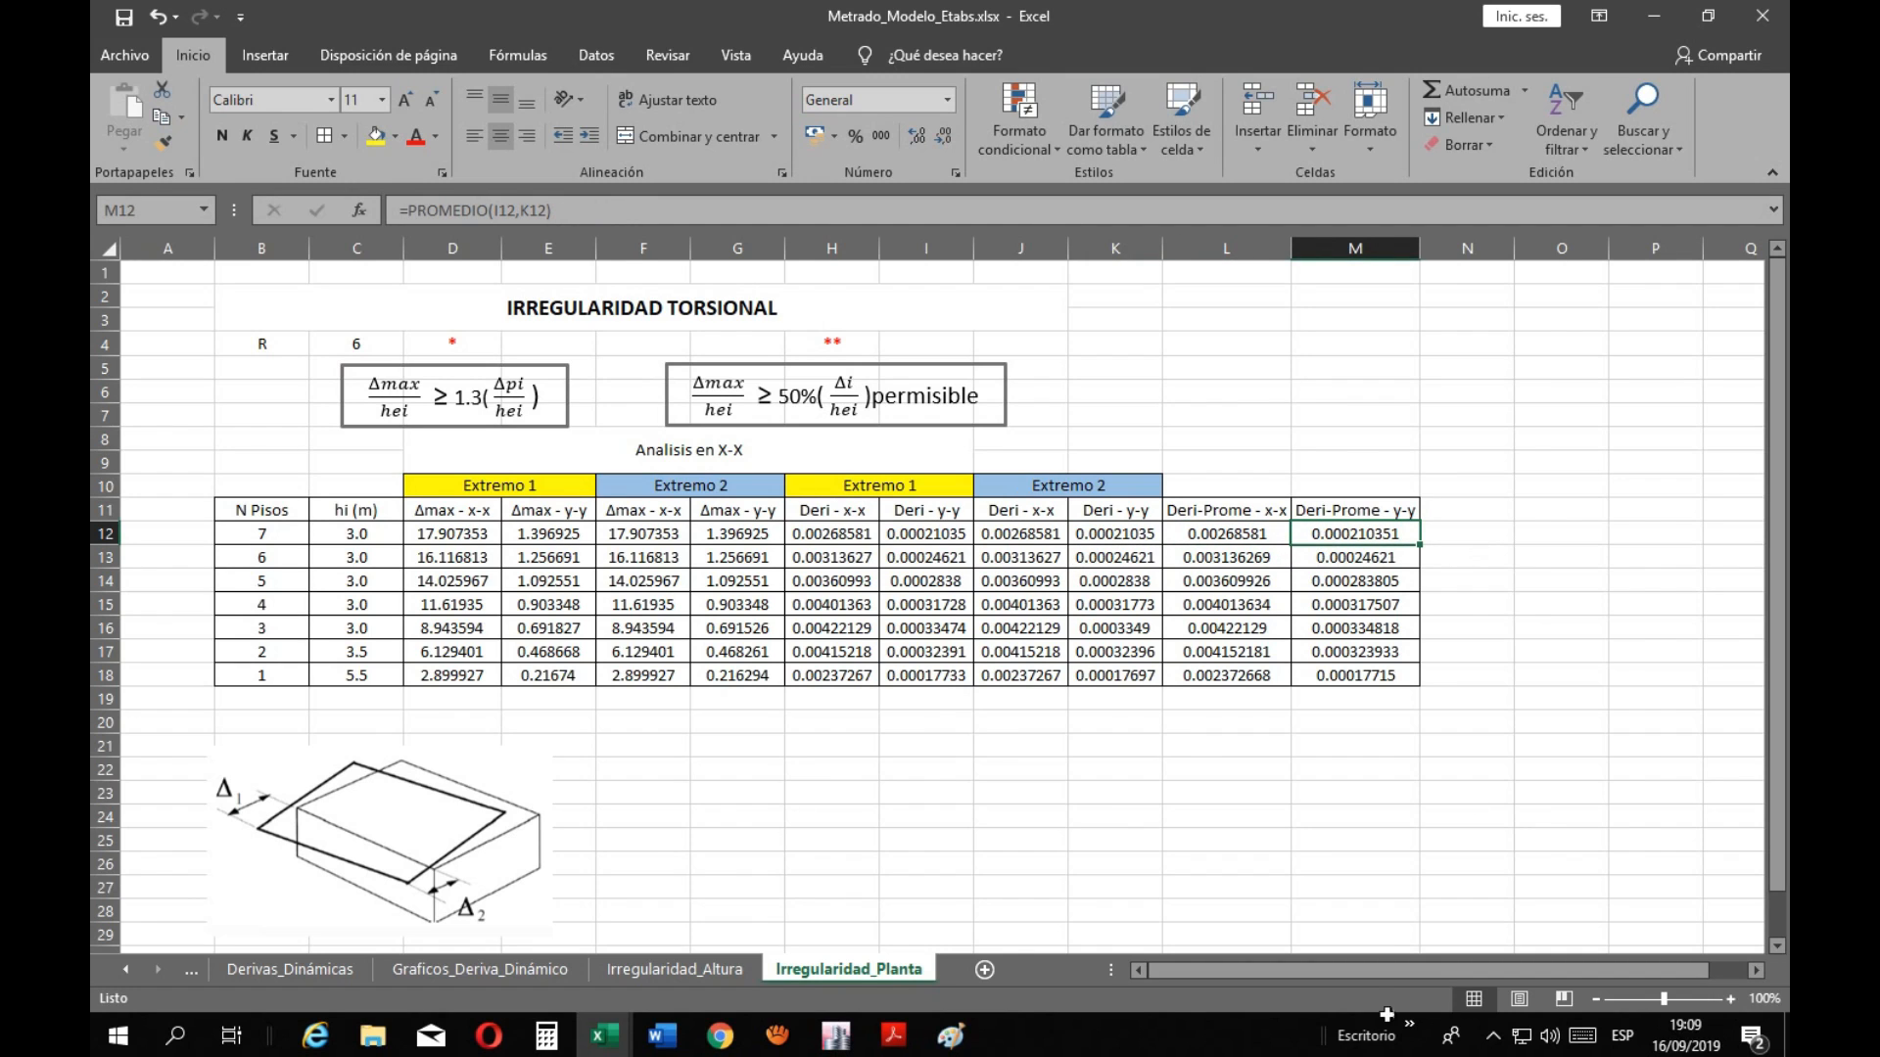
left_click_drag(1336, 970, 1345, 963)
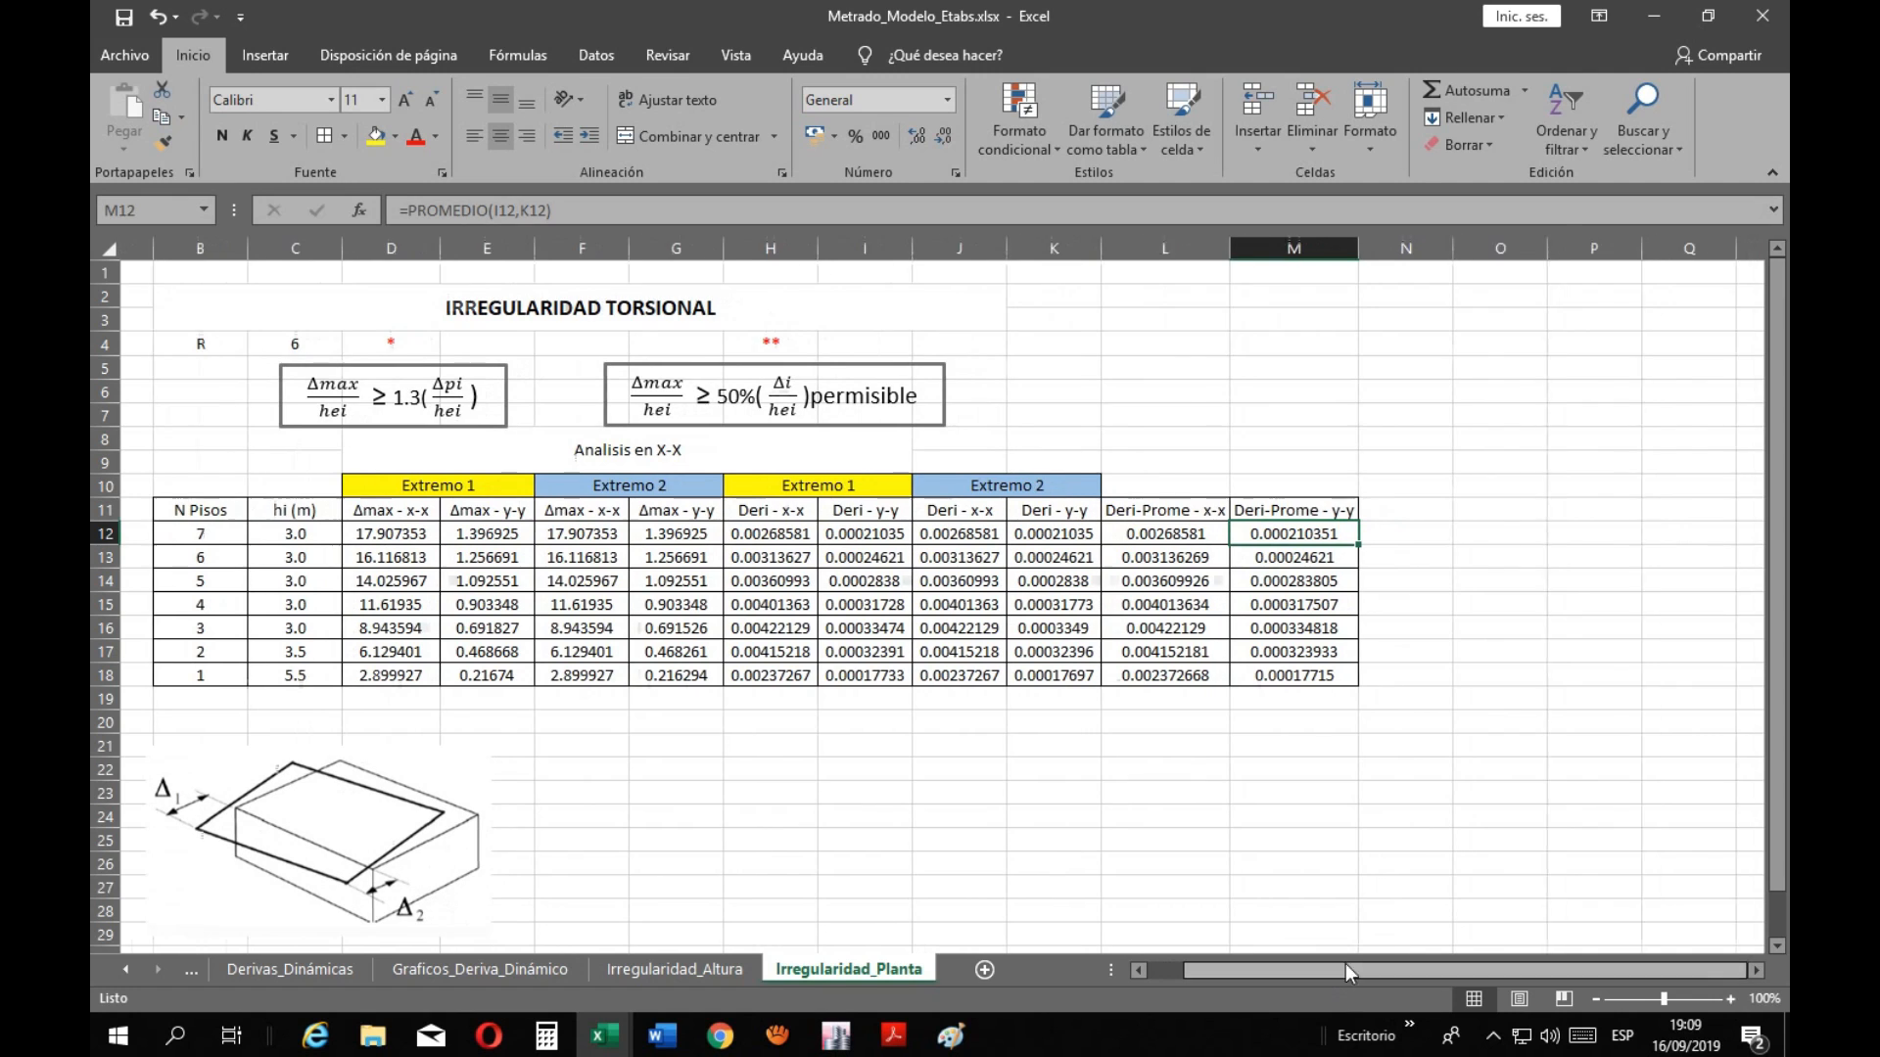
left_click(1132, 887)
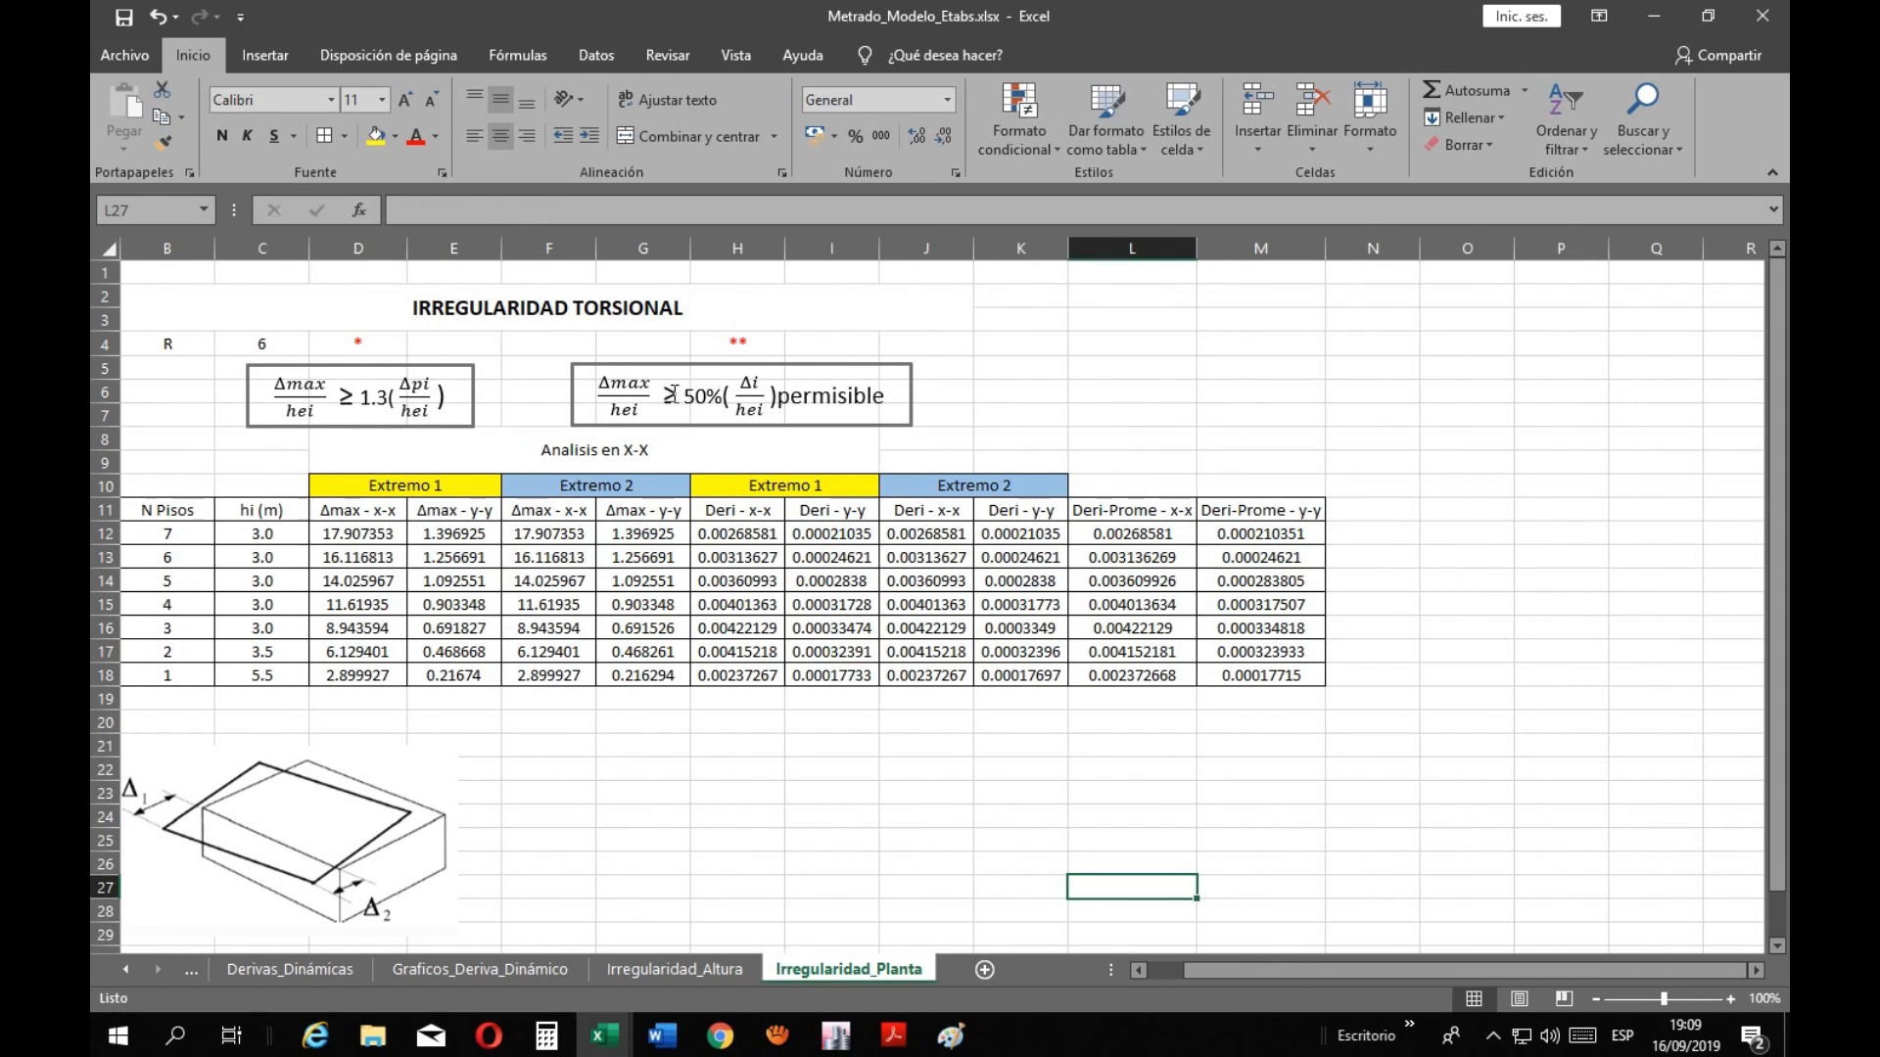
left_click(1363, 513)
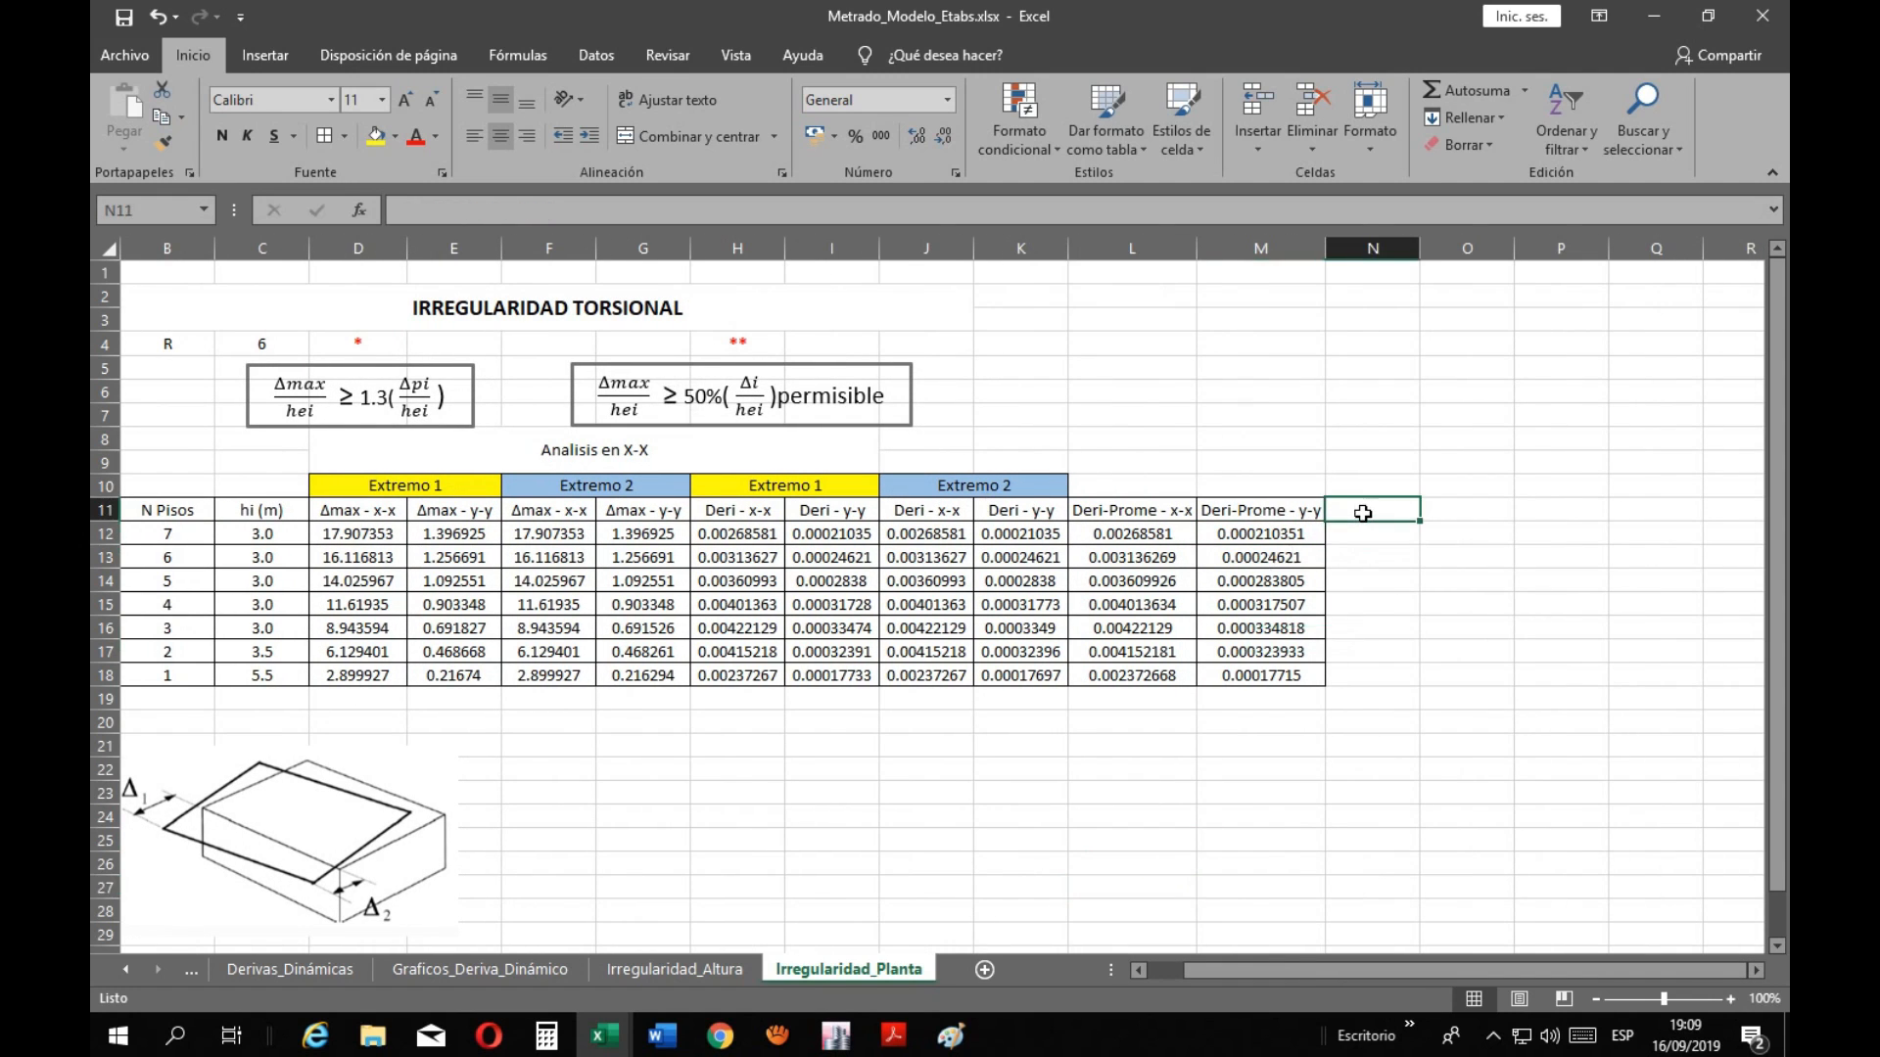
left_click_drag(1369, 511, 1413, 510)
left_click(399, 345)
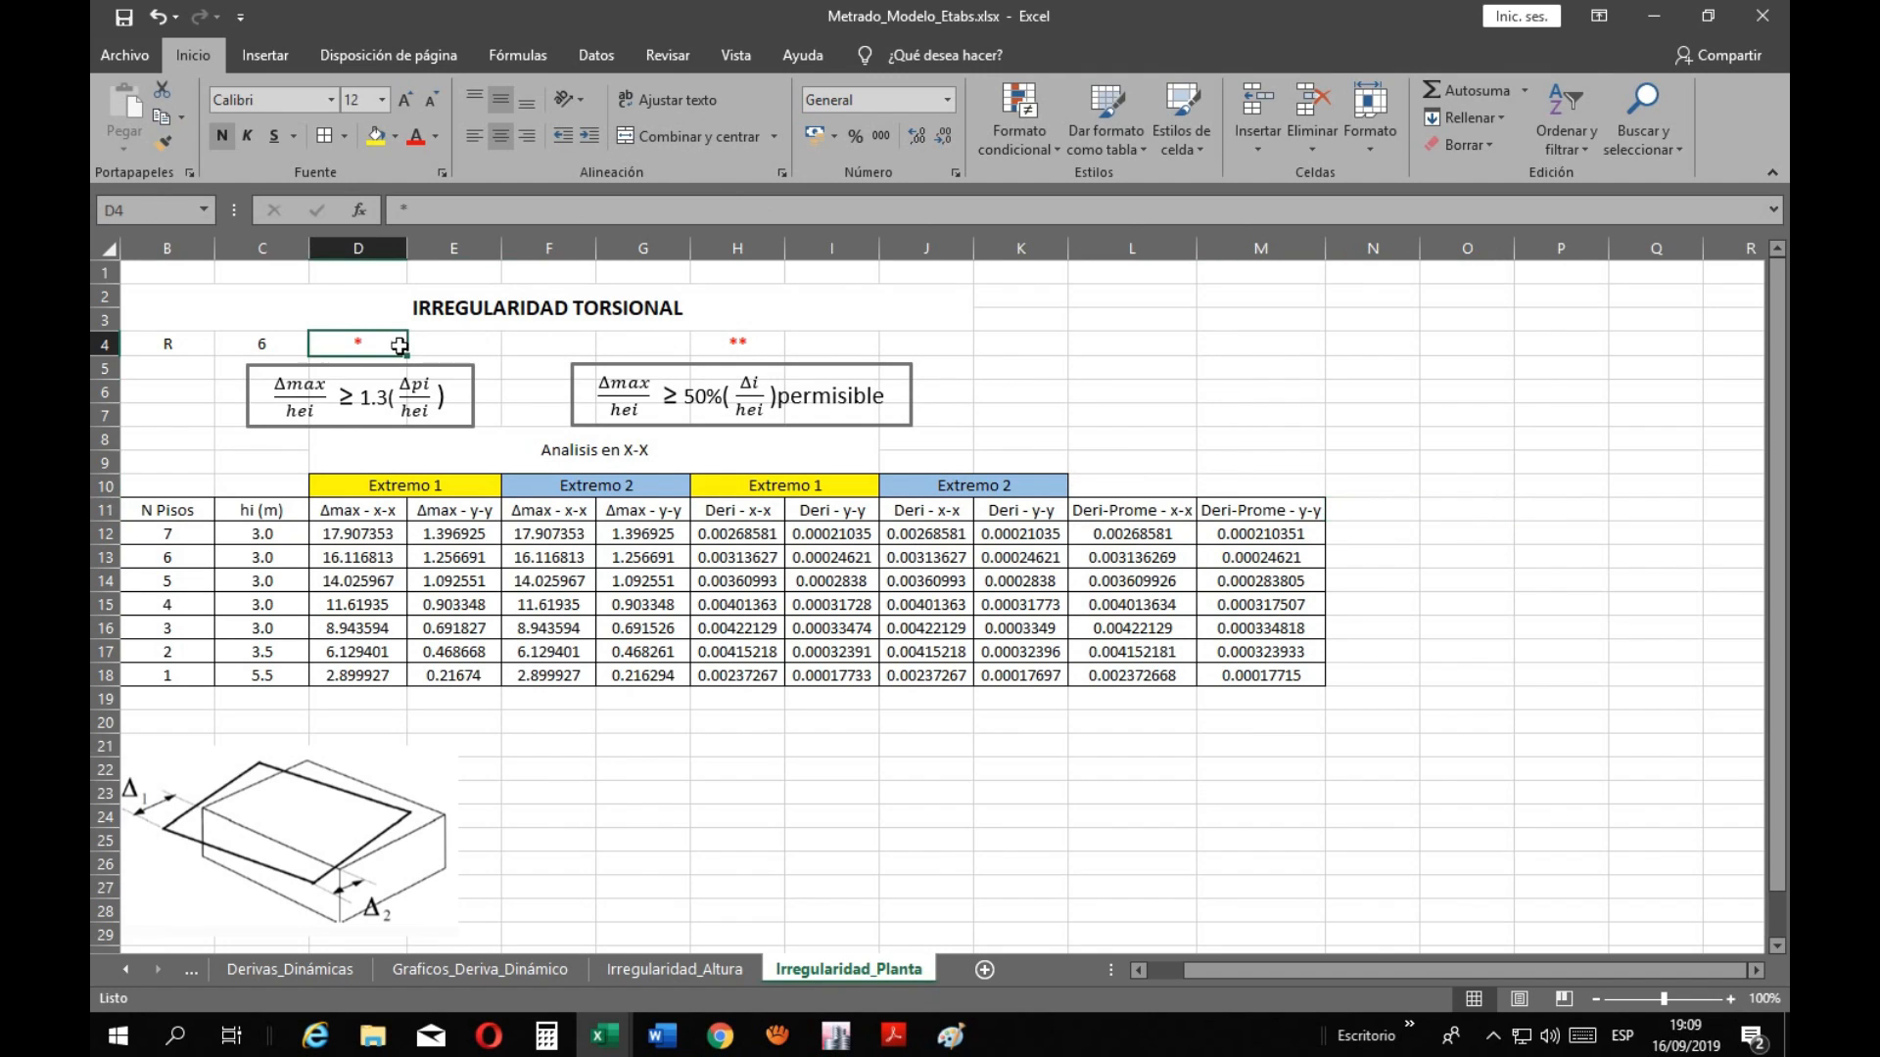
left_click(719, 344)
key("ctrl+c")
left_click(1395, 512)
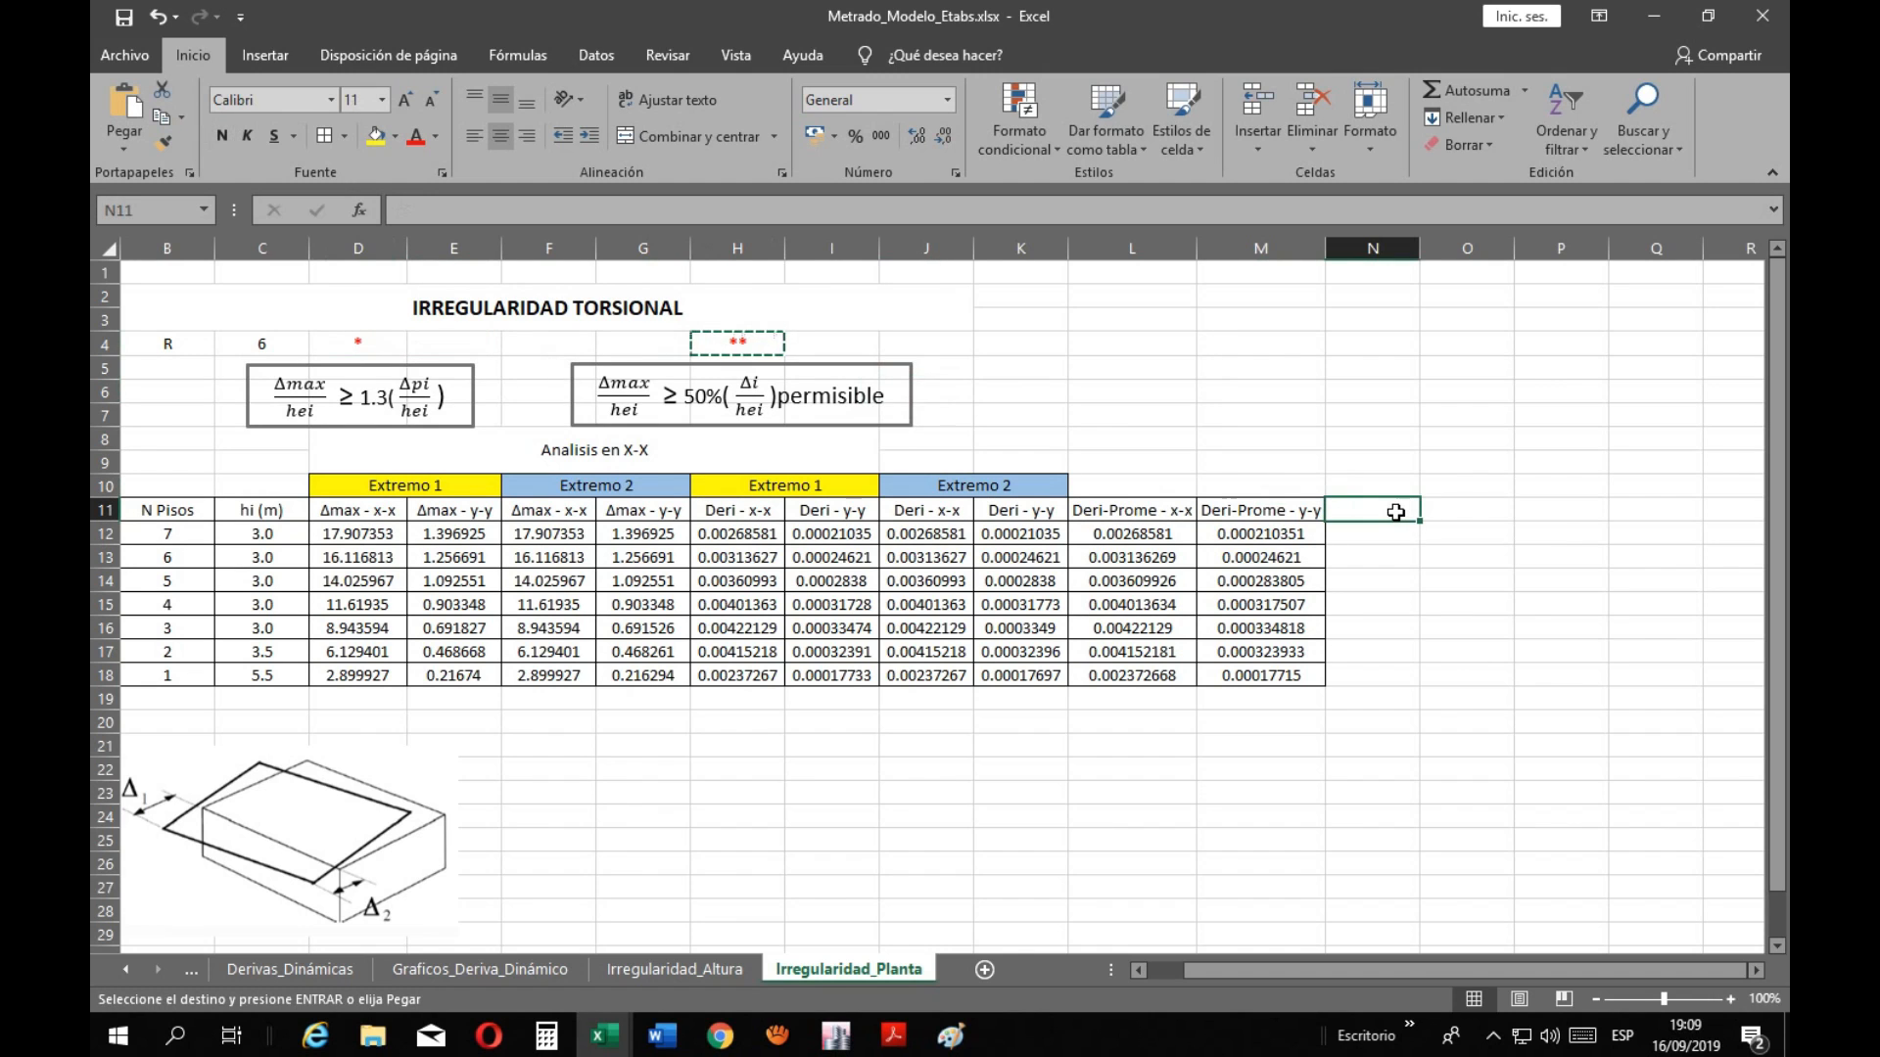
key("ctrl+v")
left_click(1450, 510)
key("ctrl+v")
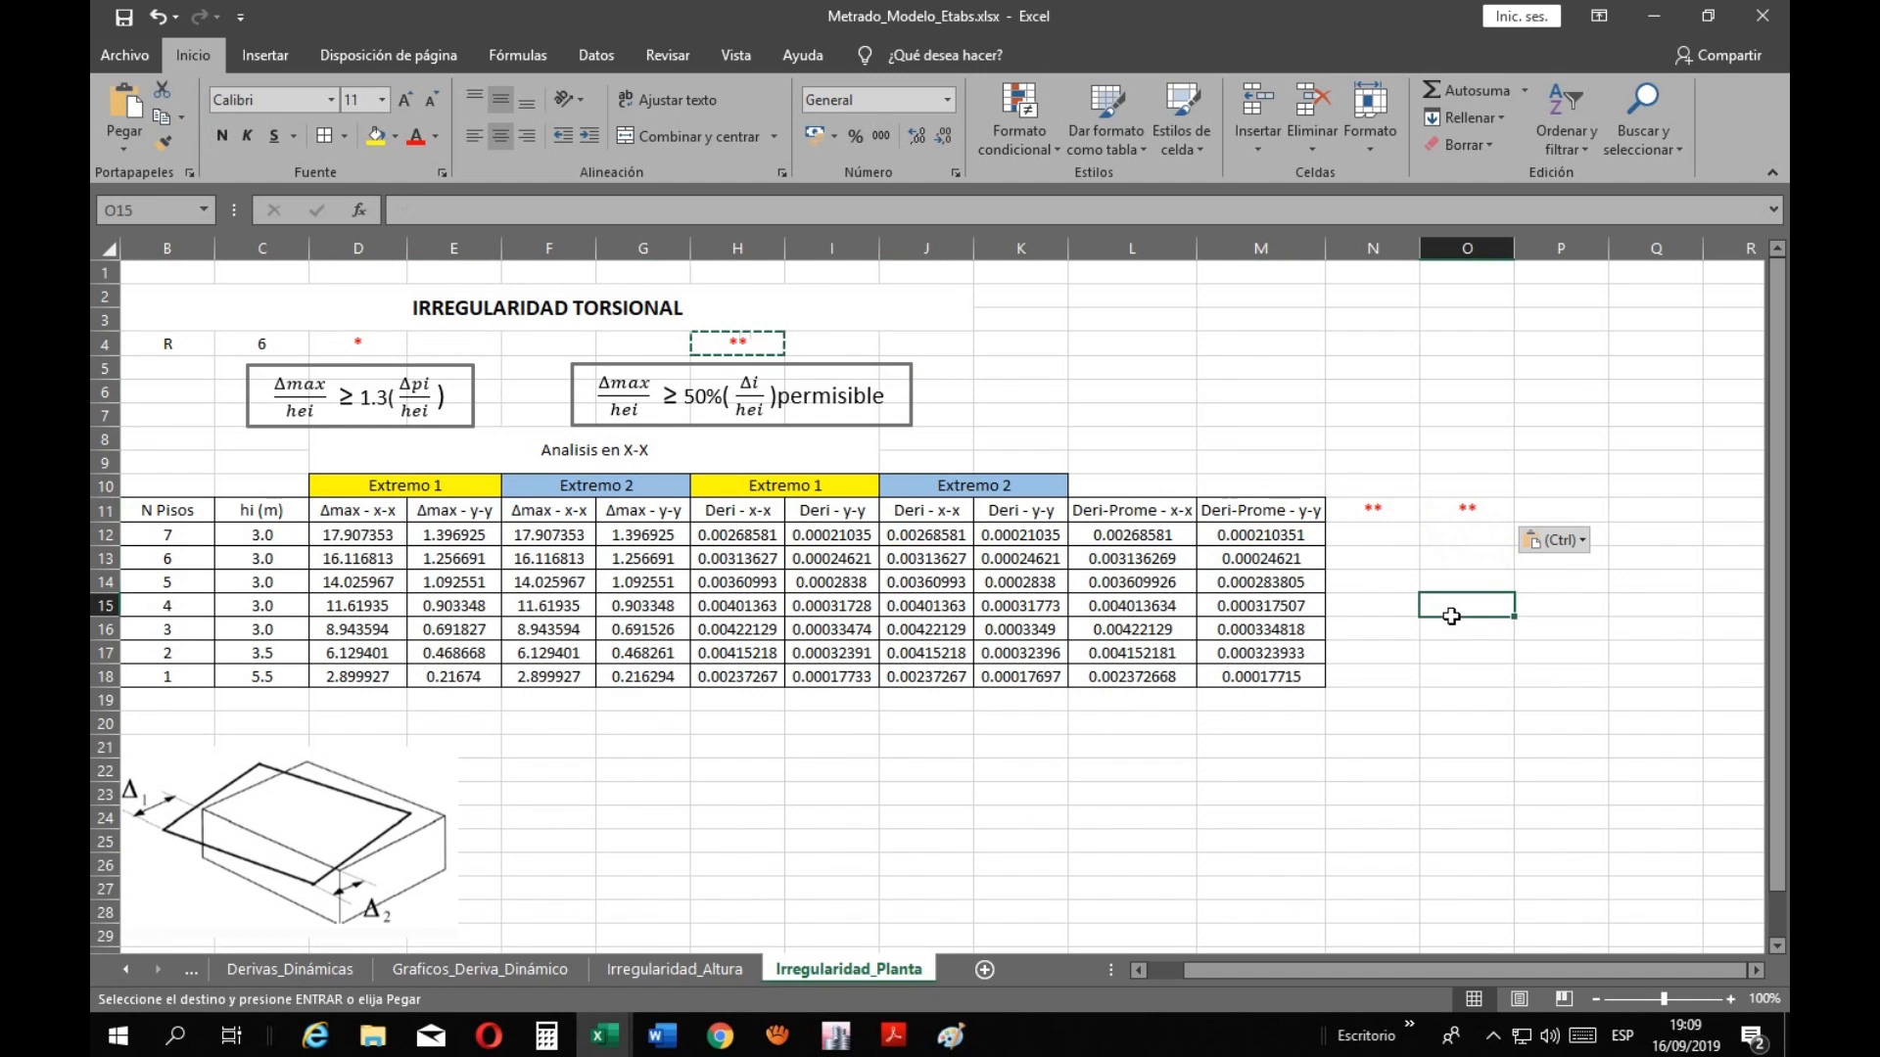
key("Escape")
left_click(1374, 510)
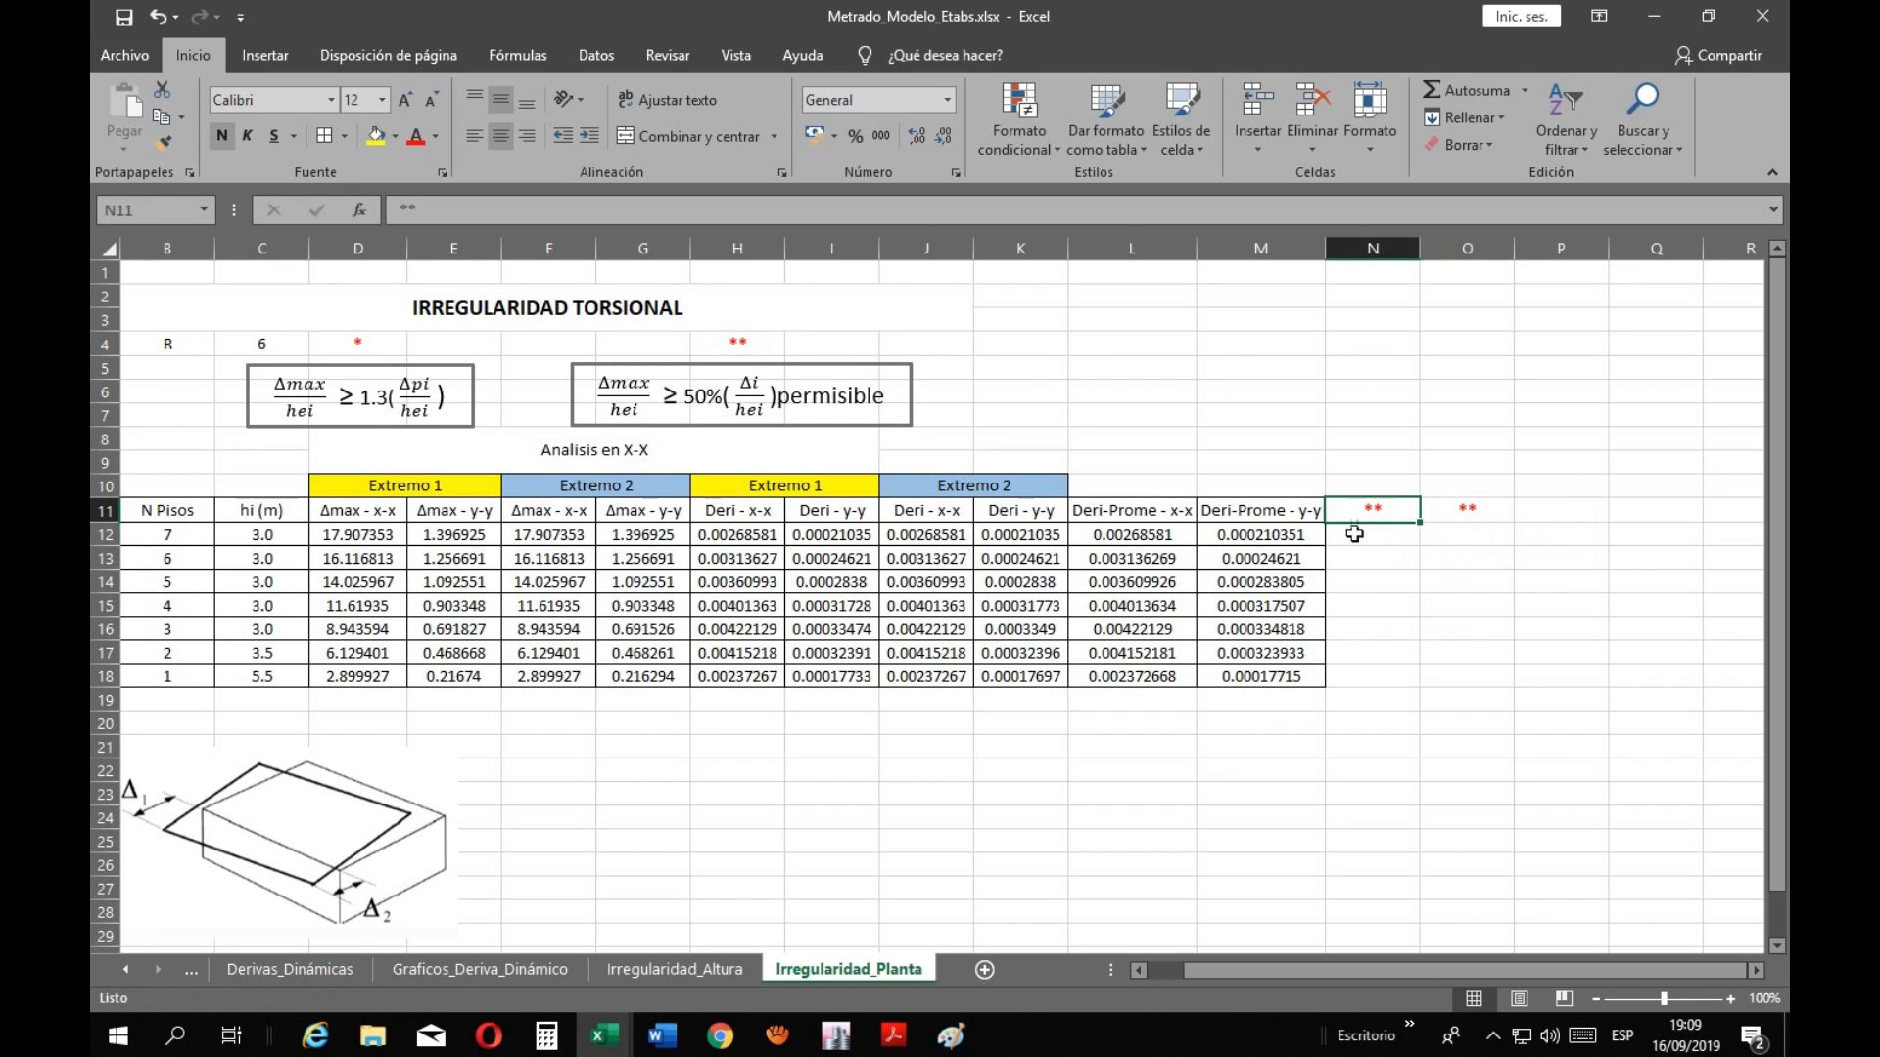
Enter the permissible drift limit 0.007 in cell L4
left_click(1121, 534)
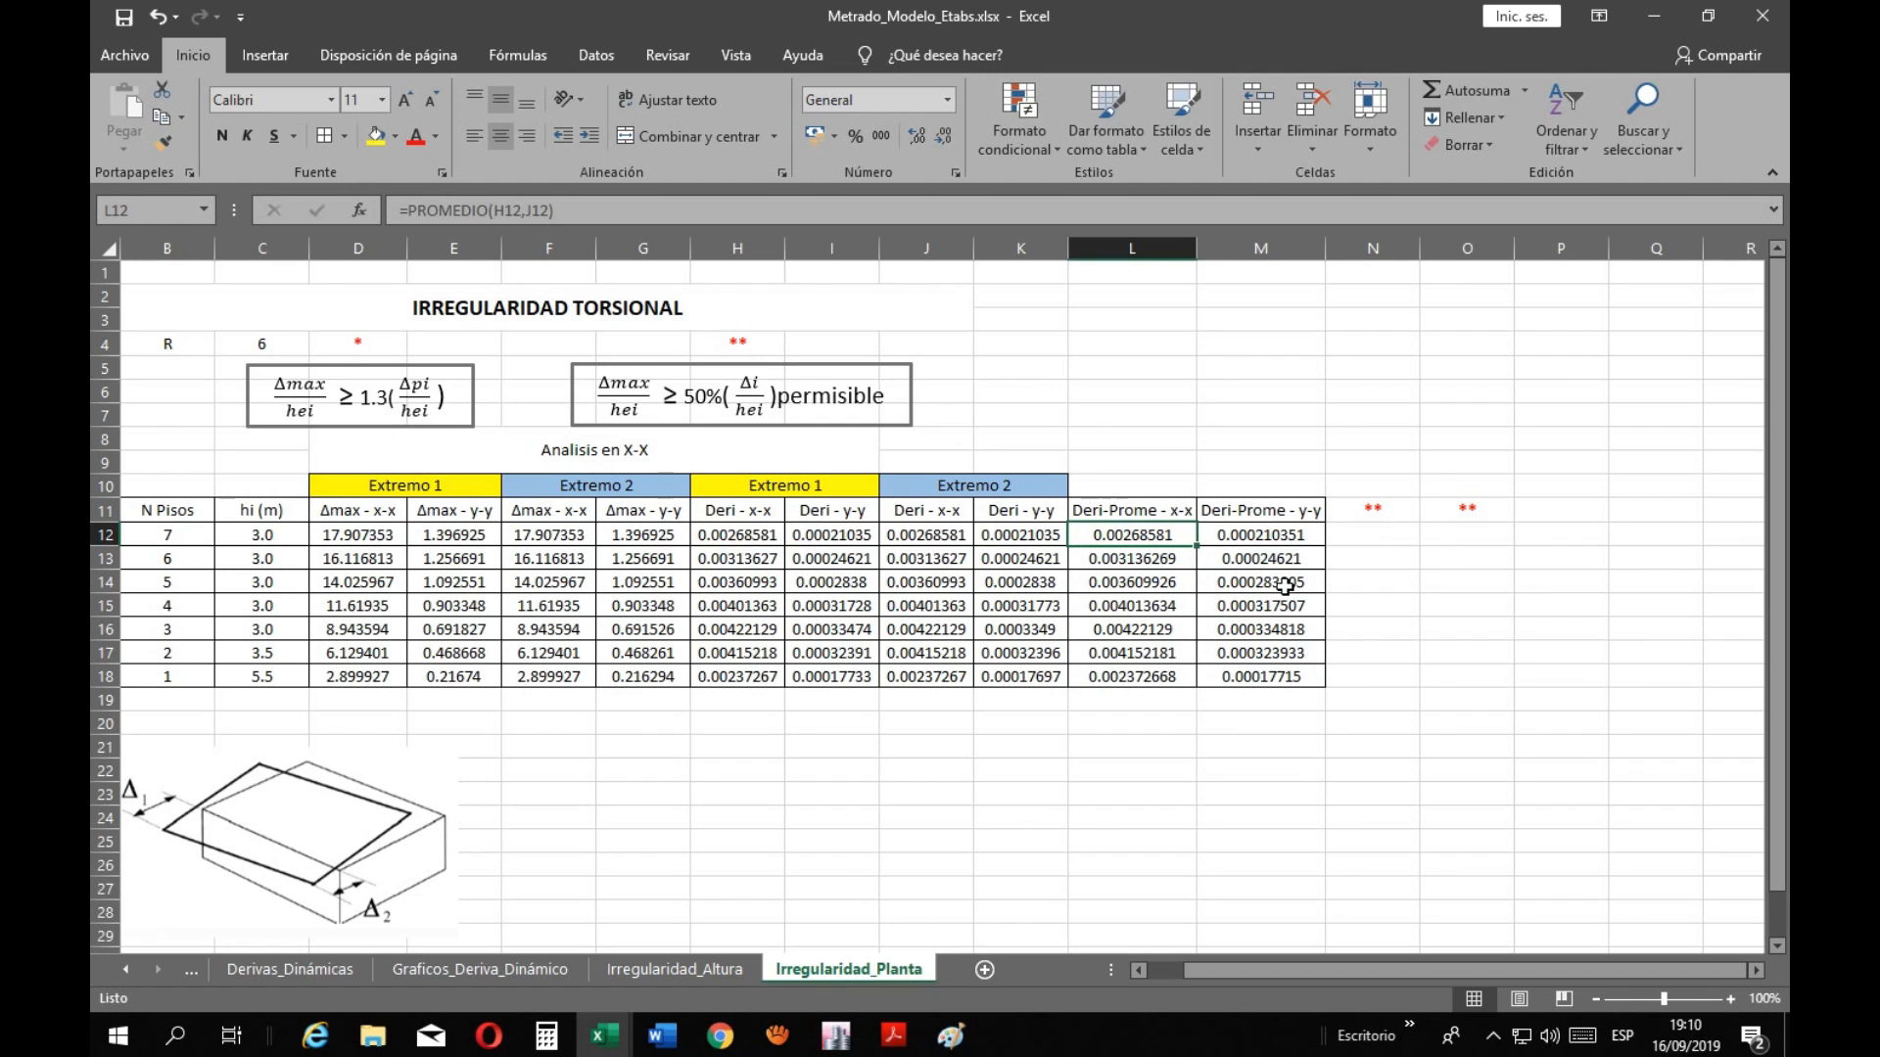
left_click(1351, 534)
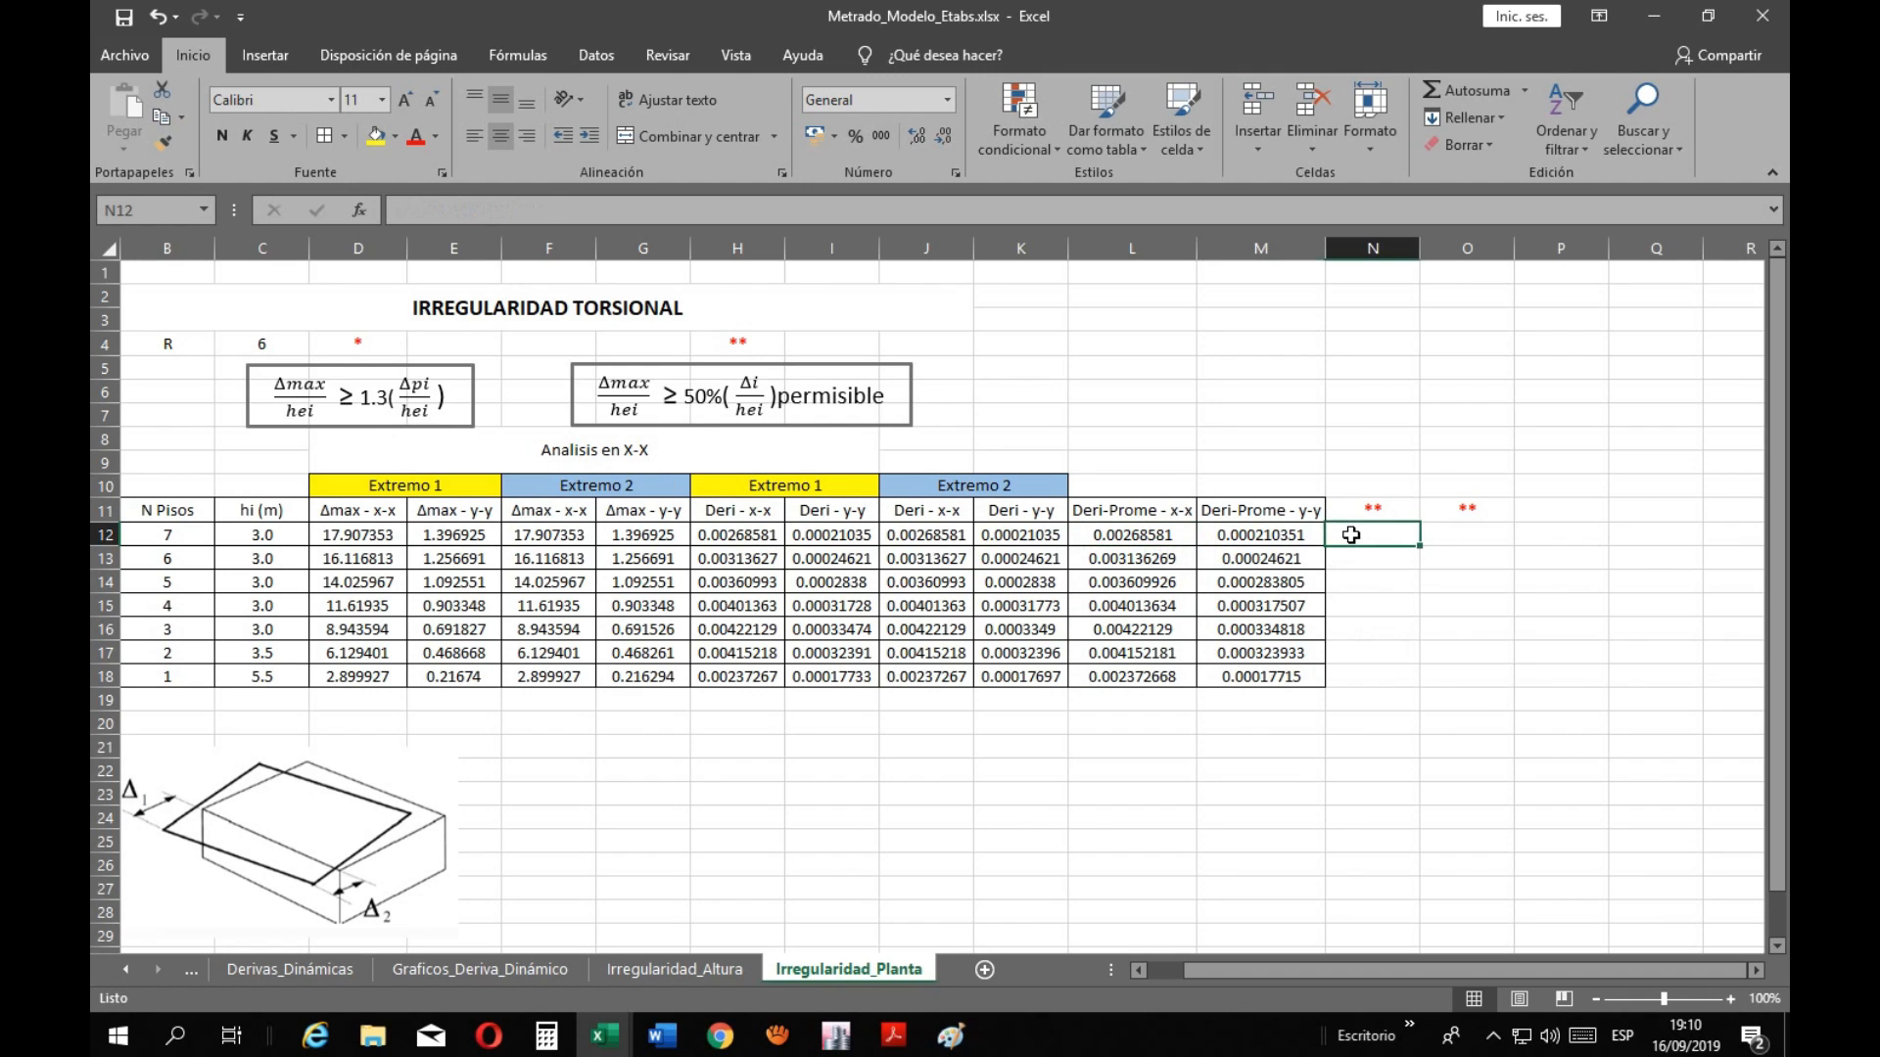
left_click(744, 538)
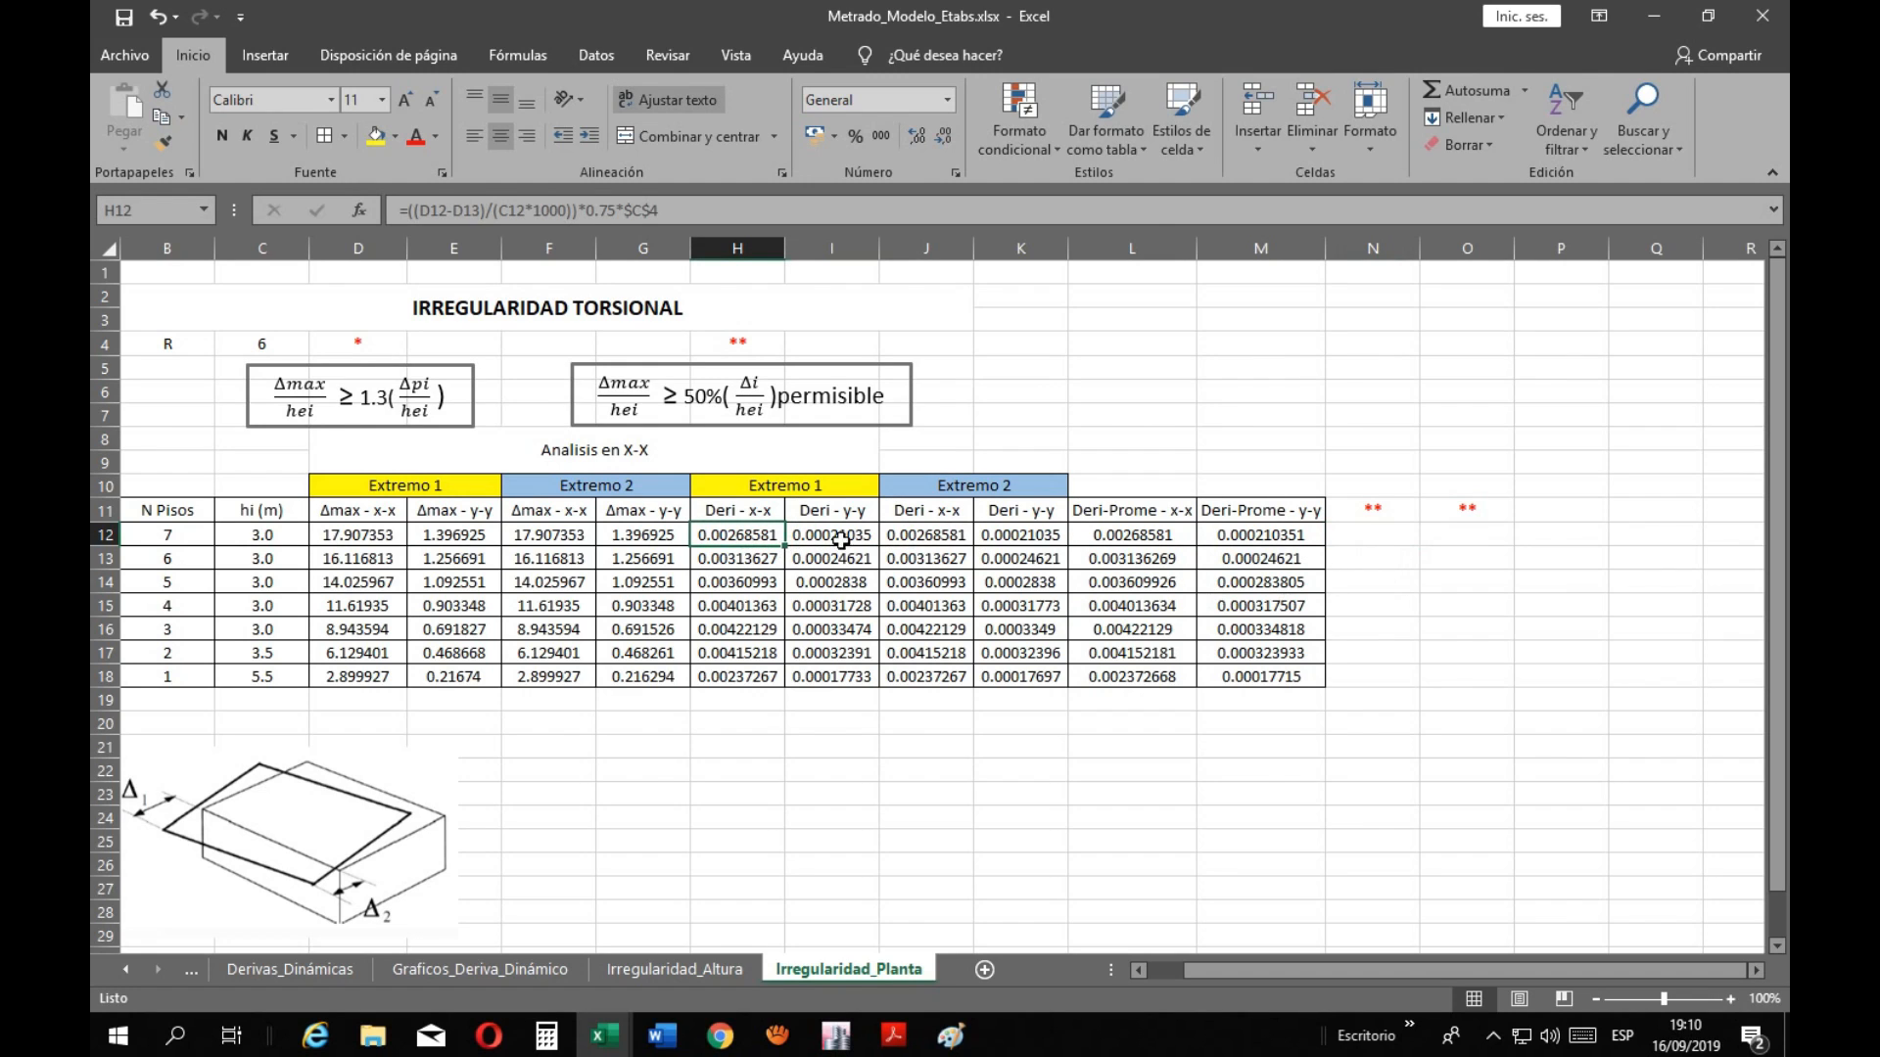
left_click(1358, 556)
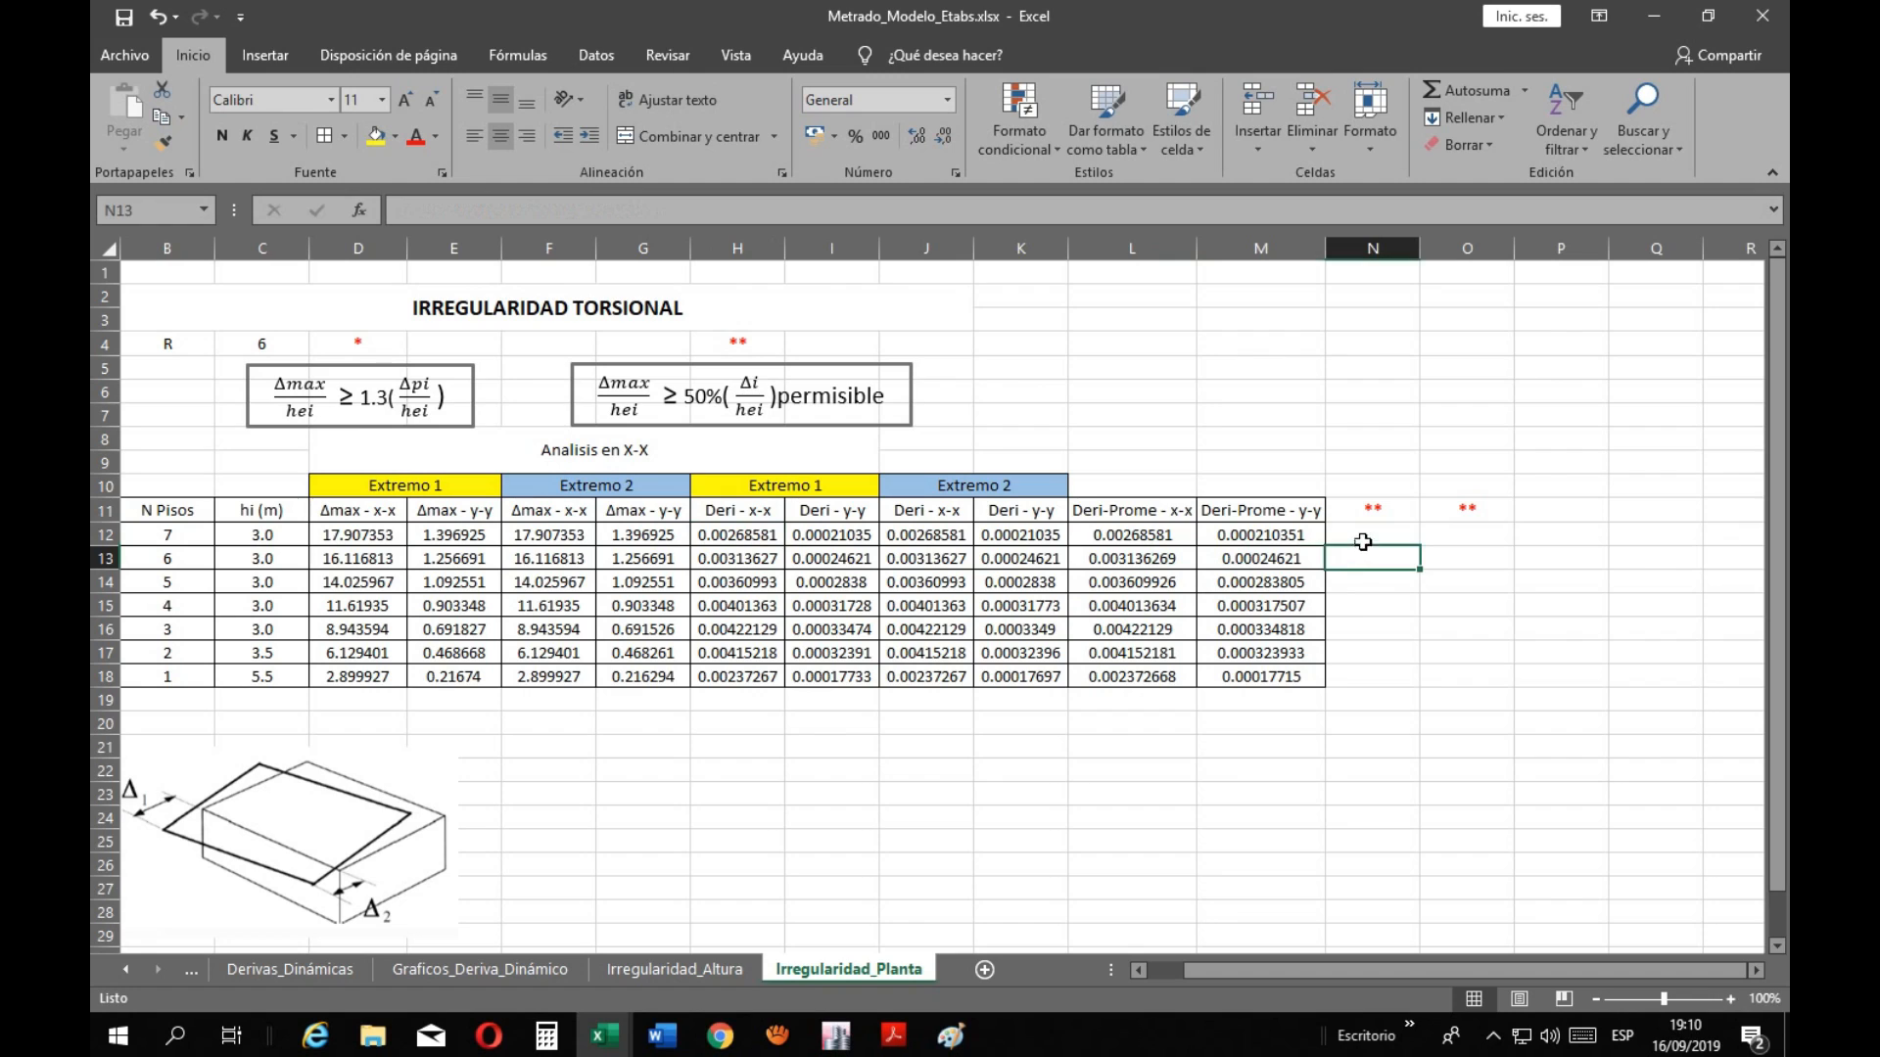
left_click(741, 538)
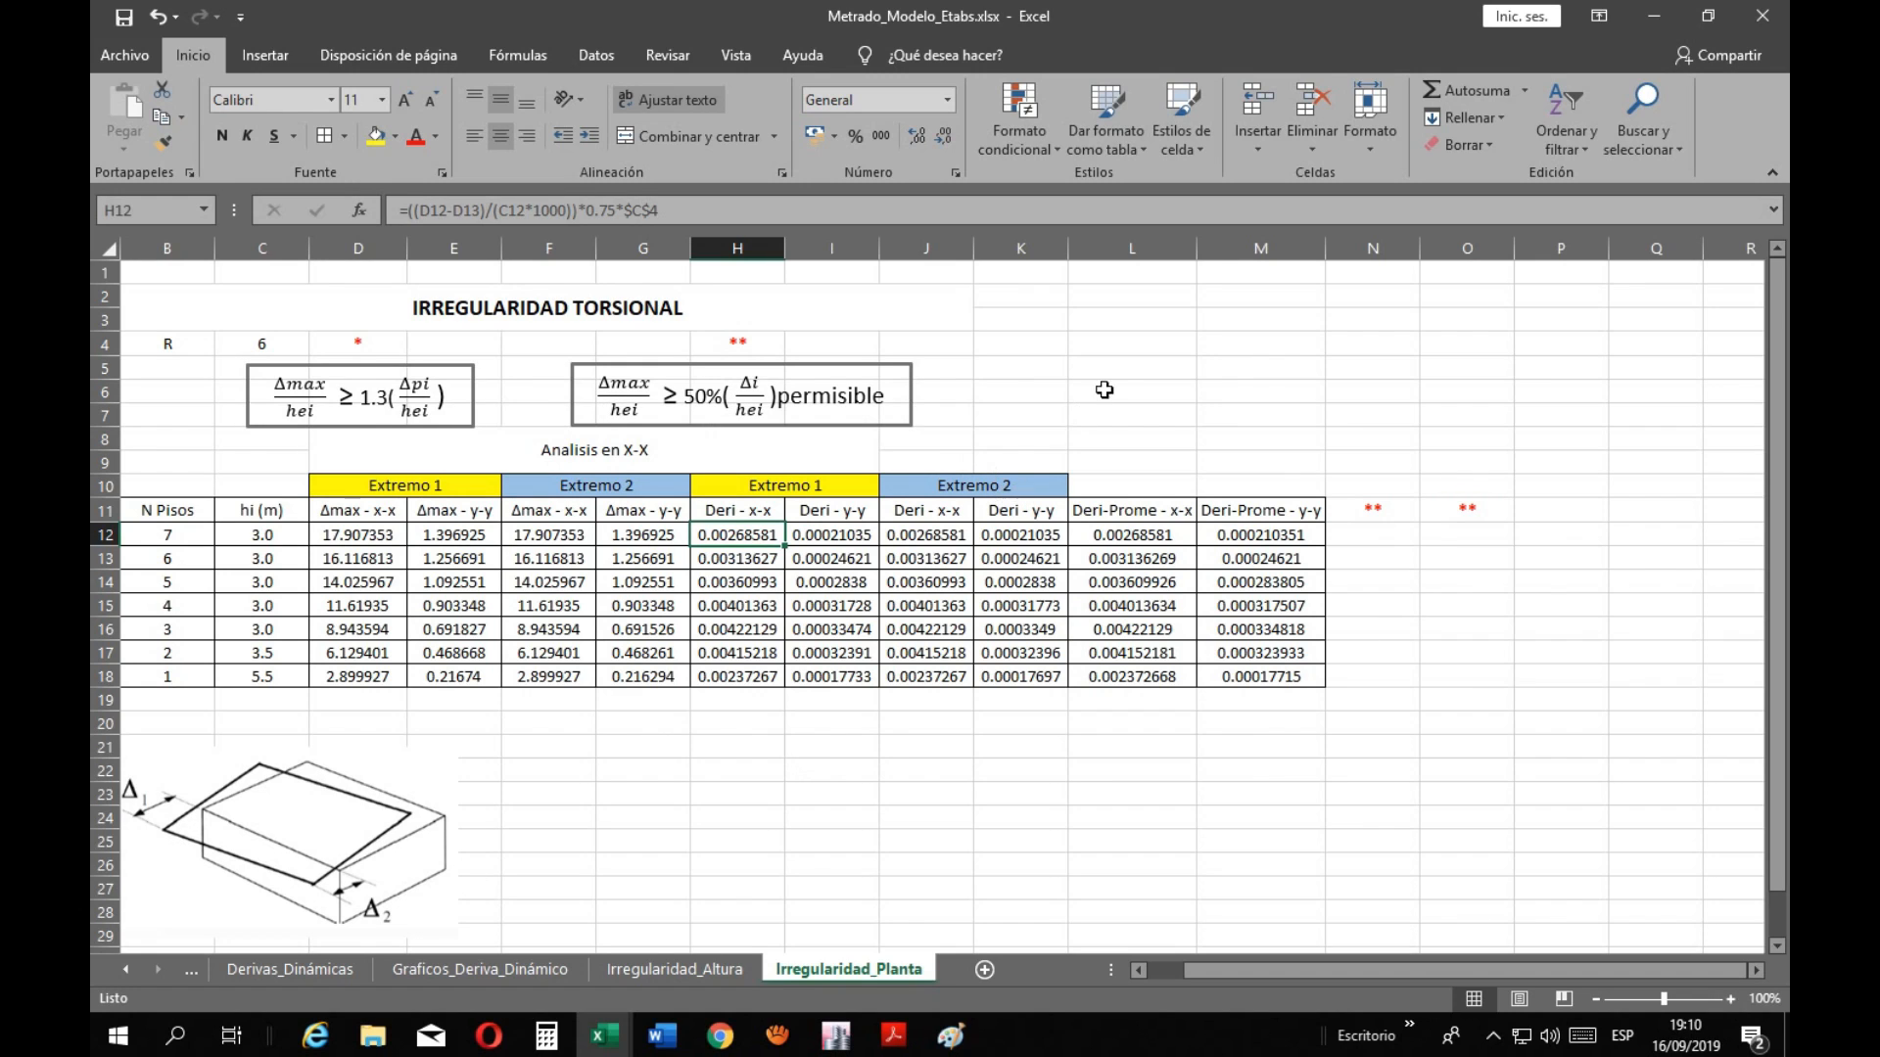
left_click(1128, 345)
type("0.007")
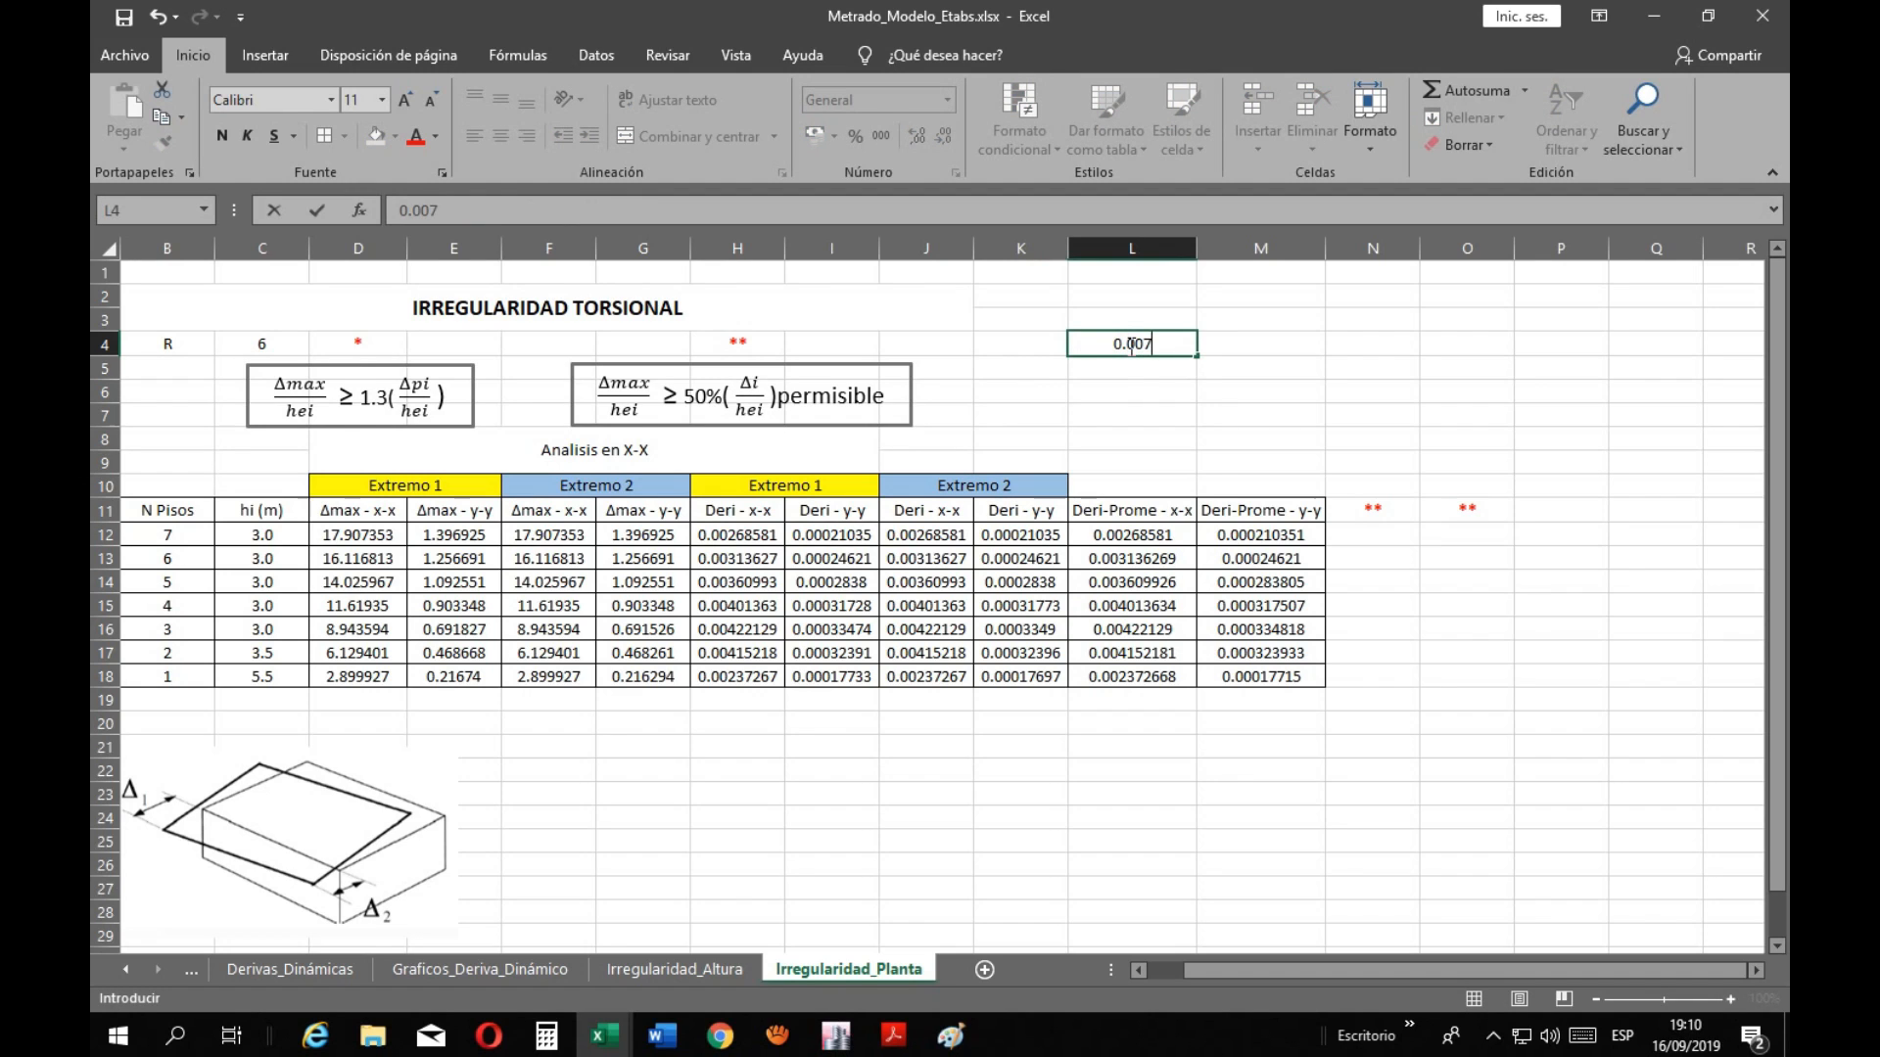
key("Return")
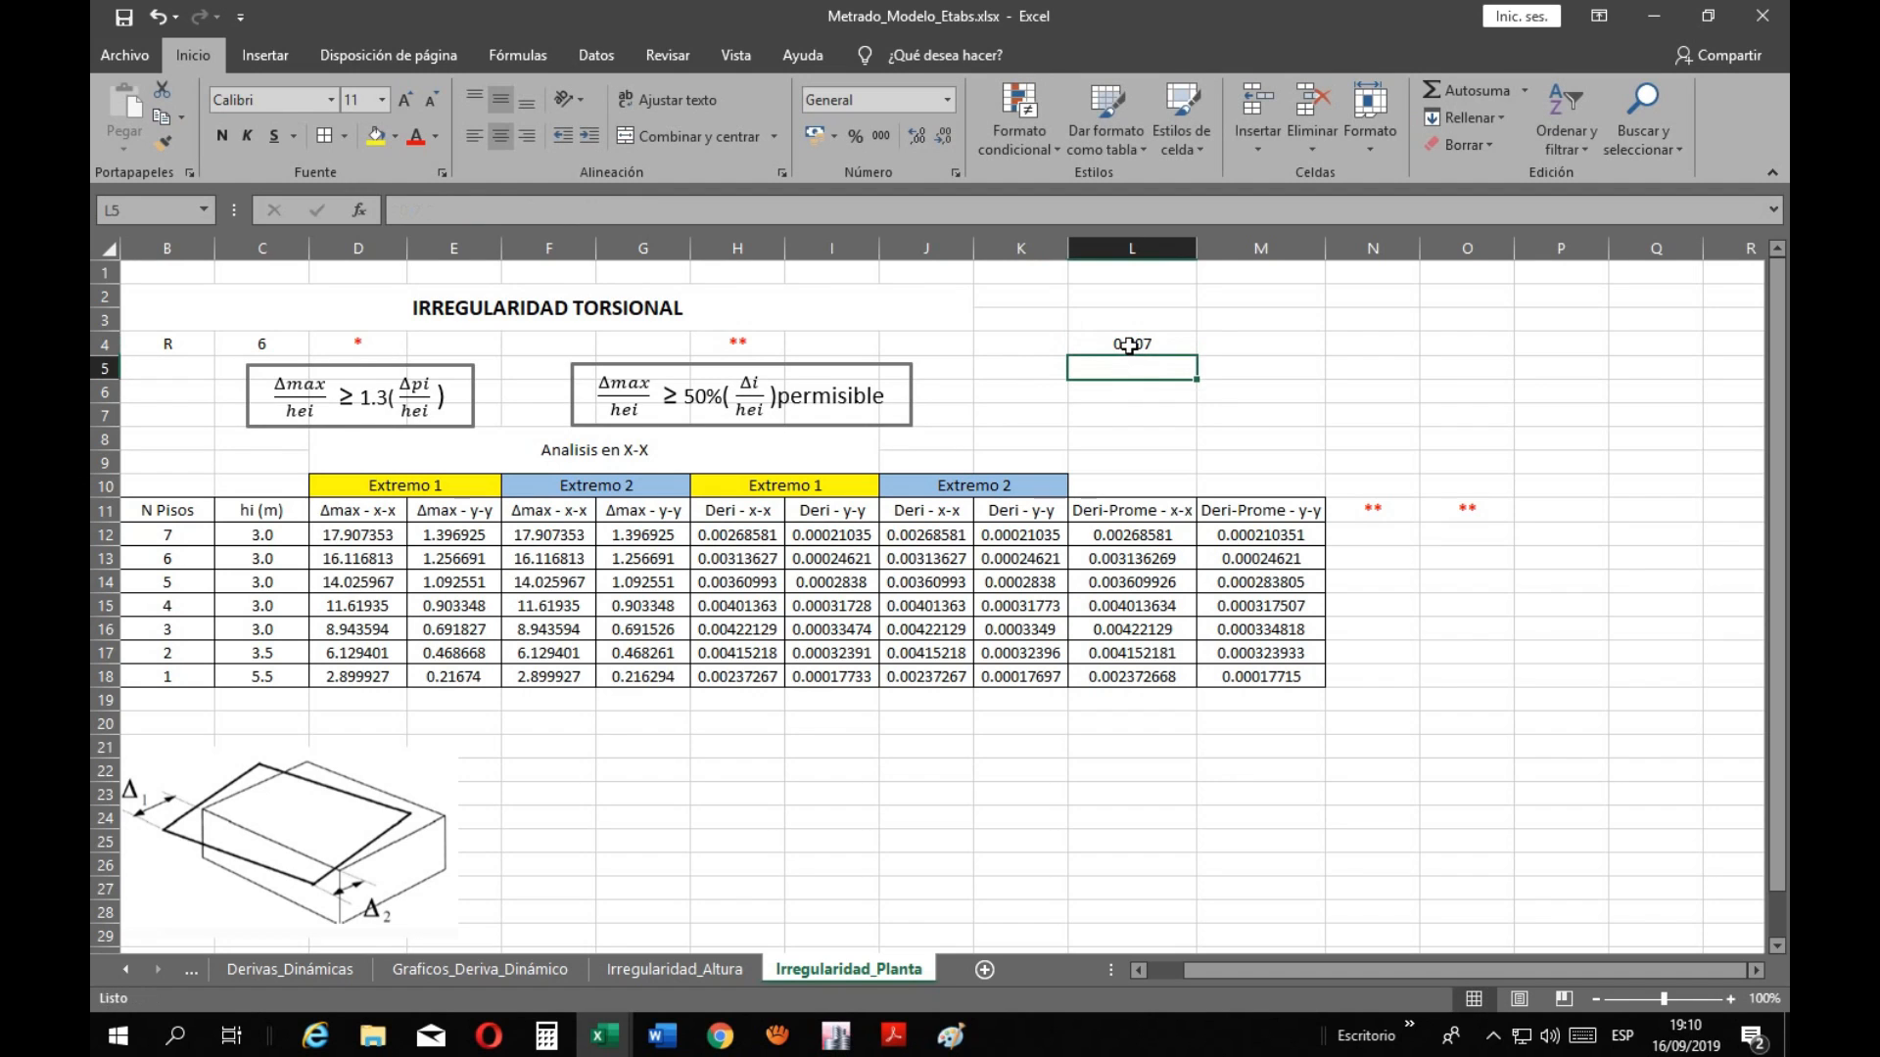
Check the reinforced concrete drift limit in Tabla N° 11 on the Derivas_Dinámicas sheet, and return to Irregularidad_Planta
left_click(1388, 544)
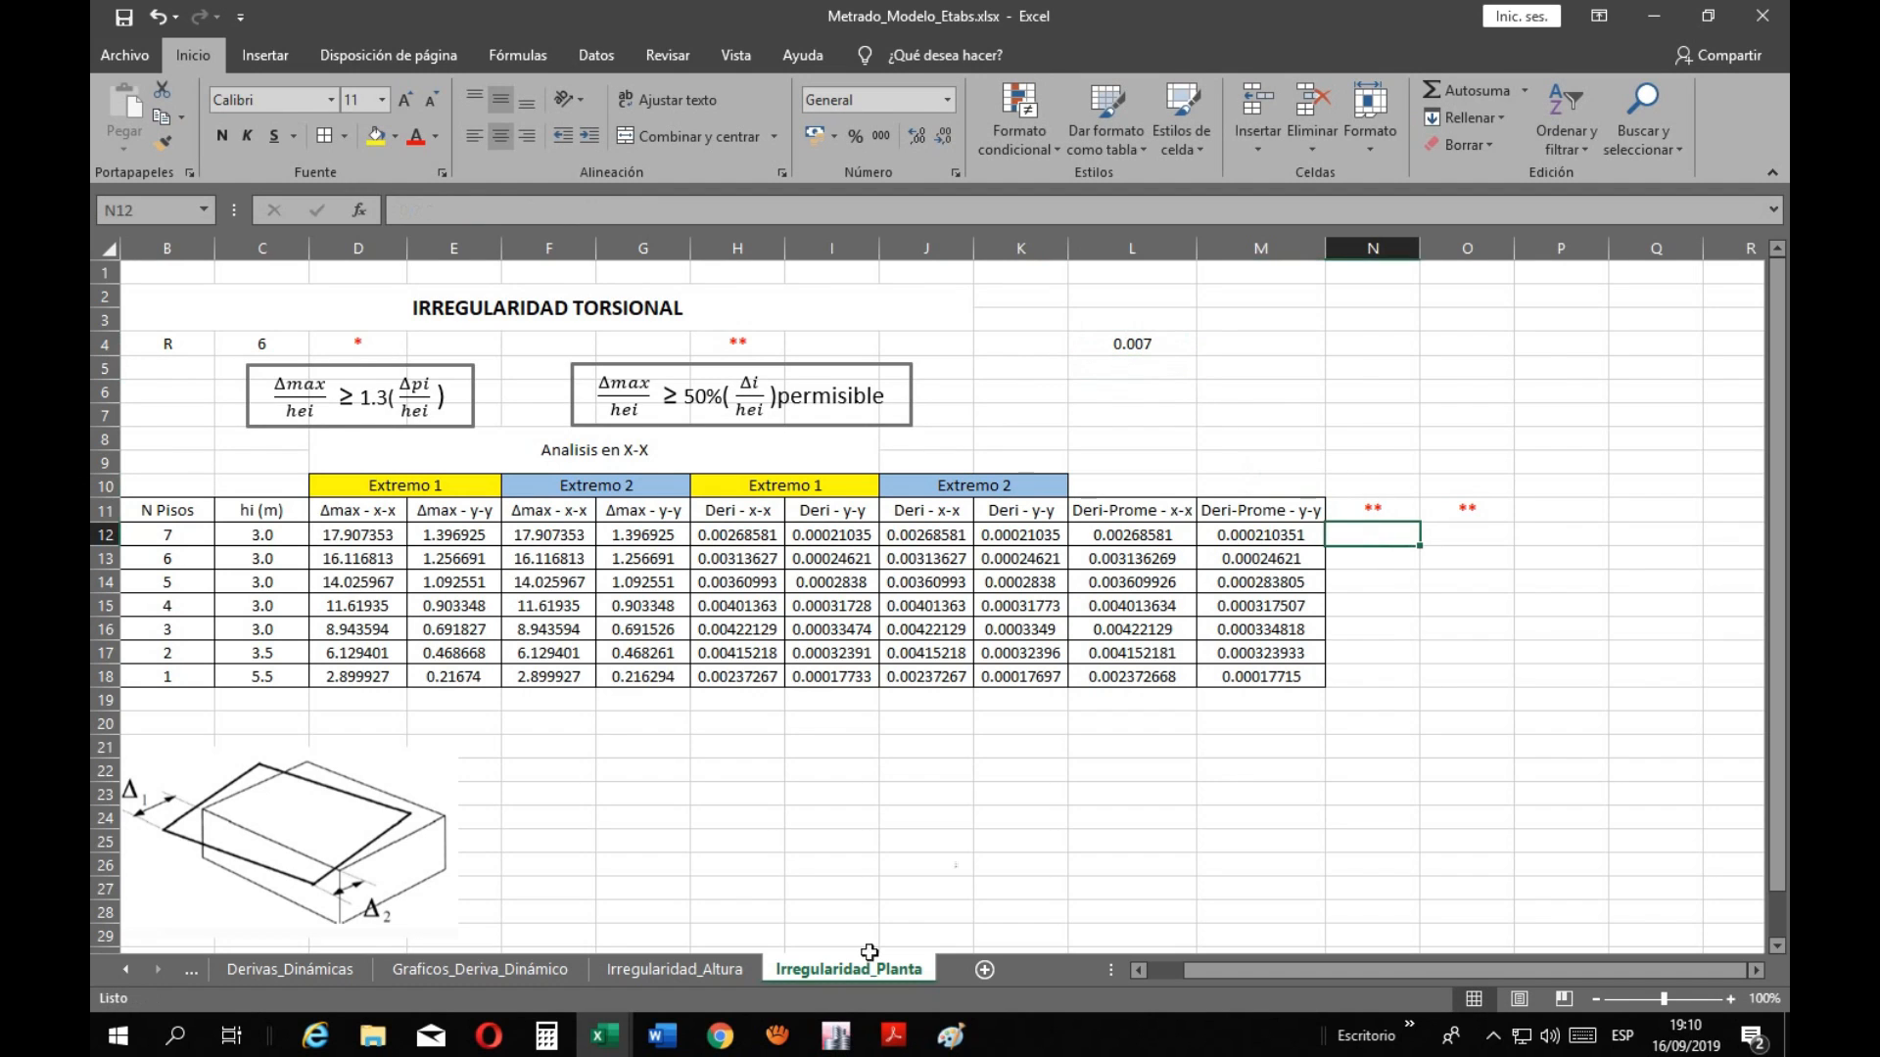
left_click(421, 973)
left_click(343, 974)
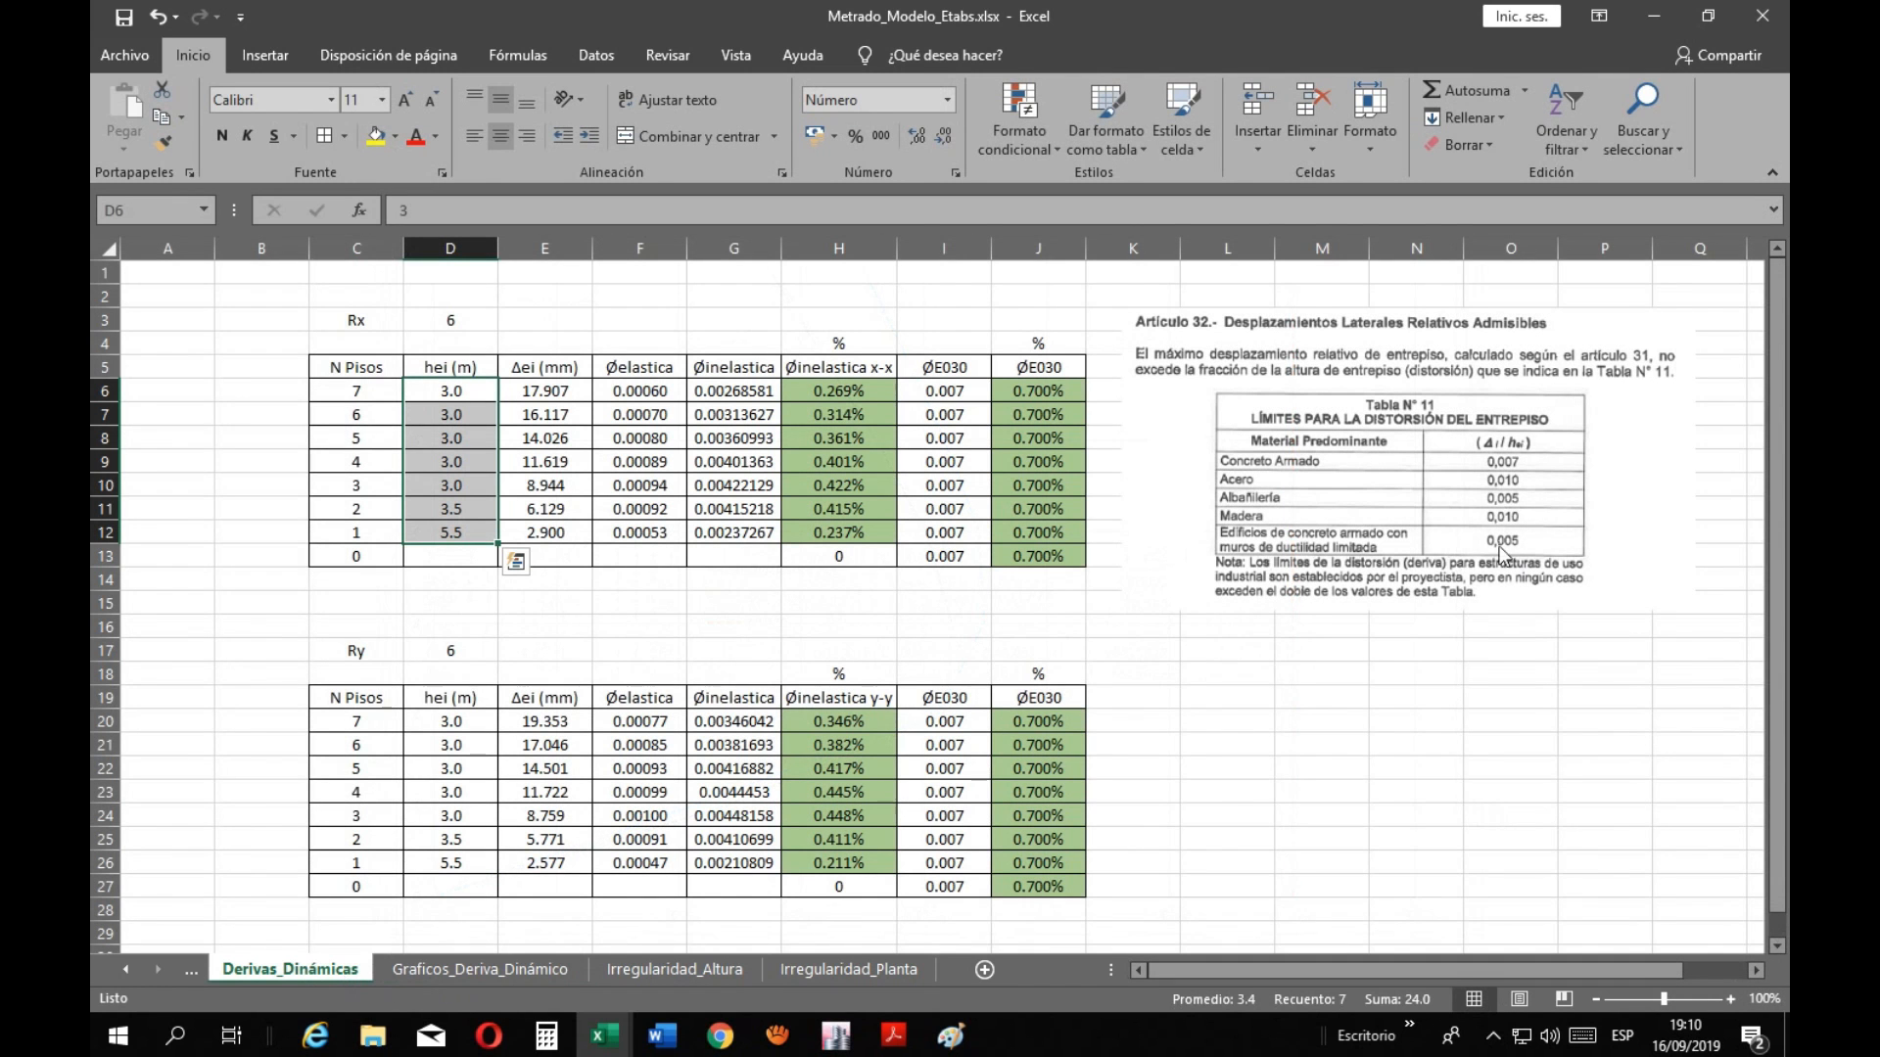
left_click(917, 970)
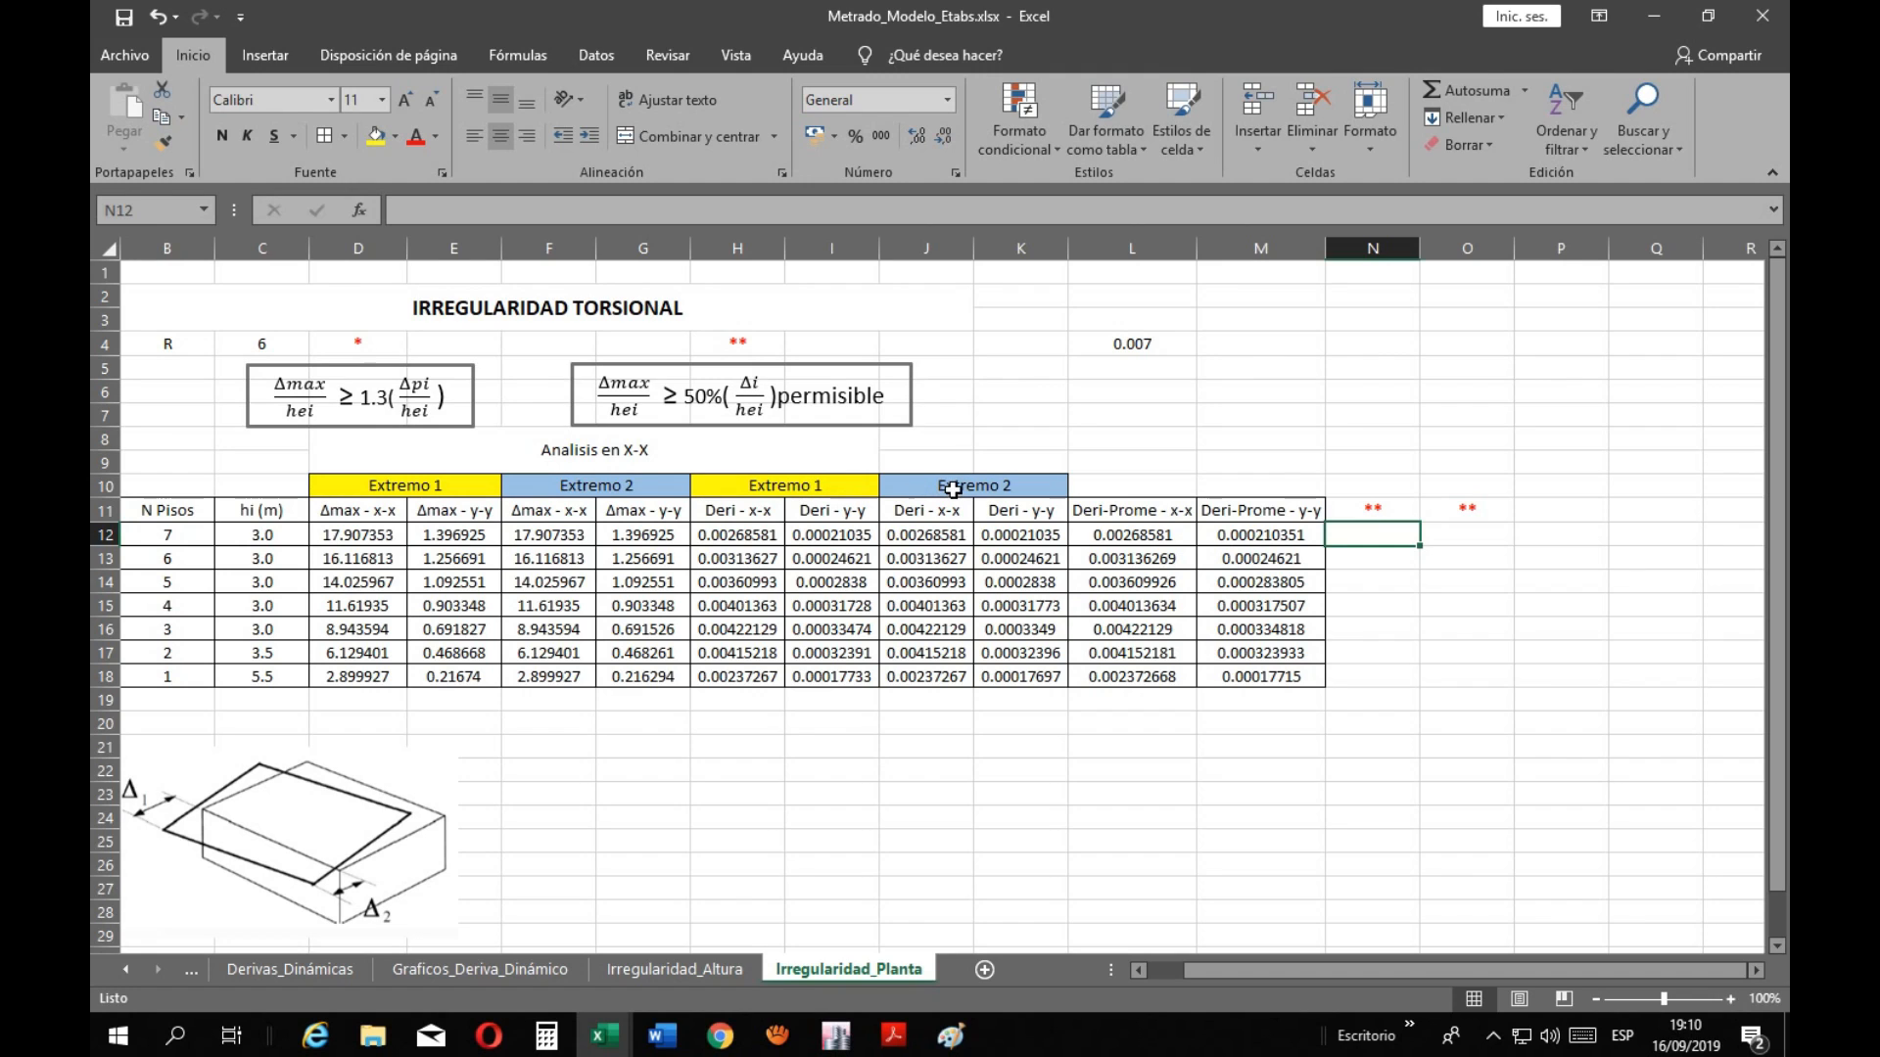
Enter =H12/L4 in N12 to divide the story 7 x-x drift by the limit, formatted as a two-decimal percentage
left_click(761, 533)
left_click(1370, 534)
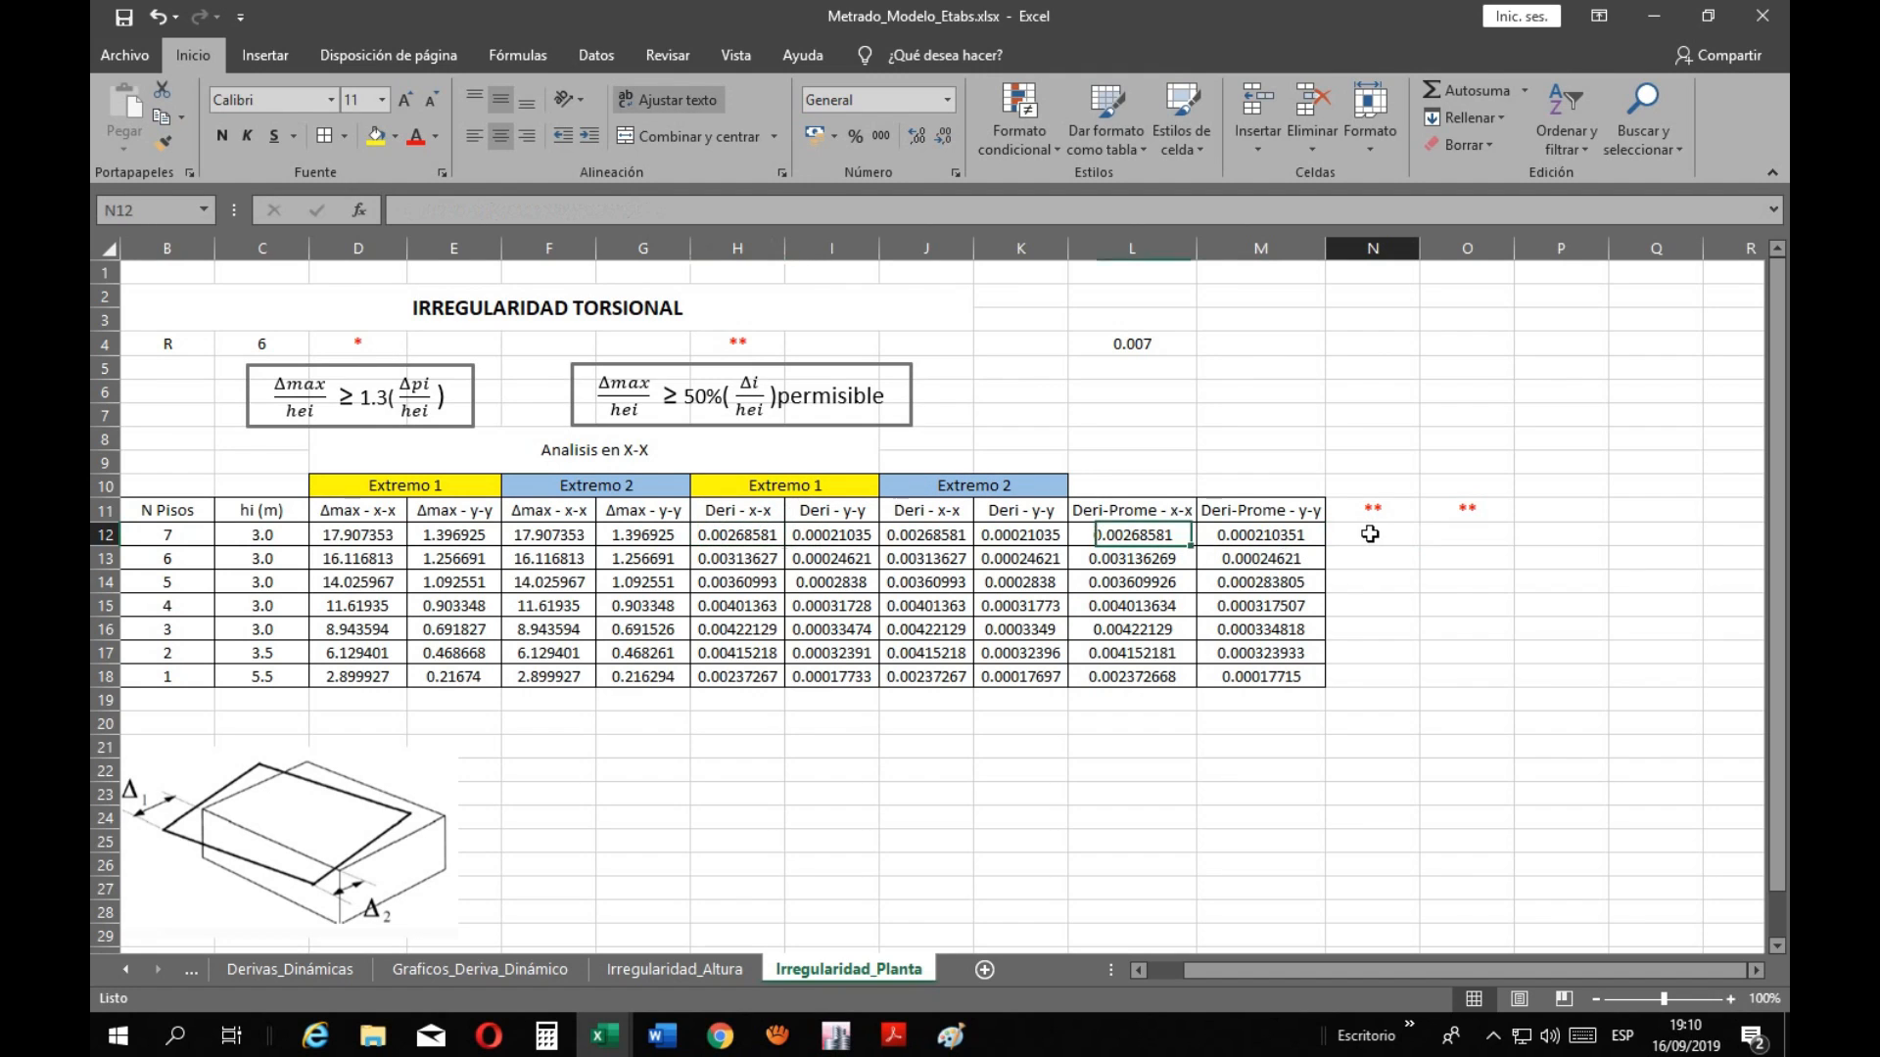
type("=")
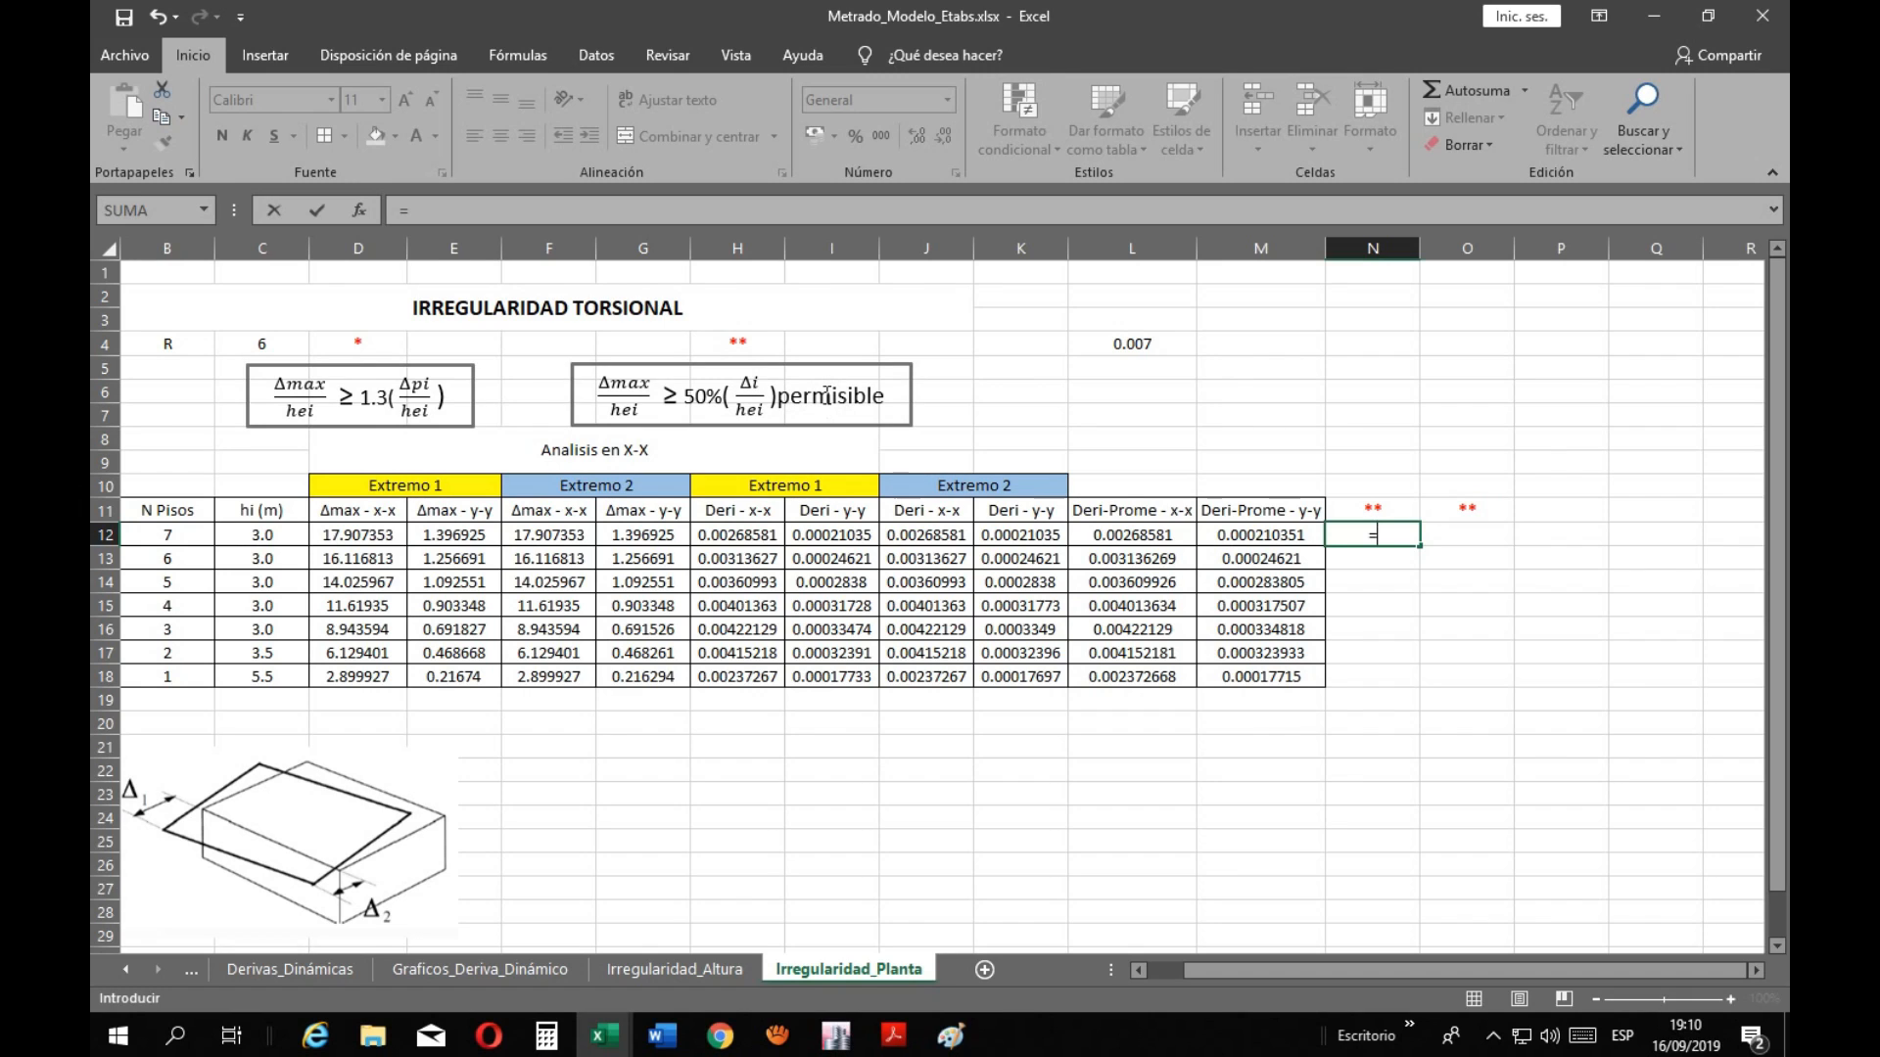
left_click(769, 533)
type("/")
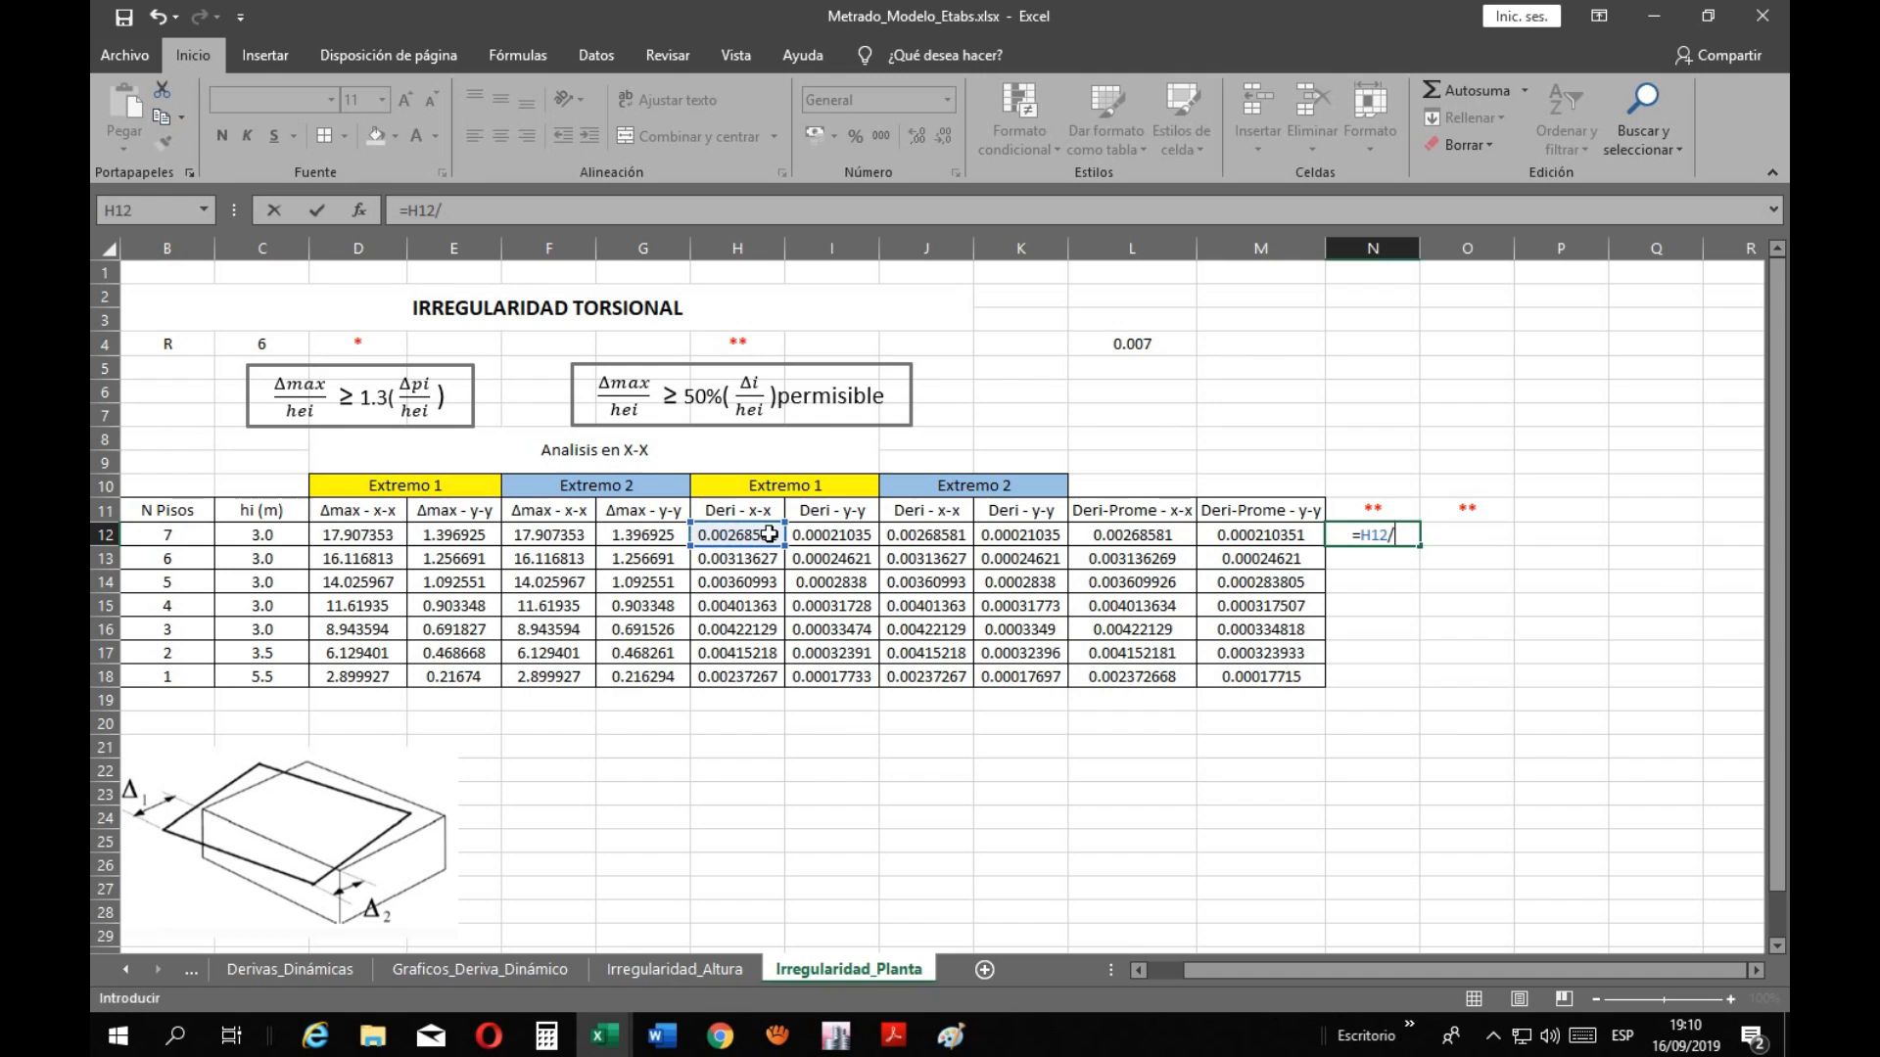
left_click(1151, 349)
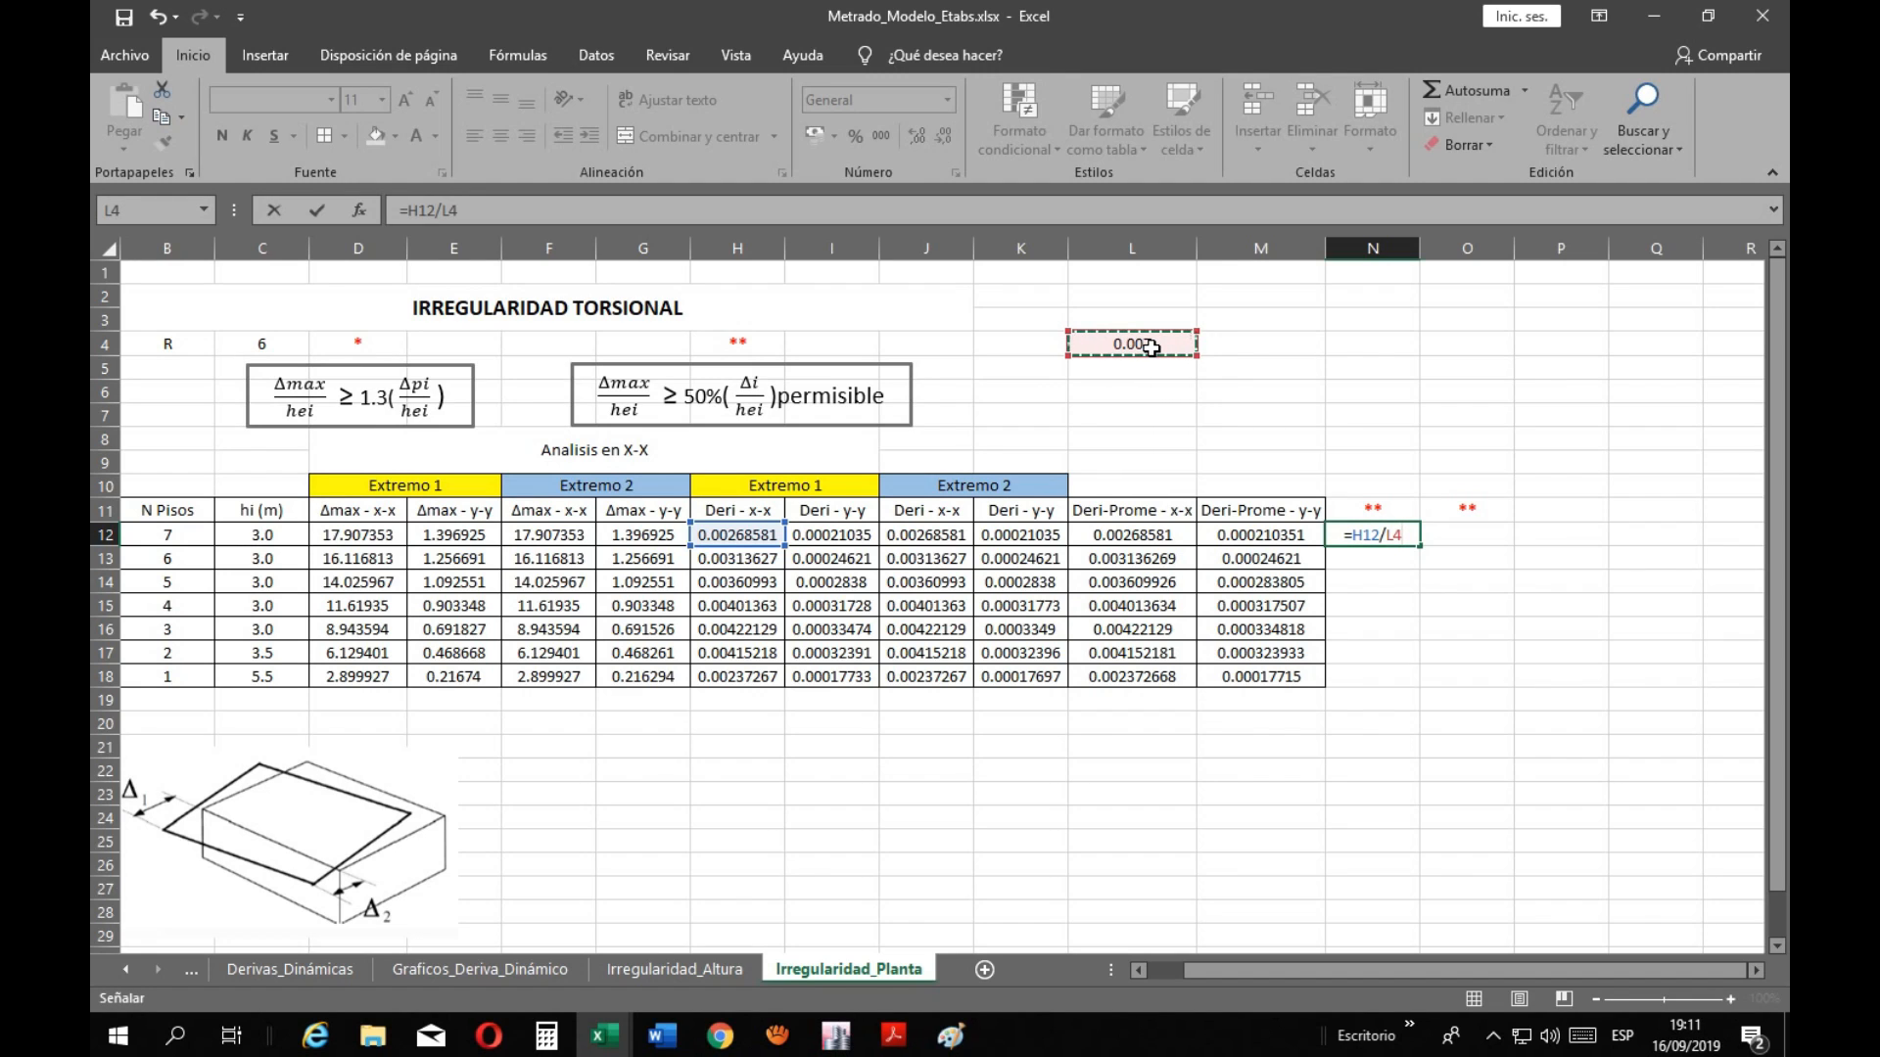
key("Return")
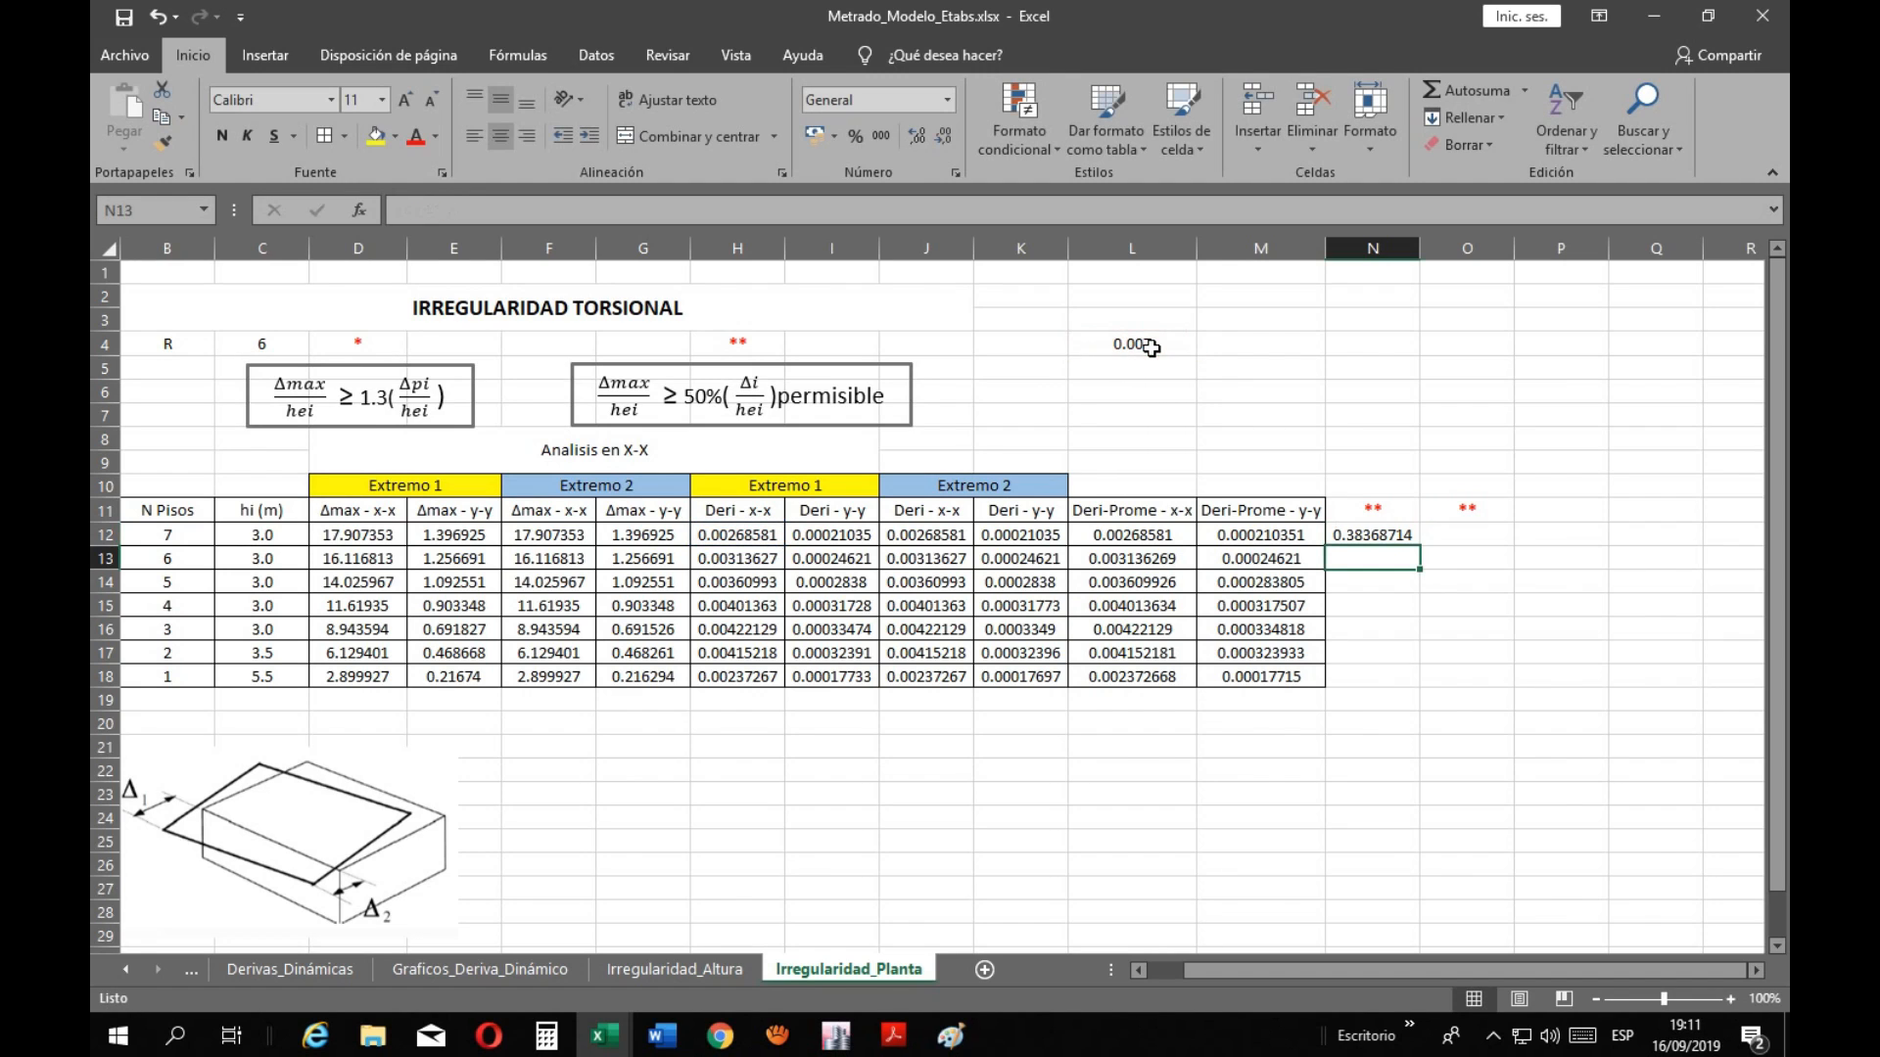
left_click(1390, 539)
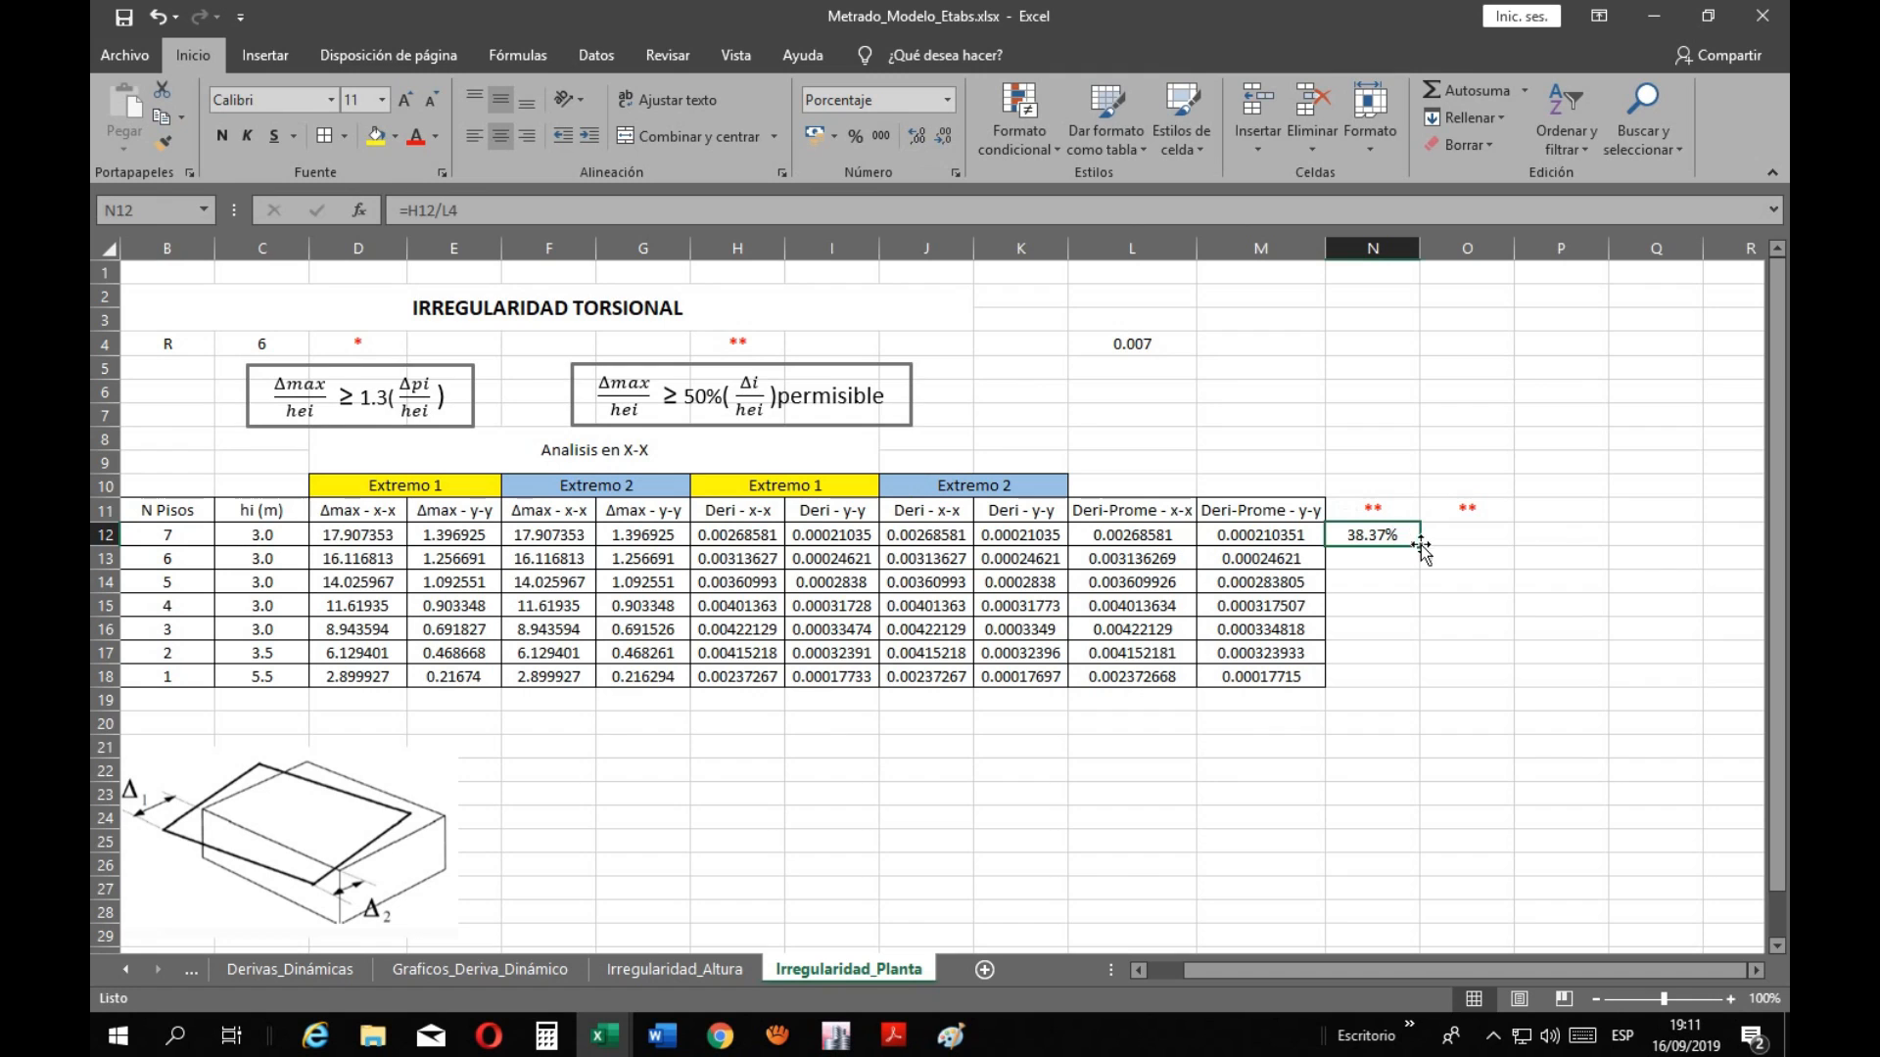
Make the L4 reference absolute in N12's formula, giving =H12/$L$4, and fill it down to N18
left_click(448, 211)
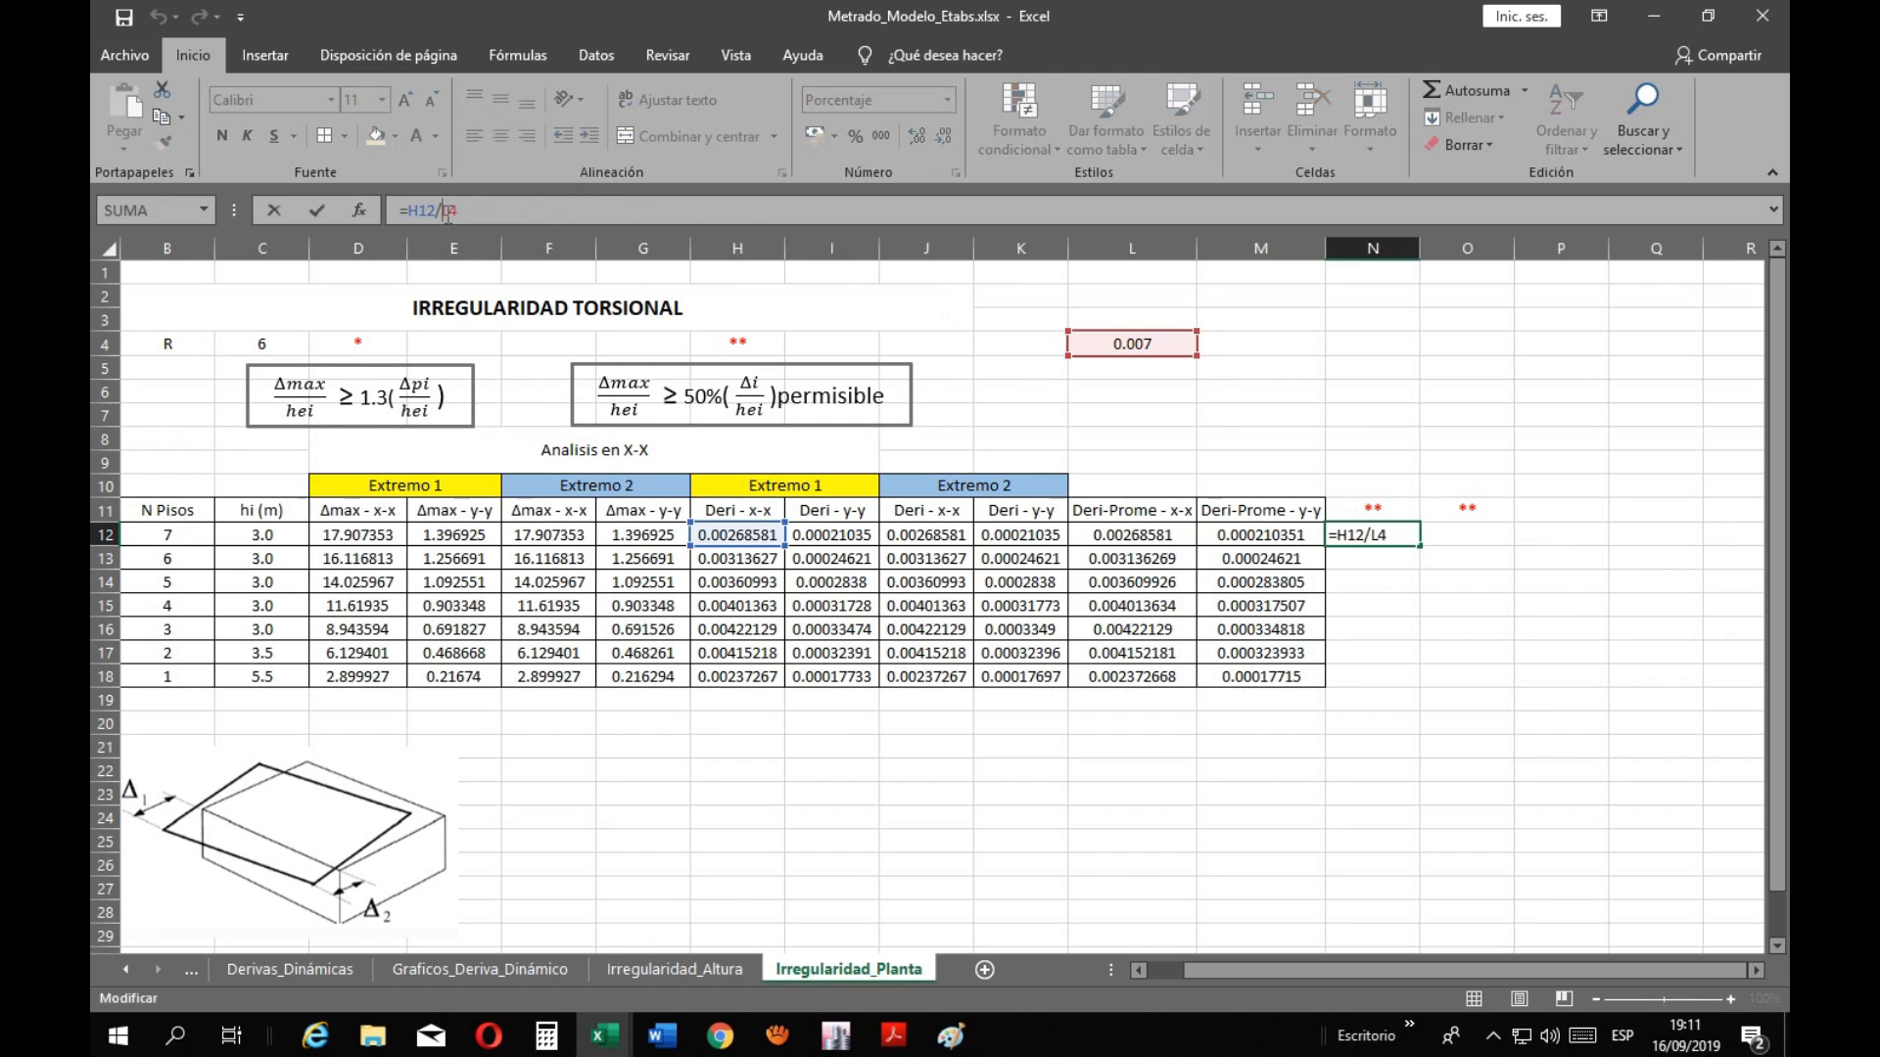
key("F4")
key("Return")
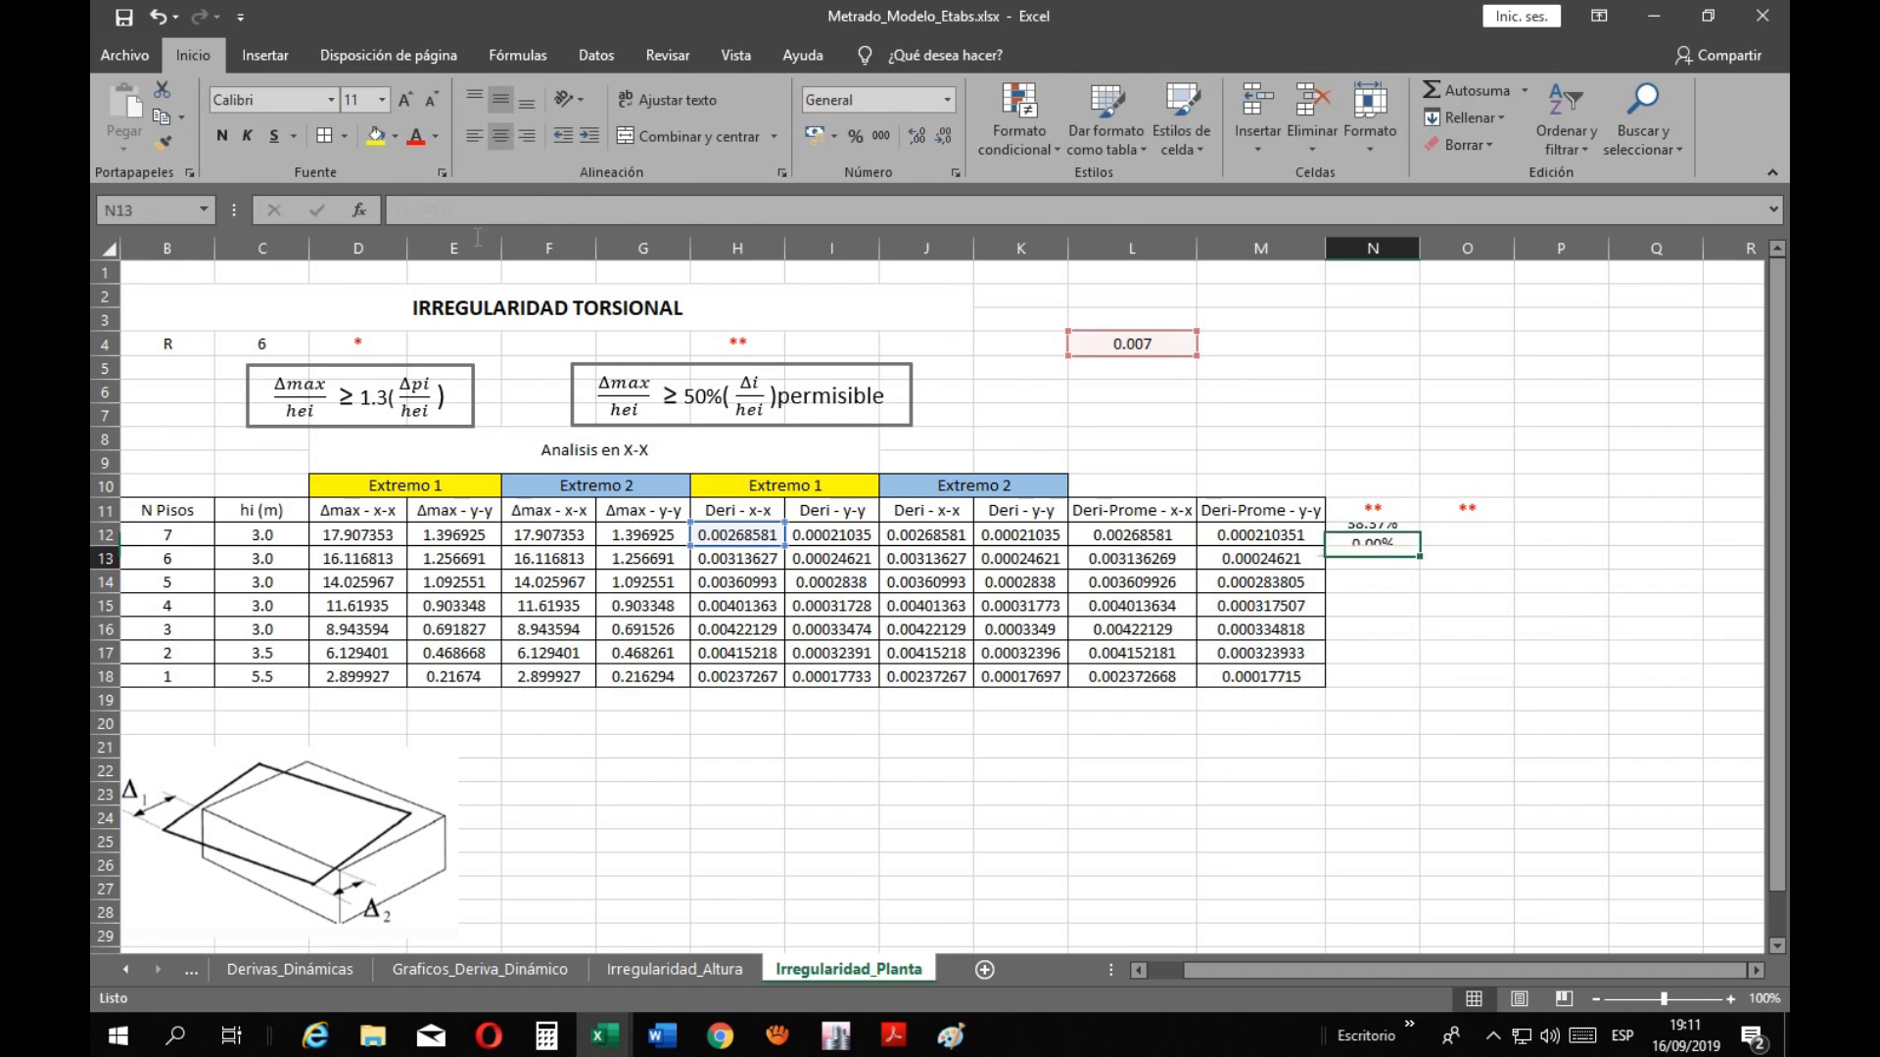
left_click(1371, 538)
left_click_drag(1417, 545, 1380, 680)
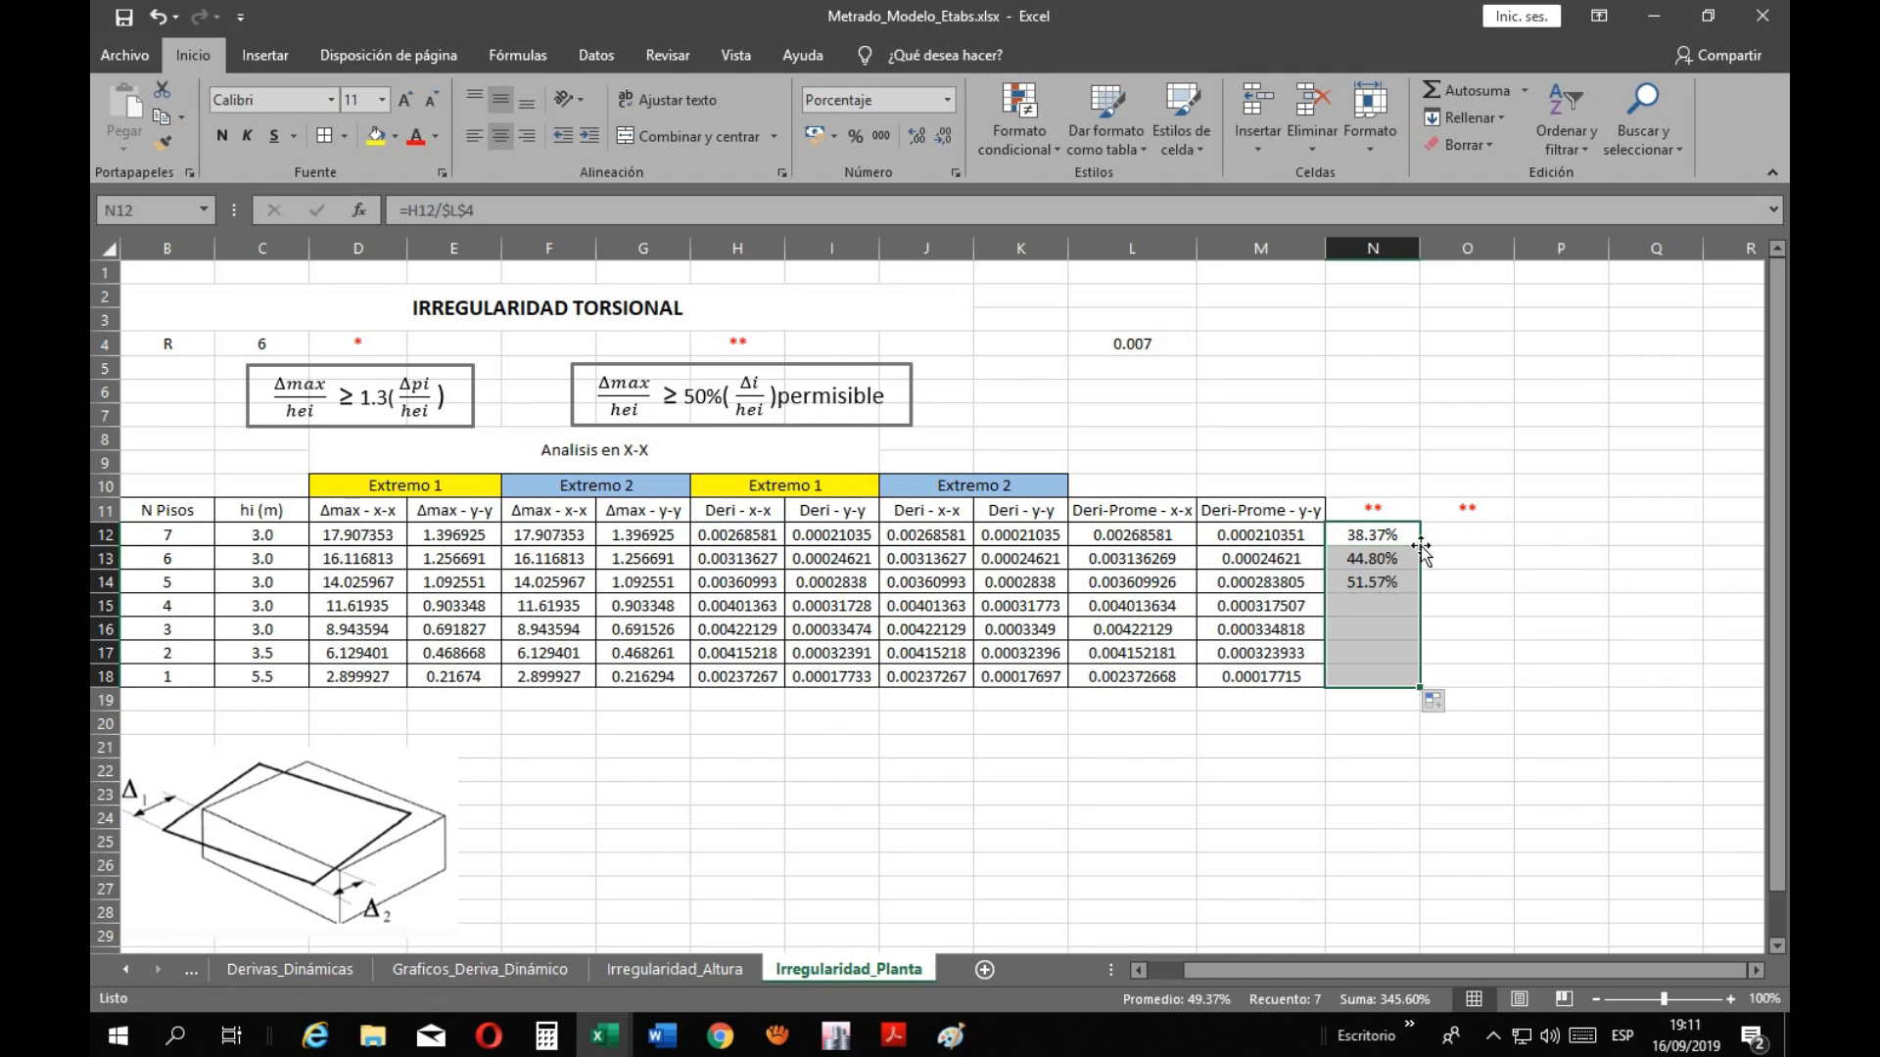
left_click(1524, 674)
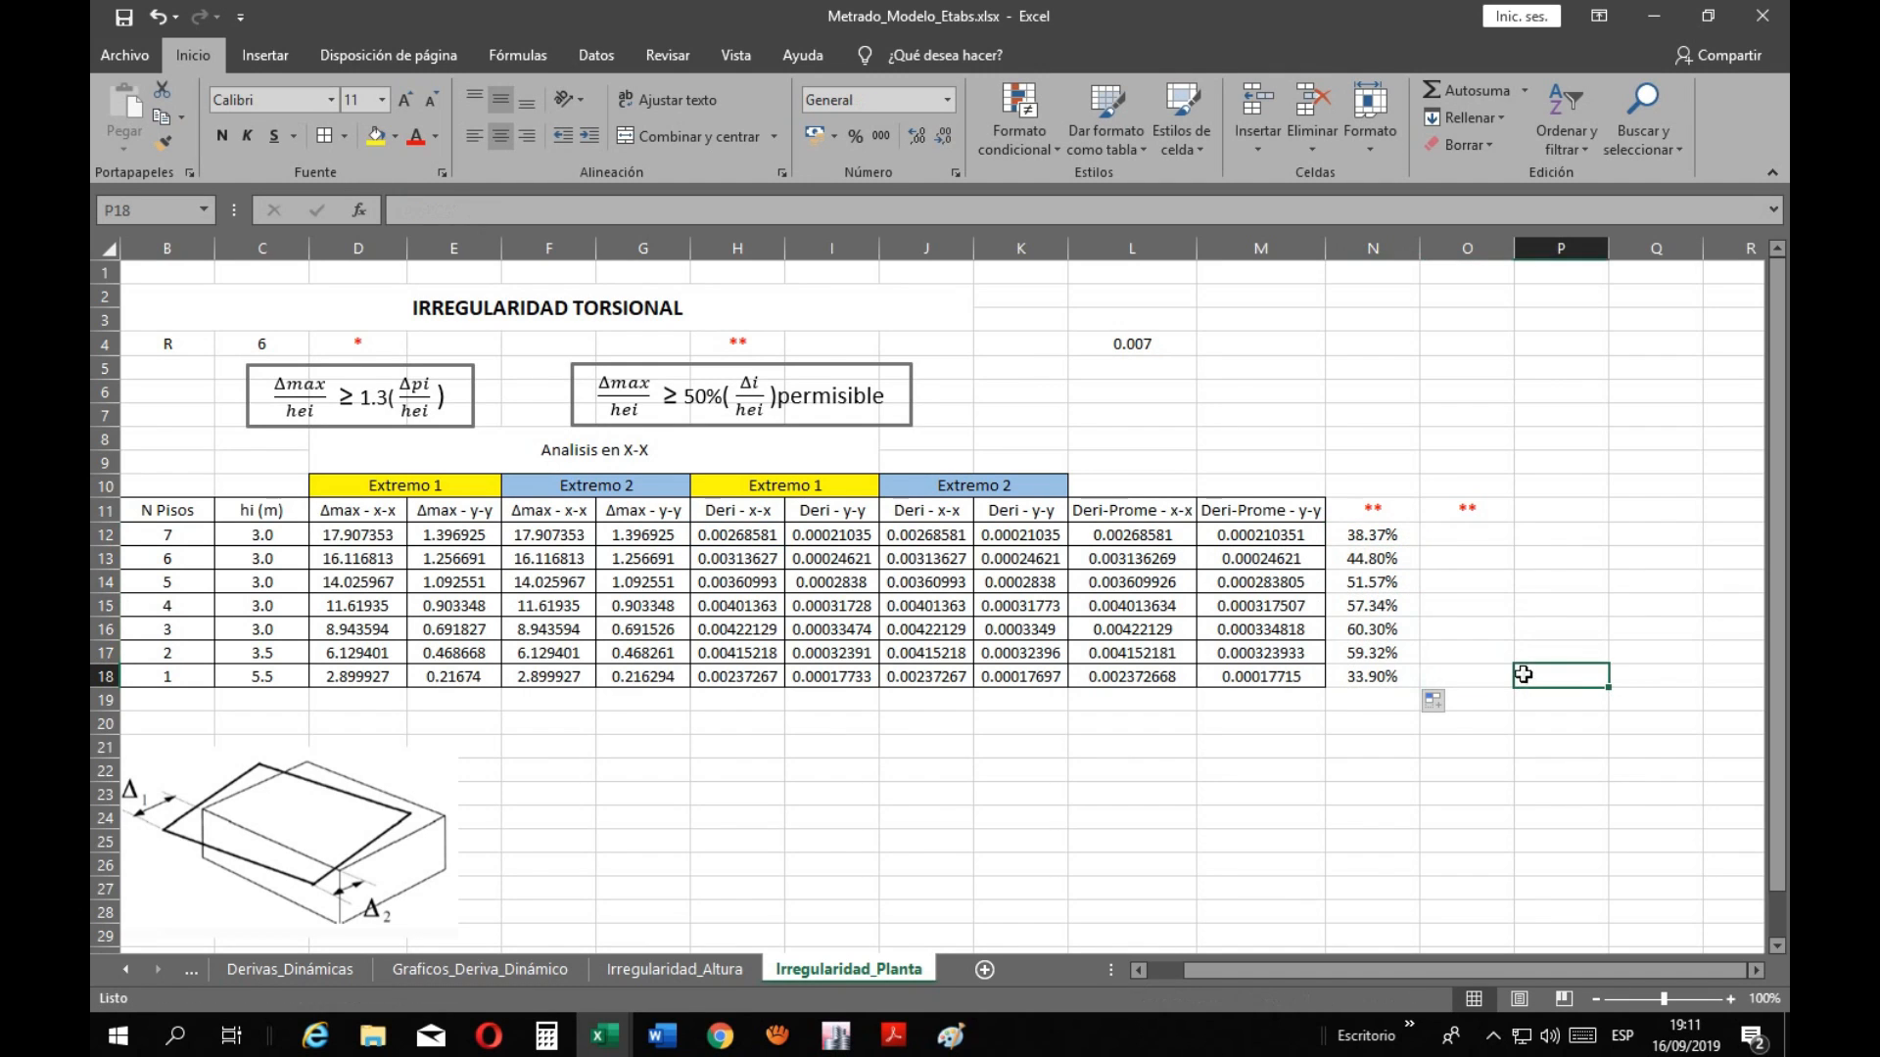
Review the filled ratio formulas in N12:N16, checking which drift cell and limit cell each one references
left_click(1370, 534)
left_click(946, 211)
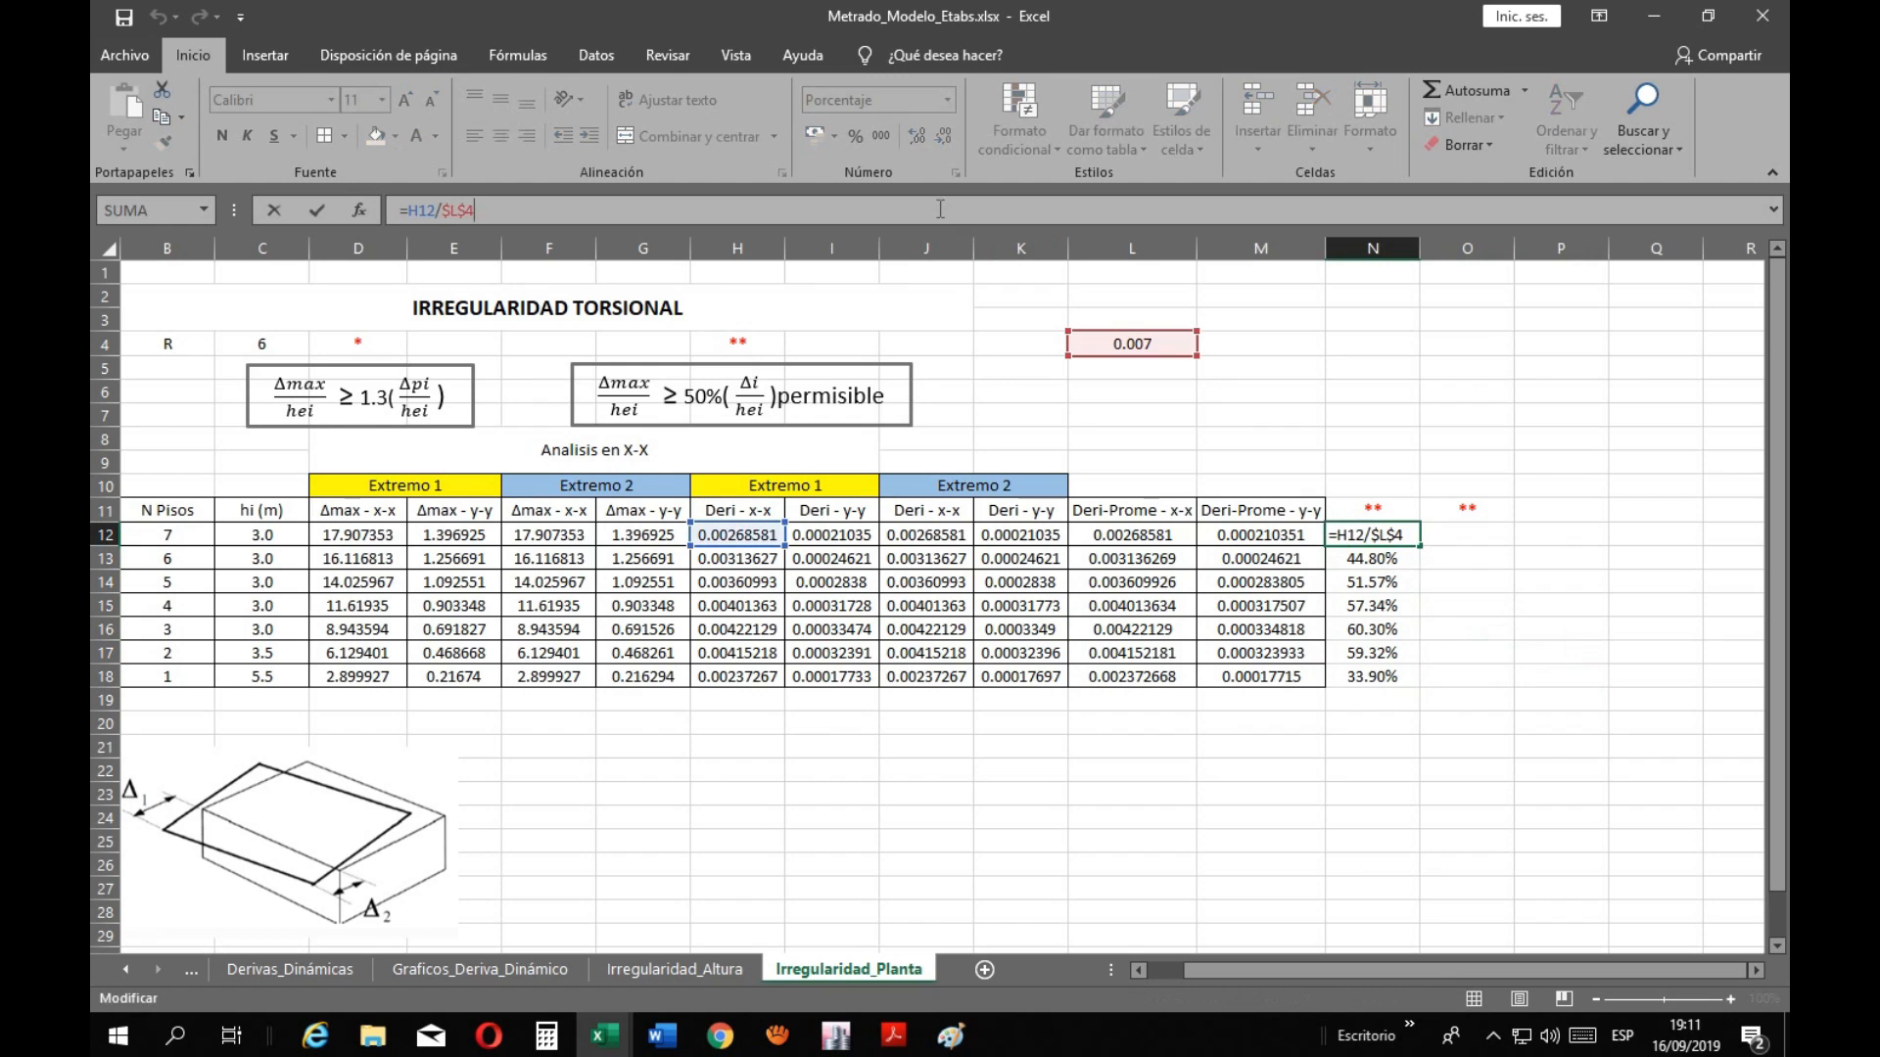
key("Return")
left_click(830, 212)
key("Return")
left_click(891, 212)
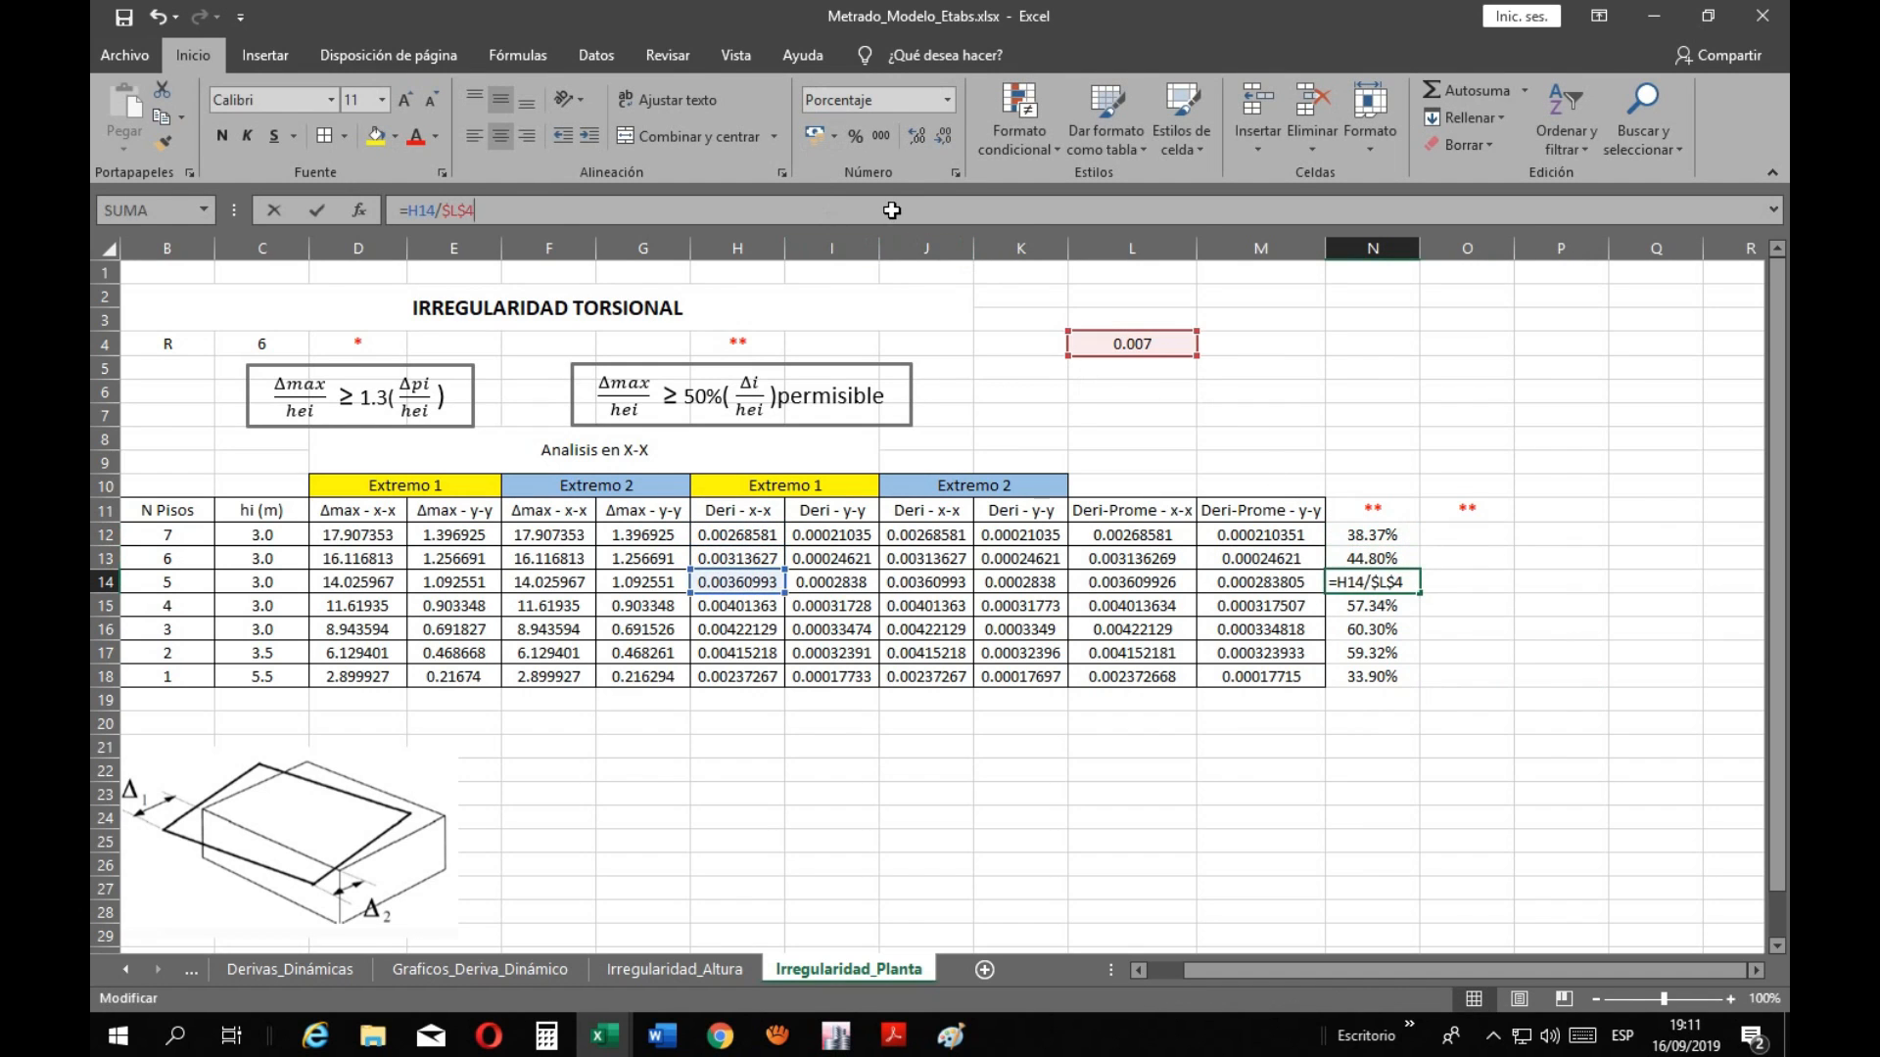
key("Return")
left_click(981, 211)
key("Escape")
left_click(1396, 633)
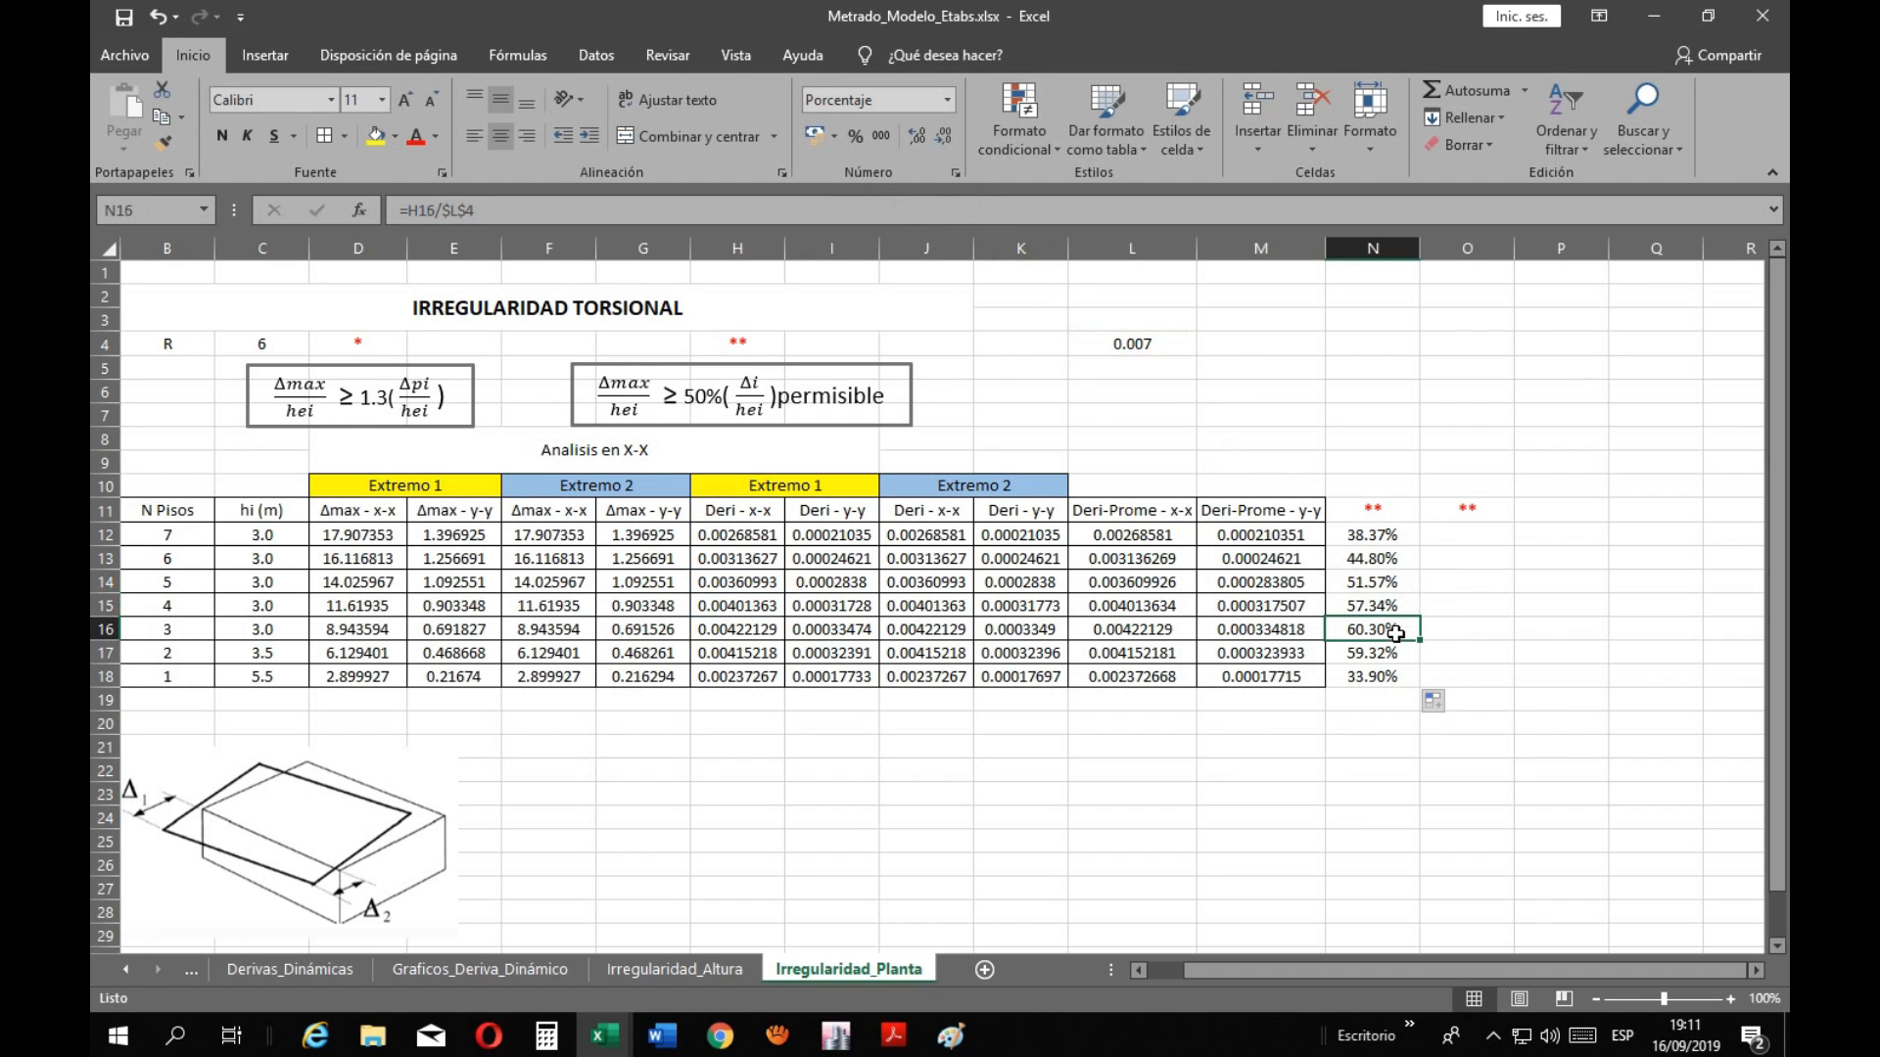
left_click(936, 212)
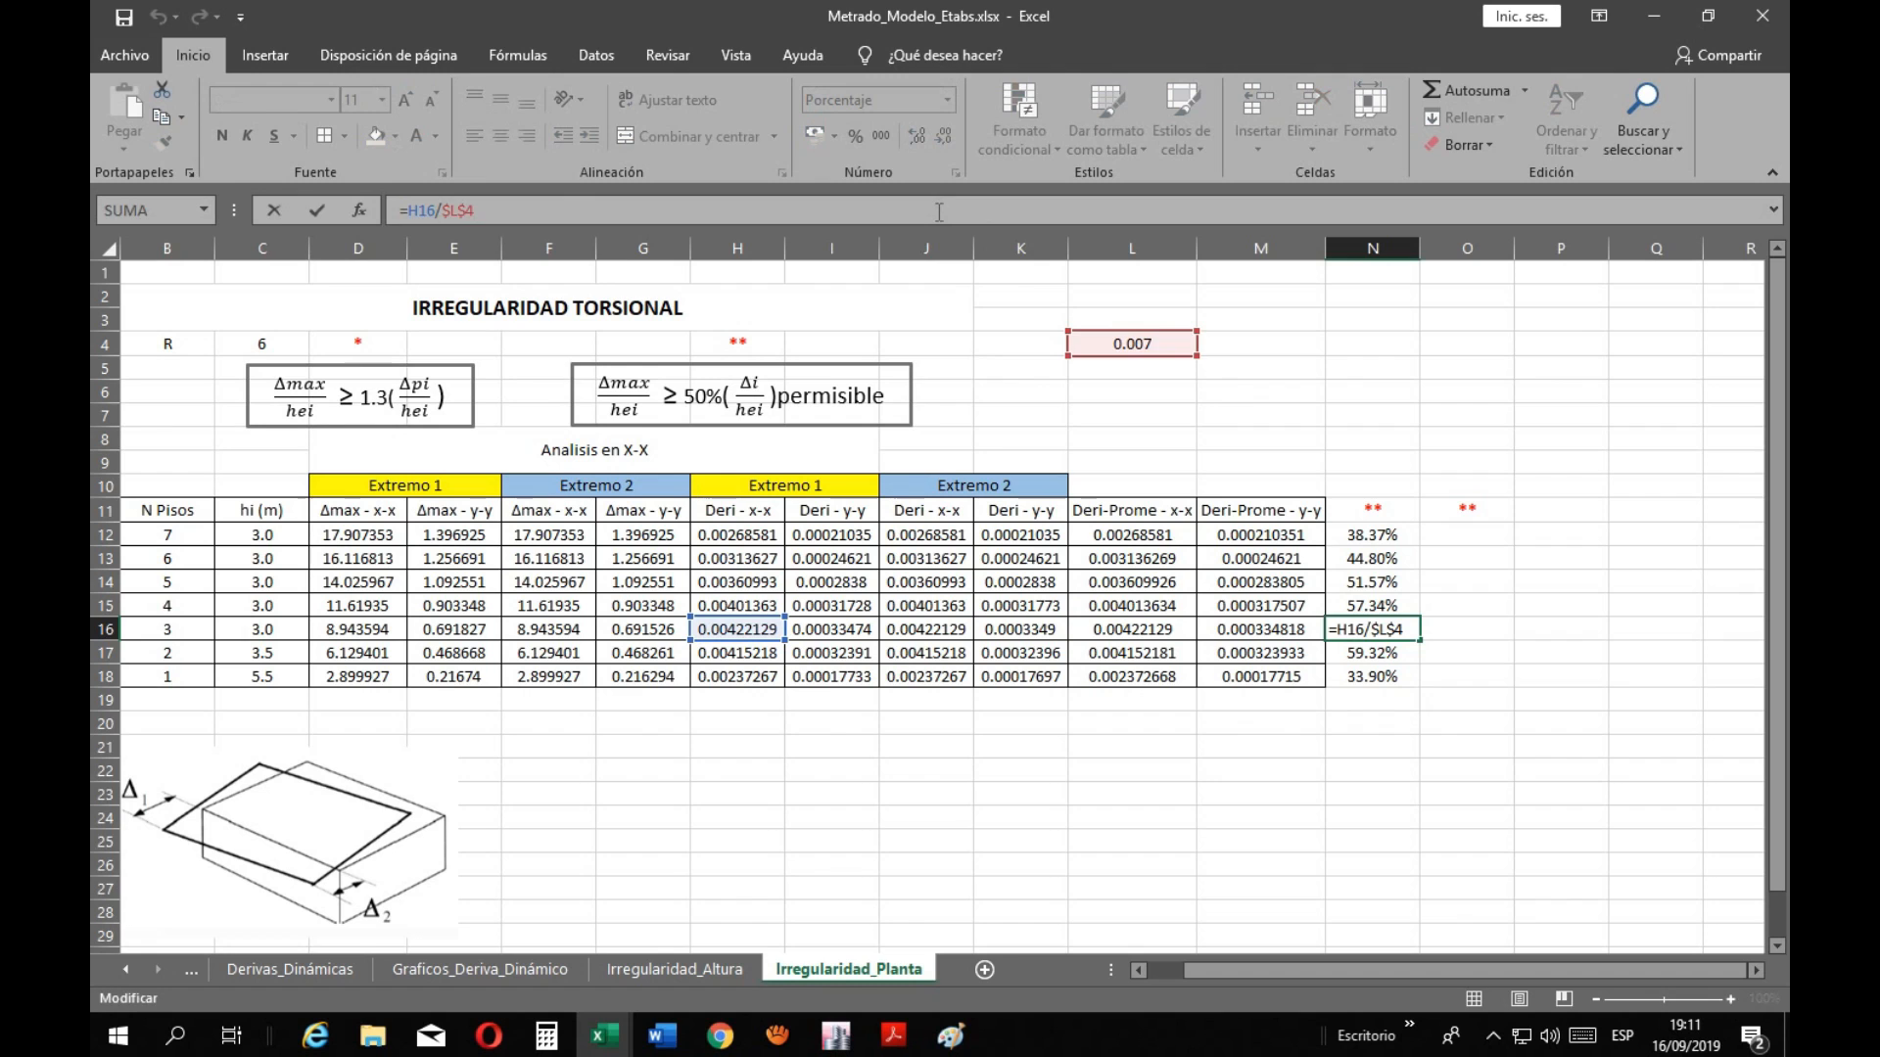
key("Return")
Look at the inelastic drift chart on the Graficos_Deriva_Dinámico sheet, and return to Irregularidad_Planta
left_click(906, 789)
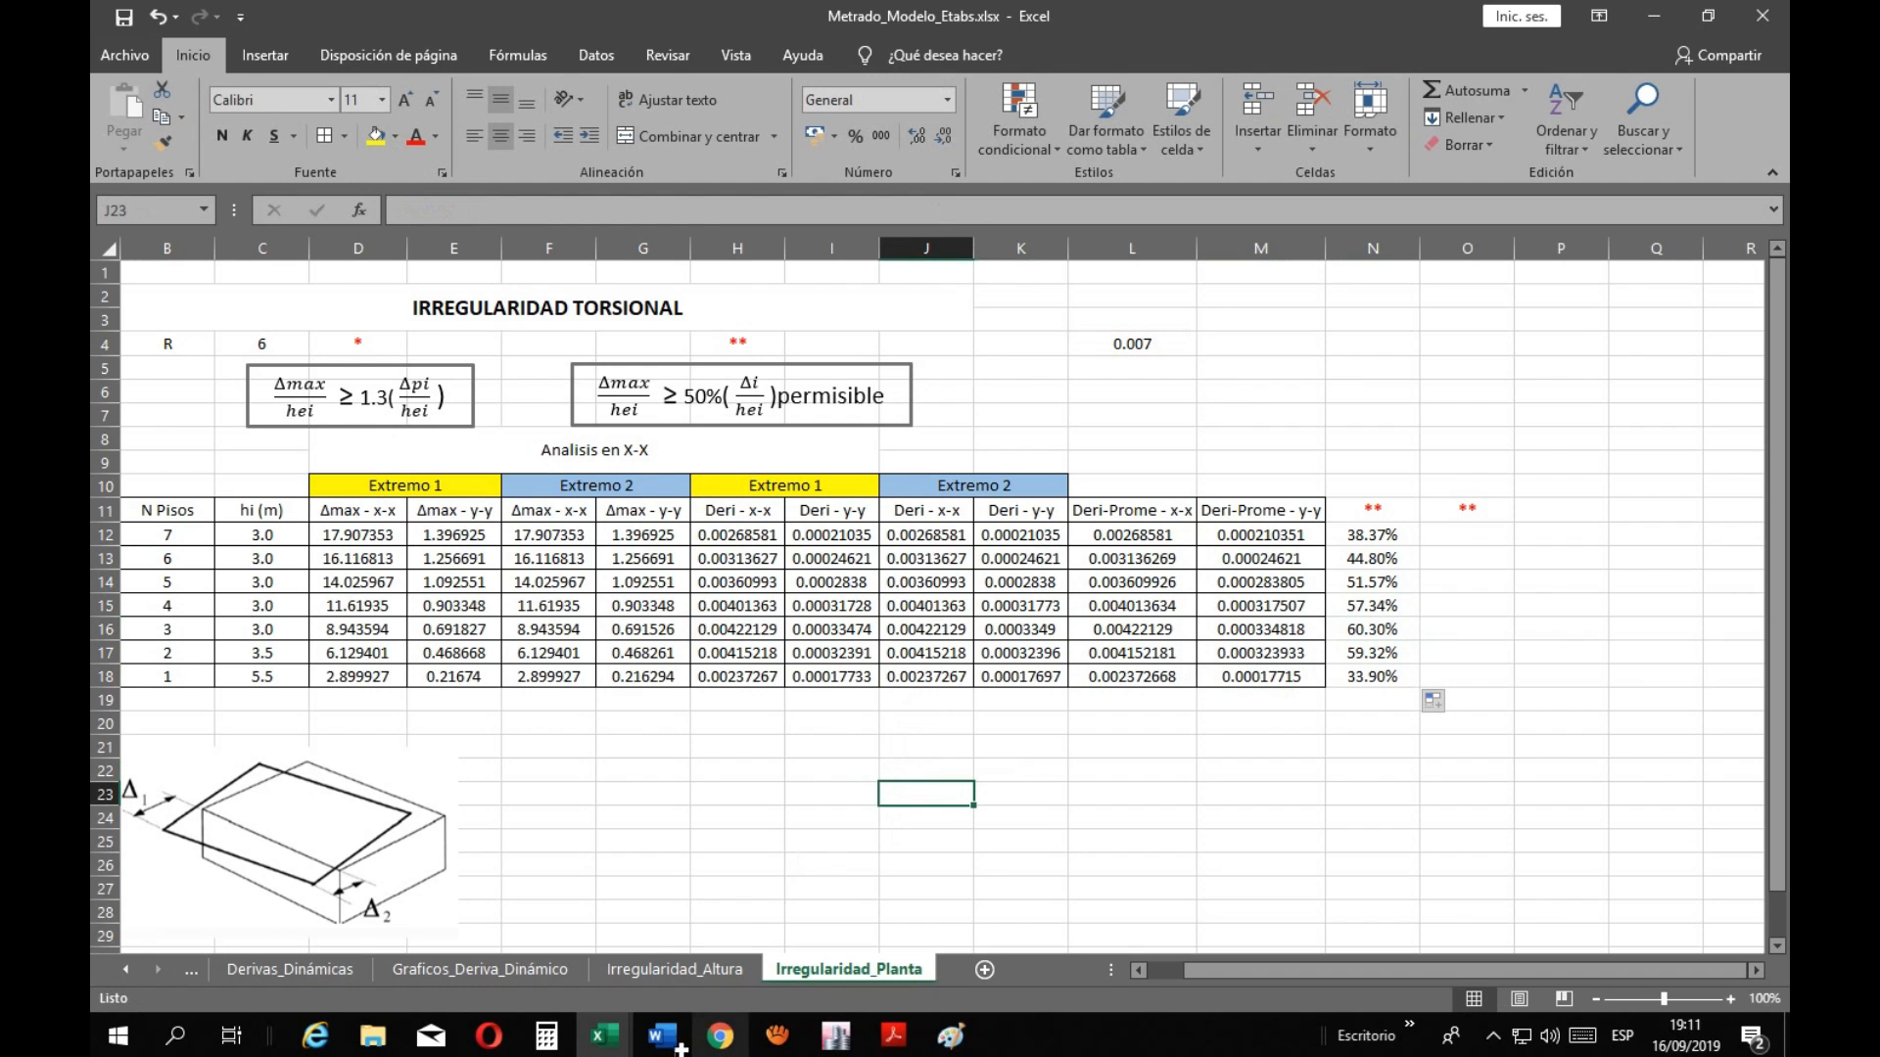
left_click(427, 973)
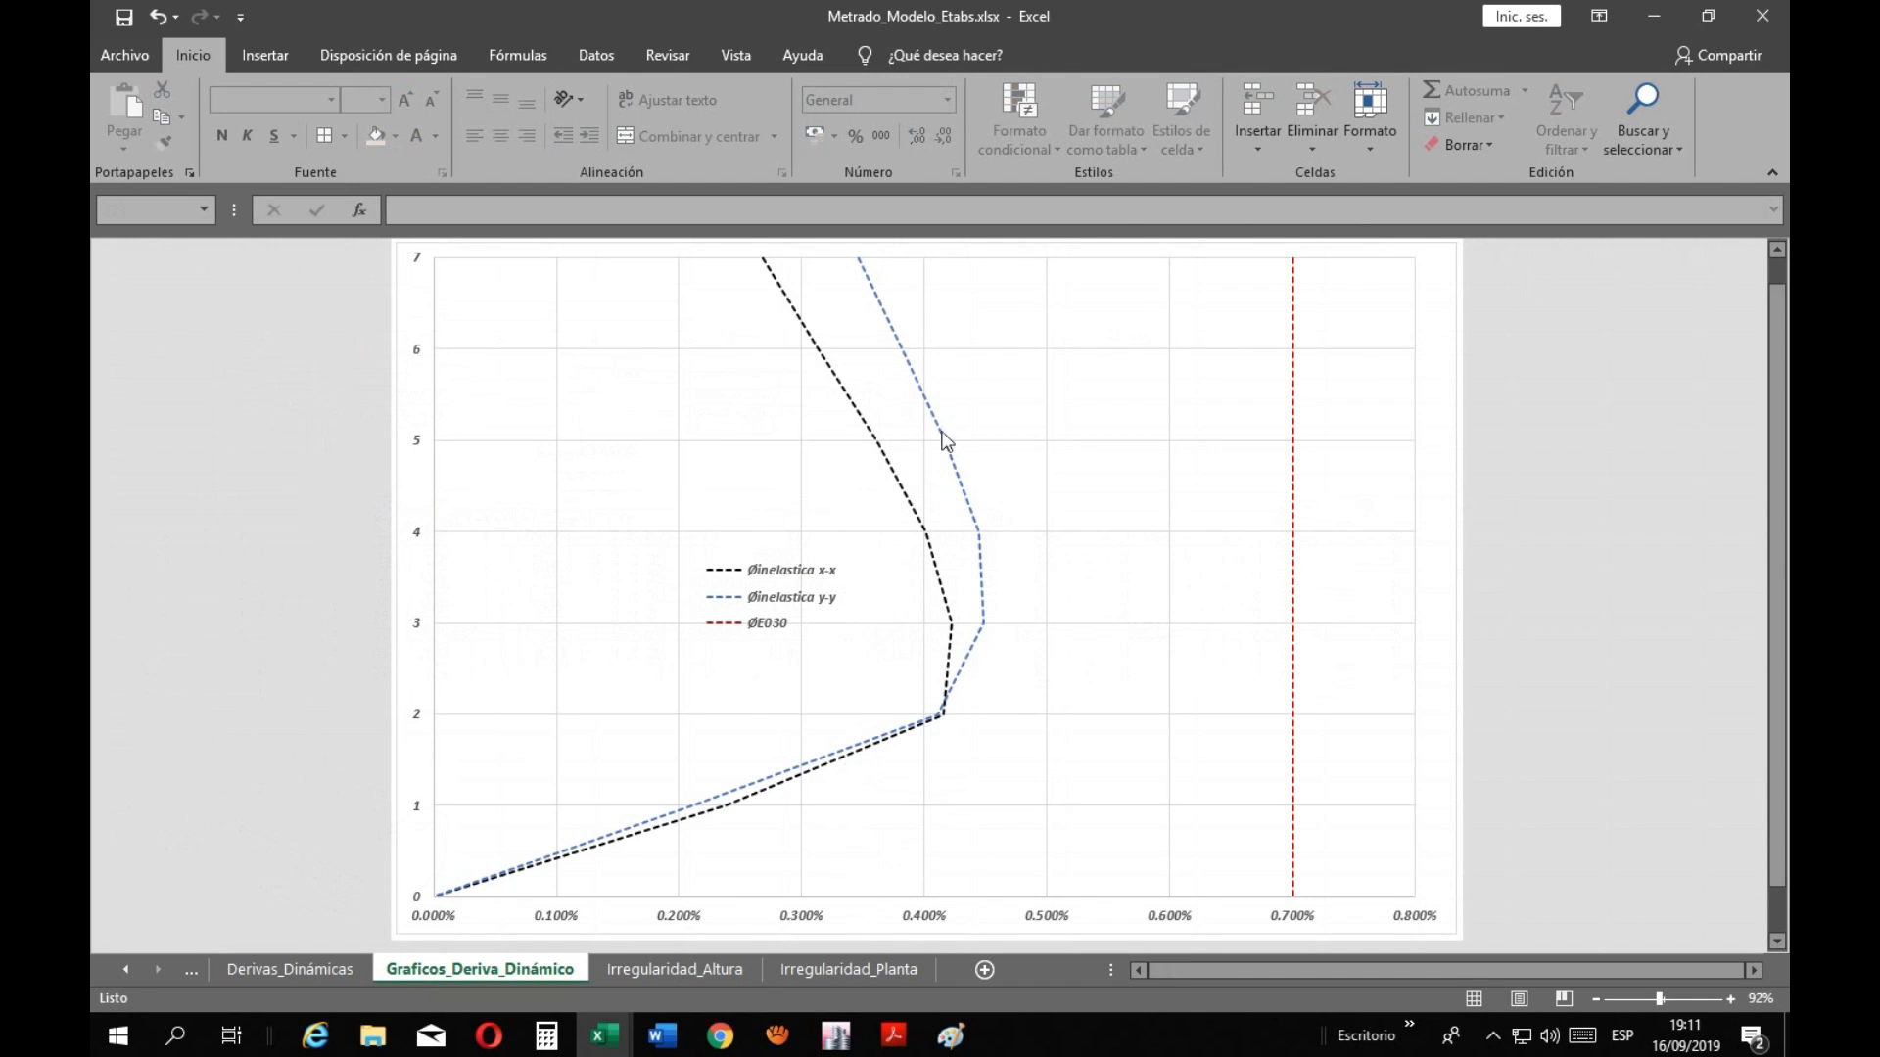
left_click(818, 979)
left_click(1459, 770)
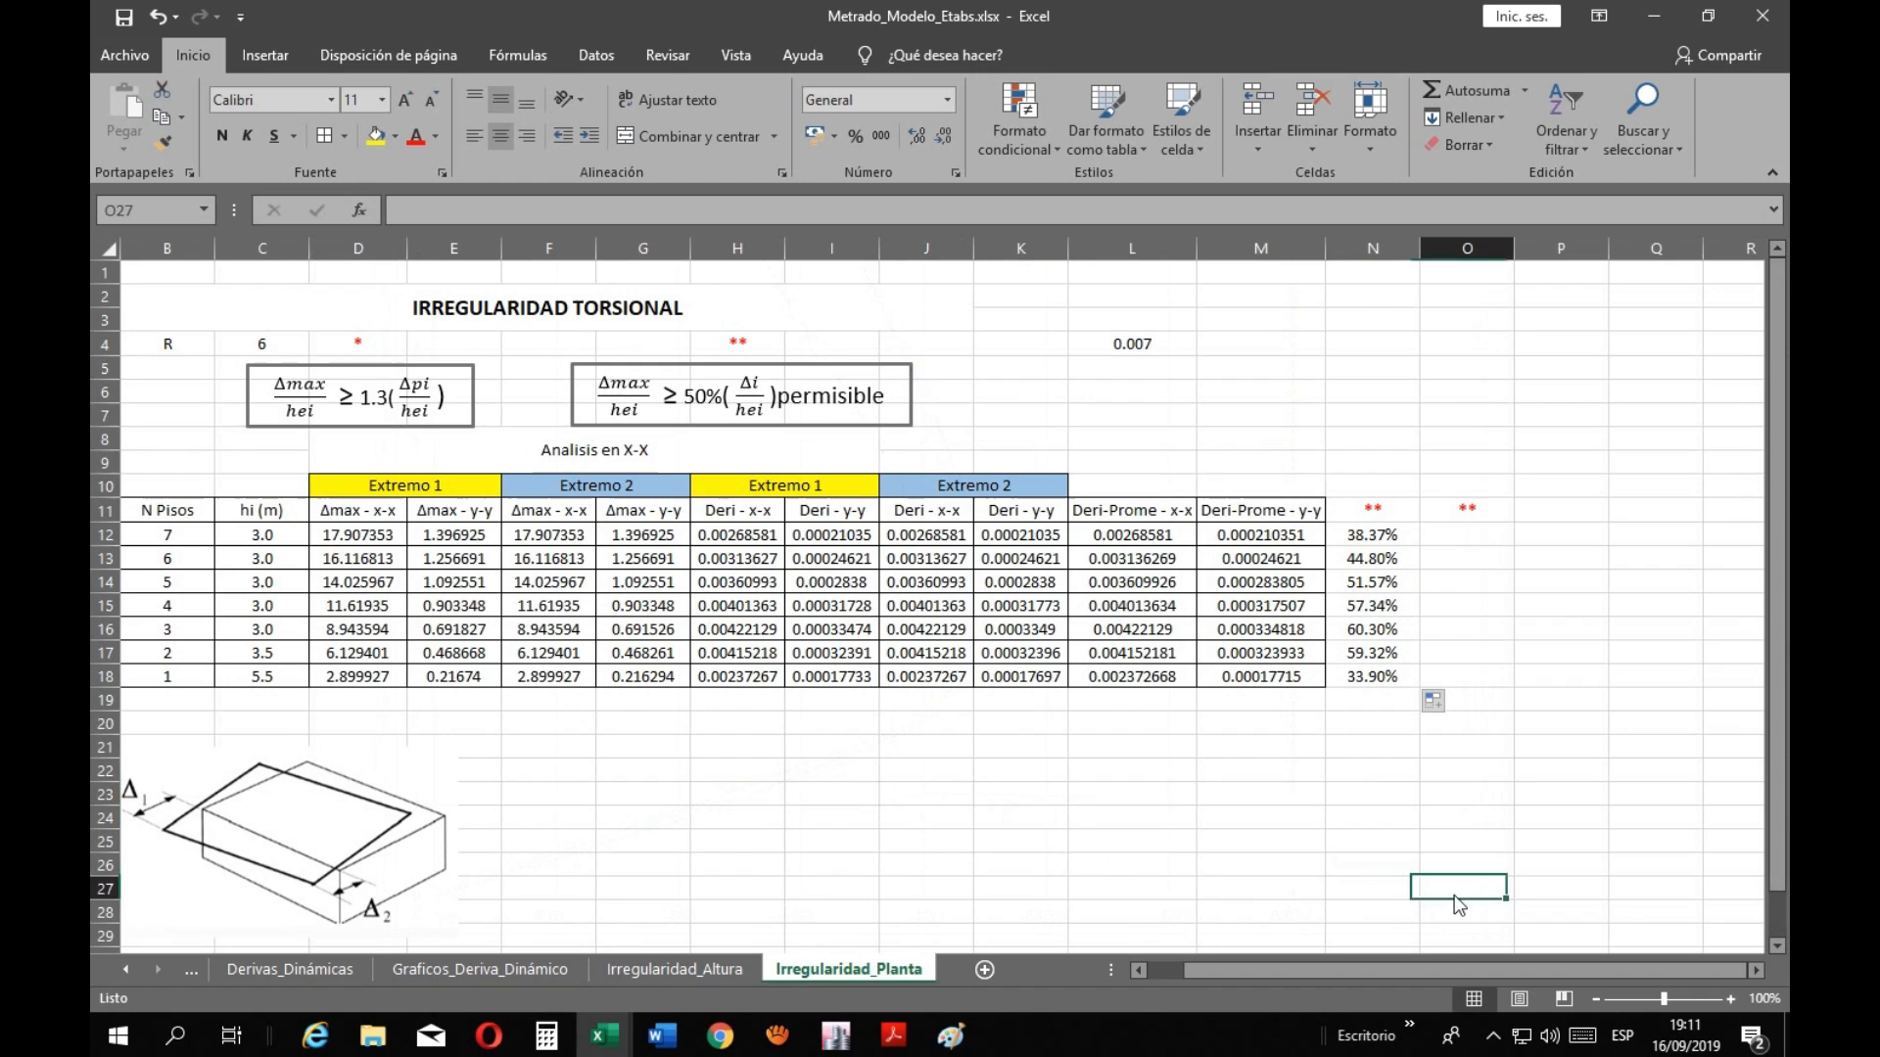
Examine the x-x ratios in N12:N17 against the 50% criterion, comparing them with the inelastic drift chart on Graficos_Deriva_Dinámico
left_click(1381, 768)
left_click(1375, 552)
left_click(1380, 536)
left_click(1382, 558)
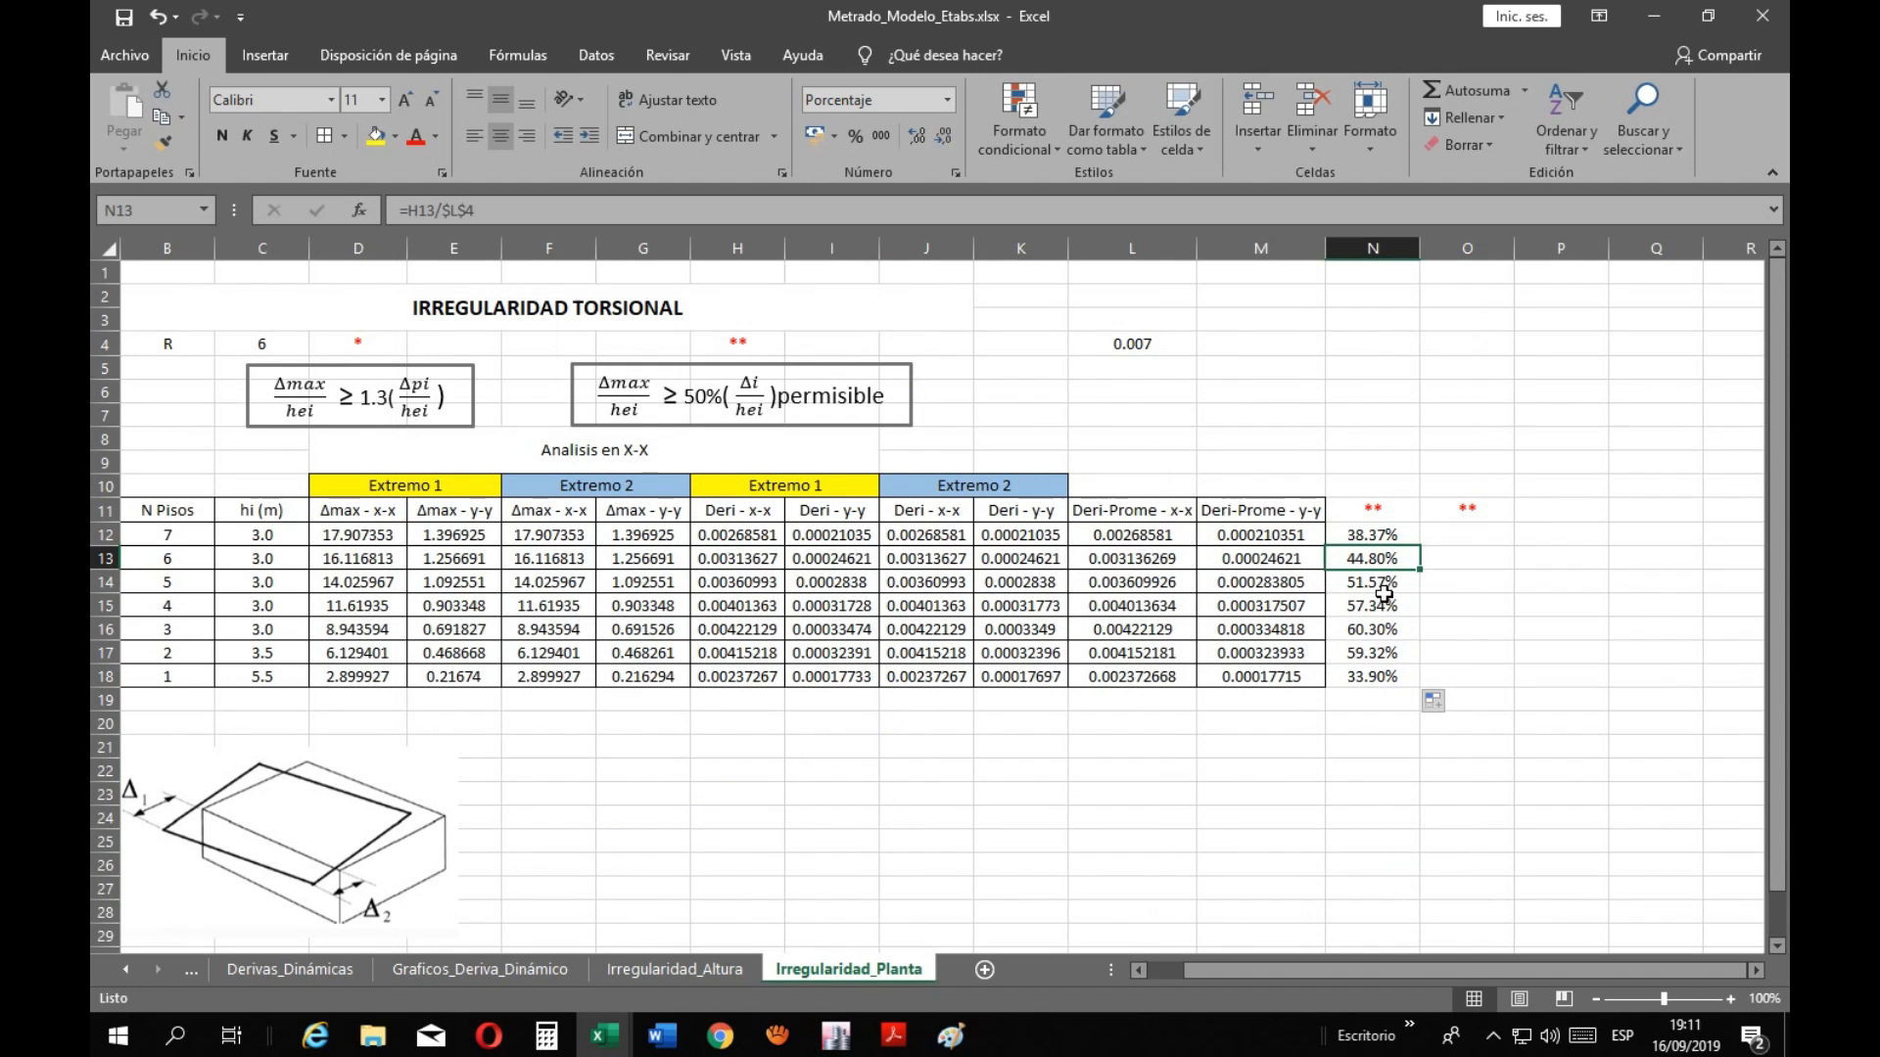
left_click_drag(1382, 588, 1386, 646)
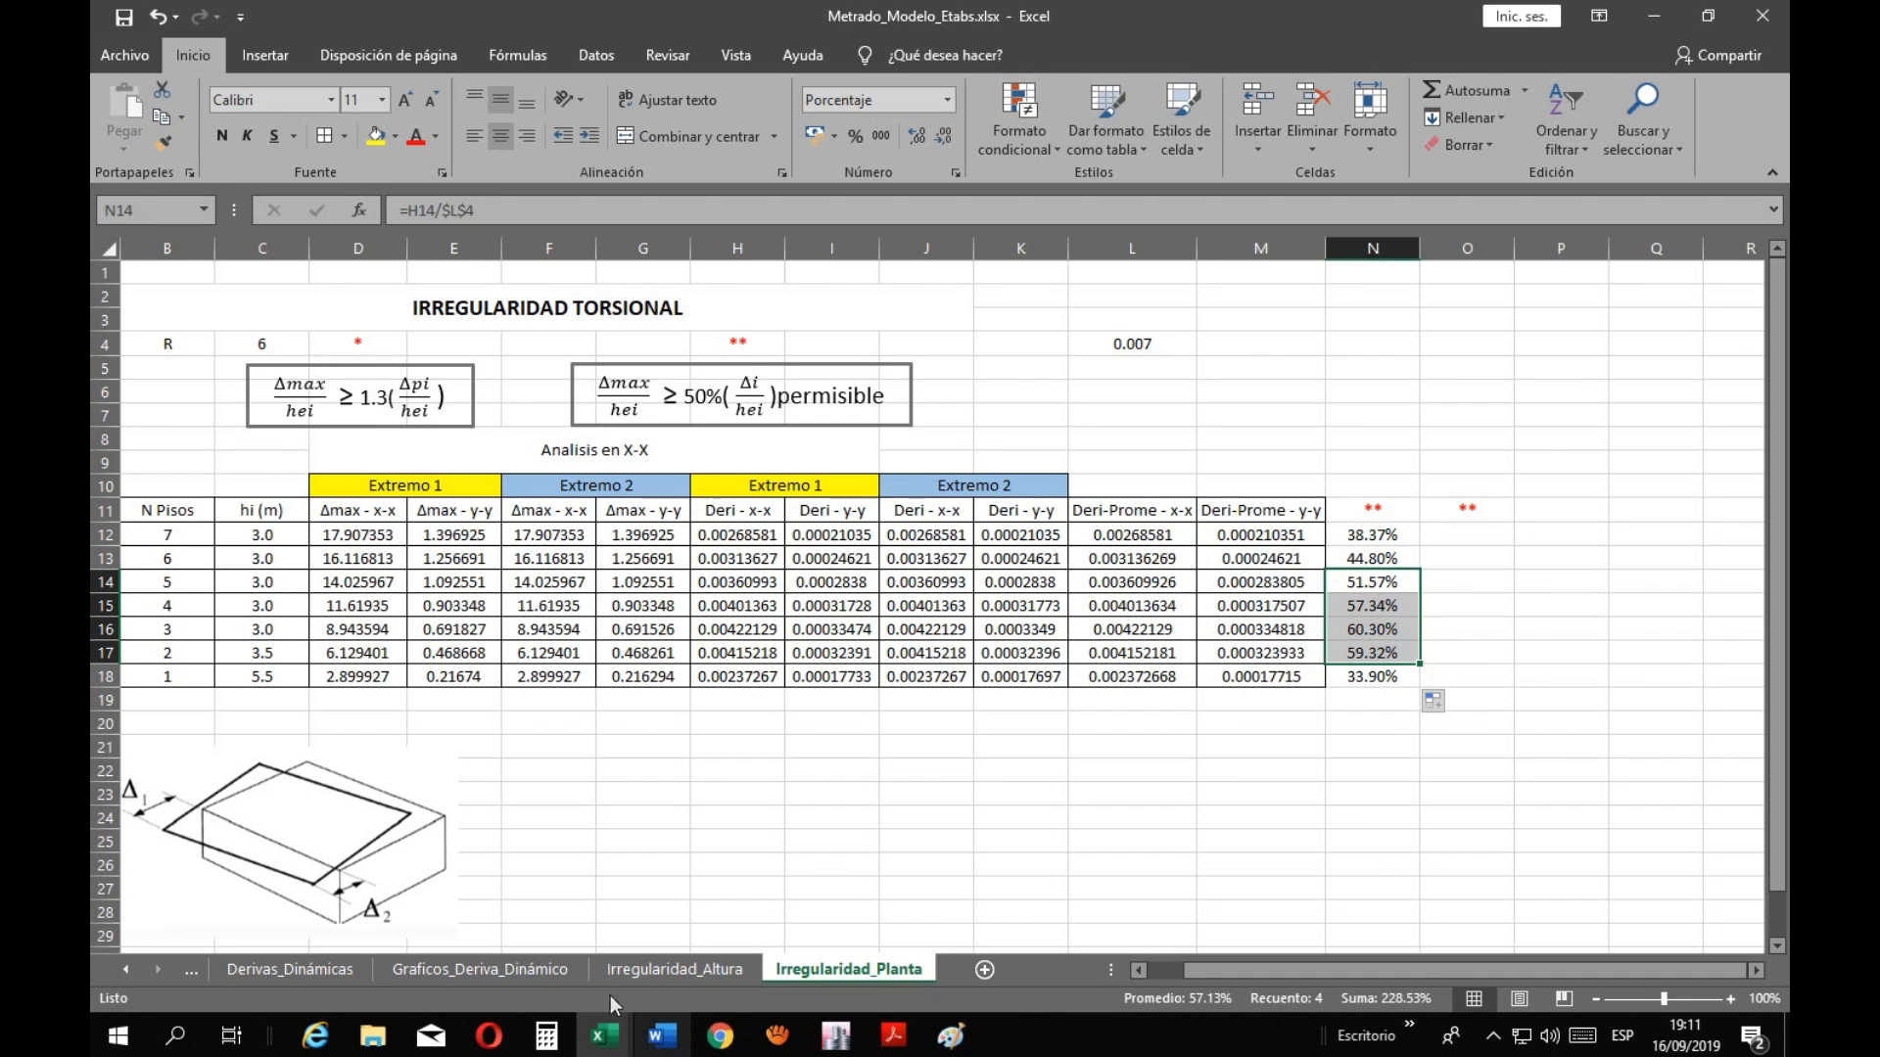
left_click(510, 971)
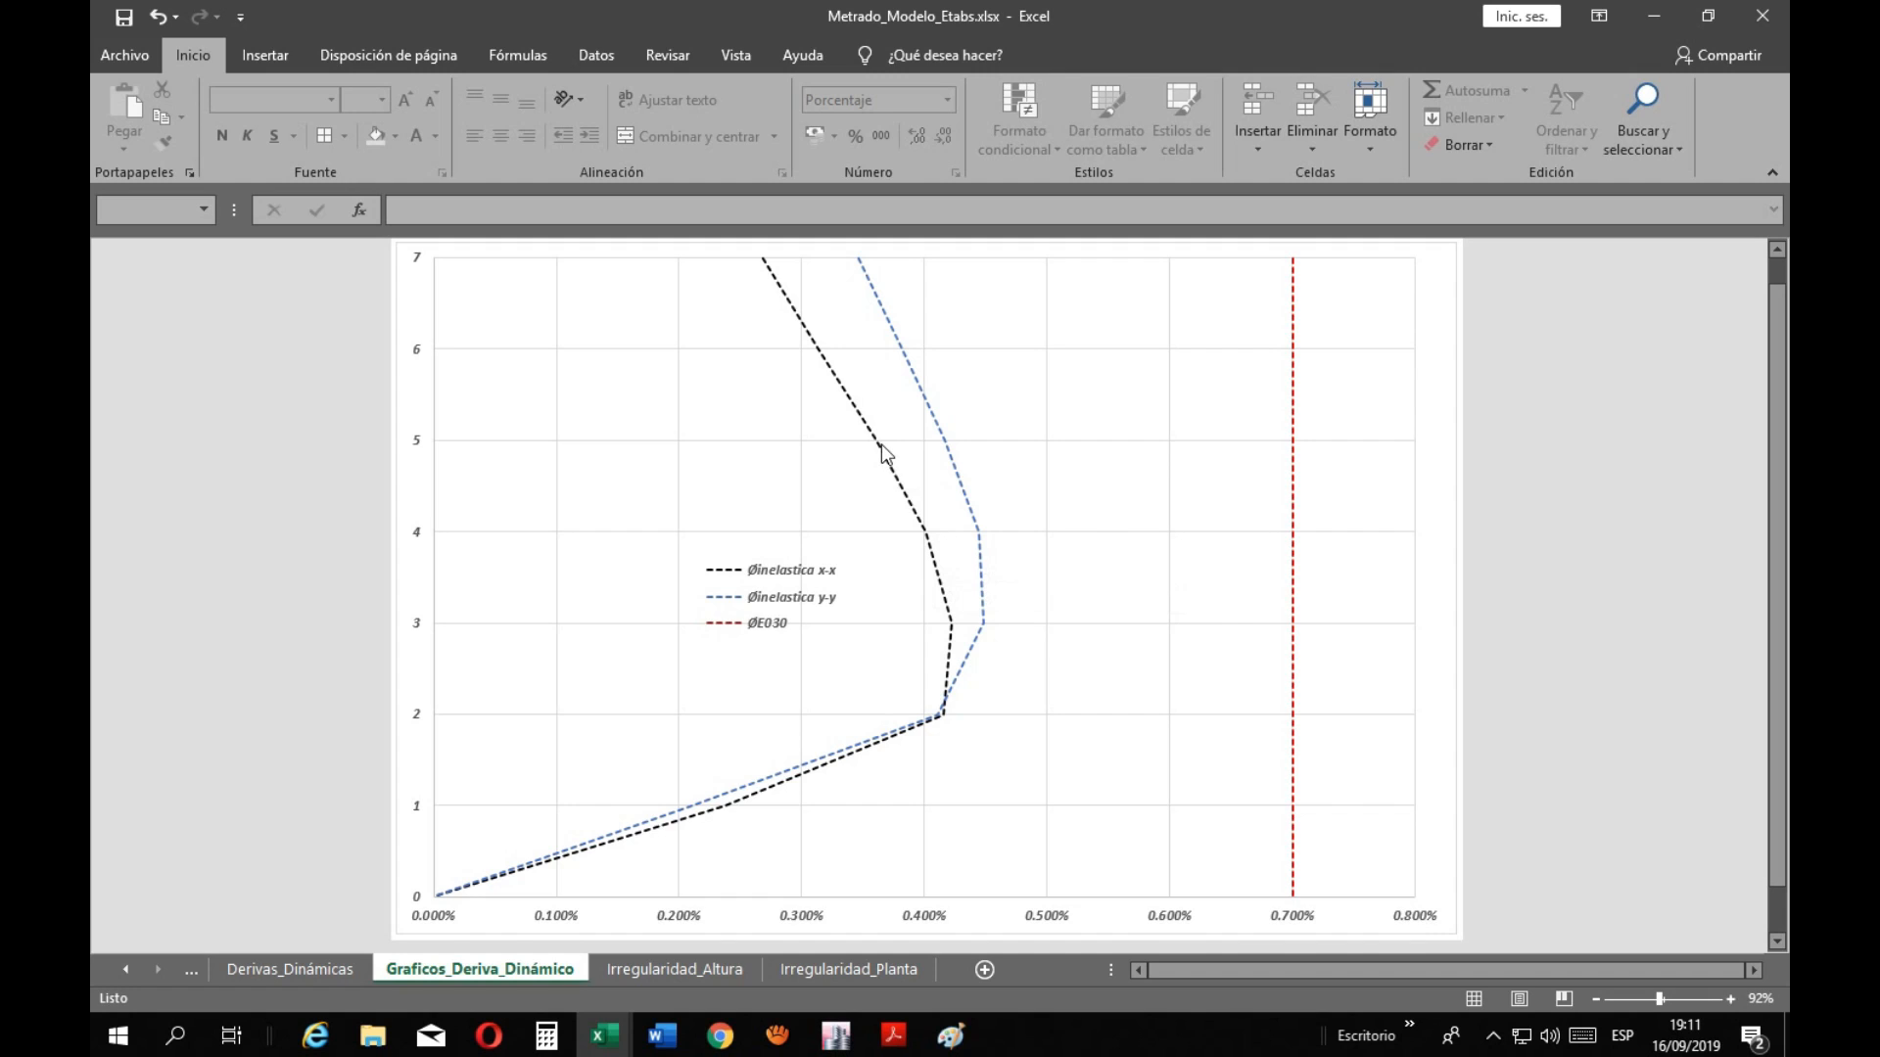
mouse_move(882, 450)
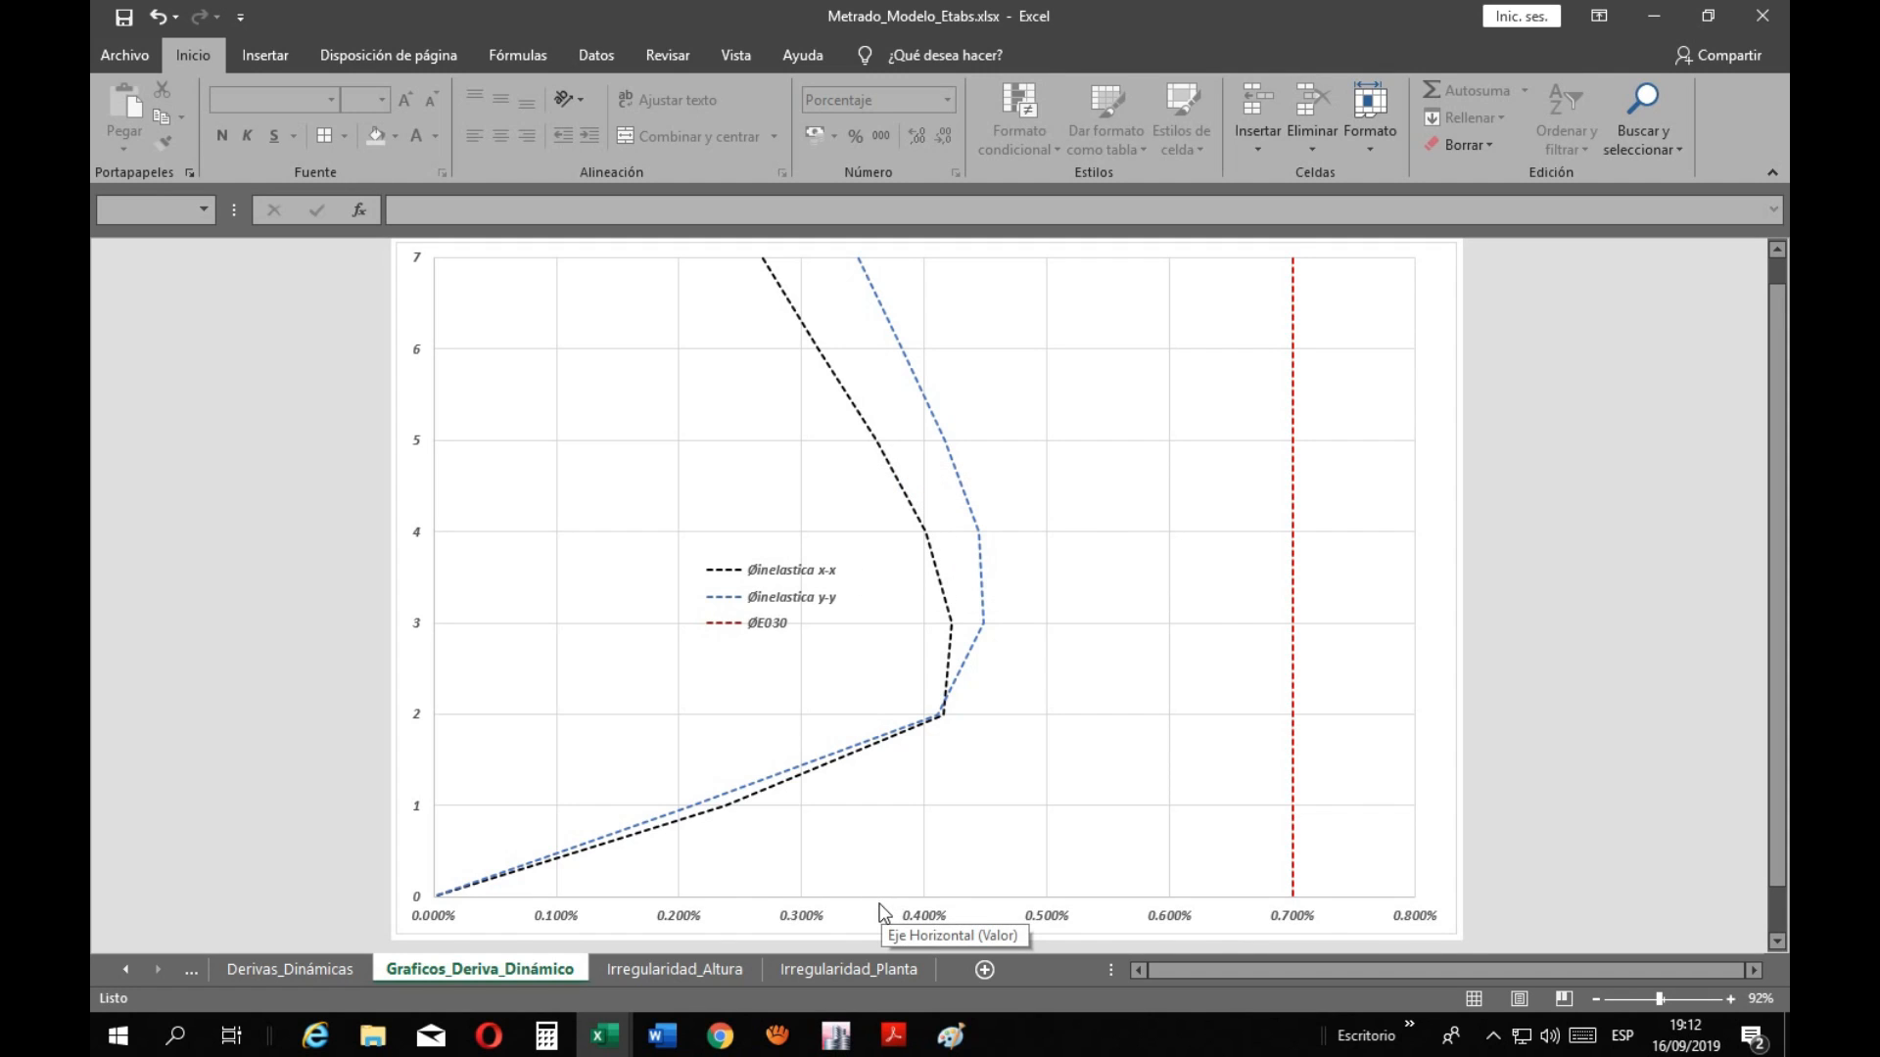
left_click(819, 972)
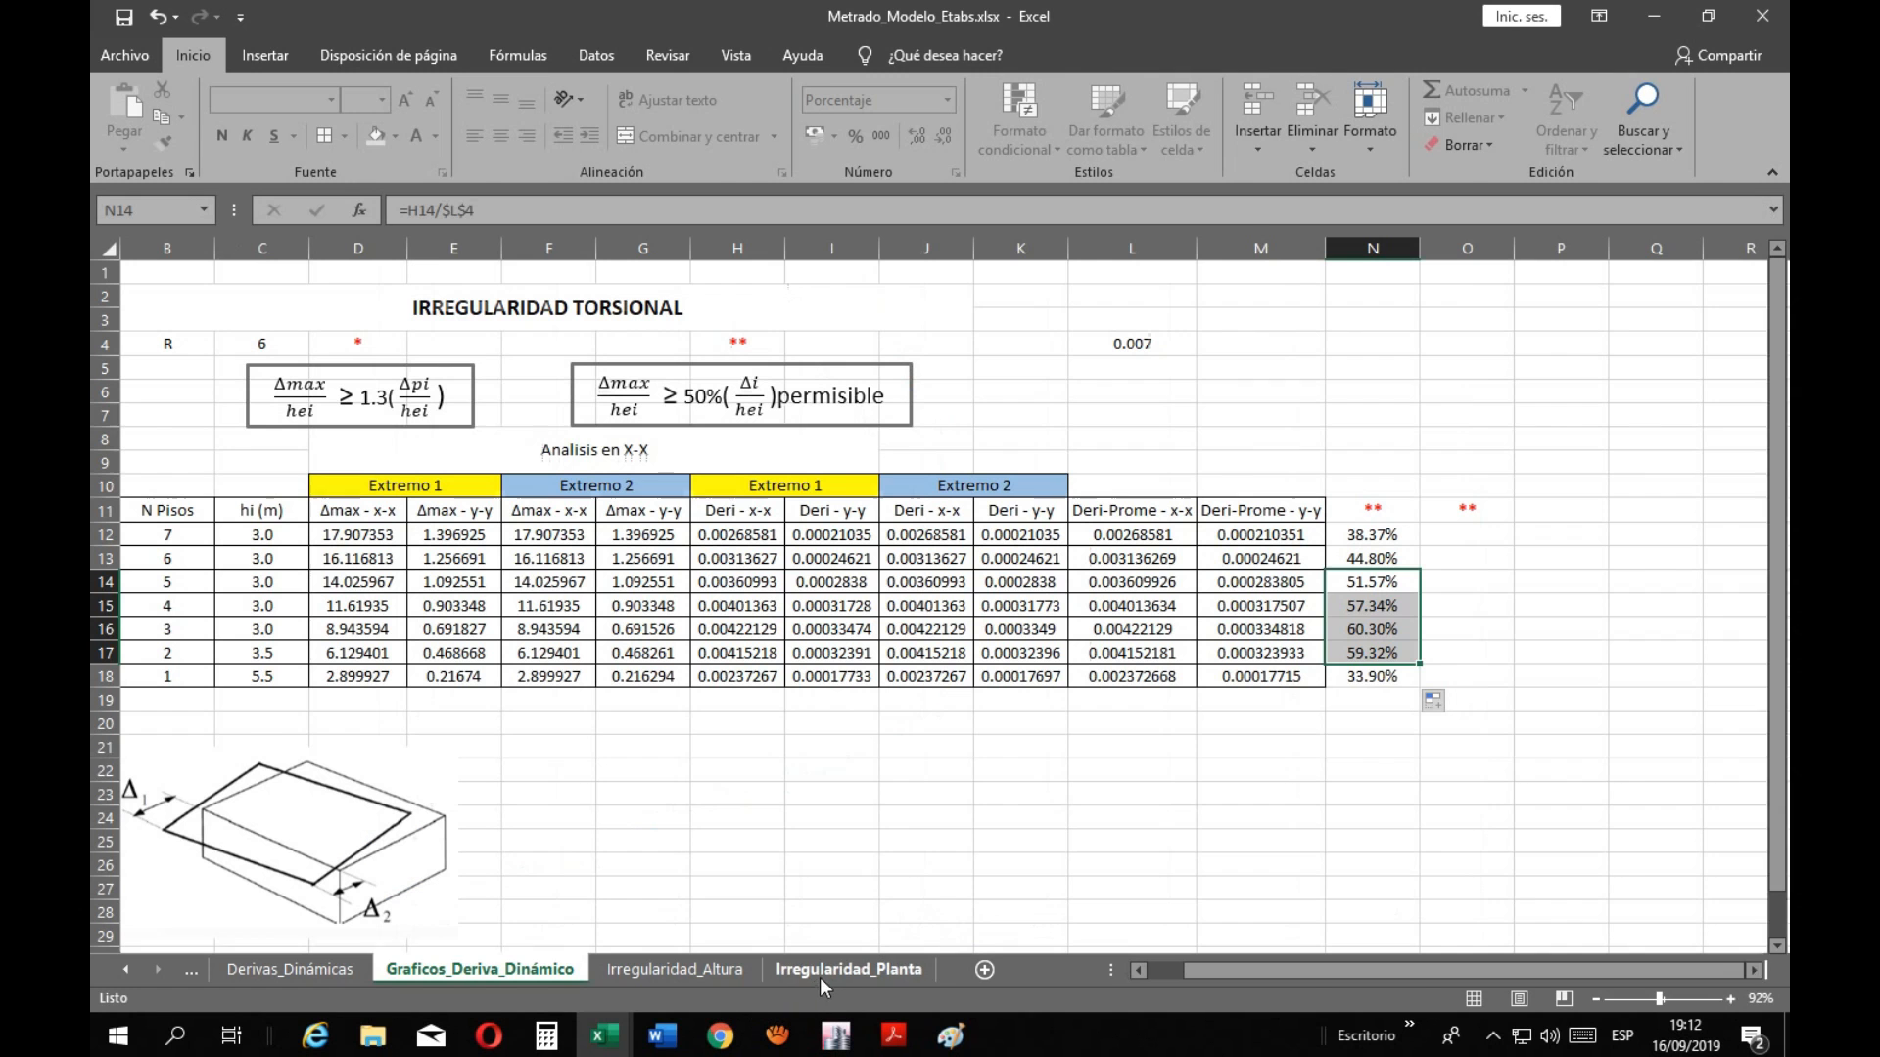
left_click(1358, 767)
left_click_drag(1352, 587, 1372, 652)
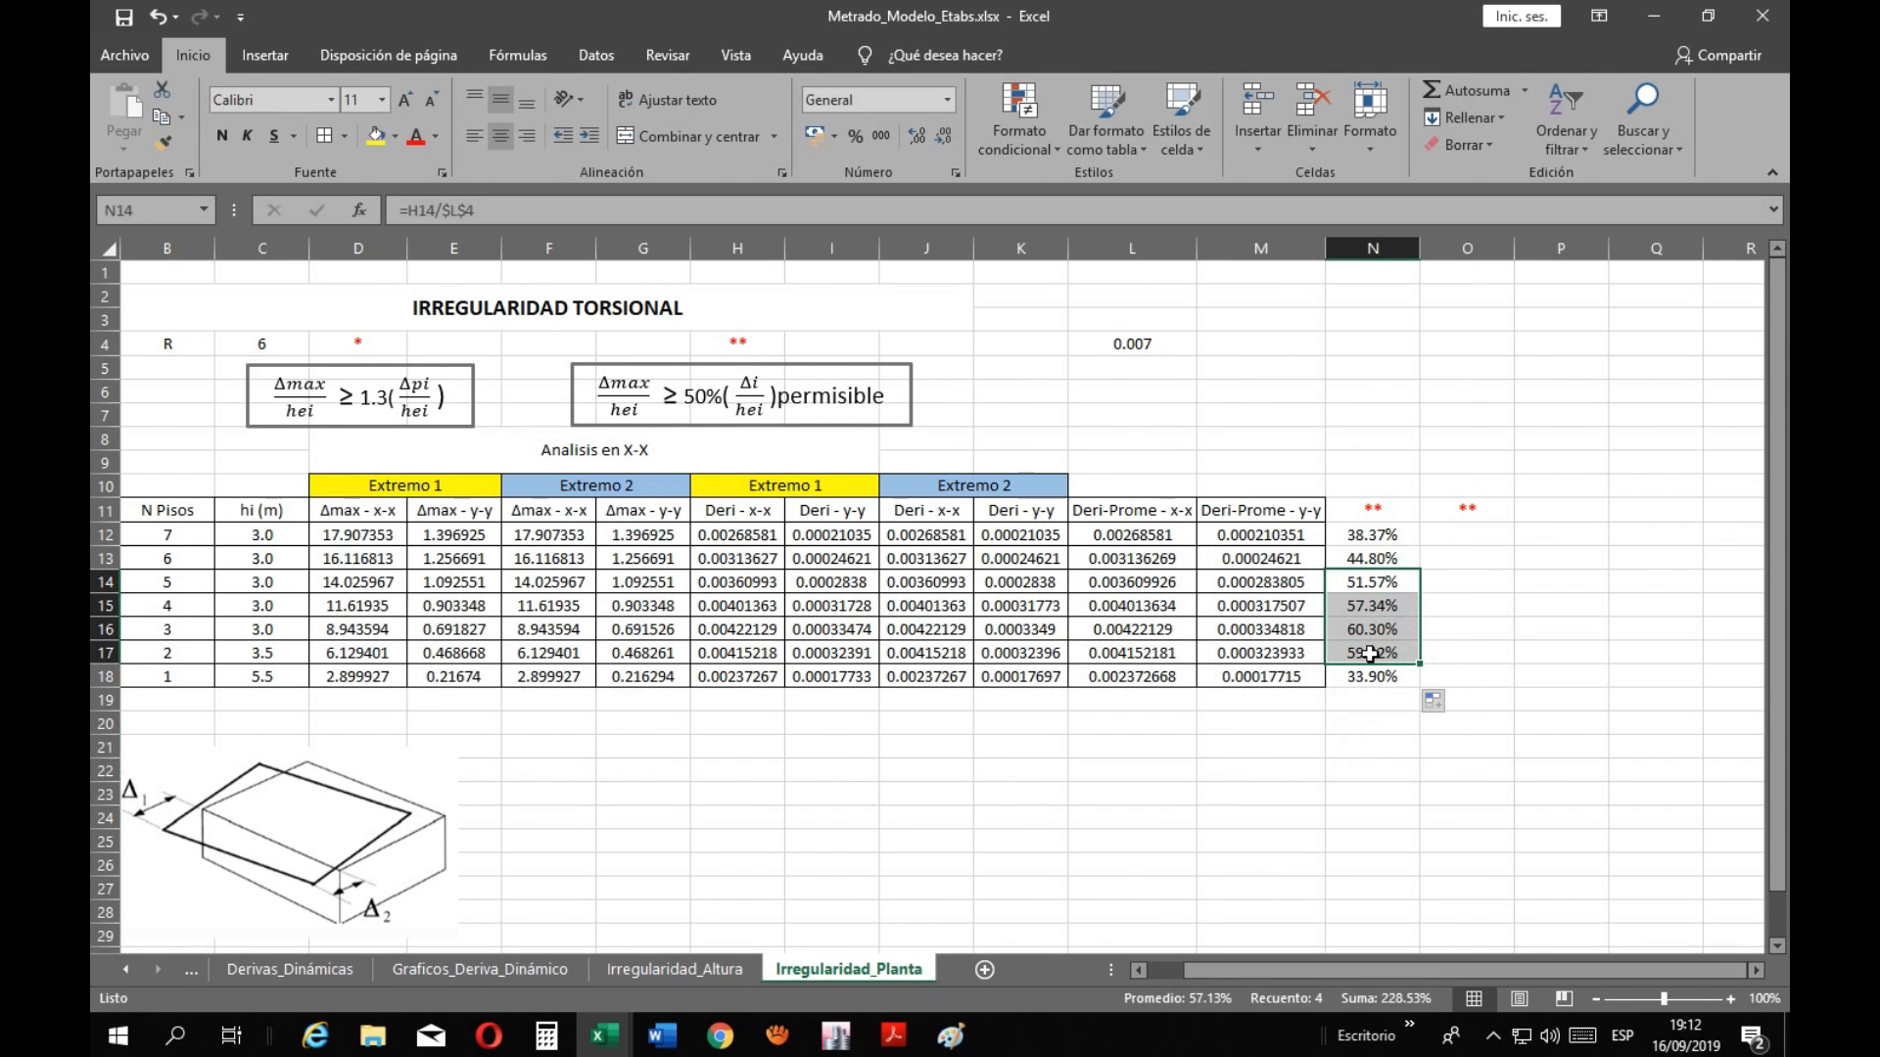
left_click(1296, 847)
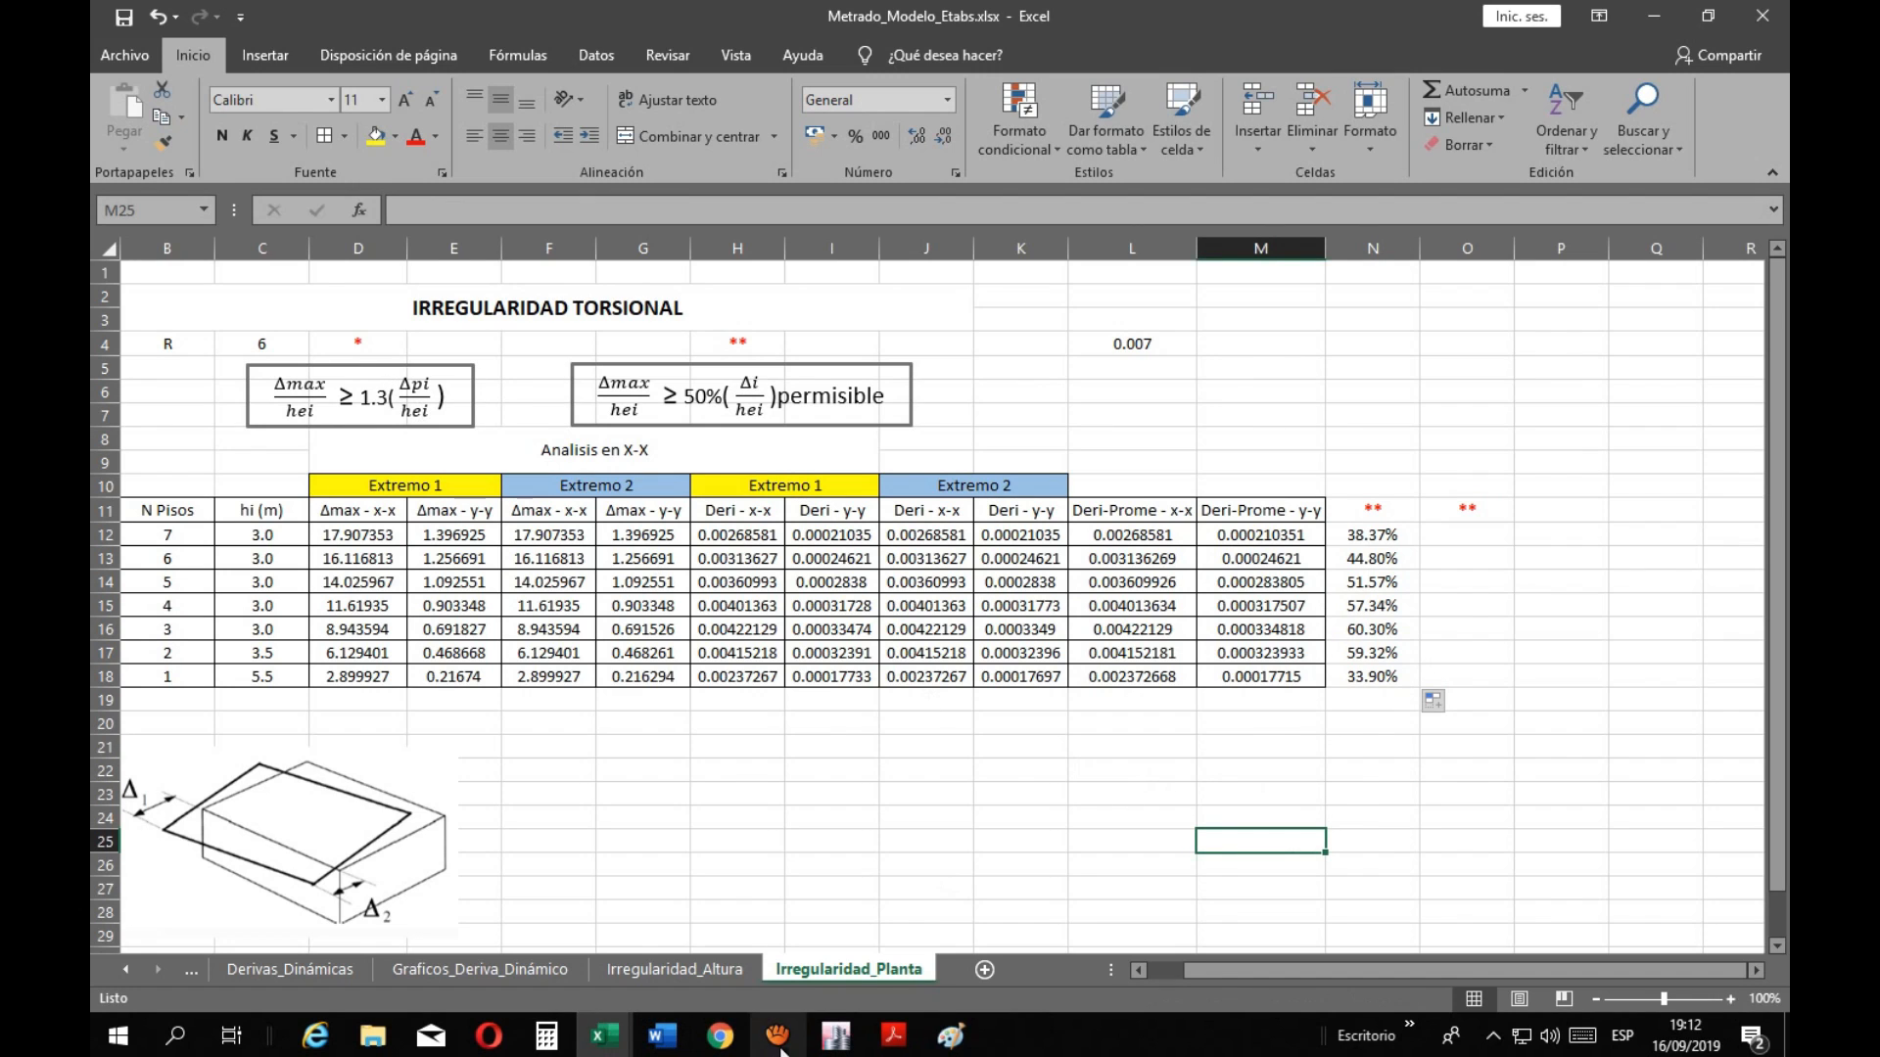
Label the ratio columns "En x-x" in N10 and "En y-y" in O10
left_click(1380, 484)
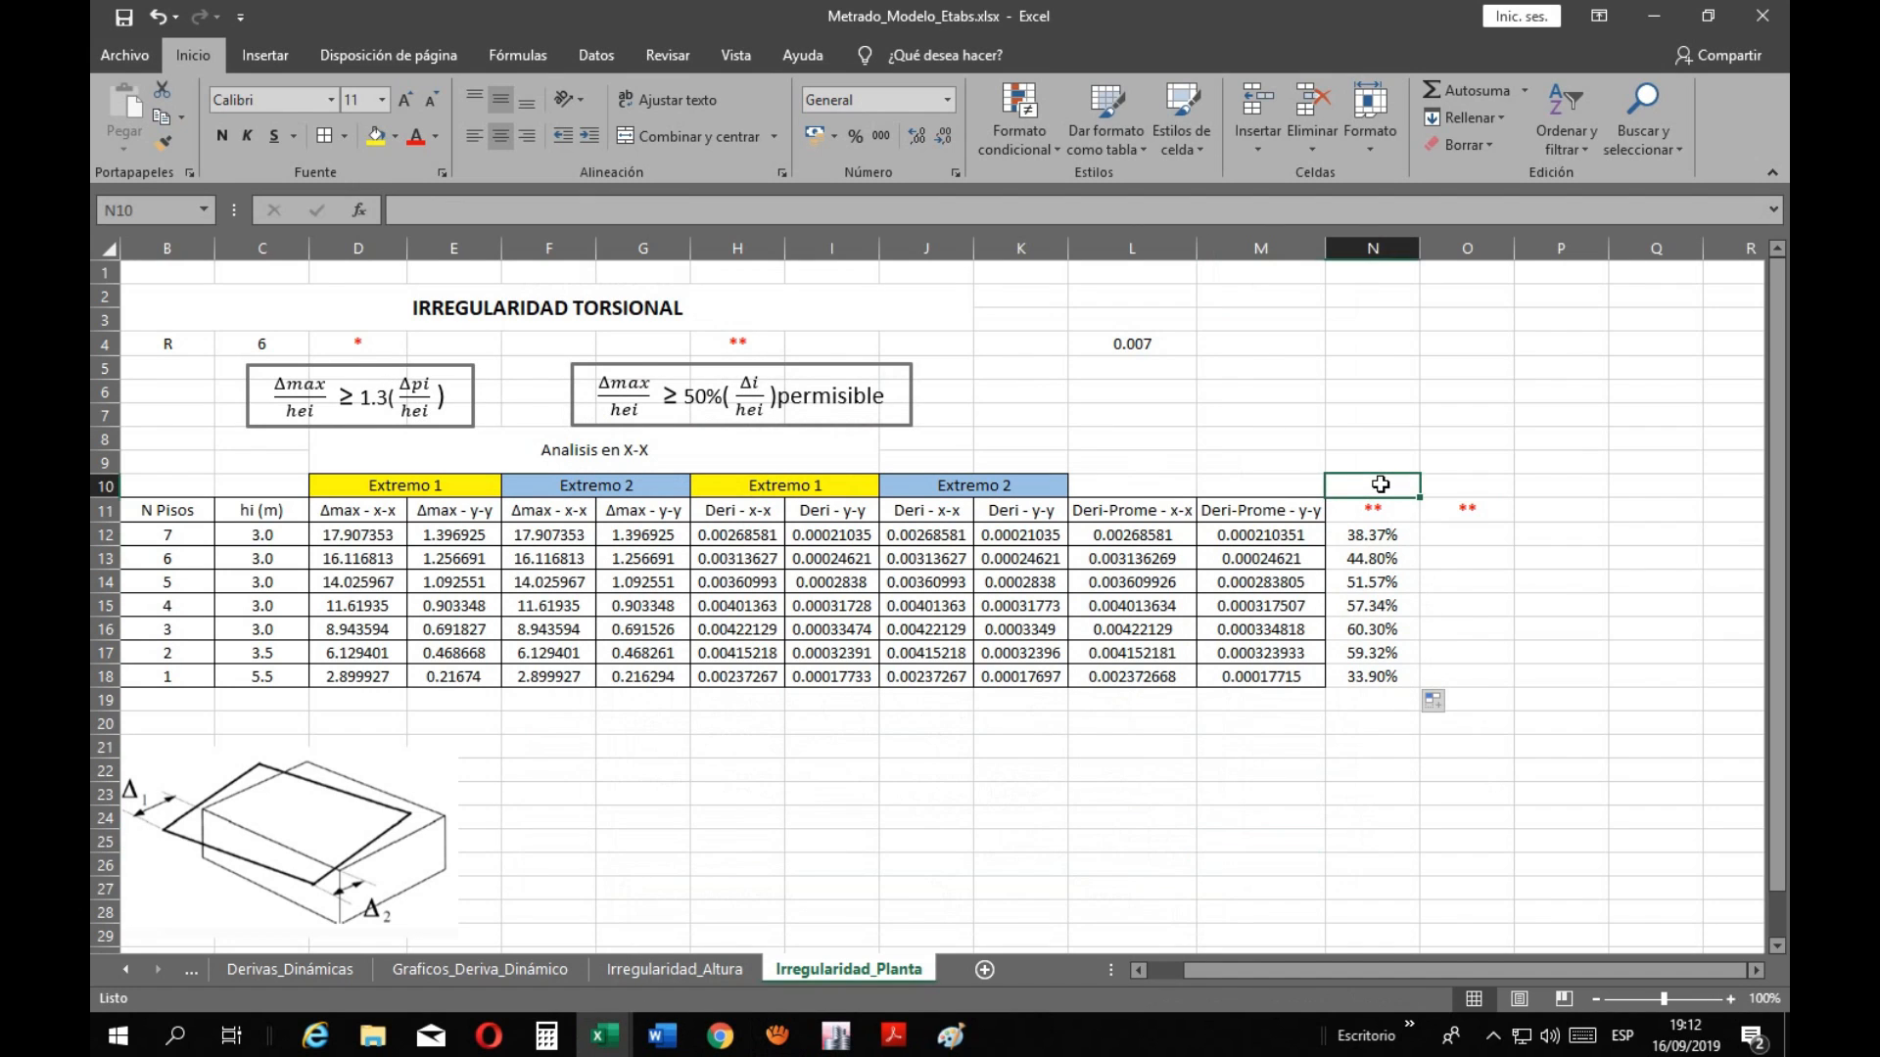
type("E")
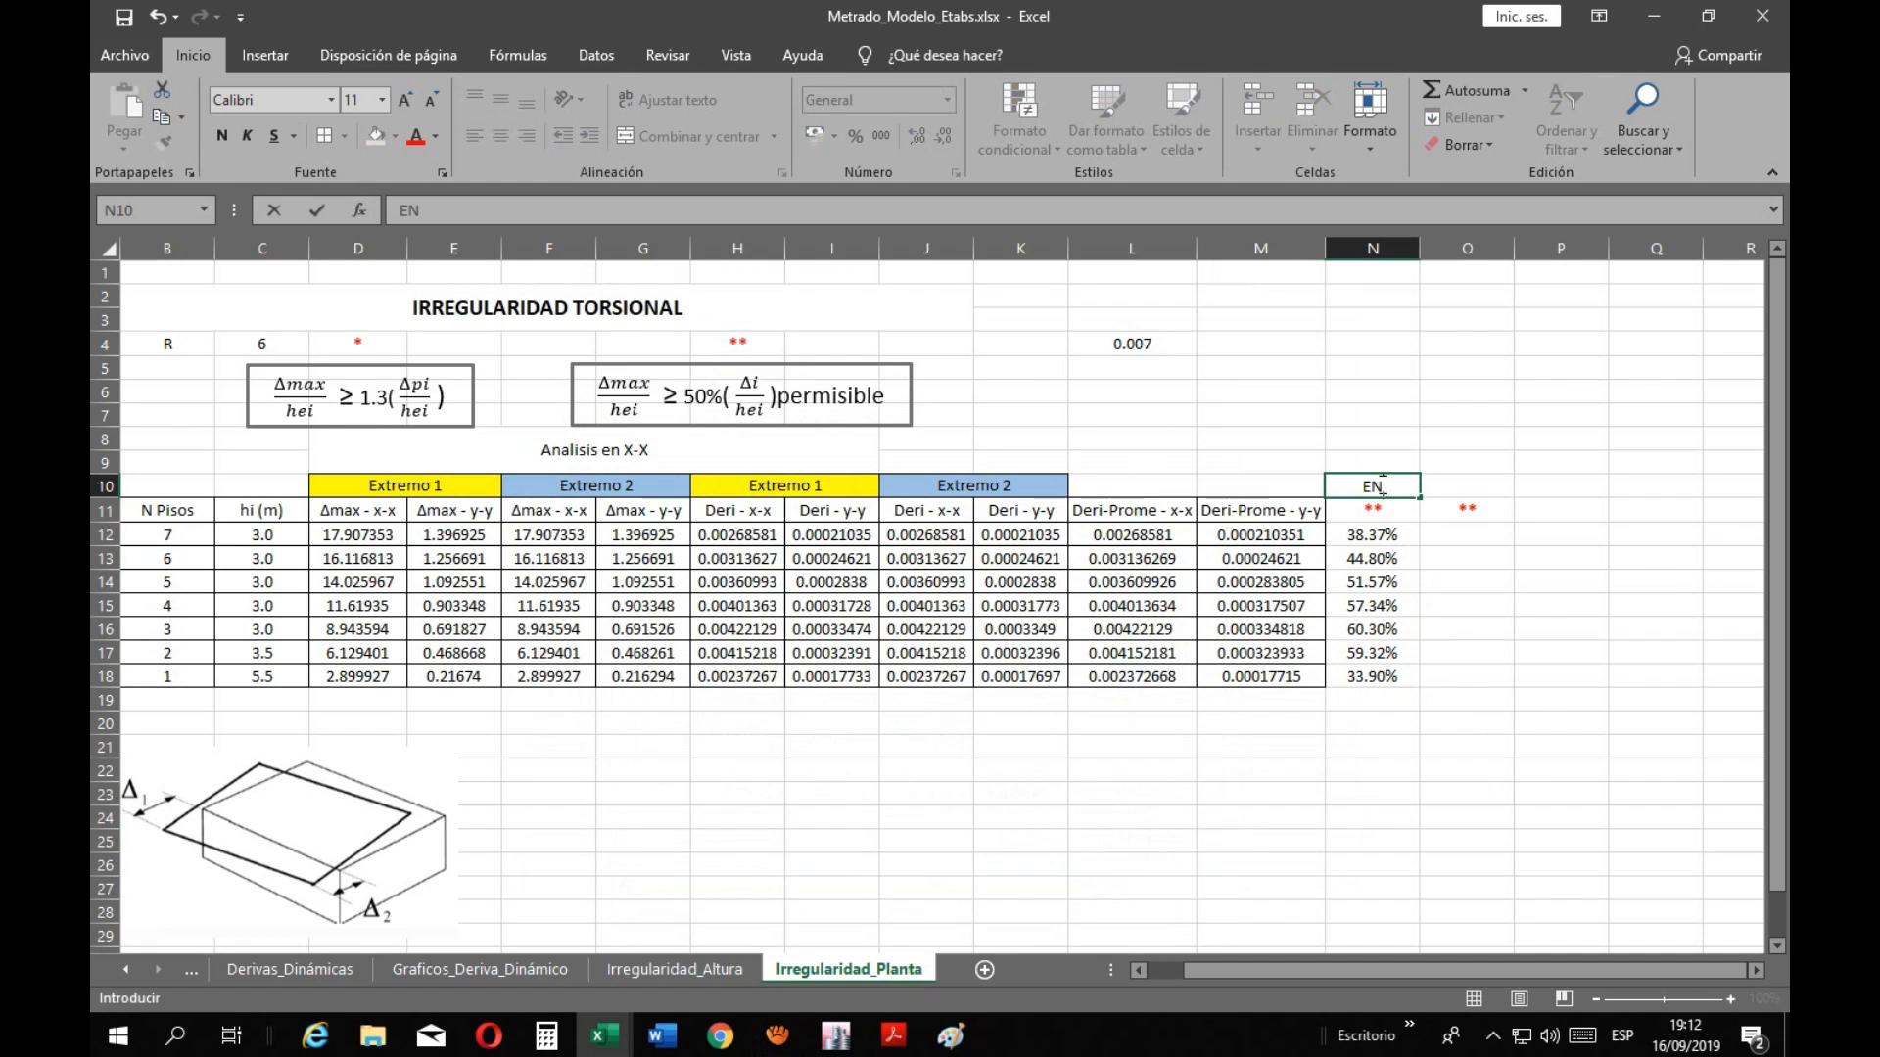
type("n x-x")
key("ctrl+Return")
key("ctrl+c")
left_click(1473, 486)
key("ctrl+v")
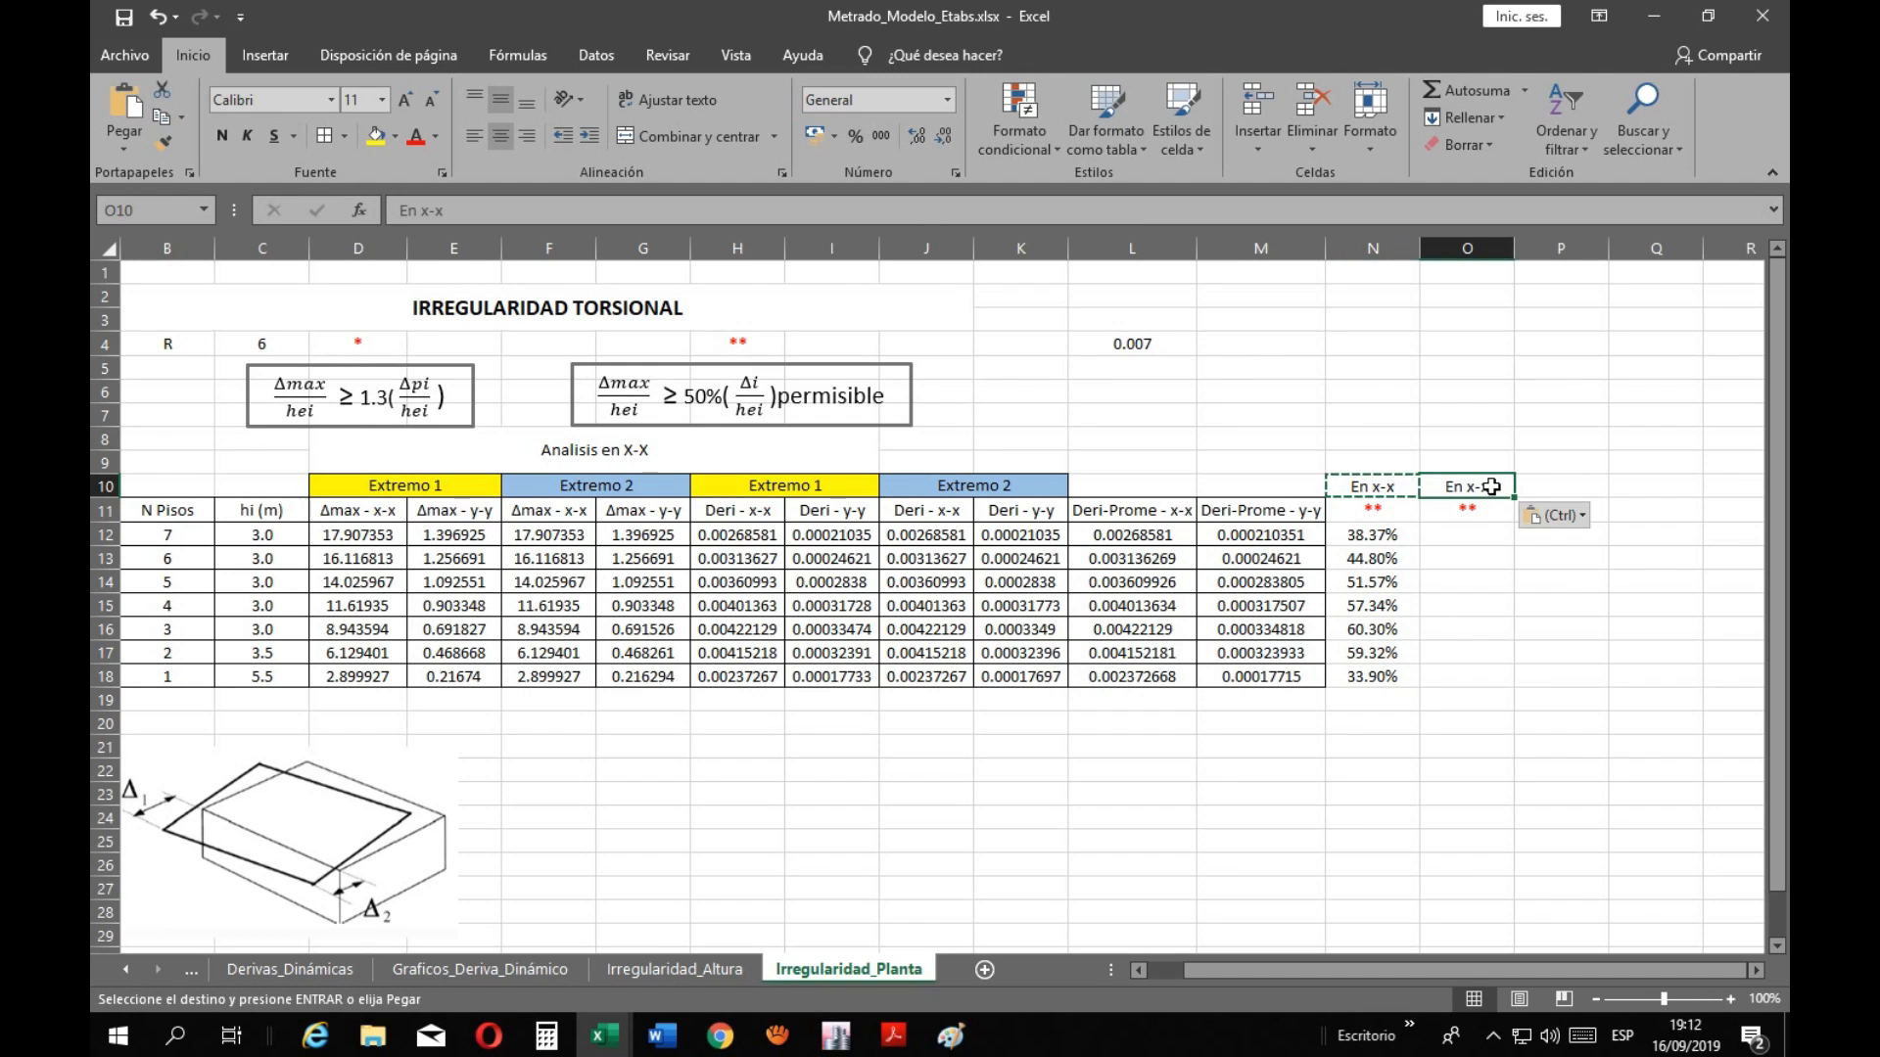
double_click(1490, 486)
key("BackSpace")
key("BackSpace")
type("y-y")
key("Return")
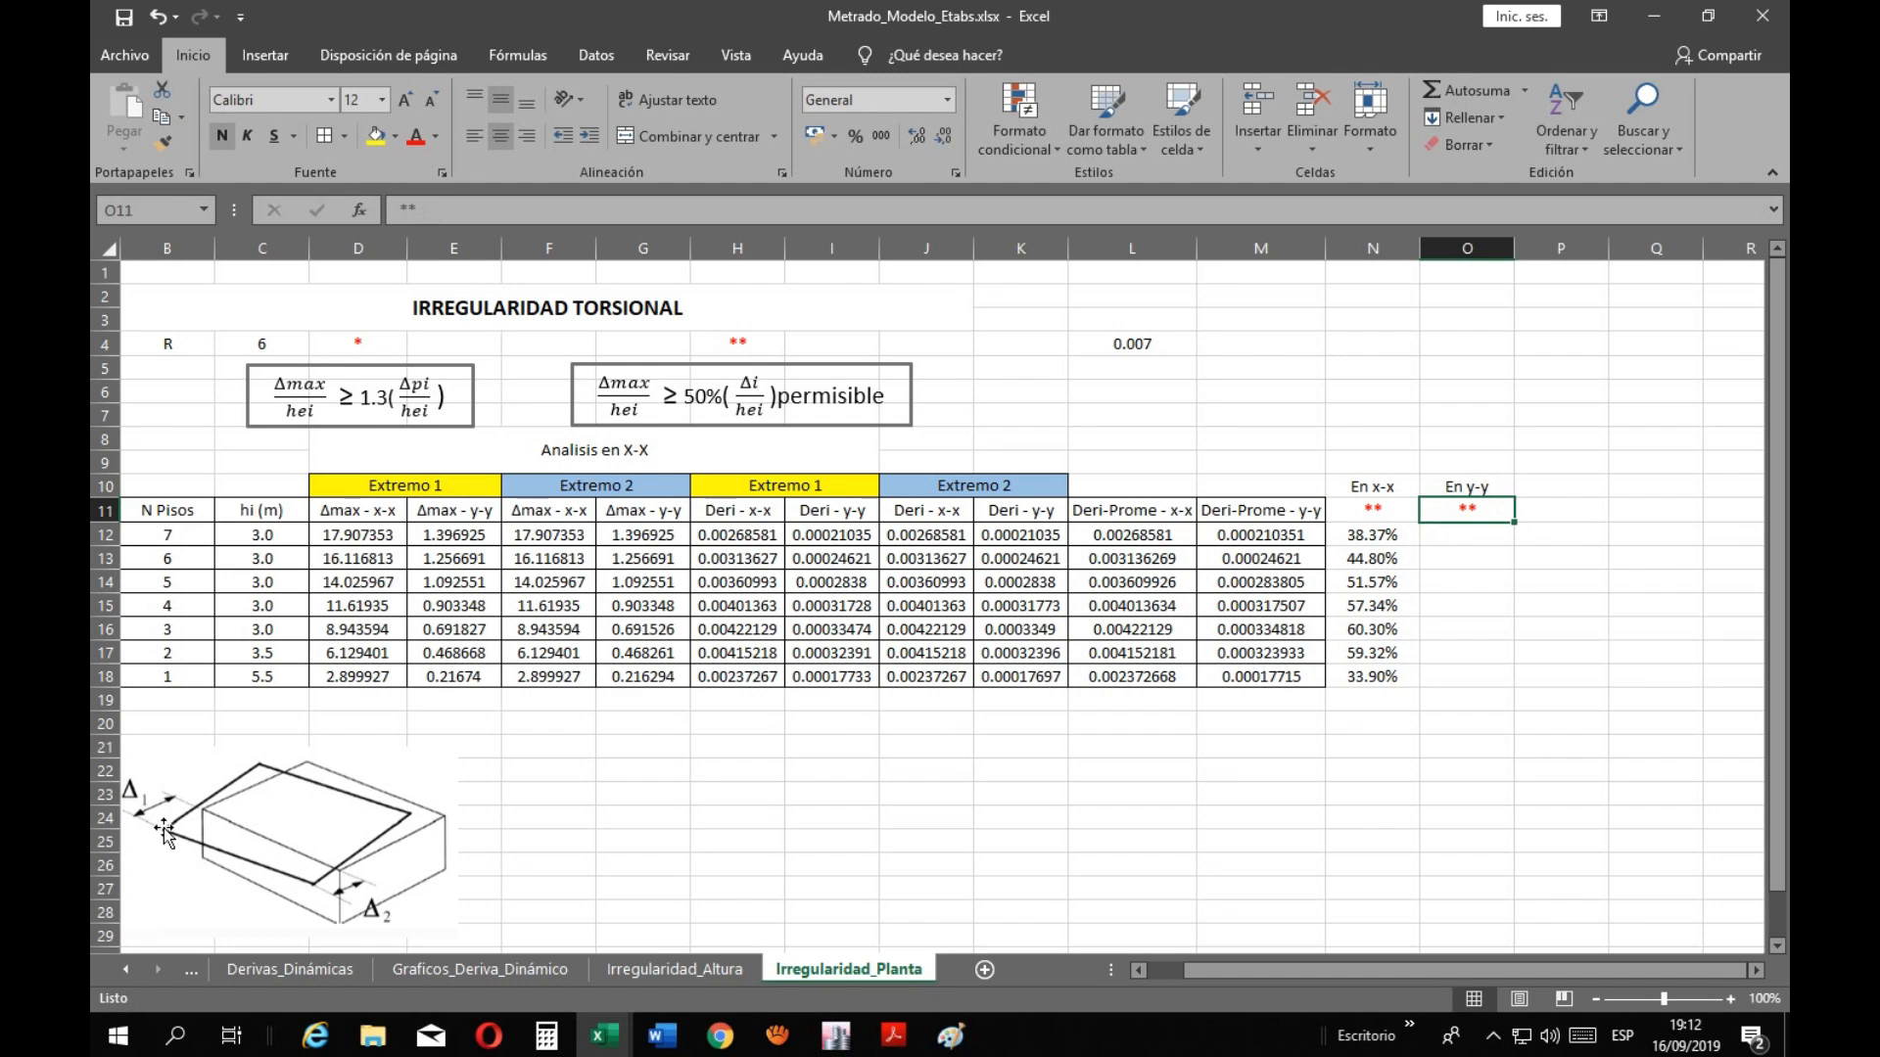
Check how N12's ratio is built and enter the y-y equivalent =I12/$L$4 in O12
left_click(459, 540)
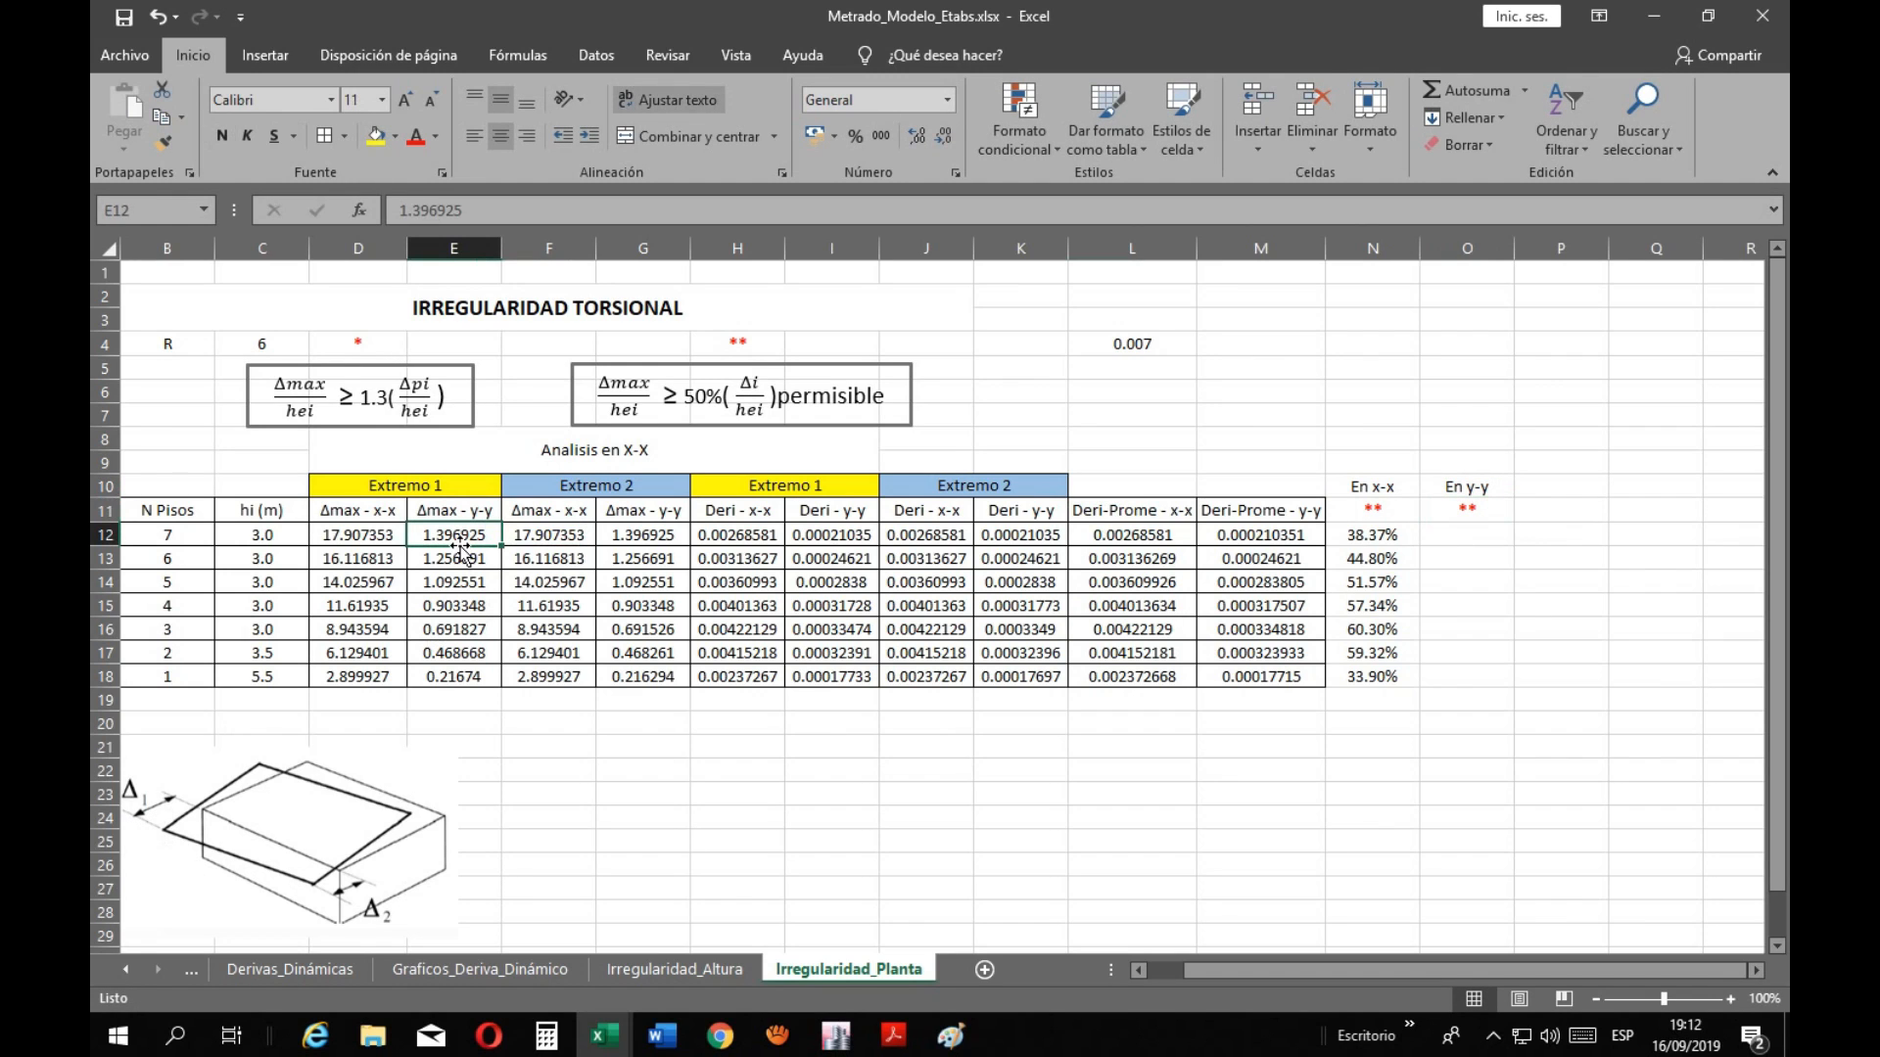
left_click(1386, 538)
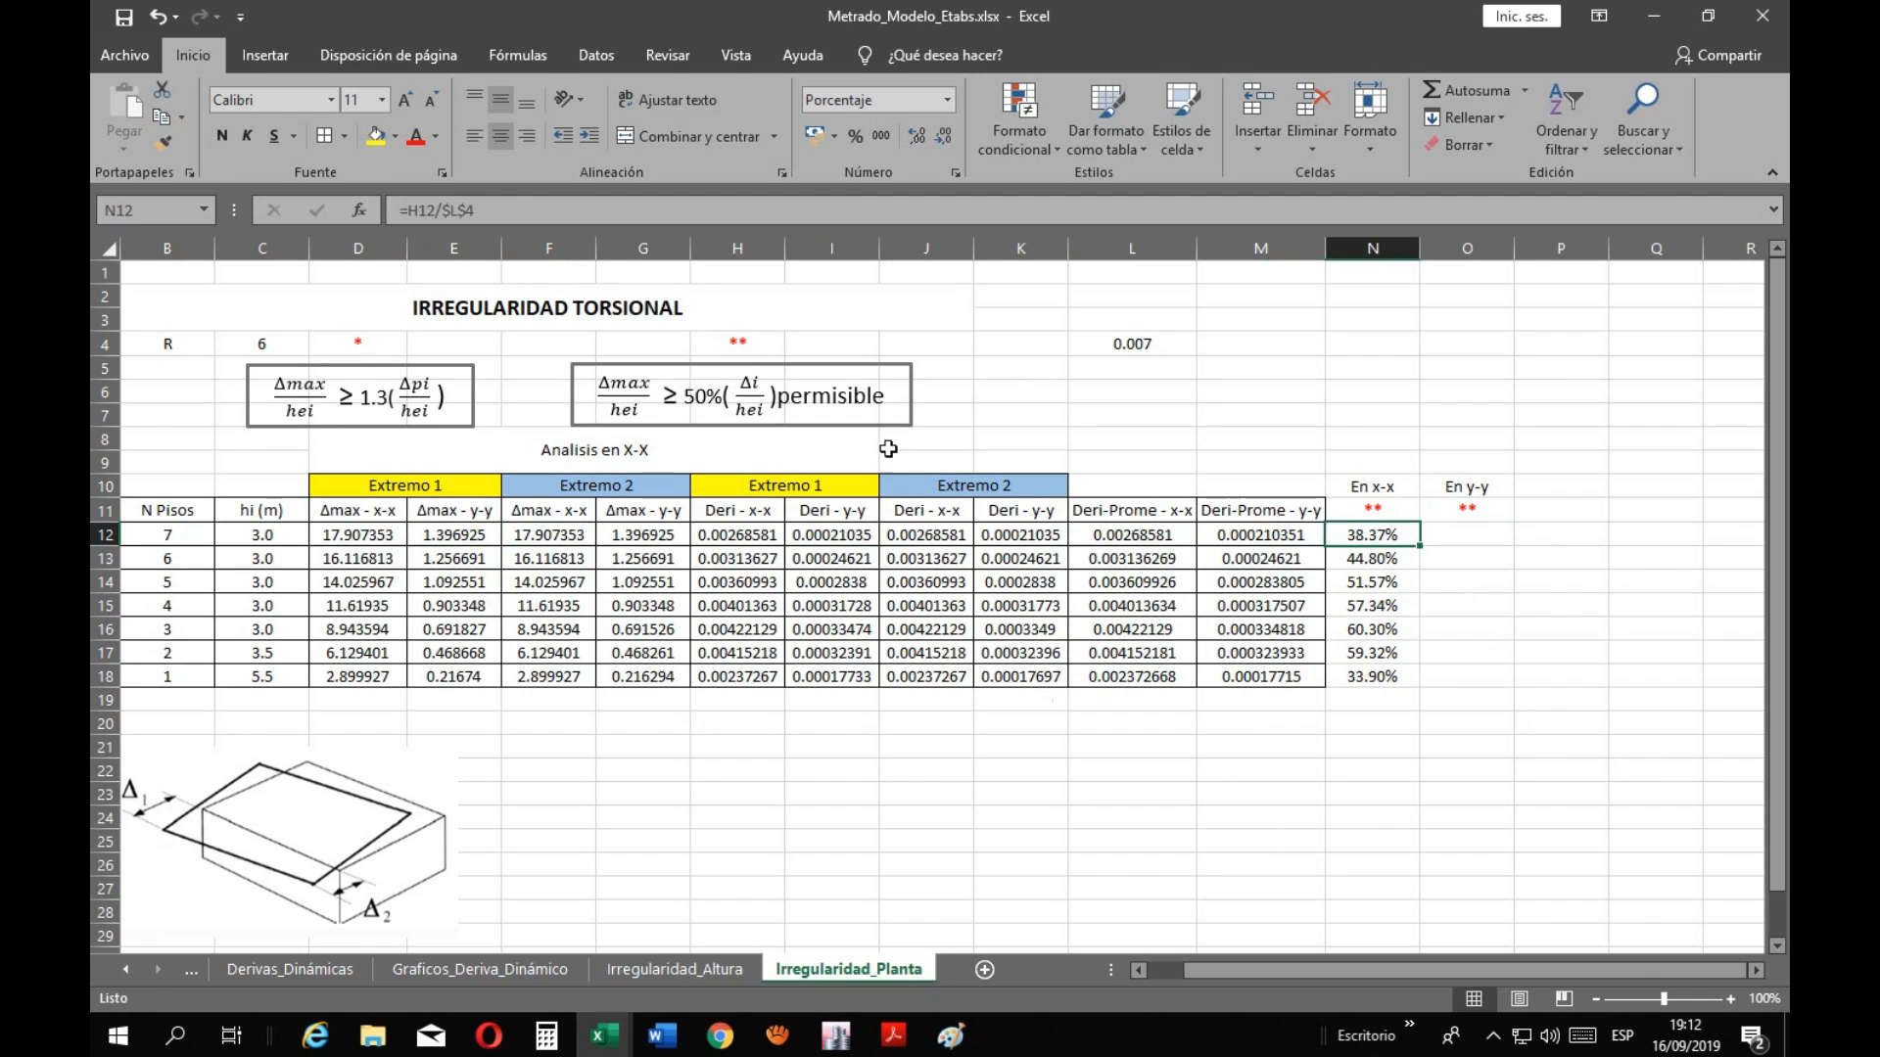
left_click(767, 219)
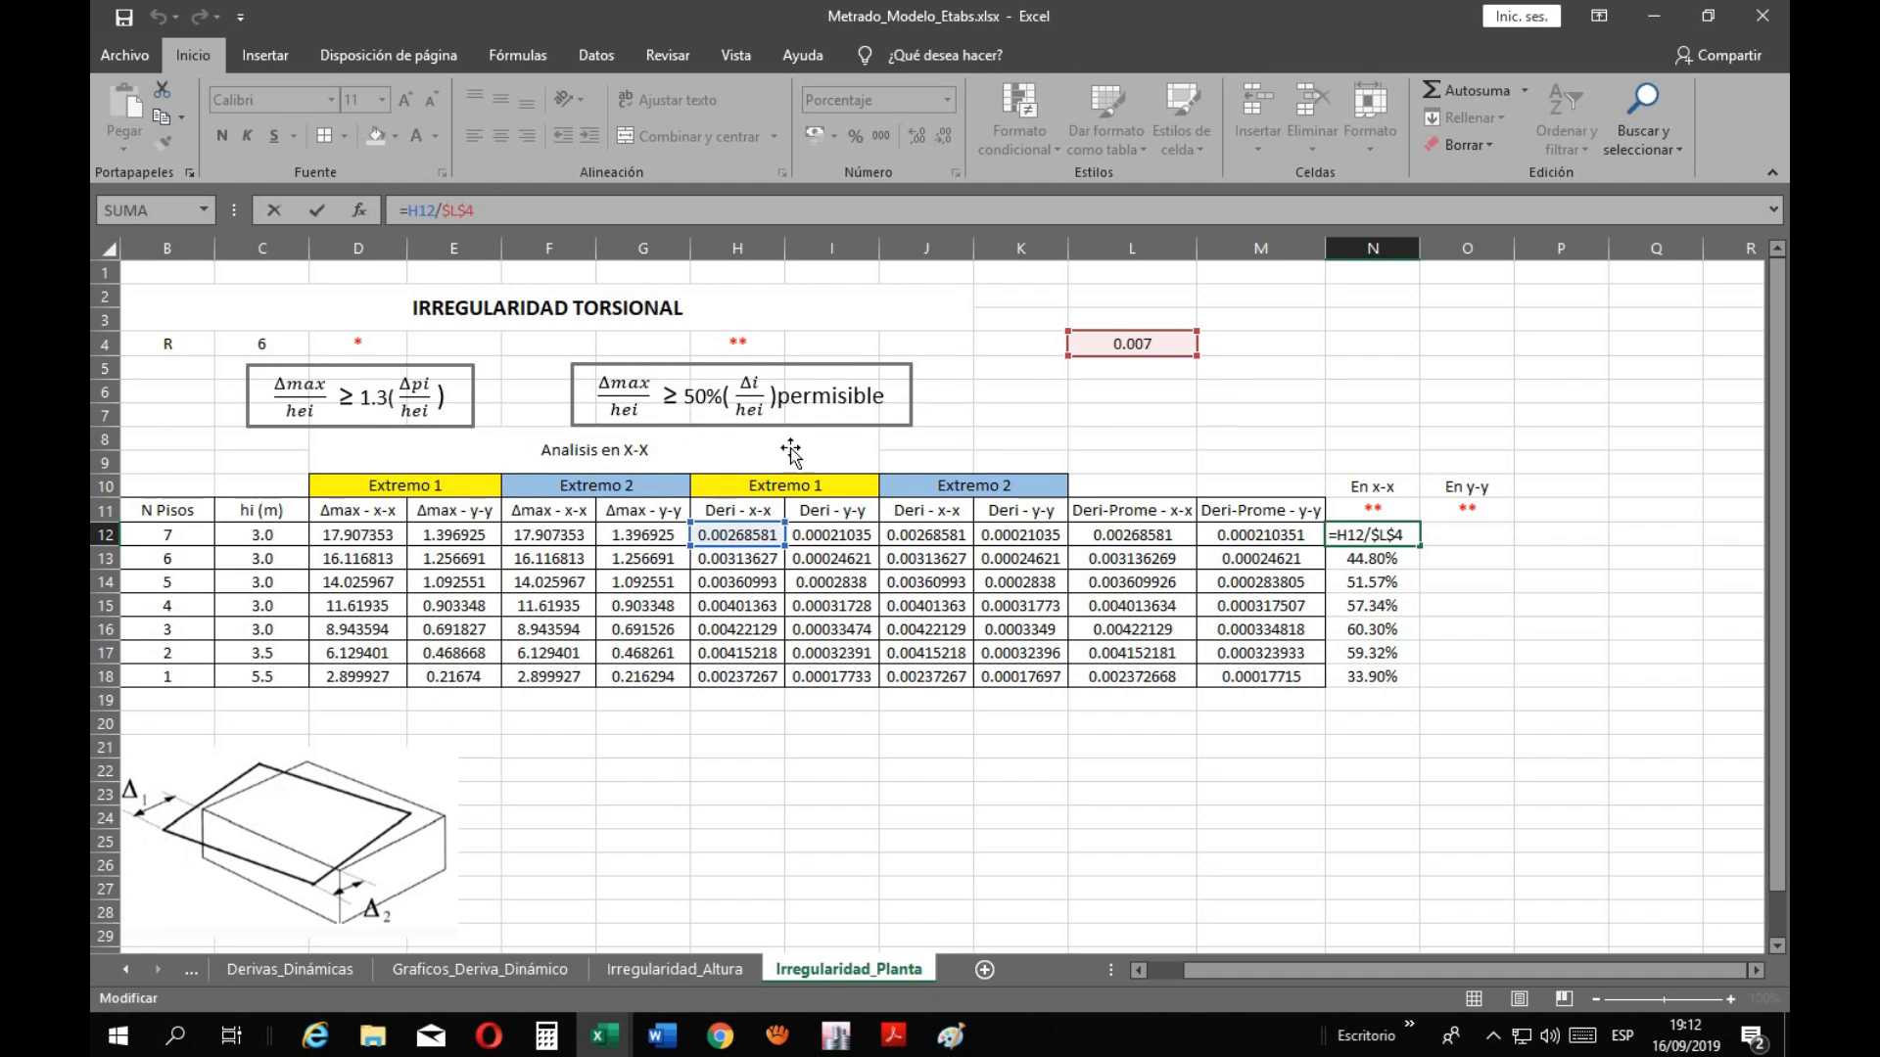
left_click(1448, 536)
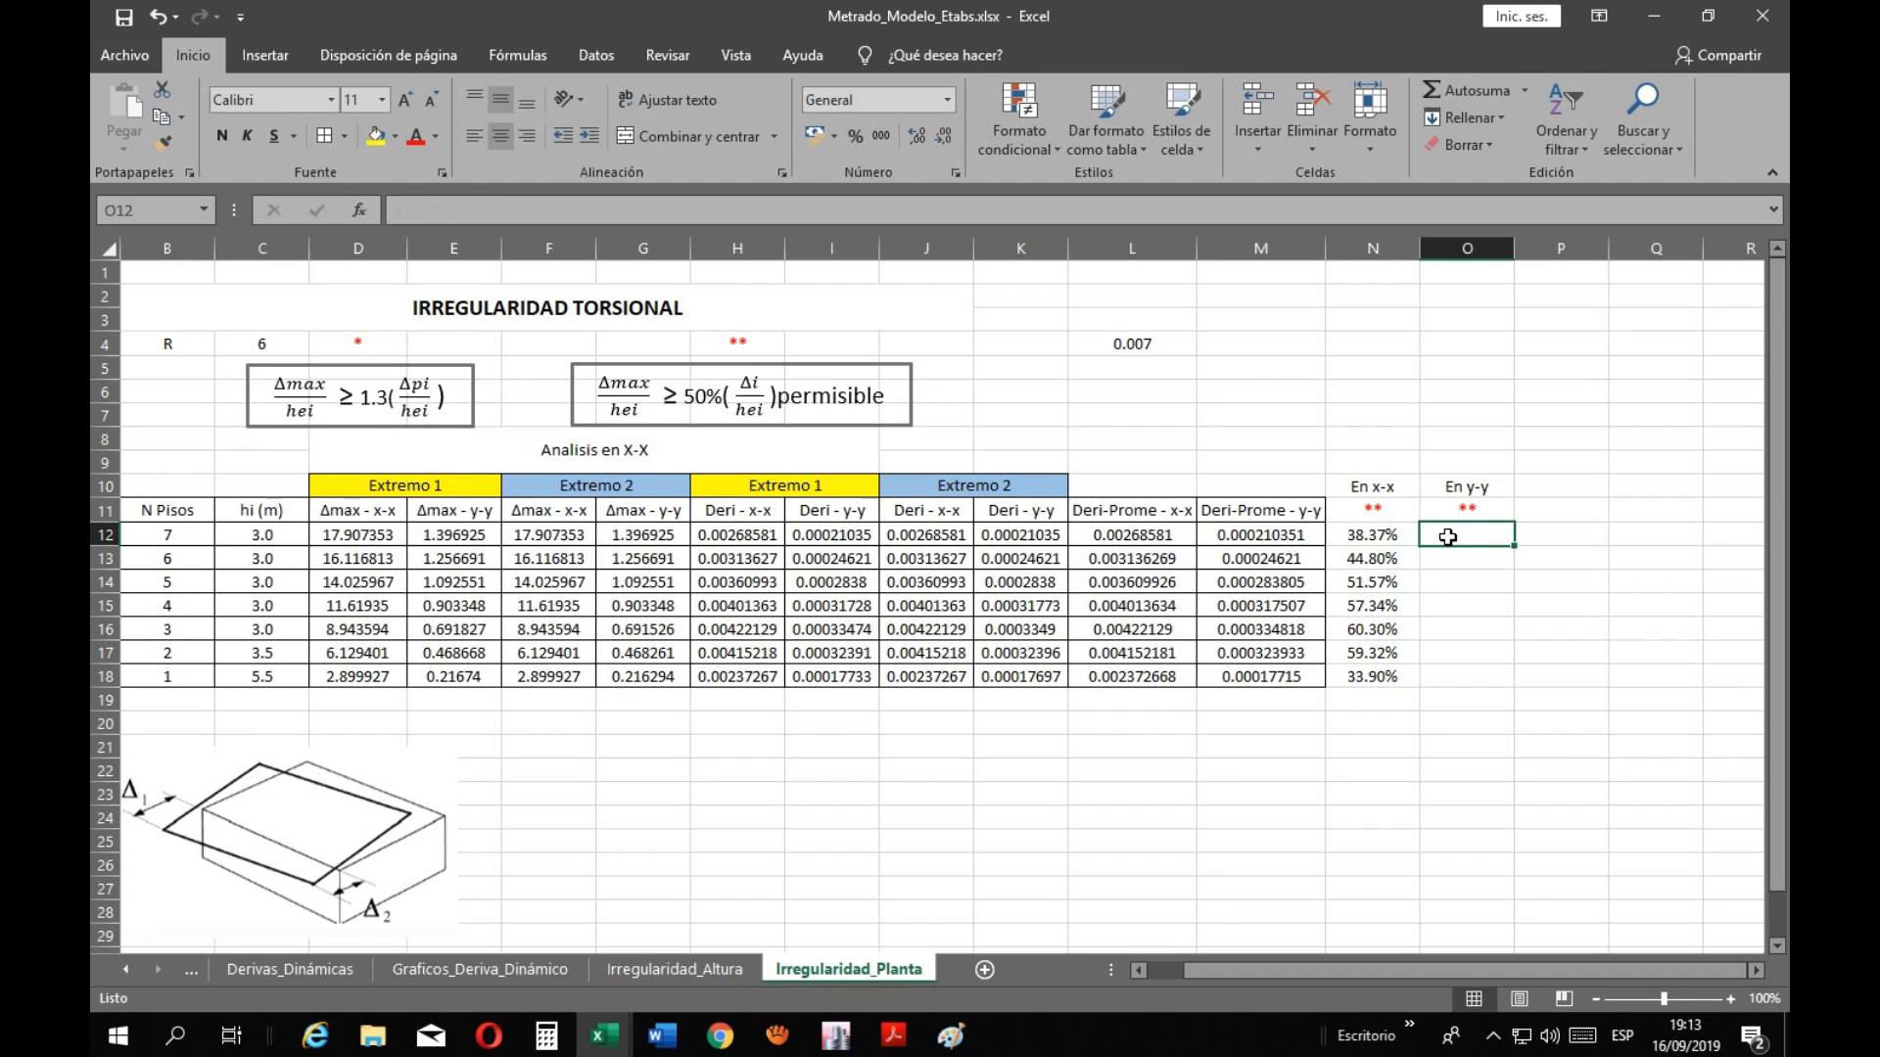
type("=")
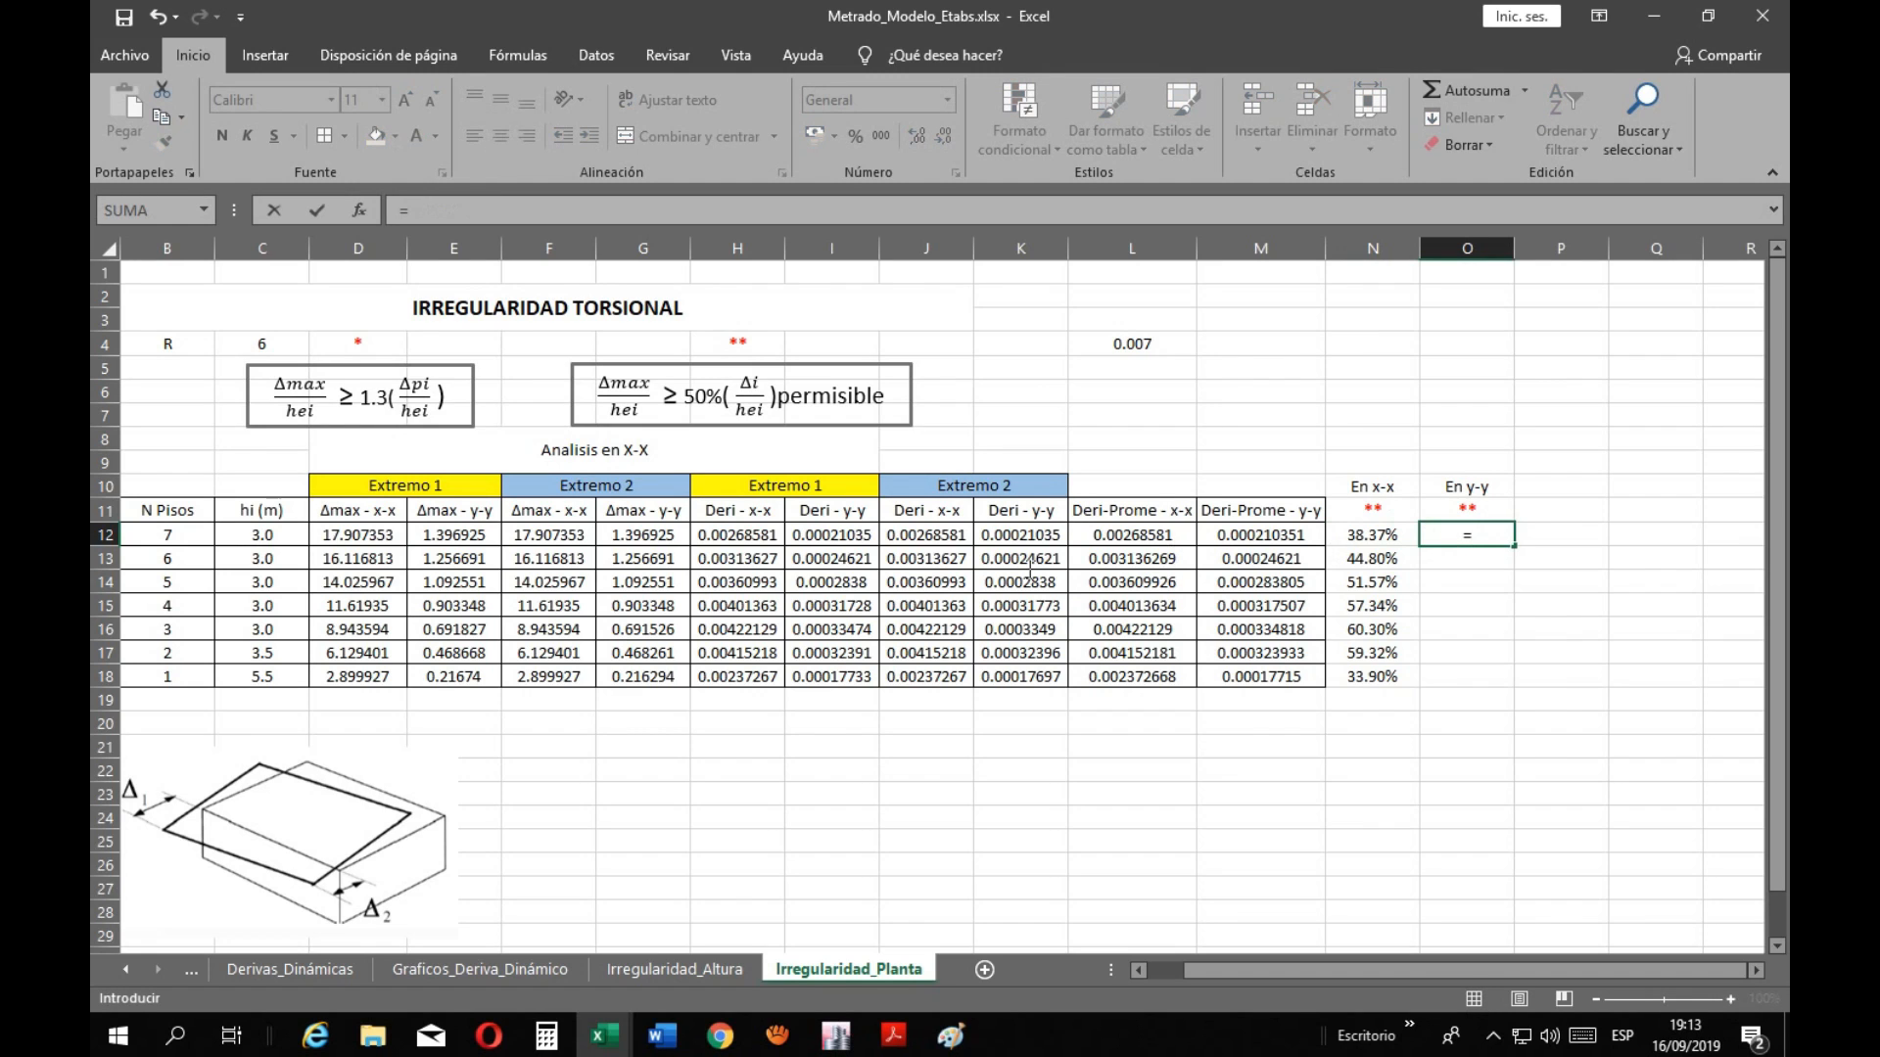
left_click(831, 537)
type("/")
left_click(1132, 337)
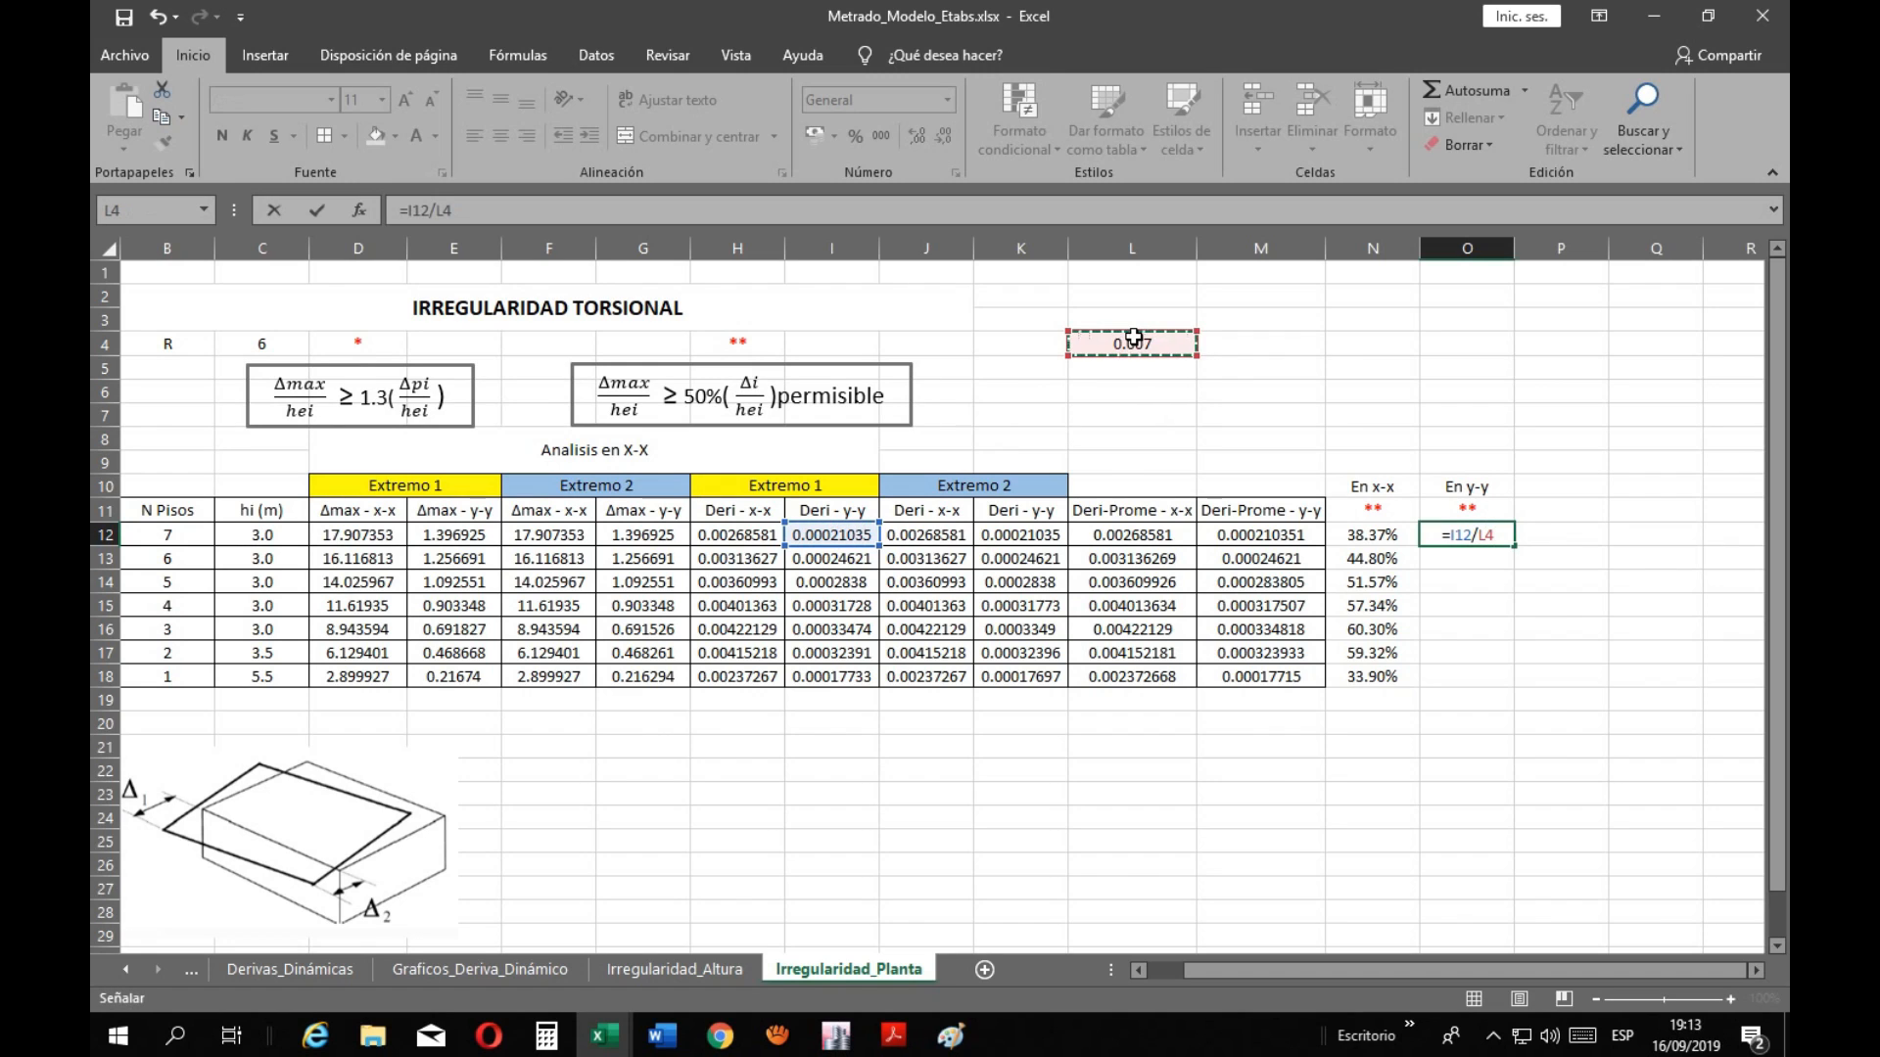
key("F4")
key("Return")
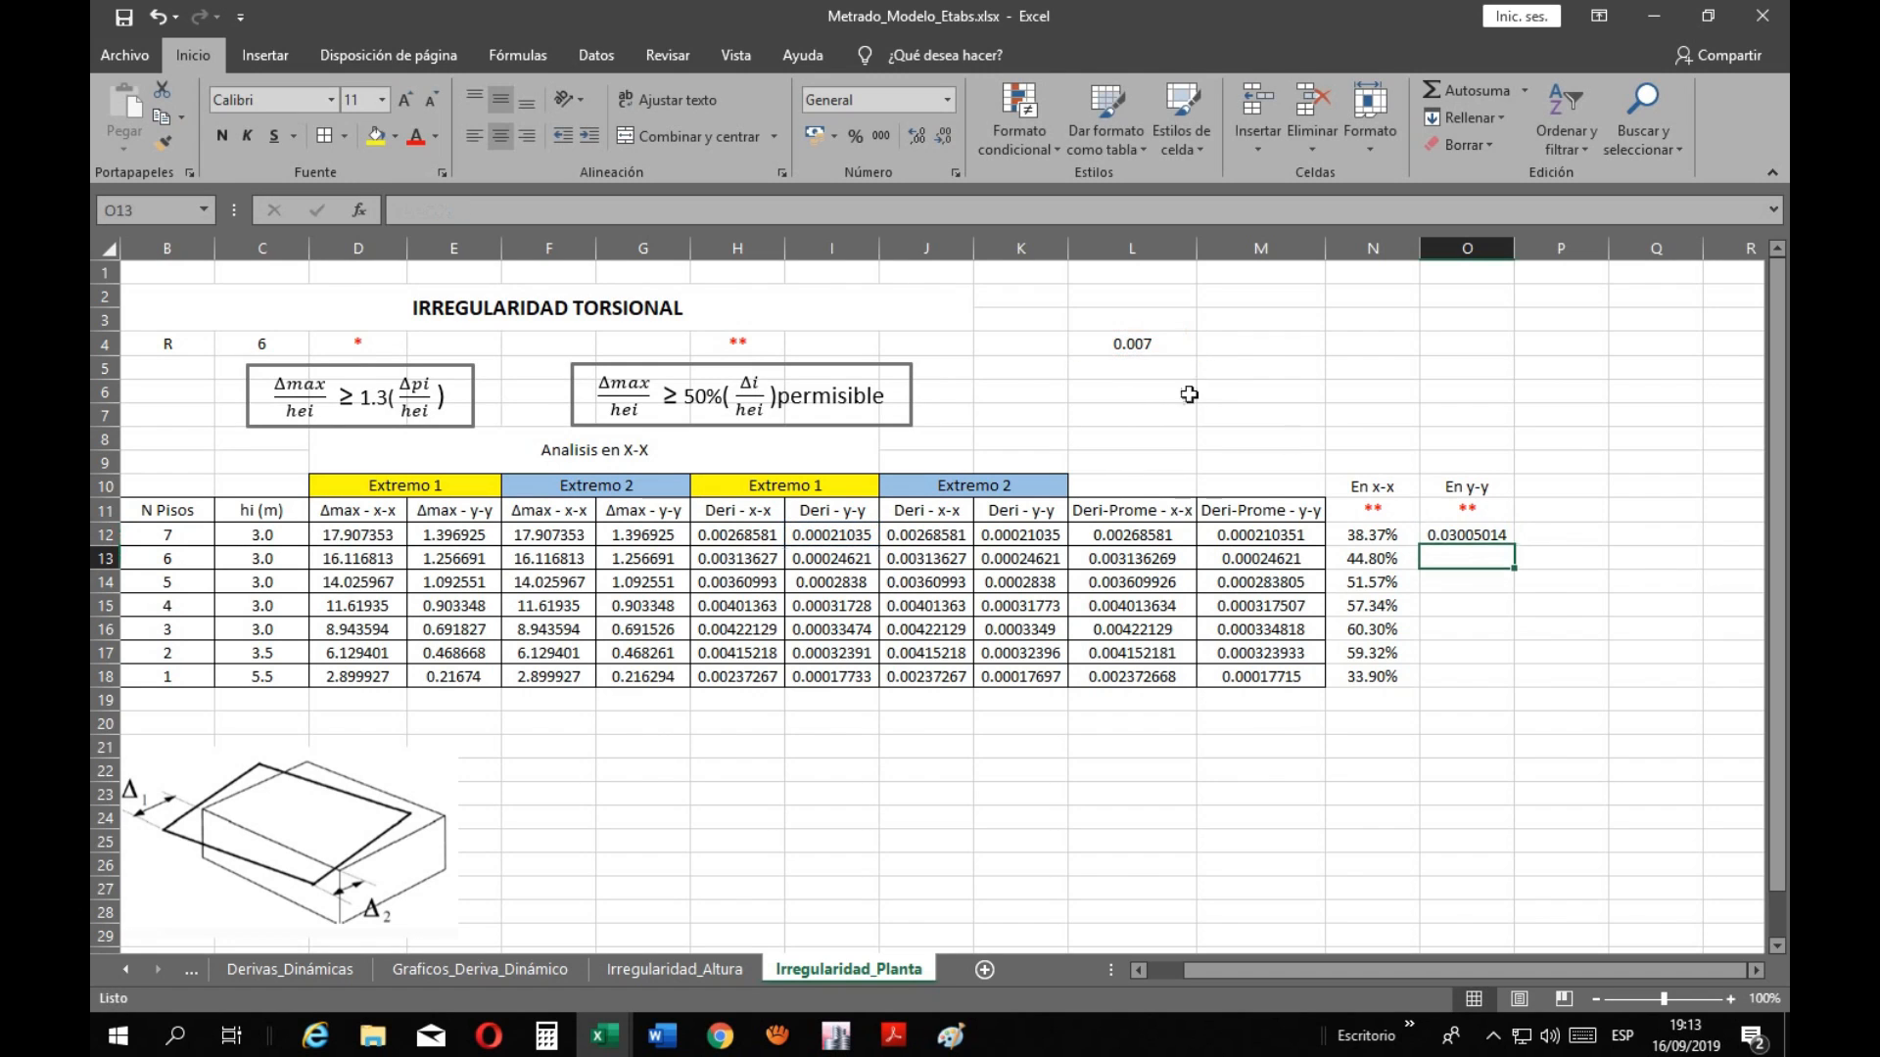
Format O12 as a two-decimal percentage and fill its formula down to O18
left_click(1489, 537)
left_click(856, 136)
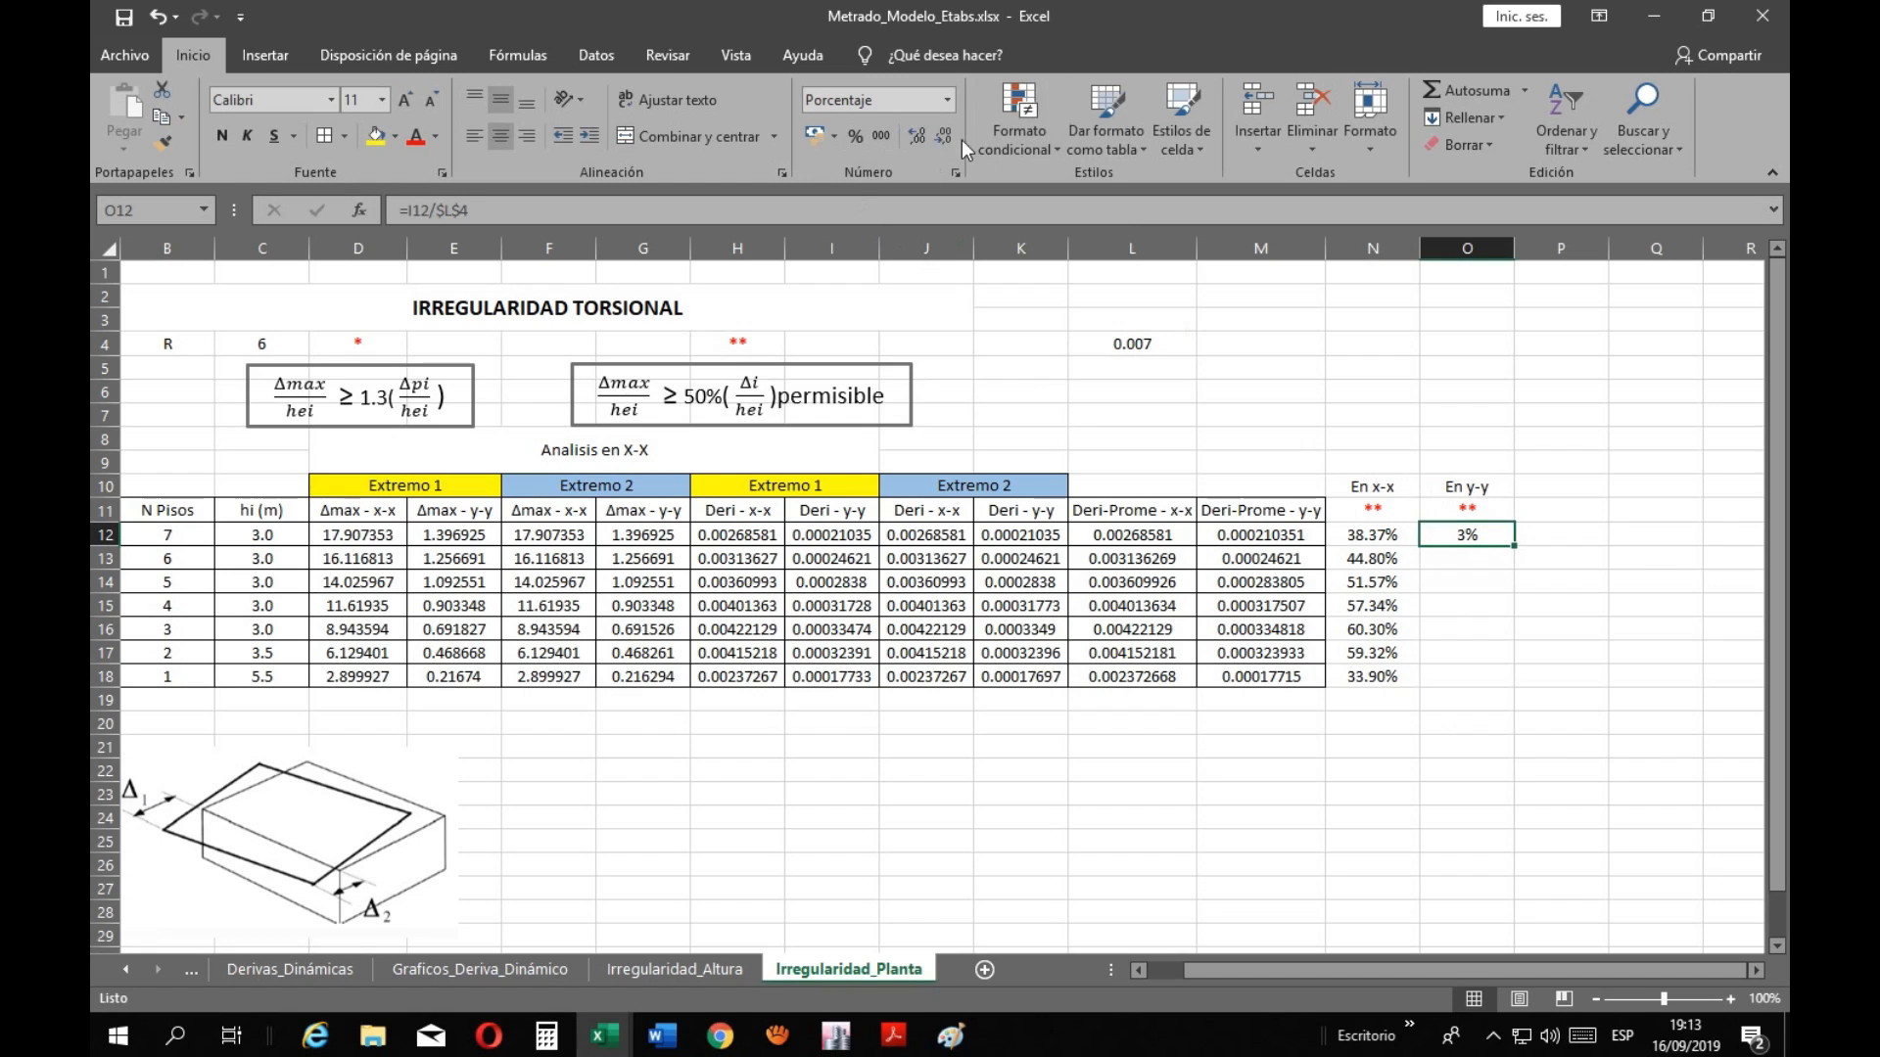
left_click(913, 139)
double_click(1515, 547)
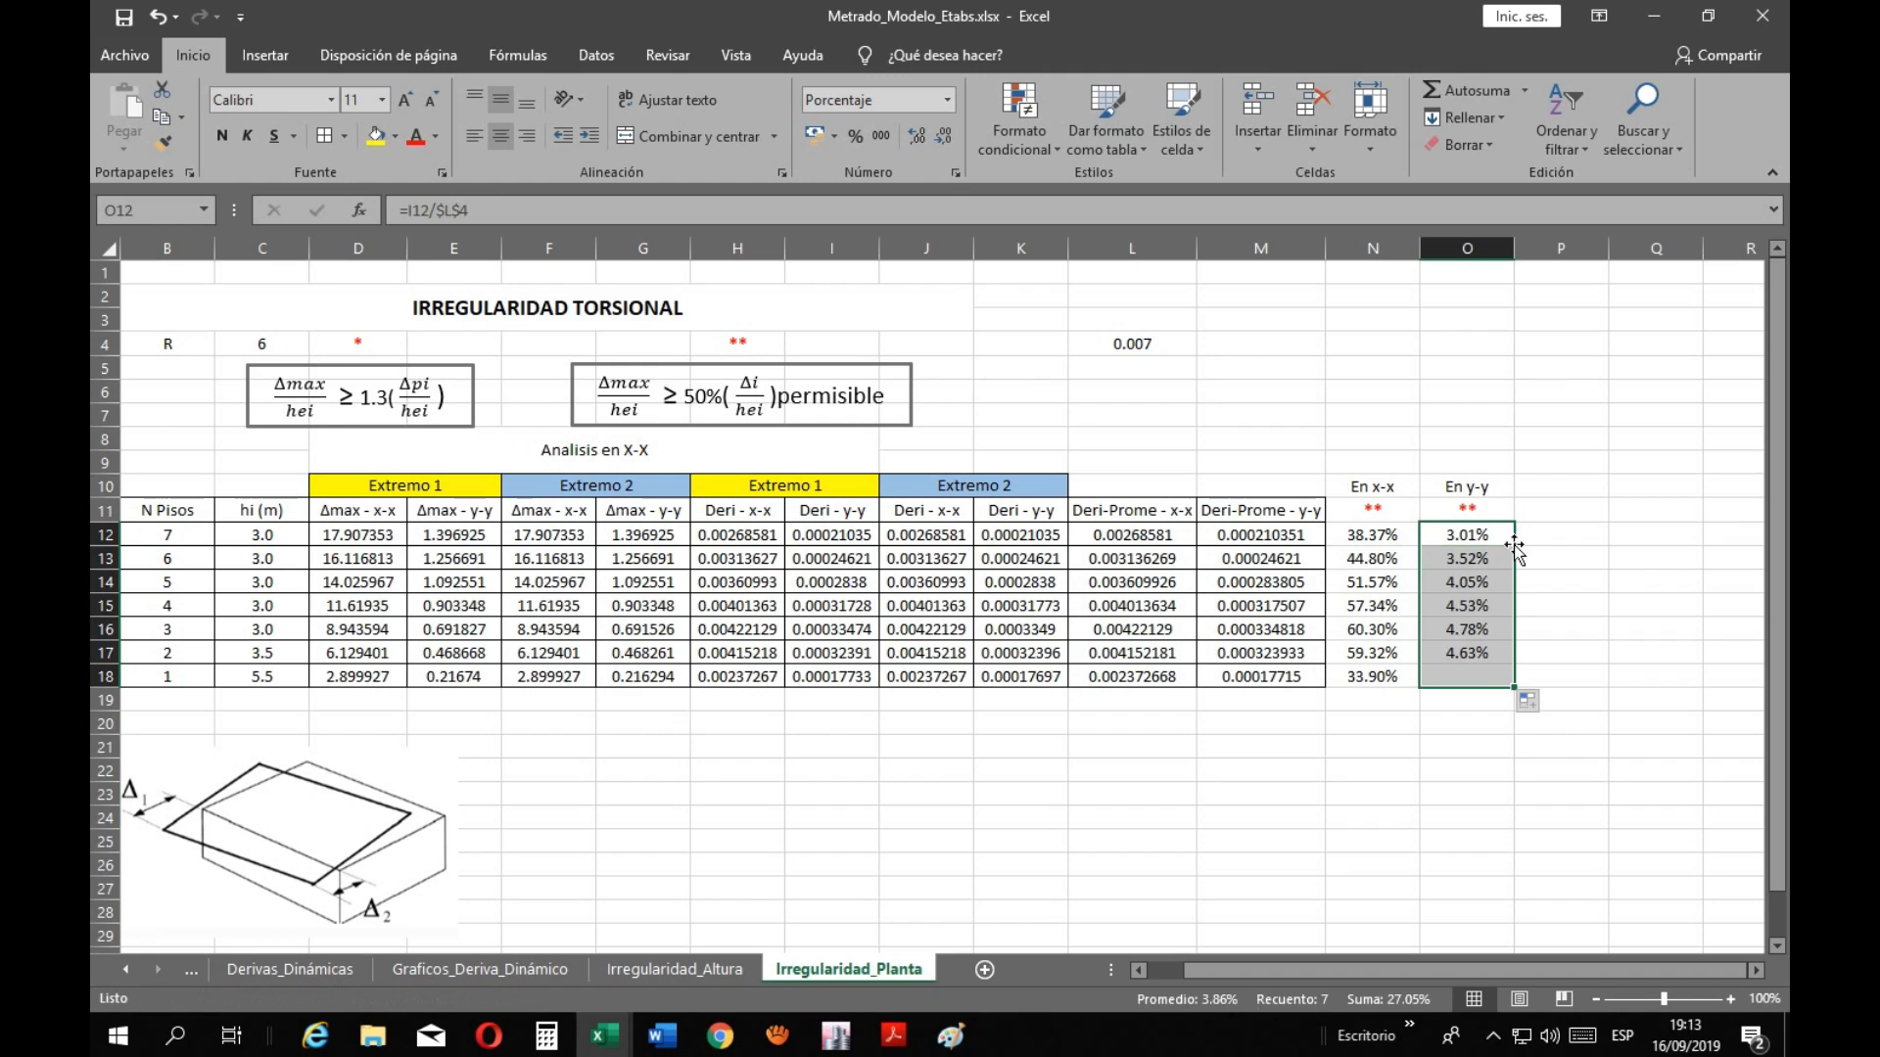
Apply borders to all cells of the ratio table in N10:O18
left_click(1561, 628)
left_click_drag(1362, 505, 1497, 628)
left_click(1549, 584)
left_click_drag(1383, 496, 1467, 681)
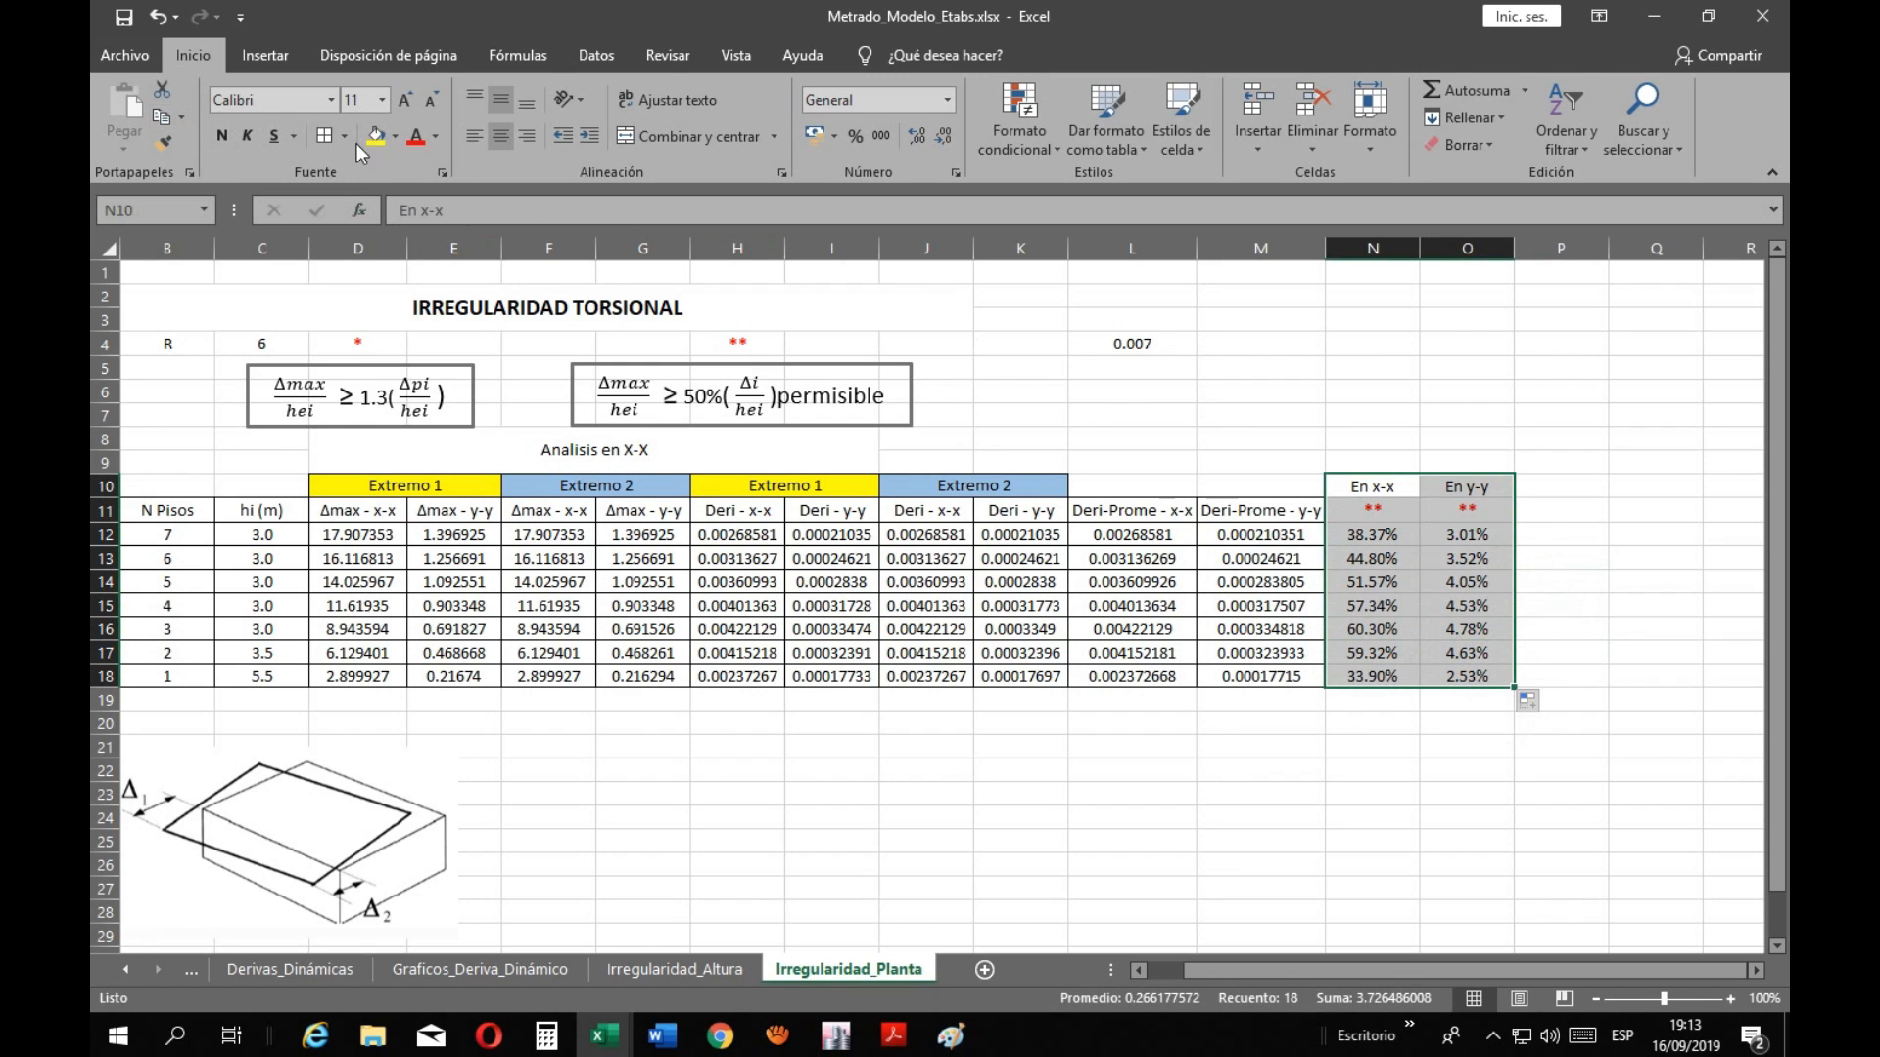
left_click(324, 138)
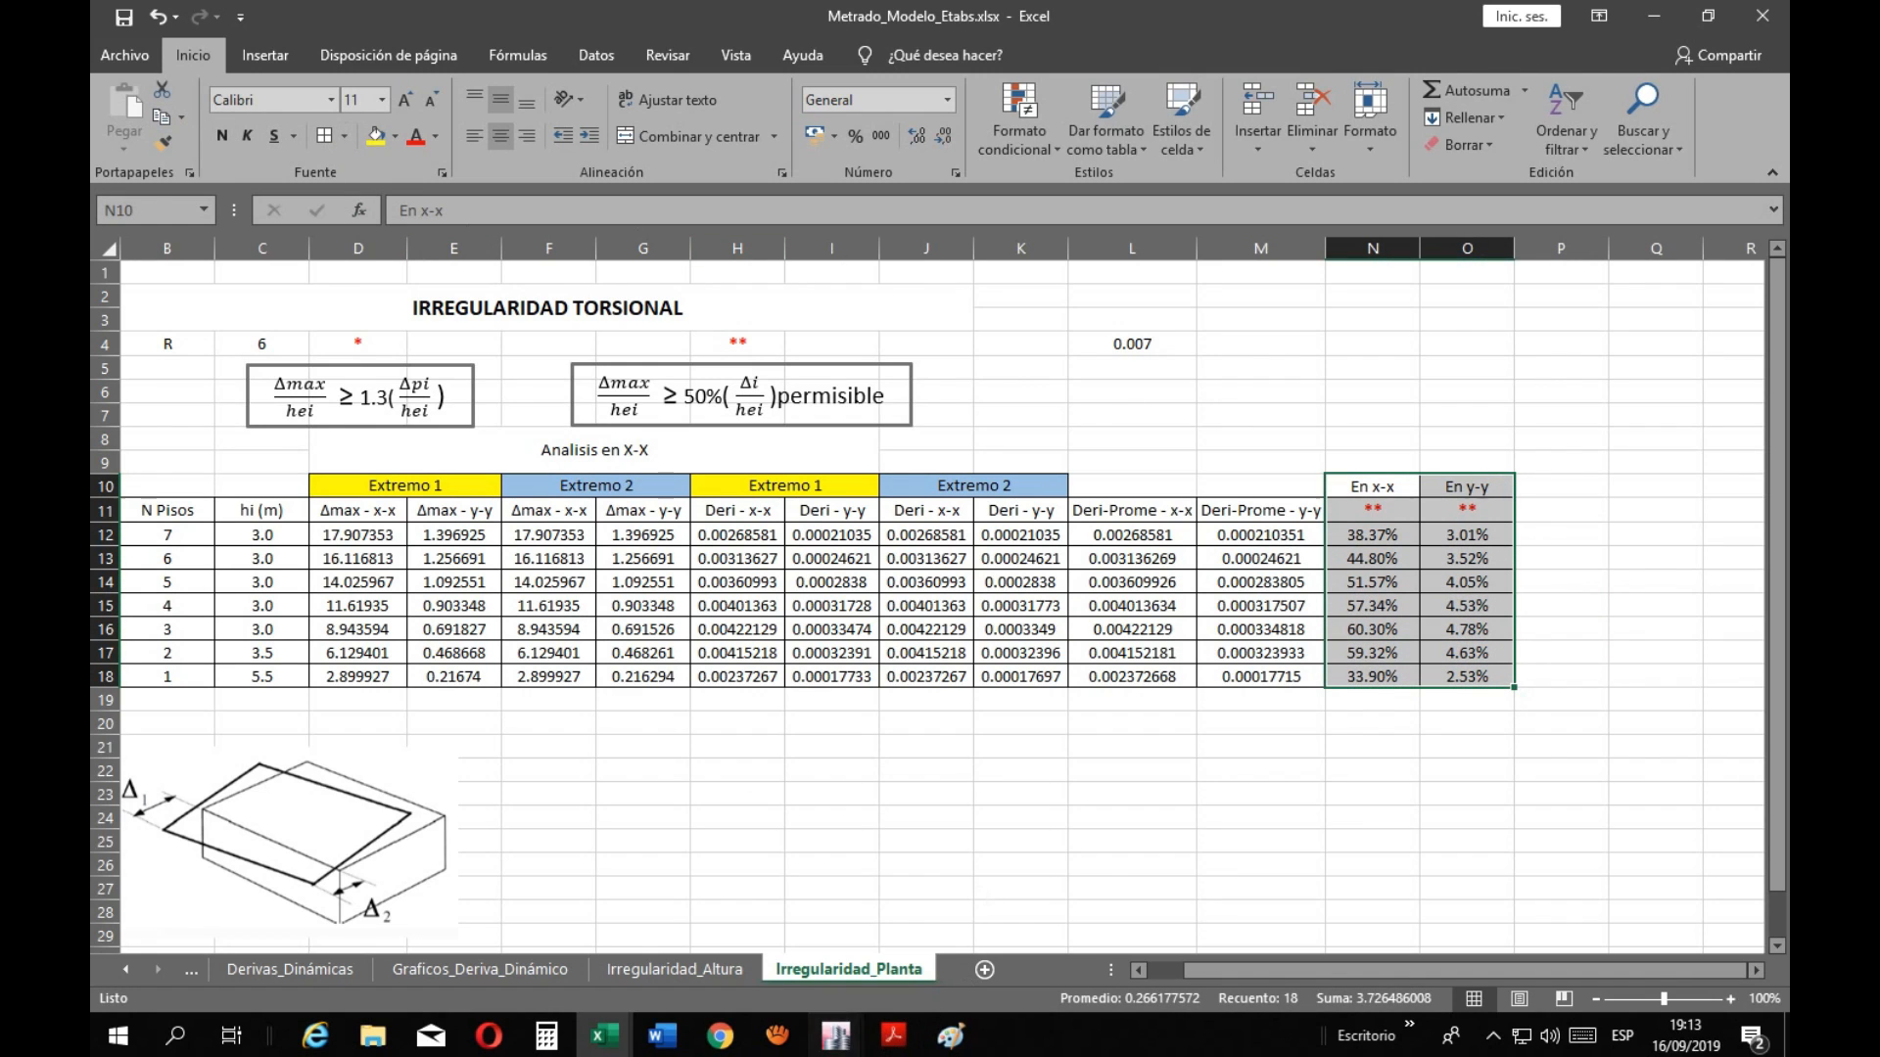
Switch to ETABS to look at the Techo_7 displacement plan view, and return to the Metrado_Modelo_Etabs workbook in Excel
mouse_move(835, 1035)
left_click(903, 959)
left_click(1054, 595)
left_click(835, 1035)
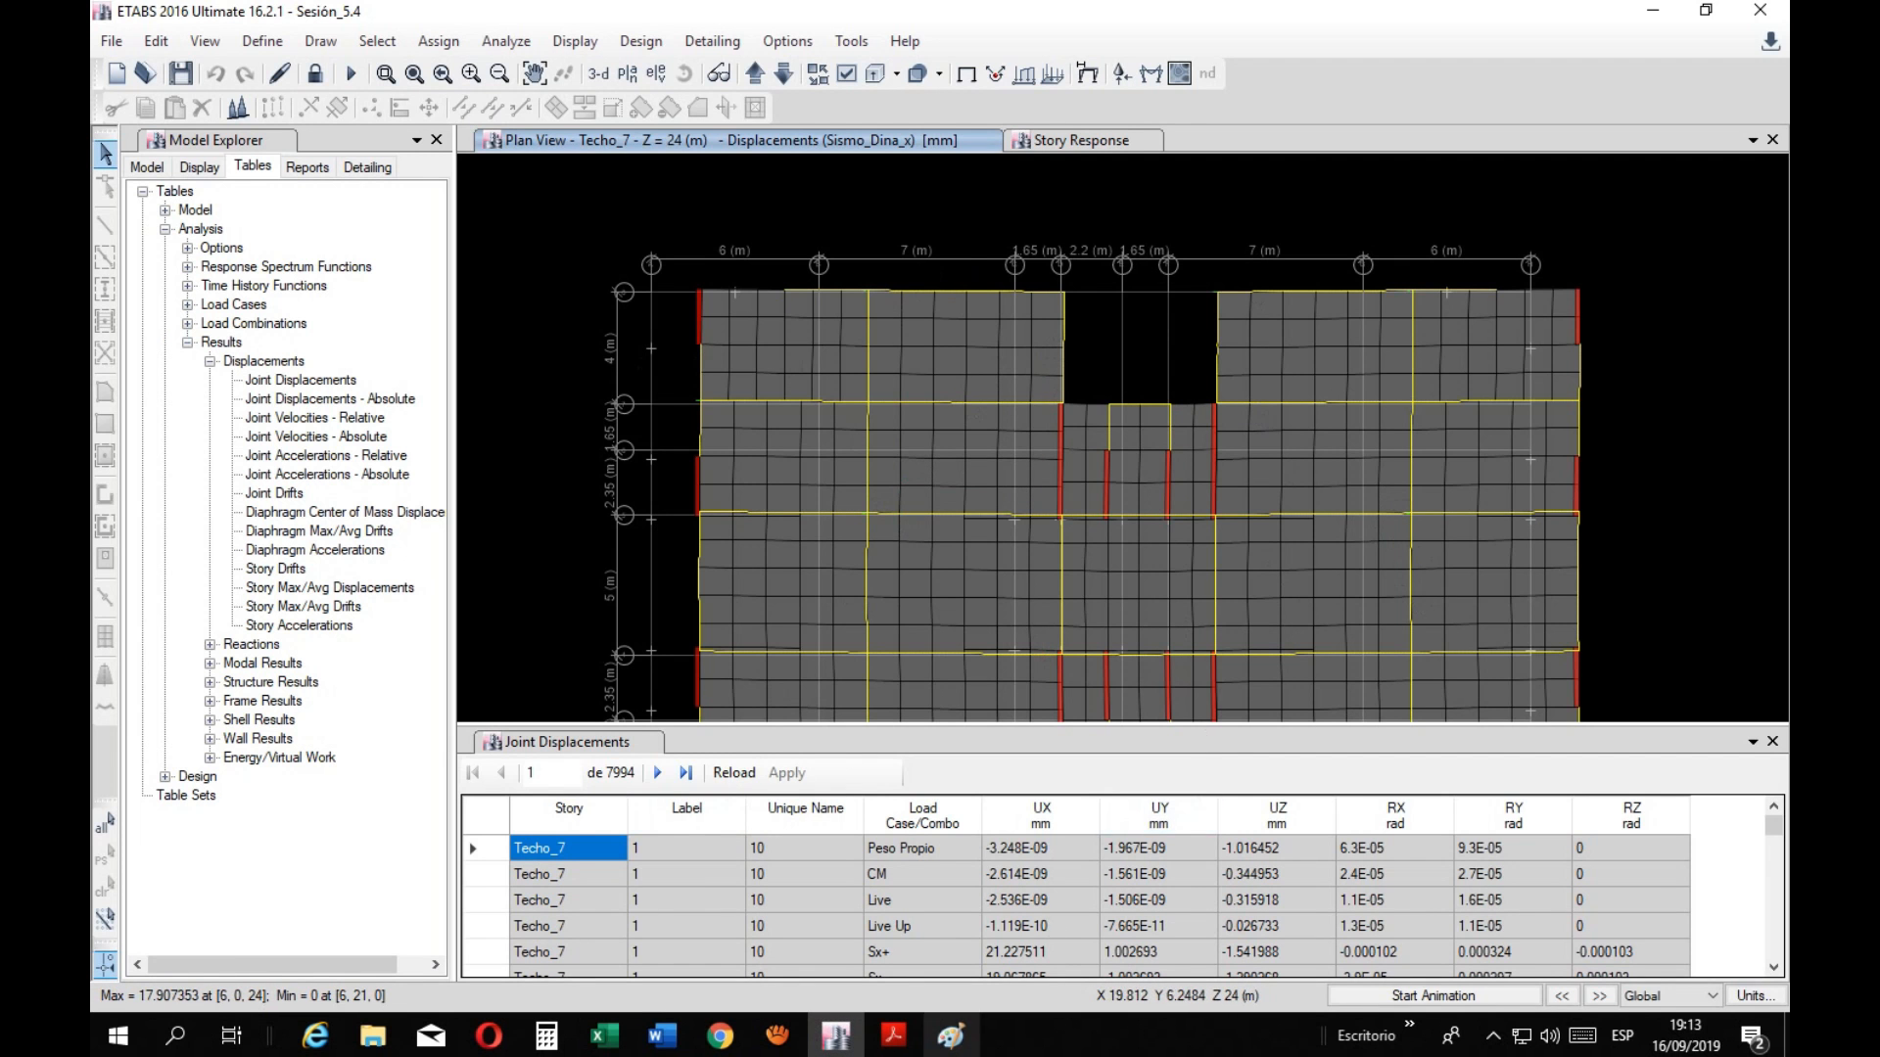
mouse_move(604, 1035)
left_click(705, 995)
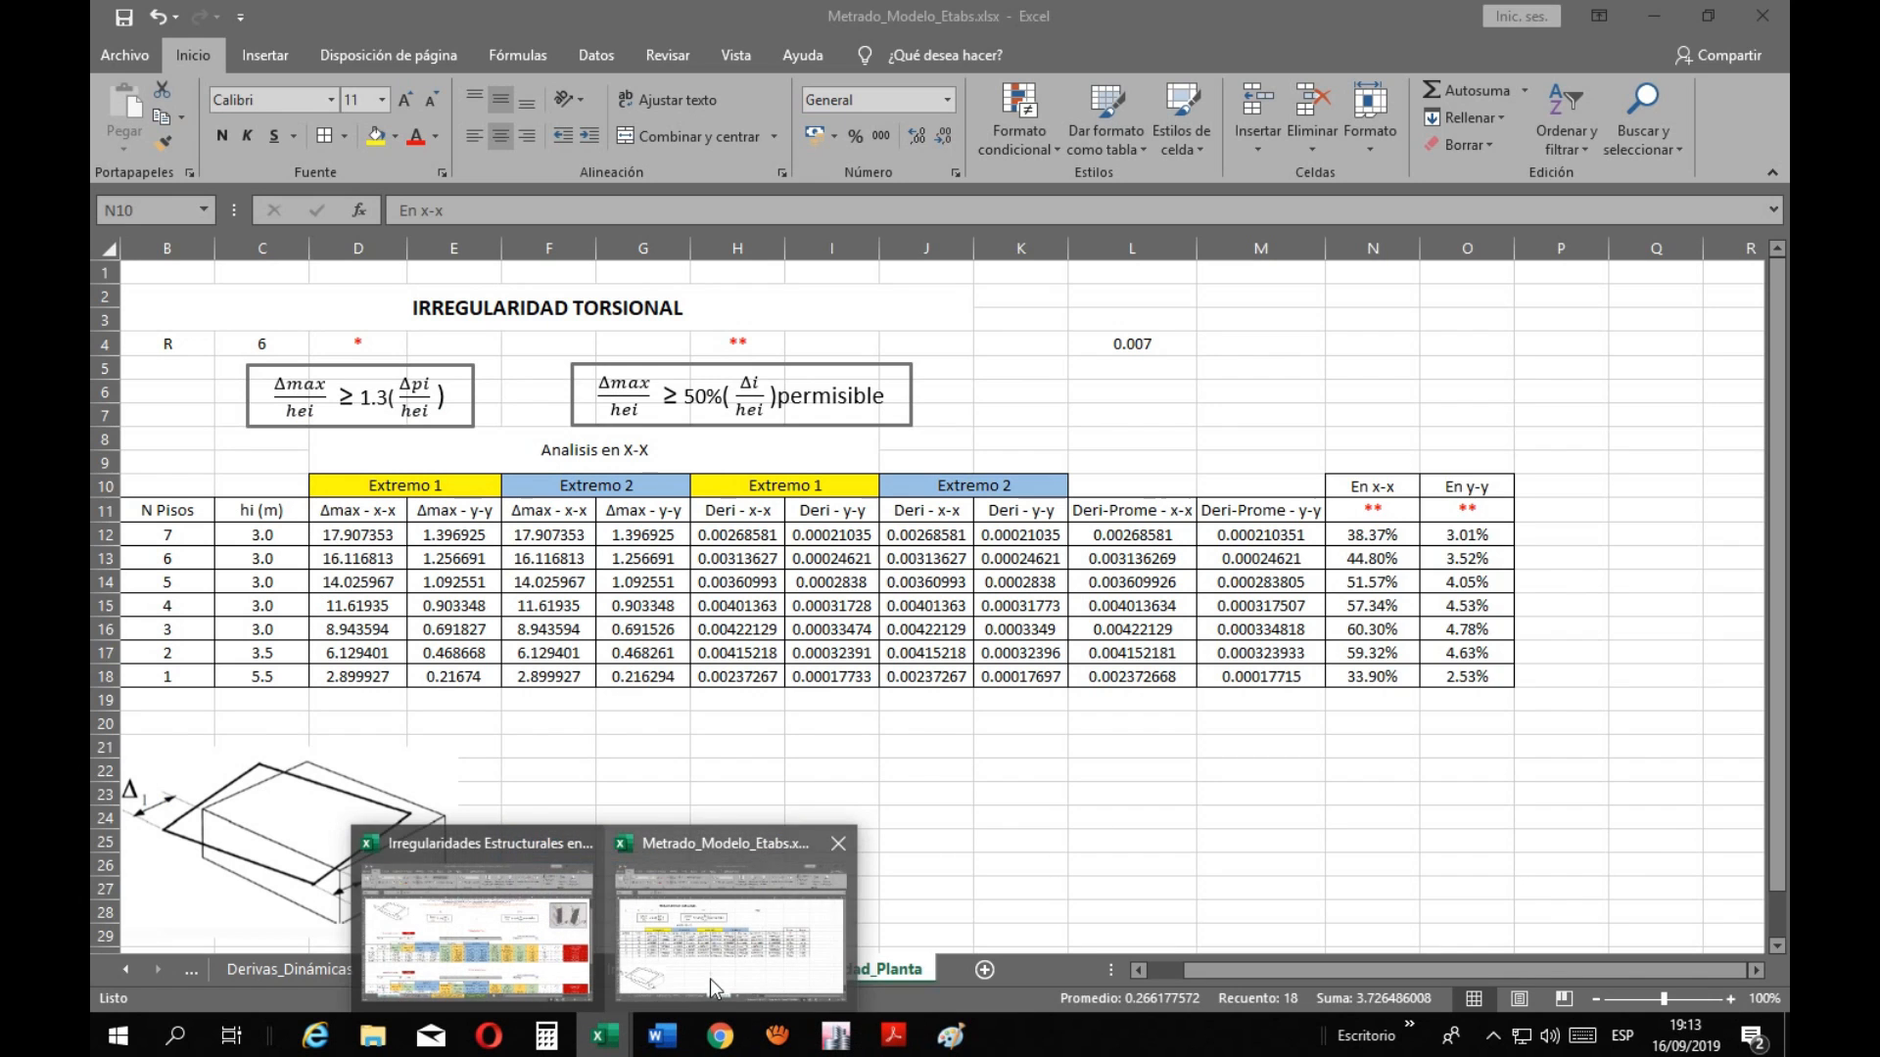
Review the y-y ratios in O12:O18 and the direction headings in N10 and O10
left_click(1459, 537)
left_click(1470, 559)
left_click(1471, 578)
left_click(1470, 608)
left_click(1472, 657)
left_click(1472, 670)
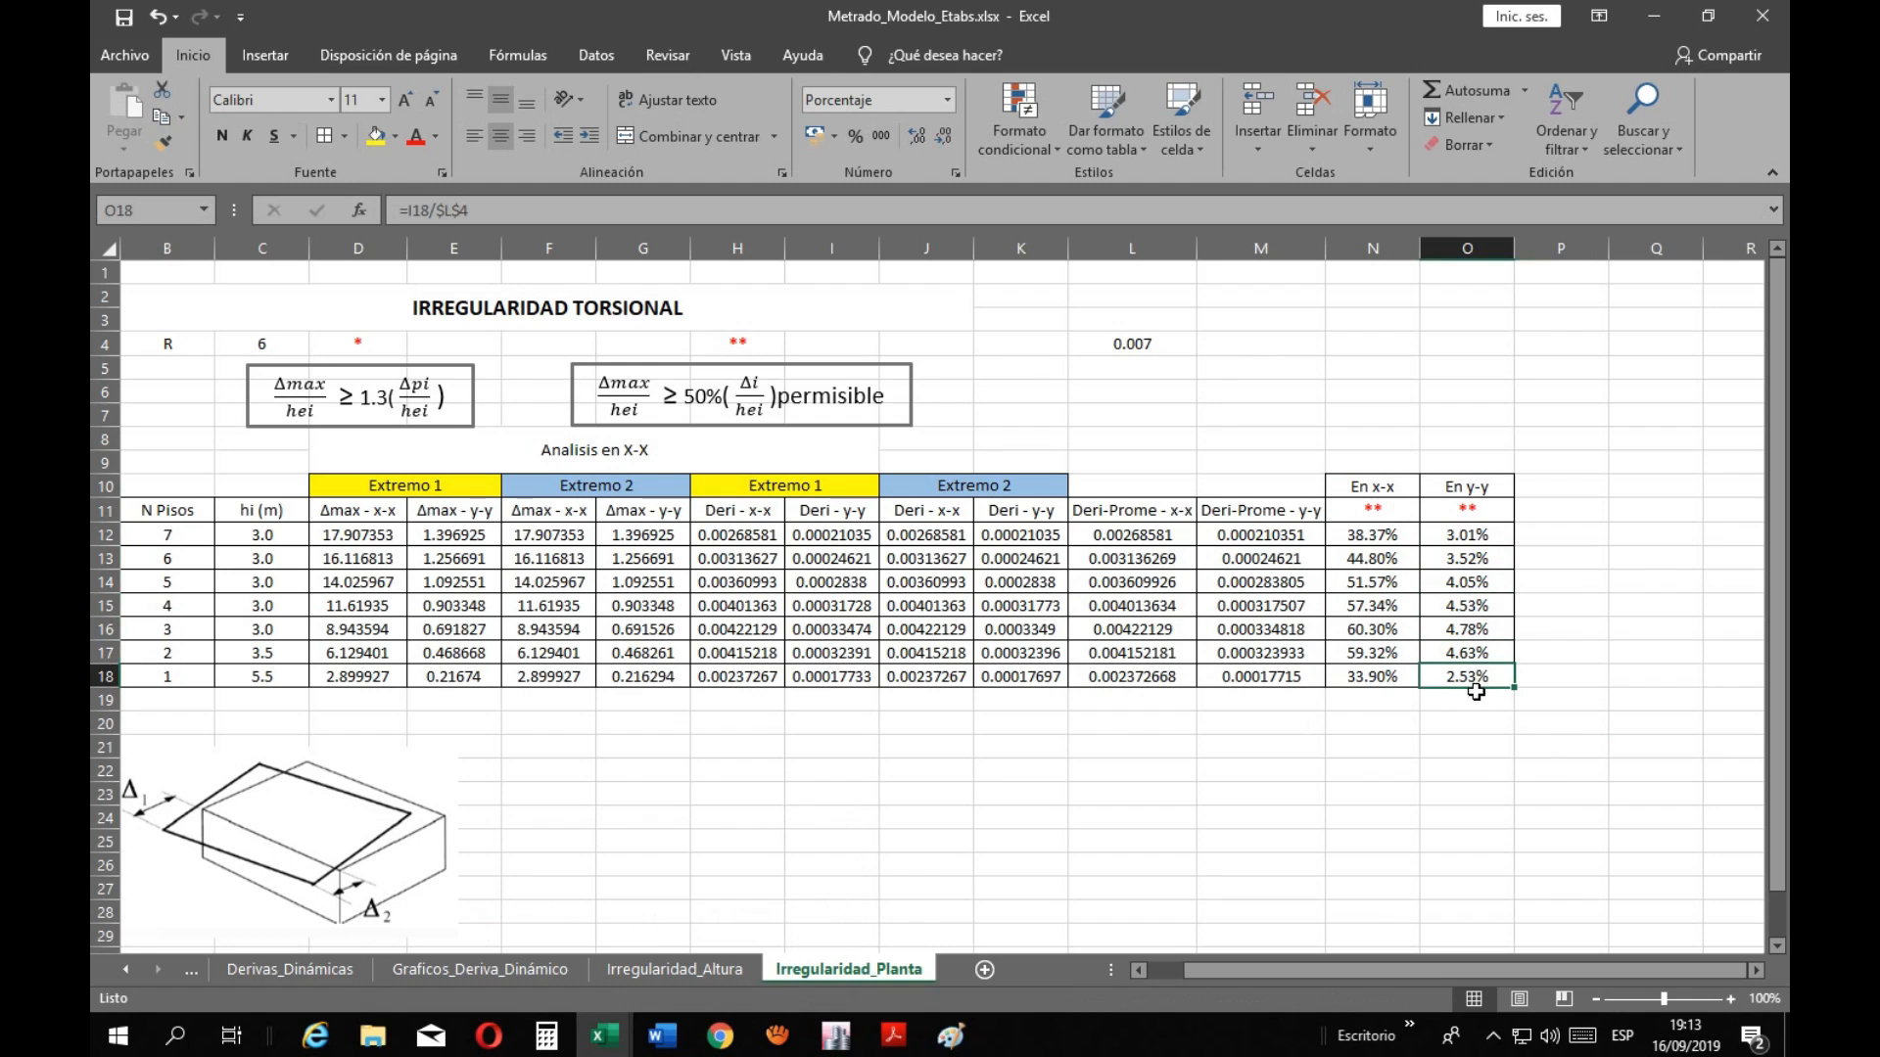
left_click(1371, 489)
left_click(1503, 490)
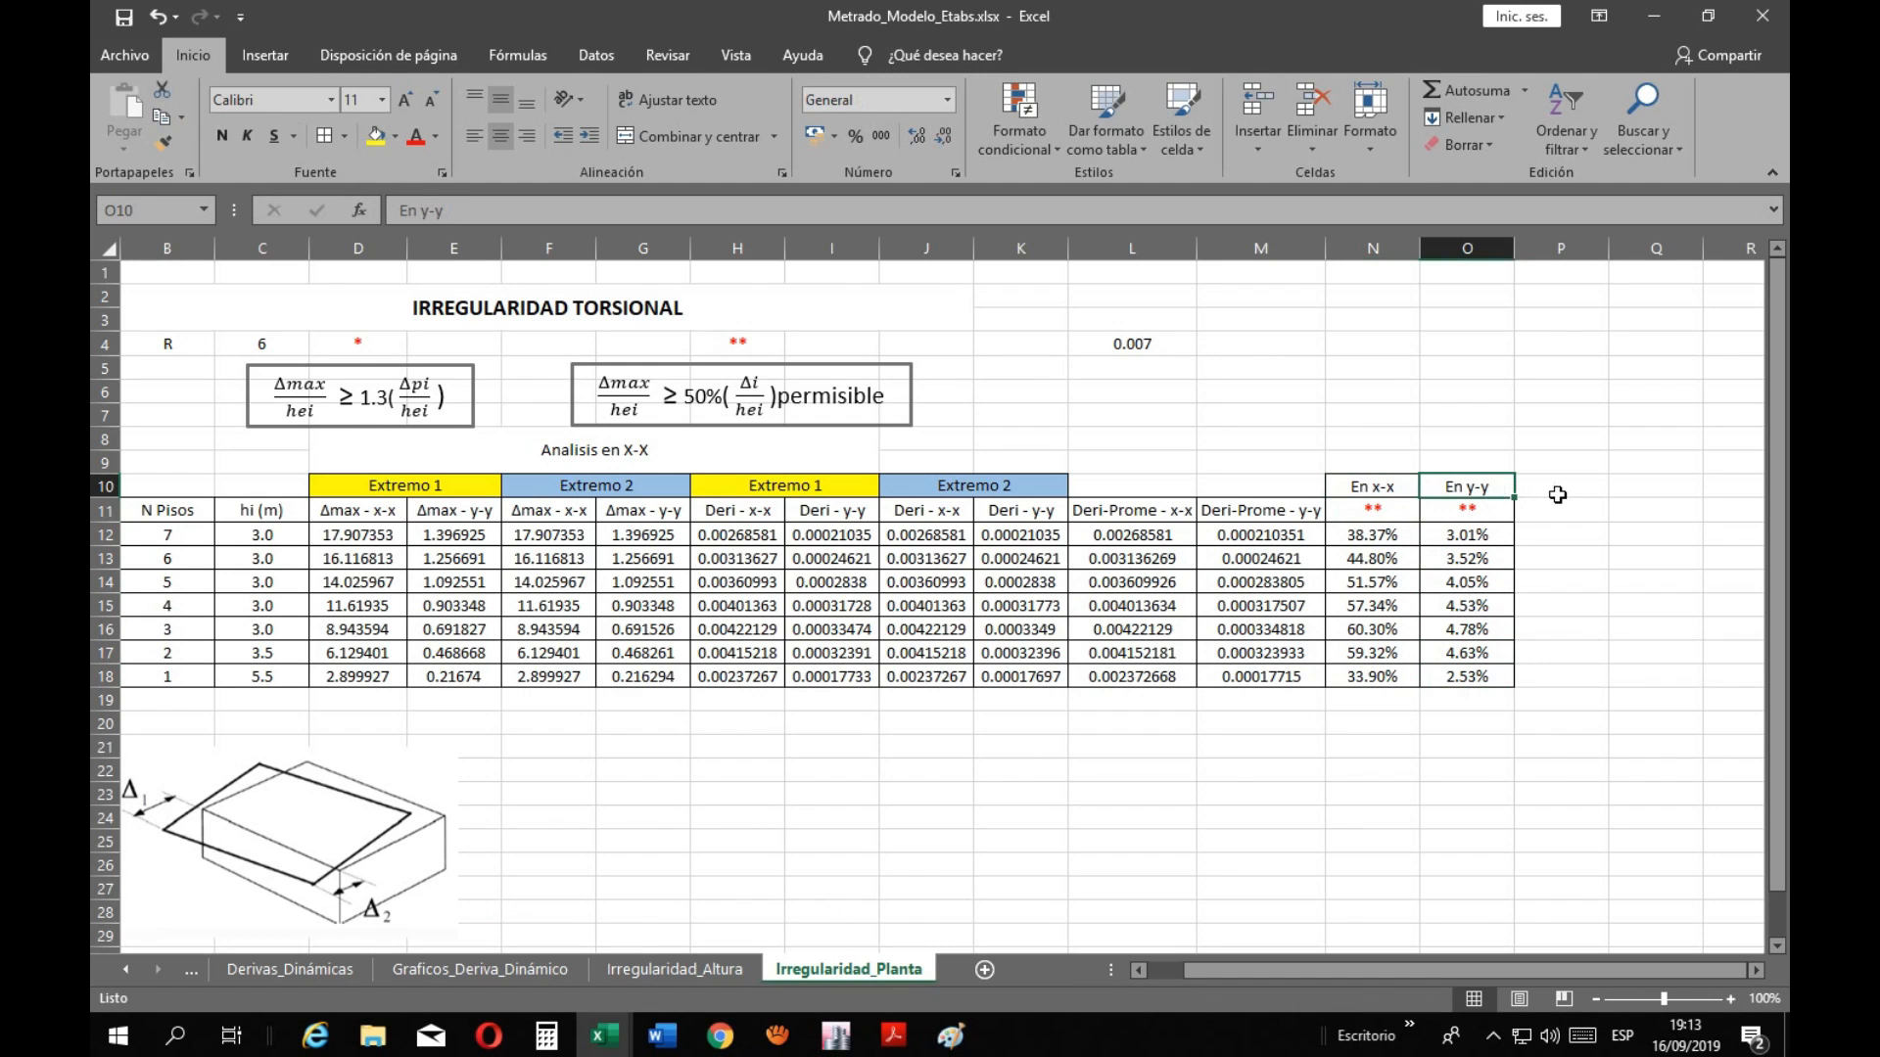
Copy the red ** marker from N11 into P11 and Q11
left_click(1393, 510)
key("ctrl+c")
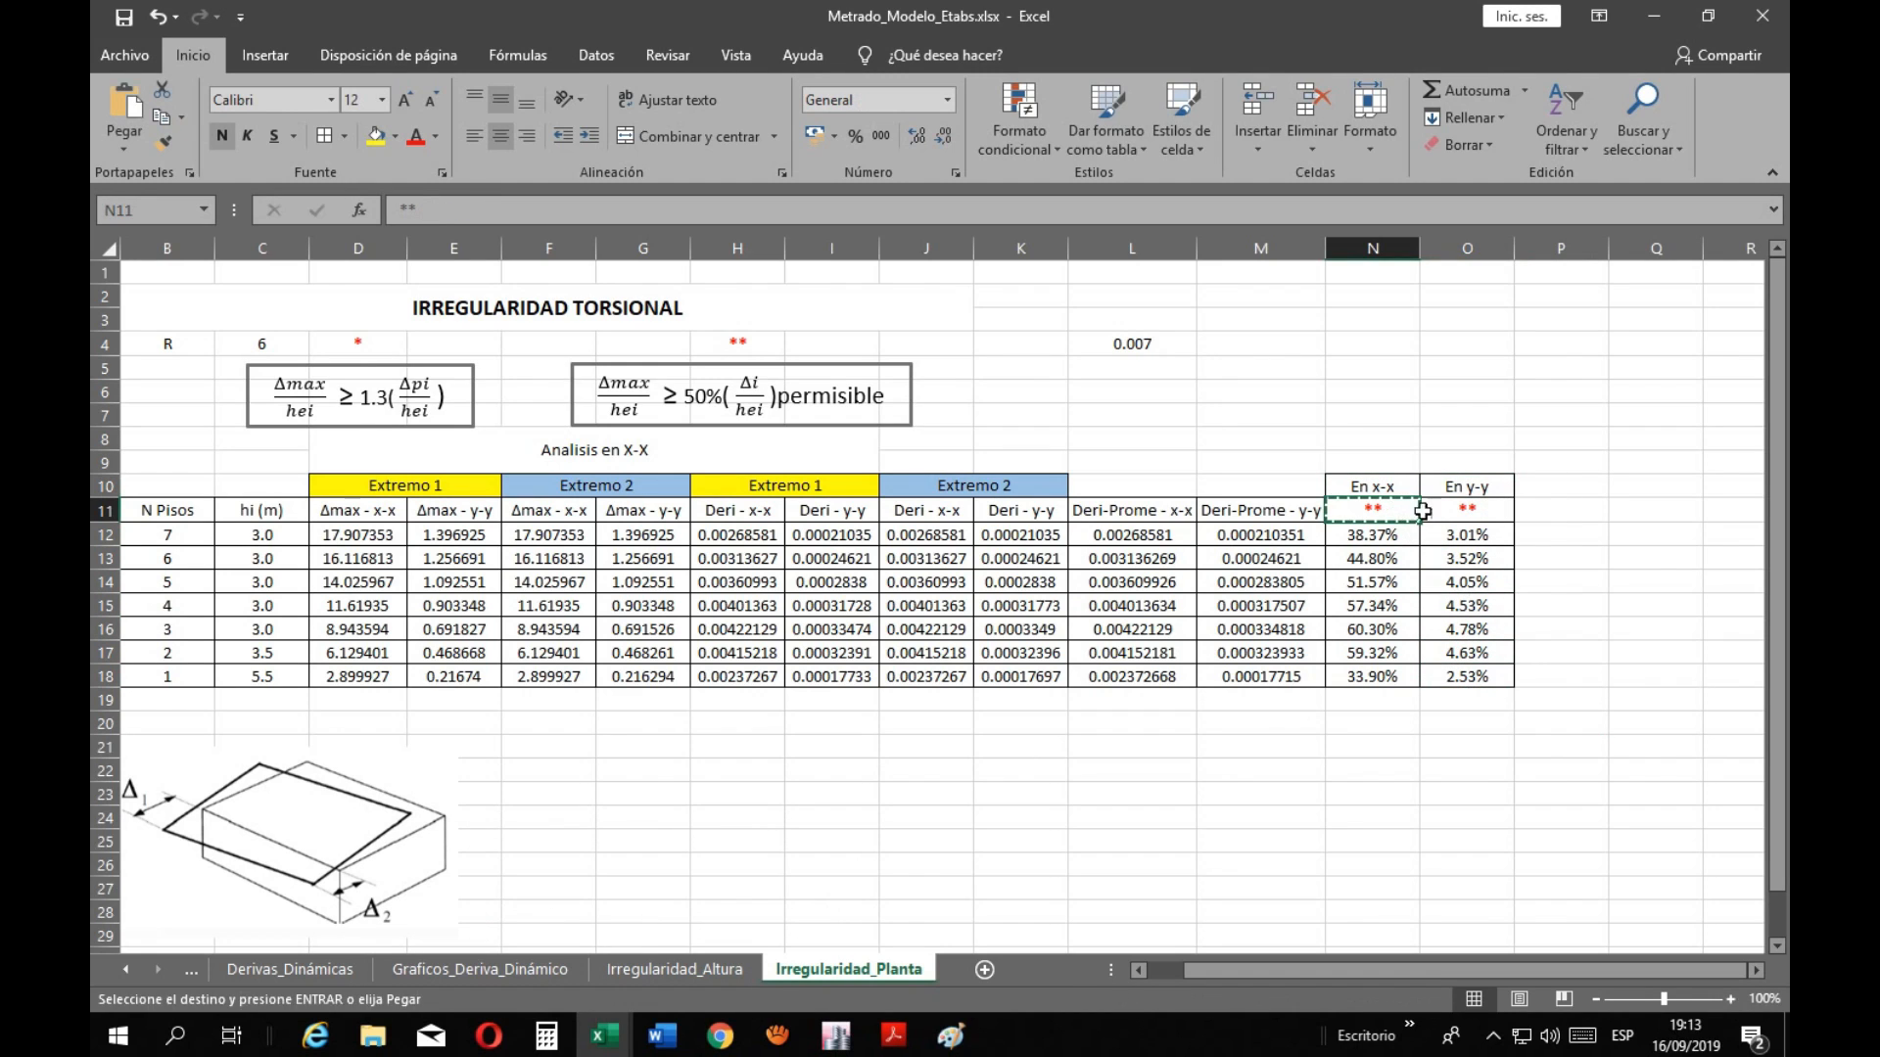
left_click(1552, 514)
key("ctrl+v")
left_click(1650, 517)
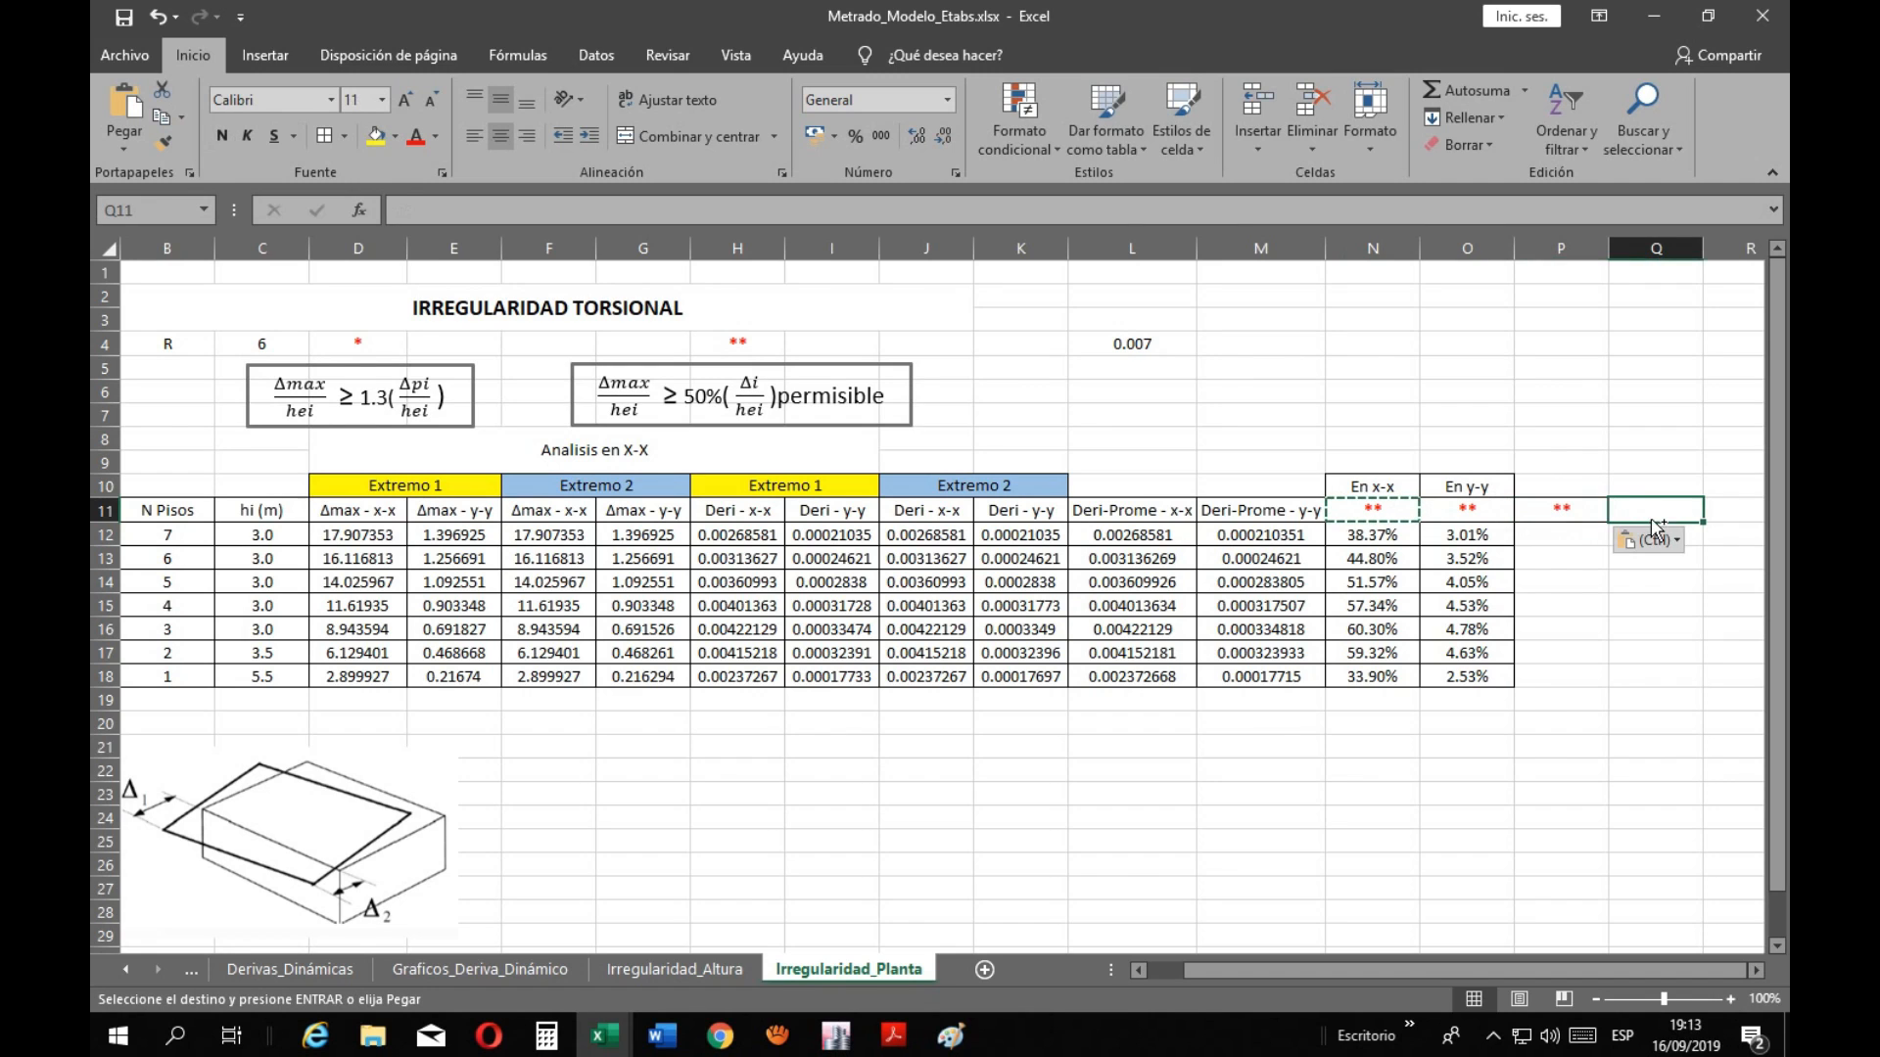
key("ctrl+v")
left_click(1631, 583)
key("Escape")
Shorten the markers in P11 and Q11 to a single * for the 1.3 times average criterion
double_click(1584, 511)
key("Return")
double_click(1674, 509)
key("BackSpace")
left_click(1676, 576)
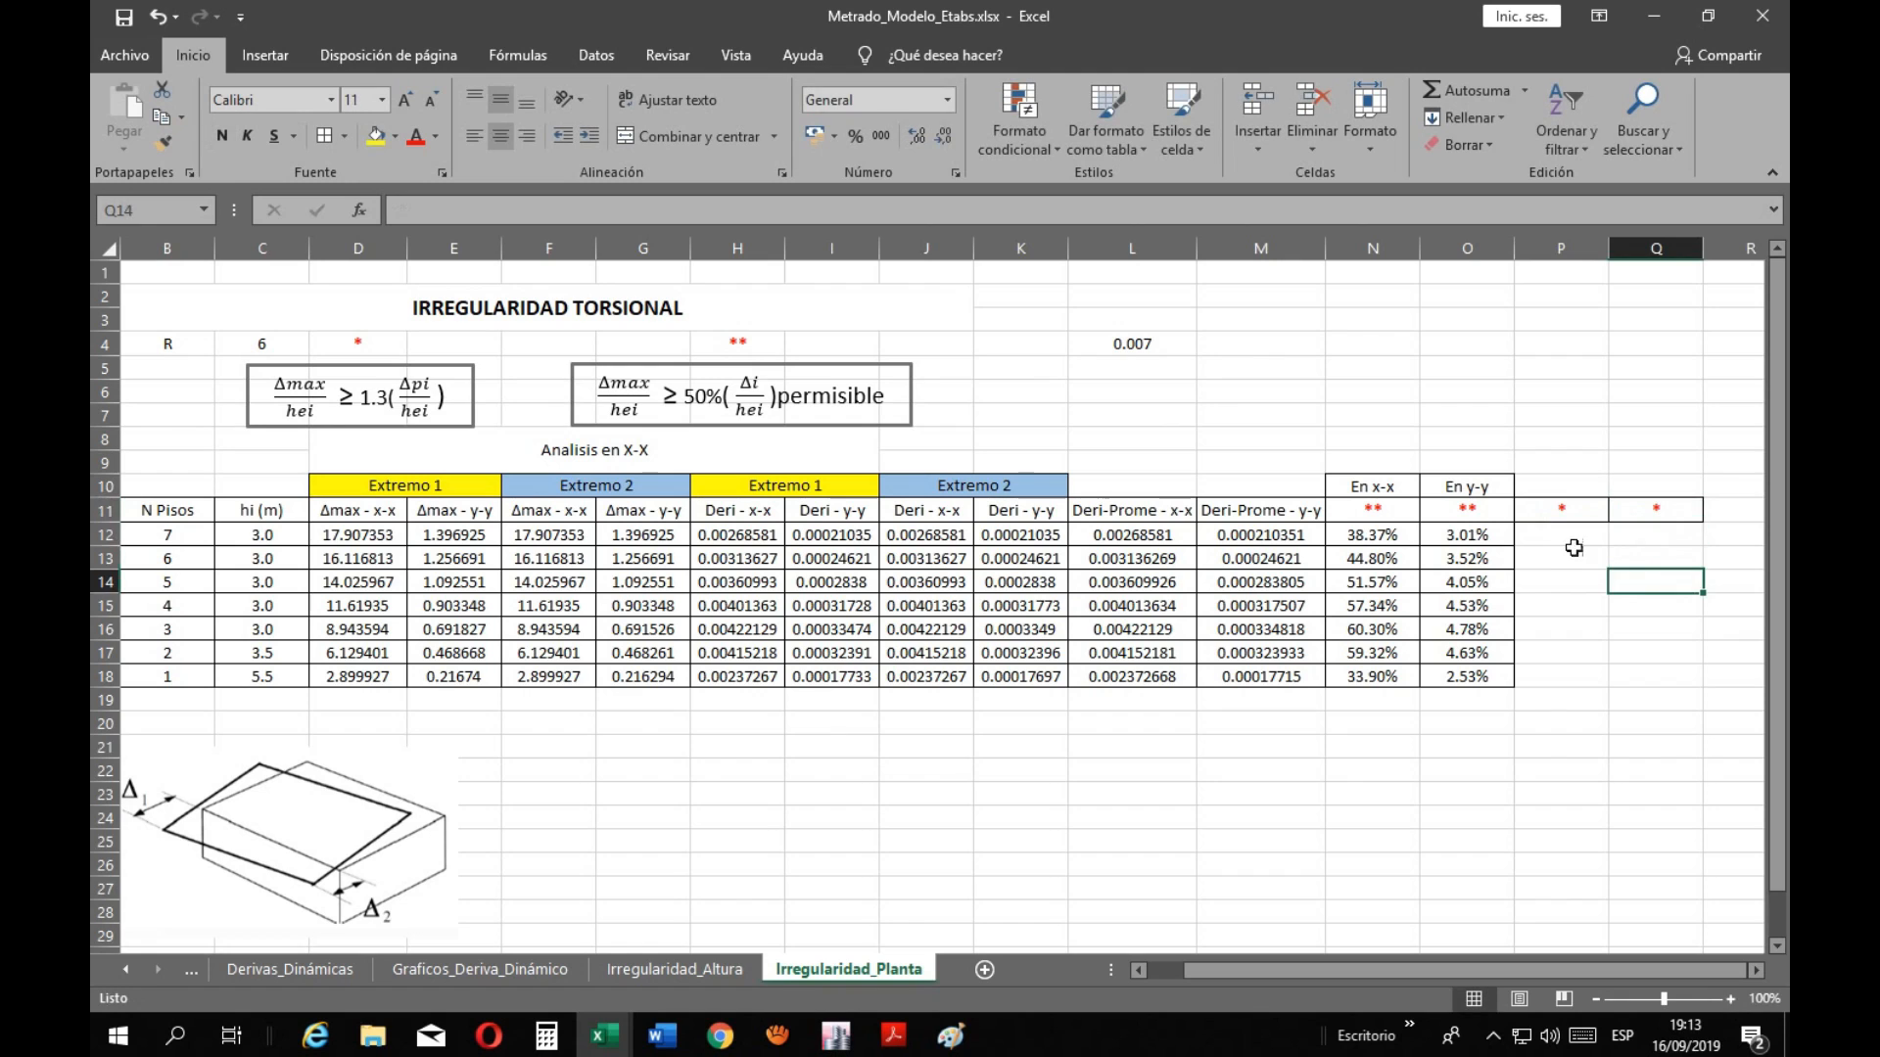
Copy the "En x-x" and "En y-y" headings from N10:O10 into P10:Q10
left_click(1556, 535)
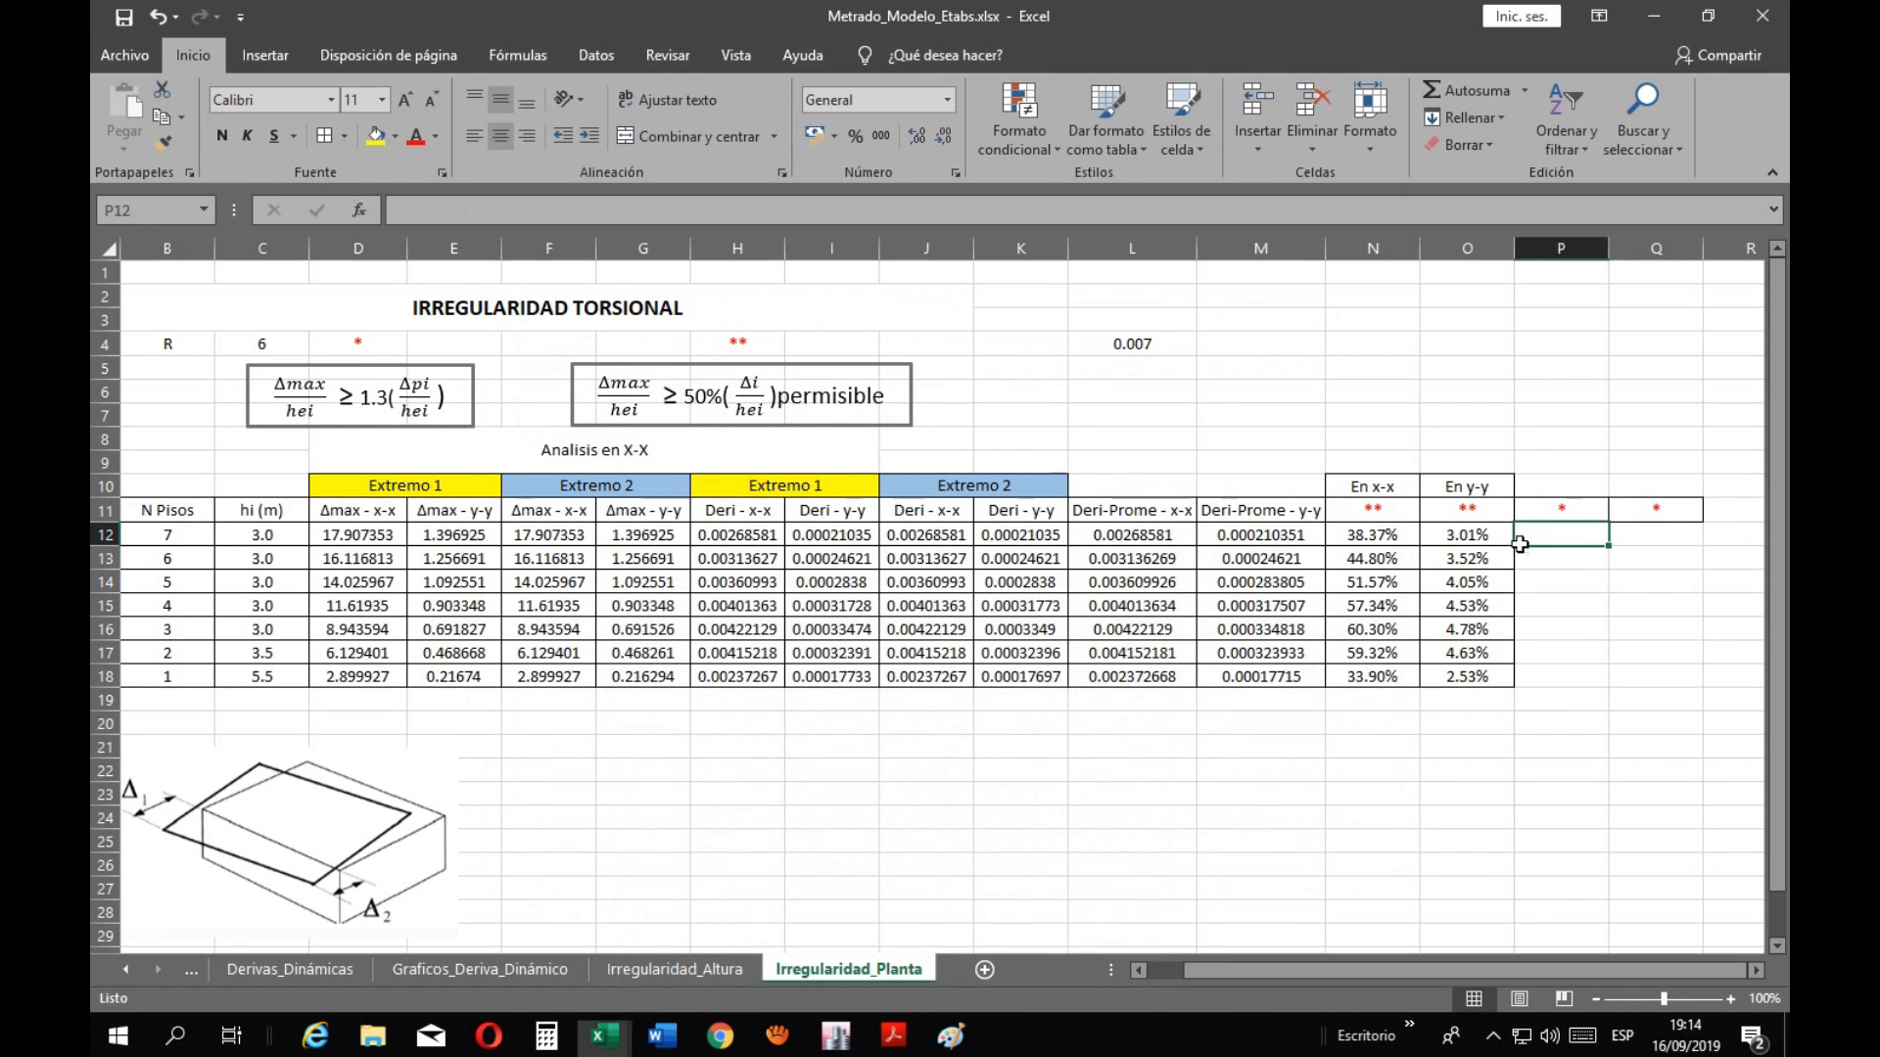
left_click_drag(1362, 486, 1469, 485)
key("ctrl+c")
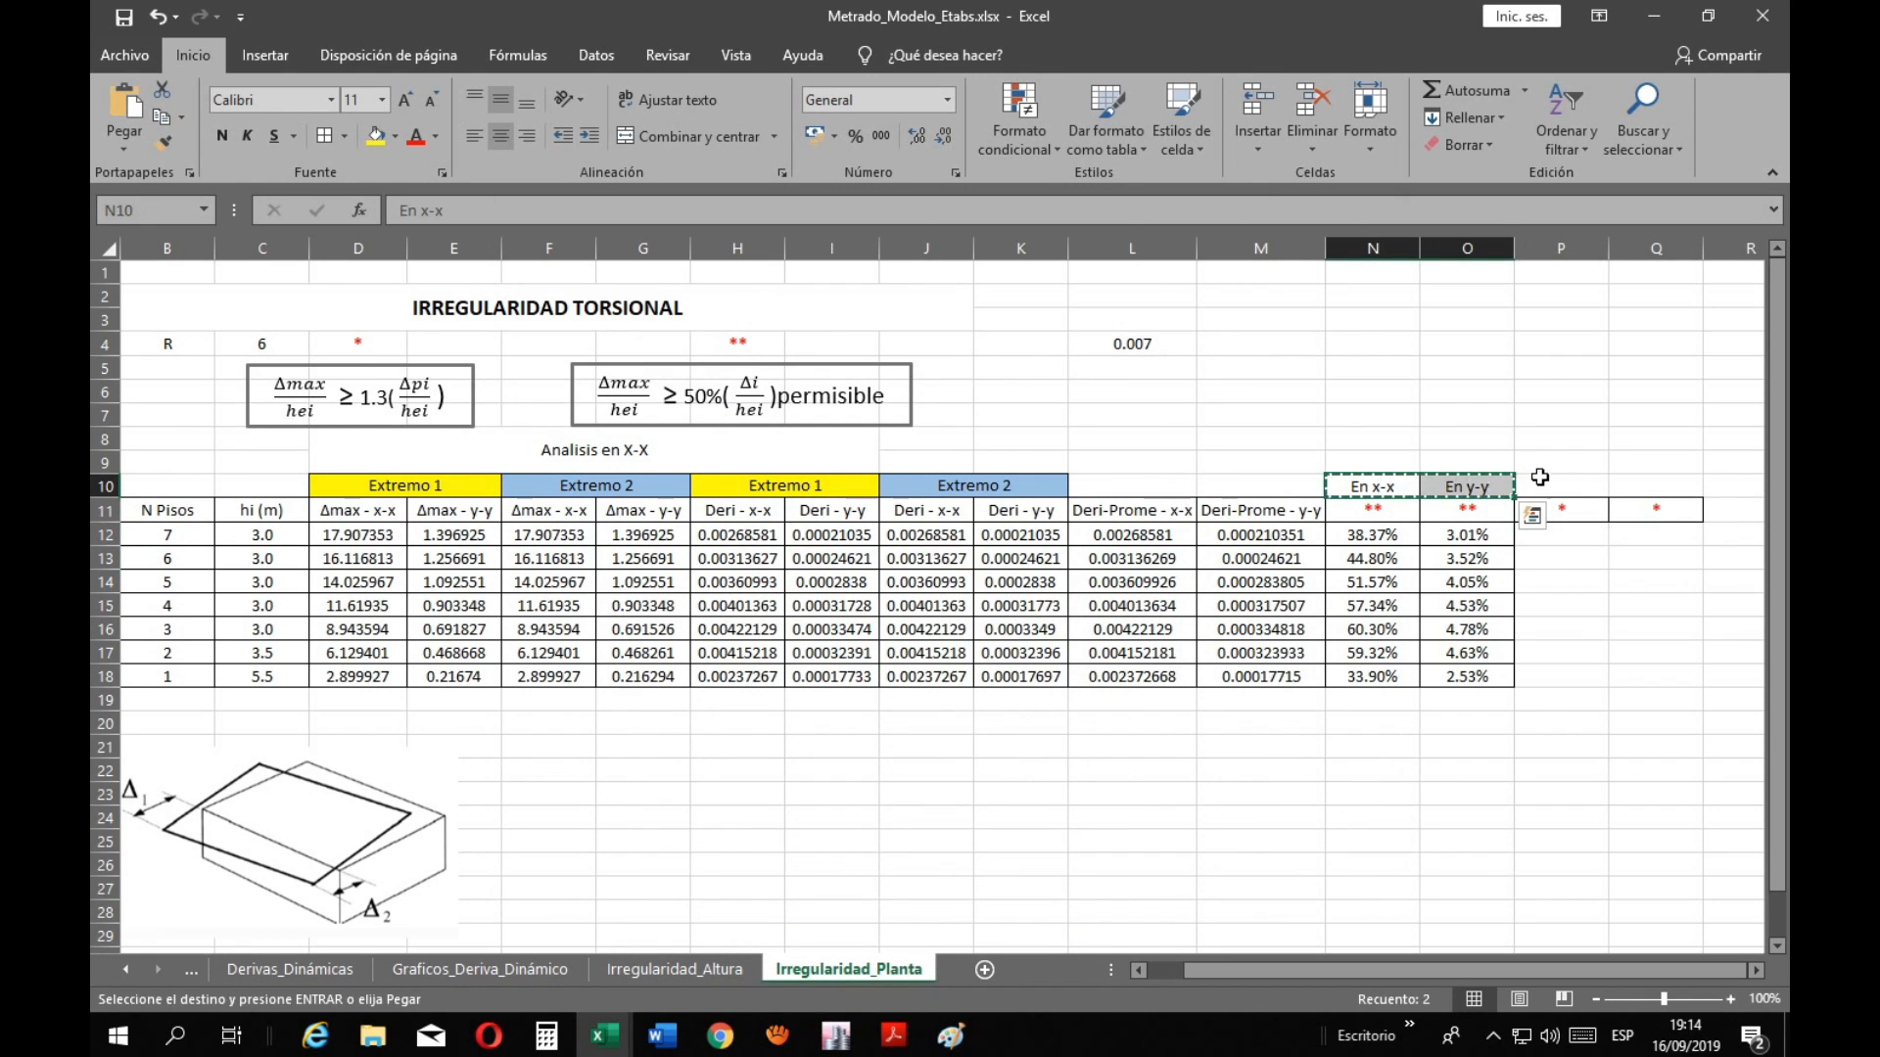
left_click(1542, 482)
key("ctrl+v")
left_click(1613, 654)
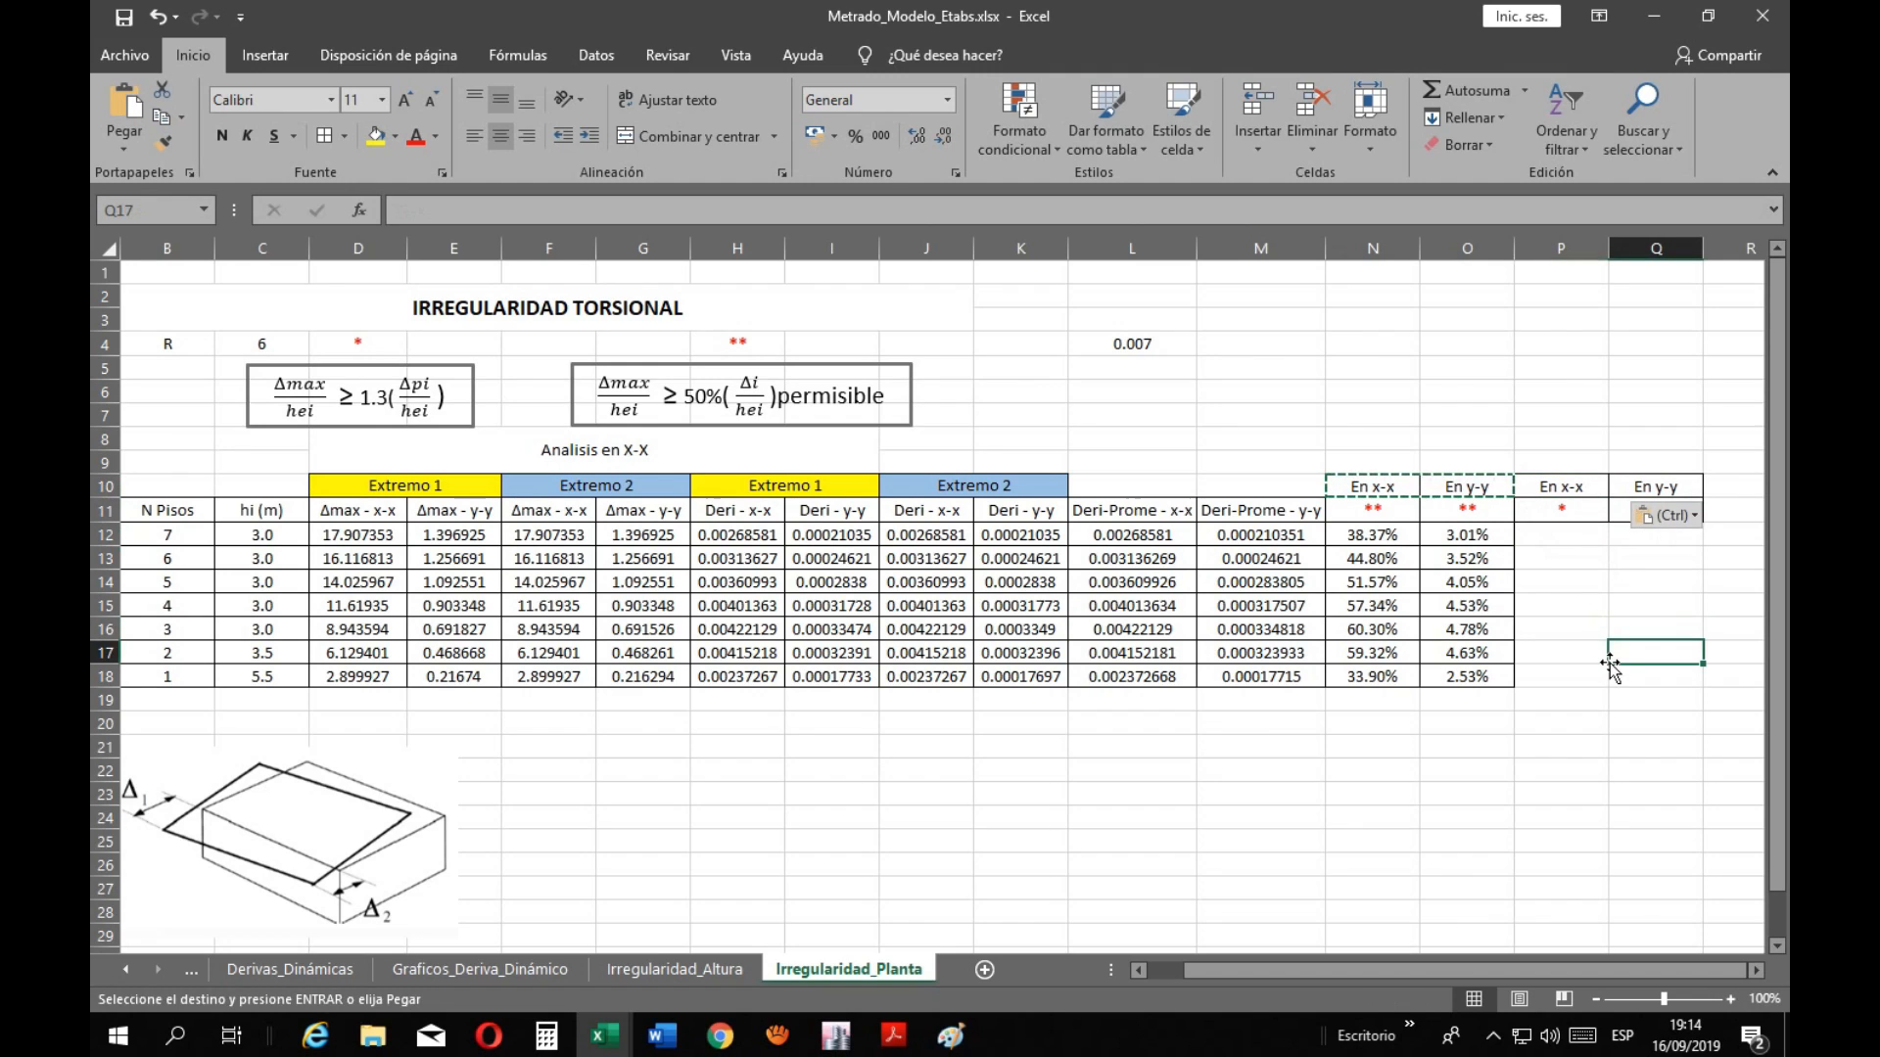
key("Escape")
left_click(1567, 576)
Compare the ** ratio headings in N10 and O10 with the Extremo 1 drift columns in H10:I18
left_click(1403, 488)
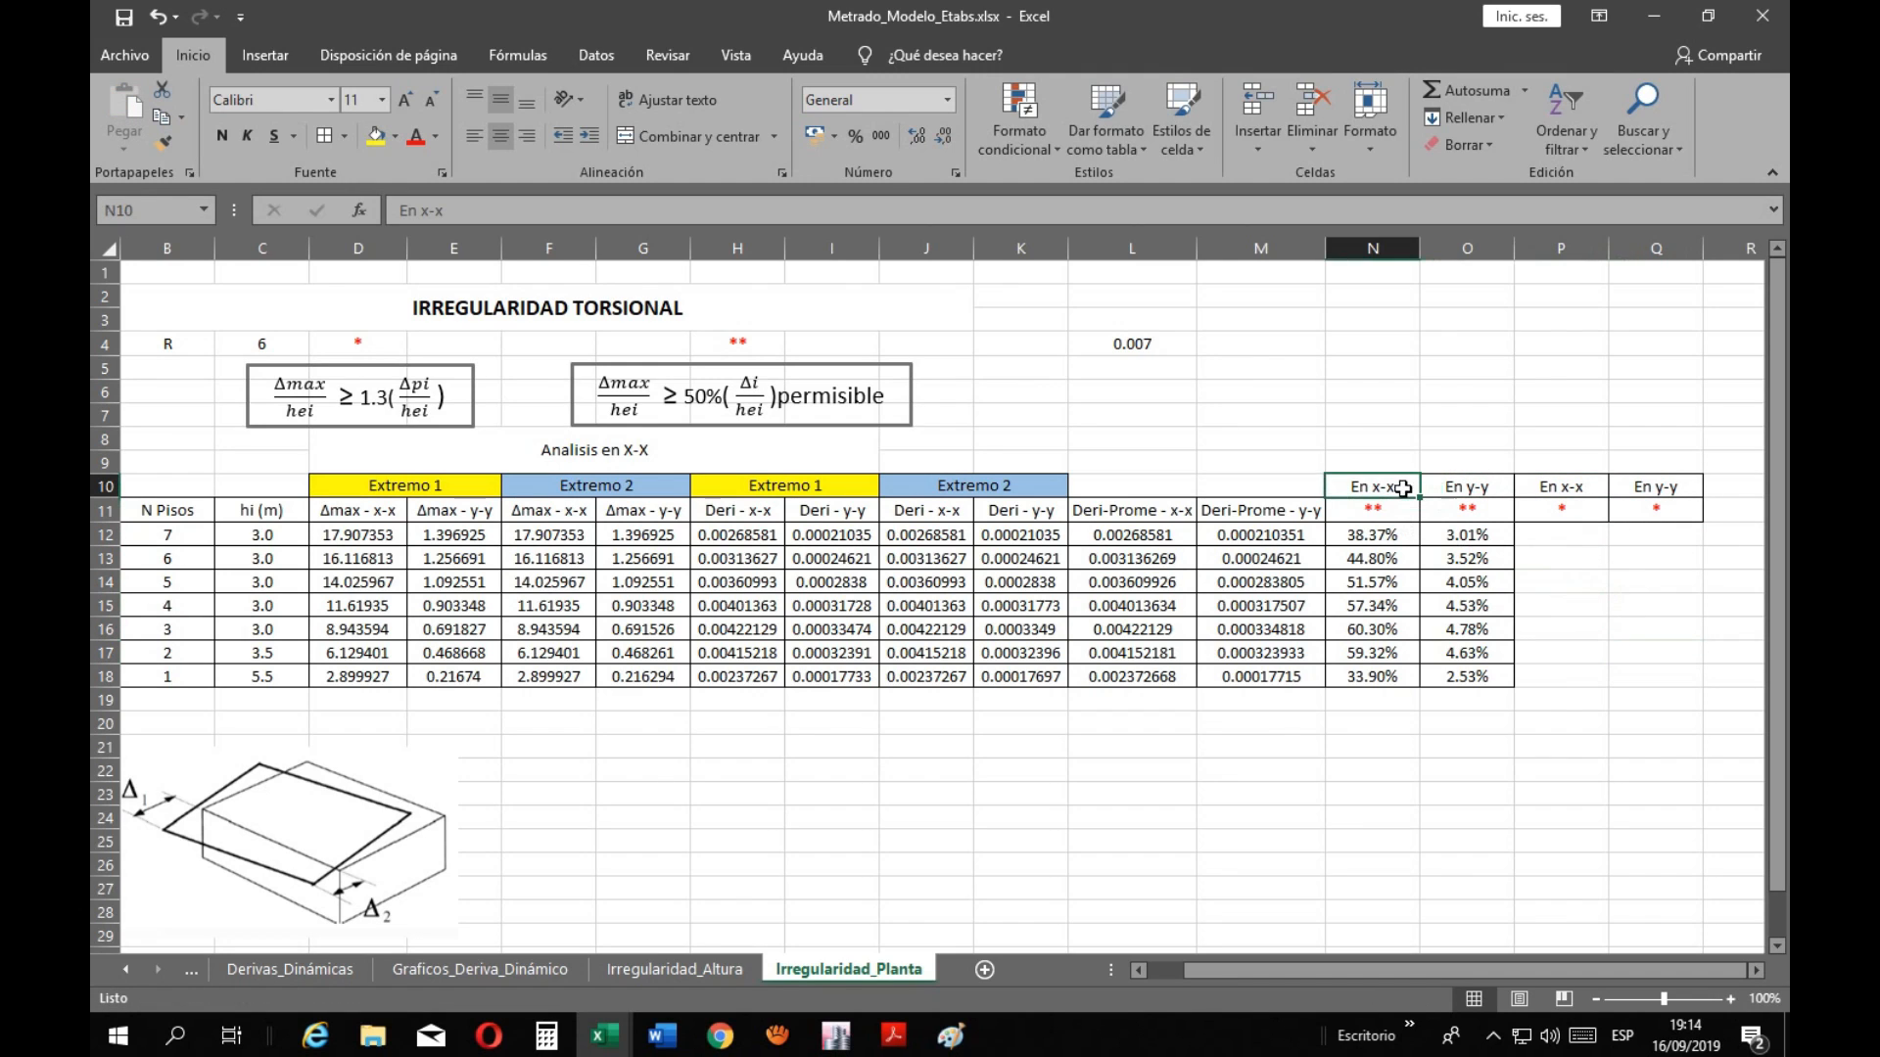
left_click(1455, 492)
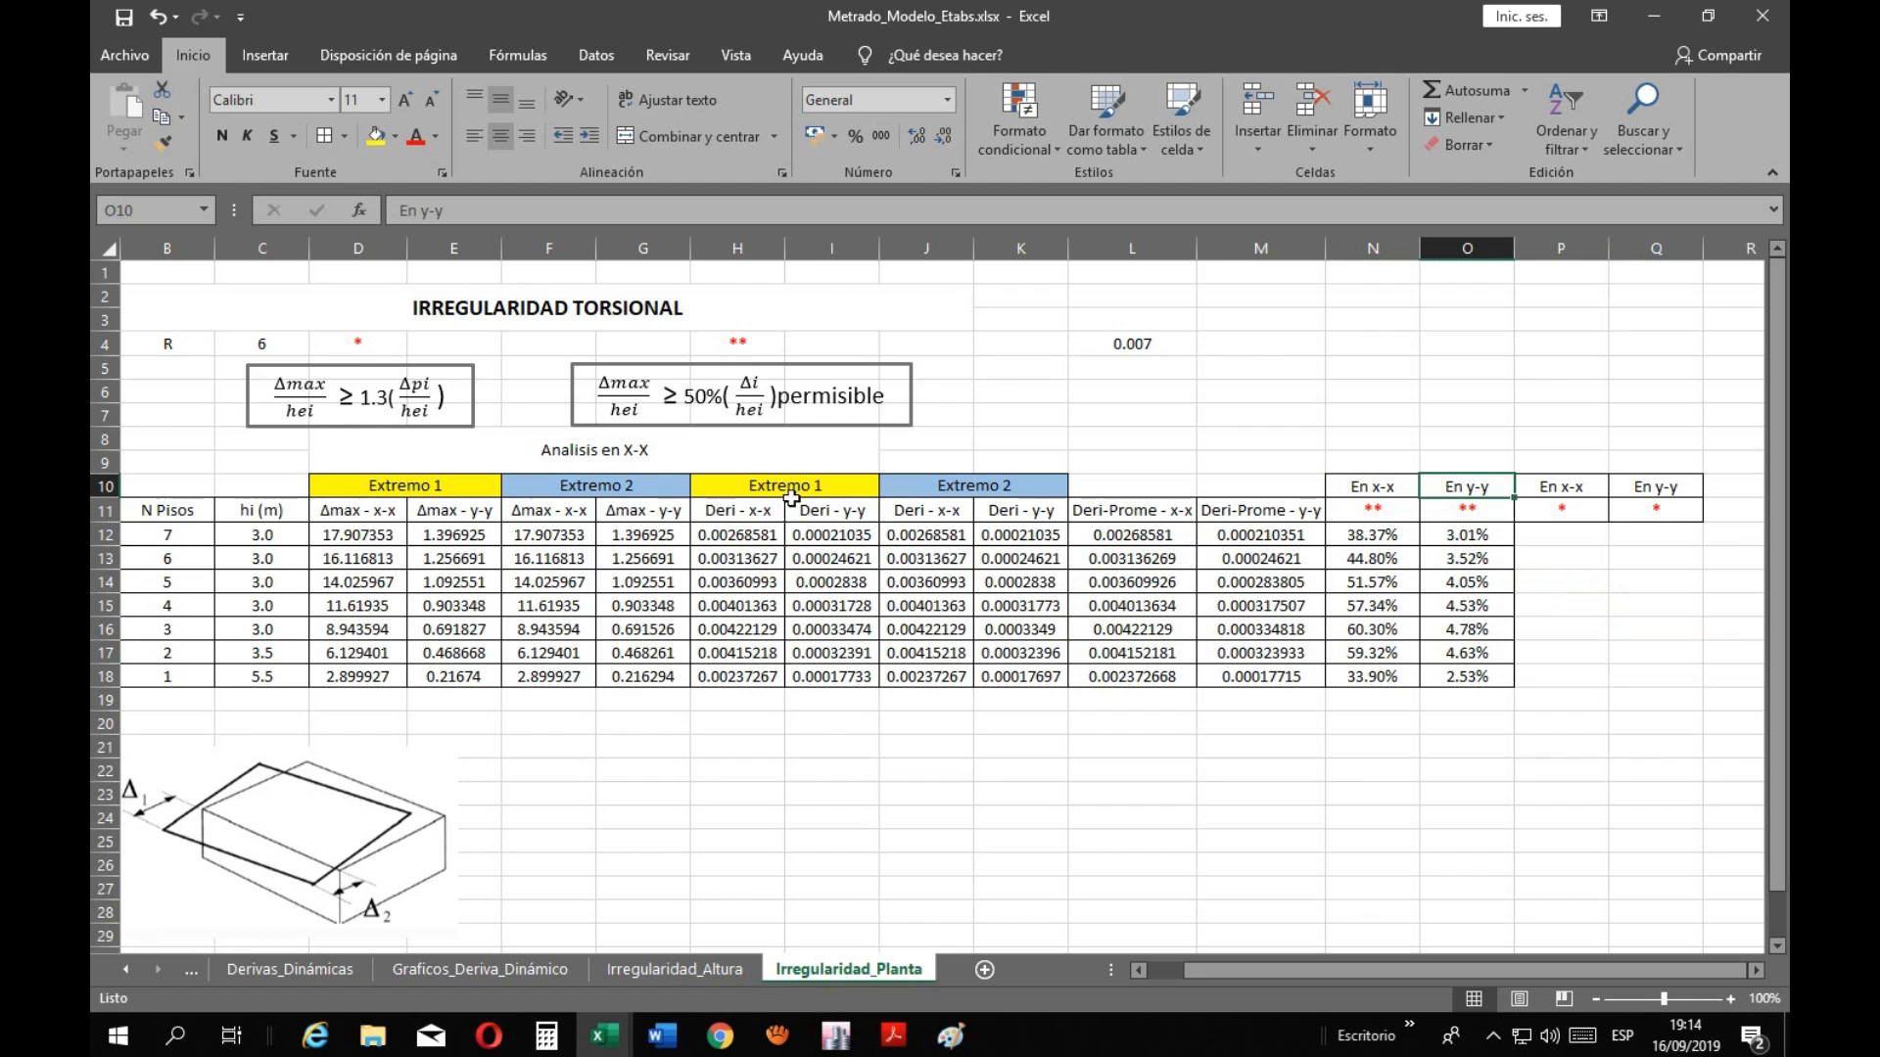
left_click_drag(795, 489, 838, 672)
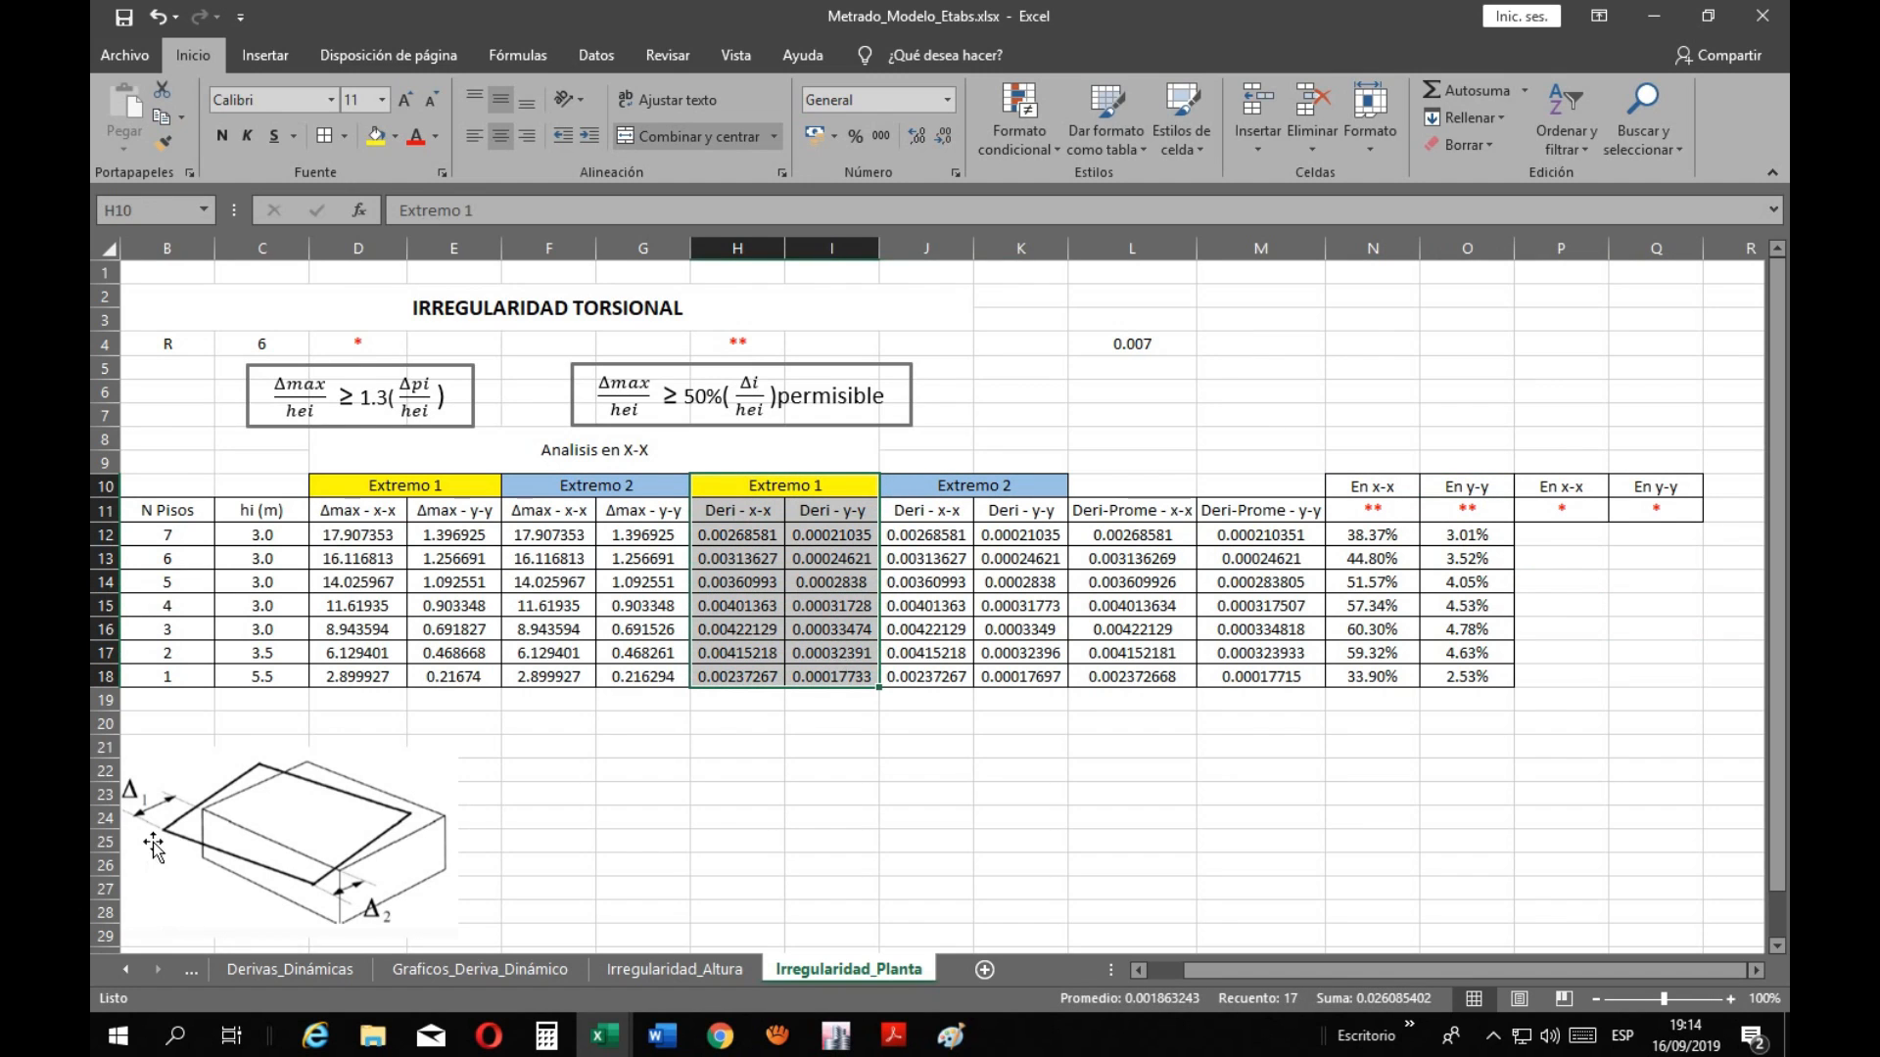
Review the Extremo 1 drifts in H10:I18 and the Extremo 2 displacements in F10:G18
left_click(1014, 914)
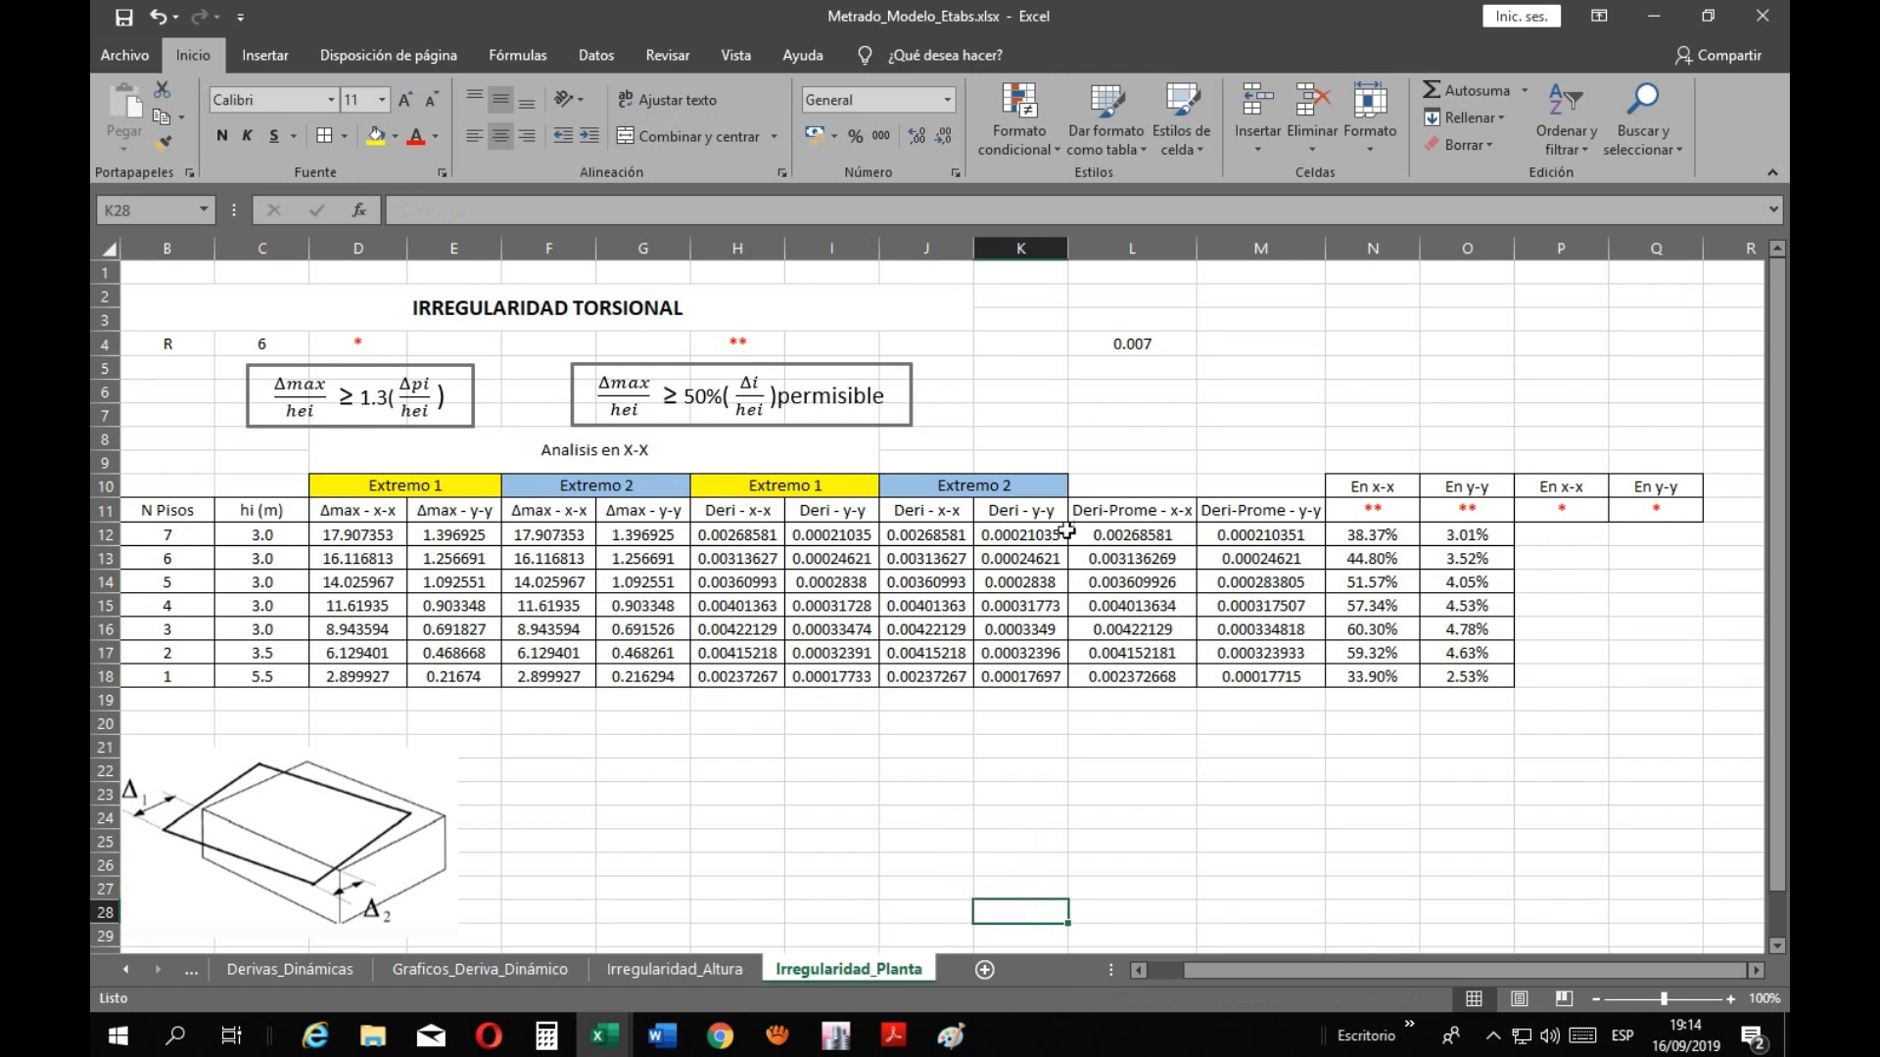
left_click_drag(785, 485, 818, 677)
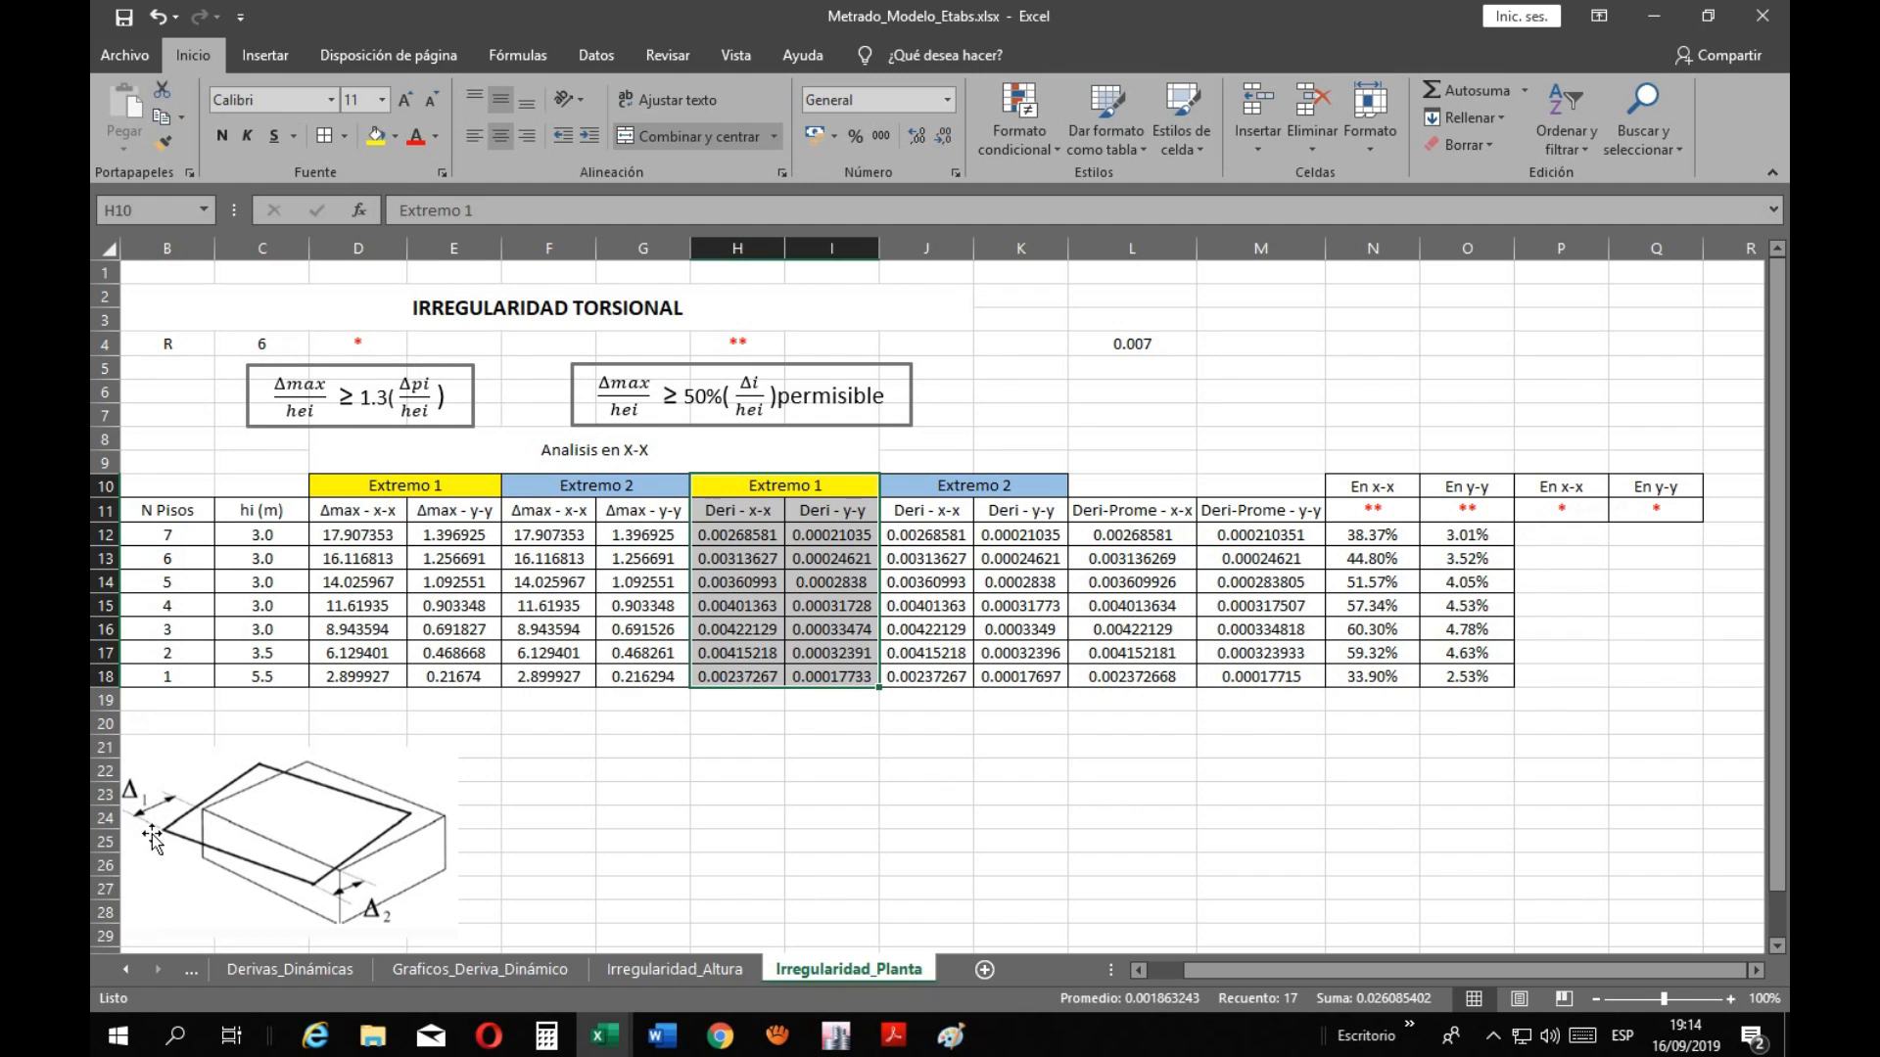
left_click(712, 813)
left_click_drag(573, 487, 593, 680)
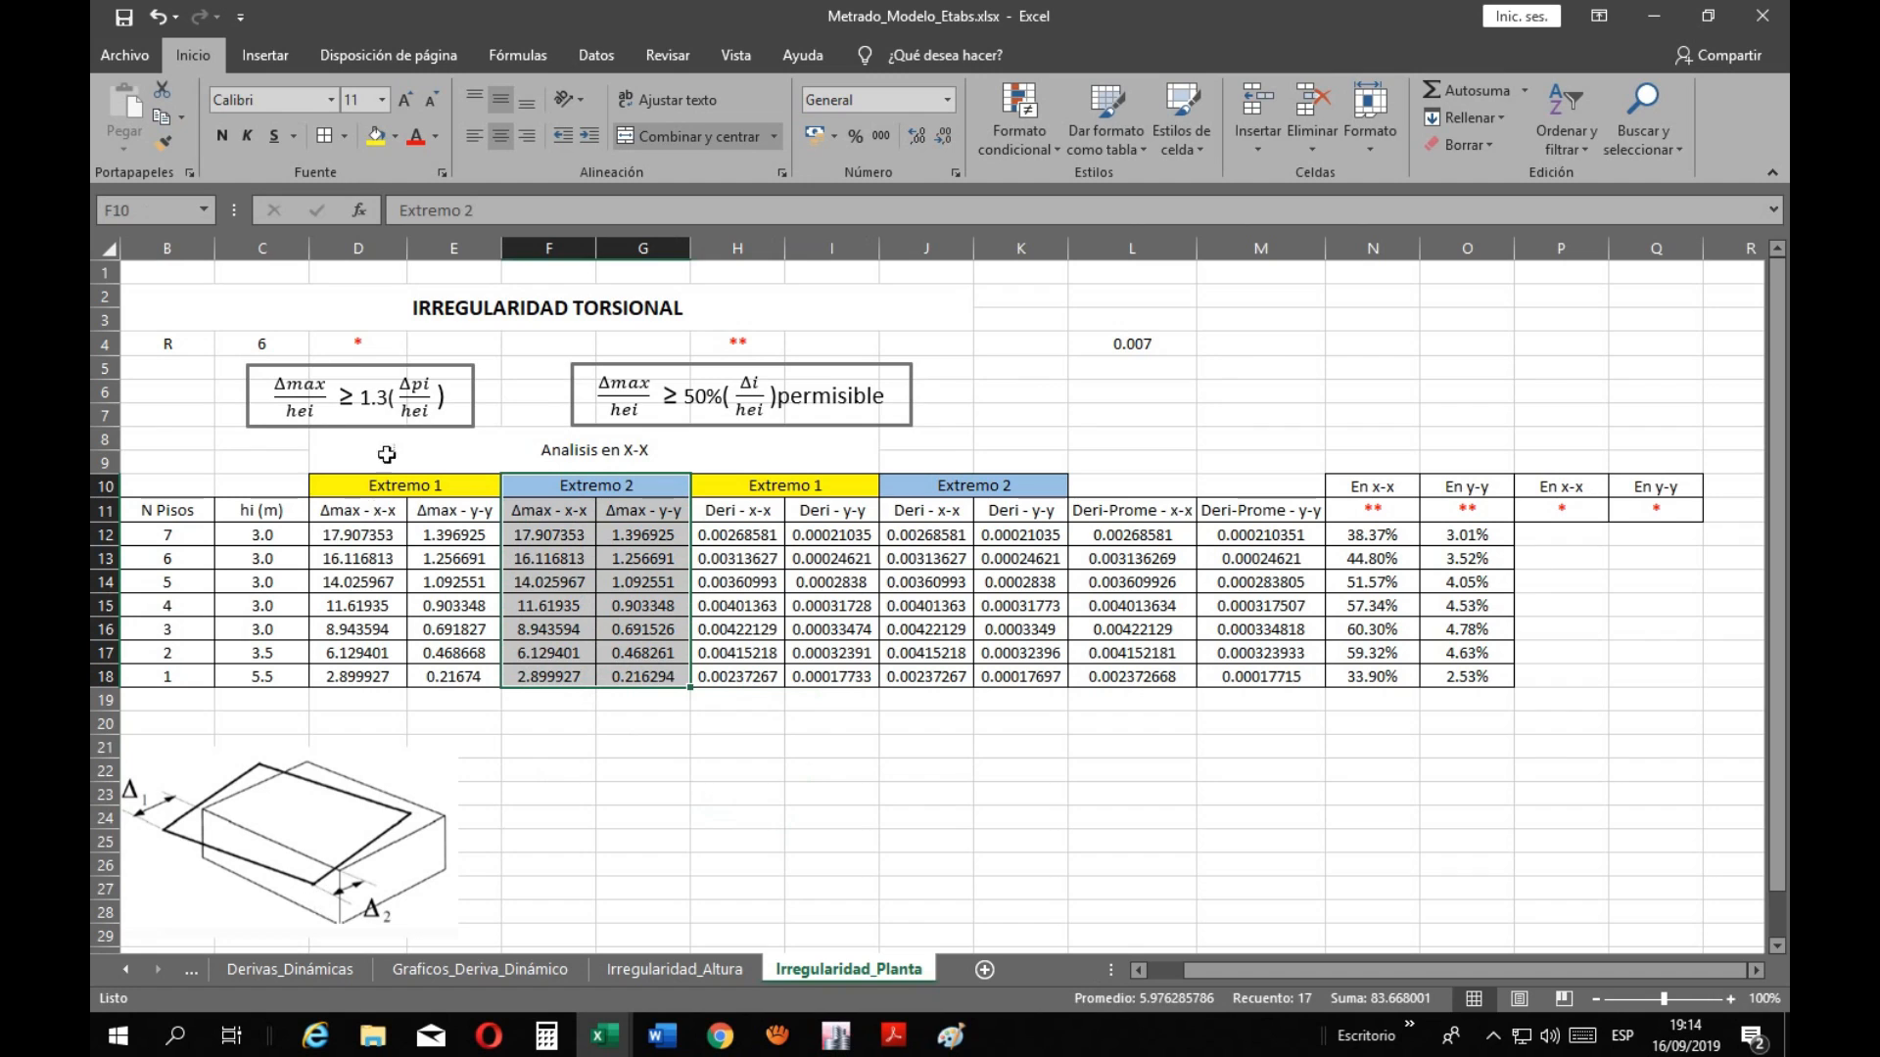
Inspect the averaging formulas in L12 and M12 and review the Deri-Prome columns for x-x and y-y
left_click(1131, 535)
key("F2")
key("Escape")
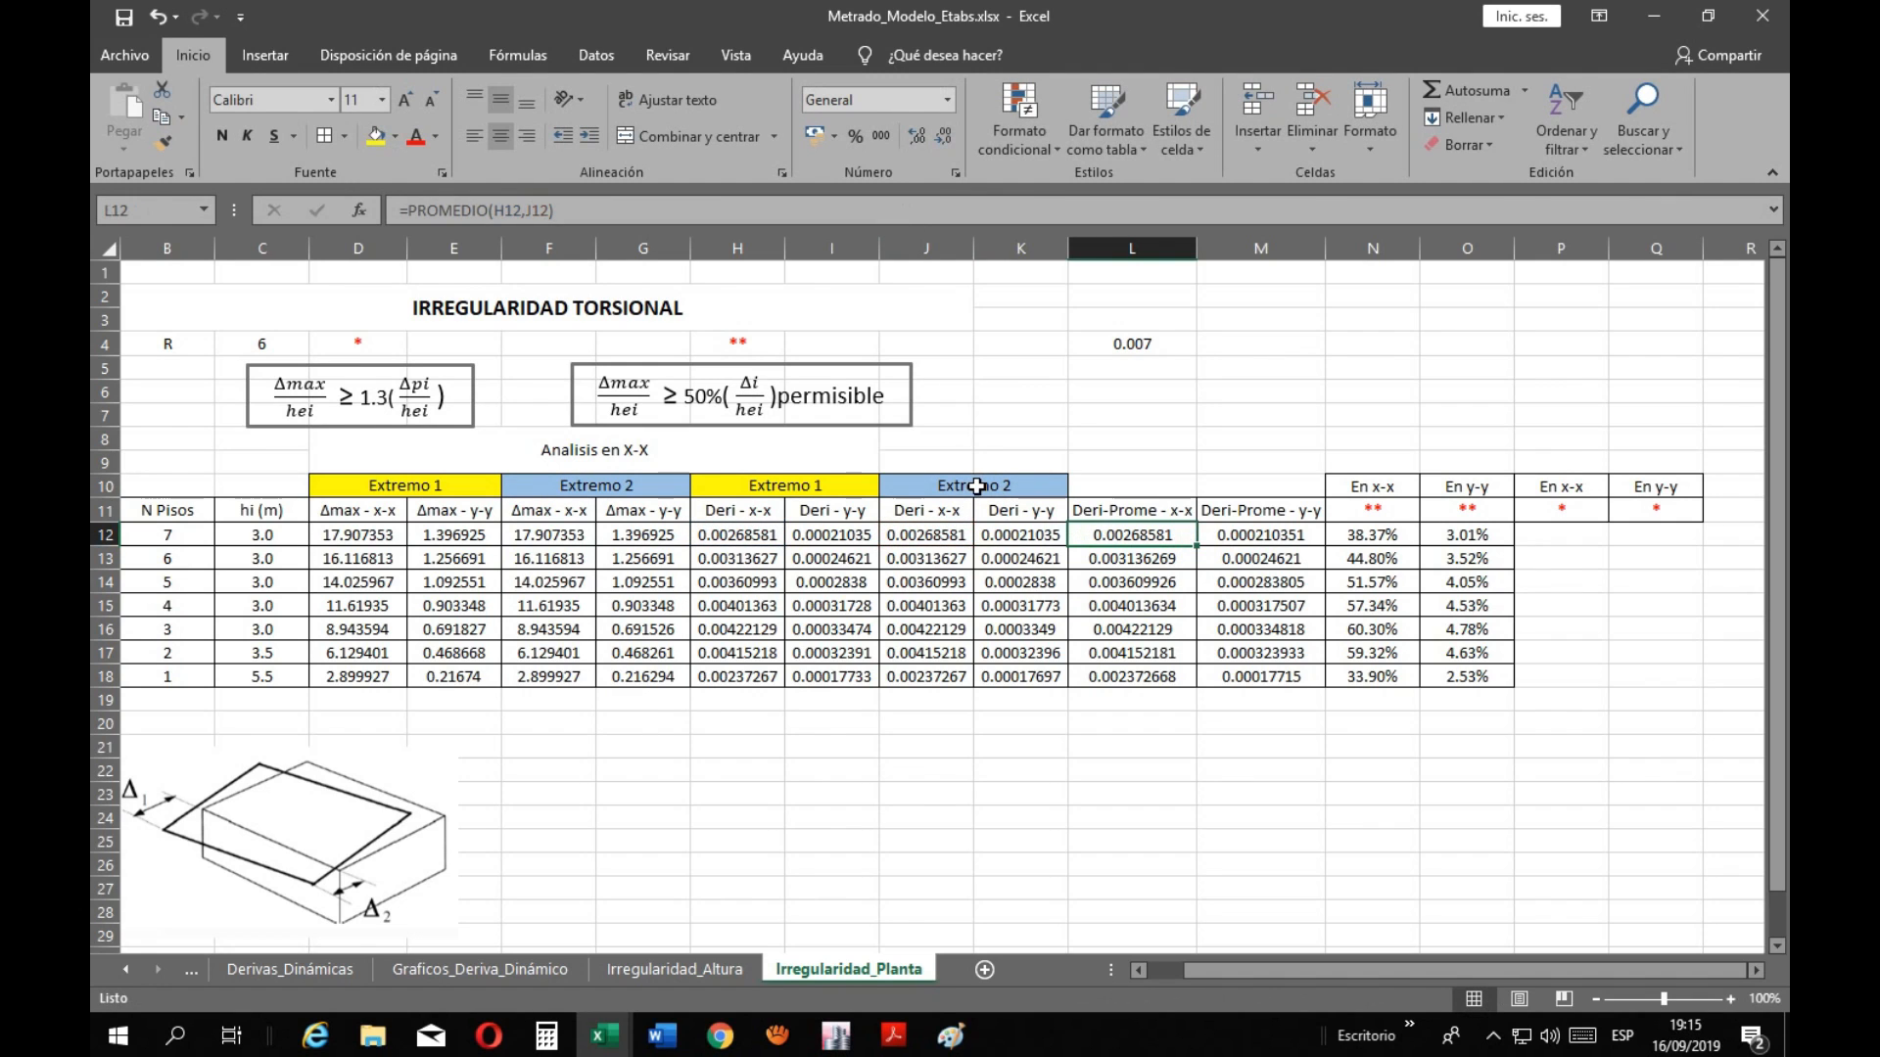
left_click(1224, 535)
key("F2")
key("Escape")
left_click_drag(1106, 507, 1241, 674)
left_click(1167, 768)
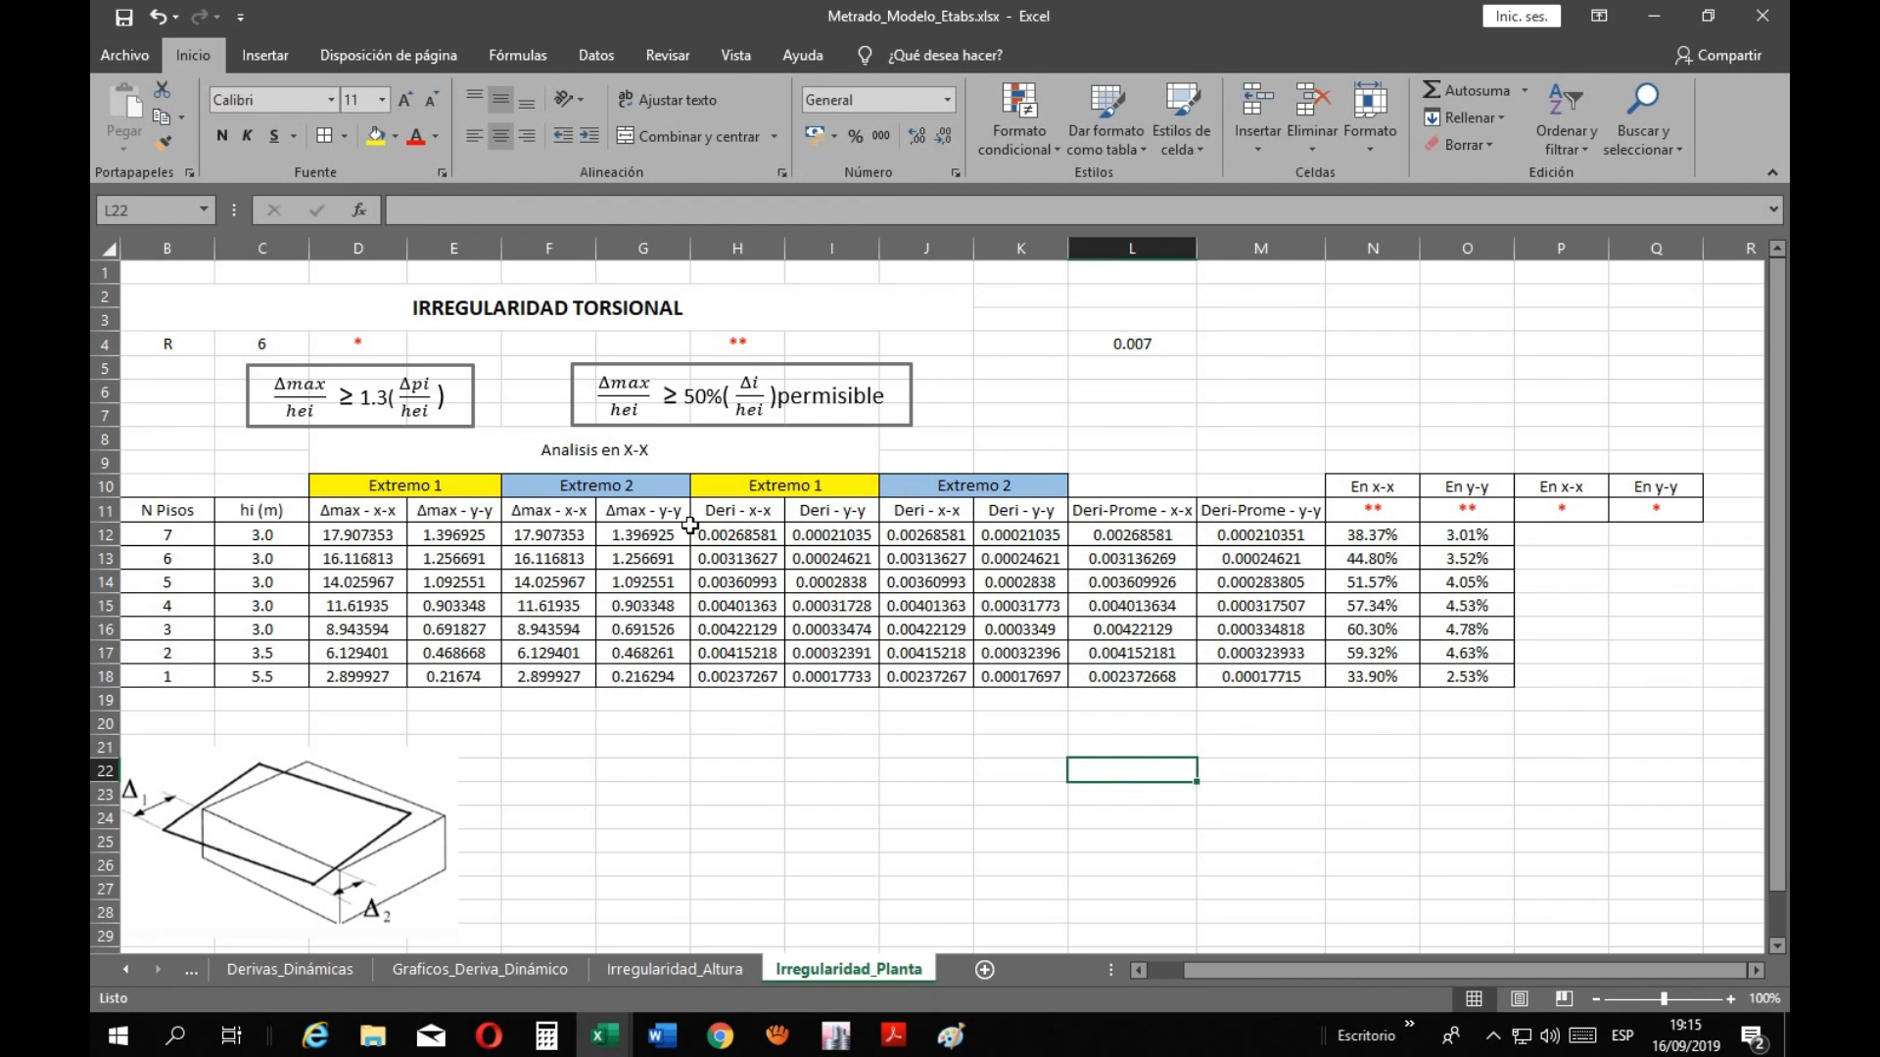
Inspect the ** ratio formula in N12 and its cell references, including the y-y ratio cell O12
left_click(1367, 536)
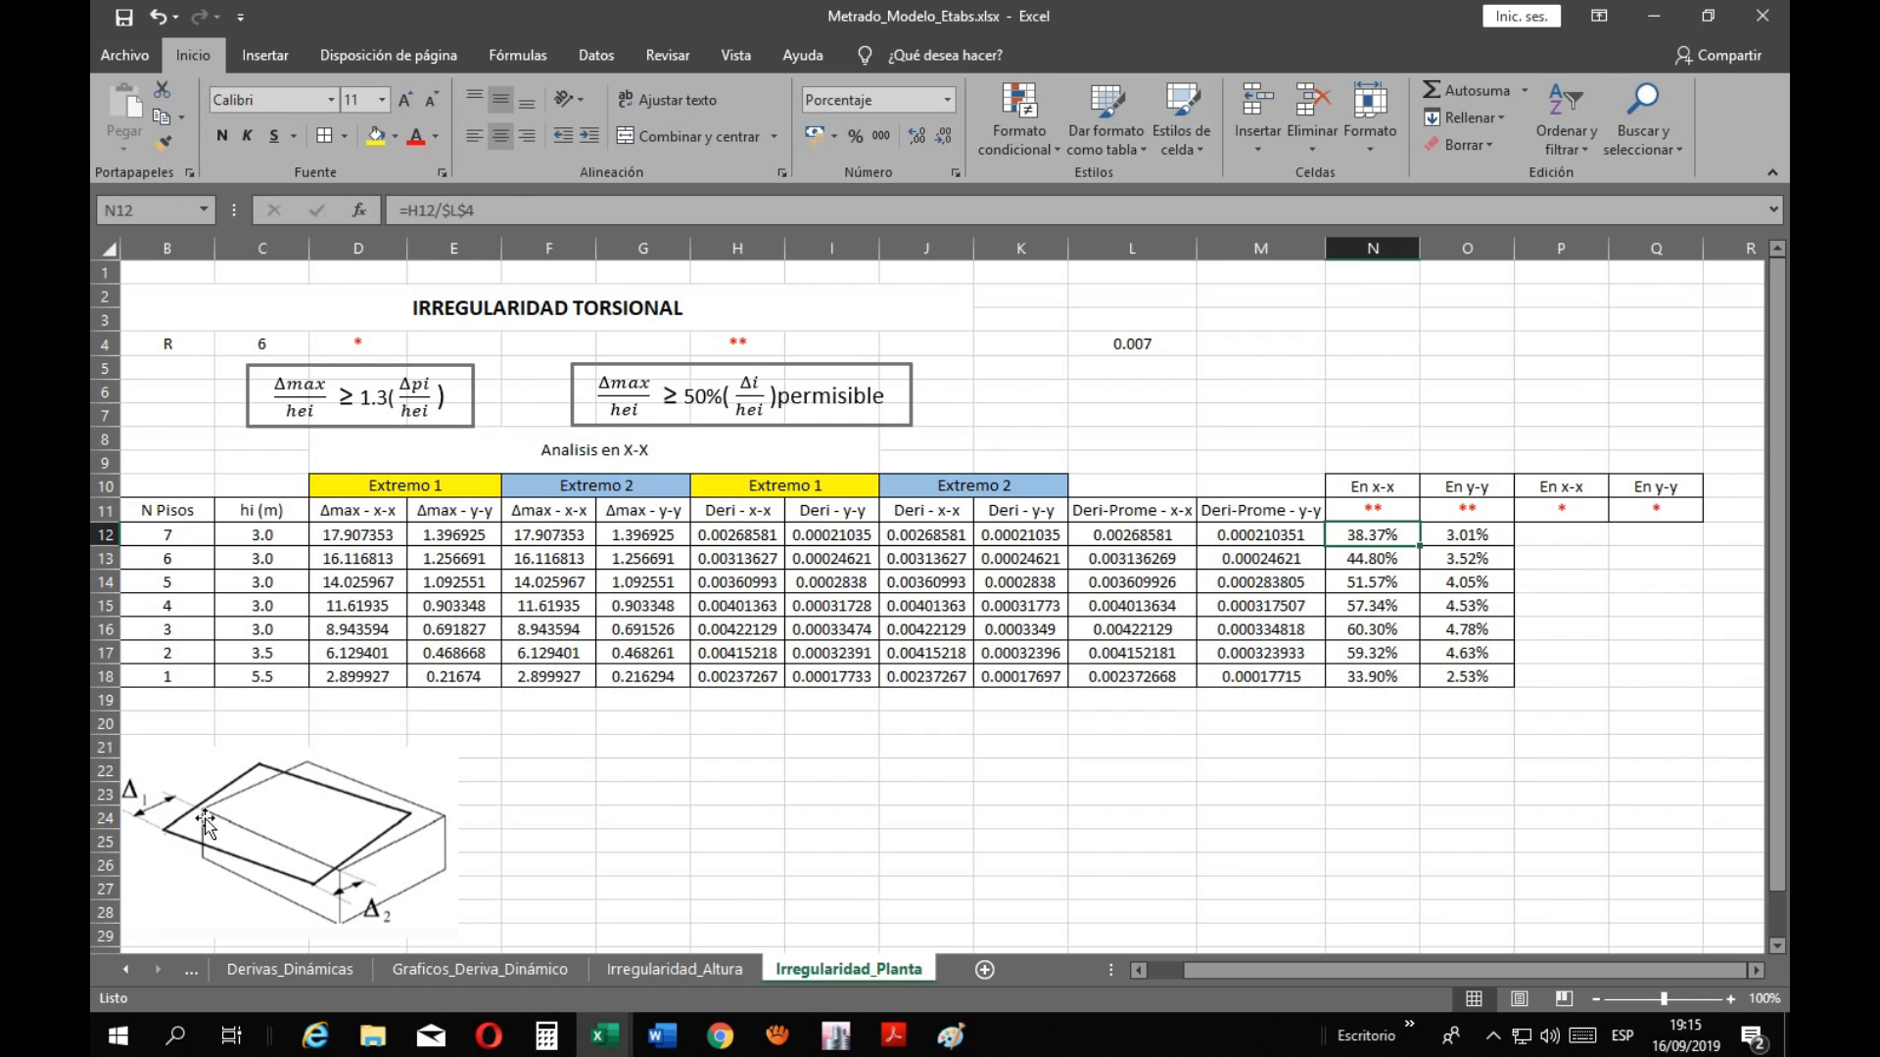
left_click(785, 205)
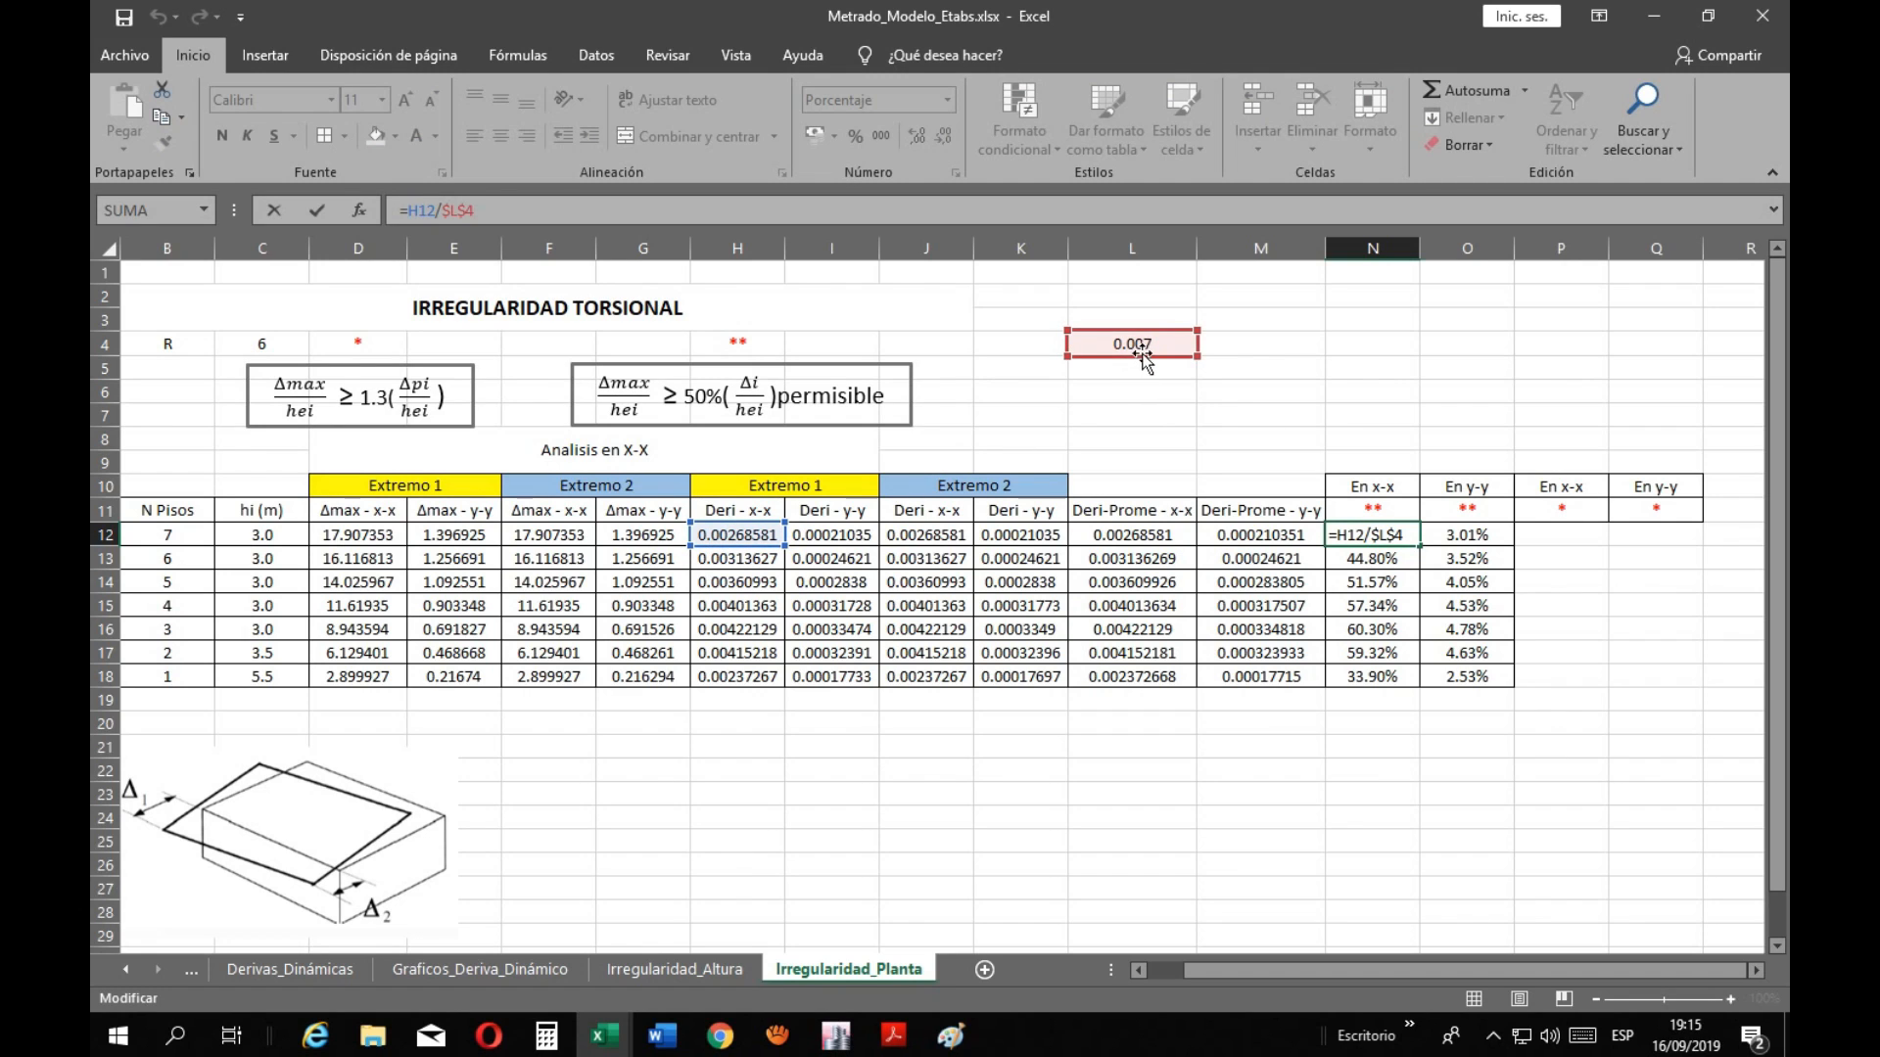
left_click(1346, 526)
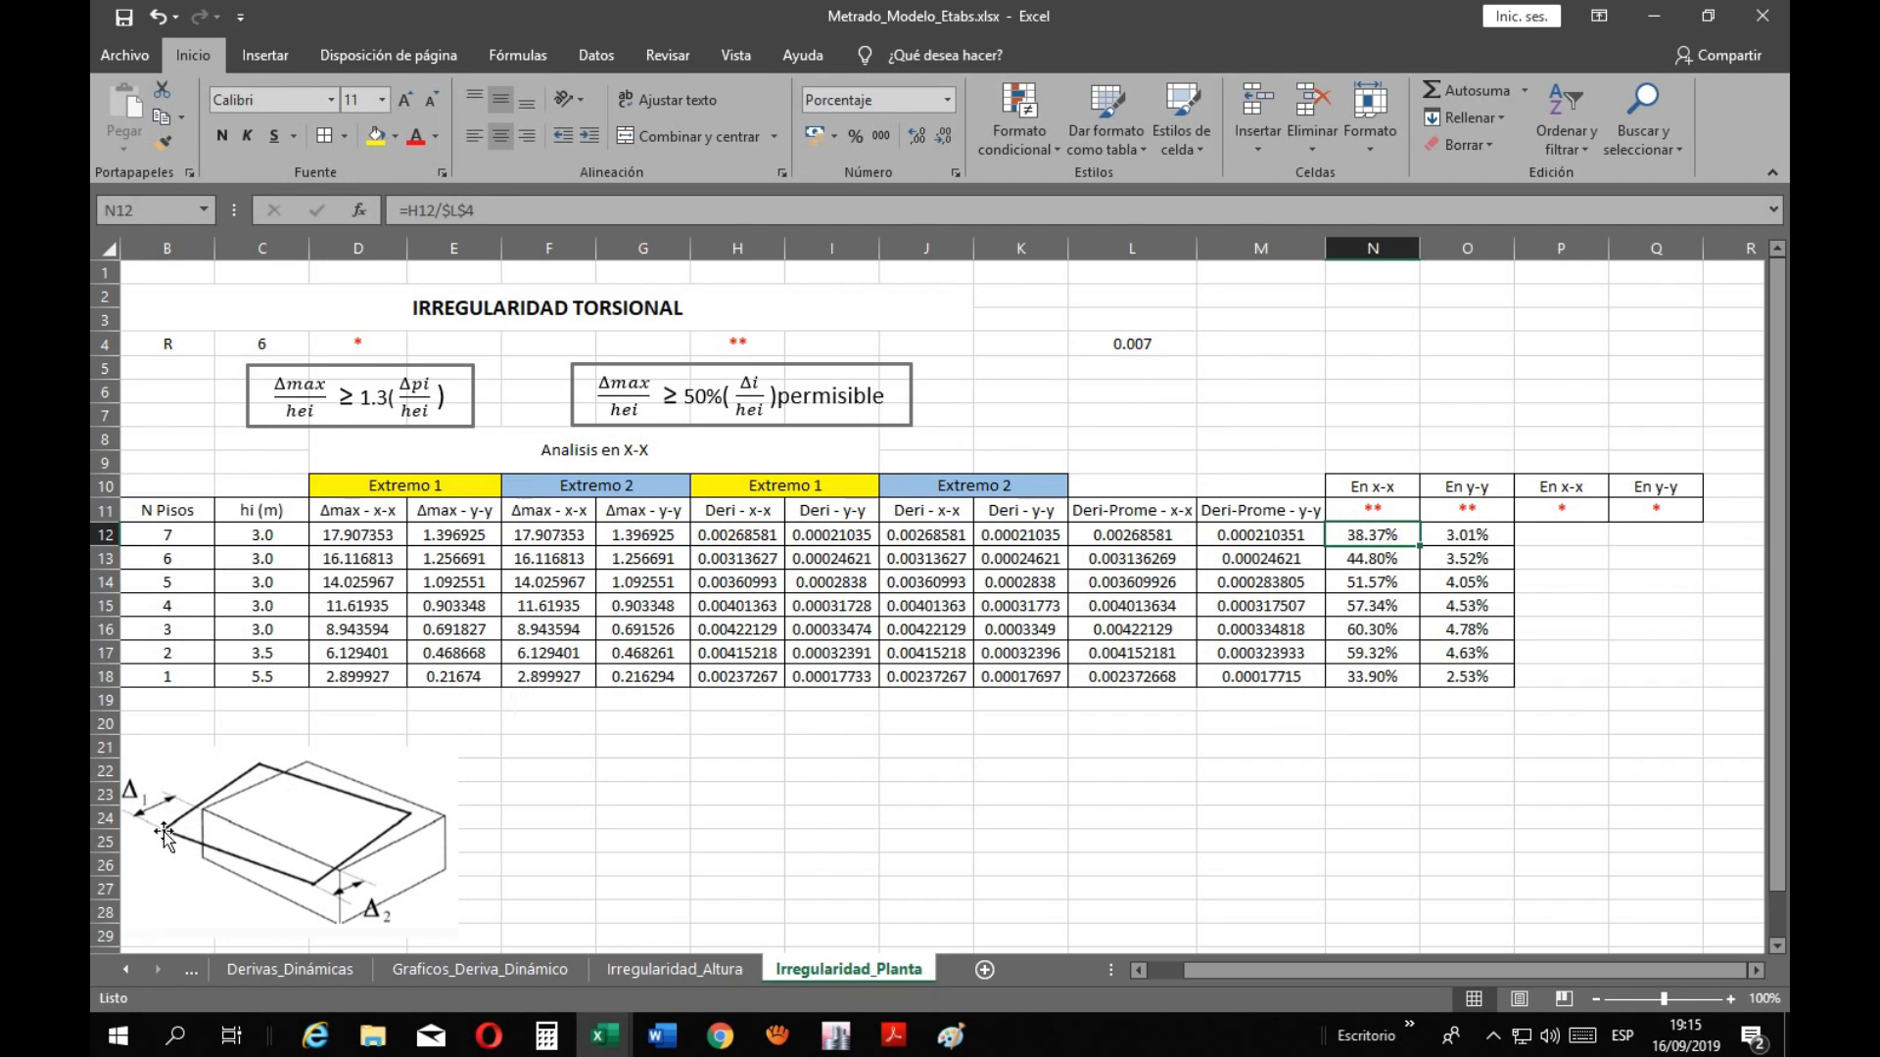
left_click(1484, 536)
Apply cell borders to the empty * criterion range P12:Q18
left_click_drag(1541, 540, 1654, 680)
left_click(326, 137)
left_click(1455, 762)
Enter the placeholder ---- as text in P12 for floor 7, accepting the proposed correction
left_click(1549, 544)
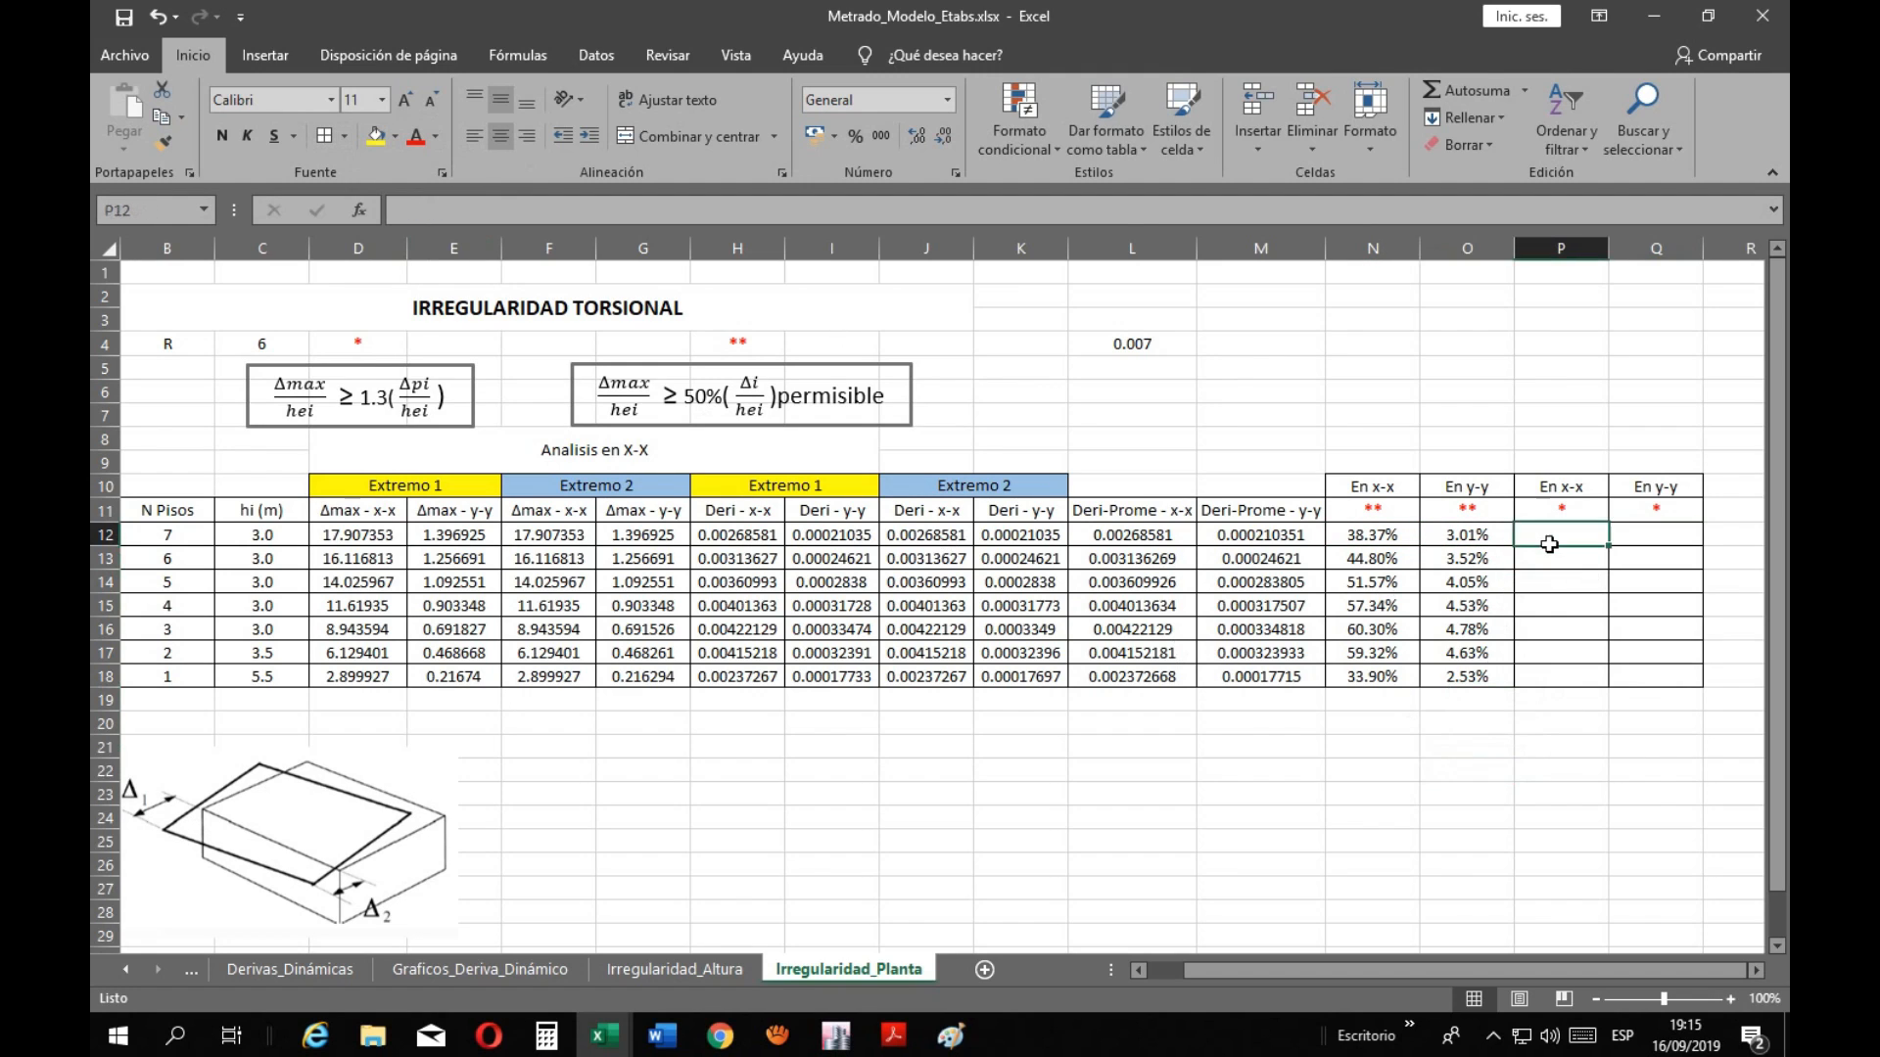
type("=")
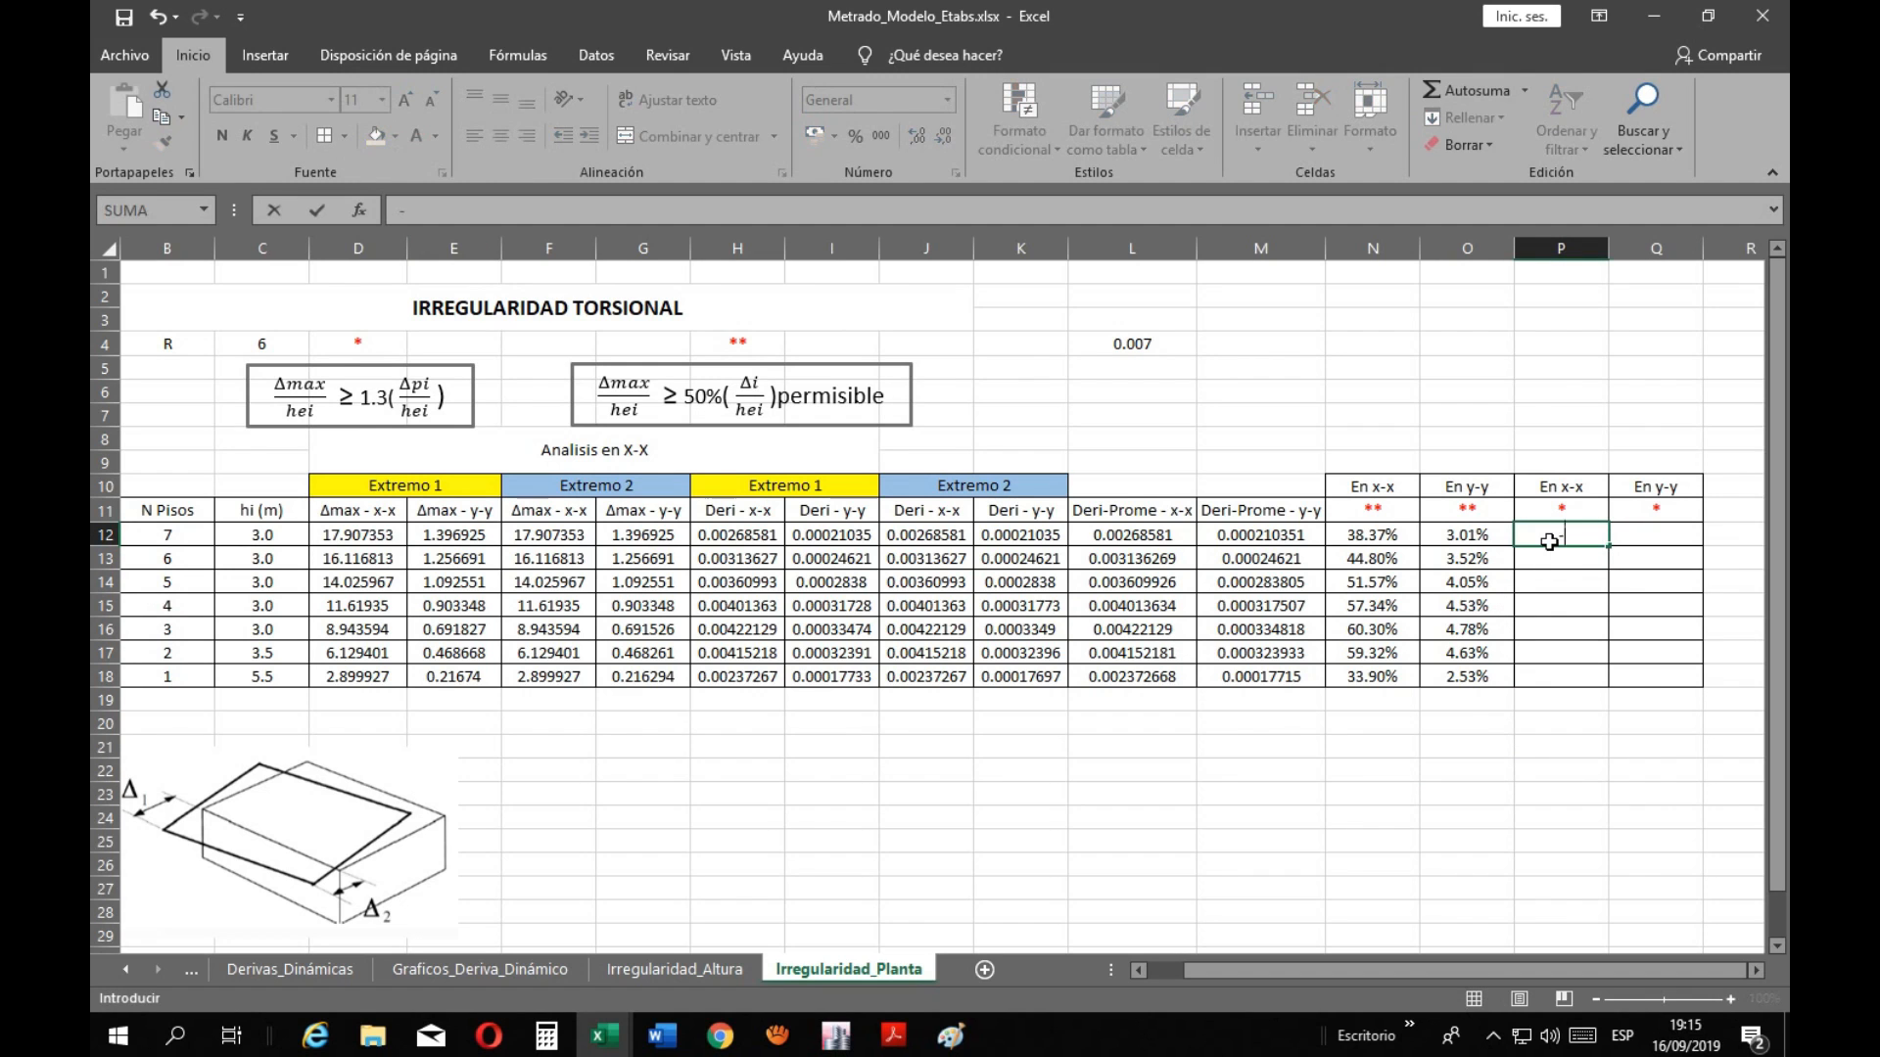
type("---")
key("Return")
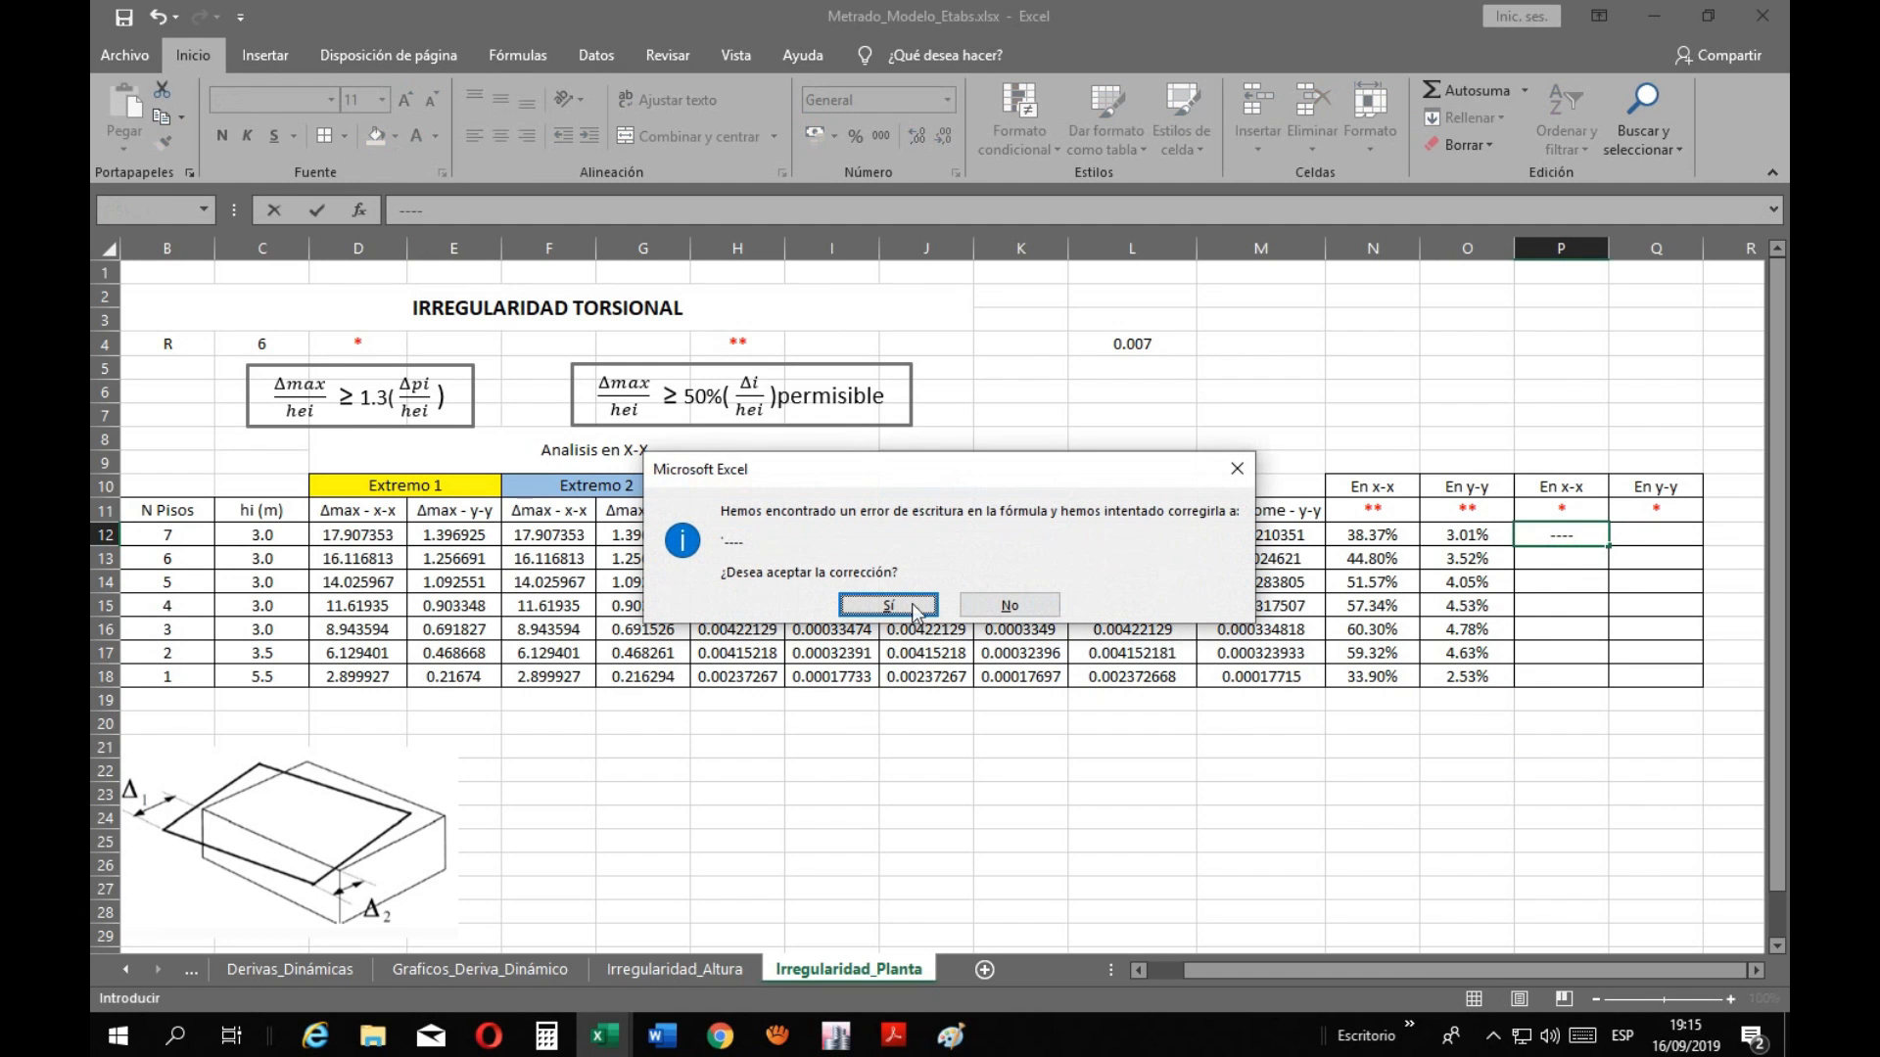
left_click(888, 605)
Copy the ---- placeholder from P12 into Q12:Q18 for all floors of the y-y * column
key("ctrl+c")
left_click(1640, 539)
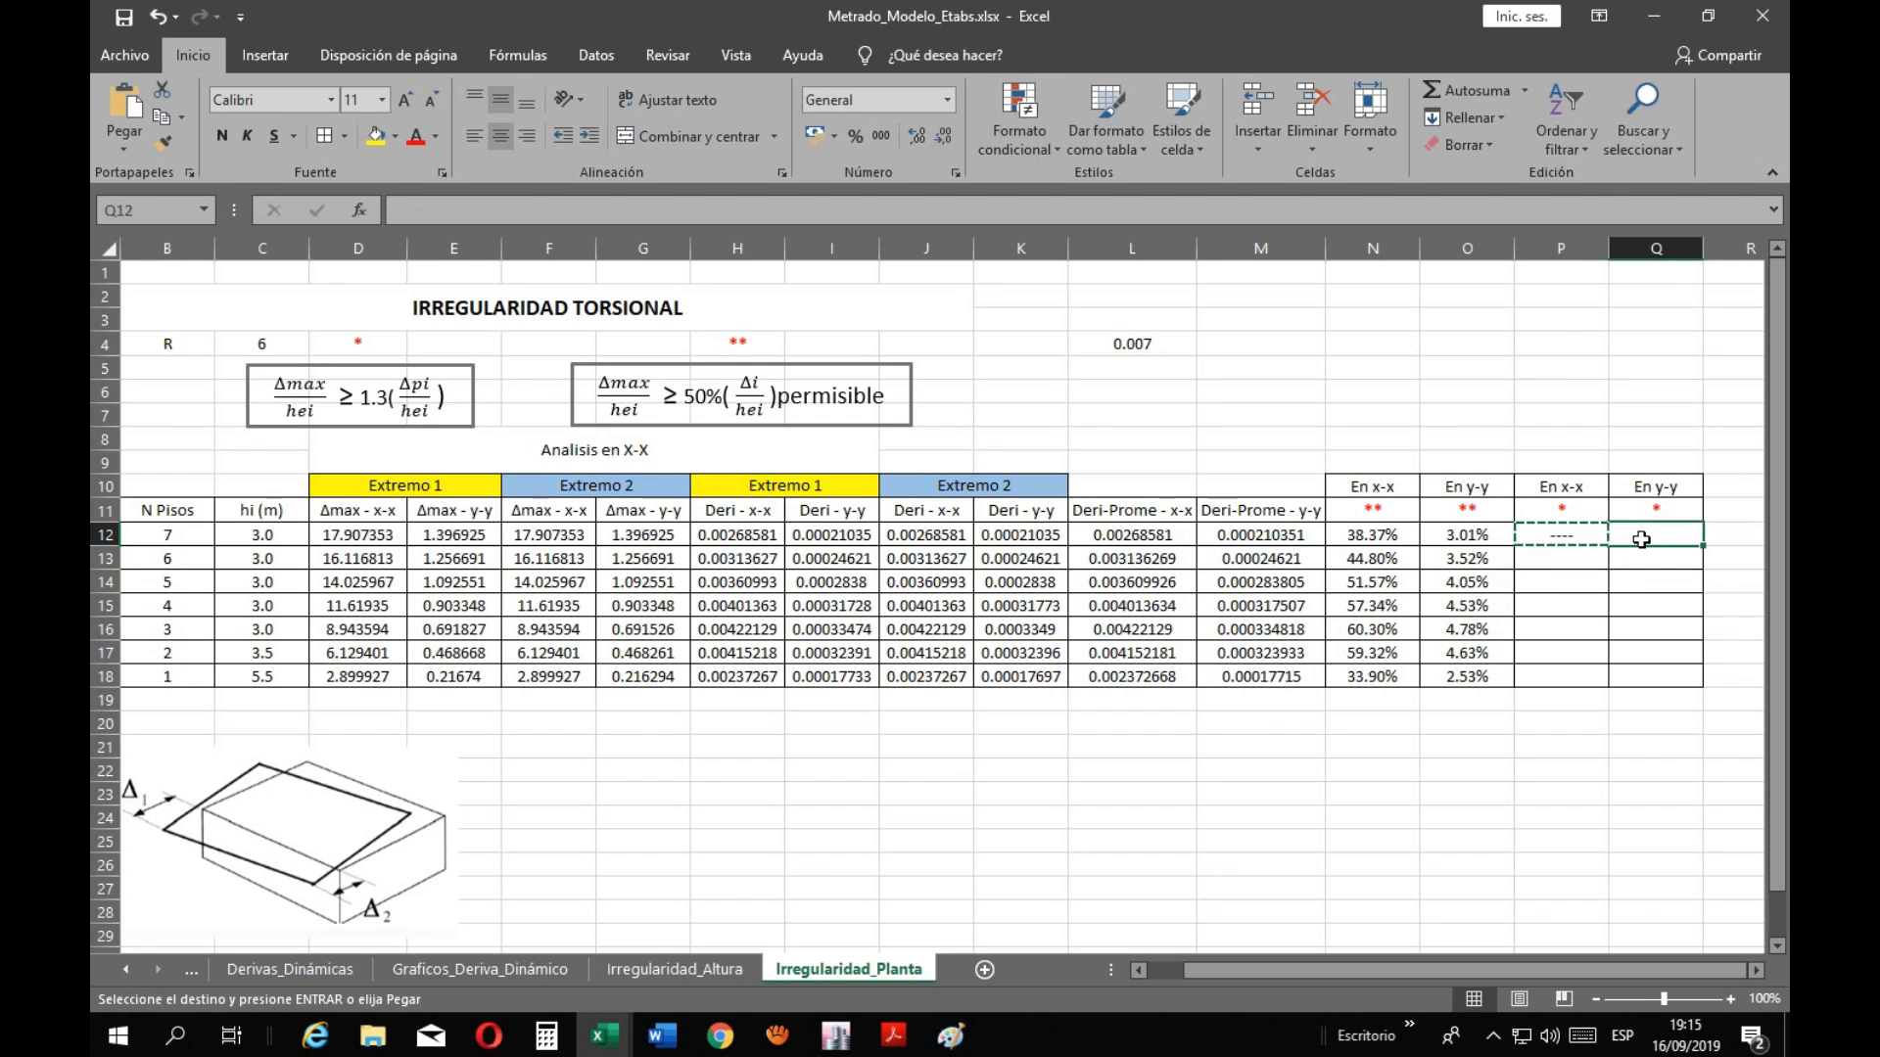
key("ctrl+v")
key("Escape")
left_click(1584, 534)
key("ctrl+c")
left_click_drag(1637, 534, 1644, 673)
key("ctrl+v")
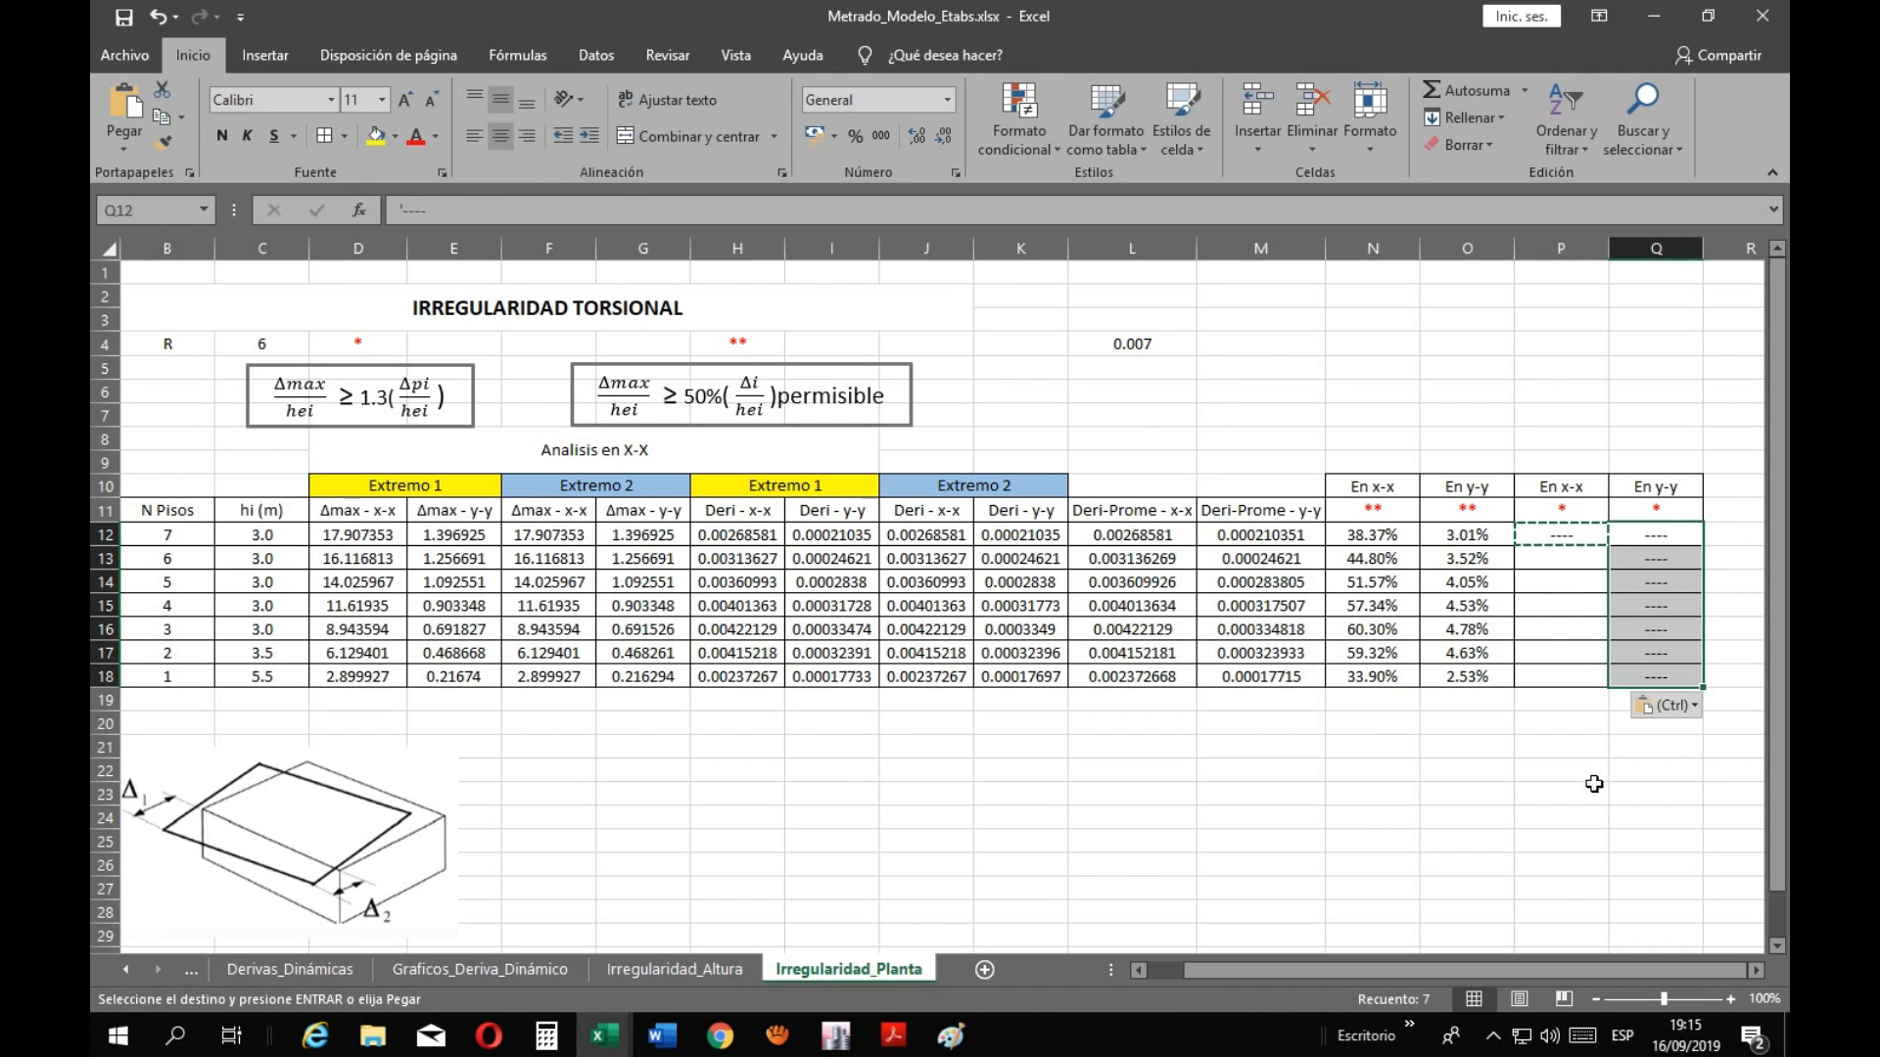
left_click(1586, 788)
key("Escape")
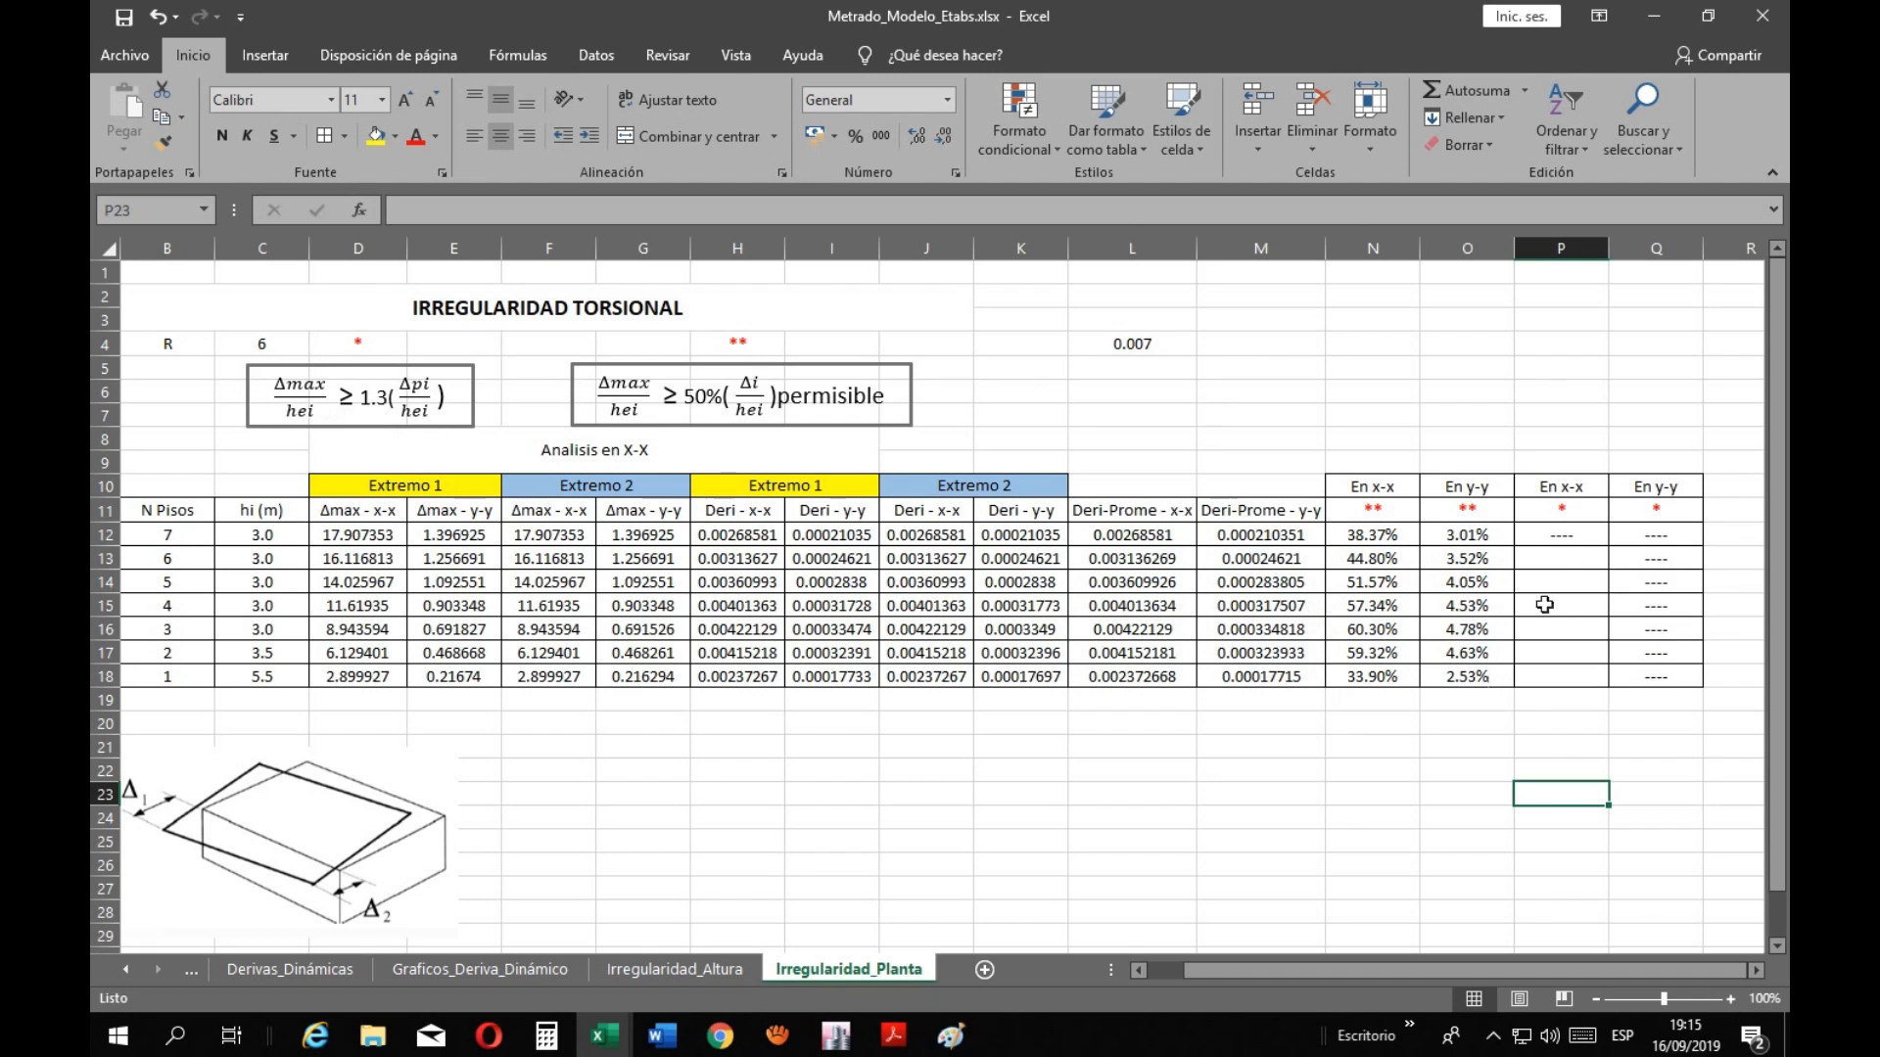
Copy the ---- placeholder from P12 into P13 and P18, the x-x cells for floors 6 and 1
left_click(1561, 534)
key("ctrl+c")
left_click(1554, 555)
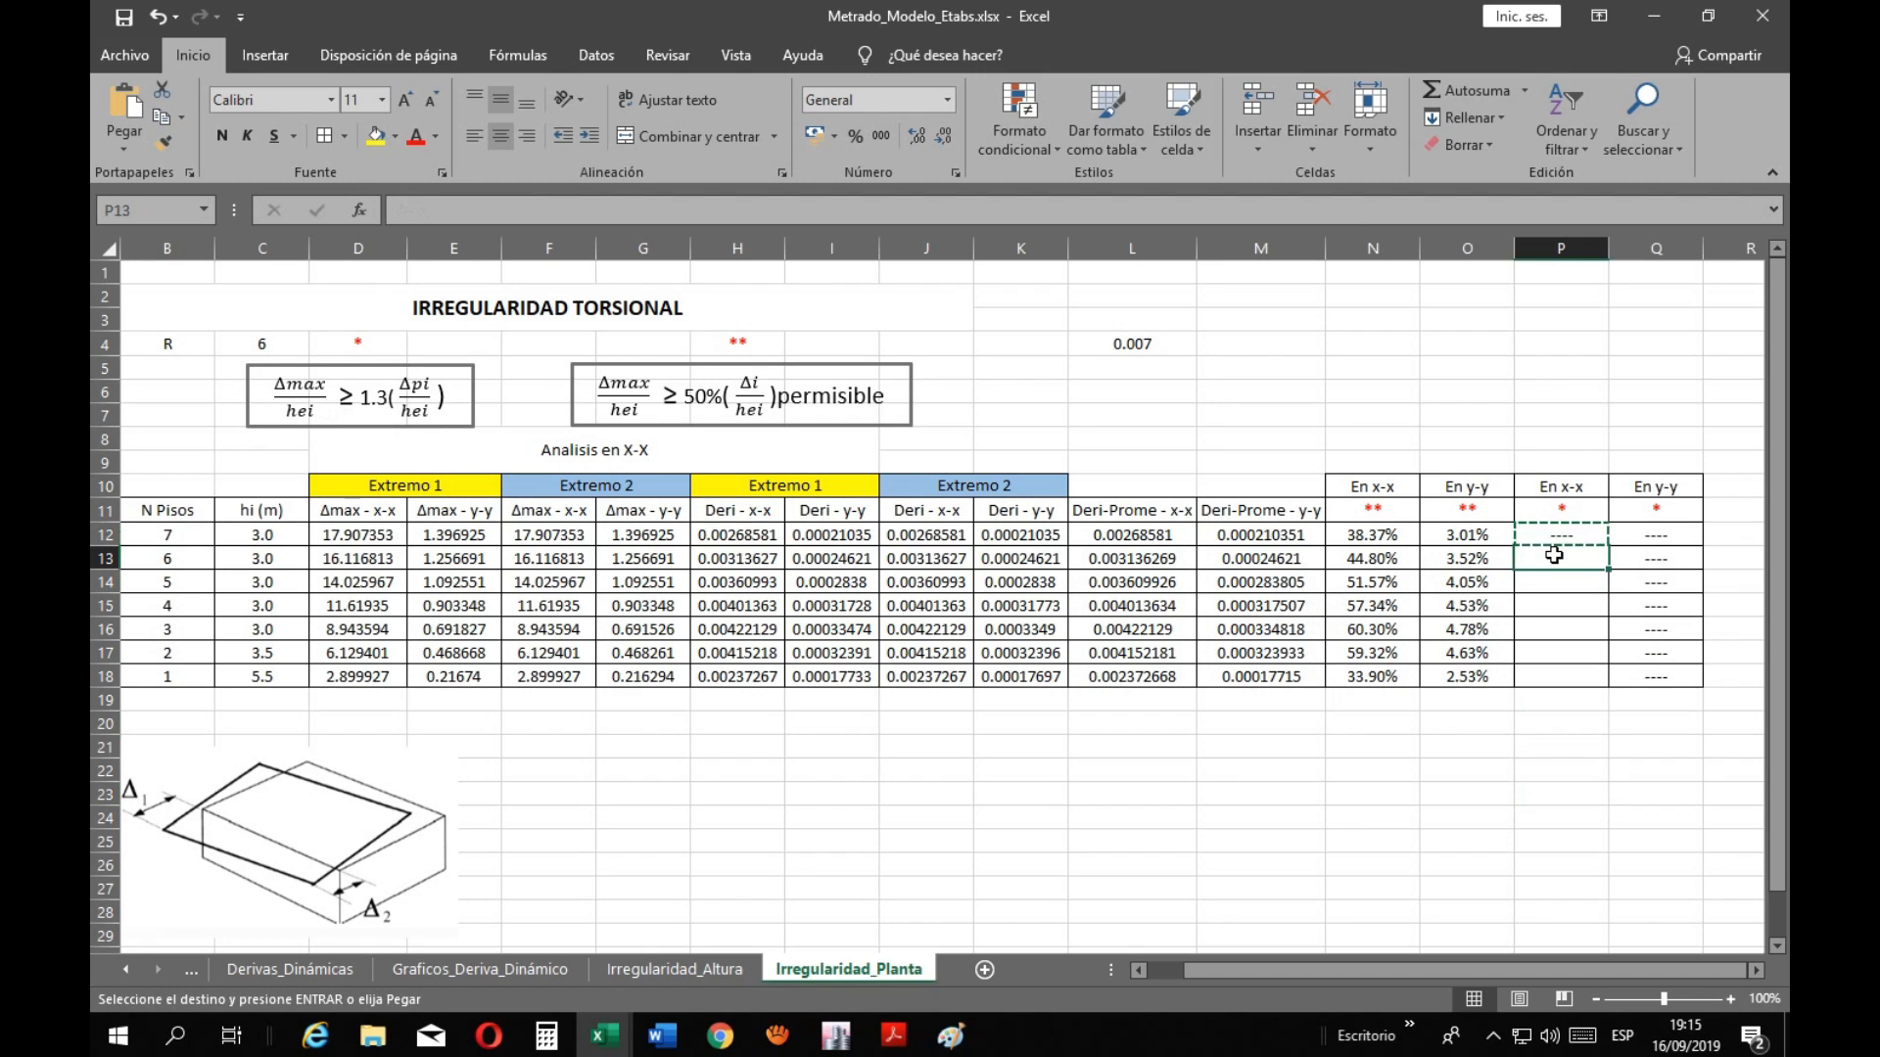
key("ctrl+v")
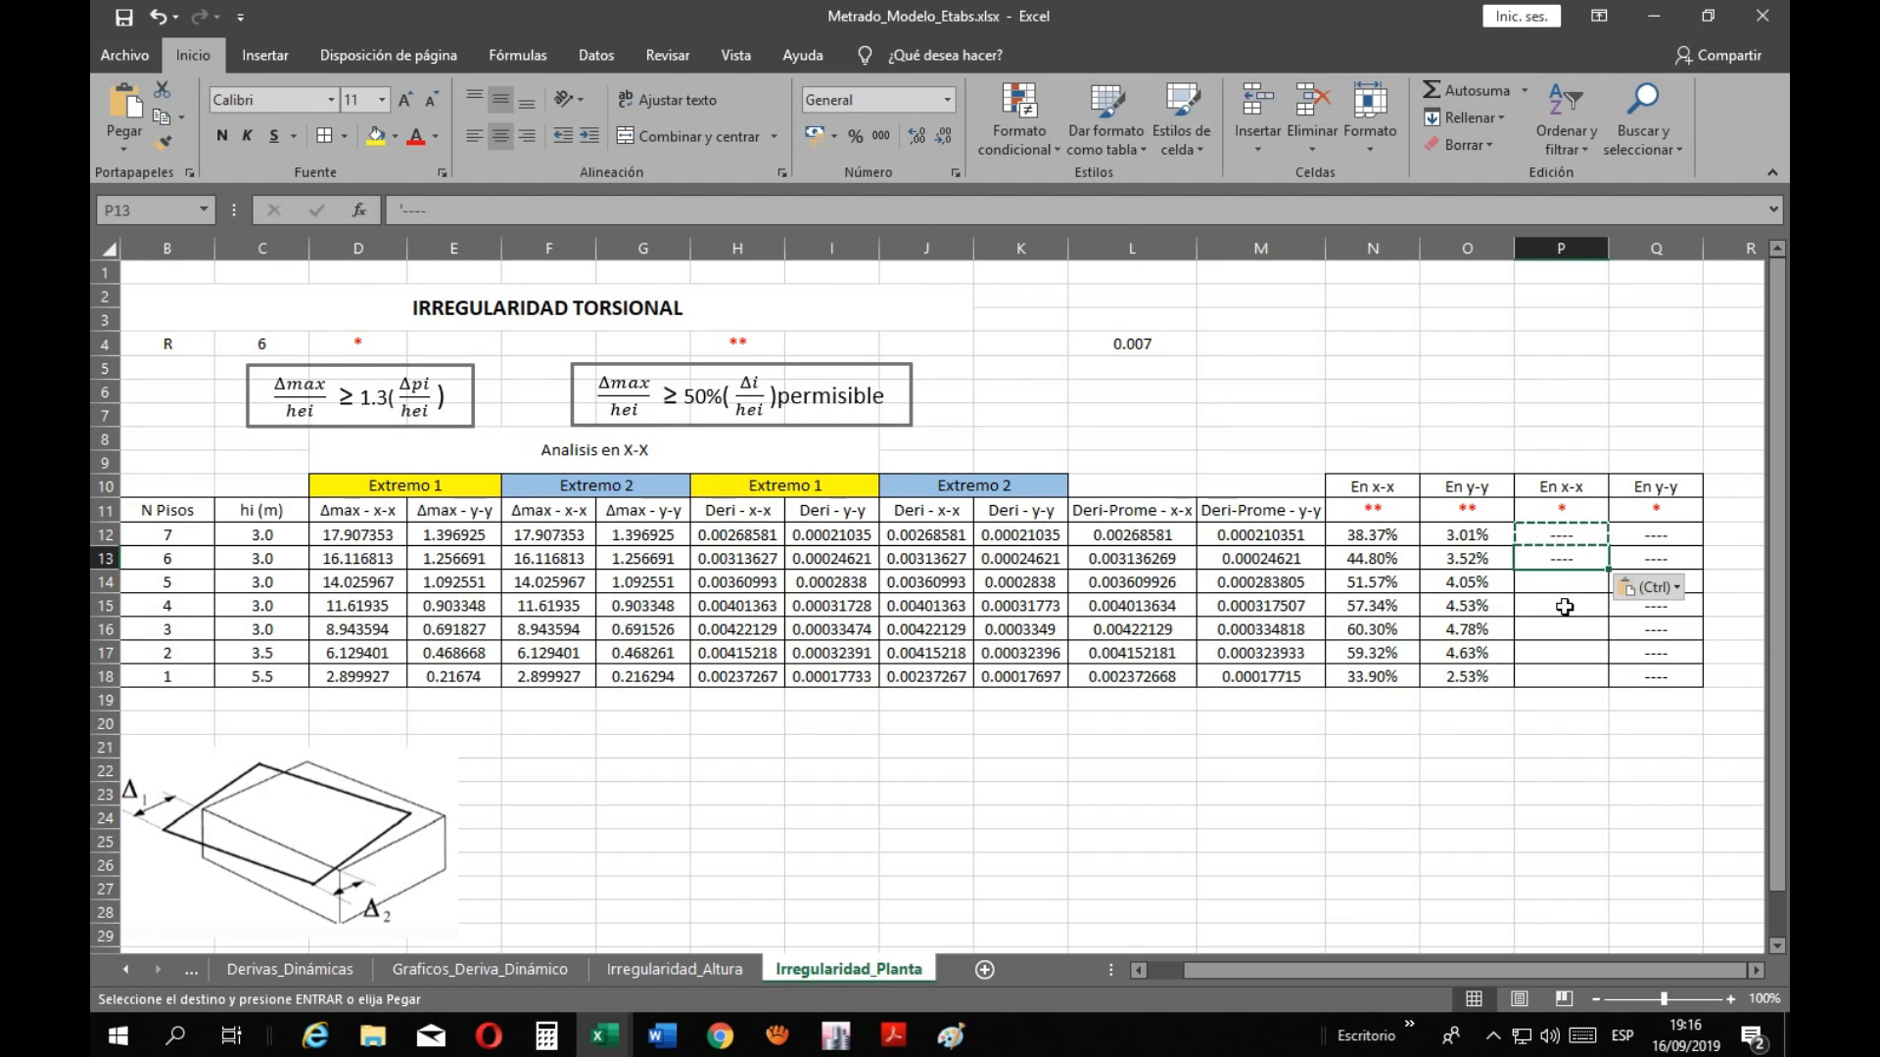
left_click(1543, 673)
key("ctrl+v")
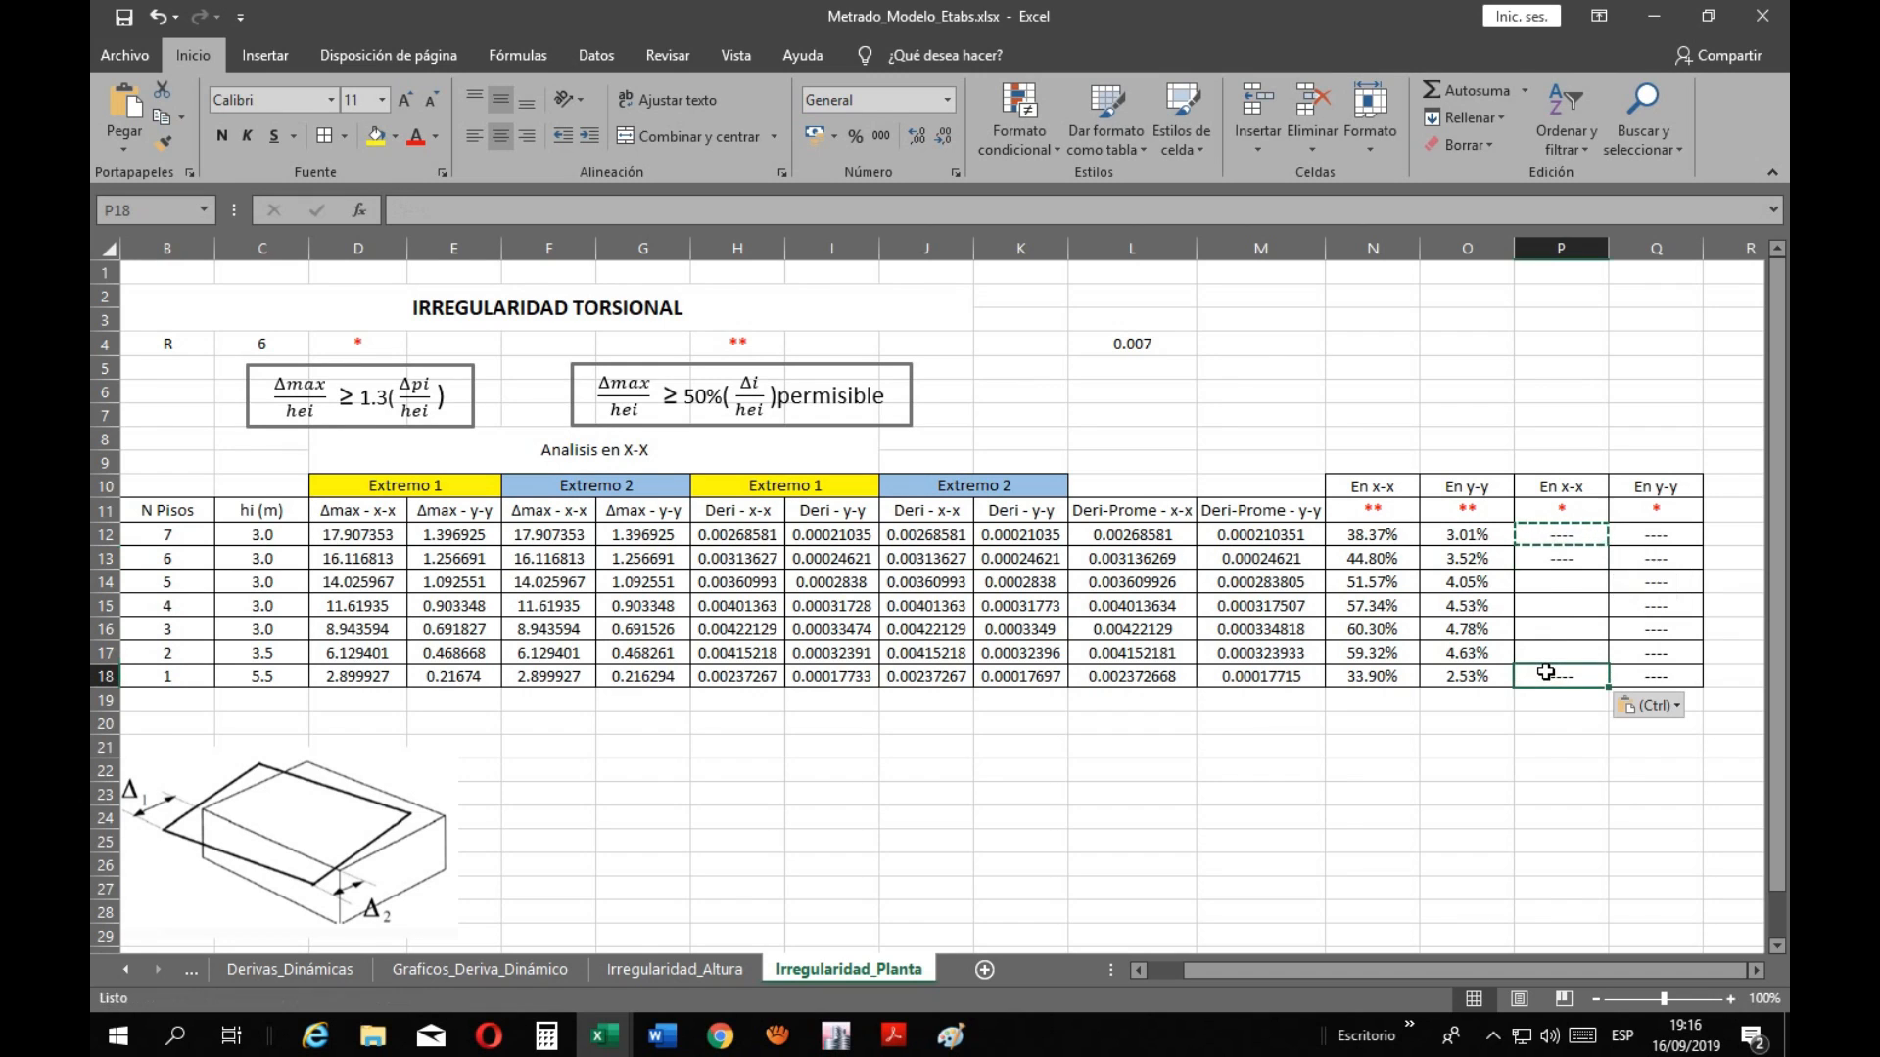
left_click(1542, 758)
key("Escape")
Enter the formula =H14/L14 in P14 to divide floor 5's x-x drift by its average drift
left_click(1555, 584)
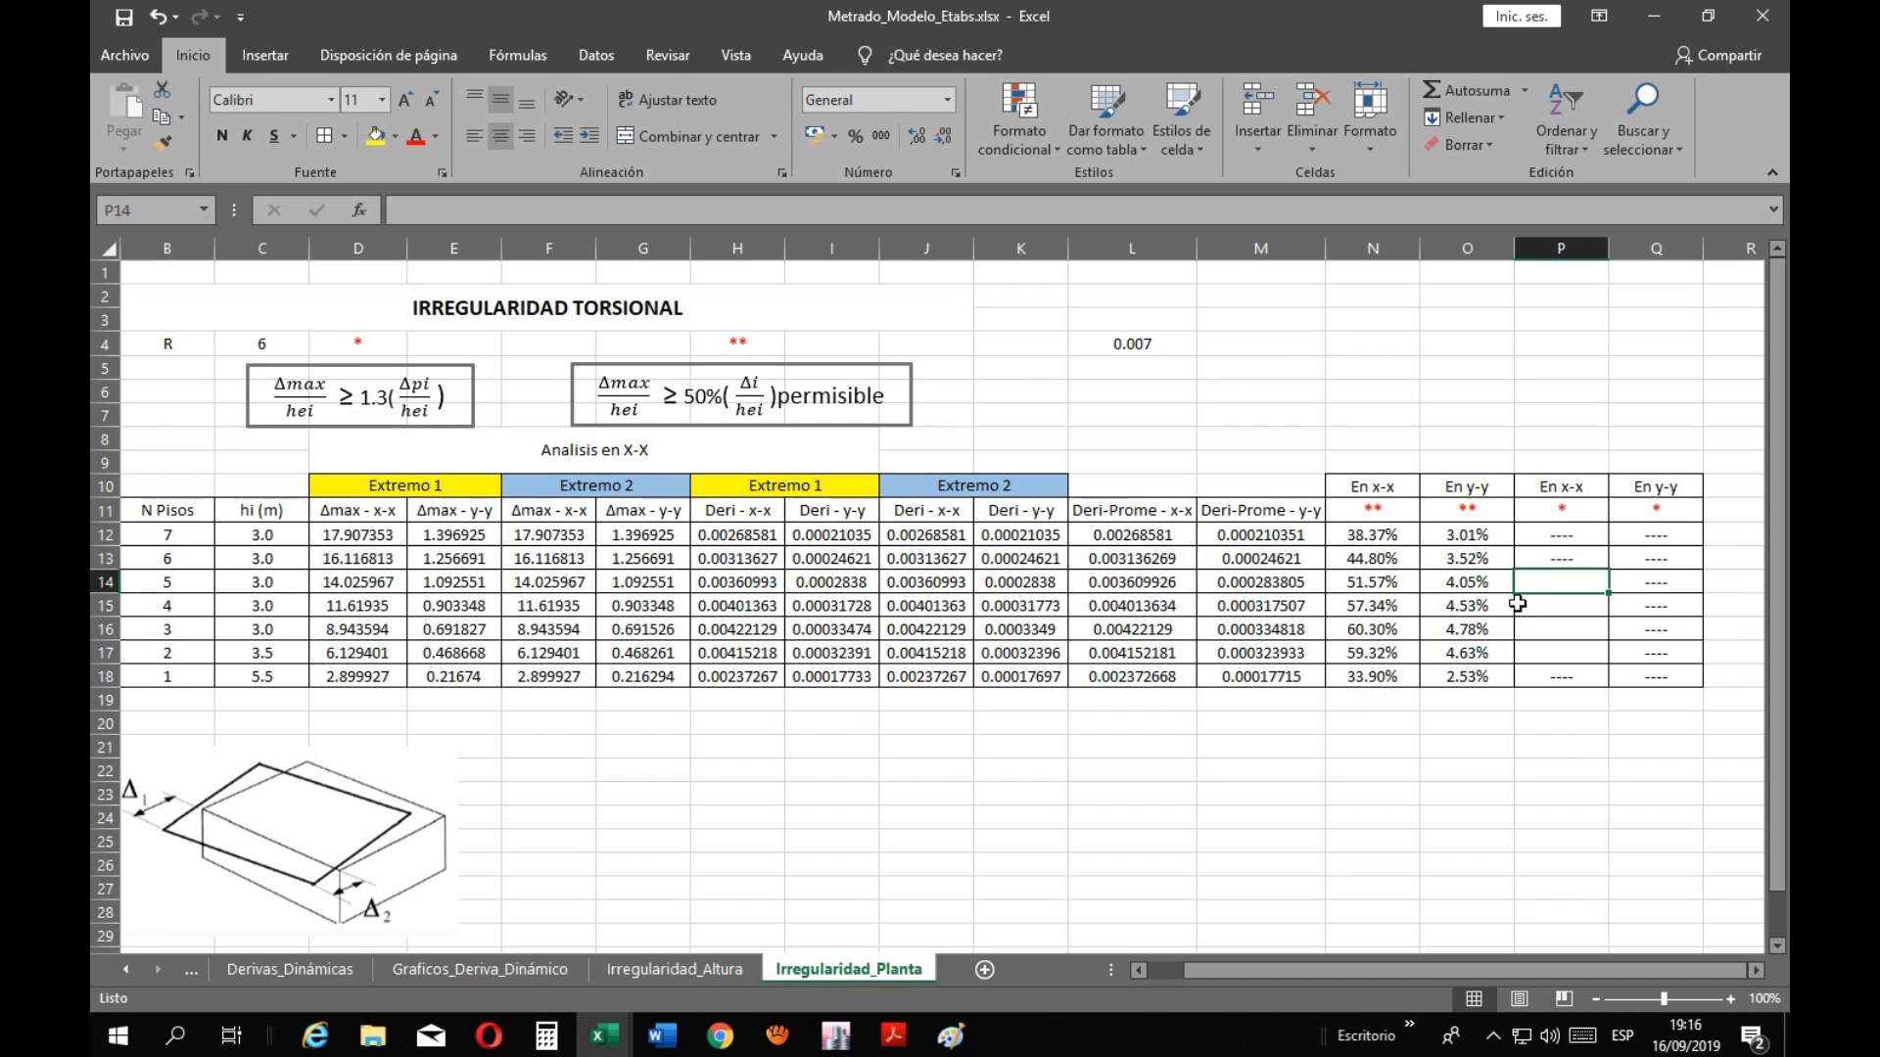
type("=")
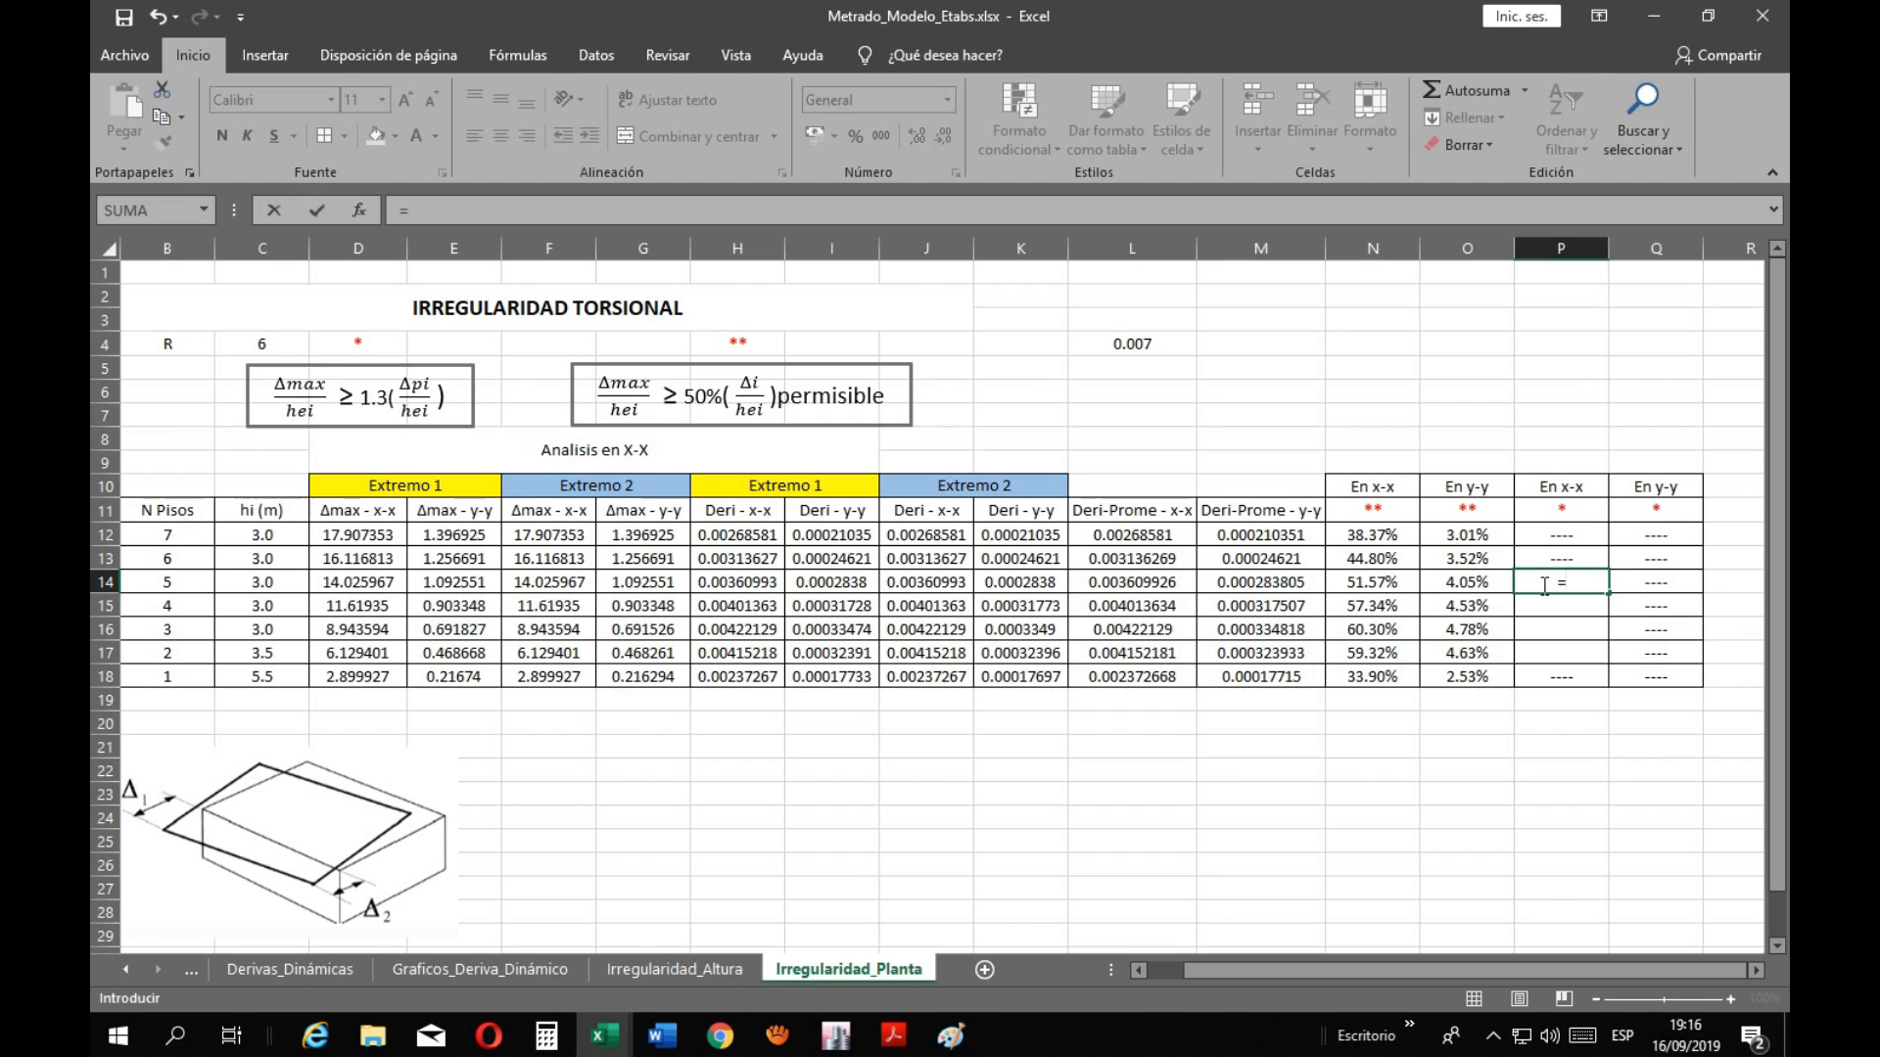
left_click(769, 590)
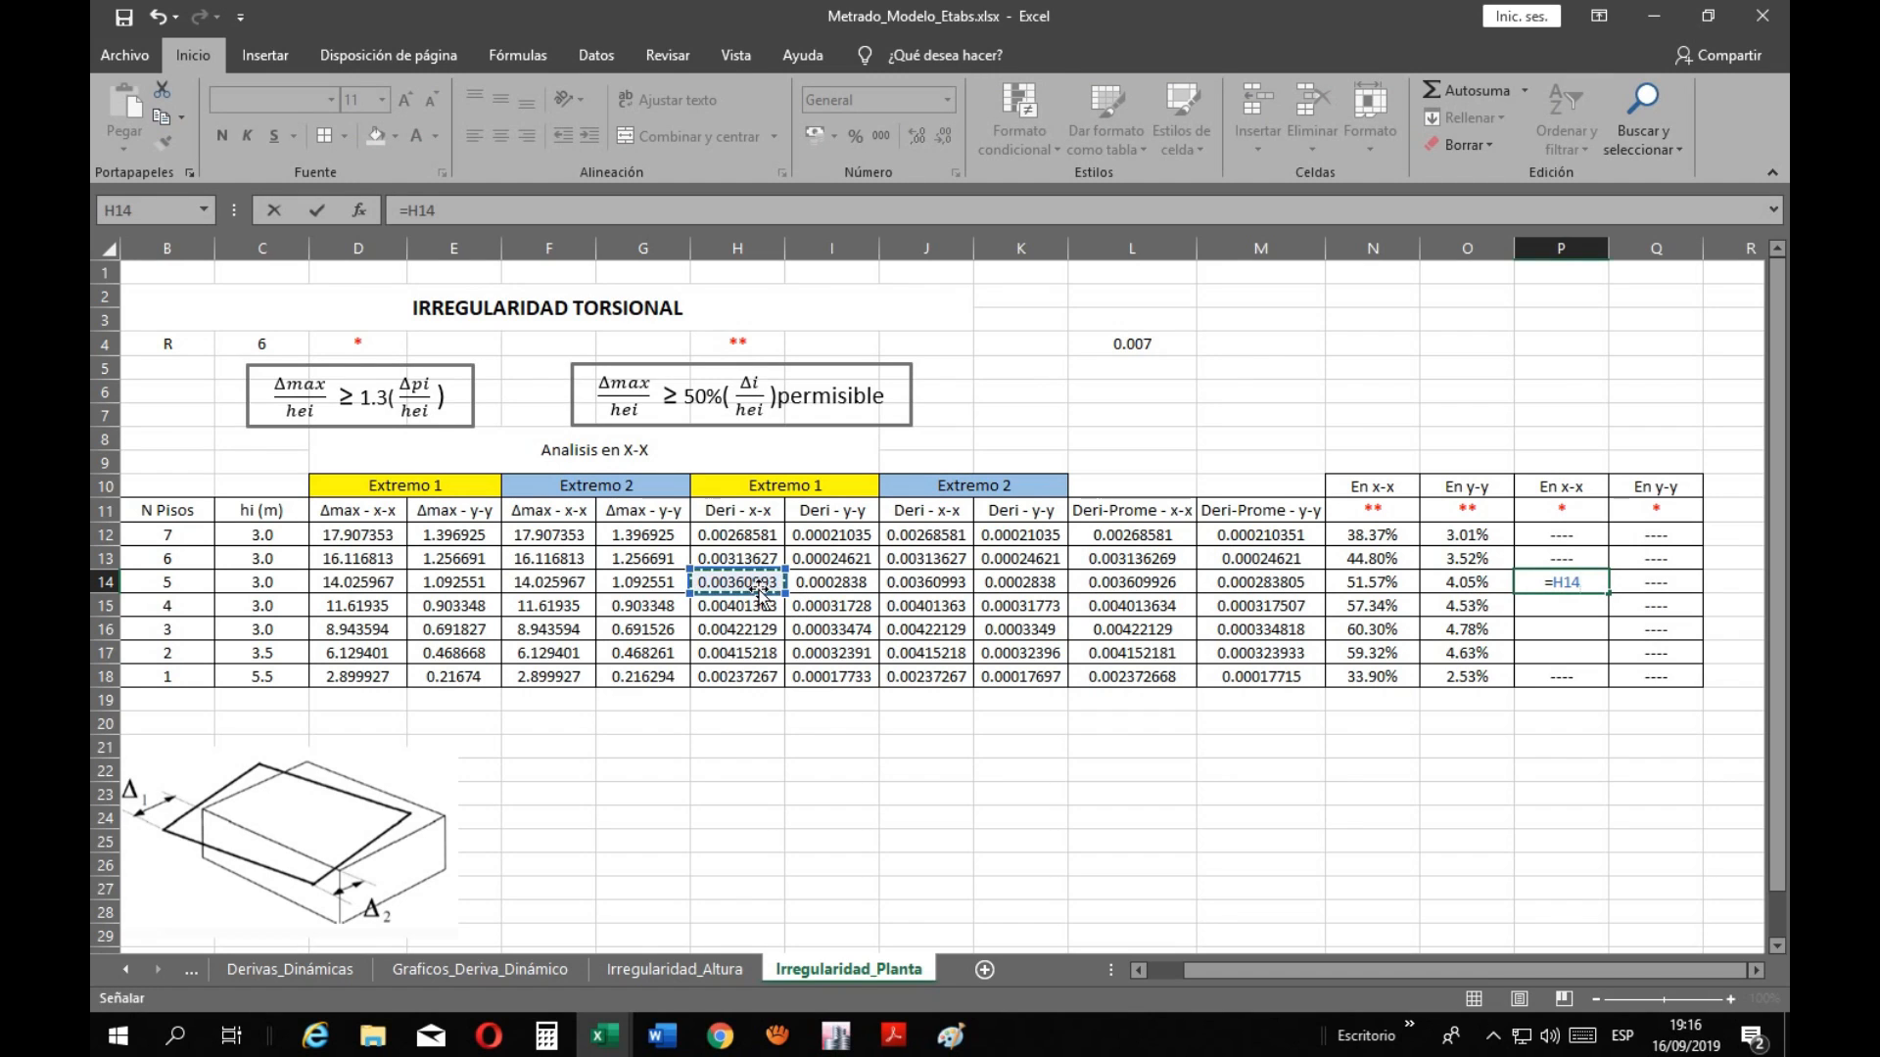
type("/")
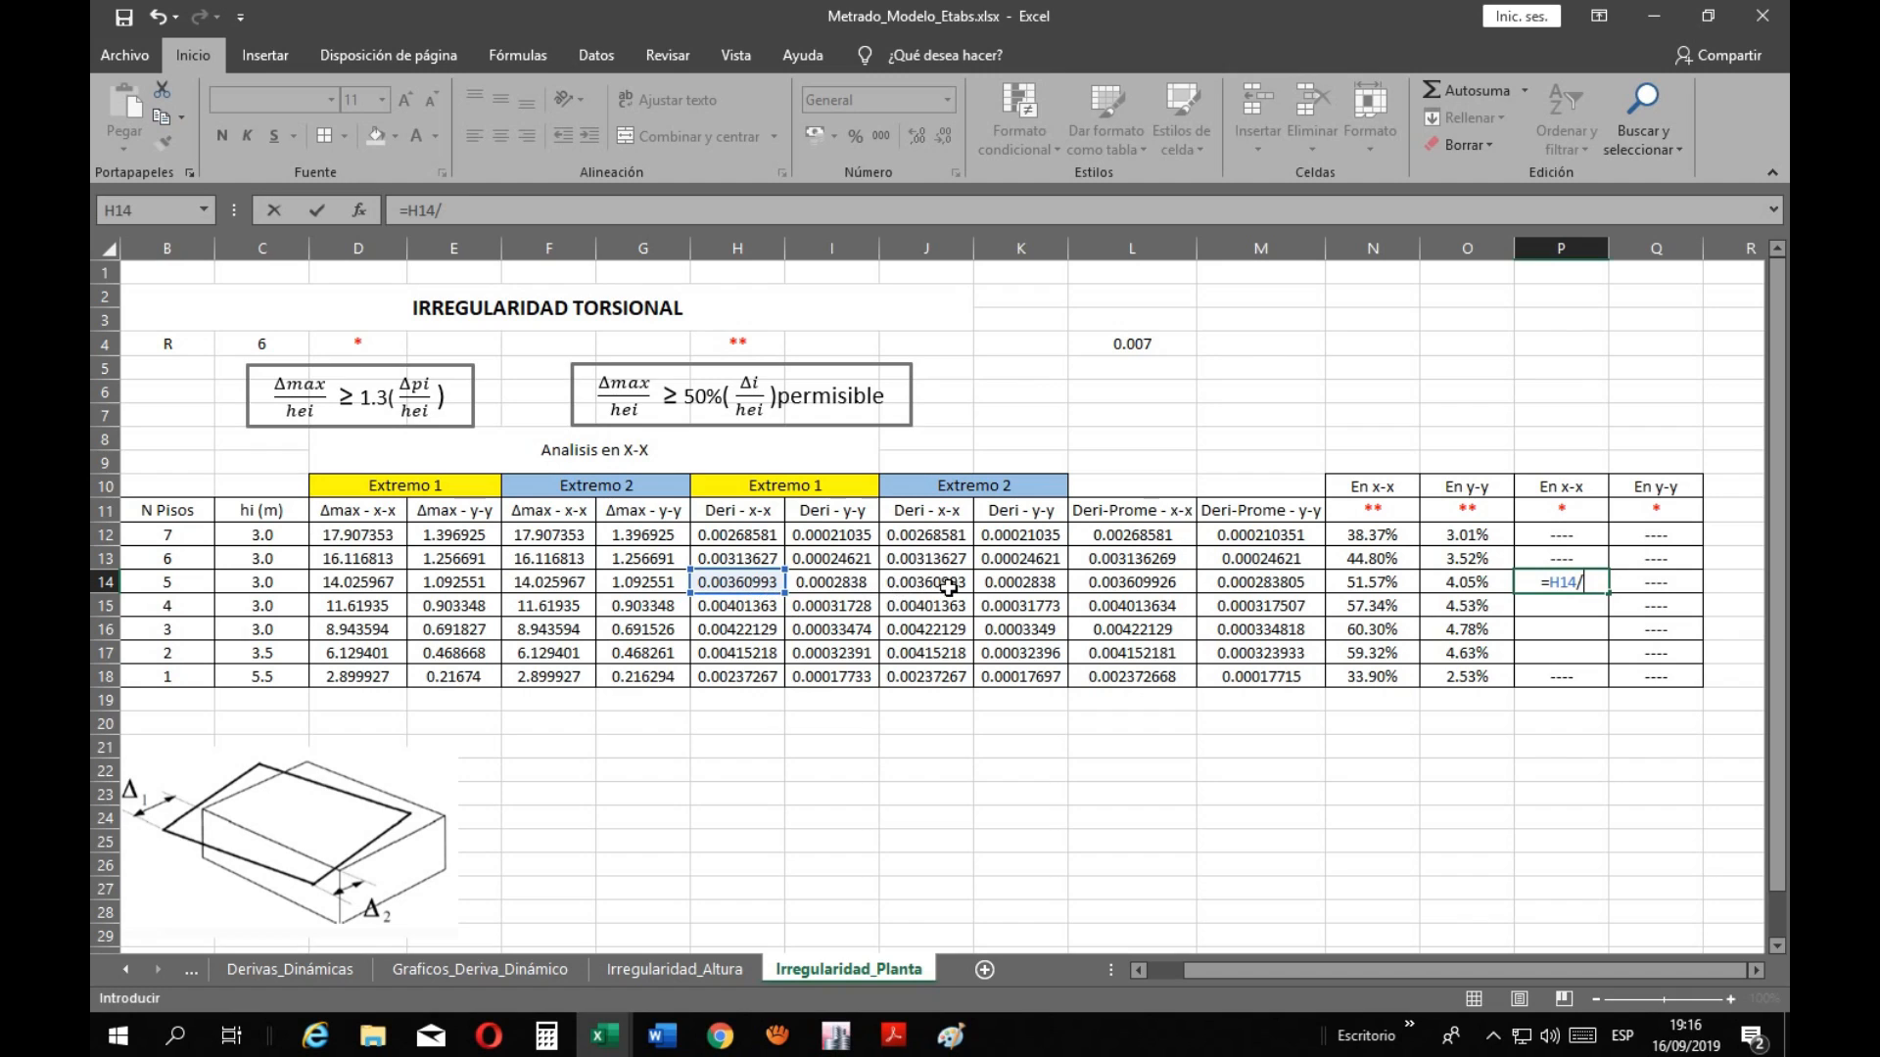
left_click(1113, 585)
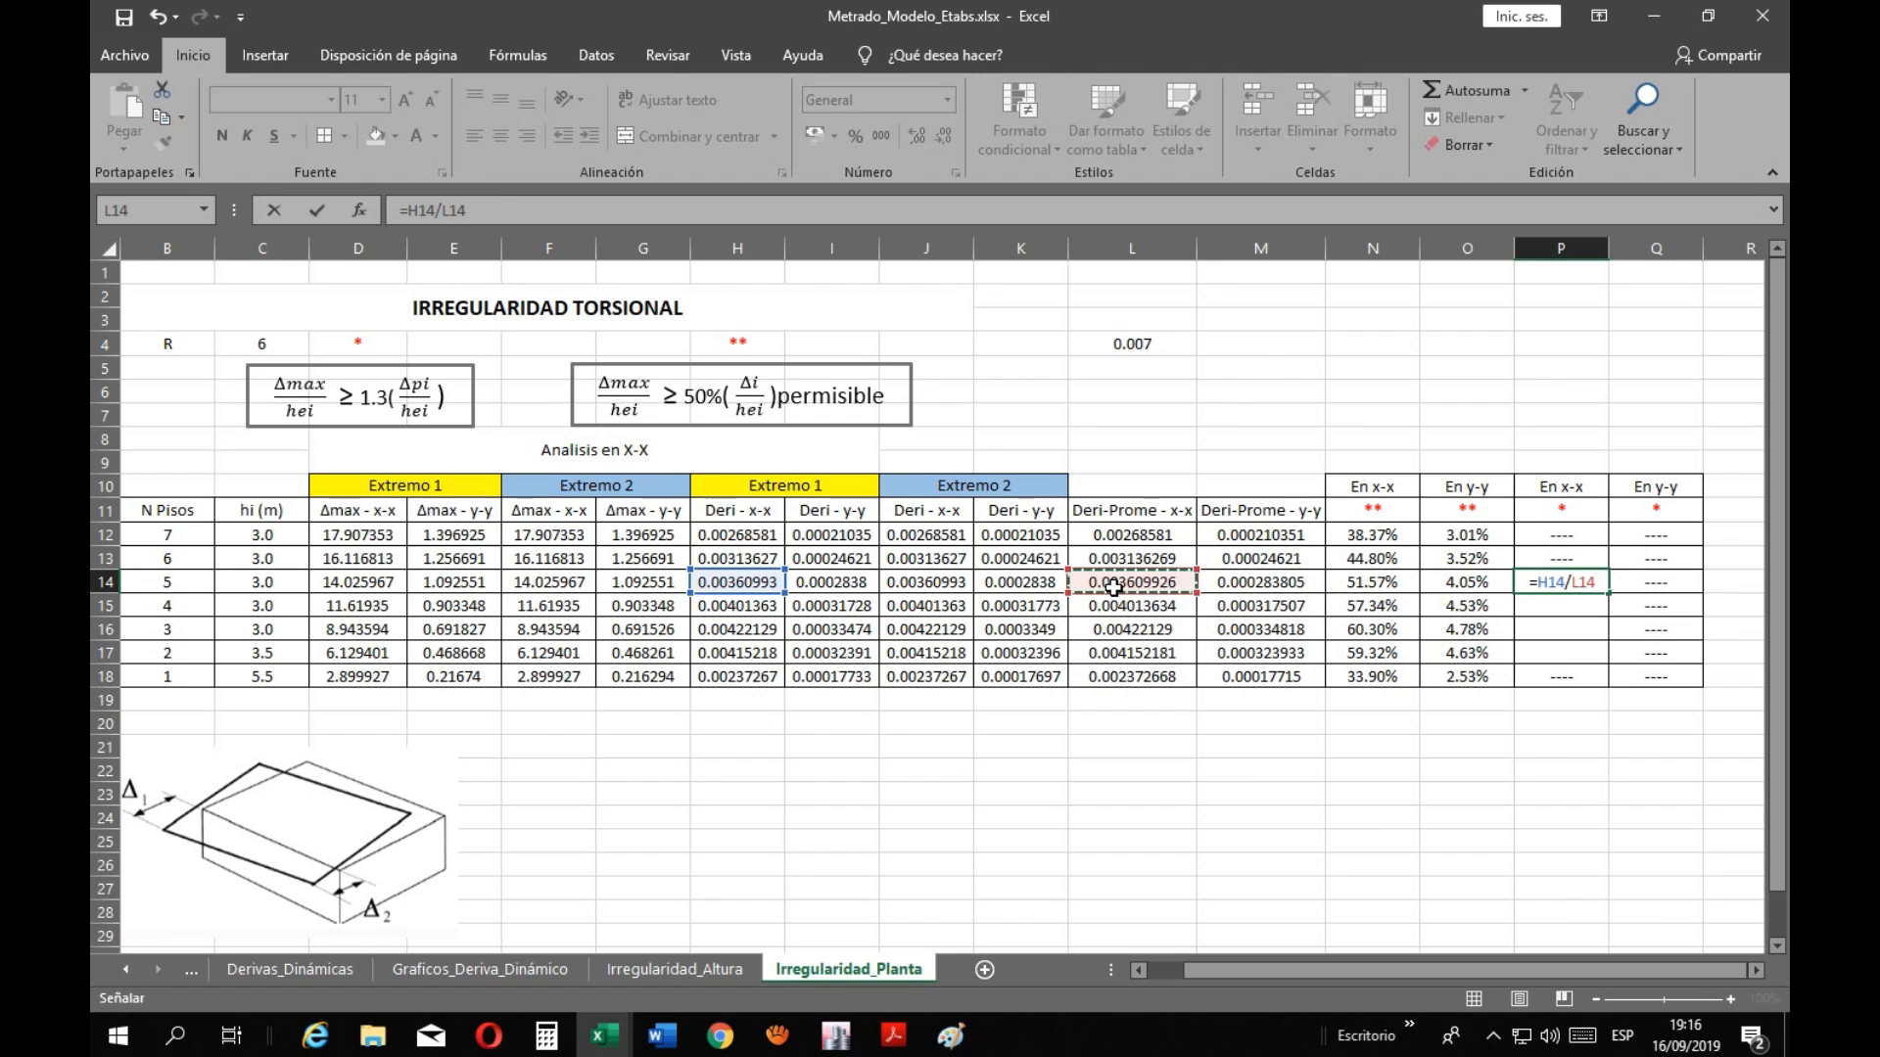
key("Return")
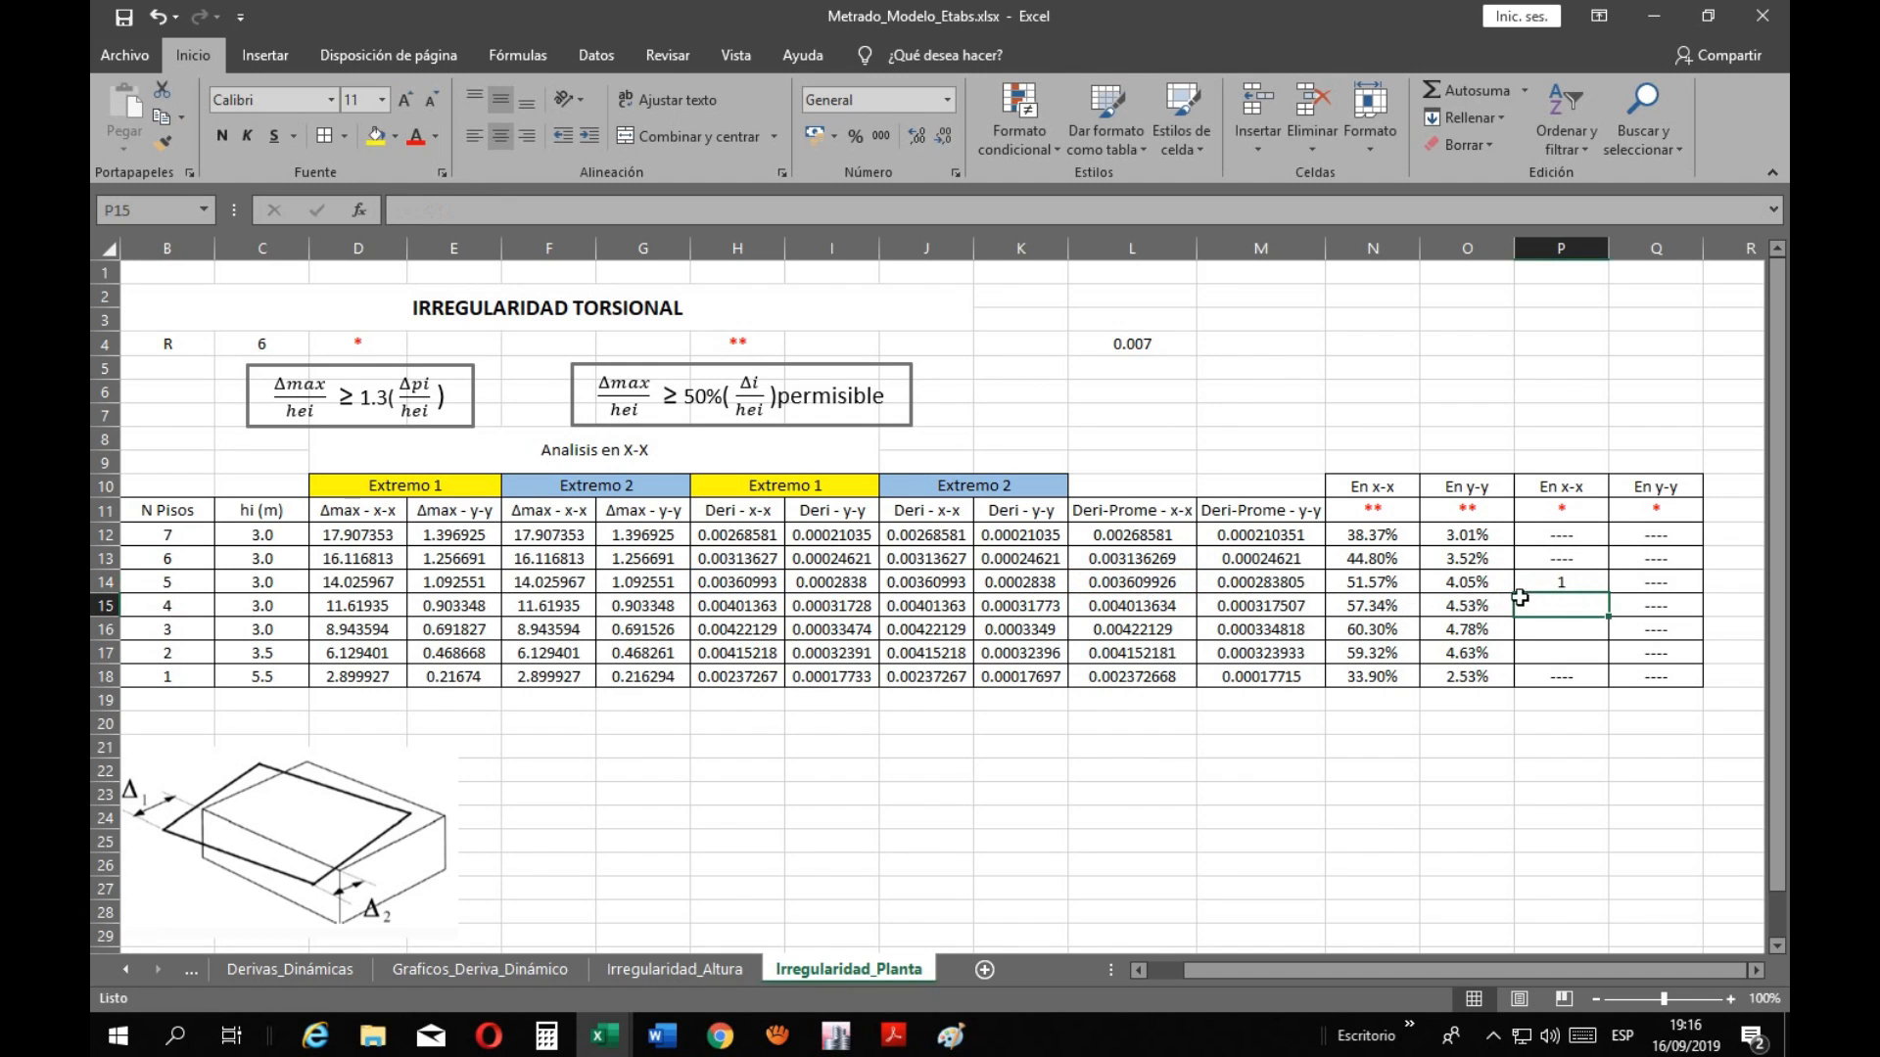
Format the ratio in P14 as a number with two decimal places
left_click(1547, 581)
left_click(917, 135)
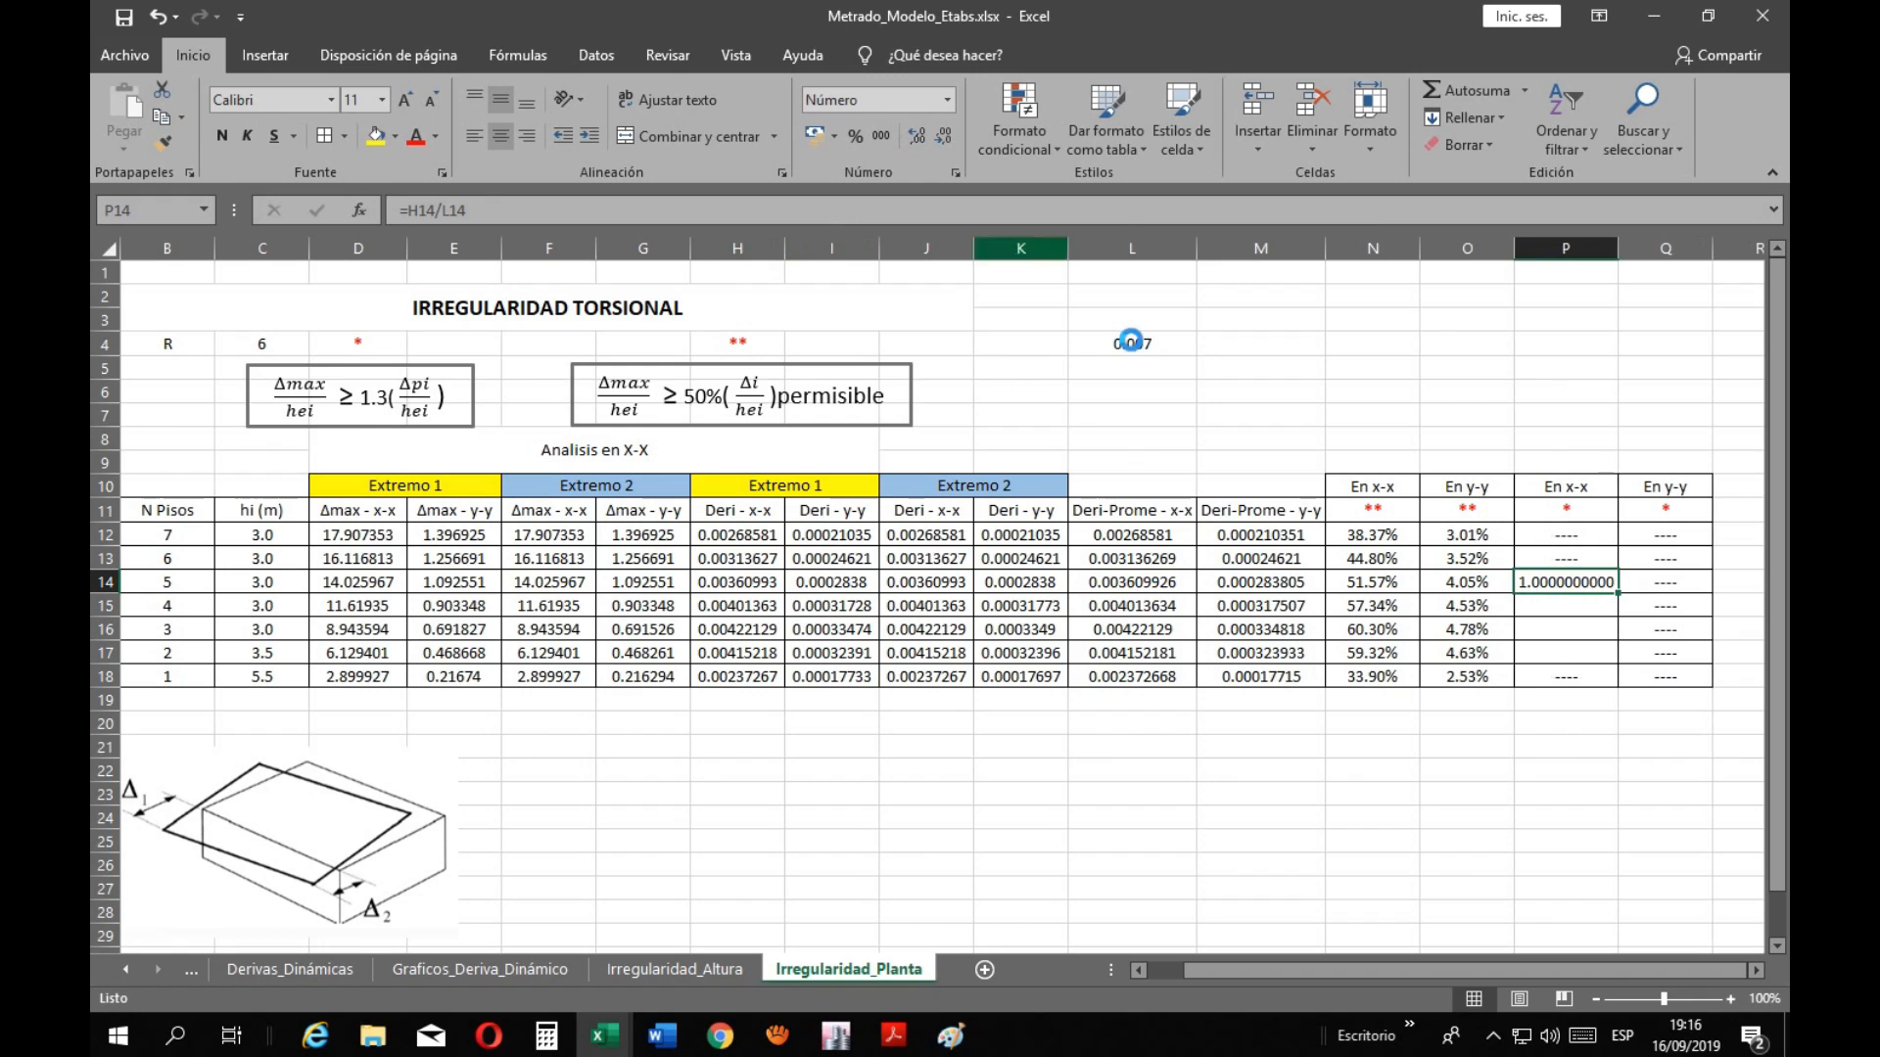
left_click(935, 135)
left_click(940, 134)
left_click(939, 142)
left_click(940, 142)
left_click(940, 142)
left_click(940, 142)
left_click(940, 142)
left_click(940, 142)
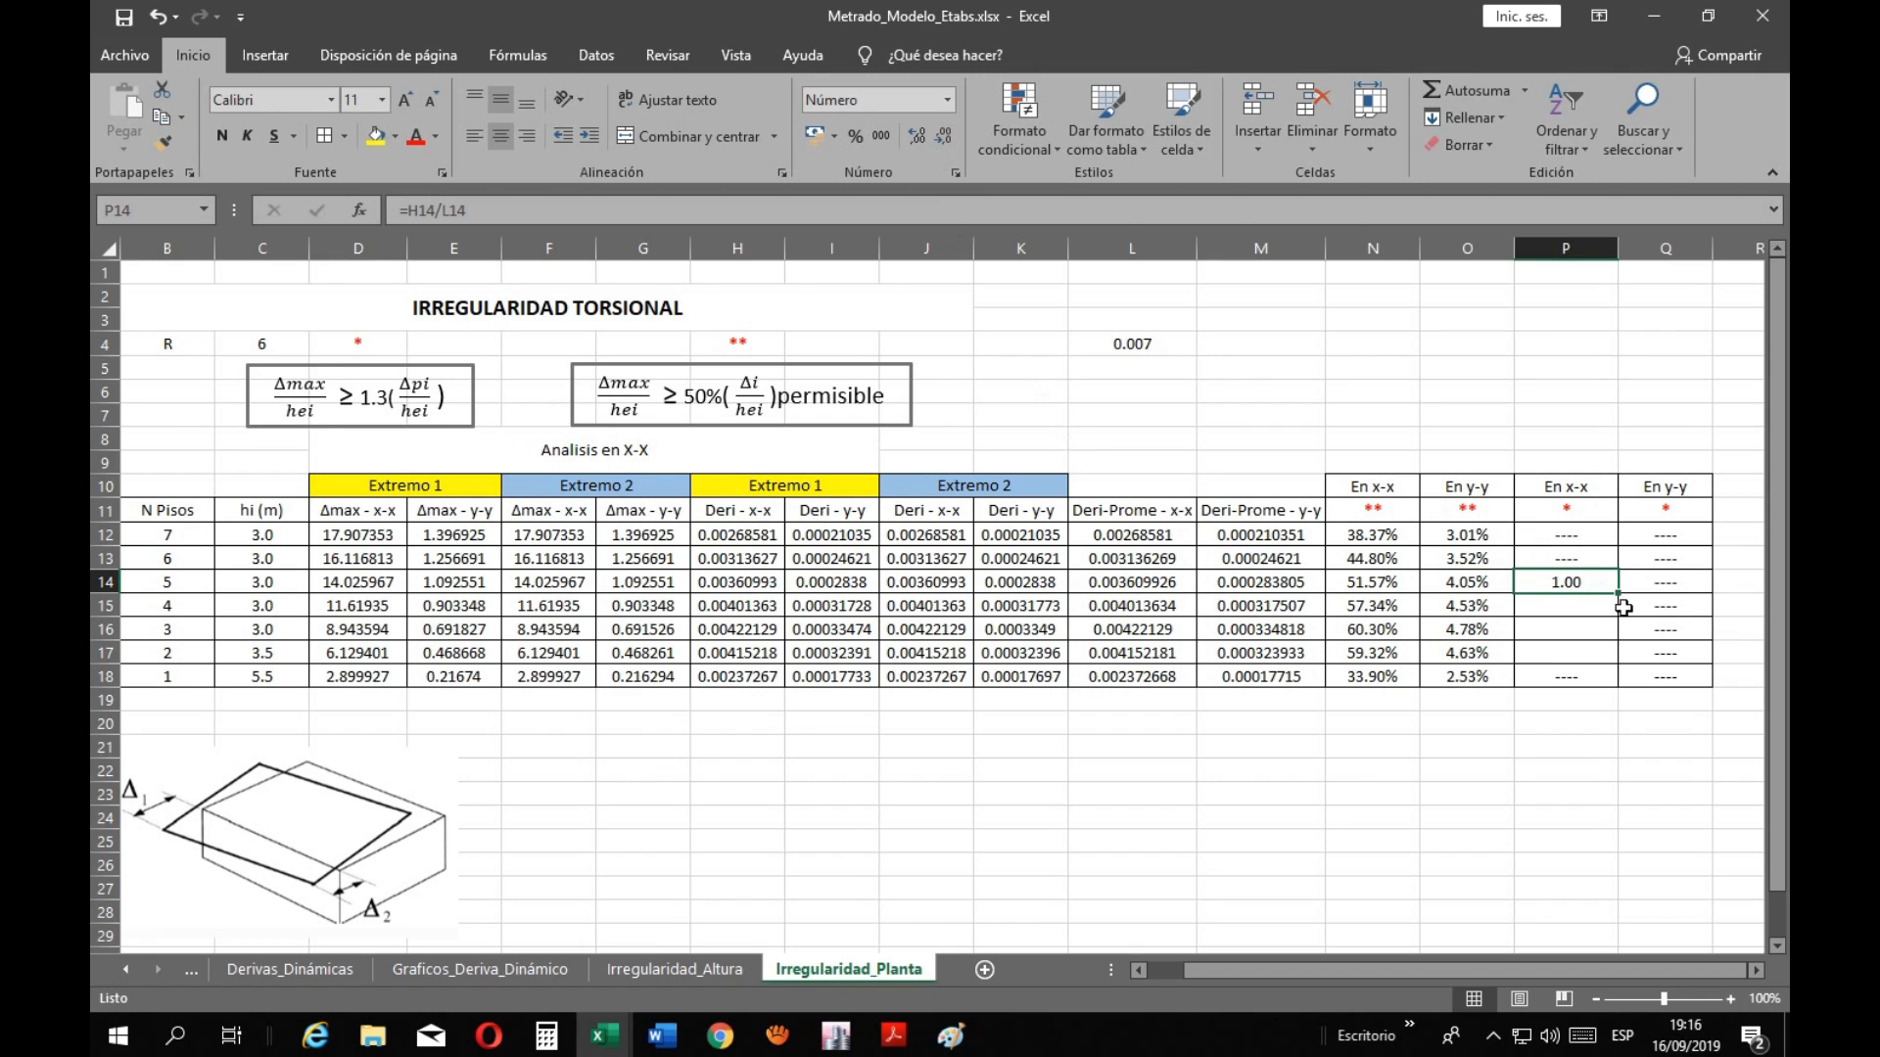
Fill the P14 ratio formula down through P16 and check the copied formula for floor 3
left_click_drag(1615, 591, 1616, 639)
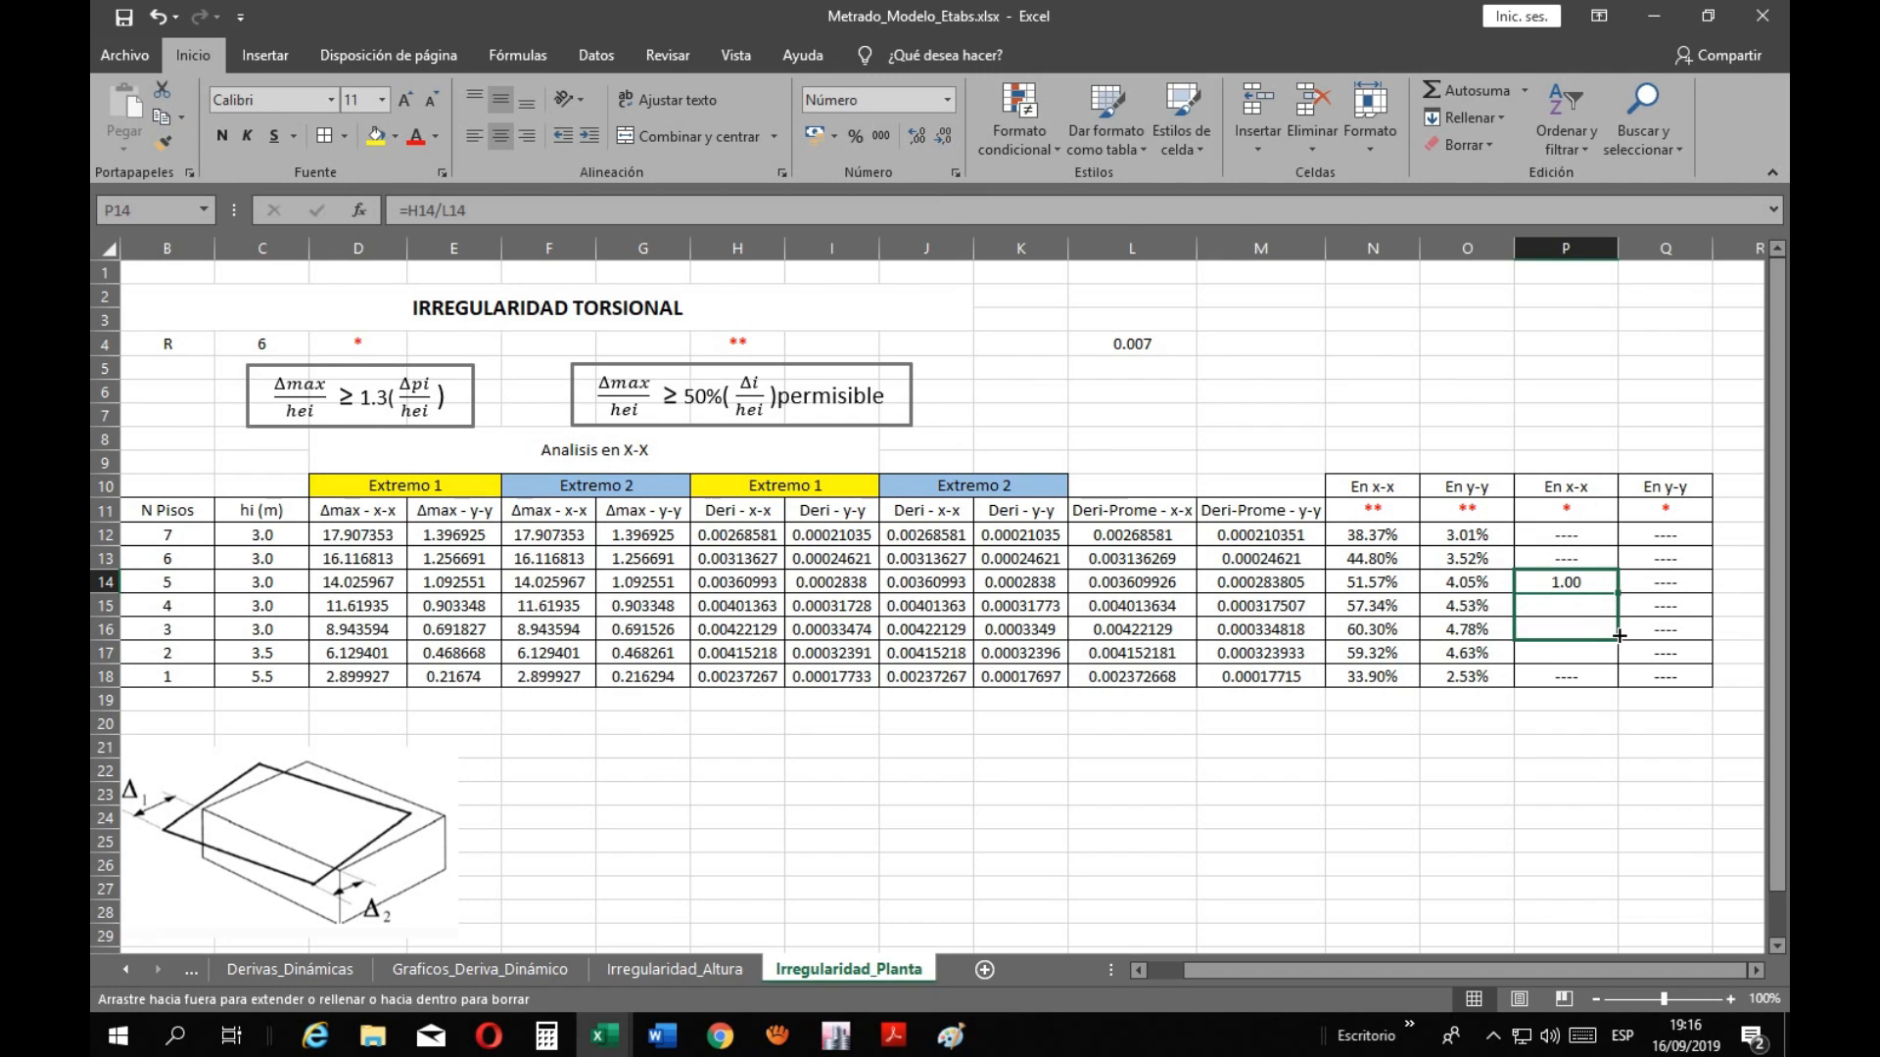
left_click(1572, 764)
left_click(1566, 583)
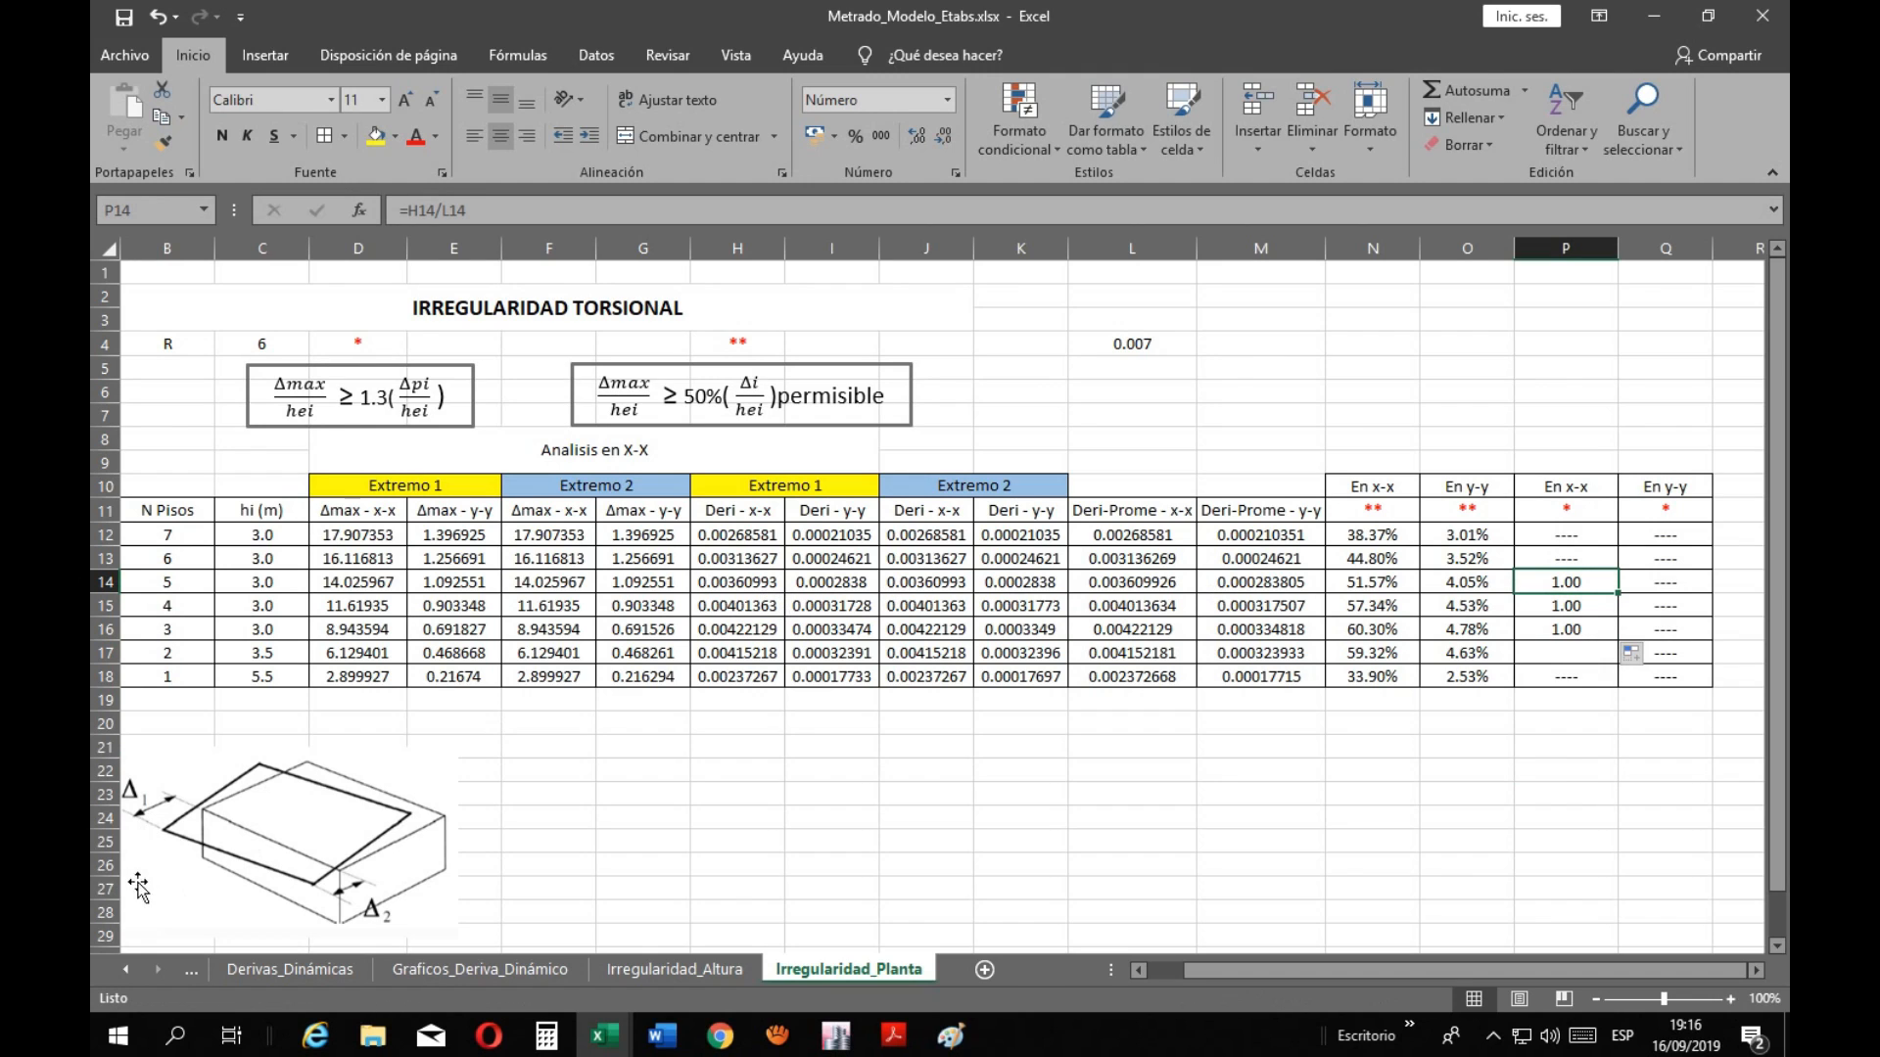
left_click(1563, 629)
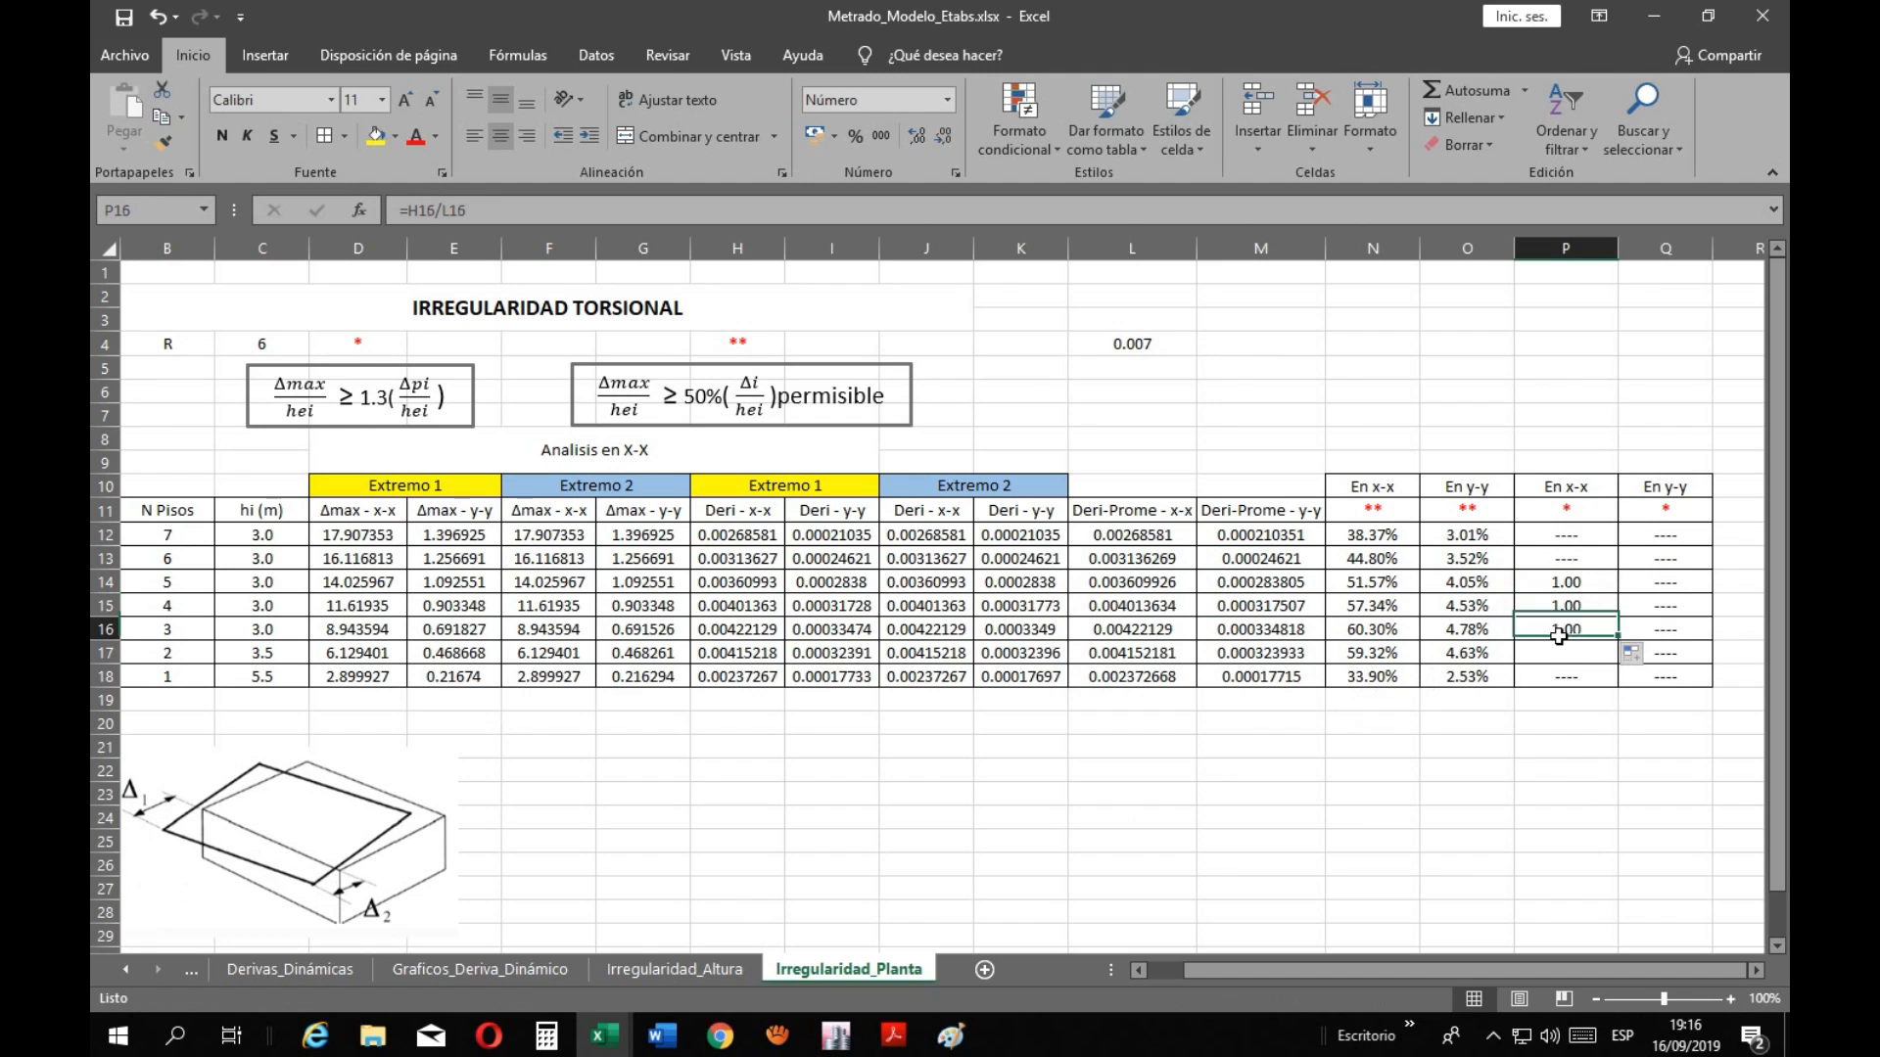
left_click(778, 1034)
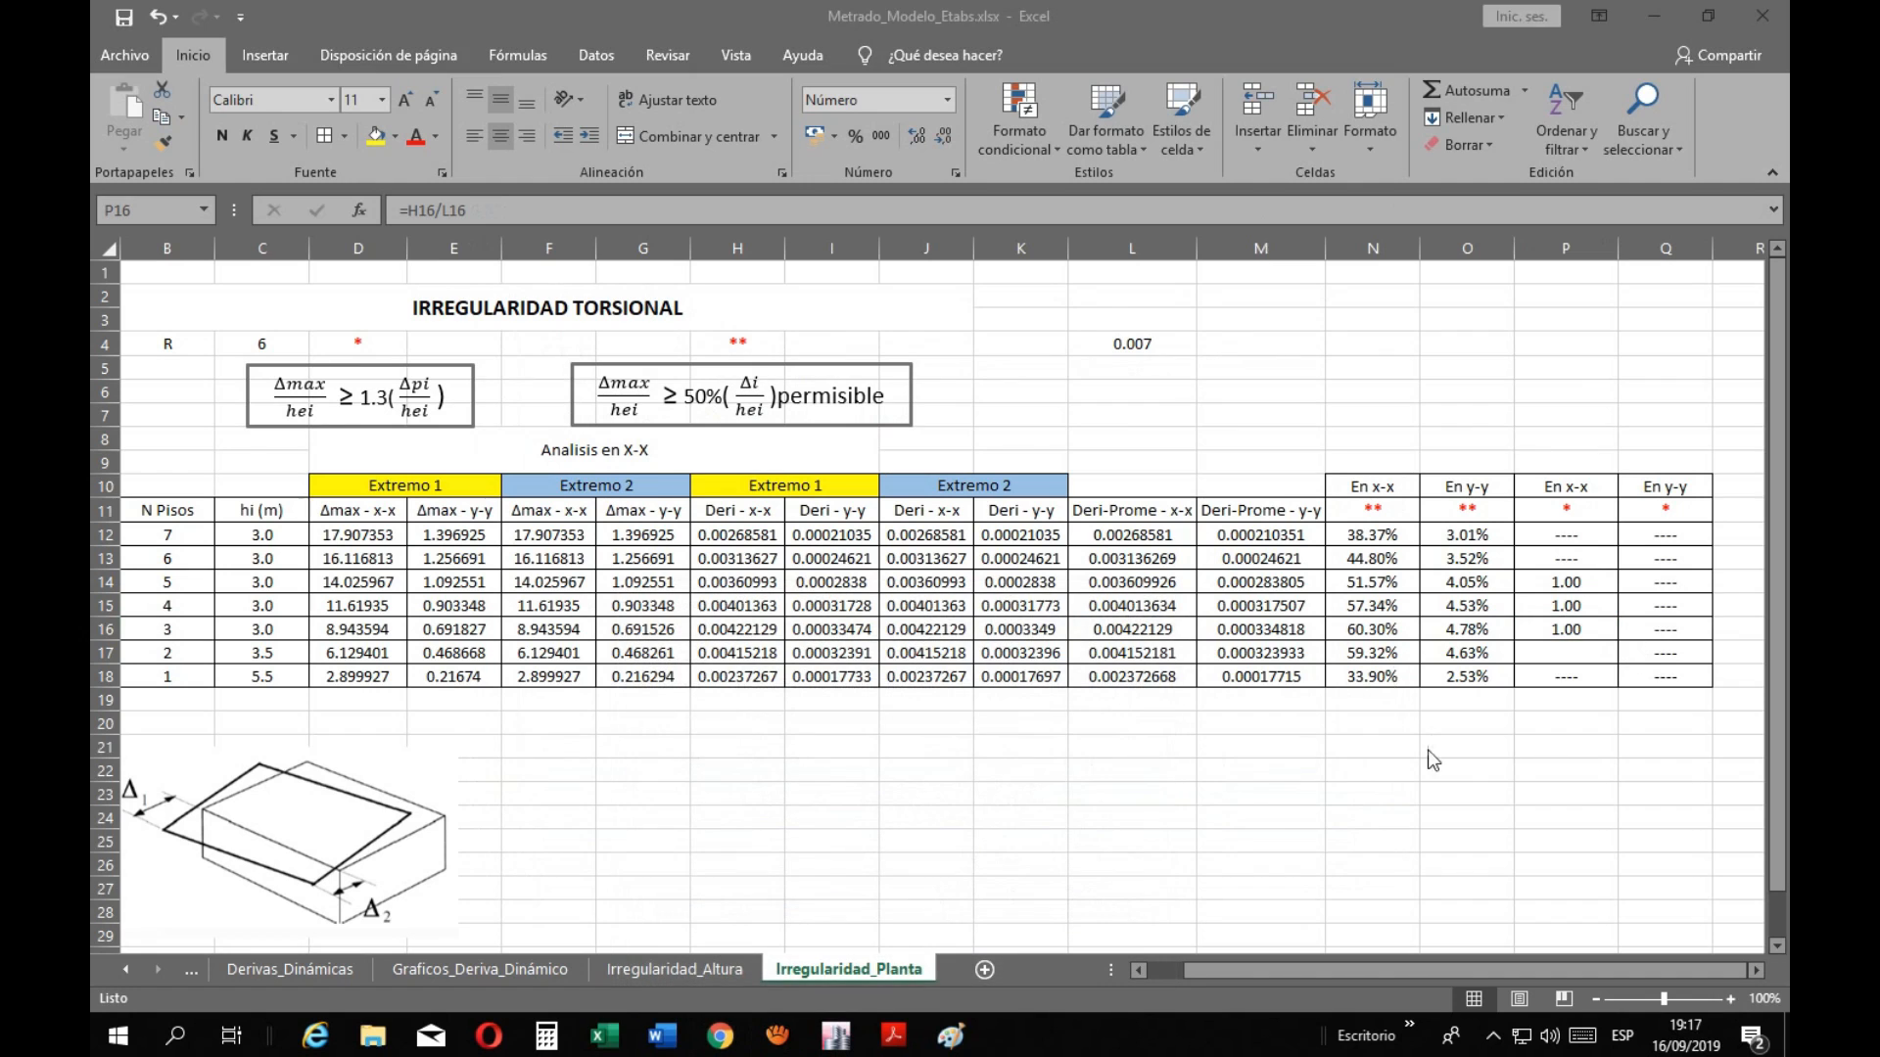
left_click(1385, 778)
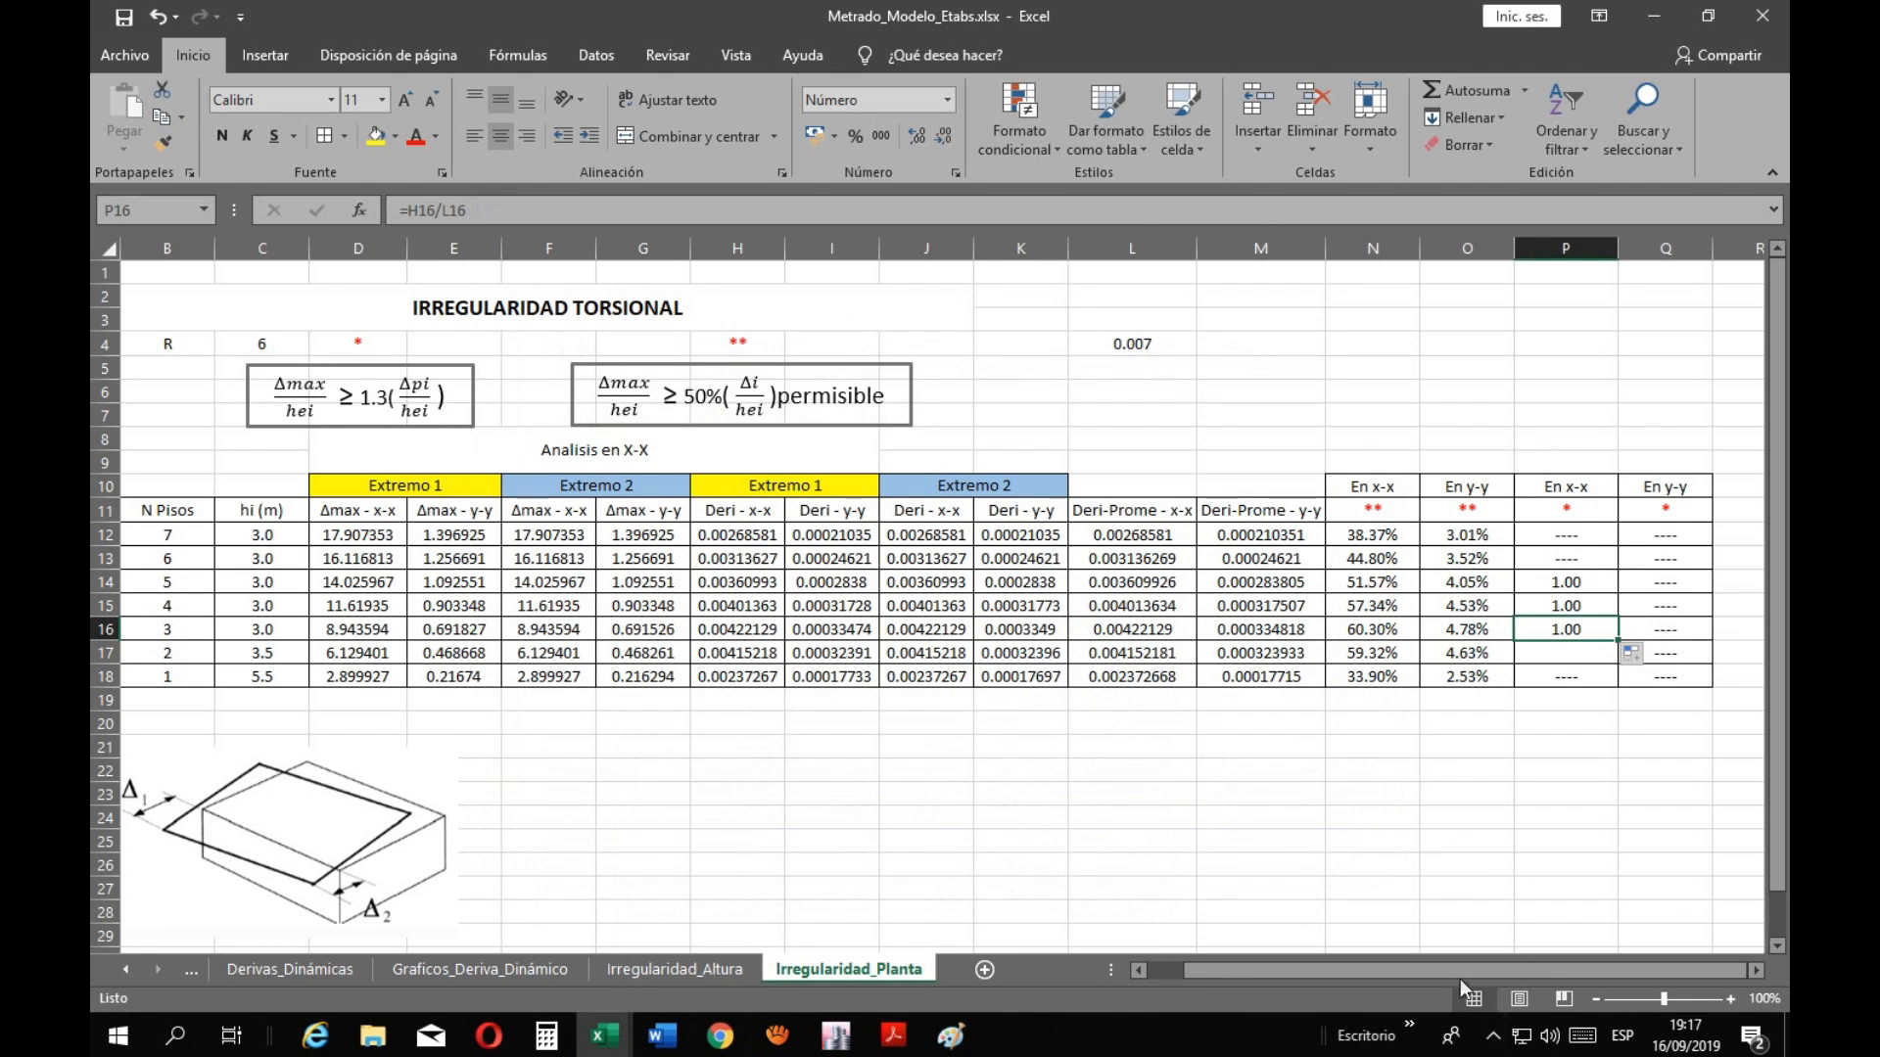
Widen column R slightly, beside the torsional irregularity table
left_click_drag(1456, 971, 1530, 969)
left_click(1631, 844)
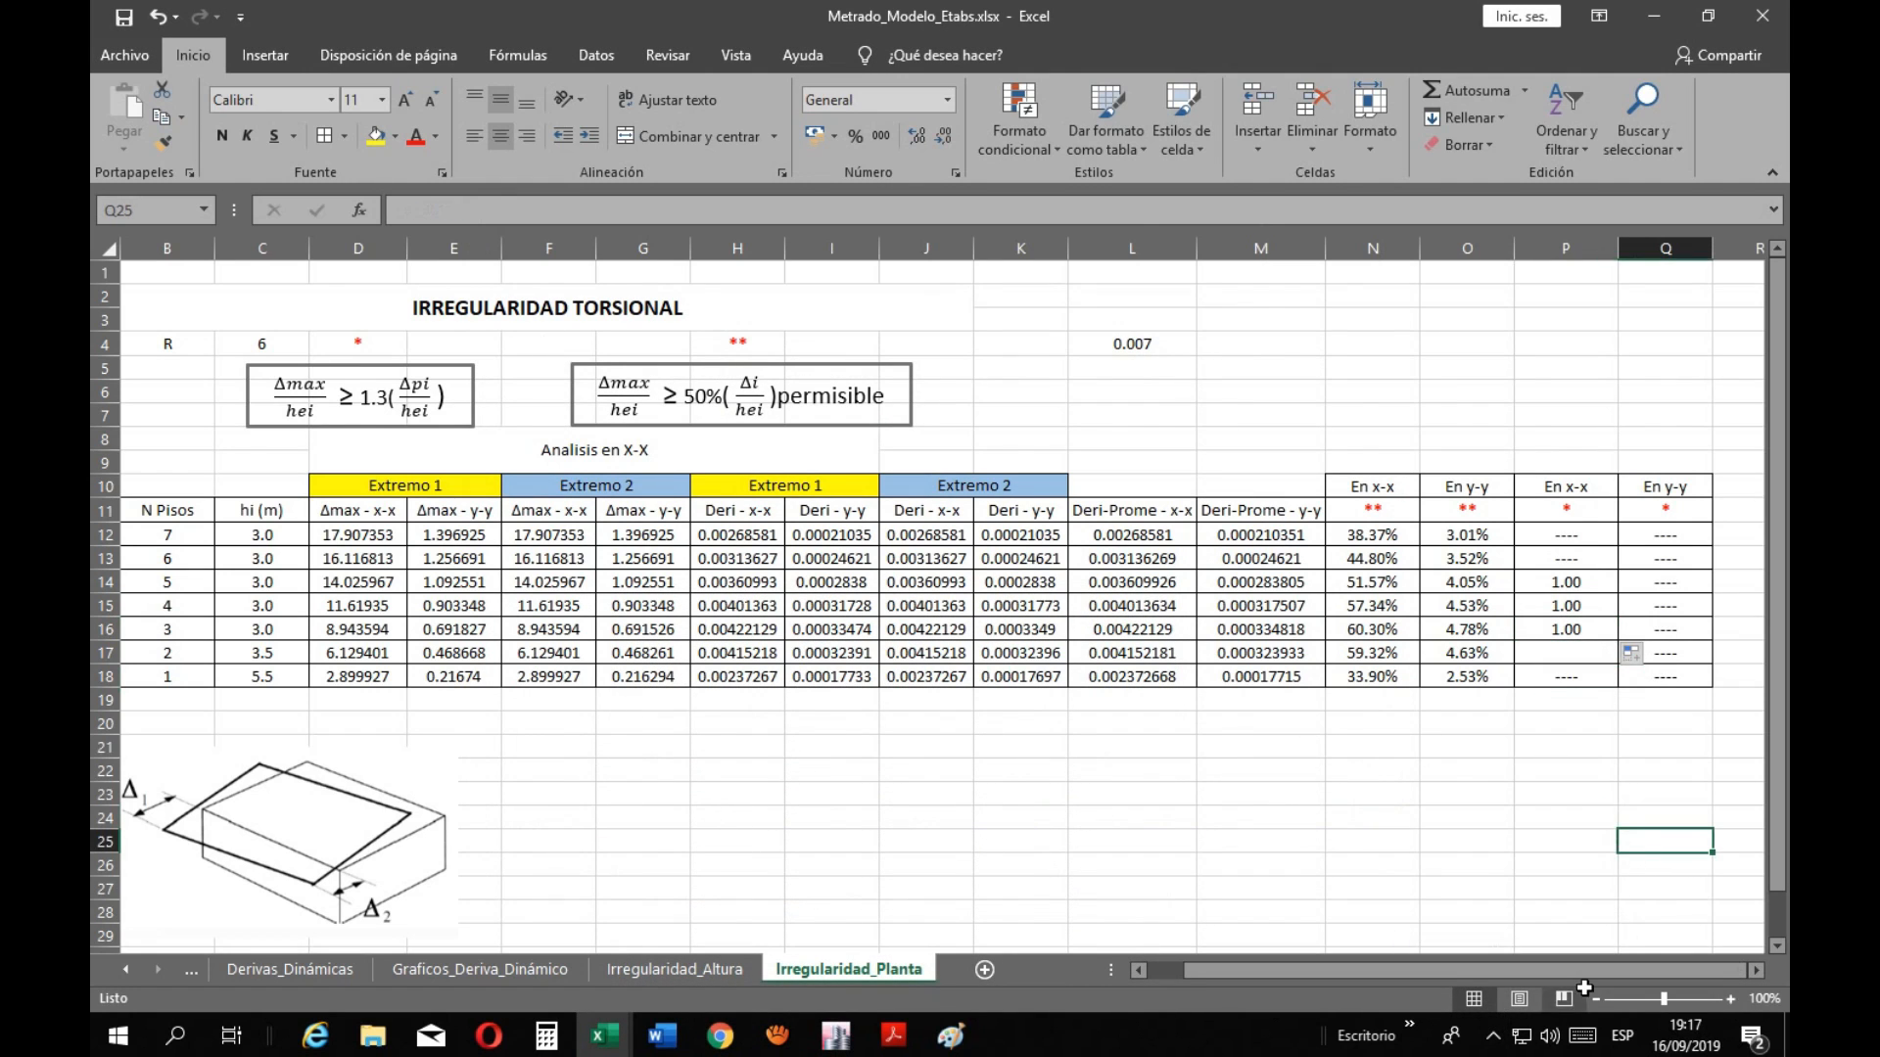
left_click(1750, 585)
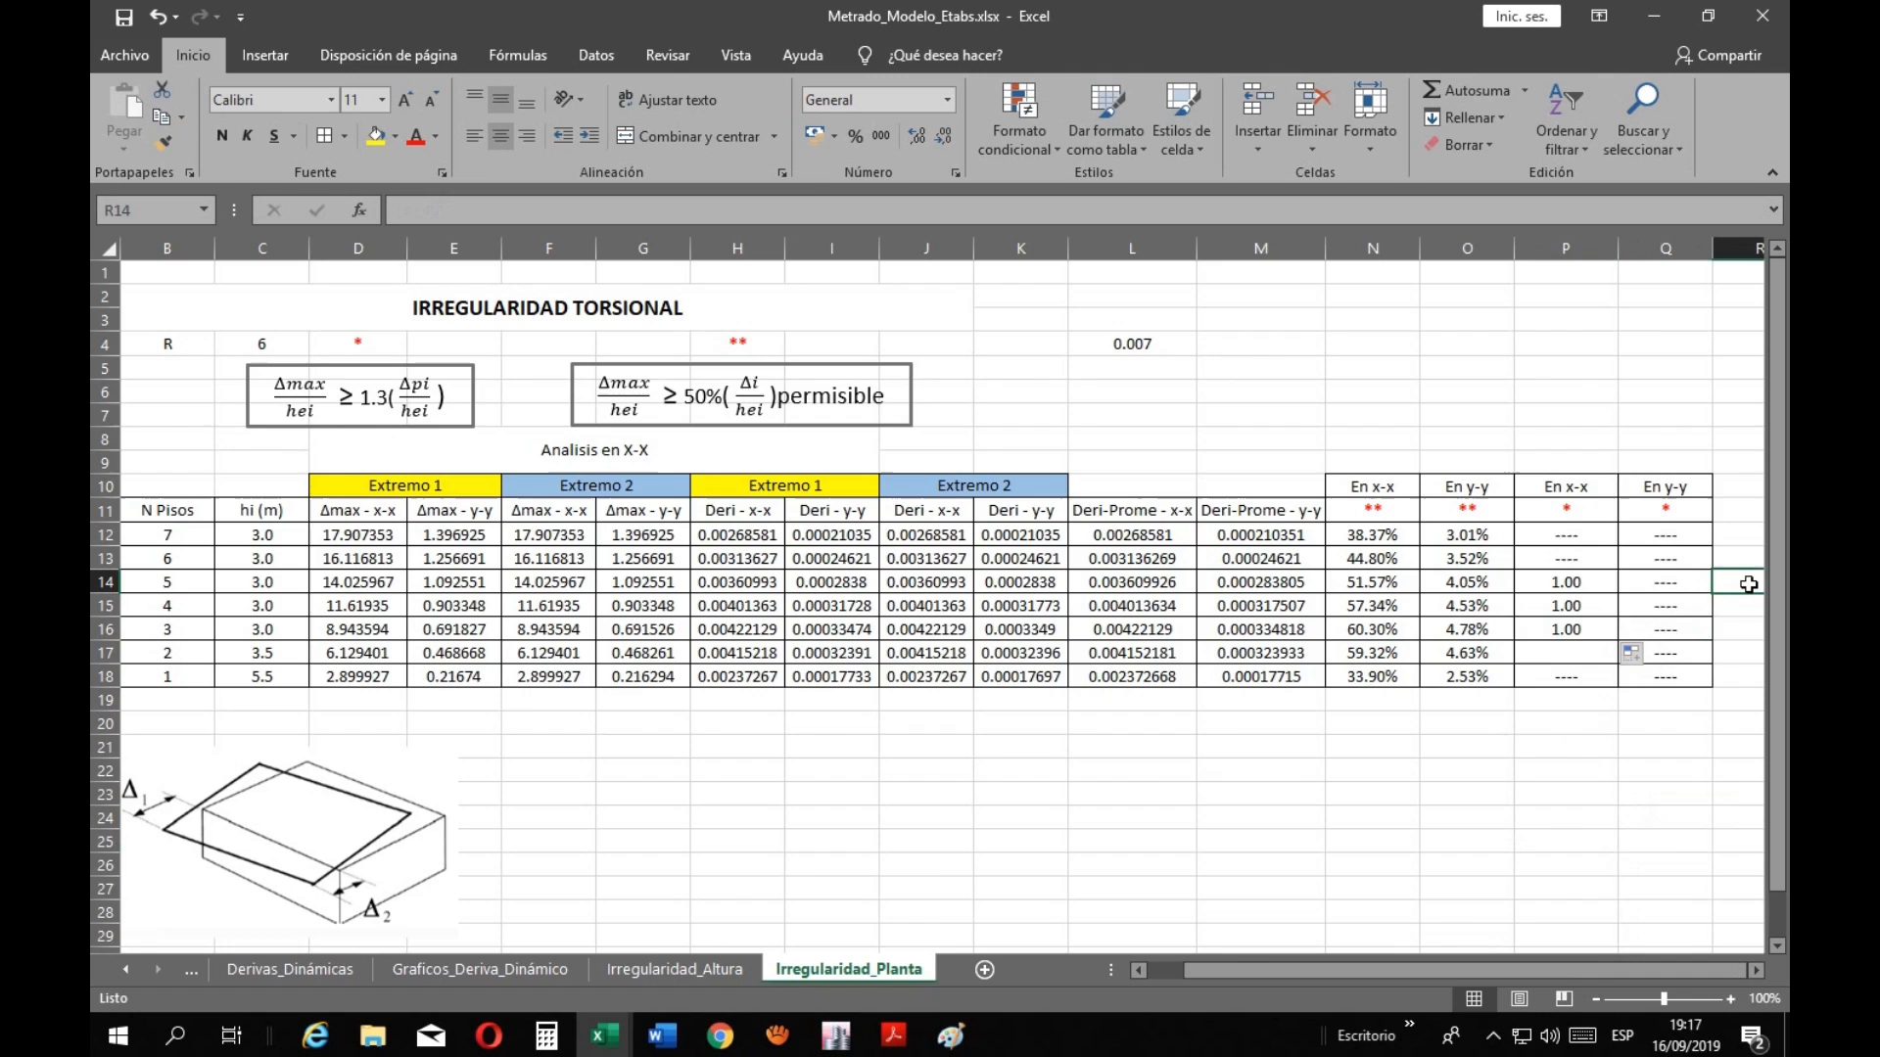
key("Right")
key("Right")
left_click(1559, 723)
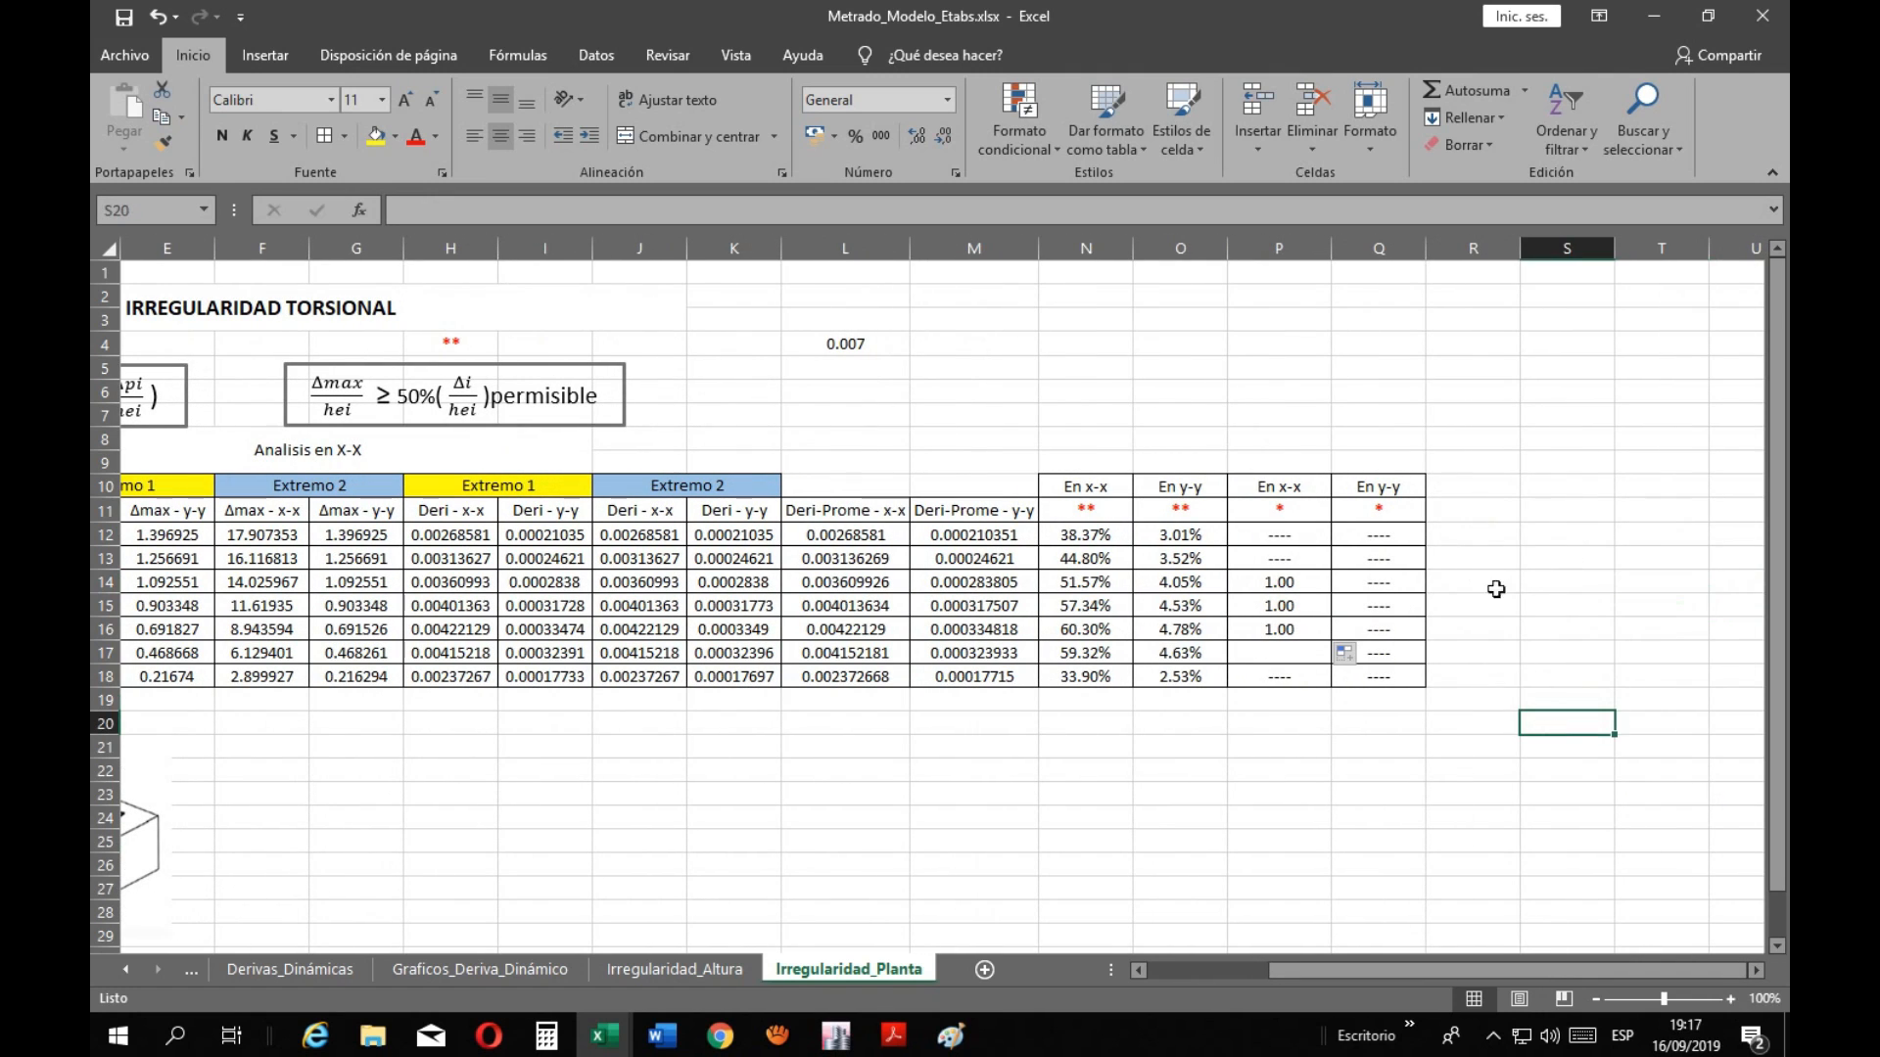
left_click(1474, 488)
left_click_drag(1525, 249, 1543, 248)
left_click(1508, 559)
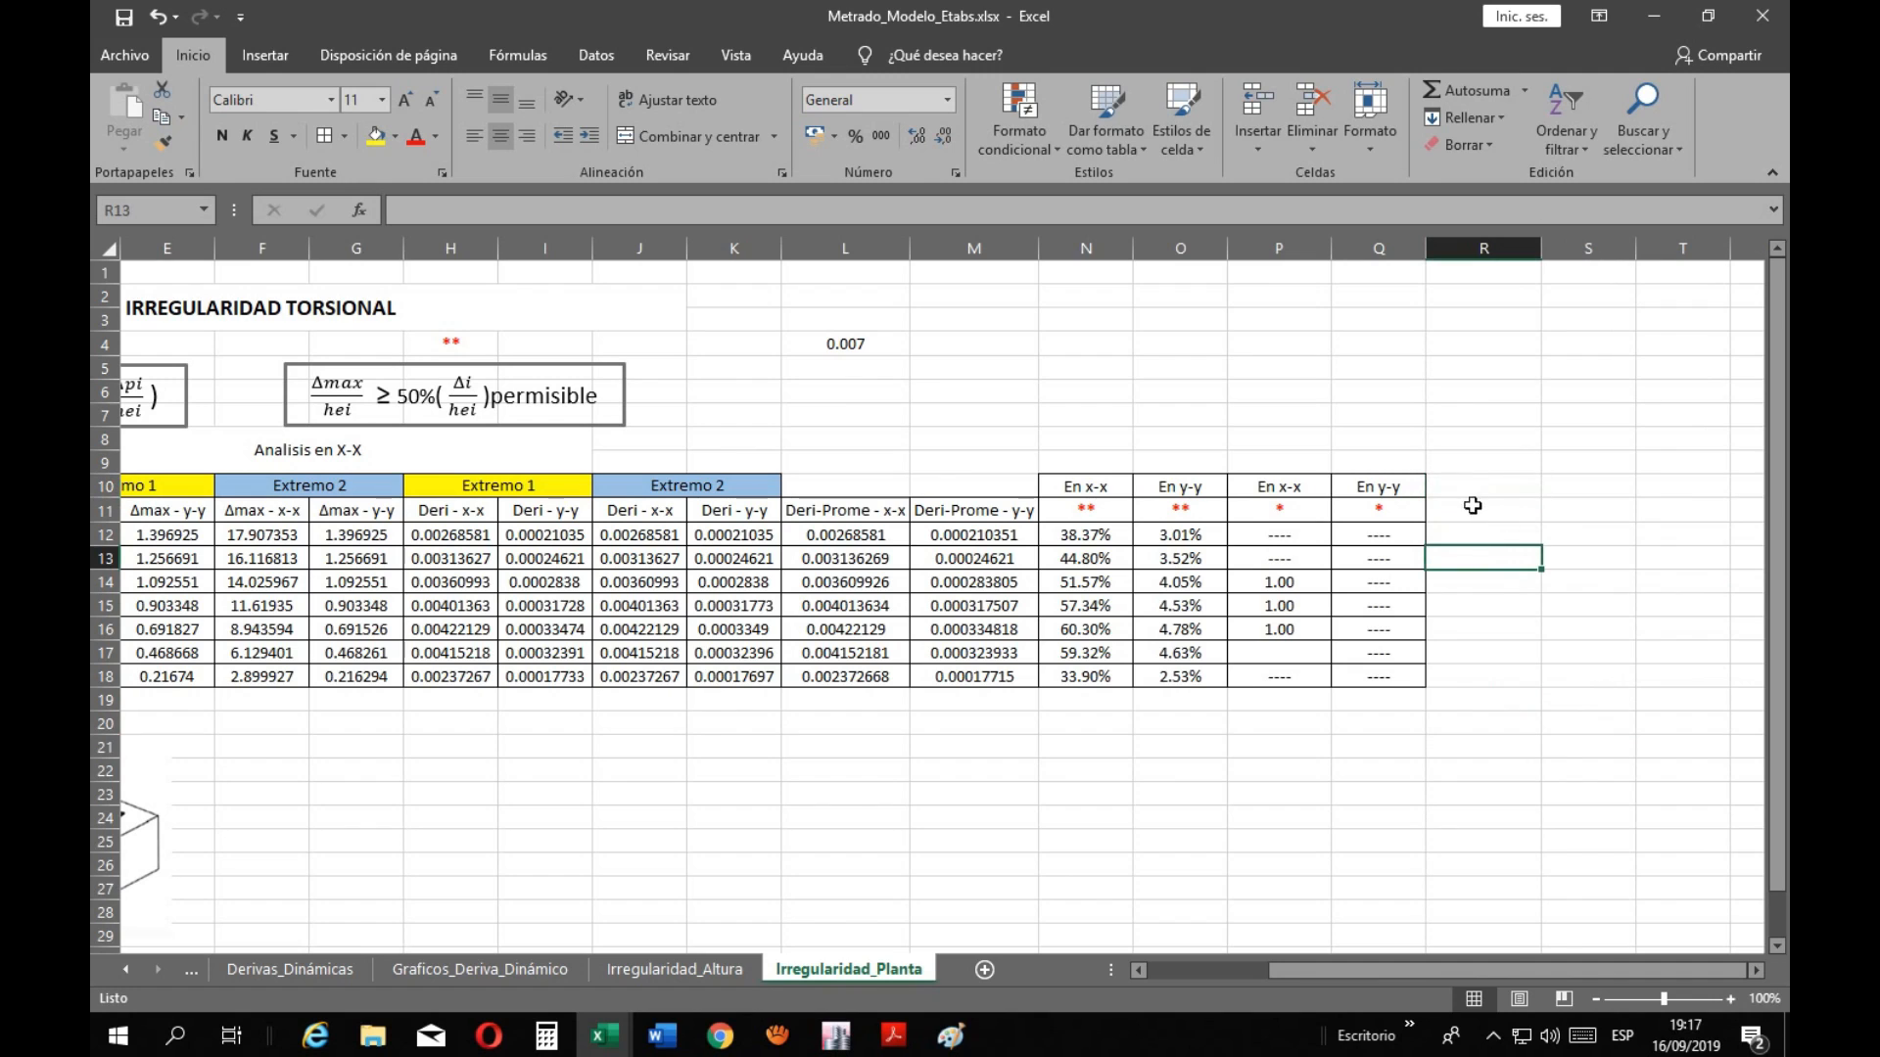
Apply borders to all cells in R12:R18, extending the floor rows by one column
left_click_drag(1474, 529, 1475, 676)
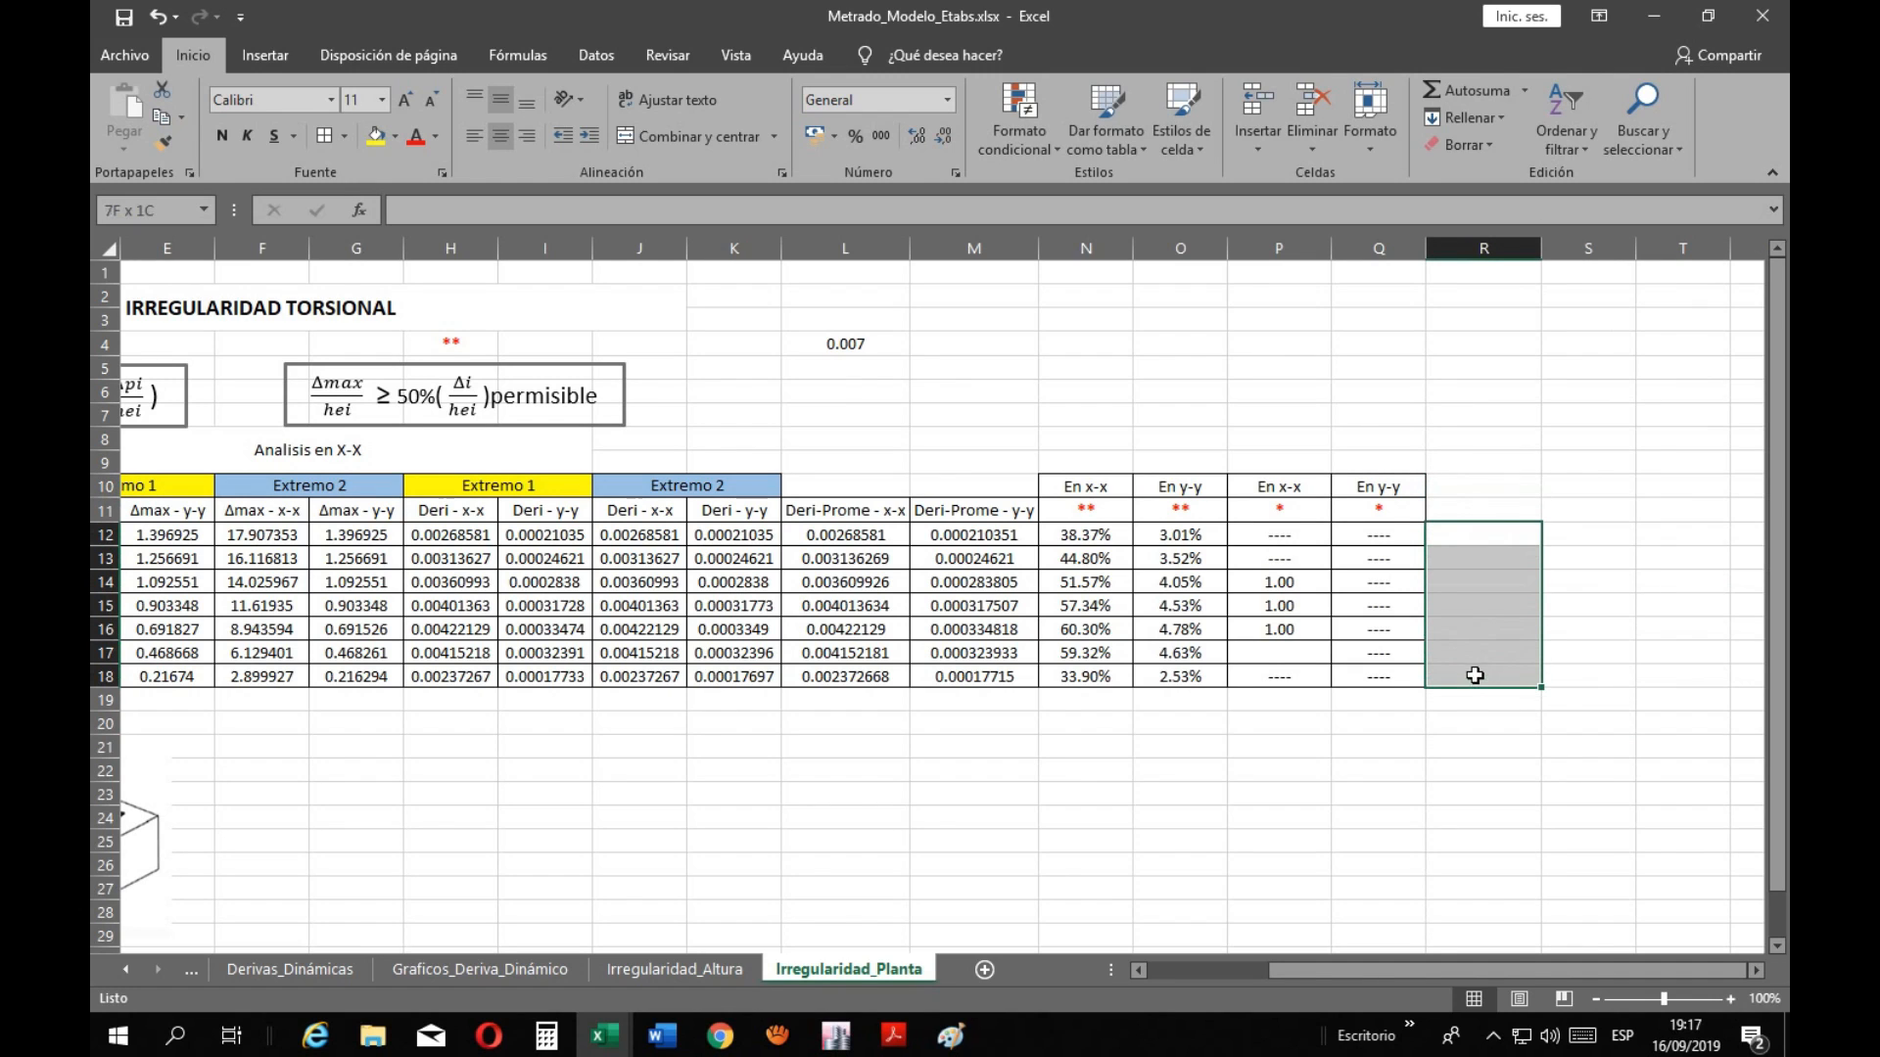
left_click(324, 136)
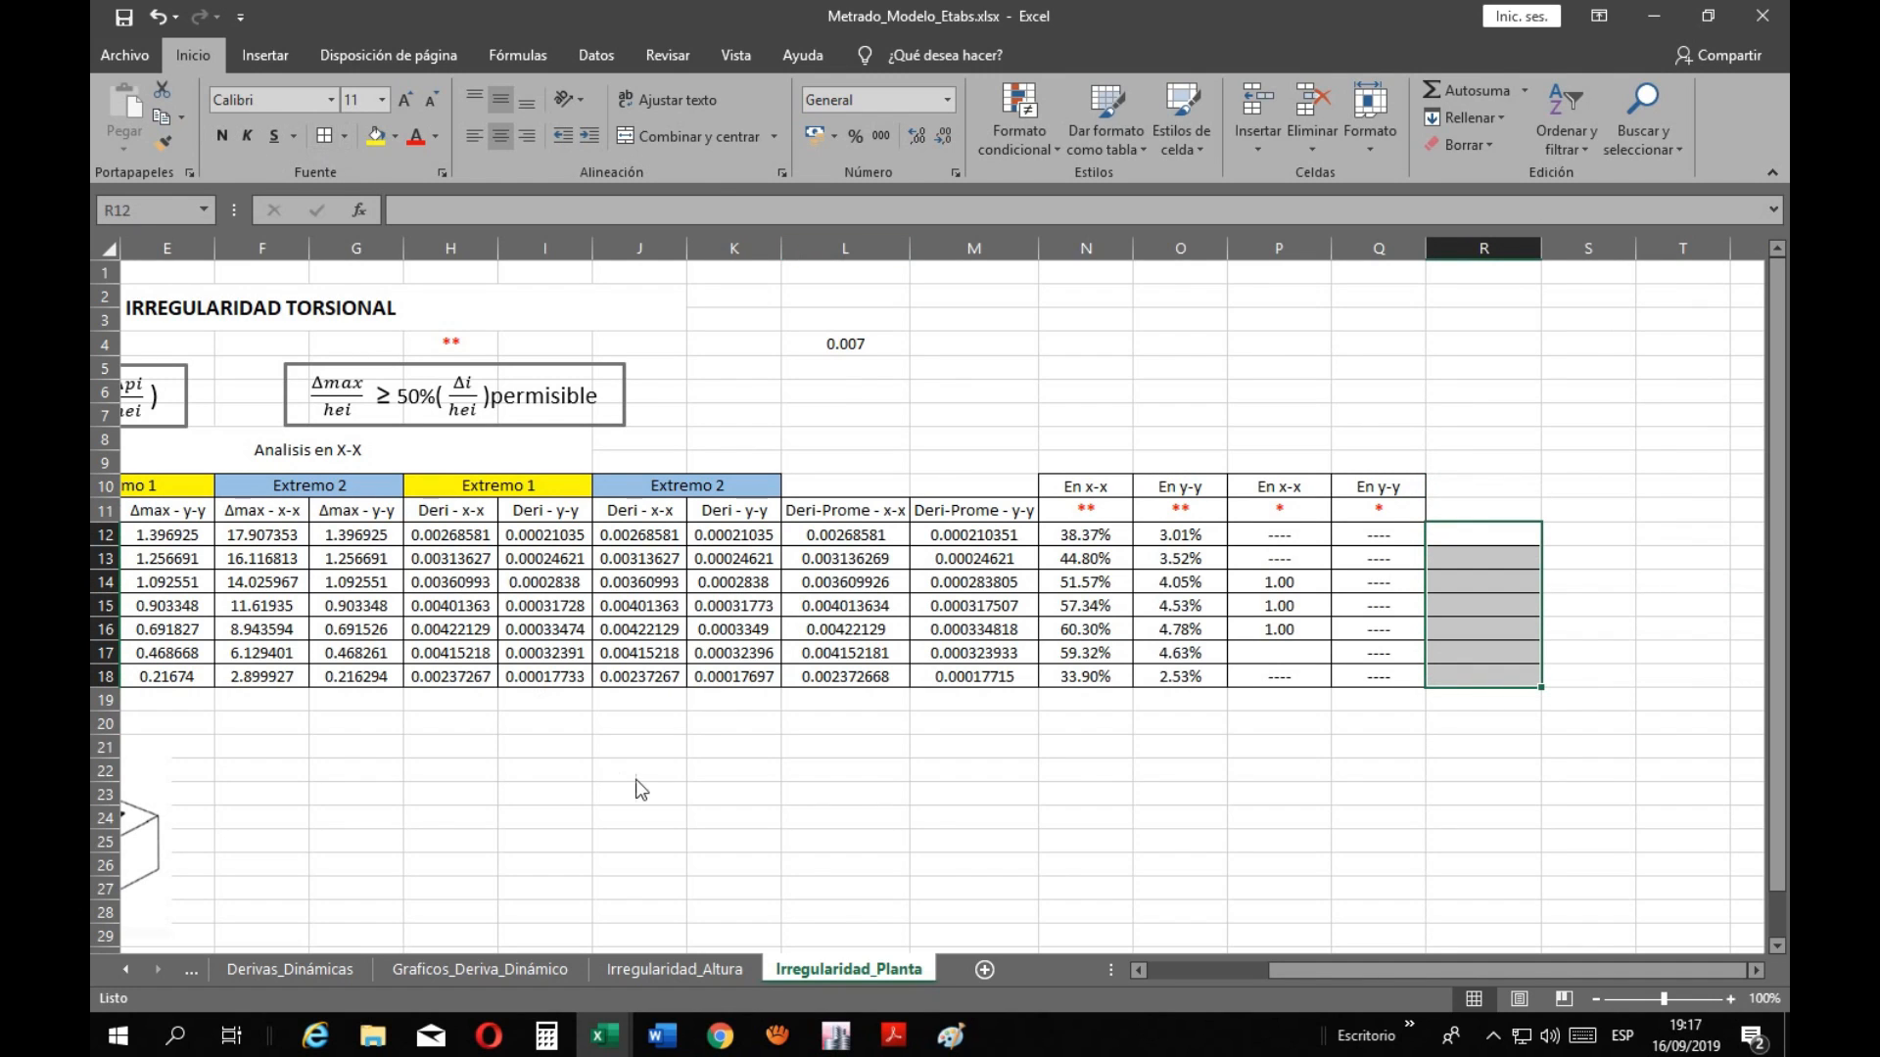
left_click(823, 794)
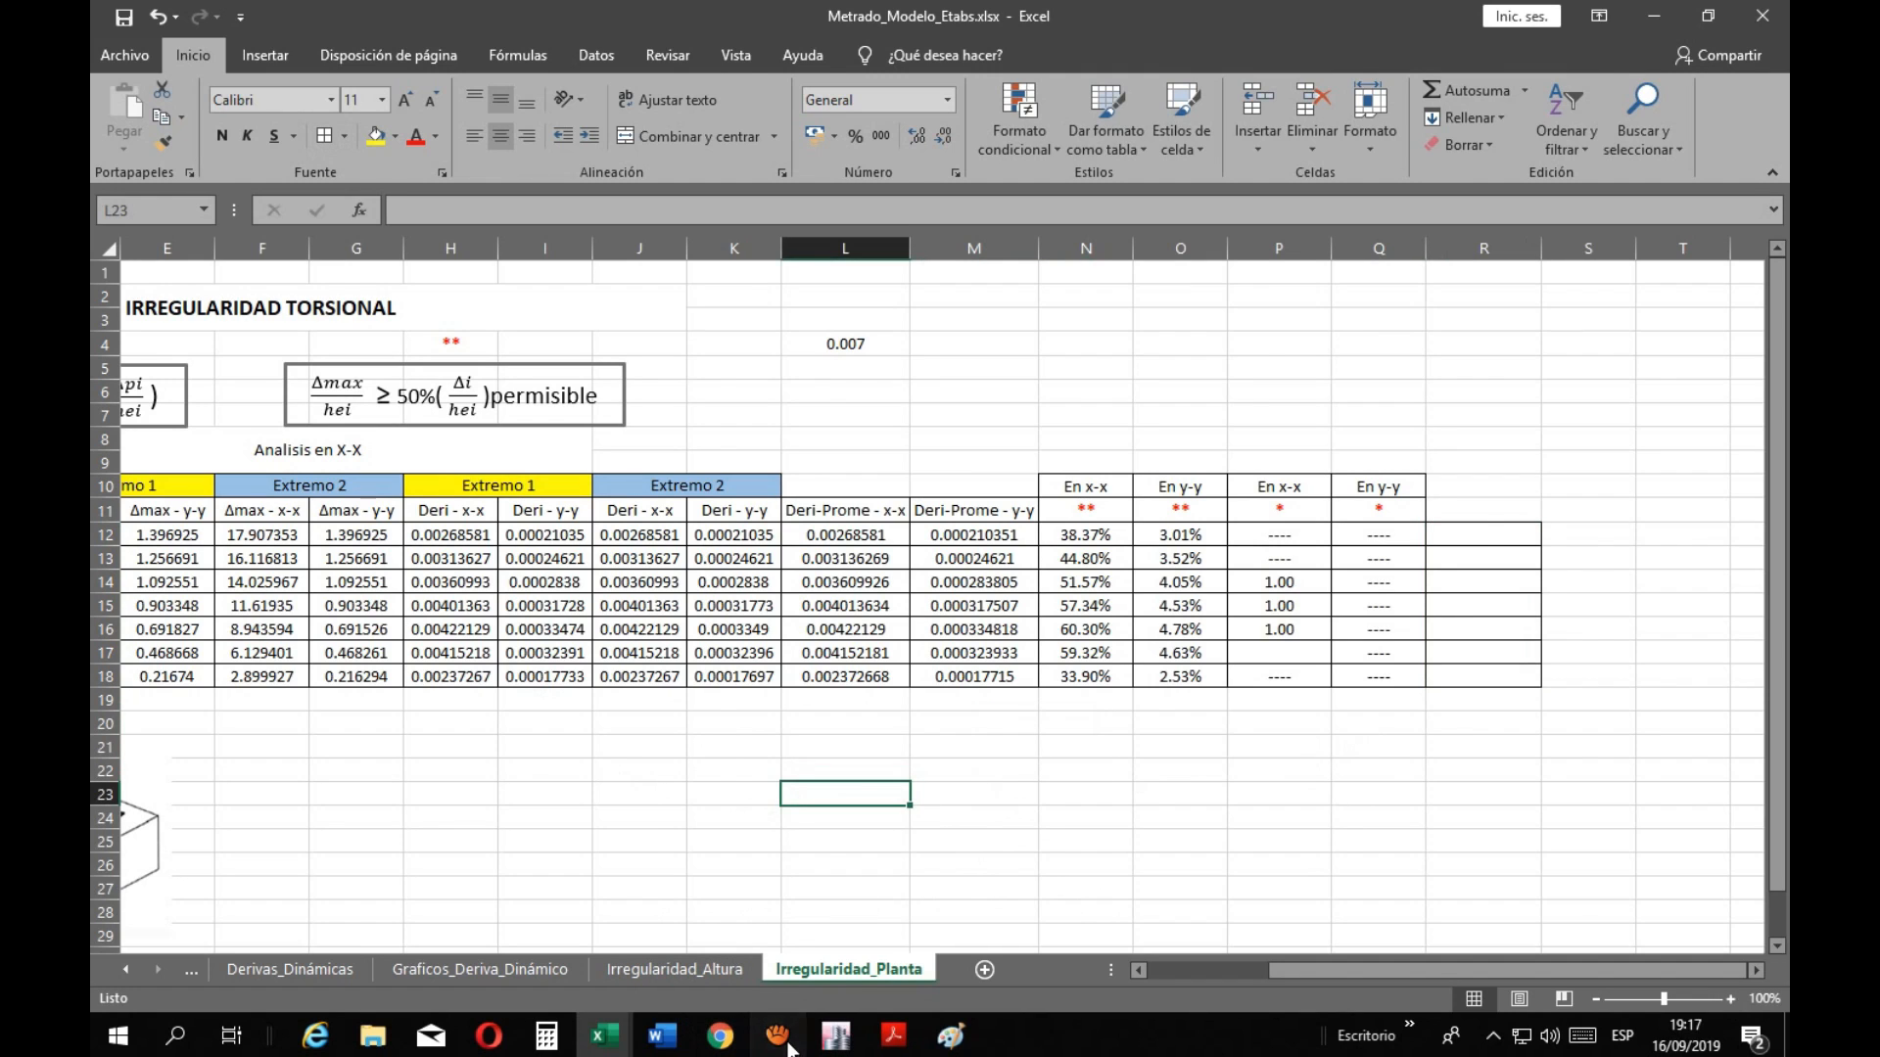
Review the En x-x ratio formulas in P14:P16 for floors 5, 4 and 3
left_click(1479, 530)
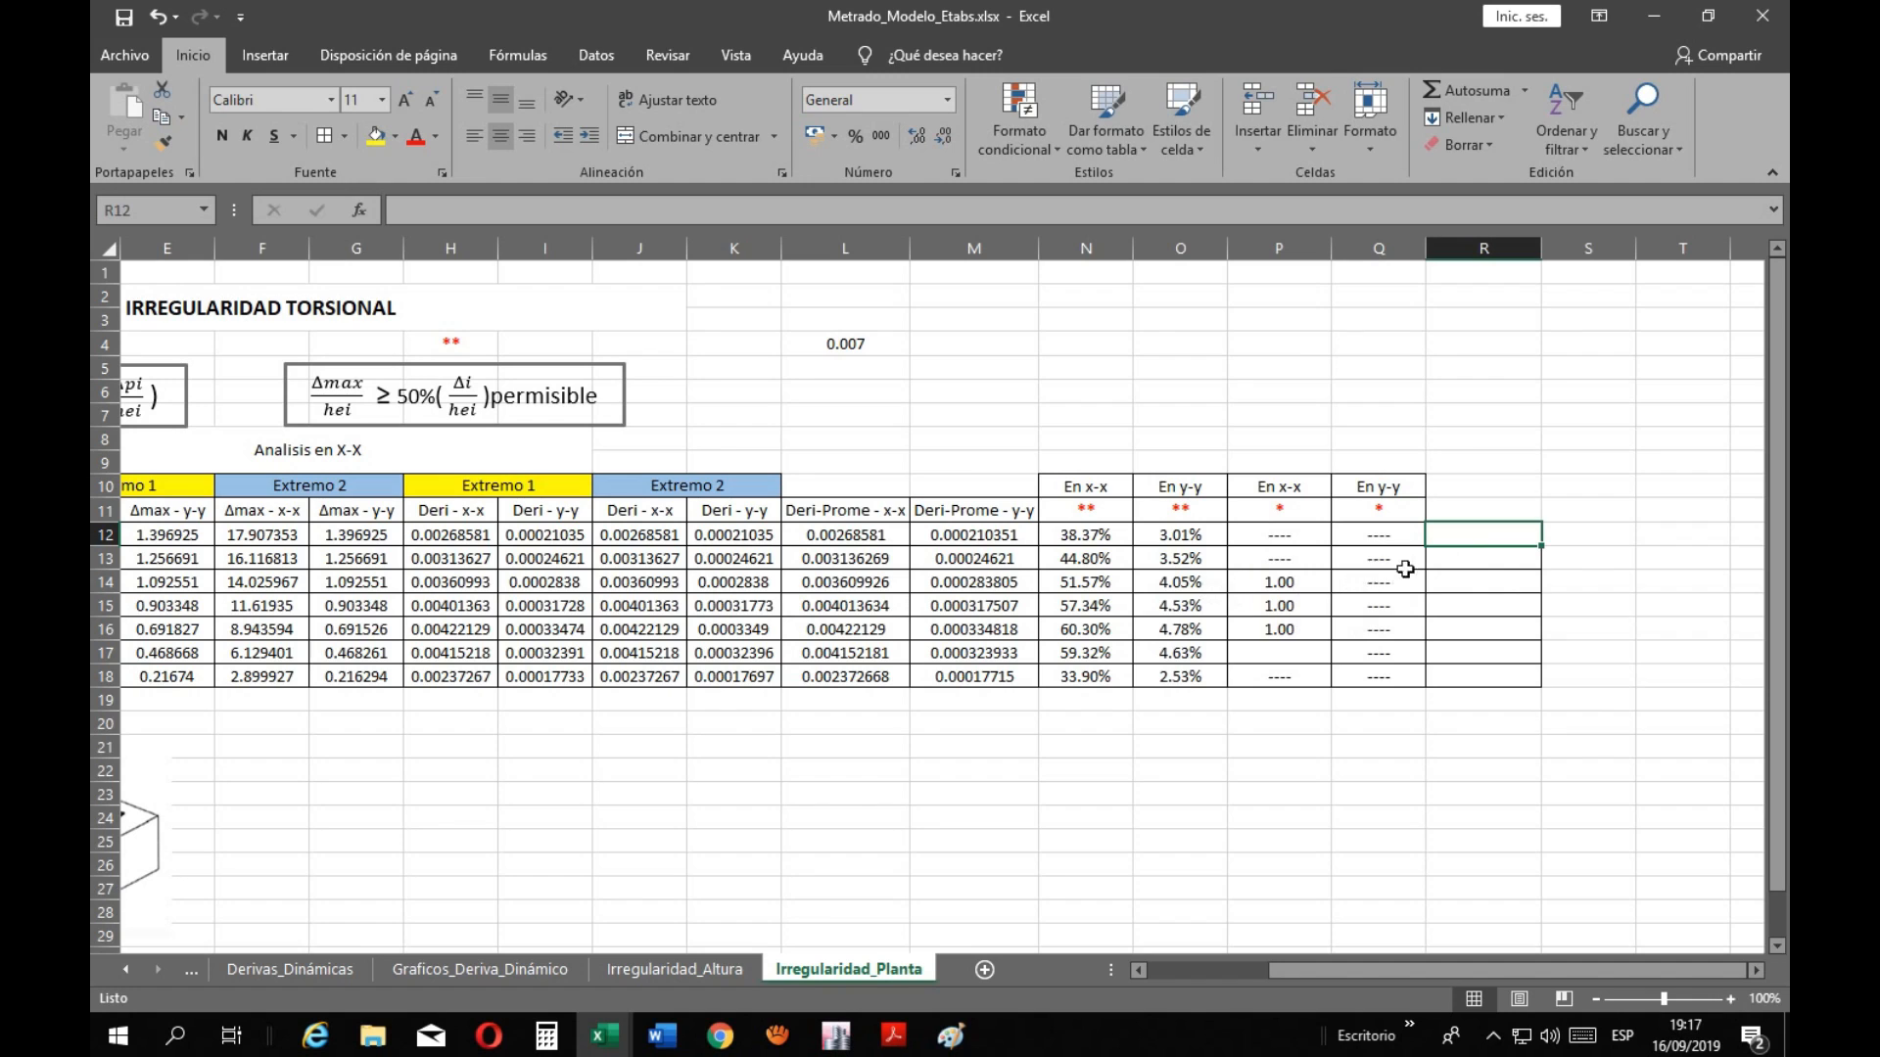
left_click(1291, 605)
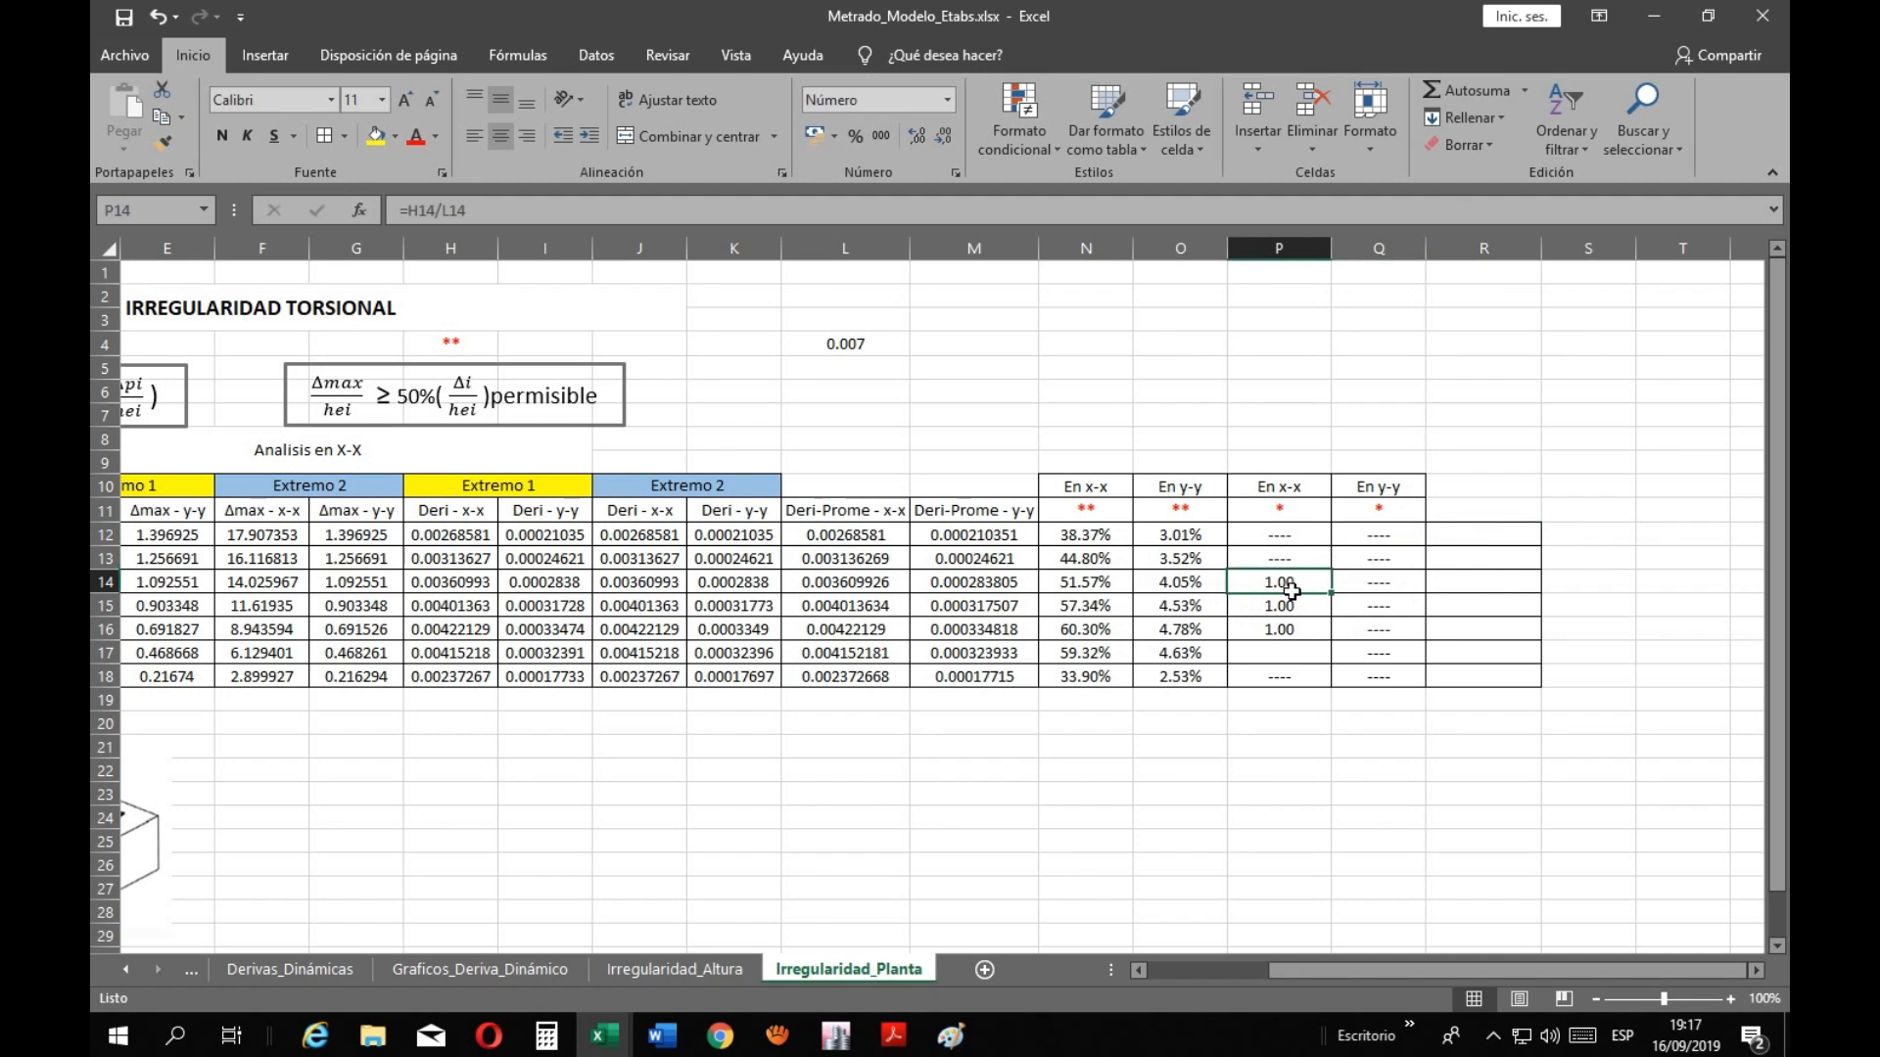
left_click(1298, 632)
left_click(1302, 591)
left_click(1305, 611)
left_click(1310, 630)
Copy the ¿Presenta? column R12:R19 from Irregularidad_Altura into Irregularidad_Planta, starting at R11
left_click(662, 972)
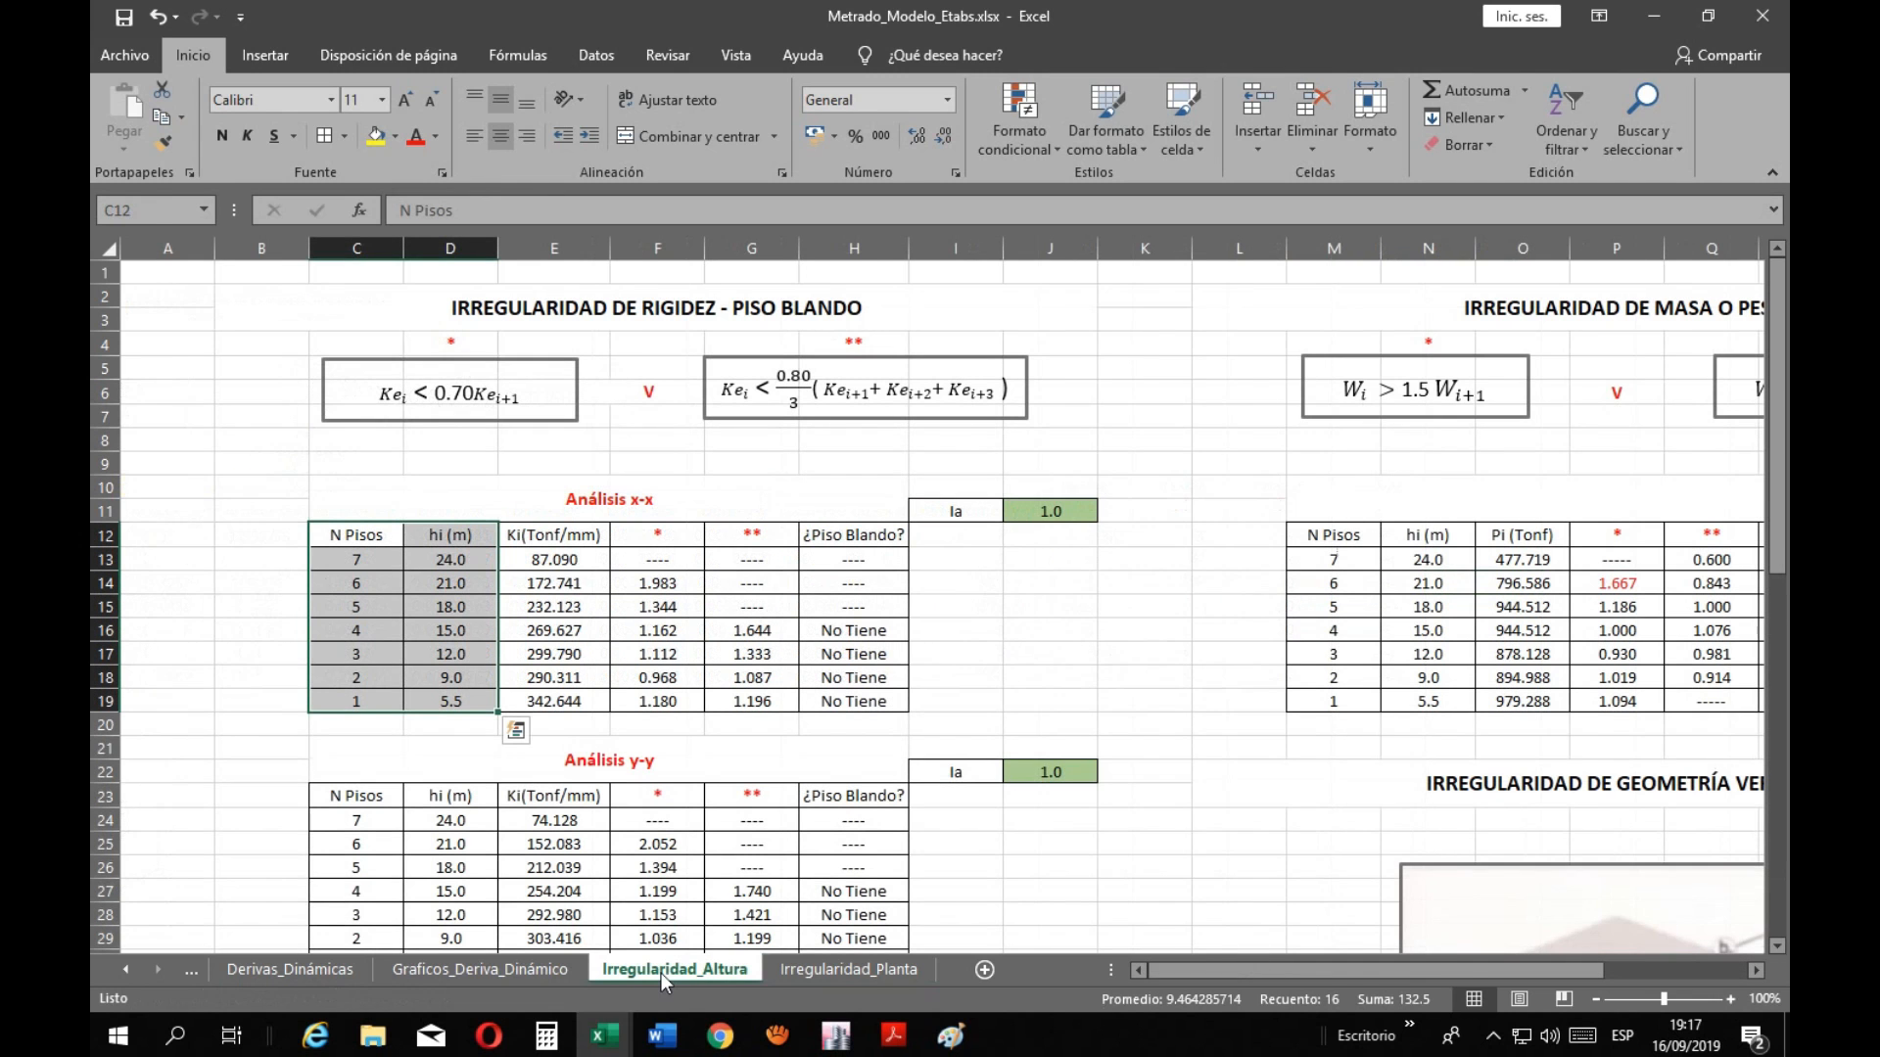
scroll(1132, 776, "down", 1)
left_click_drag(1314, 970, 1402, 969)
left_click_drag(1532, 466, 1537, 630)
key("ctrl+c")
left_click(848, 969)
left_click_drag(1463, 517, 1467, 674)
key("ctrl+v")
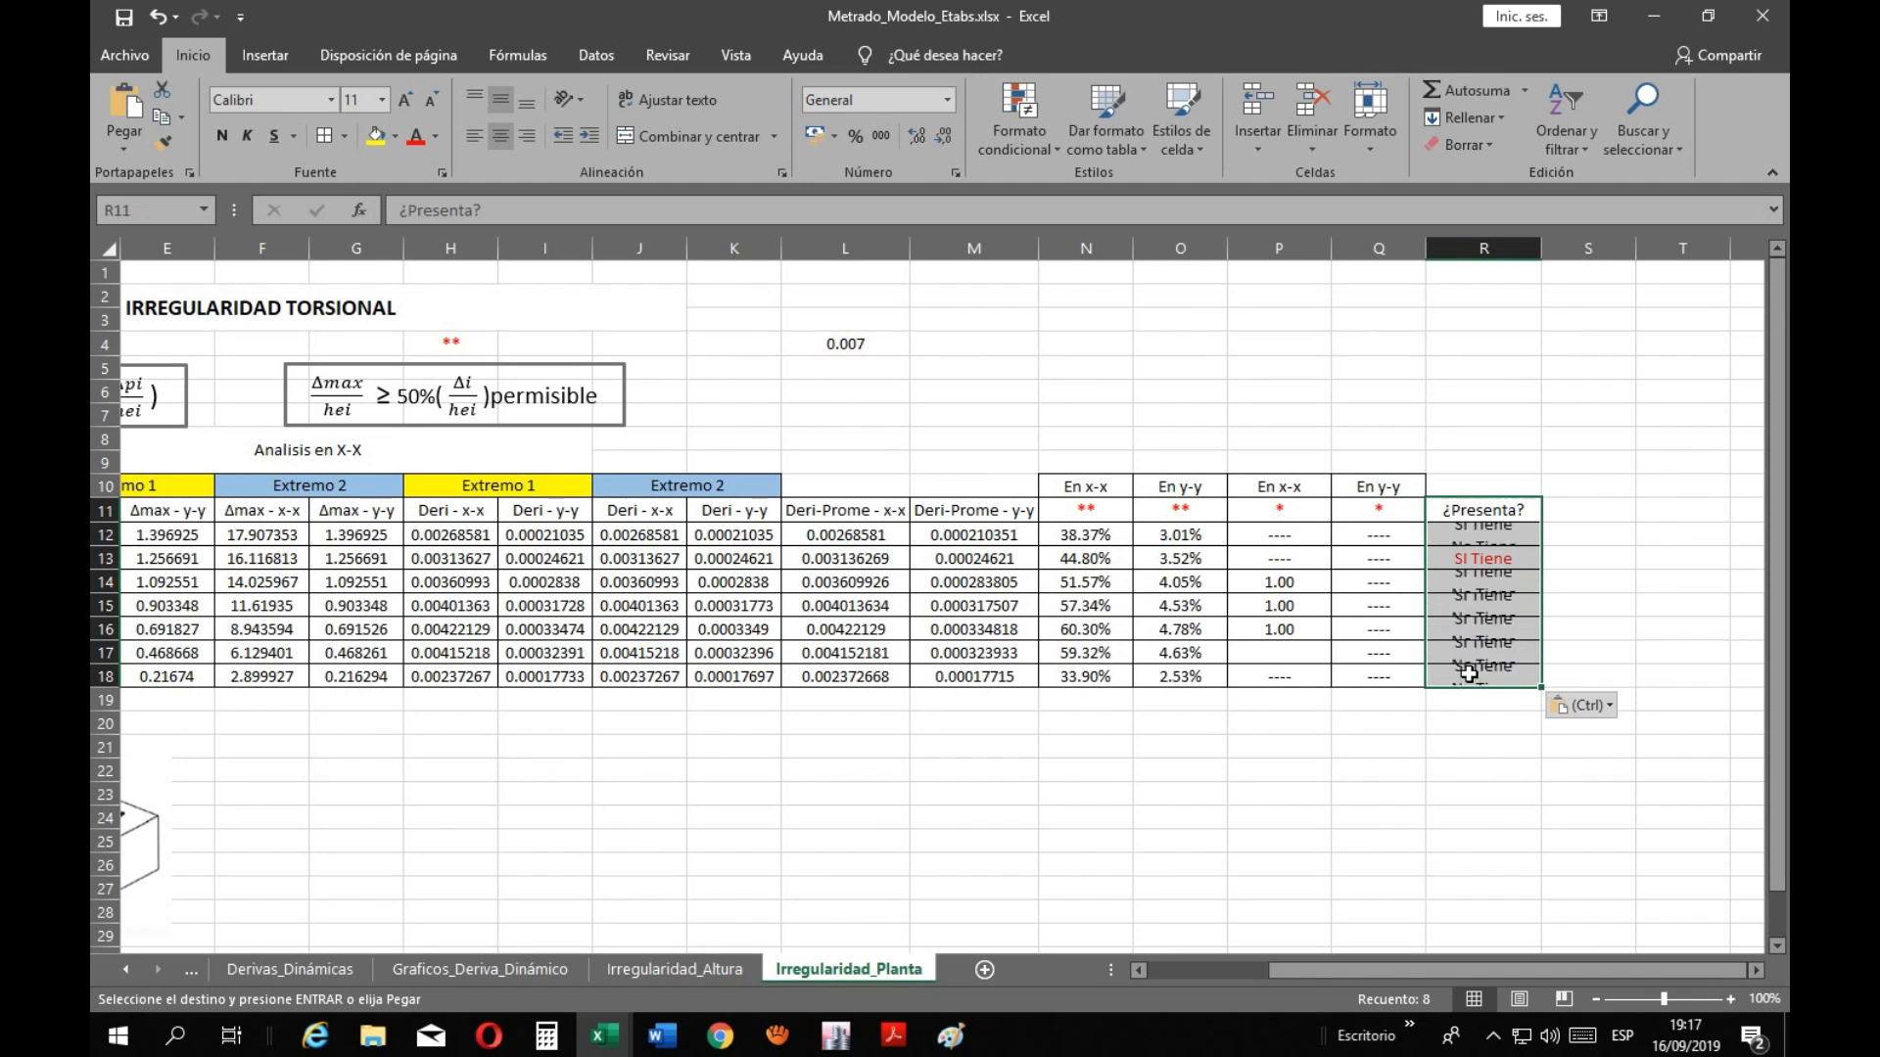
left_click(1471, 789)
Replace the ¿Presenta? results in R12:R18 with the plain text "No Tiene" and save the workbook
left_click(1471, 539)
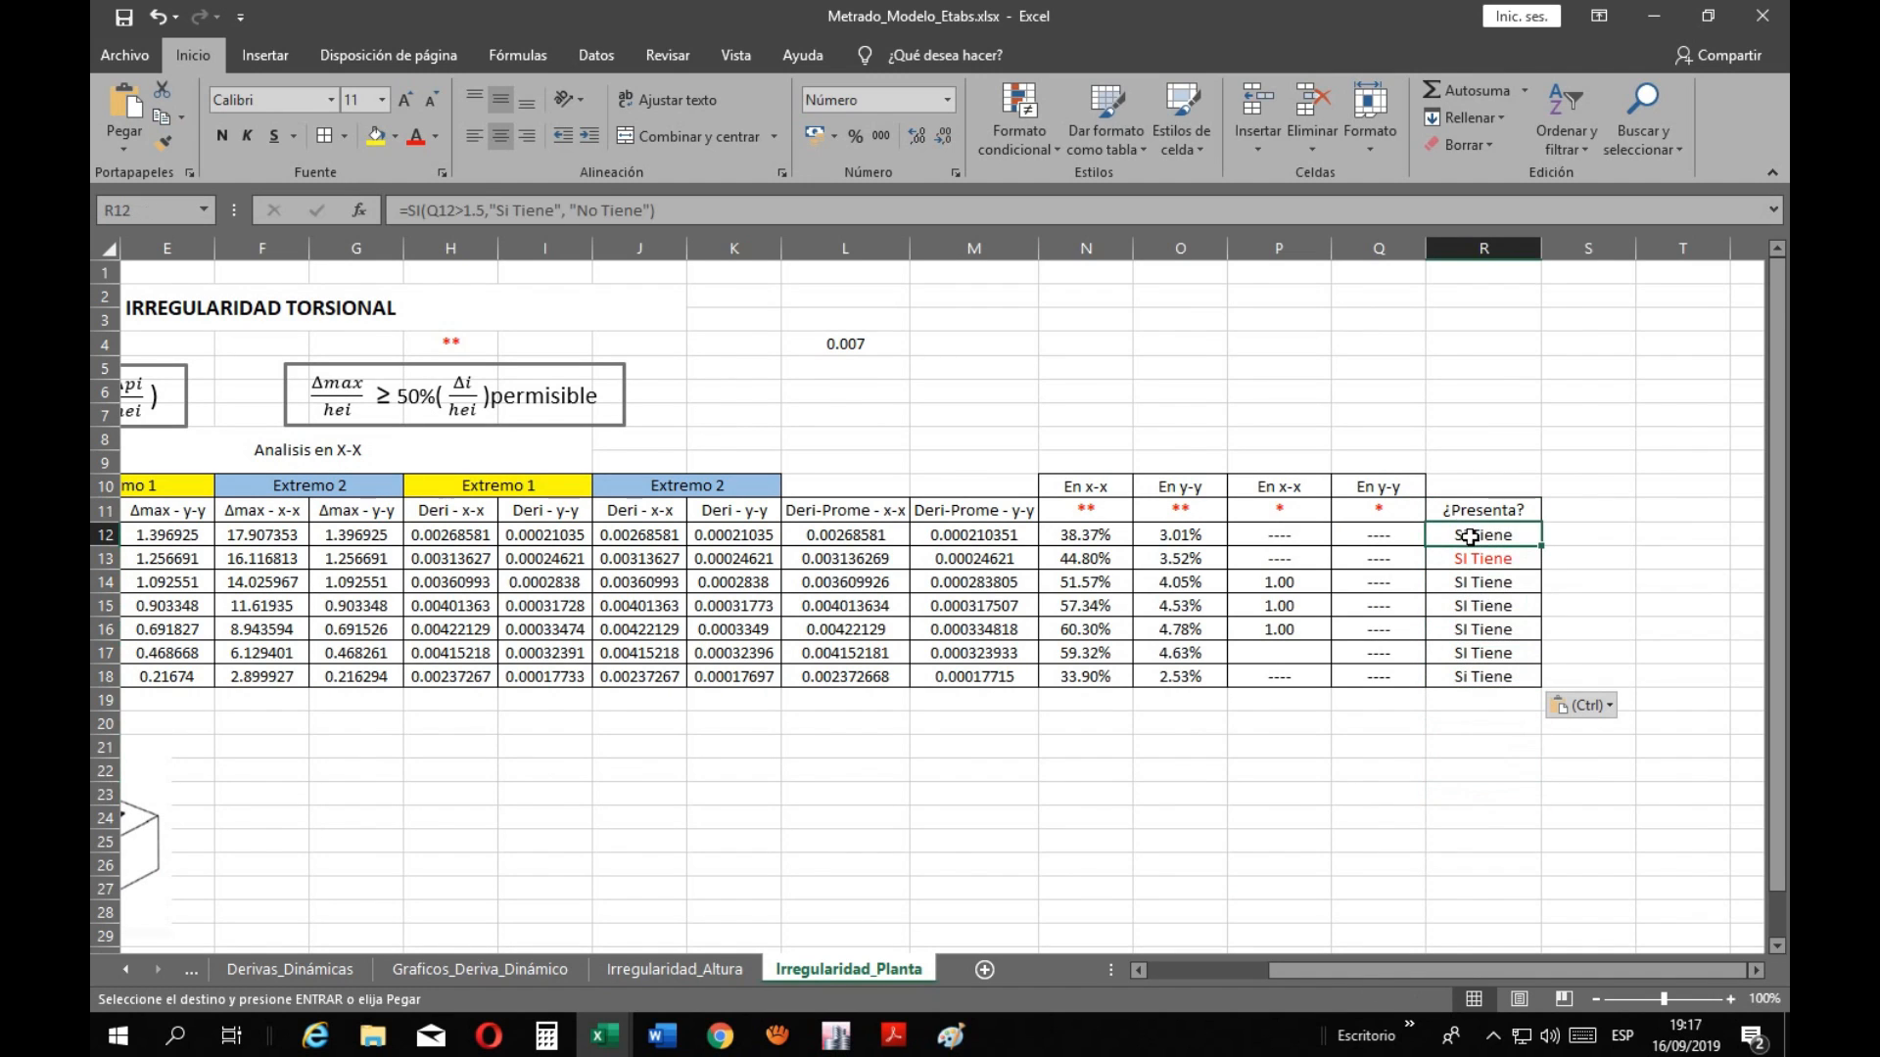
left_click(1472, 763)
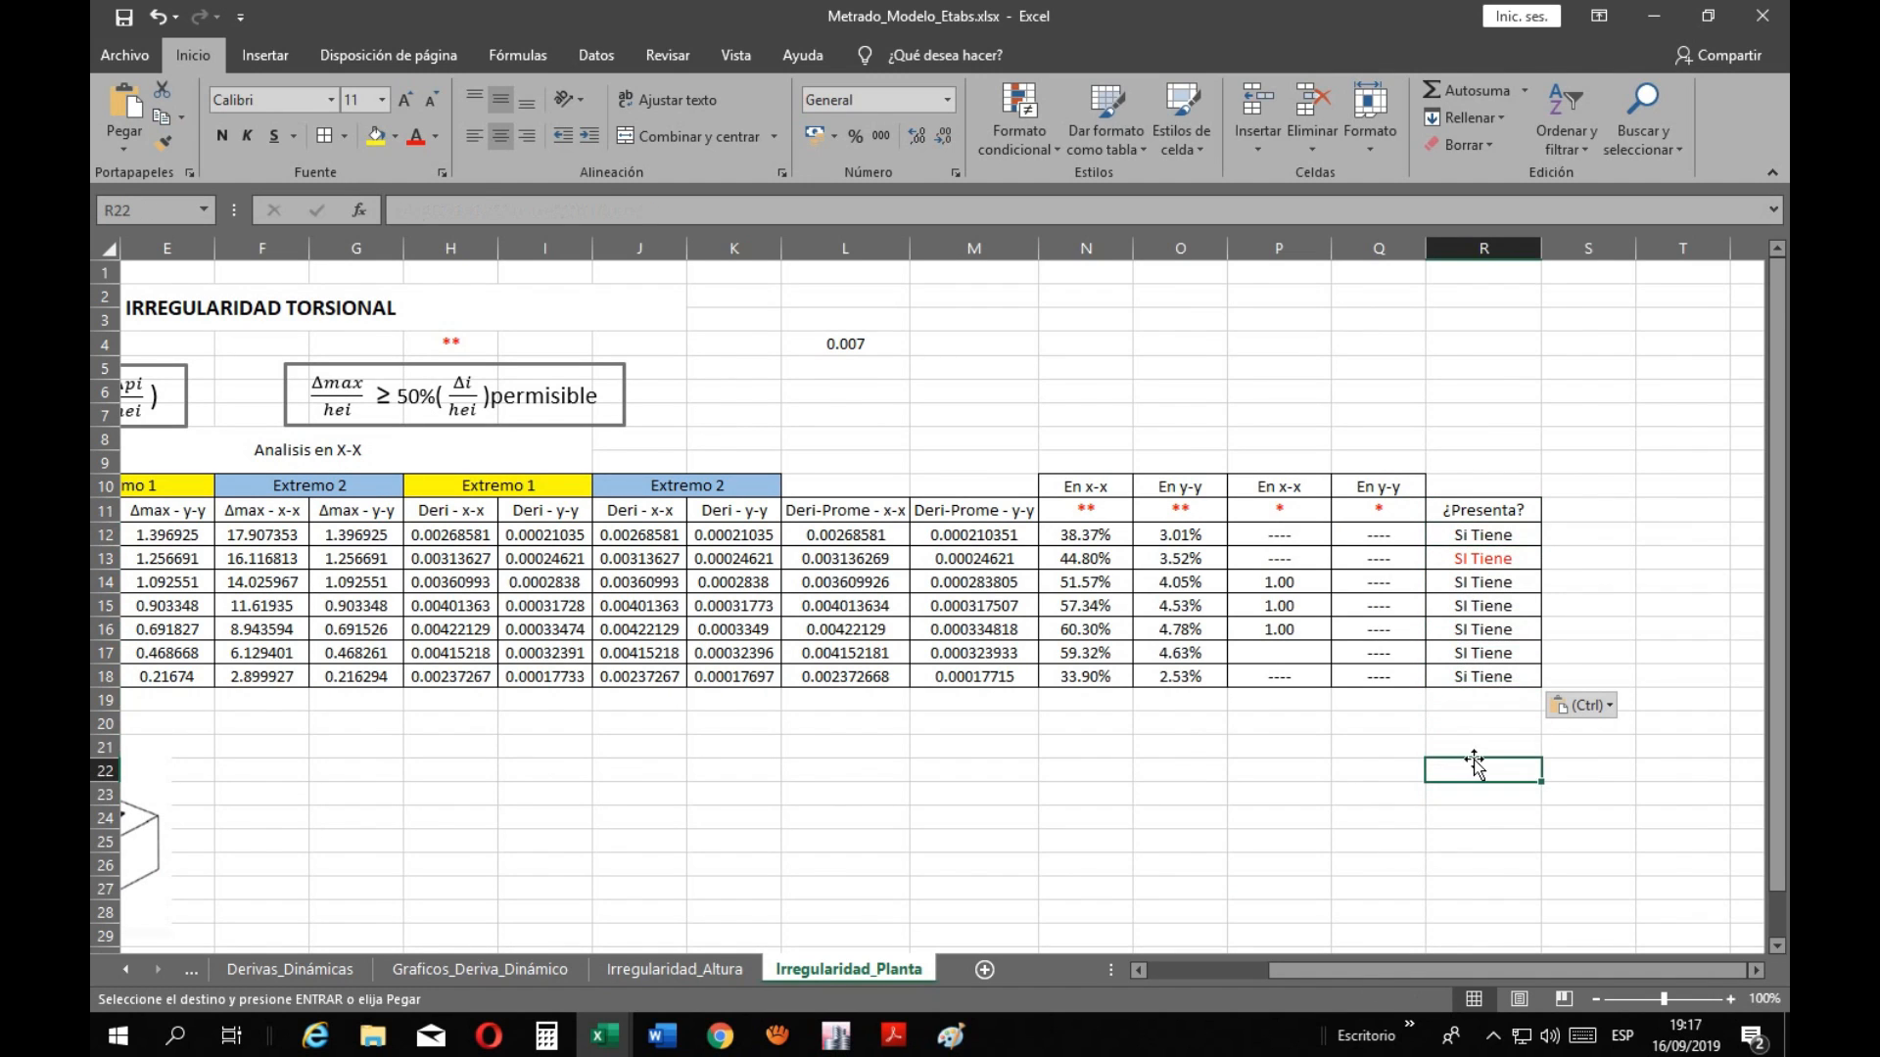
left_click(1486, 538)
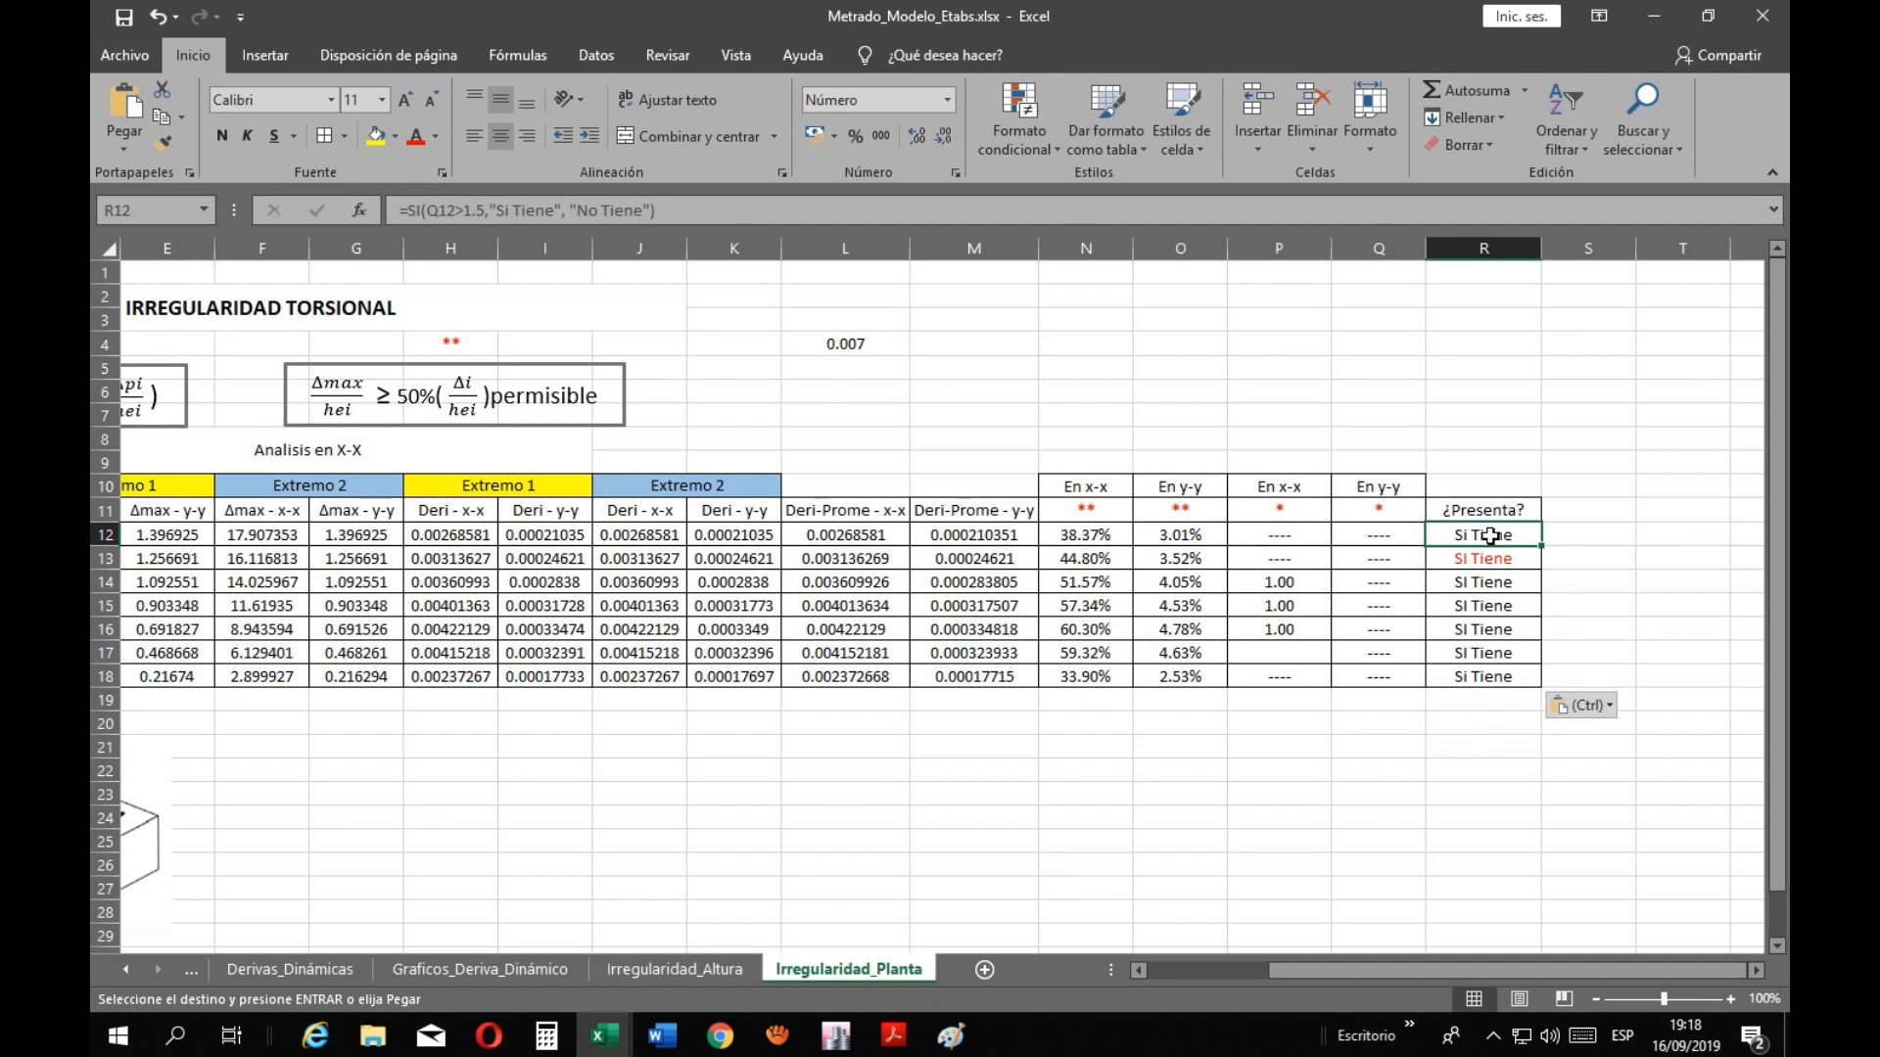
type("N")
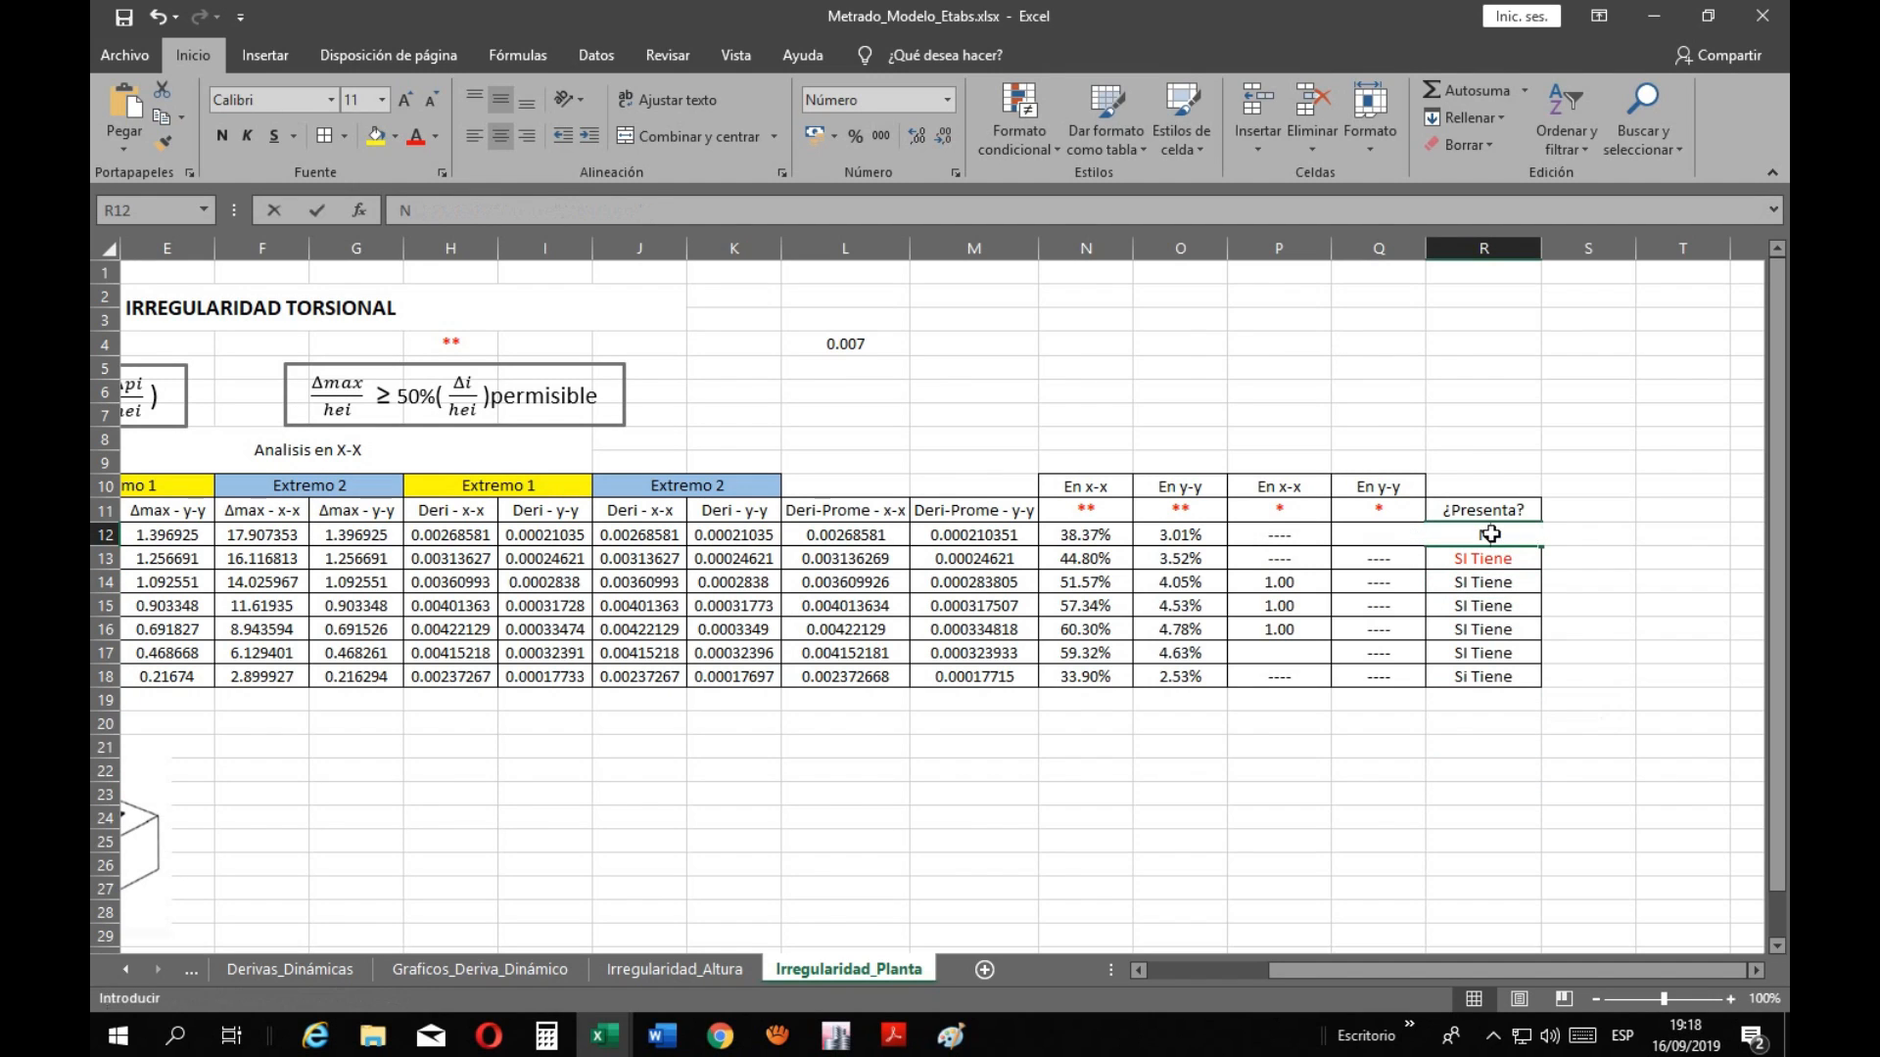
type("o Tiene")
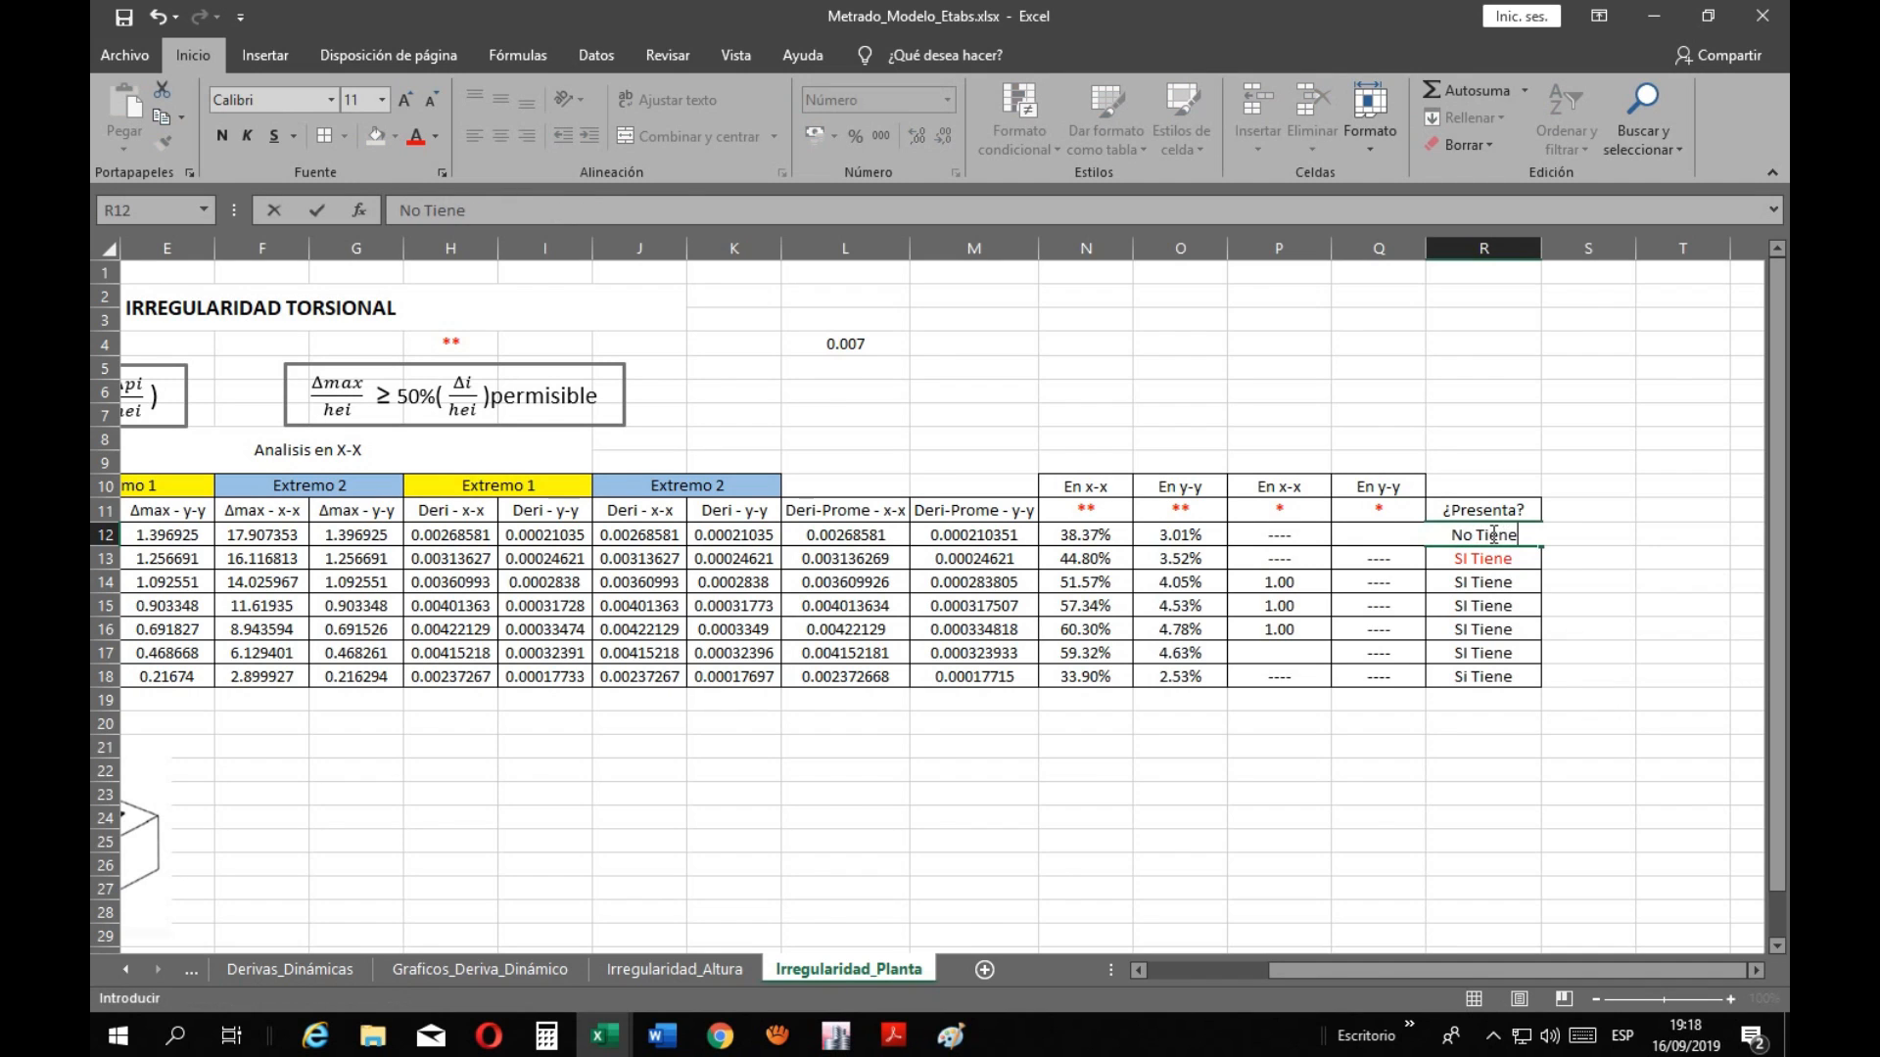
key("Return")
left_click(1491, 535)
key("ctrl+c")
left_click_drag(1488, 558, 1507, 683)
key("ctrl+v")
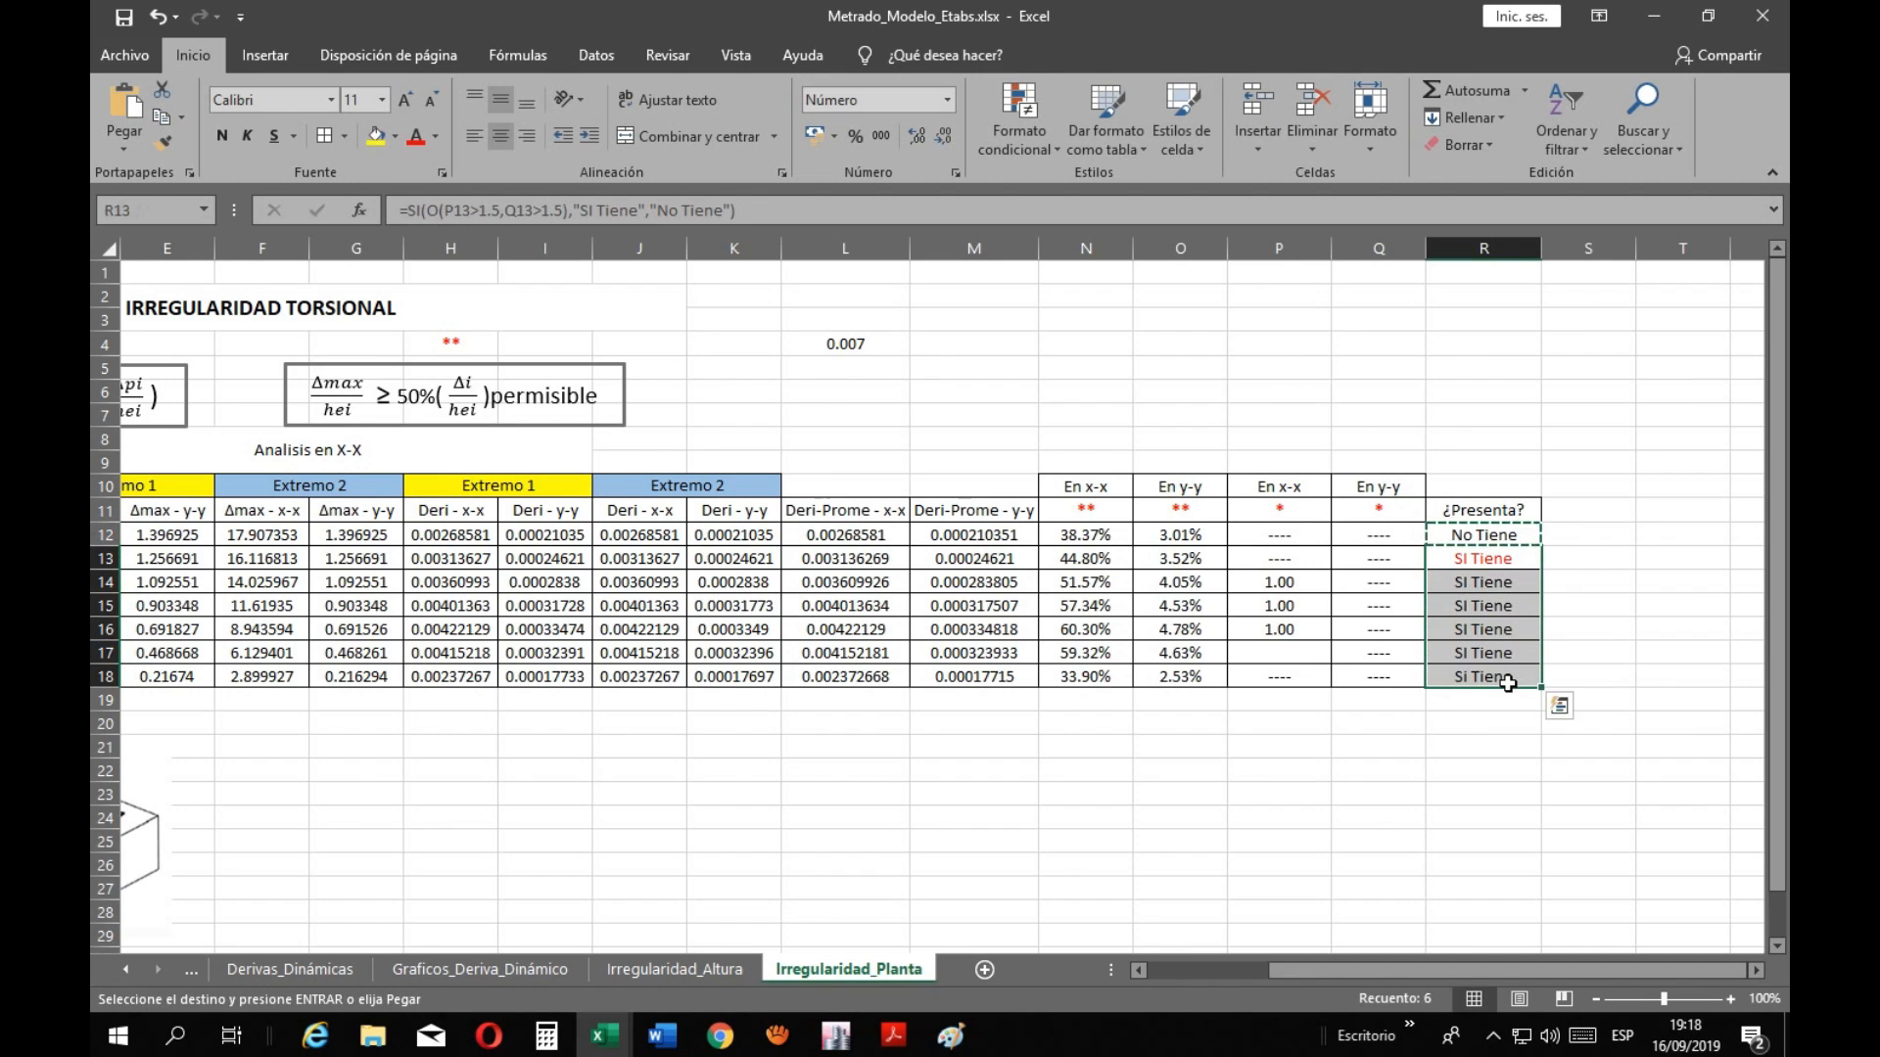
left_click(1282, 837)
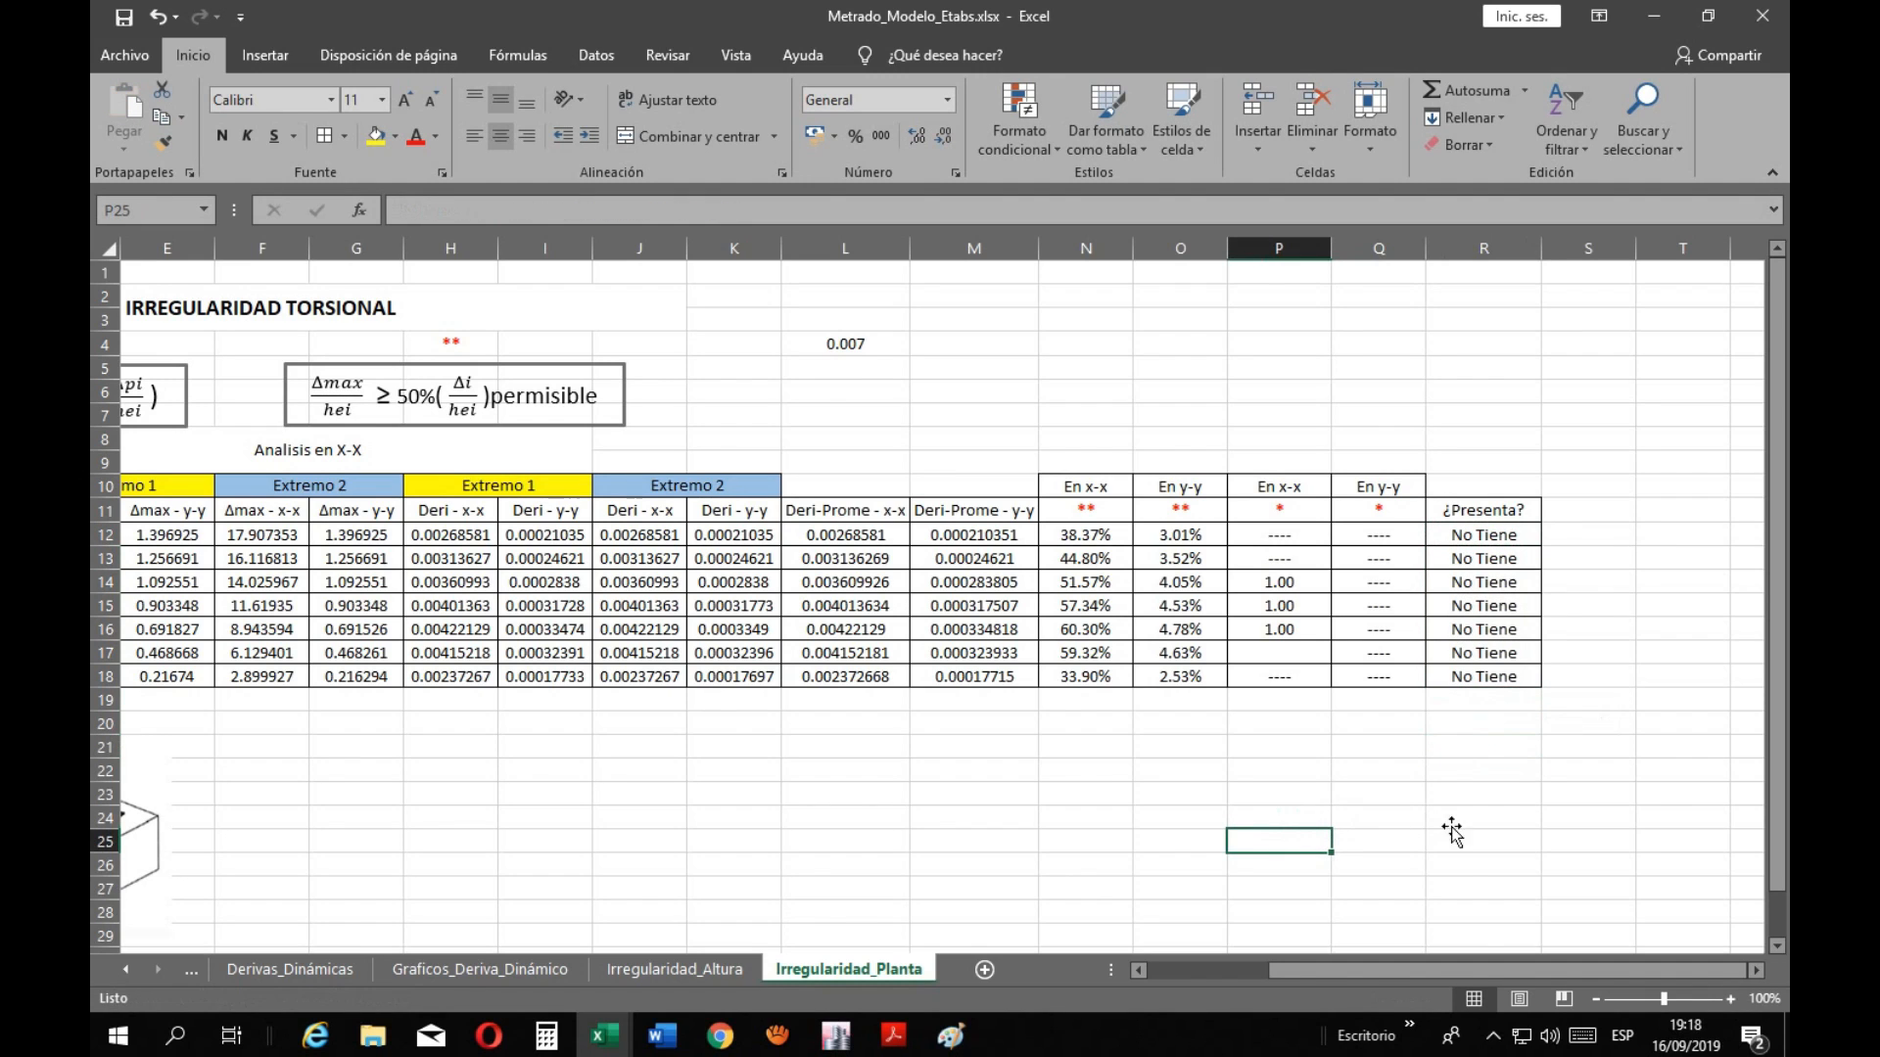
left_click(124, 18)
Copy the Ia label and factor cells S11:T11 from Irregularidad_Altura to S10 on Irregularidad_Planta
left_click(674, 970)
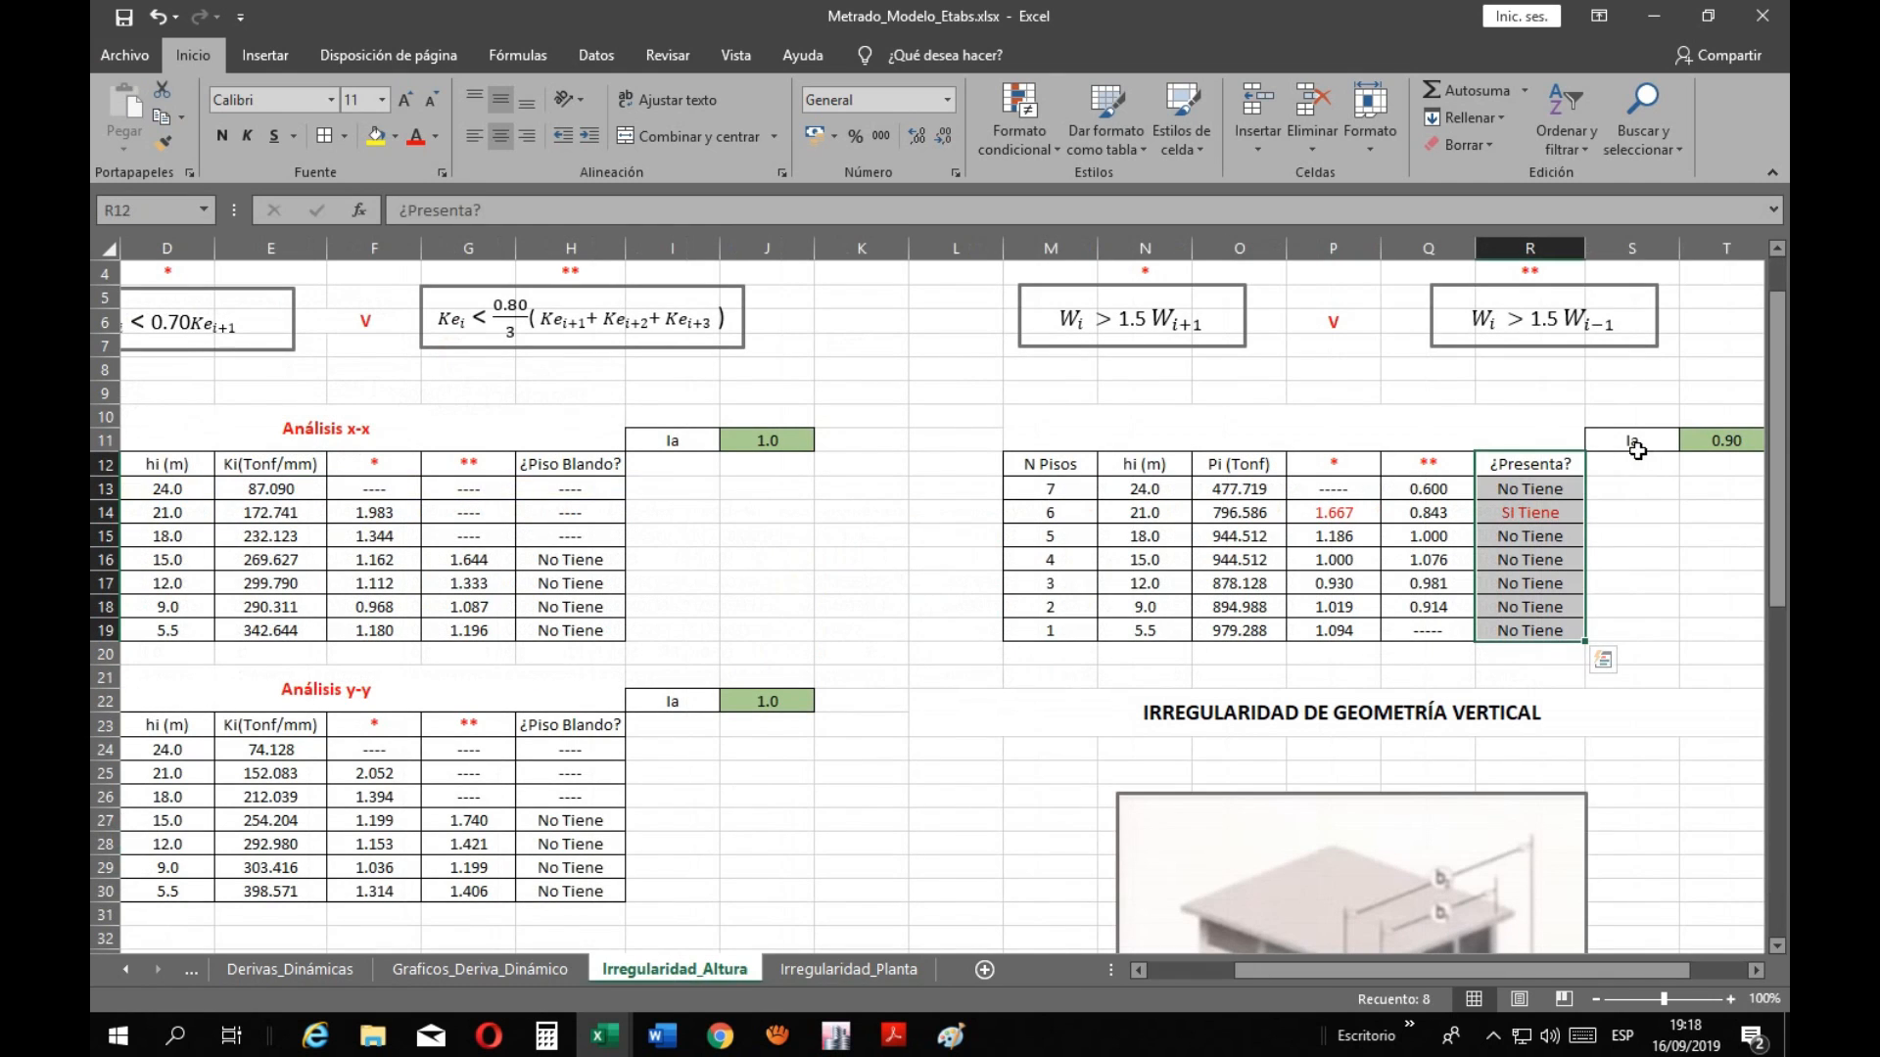
left_click(1682, 440)
left_click_drag(1683, 438, 1700, 435)
key("ctrl+c")
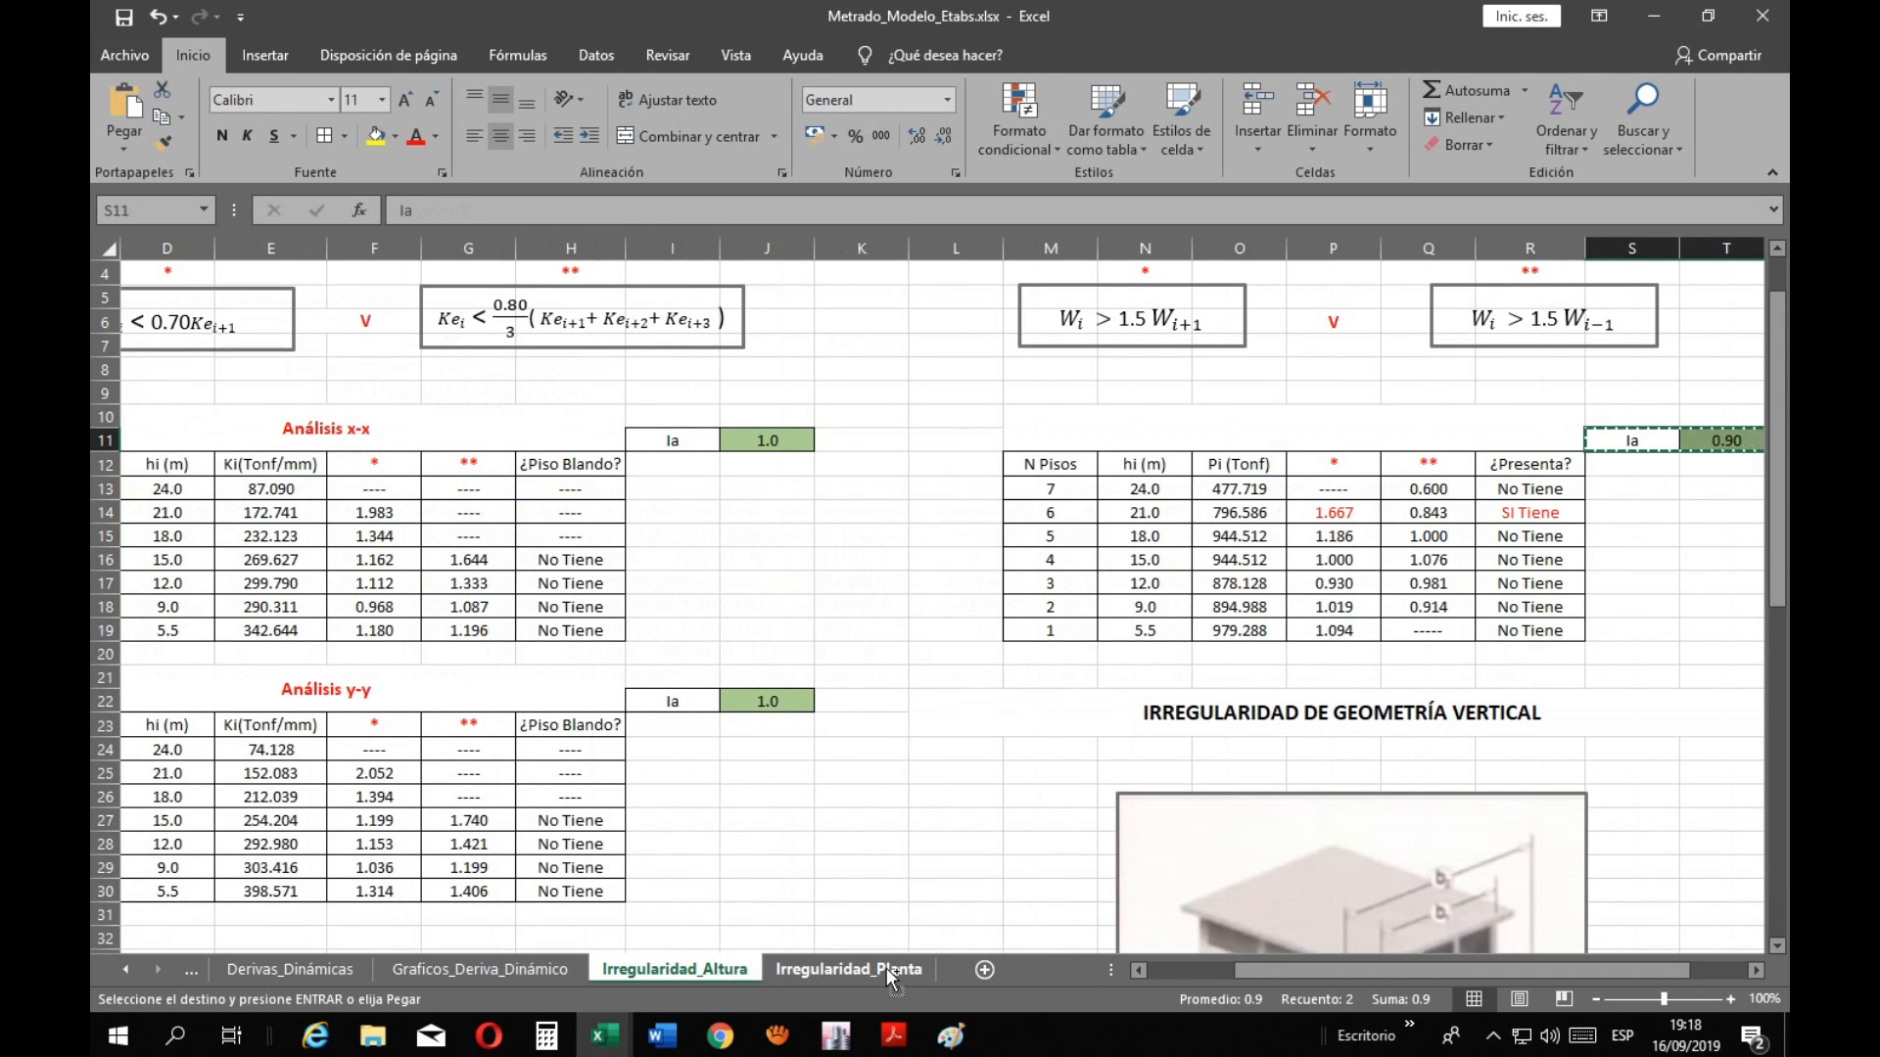
left_click(881, 971)
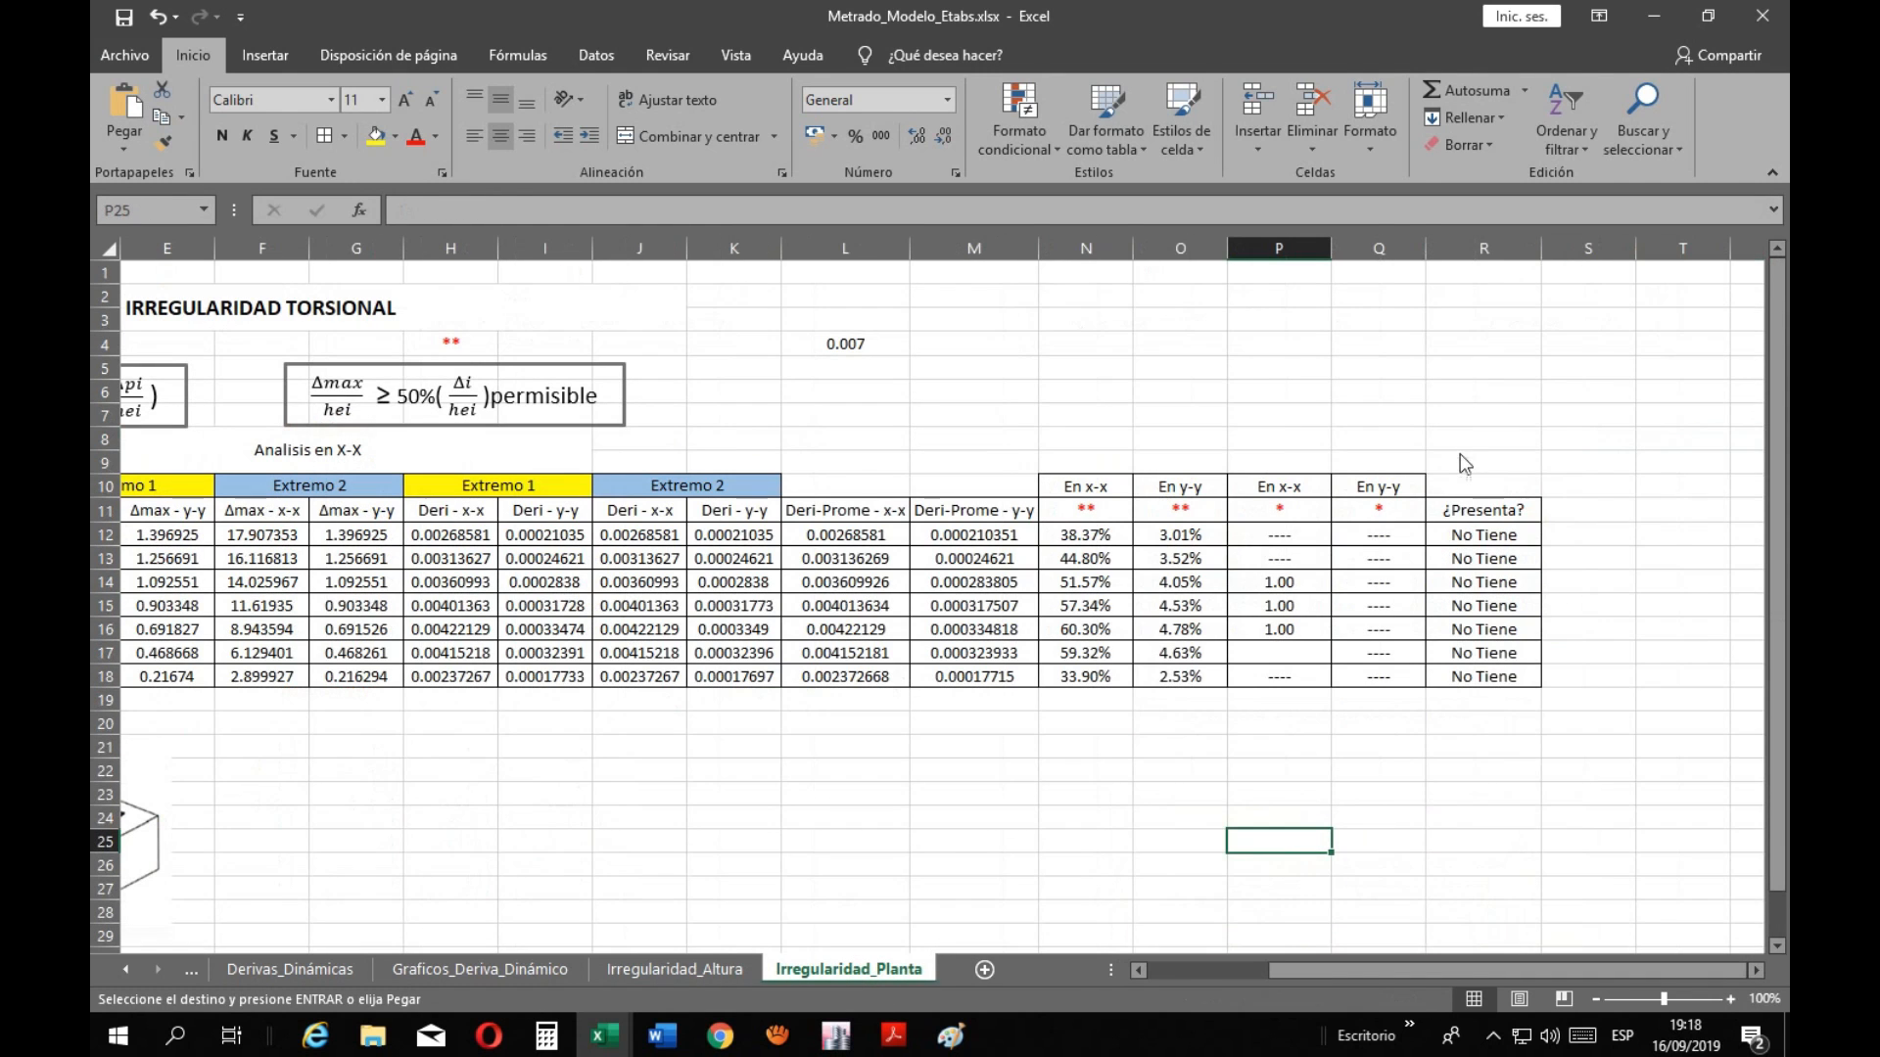
left_click(1566, 487)
key("ctrl+v")
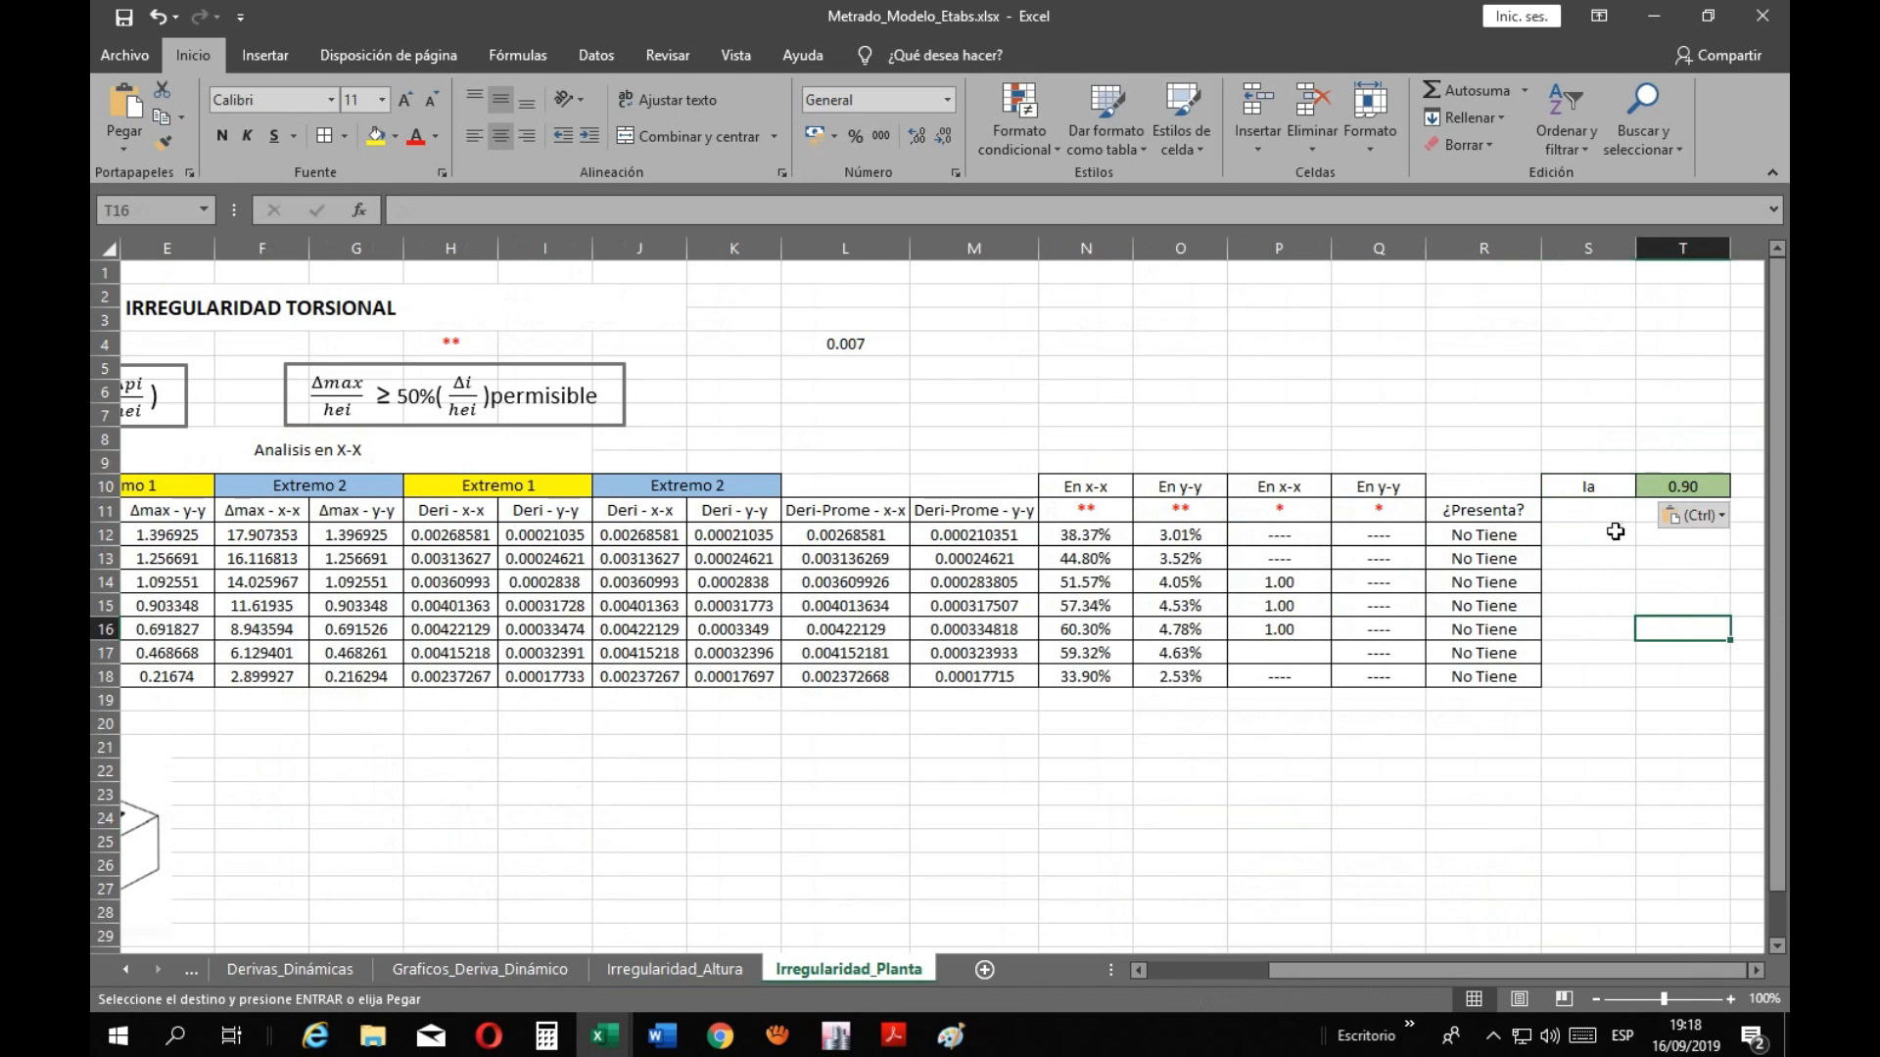
Change the label in S10 to Ip, set its factor in T10 to 1.0, and save the workbook
double_click(1606, 487)
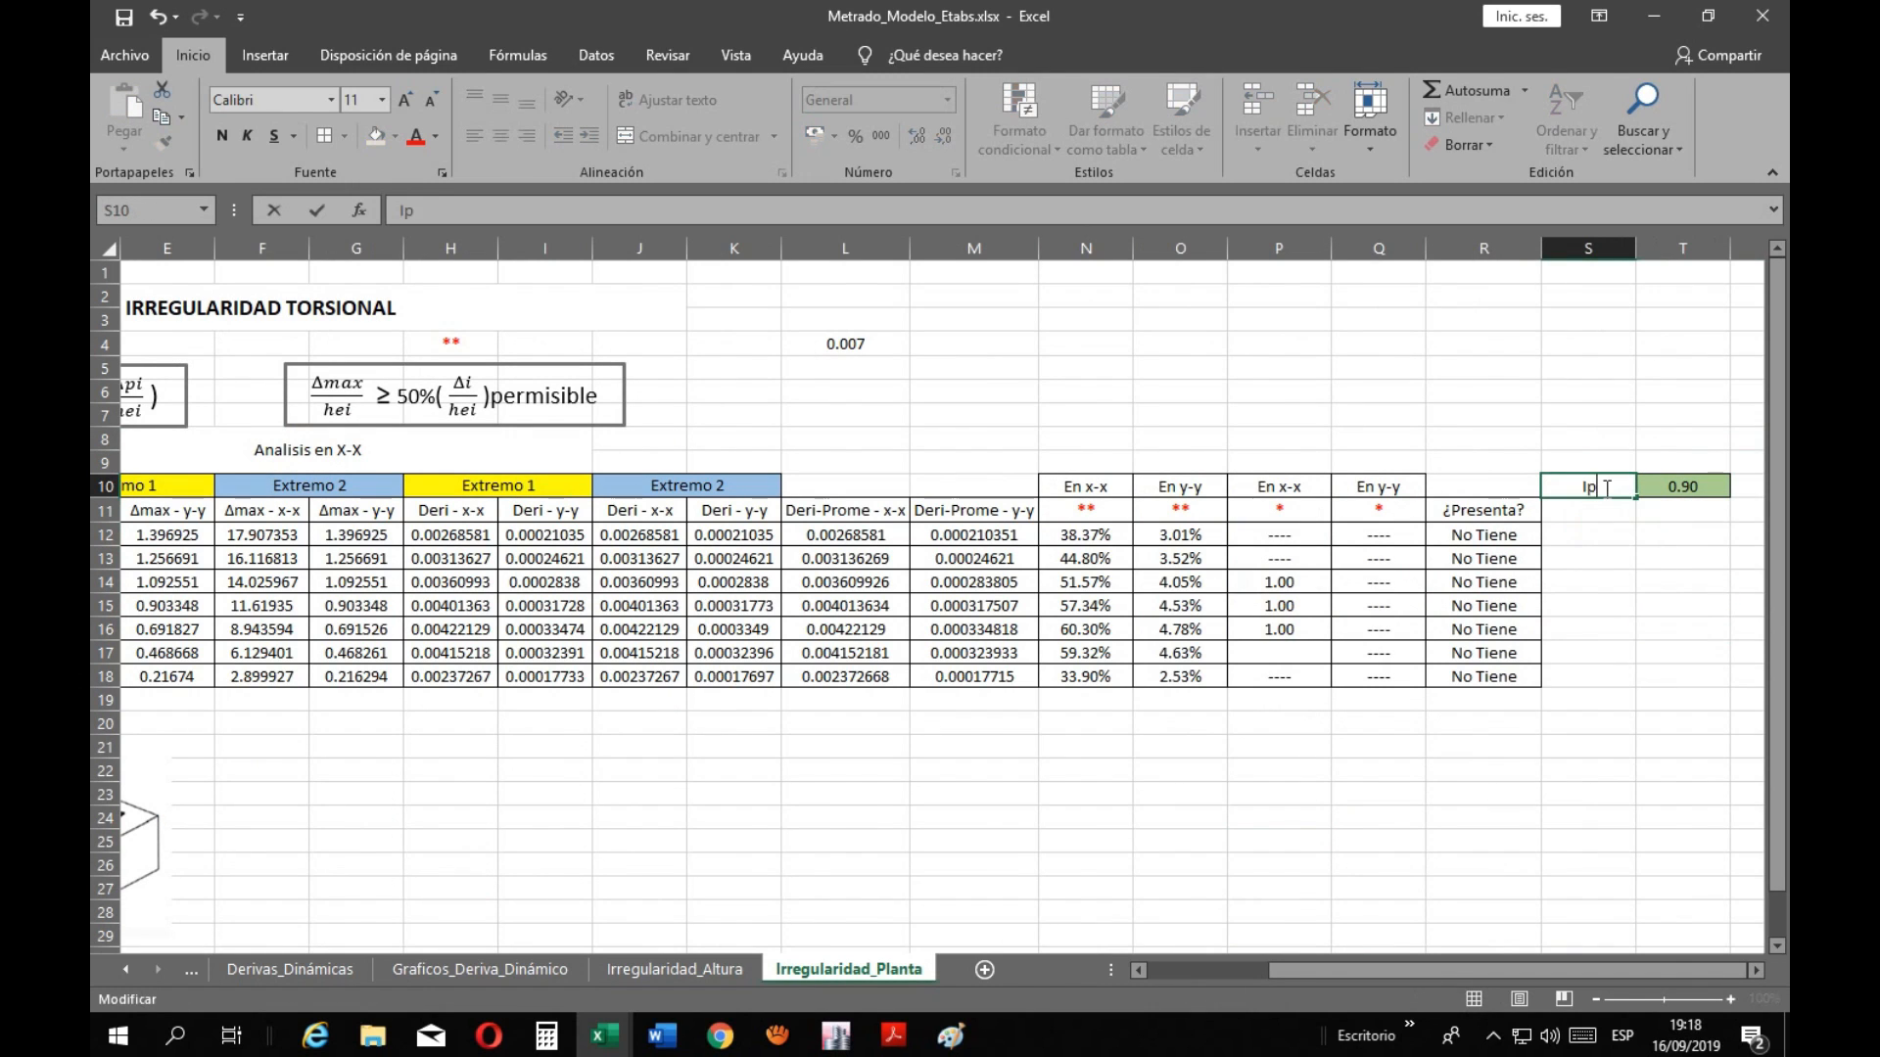
key("Return")
left_click(1693, 489)
double_click(1694, 489)
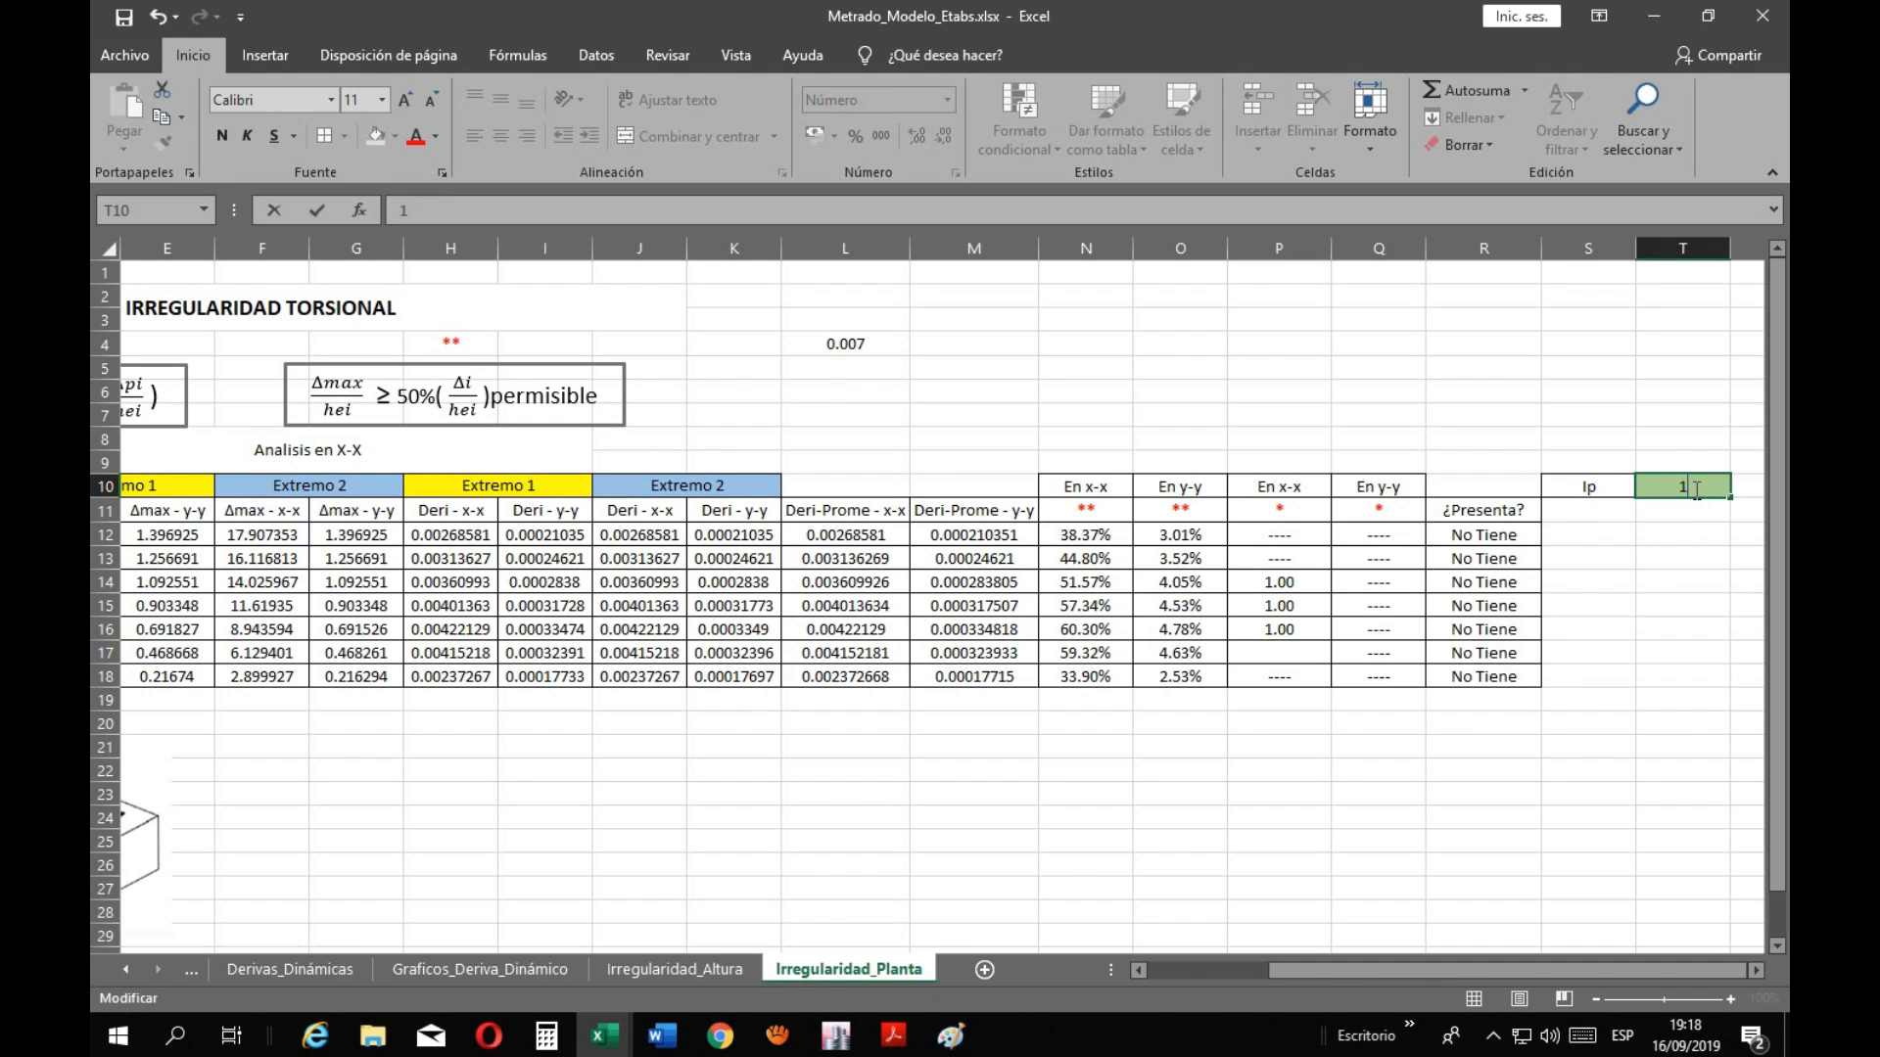
type("1.0")
key("Return")
left_click(1699, 602)
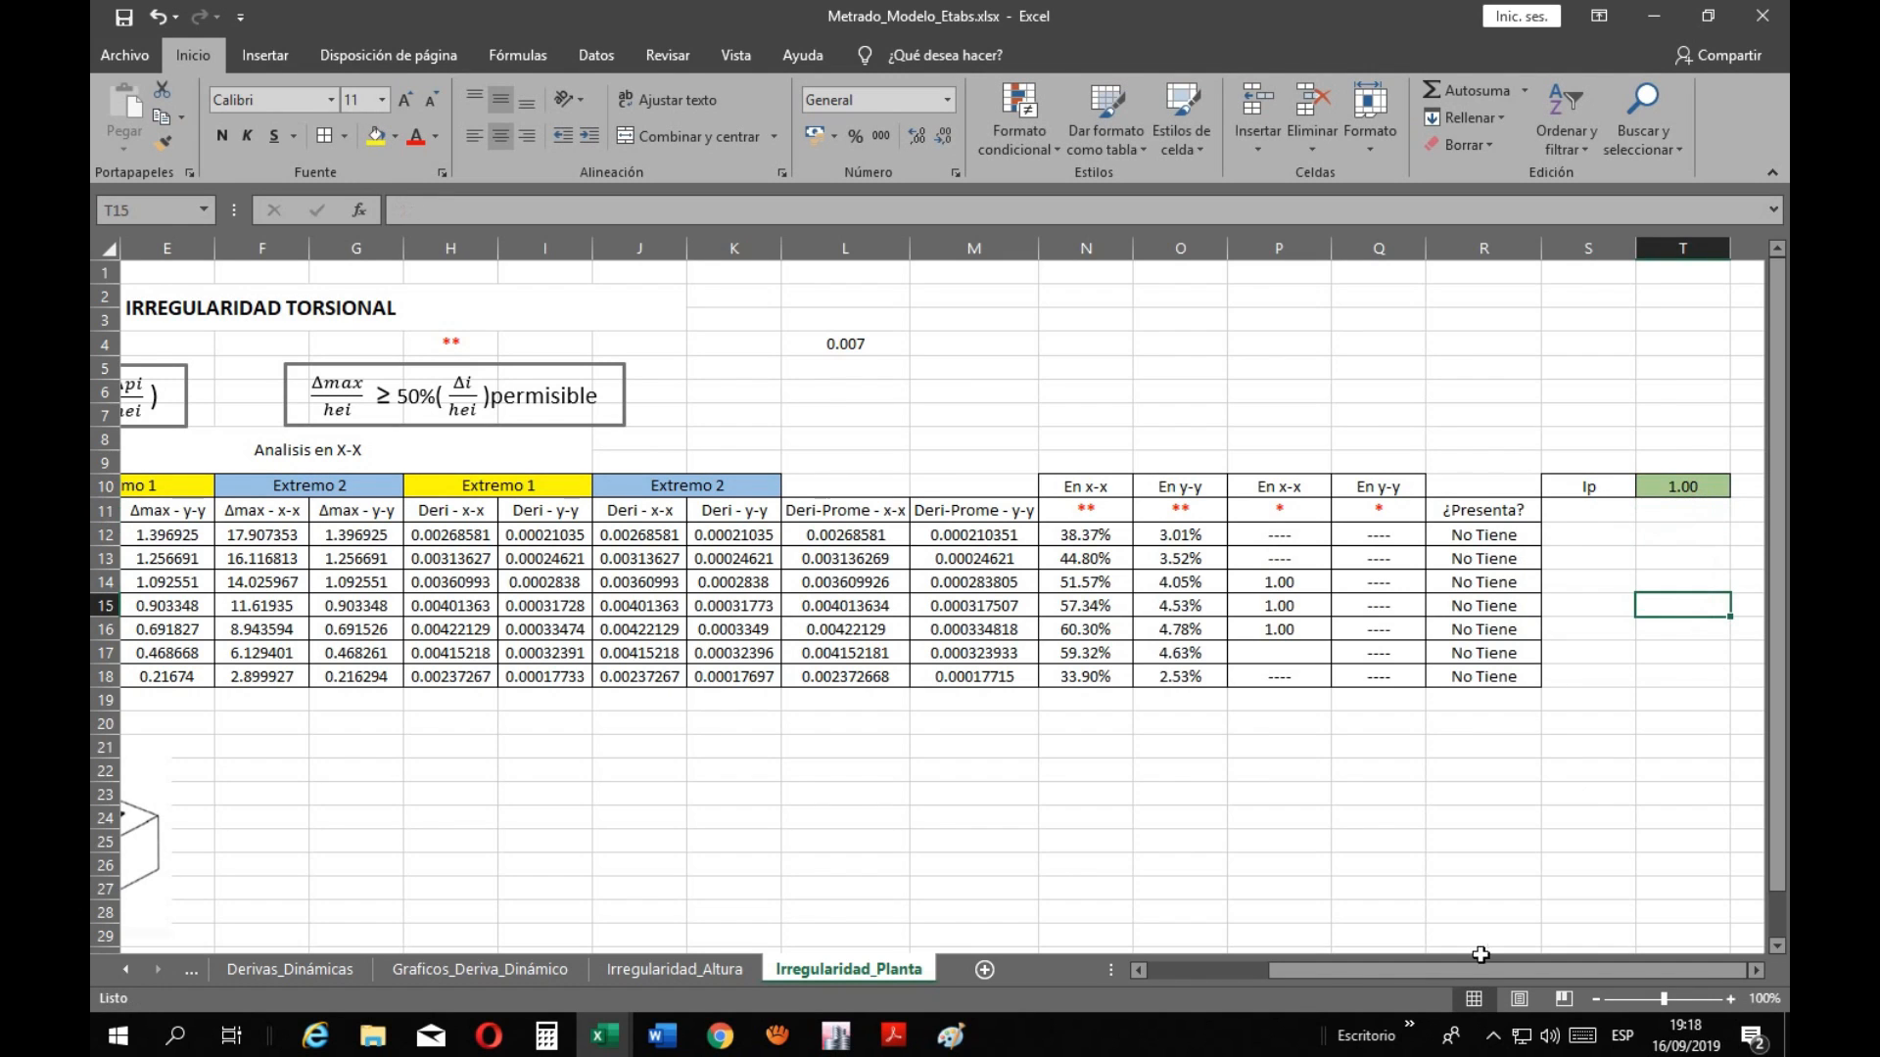
left_click_drag(1399, 963, 1228, 961)
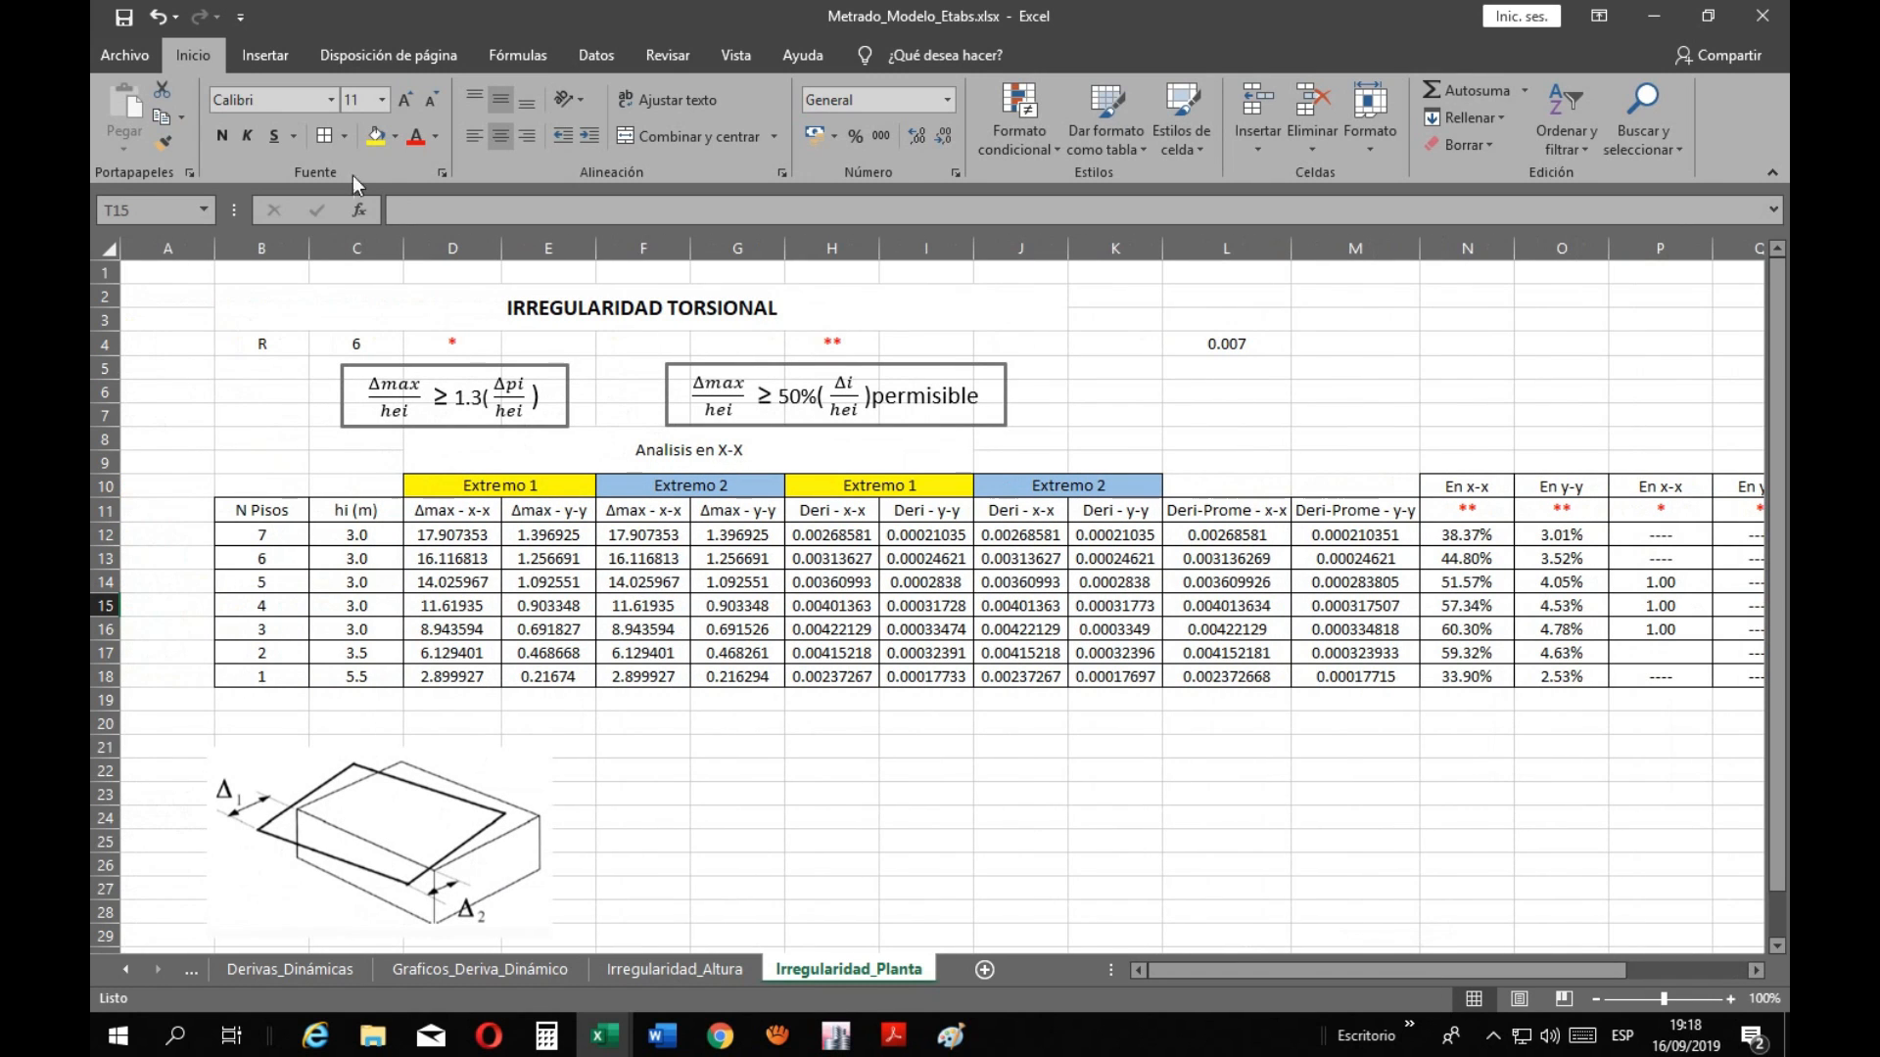
left_click(128, 18)
Move the torsion diagram from below the table to the blank area above columns N to P
left_click(1076, 739)
scroll(1198, 847, "down", 1)
scroll(1197, 847, "up", 1)
left_click(447, 838)
left_click_drag(446, 838, 1606, 364)
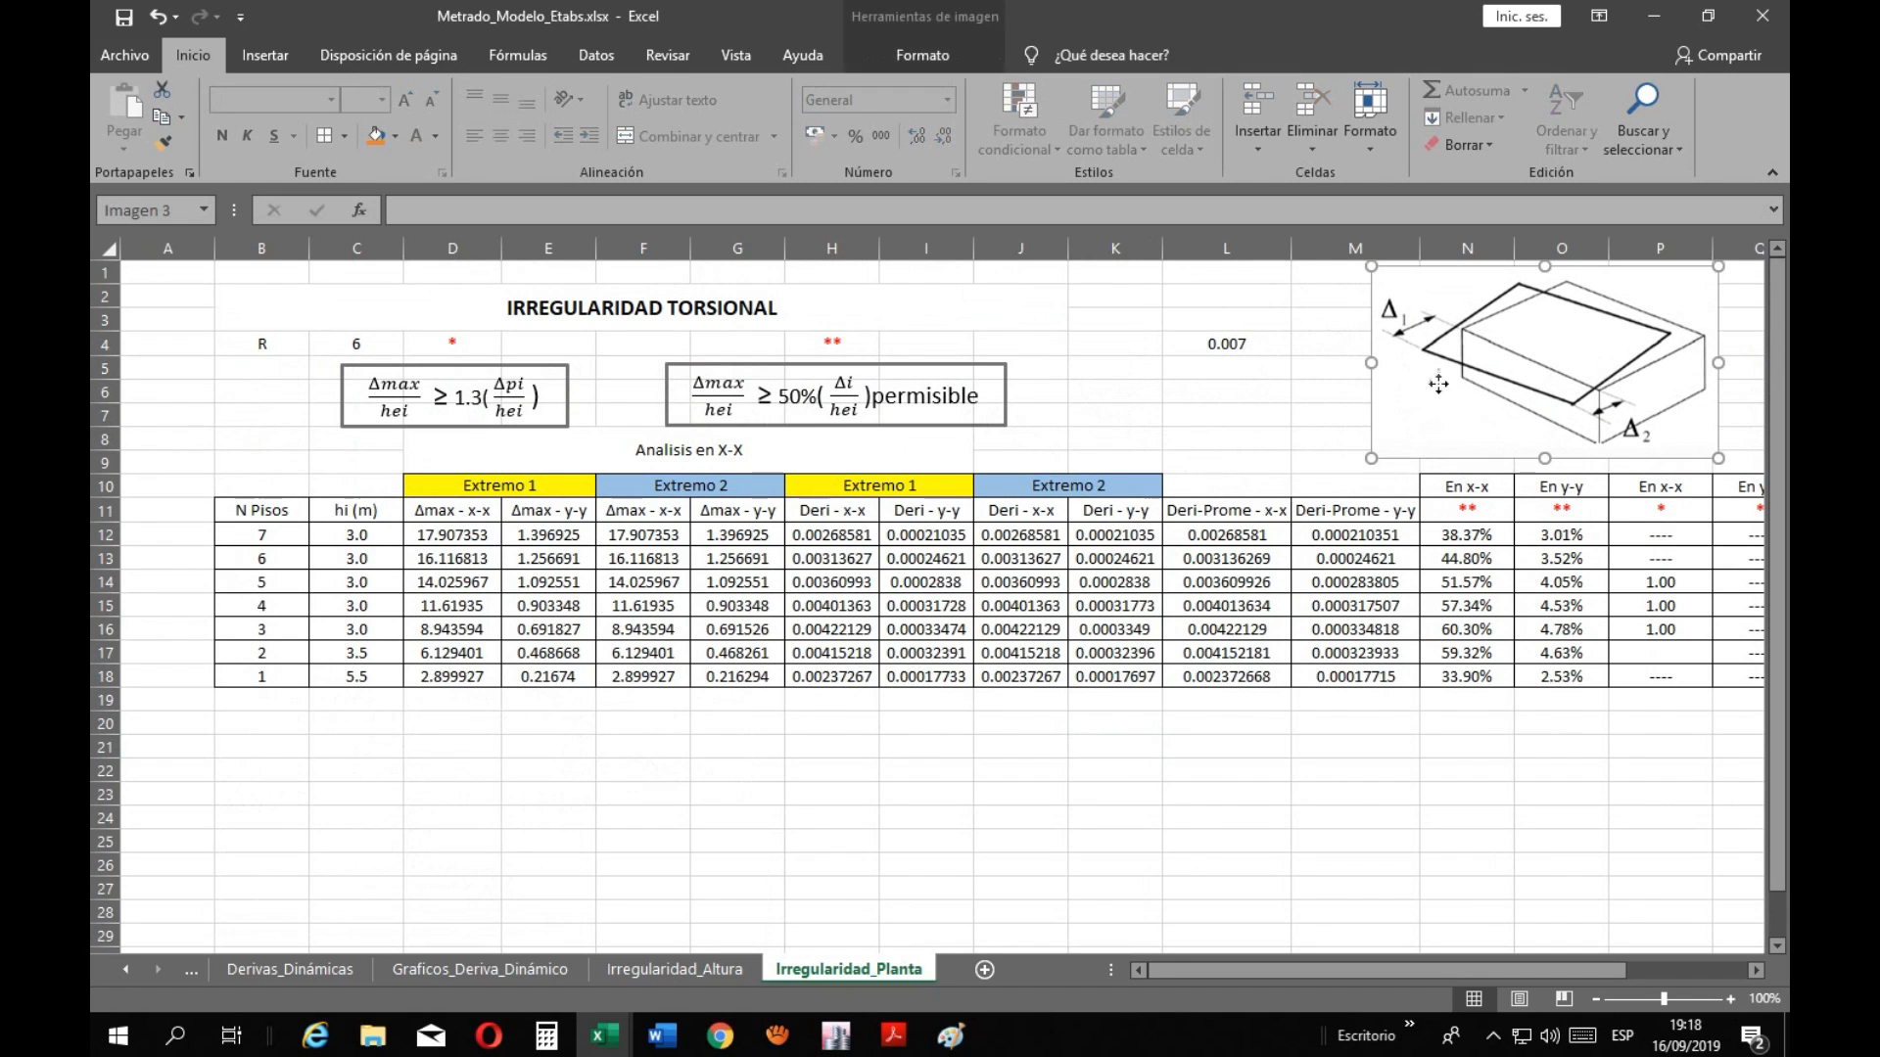
Fill the drift limit cell L4 (0.007) with light orange
left_click(1231, 351)
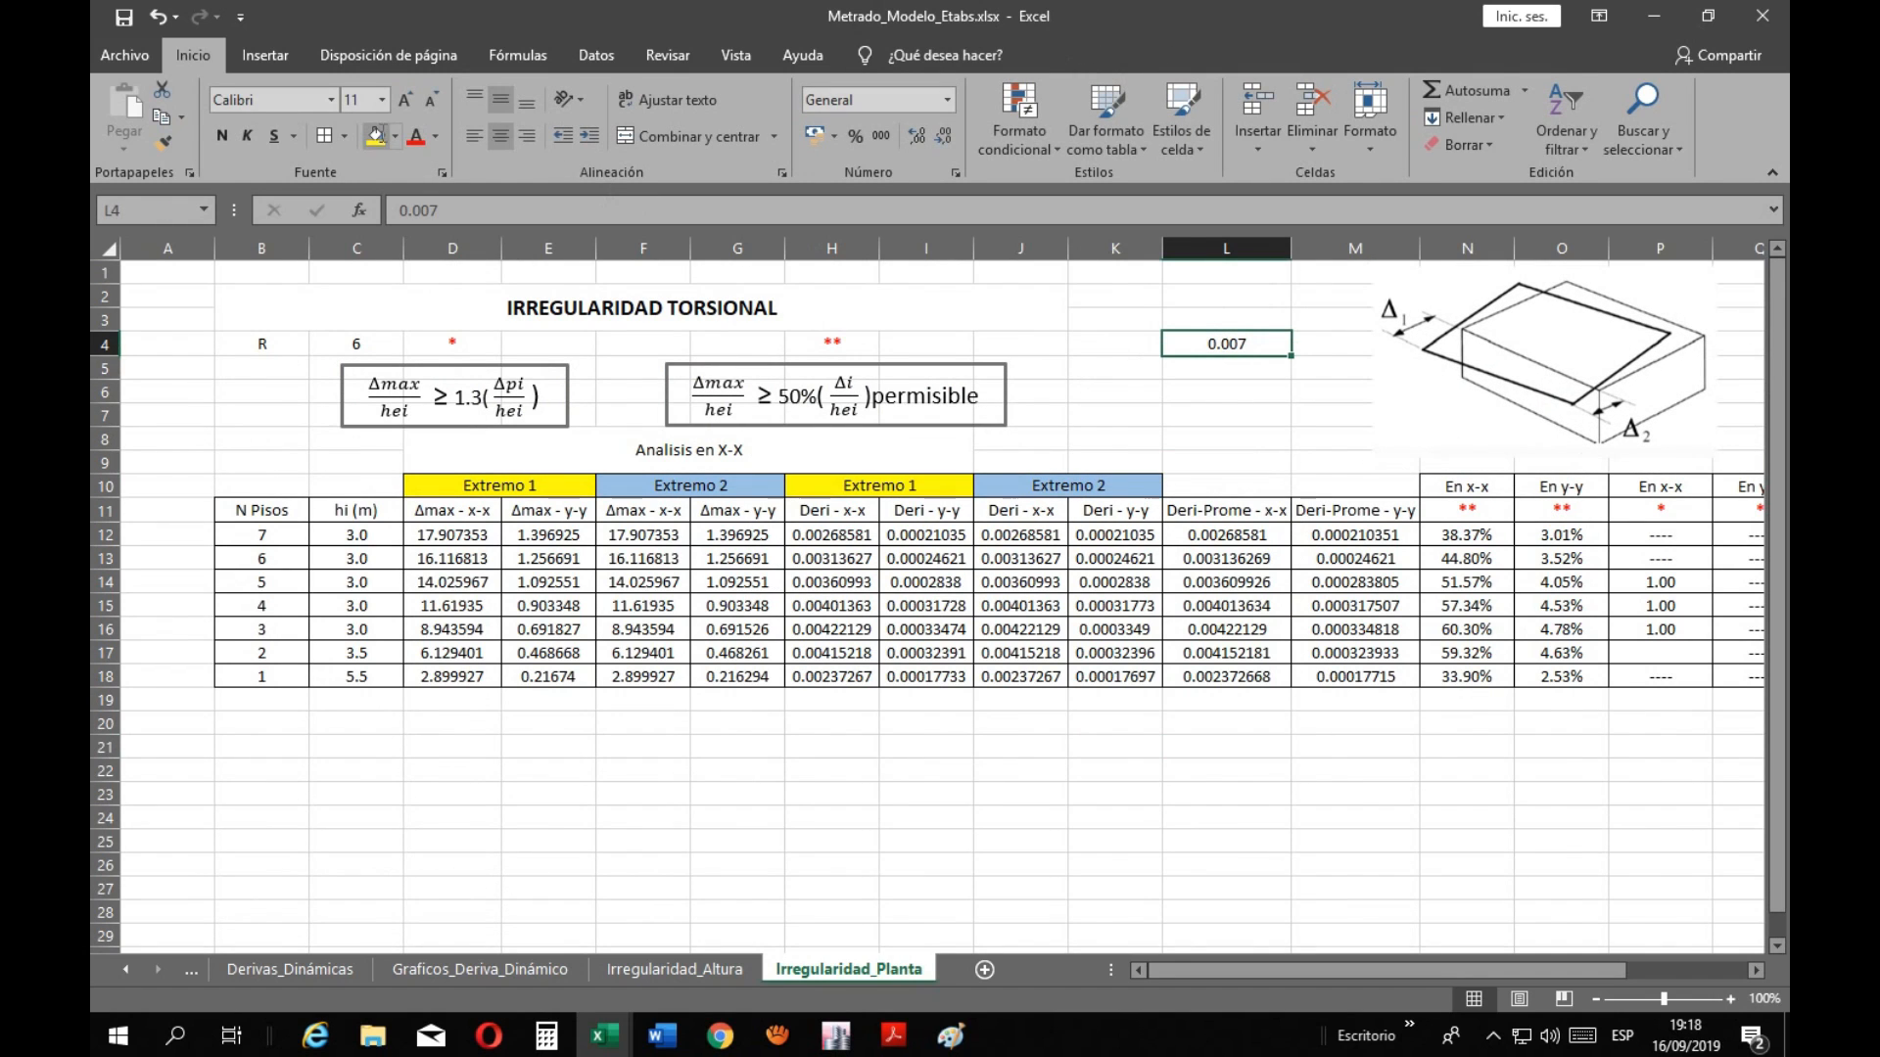
left_click(400, 141)
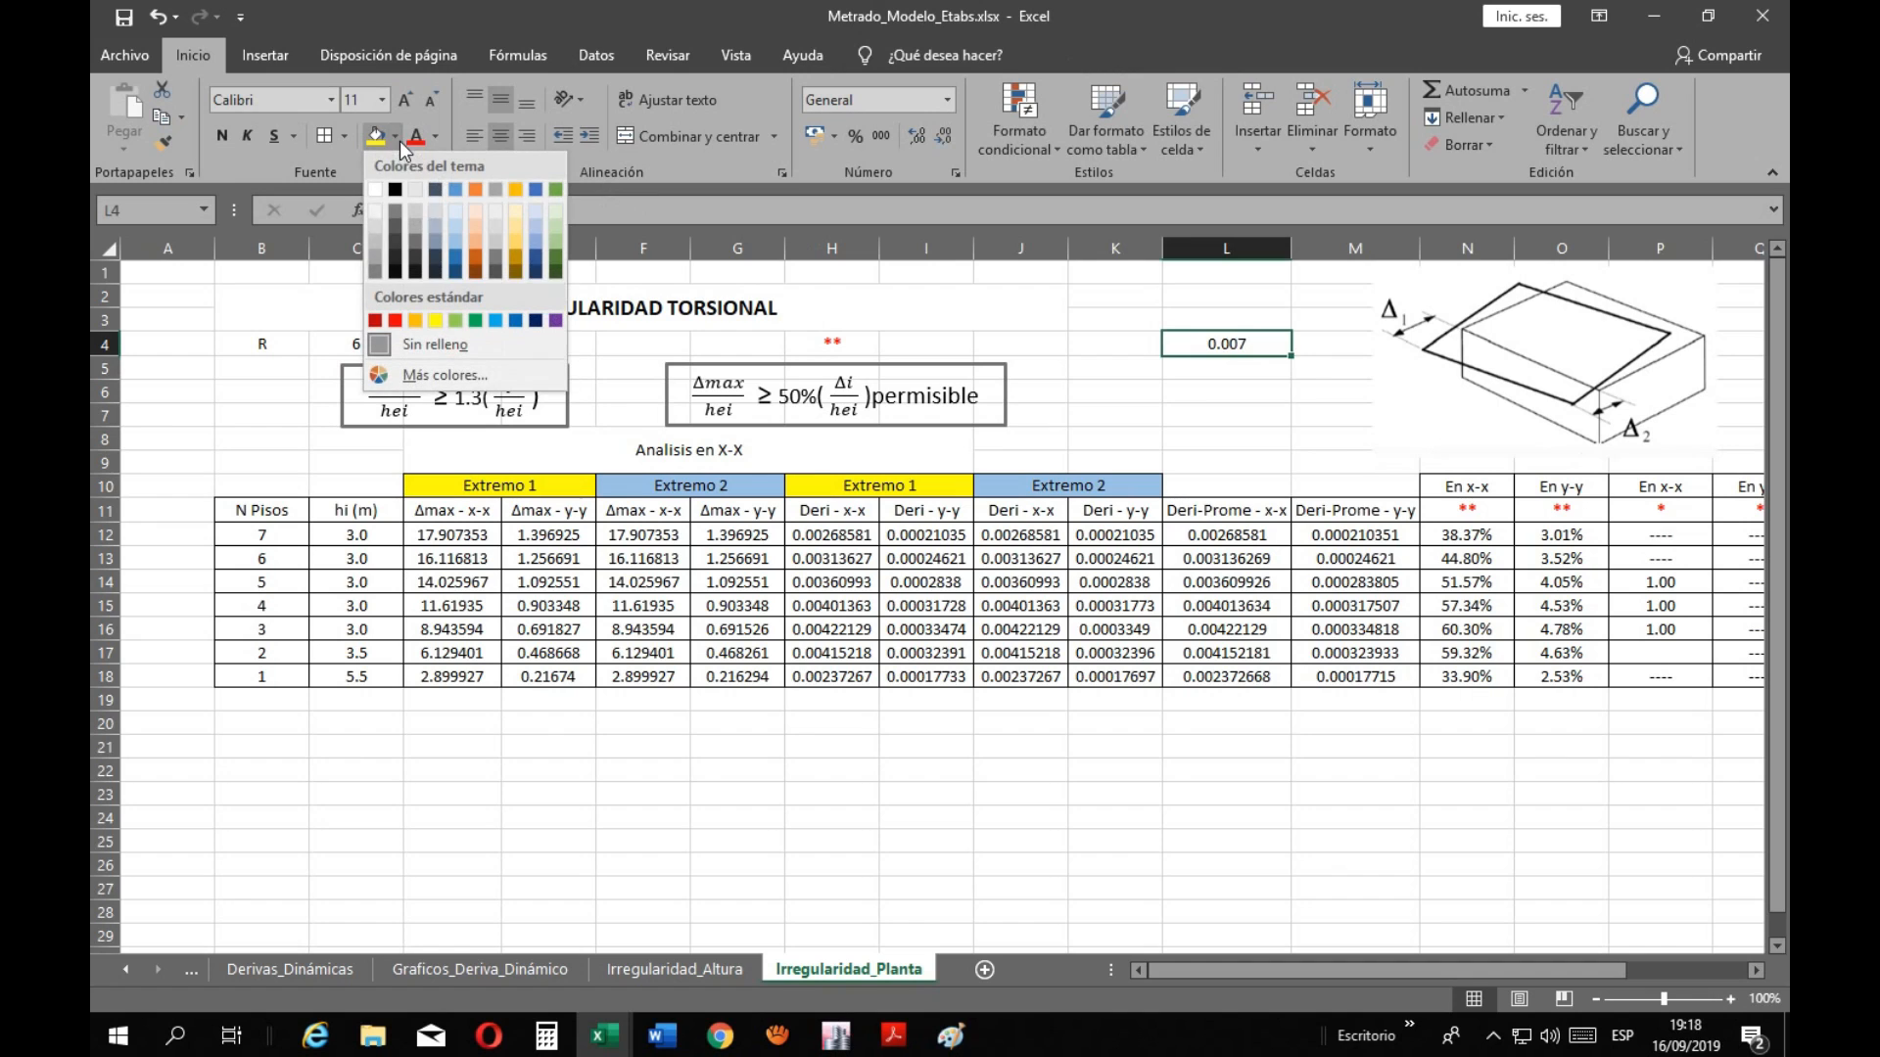
left_click(471, 243)
left_click(910, 842)
left_click(889, 813)
Shrink the torsion diagram slightly, keeping it above columns N to P
left_click(1583, 392)
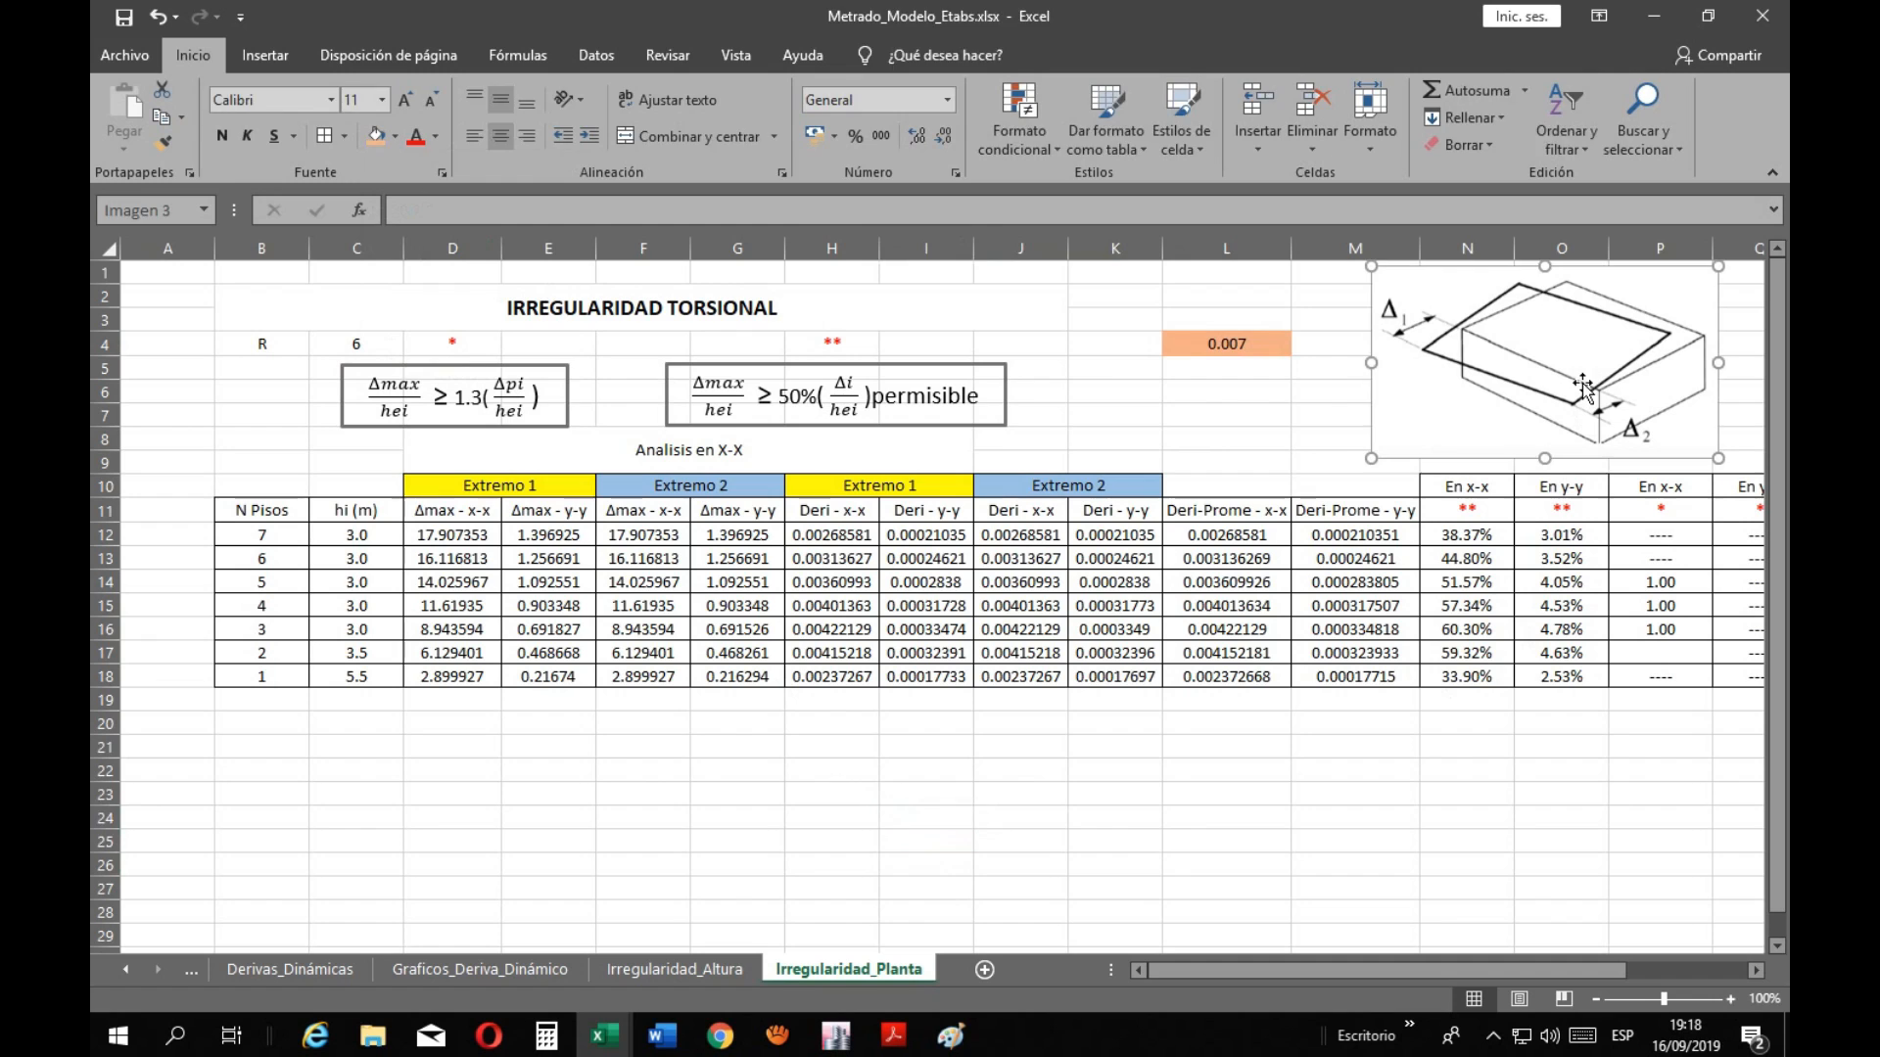
left_click_drag(1370, 266, 1444, 318)
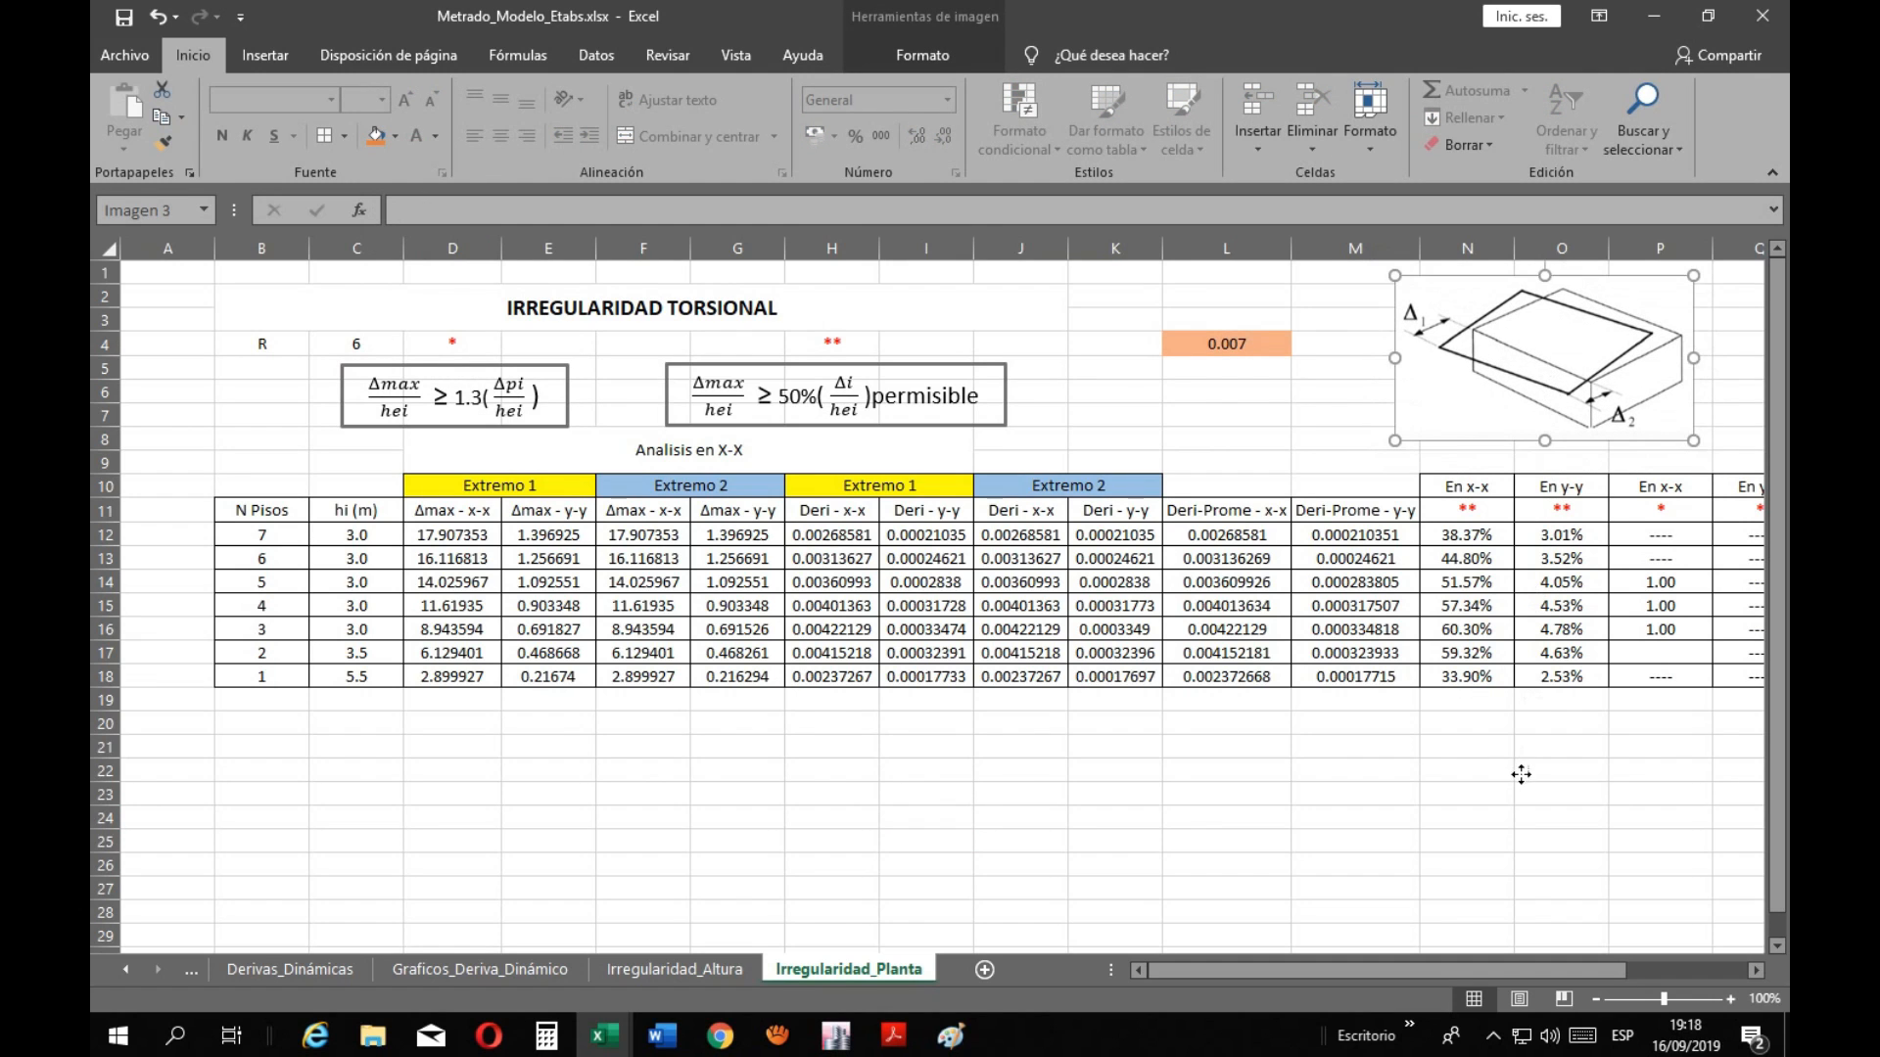
left_click(1522, 772)
Delete the empty column A so the torsional irregularity table starts at the sheet's edge
scroll(1171, 874, "down", 1)
mouse_move(1200, 970)
left_mouse_down()
mouse_move(1259, 966)
mouse_move(1184, 979)
left_mouse_up()
left_click(196, 249)
right_click(201, 250)
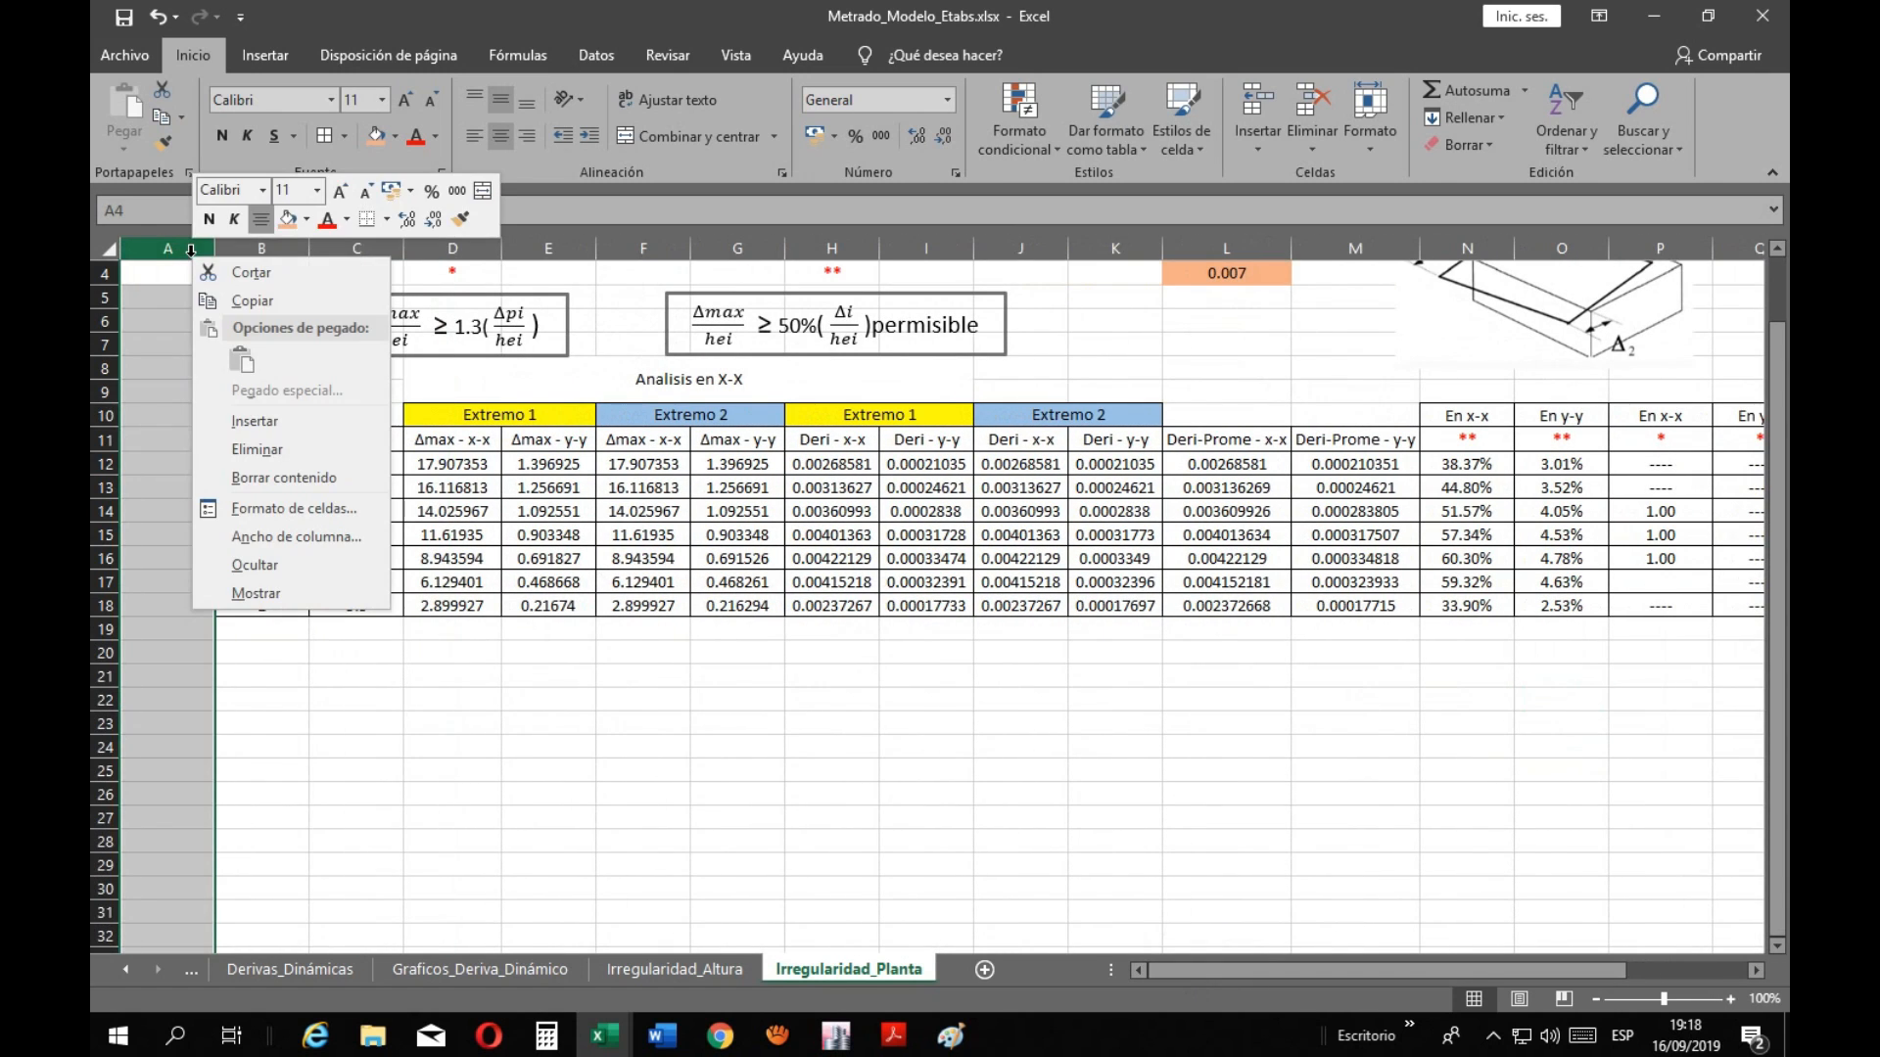
left_click(245, 449)
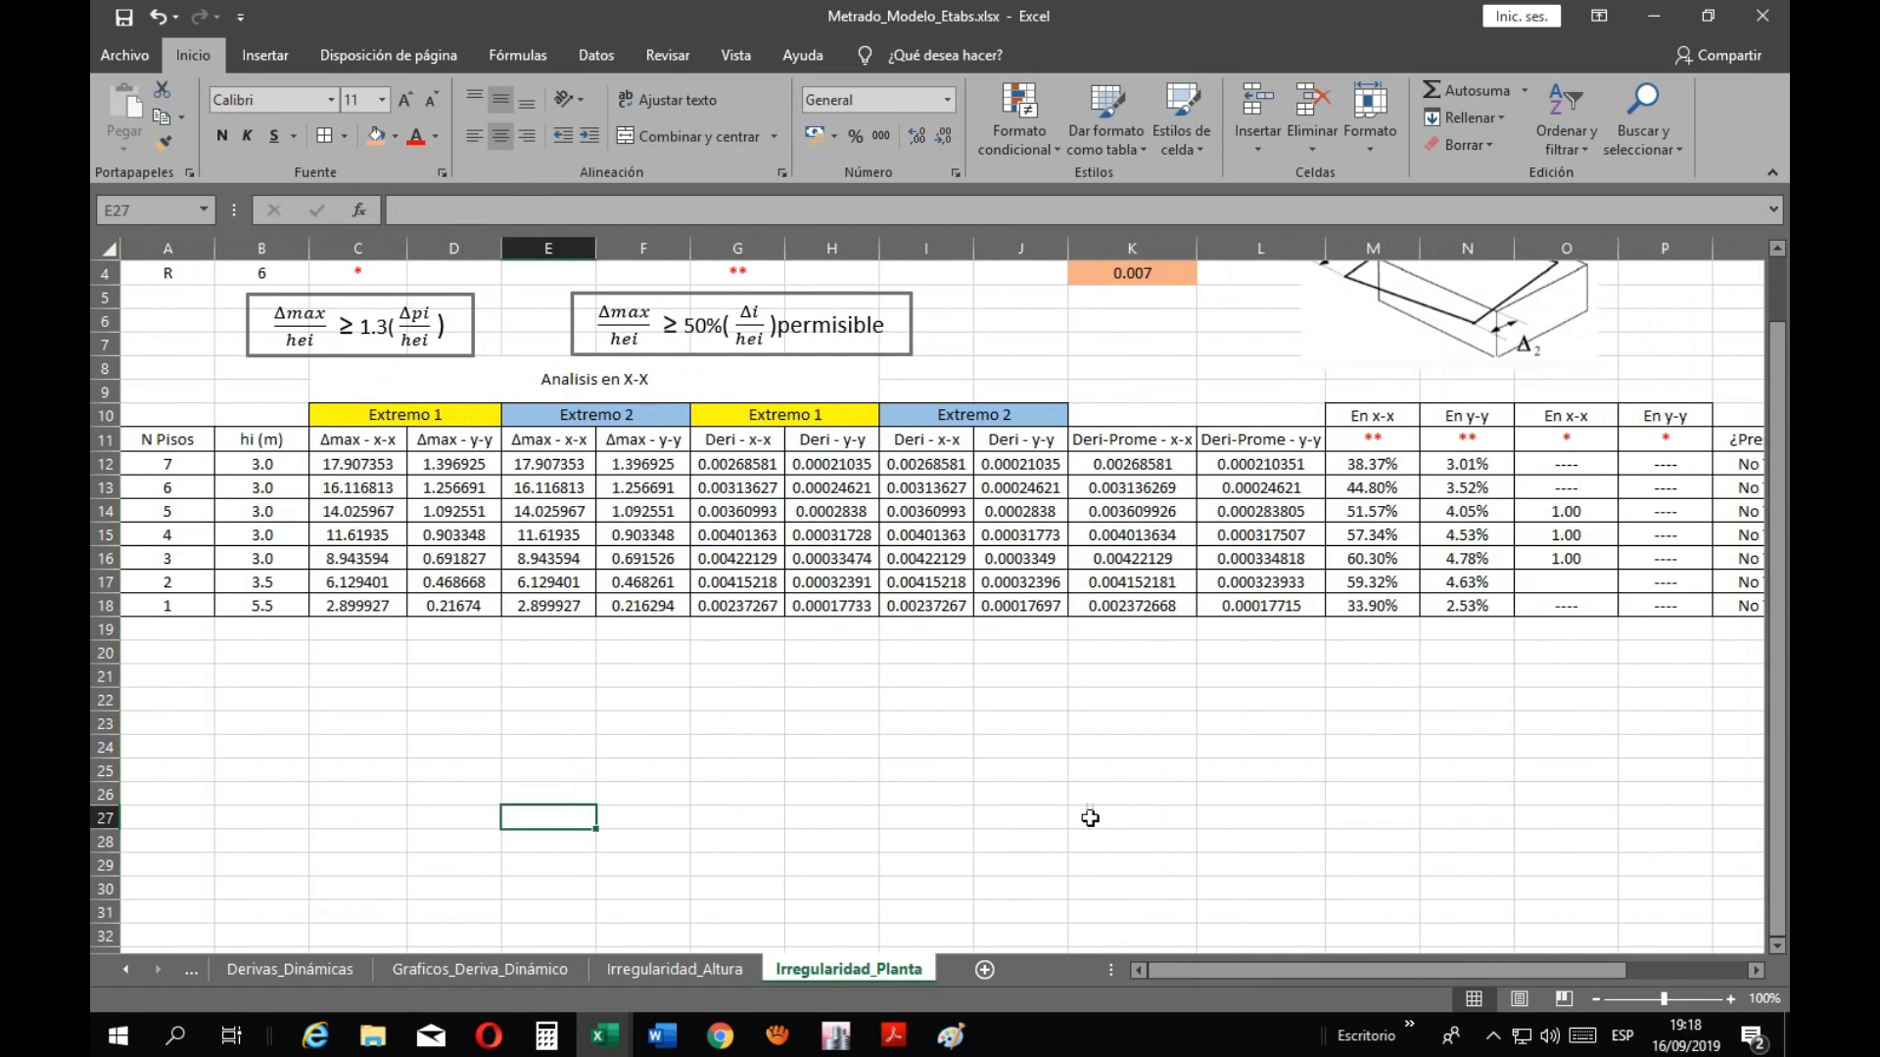
scroll(1090, 818, "up", 1)
left_click_drag(1407, 970, 1382, 1001)
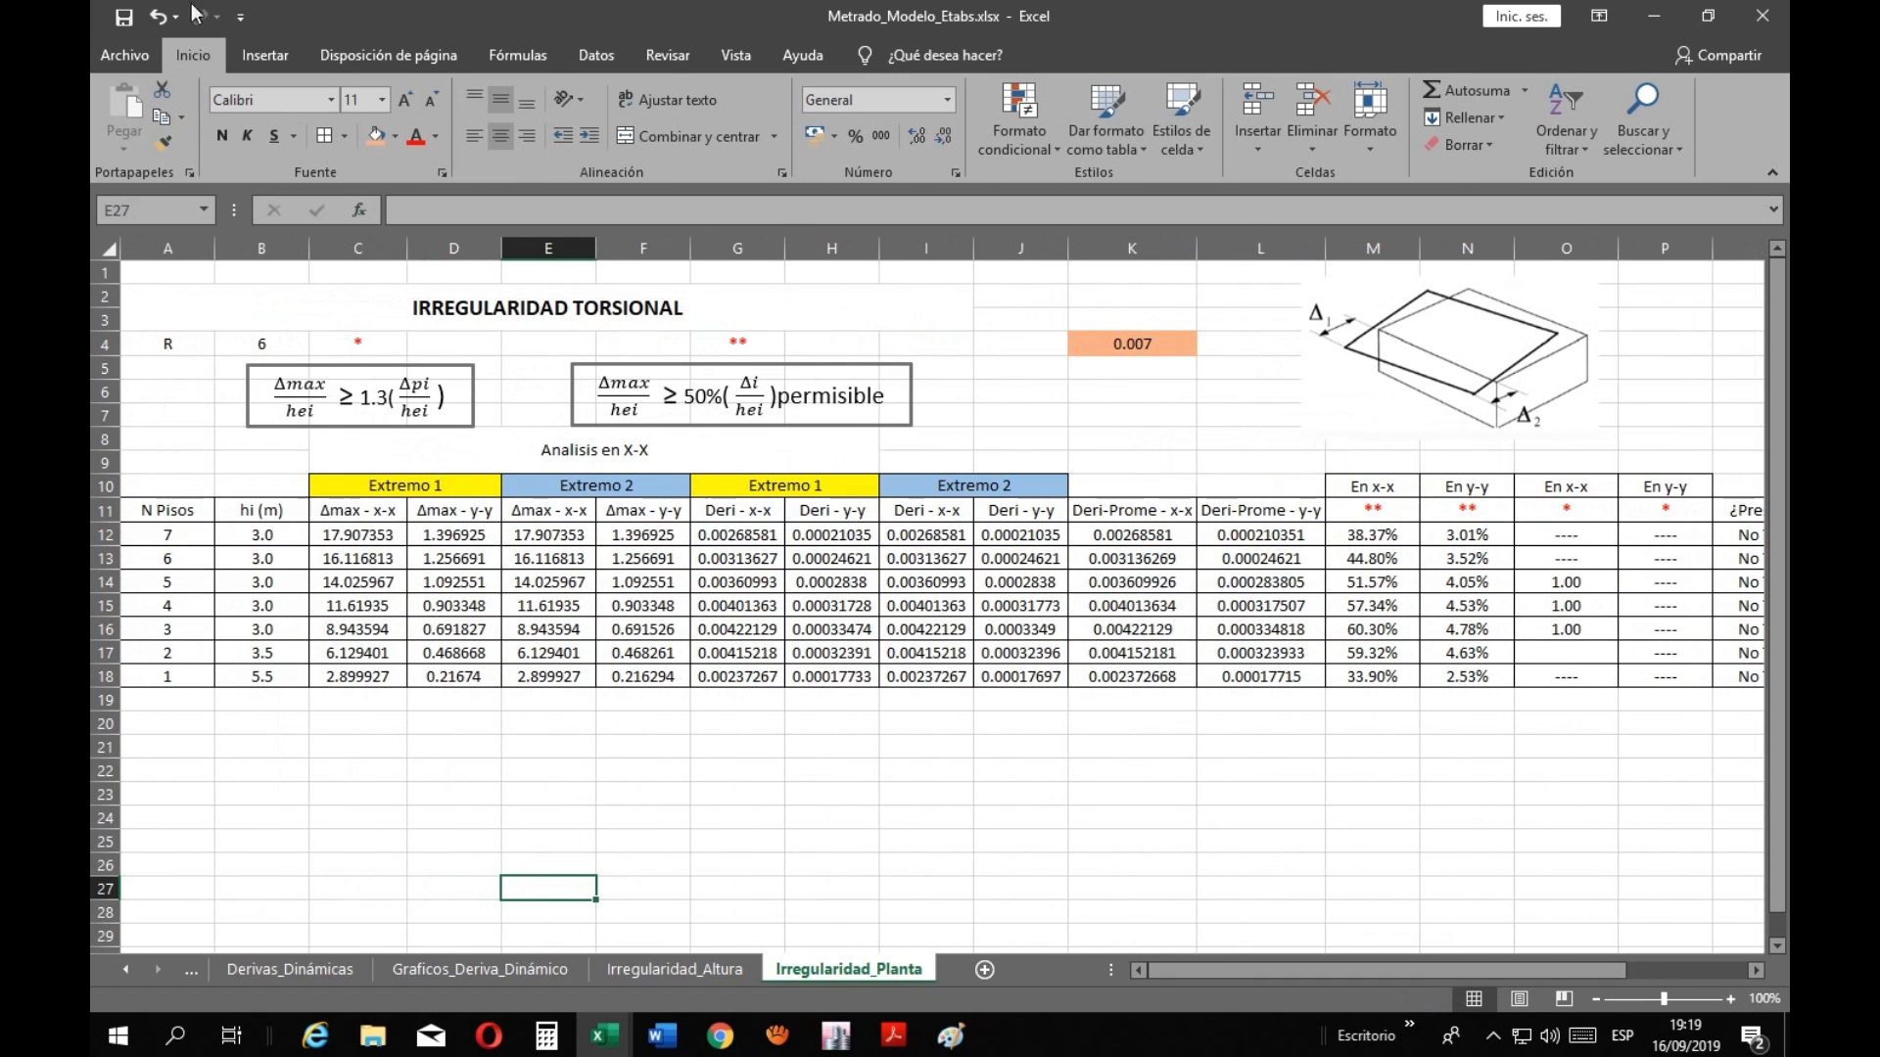
left_click(729, 788)
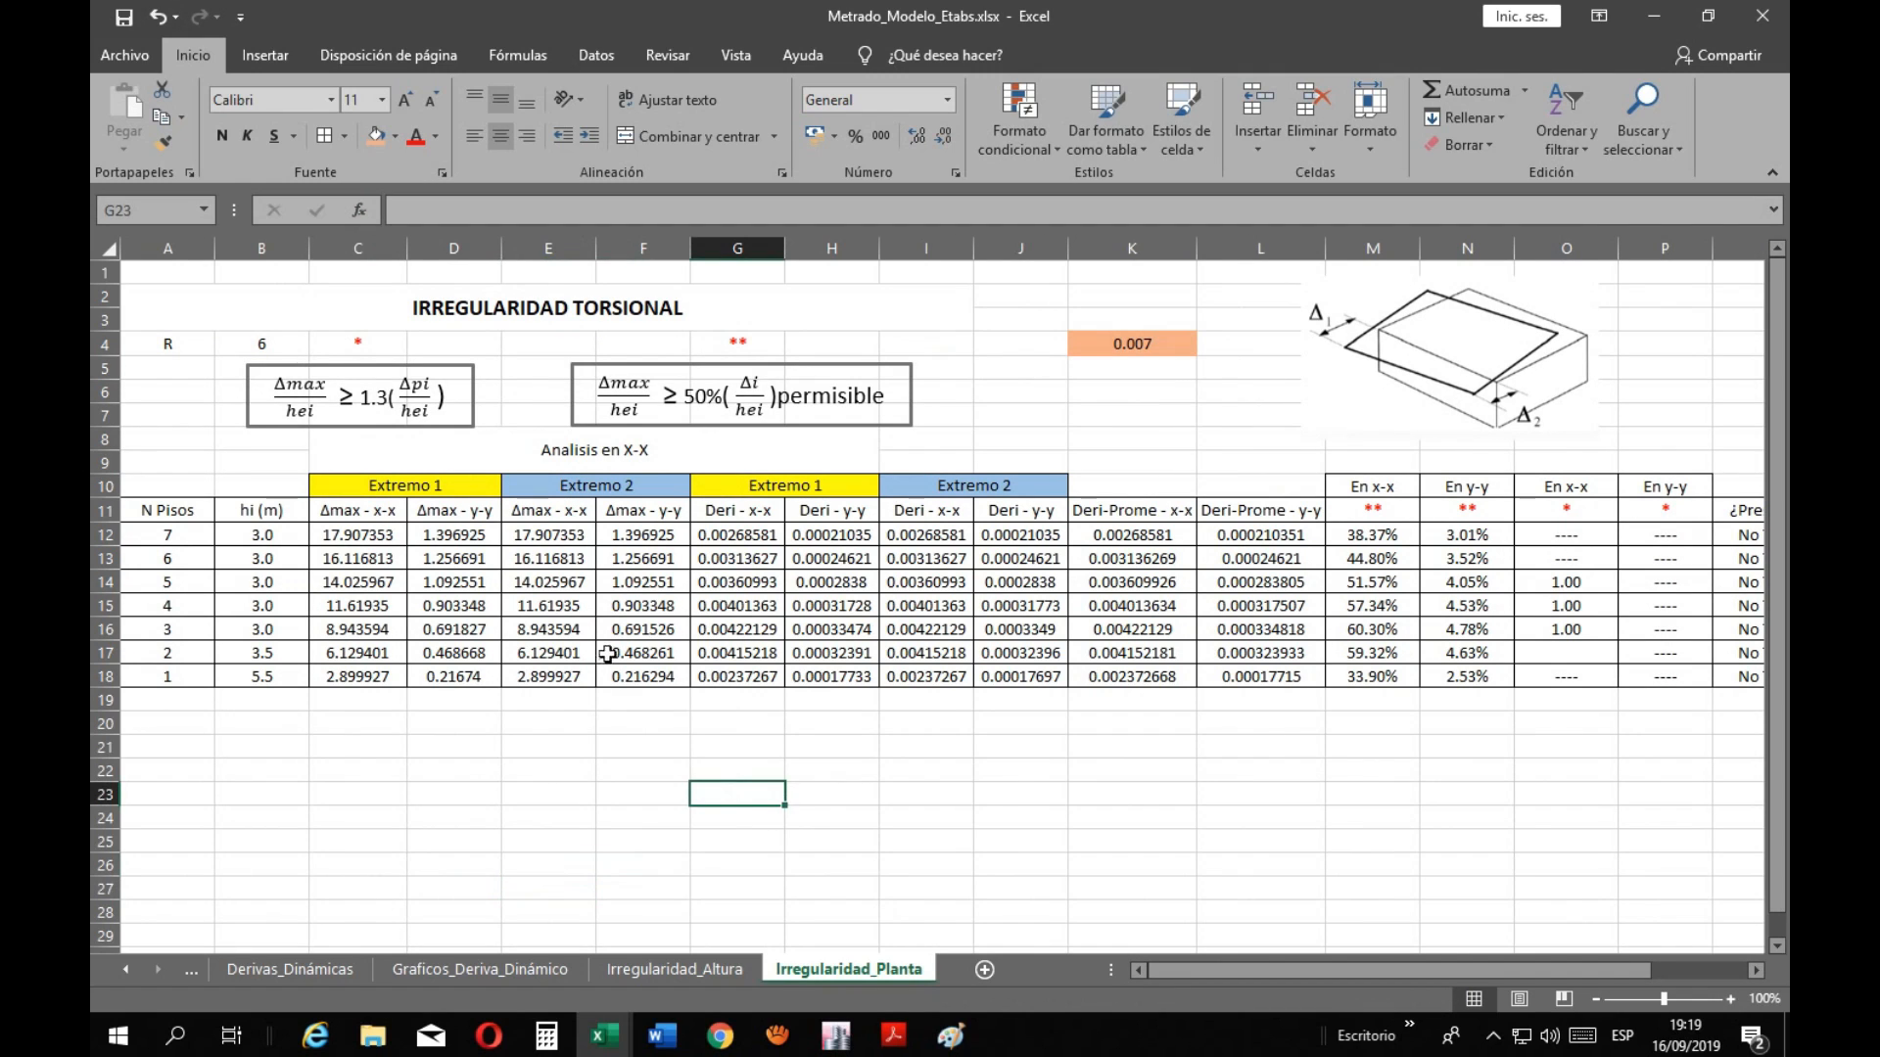
Format the "Analisis en X-X" title above the table in bold red at size 12
left_click(509, 452)
left_click(408, 139)
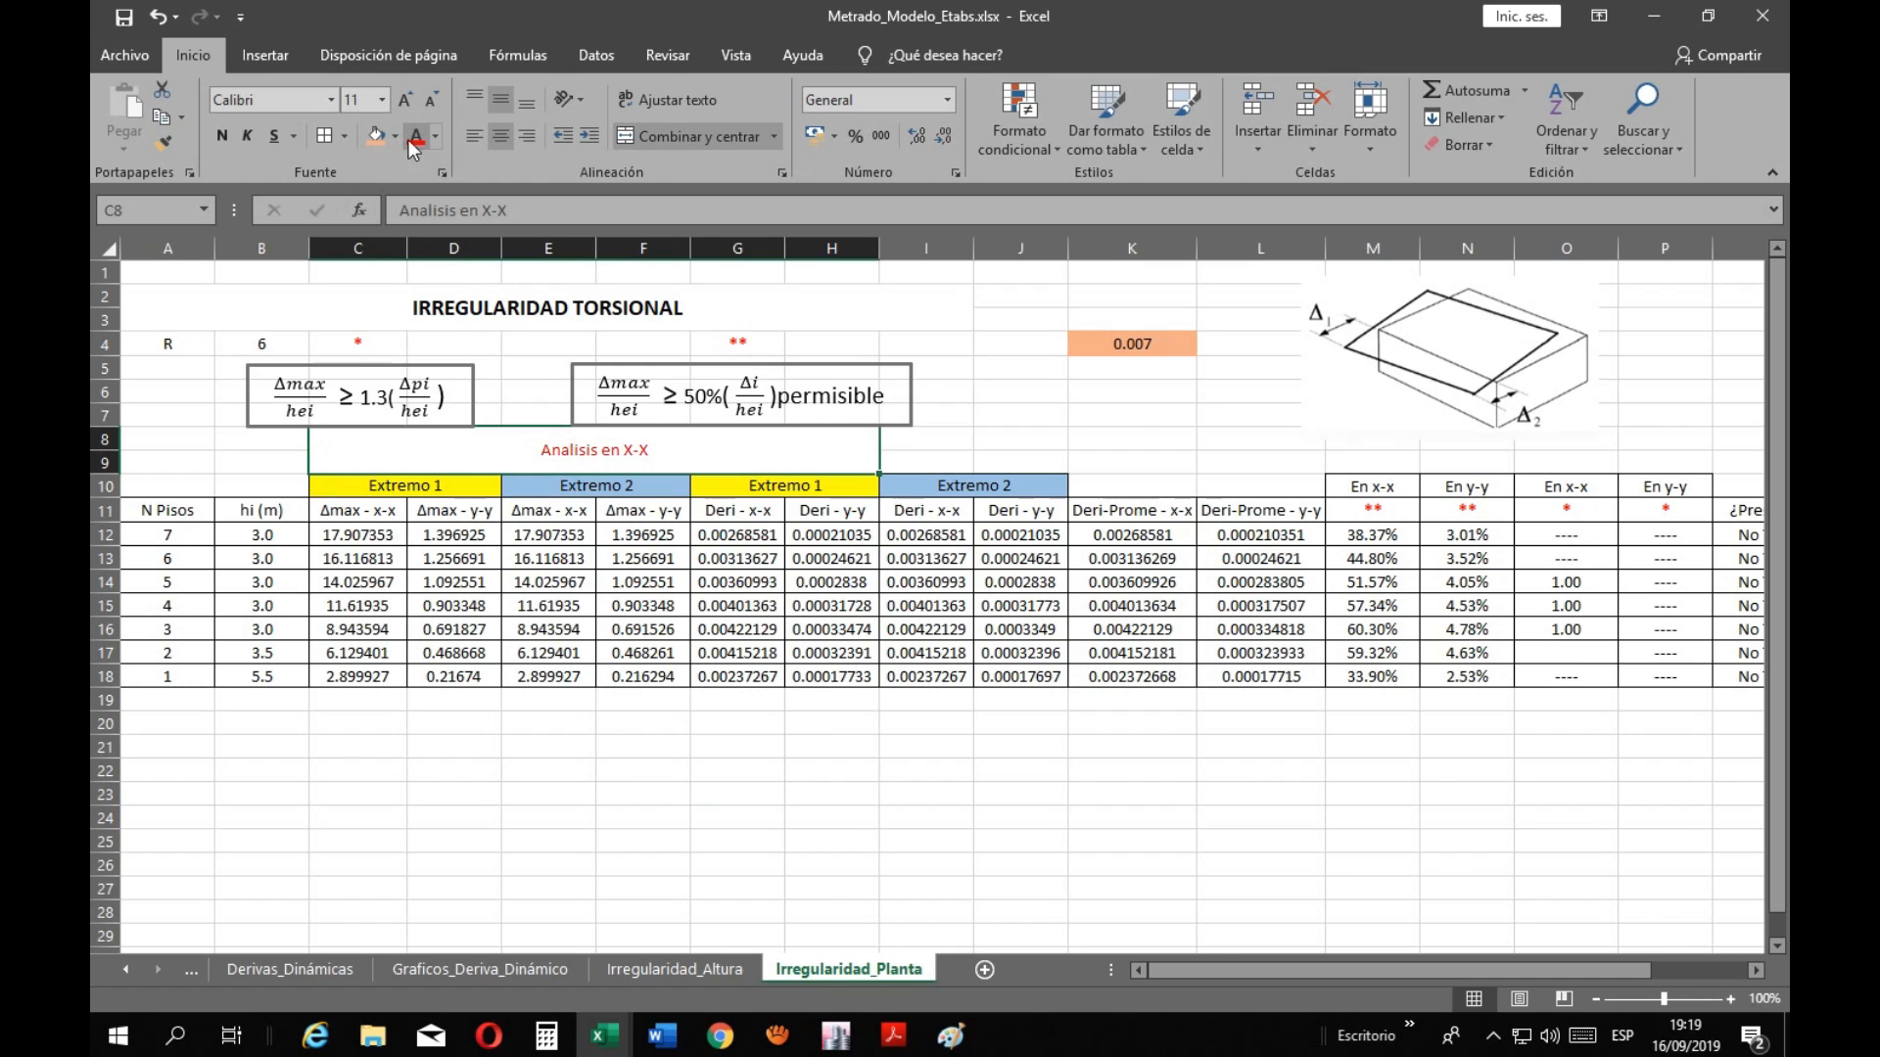
left_click(221, 138)
left_click(642, 793)
Copy the whole X-X analysis block A8:S18 and paste it below, starting at cell A21
left_click_drag(175, 446, 1562, 678)
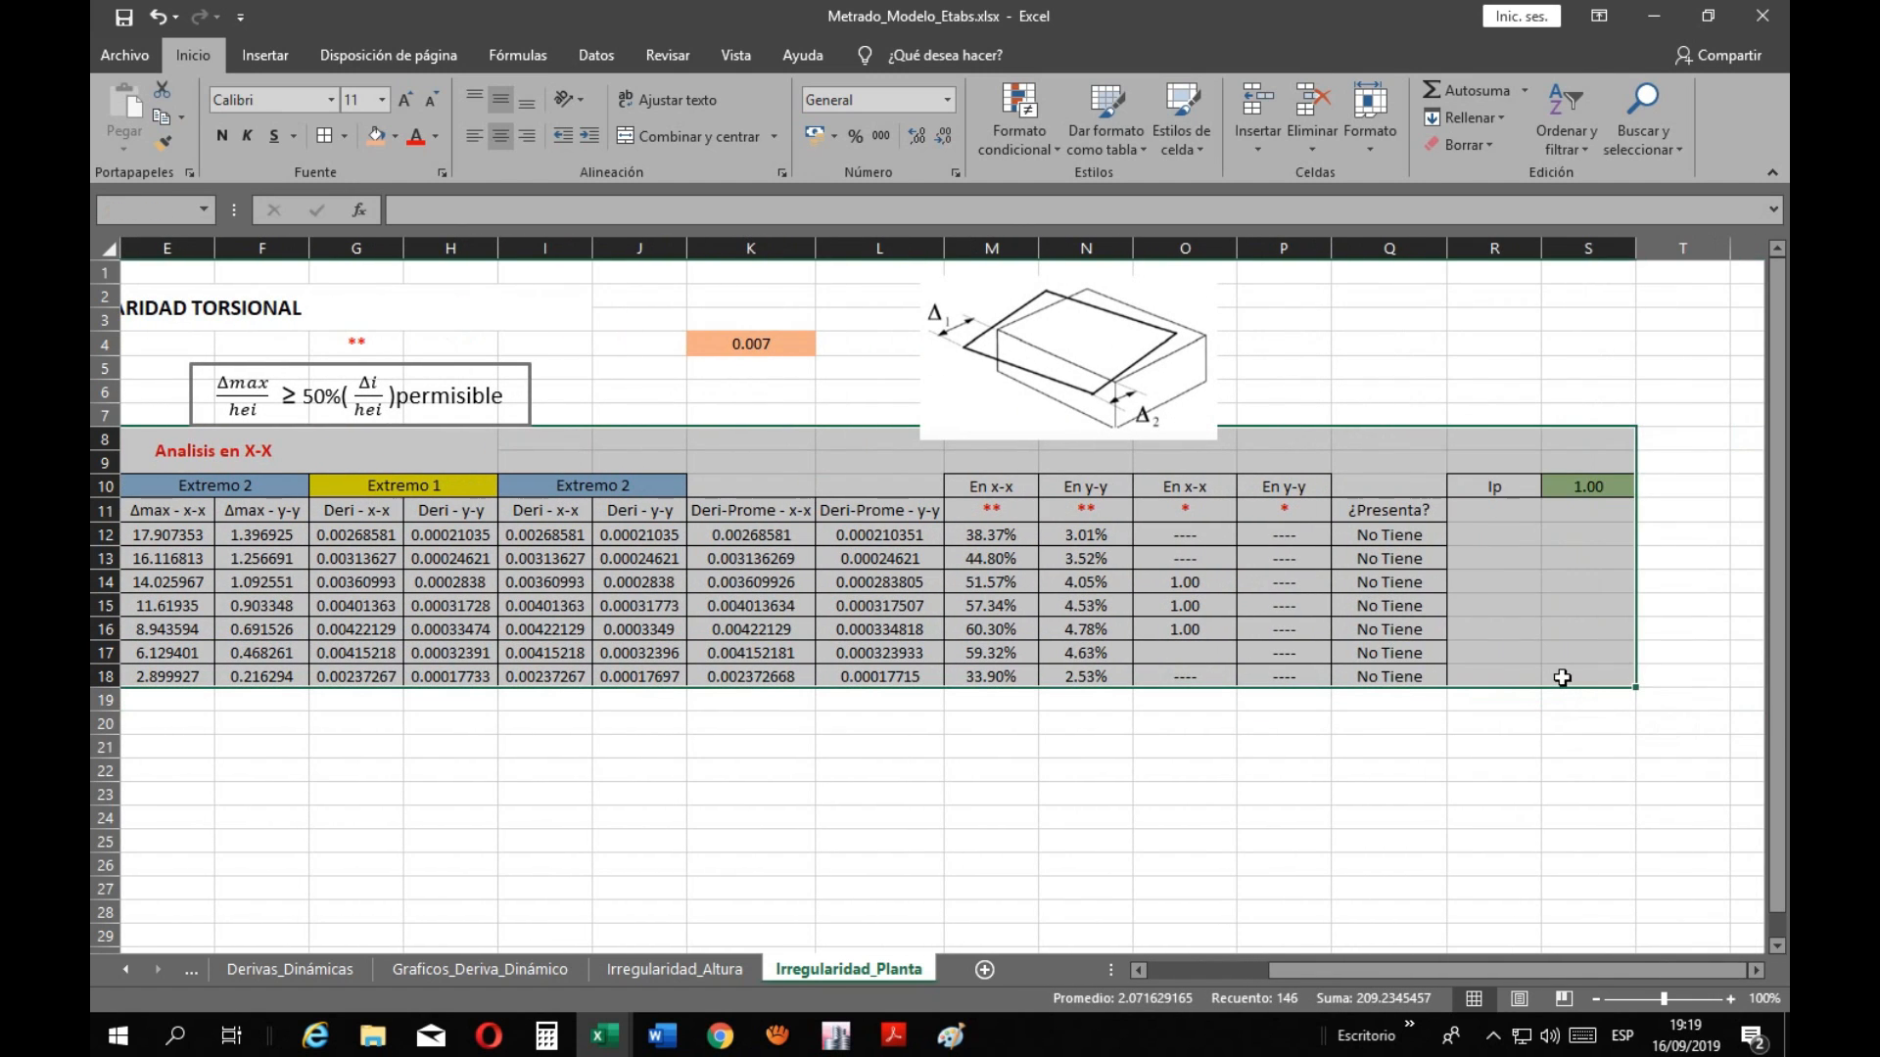
key("ctrl+c")
left_click_drag(1379, 970, 1135, 976)
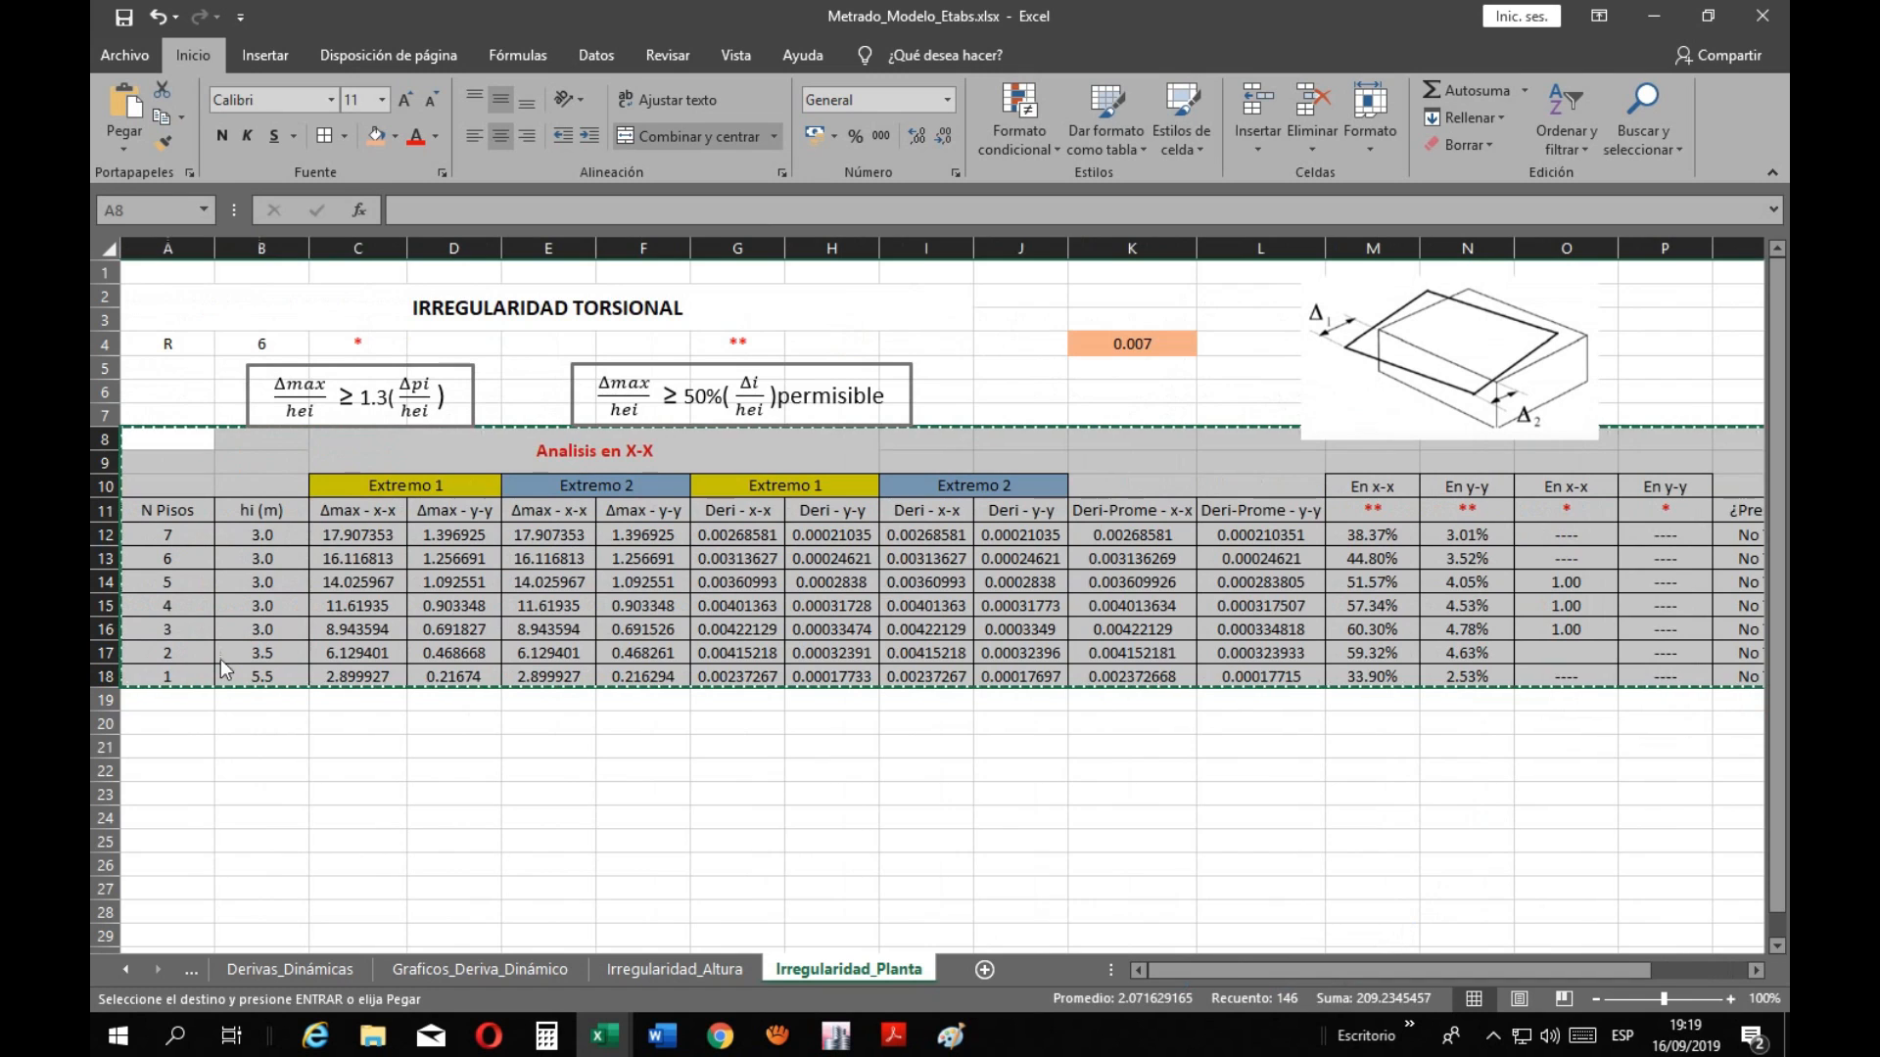
left_click(176, 748)
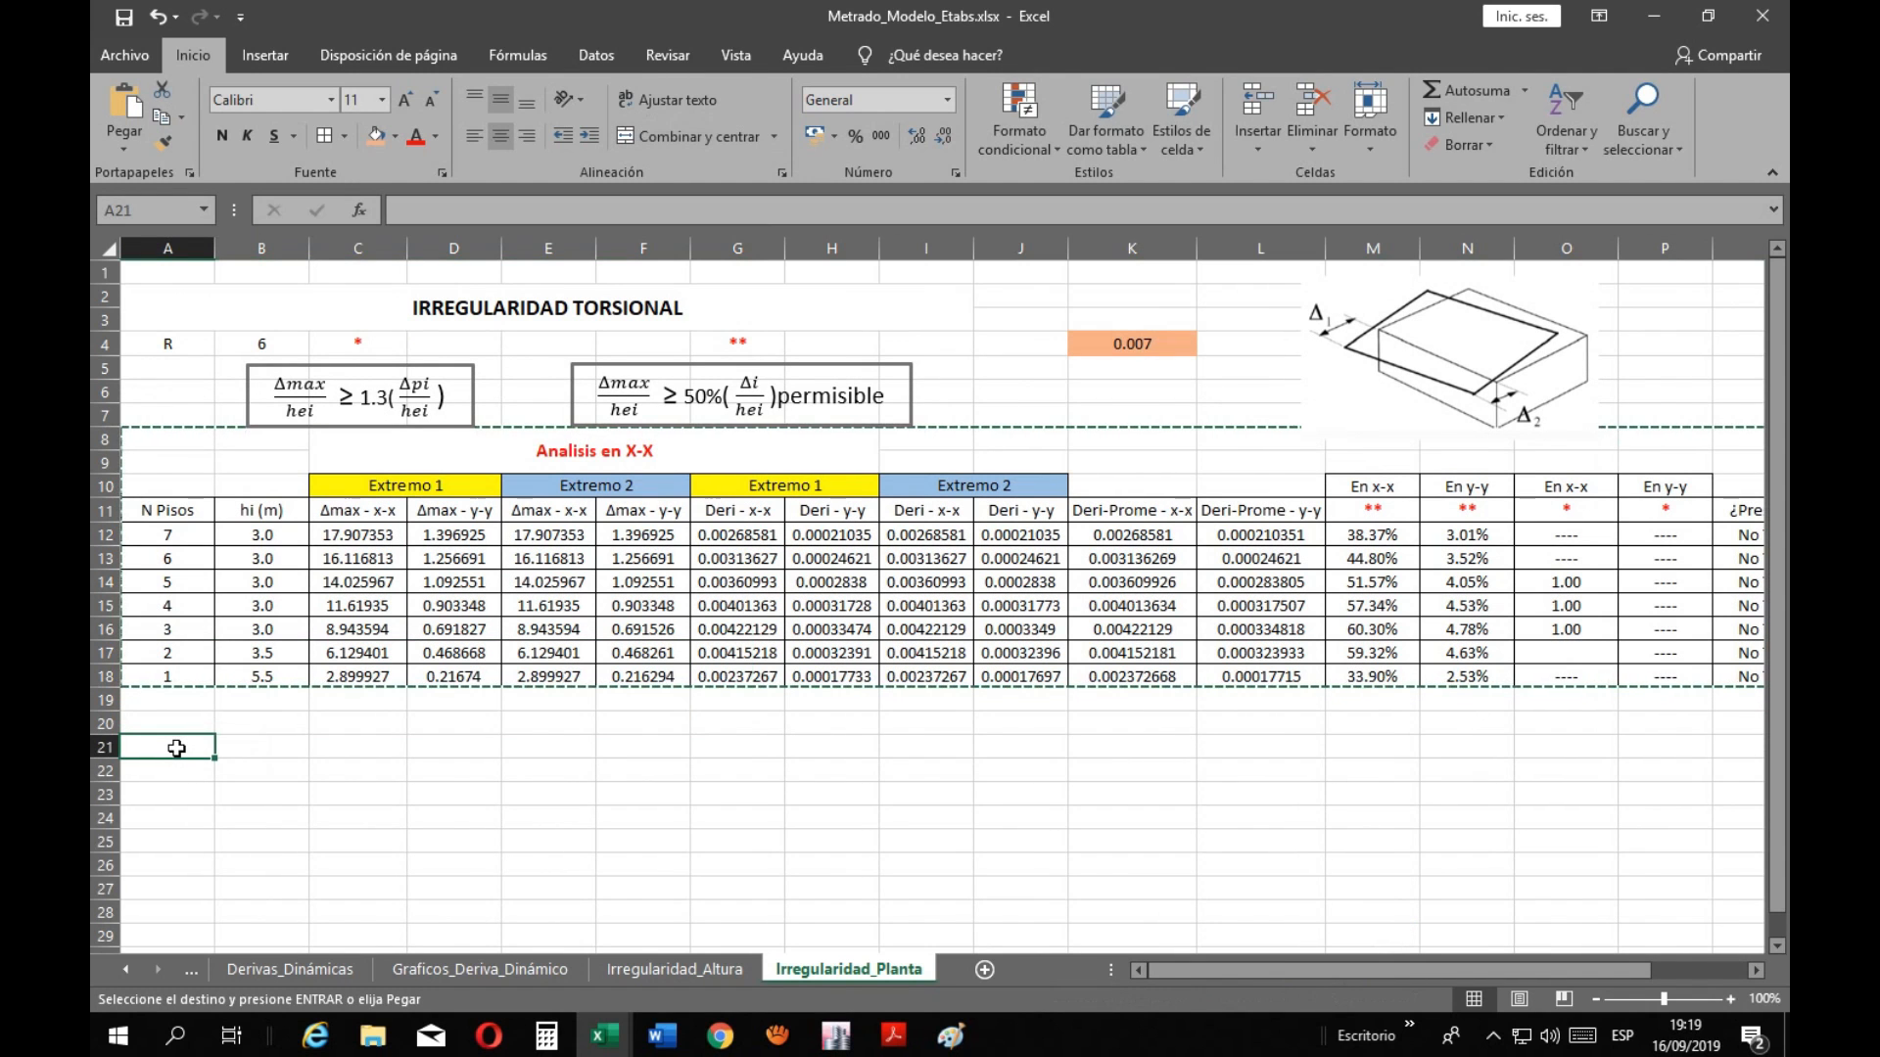
key("ctrl+v")
Change the title of the pasted block to "Analisis en Y-Y"
double_click(664, 765)
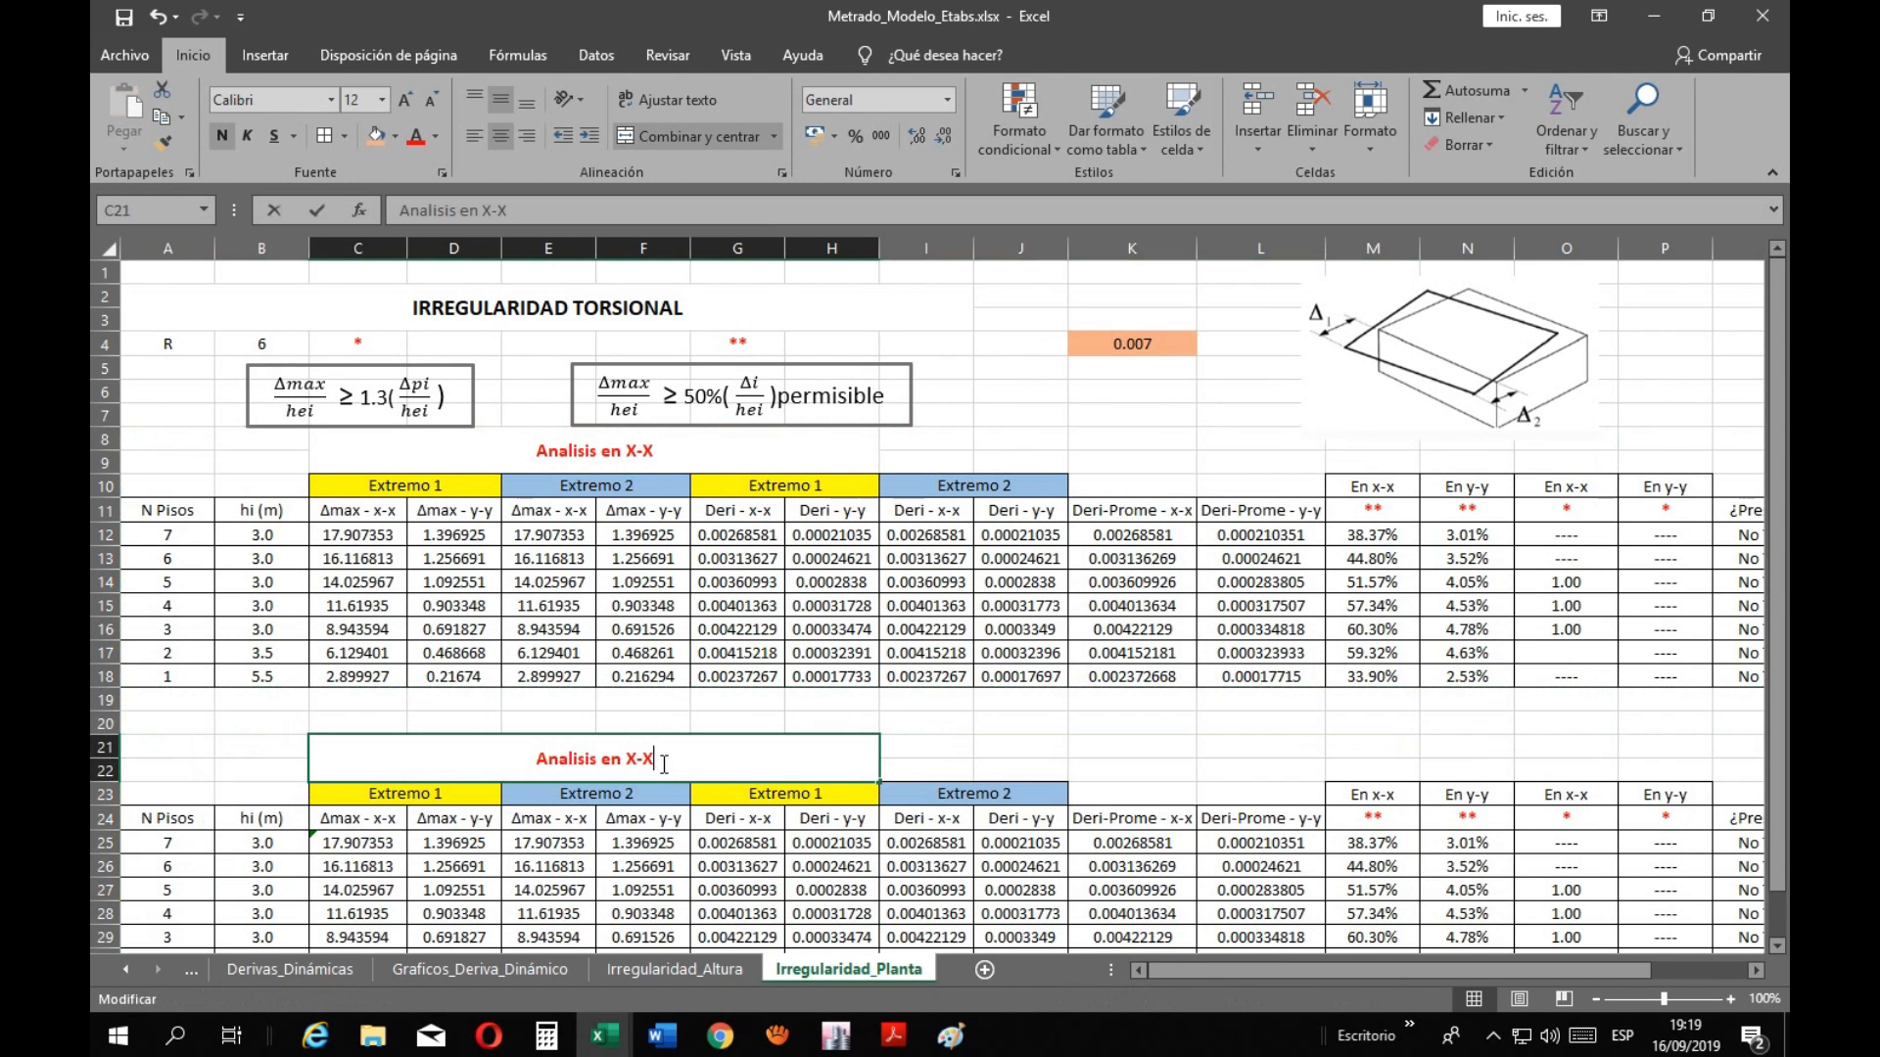
key("BackSpace")
key("BackSpace")
key("BackSpace")
type("Y-Y")
key("Return")
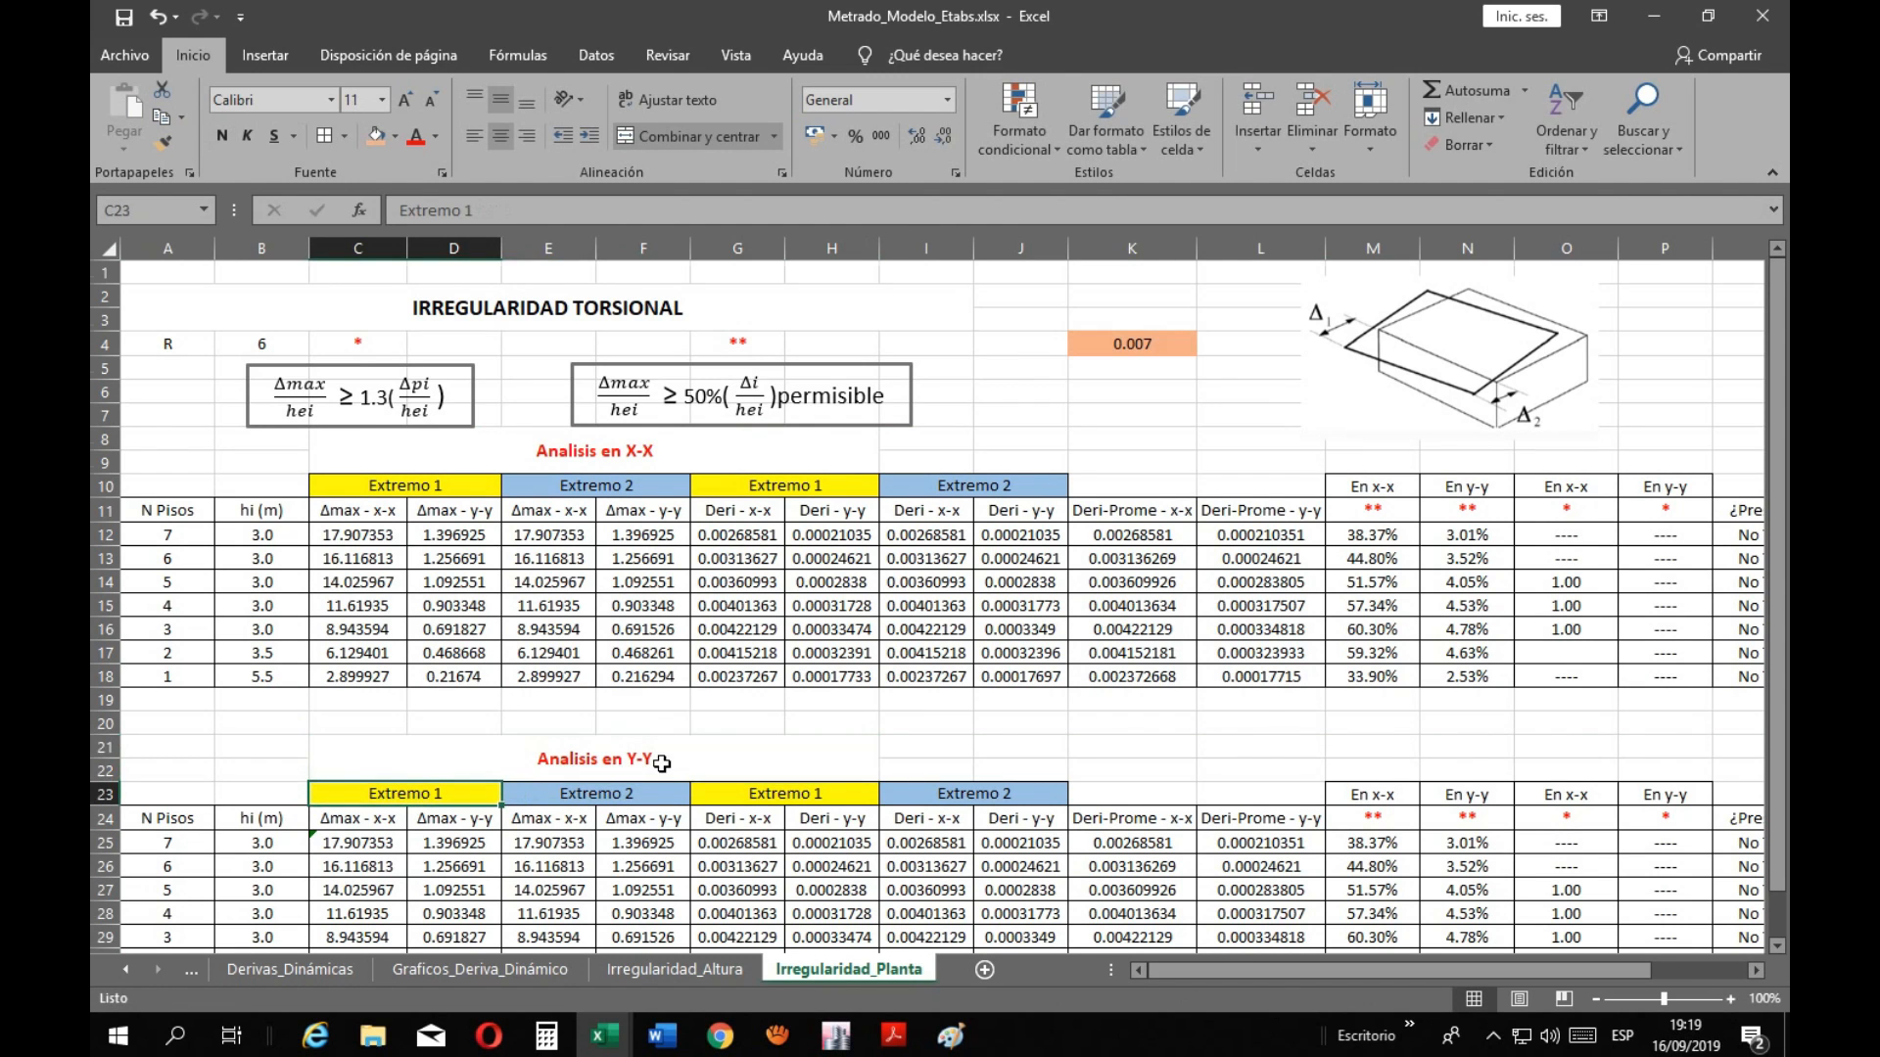
Switch to ETABS and set the Story Response plot's Case/Combo to Sismo_Dina_y
scroll(662, 763, "down", 3)
left_click(361, 627)
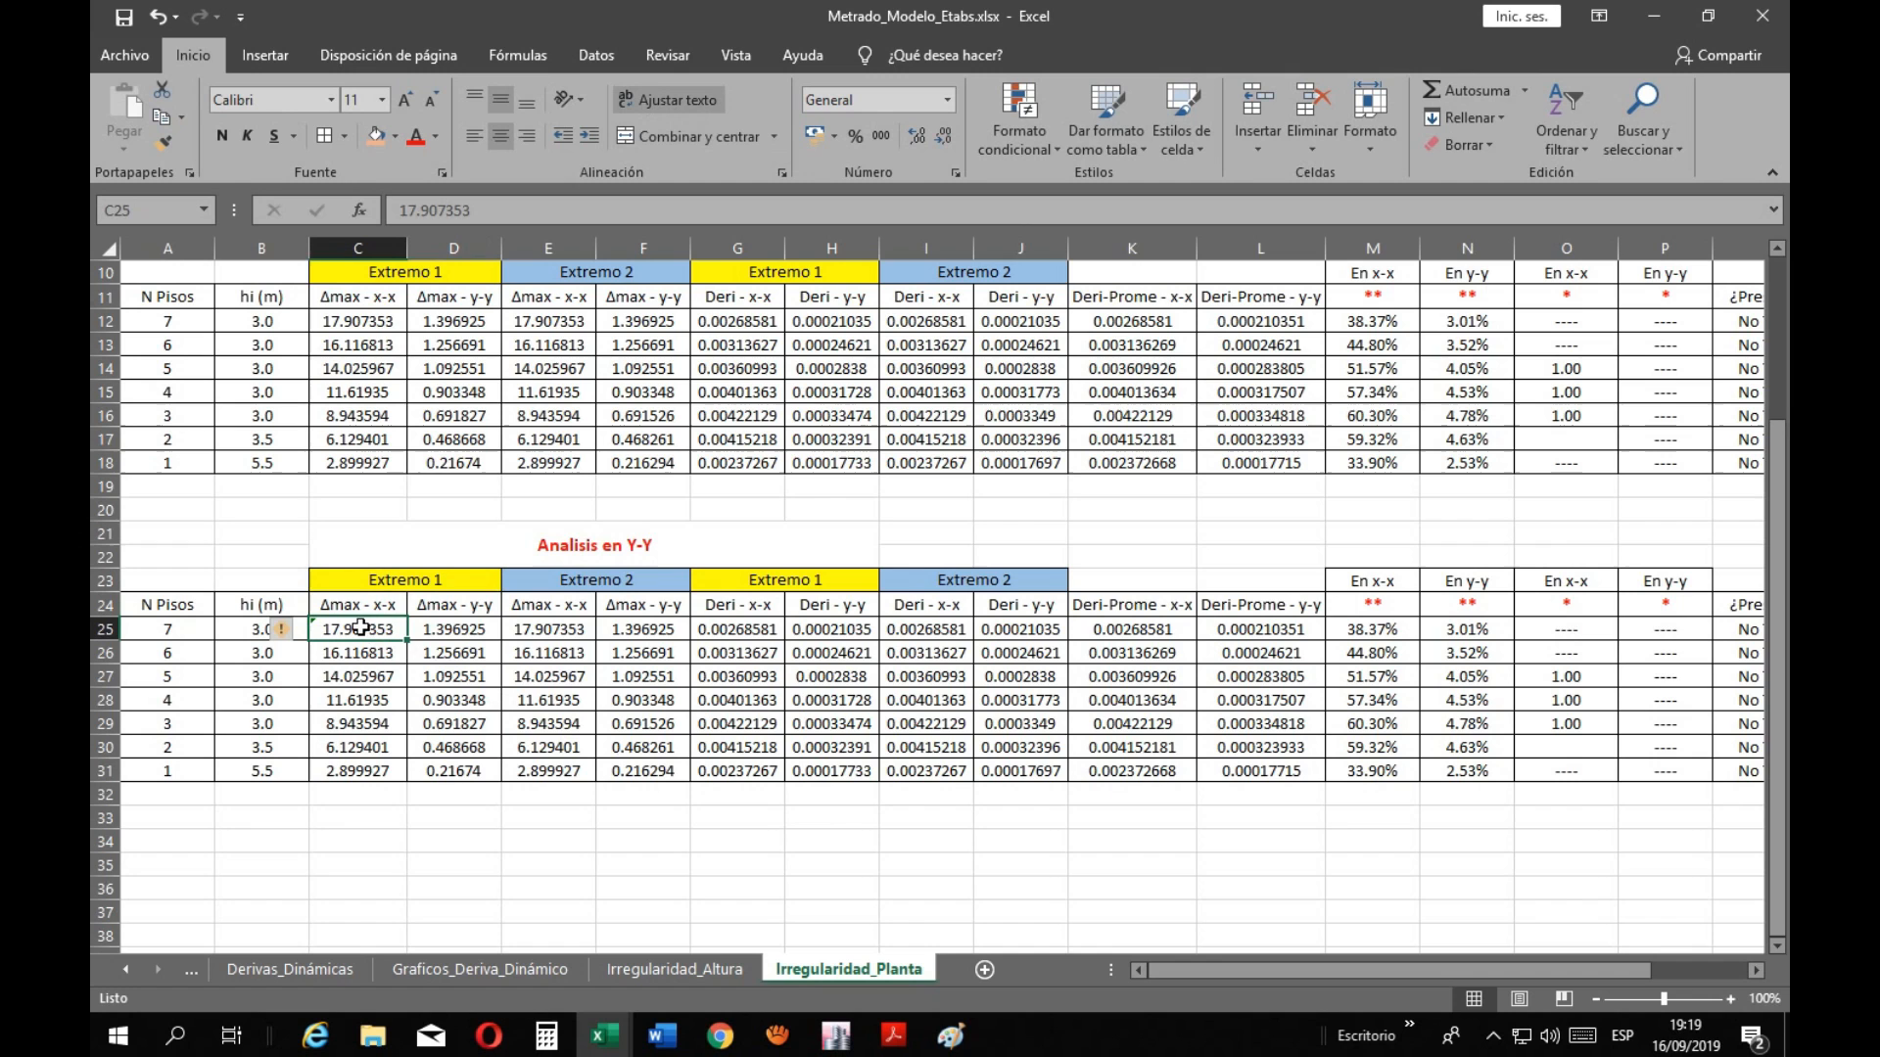
scroll(448, 646, "up", 1)
scroll(451, 646, "down", 1)
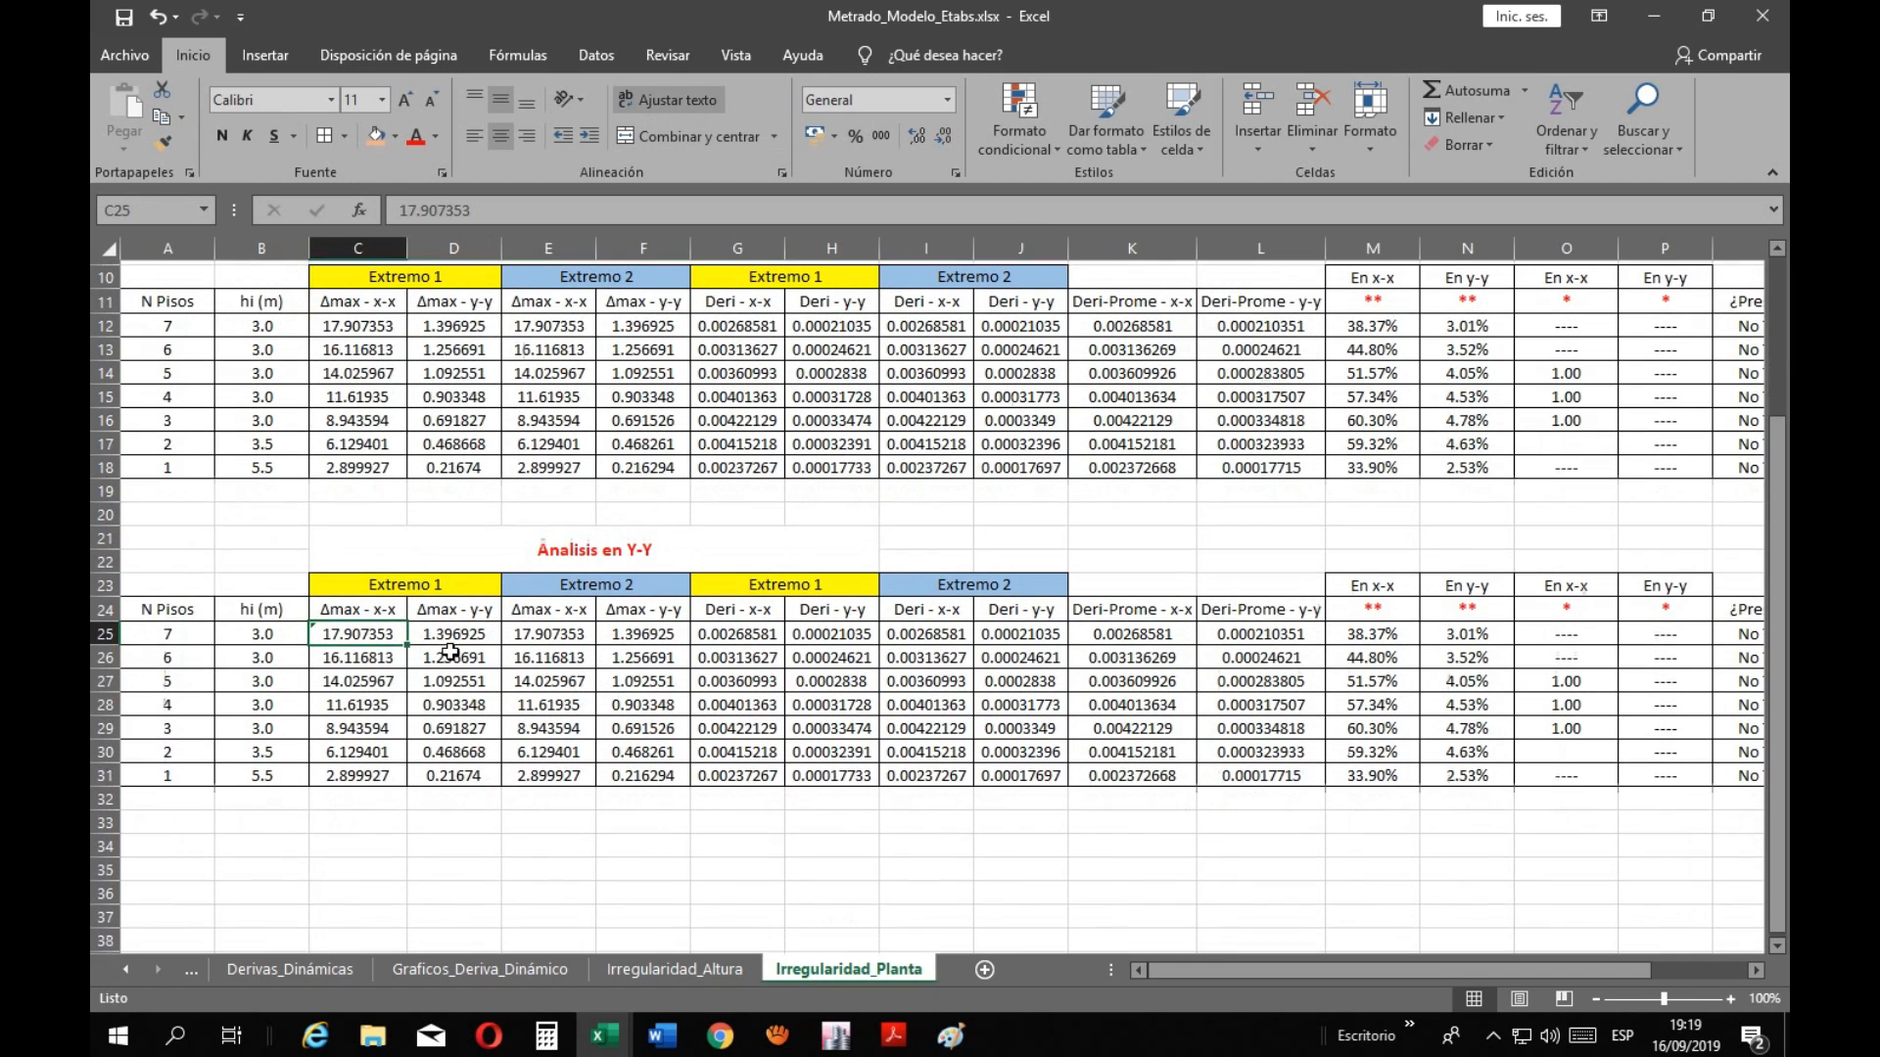
left_click(852, 1047)
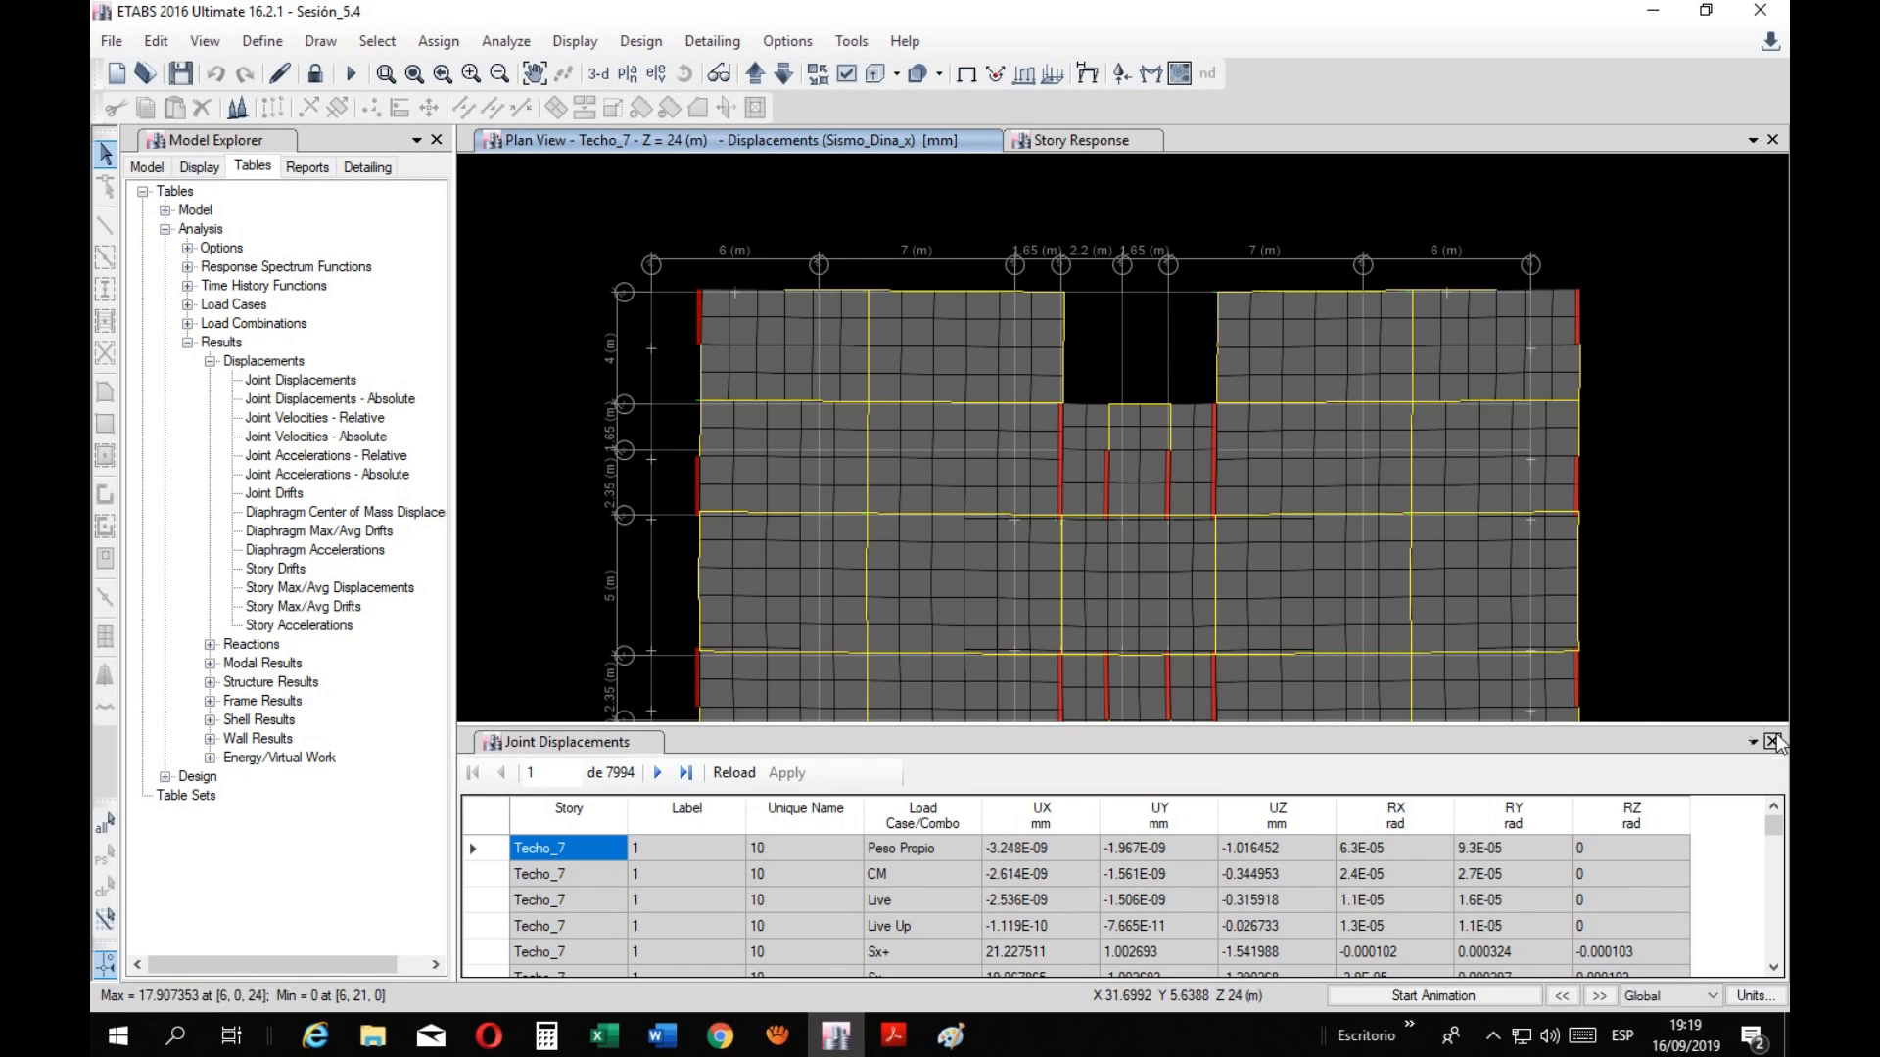
left_click(1052, 142)
left_click(871, 292)
left_click(885, 278)
left_click(885, 277)
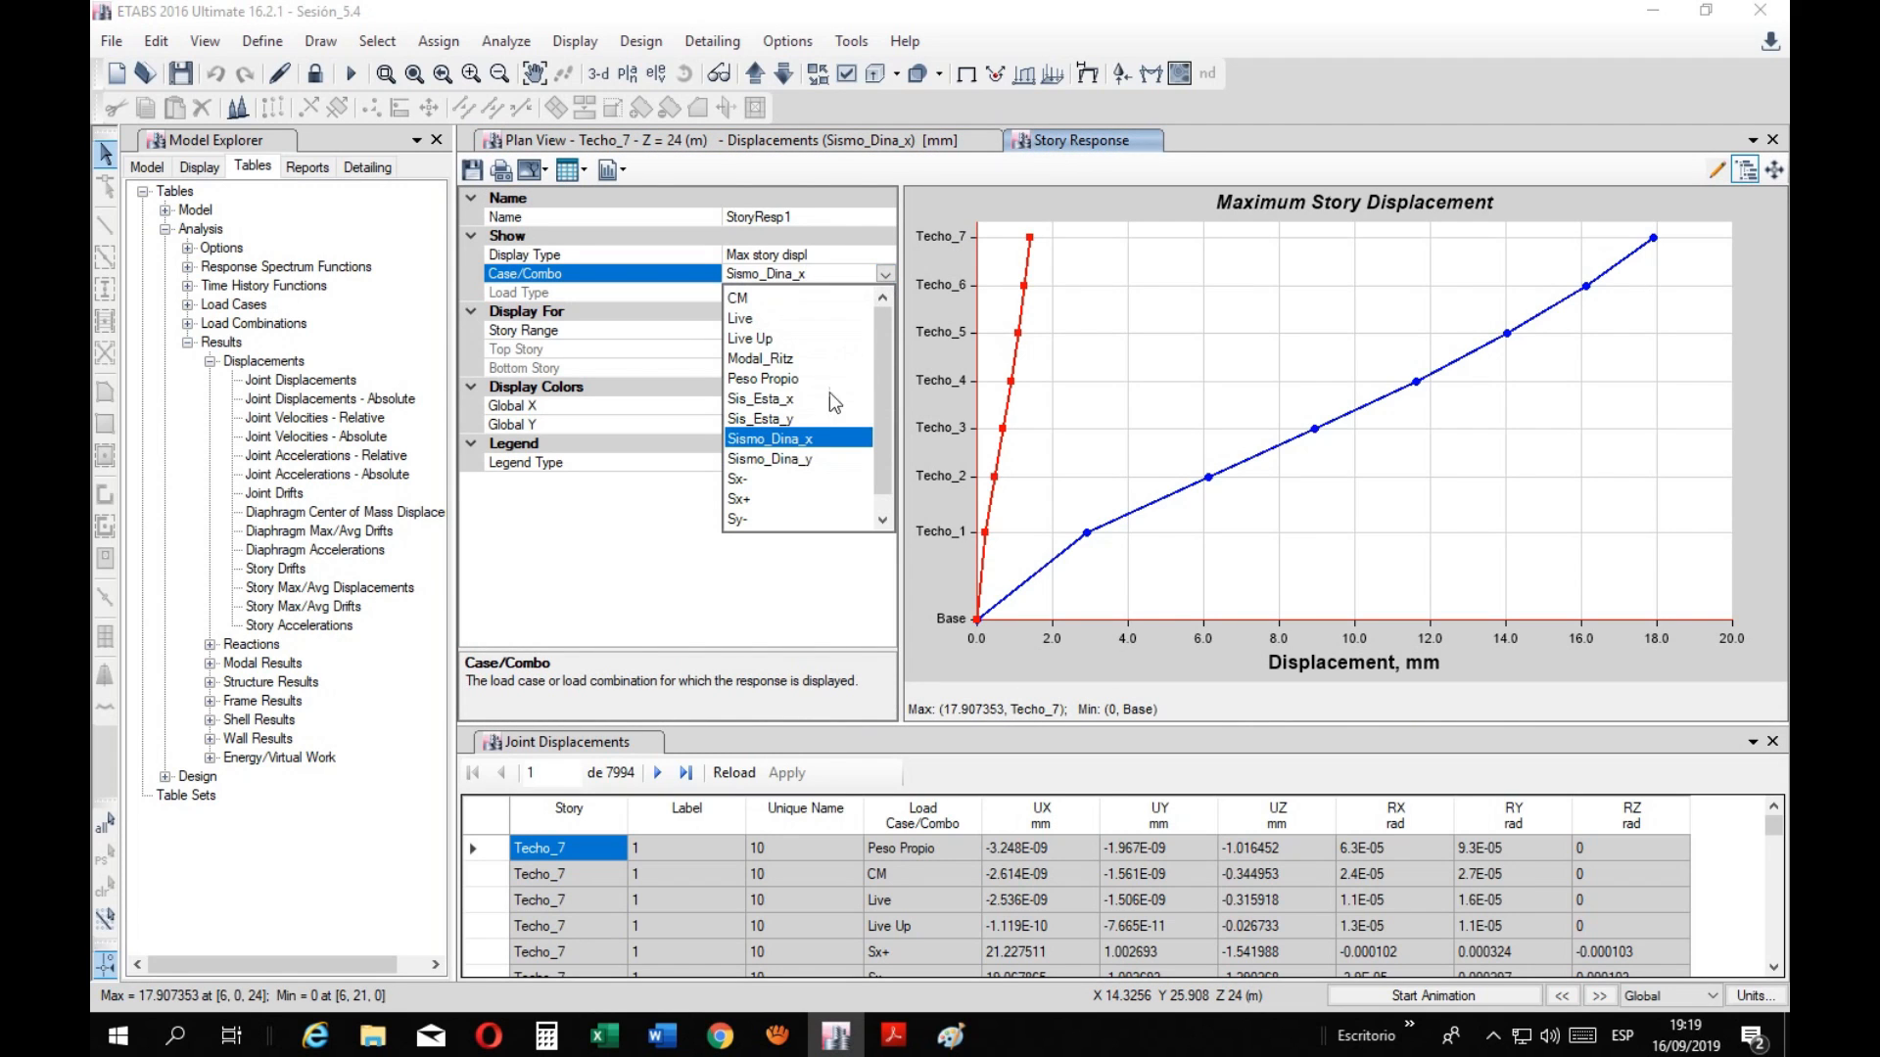
left_click(809, 459)
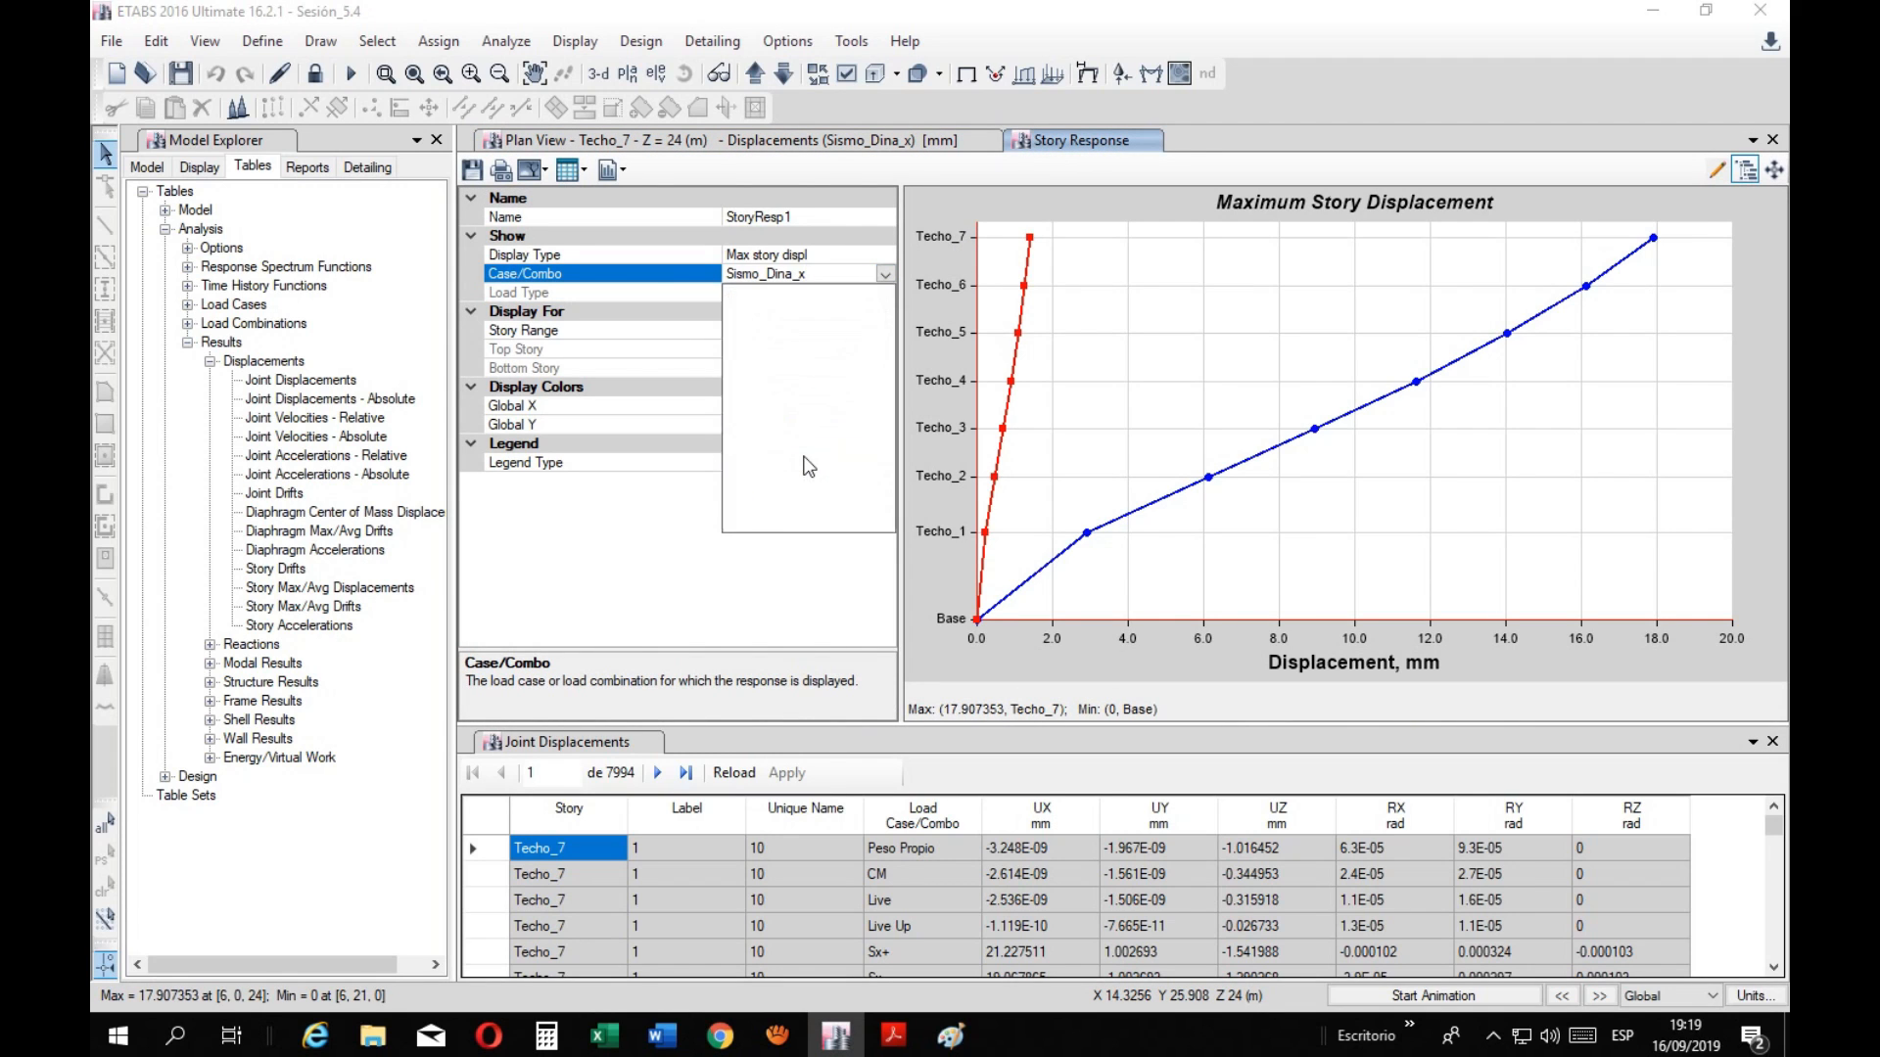
Tabulate the story response data and select the Y-Dir displacements from Techo_7 to Techo_1
left_click(586, 171)
left_click(618, 197)
left_click_drag(1145, 379, 1152, 531)
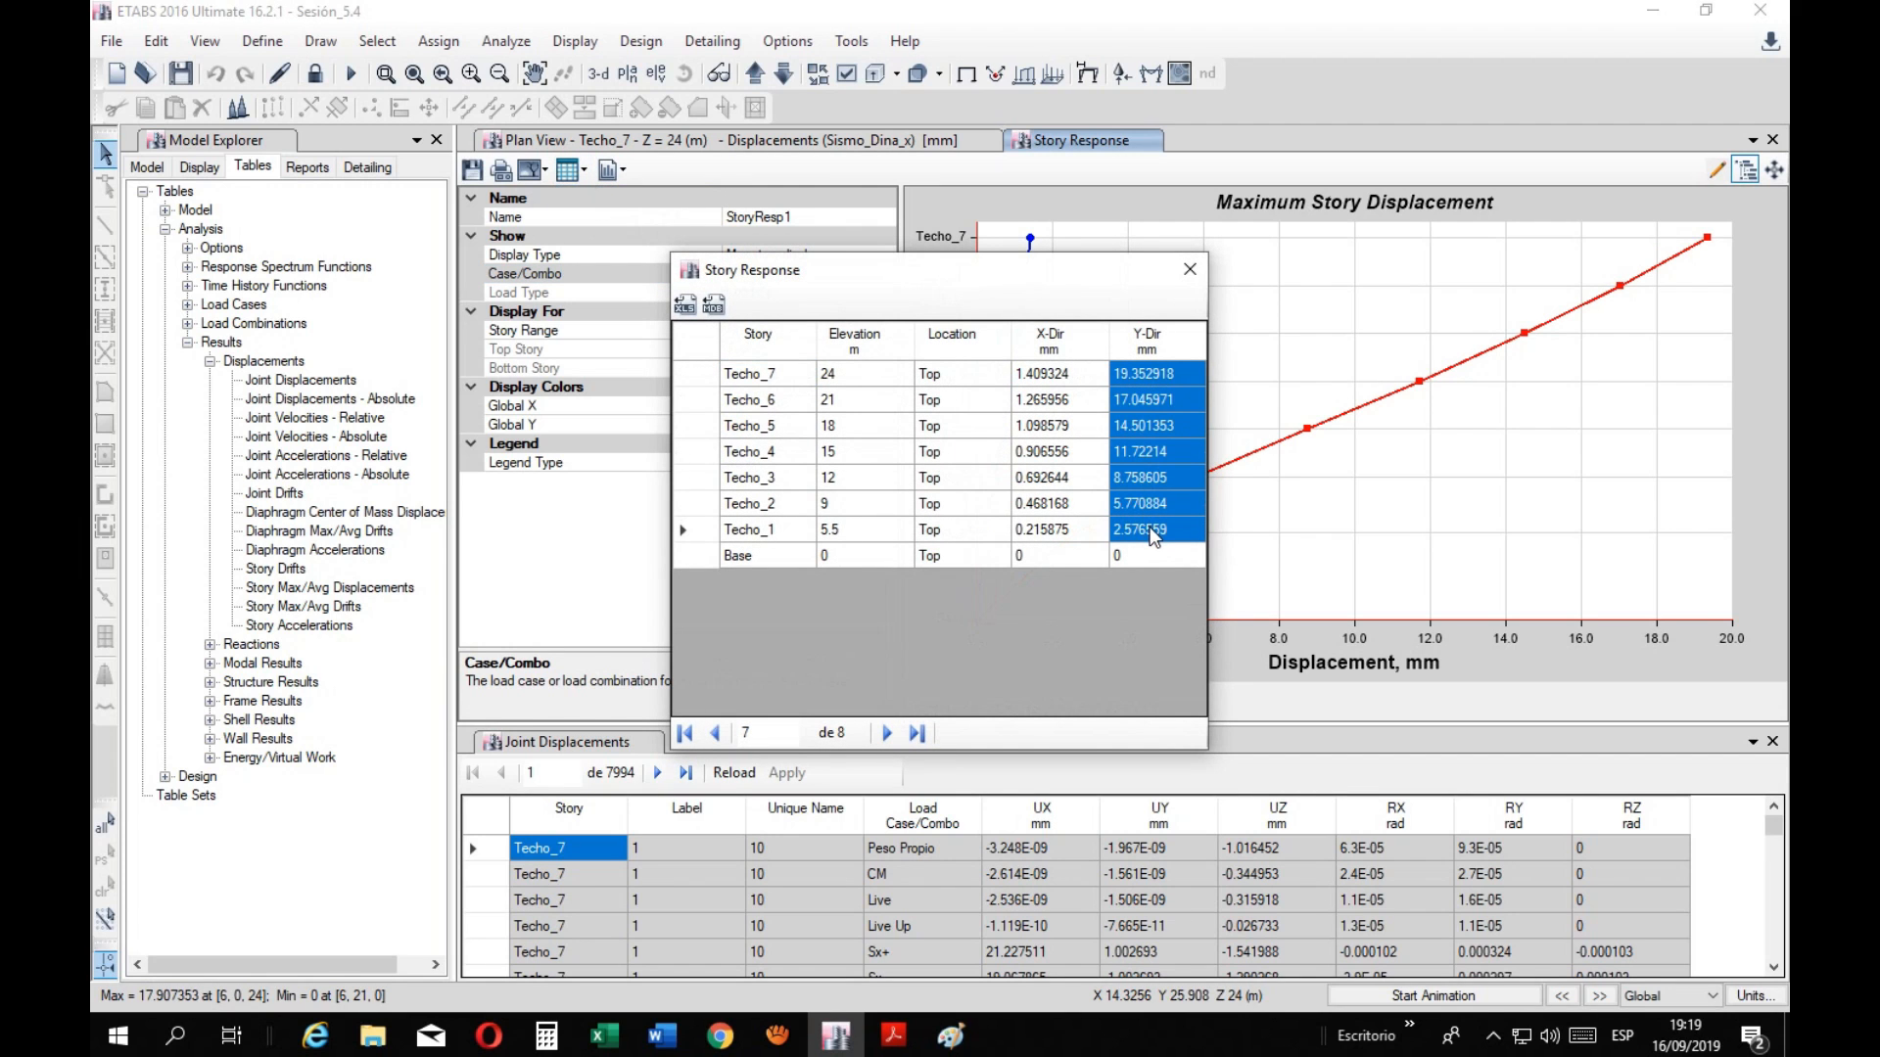
Switch back to the Metrado_Modelo_Etabs workbook in Excel and change header C24 of the Y-Y table to "Δmax - y-y"
mouse_move(604, 1036)
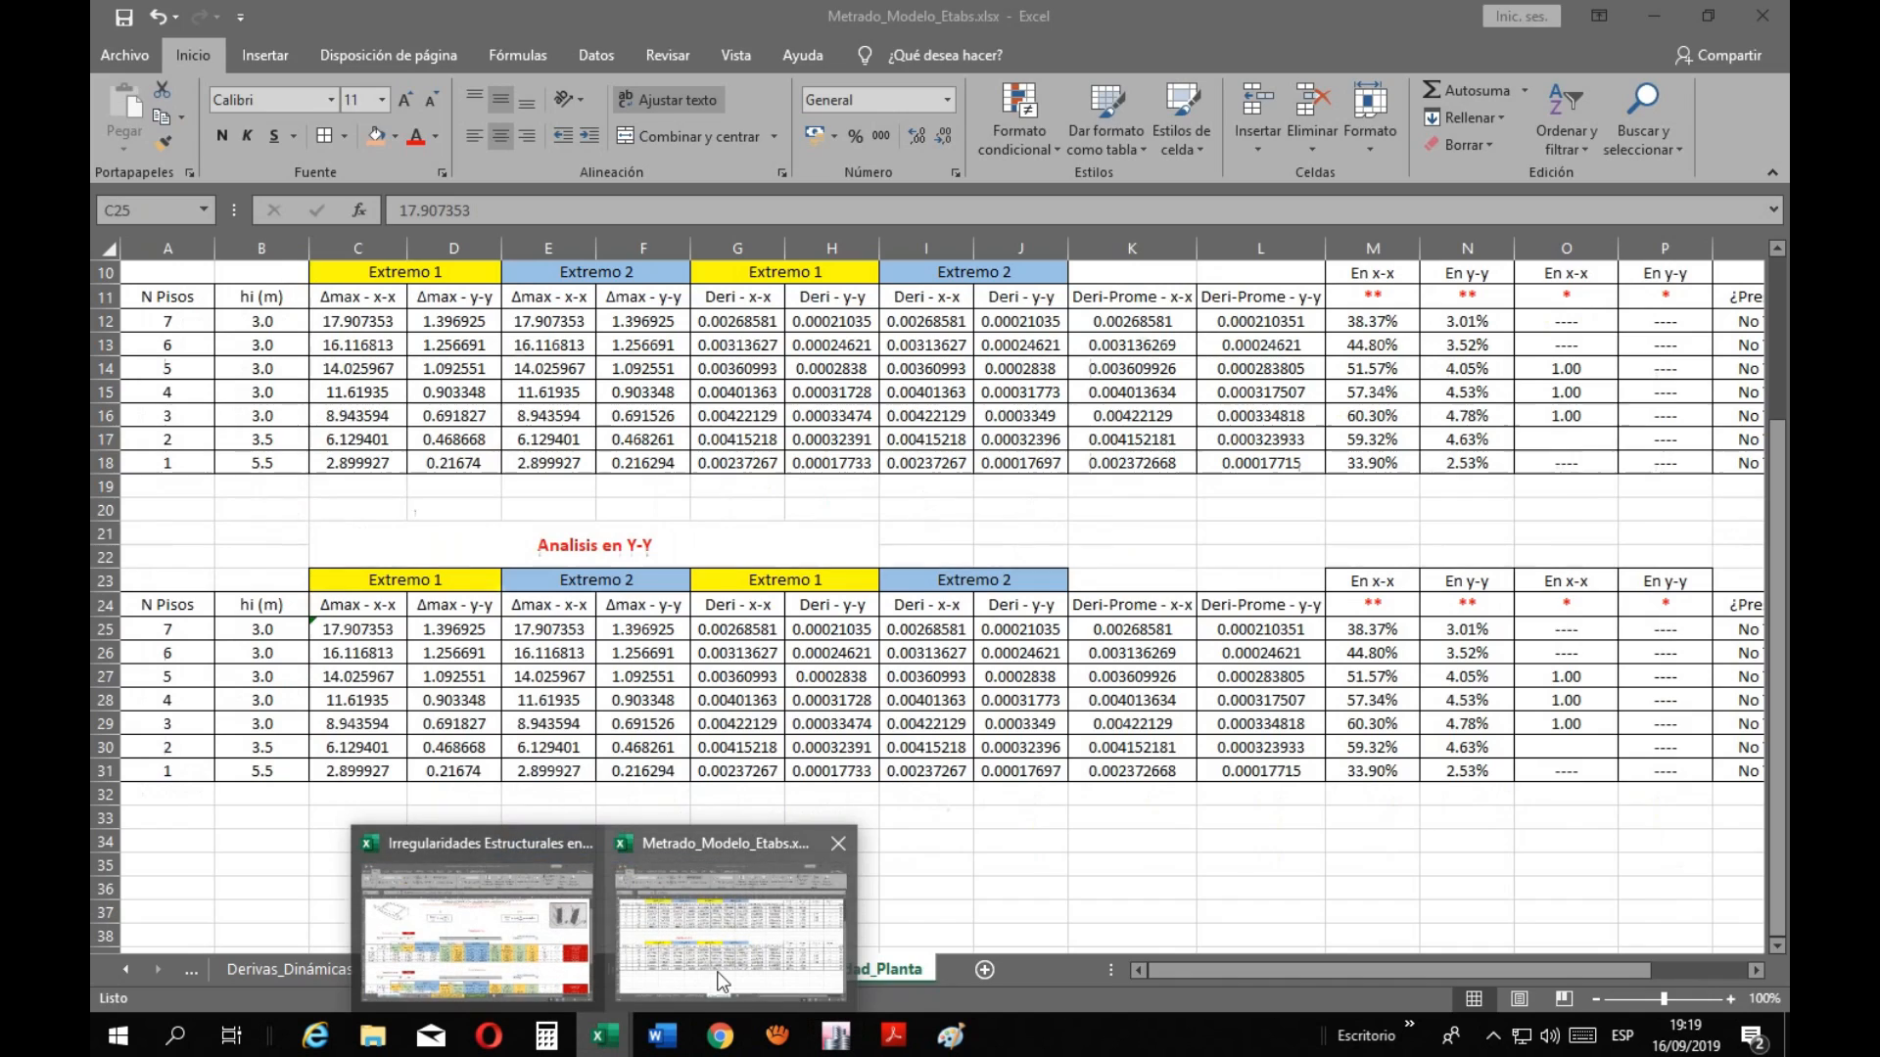
left_click(717, 971)
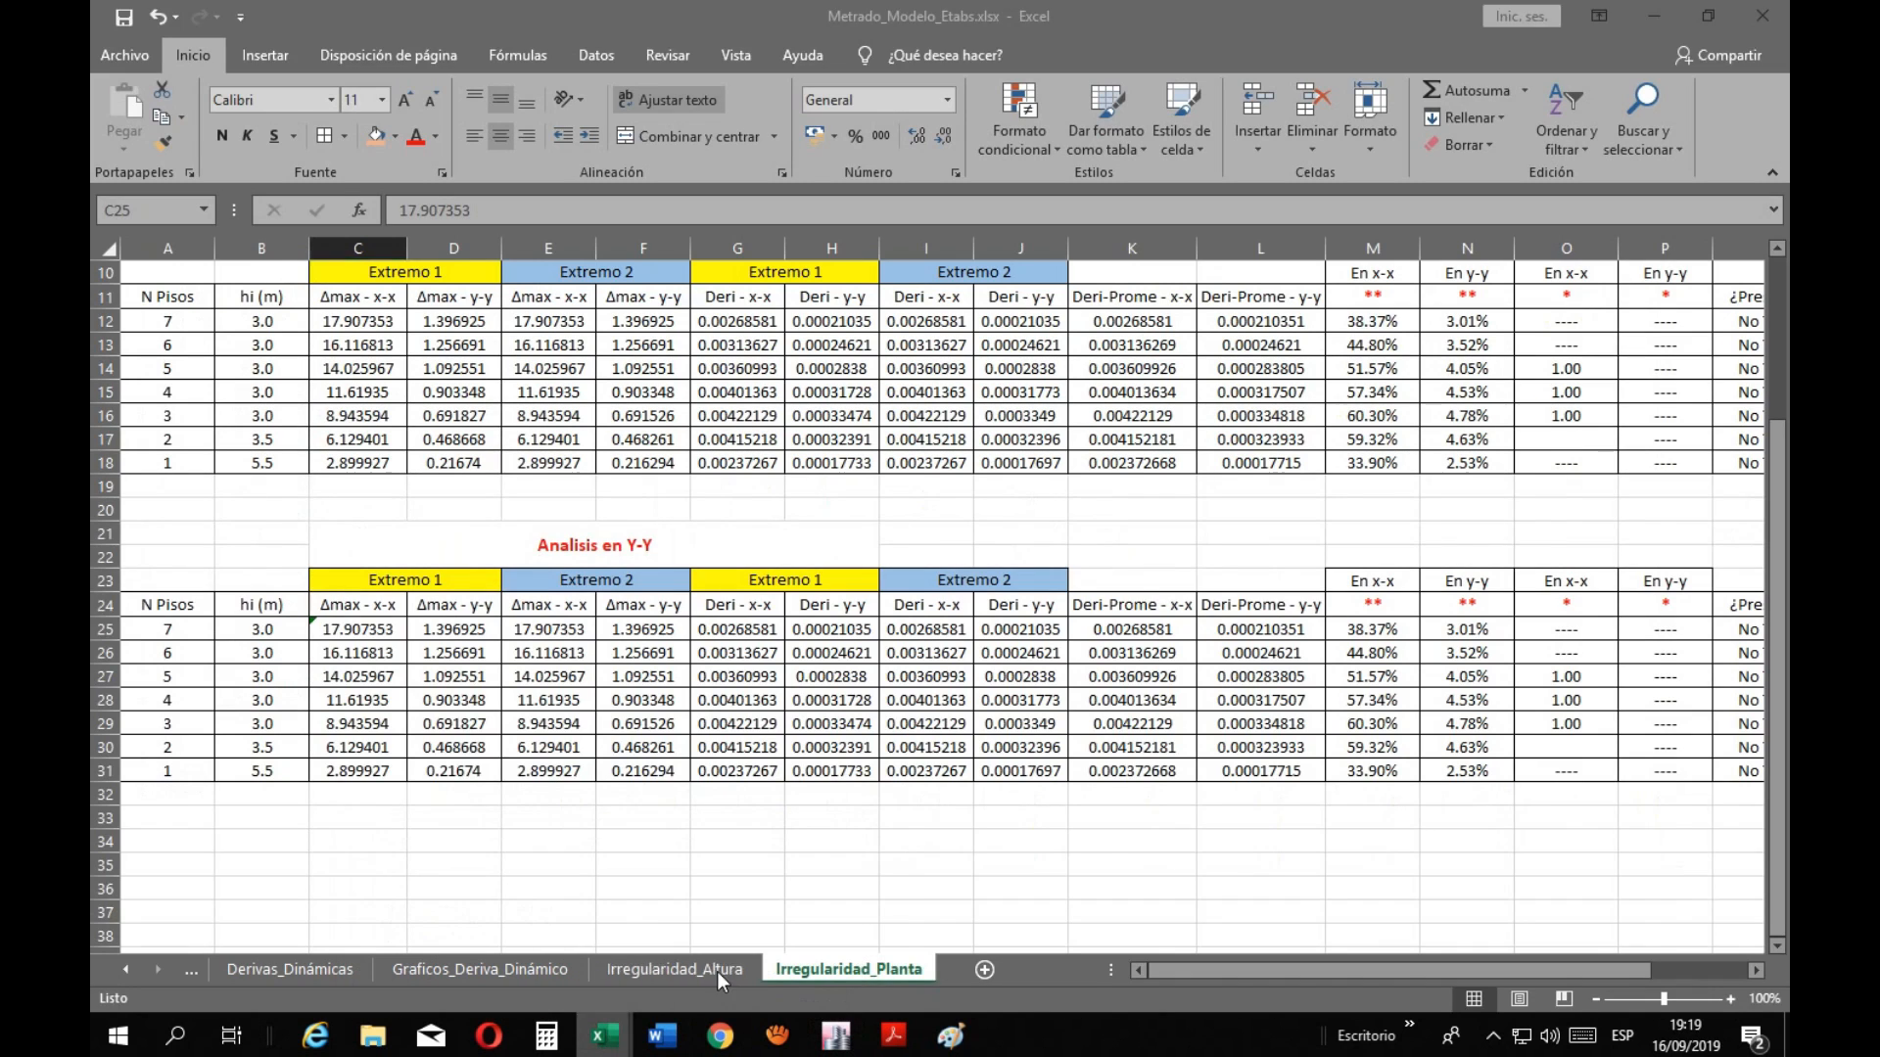
double_click(398, 603)
key("BackSpace")
key("BackSpace")
key("BackSpace")
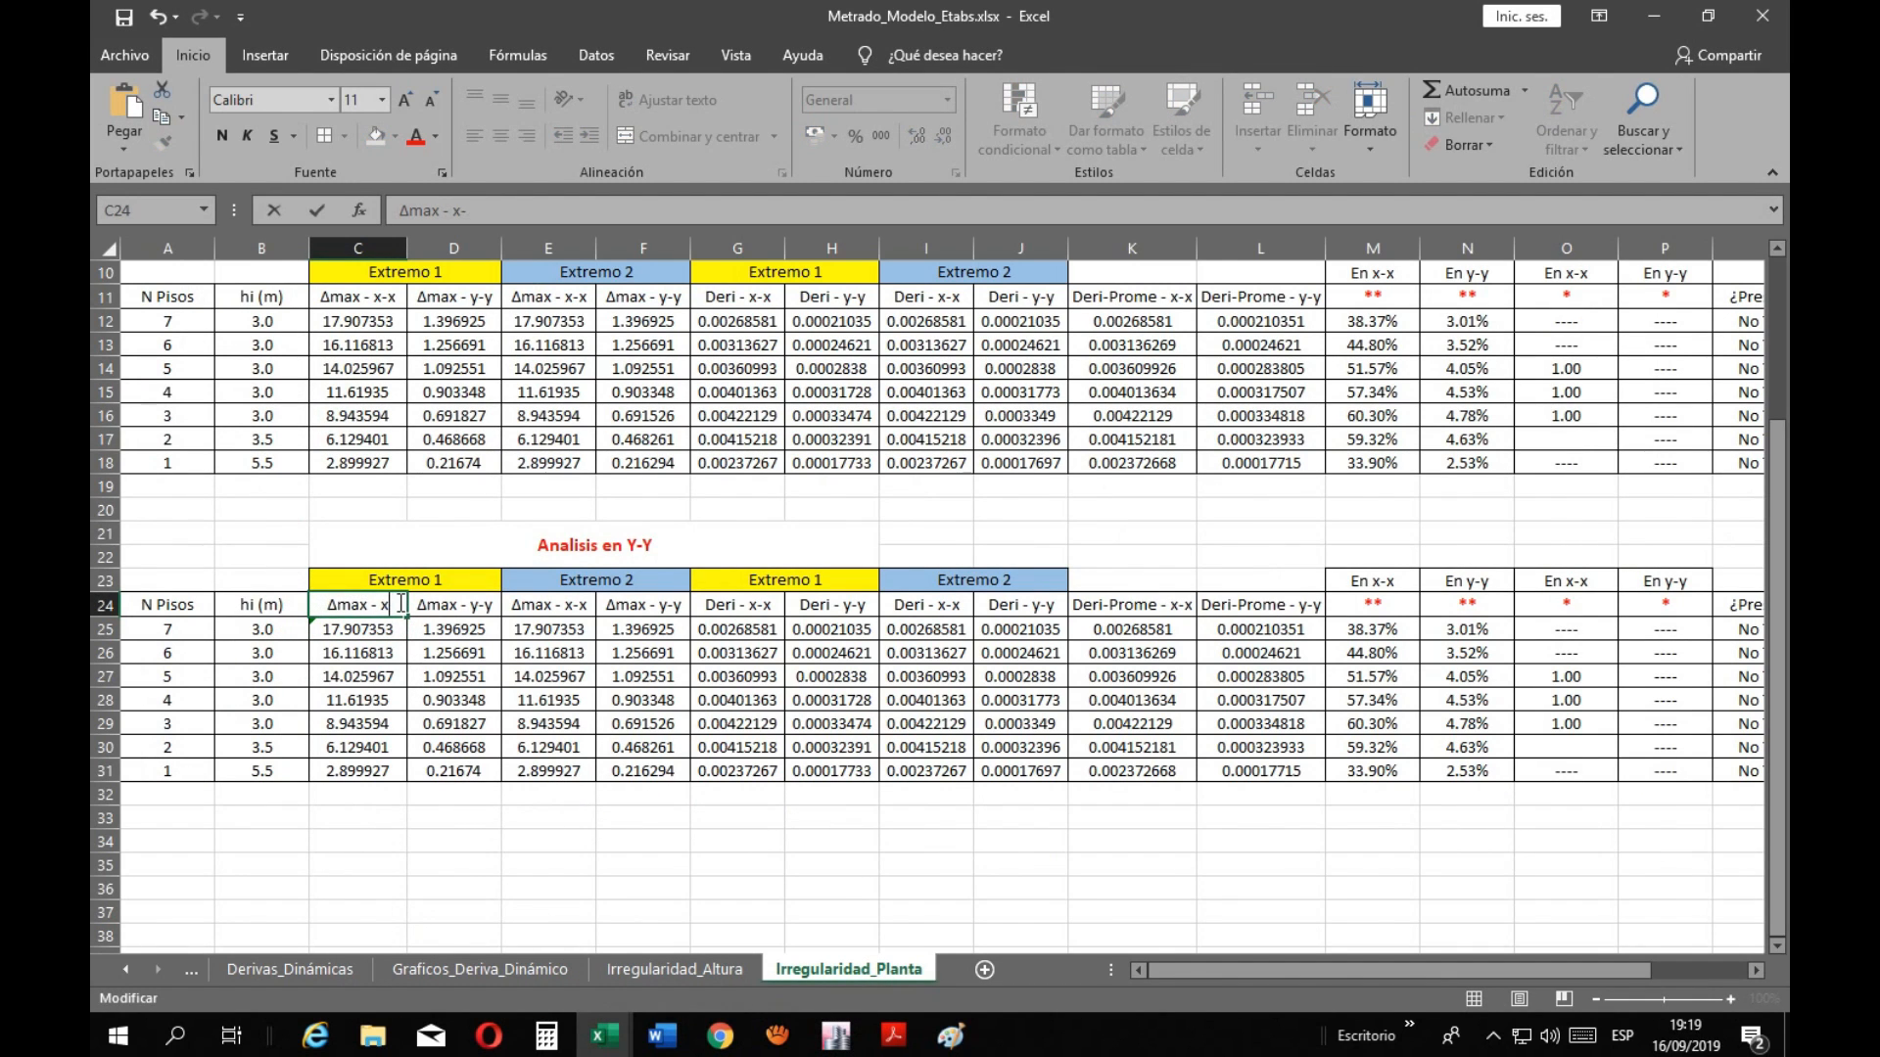
type("Y-Y")
key("Return")
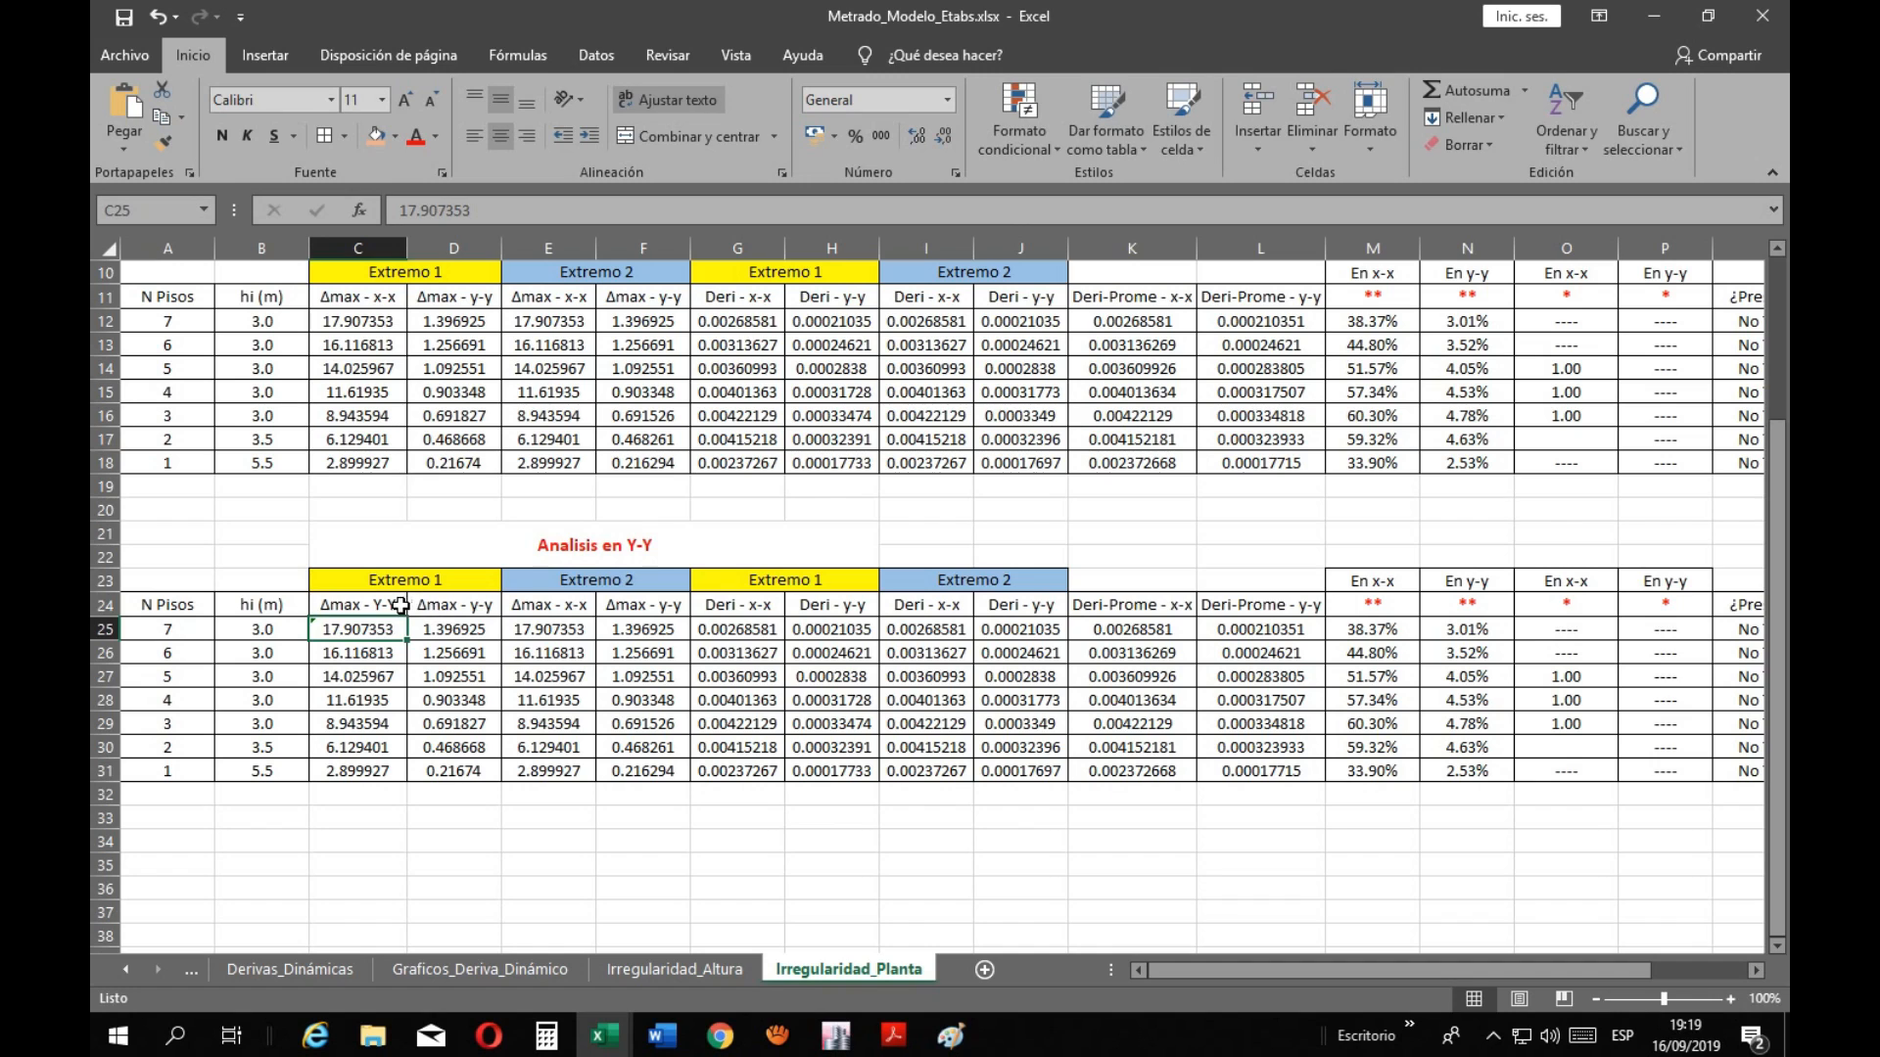
double_click(400, 606)
key("BackSpace")
key("BackSpace")
type("y-y")
key("Return")
Change header D24 of the Y-Y table to "Δmax - x-x"
double_click(490, 606)
key("BackSpace")
key("BackSpace")
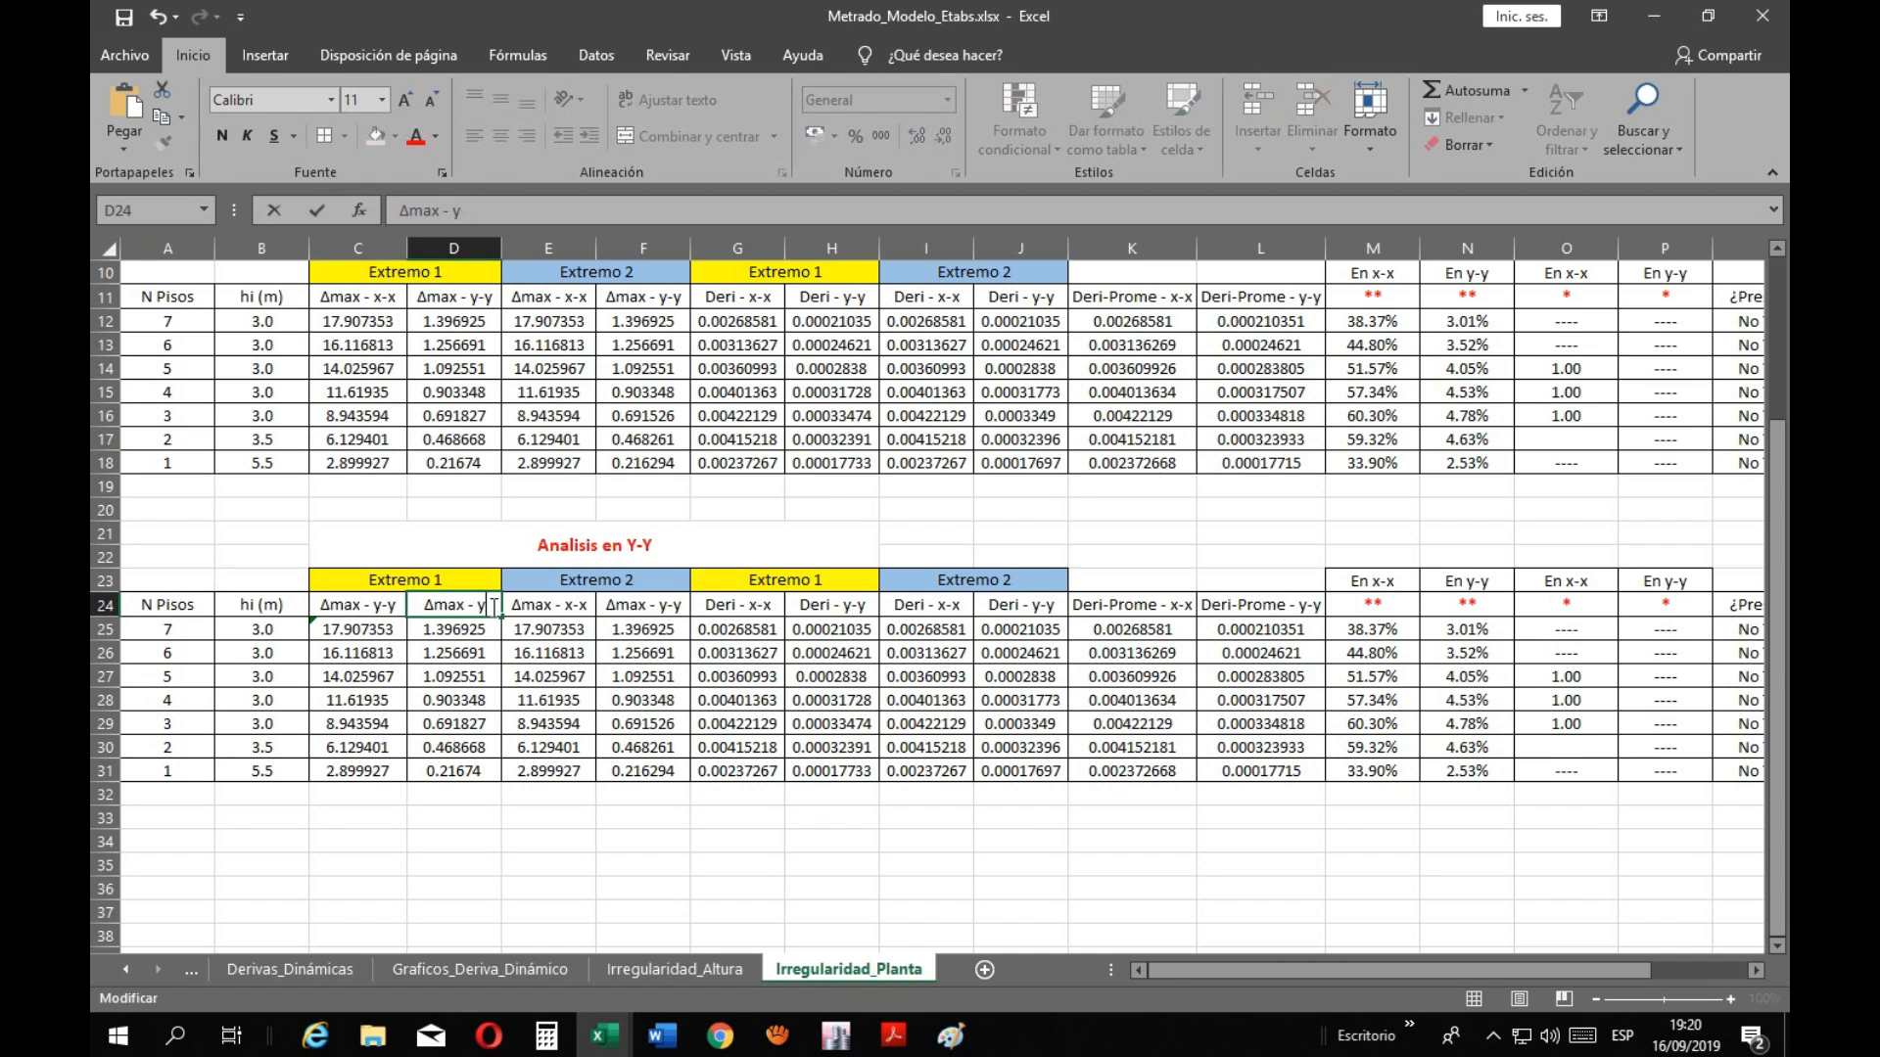
type("x-x")
key("Return")
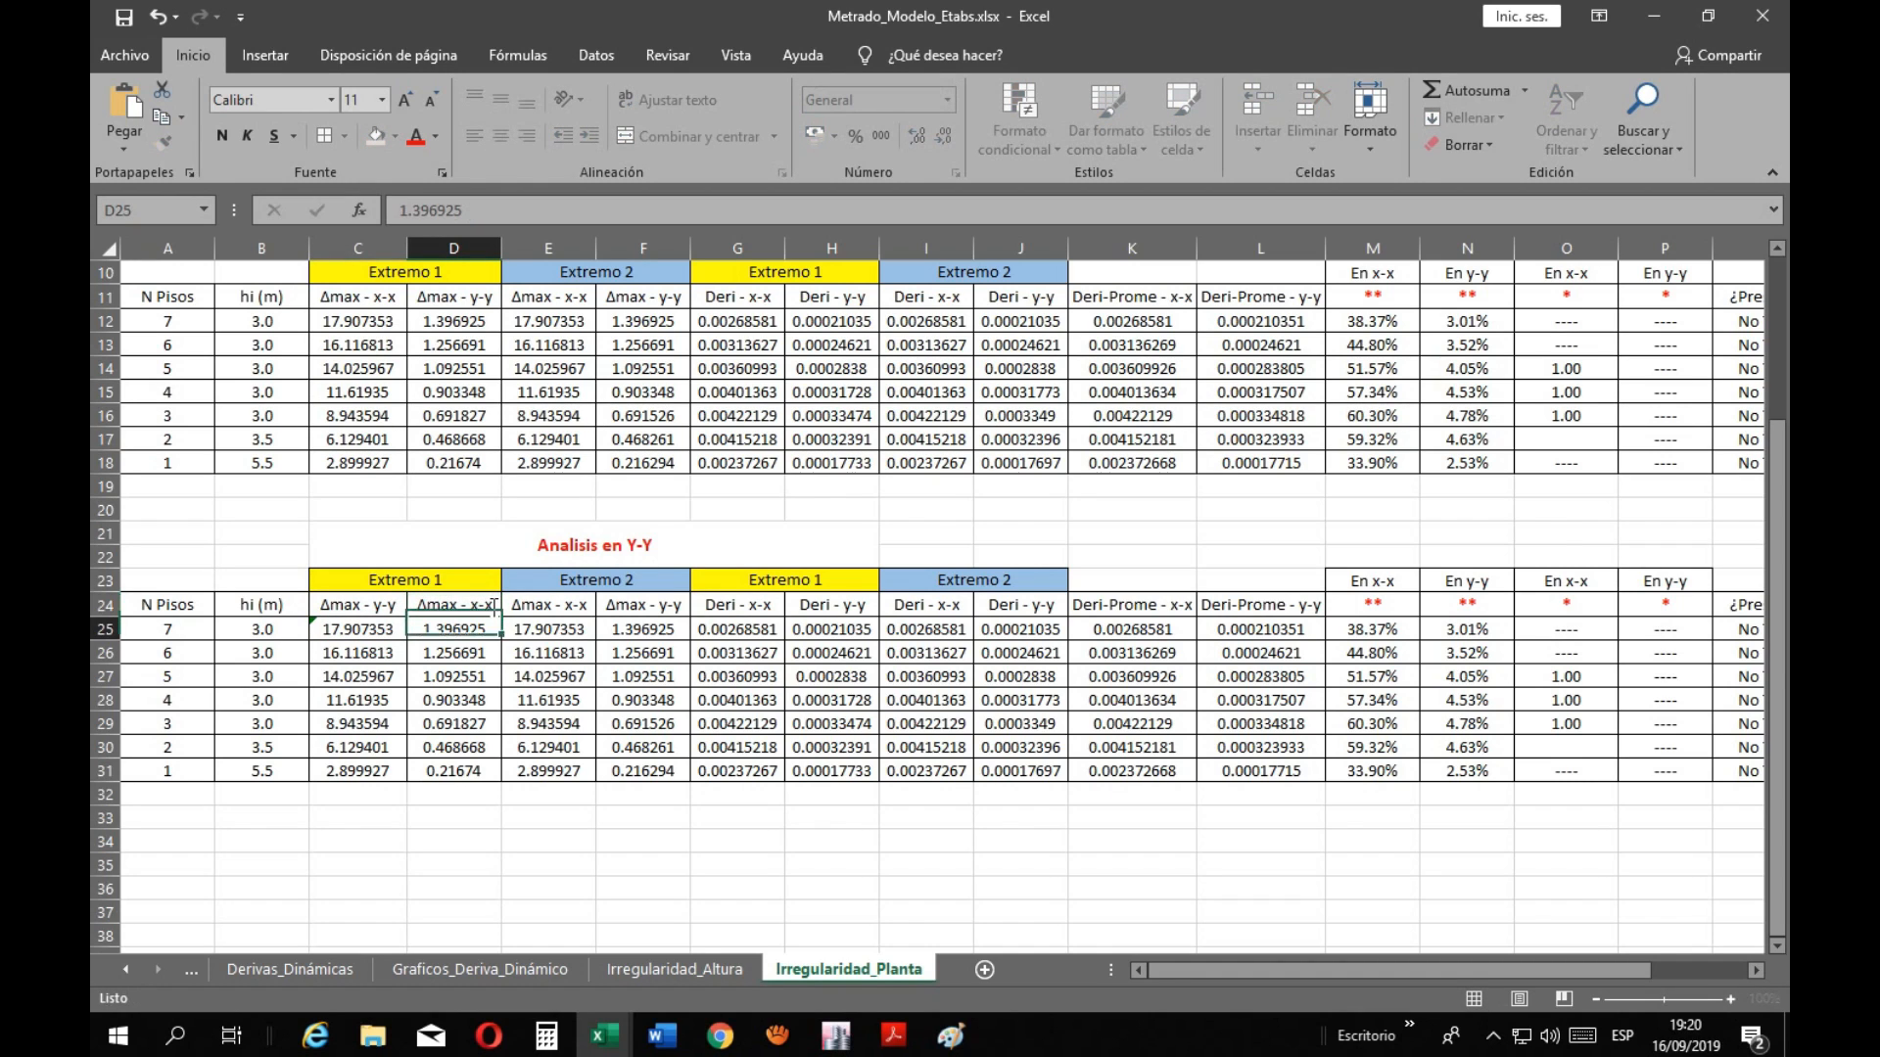
Copy the Extremo 1 displacement headers C24:D24 onto the Extremo 2 headers E24:F24
left_click_drag(351, 607, 455, 607)
key("ctrl+c")
left_click(546, 607)
key("ctrl+v")
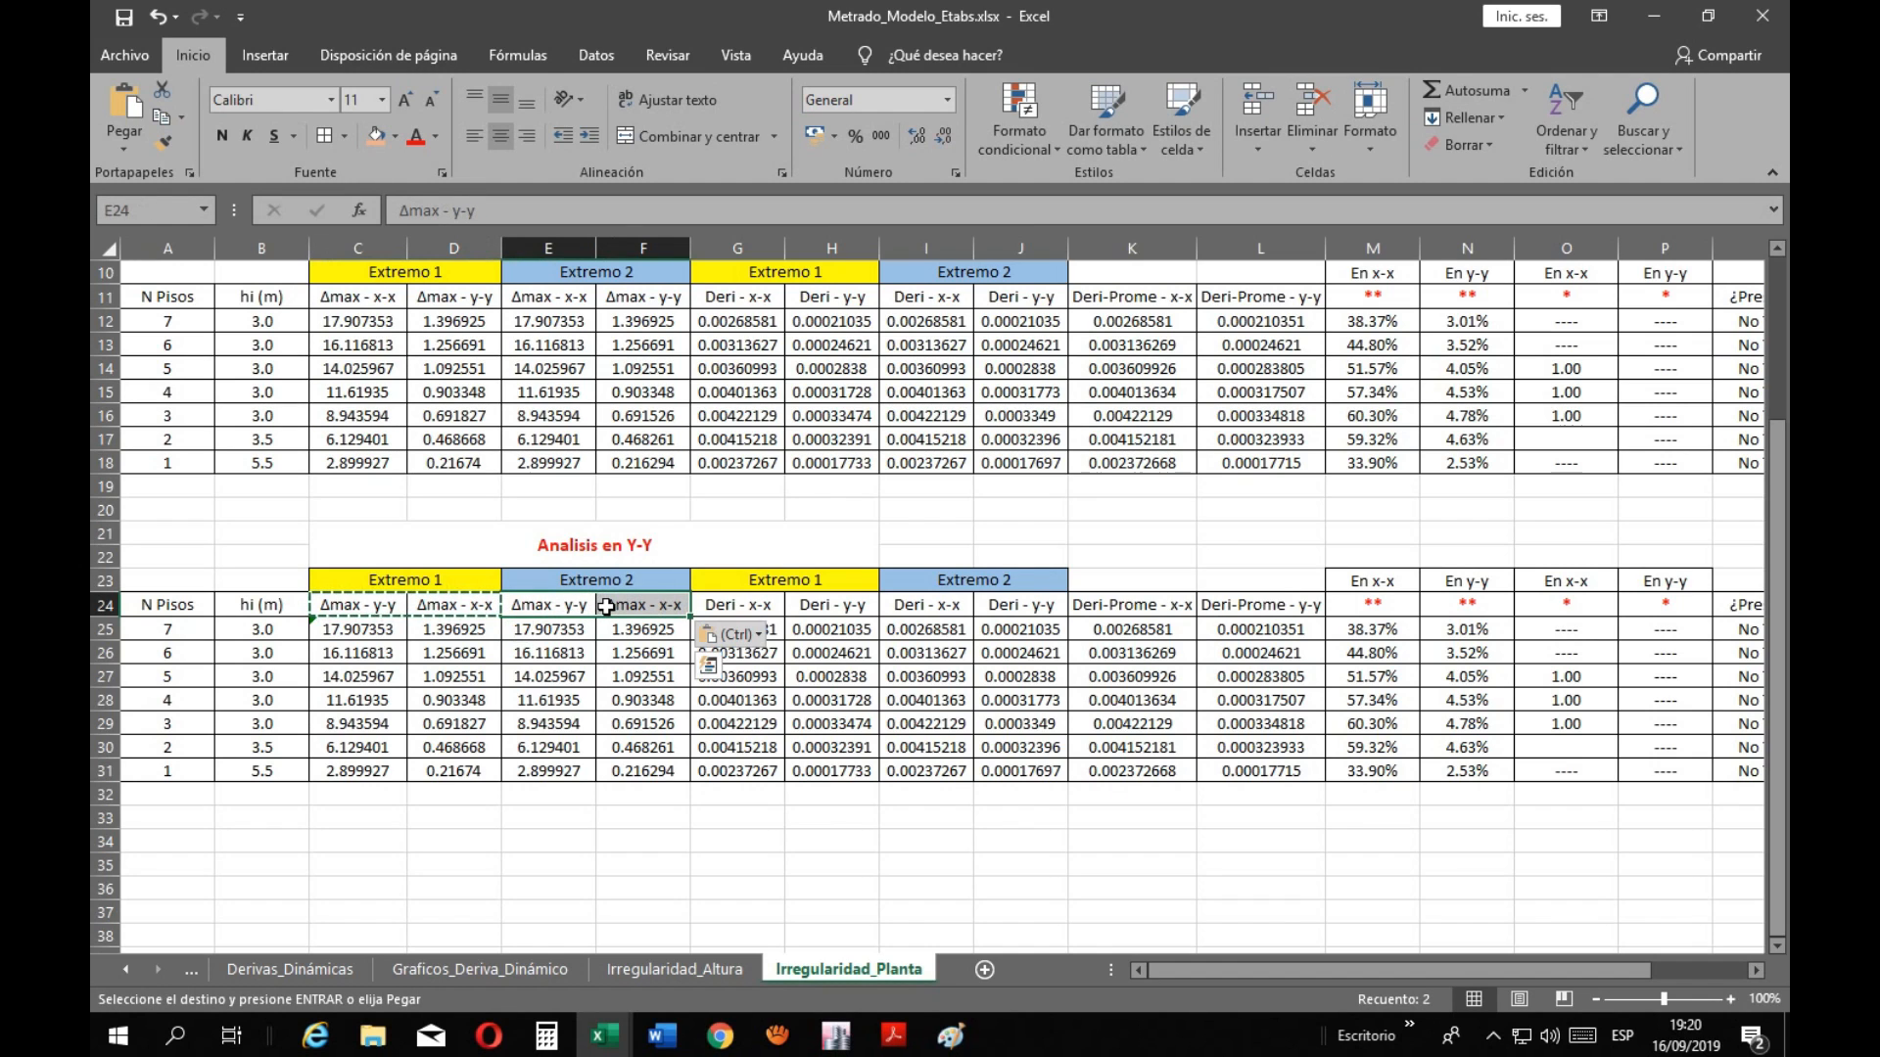
left_click(773, 839)
key("Escape")
Change the Extremo 1 drift header G24 to "Deri - y-y"
key("Up")
key("Up")
key("Up")
key("Up")
key("Up")
key("Up")
key("Up")
key("Up")
key("Up")
key("Up")
double_click(774, 607)
key("BackSpace")
type("y-y")
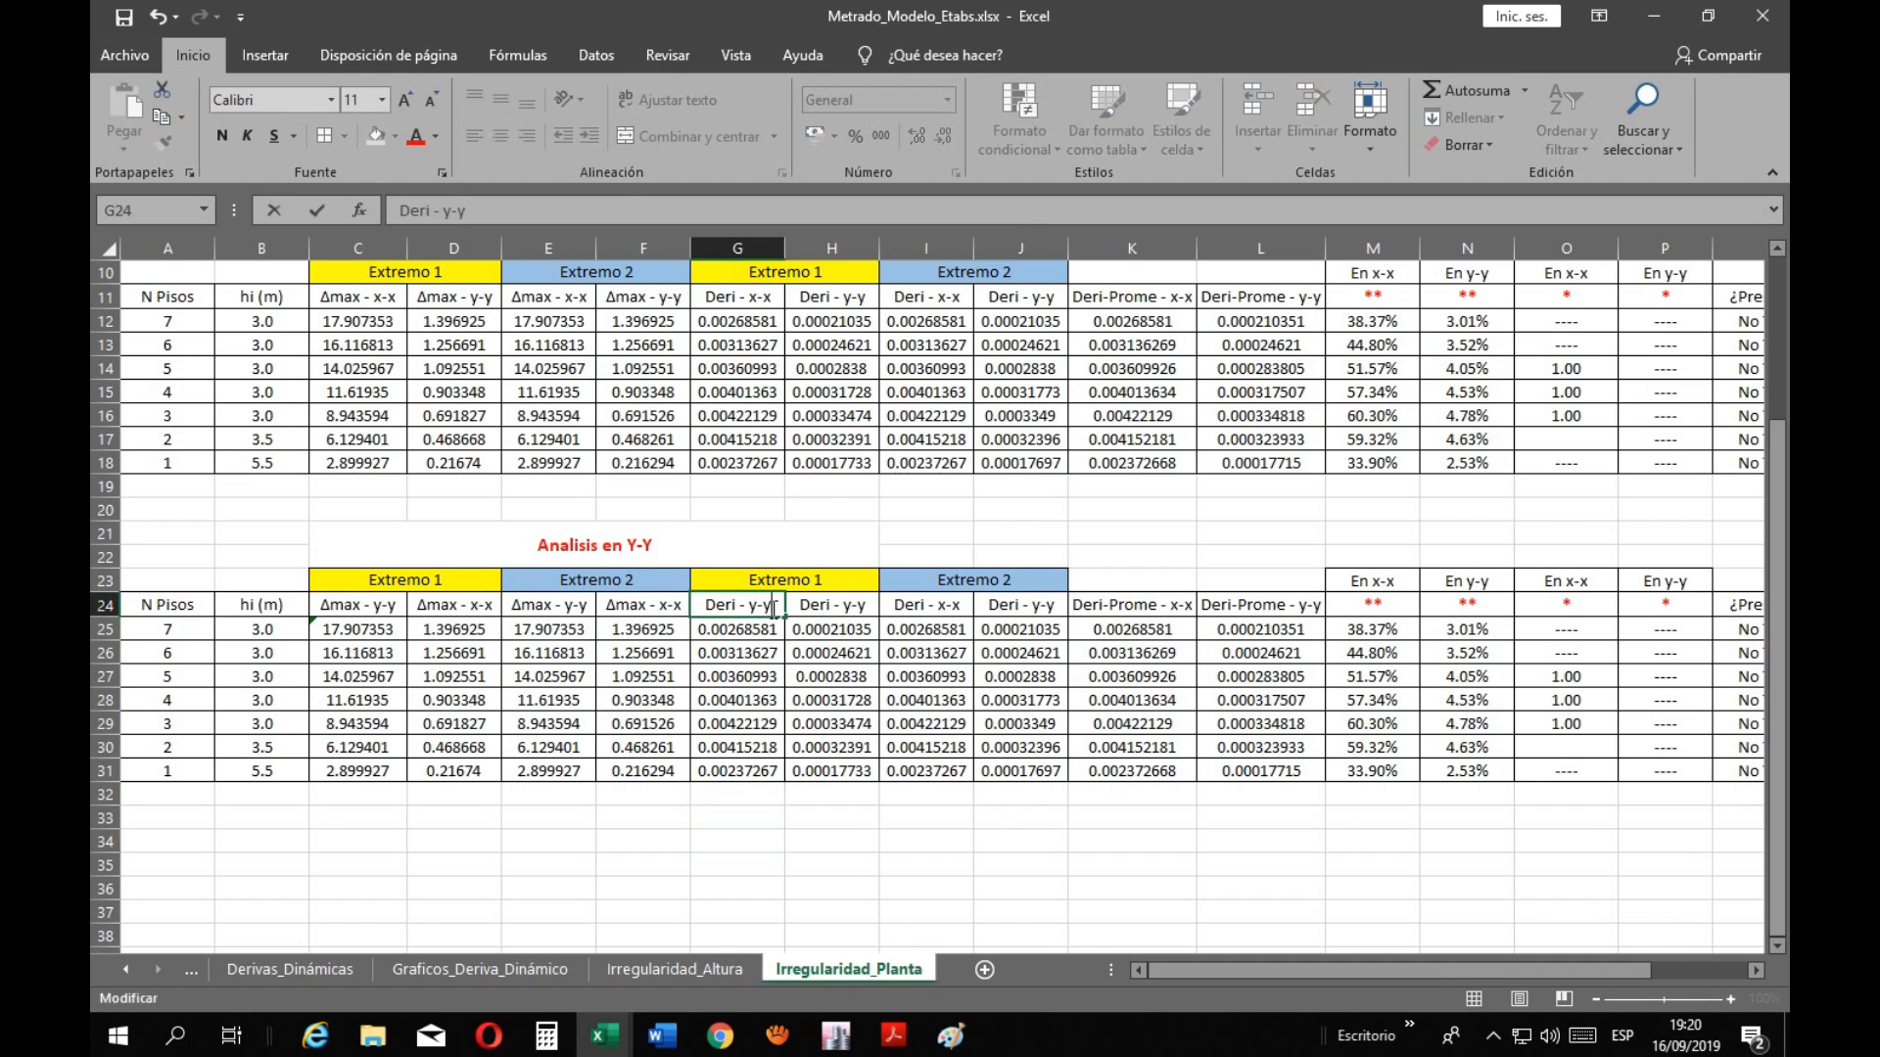
key("Return")
Change the Extremo 1 drift header H24 to "Deri - x-x"
double_click(852, 605)
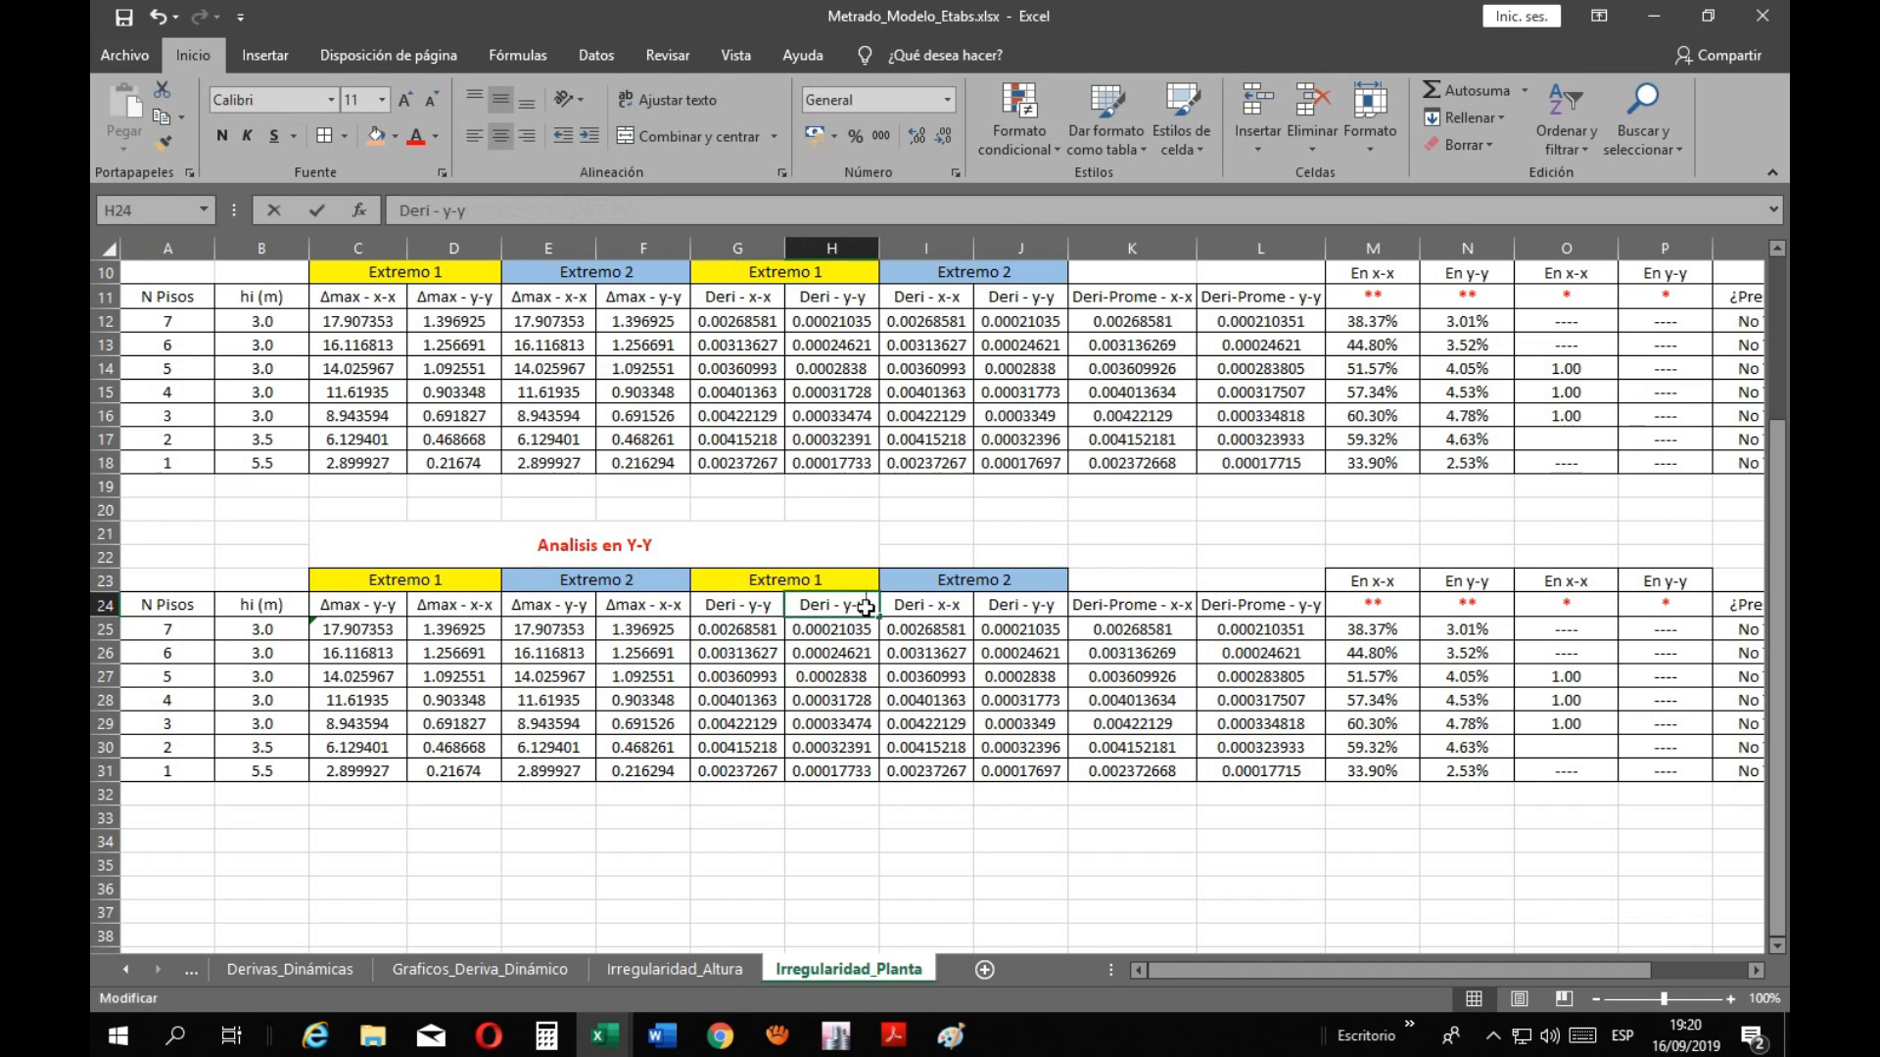
key("BackSpace")
key("BackSpace")
type("x-x")
key("Return")
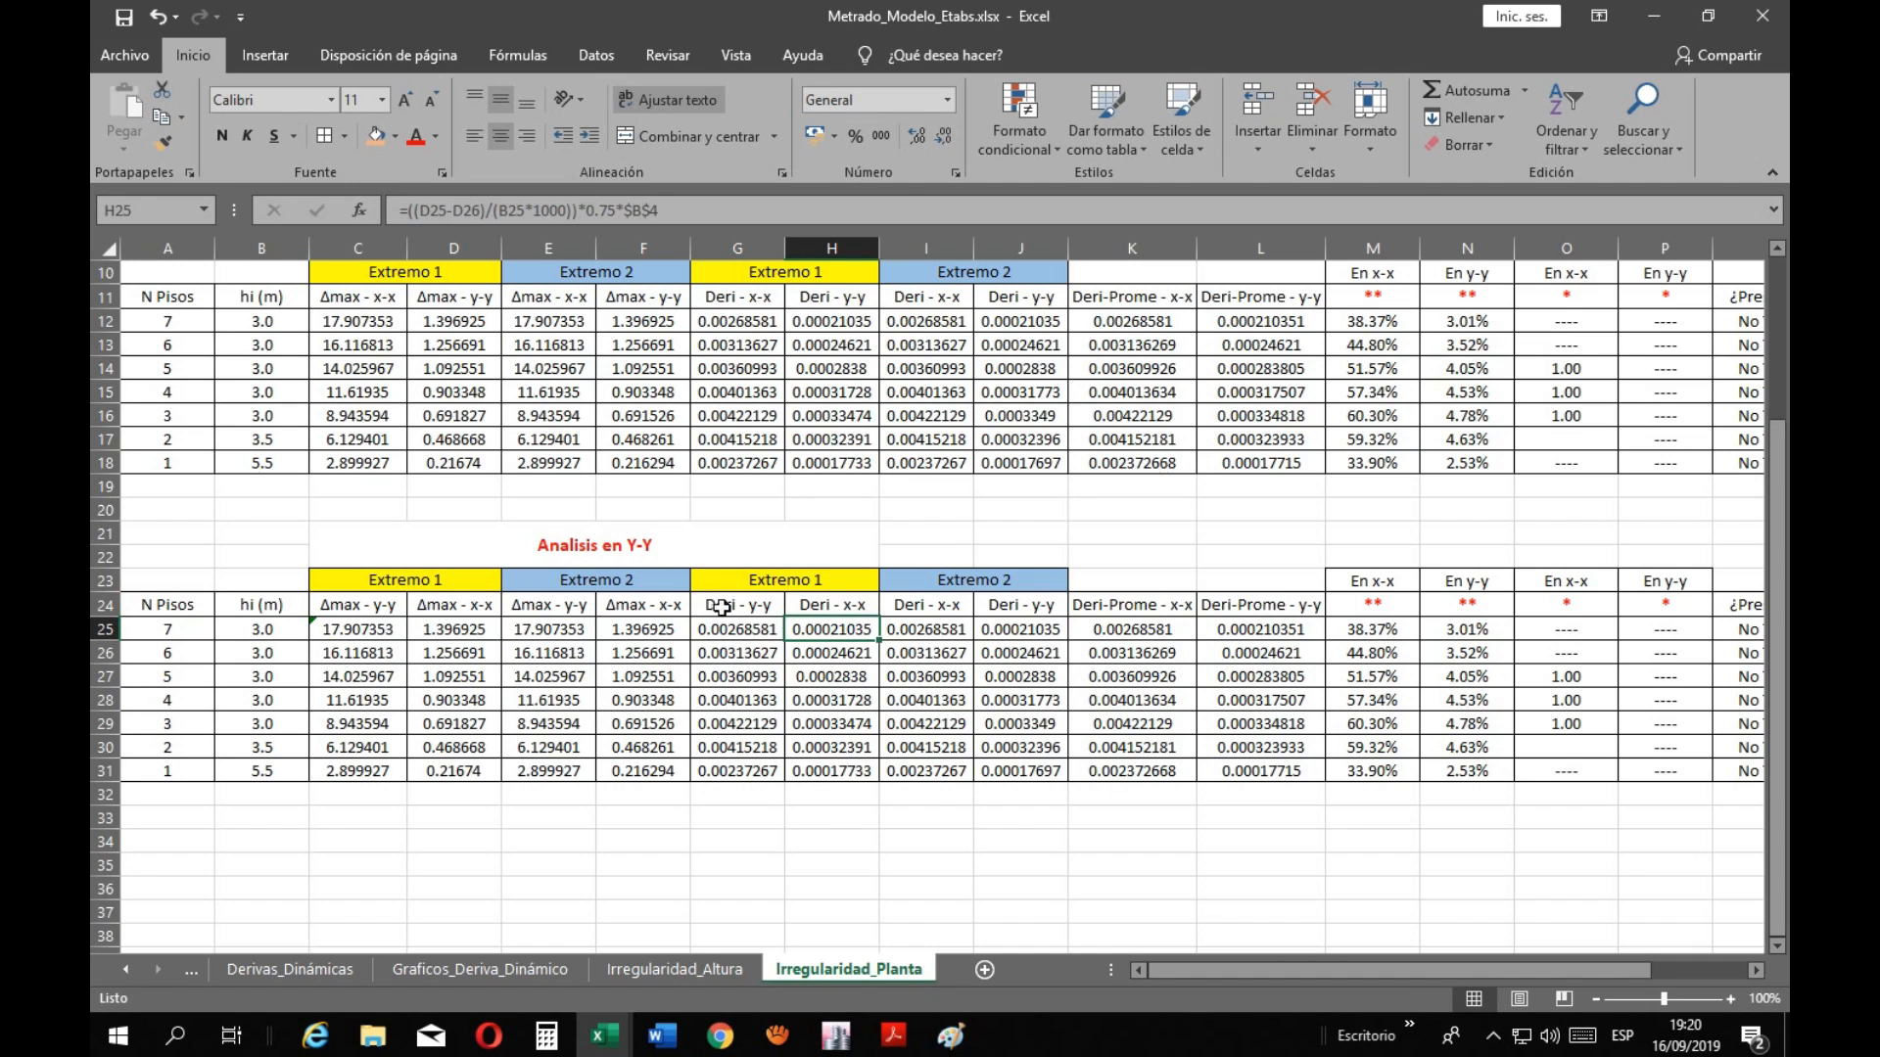
Copy the Extremo 1 drift headers G24:H24 onto the Extremo 2 headers I24:J24
left_click_drag(722, 607, 827, 607)
key("ctrl+c")
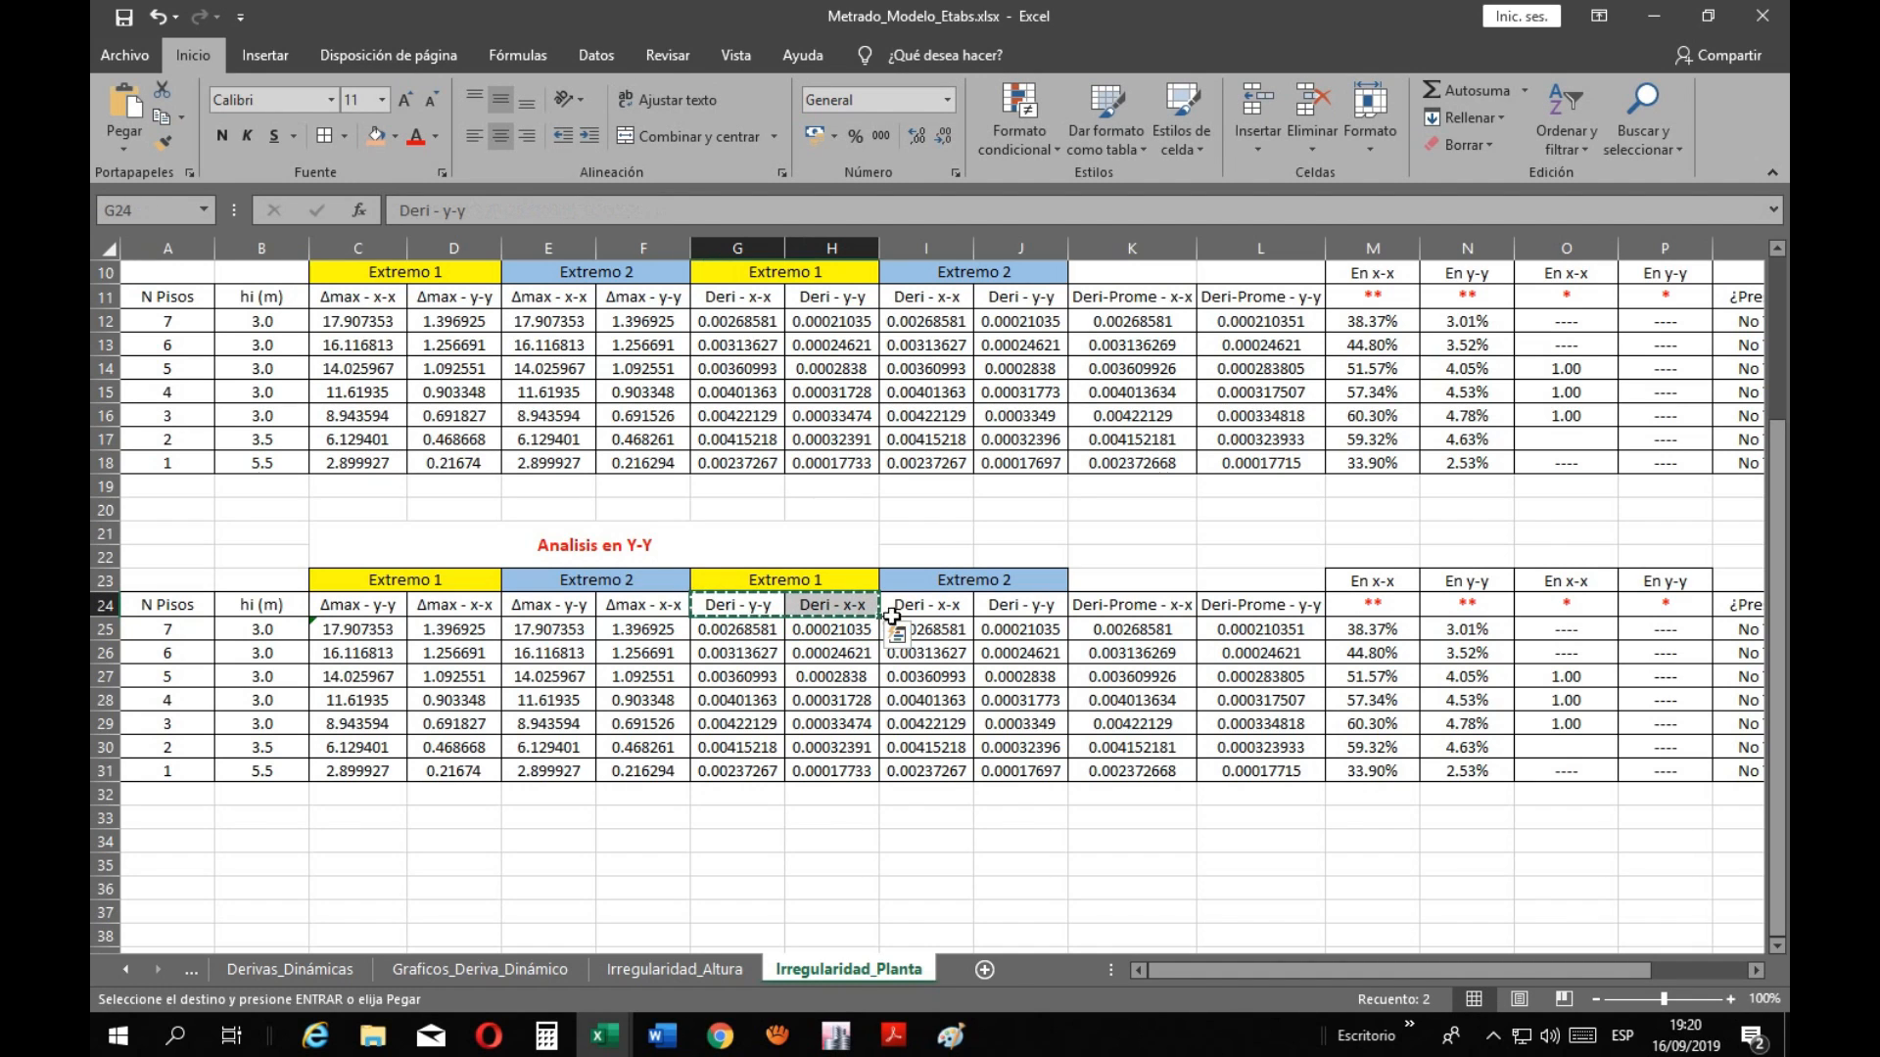
left_click(938, 609)
key("ctrl+v")
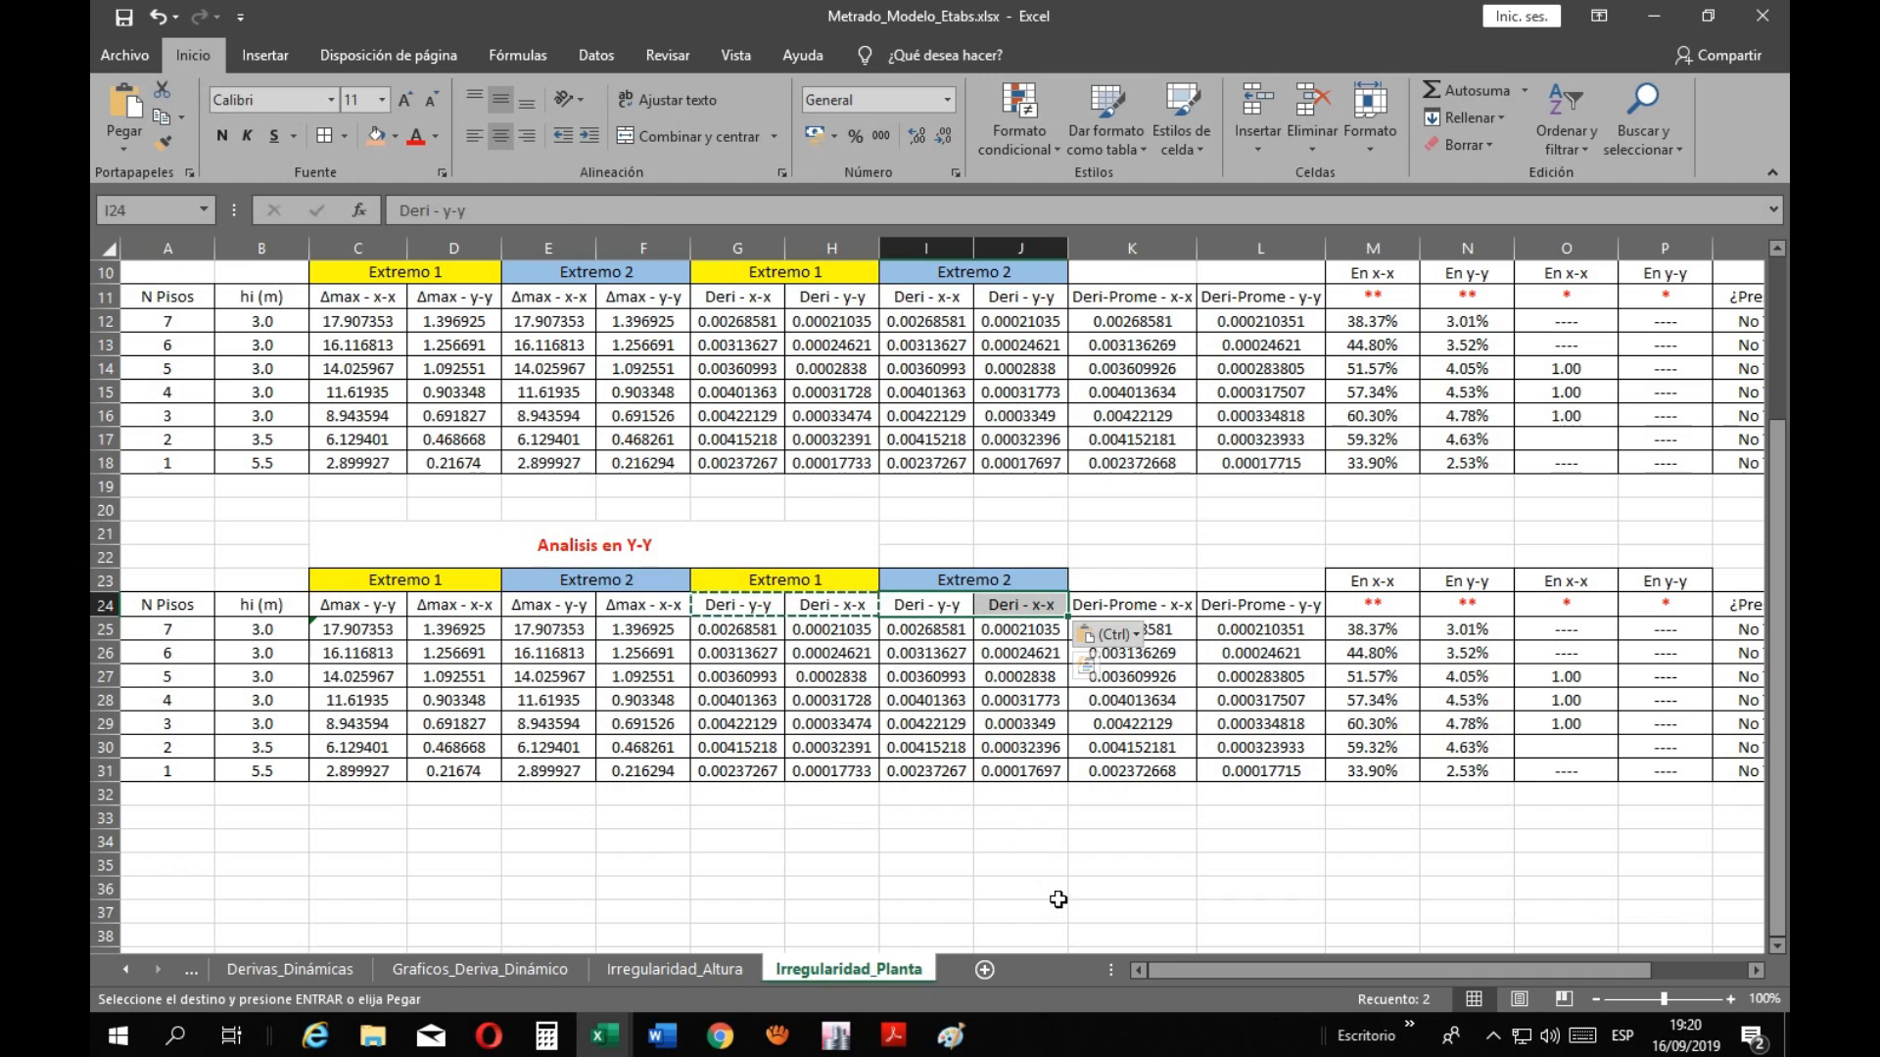
left_click(1058, 898)
key("Escape")
Change the average drift header K24 to "Deri-Prome - y-y"
double_click(1187, 607)
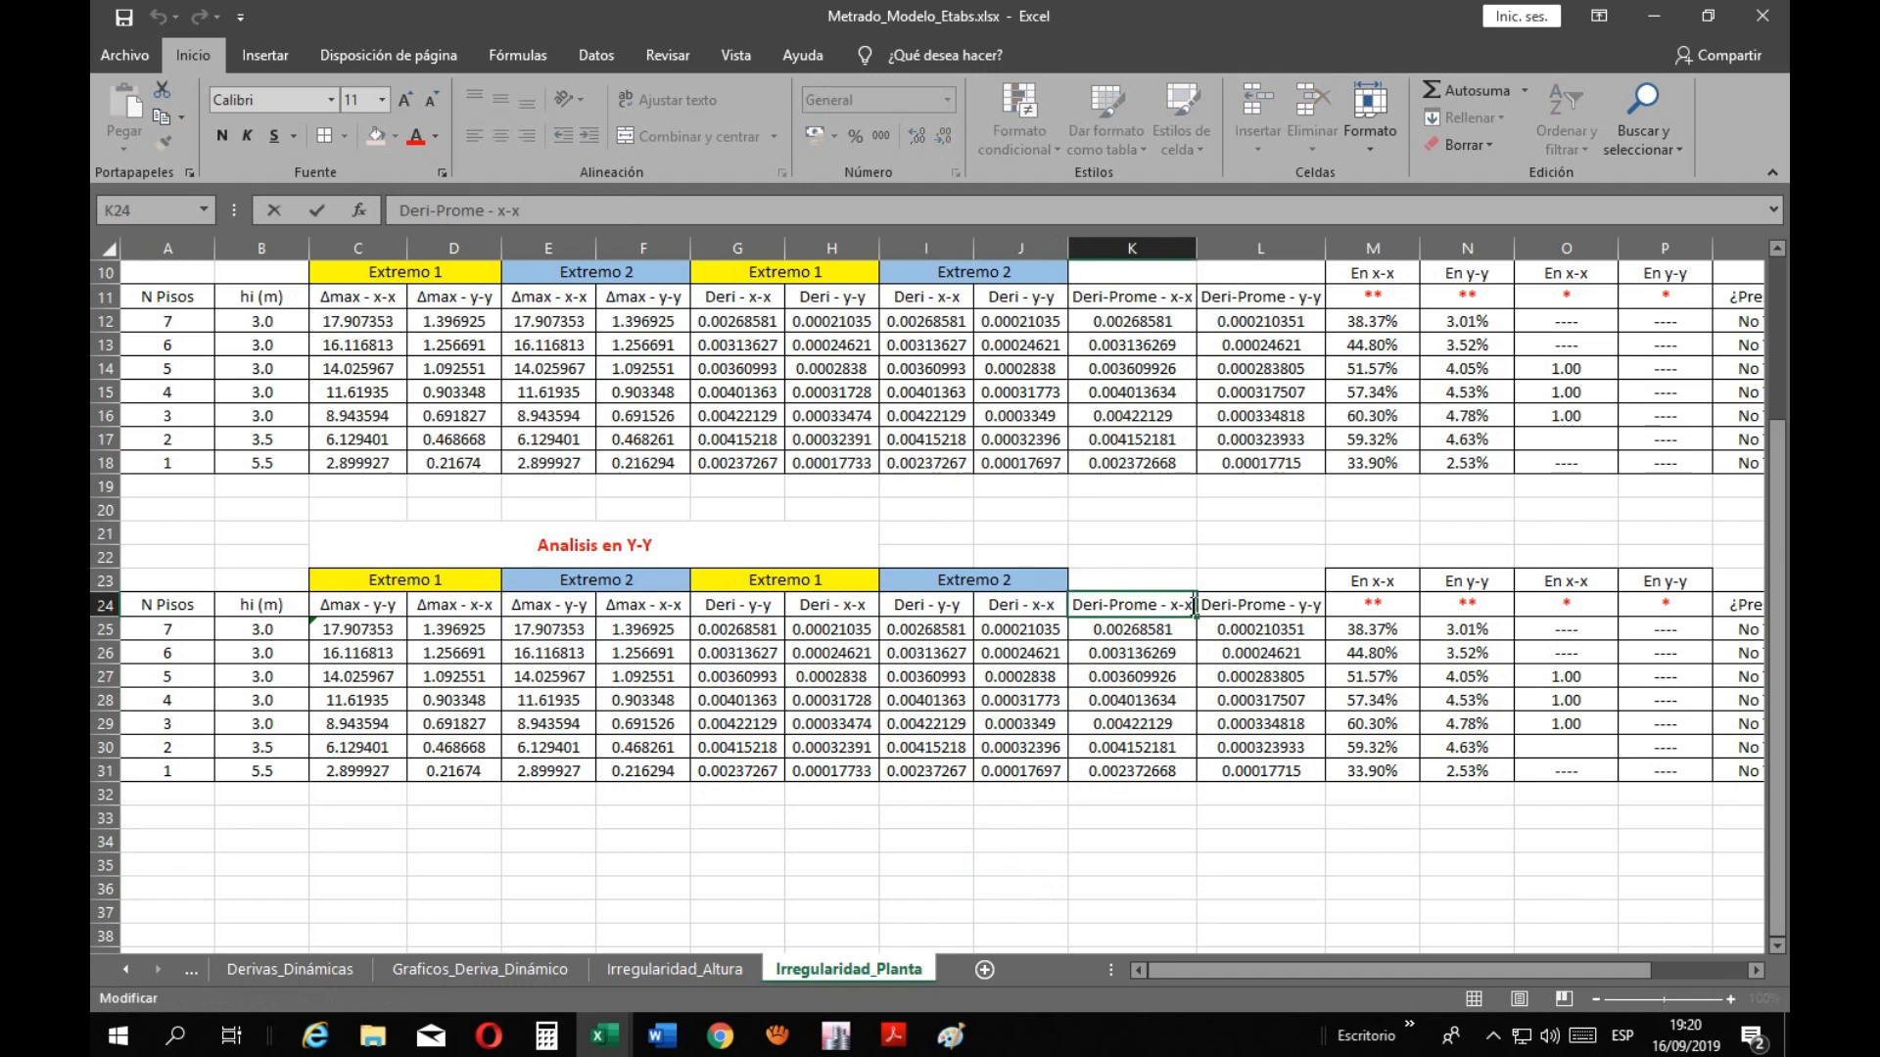
key("BackSpace")
key("BackSpace")
key("BackSpace")
type("y-y")
key("Return")
Change the average drift header L24 to "Deri-Prome - x-x"
left_click(1307, 609)
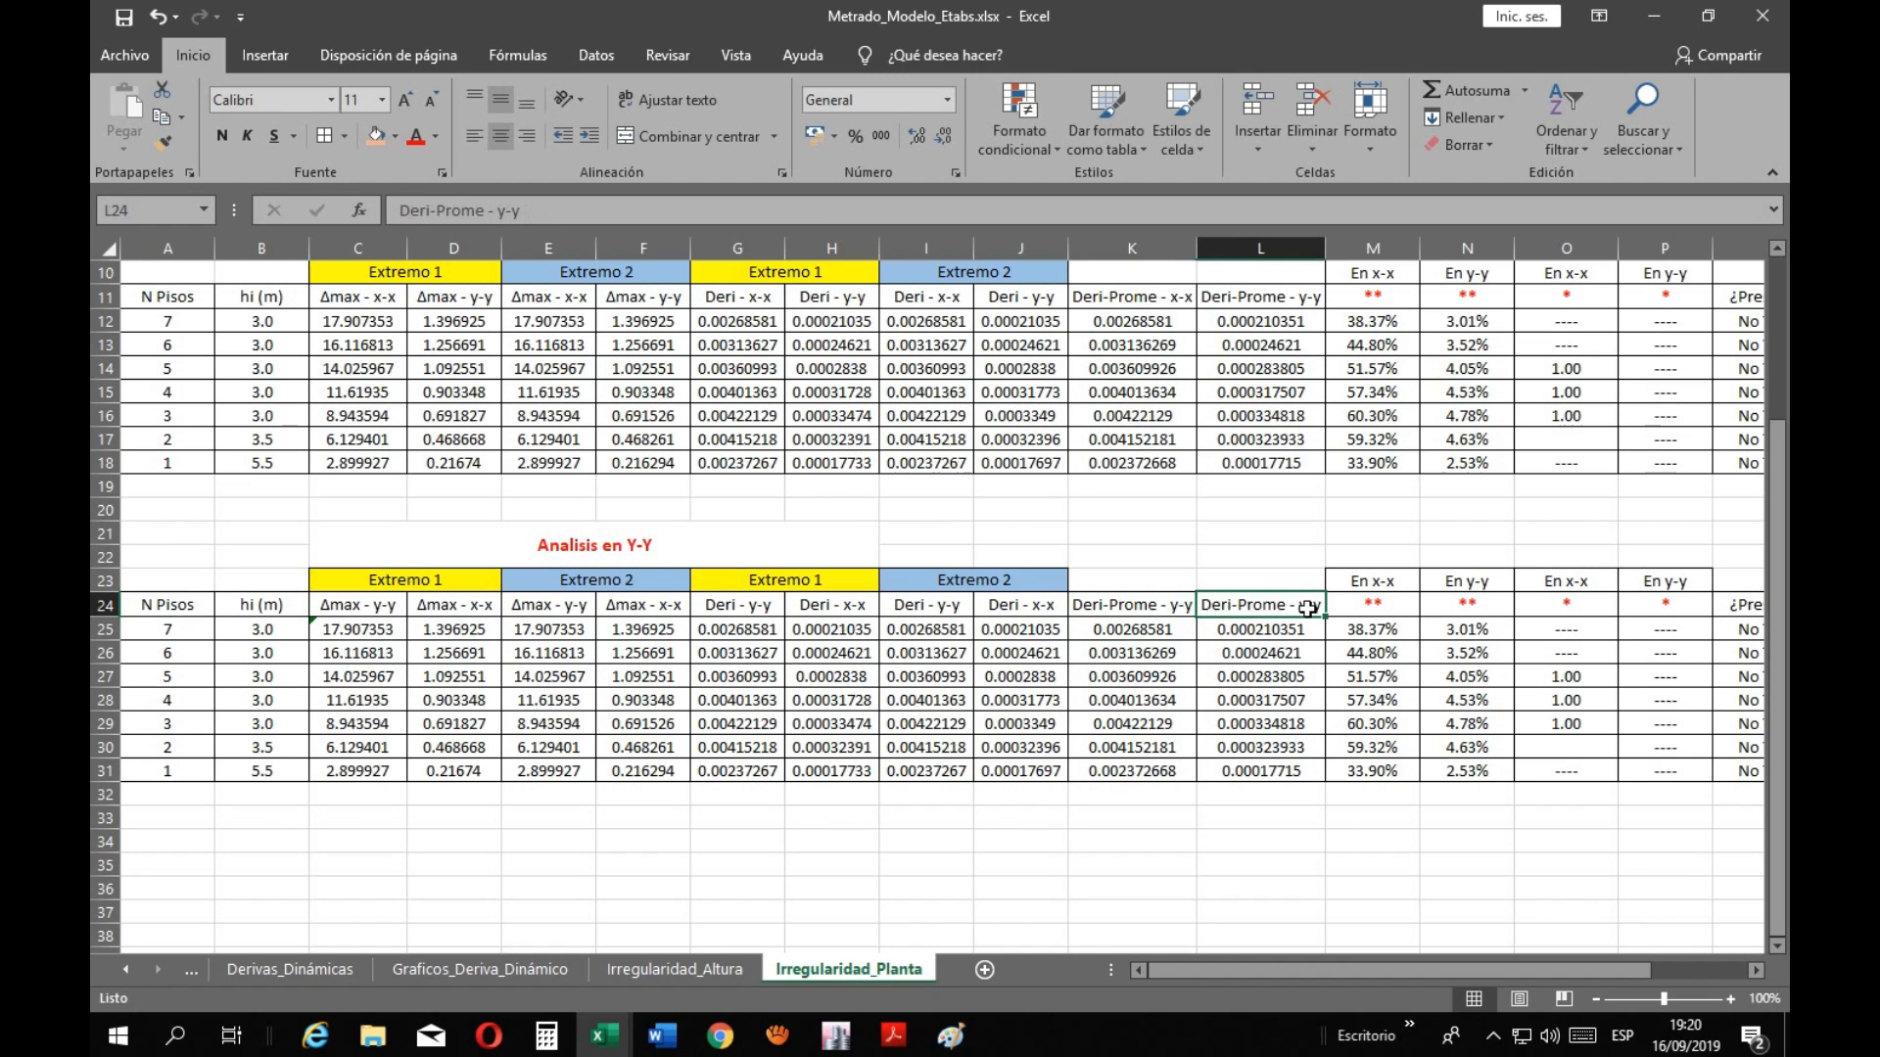
double_click(1315, 608)
key("BackSpace")
key("BackSpace")
key("BackSpace")
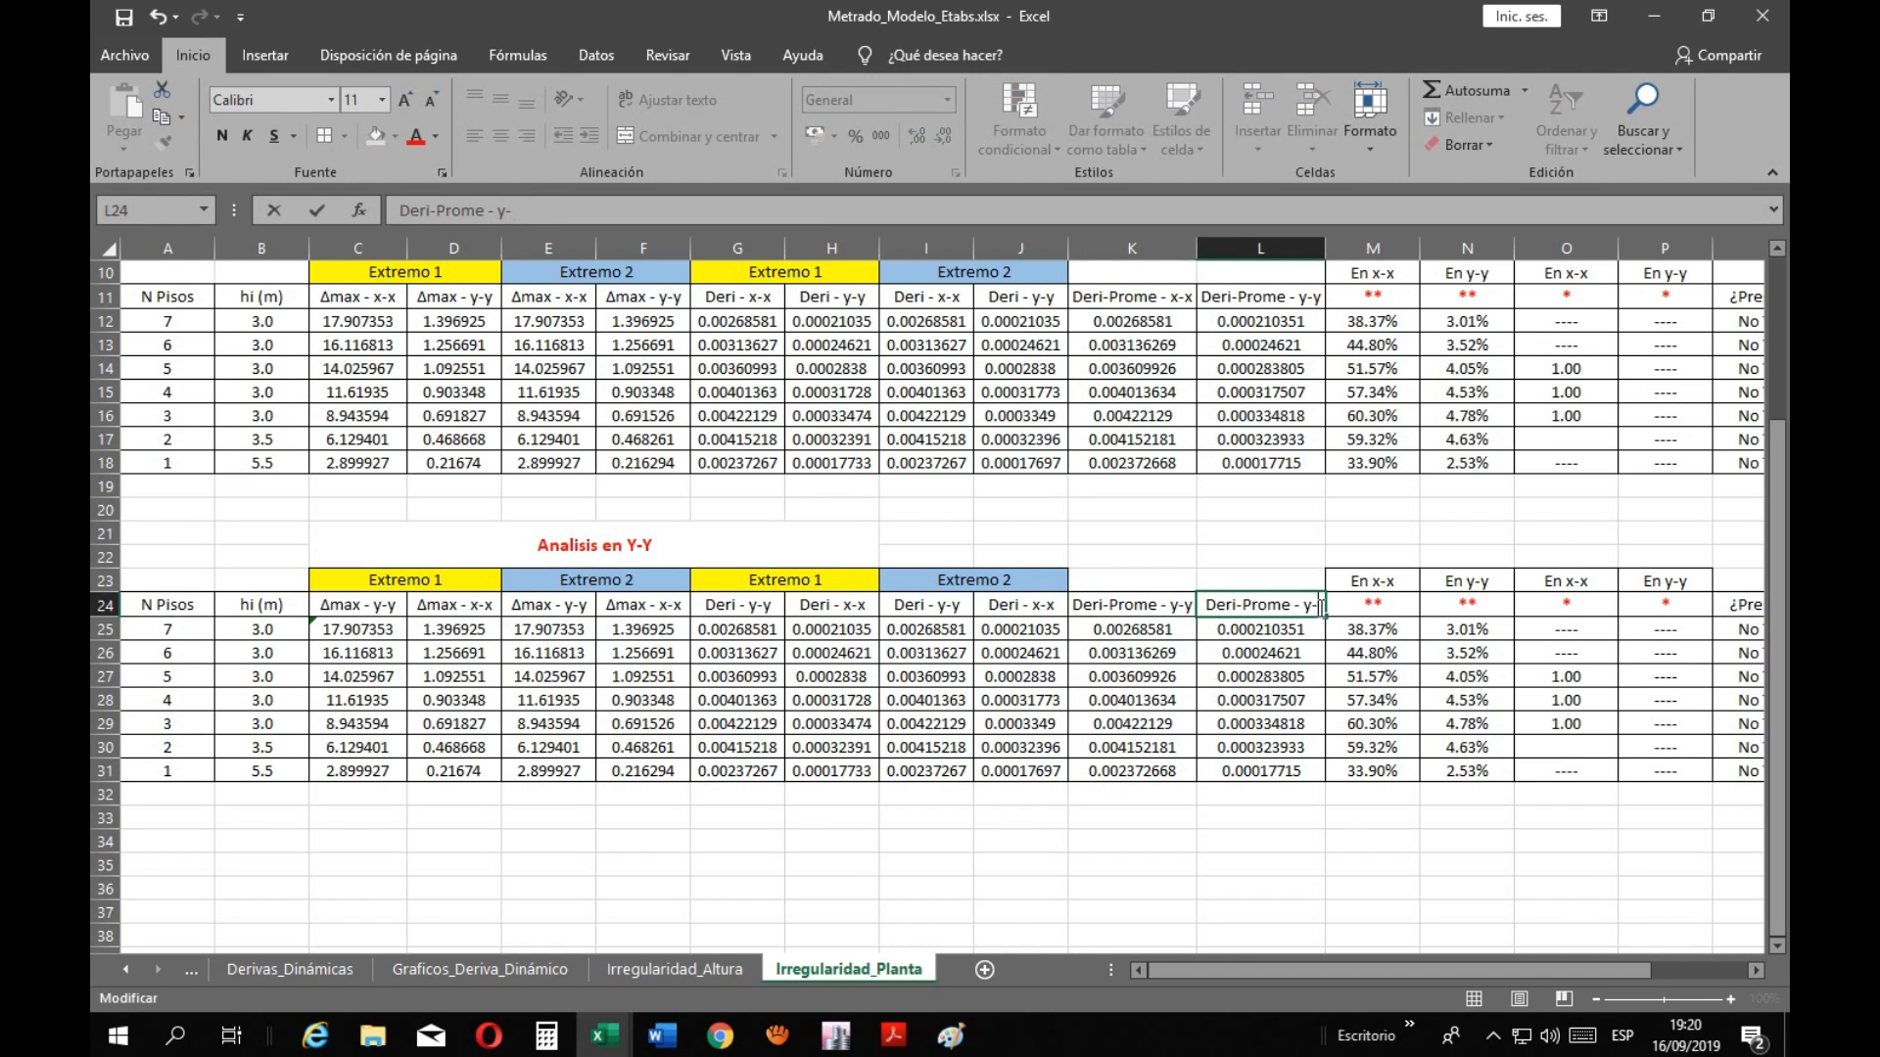
type("x-x")
key("Return")
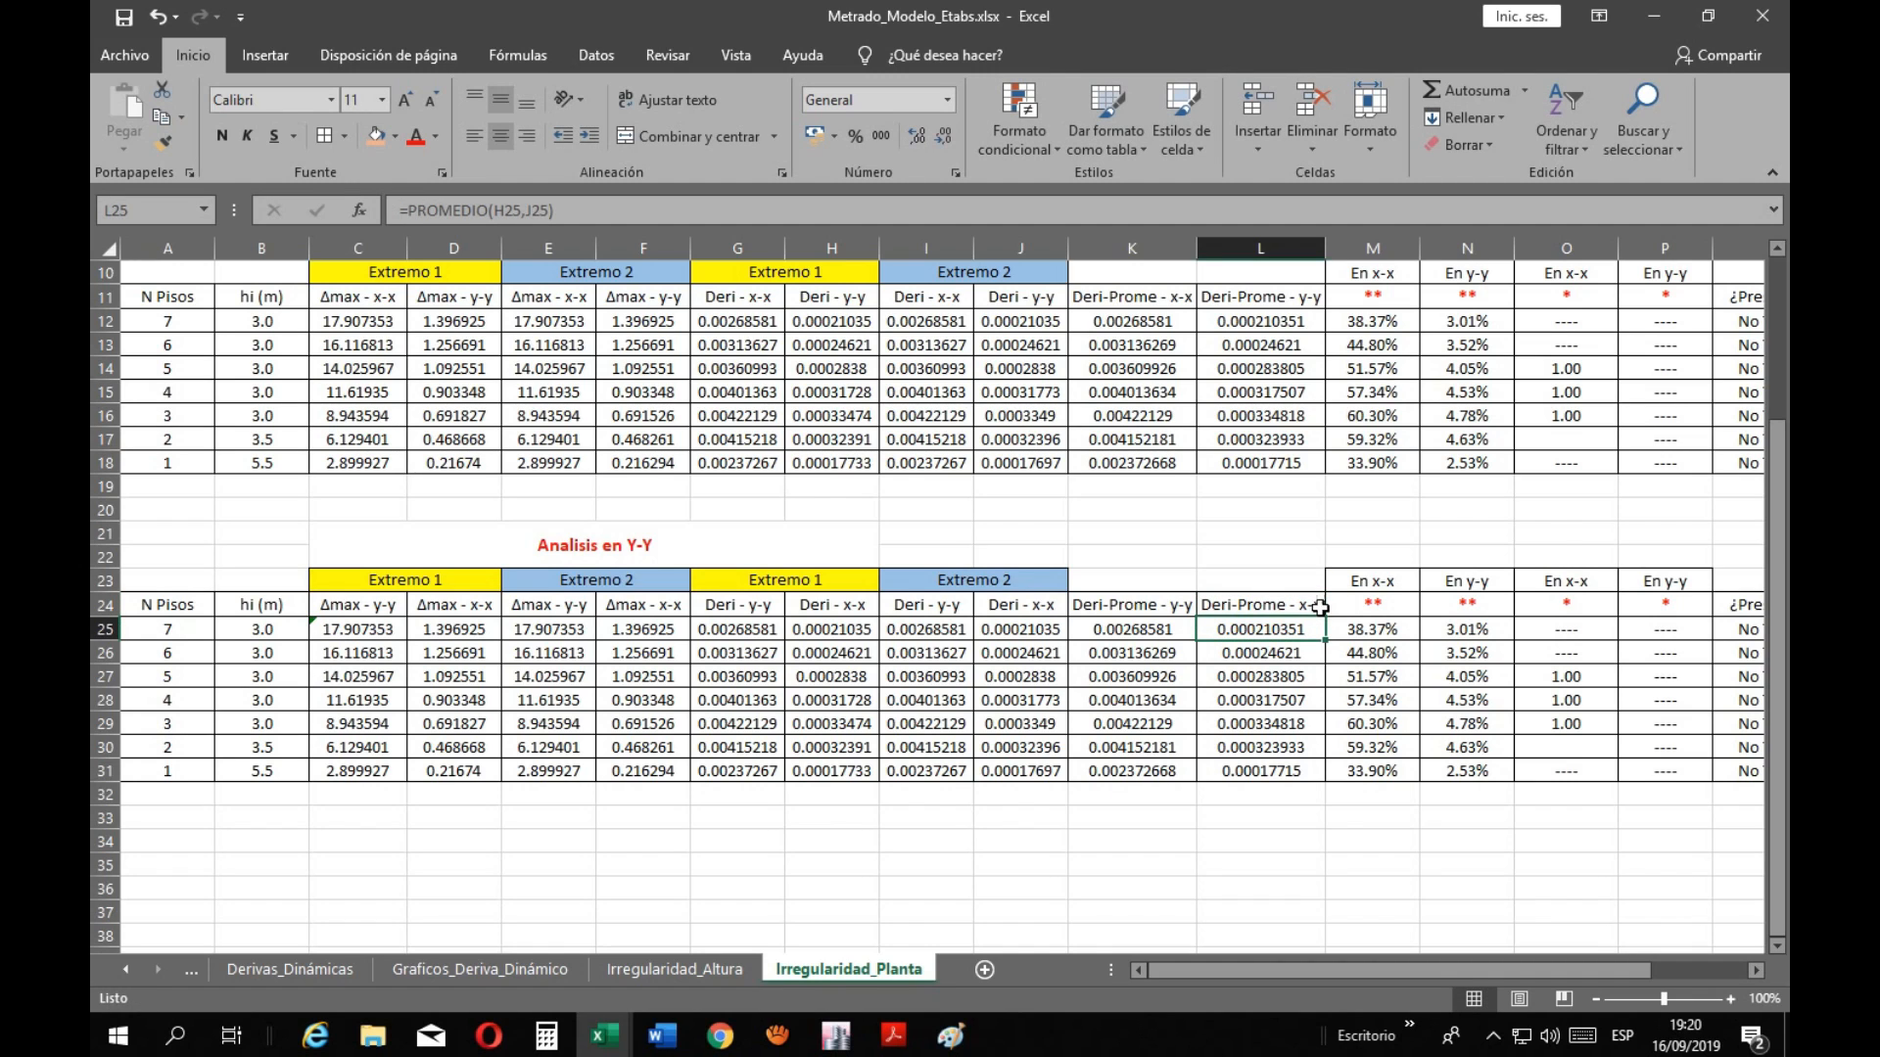
Change the direction headers above the percentage columns to "En y-y" in M23 and "En x-x" in N23
double_click(1392, 582)
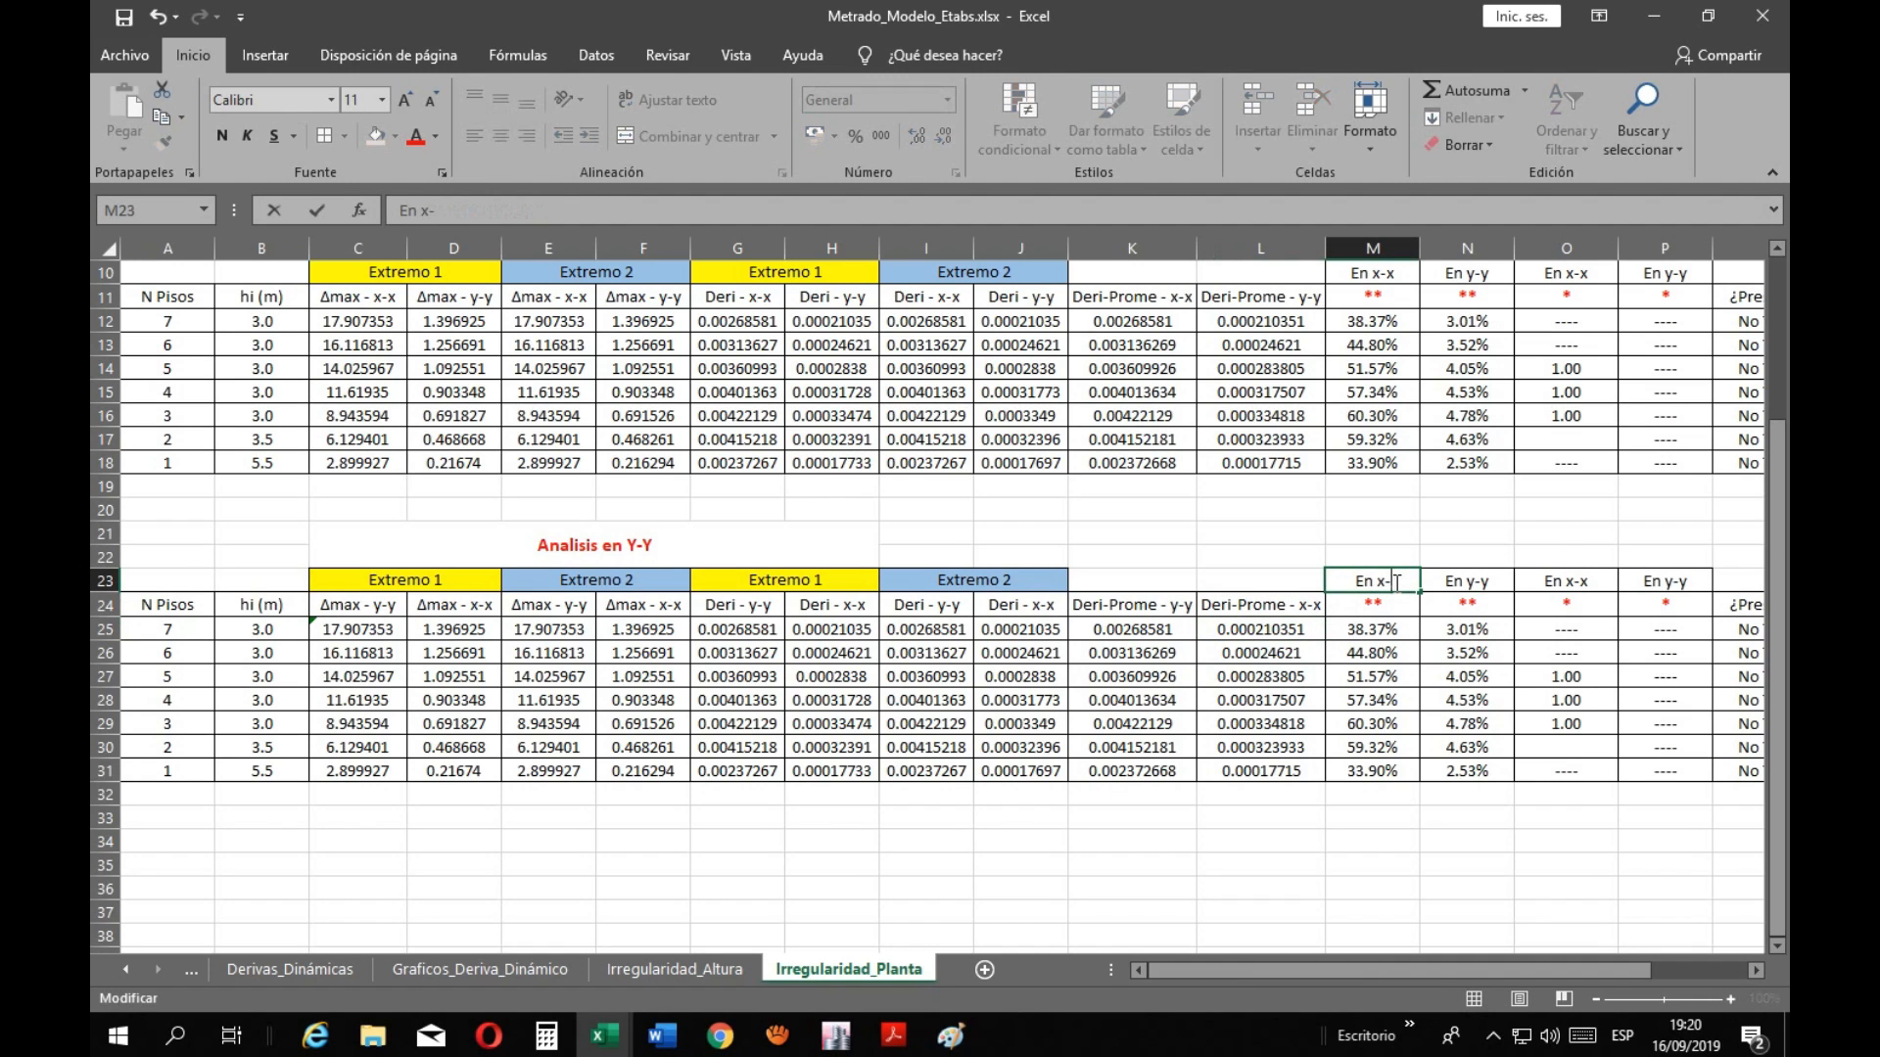
type("y-y")
key("Return")
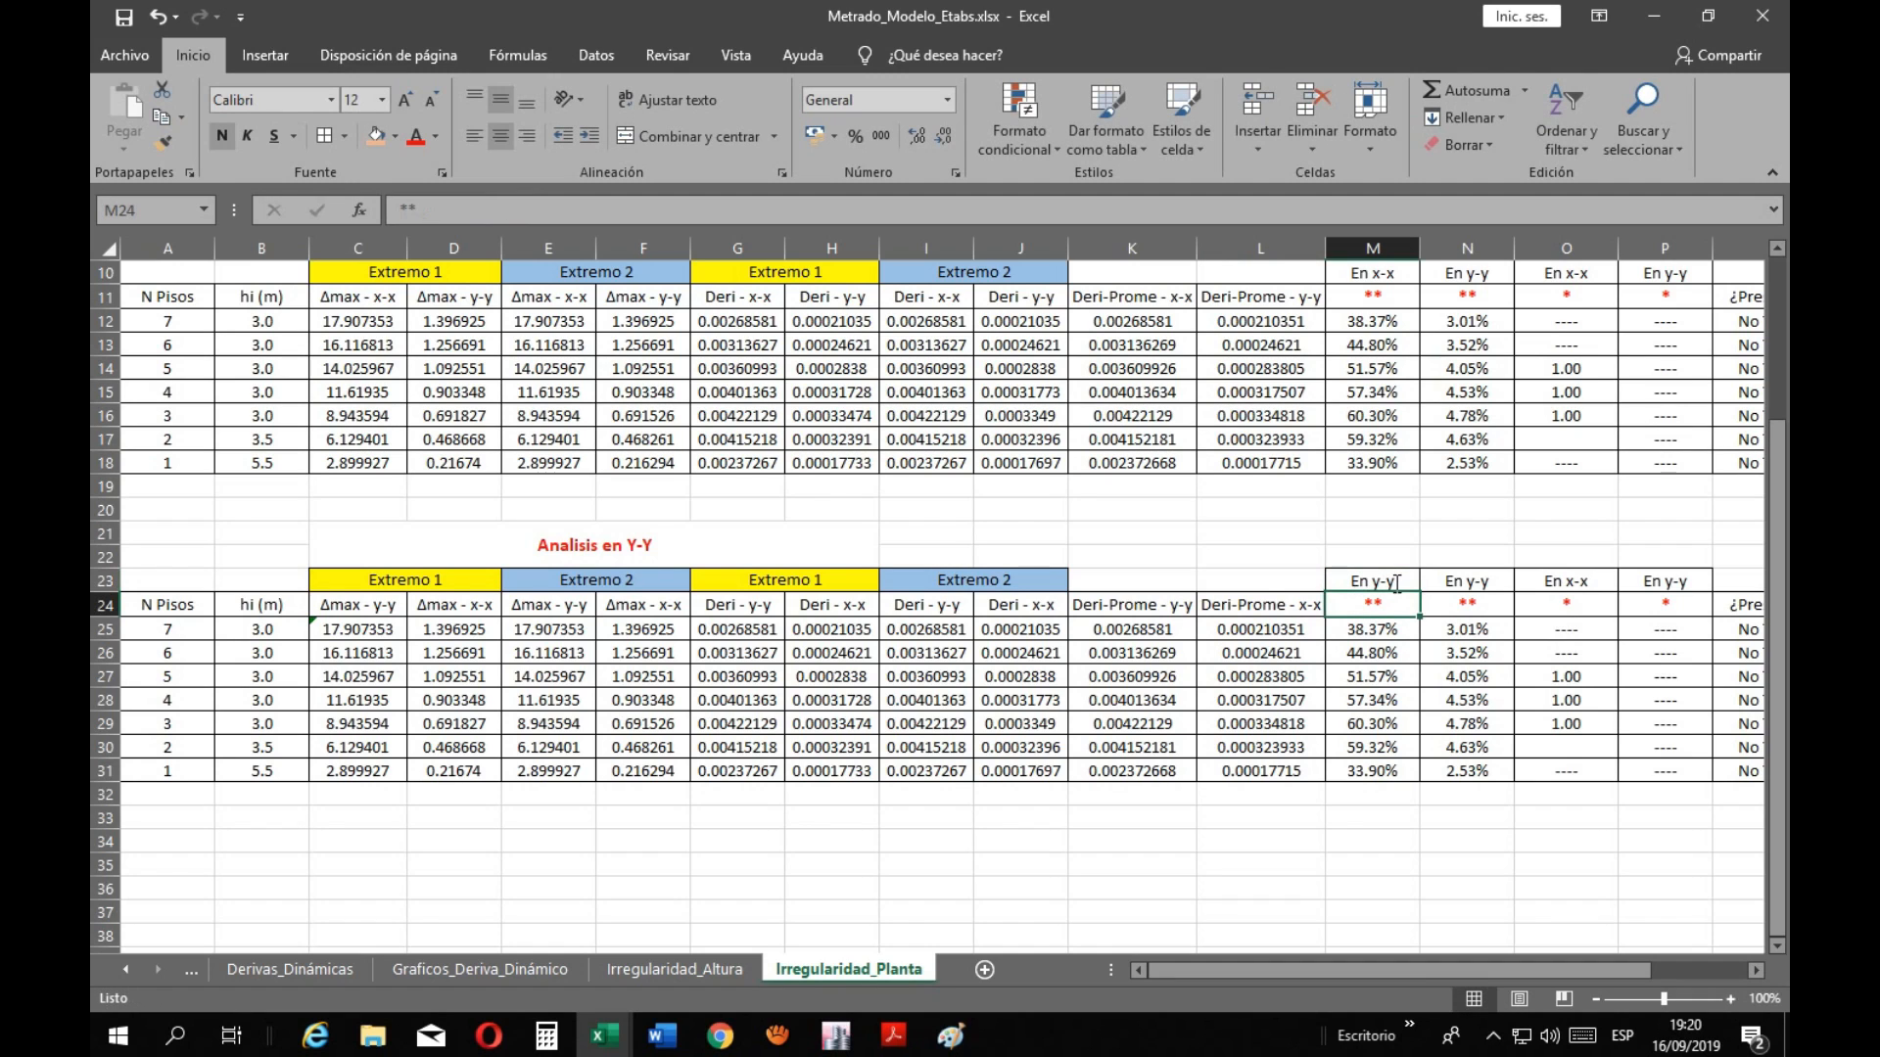
double_click(1492, 586)
key("BackSpace")
key("BackSpace")
key("BackSpace")
type("x-x")
key("Return")
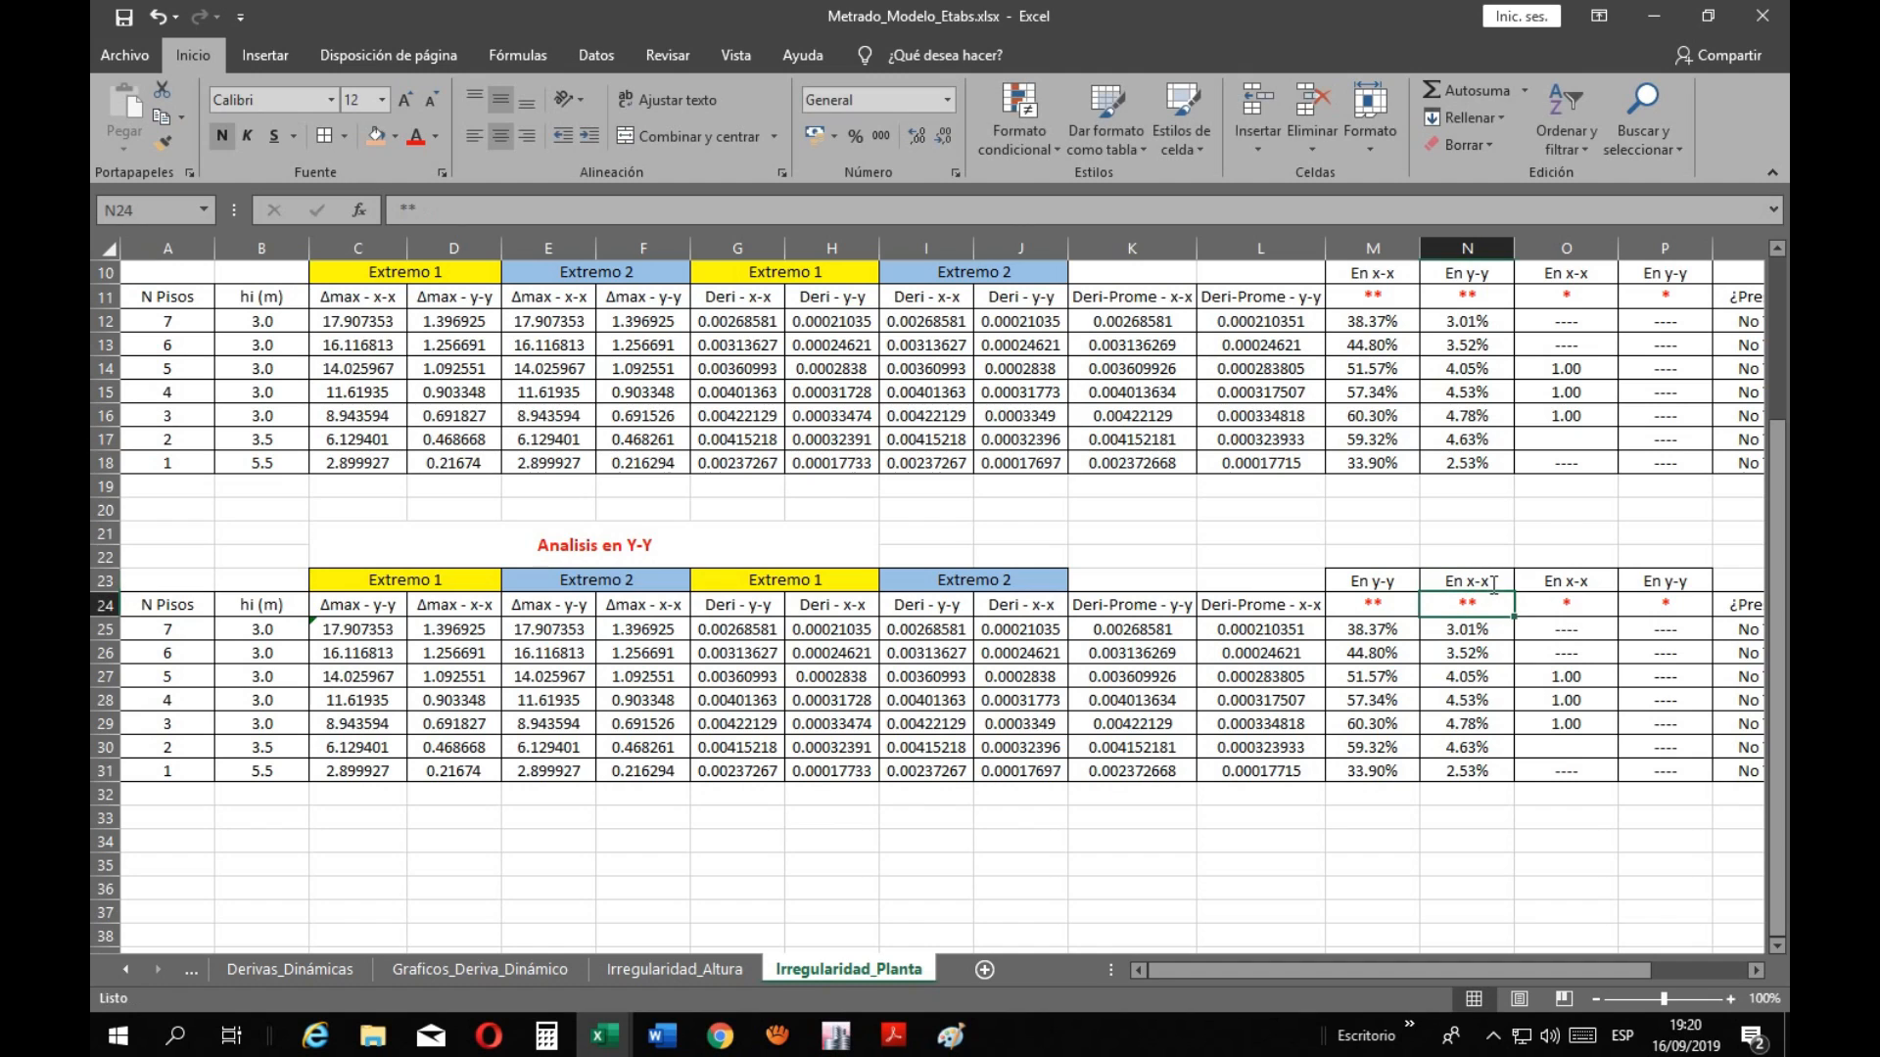
Copy the direction headers M23:N23 onto O23:P23 in the Y-Y table
left_click_drag(1406, 587, 1469, 583)
key("ctrl+c")
key("ctrl+v")
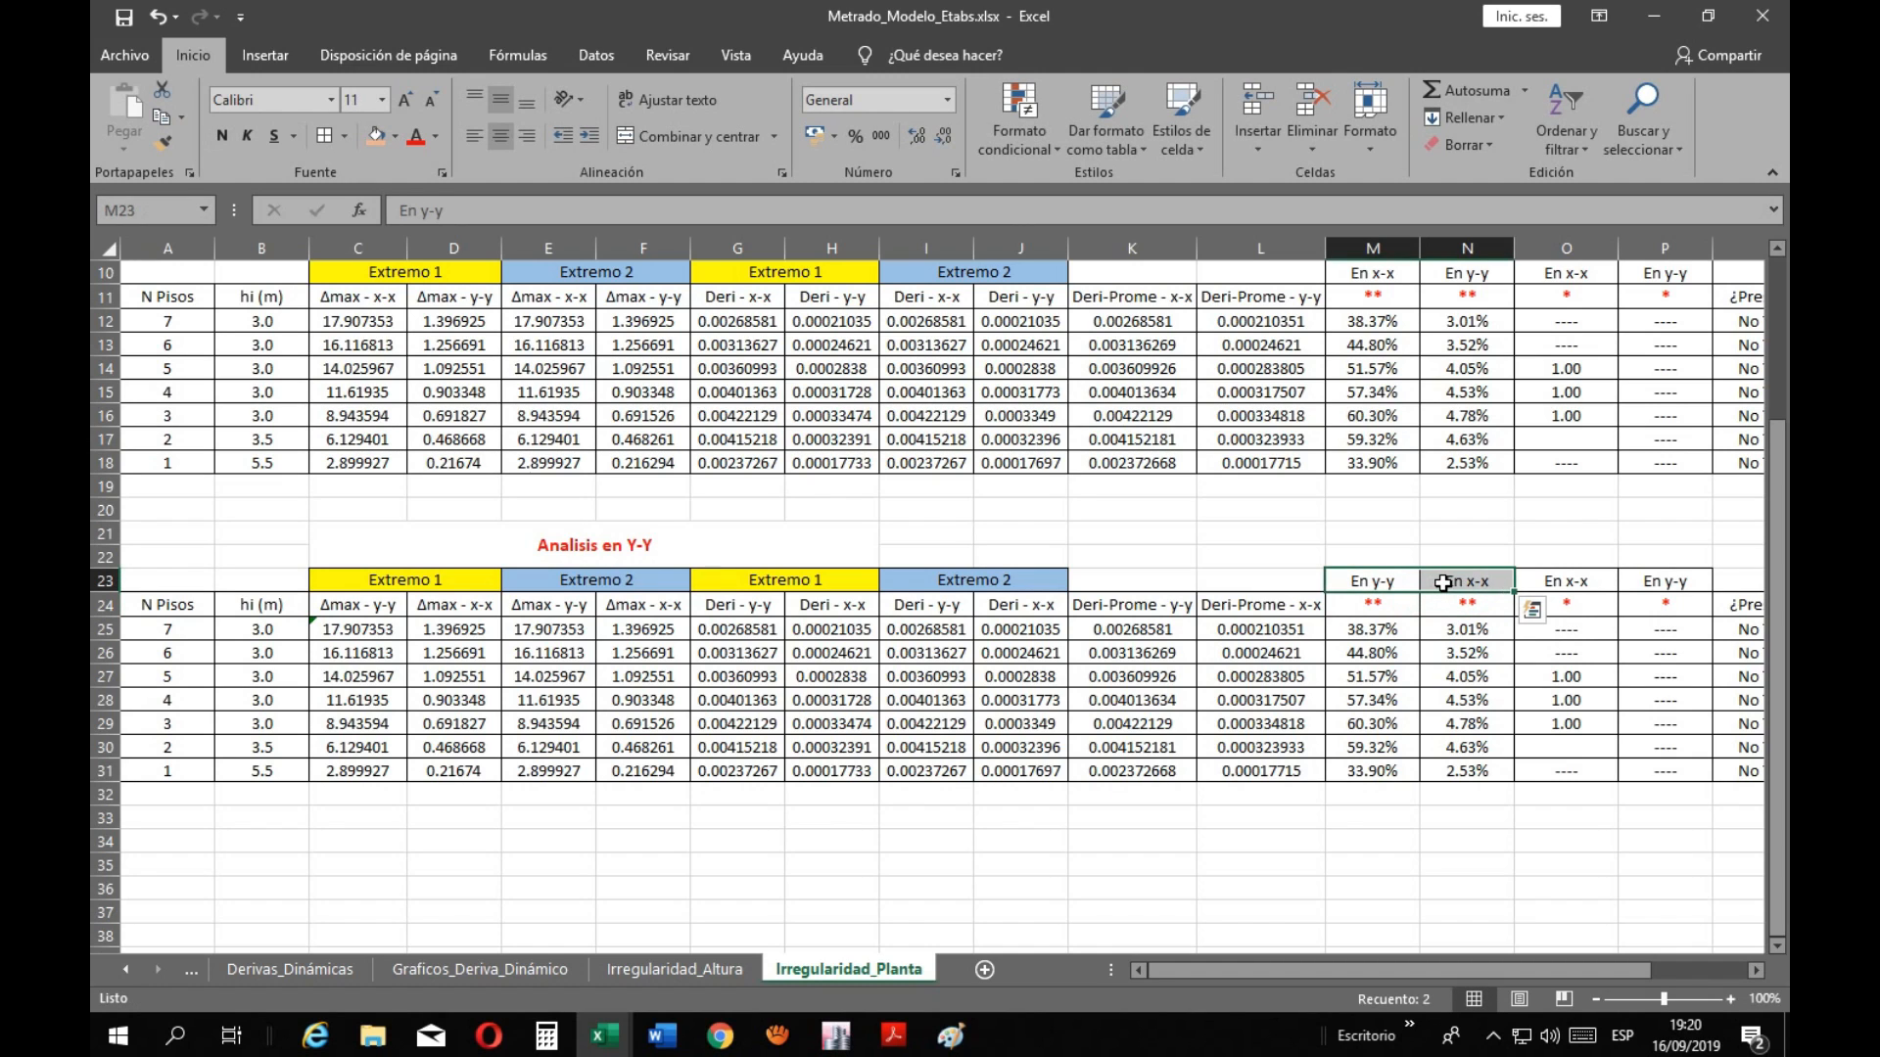
left_click(1584, 580)
key("ctrl+v")
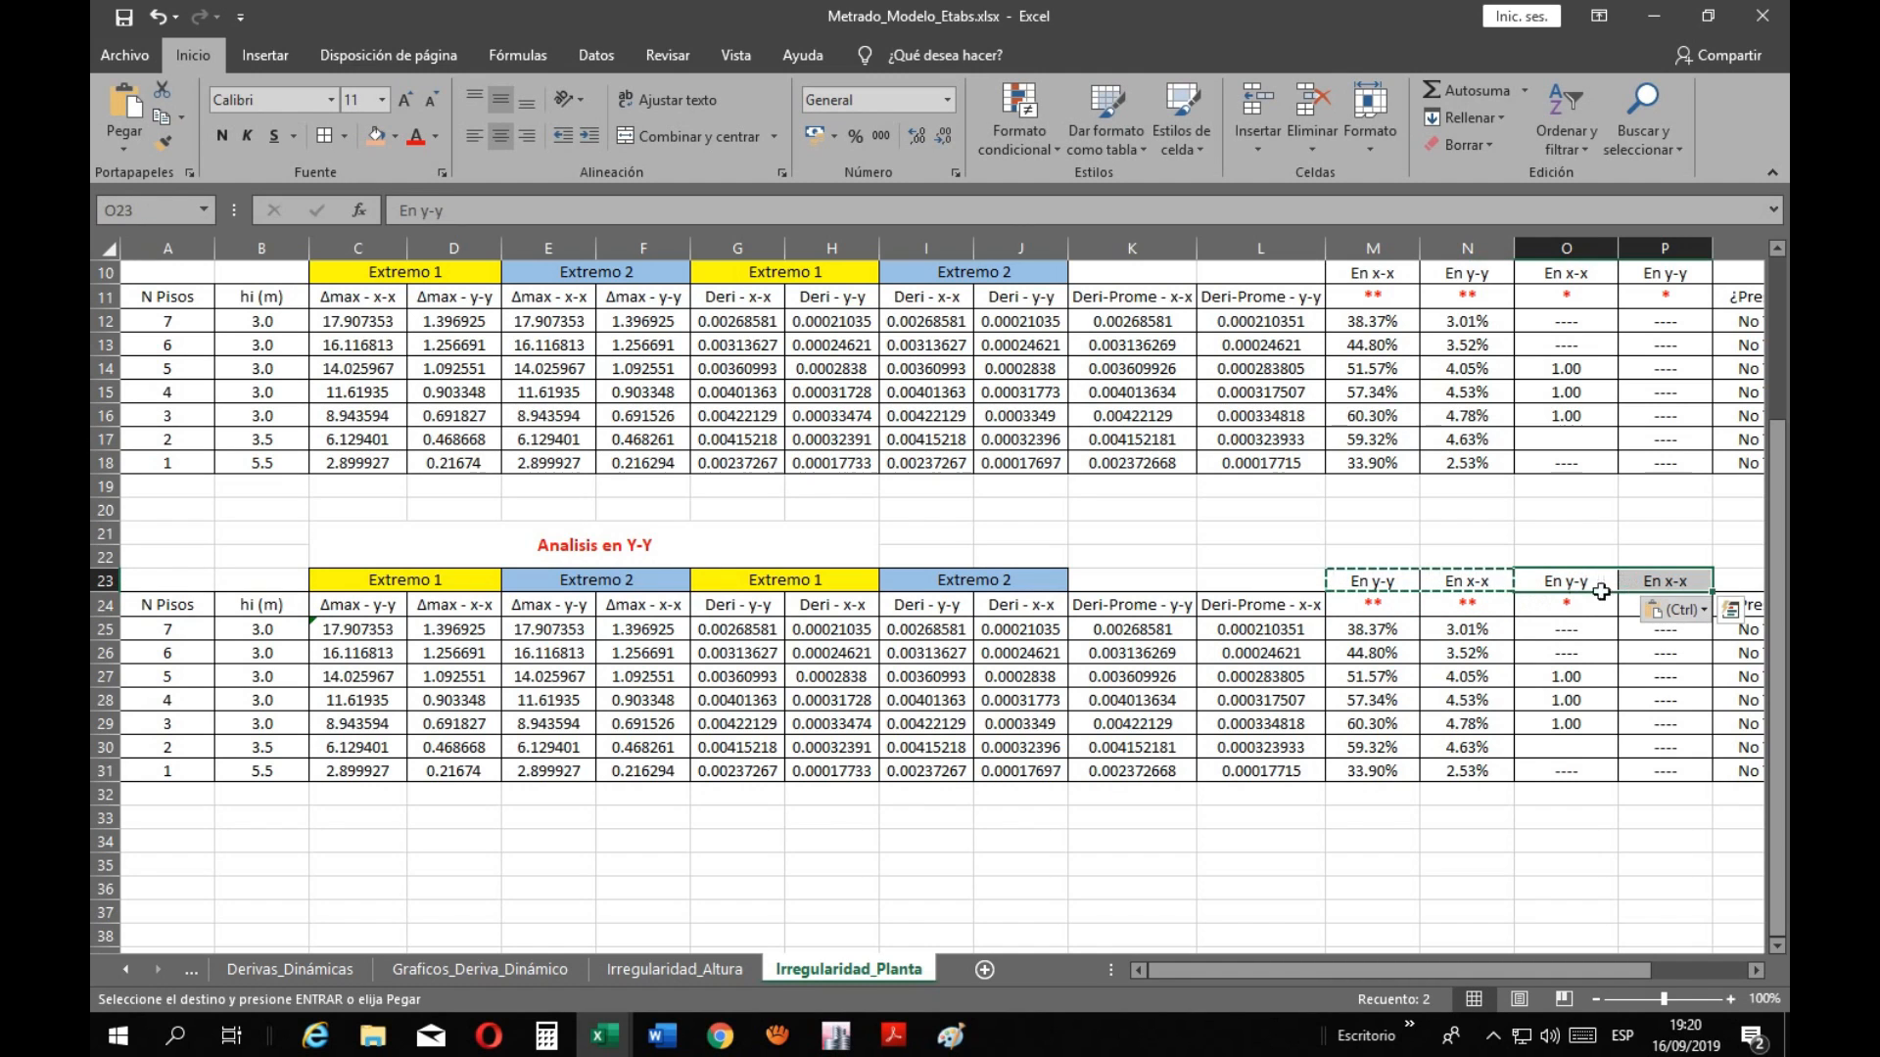
left_click(1311, 910)
key("Escape")
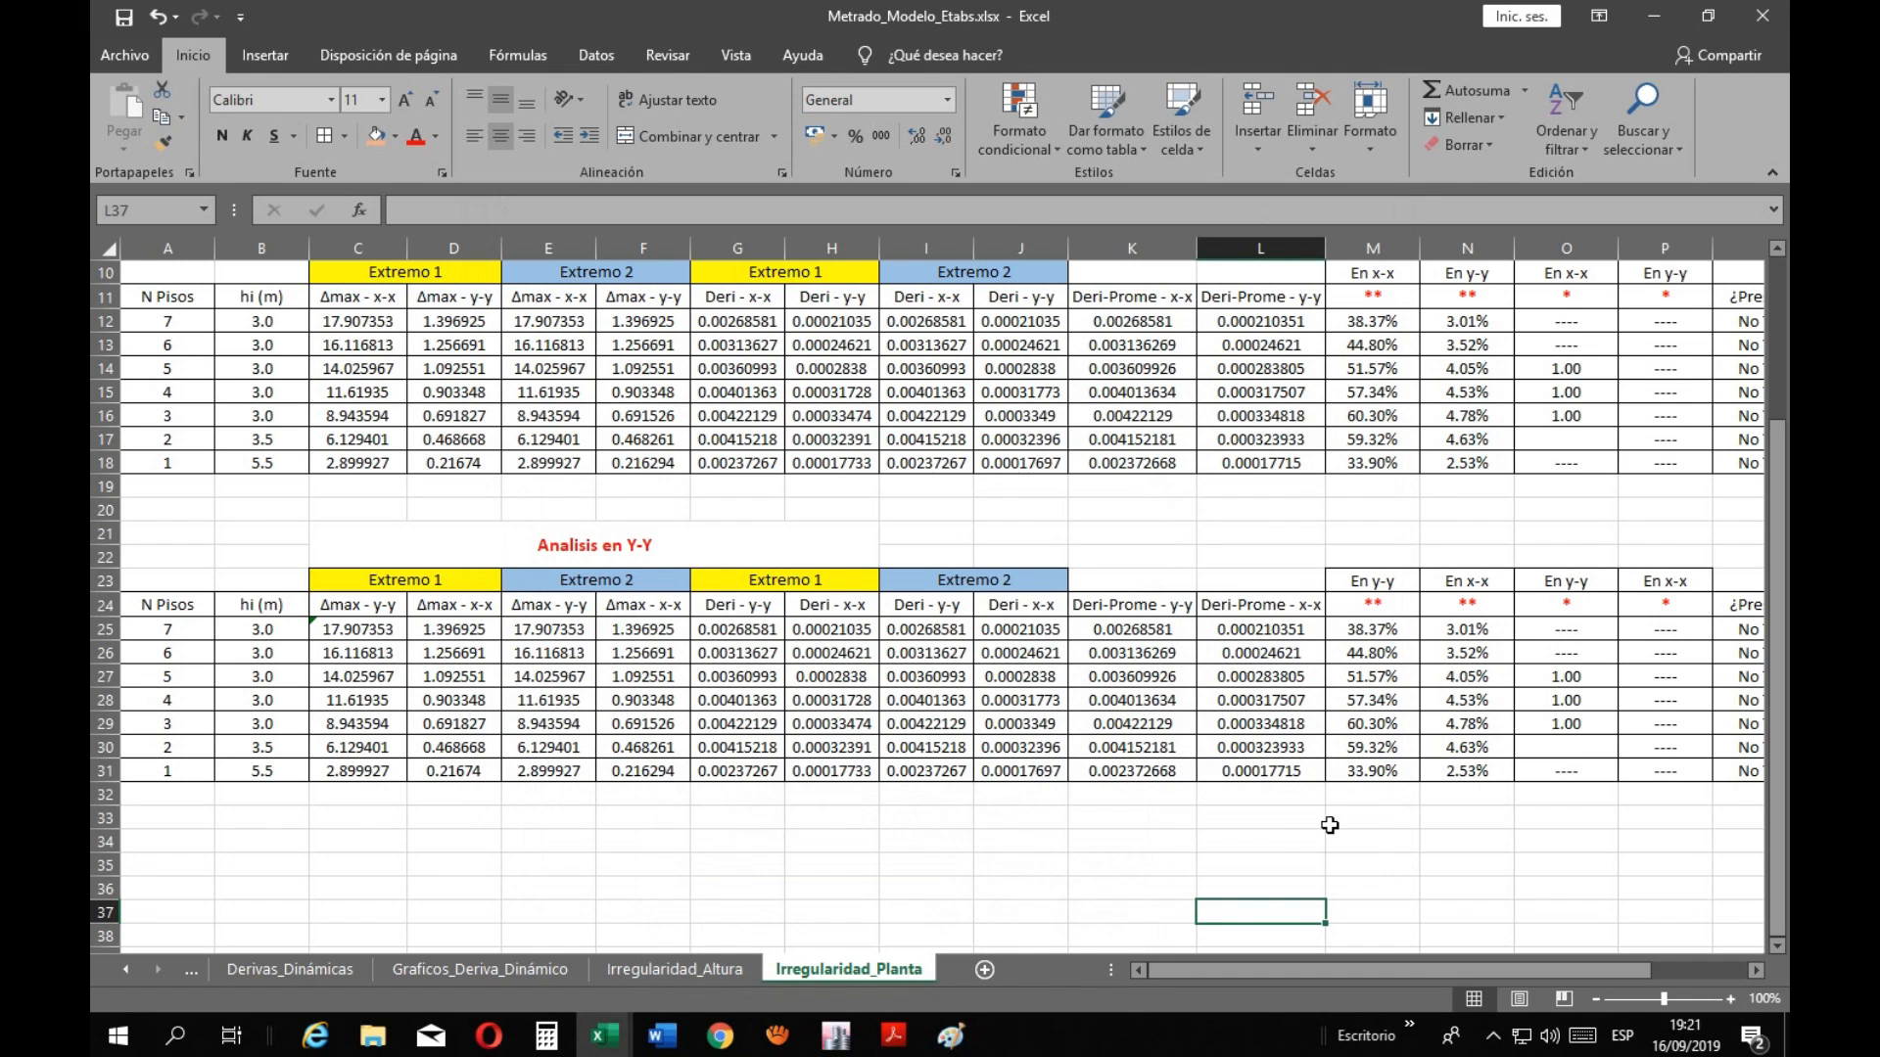
left_click(338, 627)
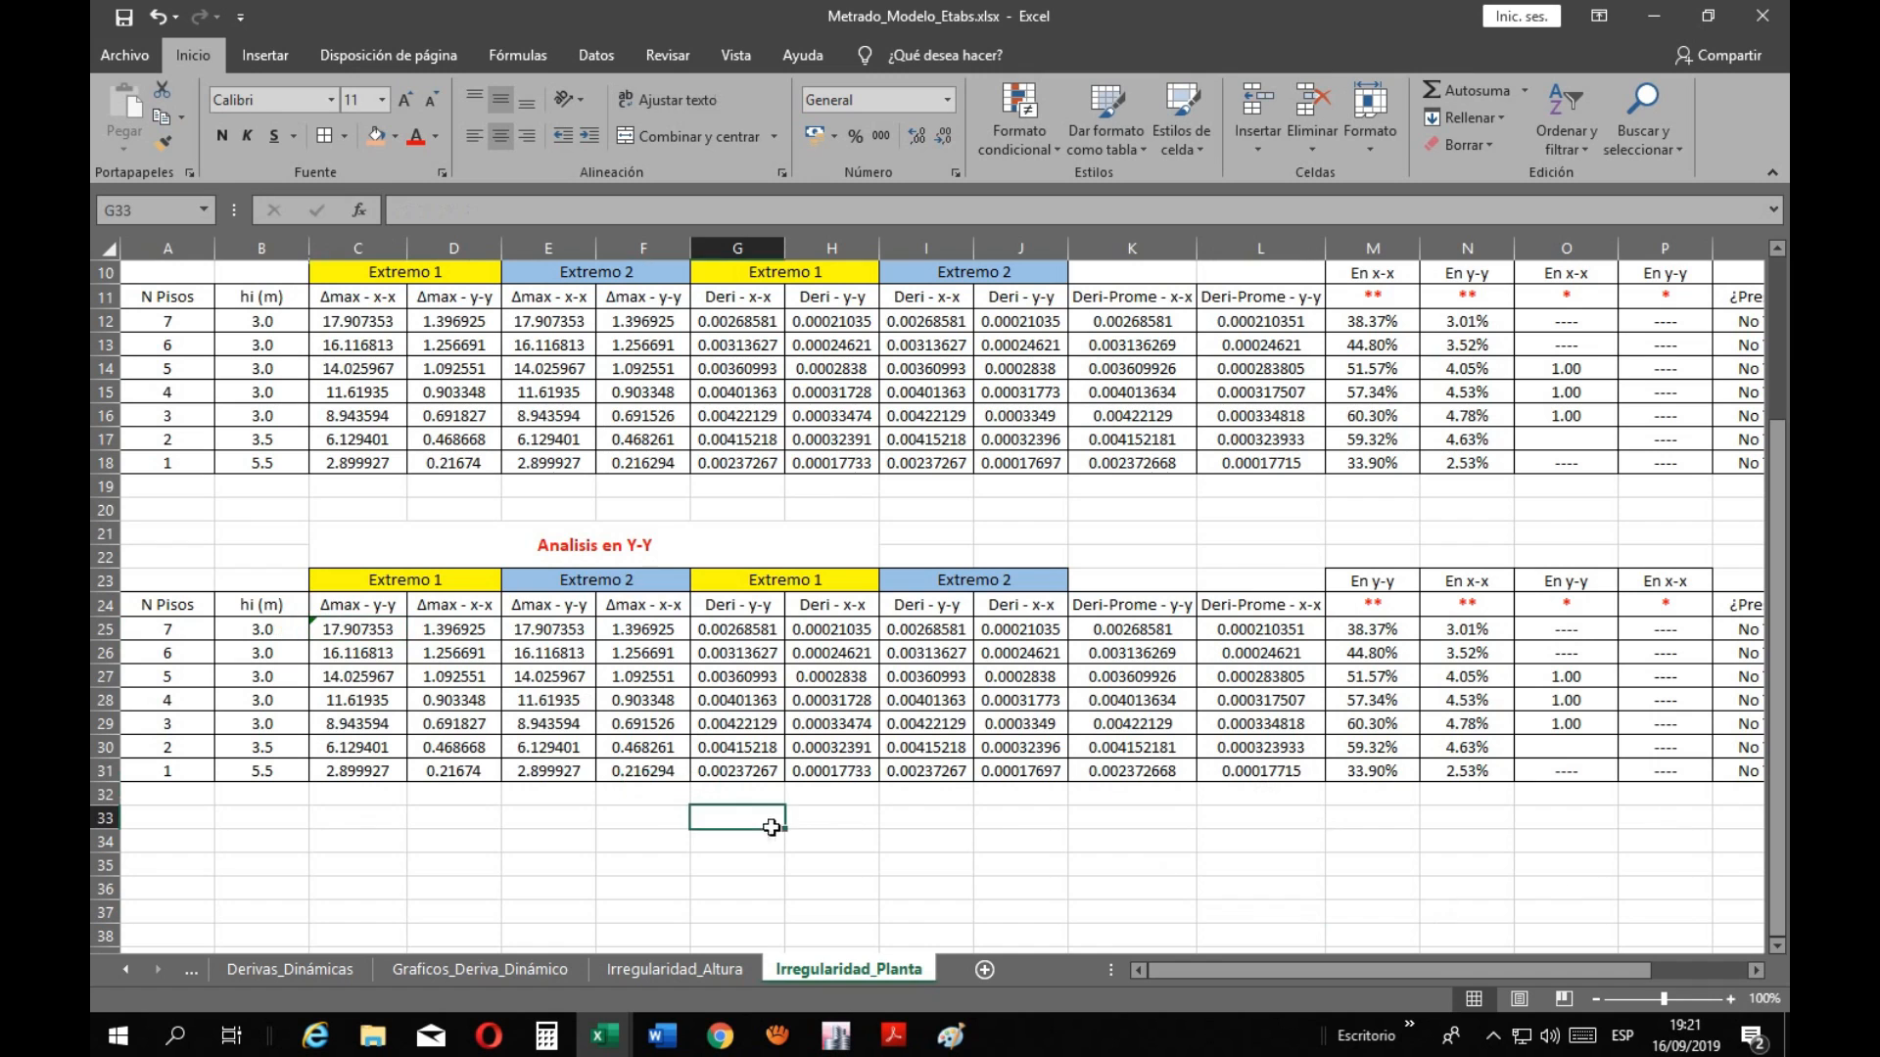
Paste the Y-Dir story displacements from the ETABS Story Response table into C25:C31 of the Excel Y-Y table
left_click(835, 1035)
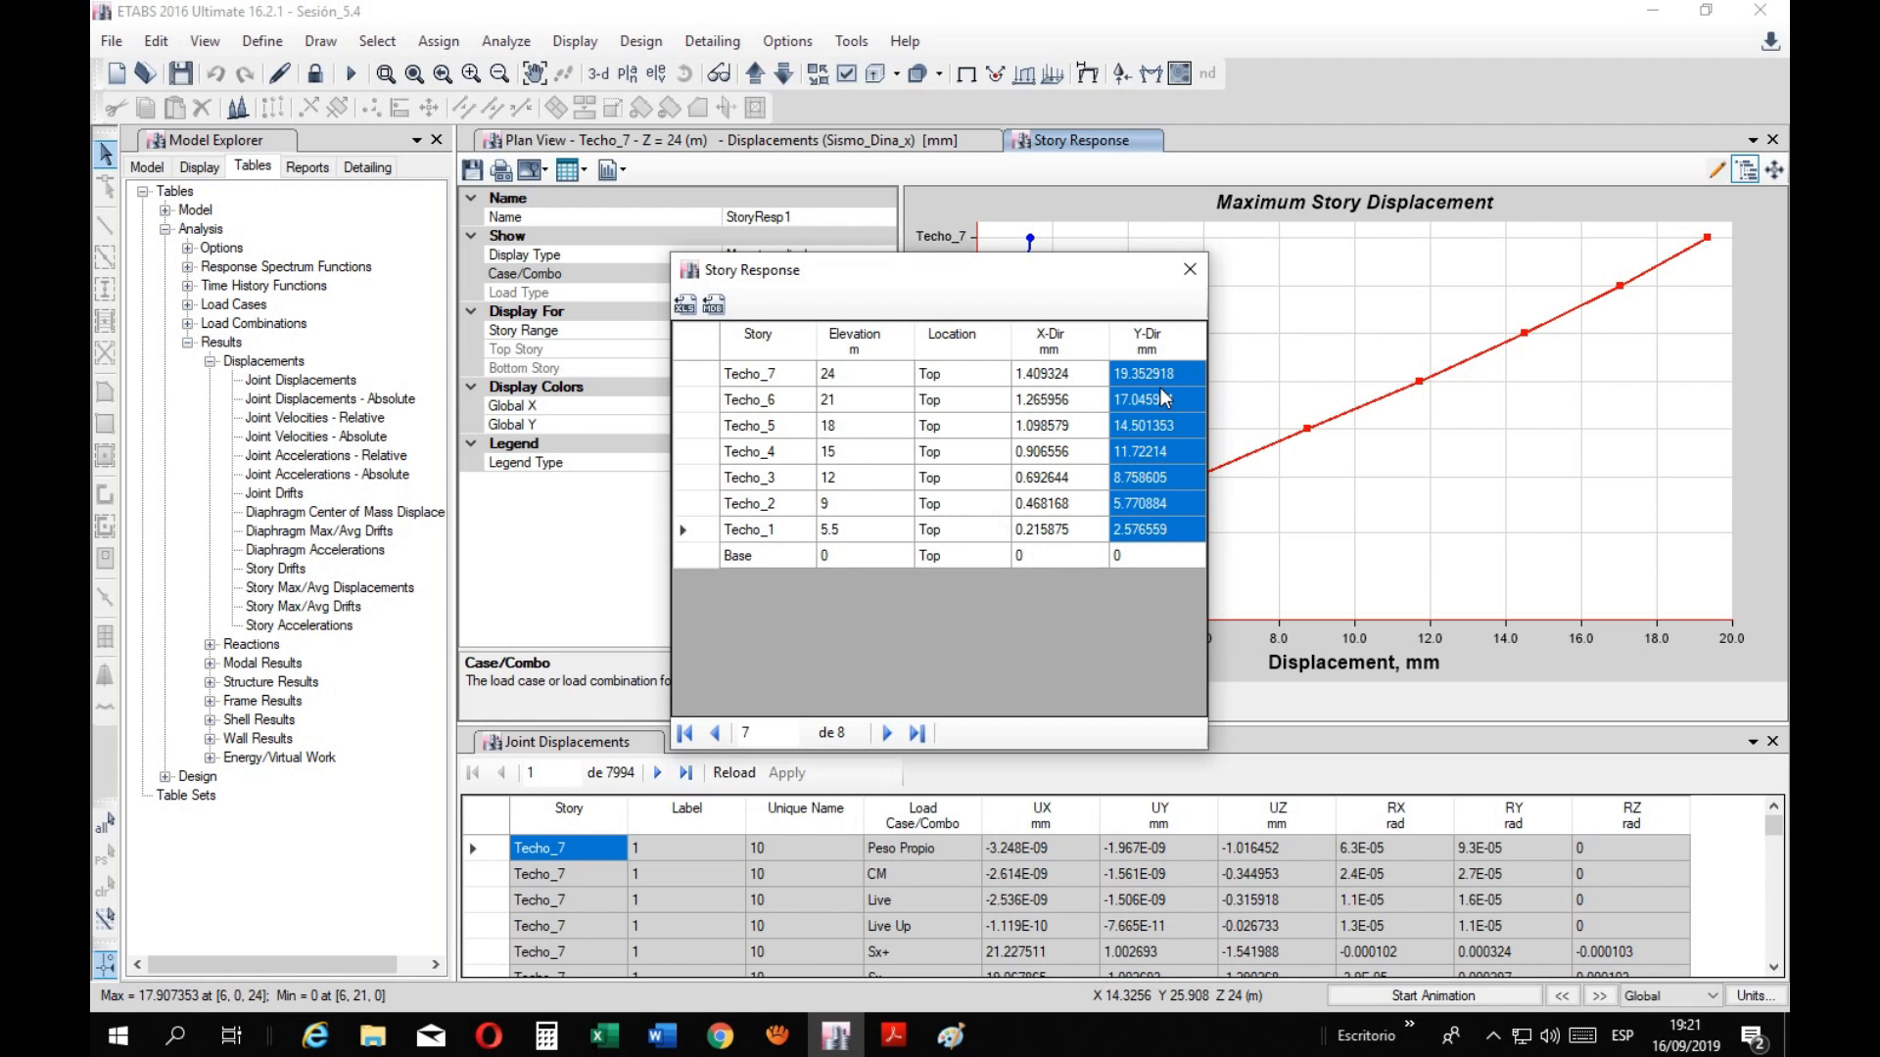
left_click(604, 1035)
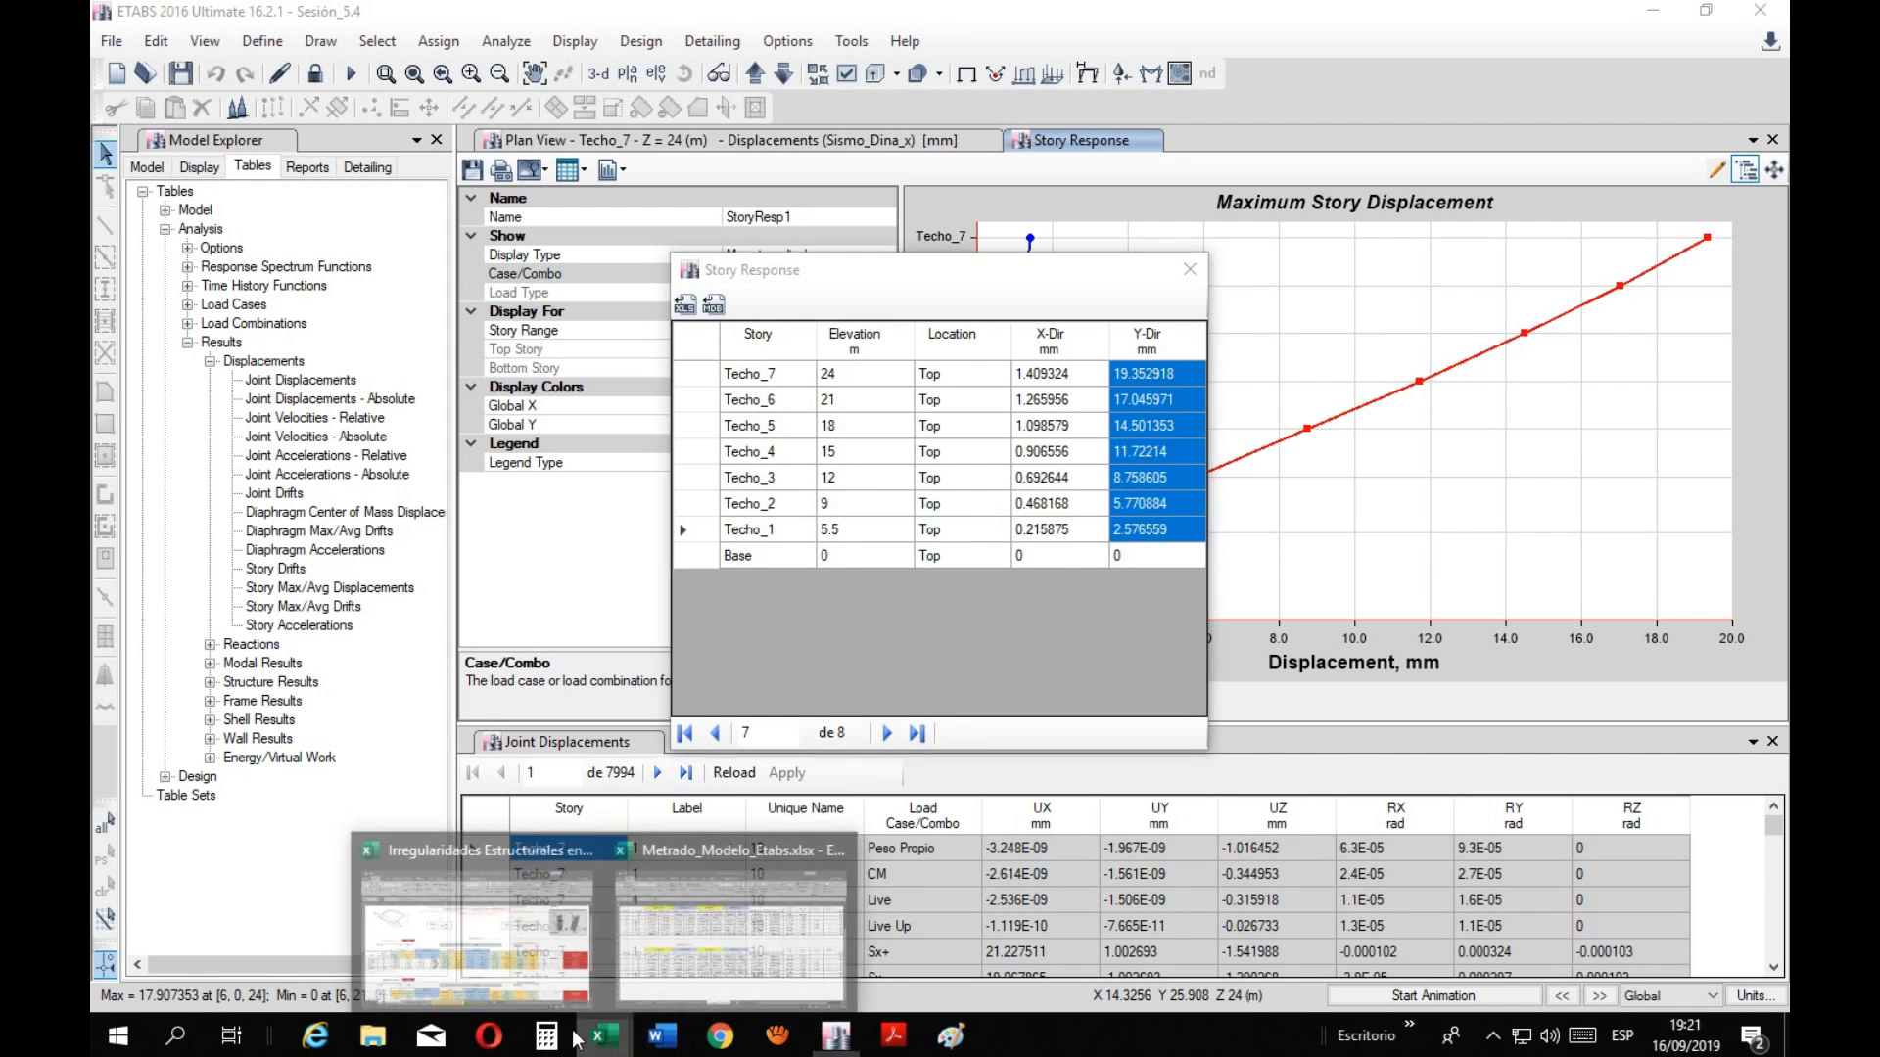
left_click(720, 956)
left_click_drag(357, 635, 357, 771)
left_click(124, 148)
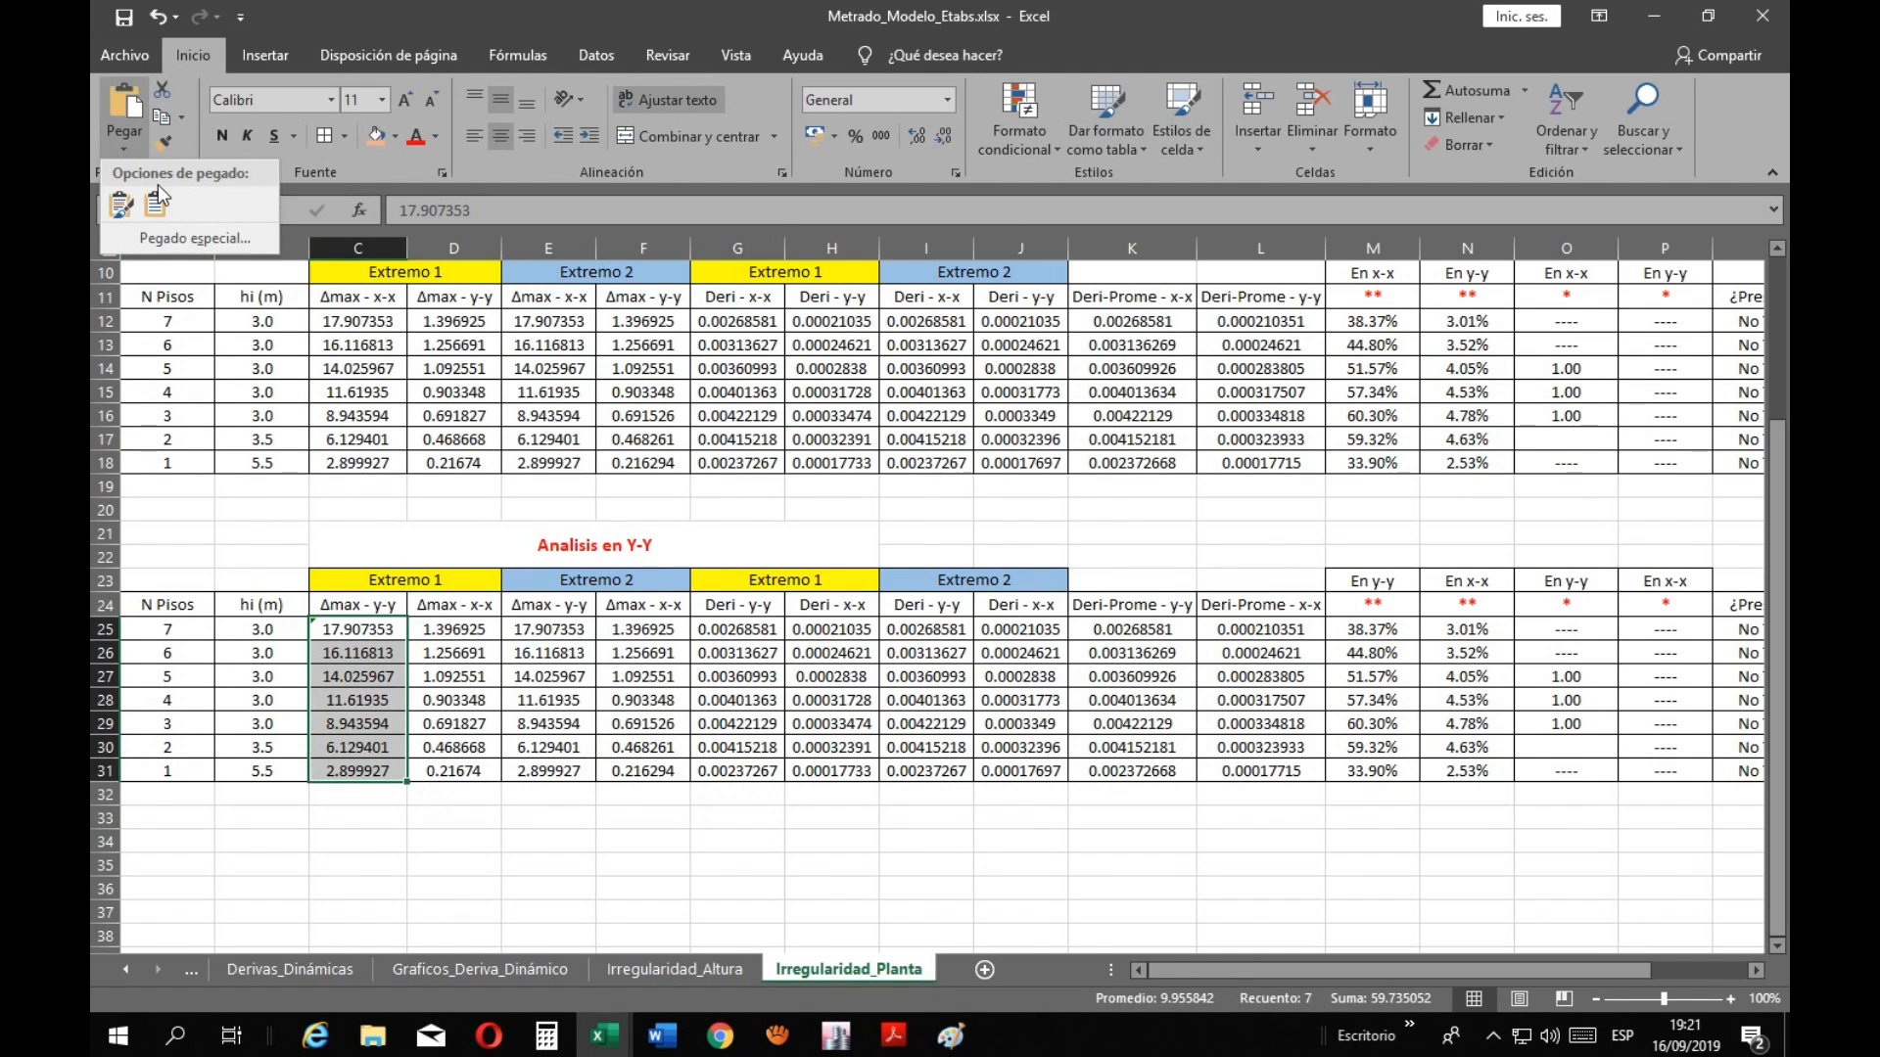
left_click(156, 196)
Copy the X-Dir displacements of Techo_7 to Techo_1 from the ETABS Story Response table into D25:D31 in Excel
left_click(835, 1035)
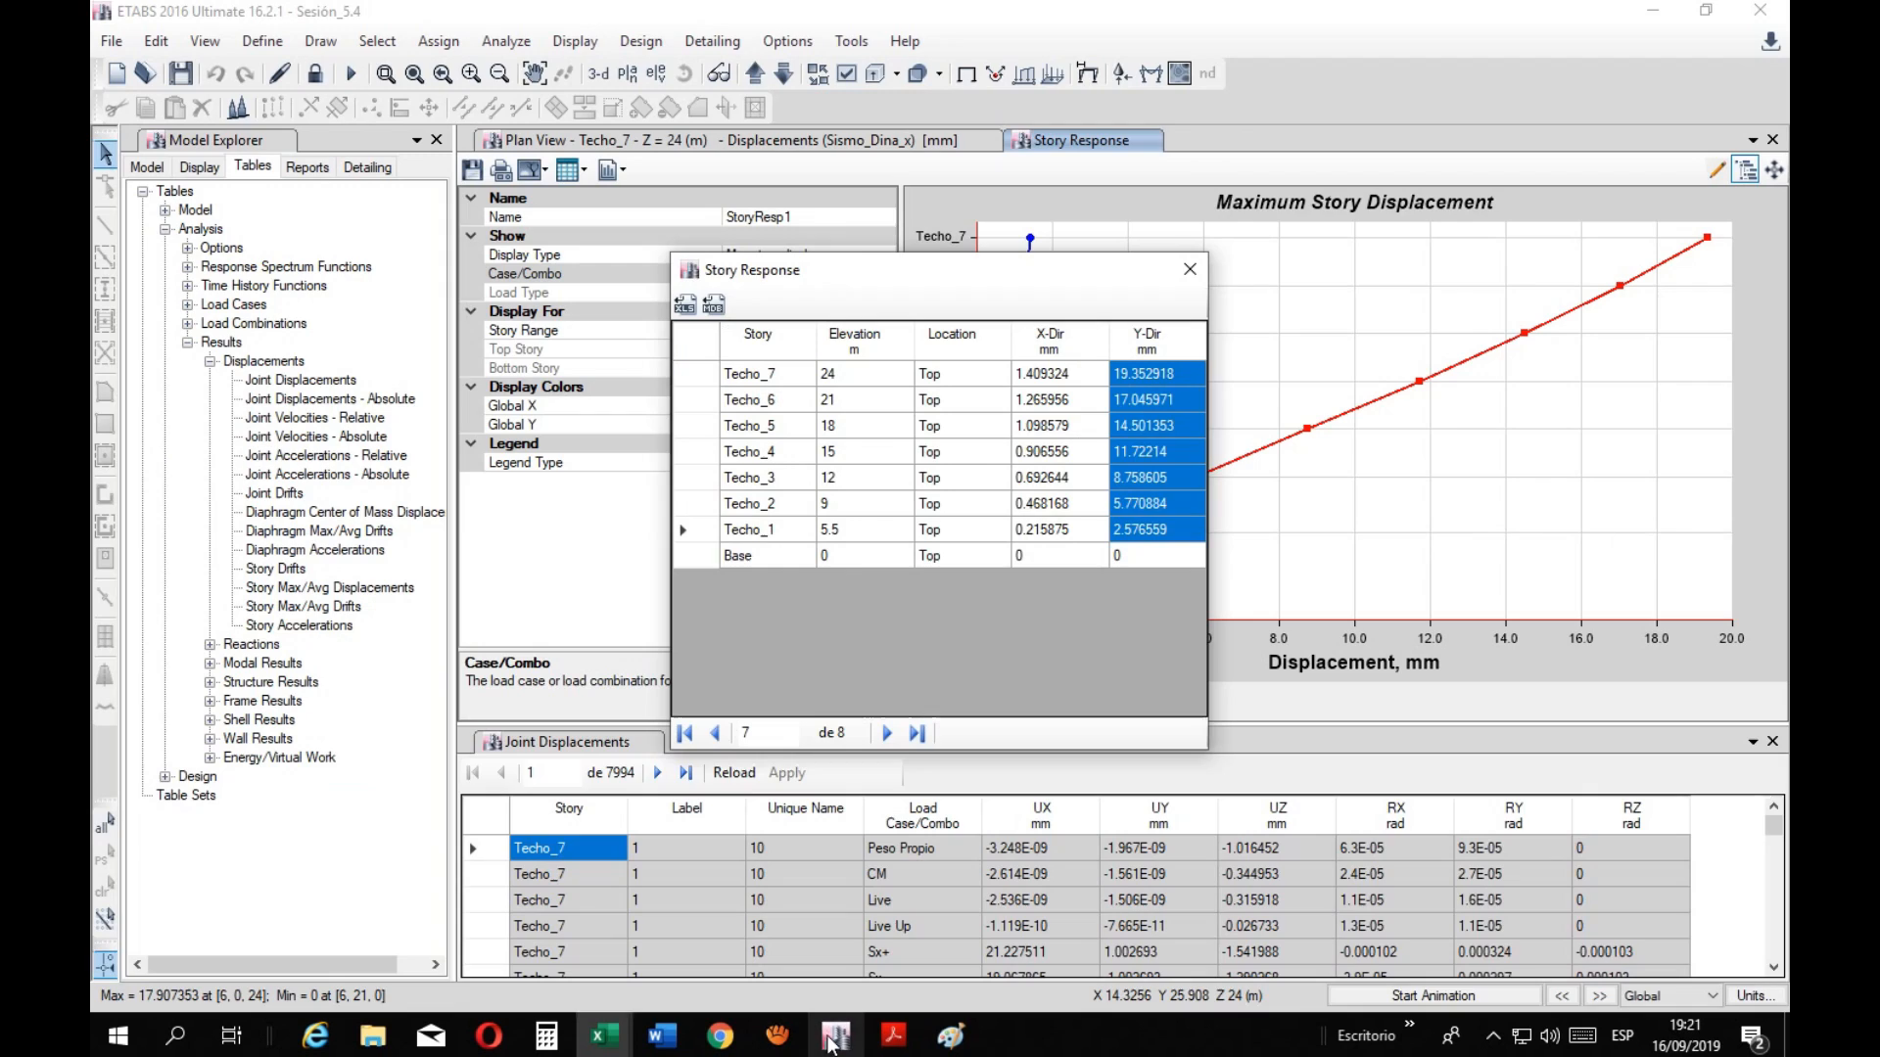
left_click_drag(1063, 375, 1073, 527)
key("ctrl+c")
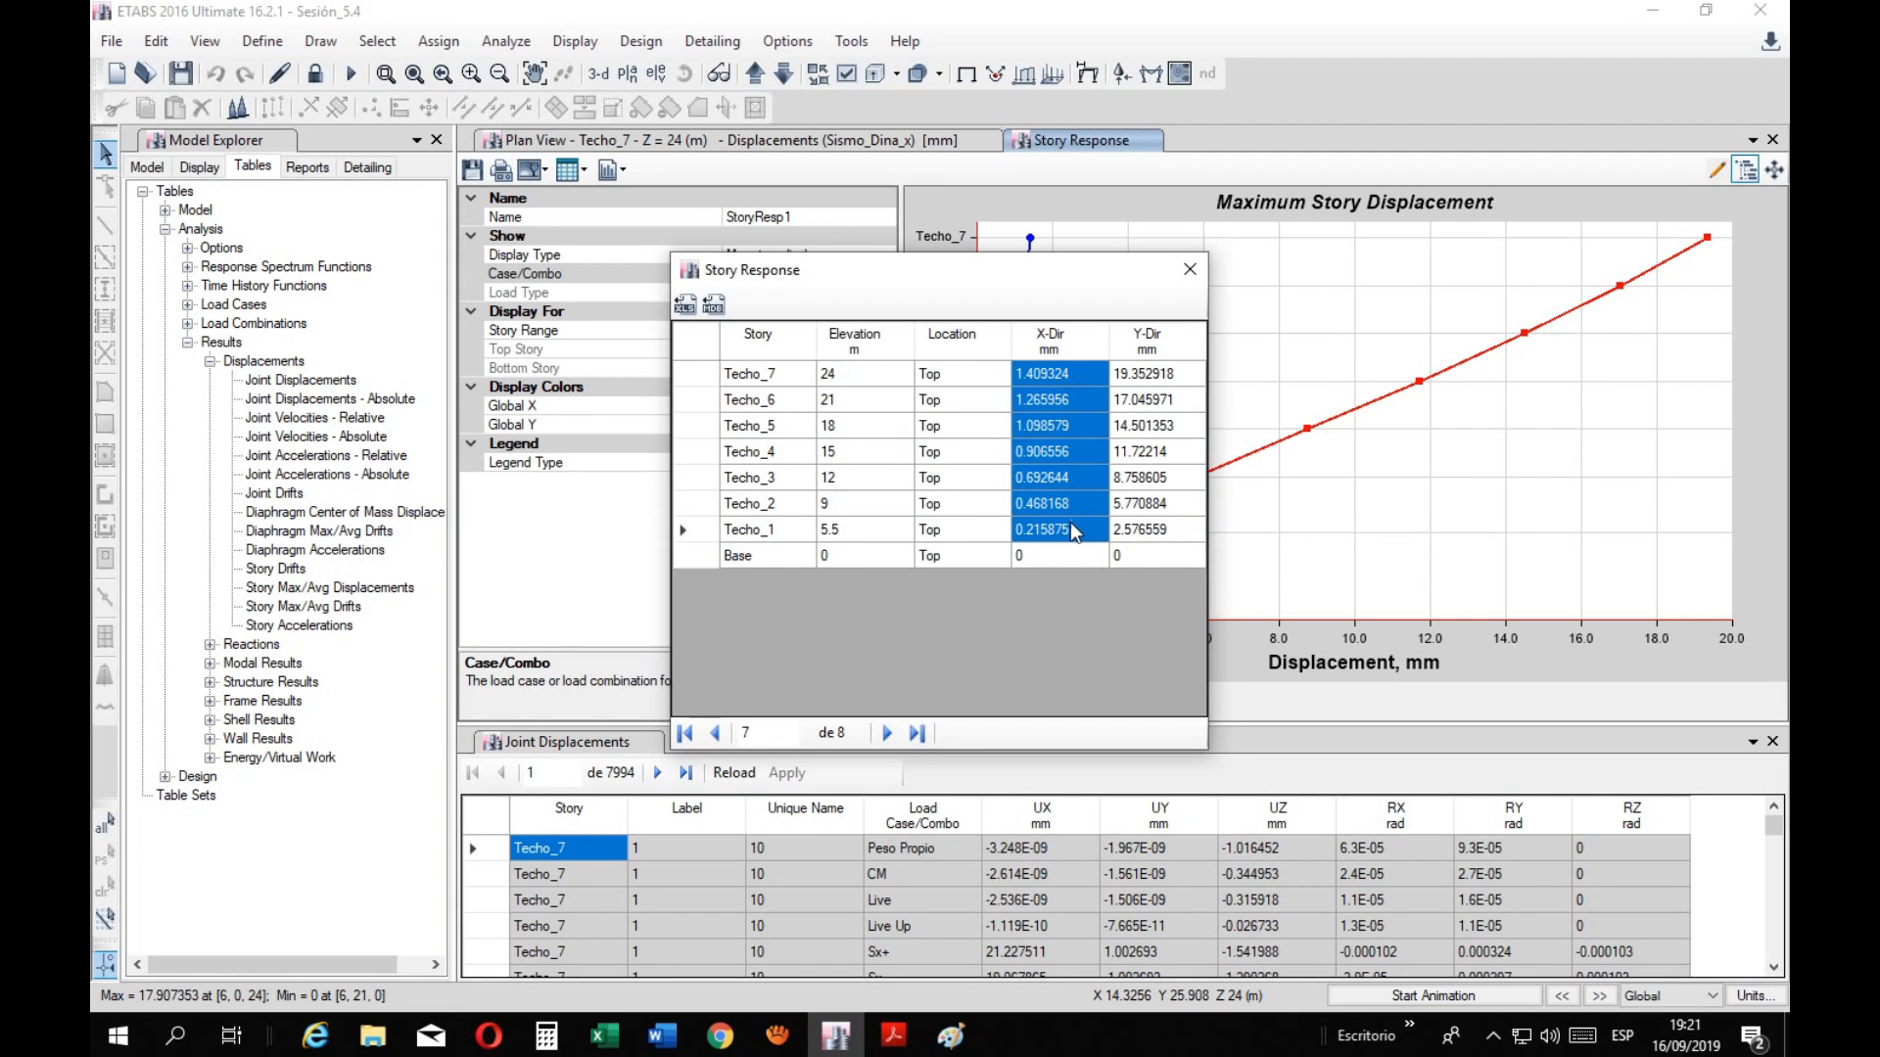
left_click(836, 1037)
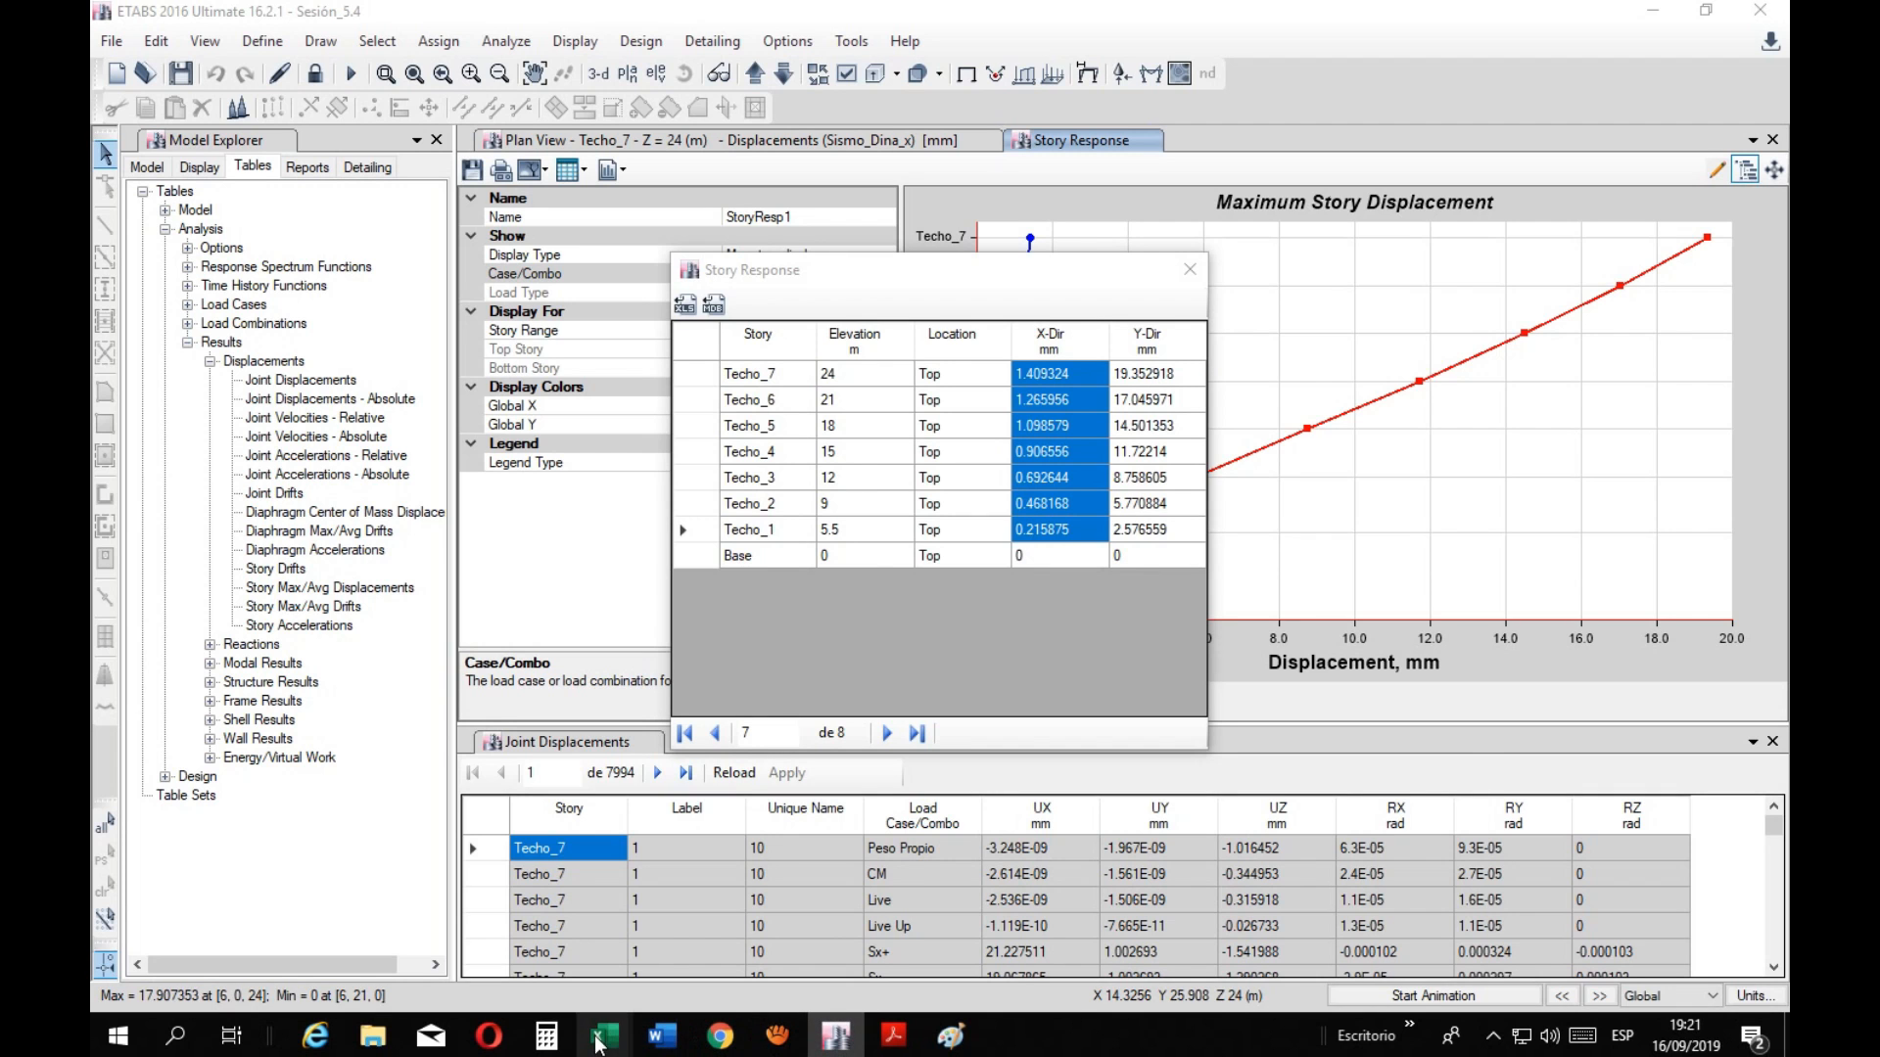
mouse_move(604, 1036)
left_click(717, 997)
left_click_drag(453, 632, 455, 773)
left_click(123, 144)
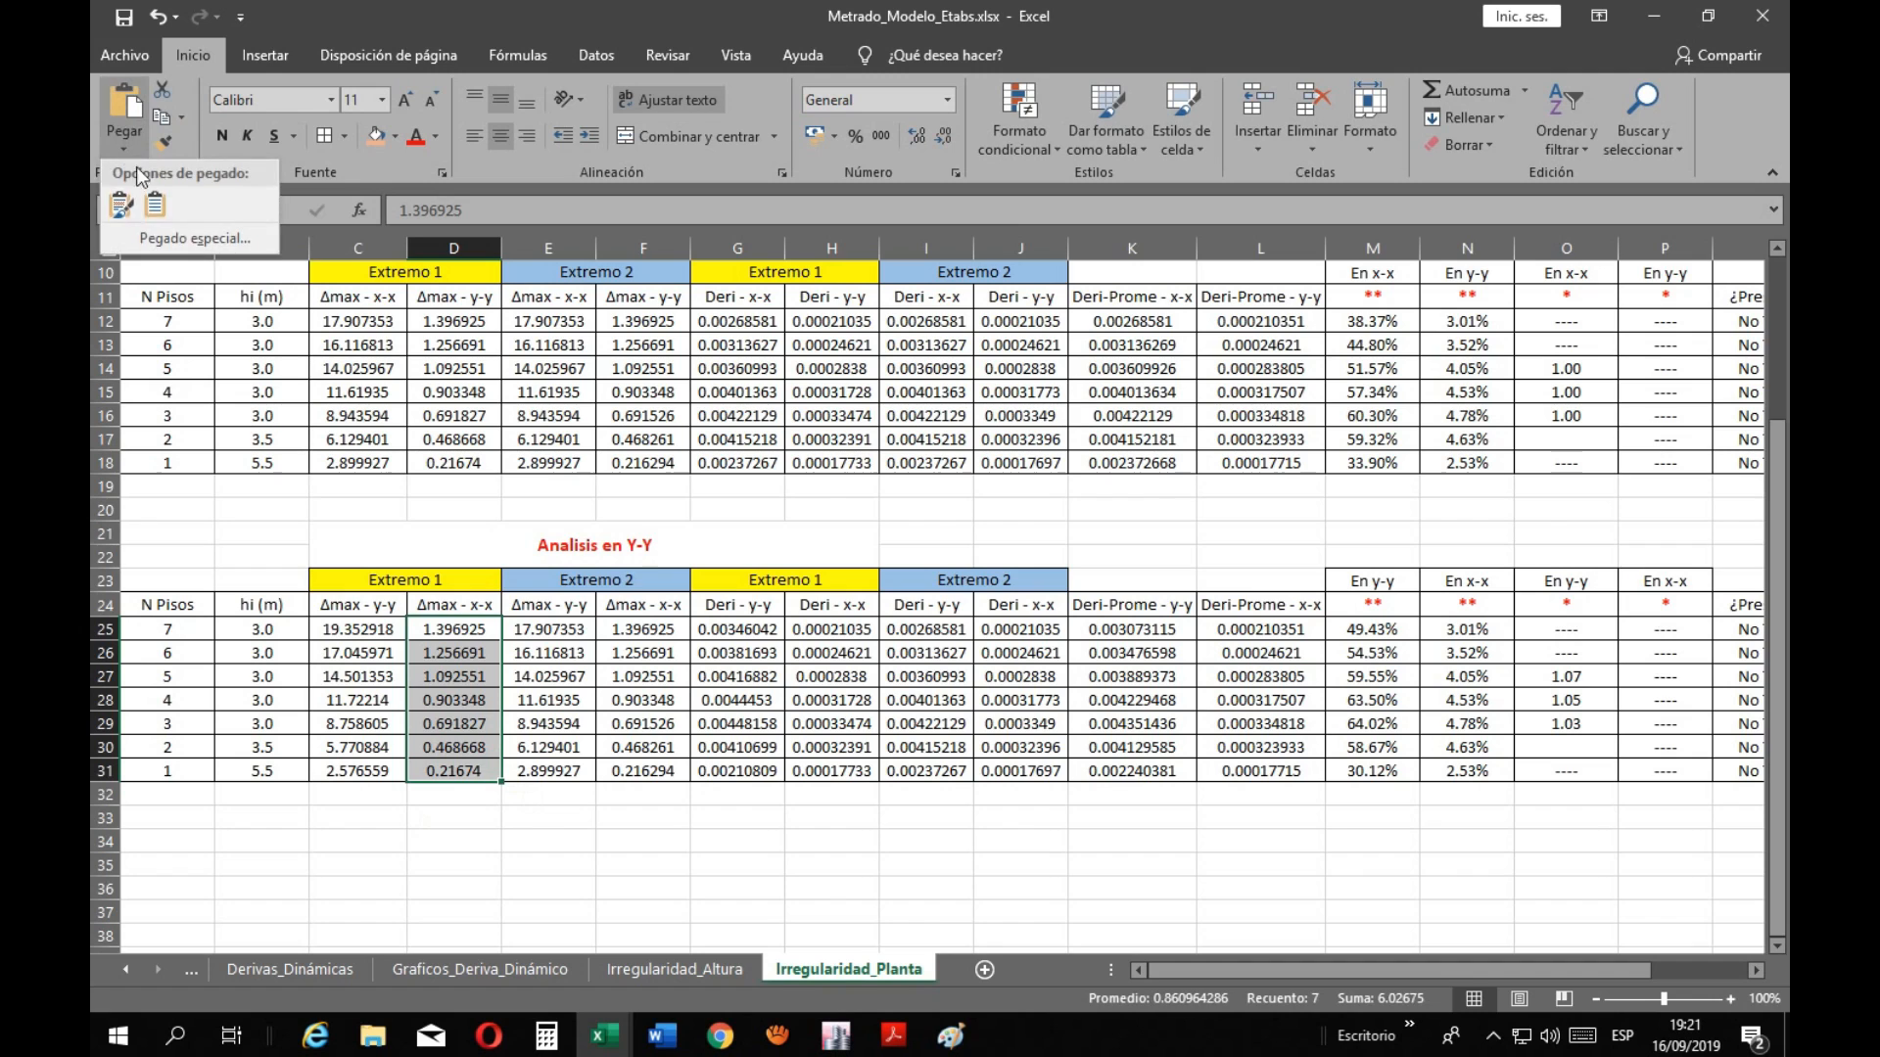
left_click(155, 205)
left_click(673, 875)
Copy the Extremo 1 displacements C25:D31 onto the Extremo 2 columns E25:F31 in the Y-Y table
left_click_drag(402, 628, 453, 774)
key("ctrl+c")
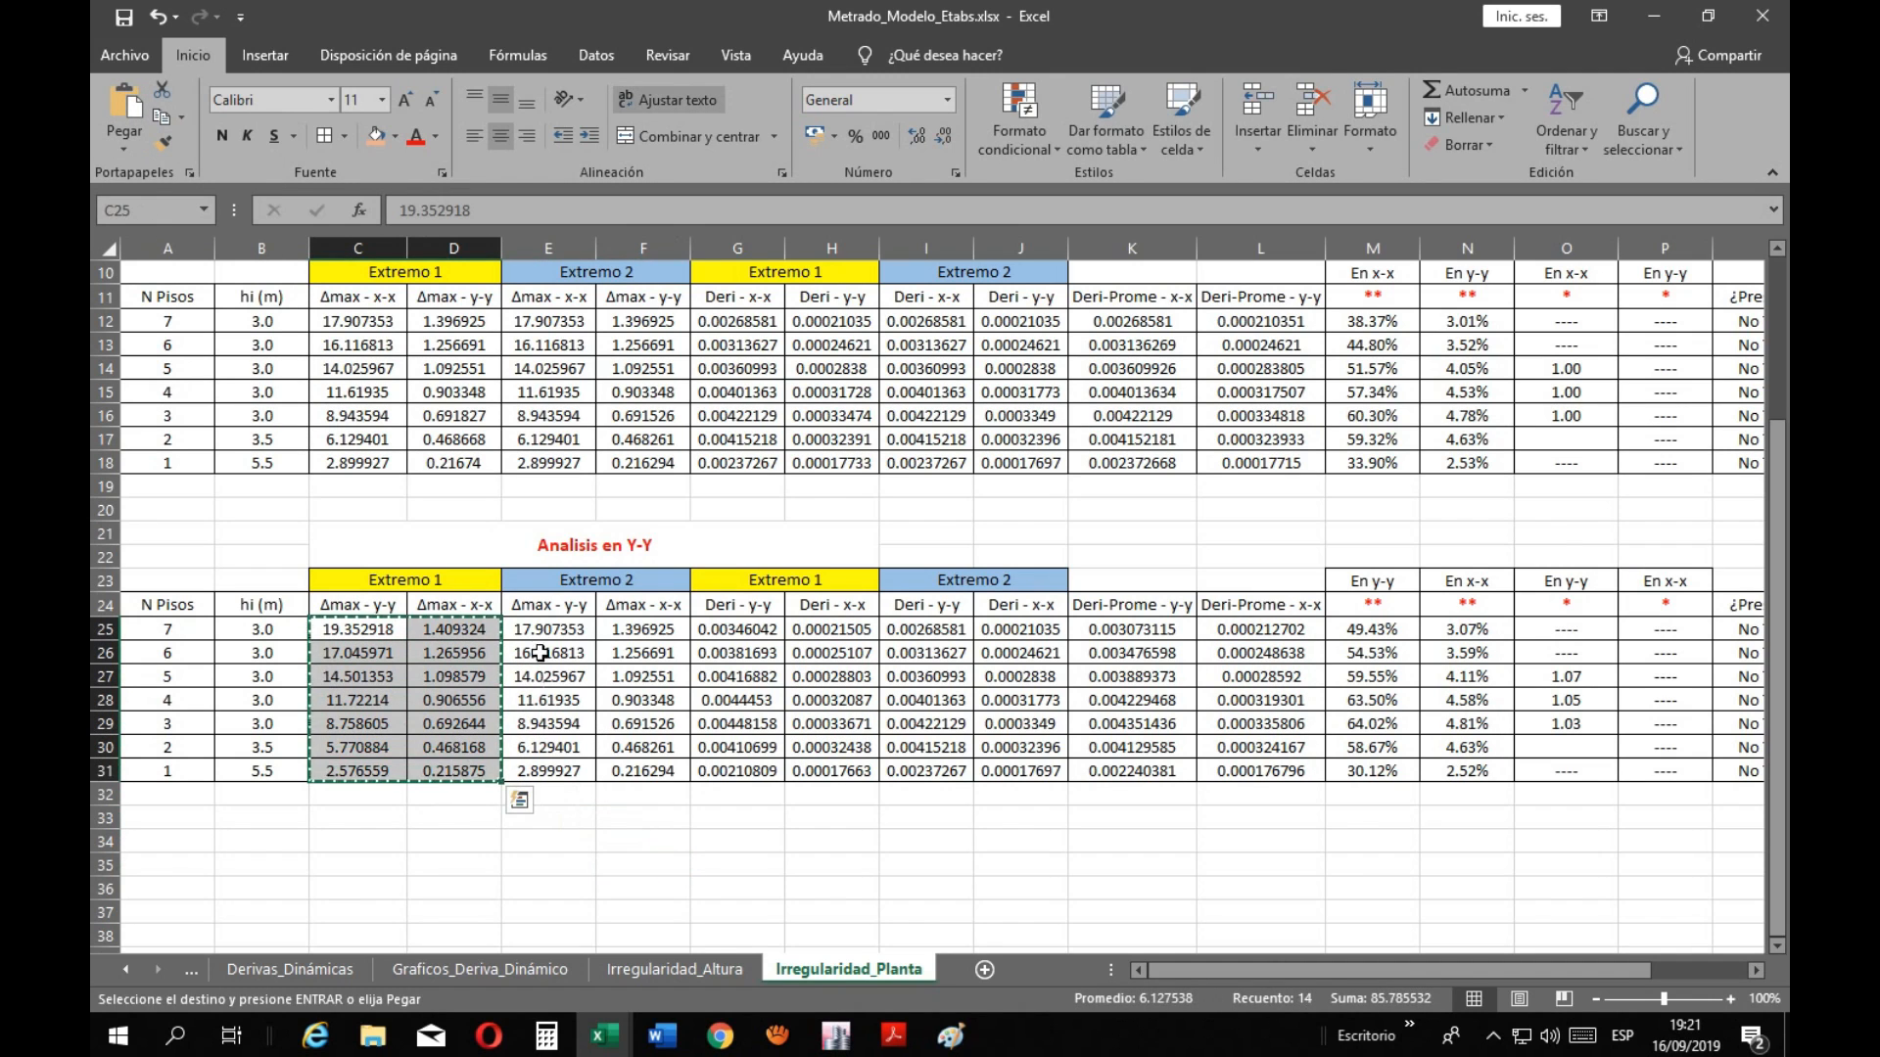
left_click_drag(541, 629, 635, 773)
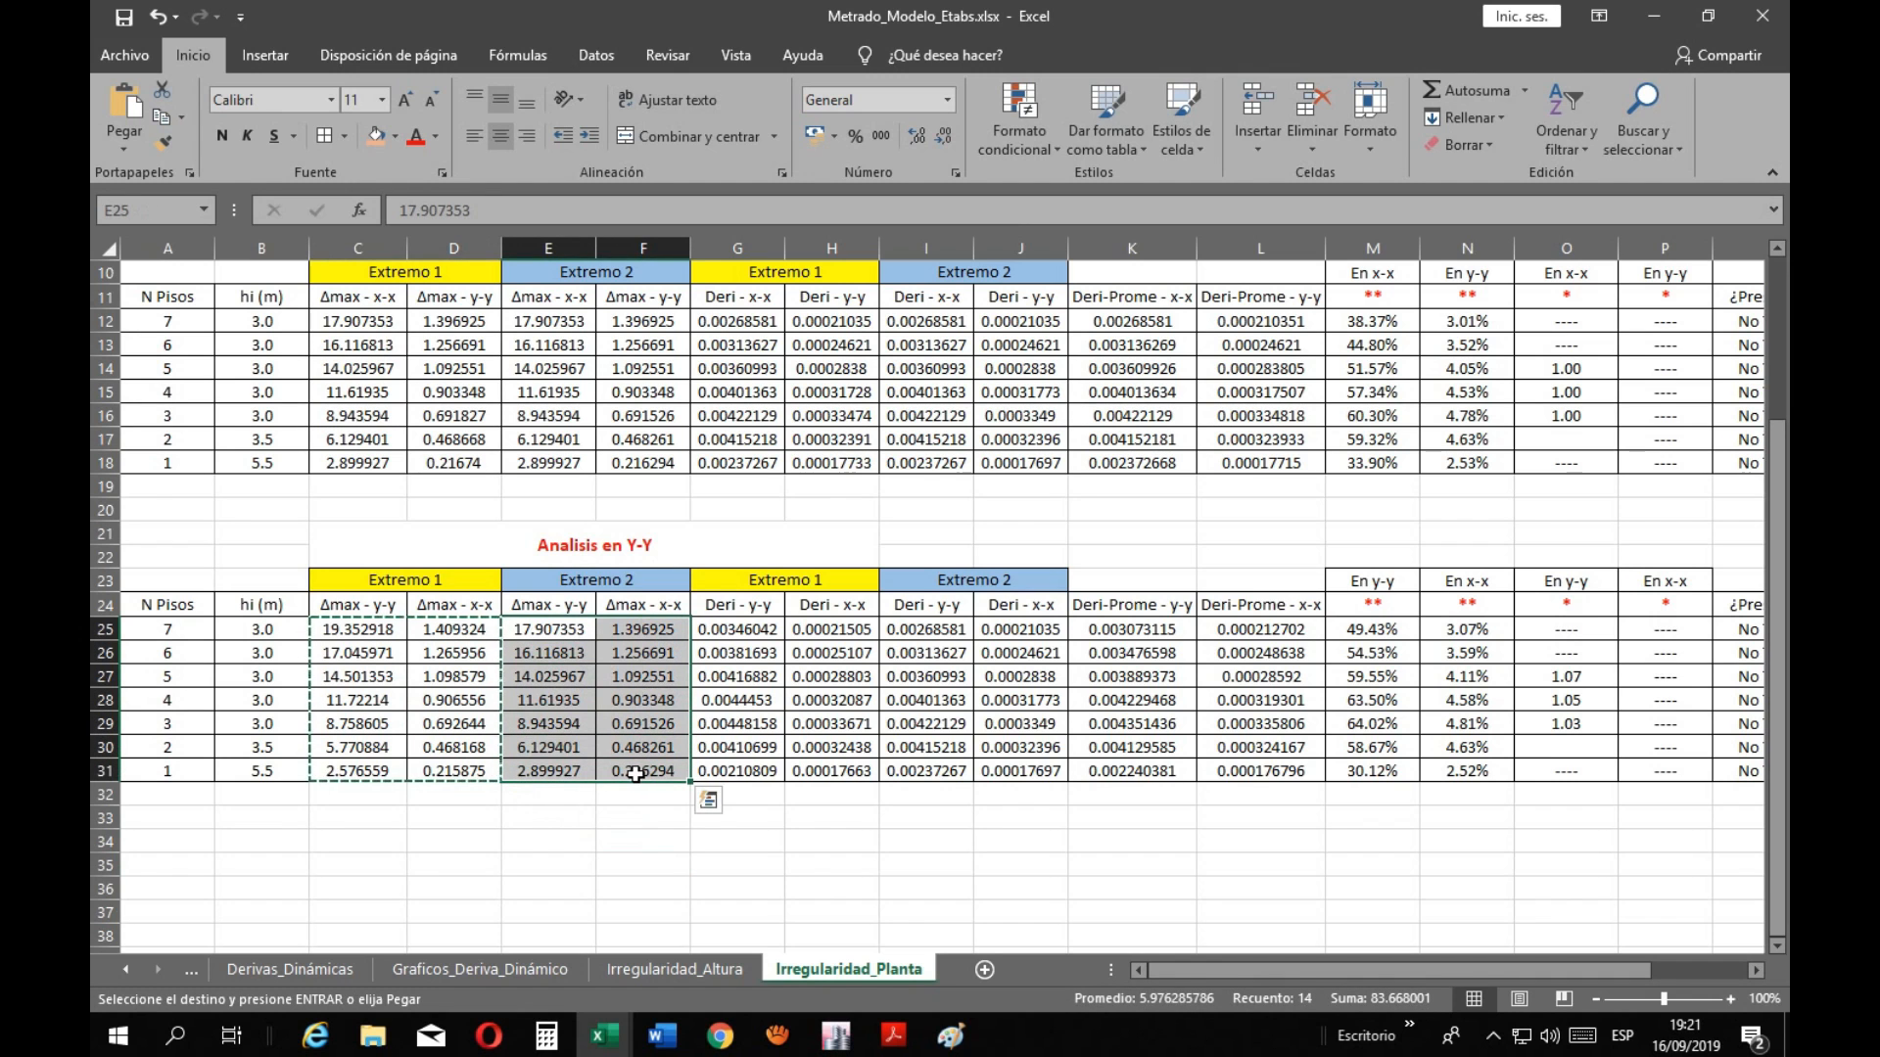
key("Return")
left_click(913, 861)
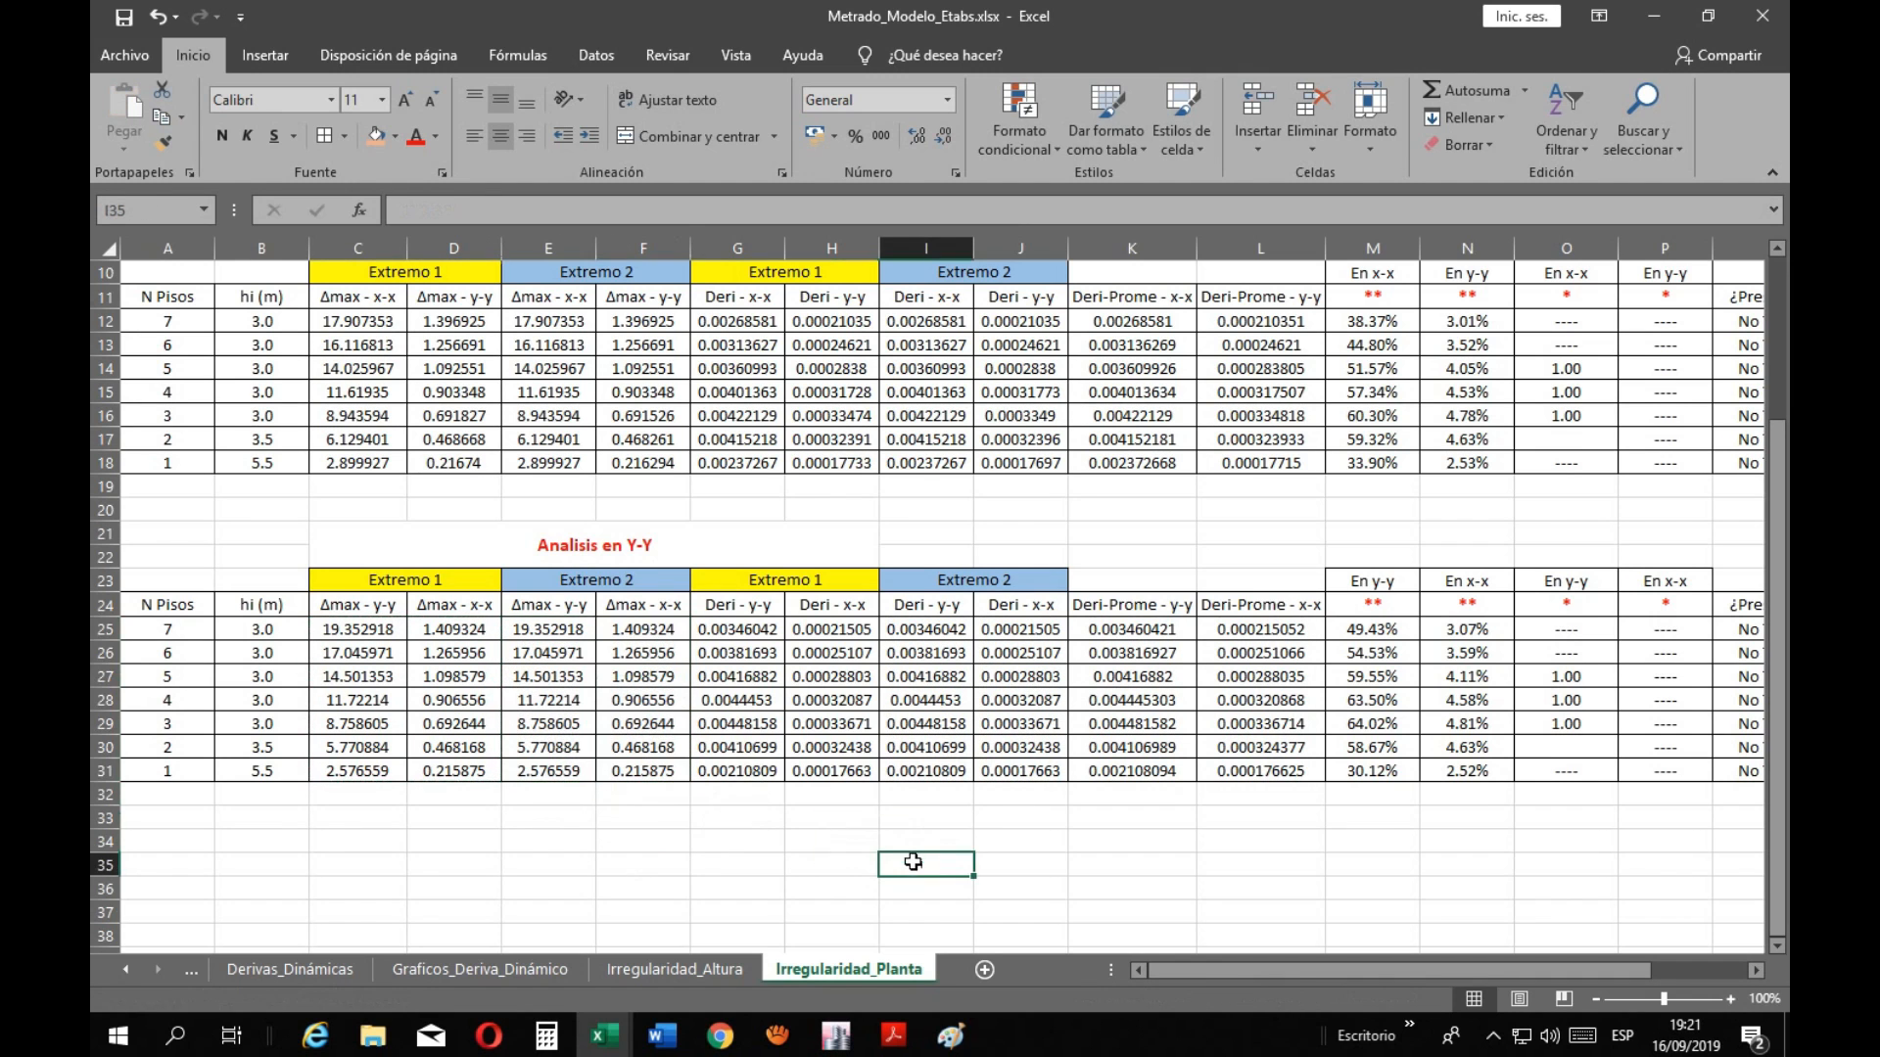
Examine which cells the drift formula in G25 of the Y-Y table refers to, including its R factor
scroll(779, 729, "up", 3)
left_click(741, 839)
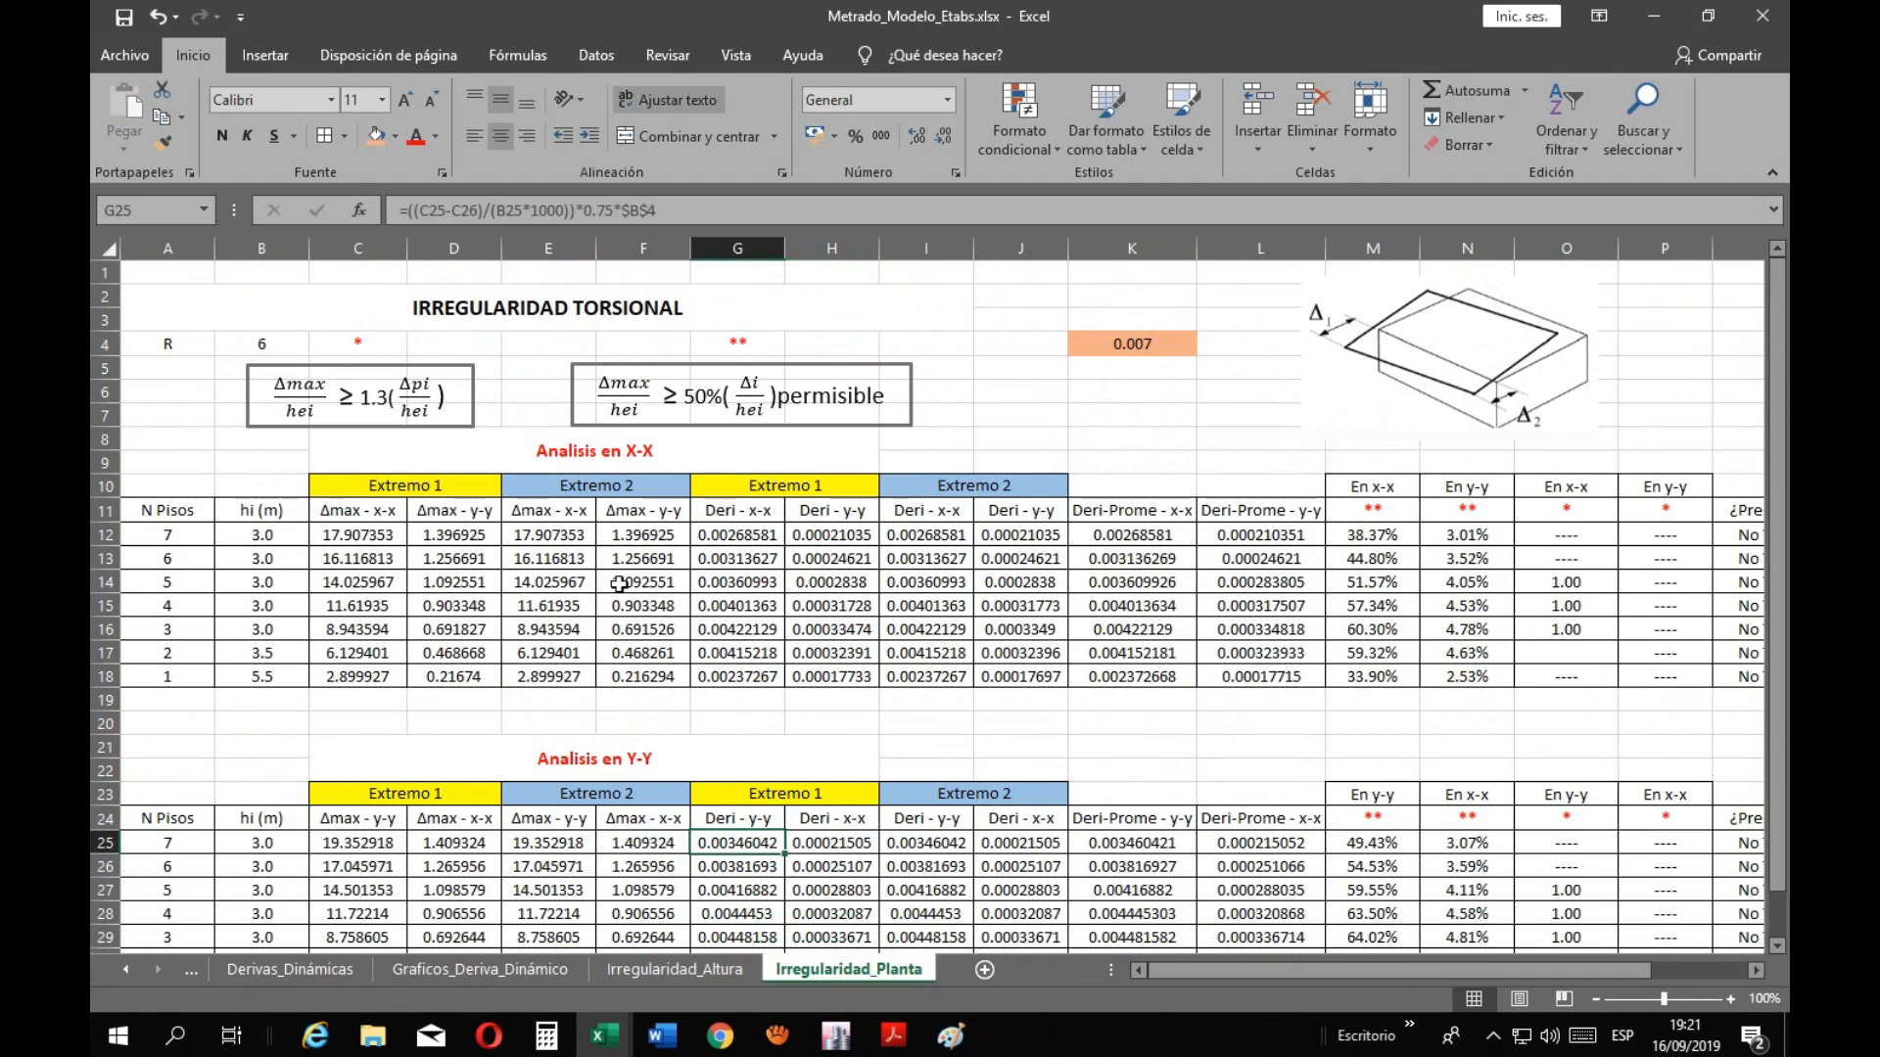
left_click(703, 211)
scroll(294, 343, "down", 2)
scroll(294, 342, "up", 2)
scroll(274, 339, "down", 1)
key("Escape")
scroll(235, 338, "up", 1)
Rename the R label in A4 as "Rx" and copy A4:B4 to A21:B21 beside the Y-Y table title
double_click(186, 347)
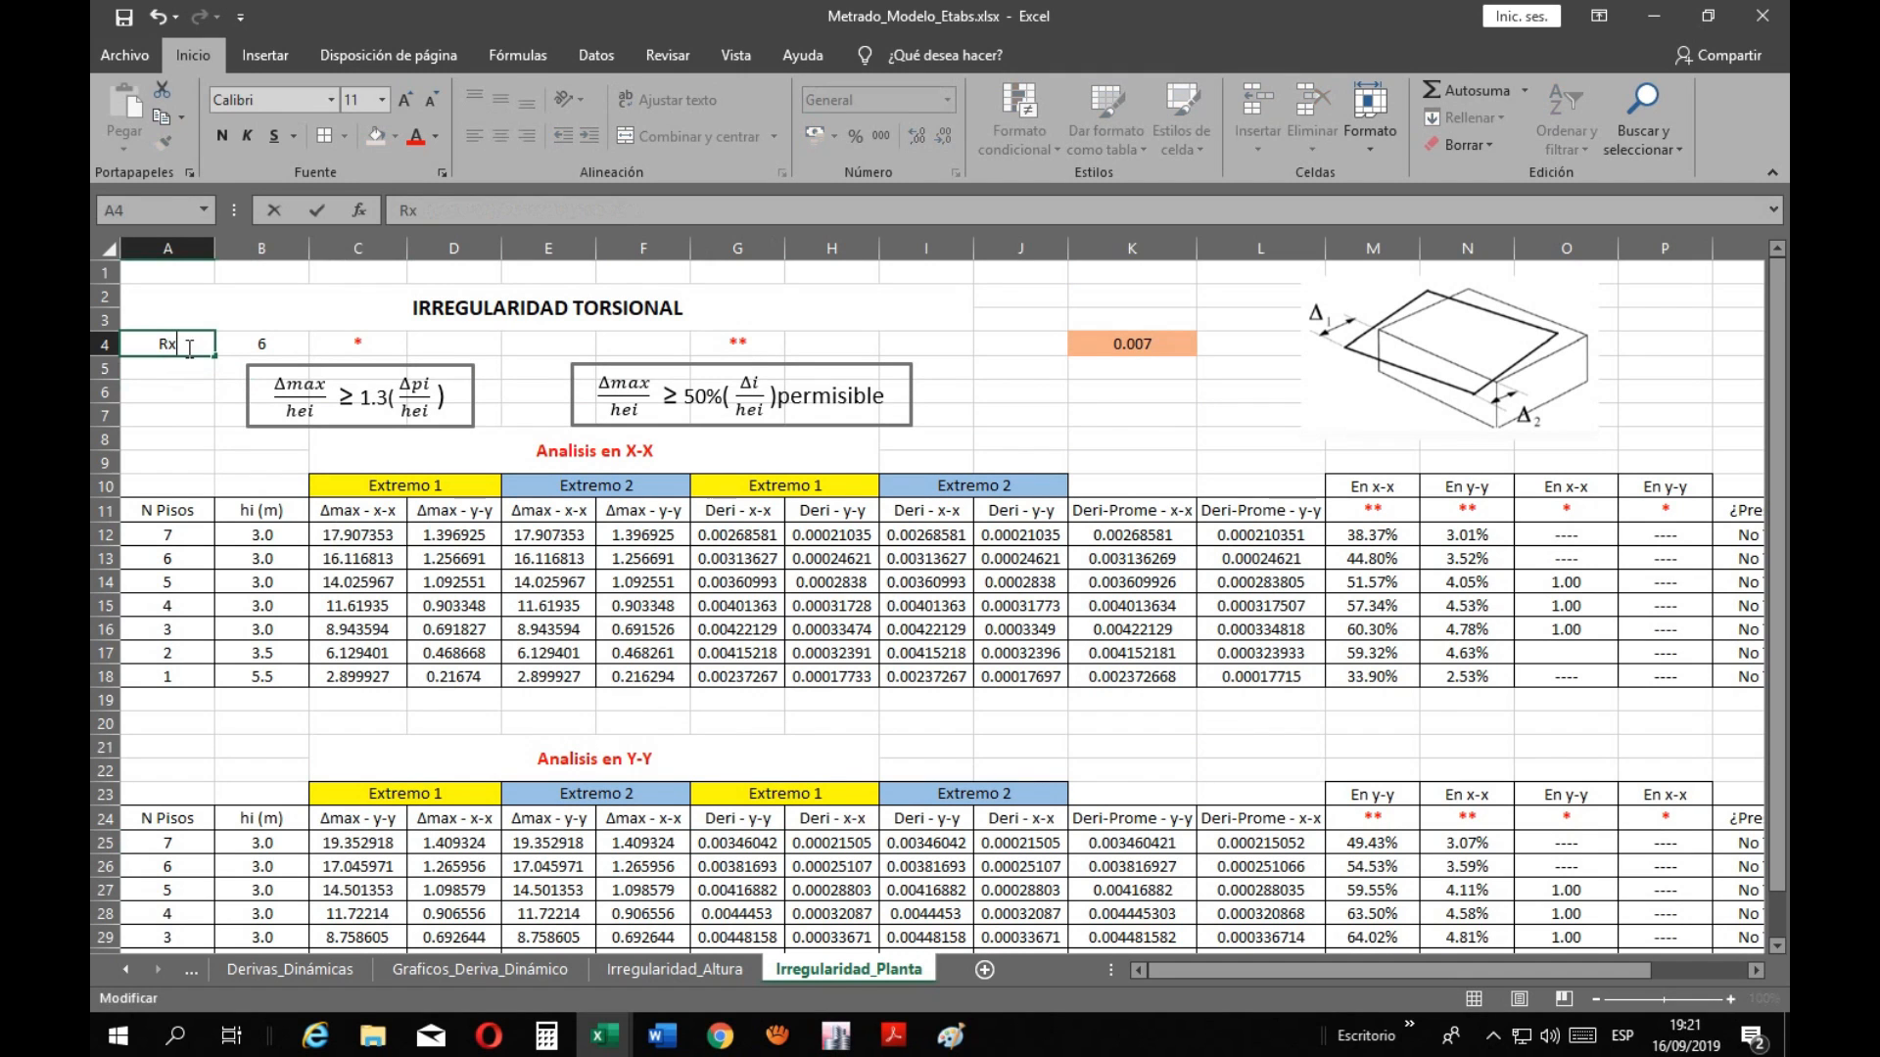
key("Return")
left_click_drag(189, 348, 257, 345)
key("ctrl+c")
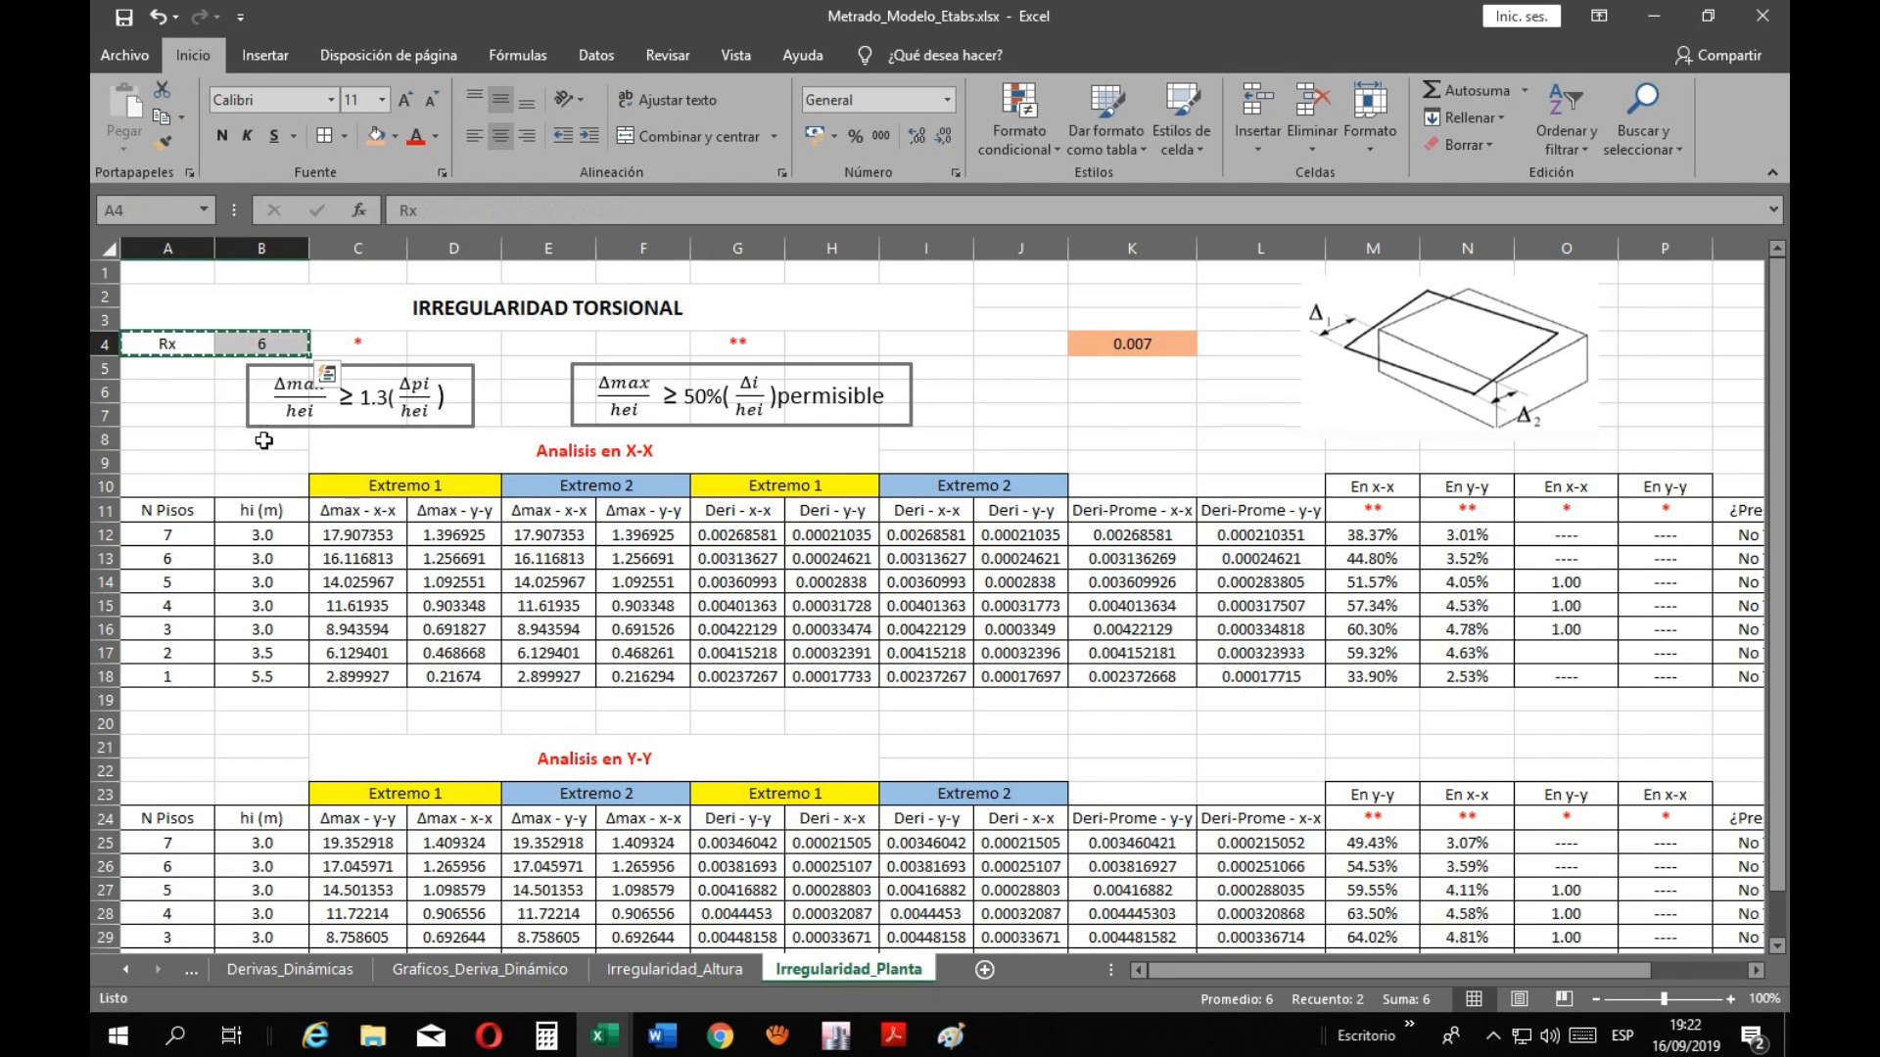
scroll(261, 533, "down", 3)
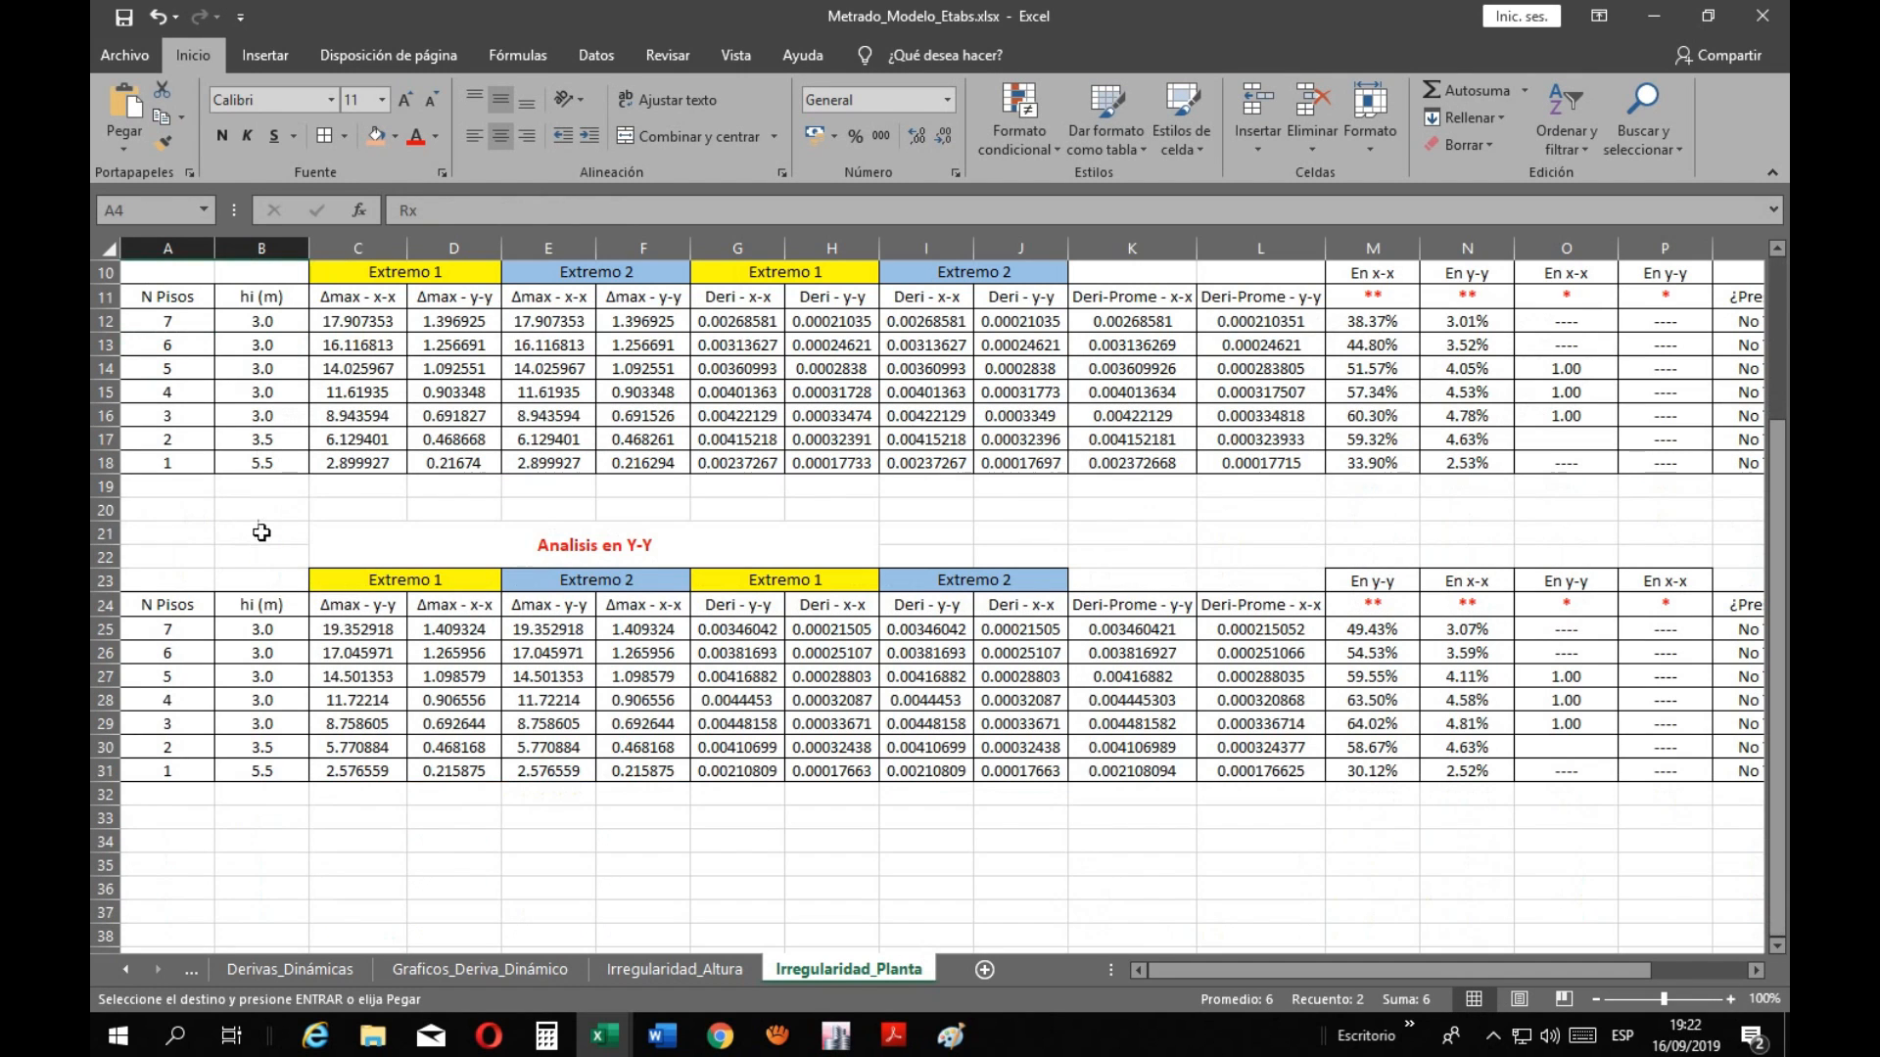
left_click(192, 533)
key("ctrl+v")
Change the copied factor label in A21 to "Ry"
double_click(181, 536)
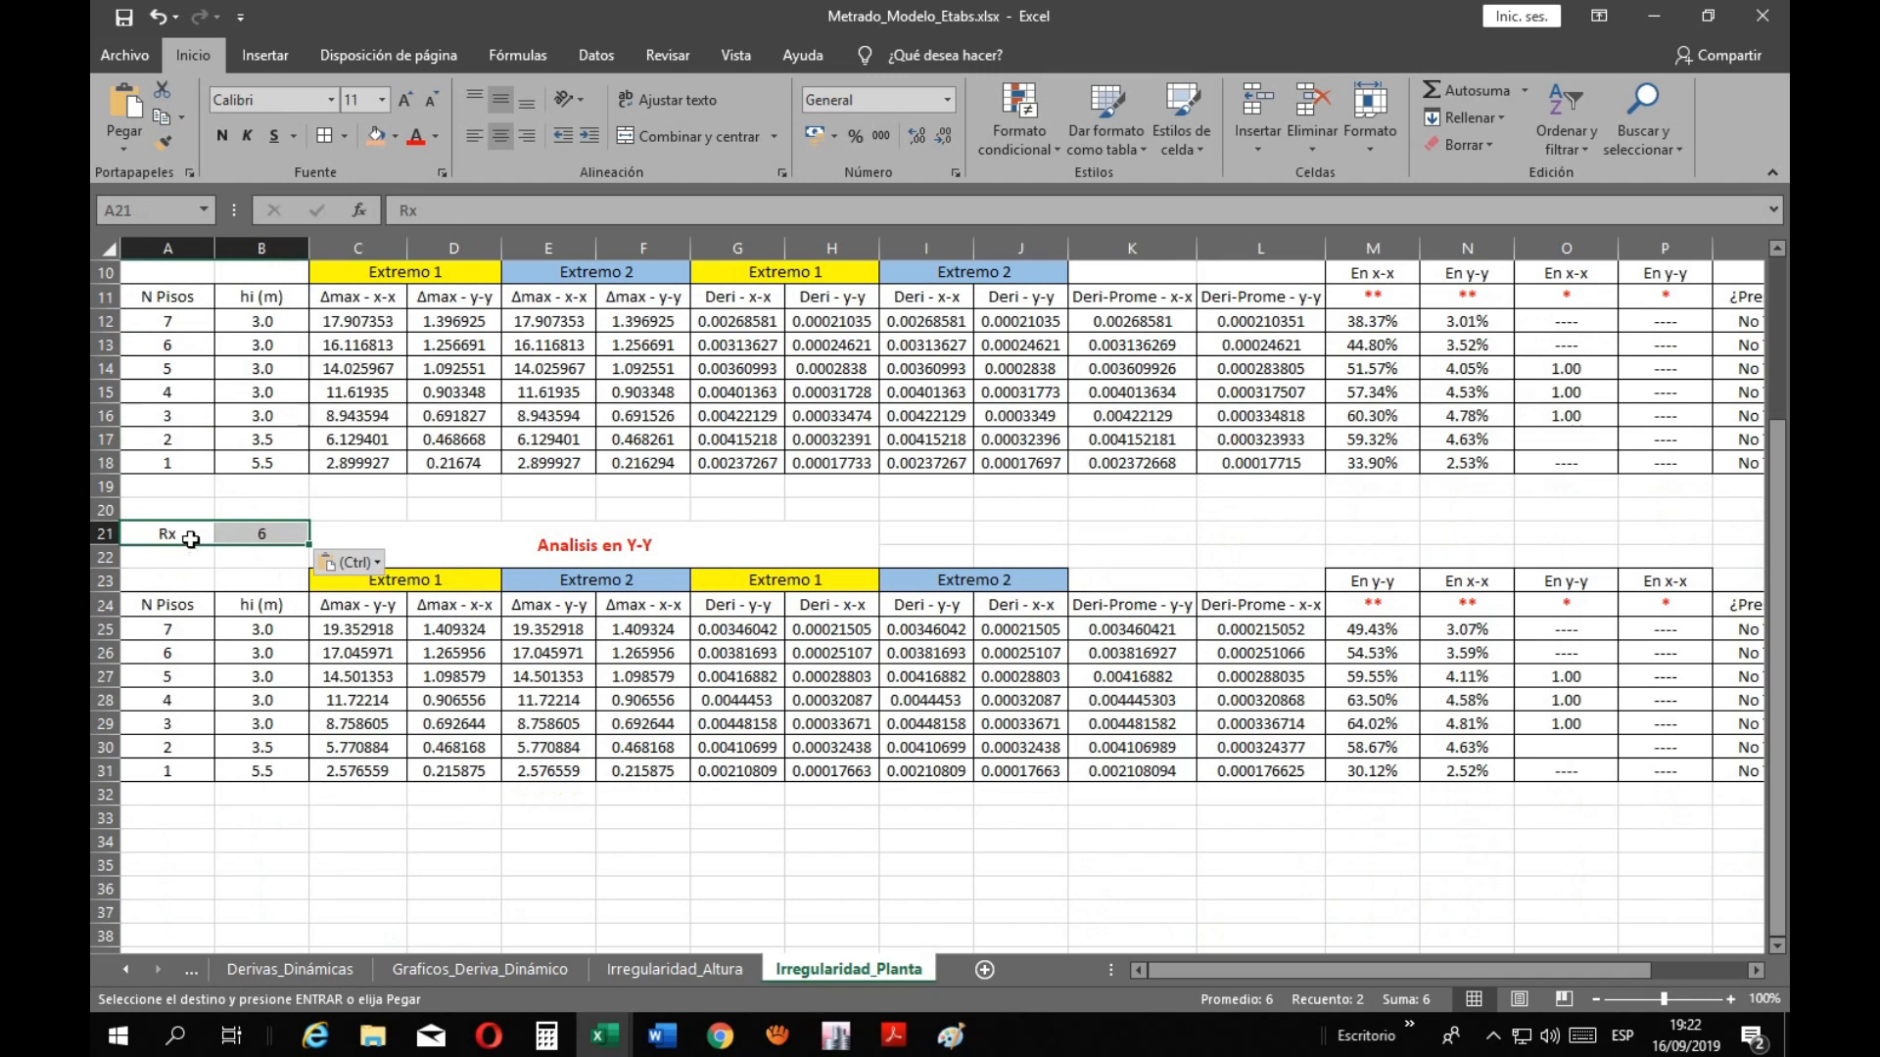
key("BackSpace")
type("y")
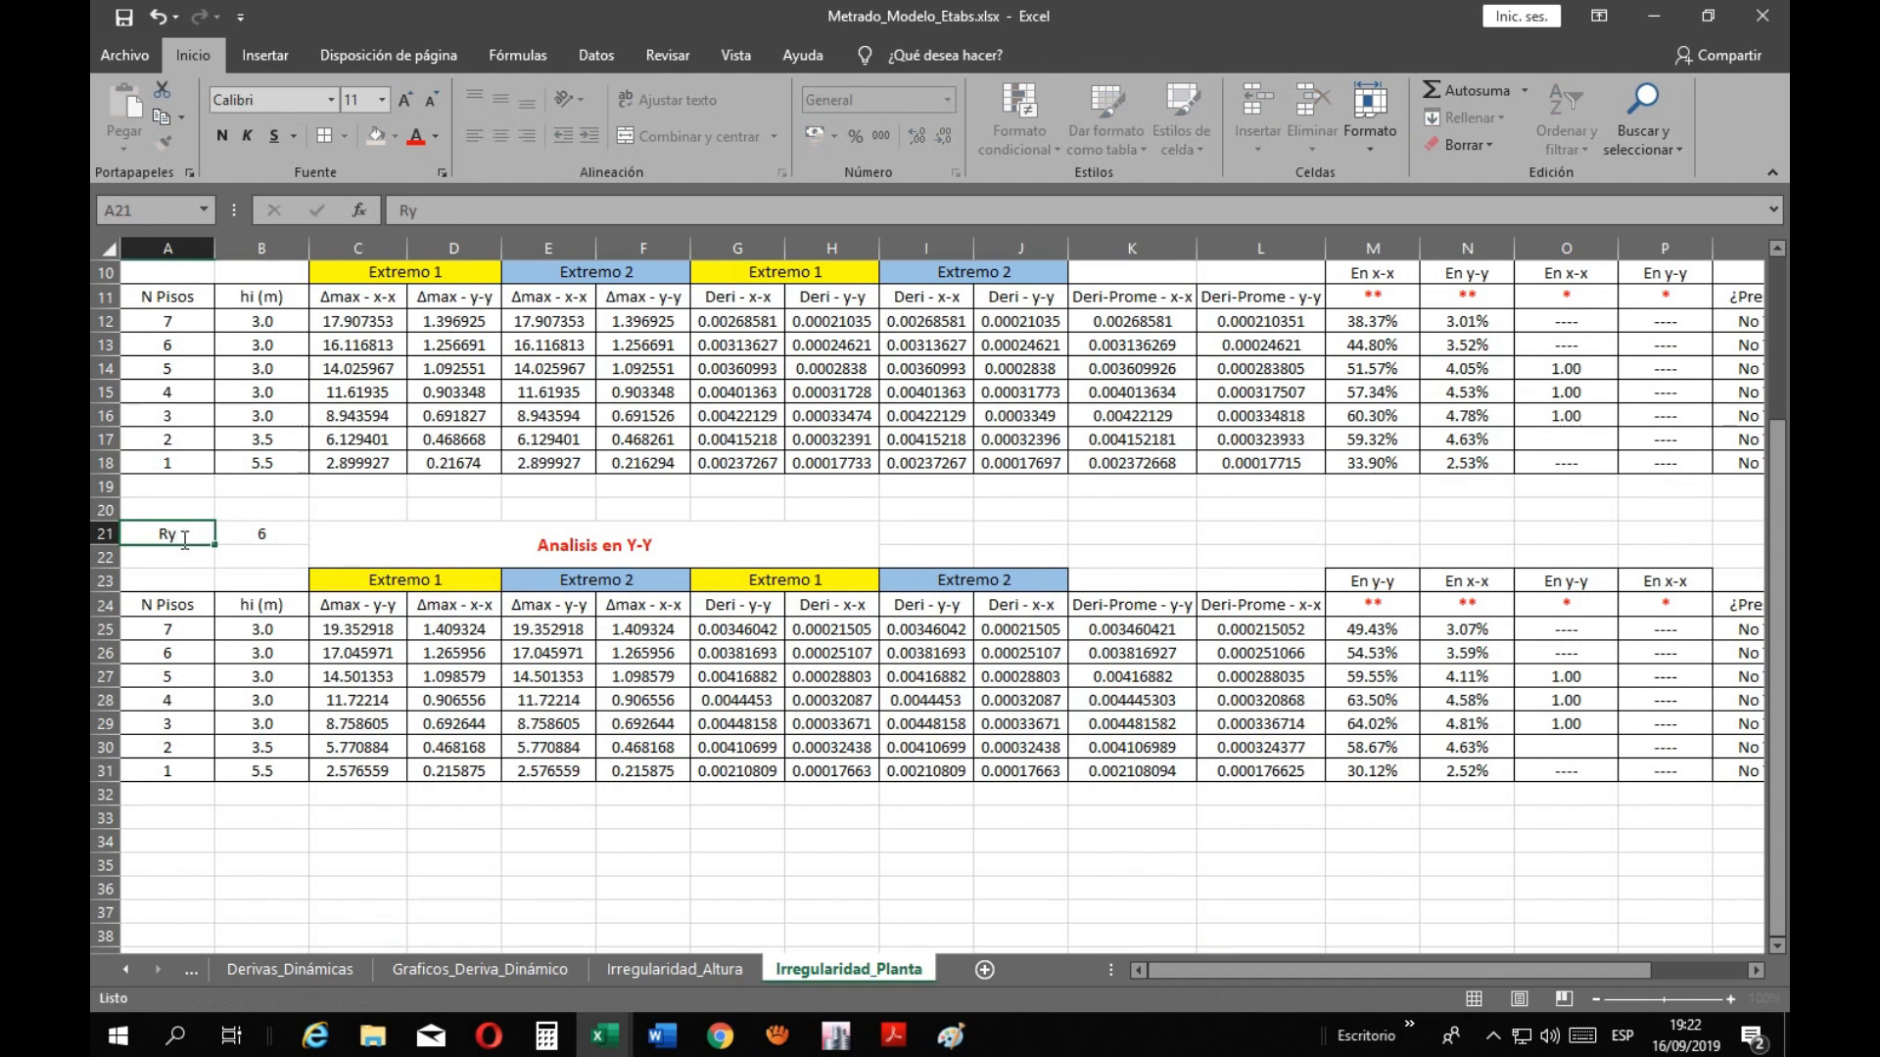
key("Return")
Point the R factor in the G25 drift formula to $B$21 and fill the formula down to G31
left_click(727, 629)
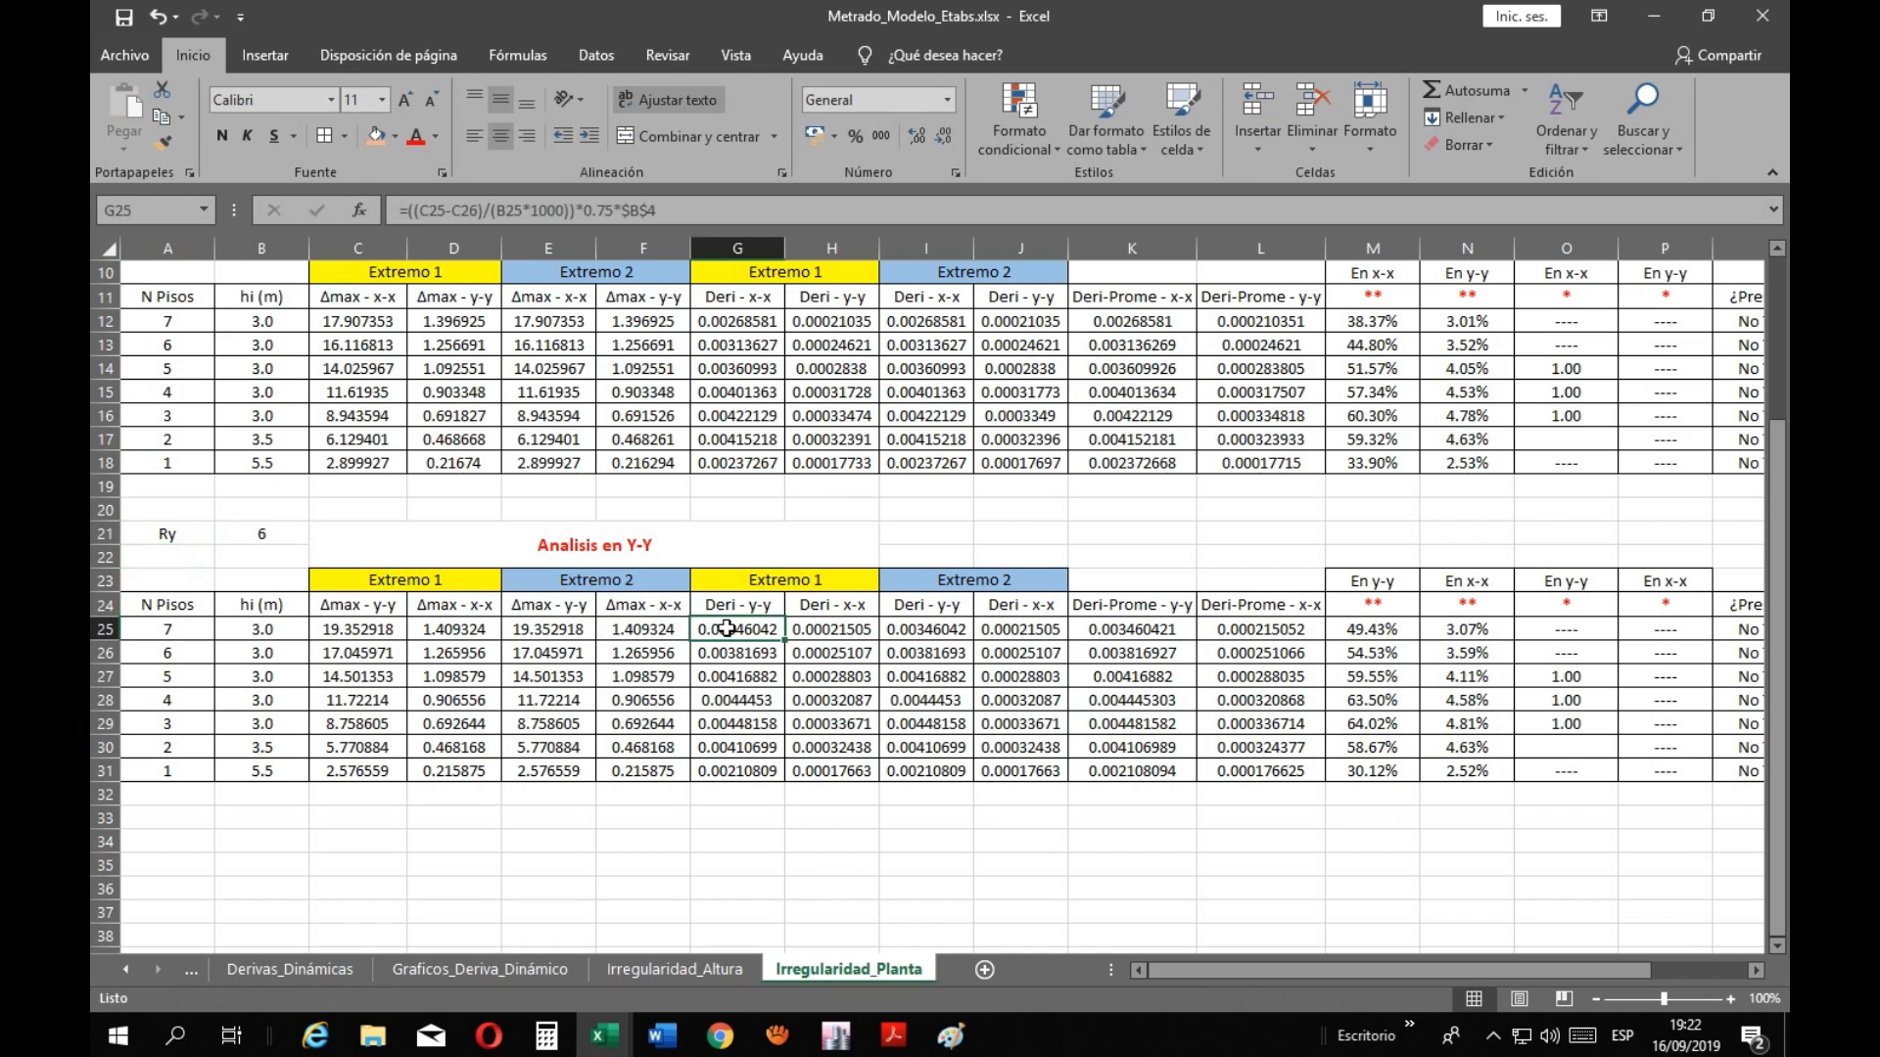
left_click(696, 211)
scroll(408, 559, "up", 2)
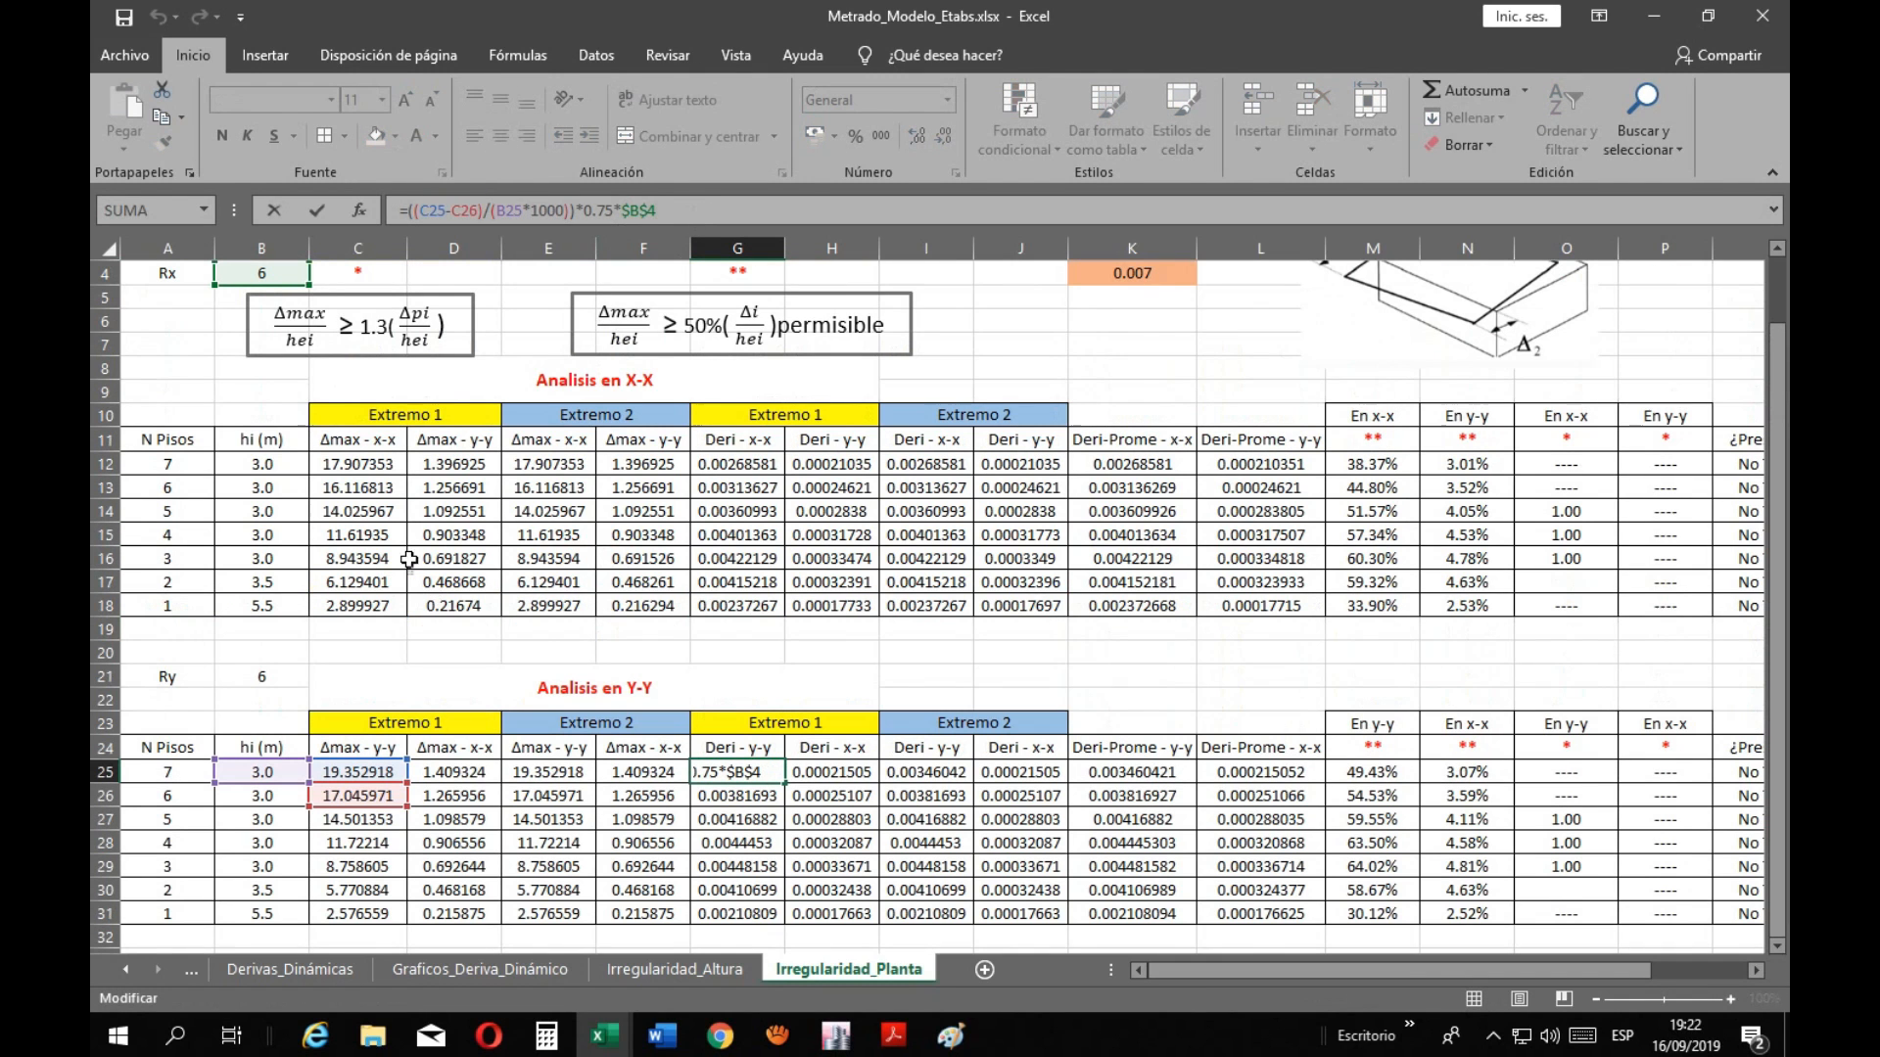
left_click_drag(239, 287, 259, 673)
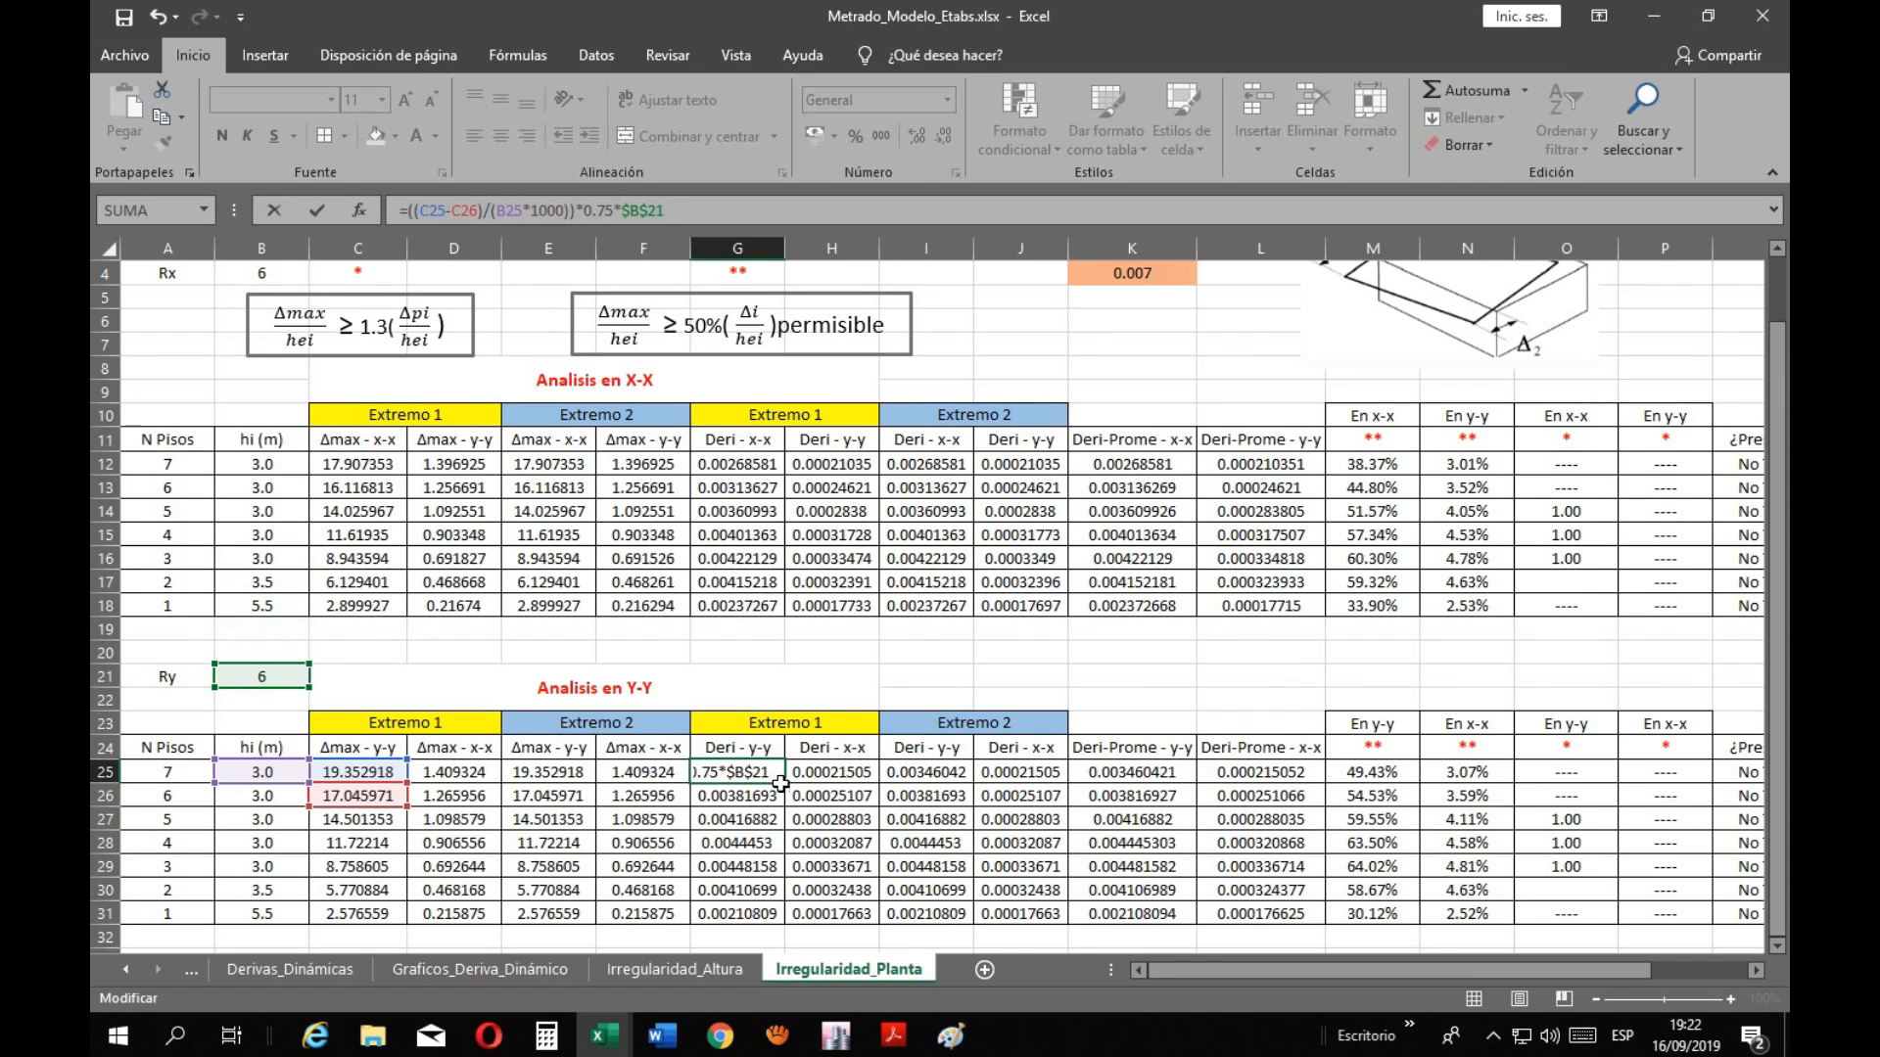
key("Return")
left_click(767, 631)
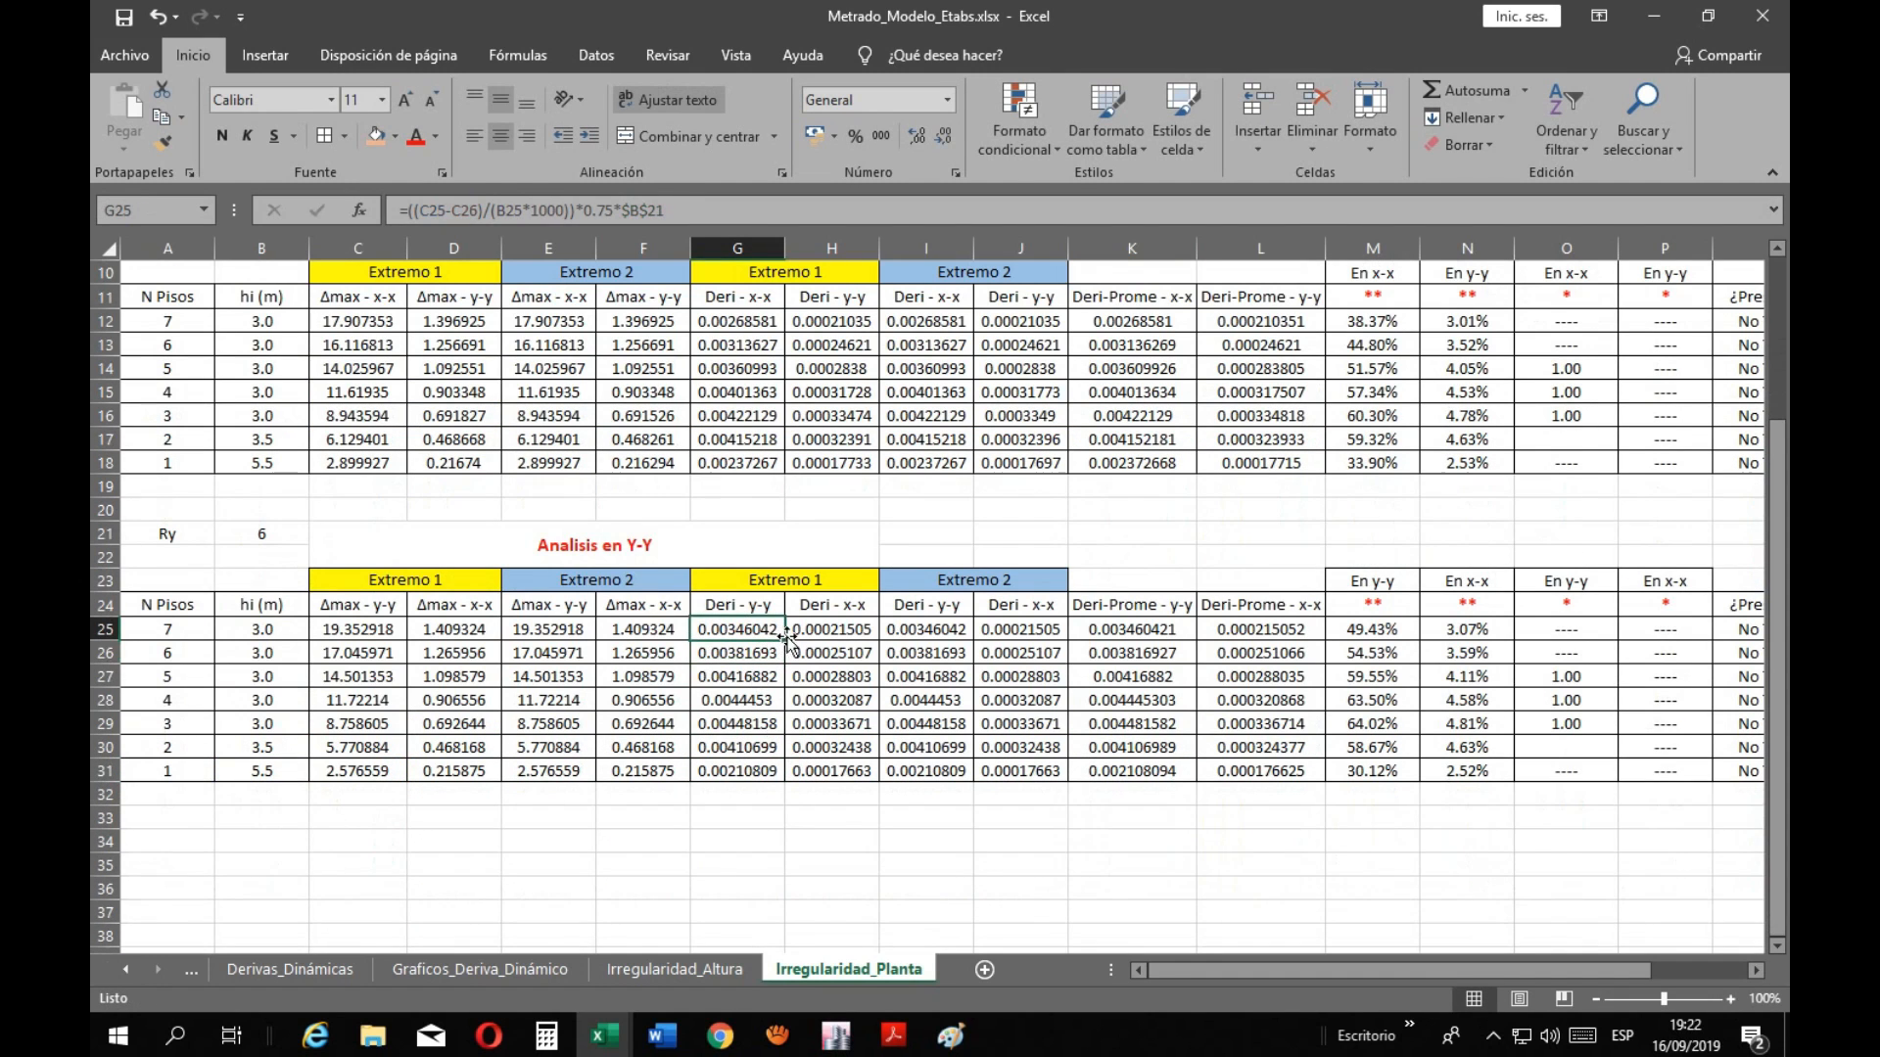
double_click(785, 642)
Point the R factor in the H25 drift formula to $B$21 and fill the formula down to H31
left_click(832, 637)
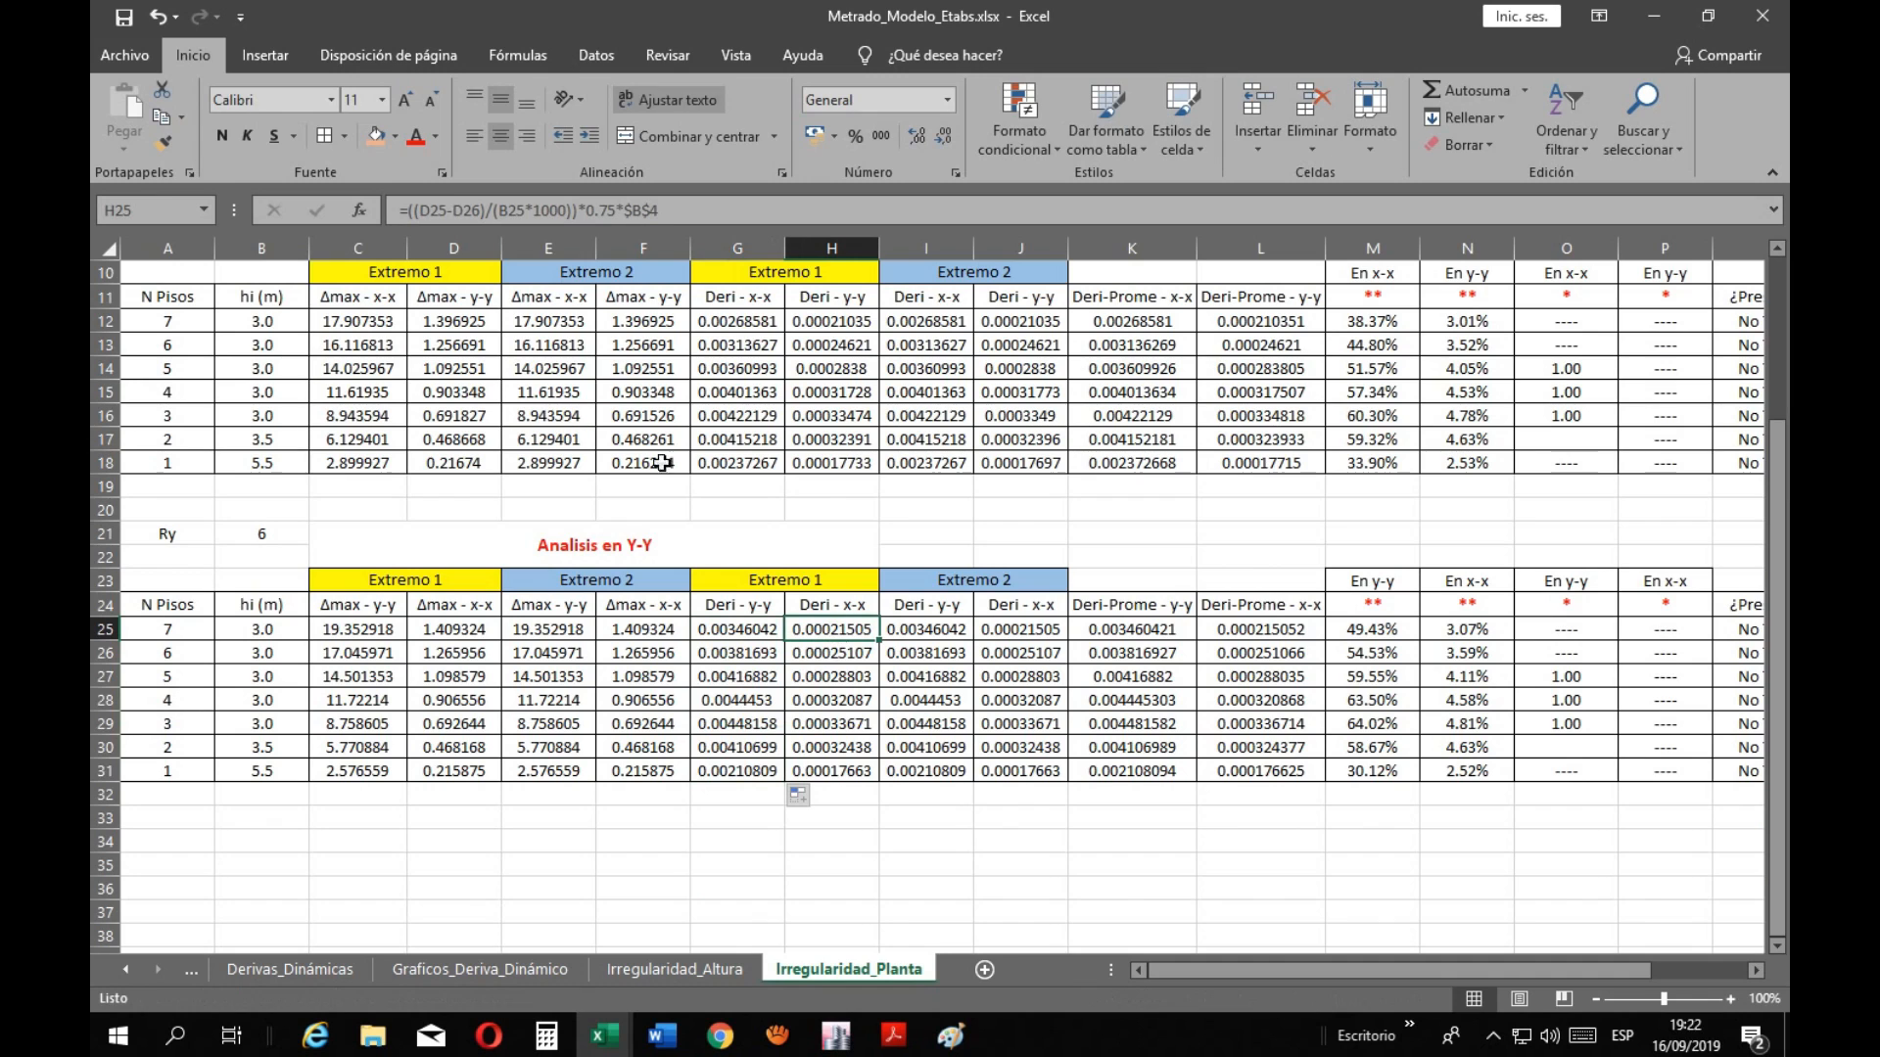
left_click(685, 211)
scroll(439, 472, "up", 1)
scroll(438, 471, "up", 2)
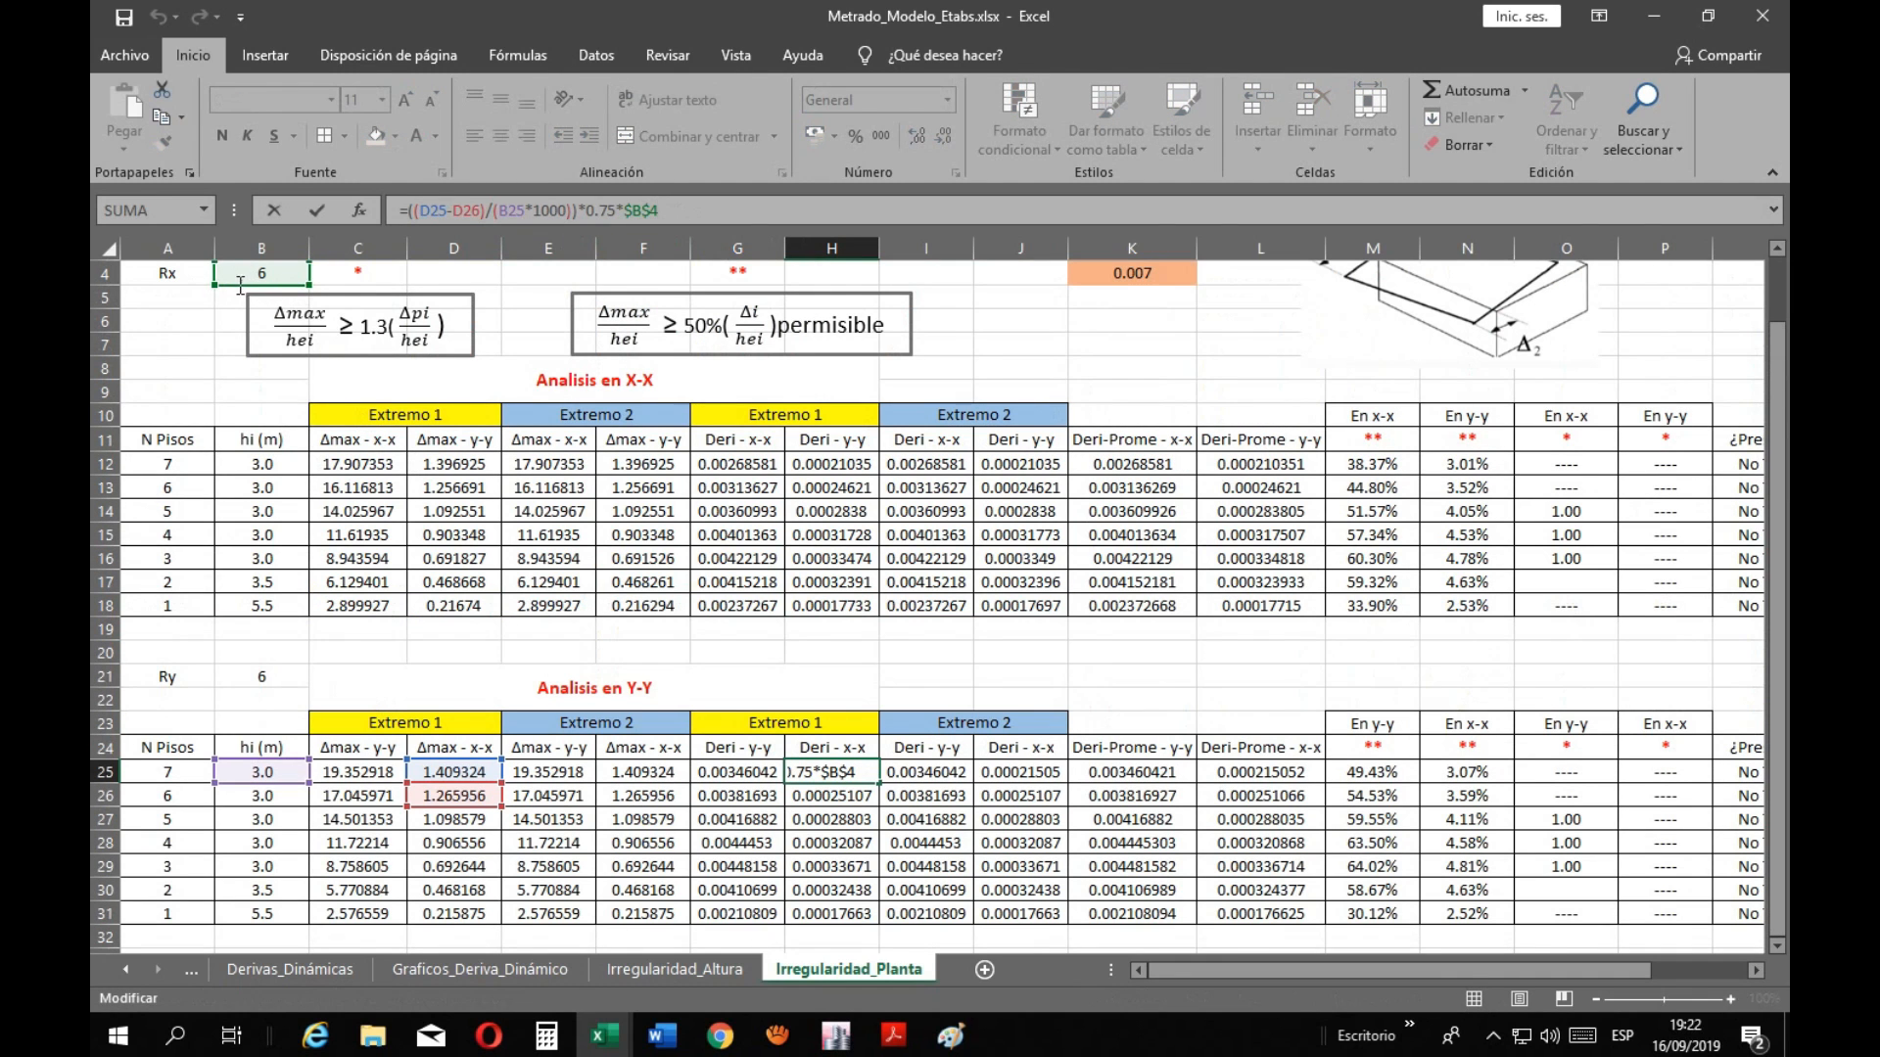
left_click_drag(232, 286, 232, 689)
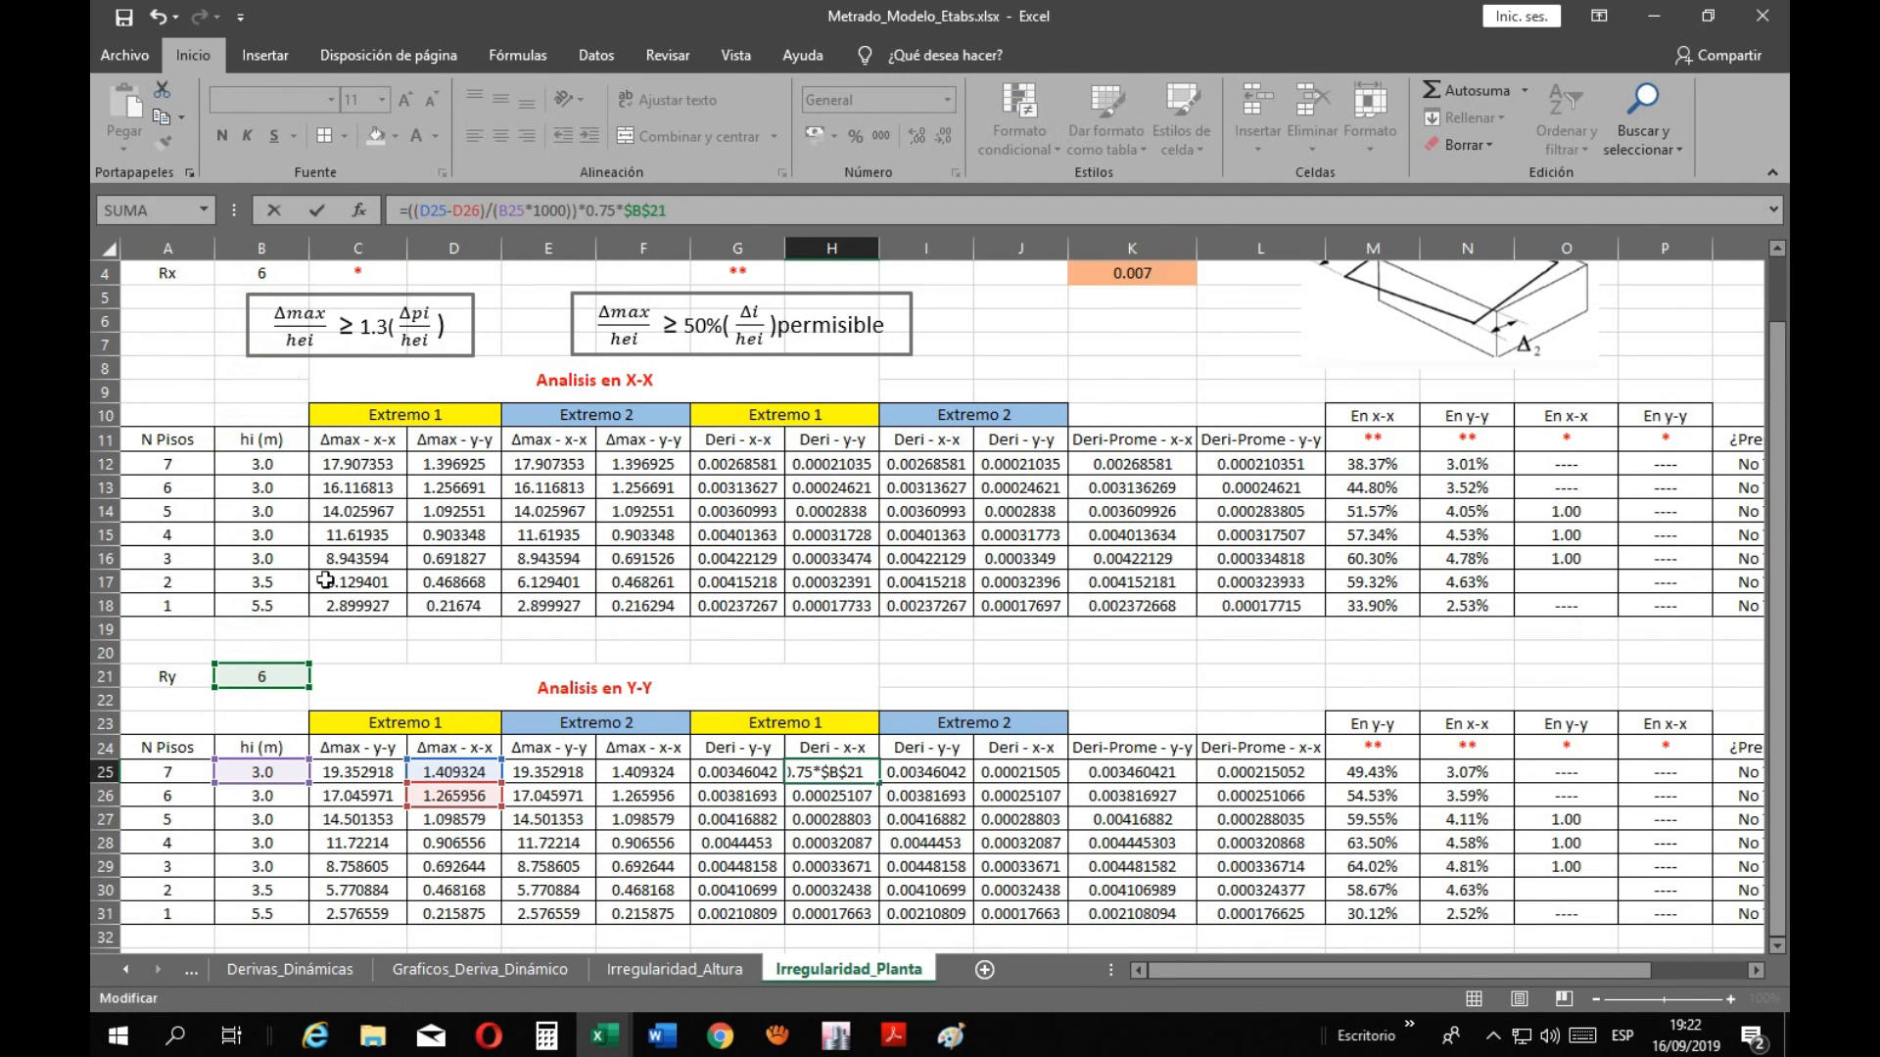
key("ctrl+Return")
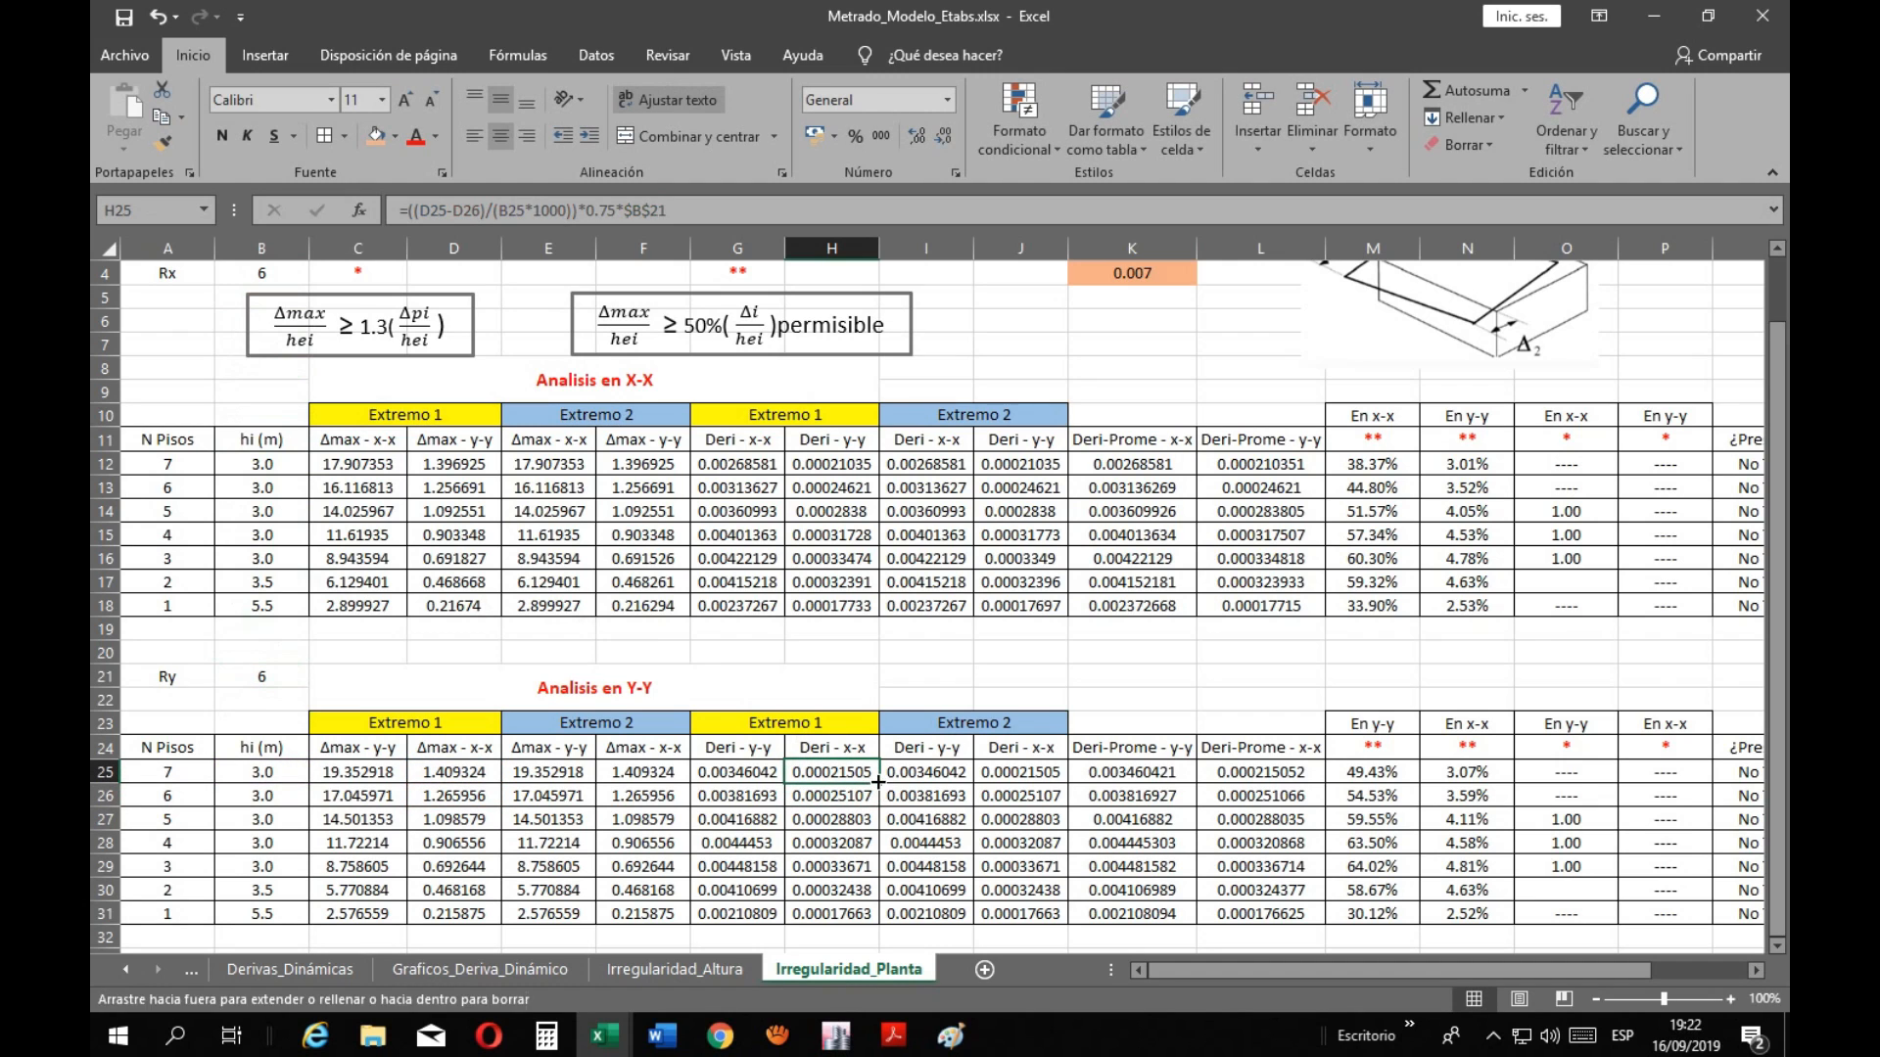
double_click(880, 781)
Point the R factor in the Extremo 2 drift formula I25 to $B$21 and fill it down to I31
left_click(930, 771)
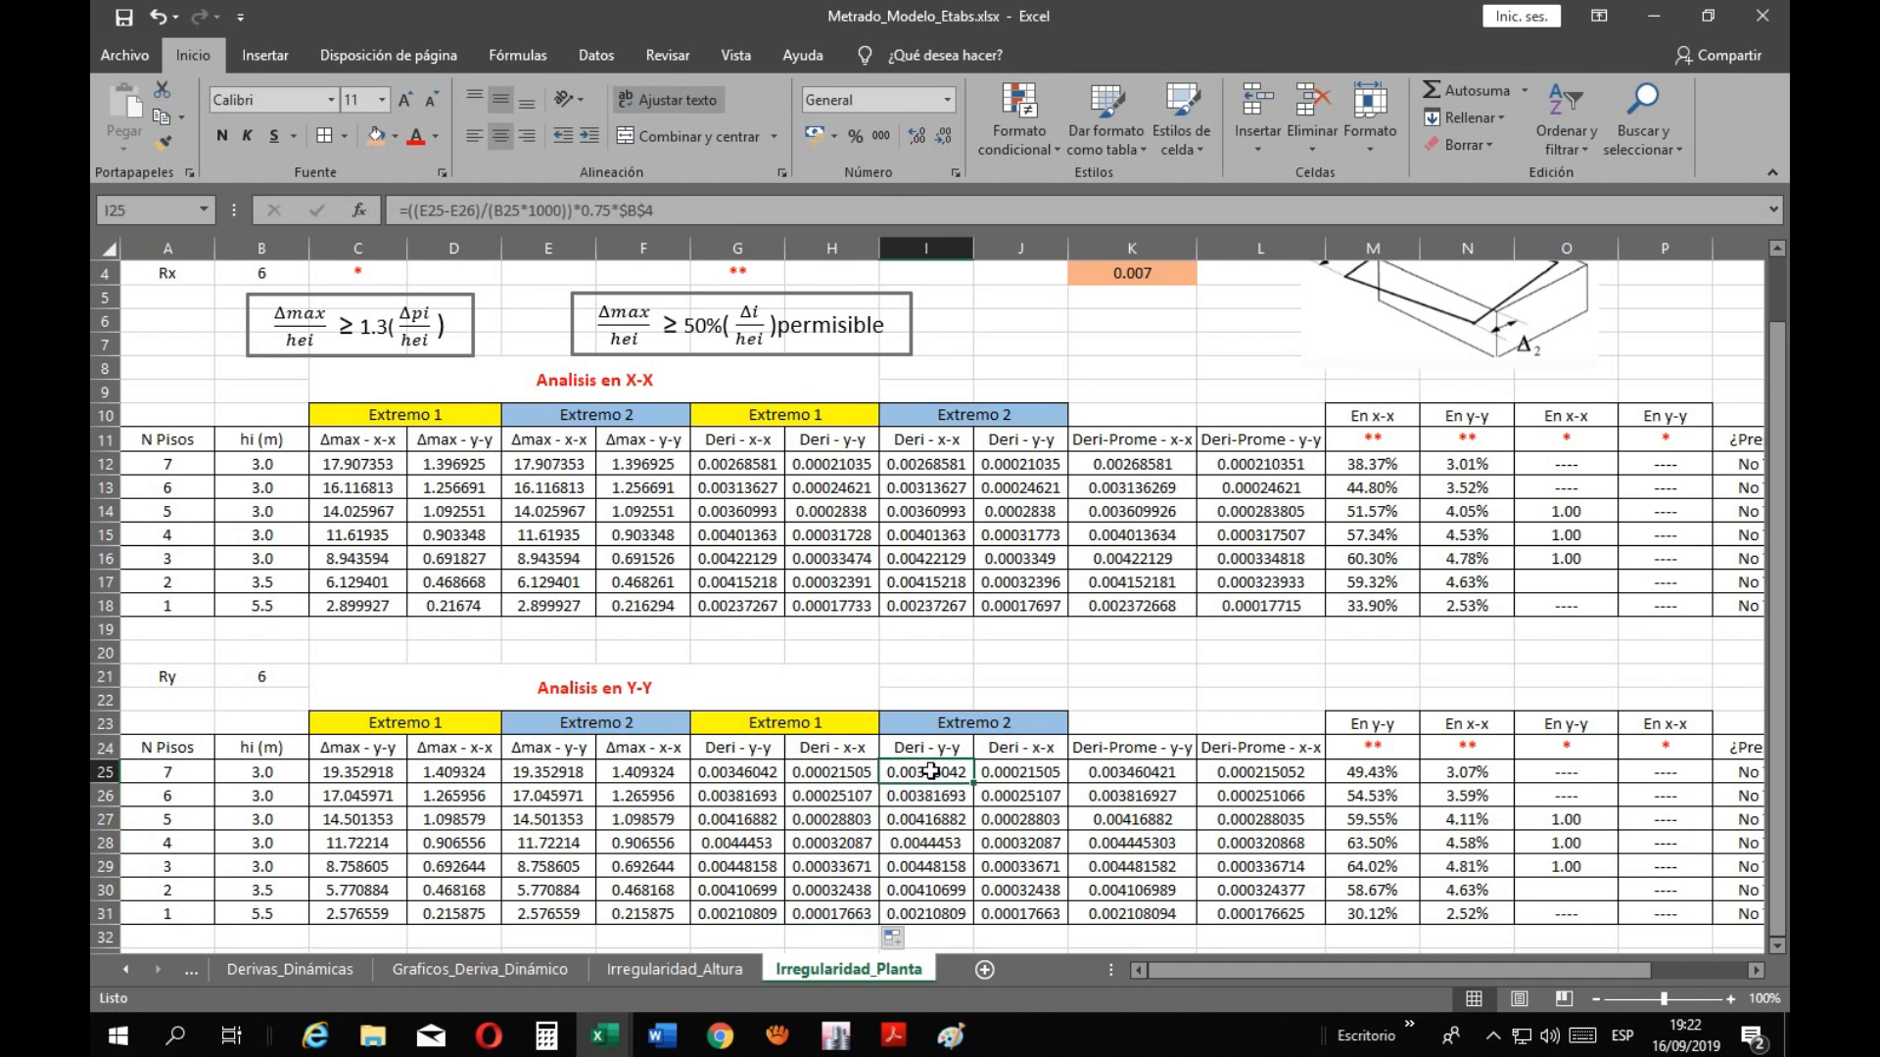
left_click(688, 213)
left_click_drag(200, 267, 270, 695)
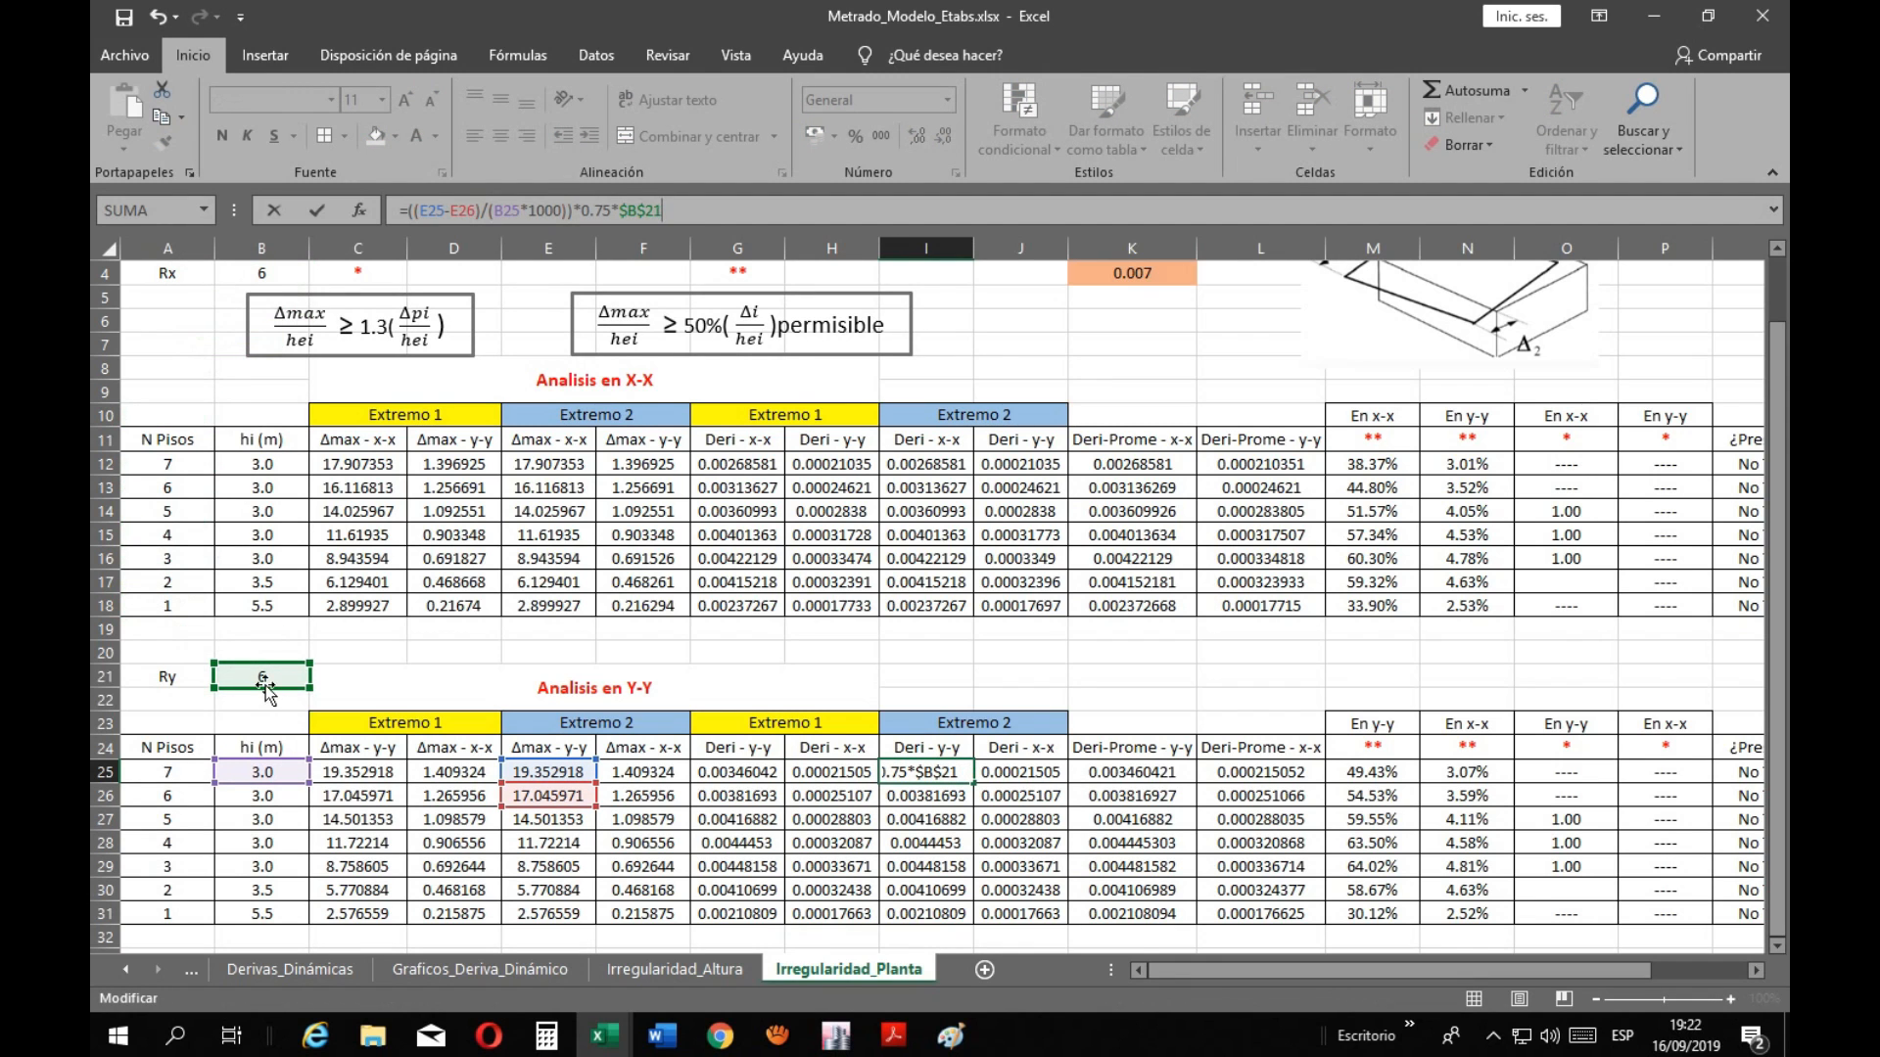
key("ctrl+Return")
scroll(974, 634, "down", 2)
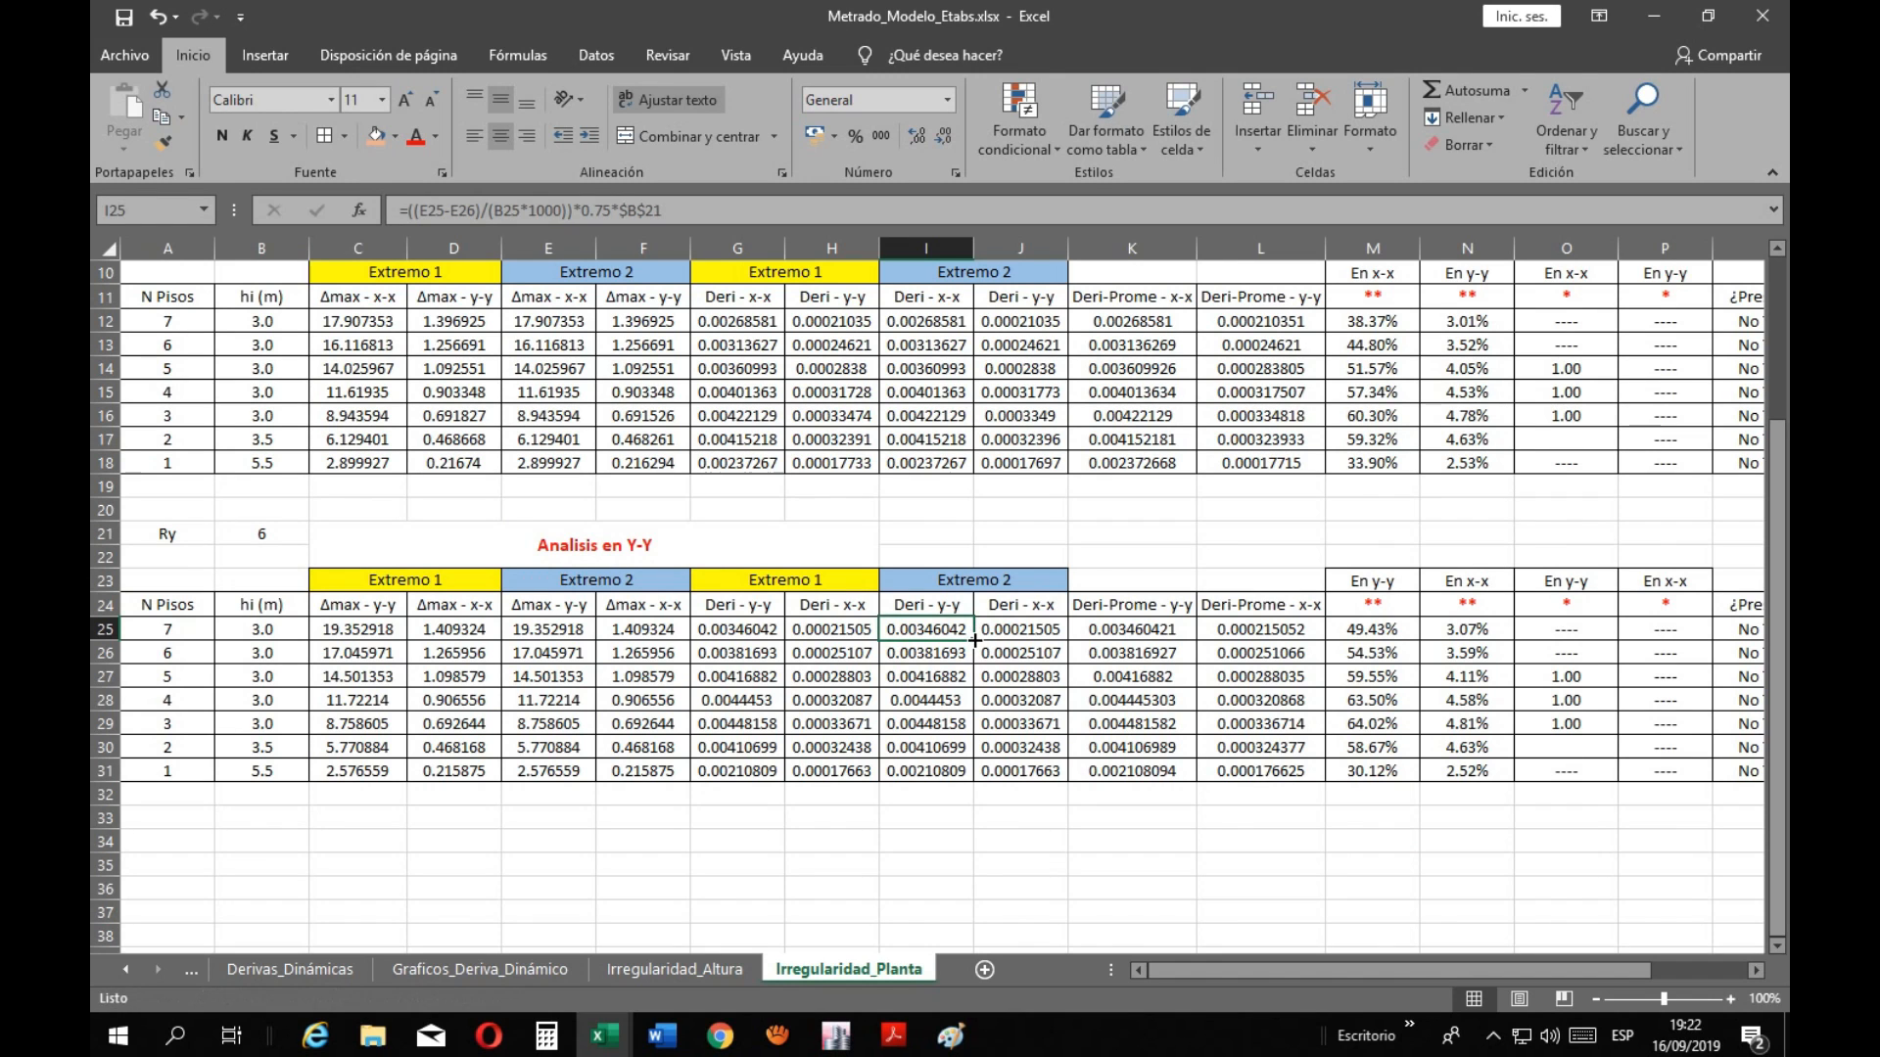
left_click_drag(972, 640, 973, 773)
Point the R factor in the Extremo 2 drift formula J25 to $B$21 and fill it down to J31
key("Right")
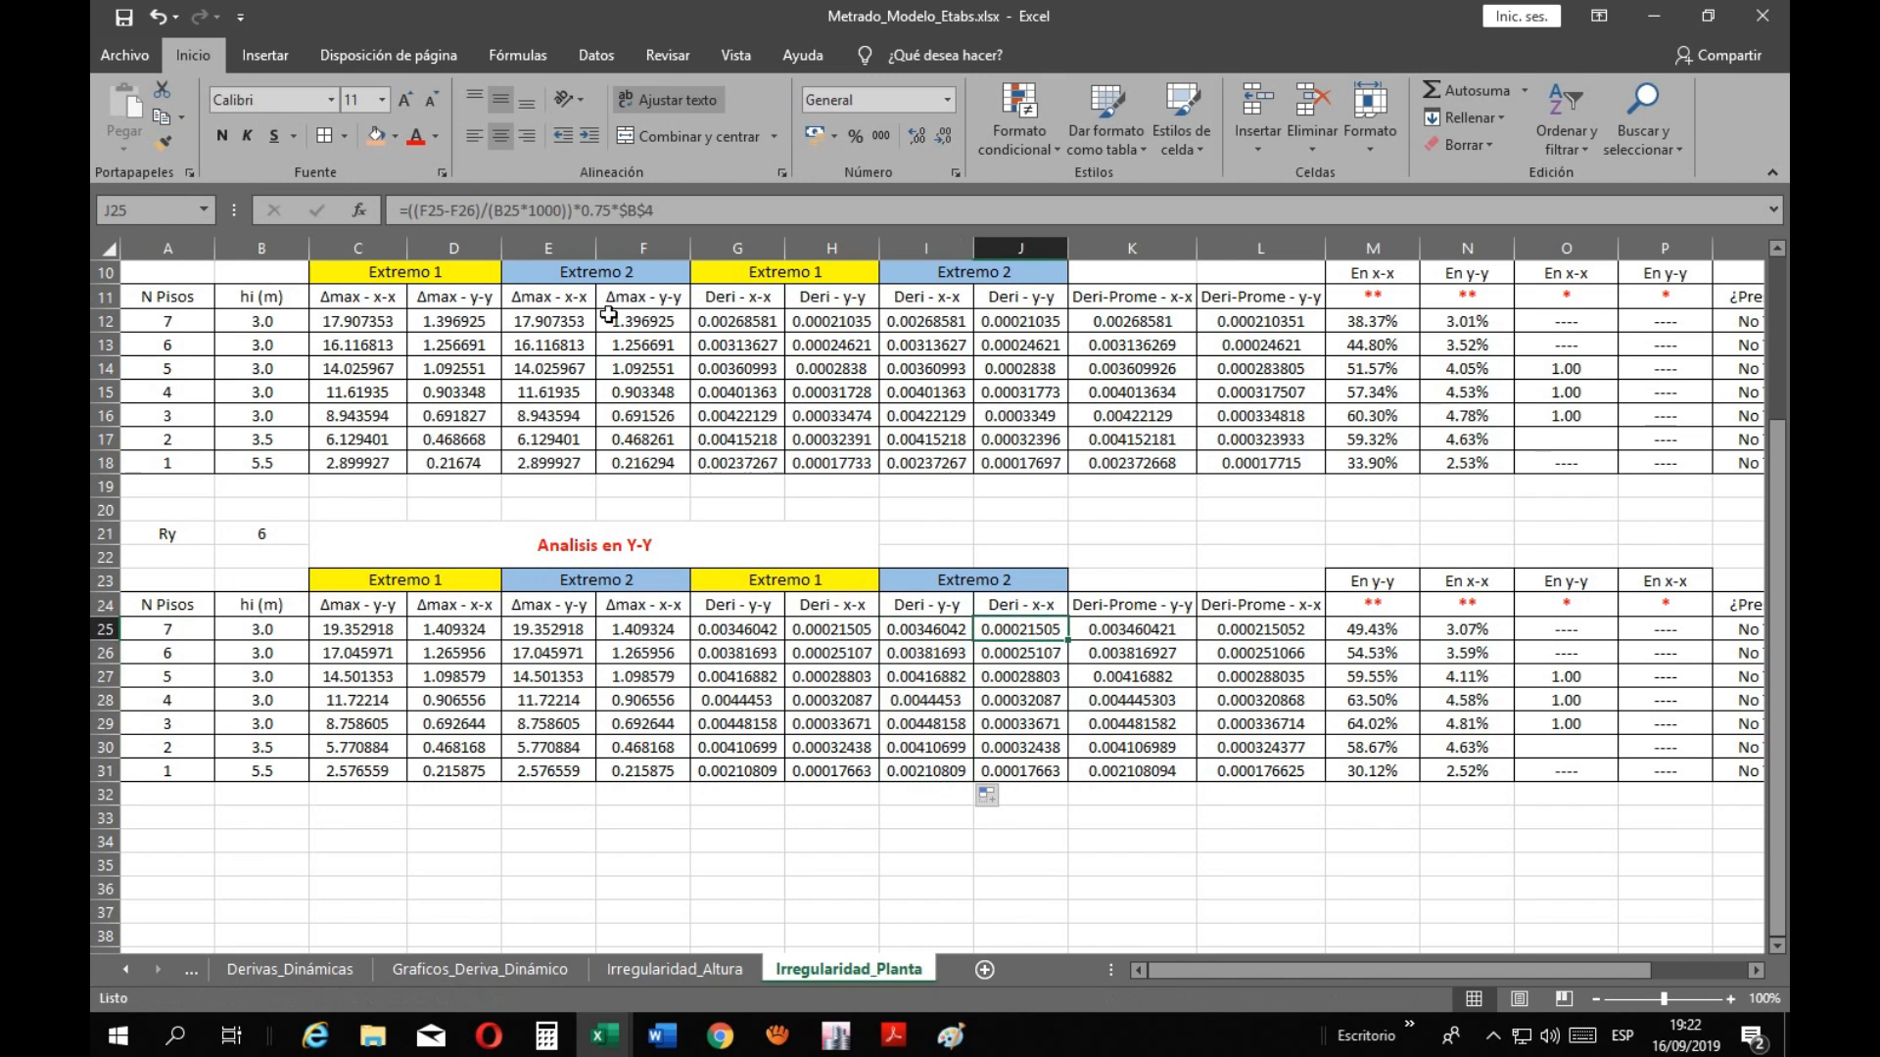
left_click(674, 210)
left_click_drag(225, 286, 246, 697)
key("Return")
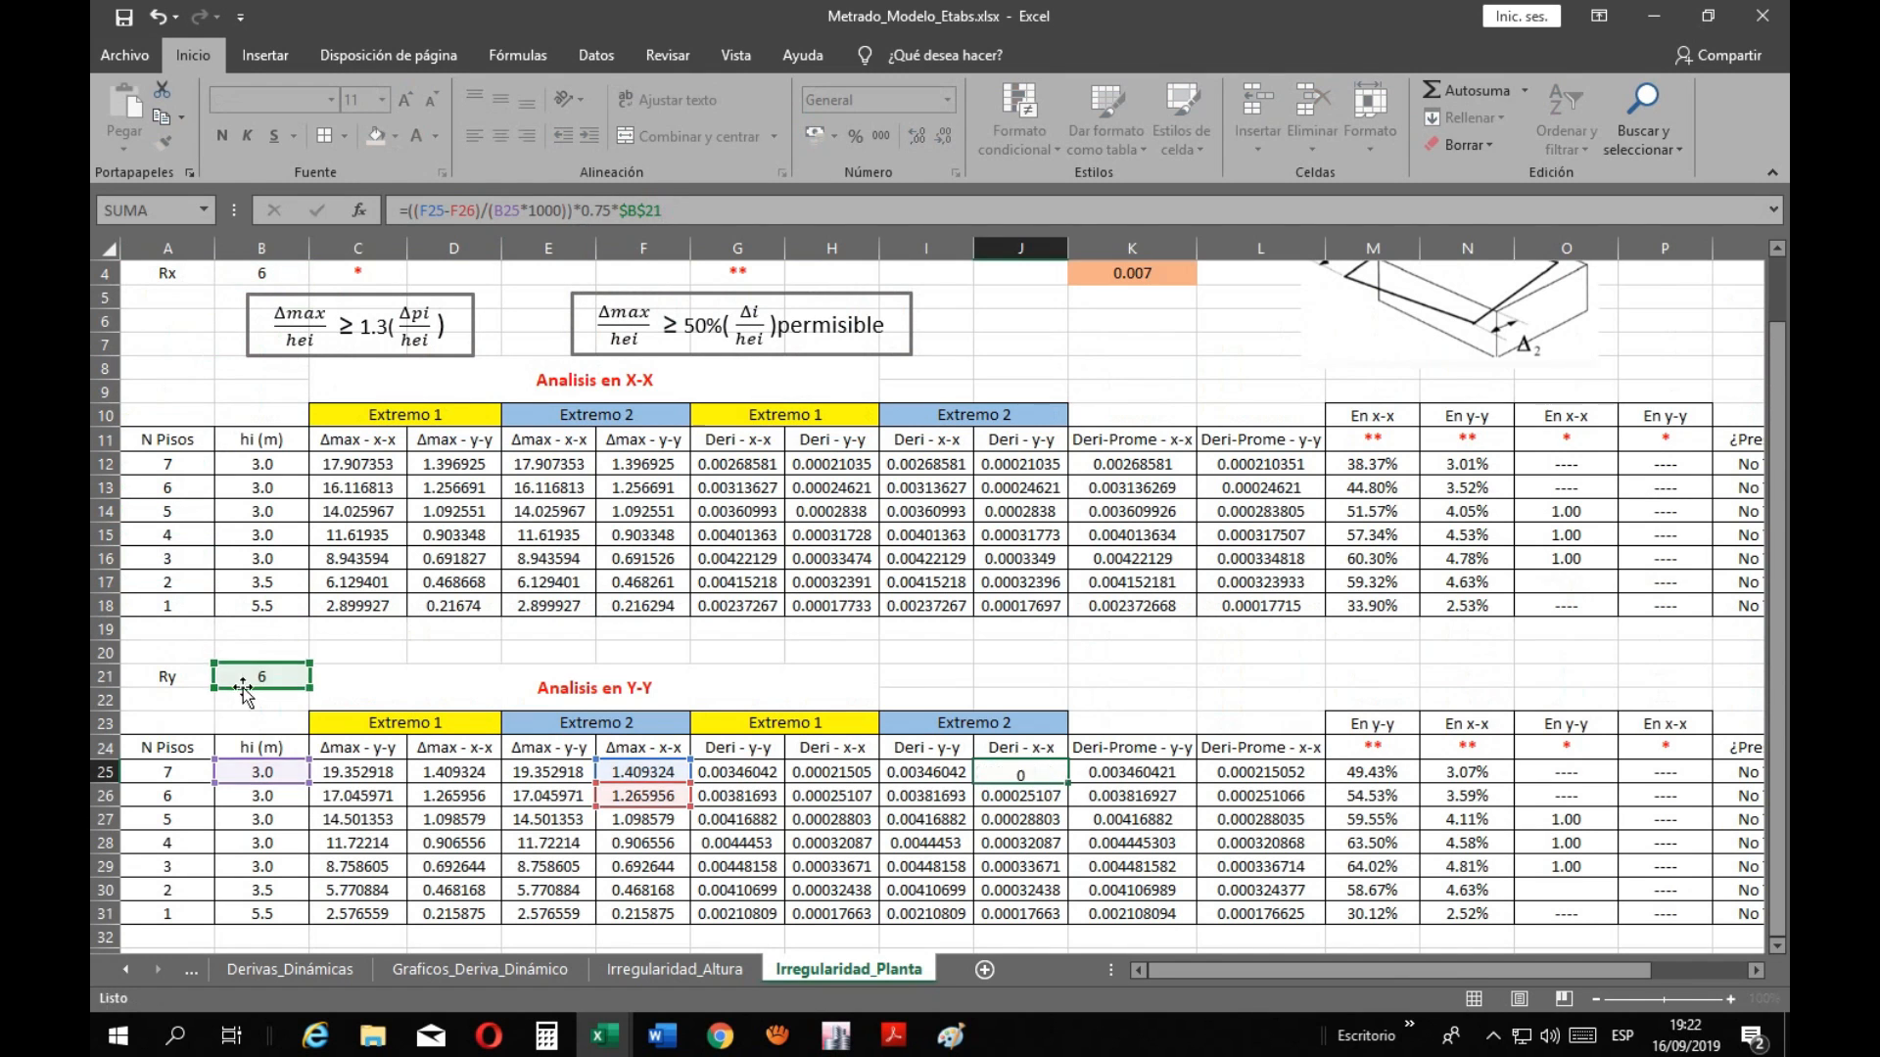
scroll(1013, 627, "down", 2)
left_click(1018, 629)
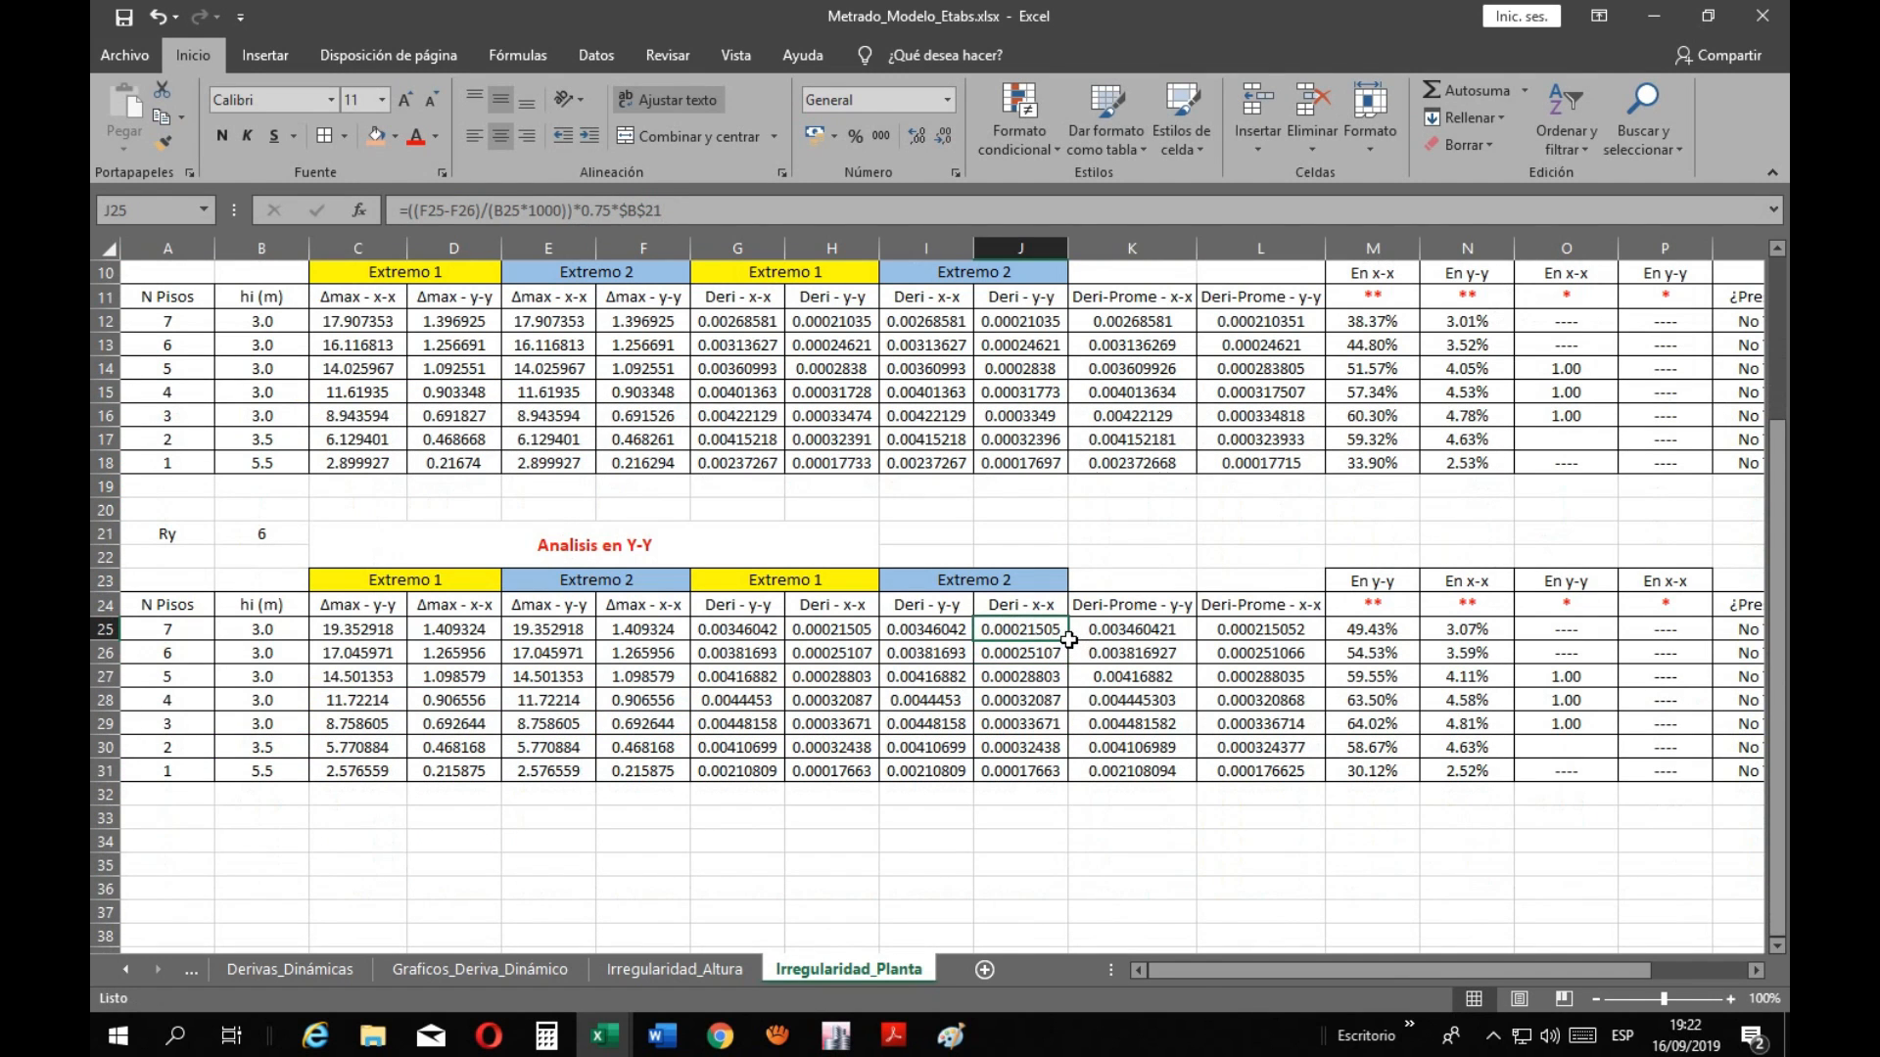
left_click_drag(1070, 639, 1069, 774)
left_click(1009, 876)
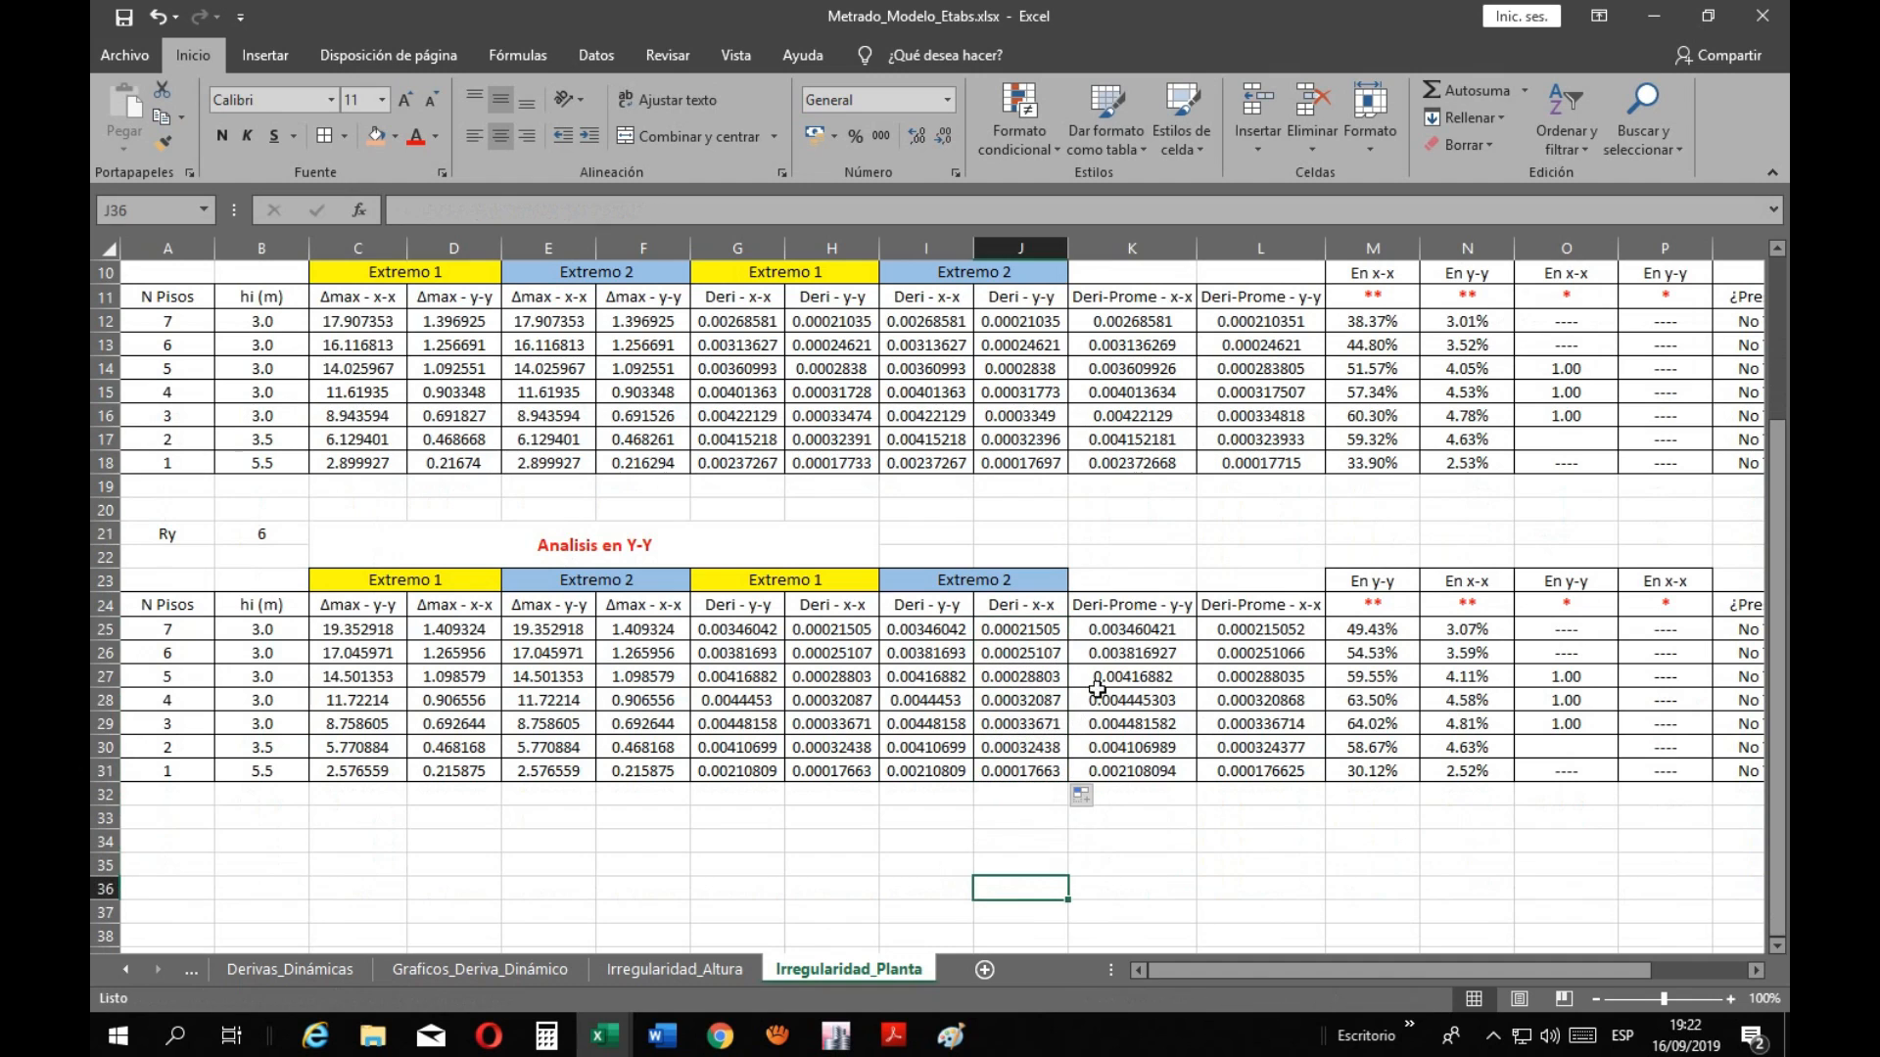
Check which drift cells the average formula in K25 of the Y-Y table refers to
left_click(1113, 637)
left_click(590, 209)
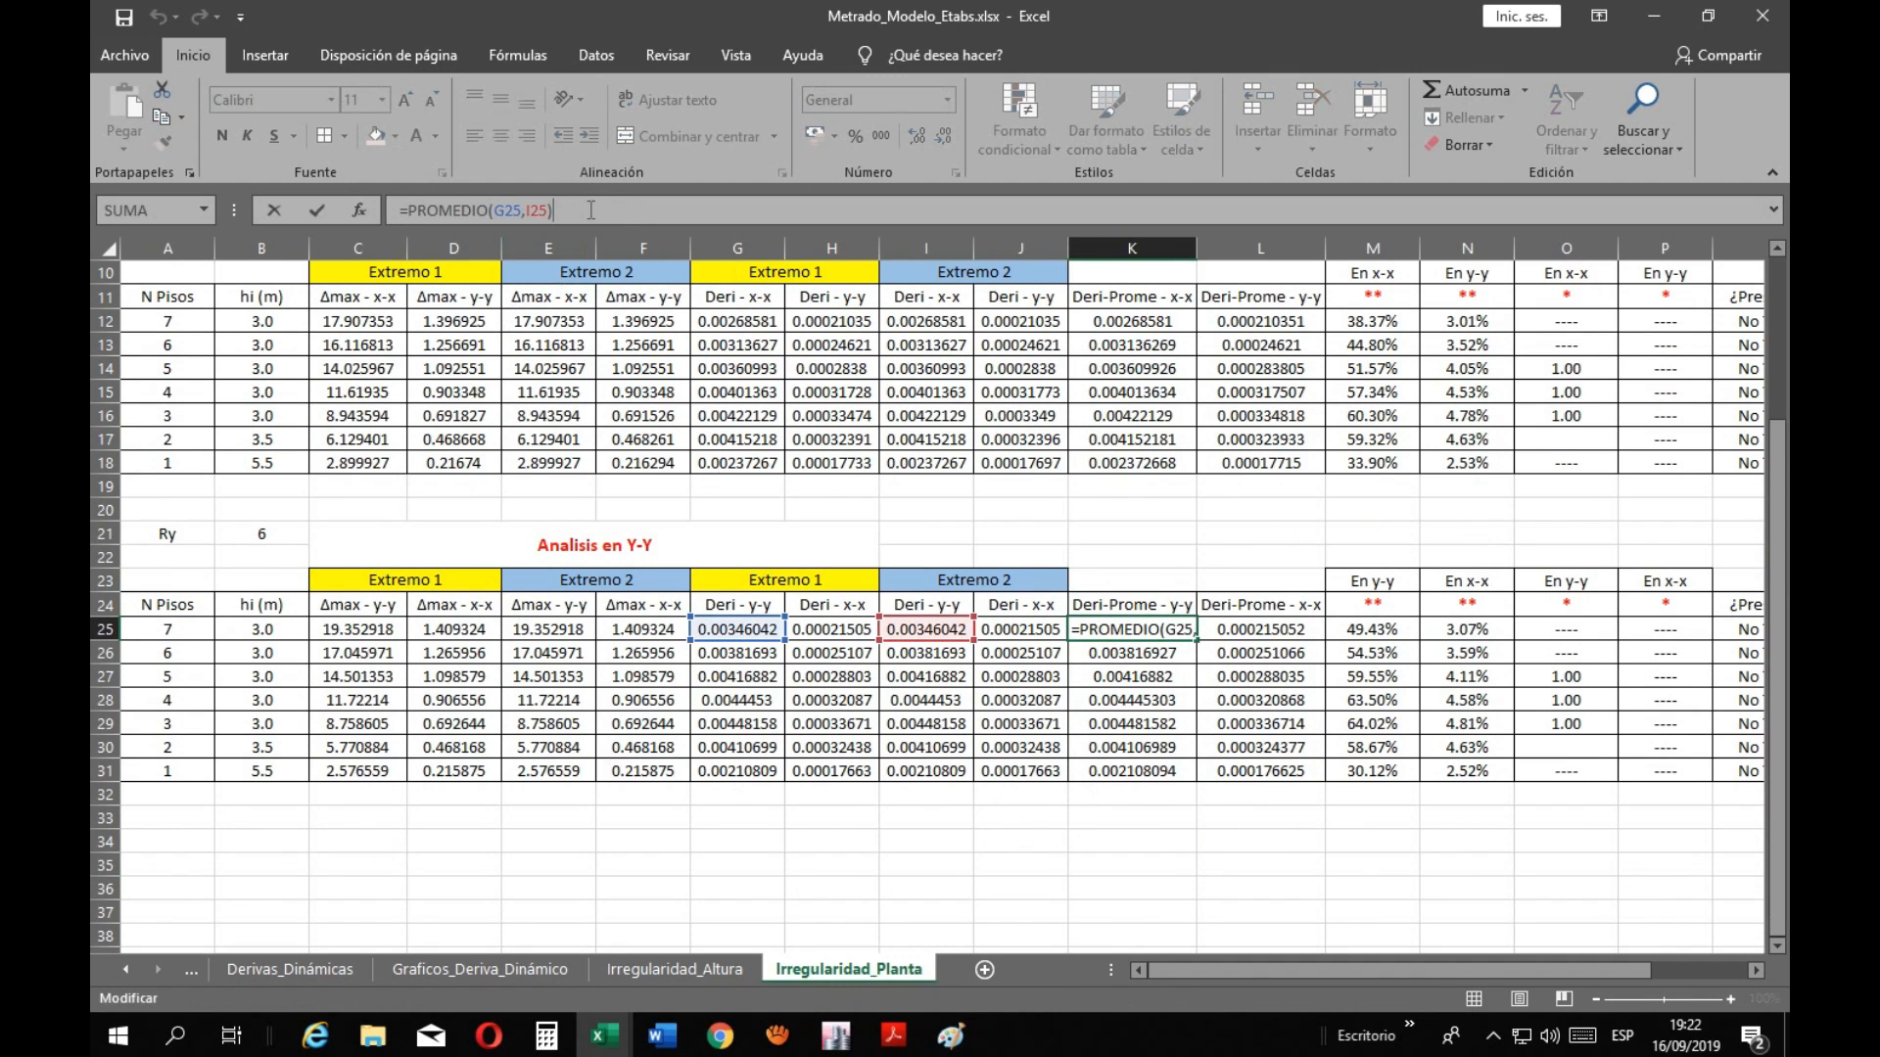
left_click(1255, 858)
scroll(1381, 760, "up", 1)
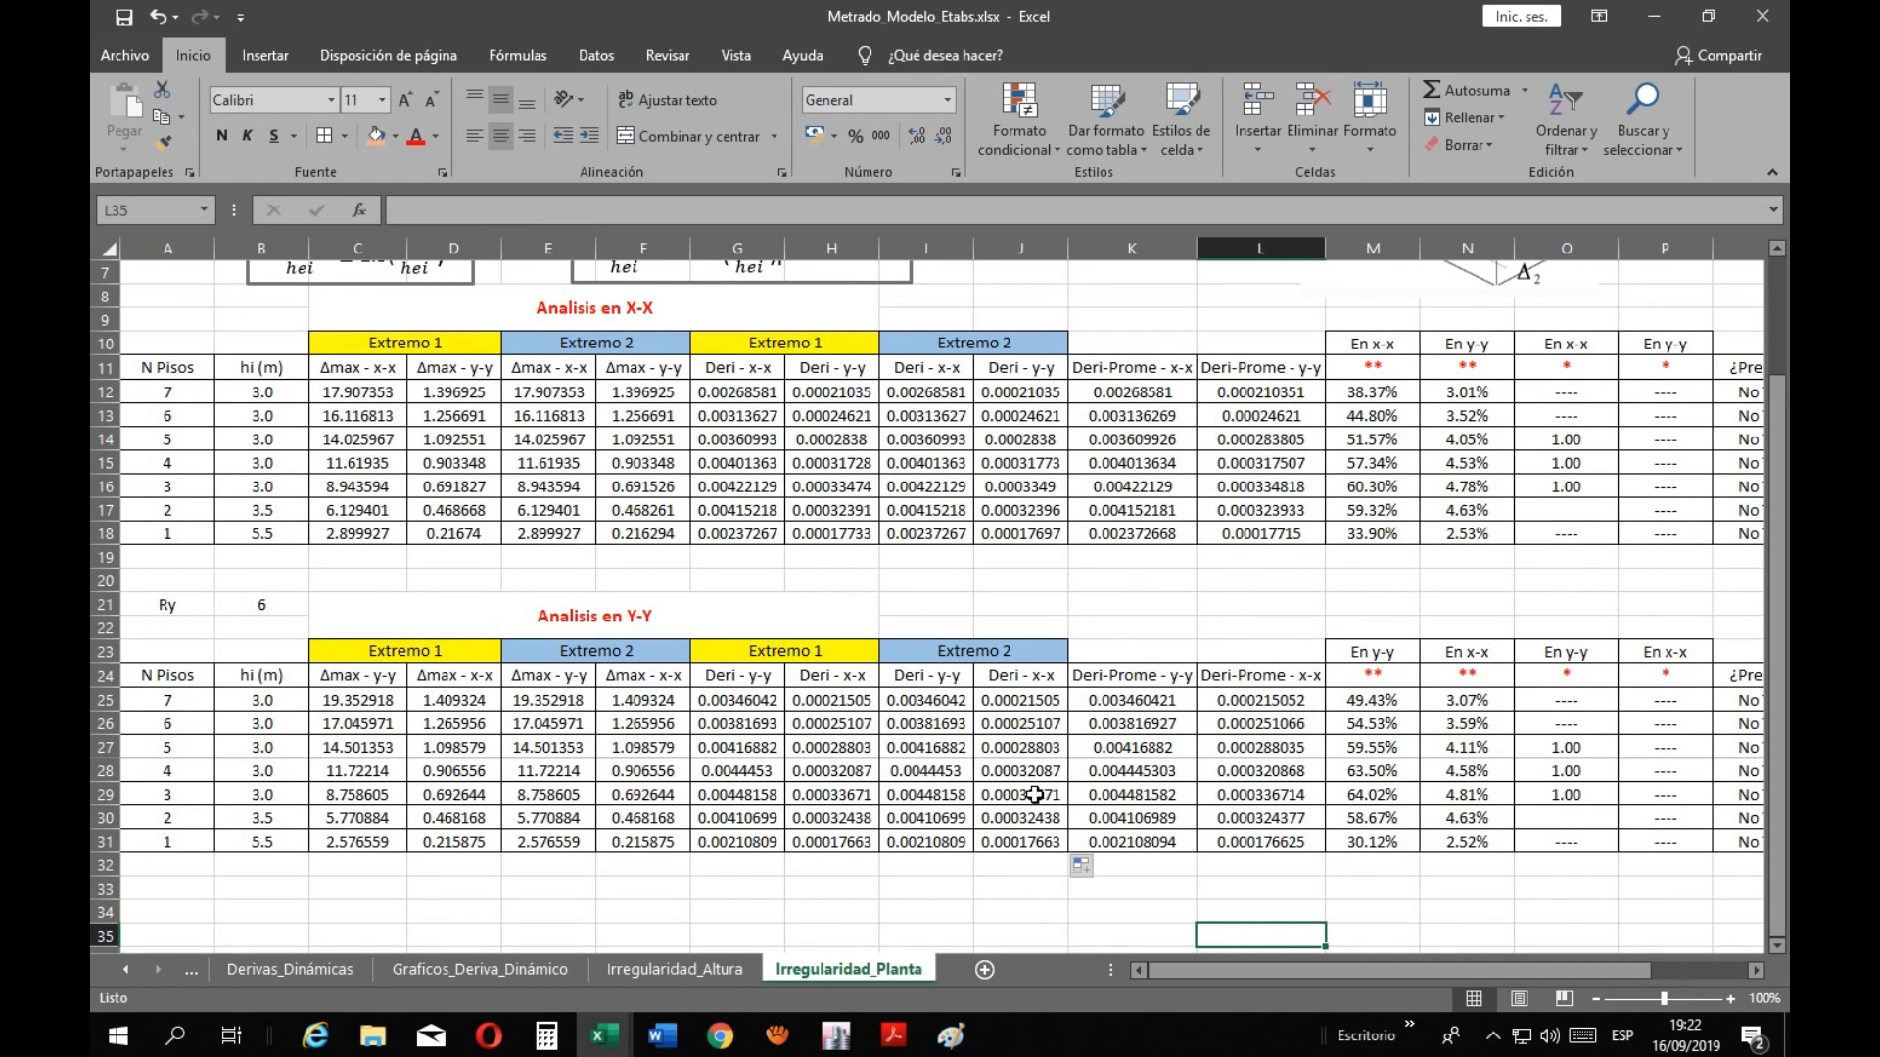
left_click(1128, 707)
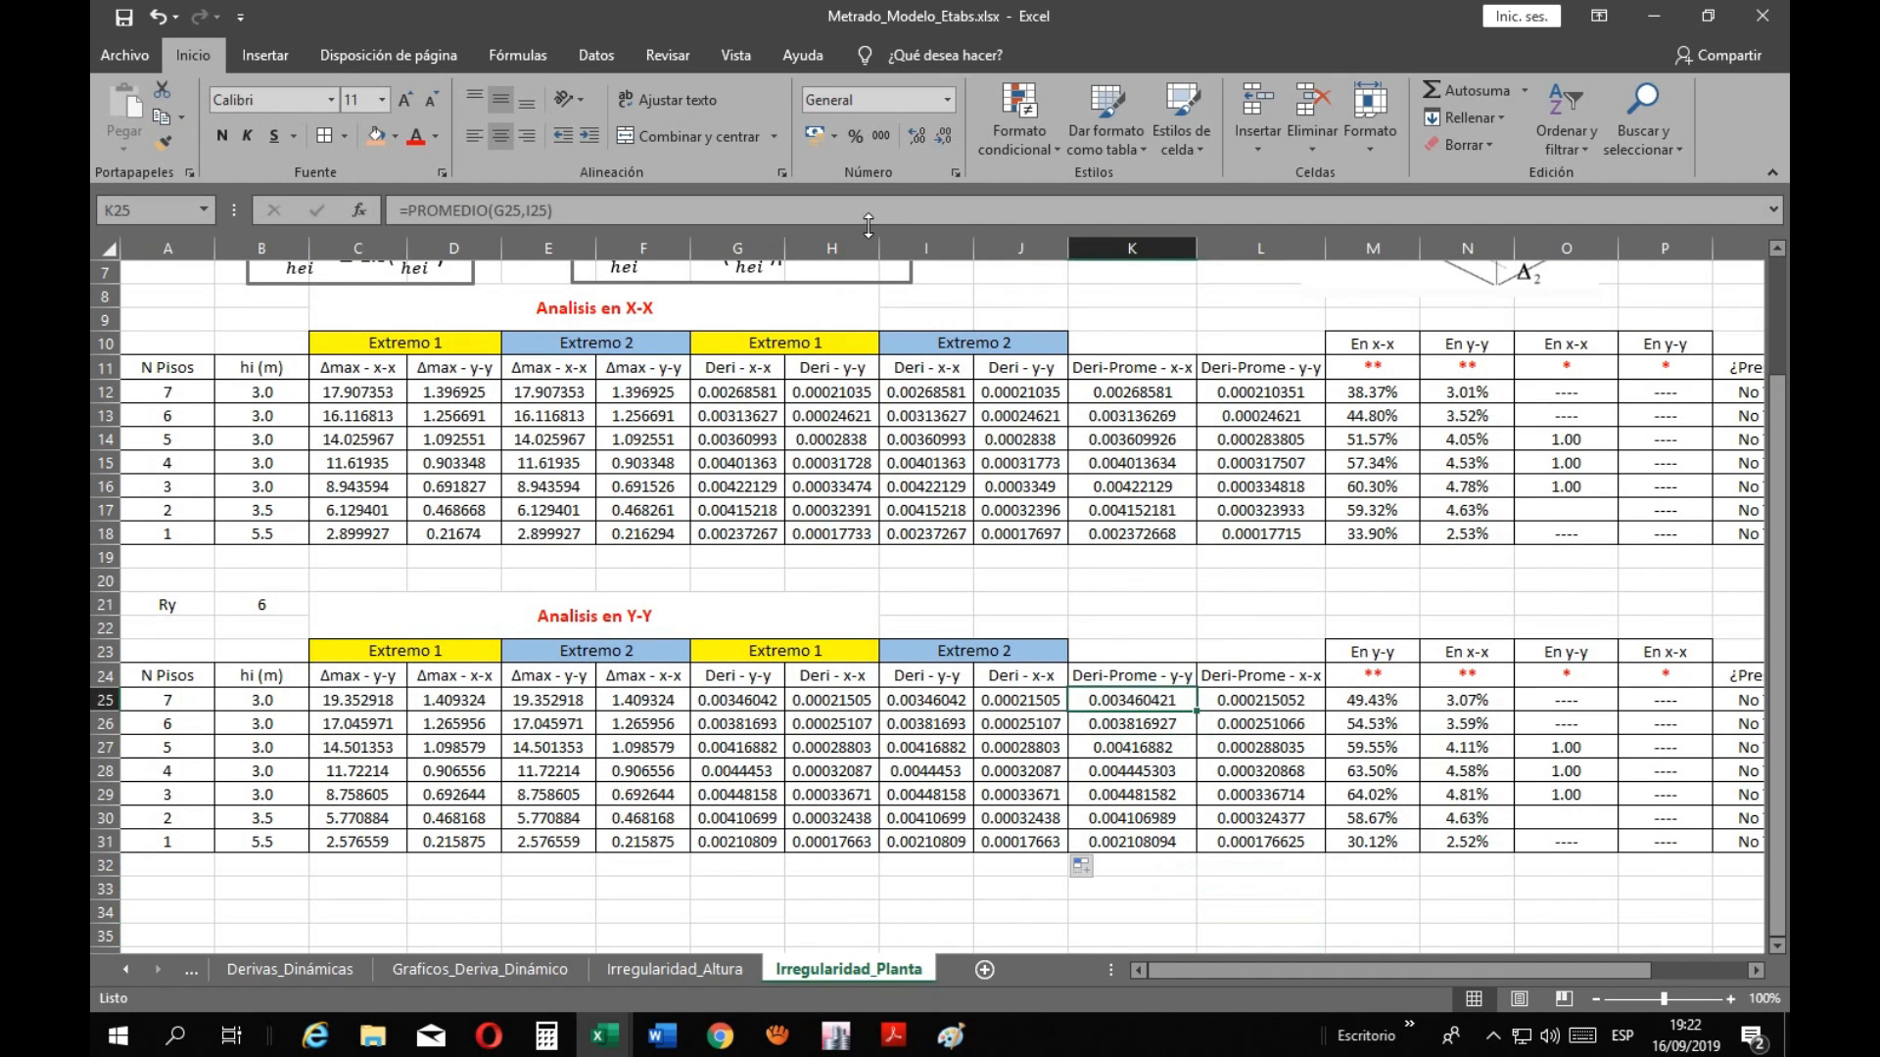
left_click(866, 212)
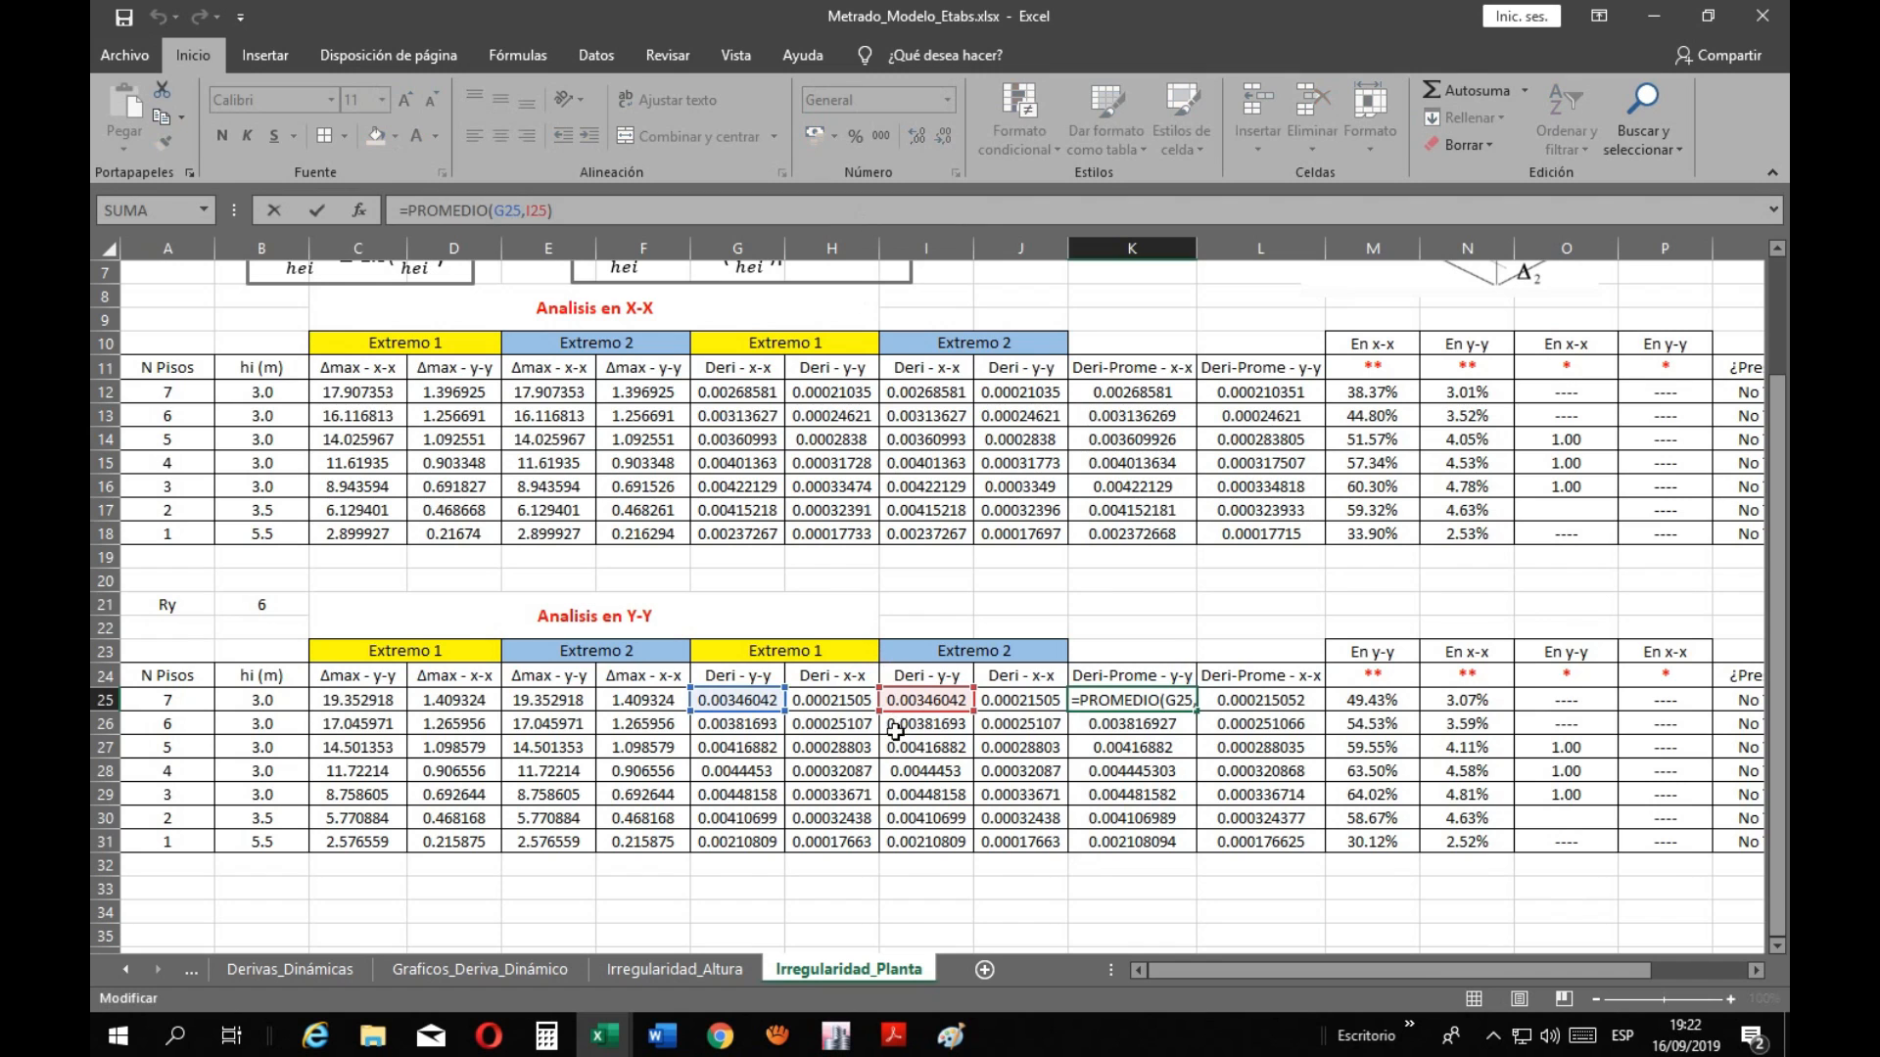
Examine the Y-Y table's displacements and its drift, average drift and permissible-drift percentage formulas across columns C to N
scroll(895, 730, "up", 2)
scroll(873, 832, "down", 3)
left_click(860, 867)
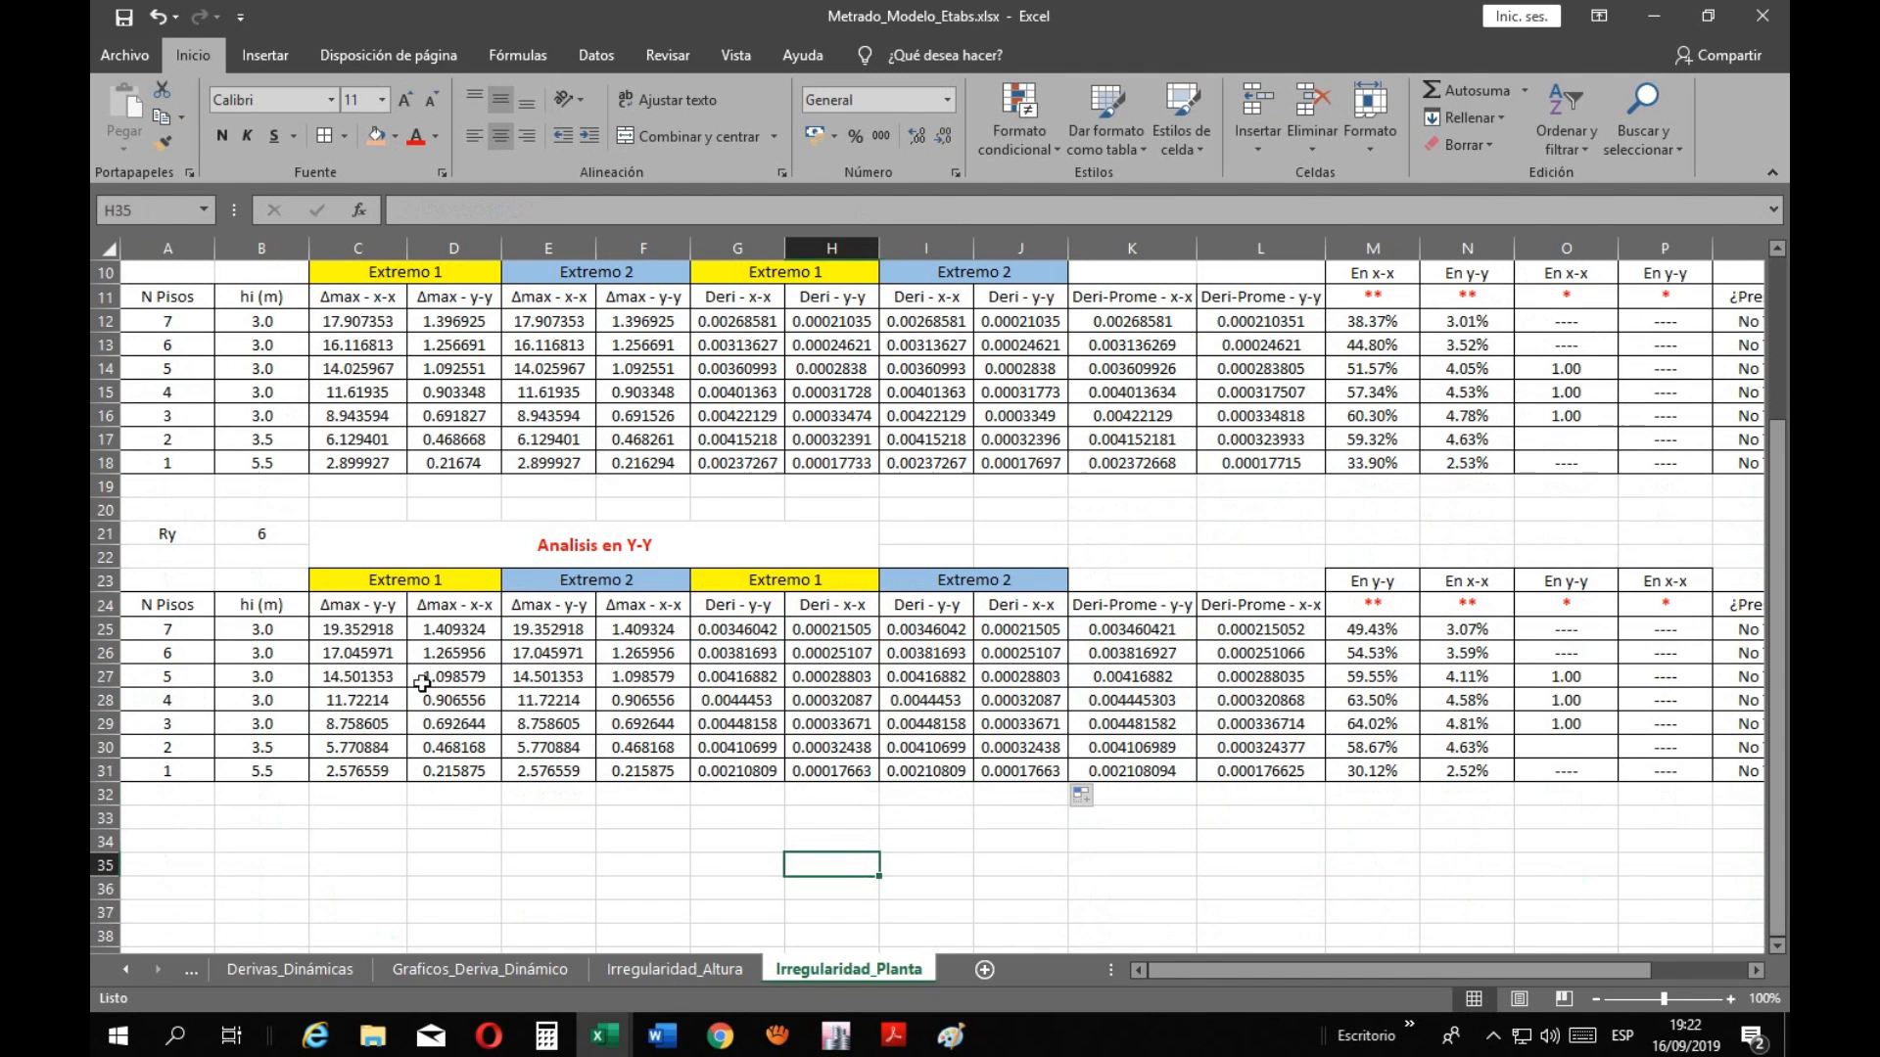
left_click(360, 629)
left_click(474, 627)
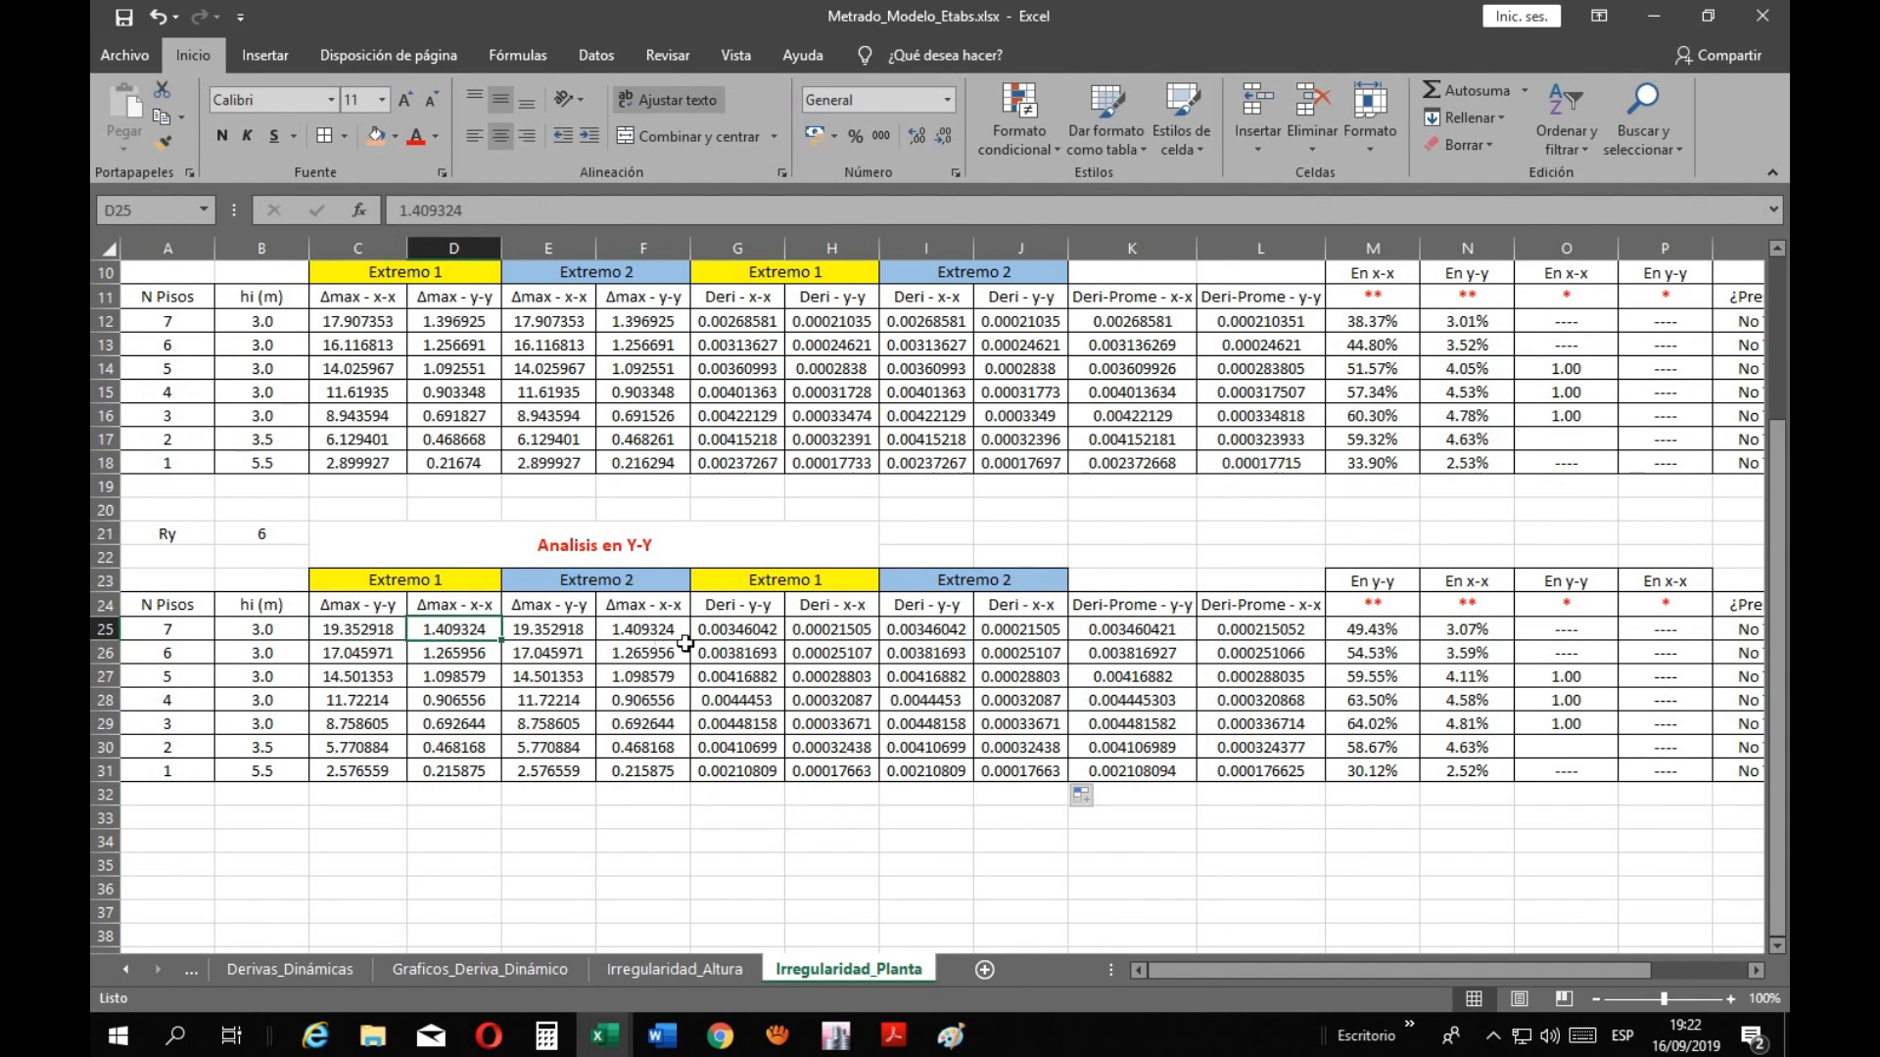
left_click(907, 630)
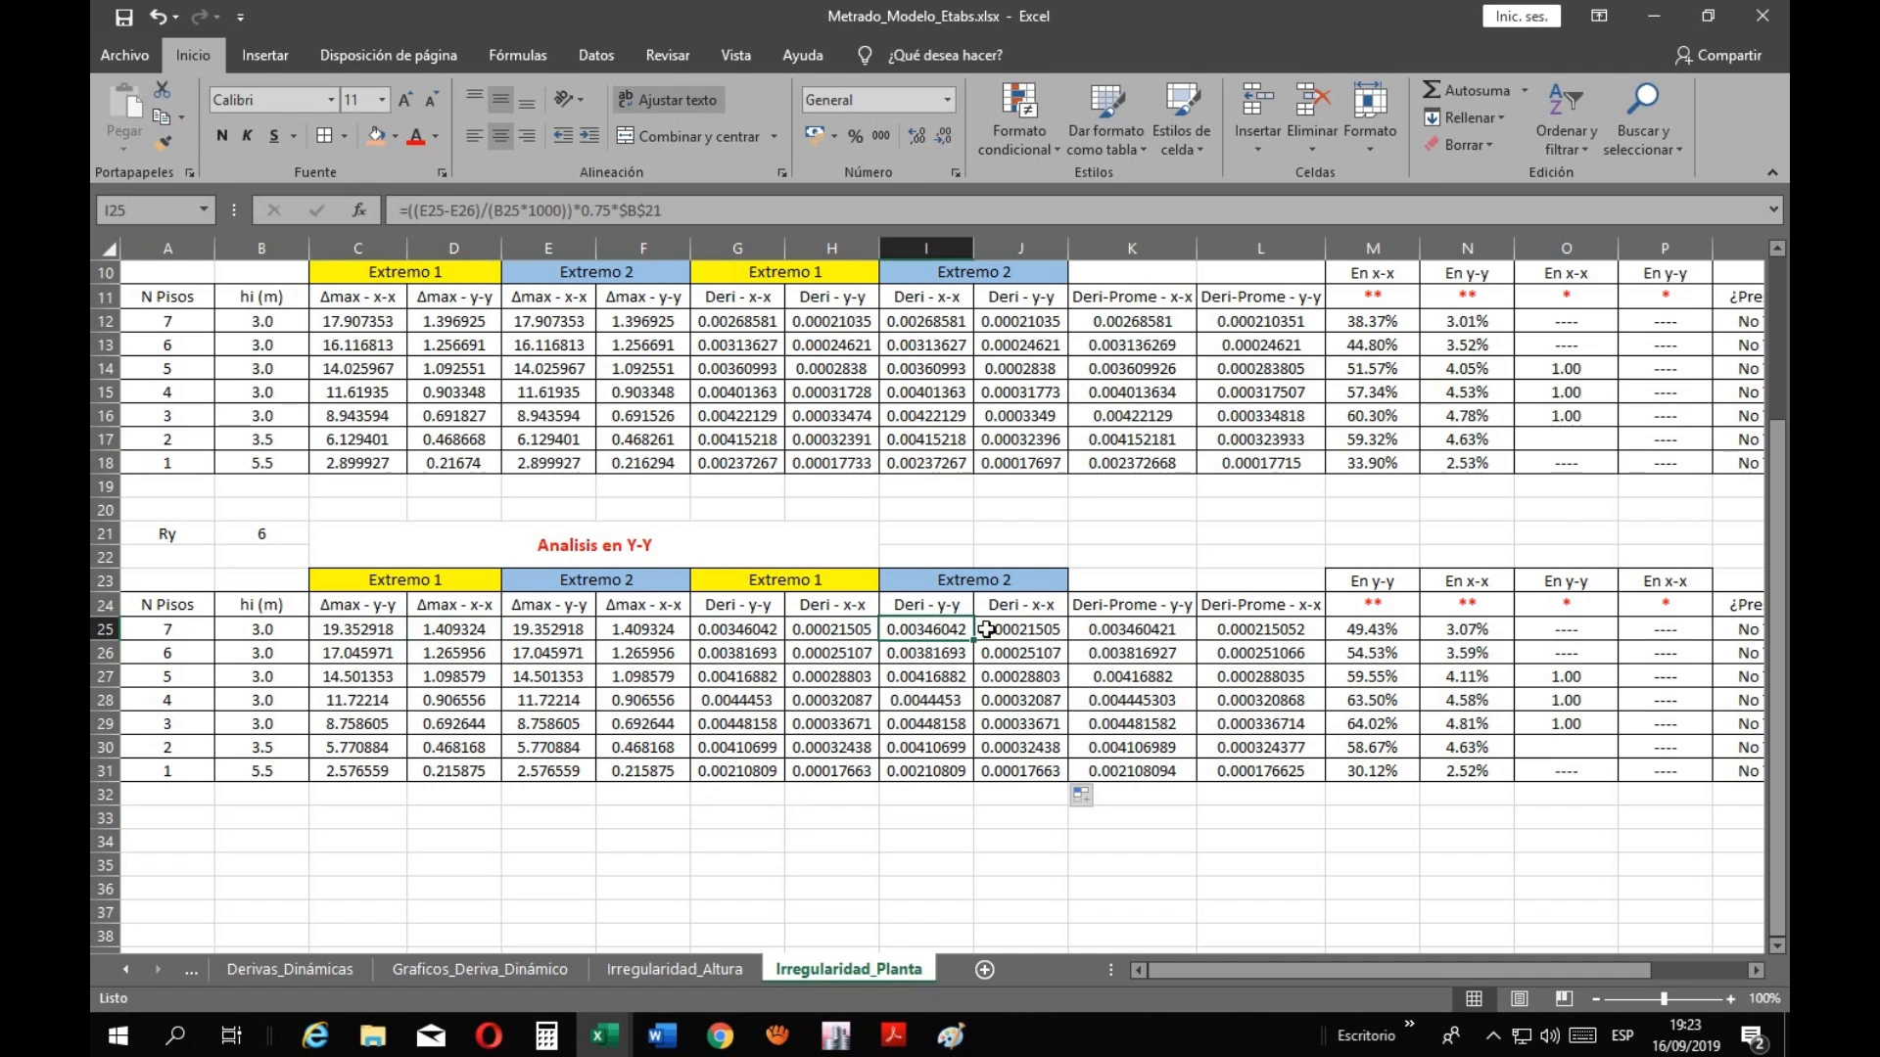
left_click(1018, 630)
left_click(1158, 632)
left_click(1251, 634)
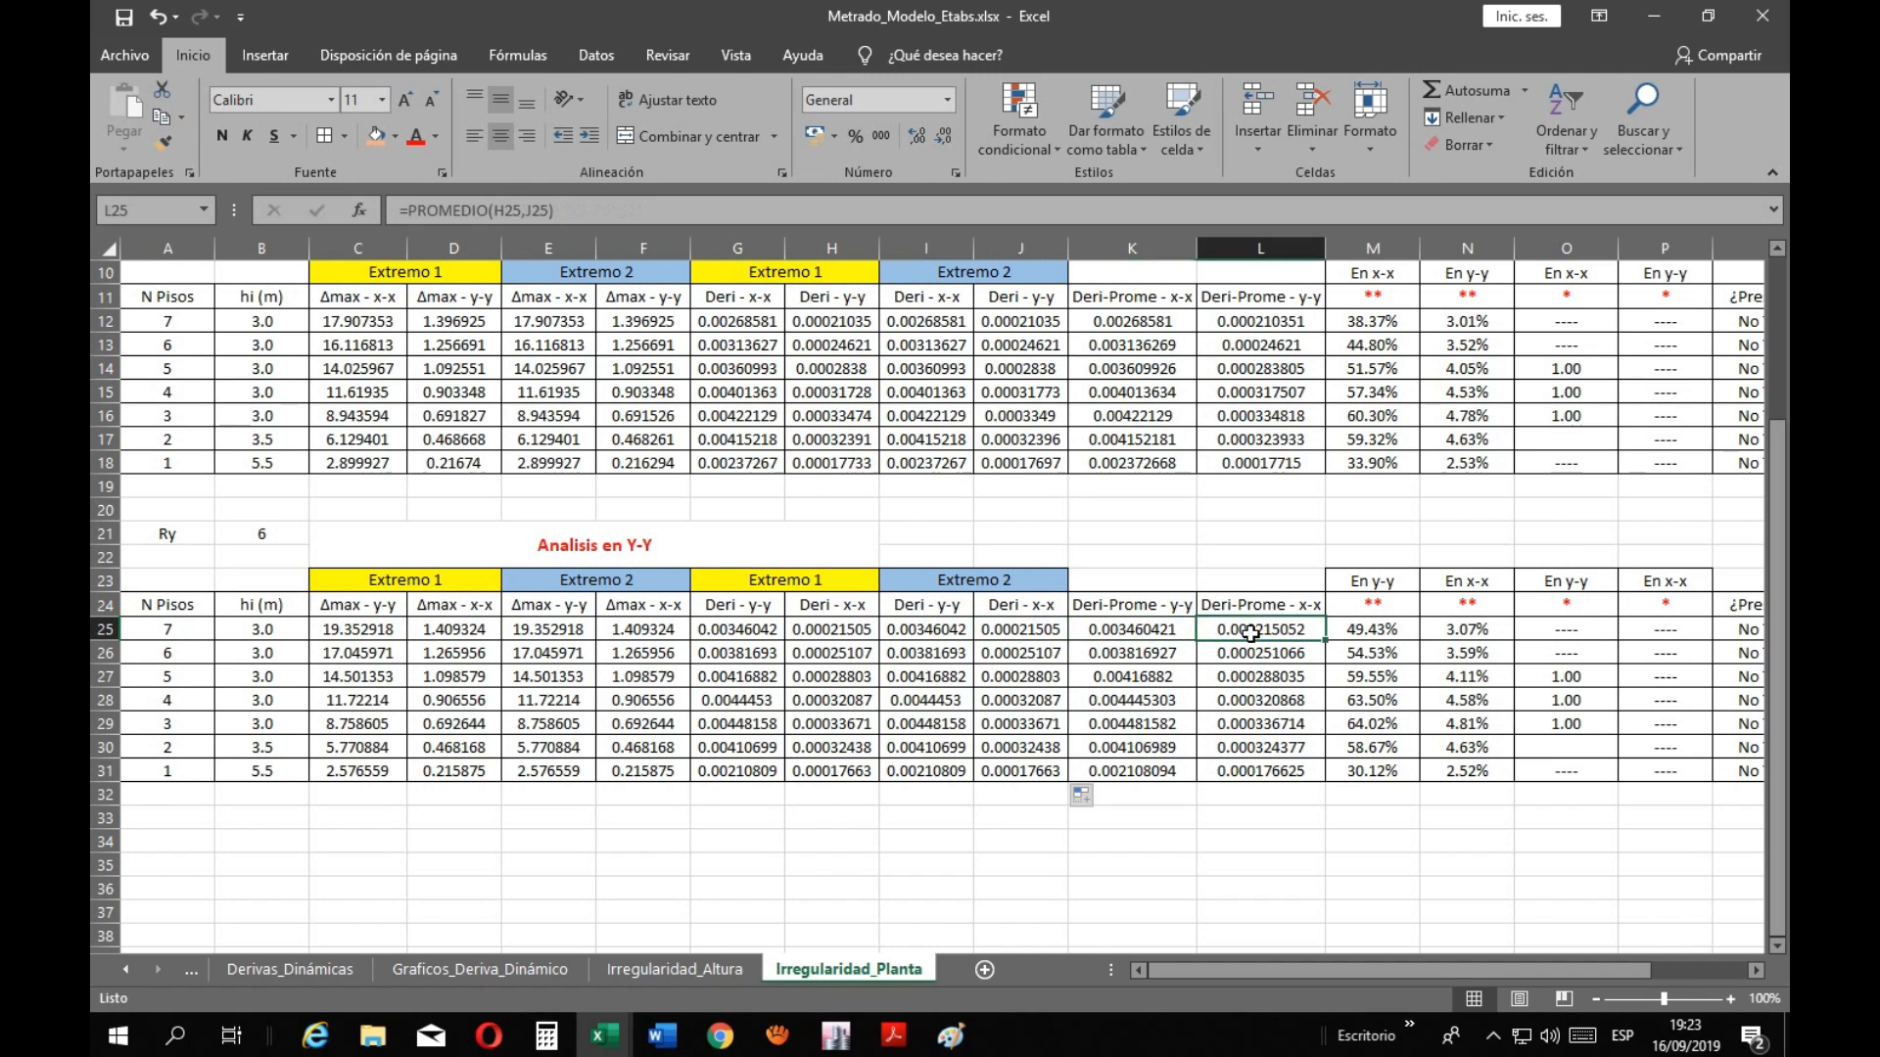
left_click(1389, 633)
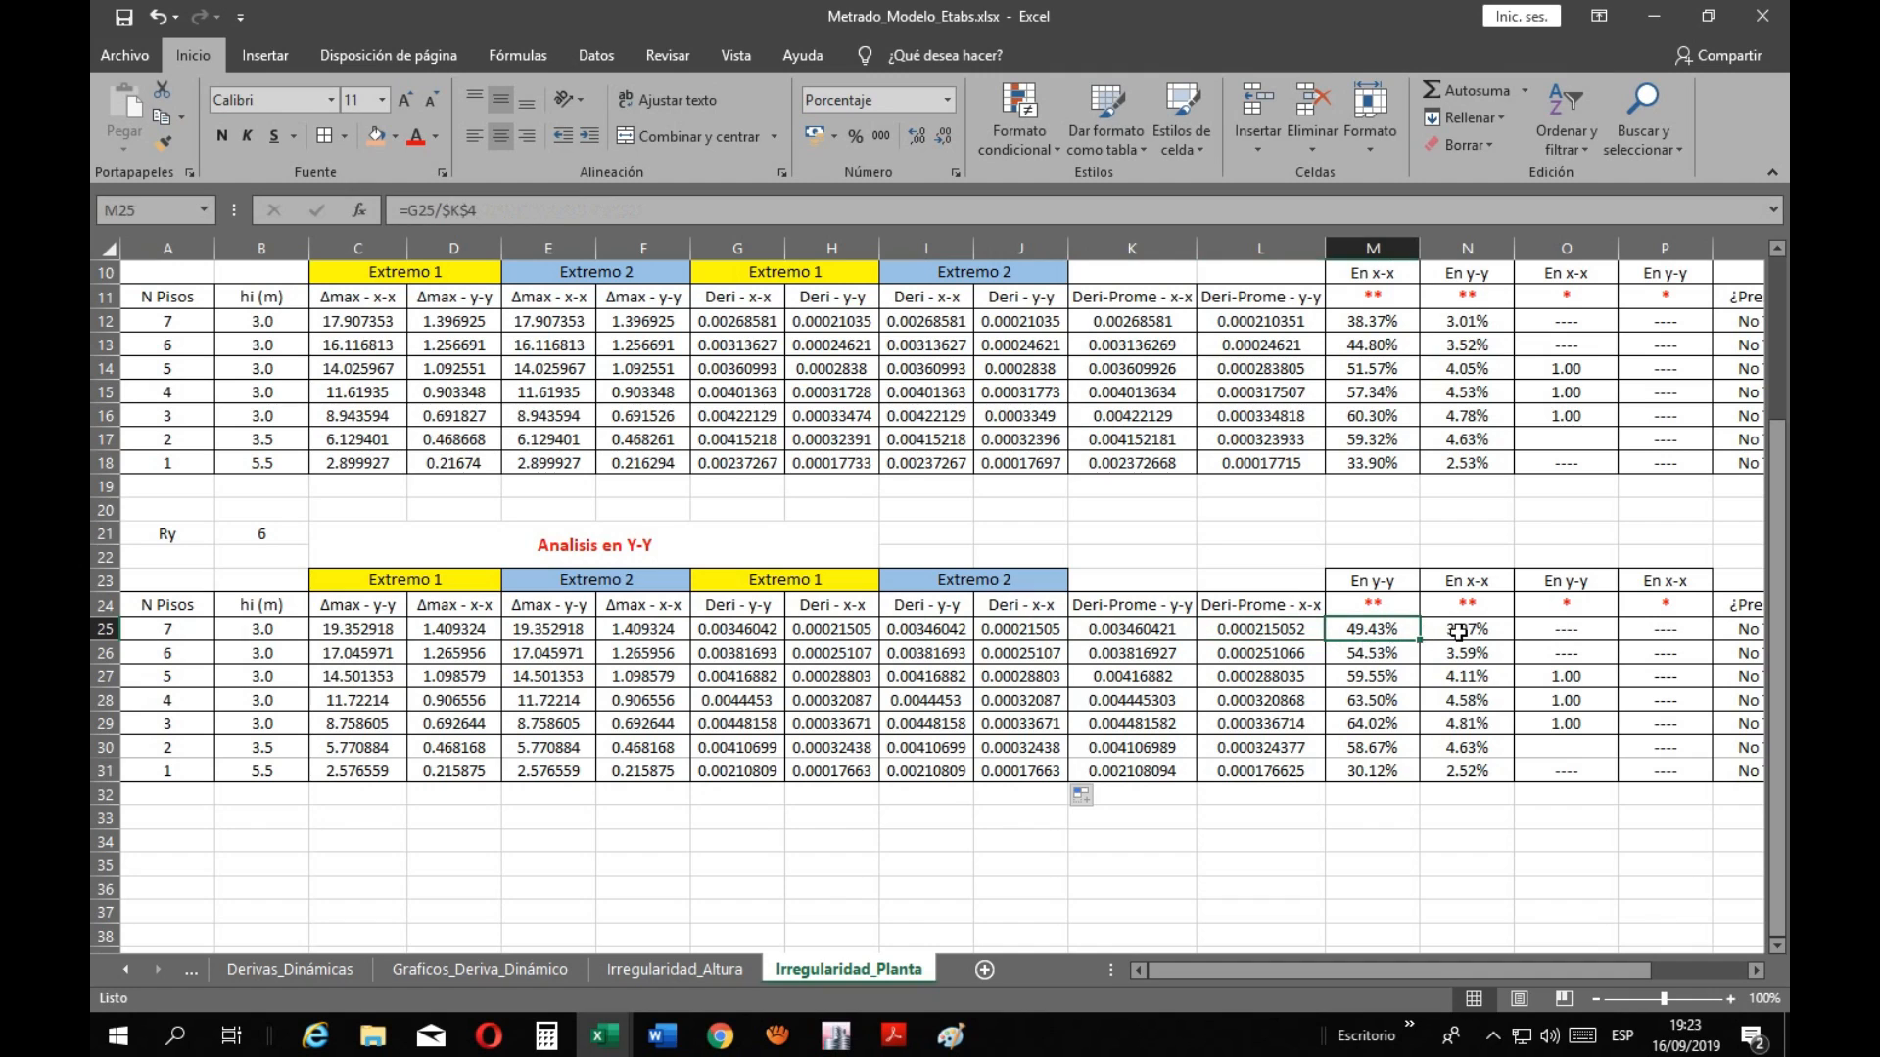
left_click(1396, 656)
left_click(1469, 658)
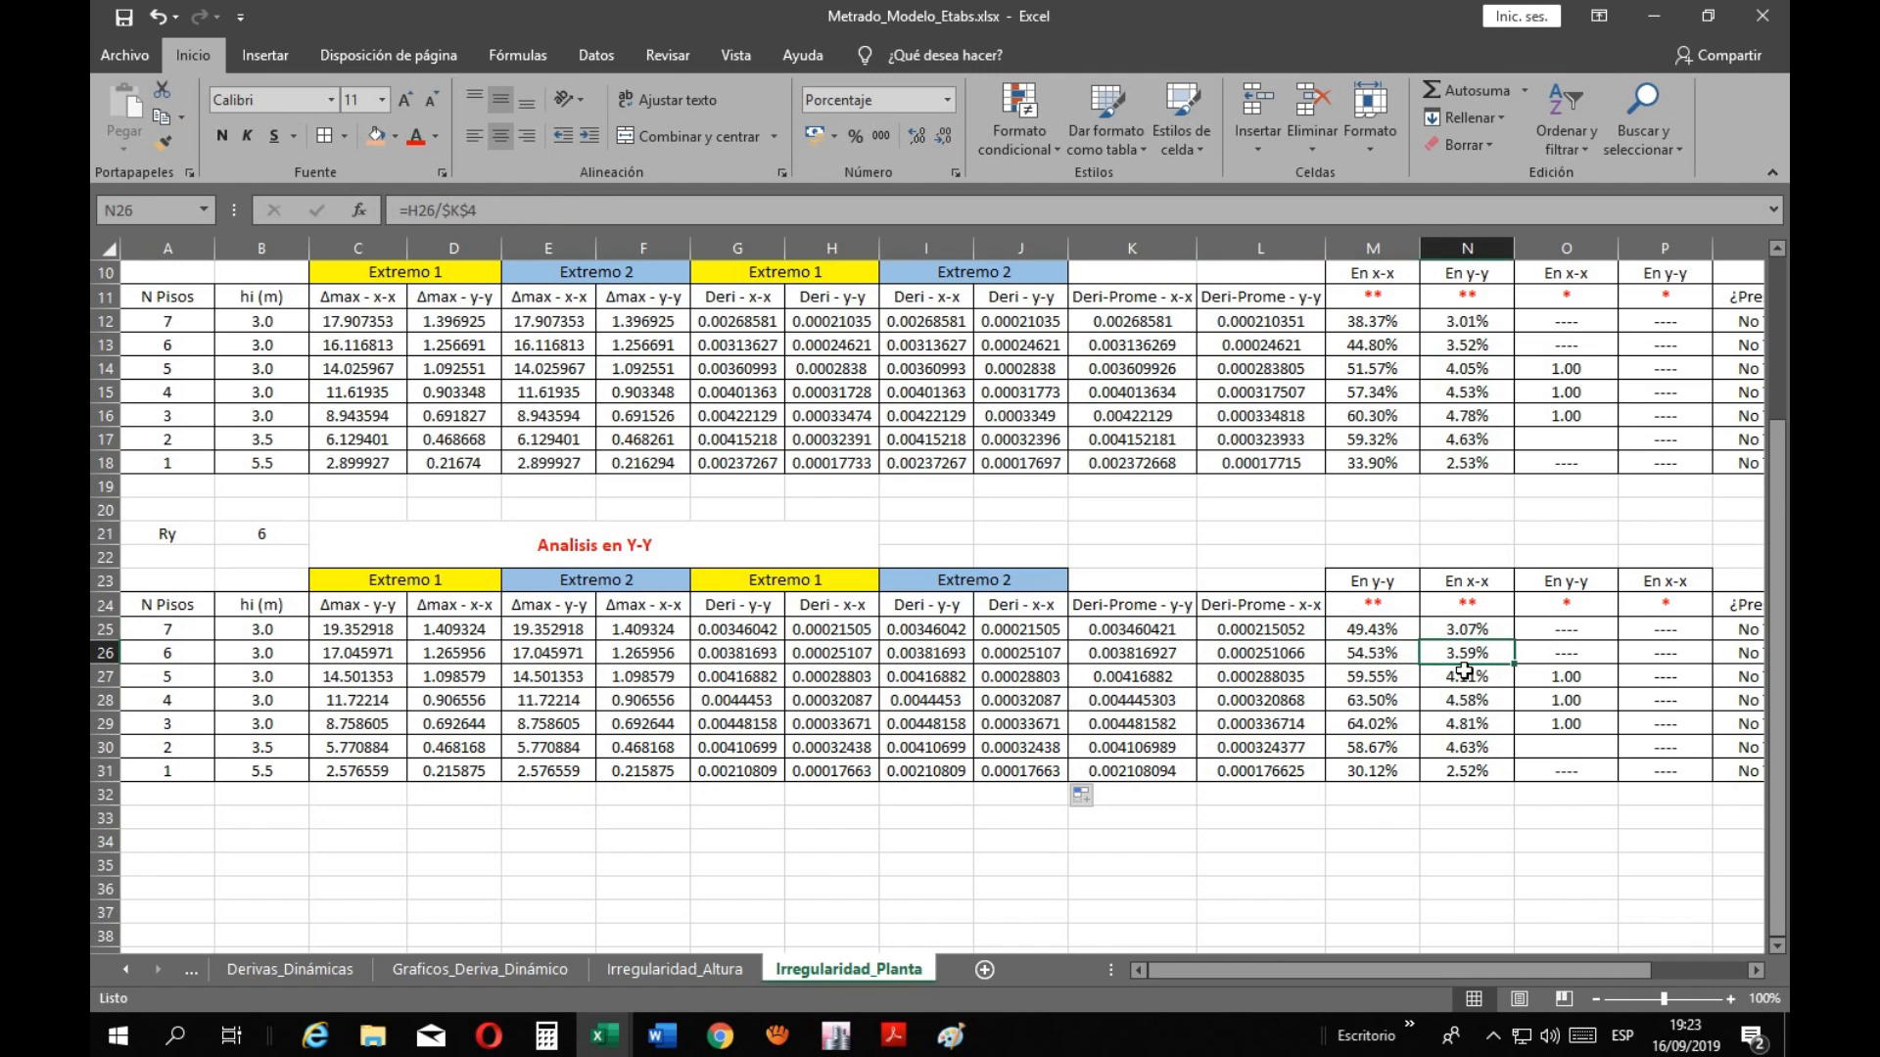
Copy the drift ratio formula from O27 into O26 for floor 6 of the Y-Y table
left_click(1552, 656)
left_click(1569, 680)
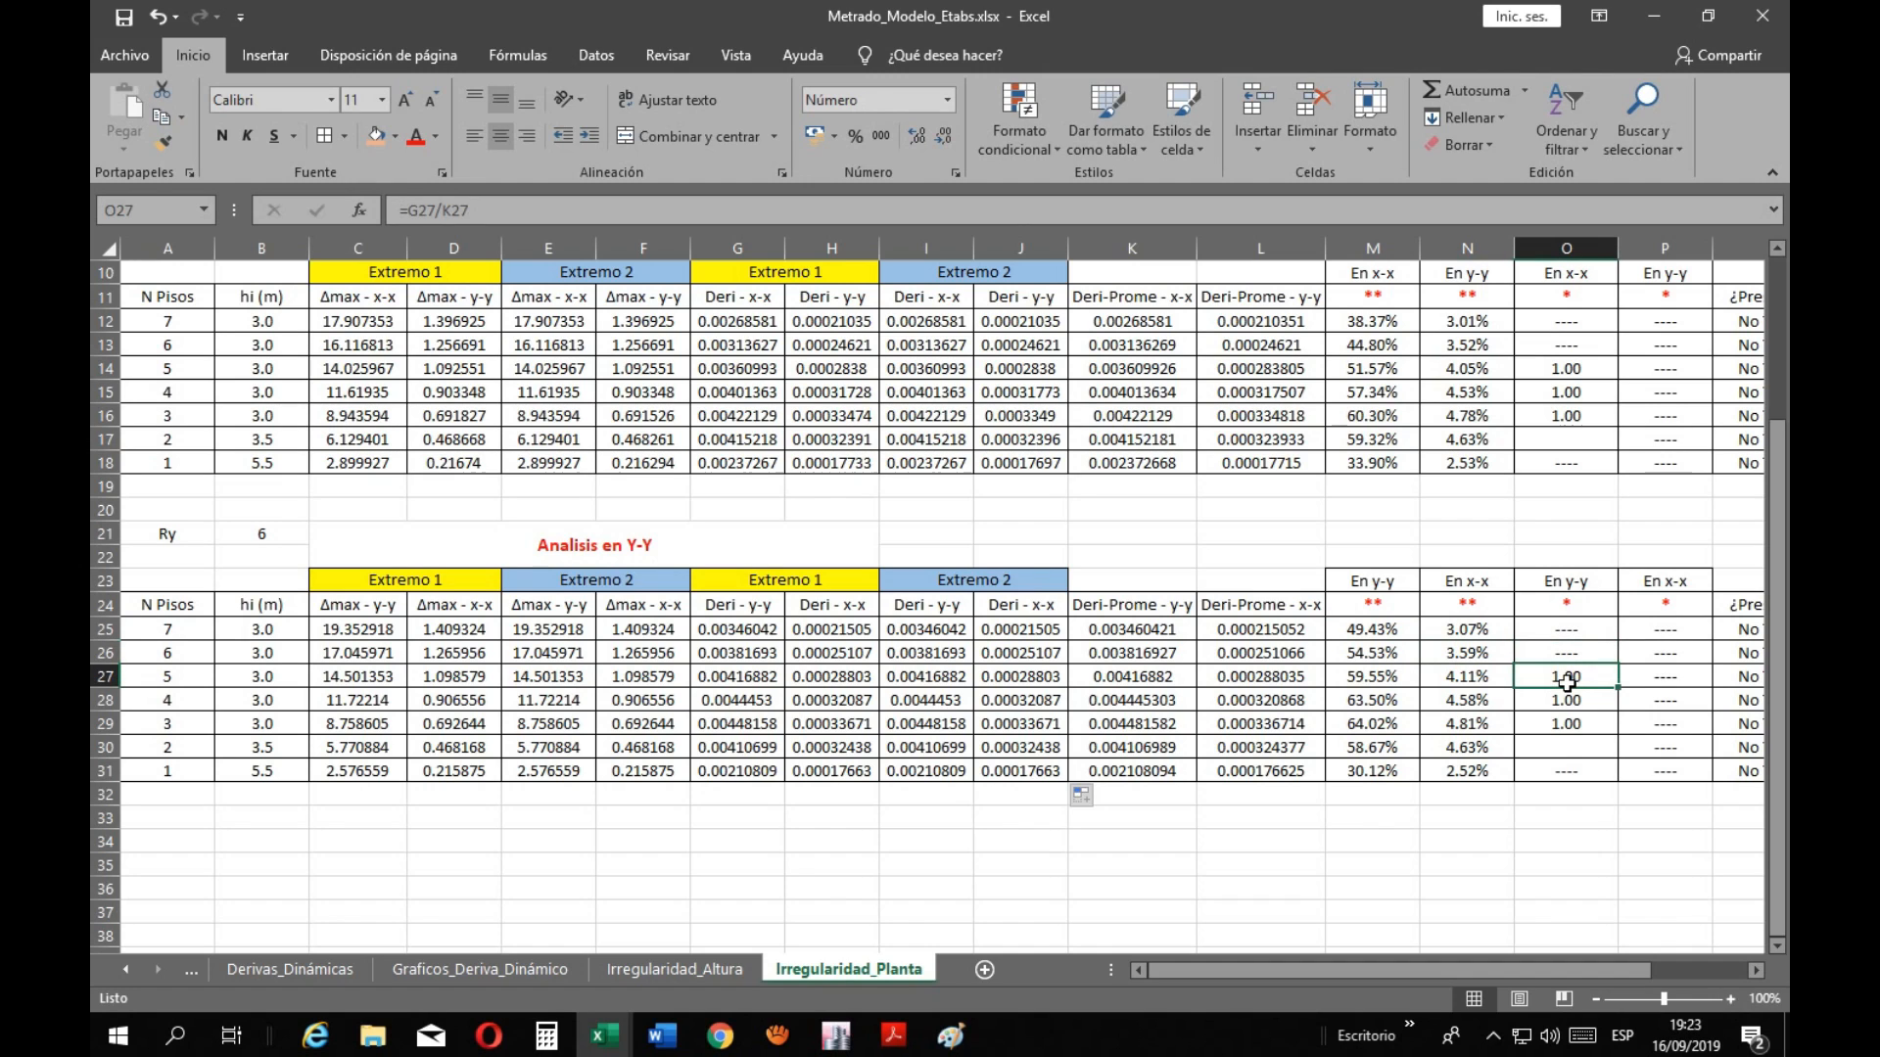
key("ctrl+c")
left_click(1559, 655)
key("ctrl+v")
key("Escape")
Copy the drift ratio formula from O29 into O30 for floor 2 of the Y-Y table
left_click(1387, 698)
left_click(1387, 722)
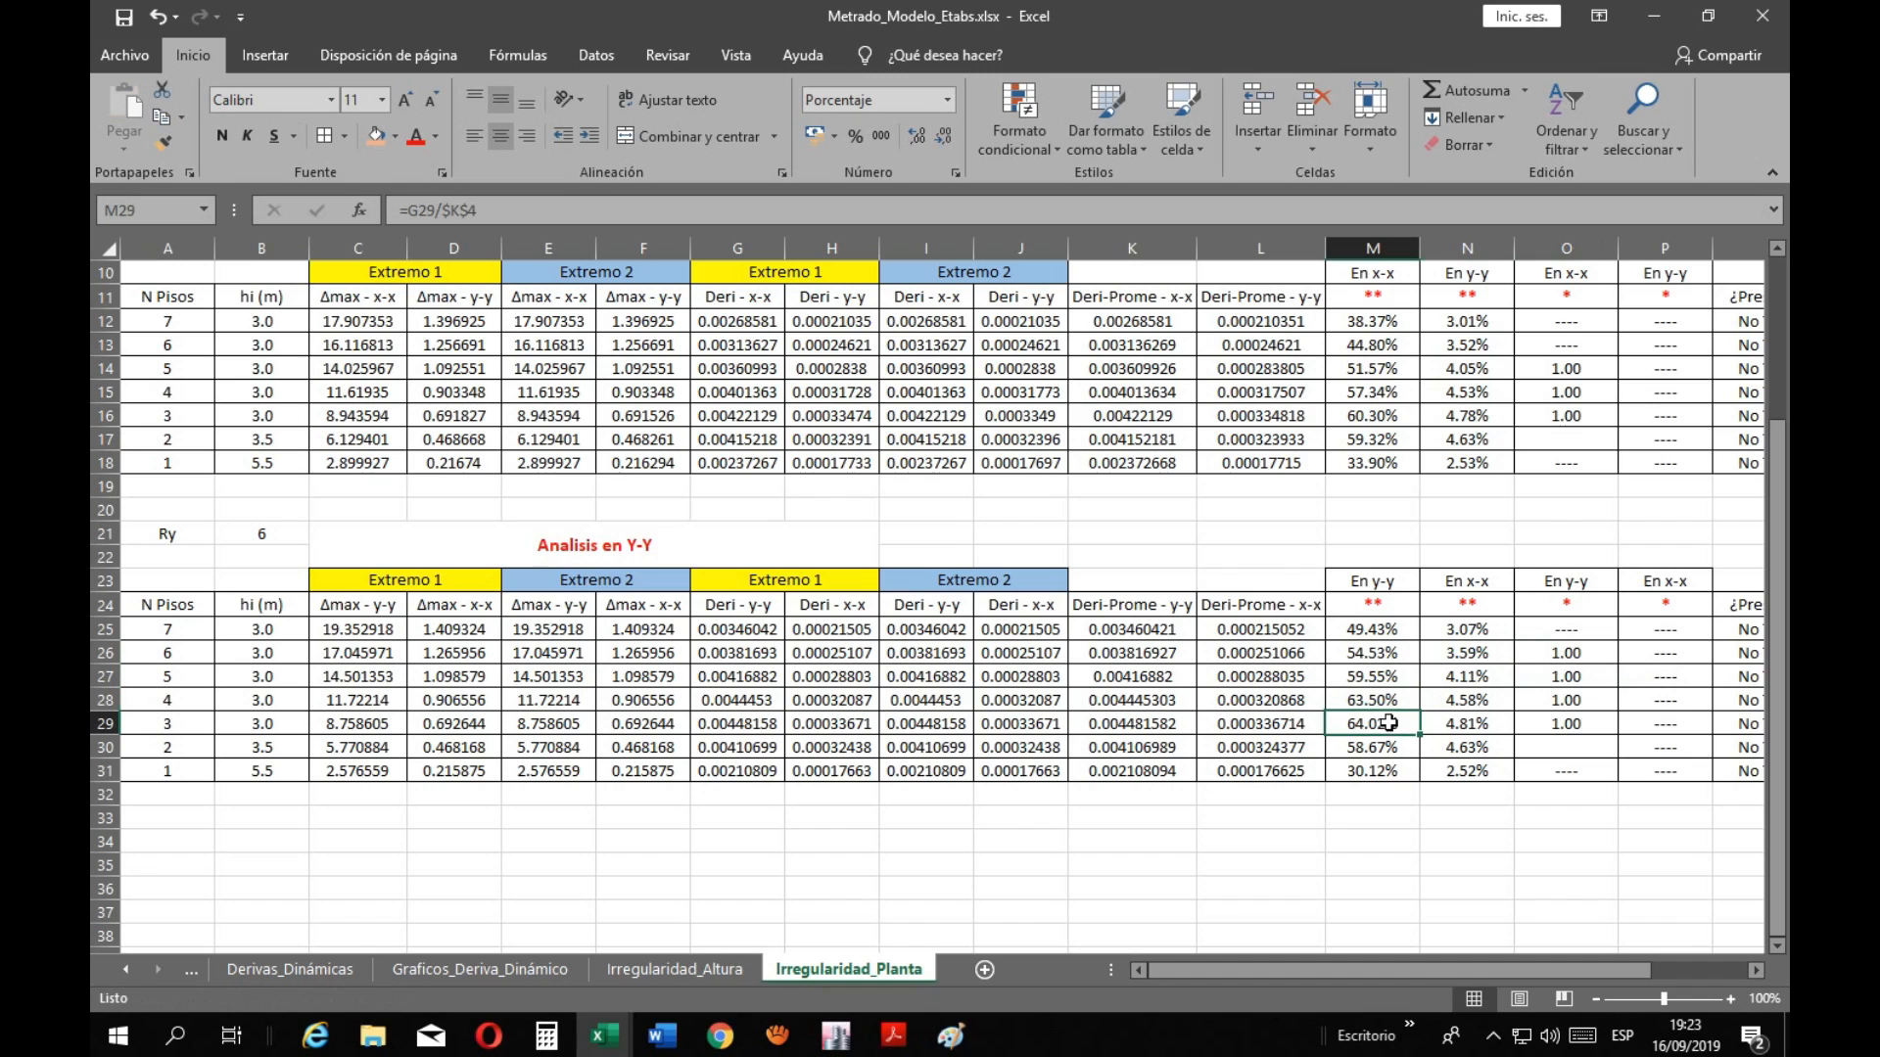
left_click(1552, 724)
key("ctrl+c")
left_click(1557, 747)
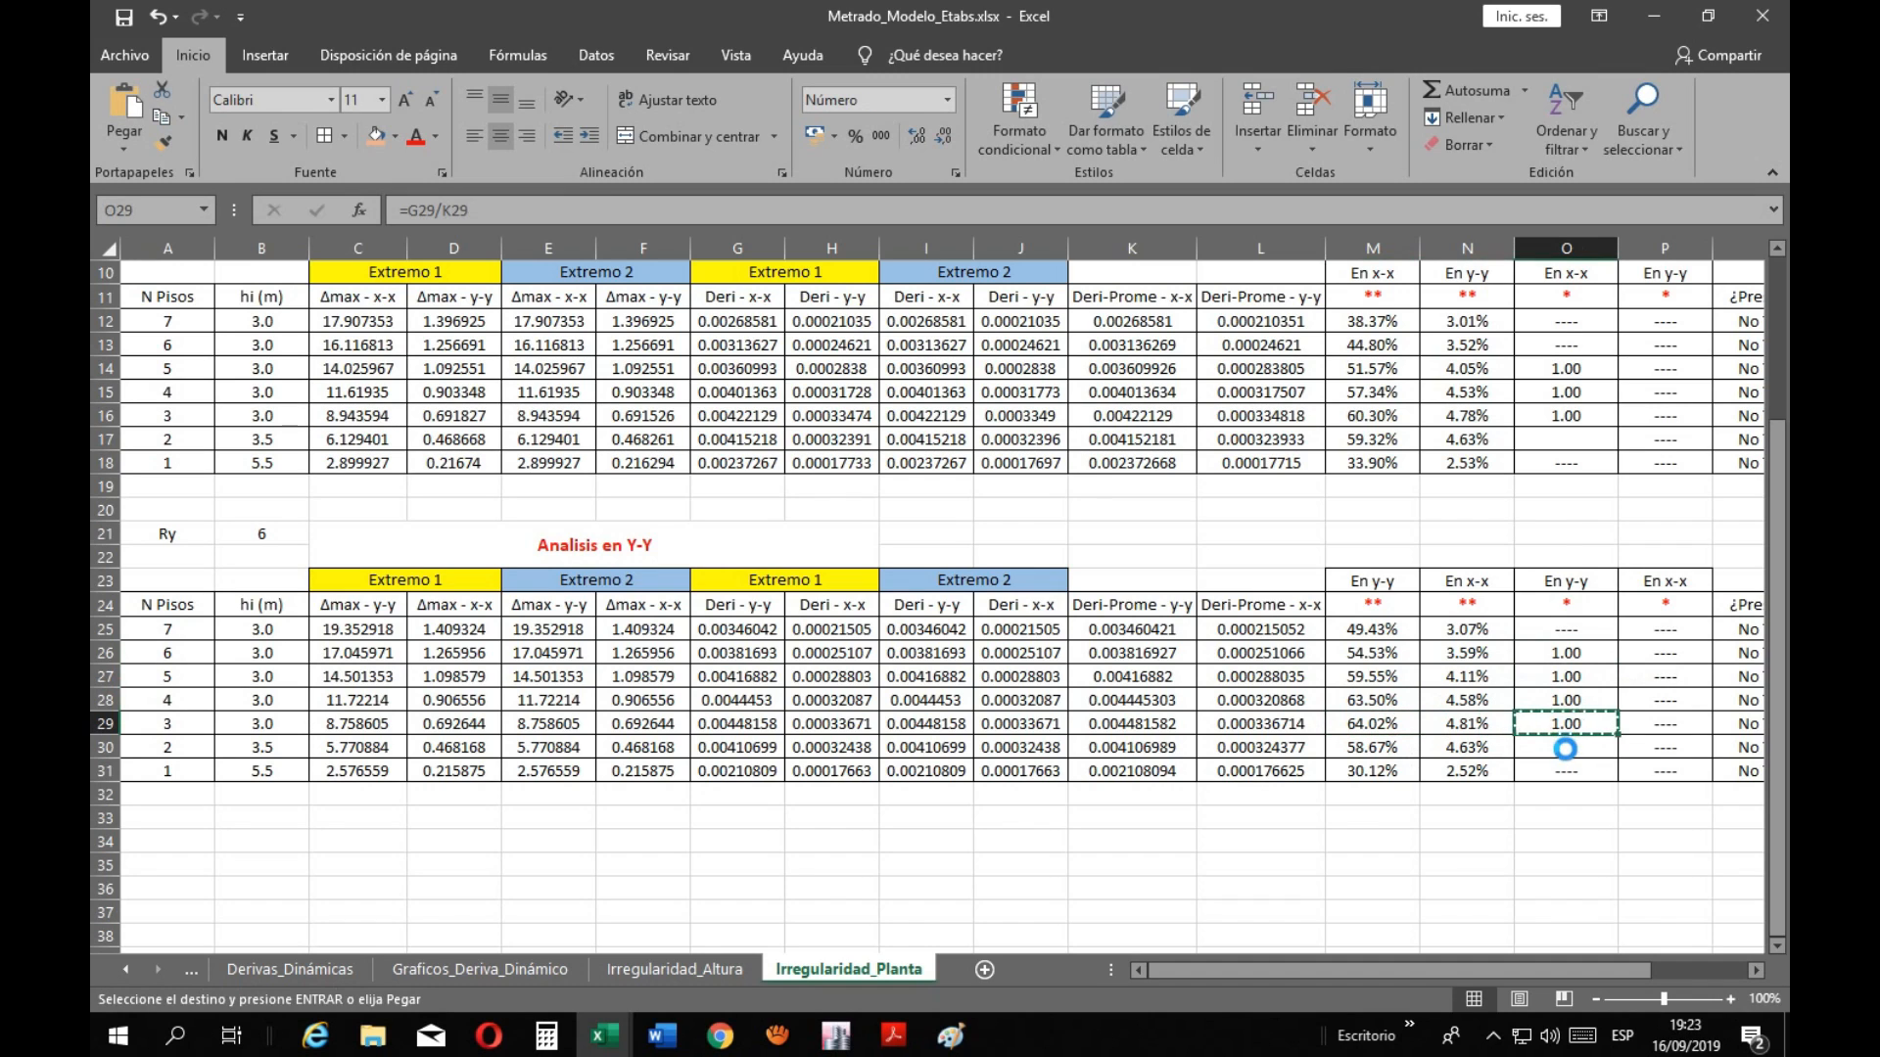
key("ctrl+v")
key("Escape")
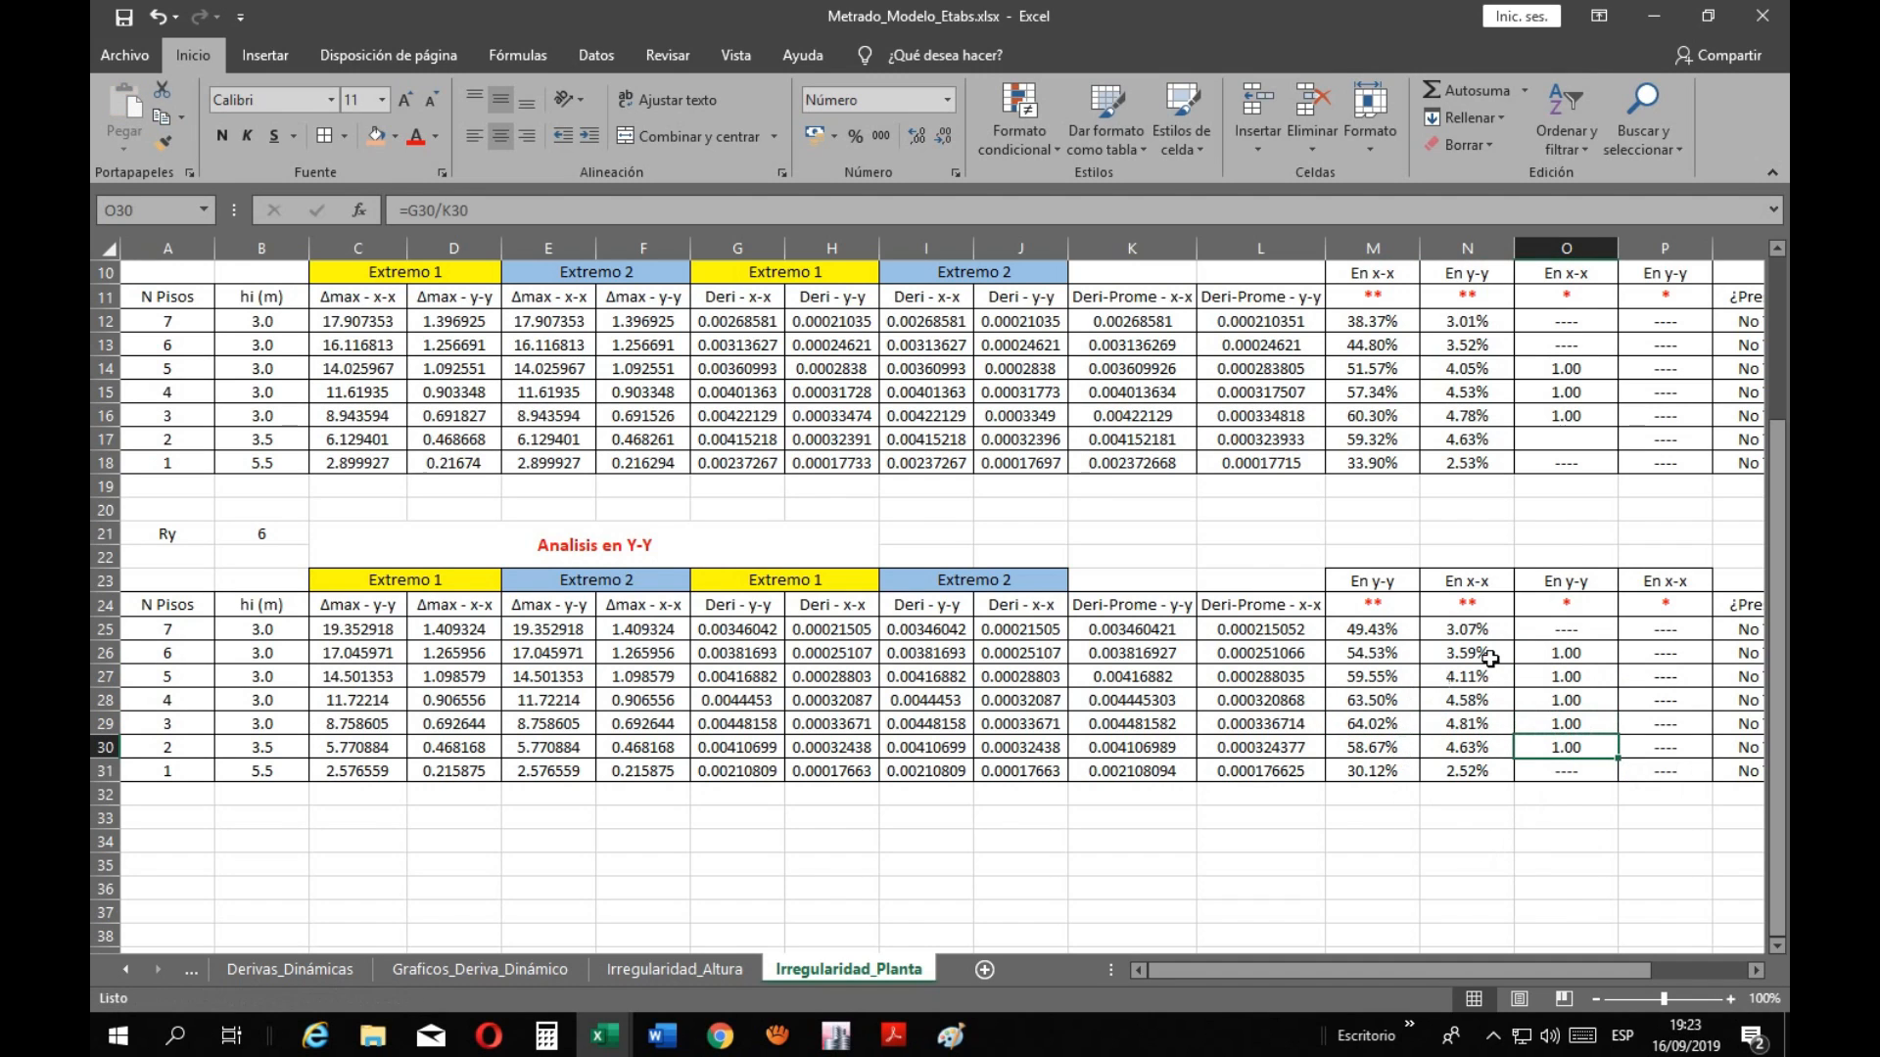
left_click(1563, 636)
left_click(1545, 903)
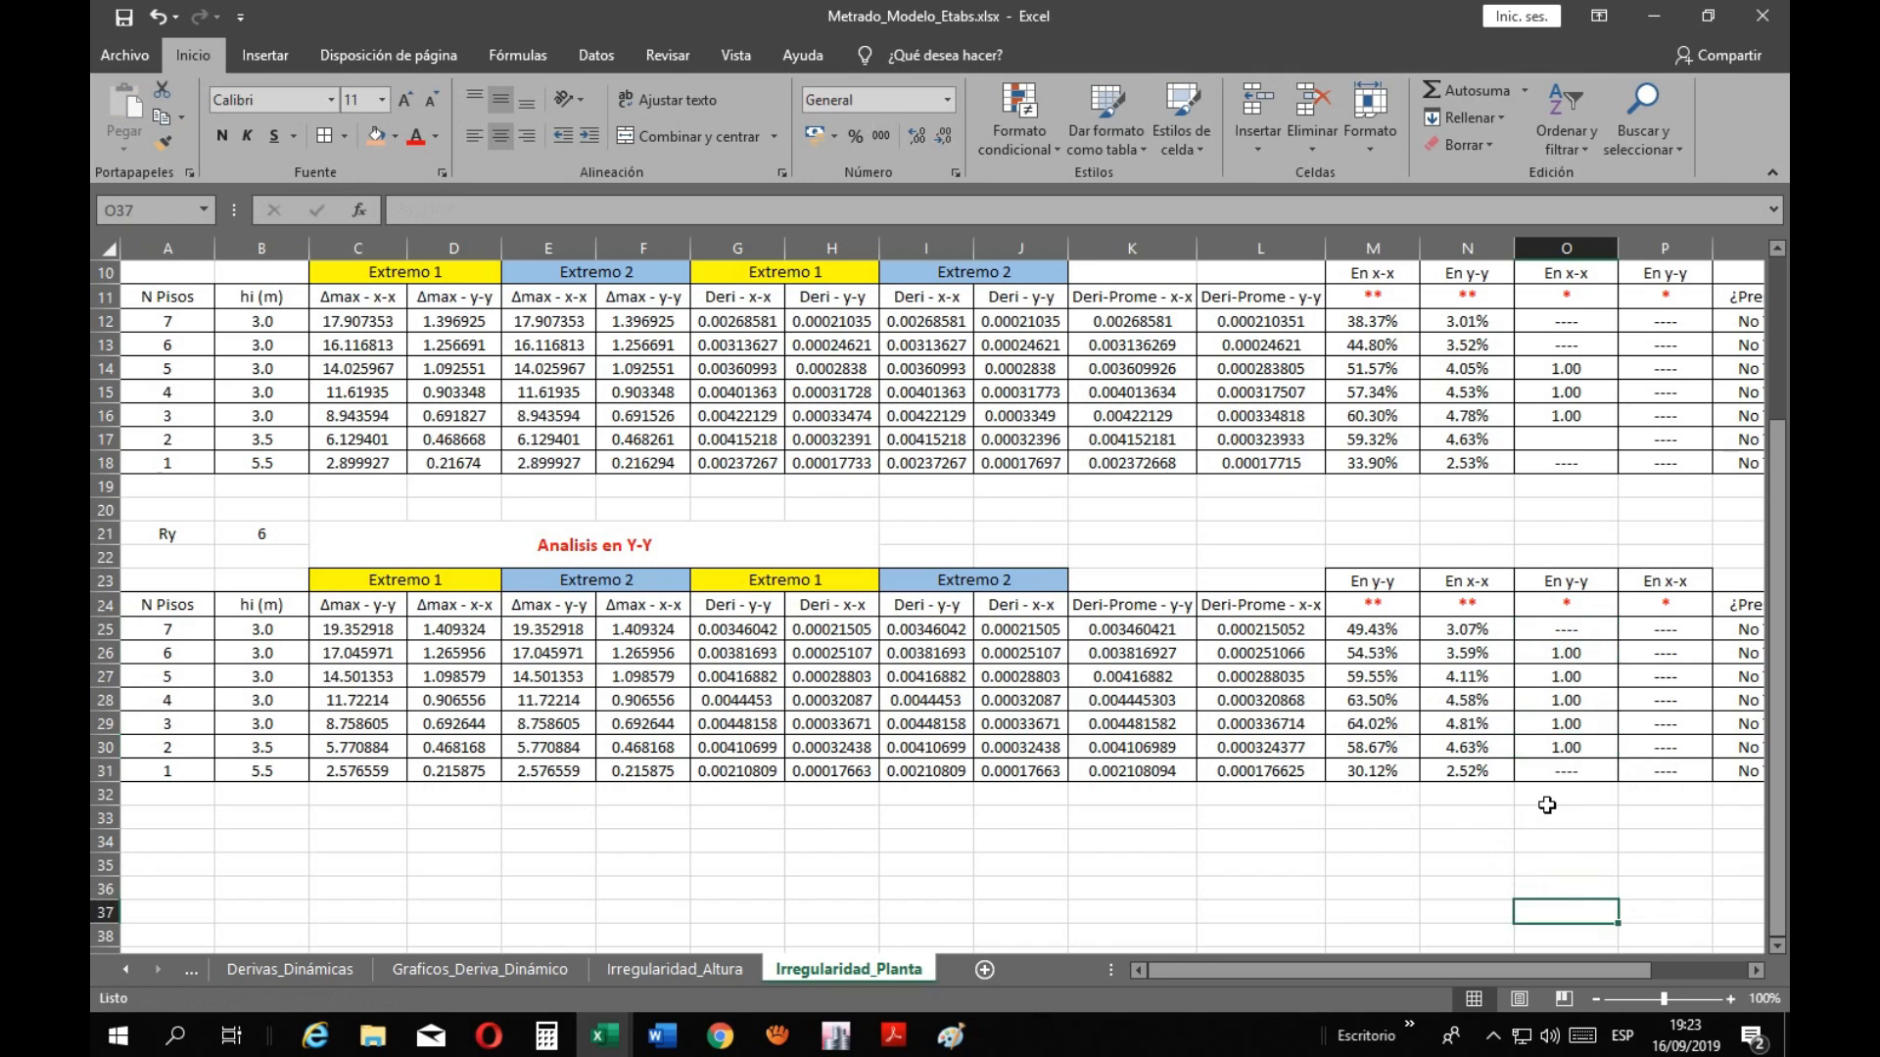
Examine the drift tables in Derivas_Dinámicas and the Øinelastica x-x curve in the Graficos_Deriva_Dinámico chart
scroll(1545, 803, "up", 2)
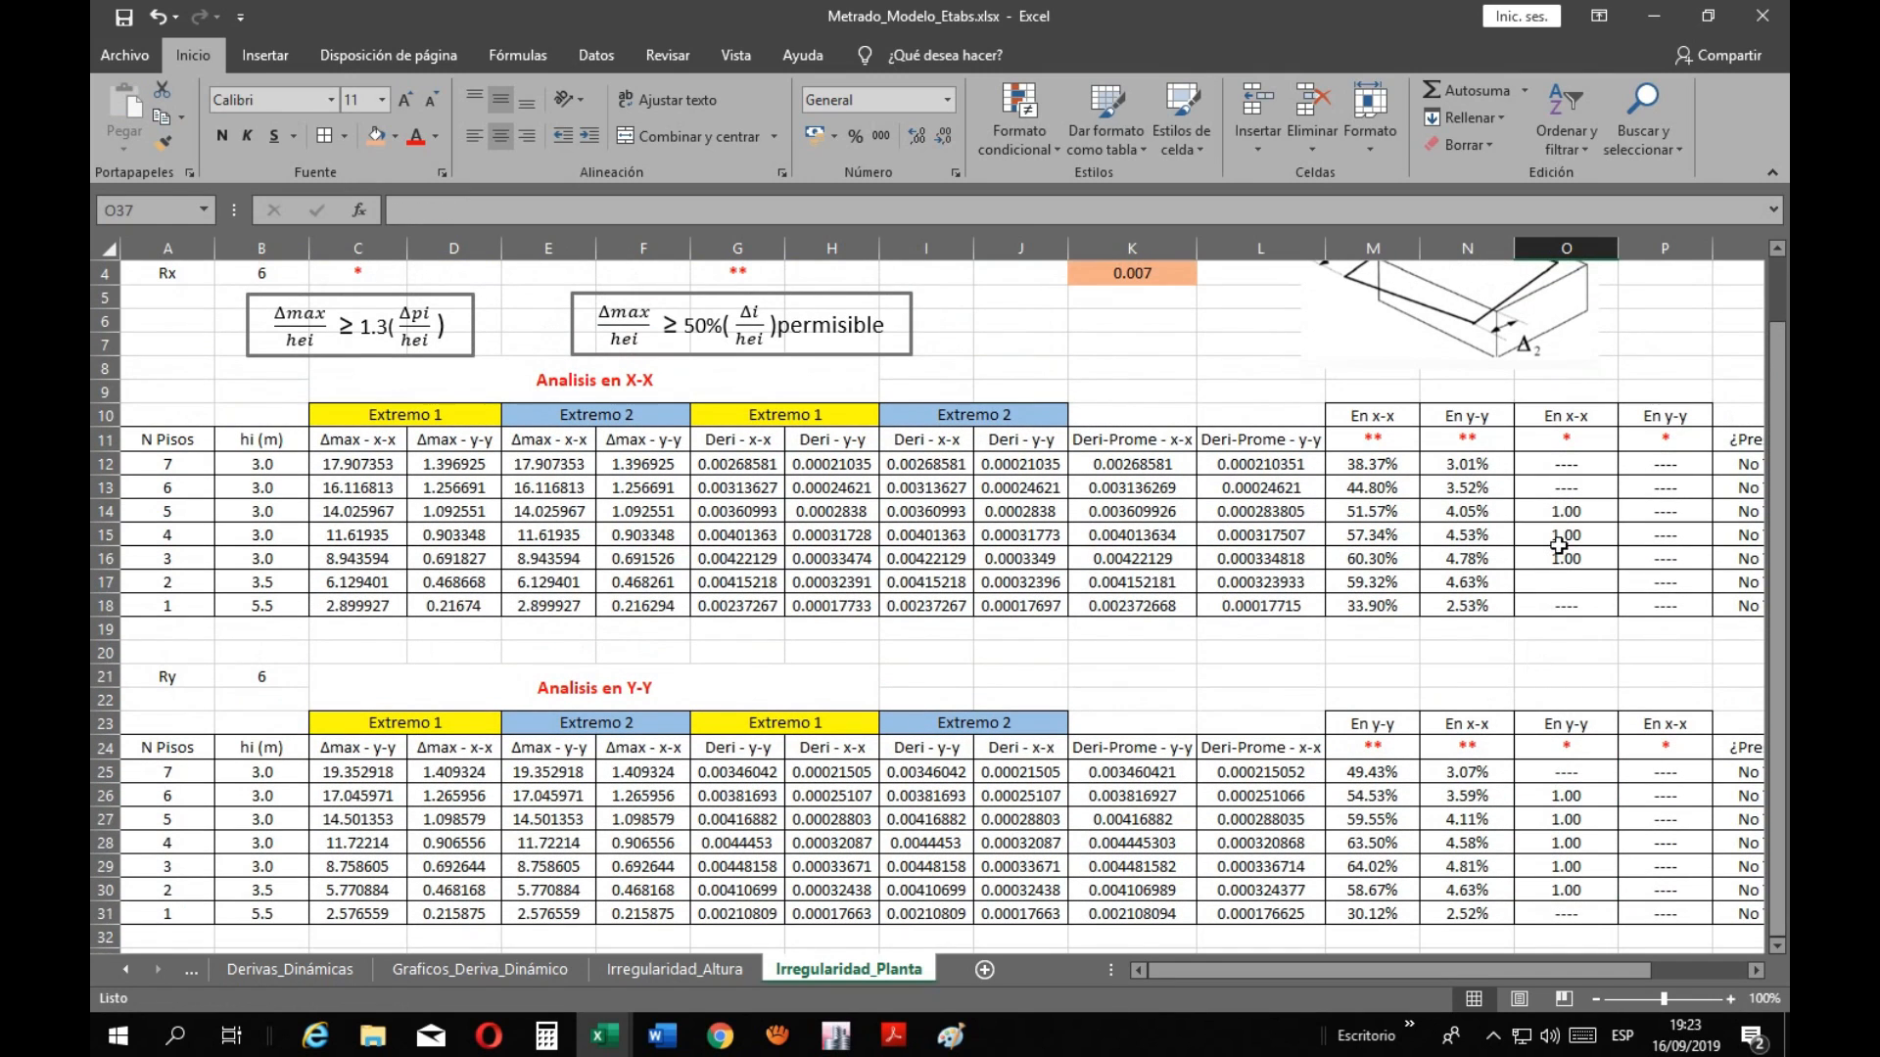
scroll(1557, 558, "down", 1)
scroll(1554, 566, "up", 1)
left_click(325, 971)
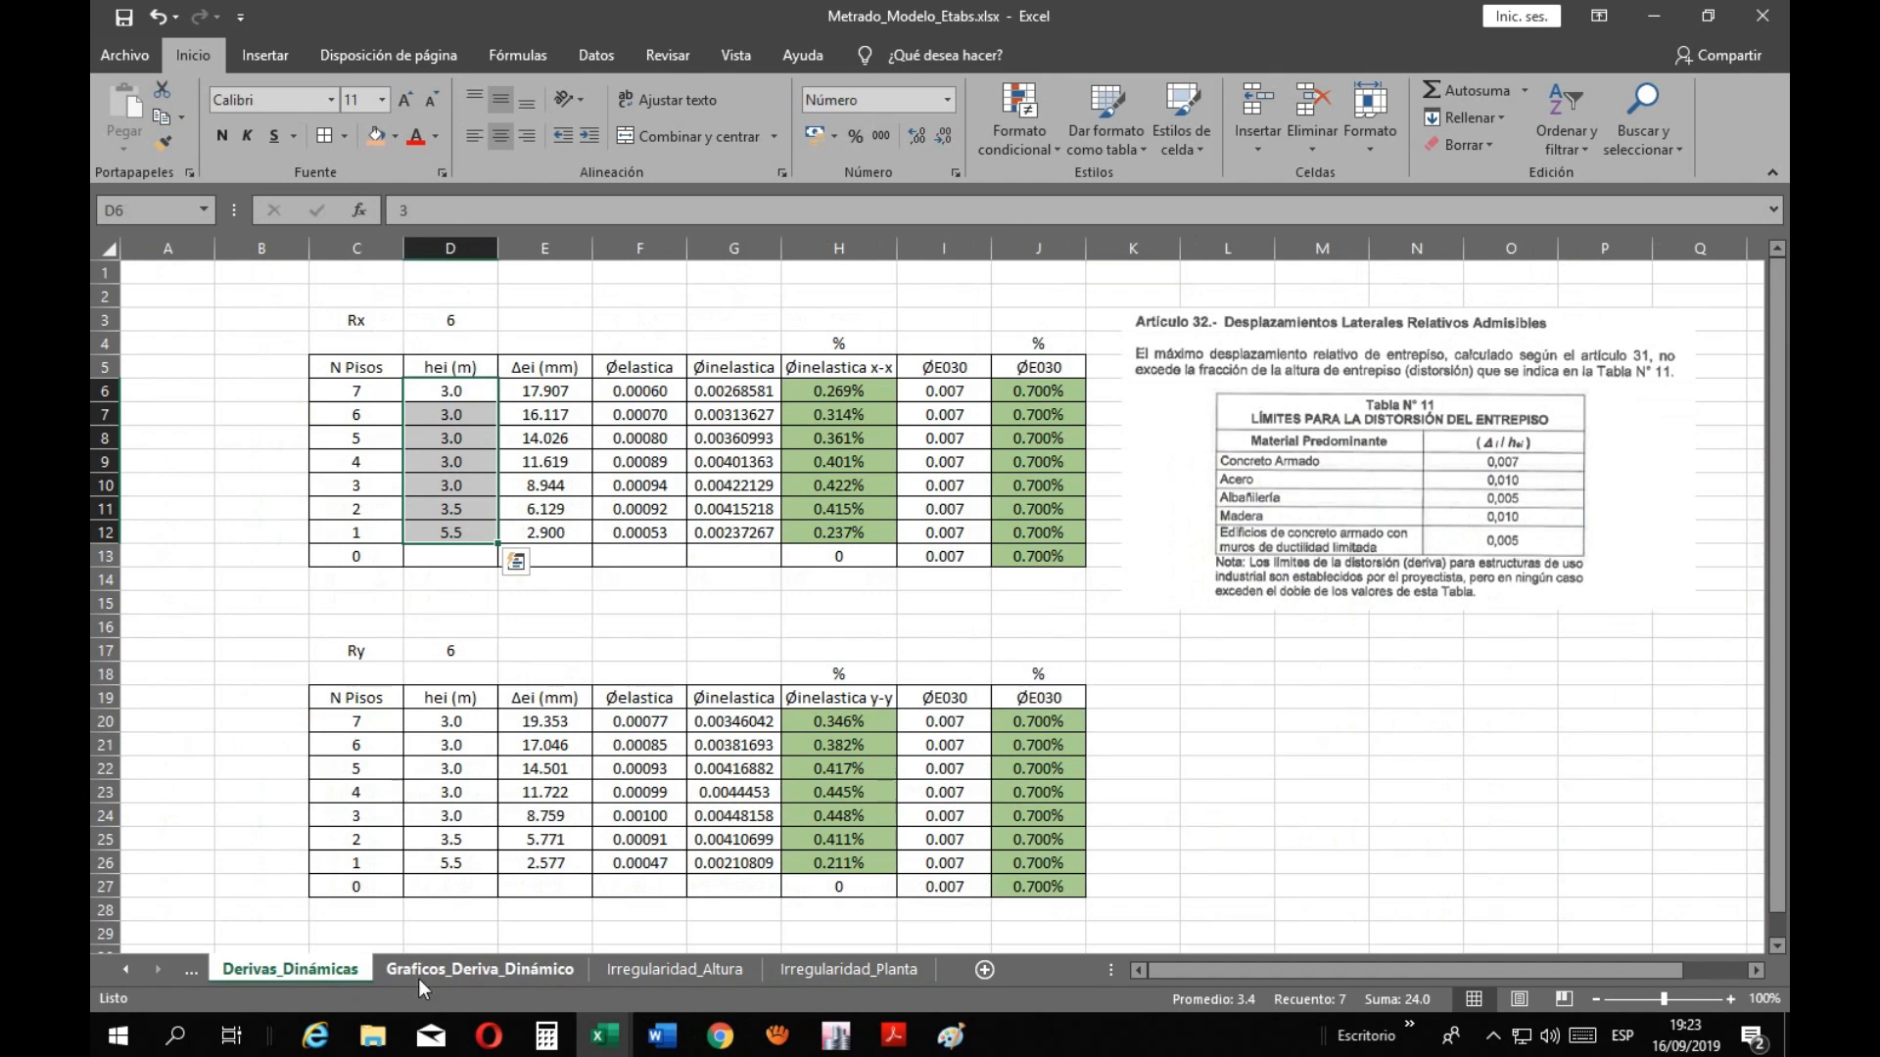
left_click(460, 969)
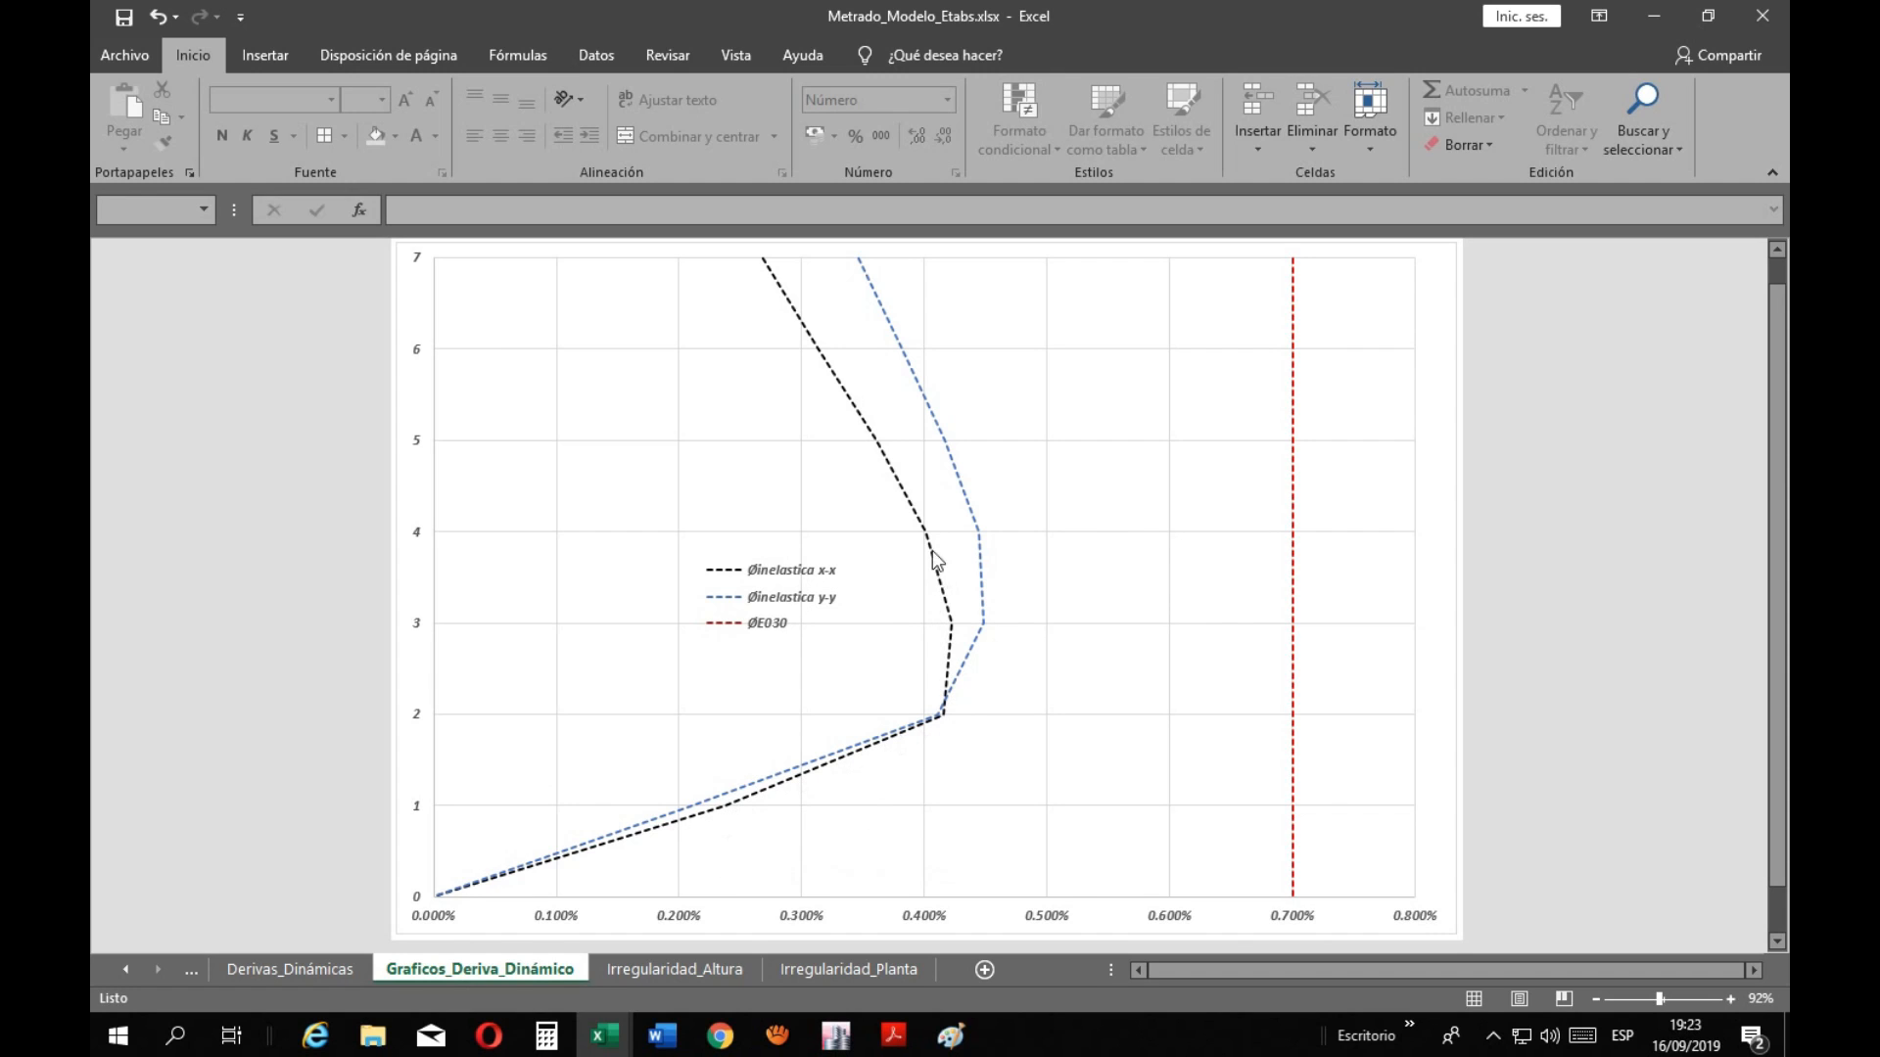
mouse_move(925, 530)
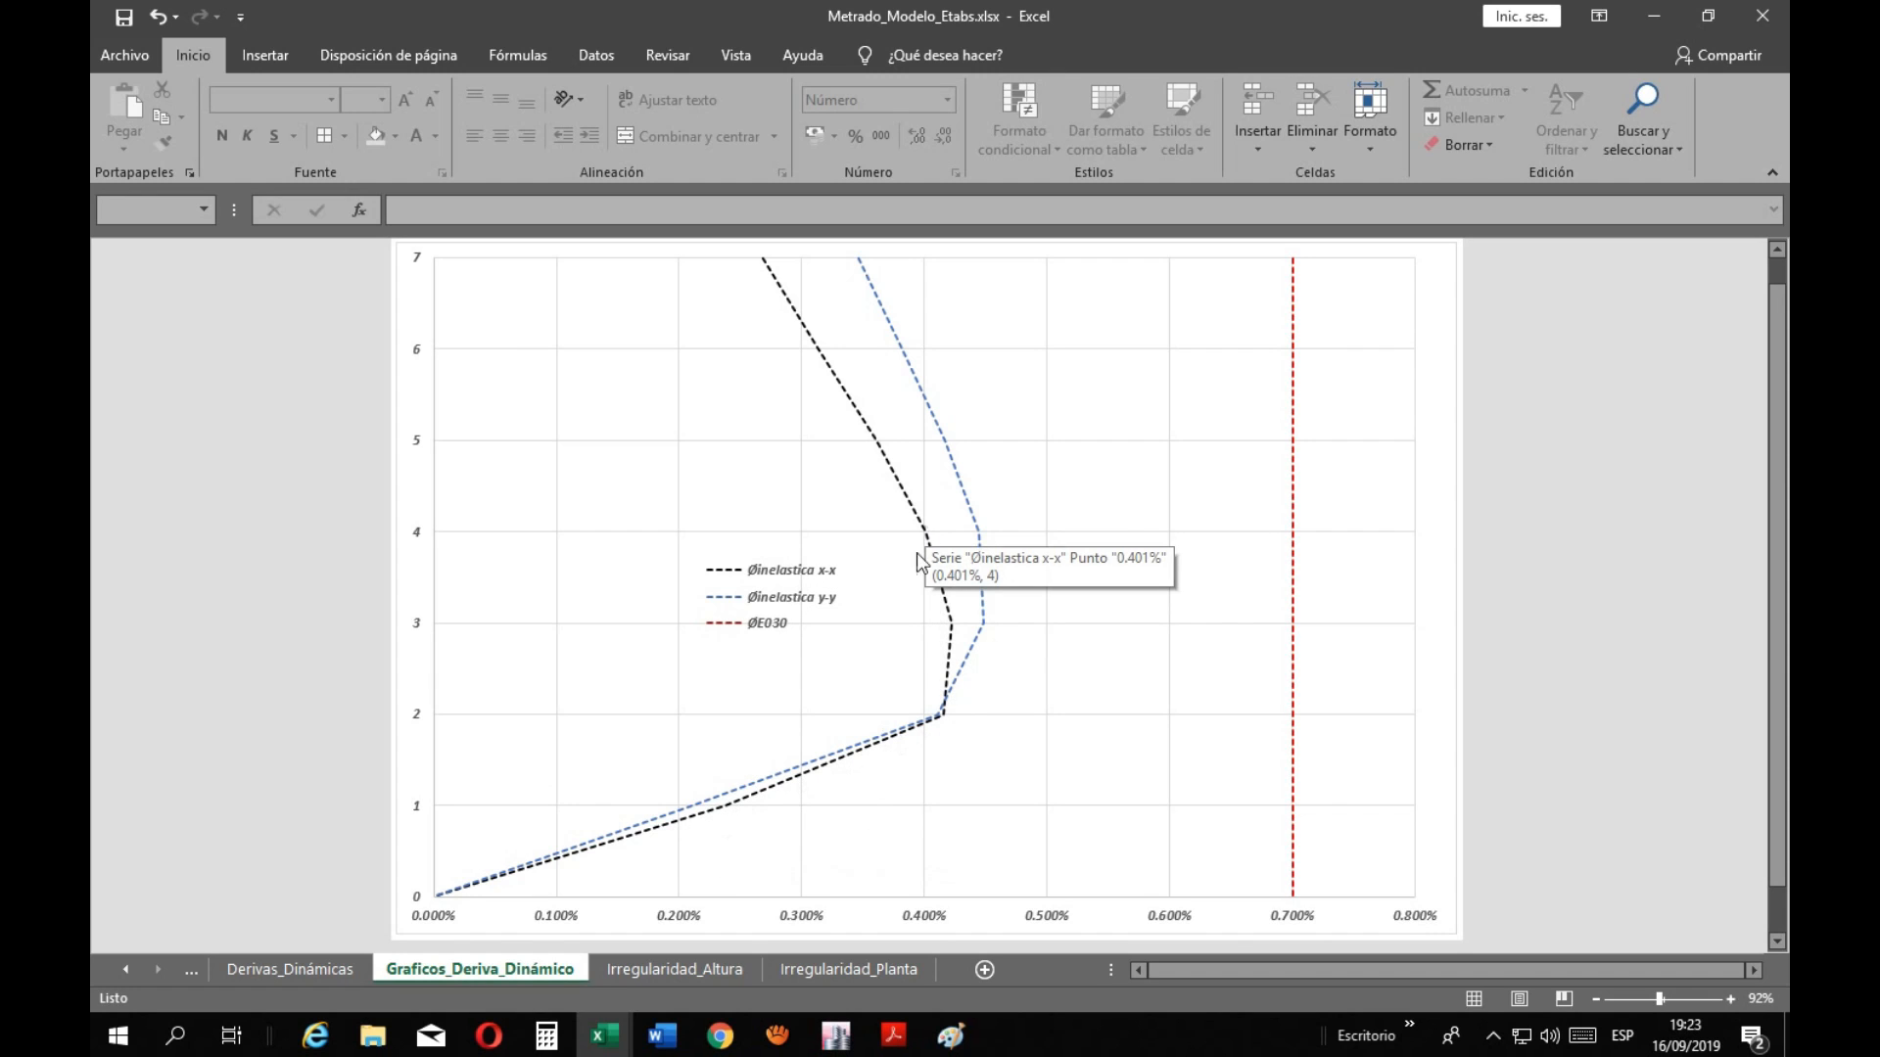
In Irregularidad_Planta, copy the drift ratio formula from O16 into O17 for floor 2 of the X-X table
left_click(812, 971)
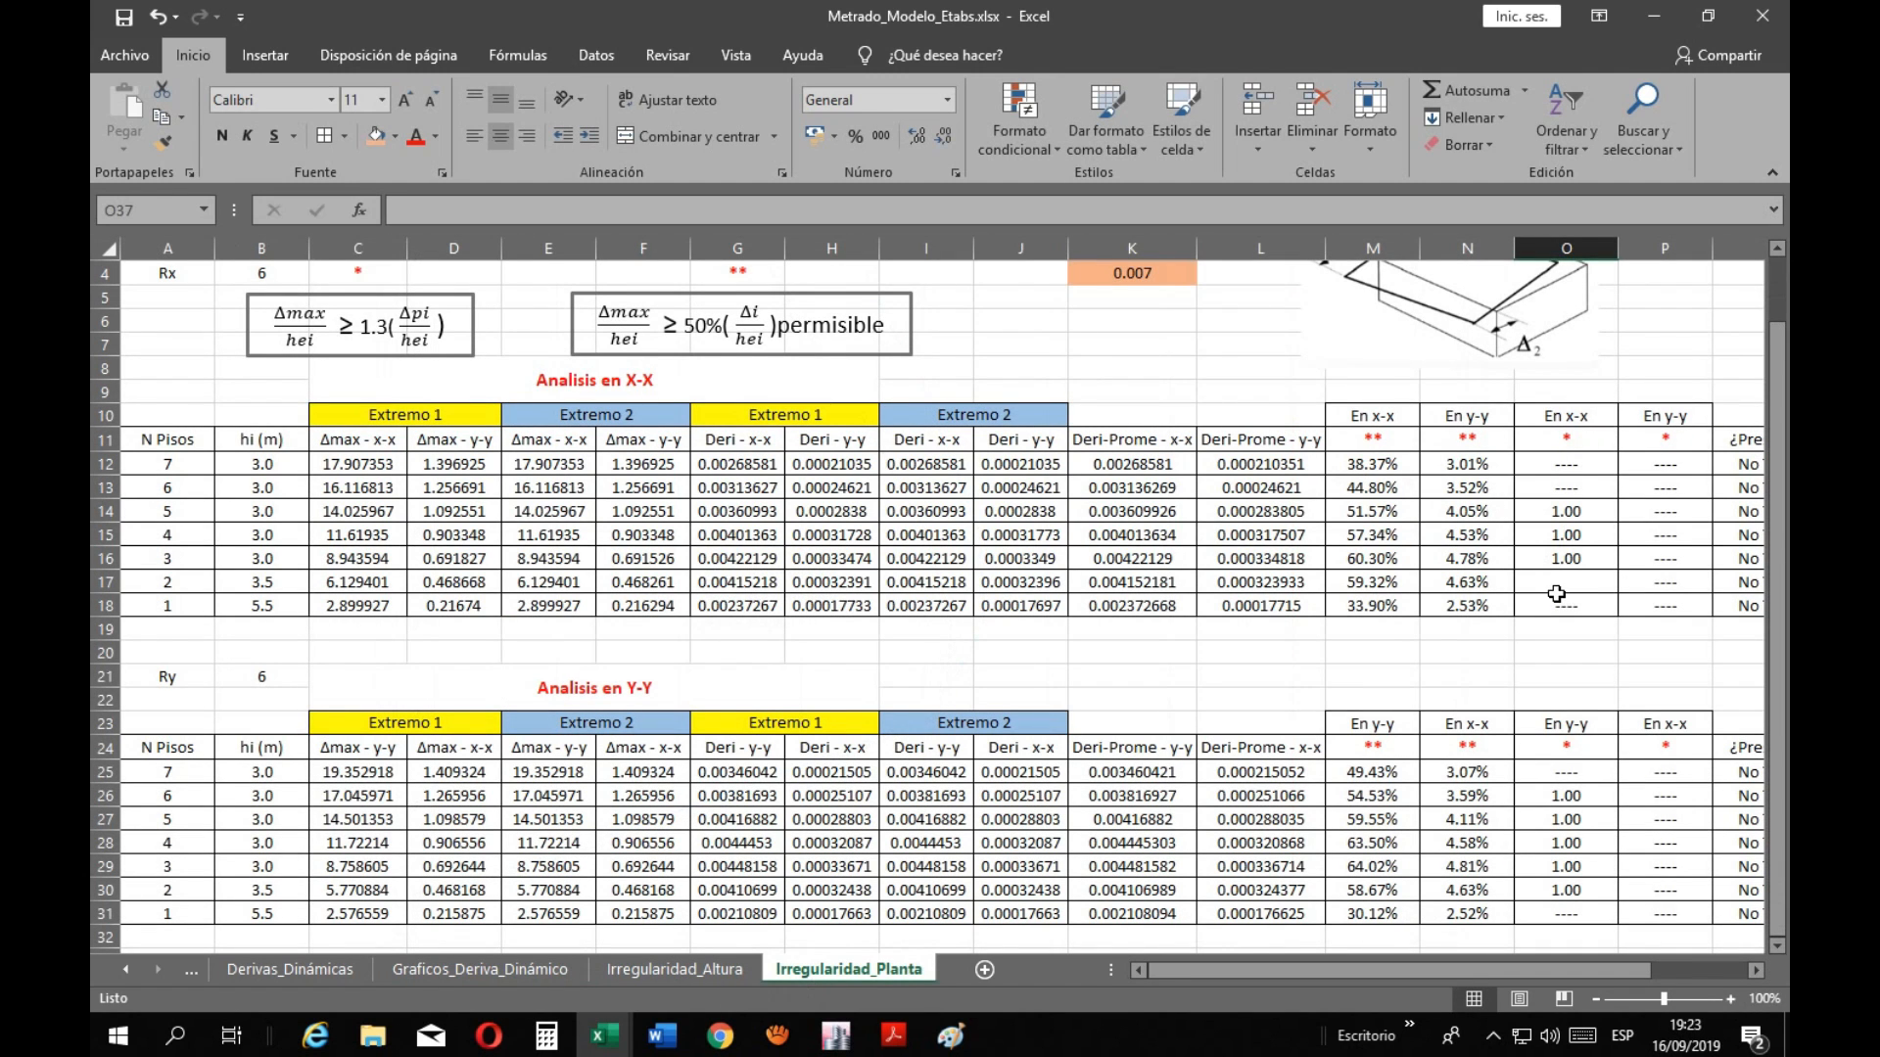
left_click(1398, 584)
left_click(1557, 579)
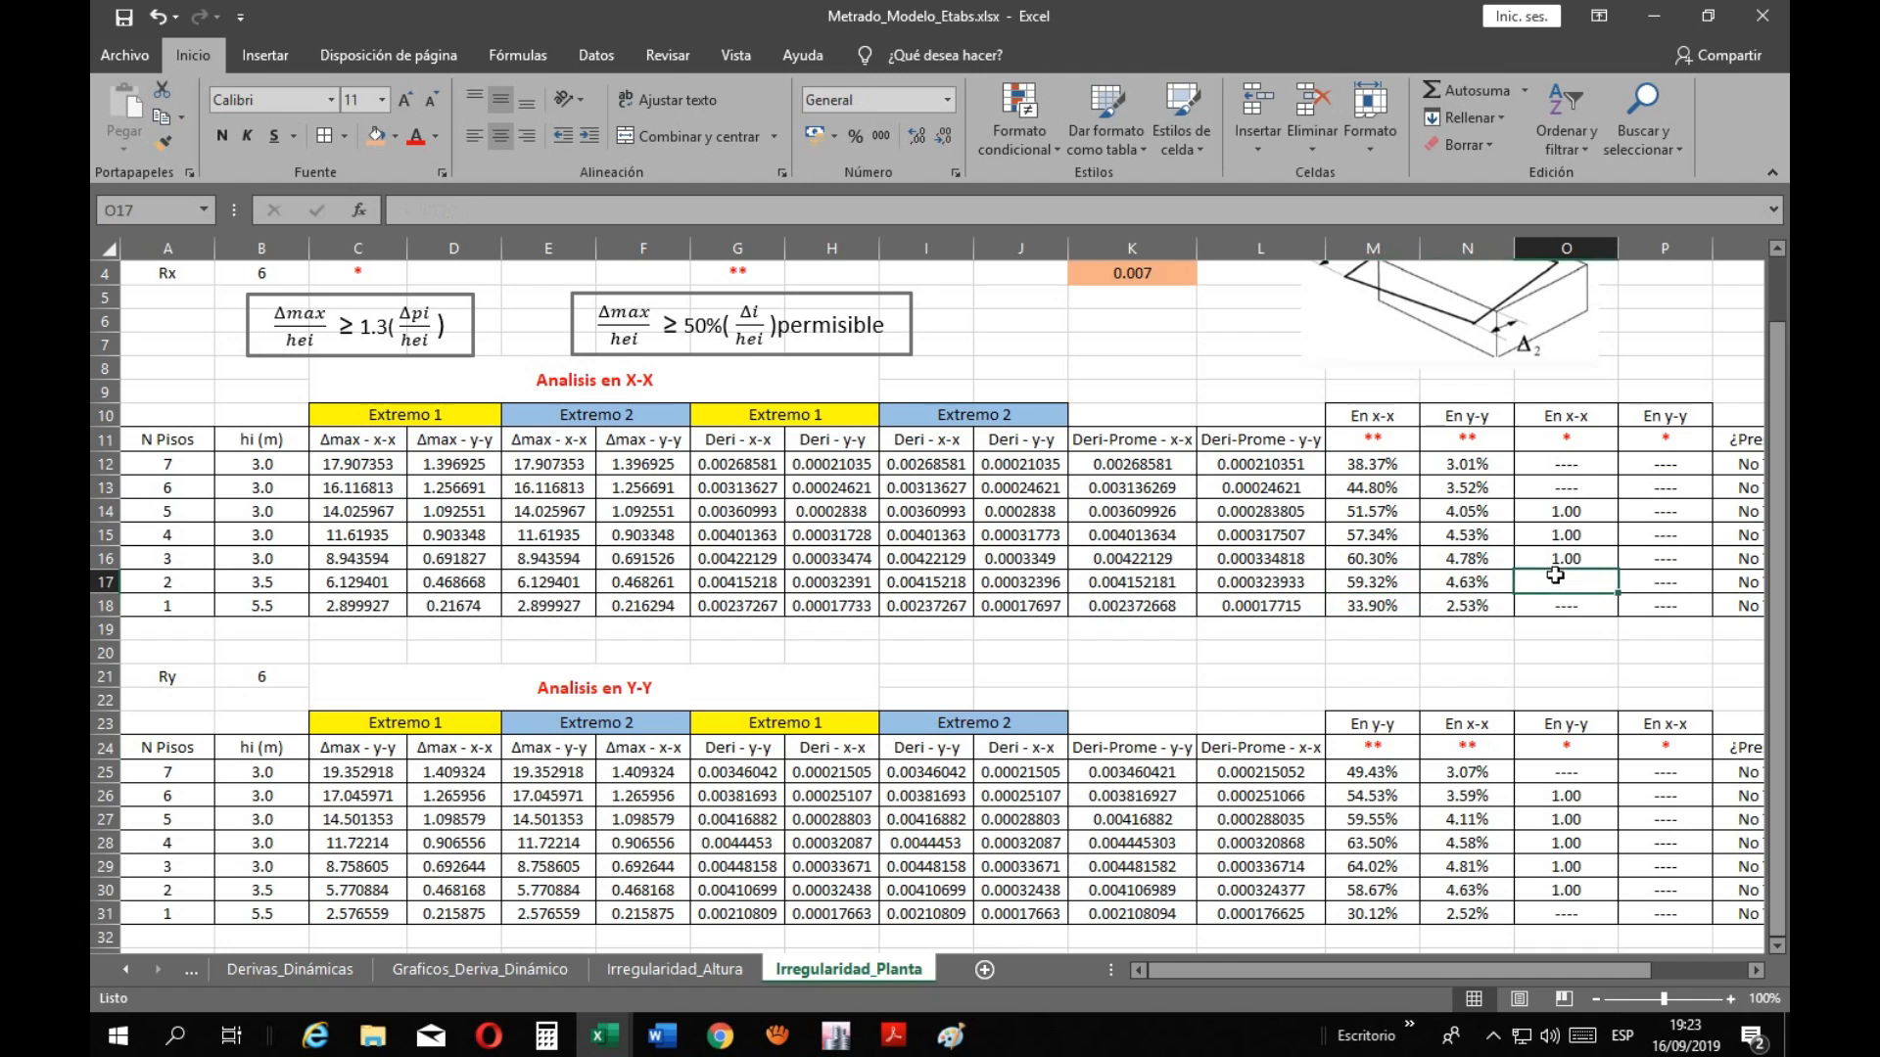
left_click(1563, 559)
key("ctrl+c")
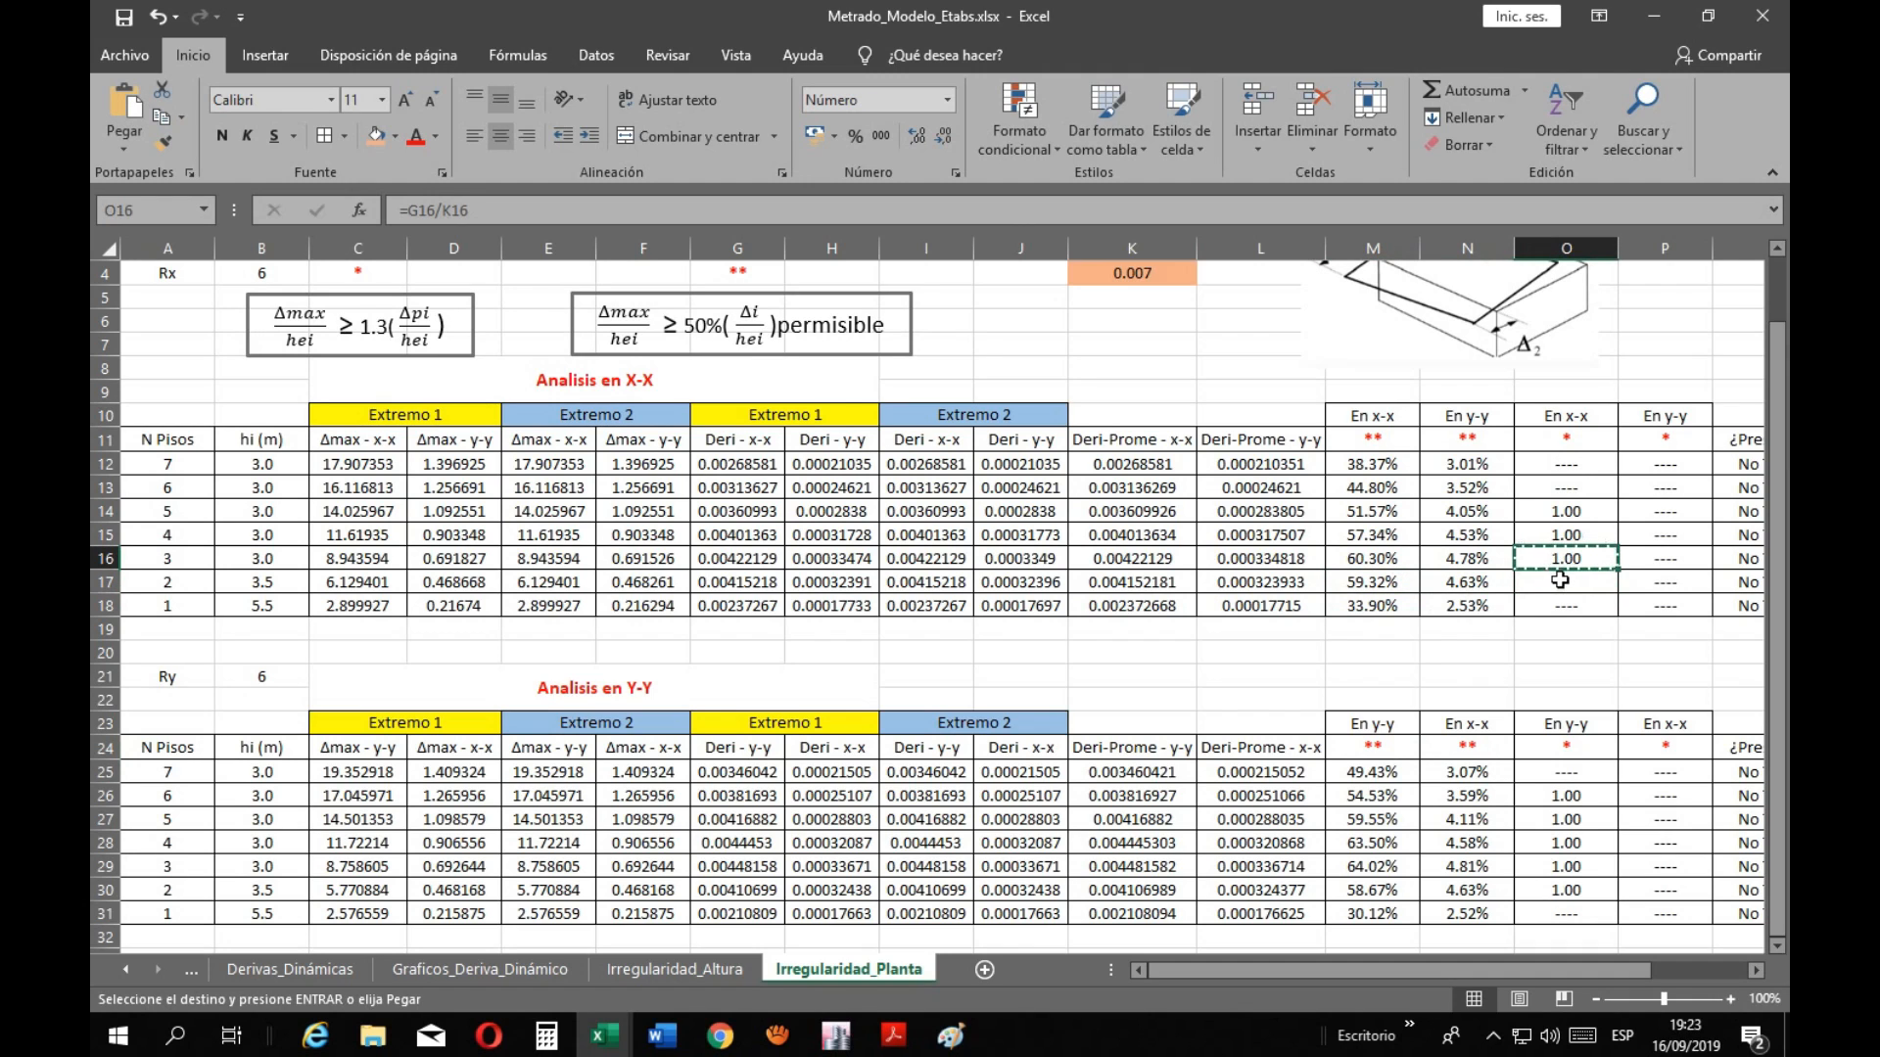
left_click(1562, 581)
key("ctrl+v")
key("Escape")
left_click(1549, 656)
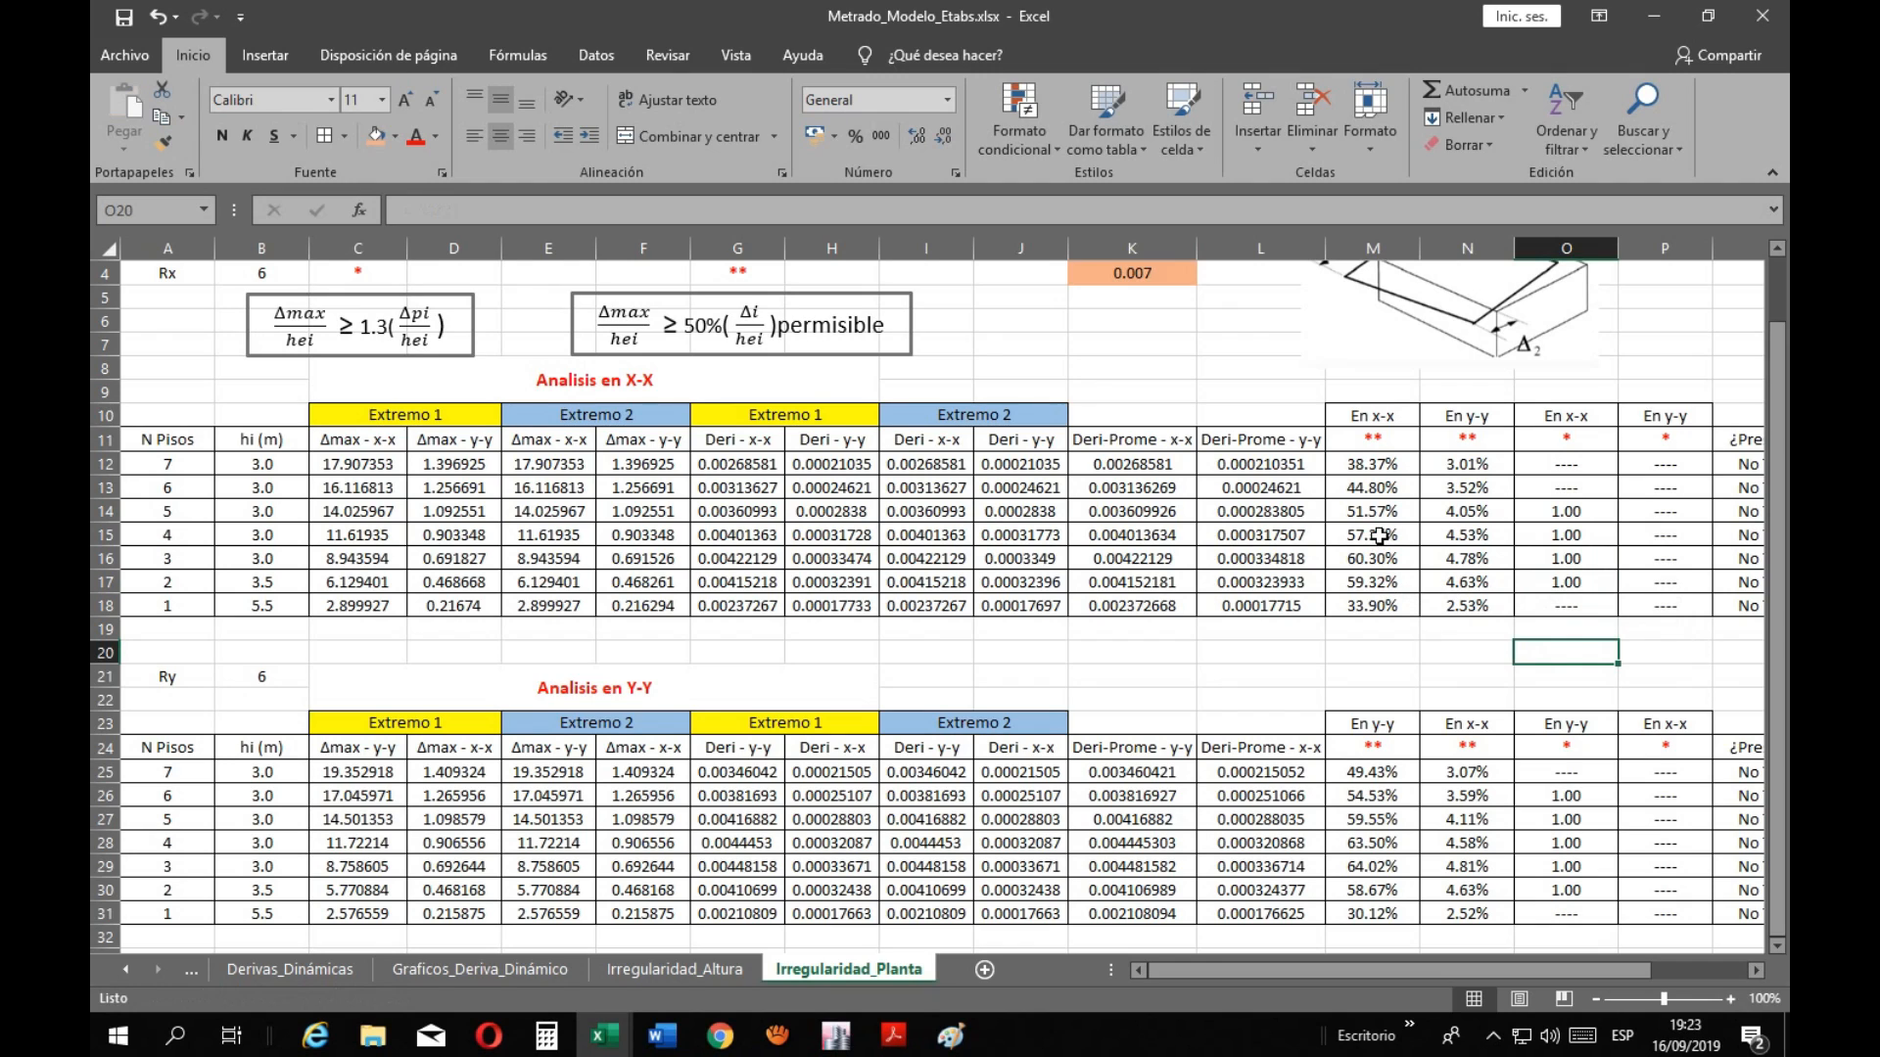
Inspect the floor 4 and 5 points of the Øinelastica y-y curve in the Graficos_Deriva_Dinámico chart
mouse_move(607, 1034)
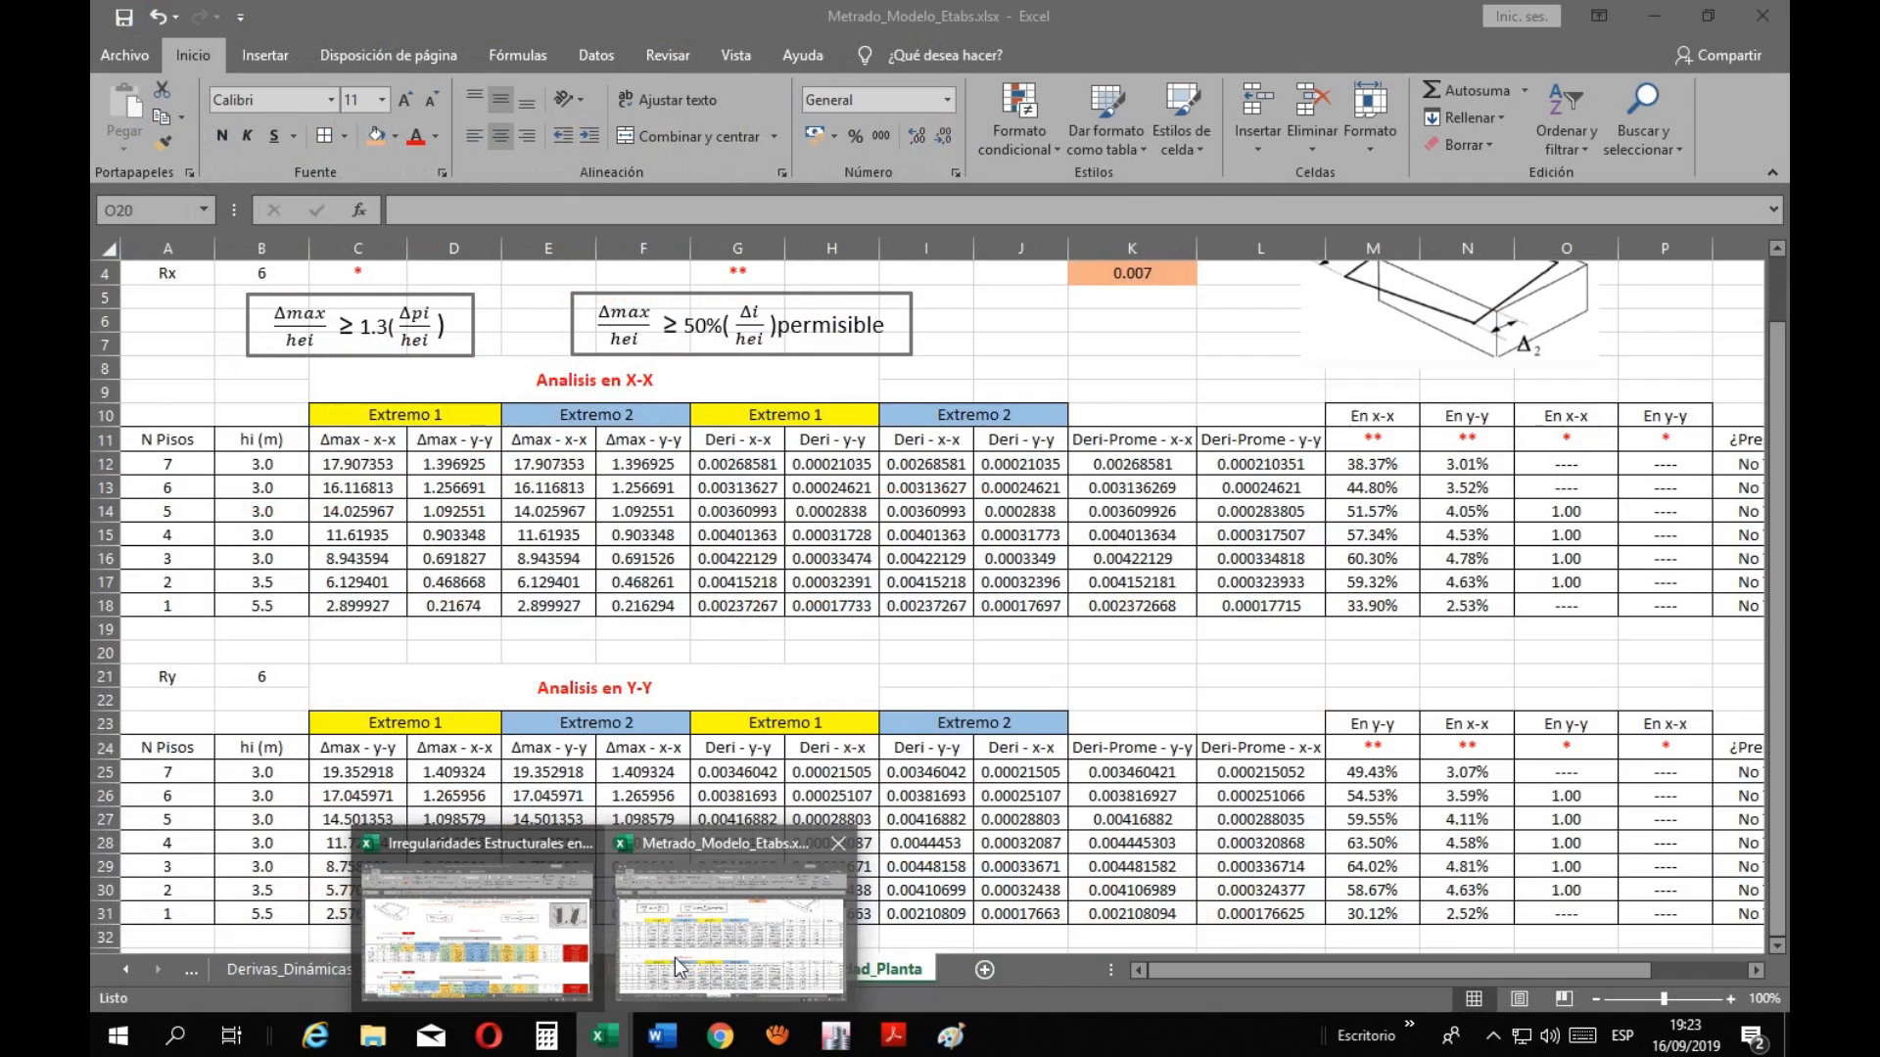
left_click(674, 964)
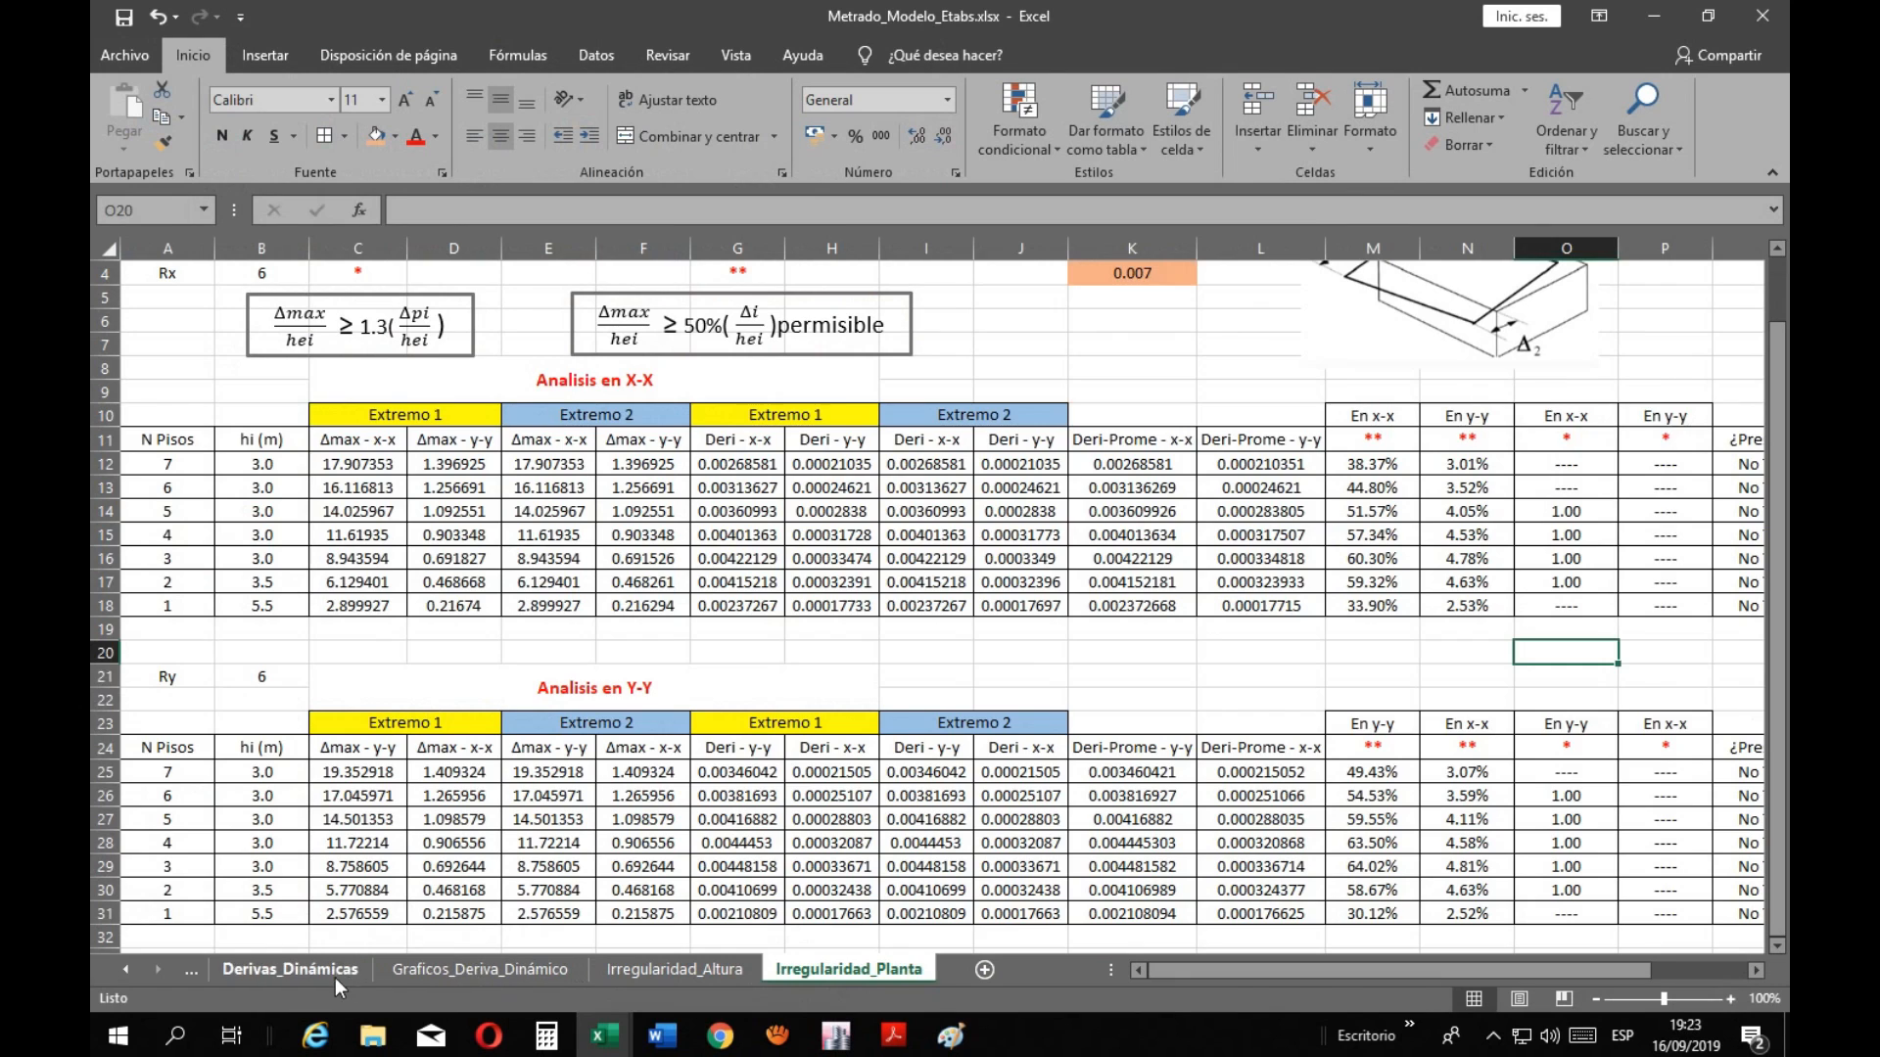
left_click(335, 969)
left_click(516, 971)
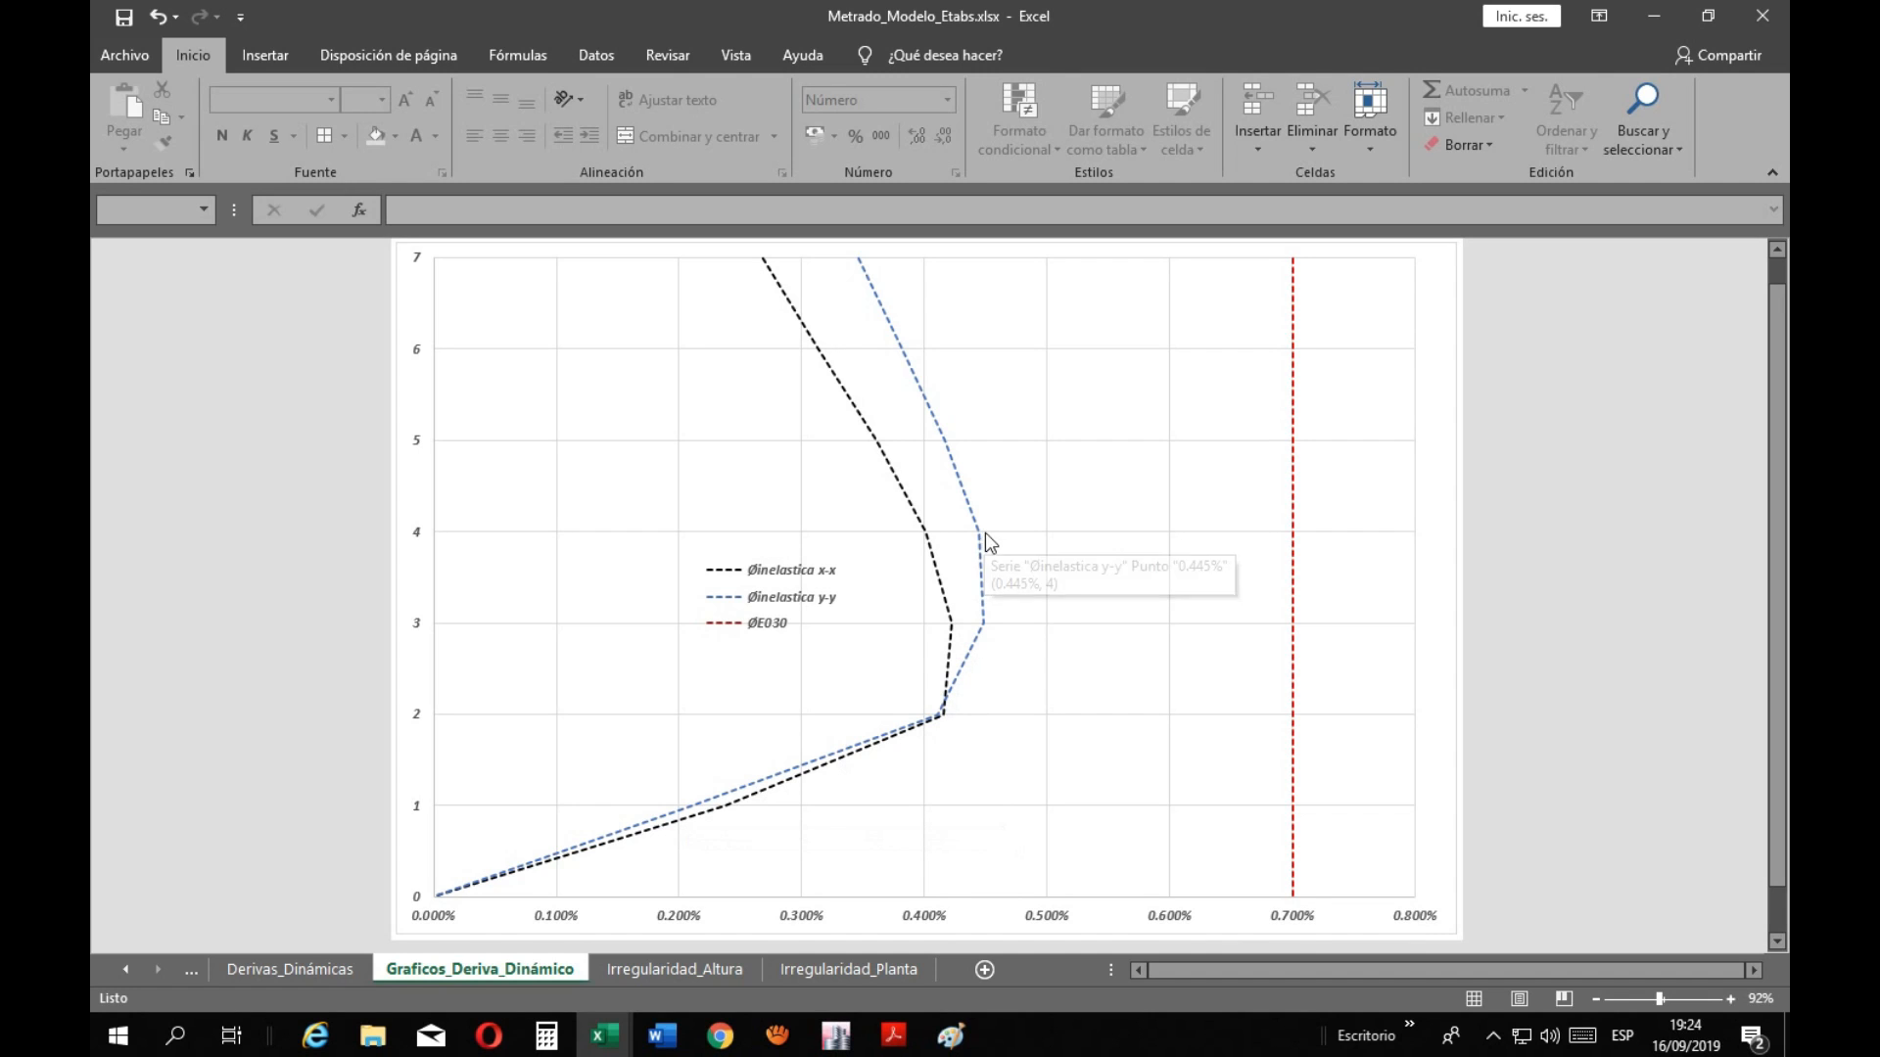
mouse_move(955, 443)
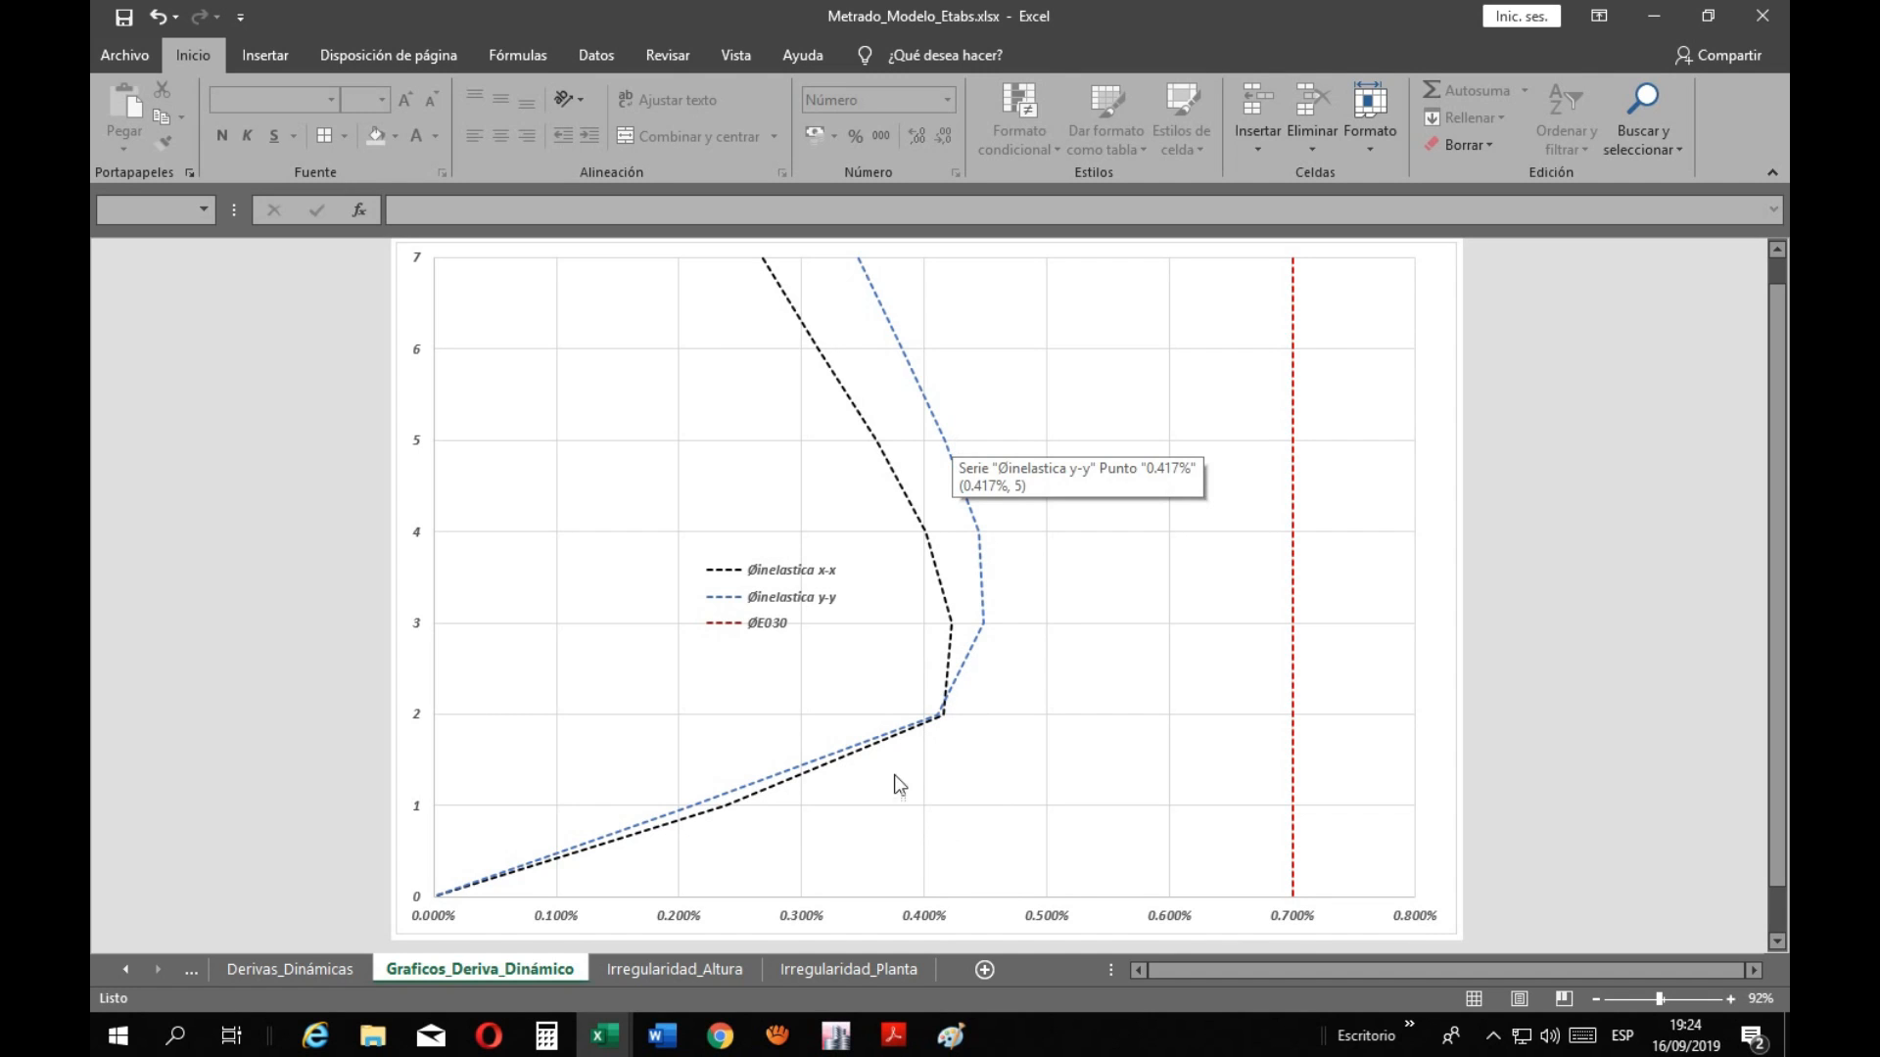
left_click(604, 1036)
left_click(734, 989)
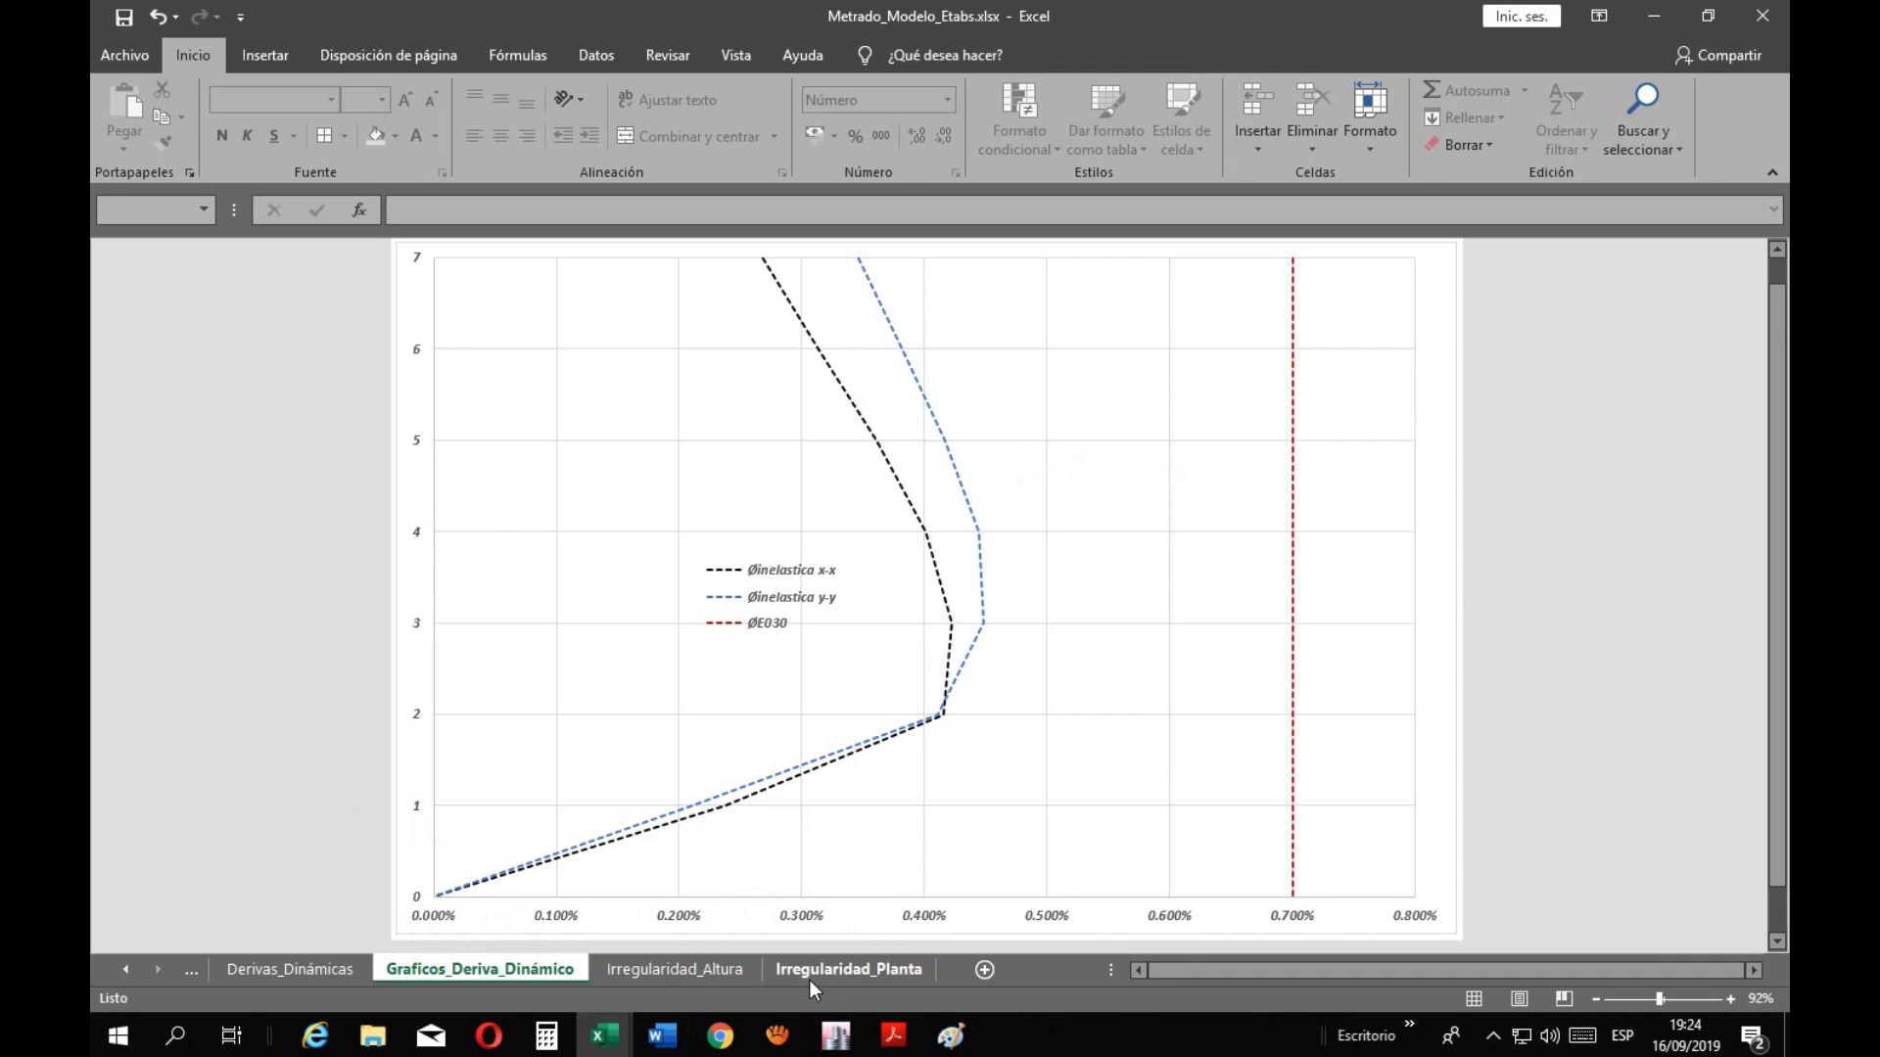
Review the Y-Y drift ratio formulas from O30 up to O26 and the permissible drift limit in K4 of Irregularidad_Planta
left_click(809, 978)
left_click(1560, 892)
left_click(1560, 868)
left_click(1560, 844)
left_click(1558, 821)
left_click(1557, 800)
left_click_drag(1329, 972, 1382, 969)
scroll(1364, 813, "down", 1)
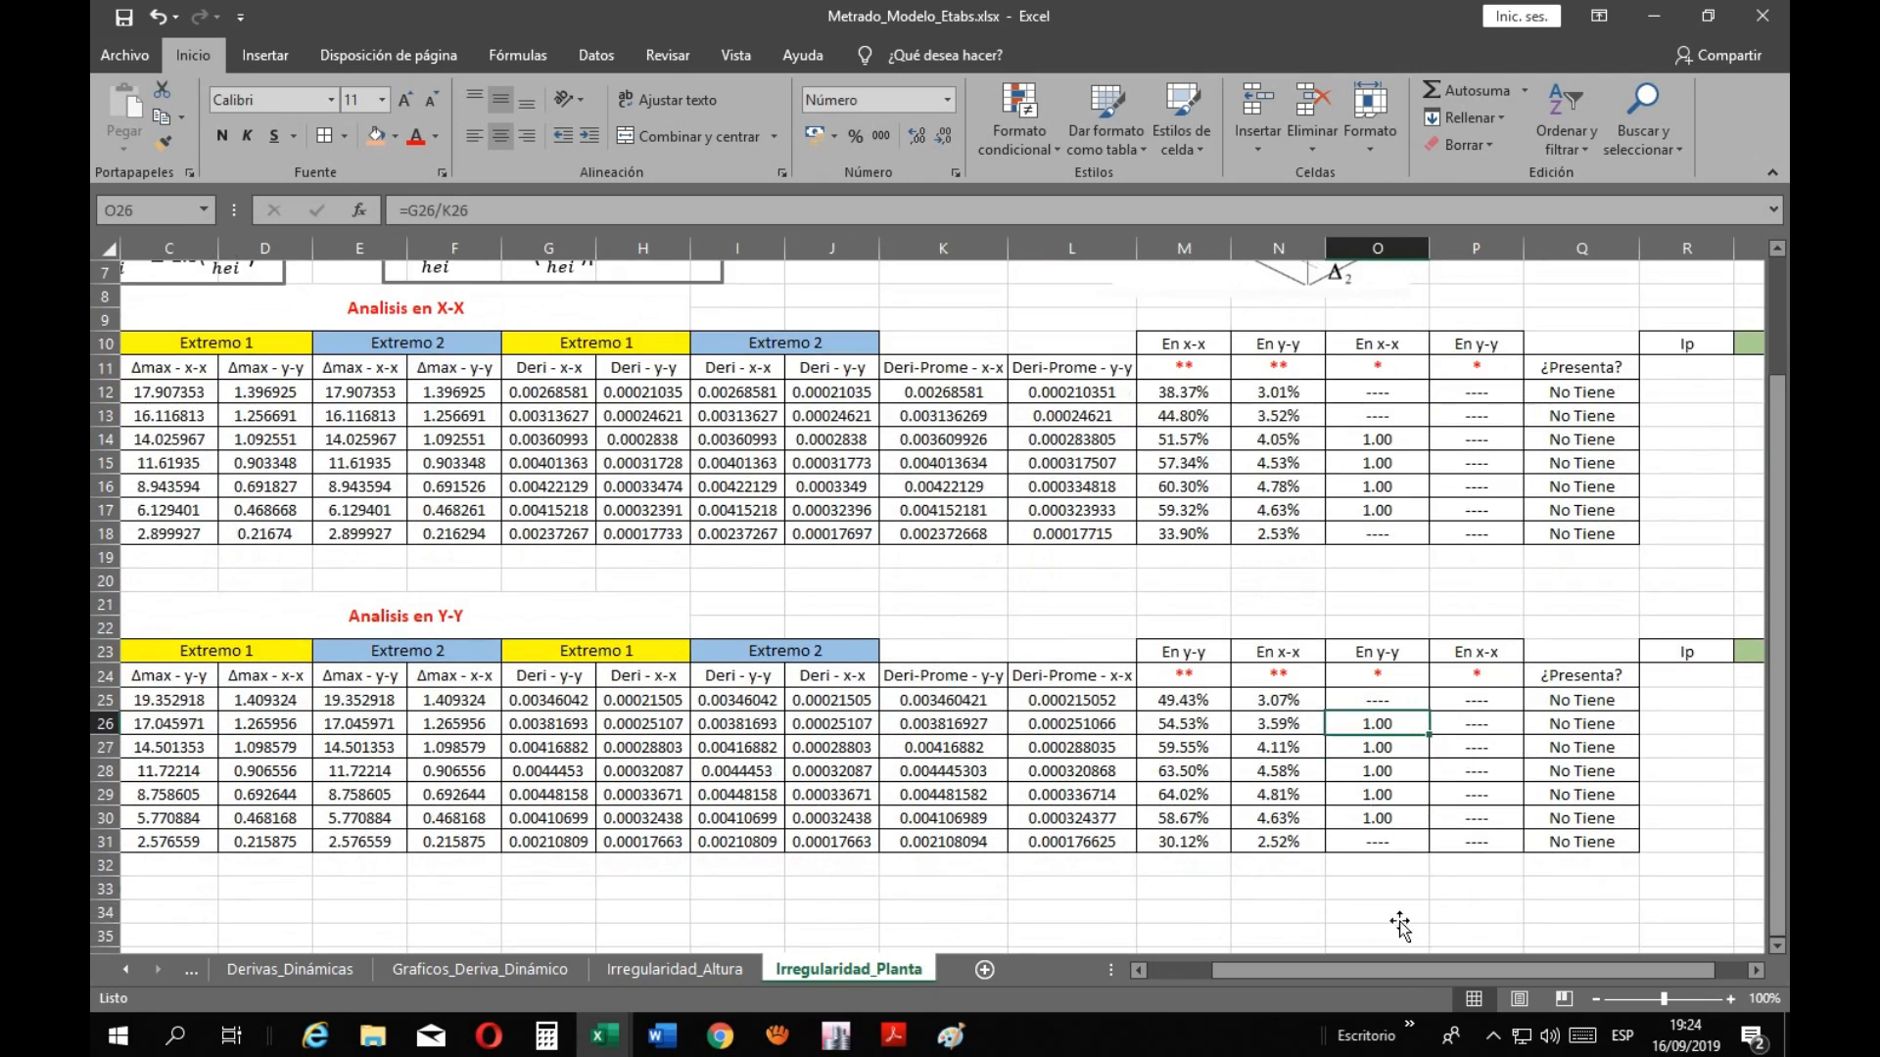
left_click(1400, 920)
scroll(1389, 910, "up", 2)
left_click(984, 347)
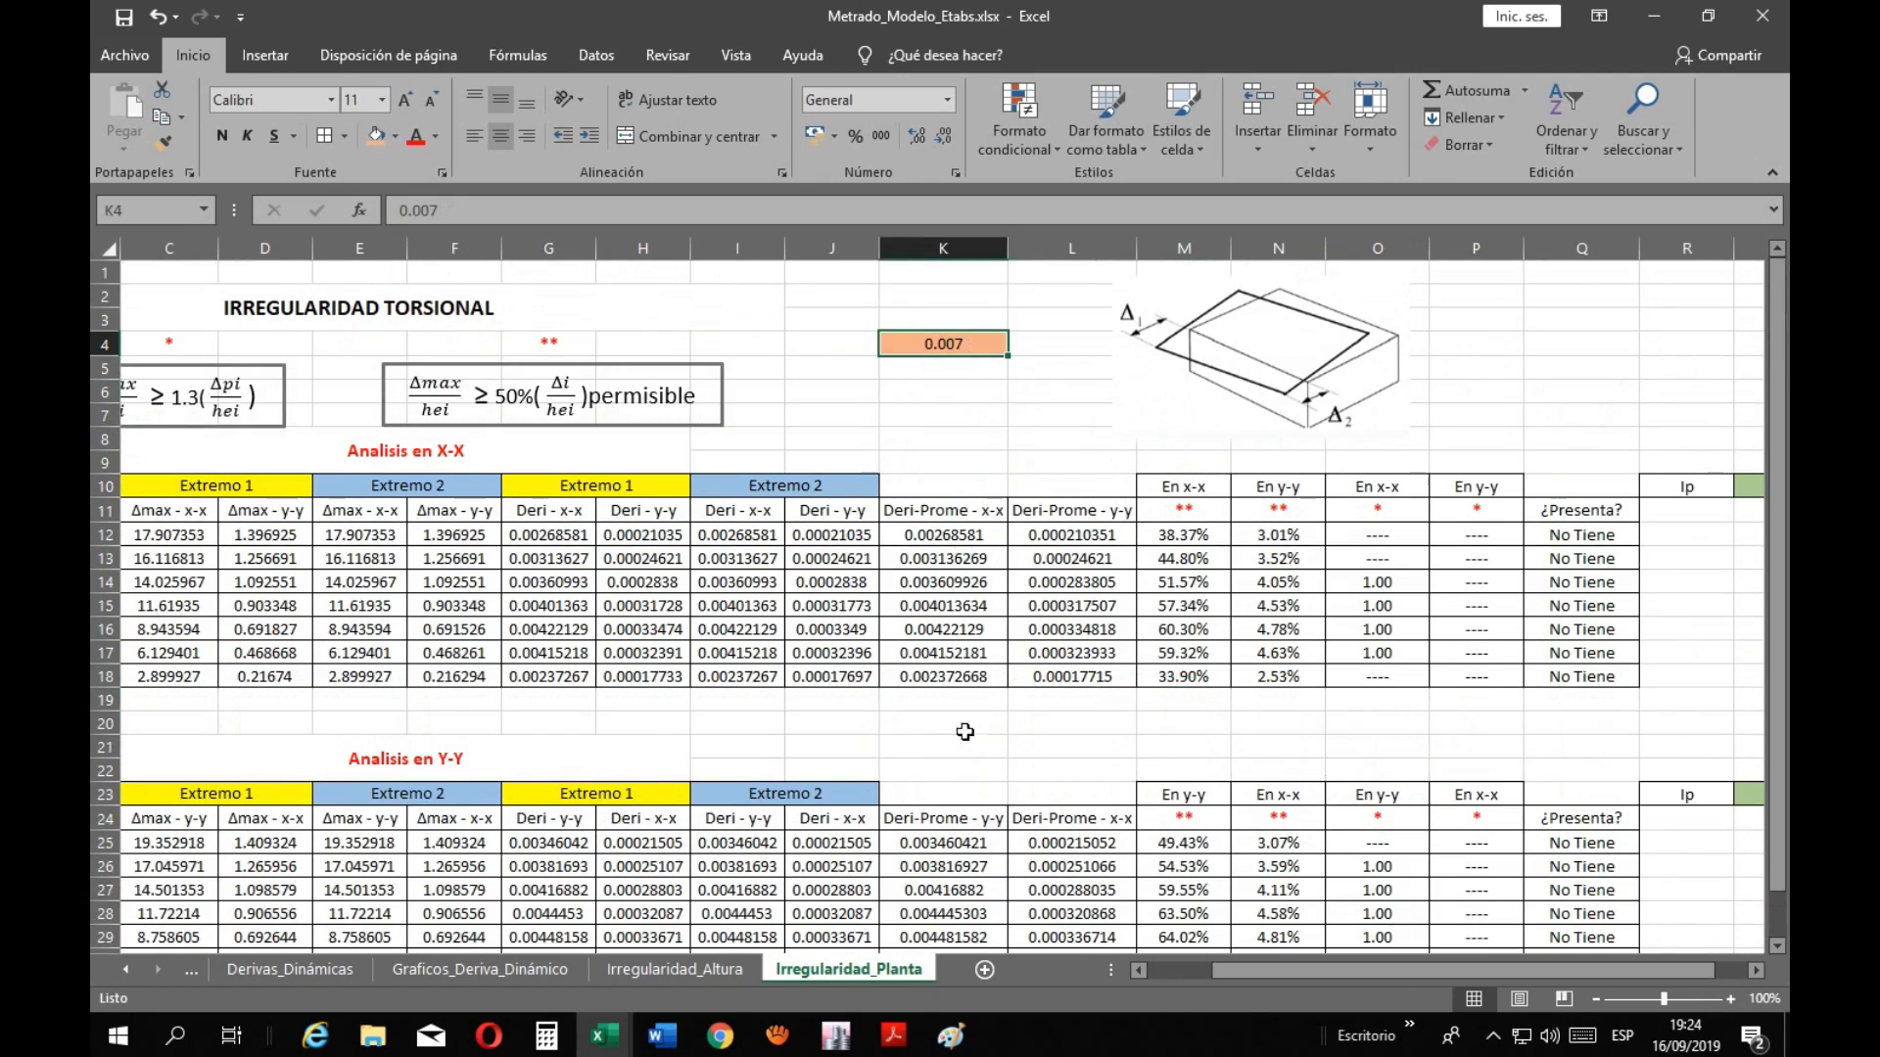
Check the Ip irregularity factors in S23 for the Y-Y analysis and S10 for the X-X analysis
left_click_drag(1344, 970, 969, 891)
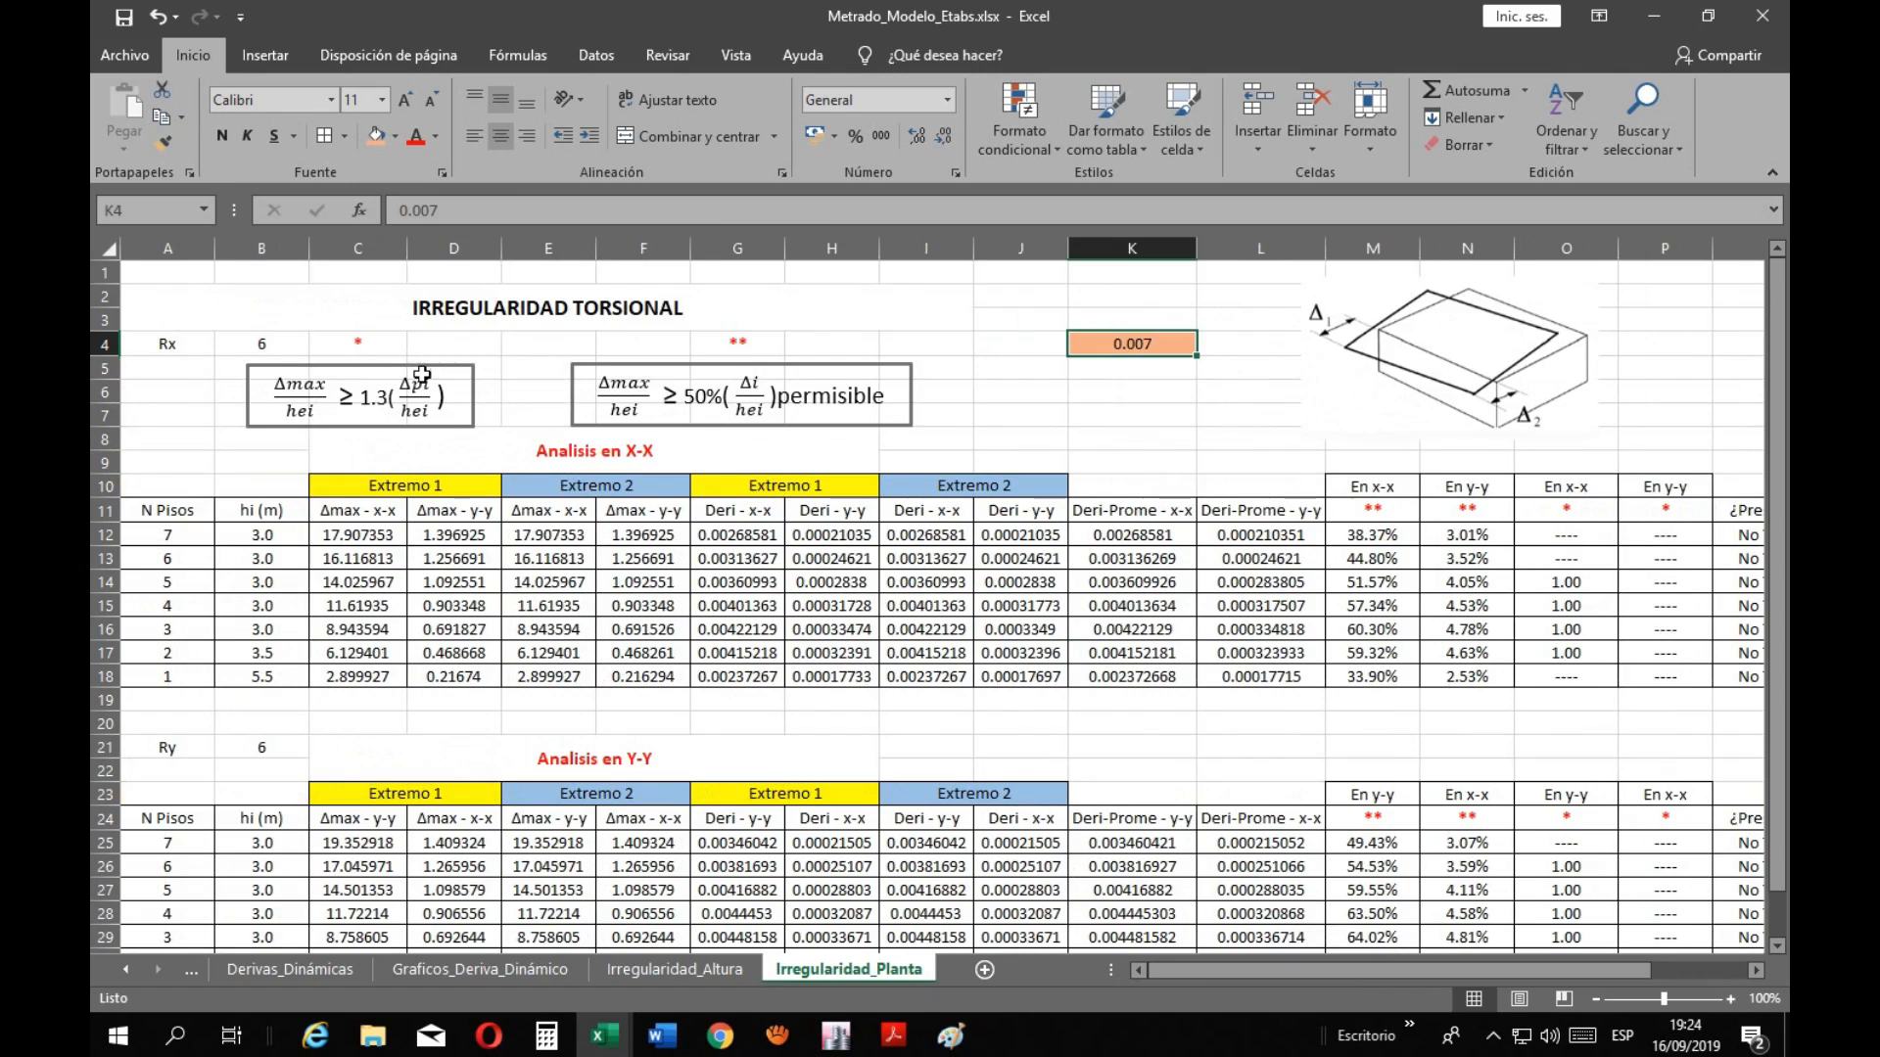
scroll(702, 688, "down", 4)
scroll(1077, 832, "up", 1)
left_click_drag(1377, 971, 1473, 970)
scroll(1586, 874, "up", 3)
left_click(1654, 790)
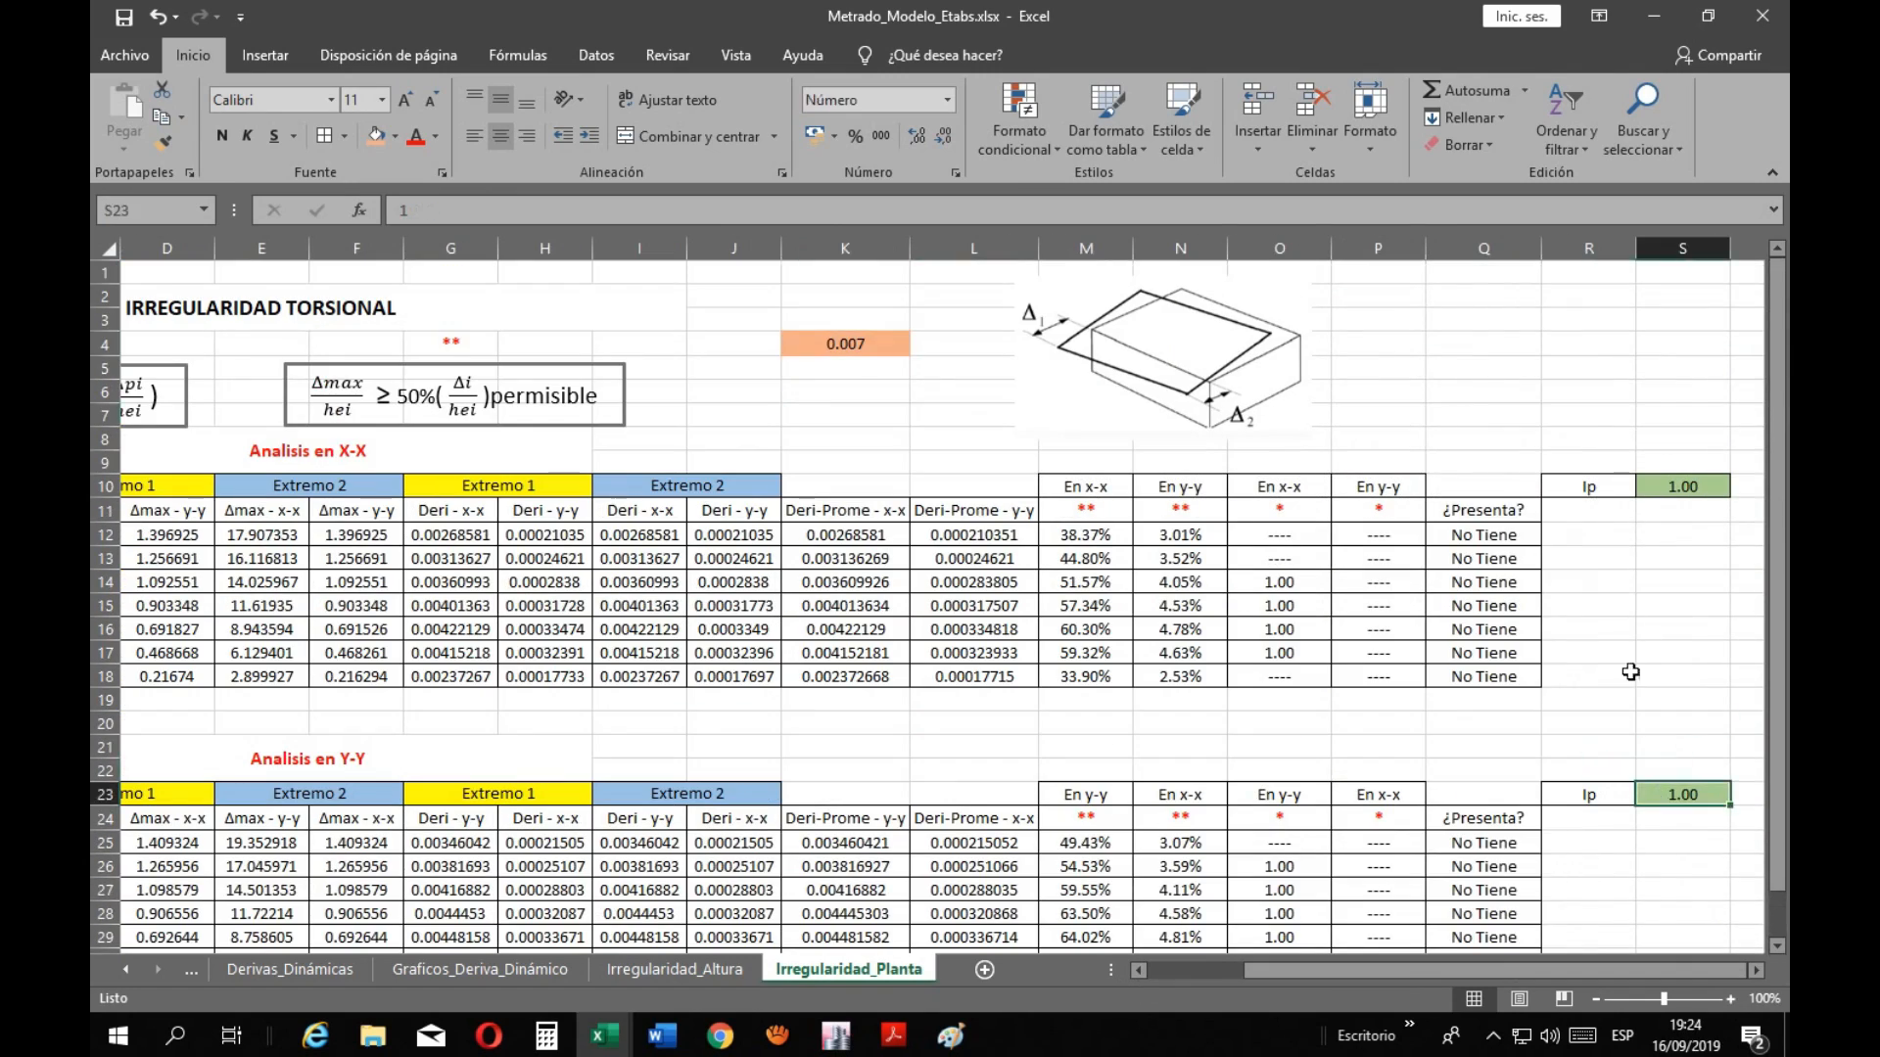
left_click(1682, 487)
scroll(881, 710, "down", 4)
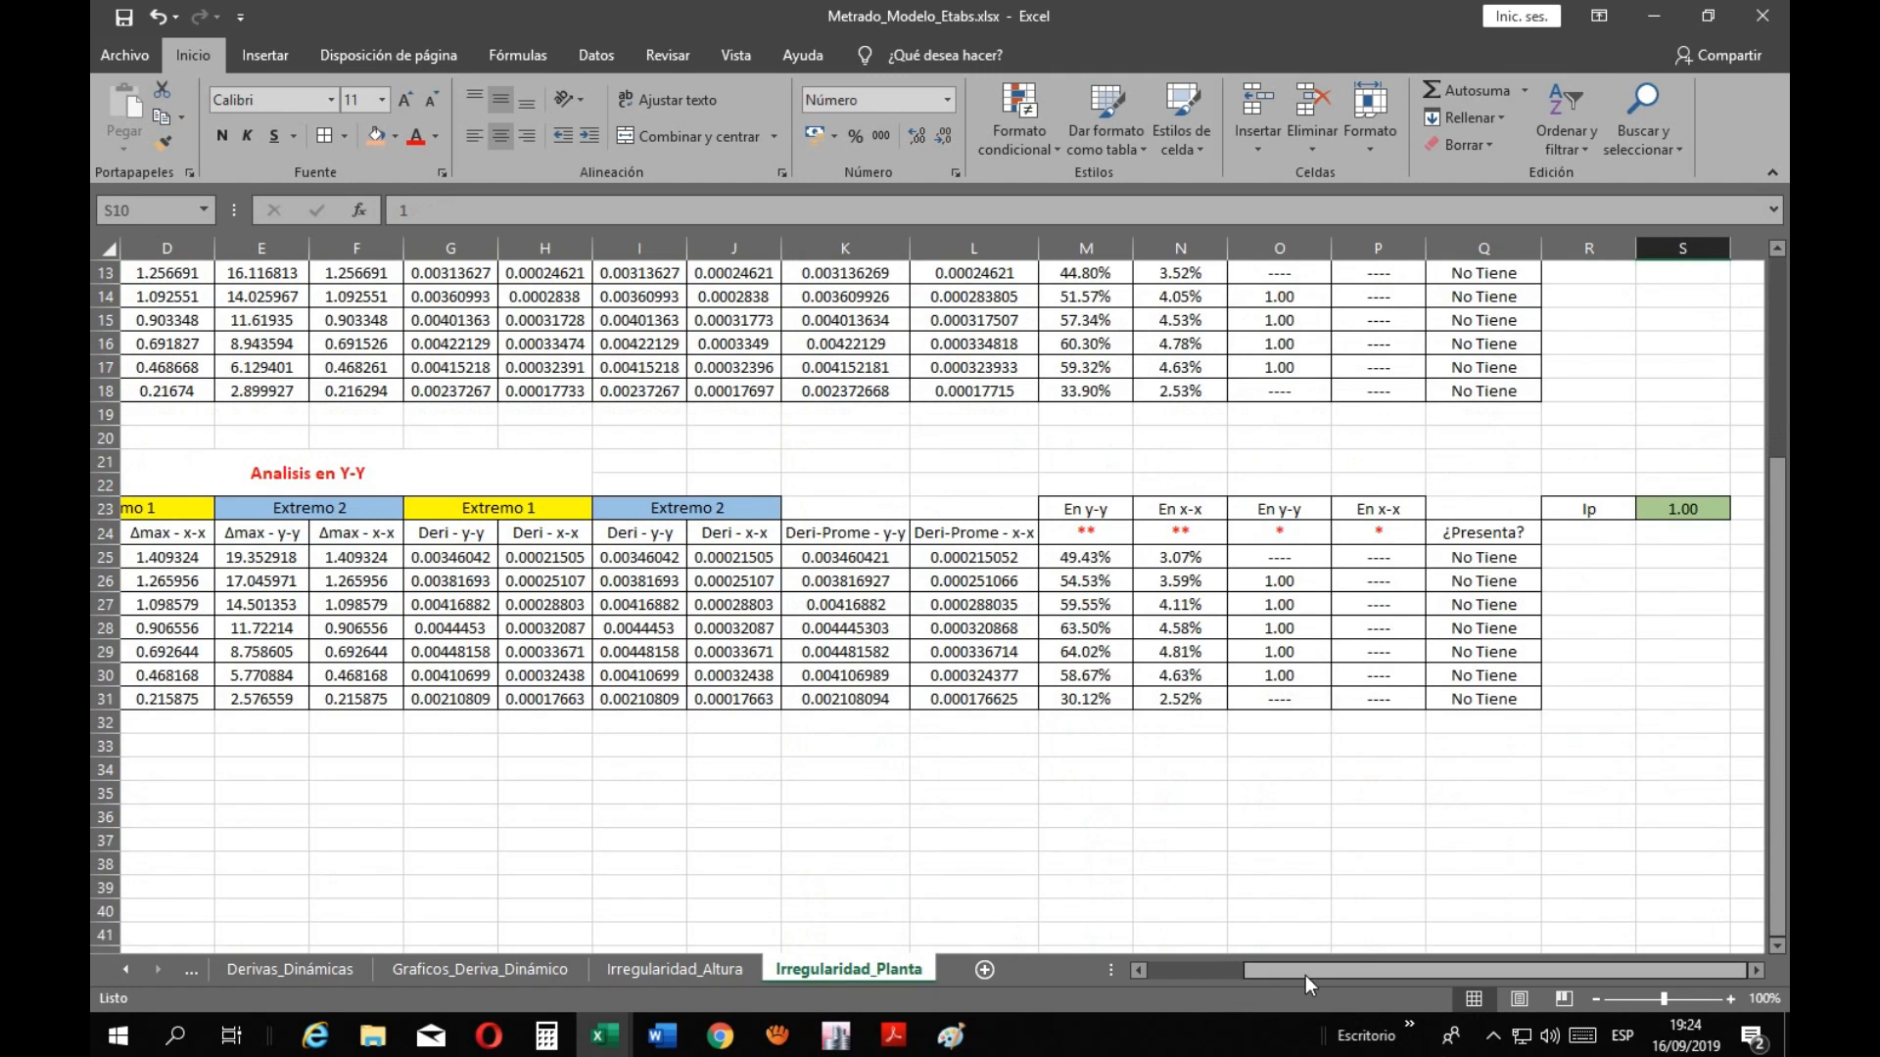
left_click_drag(1306, 976, 1074, 968)
scroll(566, 695, "up", 4)
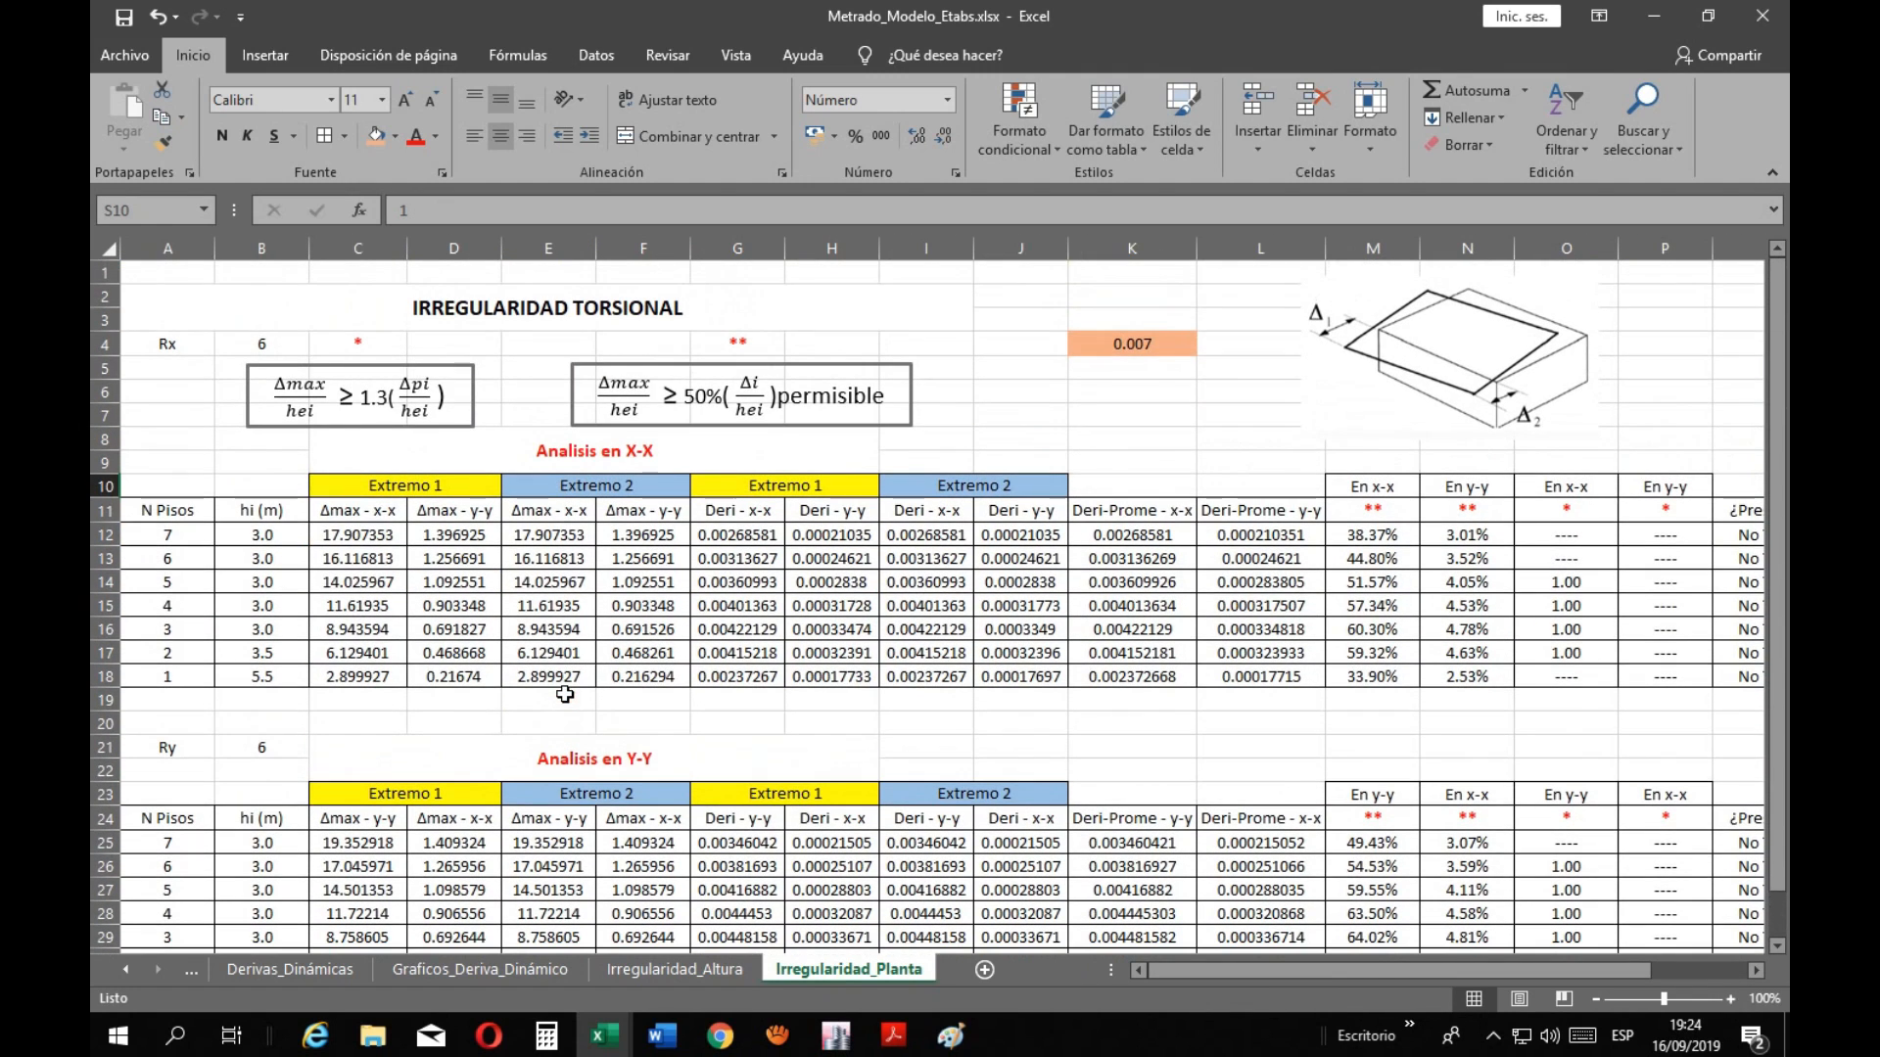
Read the torsional irregularity criteria in Tabla N° 9 of E030_2018-VIVIENDA.pdf in Acrobat Reader and return to the Metrado_Modelo_Etabs workbook in Excel
mouse_move(893, 1036)
mouse_move(973, 953)
left_click(764, 935)
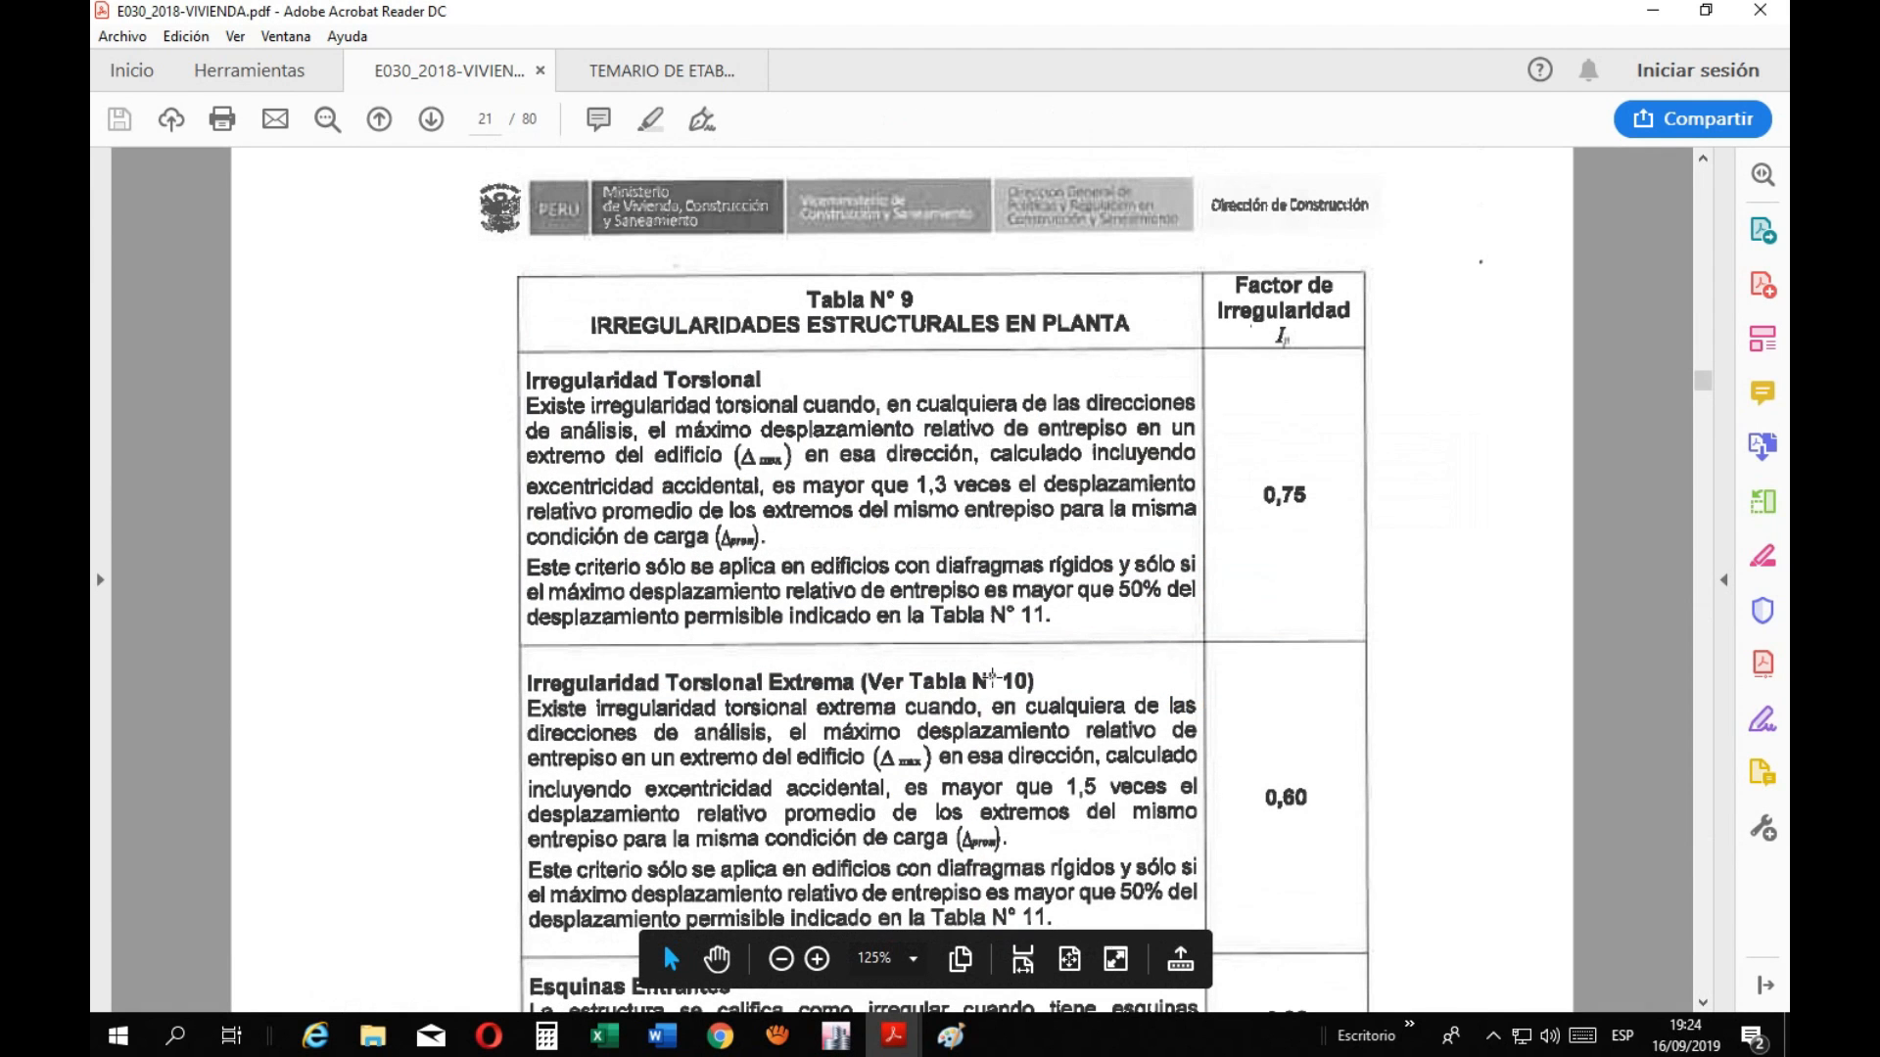
scroll(992, 675, "down", 2)
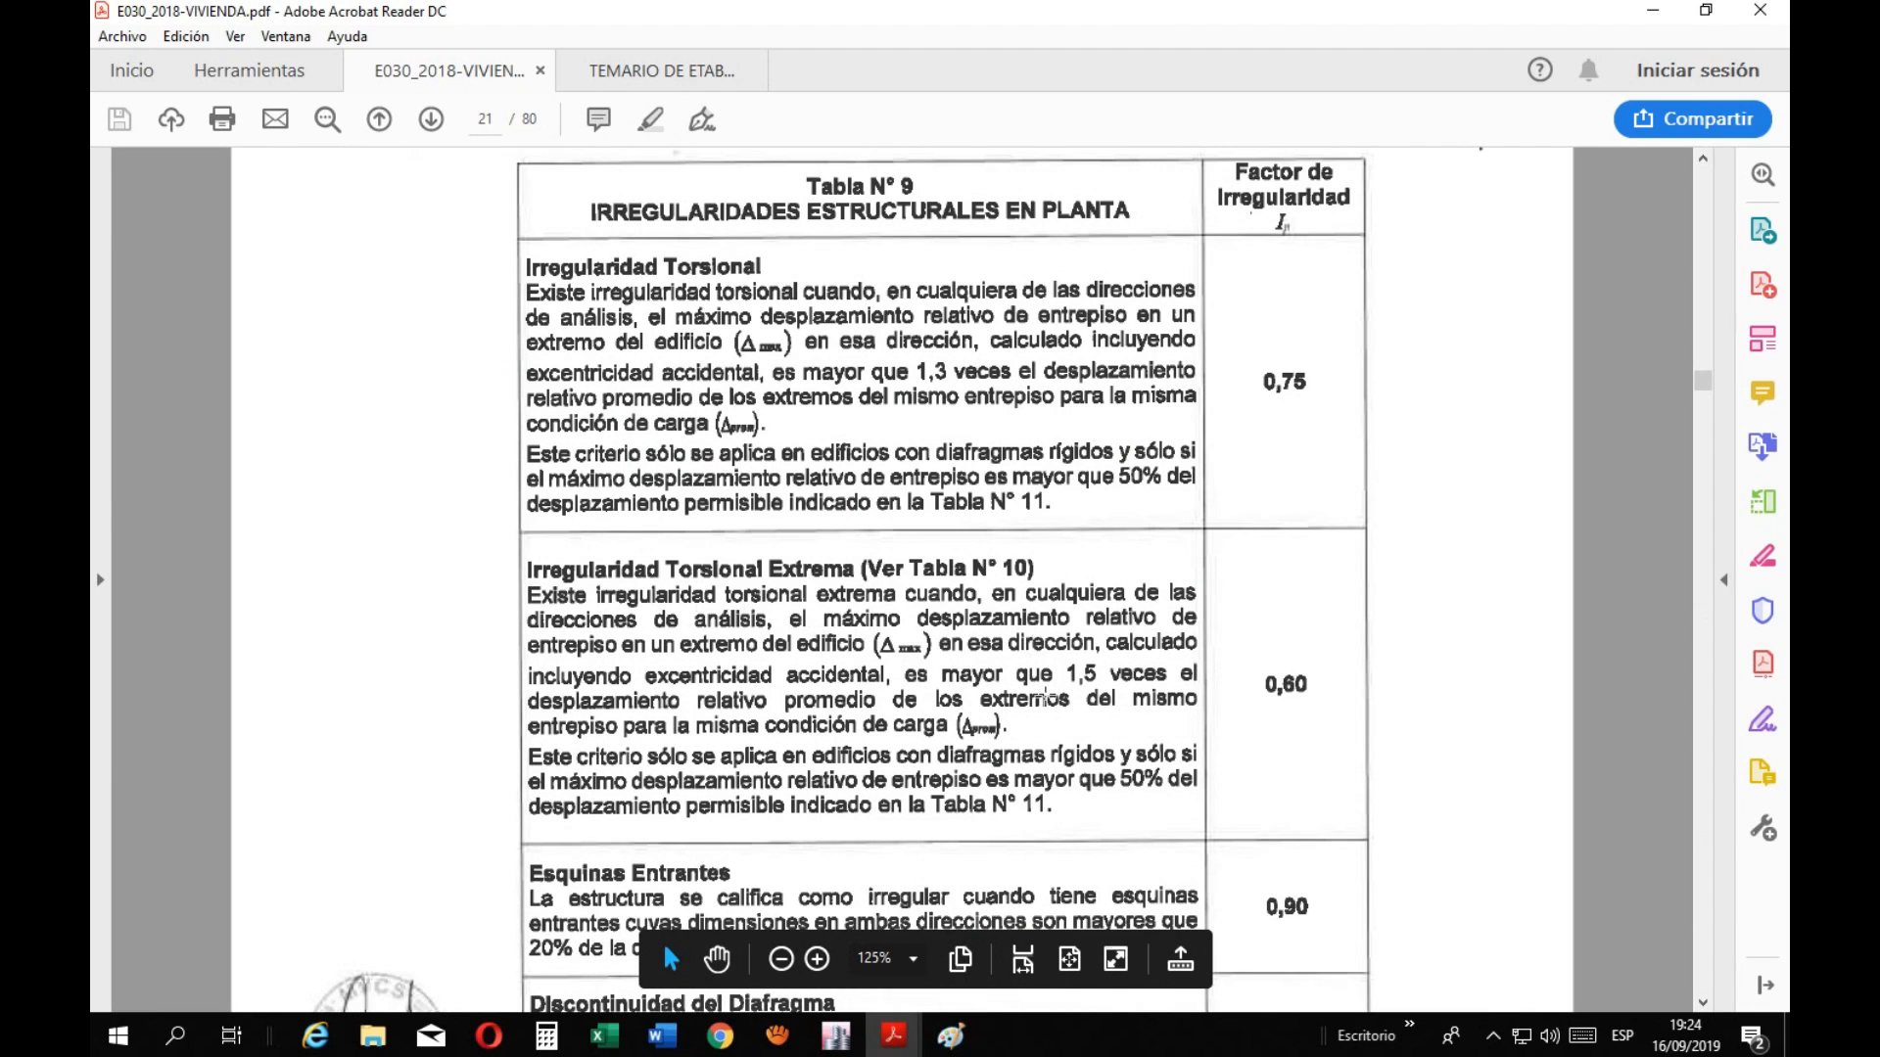
scroll(1045, 697, "down", 1)
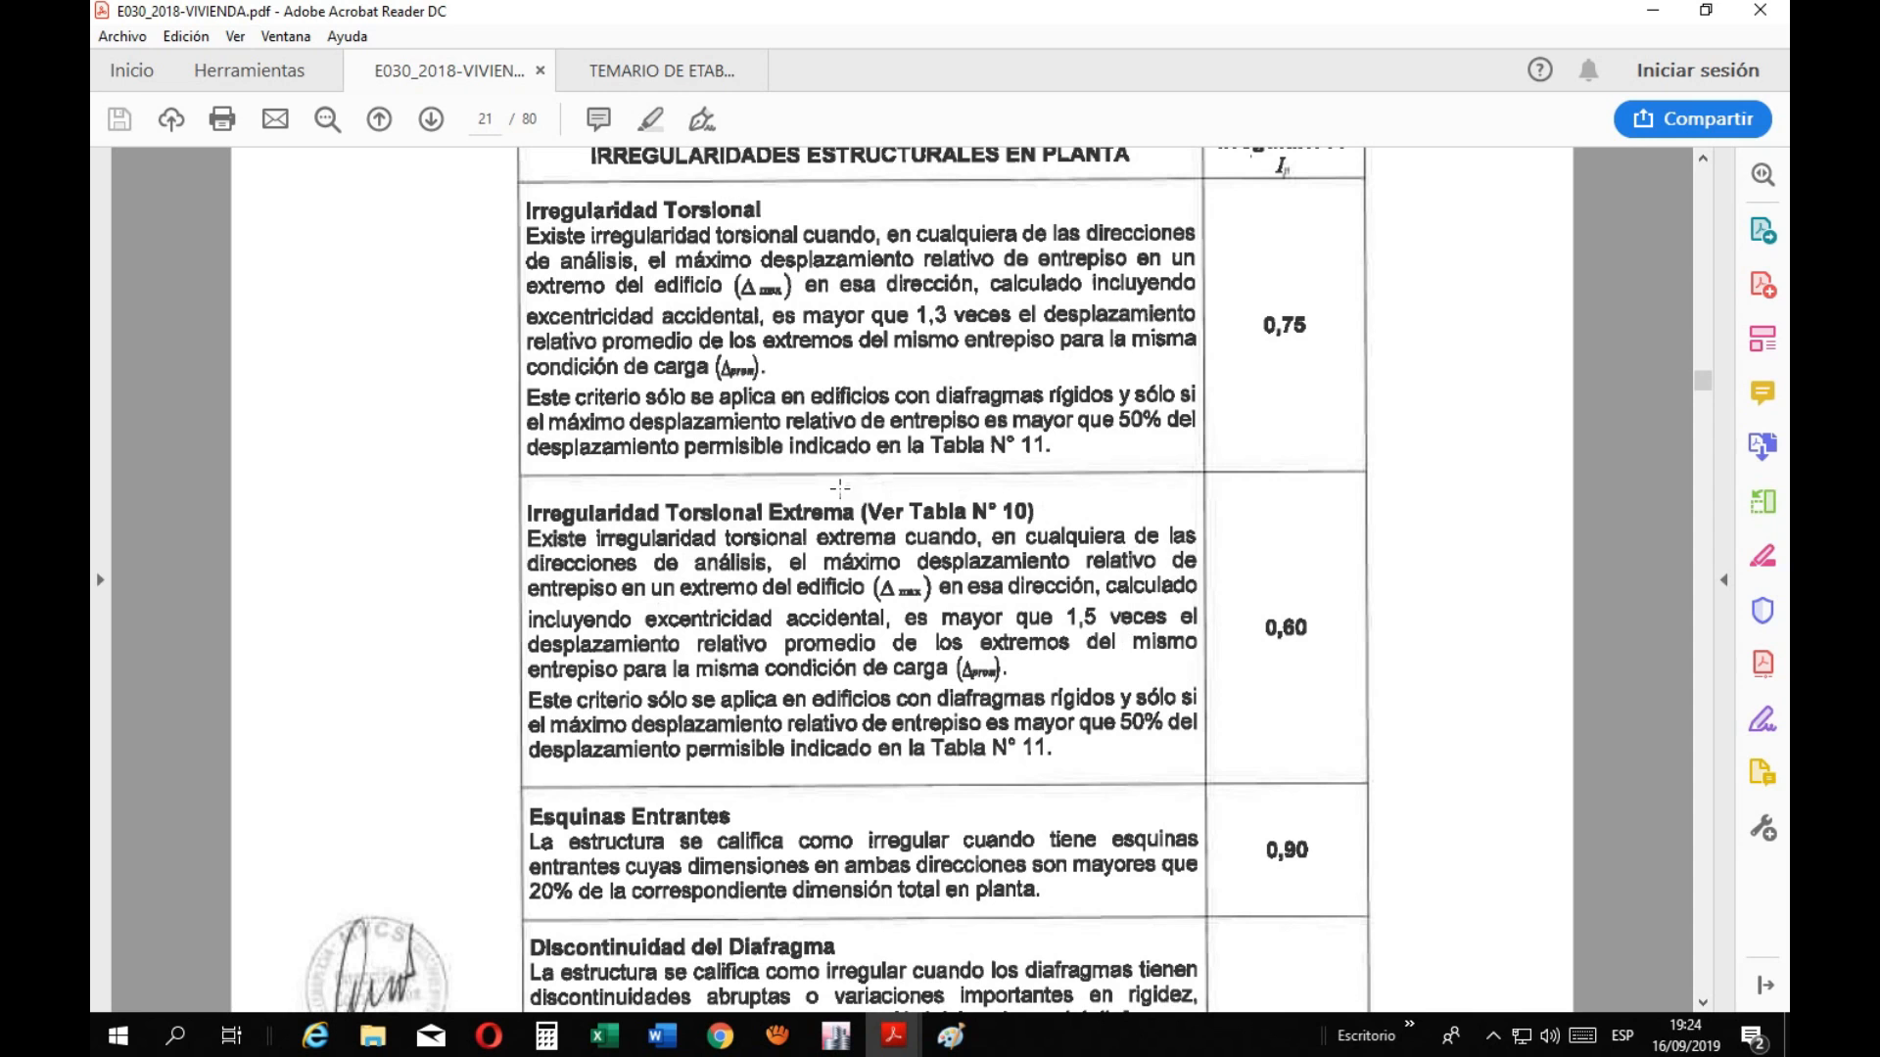
left_click(604, 1035)
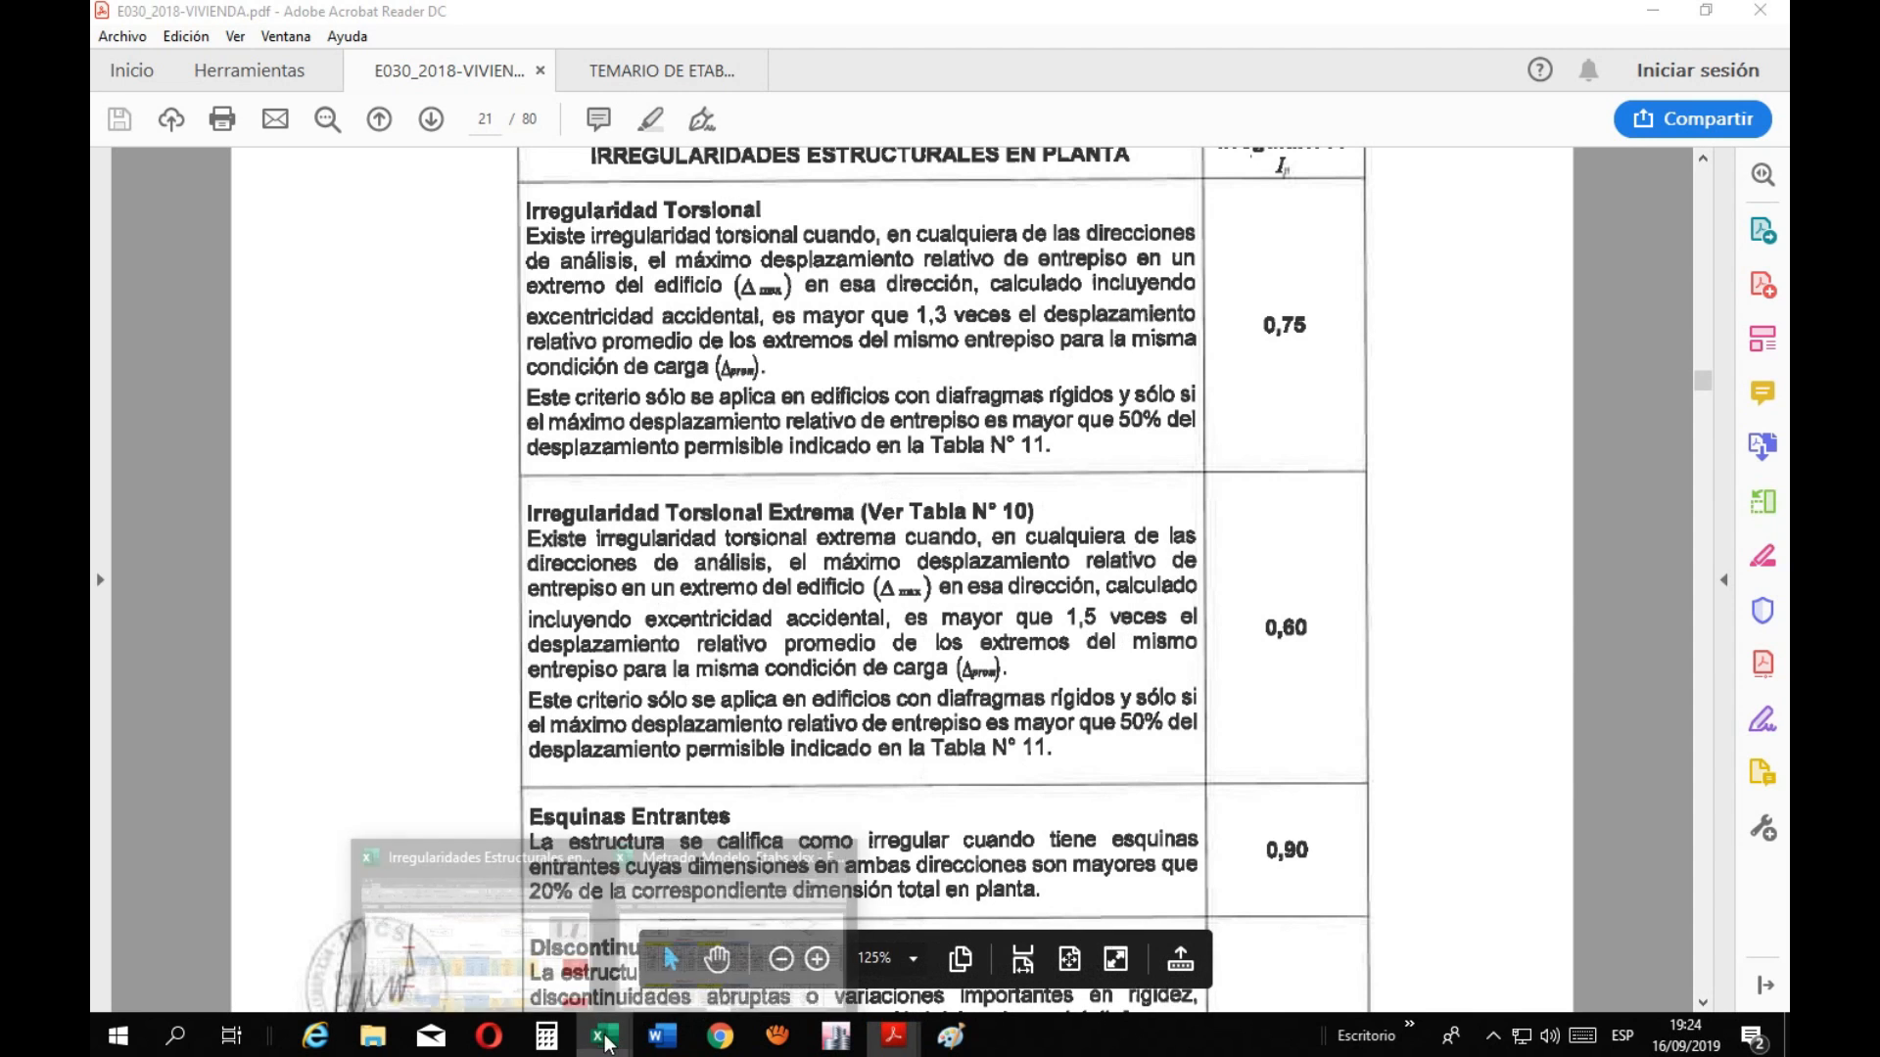
left_click(750, 979)
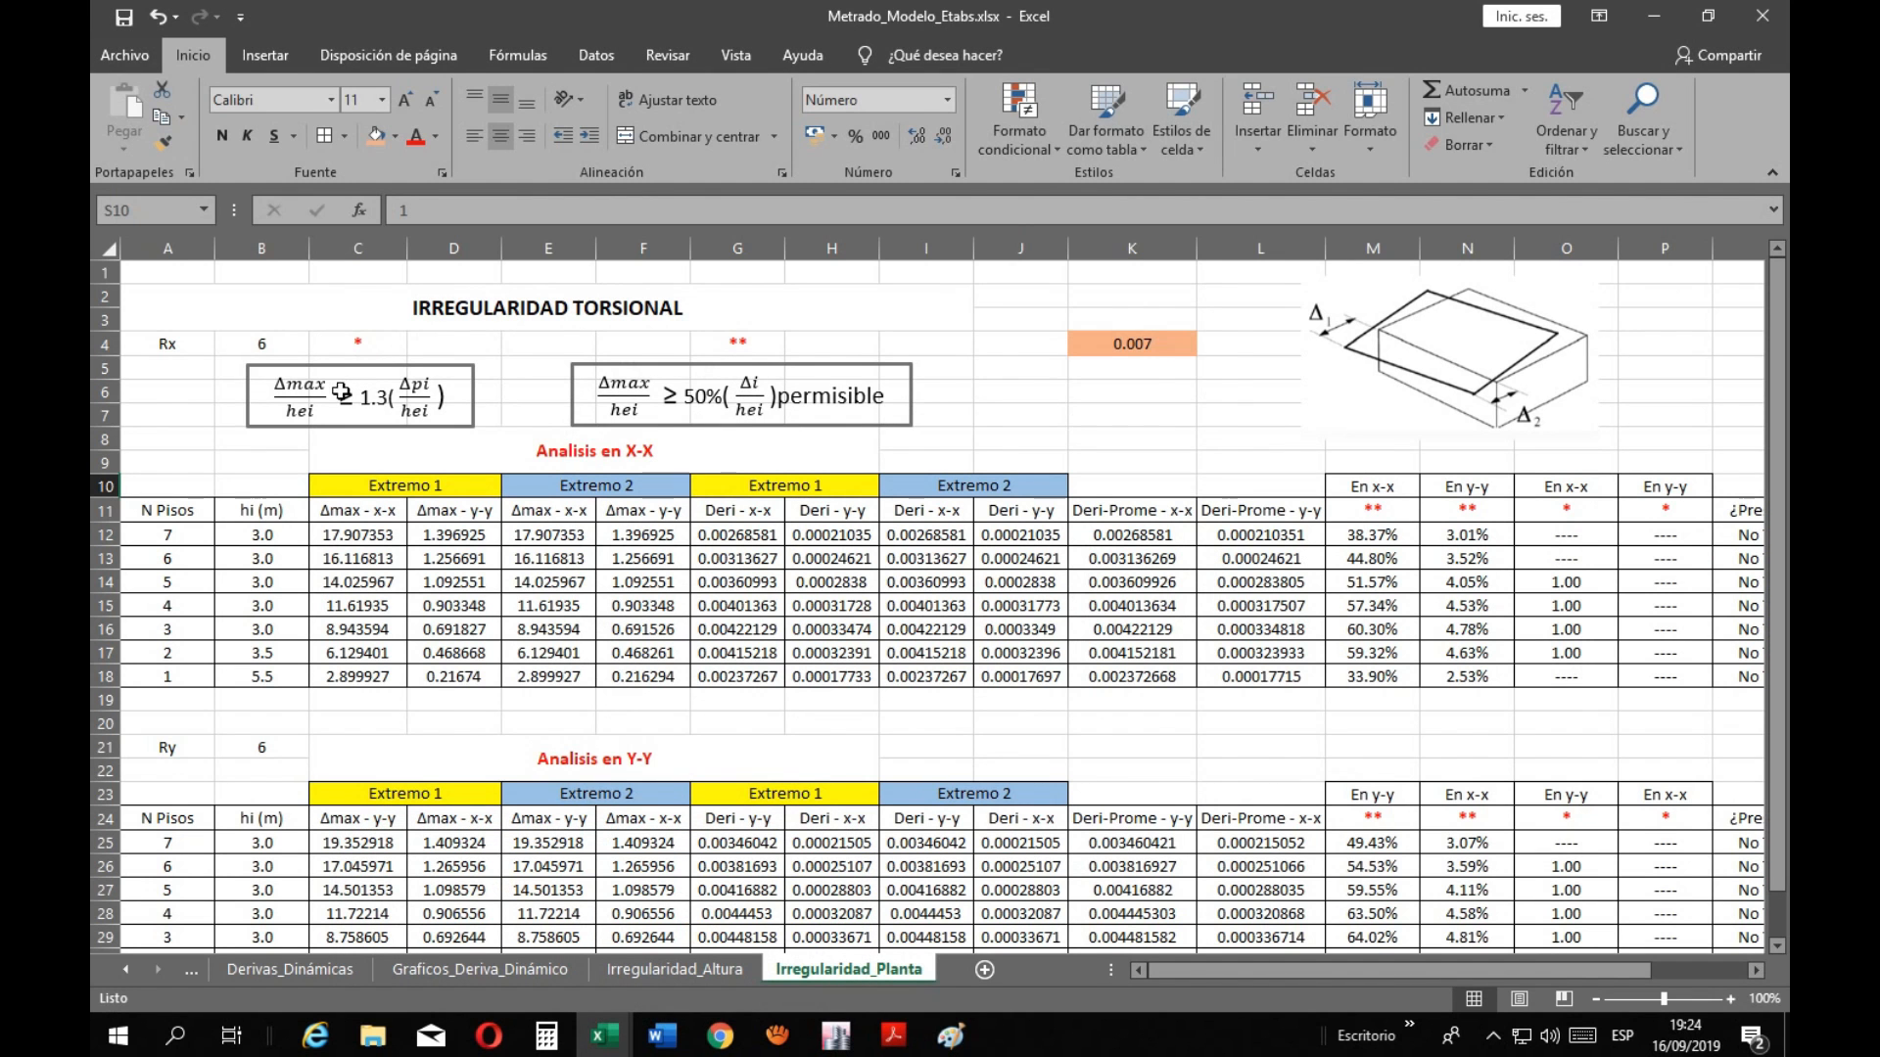
Review the X-X drift ratio formulas in O14:O17 against the 1.3 criterion in the Irregularidad_Planta equation box
left_click(383, 398)
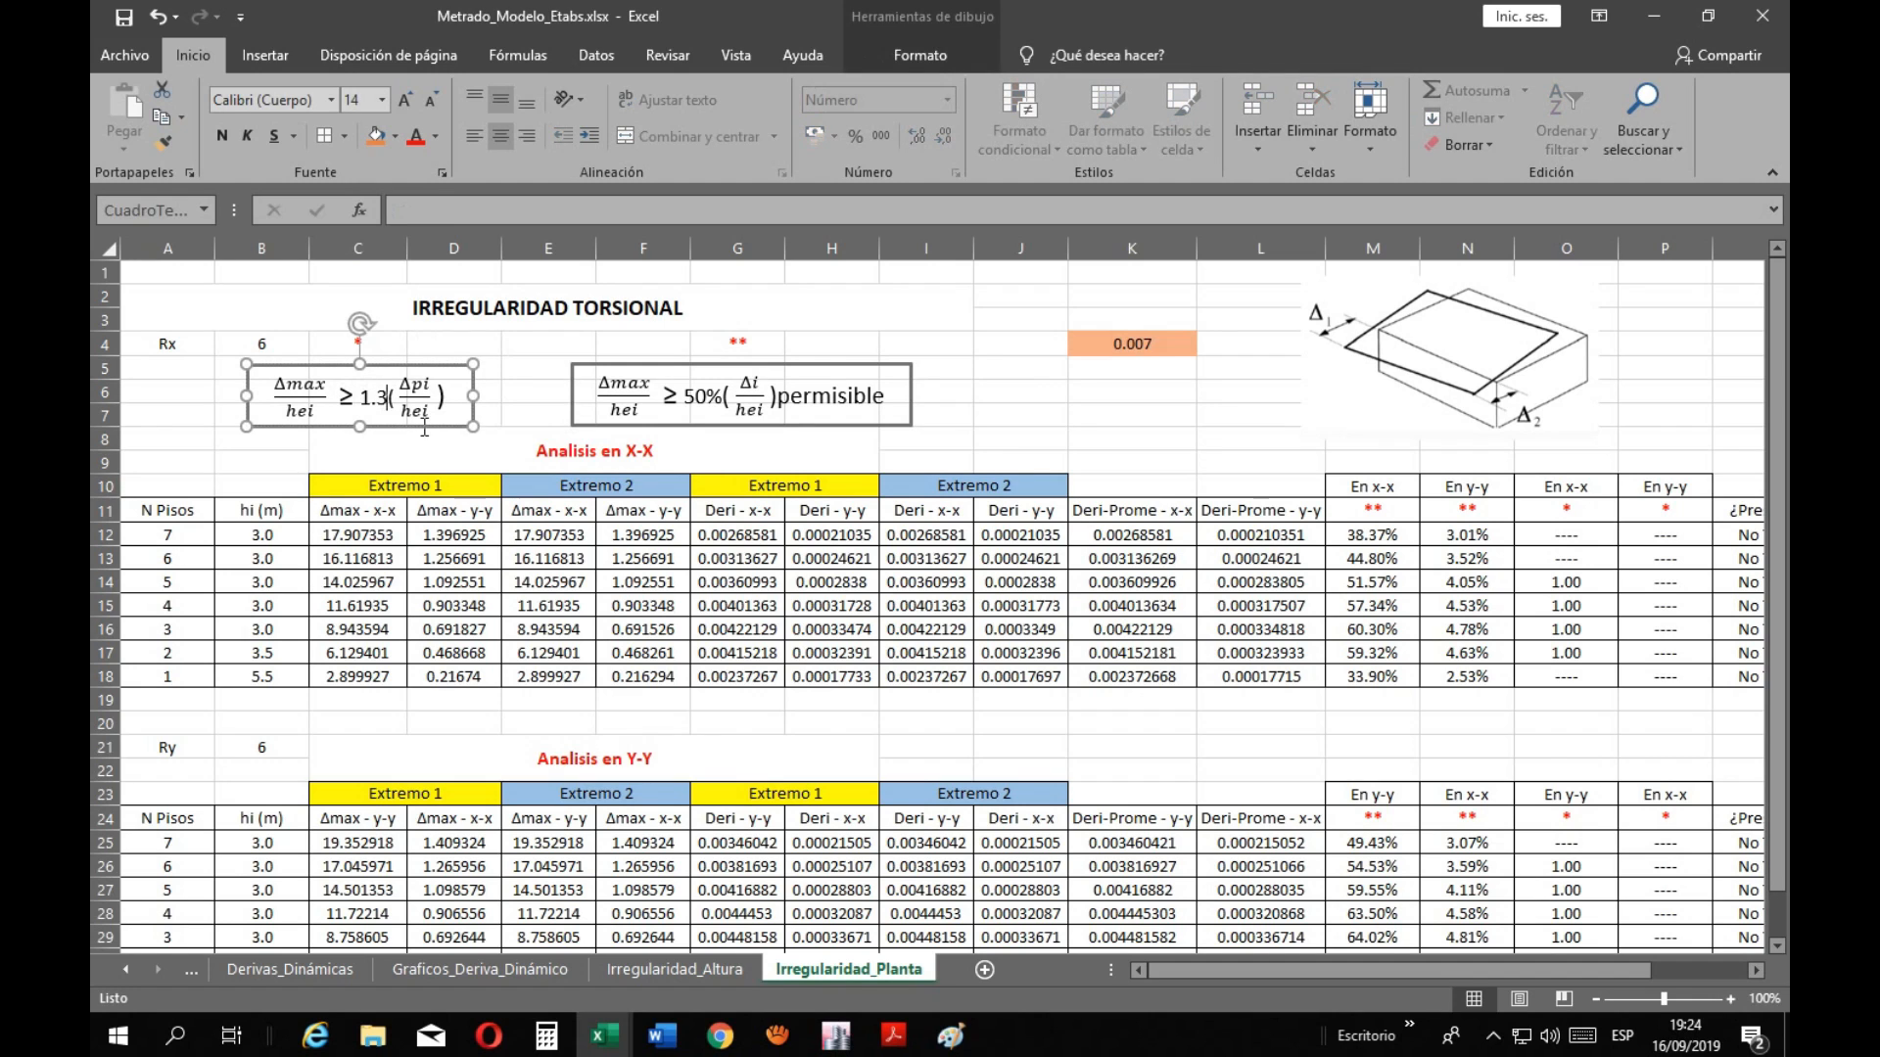
left_click(844, 742)
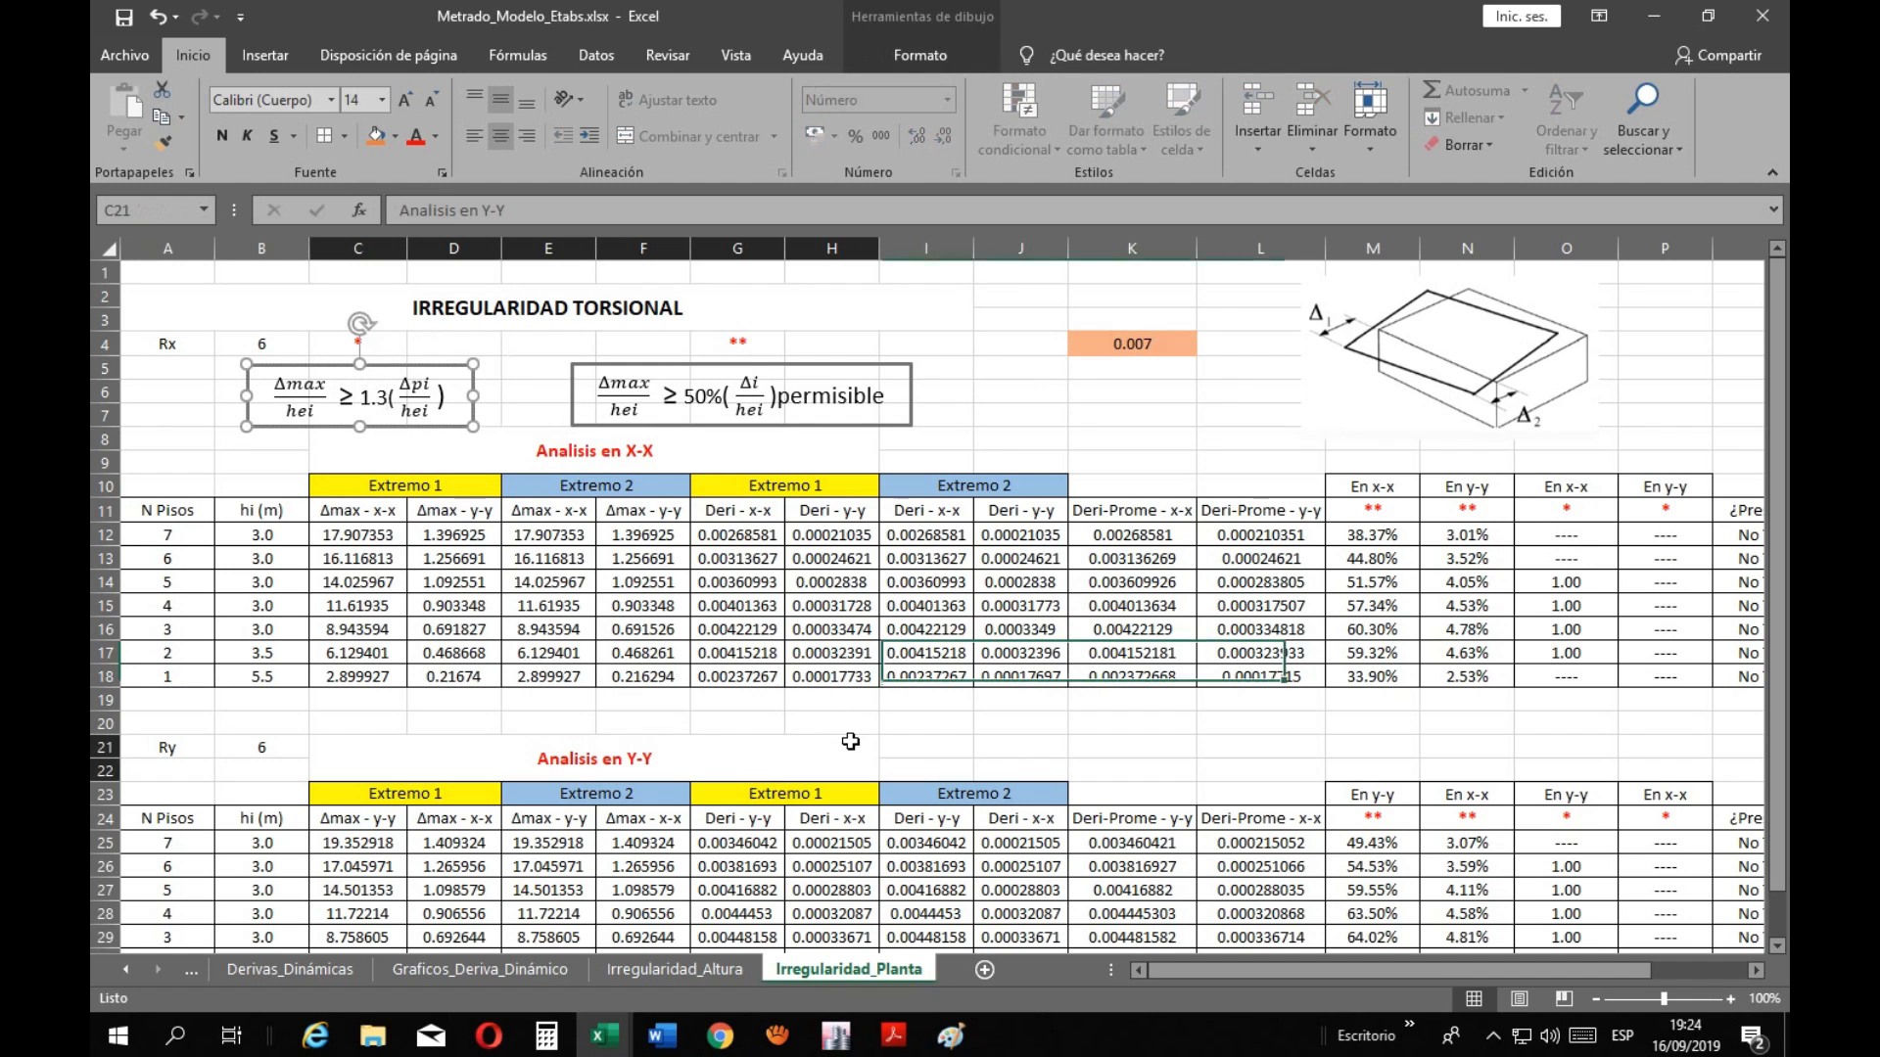
left_click(1532, 579)
left_click(1547, 609)
left_click(1565, 654)
left_click(1565, 629)
left_click(1564, 606)
left_click(1564, 581)
scroll(1039, 708, "down", 1)
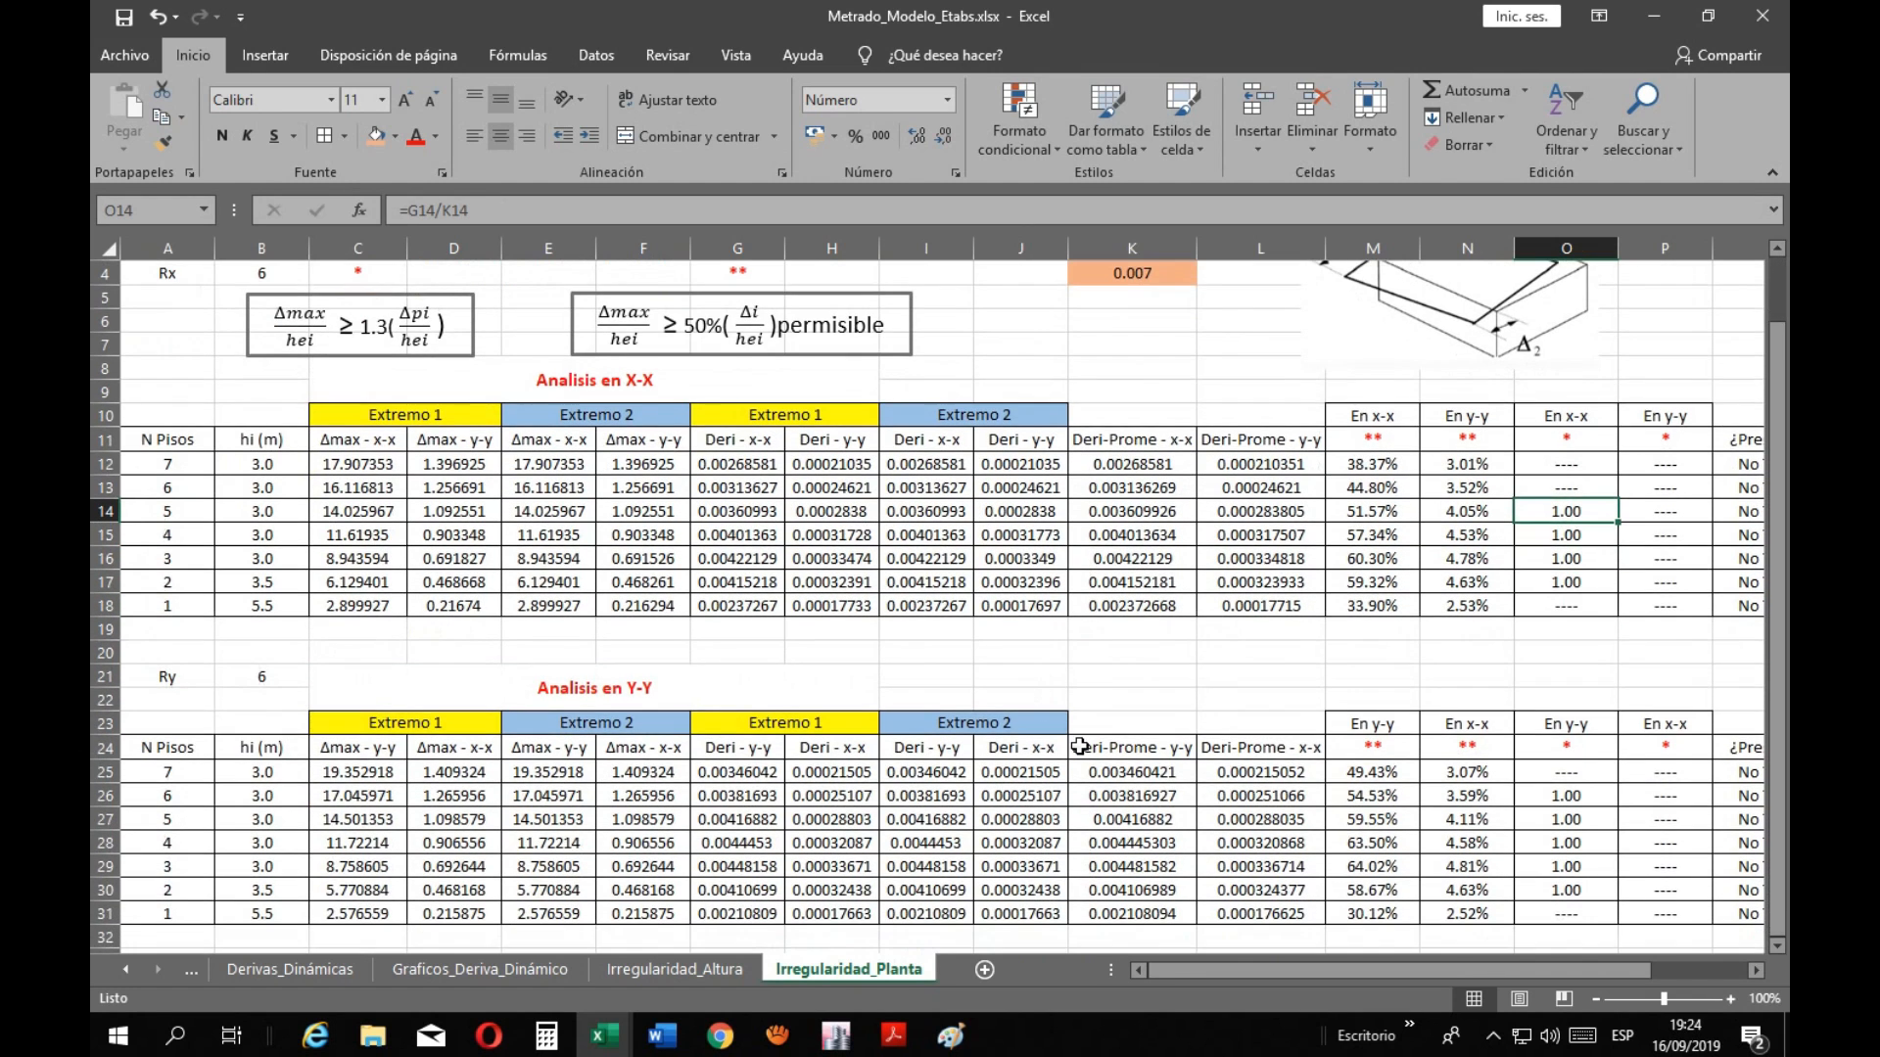
scroll(1079, 746, "up", 1)
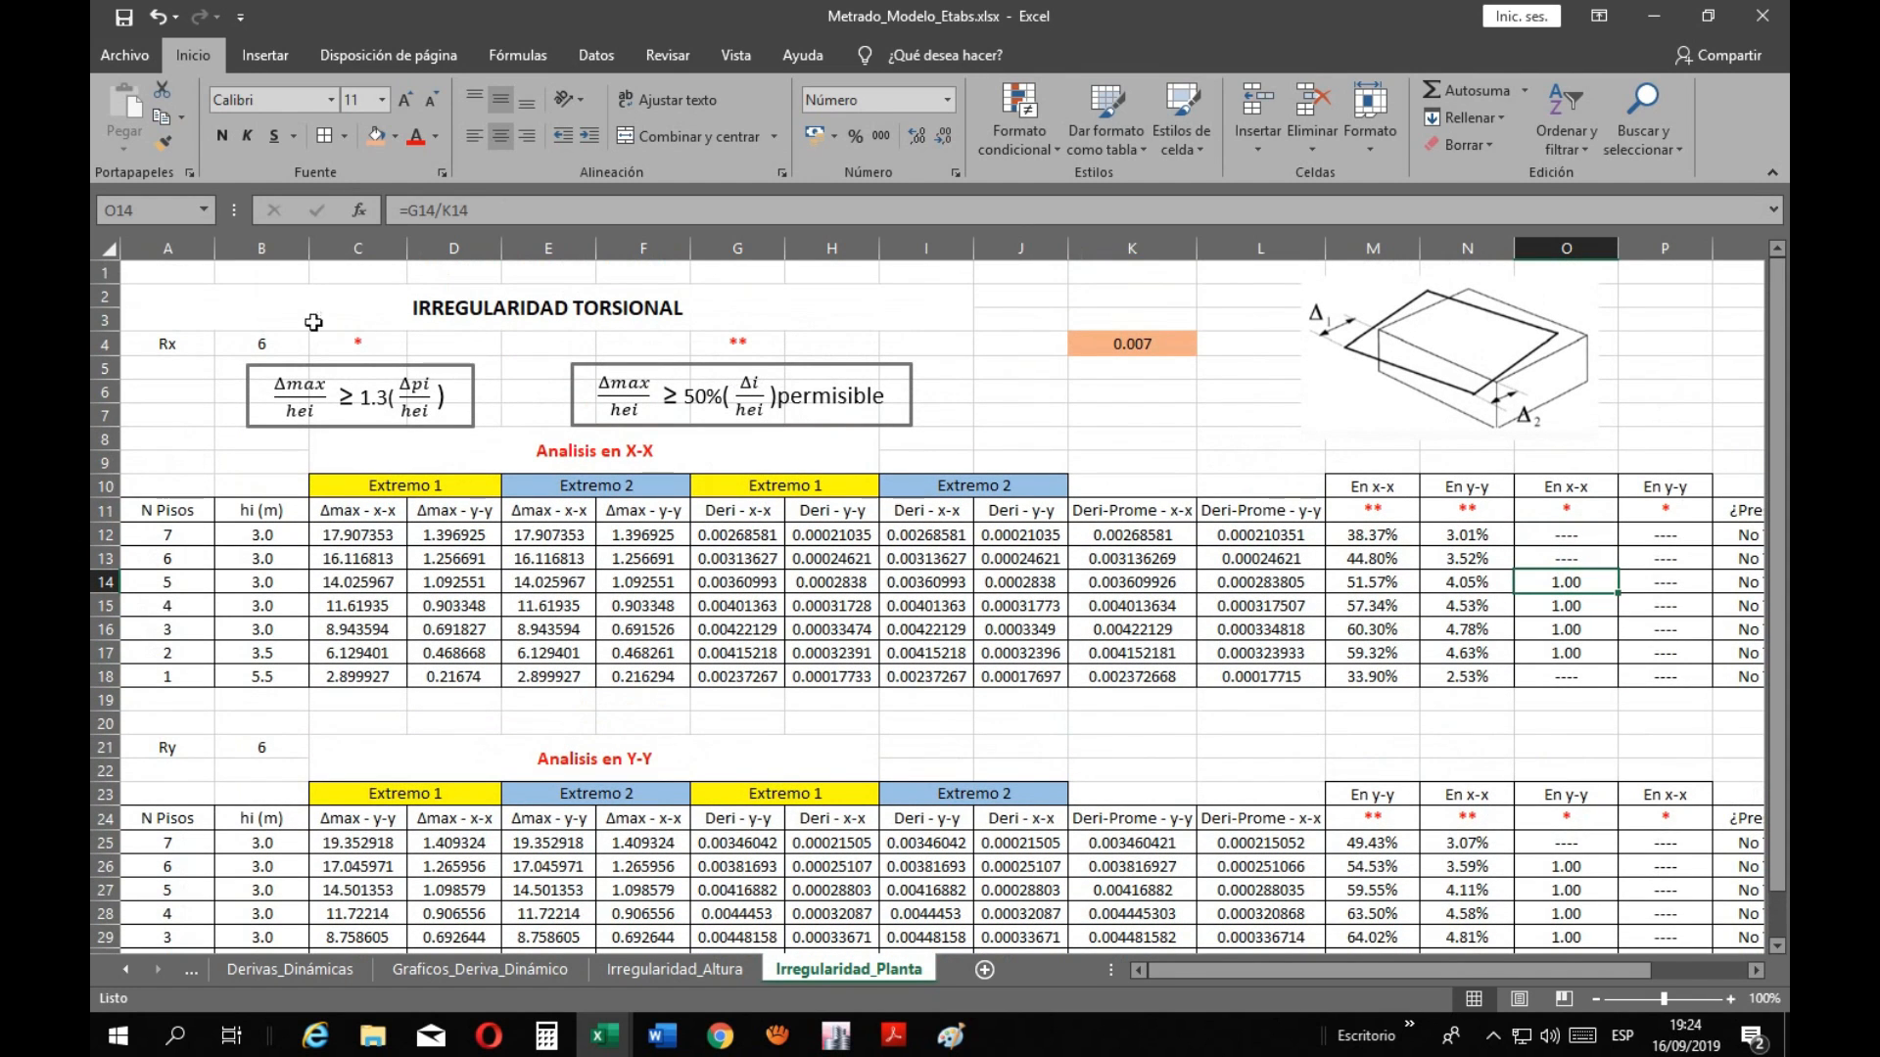
Add cell borders to the Rx cells A4:B4 and the Ry cells A21:B21
left_click_drag(155, 340, 246, 343)
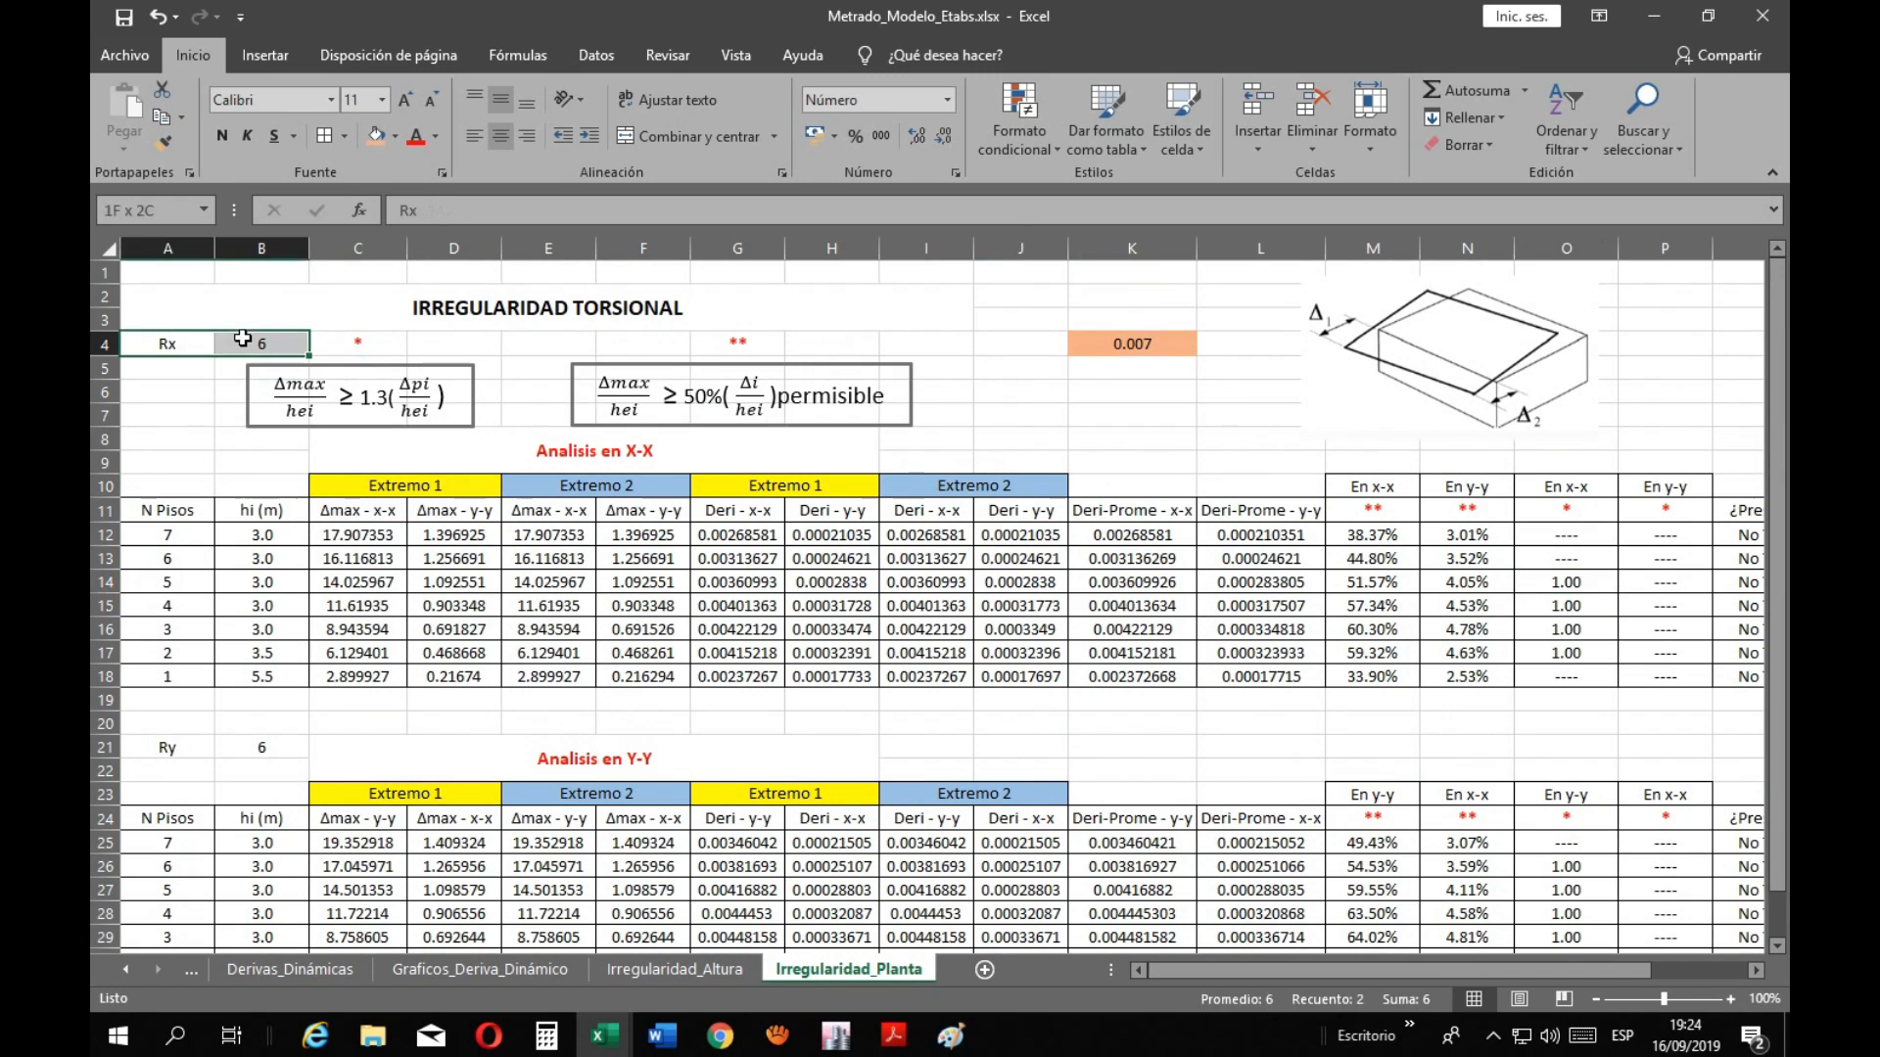
left_click_drag(157, 750, 242, 747)
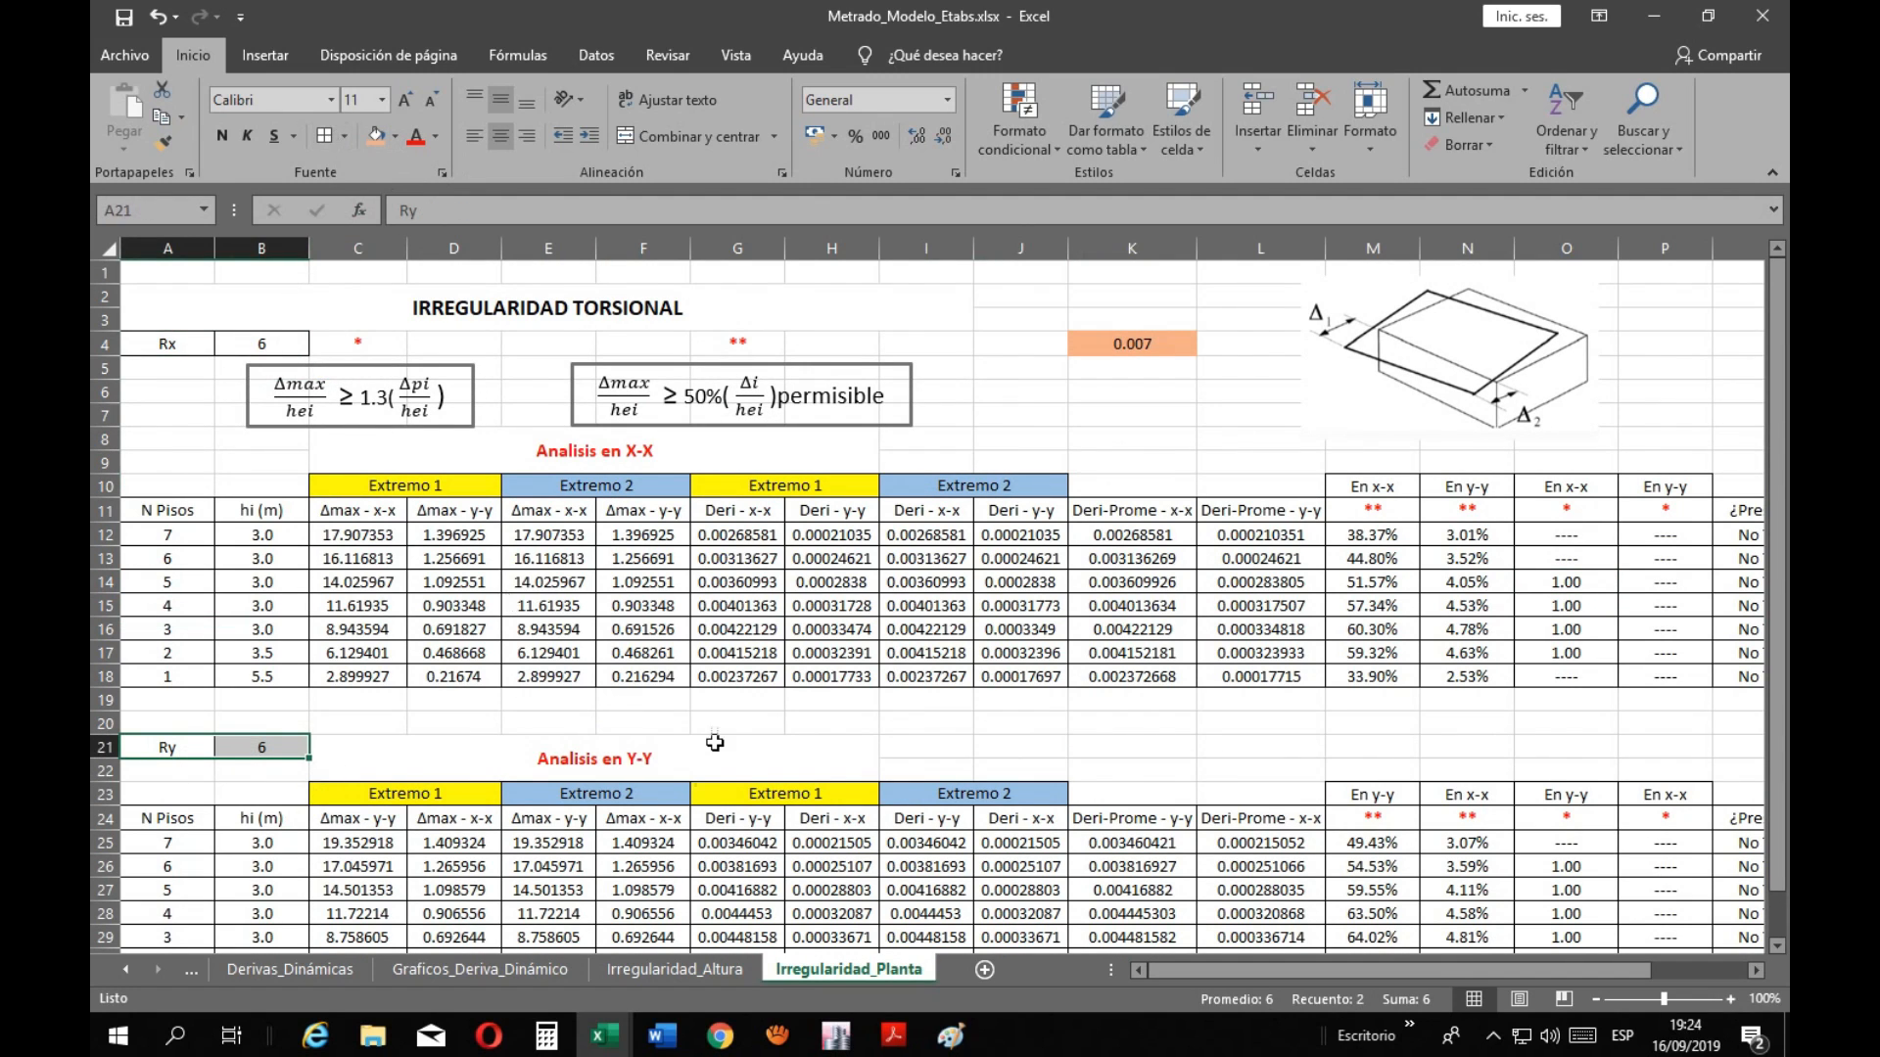
left_click(730, 699)
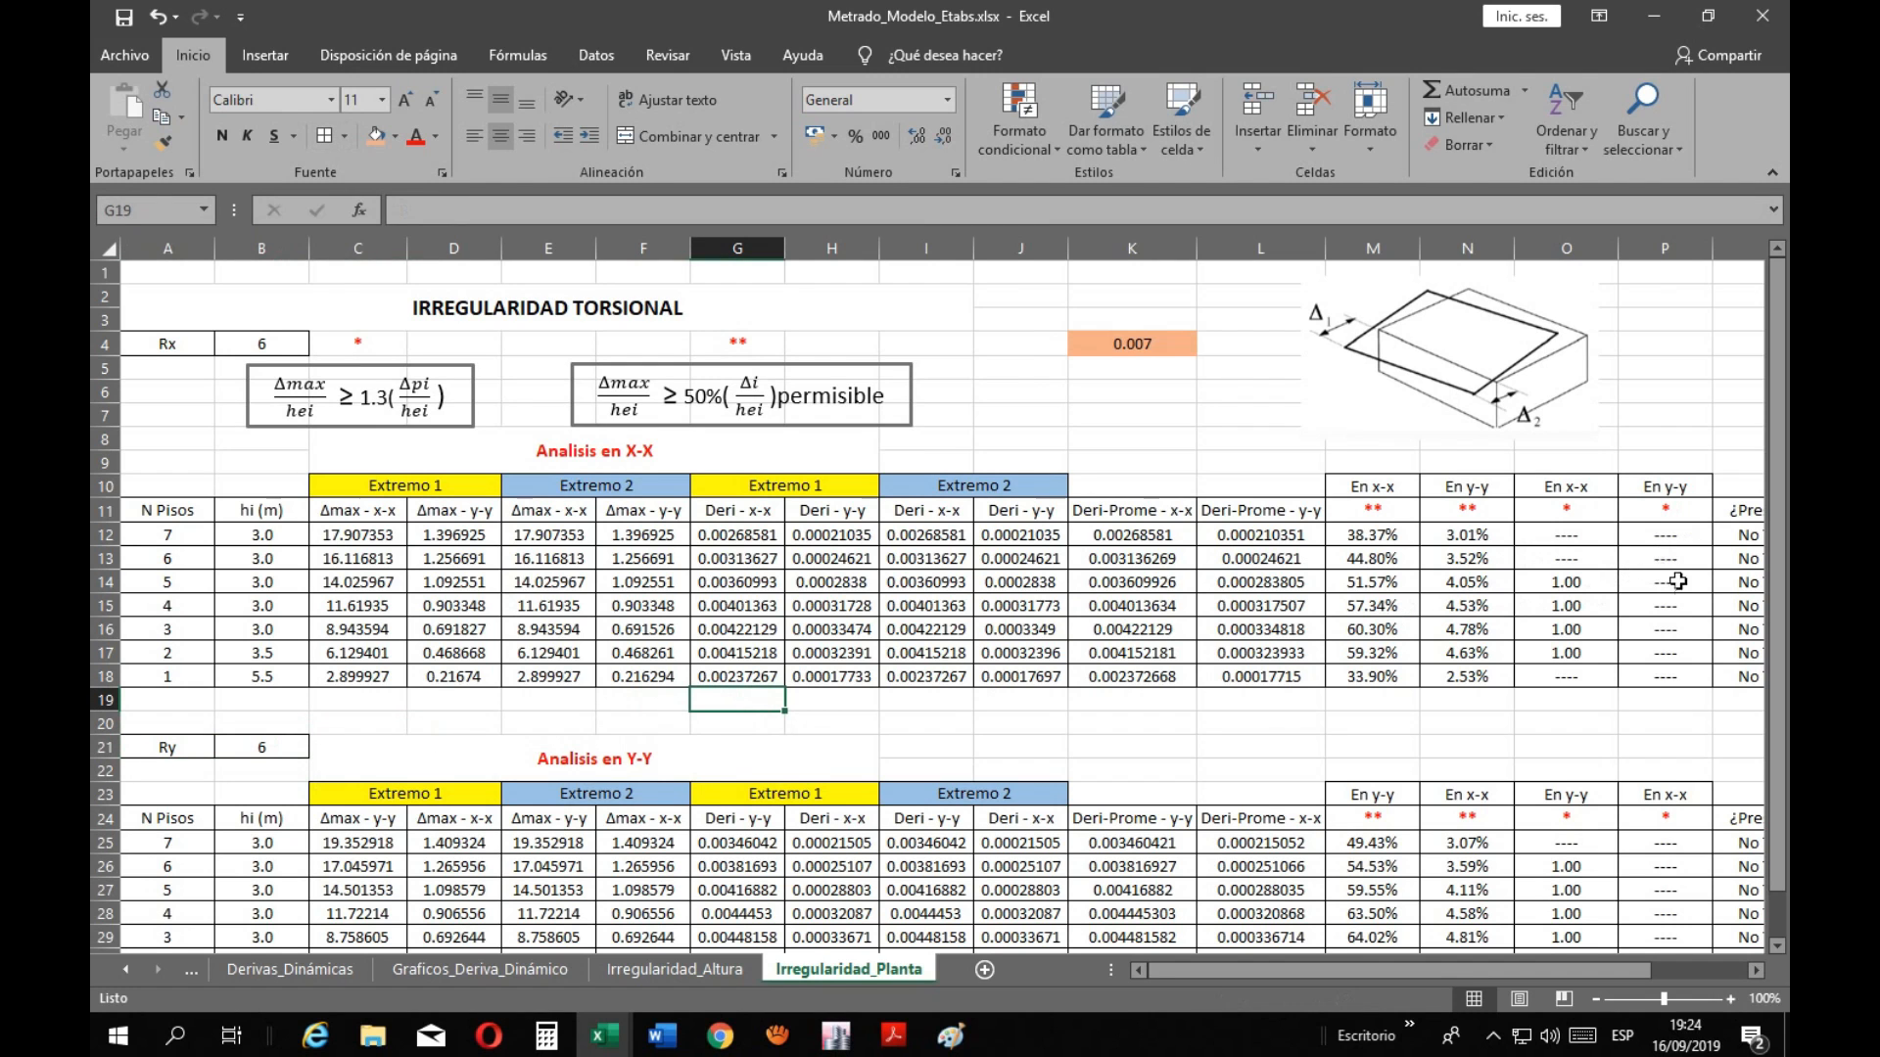
Switch to E030_2018-VIVIENDA.pdf in Acrobat Reader and read the Esquinas Entrantes and Discontinuidad del Diafragma criteria
scroll(1364, 888, "down", 1)
scroll(1363, 888, "down", 2)
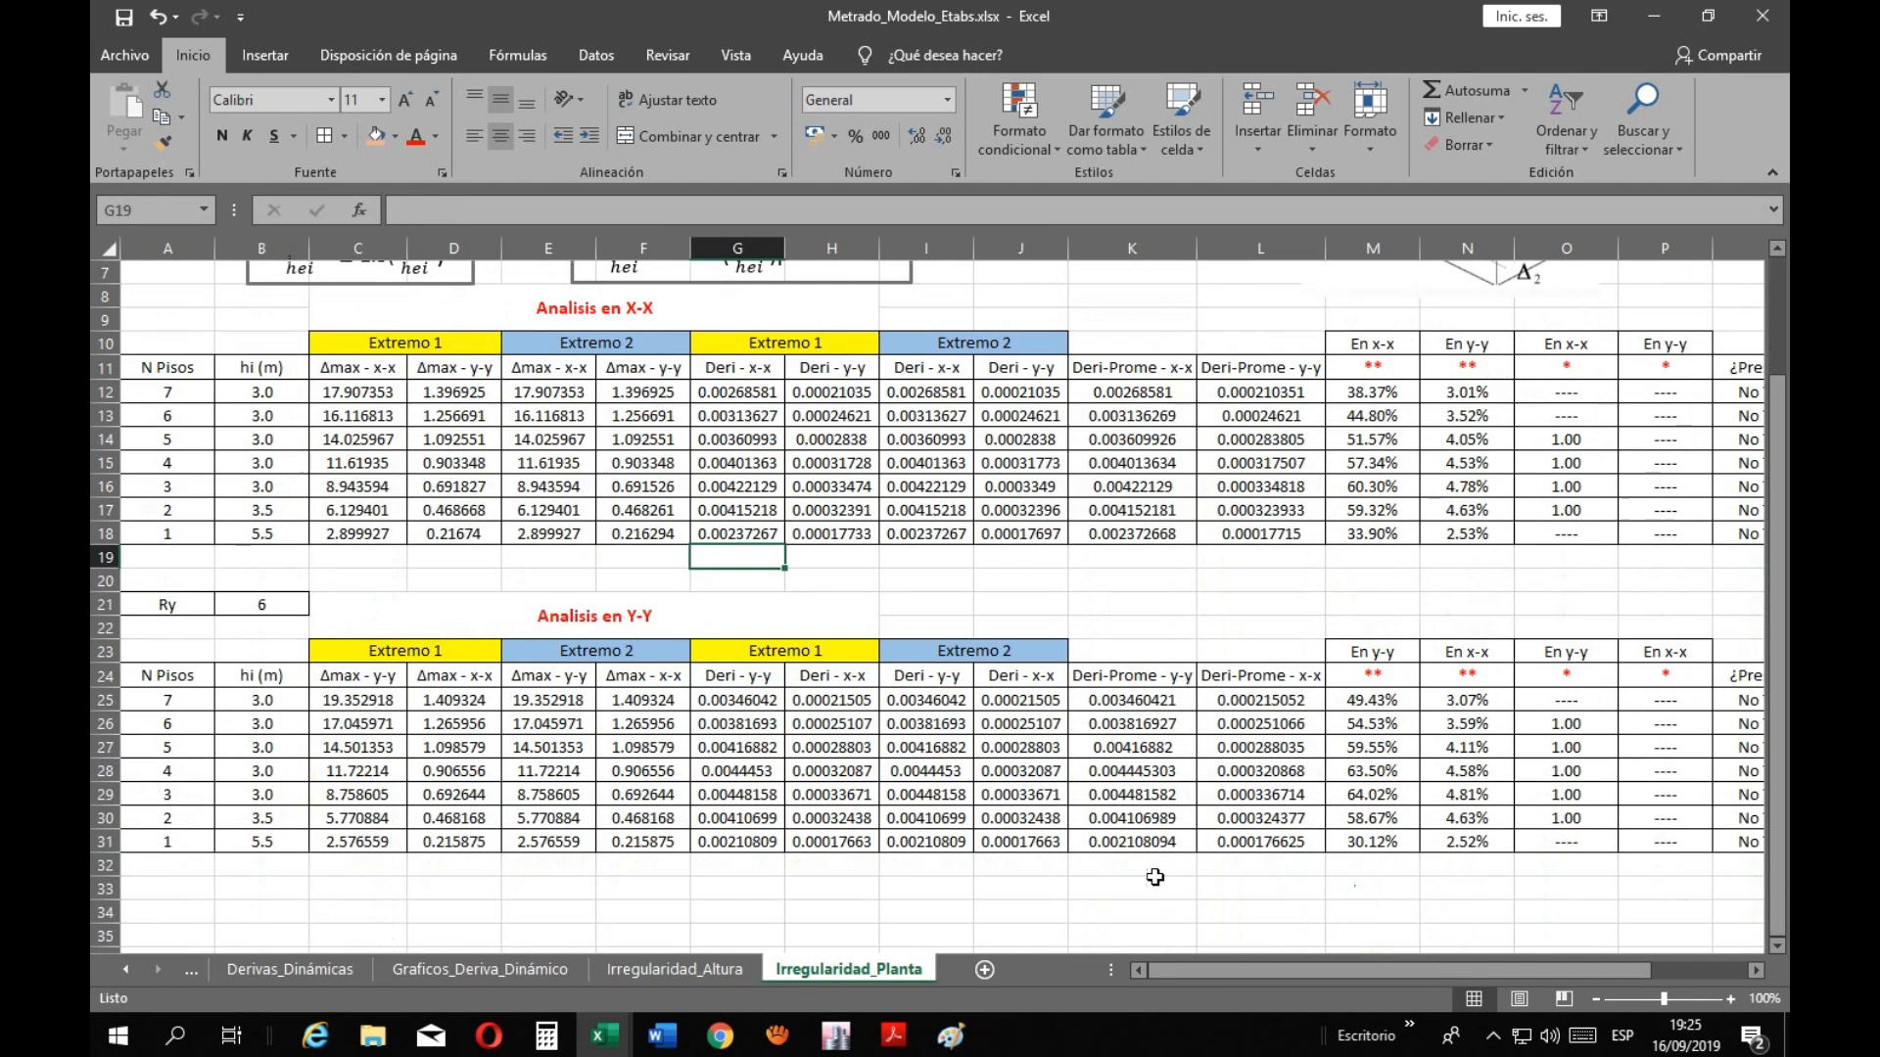
mouse_move(893, 1035)
left_click(840, 951)
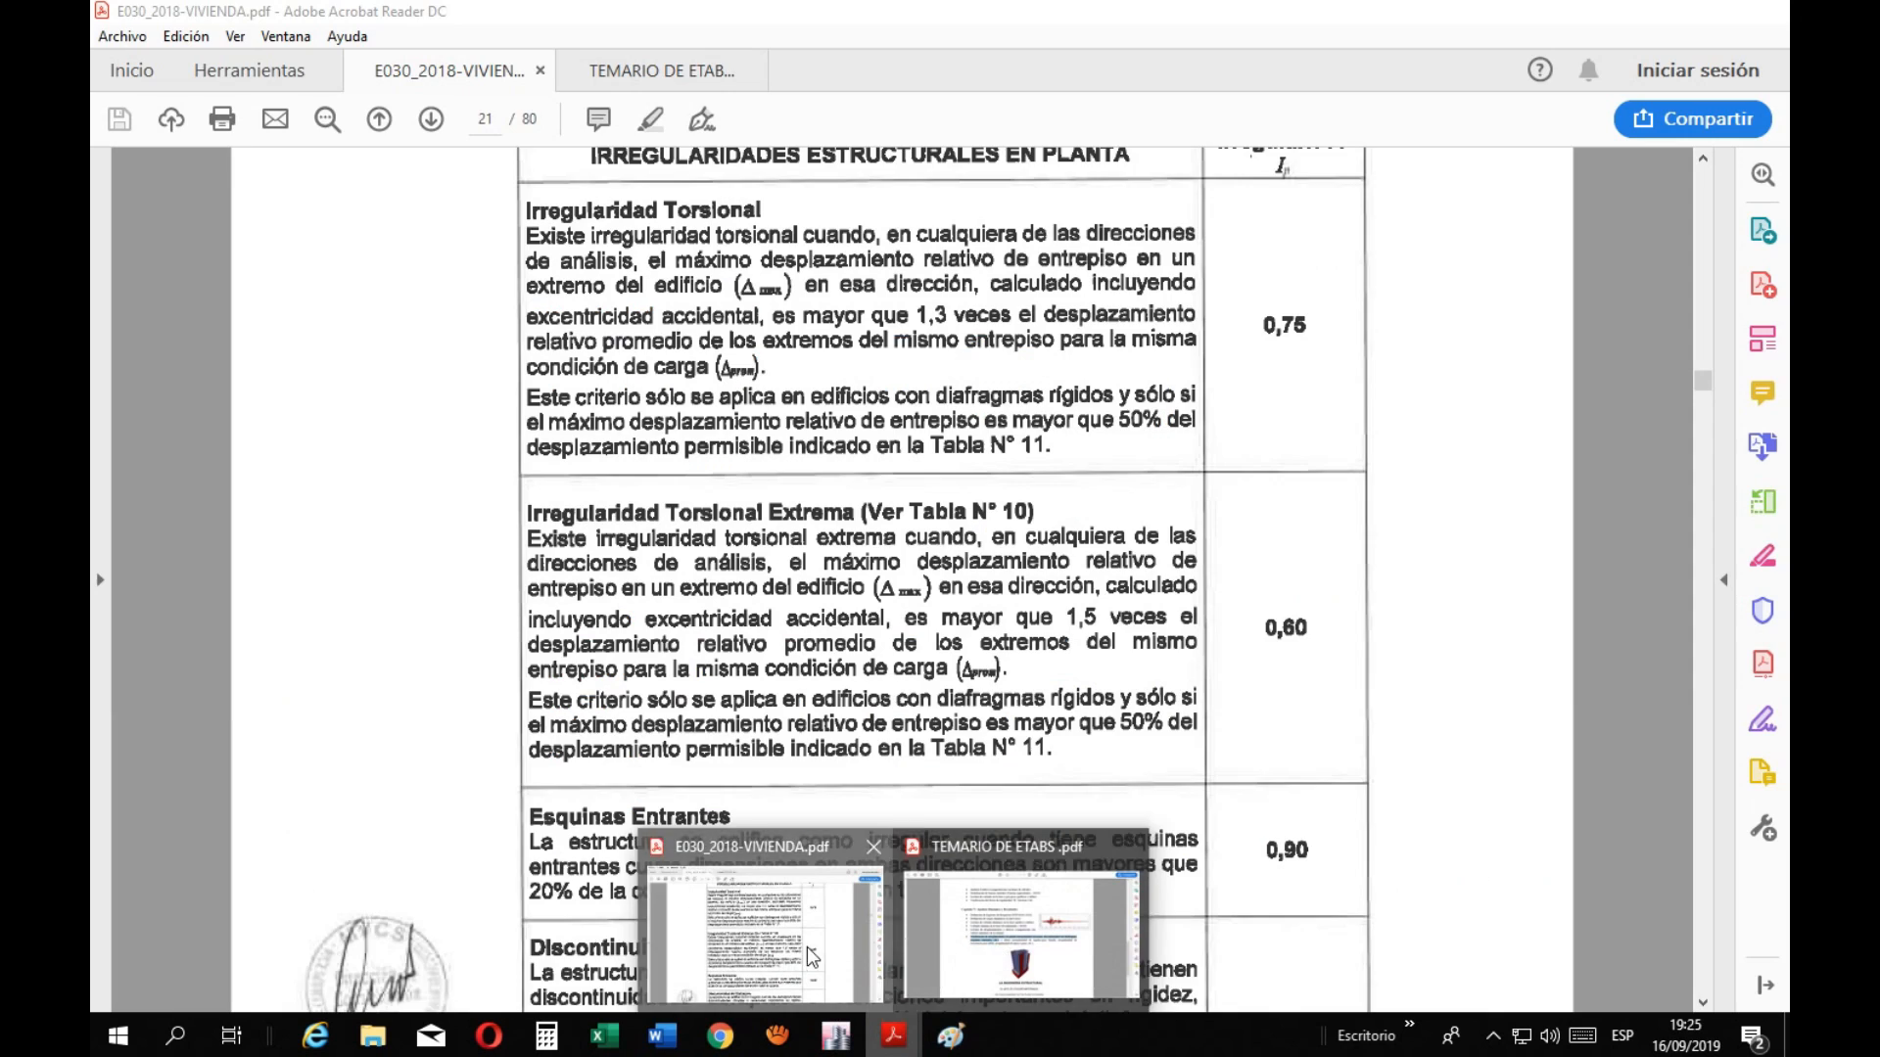
scroll(926, 605, "down", 1)
scroll(998, 715, "down", 3)
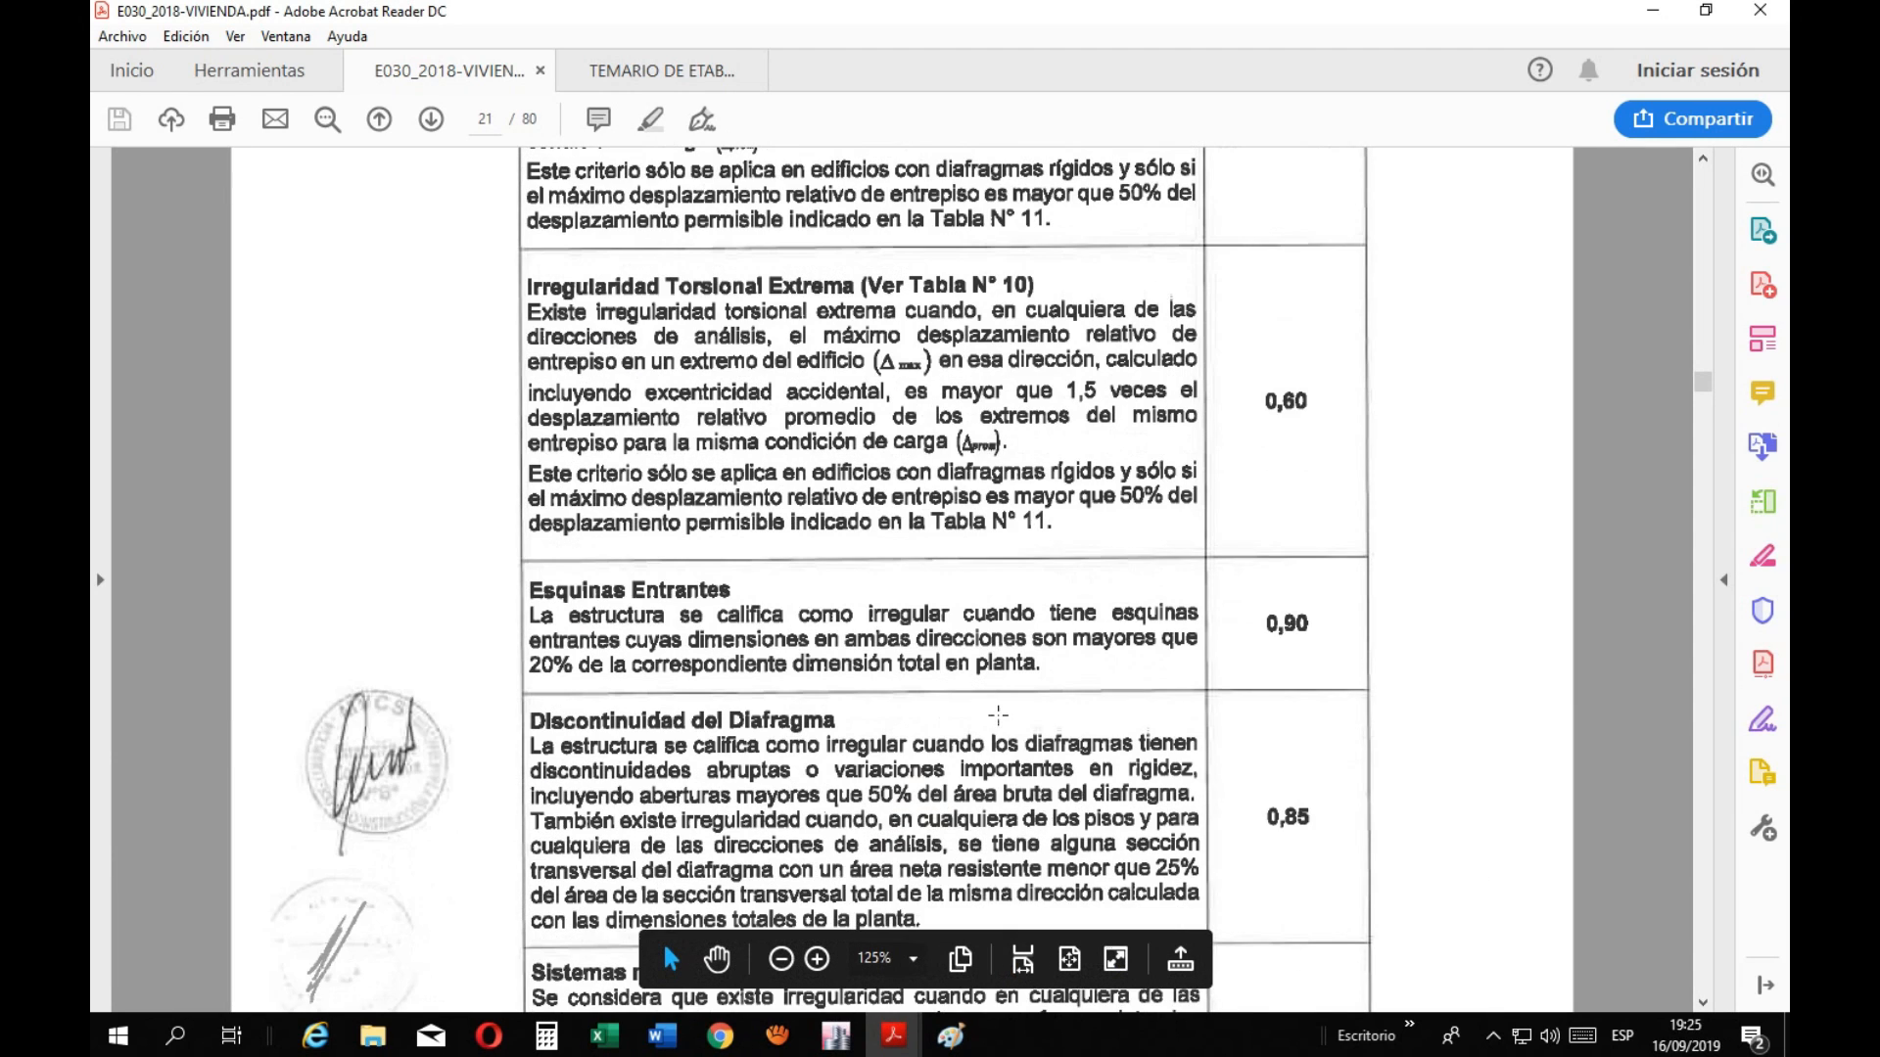
scroll(814, 594, "down", 1)
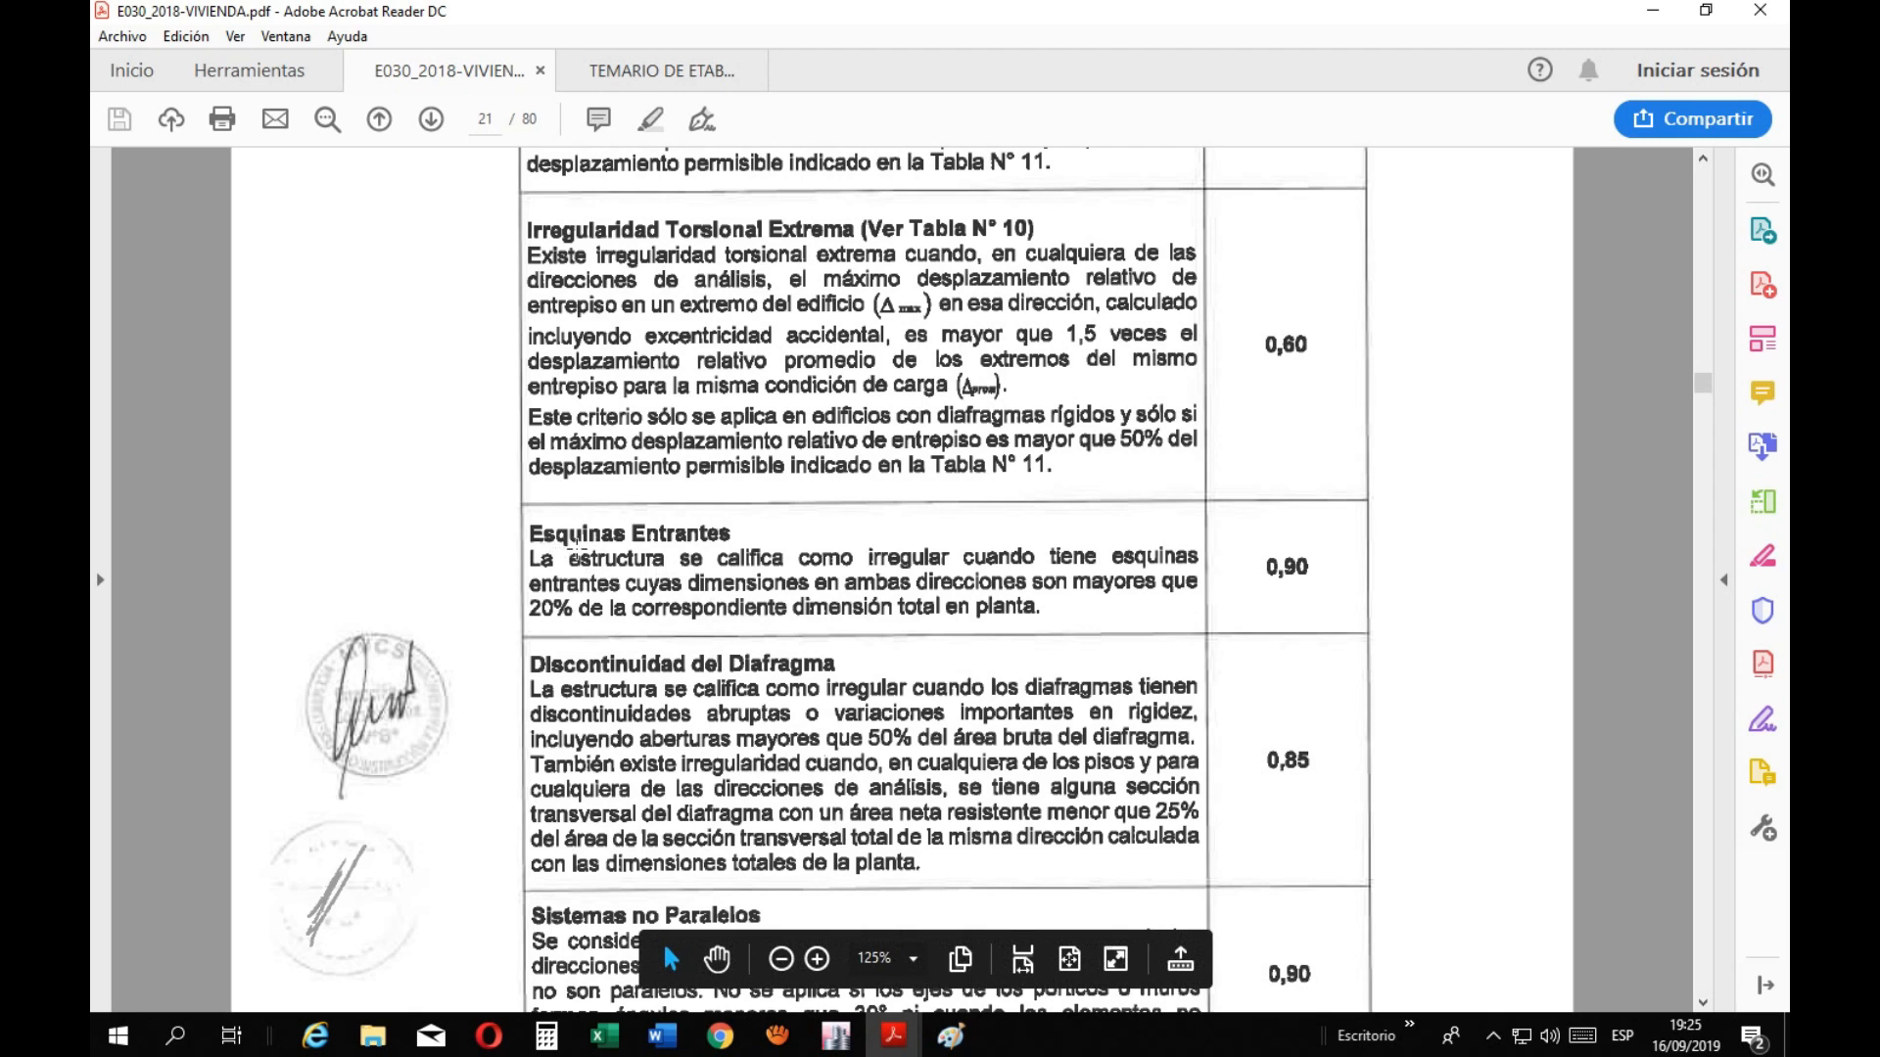
scroll(828, 693, "down", 1)
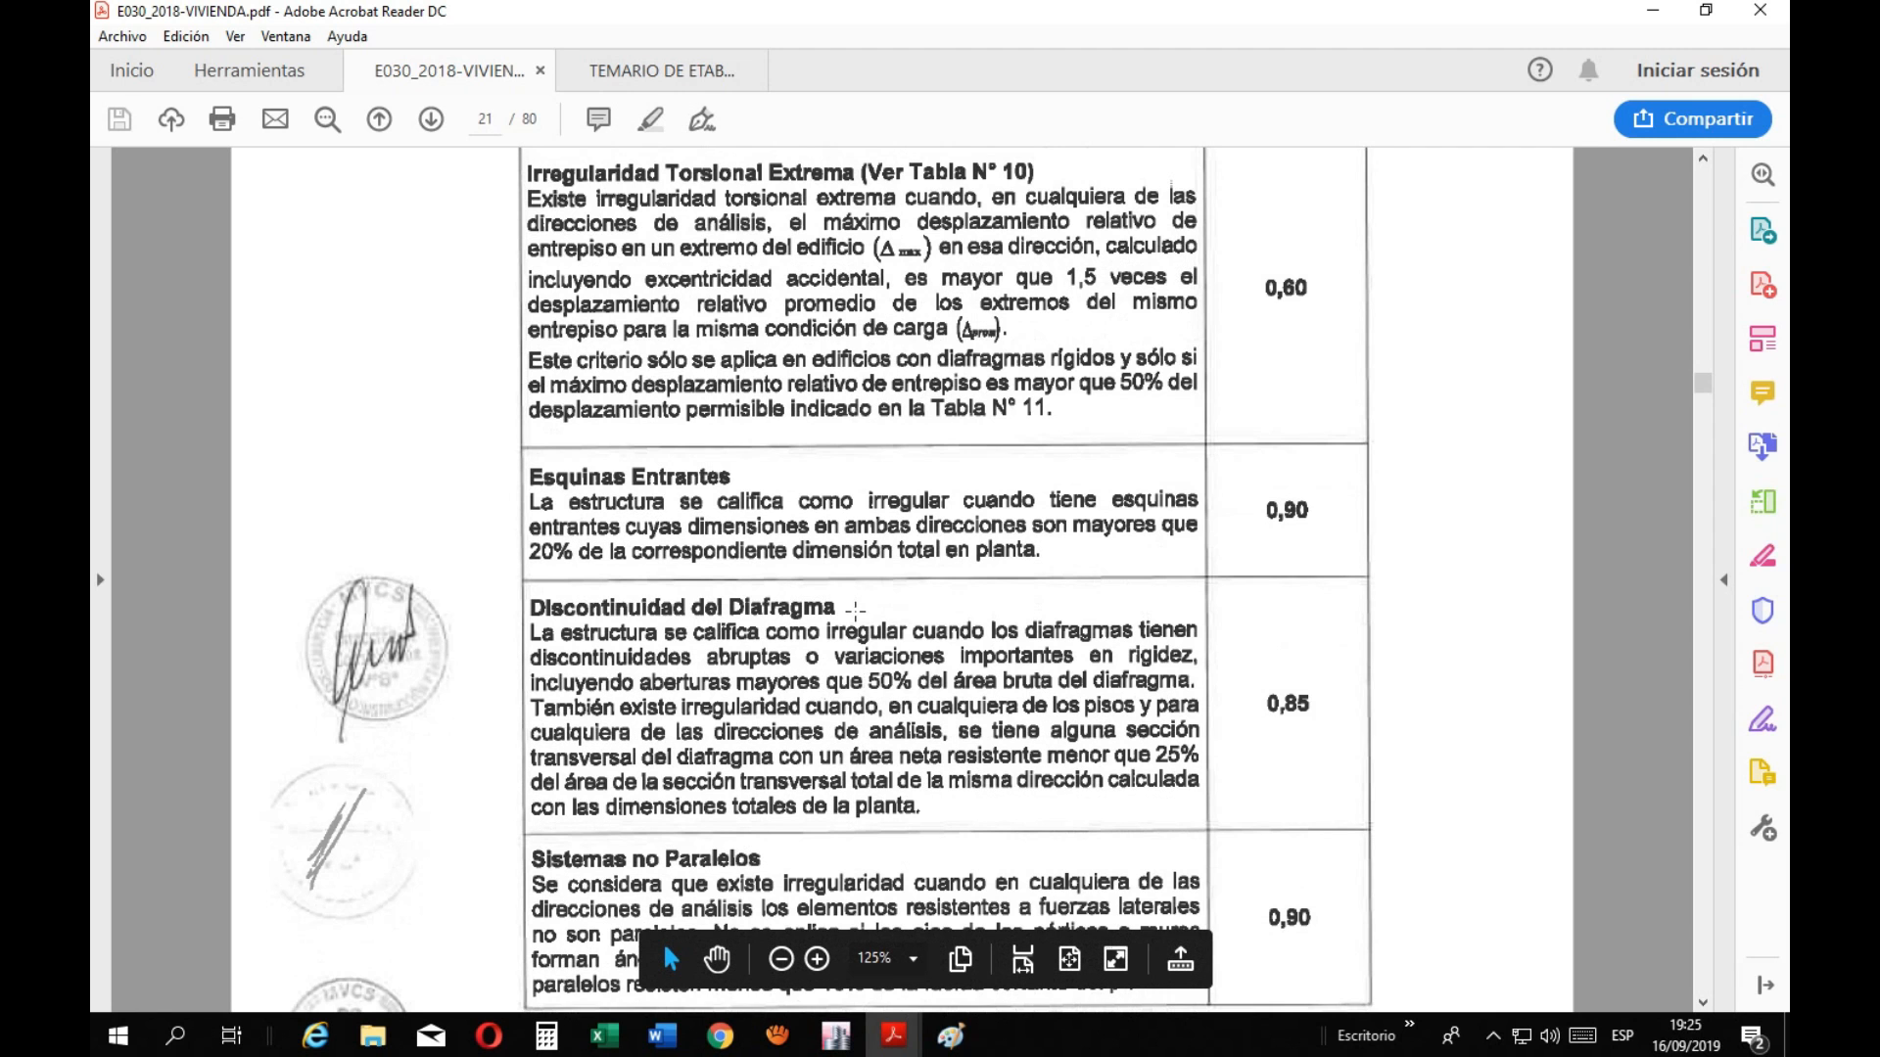
scroll(855, 611, "down", 1)
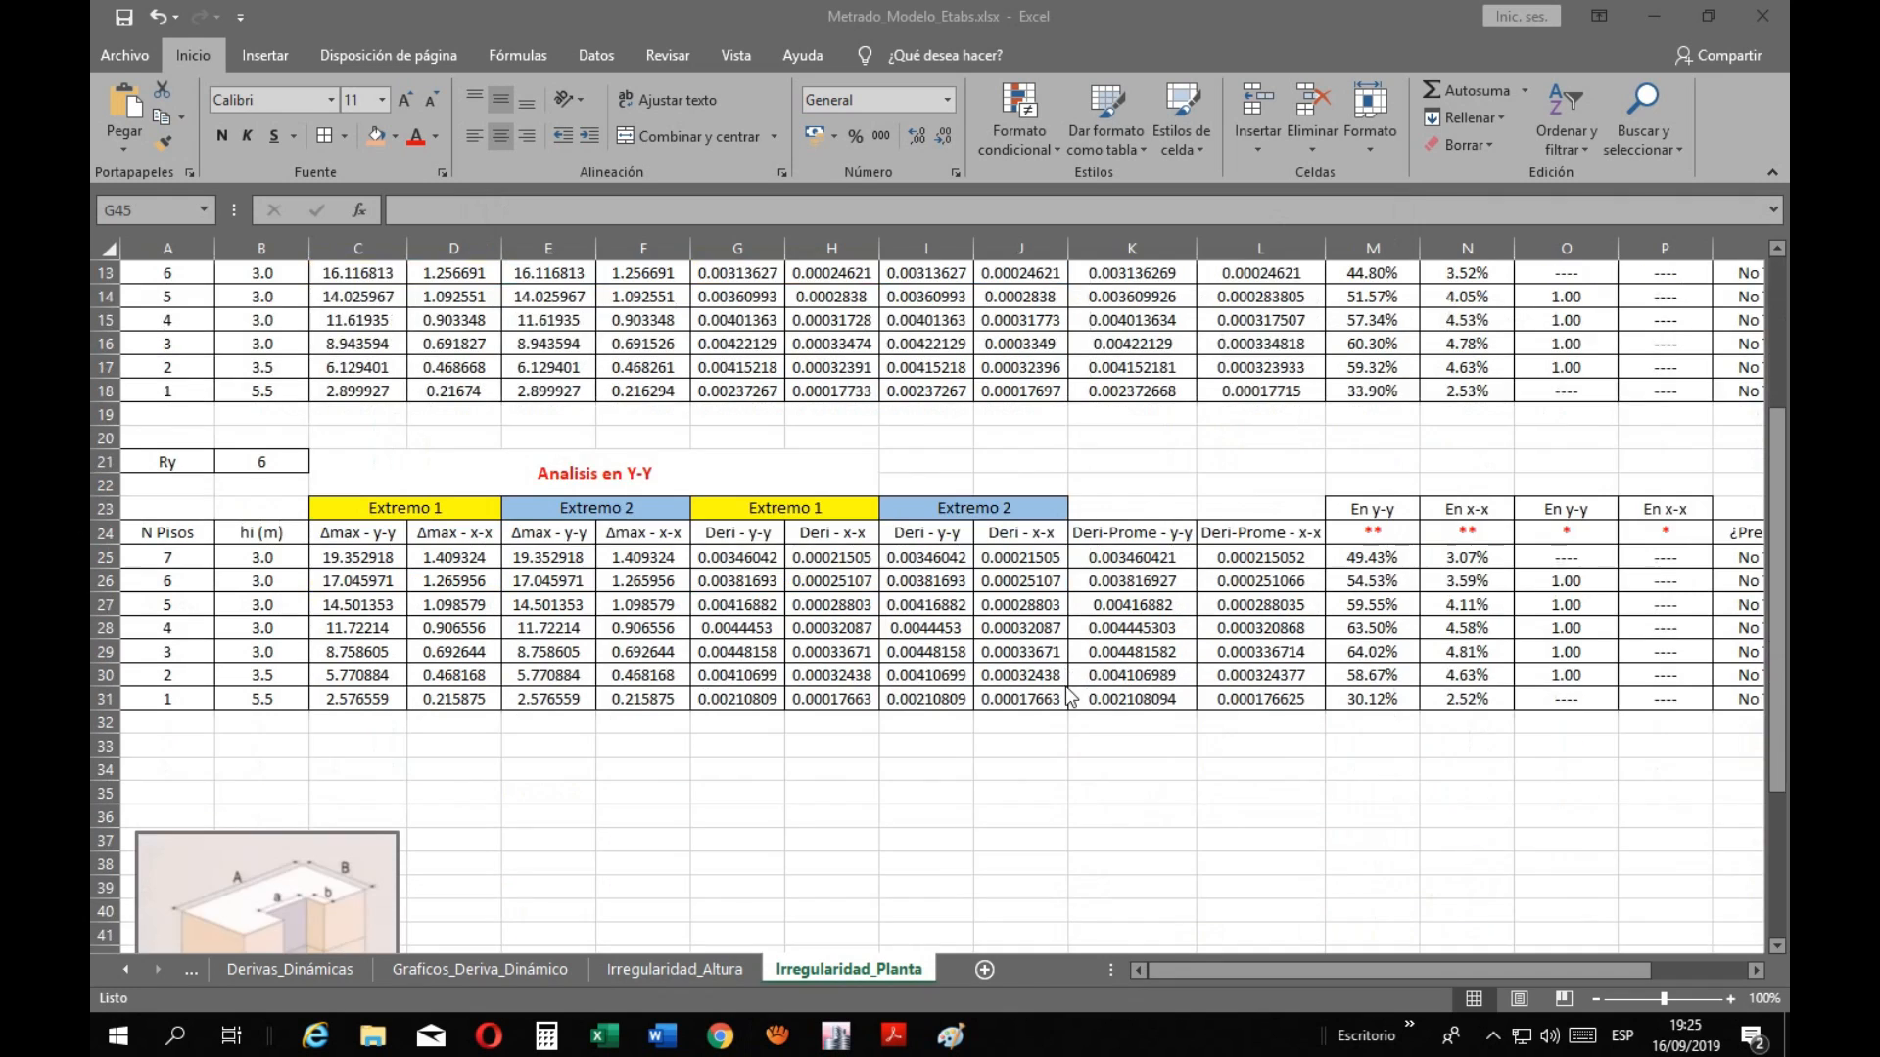
Back in the Excel workbook, copy the IRREGULARIDAD TORSIONAL title from A2 to A34 and move the building image down to about row 39
scroll(285, 785, "down", 3)
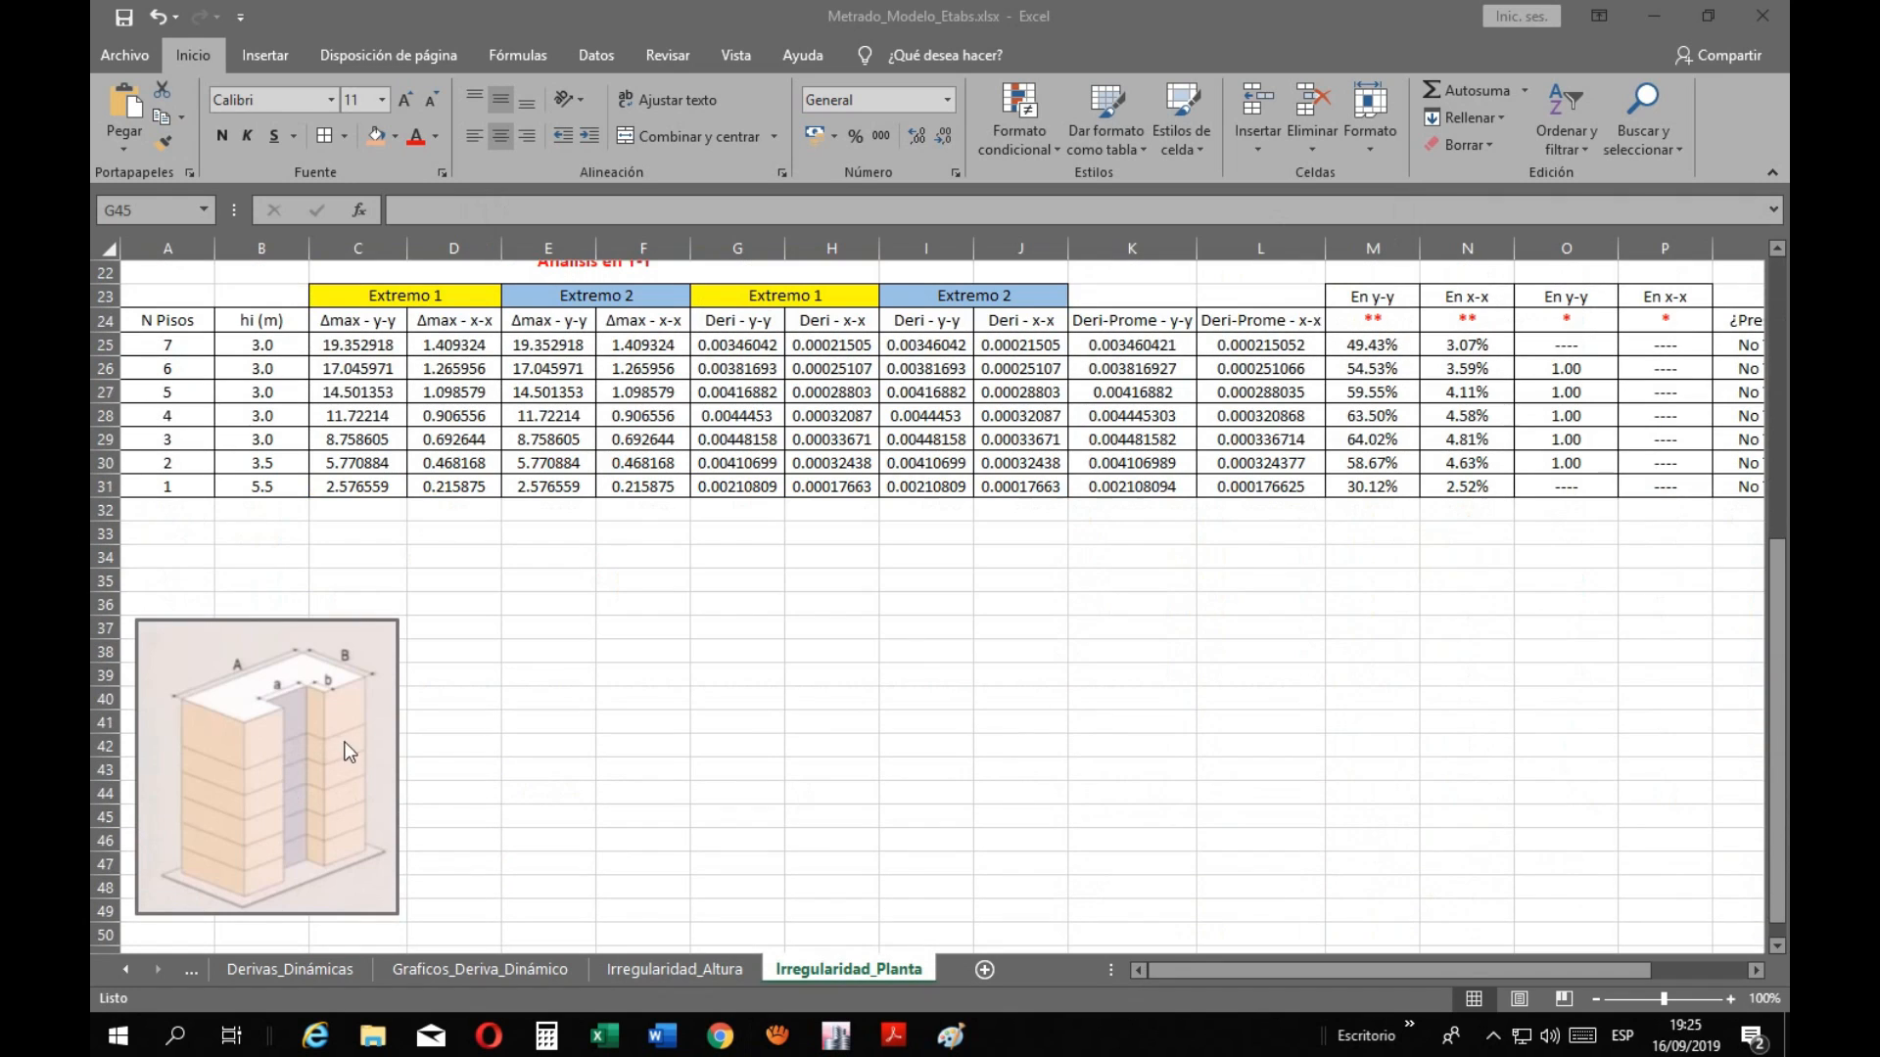
scroll(627, 764, "up", 7)
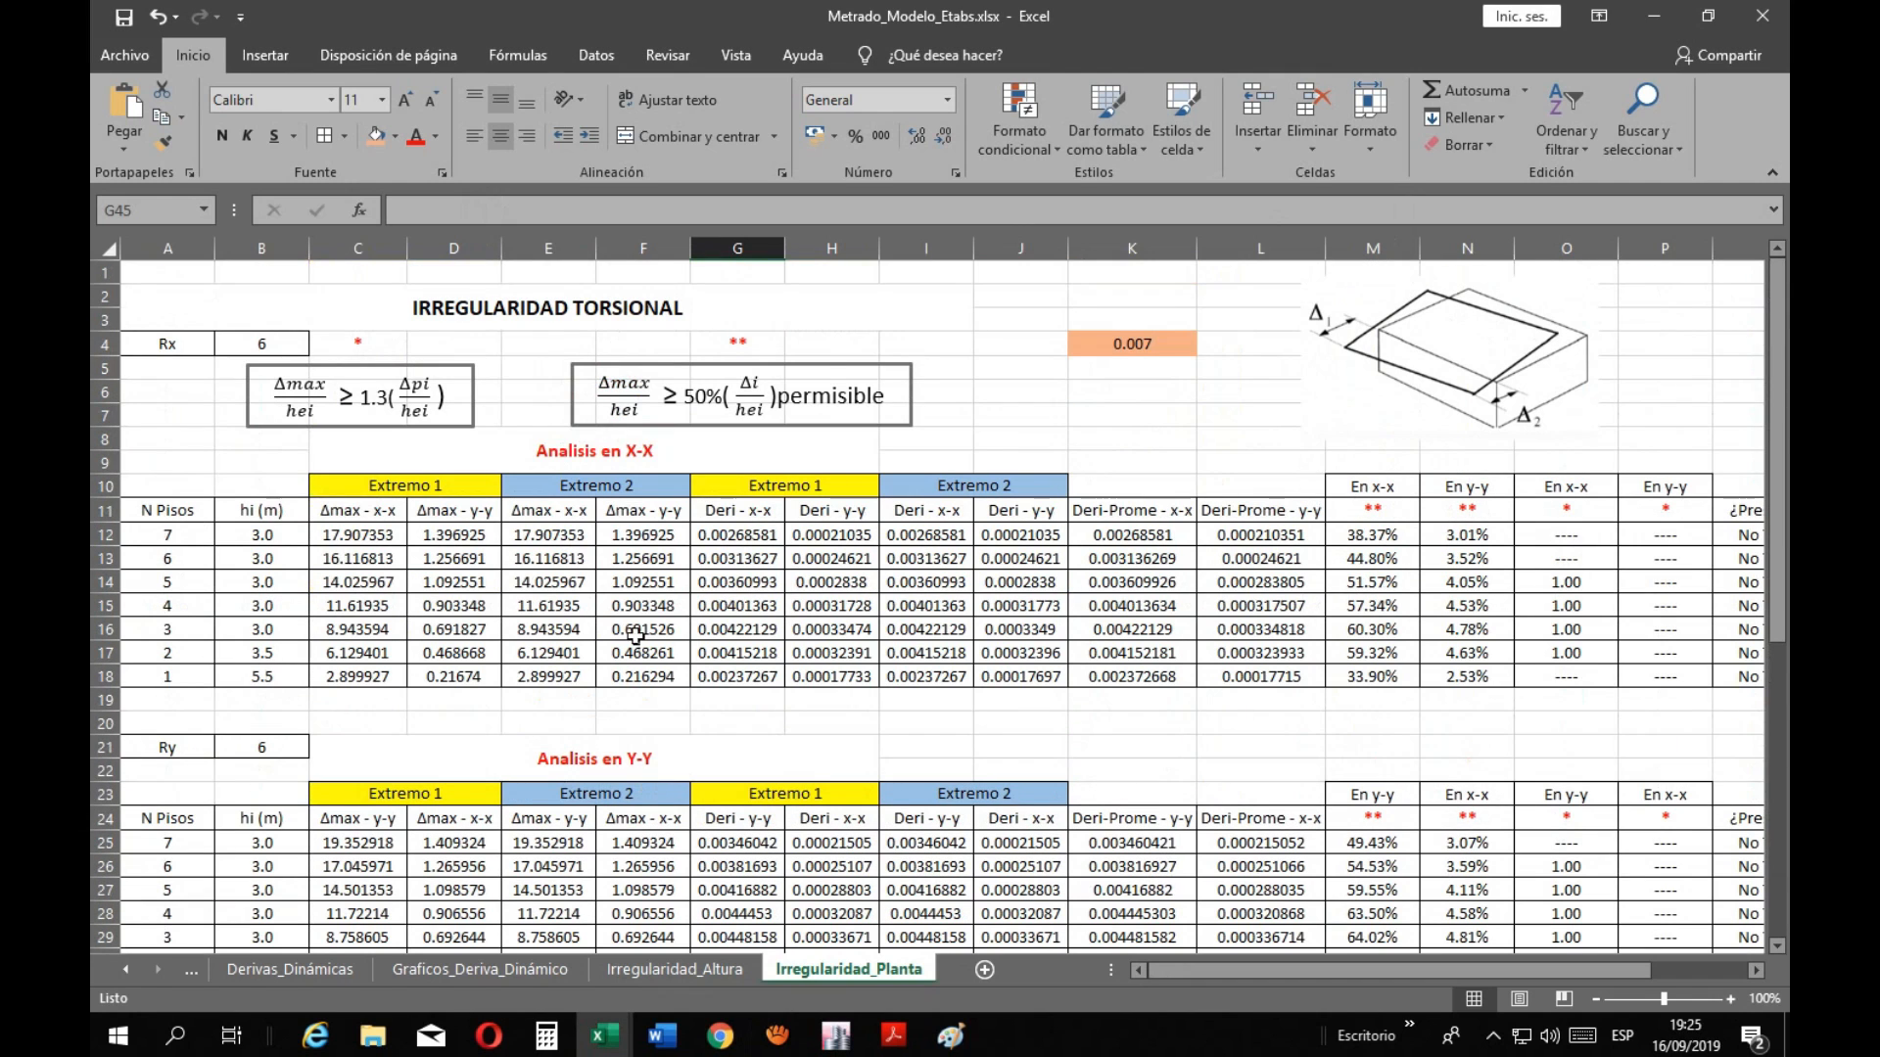
left_click(584, 304)
key("ctrl+c")
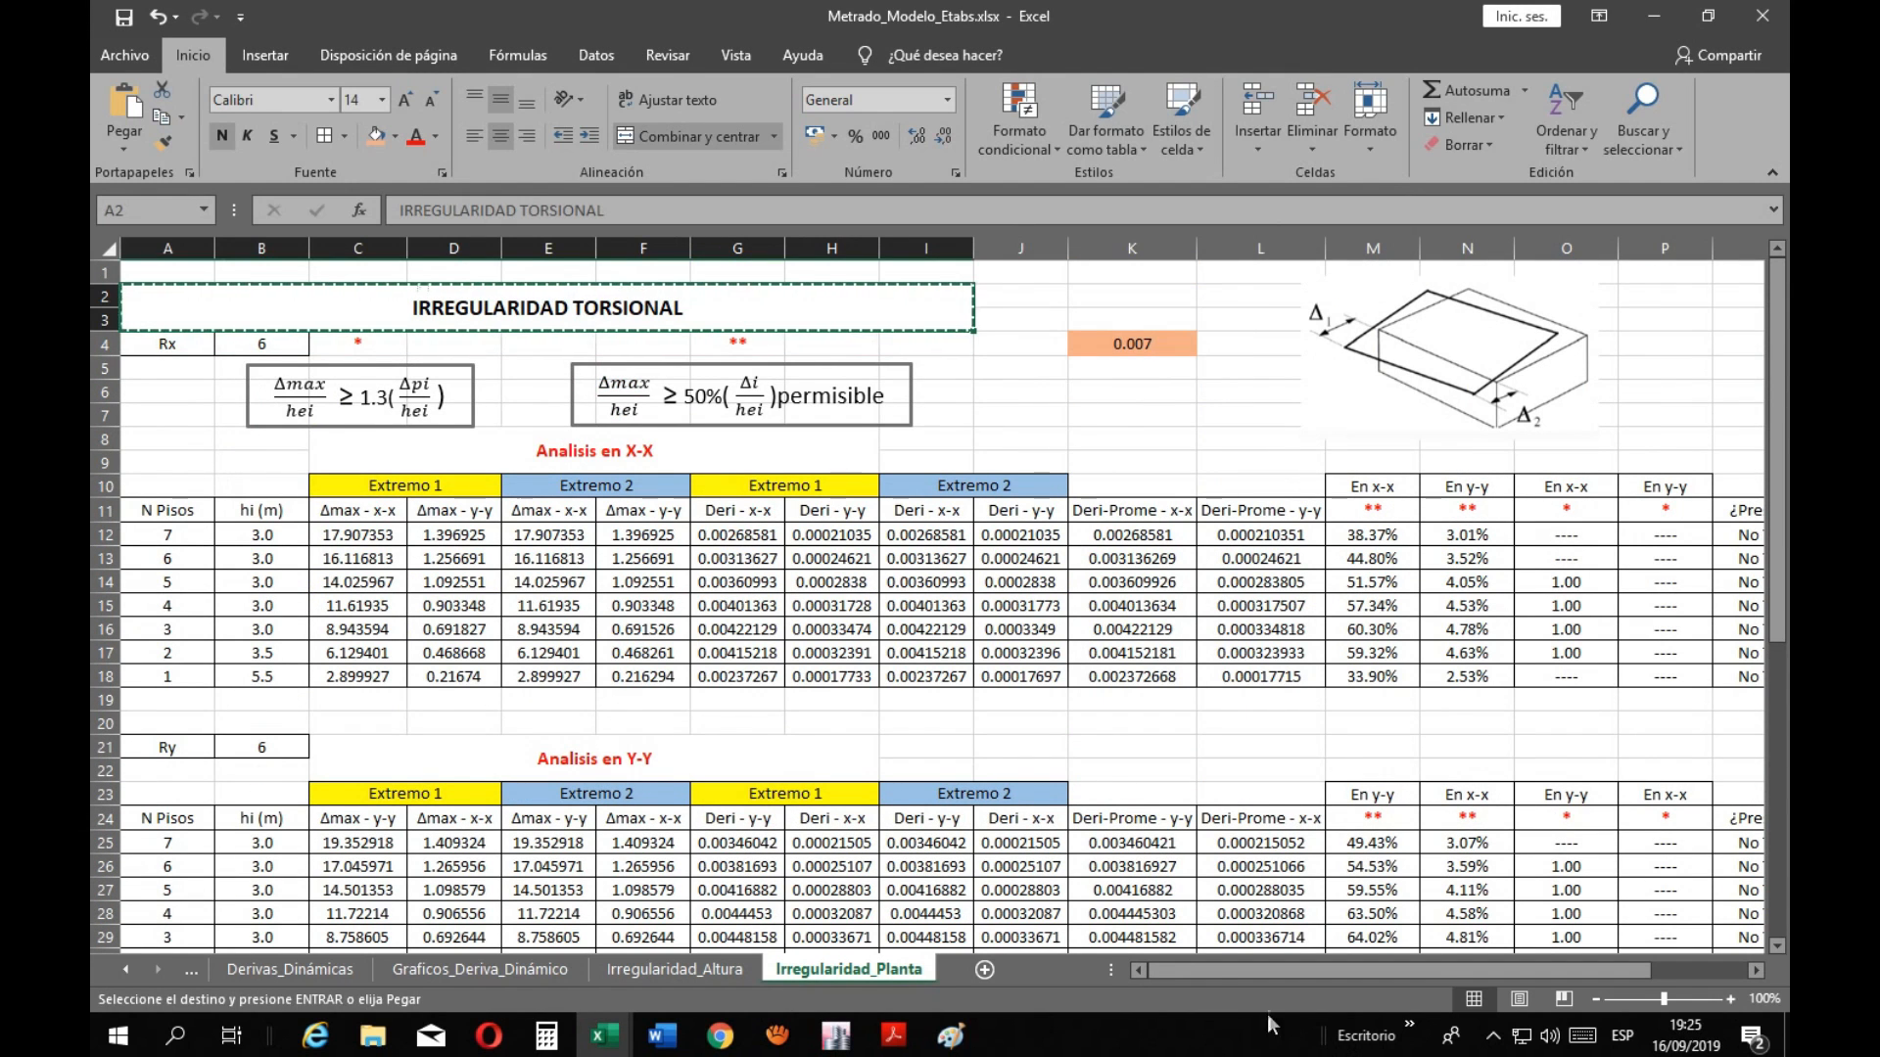
scroll(1070, 840, "down", 2)
scroll(1070, 840, "down", 5)
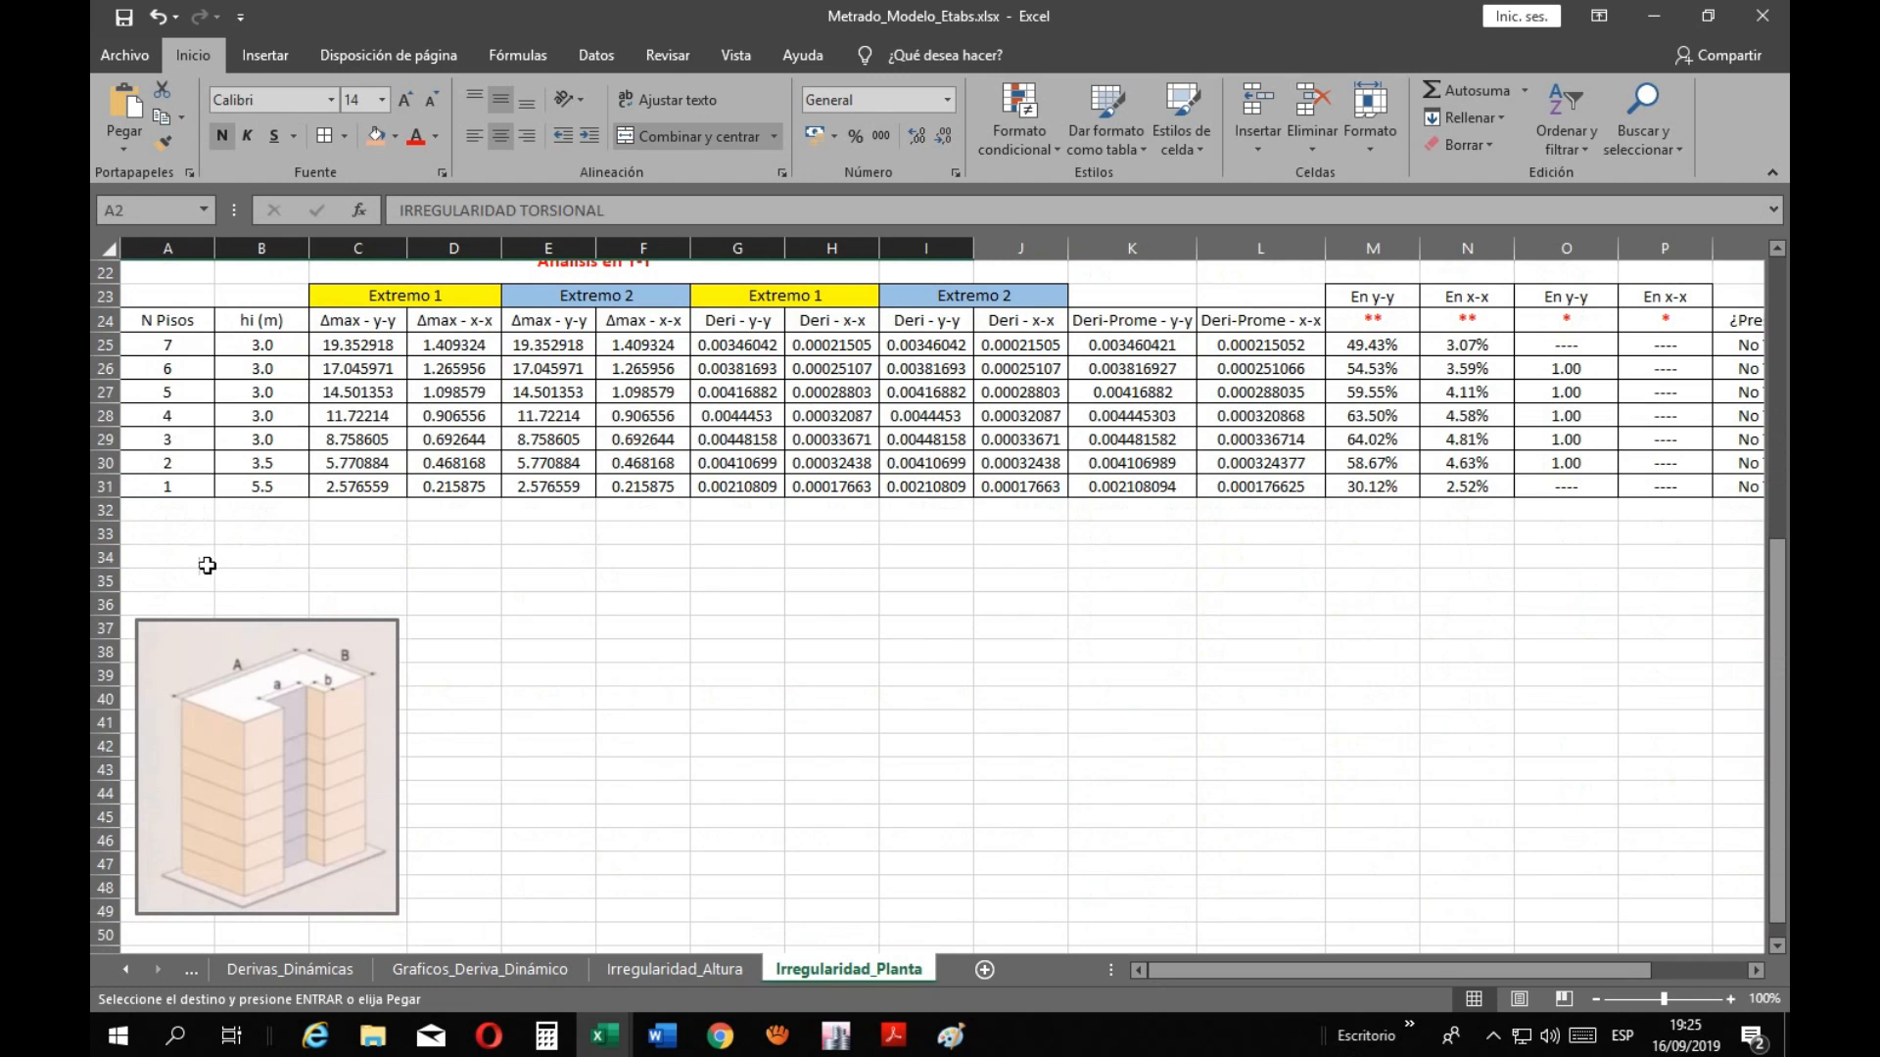
left_click(186, 558)
left_click(235, 558)
scroll(347, 655, "up", 7)
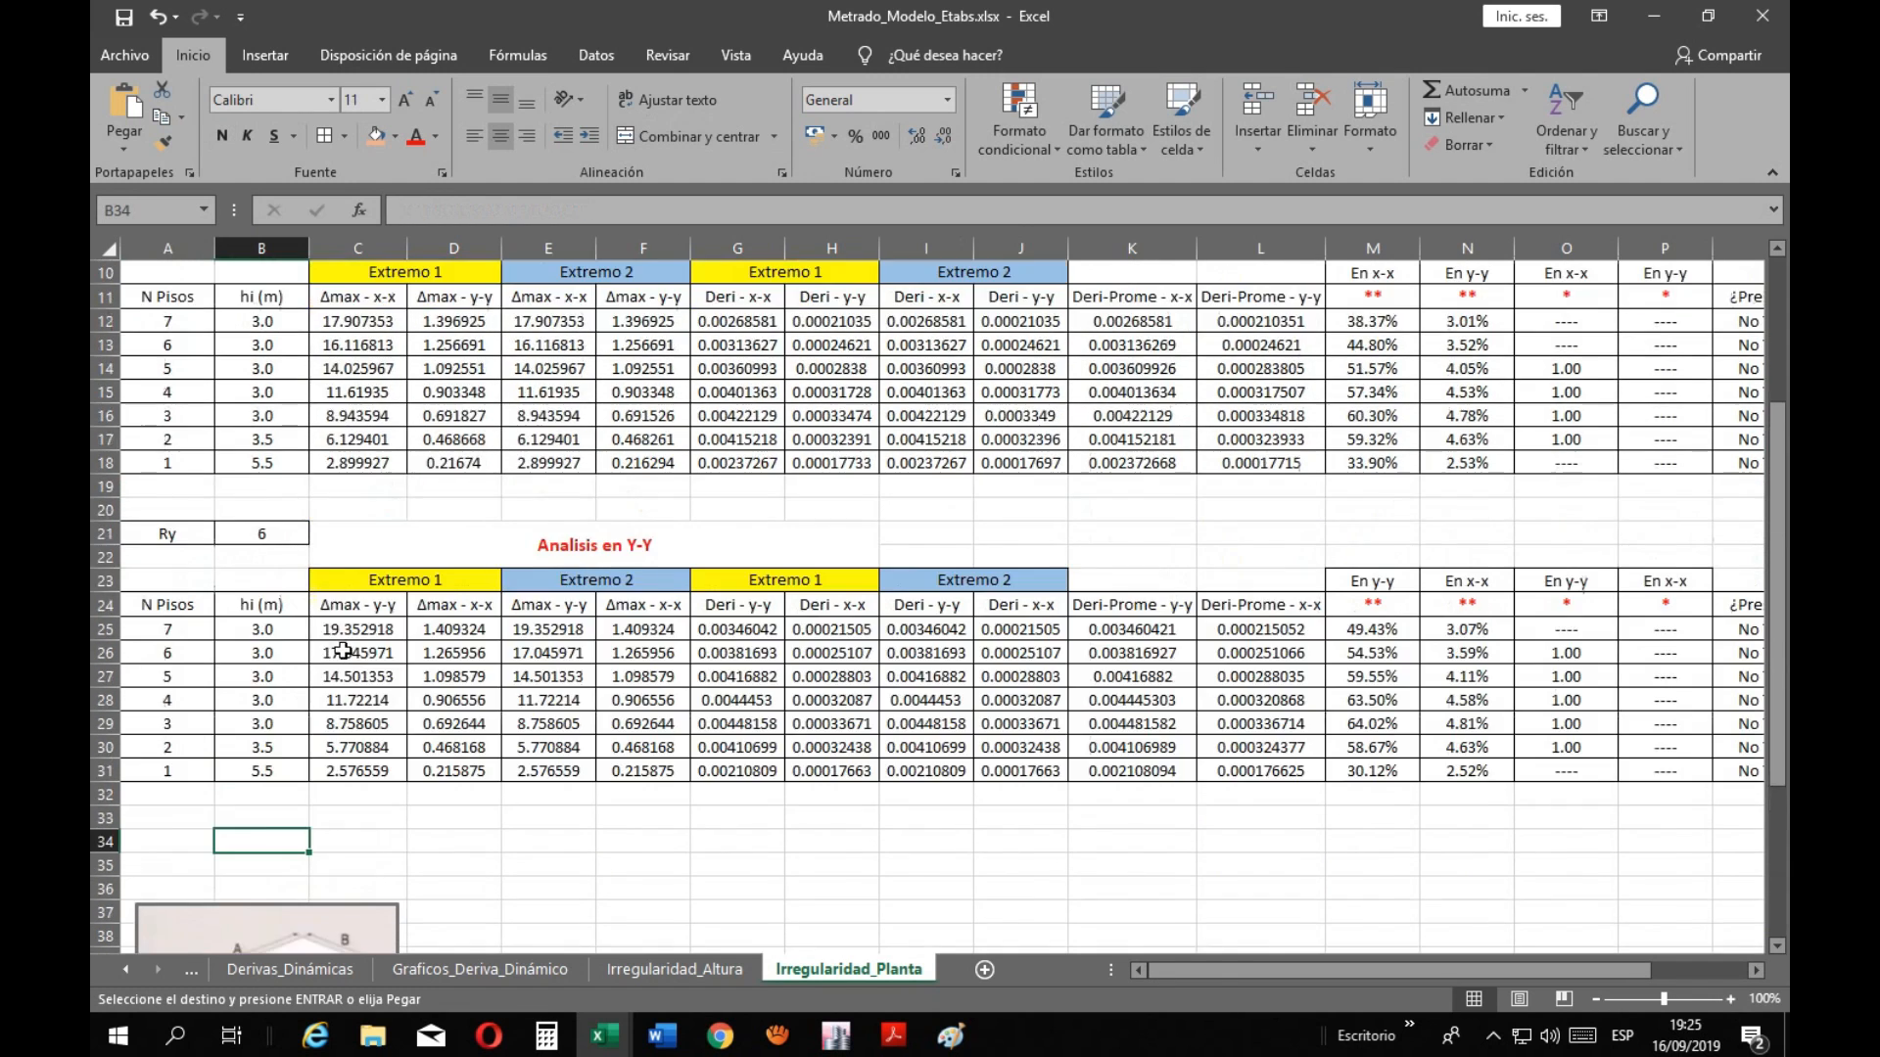
scroll(348, 656, "down", 5)
scroll(348, 656, "down", 4)
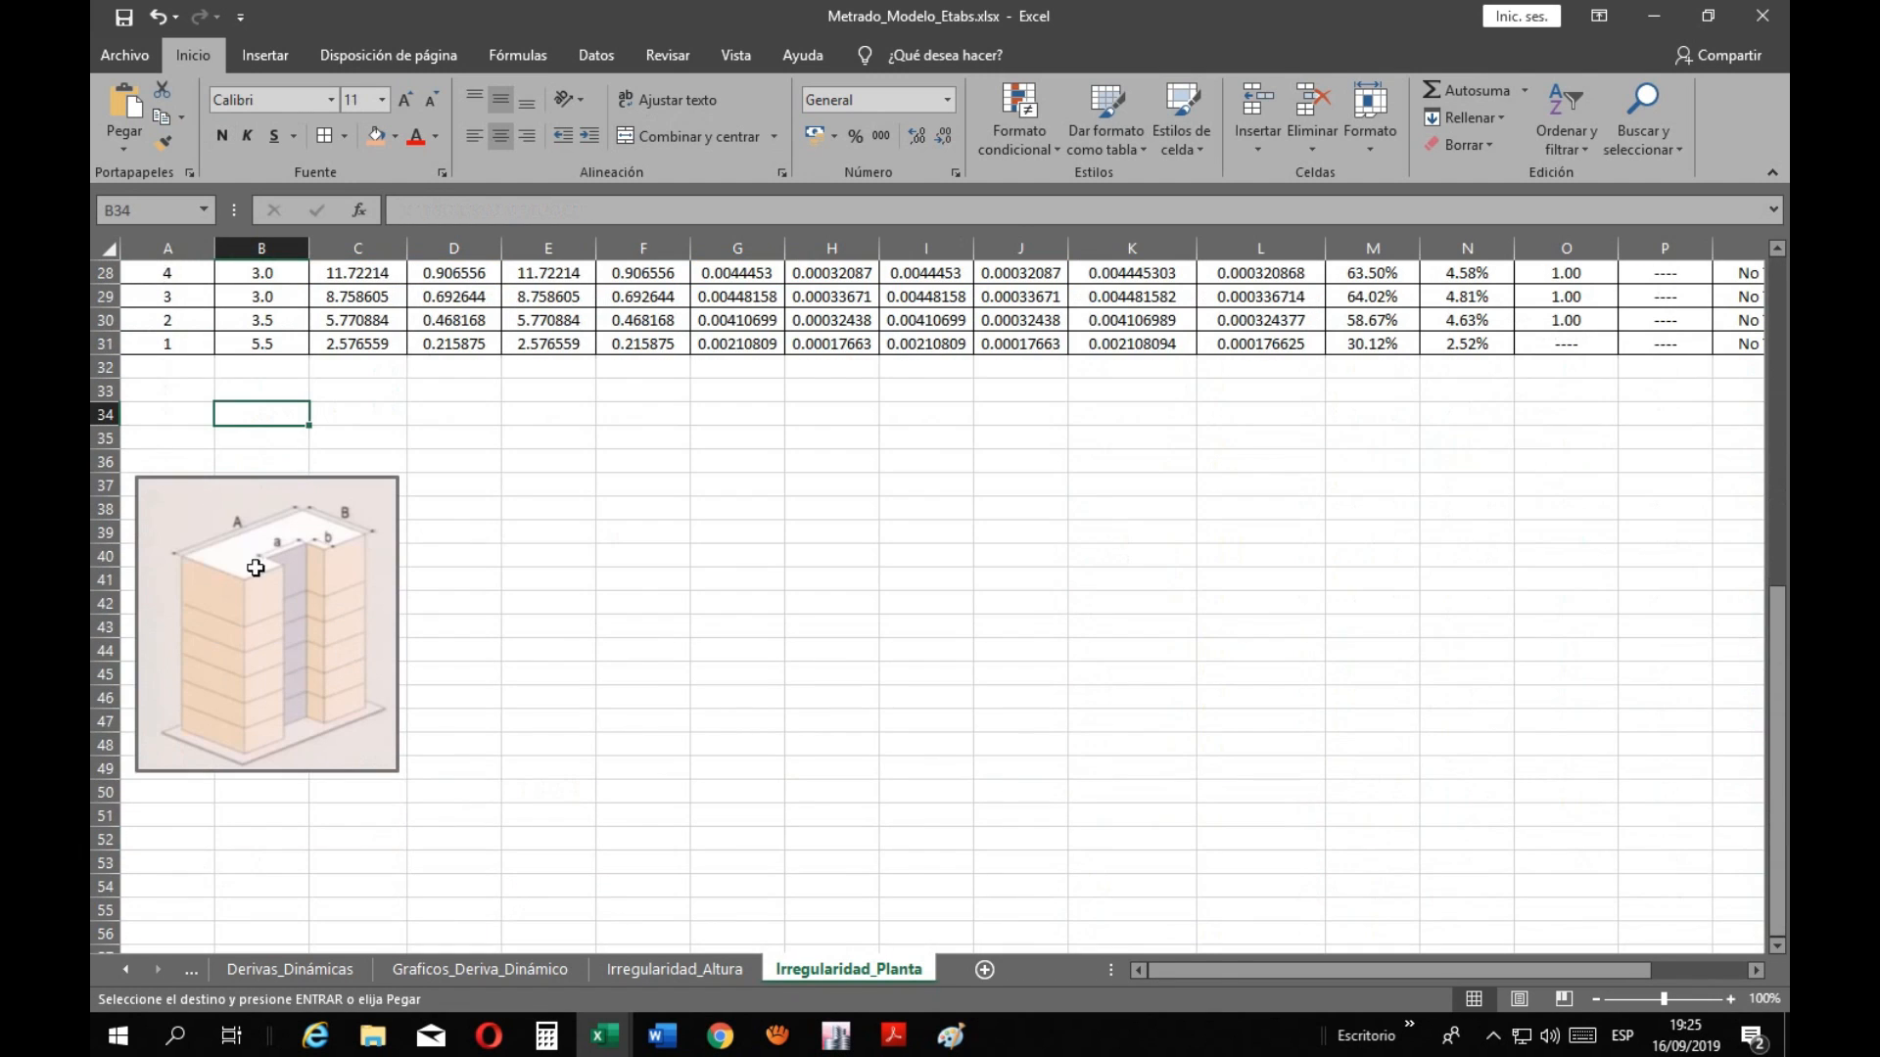
left_click(171, 408)
key("ctrl+v")
left_click(637, 650)
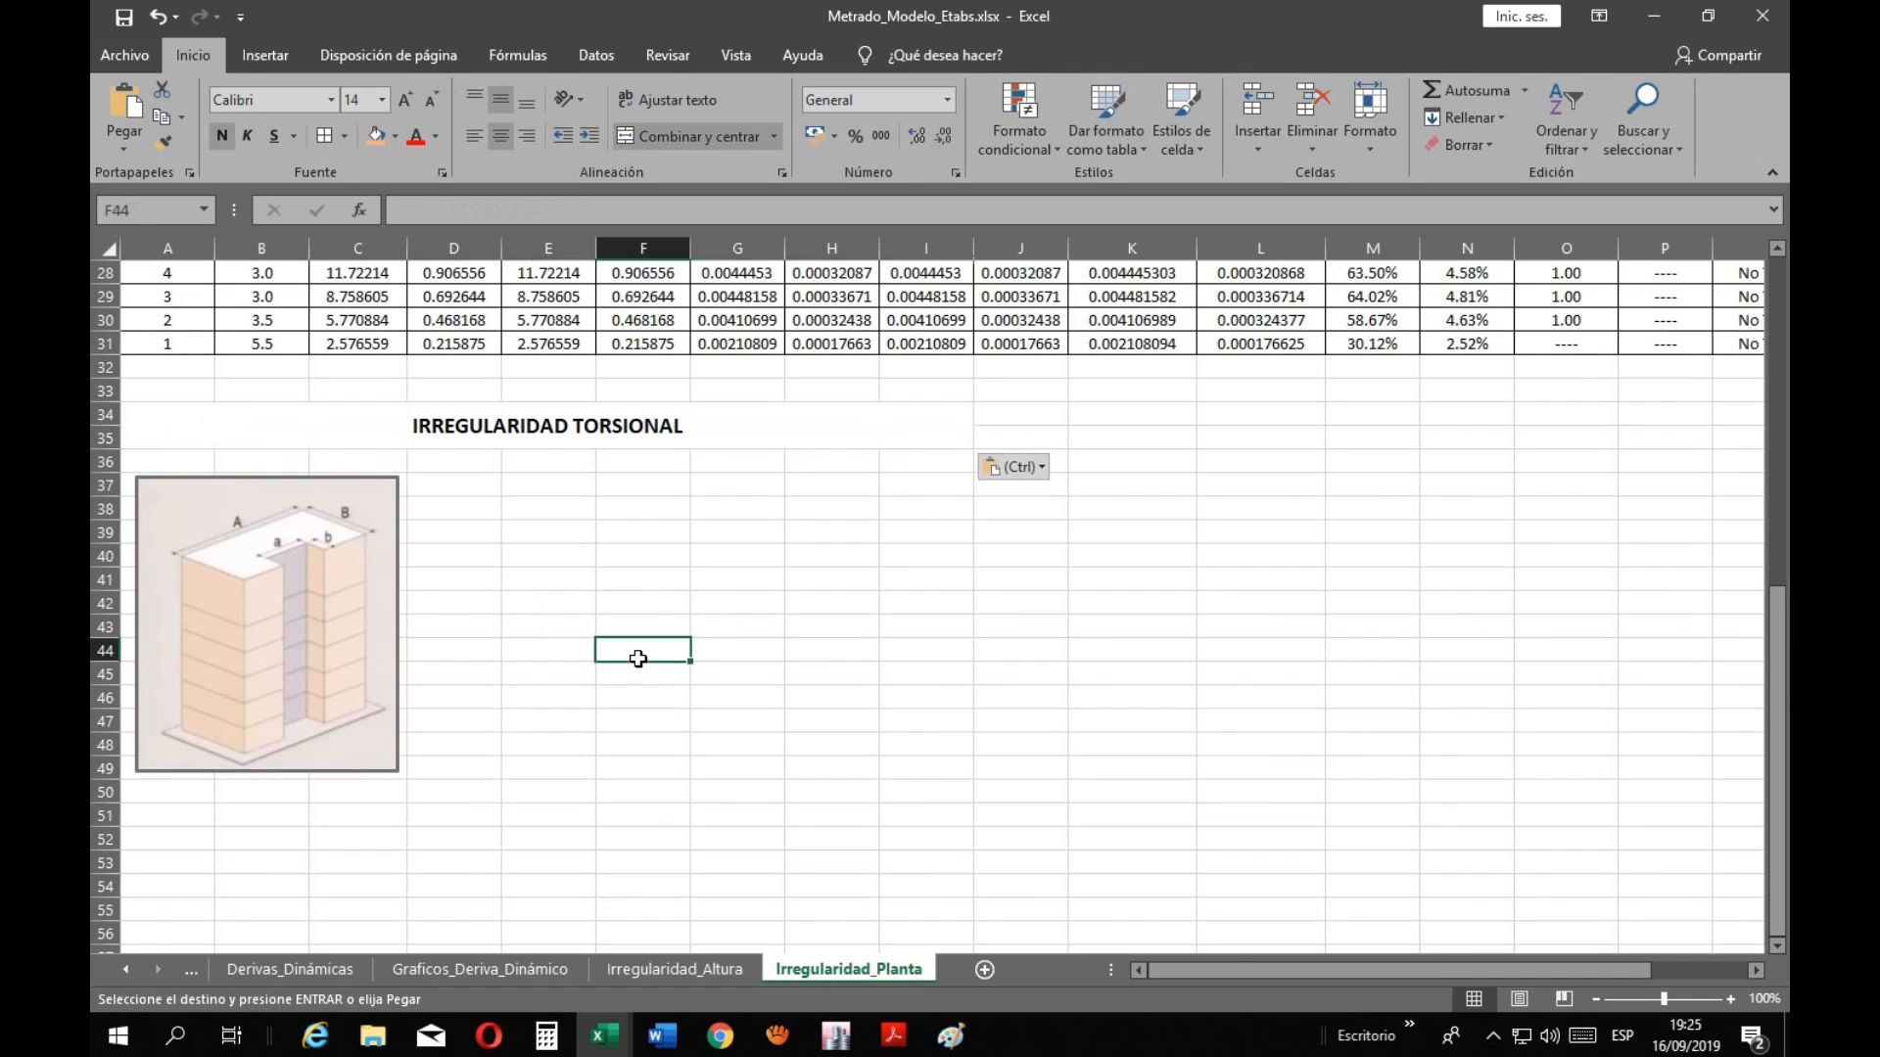
left_click_drag(314, 621, 302, 663)
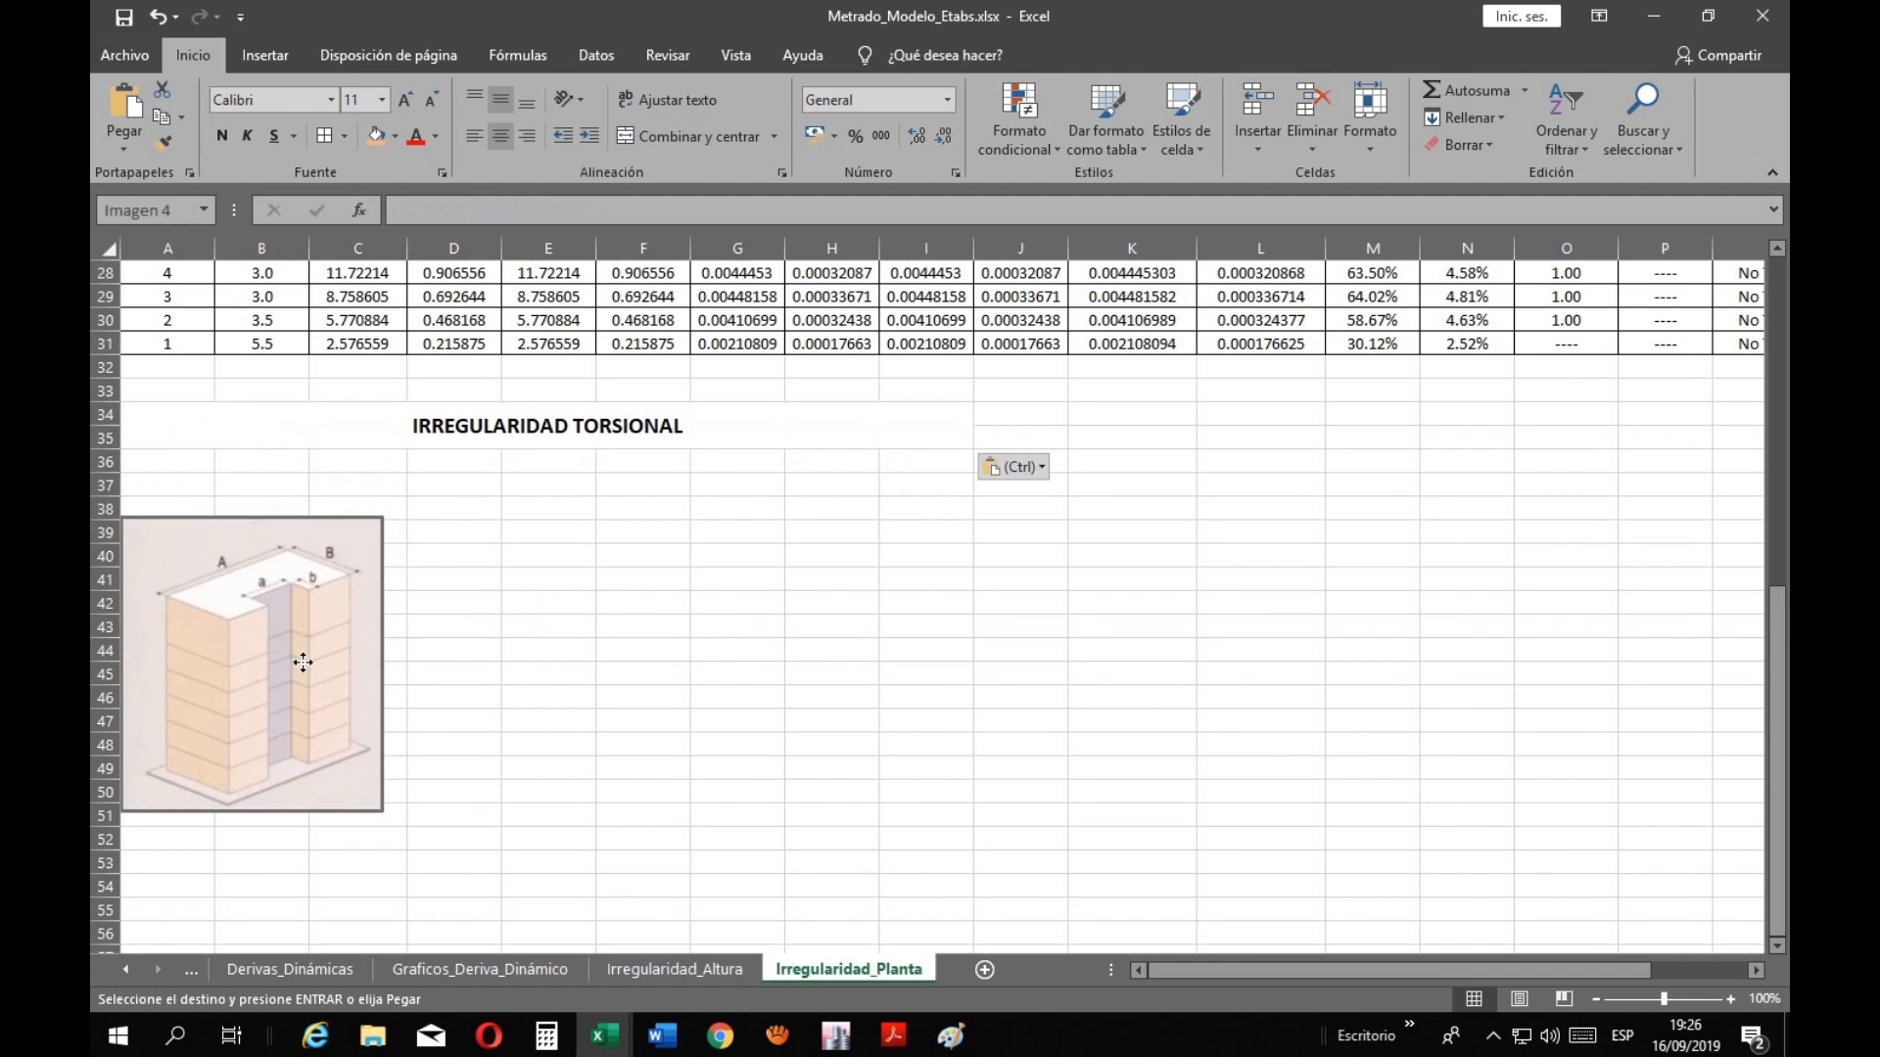
Change the copied title in A34 to ESQUINAS ENTRANTES
left_click(709, 435)
double_click(709, 433)
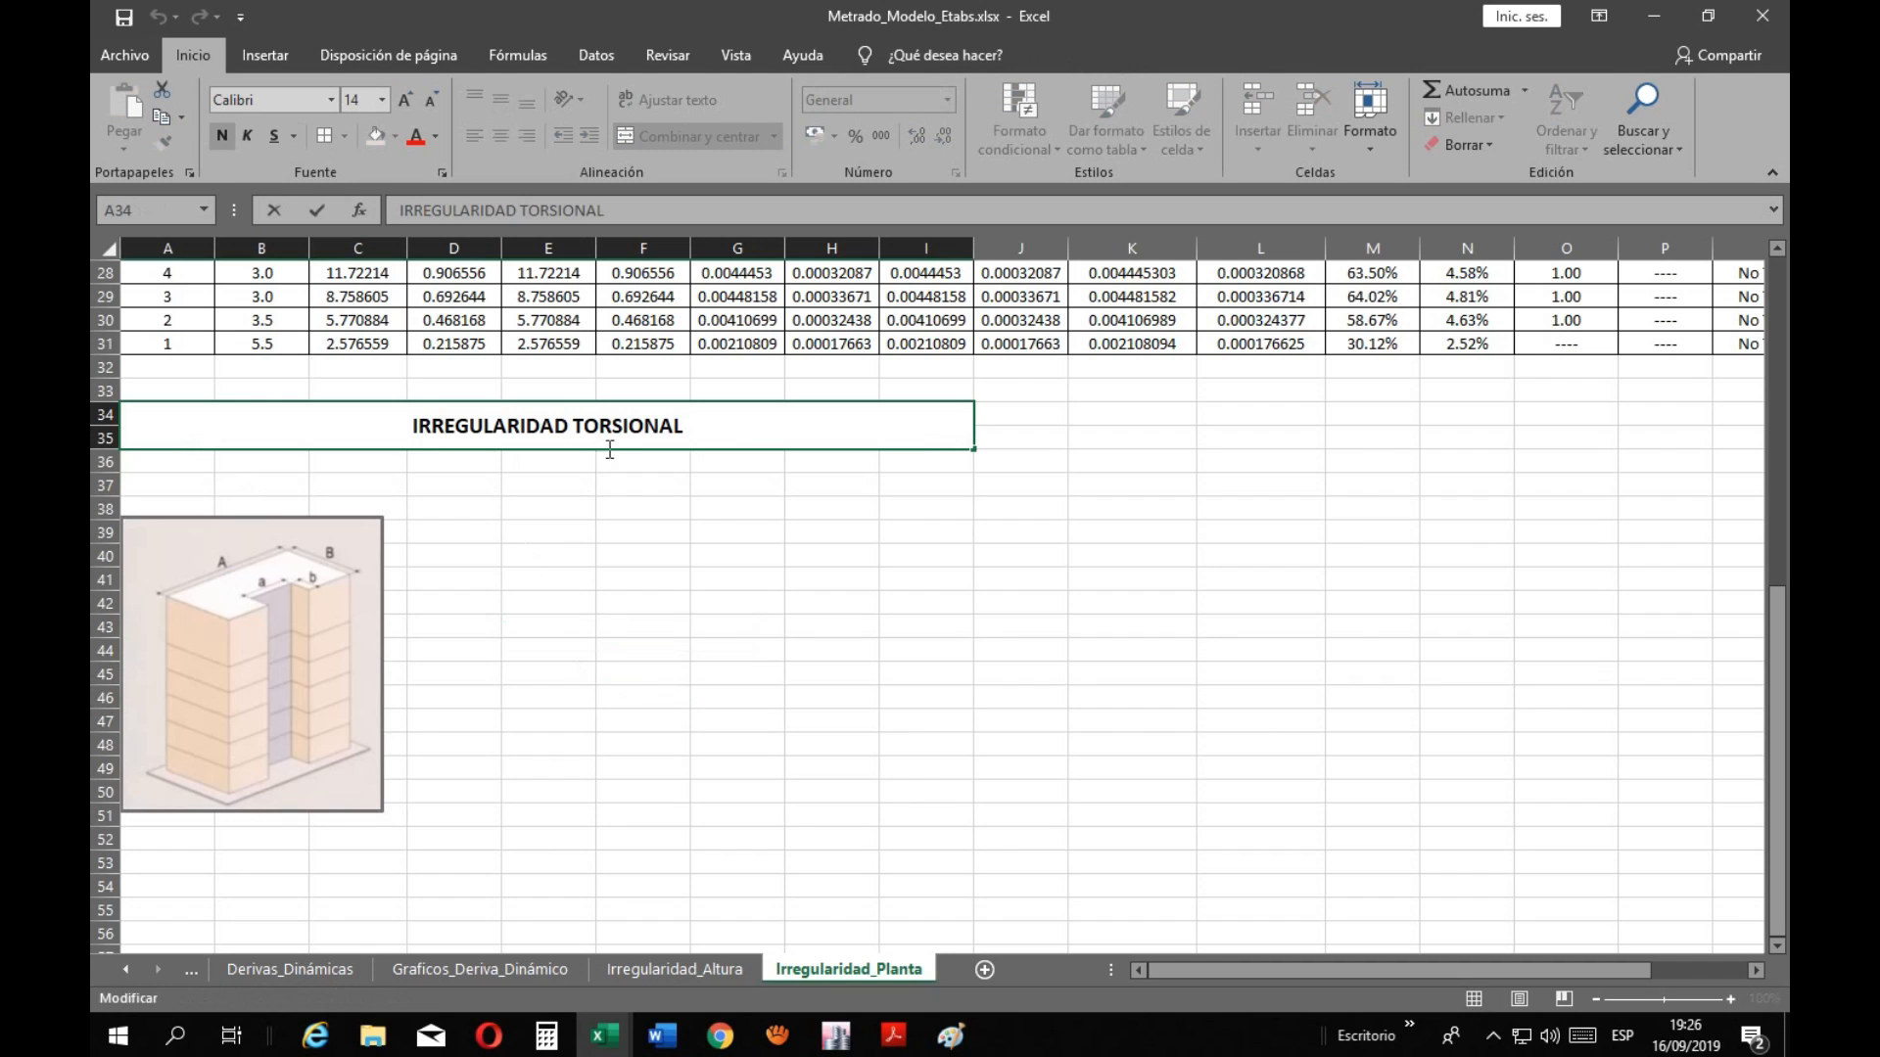
left_click_drag(697, 425, 595, 423)
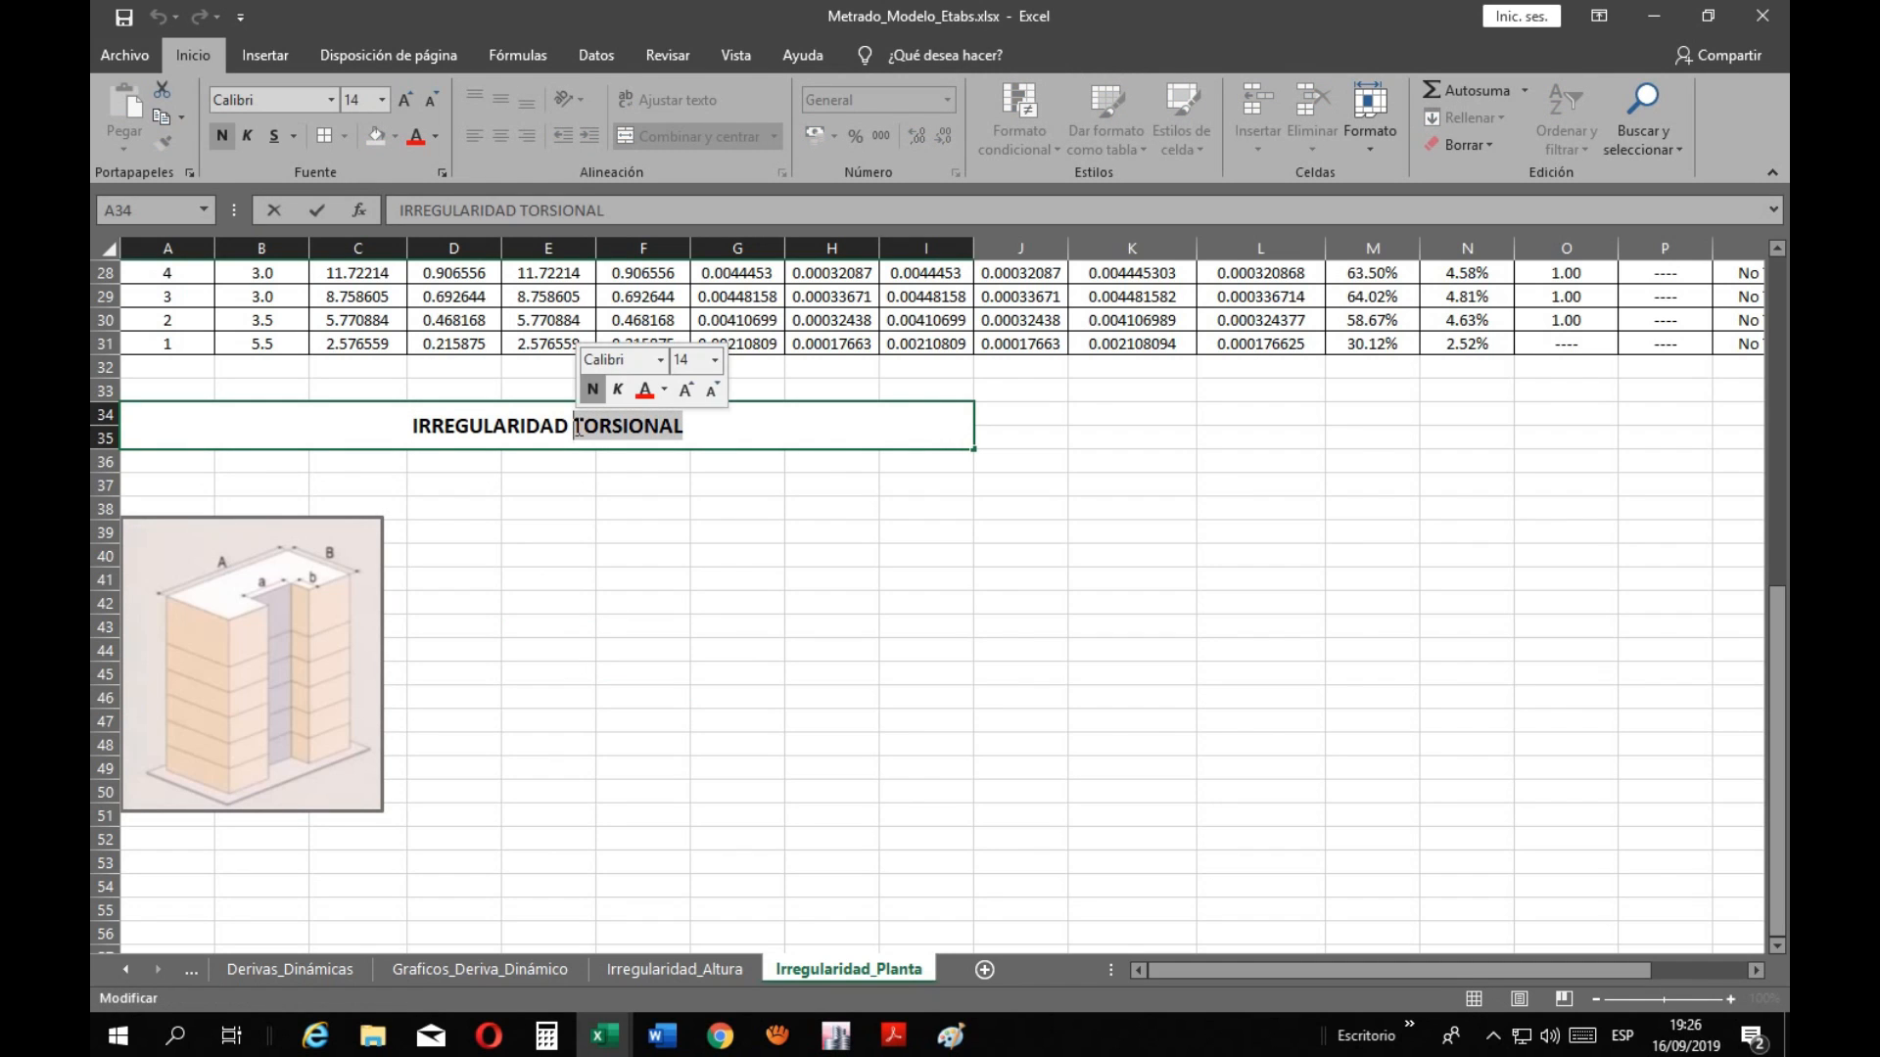
left_click(894, 1035)
mouse_move(842, 977)
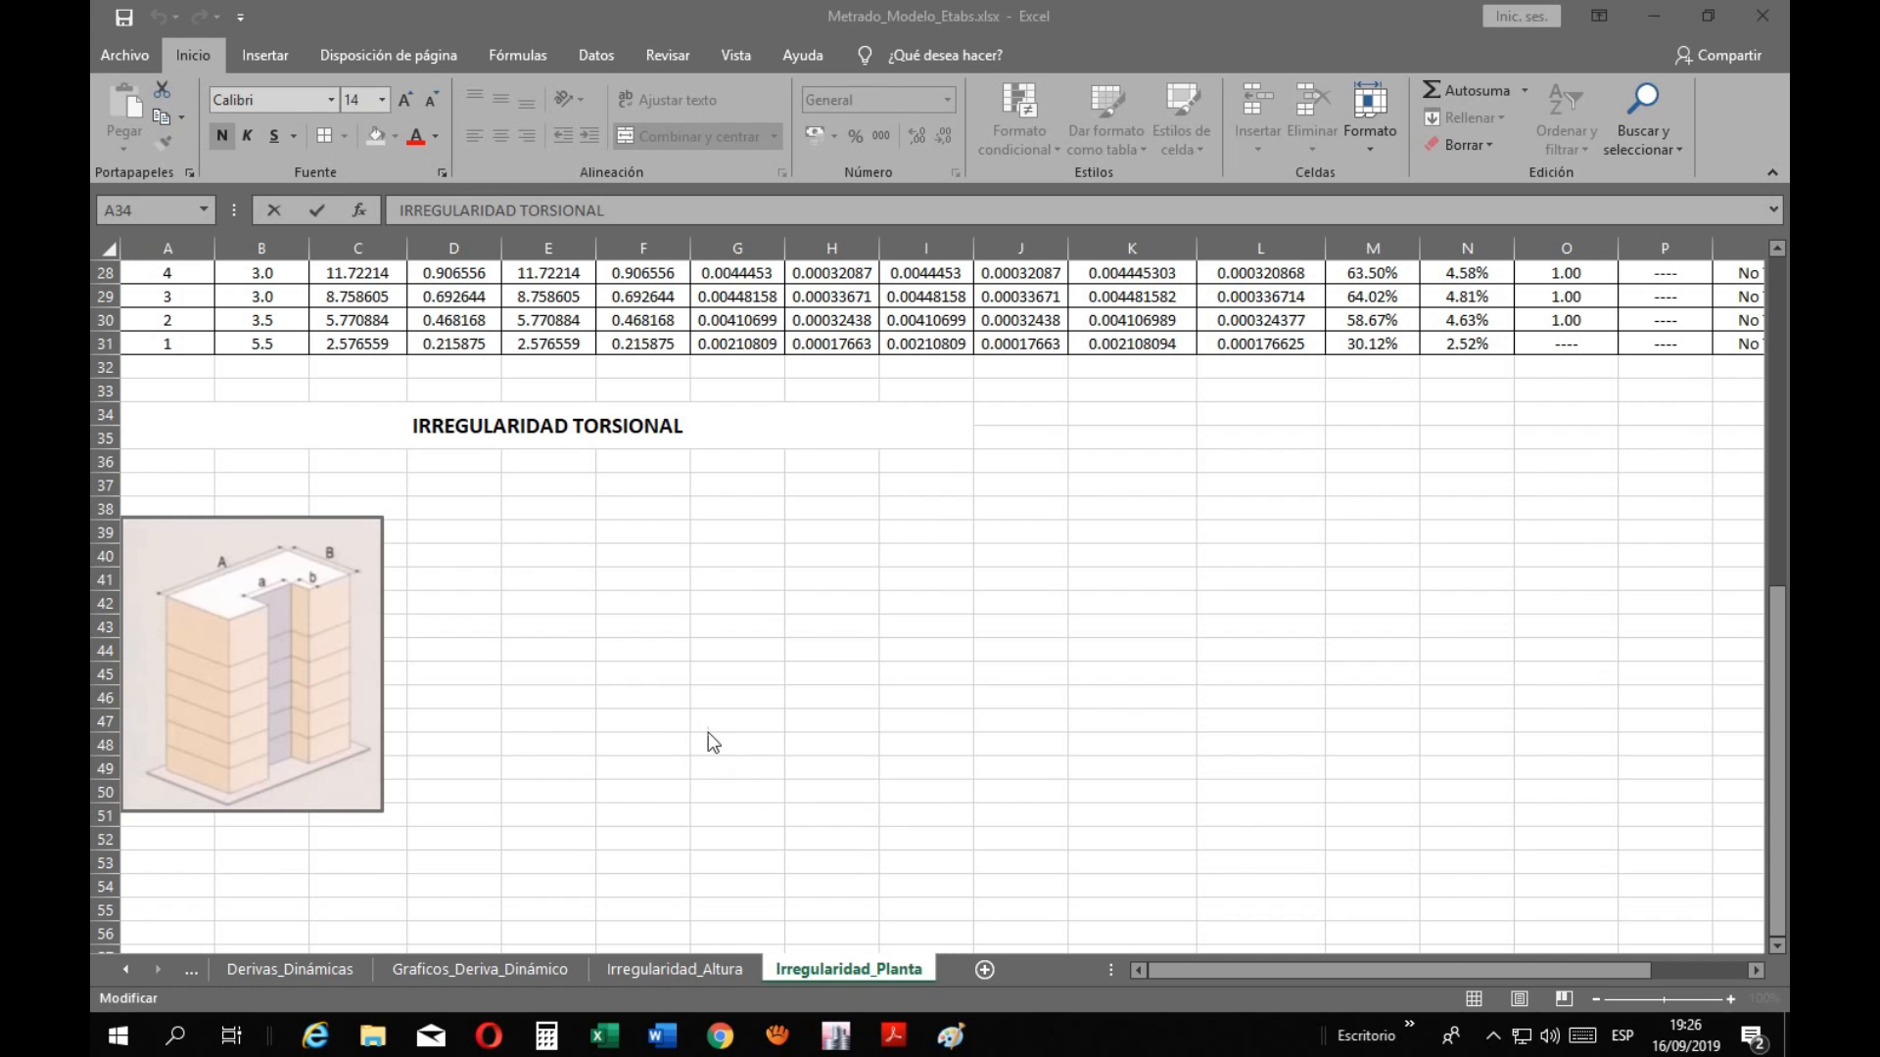
left_click(549, 416)
left_click_drag(696, 427, 479, 441)
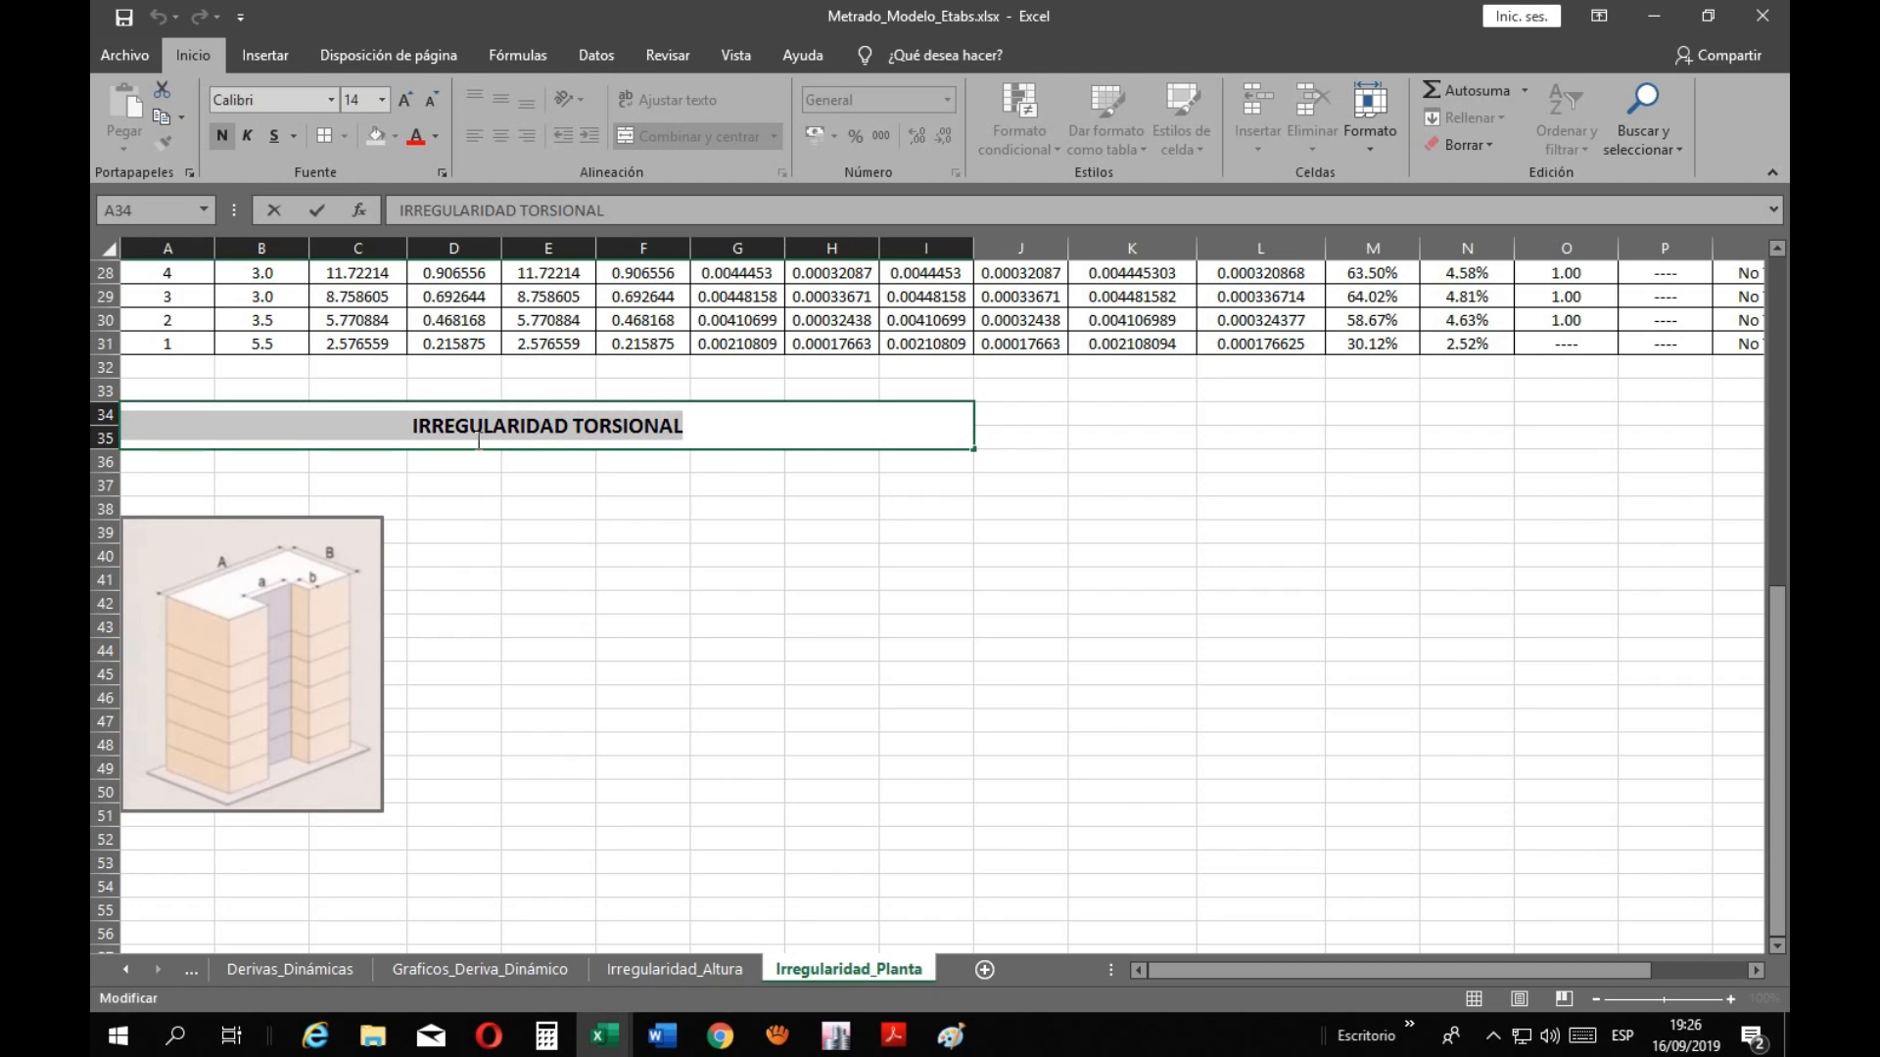
type("ESQUIN")
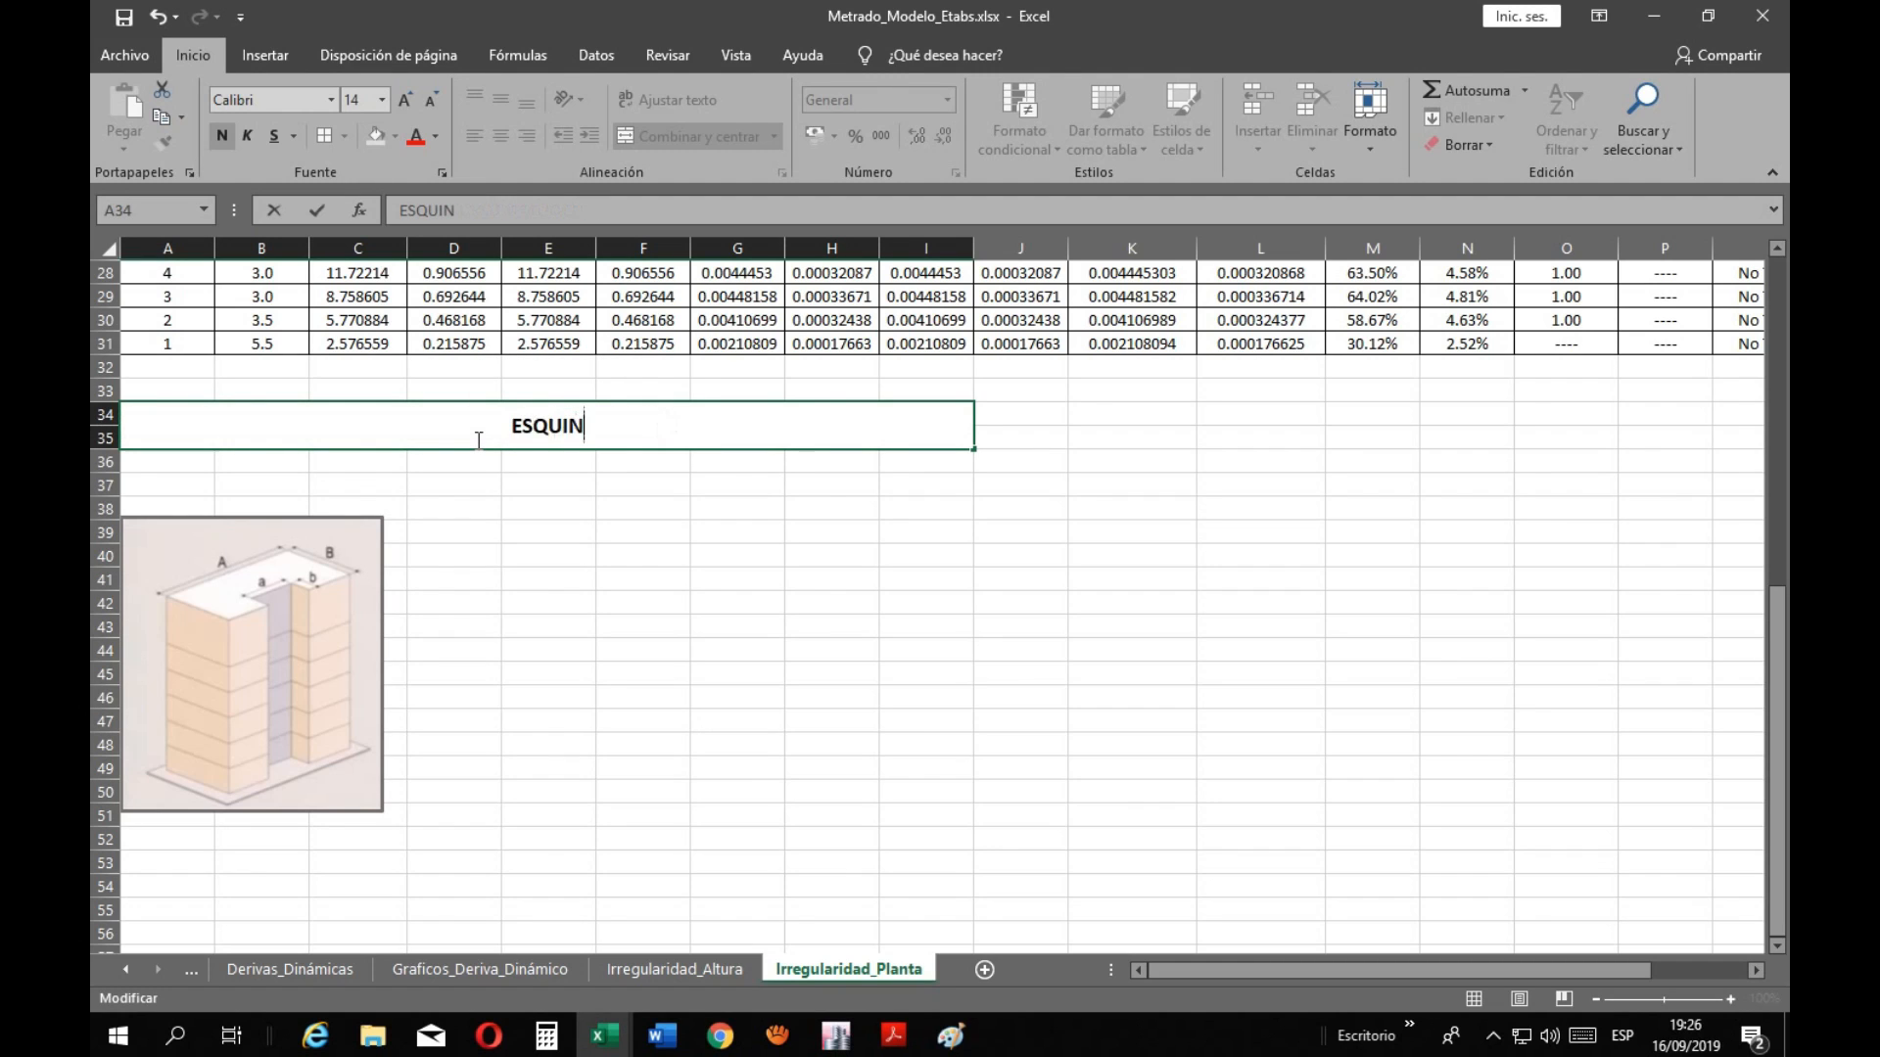
type("AS ENTRANE")
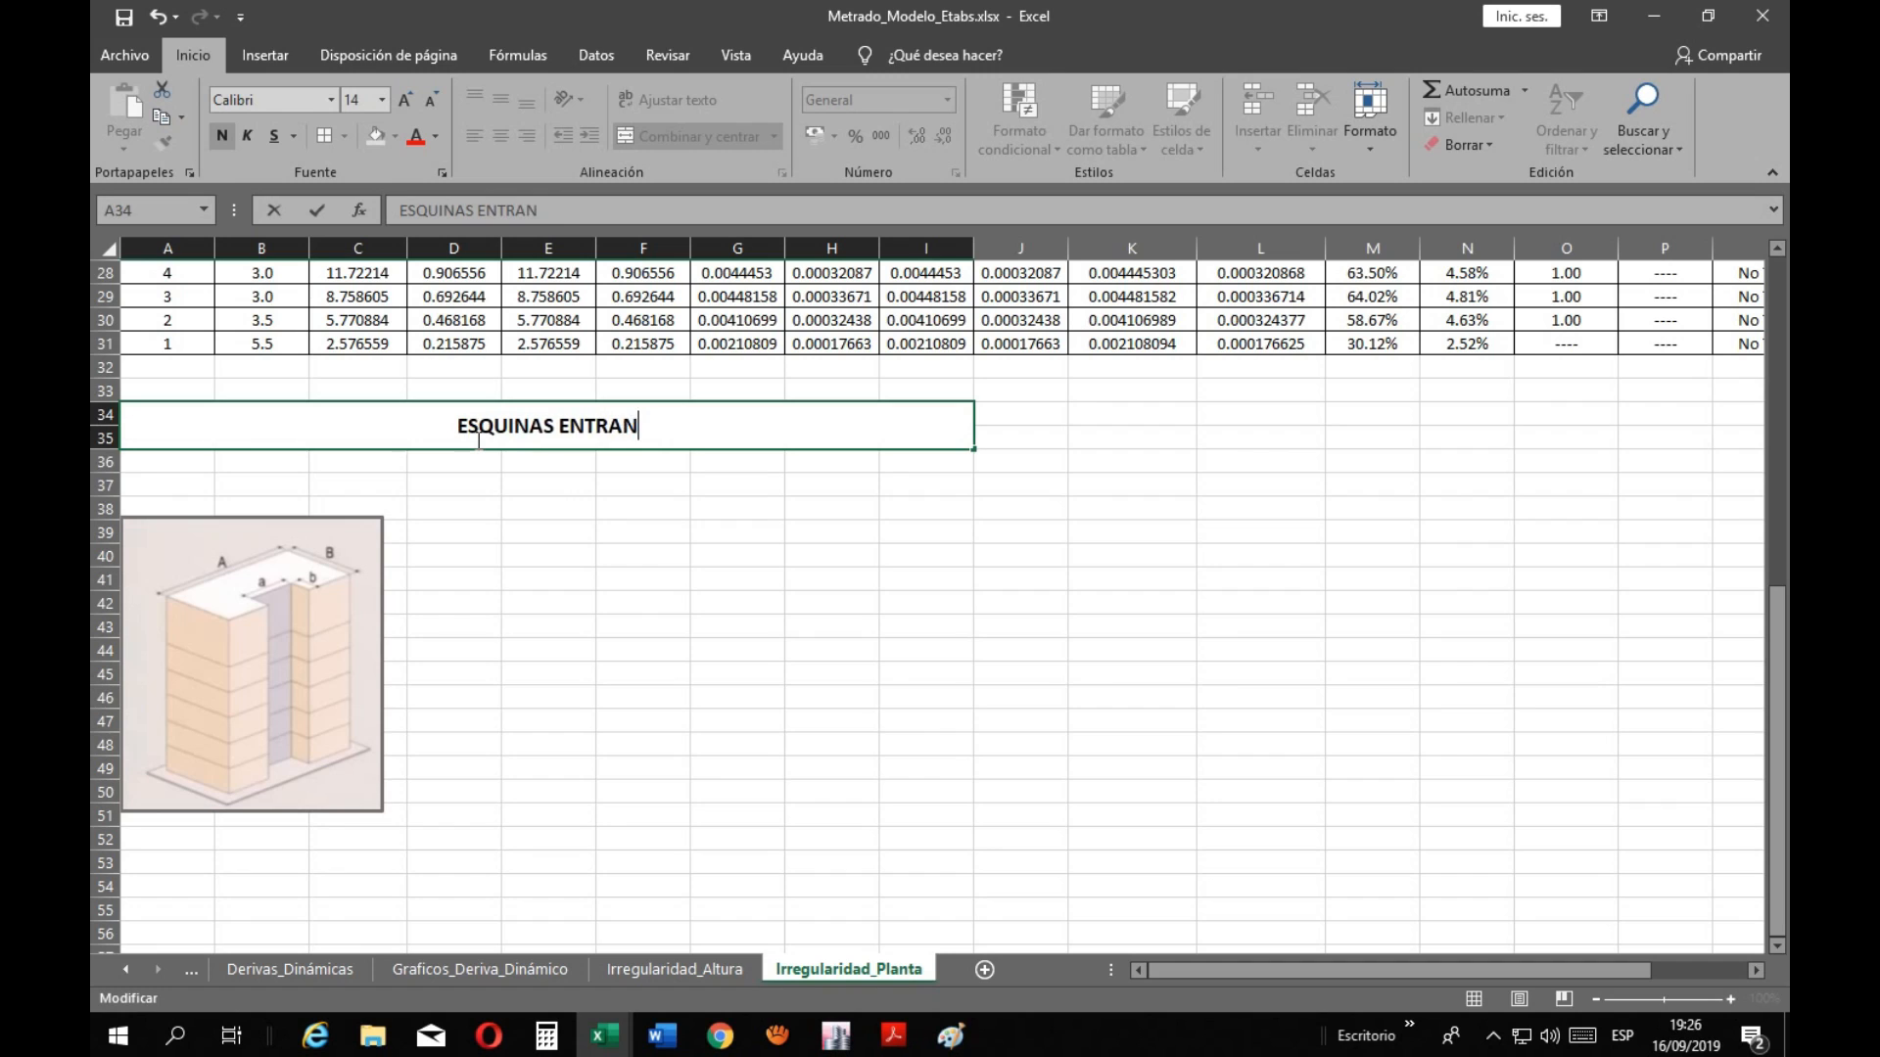
key("BackSpace")
type("TES")
key("Return")
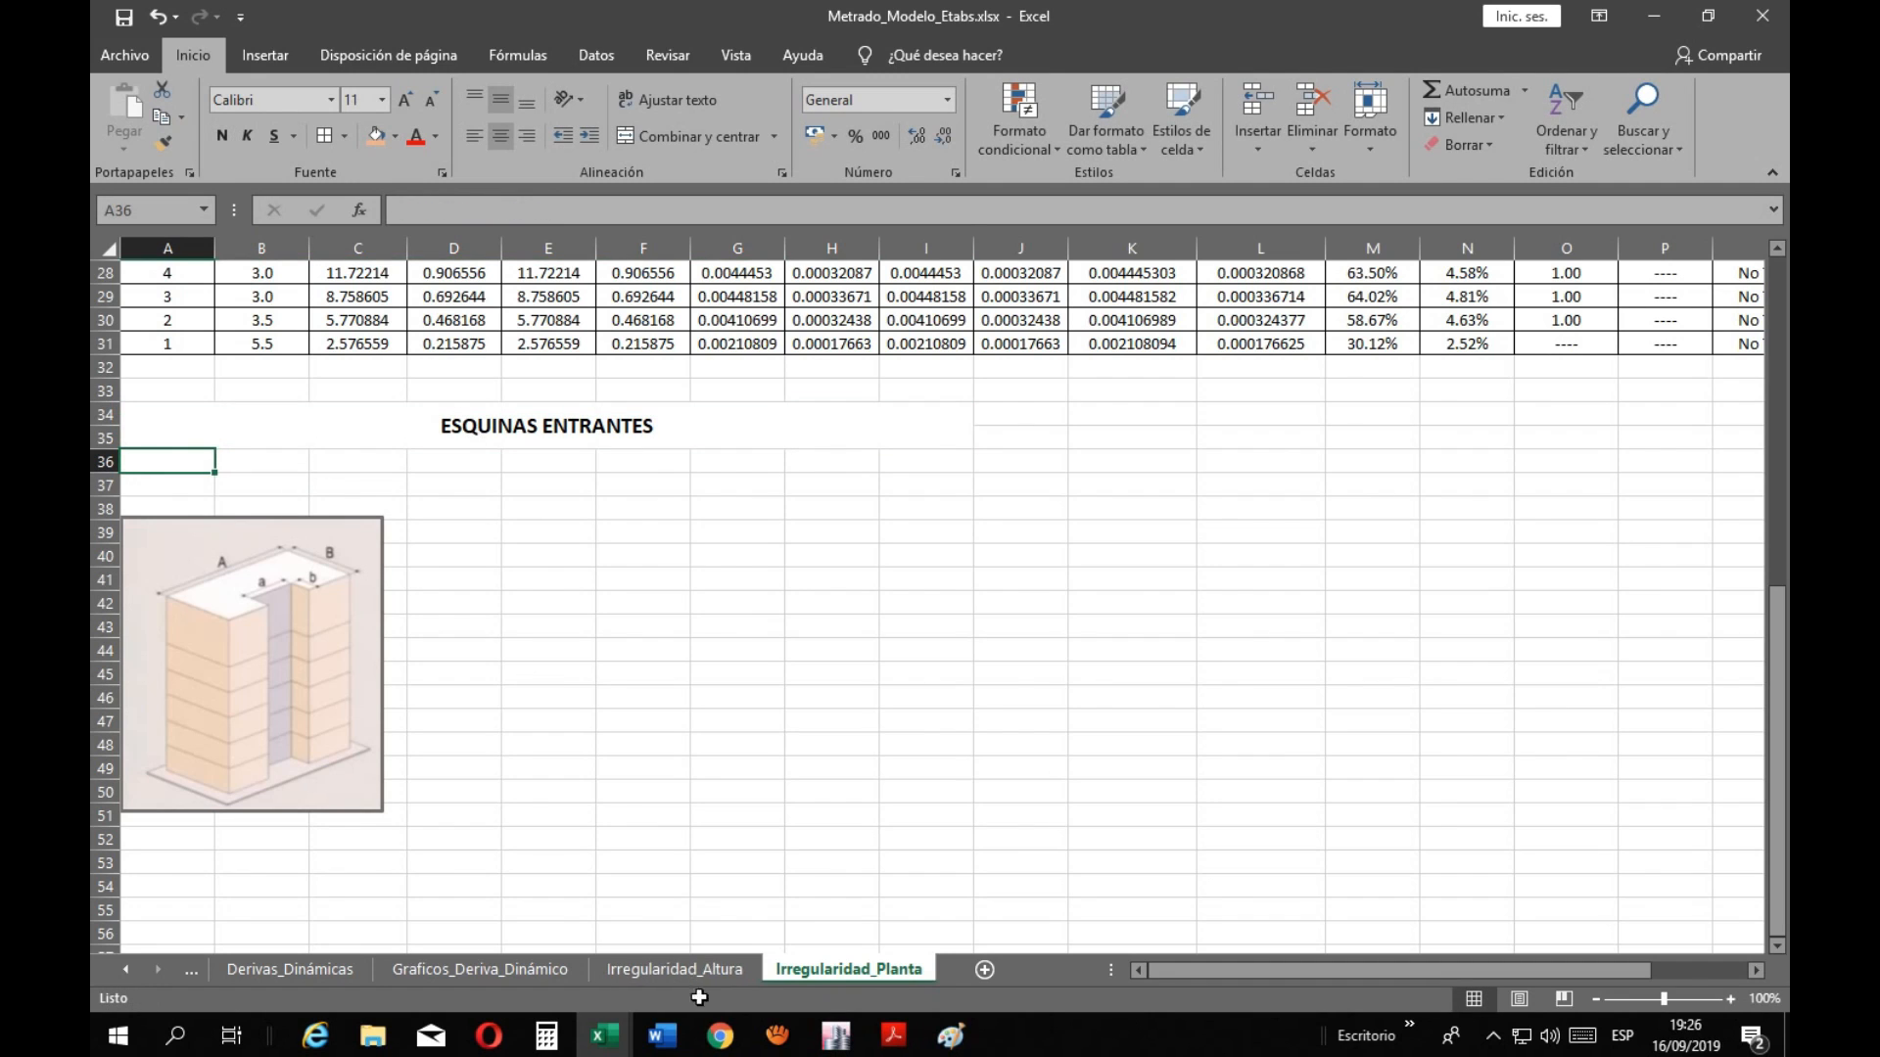
Enlarge the re-entrant corner building image so it spans from about row 37 to row 50 below the ESQUINAS ENTRANTES title
left_click(893, 1035)
left_click(862, 925)
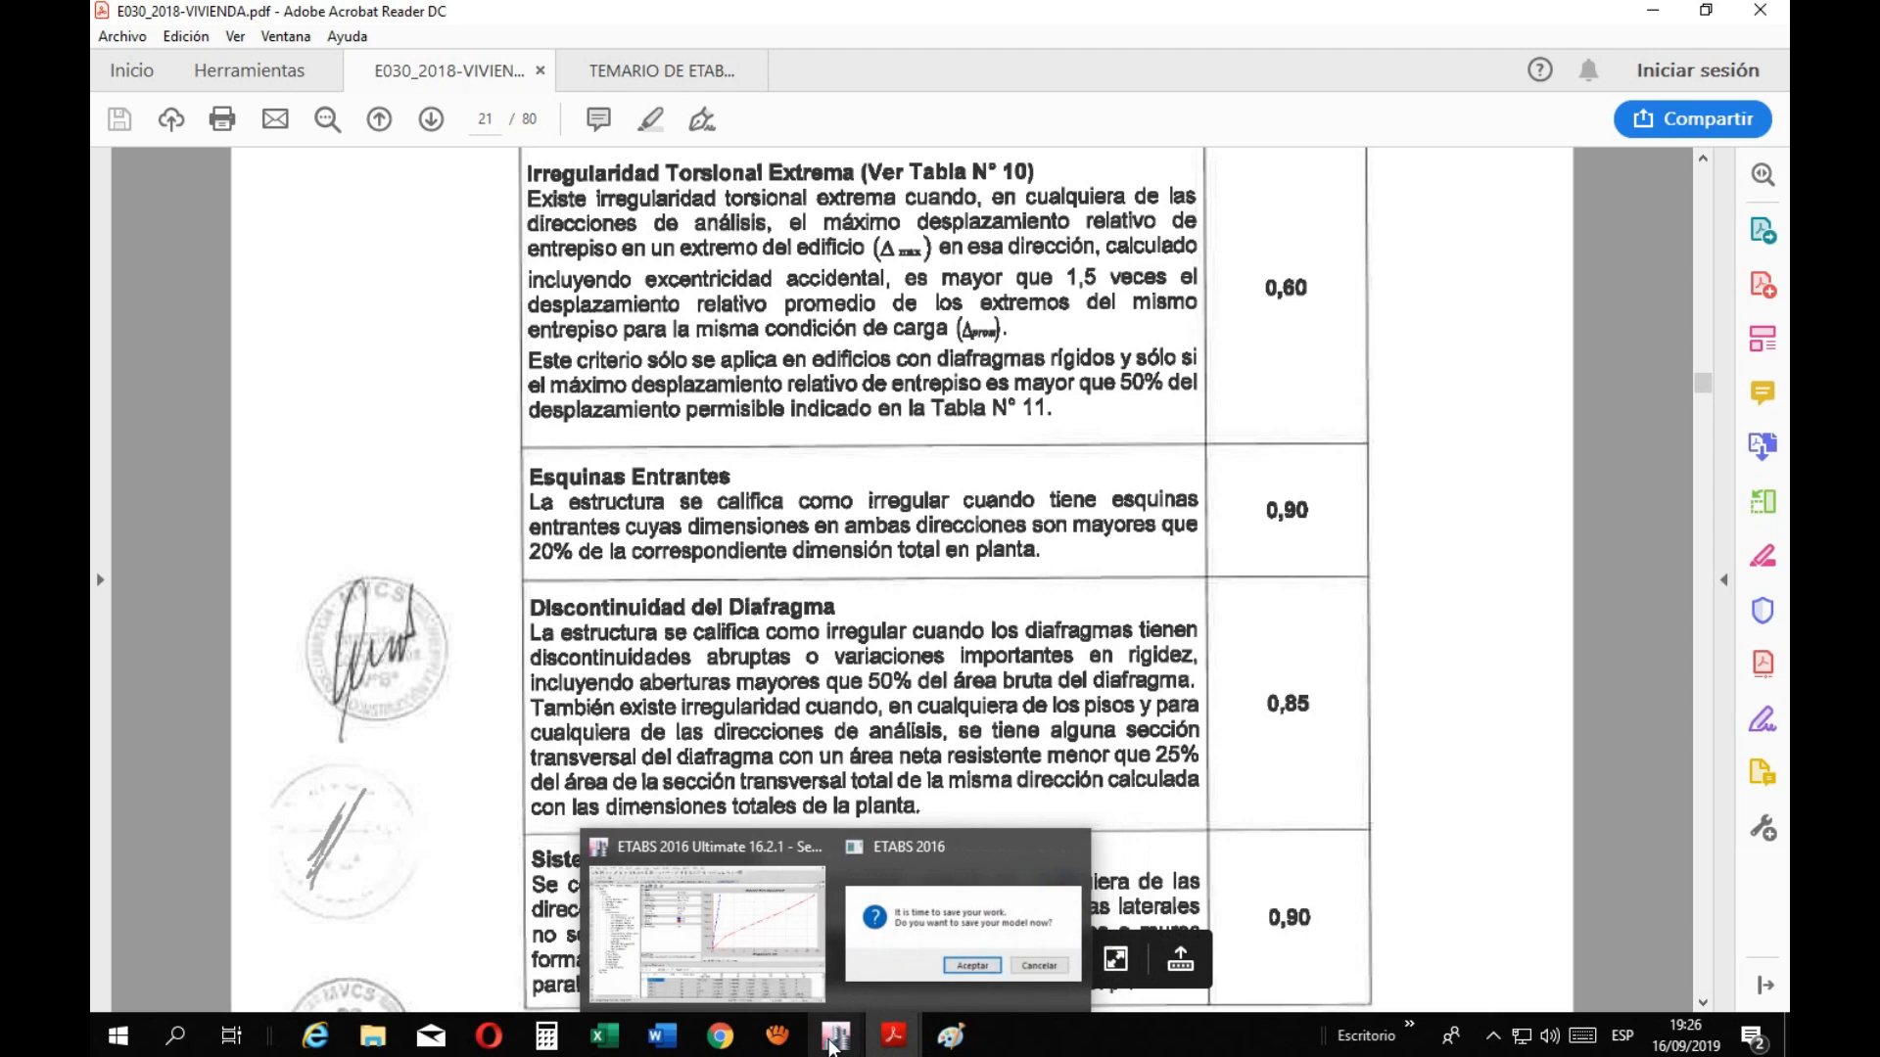
mouse_move(611, 1046)
left_click(736, 906)
left_click(511, 646)
left_click(380, 520)
left_click_drag(381, 519, 417, 496)
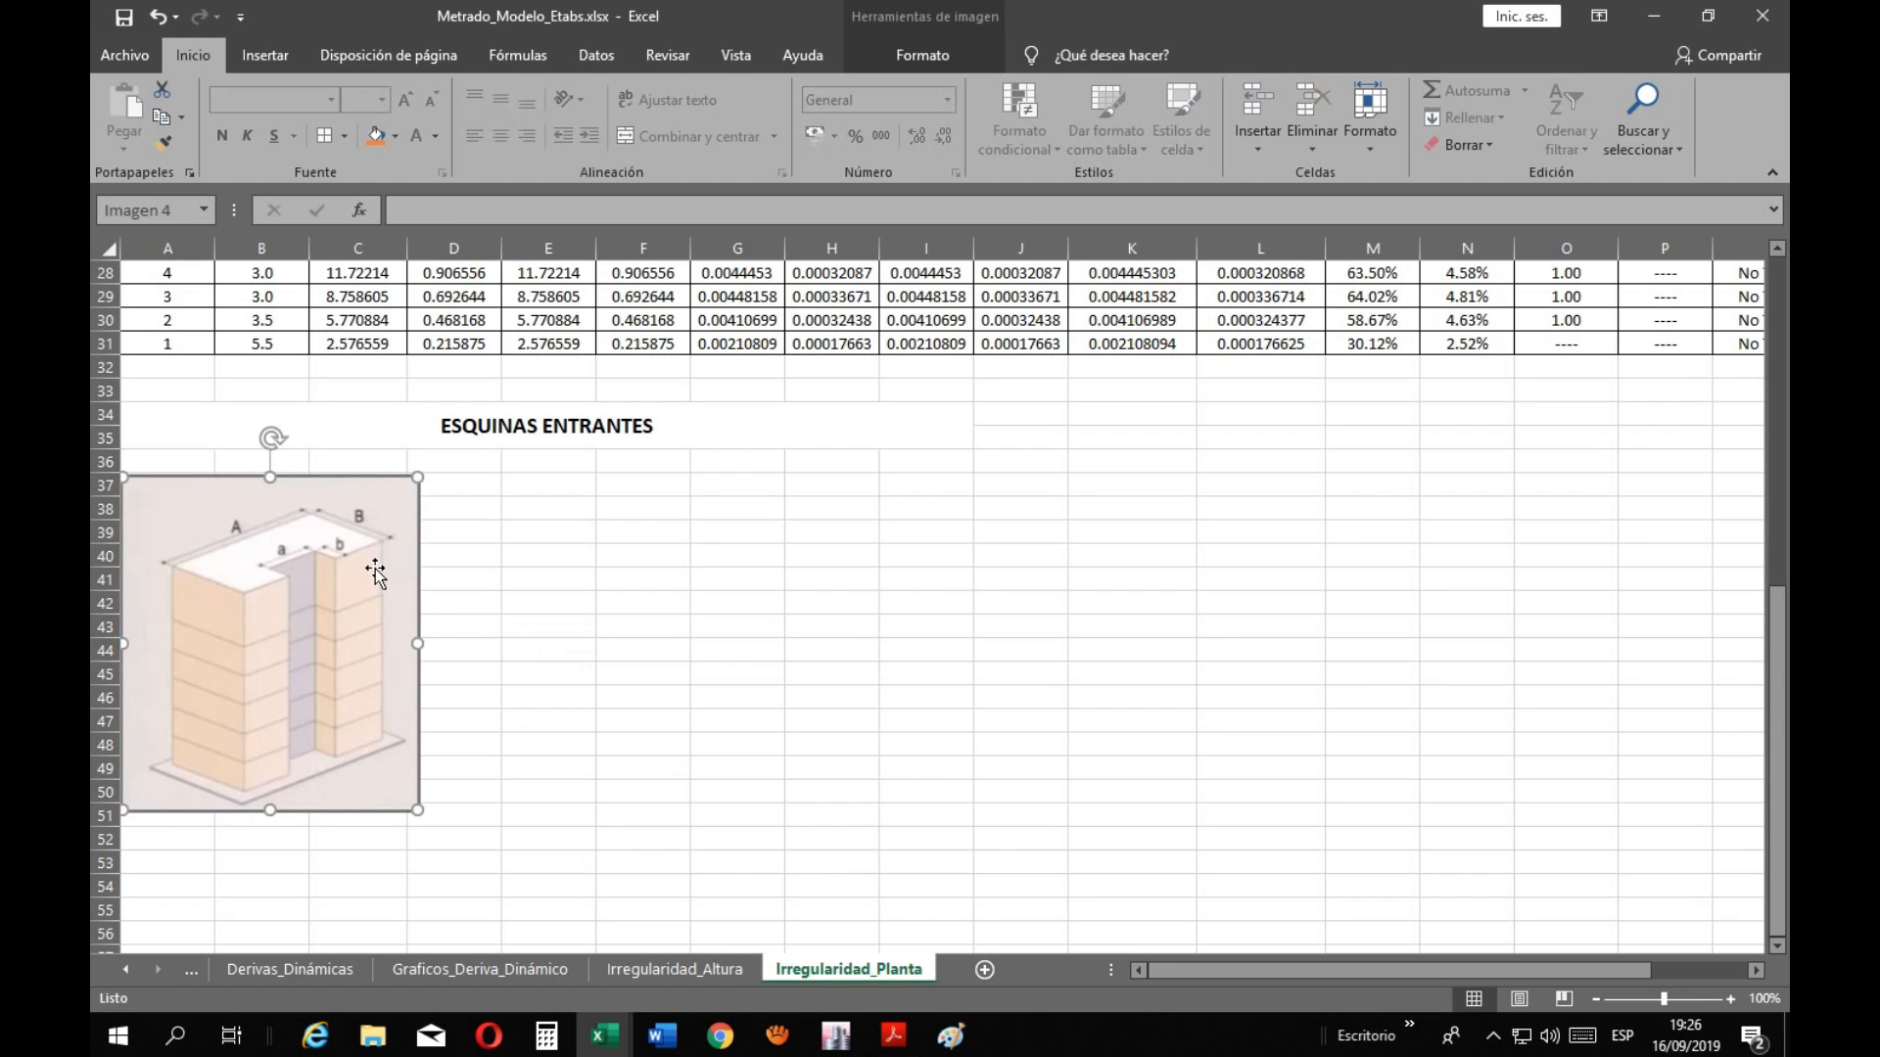
left_click(544, 631)
Read the Esquinas Entrantes criterion in the E030 PDF in Acrobat Reader and check it against the a > 0.2A and b > 0.2B boxes in Excel
mouse_move(892, 1036)
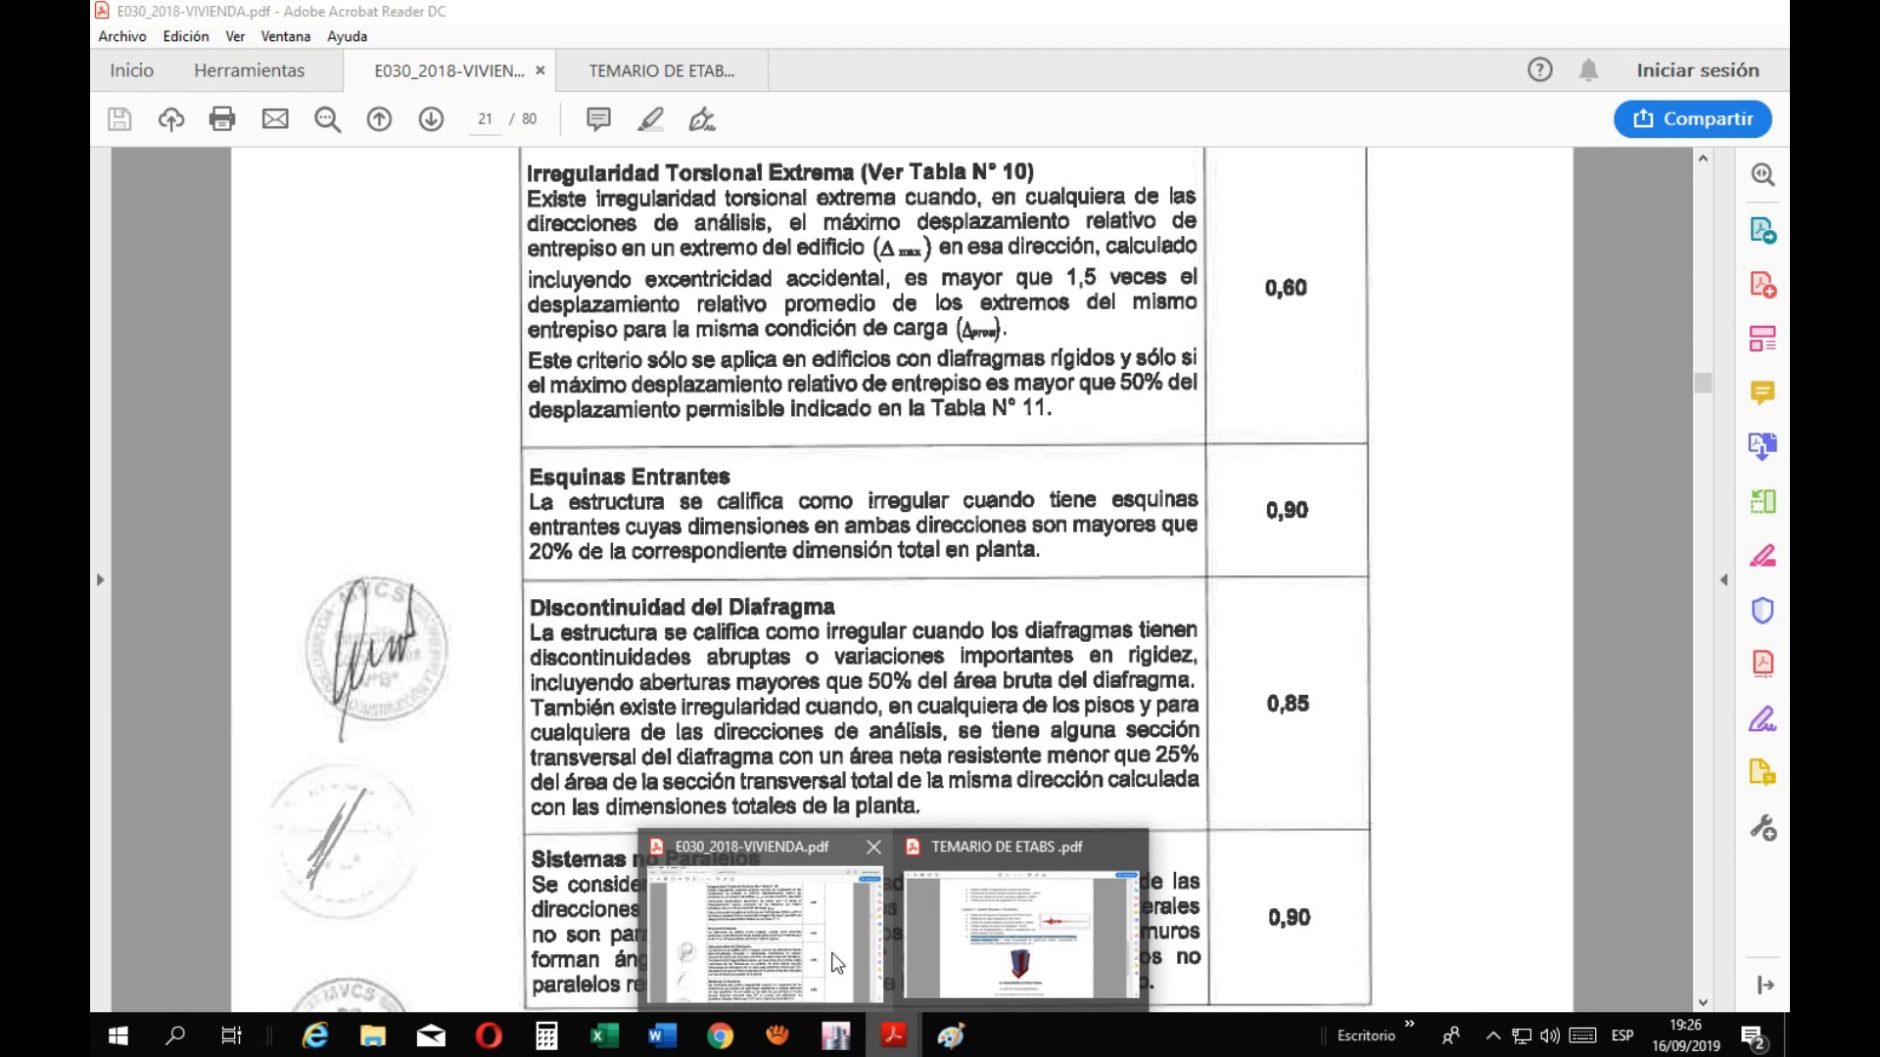
left_click(837, 964)
left_click(1708, 12)
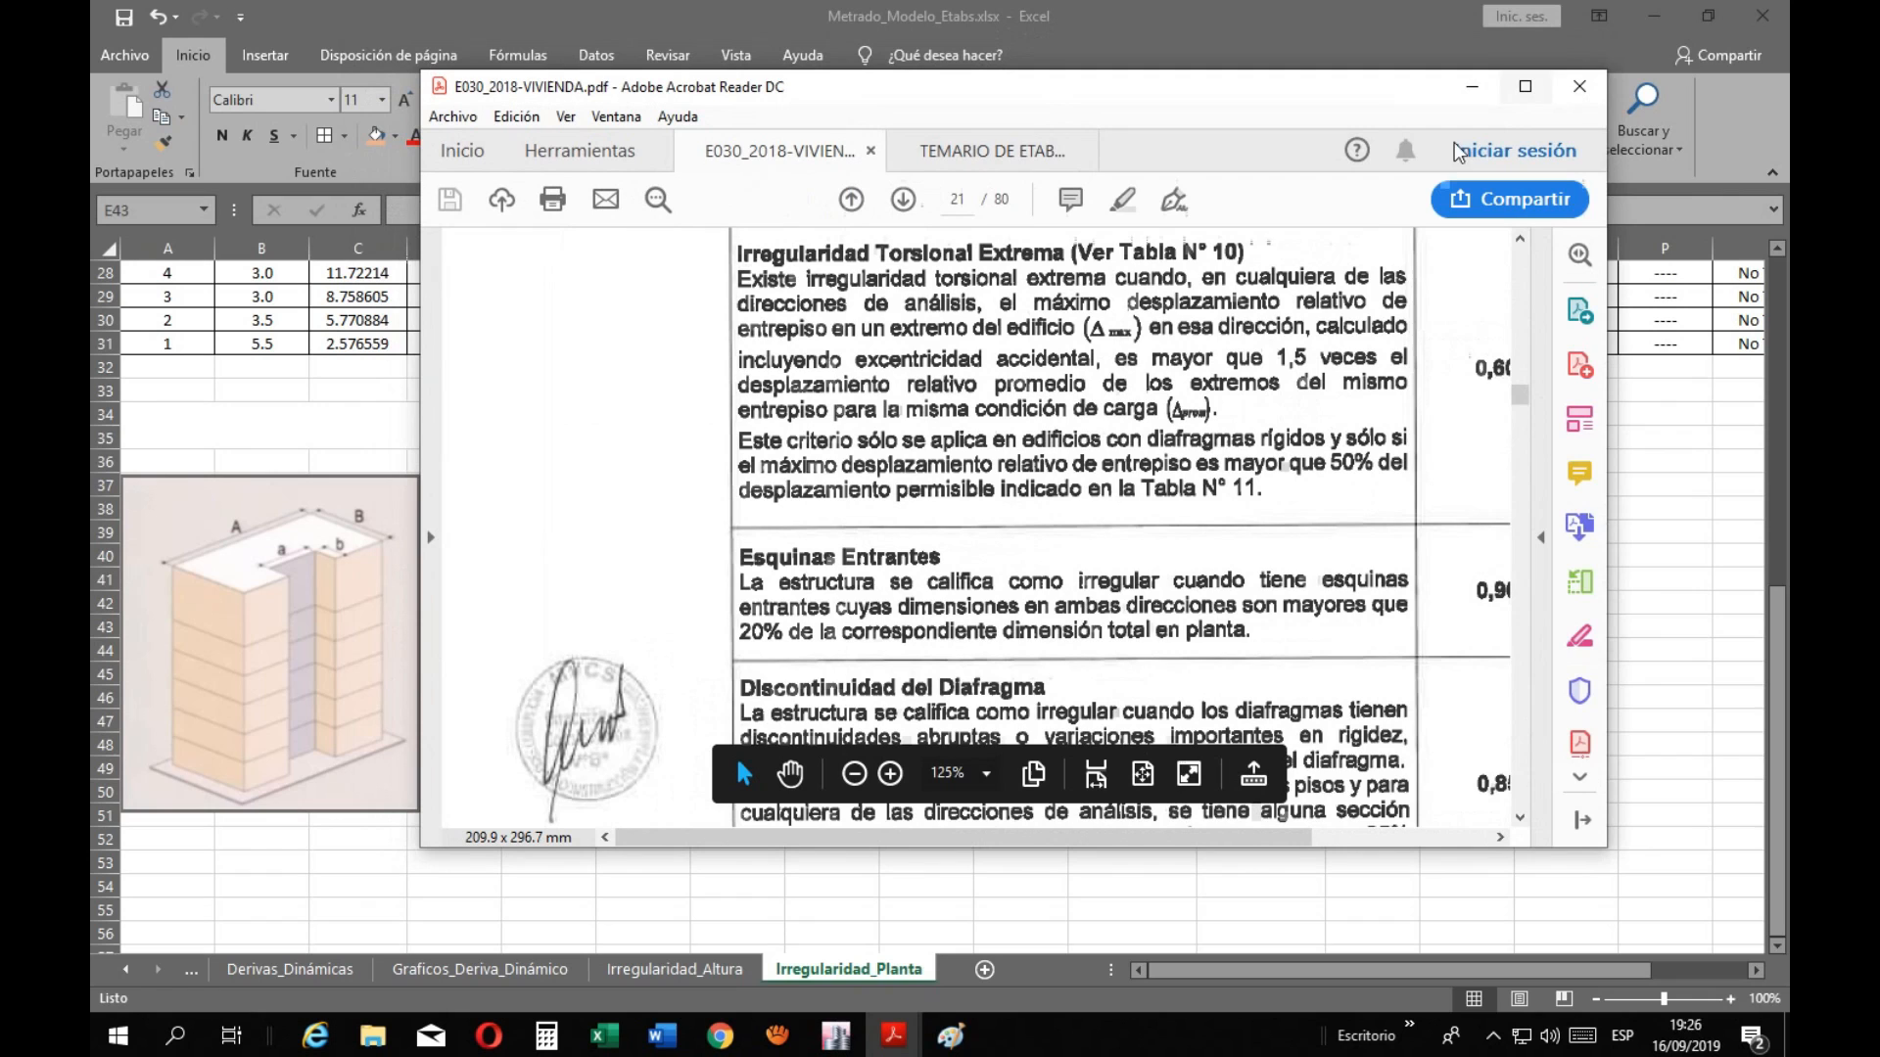
left_click_drag(975, 123, 1037, 161)
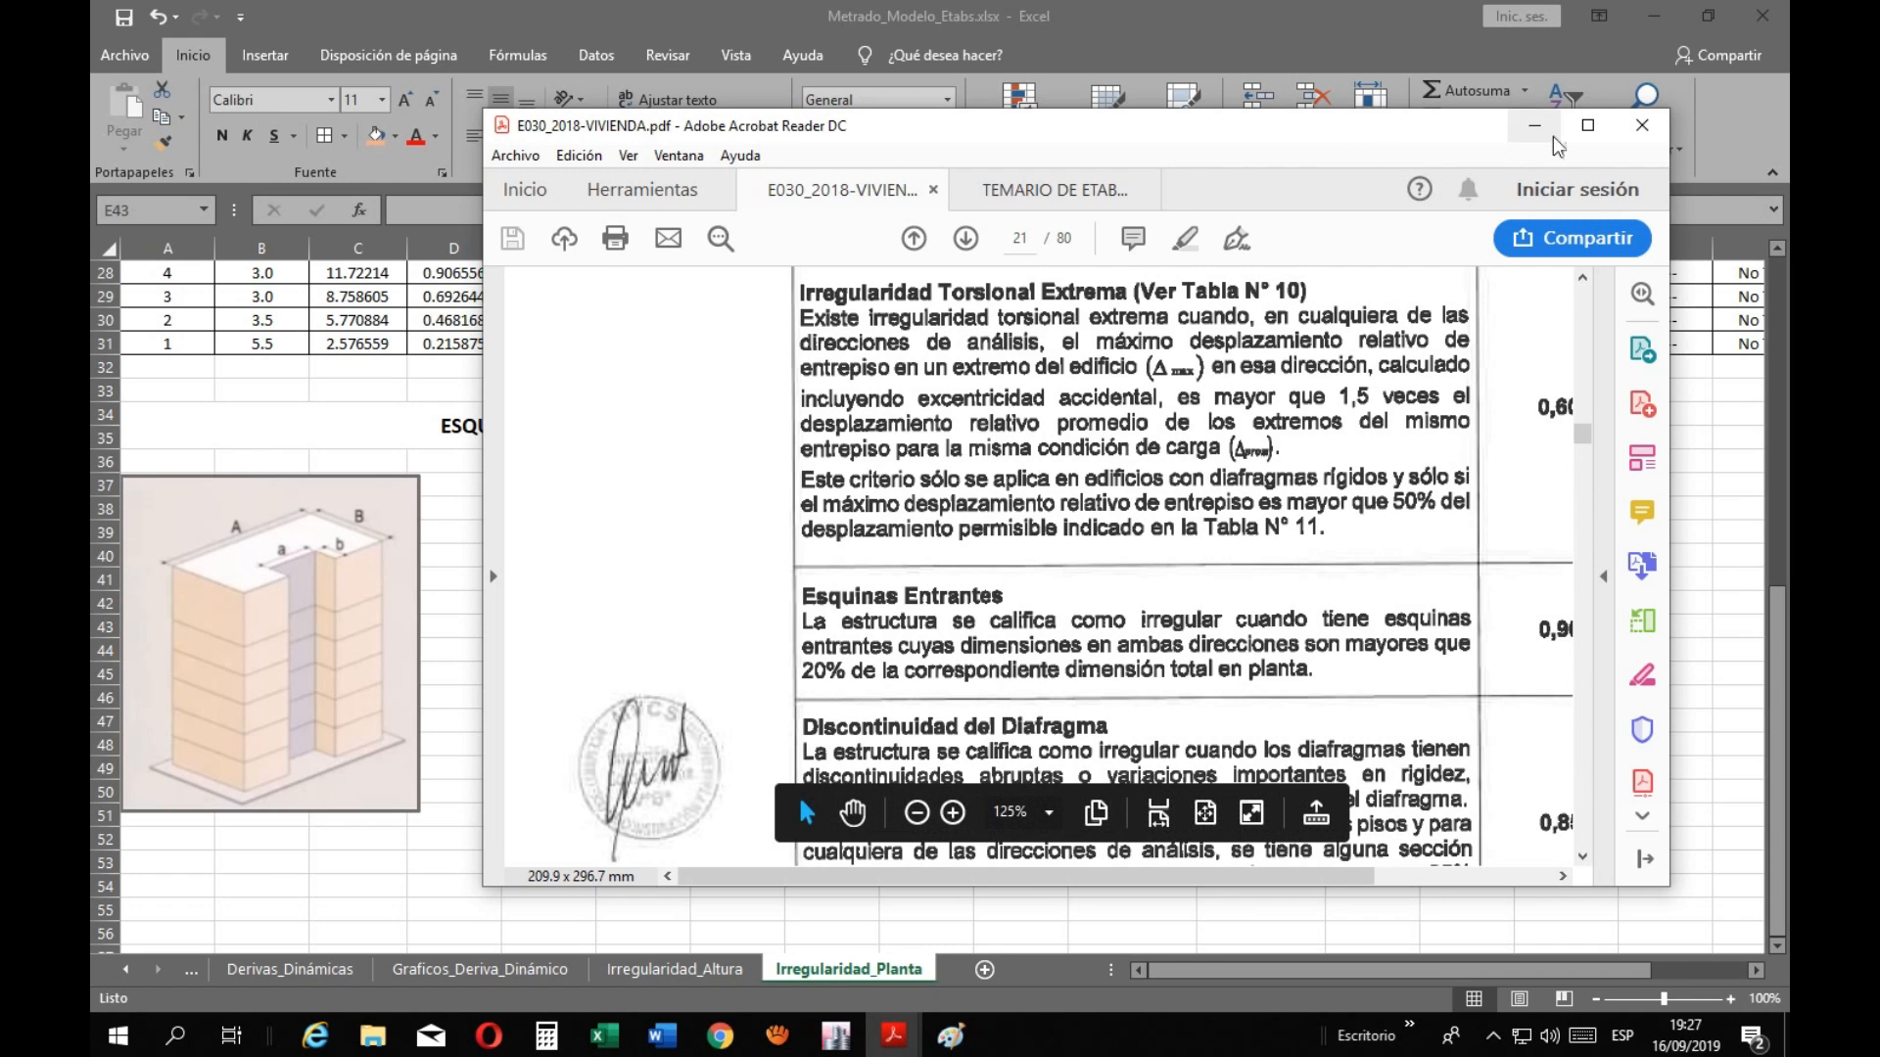
left_click(1586, 127)
left_click(1652, 12)
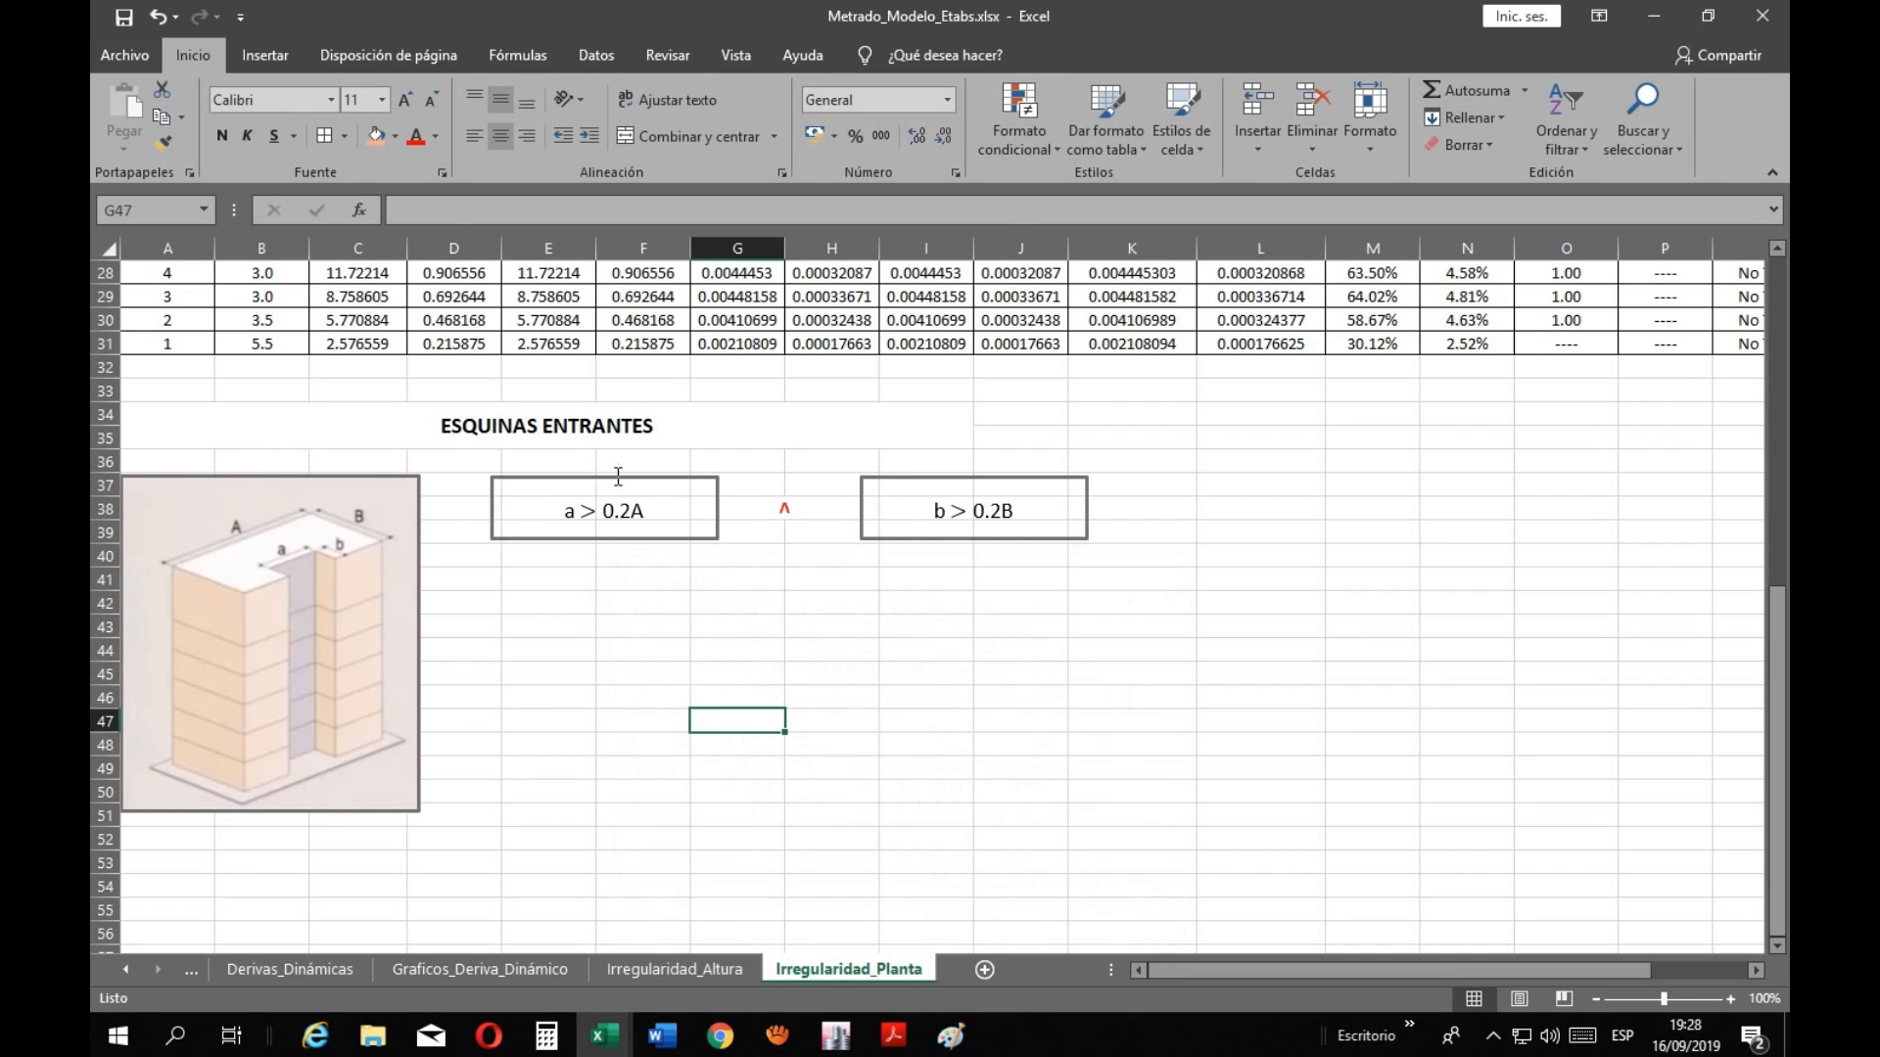
left_click(707, 600)
left_click(901, 477)
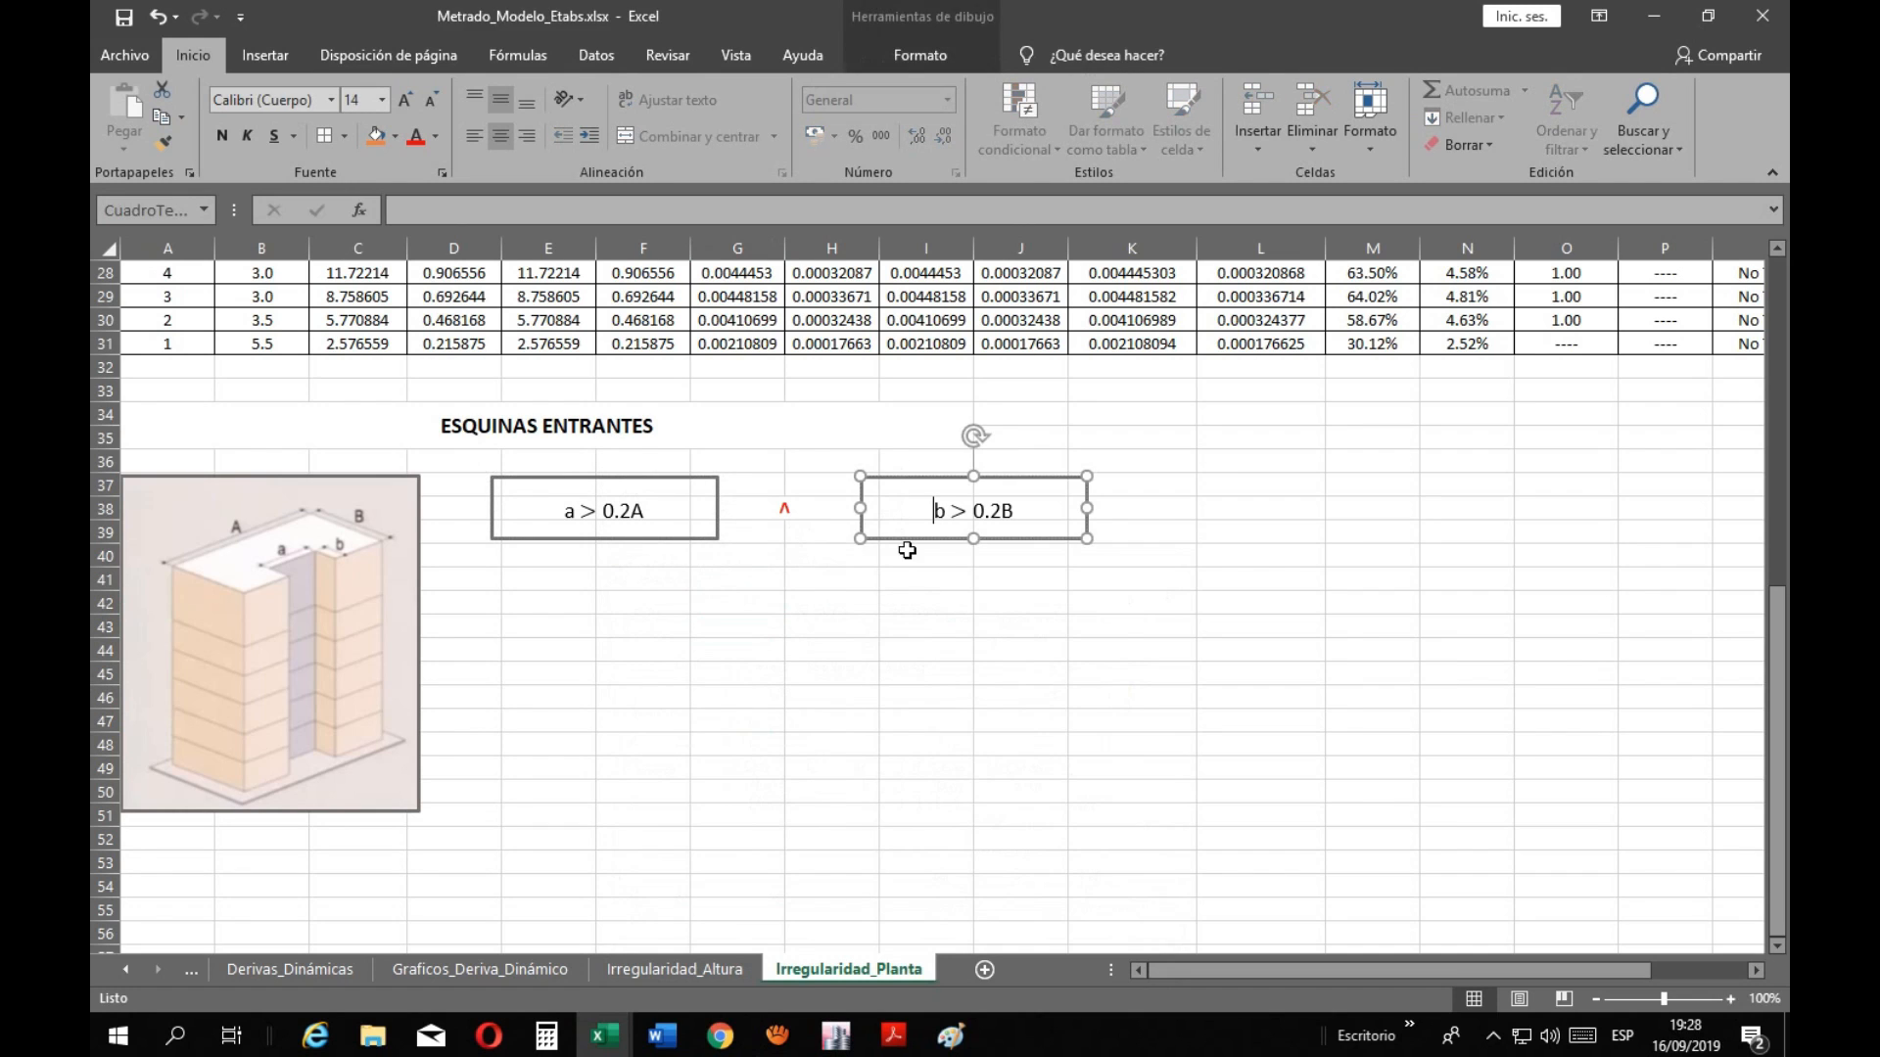
Copy the N Pisos column A11:A18 of the Analisis en X-X table to E42 under ESQUINAS ENTRANTES
left_click(905, 553)
left_click(1176, 682)
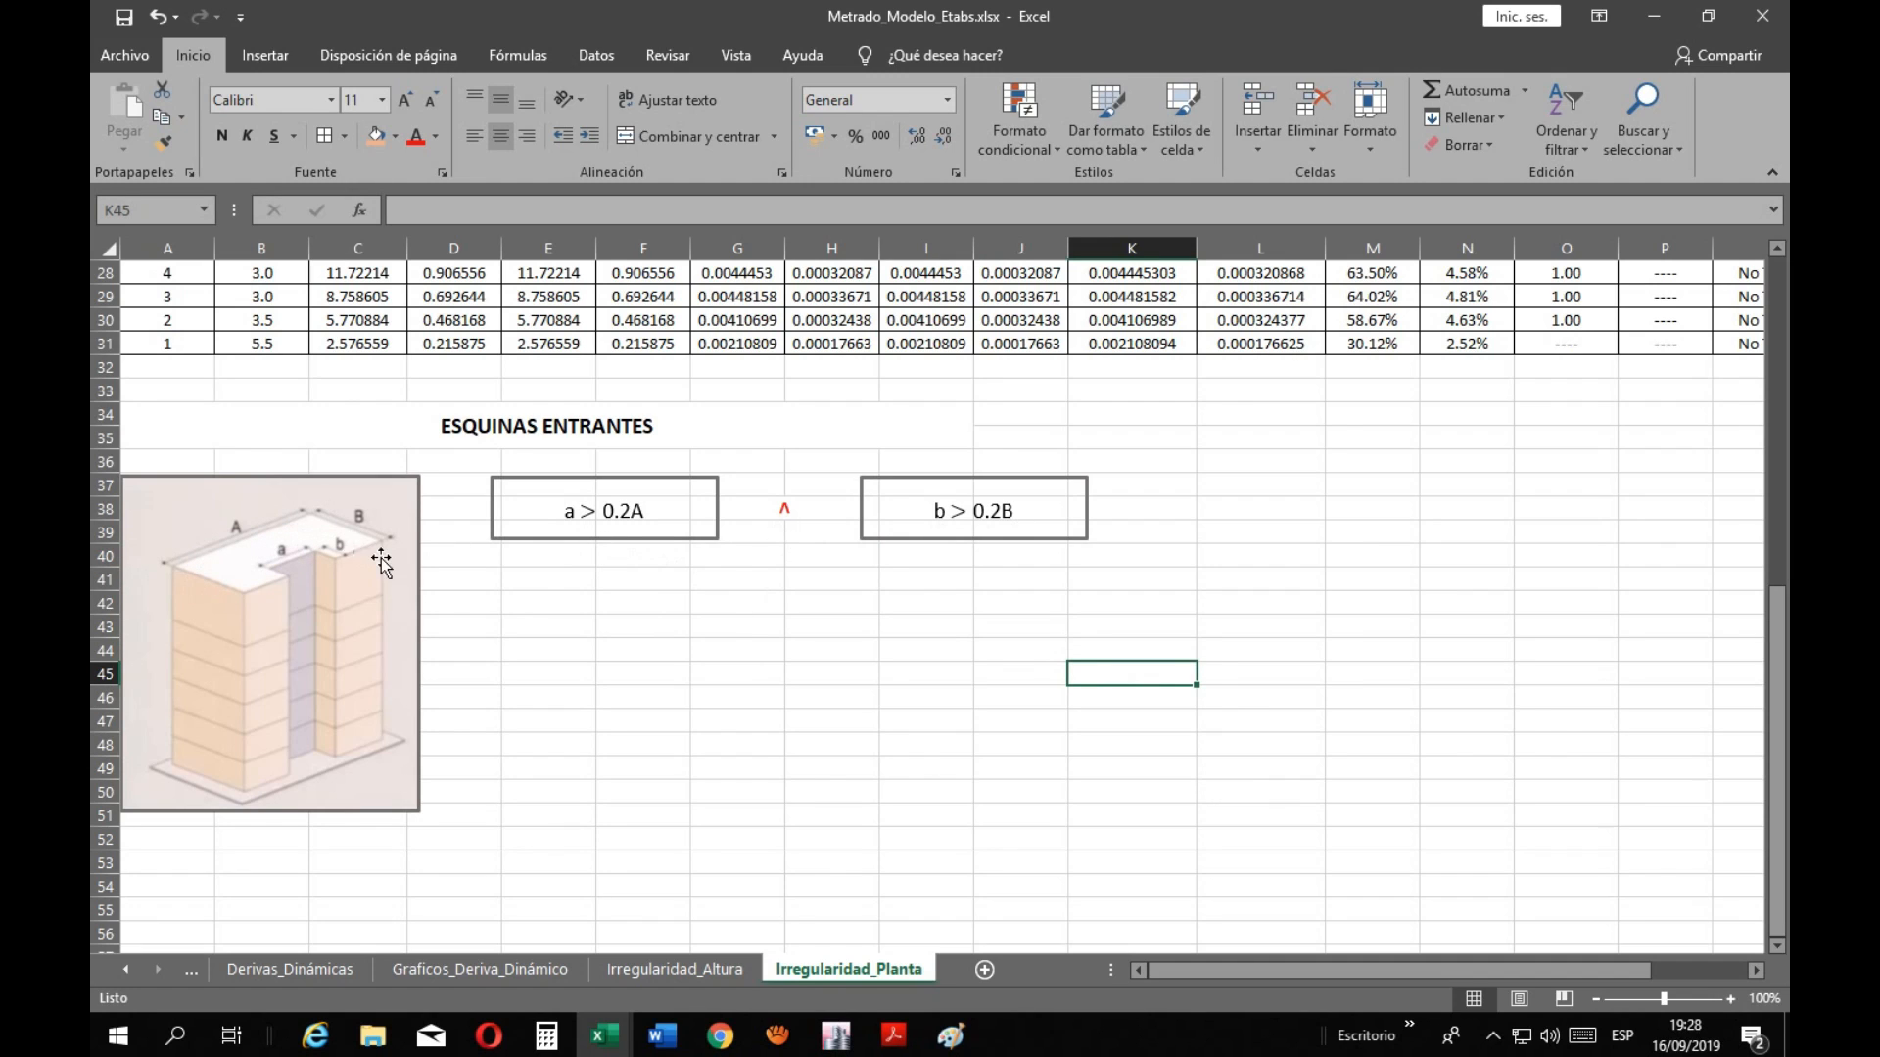
left_click(886, 648)
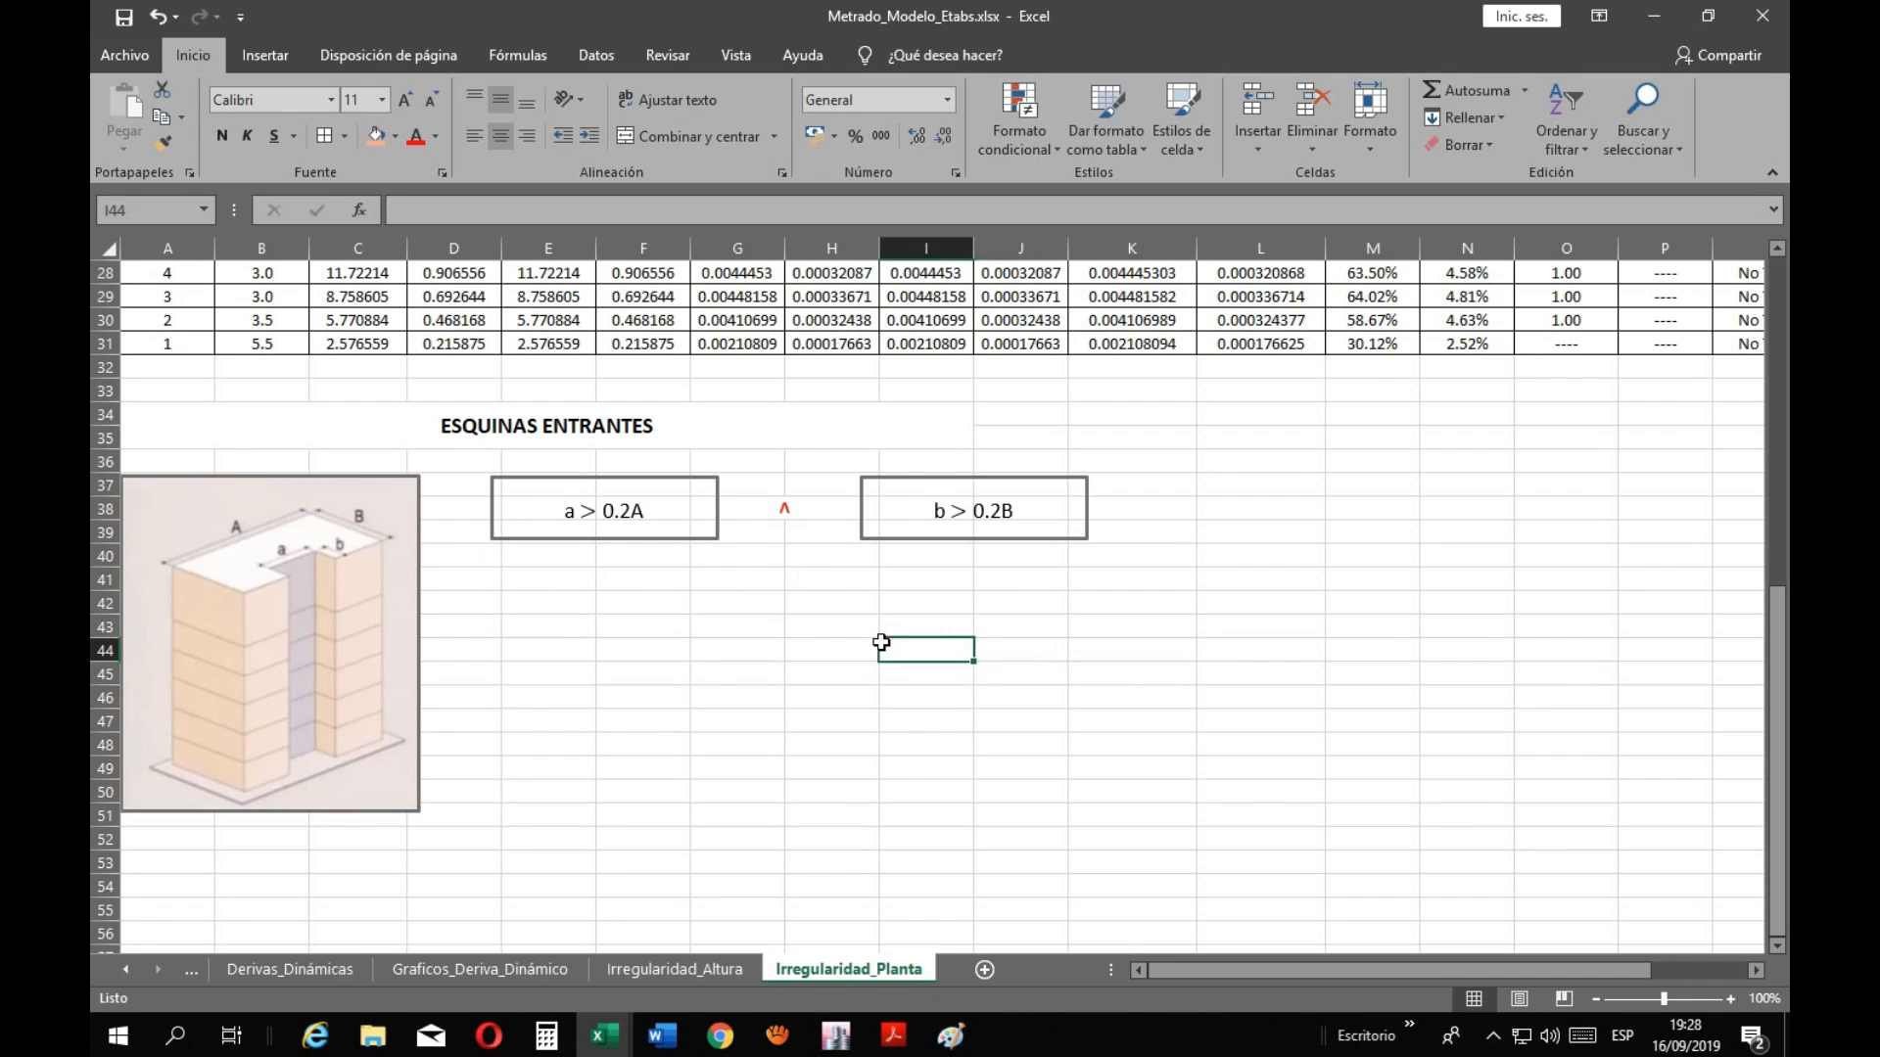
scroll(1019, 783, "up", 3)
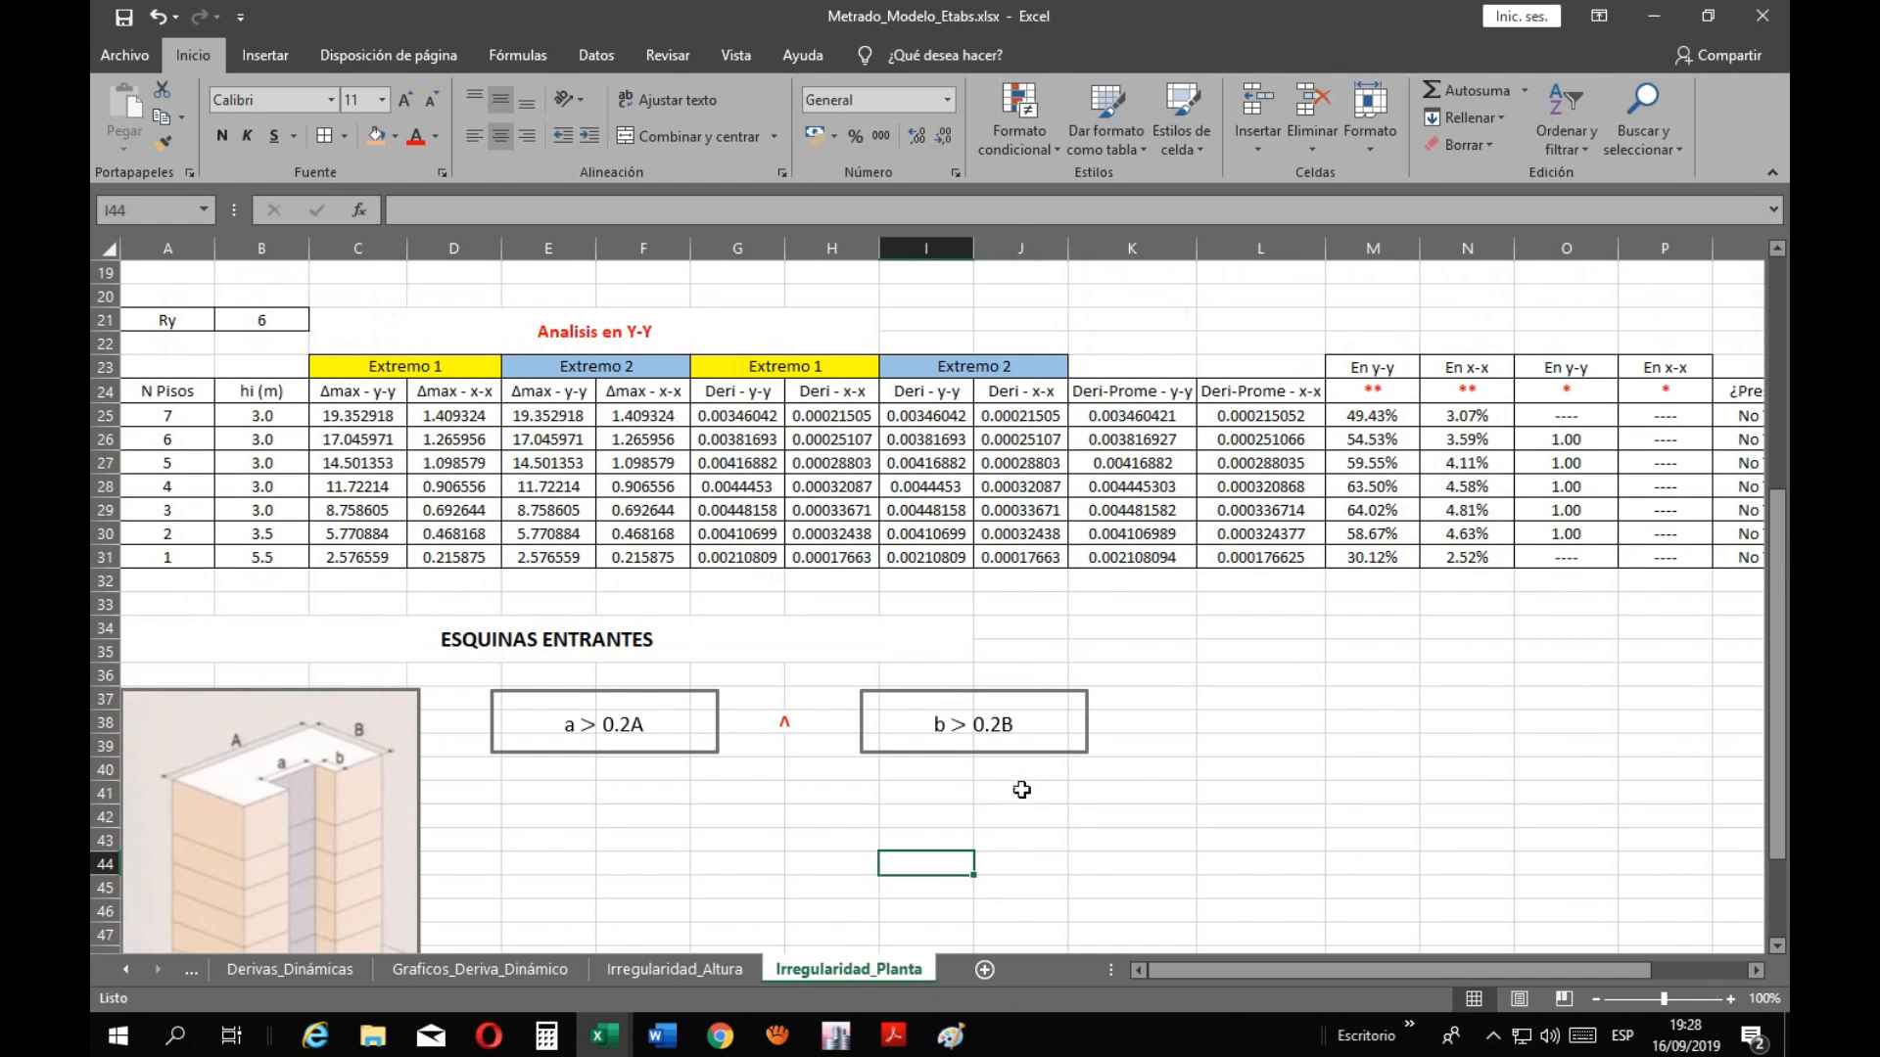
scroll(1021, 789, "up", 6)
scroll(885, 734, "down", 3)
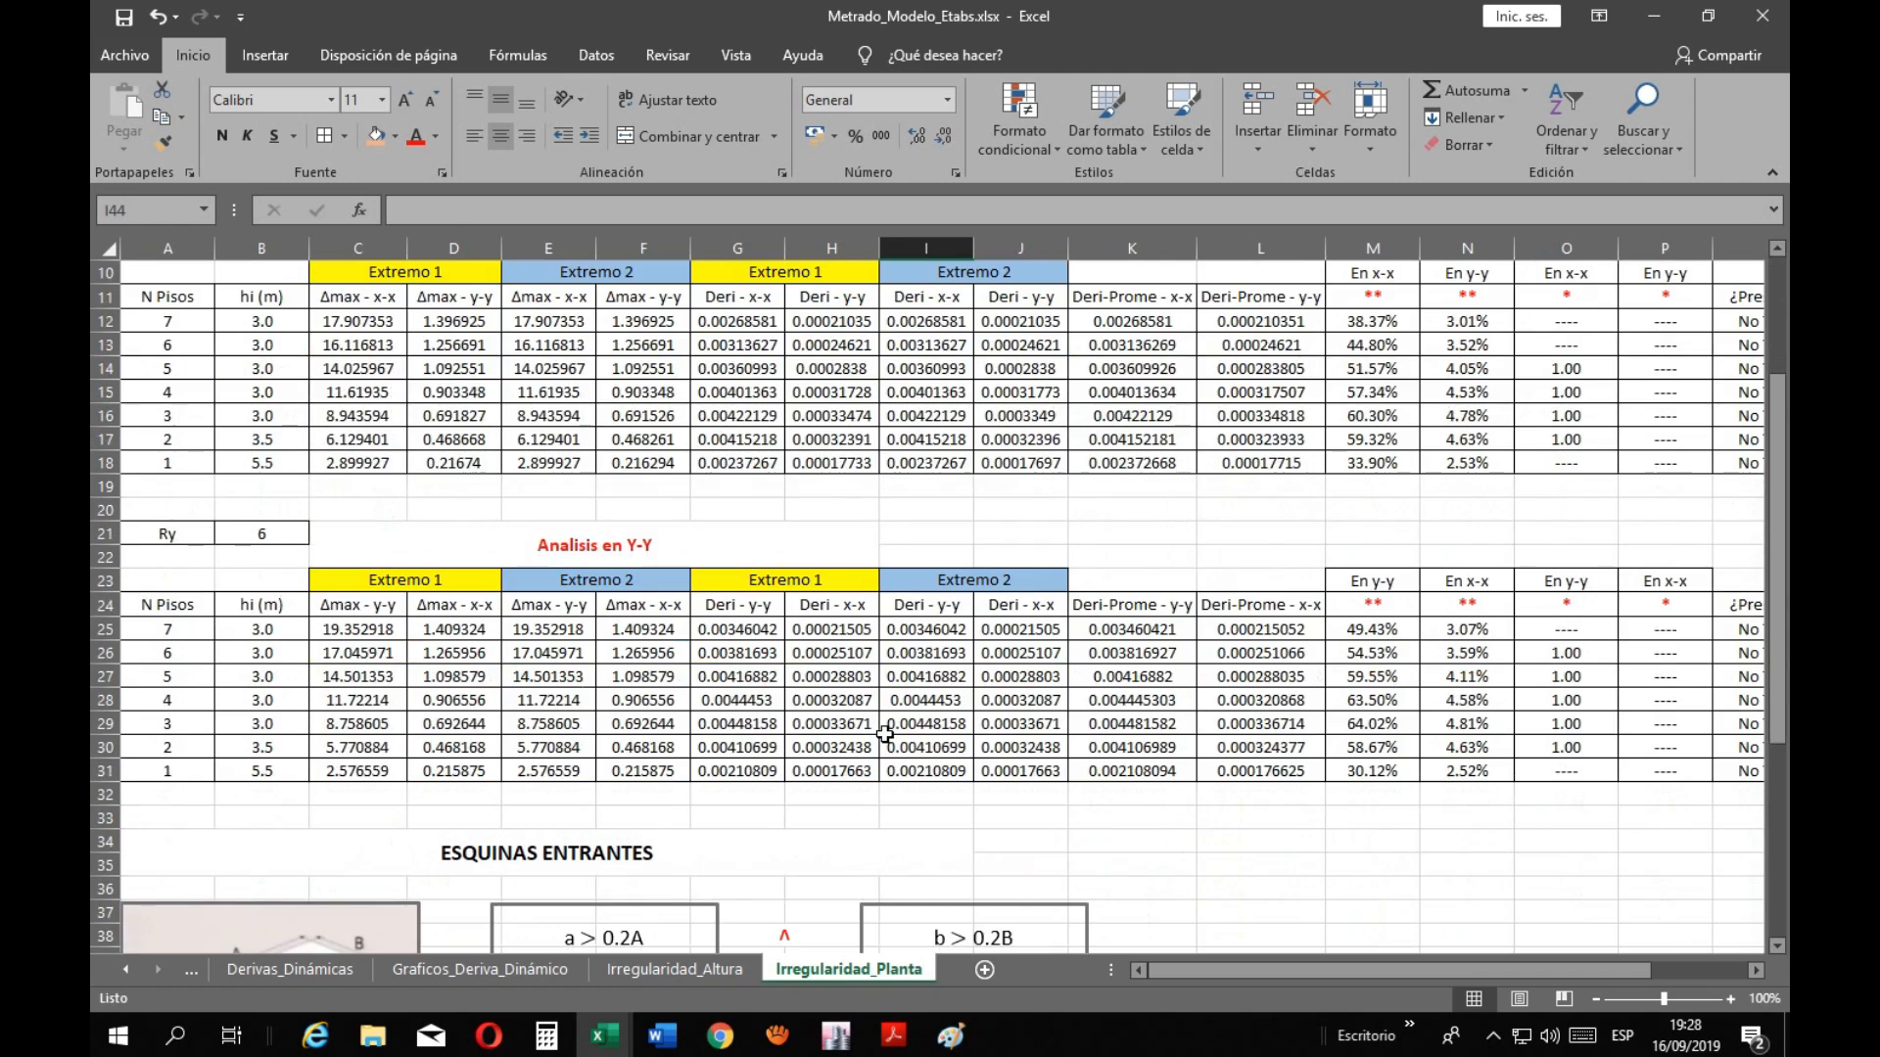
scroll(885, 734, "up", 2)
scroll(629, 590, "down", 1)
left_click_drag(154, 366, 171, 524)
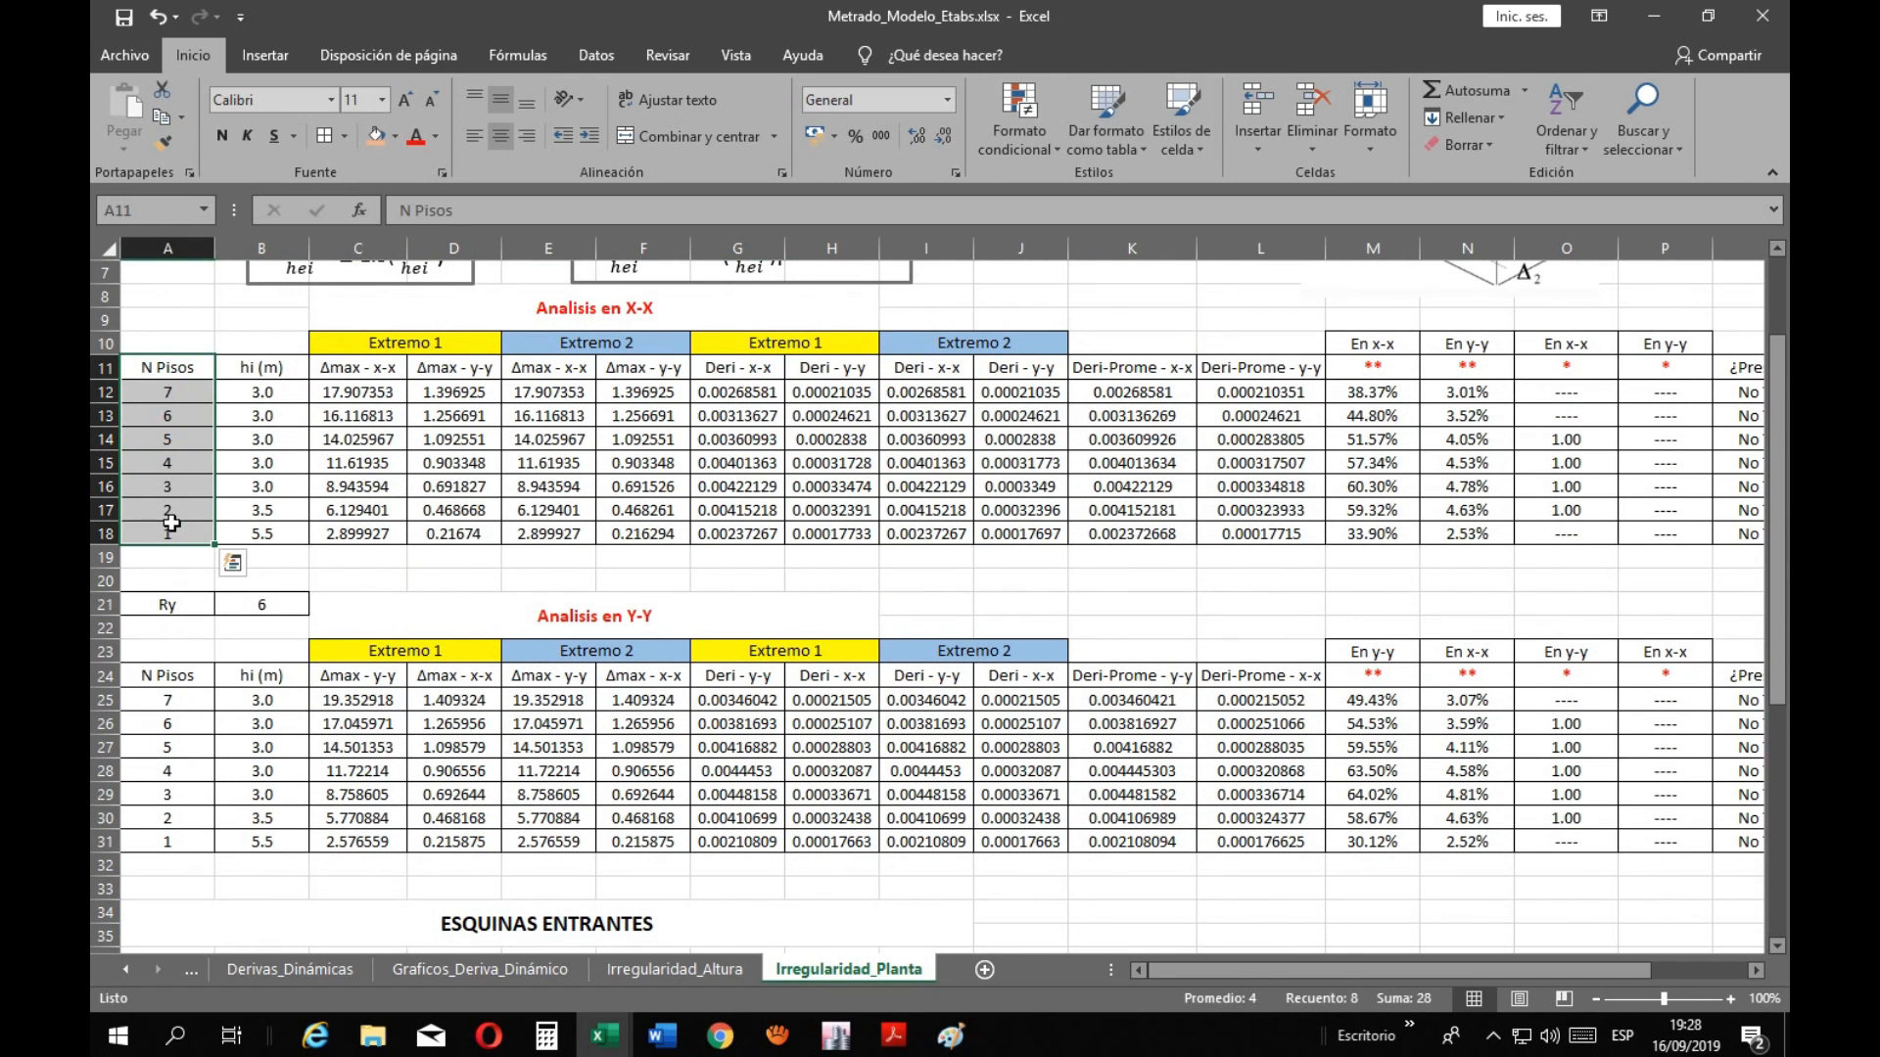
key("ctrl+c")
scroll(518, 629, "down", 9)
left_click_drag(534, 462, 538, 507)
left_click(538, 458)
key("ctrl+v")
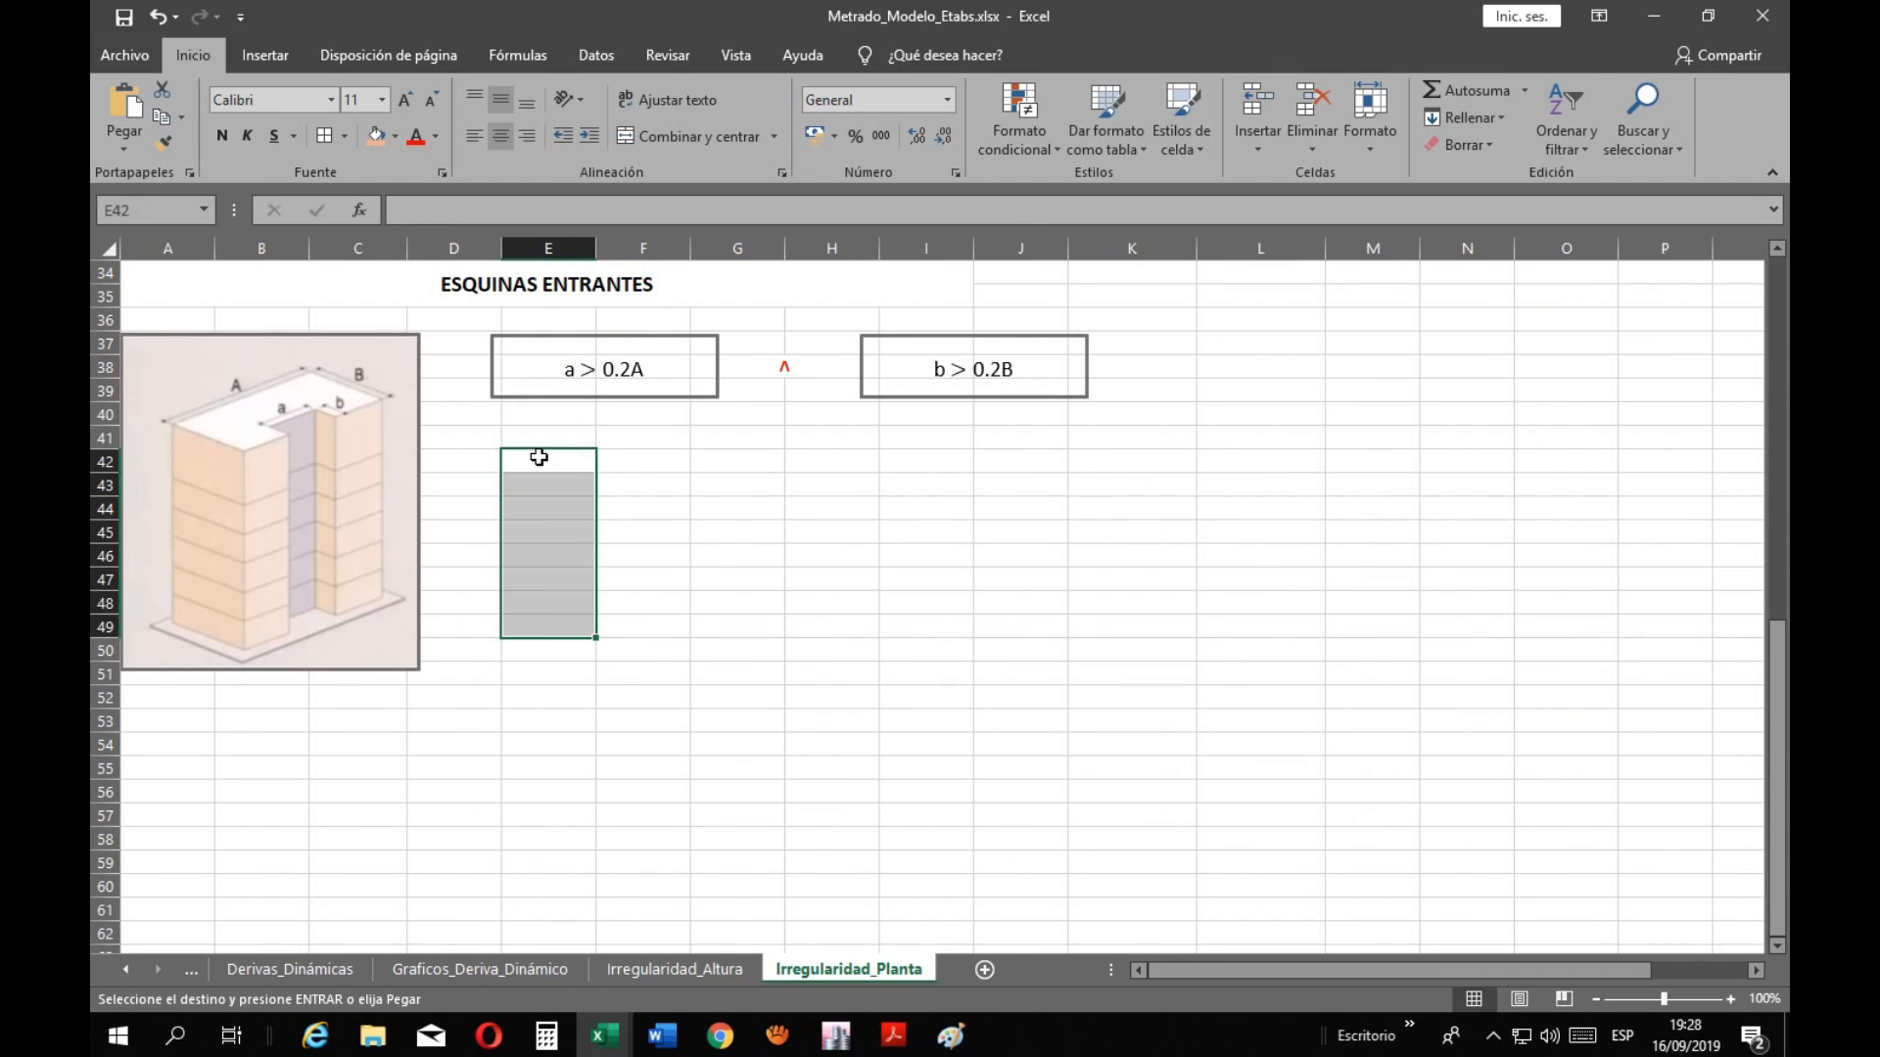
left_click(832, 673)
scroll(690, 649, "up", 2)
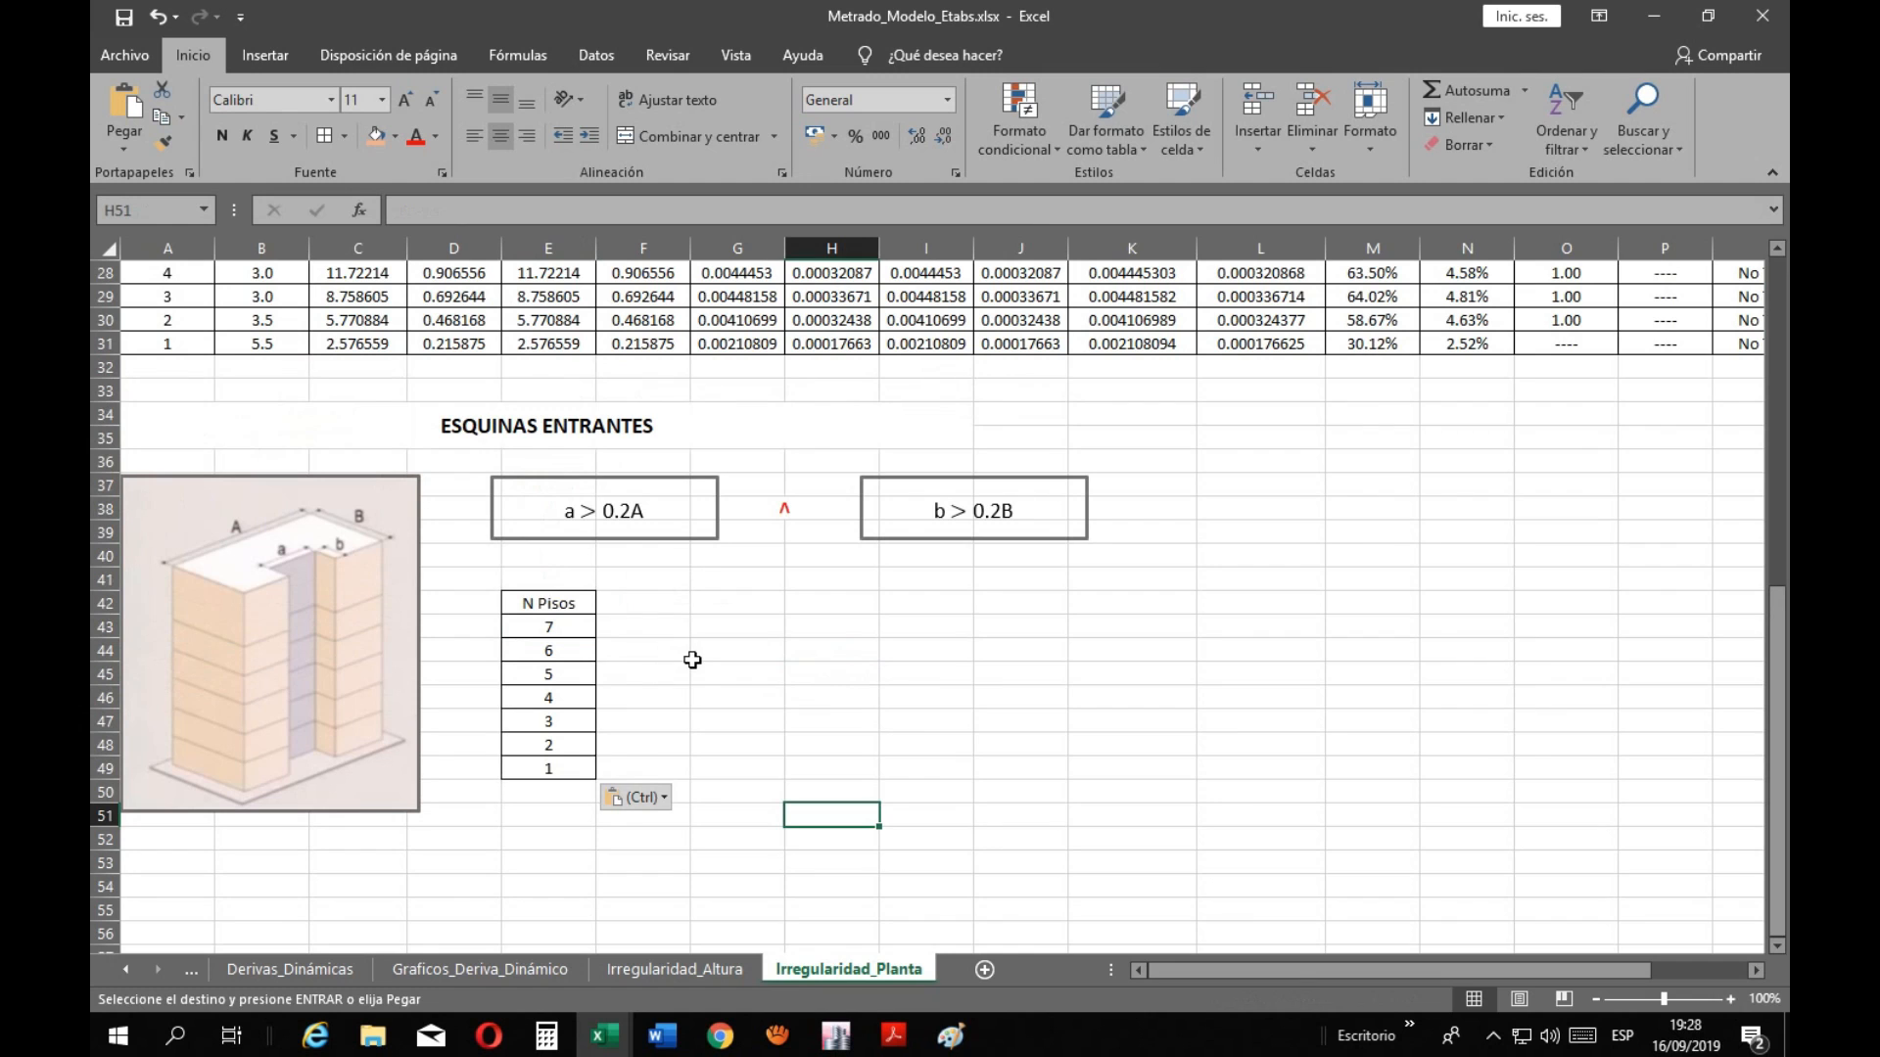
scroll(693, 660, "up", 5)
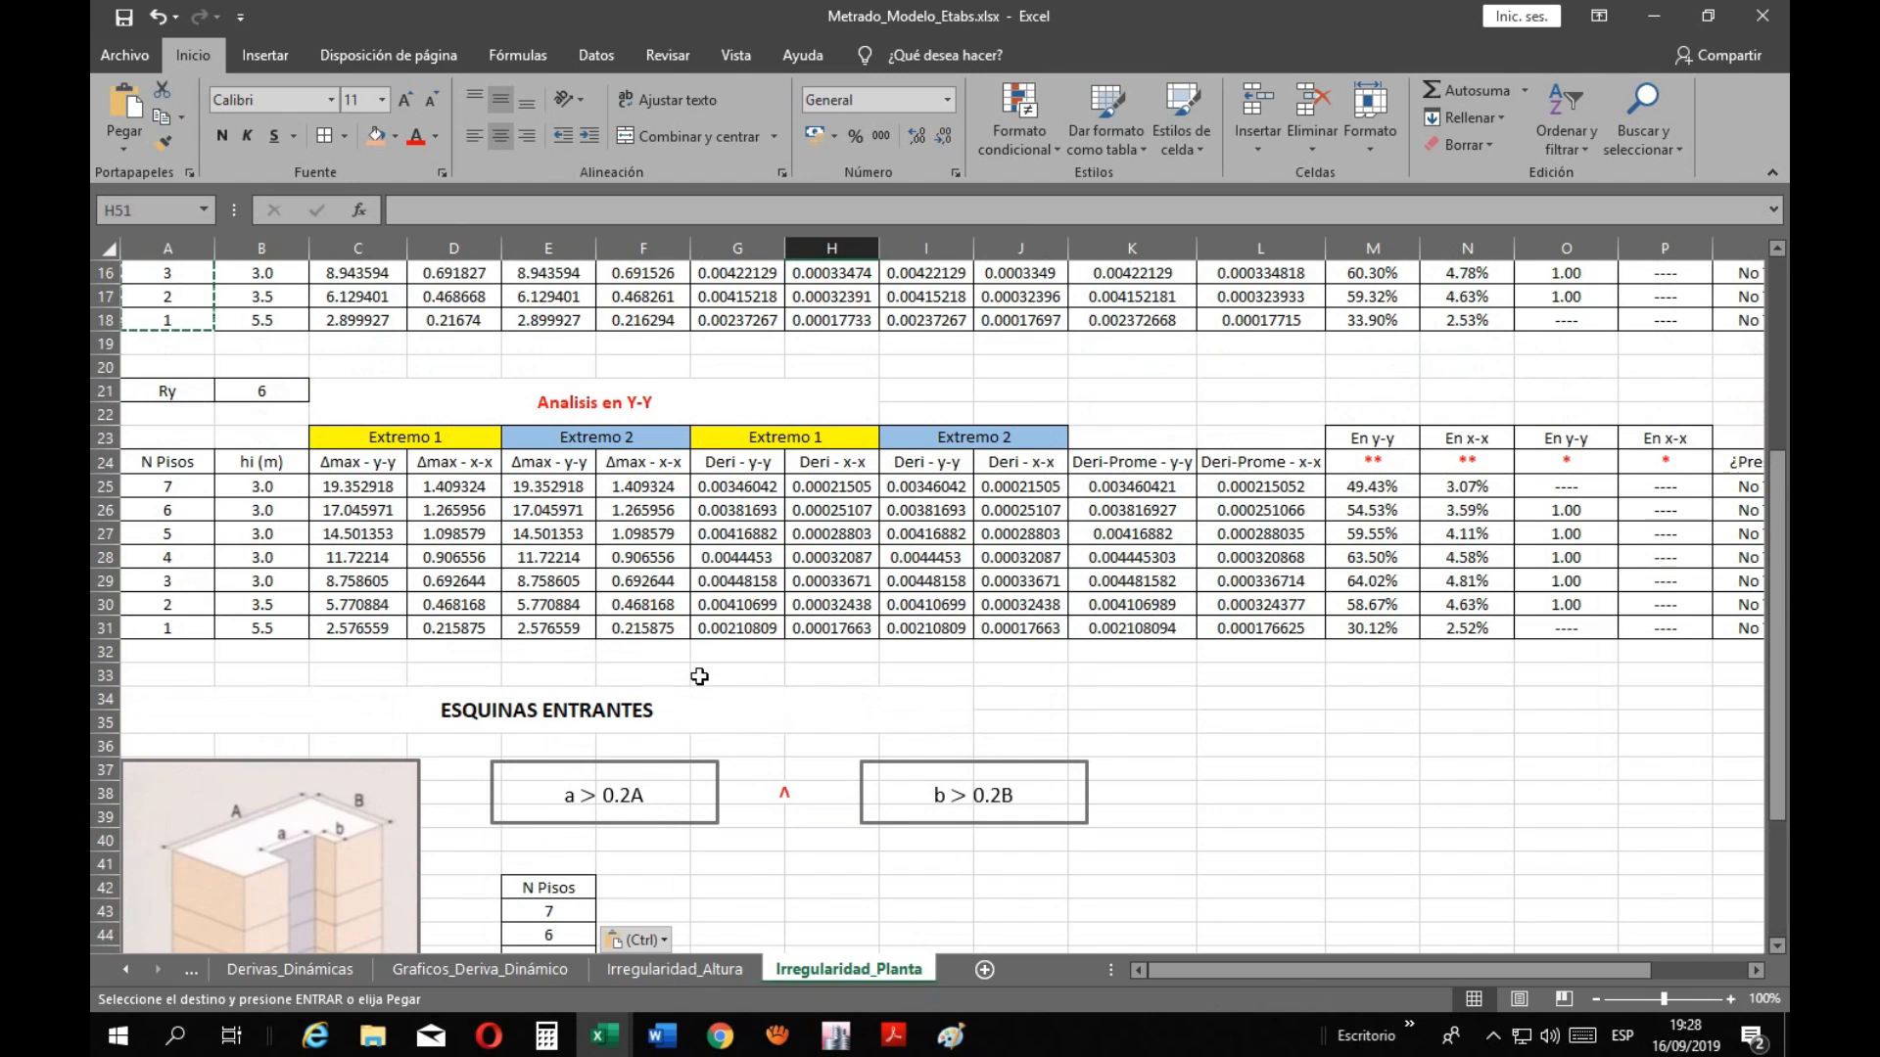
scroll(695, 665, "up", 3)
scroll(699, 676, "down", 3)
key("Escape")
scroll(699, 675, "down", 8)
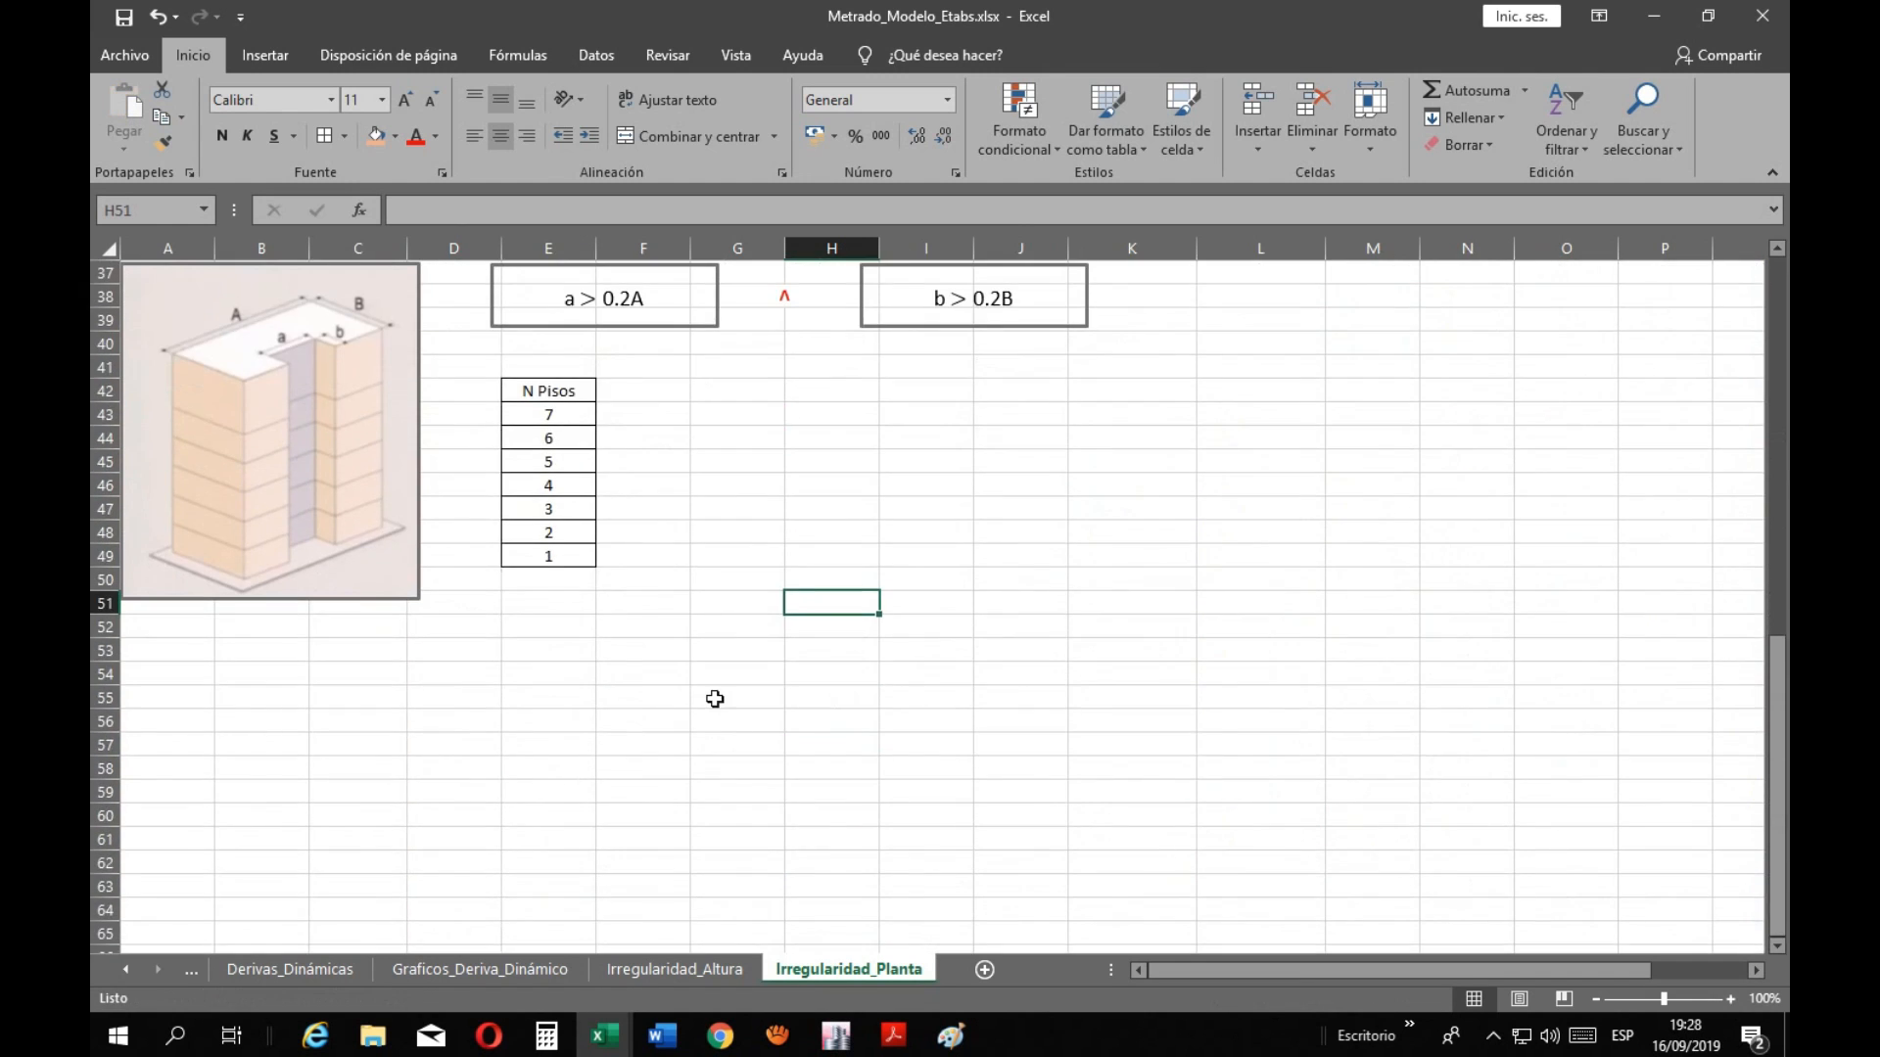
scroll(712, 695, "up", 3)
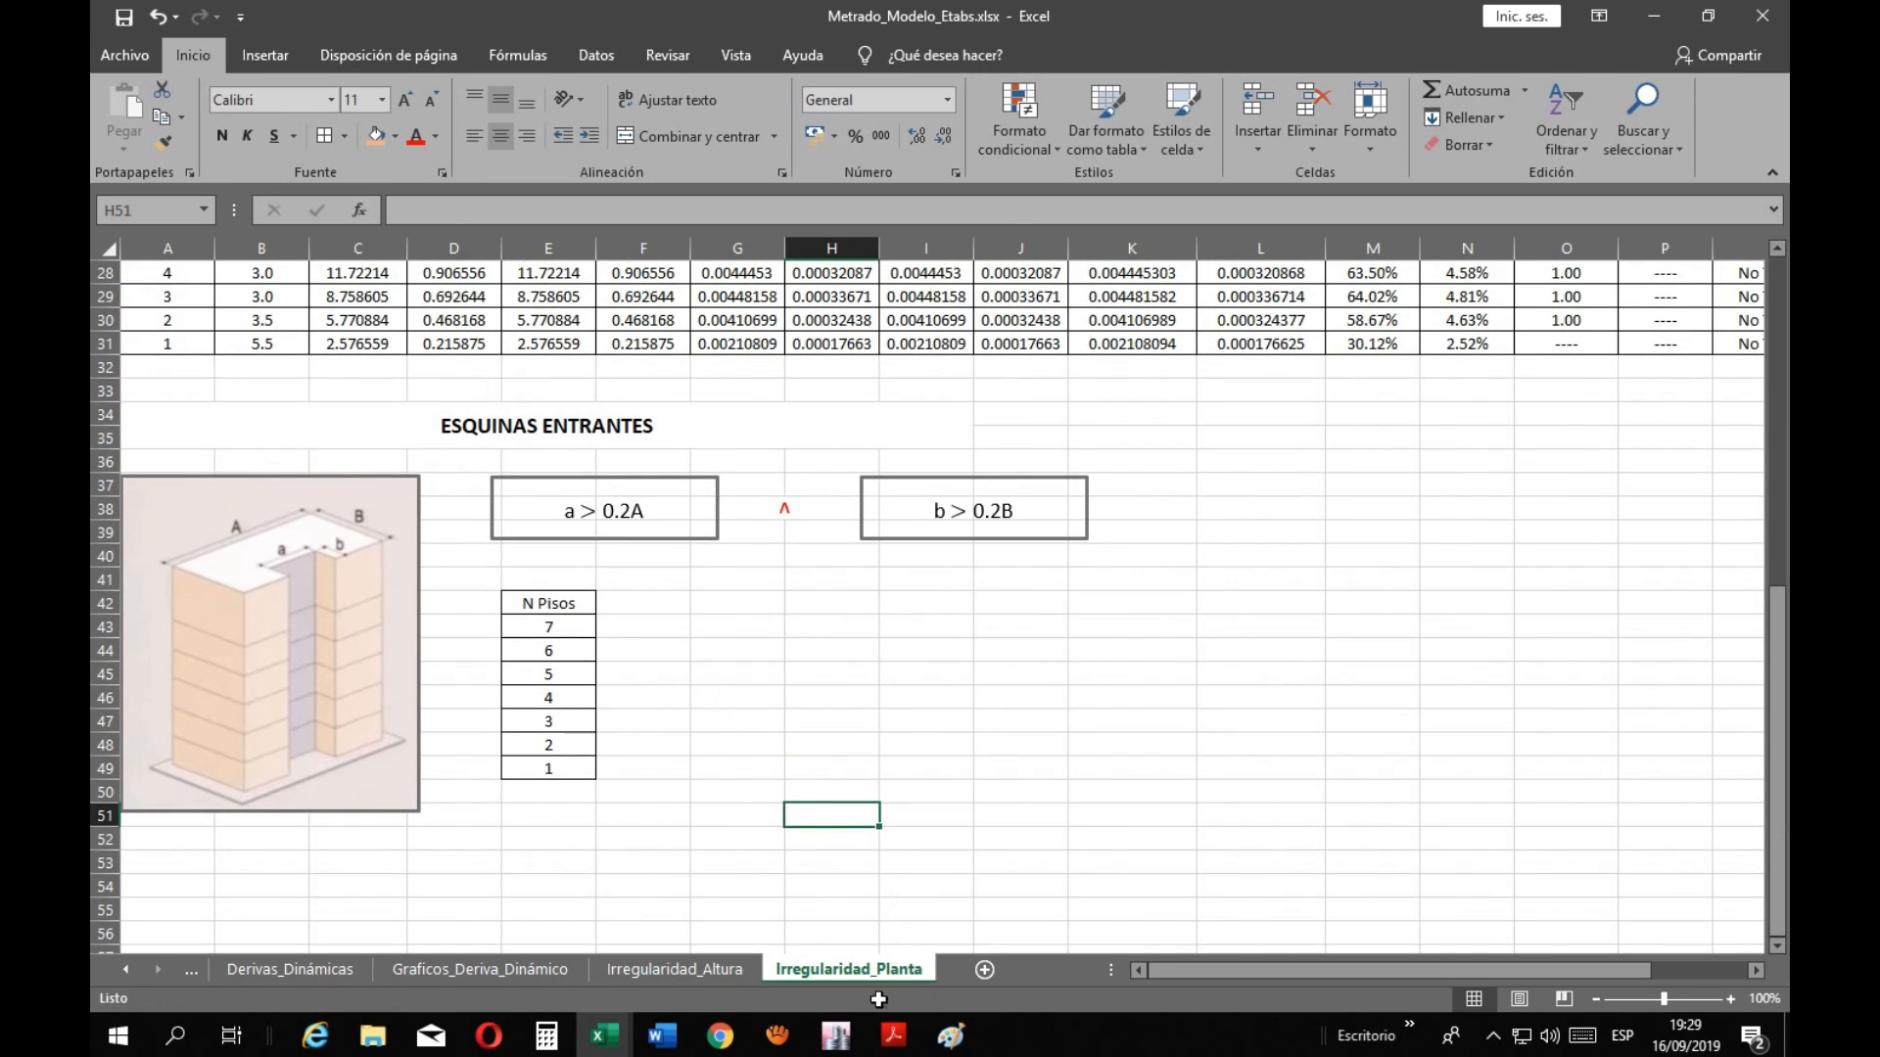
Switch to ETABS and close the Story Response and Joint Displacements tables, returning to the Techo_7 plan view
left_click(835, 1036)
left_click(934, 974)
left_click(1035, 595)
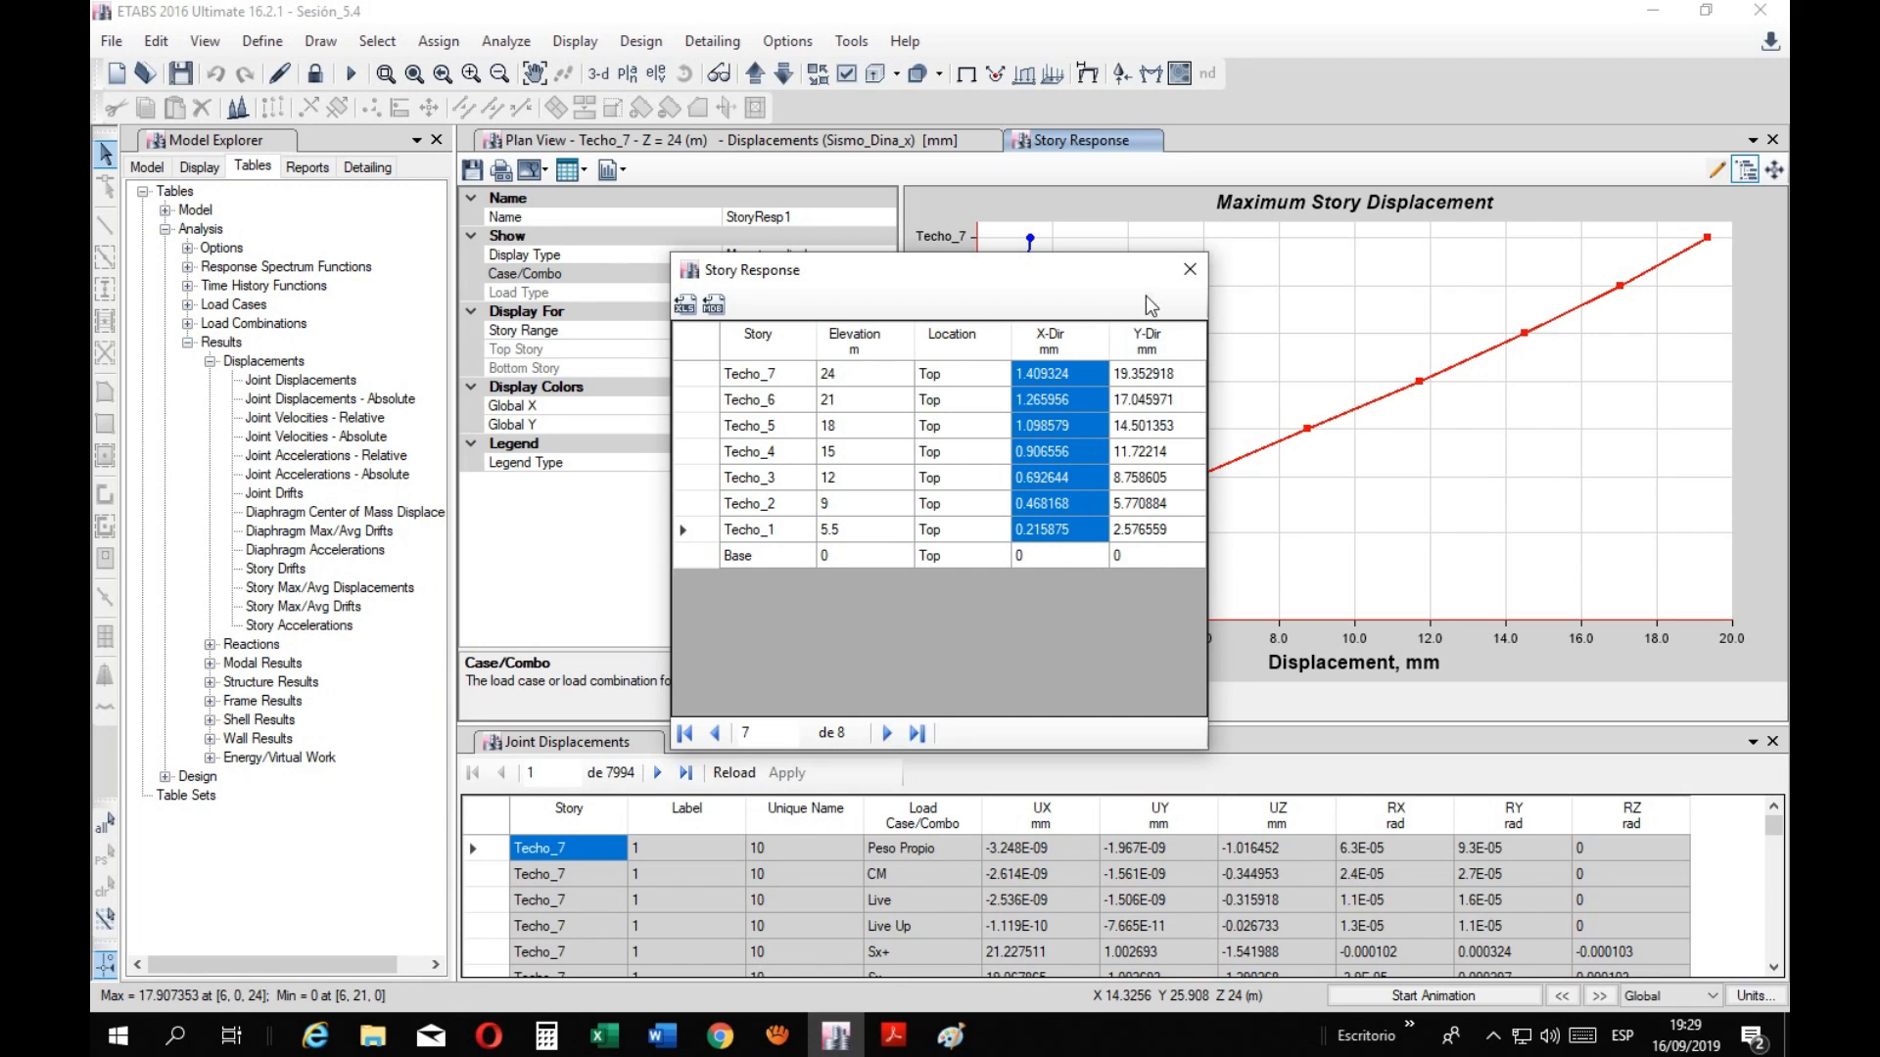
left_click(1189, 268)
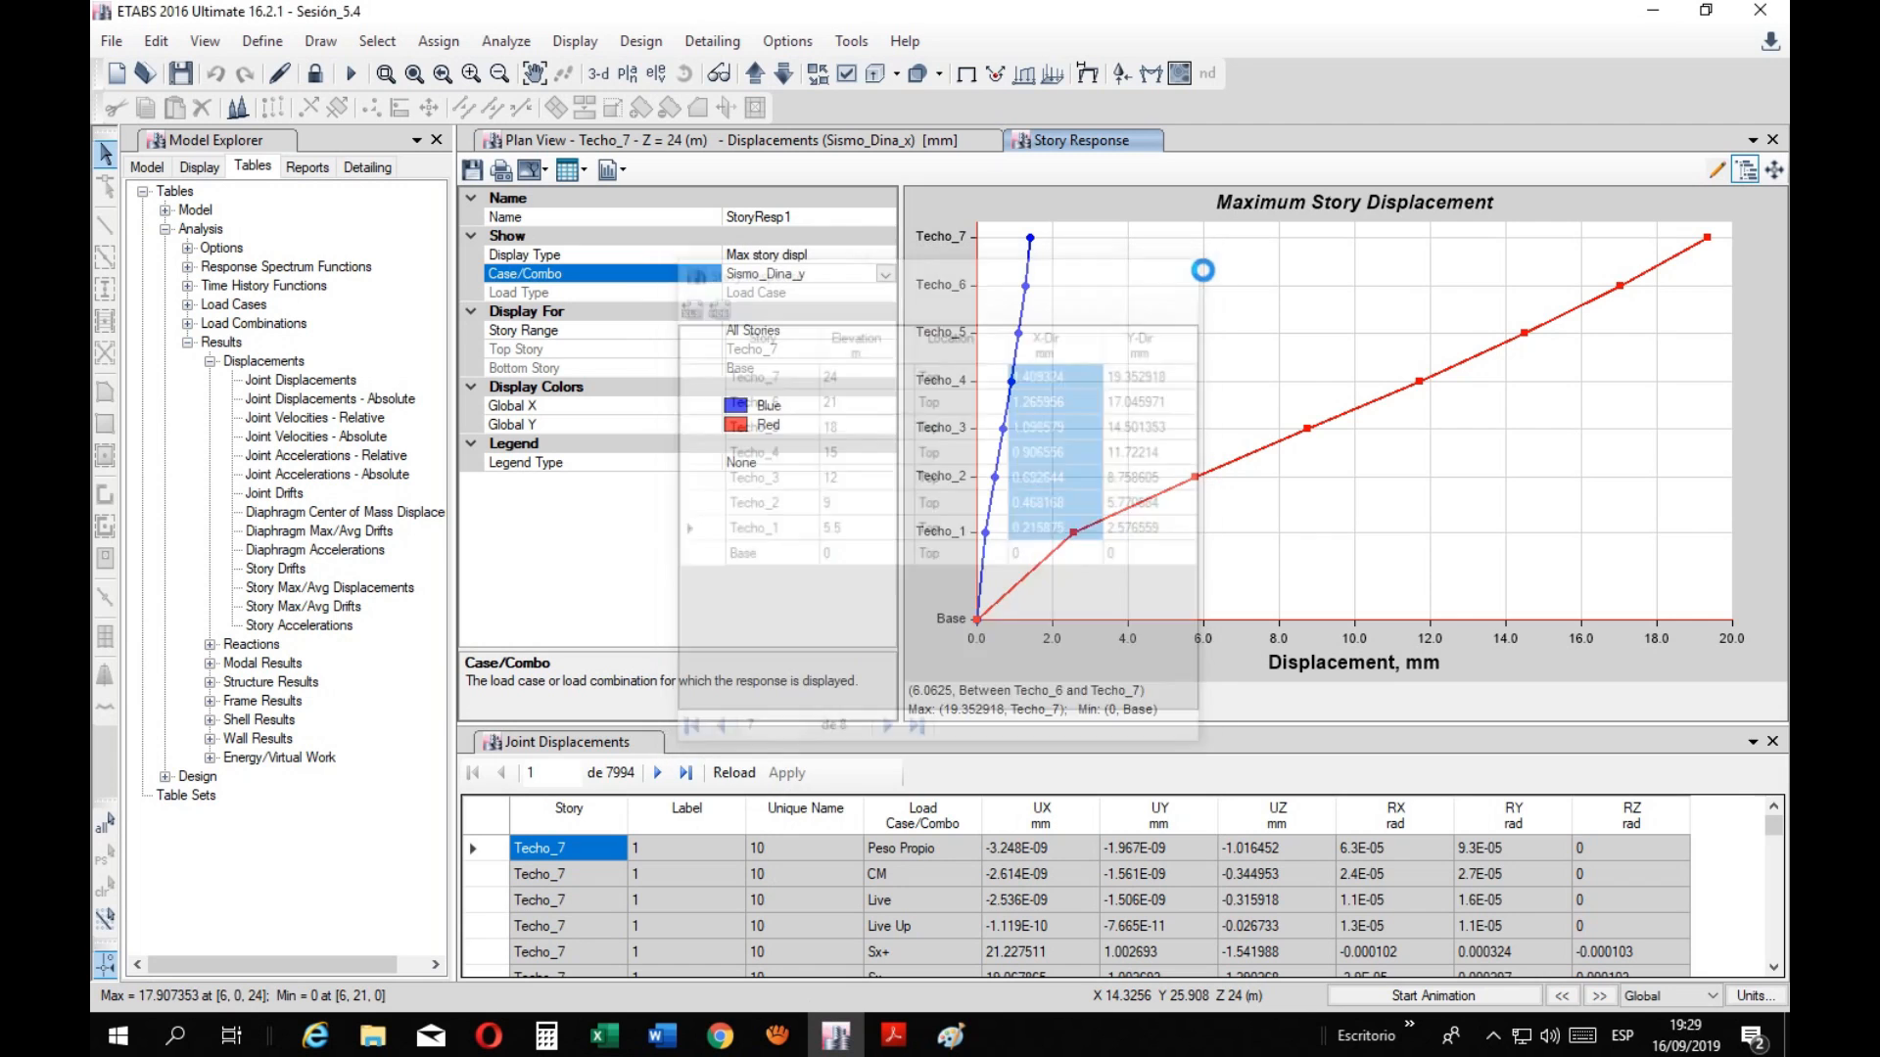
left_click(1772, 741)
left_click(928, 140)
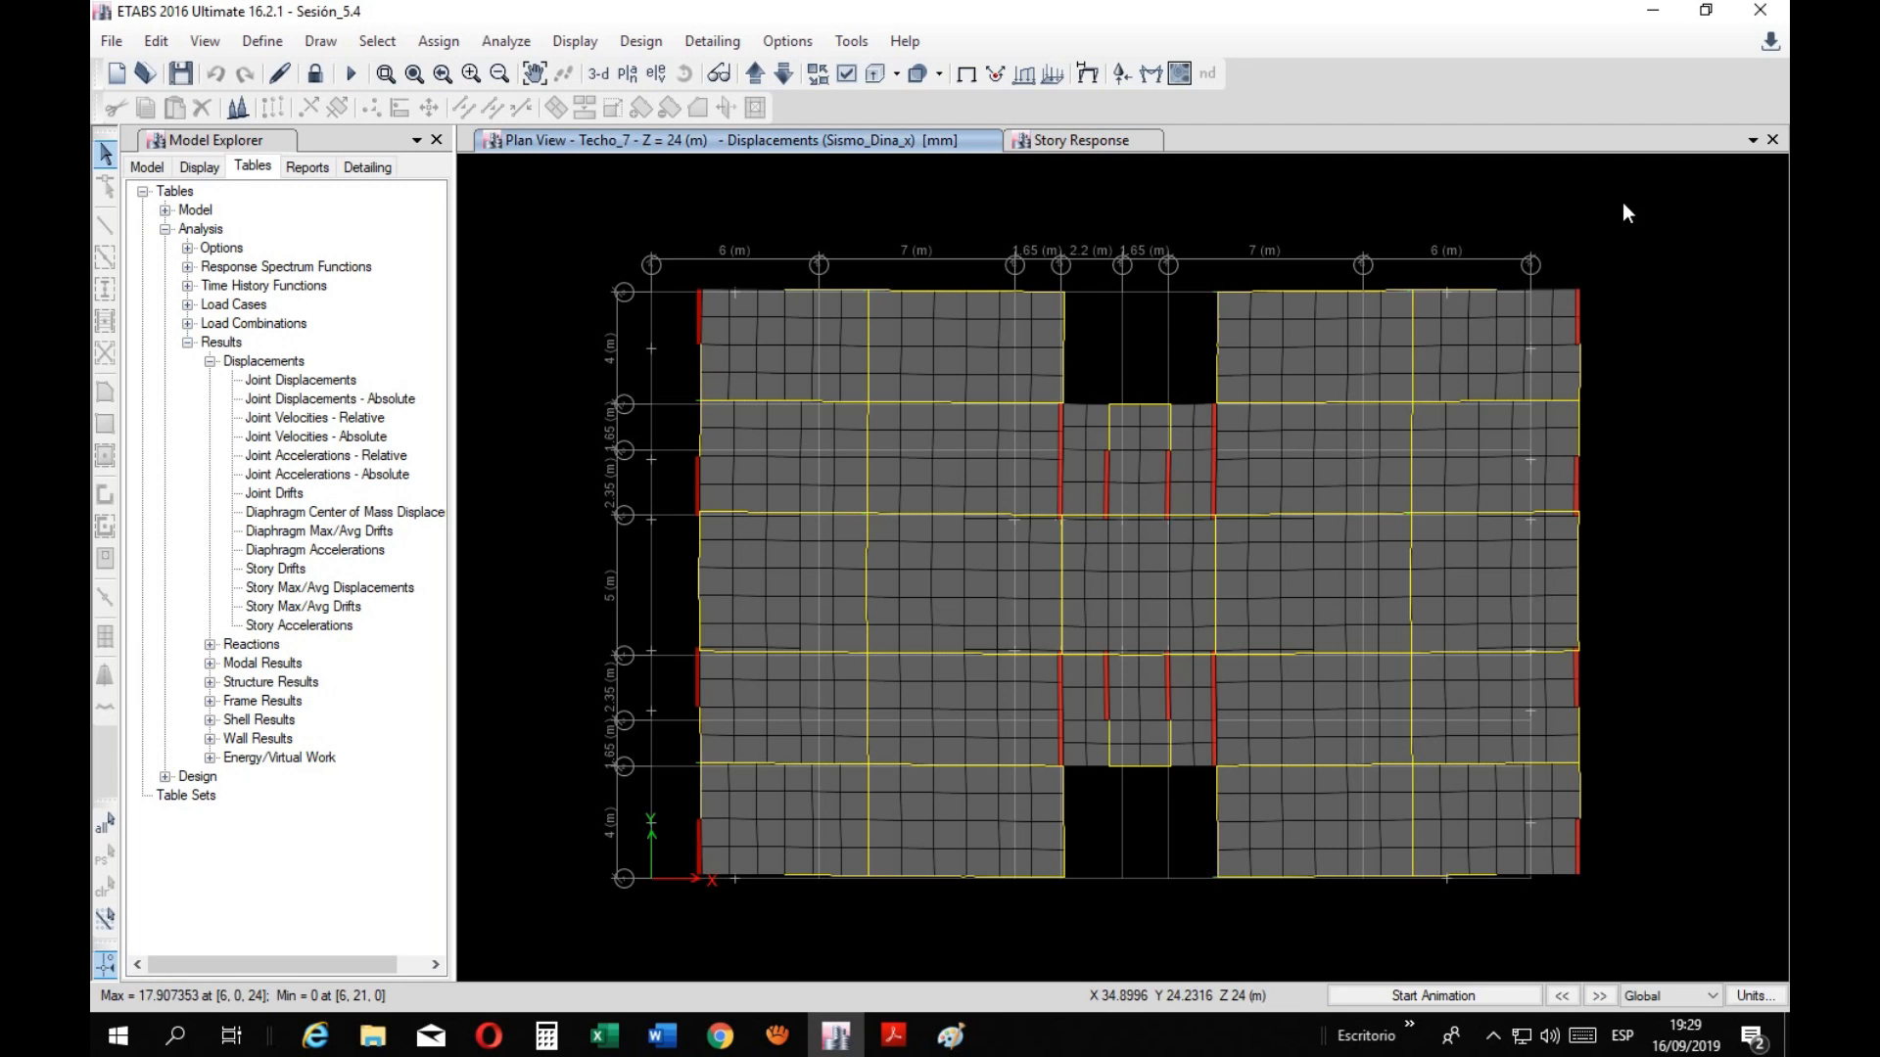
Show the undeformed model and change the plan view to the Techo_1 level
key("F4")
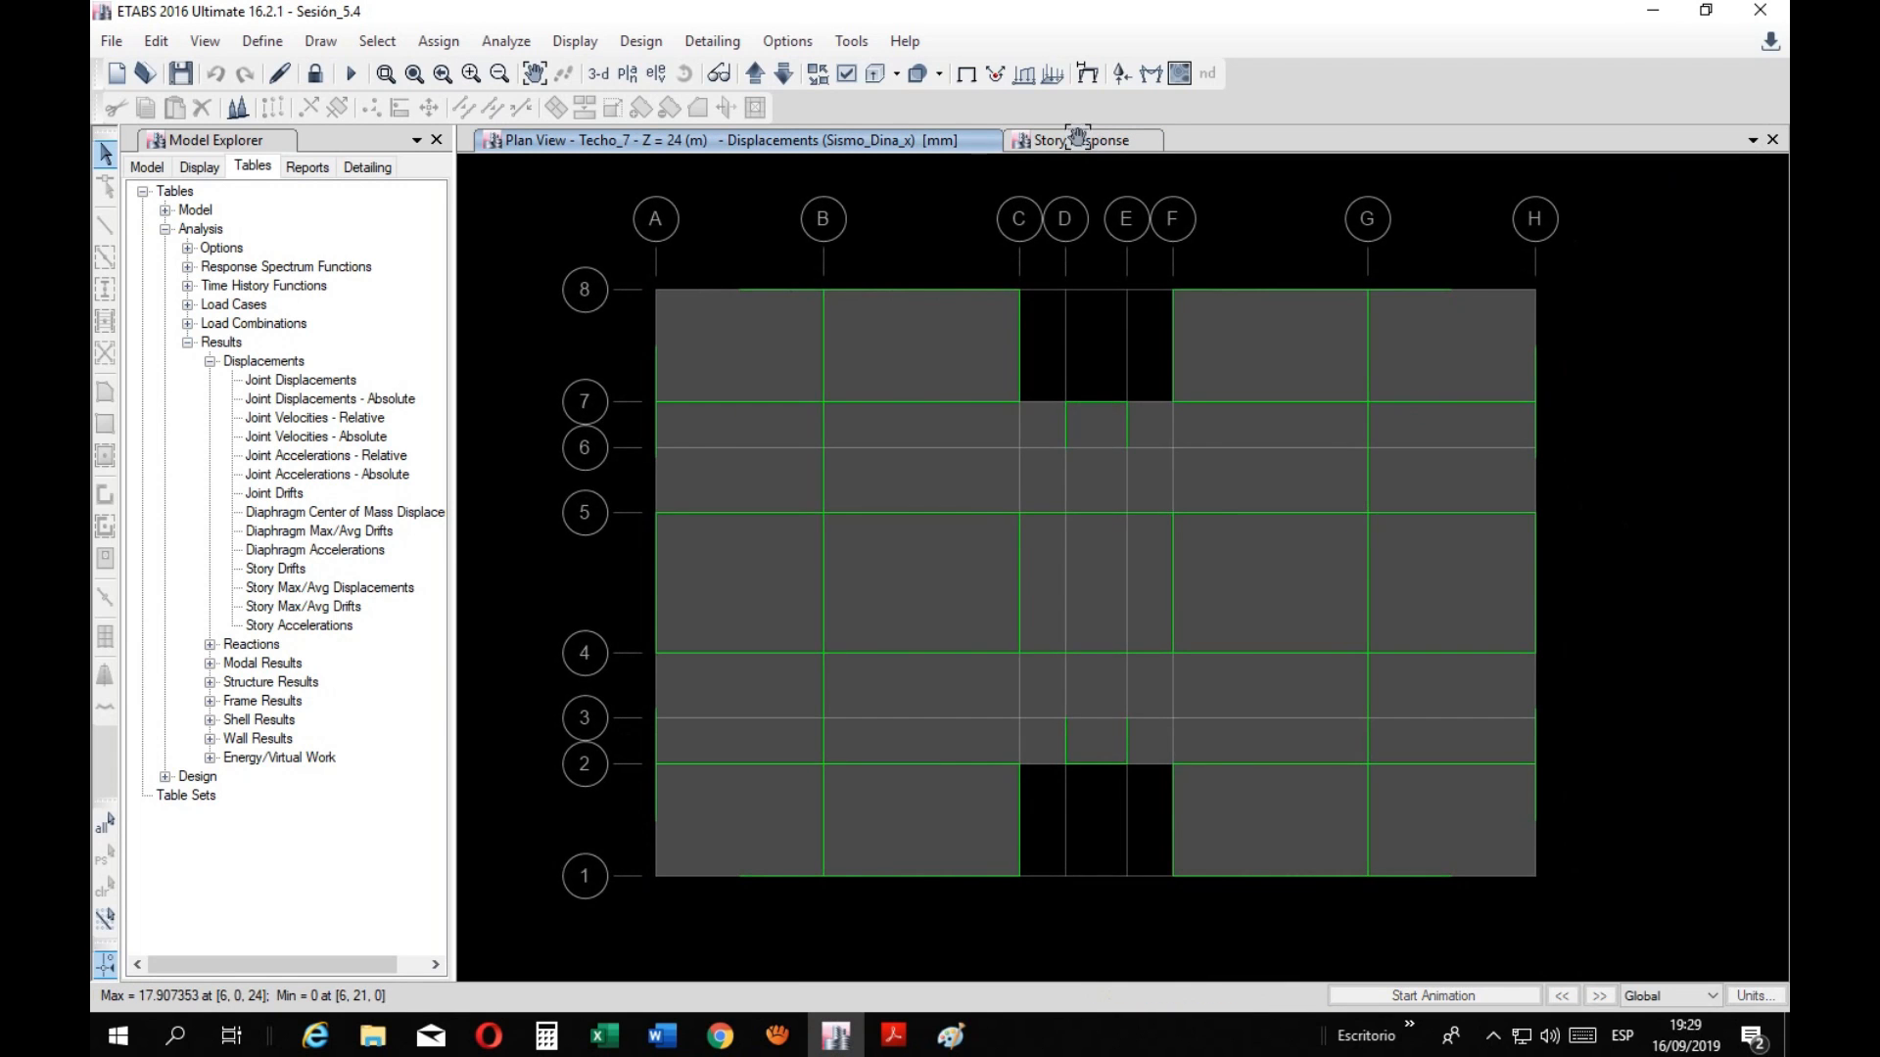
left_click(968, 75)
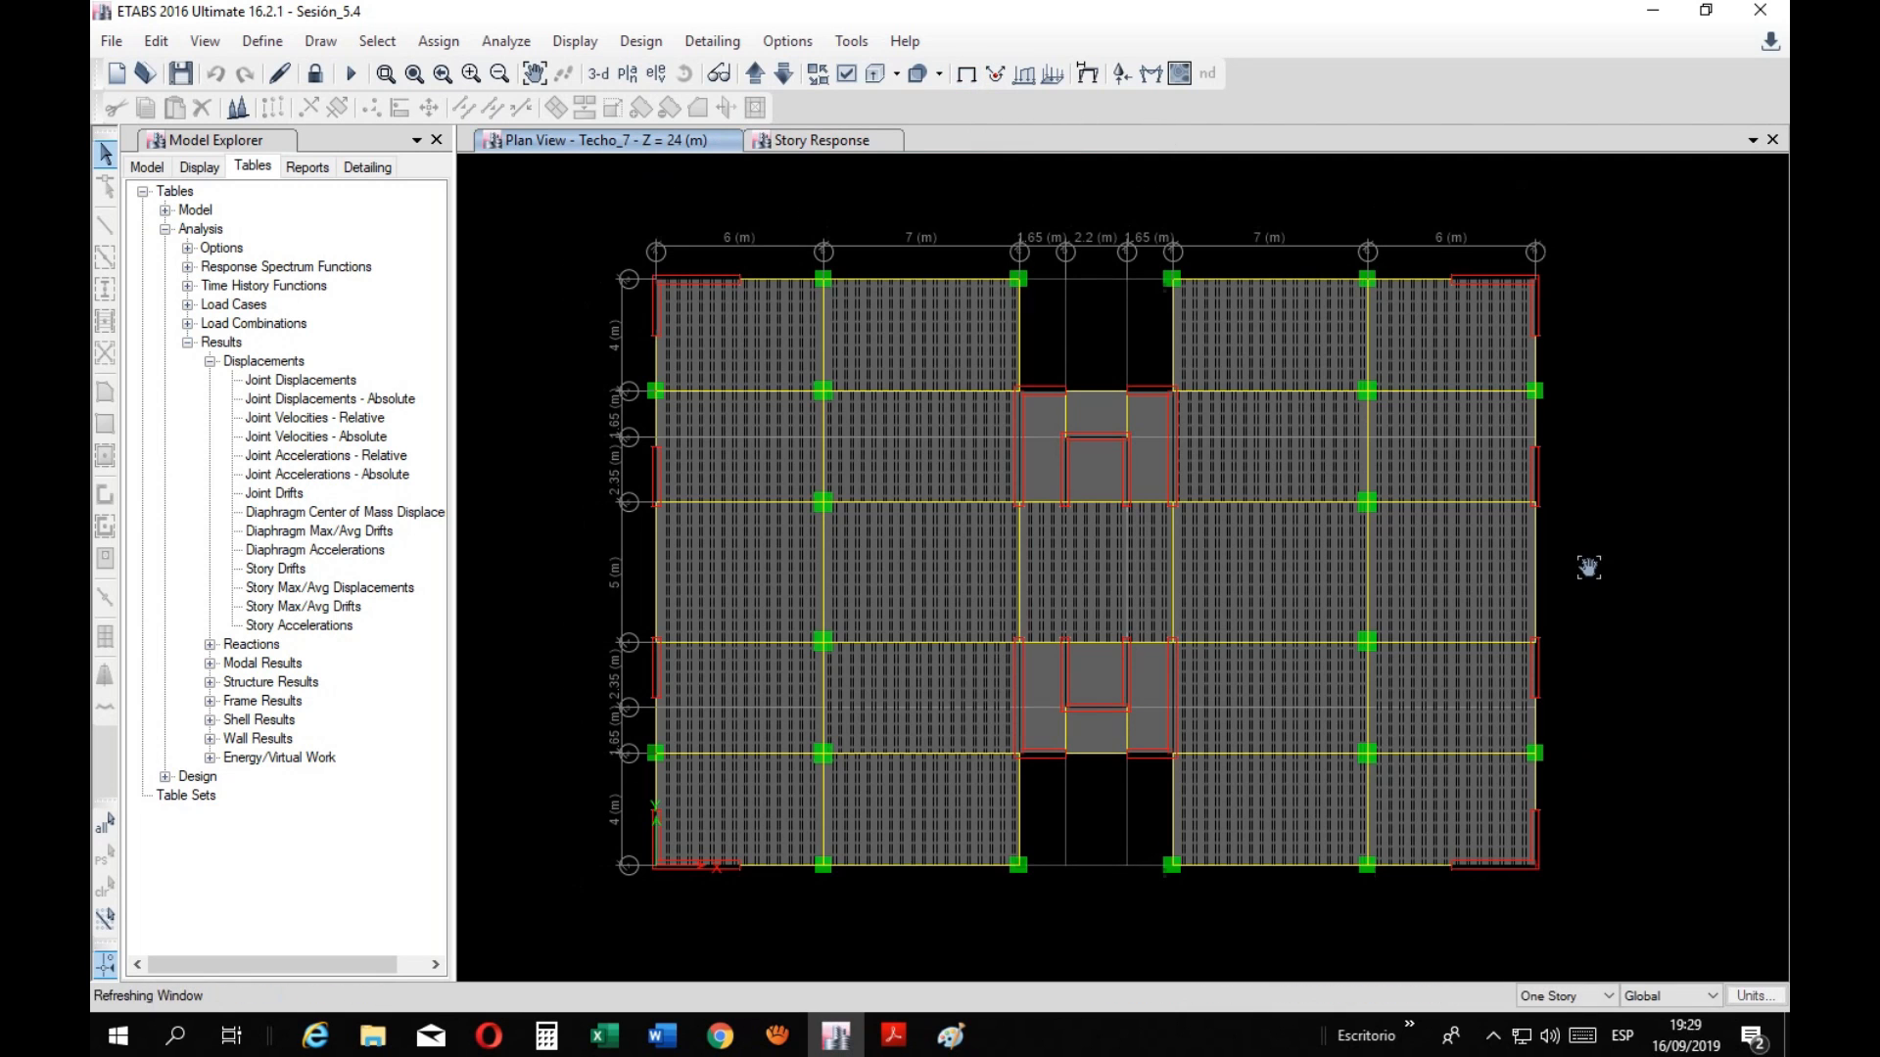
left_click(627, 73)
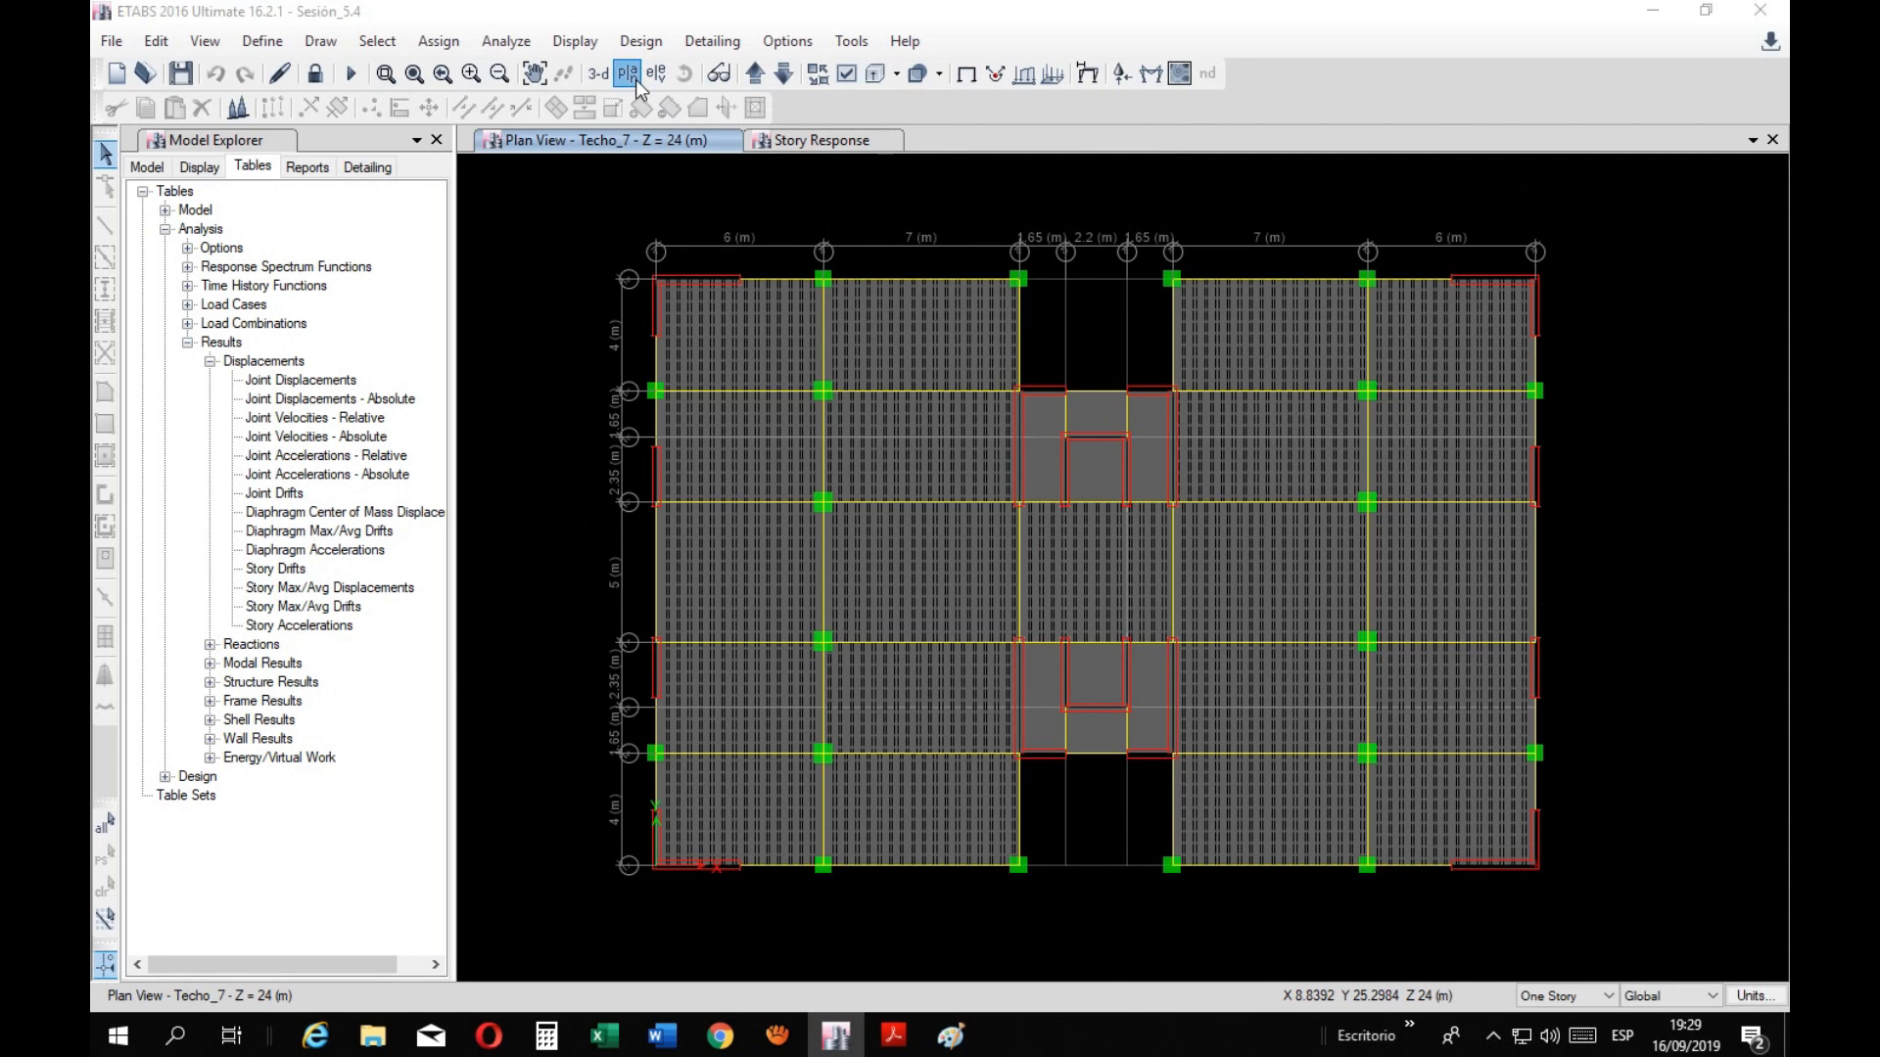
left_click(909, 534)
left_click(1030, 800)
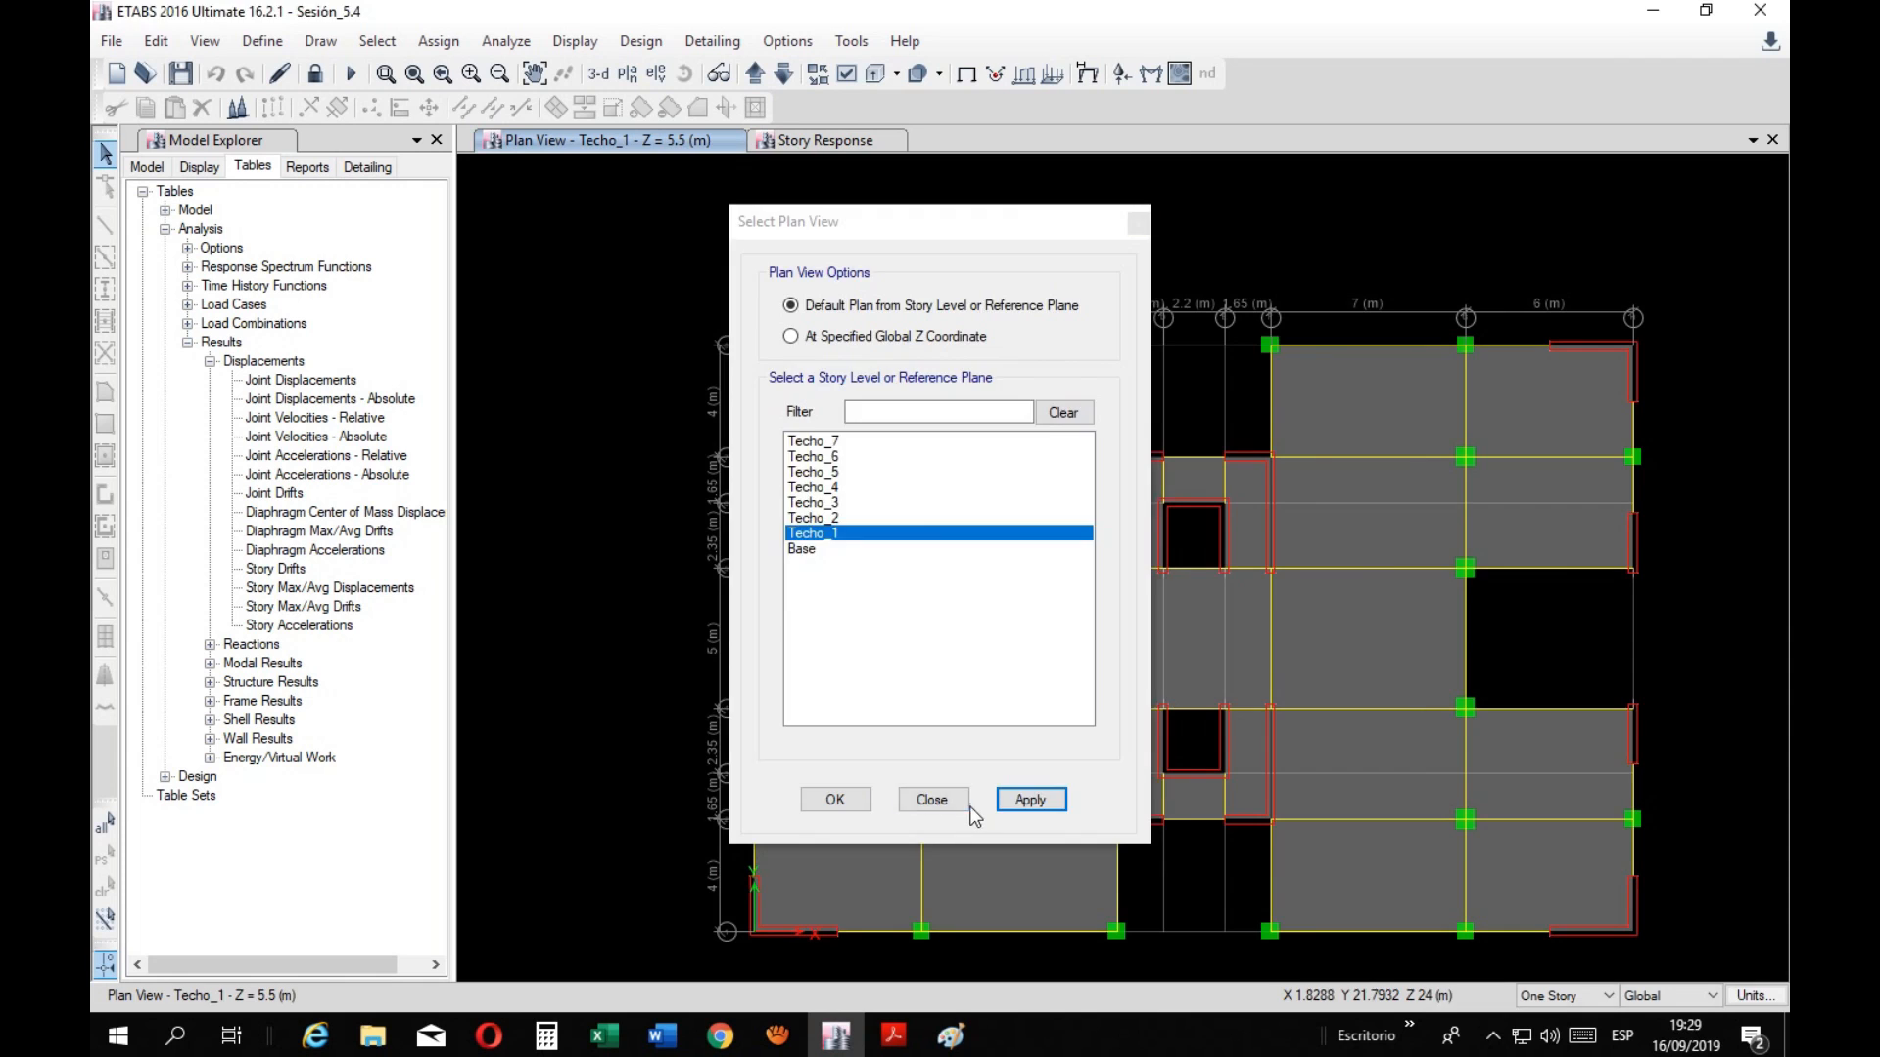
key("Escape")
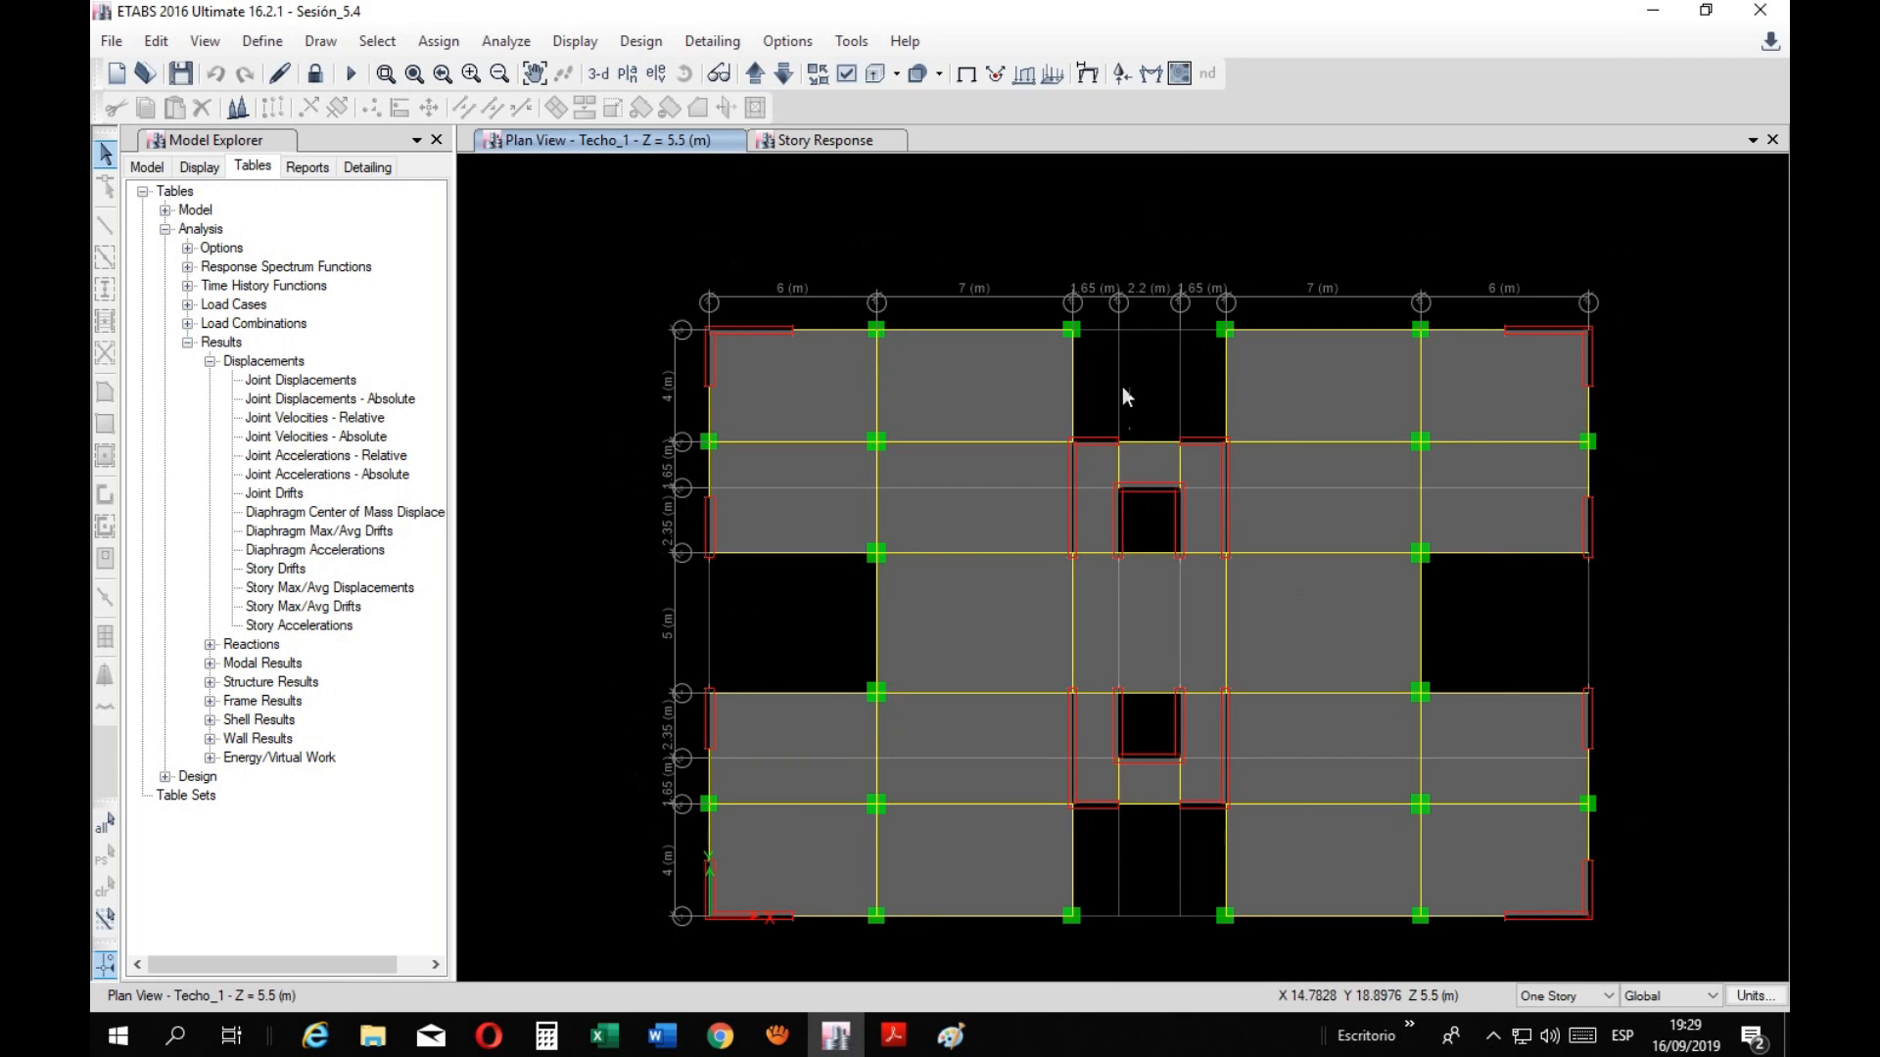
left_click_drag(1671, 769, 1664, 760)
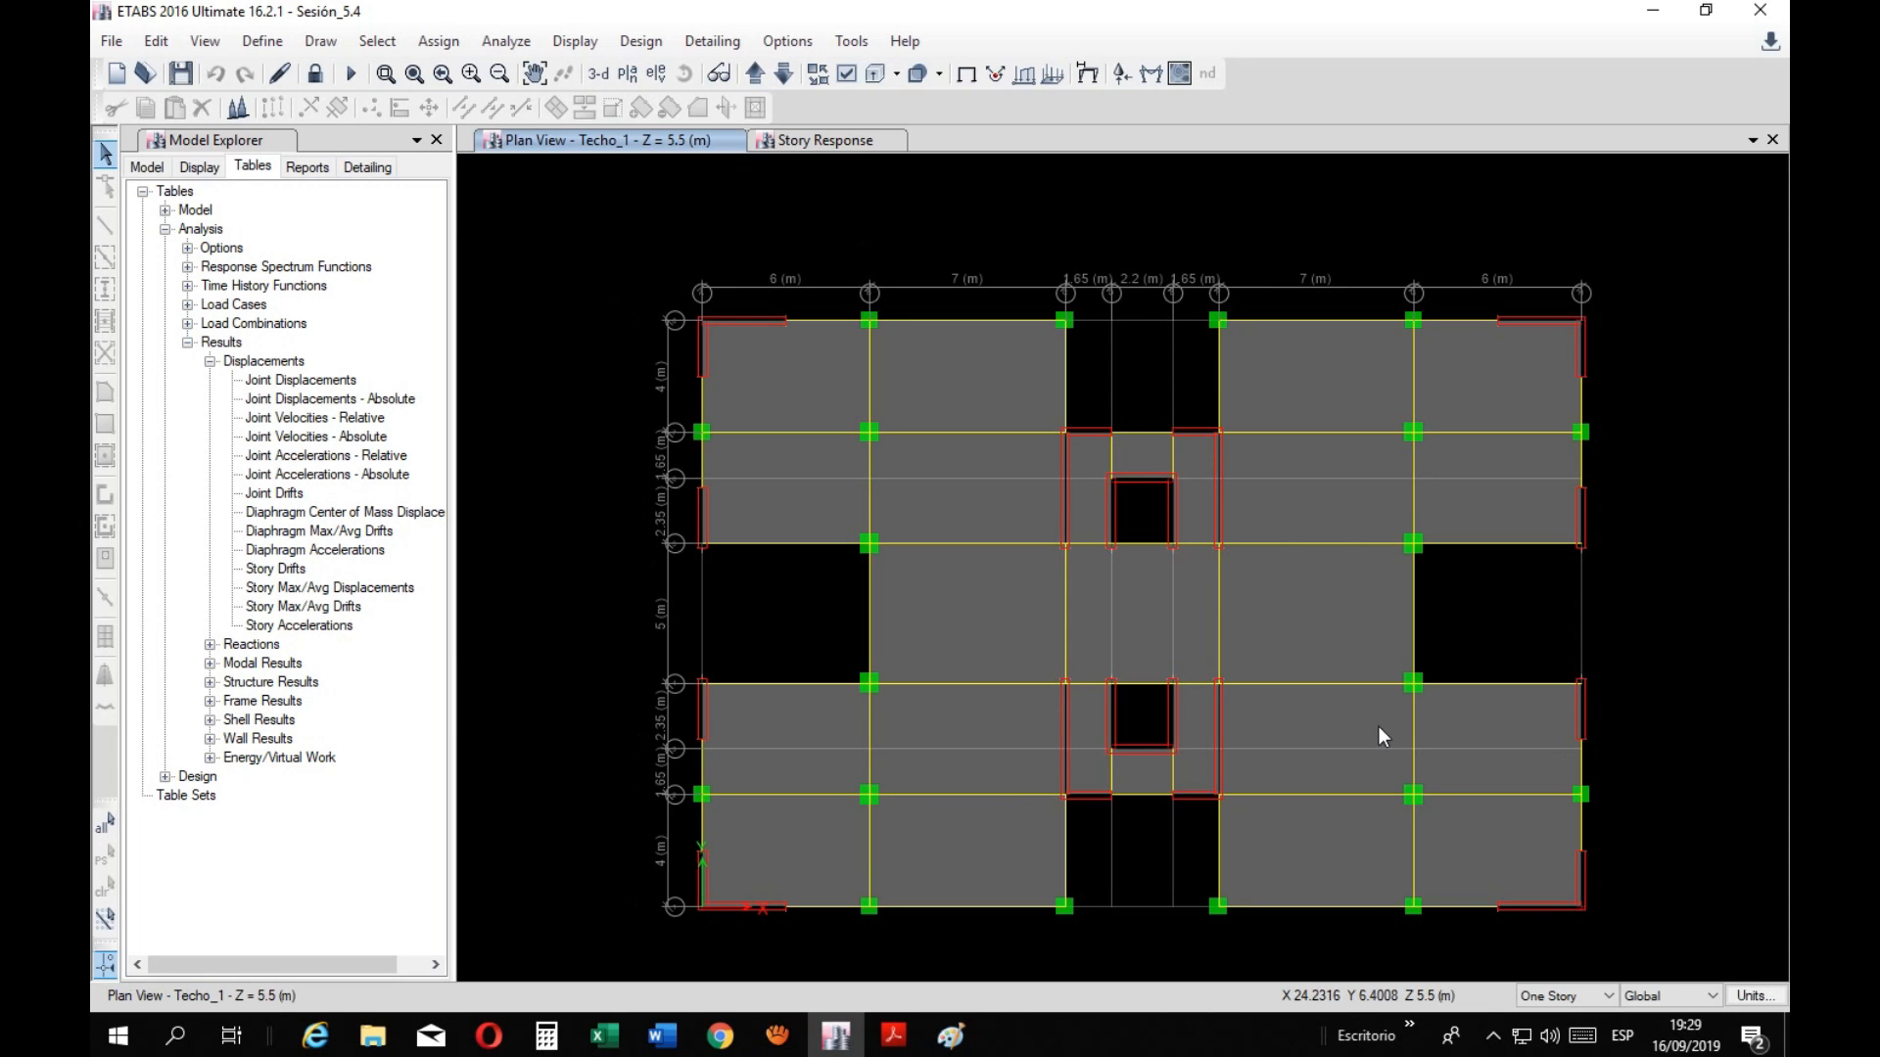
Step through the floor plans between Techo_1 and Techo_4 to compare their re-entrant corners
left_click(599, 1039)
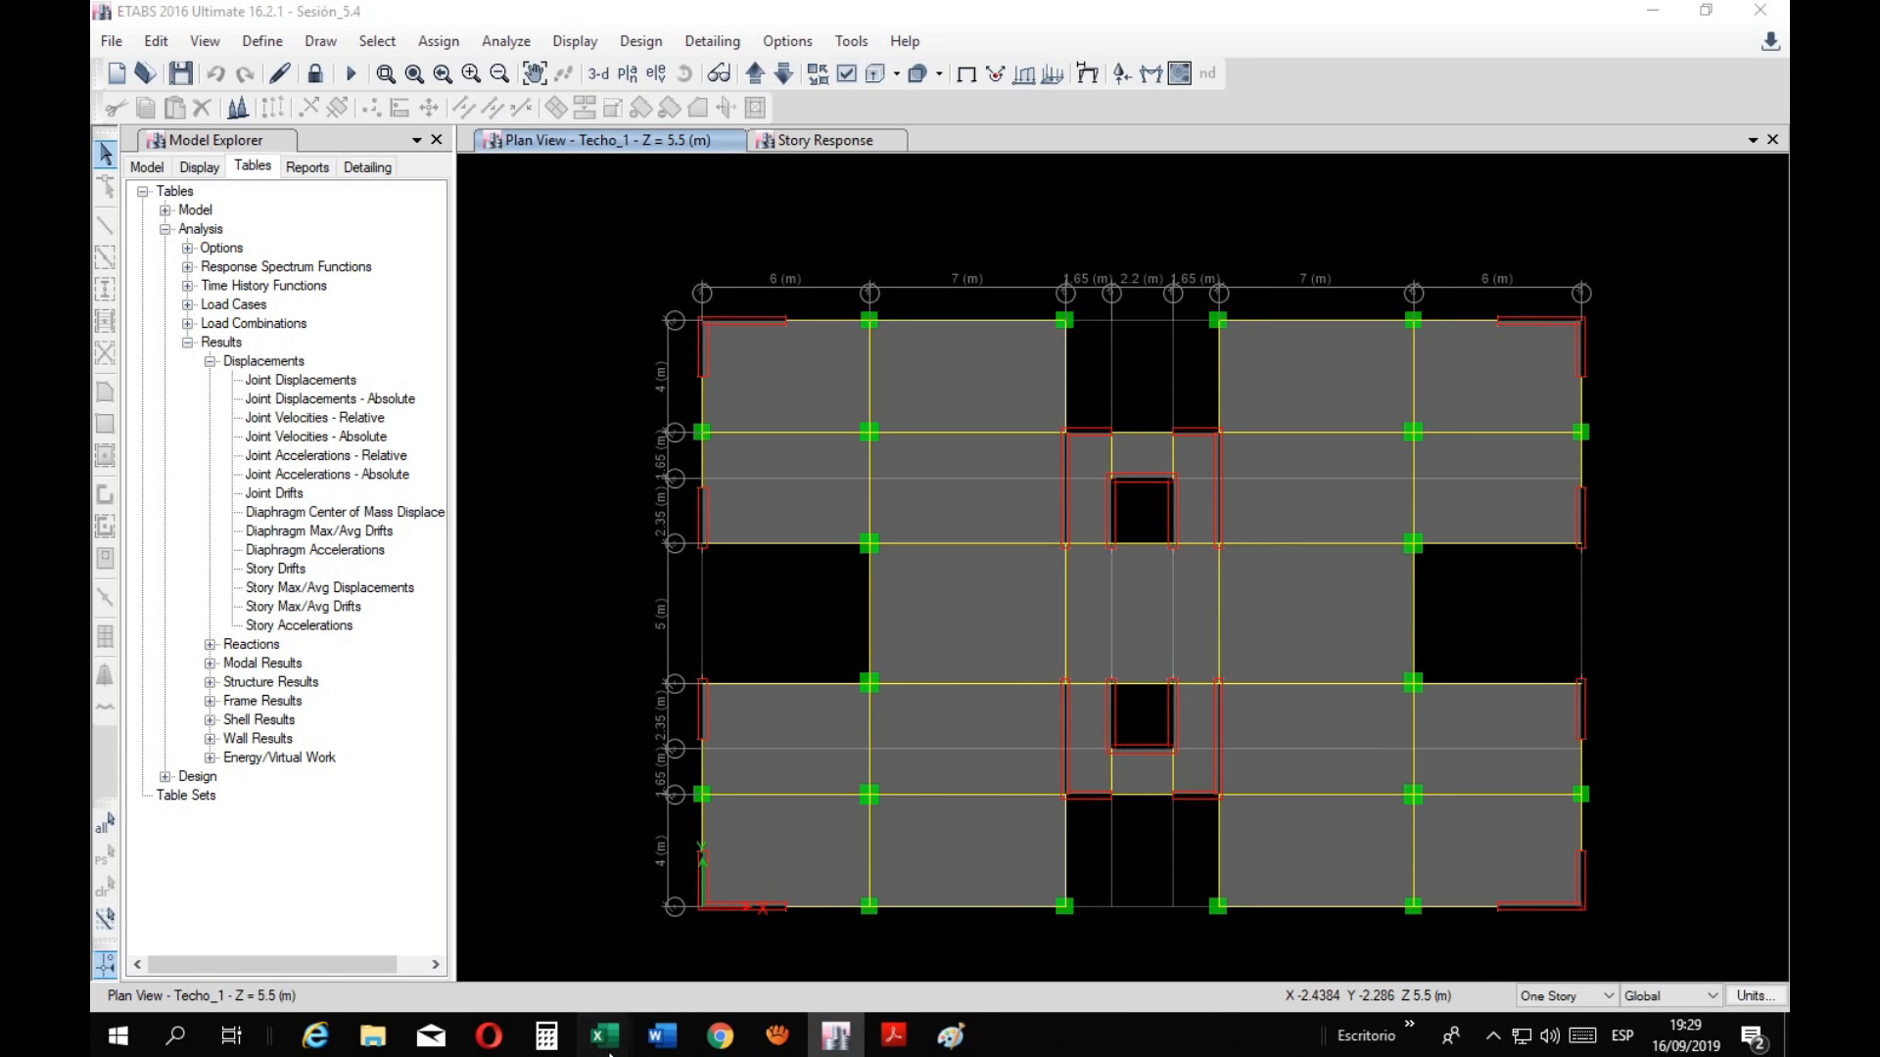
mouse_move(433, 936)
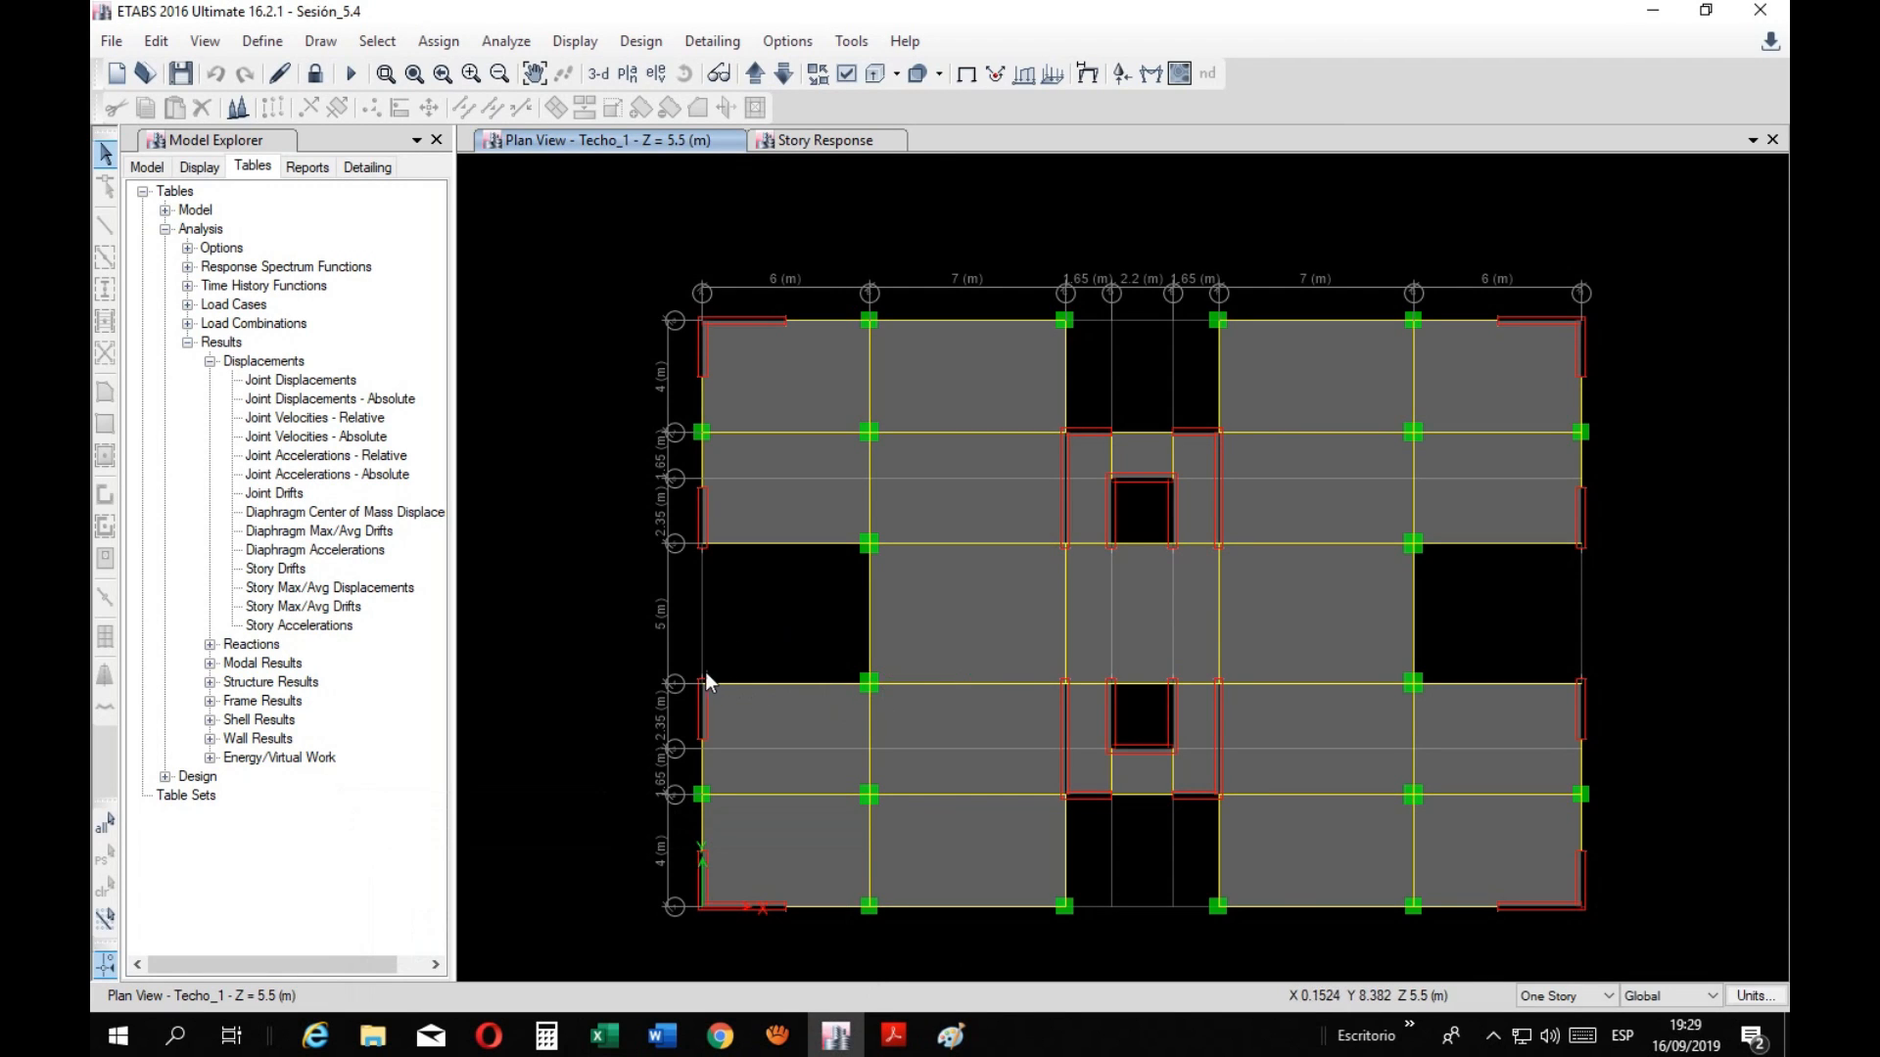
left_click(754, 74)
left_click(754, 75)
left_click(753, 74)
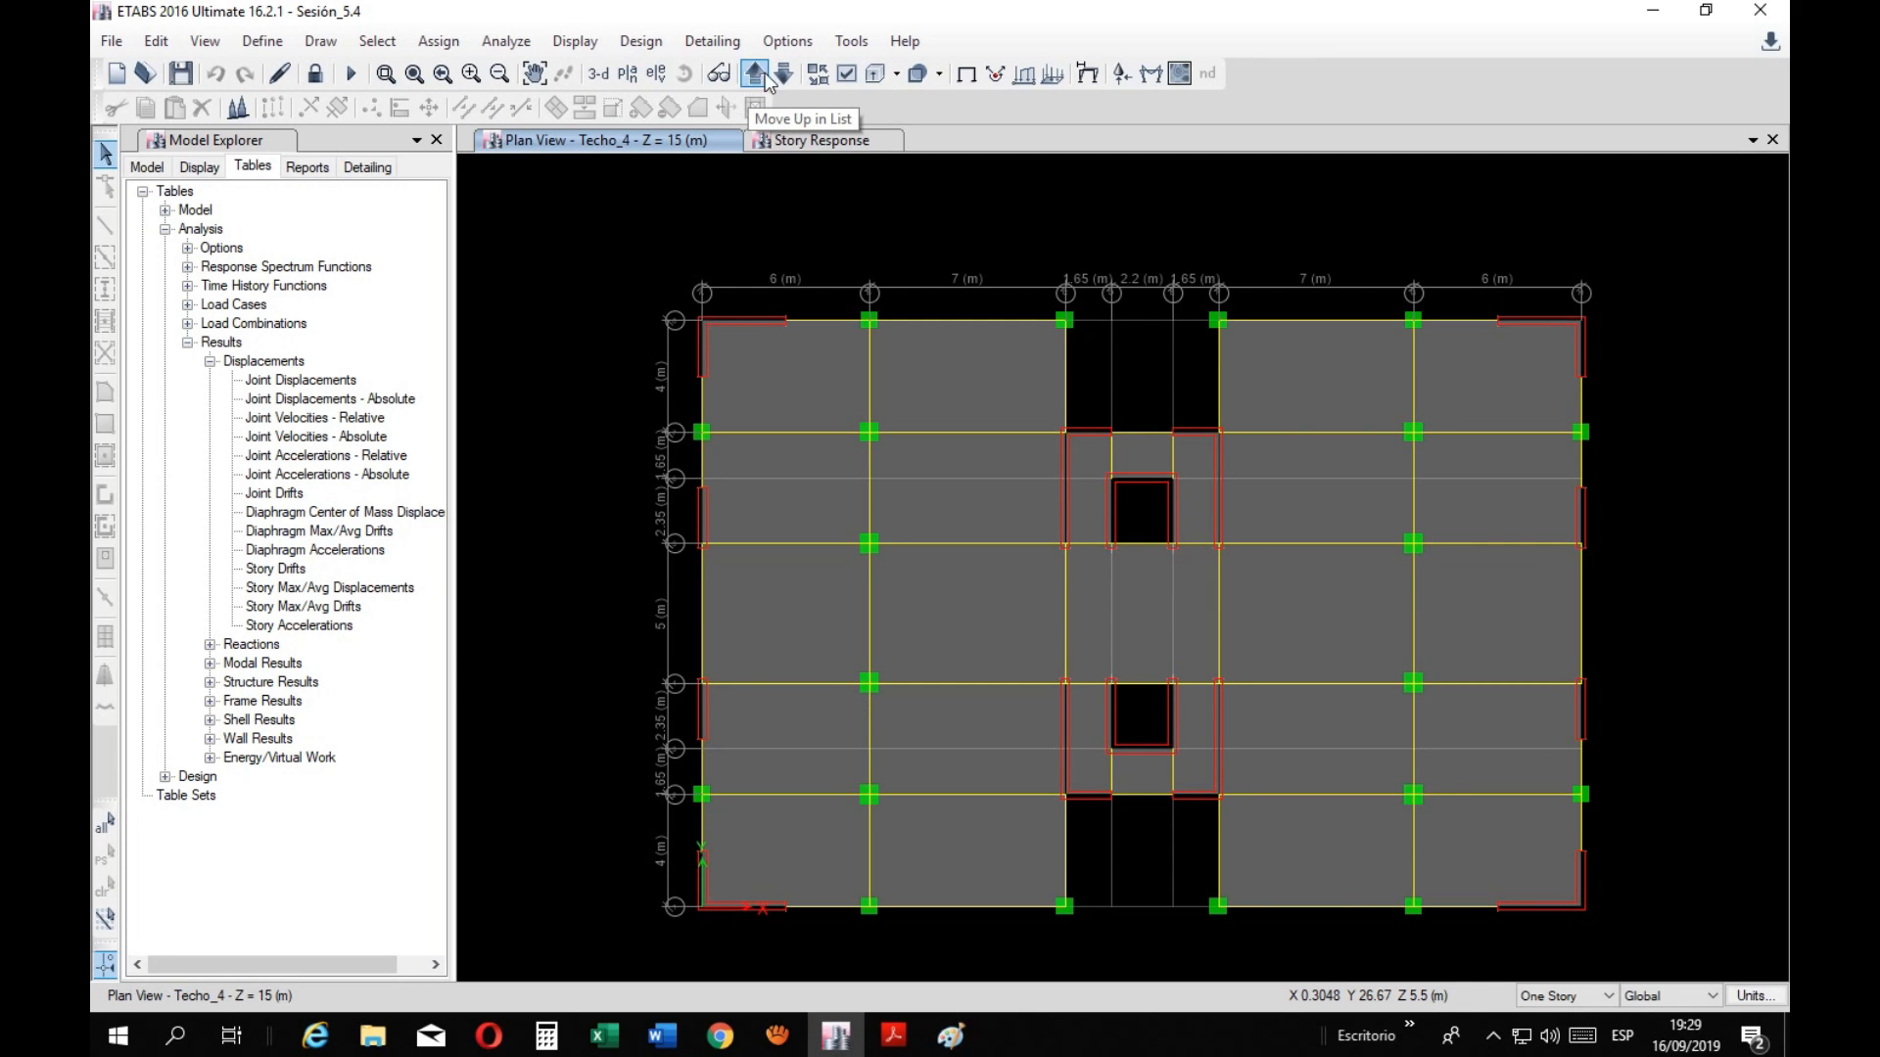
left_click(784, 74)
left_click(784, 75)
left_click(761, 75)
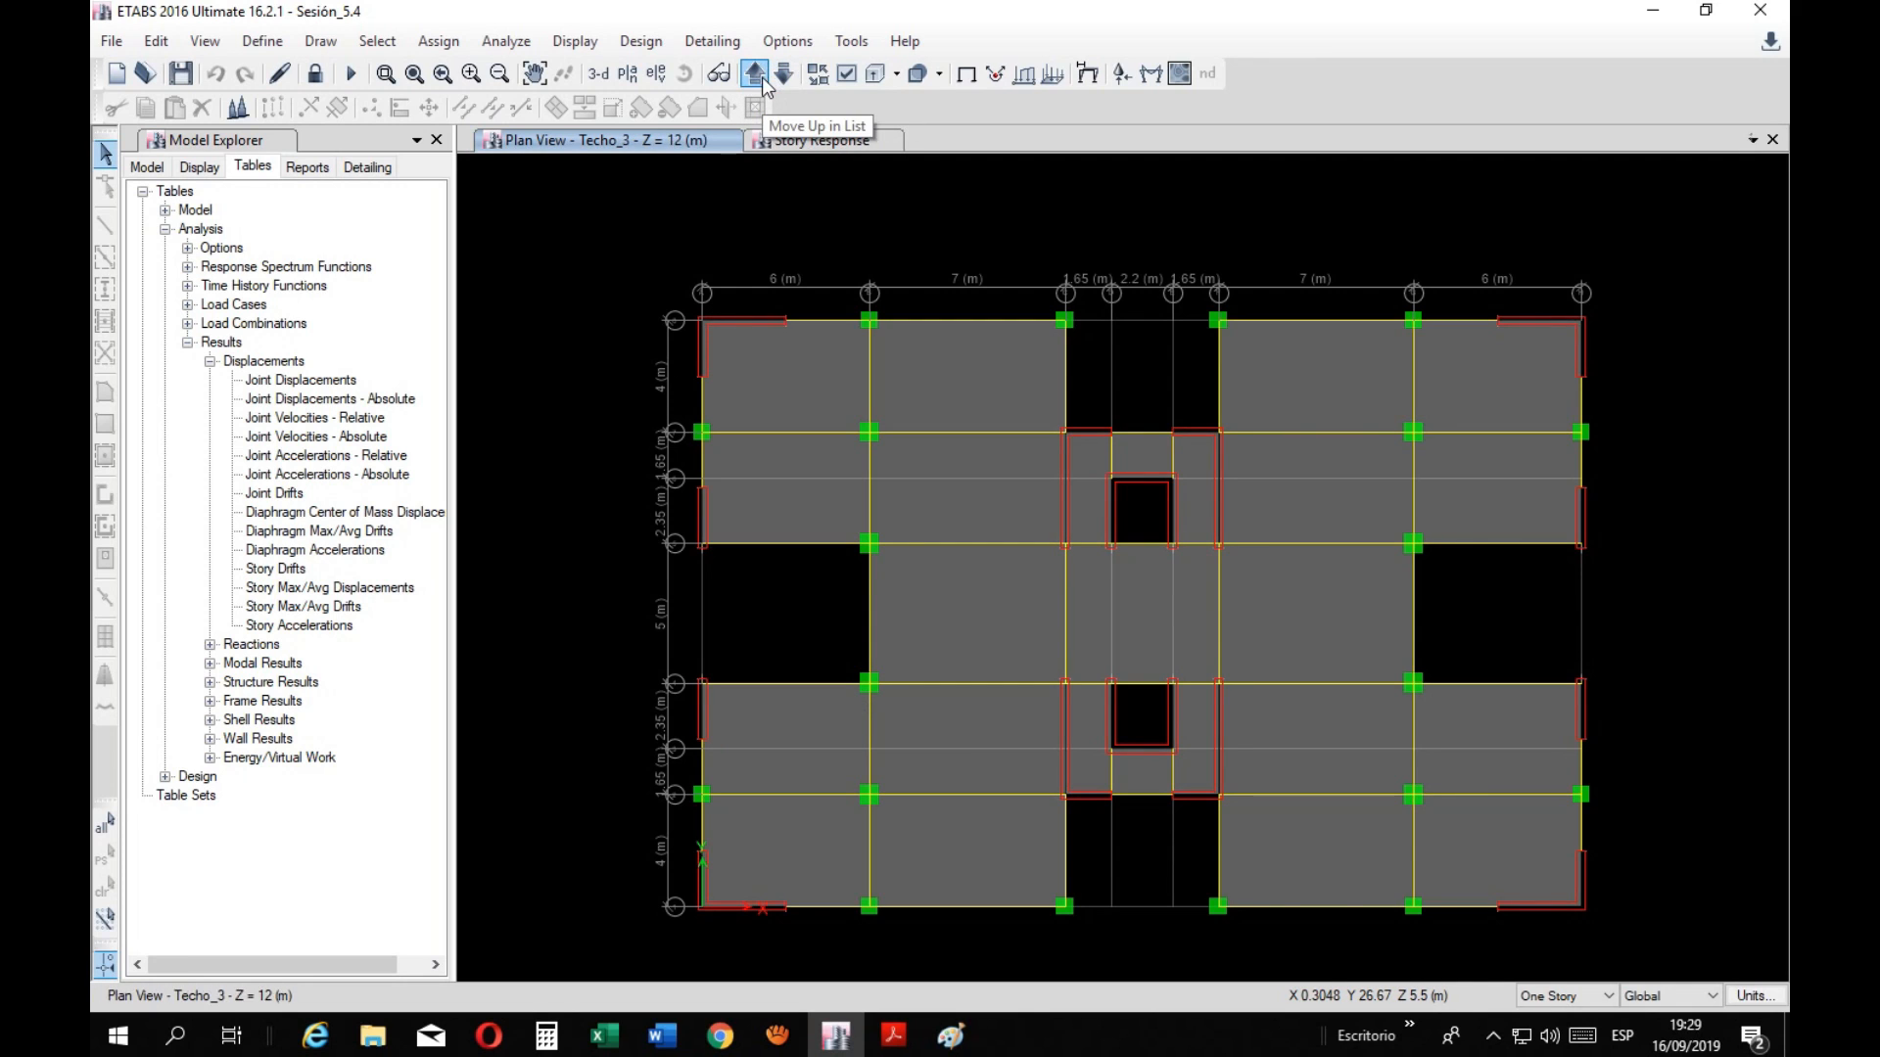
left_click(761, 75)
Back in the Metrado_Modelo_Etabs workbook, enter the header Dist Entrante x in F42 and widen column F to fit it
mouse_move(605, 1036)
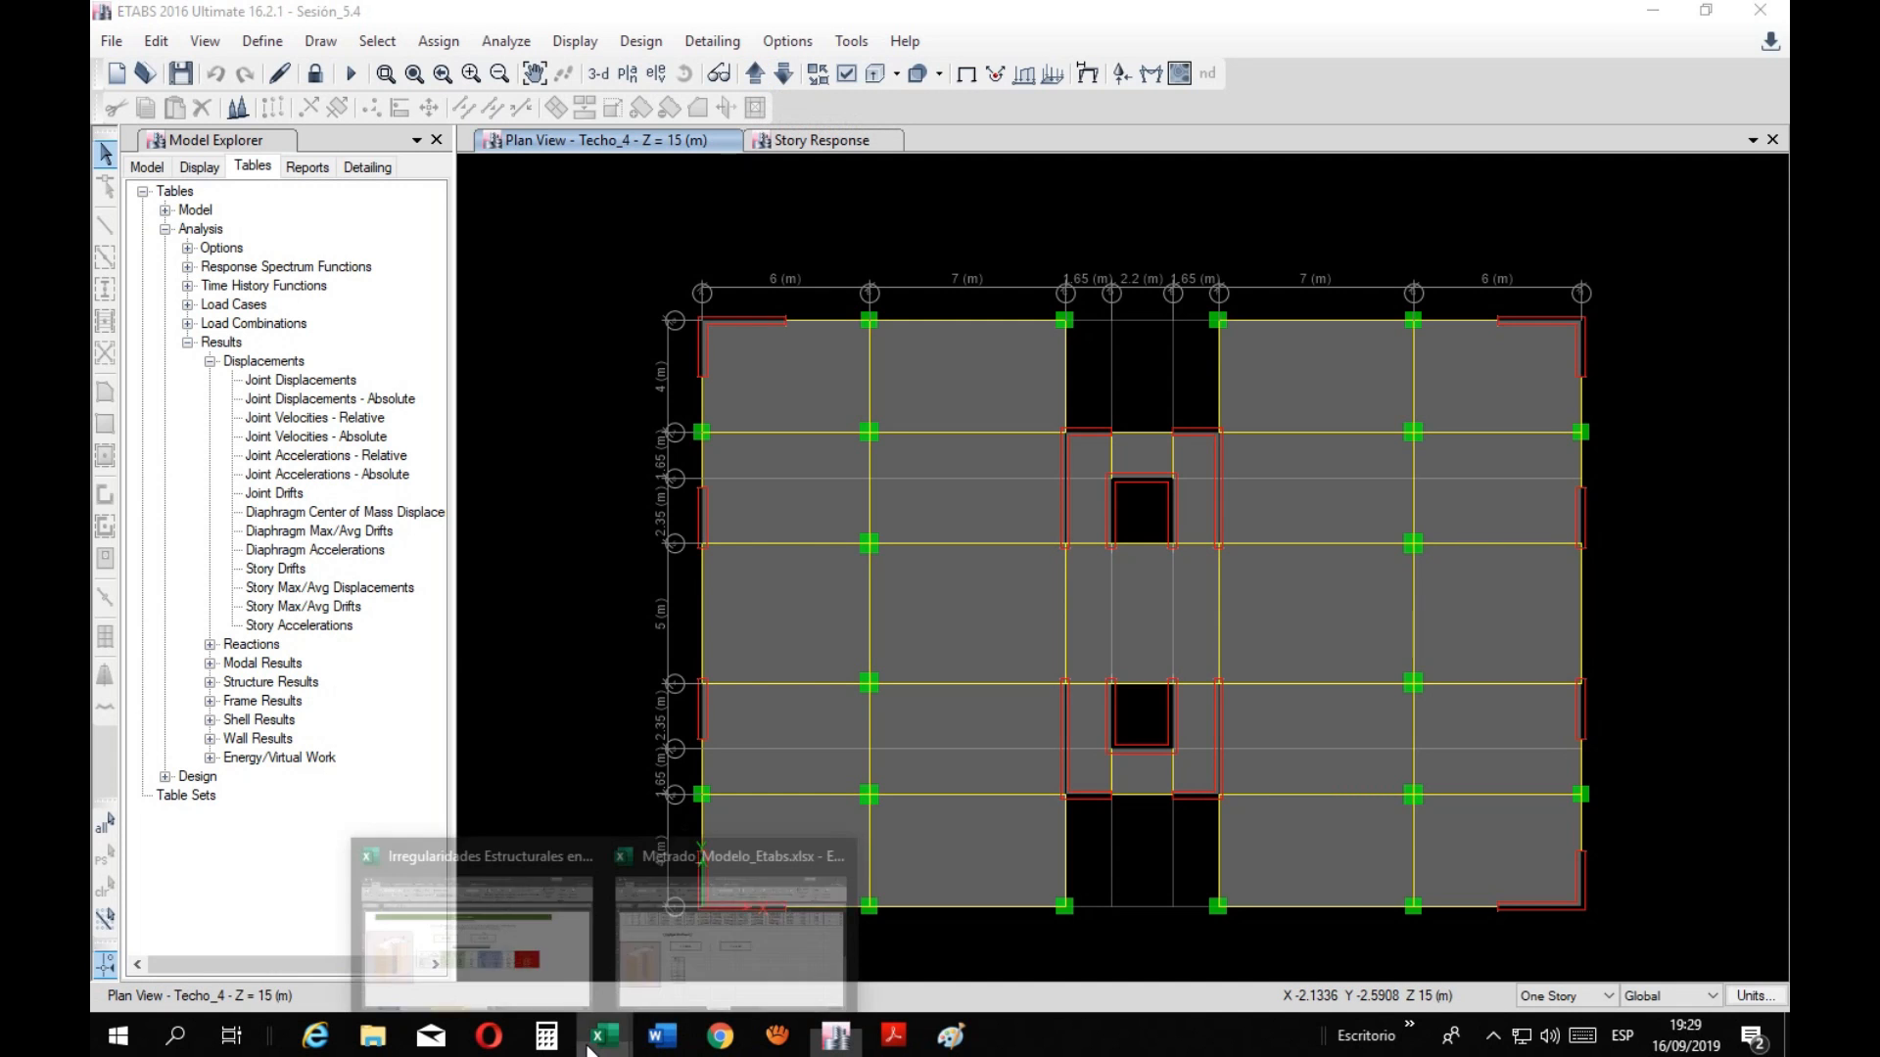
mouse_move(508, 993)
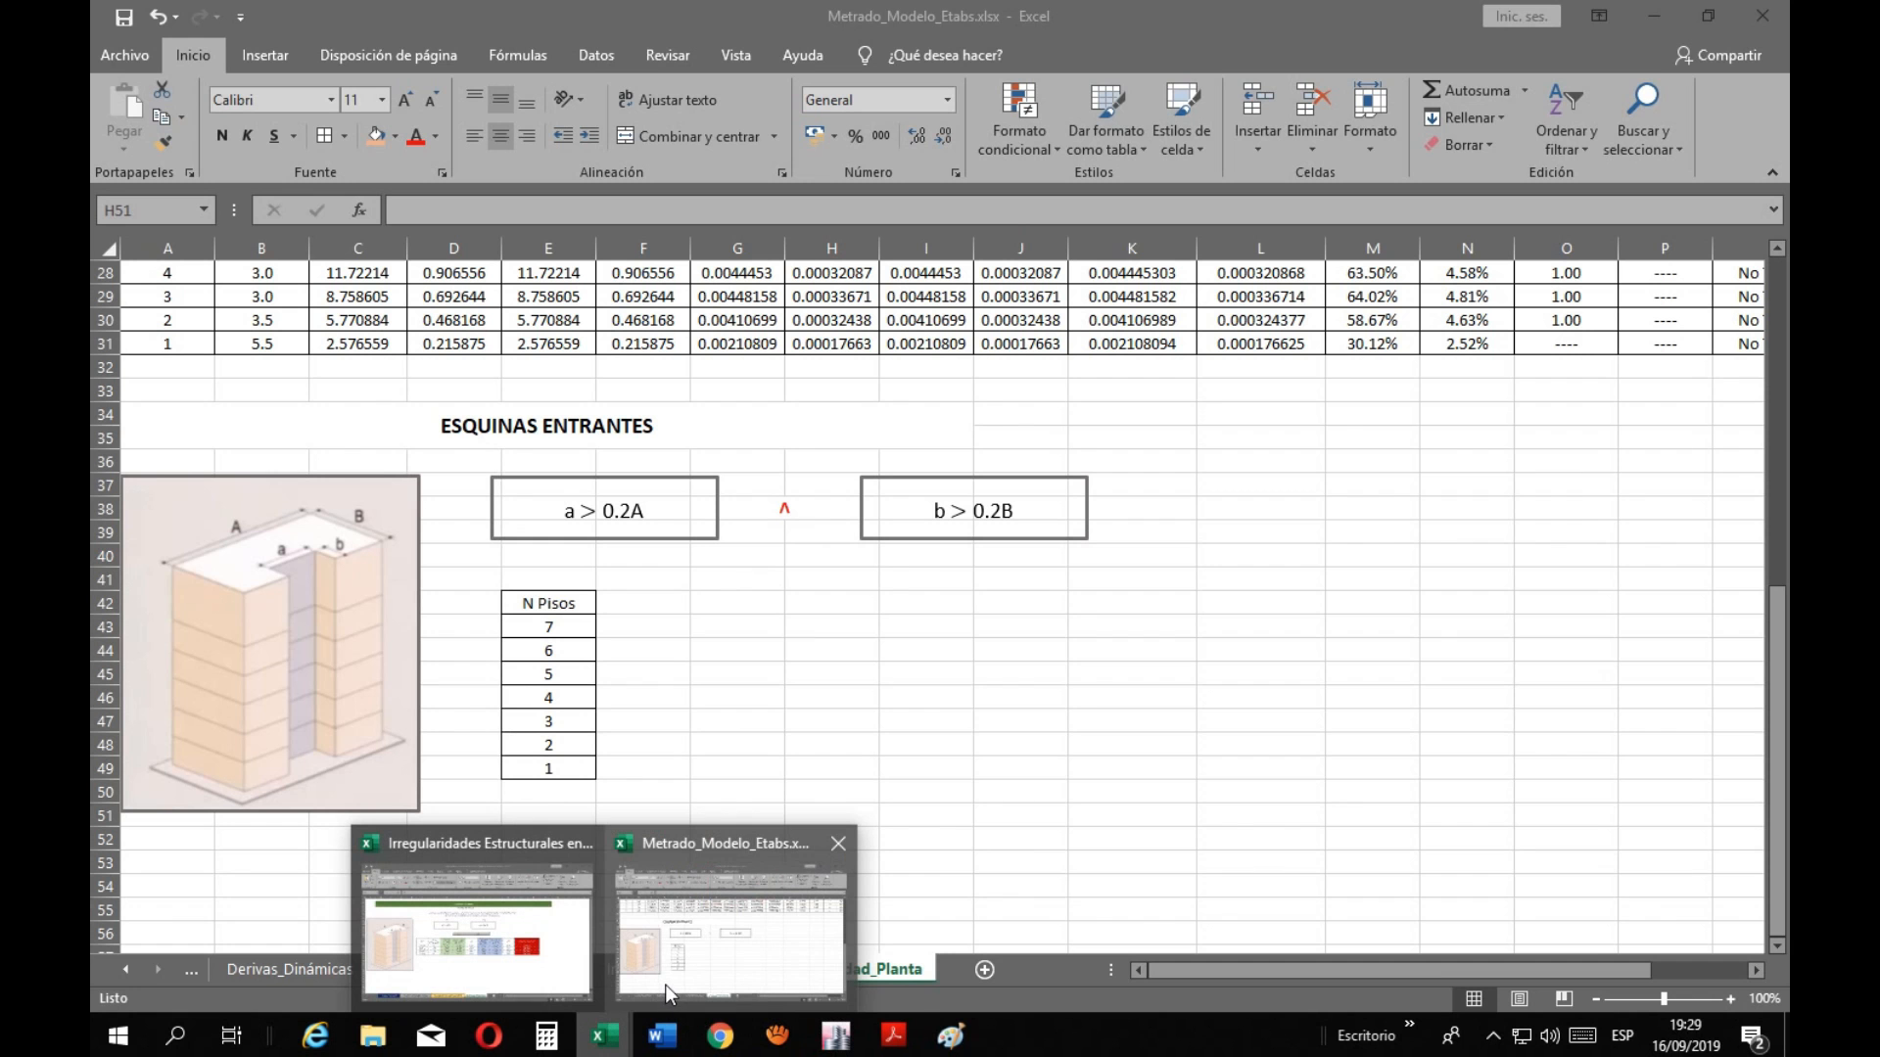
left_click(681, 979)
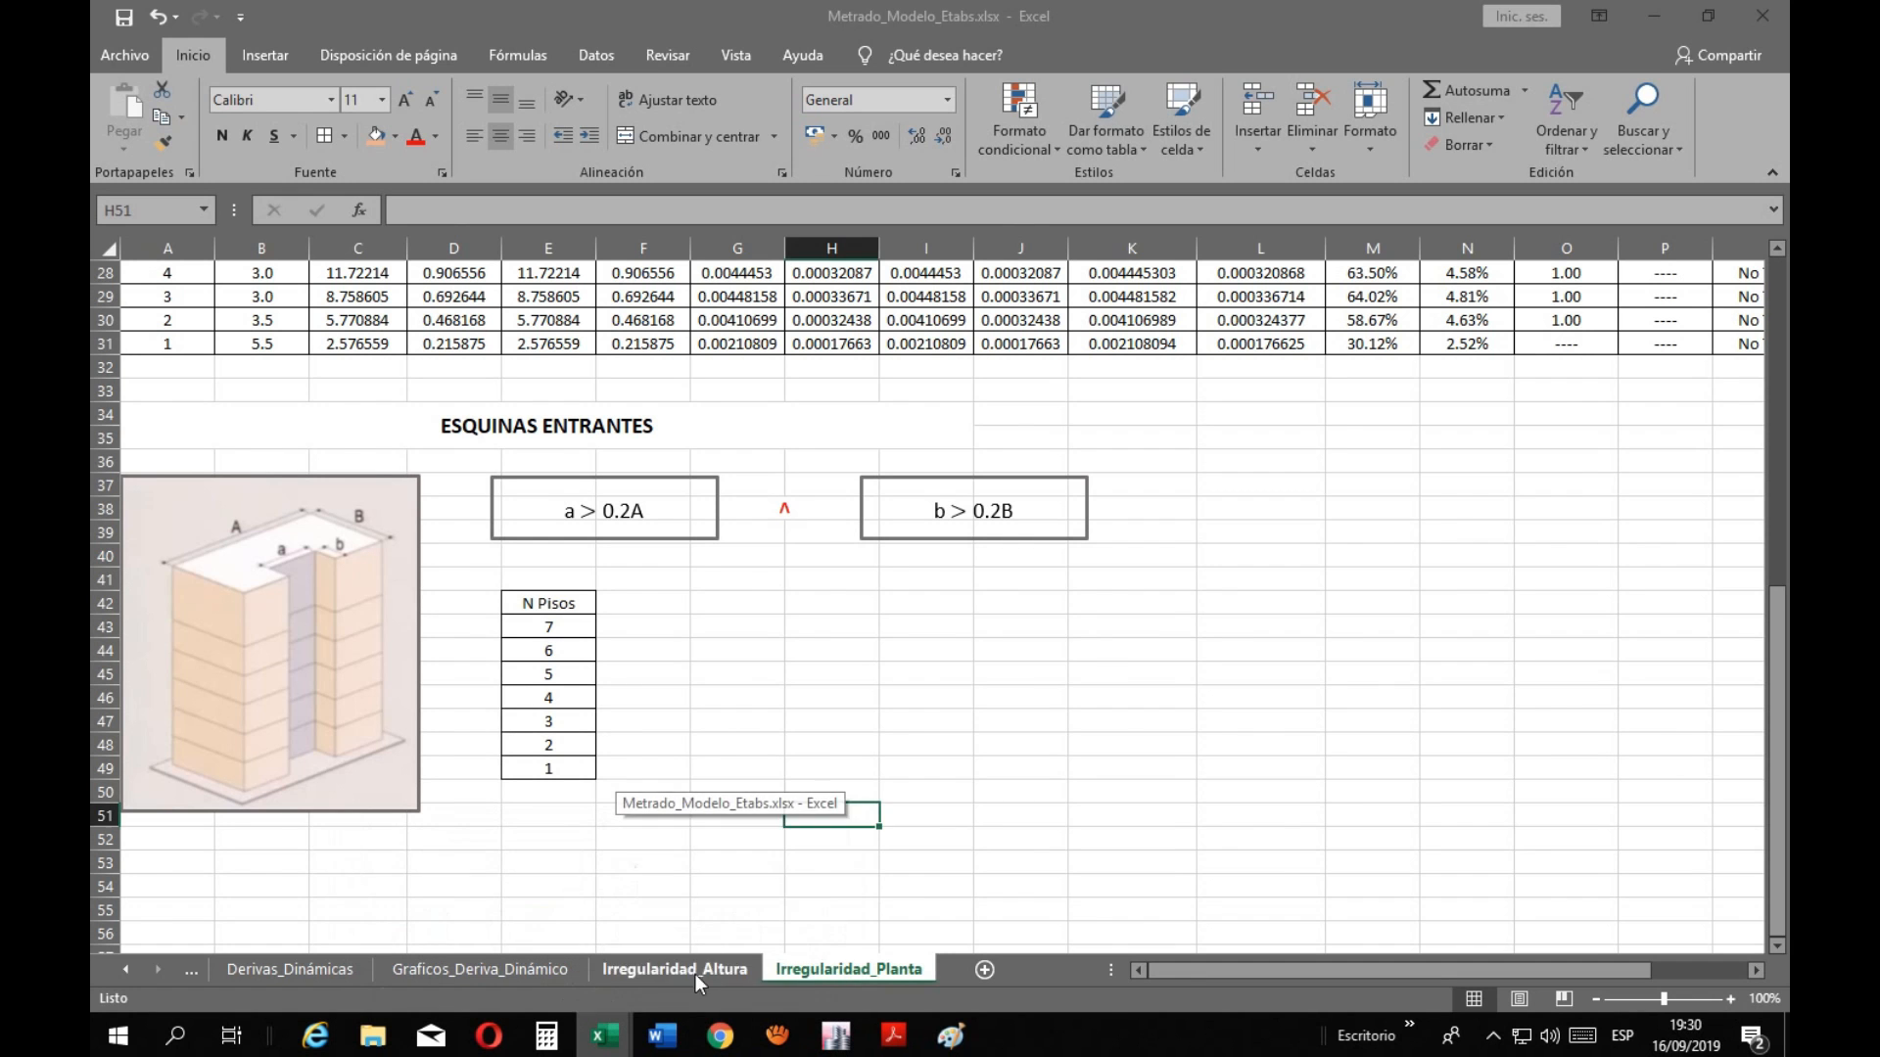
left_click(636, 610)
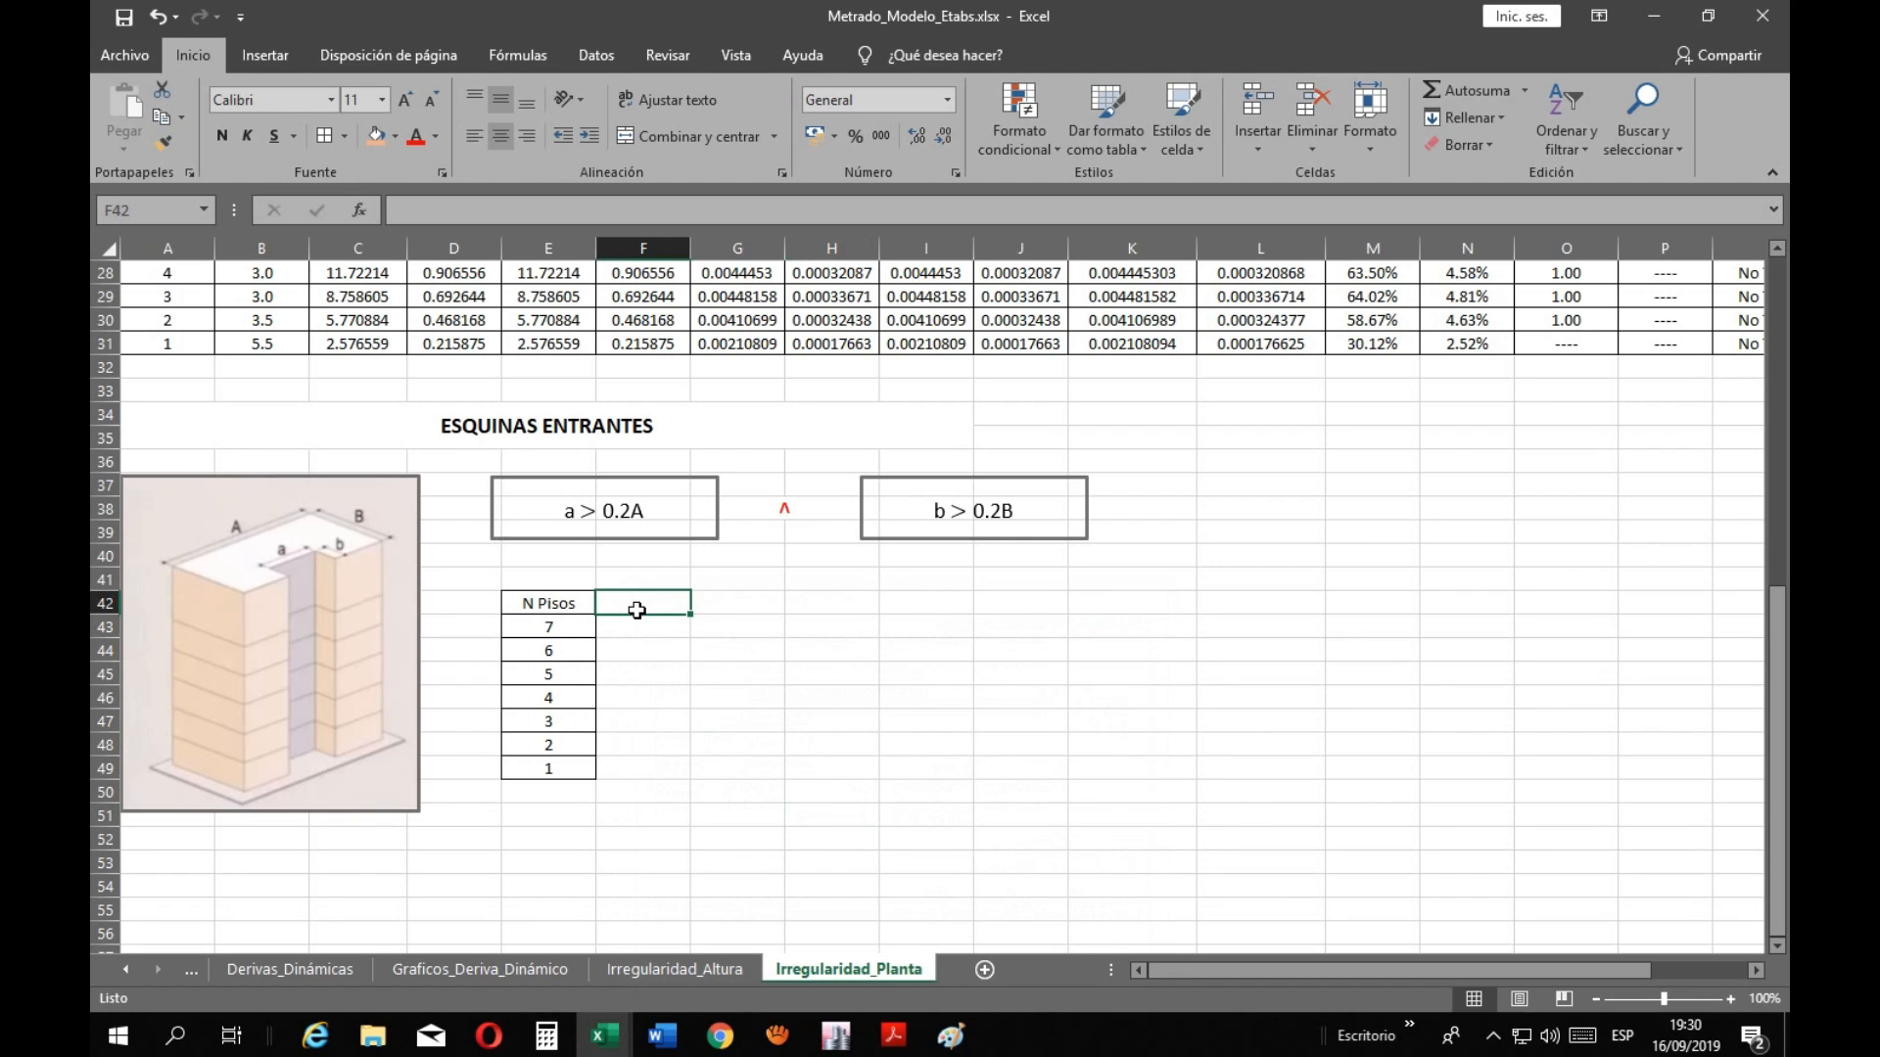
type("d")
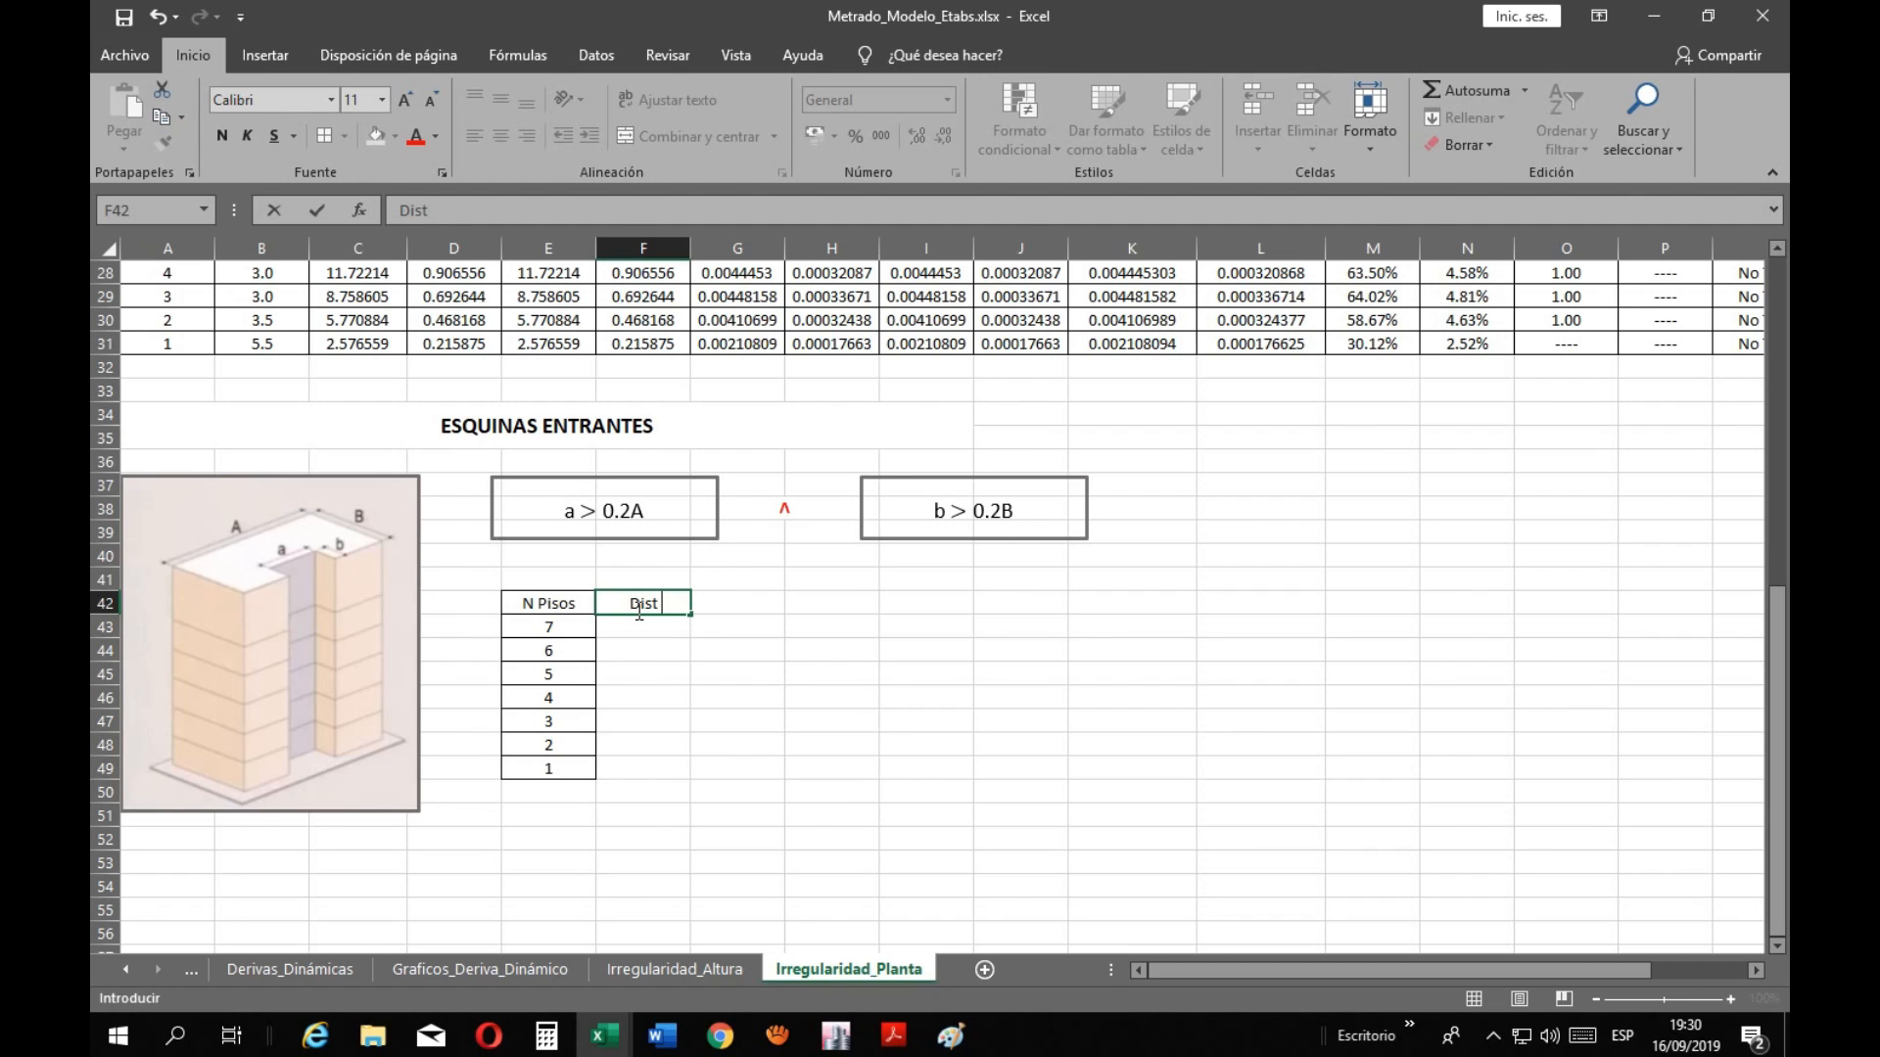
type("ist Entrante x")
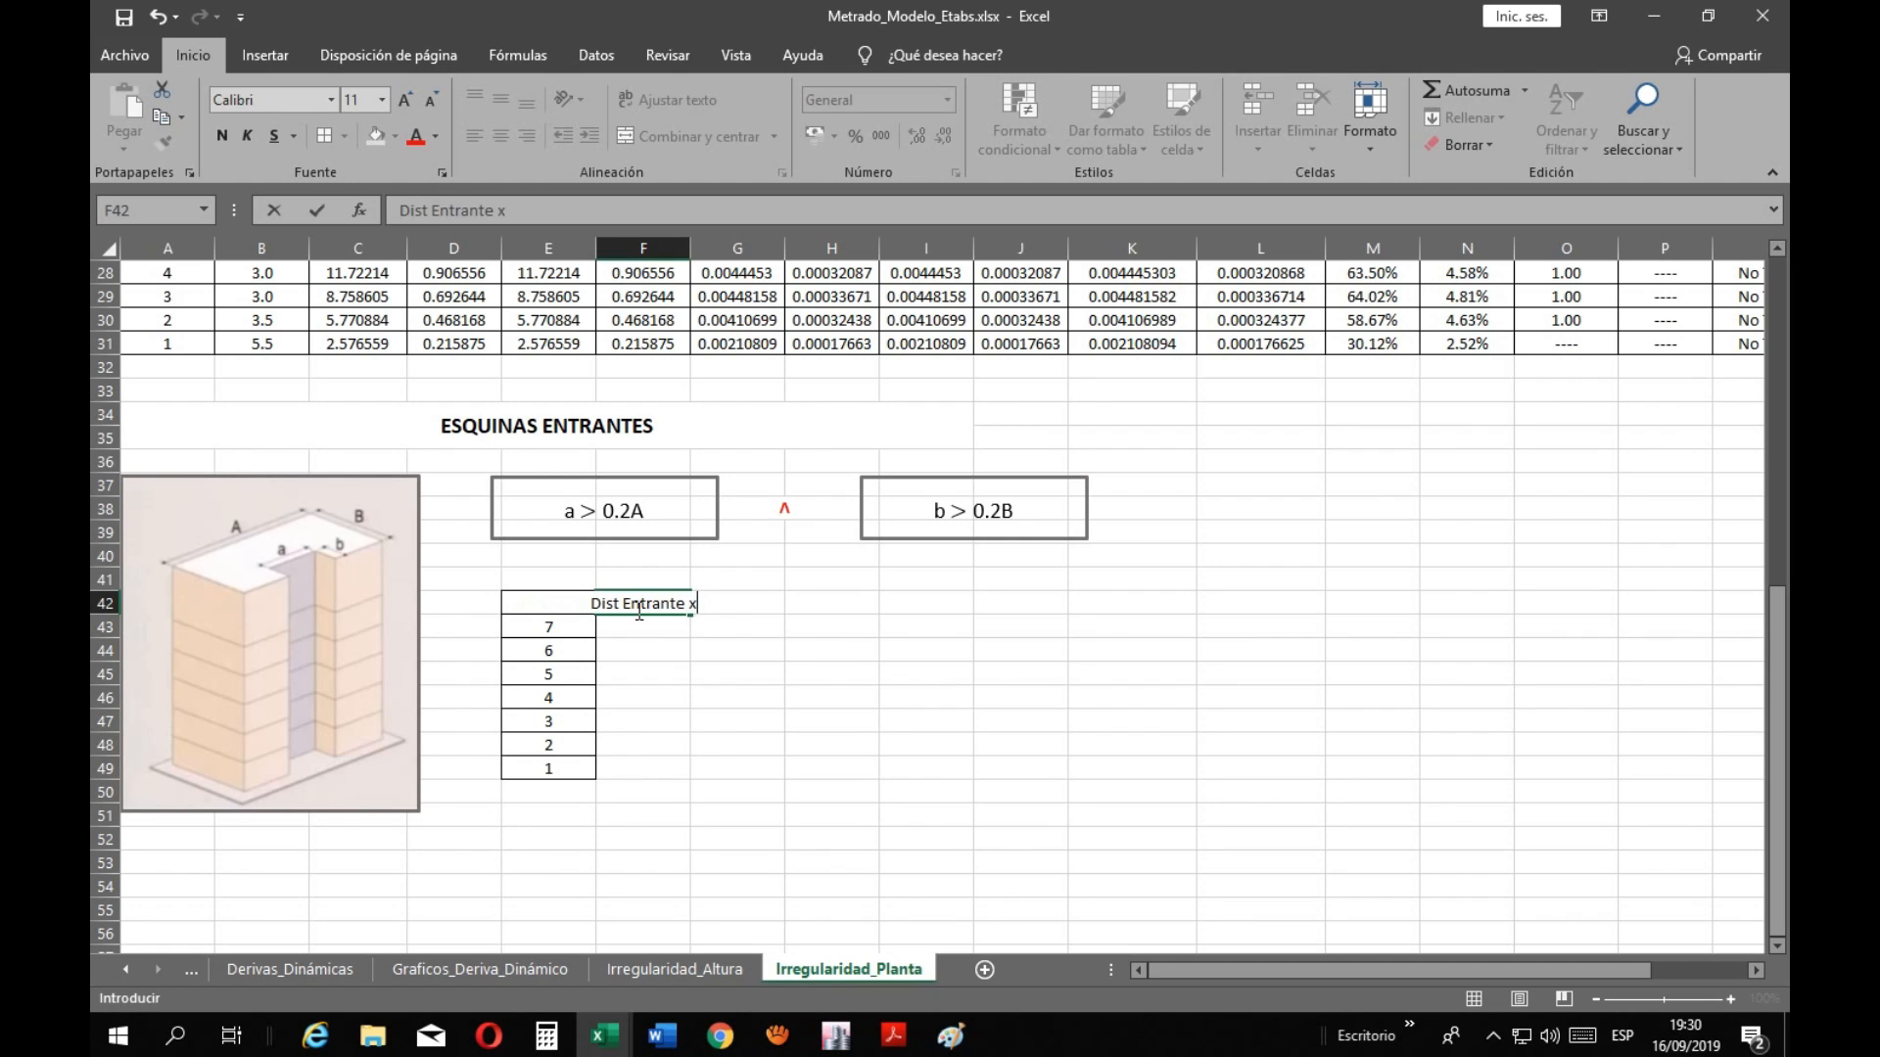
key("Return")
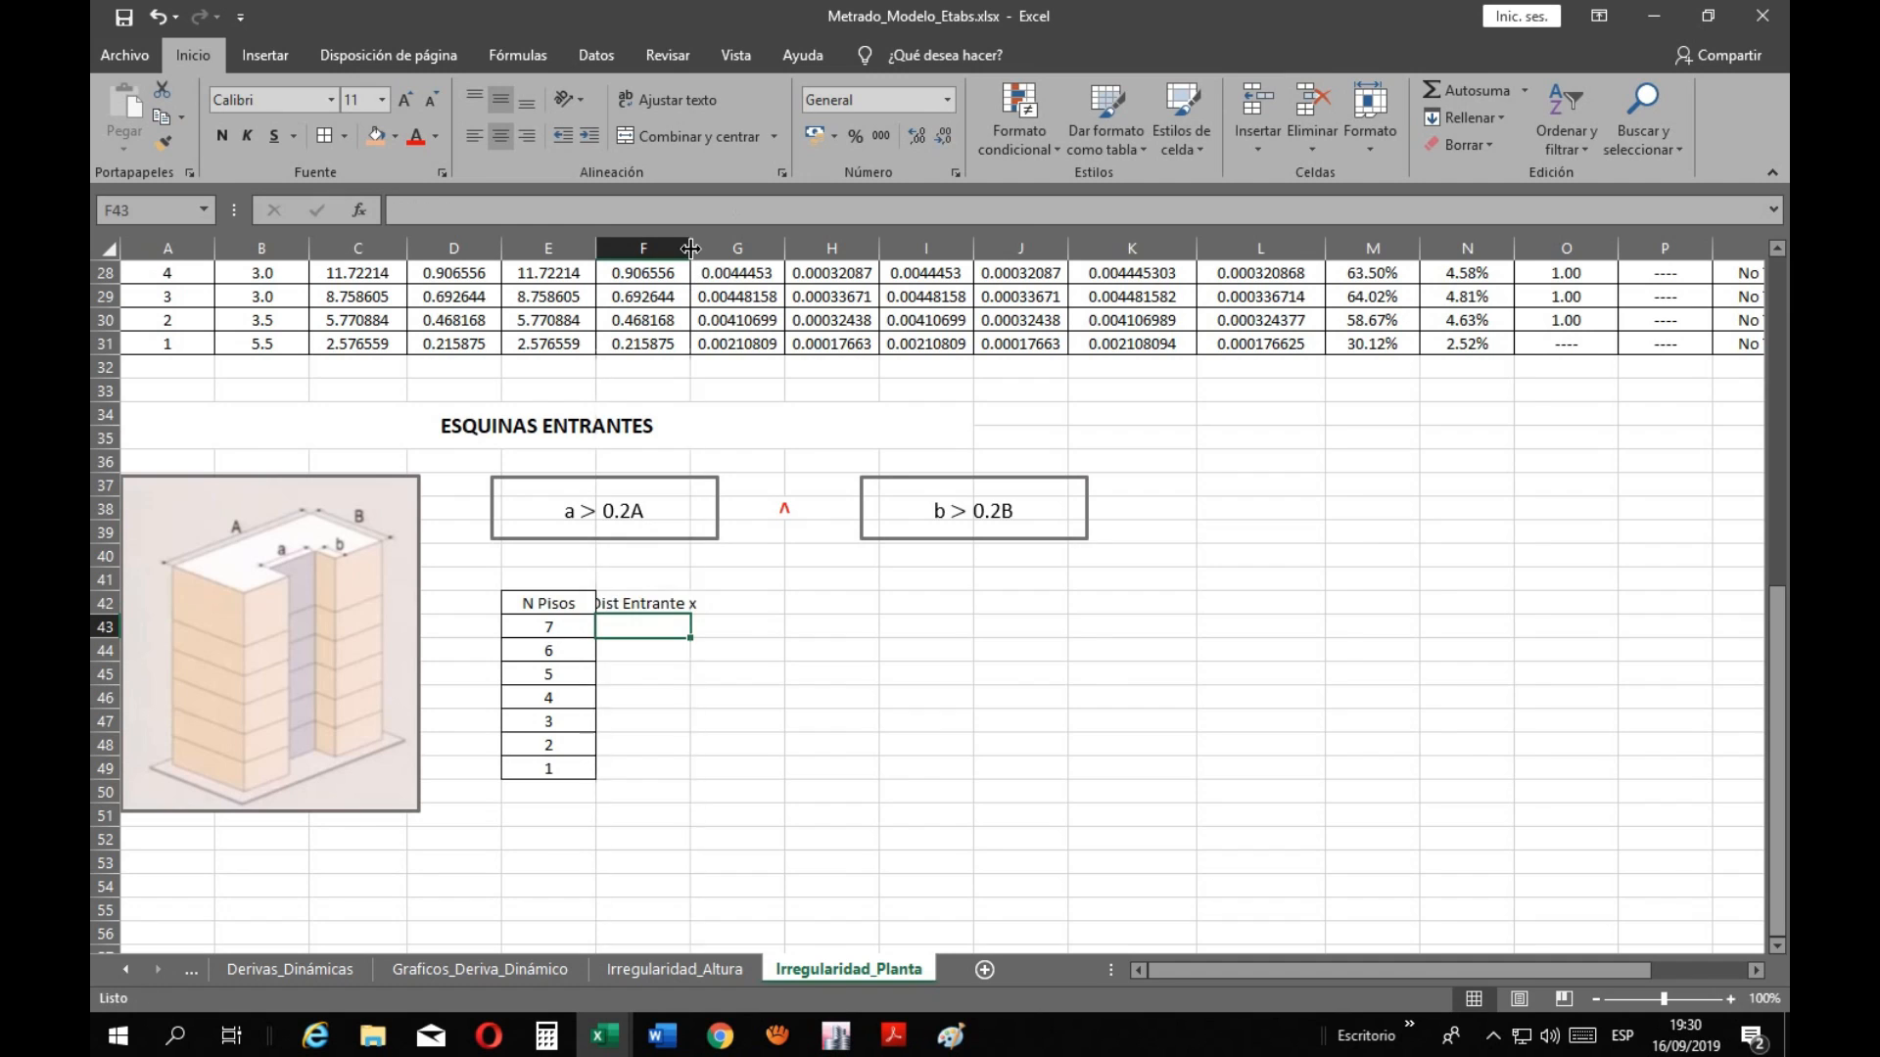
left_click_drag(691, 248, 711, 248)
left_click(757, 667)
Copy the Dist Entrante x header from F42 to G42 and widen column G to fit it
left_click(681, 611)
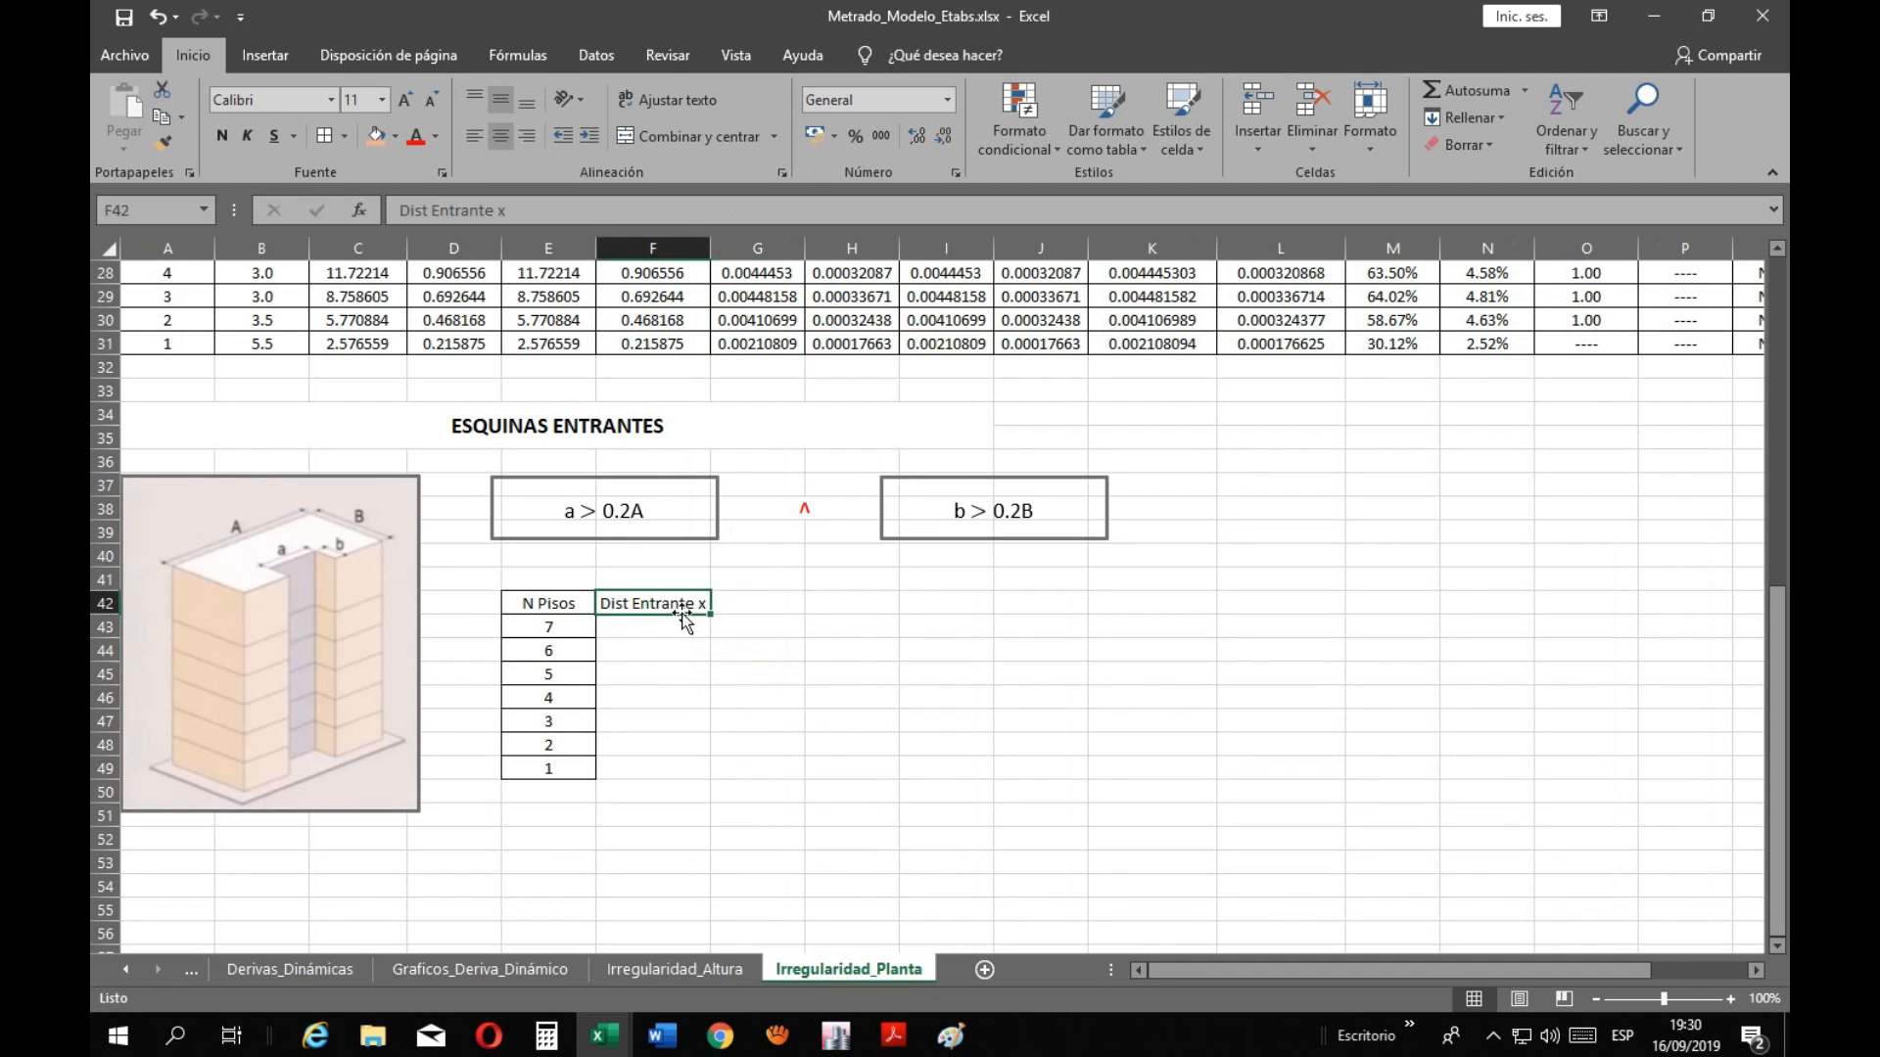
key("ctrl+c")
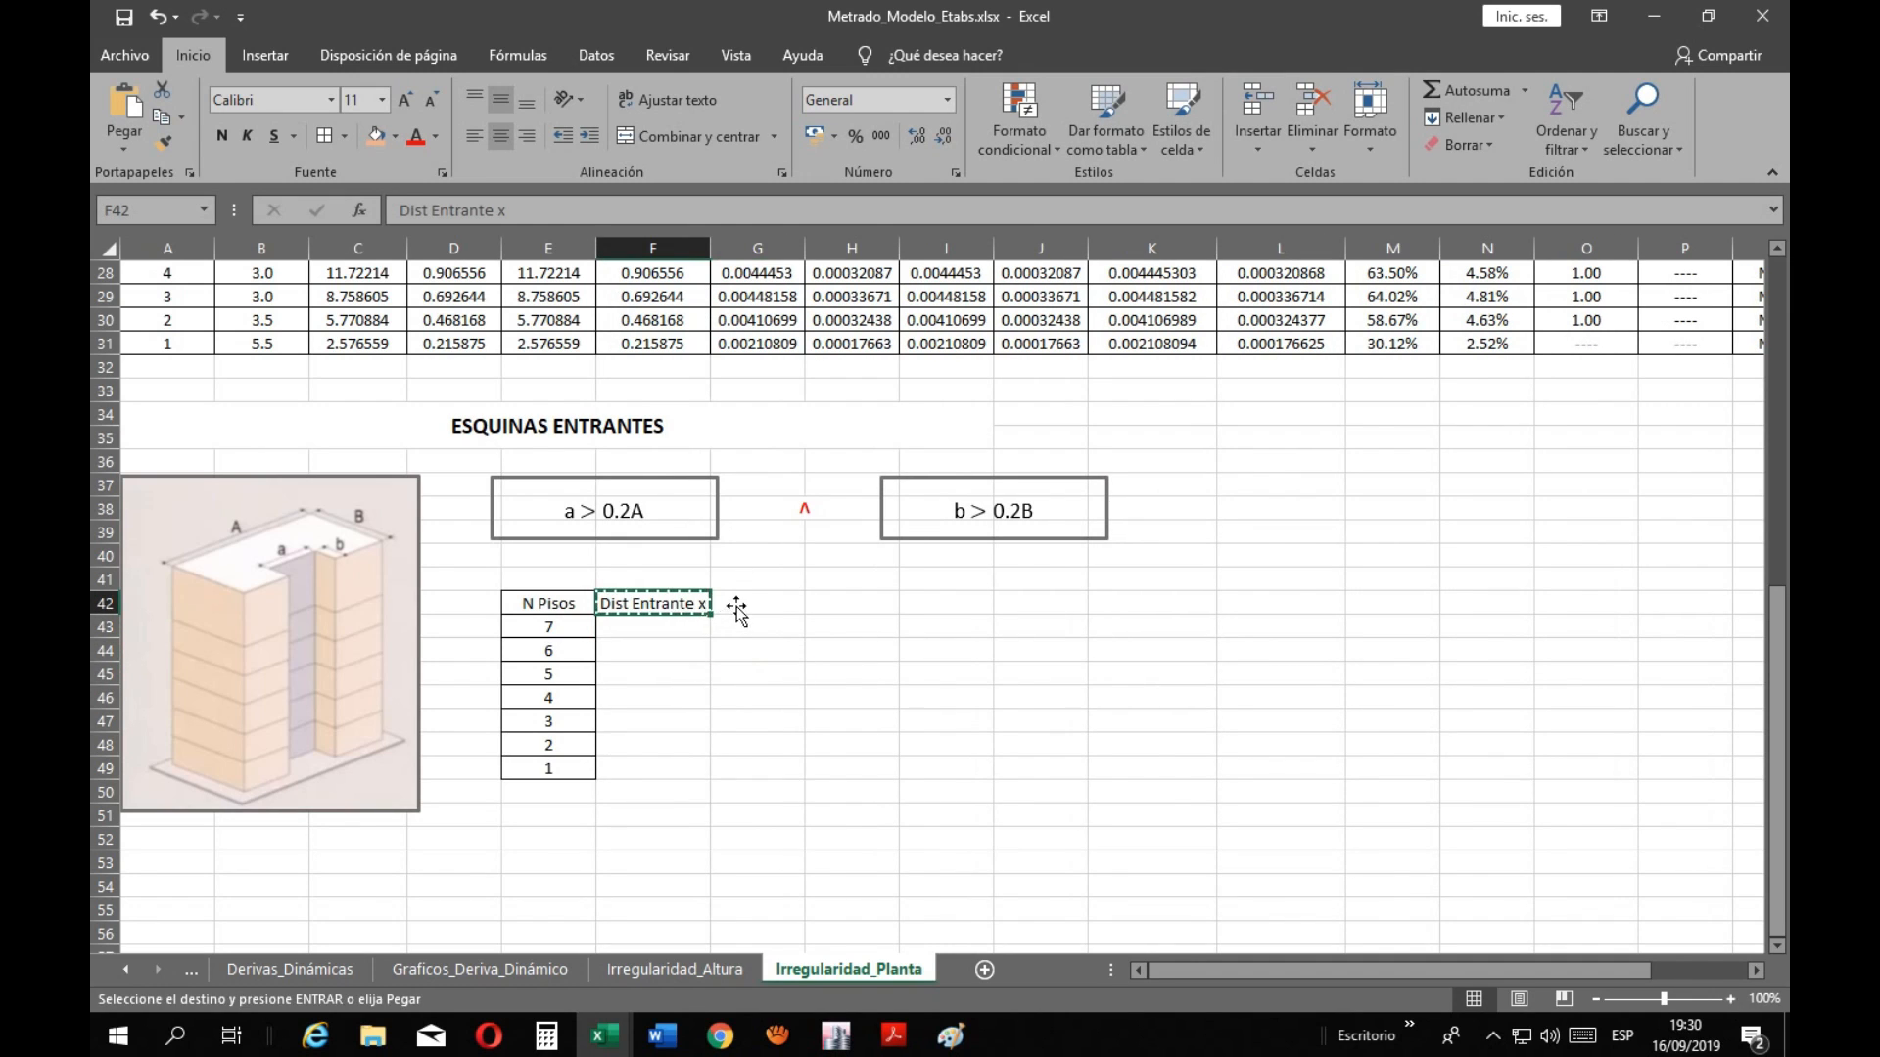
left_click(734, 606)
key("ctrl+v")
left_click_drag(805, 248, 825, 248)
left_click(872, 674)
Change the copied header in G42 to Dist Total x
left_click(809, 604)
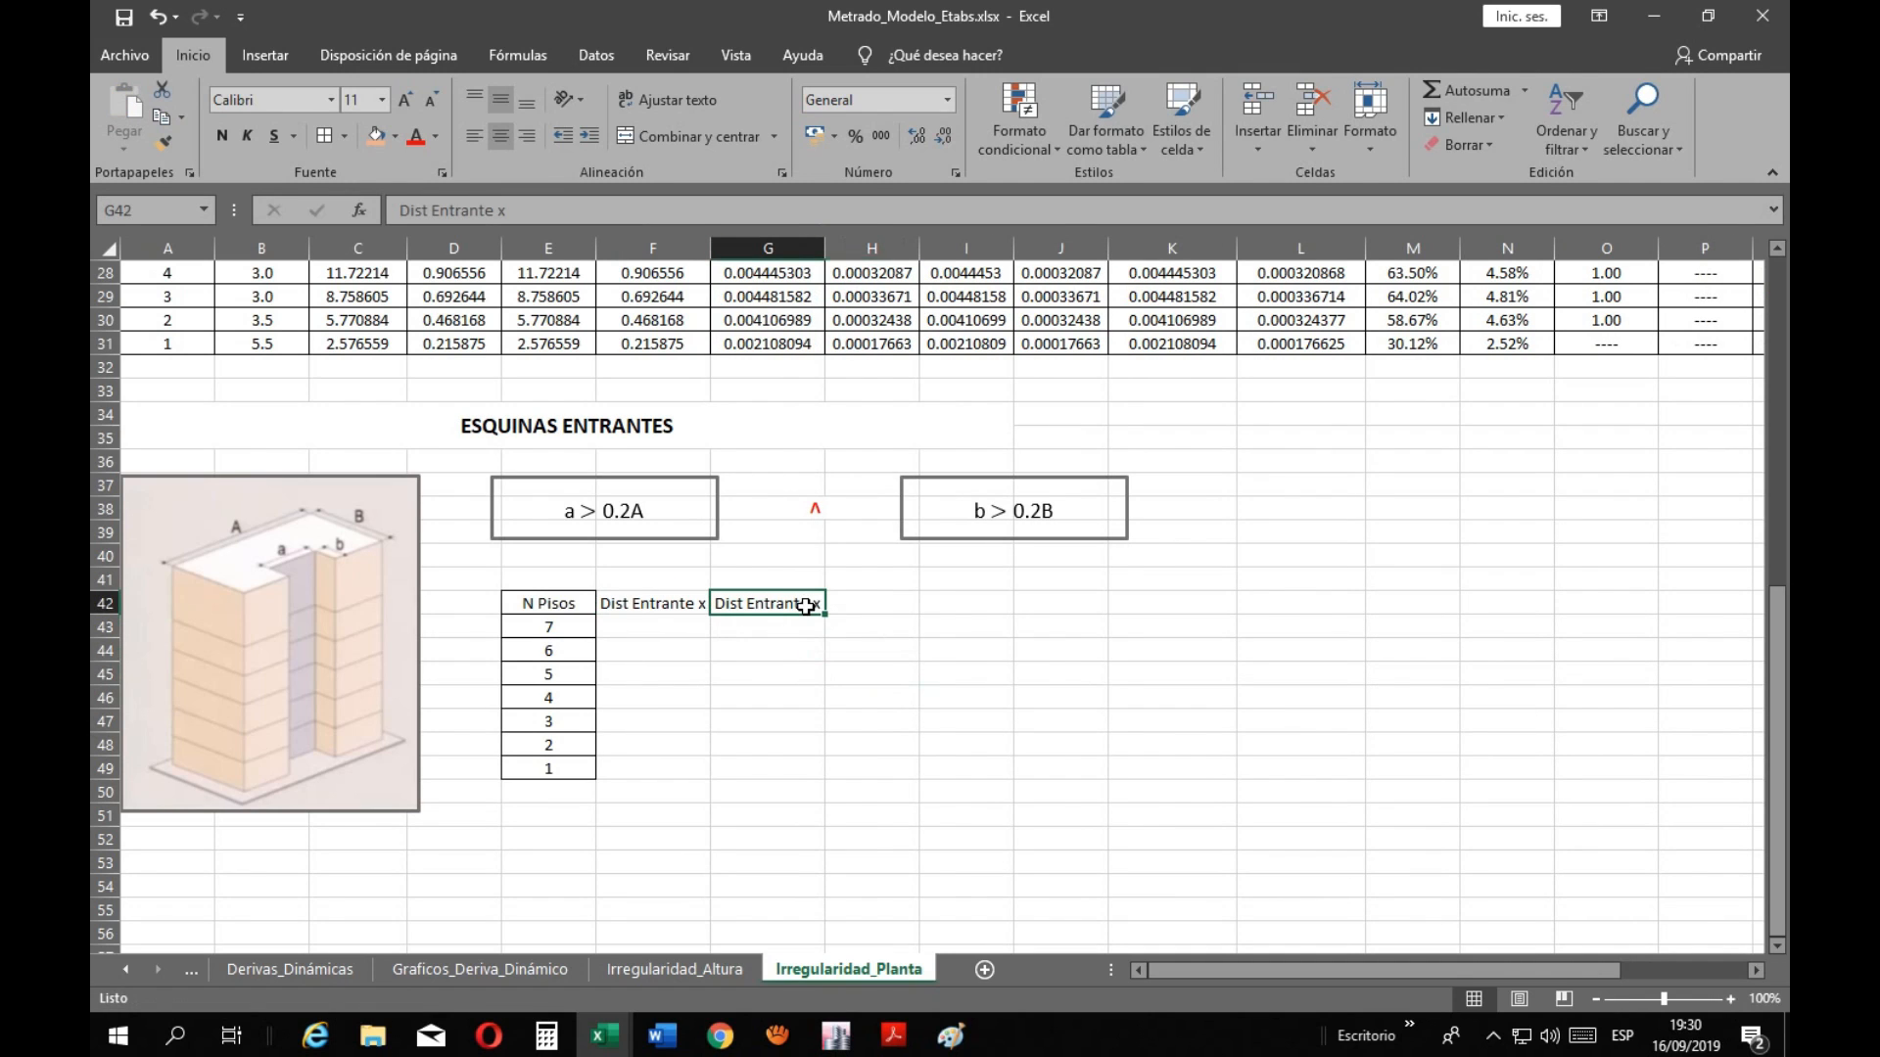
double_click(802, 604)
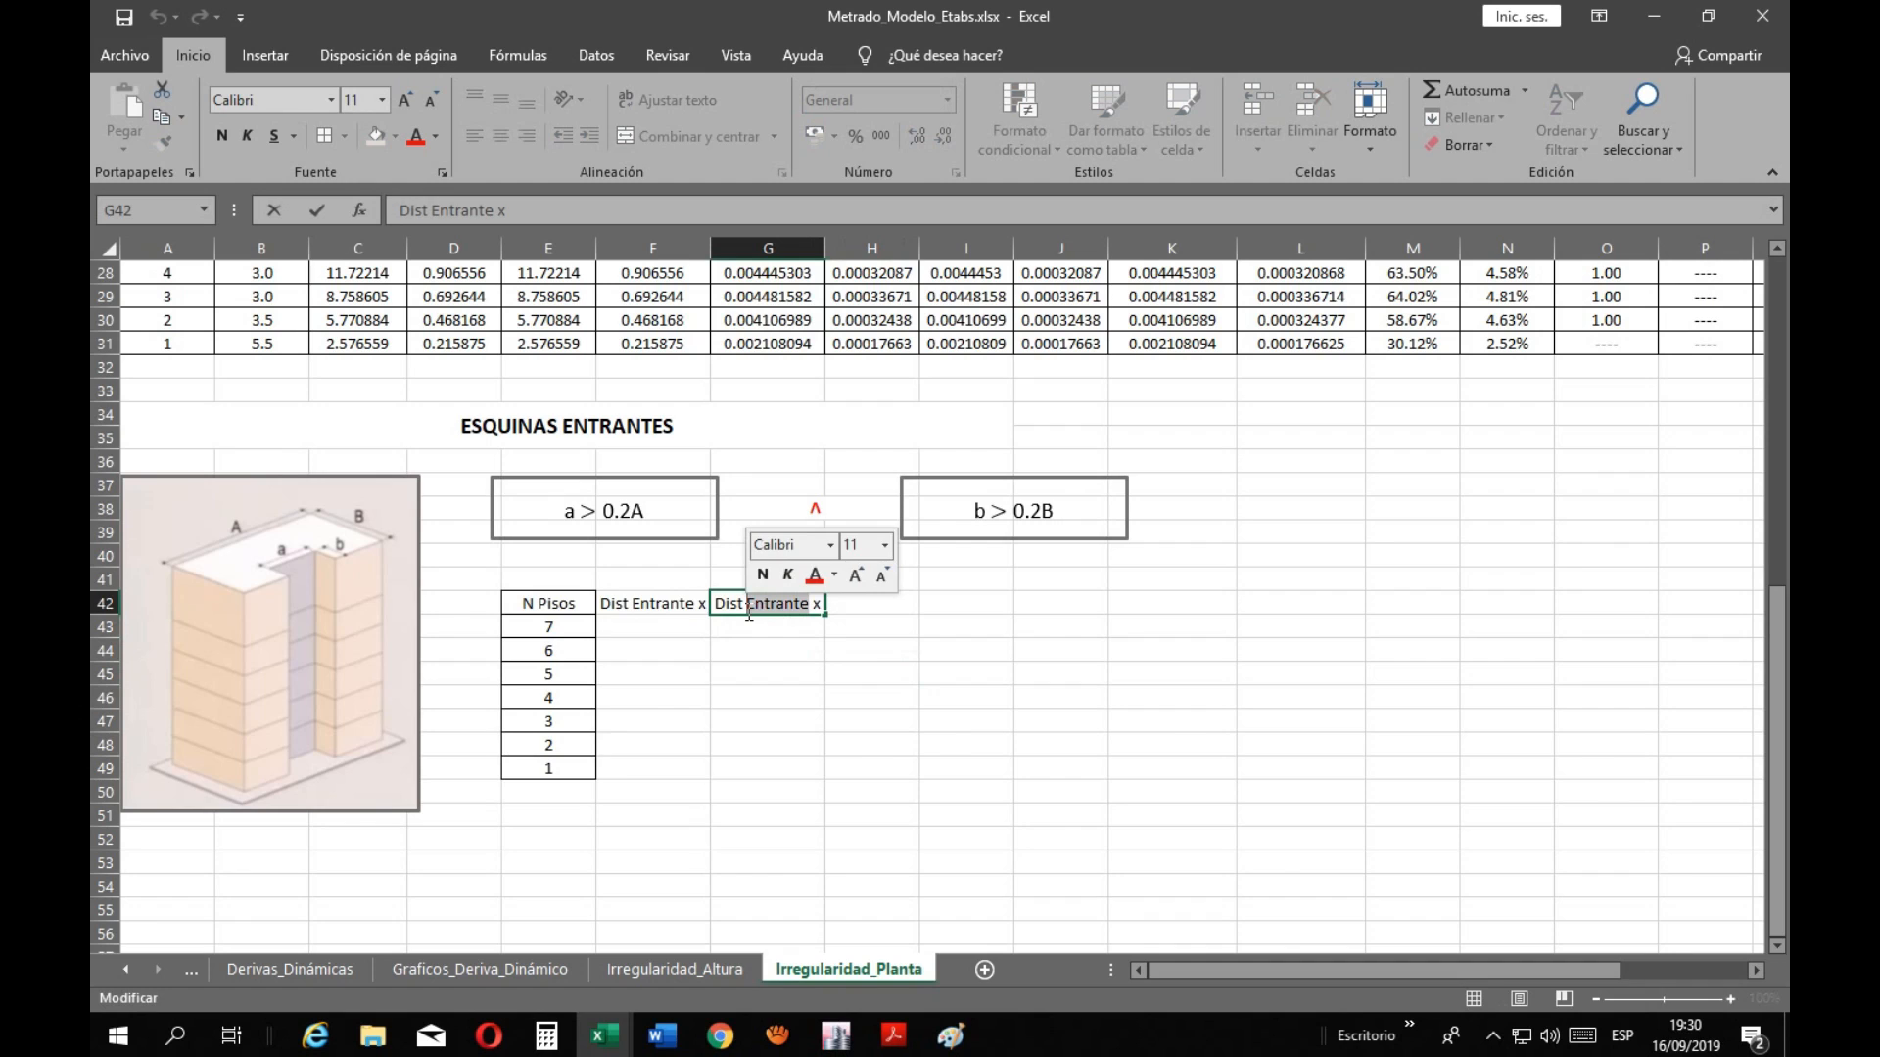
type("To")
type("tal")
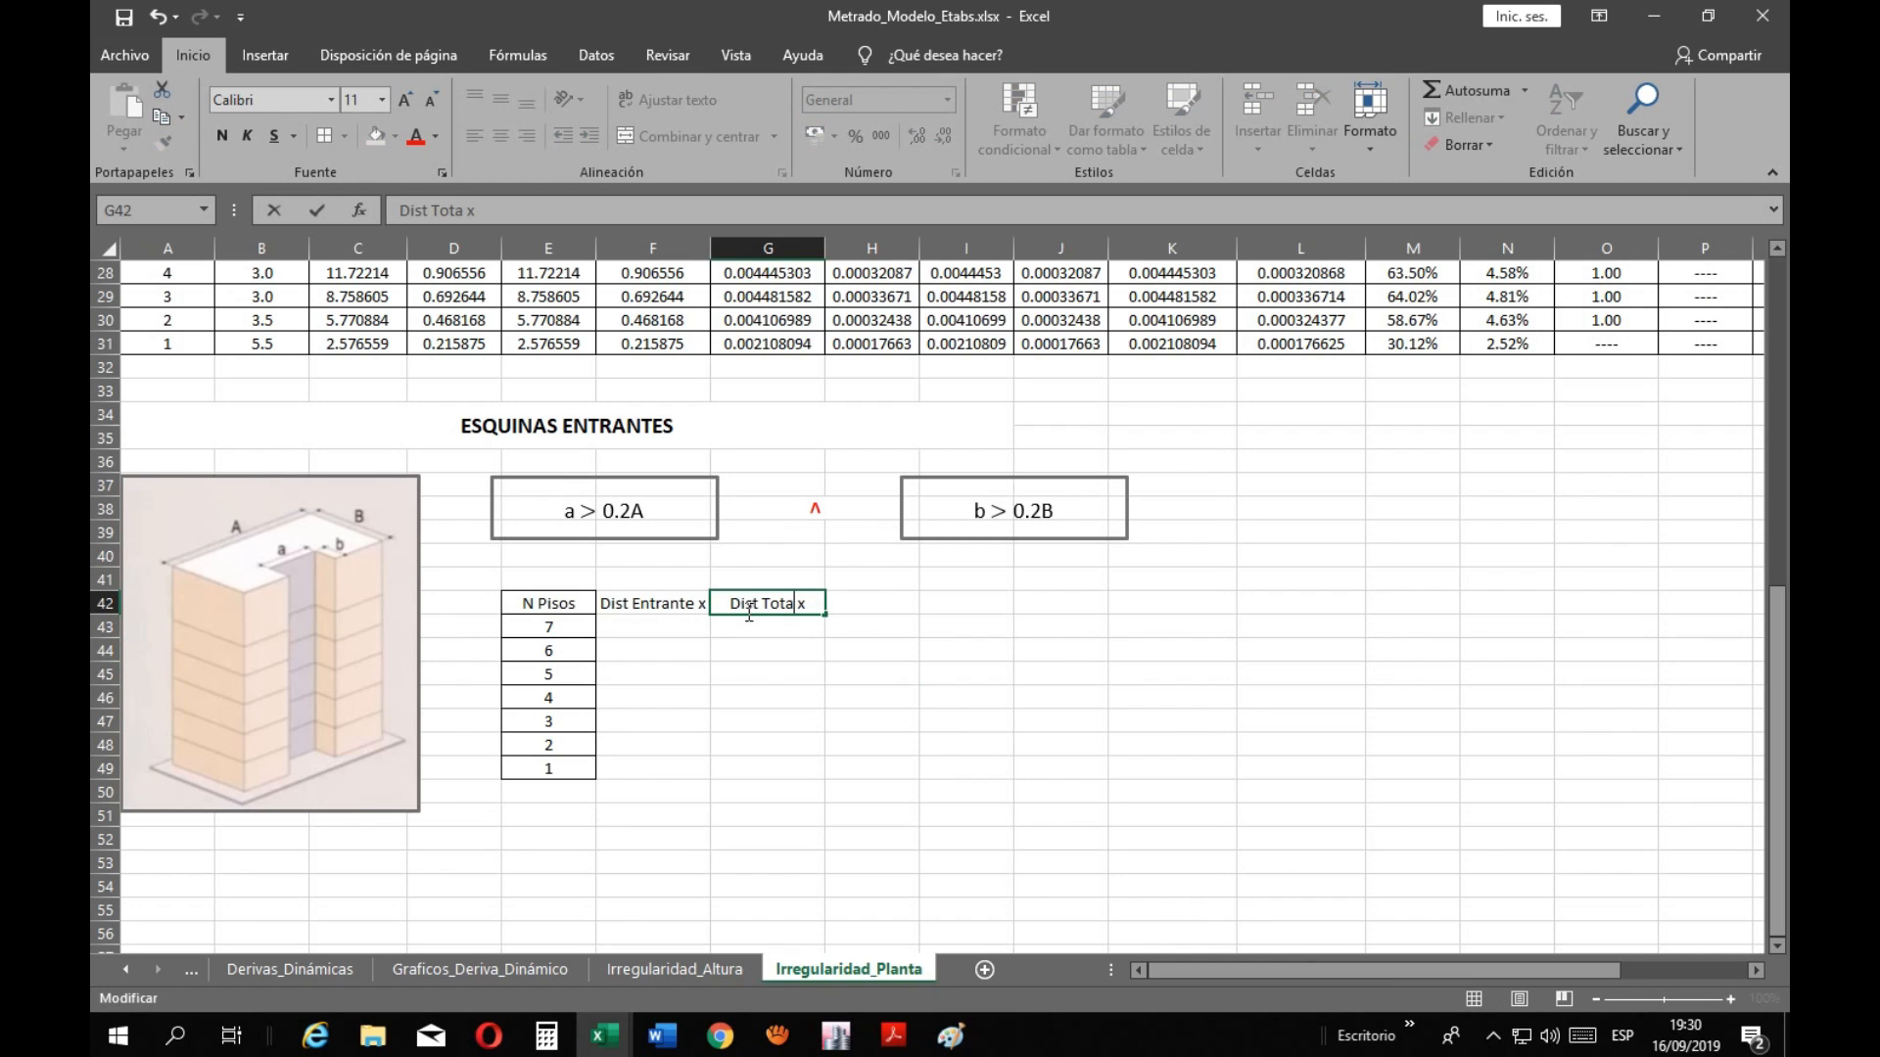
key("Return")
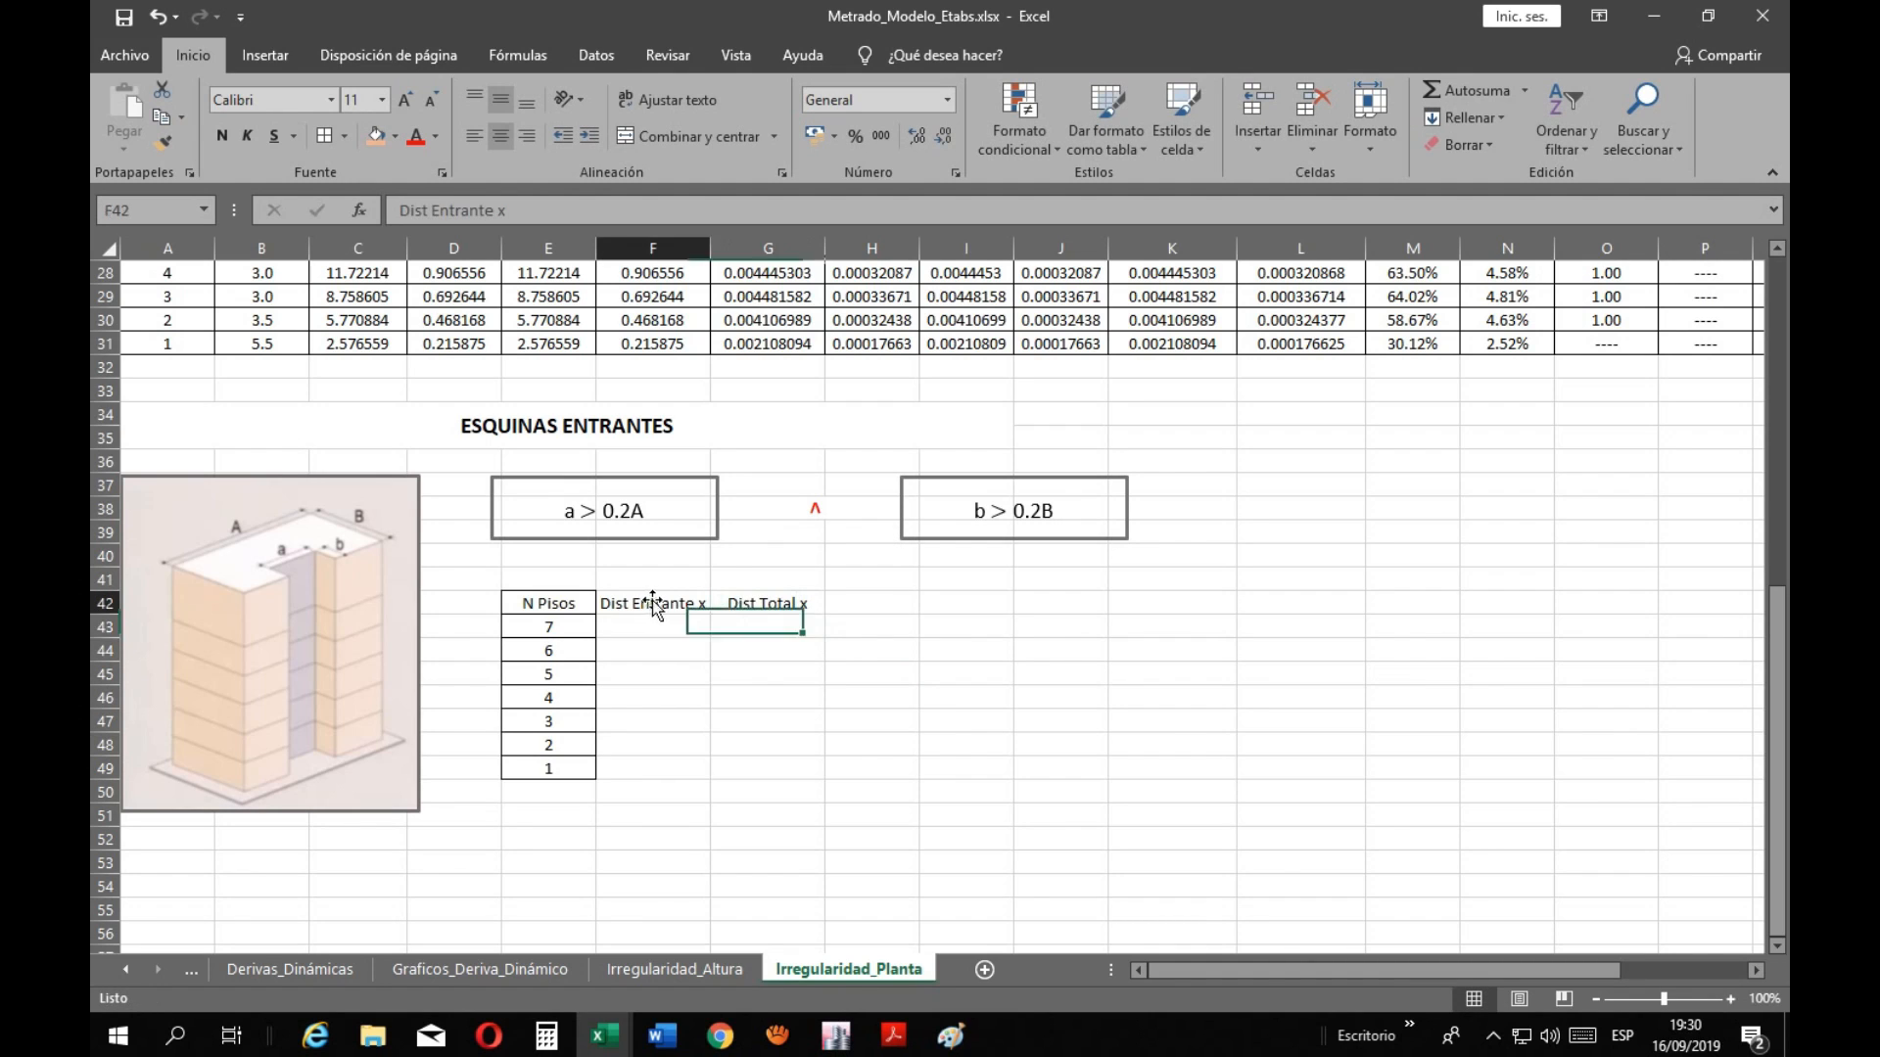
Apply borders to all cells of the Dist Entrante x and Dist Total x columns, F42:G49
left_click_drag(650, 603, 809, 770)
left_click(329, 135)
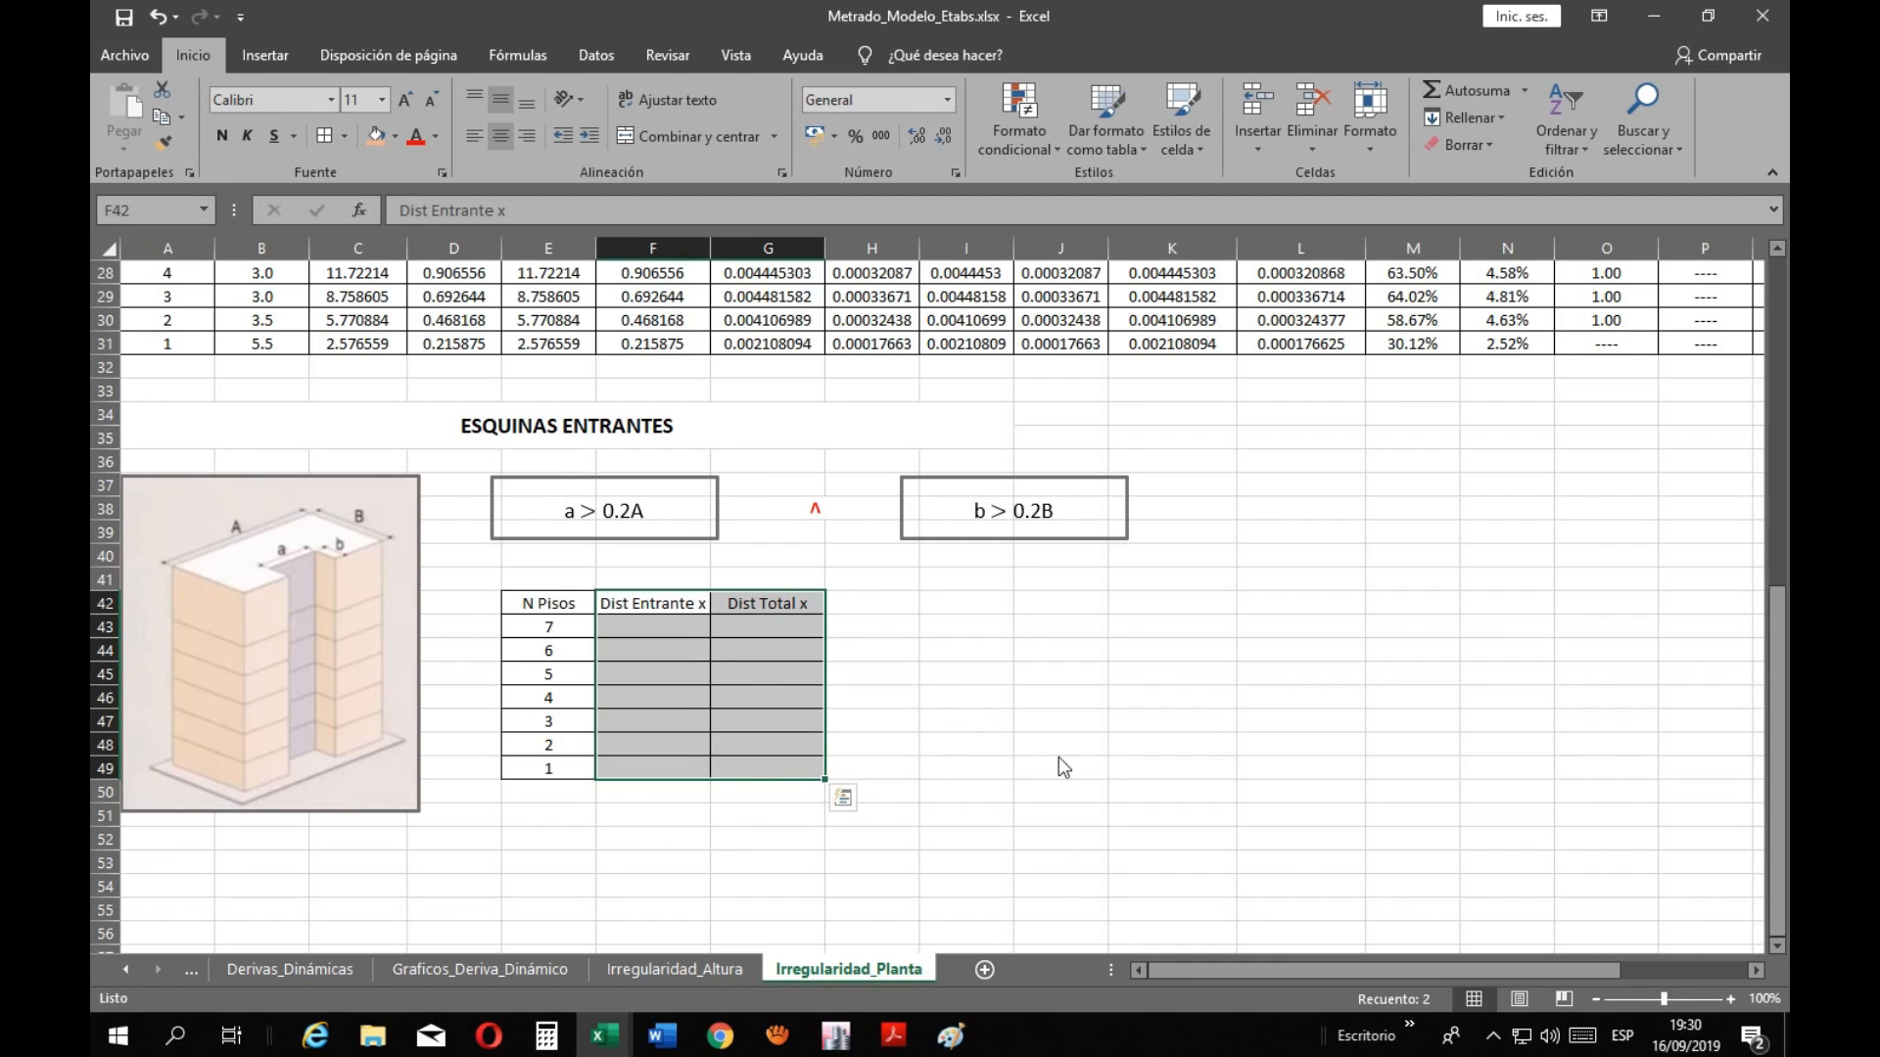
left_click(1064, 765)
left_click(656, 632)
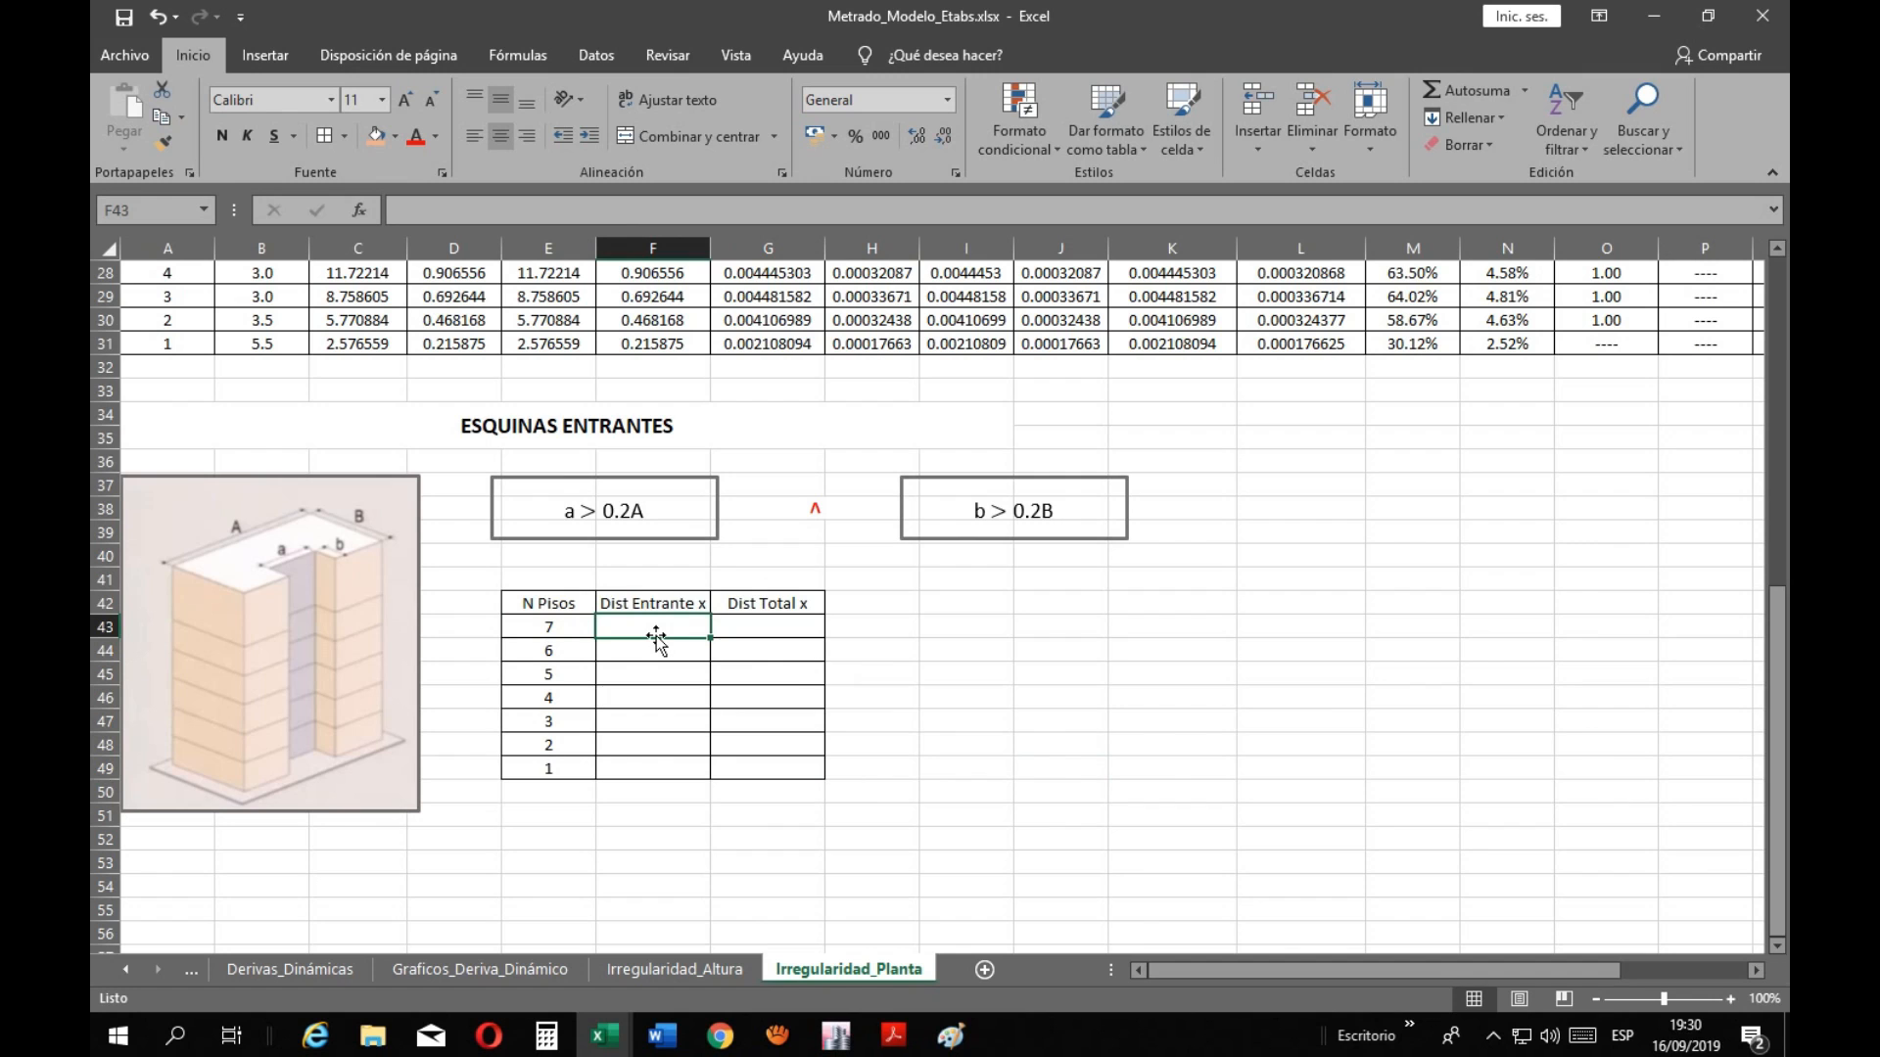
left_click(684, 767)
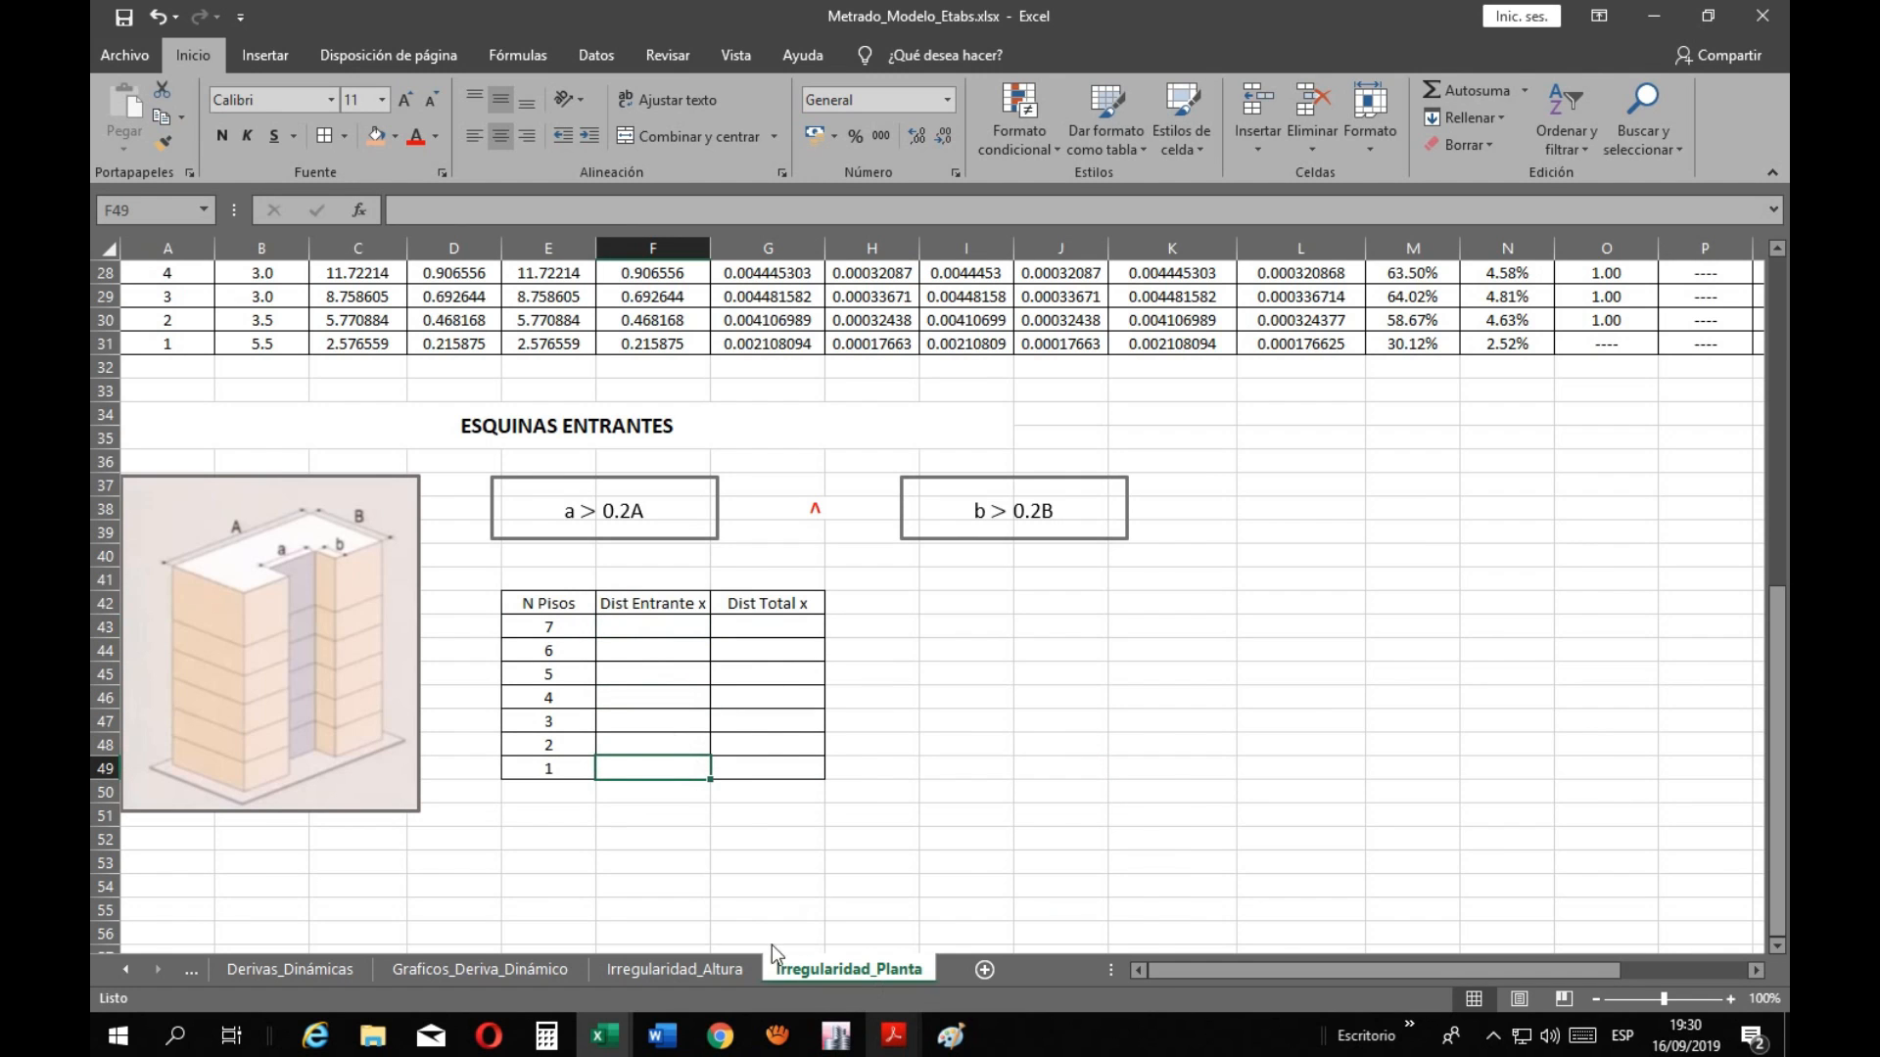
Switch to ETABS, close the Model Explorer and unlock the model so that drawing tools are available
left_click(835, 1036)
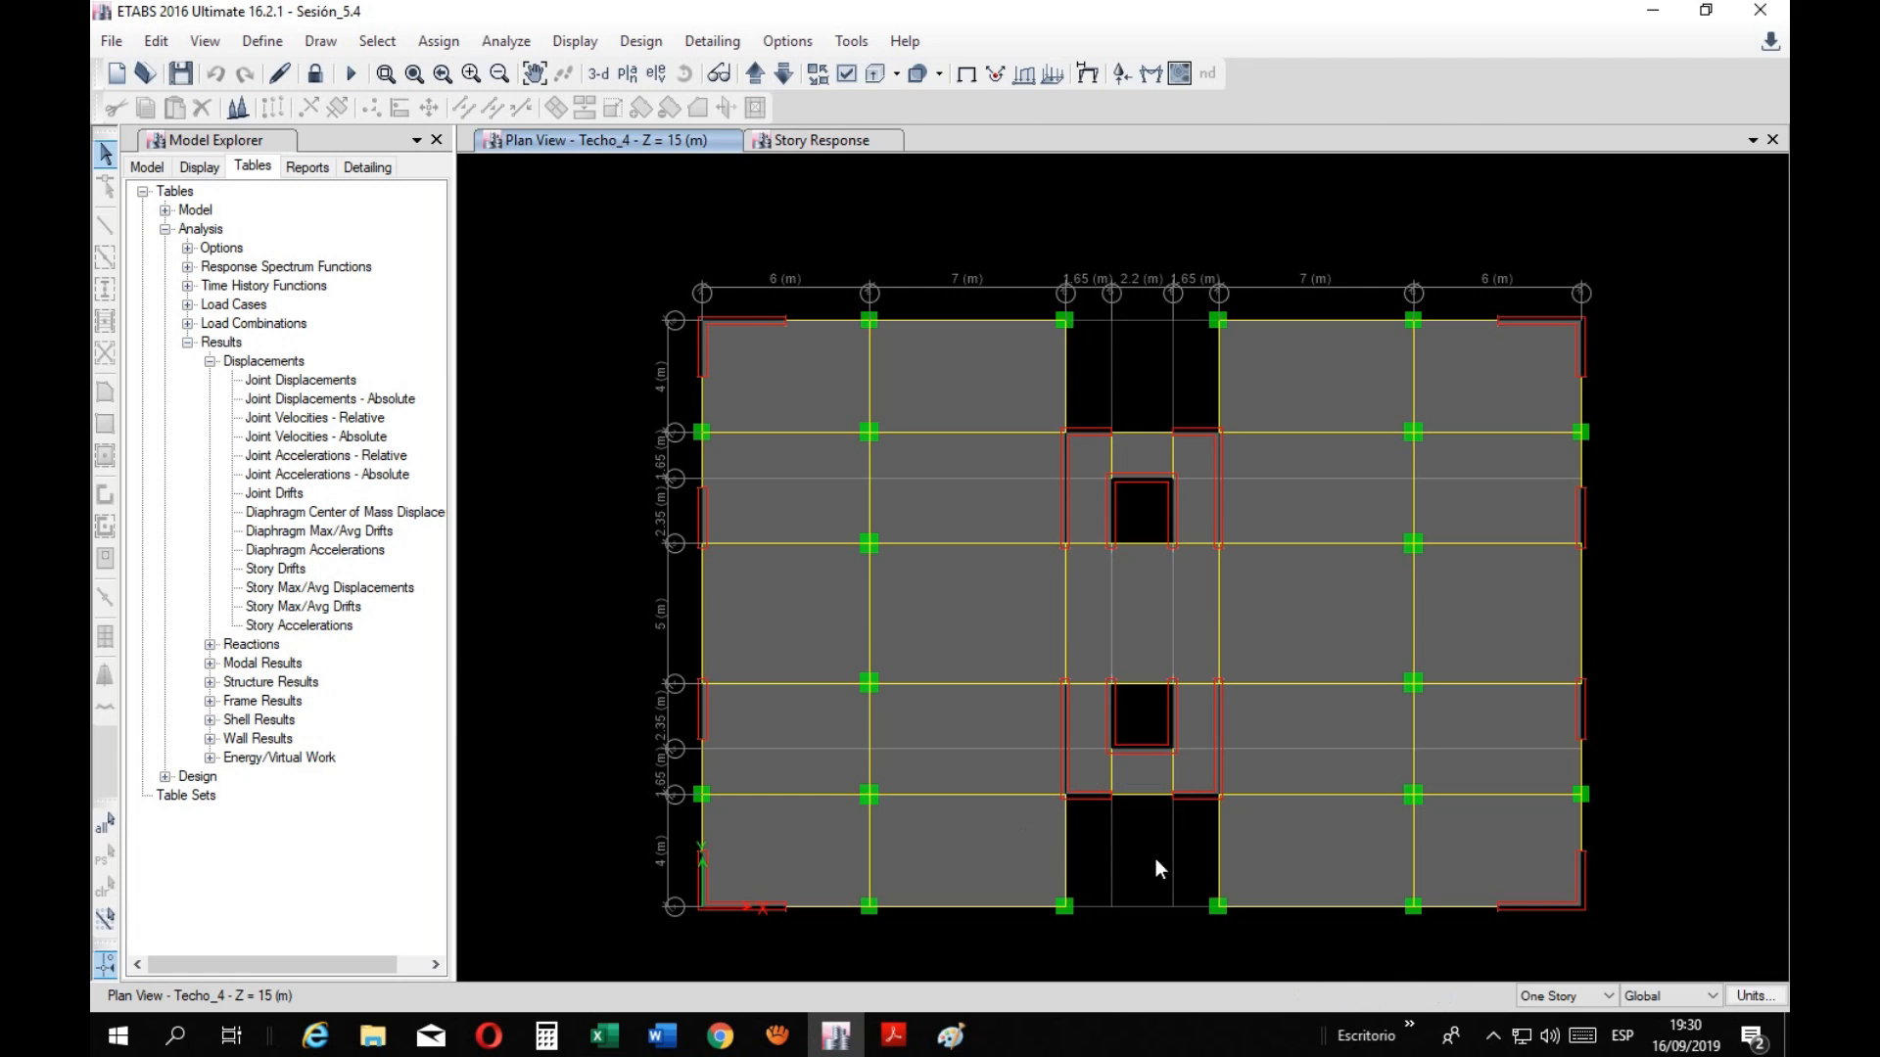
scroll(1100, 803, "up", 2)
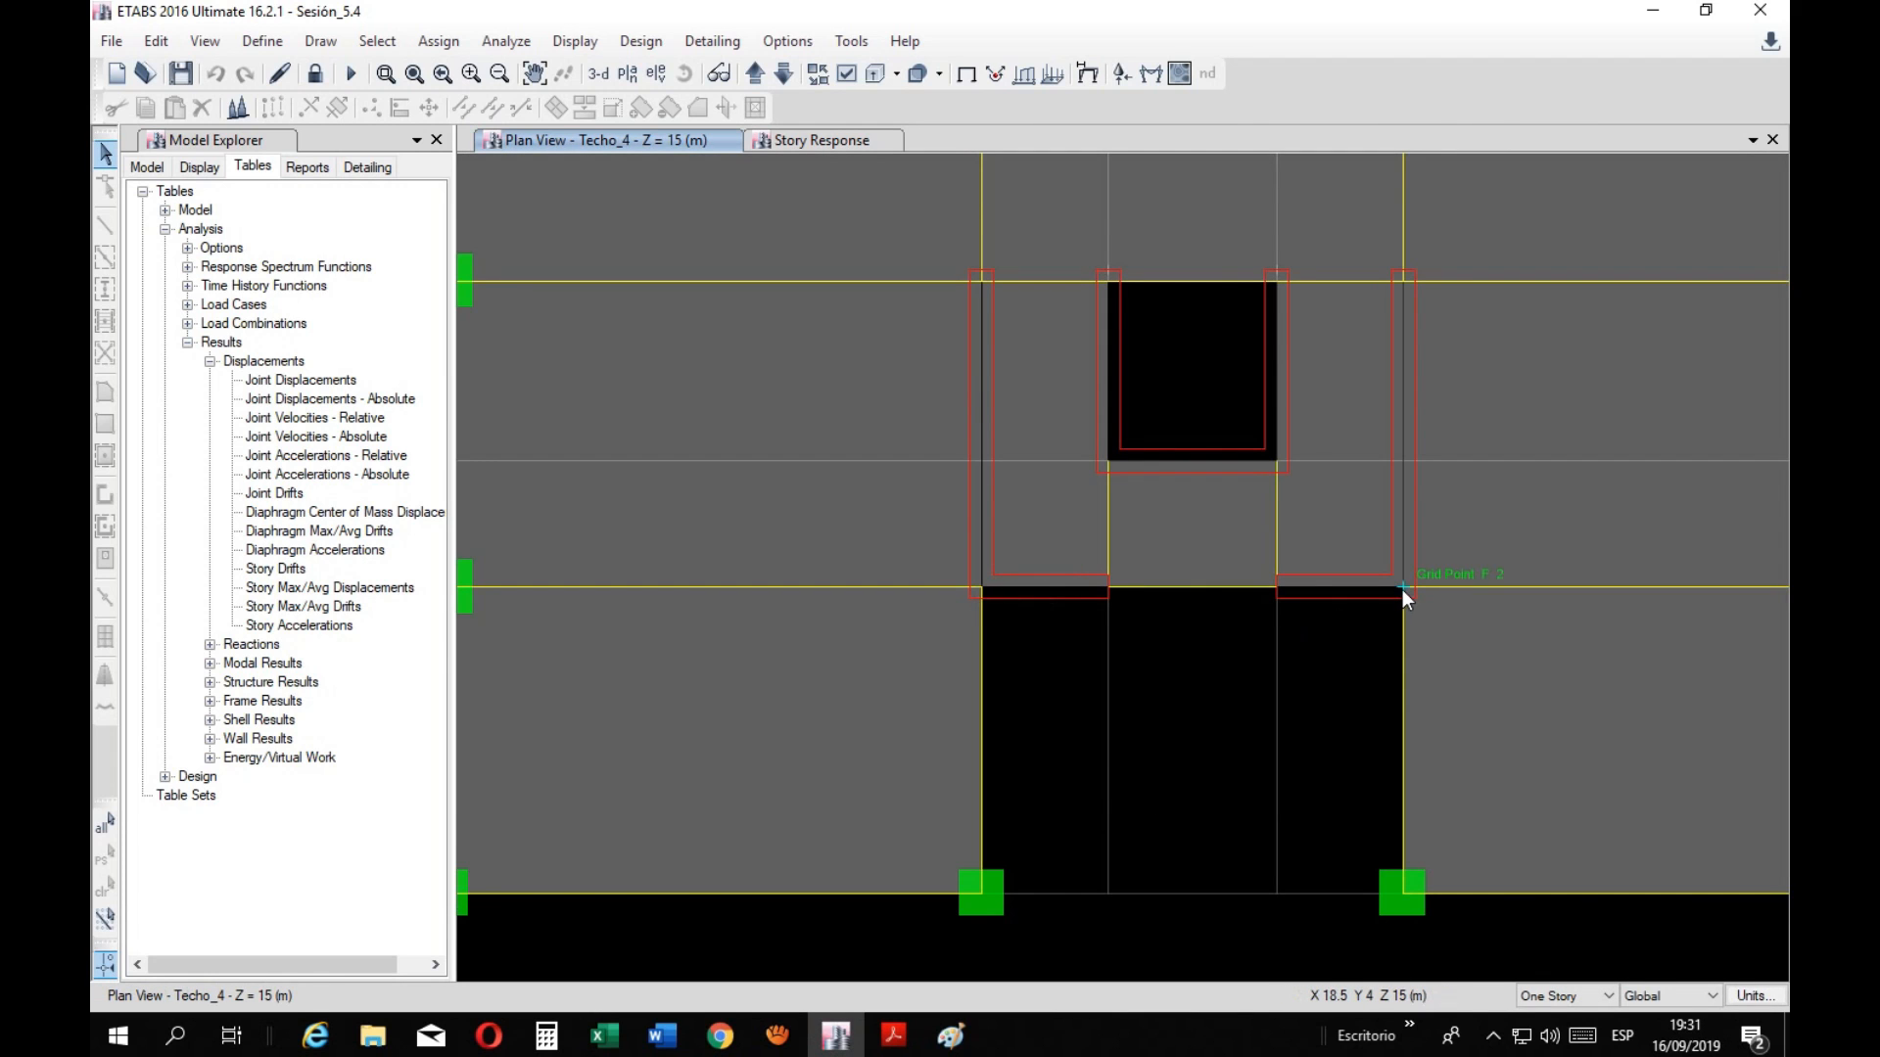
left_click(320, 43)
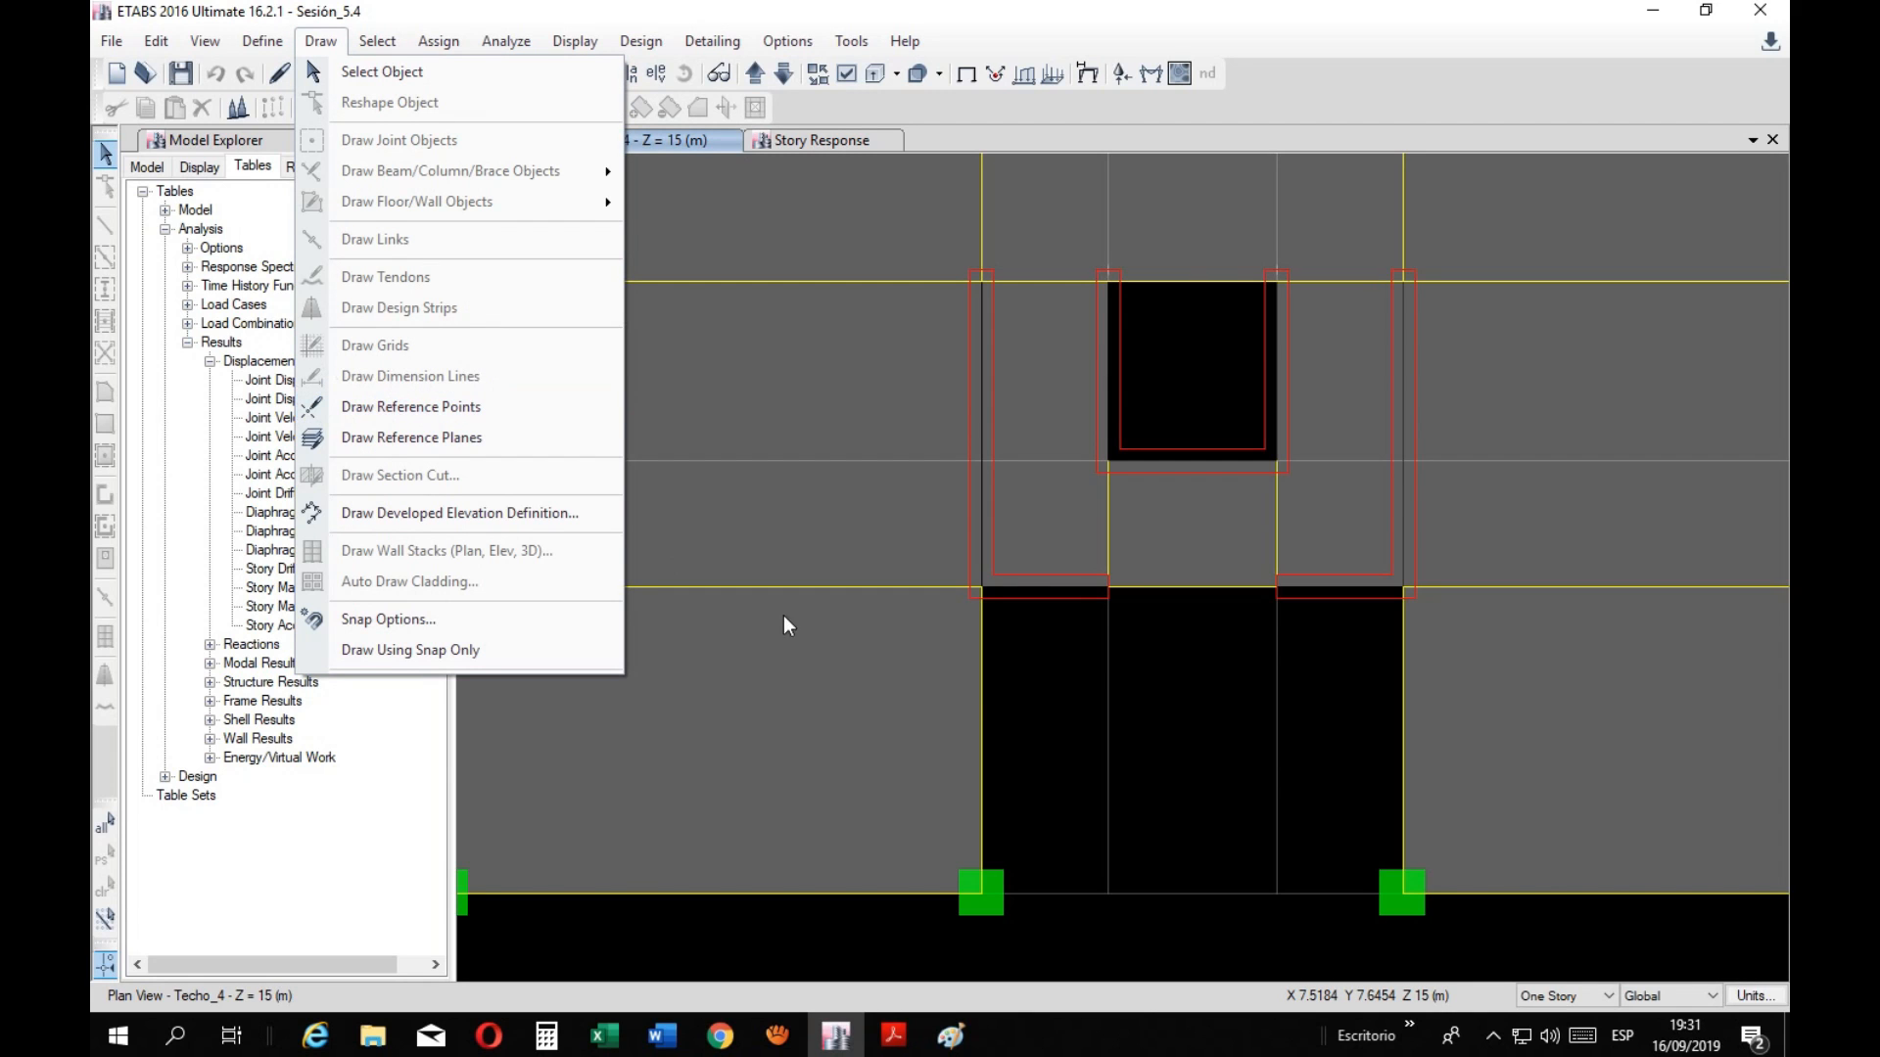
key("Escape")
scroll(1065, 679, "down", 4)
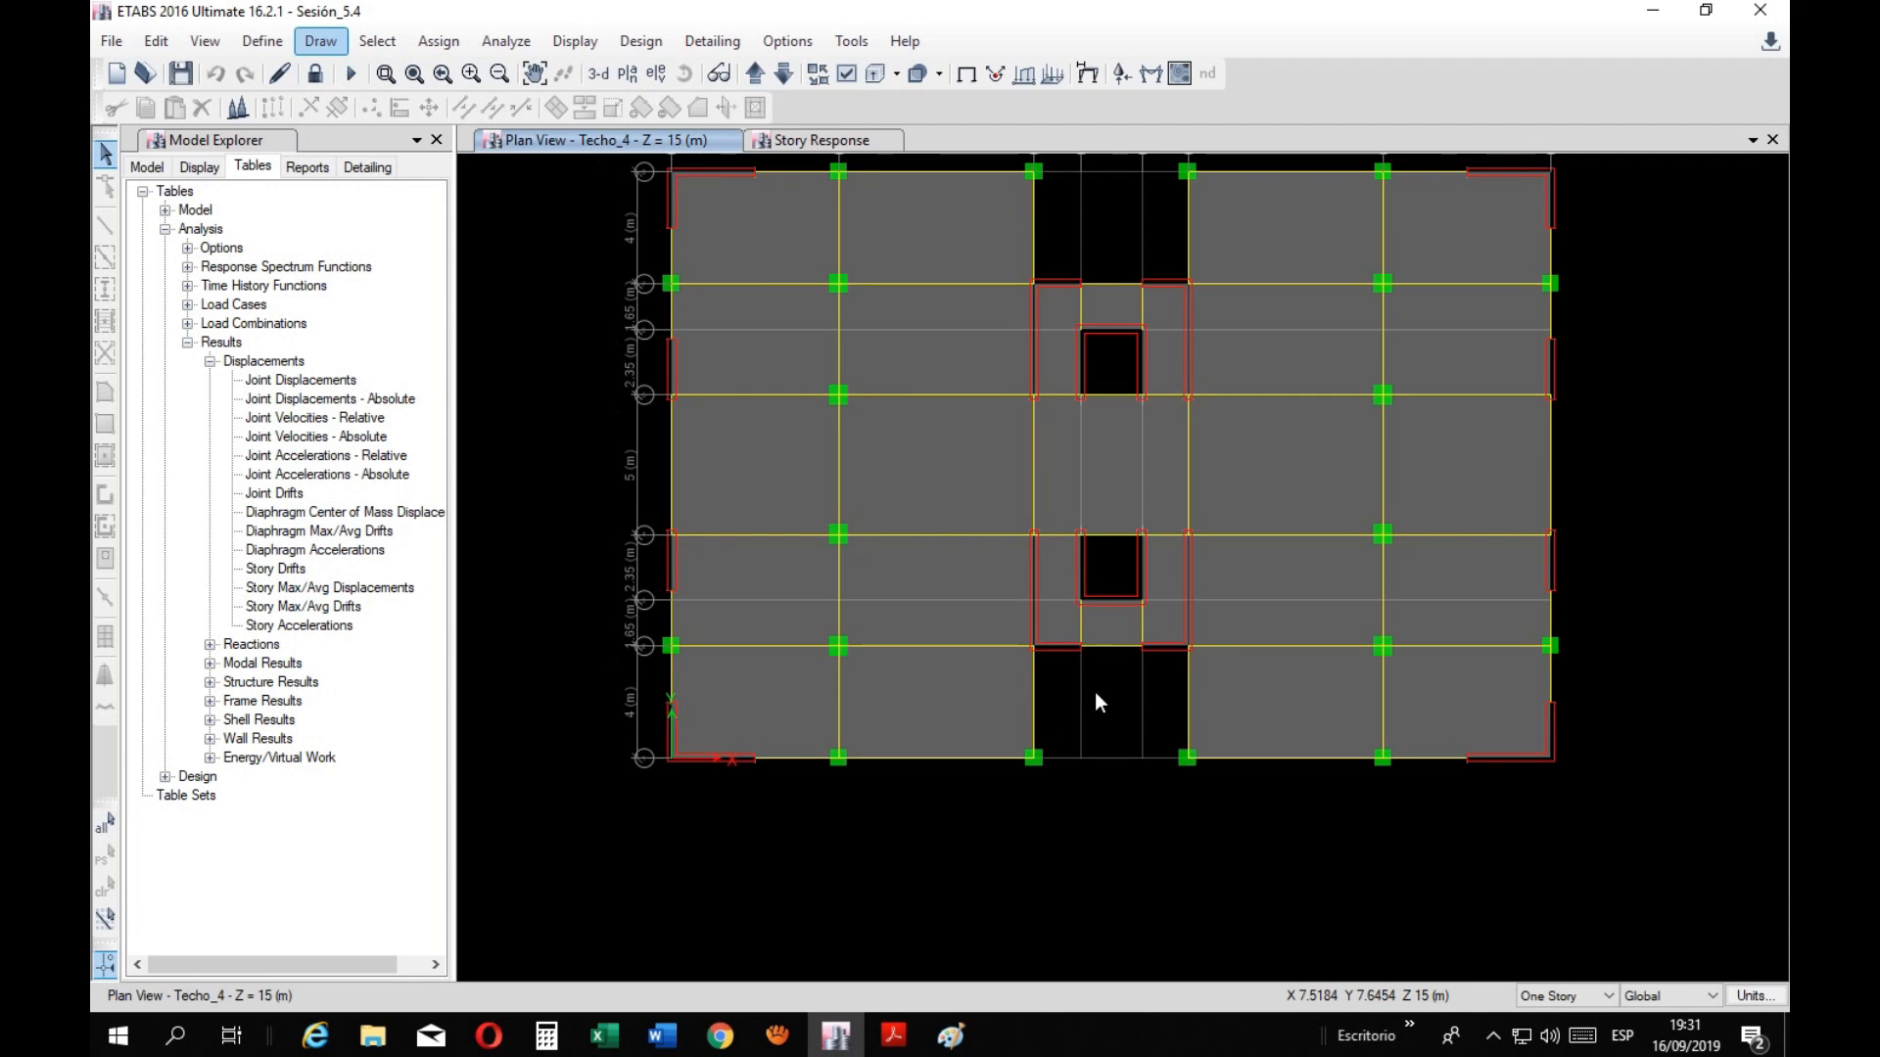
left_click_drag(1023, 667, 1012, 700)
left_click(437, 139)
left_click(314, 73)
left_click(940, 603)
scroll(876, 696, "up", 5)
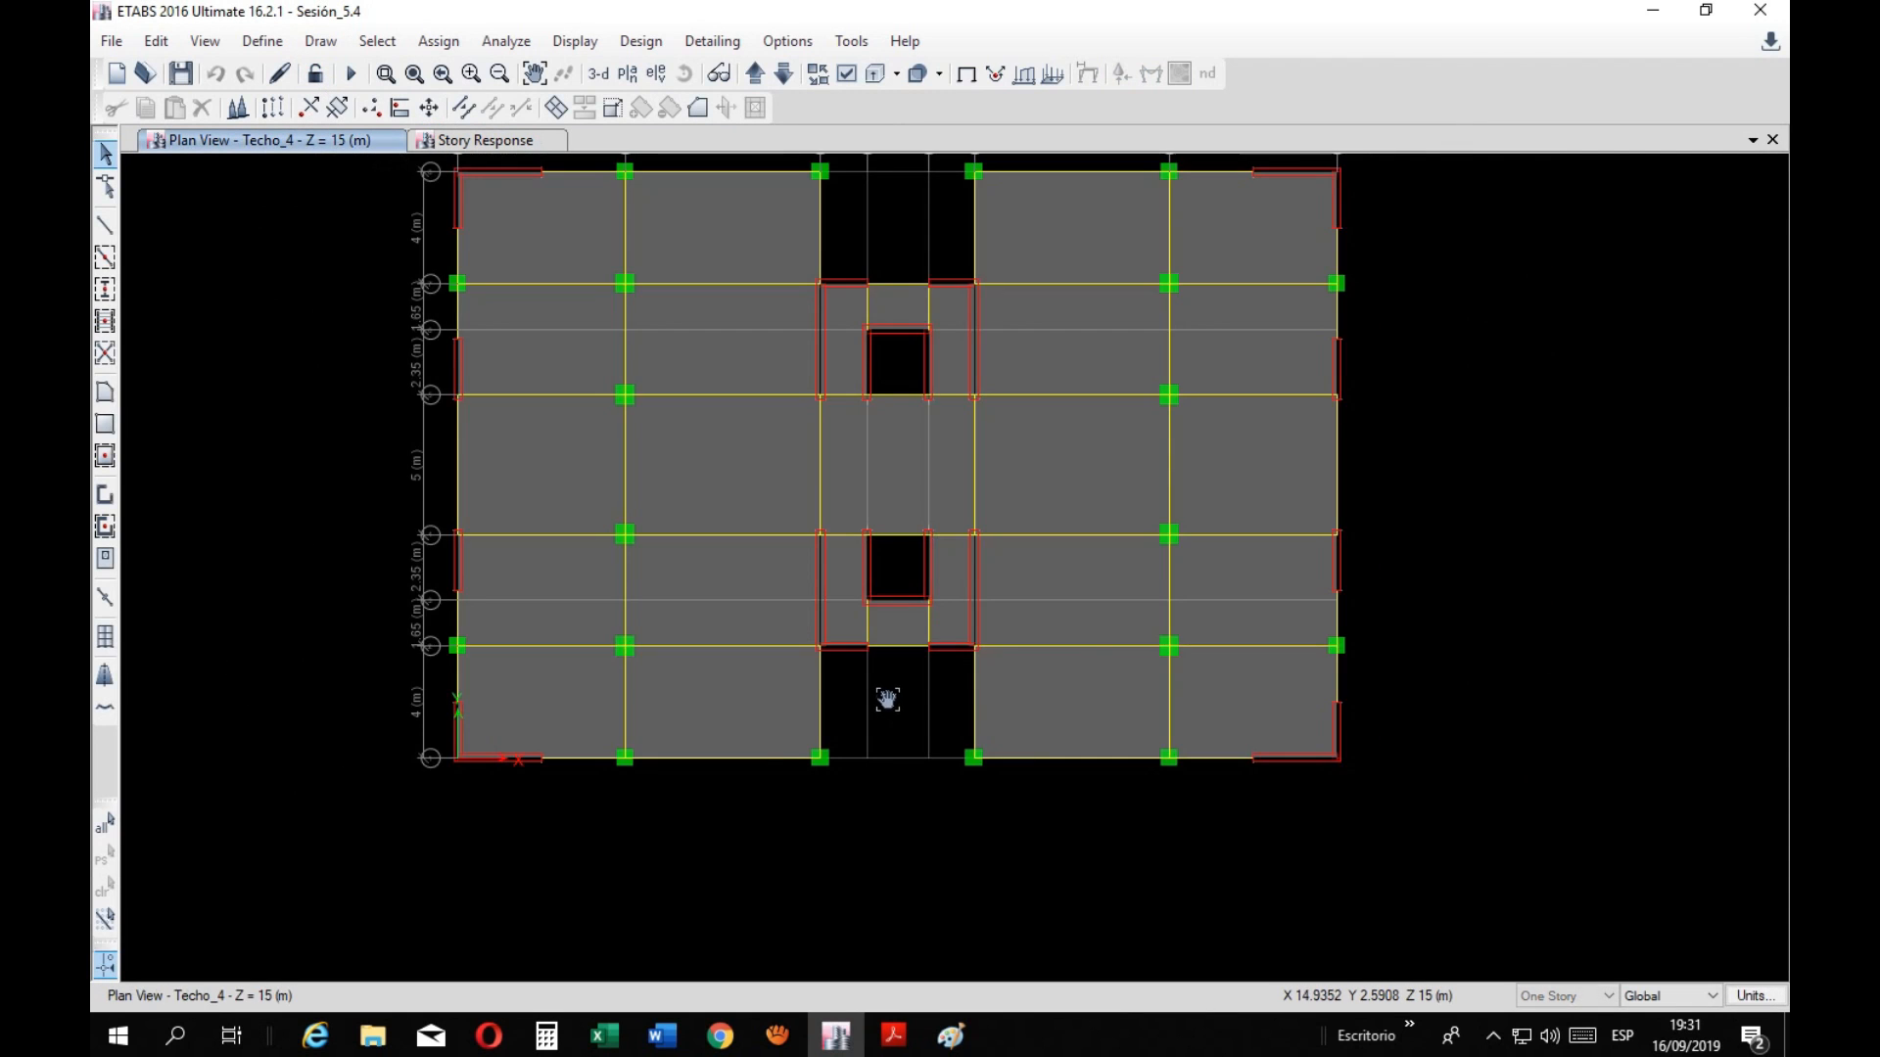
Measure the width of the lower re-entrant recess along grid 2 on Techo_4 with a dimension line
left_click(321, 44)
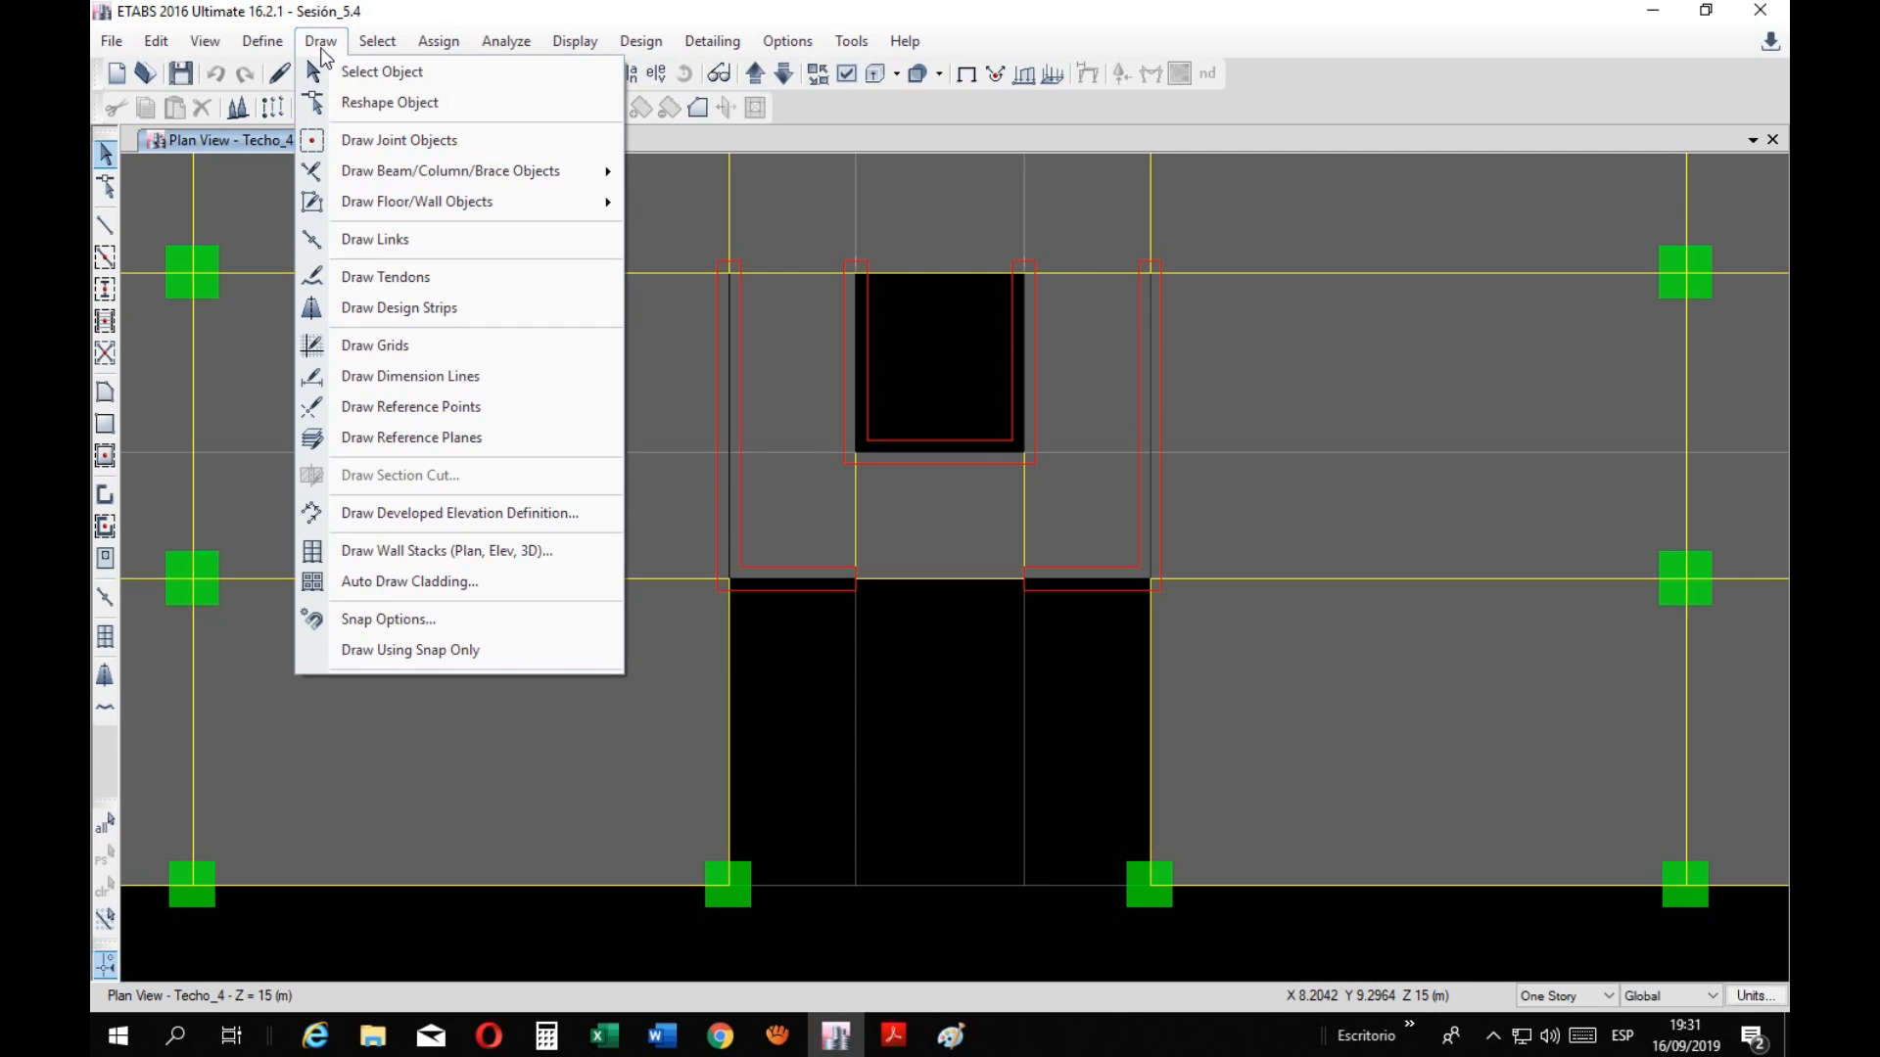
left_click(423, 380)
left_click_drag(905, 275, 339, 493)
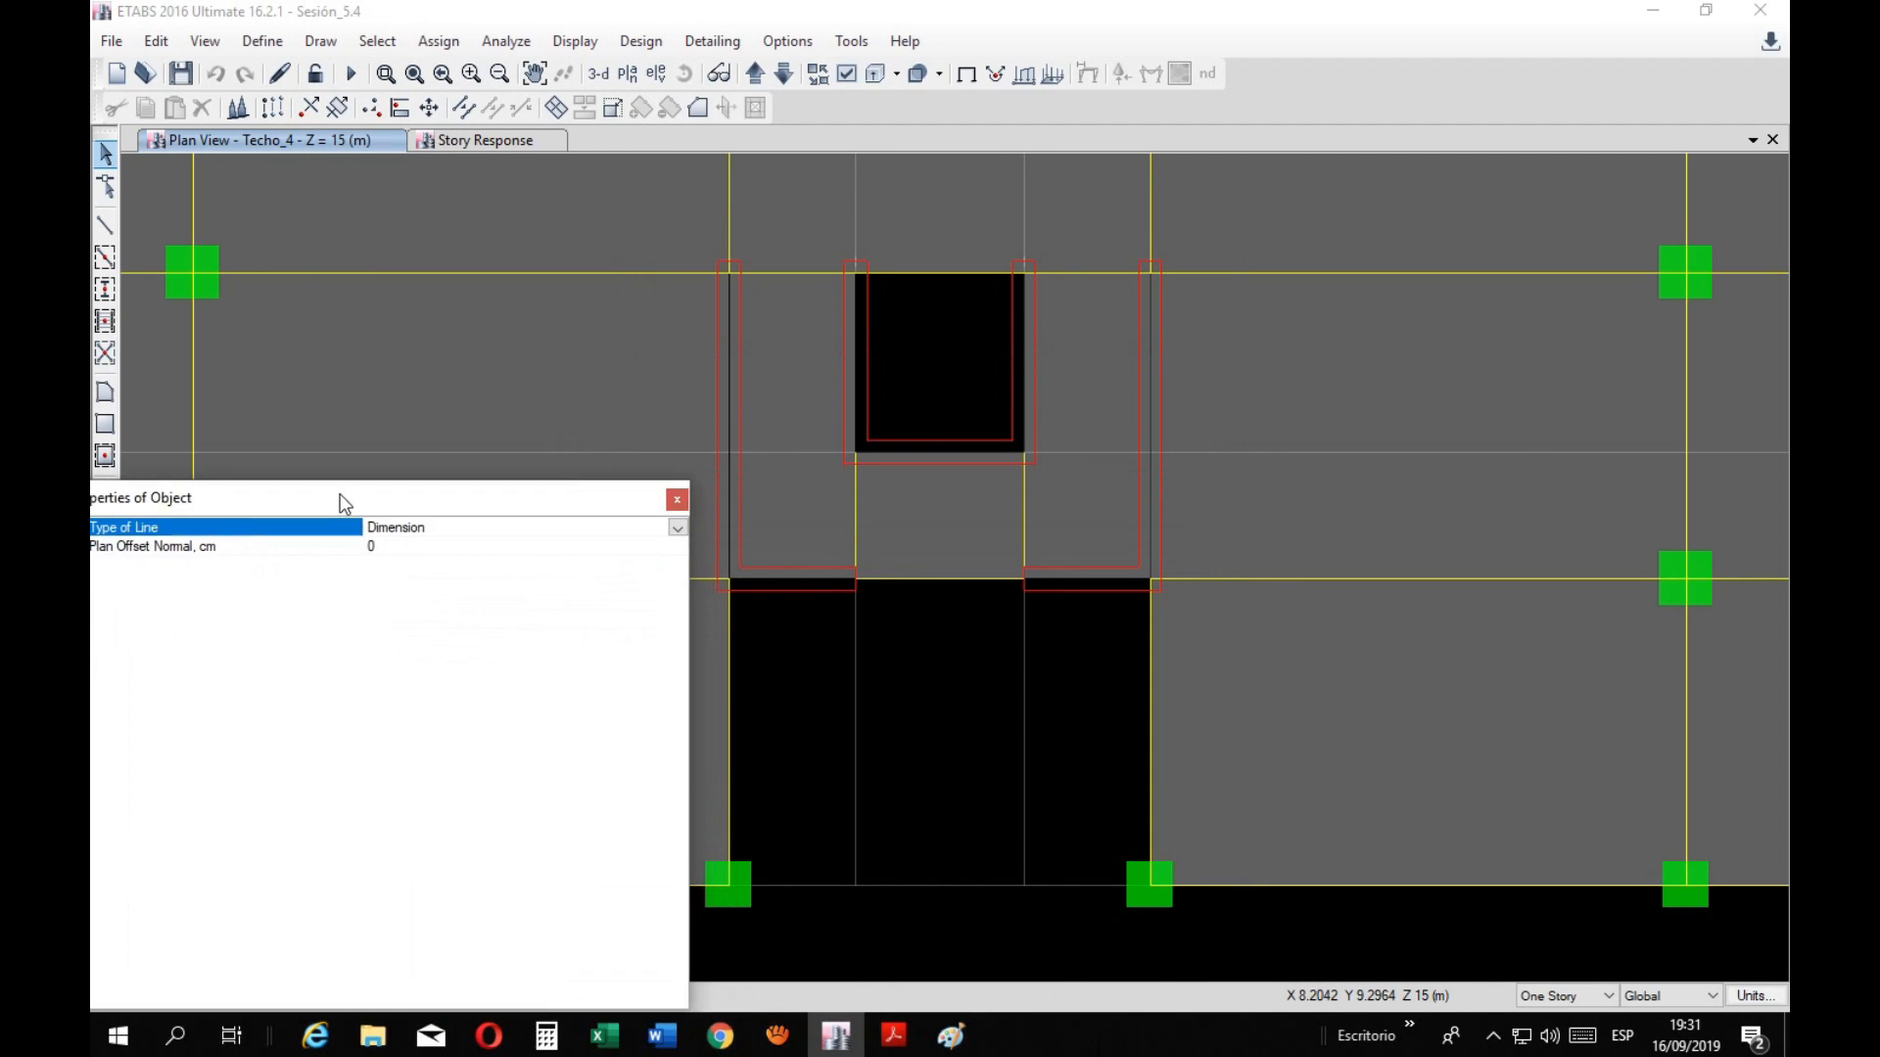
left_click(728, 579)
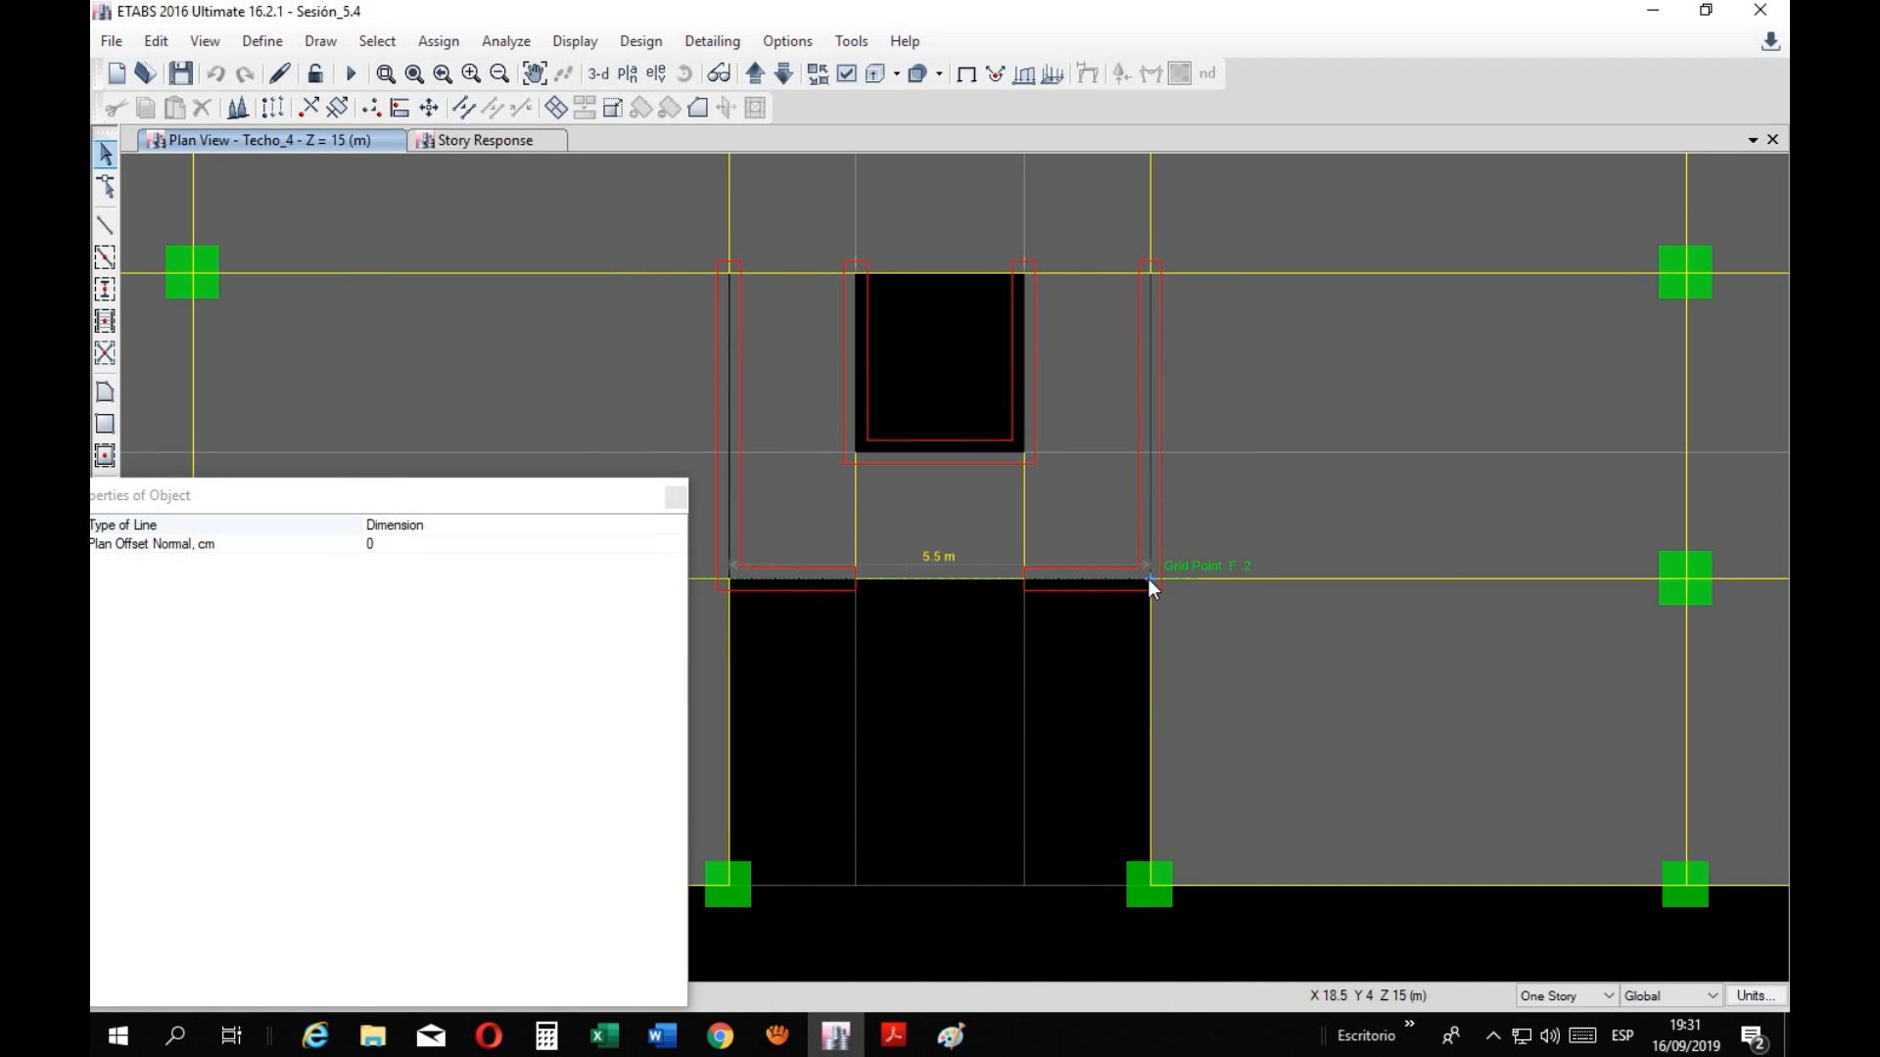
key("Escape")
scroll(883, 556, "down", 3)
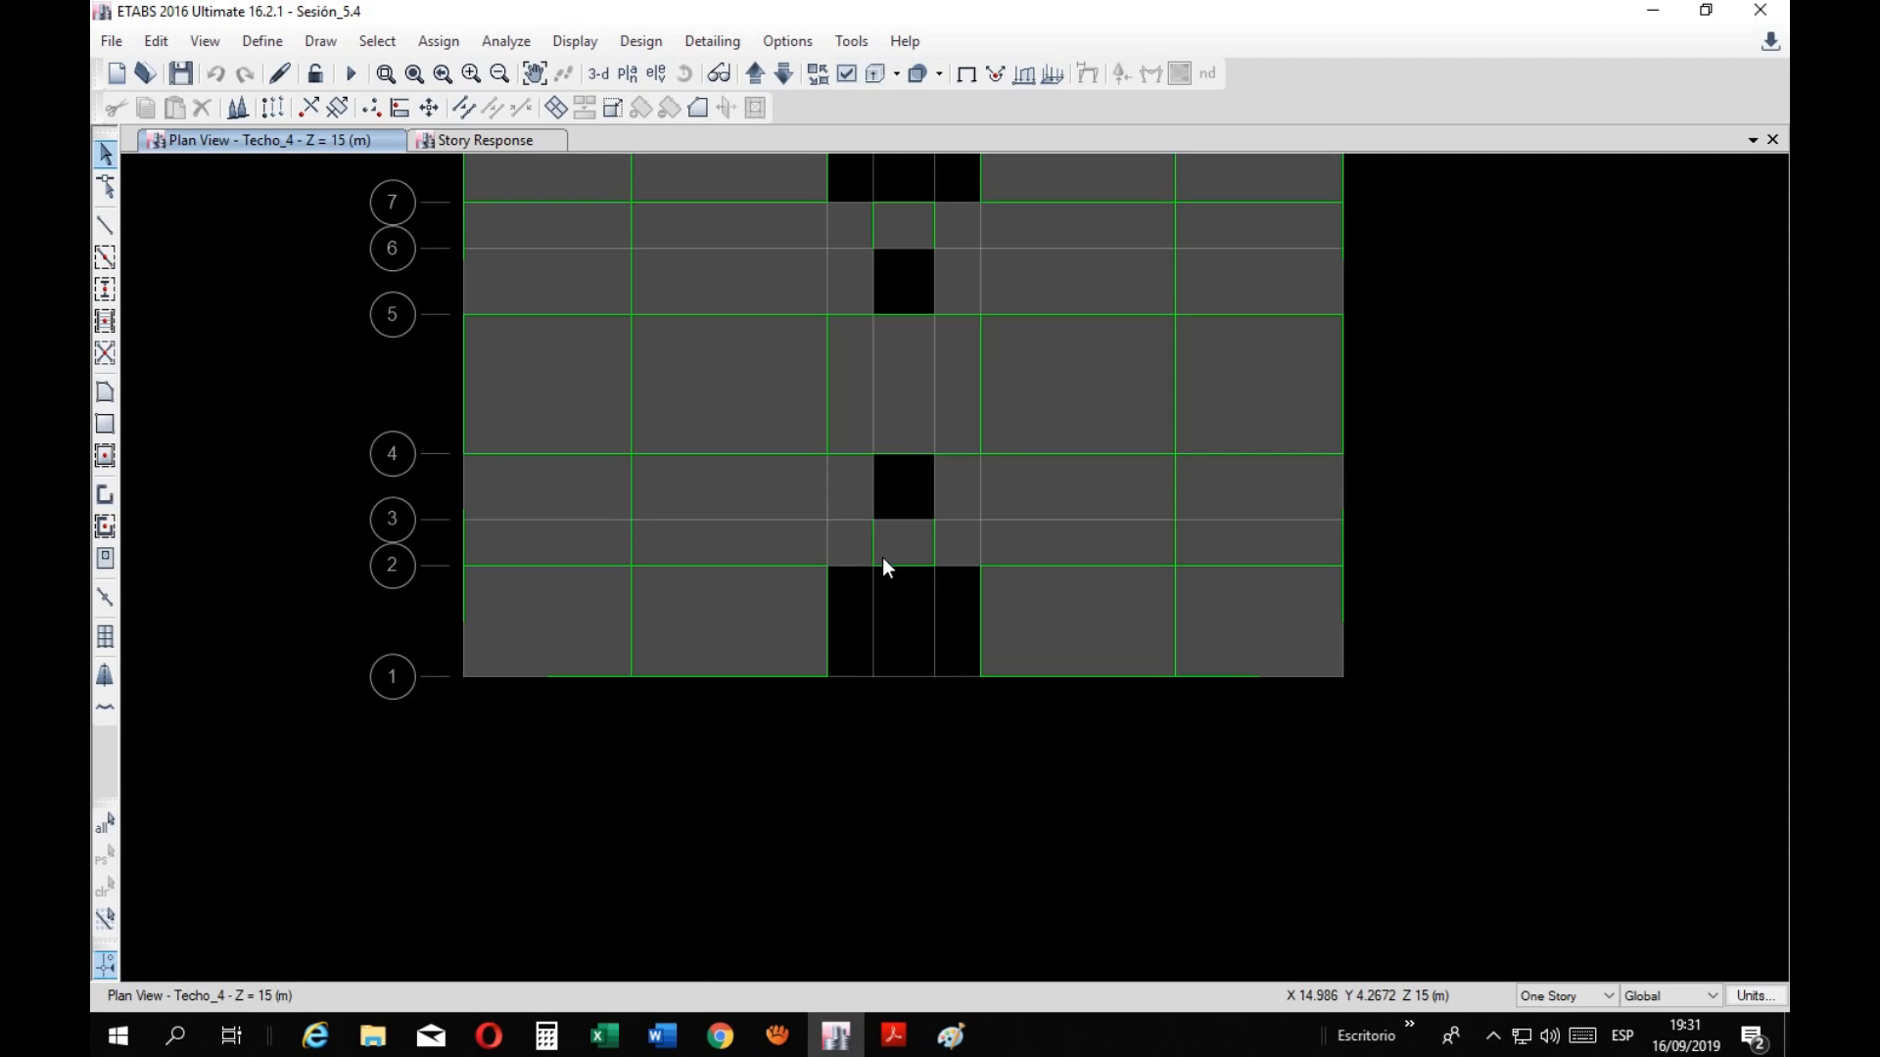
Back in the Metrado_Modelo_Etabs workbook, enter 5.5 as Dist Entrante x for floor 7 and copy it to floors 6 through 1
mouse_move(607, 1028)
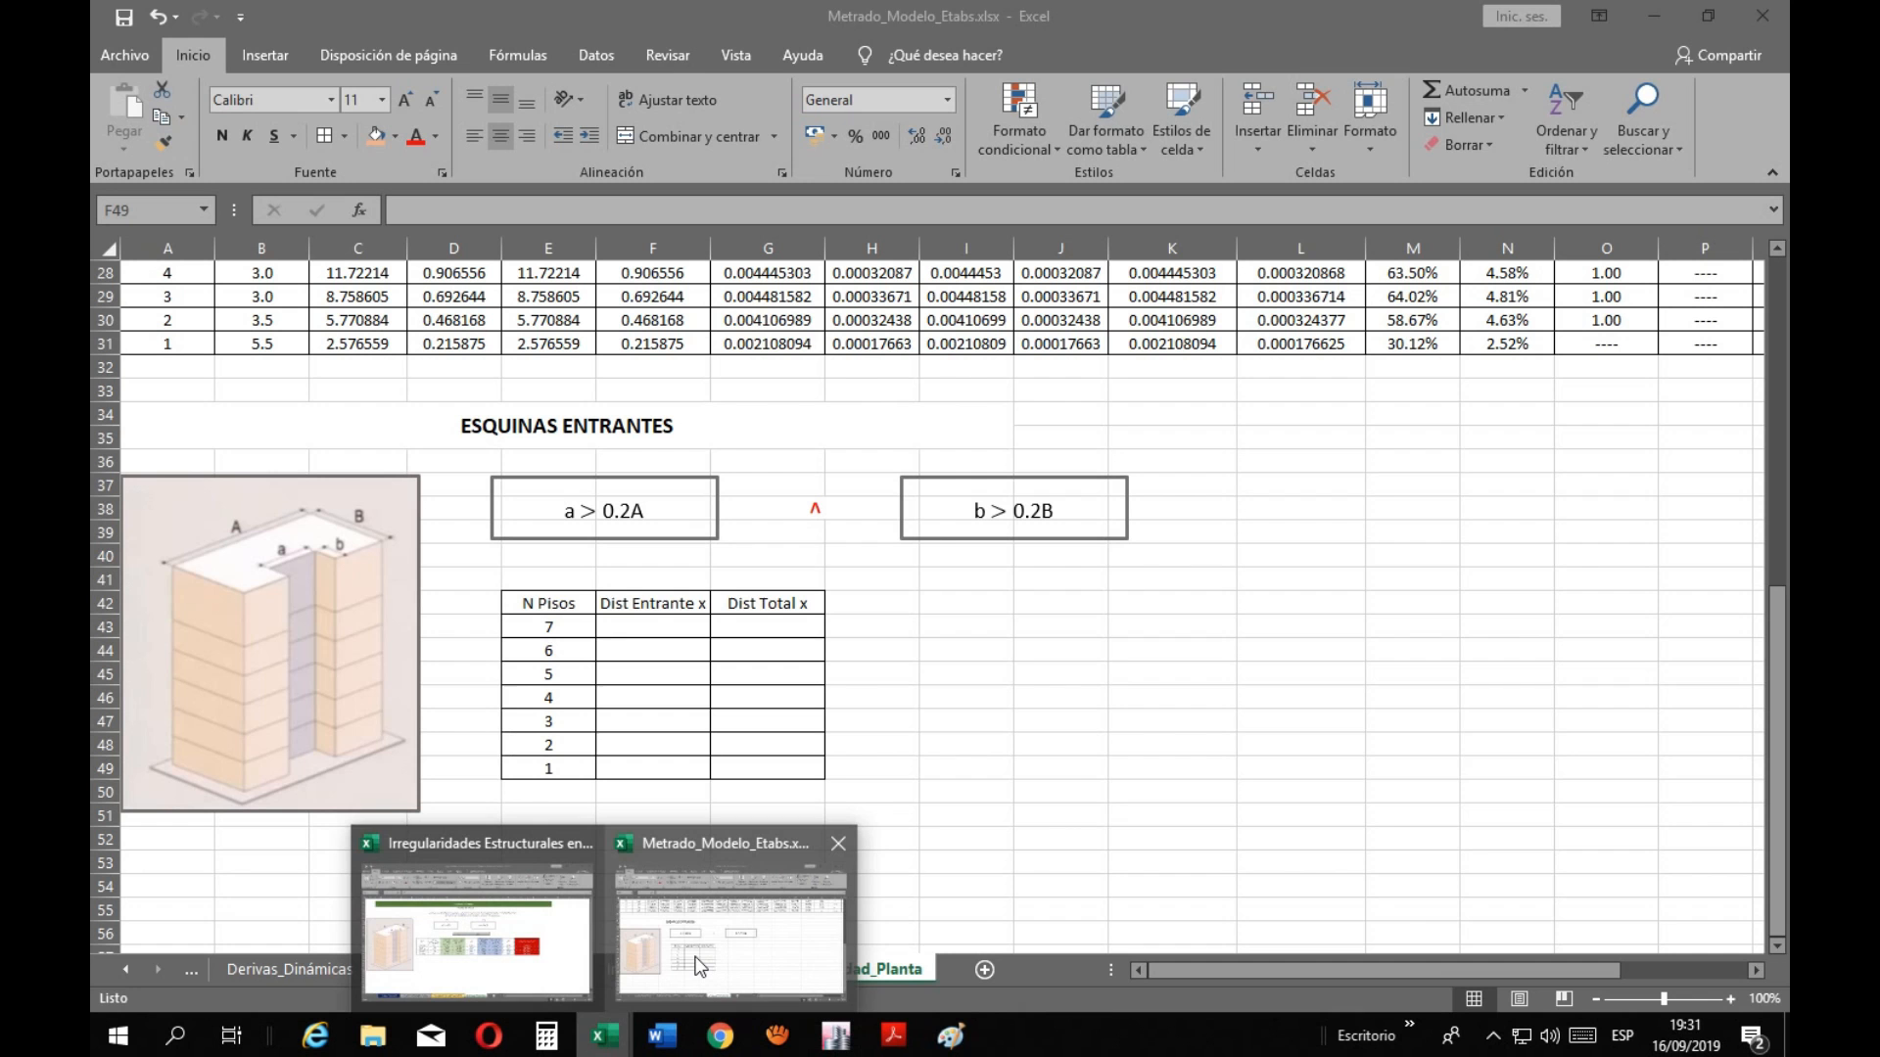
left_click(733, 910)
left_click(670, 630)
type("5.5")
key("Return")
left_click(670, 630)
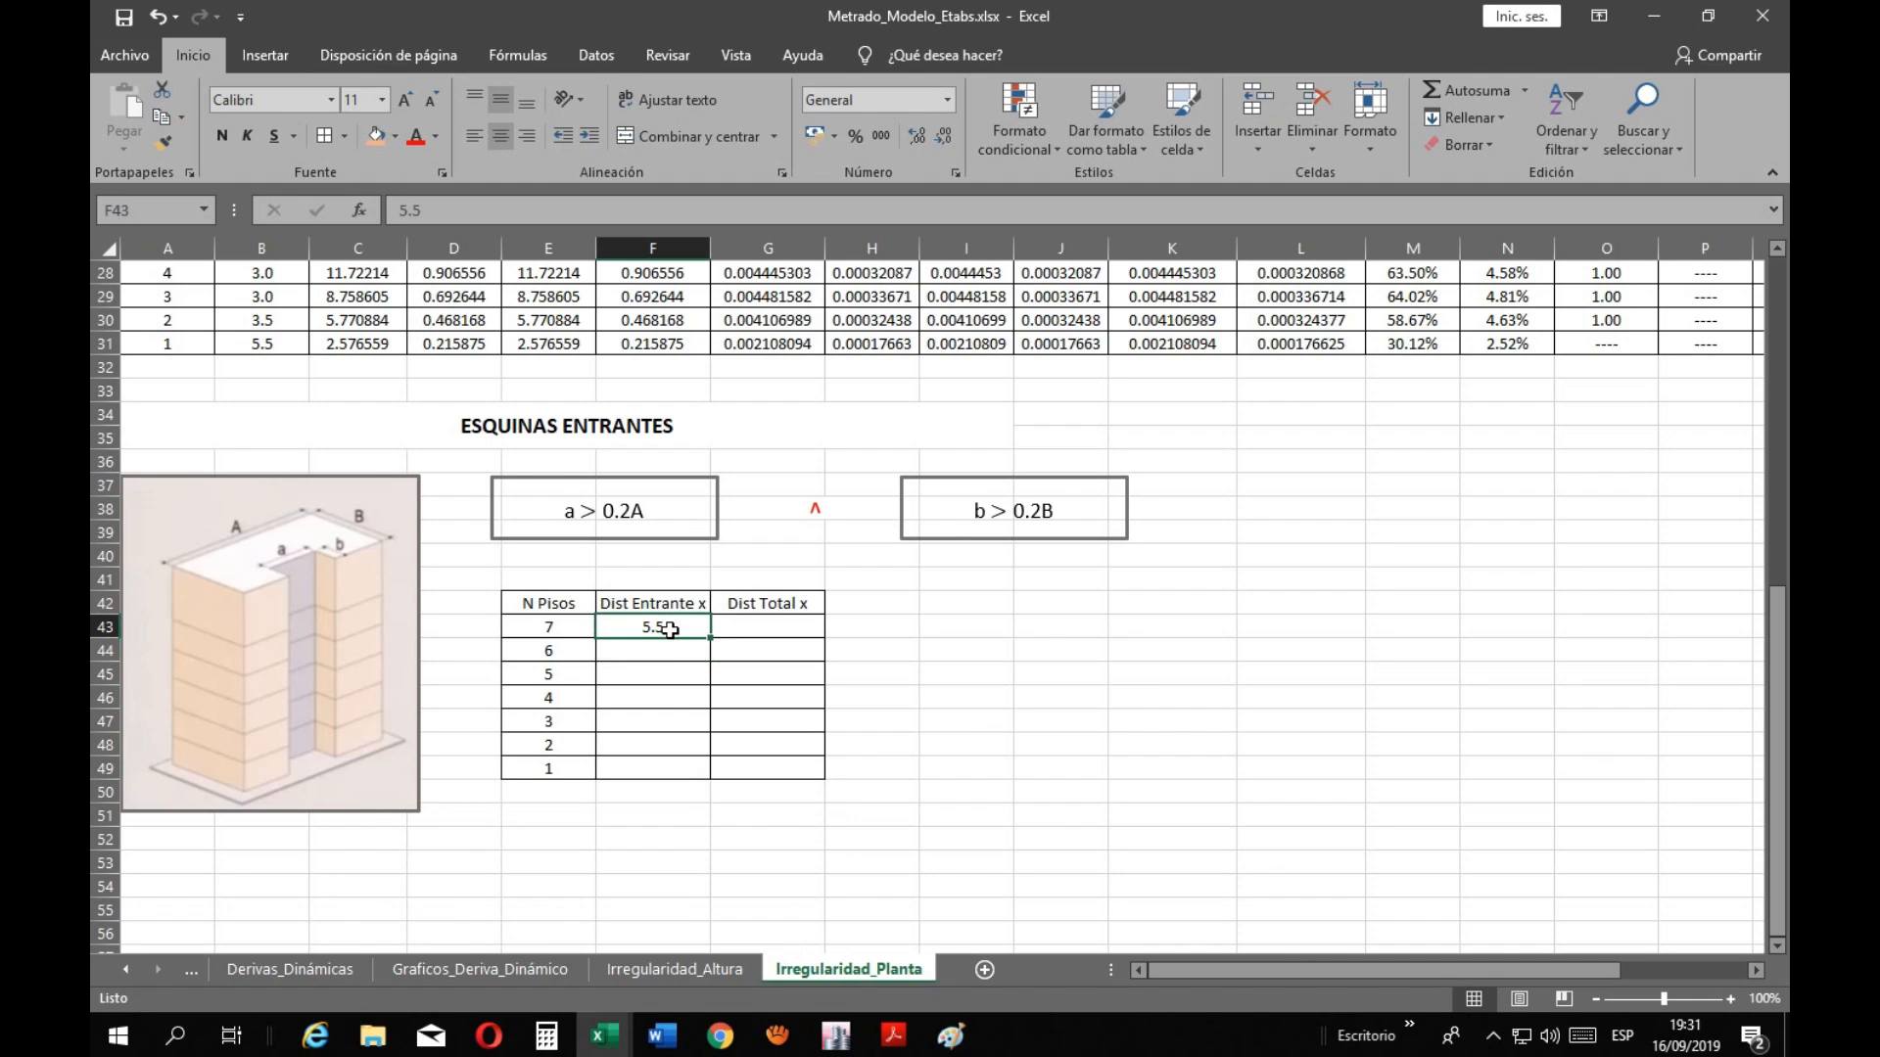
key("ctrl+c")
left_click_drag(669, 650, 673, 763)
key("ctrl+v")
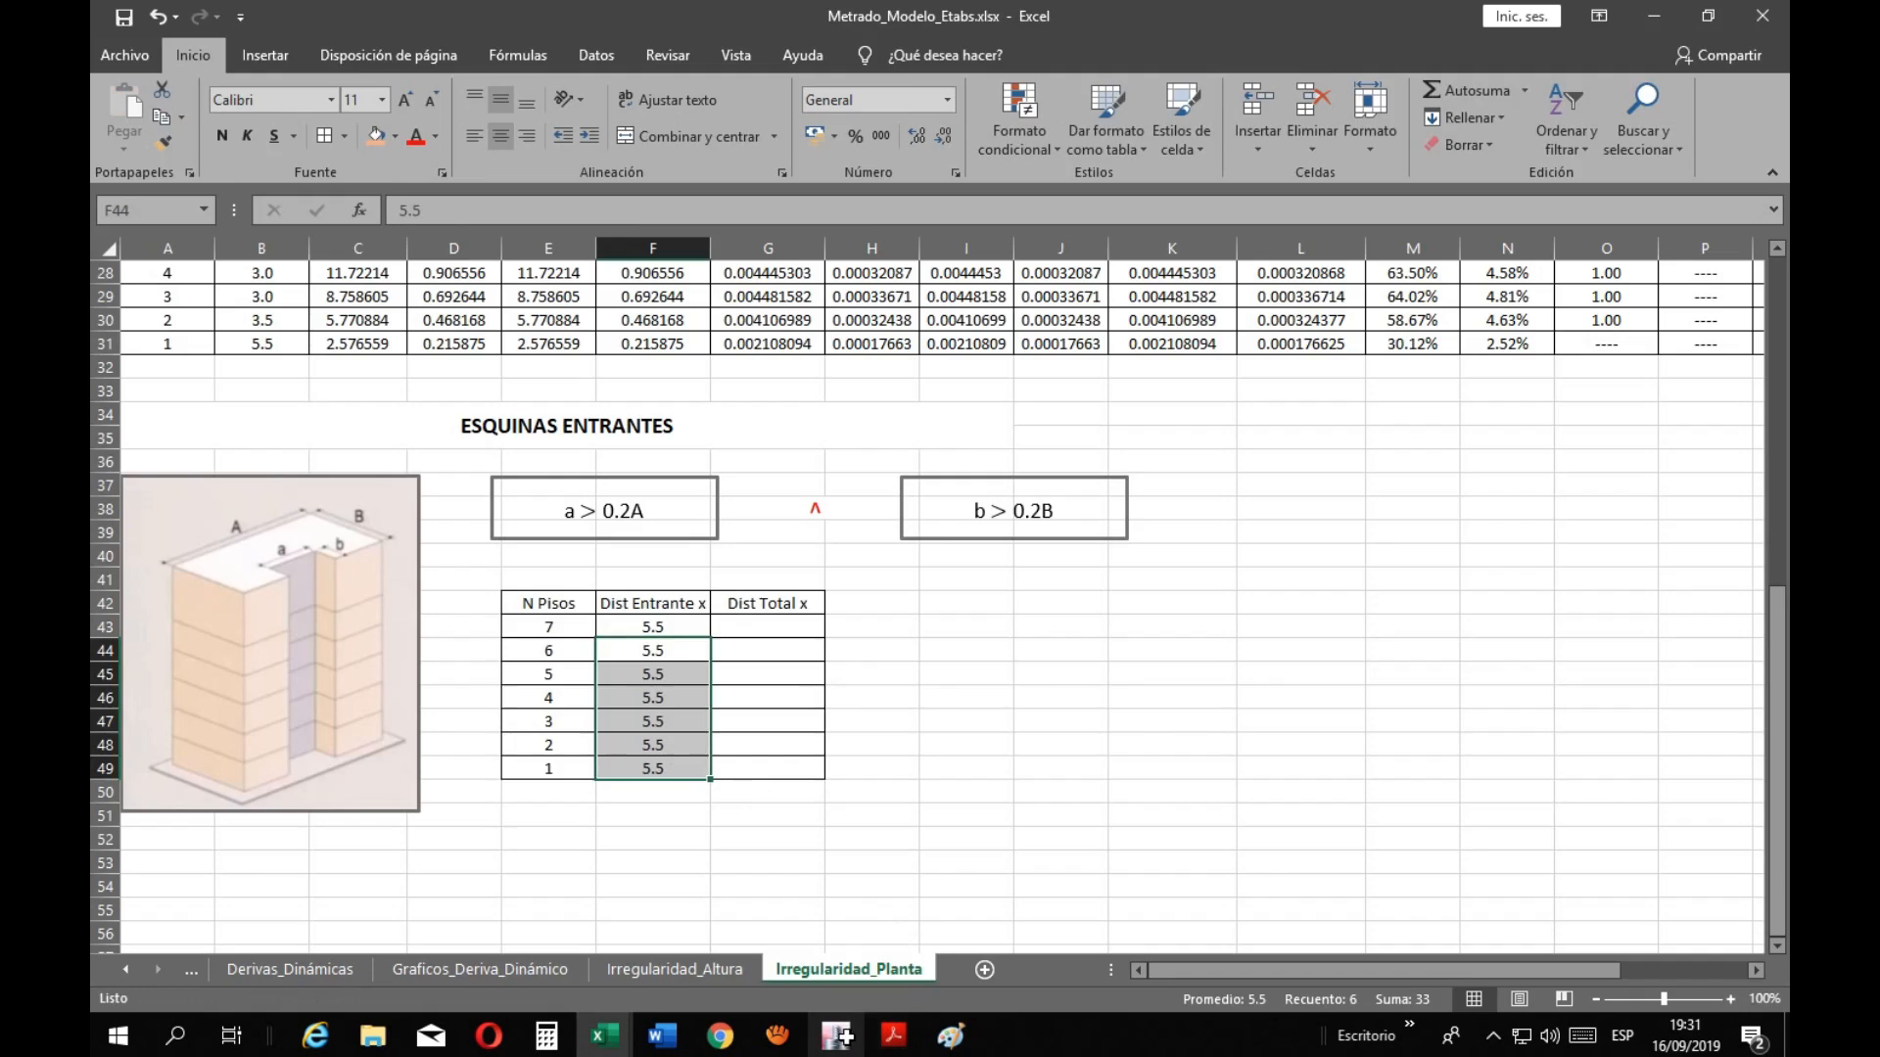
Check the plan's total X length in ETABS, then enter 31.5 as Dist Total x in Excel for floors 7 through 1
left_click(835, 1036)
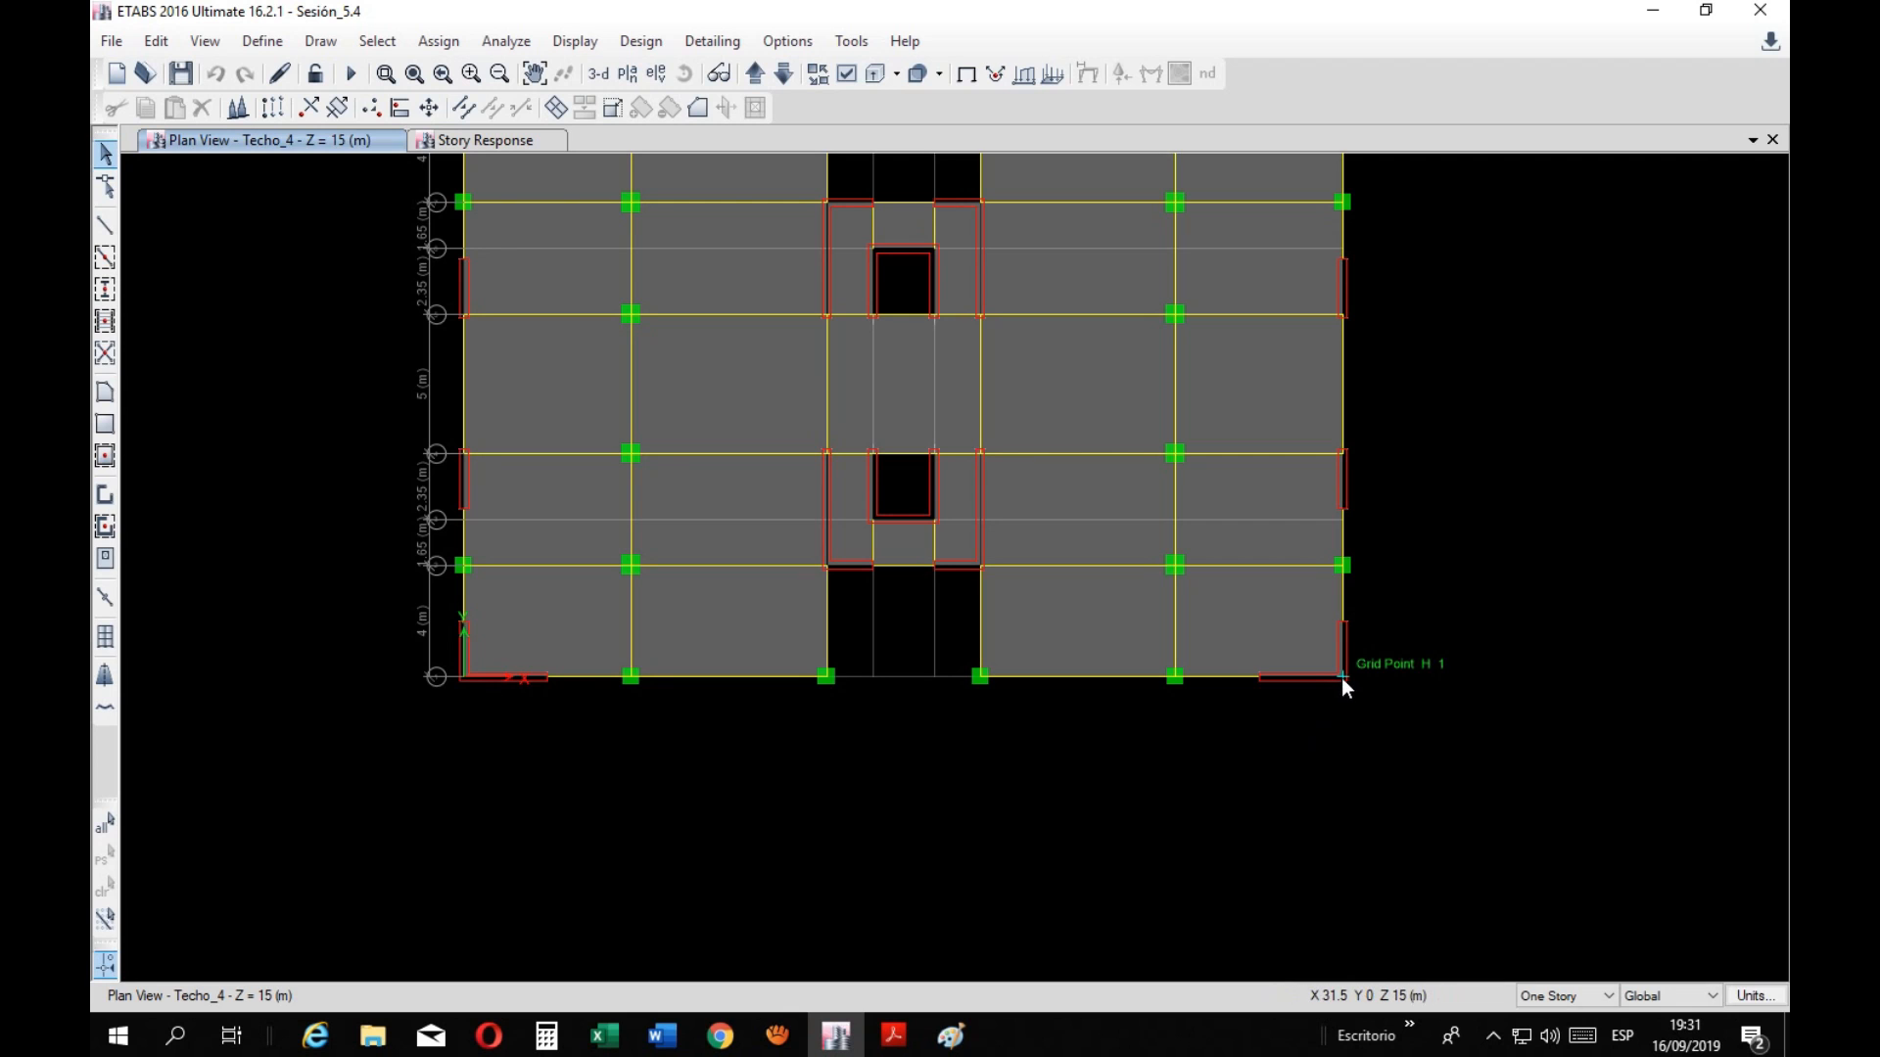
left_click(606, 1043)
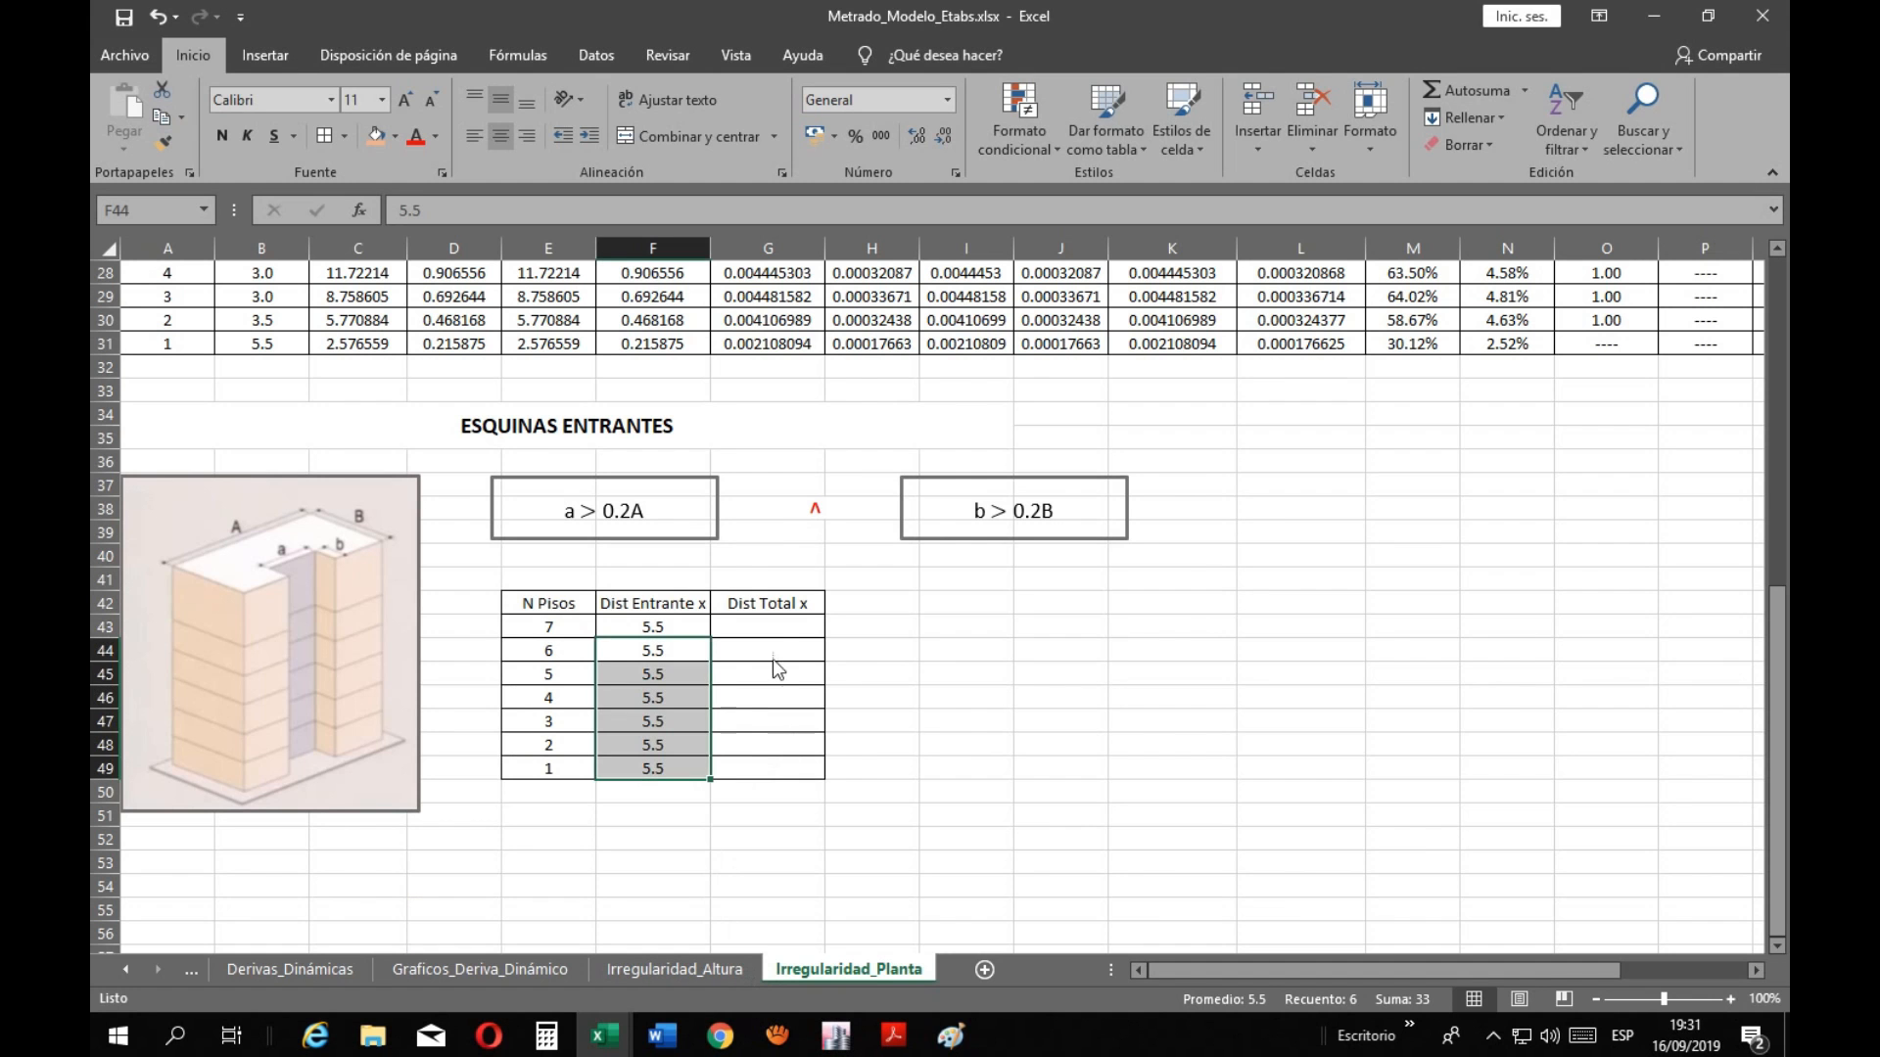
left_click(772, 637)
type("31.5")
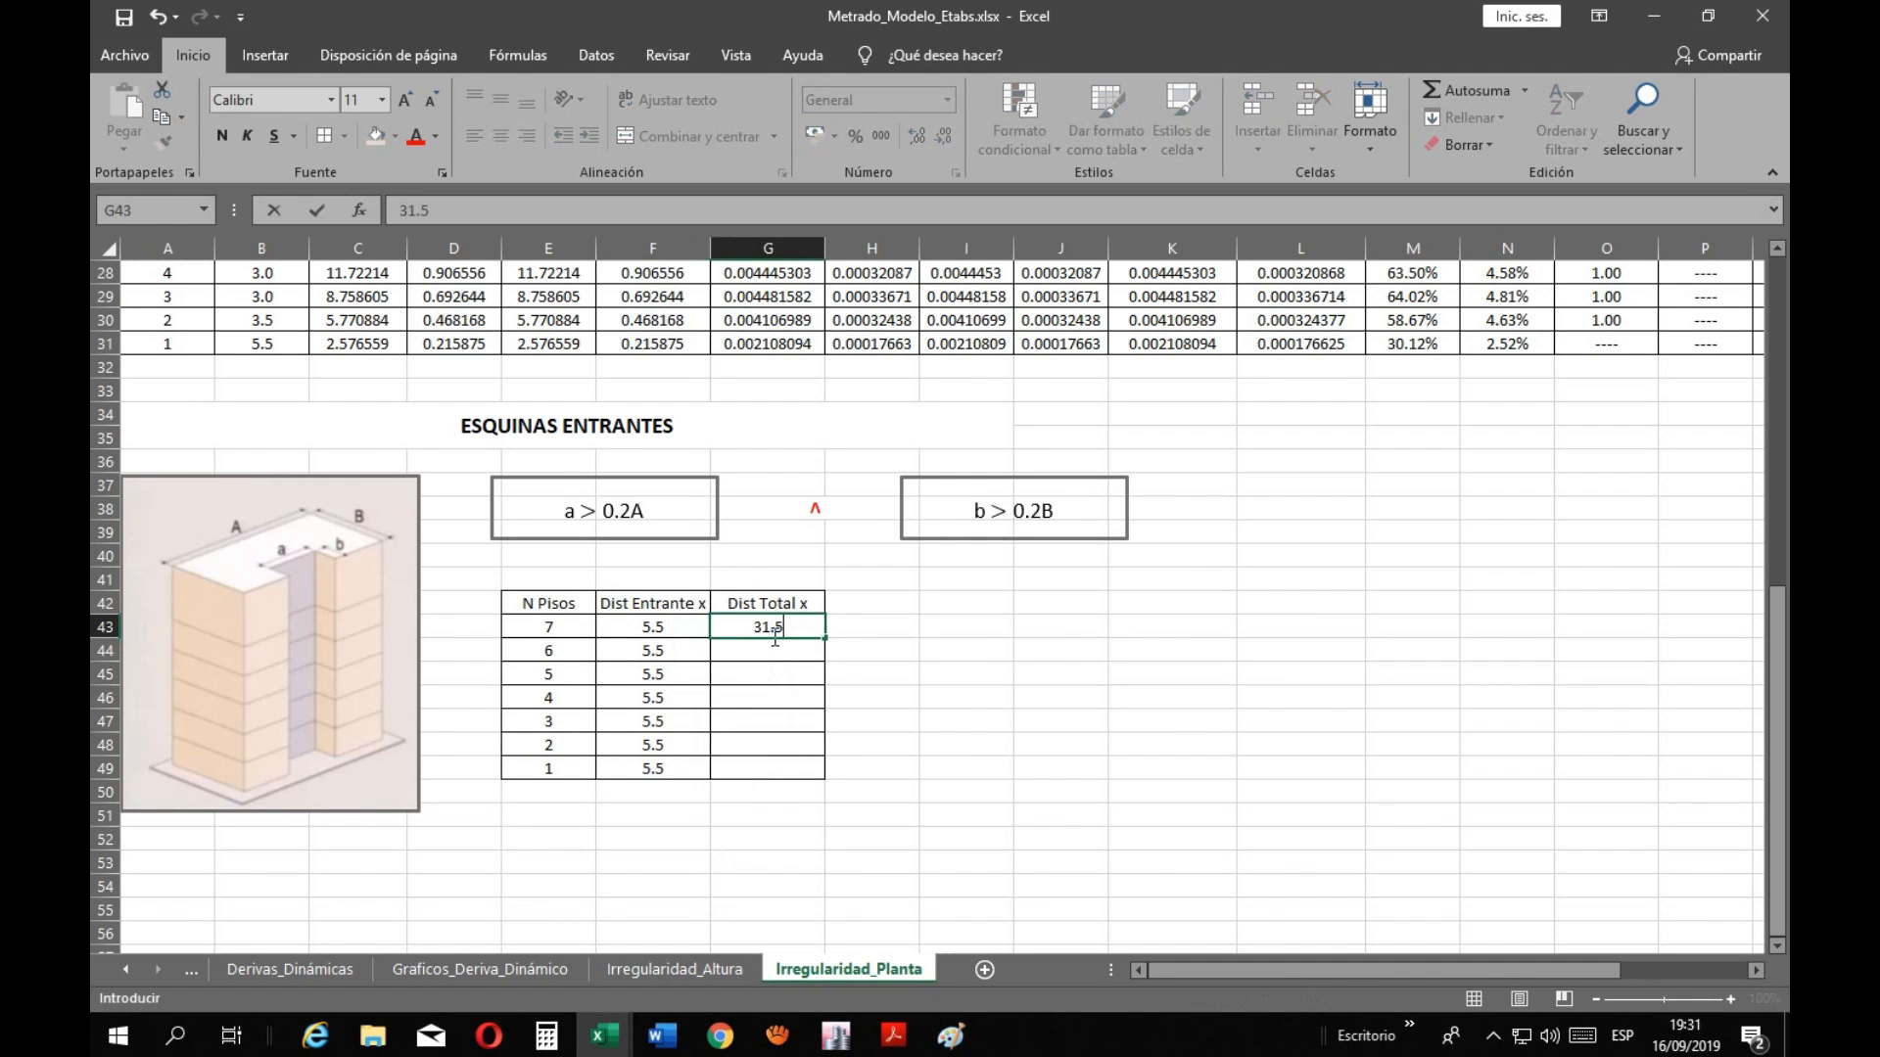
key("Return")
left_click(766, 629)
key("ctrl+c")
left_click_drag(768, 650, 768, 769)
key("ctrl+v")
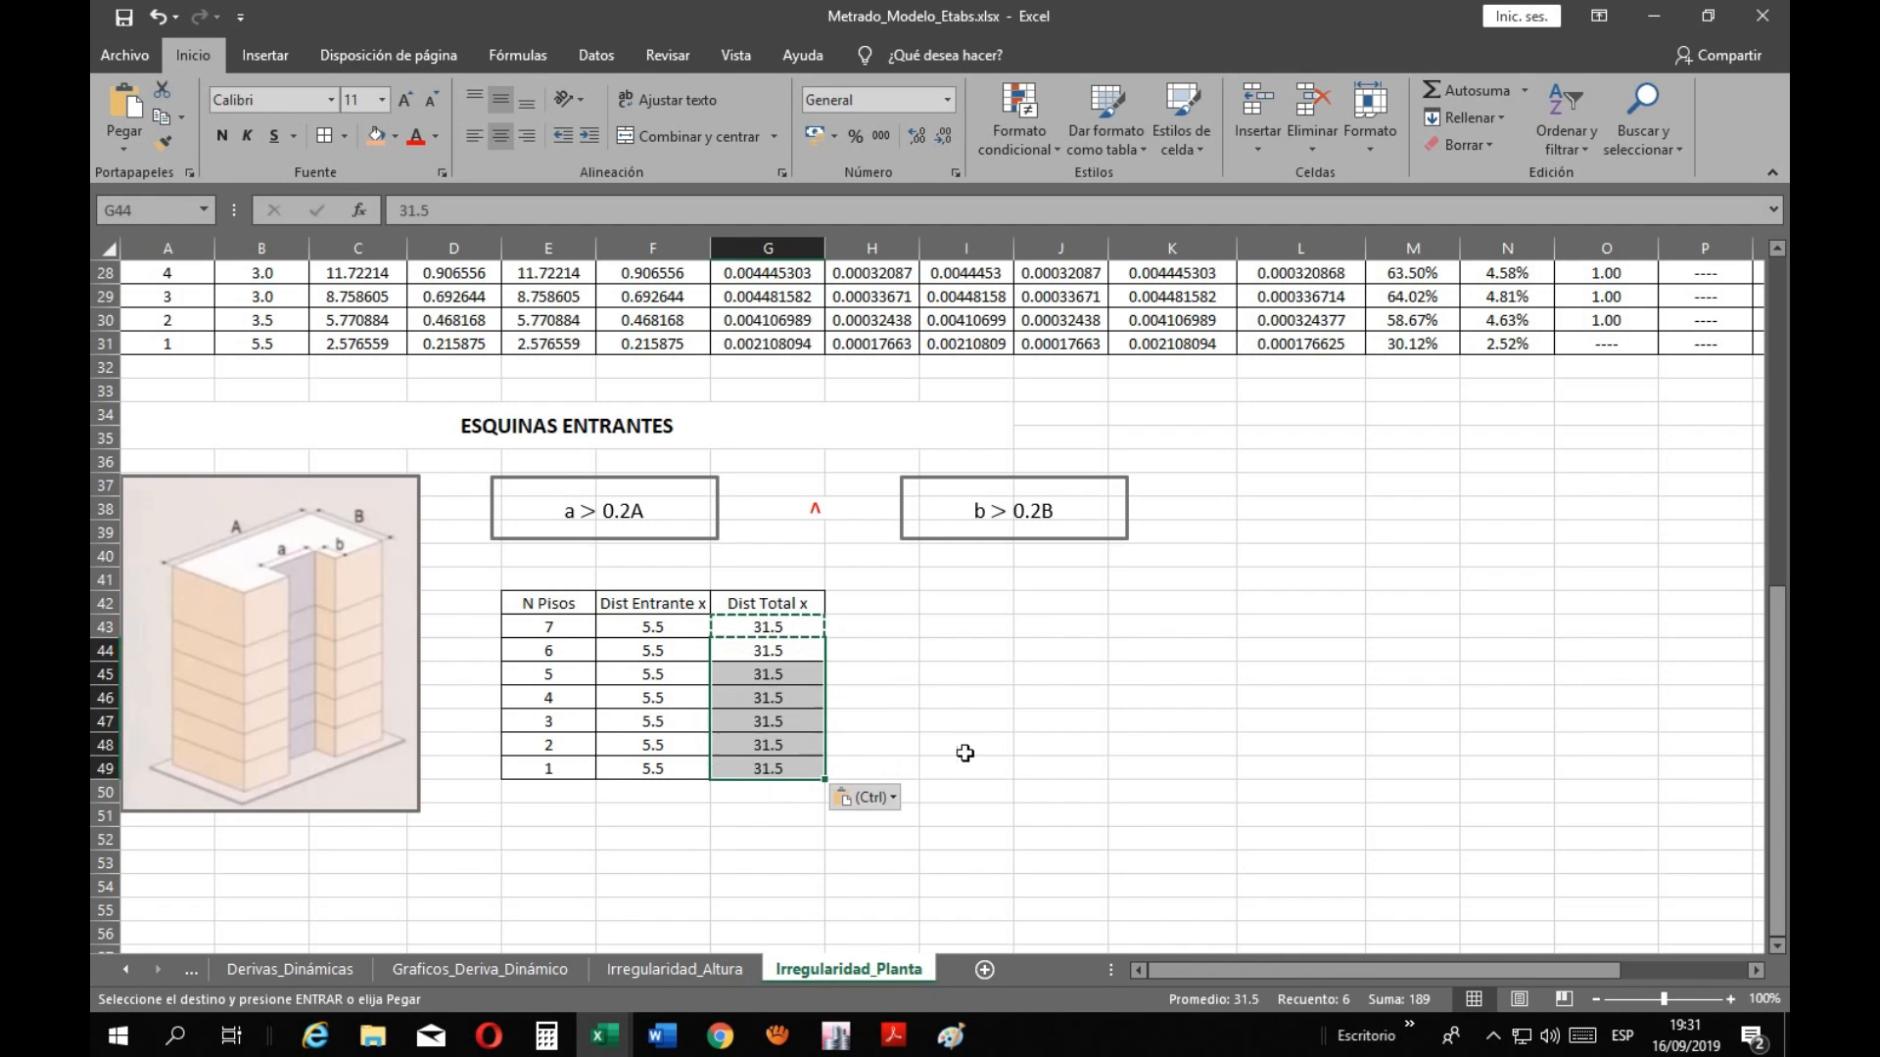
left_click(878, 609)
Merge and center E36:F36 above the a > 0.2A condition and enter an asterisk there
left_click(597, 460)
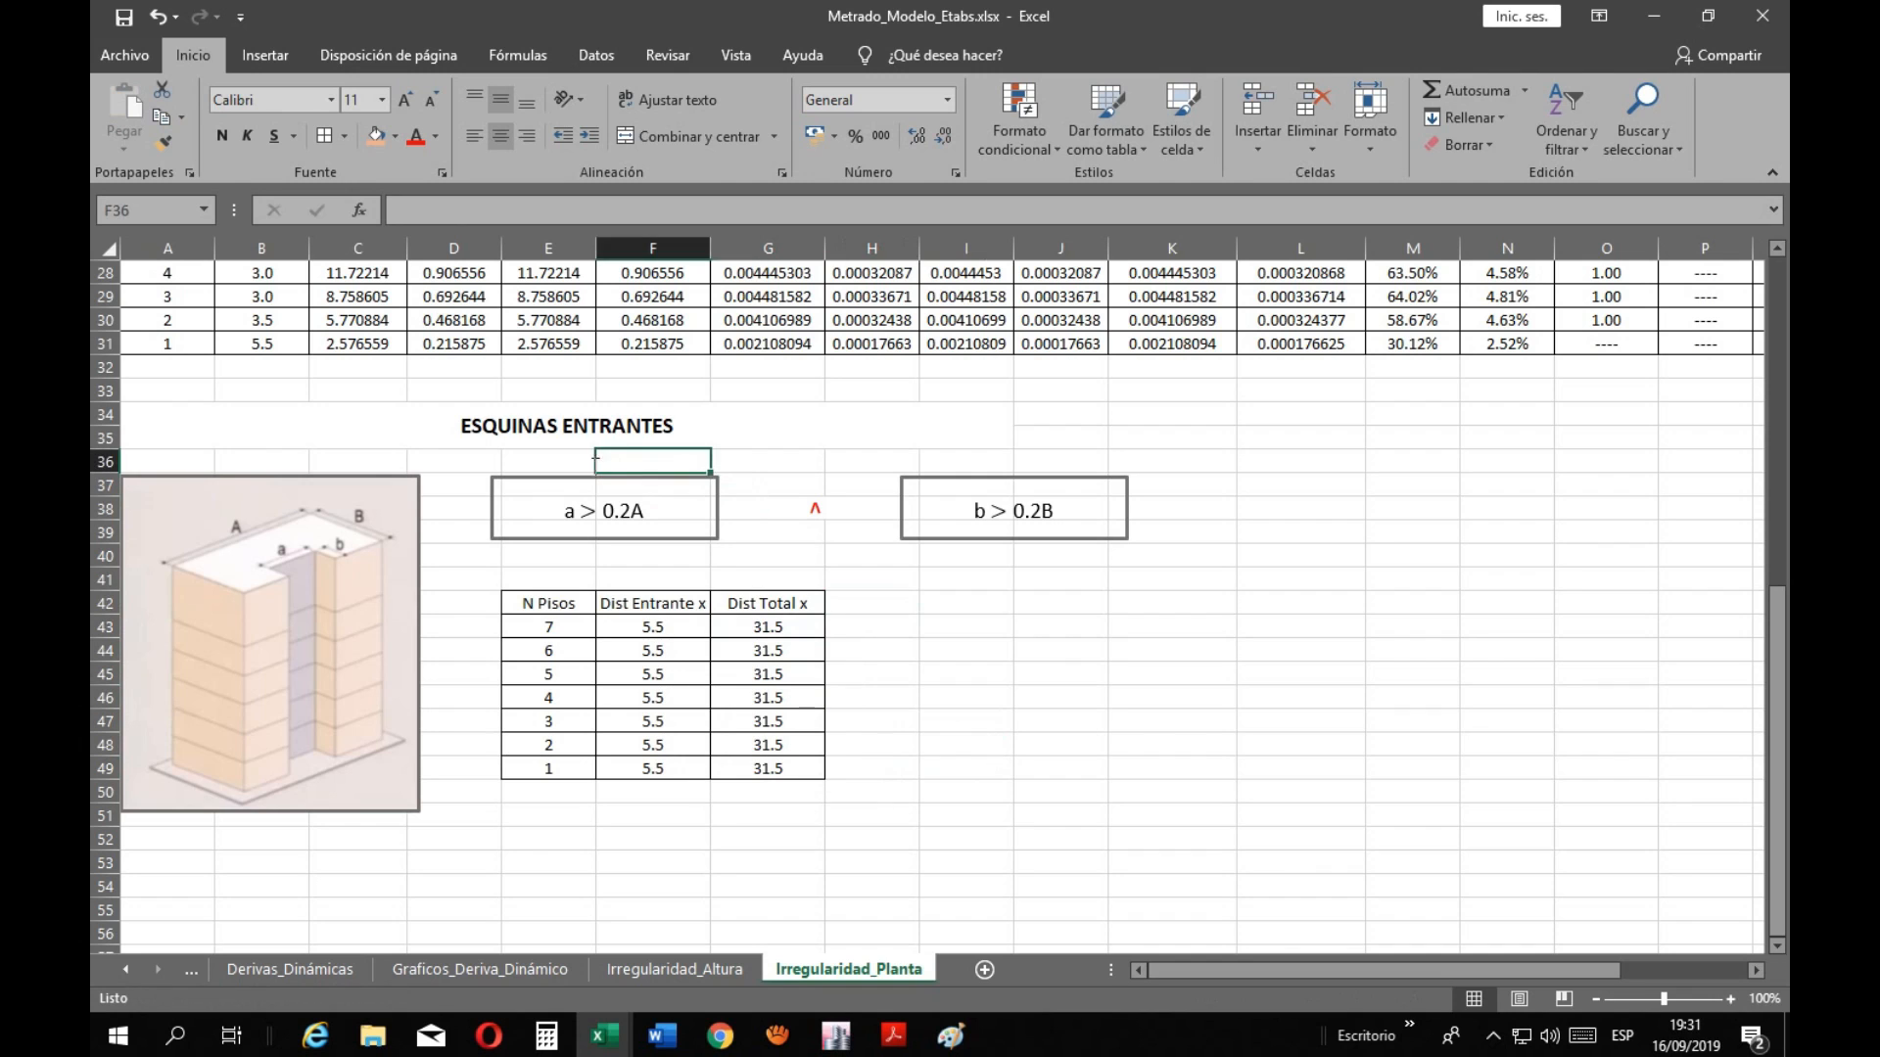
left_click_drag(574, 464, 608, 449)
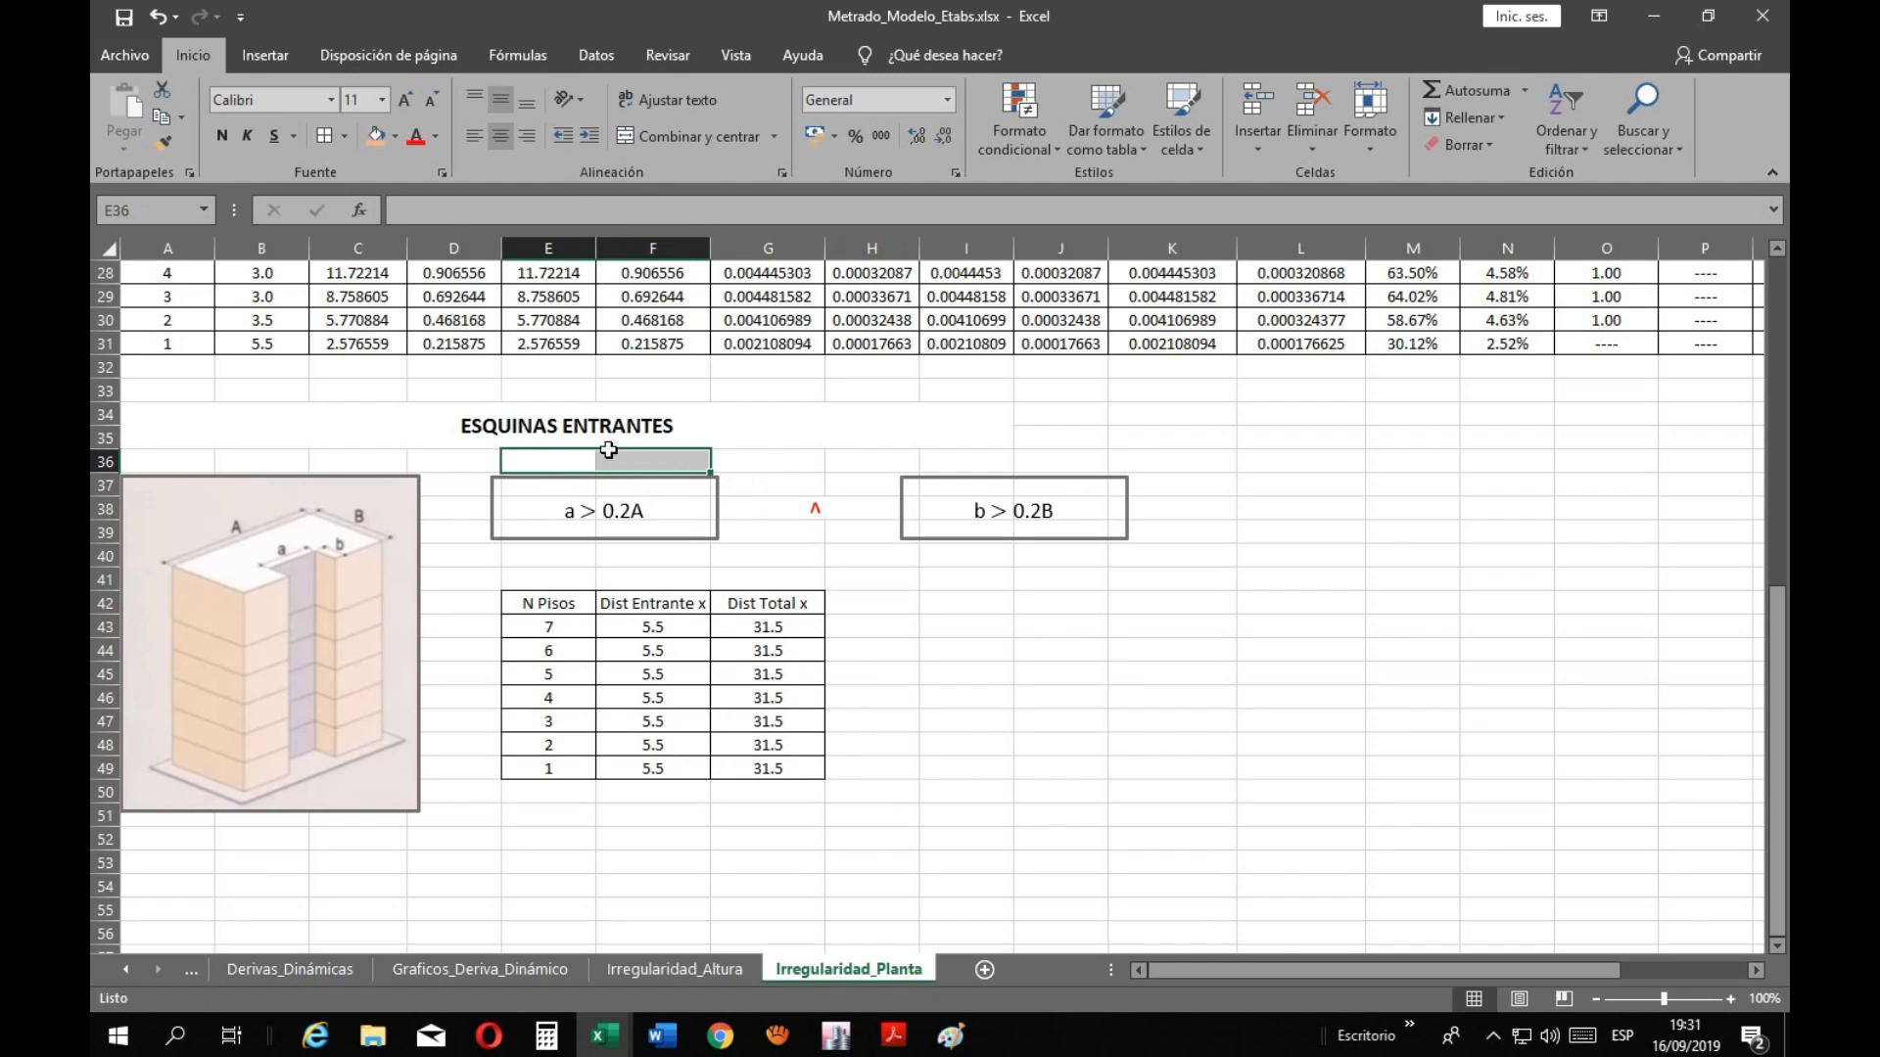
left_click(685, 136)
scroll(876, 744, "up", 2)
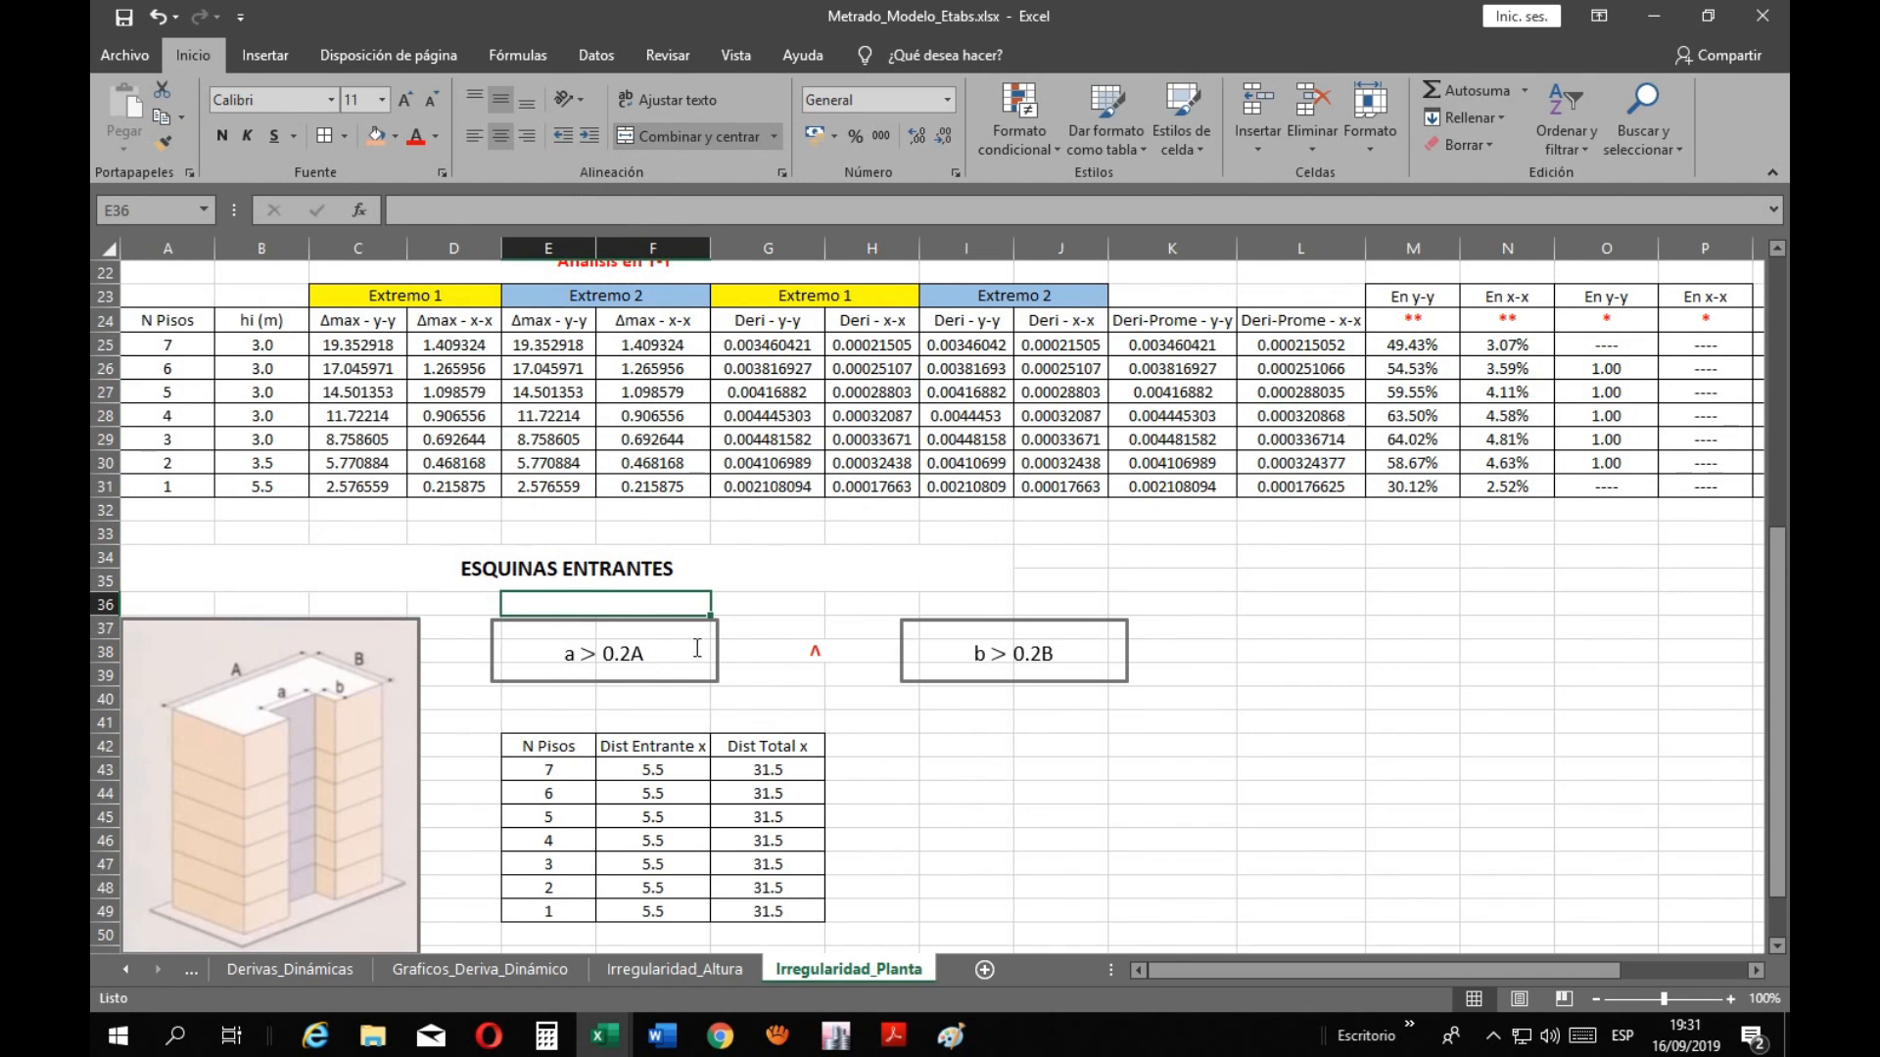
type("*")
key("Return")
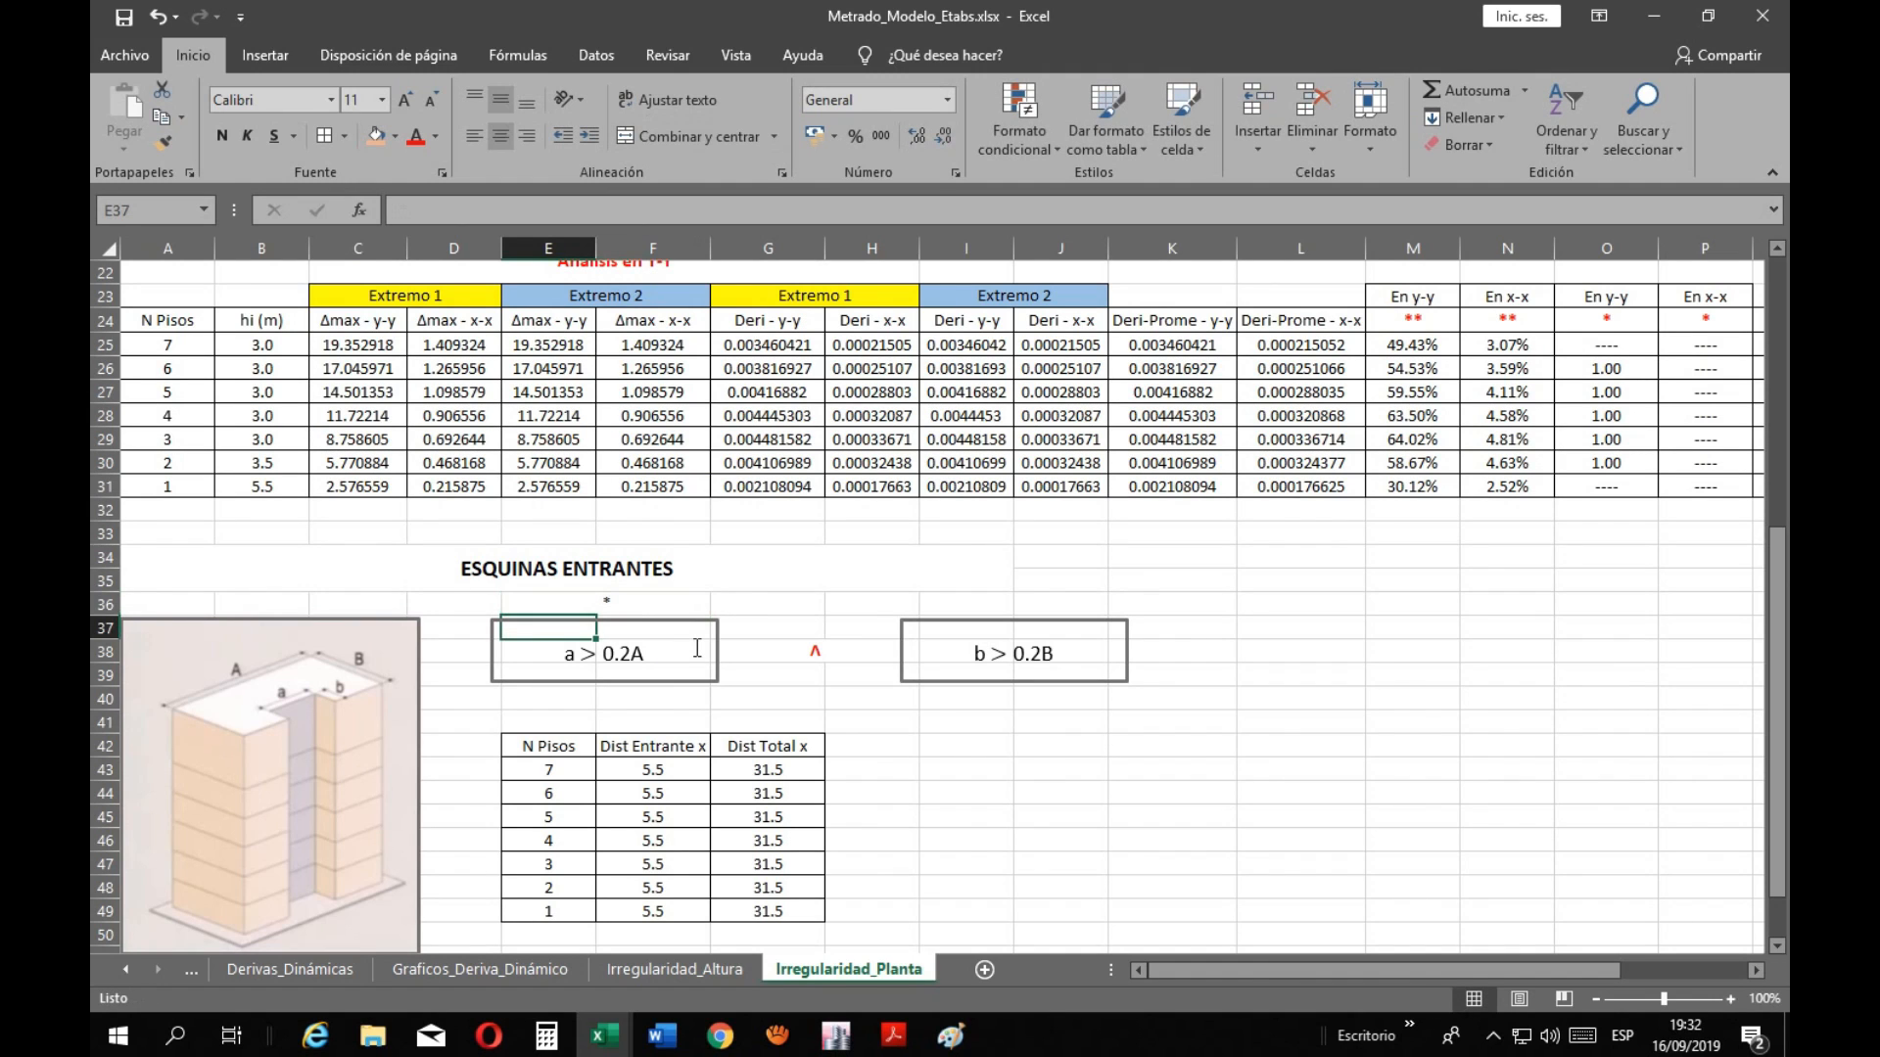
Format the asterisk above the a > 0.2A condition in red with a slightly larger font
left_click(543, 608)
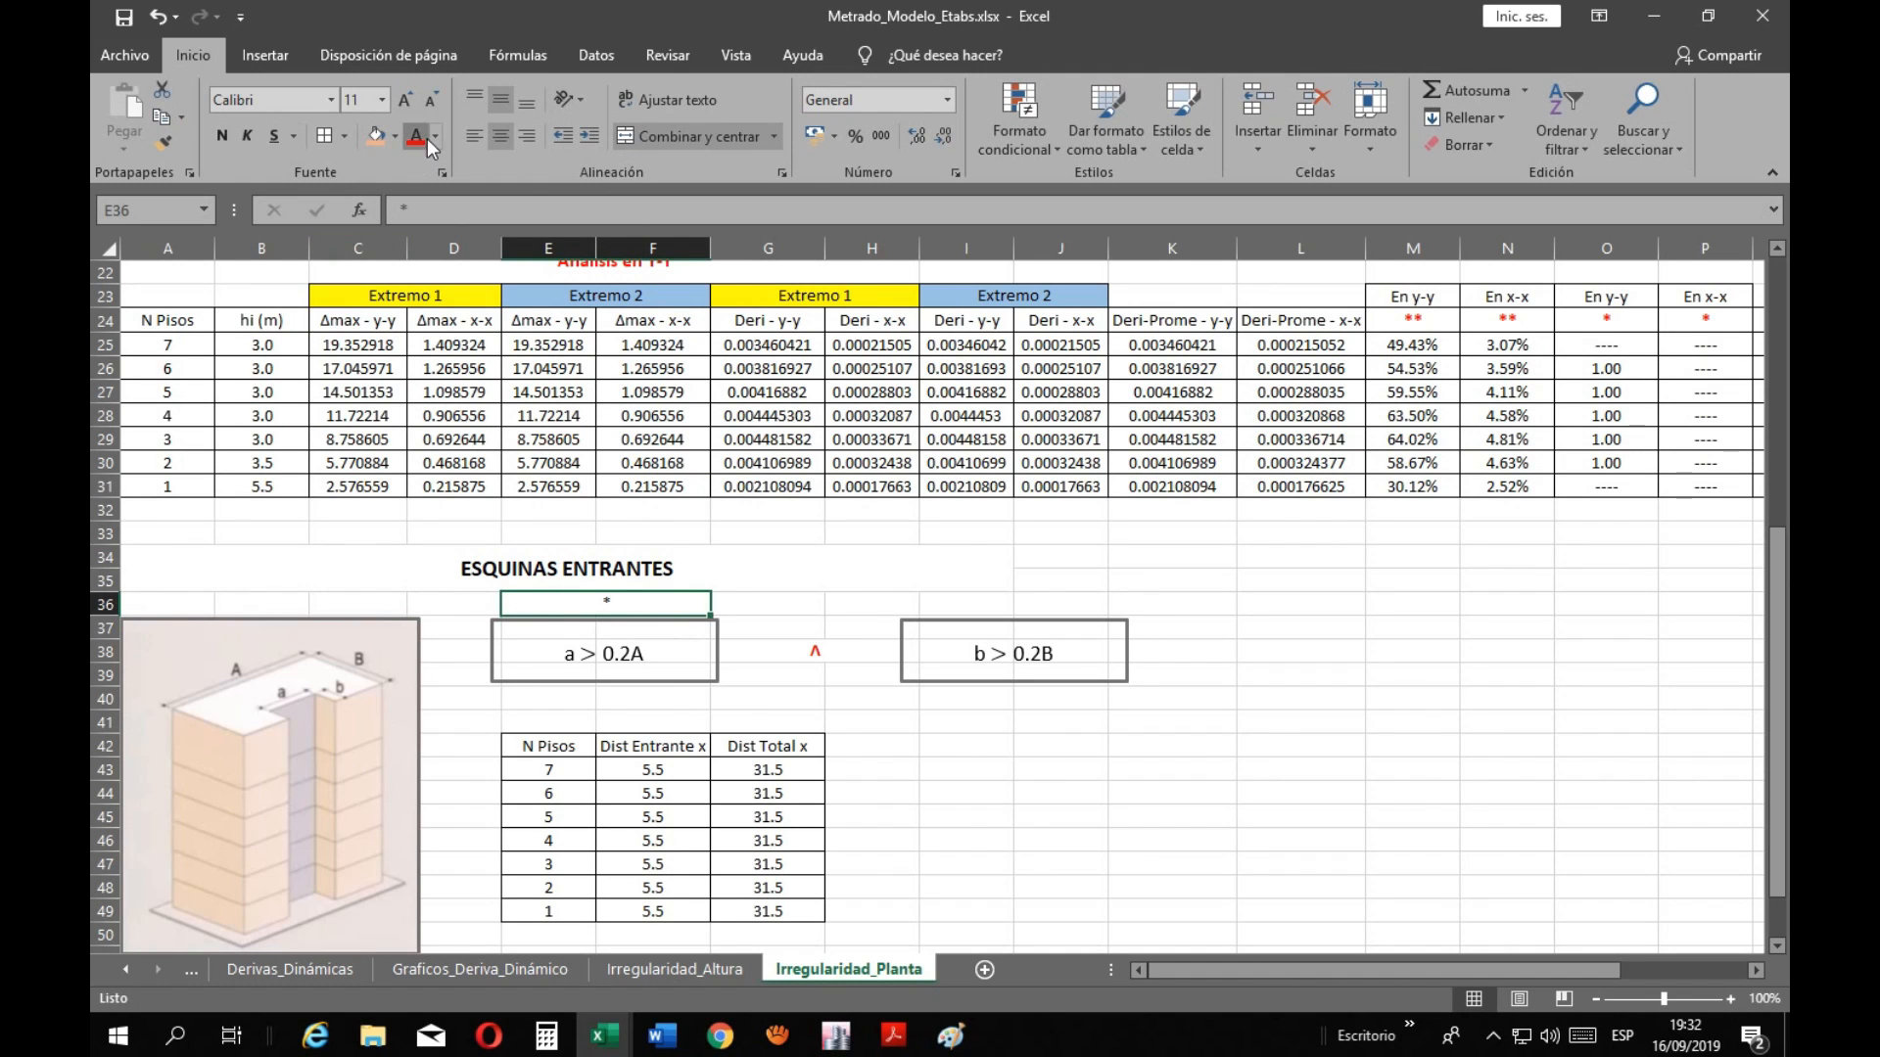
left_click(408, 99)
left_click(408, 99)
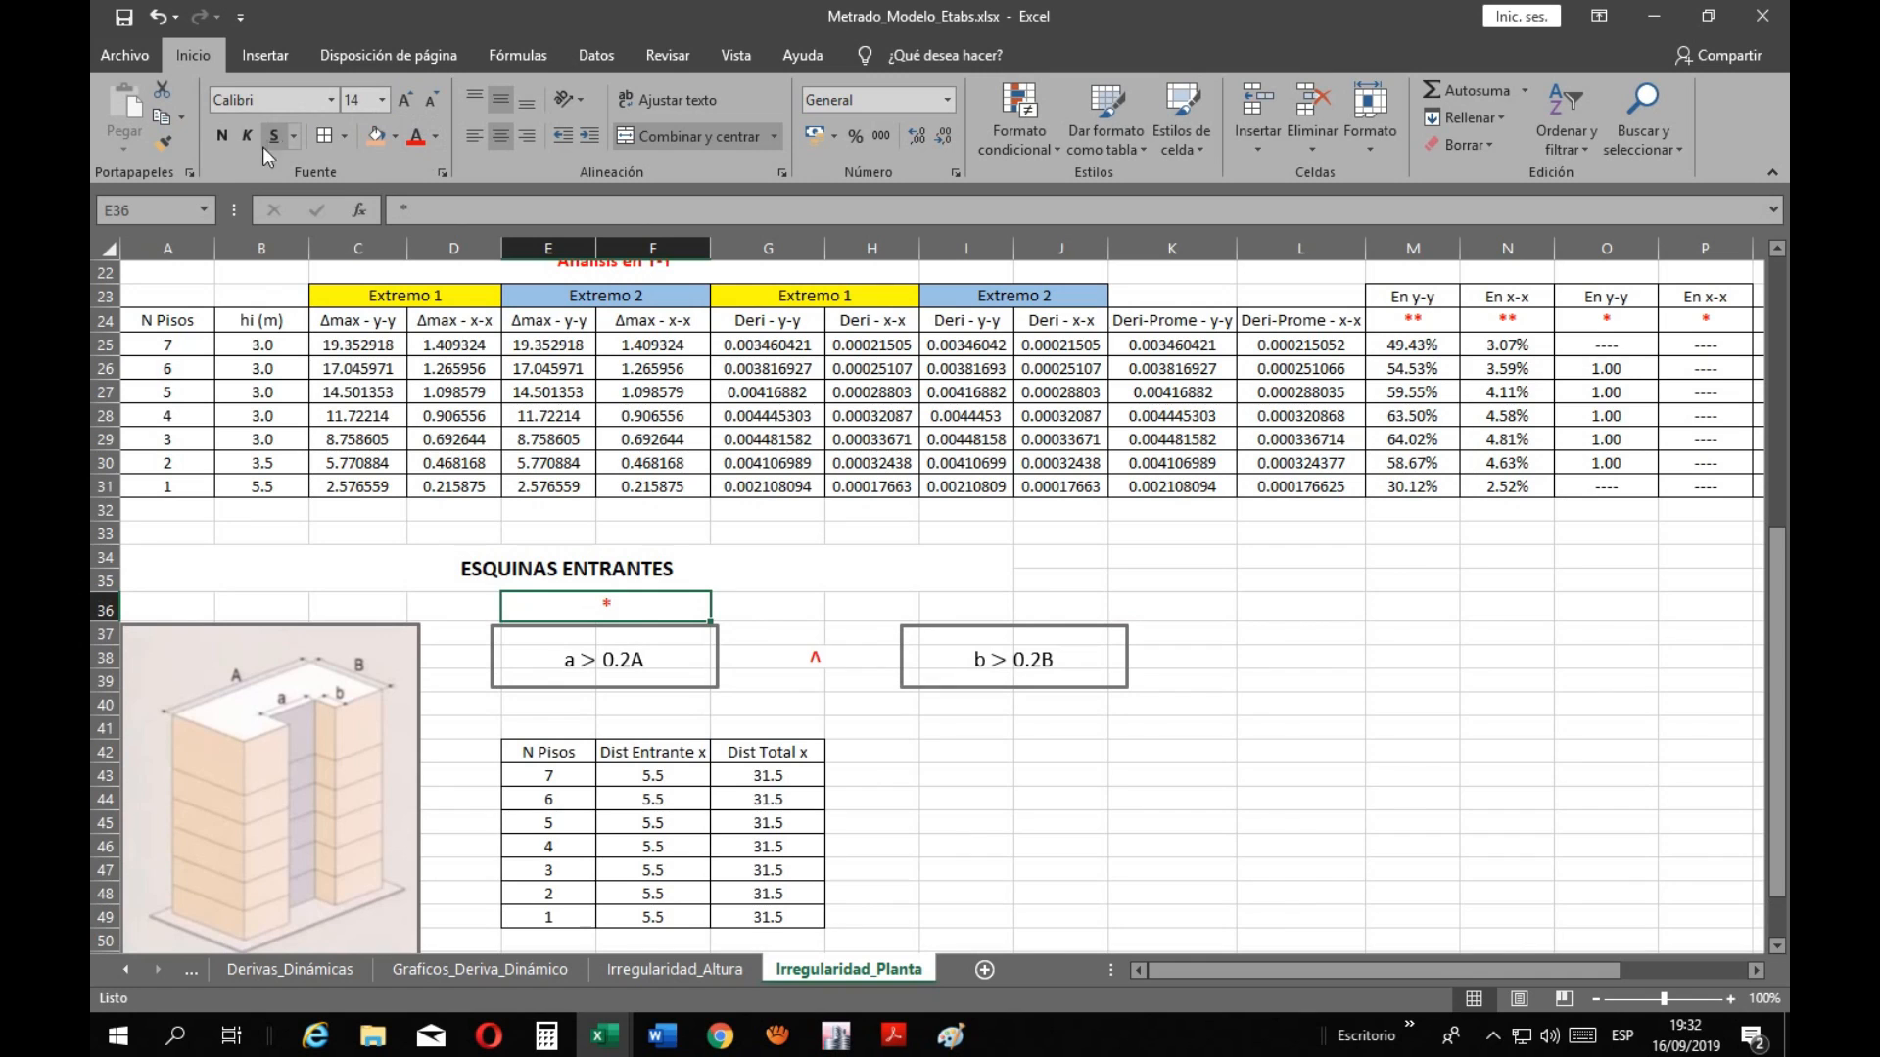
left_click(436, 92)
left_click(436, 92)
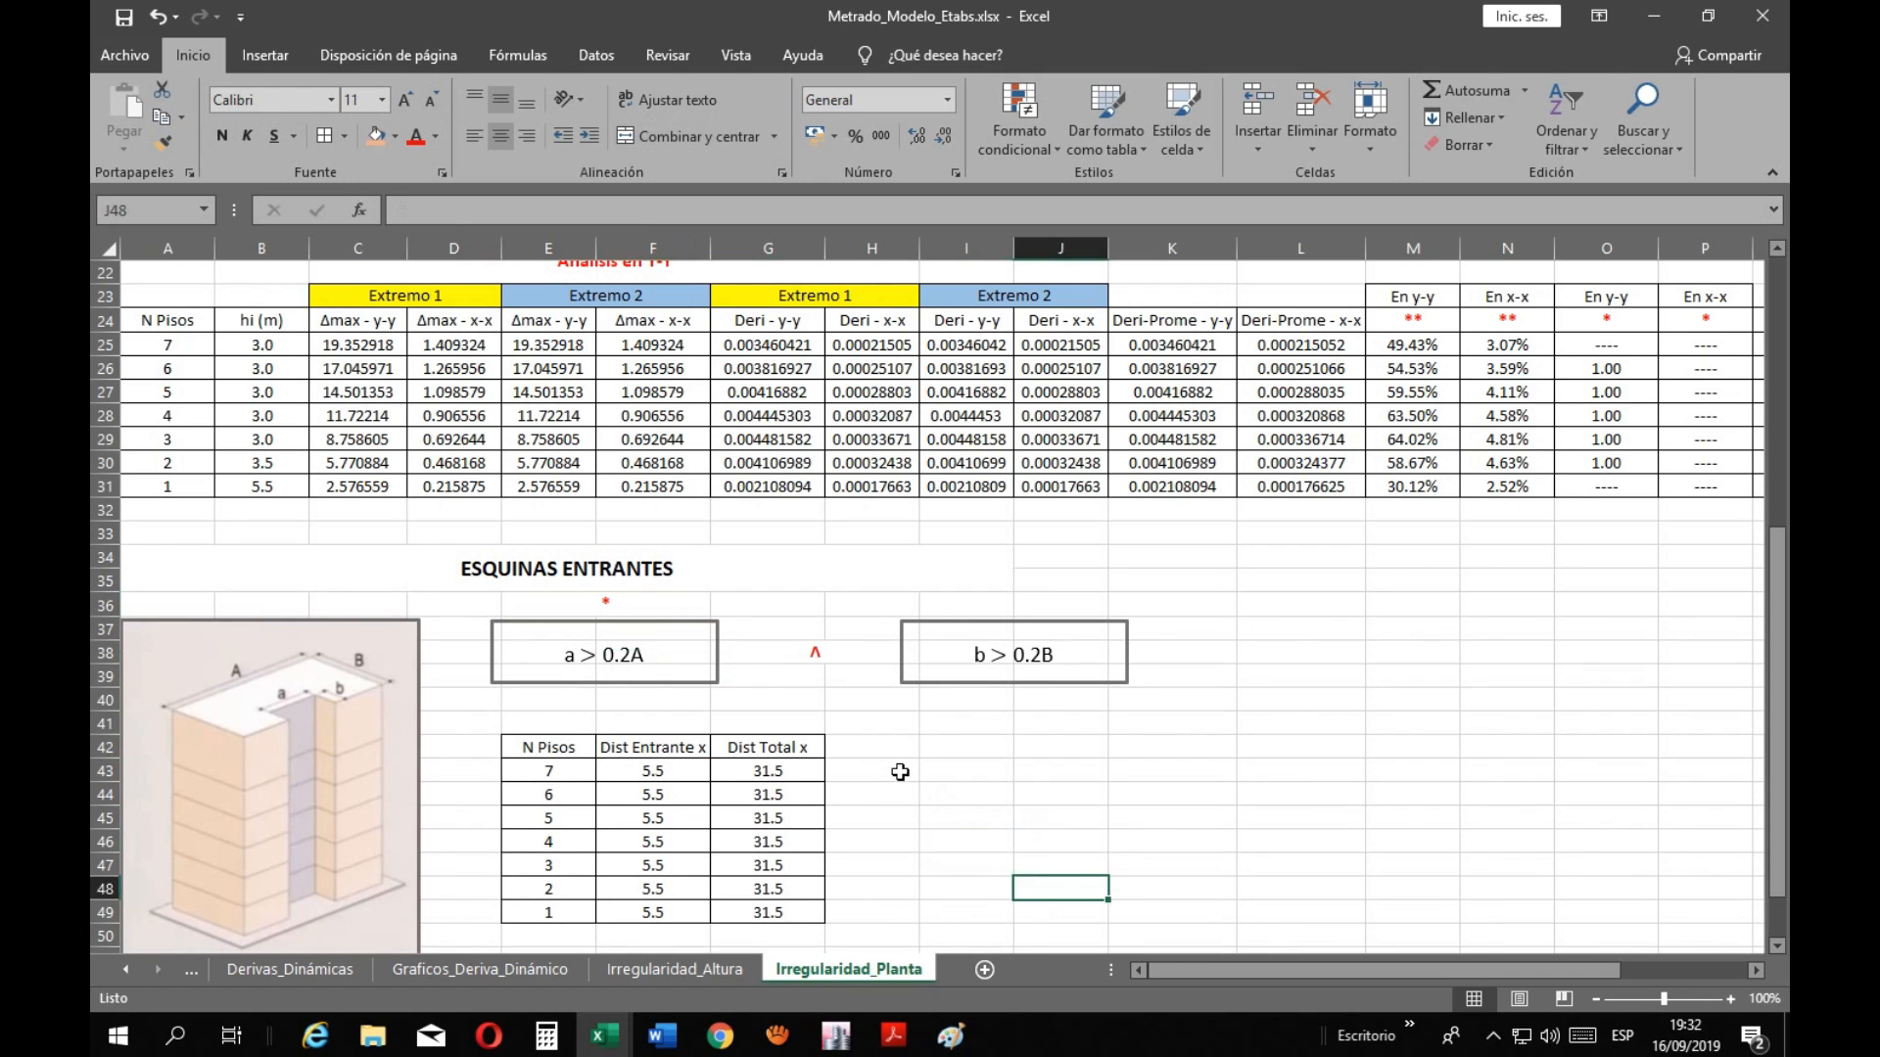
Enter an asterisk as the header in H42 and format it in red with a slightly larger font
left_click(820, 747)
type("*")
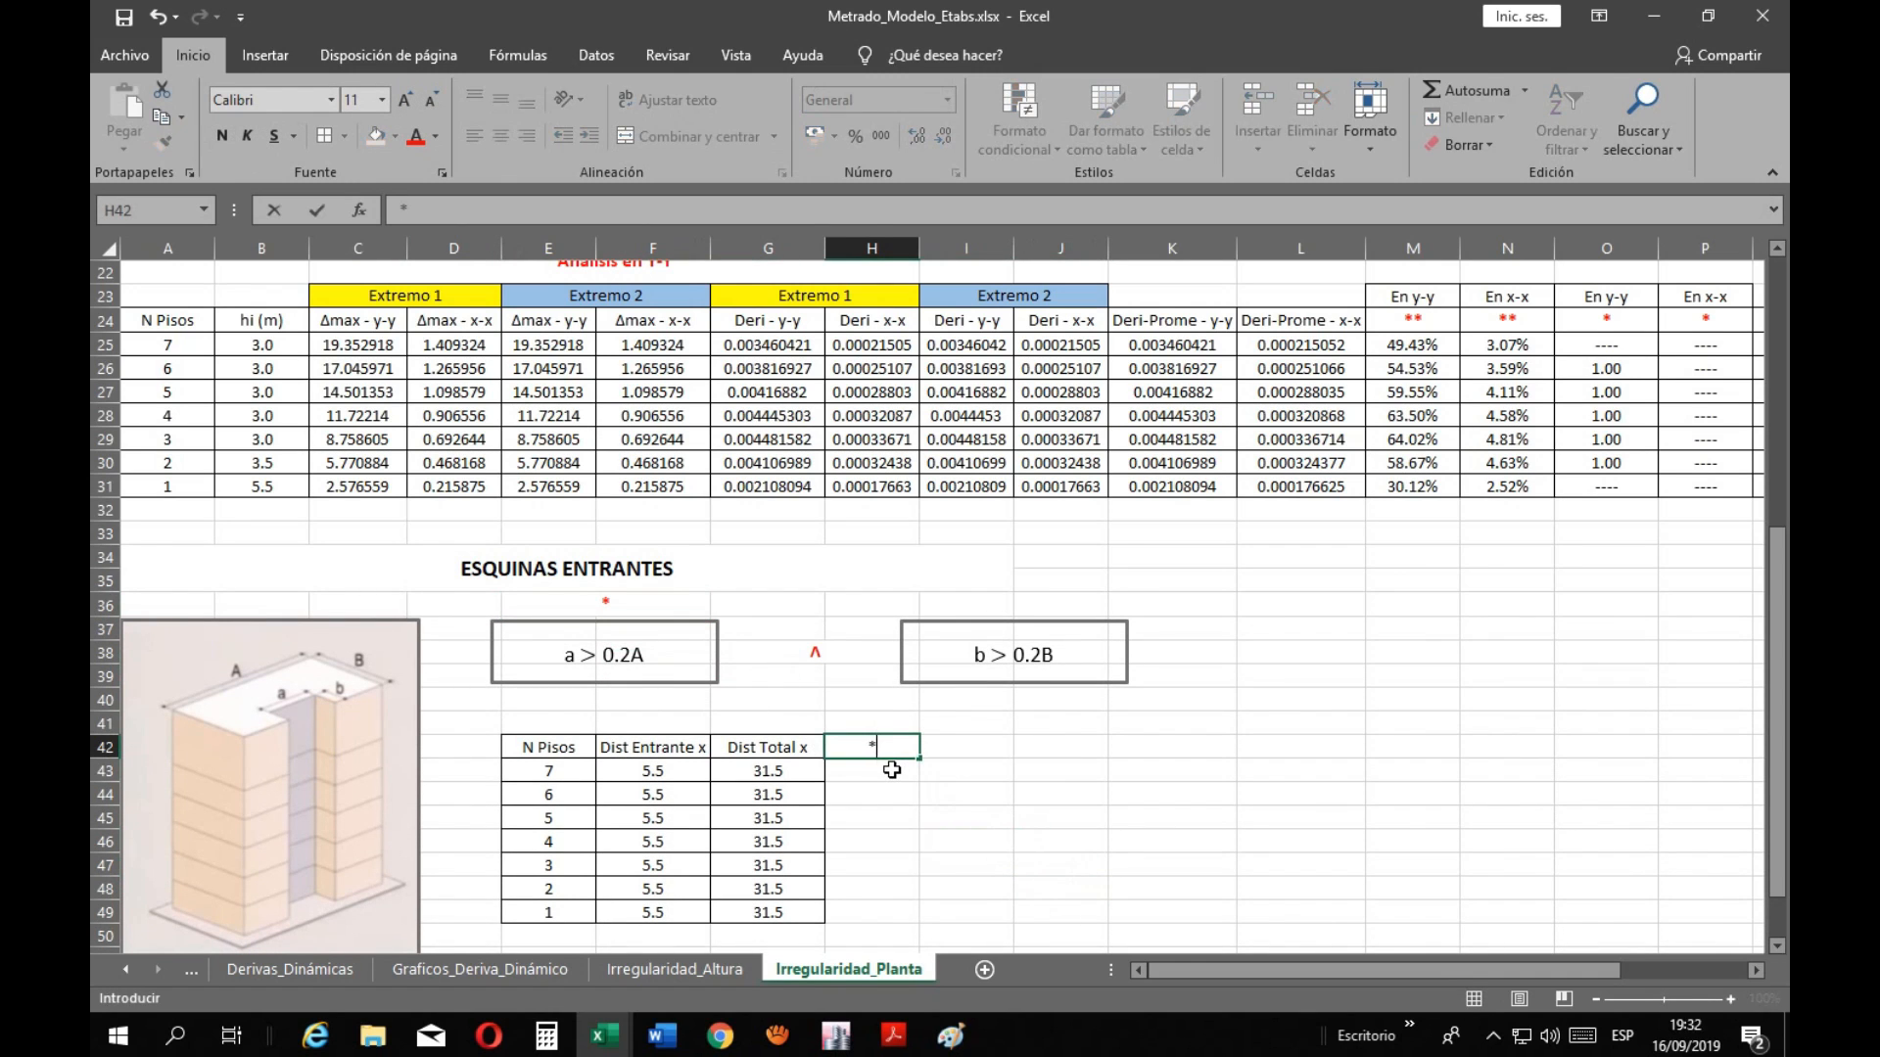
left_click(222, 135)
left_click(405, 99)
left_click(910, 770)
left_click(887, 754)
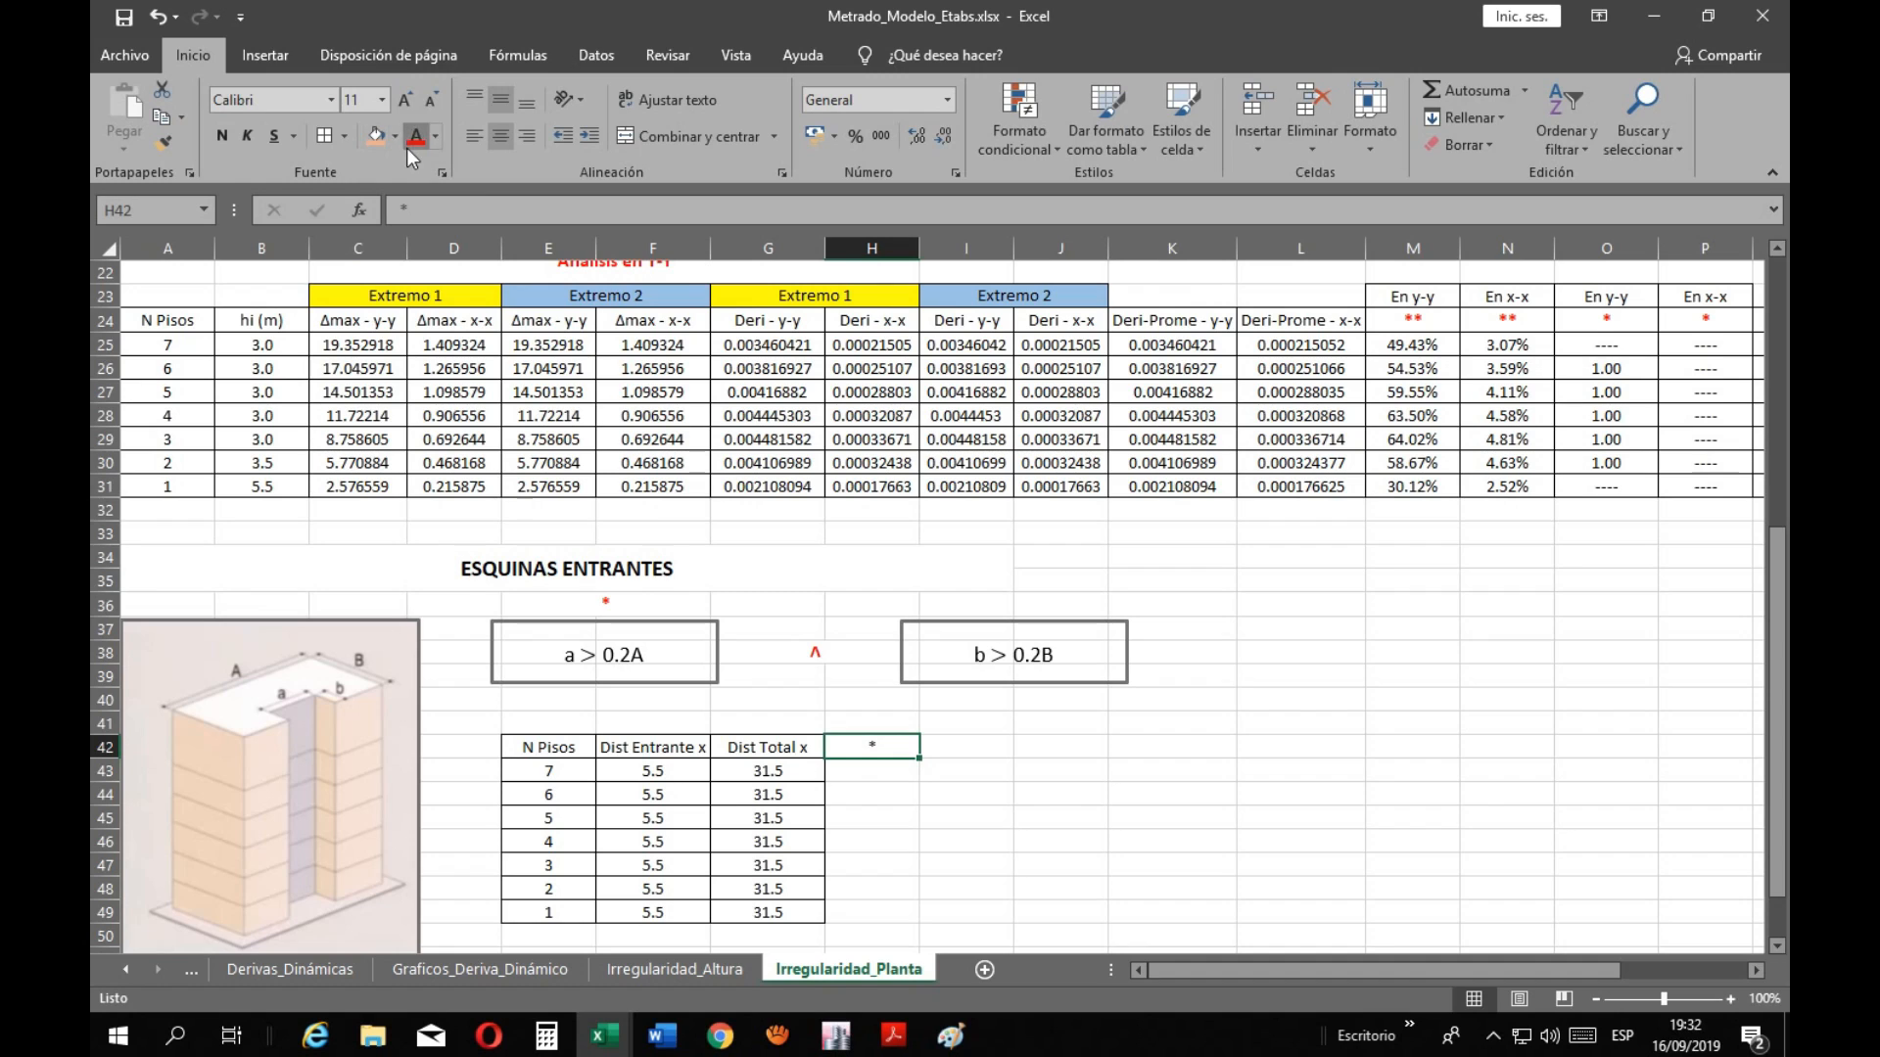
left_click(400, 96)
left_click(902, 818)
Apply borders to the asterisk column H42:H49 and select its floor 7 cell, H43
left_click(867, 771)
left_click(868, 747)
left_click_drag(868, 747, 881, 911)
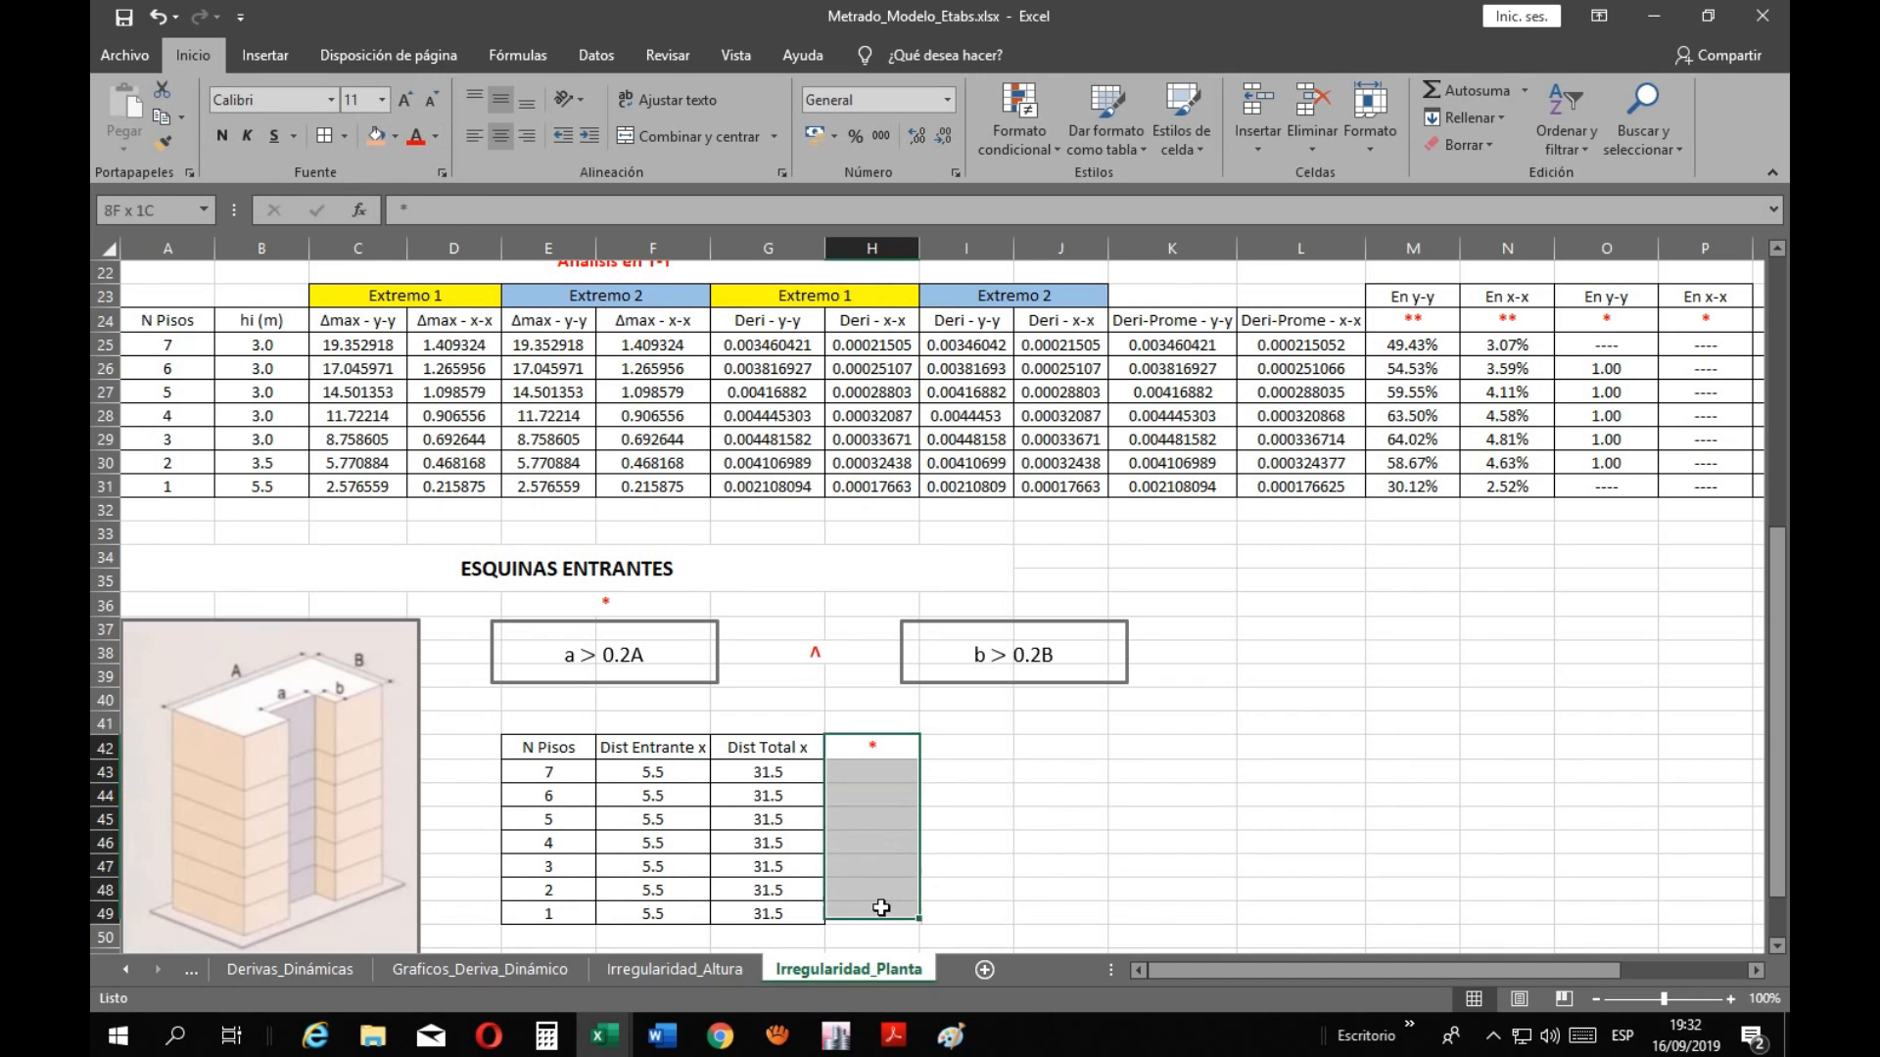
left_click(325, 136)
left_click(1131, 864)
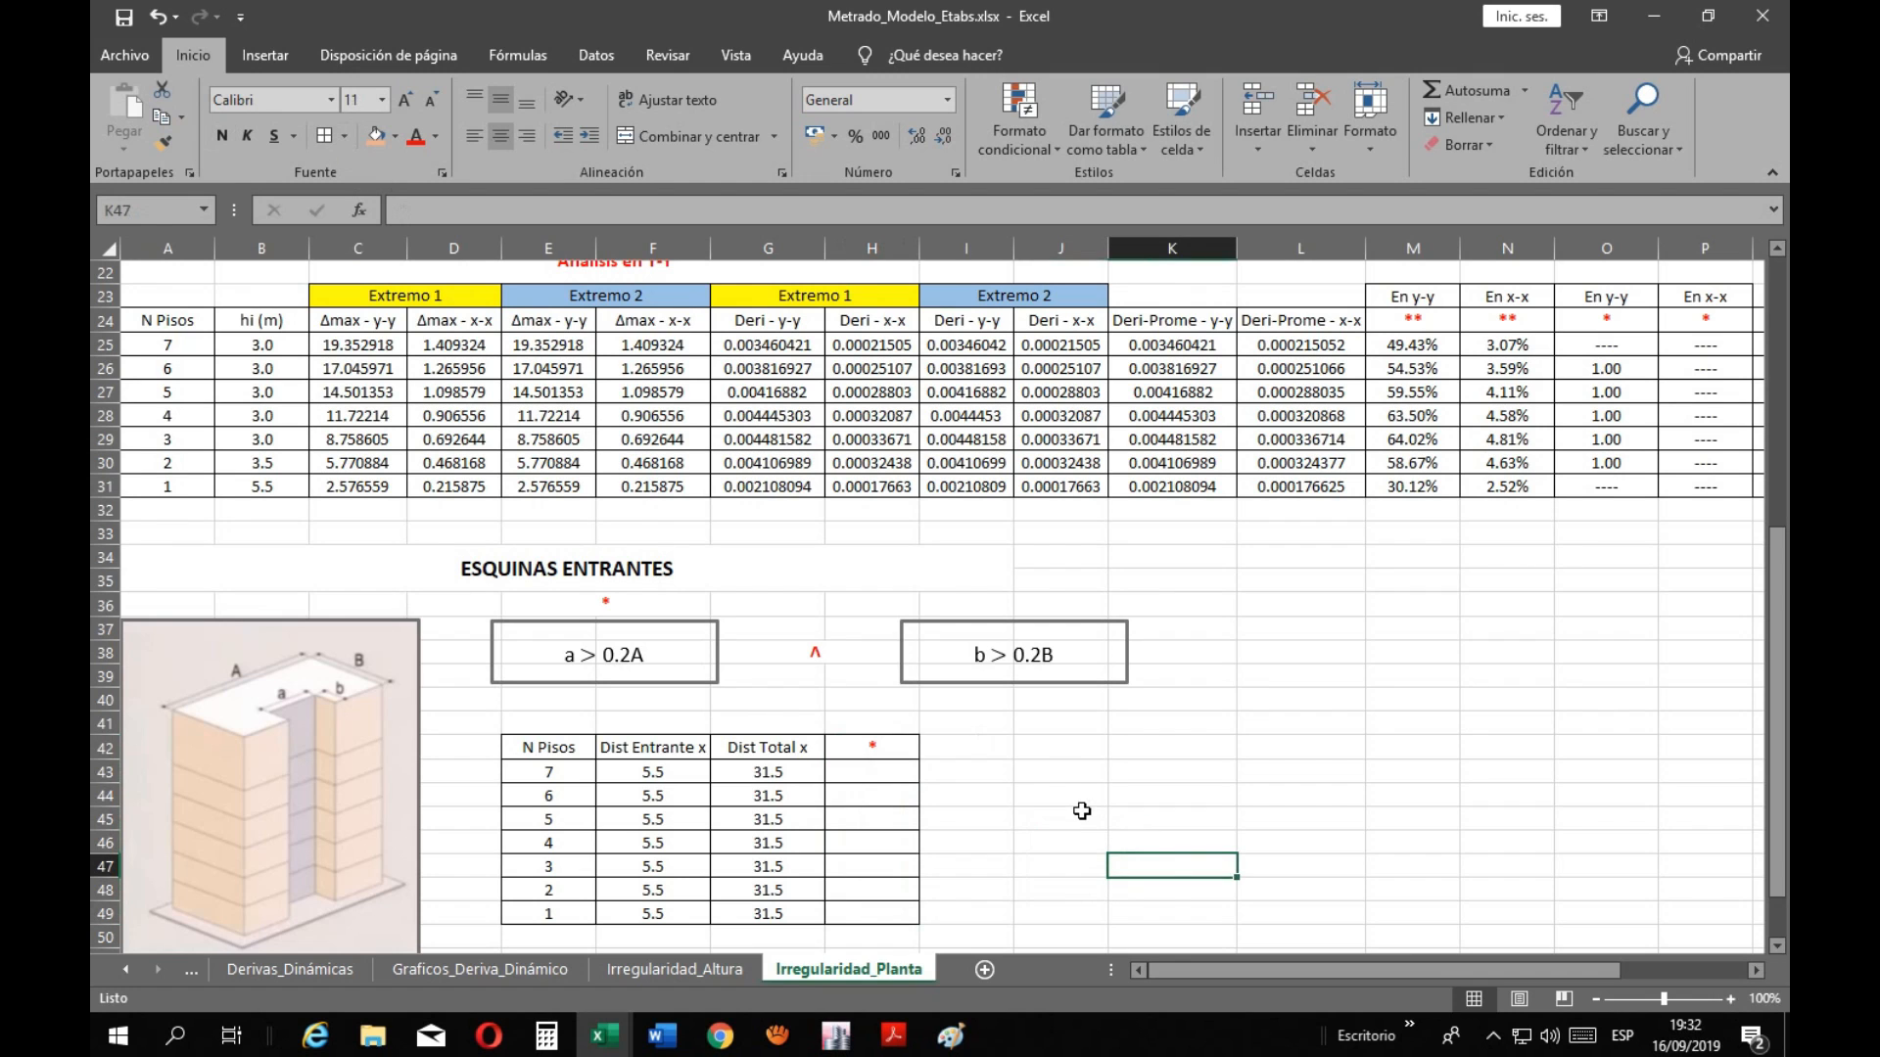
left_click(891, 772)
scroll(920, 788, "down", 1)
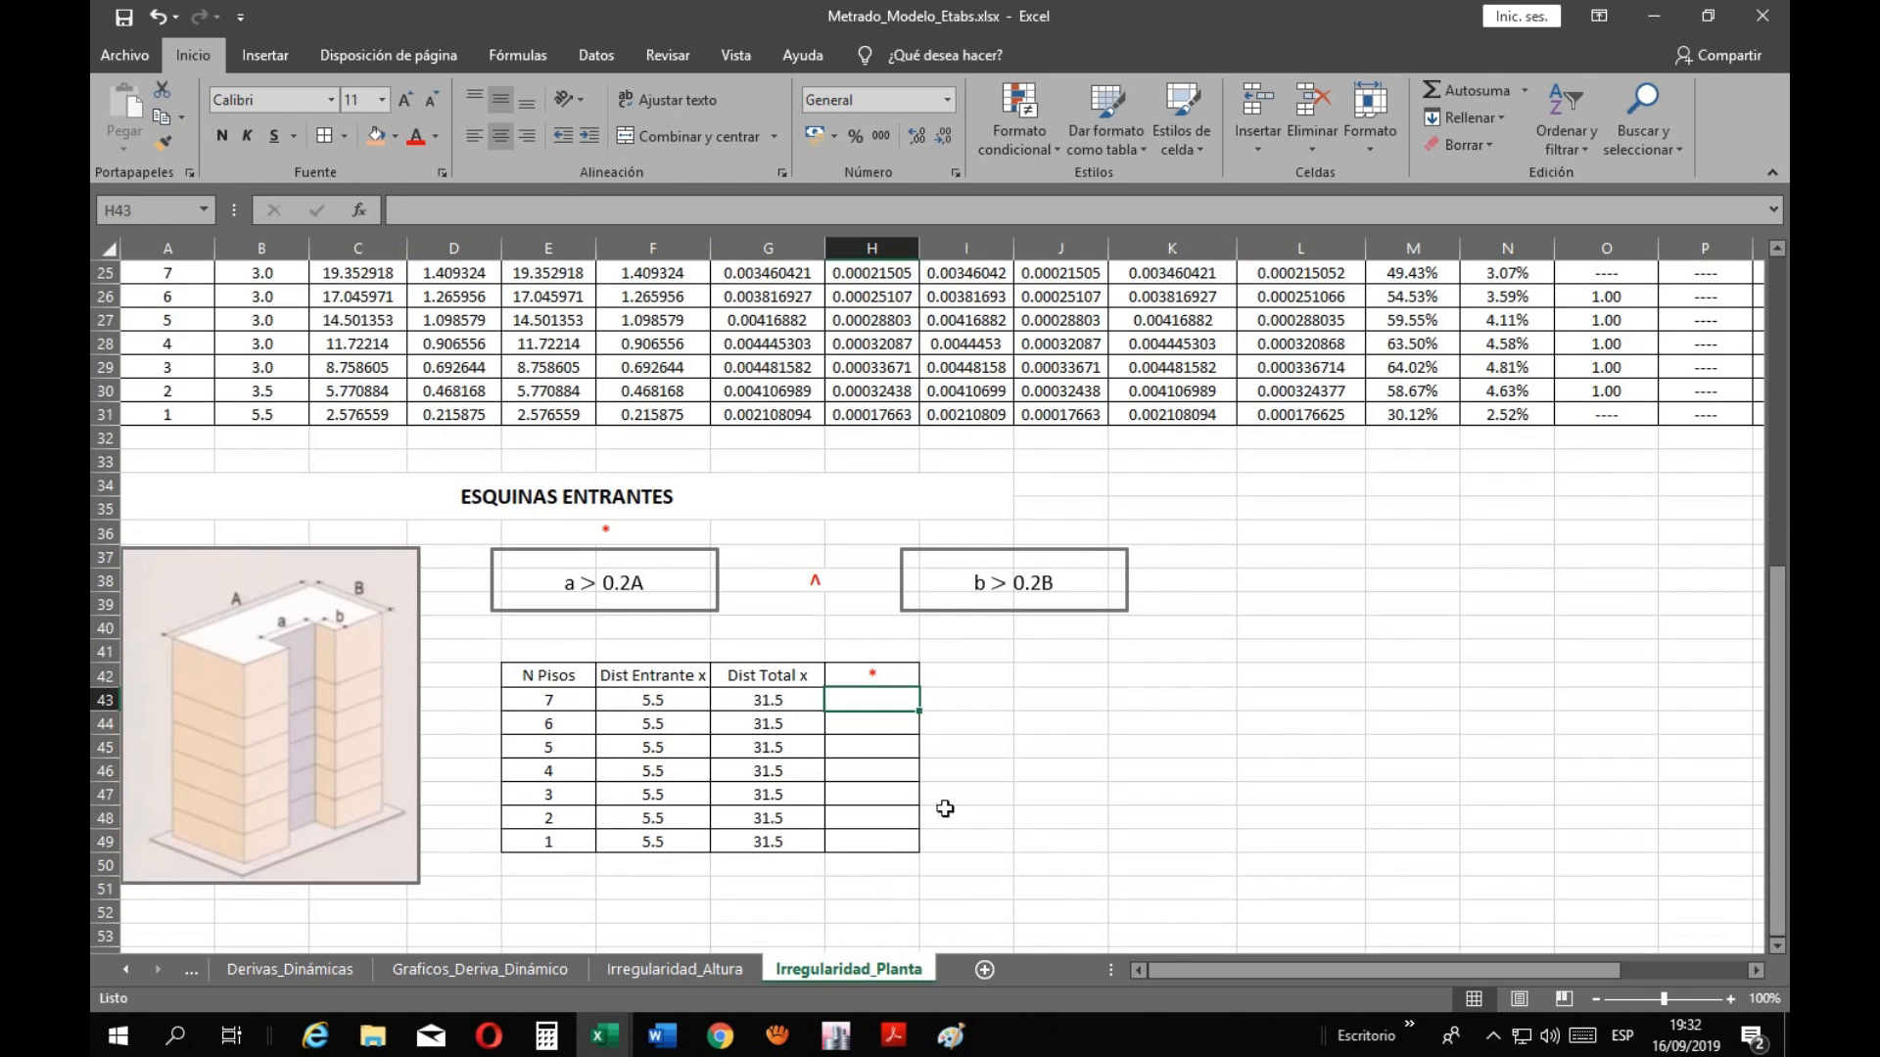
Enter the formula =F43/G43 in H43 to get floor 7's re-entrant to total distance ratio
type("=")
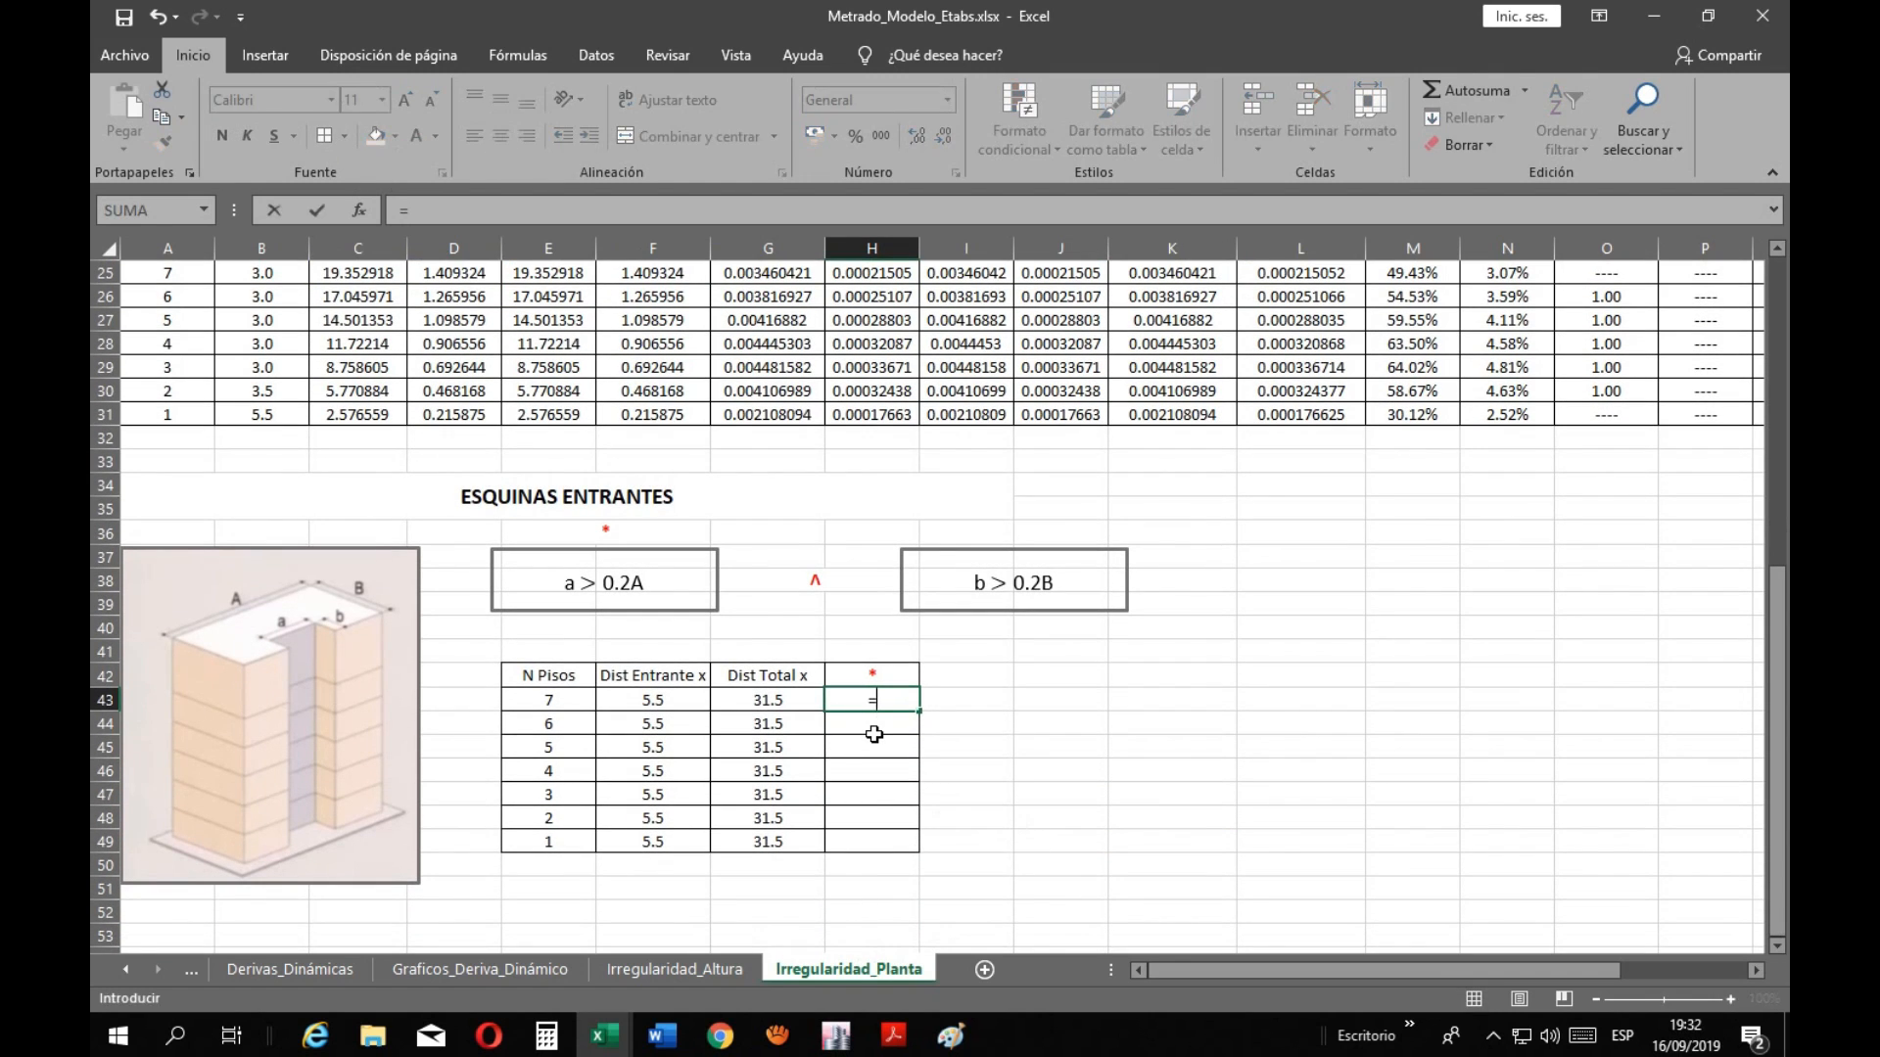
left_click(683, 699)
type("/")
left_click(755, 705)
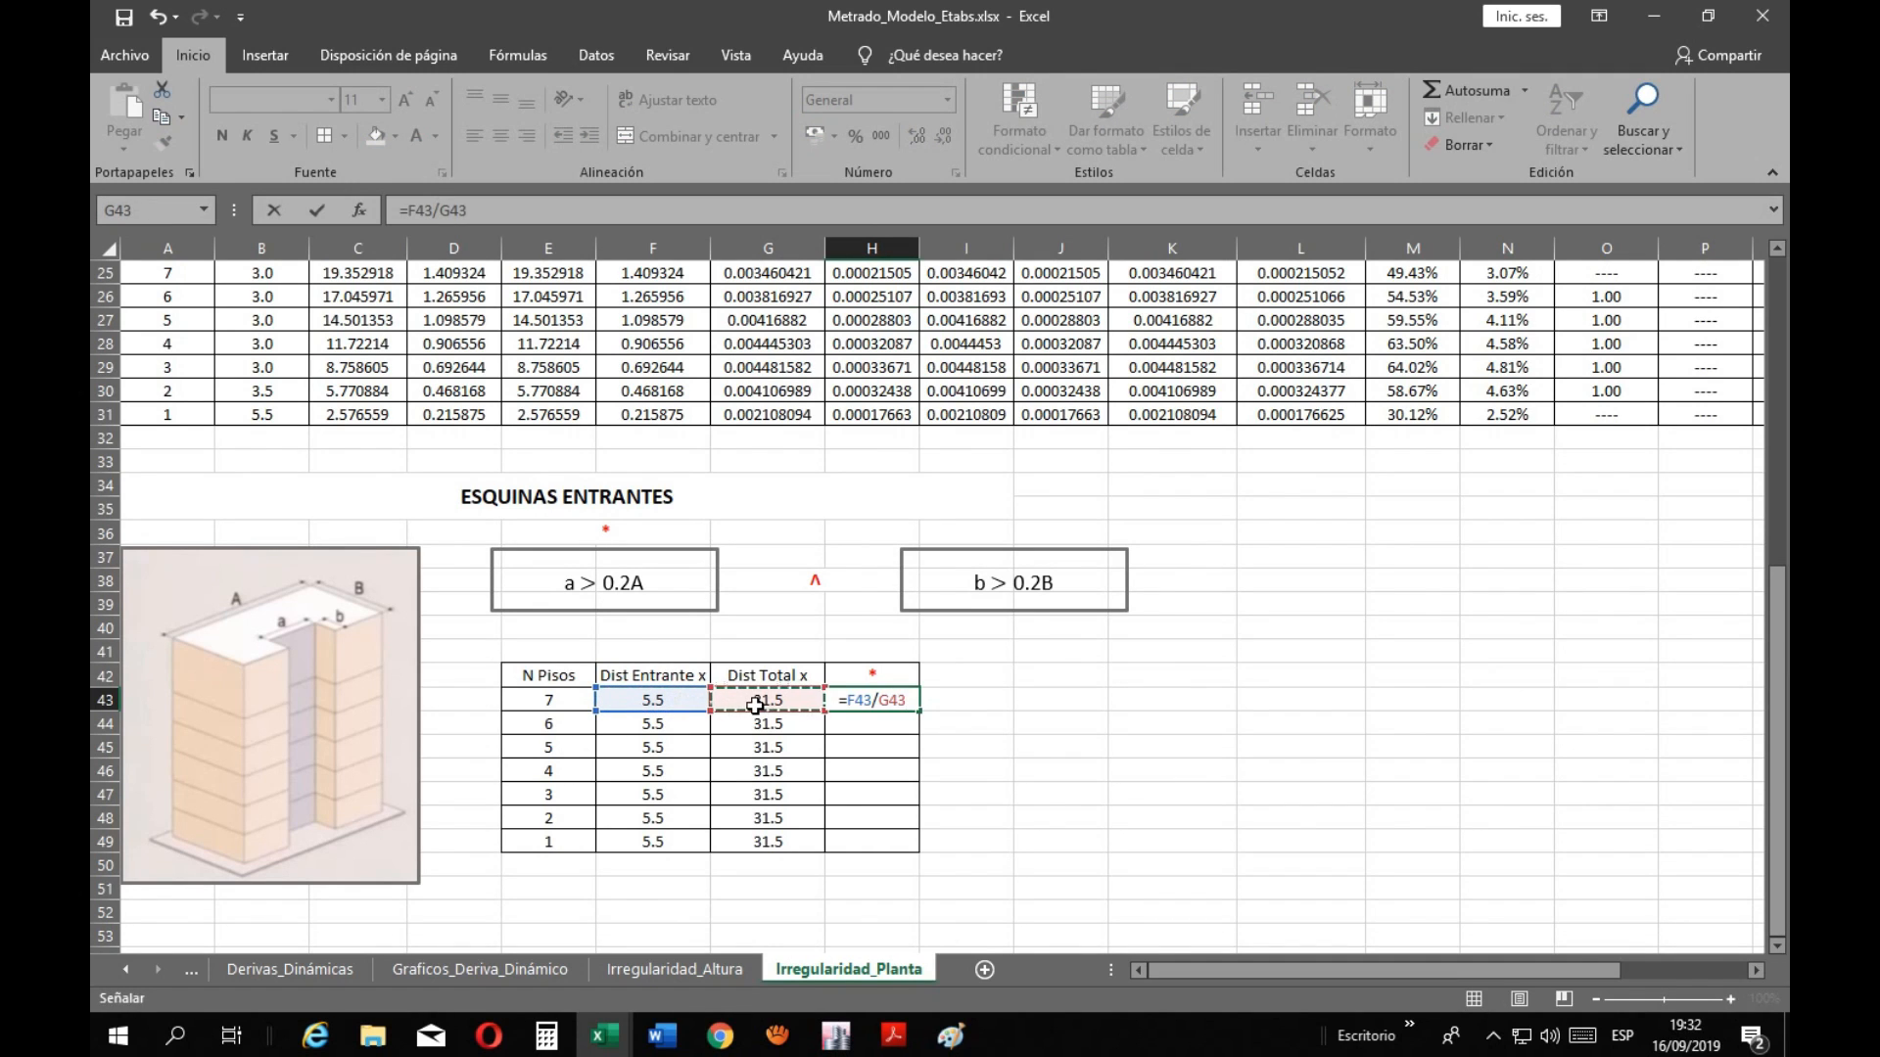
key("Return")
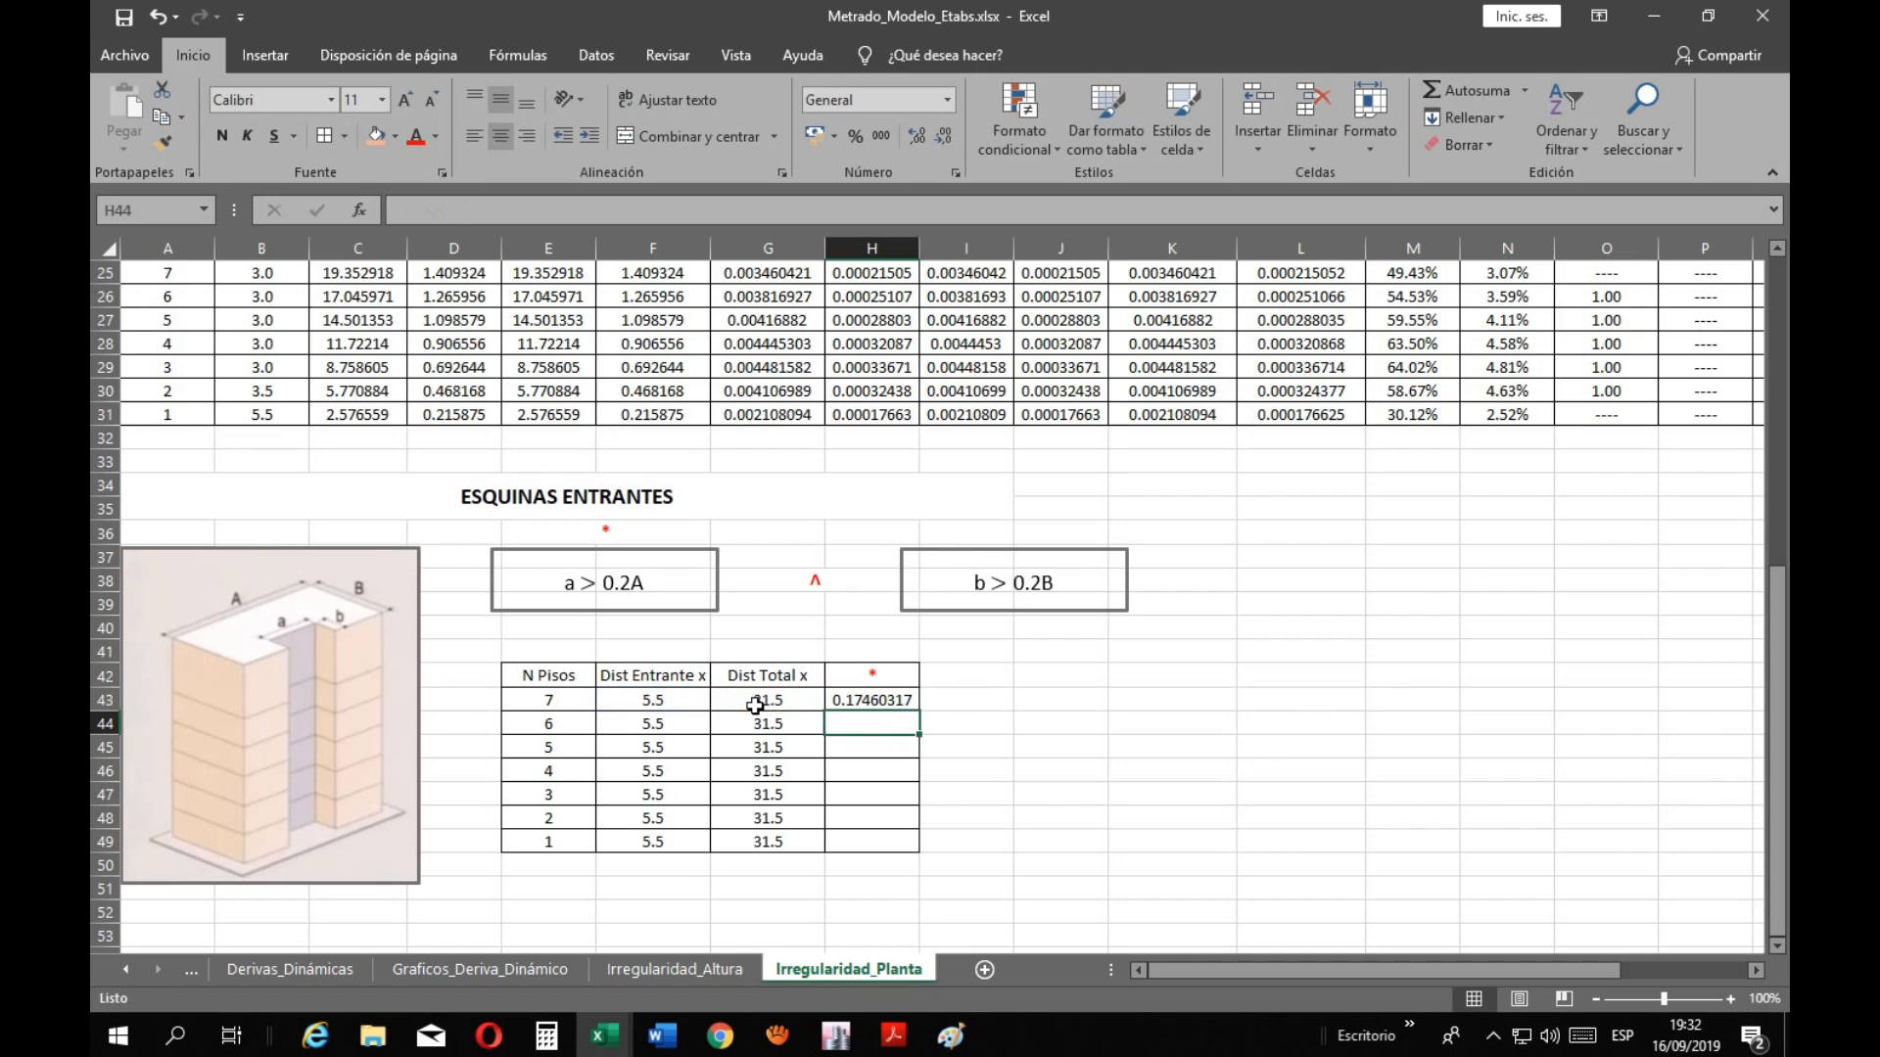
Format the ratio in H43 to three decimals and fill it down through H49
left_click(866, 703)
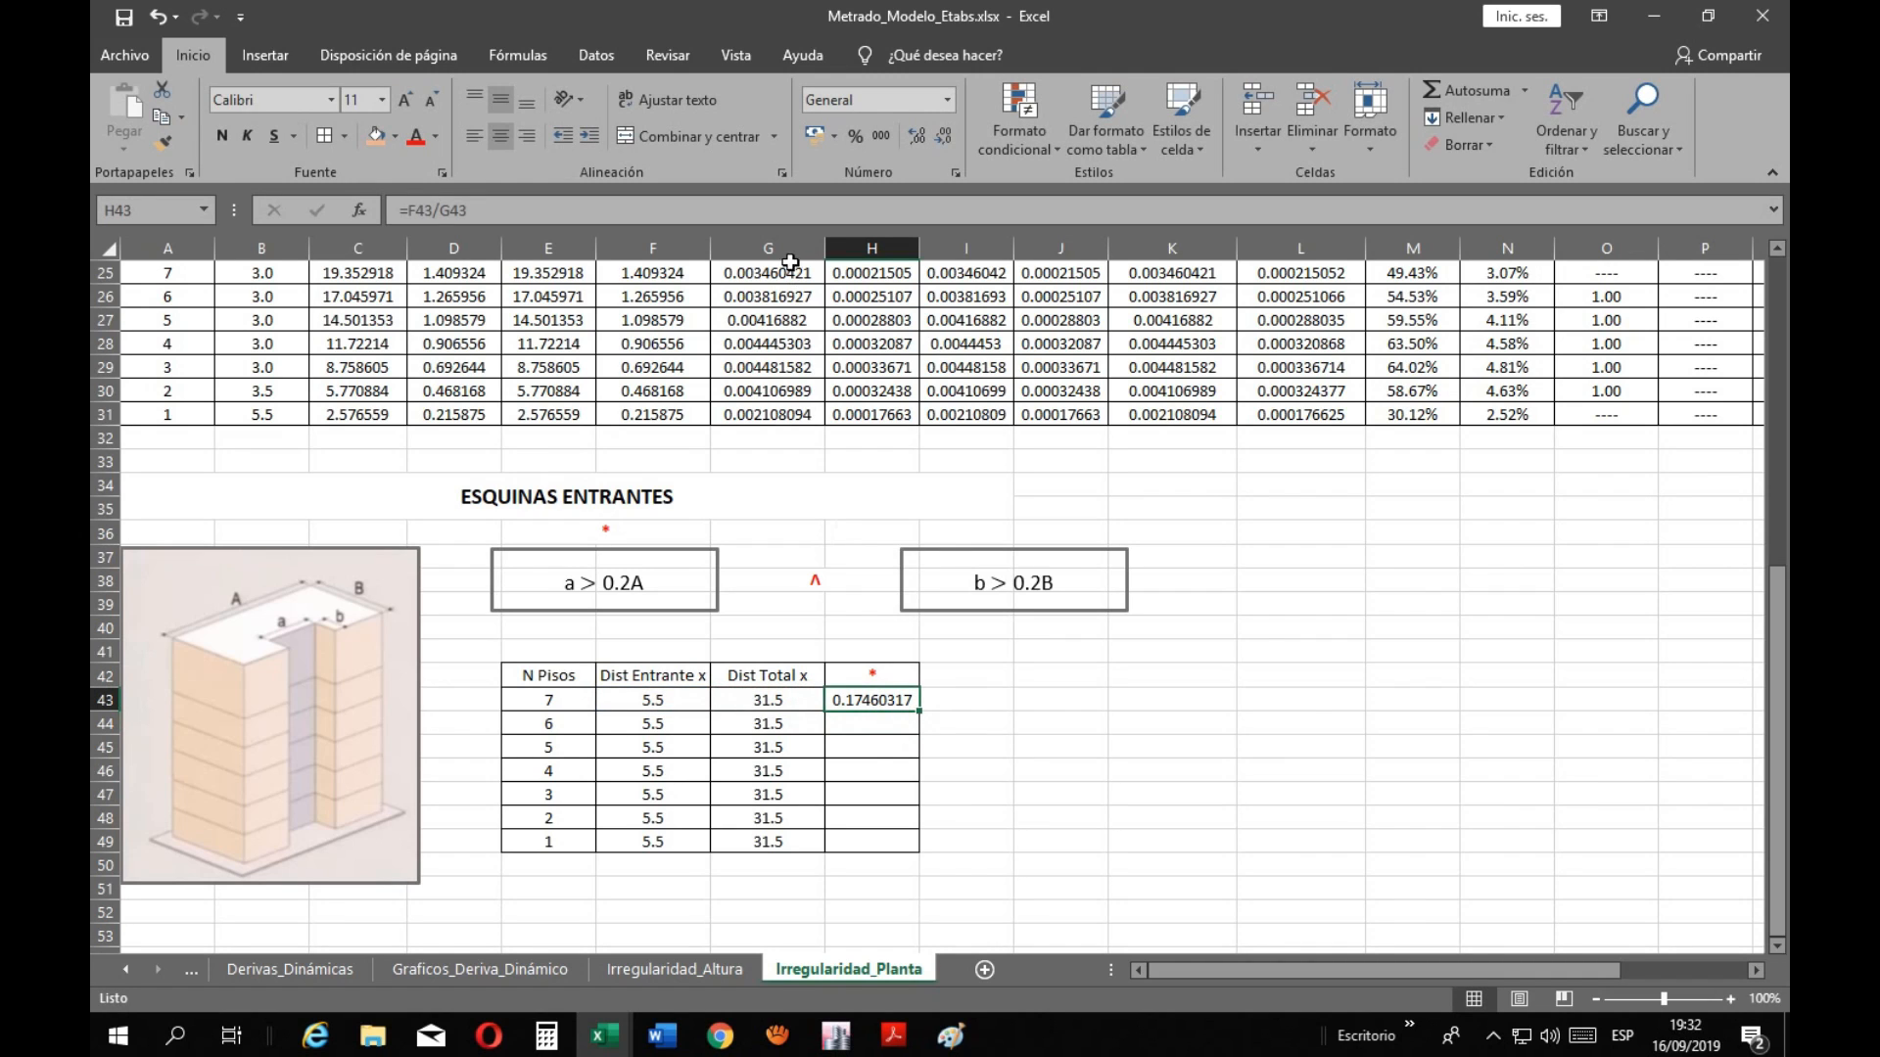
left_click(942, 137)
left_click(942, 137)
left_click(942, 137)
left_click(942, 137)
left_click(942, 137)
left_click(940, 138)
double_click(914, 716)
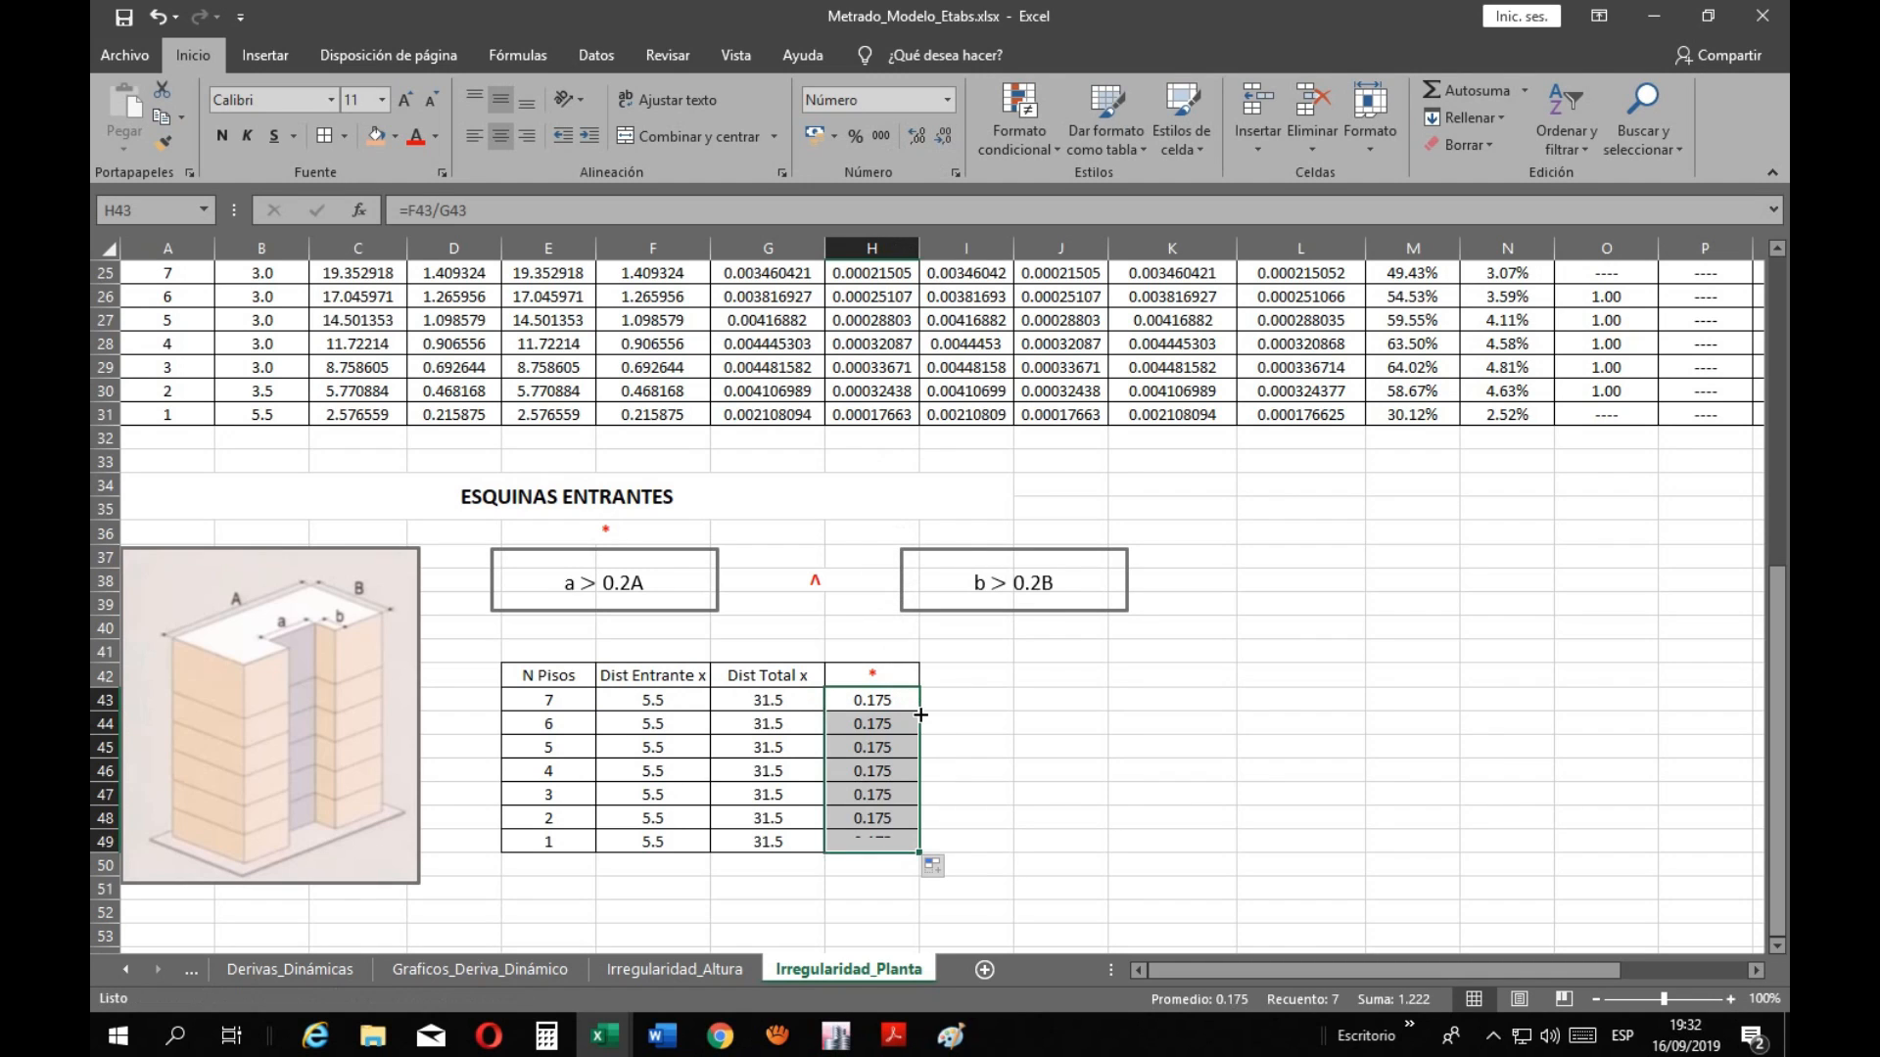
left_click(1001, 801)
left_click(1107, 822)
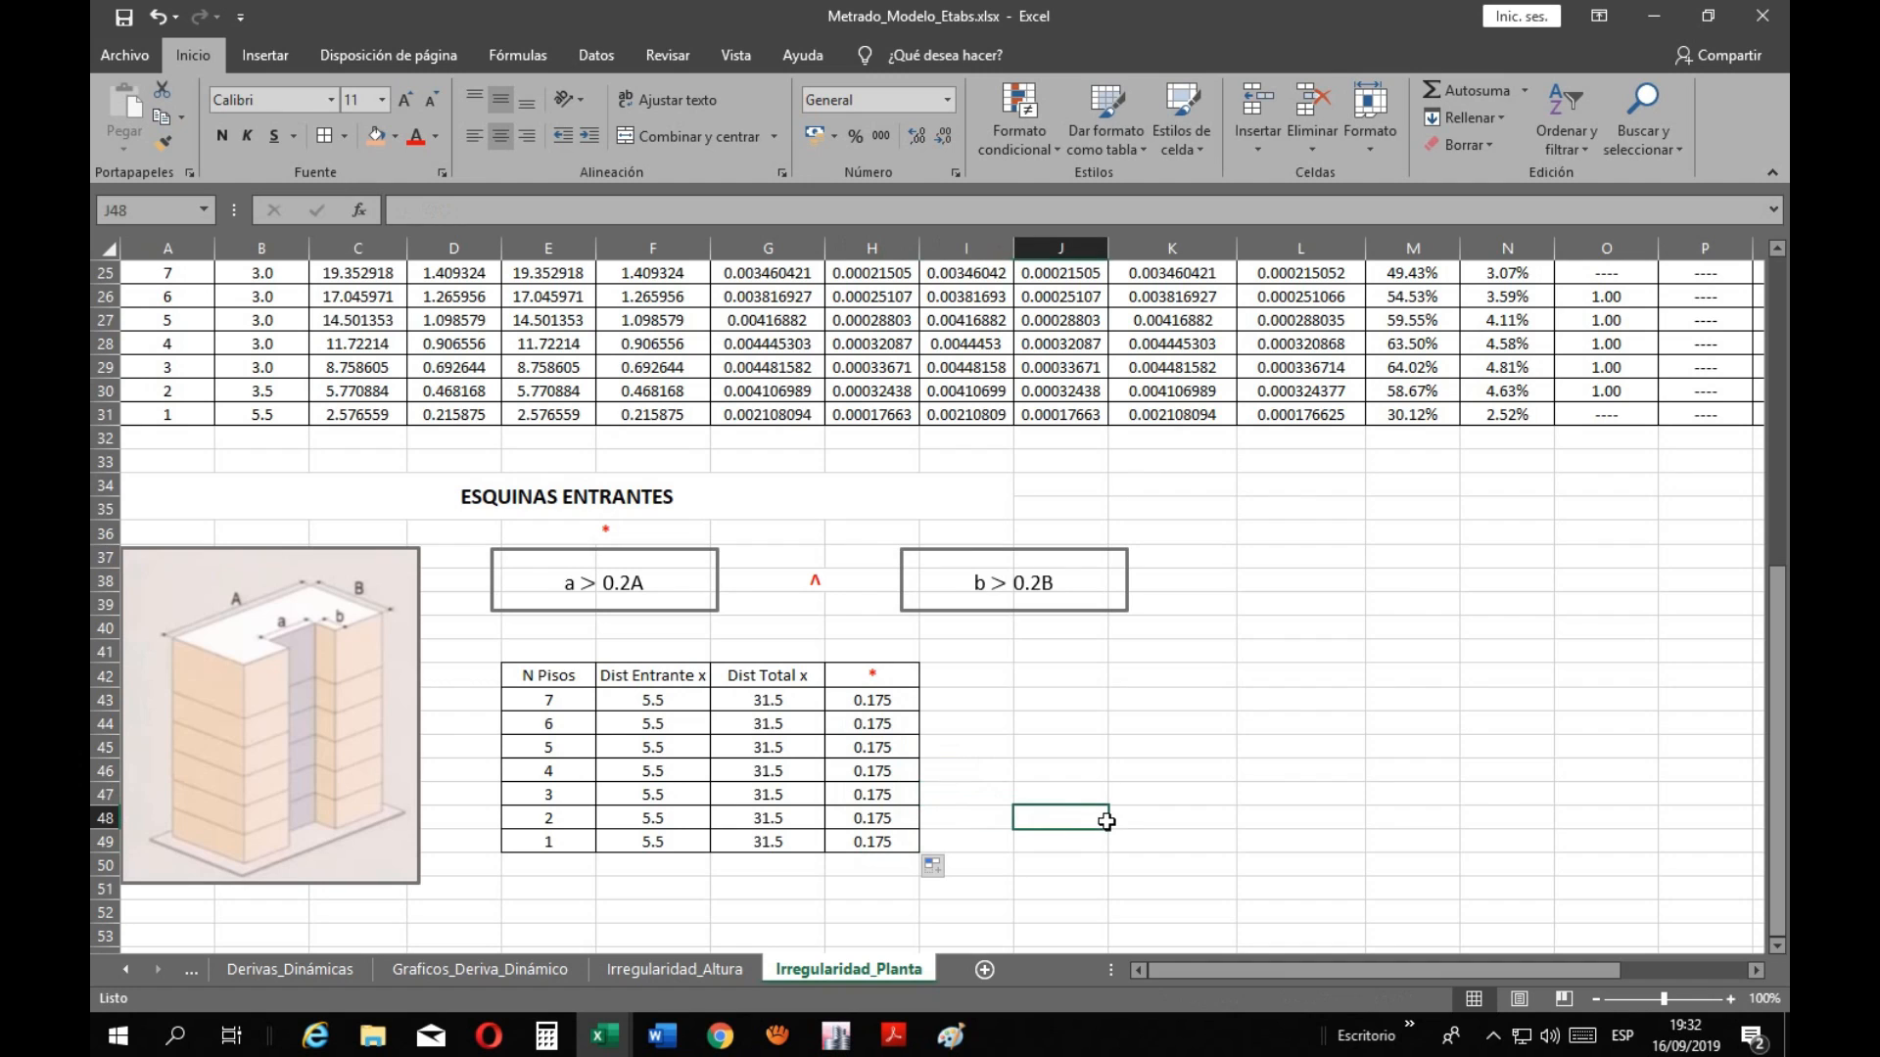
Copy the distance and ratio columns F42:H49 to I42:K49 and fit column I's width to its contents
left_click_drag(680, 673, 866, 837)
key("ctrl+c")
left_click(936, 895)
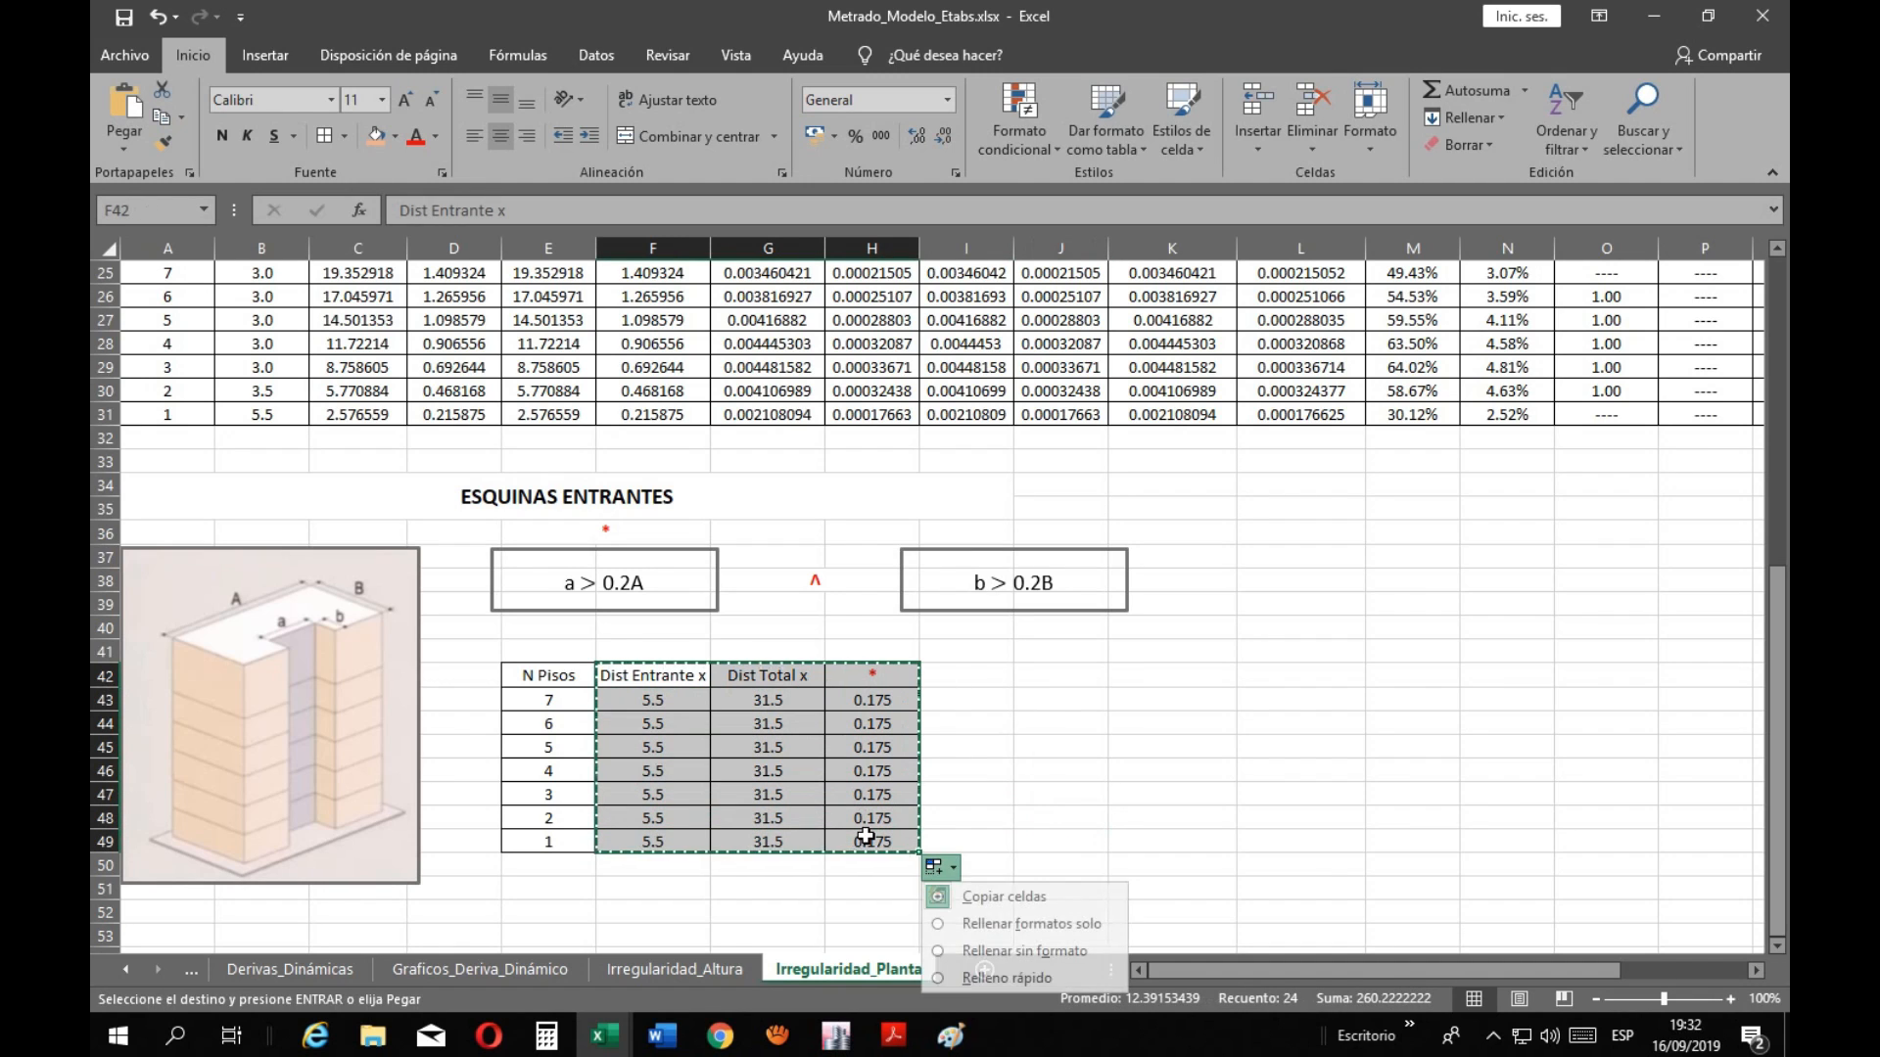
left_click(955, 680)
key("ctrl+v")
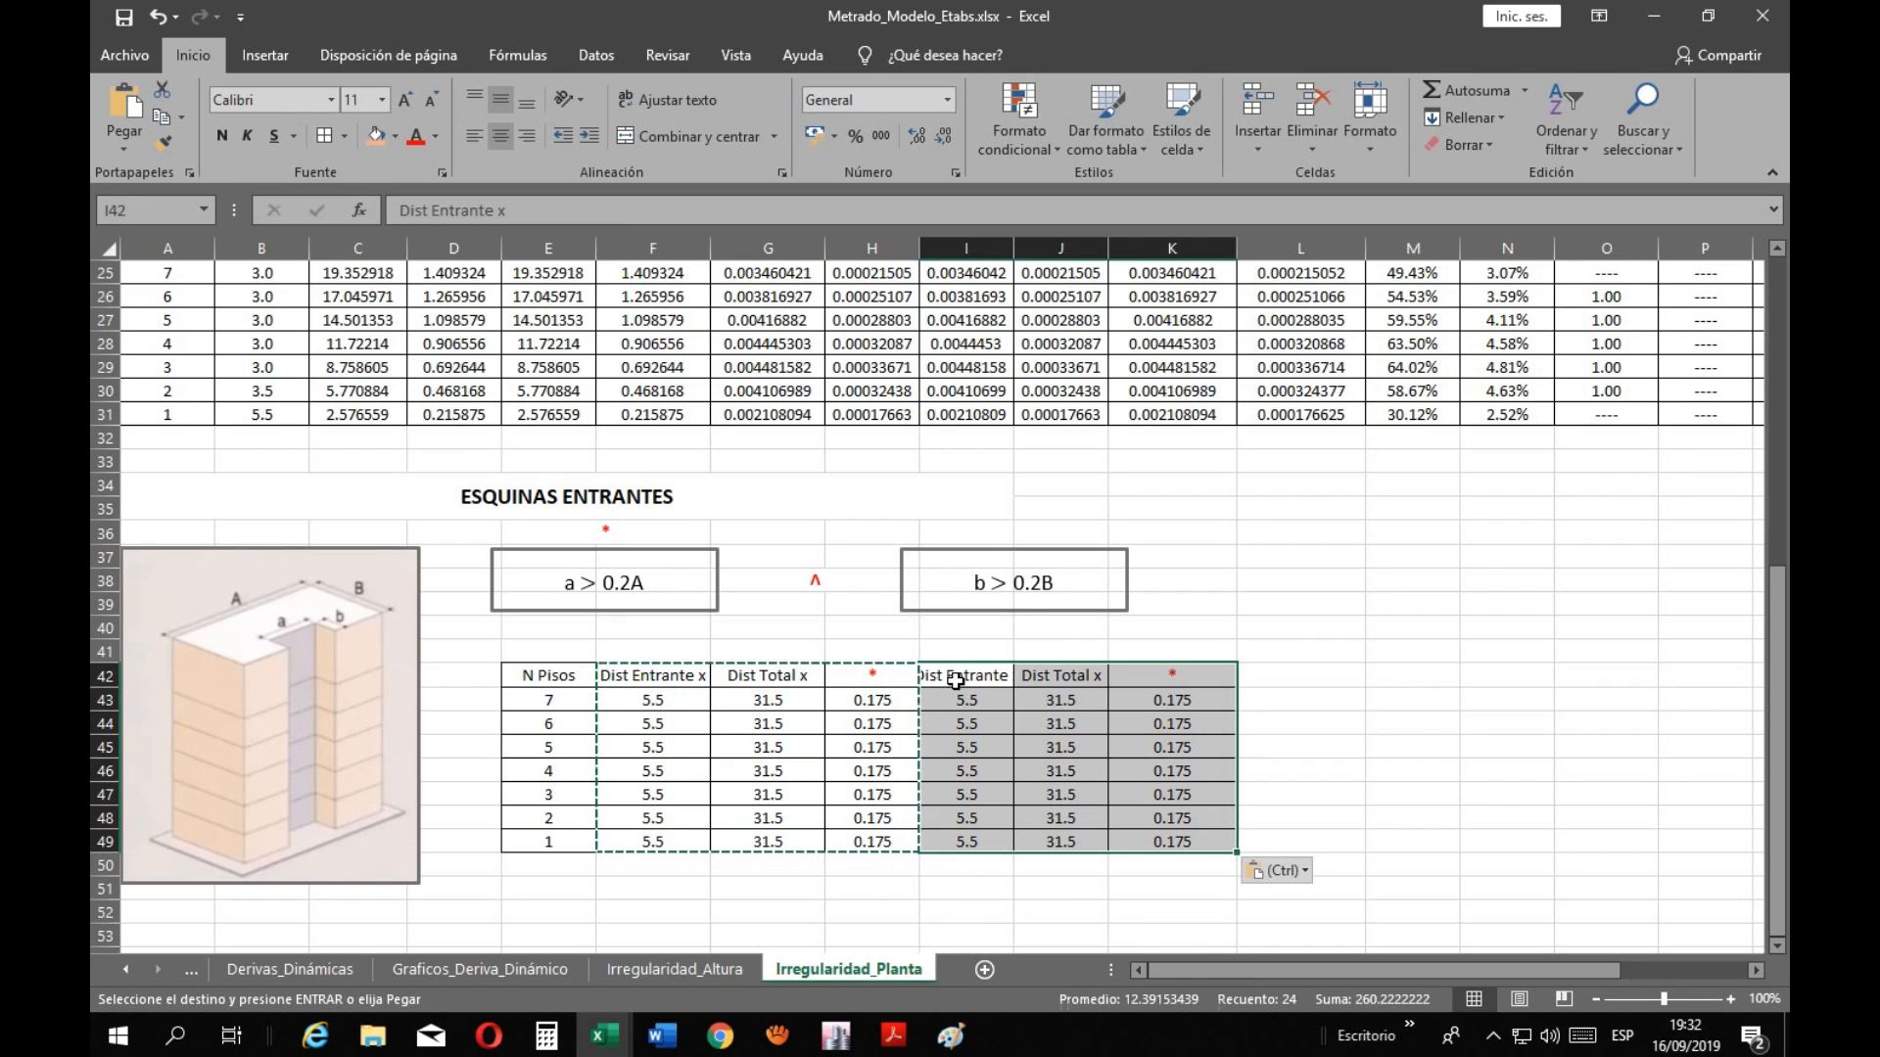
key("Escape")
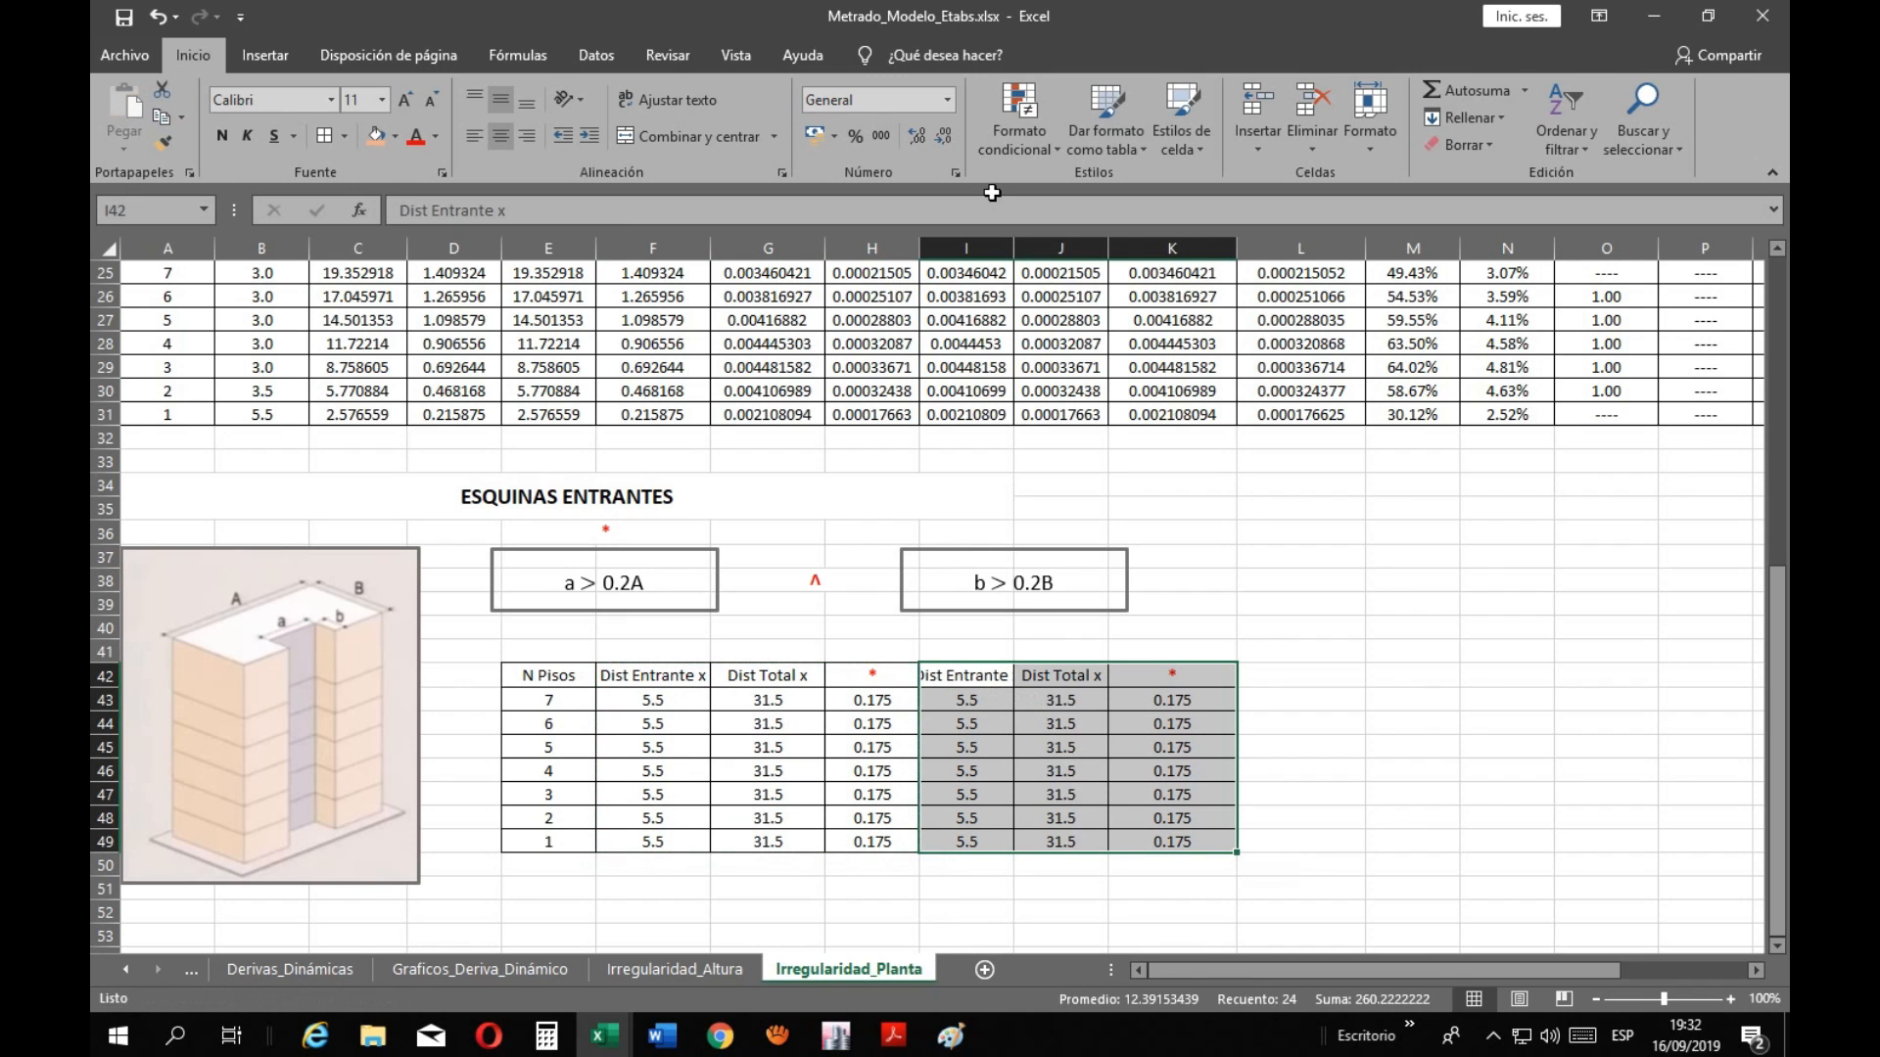
double_click(1014, 246)
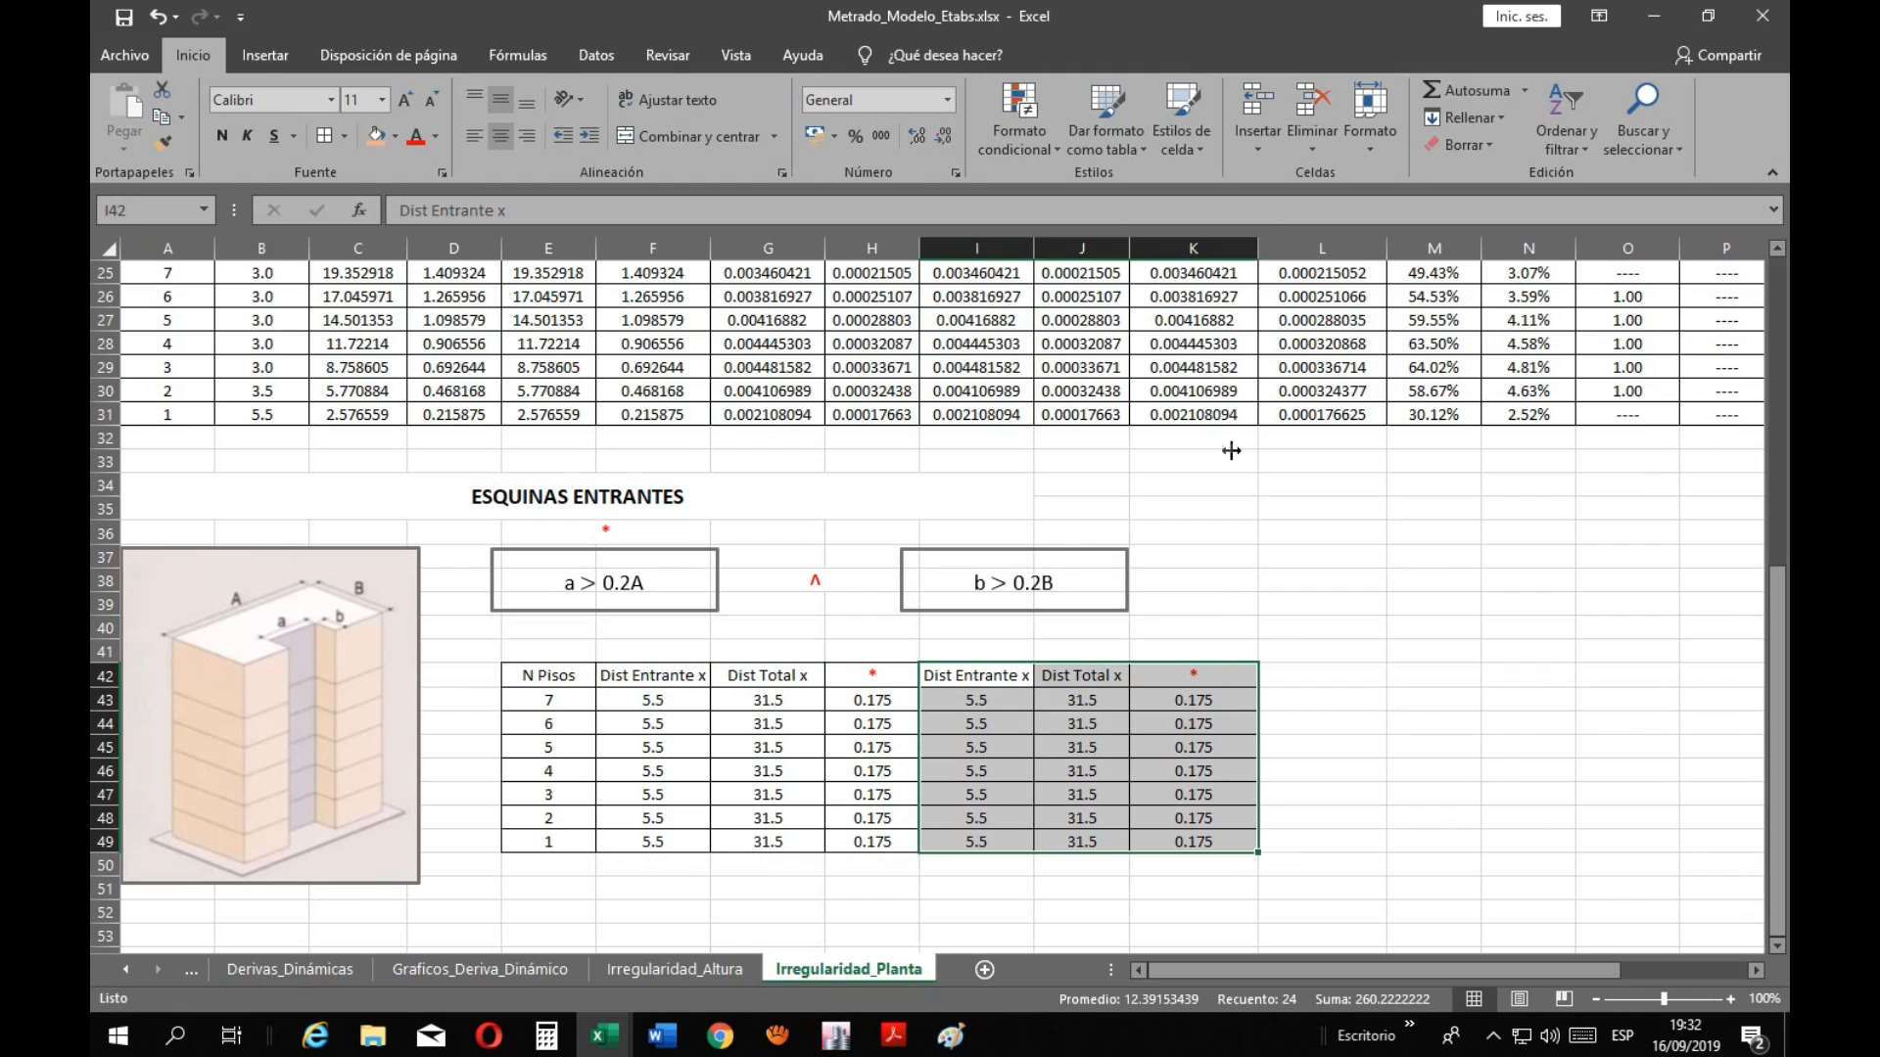
Change the K42 header to a double asterisk and place a matching red double asterisk above the b > 0.2B condition
double_click(1212, 673)
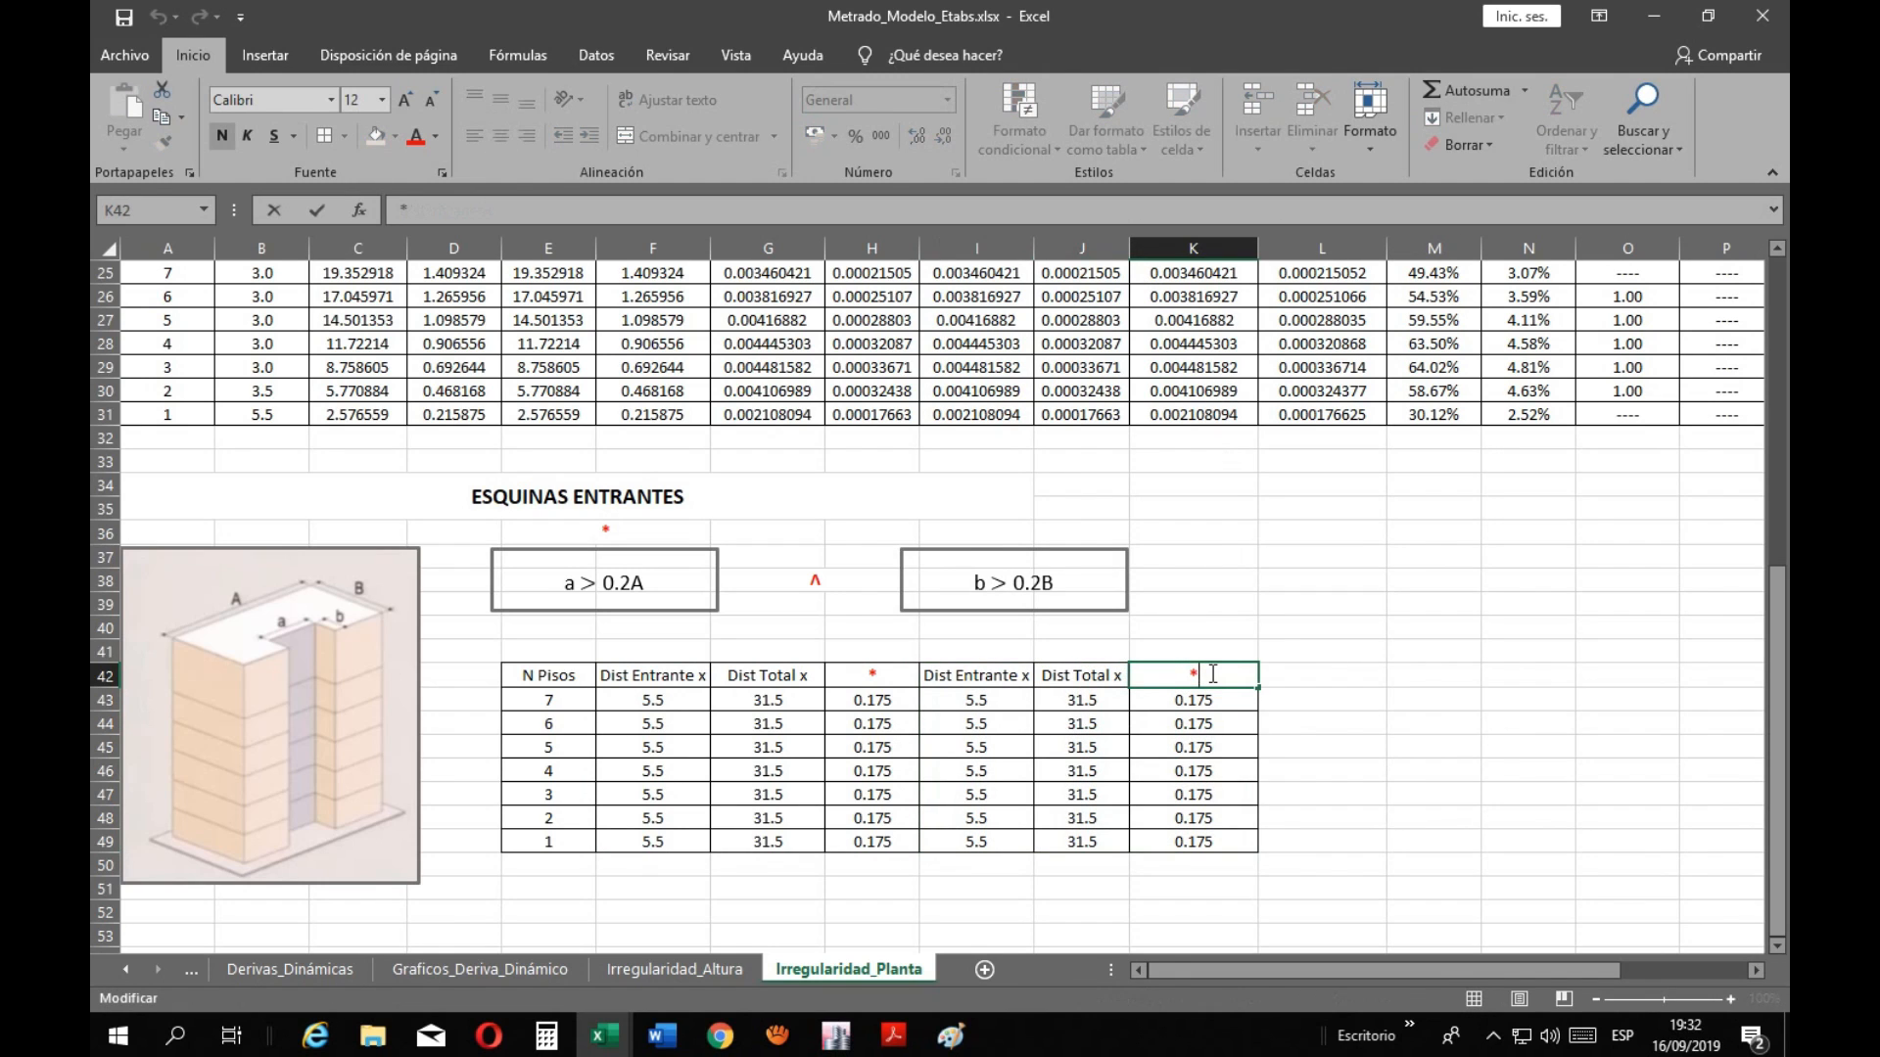
key("Escape")
left_click(605, 532)
key("ctrl+c")
left_click(974, 534)
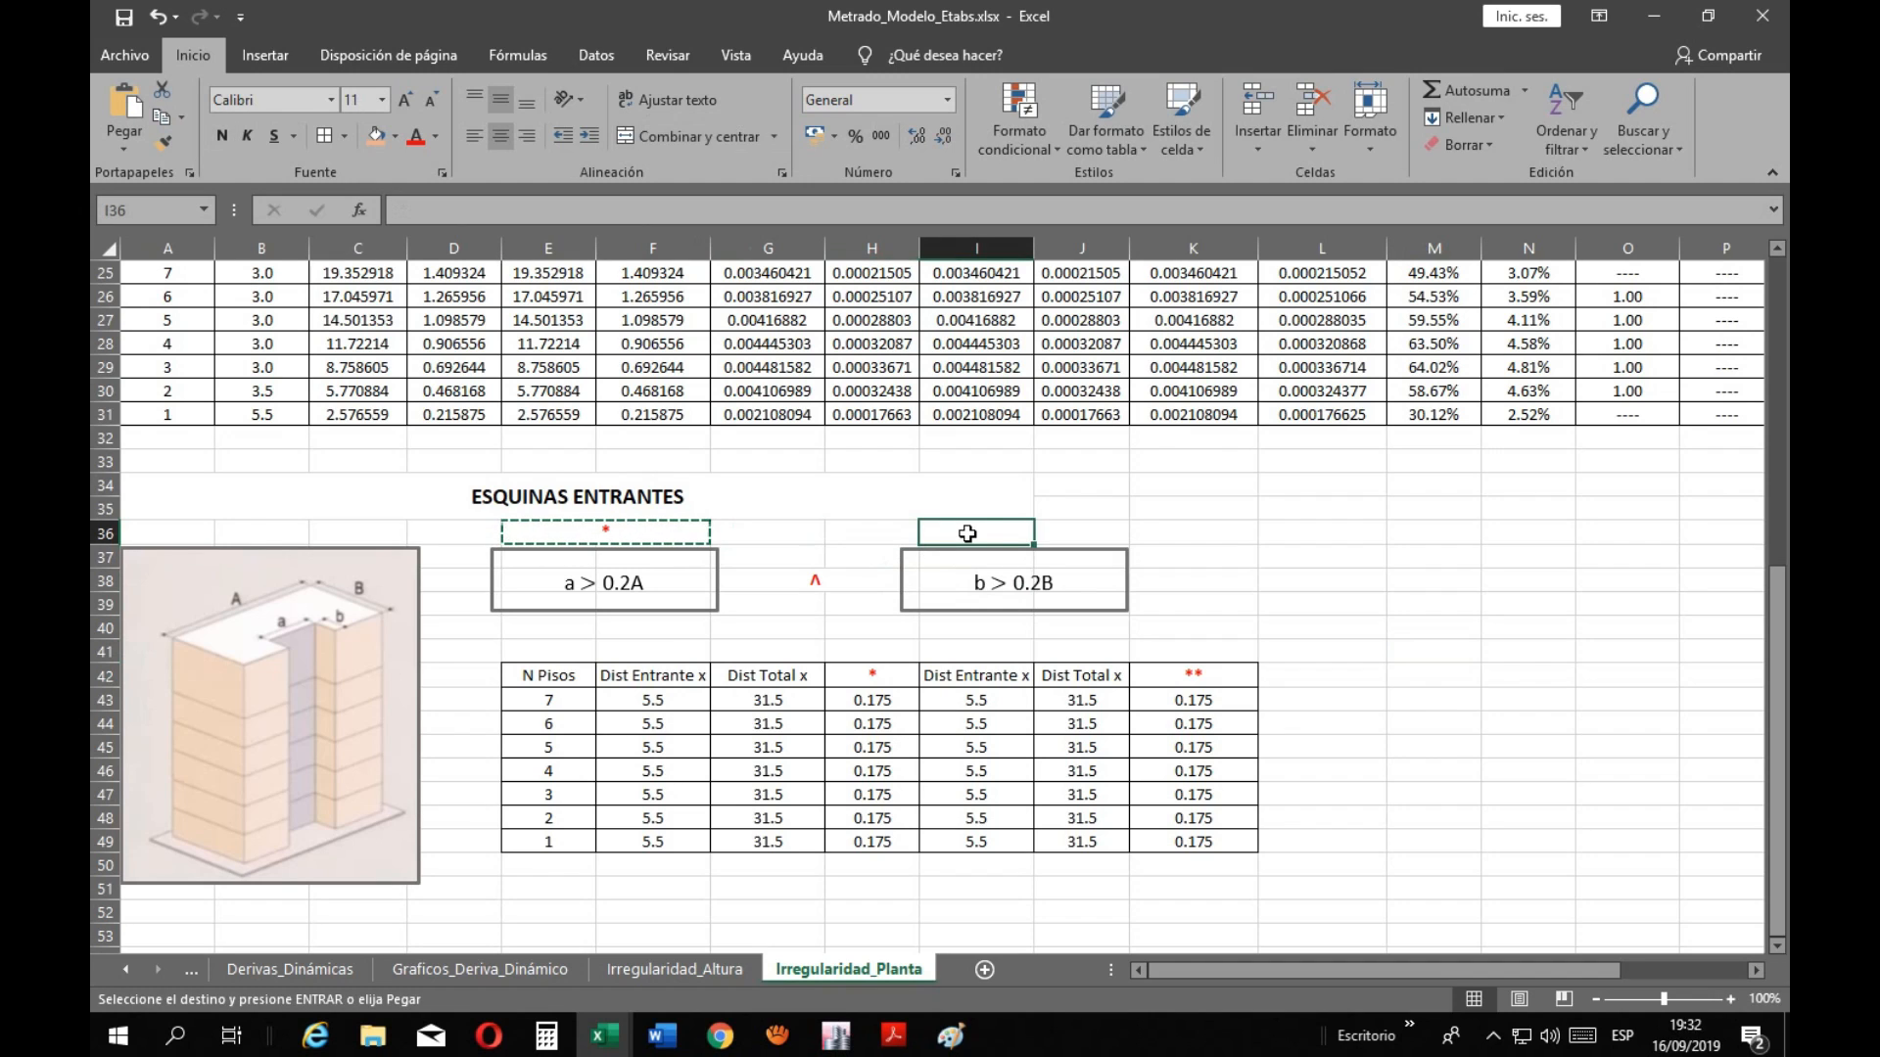
key("ctrl+v")
key("Return")
double_click(1032, 535)
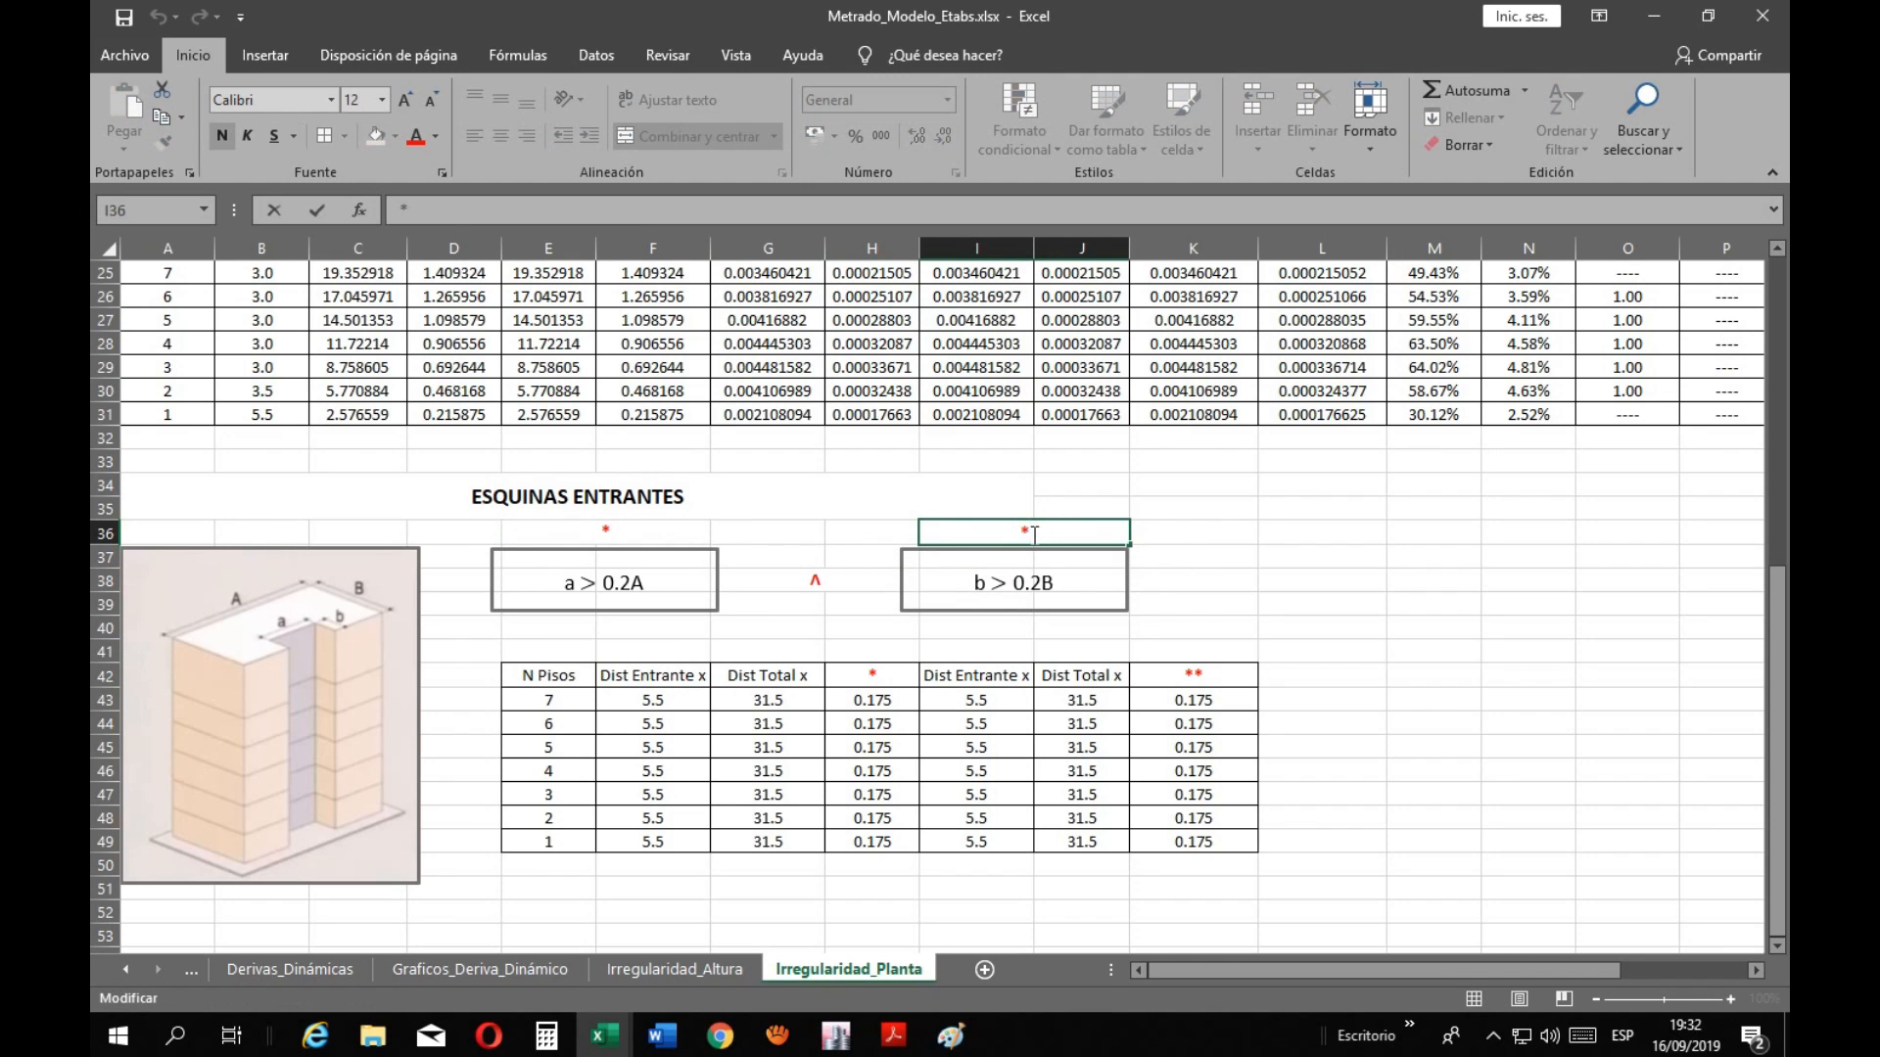
type("*")
key("Return")
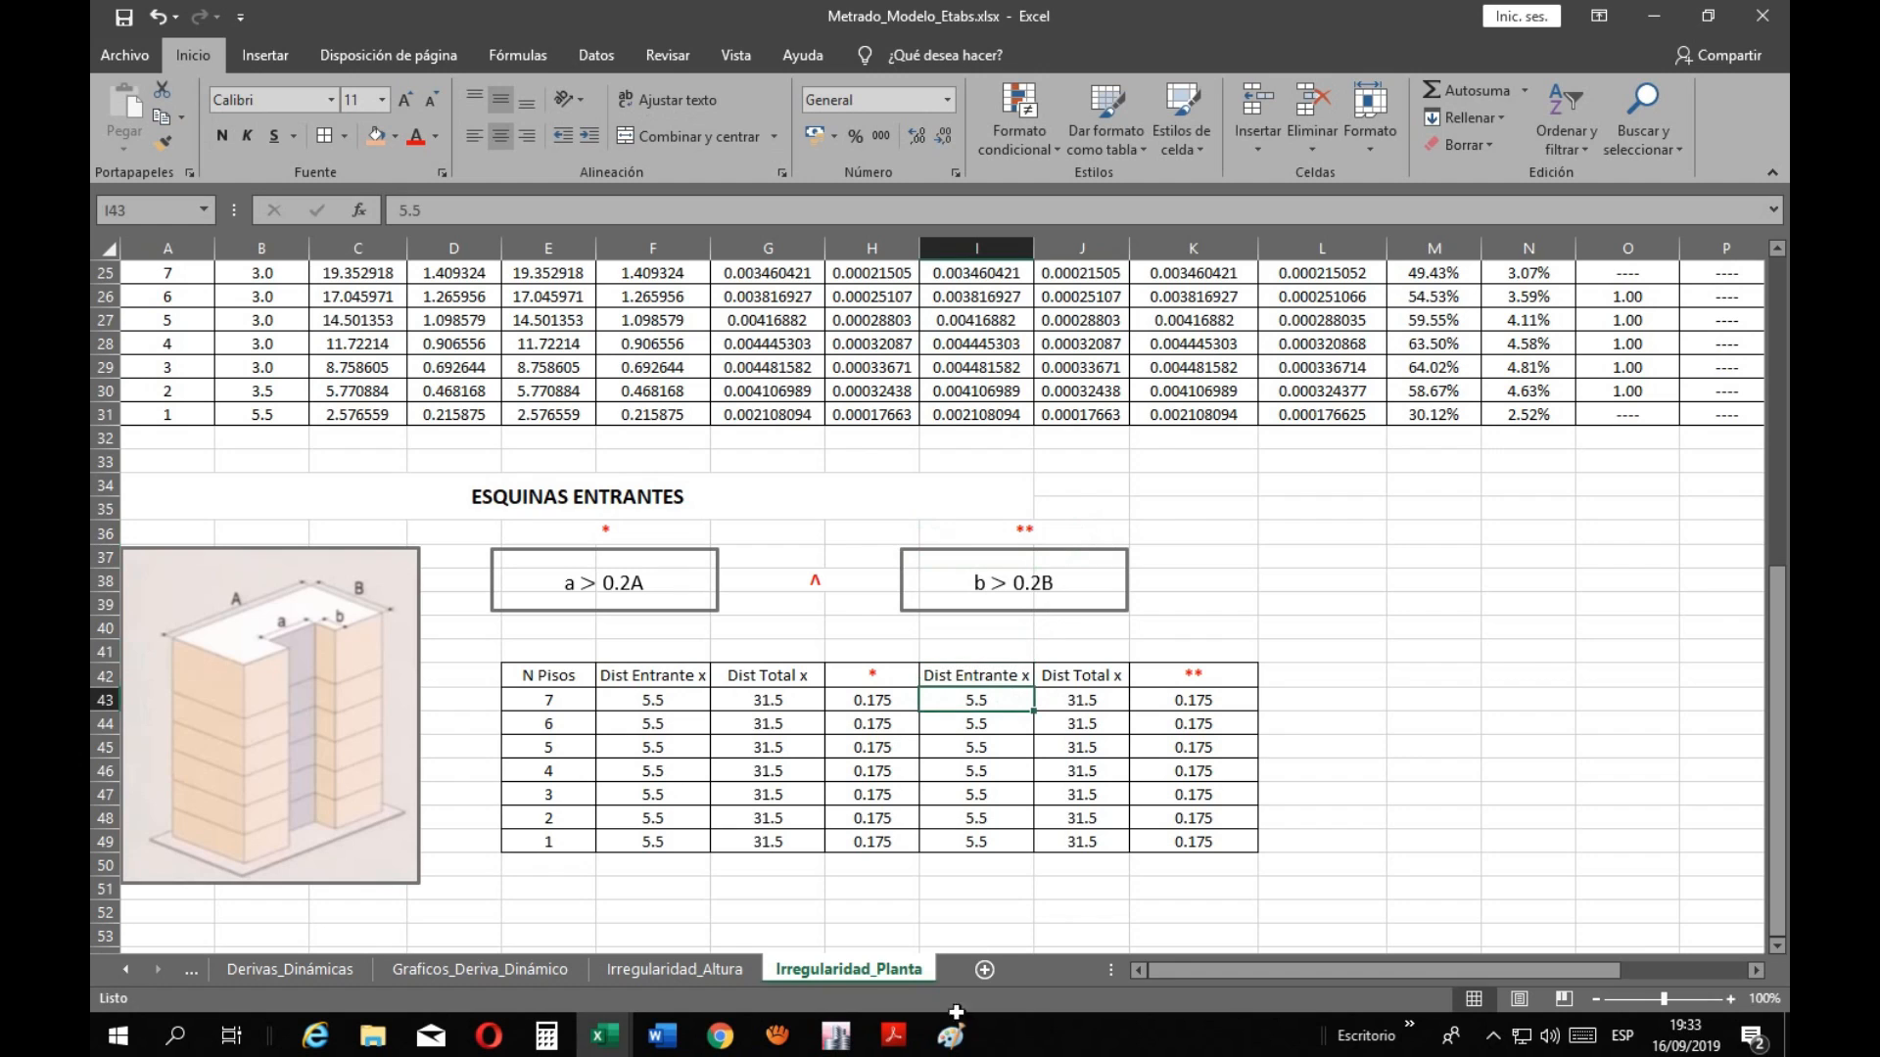
Check the re-entrant dimension in the ETABS plan, then enter 4 in the workbook's I43 and copy it down to I49
left_click(840, 1041)
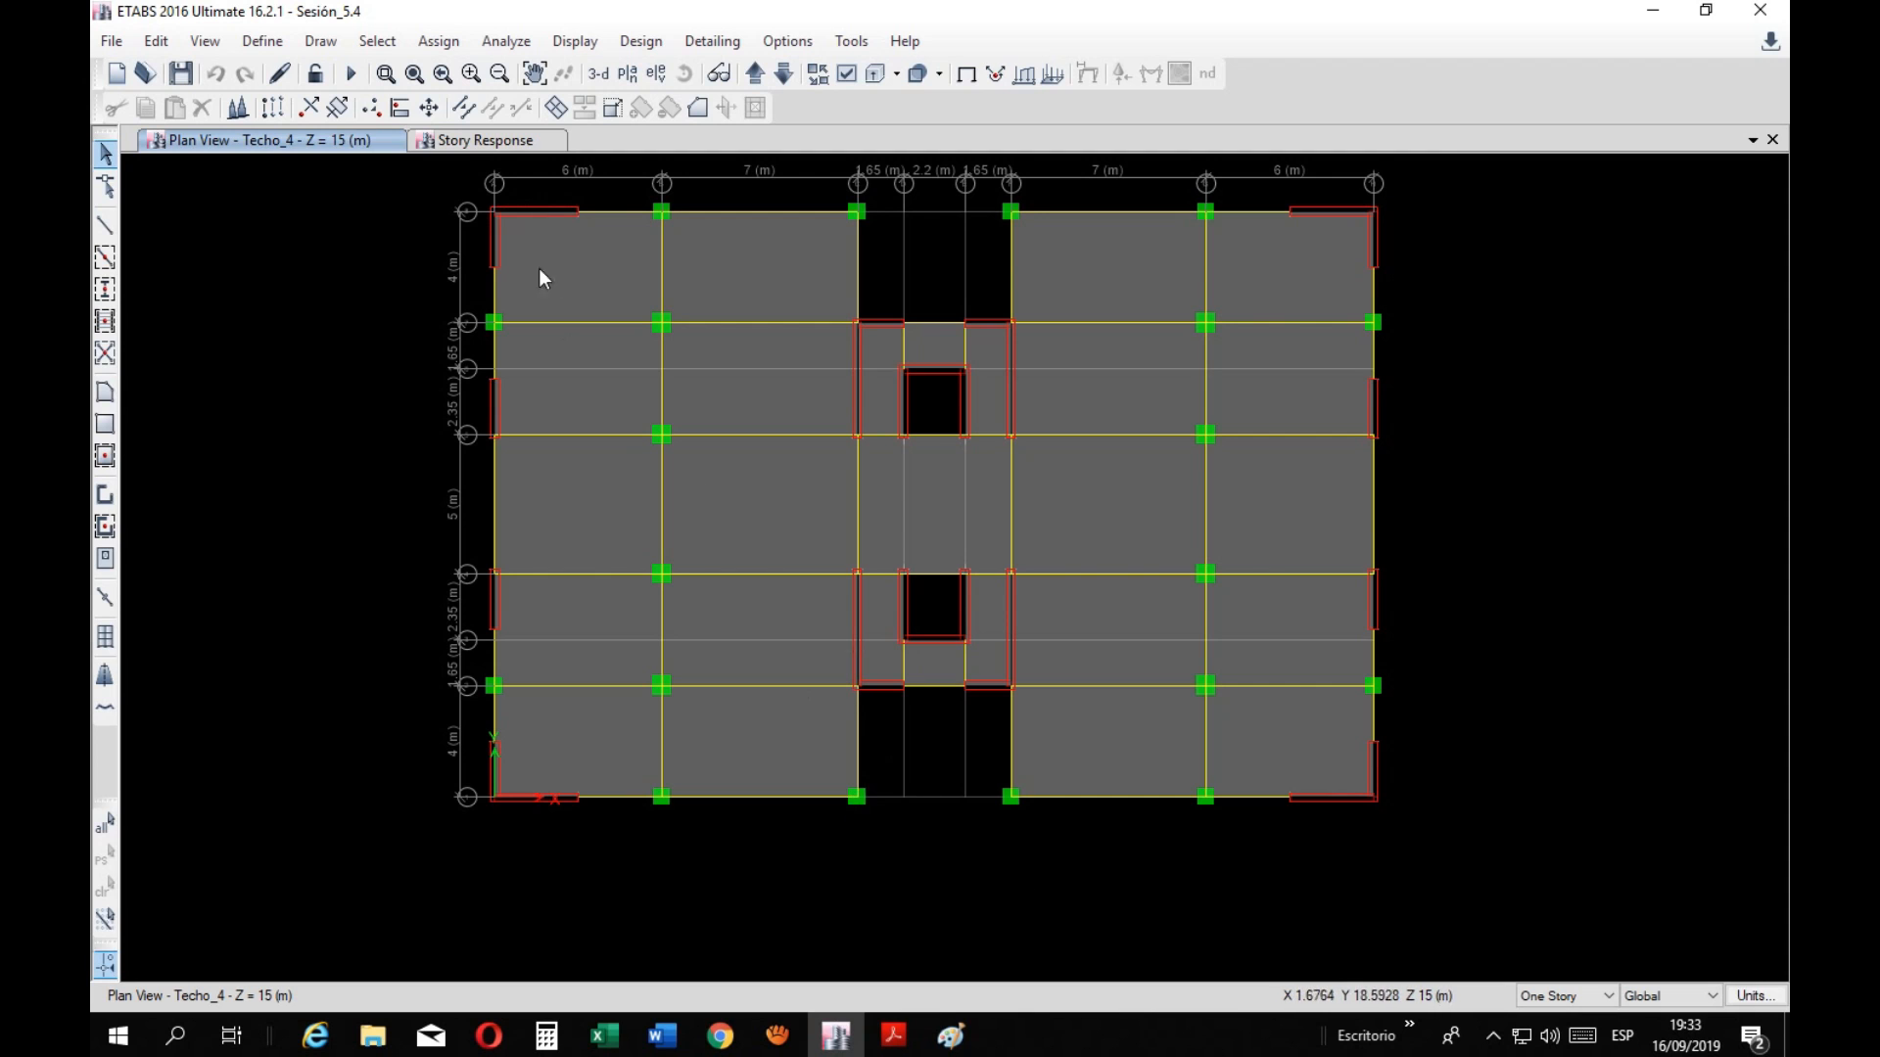
mouse_move(604, 1035)
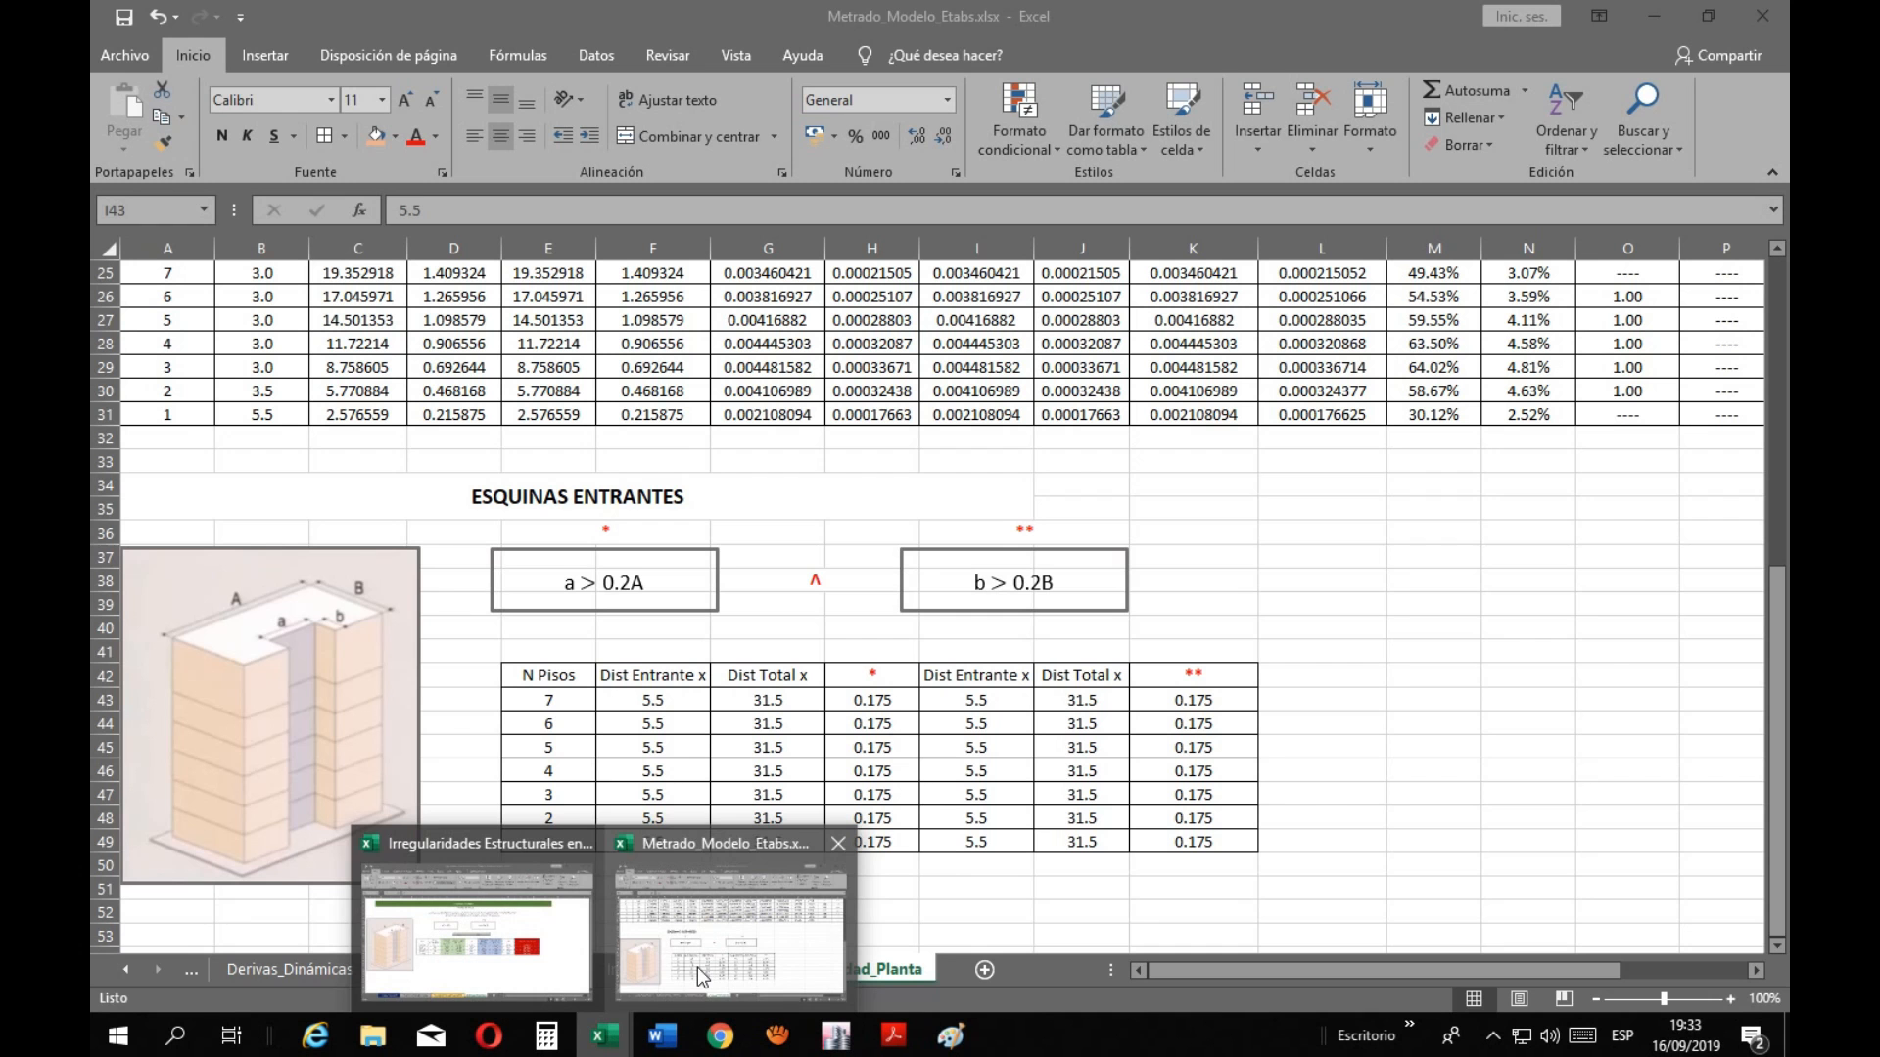
left_click(697, 966)
type("4")
key("ctrl+Return")
key("ctrl+c")
left_click_drag(976, 724, 977, 839)
key("ctrl+v")
key("Escape")
Format the second re-entrant distance values in I43:I49 with one decimal
left_click_drag(977, 699, 977, 840)
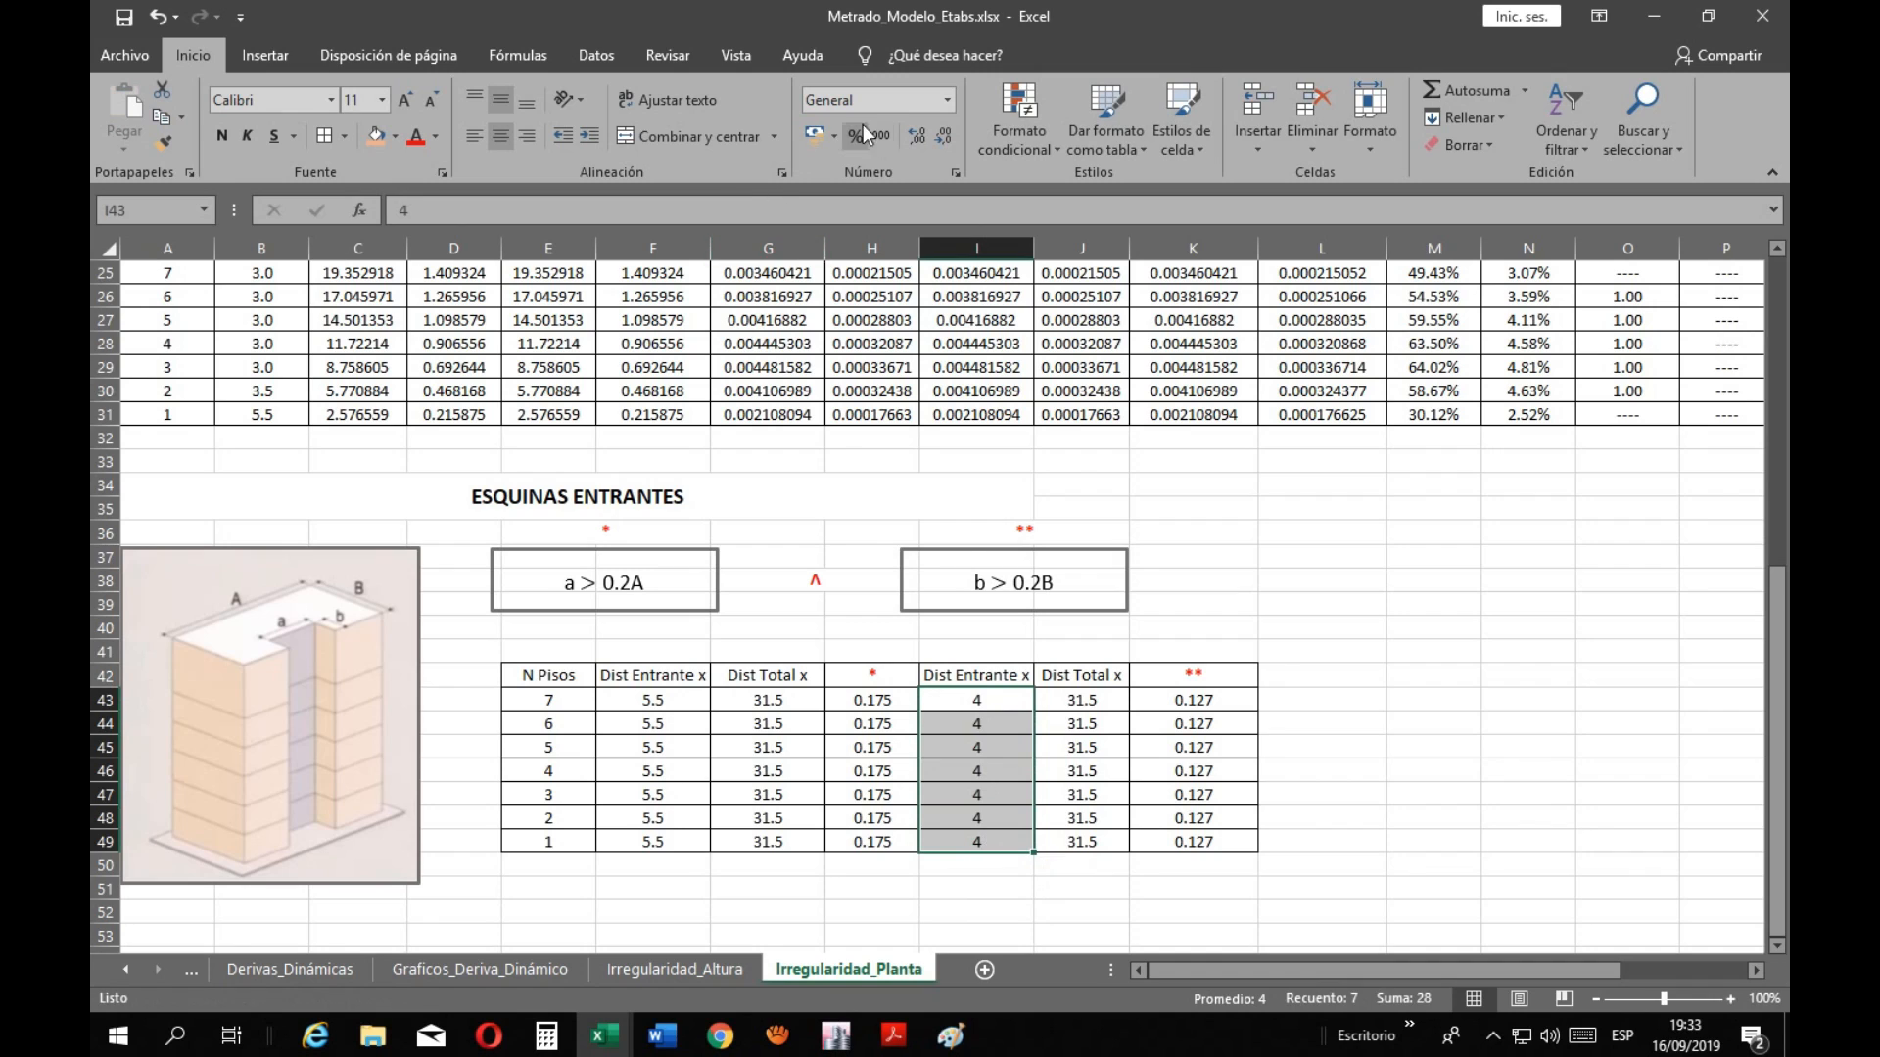
left_click(916, 143)
left_click(940, 137)
left_click(940, 137)
left_click(940, 137)
left_click(940, 137)
left_click(940, 137)
left_click(938, 137)
left_click(938, 137)
left_click(938, 138)
left_click(937, 137)
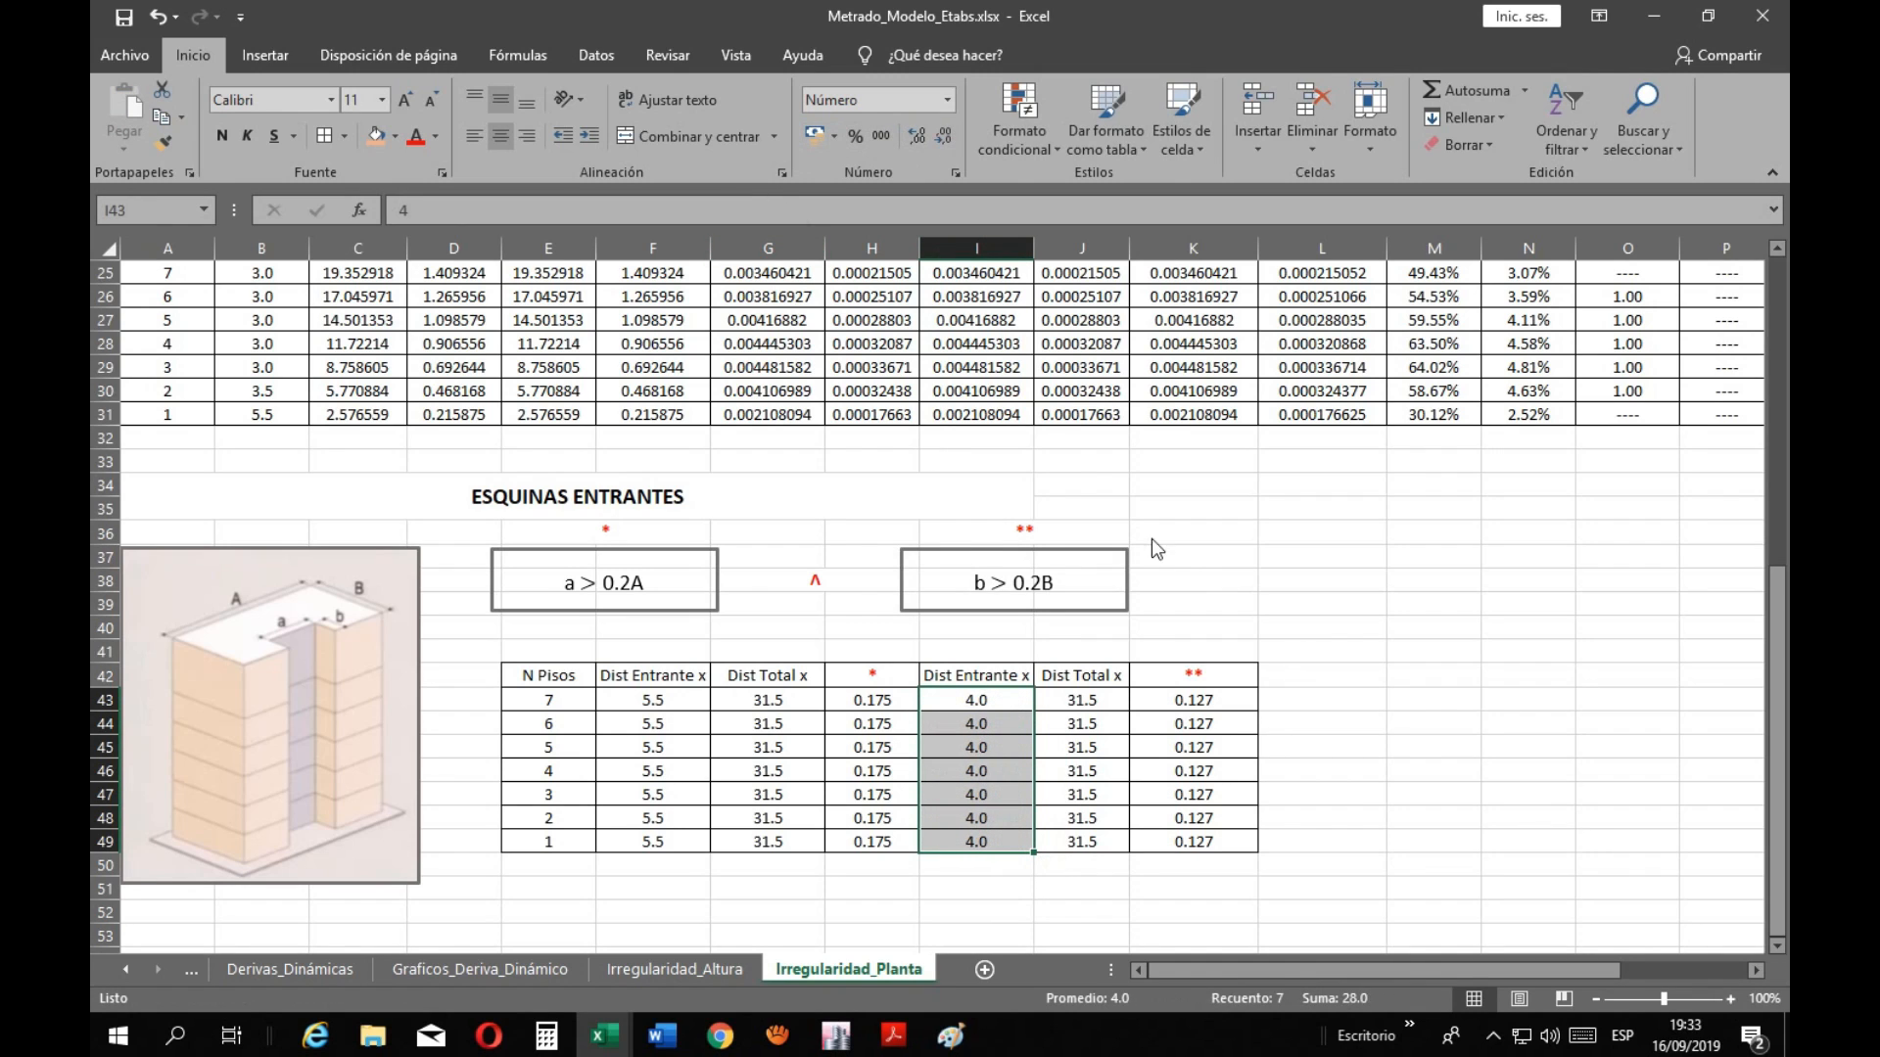
left_click(1378, 710)
Enter 21 as the total distance in J43 and copy it down to J49
left_click(1098, 700)
type("21")
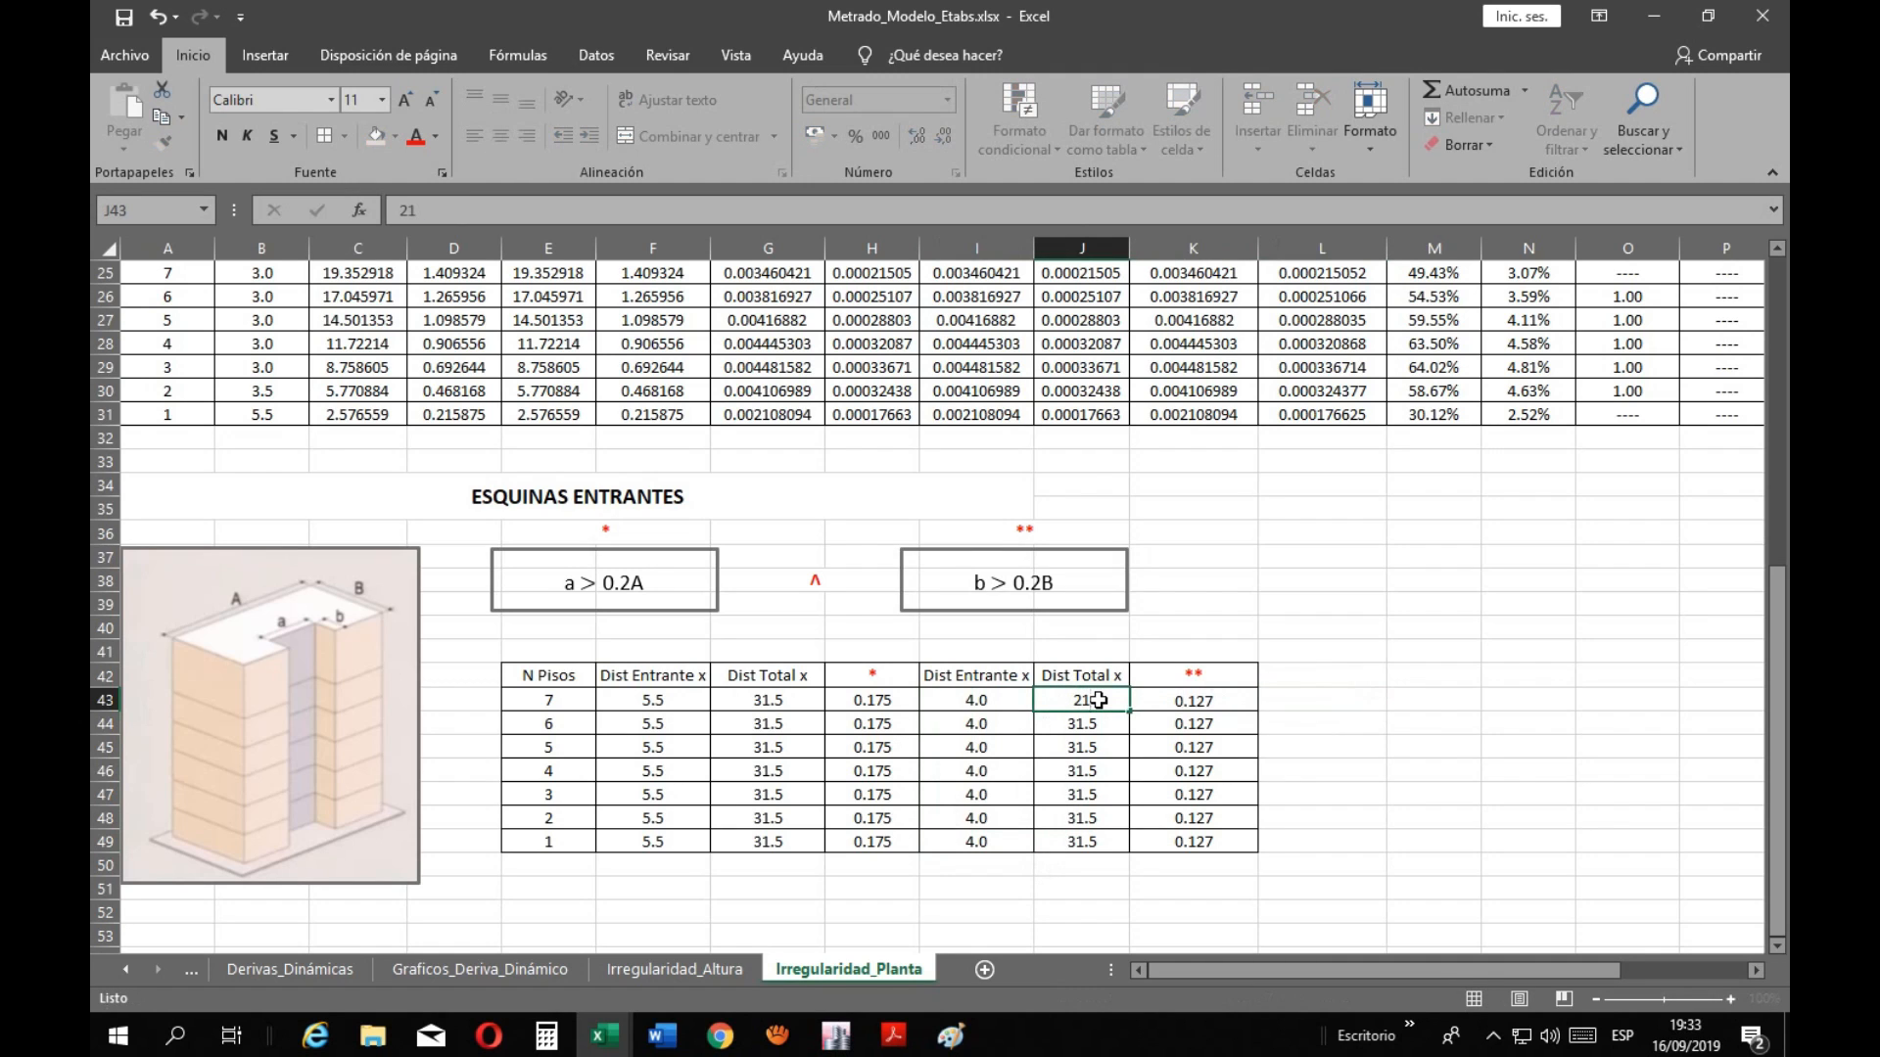
key("Return")
left_click(1098, 700)
key("ctrl+c")
left_click_drag(1096, 723, 1100, 841)
key("ctrl+v")
left_click(1328, 746)
Reduce the double-asterisk ratios in K43:K49 to two decimals
left_click_drag(1216, 698, 1229, 840)
left_click(1369, 764)
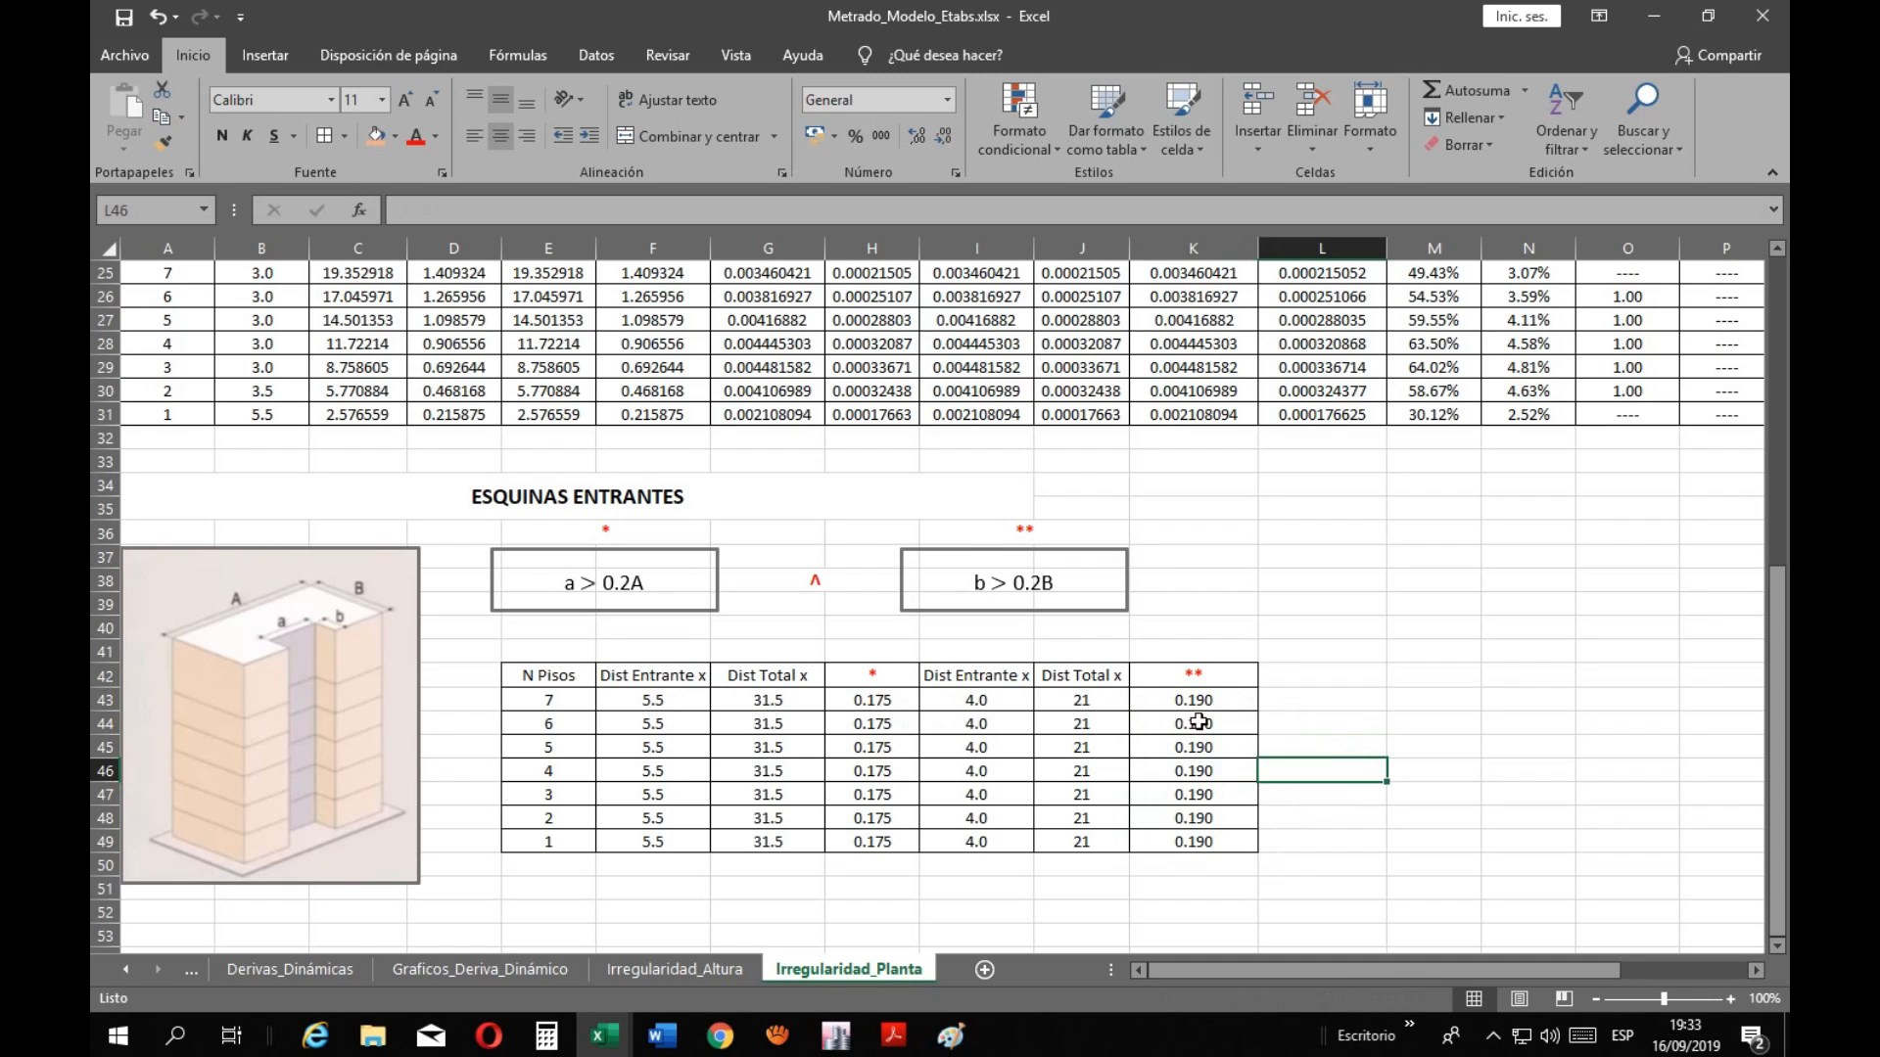
left_click_drag(1219, 701, 1223, 840)
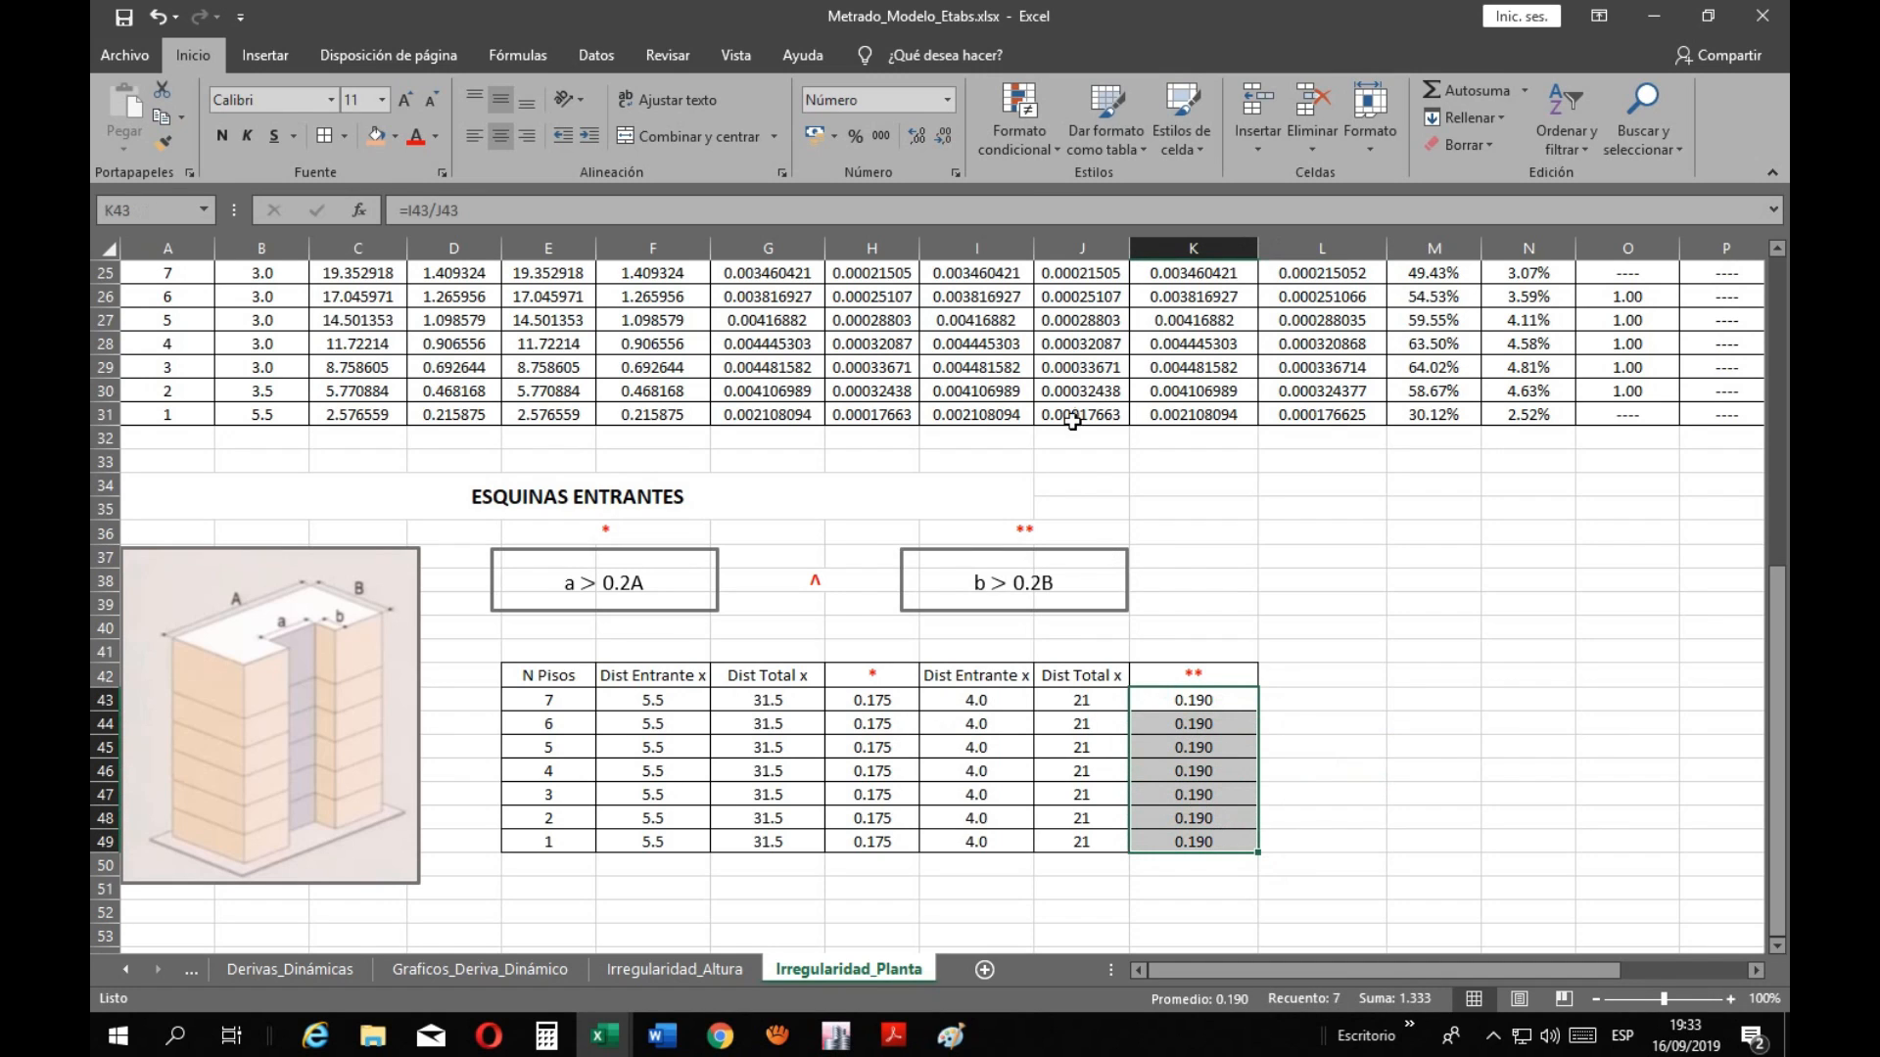
left_click(946, 136)
left_click(1423, 651)
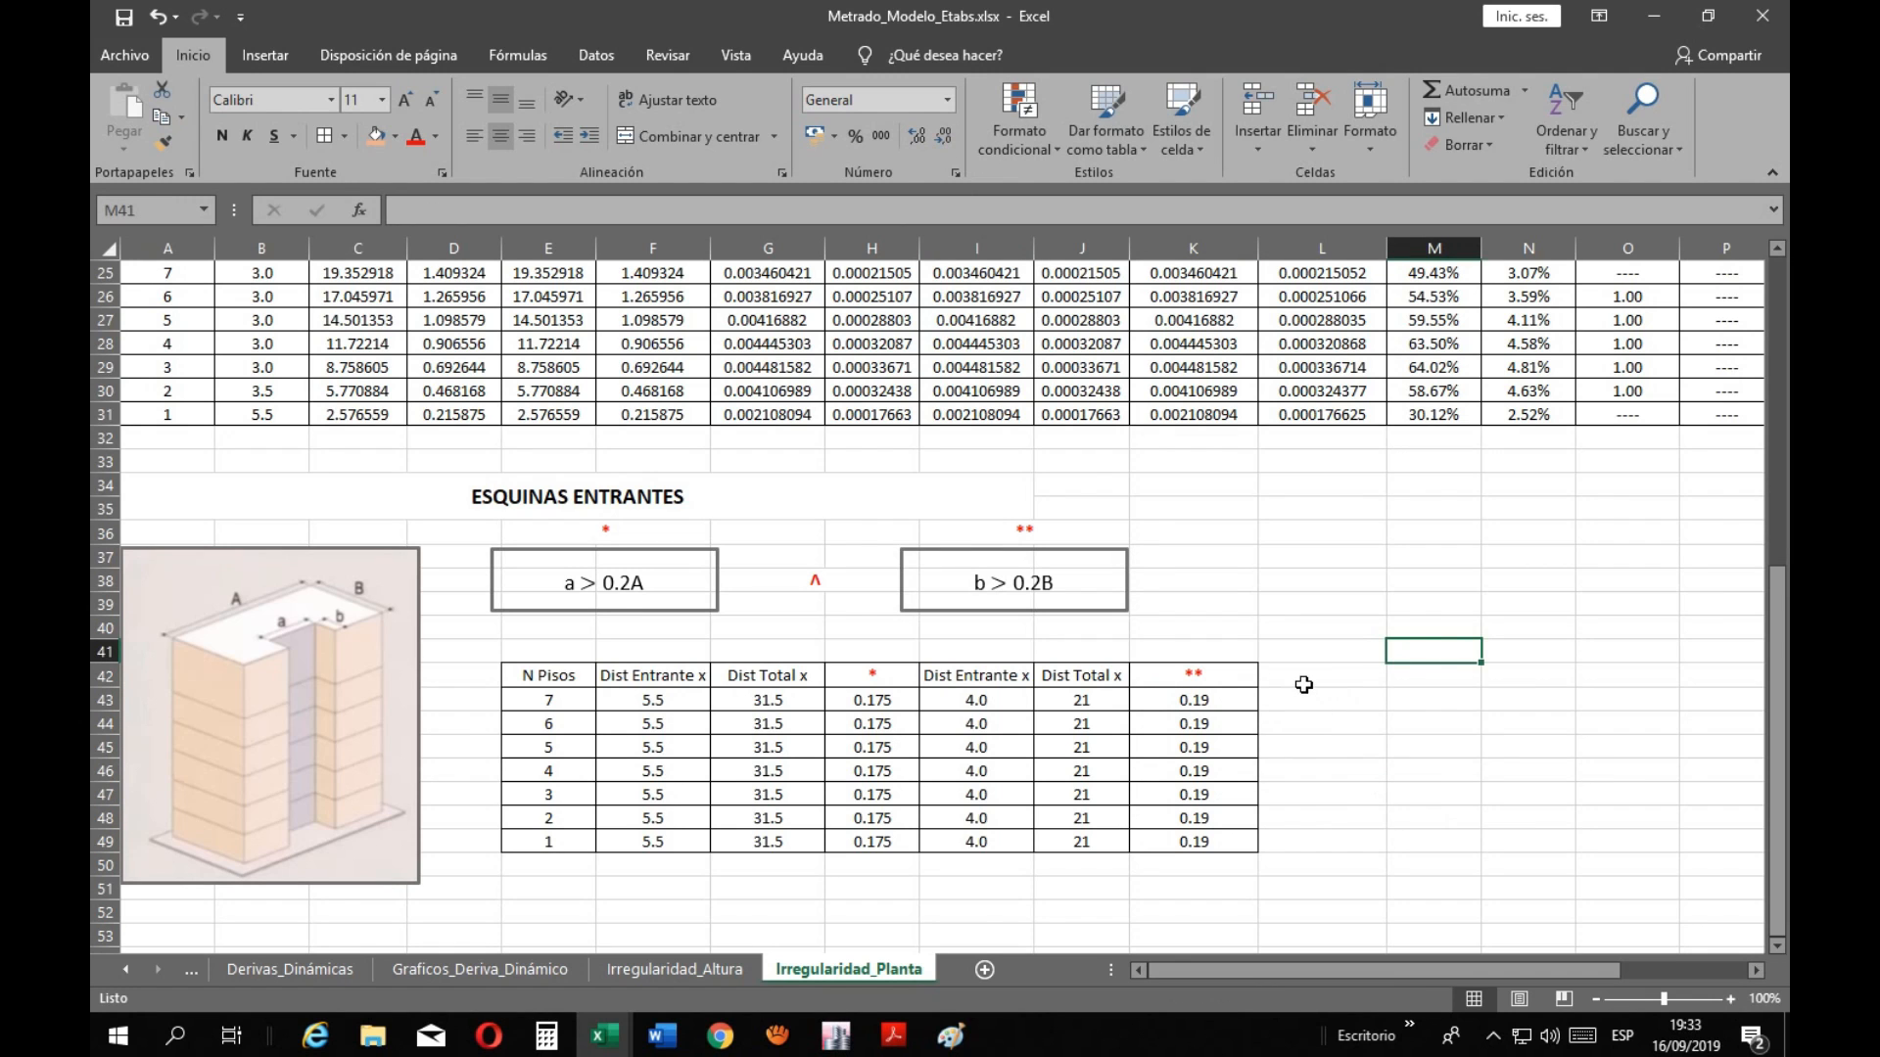
Copy the ¿Presenta? column from the Analisis en Y-Y table, Q24:Q31, to L42:L49 of the Esquinas Entrantes table
scroll(1341, 734, "up", 5)
left_click_drag(1441, 967, 1535, 963)
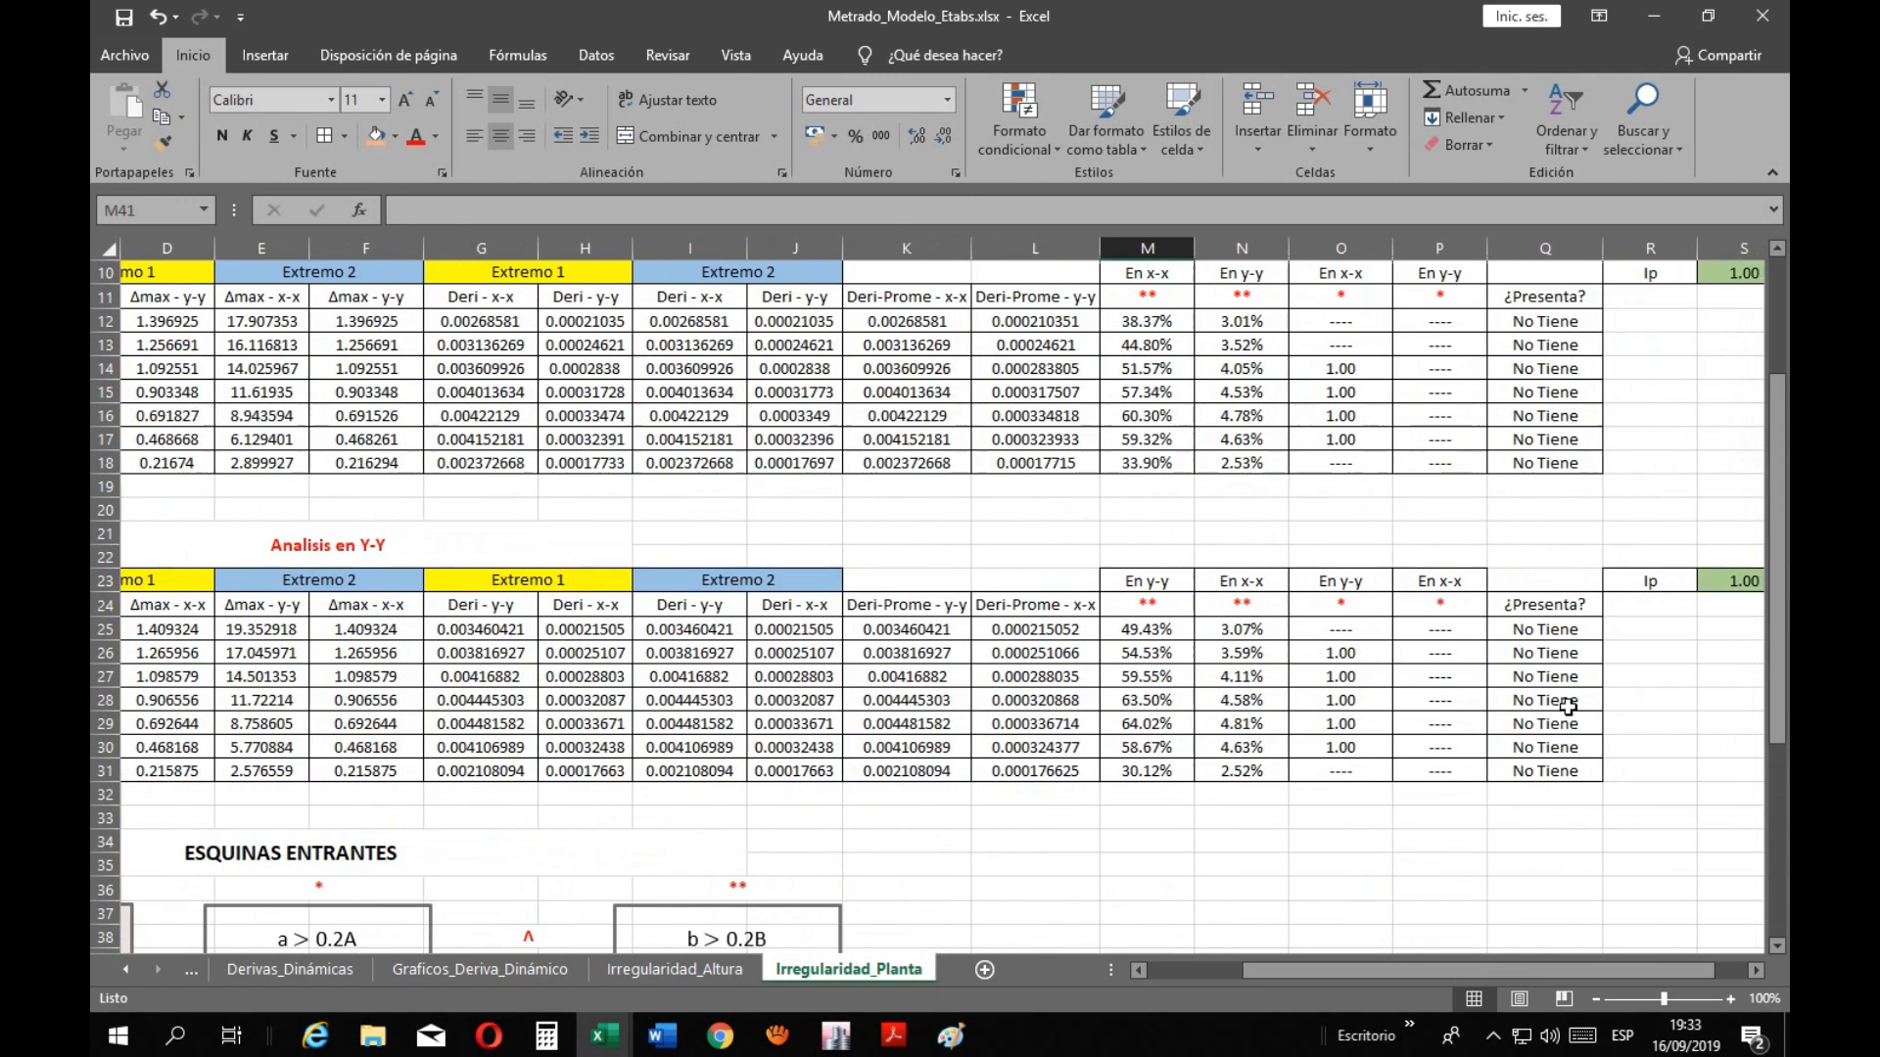
left_click_drag(1532, 612, 1547, 767)
key("ctrl+c")
scroll(1025, 757, "down", 6)
left_click_drag(1019, 602, 1027, 765)
key("ctrl+v")
left_click(1209, 700)
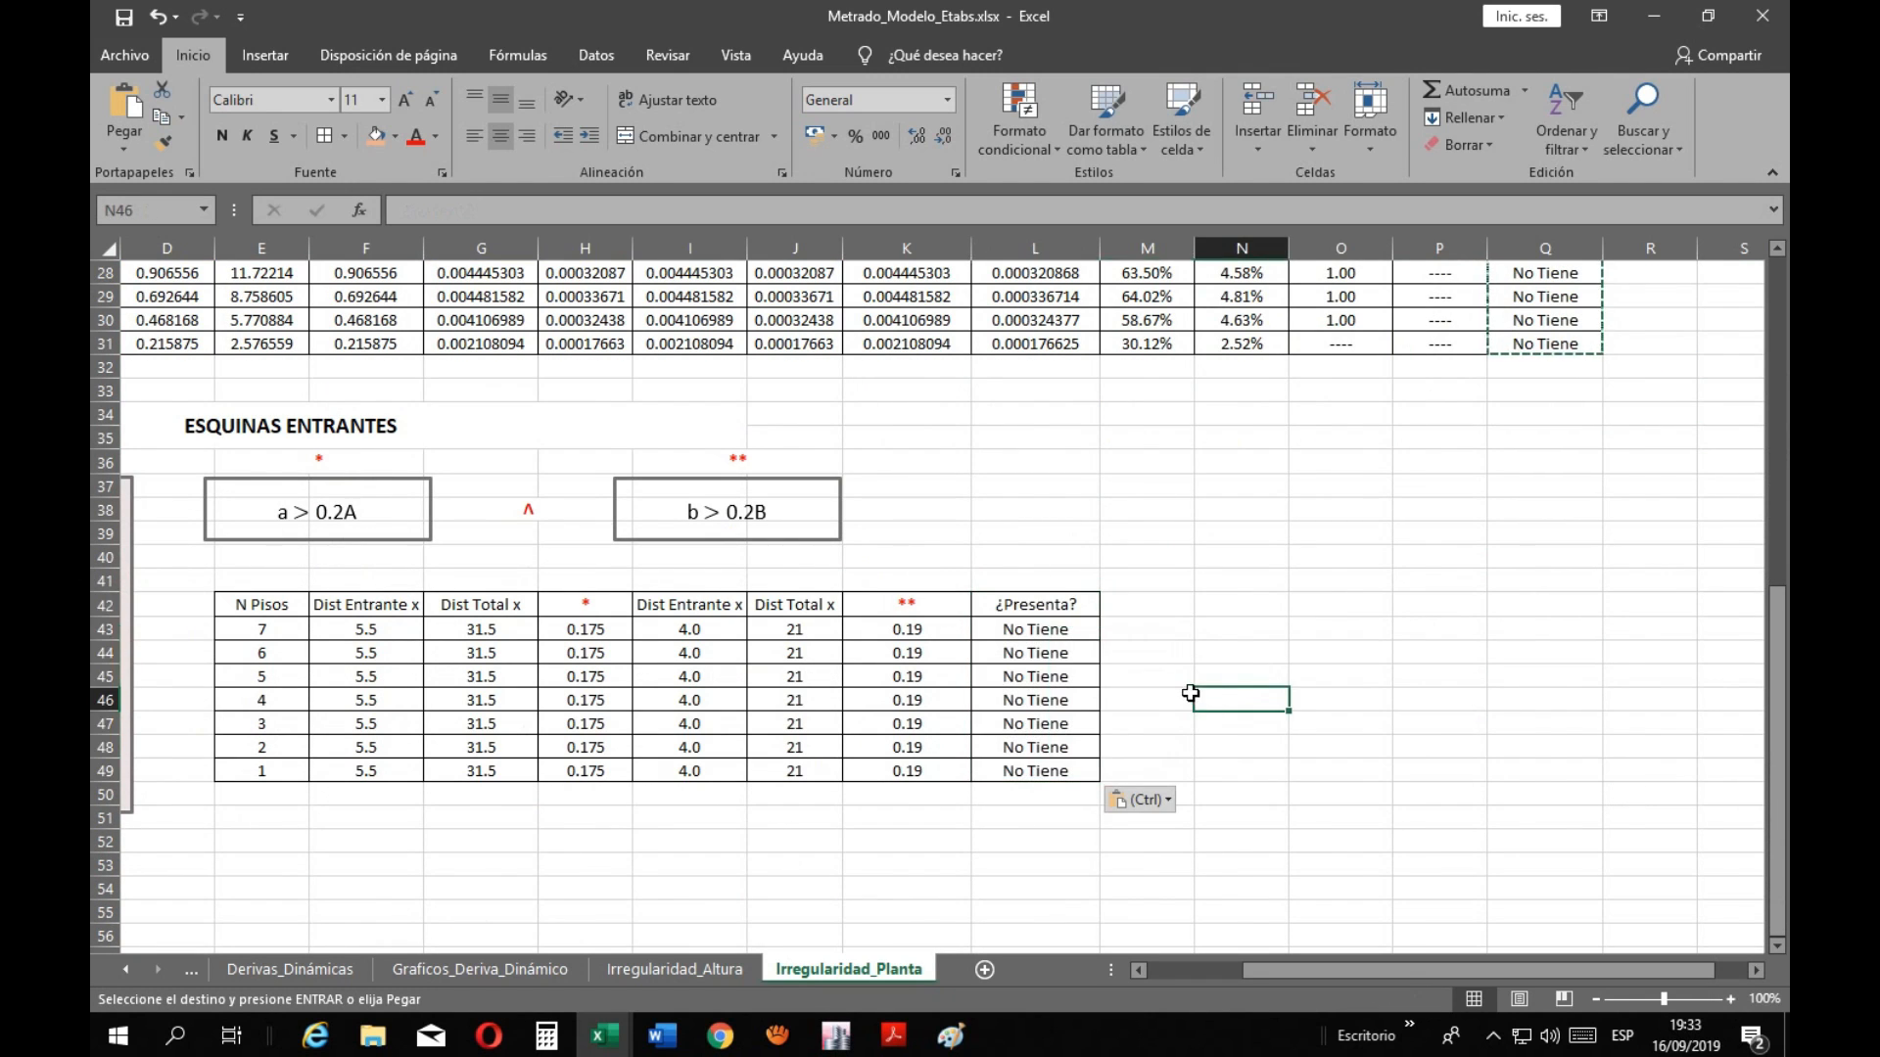
Copy the Ip label and its 1.00 factor from R23:S23 to M41:N41 beside the Esquinas Entrantes table
scroll(1123, 618, "up", 6)
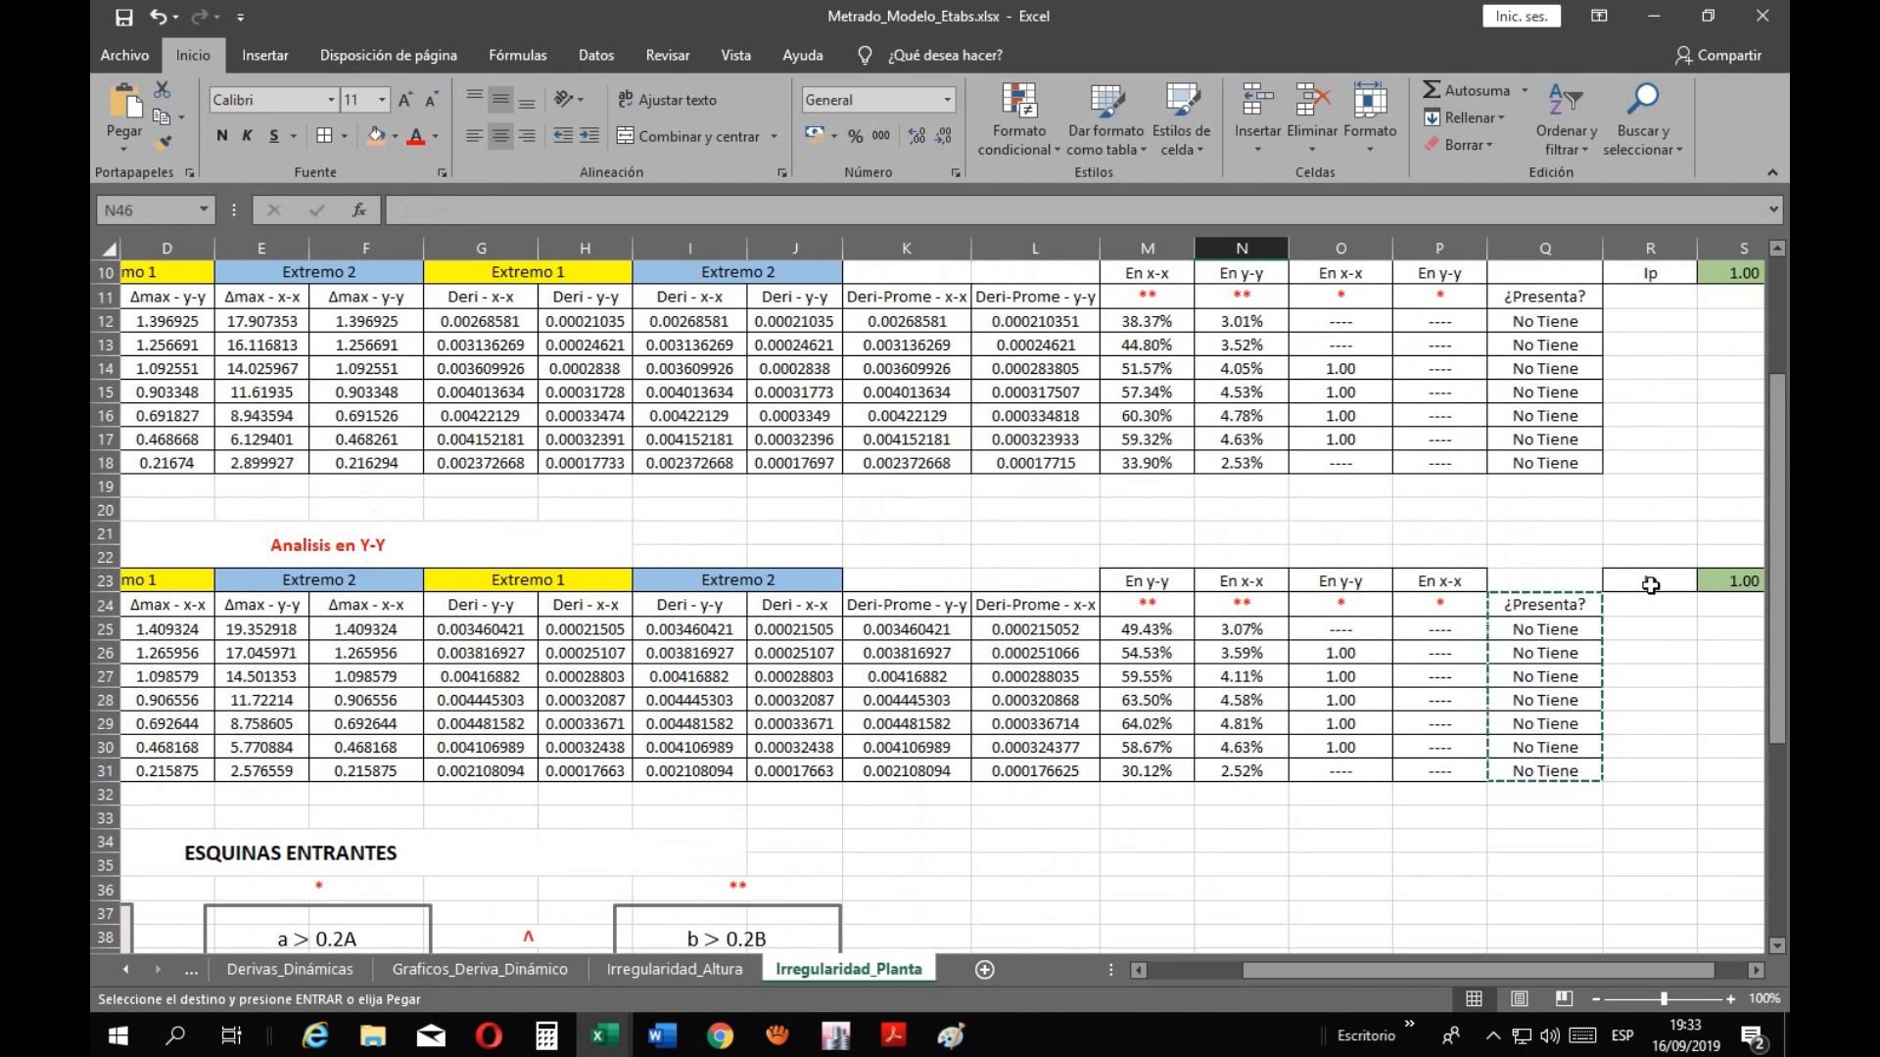
left_click_drag(1651, 581, 1741, 578)
scroll(1243, 686, "down", 5)
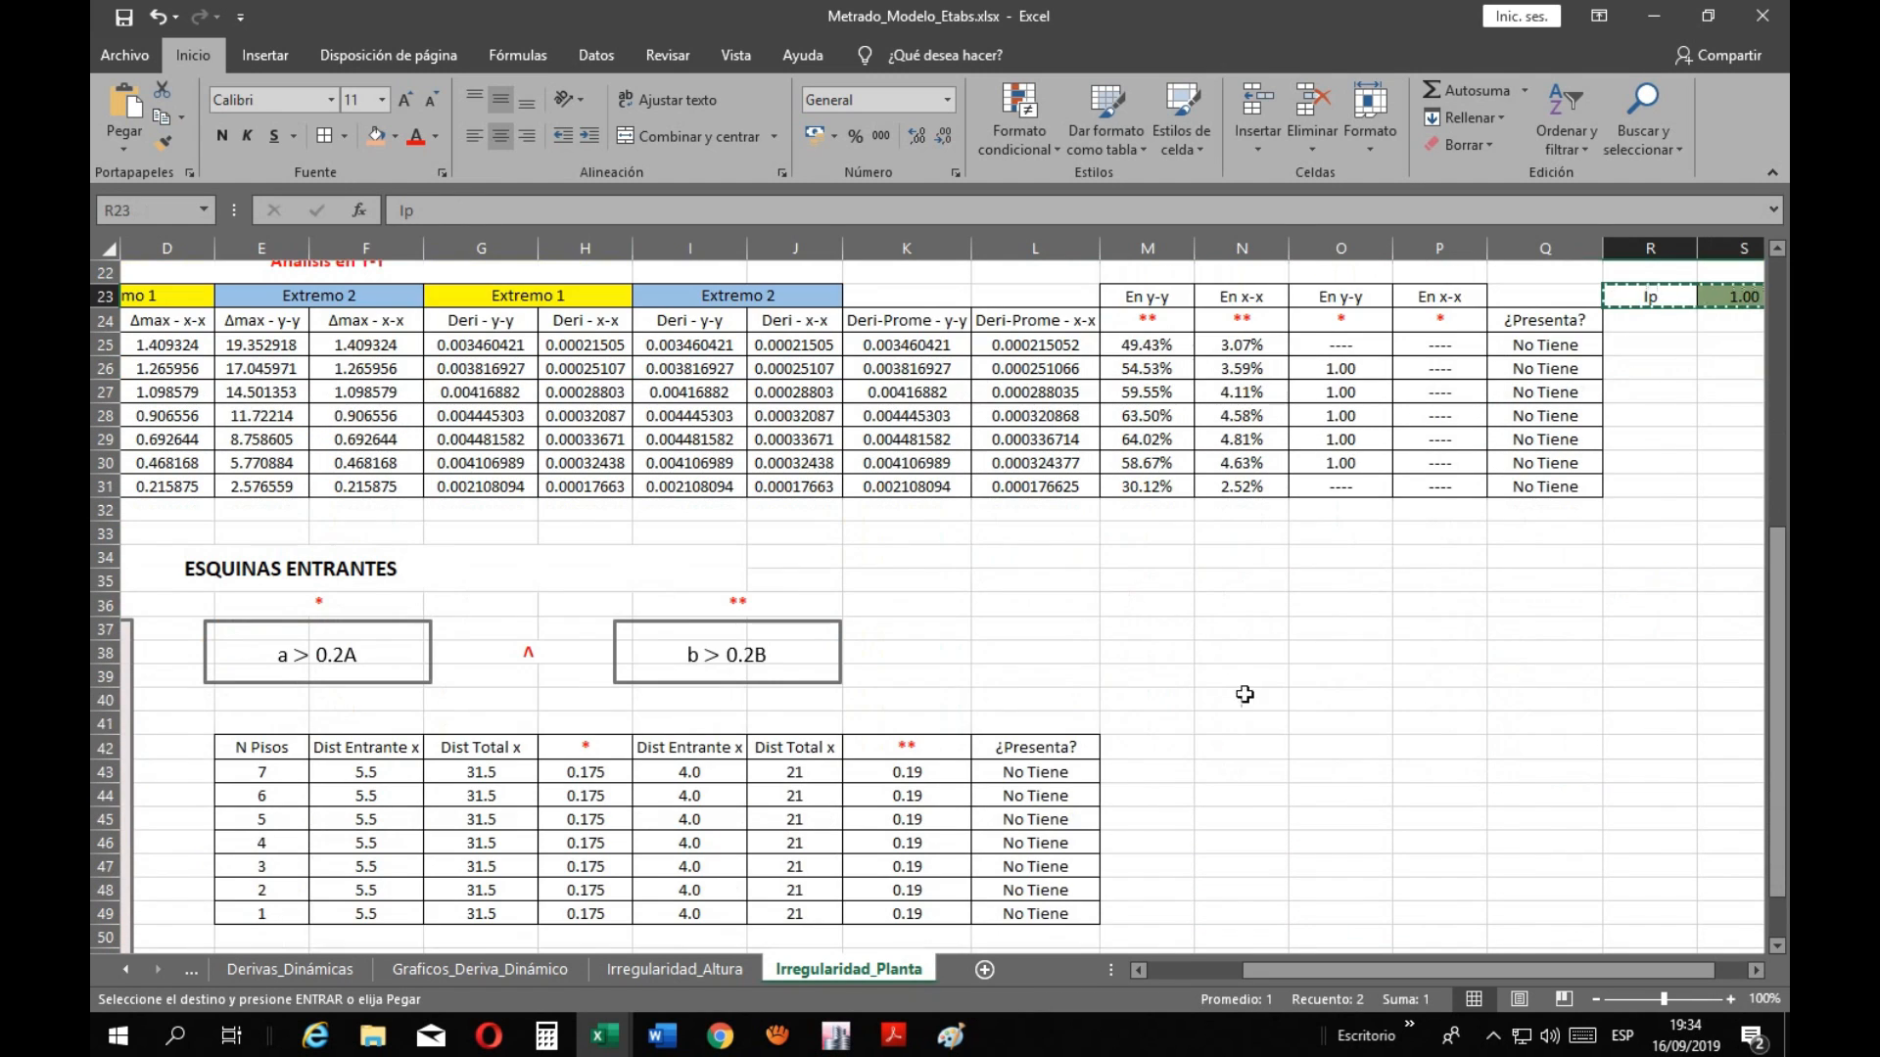
left_click_drag(1130, 660, 1219, 657)
key("ctrl+v")
left_click(1292, 751)
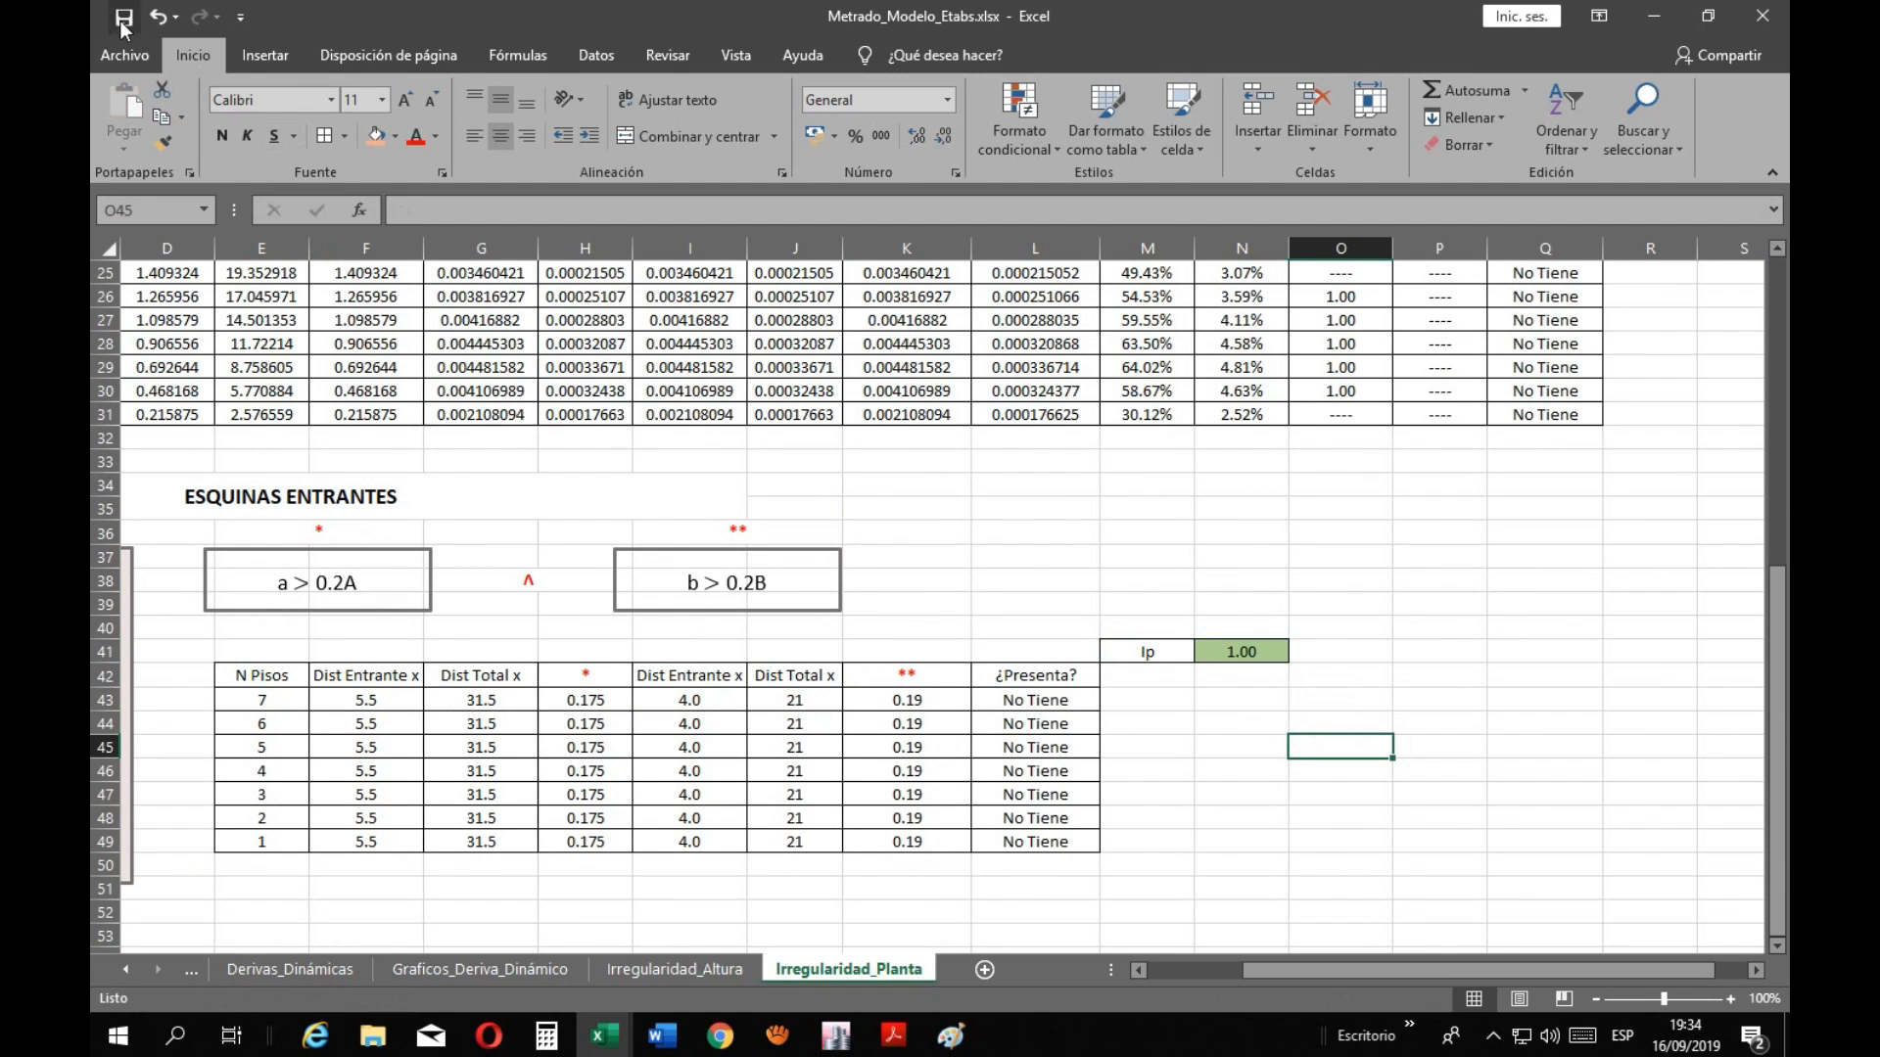
Review the Esquinas Entrantes sheet, then switch to E030_2018-VIVIENDA.pdf in Acrobat Reader and read the remaining plan irregularity criteria
left_click_drag(1277, 968, 1133, 975)
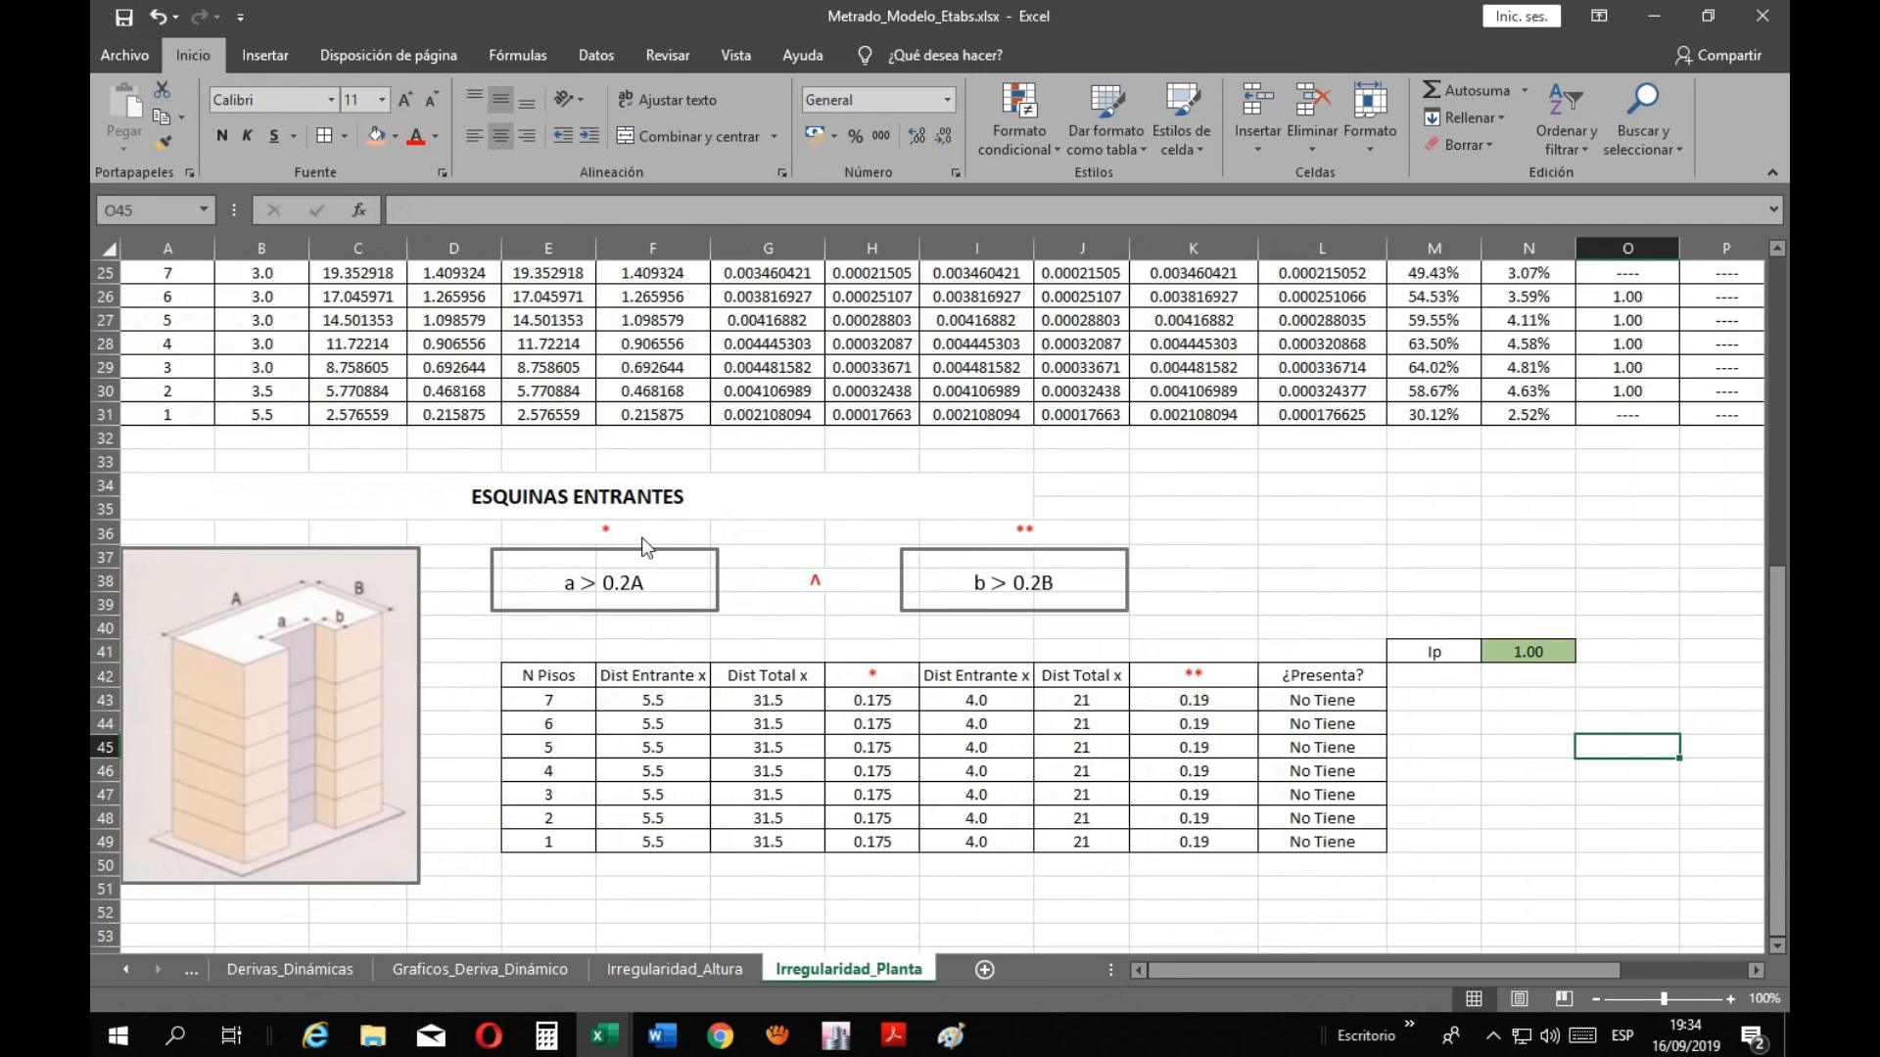
scroll(588, 661, "up", 8)
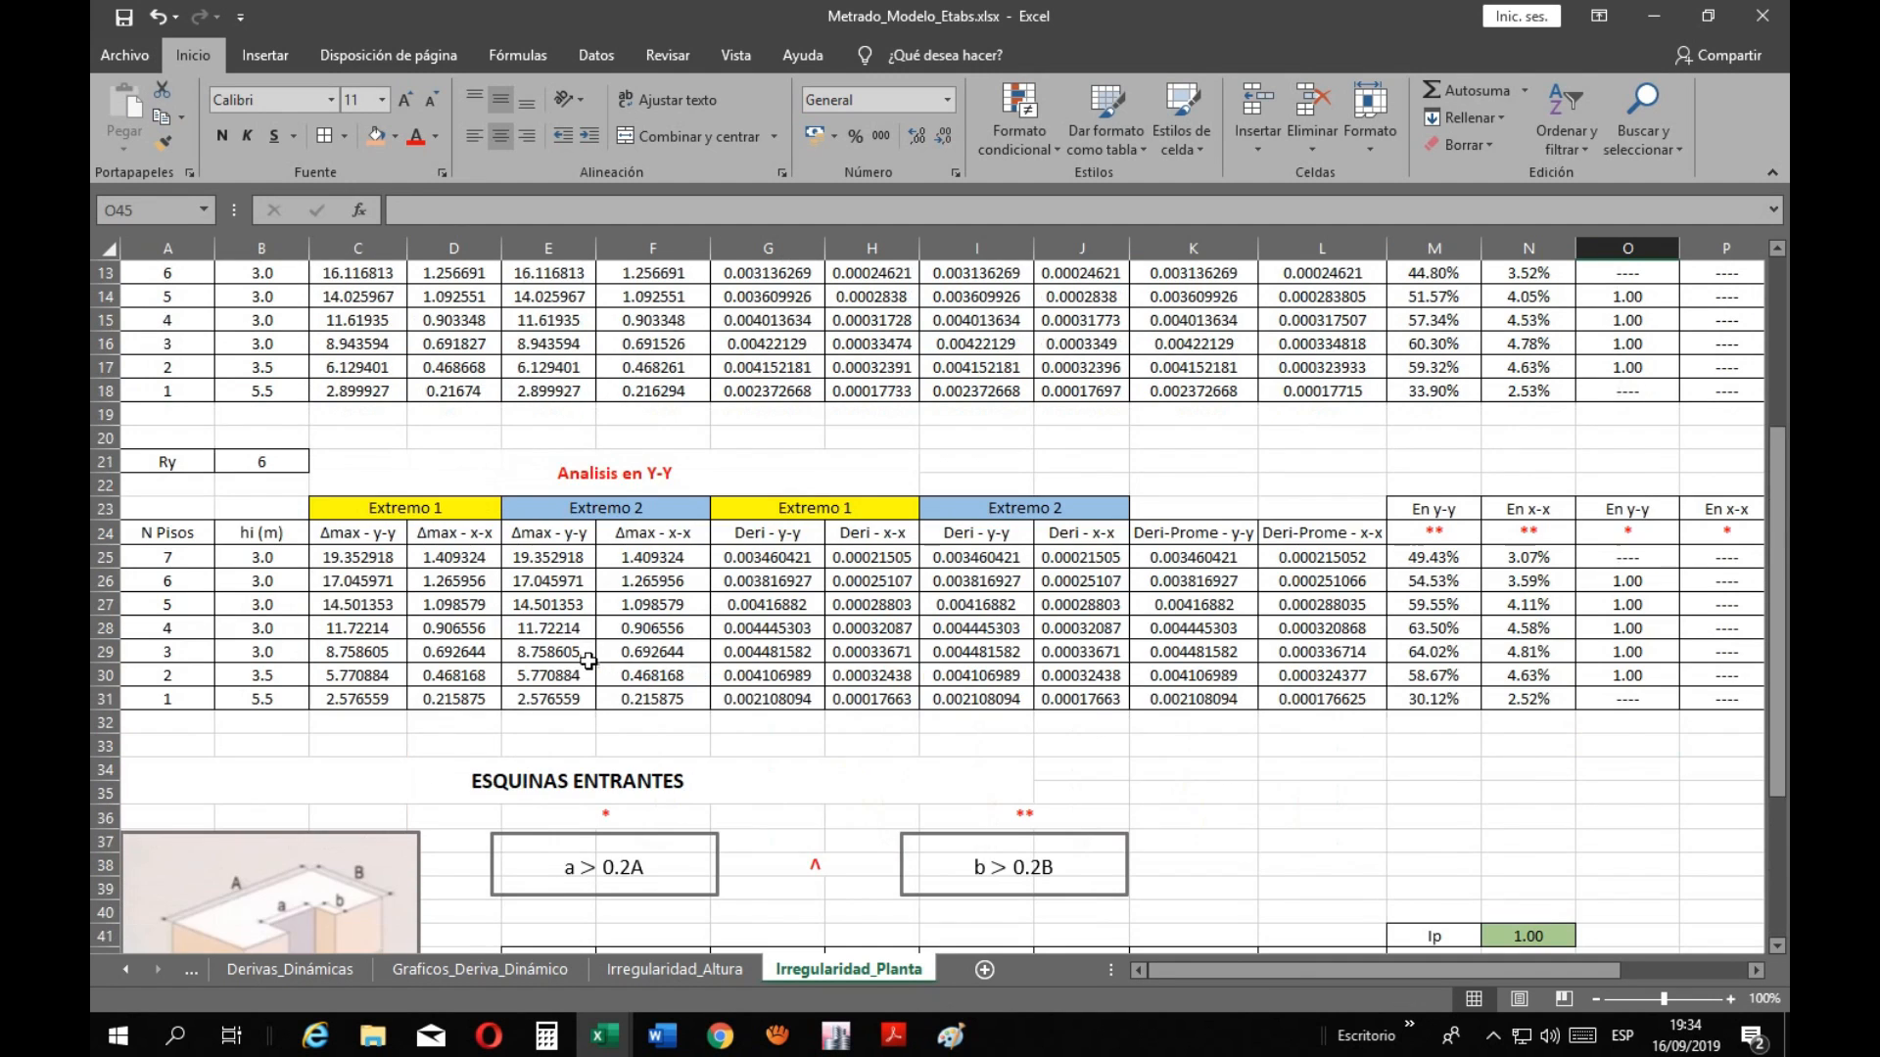
scroll(662, 675, "down", 8)
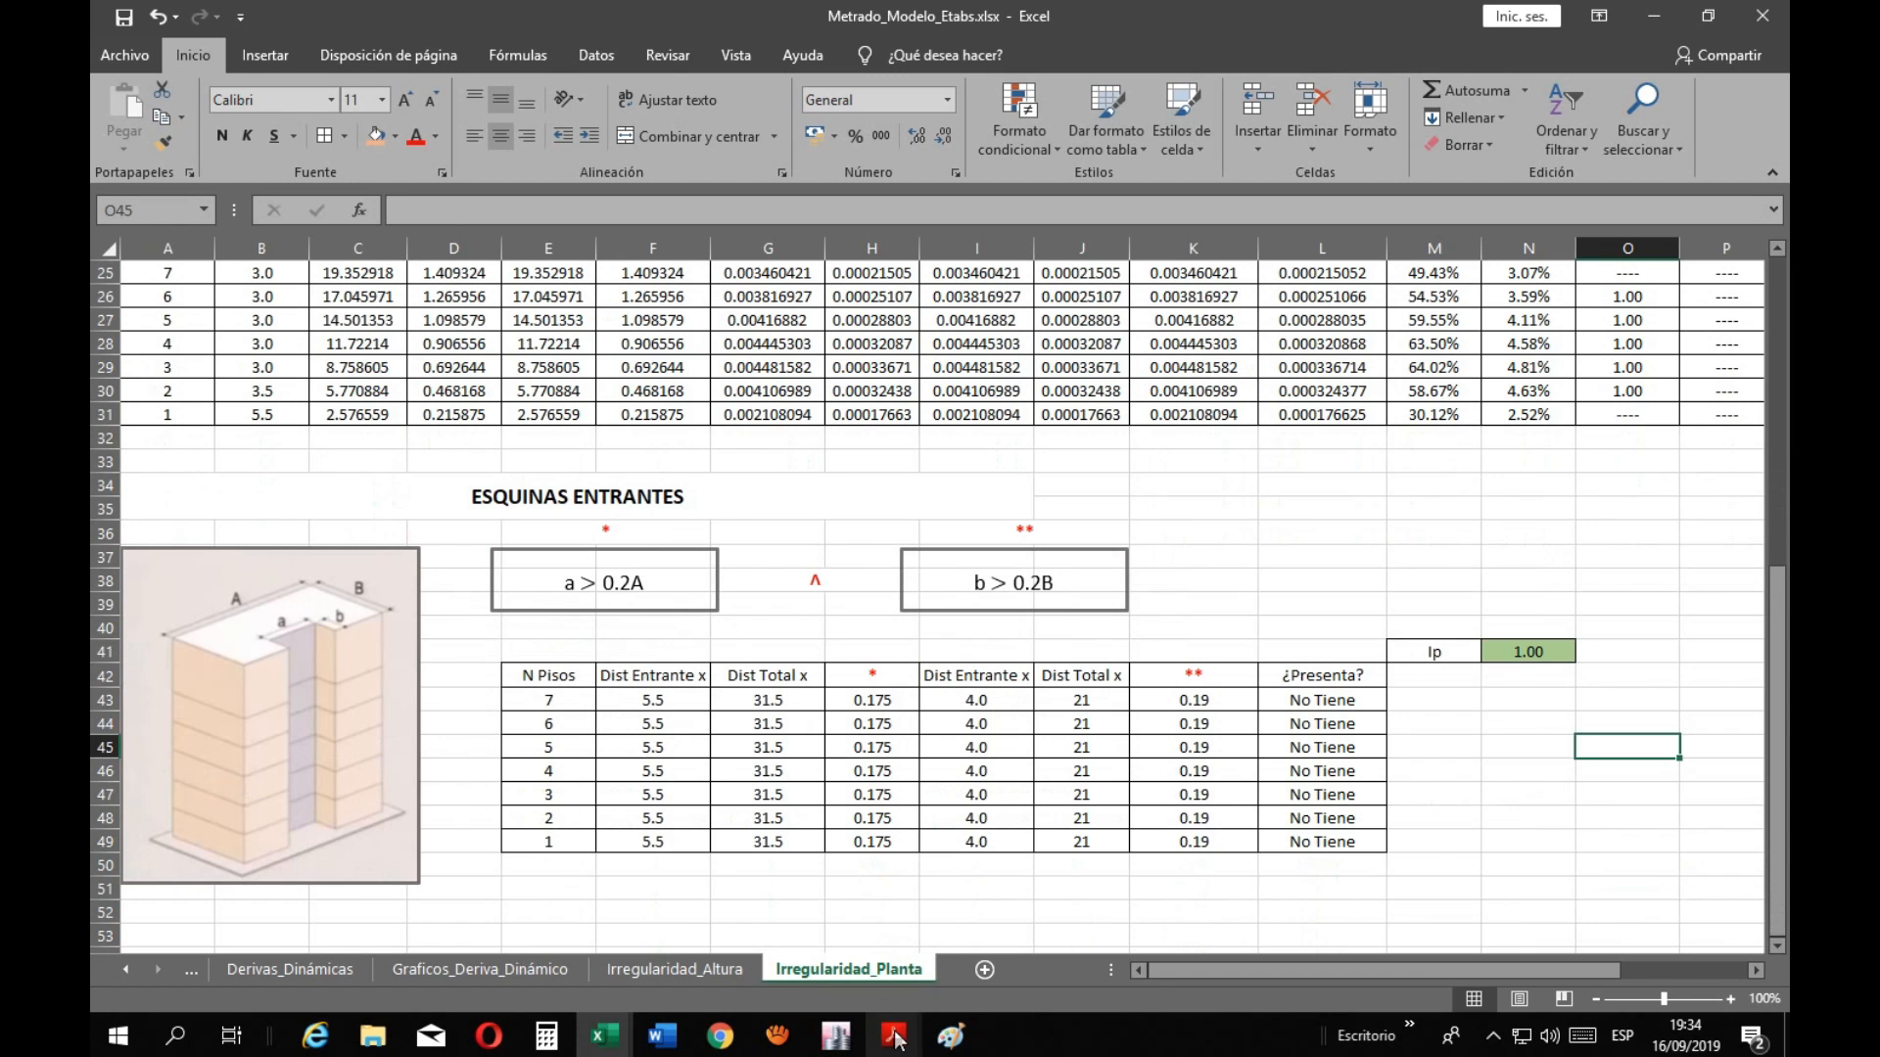
mouse_move(893, 1035)
left_click(754, 871)
scroll(763, 801, "down", 1)
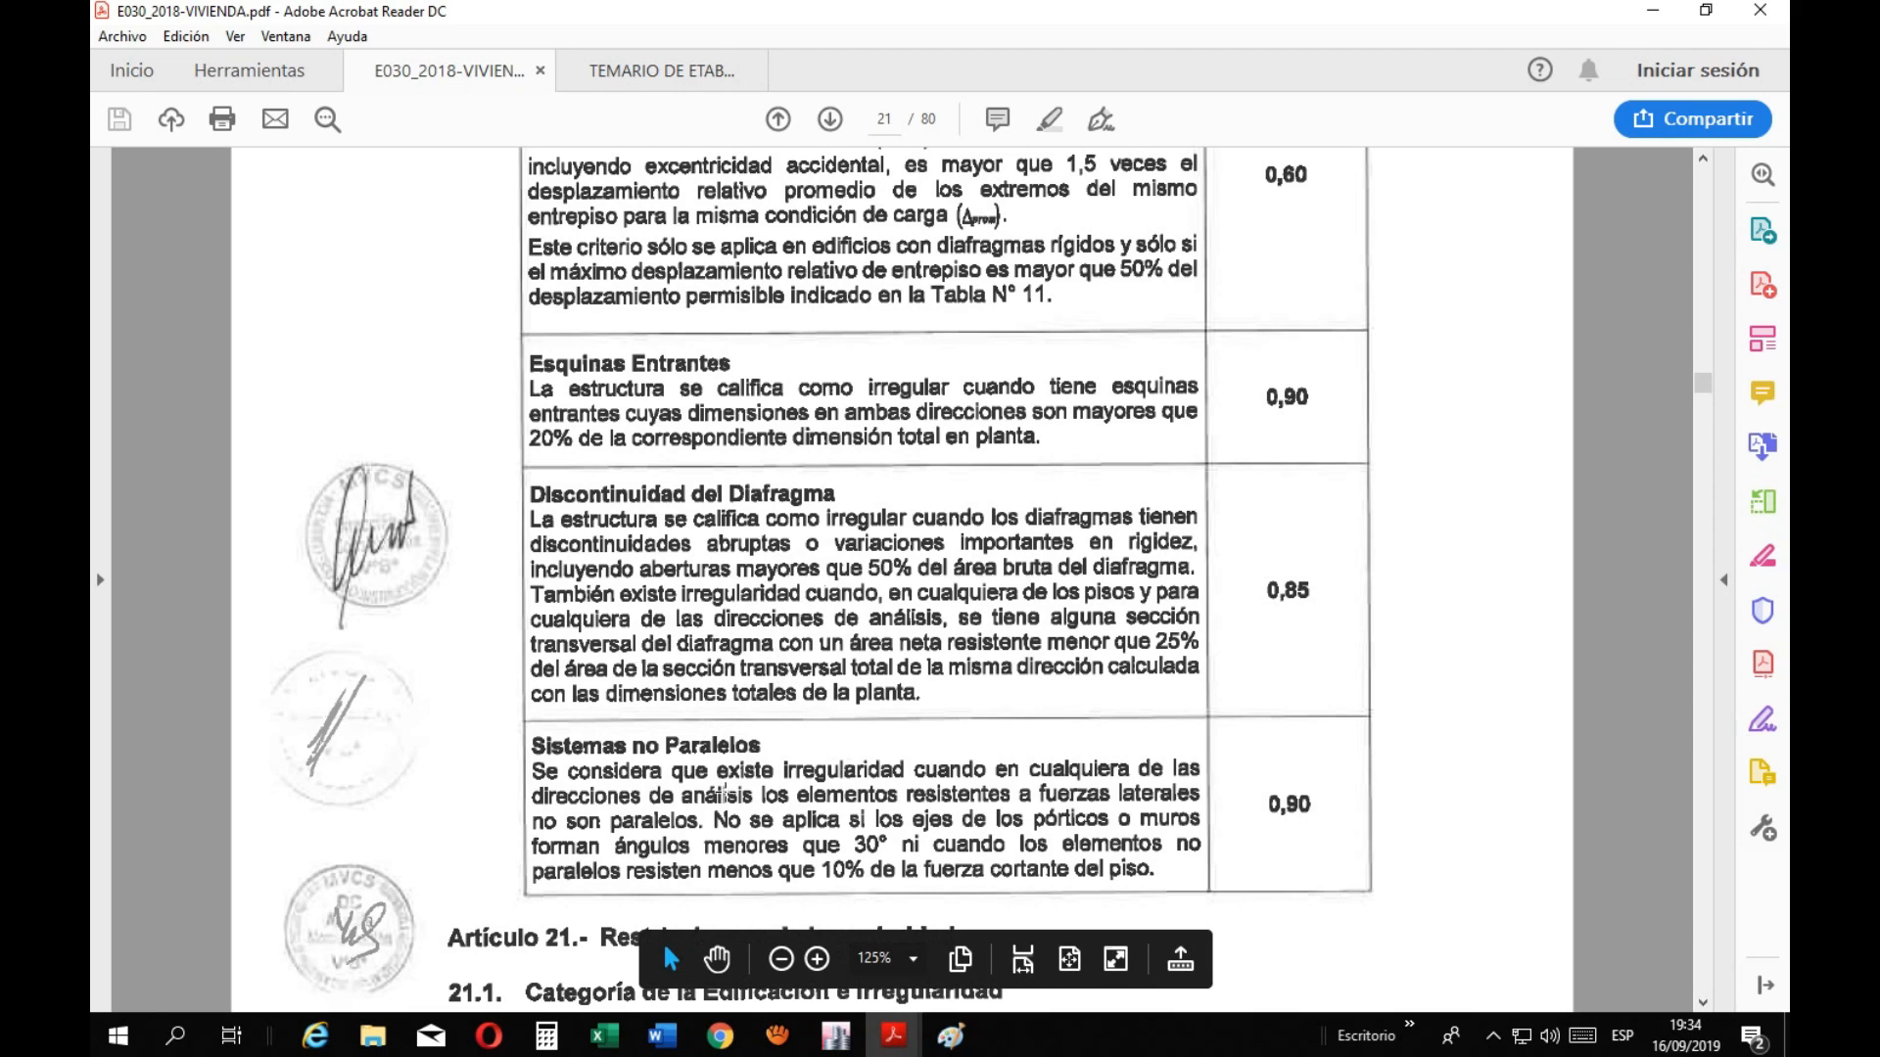
scroll(579, 537, "down", 1)
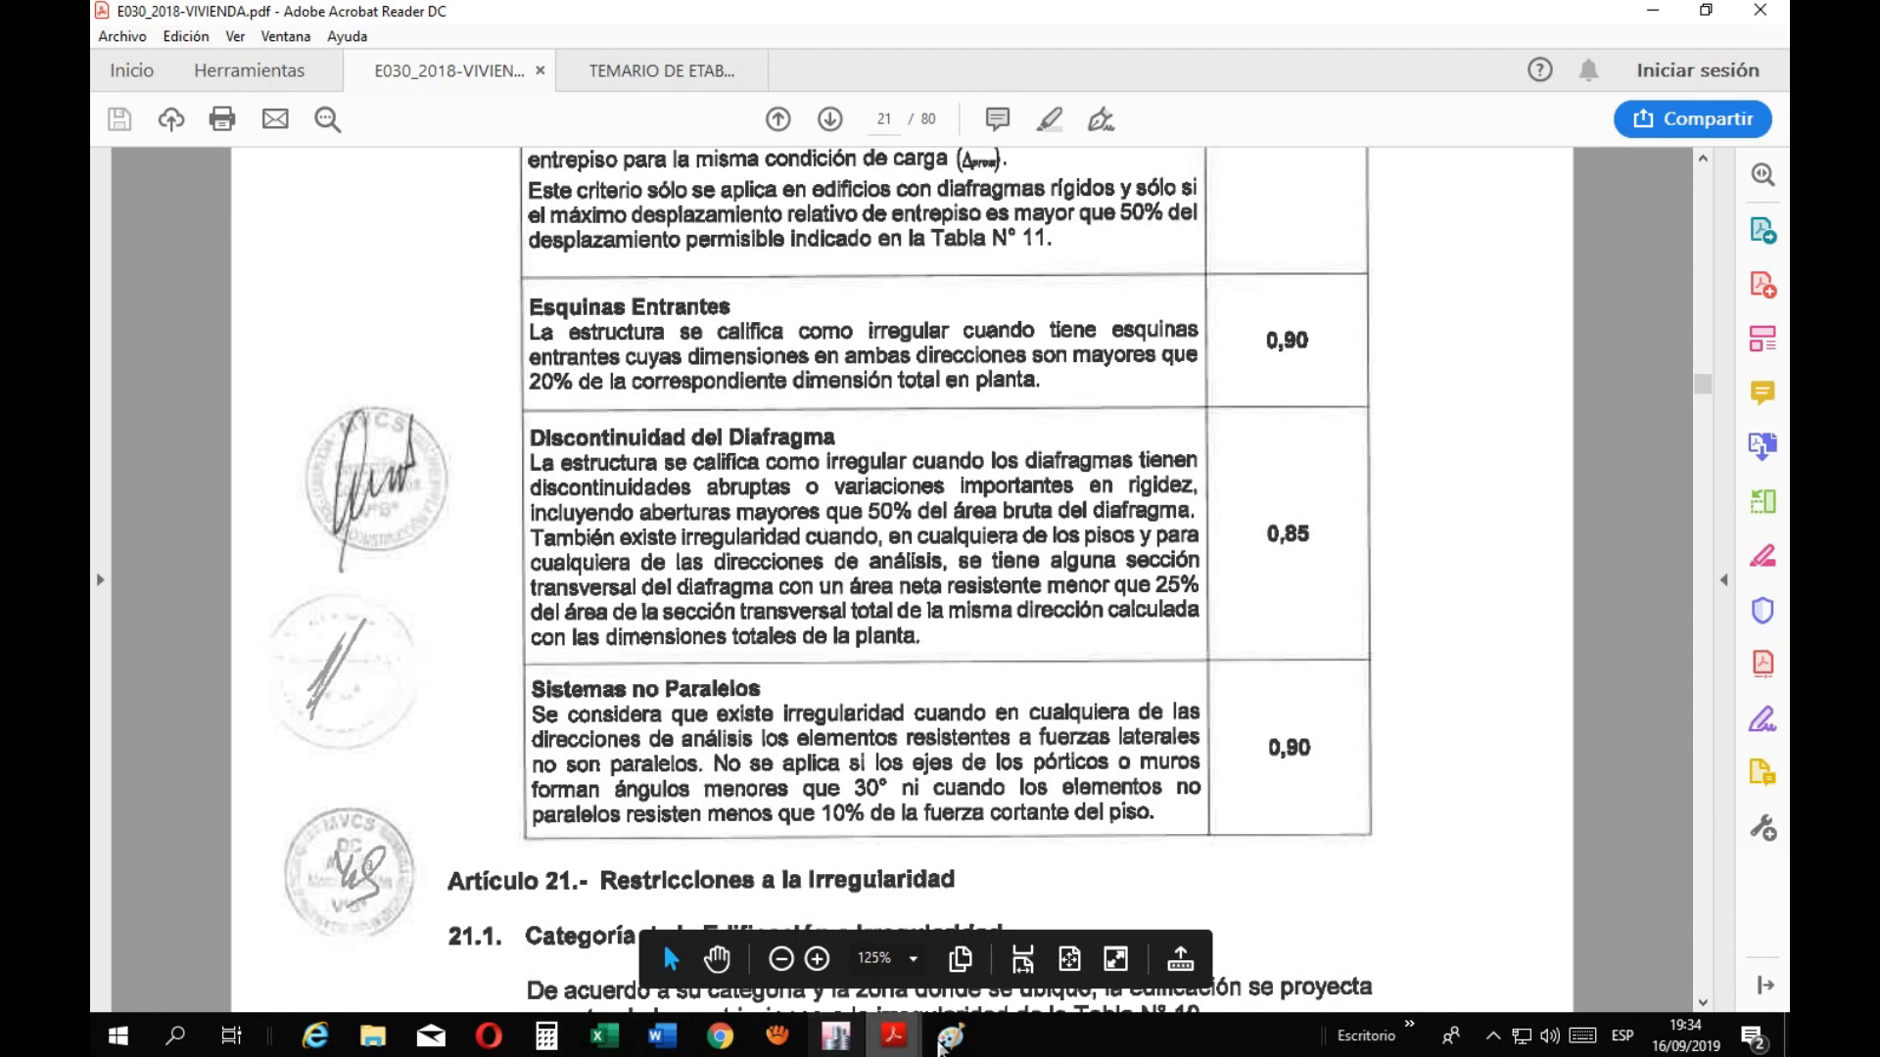
Switch to Paint and save the formulas drawing as Teoría in the Sesión_5.4 folder on the Escritorio
left_click(951, 1036)
left_click(139, 11)
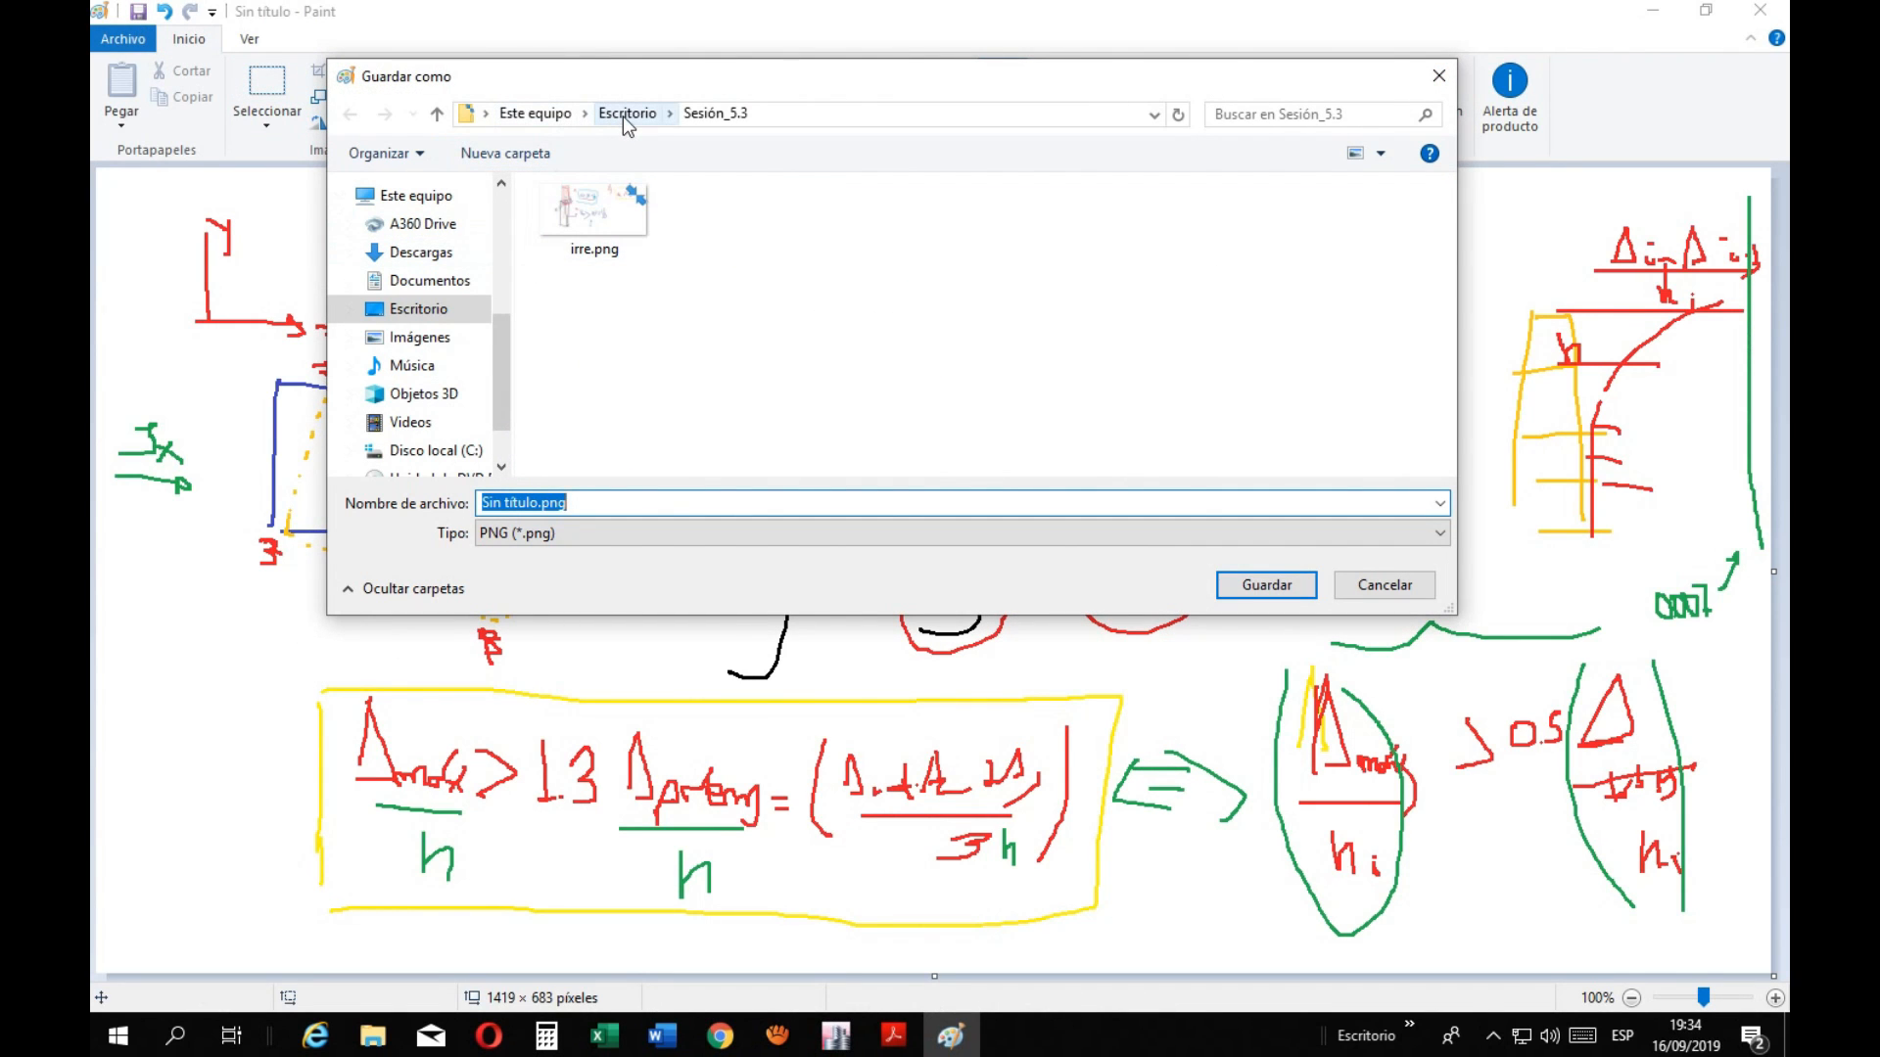
left_click(623, 115)
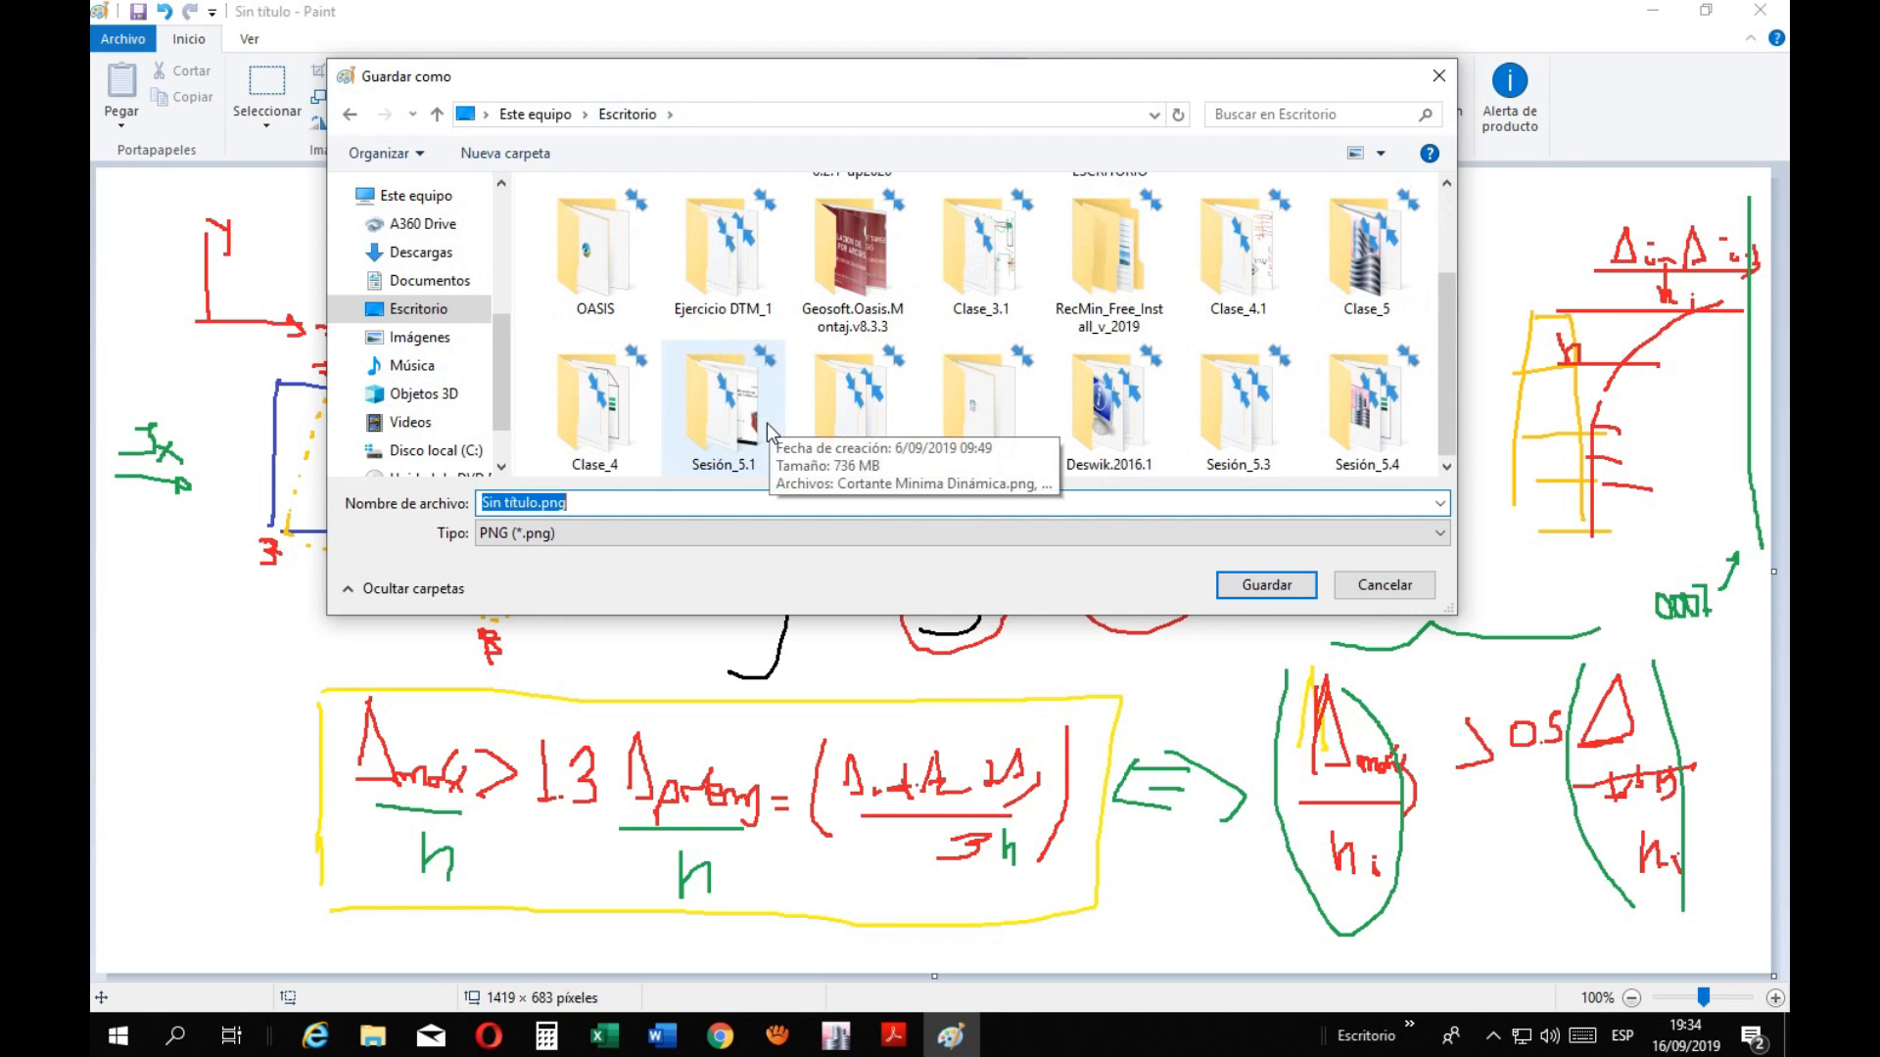
double_click(1367, 406)
left_click(627, 503)
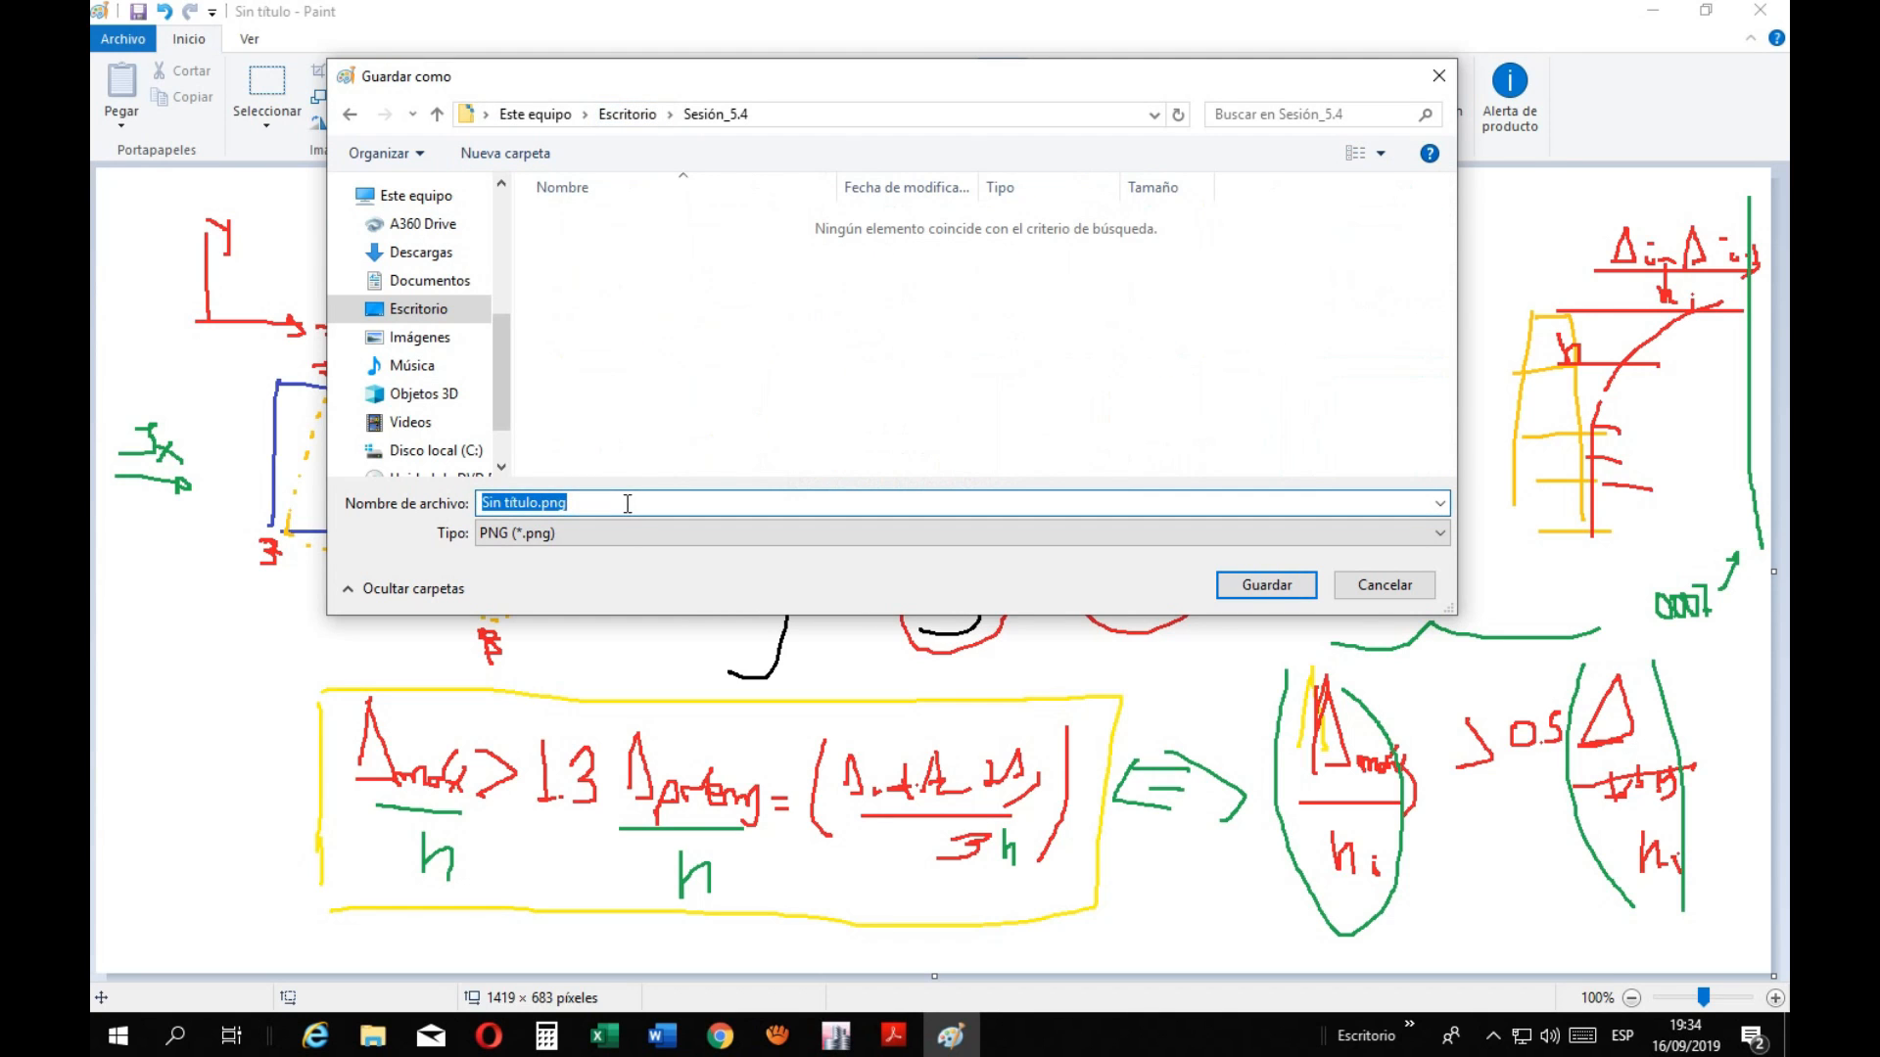
type("Teoría")
key("Return")
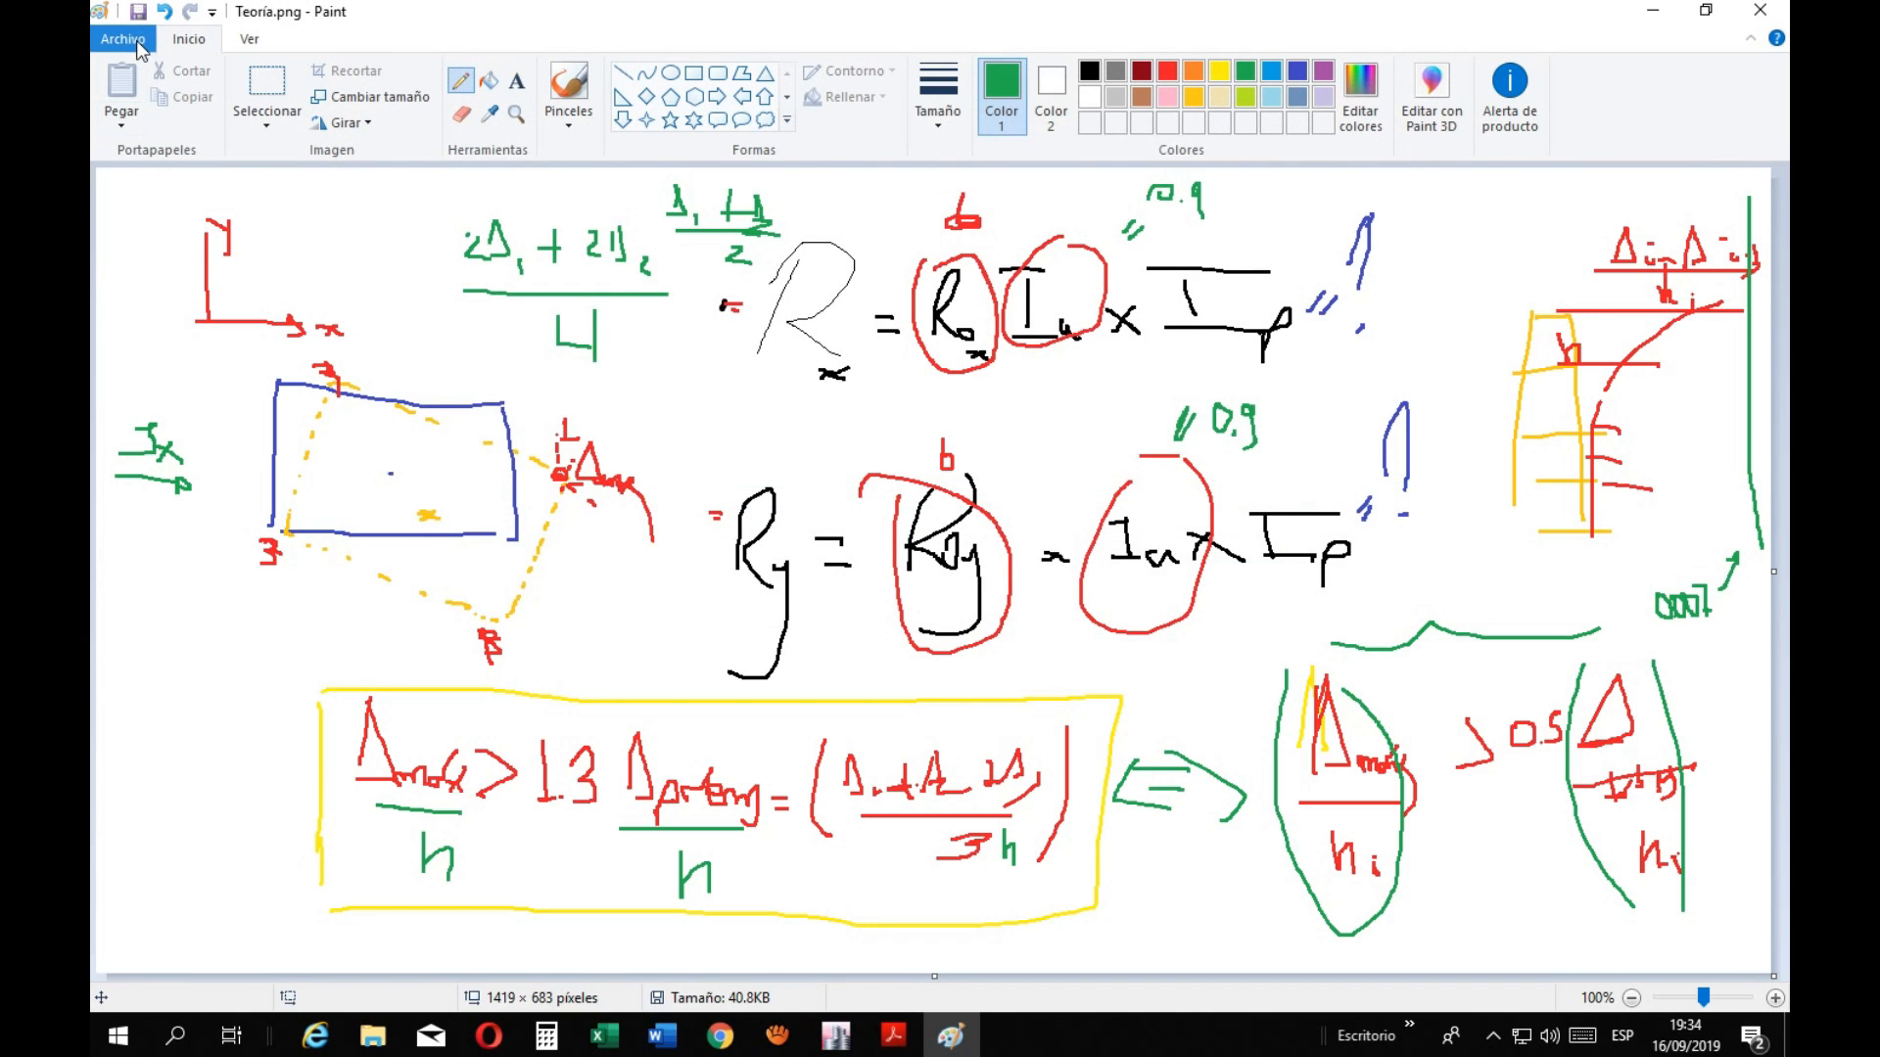
Start a new blank image and sketch a black rectangular plan outline in the middle of the canvas
left_click(123, 39)
left_click(147, 76)
mouse_move(570, 359)
left_mouse_down()
mouse_move(558, 596)
mouse_move(848, 367)
mouse_move(1051, 627)
mouse_move(561, 608)
left_mouse_up()
Draw two double-line elements inside the outline, slanted towards each other at the upper edge, and add small marks across both
left_click_drag(798, 418, 656, 587)
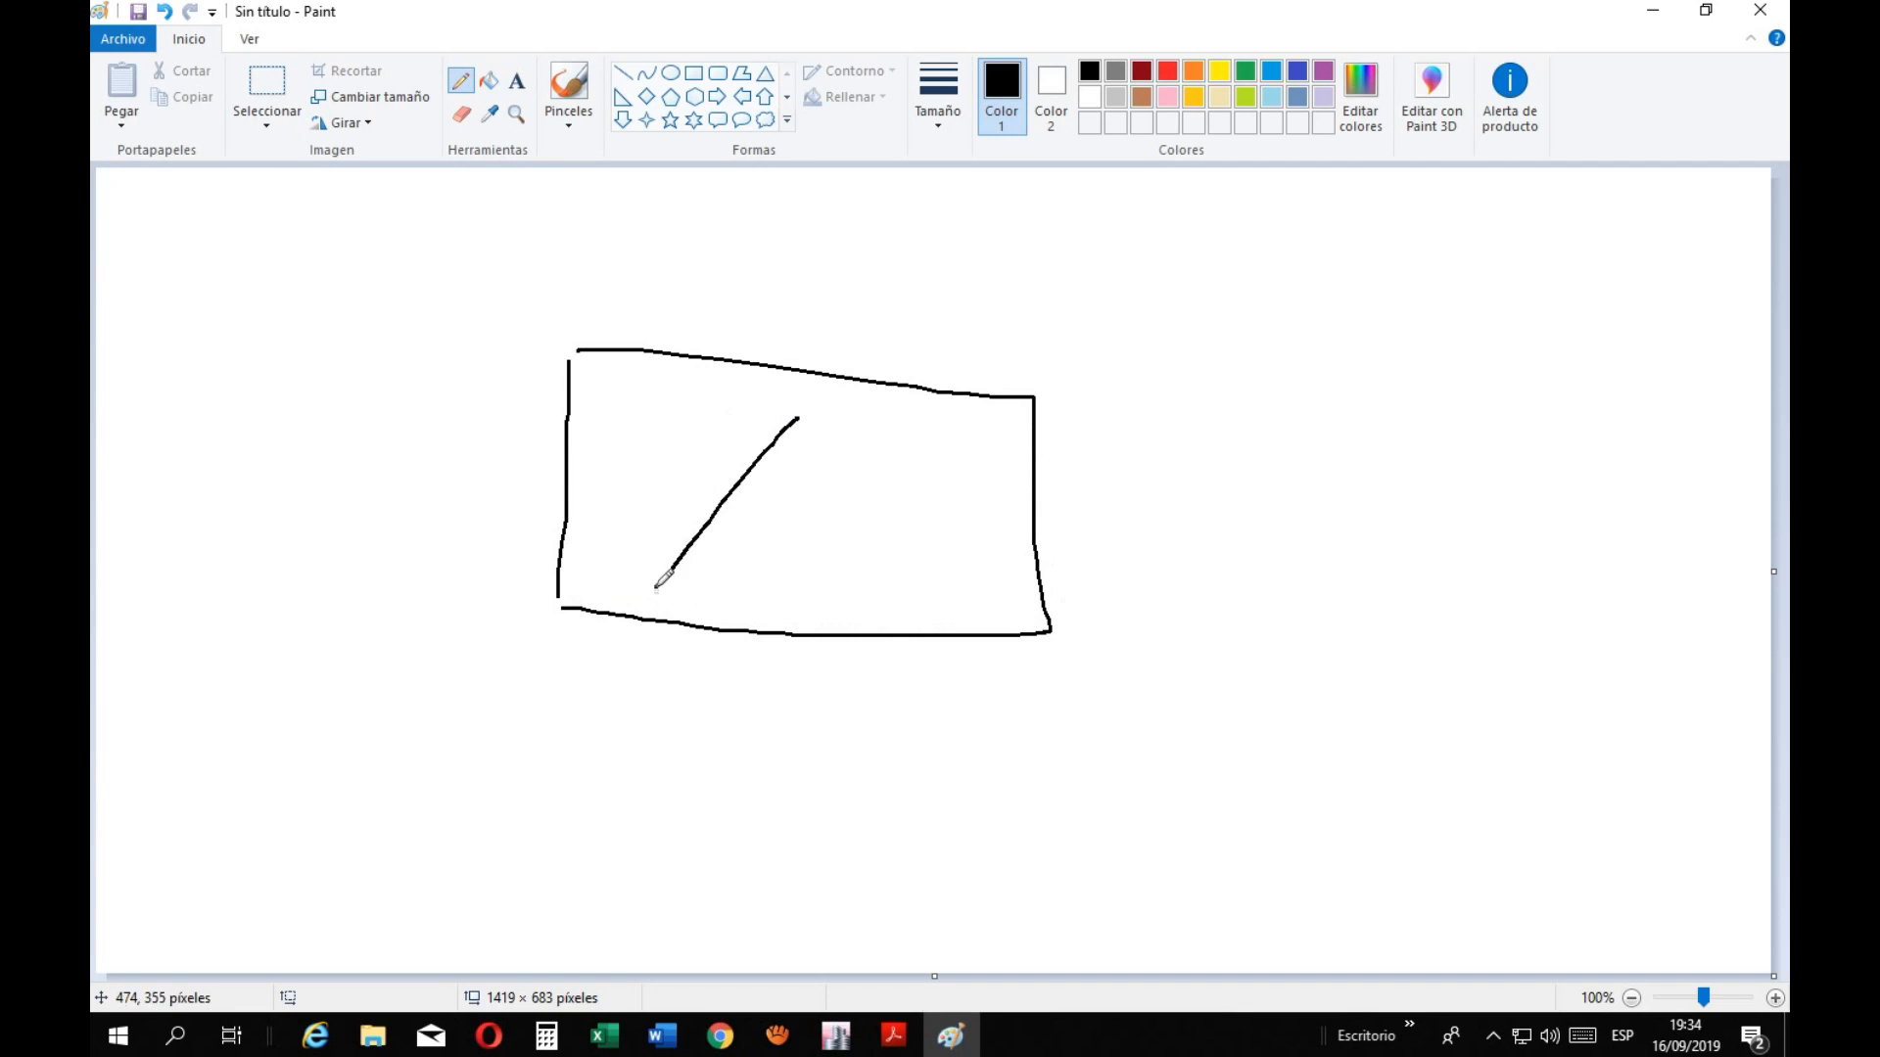
left_click_drag(801, 420, 673, 600)
left_click_drag(860, 438, 974, 629)
left_click_drag(865, 430, 987, 633)
left_click_drag(672, 551, 699, 566)
left_click_drag(713, 493, 741, 511)
mouse_move(850, 473)
left_mouse_down()
mouse_move(861, 484)
mouse_move(890, 456)
mouse_move(873, 484)
mouse_move(903, 554)
mouse_move(944, 559)
mouse_move(929, 563)
left_mouse_up()
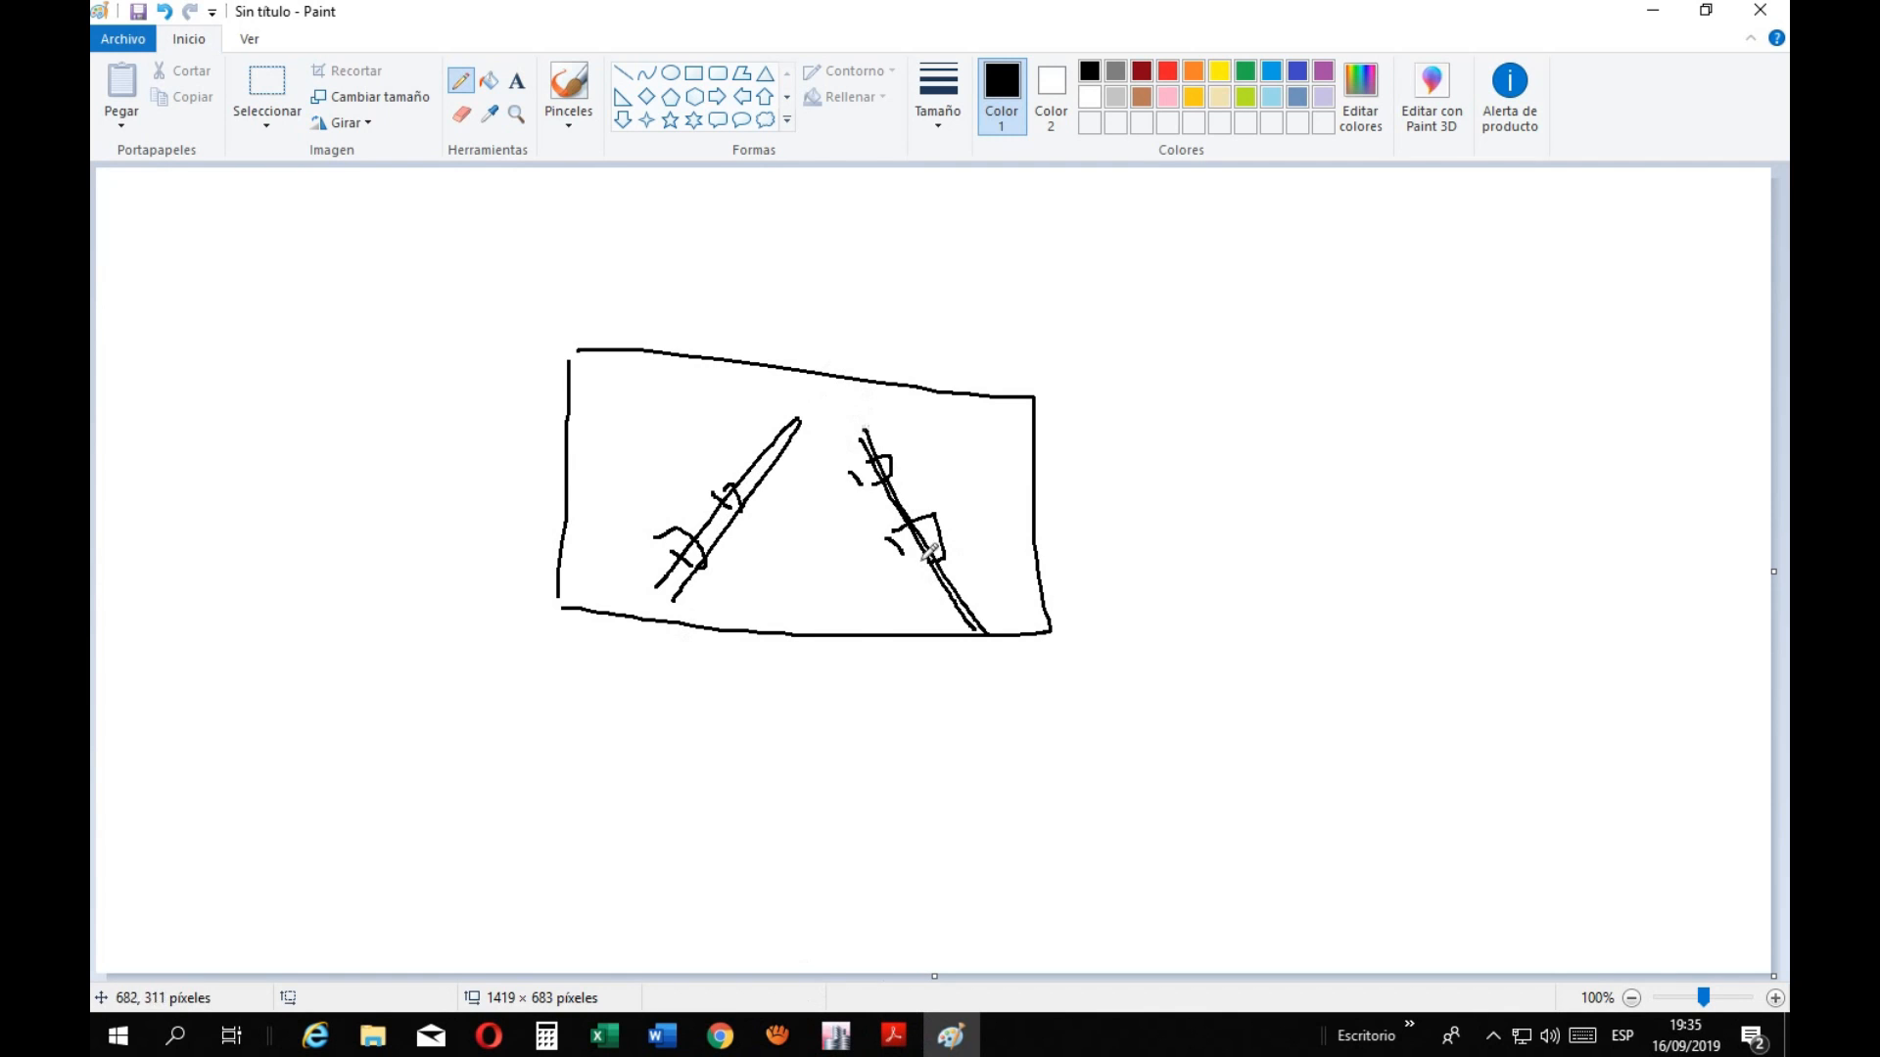
Read the Sistemas no Paralelos criterion in E030_2018-VIVIENDA.pdf in Acrobat Reader, comparing it with the sketch, and return to Paint
mouse_move(892, 1036)
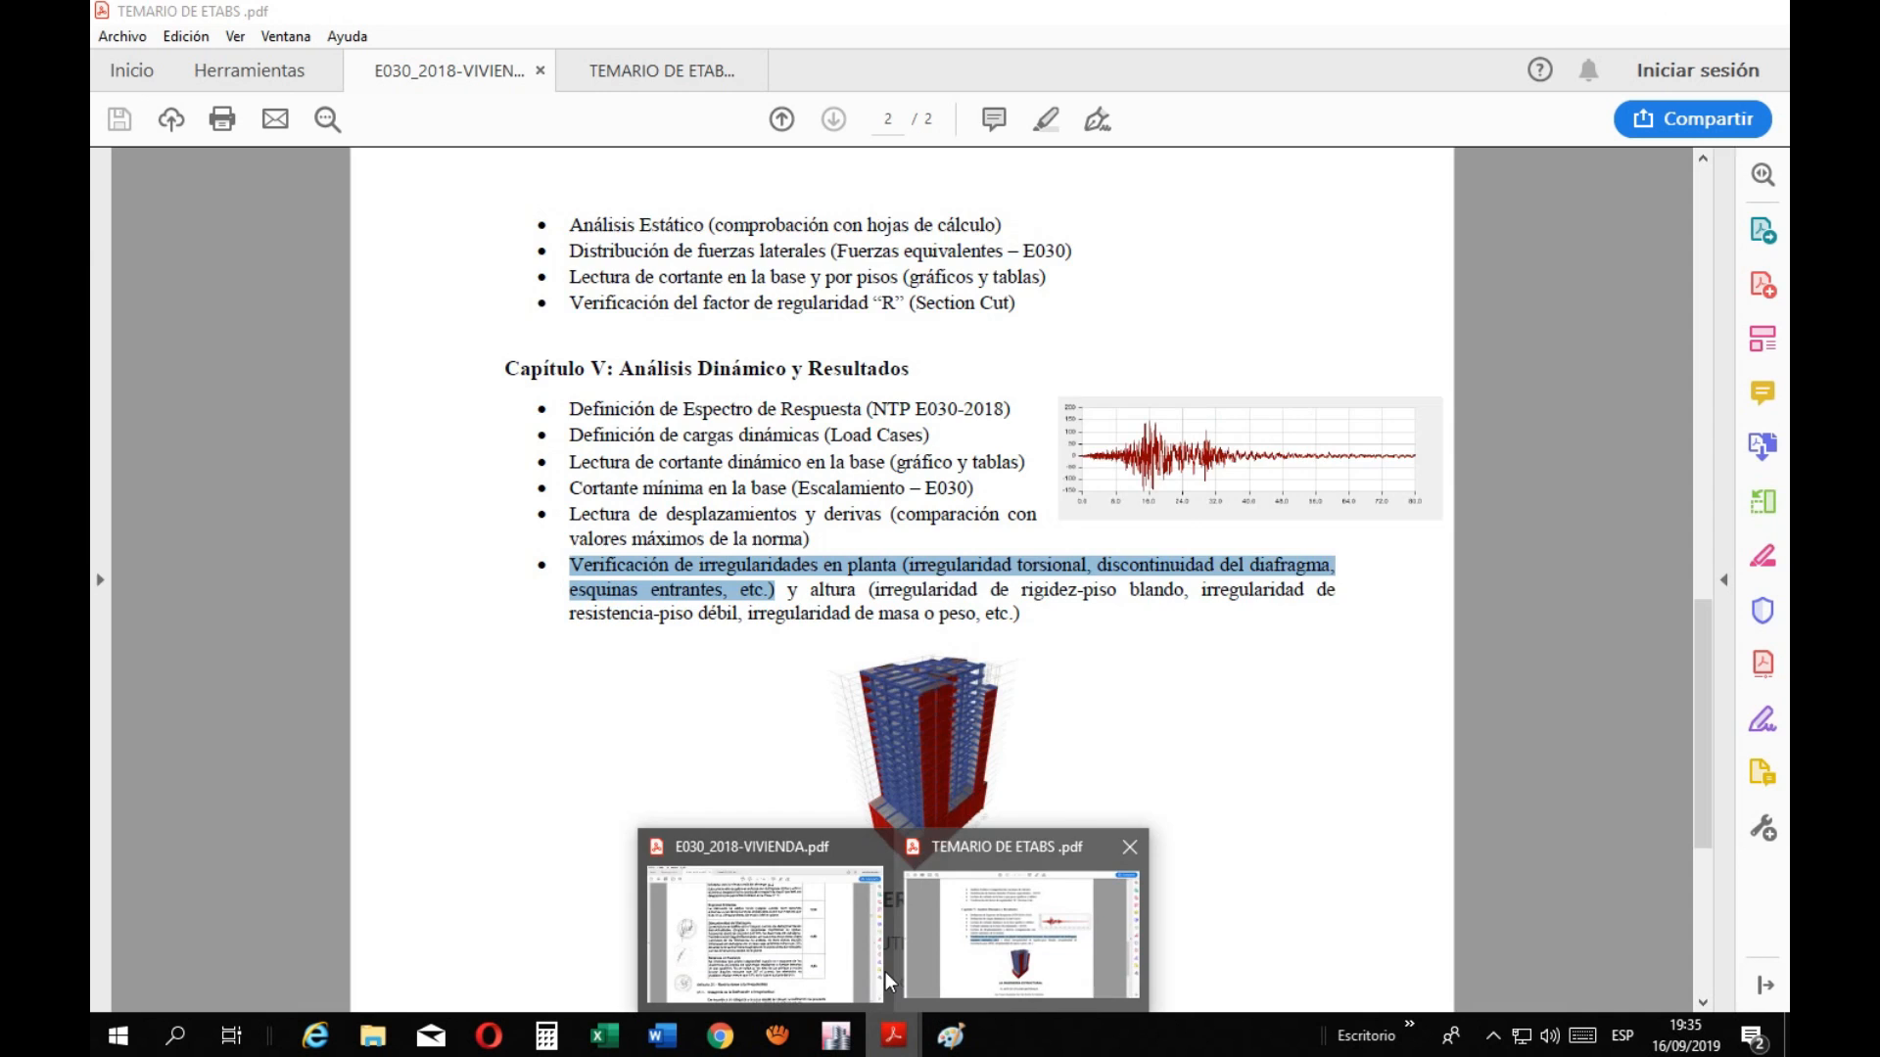
left_click(885, 971)
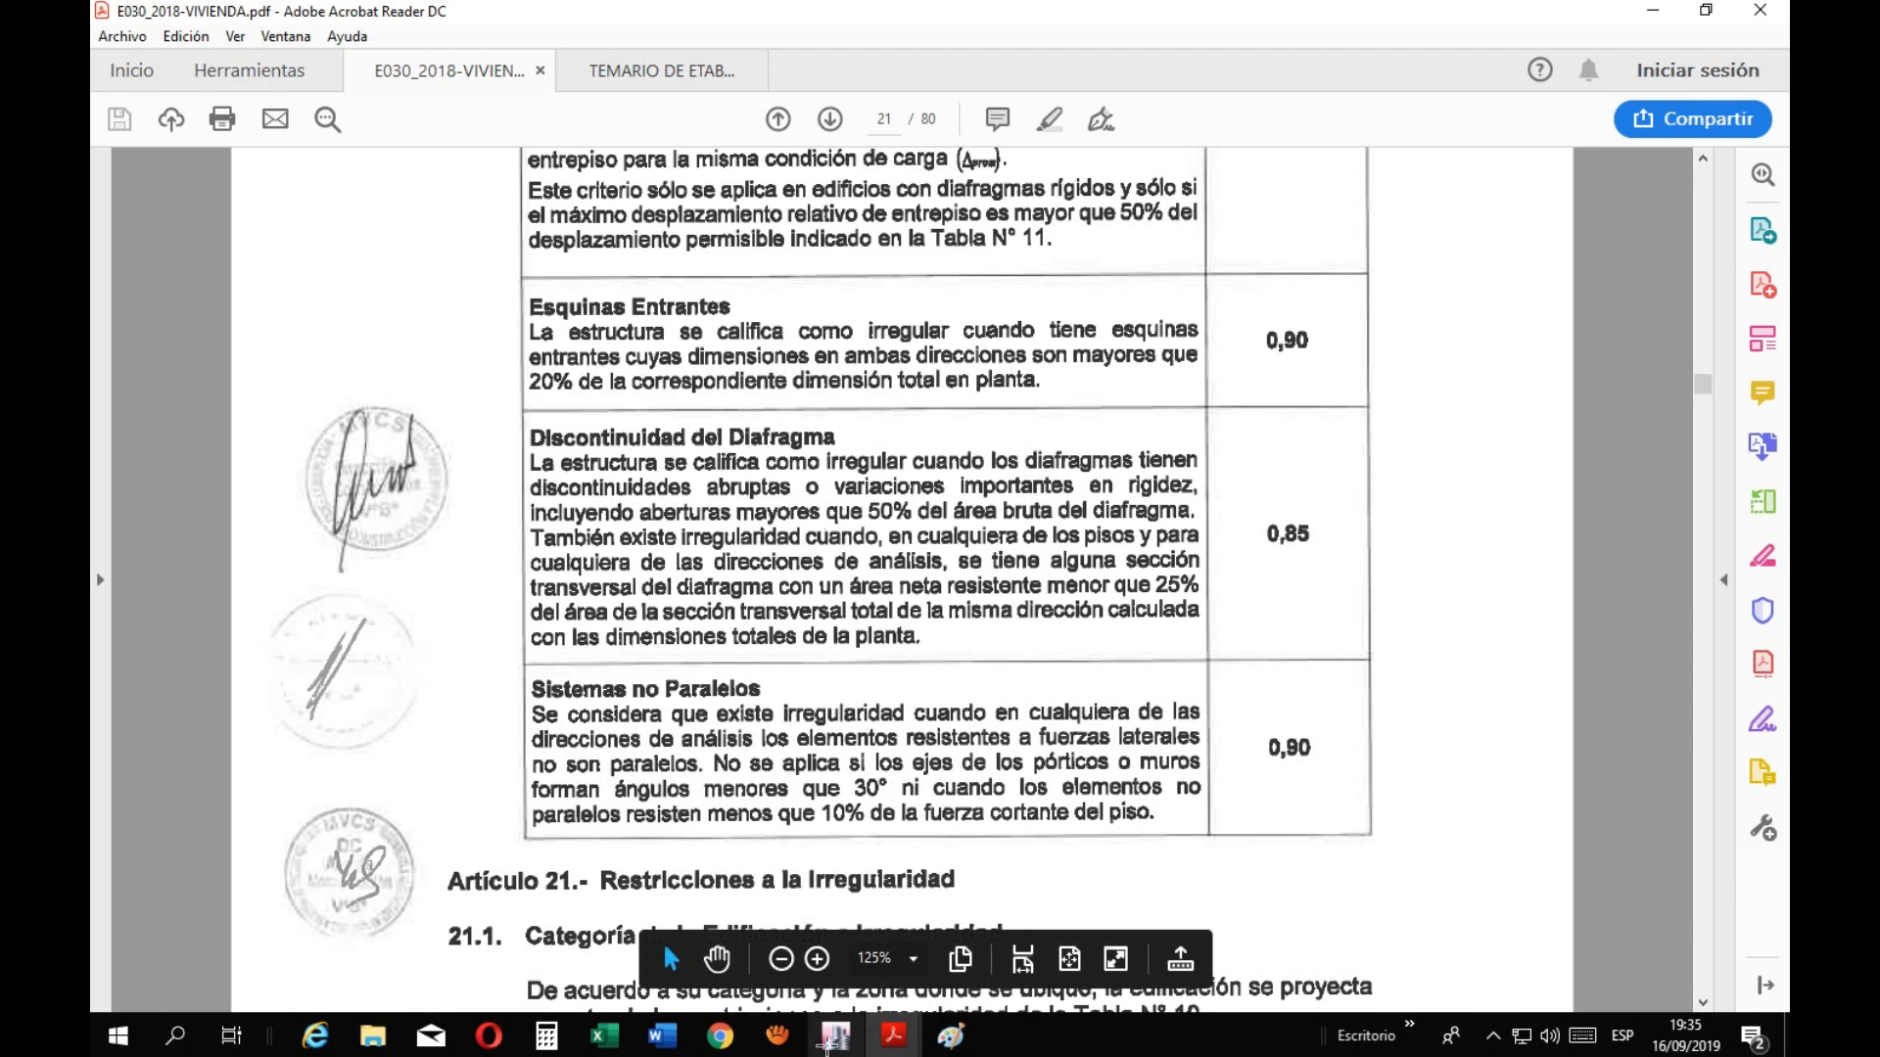
left_click(951, 1036)
left_click(892, 1036)
left_click(881, 963)
left_click(950, 1035)
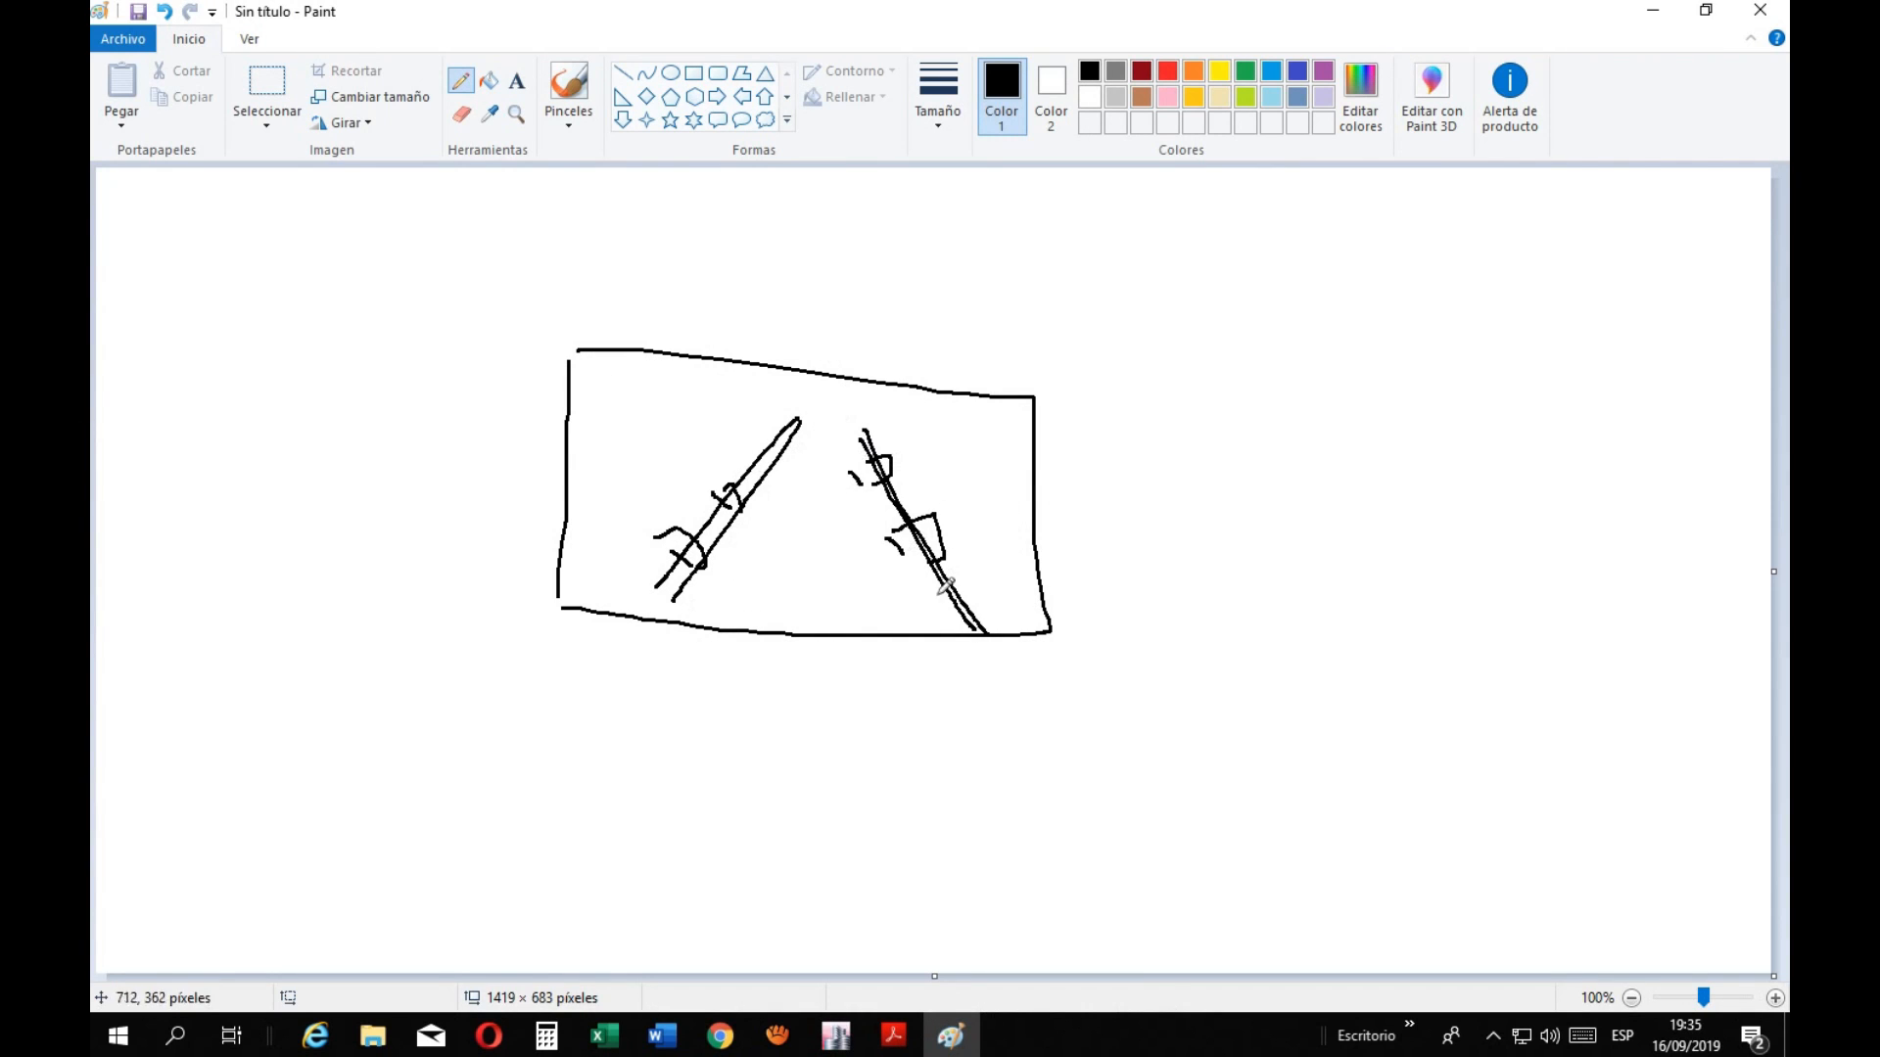
Draw a red dashed axis along the left slanted element, extending it beyond the outline
left_click_drag(827, 367, 828, 376)
left_click(1167, 71)
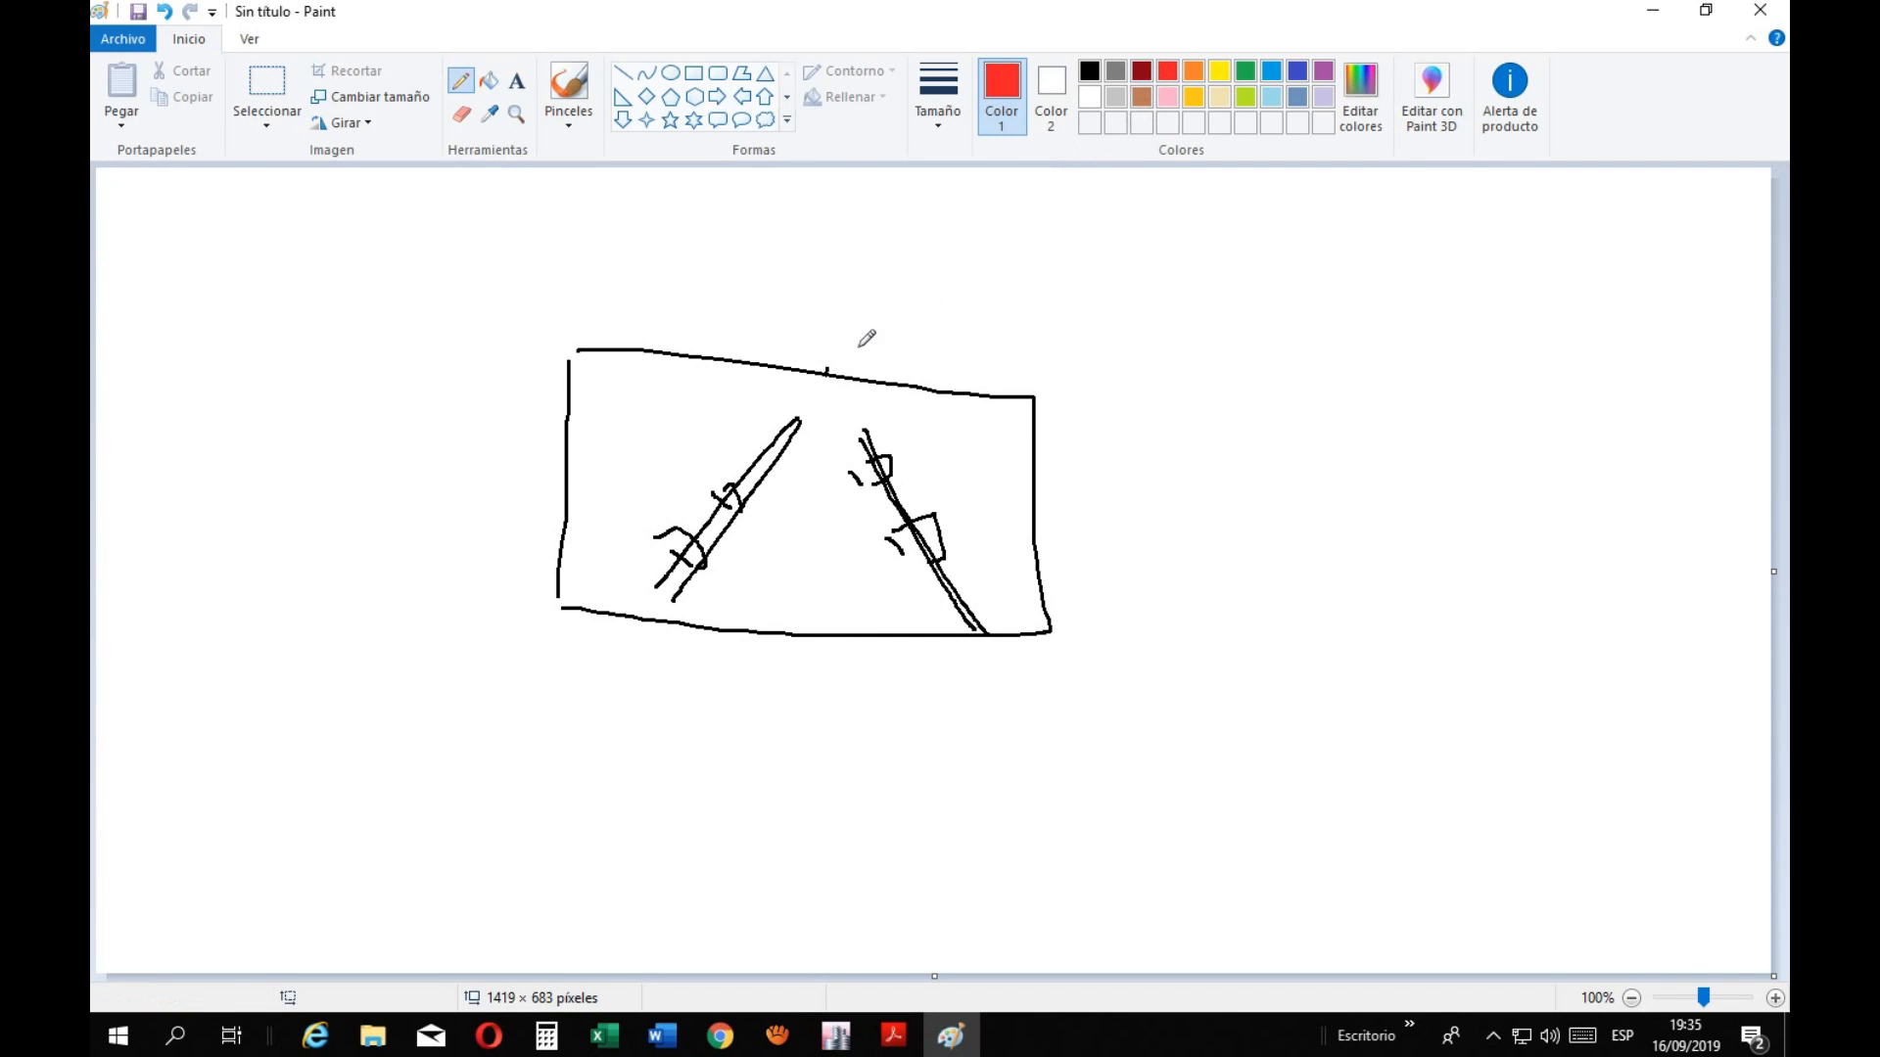
left_click(824, 389)
left_click(808, 411)
left_click(795, 429)
left_click(774, 446)
left_click_drag(754, 479, 751, 484)
left_click(717, 524)
left_click_drag(699, 549, 693, 560)
left_click_drag(667, 597, 660, 606)
left_click_drag(613, 668, 602, 683)
left_click(593, 695)
Draw a red dashed axis along the right slanted element, crossing the other axis near the upper edge and extending below the outline
left_click_drag(784, 326, 797, 335)
left_click_drag(836, 396, 859, 445)
left_click_drag(884, 480, 892, 495)
left_click(929, 564)
left_click_drag(992, 654, 999, 665)
left_click(1007, 676)
left_click(1054, 720)
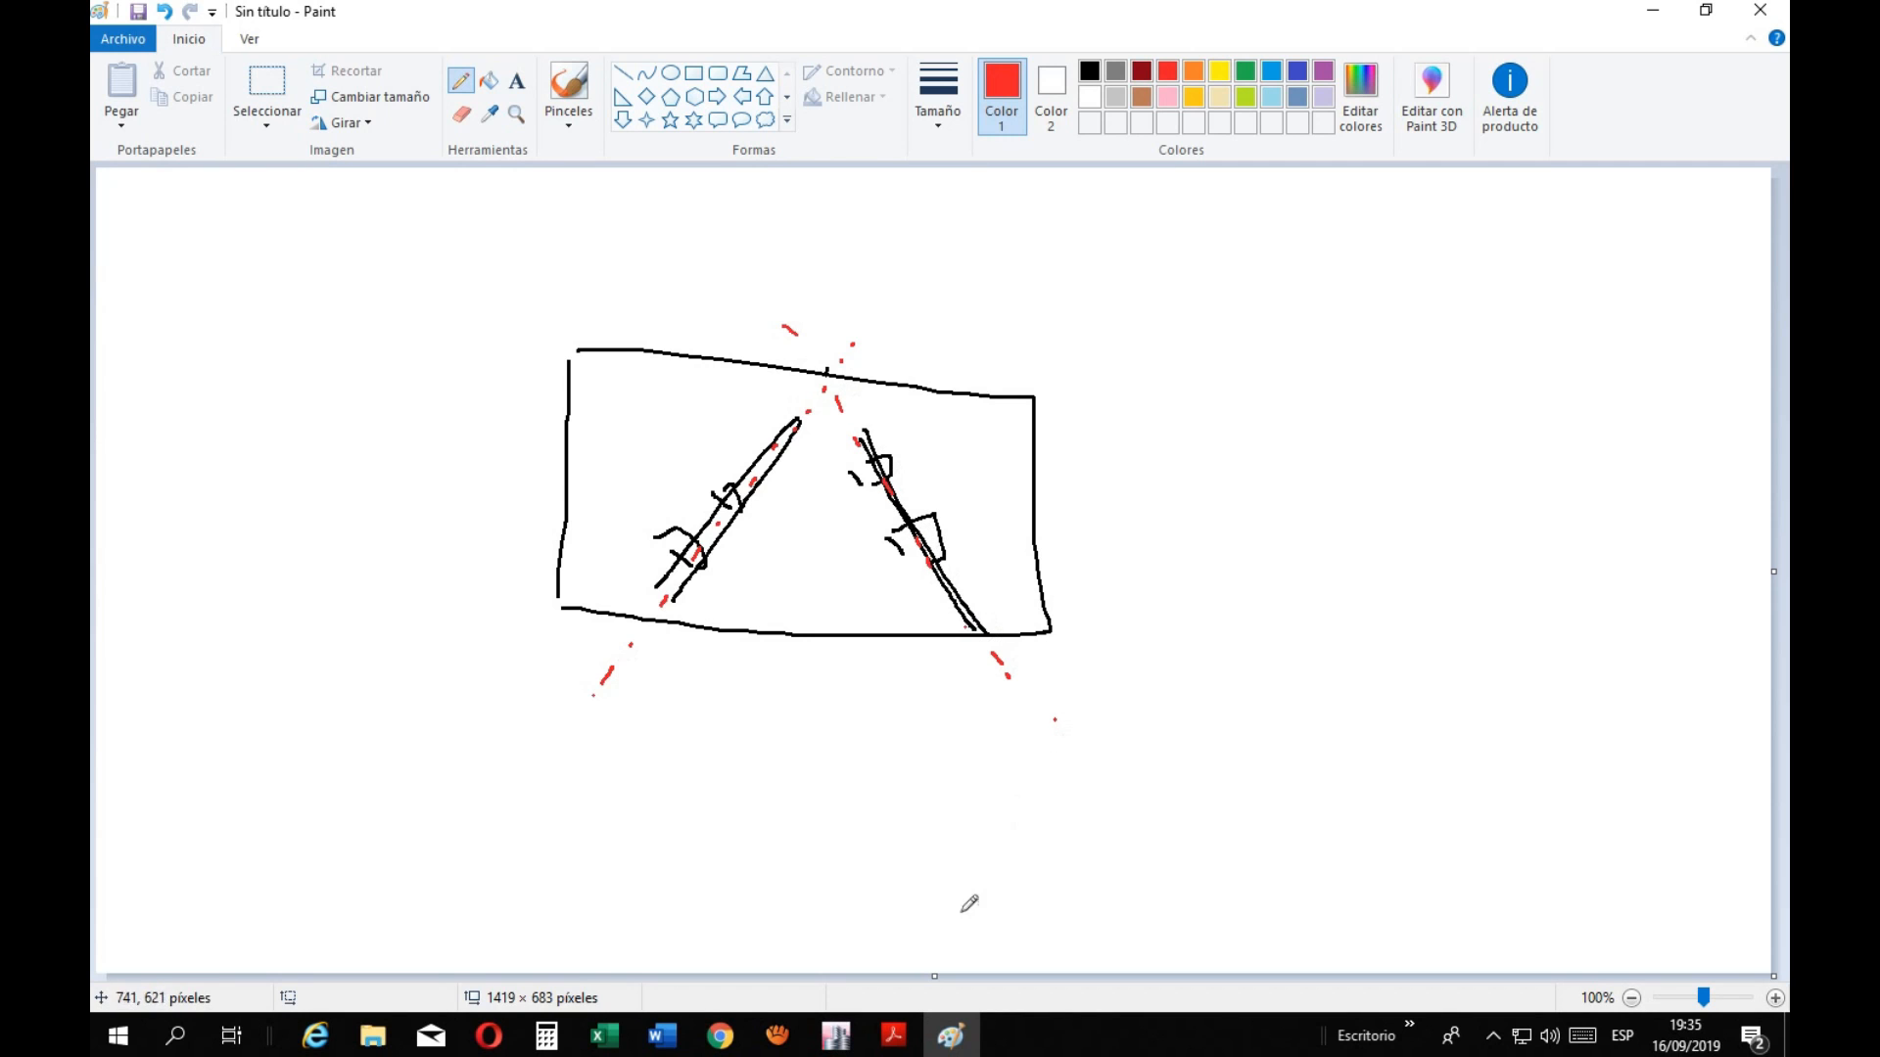
Reread the angle condition for Sistemas no Paralelos in E030_2018-VIVIENDA.pdf and come back to the sketch in Paint
left_click(895, 1044)
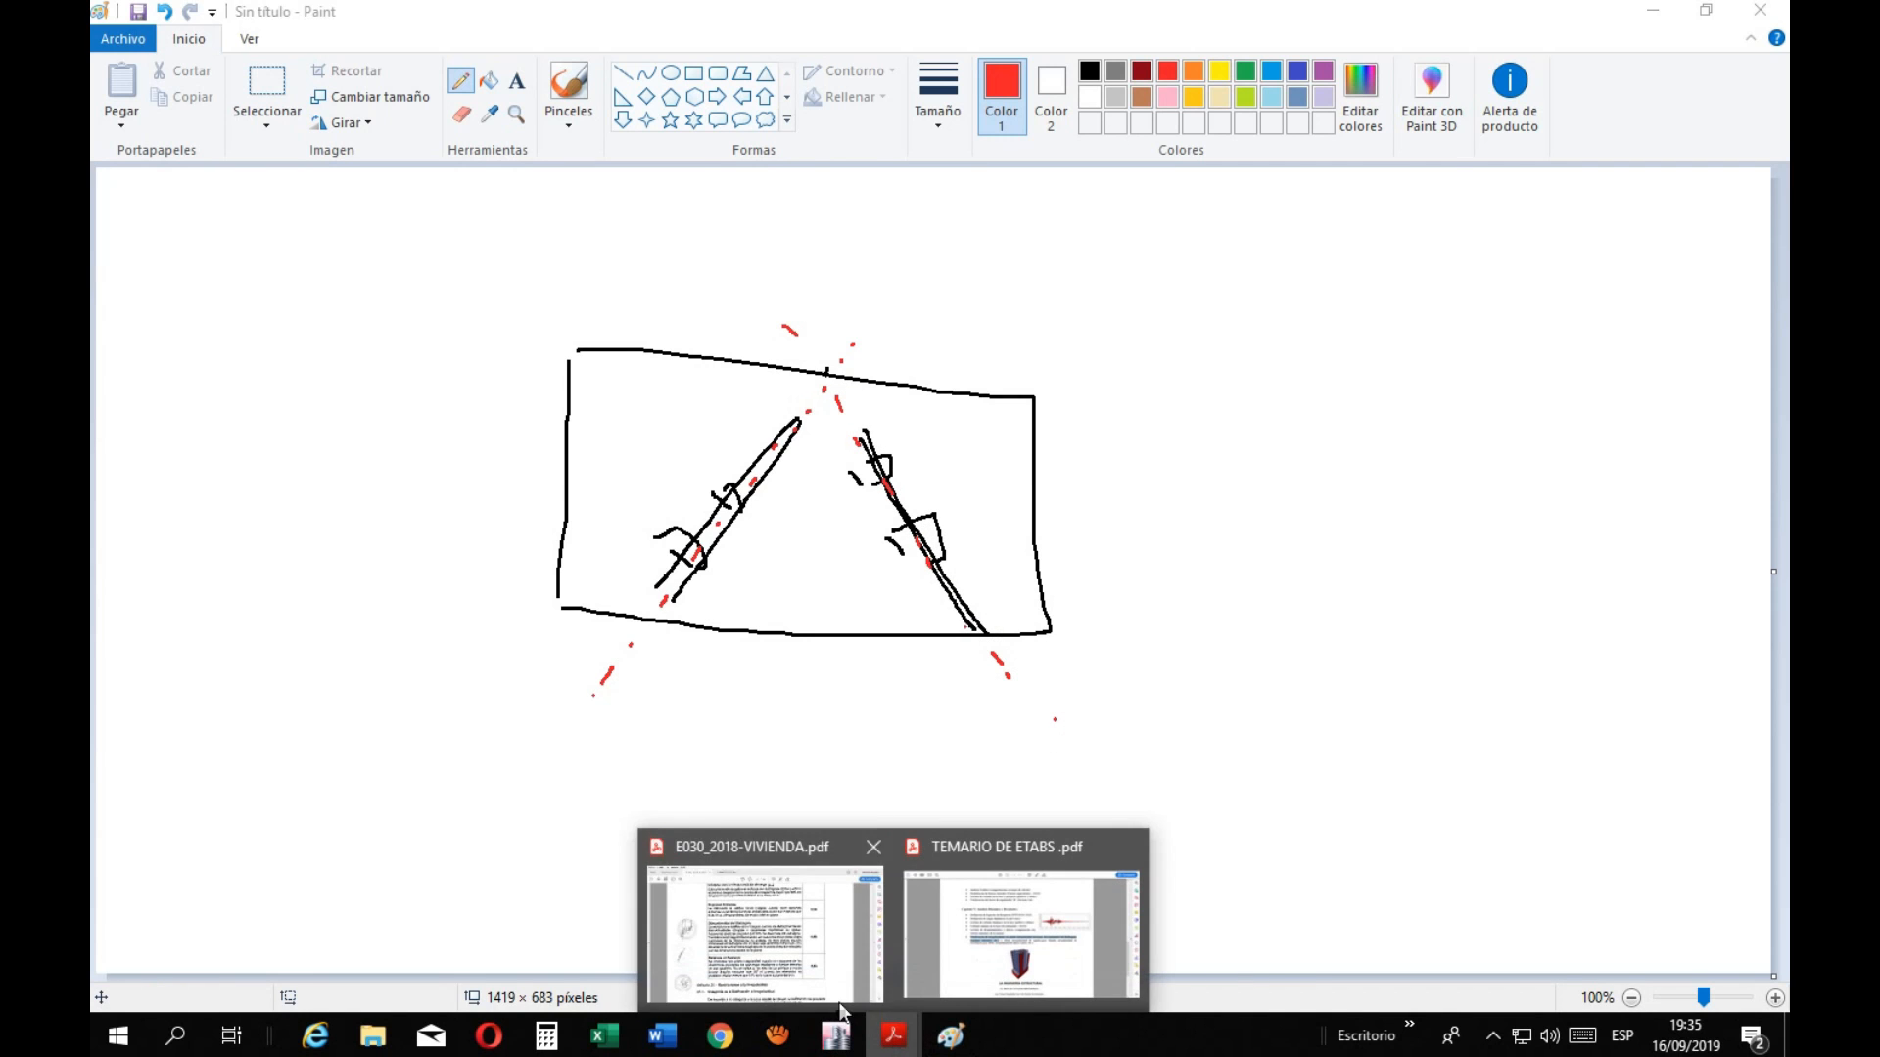
mouse_move(815, 976)
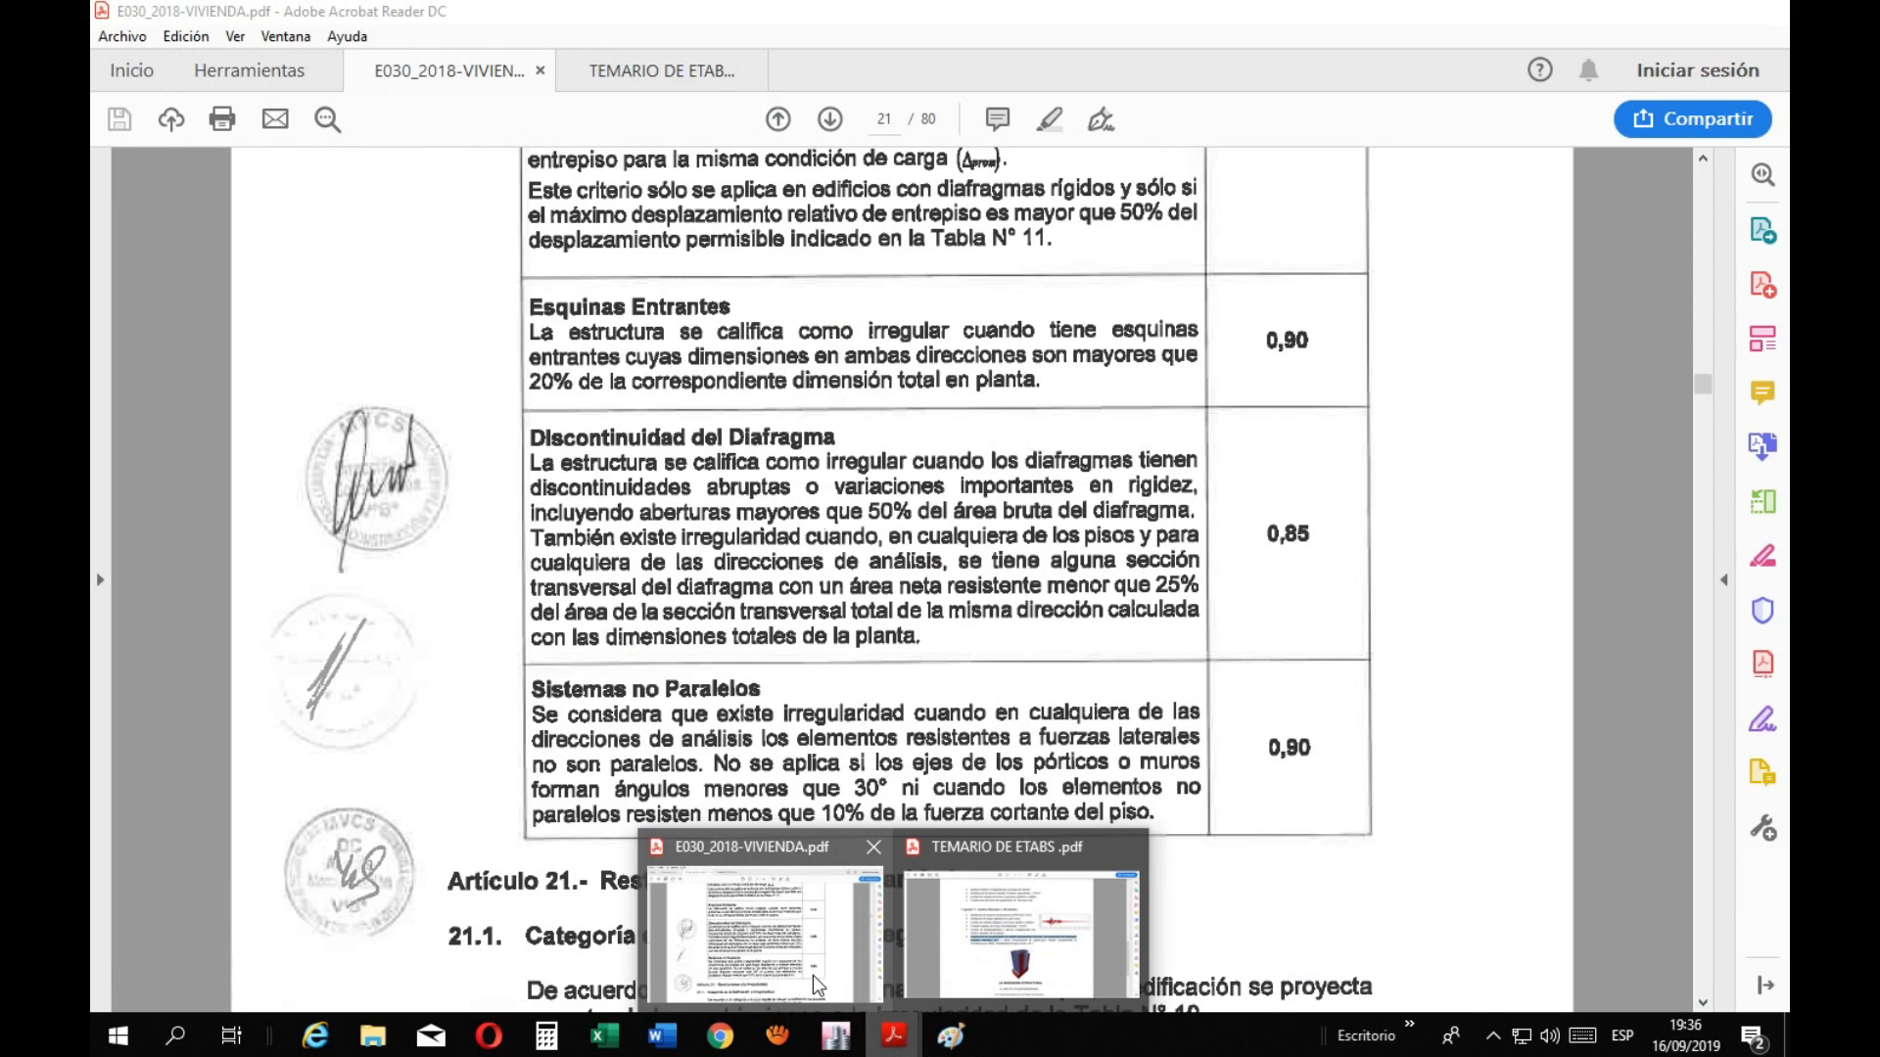
left_click(812, 975)
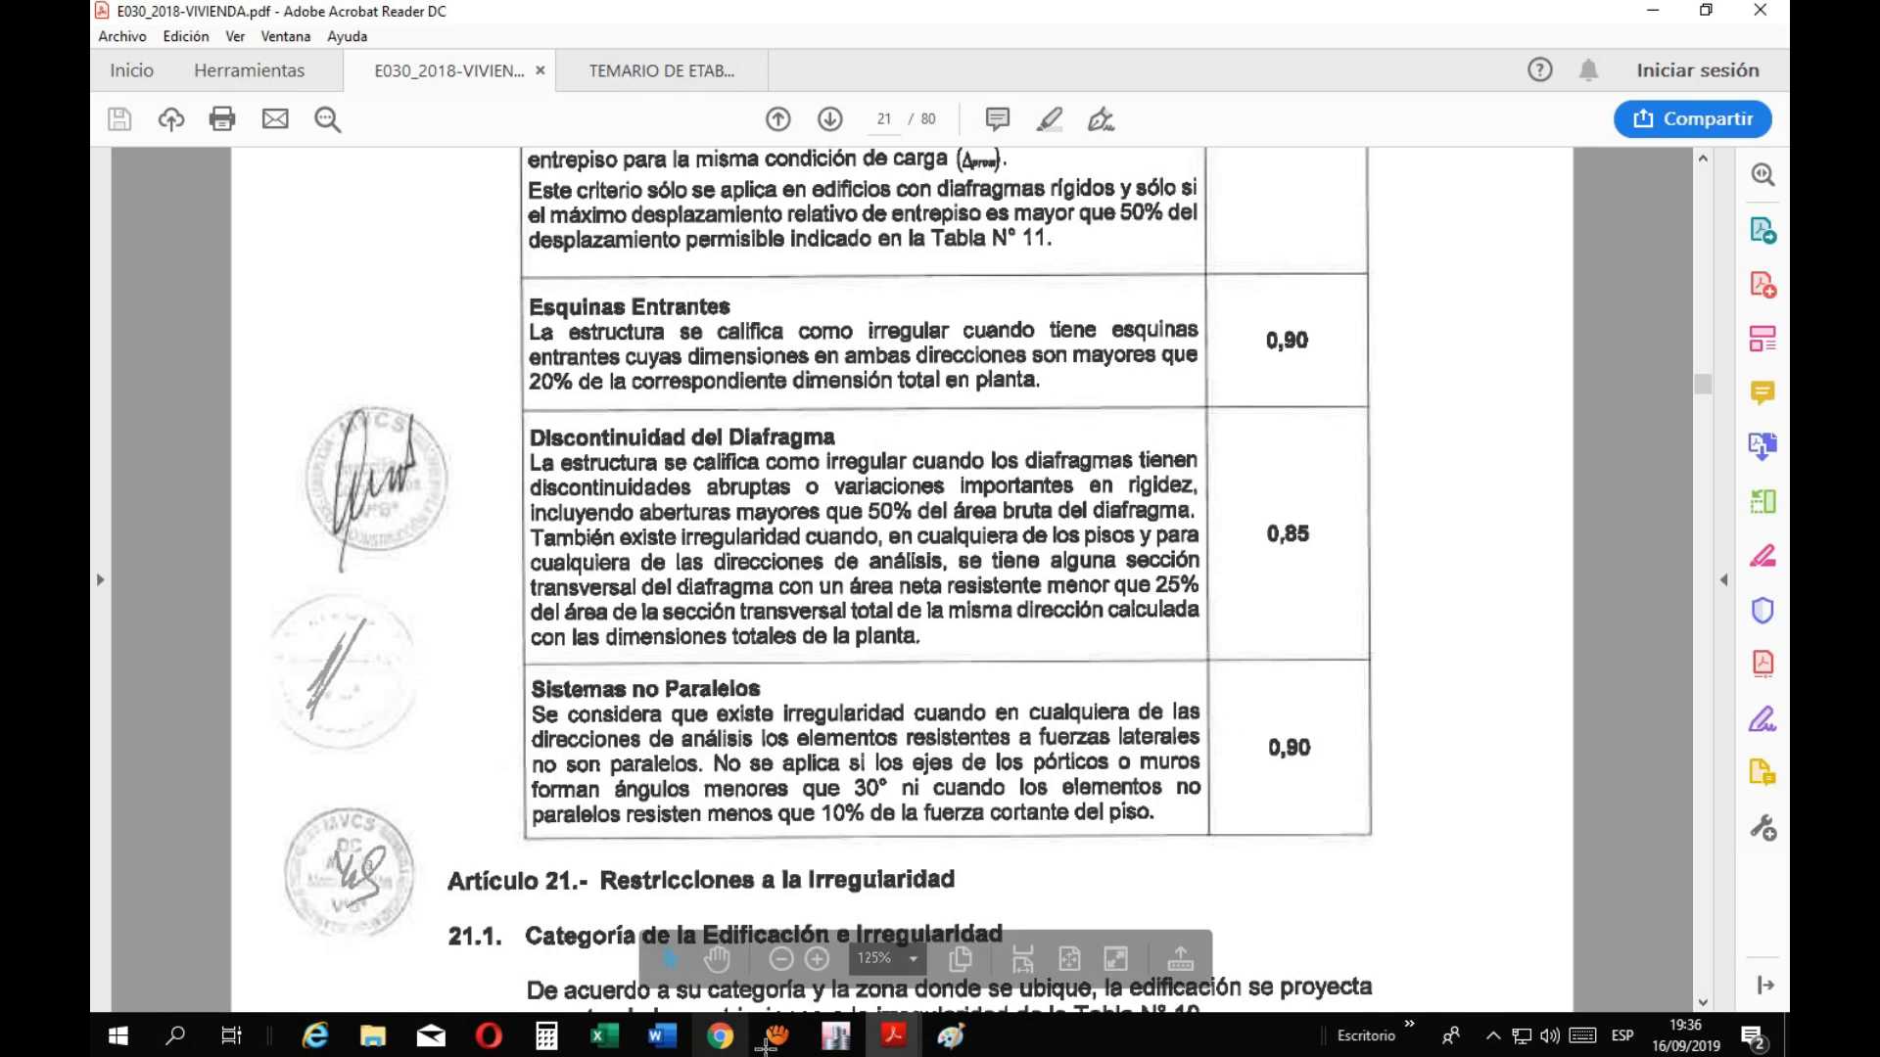
left_click(951, 1036)
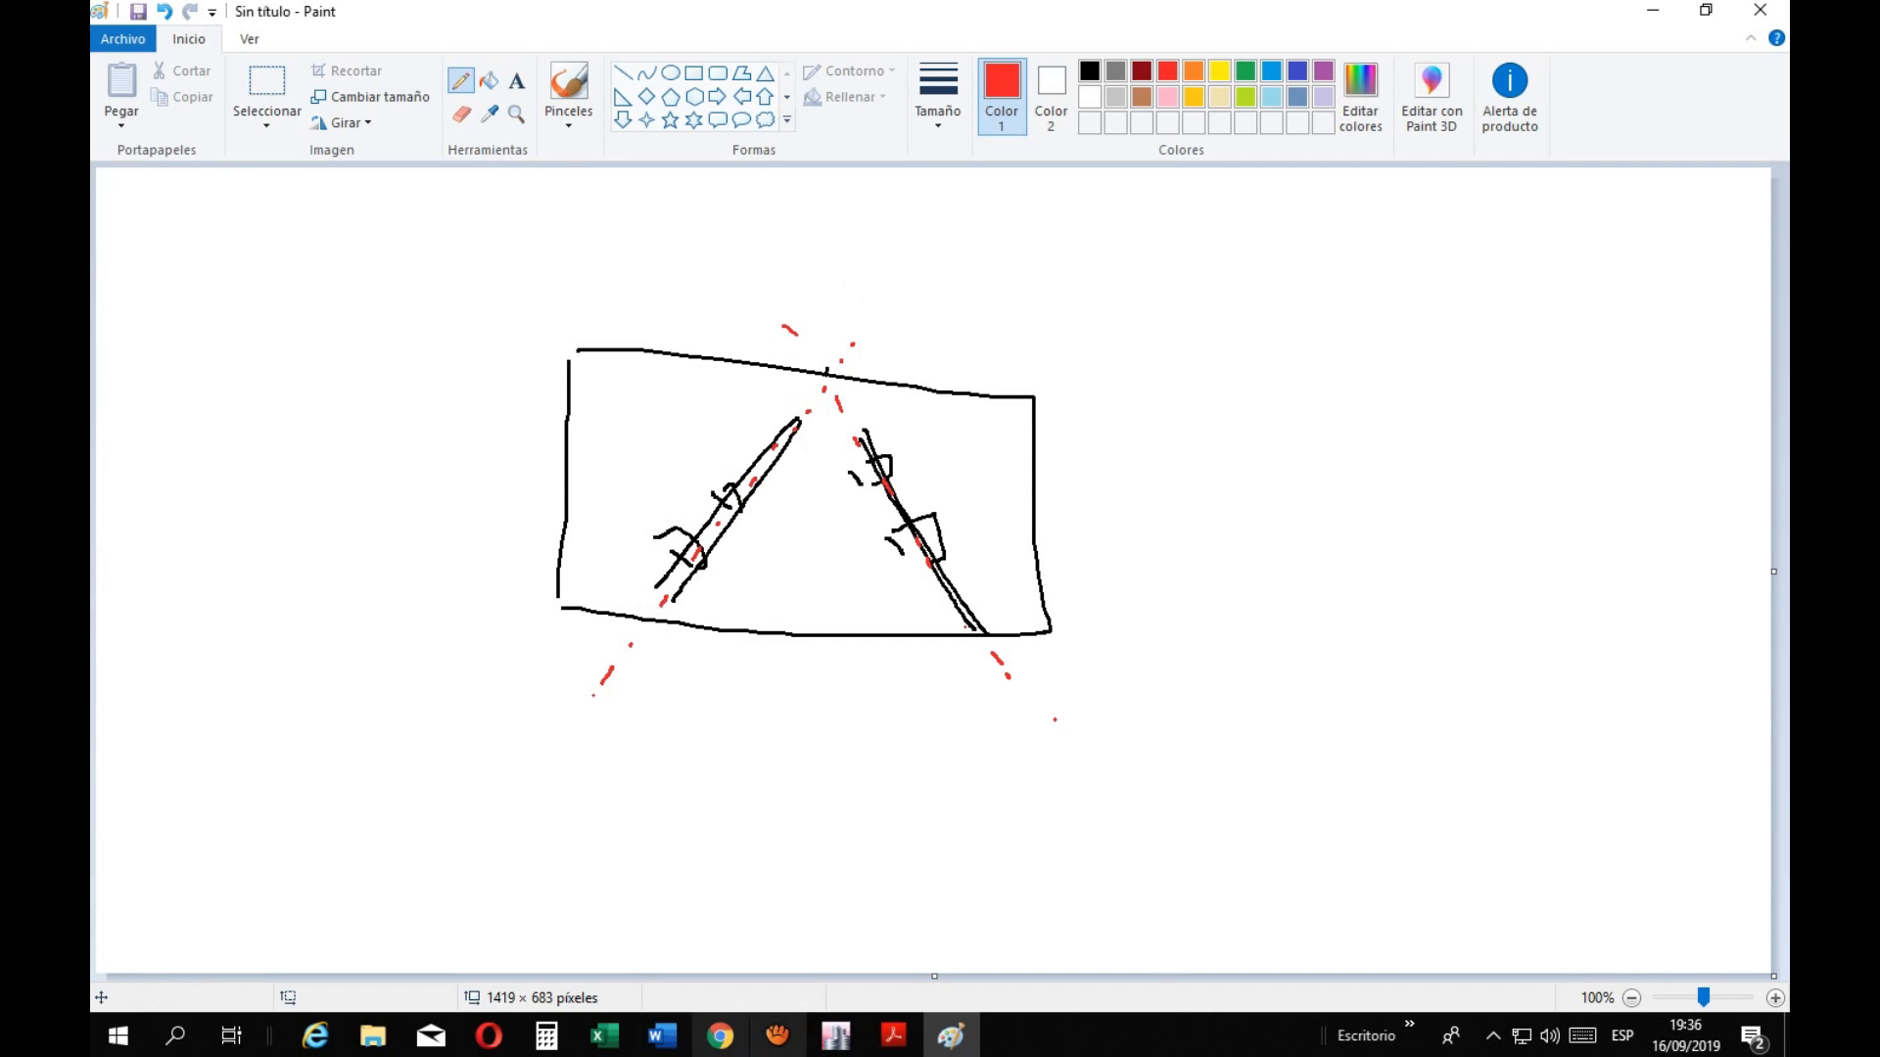
mouse_move(884, 1043)
left_click(662, 942)
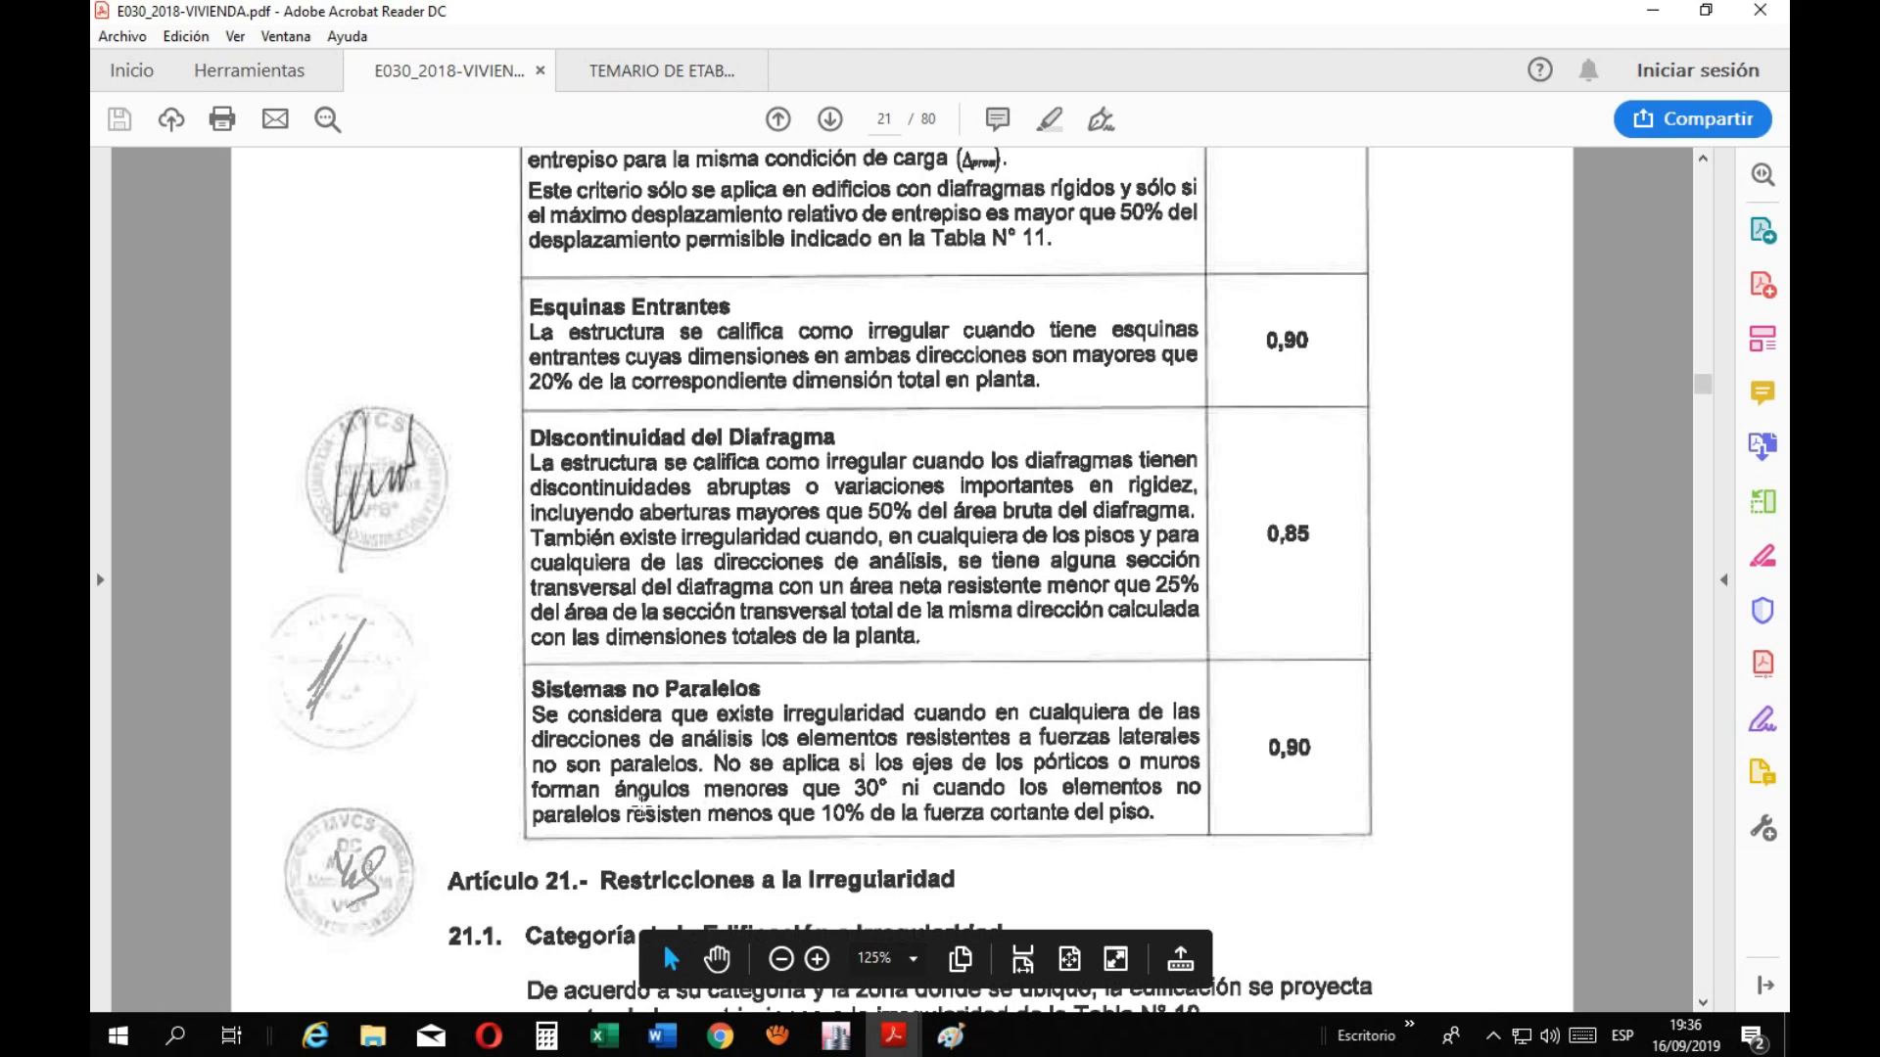
left_click(951, 1036)
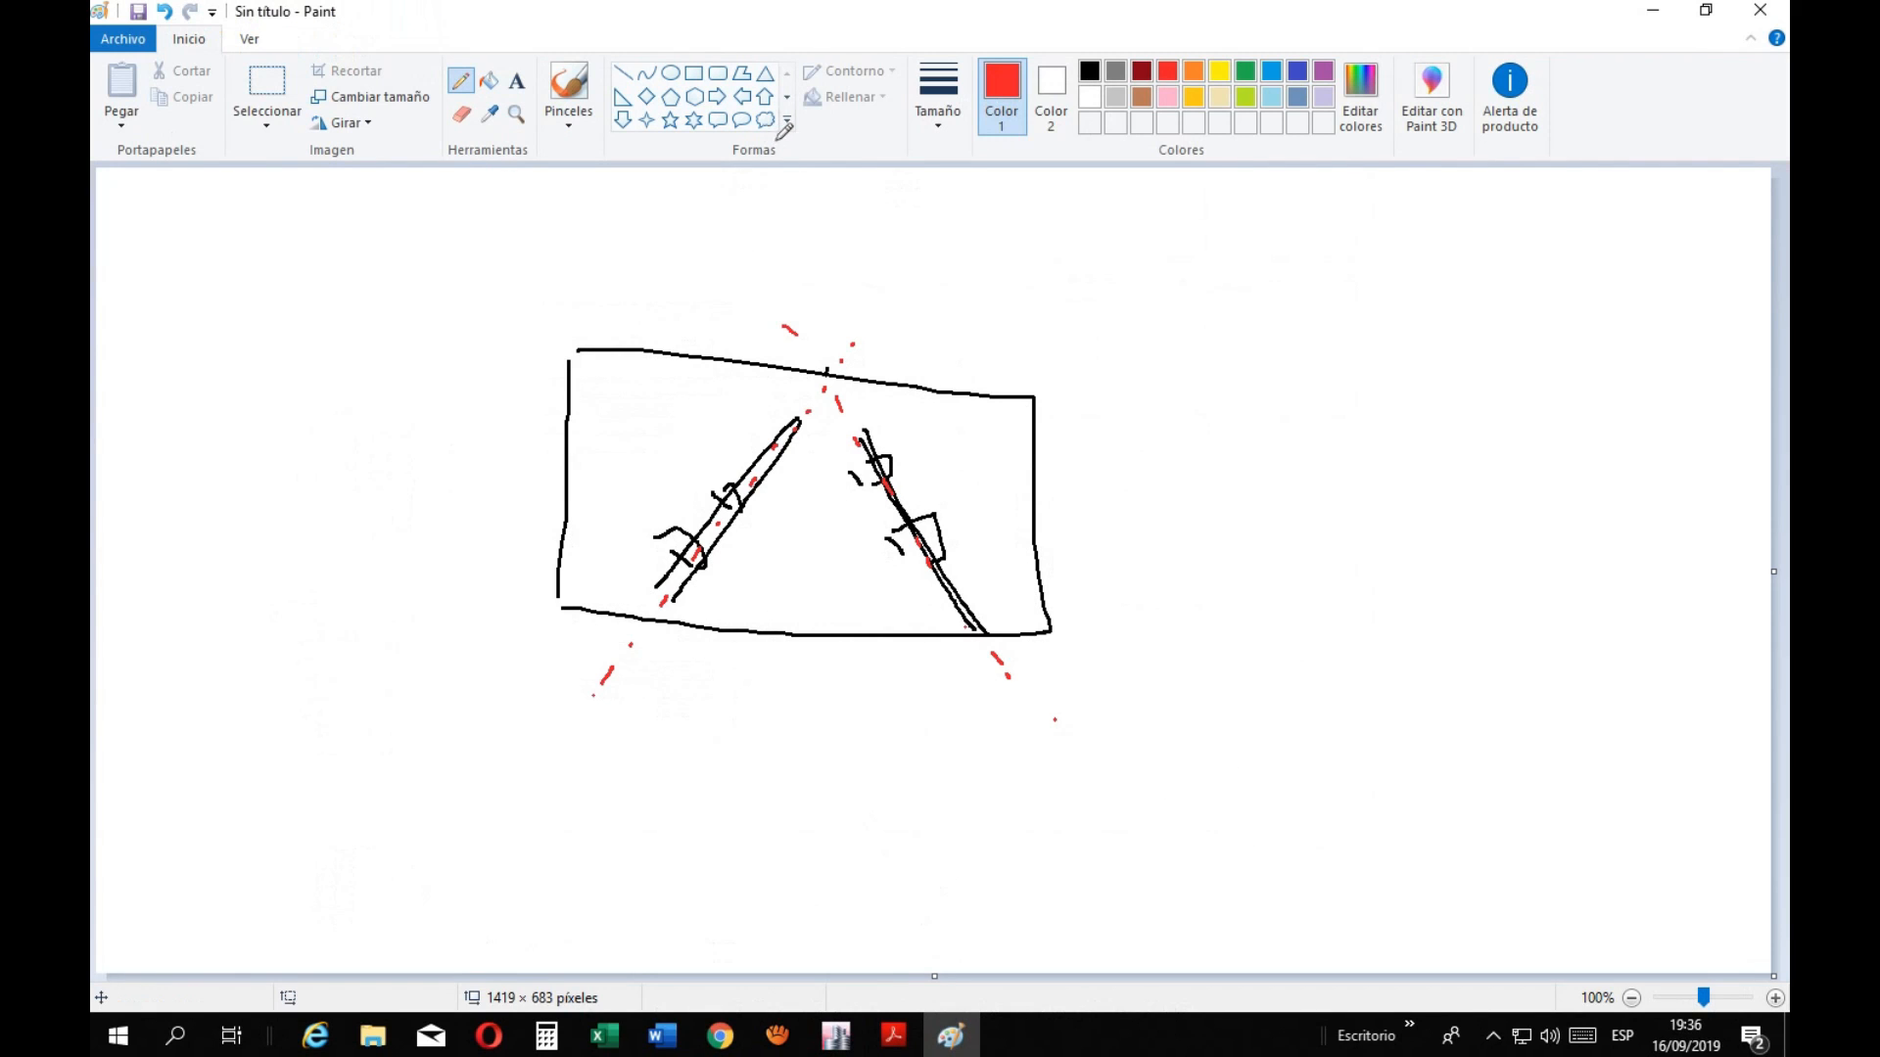
Draw a red arc across the two axes, label the angle θ in green, and write "Si θ<30° Λ" below the plan
mouse_move(693, 384)
left_mouse_down()
mouse_move(935, 480)
mouse_move(1035, 396)
left_mouse_up()
left_click(1246, 71)
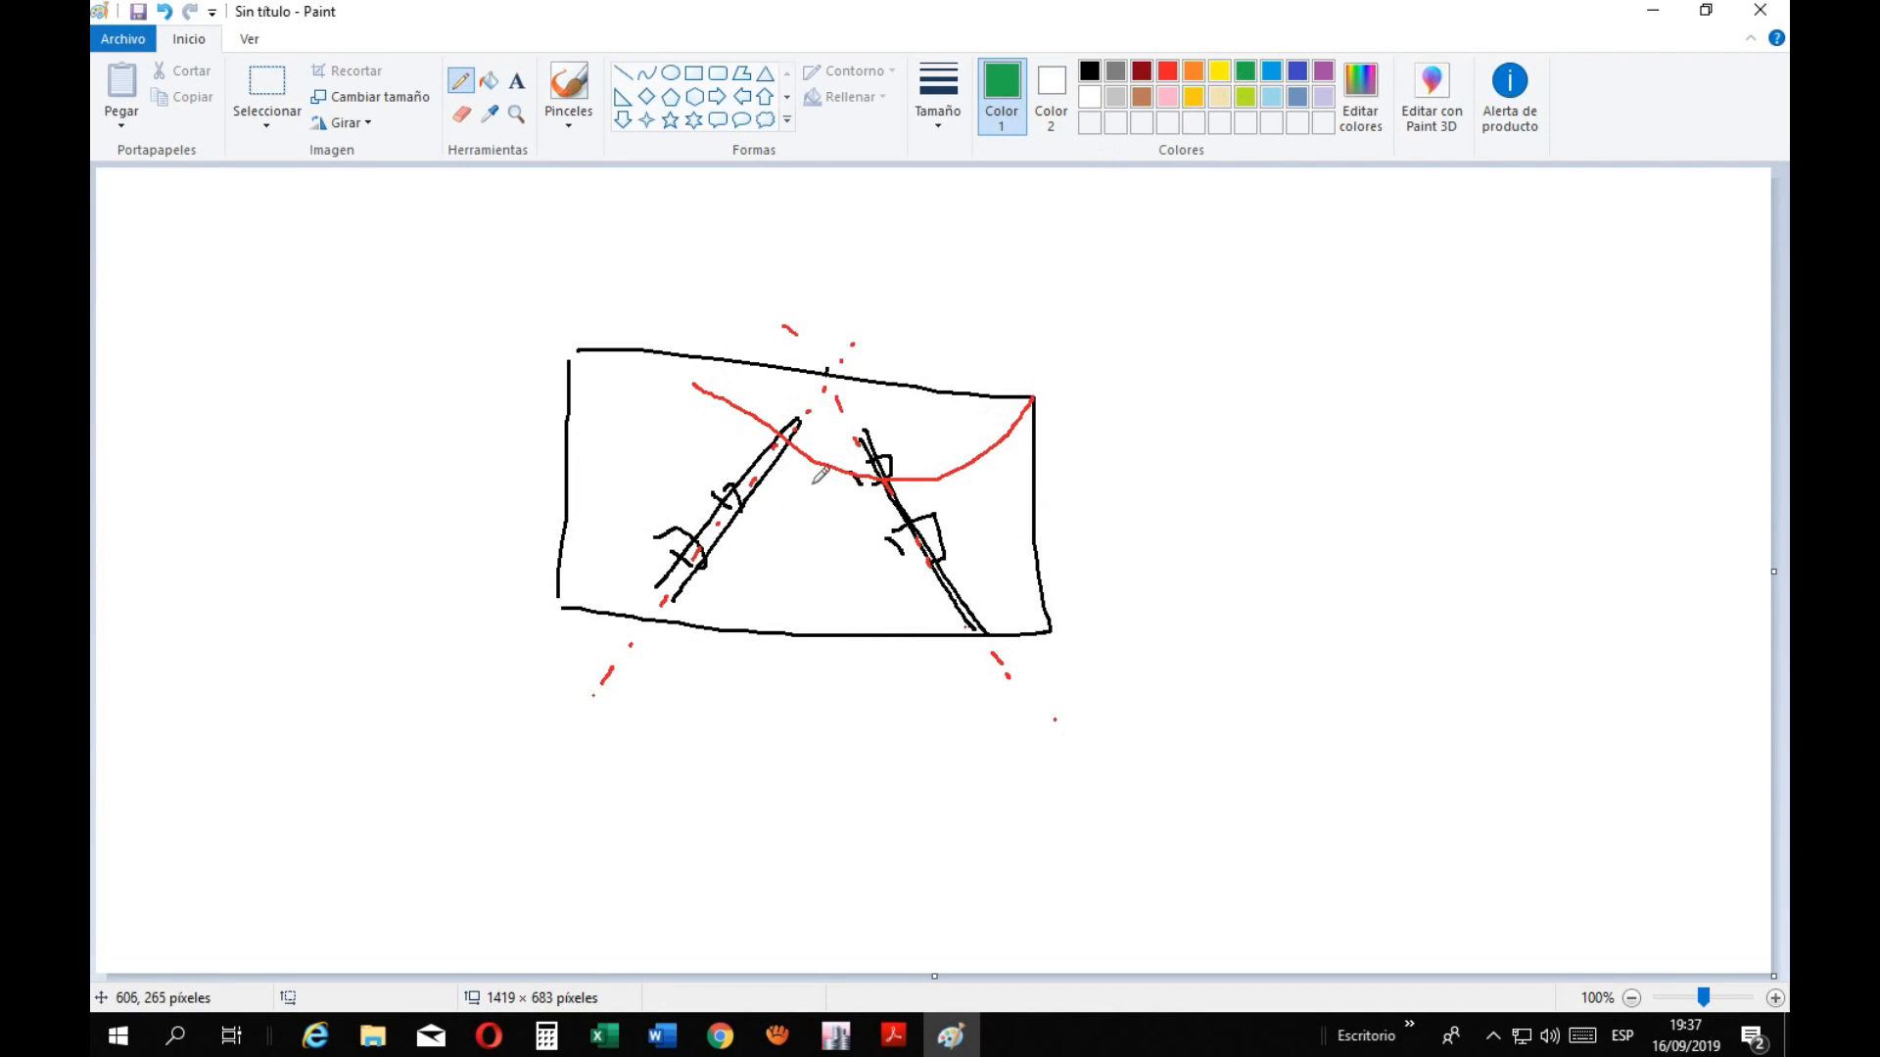
mouse_move(818, 482)
left_mouse_down()
mouse_move(807, 504)
mouse_move(809, 489)
left_mouse_up()
mouse_move(689, 711)
left_mouse_down()
mouse_move(675, 739)
mouse_move(771, 744)
mouse_move(781, 725)
mouse_move(830, 746)
mouse_move(875, 741)
mouse_move(896, 695)
mouse_move(969, 752)
left_mouse_up()
left_click(723, 719)
Consult the shear condition in E030_2018-VIVIENDA.pdf, and in Paint draw blue force arrows labelled V1 and V2 along the two elements
mouse_move(893, 1035)
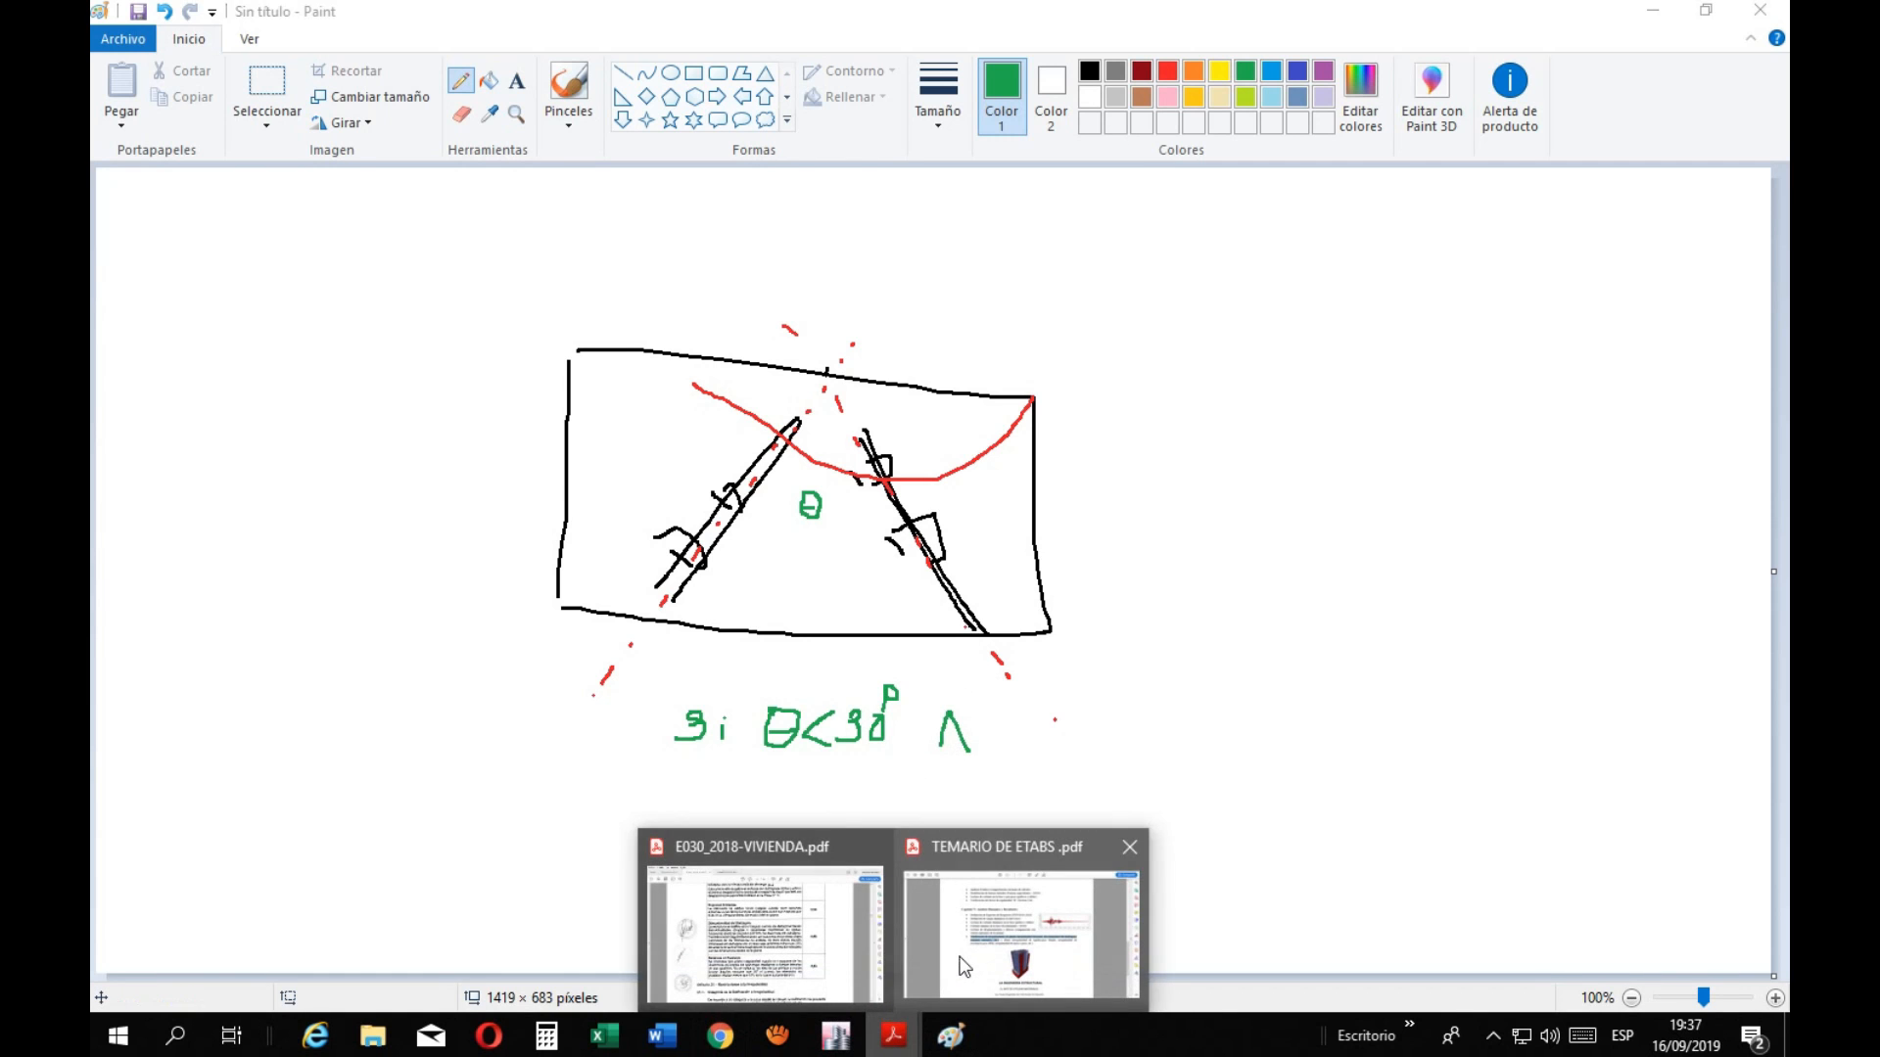
left_click(846, 990)
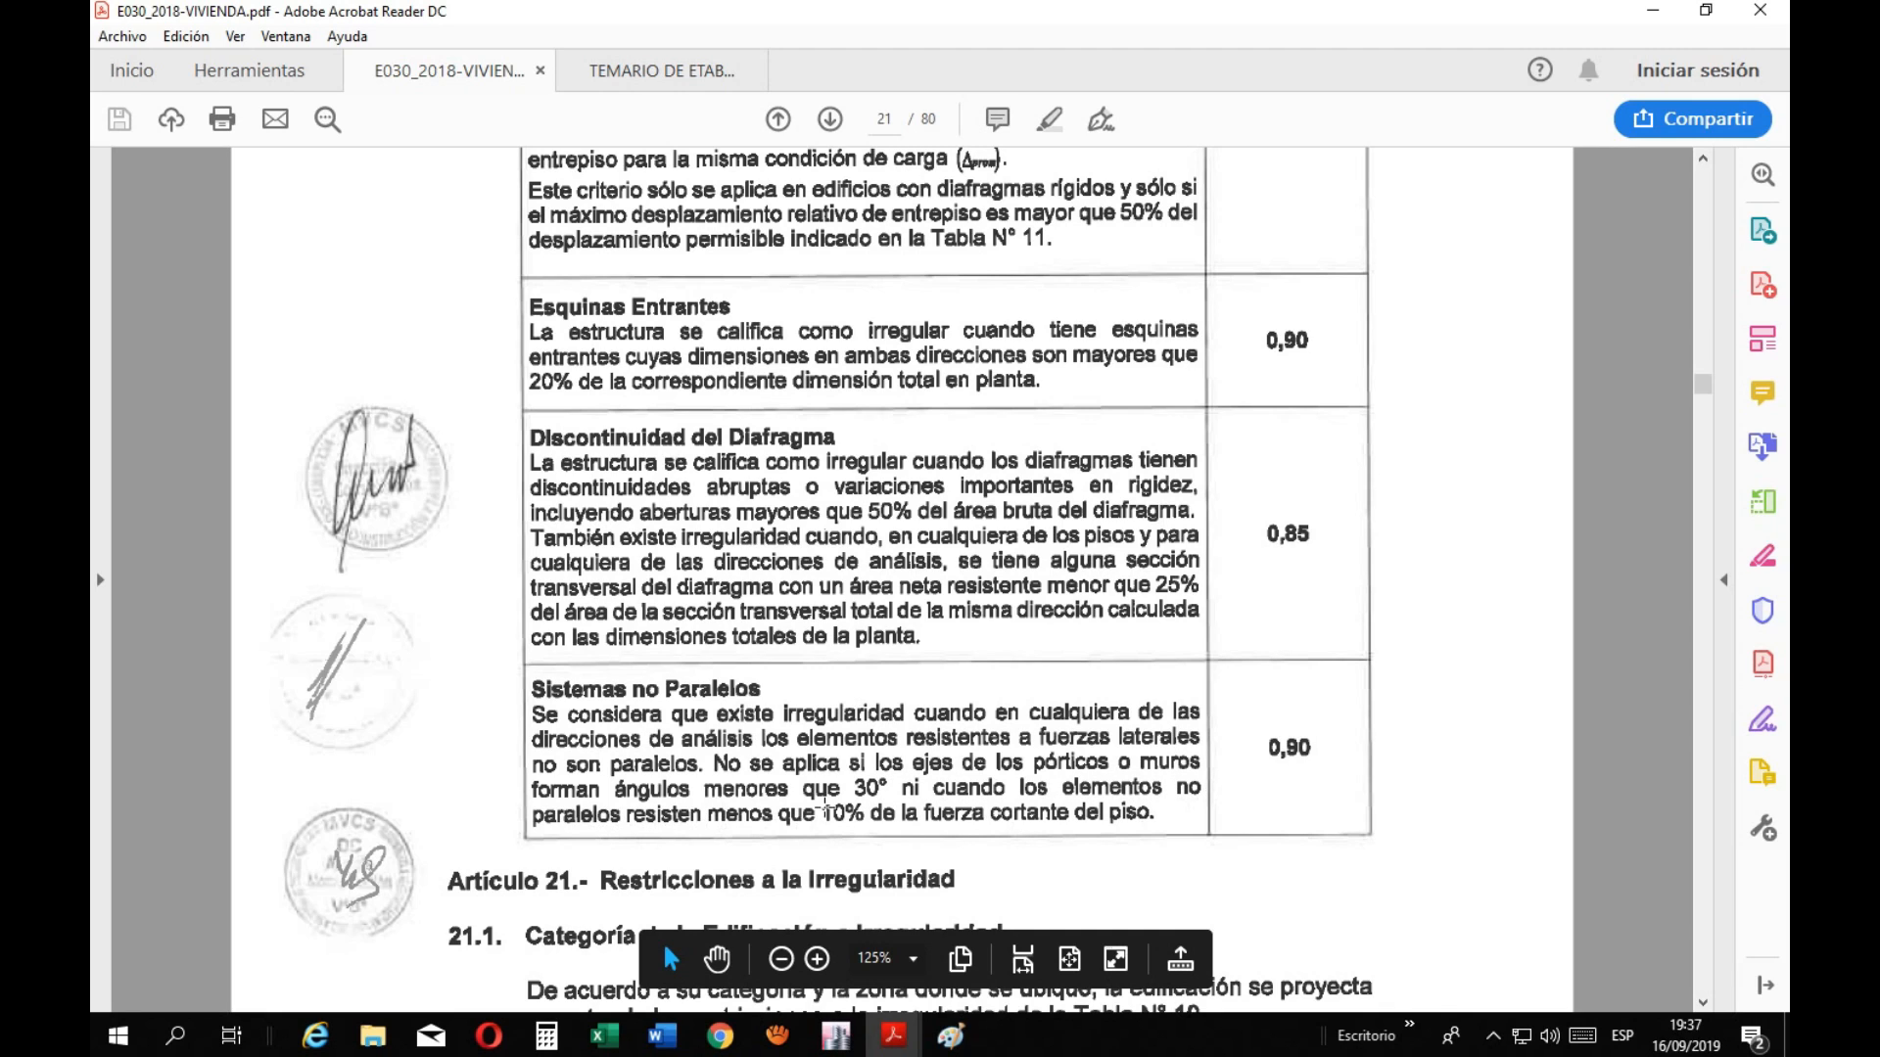
left_click(951, 1036)
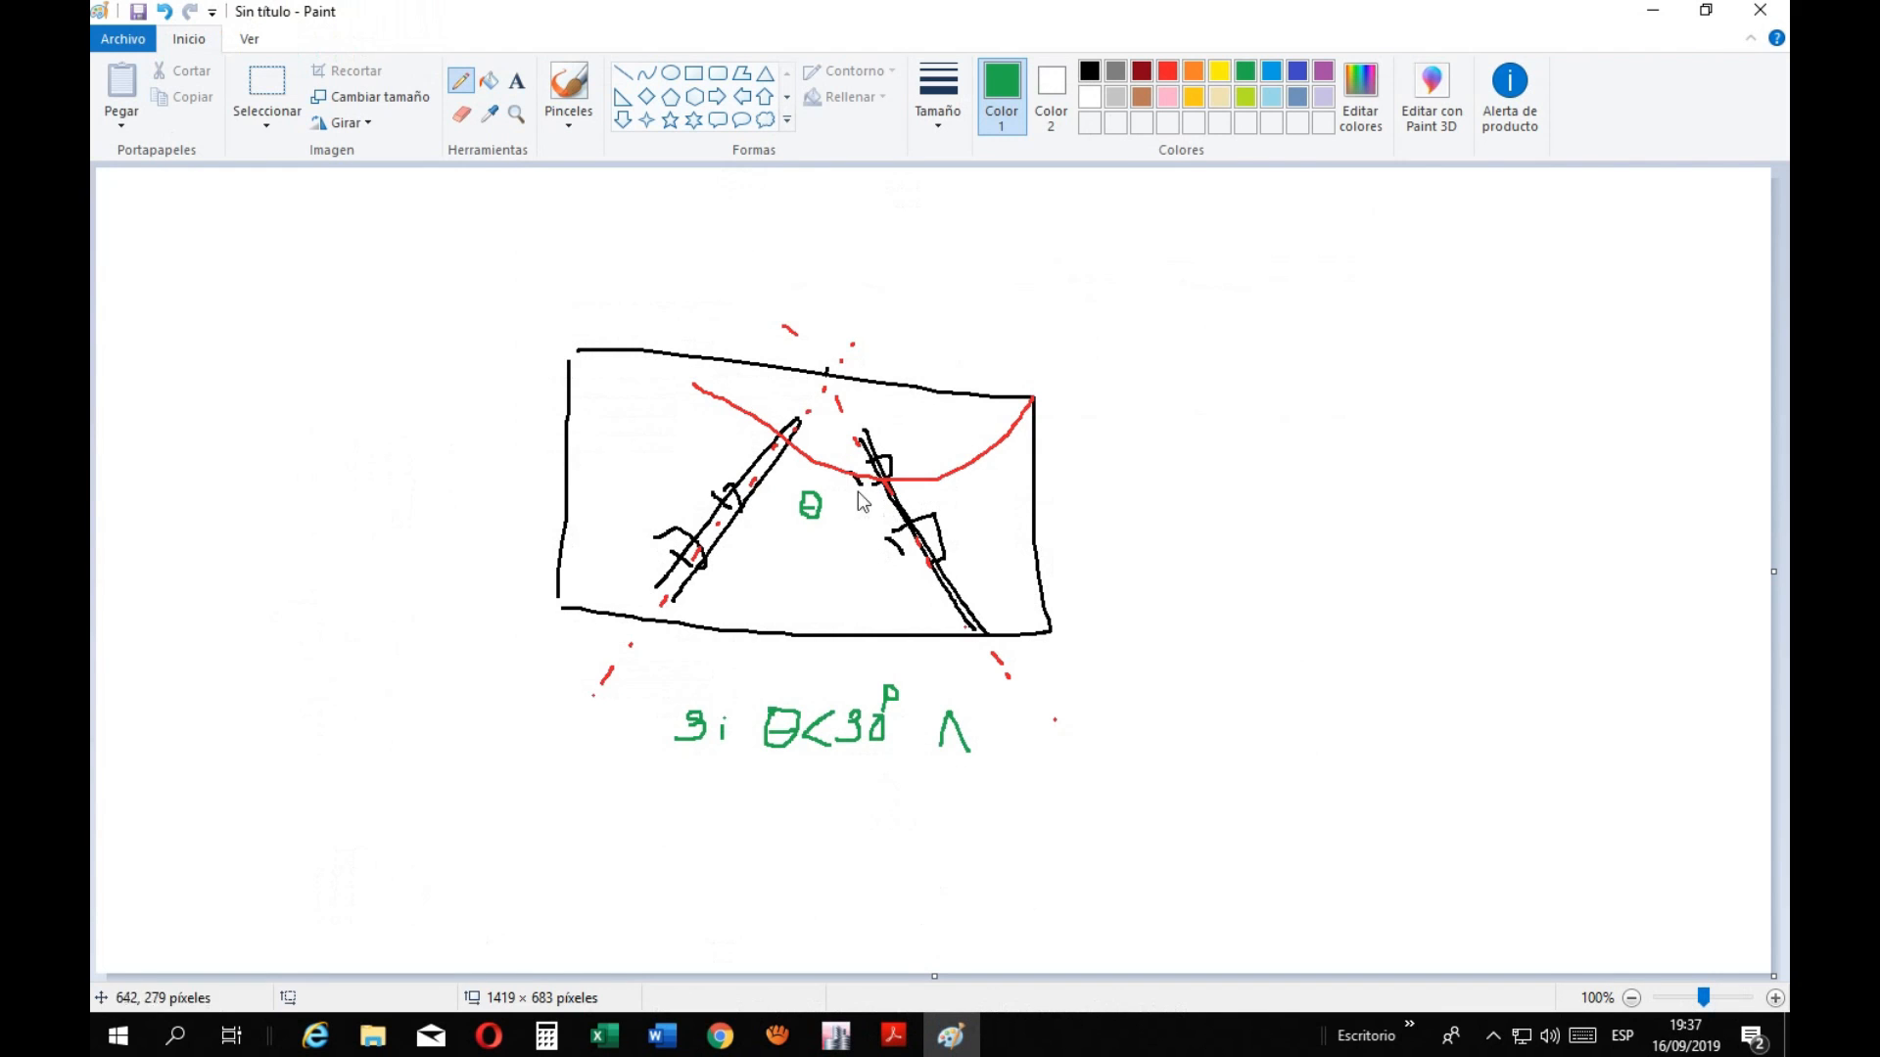
left_click(1270, 70)
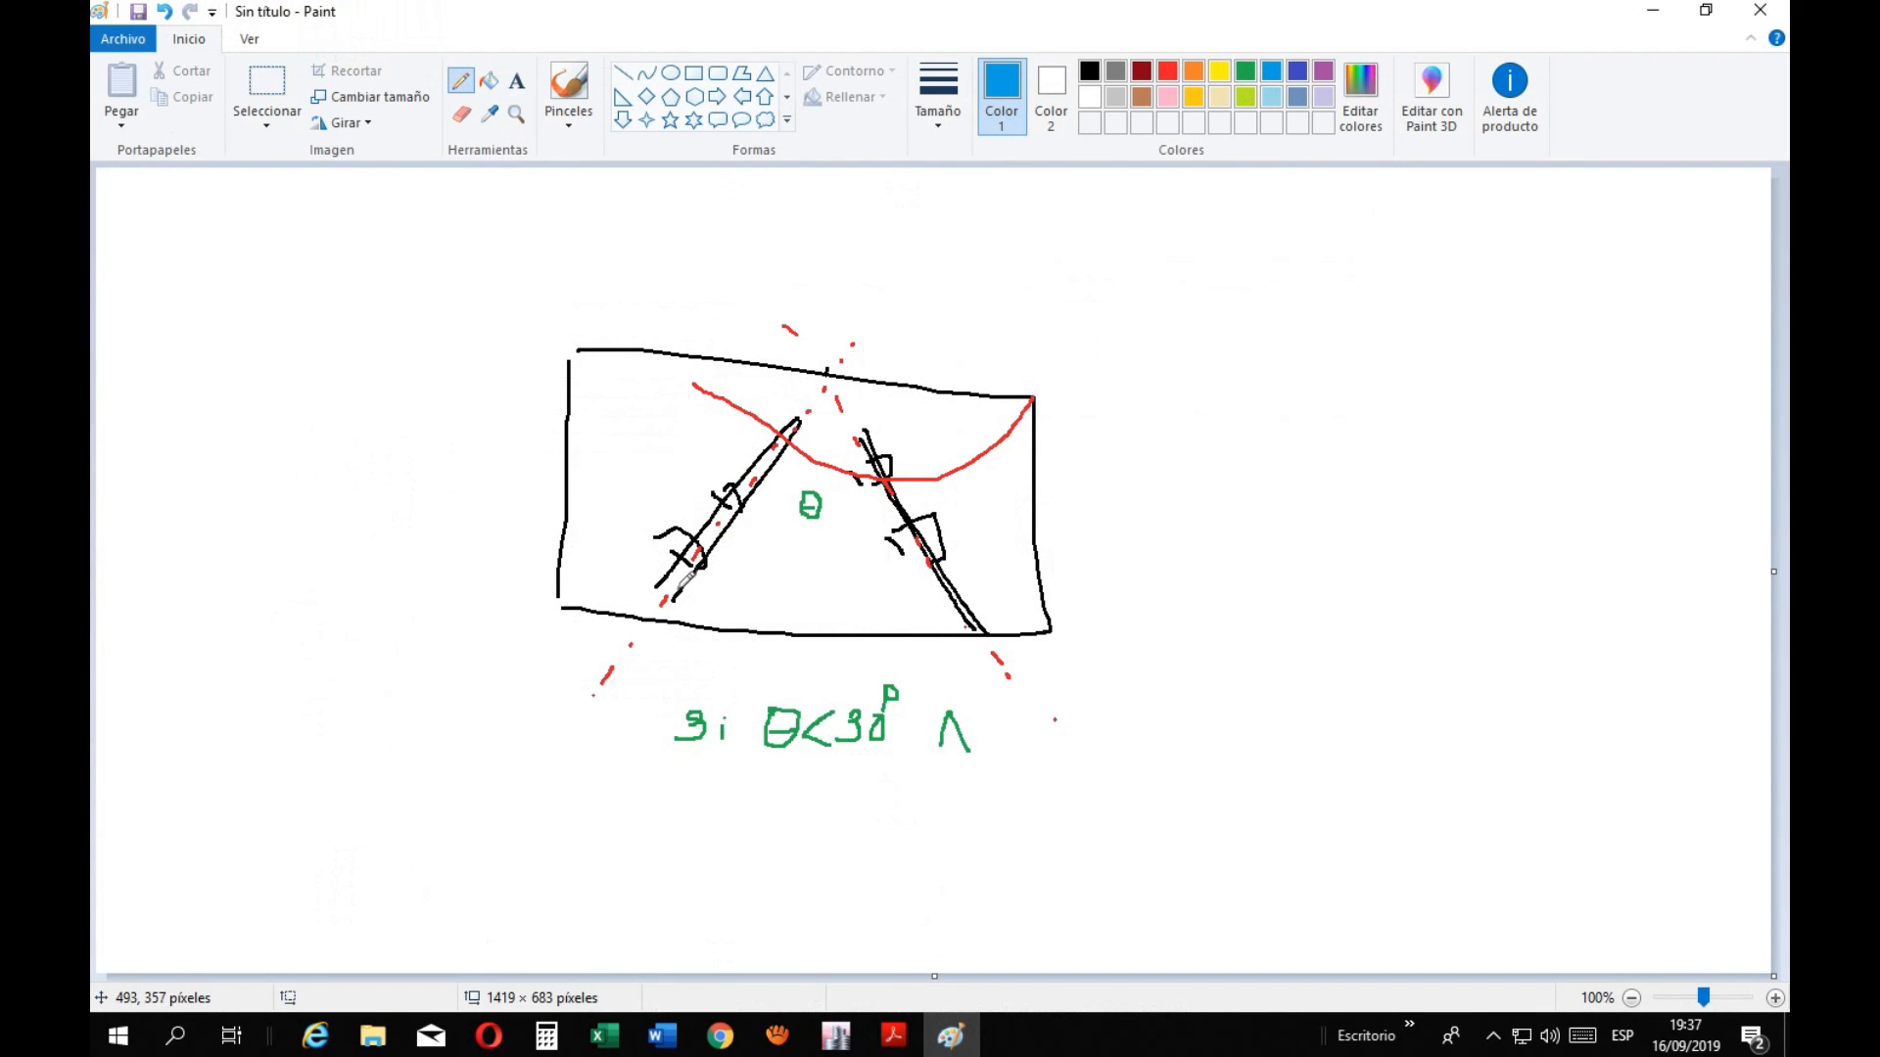
mouse_move(603, 675)
left_mouse_down()
mouse_move(685, 599)
mouse_move(676, 619)
left_mouse_up()
mouse_move(556, 650)
left_mouse_down()
mouse_move(576, 644)
mouse_move(573, 683)
mouse_move(599, 685)
left_mouse_up()
mouse_move(982, 642)
left_mouse_down()
mouse_move(1040, 707)
mouse_move(989, 638)
mouse_move(1059, 686)
left_mouse_up()
Write V1 < Vb and V2 in blue beside the plan, and draw an upward arrow labelled Vb beneath it
mouse_move(1173, 359)
left_mouse_down()
mouse_move(1198, 354)
mouse_move(1202, 421)
left_mouse_up()
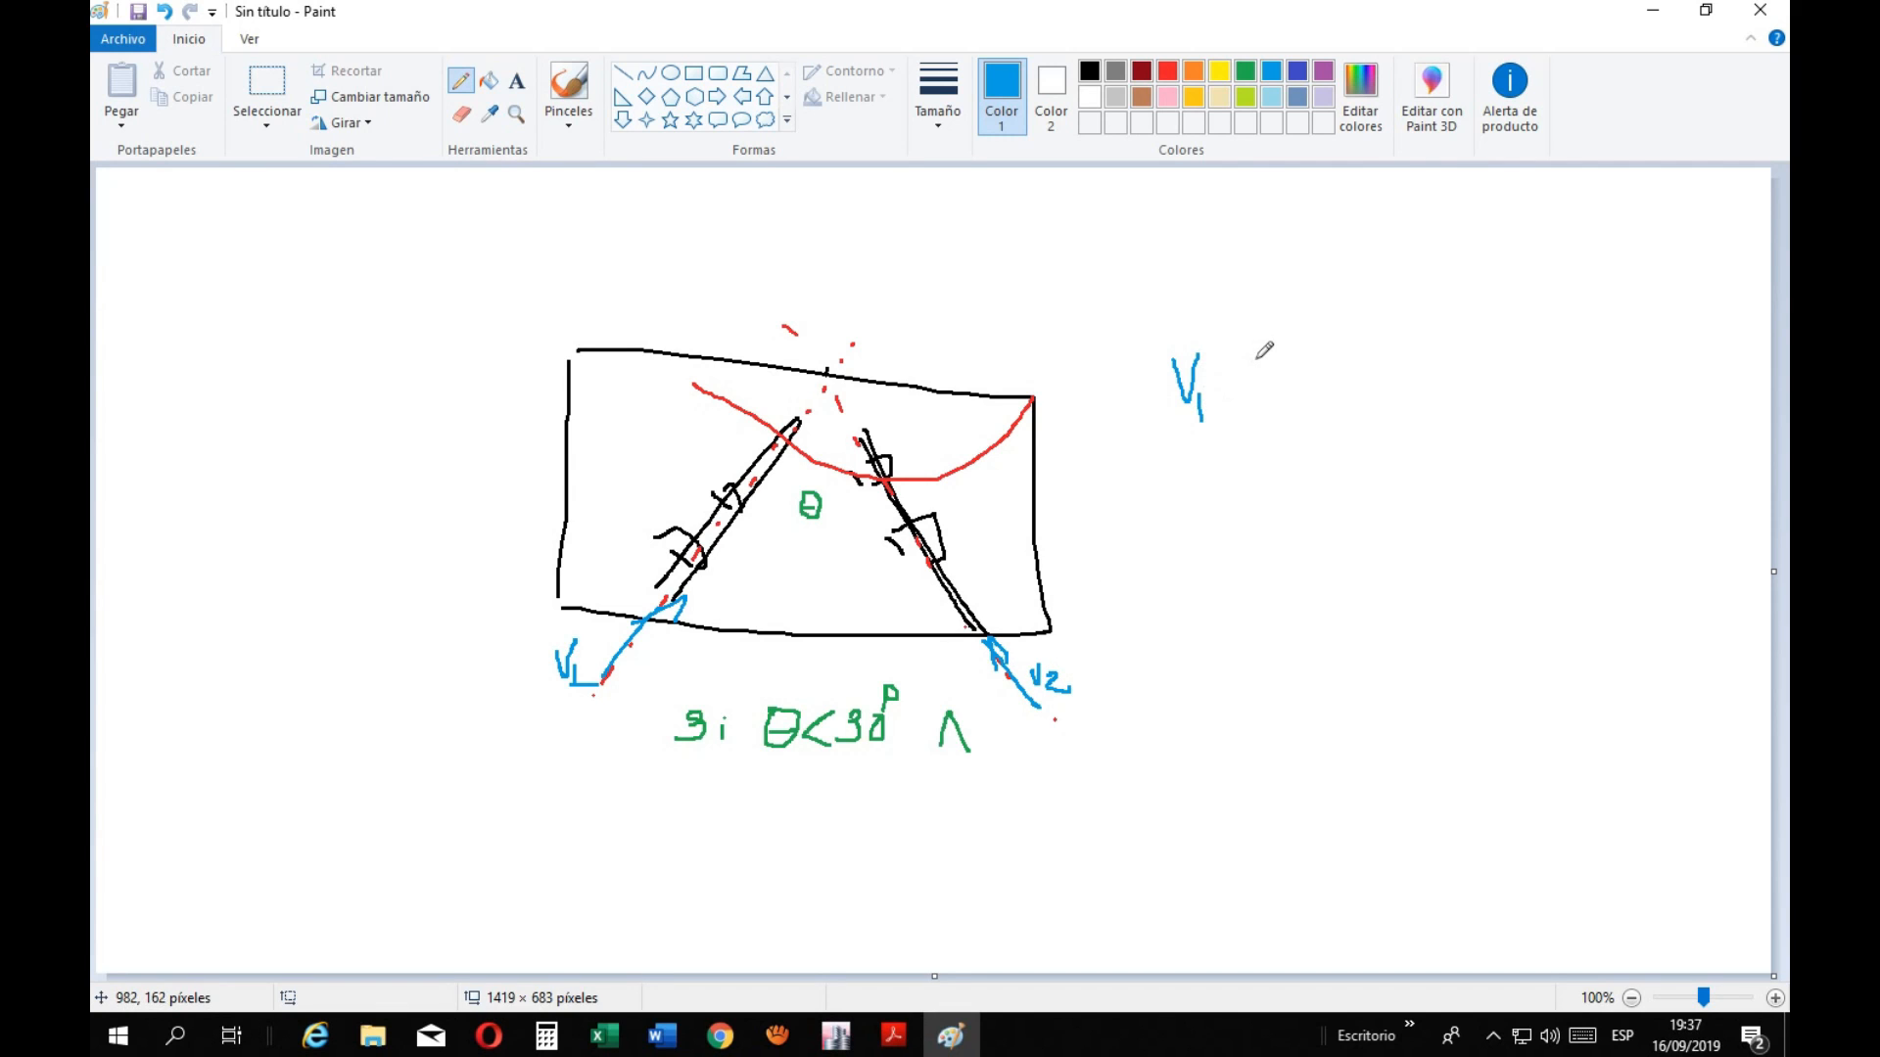
left_click_drag(1256, 358, 1256, 411)
mouse_move(791, 918)
left_mouse_down()
mouse_move(795, 842)
mouse_move(814, 840)
mouse_move(819, 920)
mouse_move(833, 830)
mouse_move(827, 936)
left_mouse_up()
mouse_move(1302, 354)
left_mouse_down()
mouse_move(1308, 380)
mouse_move(1324, 319)
mouse_move(1343, 404)
mouse_move(1290, 411)
left_mouse_up()
left_click_drag(1230, 494, 1278, 550)
Recheck the shear limit in the PDF, and complete the expressions as V1 < 10% Vb and V2 < 10% Vb with green percentages
mouse_move(893, 1035)
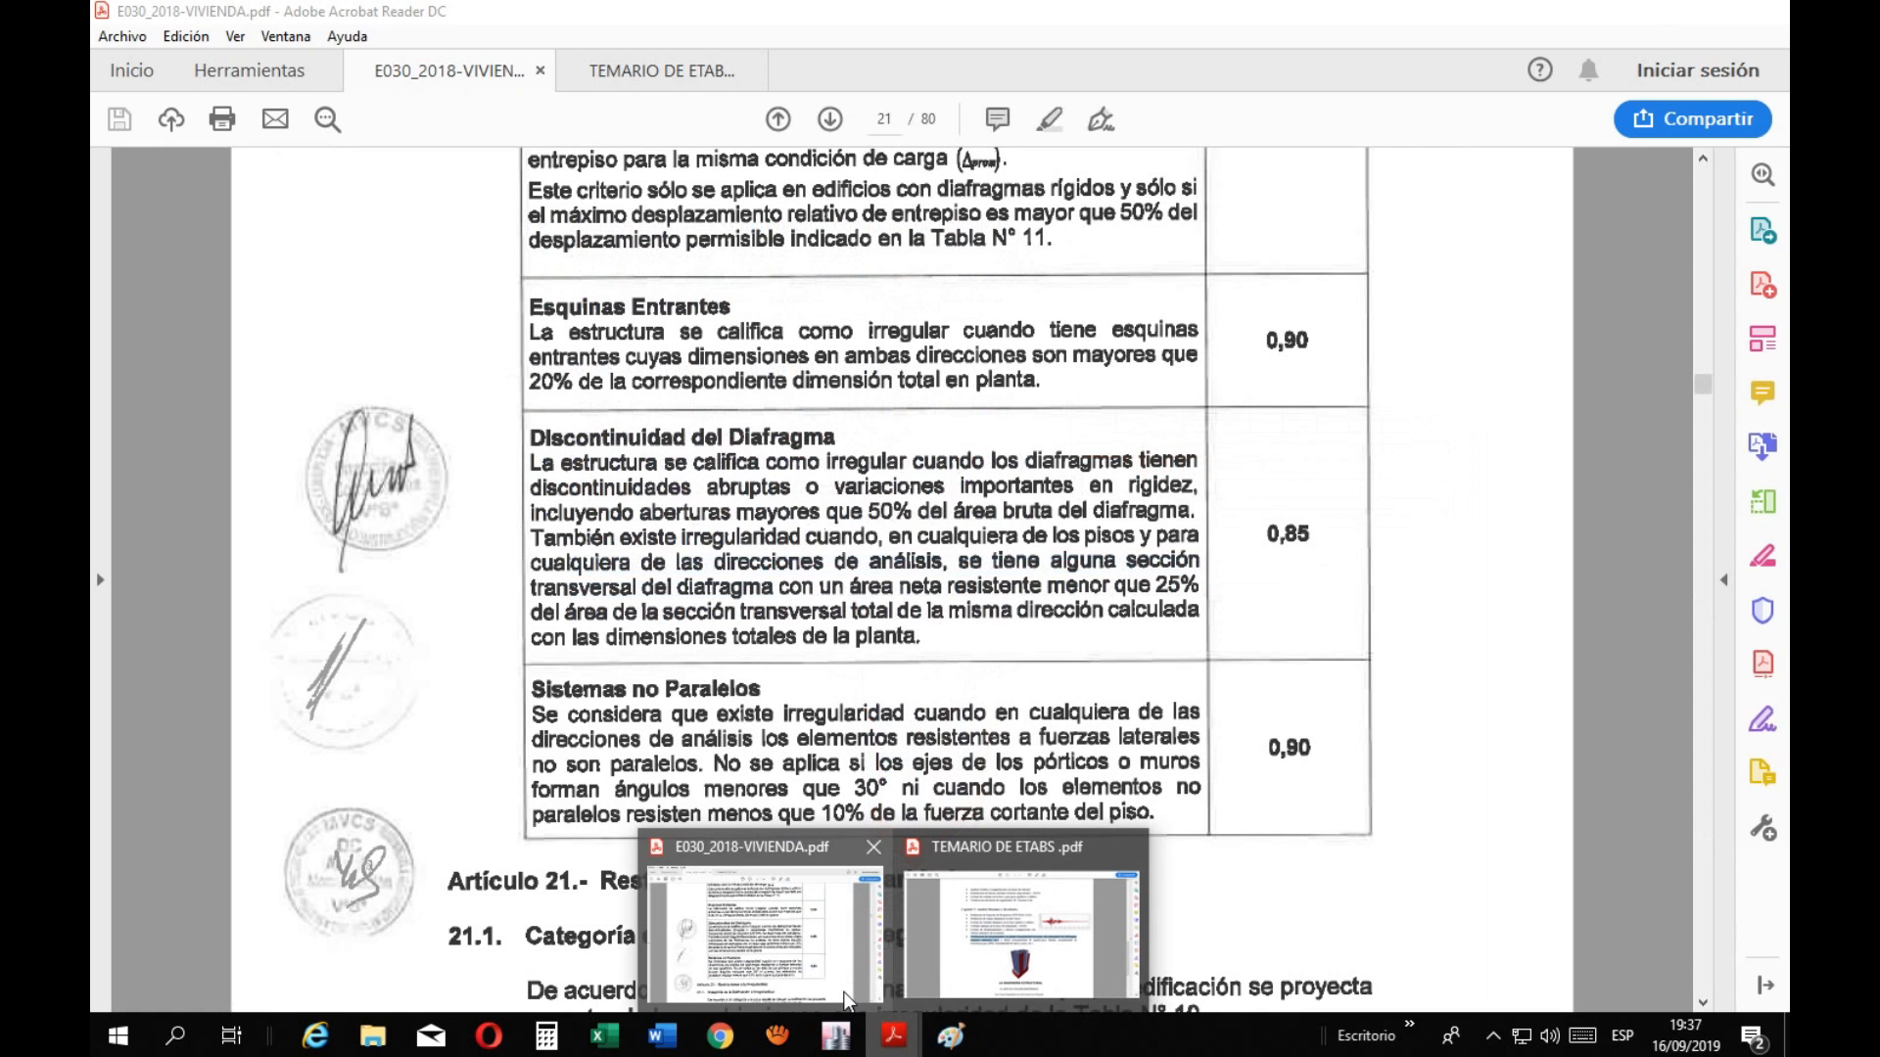
left_click(763, 930)
left_click(835, 1035)
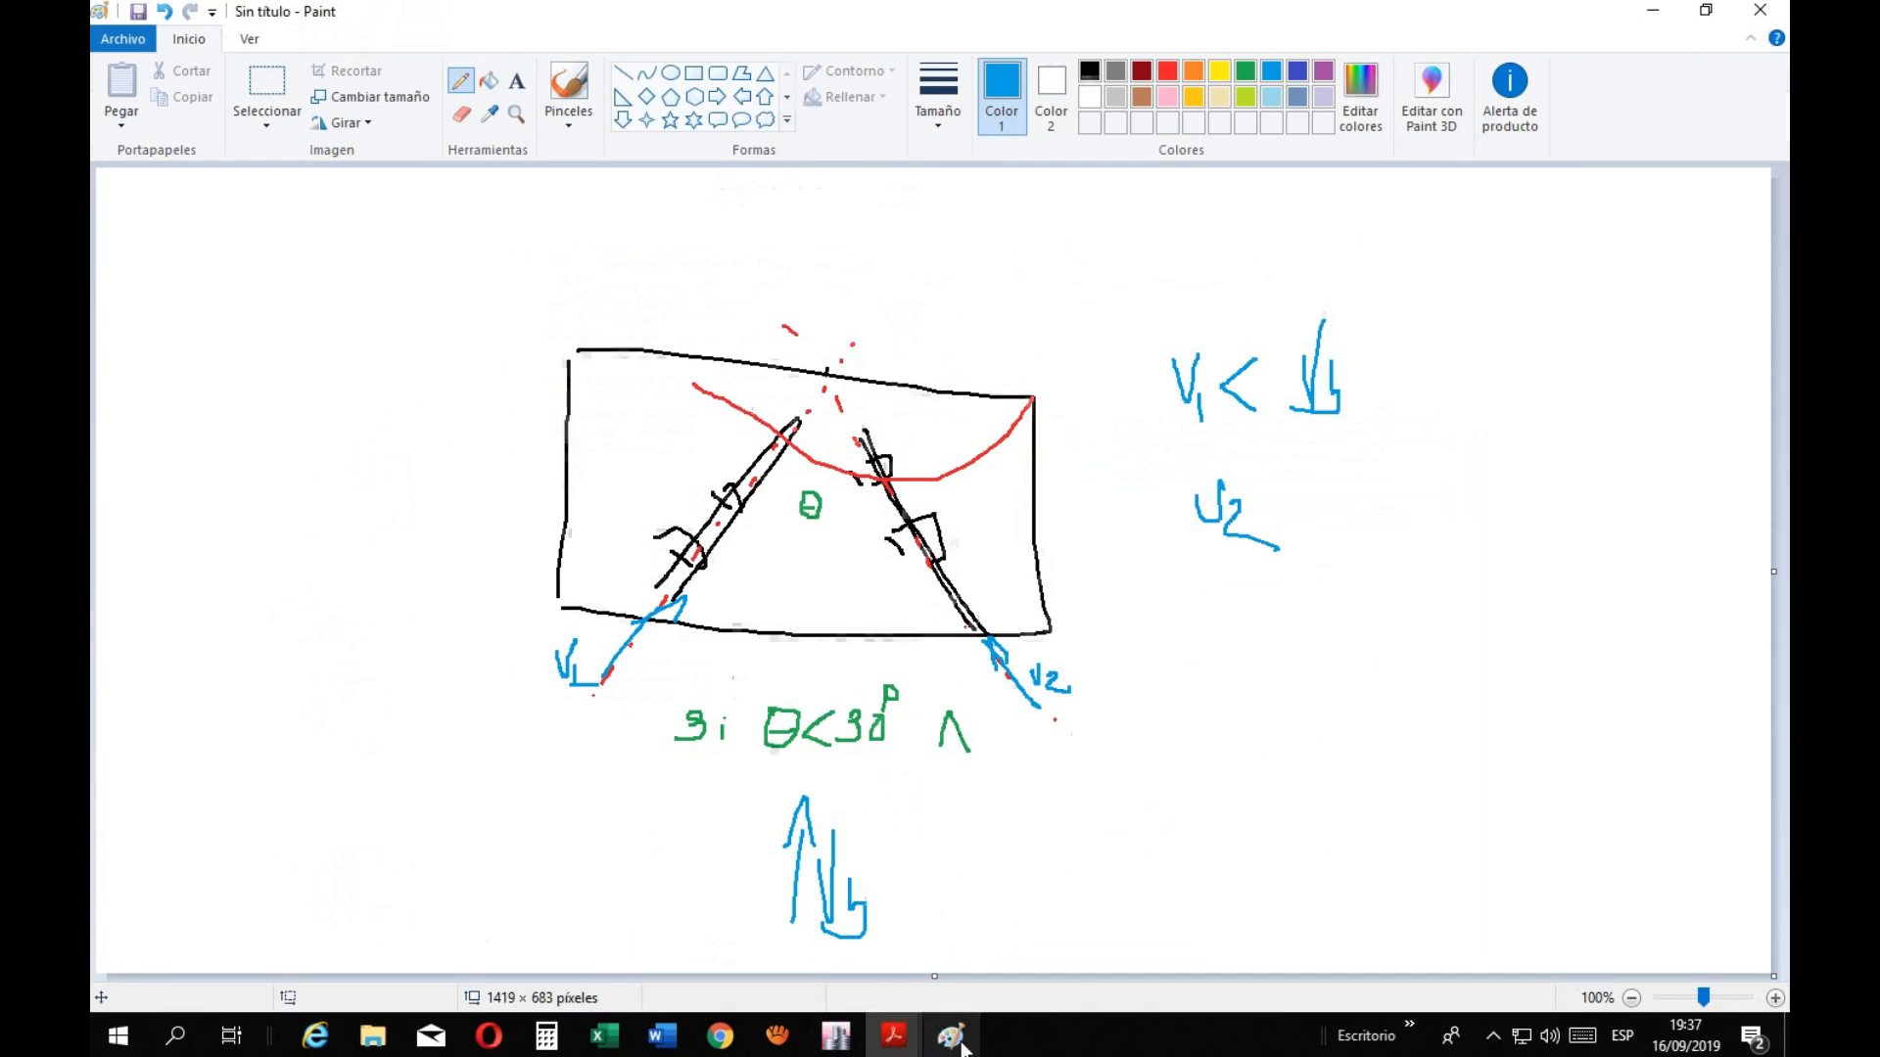
left_click(1244, 71)
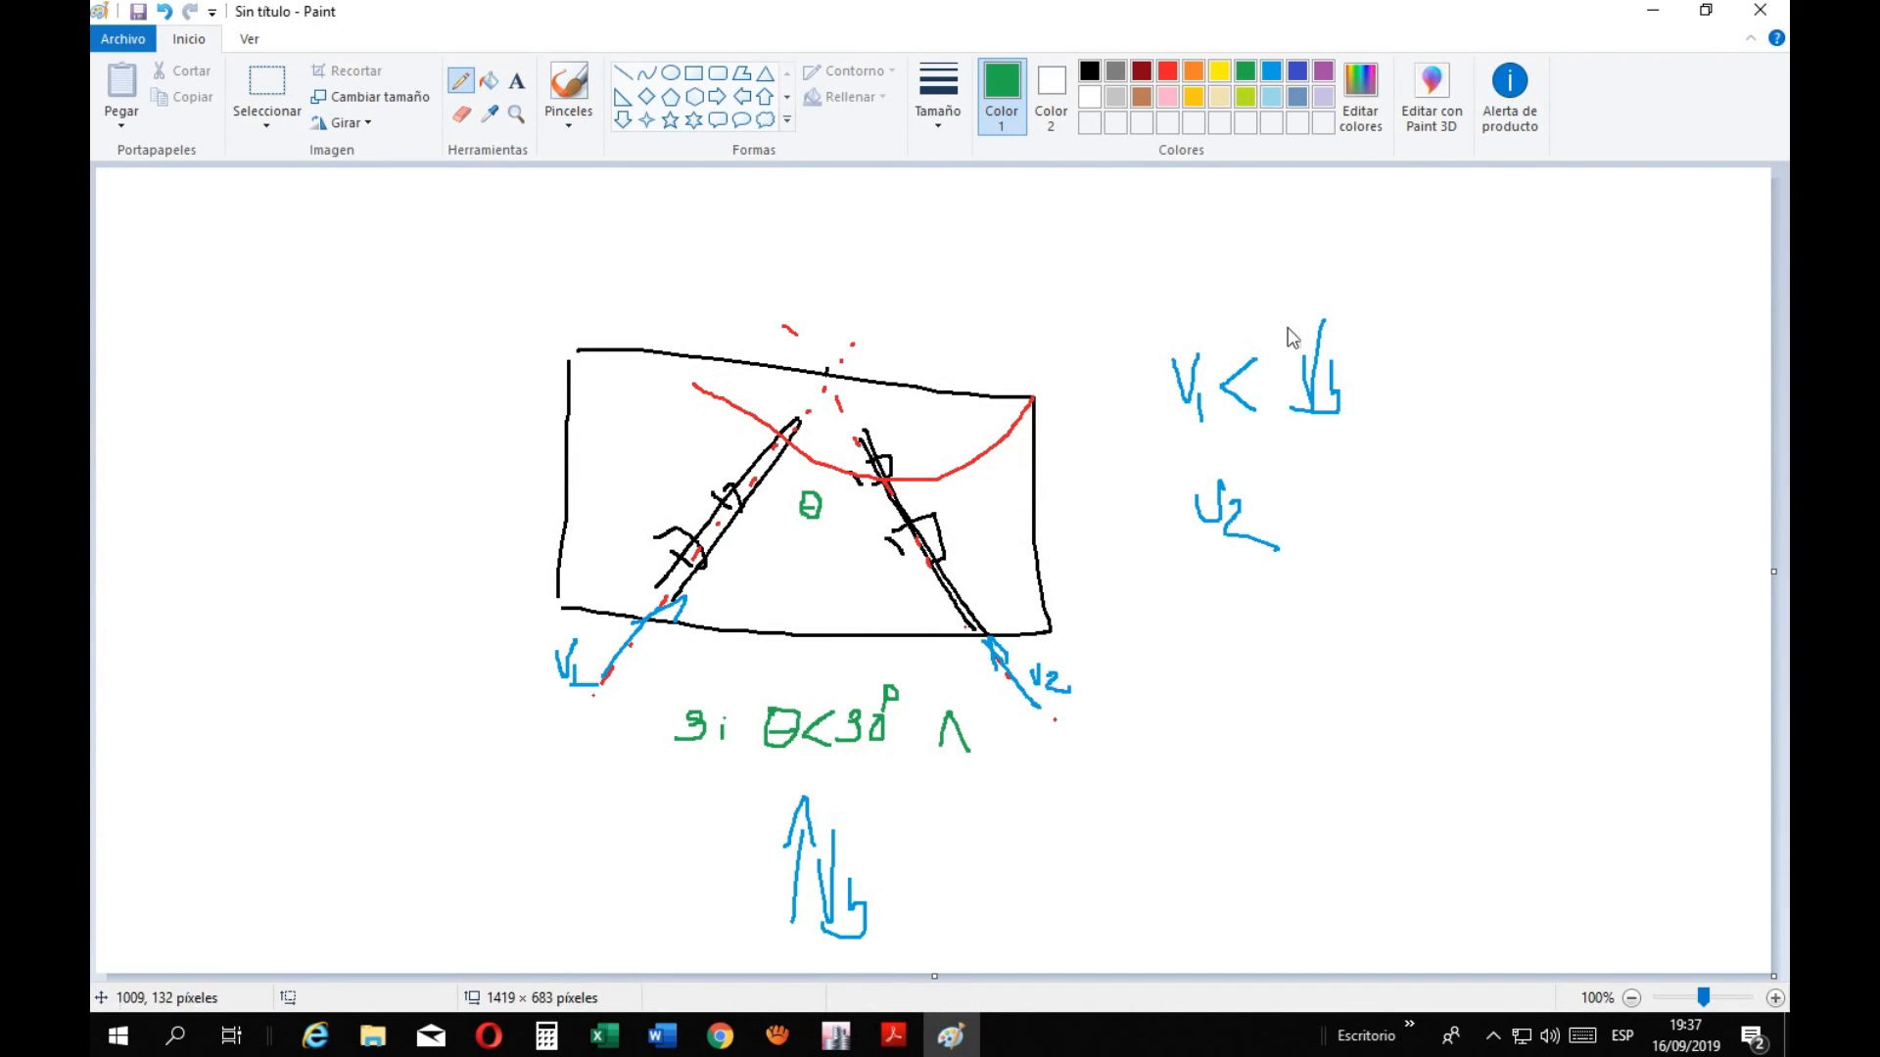
mouse_move(1263, 370)
left_mouse_down()
mouse_move(1271, 395)
mouse_move(1302, 377)
left_mouse_up()
left_click(1270, 71)
left_click_drag(1324, 482, 1343, 550)
left_click(1244, 70)
mouse_move(1367, 478)
left_mouse_down()
mouse_move(1369, 550)
mouse_move(1410, 524)
mouse_move(1452, 535)
left_mouse_up()
left_click(1270, 70)
left_click_drag(1449, 468, 1465, 507)
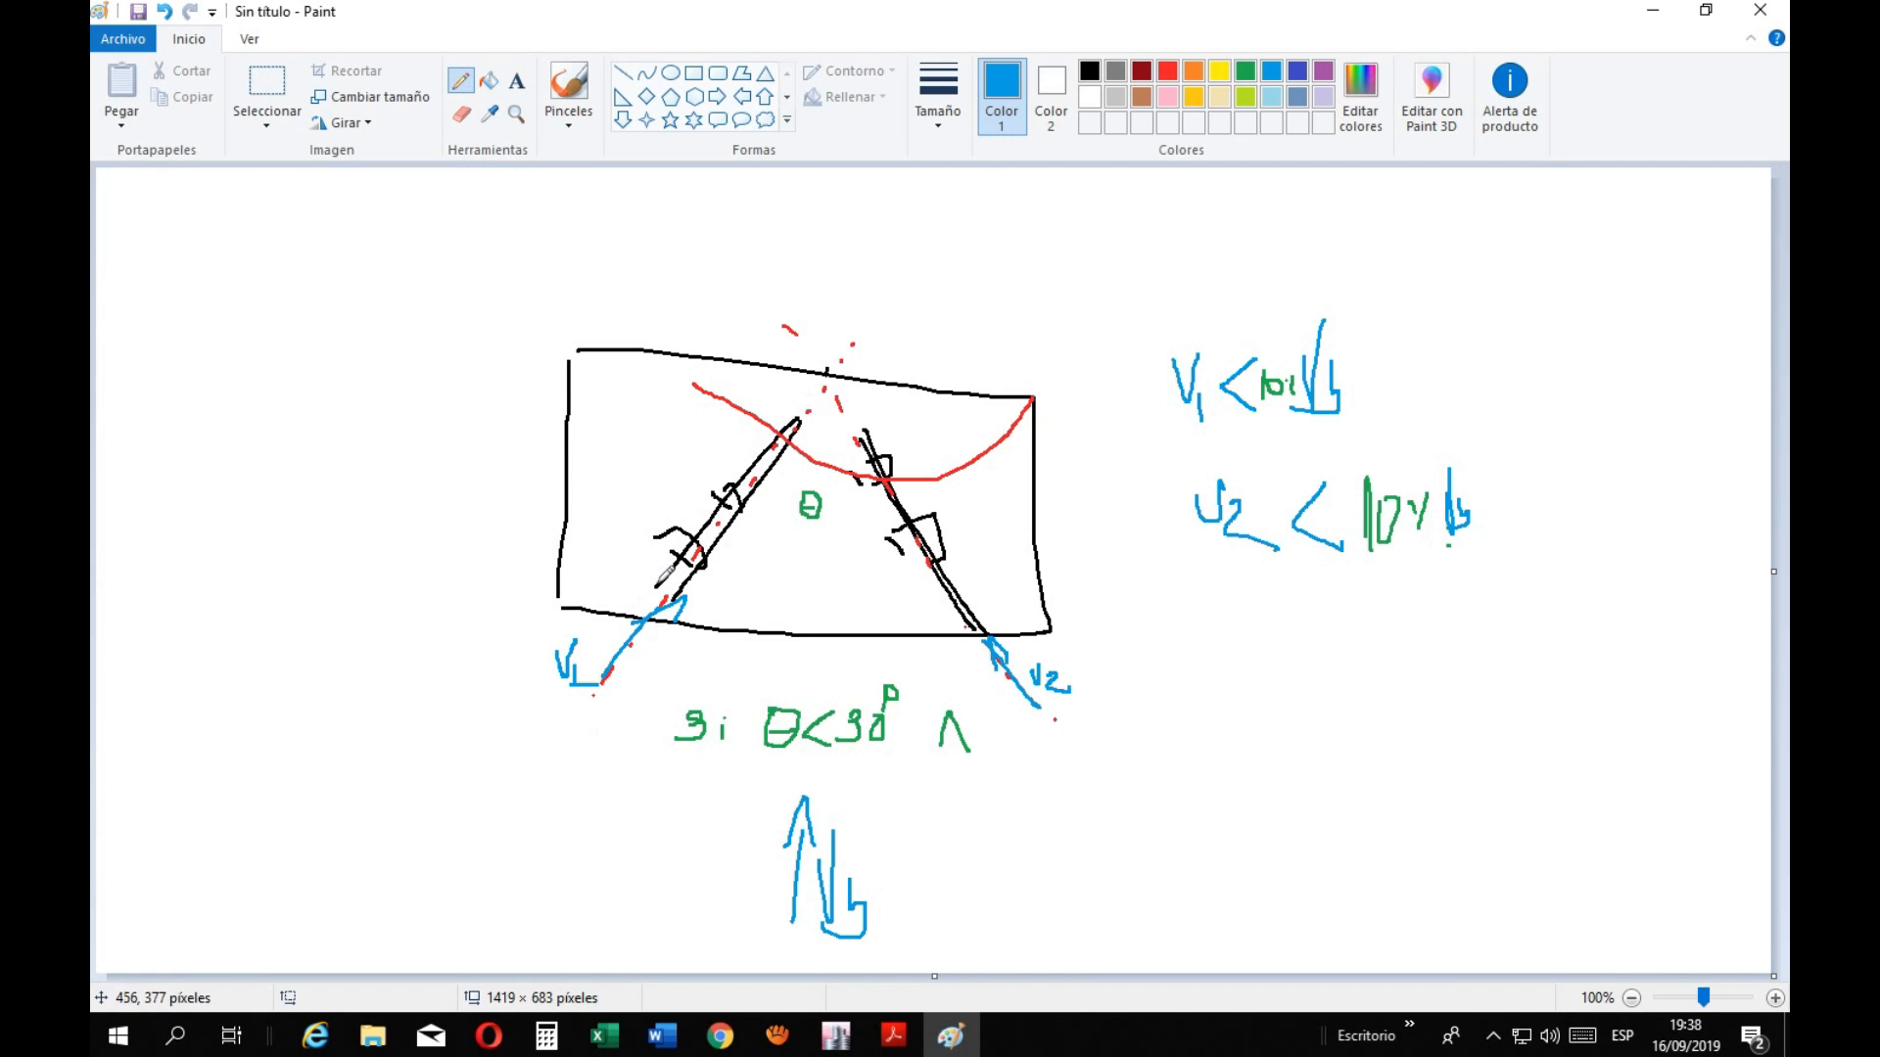
Compare the Sistemas no Paralelos criterion in E030_2018-VIVIENDA.pdf with the Paint sketch, and switch to the Techo_4 plan view in ETABS
mouse_move(893, 1035)
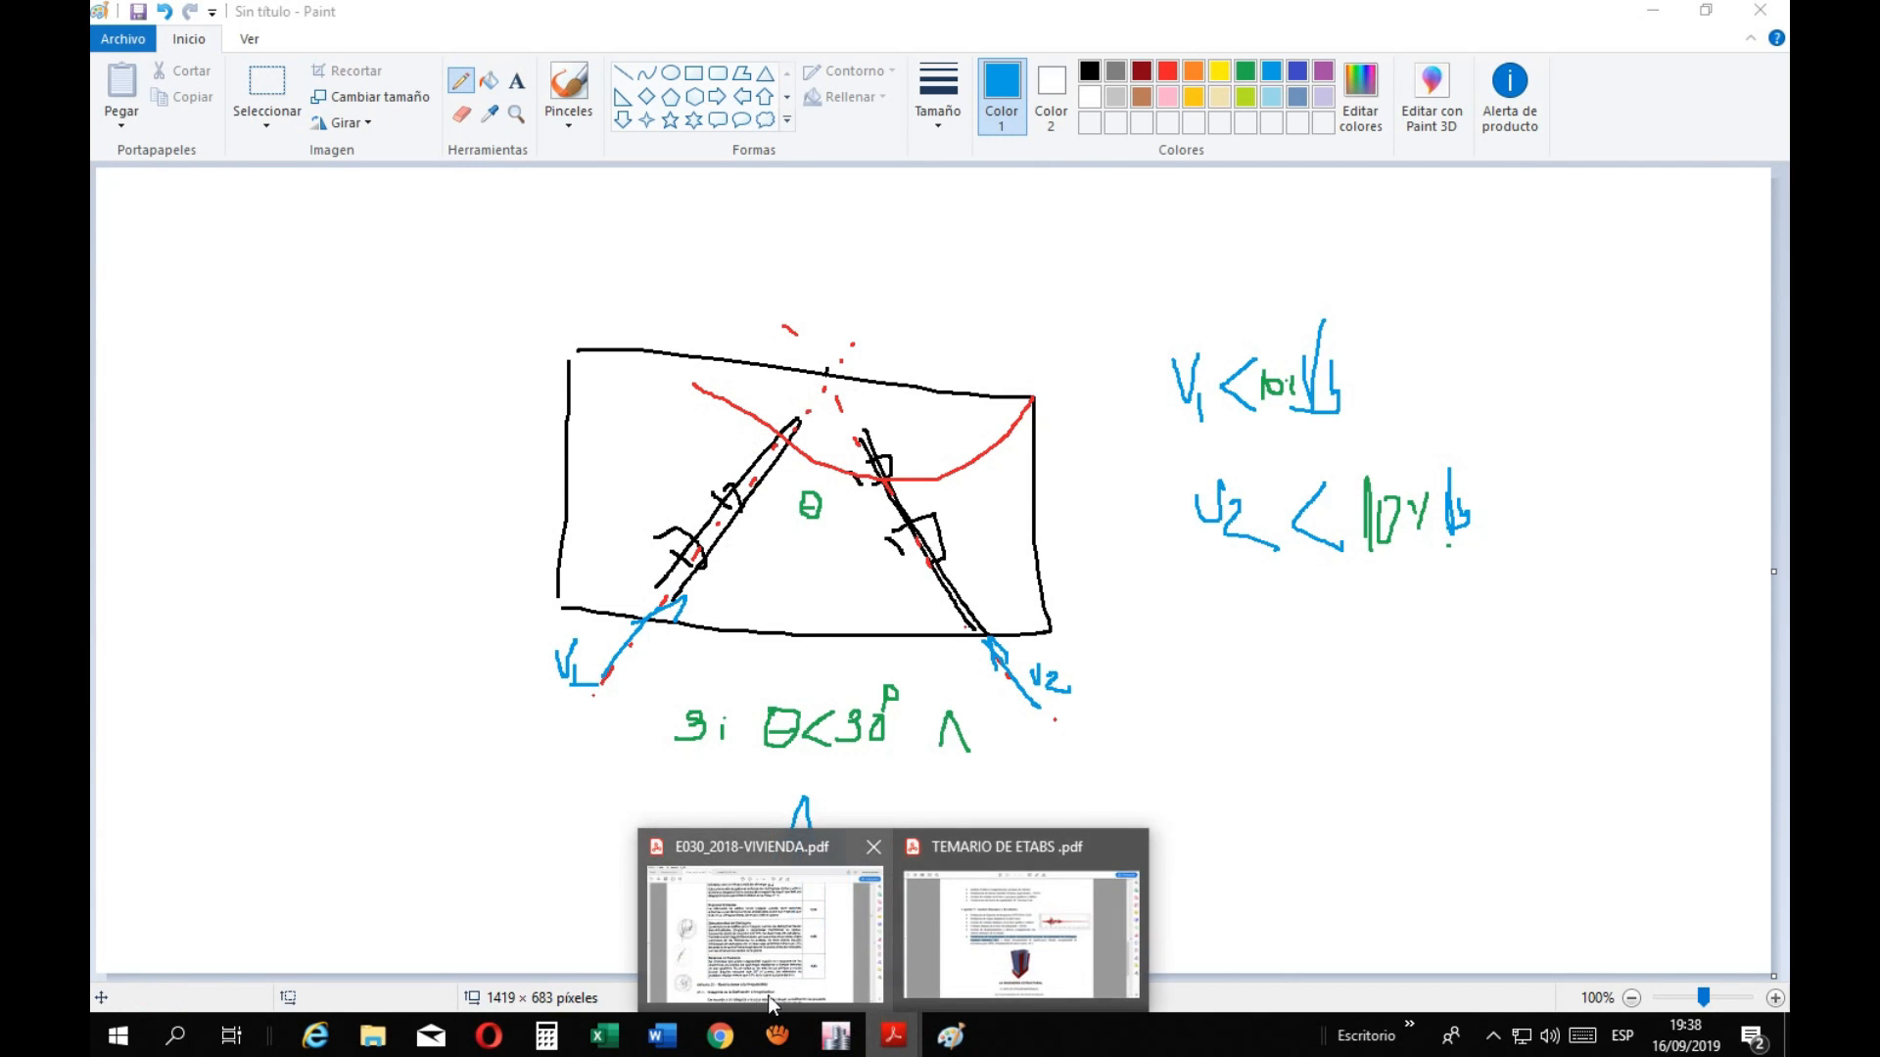
left_click(745, 881)
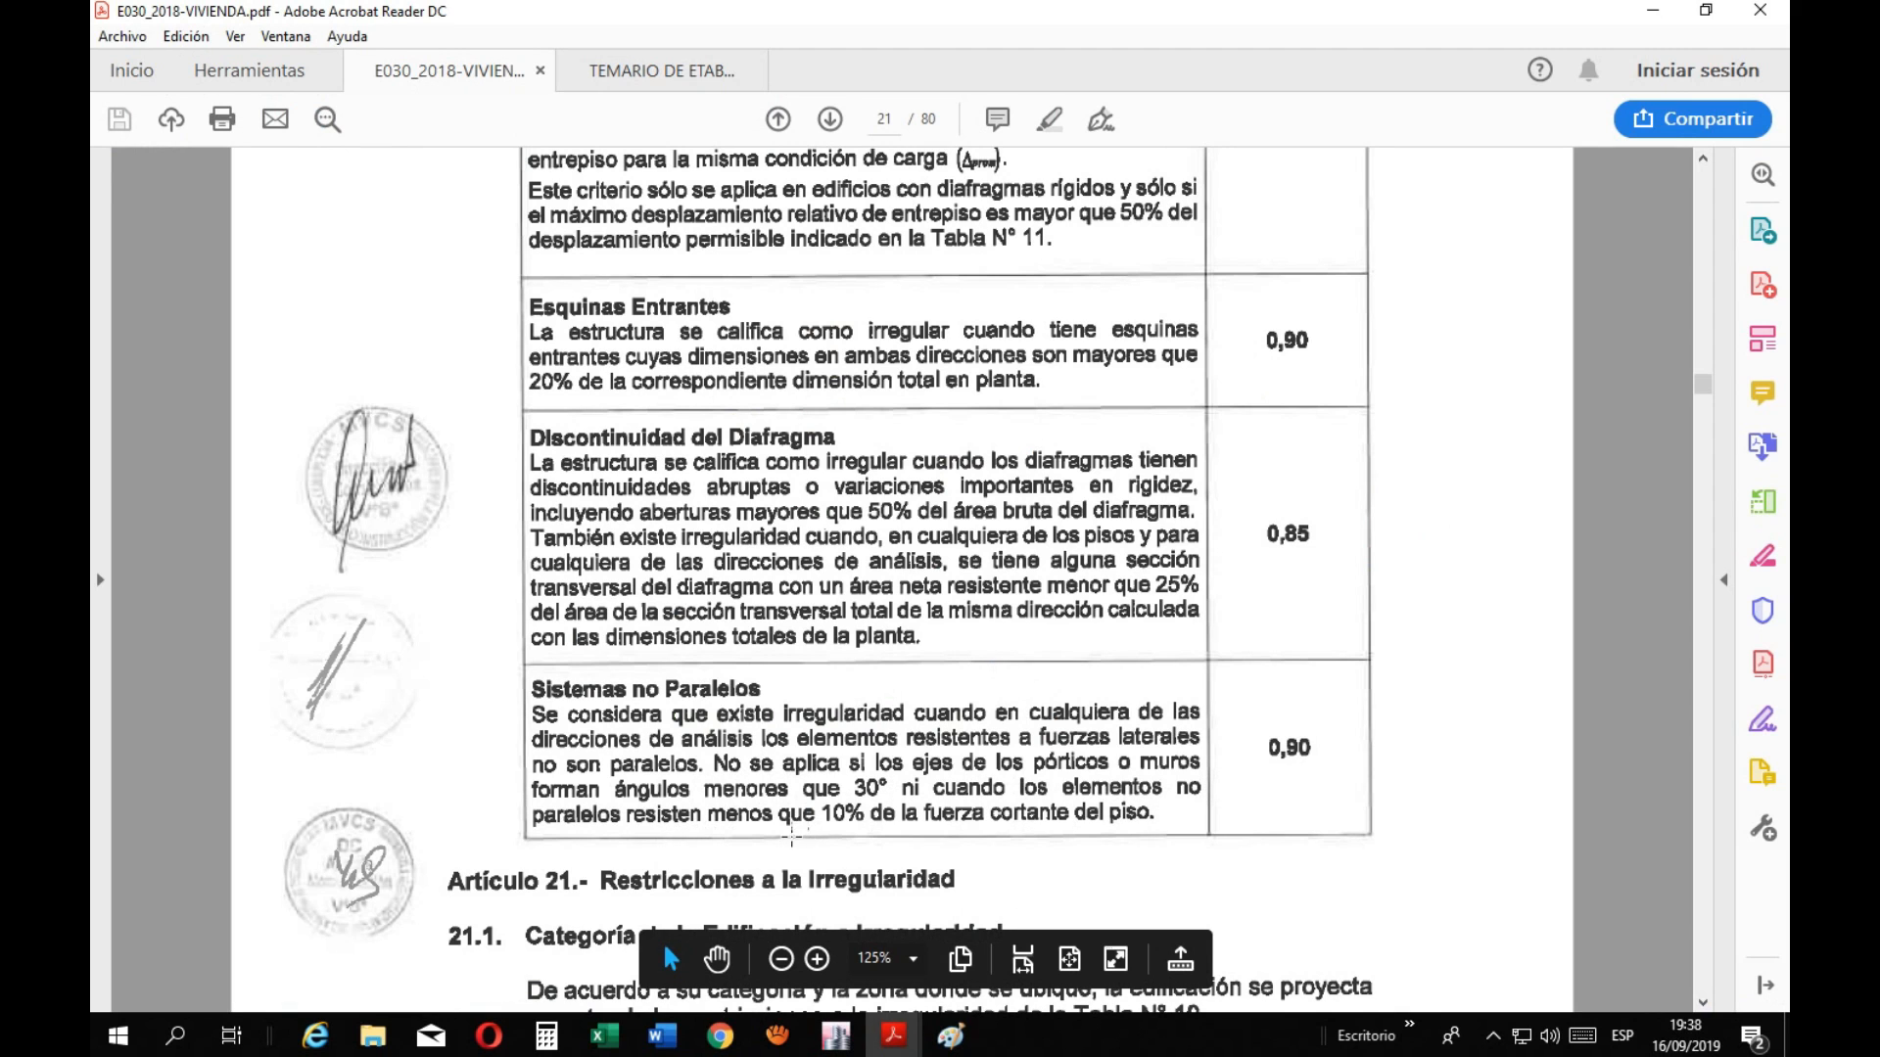
left_click(906, 1036)
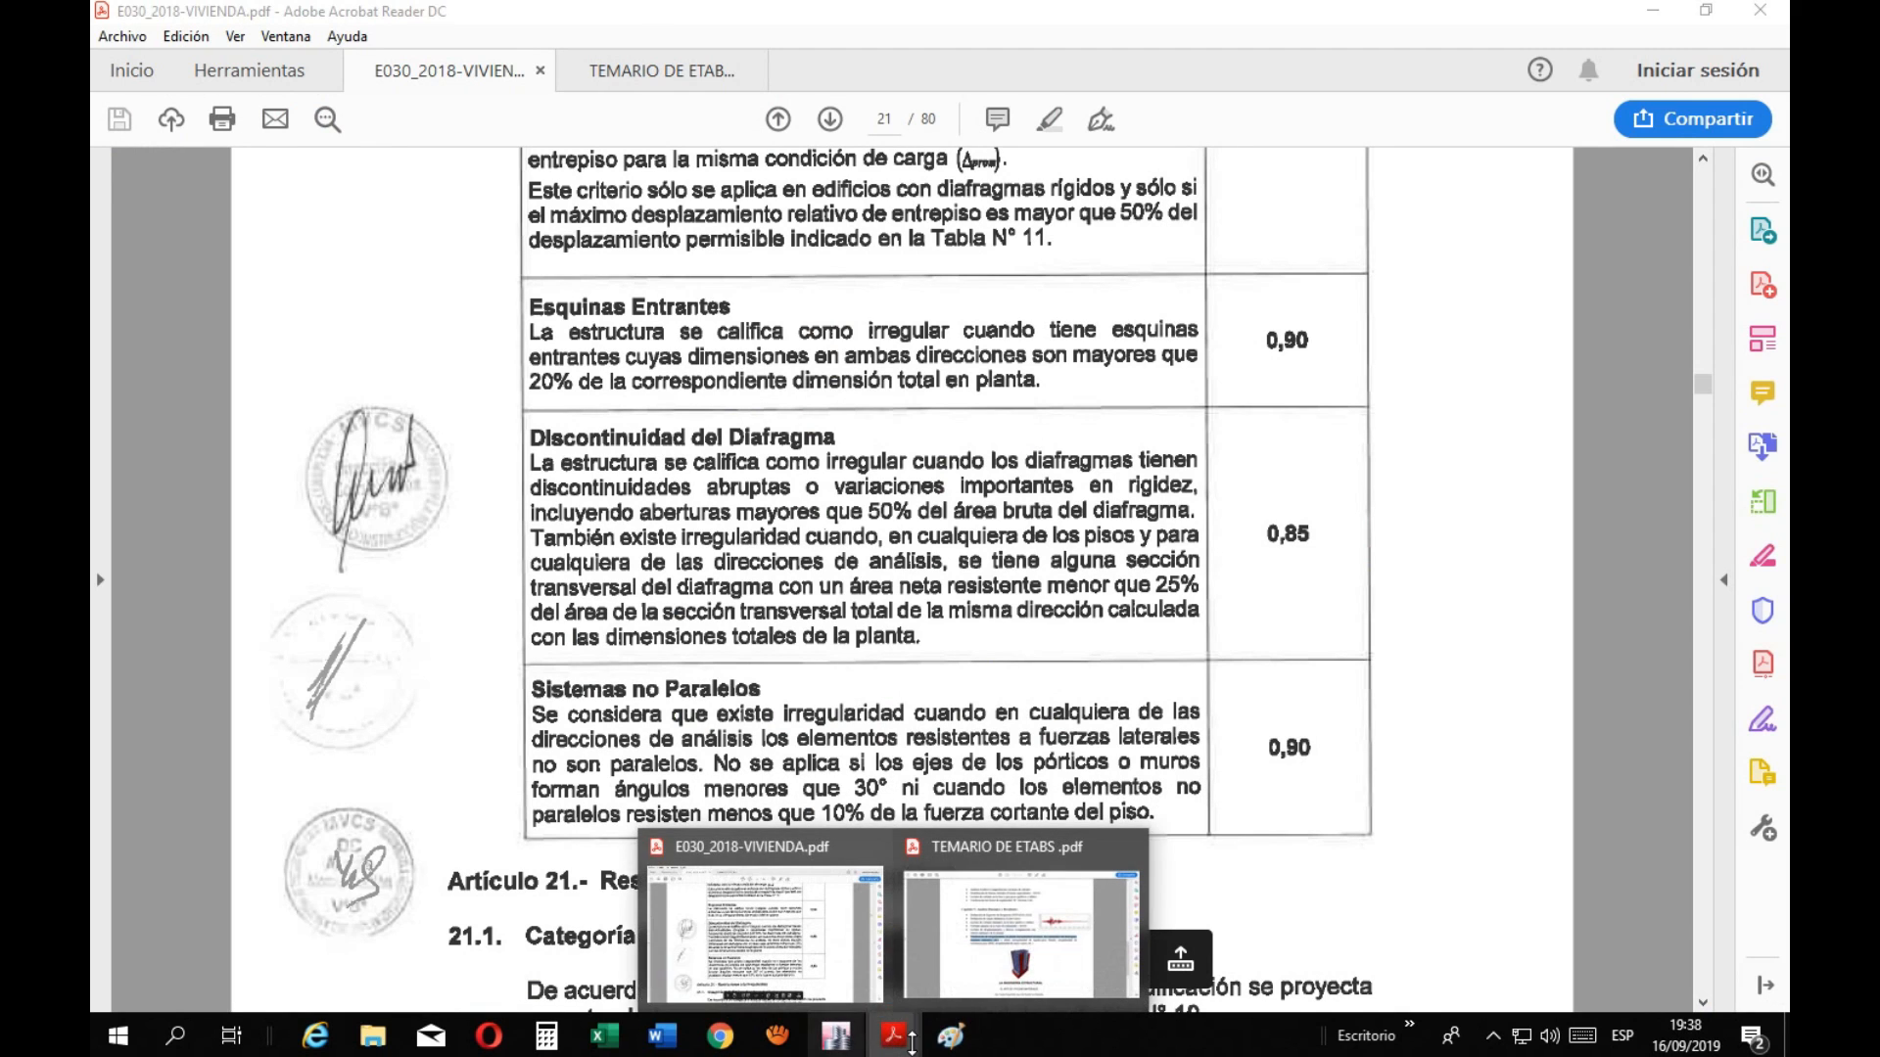
left_click(950, 1036)
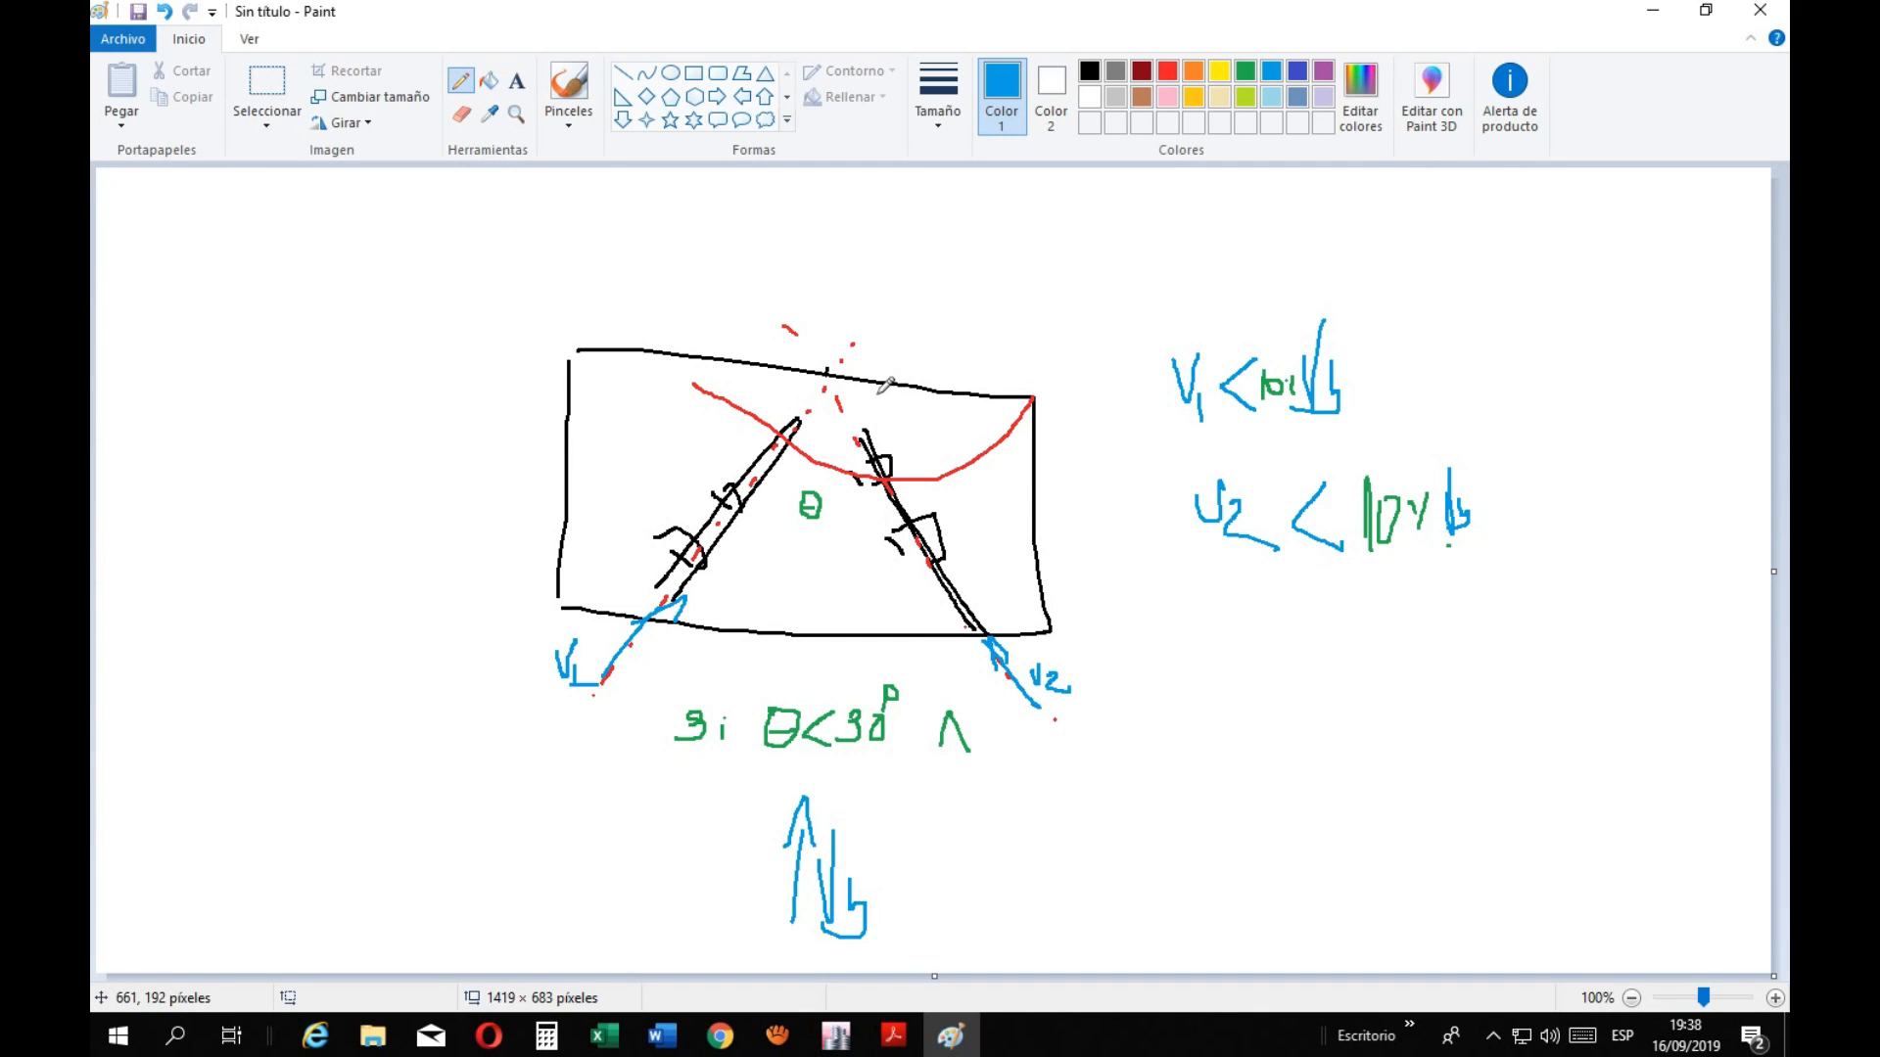
mouse_move(893, 1036)
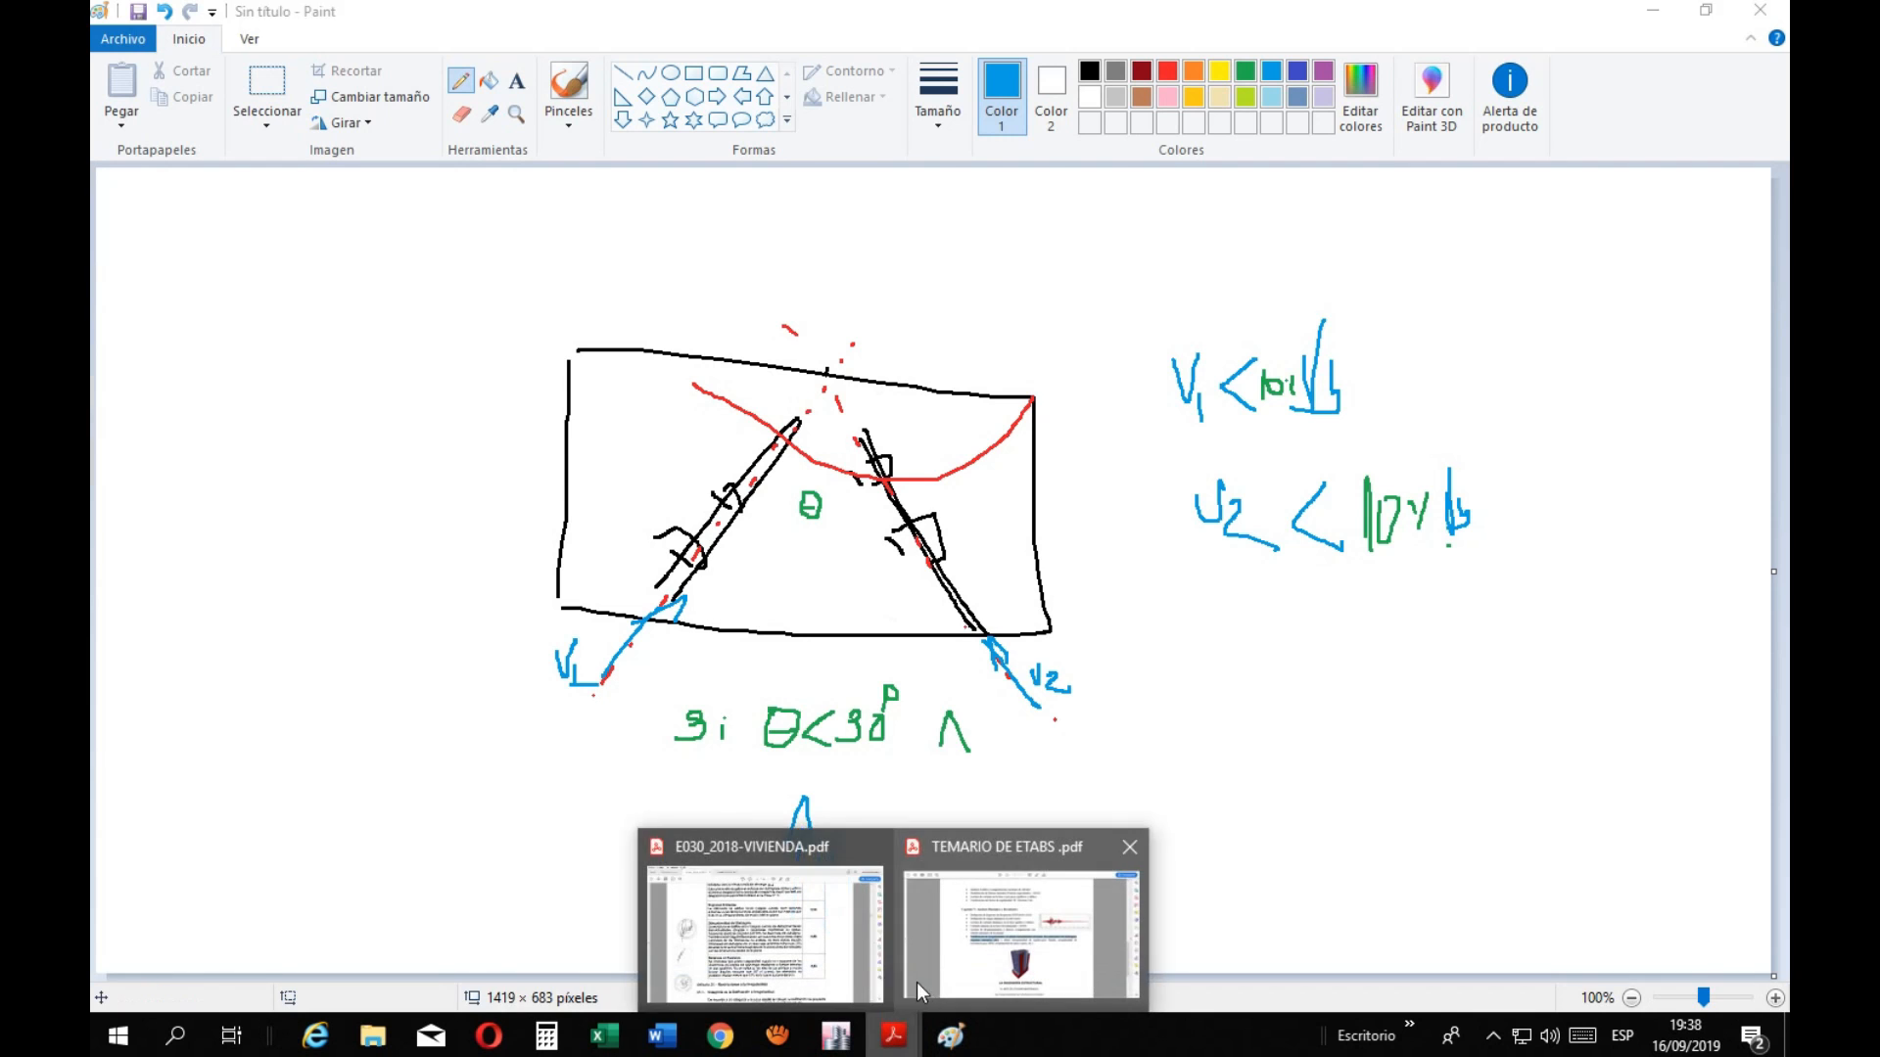
left_click(842, 981)
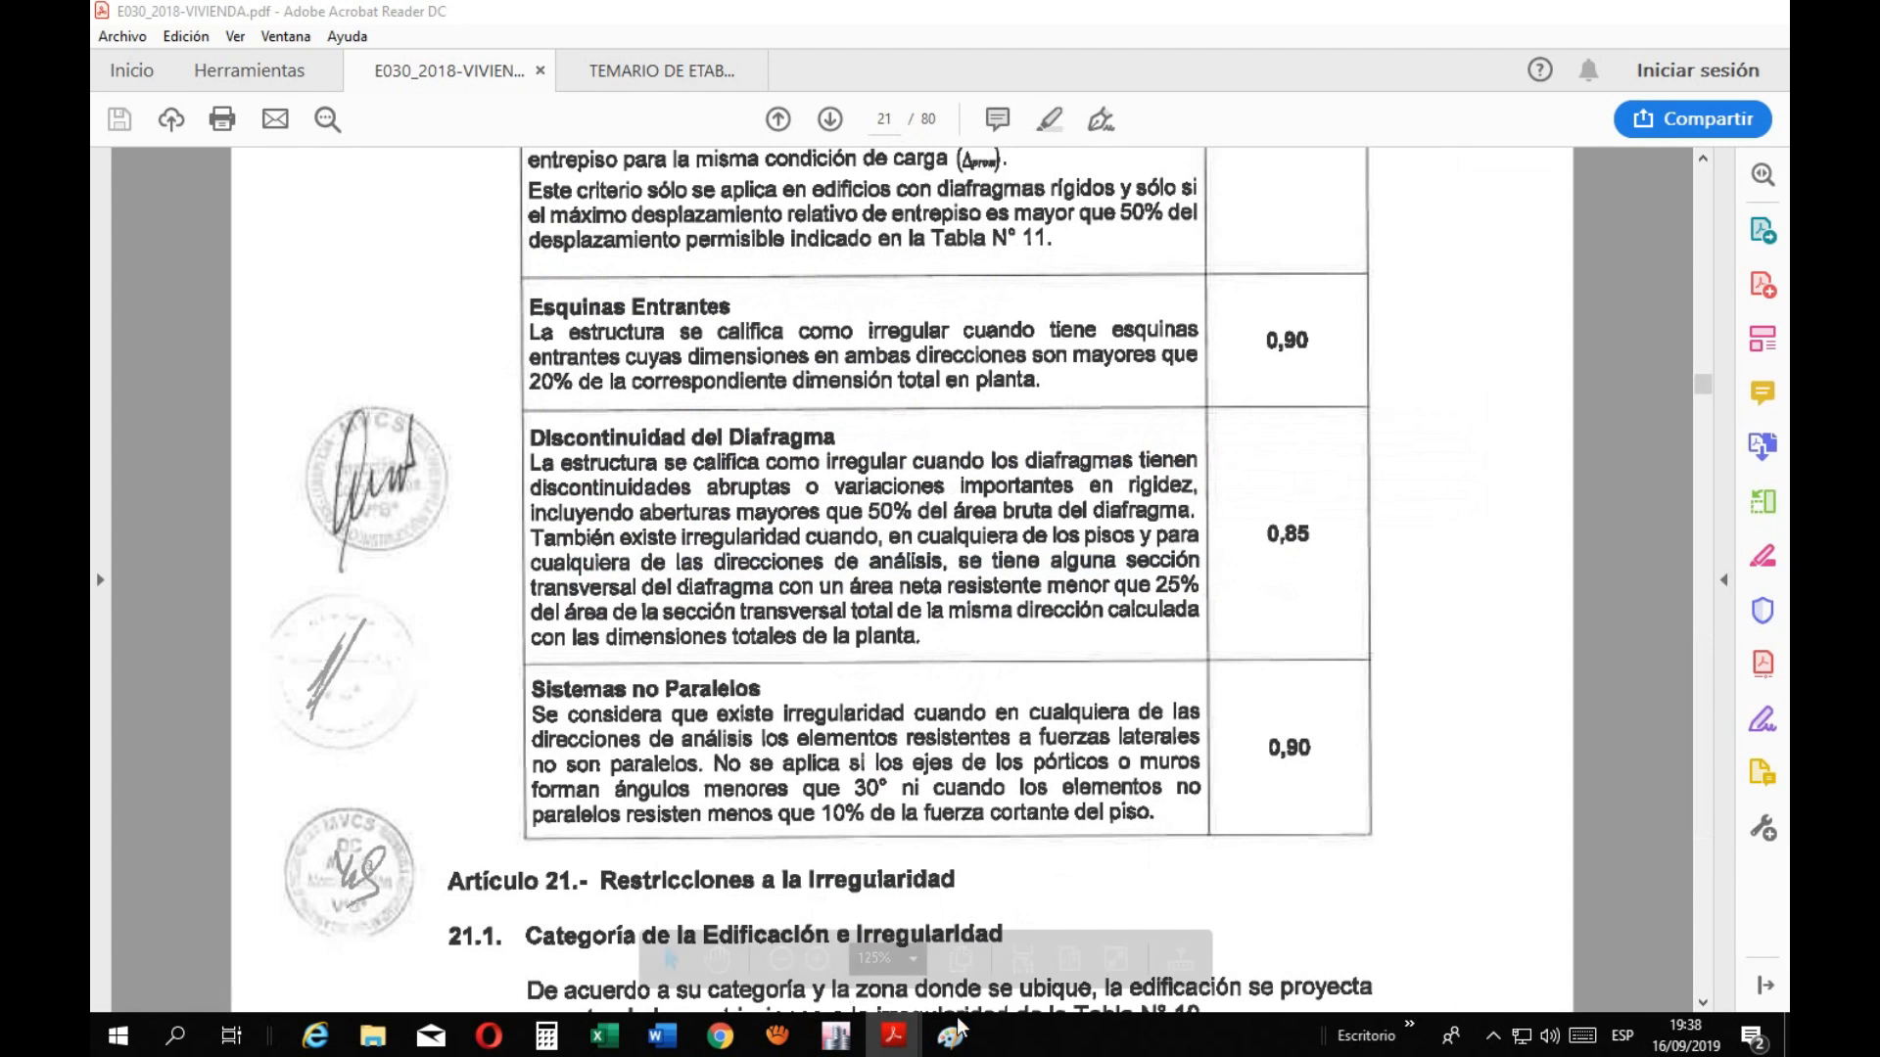
scroll(789, 773, "up", 1)
scroll(789, 774, "down", 1)
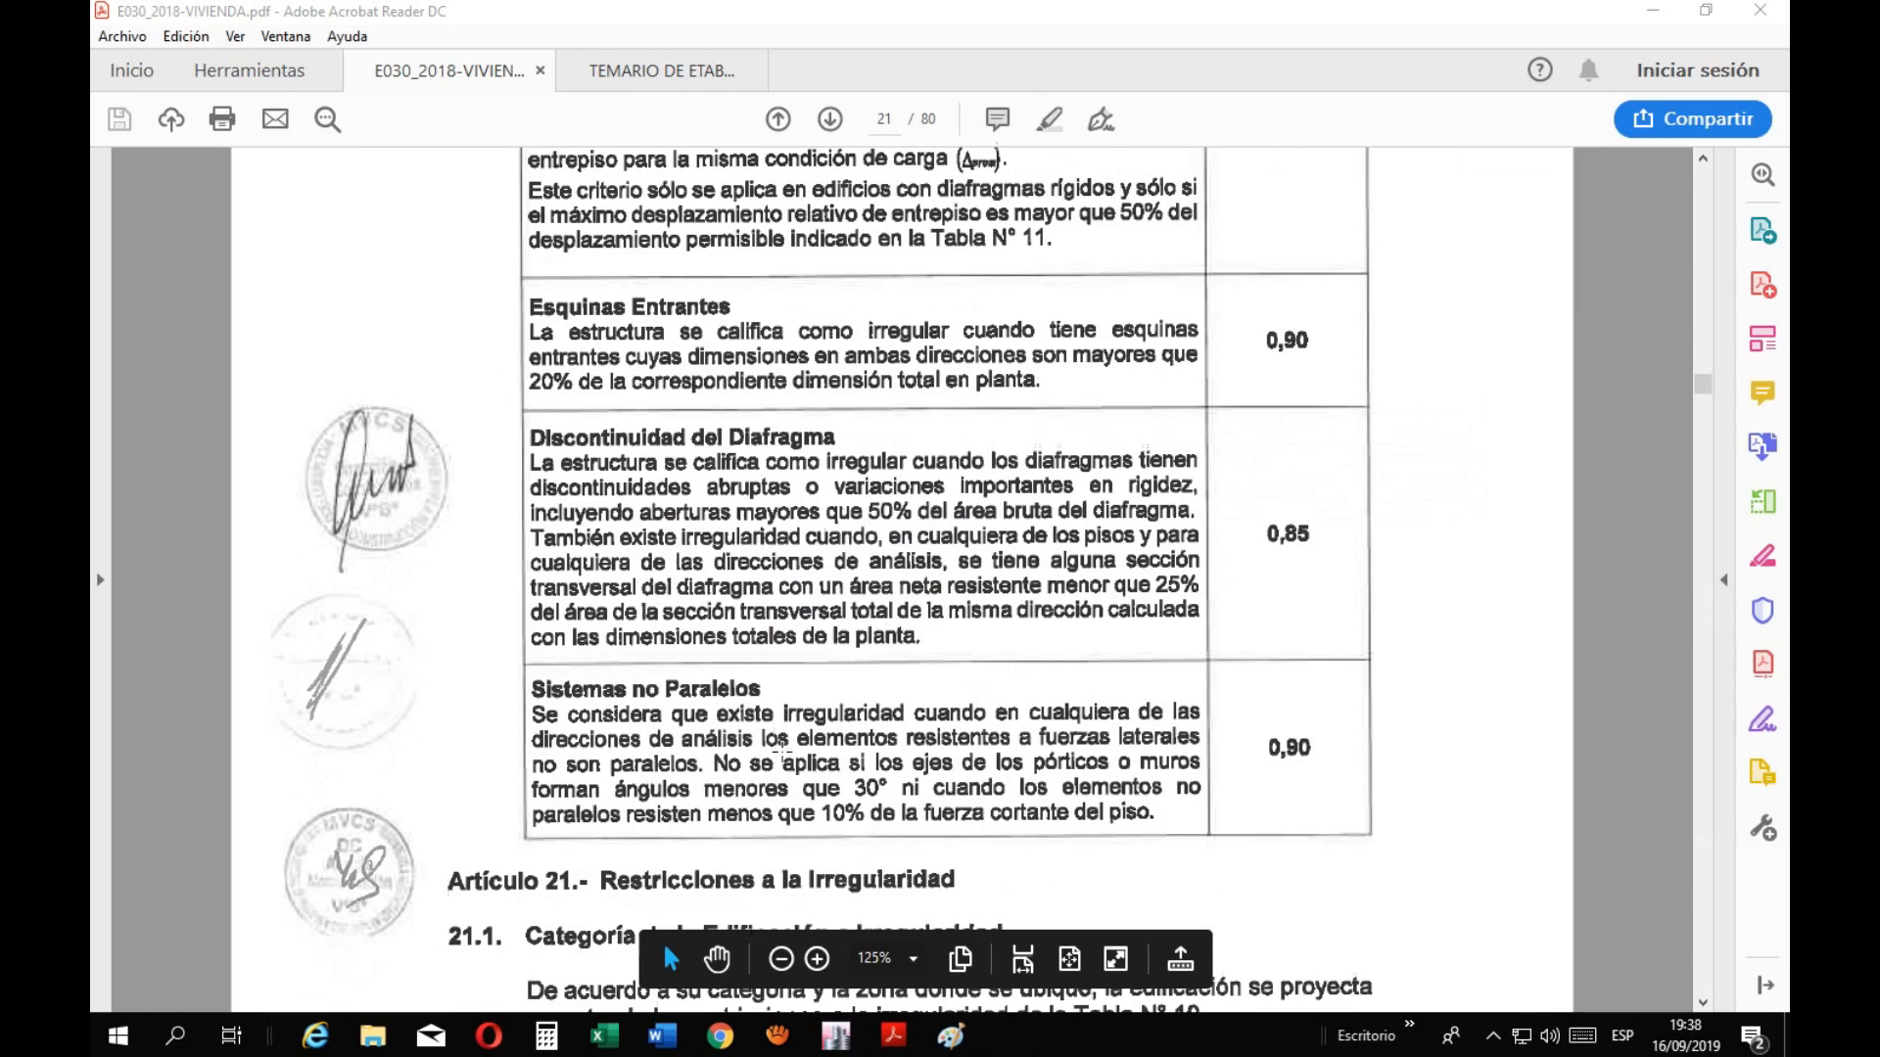
left_click(835, 1035)
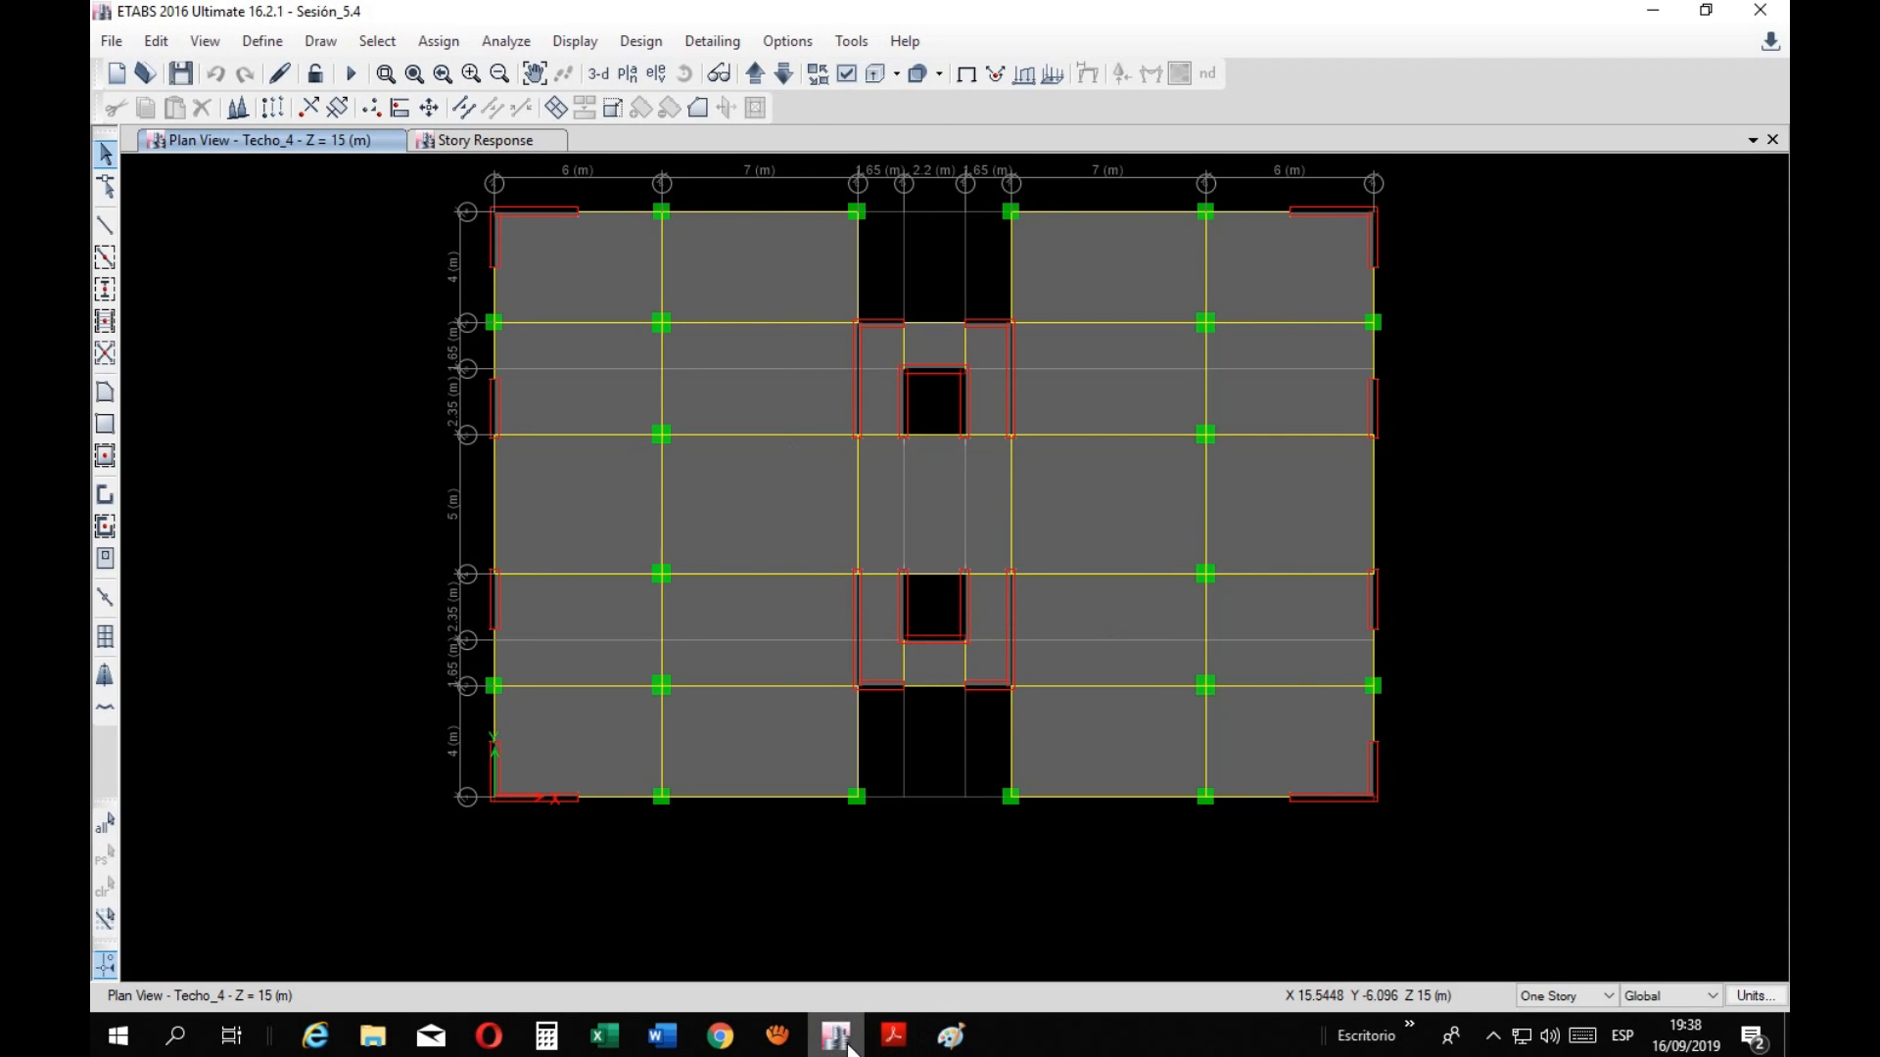
Recheck the plan irregularity criteria in E030_2018-VIVIENDA.pdf, and in the Irregularidad_Planta sheet in Excel move the two-building picture beneath the Esquinas Entrantes table
left_click(893, 1035)
scroll(662, 942, "up", 1)
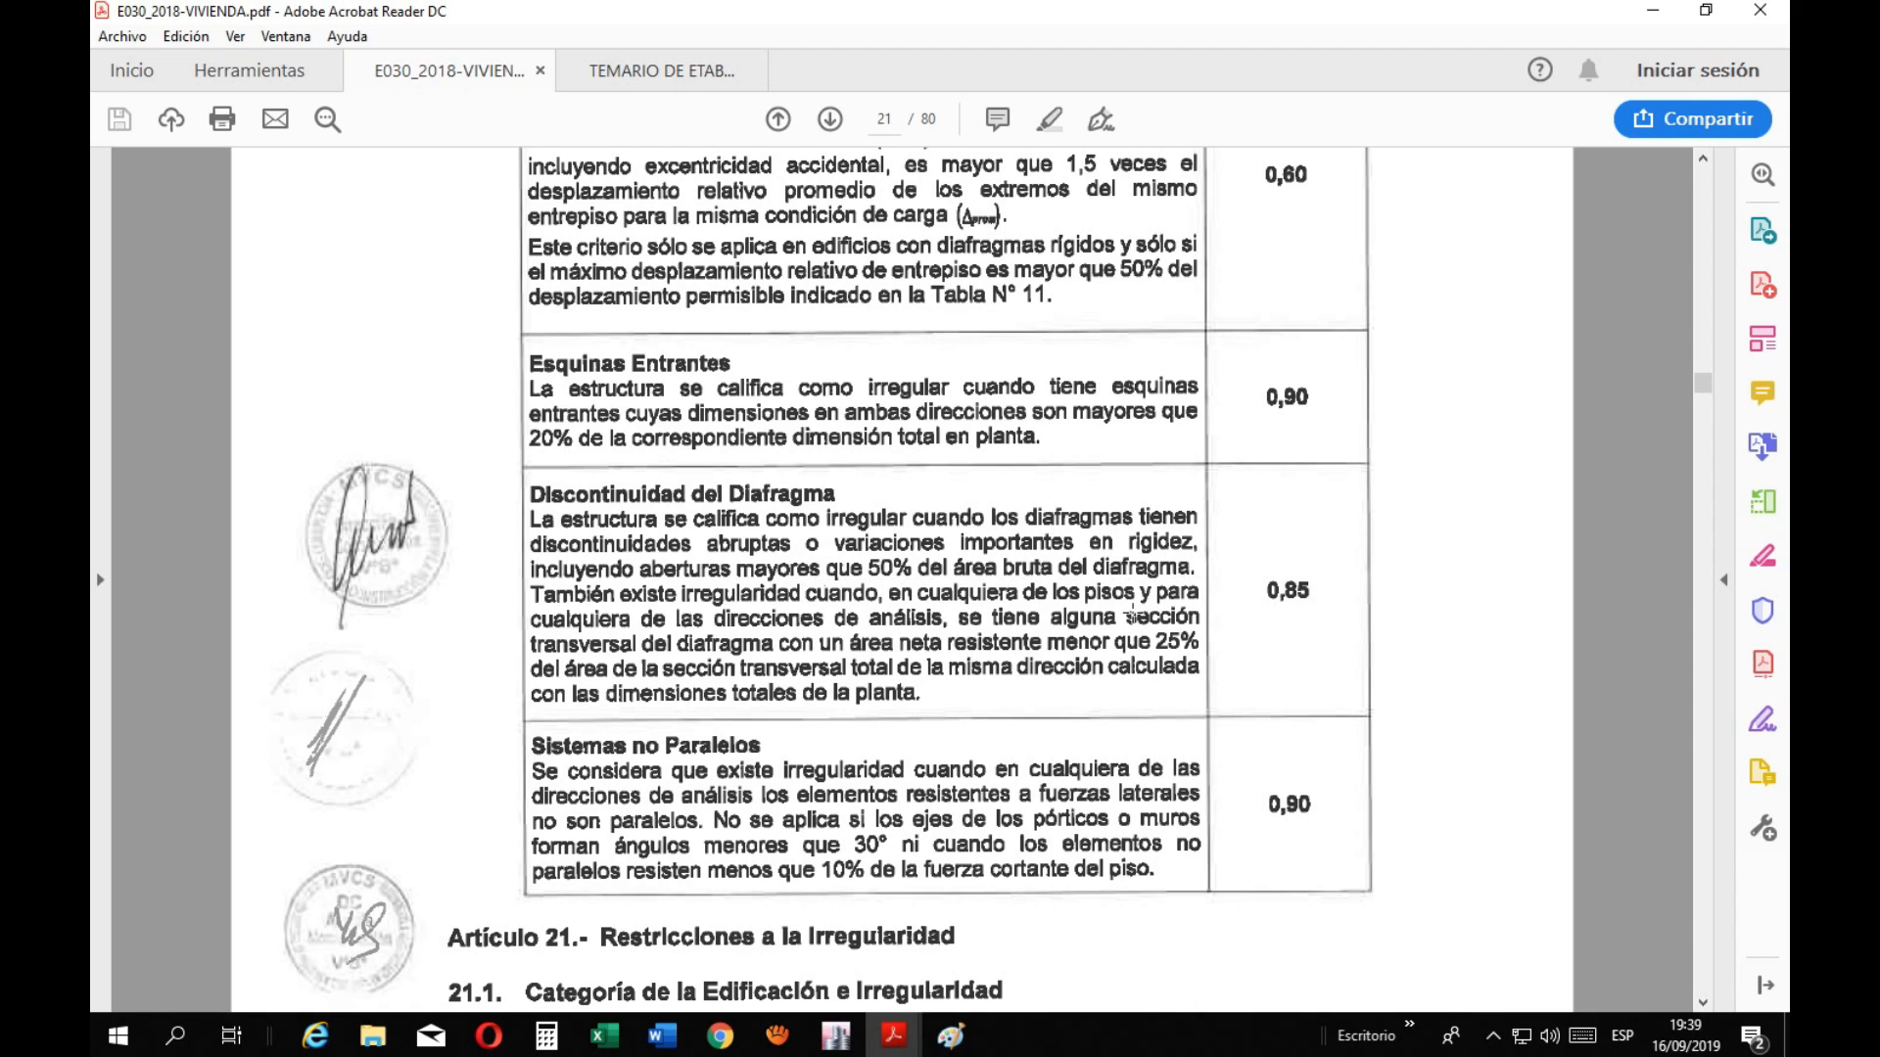
left_click(893, 1036)
left_click(479, 713)
left_click_drag(443, 685, 673, 604)
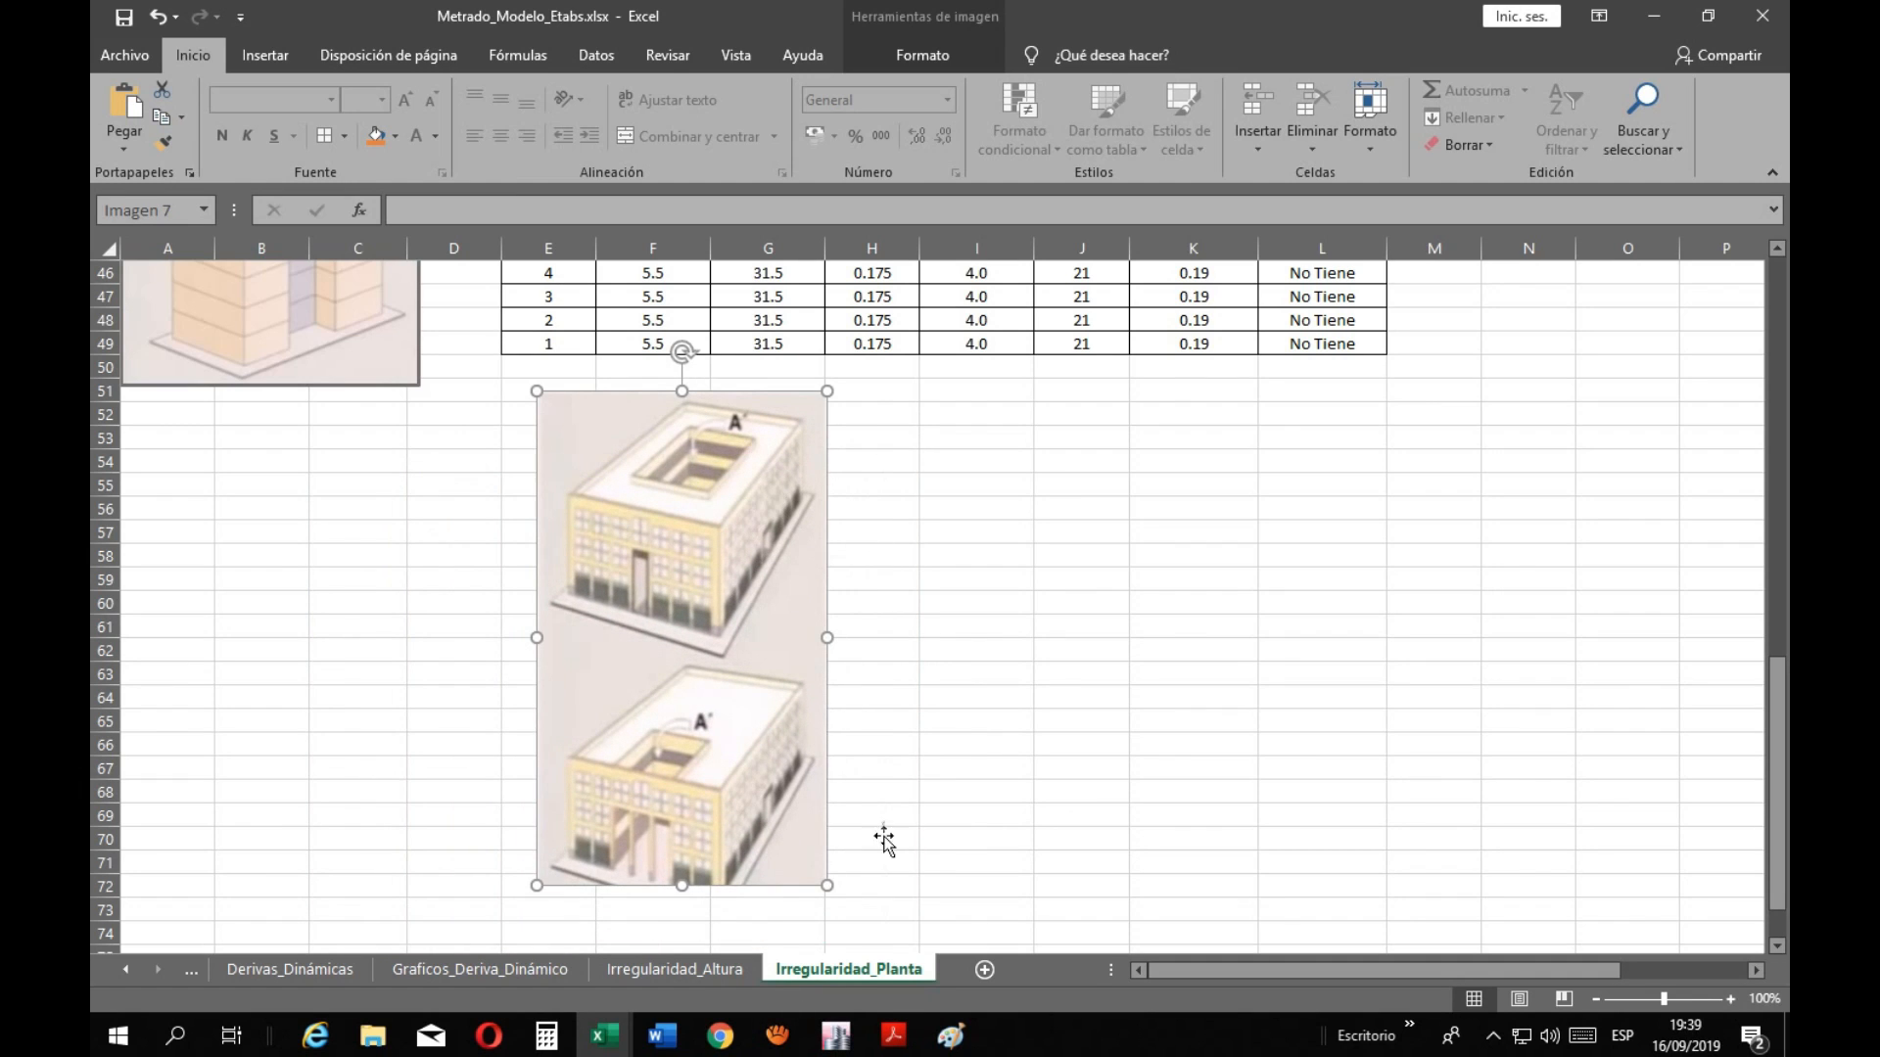
Consult the Discontinuidad del Diafragma criterion in E030_2018-VIVIENDA.pdf, and return to the Metrado_Modelo_Etabs.xlsx workbook in Excel
left_click(893, 1036)
left_click(797, 982)
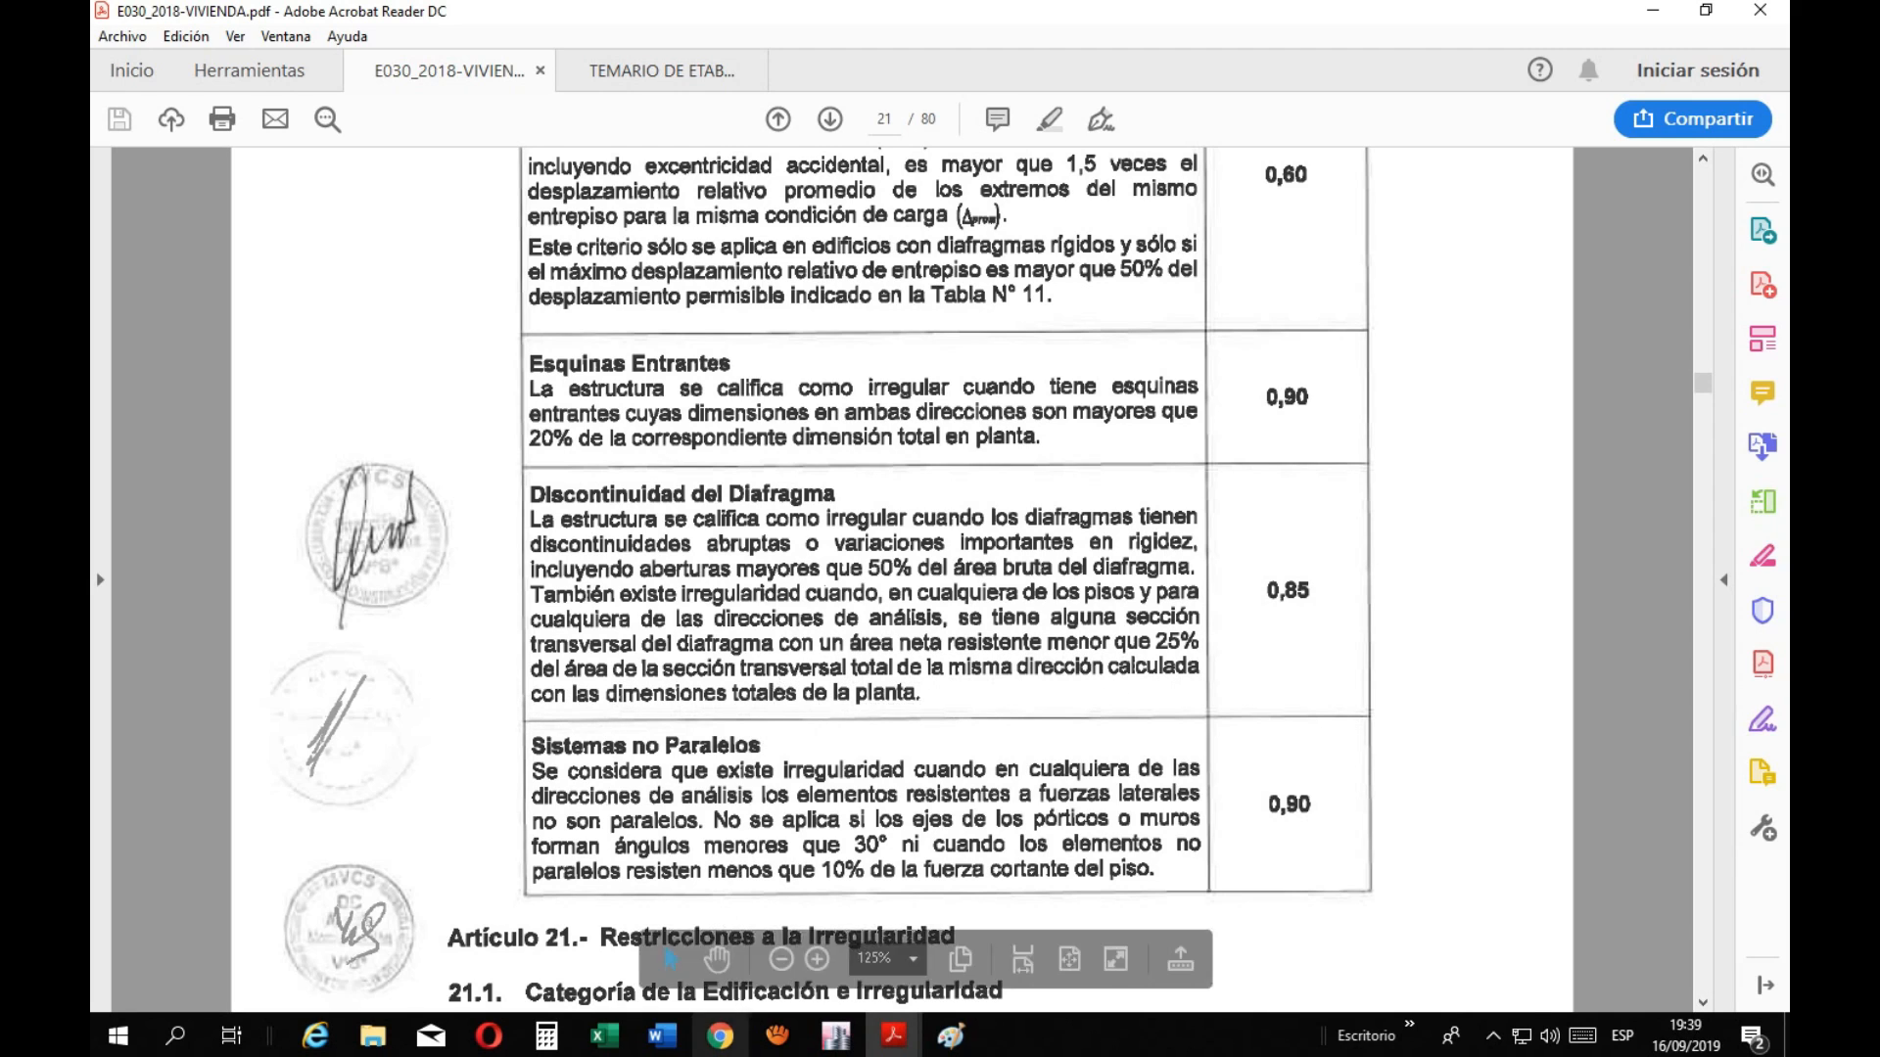
mouse_move(605, 1036)
left_click(703, 953)
left_click(964, 722)
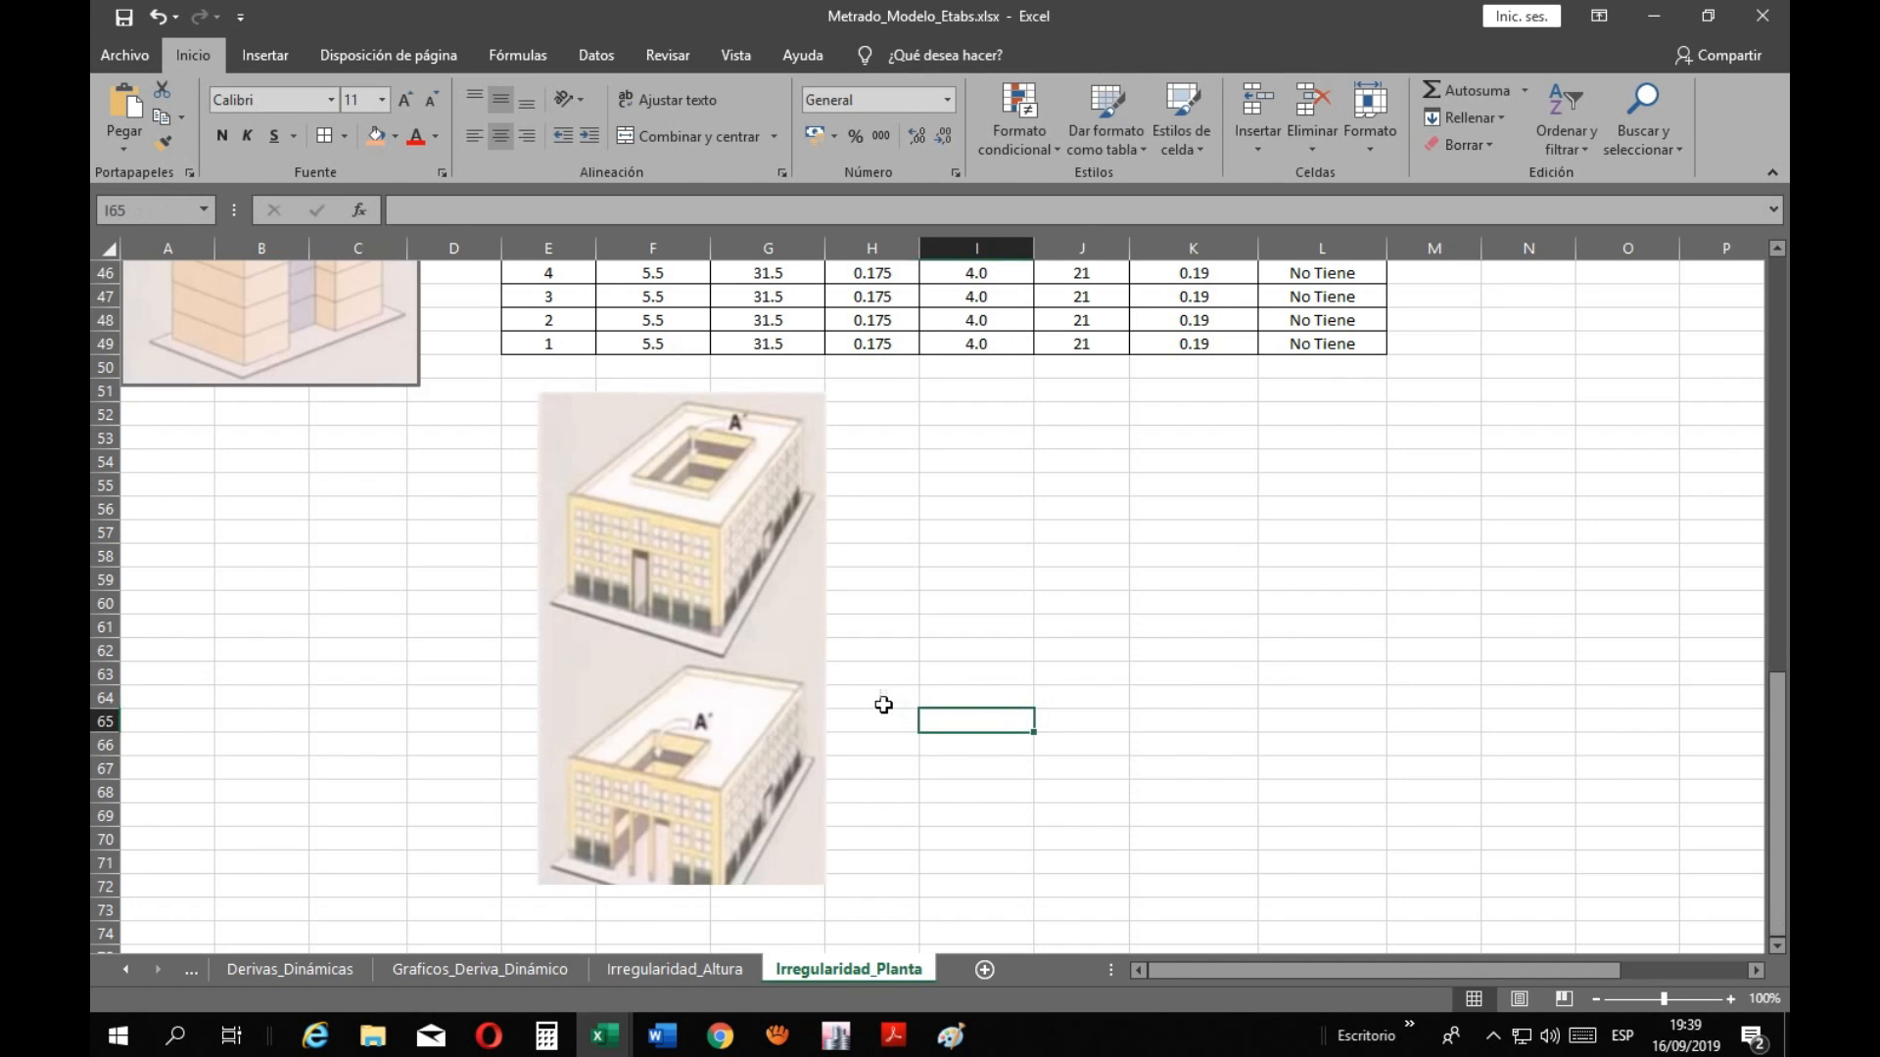
Shift the two-building picture slightly left under the Esquinas Entrantes table, starting near column E at row 52
scroll(783, 713, "up", 2)
left_click_drag(707, 723, 655, 733)
scroll(763, 739, "down", 2)
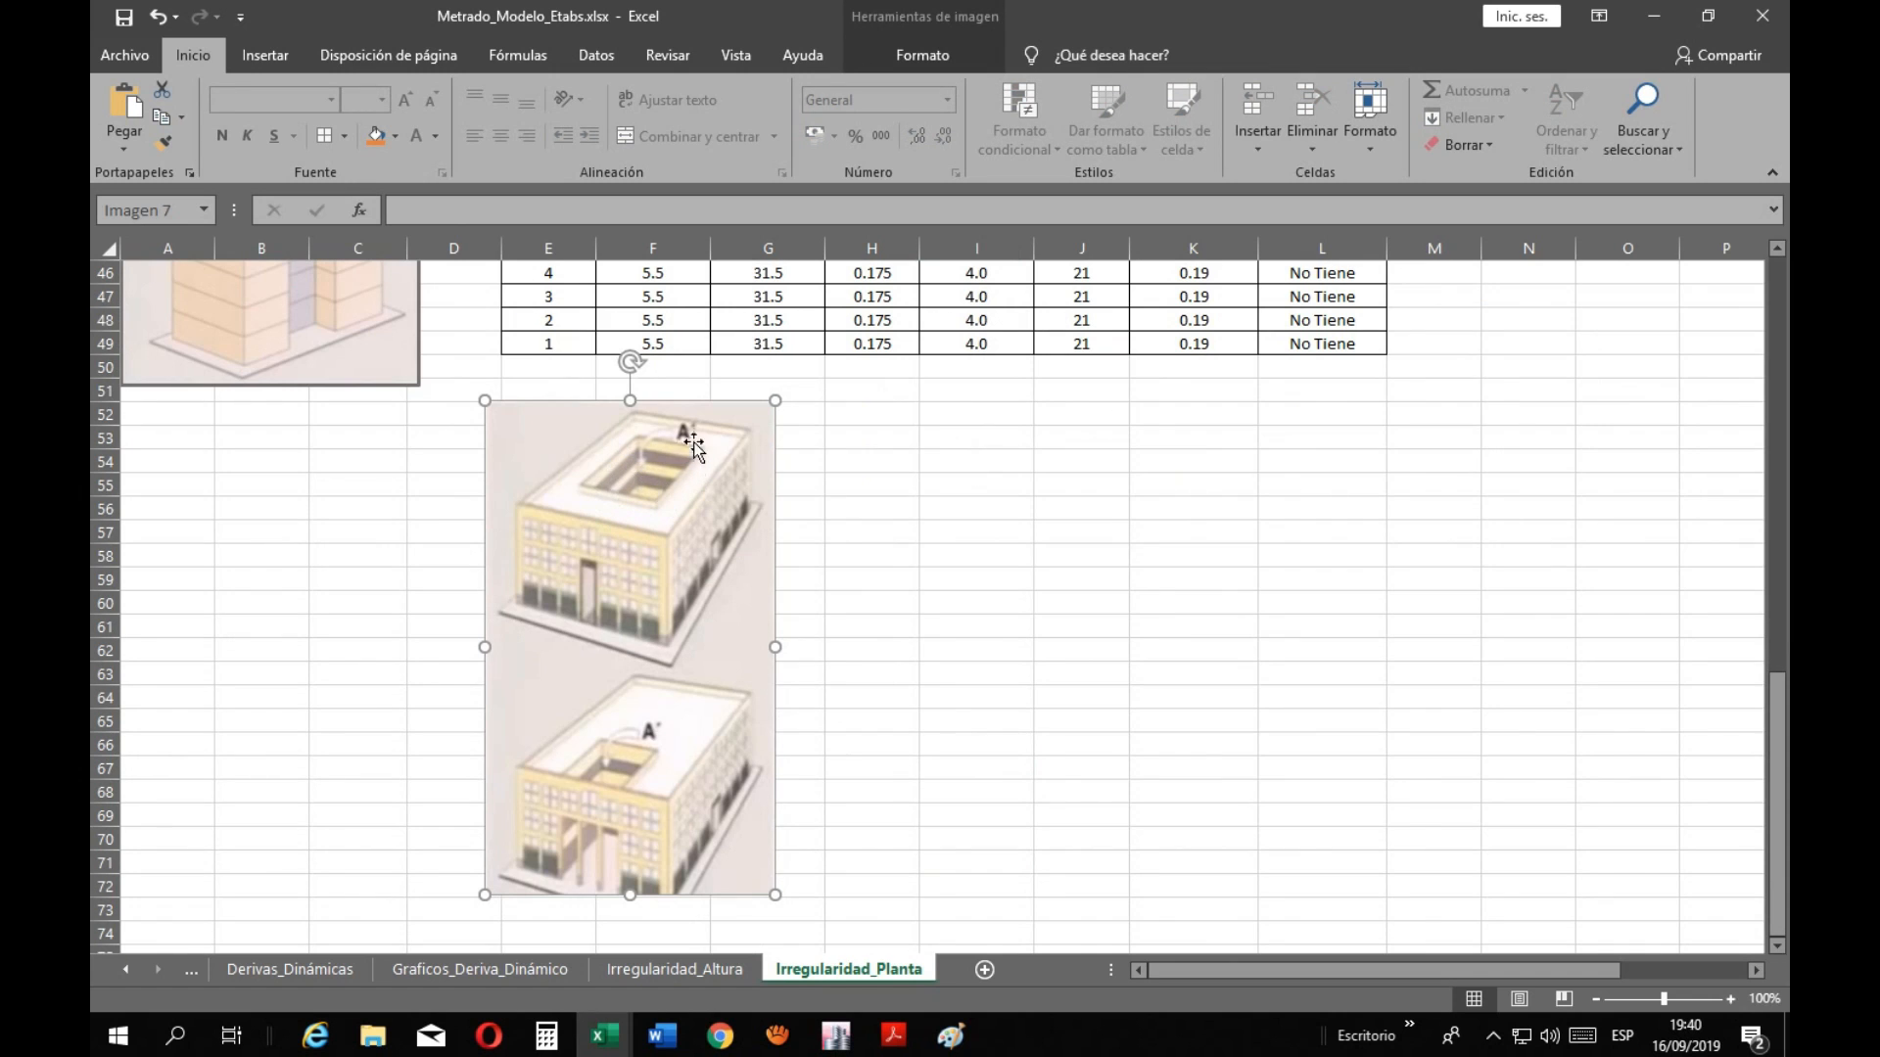
left_click(954, 658)
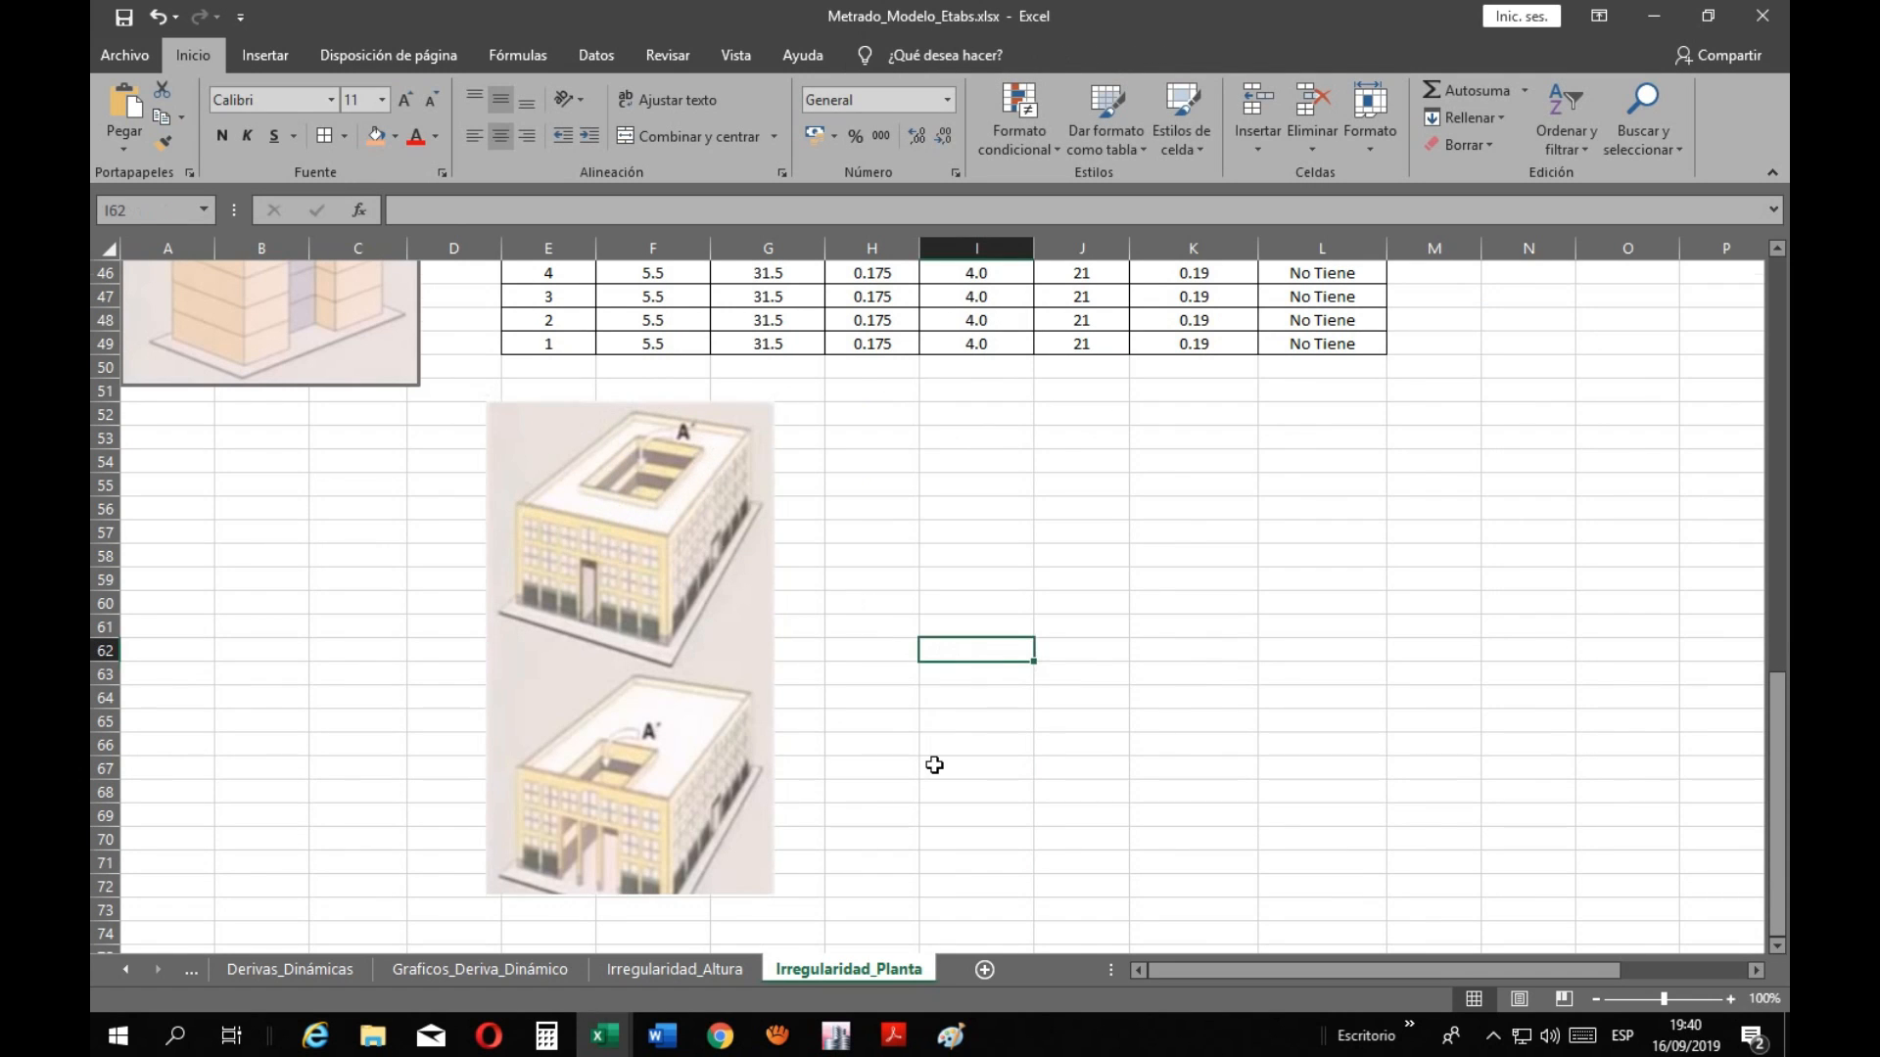
scroll(933, 764, "up", 2)
scroll(930, 783, "up", 3)
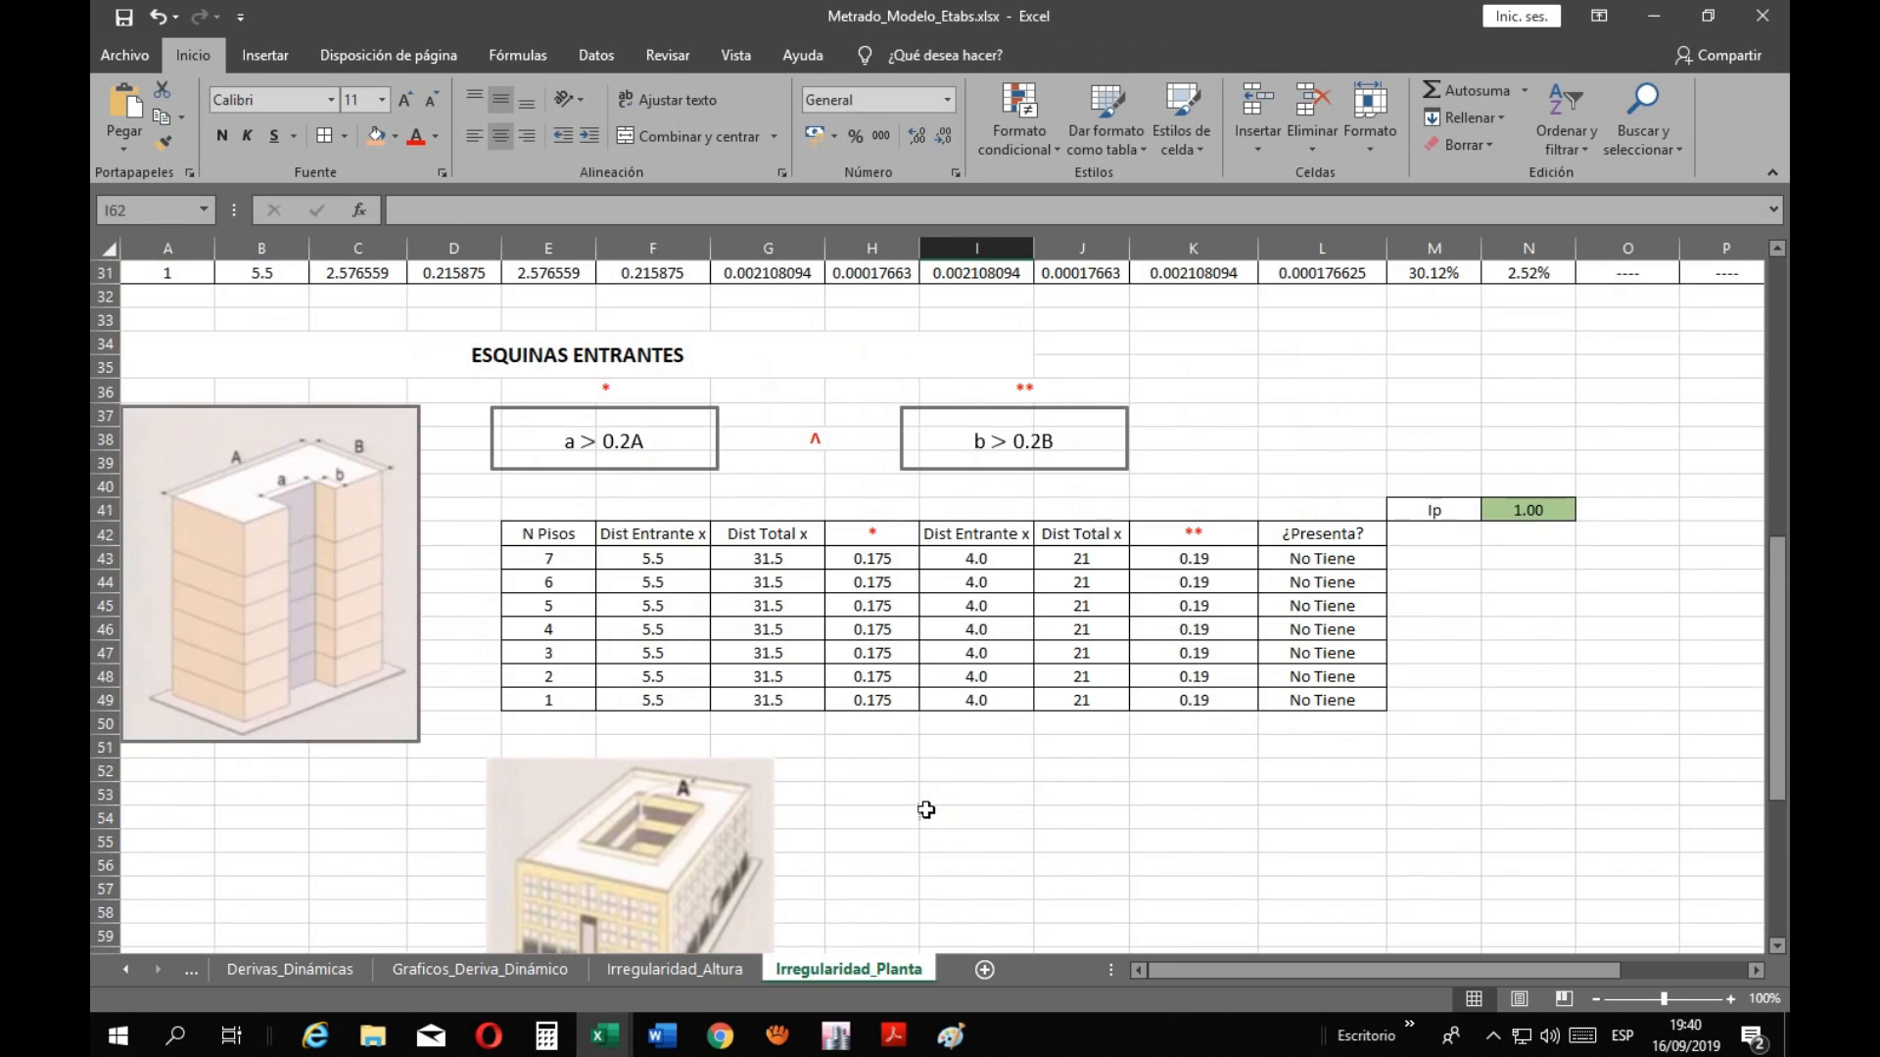
Switch to TEMARIO DE ETABS .pdf in Adobe Acrobat Reader, and review the Capítulo V topic on verifying plan and height irregularities
key("alt+Tab")
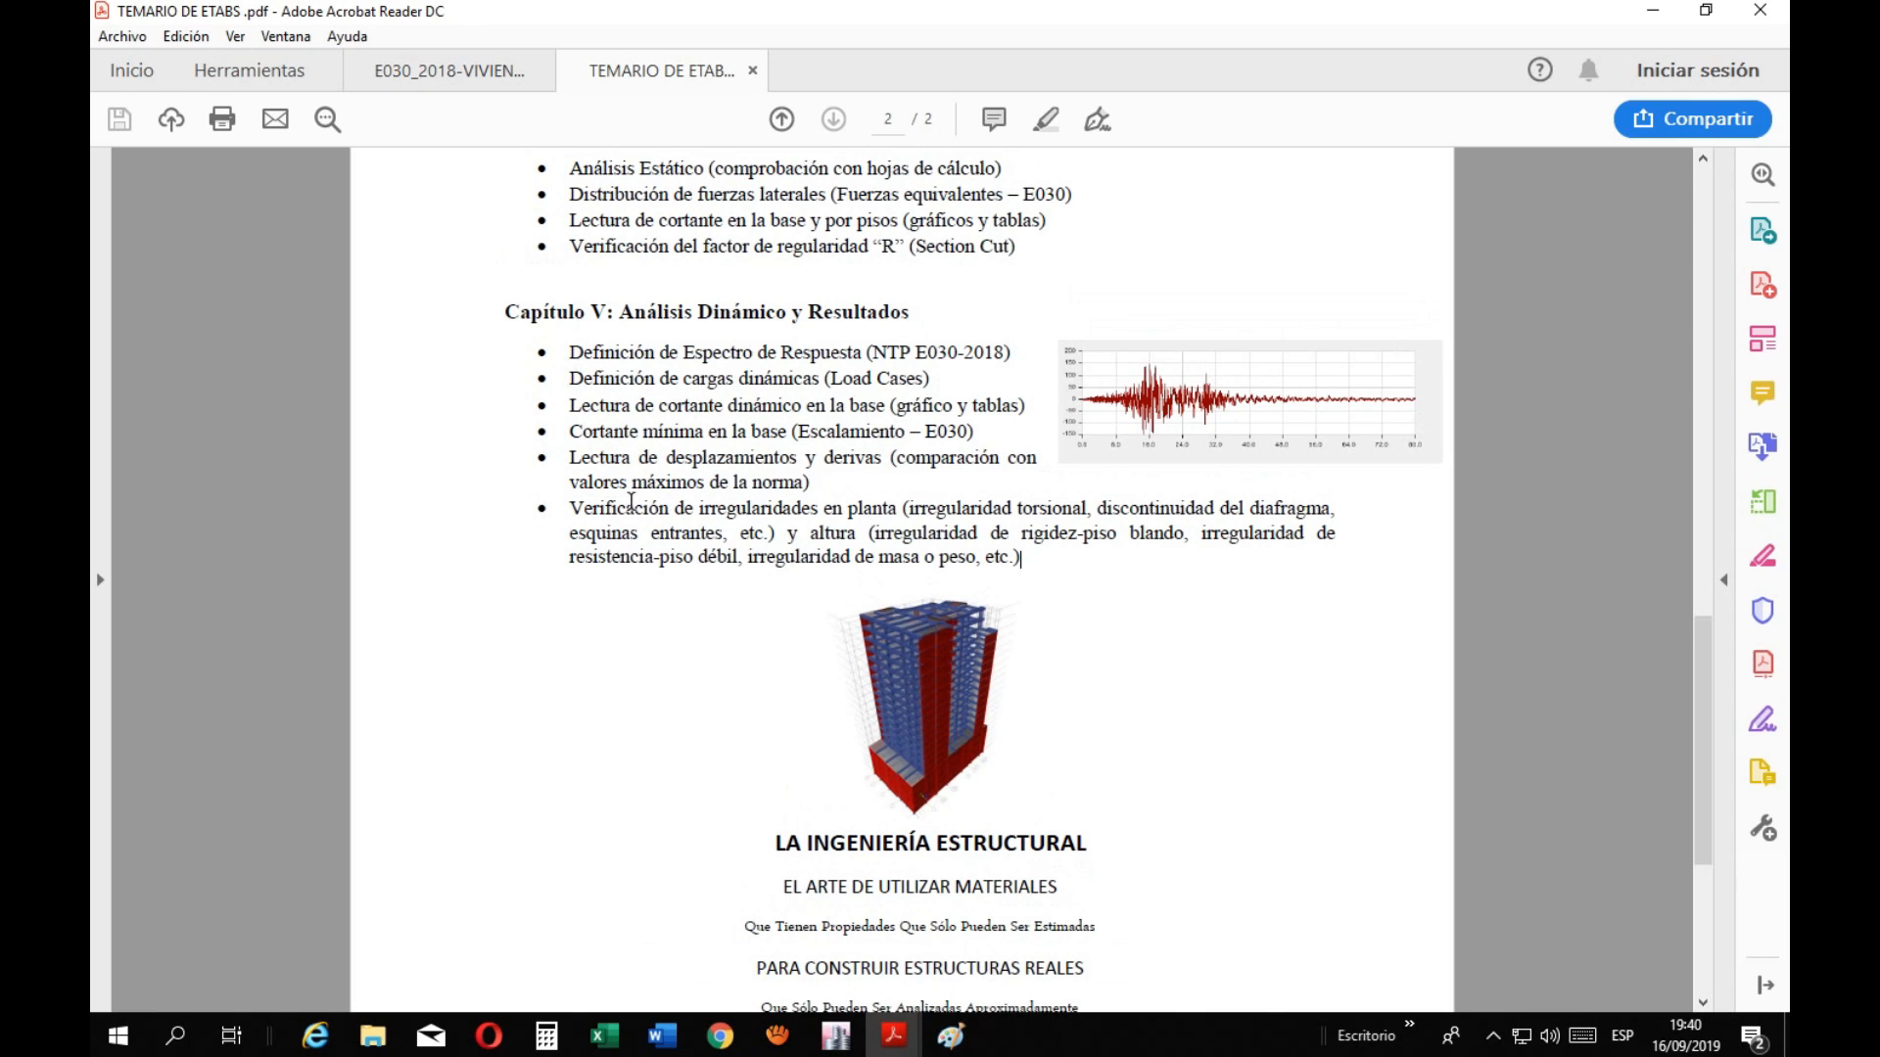
scroll(643, 483, "up", 2)
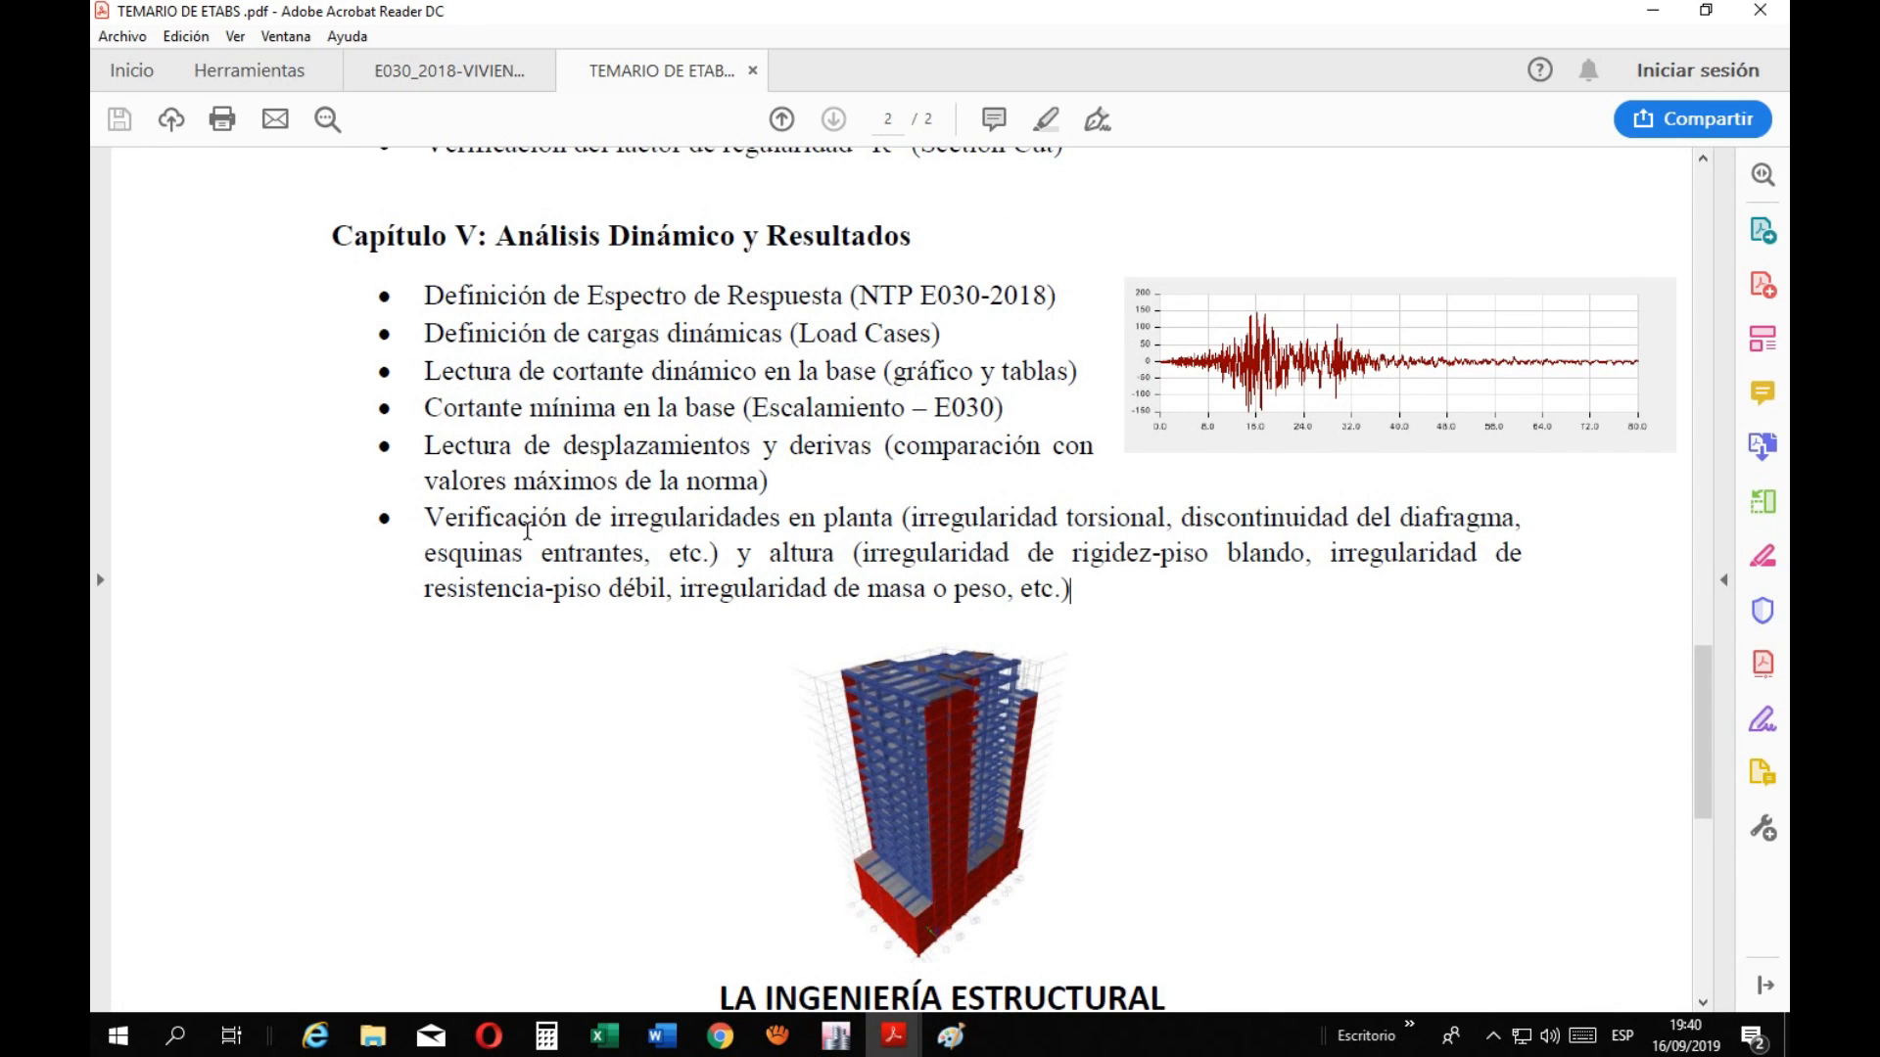
scroll(528, 530, "down", 1)
left_click_drag(495, 513, 1051, 583)
left_click(1105, 642)
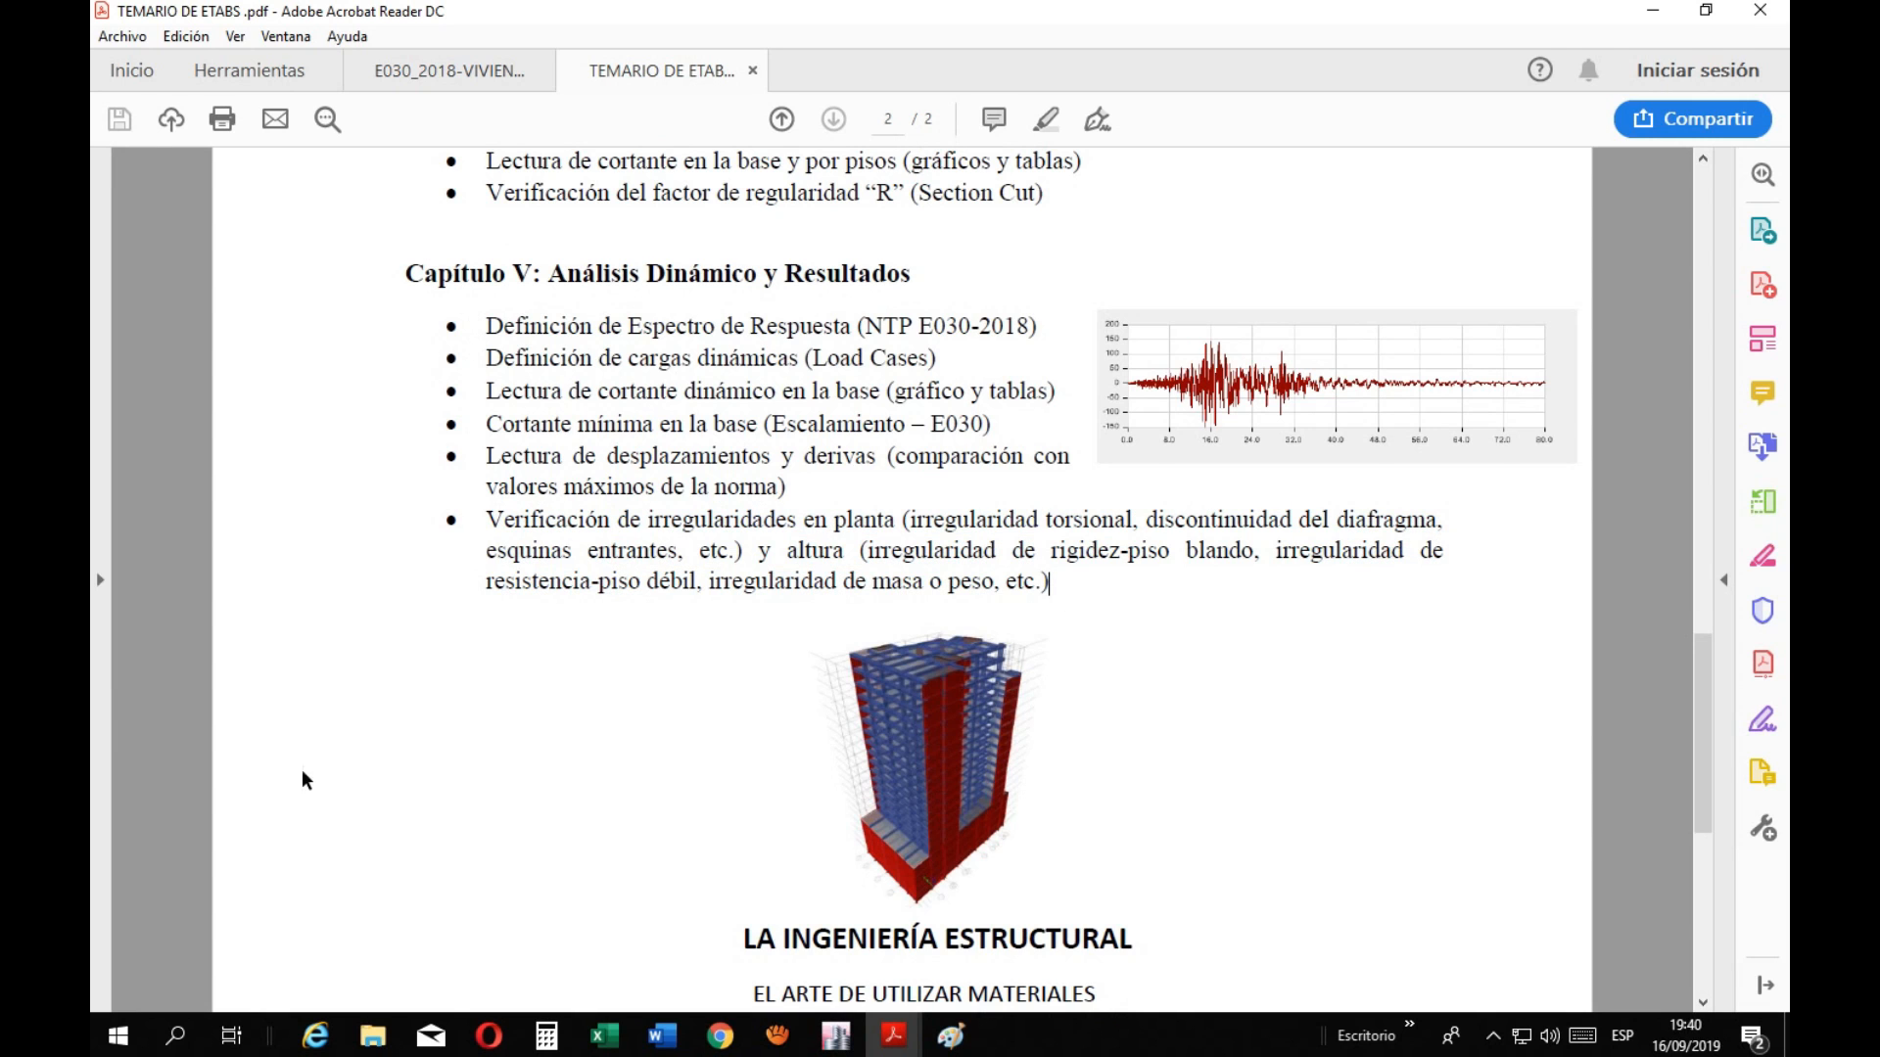
scroll(534, 494, "up", 4)
scroll(545, 554, "down", 3)
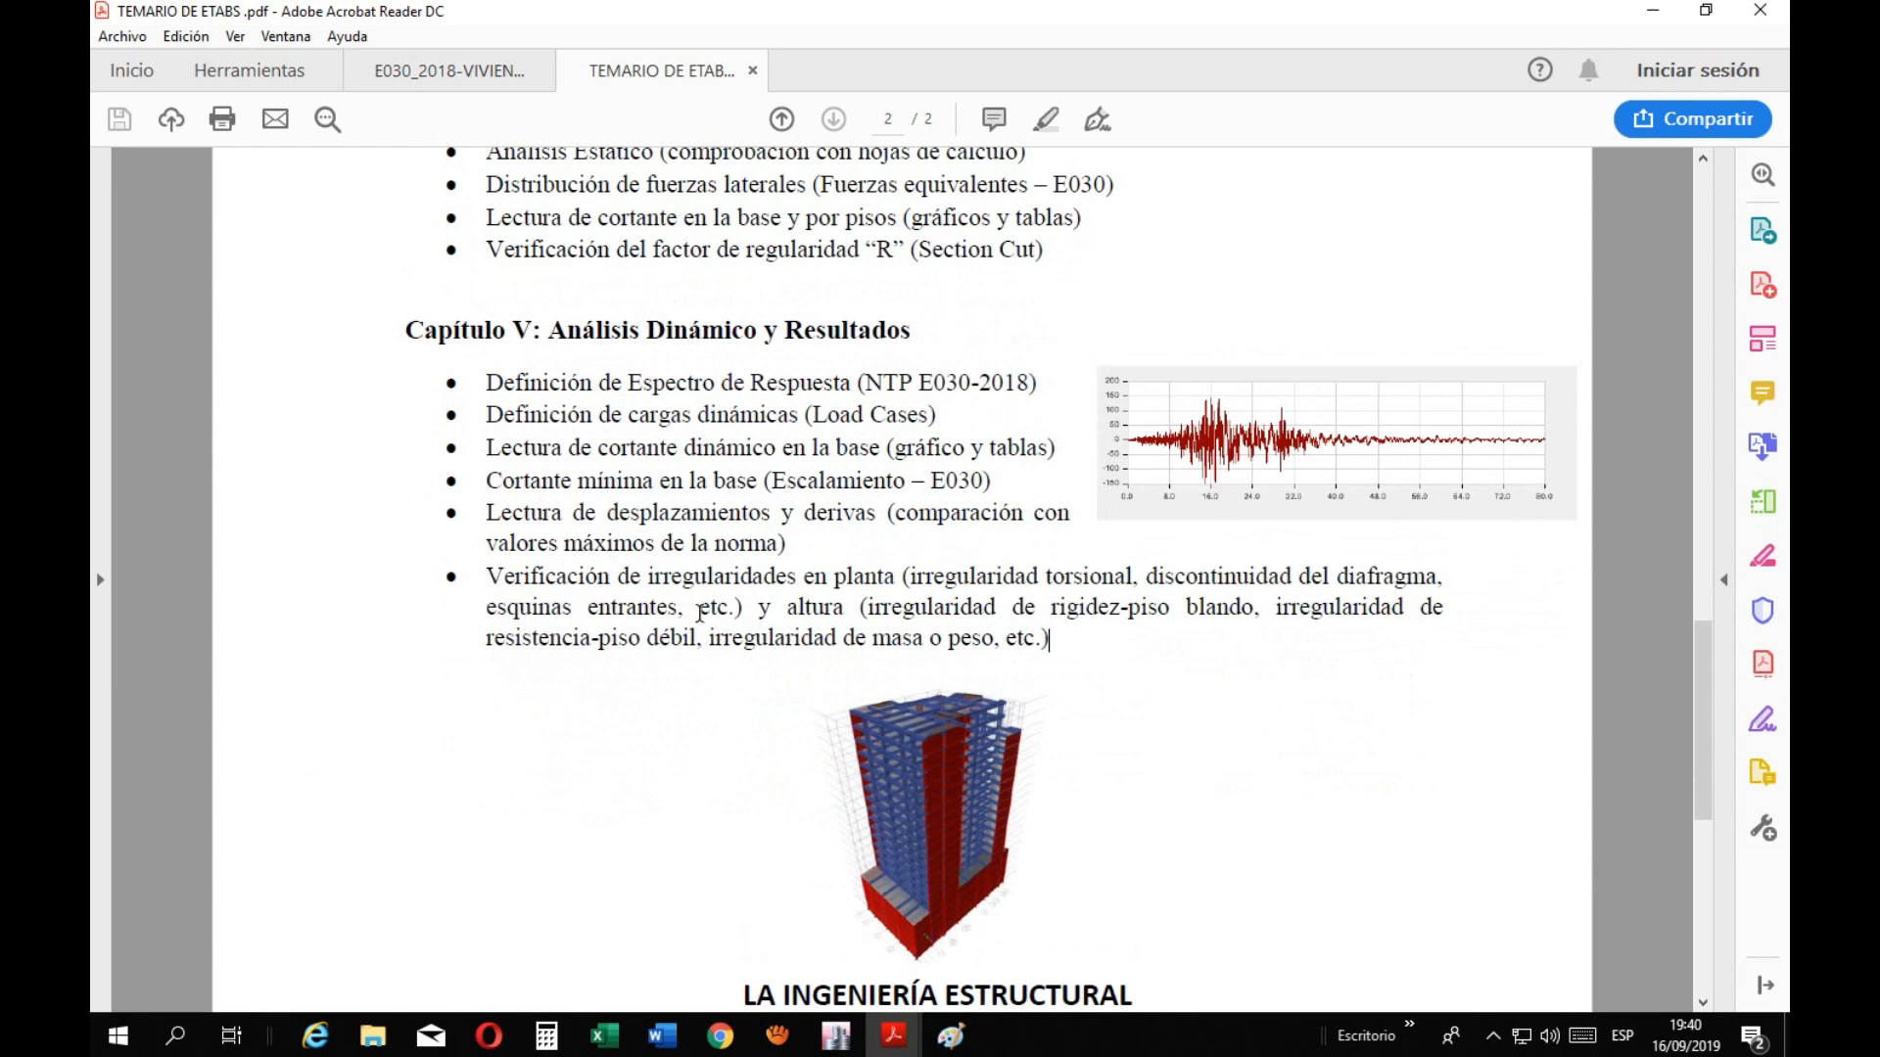
Examine the Rx factor of the torsional irregularity check in Metrado_Modelo_Etabs.xlsx, and look at the Techo_4 plan view in ETABS
mouse_move(604, 1035)
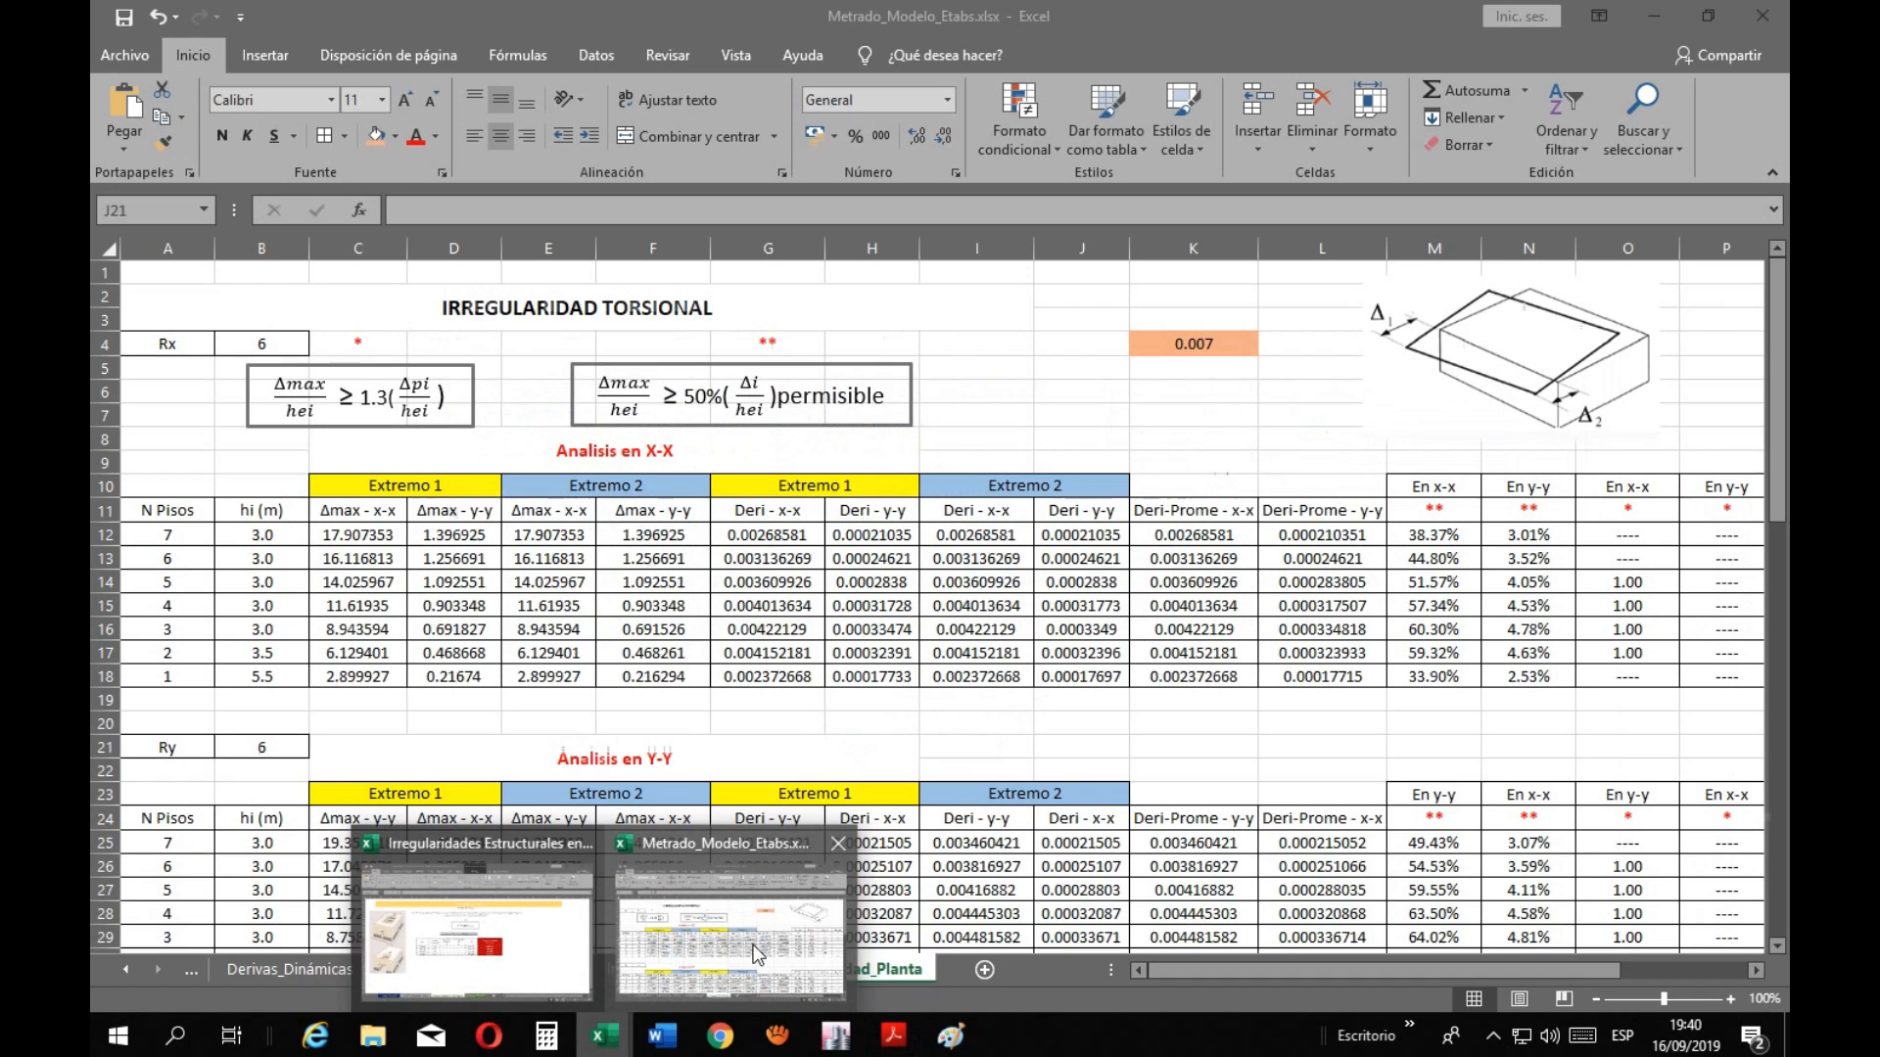
left_click(759, 954)
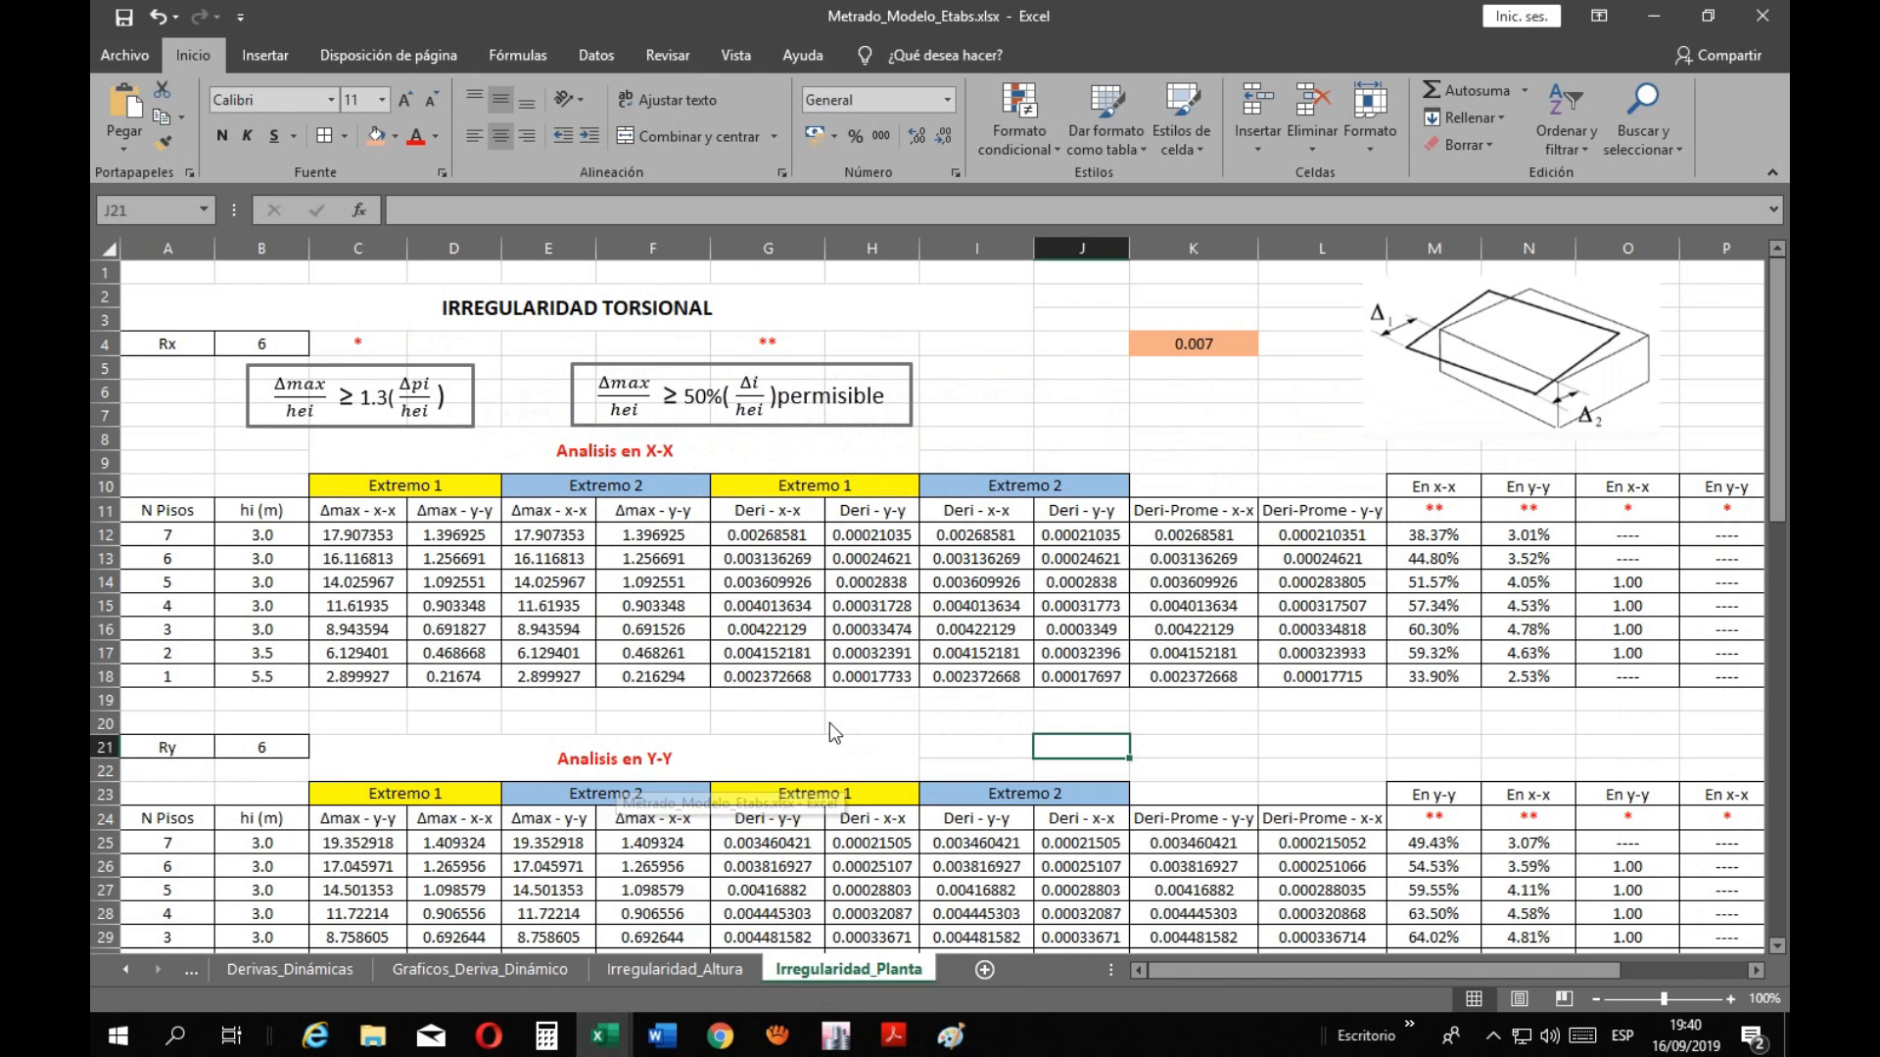
left_click(264, 344)
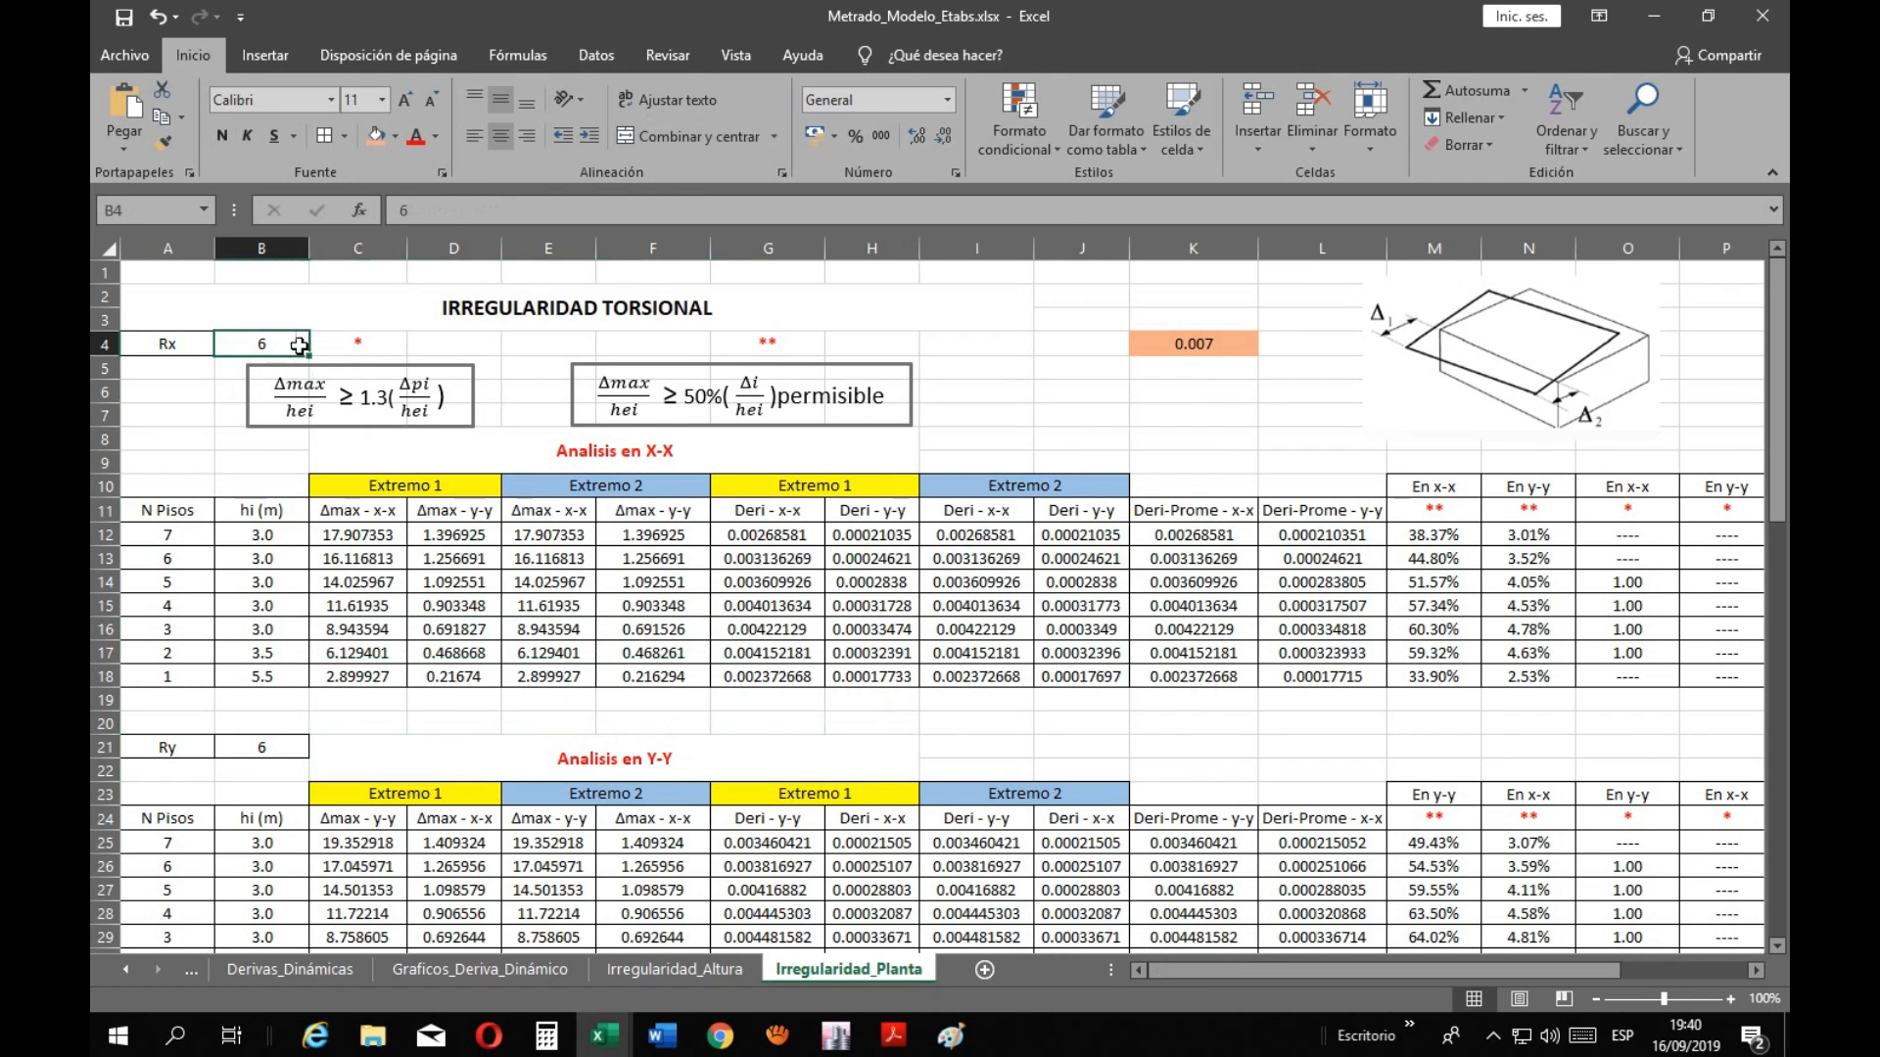
left_click(840, 1043)
left_click_drag(893, 892, 909, 940)
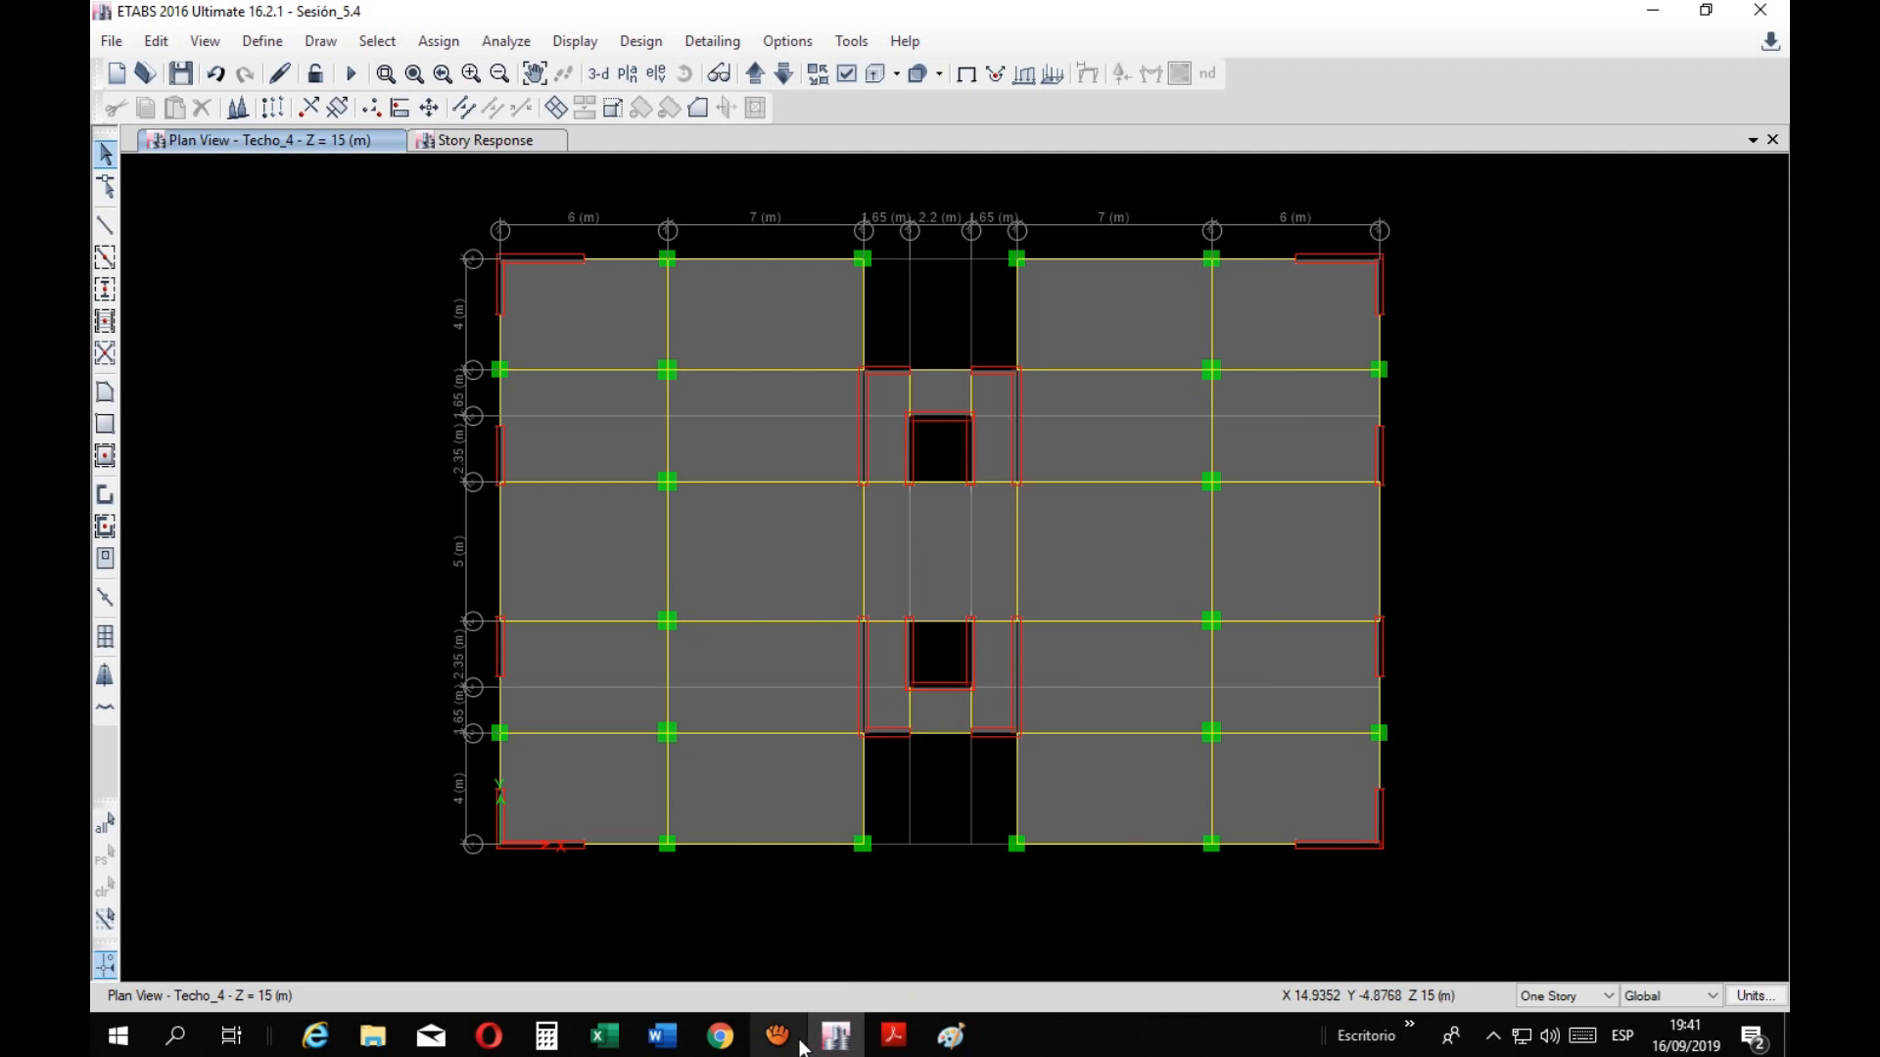
Return to TEMARIO DE ETABS .pdf, mark out the Capítulo V topics, and review the syllabus from Capítulo I through Capítulo V
left_click(893, 1035)
key("ctrl+minus")
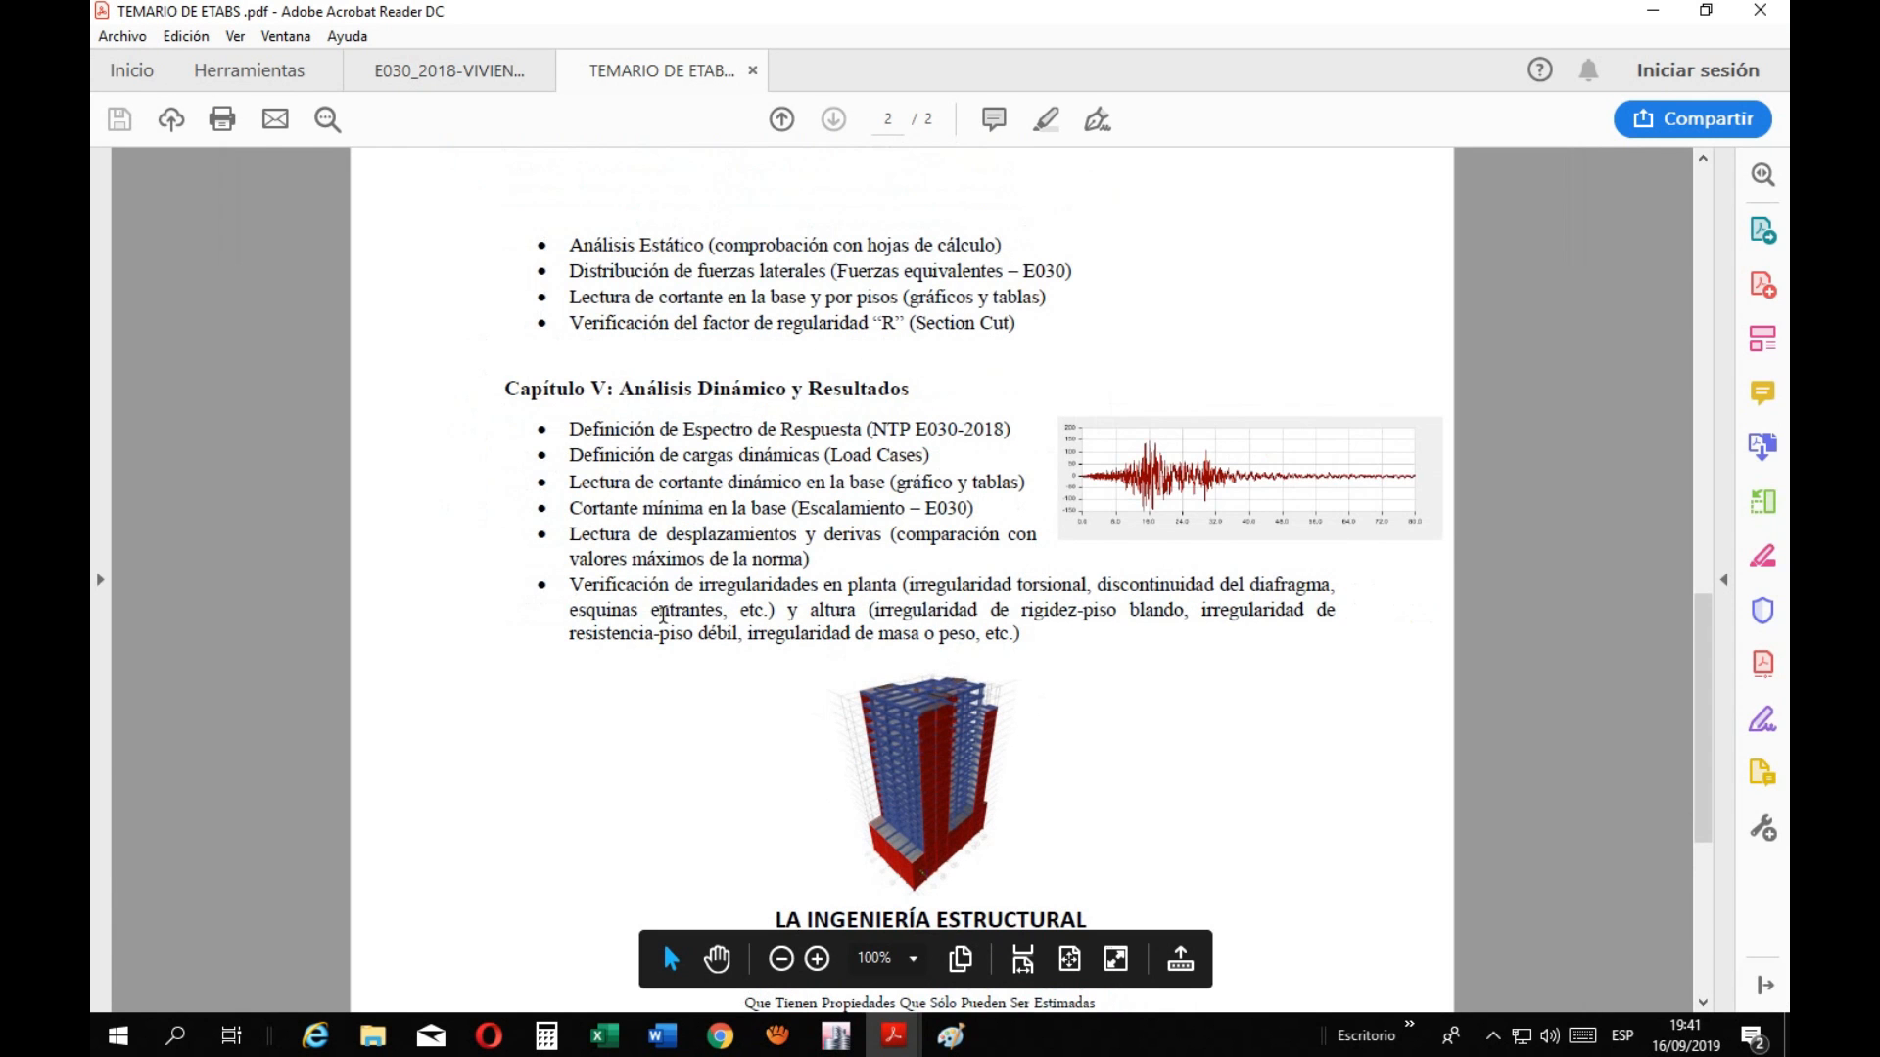
left_click_drag(568, 428, 1023, 637)
scroll(1059, 683, "up", 5)
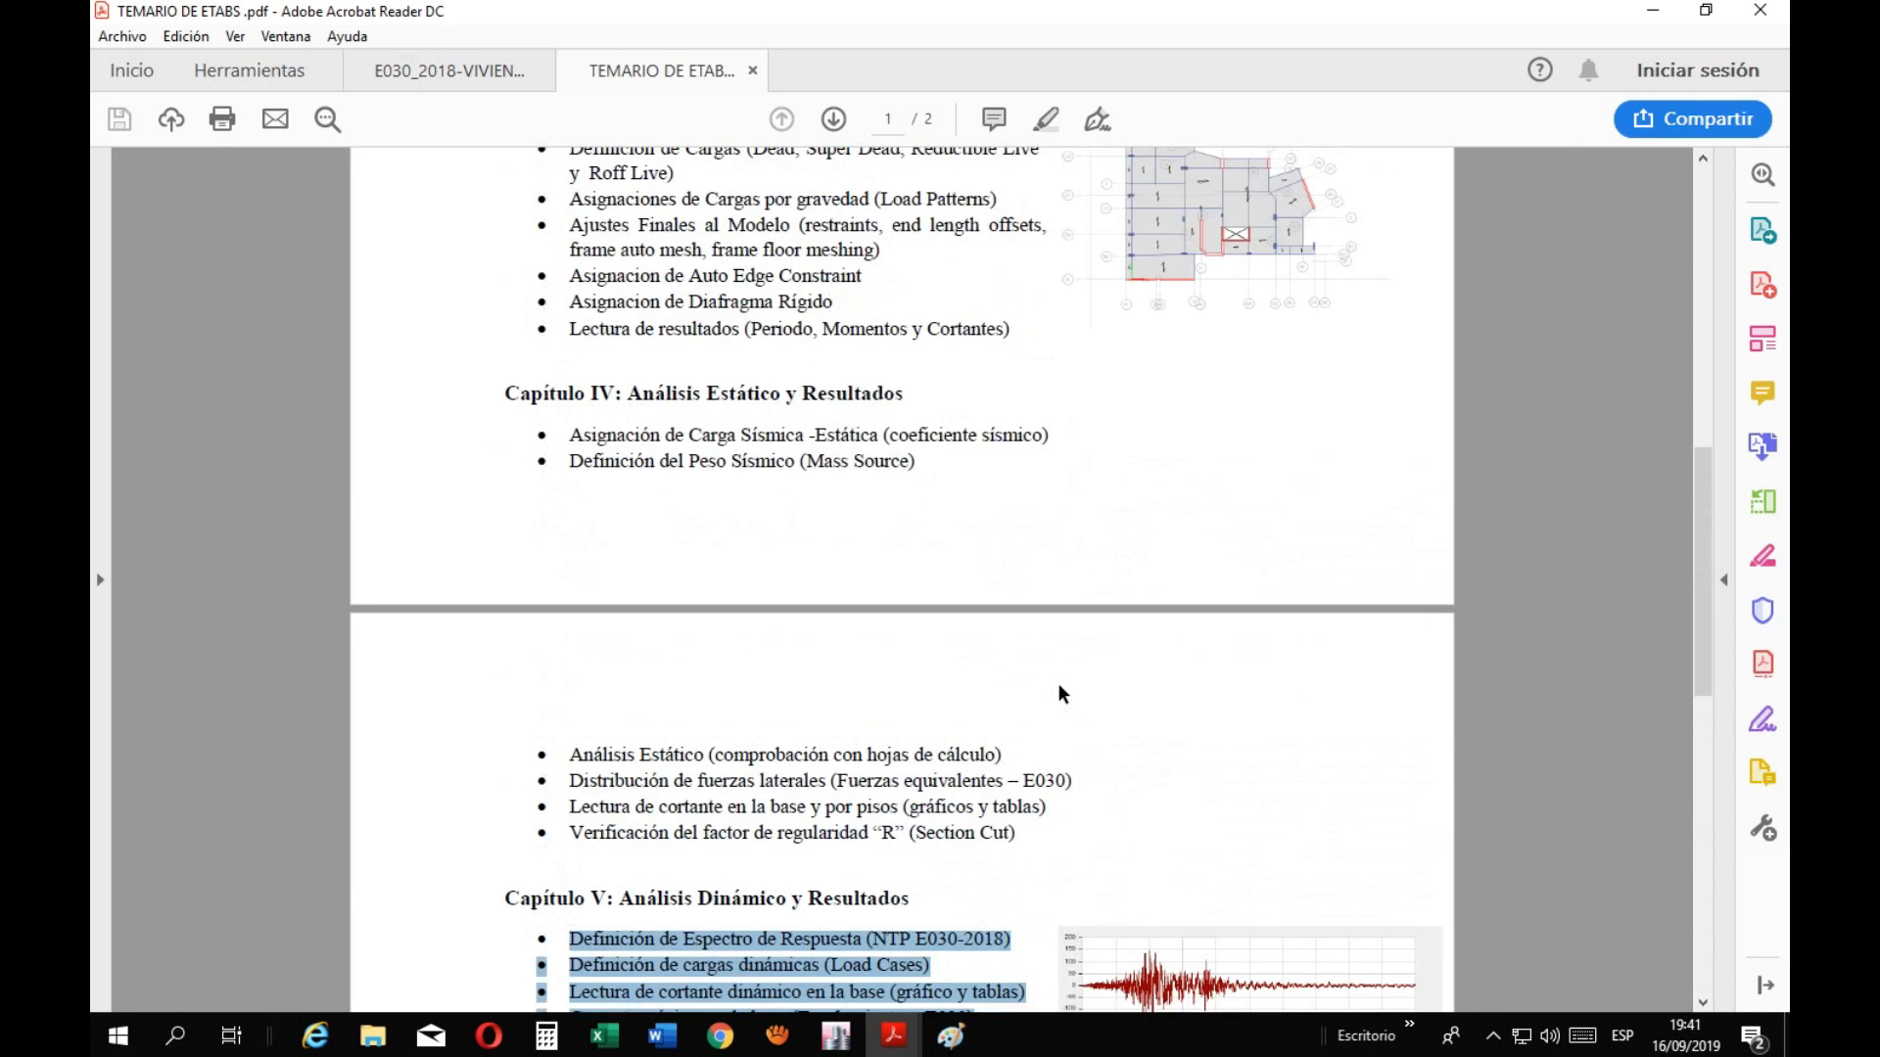
scroll(1060, 686, "up", 10)
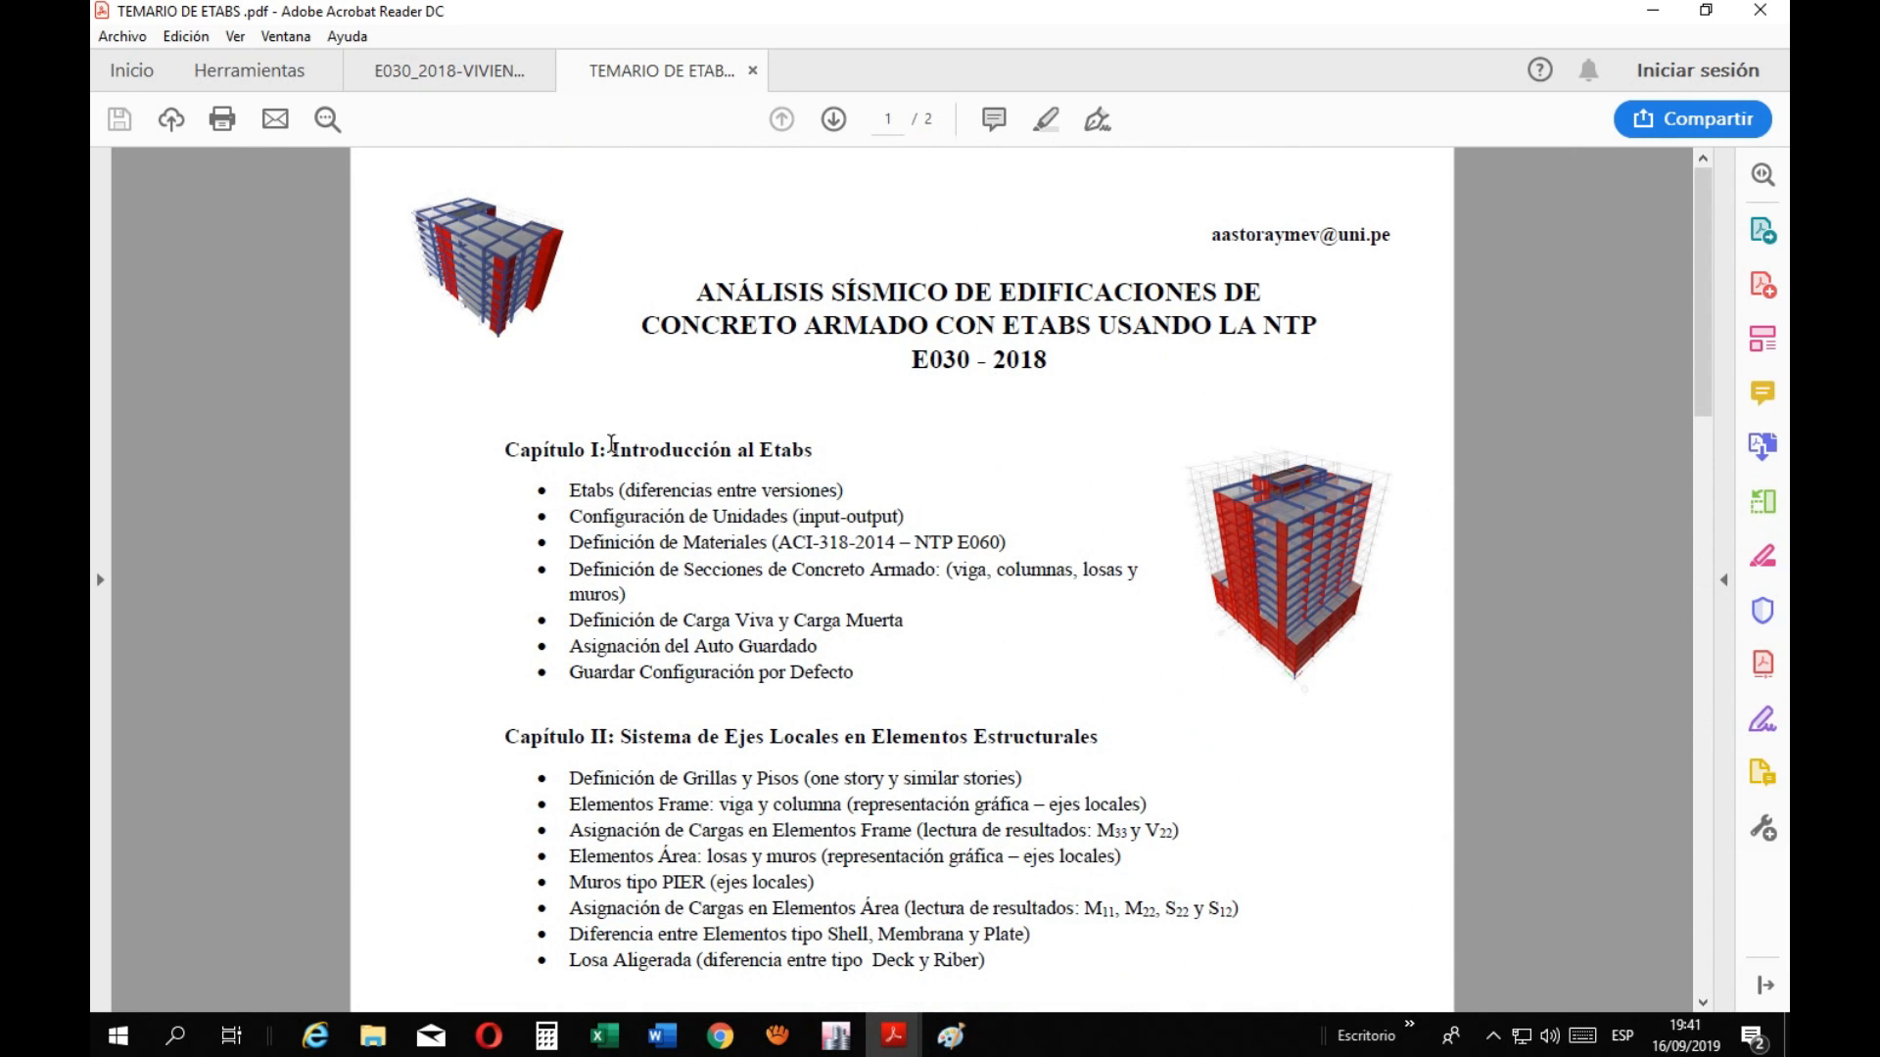
scroll(614, 453, "down", 6)
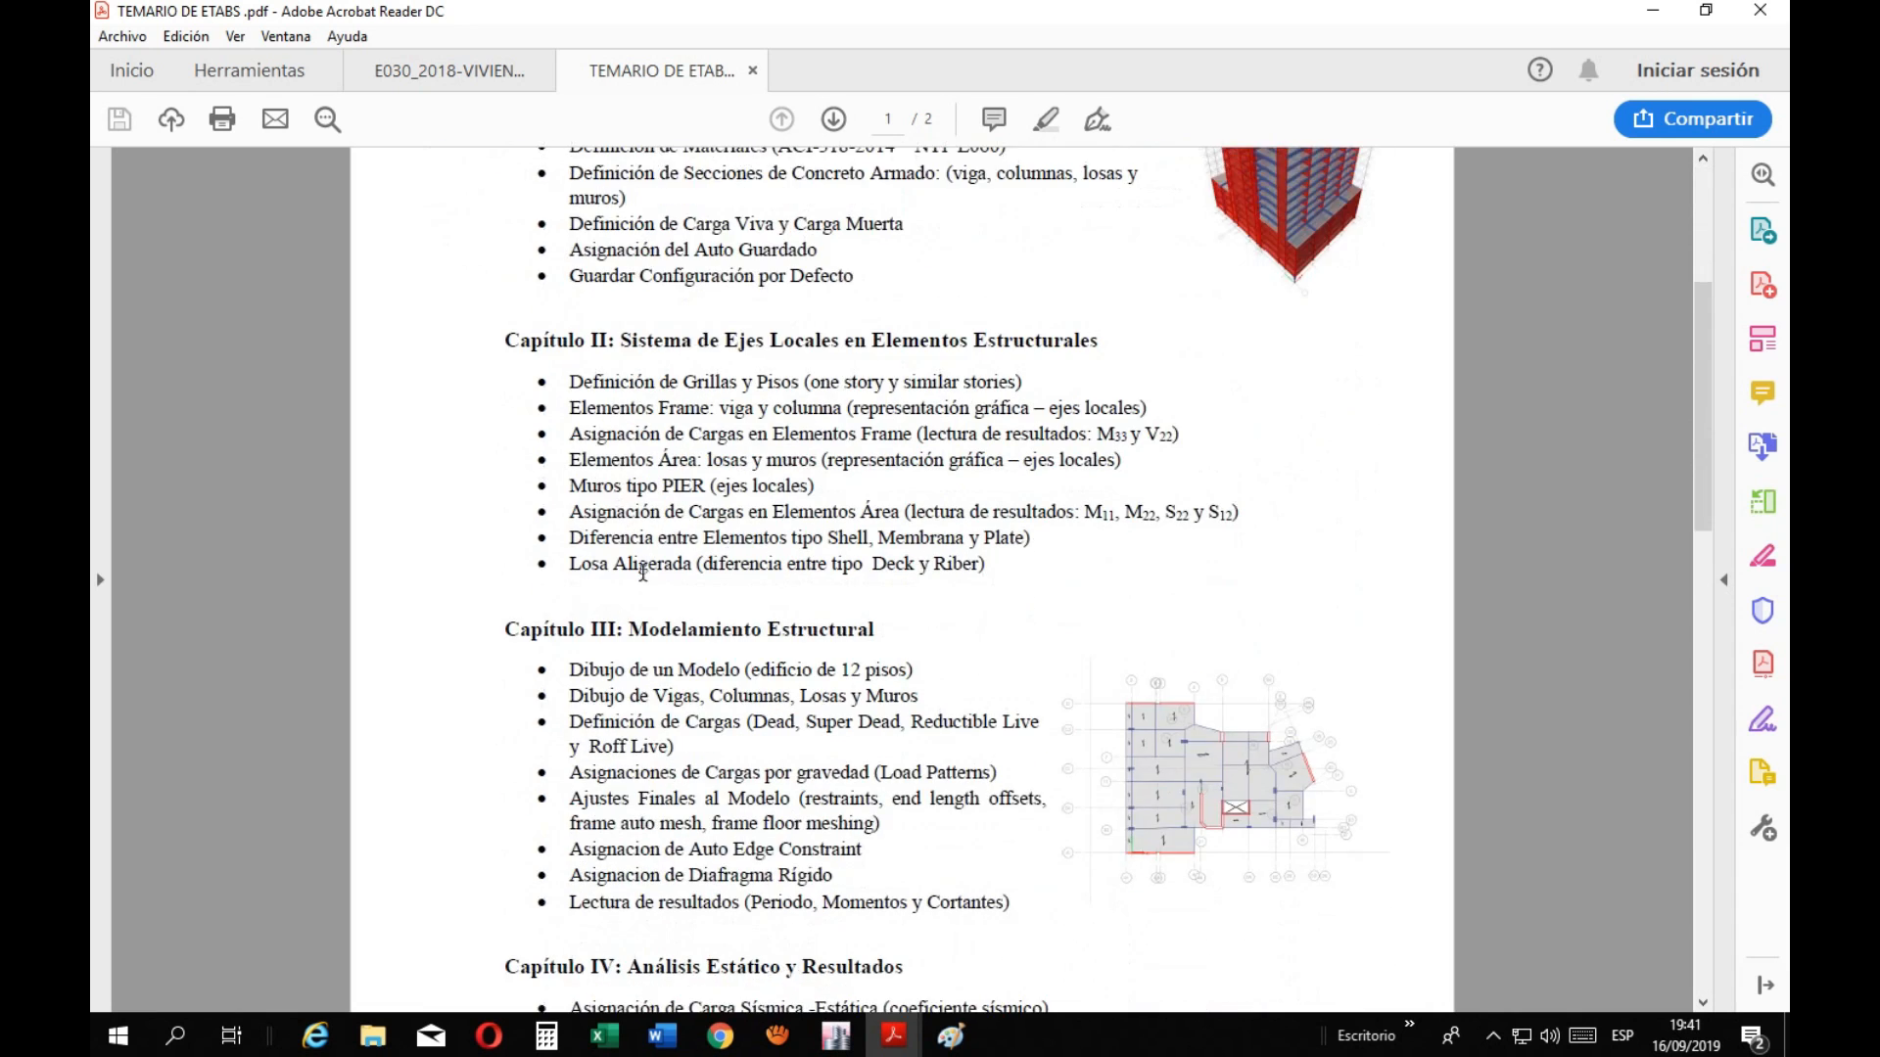
scroll(646, 588, "down", 8)
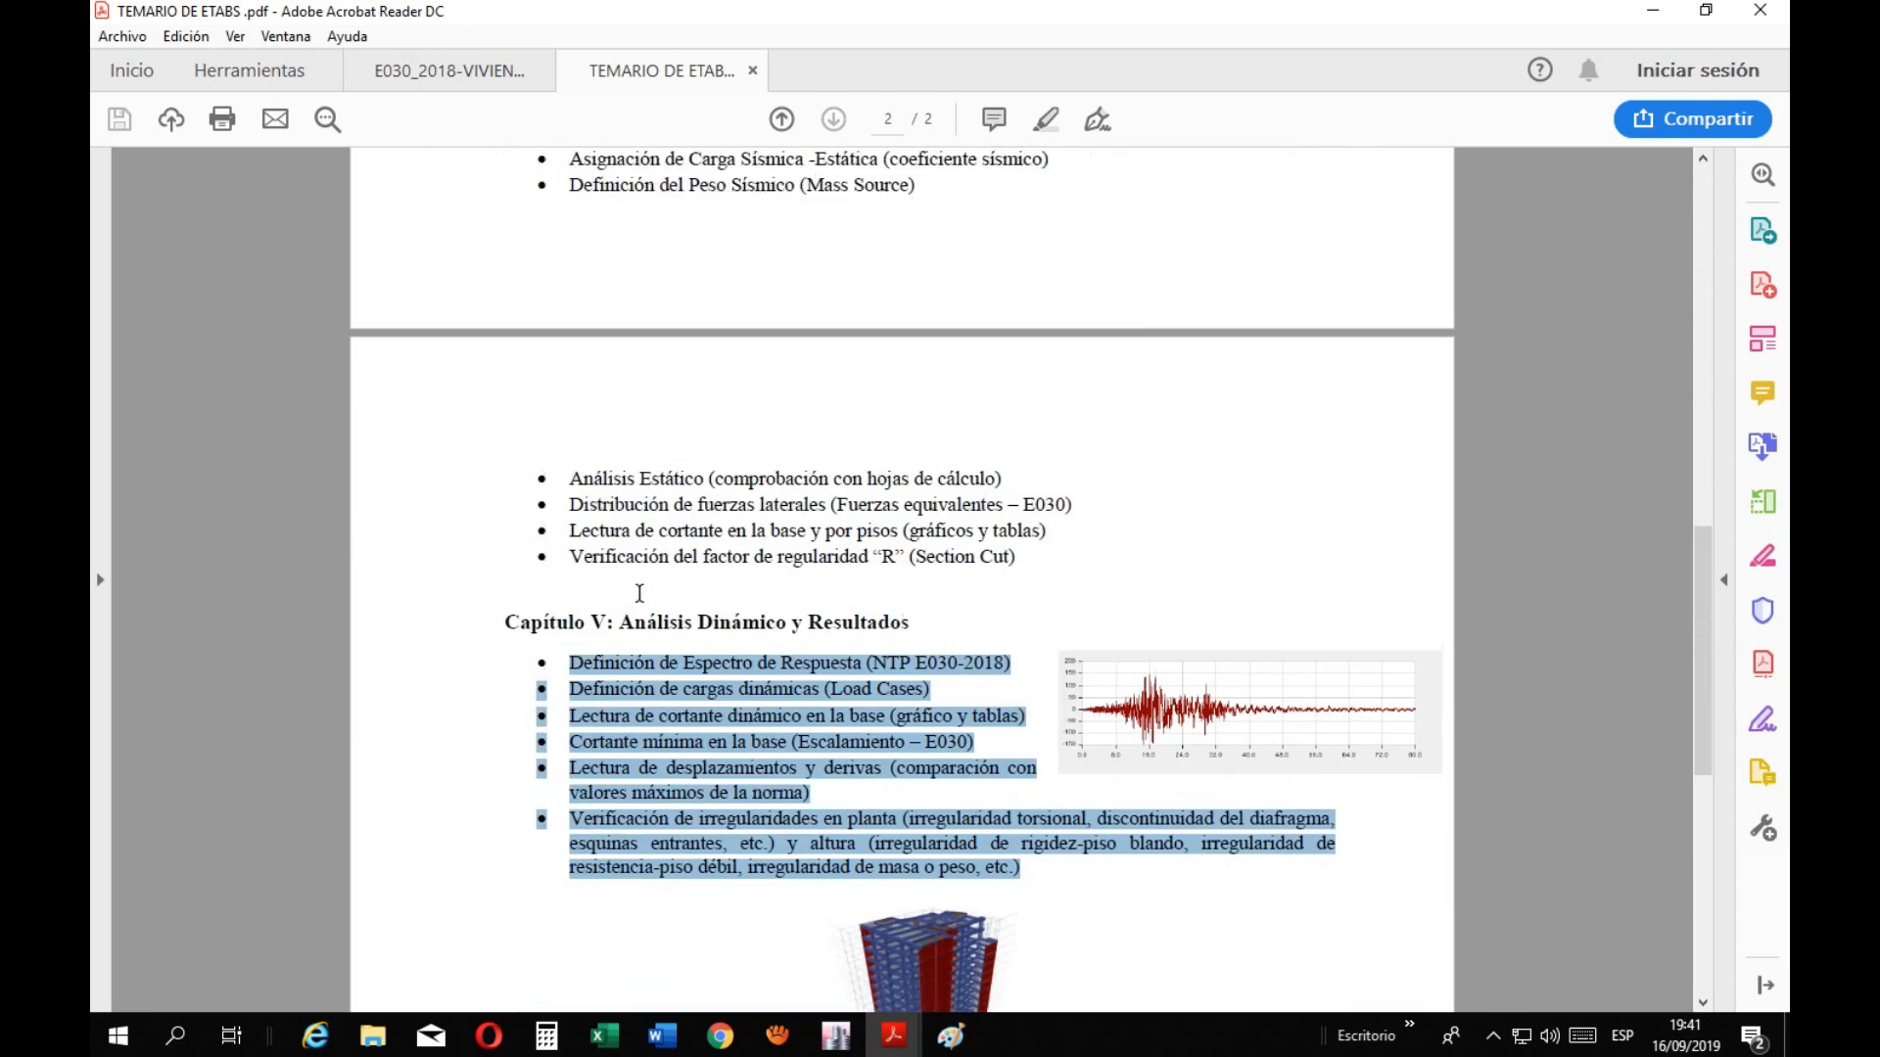
left_click(678, 781)
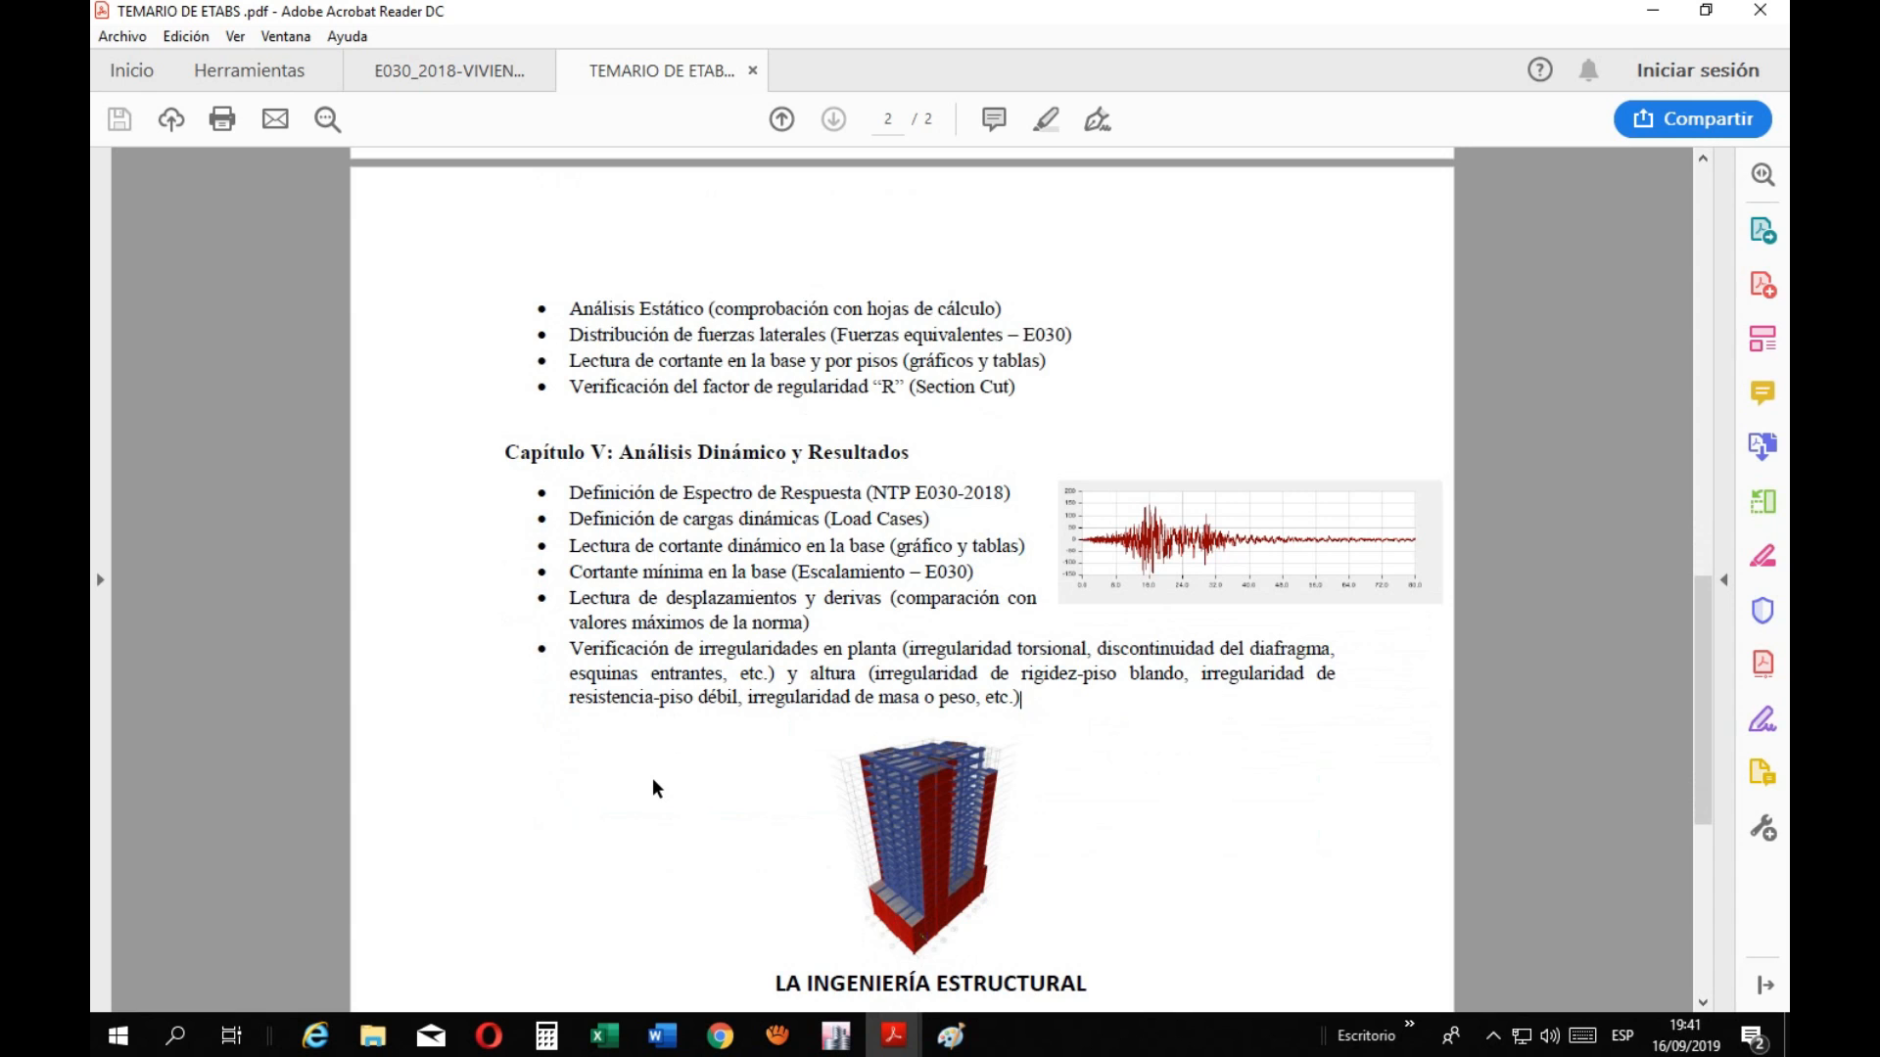
Reread the dynamic analysis topics of Capítulo V, and look back over the earlier chapters of the syllabus up to Capítulo I
scroll(653, 783, "down", 2)
scroll(654, 783, "up", 3)
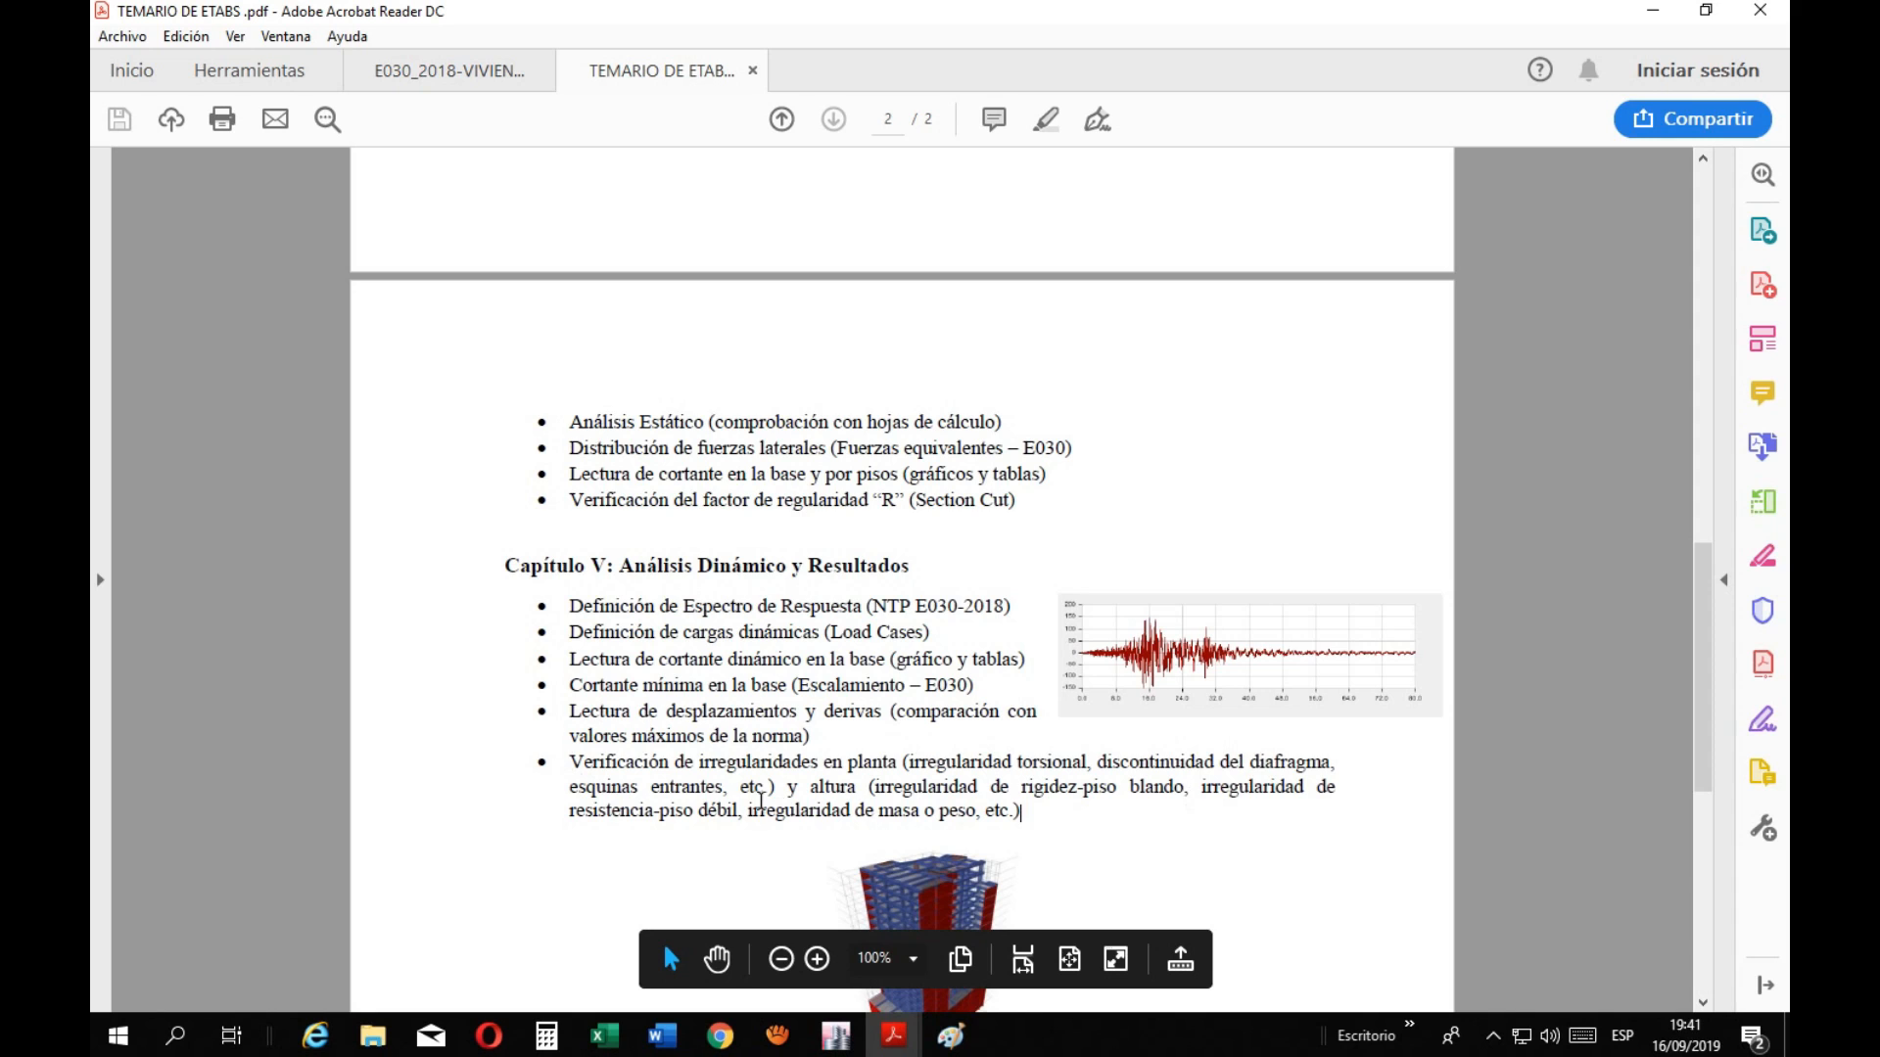
scroll(761, 799, "down", 3)
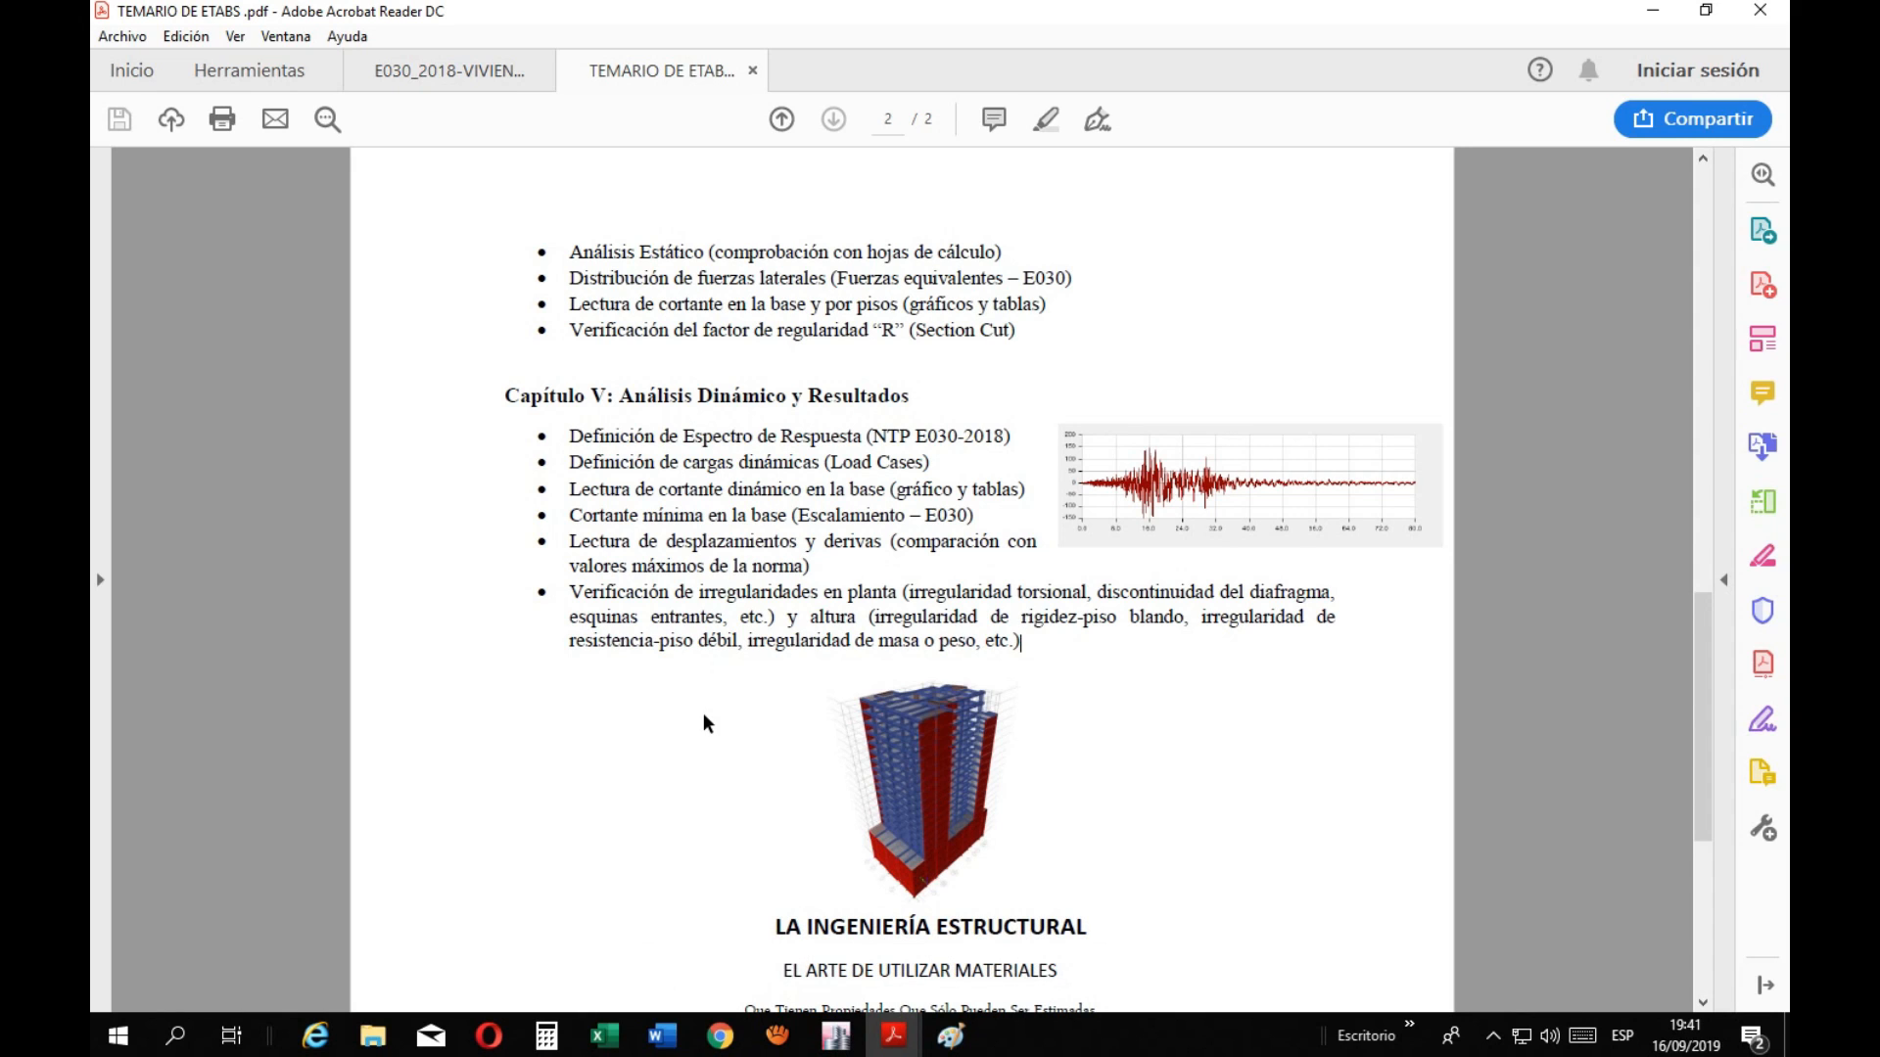
scroll(703, 724, "up", 2)
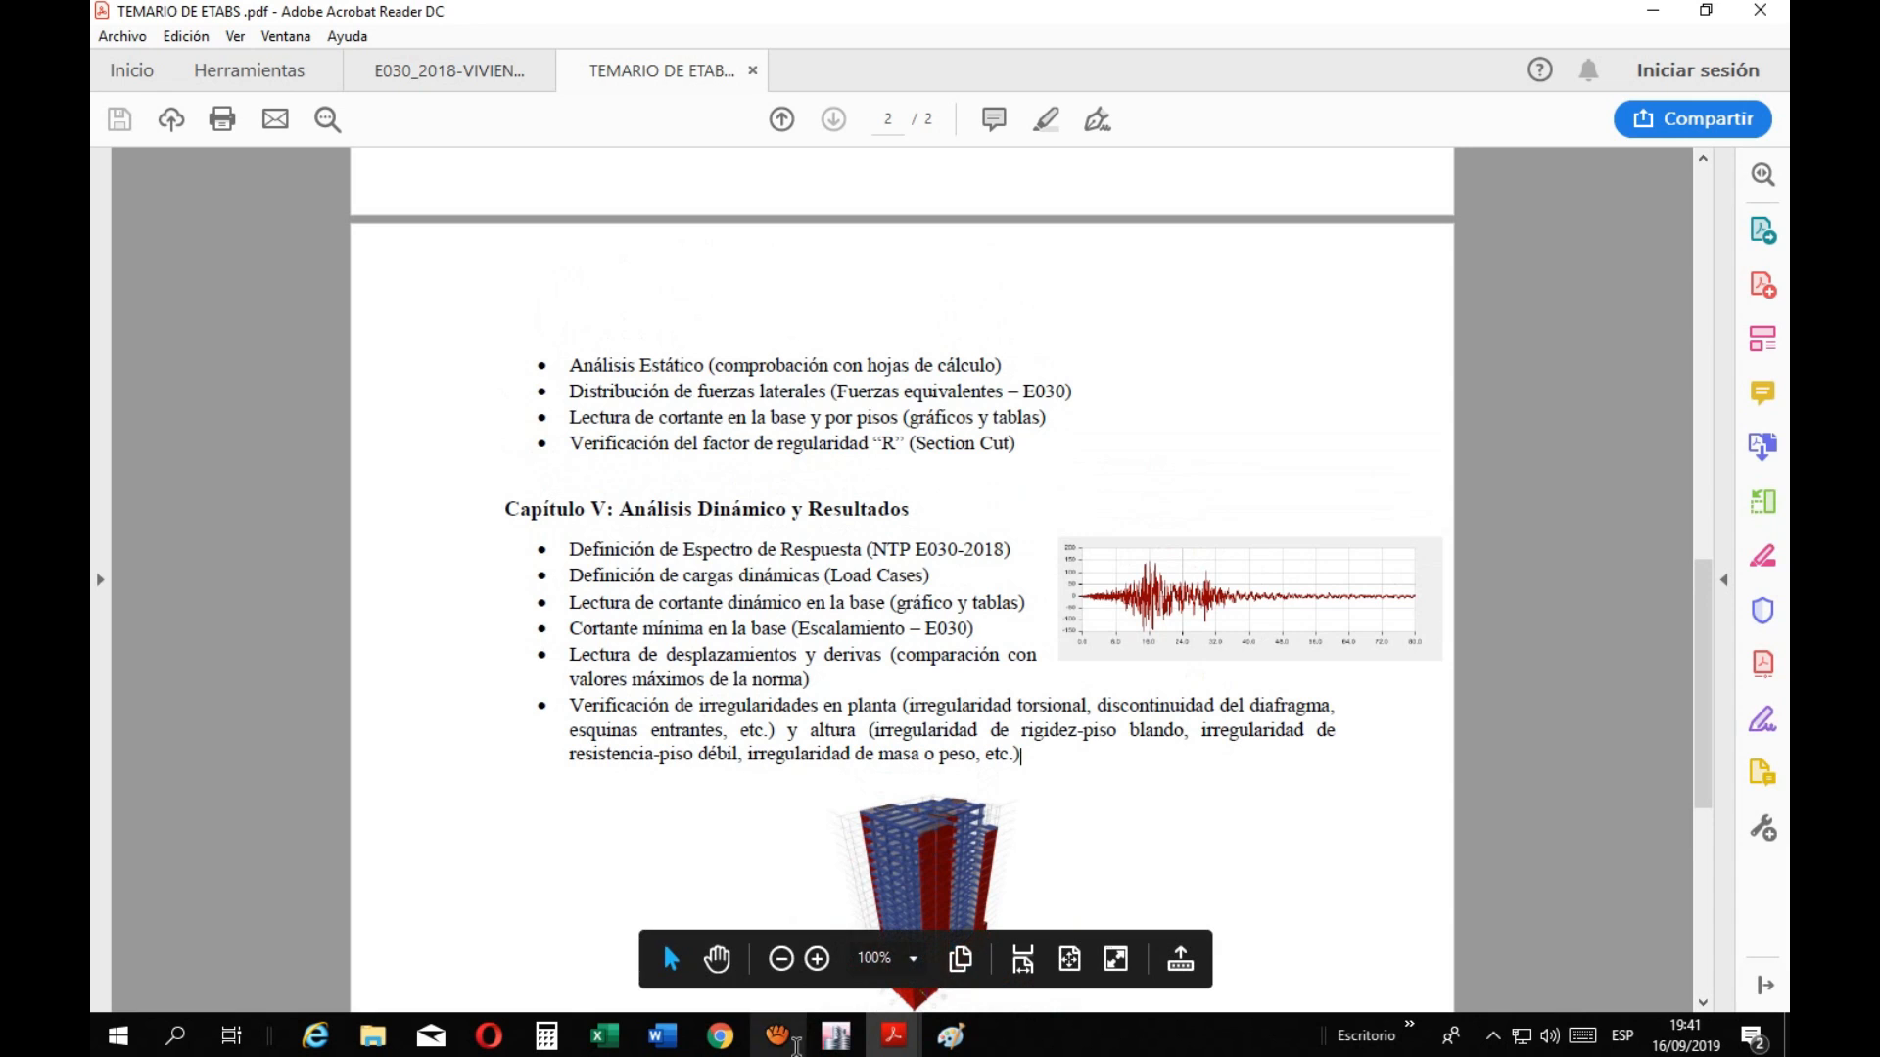
scroll(759, 808, "up", 15)
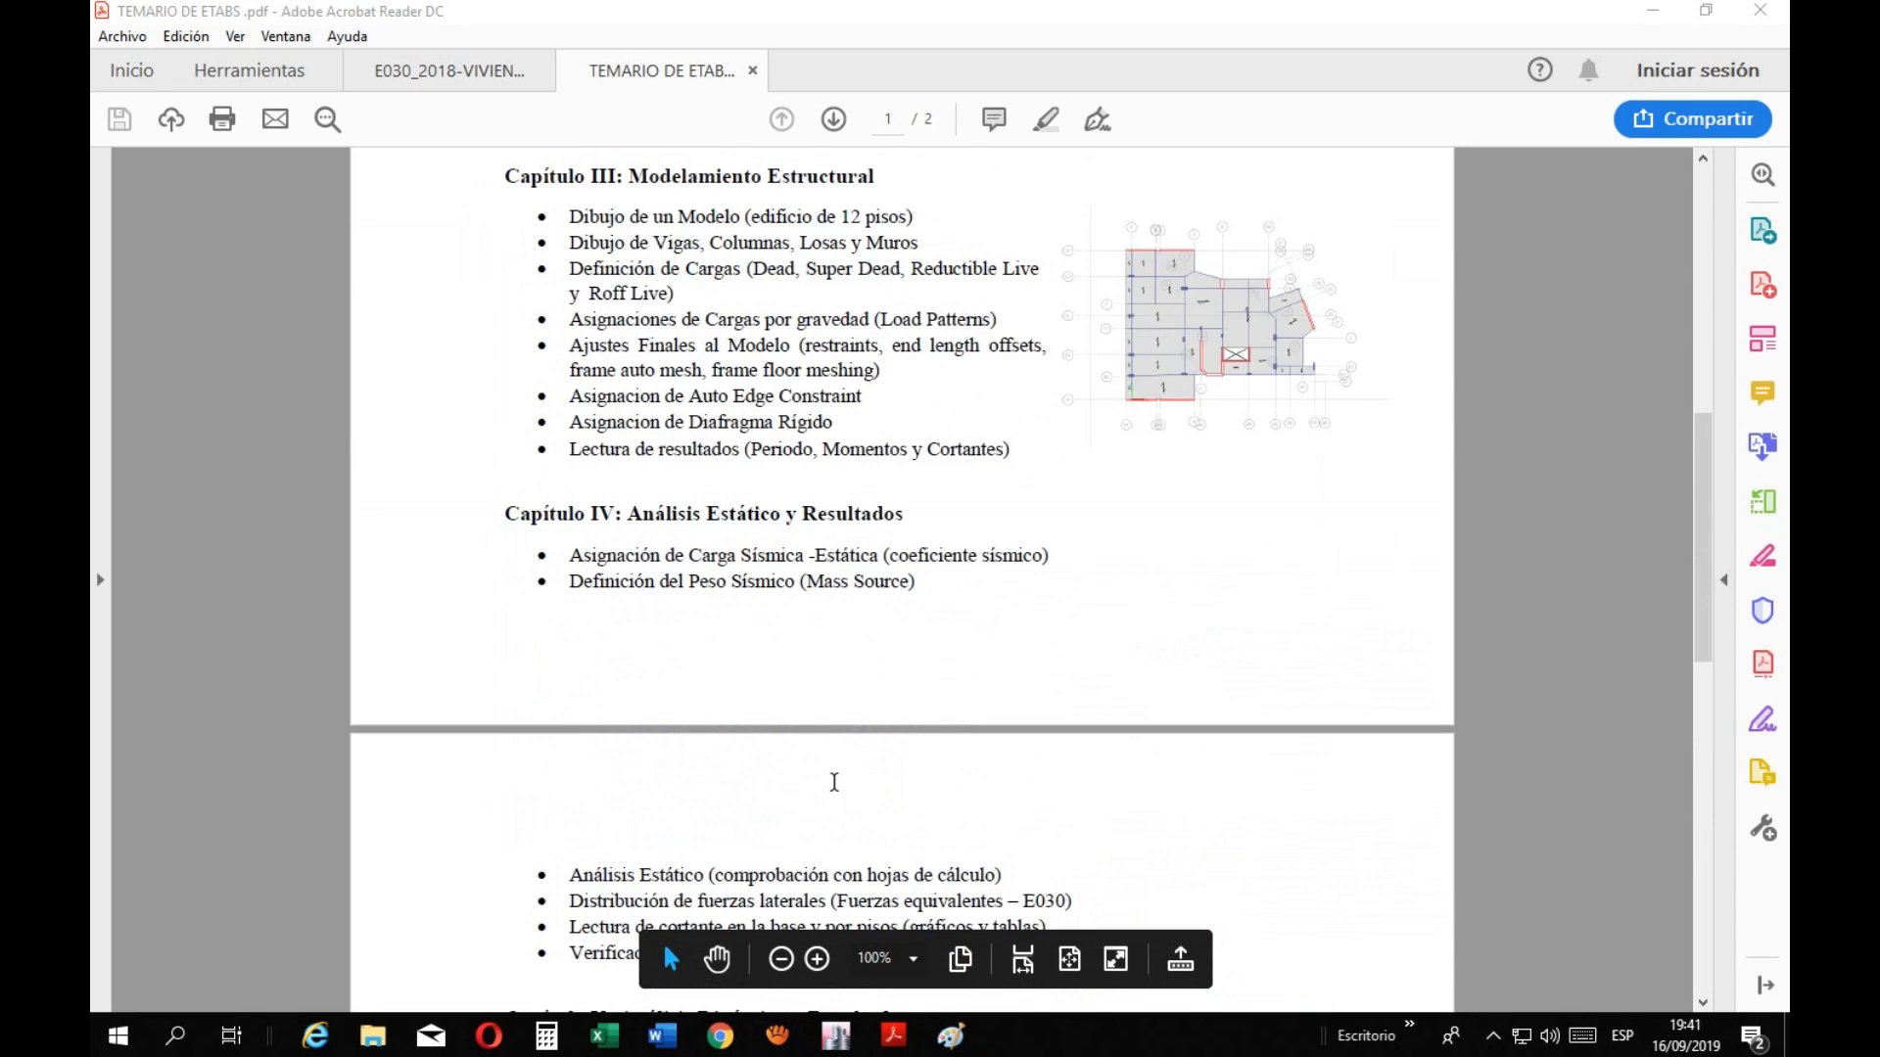
scroll(834, 782, "up", 5)
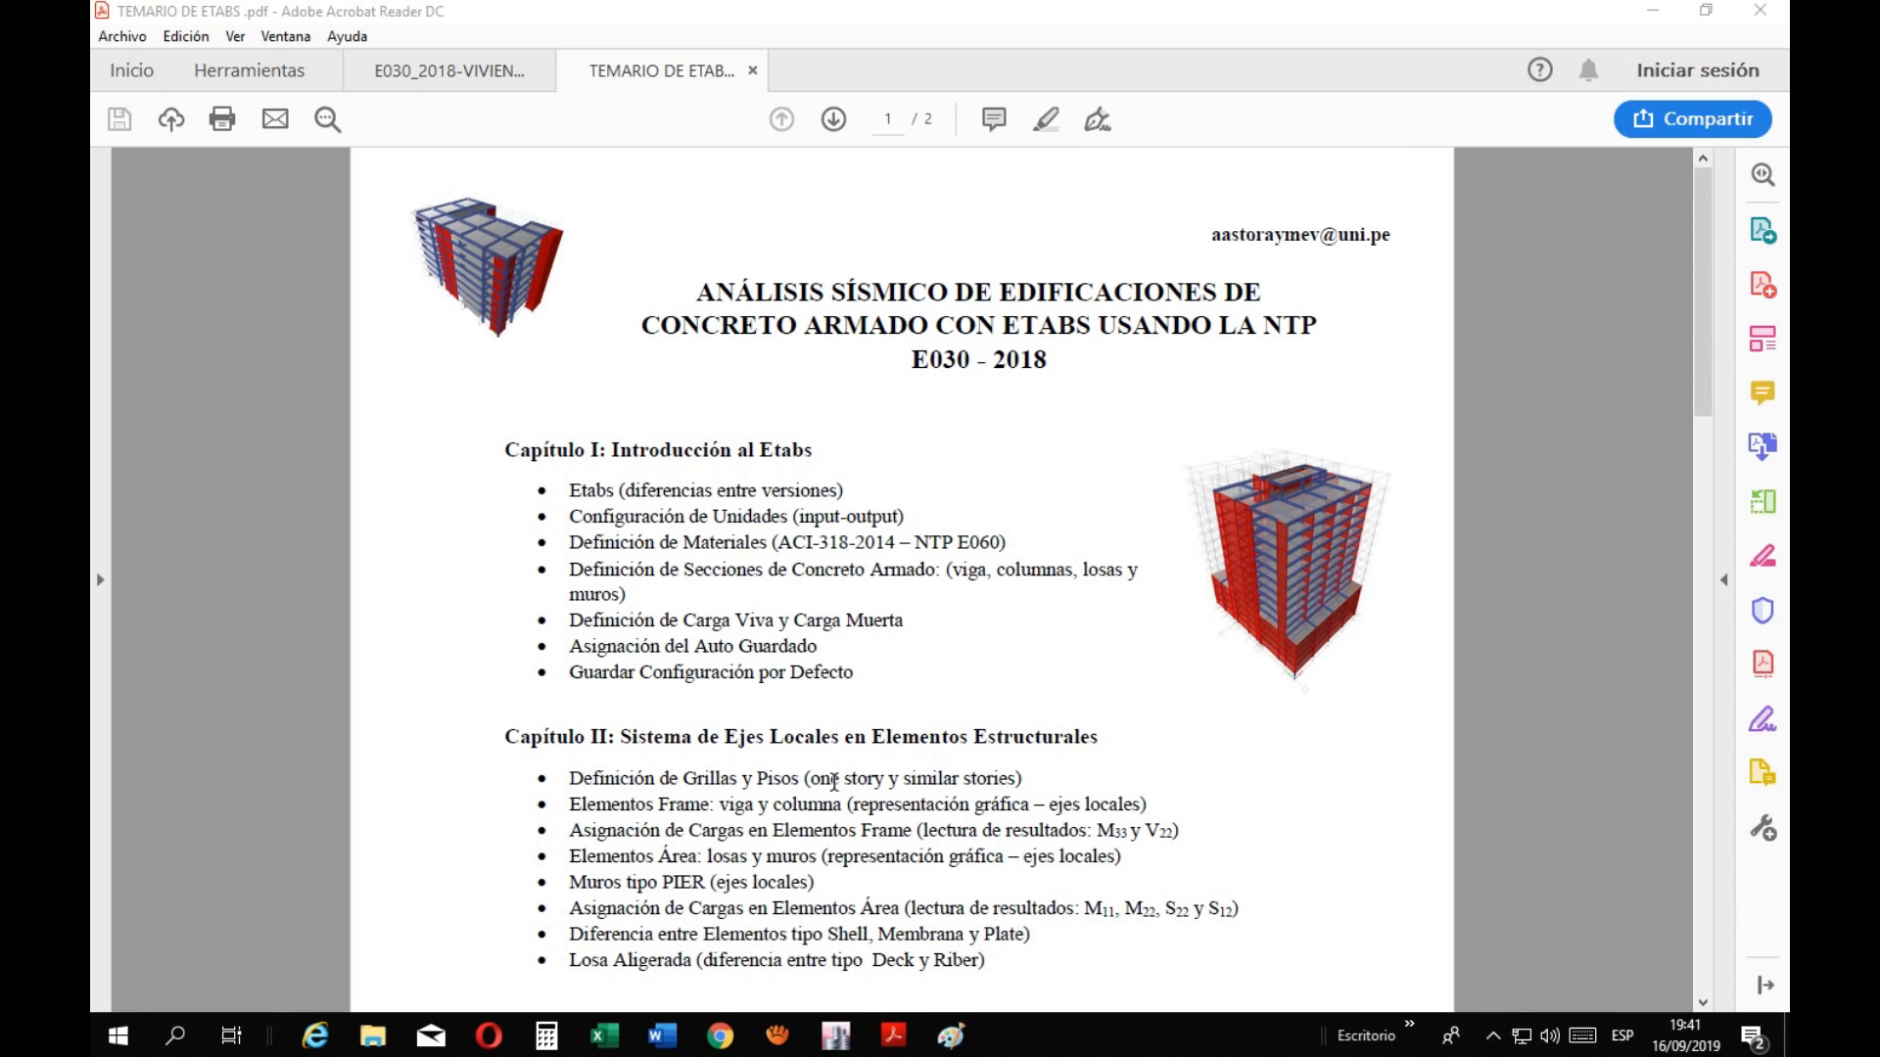
scroll(833, 782, "down", 20)
scroll(974, 794, "up", 6)
scroll(965, 804, "up", 14)
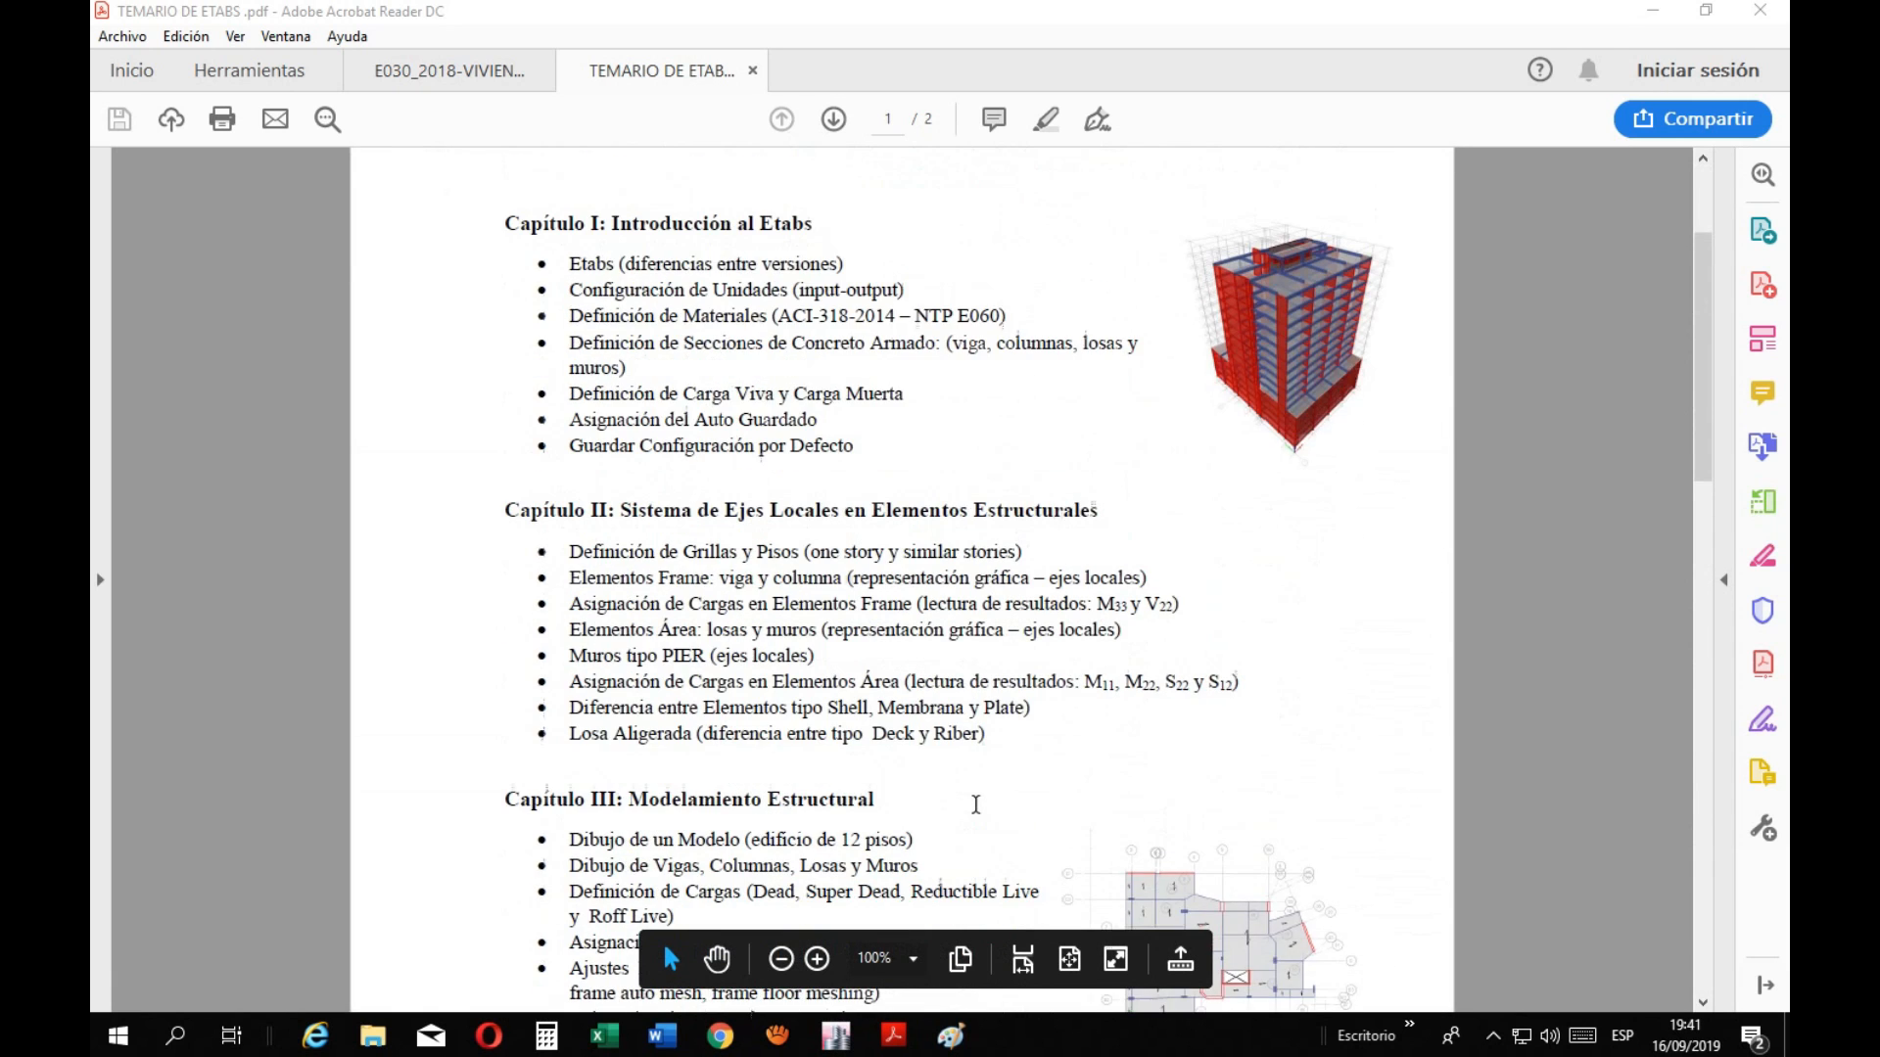